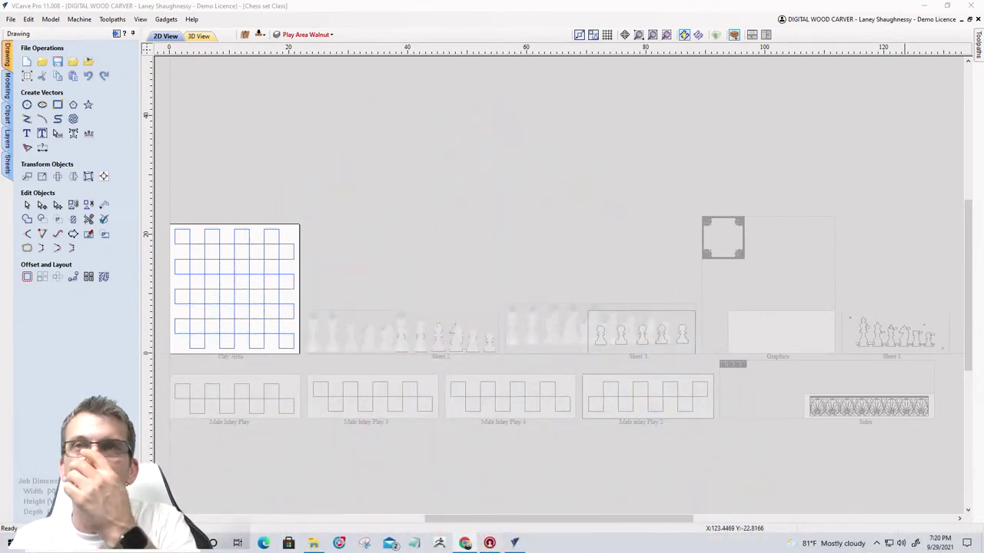
Run a Speedtest (22 ms ping, 866.56 Mbps down, 32.36 Mbps up) and centre its window.
left_click(11, 543)
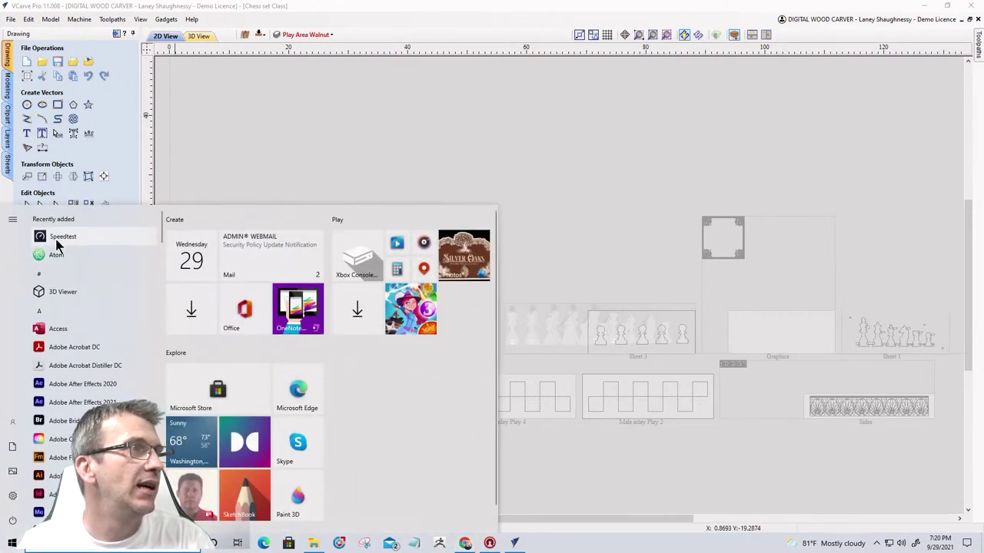
left_click(55, 240)
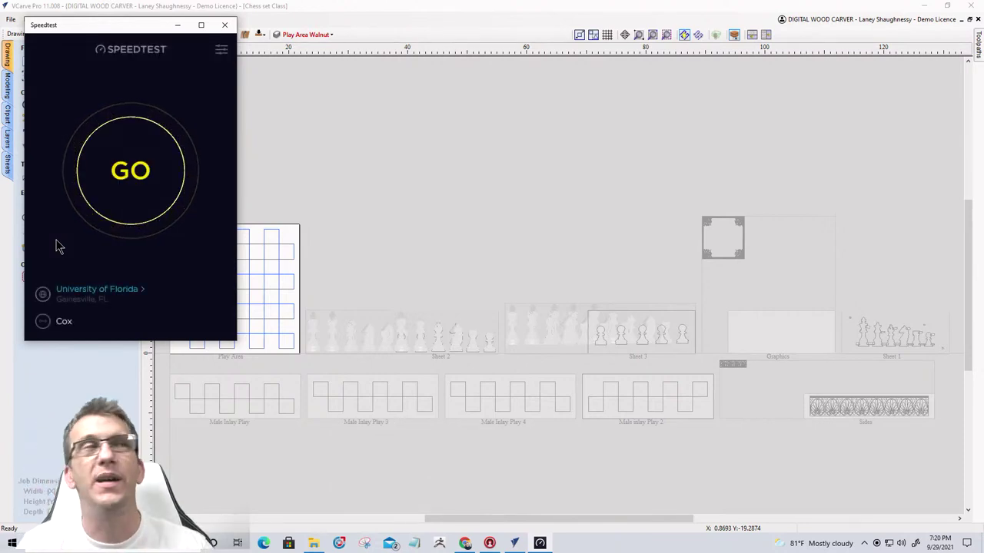
left_click(132, 173)
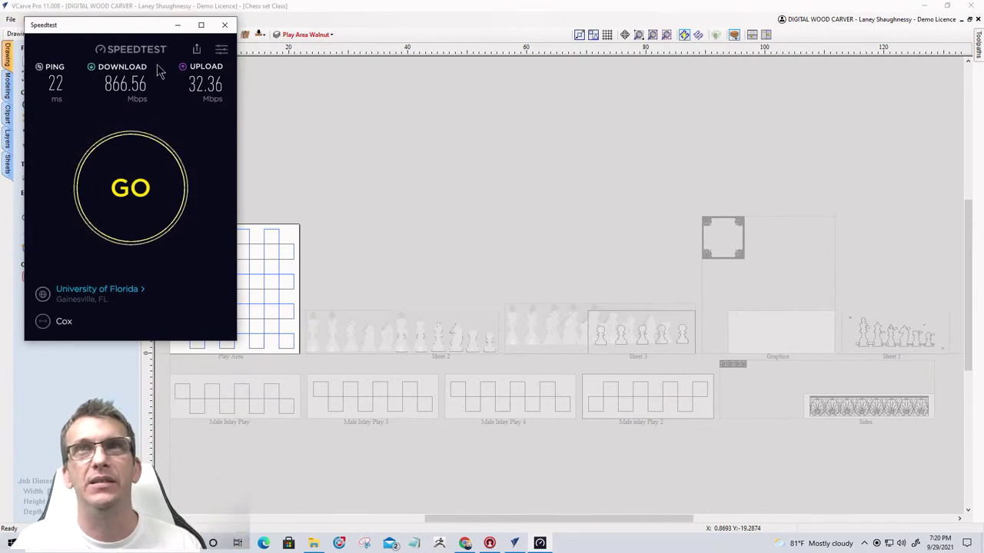
mouse_move(130, 30)
left_mouse_down()
mouse_move(143, 54)
mouse_move(391, 103)
mouse_move(445, 139)
mouse_move(465, 126)
left_mouse_up()
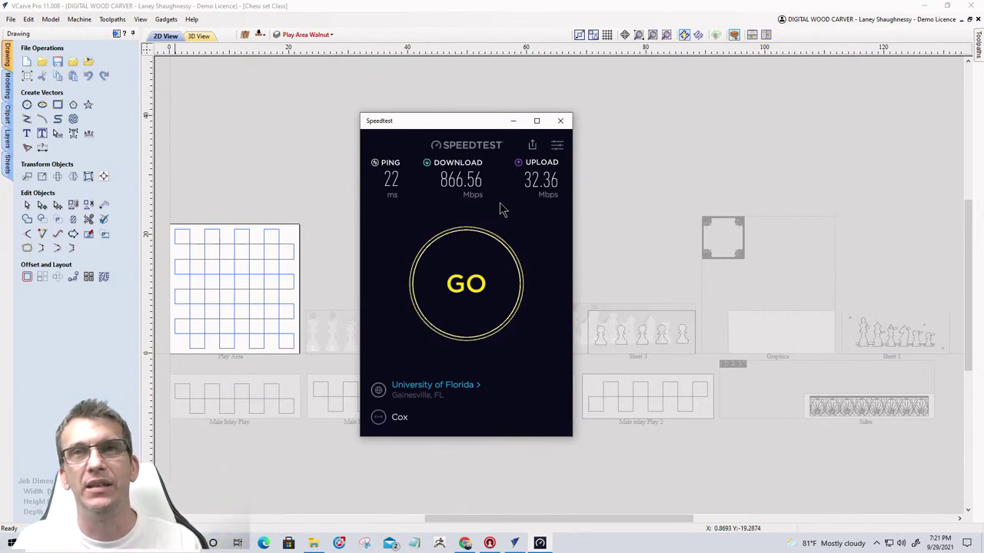
Close the Speedtest window to reveal the VCarve Pro chess set job.
left_click(558, 122)
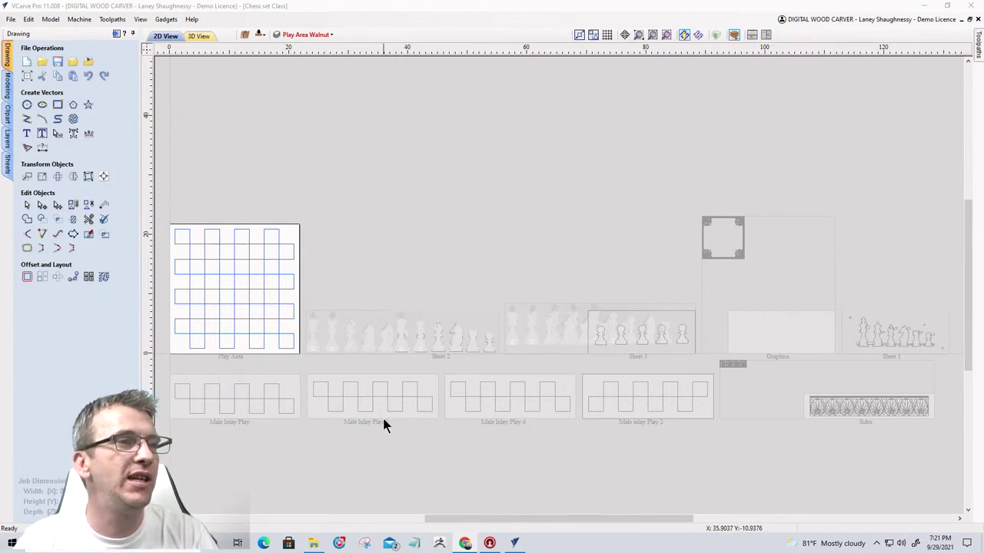
Launch SketchUp from the SketchUp folder in the Start menu app list.
left_click(13, 543)
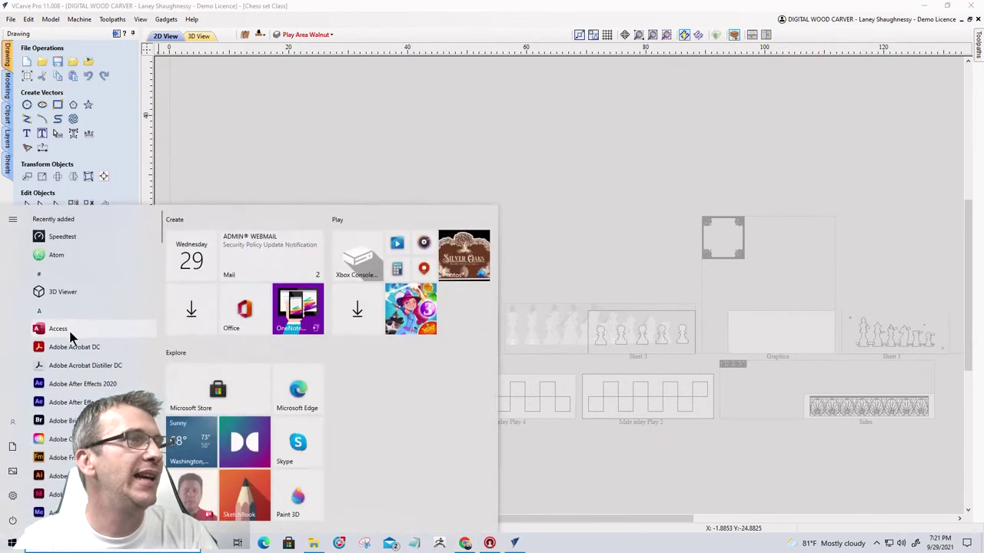
scroll(92, 354, "down", 3)
scroll(91, 354, "down", 15)
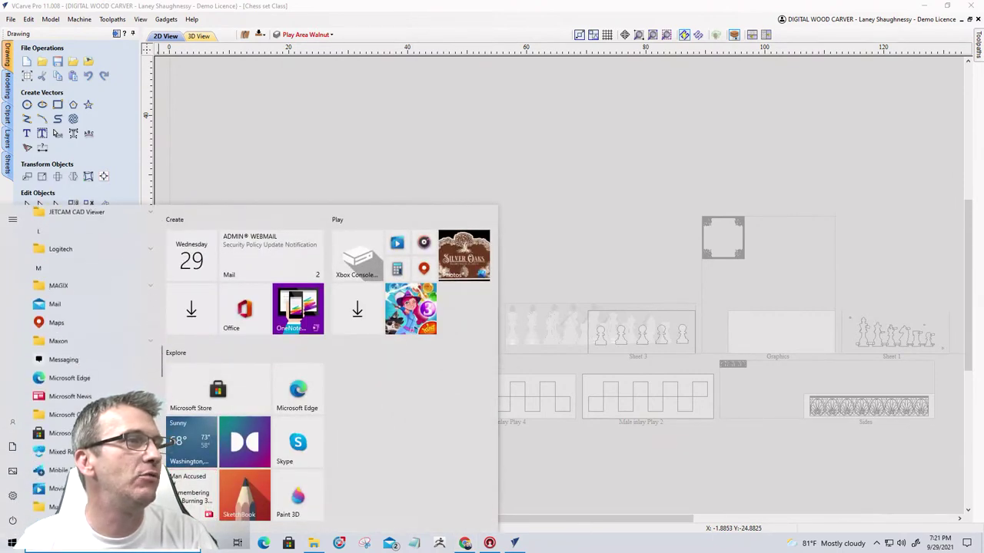
scroll(92, 353, "down", 10)
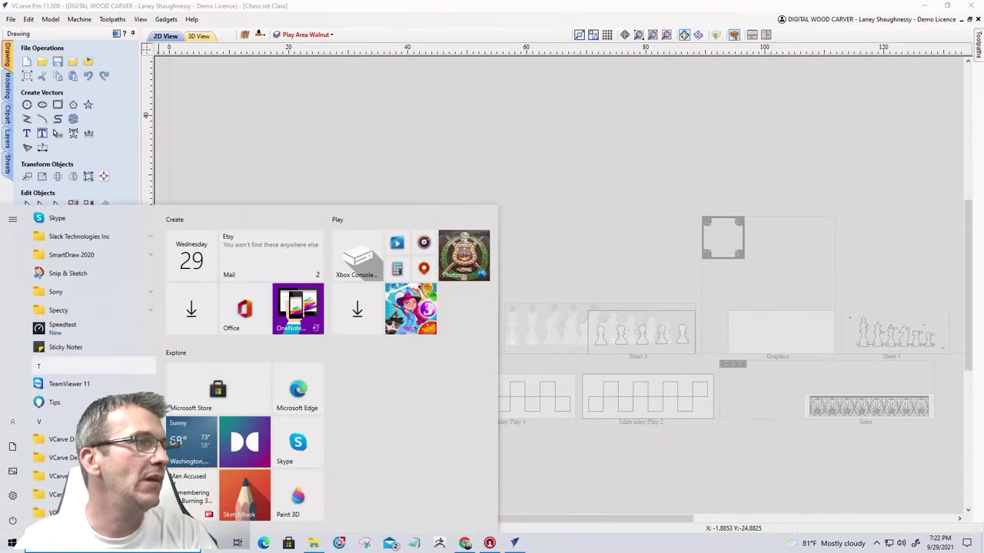
scroll(76, 279, "up", 3)
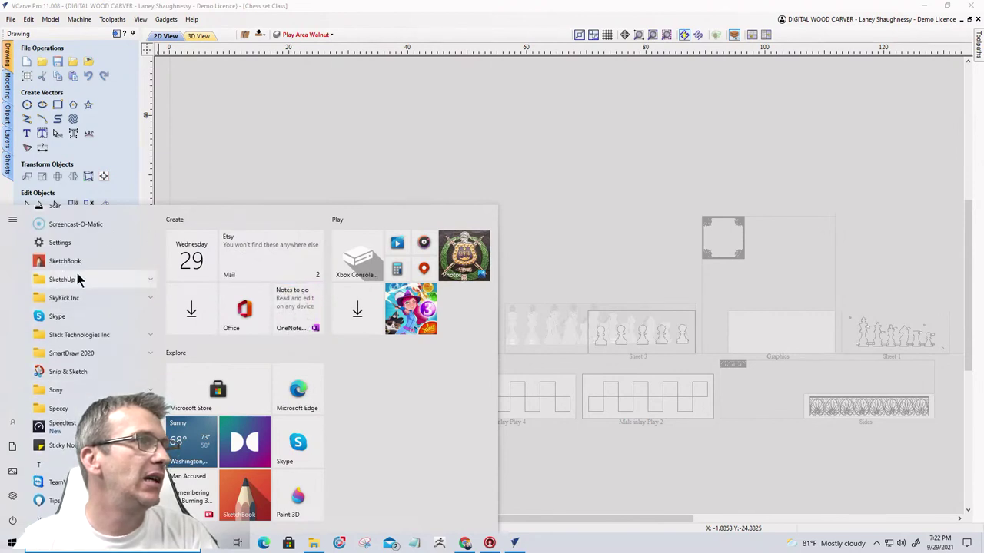
left_click(76, 279)
left_click(70, 299)
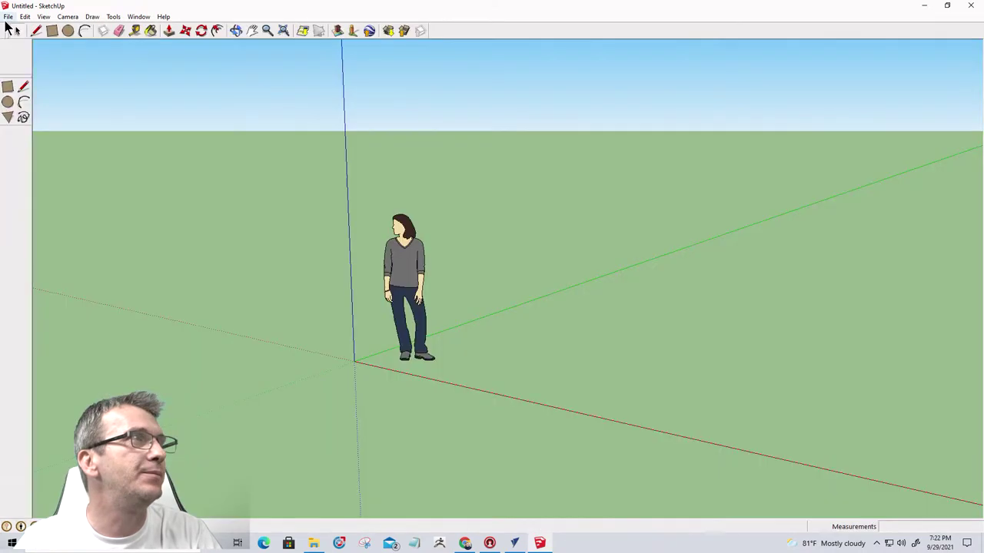
Open the recent Chess Board model and draw a line across the drawer floor.
left_click(9, 18)
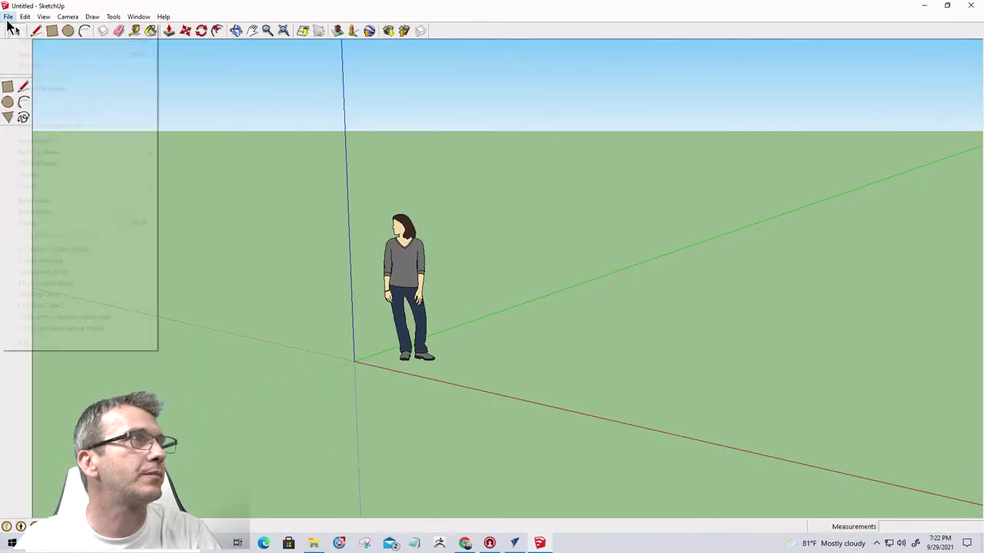
left_click(39, 251)
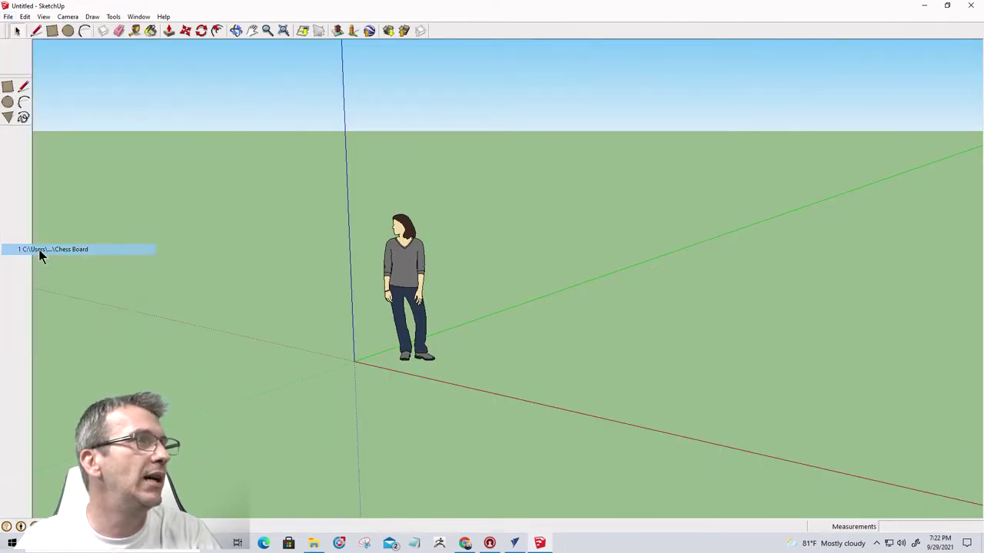
scroll(399, 305, "down", 5)
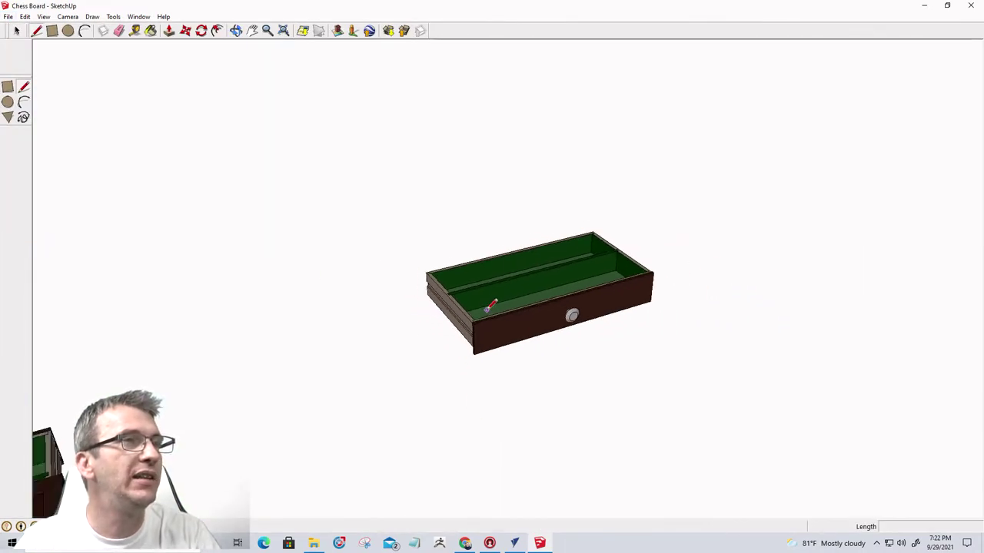
scroll(288, 424, "up", 1)
scroll(288, 425, "up", 2)
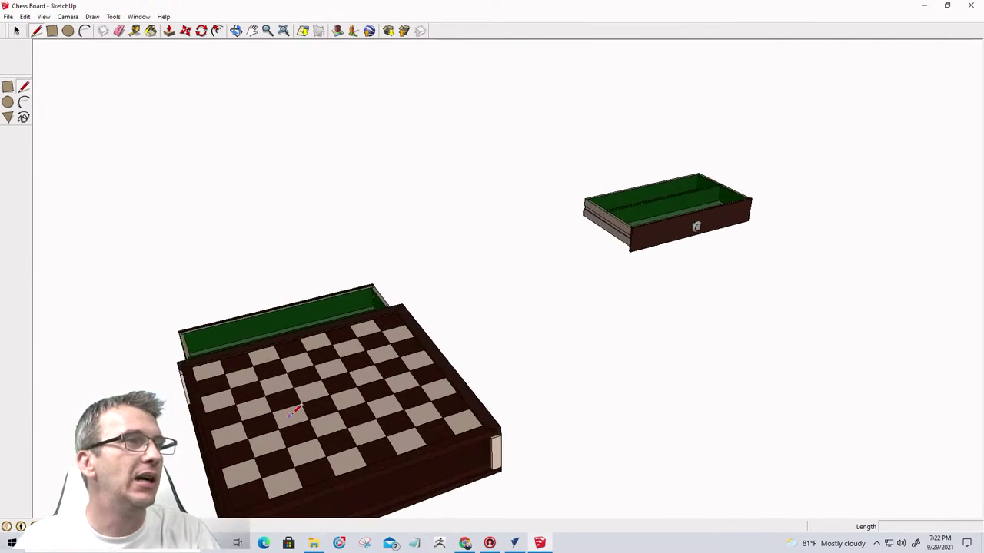
scroll(699, 209, "up", 4)
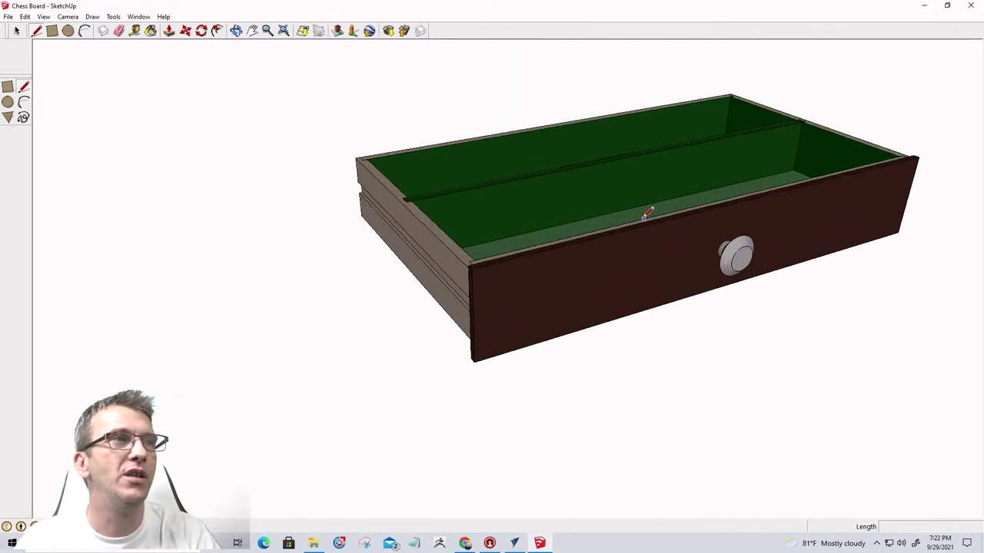
left_click(584, 229)
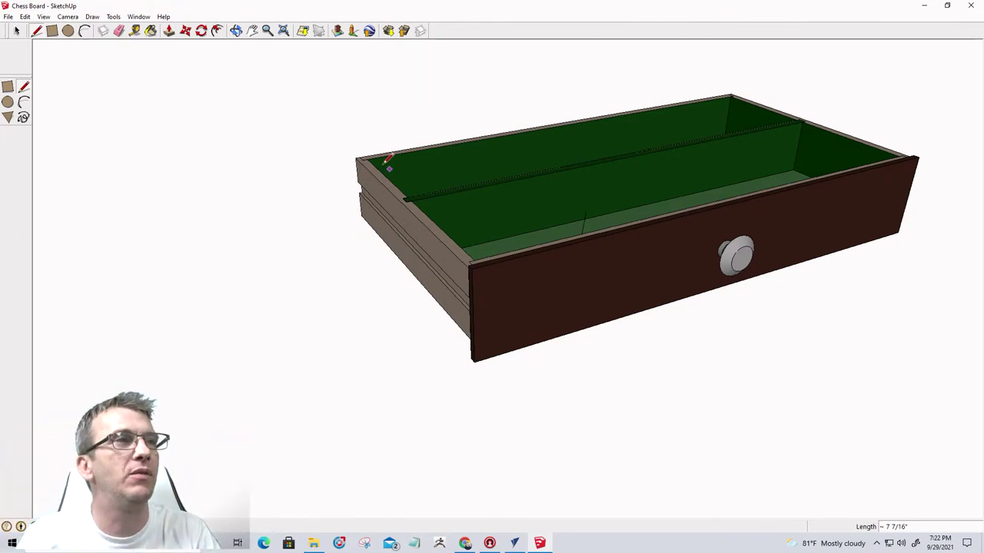
Orbit the drawer to view it from above, front-left and the side.
left_click(235, 29)
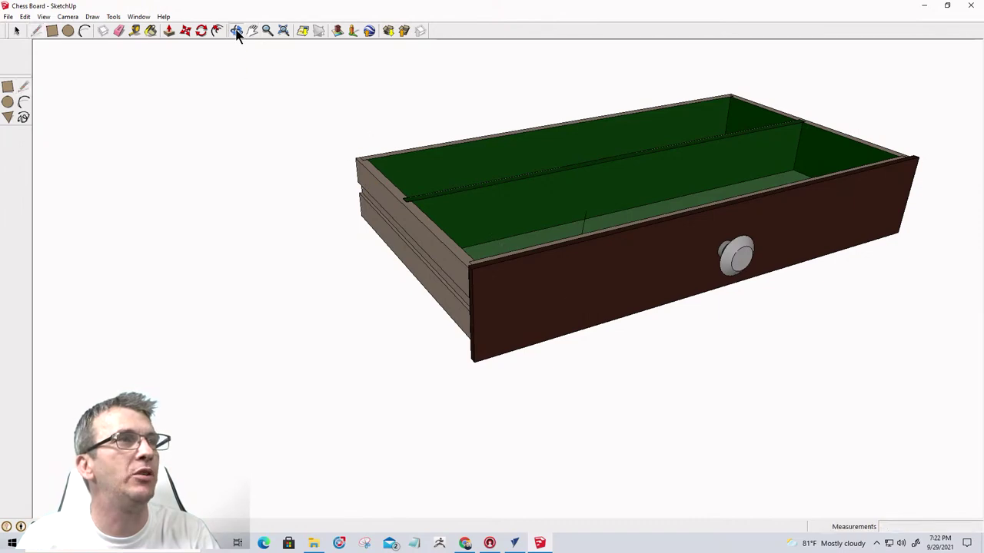
left_click_drag(443, 238, 220, 302)
middle_click_drag(227, 426, 349, 318)
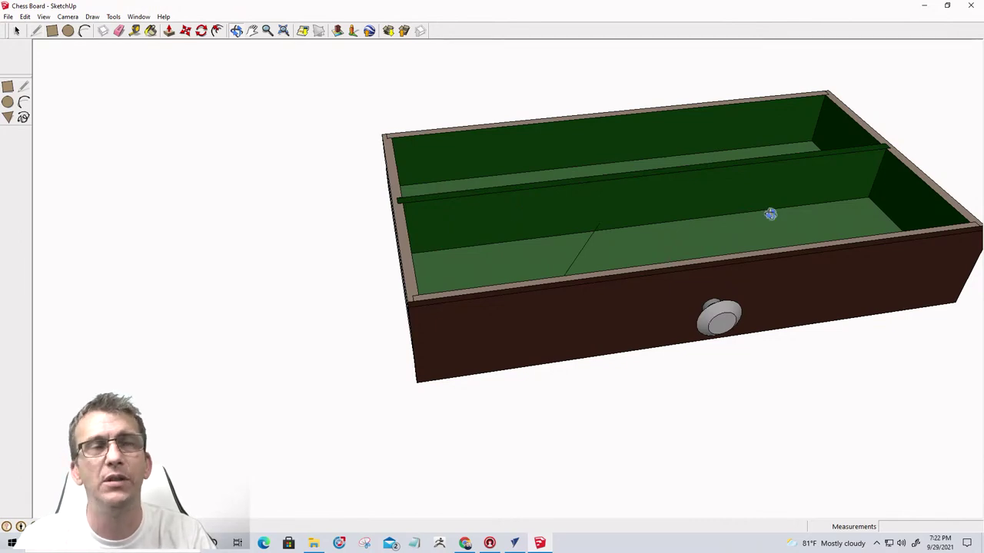
middle_click_drag(768, 213, 699, 131)
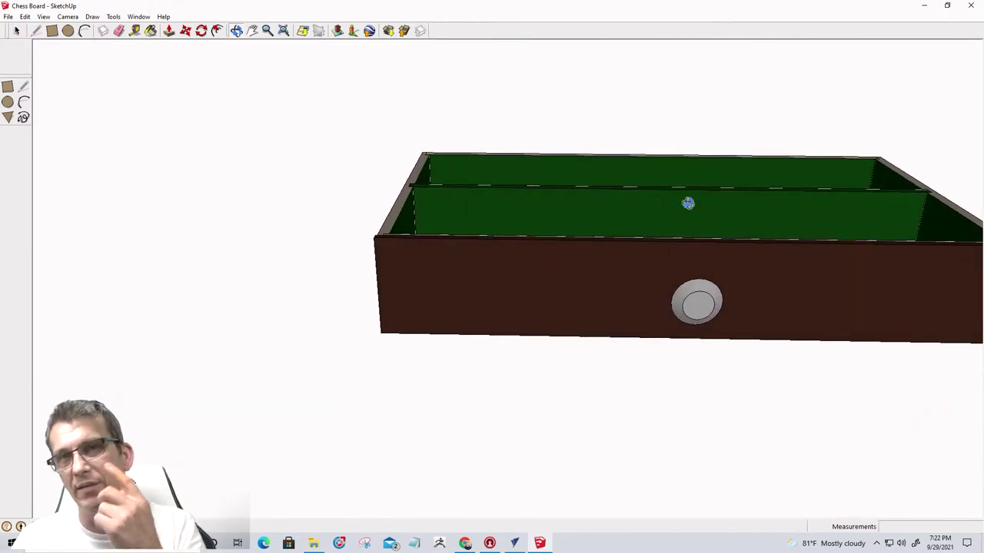
Zoom and orbit around the board corner and border, then switch back to VCarve Pro.
scroll(687, 203, "down", 5)
scroll(681, 222, "down", 2)
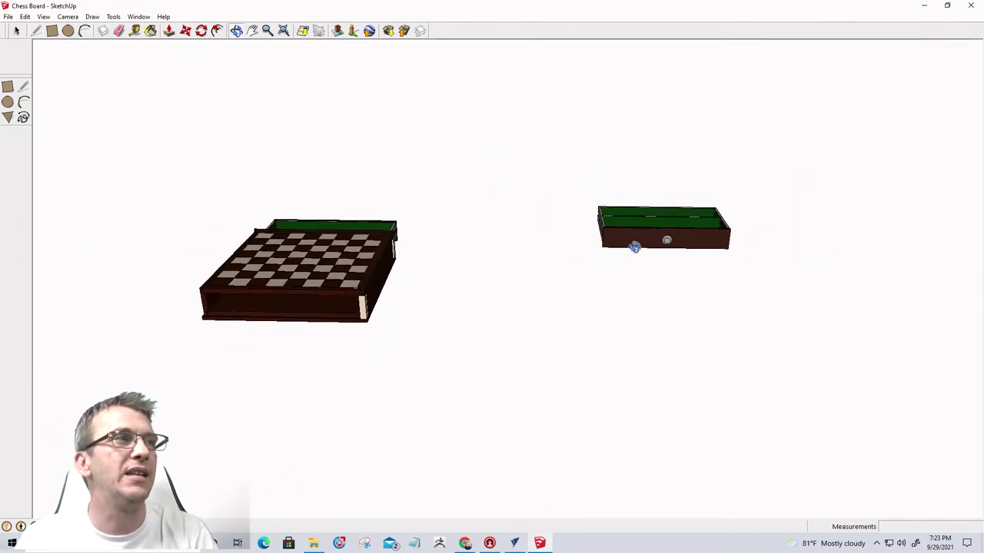
scroll(299, 279, "up", 6)
scroll(367, 297, "up", 2)
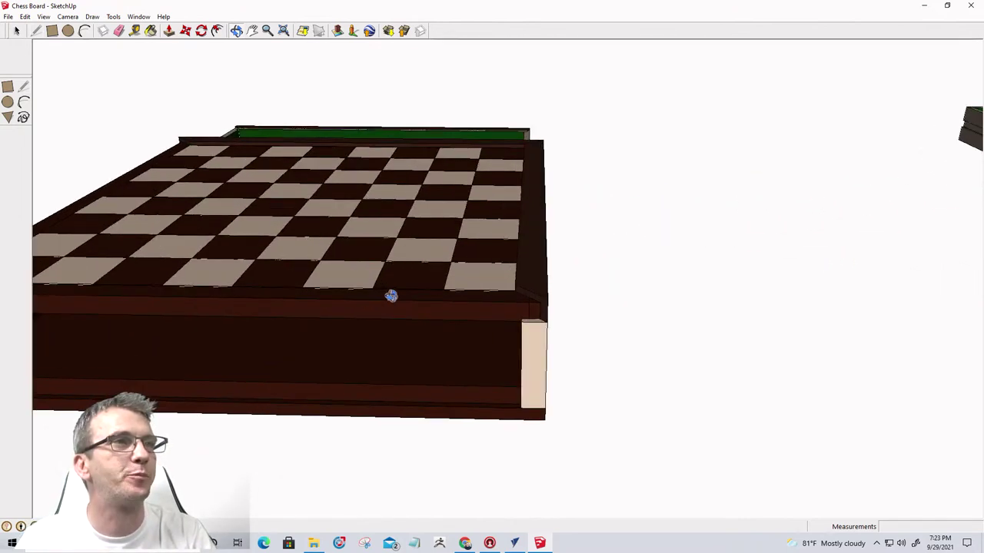
scroll(555, 306, "up", 4)
scroll(549, 303, "up", 1)
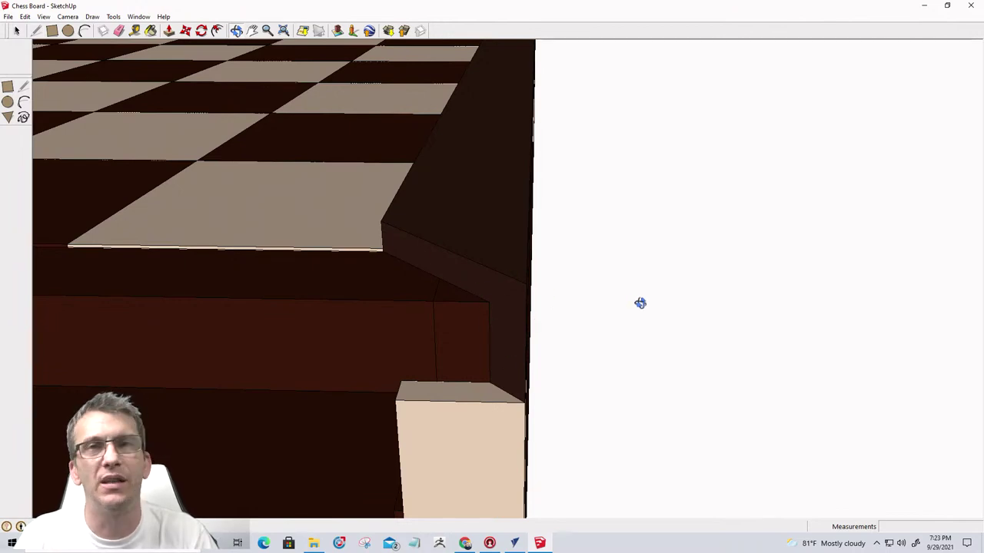
left_click_drag(604, 288, 468, 235)
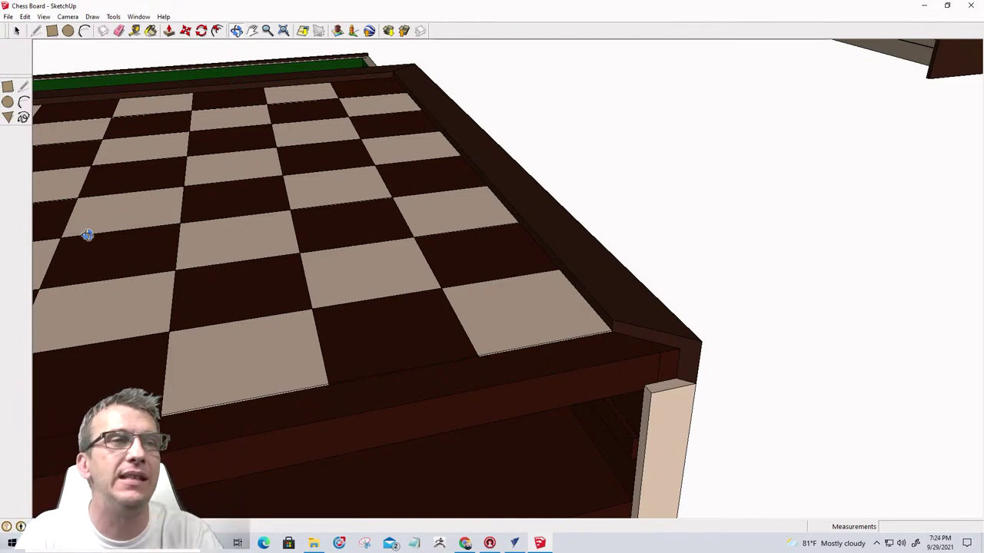
scroll(332, 185, "down", 4)
scroll(332, 185, "down", 3)
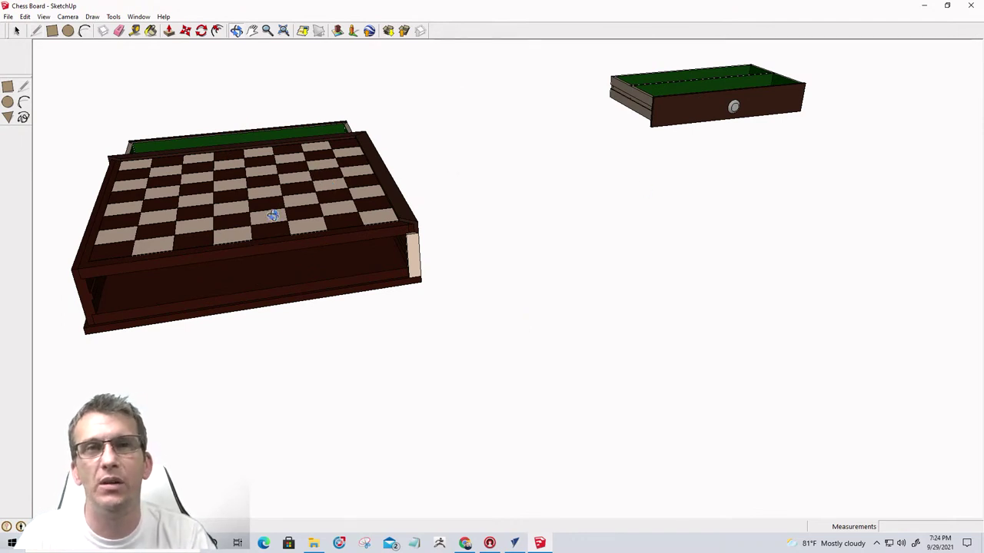
left_click(514, 543)
Hide the chess-piece sheet from the job's sheet list.
scroll(693, 308, "down", 4)
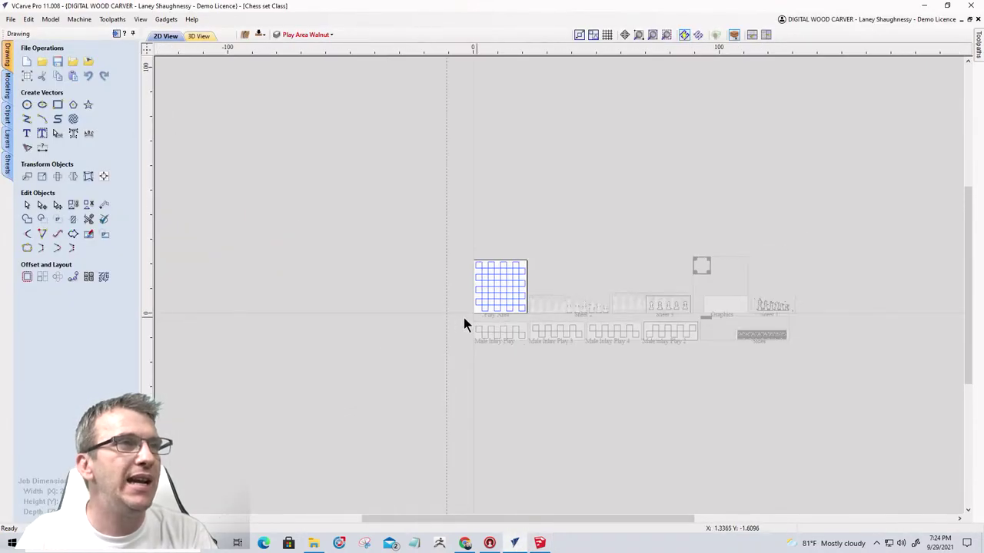
scroll(463, 317, "up", 6)
scroll(589, 263, "up", 2)
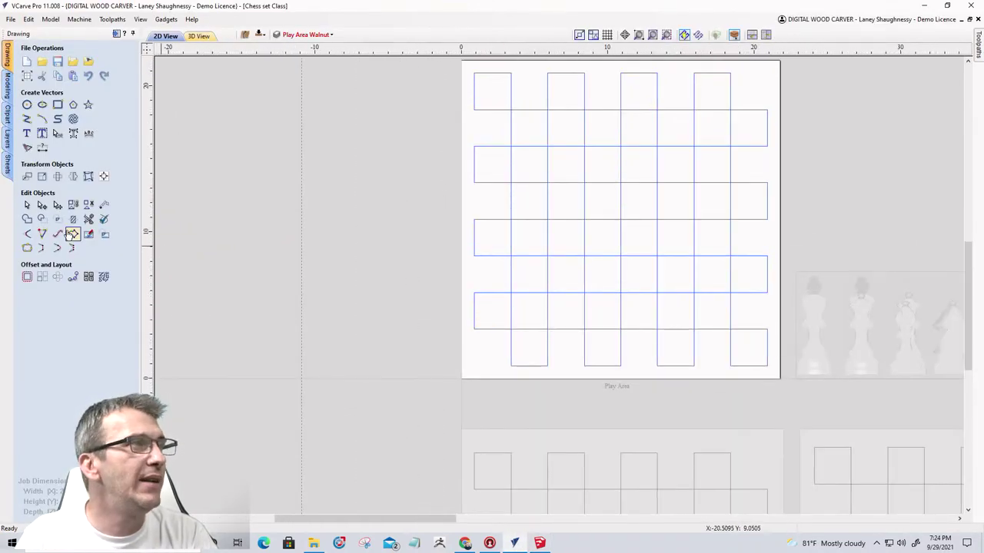
left_click(6, 165)
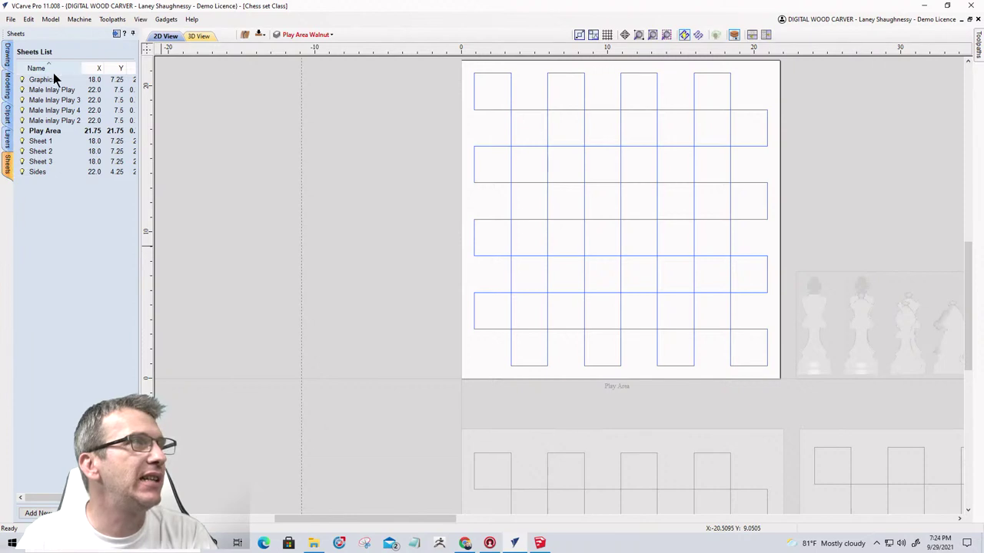
left_click(22, 152)
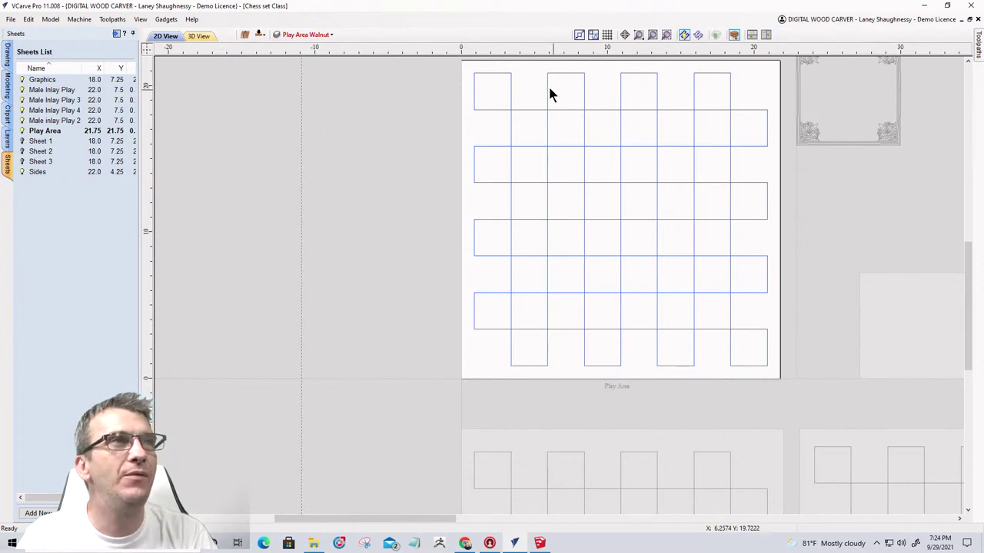
Select the first three squares in the top row of the Play Area board.
left_click(510, 90)
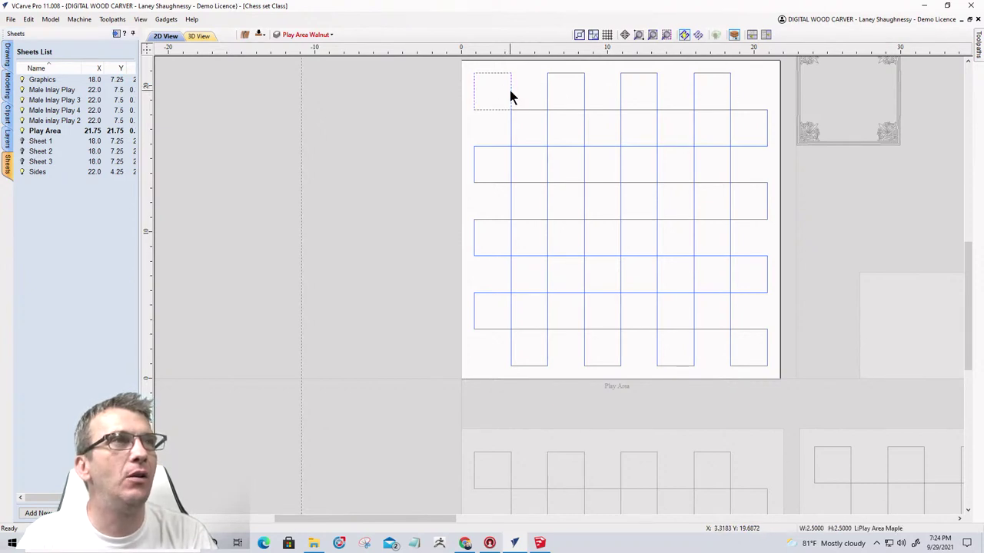
left_click(583, 86)
left_click(657, 92)
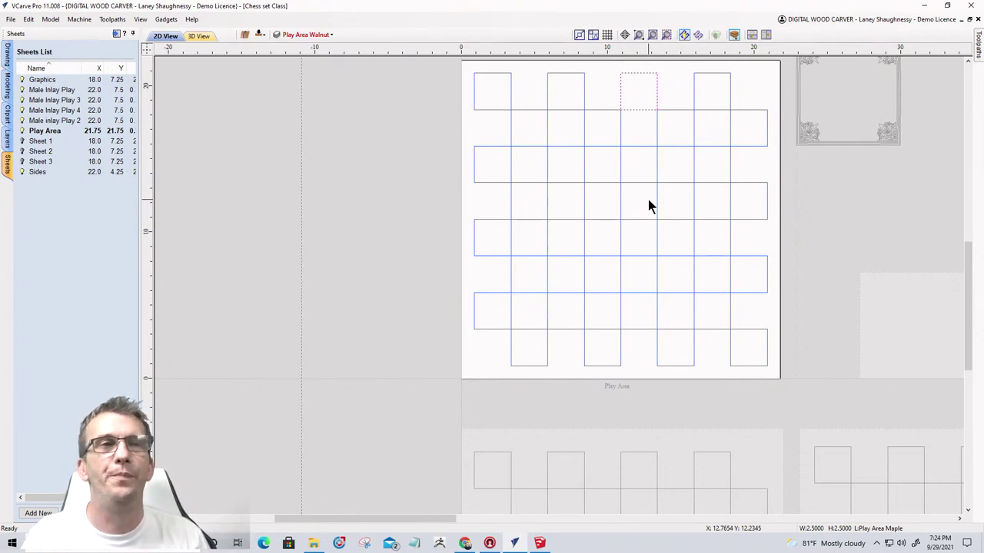
scroll(517, 267, "down", 2)
scroll(516, 267, "down", 2)
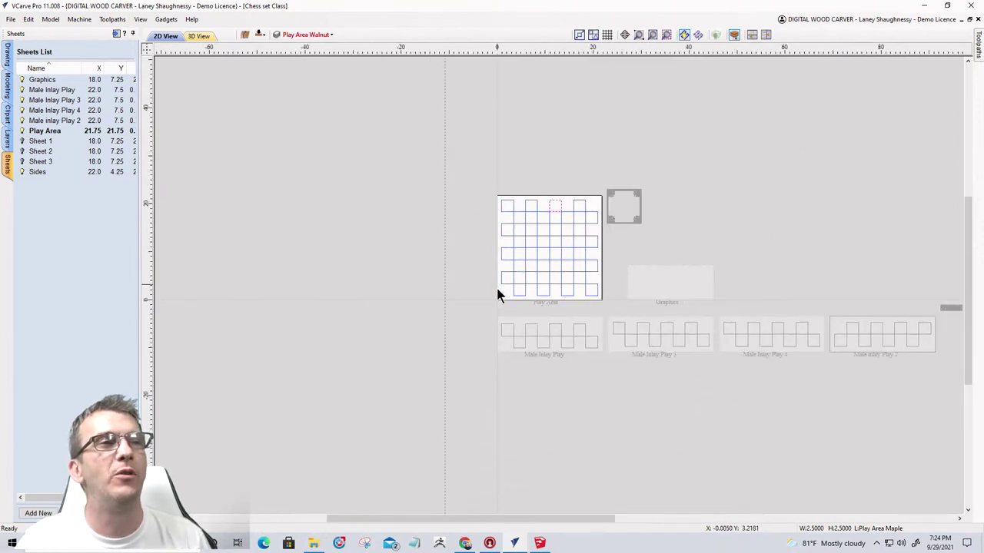
scroll(743, 363, "up", 4)
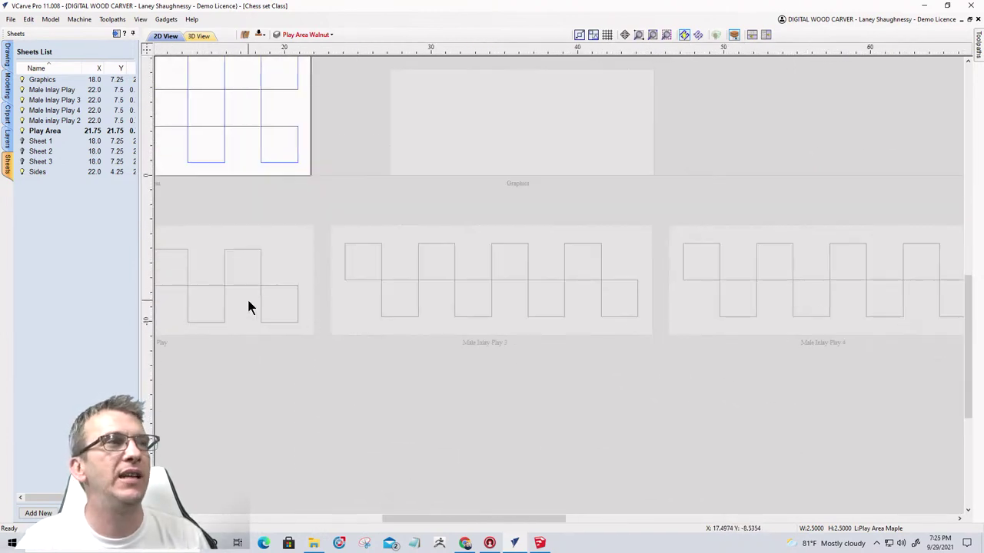
scroll(564, 299, "down", 3)
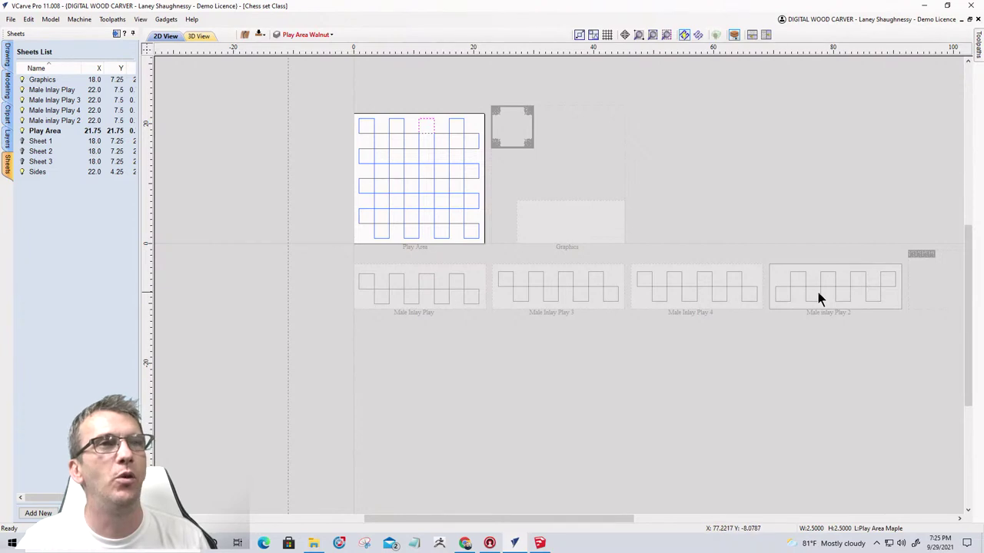
left_click(42, 90)
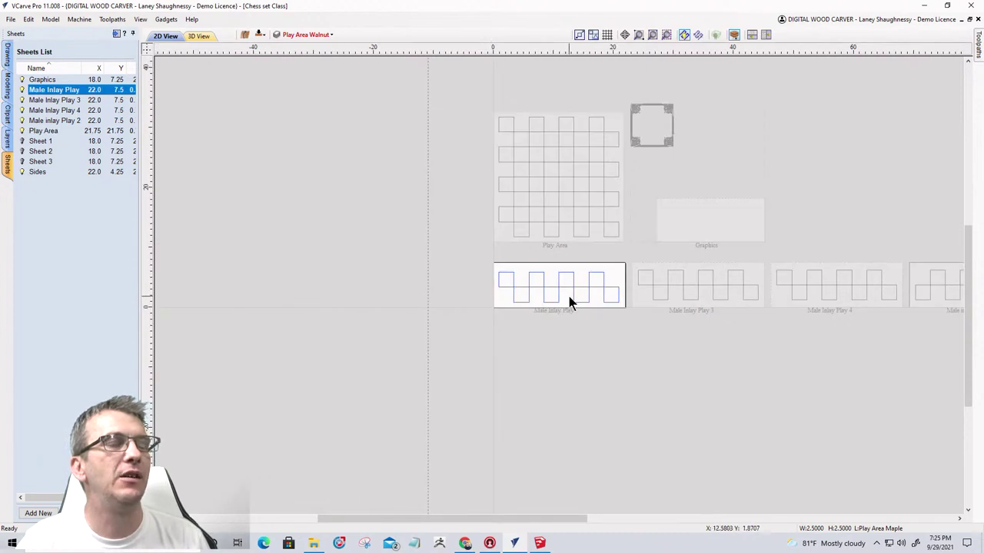
scroll(569, 298, "up", 4)
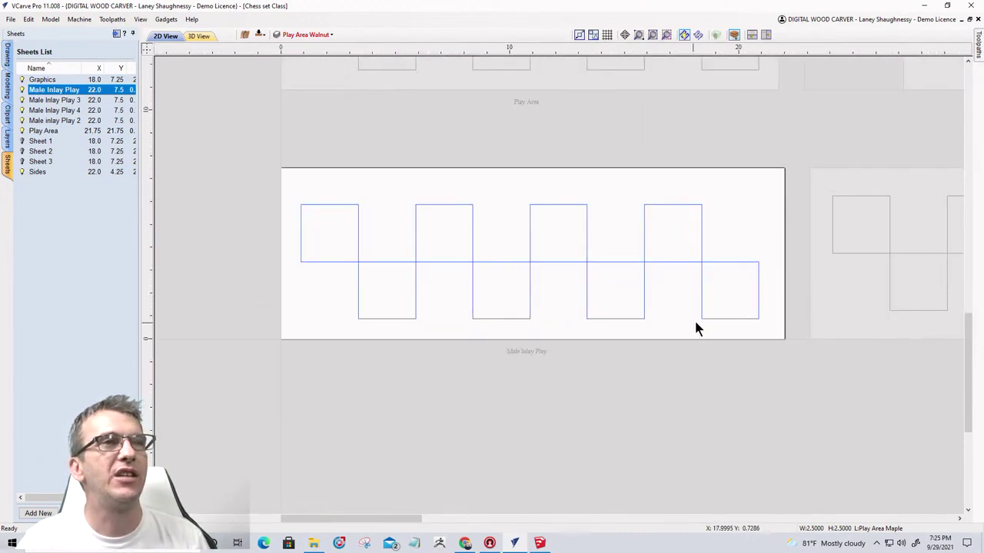
scroll(520, 308, "down", 6)
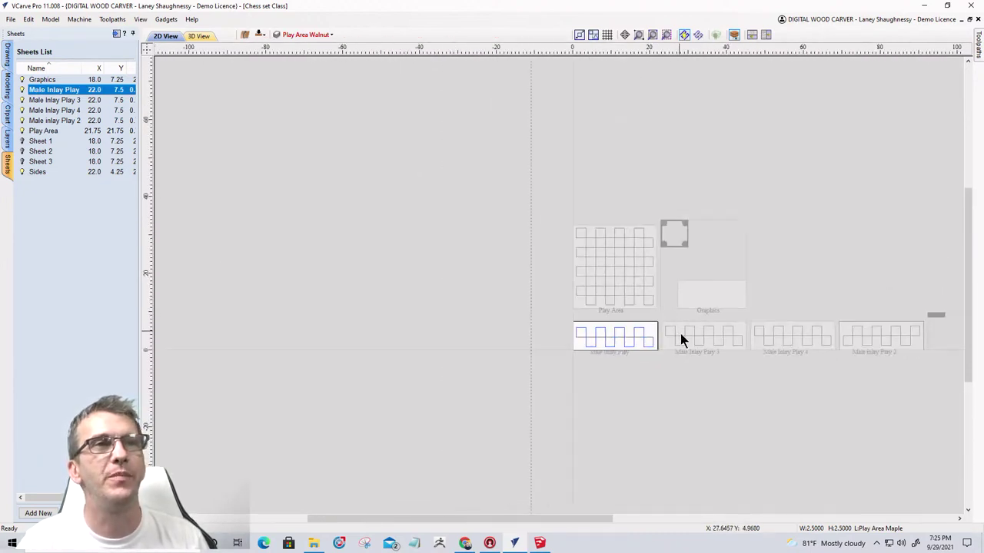
scroll(956, 335, "up", 4)
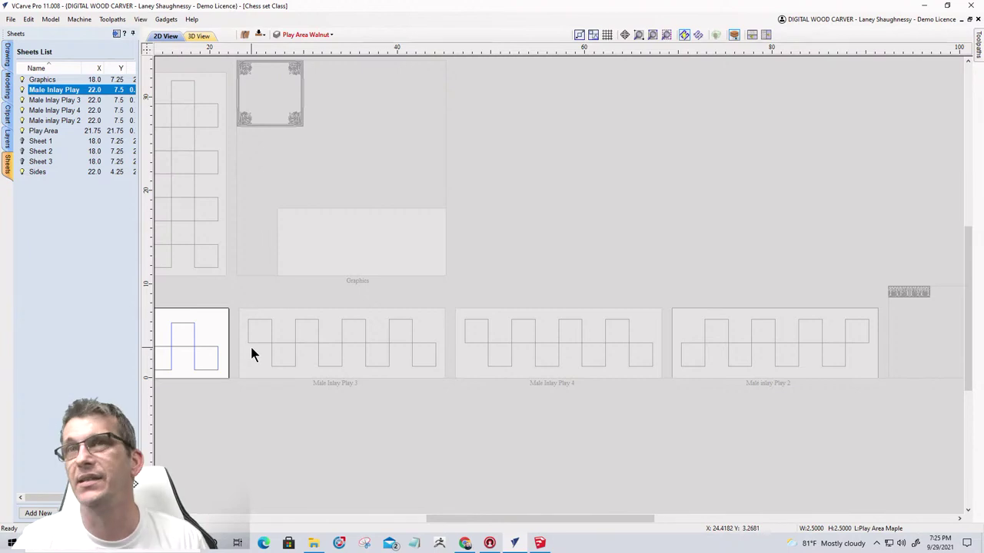
scroll(527, 374, "down", 4)
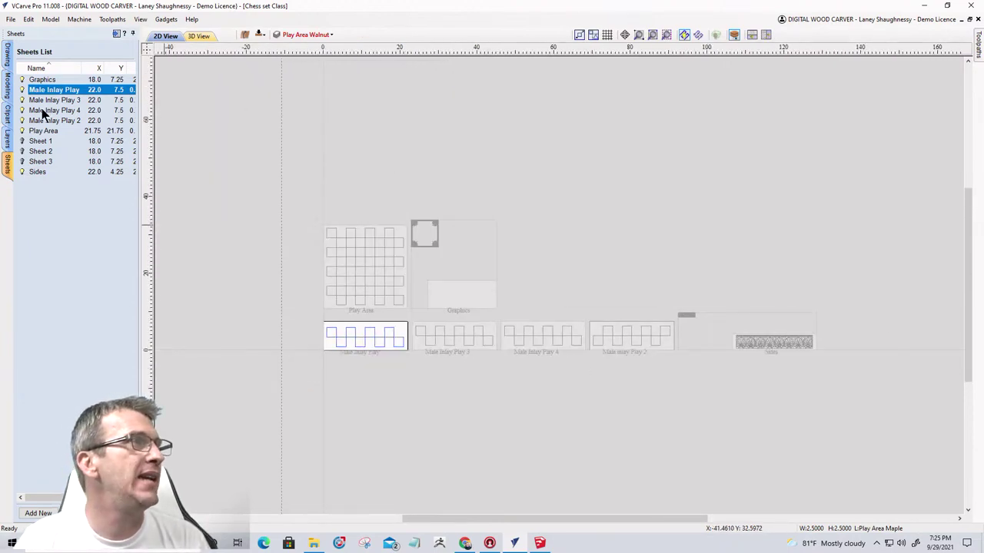
left_click(39, 131)
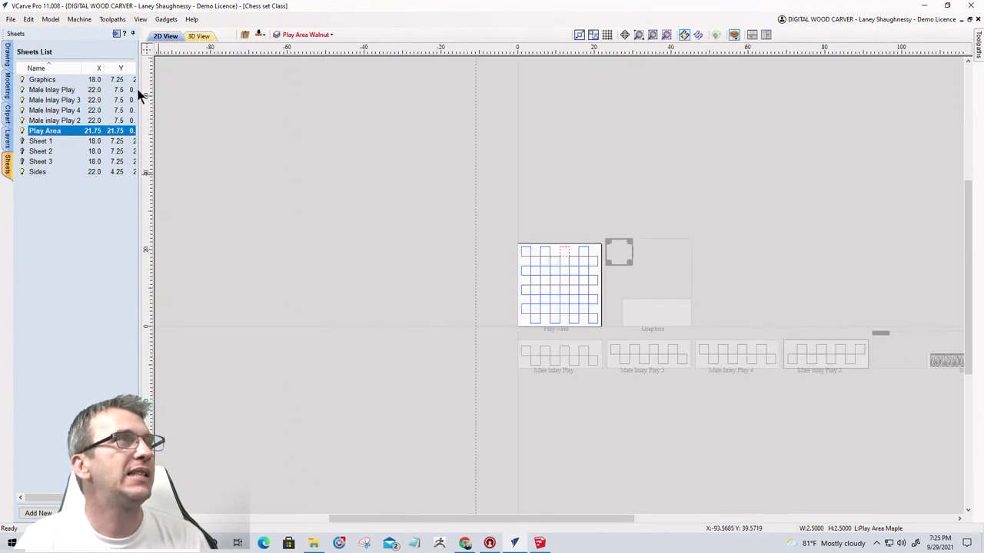
Show the Drawing tools and select squares along the checkerboard's bottom row.
scroll(555, 311, "up", 3)
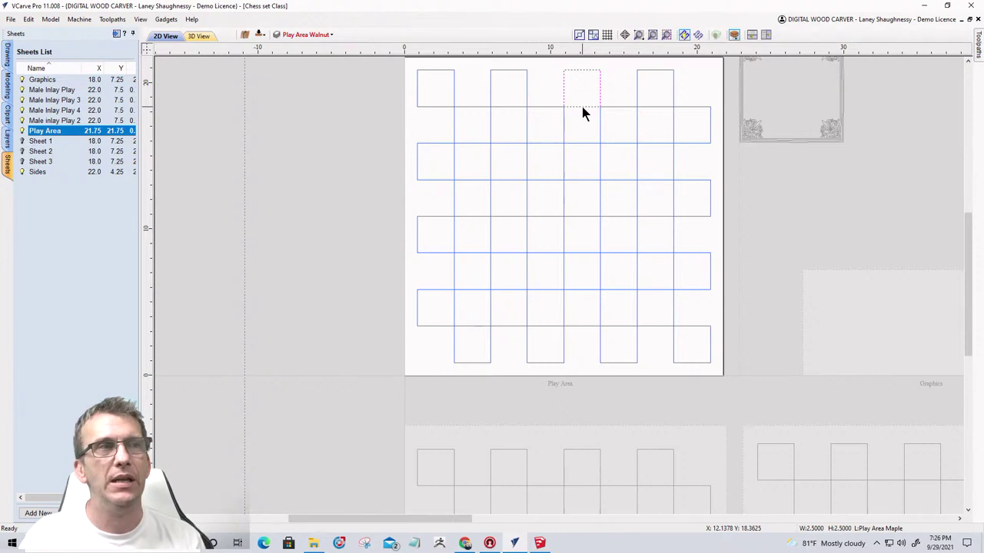
left_click(7, 57)
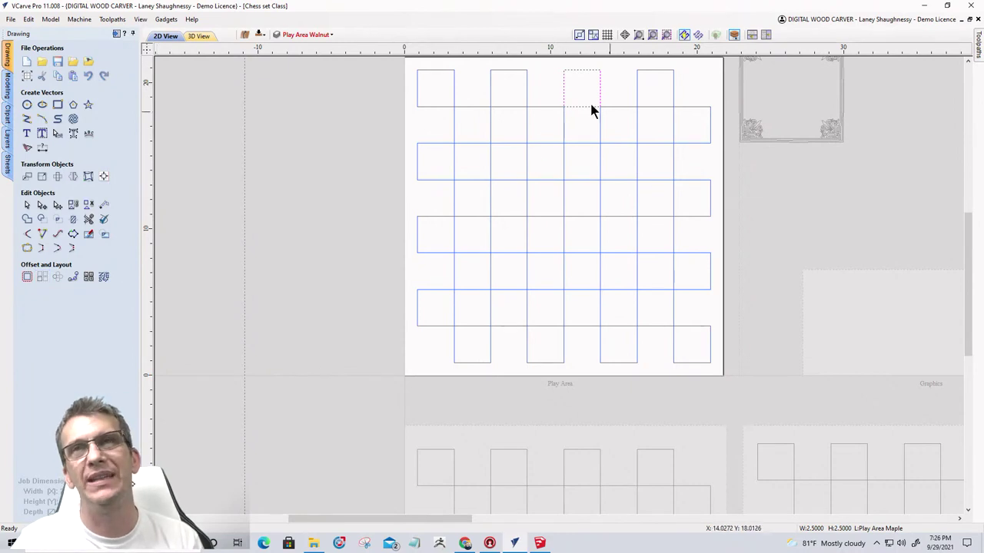
scroll(611, 132, "down", 1)
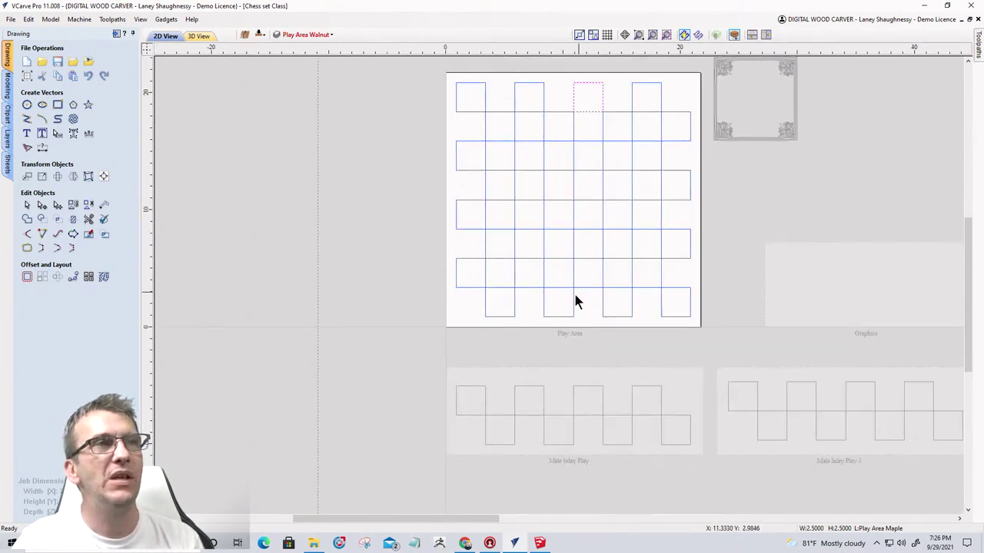
scroll(477, 316, "up", 2)
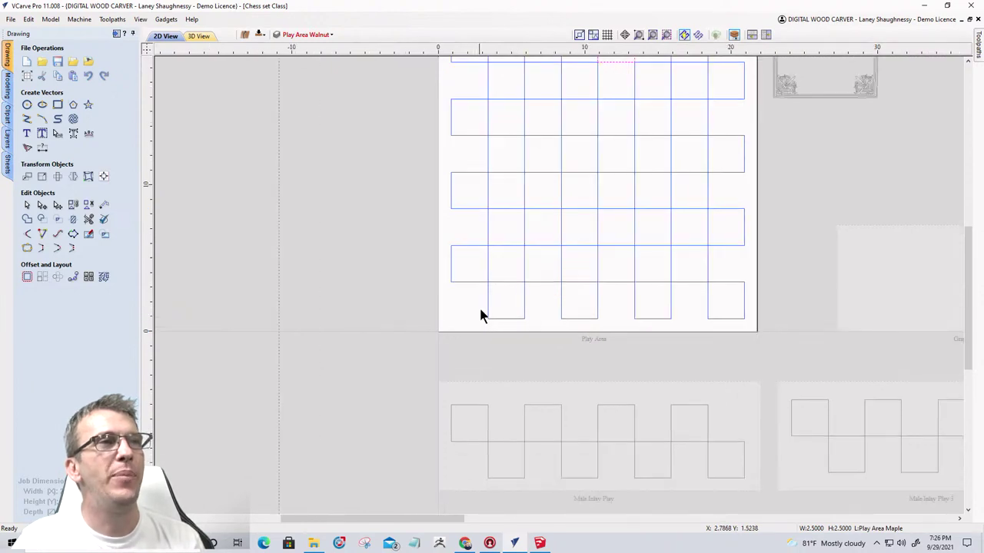
left_click(490, 315)
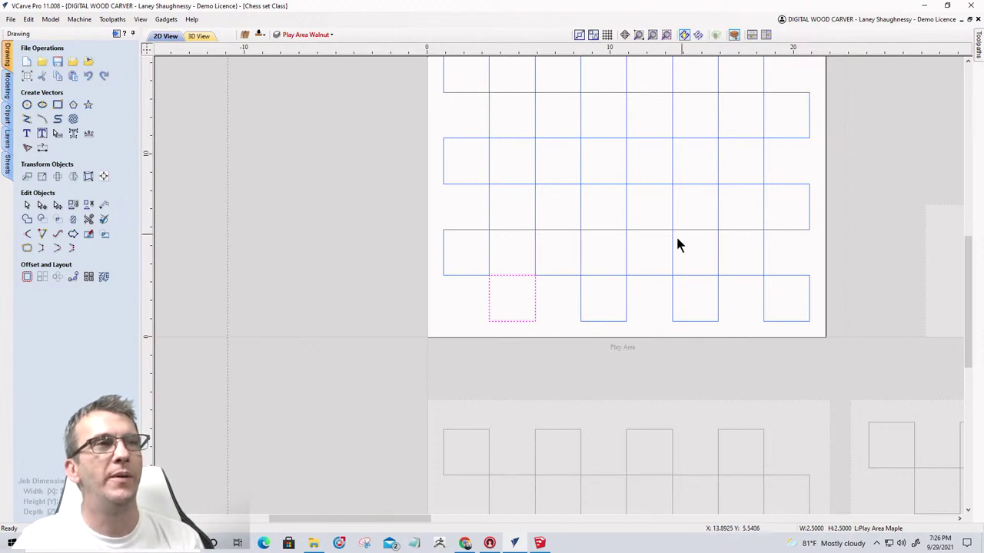
left_click(554, 283)
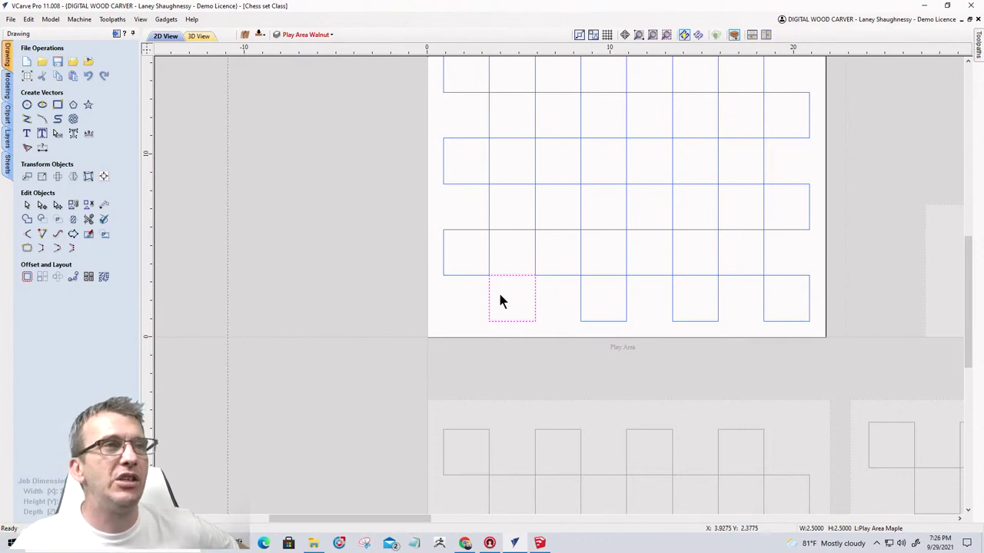
left_click(627, 314)
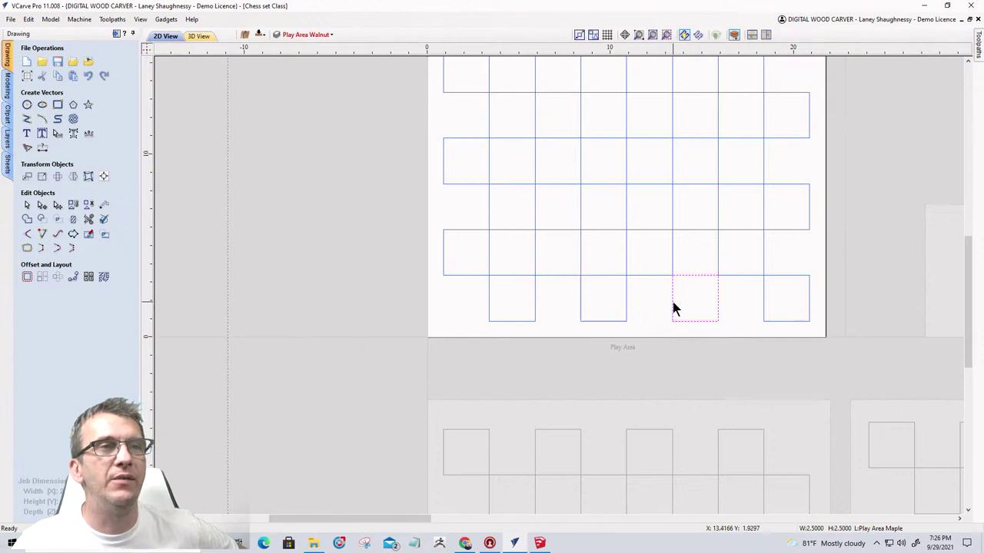
left_click(763, 307)
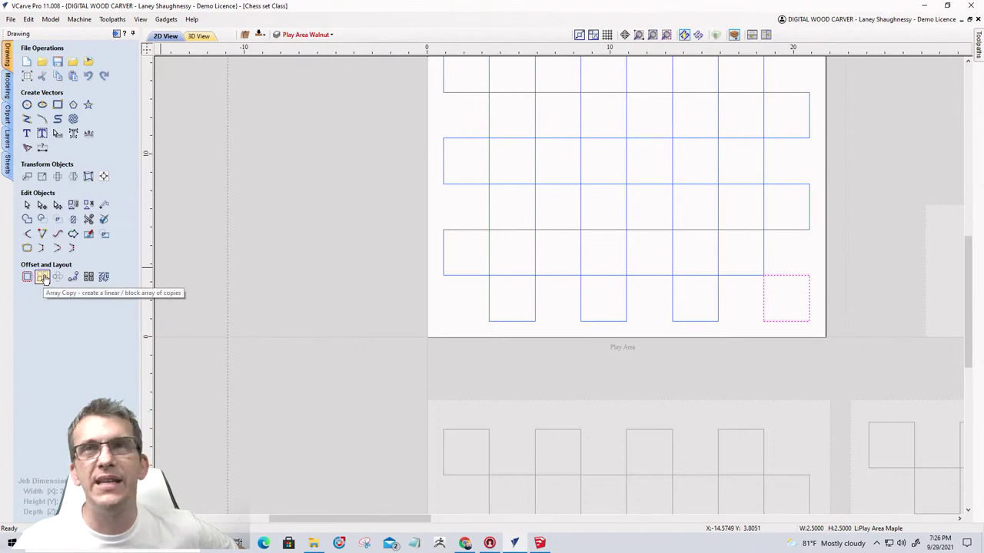
Open Array Copy and undo an accidental move of the bottom-left square.
left_click(44, 277)
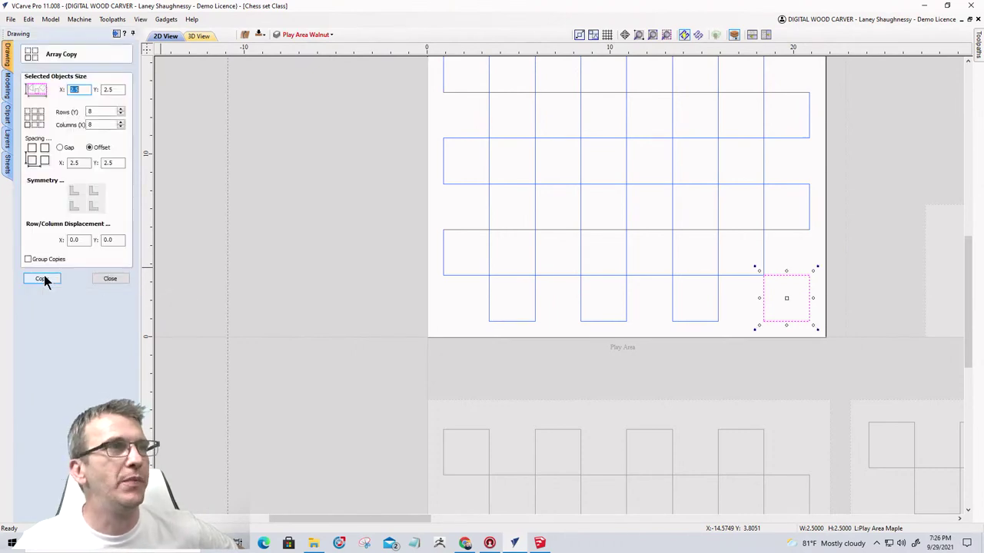
left_click(490, 312)
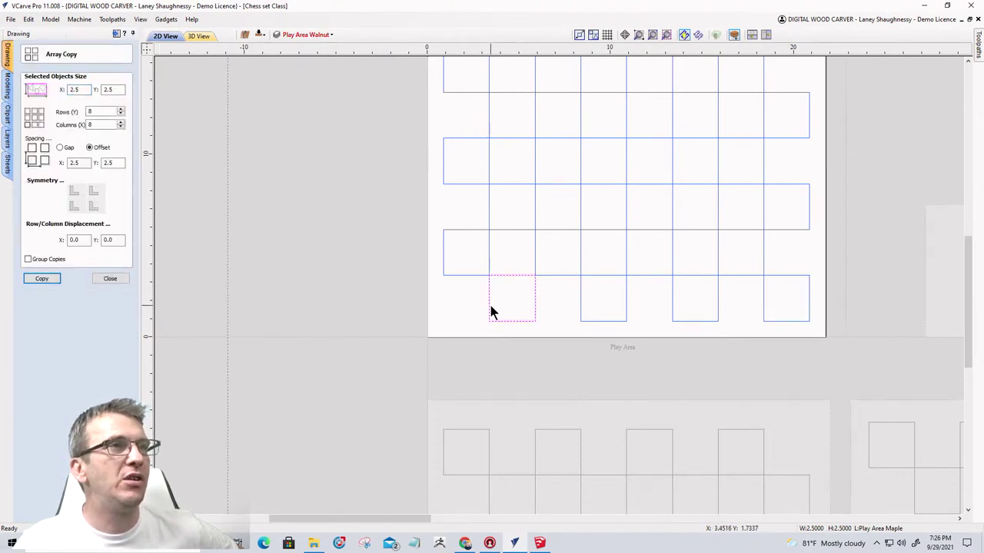
left_click_drag(492, 312, 338, 355)
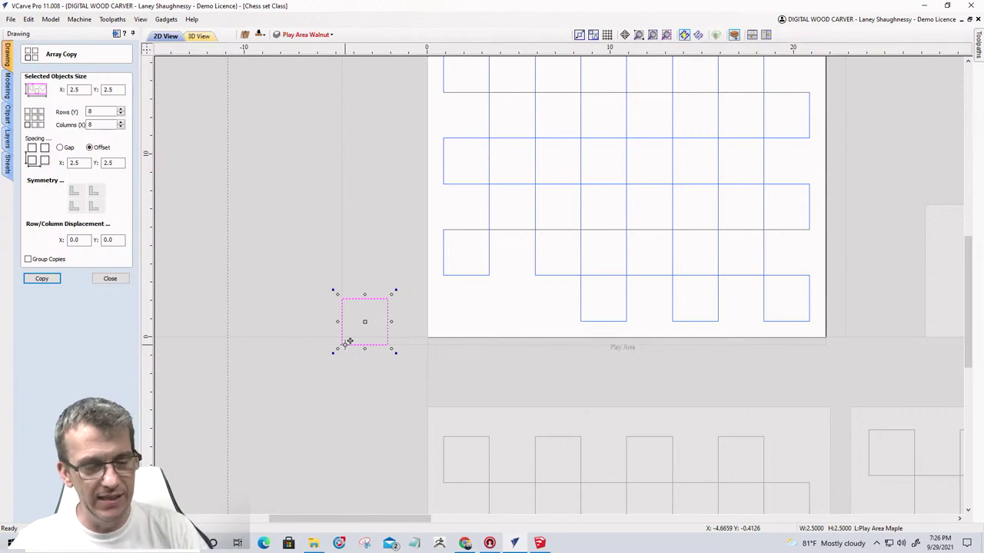
key("ctrl+z")
Toggle the Play Area Maple layer off and on, then select the whole checkerboard grid.
left_click(296, 34)
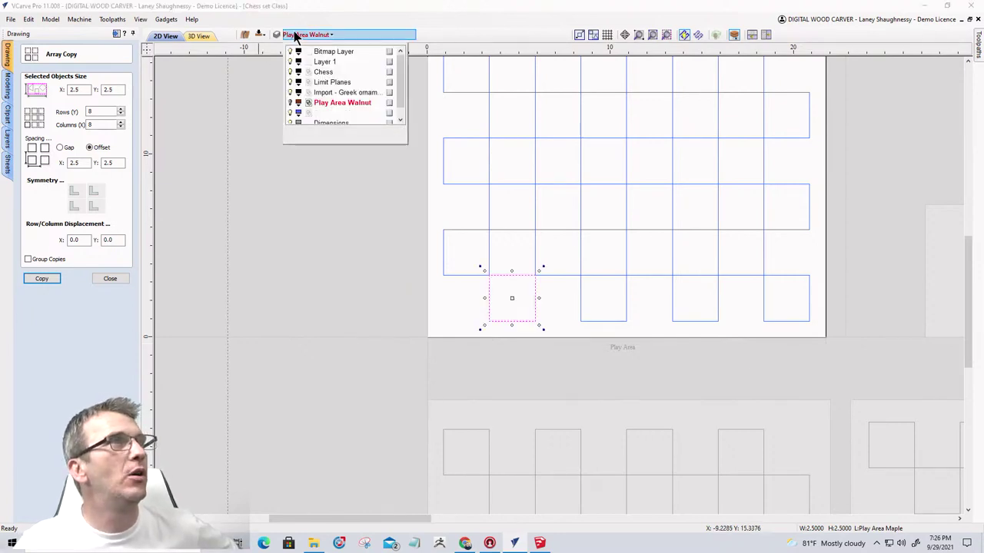
left_click(290, 112)
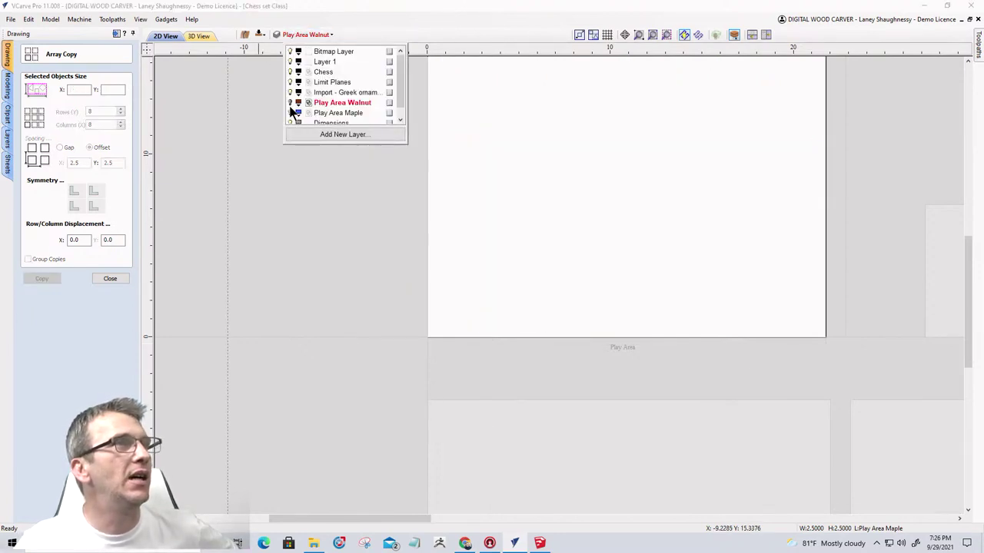
left_click(290, 112)
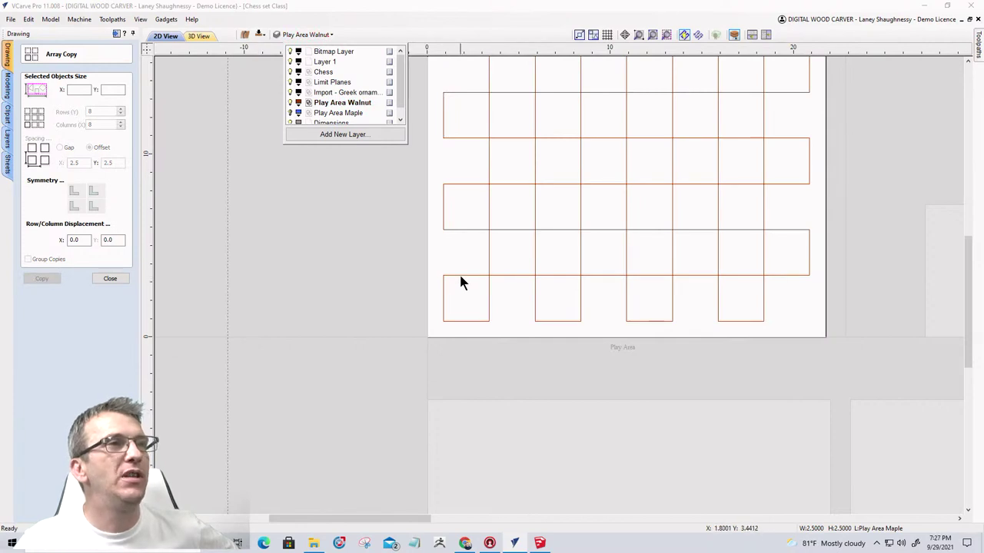
left_click(461, 283)
left_click(445, 294)
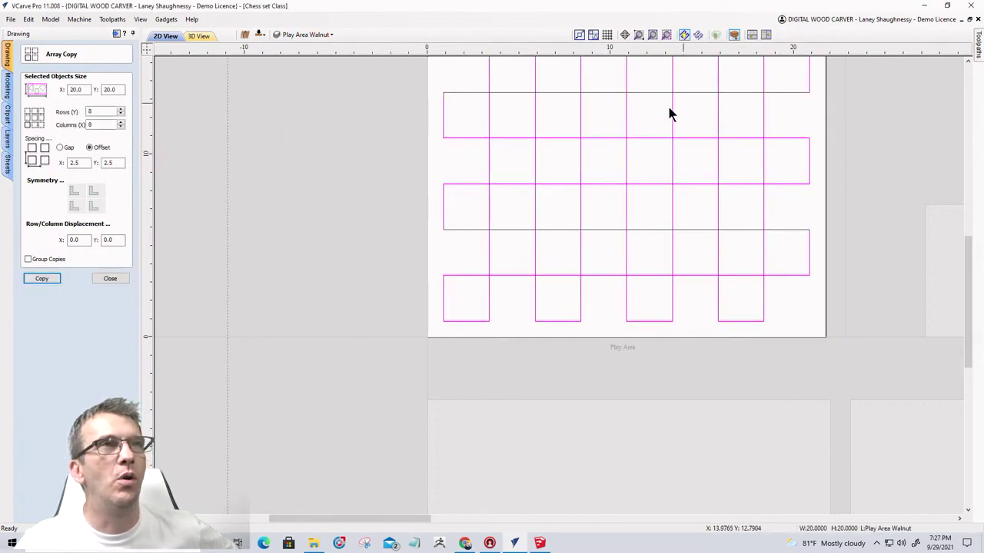
scroll(694, 231, "down", 4)
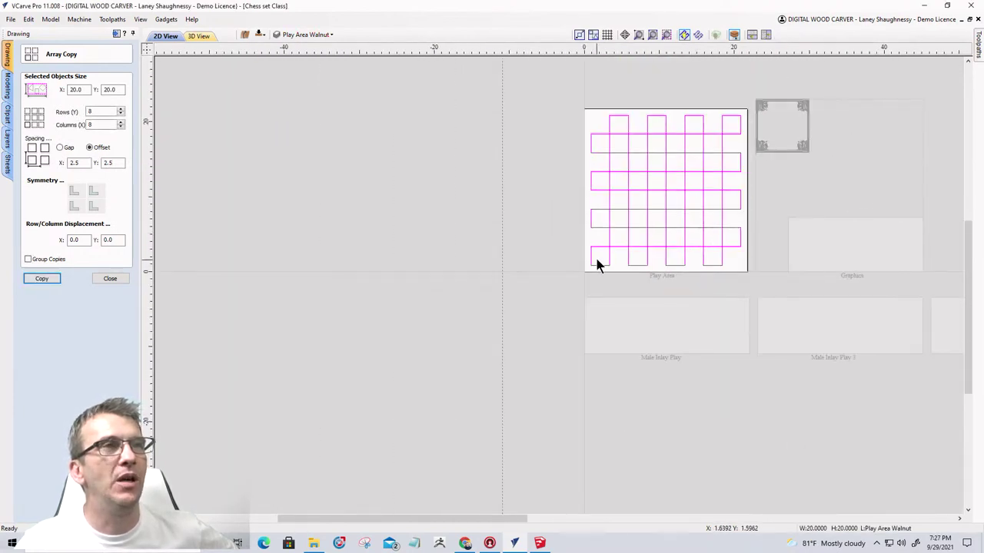
scroll(597, 261, "up", 4)
left_click(593, 214)
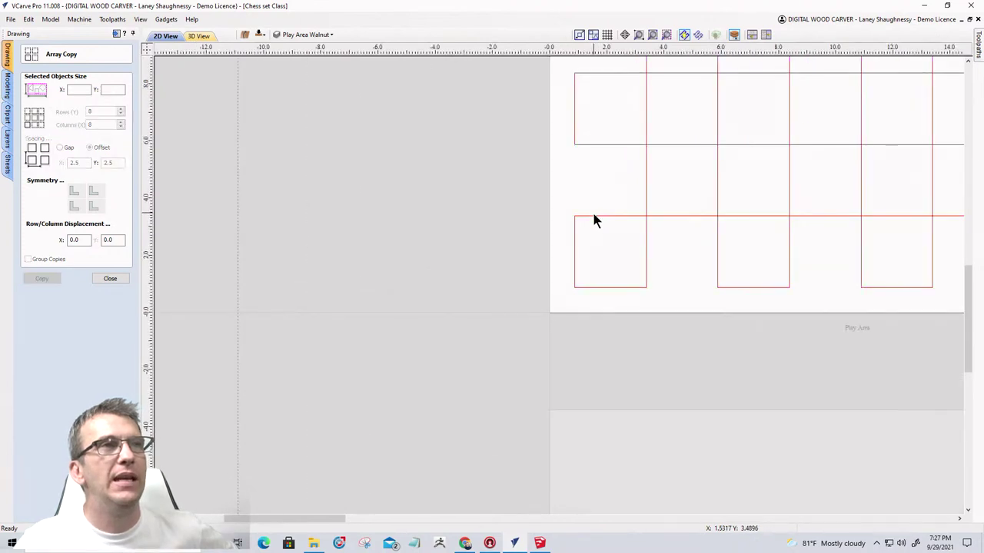
left_click(595, 219)
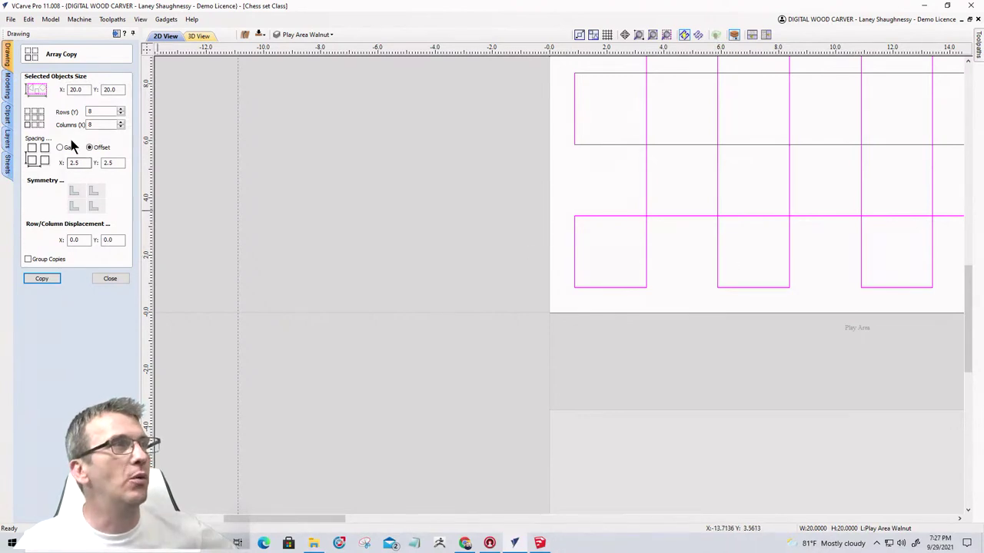
Set Array Copy to 4 columns, X offset 5, and row displacement X 2.5.
left_click_drag(85, 162, 56, 168)
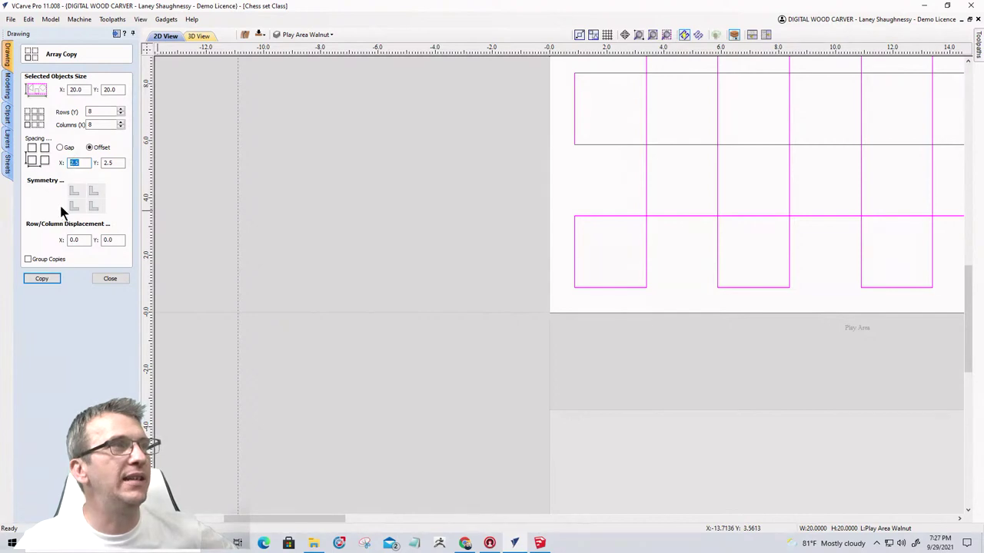
type("5")
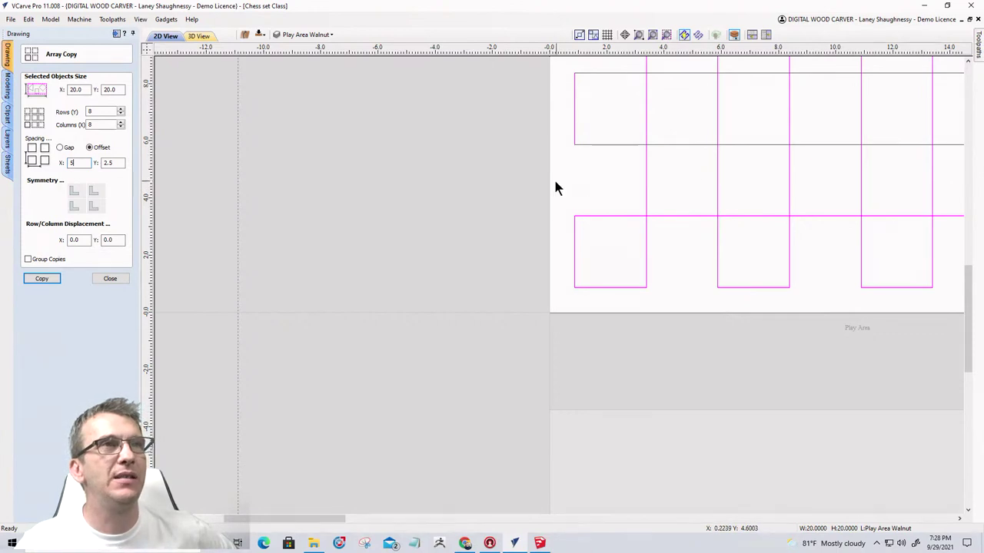
scroll(652, 204, "down", 5)
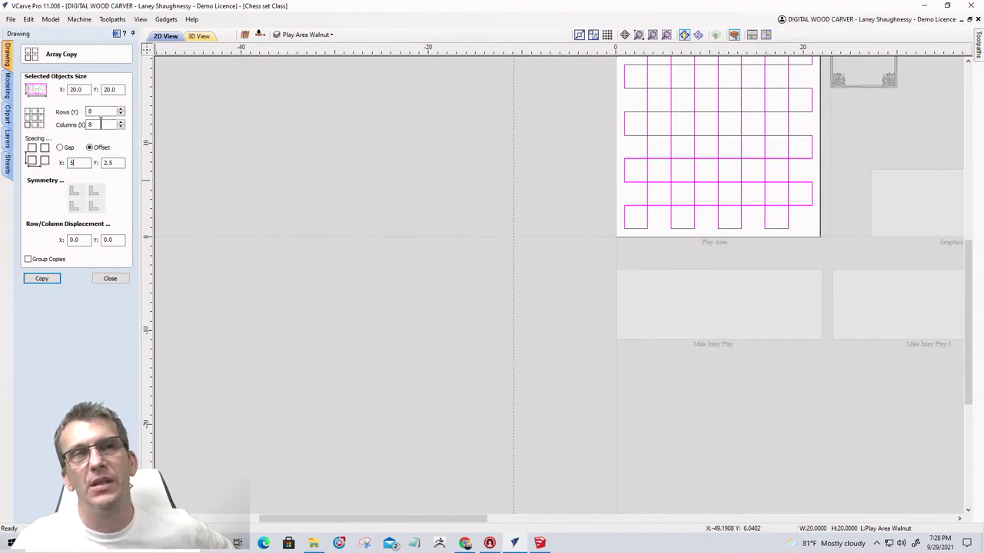
left_click(79, 163)
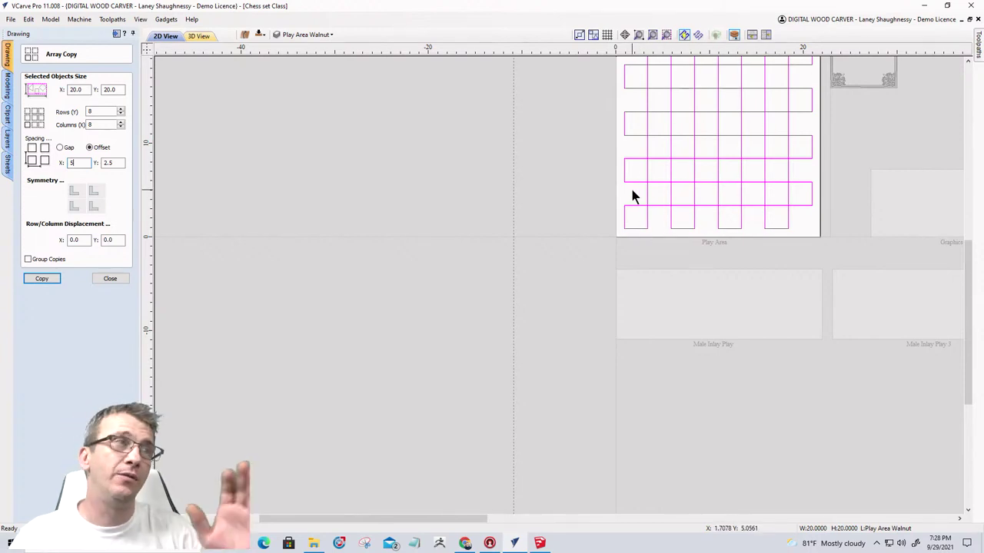
double_click(100, 125)
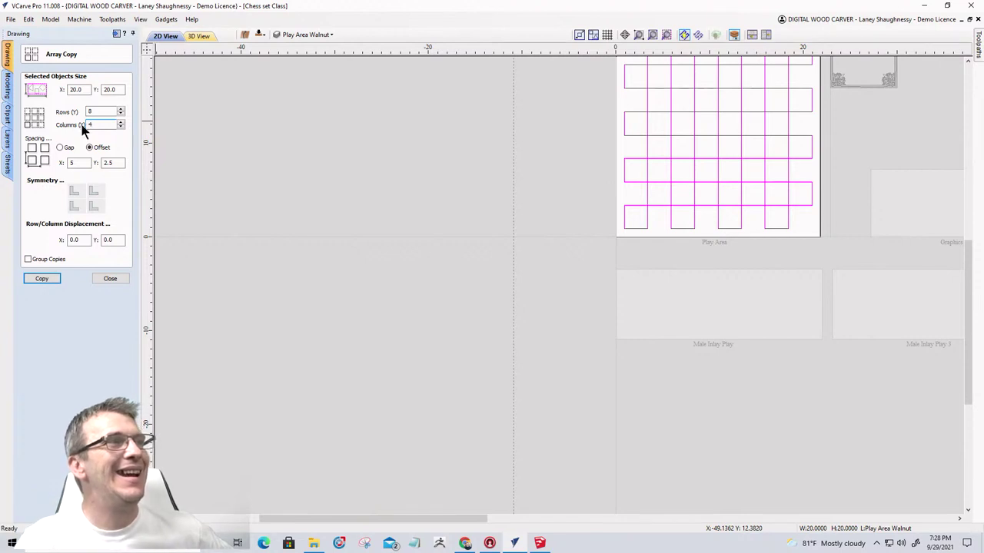
left_click_drag(80, 241, 58, 241)
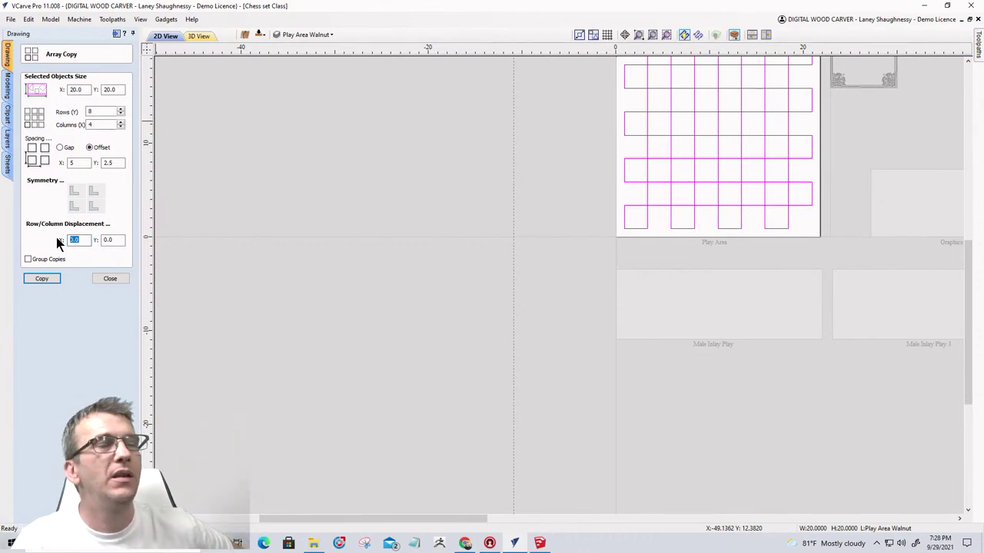
type("2.5")
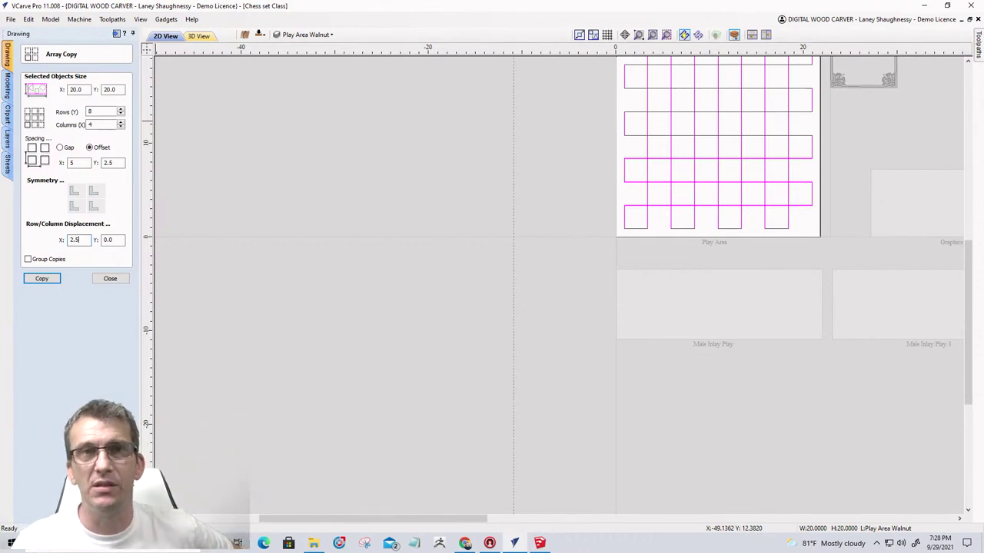
Reselect and then deselect the grid of squares on the board.
left_click(632, 229)
left_click(584, 256)
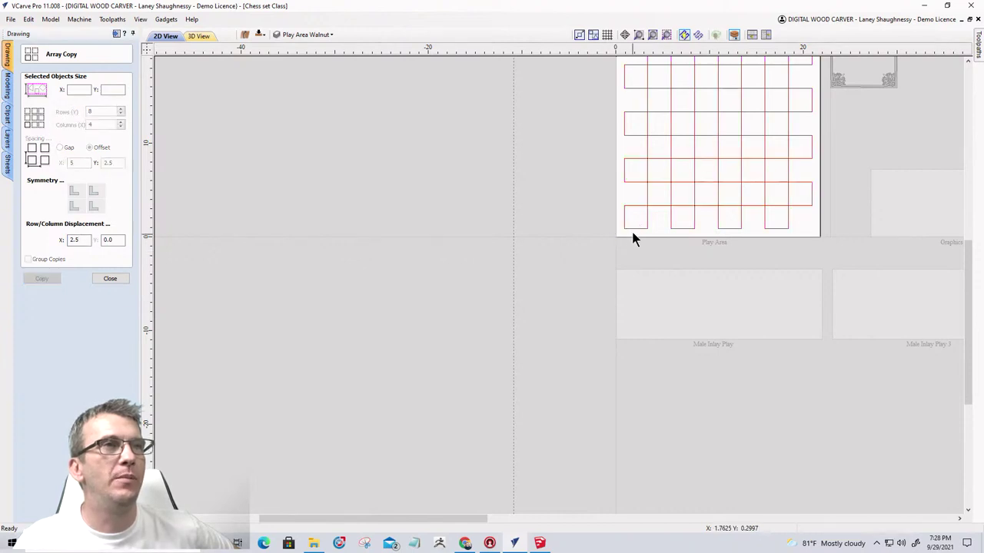
left_click(631, 228)
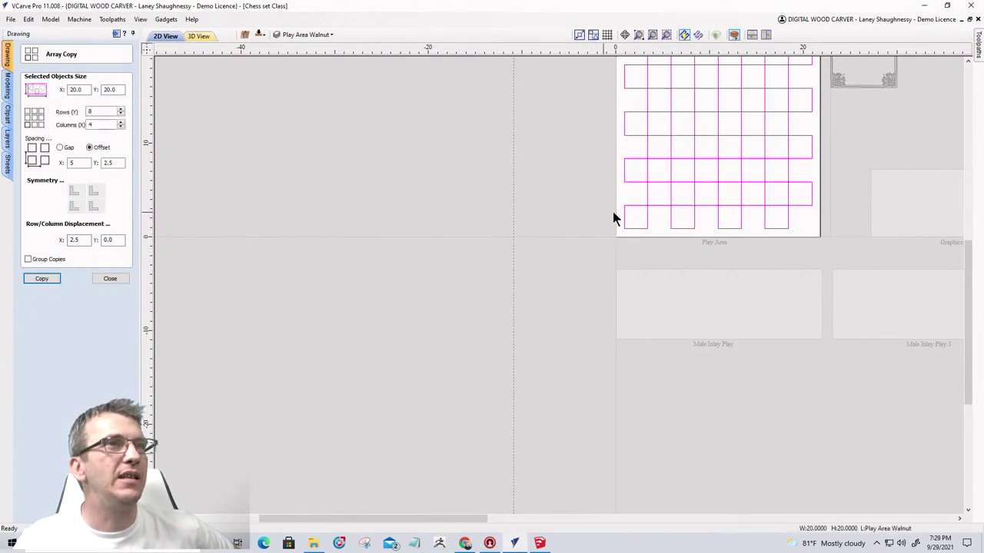
left_click(629, 206)
left_click(627, 205)
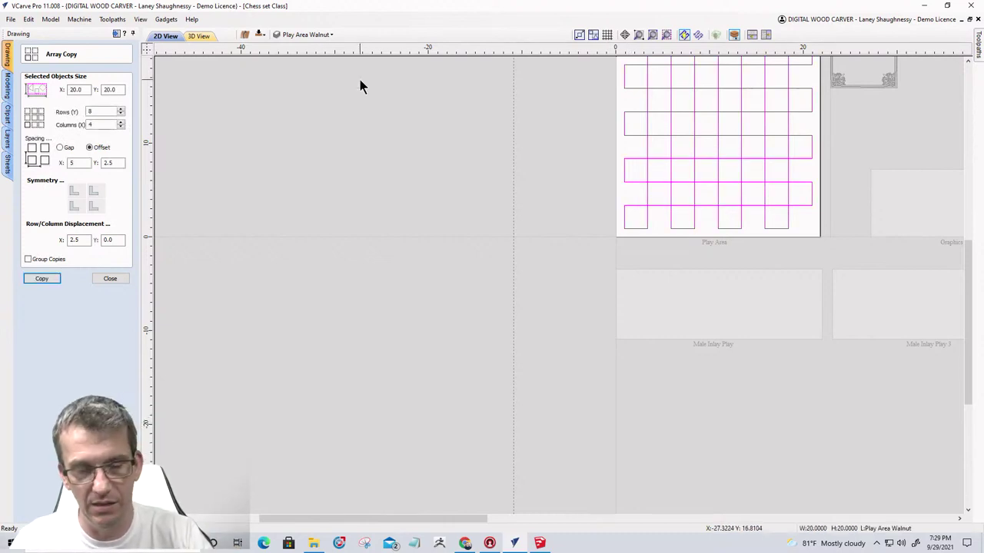
left_click(627, 216)
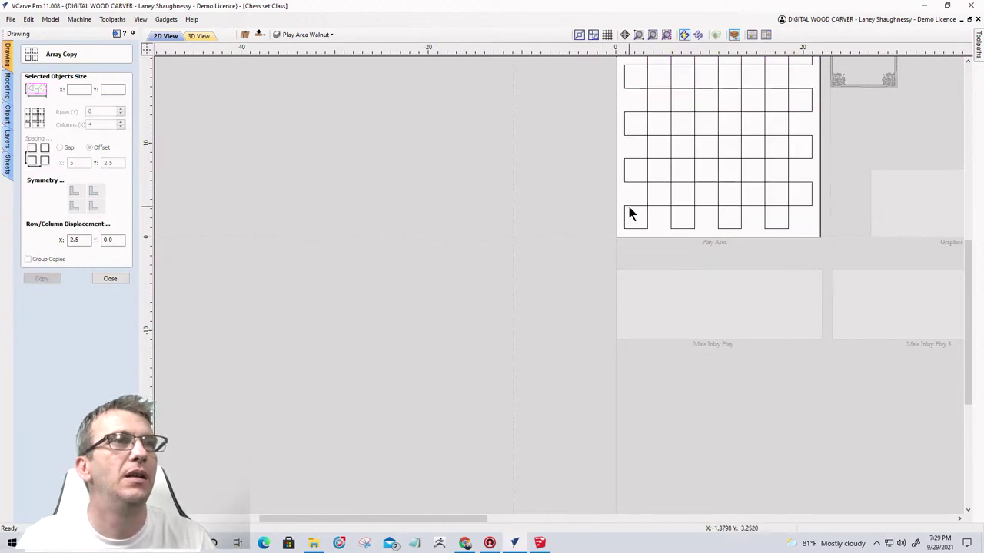
scroll(629, 214, "down", 2)
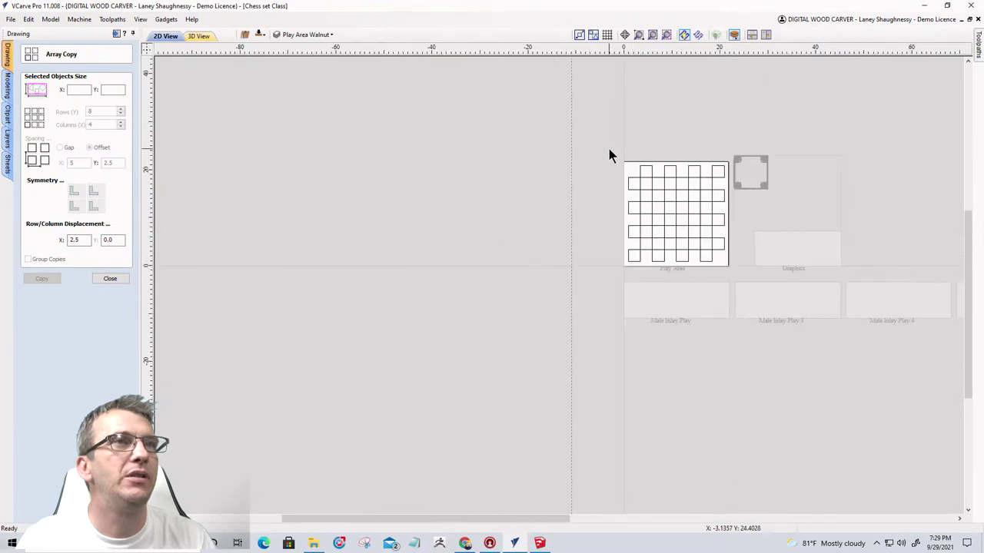
Delete the old square copies and array the original square into a staggered 8-by-4 checkerboard.
left_click_drag(627, 154, 733, 268)
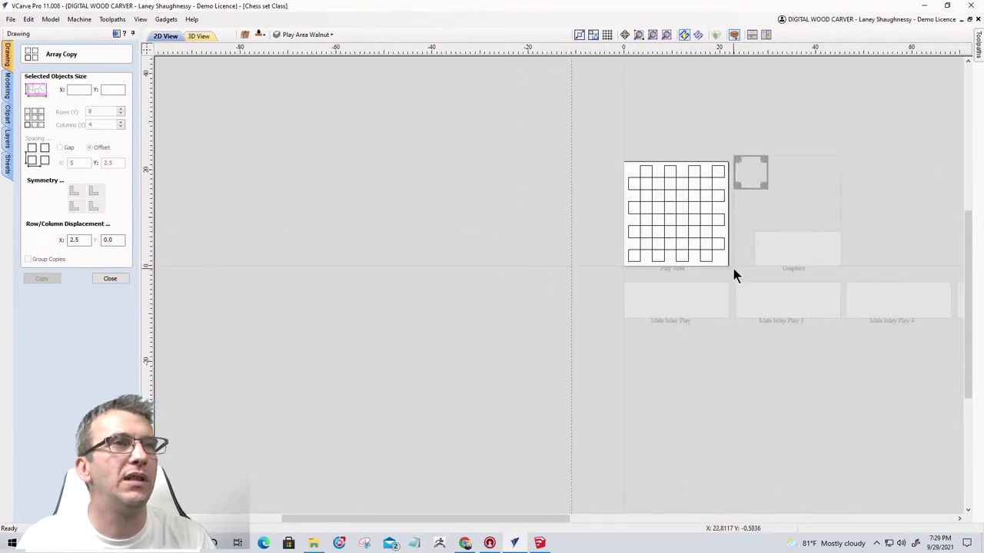
key("Delete")
left_click(637, 261)
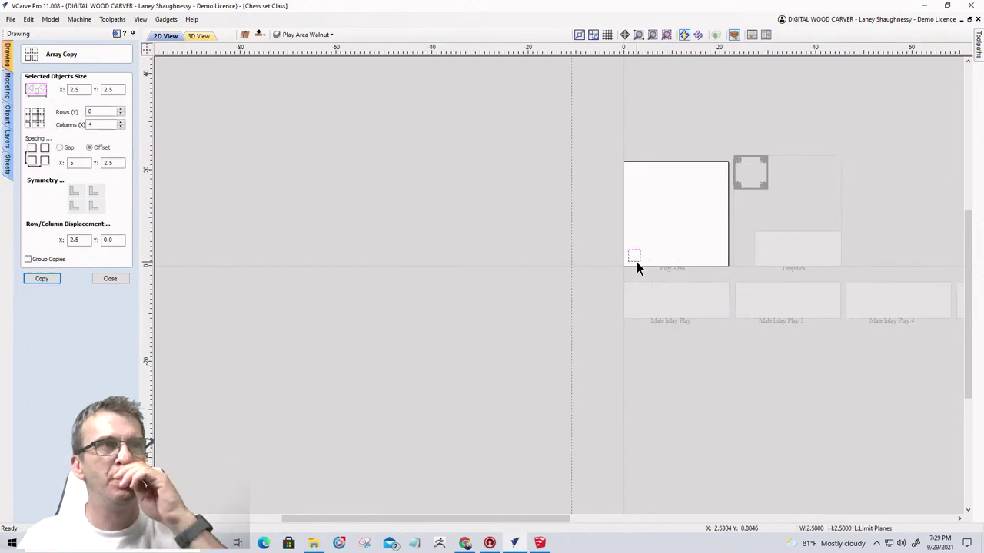
left_click(41, 278)
scroll(695, 223, "down", 2)
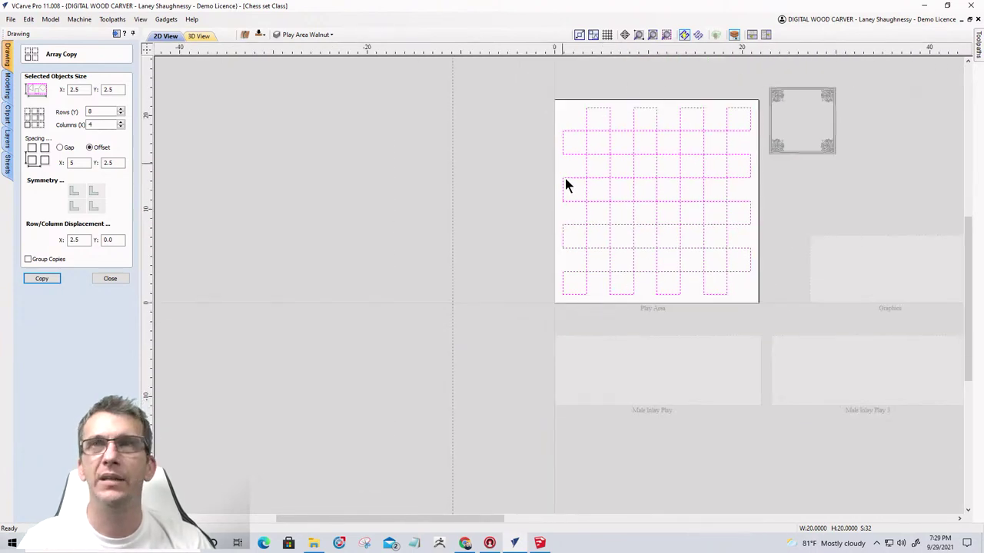
scroll(622, 241, "up", 1)
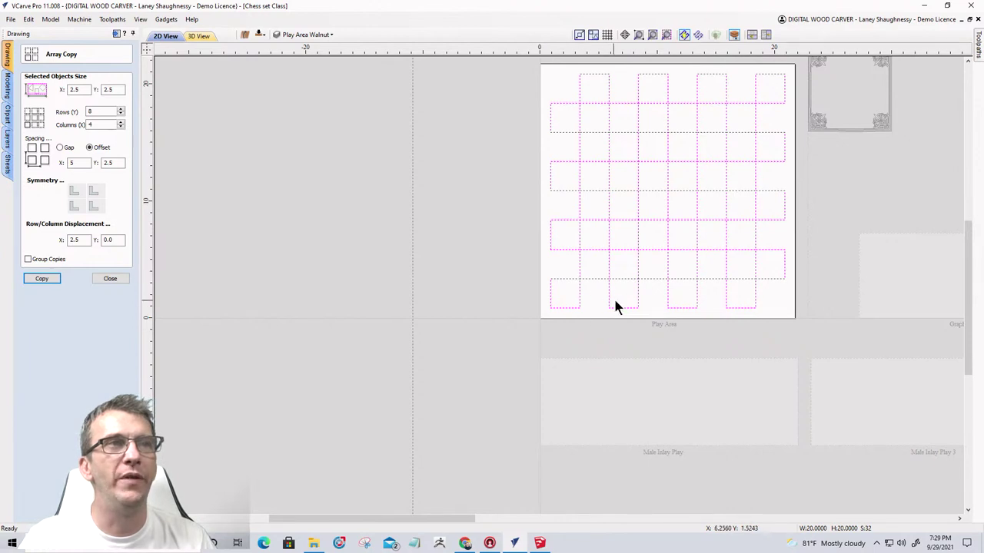
Show and re-hide the Play Area Maple layer, then close the Array Copy panel.
left_click(318, 34)
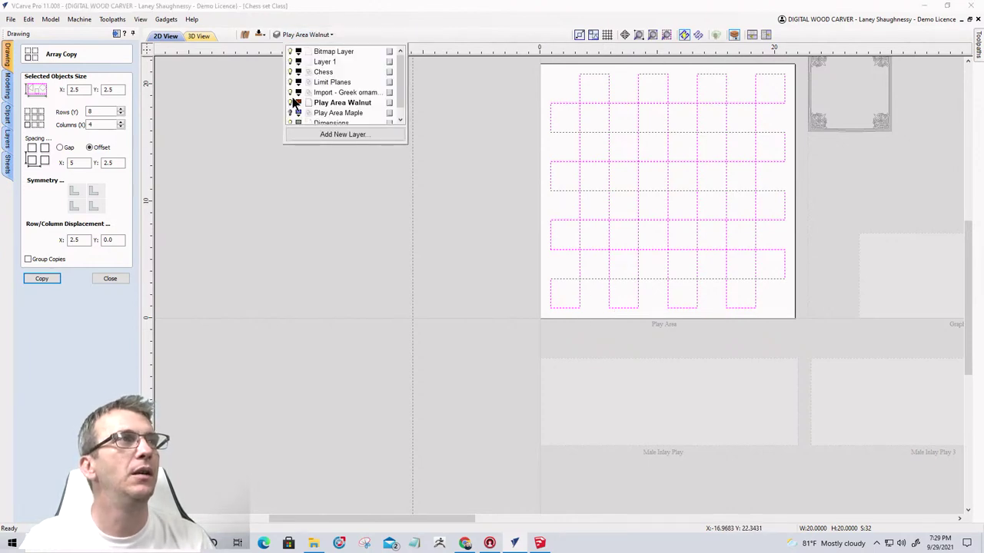
left_click(290, 112)
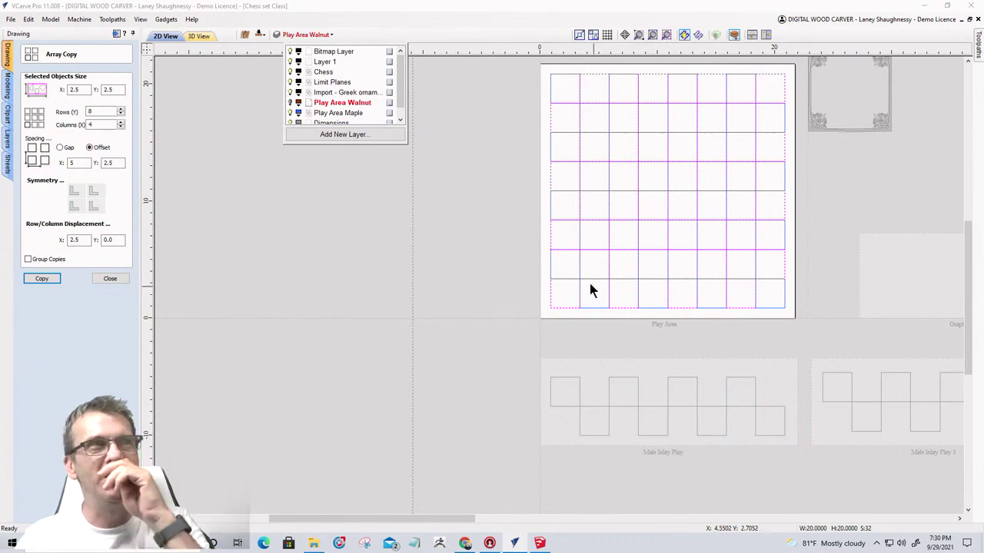
left_click(291, 113)
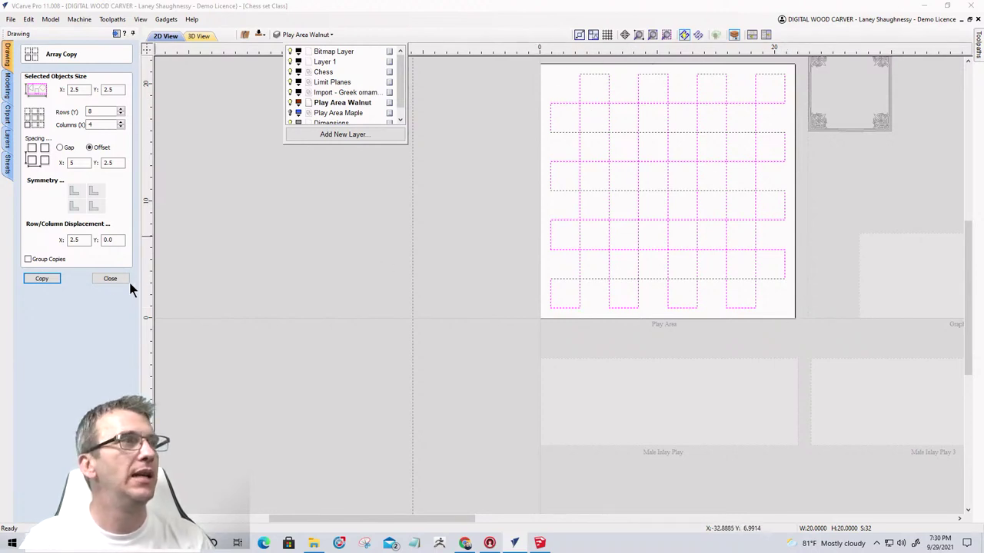
left_click(108, 278)
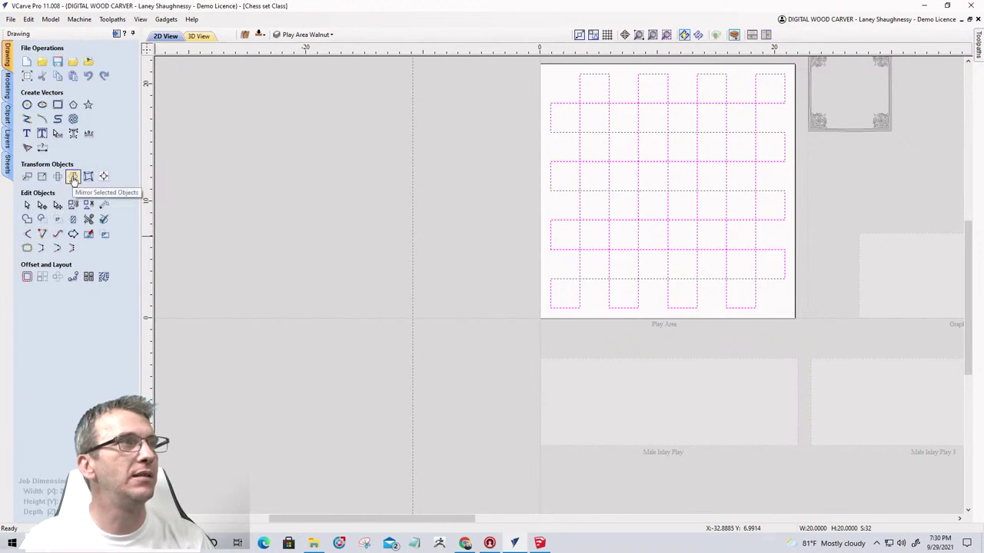
Try a horizontal flip of the square pattern, undo it and deselect the squares.
left_click(73, 178)
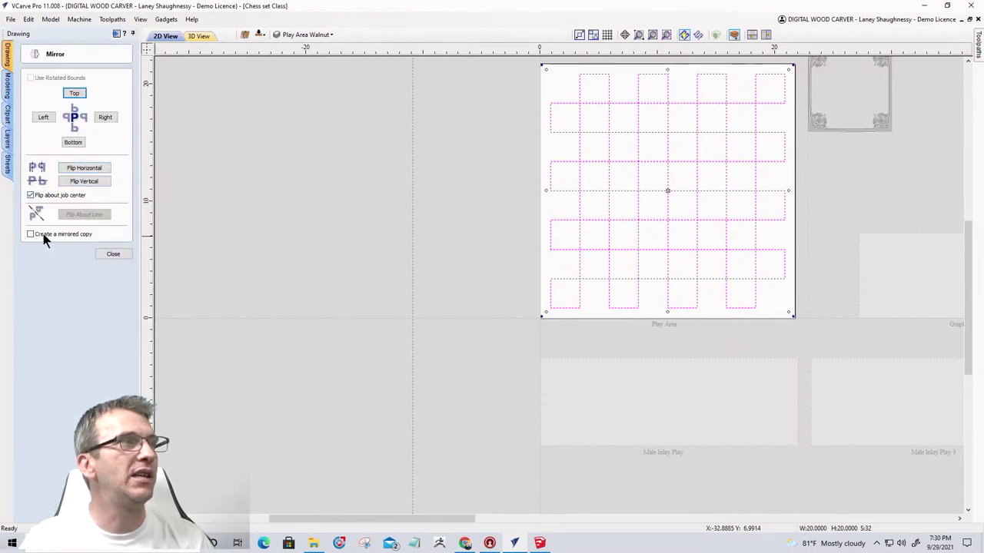
left_click(86, 169)
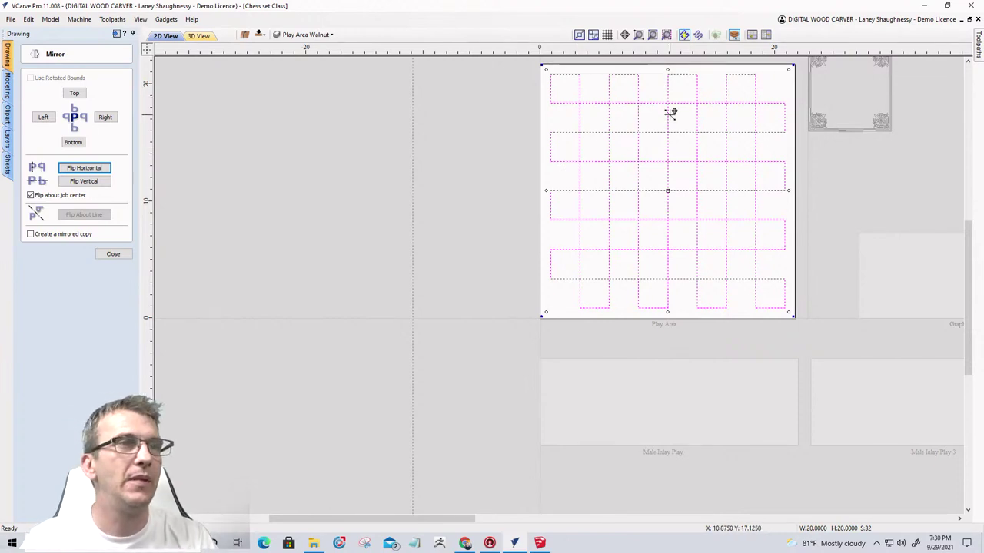
key("ctrl+z")
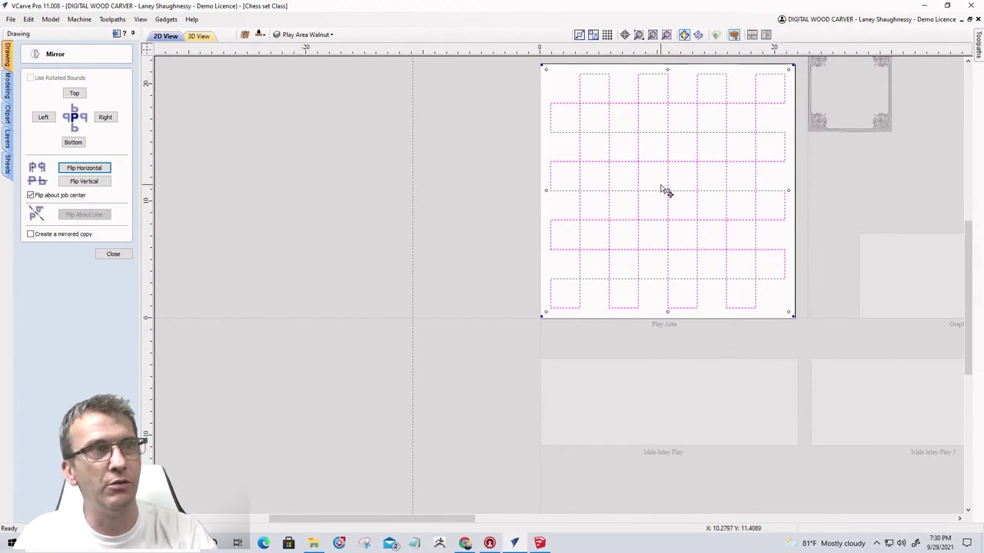
left_click(107, 256)
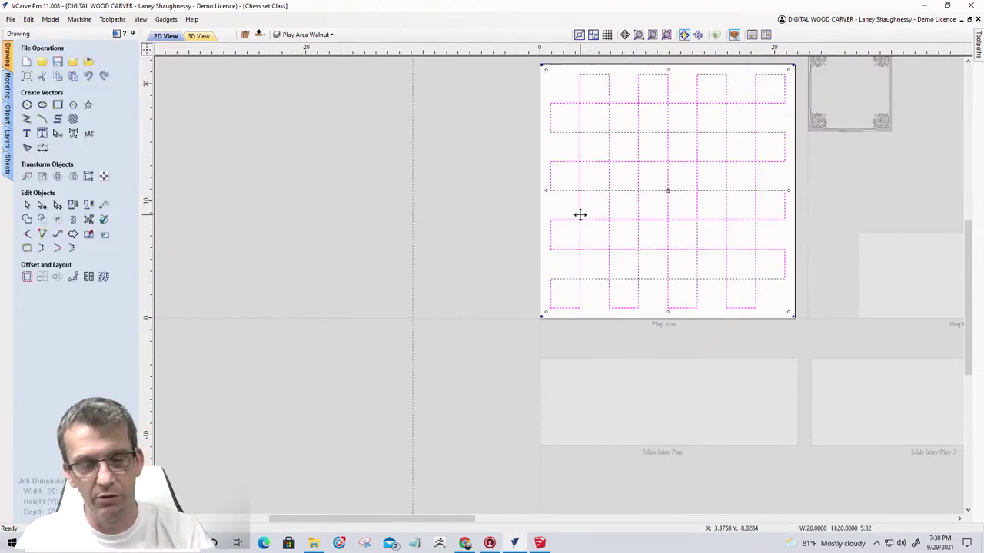
key("Escape")
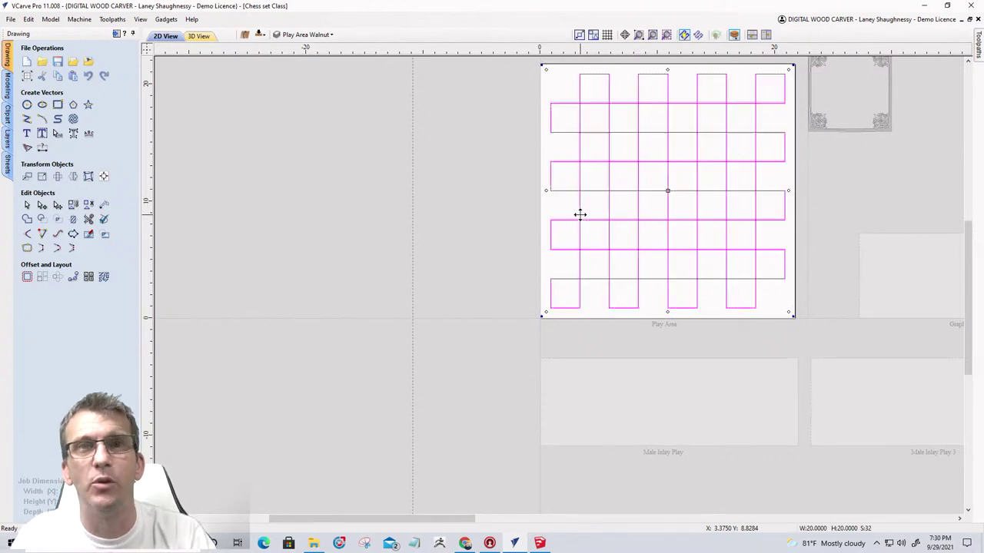
Make a left-right mirrored copy of the squares and centre it on the material with F9.
left_click(72, 178)
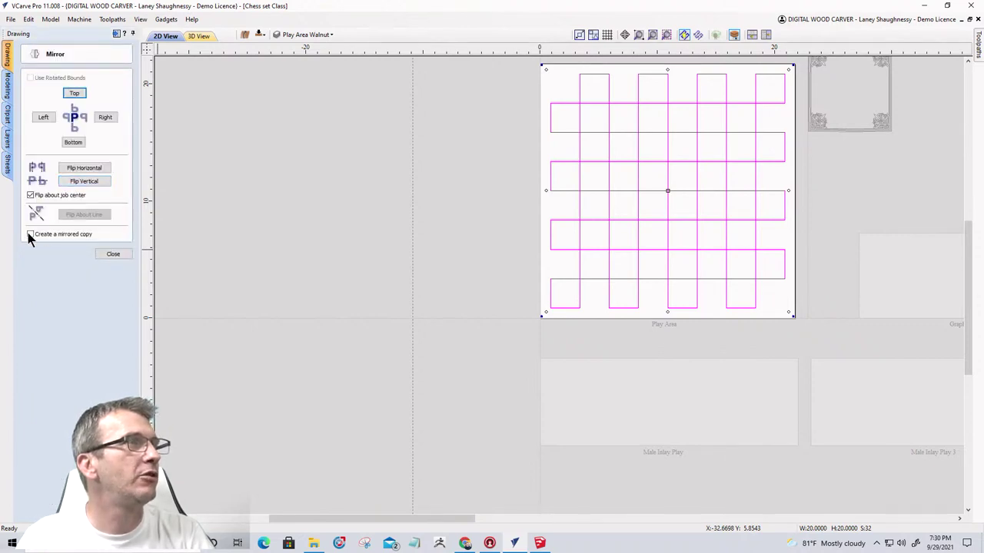
left_click(79, 170)
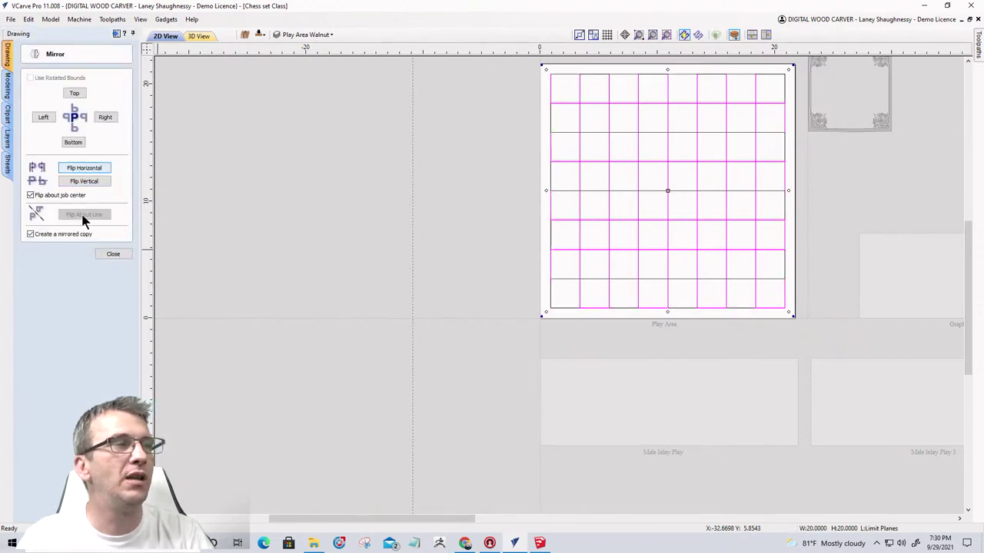
left_click(110, 253)
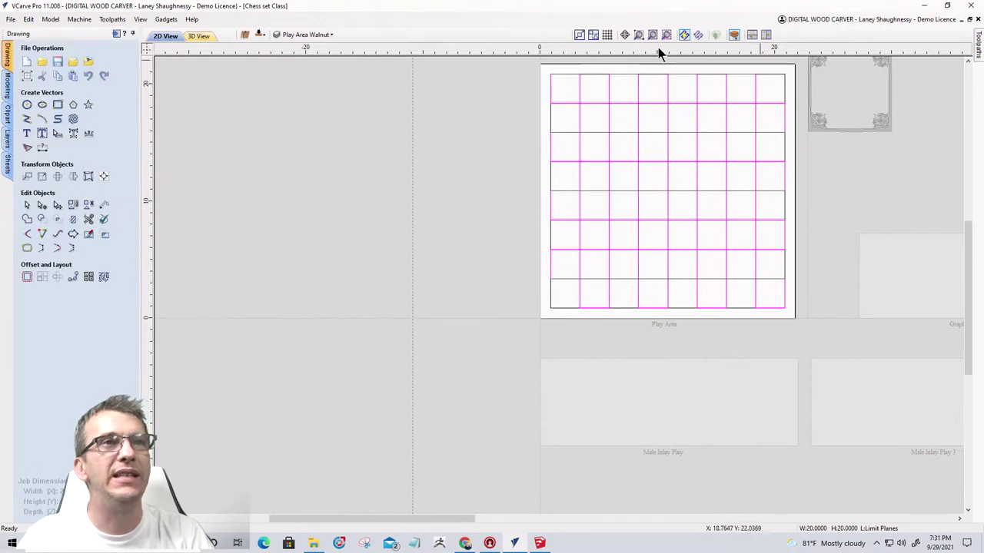
left_click(550, 307)
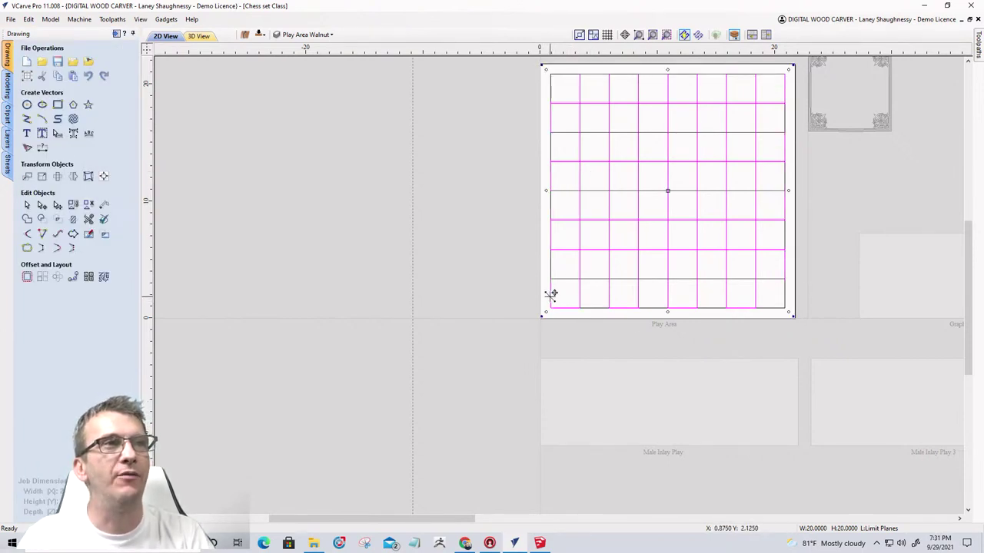
left_click_drag(551, 292, 240, 297)
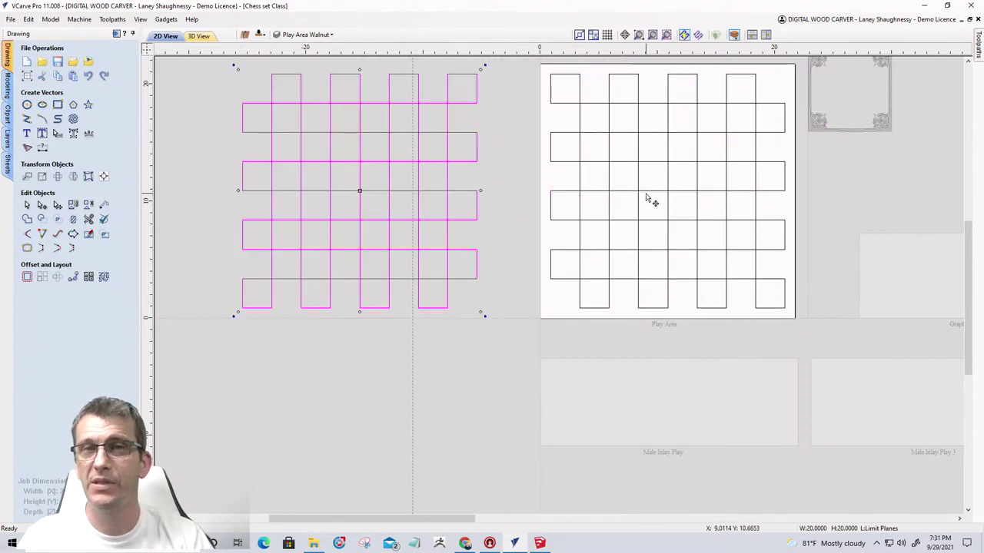
key("F9")
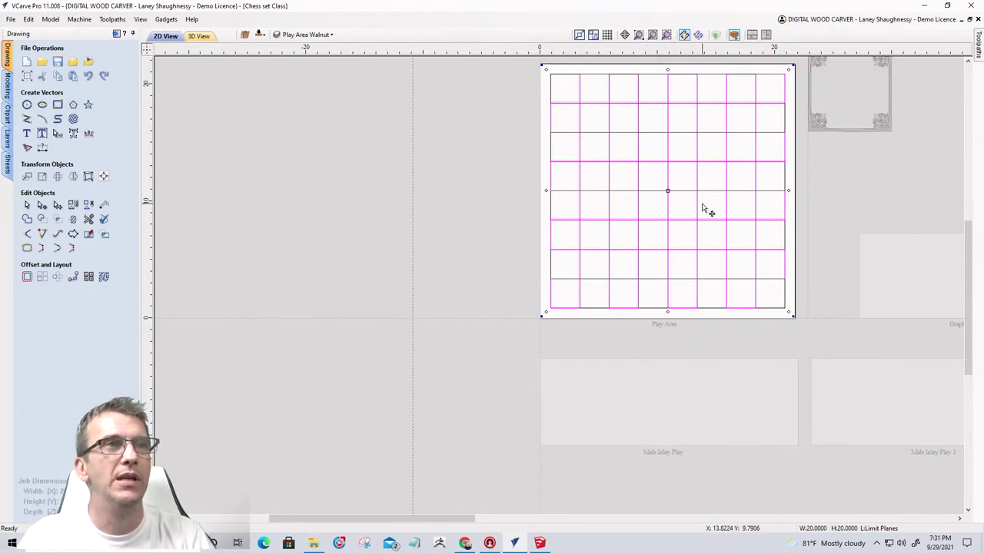
Toggle layer visibility and make Play Area Maple the active layer.
left_click(297, 36)
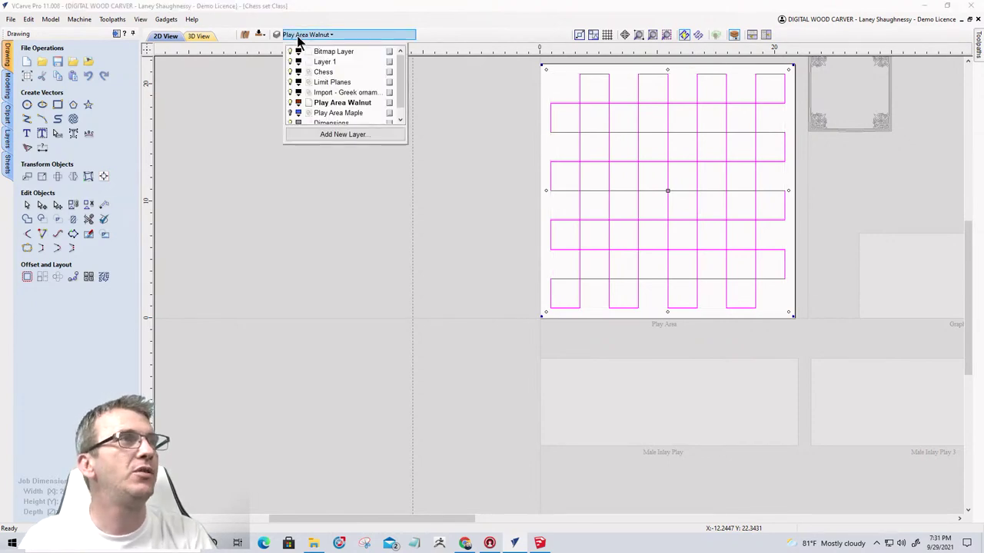
left_click(290, 112)
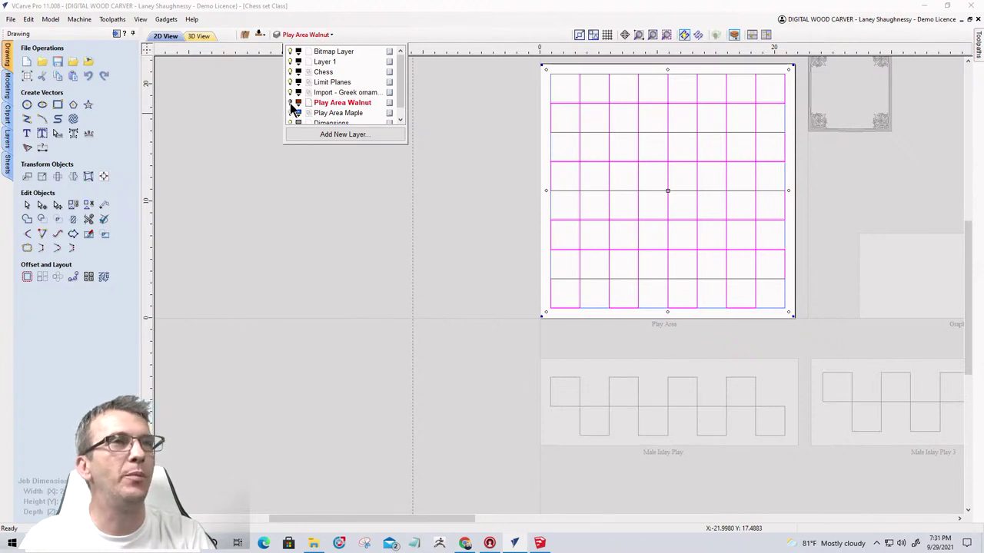
left_click(291, 112)
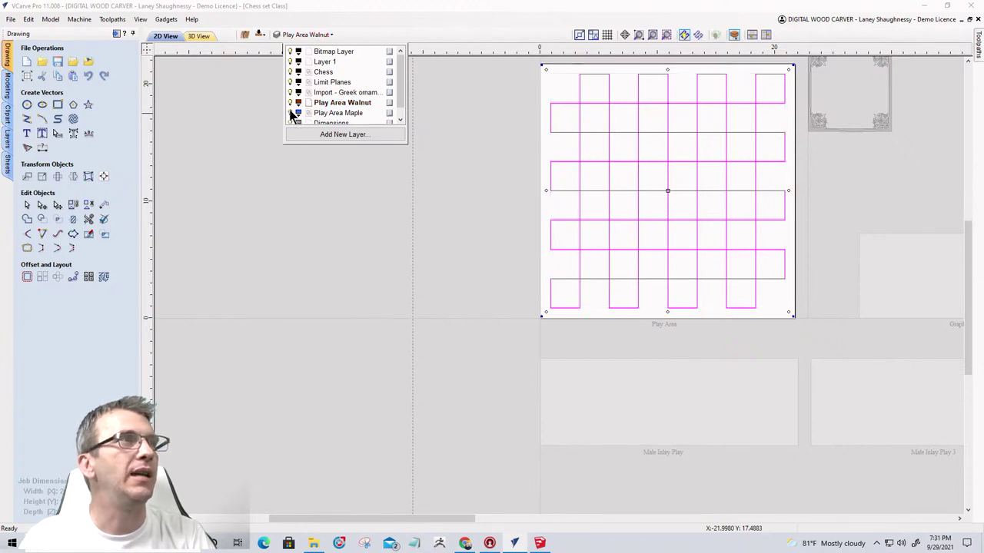
left_click(291, 112)
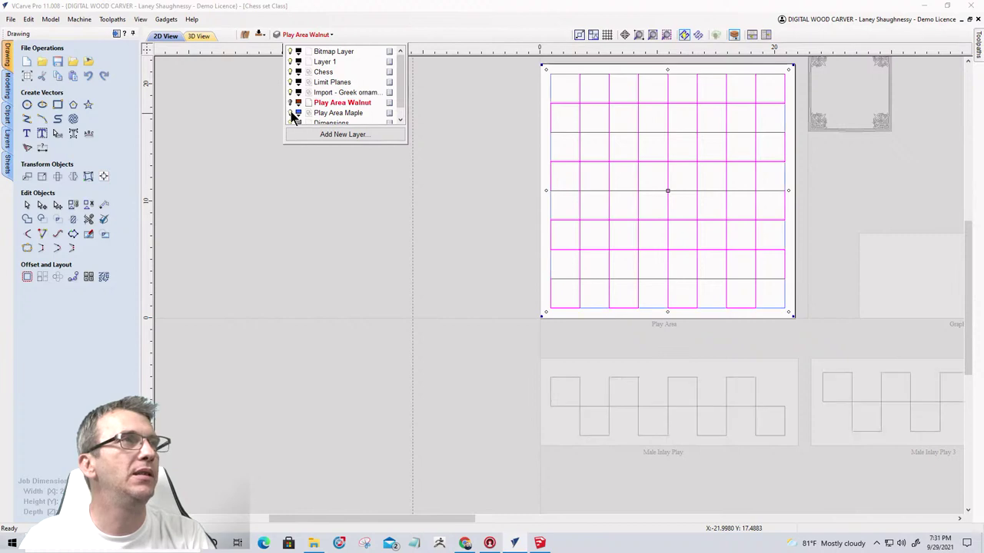
left_click(332, 114)
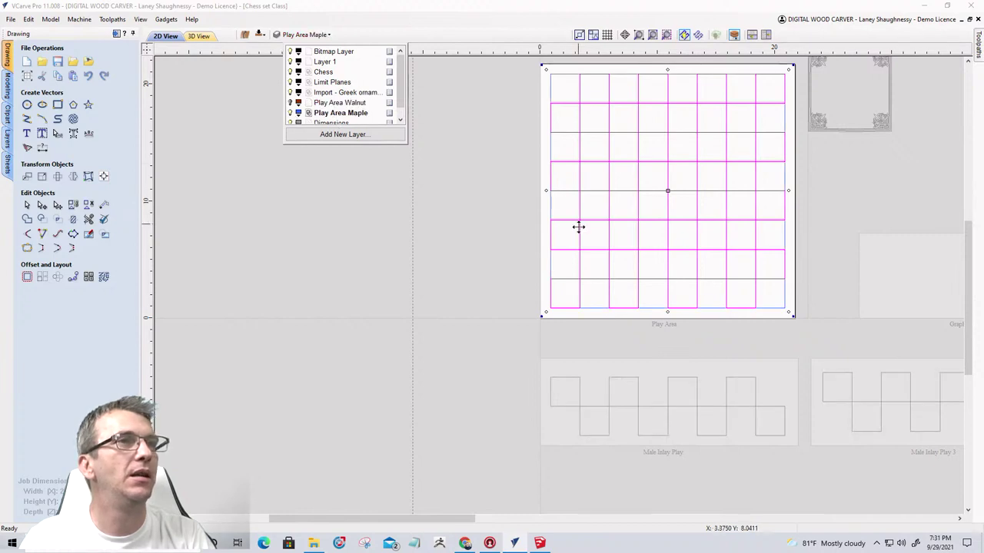
Delete the plain grid-line vectors, then box-select the bottom two rows of squares.
left_click(552, 273)
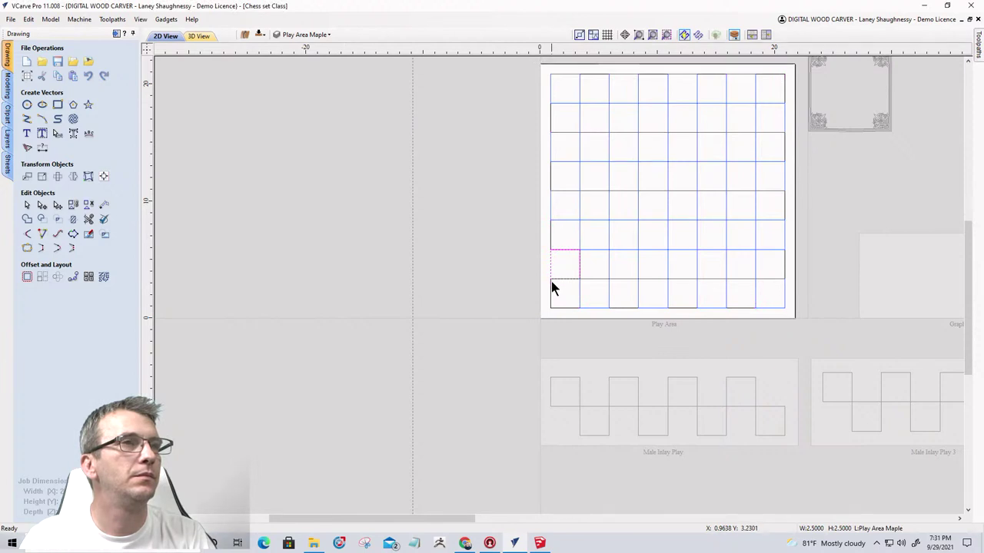
left_click(551, 290)
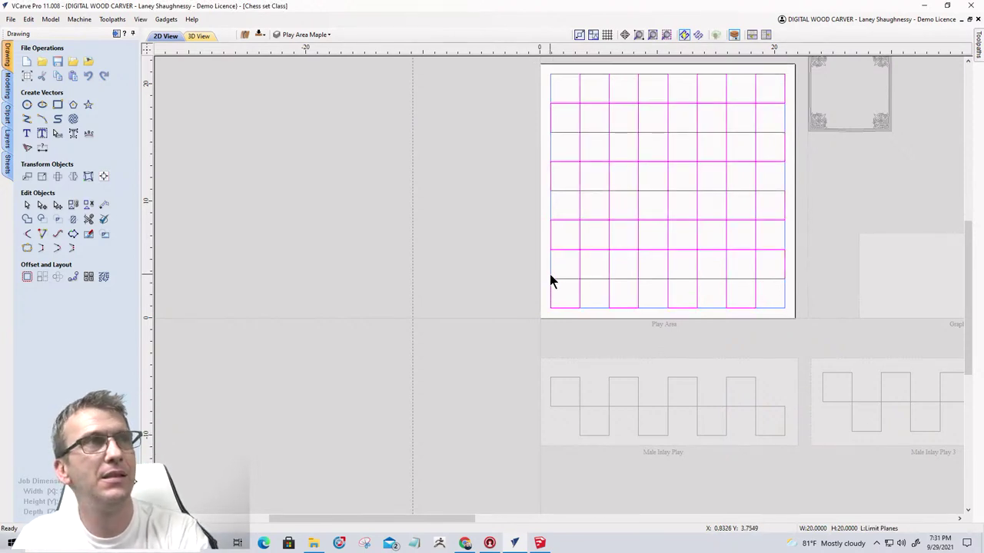
key("Delete")
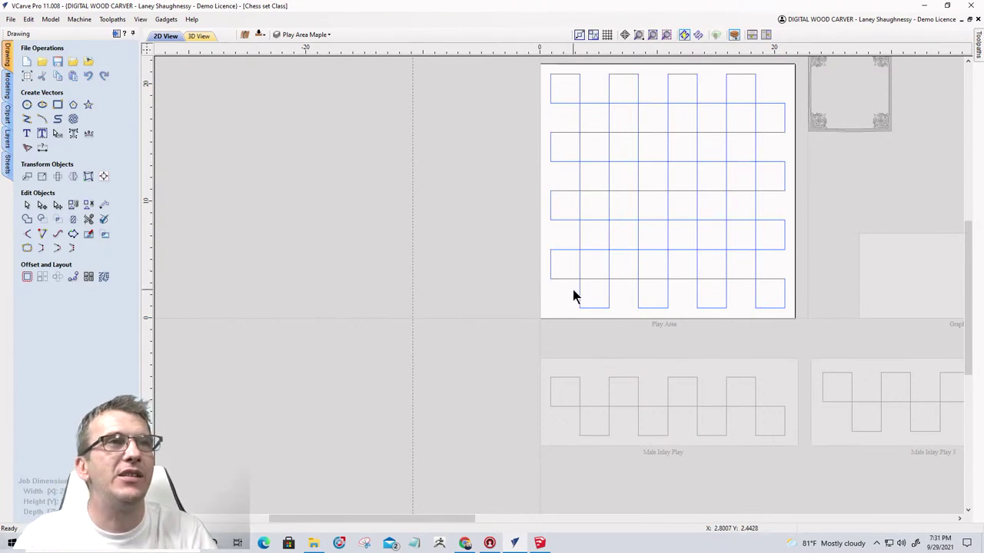
left_click_drag(514, 247, 812, 327)
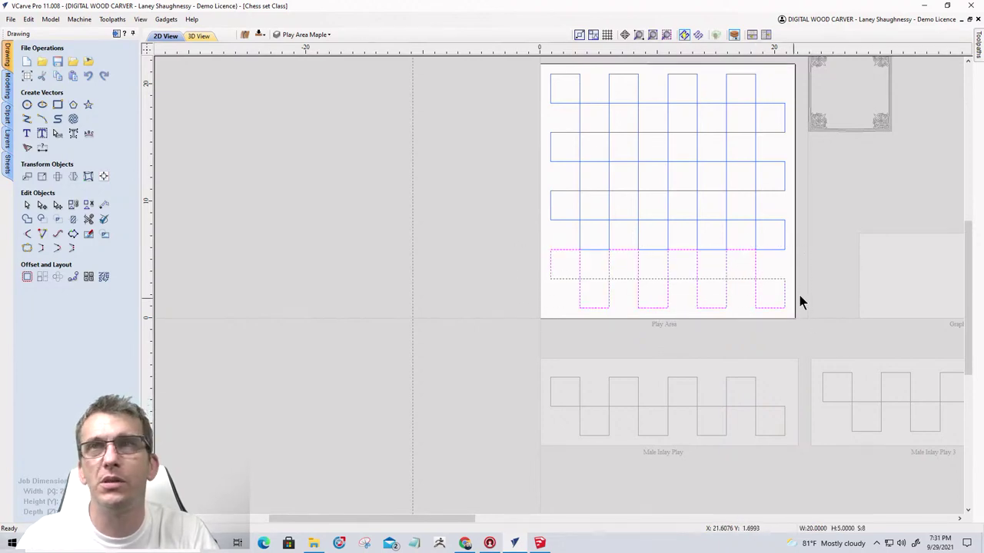
Copy the two selected square rows to the Male Inlay Play sheet via Copy to Sheet.
right_click(661, 276)
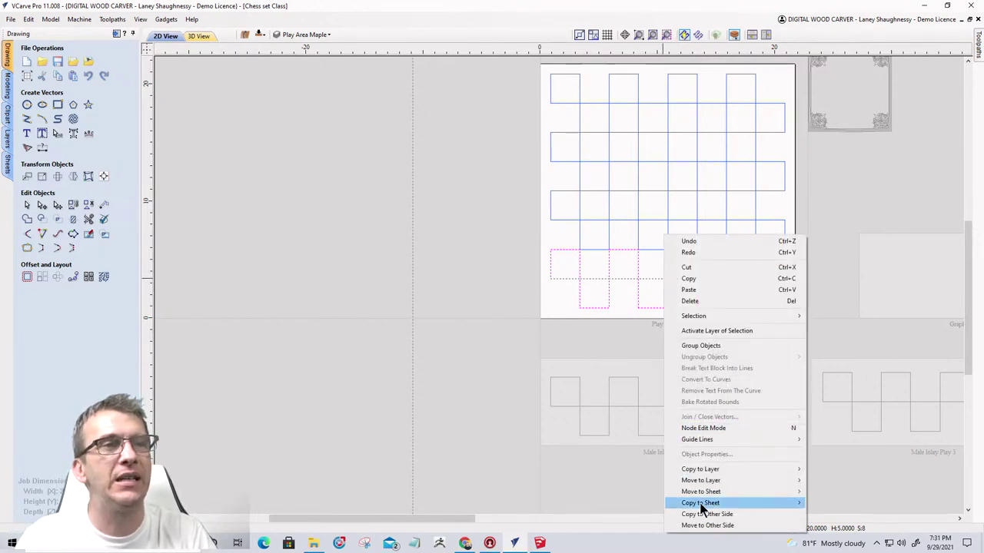
mouse_move(701, 504)
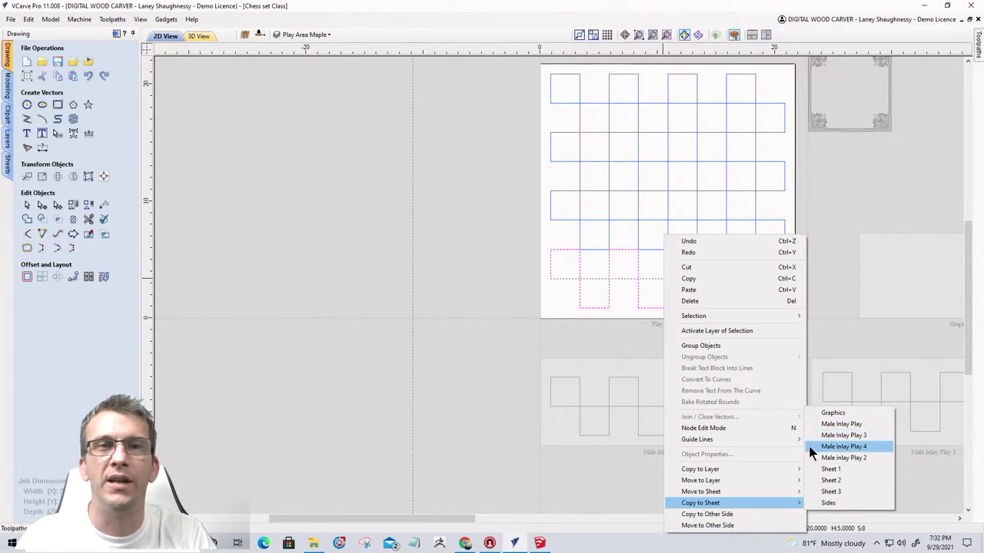
left_click(483, 384)
scroll(435, 362, "down", 3)
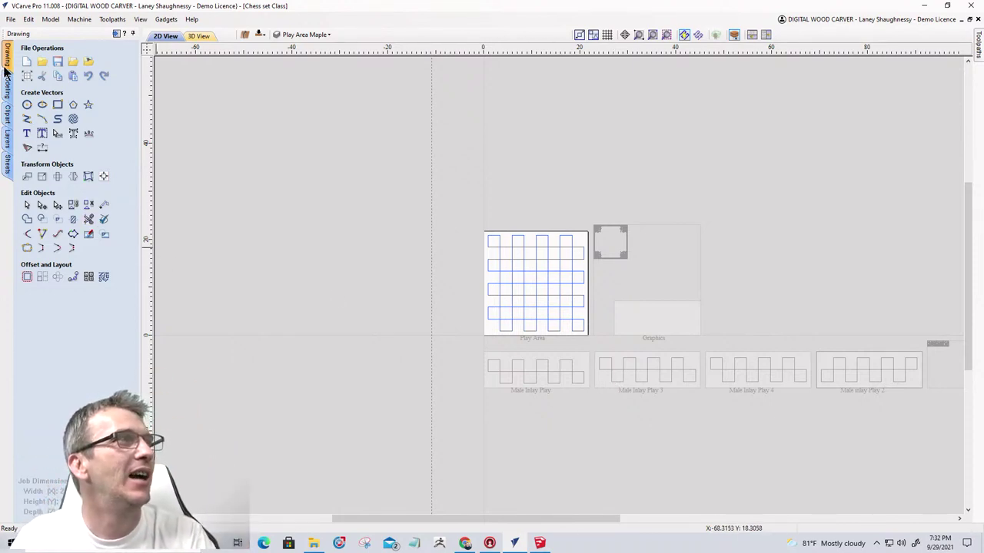
Open the sheet list, select Play Area and Sheet 1, and toggle Sheet 1's visibility.
left_click(7, 163)
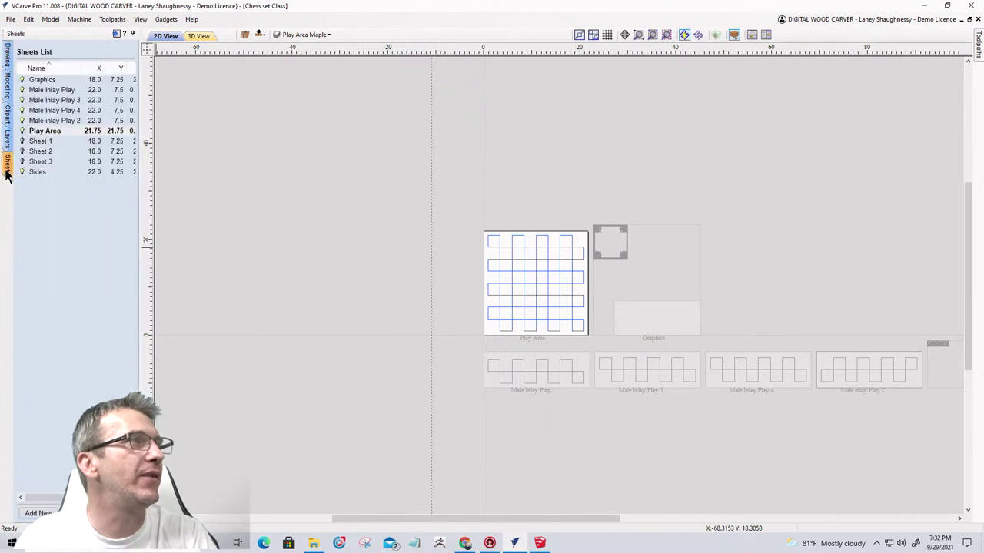
left_click(23, 131)
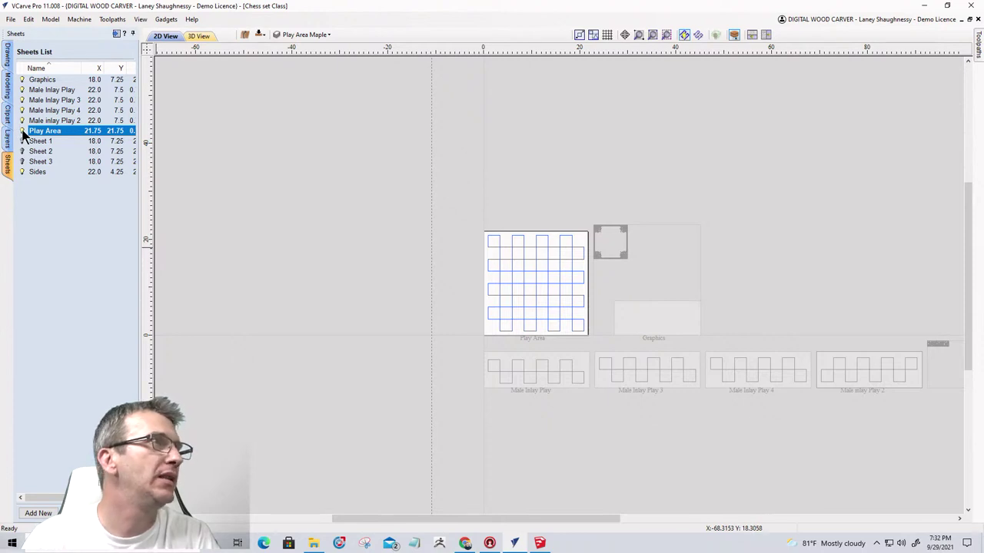
left_click(34, 142)
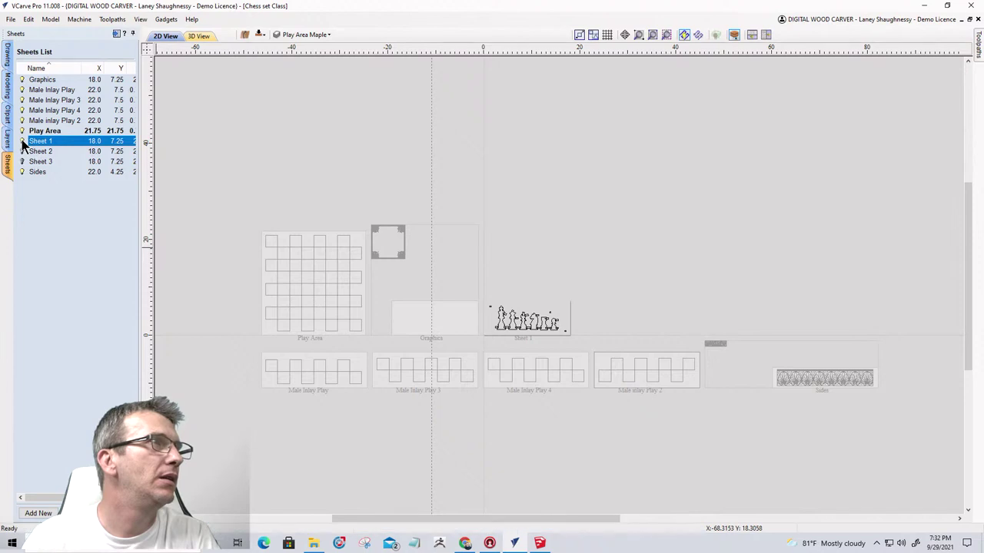
left_click(22, 143)
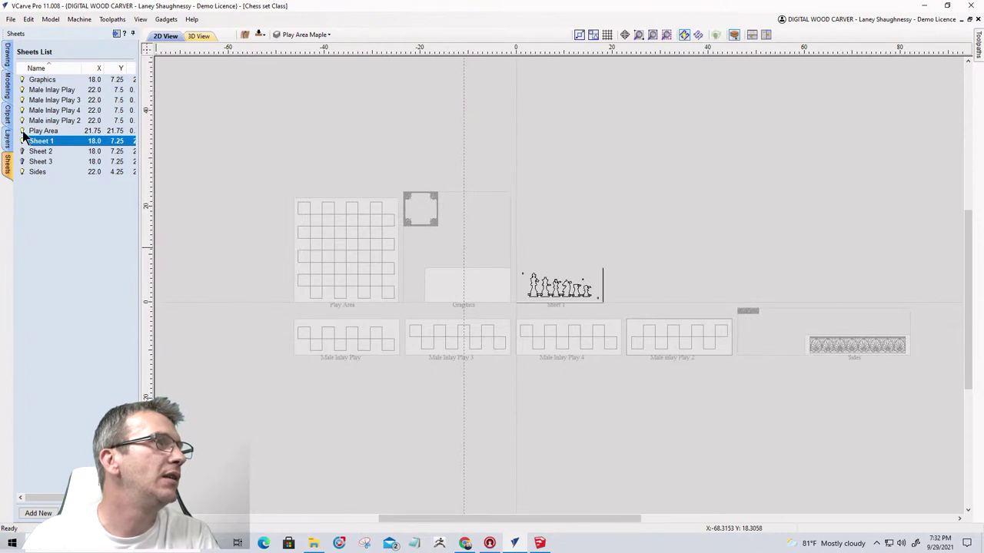
Activate Male Inlay Play, hide Sheet 1 and Play Area to inspect it, then return to Play Area.
left_click(47, 91)
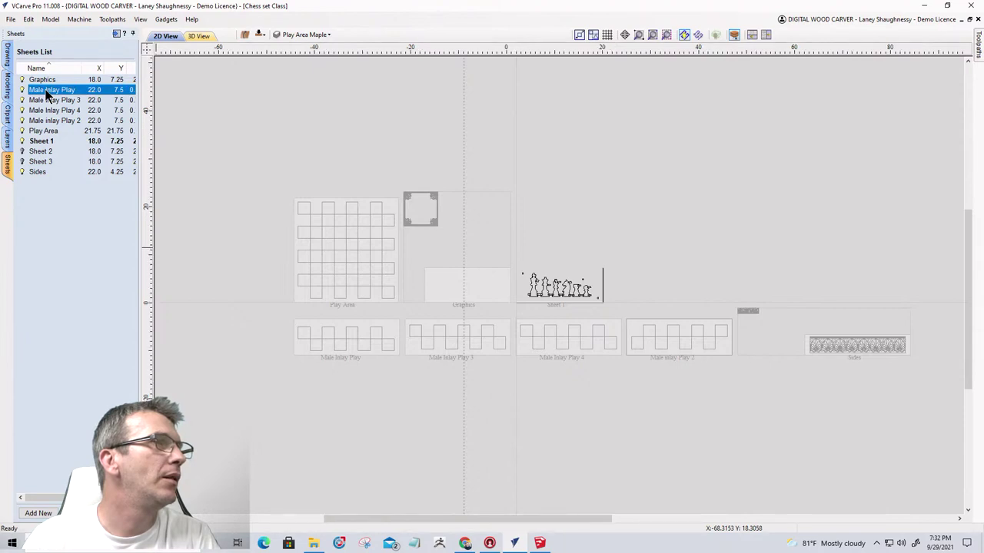
double_click(47, 91)
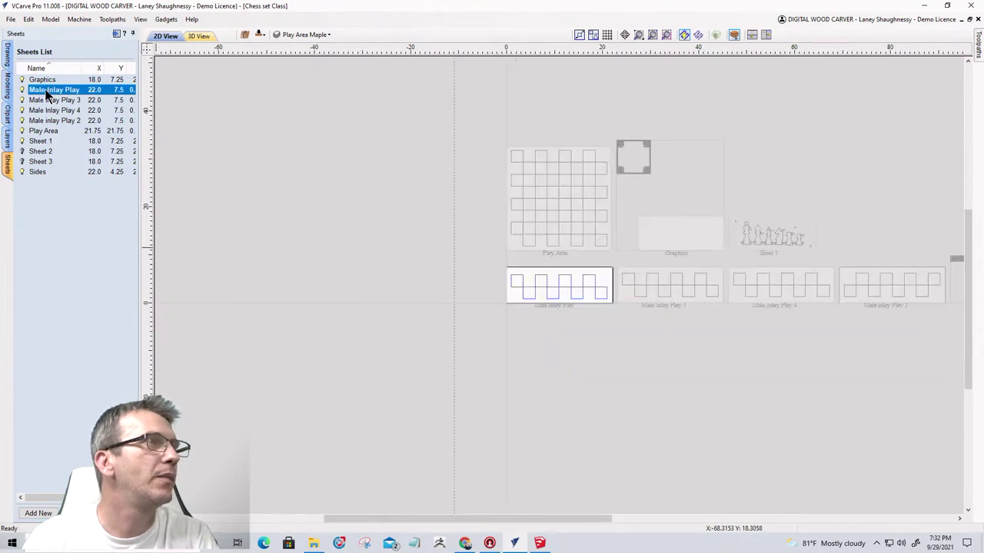
left_click(22, 142)
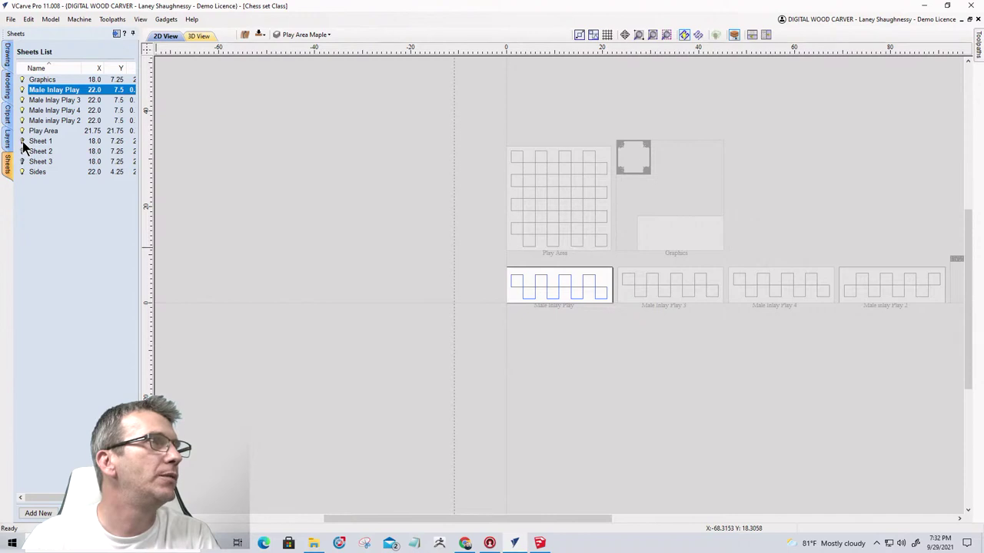
left_click(22, 132)
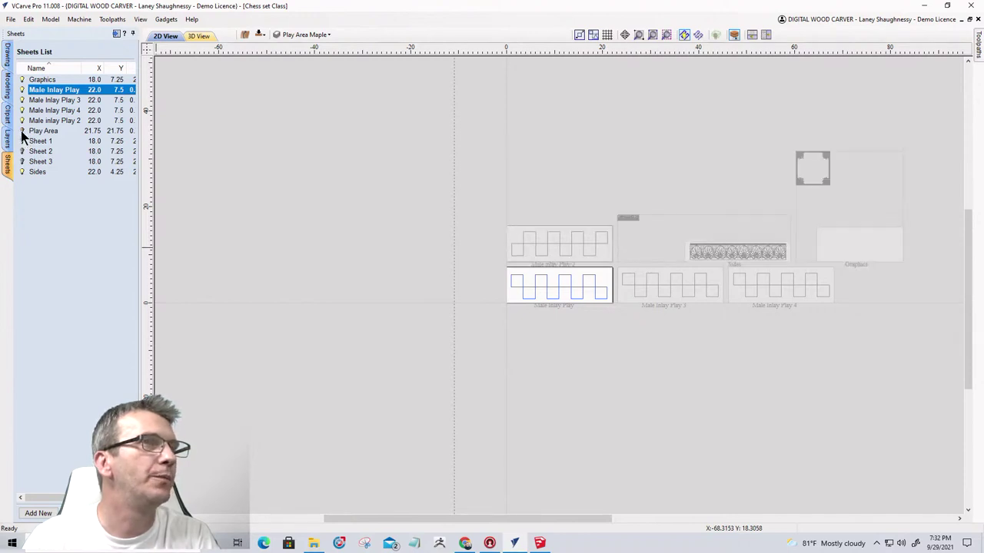
scroll(517, 281, "up", 6)
scroll(859, 355, "up", 2)
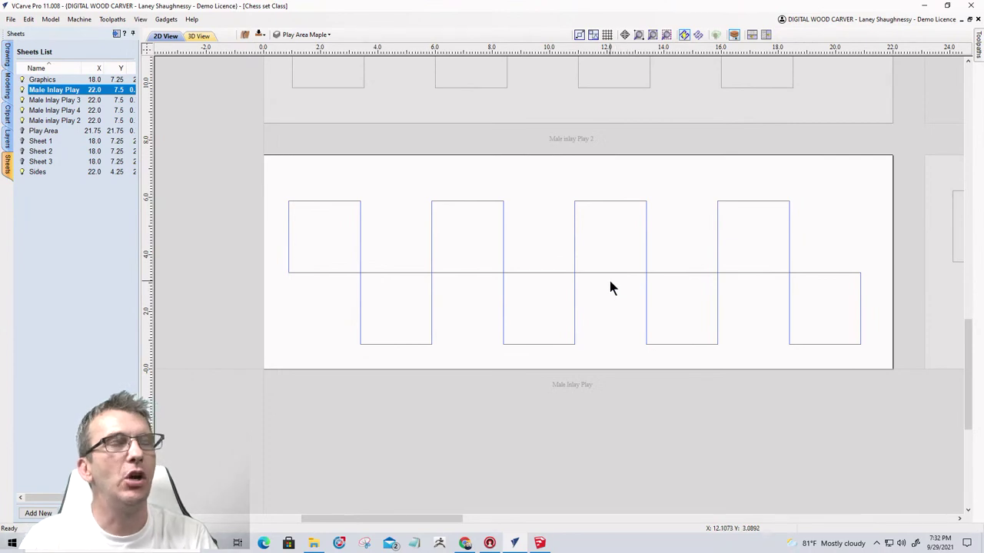
left_click(23, 129)
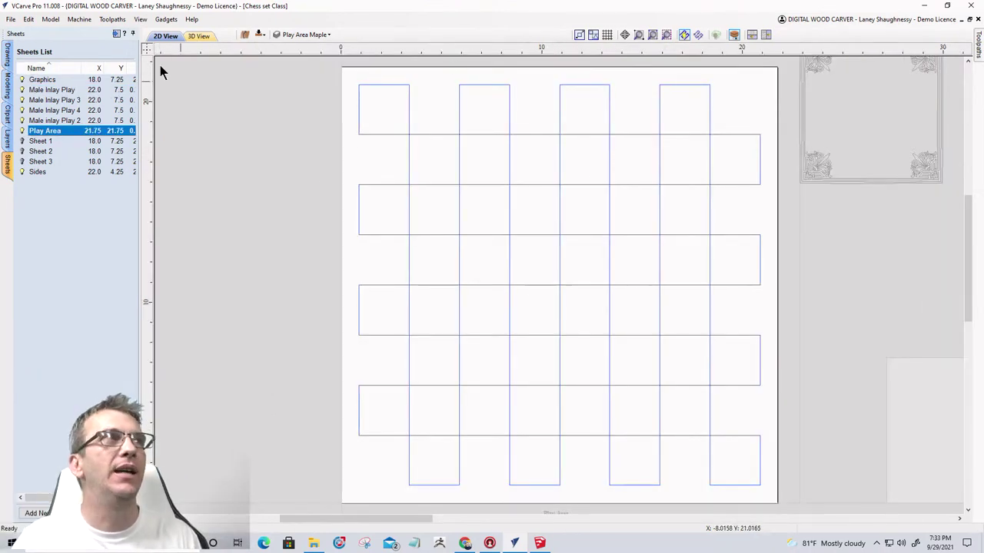
Open the Toolpaths panel to build the V-Carve 1 toolpath for the checkerboard.
left_click(116, 34)
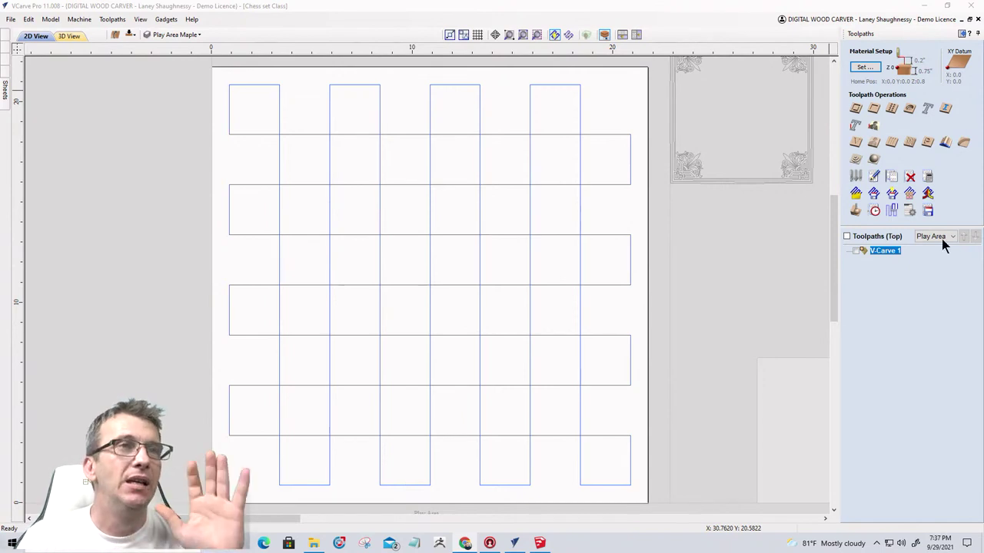
Edit V-Carve 1, select all checkerboard squares and calculate, continuing past the overlap warning.
double_click(890, 249)
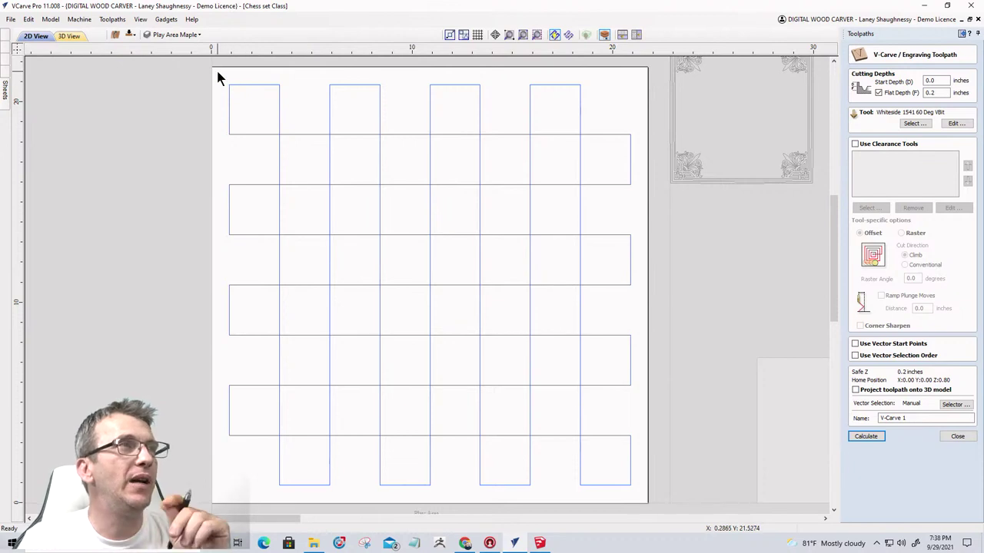
left_click_drag(216, 67, 684, 497)
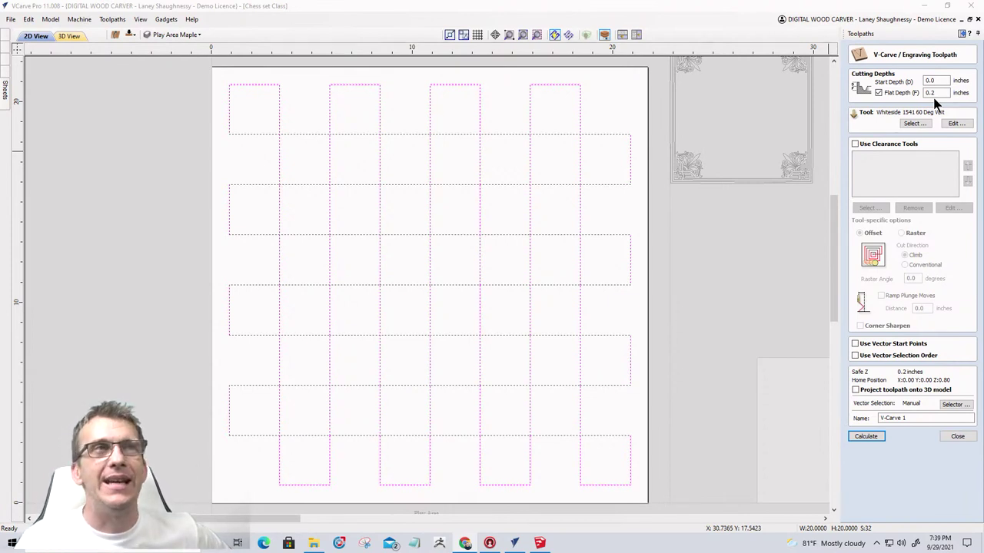
left_click(864, 437)
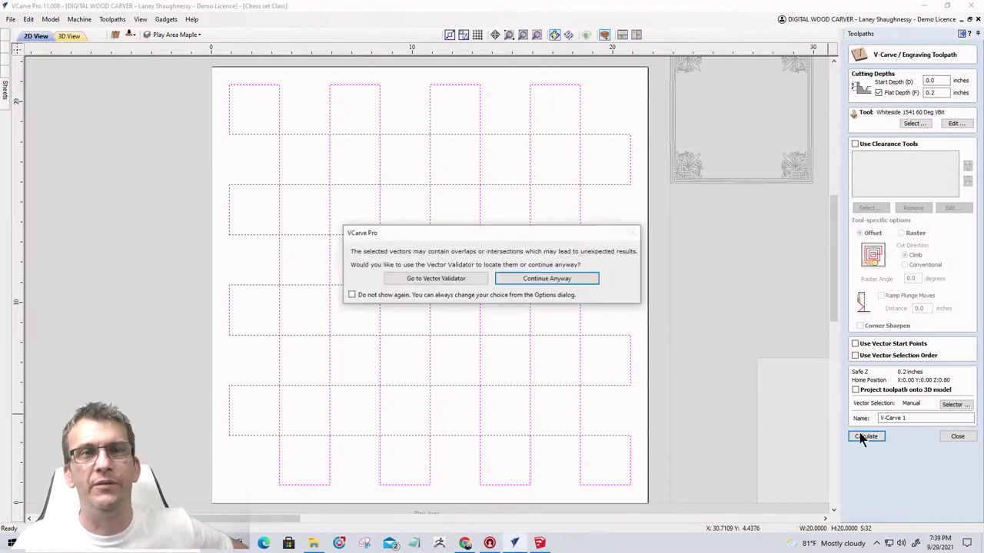
left_click(566, 278)
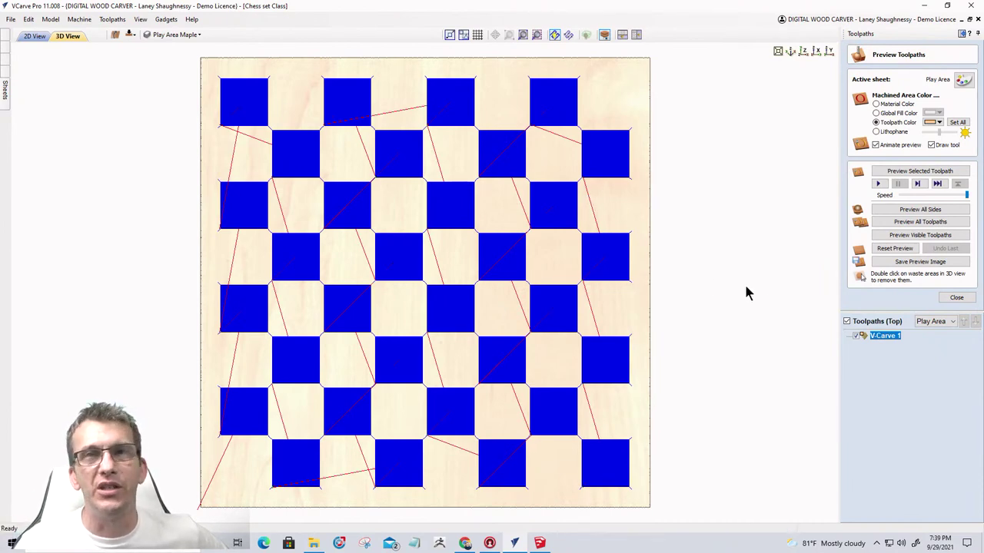
left_click(34, 36)
scroll(582, 184, "up", 2)
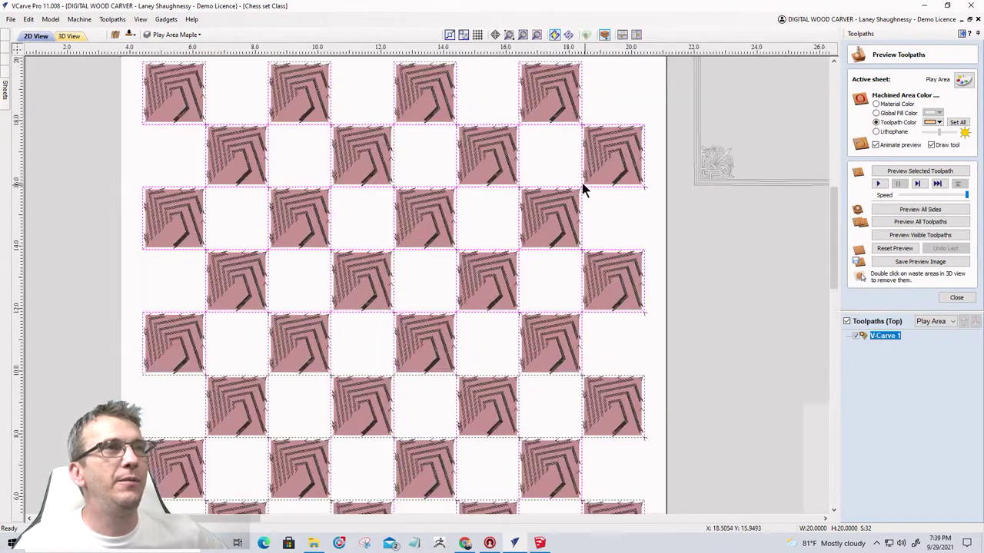
scroll(582, 182, "up", 5)
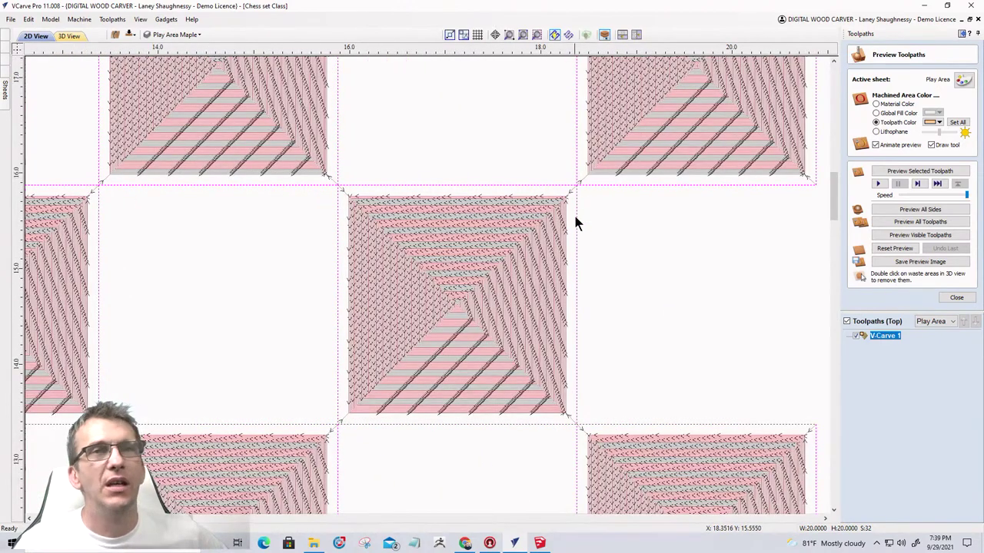
scroll(711, 255, "down", 2)
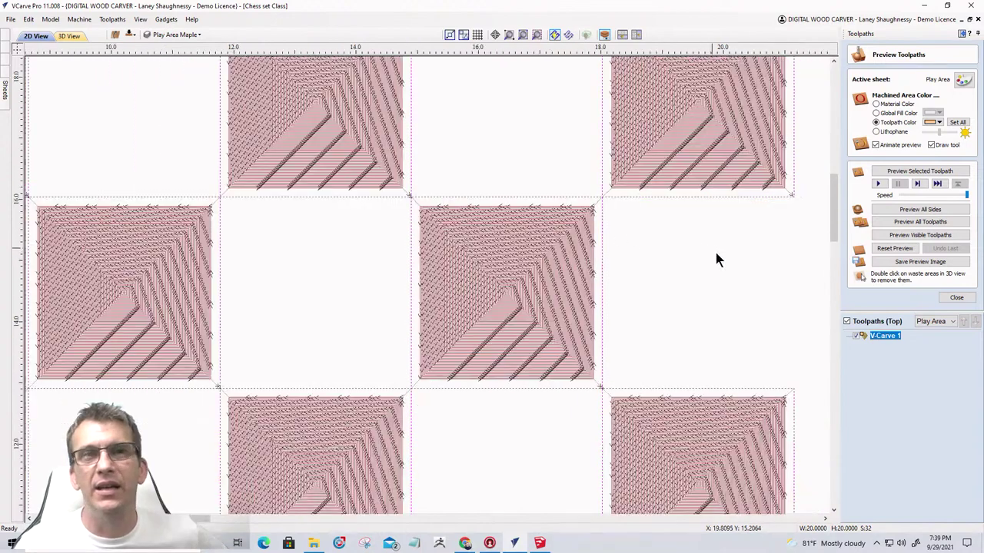
scroll(732, 292, "down", 3)
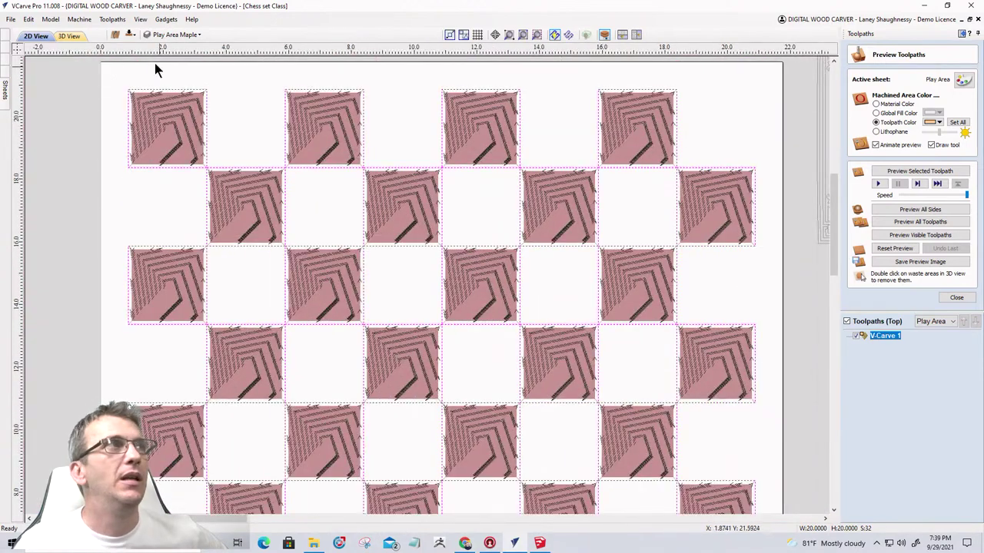
left_click(70, 36)
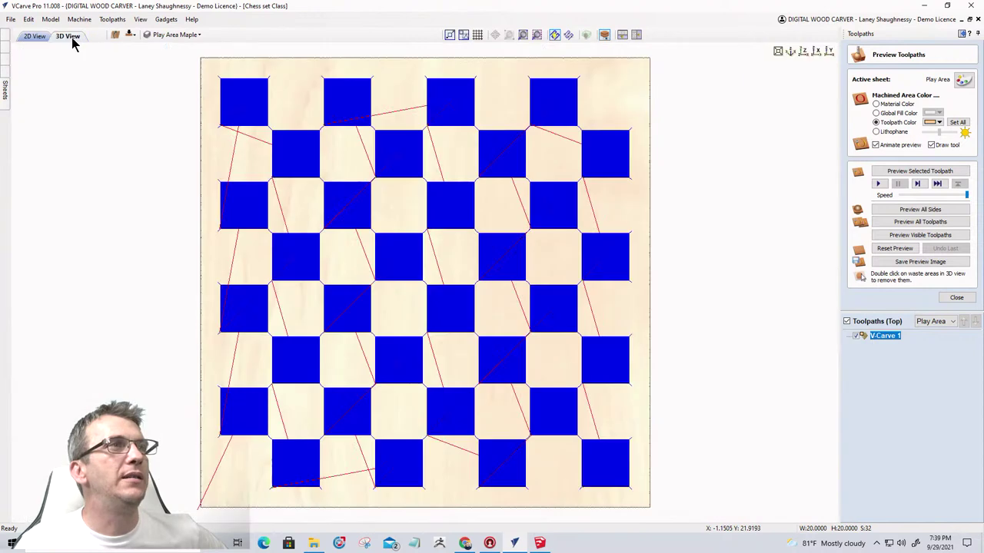
Preview the visible V-Carve 1 toolpath and orbit and zoom to inspect the carved squares.
left_click(919, 235)
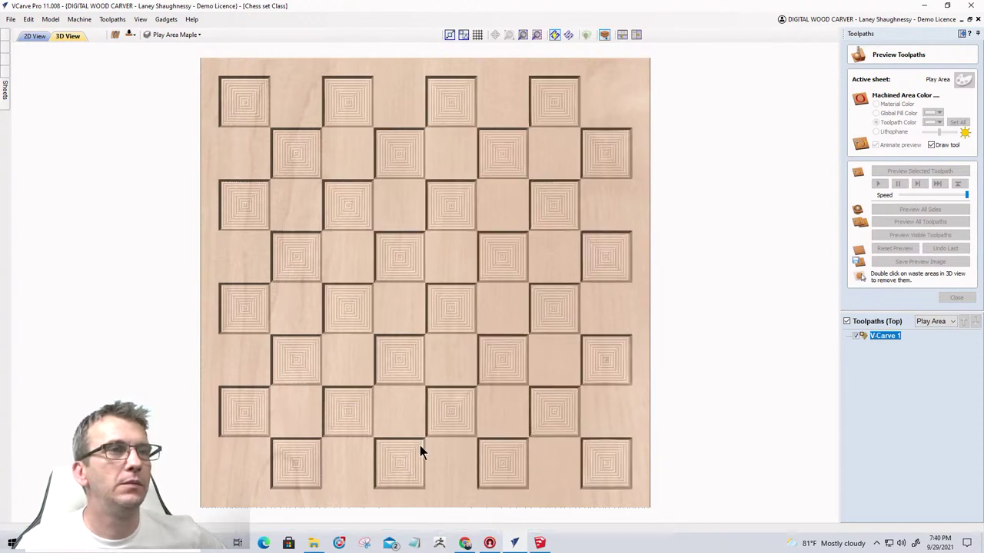
left_click_drag(420, 445, 420, 256)
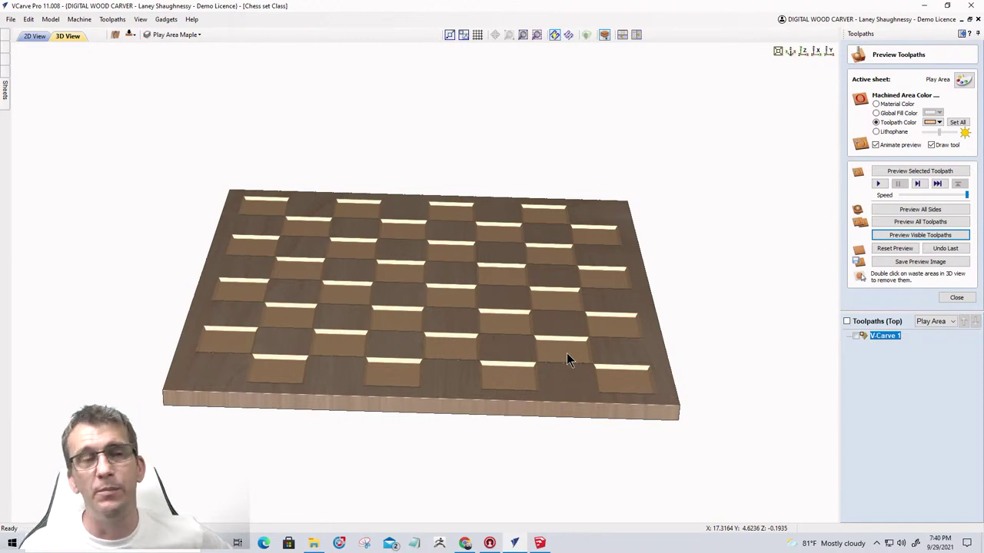
scroll(567, 357, "up", 3)
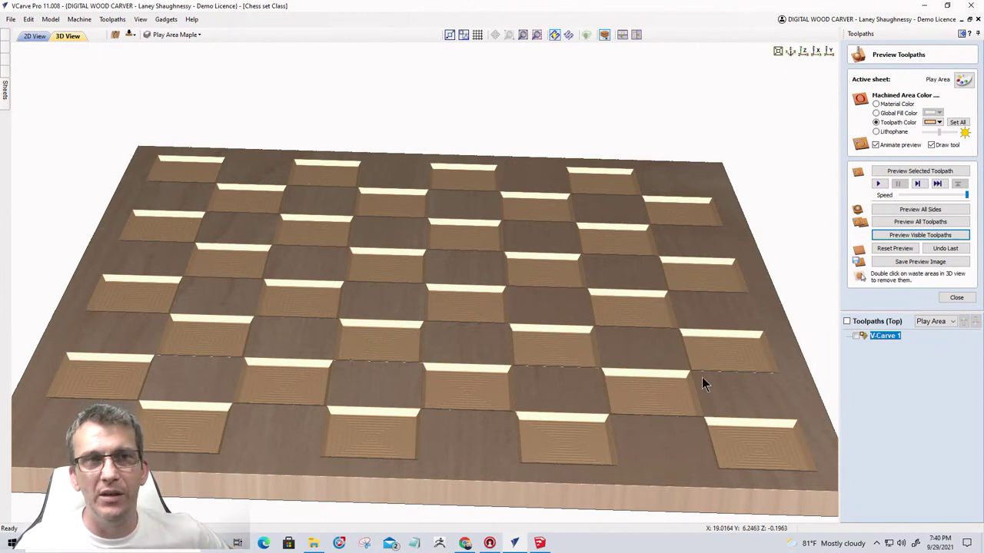
left_click_drag(604, 379, 527, 390)
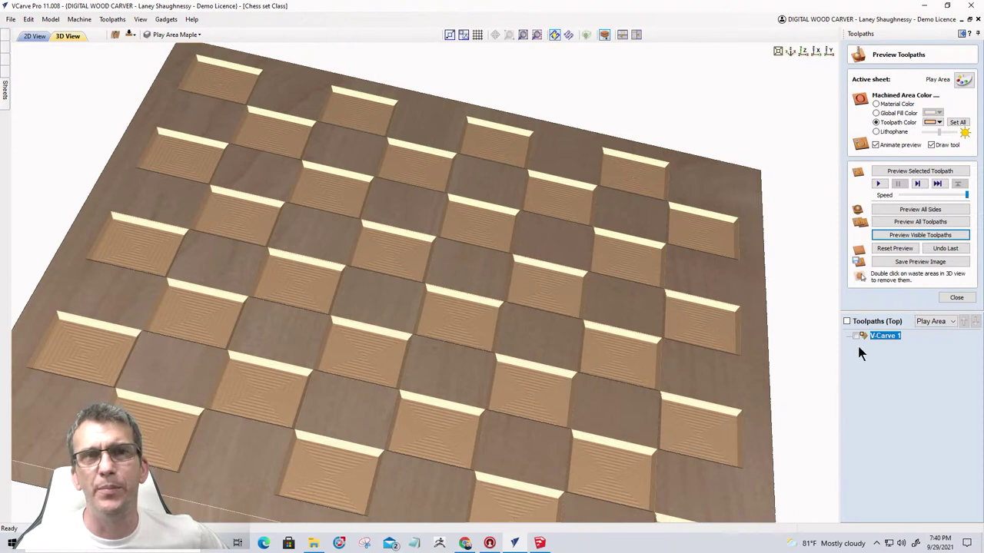
mouse_move(880, 342)
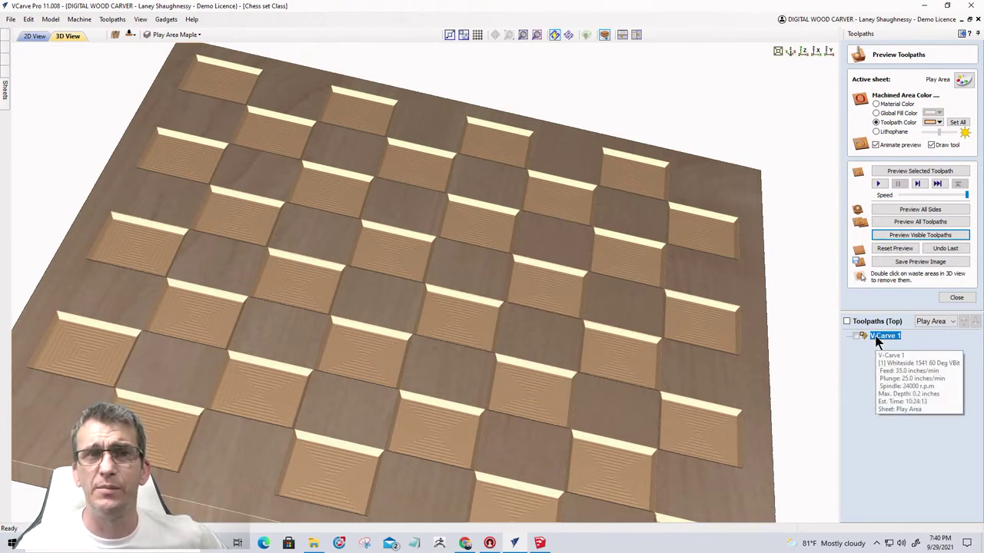
Add an End Mill (0.125 inch) clearance tool to V-Carve 1 and recalculate.
left_click(956, 297)
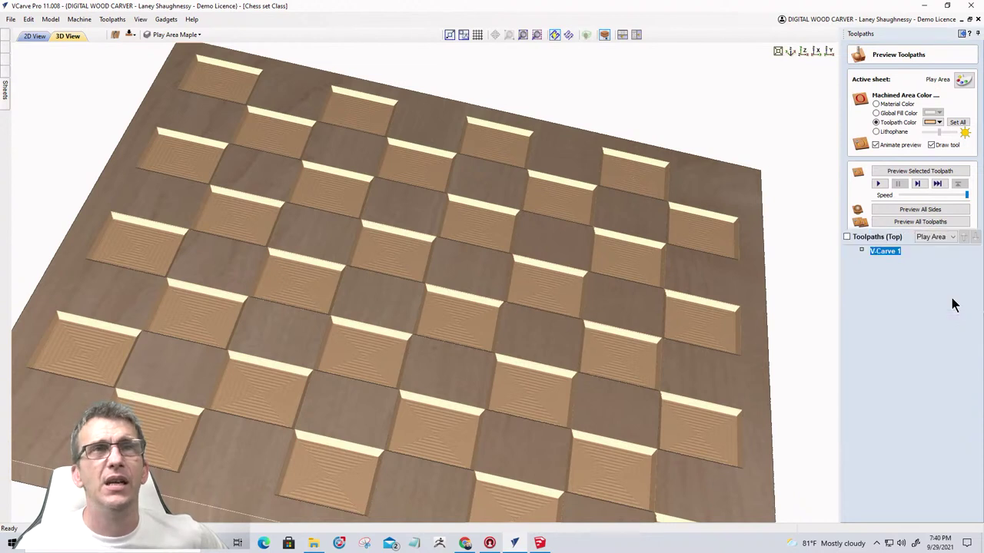
double_click(884, 251)
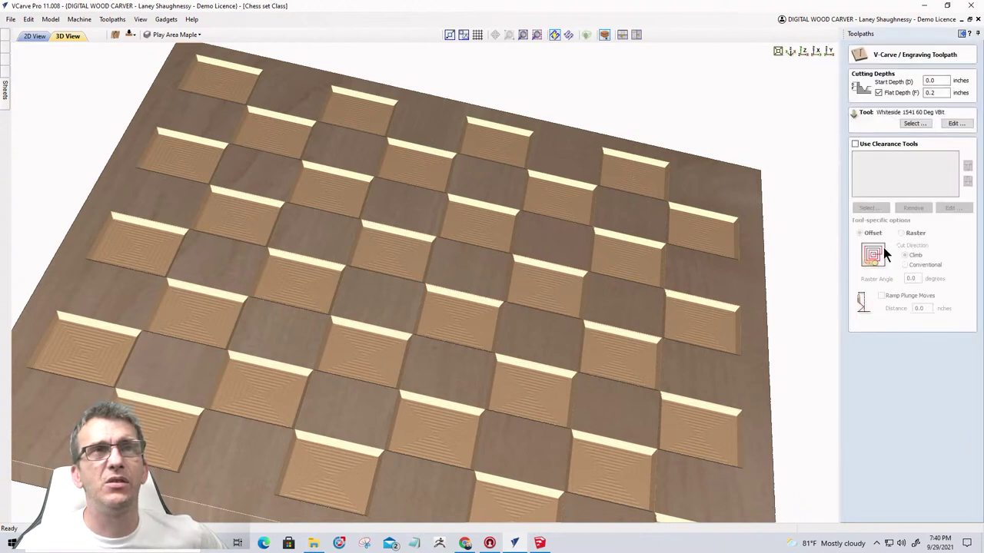
left_click(855, 143)
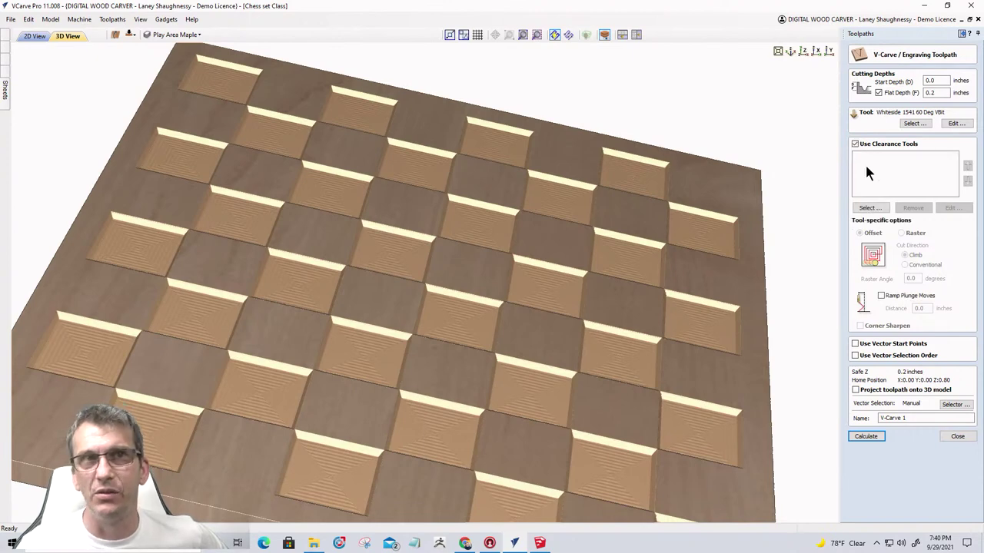
left_click(865, 209)
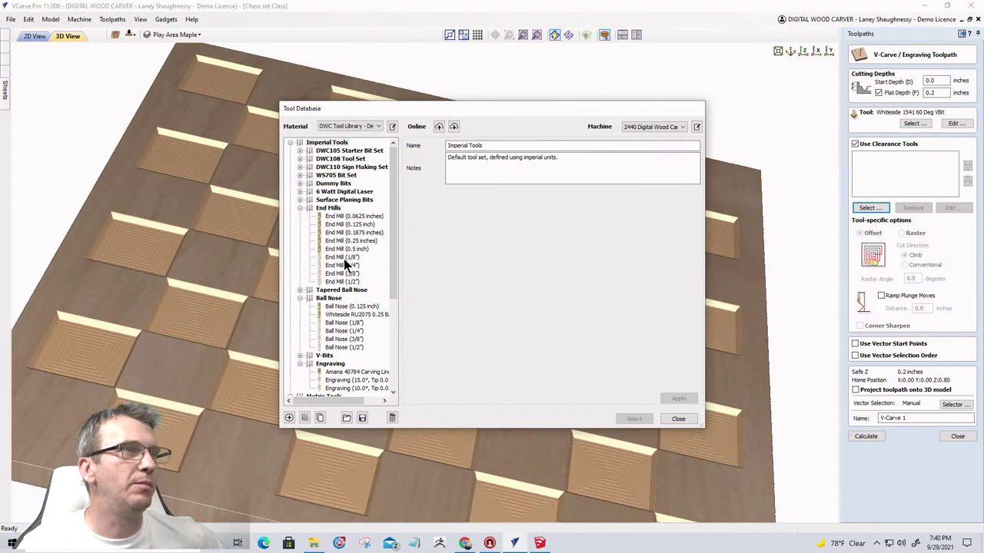
left_click(344, 259)
left_click(343, 223)
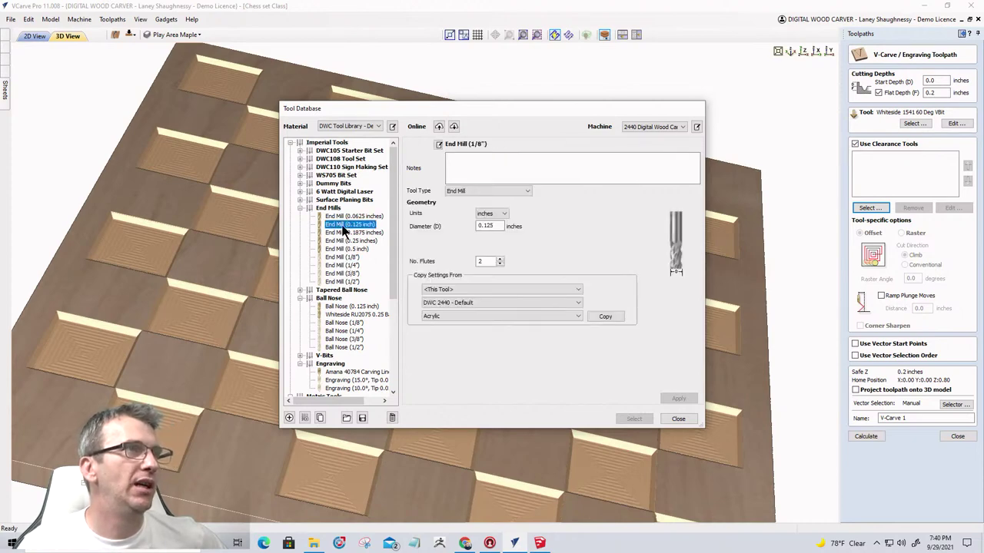
left_click(636, 418)
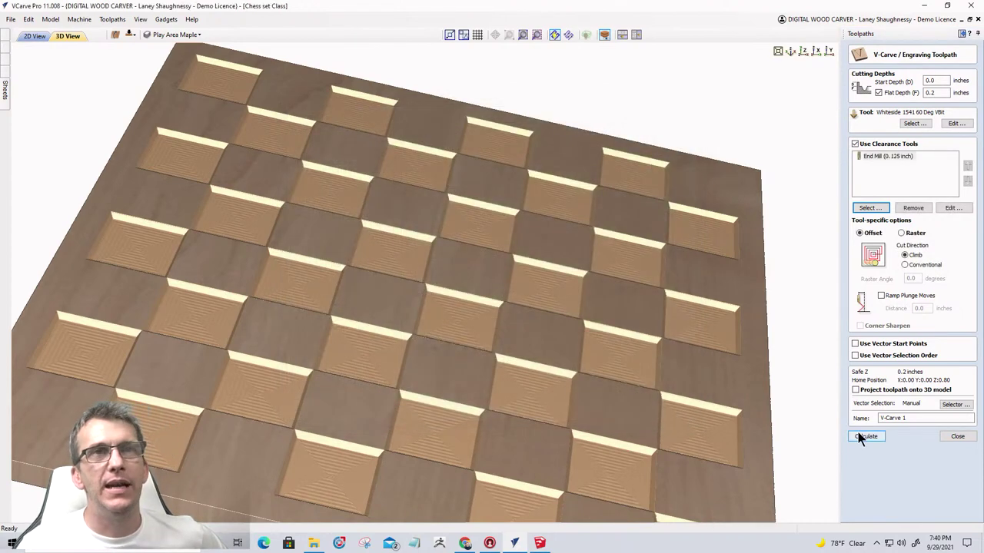
left_click(861, 434)
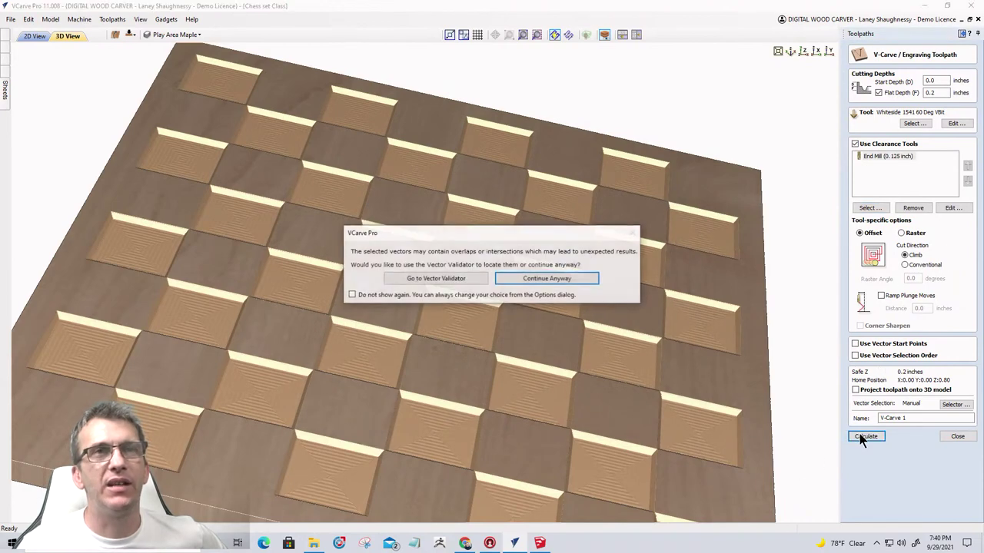
left_click(570, 278)
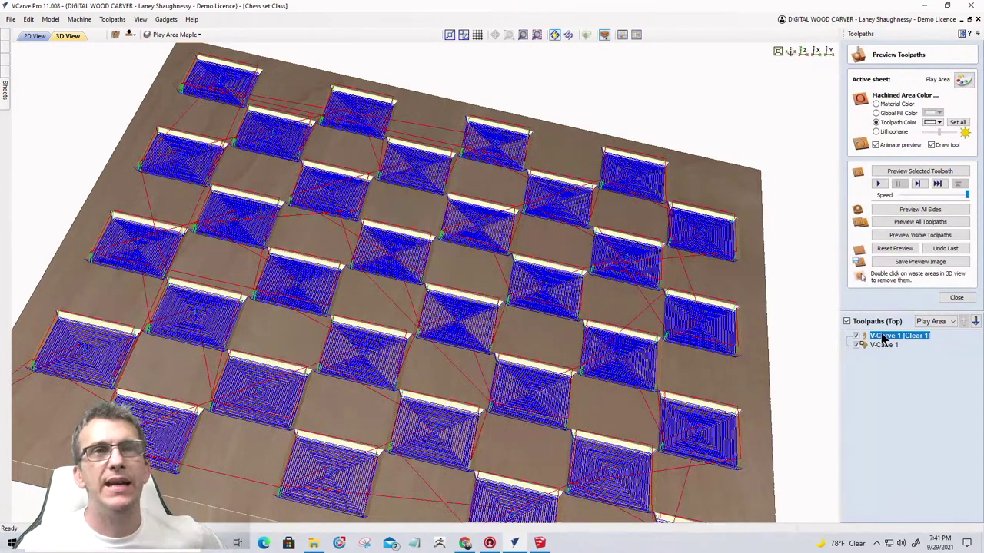
Check the Toolpaths Summary: 03:13:11 total, 02:52:45 of it for the clearance pass.
left_click(956, 298)
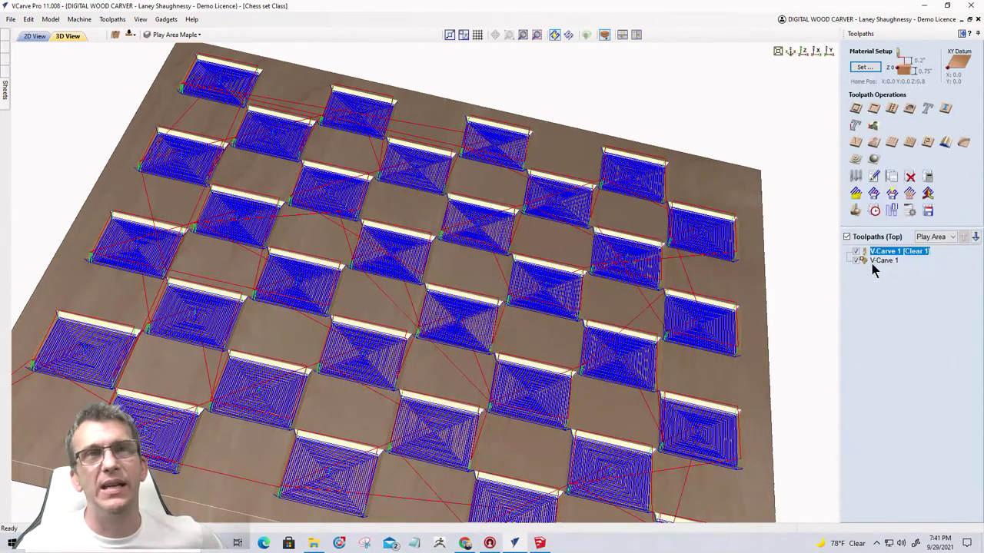
left_click(874, 210)
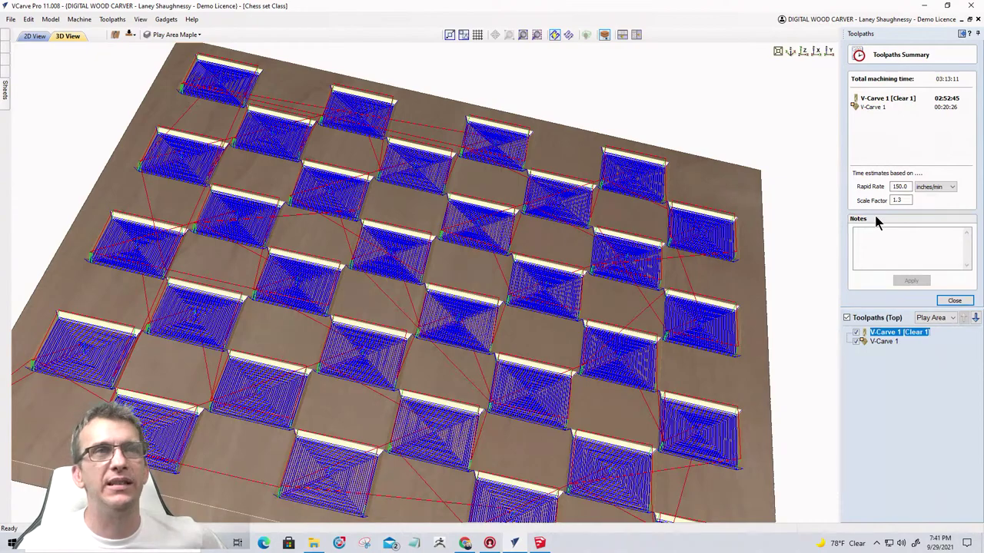
scroll(566, 412, "down", 2)
left_click_drag(566, 412, 630, 386)
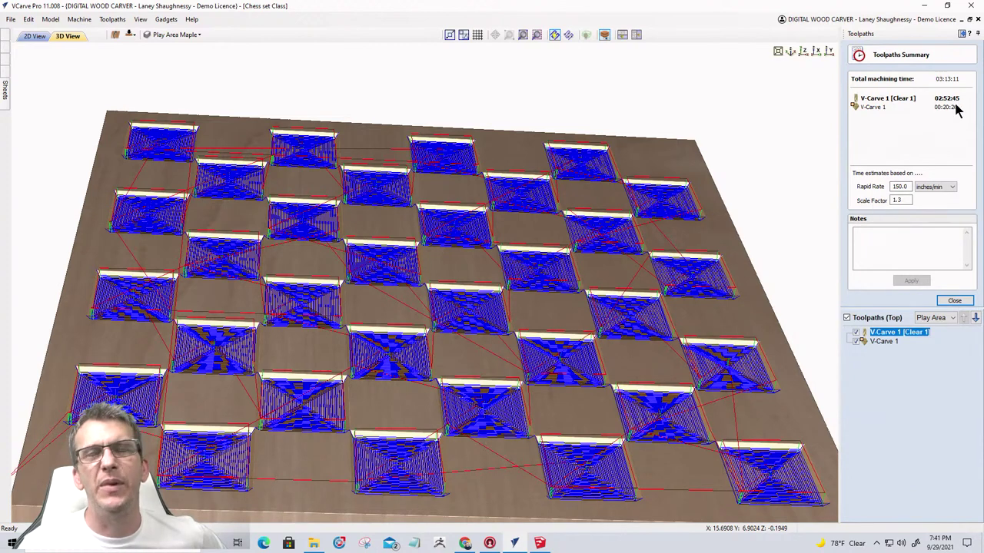
left_click(901, 334)
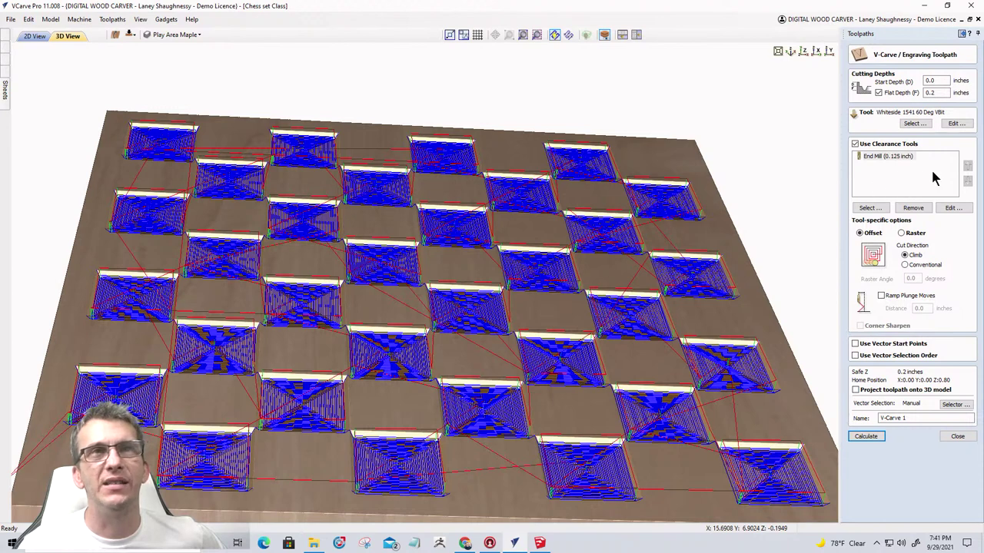
Set the clearance end mill's pass depth to 0.1875 inches.
left_click(953, 209)
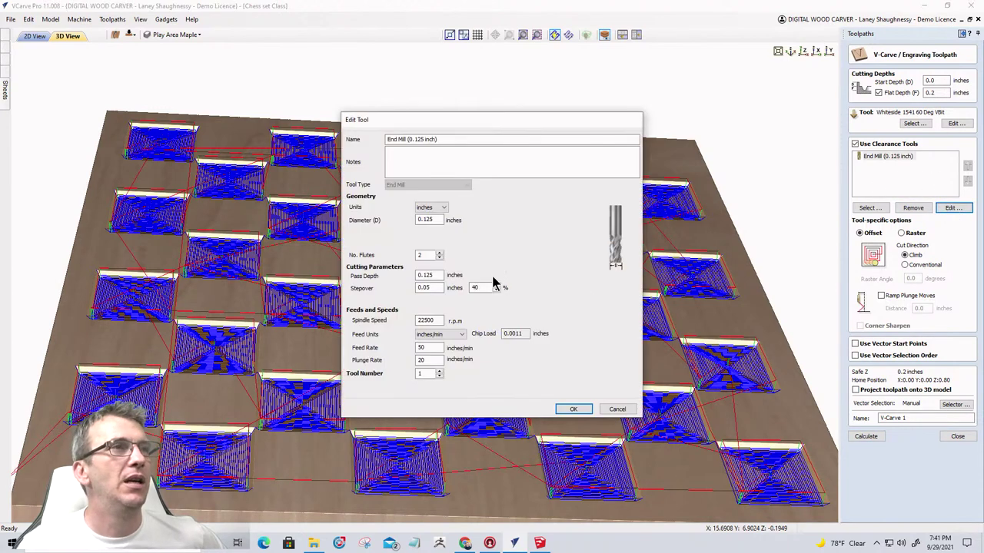
left_click(432, 275)
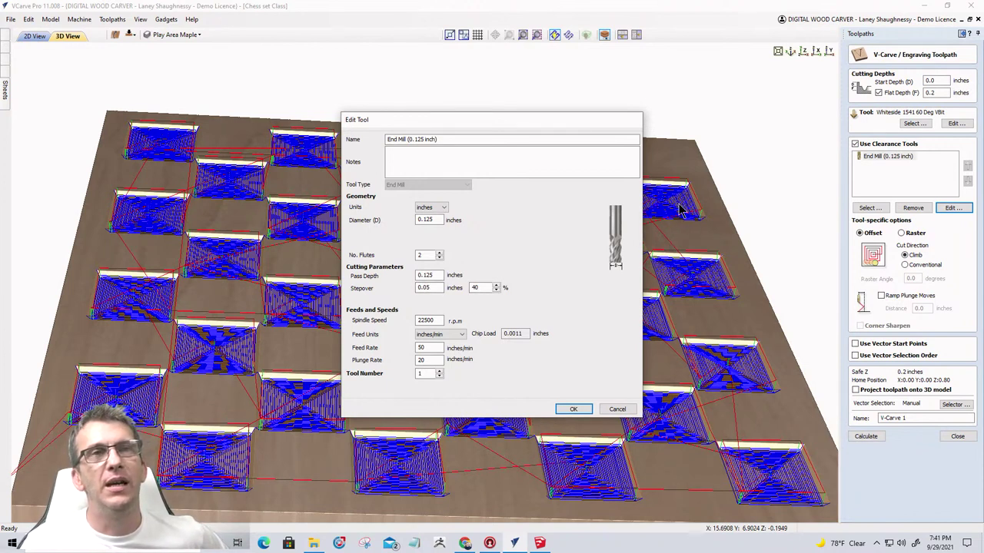
left_click_drag(426, 275, 444, 274)
type("83")
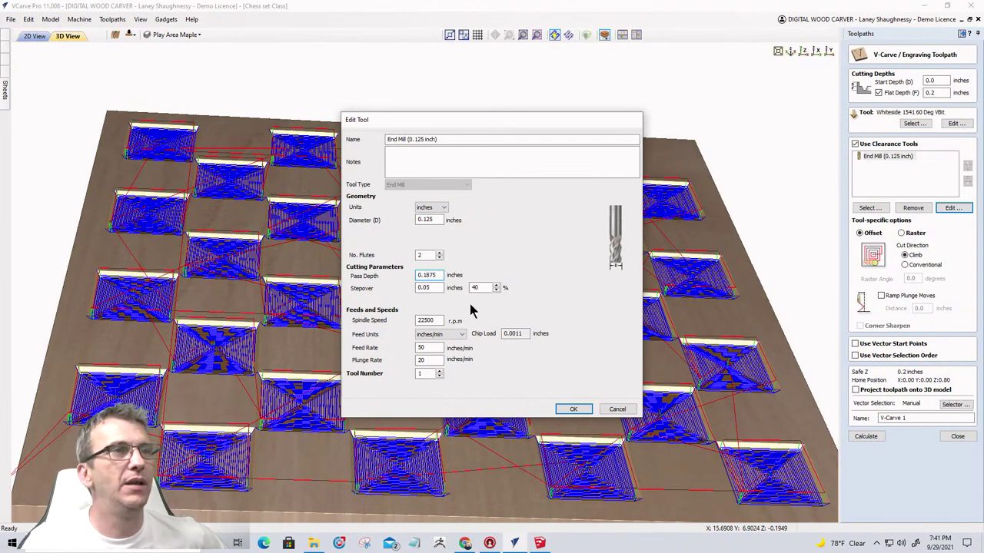
left_click(568, 409)
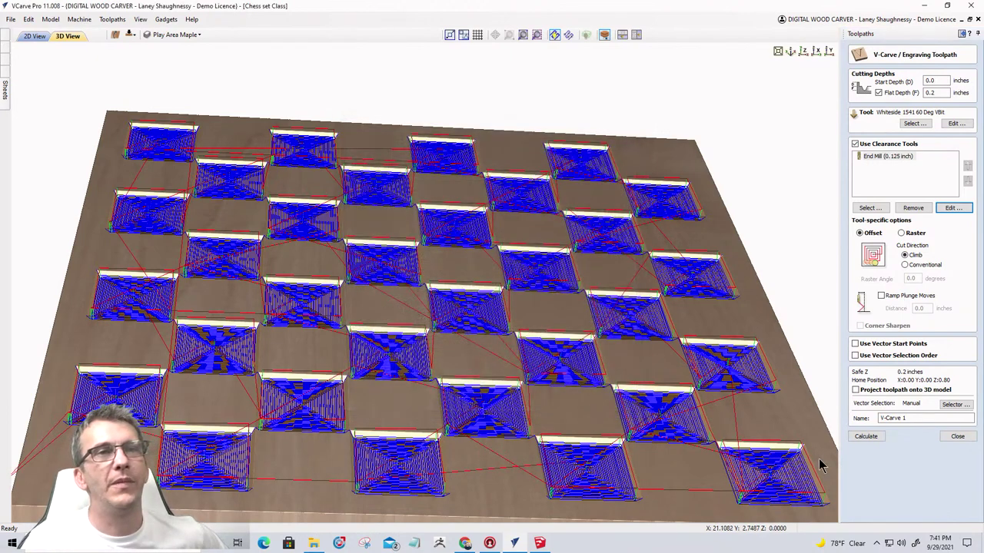
Recalculate the V-carve and review the new 01:43:37 total machining time.
left_click(865, 436)
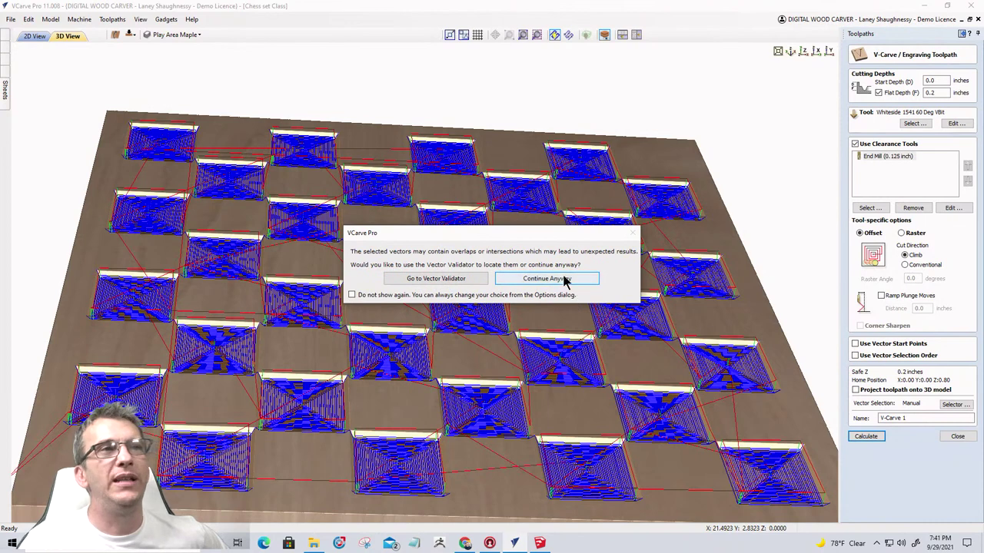
left_click(566, 279)
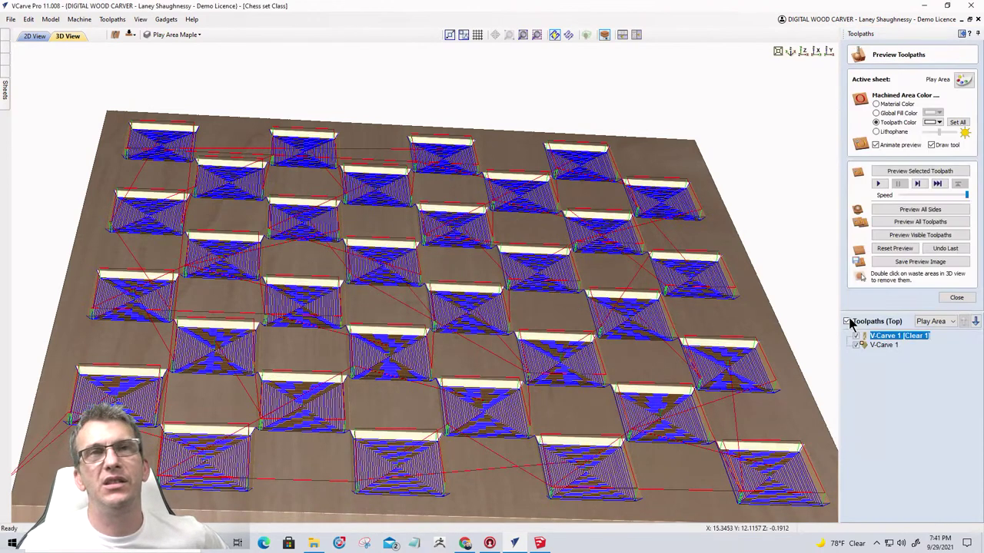
left_click(954, 298)
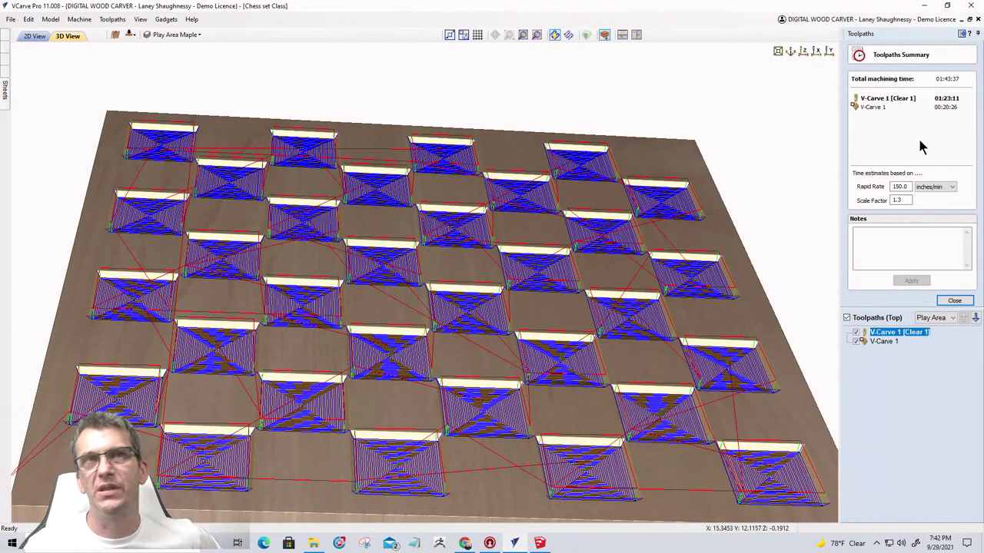
mouse_move(582, 330)
left_mouse_down()
mouse_move(579, 236)
mouse_move(570, 341)
left_mouse_up()
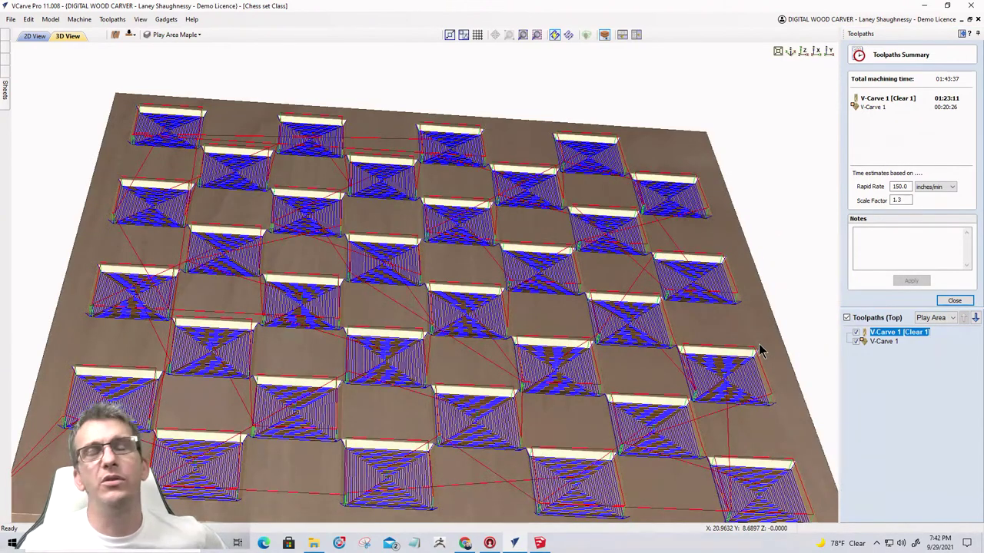
left_click(965, 301)
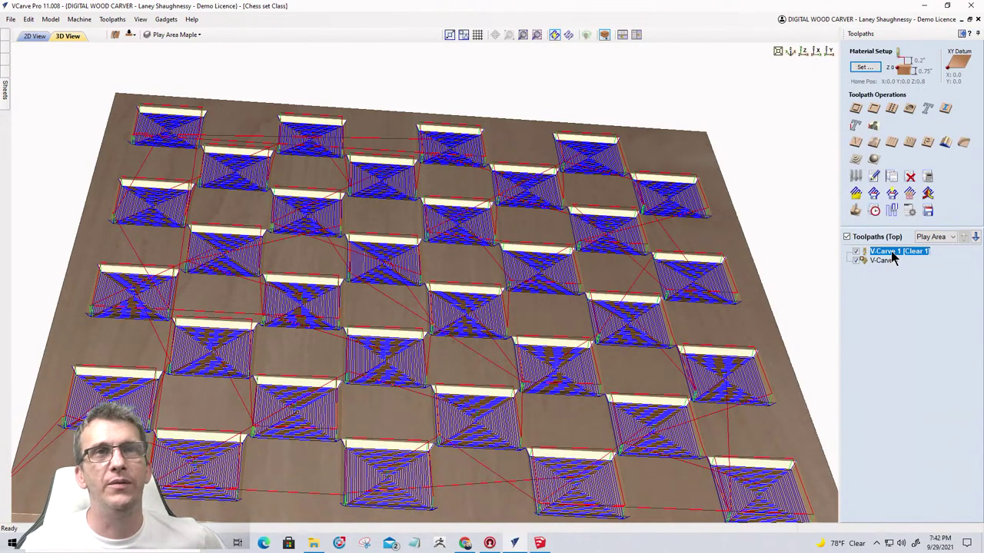
Add the 0.25-inch end mill as a clearance tool in V-Carve 1.
double_click(890, 252)
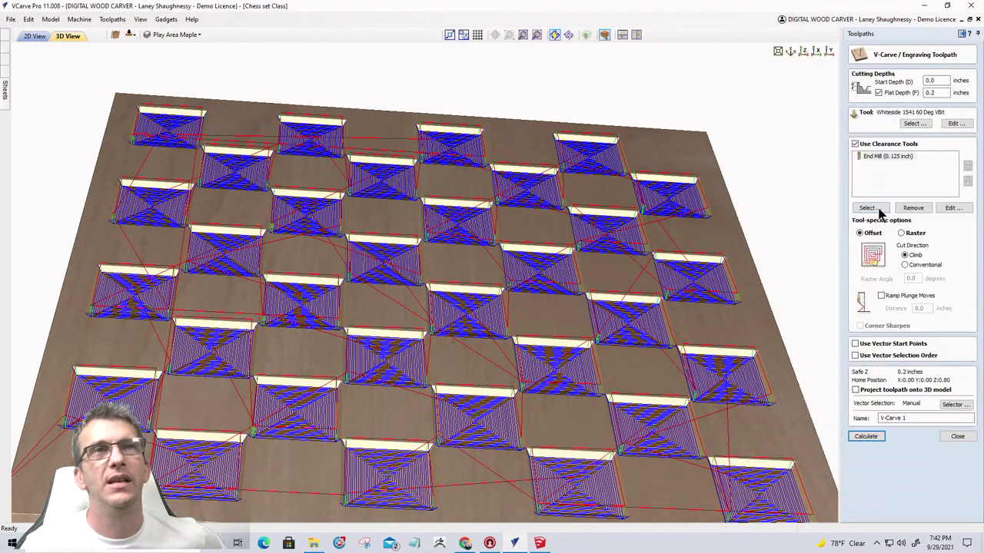
left_click(875, 209)
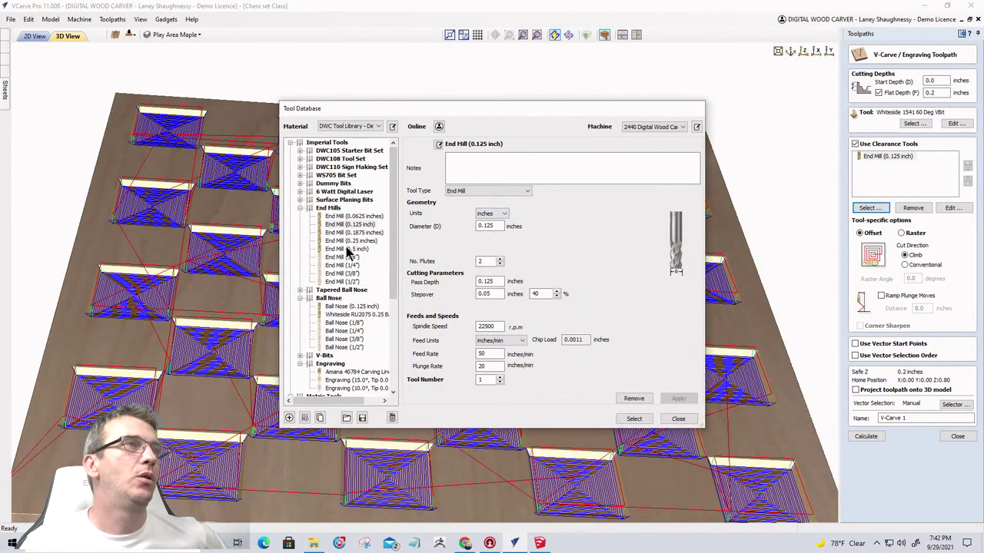
left_click(347, 241)
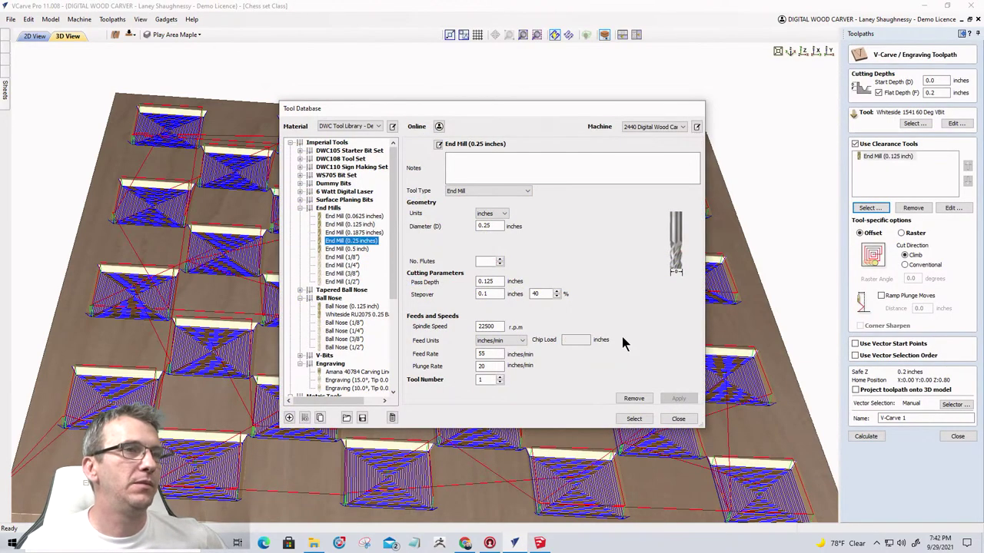
left_click(644, 418)
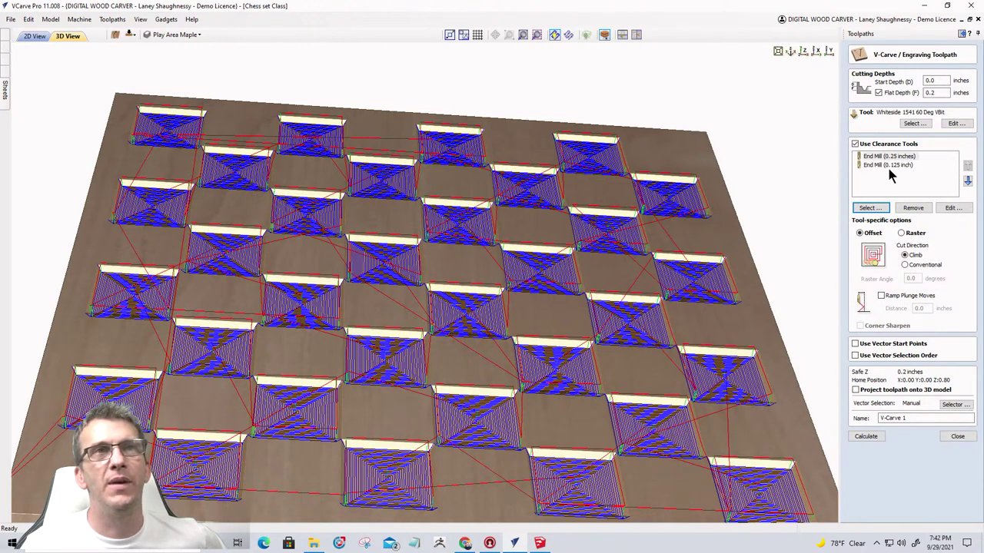
Set the 1/8-inch end mill's pass depth to 0.2 and recalculate the V-carve.
left_click(888, 165)
left_click(957, 207)
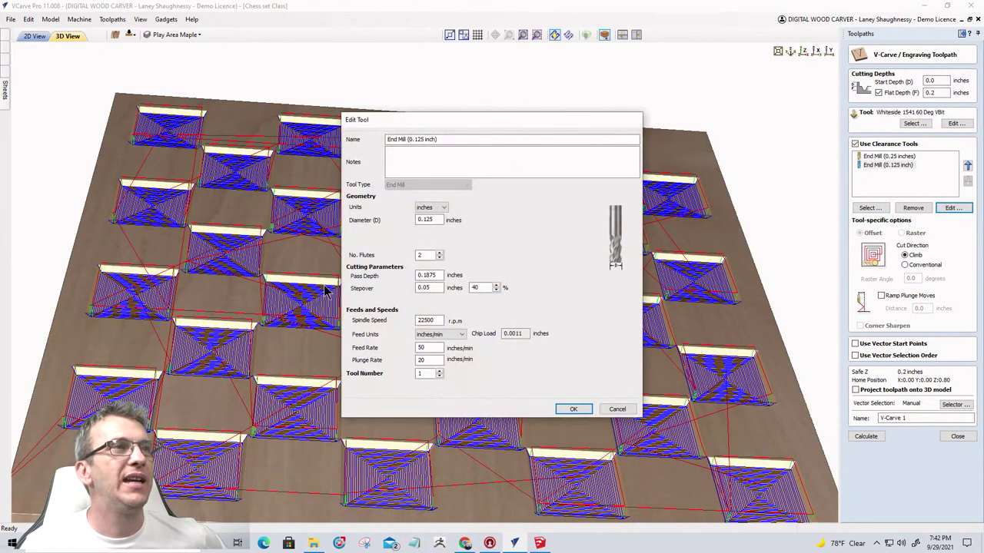
double_click(423, 274)
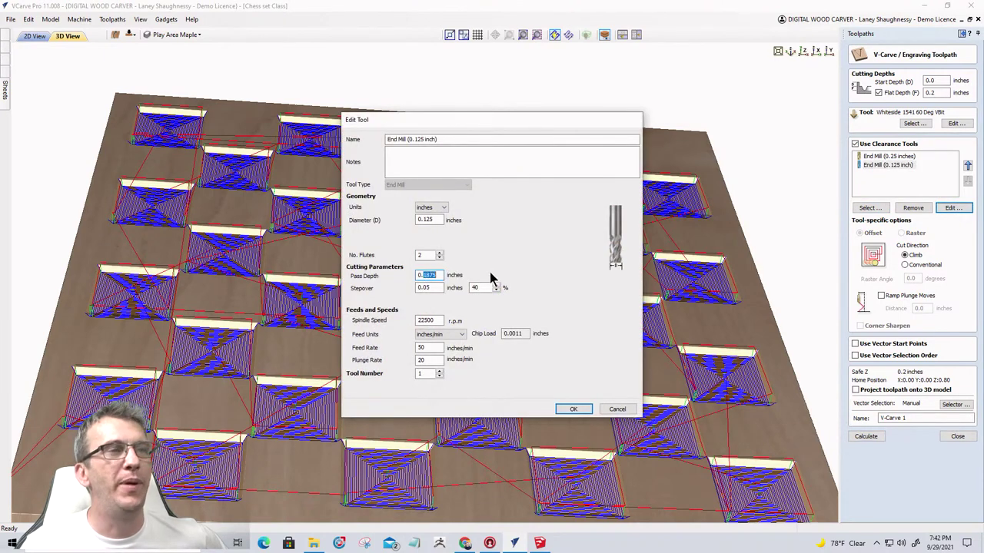
type("0.2")
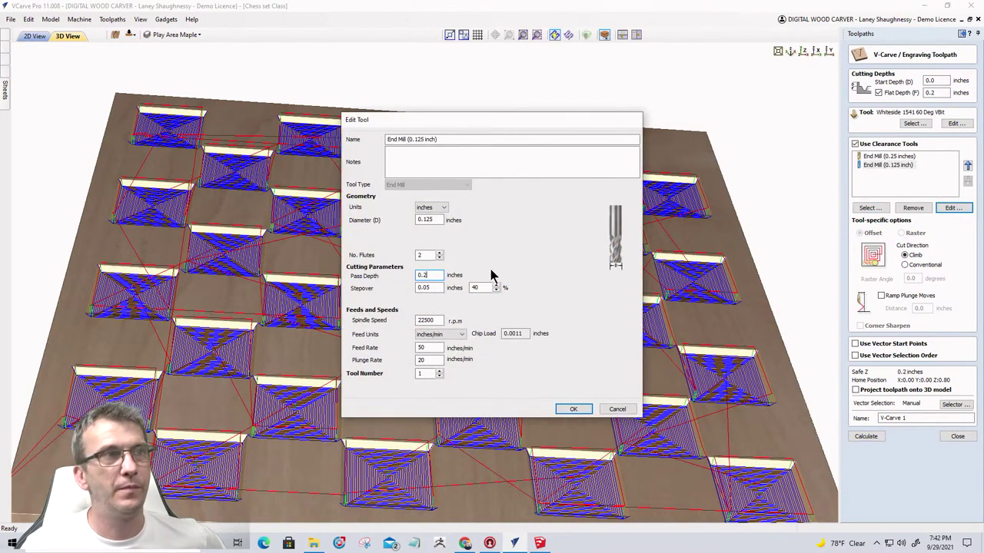
left_click(574, 409)
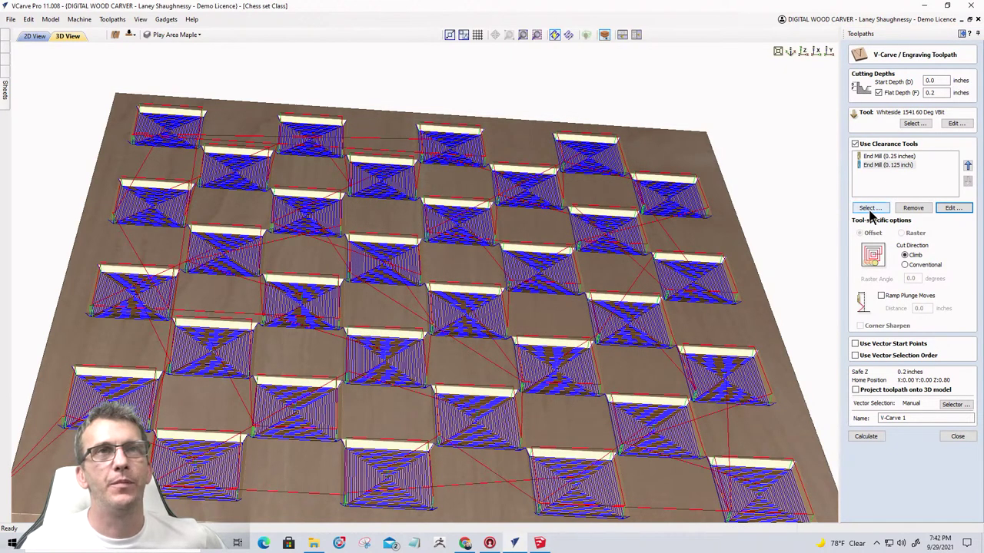
left_click(867, 436)
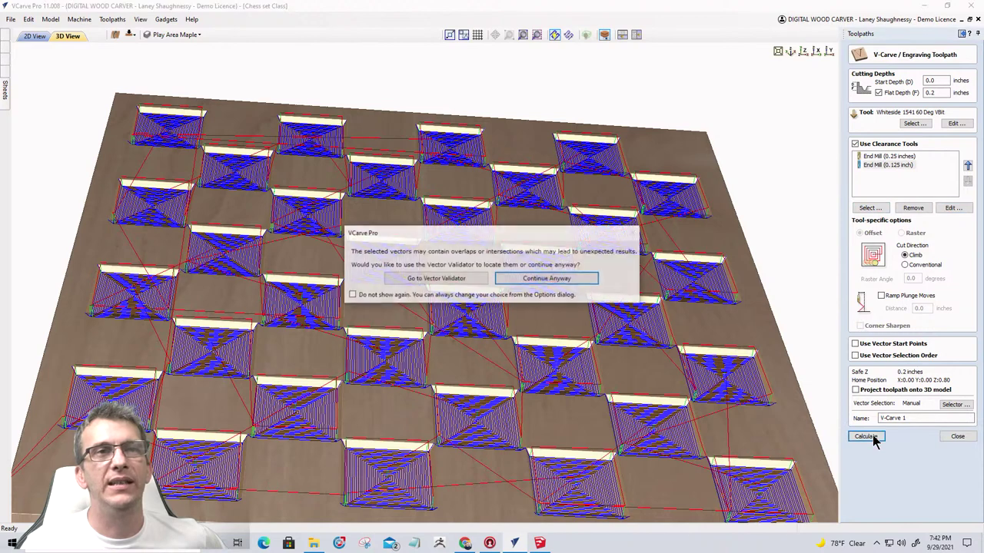
left_click(561, 280)
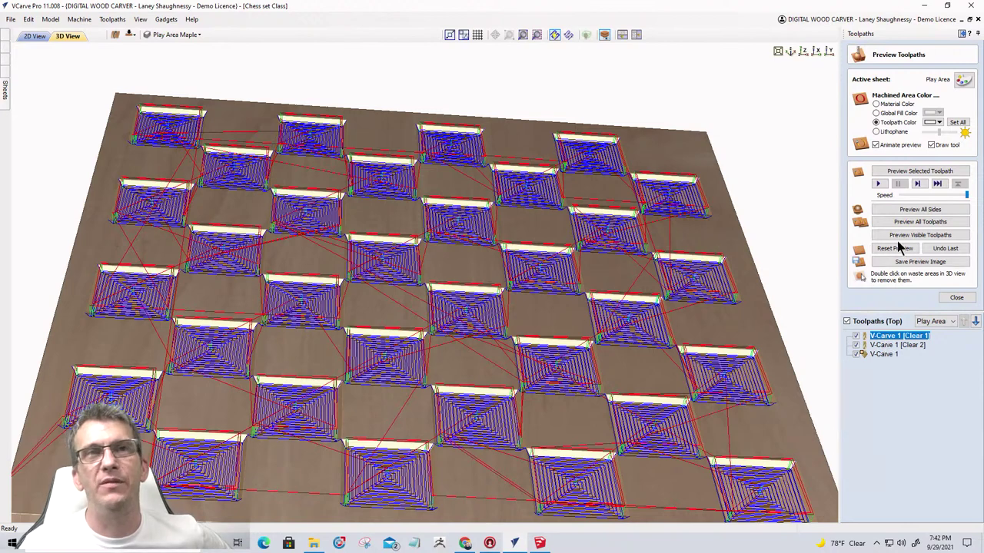
Change the 0.25-inch clearance end mill's pass depth to 0.1875 inches.
left_click(949, 298)
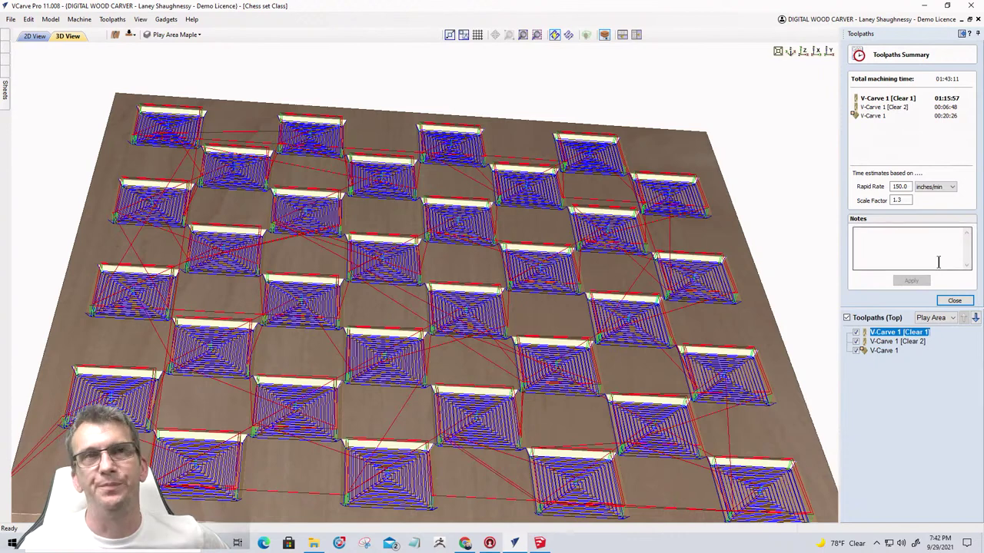
double_click(903, 336)
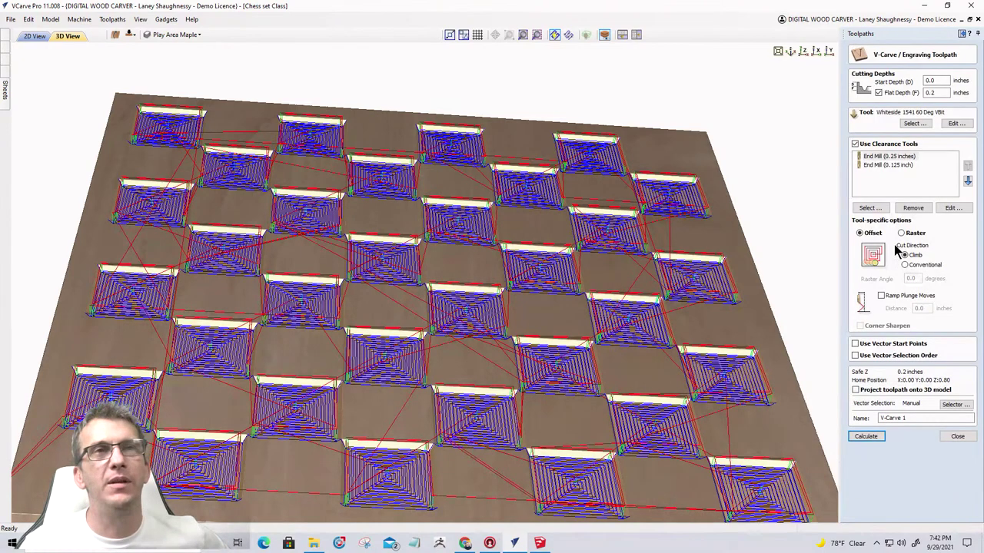
left_click(882, 157)
left_click(953, 208)
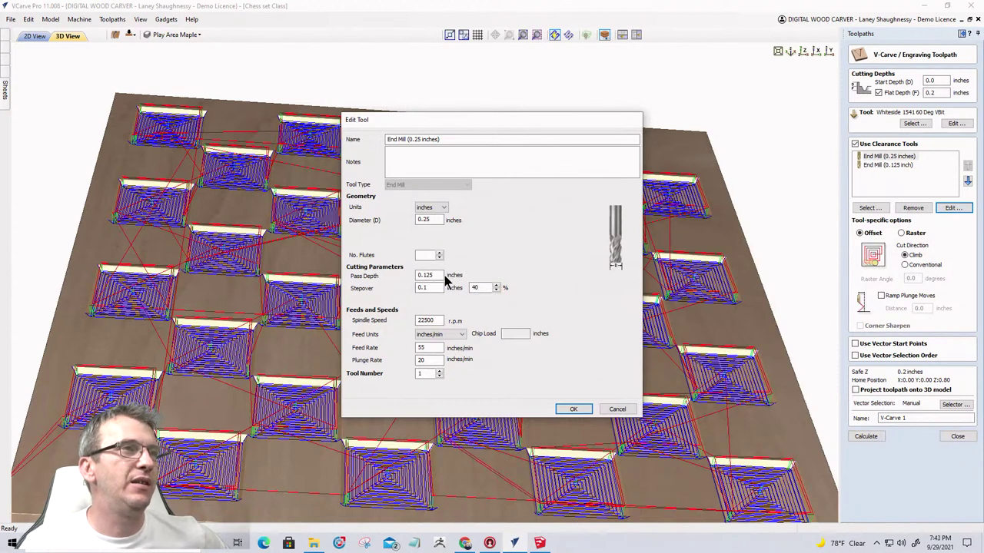
left_click_drag(427, 276, 471, 276)
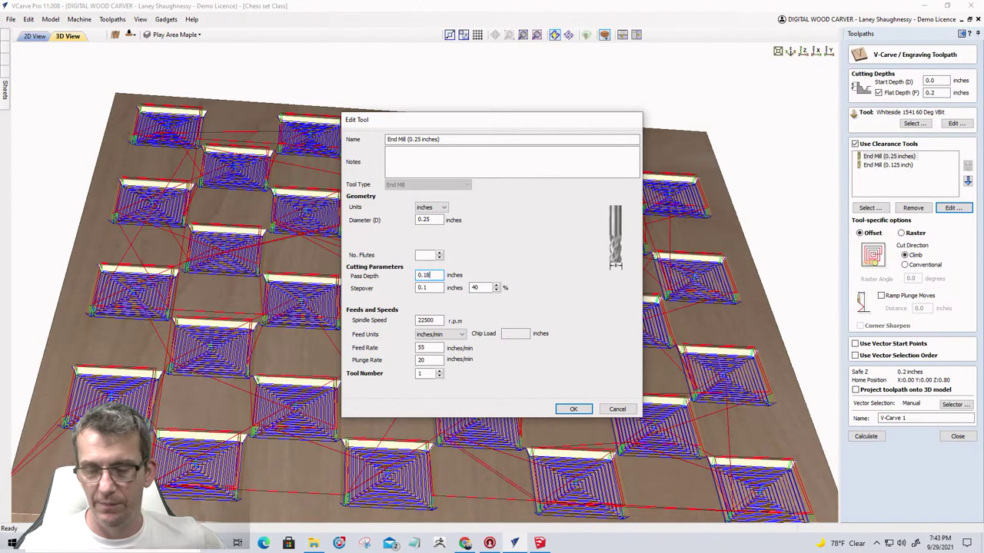
left_click(573, 409)
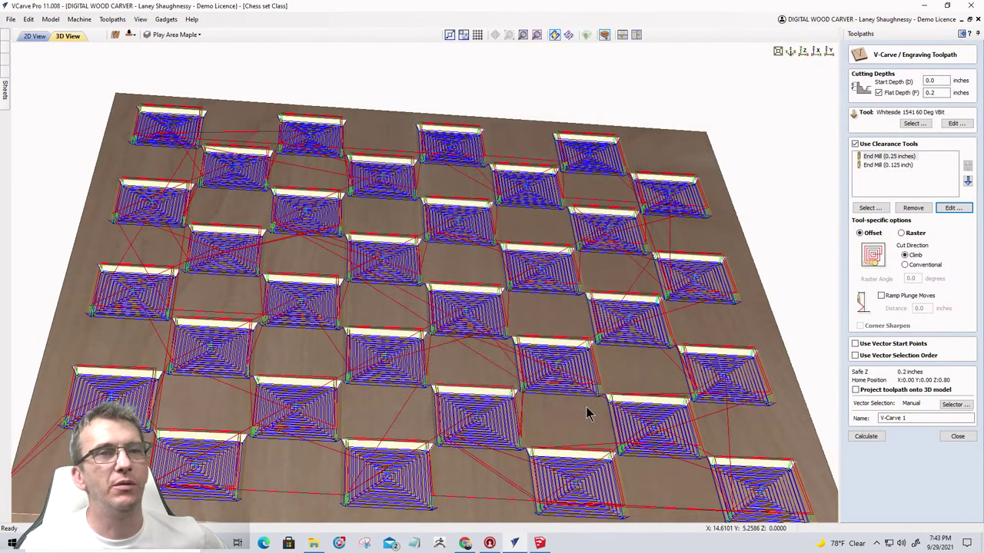
Recalculate V-Carve 1 and both clearance passes despite the overlapping-vectors warning.
left_click(869, 438)
left_click(532, 280)
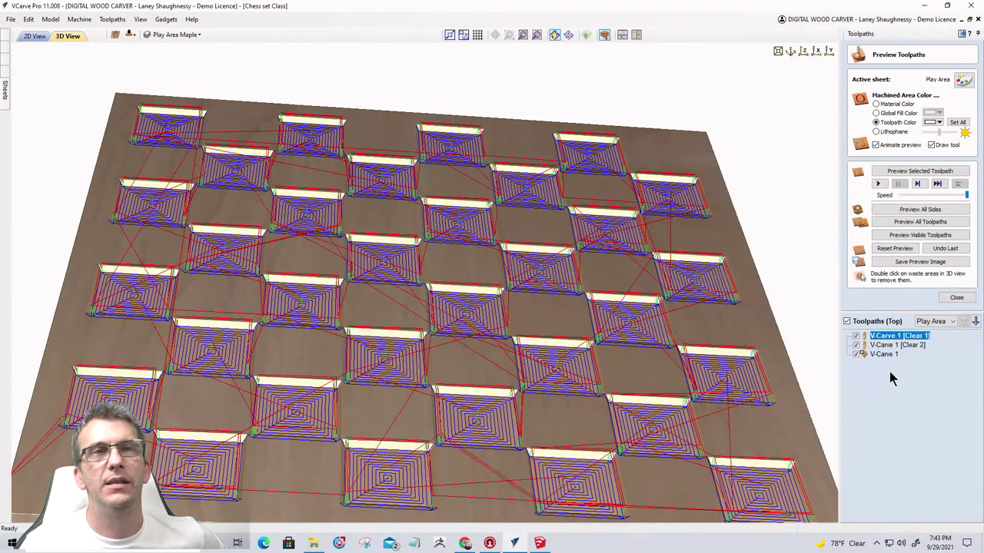
left_click(956, 298)
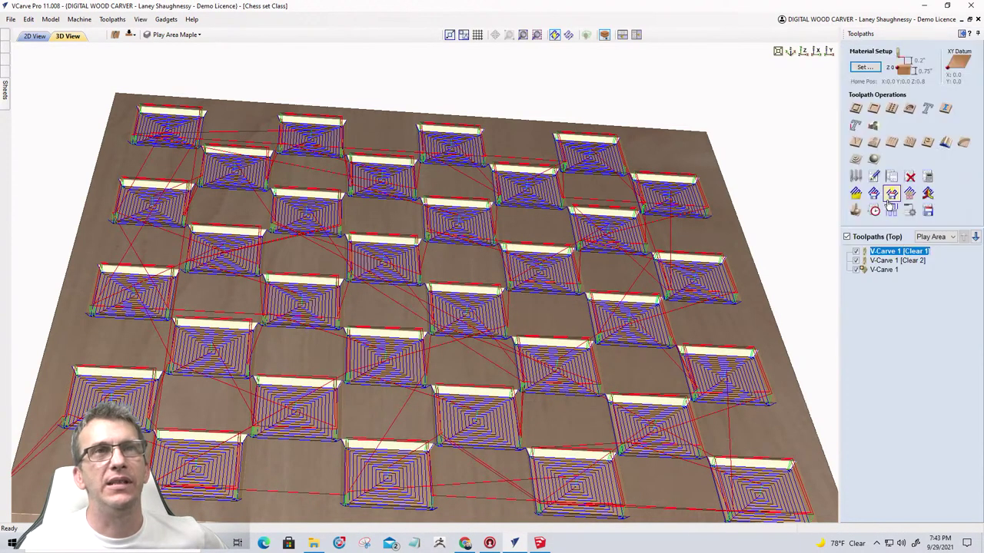
Open the machining time summary for the three V-Carve 1 passes.
left_click(874, 209)
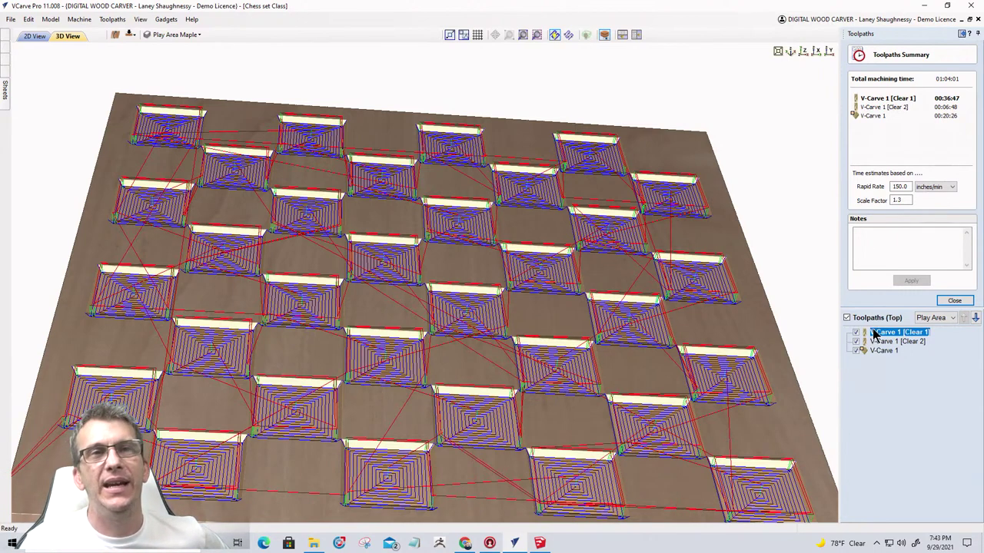
mouse_move(875, 346)
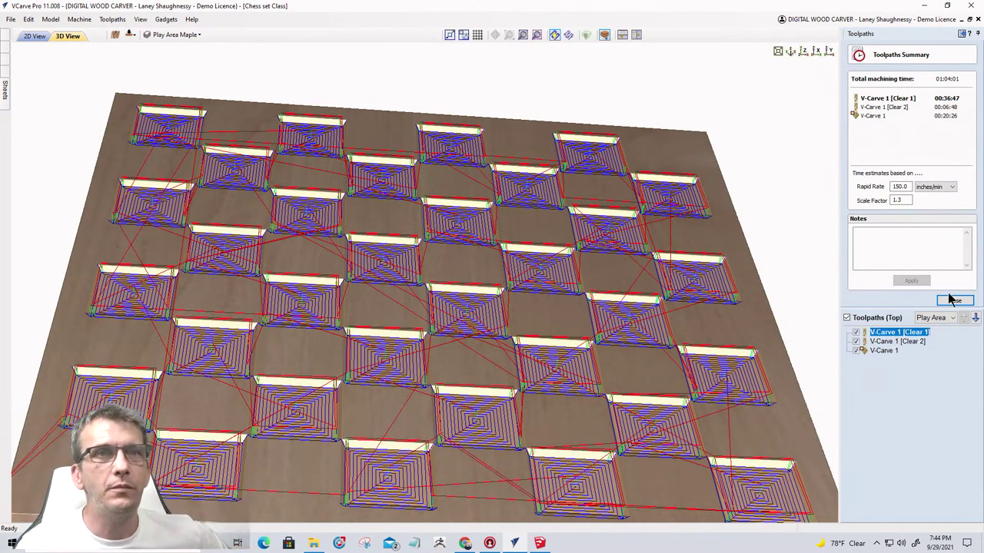
right_click(899, 332)
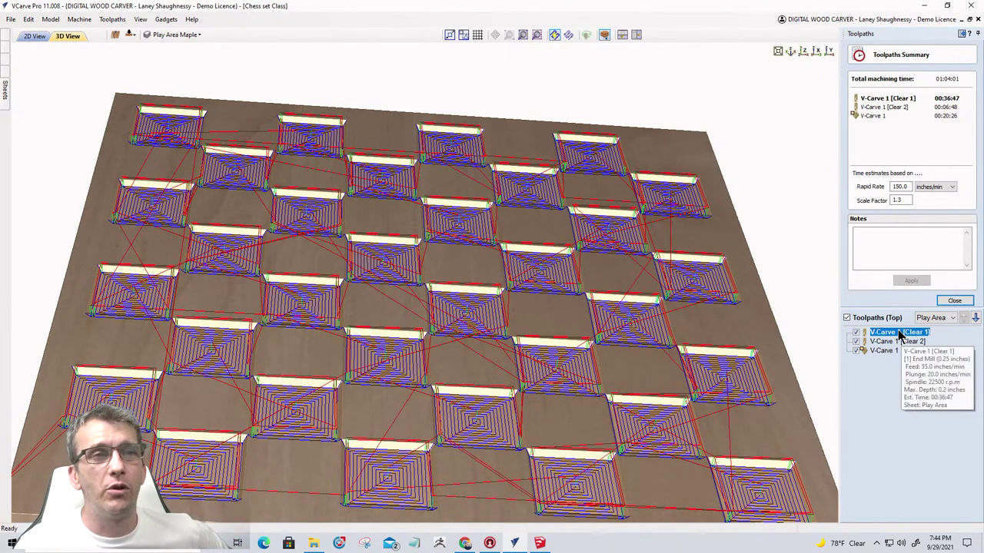
key("Escape")
Toggle the Clear 1, Clear 2 and V-Carve 1 toolpaths to view each alone.
left_click(855, 342)
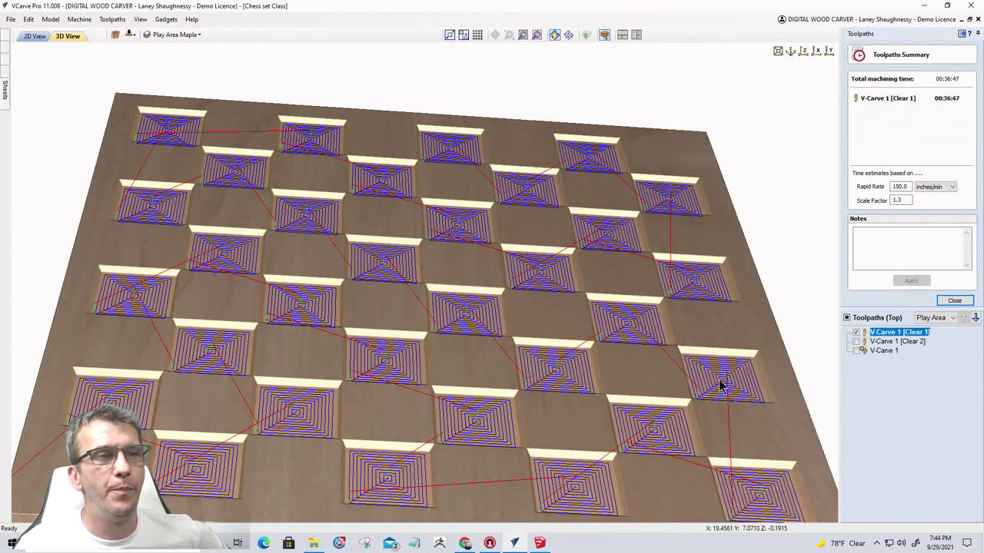
left_click(855, 350)
left_click(855, 332)
left_click(856, 341)
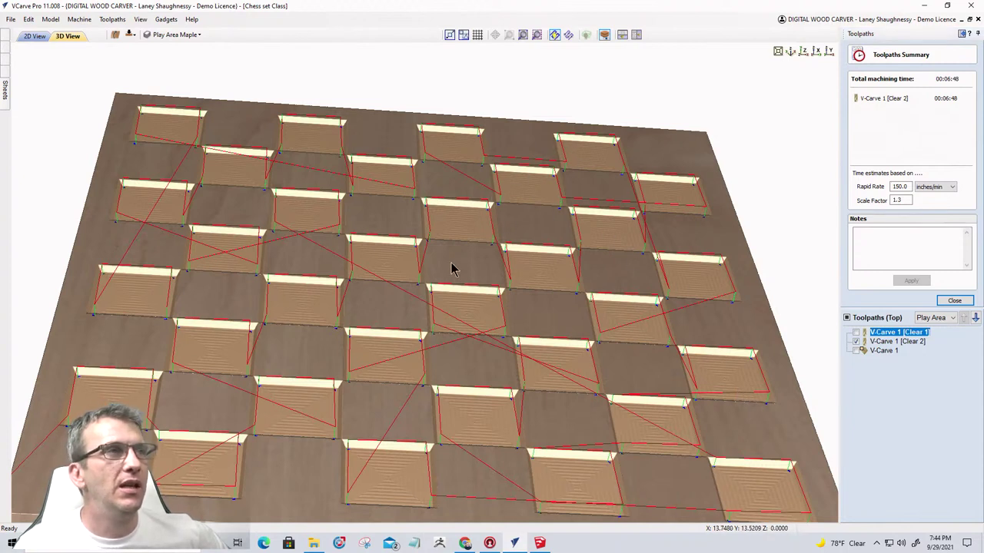
left_click_drag(452, 269, 500, 282)
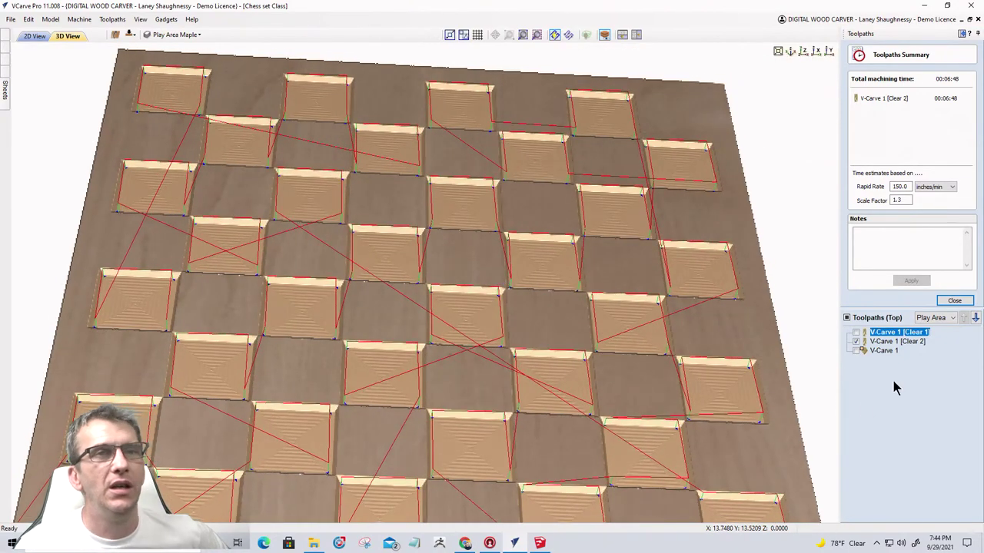
left_click(859, 351)
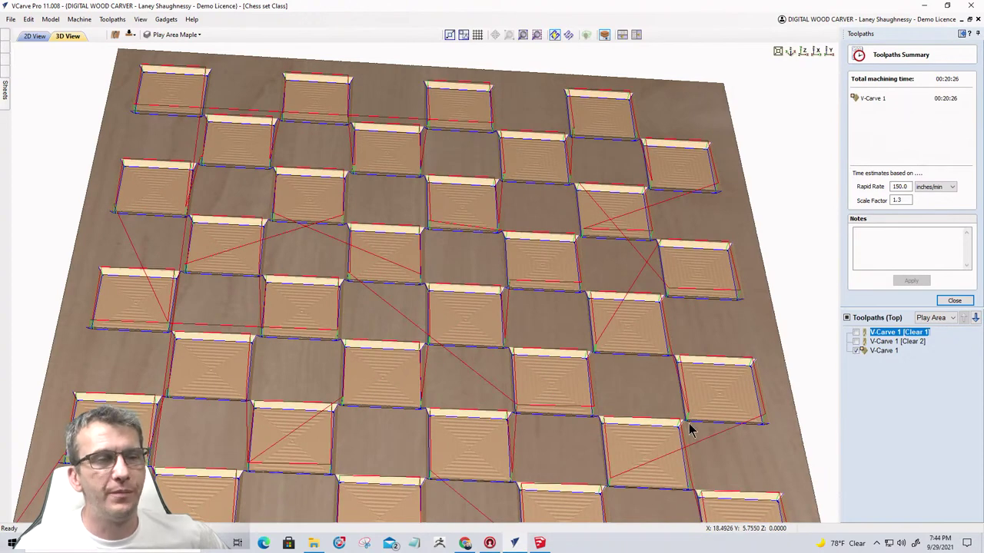
left_click(886, 343)
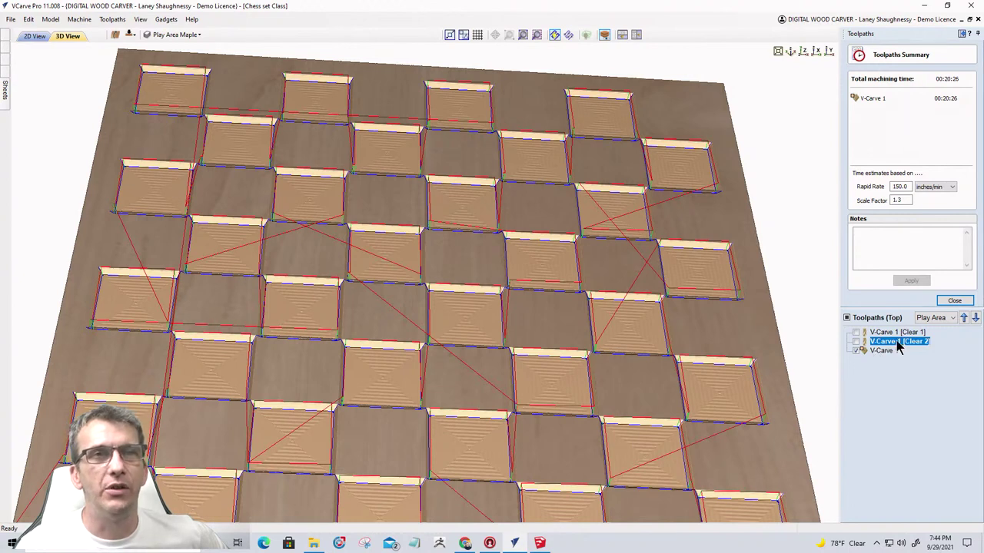
Remove the 1/8-inch end mill from V-Carve 1 and recalculate the toolpath.
double_click(893, 351)
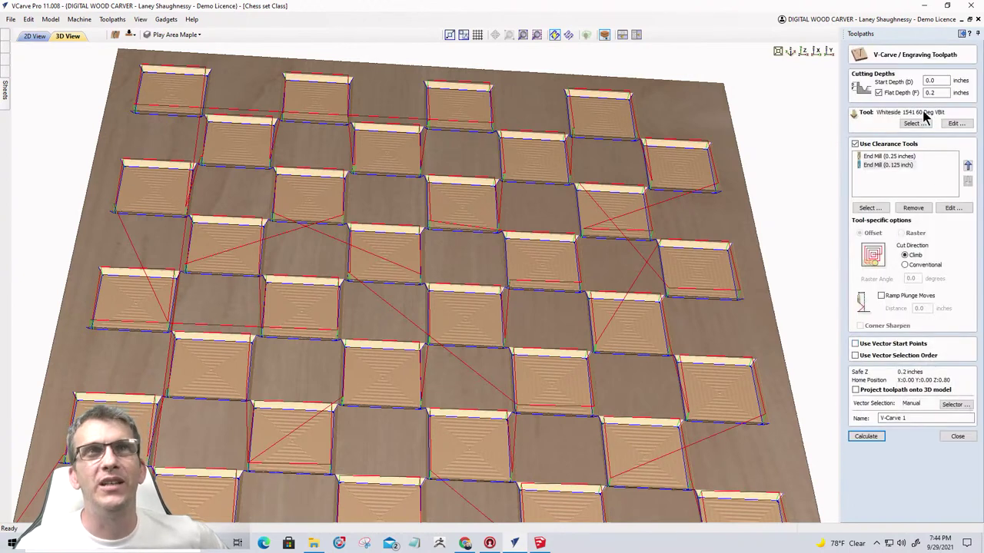
left_click(888, 165)
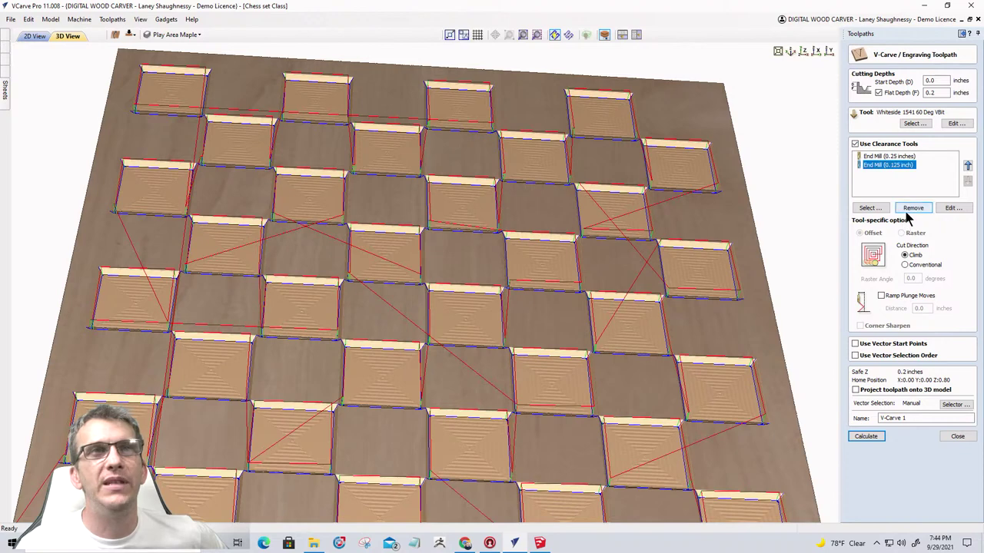
left_click(912, 208)
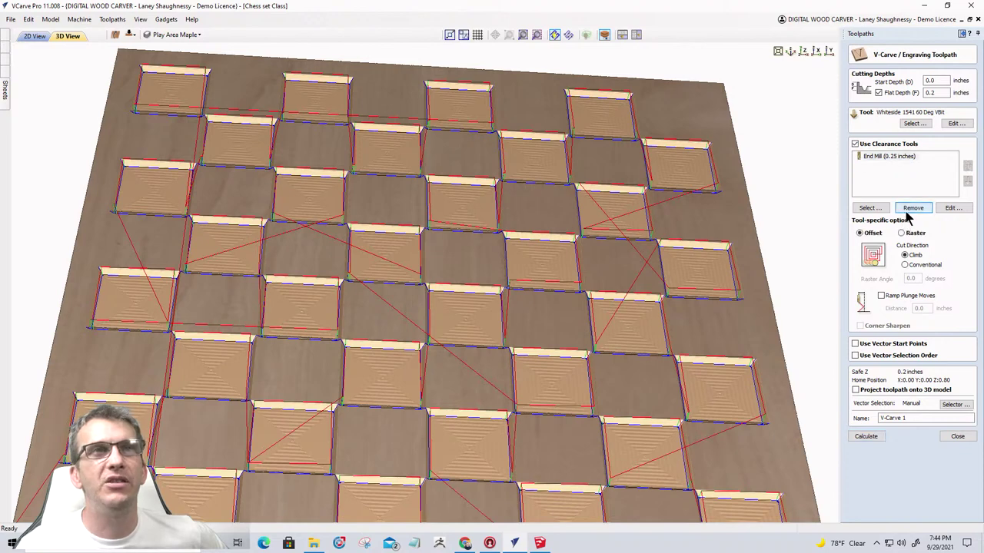
left_click(865, 436)
left_click(570, 281)
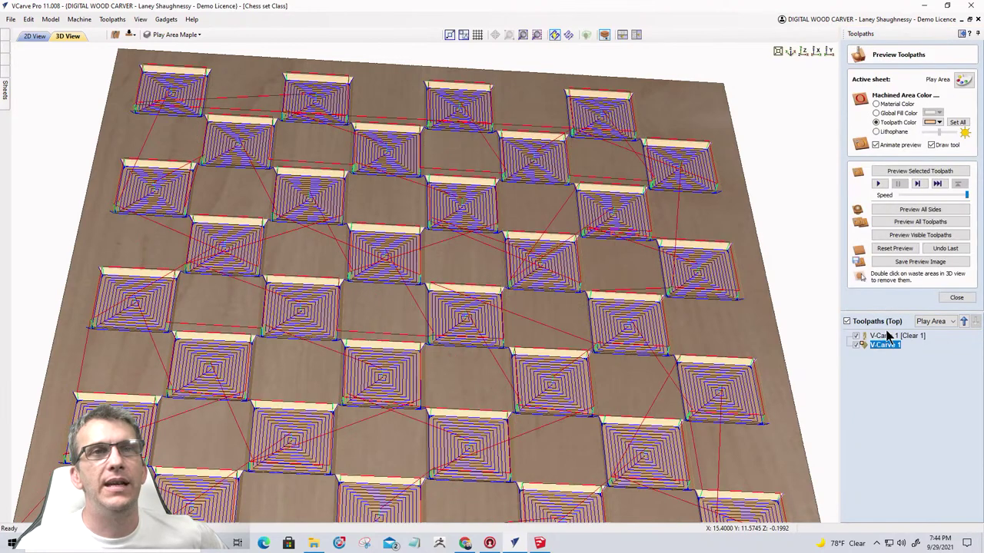
left_click(953, 298)
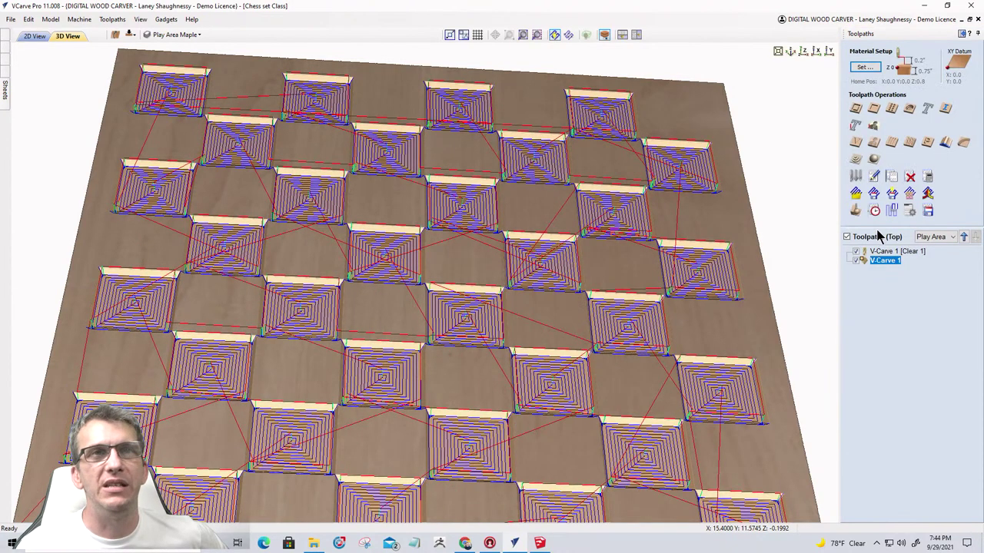
Check the 00:58:47 total machining time, then hide all toolpaths.
left_click(874, 210)
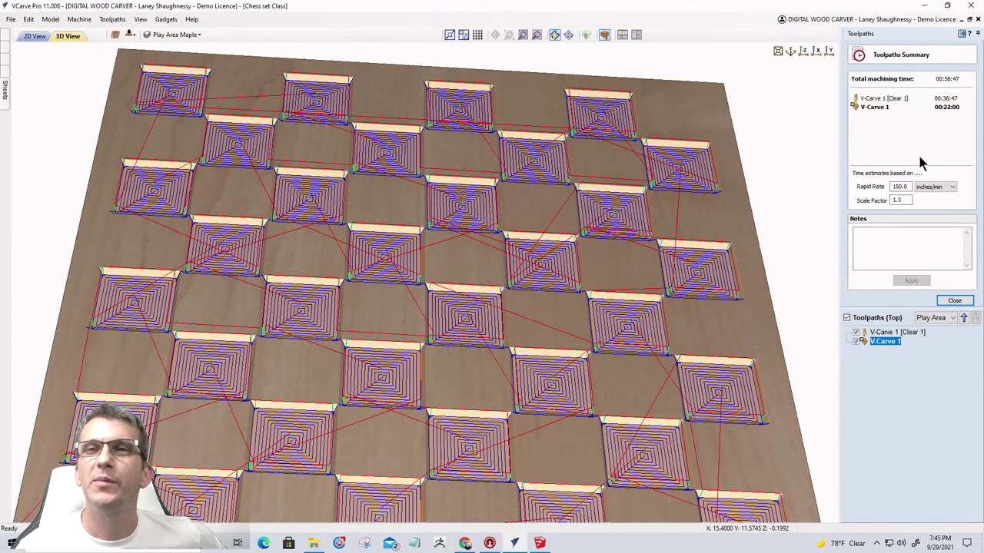
left_click(955, 301)
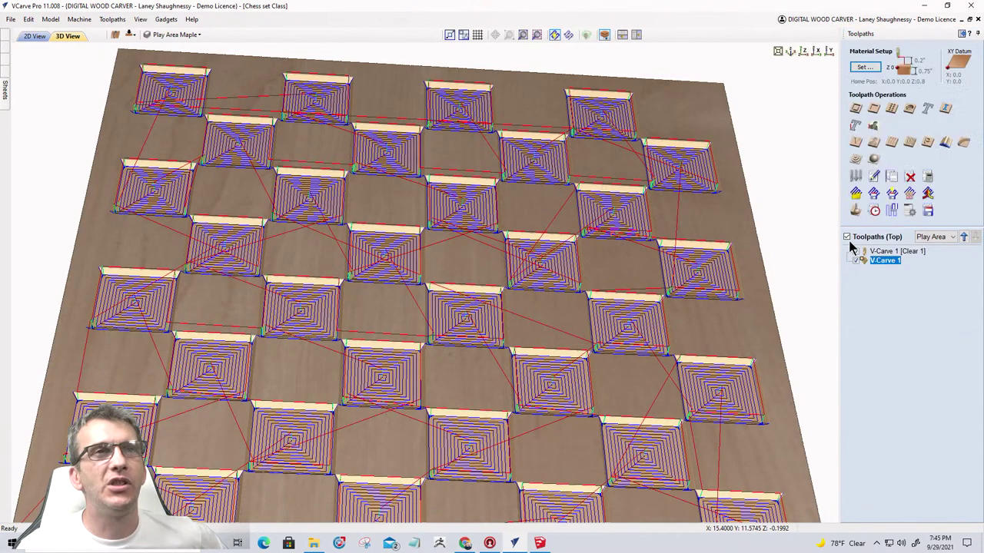
left_click(847, 238)
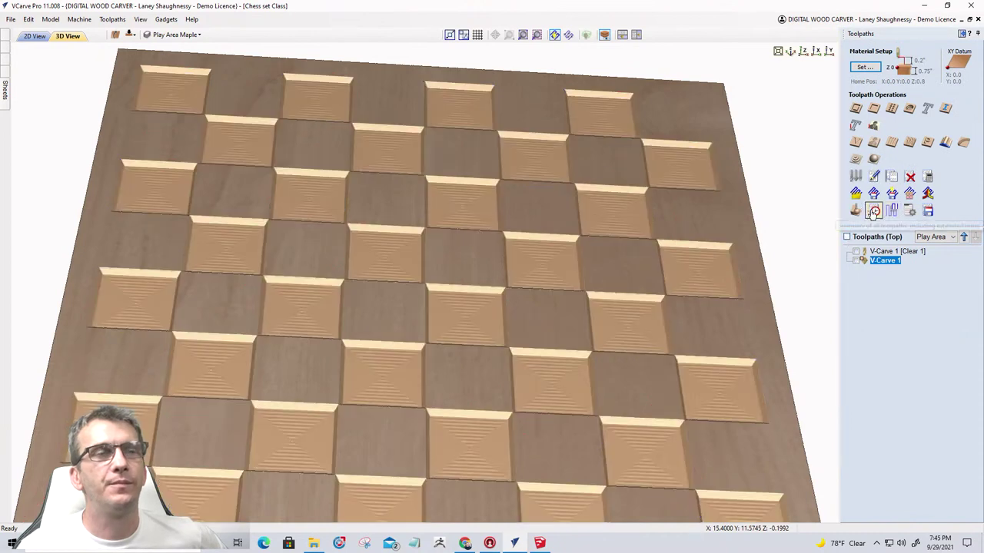
Tilt the carved checkerboard for a last look, then return to the 2D drawing.
left_click_drag(448, 340, 478, 327)
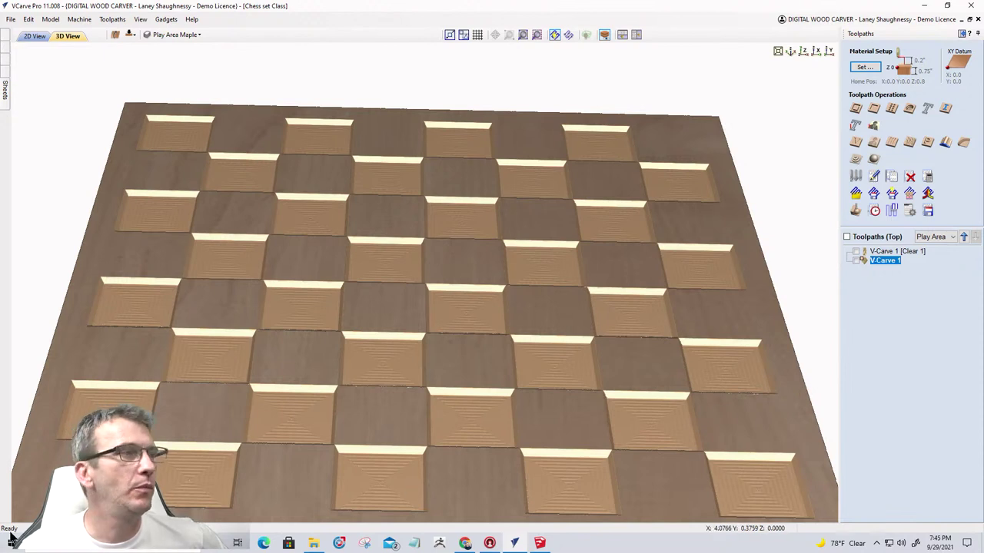
left_click(35, 36)
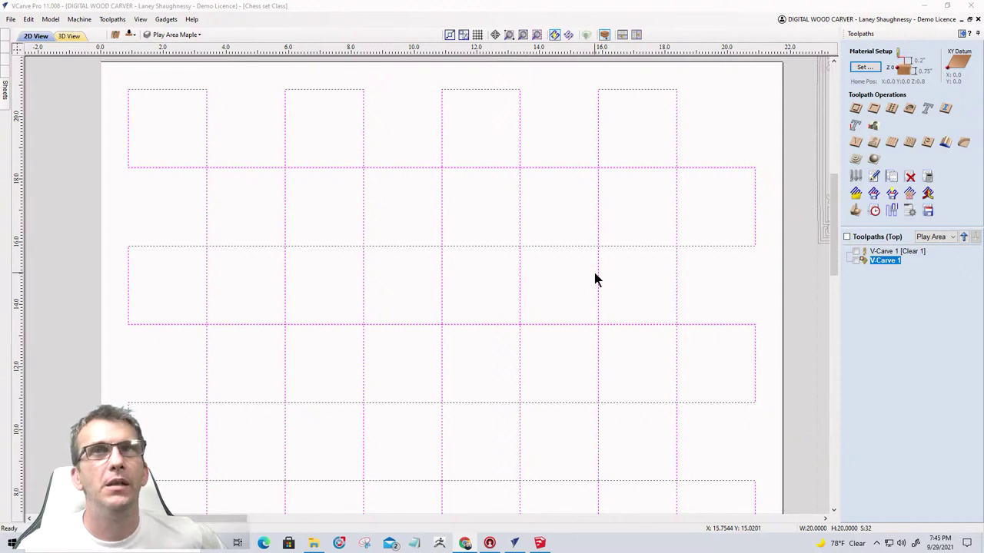
Select rows of board square vectors and show the Sheets List with Play Area at 21.75 x 21.75.
scroll(496, 272, "down", 5)
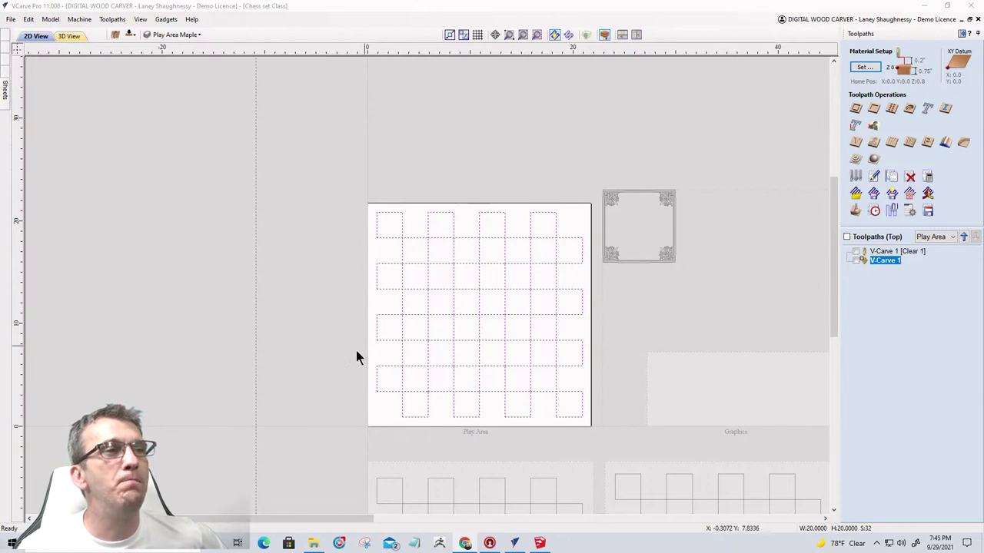
left_click(392, 366)
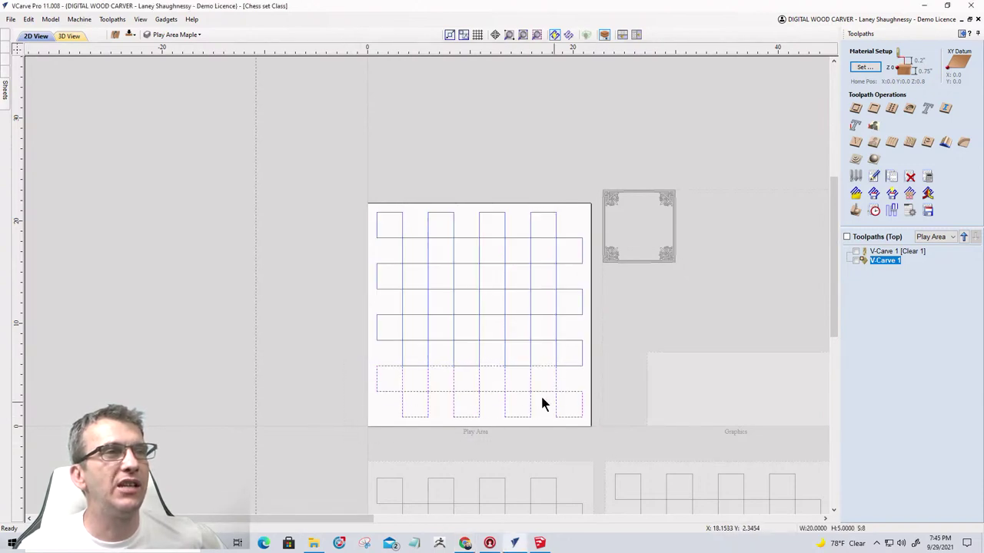
left_click(571, 362)
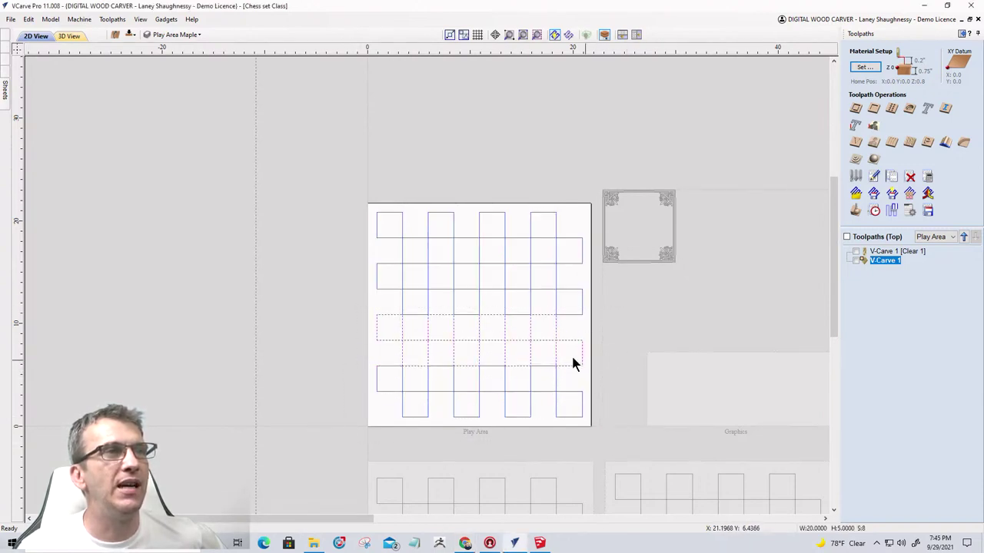
left_click(582, 313)
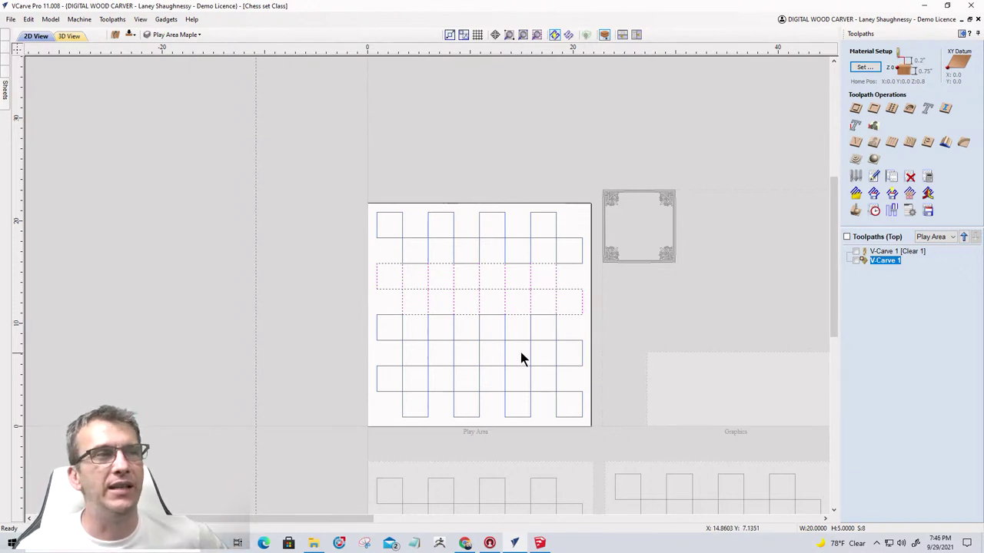
scroll(504, 307, "down", 2)
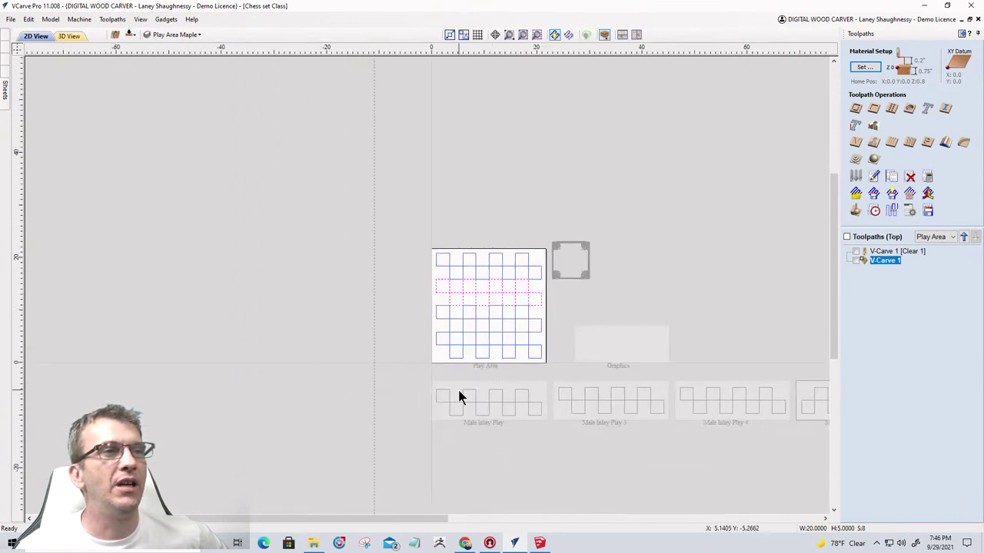
scroll(455, 391, "down", 2)
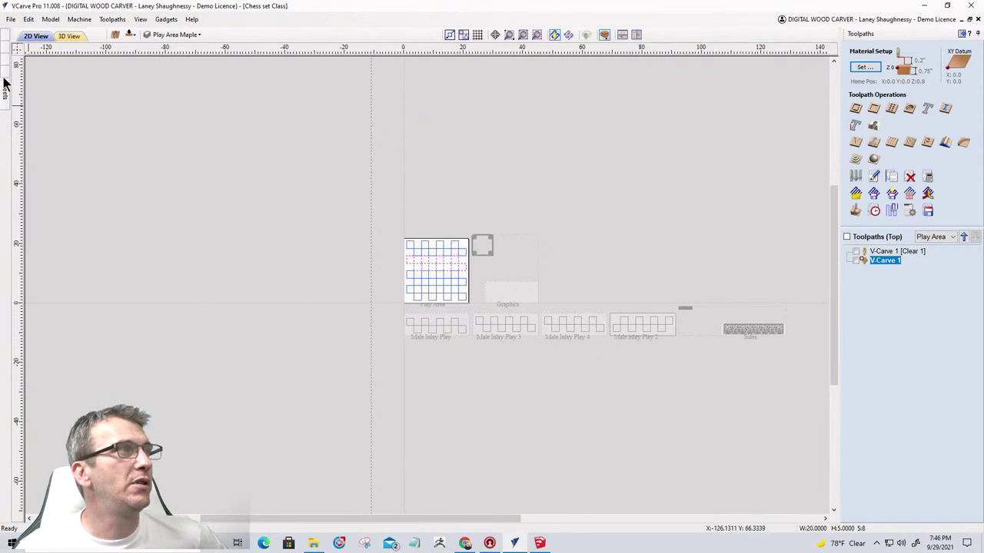
mouse_move(4, 88)
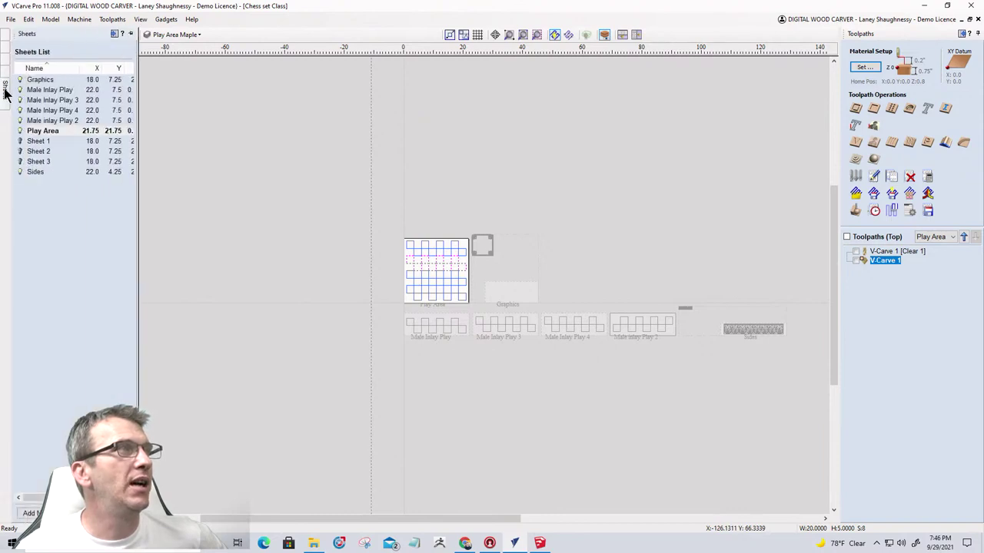
Activate the Male Inlay Play sheet and zoom in on its staggered square strip.
left_click(90, 91)
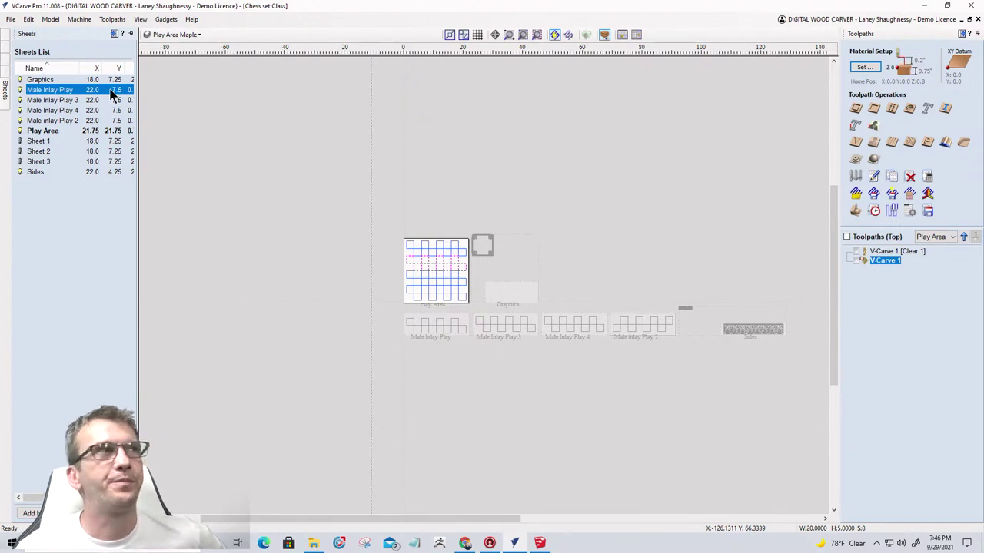
scroll(429, 324, "up", 4)
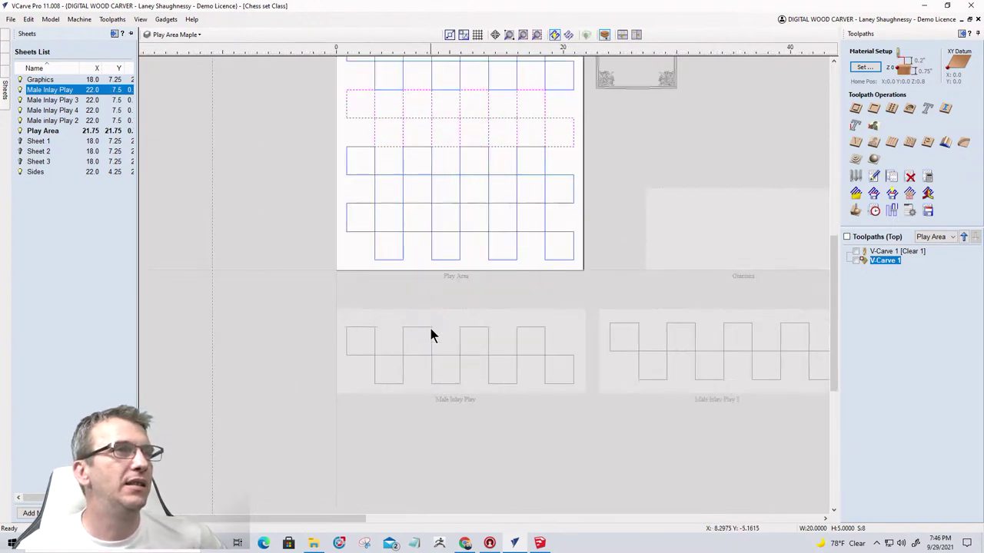
scroll(430, 329, "down", 2)
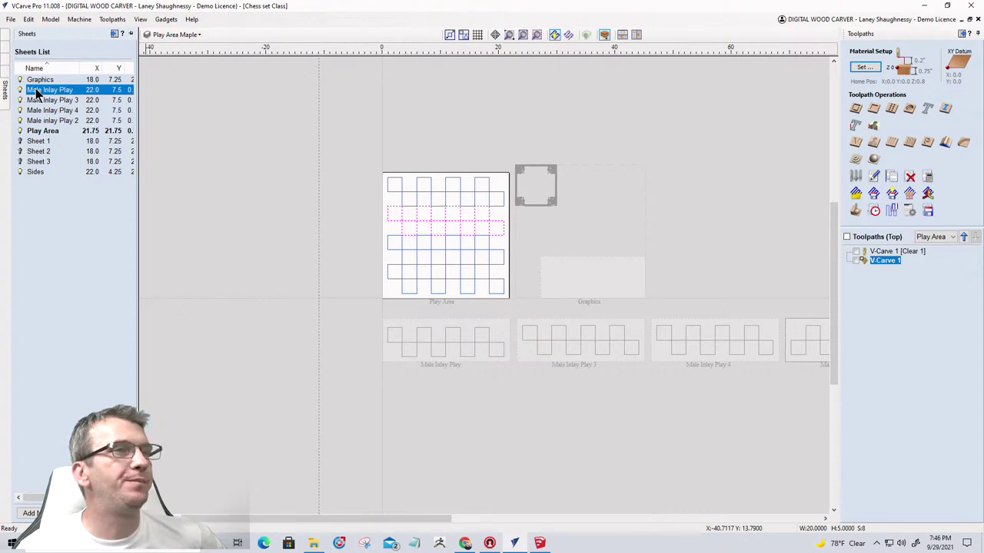
left_click(427, 367)
scroll(442, 367, "up", 5)
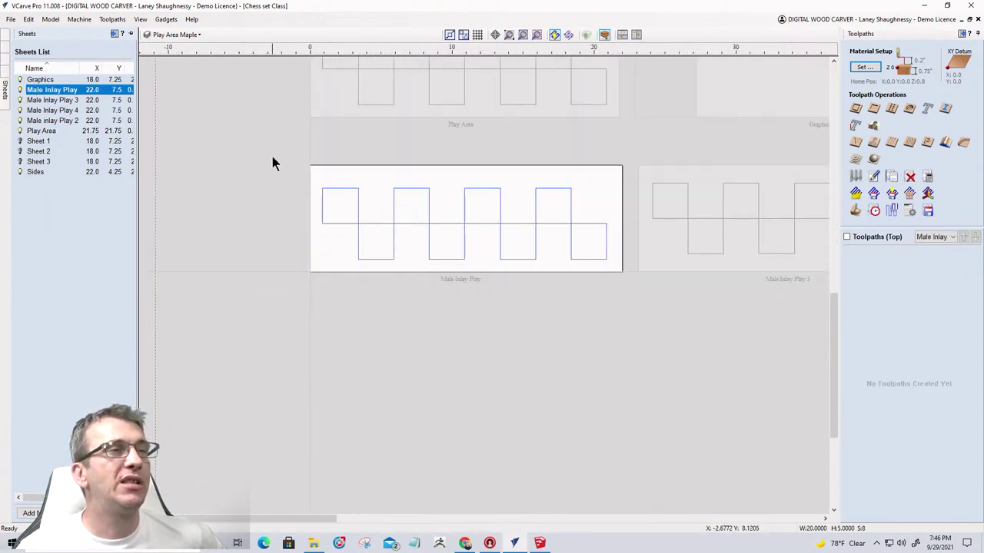
scroll(272, 156, "up", 5)
scroll(302, 190, "down", 2)
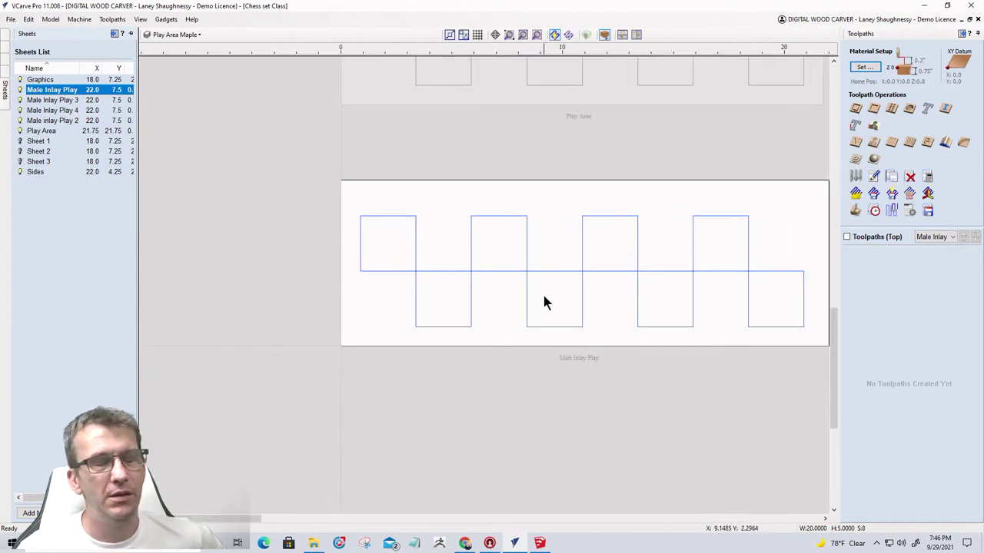
scroll(542, 298, "down", 1)
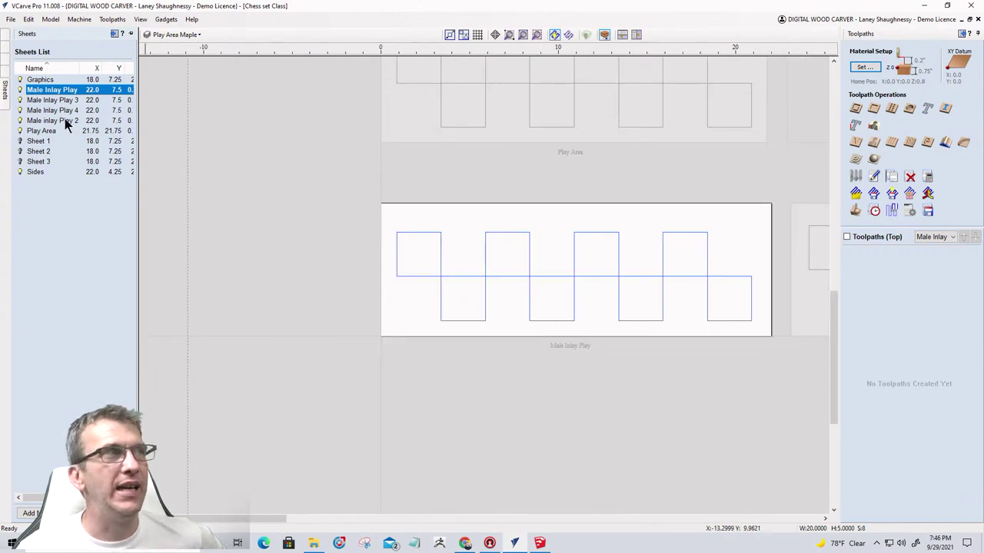
Draw a 22 x 7.5 inch rectangle from the sheet's top-left corner around the square strip.
left_click(6, 40)
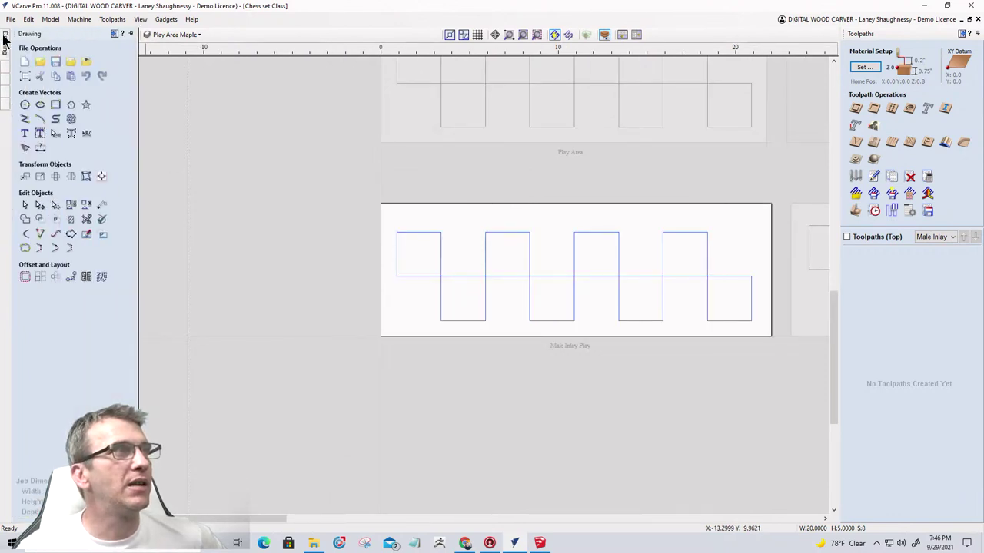
left_click(55, 106)
scroll(364, 218, "down", 2)
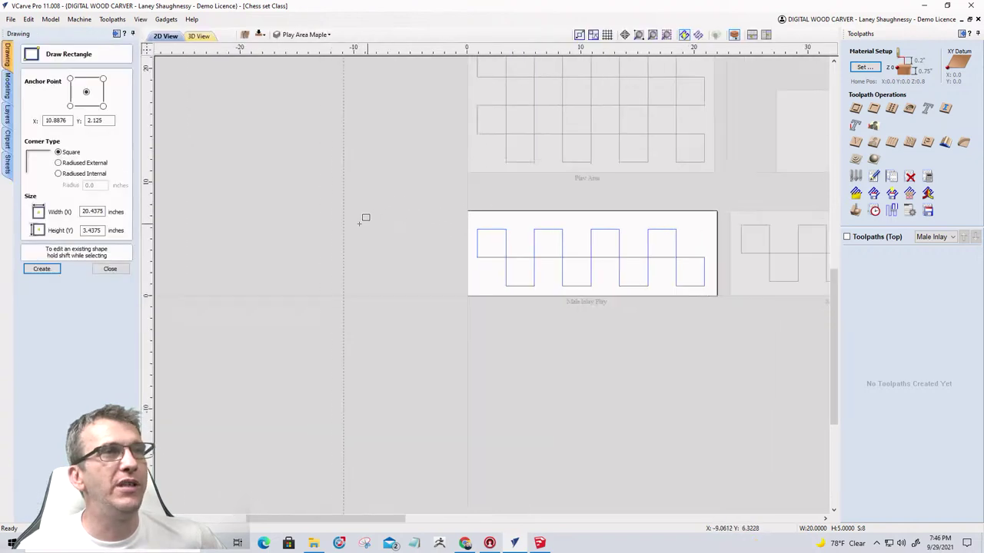
scroll(591, 229, "up", 4)
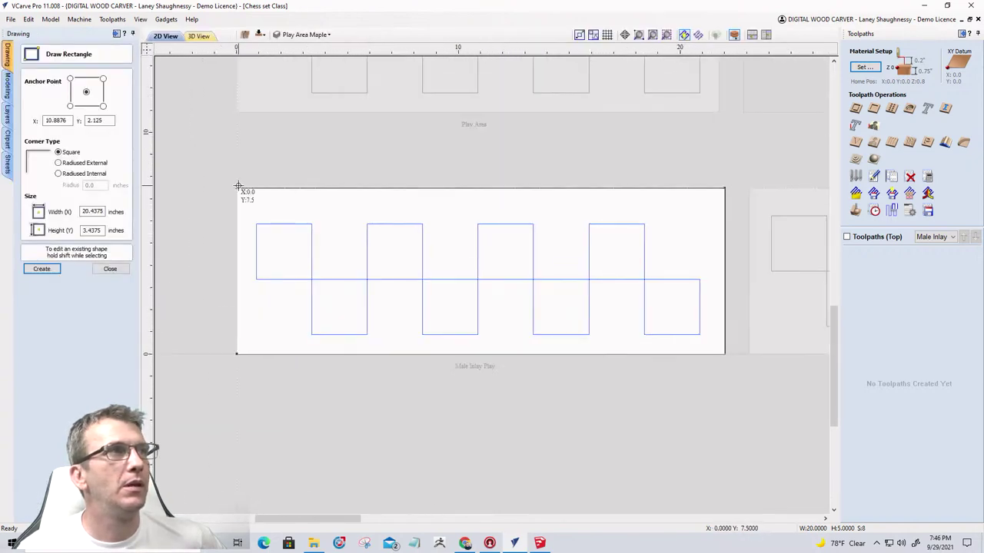
left_click_drag(237, 189, 724, 354)
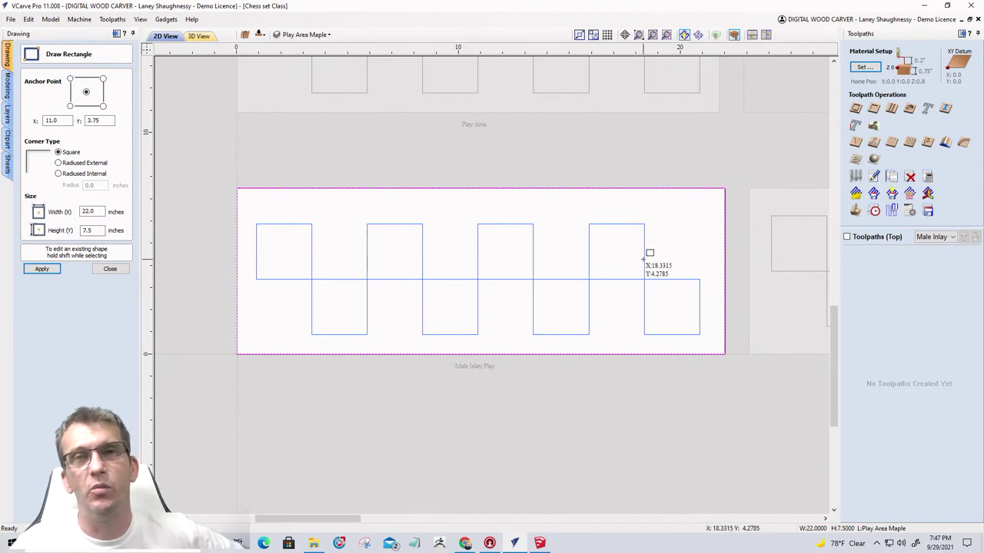
left_click(110, 269)
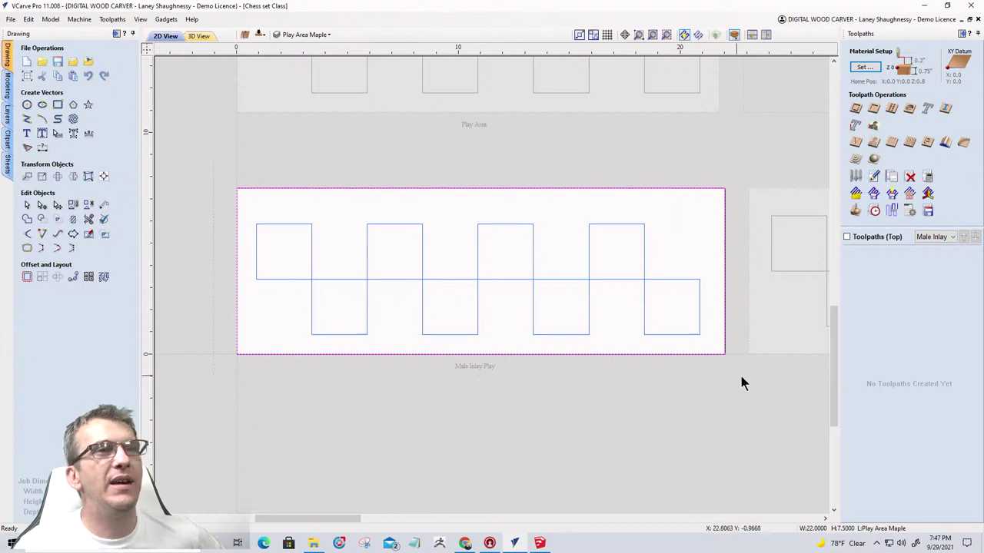
Select all Male Inlay Play vectors and flip them horizontally in place, without a mirrored copy.
key("ctrl+a")
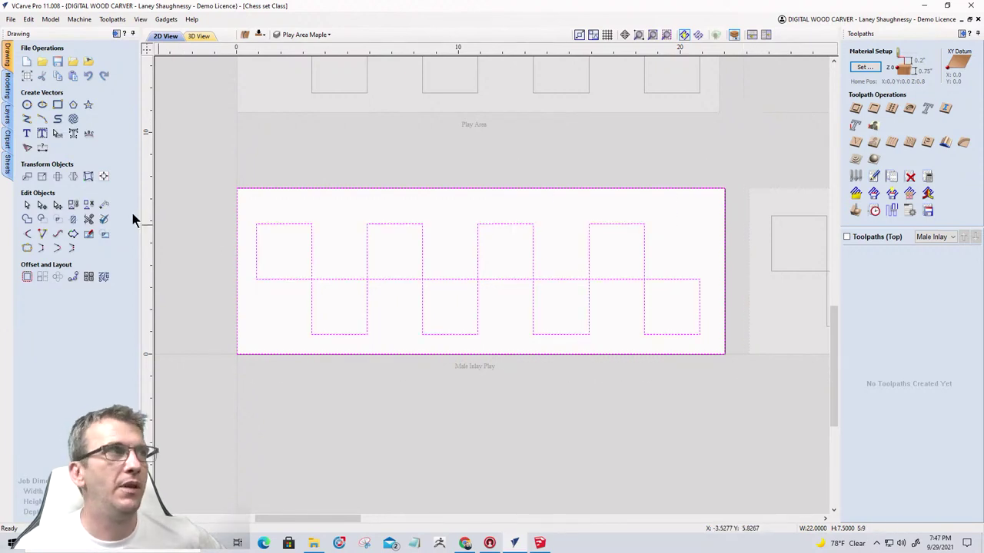
left_click(72, 178)
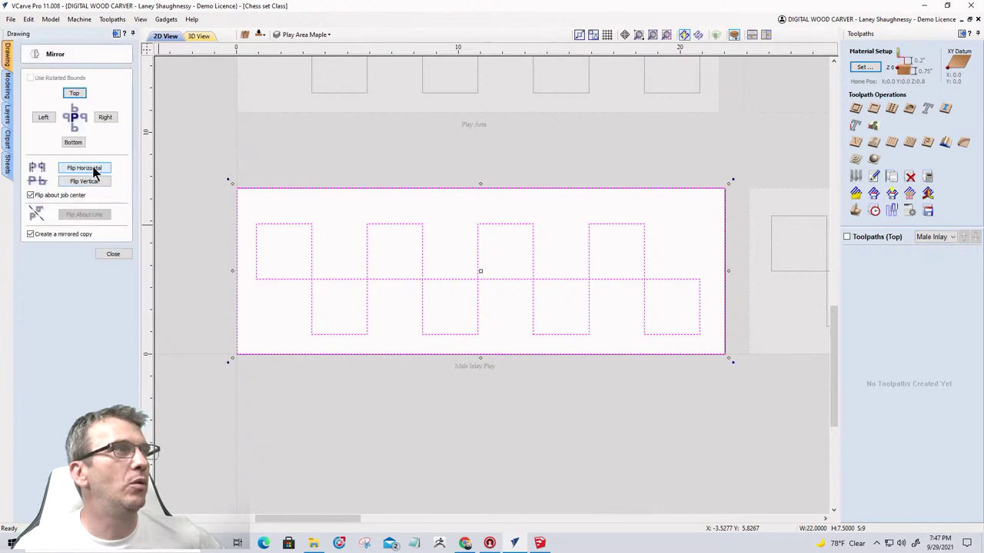
left_click(31, 233)
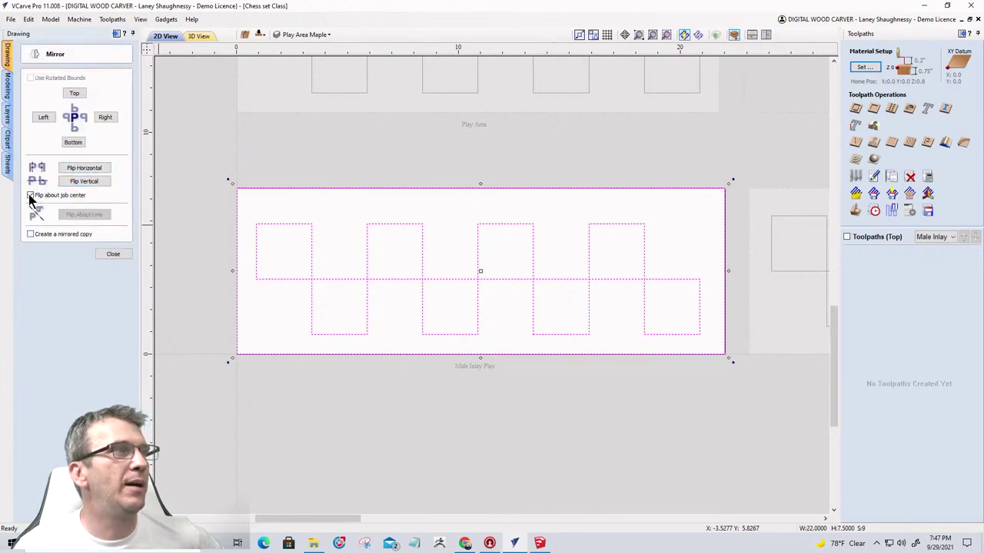
left_click(82, 169)
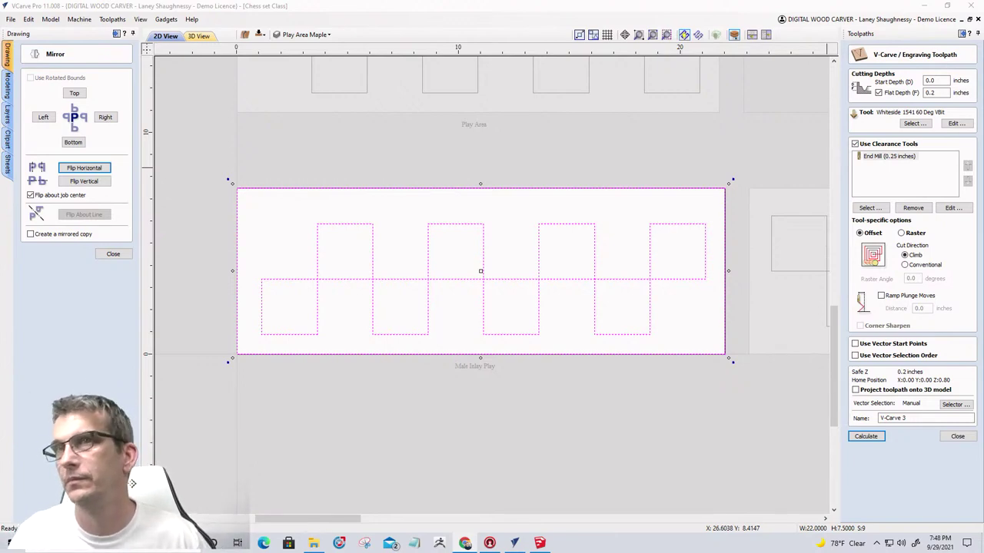
scroll(541, 306, "down", 5)
scroll(628, 321, "up", 3)
scroll(569, 293, "down", 3)
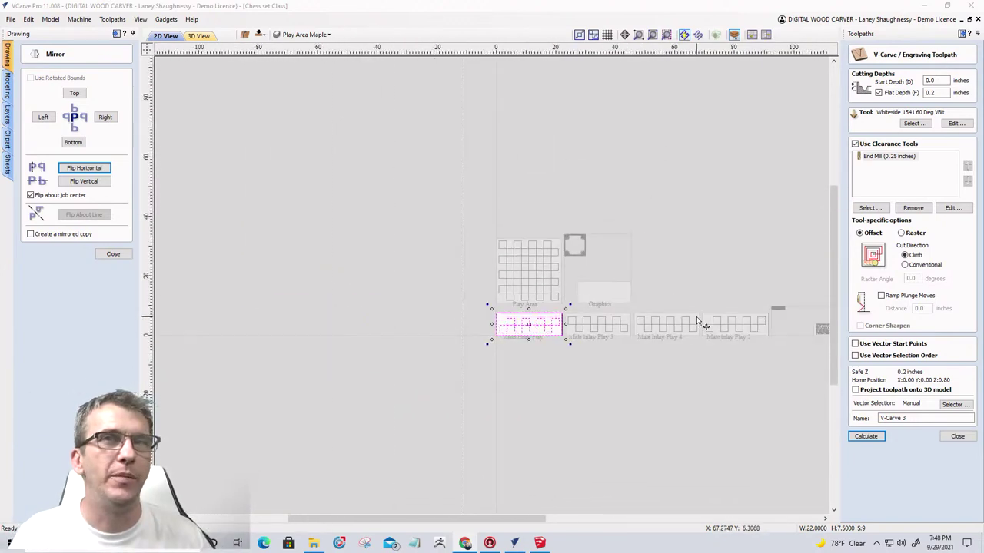
scroll(697, 321, "up", 2)
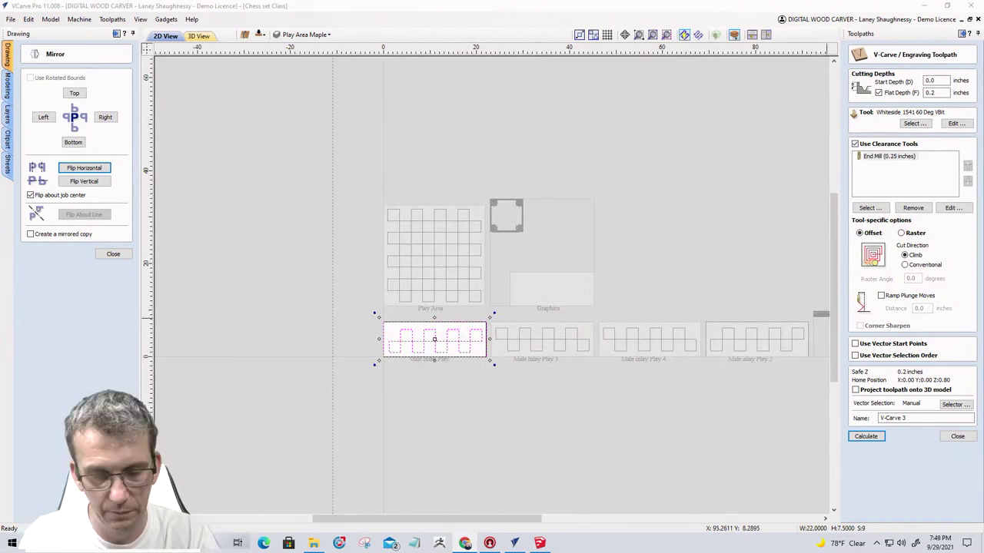
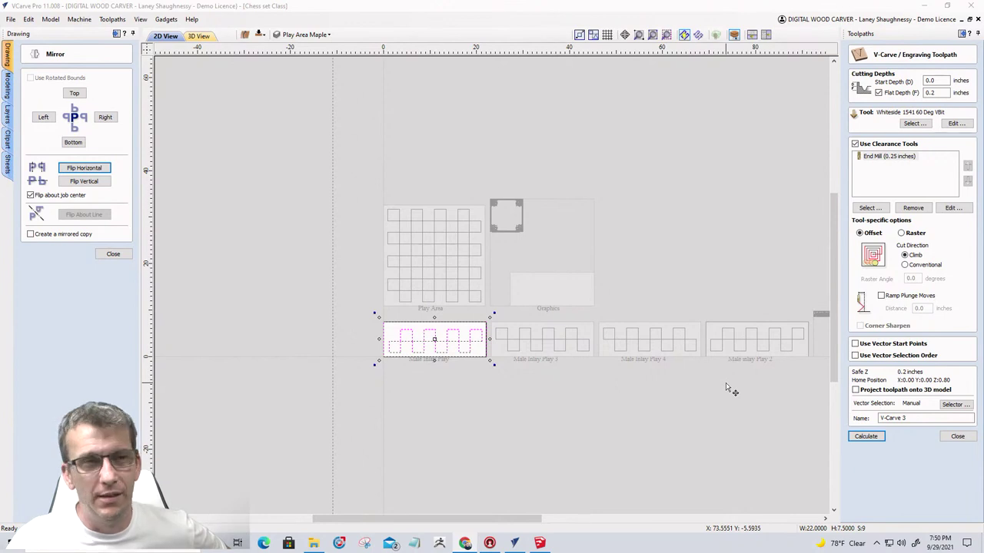
Zoom in on the Male Inlay Play sheet and close the Mirror panel and V-Carve toolpath form.
scroll(536, 366, "up", 2)
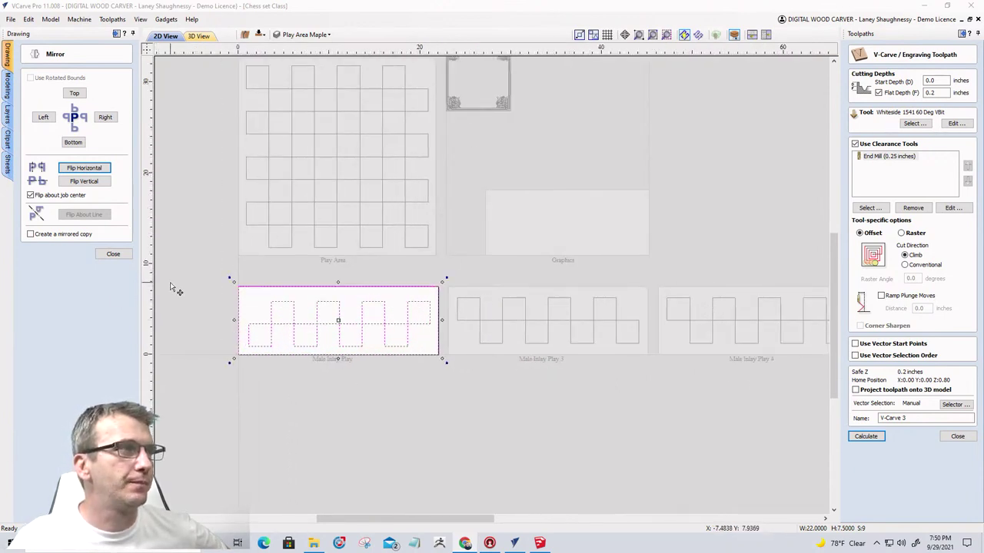
scroll(172, 287, "up", 2)
scroll(172, 287, "up", 1)
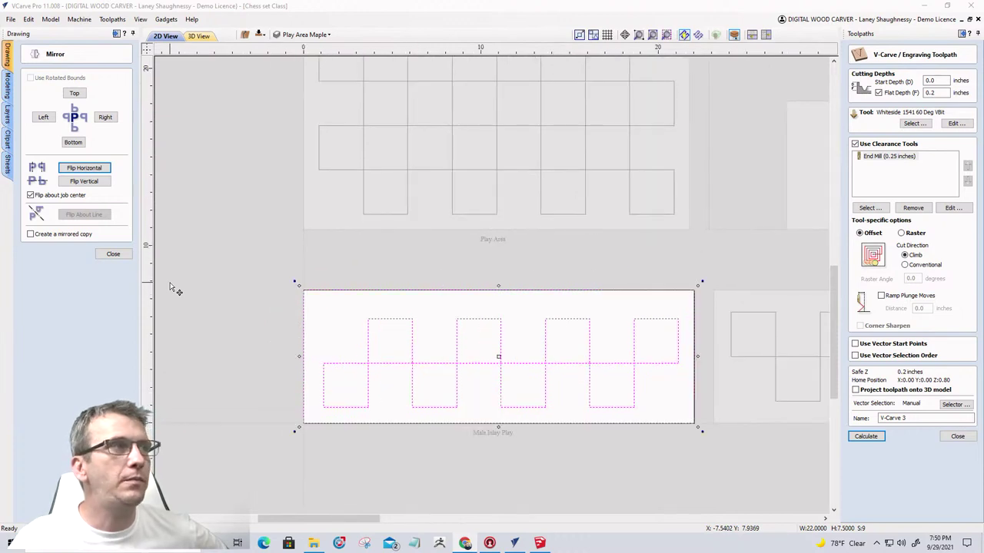
left_click(102, 254)
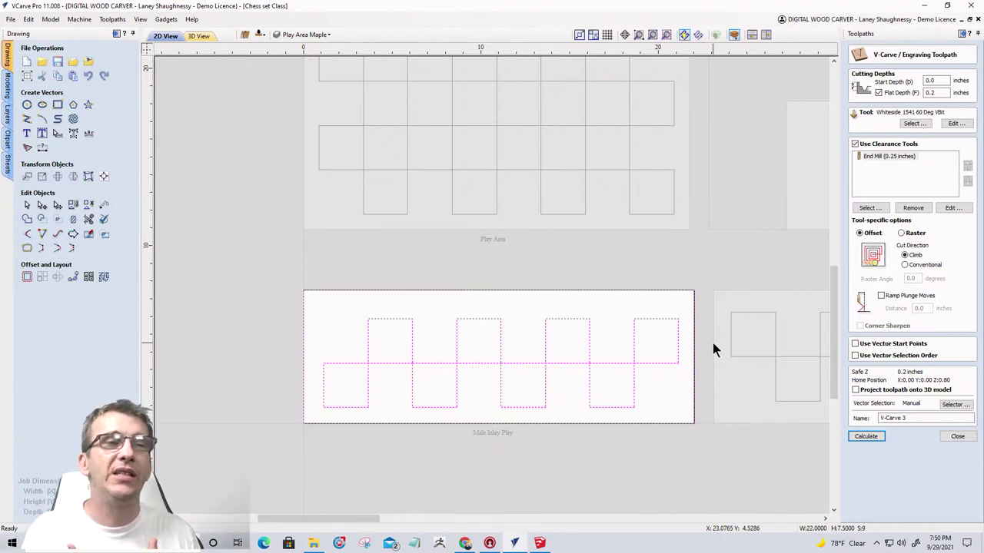
left_click(957, 436)
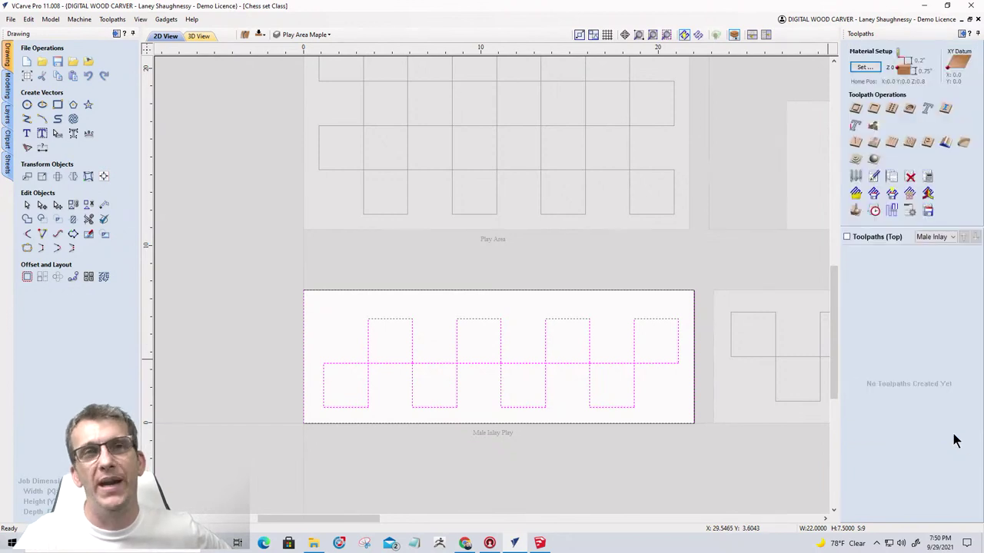
Start a new V-Carve/Engraving toolpath from Toolpath Operations.
left_click(855, 143)
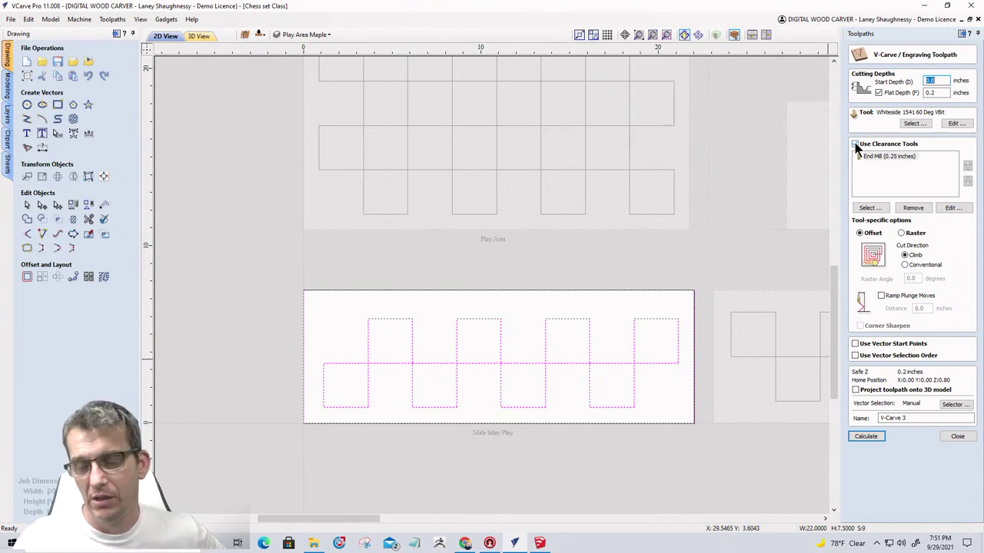
Enable clearance tools, set start depth 0.18 and flat depth 0.02, and calculate V-Carve 3.
left_click(856, 144)
left_click(936, 81)
type(".18")
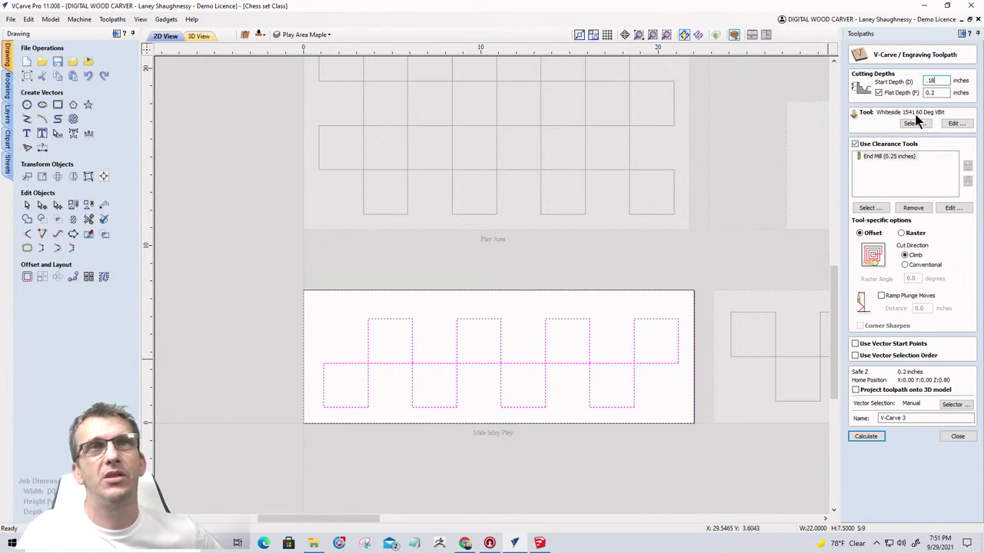
double_click(931, 92)
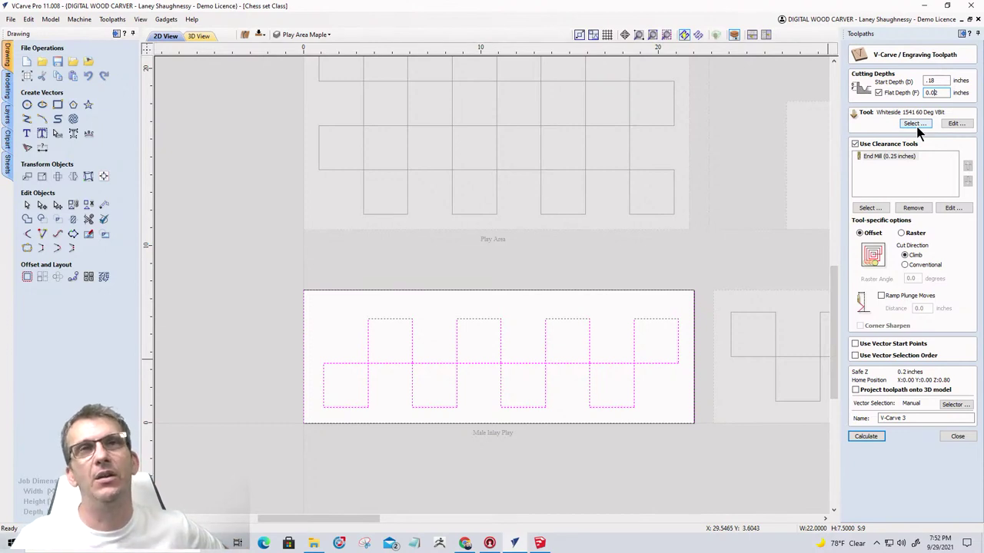
double_click(931, 81)
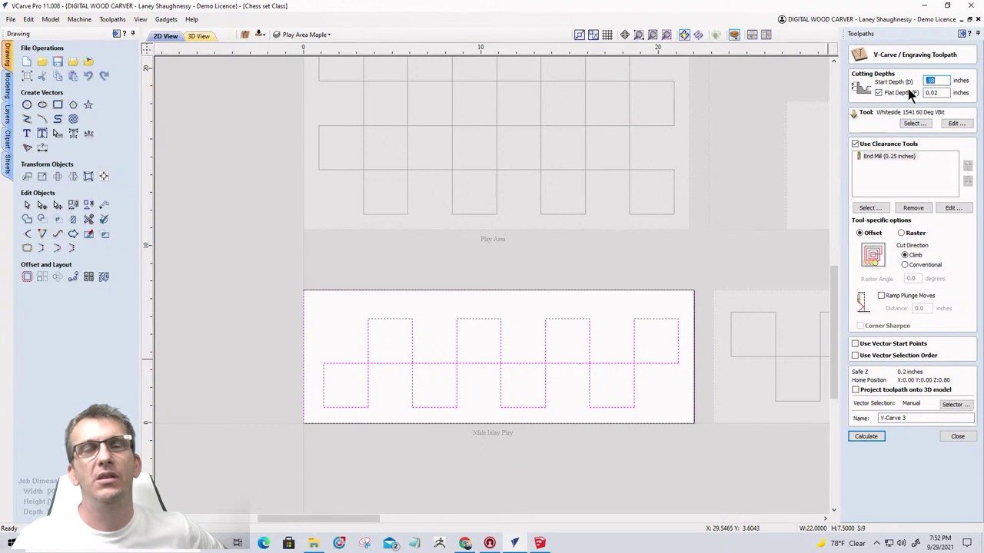
key("Tab")
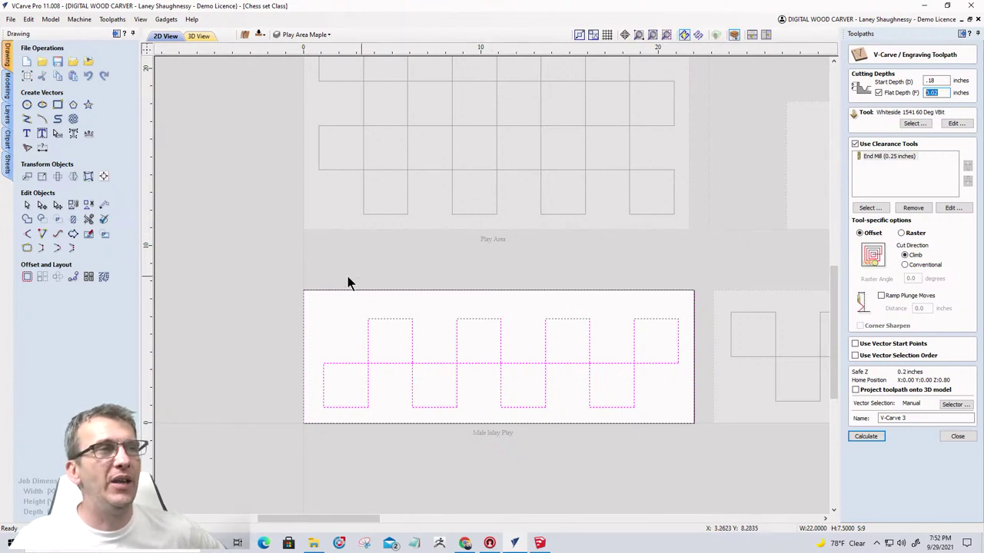
left_click(861, 435)
Accept the overlap warning, simulate V-Carve 3 in 3D, then return to the 2D view.
left_click(568, 281)
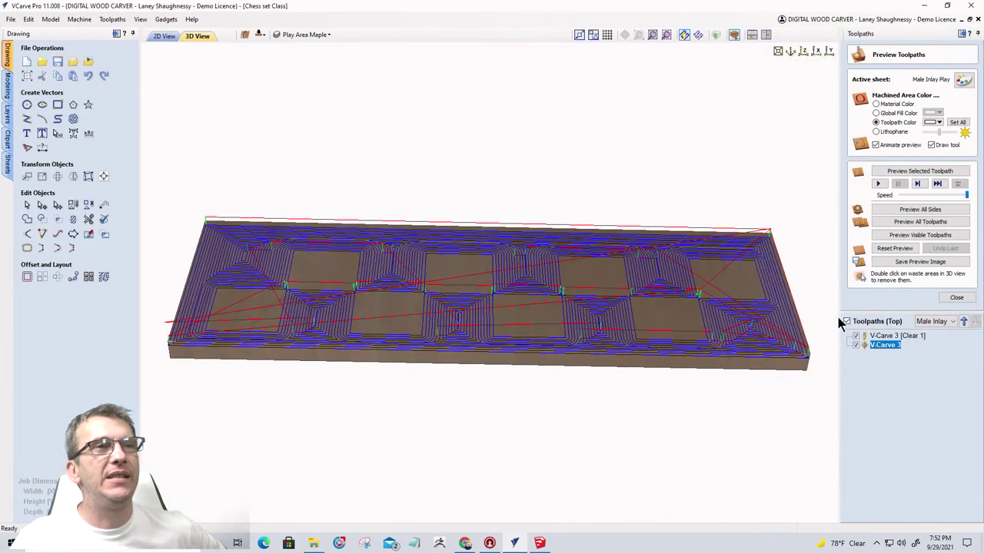
left_click(895, 235)
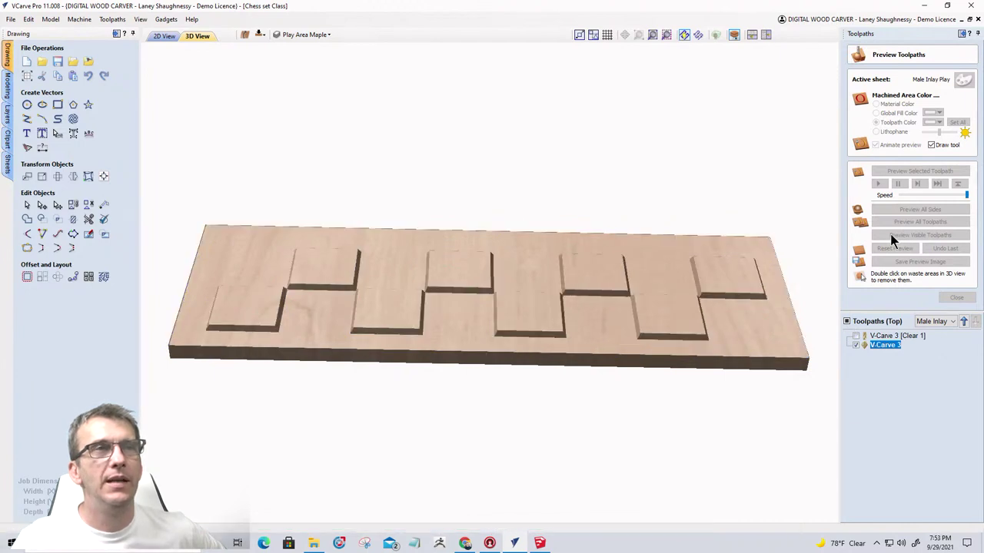
left_click_drag(505, 297, 667, 317)
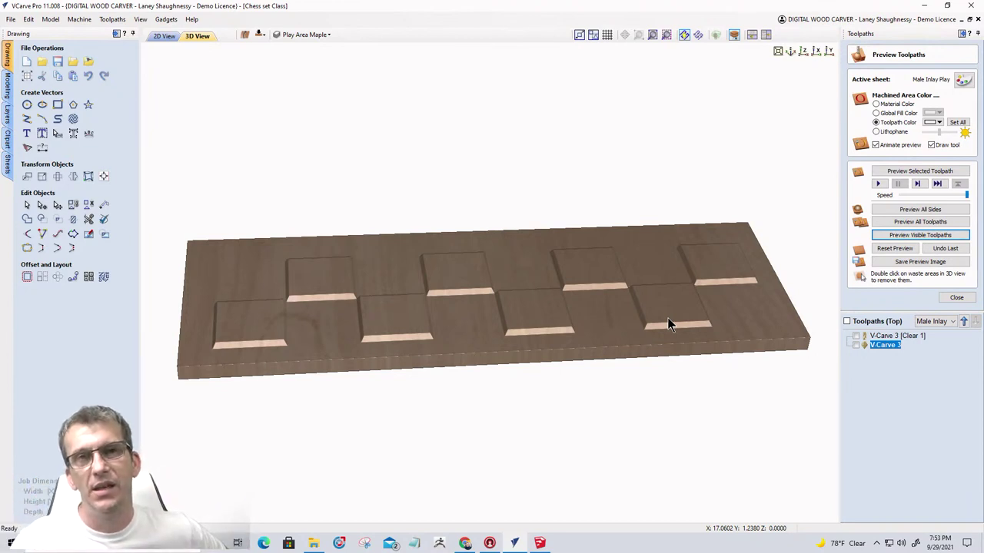
left_click(161, 36)
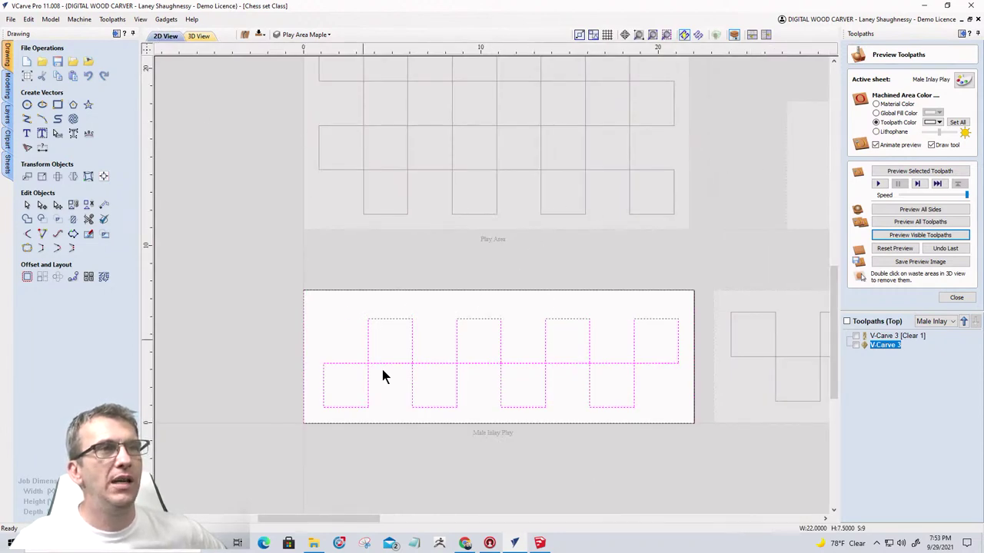
left_click(8, 163)
Make Male inlay Play 2 the active sheet and its toolpath sheet, closing the preview panel.
left_click(41, 100)
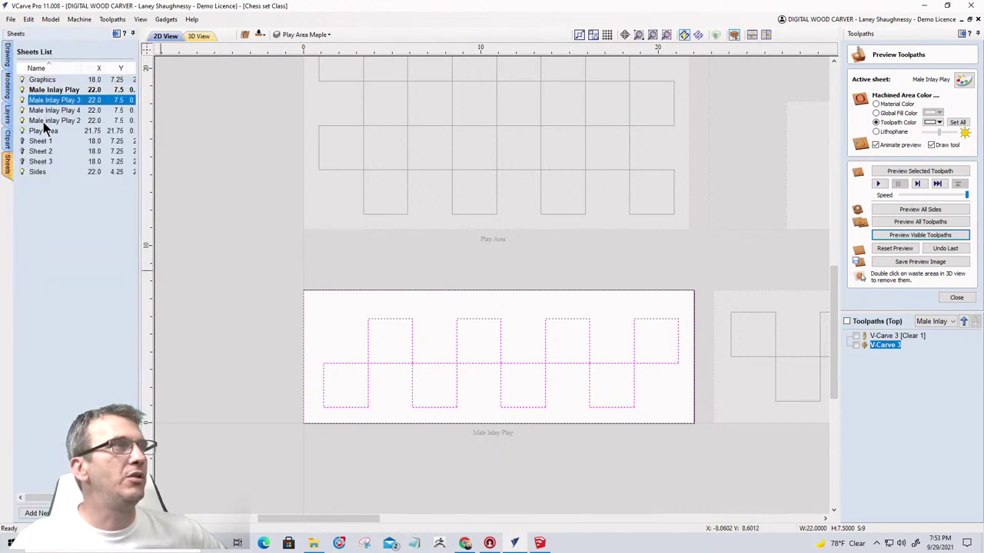
left_click(44, 123)
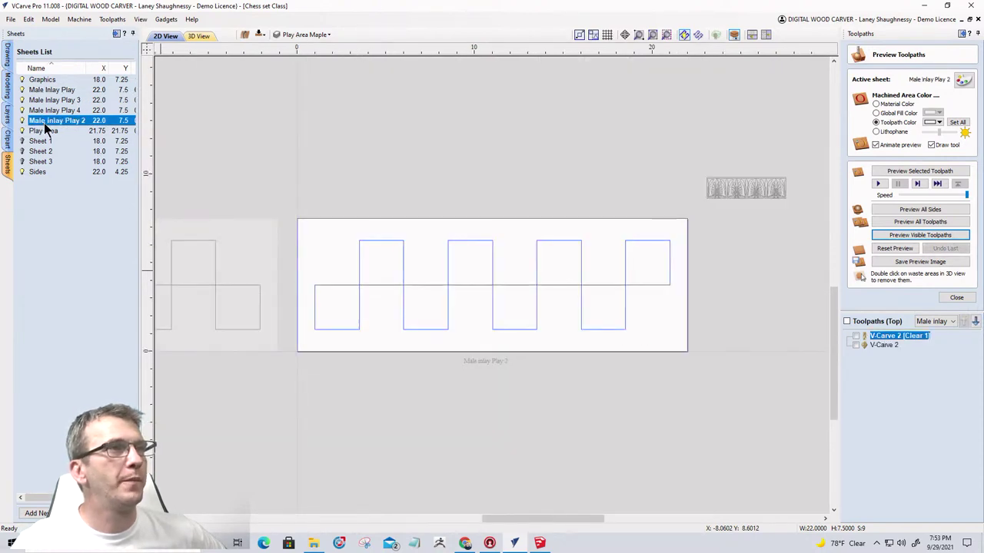
left_click(312, 222)
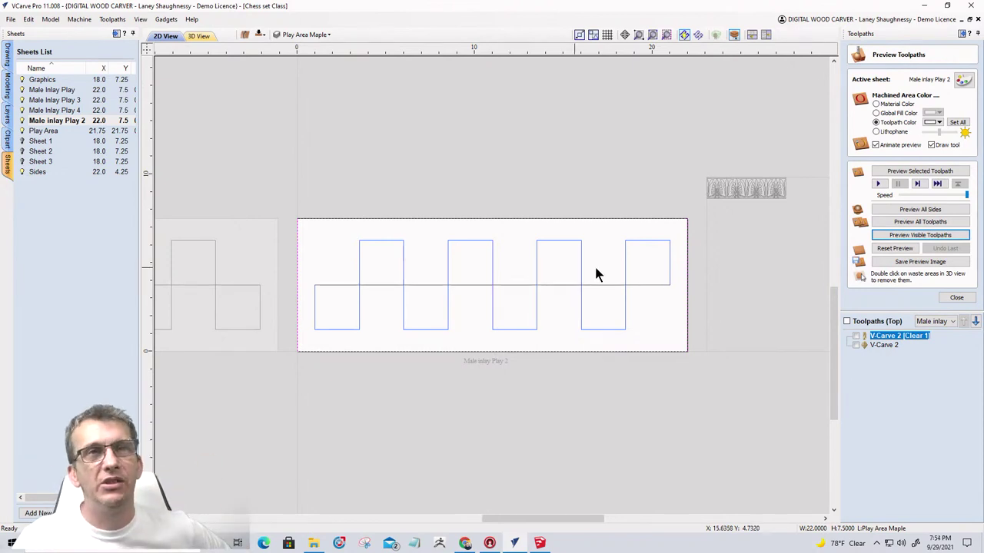
left_click(956, 297)
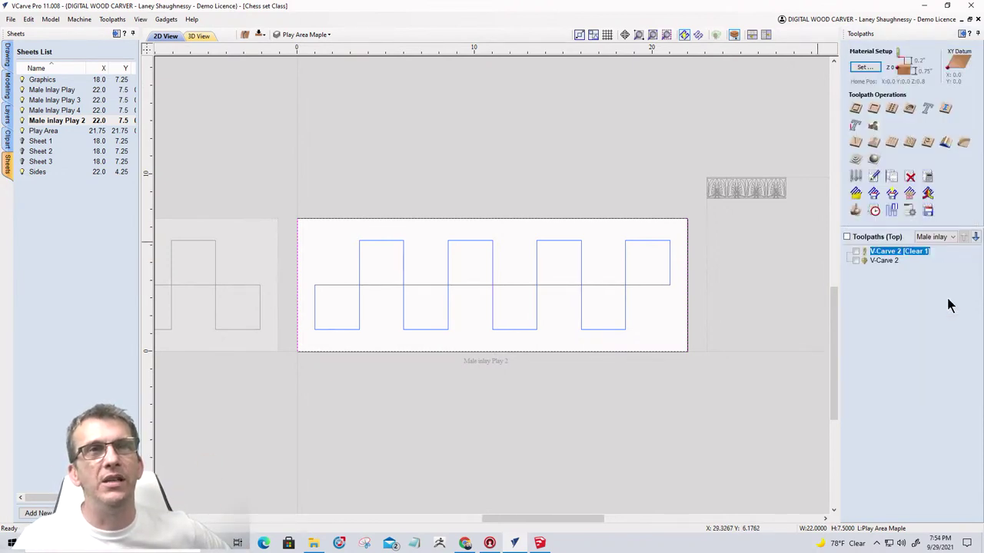
left_click(947, 240)
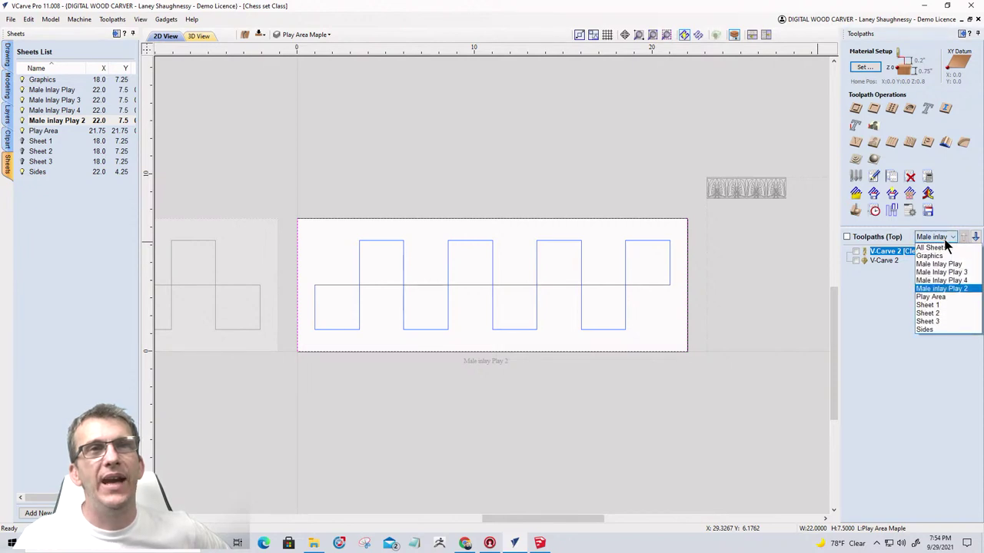
left_click(942, 289)
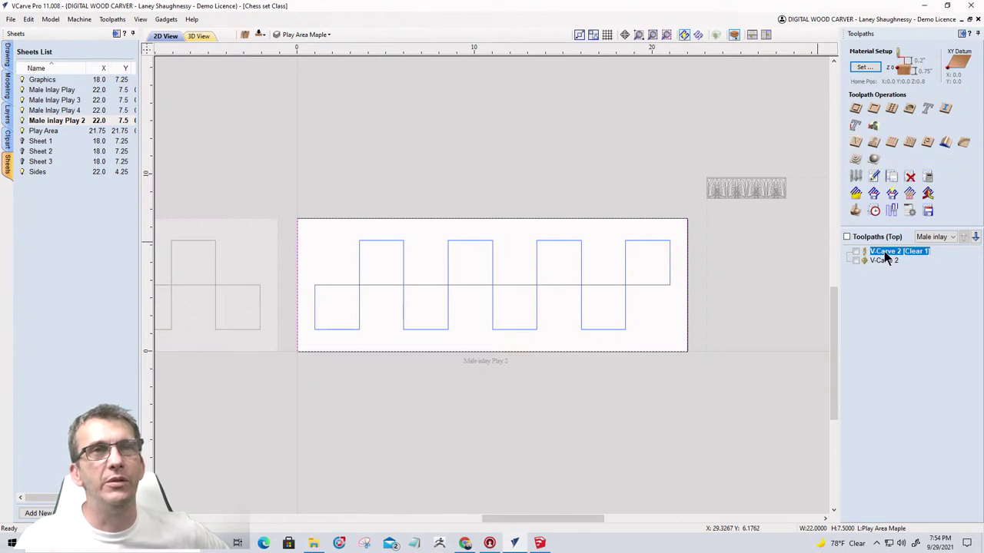
Set V-Carve 2 to 0.18 start and 0.02 flat depth and recalculate, accepting the overlap warning.
double_click(885, 256)
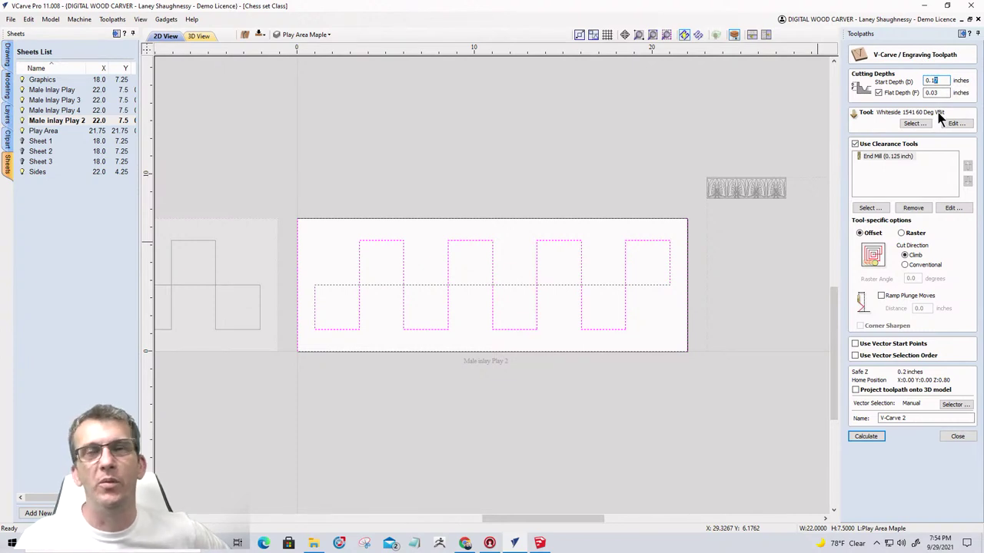
left_click(935, 93)
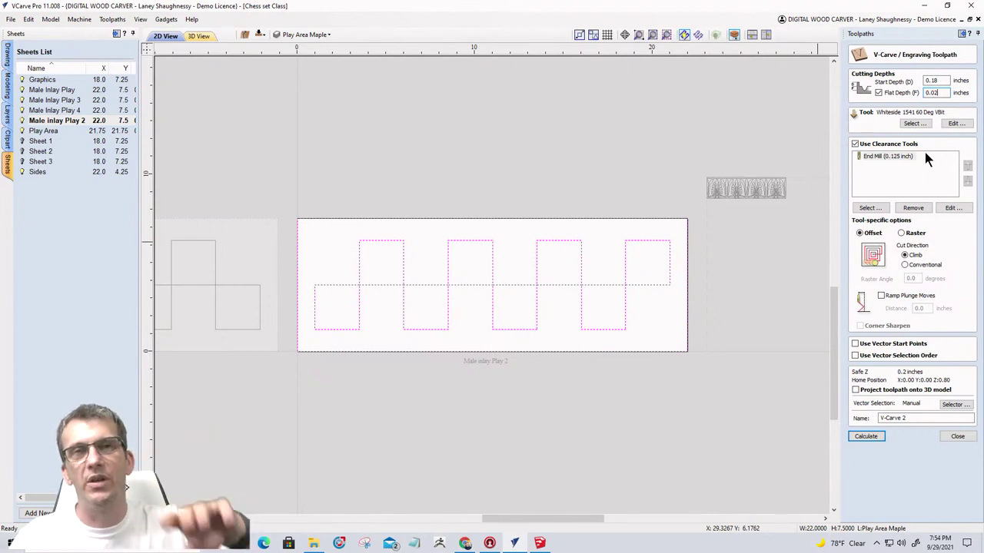
left_click(868, 438)
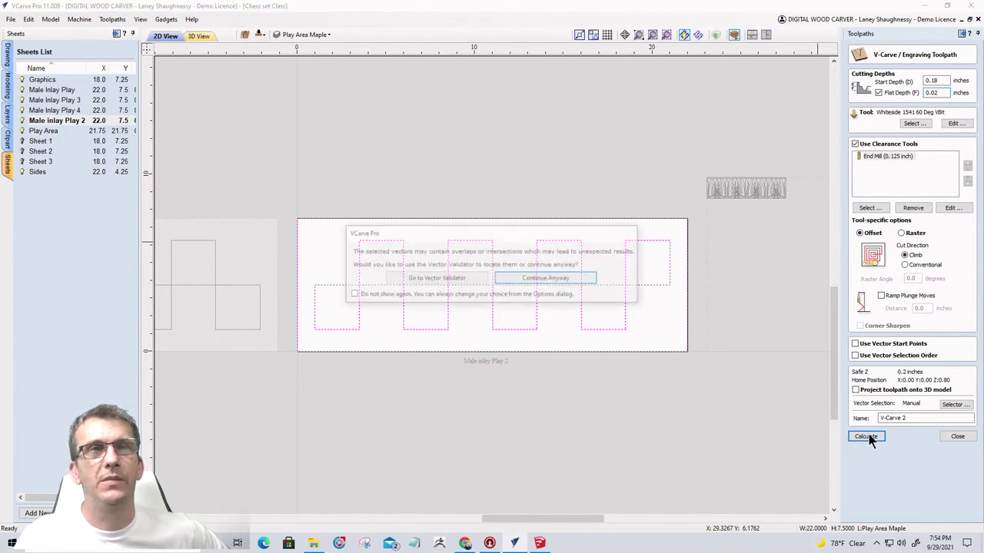
left_click(551, 280)
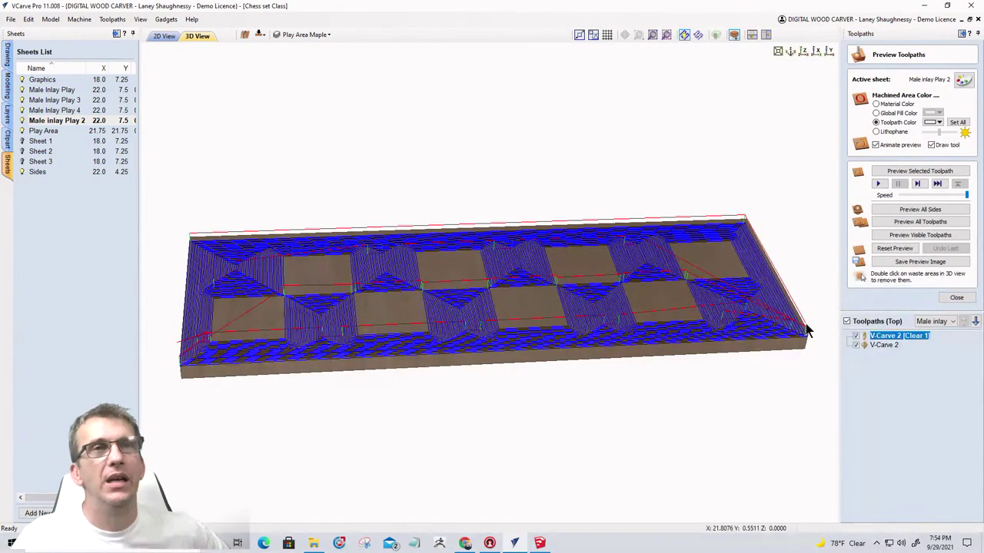
double_click(883, 337)
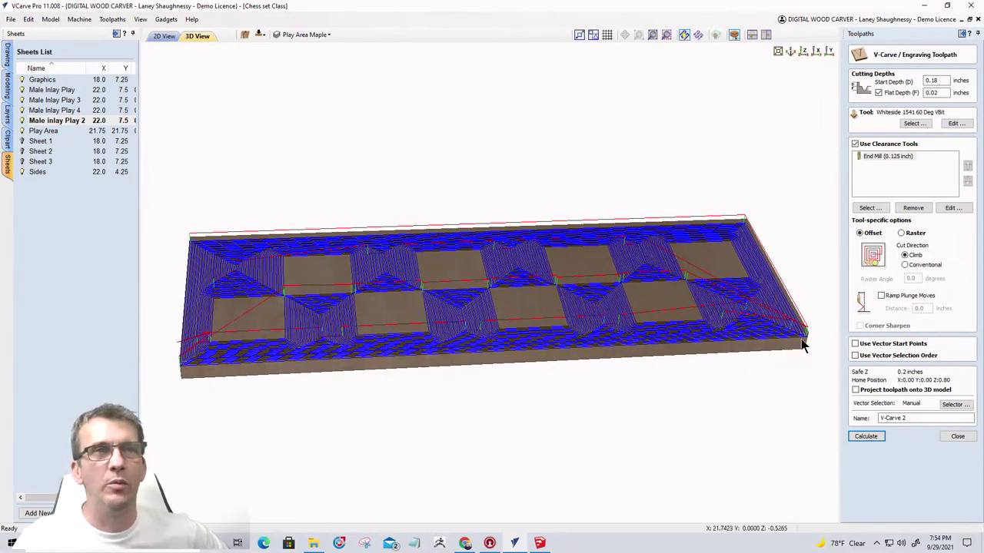
left_click(866, 437)
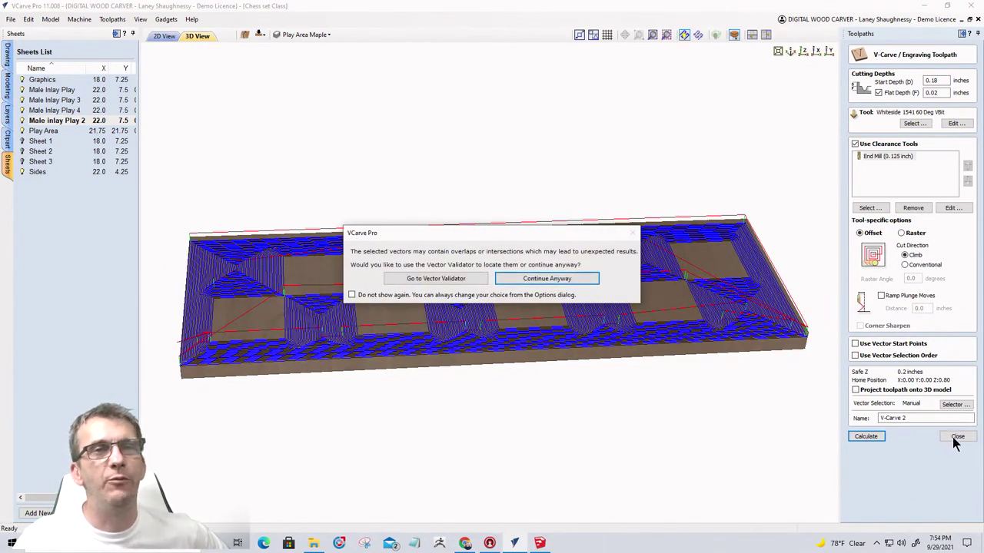
left_click(552, 278)
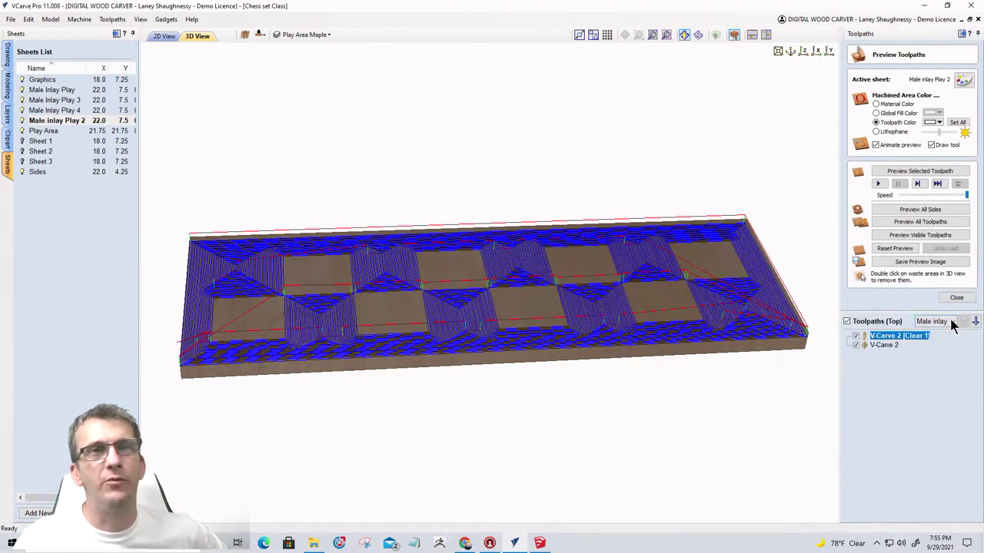
Review V-Carve 3's settings on Male Inlay Play, then list Male Inlay Play 2's toolpaths again.
left_click(953, 322)
left_click(938, 349)
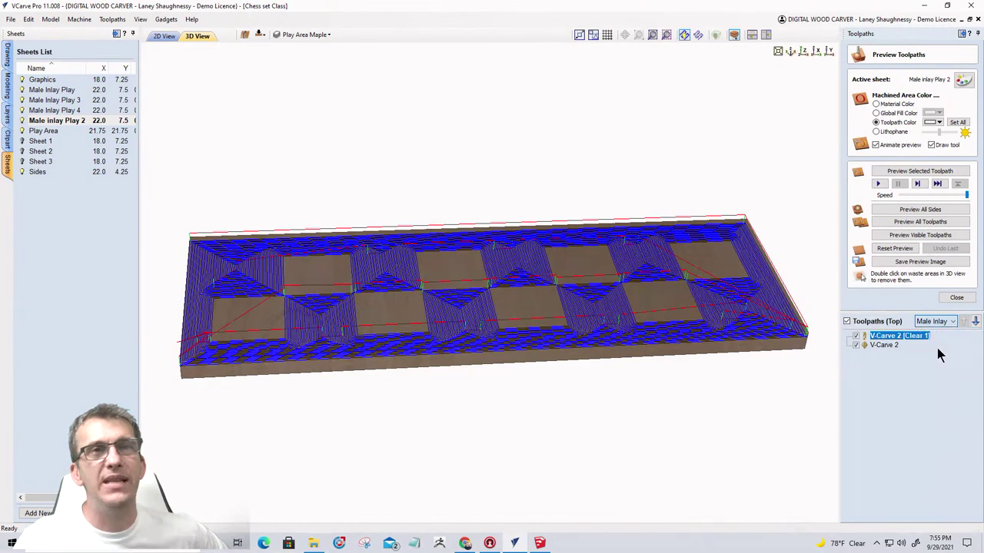
double_click(888, 335)
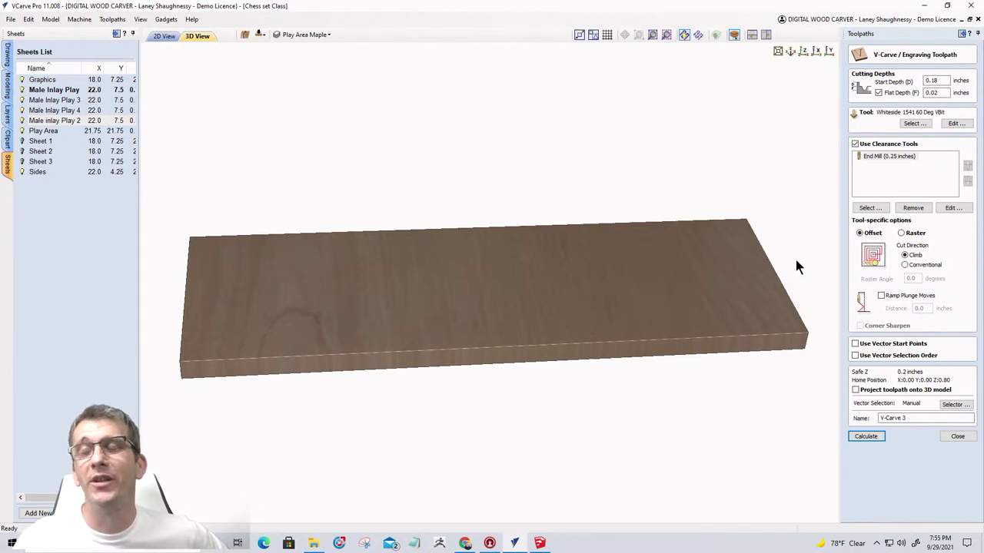
left_click(955, 437)
left_click(936, 231)
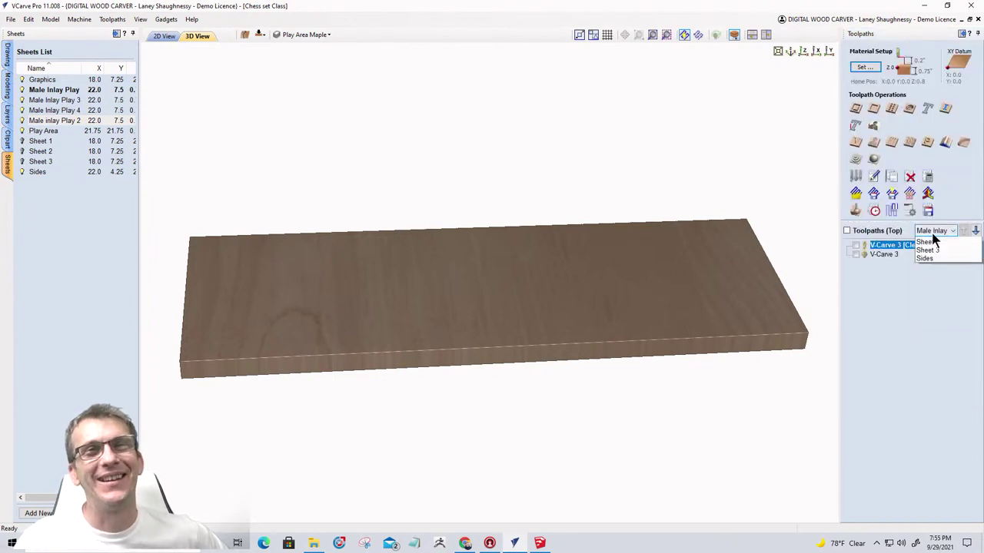
left_click(938, 284)
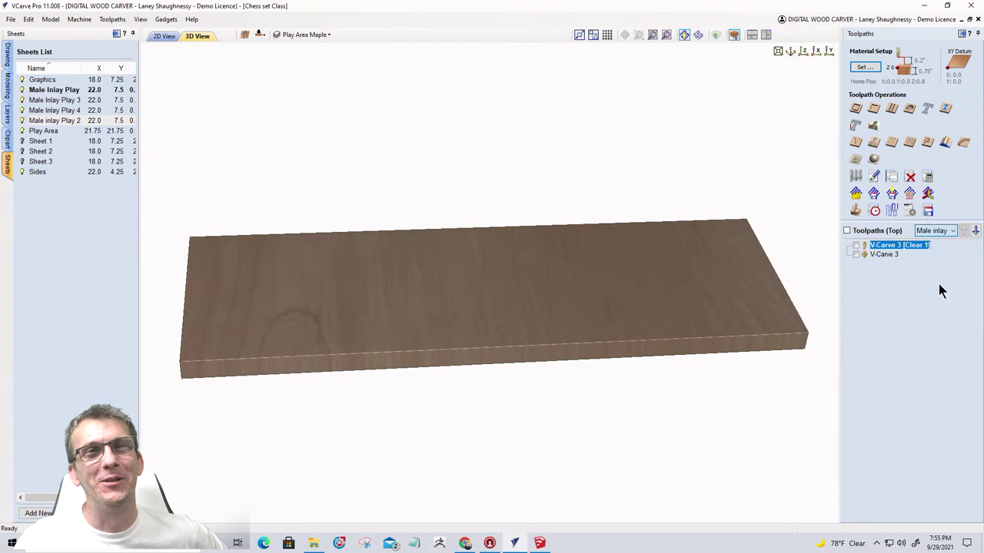
Replace V-Carve 2's 0.125-inch clearance end mill with the 0.25-inch end mill and recalculate.
double_click(871, 245)
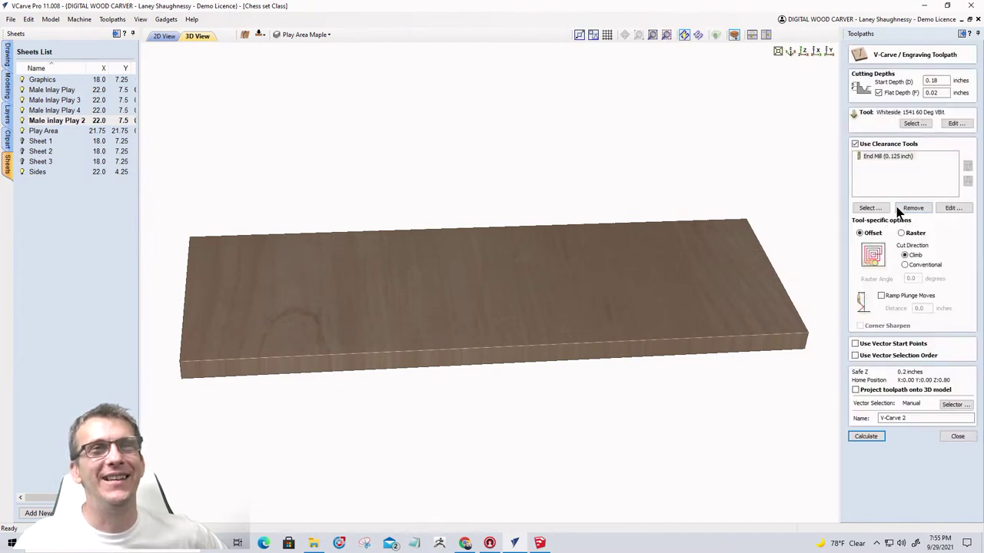
left_click(900, 210)
left_click(868, 208)
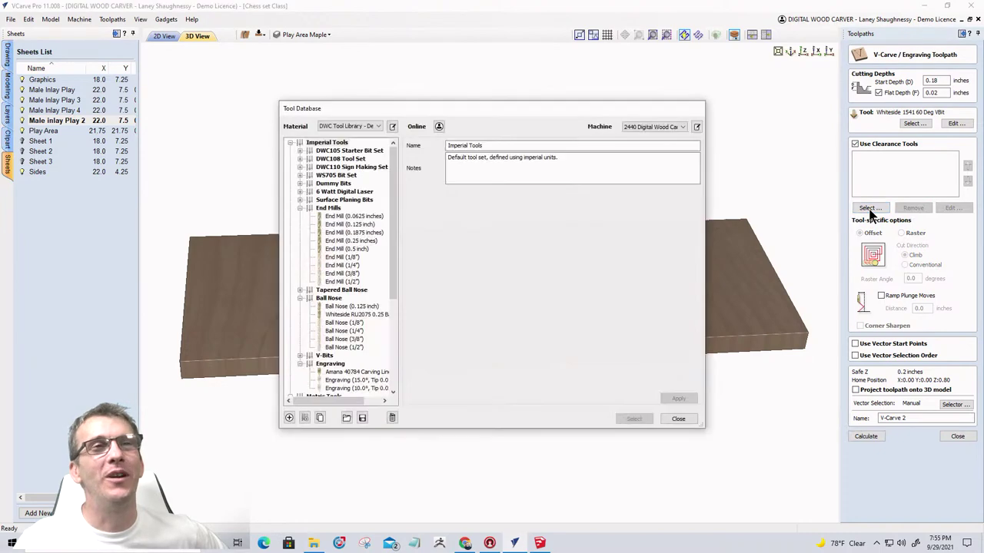
left_click(345, 241)
left_click(635, 420)
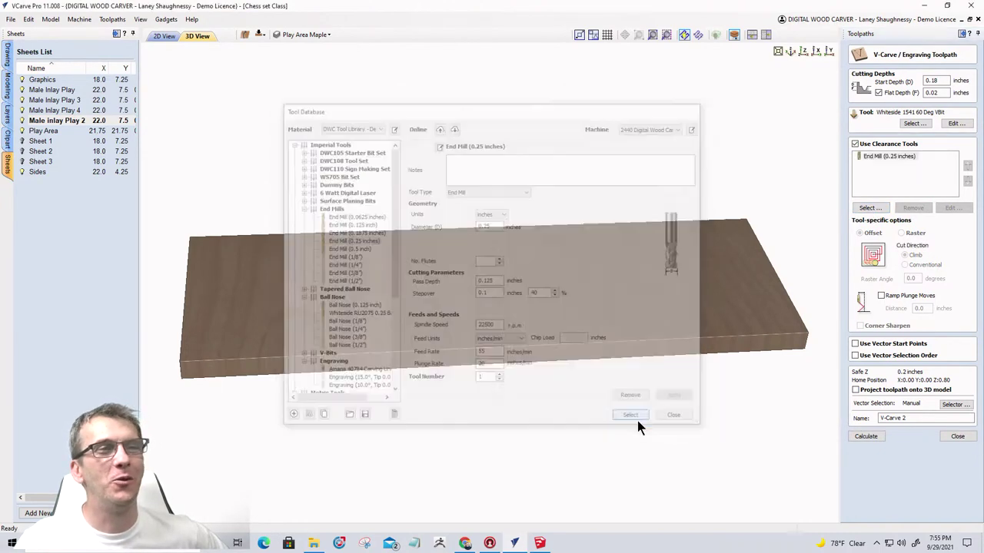
left_click(864, 437)
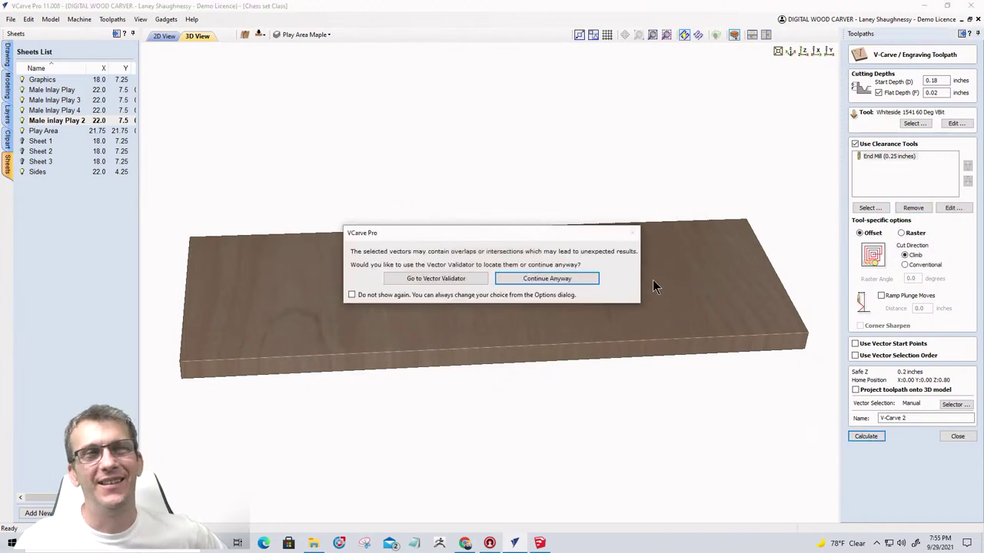
left_click(568, 280)
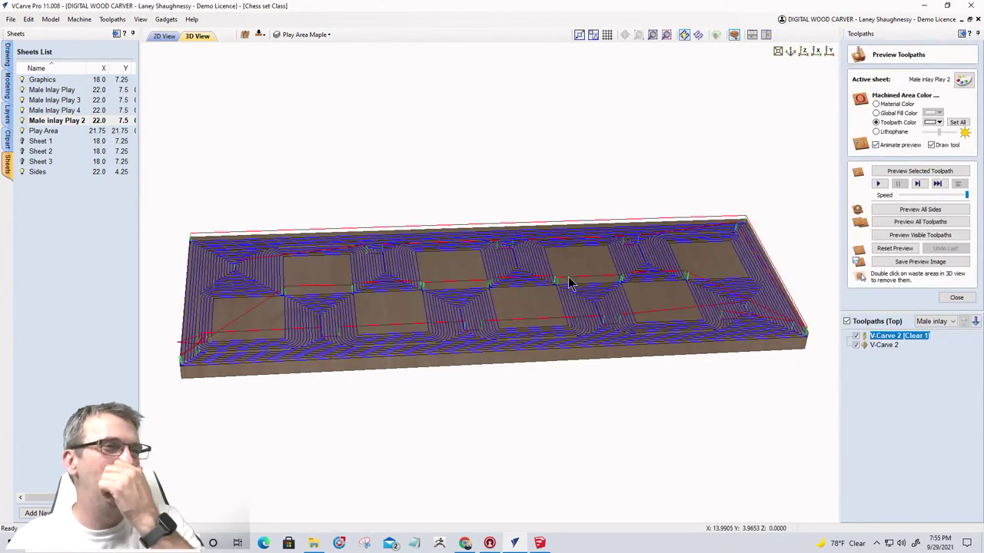
Simulate the V-Carve 2 toolpaths in 3D, tilt to inspect the pockets, then select Male Inlay Play 3.
left_click(897, 234)
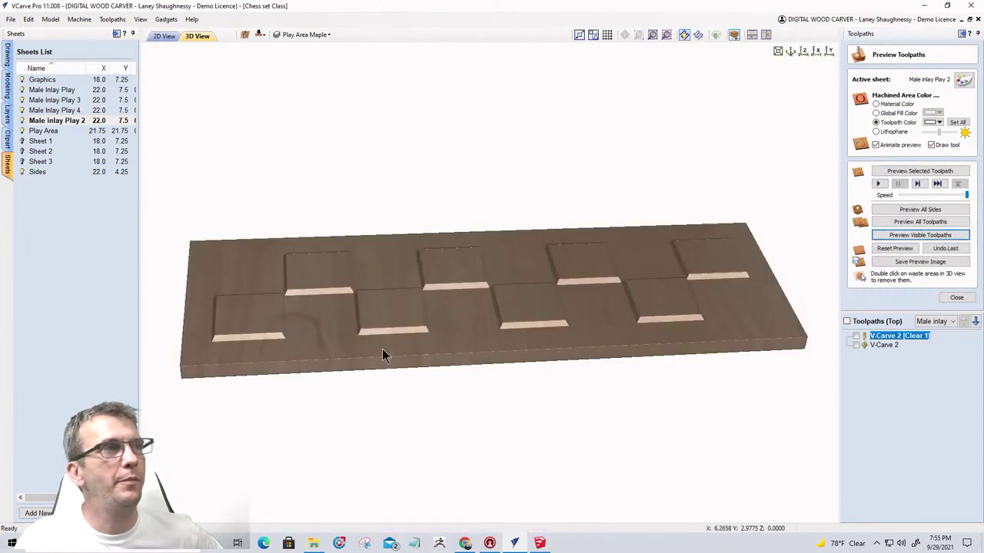
left_click_drag(387, 359, 409, 275)
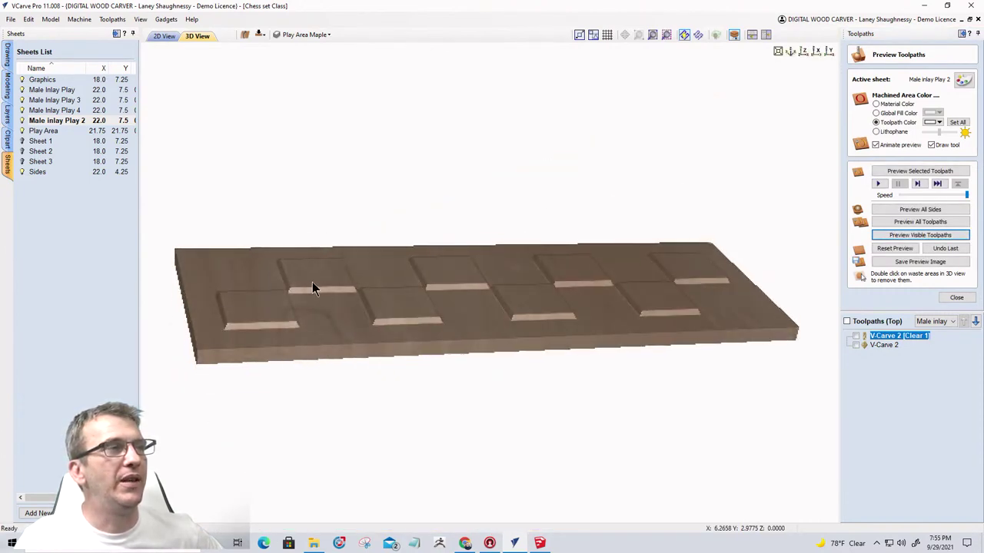
left_click_drag(312, 282, 305, 287)
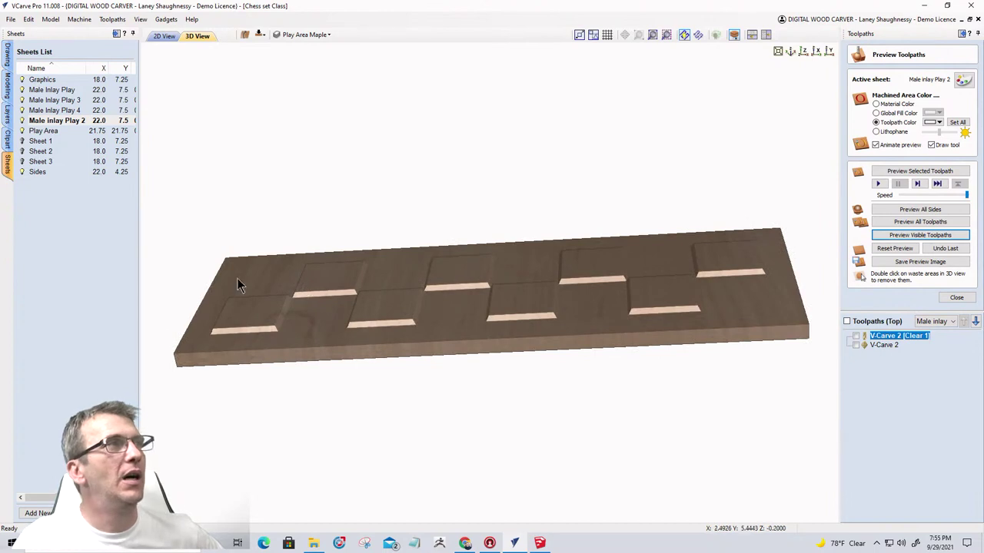
left_click(63, 103)
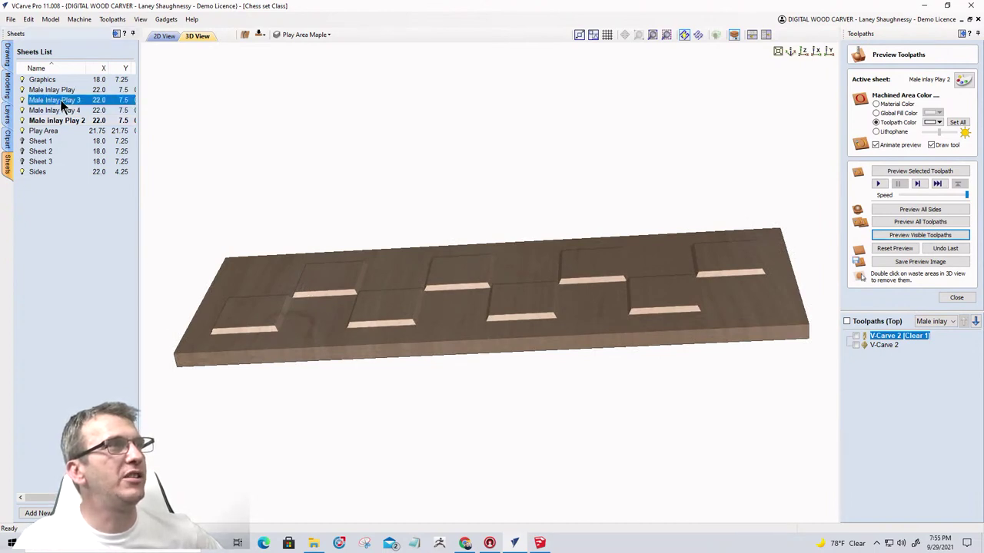
In 2D view, draw a rectangle over the Male Inlay Play 3 board.
left_click(163, 37)
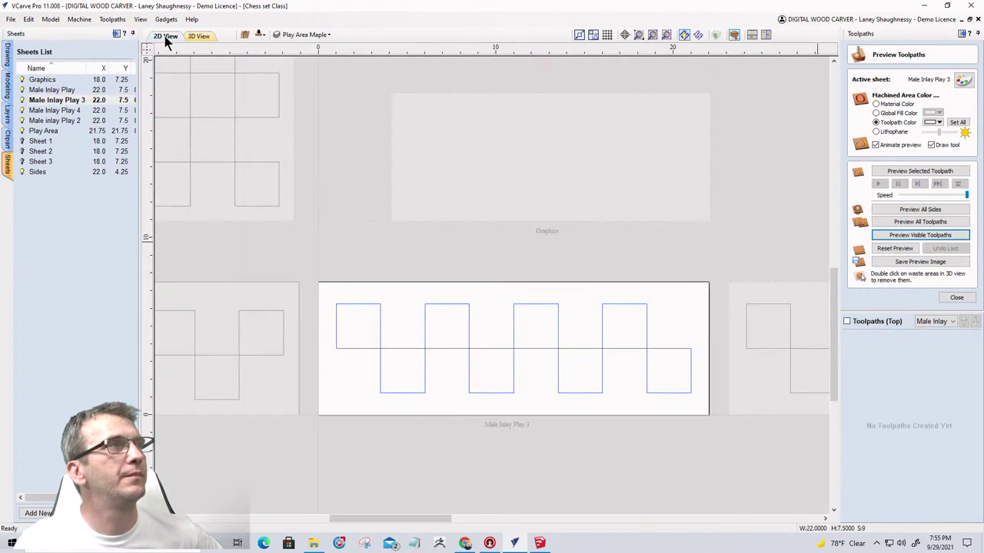
left_click(7, 55)
left_click(58, 105)
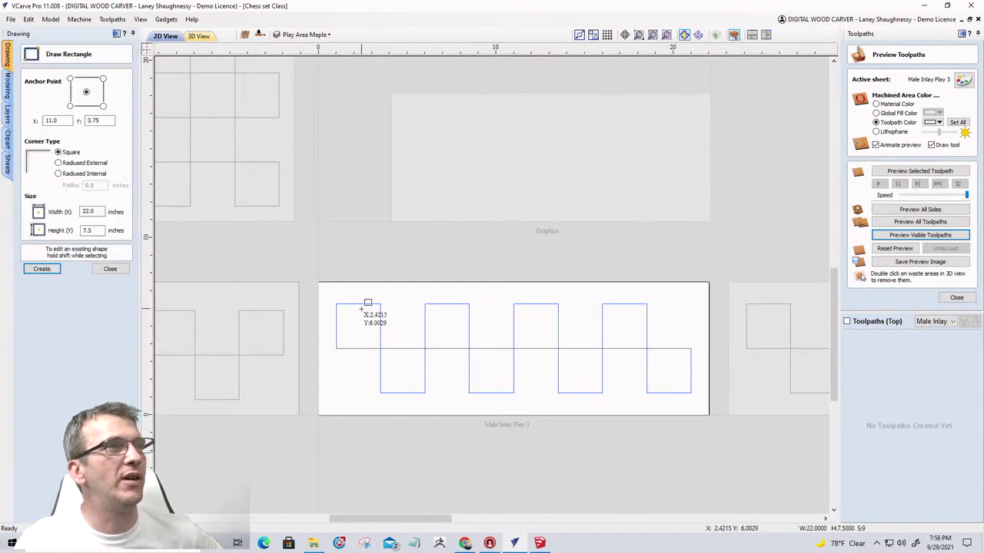
mouse_move(319, 282)
left_mouse_down()
mouse_move(456, 346)
mouse_move(670, 399)
mouse_move(702, 413)
mouse_move(700, 424)
left_mouse_up()
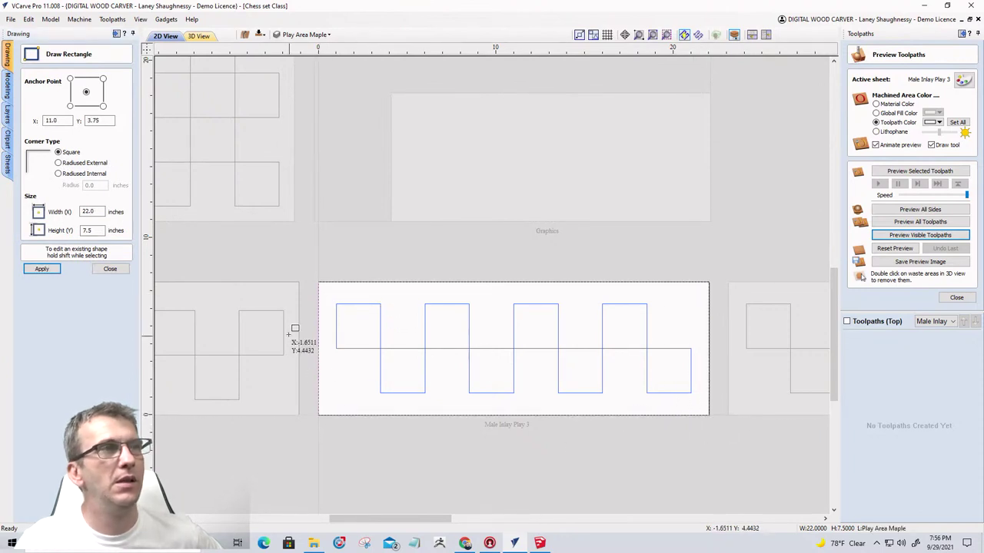
left_click(109, 268)
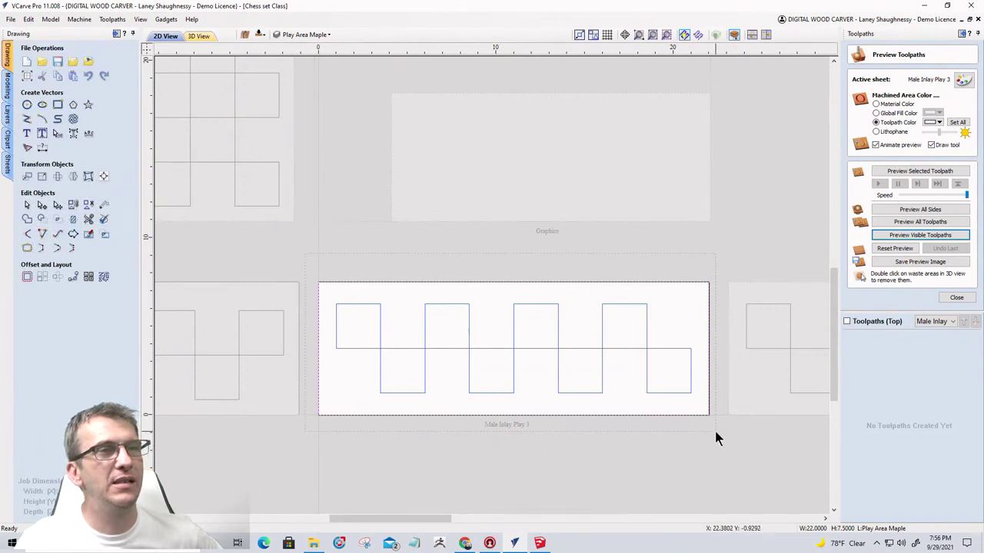
Flip the zigzag inlay vector horizontally with Mirror, then close the toolpath preview panel.
left_click(689, 375)
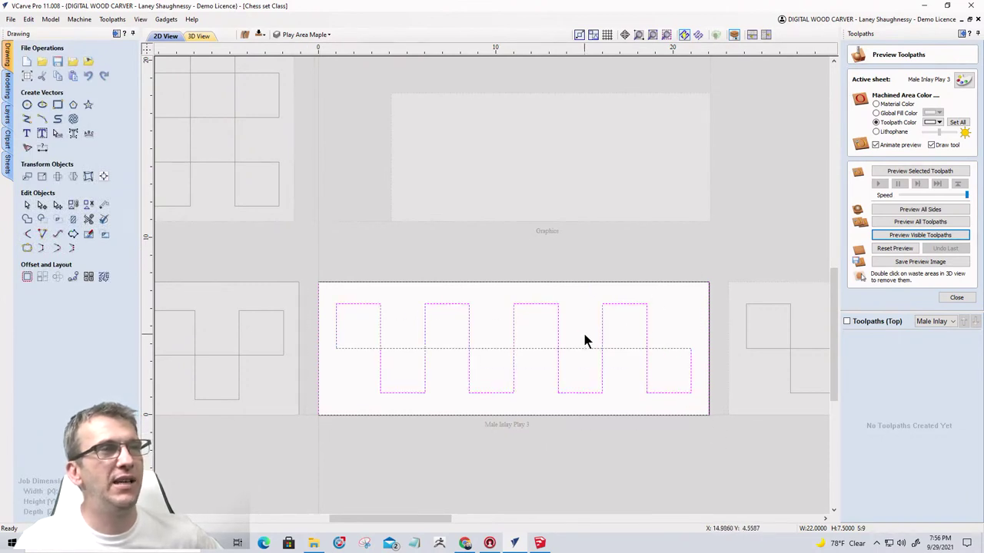
left_click(73, 176)
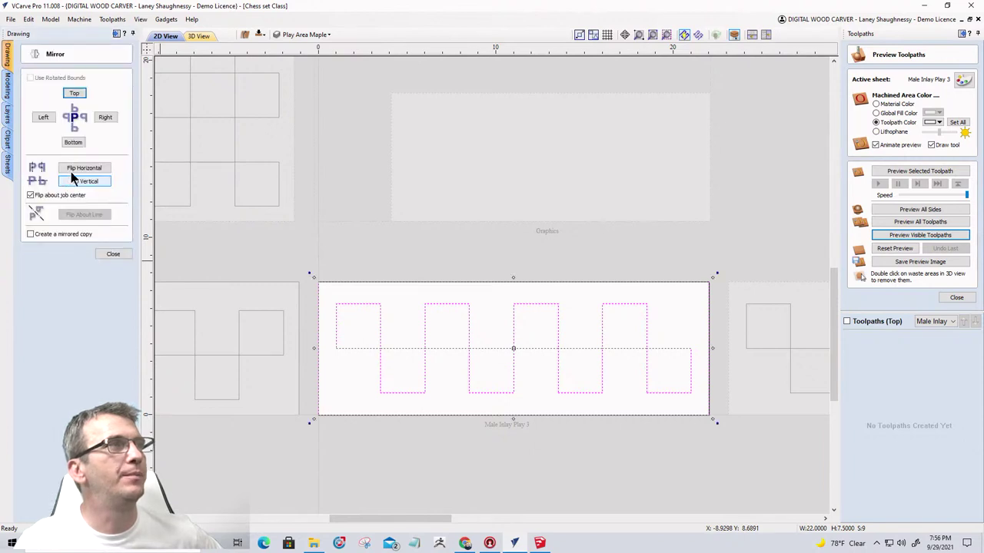
left_click(76, 171)
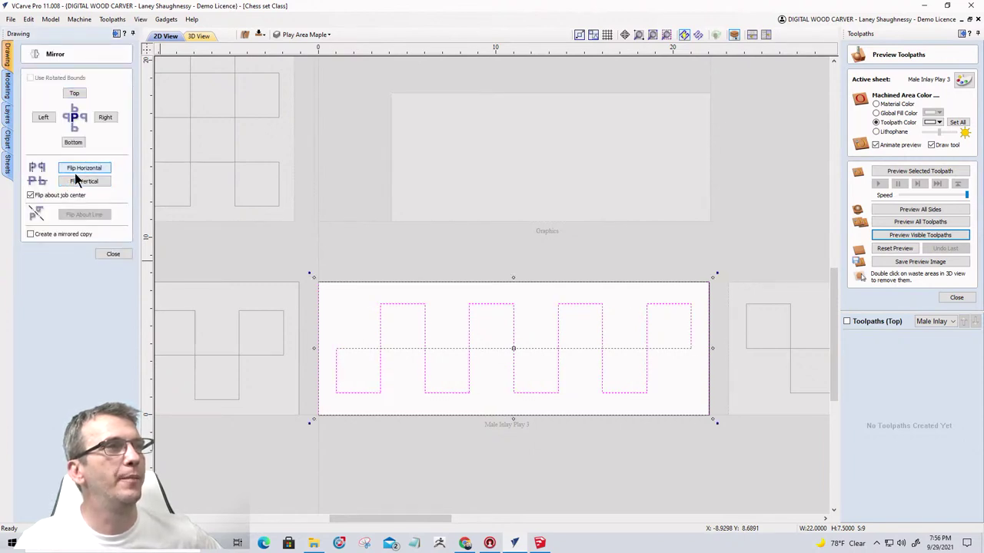
left_click(113, 254)
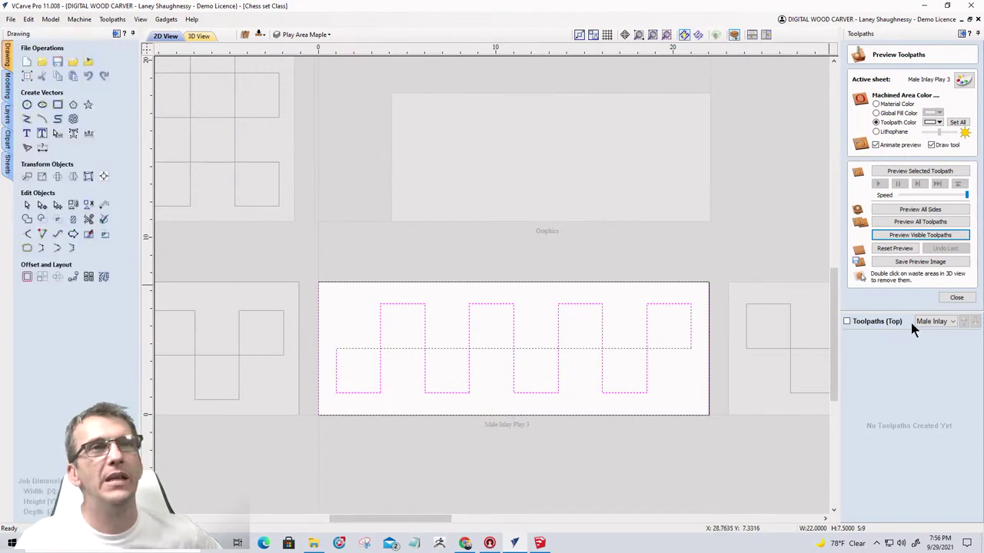
left_click(956, 298)
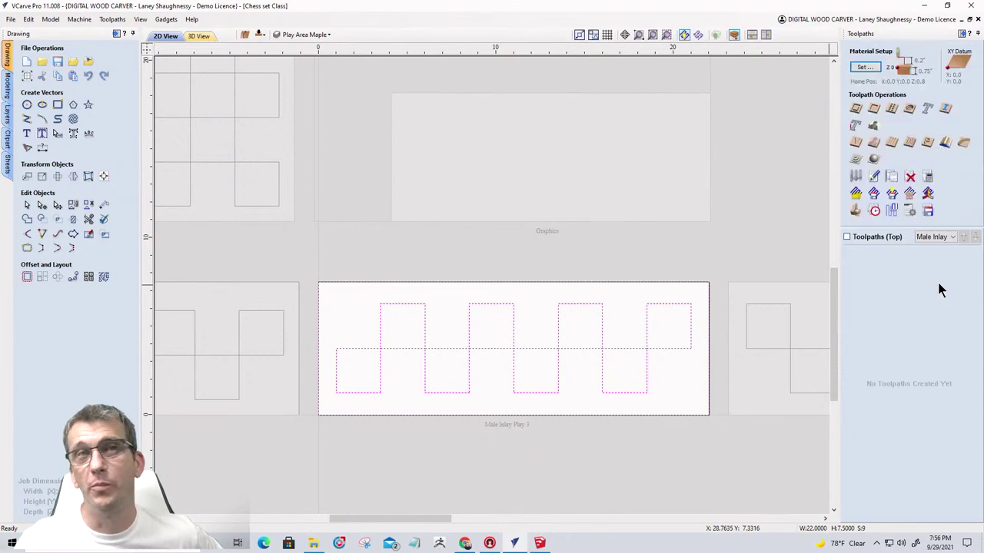
Create and calculate the V-Carve 4 toolpath for the flipped zigzag, accepting the overlap warning.
left_click(855, 143)
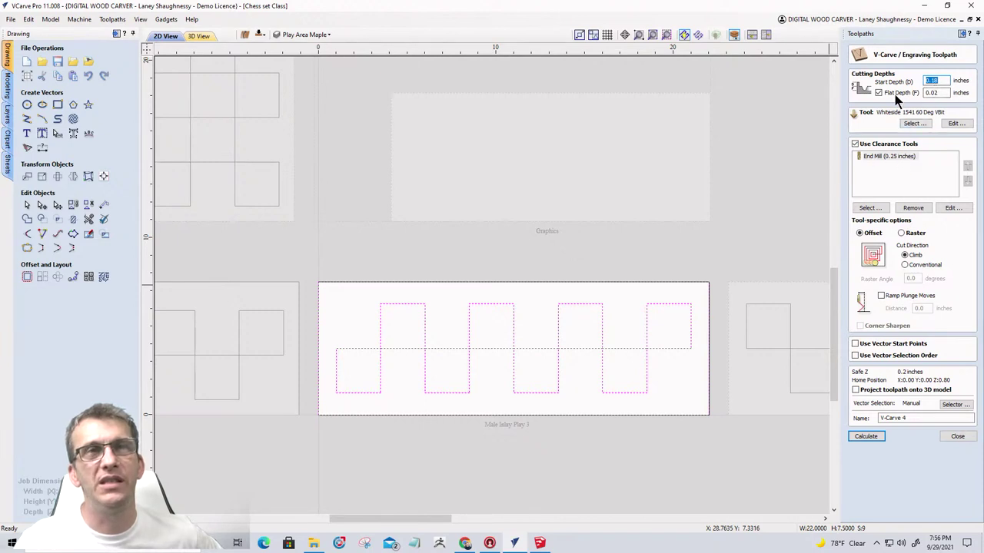
left_click(866, 436)
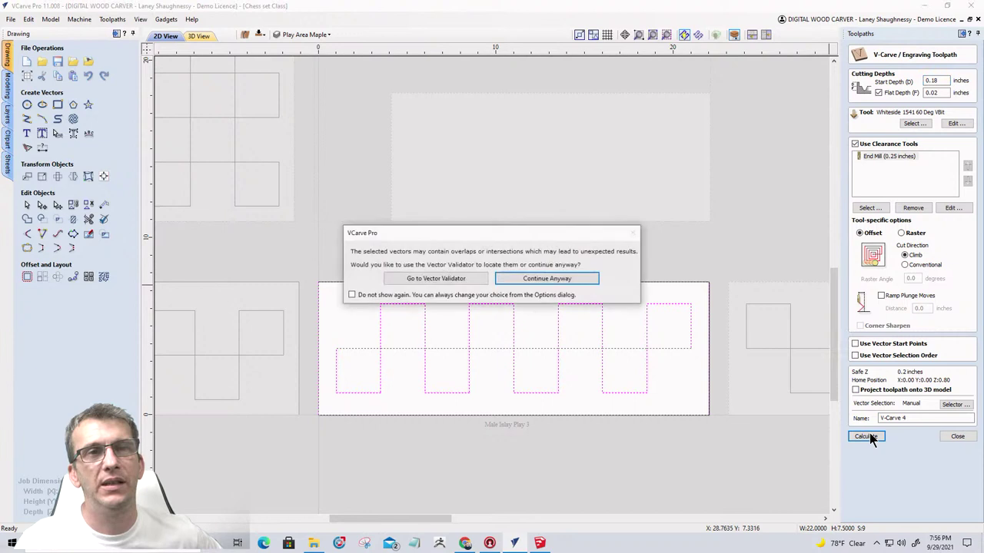
left_click(547, 279)
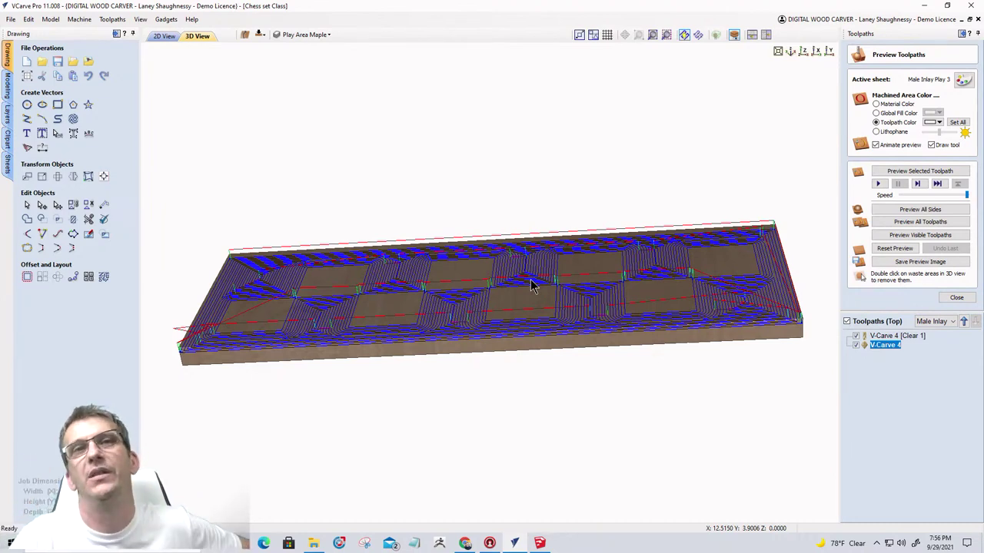
Simulate the V-Carve 4 toolpaths in 3D, tilt to inspect the pockets, then return to 2D.
left_click(903, 234)
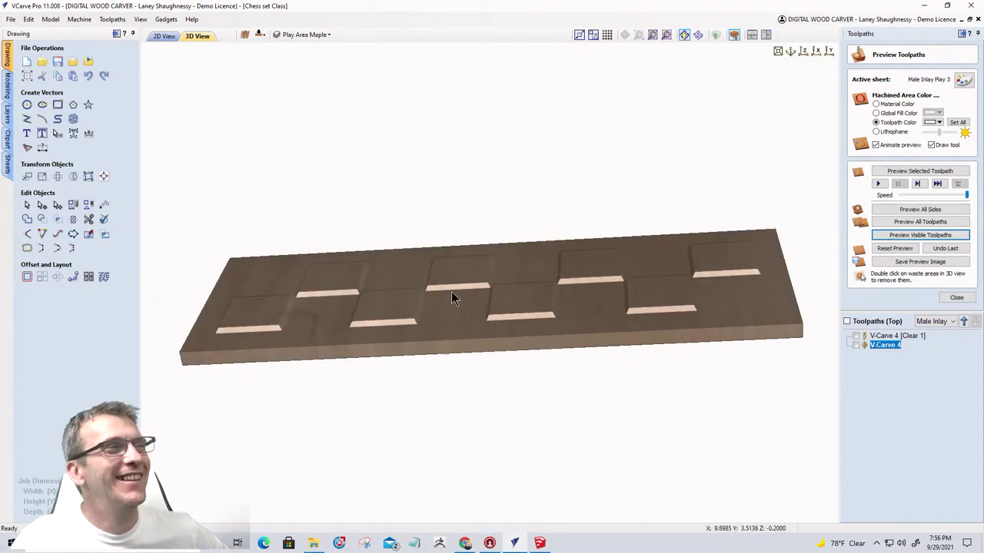
left_click_drag(494, 379, 405, 358)
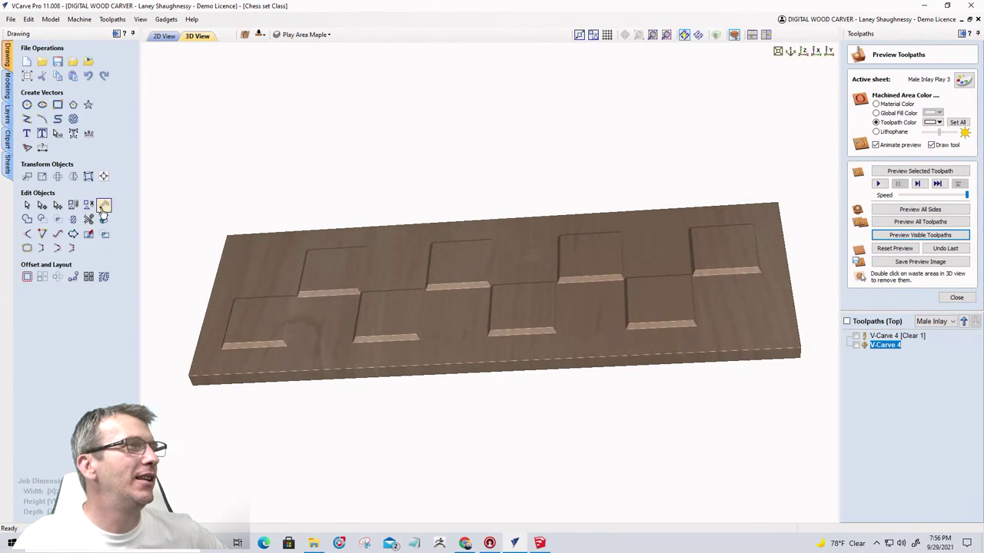
left_click(163, 35)
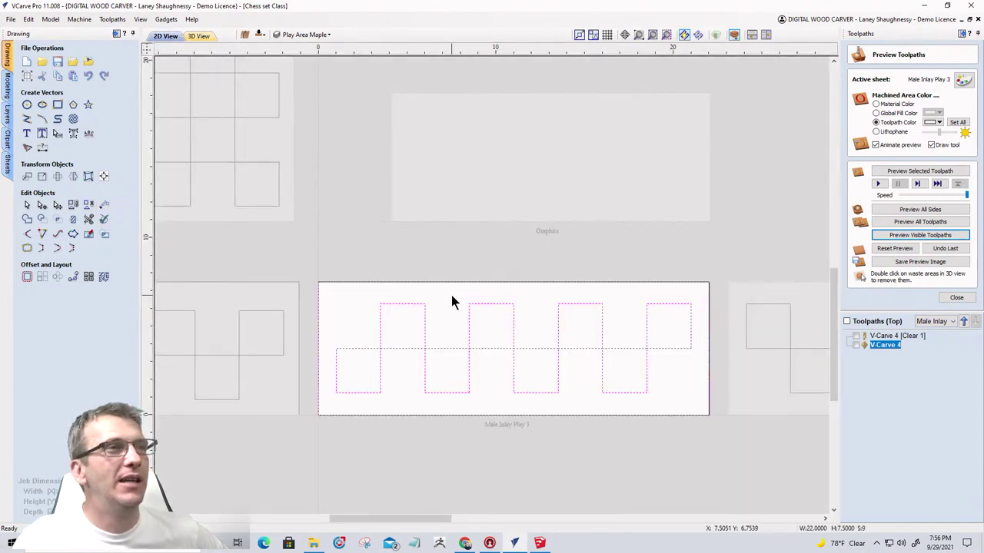
Make Male Inlay Play 4 the active sheet and draw a rectangle outlining its board.
left_click(7, 163)
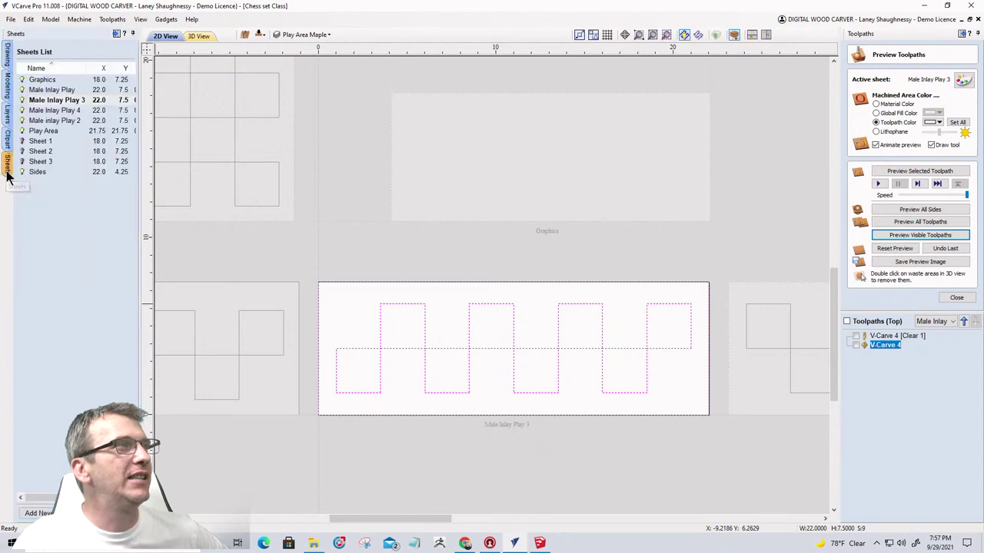
double_click(58, 109)
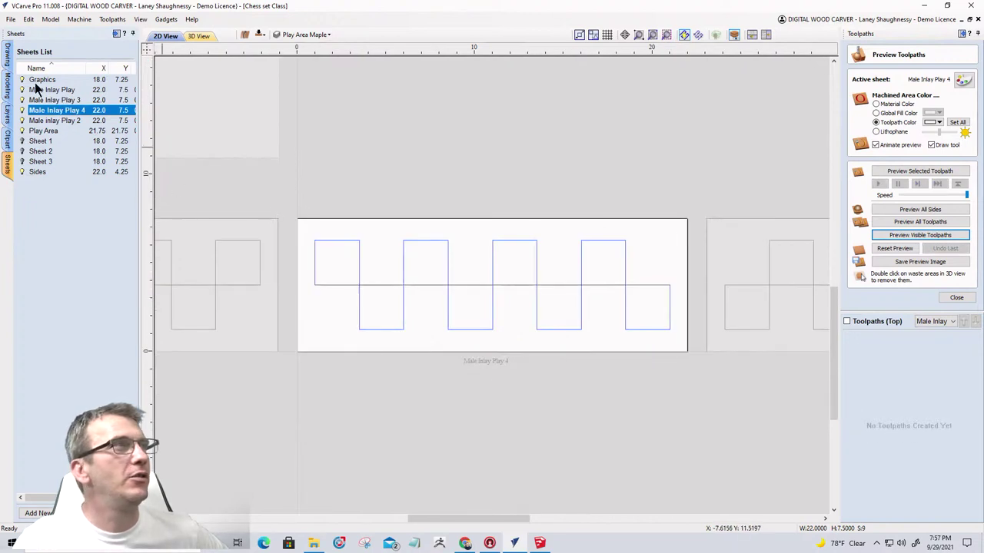
left_click(8, 56)
left_click(57, 105)
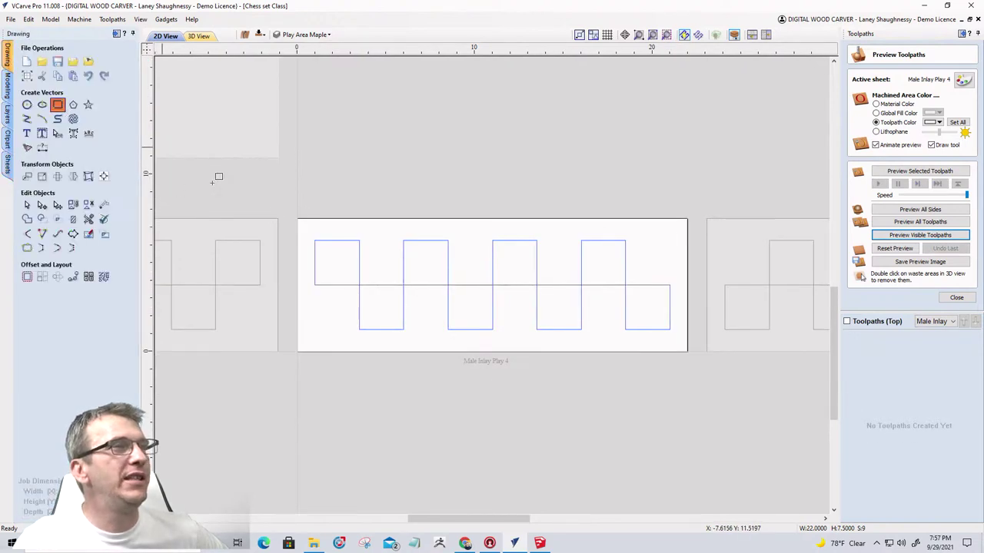
left_click_drag(299, 218, 687, 351)
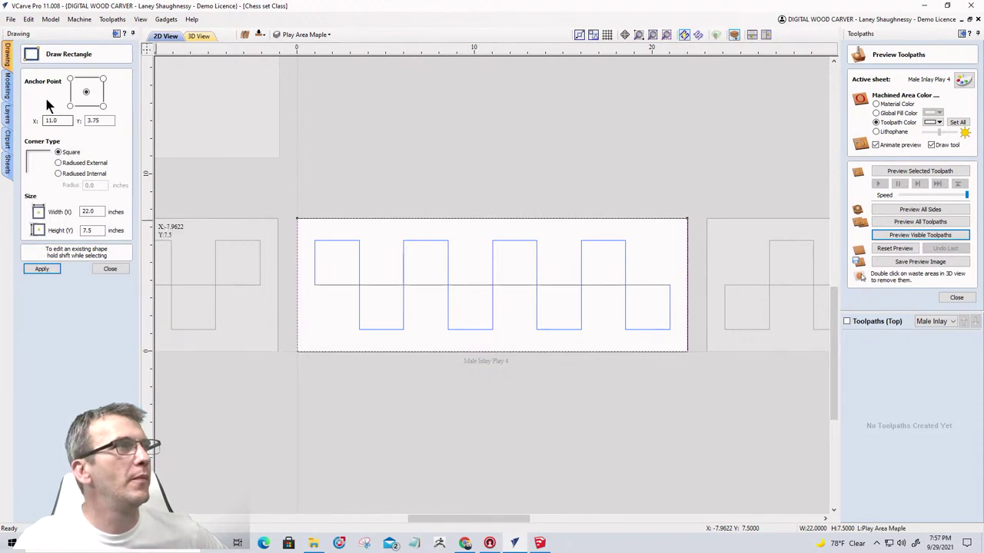
Select all vectors on the sheet and close the toolpath preview.
left_click(110, 269)
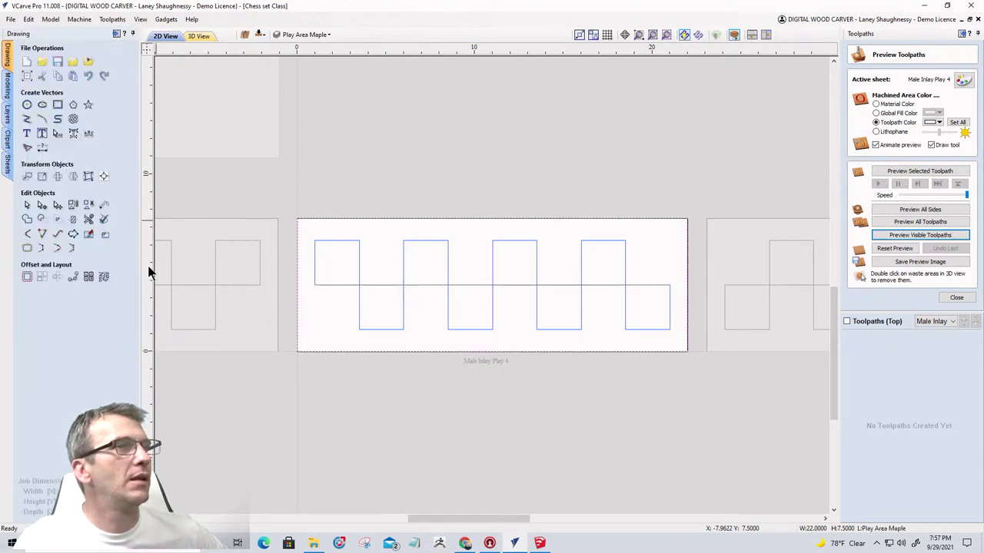
key("ctrl+a")
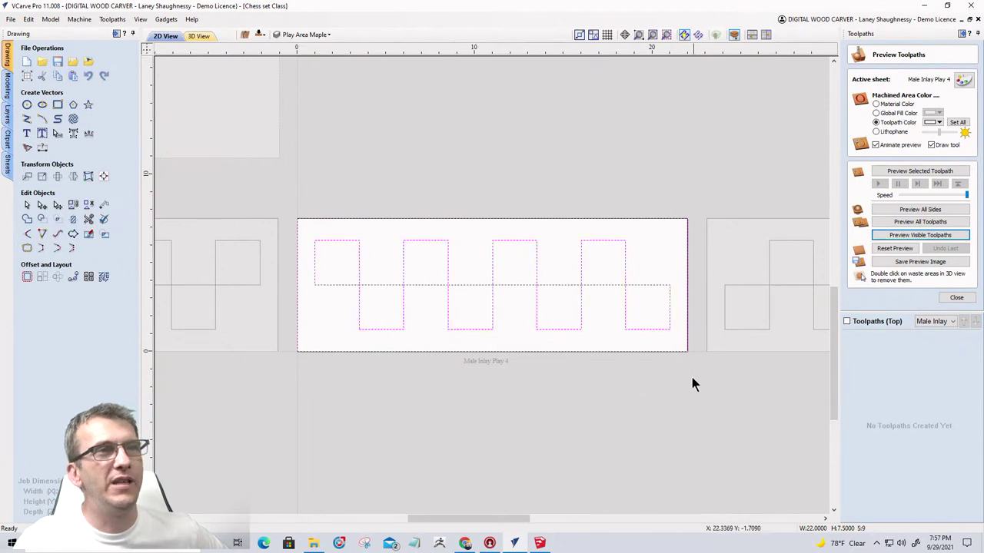
left_click(956, 298)
Calculate a new V-Carve 5 engraving toolpath, continuing past the overlapping-vectors warning.
left_click(856, 143)
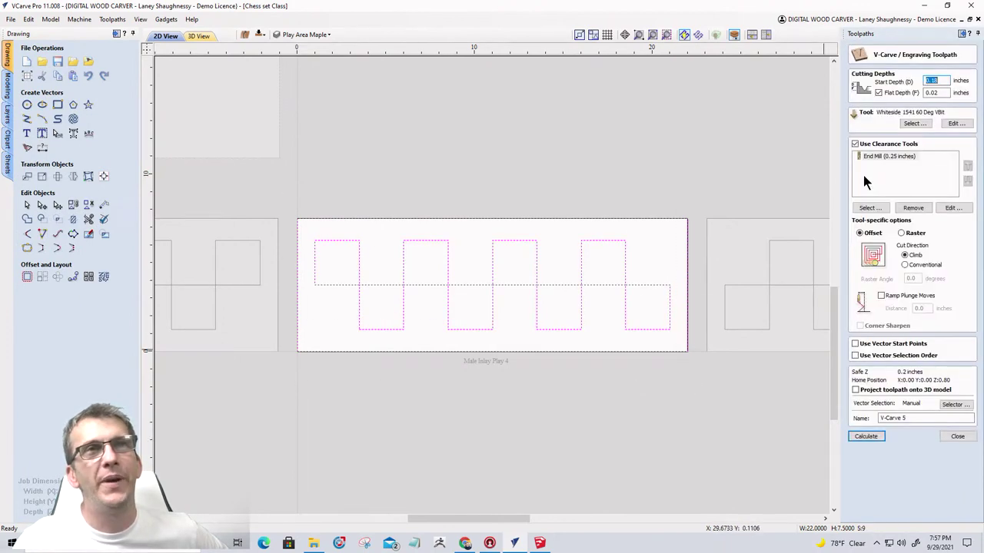
left_click(871, 436)
left_click(538, 278)
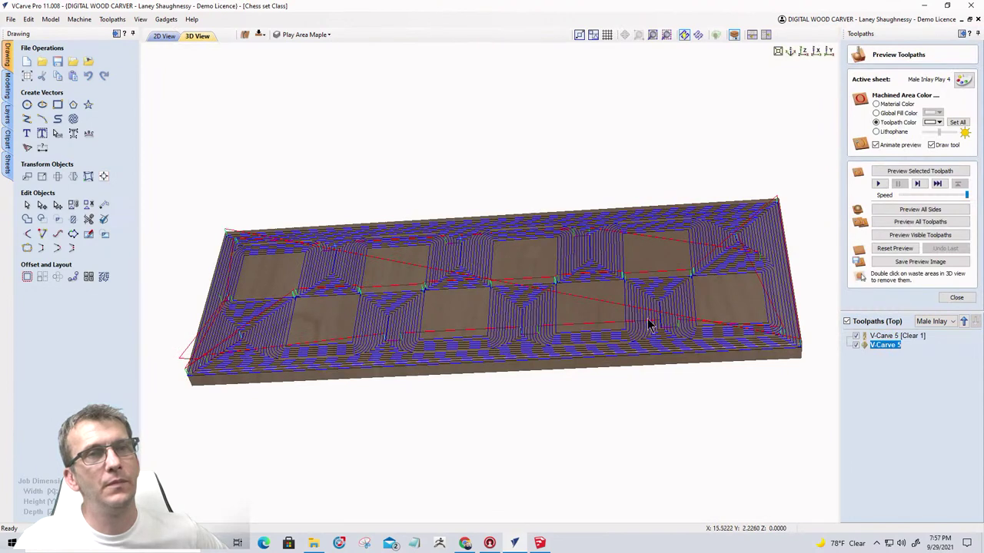
Simulate V-Carve 5 carving the checkerboard into the Male Inlay Play 4 board.
mouse_move(881, 350)
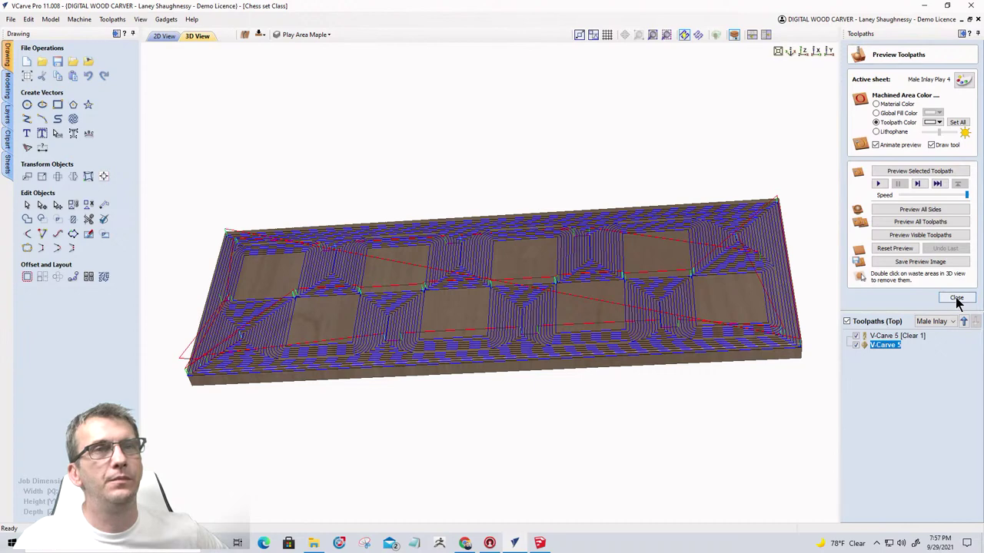
left_click(913, 235)
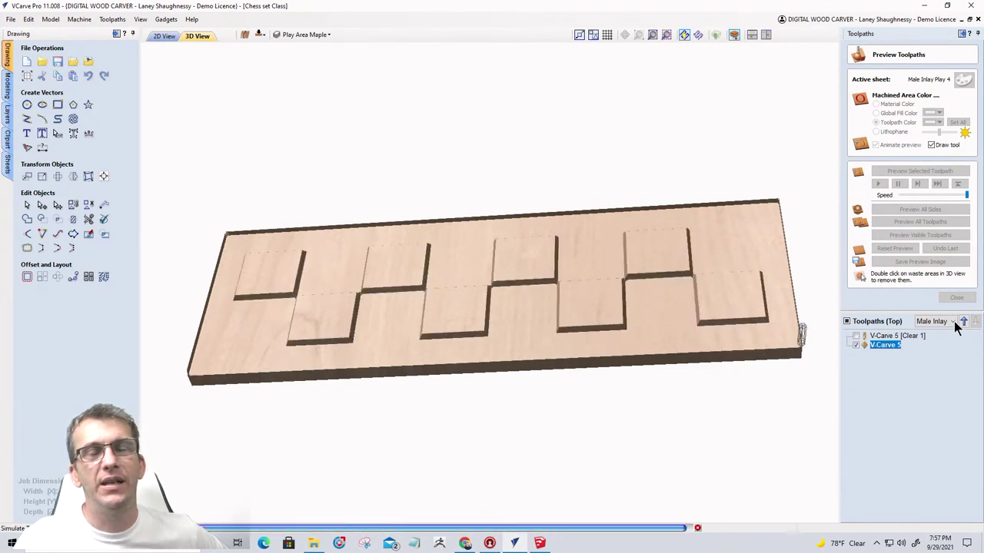
left_click(953, 322)
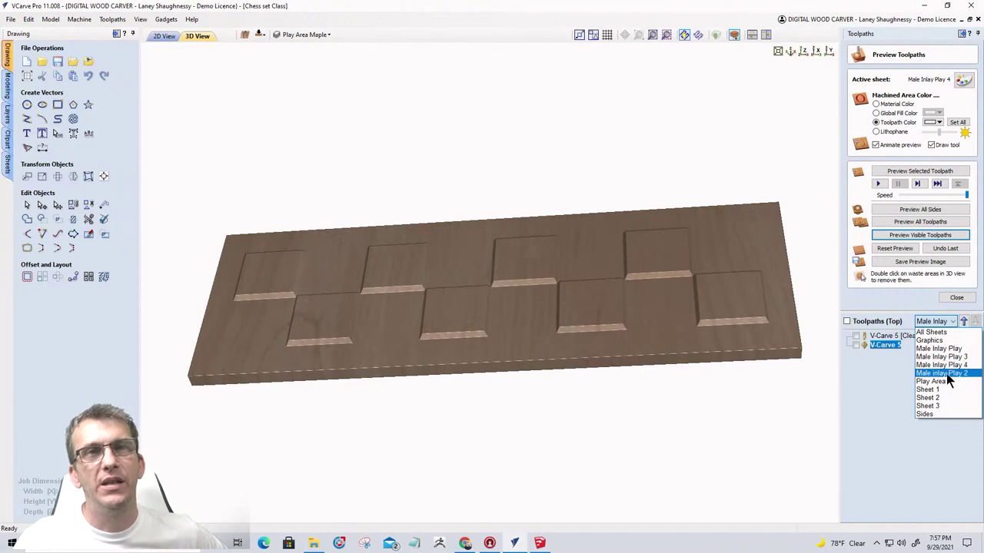
Switch to the Male inlay Play 2 sheet and zoom out in 2D View showing all sheets.
left_click(944, 373)
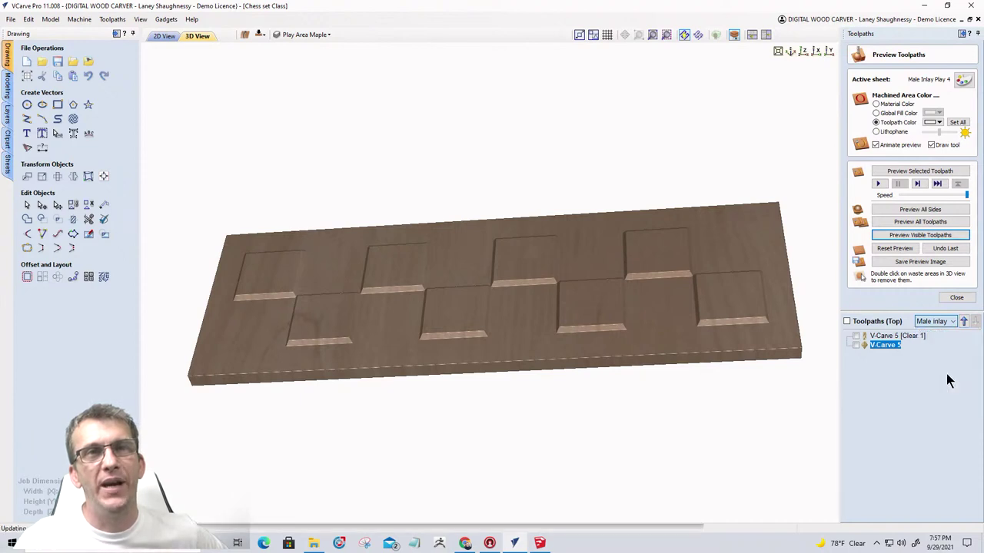
left_click(952, 322)
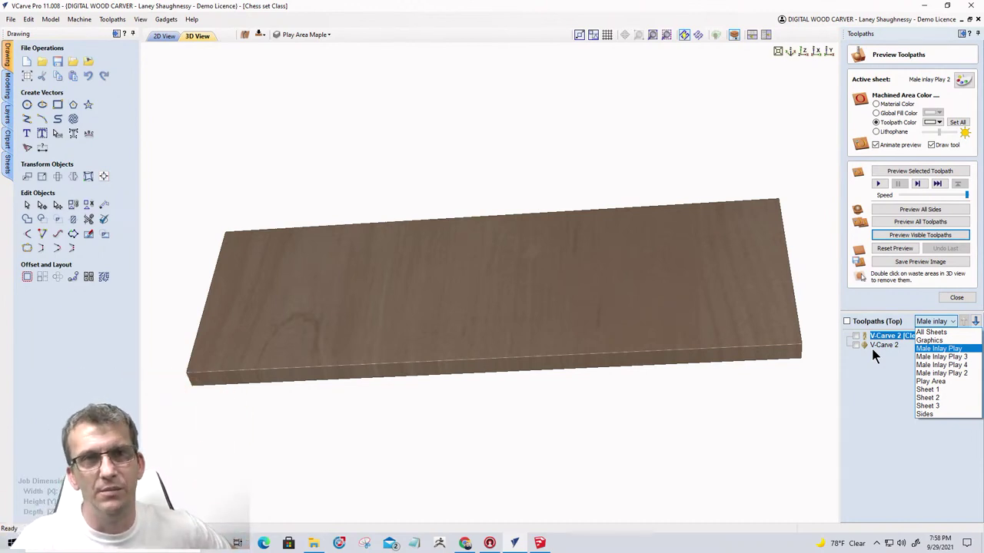
left_click(896, 379)
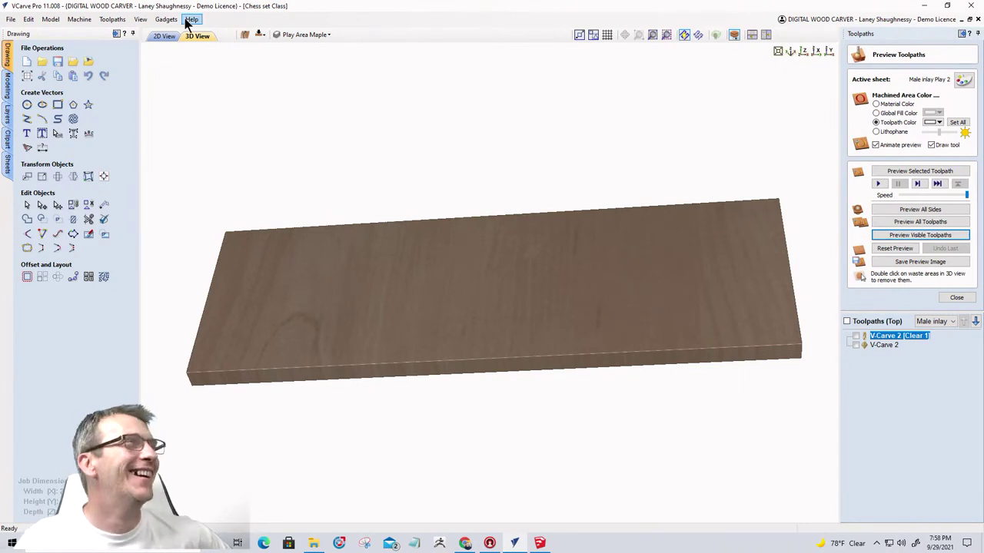
left_click(152, 36)
scroll(632, 215, "down", 3)
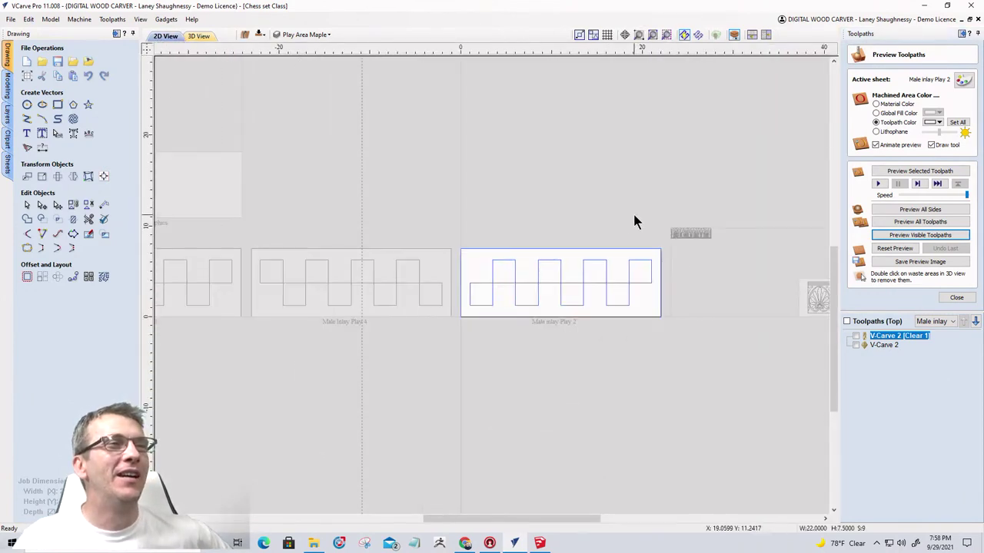
scroll(668, 252, "down", 1)
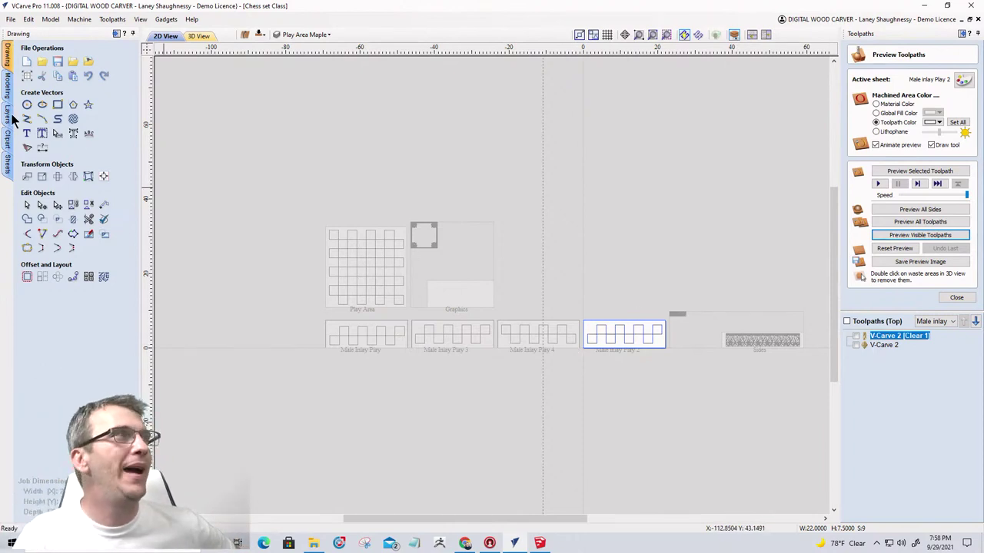
Activate the Play Area sheet from the Sheets list and view its uncut maple board in 3D.
left_click(7, 163)
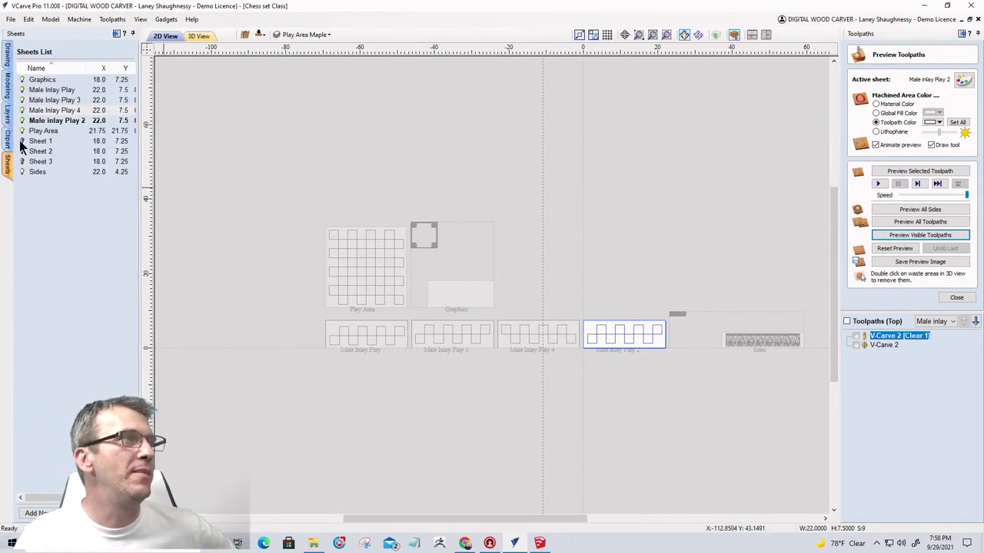
left_click(34, 132)
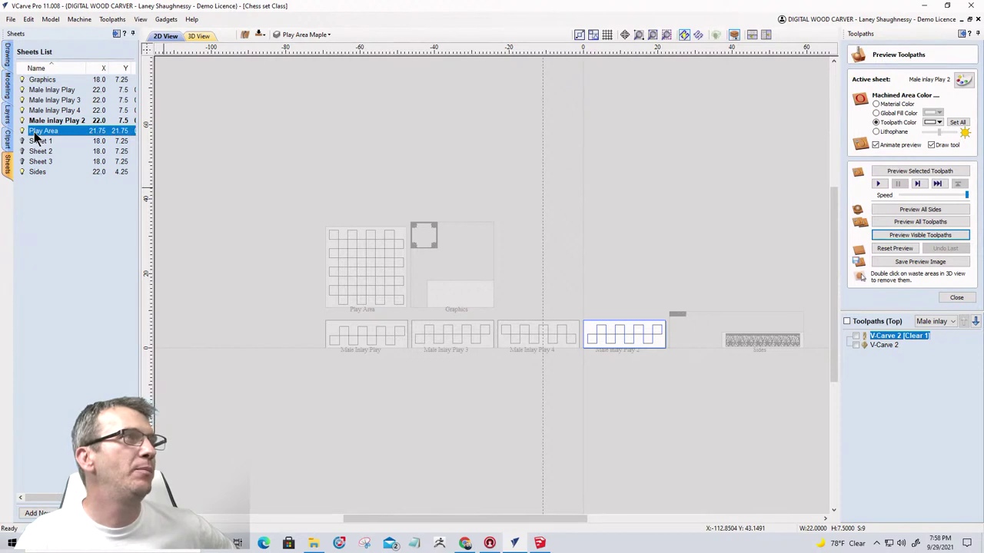
left_click(353, 272)
scroll(447, 294, "up", 5)
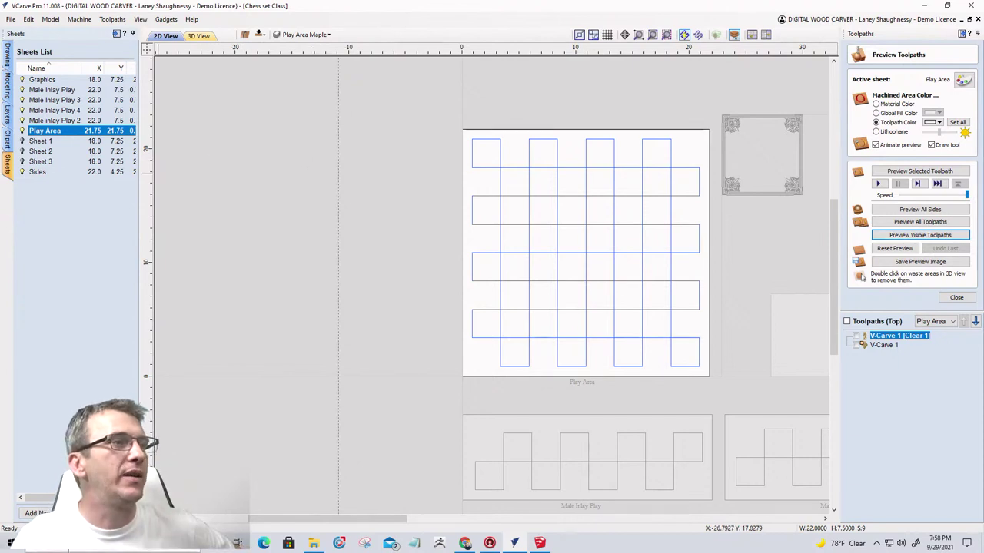
left_click_drag(32, 497, 45, 497)
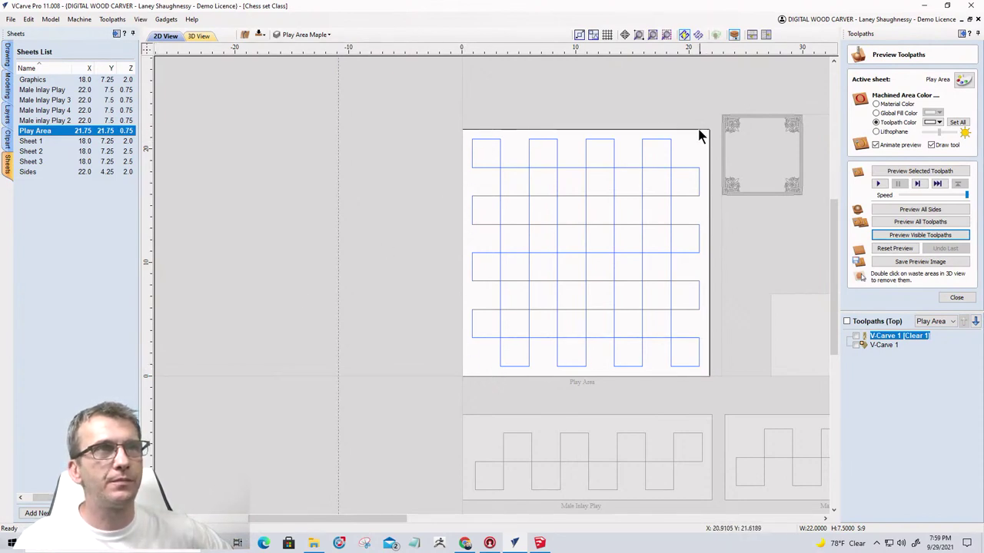
left_click(198, 36)
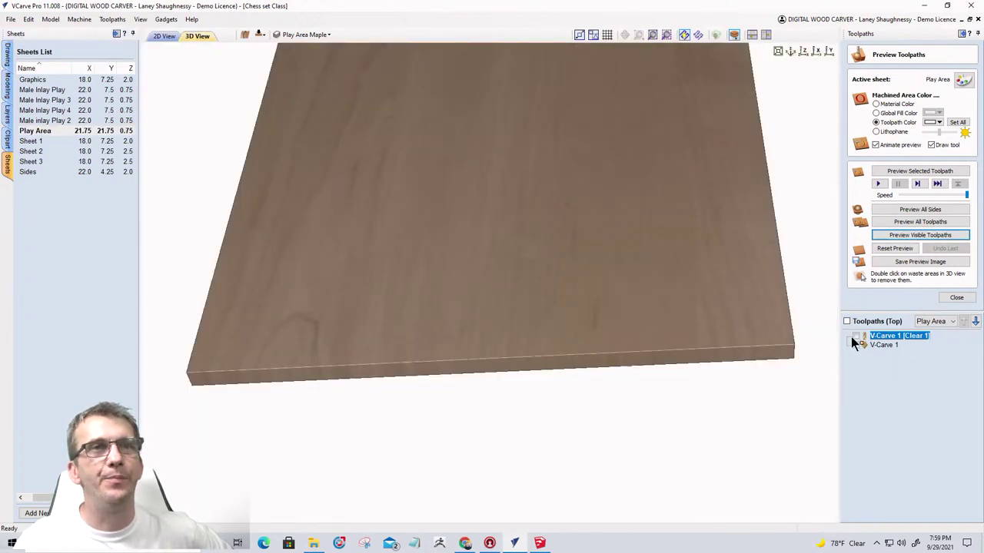
Tick both V-Carve 1 toolpaths and simulate them cutting the Play Area board.
left_click(855, 339)
left_click(855, 345)
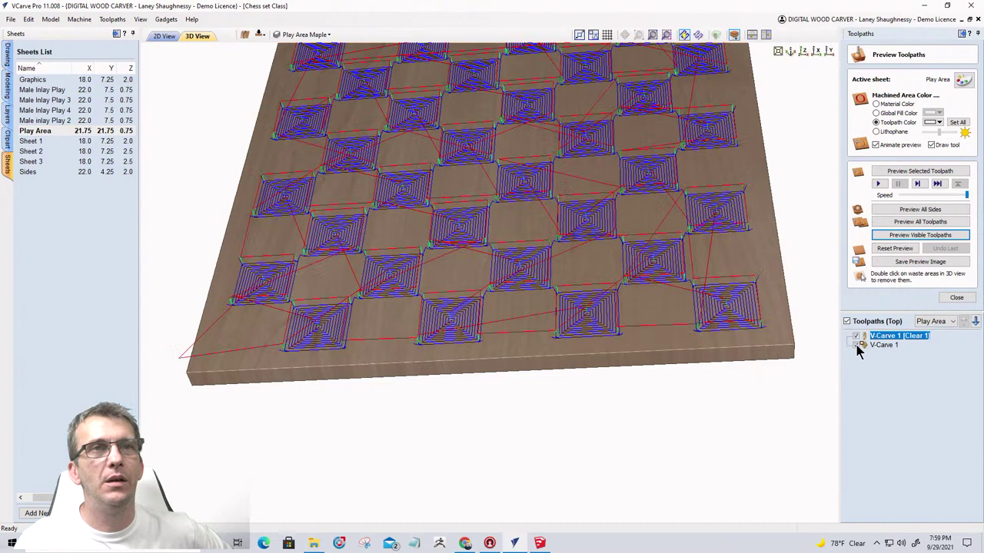
left_click(916, 236)
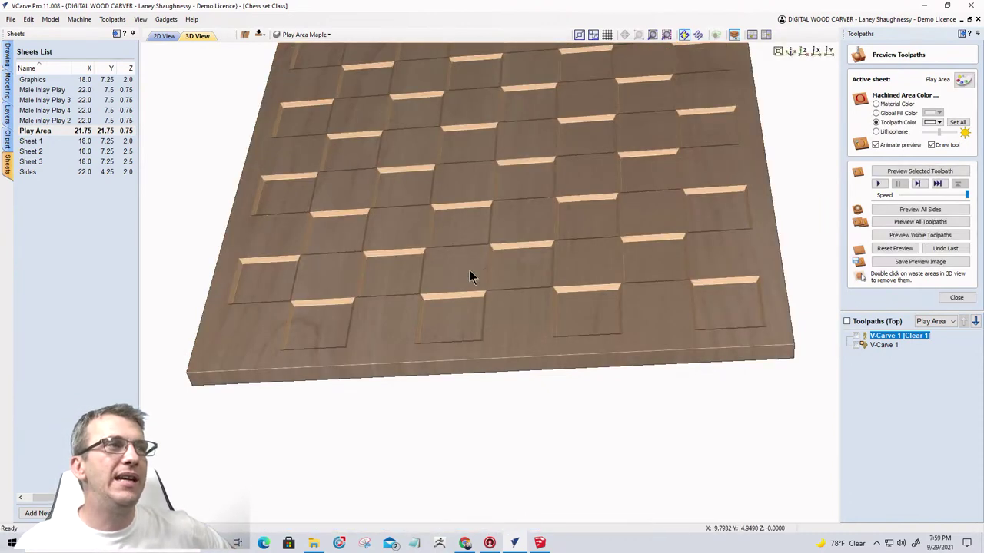
scroll(516, 355, "down", 3)
left_click_drag(487, 269, 622, 226)
scroll(817, 345, "up", 2)
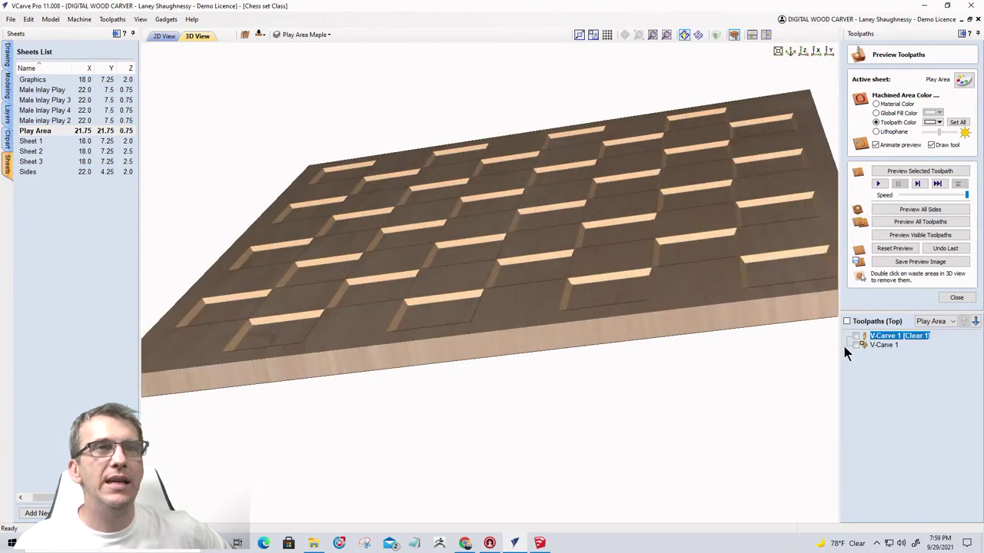
Give the machined pockets a new toolpath colour and view the board from the left front.
left_click(939, 123)
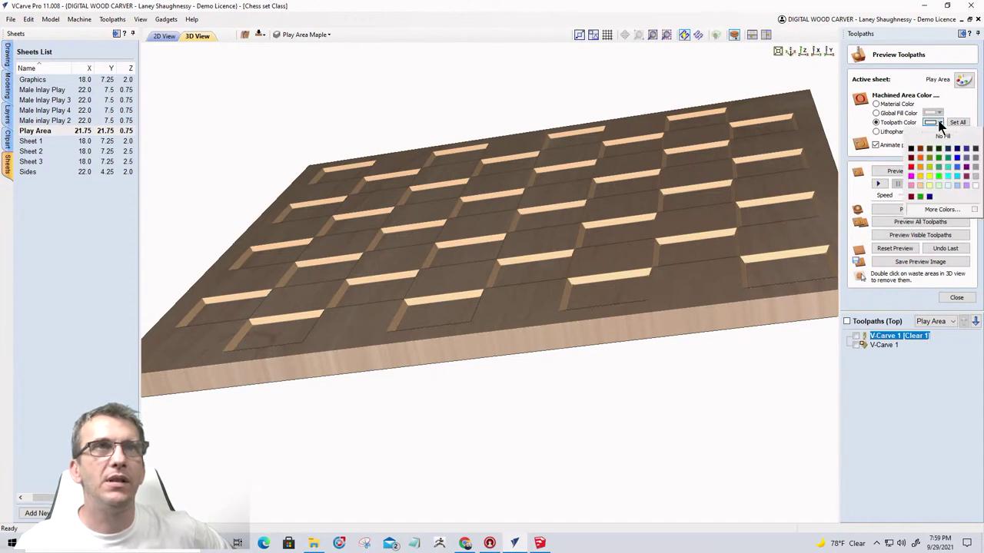
left_click(921, 187)
scroll(645, 315, "up", 4)
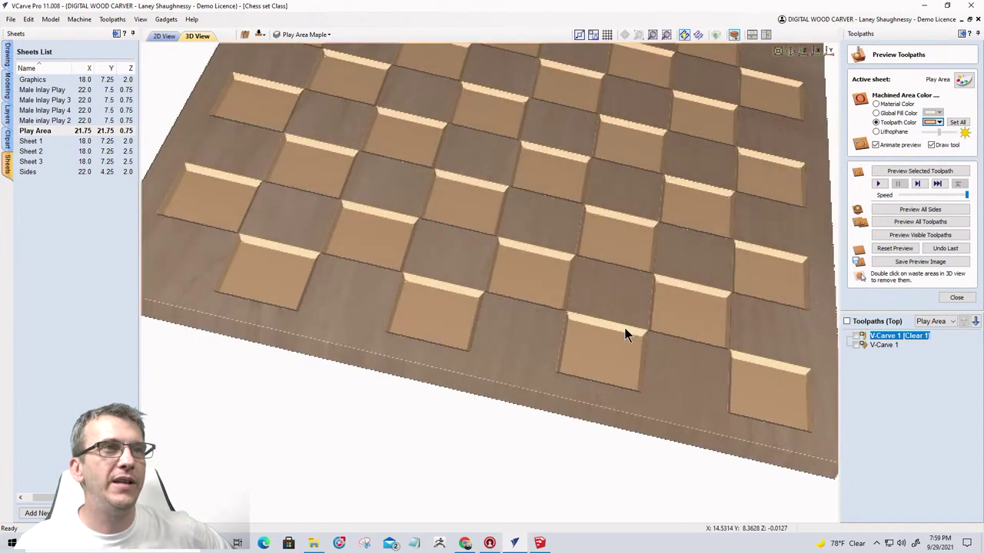
scroll(624, 327, "down", 4)
left_click_drag(564, 252, 560, 366)
scroll(604, 361, "up", 4)
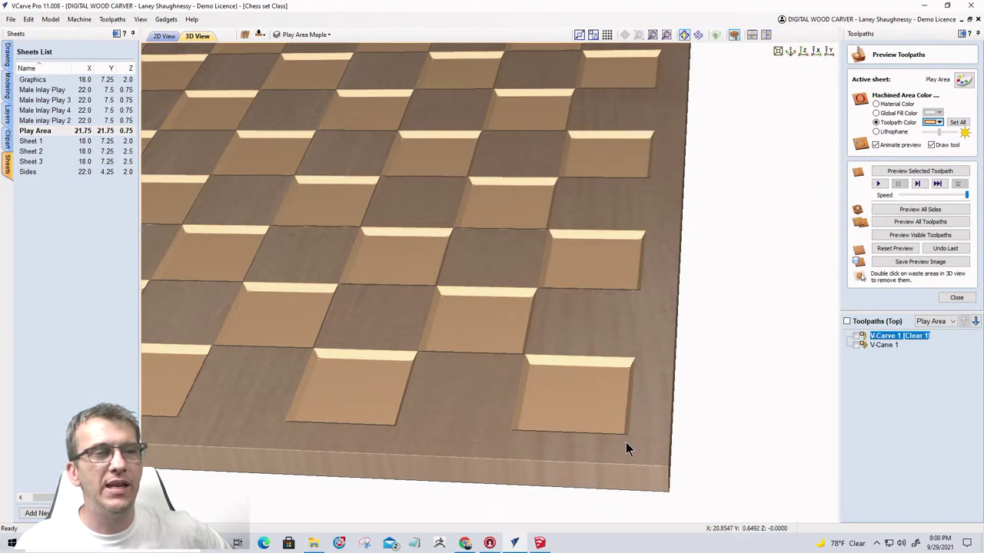
In SketchUp's Chess Board model, orbit to the board edge and select its long edge frame.
left_click(540, 543)
scroll(374, 208, "up", 5)
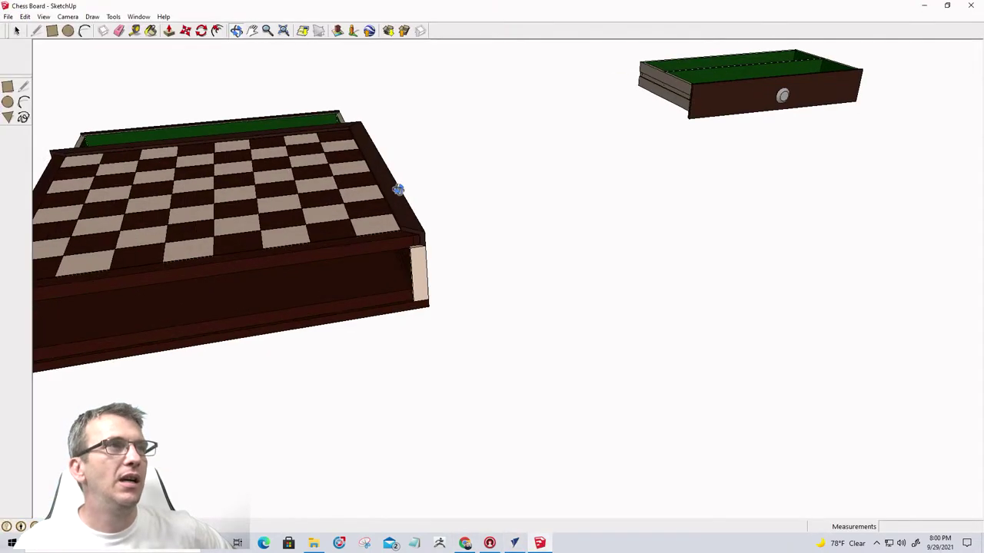
scroll(377, 257, "up", 5)
middle_click_drag(364, 264, 442, 222)
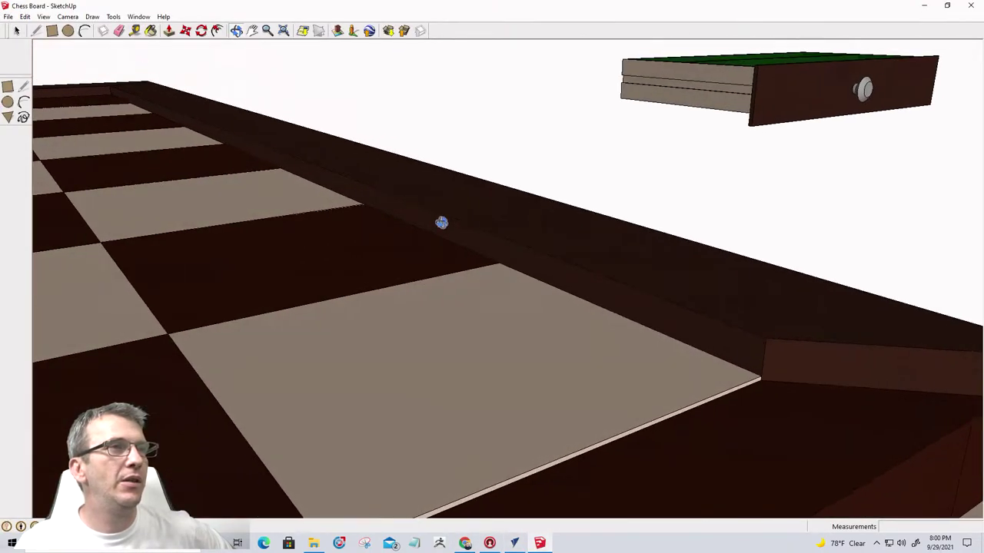
left_click(17, 30)
left_click(363, 183)
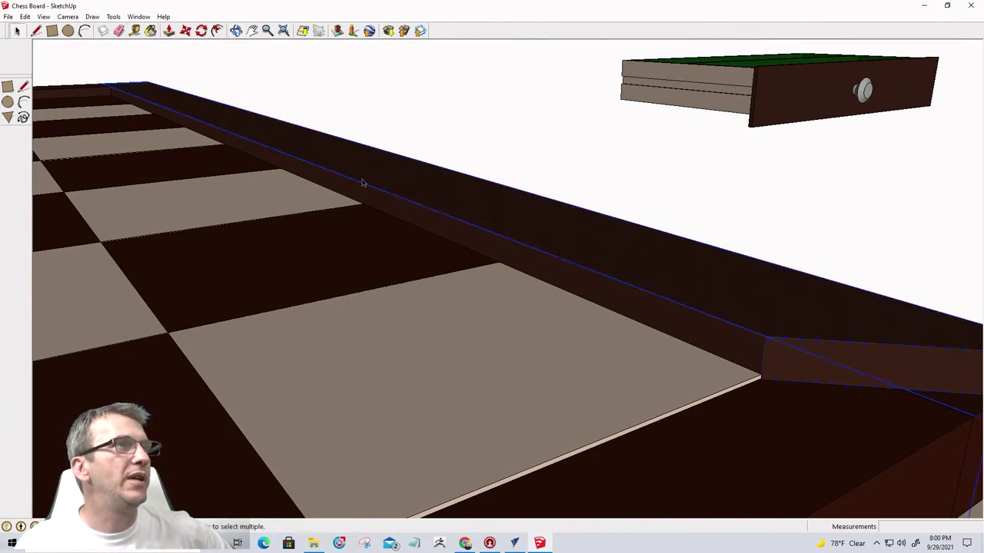
Paint the board's edge frame with the Color_C01 orange material and orbit to inspect it.
left_click(149, 31)
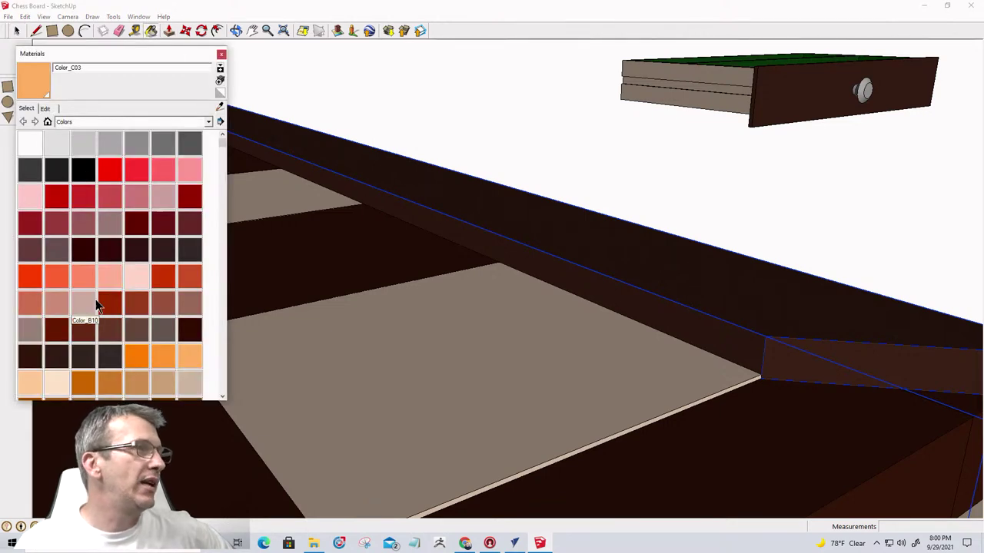
left_click(133, 355)
left_click(553, 205)
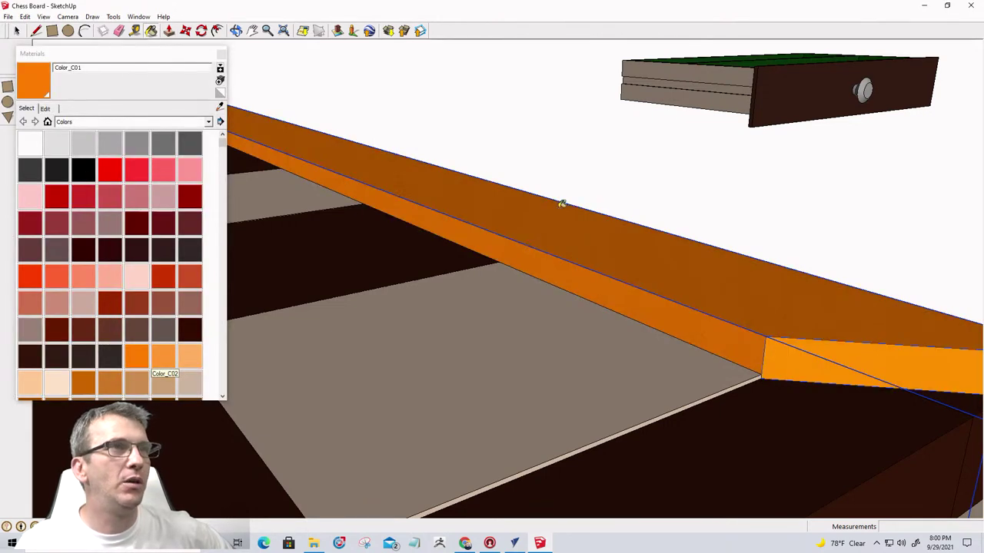
left_click(230, 47)
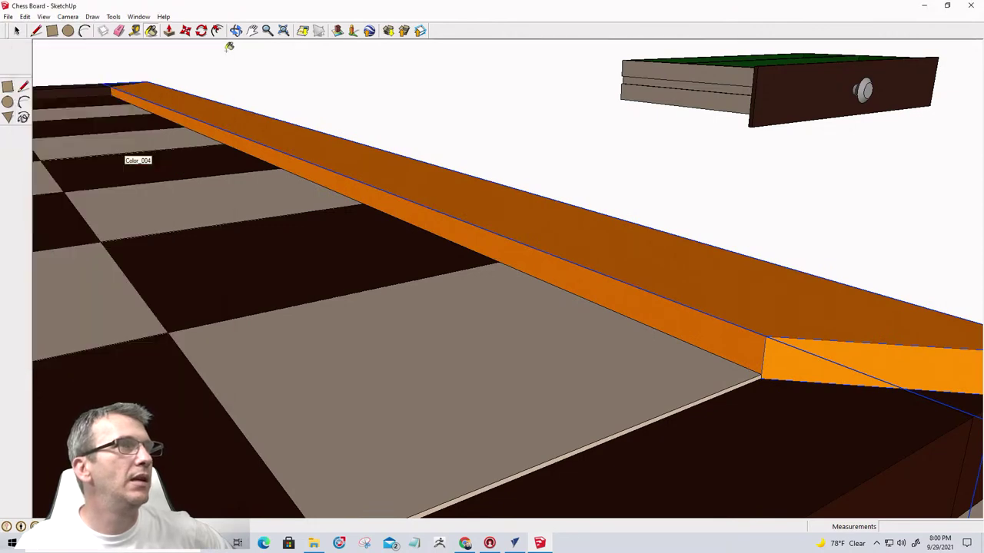
scroll(688, 279, "down", 1)
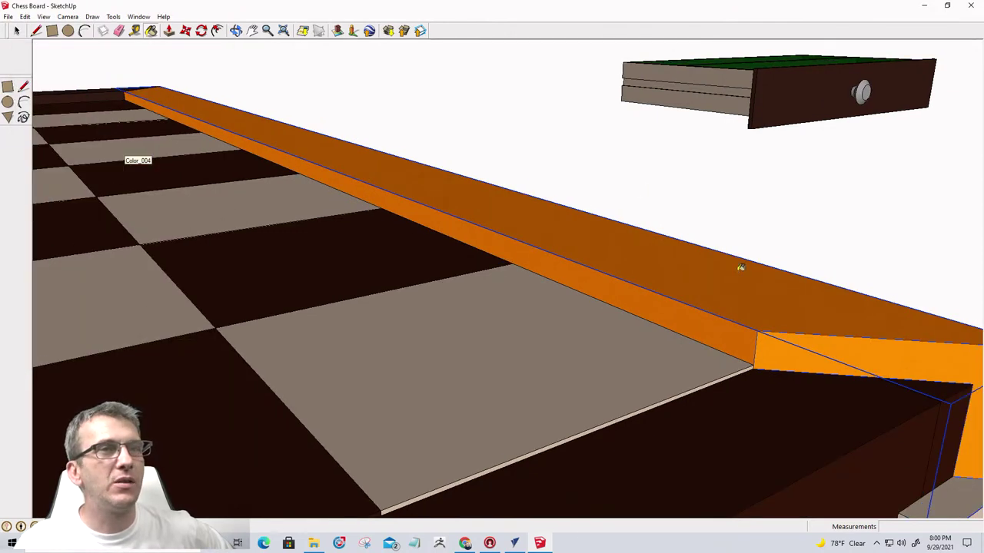
middle_click_drag(740, 269, 553, 329)
middle_click_drag(504, 317, 468, 192)
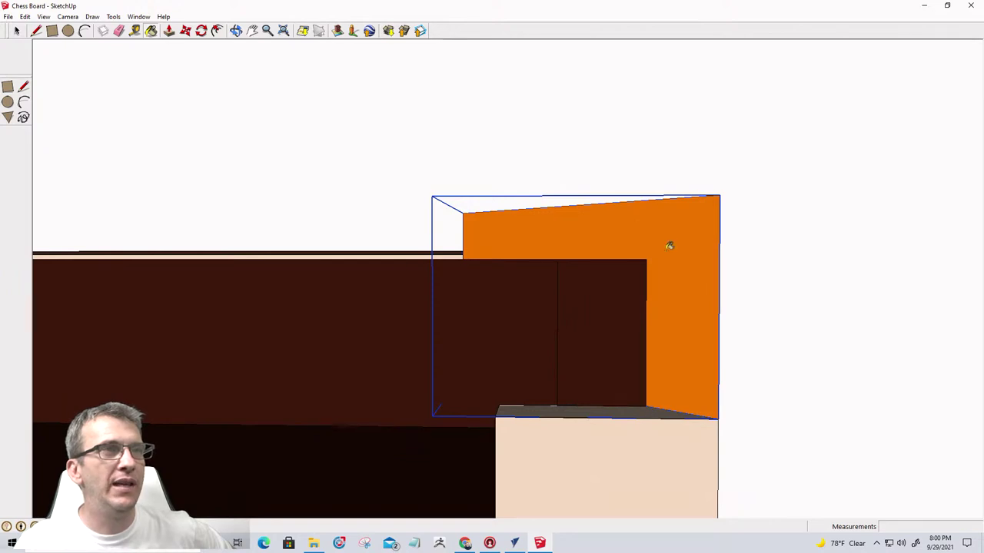
middle_click_drag(611, 260, 731, 450)
scroll(731, 450, "down", 8)
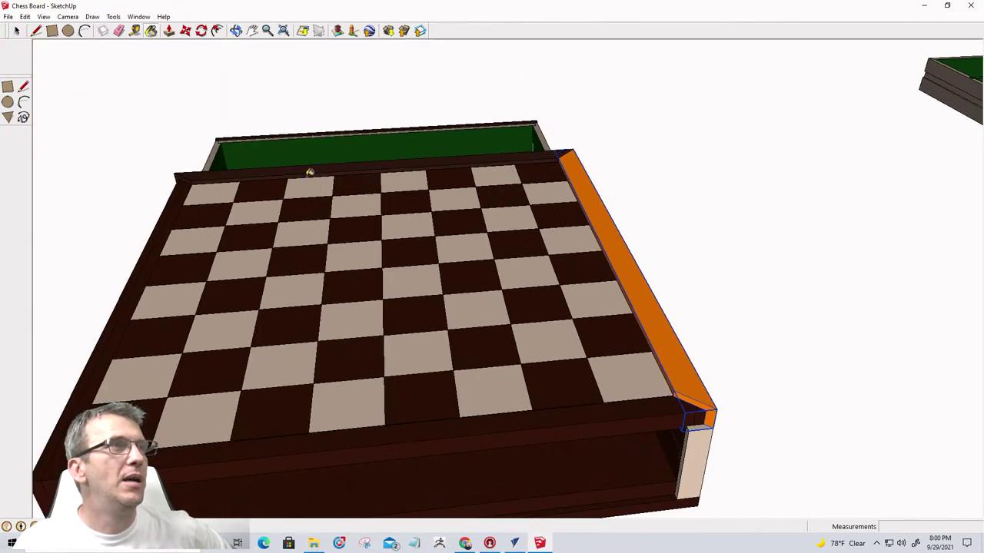
Paint the far edge strip orange and unhide the front edge strip with Edit > Unhide.
left_click(322, 162)
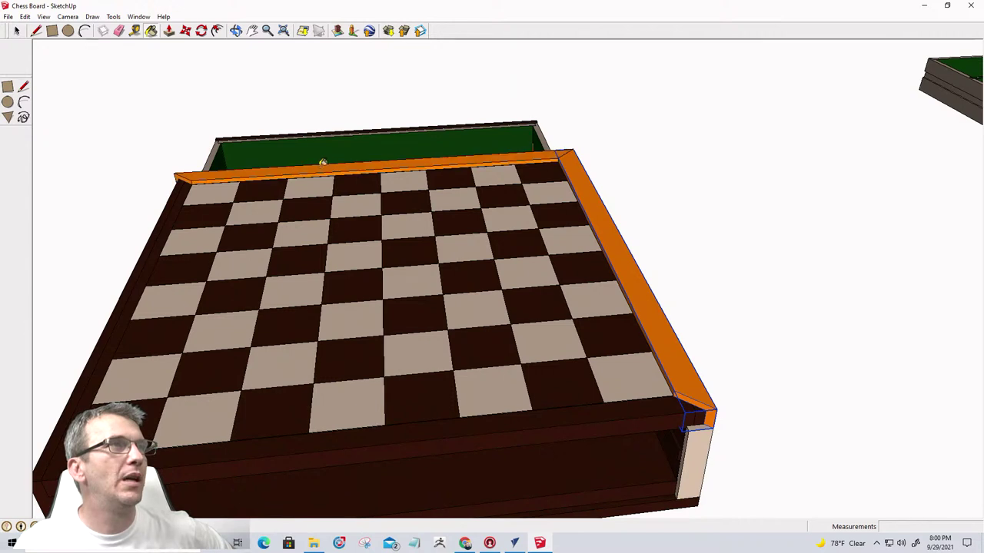
left_click(25, 17)
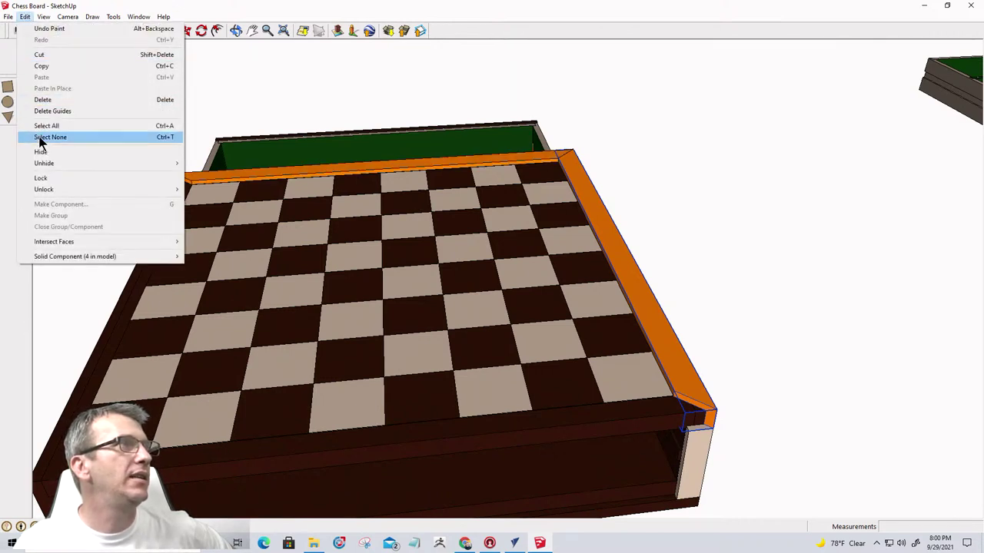
left_click(199, 185)
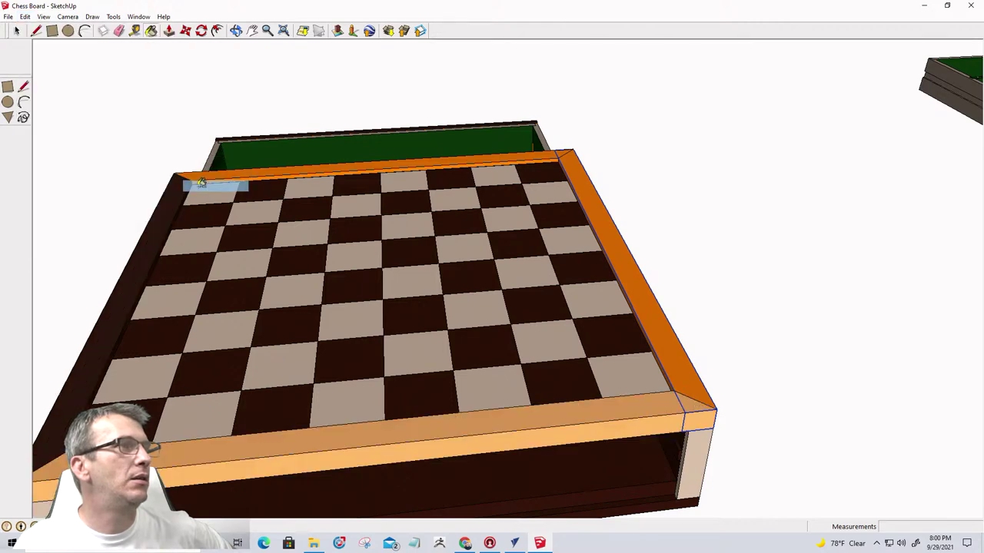
scroll(466, 176, "down", 2)
scroll(467, 176, "down", 1)
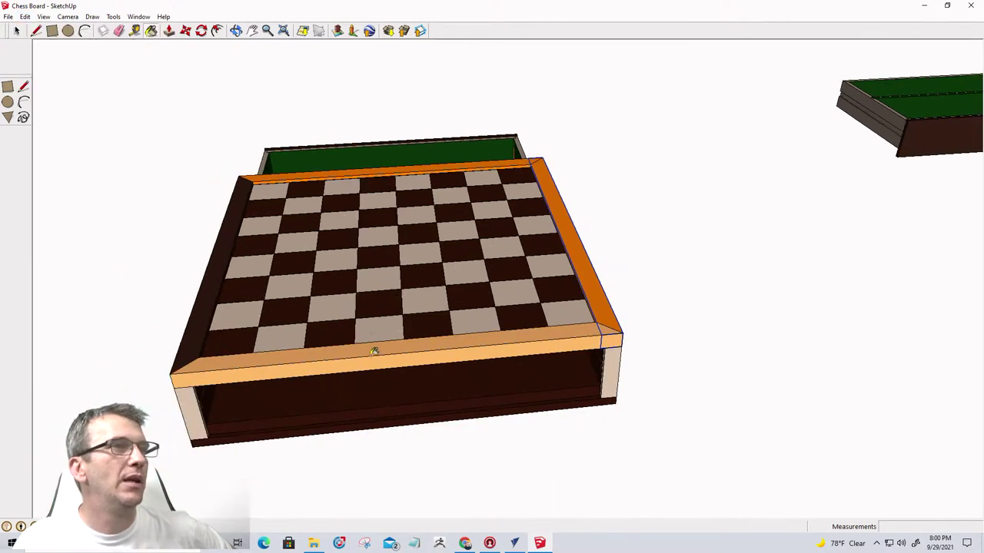
Paint the front strip the same orange and orbit to face the board from the front.
left_click(374, 351)
middle_click_drag(204, 301, 749, 209)
scroll(546, 401, "up", 2)
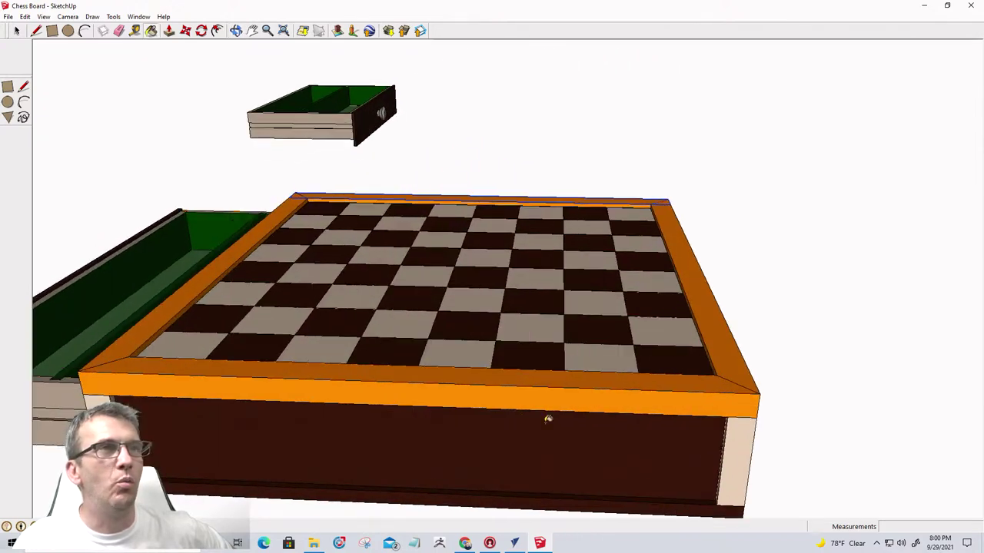
mouse_move(420, 352)
middle_mouse_down()
mouse_move(593, 333)
mouse_move(387, 380)
mouse_move(108, 356)
mouse_move(4, 328)
mouse_move(611, 295)
mouse_move(562, 253)
mouse_move(160, 321)
mouse_move(82, 321)
middle_mouse_up()
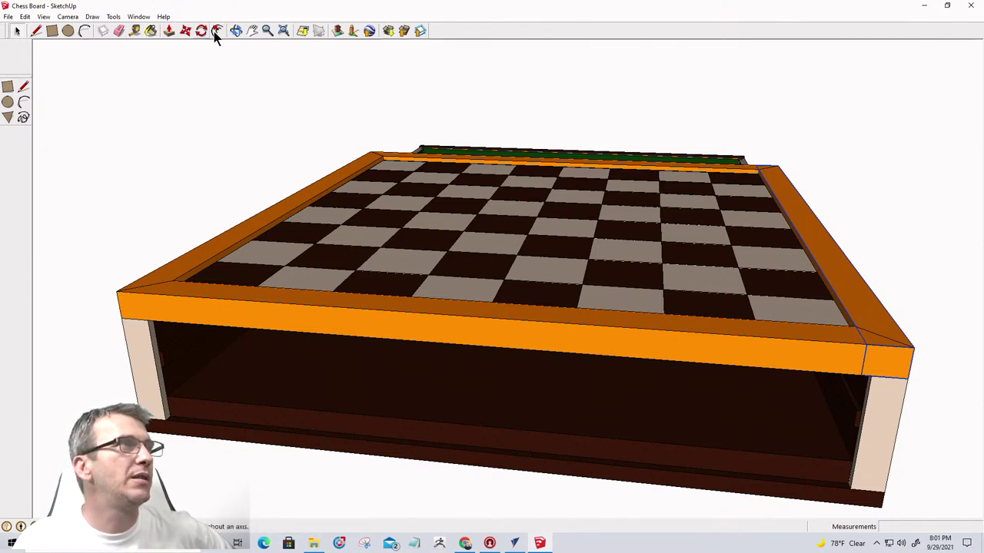
Move the right-side trim rail away from the board with the Move tool.
left_click(186, 31)
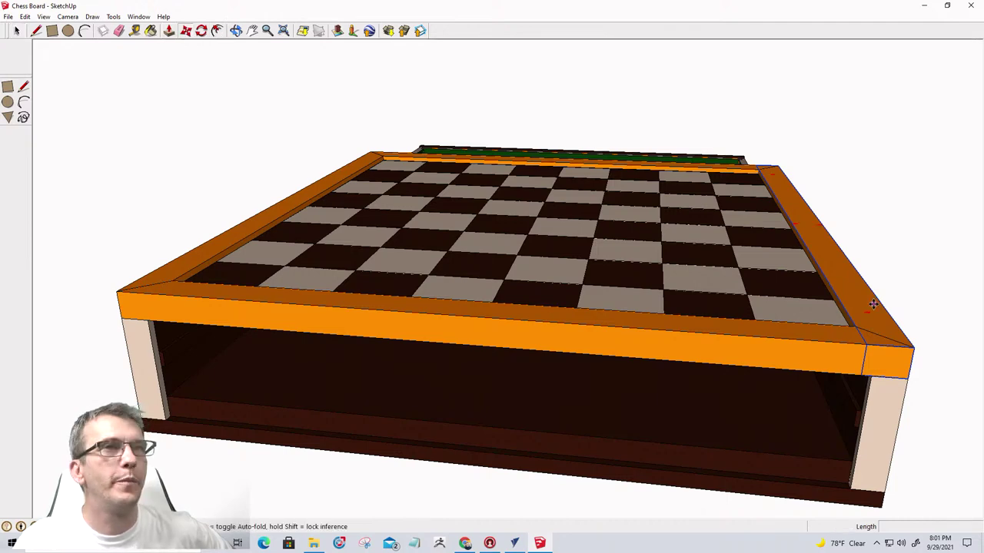
left_click(871, 308)
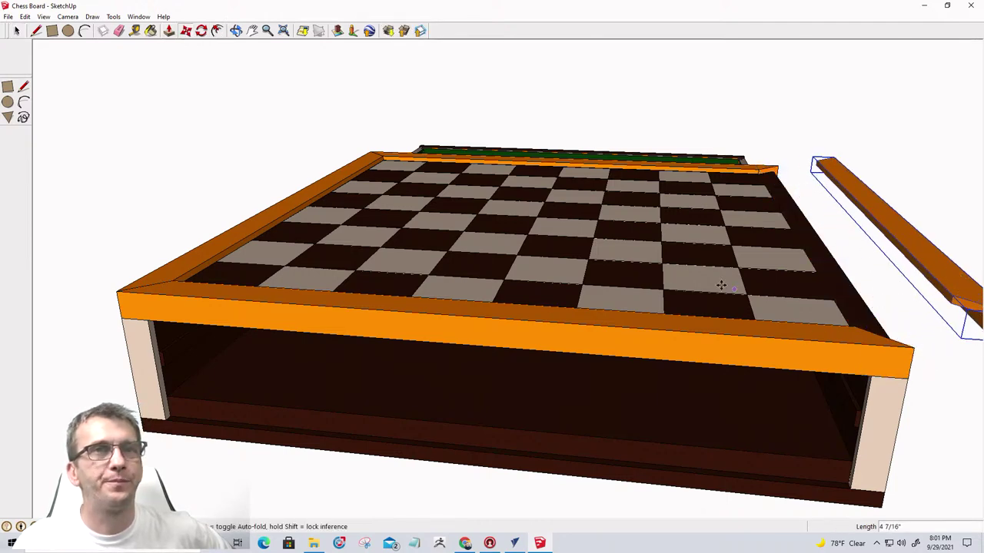
scroll(923, 311, "down", 2)
scroll(927, 378, "down", 3)
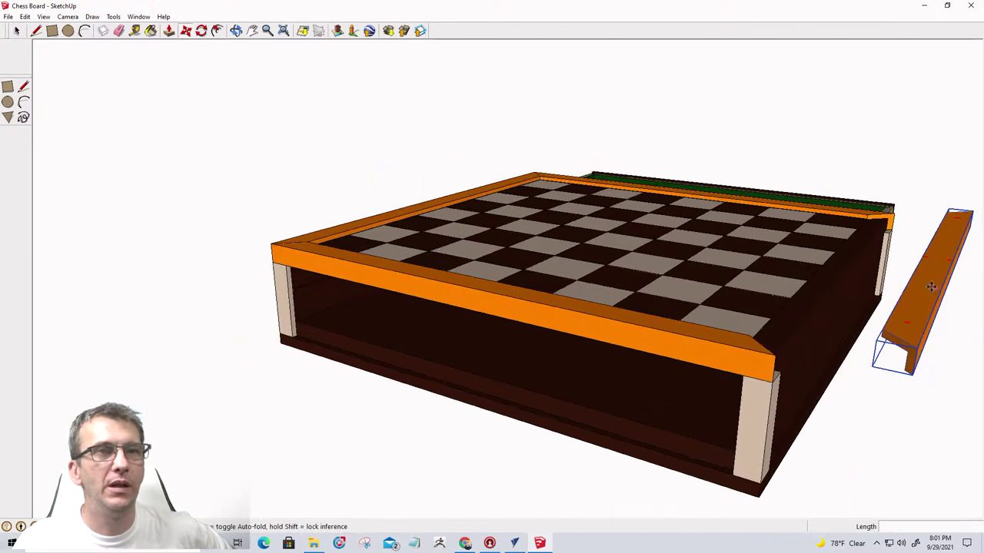
scroll(877, 238, "up", 1)
scroll(861, 259, "down", 3)
scroll(859, 255, "up", 2)
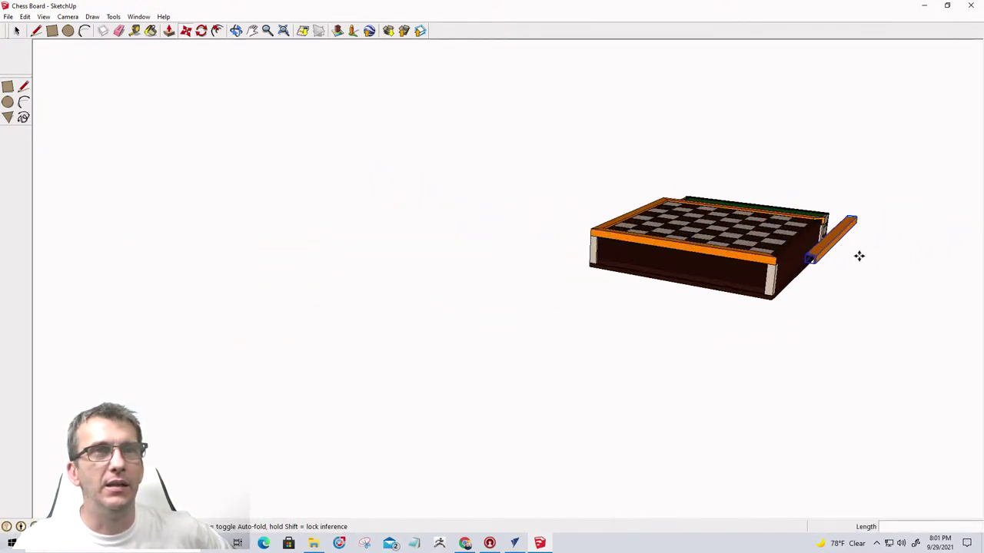
scroll(838, 248, "up", 1)
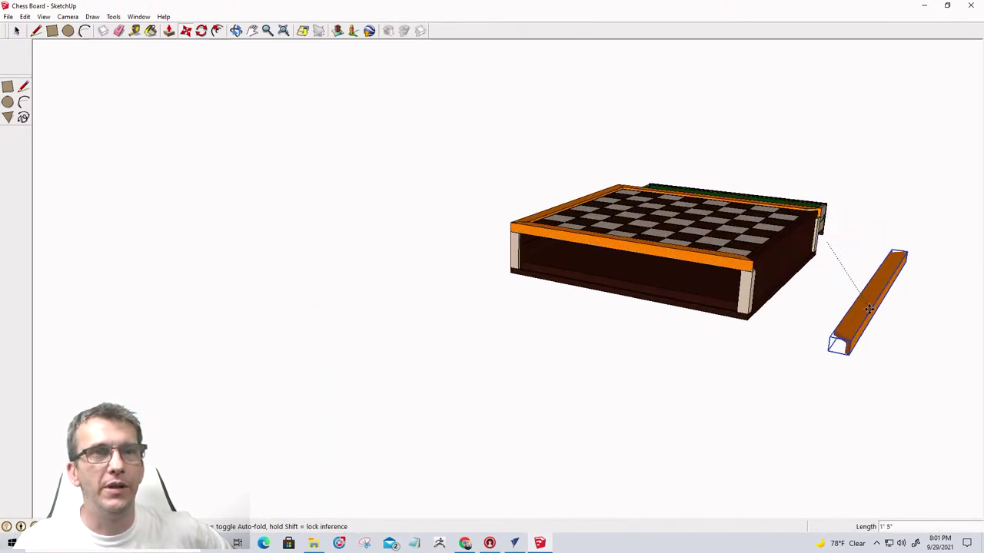
scroll(929, 285, "up", 4)
scroll(860, 223, "down", 2)
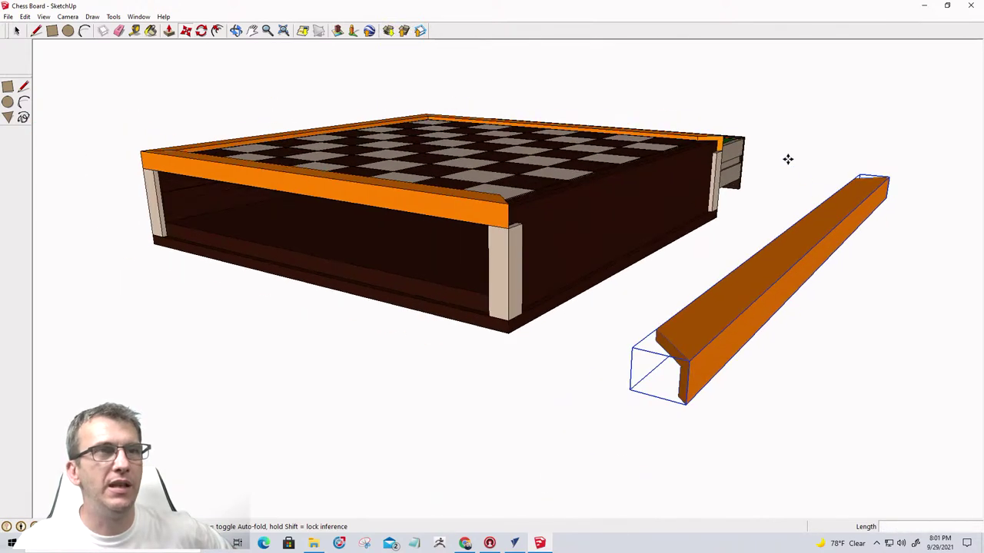
scroll(846, 263, "up", 1)
Flip the rail along its red axis three times so its profile opens upward.
right_click(768, 271)
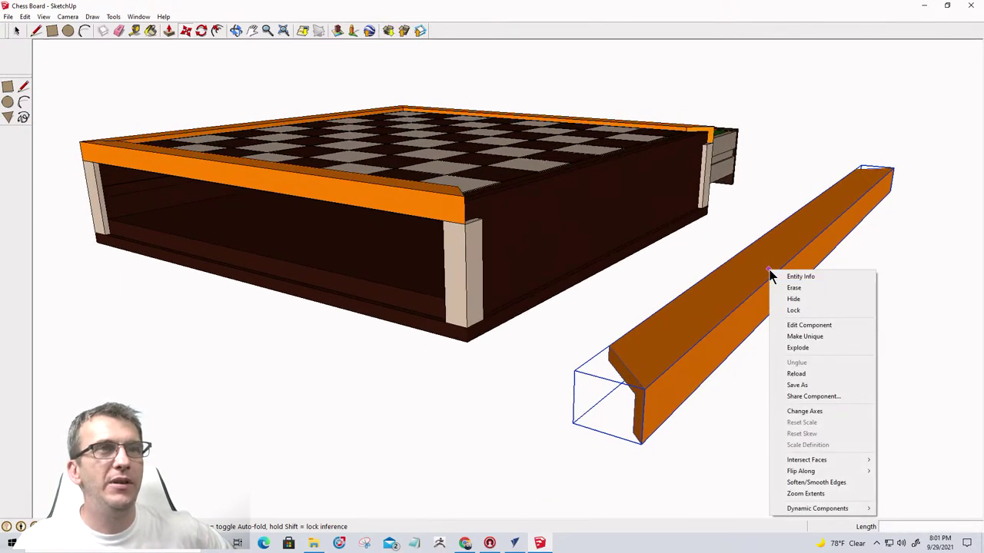
mouse_move(868, 470)
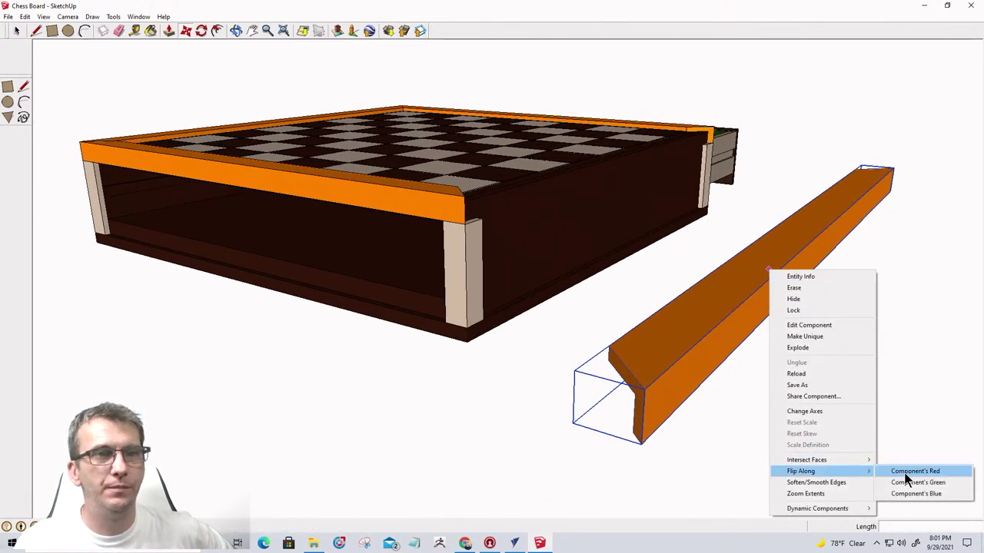
left_click(904, 472)
right_click(707, 336)
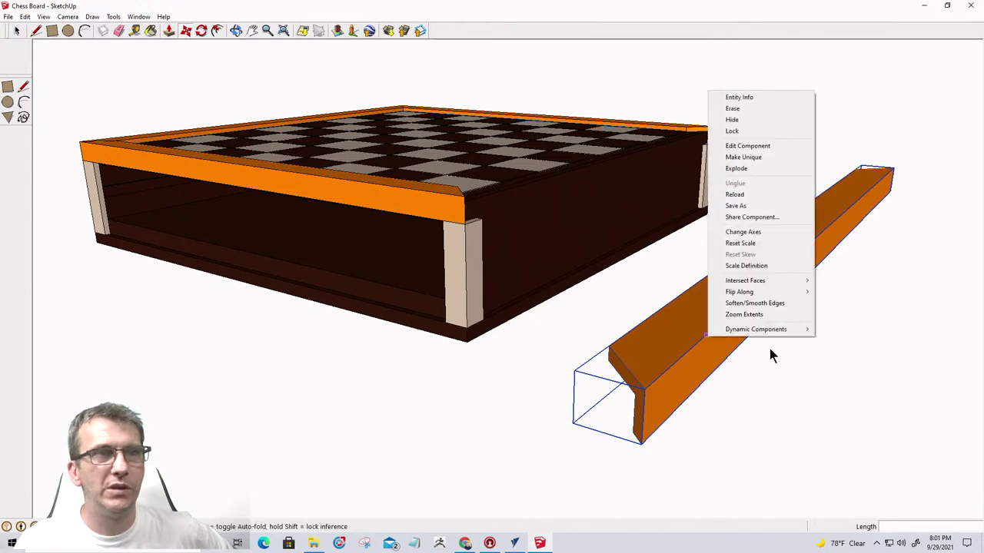
mouse_move(771, 296)
left_click(822, 292)
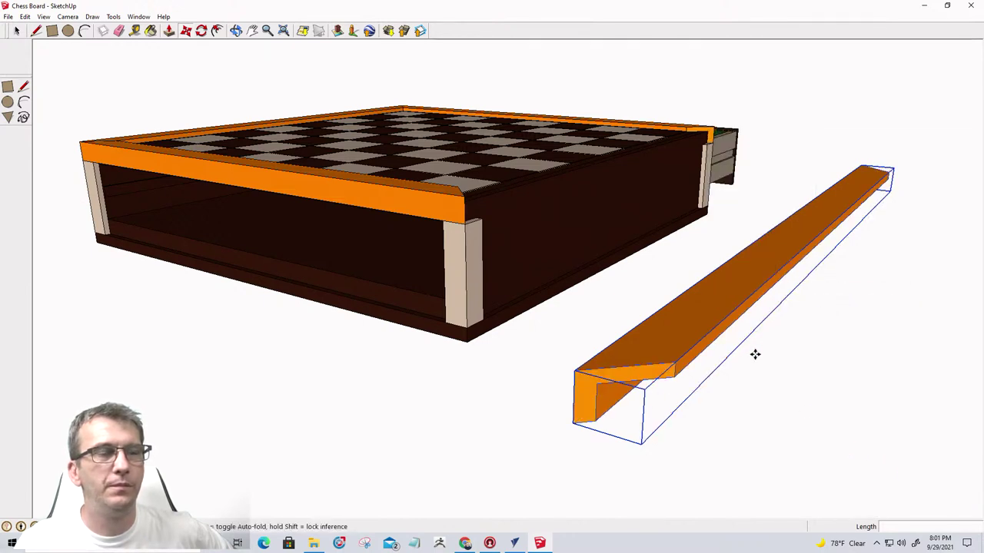
right_click(707, 308)
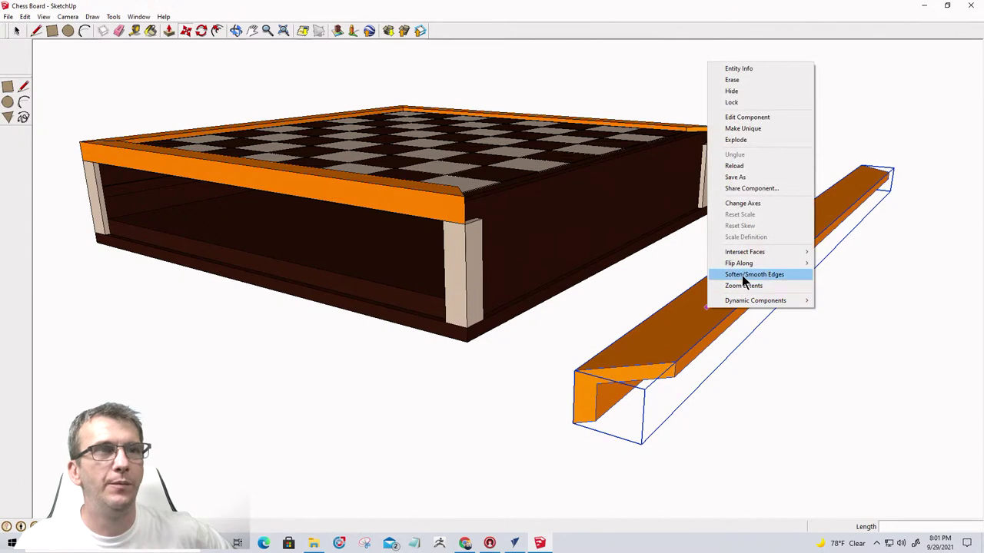
mouse_move(750, 266)
left_click(843, 282)
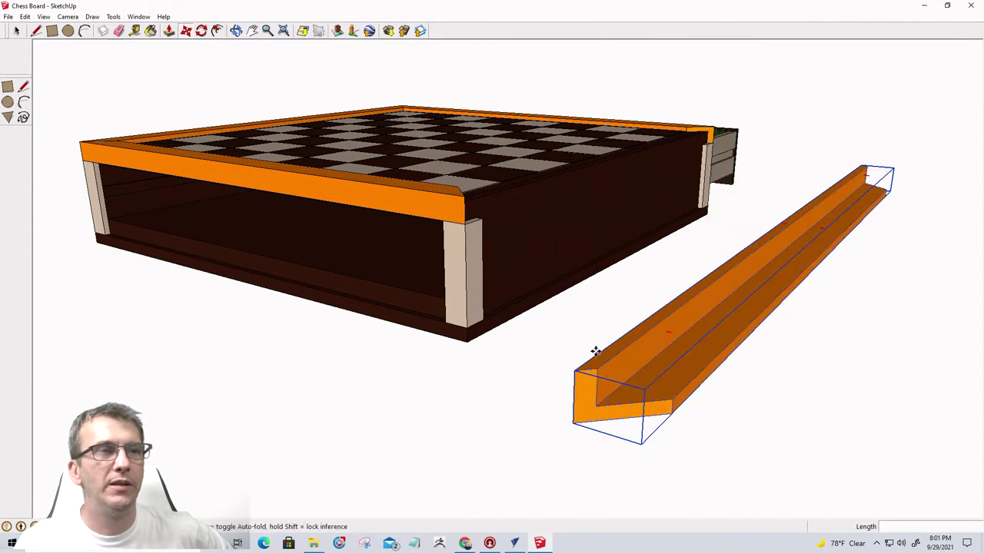
scroll(605, 352, "up", 2)
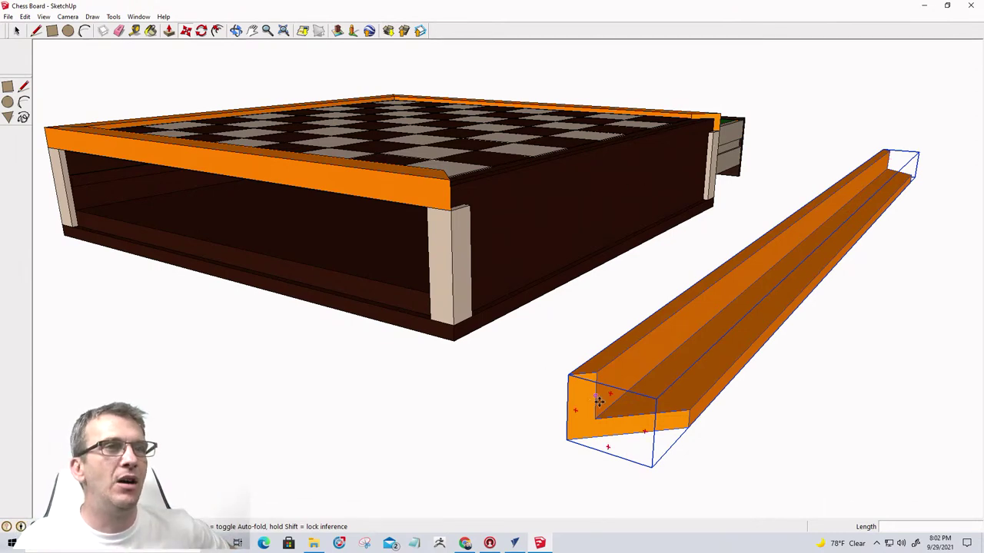
Measure the separated rail's height from top to bottom edge, 7/8 inch, with Tape Measure.
mouse_move(600, 401)
middle_mouse_down()
mouse_move(709, 402)
mouse_move(650, 314)
mouse_move(893, 332)
mouse_move(241, 389)
middle_mouse_up()
key("m")
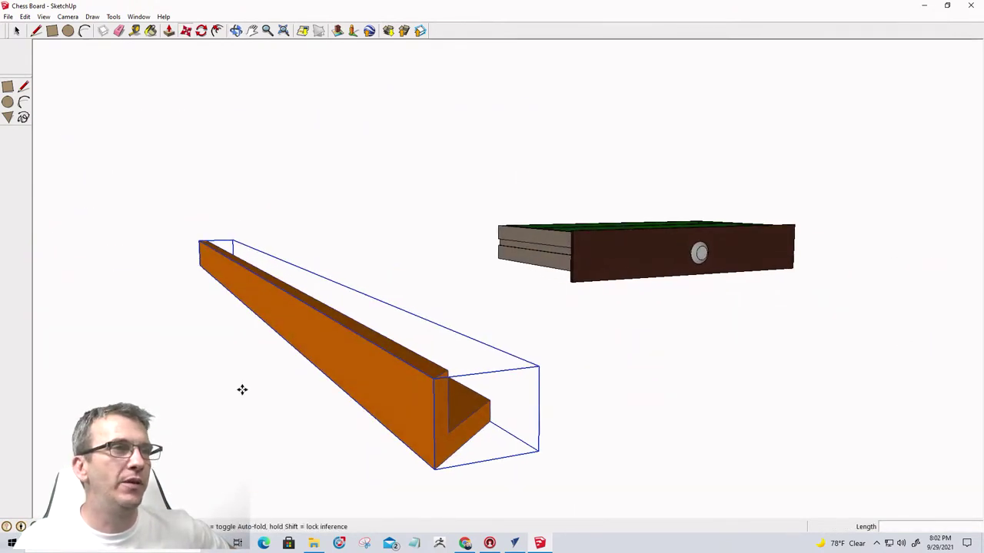
scroll(248, 384, "up", 2)
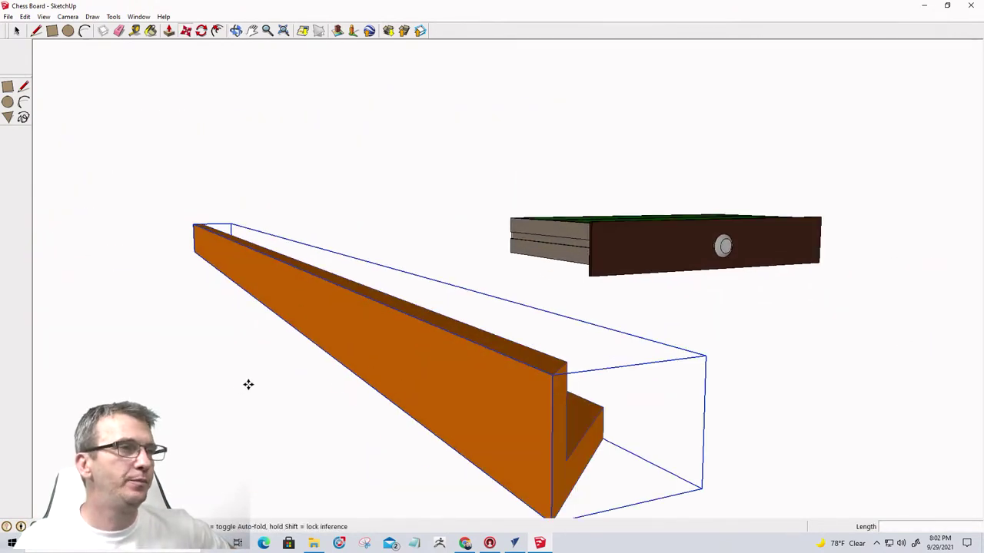
left_click(138, 29)
left_click(427, 317)
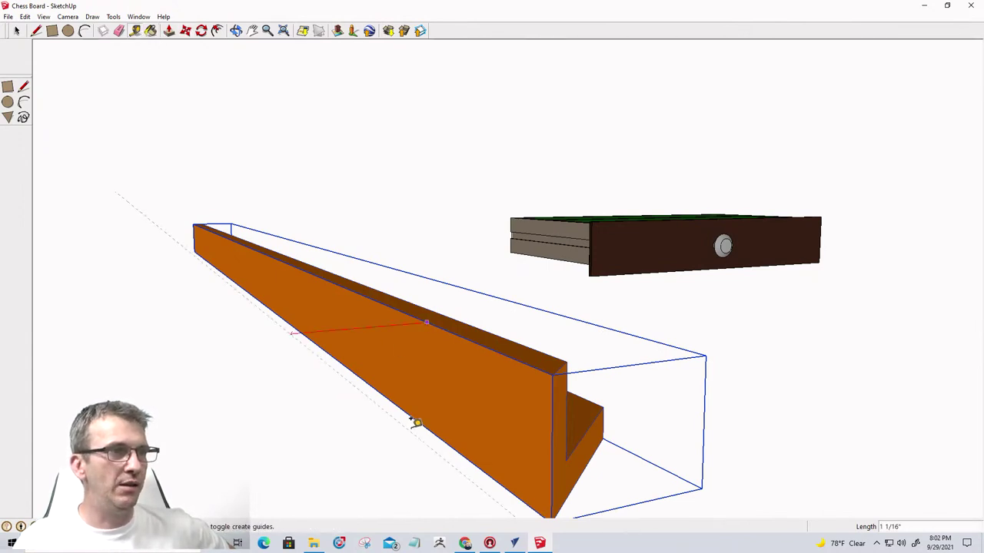
left_click(425, 421)
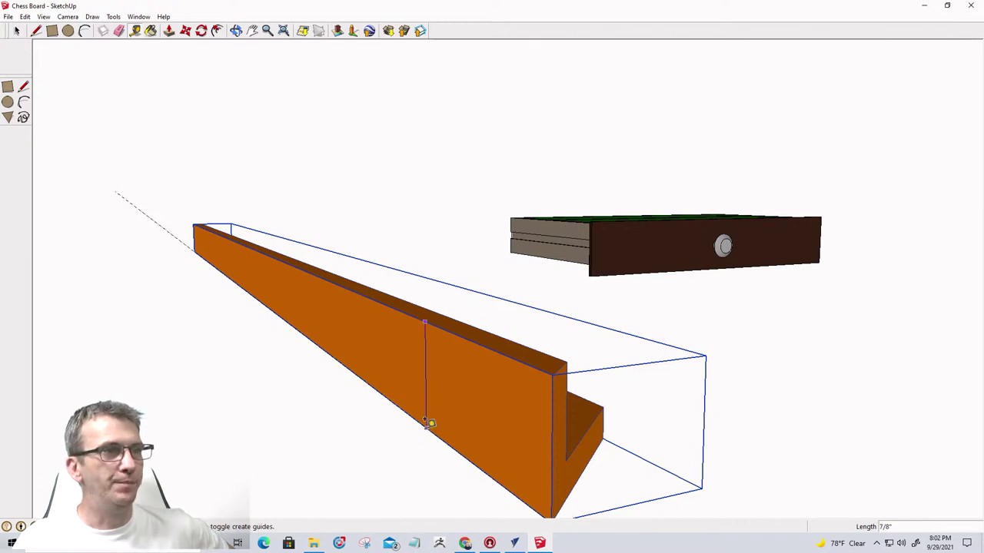
scroll(424, 424, "up", 4)
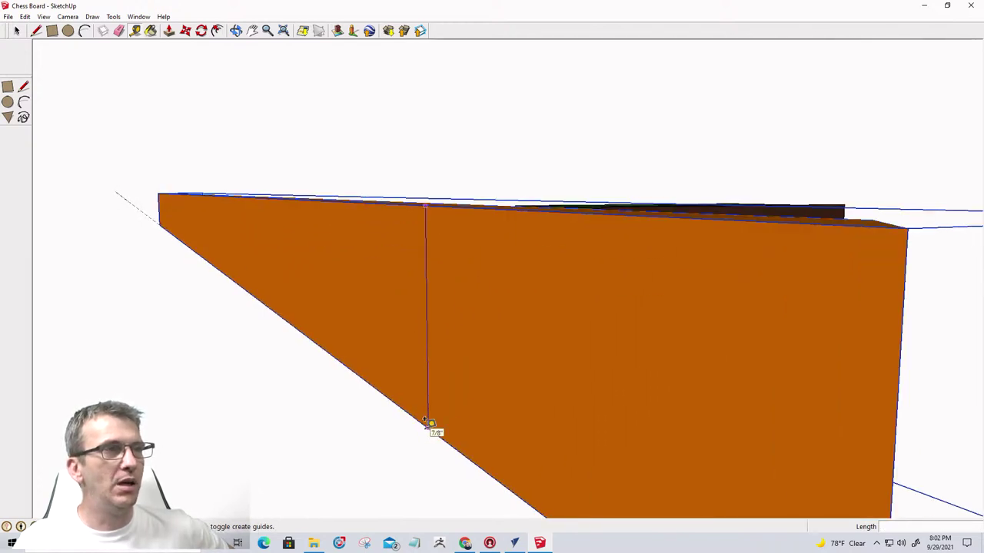
scroll(425, 423, "down", 5)
Measure across the rail's tapered end from the orange trim edge, zooming in close.
mouse_move(425, 423)
middle_mouse_down()
mouse_move(386, 401)
mouse_move(389, 376)
mouse_move(352, 289)
mouse_move(346, 325)
mouse_move(309, 253)
middle_mouse_up()
left_click(309, 253)
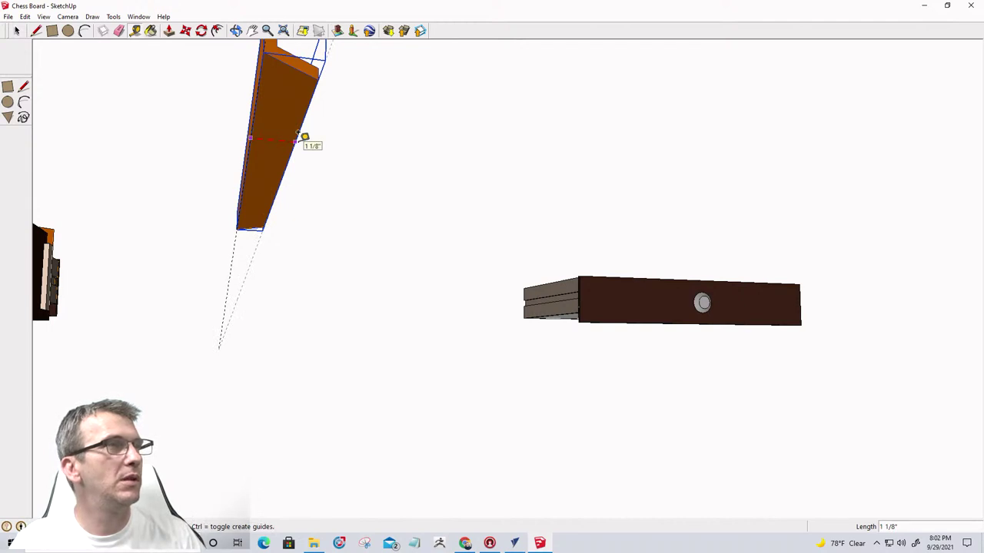
scroll(297, 138, "up", 4)
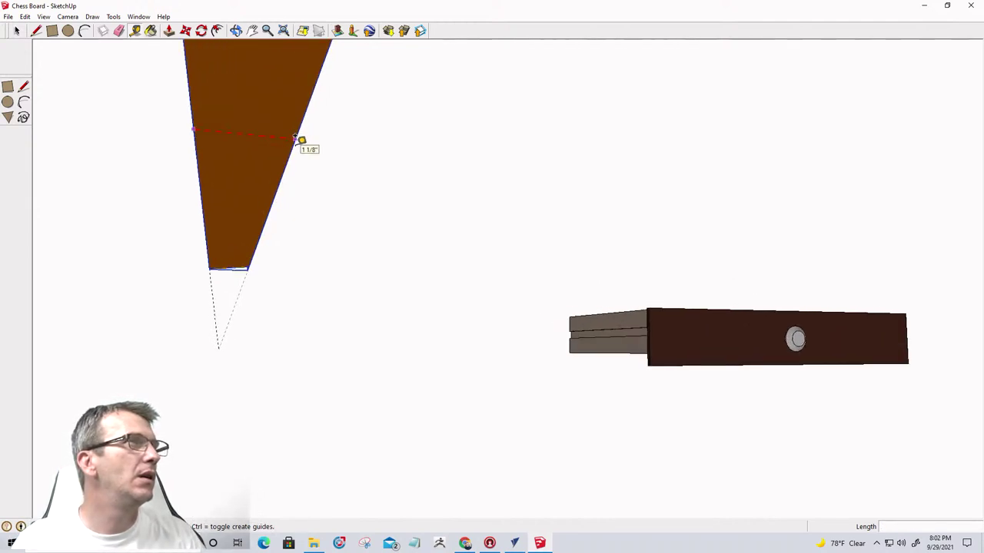
scroll(292, 135, "up", 1)
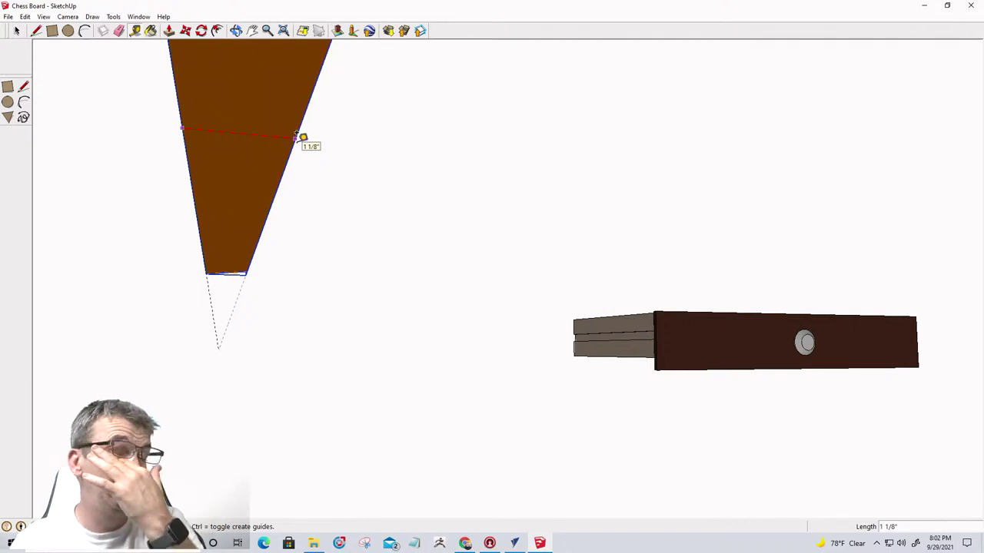
scroll(298, 136, "down", 2)
scroll(302, 146, "down", 2)
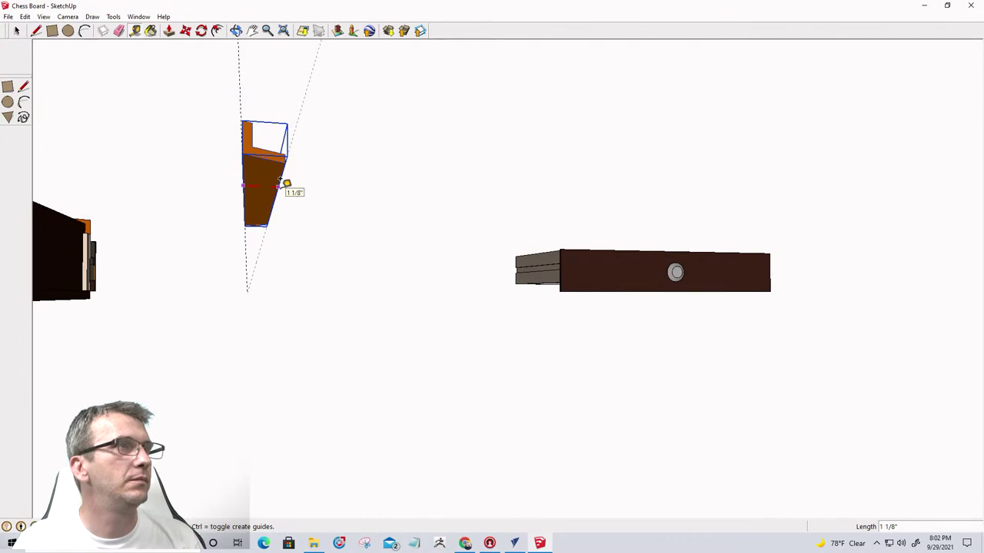
scroll(286, 183, "up", 3)
scroll(280, 179, "down", 4)
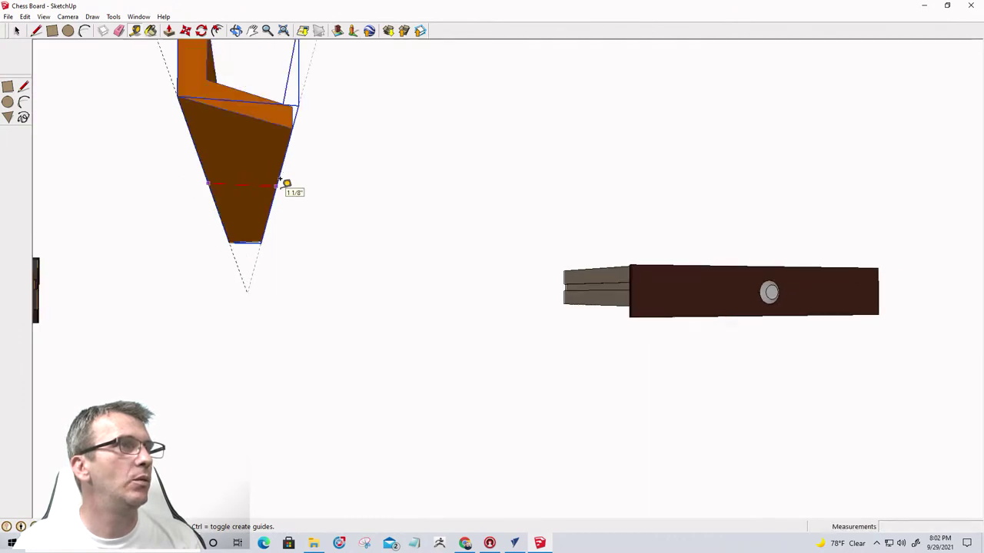
left_click(254, 248)
scroll(254, 248, "up", 5)
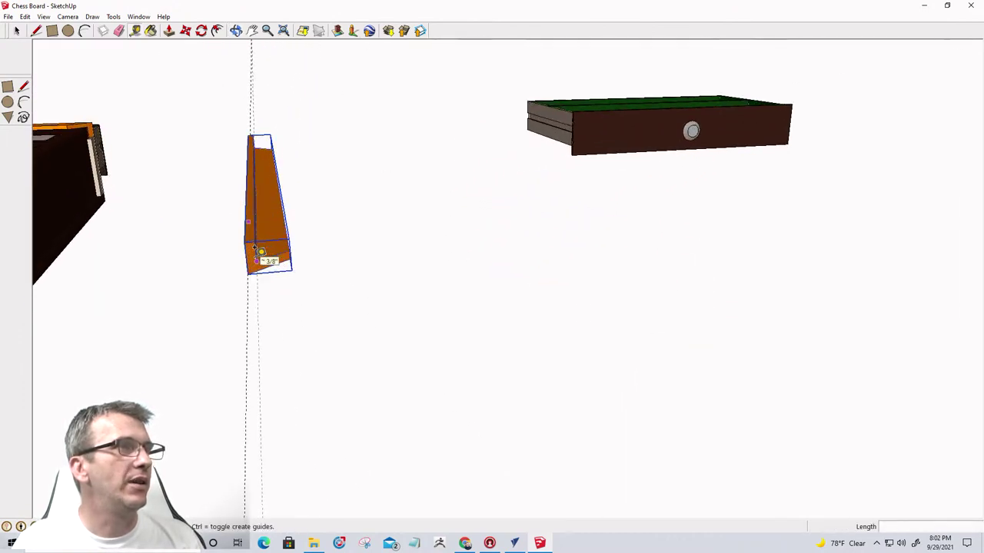
Set a measuring point on the orange trim's top edge and check its profile from another angle.
mouse_move(238, 241)
middle_mouse_down()
mouse_move(425, 220)
mouse_move(122, 226)
mouse_move(353, 213)
mouse_move(179, 231)
middle_mouse_up()
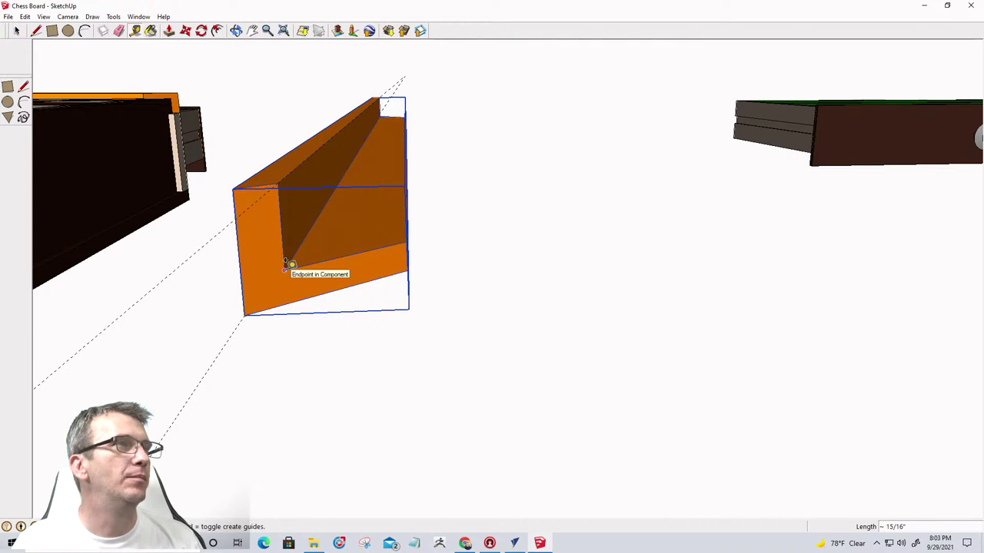
left_click(278, 183)
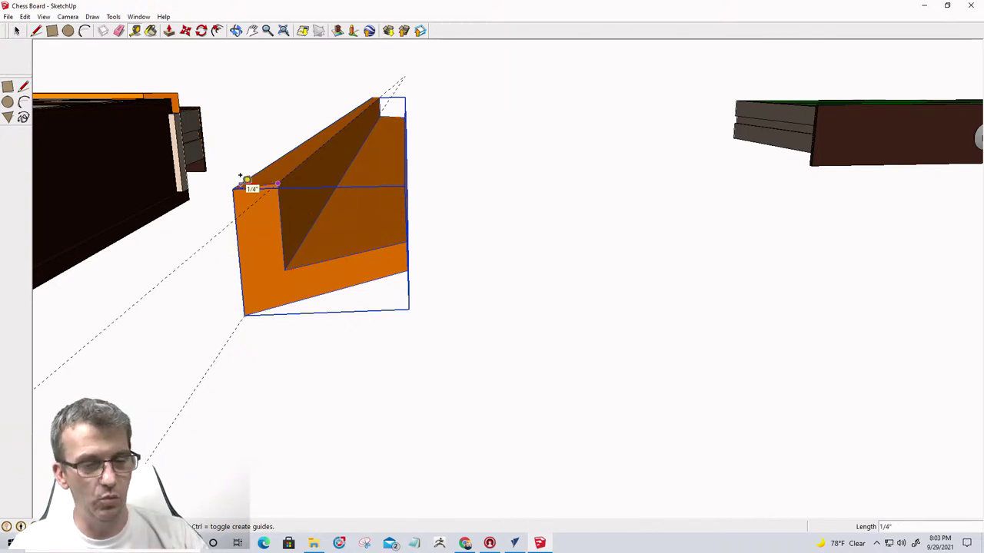
middle_click_drag(300, 142, 312, 305)
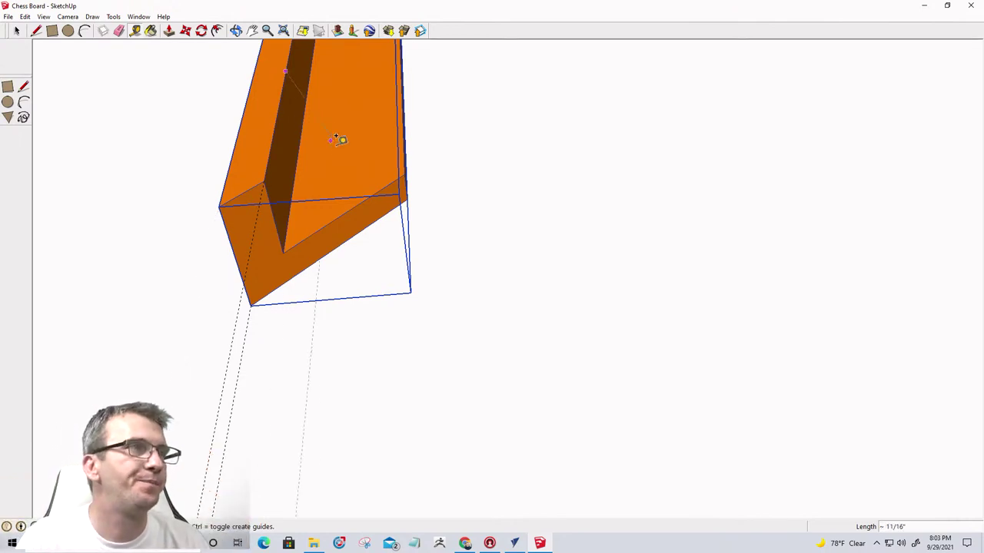
scroll(381, 173, "down", 1)
scroll(254, 157, "up", 1)
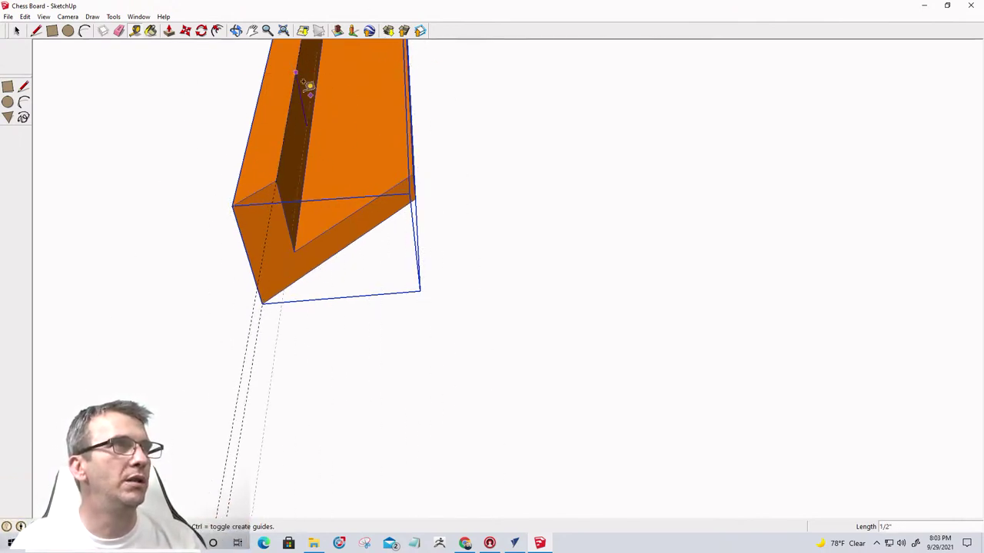
Orbit to see the whole board and trim rail, then return to VCarve Pro's chess project.
middle_click_drag(387, 119, 158, 66)
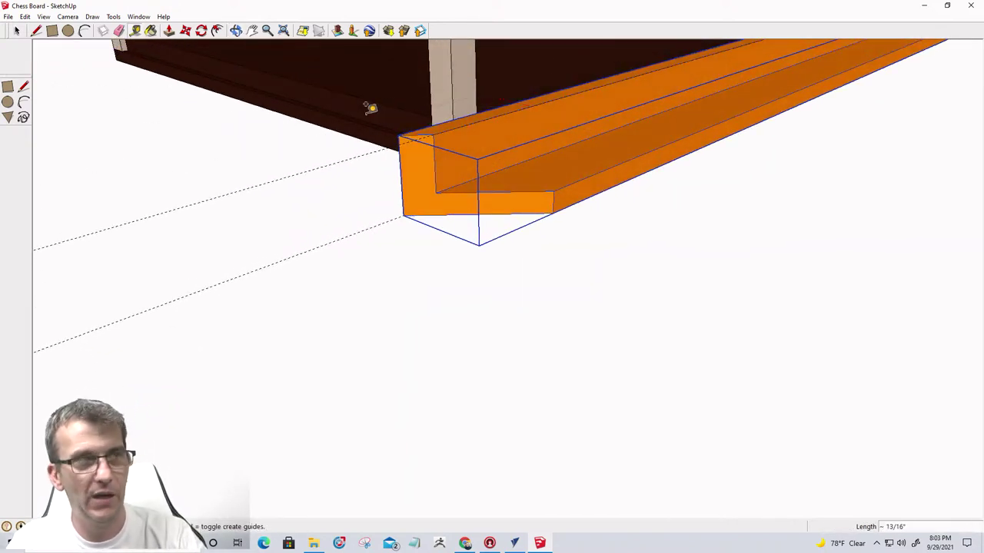
scroll(564, 197, "down", 6)
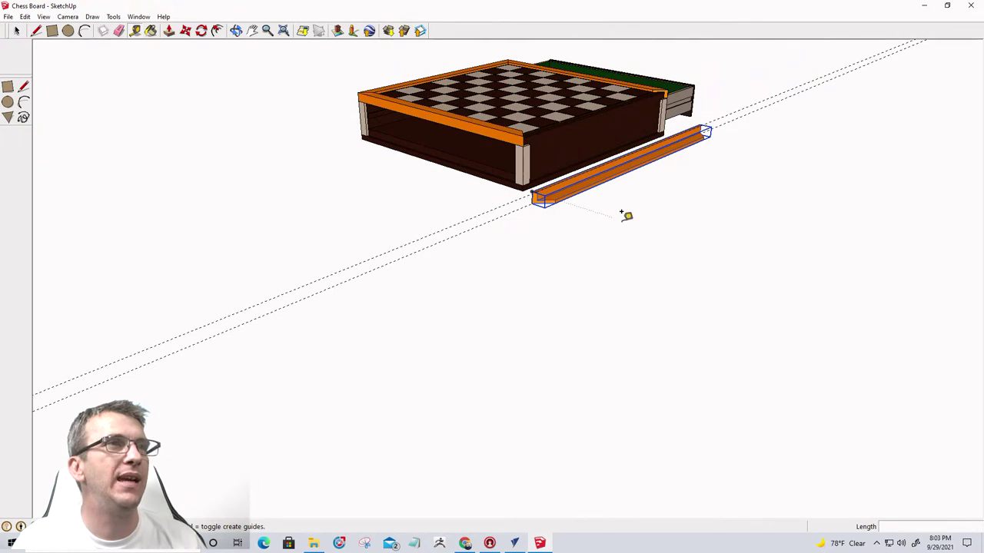
mouse_move(483, 213)
middle_mouse_down()
mouse_move(610, 268)
mouse_move(872, 279)
middle_mouse_up()
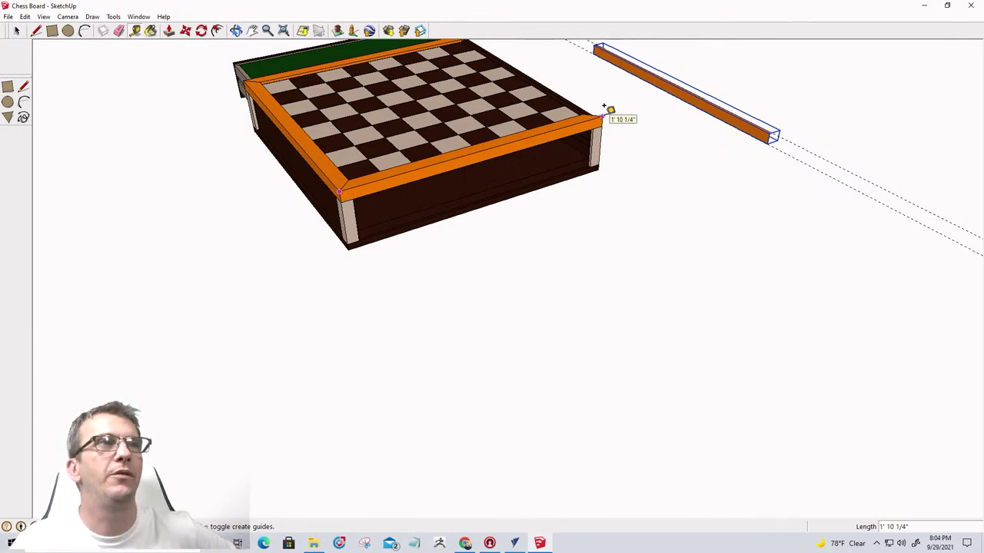
left_click(13, 34)
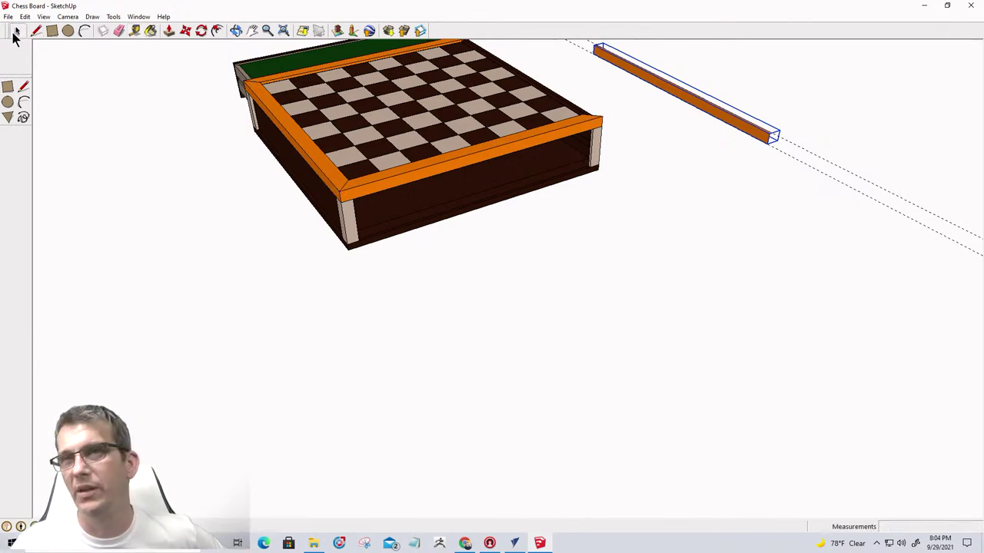
left_click(515, 543)
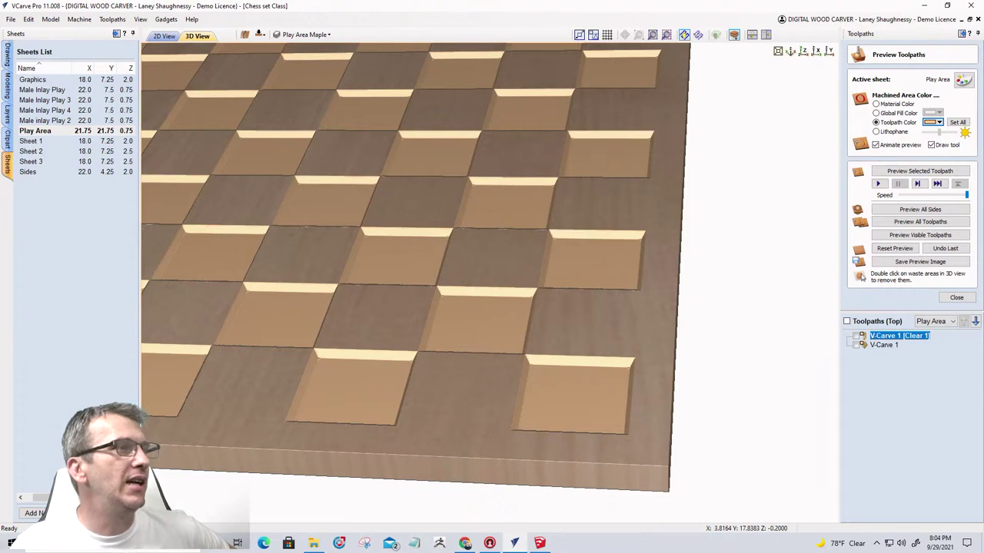
In the 2D view, hide the four Male Inlay Play sheets and the Sides sheet.
left_click_drag(40, 497, 30, 495)
left_click(165, 37)
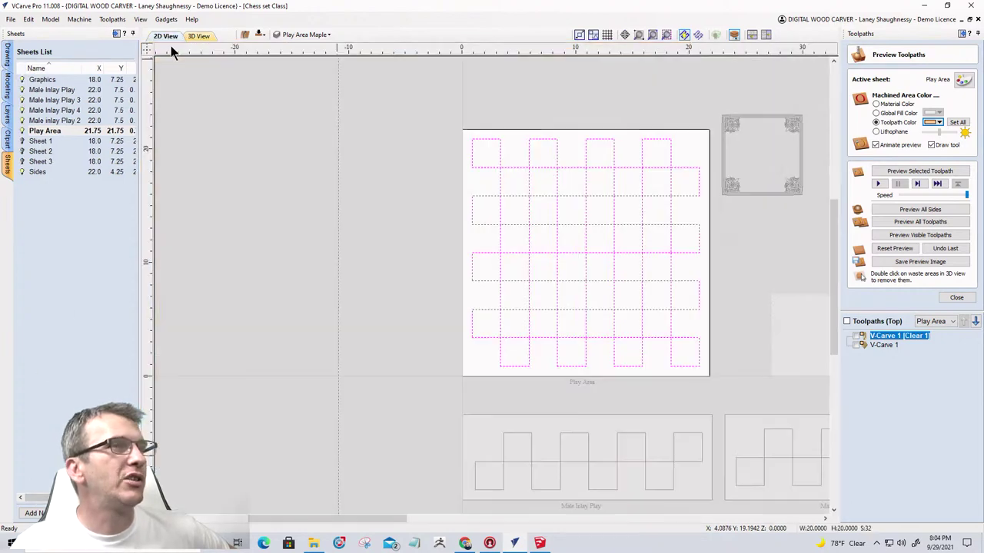
scroll(546, 308, "down", 4)
middle_click_drag(539, 289, 311, 306)
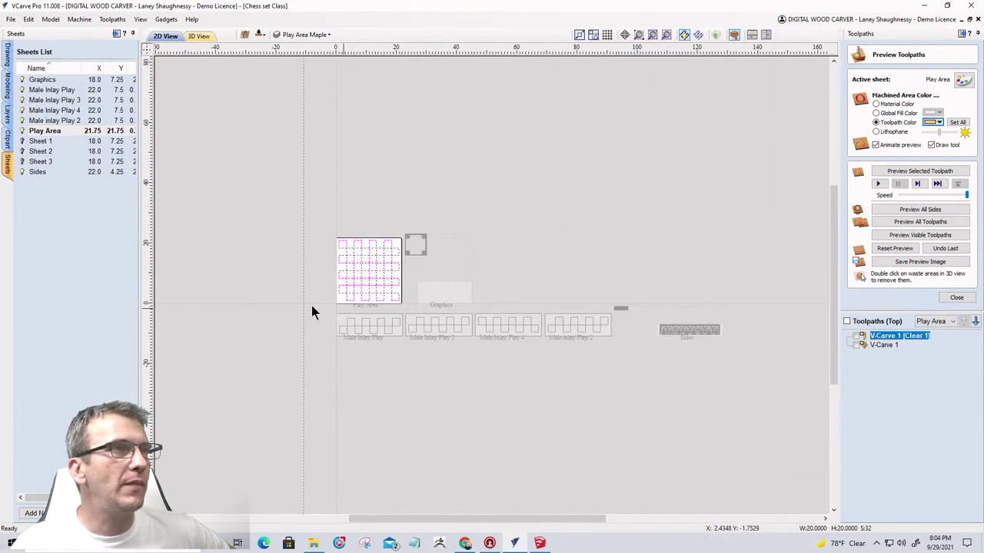
scroll(296, 279, "up", 2)
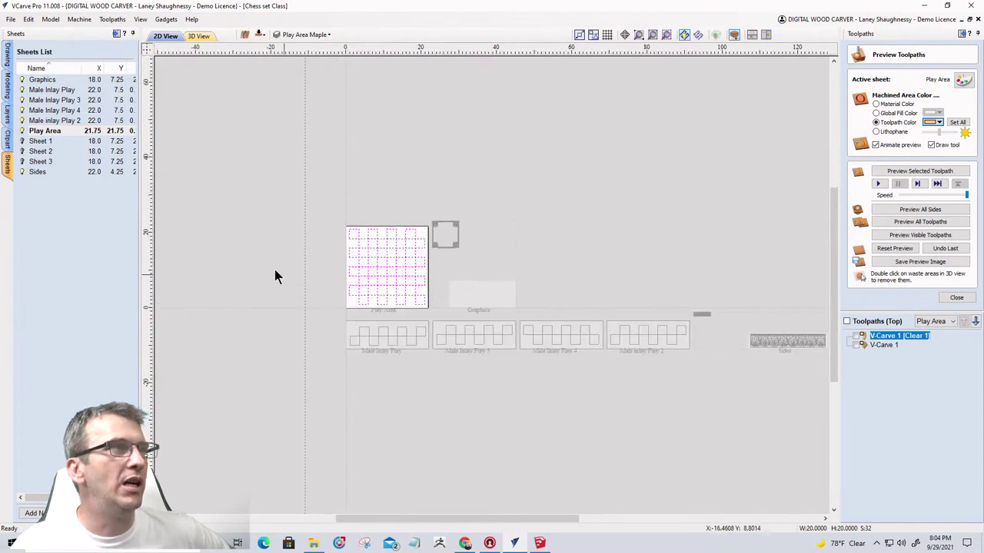
left_click(22, 90)
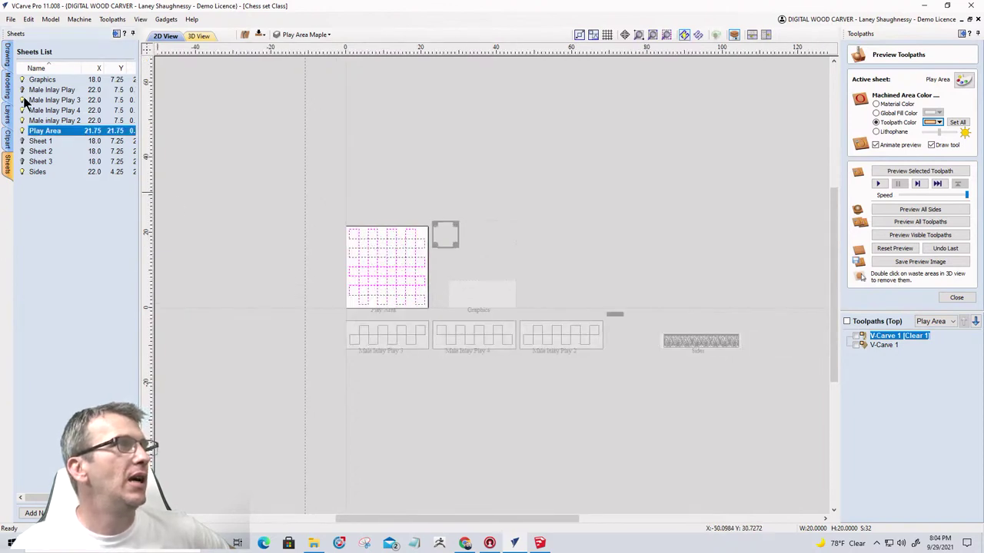
left_click(23, 99)
left_click(22, 110)
left_click(22, 120)
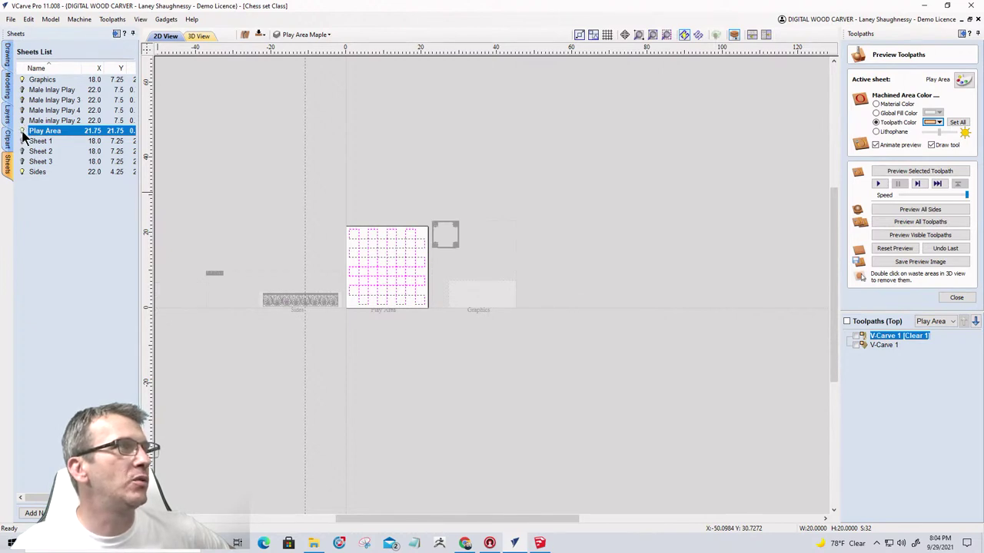
left_click(22, 171)
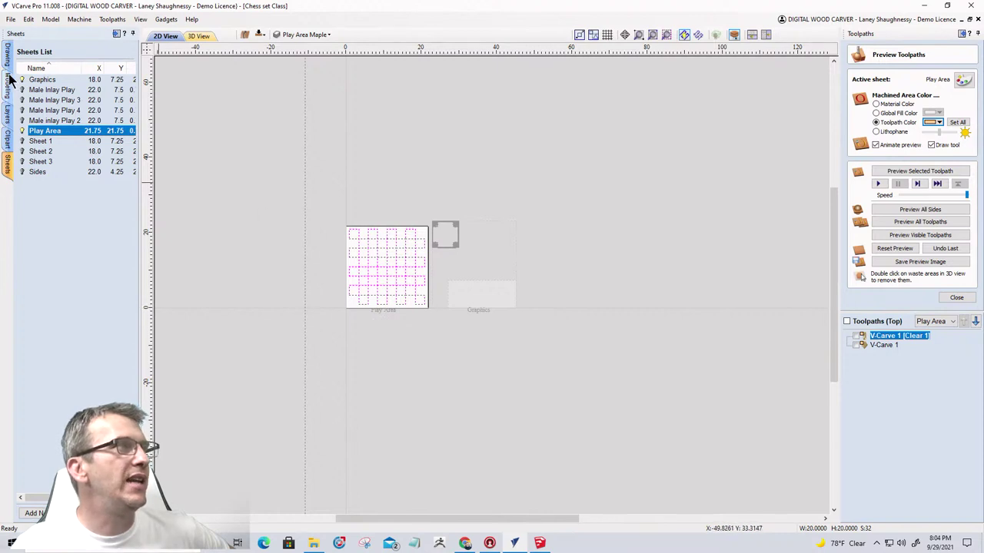
Add a new sheet named Corner Trim and open its sheet settings.
left_click(32, 512)
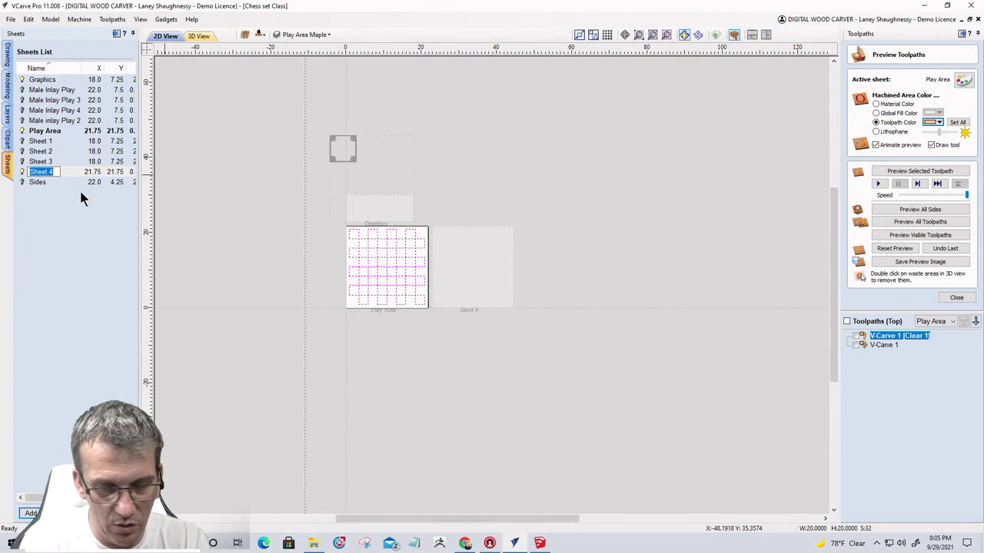
type("Corner Trim")
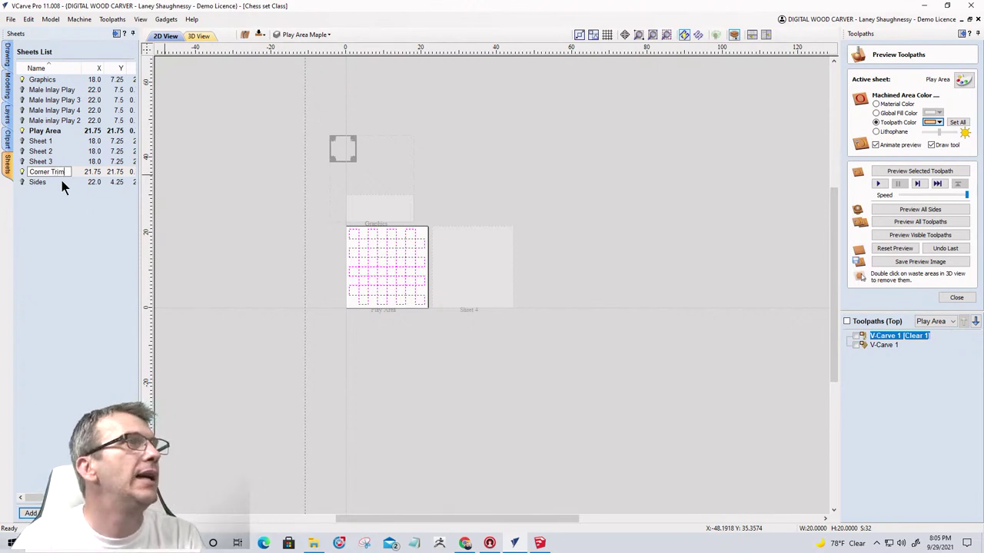
left_click(95, 176)
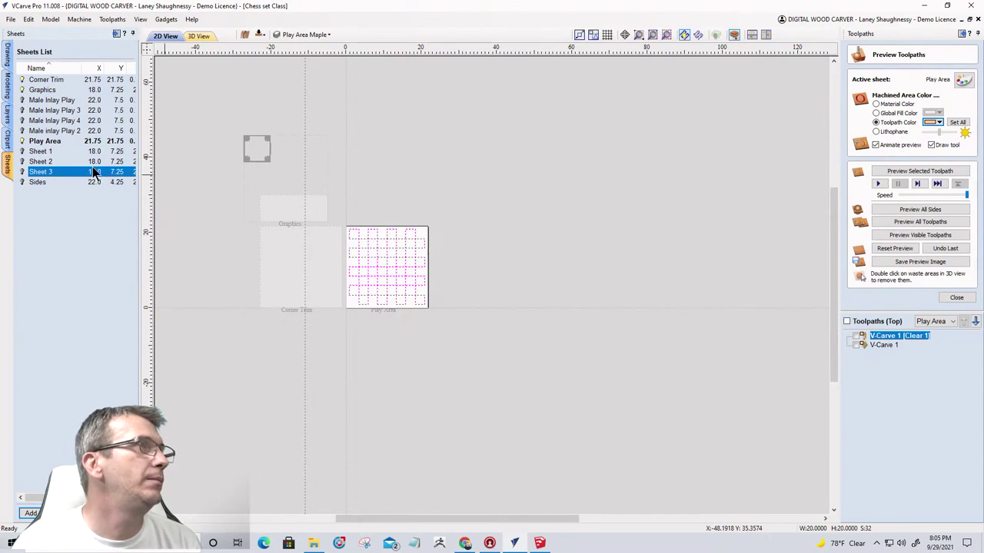
left_click(92, 82)
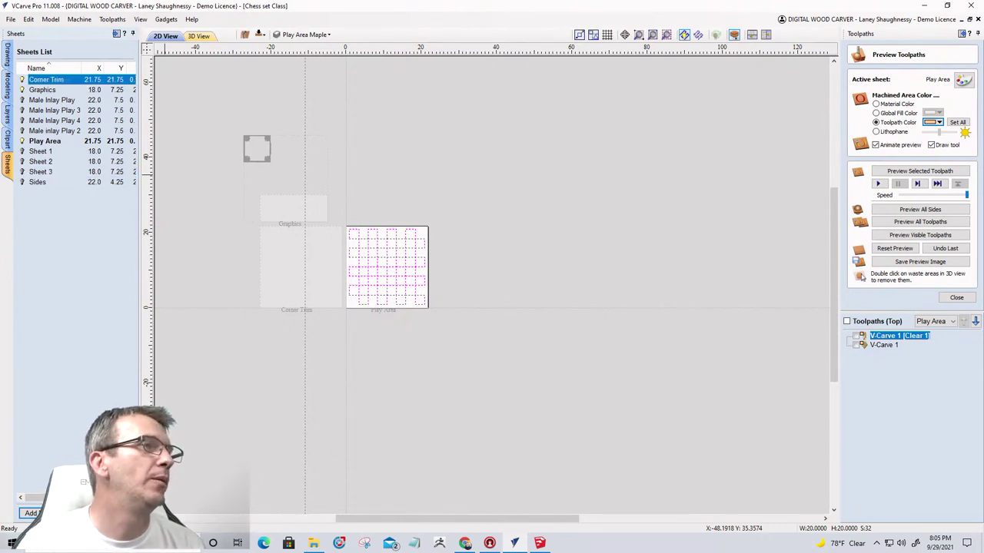
left_click(72, 282)
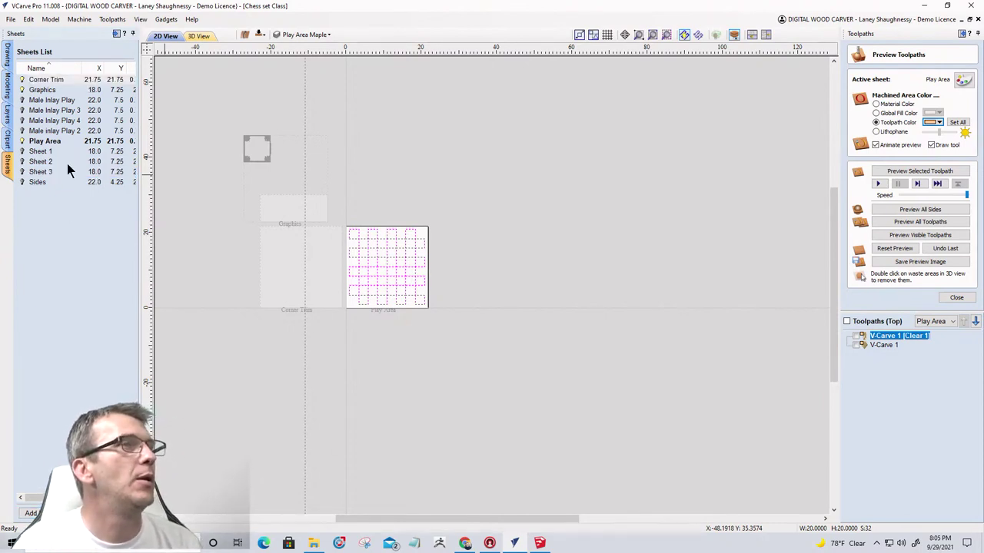
double_click(90, 79)
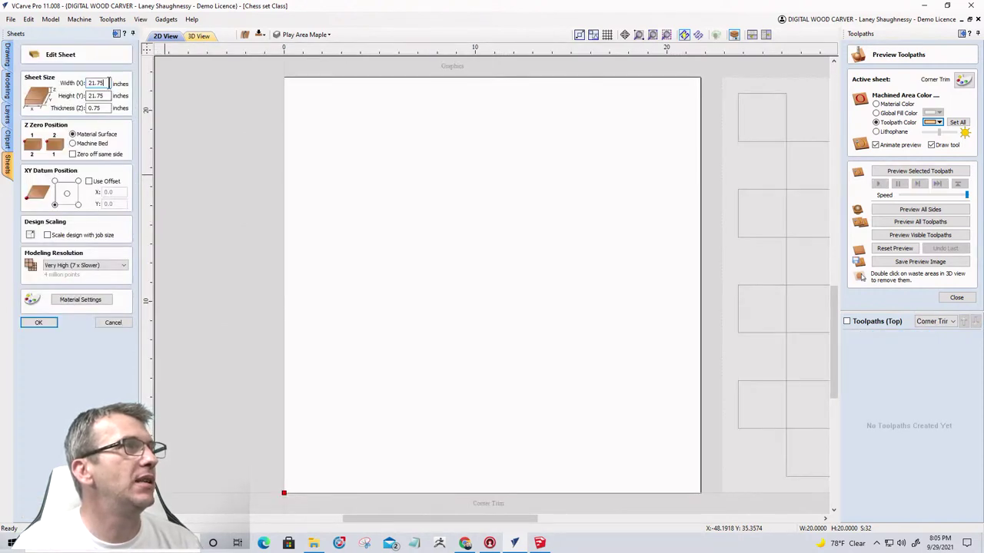
Set the Corner Trim sheet to Width 24, Height 5.5 and Thickness 1 inch.
type("24")
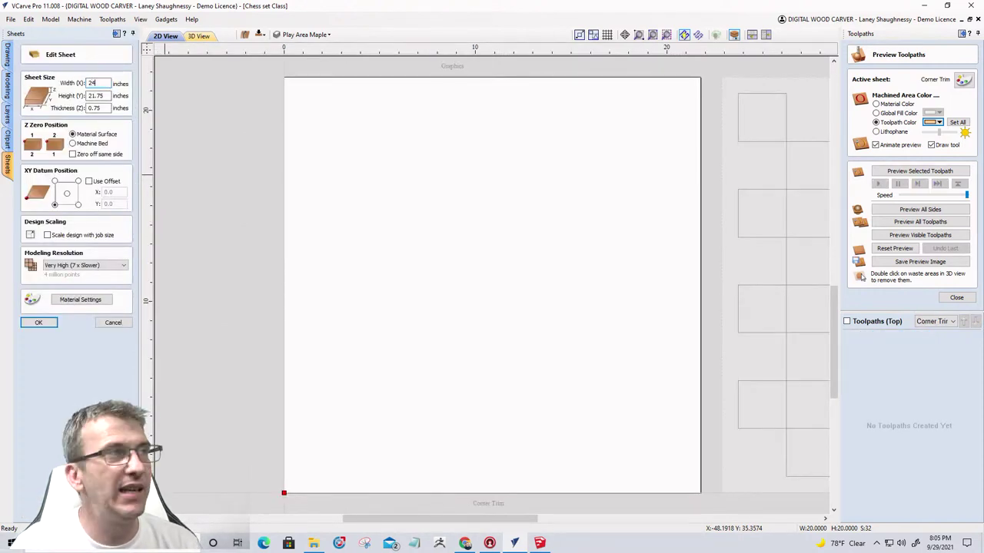
key("Tab")
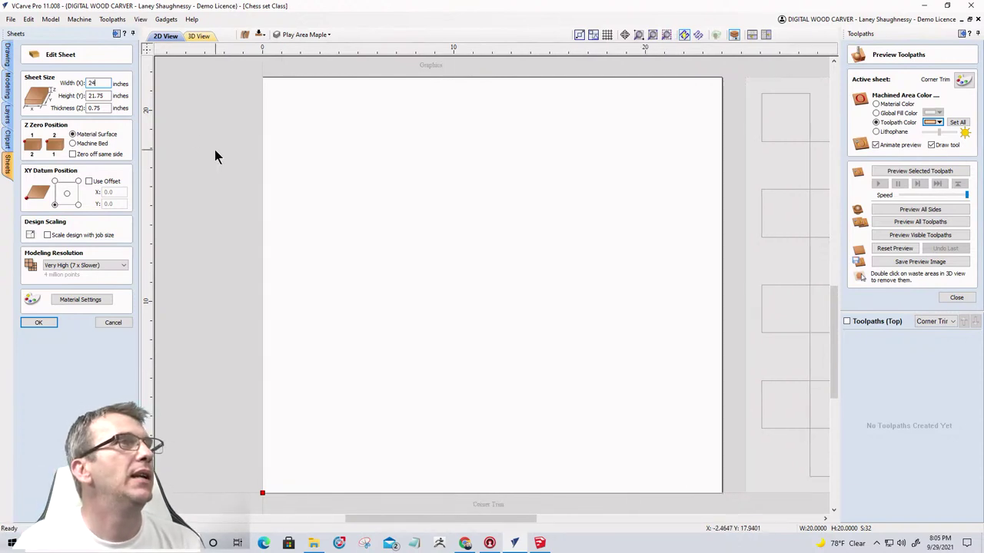
double_click(94, 96)
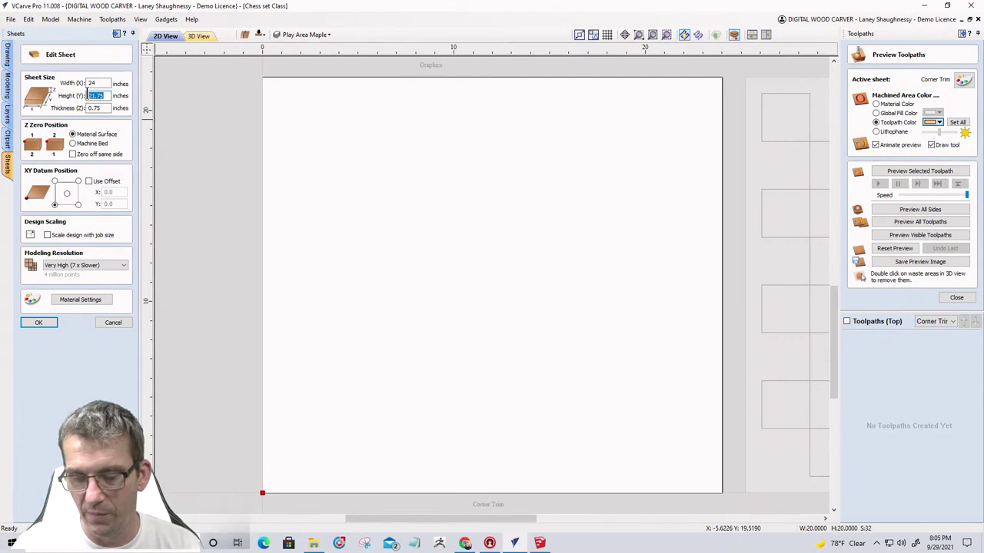
type("5.")
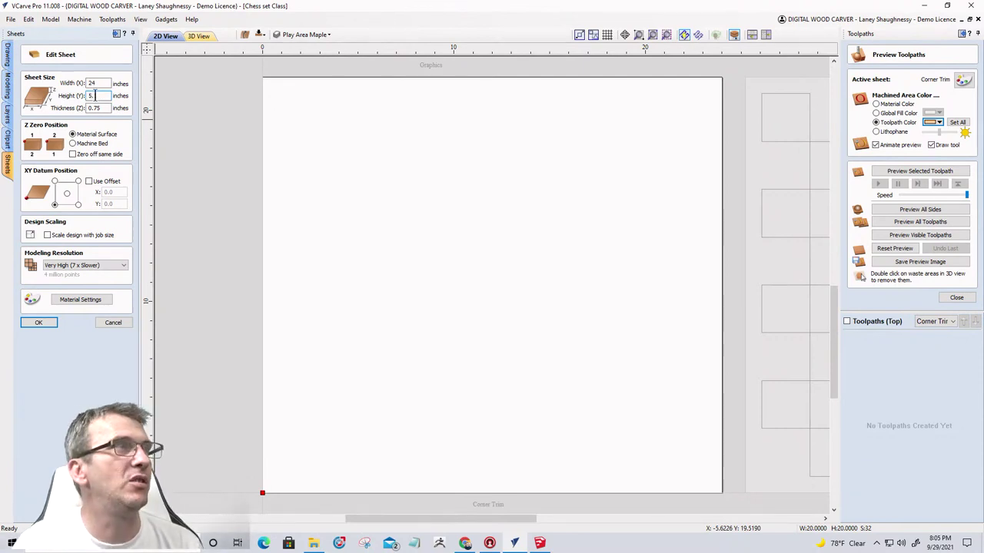
type("5")
key("Tab")
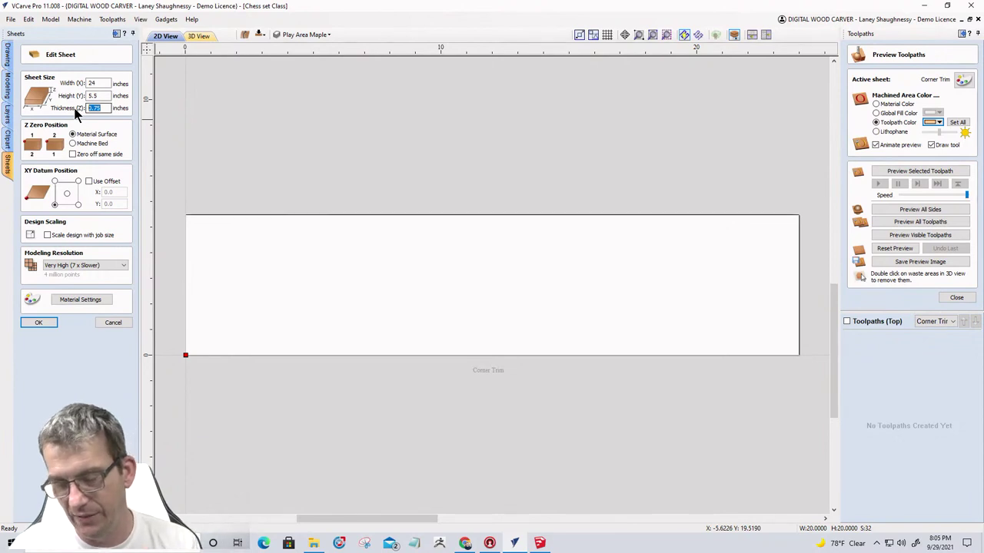
type("1")
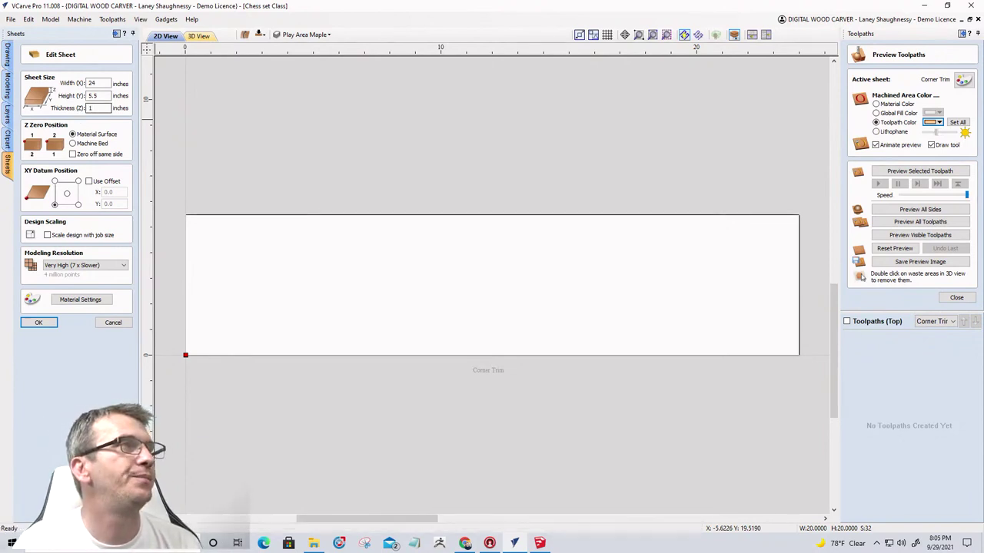
left_click(42, 323)
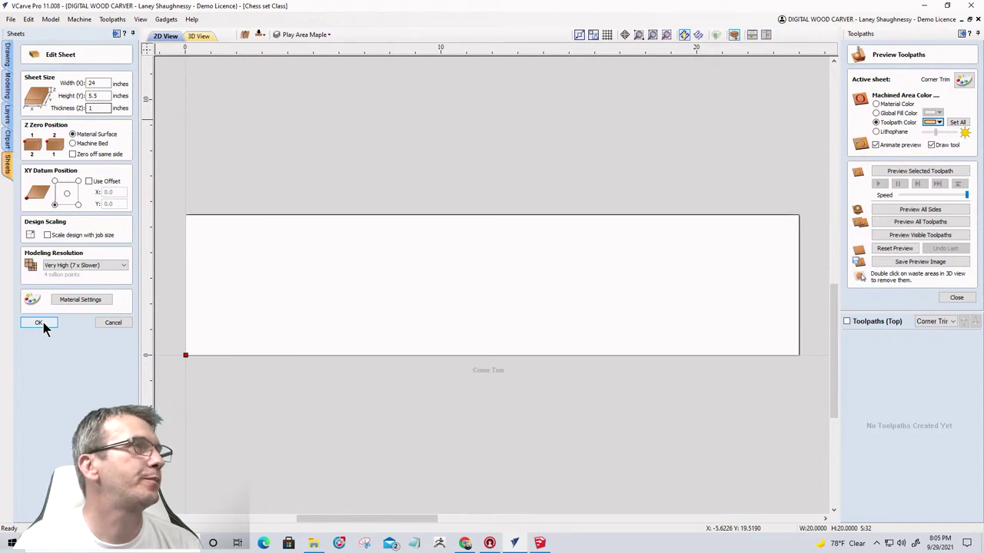
left_click(42, 323)
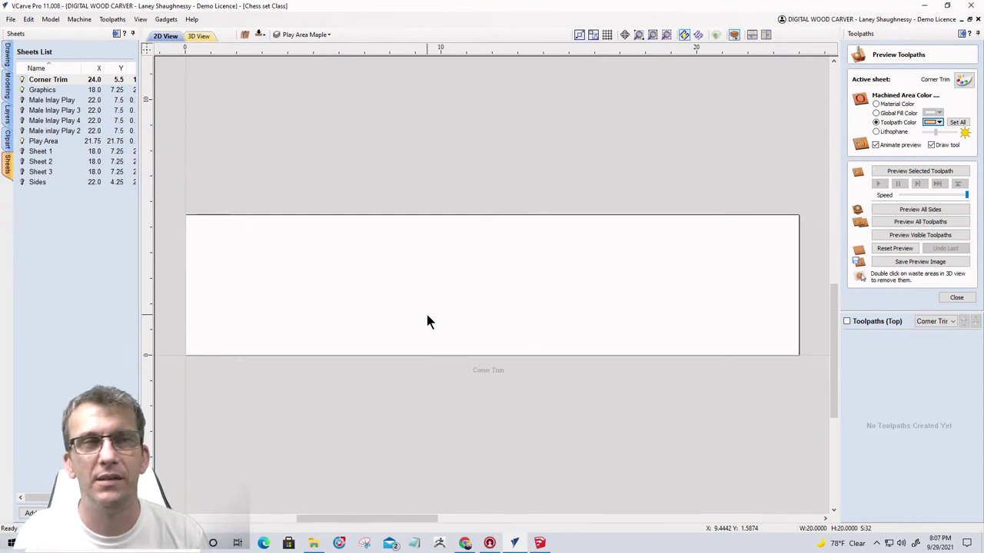
Draw a 24-inch-wide rectangle from the board corner with its height set to 1.125 inches.
left_click(6, 62)
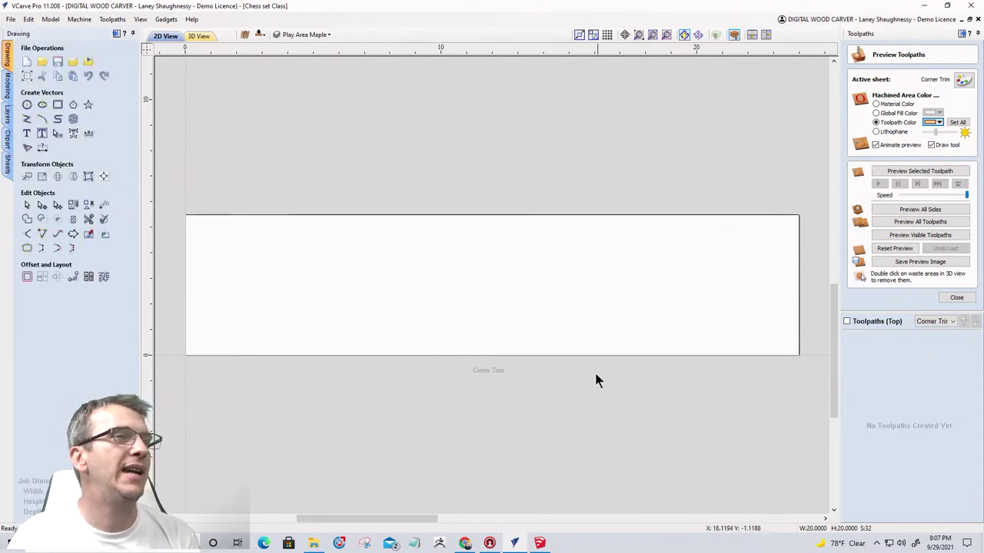
scroll(567, 296, "down", 1)
scroll(358, 264, "up", 2)
scroll(357, 262, "down", 1)
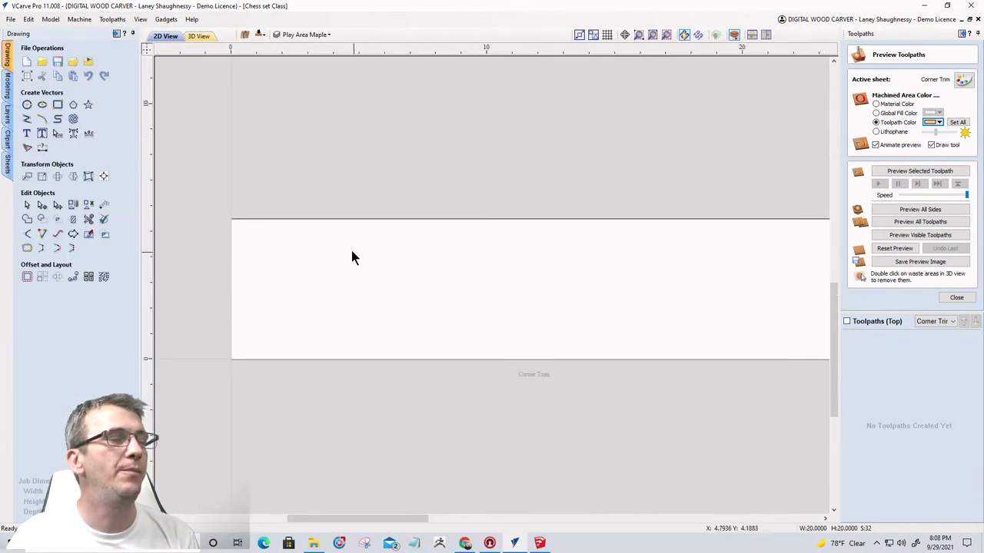
left_click(57, 104)
scroll(336, 176, "down", 1)
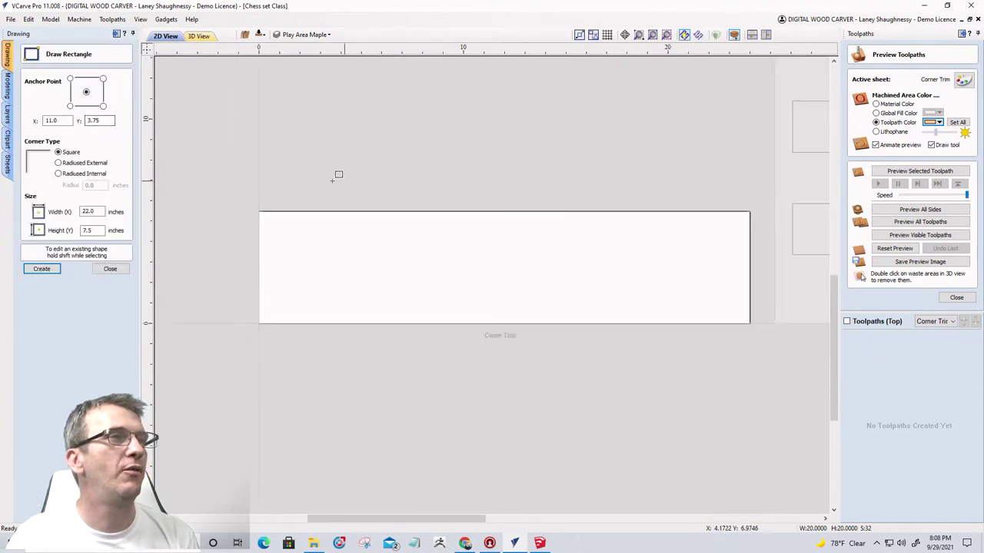
scroll(330, 183, "down", 1)
left_click_drag(276, 203, 668, 240)
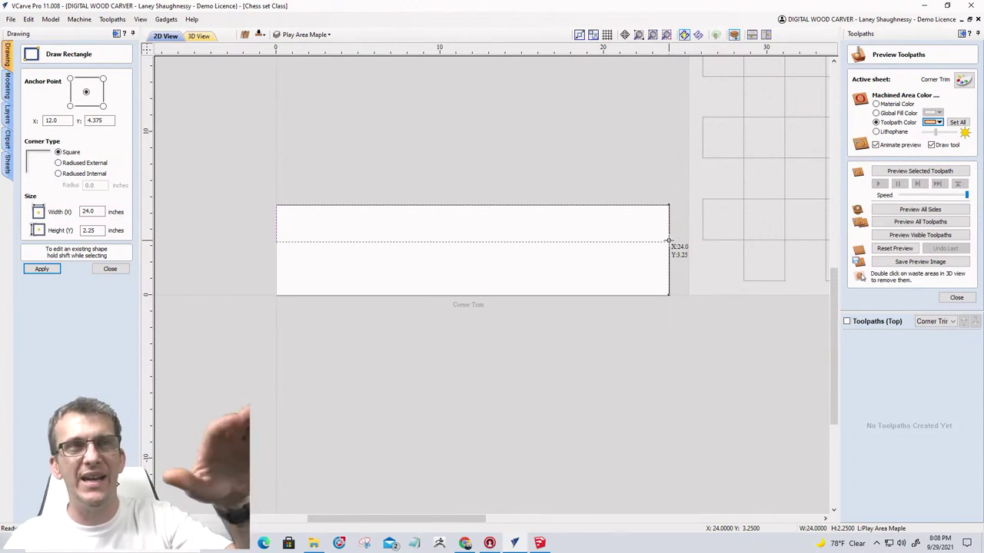
double_click(89, 231)
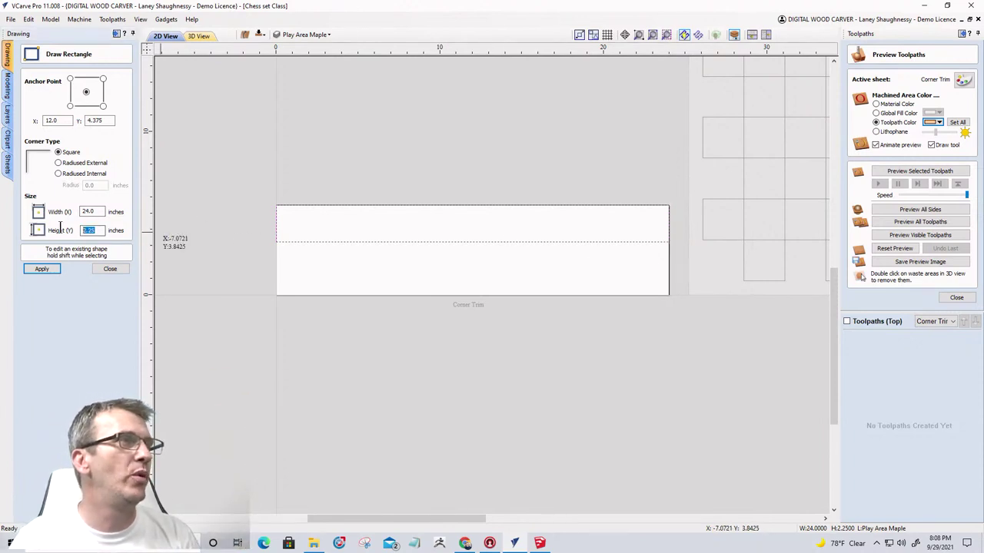
type("1.1")
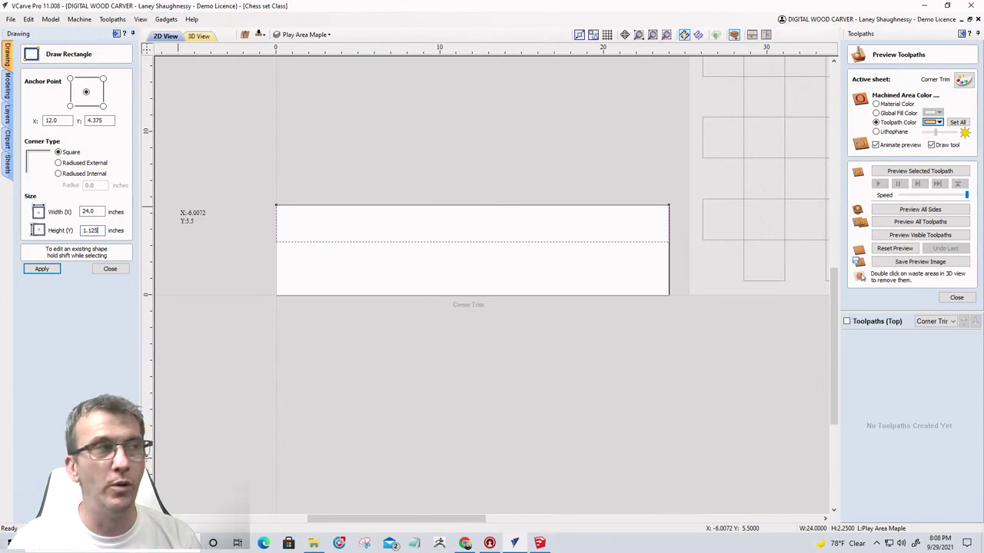
left_click(44, 269)
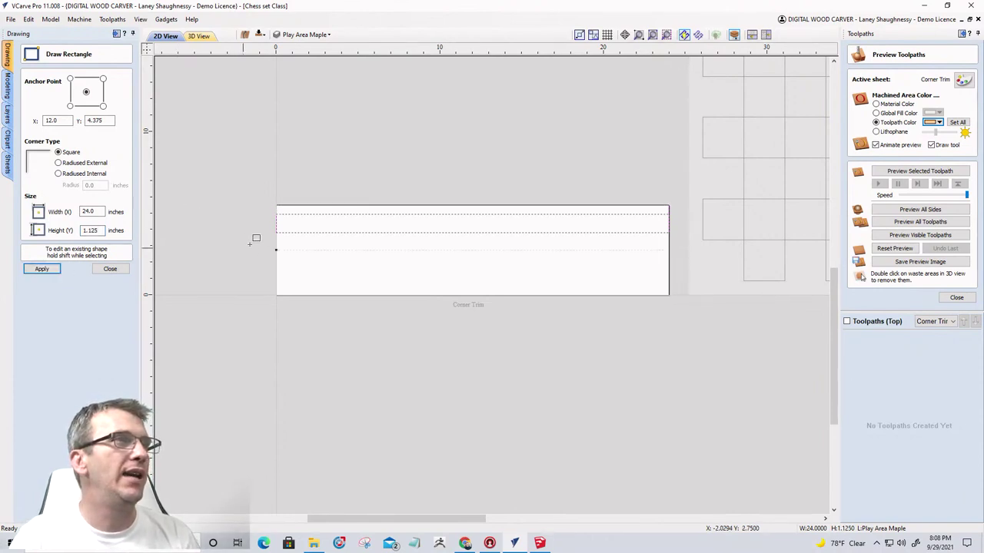
key("Escape")
scroll(274, 234, "up", 4)
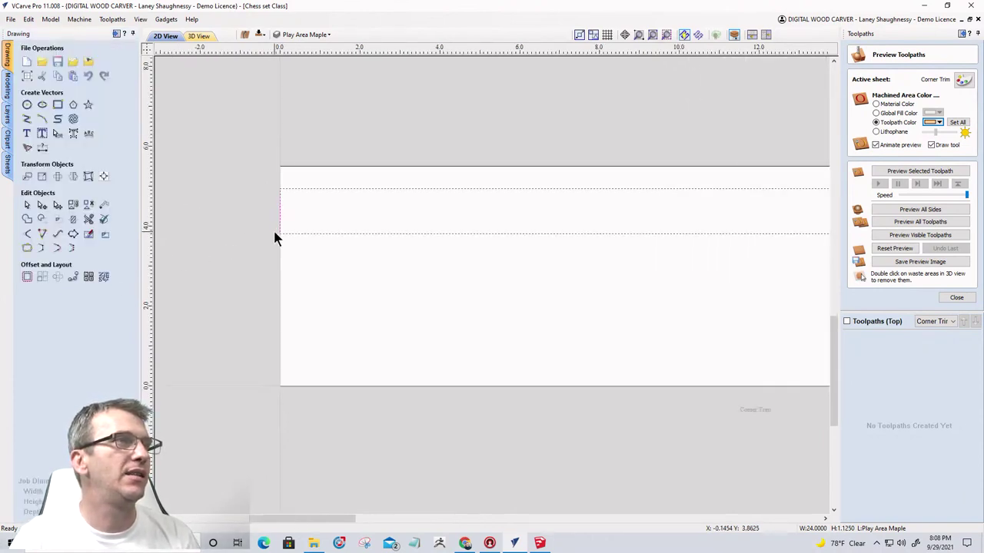
Move the strip rectangle up so it lines up with the board's top edge.
left_click(282, 188)
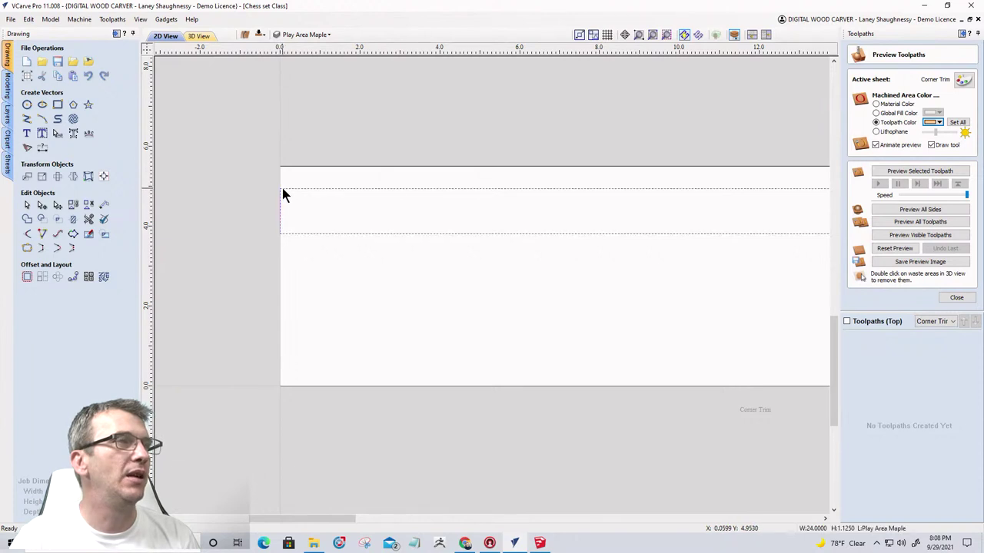
left_click_drag(284, 186, 274, 180)
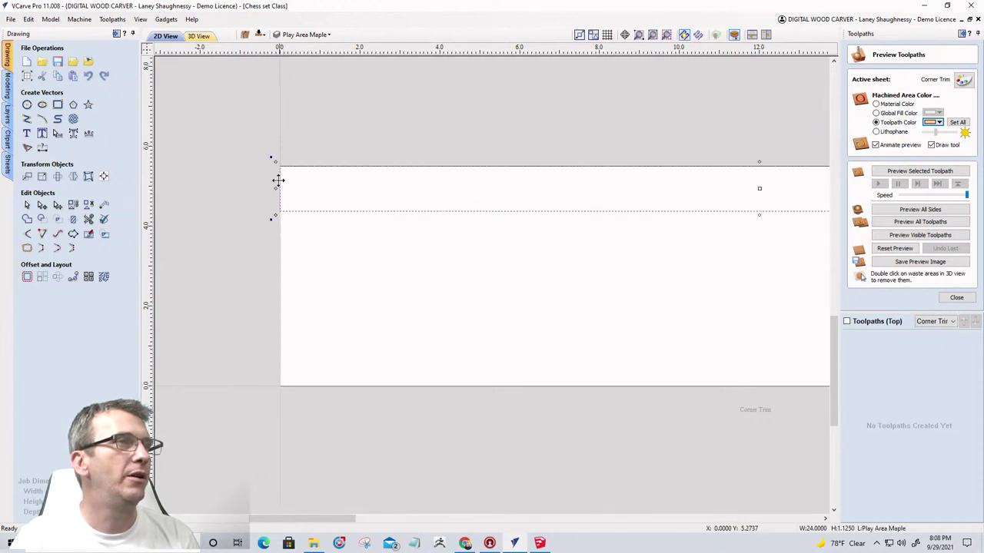
scroll(281, 248, "down", 3)
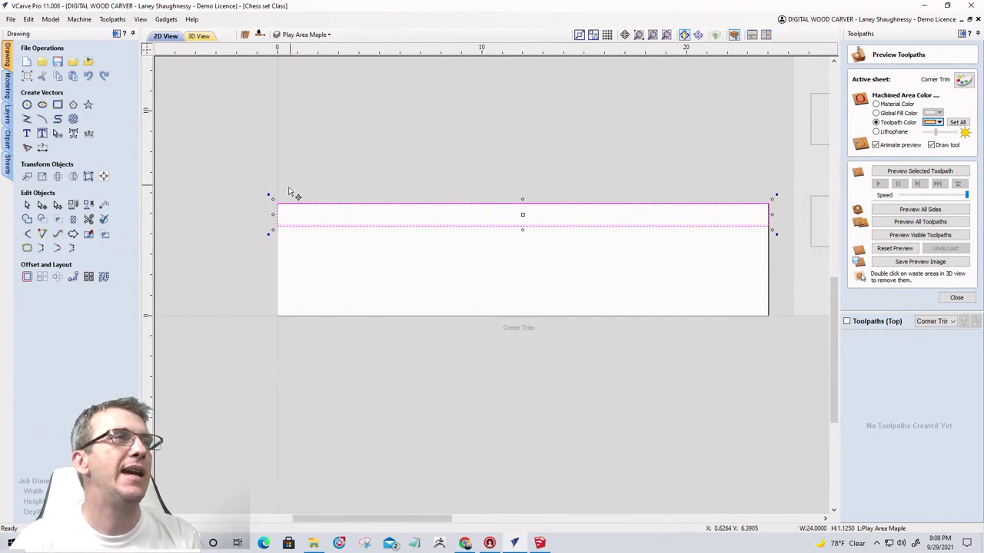
scroll(276, 203, "up", 1)
scroll(279, 217, "up", 1)
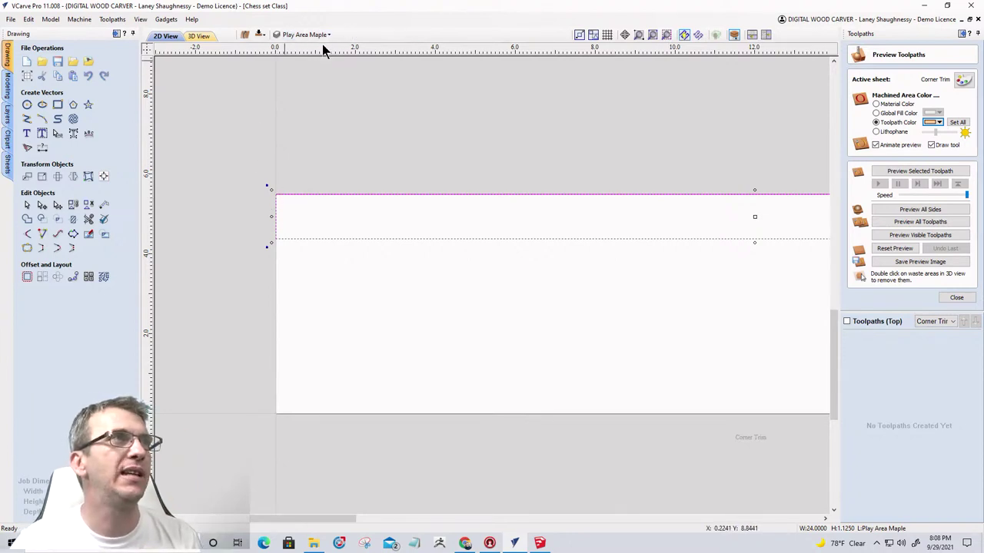
Place a guide at the 5.5-inch top edge and create a relative guide offset -0.25 inch below it.
left_click(284, 163)
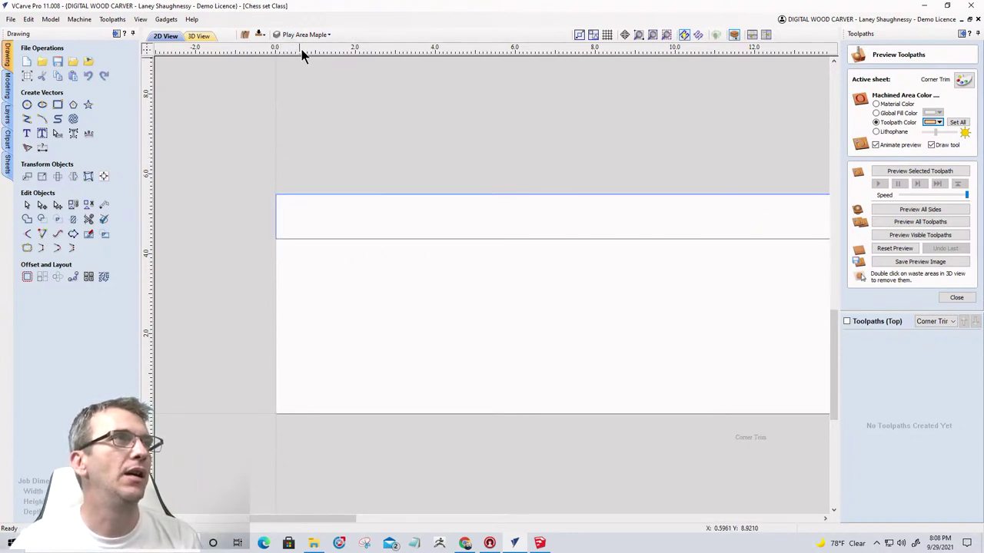
left_click_drag(302, 49, 258, 196)
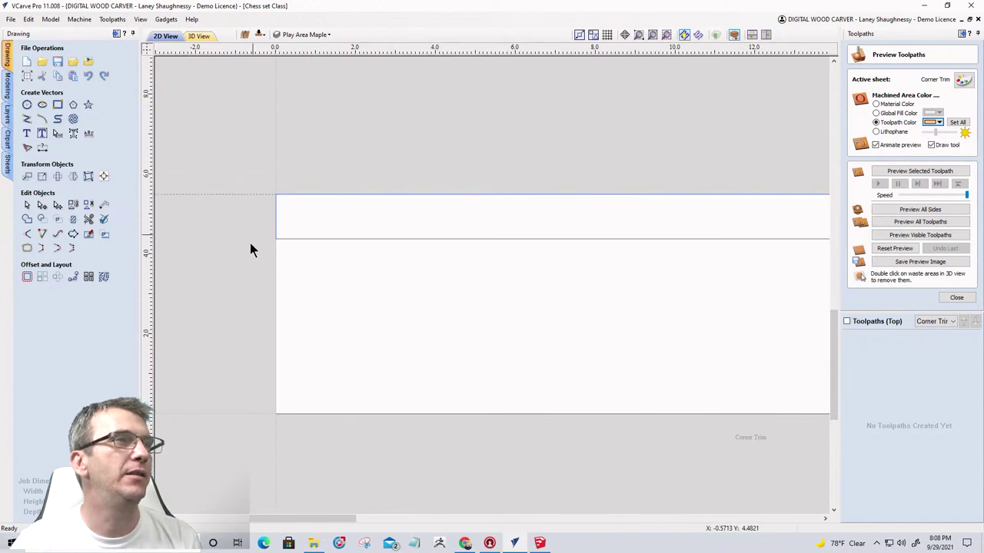
double_click(260, 194)
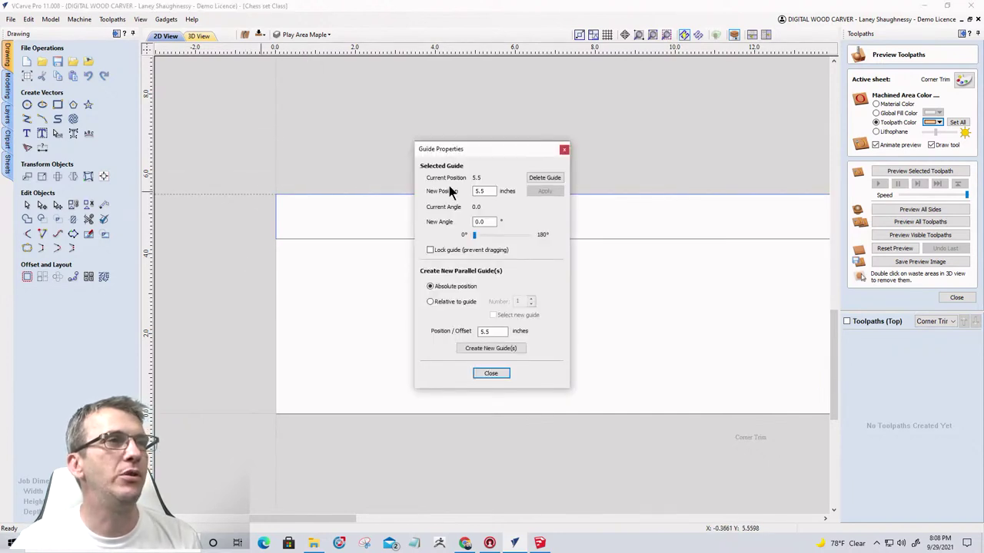
left_click(430, 302)
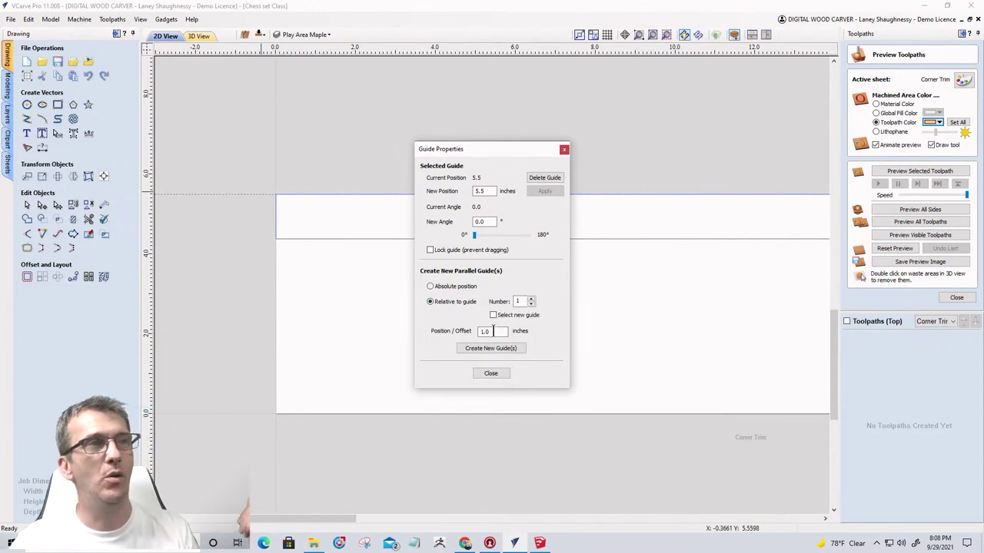
left_click_drag(500, 332, 450, 339)
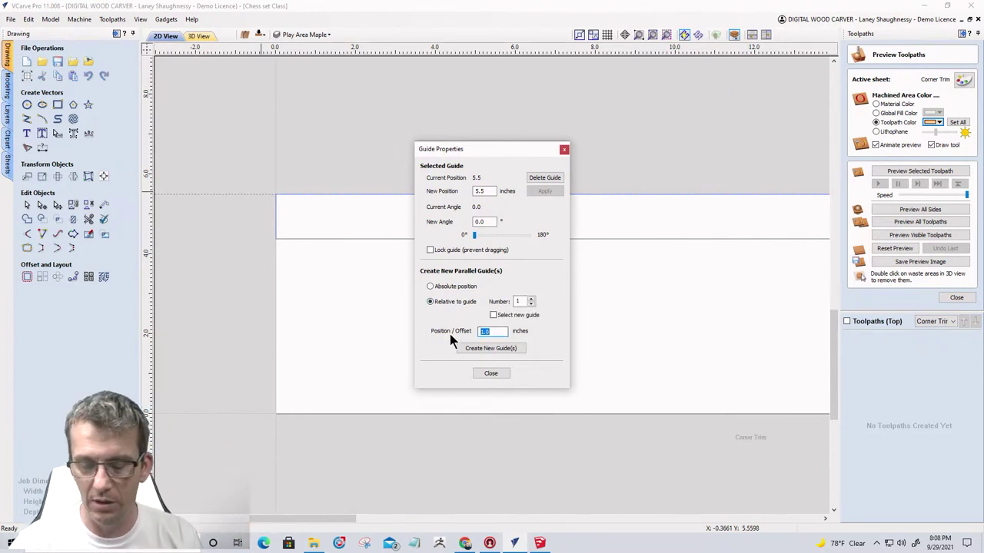
type("-.25")
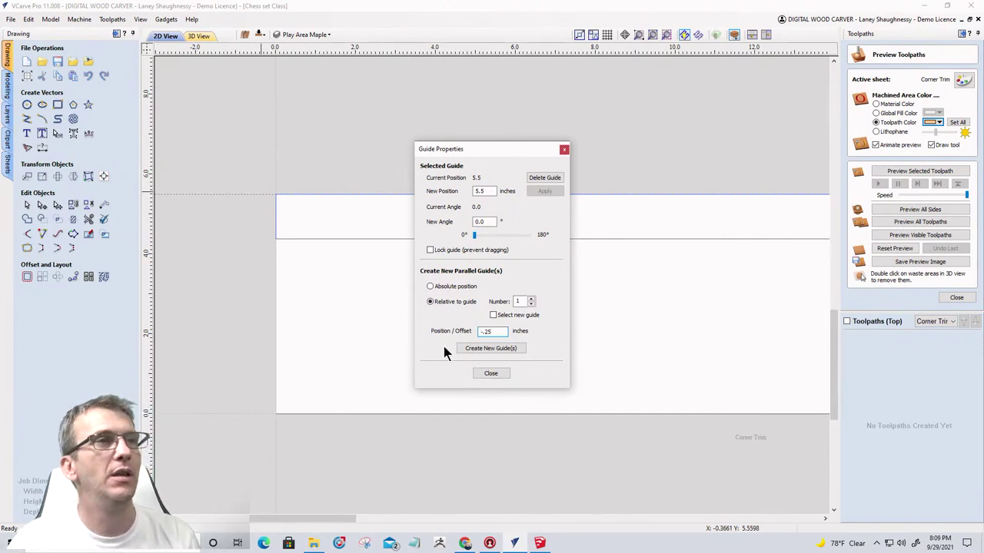
left_click(483, 350)
left_click(491, 373)
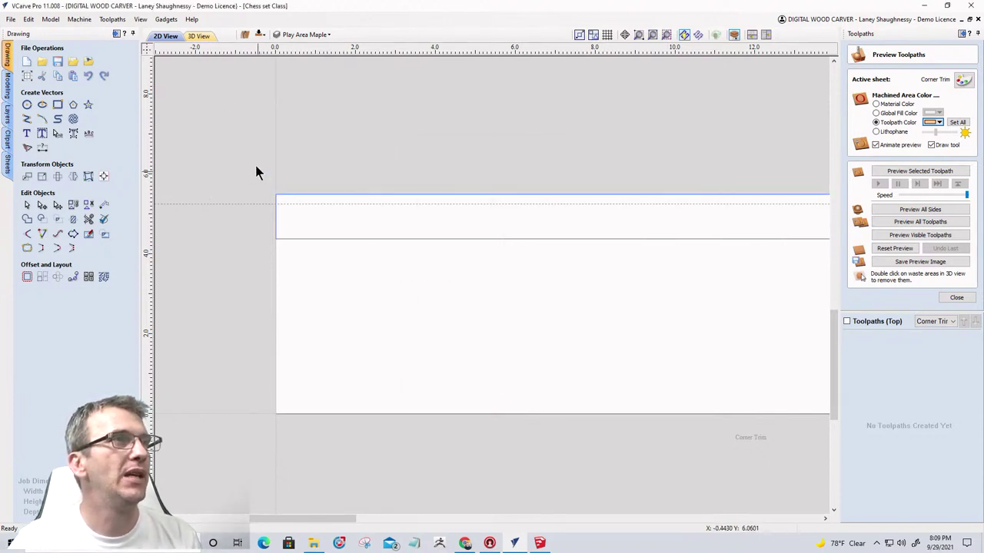
scroll(255, 165, "up", 3)
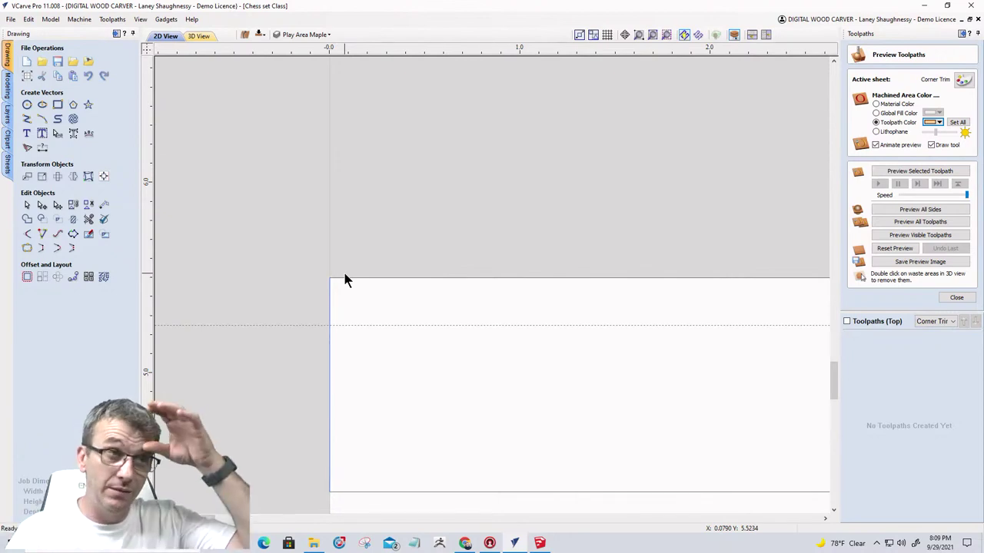
scroll(350, 273, "down", 3)
scroll(233, 250, "down", 5)
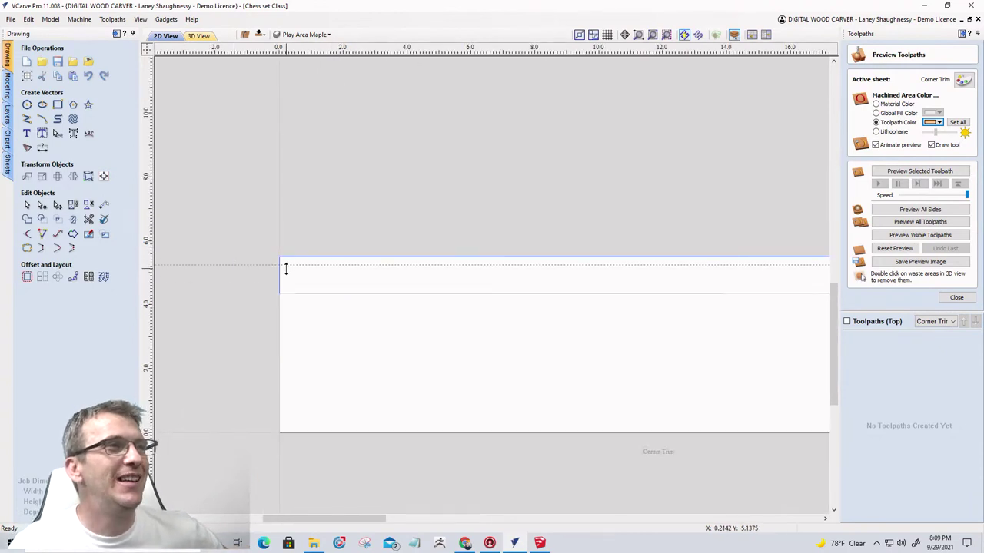
scroll(285, 269, "up", 4)
scroll(207, 226, "down", 5)
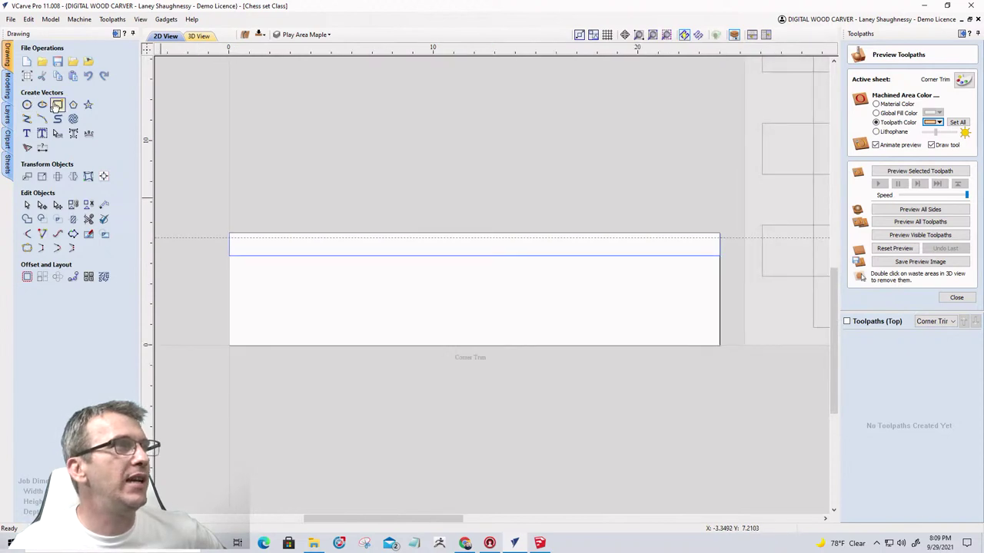
Draw a thin rectangle from the board's top-left corner down to the lower guide.
left_click(58, 104)
scroll(228, 245, "up", 3)
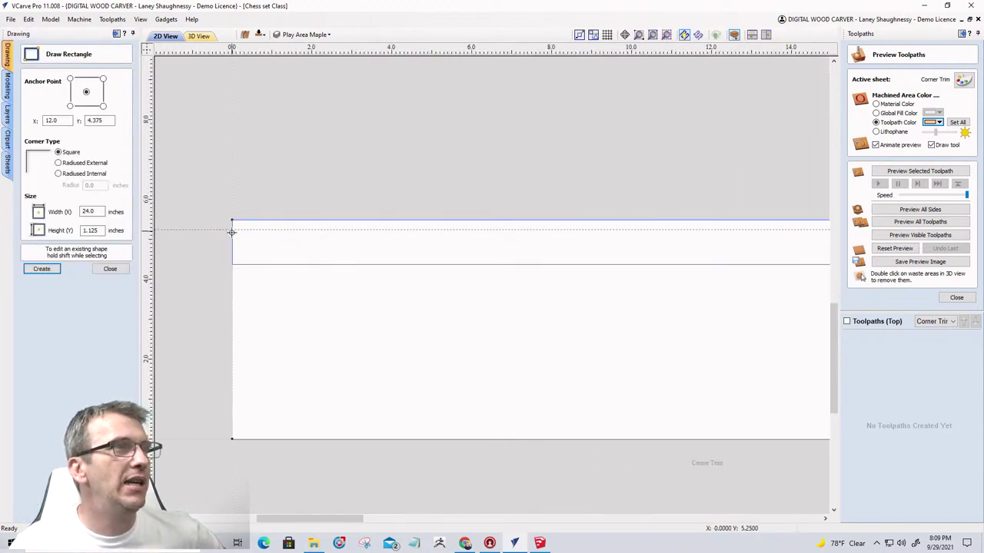
left_click_drag(233, 229, 797, 266)
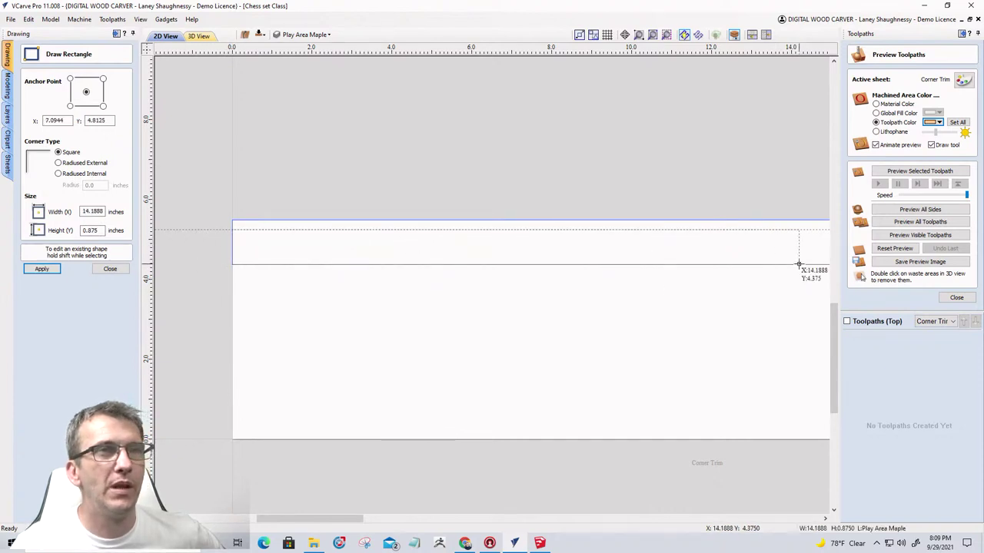
scroll(630, 269, "down", 3)
left_click(110, 270)
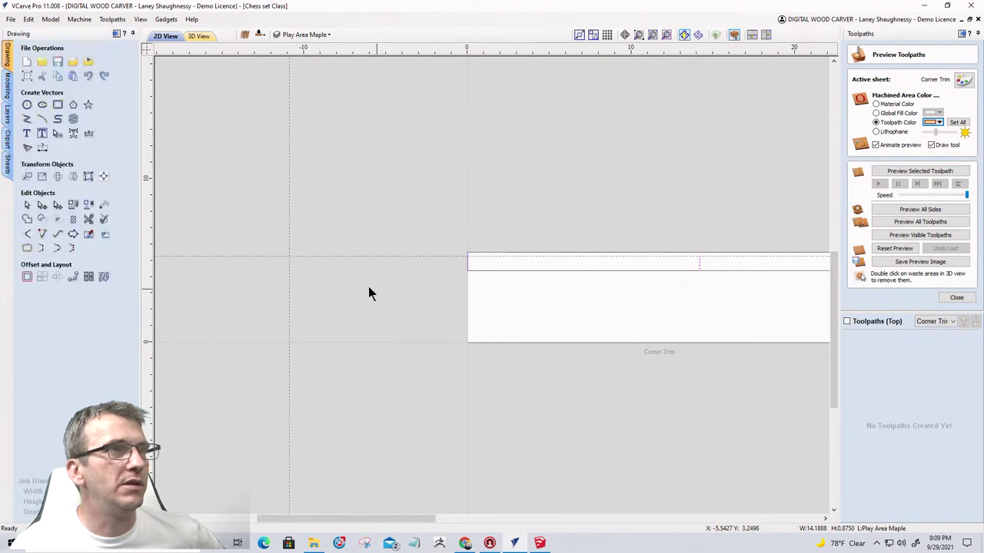
scroll(431, 283, "down", 2)
scroll(639, 280, "up", 5)
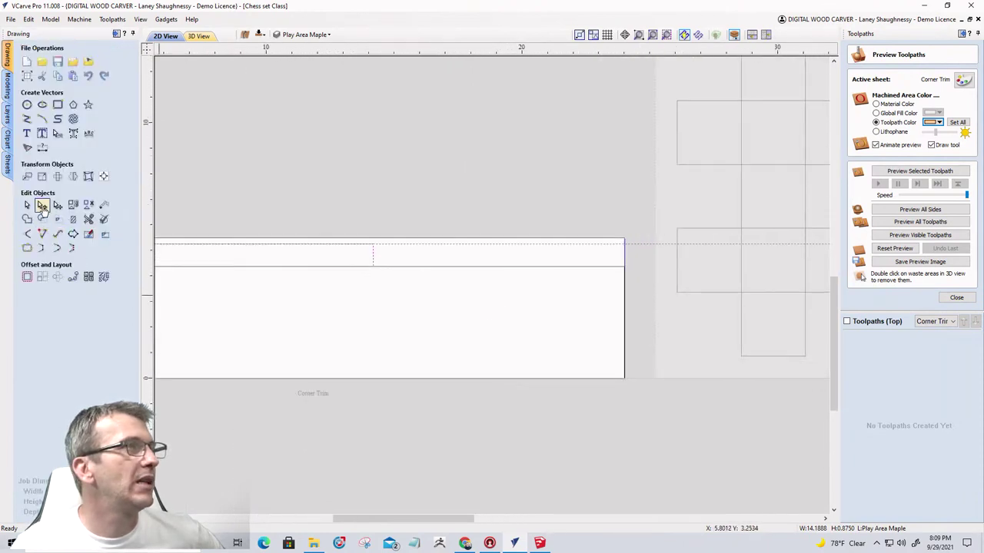
Stretch the thin strip's right end out to the board's right edge.
left_click(6, 168)
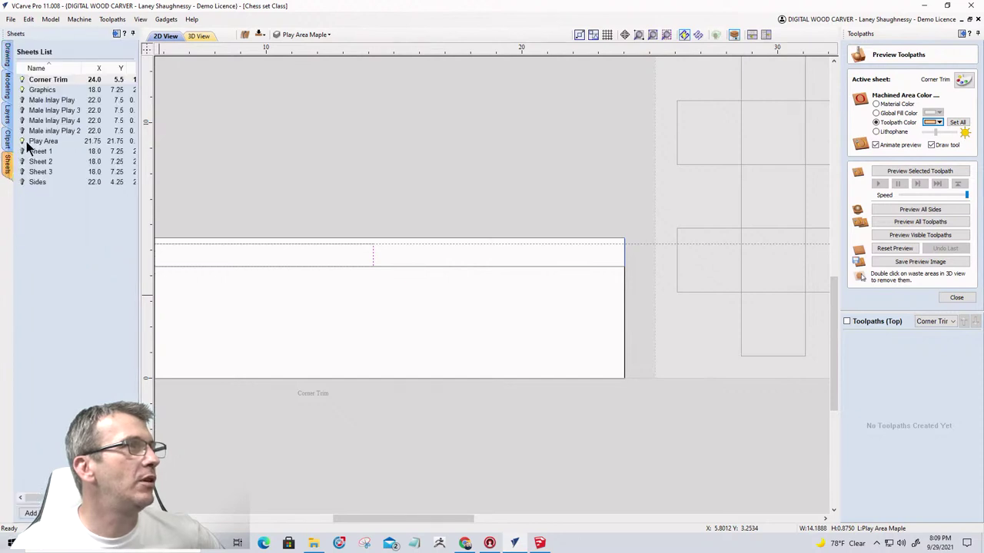
scroll(630, 315, "down", 1)
scroll(336, 323, "up", 3)
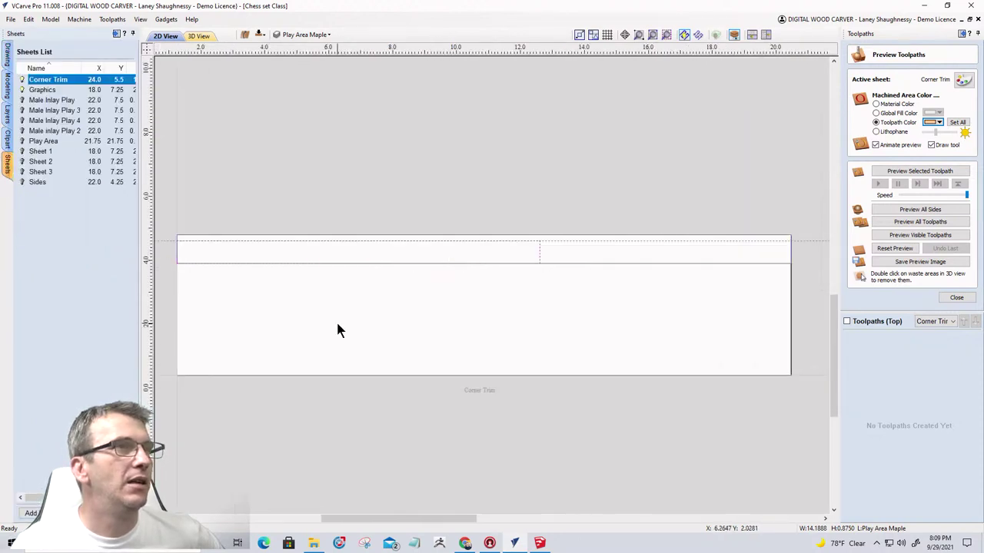
scroll(465, 288, "down", 3)
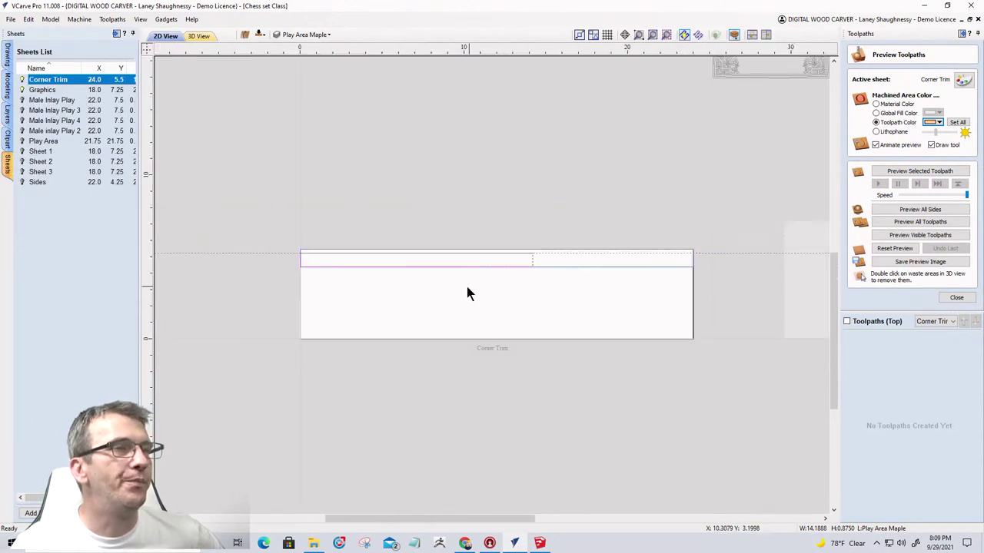
scroll(532, 261, "up", 1)
left_click(533, 260)
left_click_drag(535, 261, 733, 257)
scroll(736, 259, "up", 3)
scroll(736, 259, "up", 3)
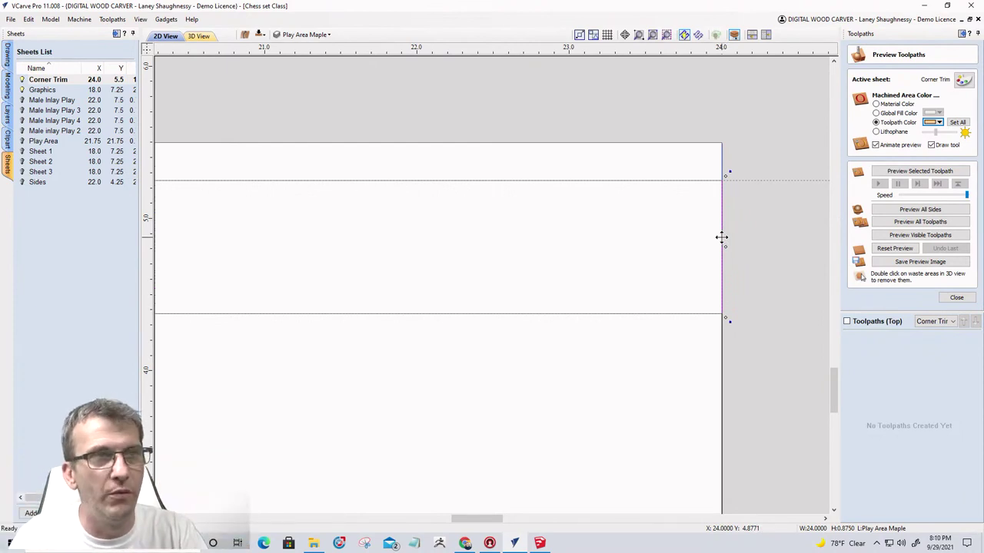
Extend the trim strip's right end just past the board's right edge.
left_click_drag(726, 245, 741, 247)
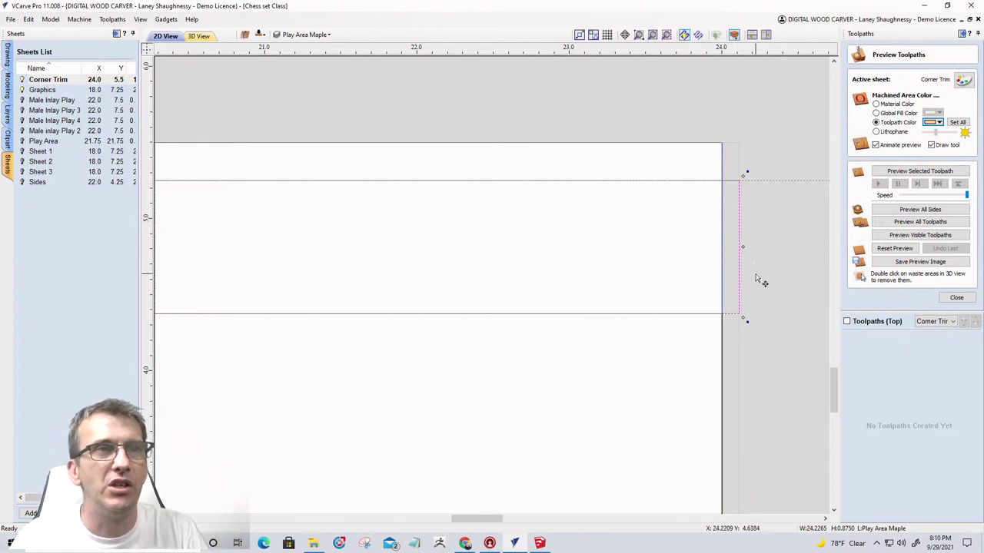
left_click(727, 247)
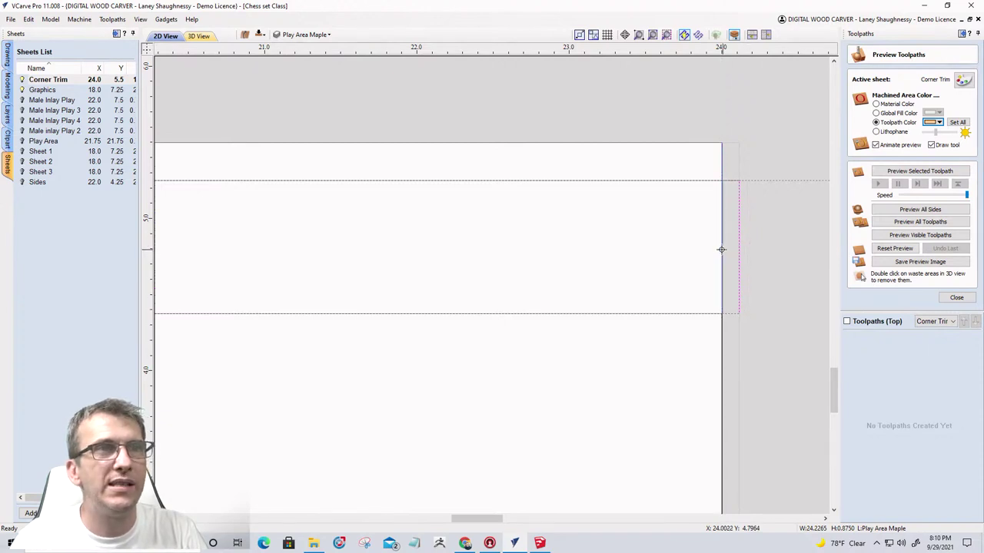
left_click(721, 249)
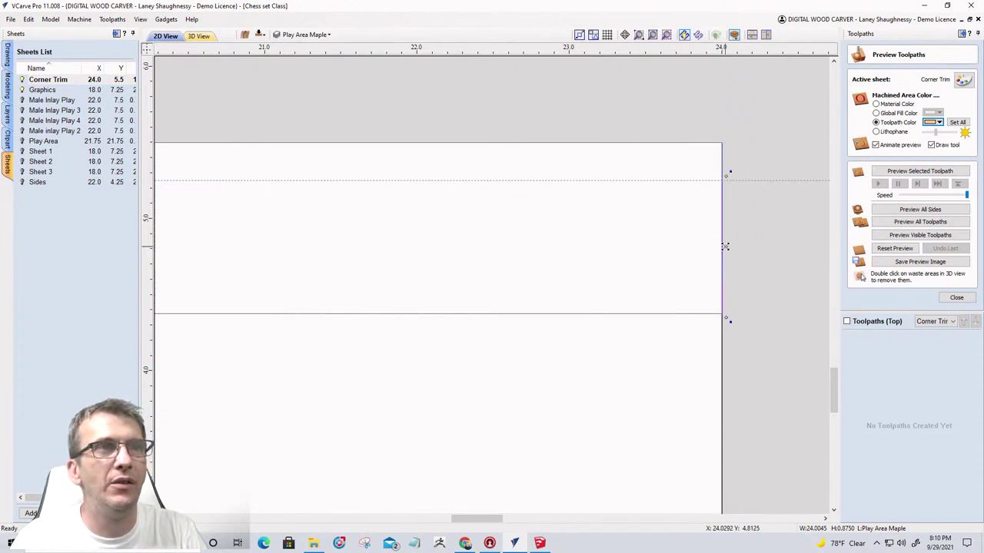
left_click_drag(725, 246, 753, 249)
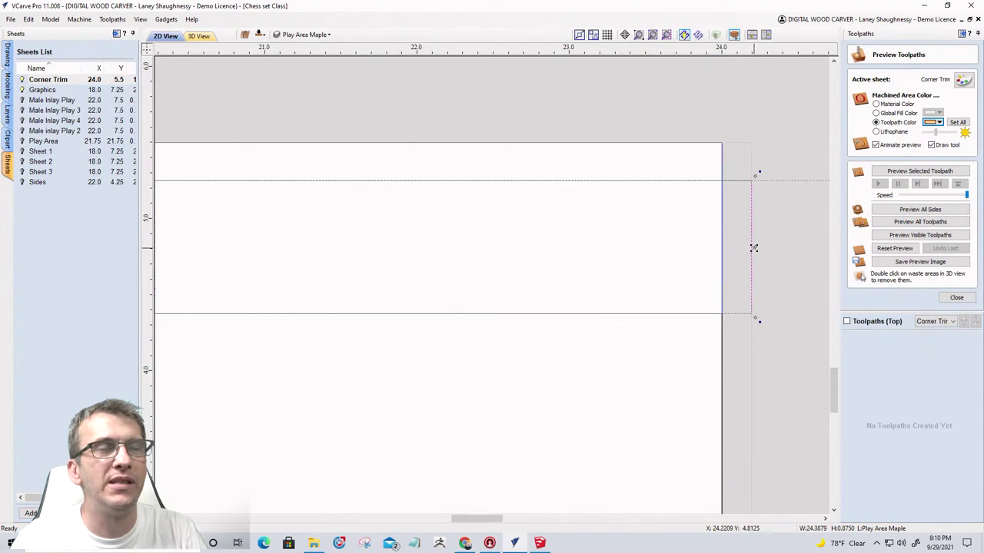
scroll(788, 261, "down", 10)
scroll(390, 254, "up", 12)
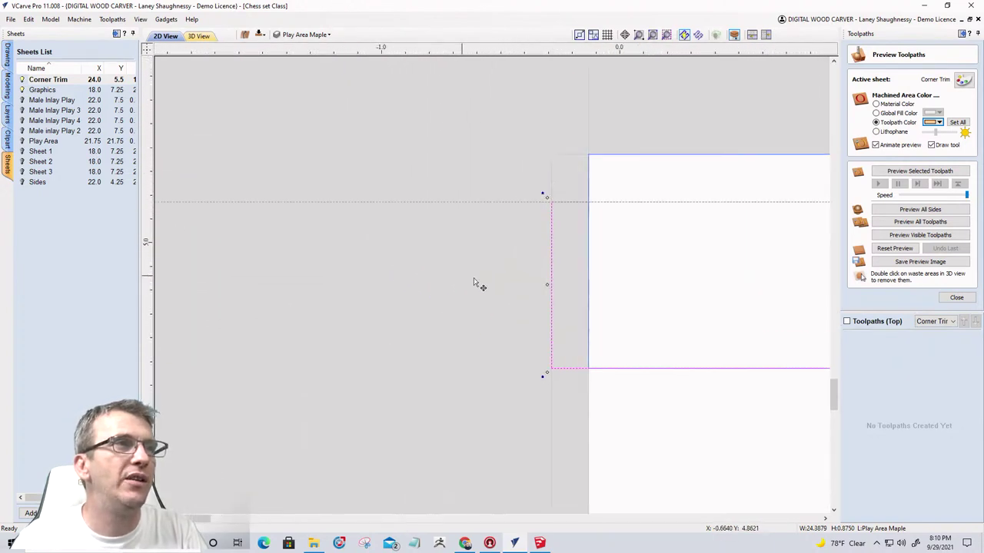
scroll(499, 285, "up", 2)
scroll(466, 279, "down", 12)
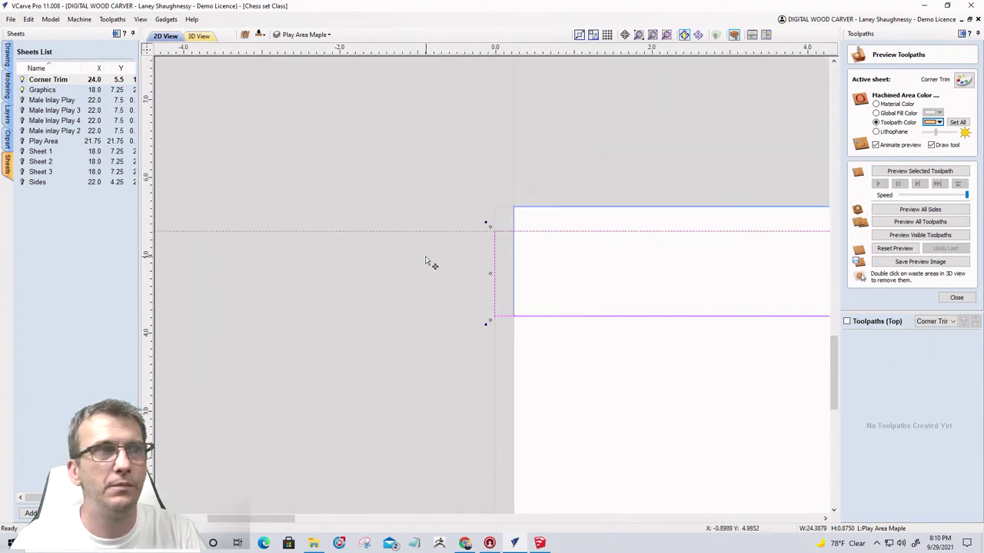
scroll(681, 279, "down", 3)
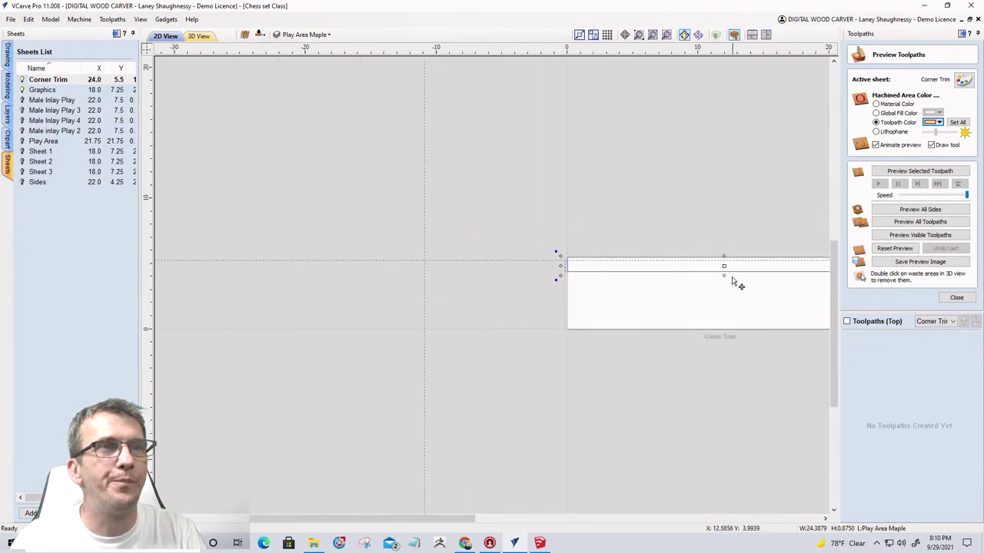
scroll(730, 277, "up", 8)
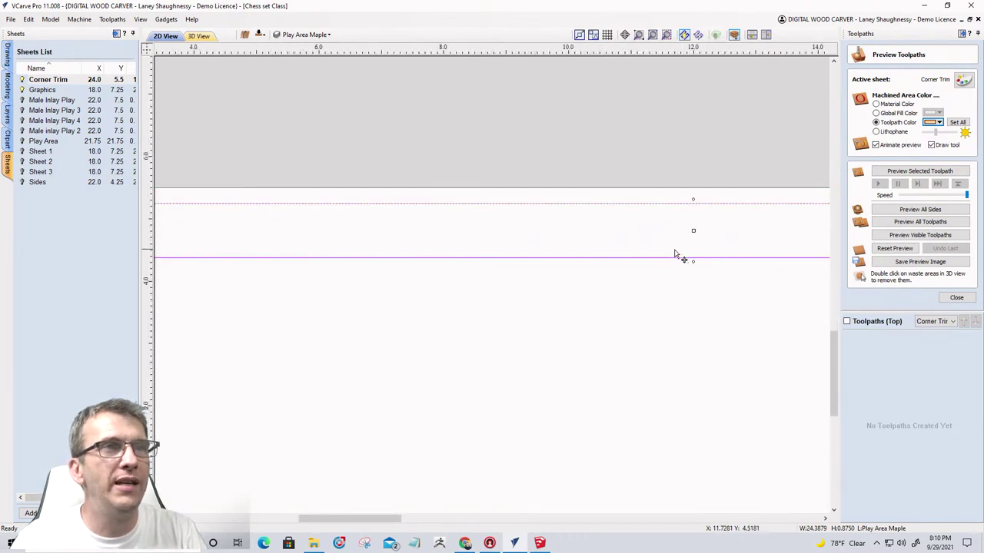
scroll(694, 258, "up", 4)
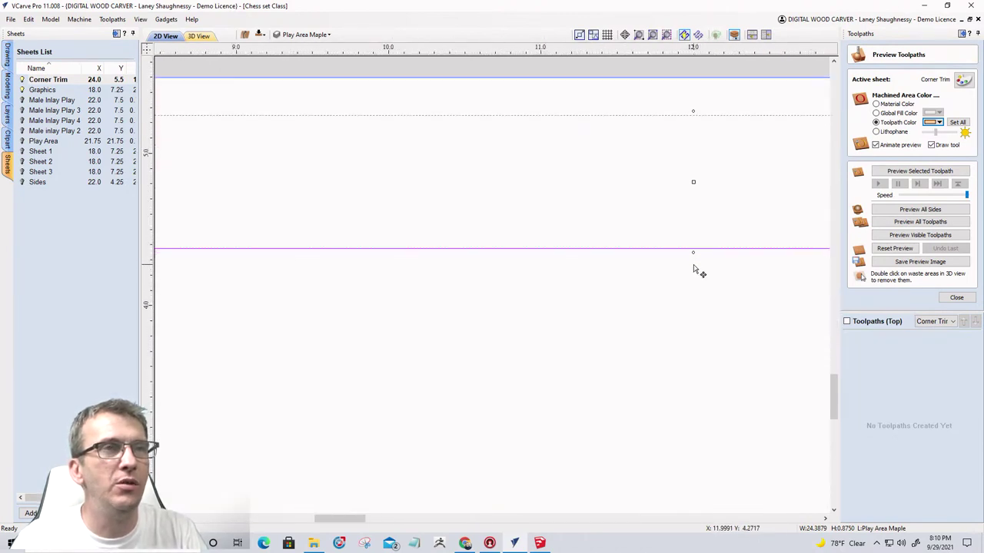
Lower the strip's bottom edge slightly so it sits a little taller.
left_click_drag(692, 245, 694, 252)
scroll(676, 256, "down", 4)
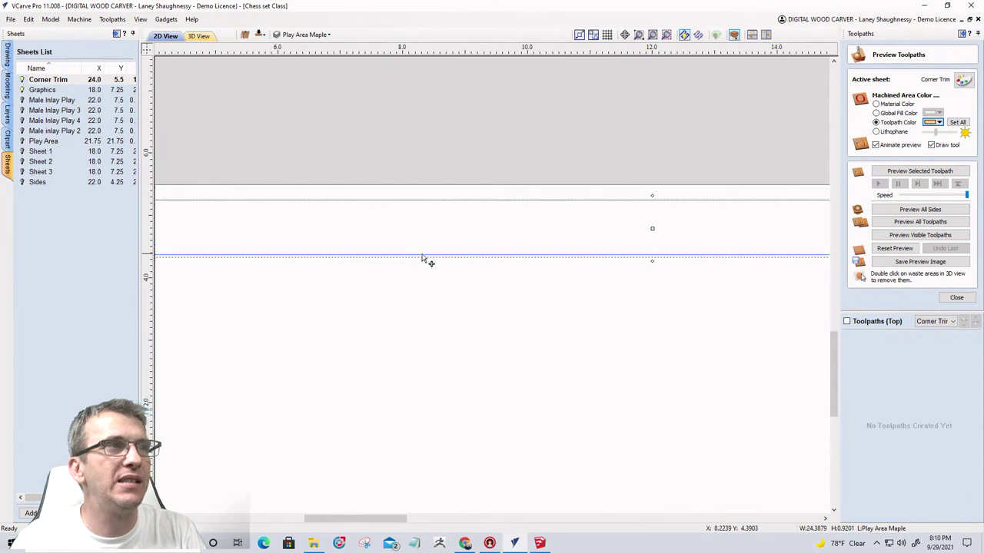
scroll(515, 258, "down", 4)
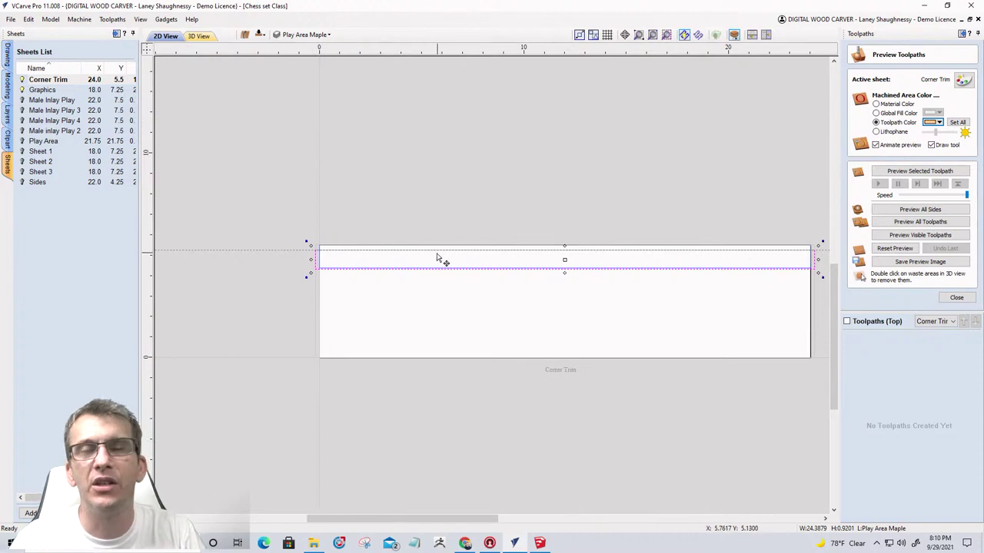
scroll(377, 248, "down", 2)
scroll(660, 290, "up", 1)
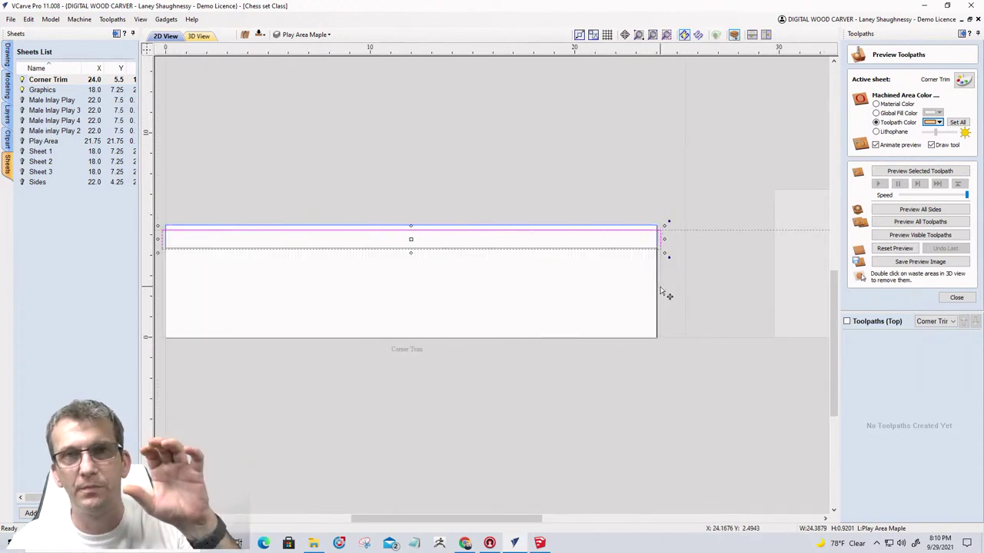
scroll(716, 283, "down", 1)
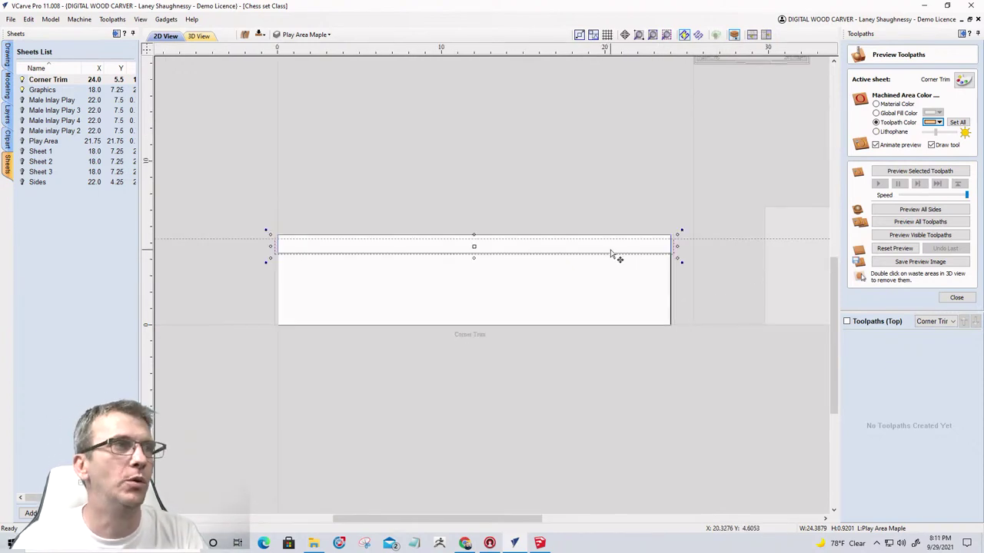
scroll(278, 243, "up", 1)
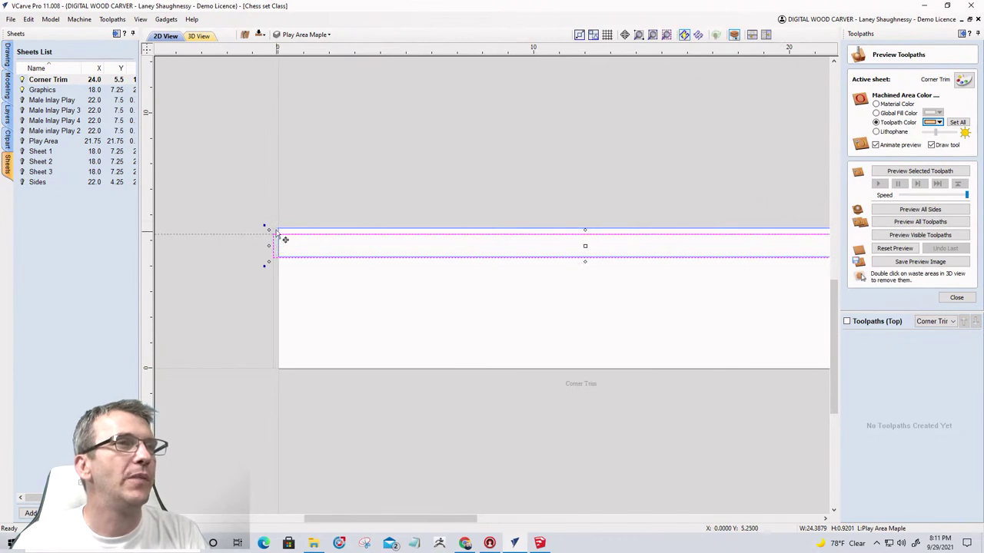
scroll(268, 215, "down", 1)
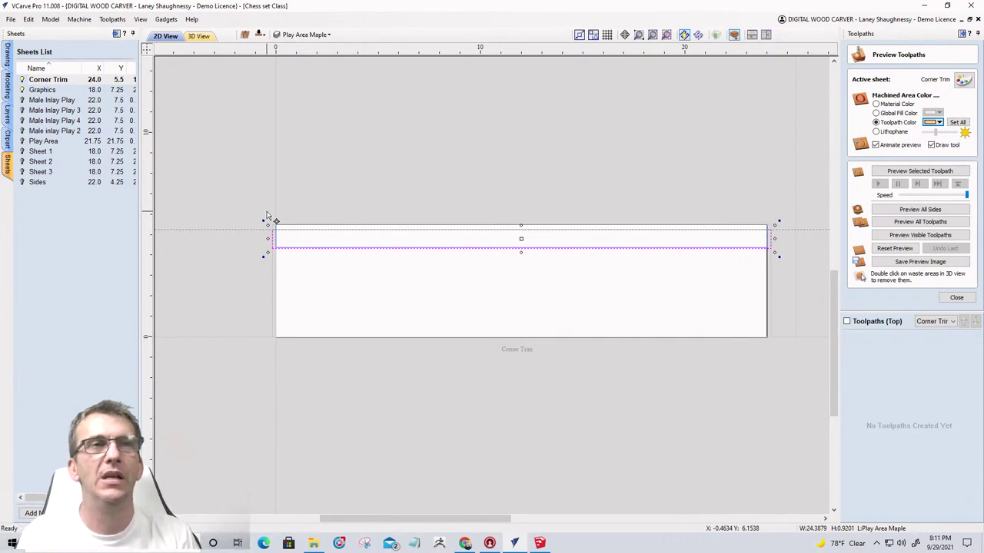
Draw a rectangle covering the whole 24 × 5.5-inch Corner Trim board.
left_click(233, 222)
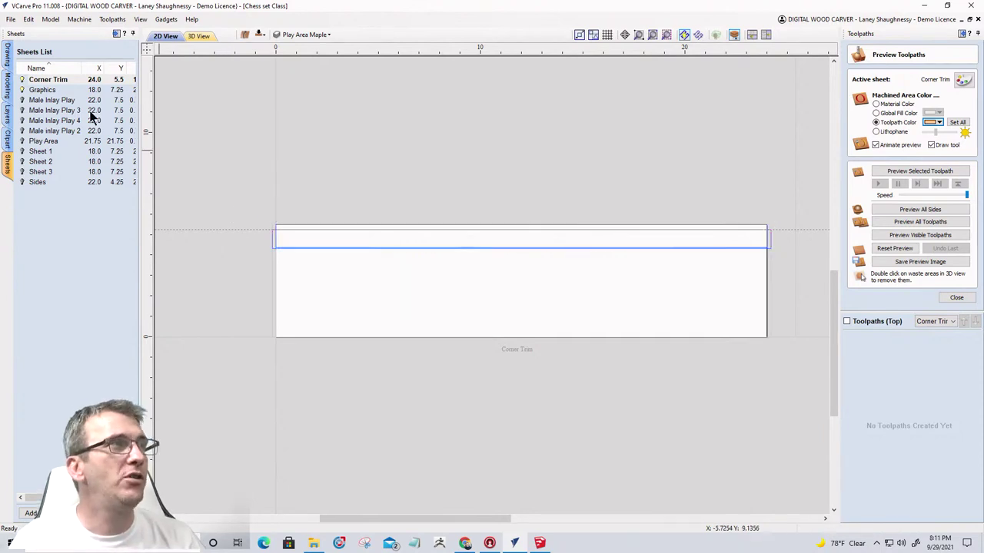
left_click(5, 57)
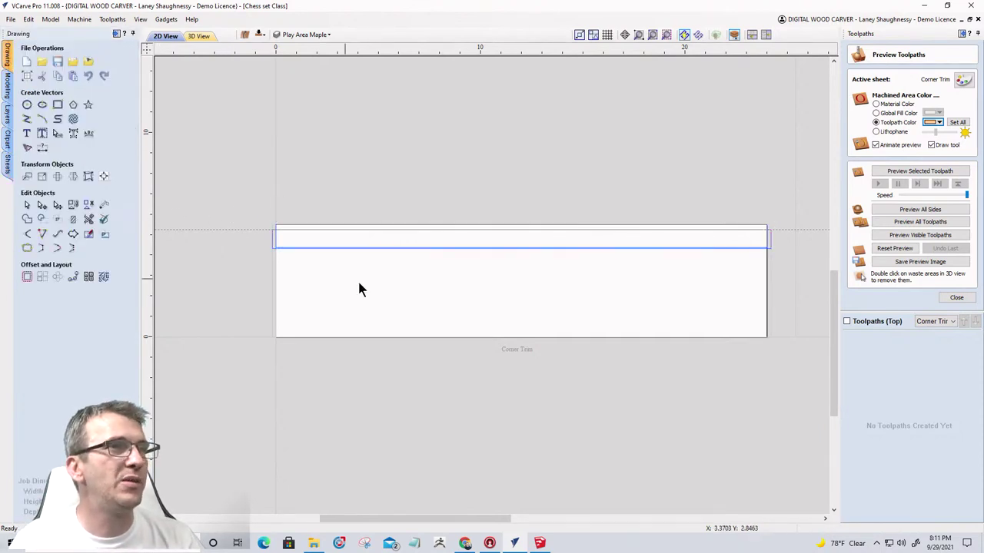
left_click(58, 104)
mouse_move(276, 225)
left_mouse_down()
mouse_move(533, 313)
mouse_move(767, 340)
left_mouse_up()
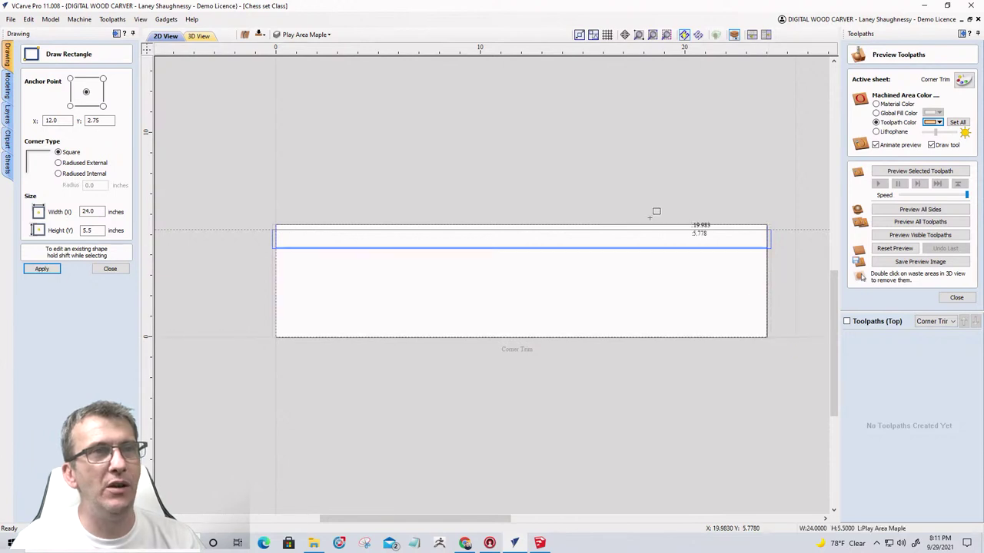
left_click(111, 269)
scroll(781, 346, "up", 3)
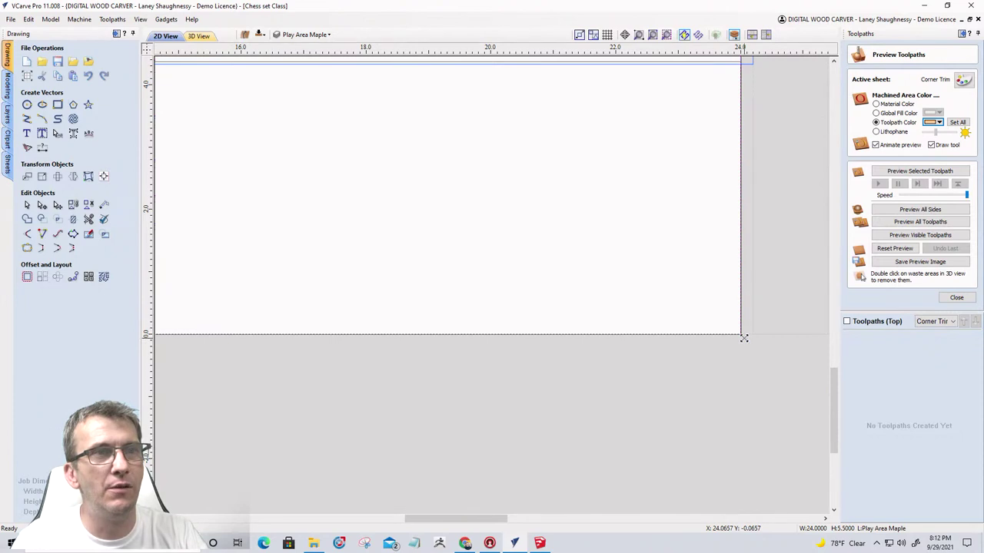
Enlarge the board rectangle past its bottom-right corner and drop its bottom edge slightly.
mouse_move(744, 338)
left_mouse_down()
mouse_move(737, 336)
mouse_move(753, 340)
left_mouse_up()
scroll(753, 339, "down", 3)
scroll(753, 340, "down", 2)
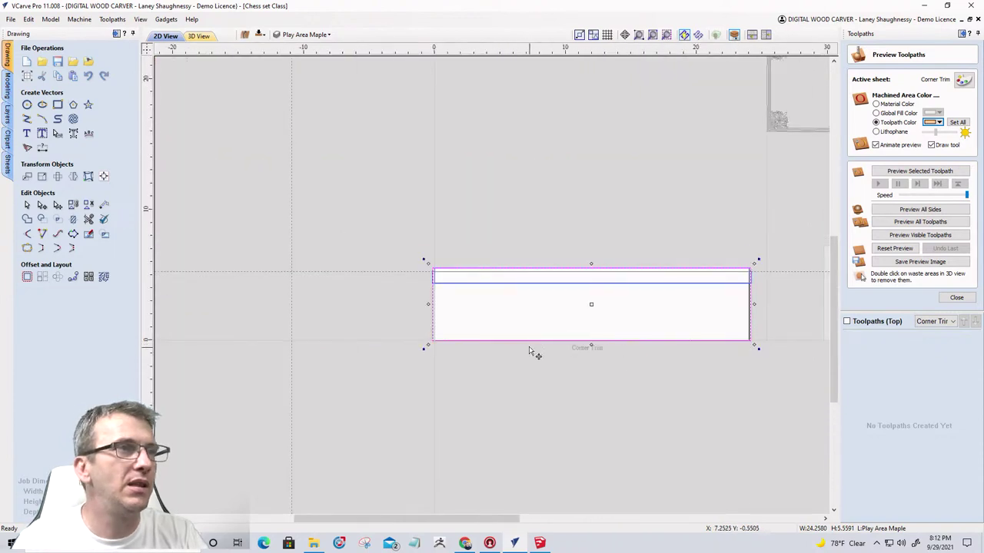
scroll(424, 305, "up", 3)
scroll(467, 318, "down", 3)
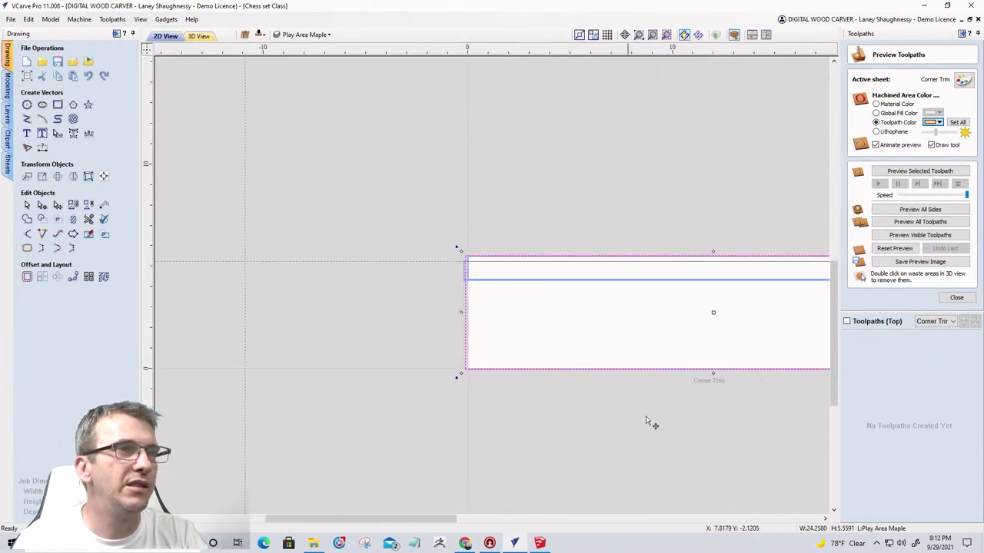
scroll(718, 389, "up", 6)
scroll(691, 330, "up", 2)
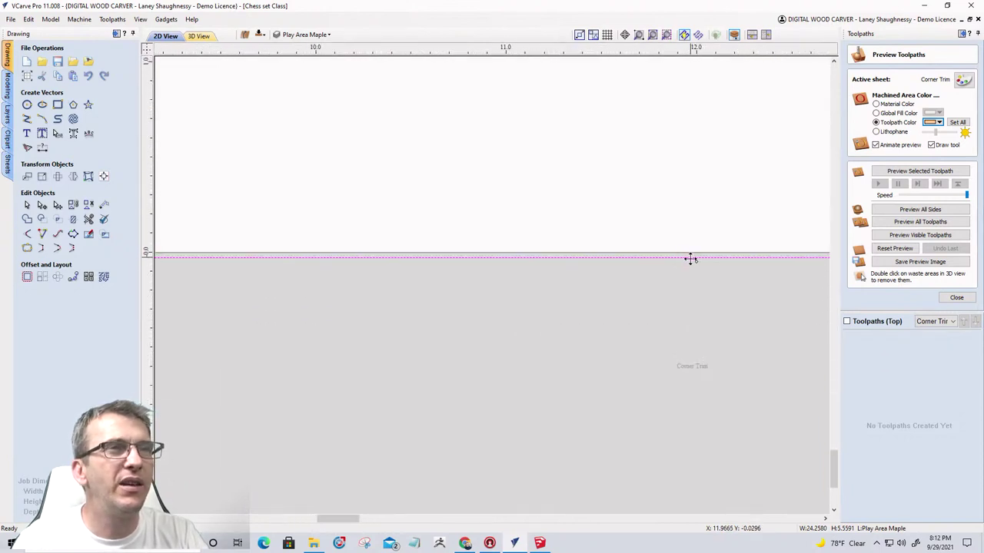
left_click_drag(696, 262, 692, 280)
scroll(688, 292, "down", 4)
scroll(675, 261, "up", 3)
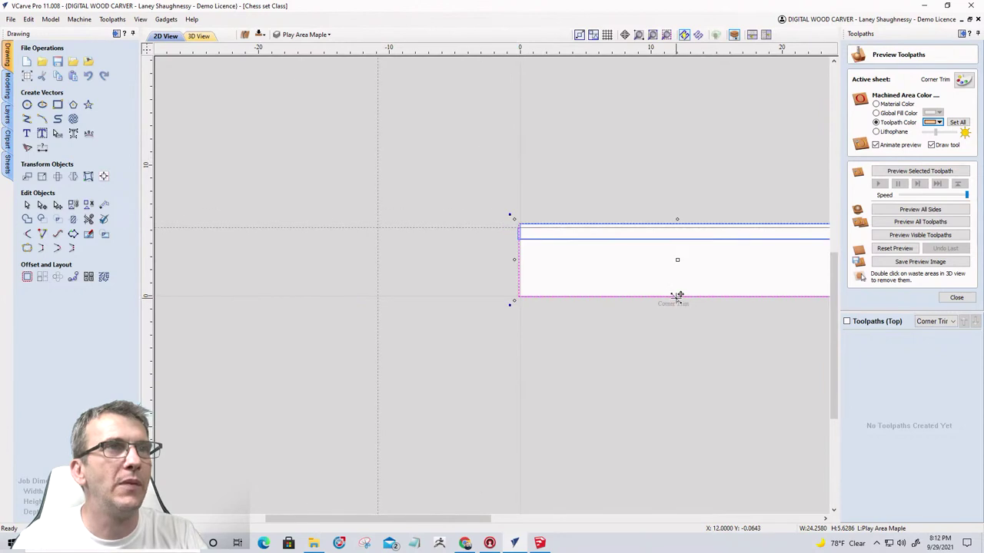
scroll(630, 180, "down", 5)
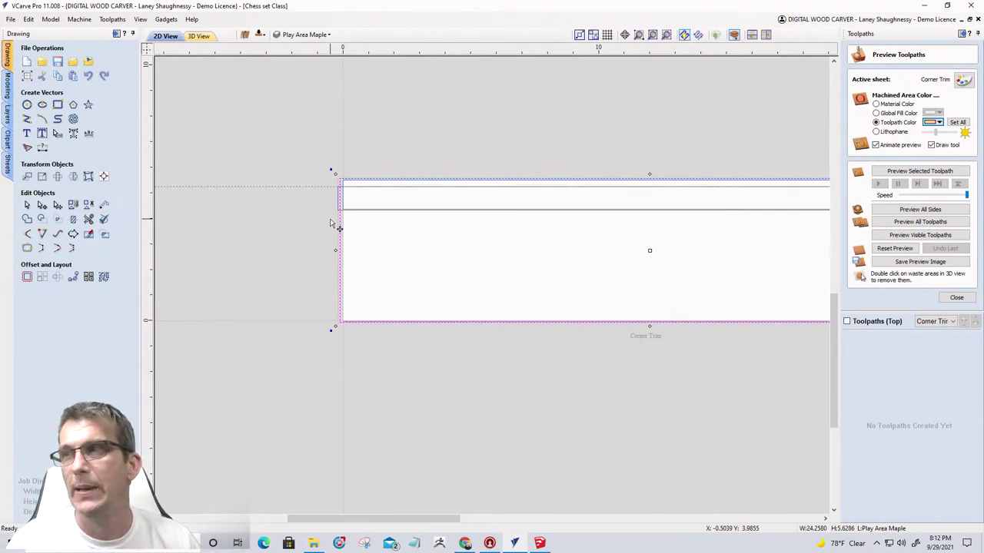
scroll(346, 270, "down", 1)
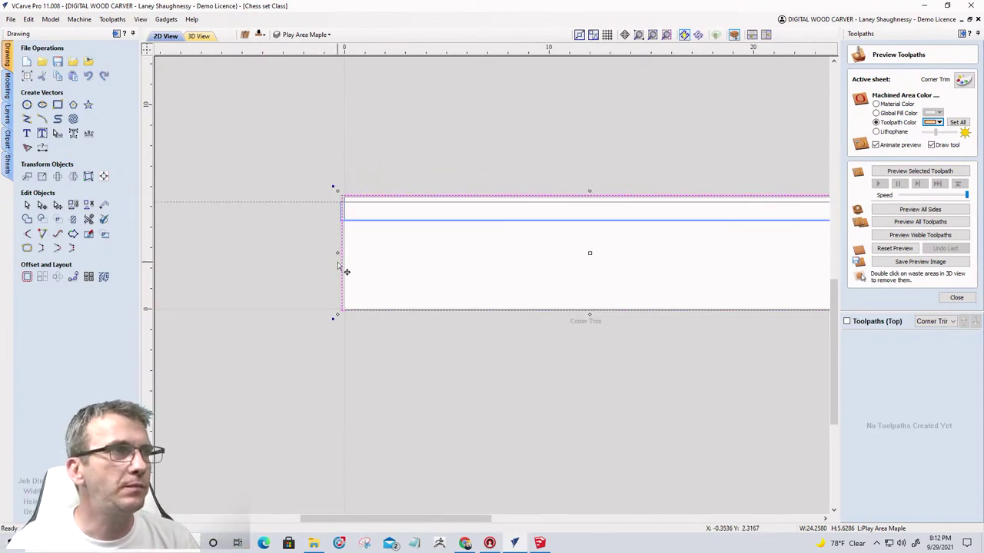
scroll(593, 208, "up", 2)
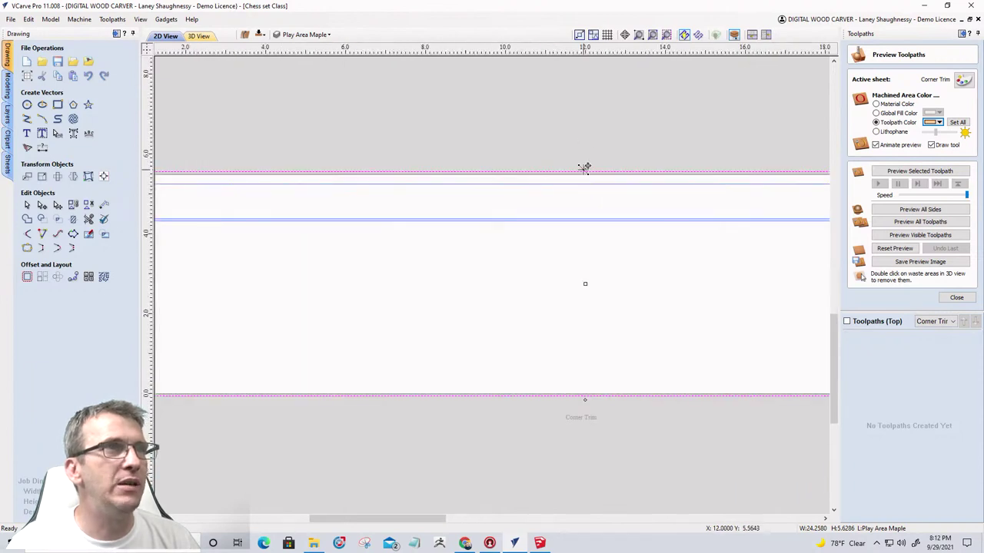
scroll(621, 205, "down", 3)
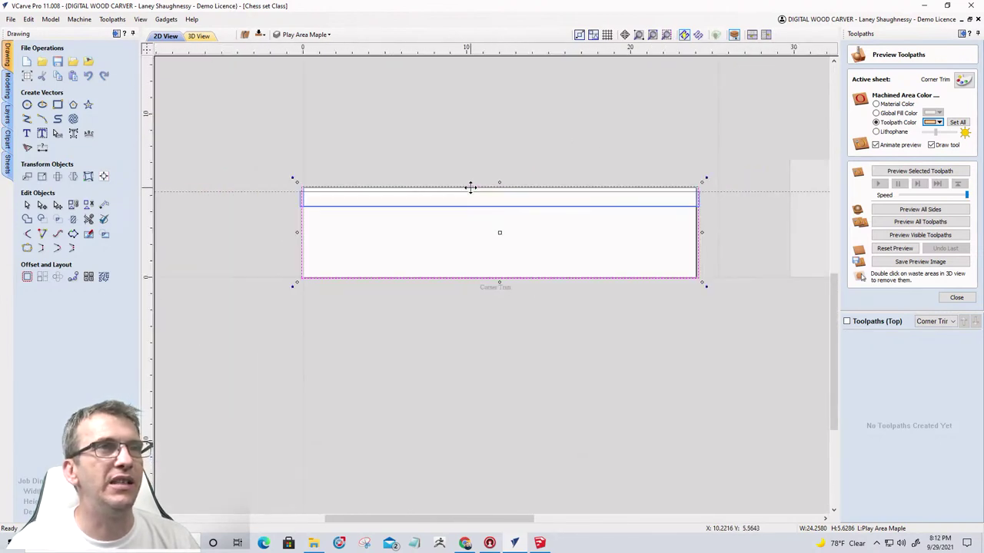
Start a new Pocket toolpath and begin entering a .125-inch cut depth.
left_click(956, 297)
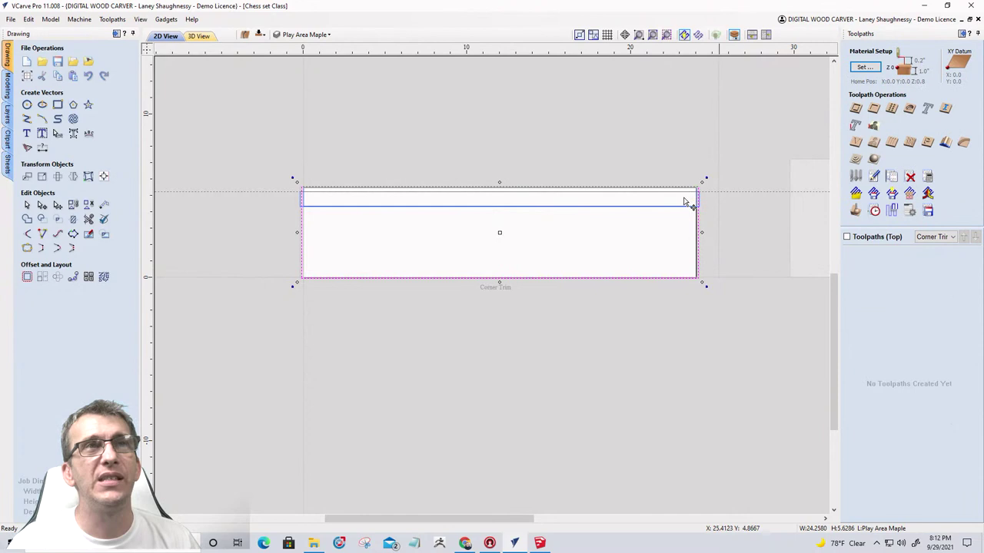
left_click(856, 109)
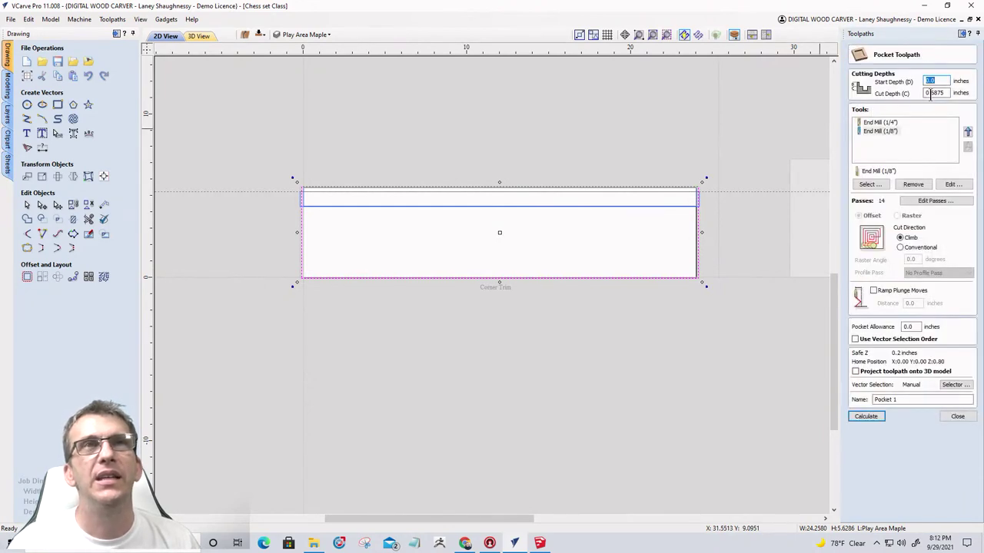
key("Tab")
type(".")
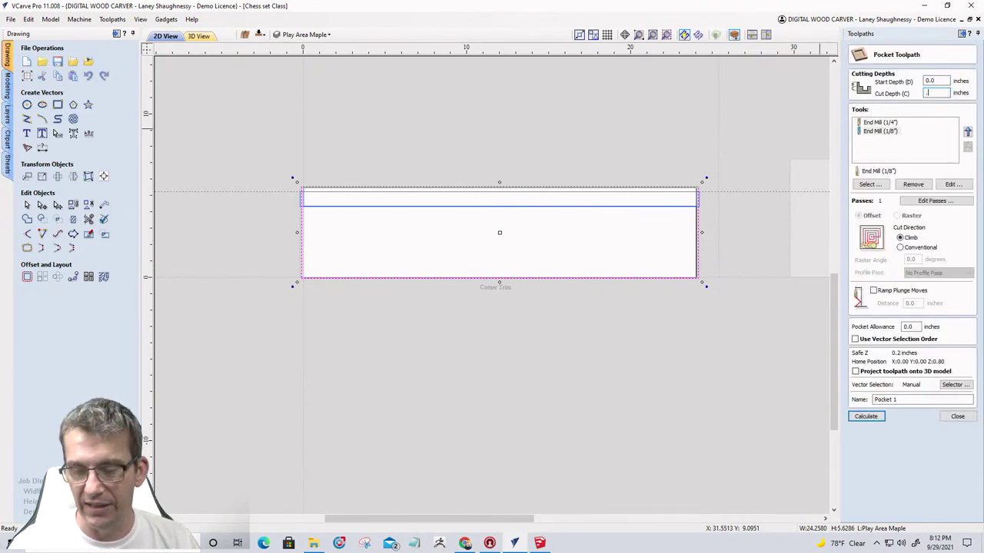
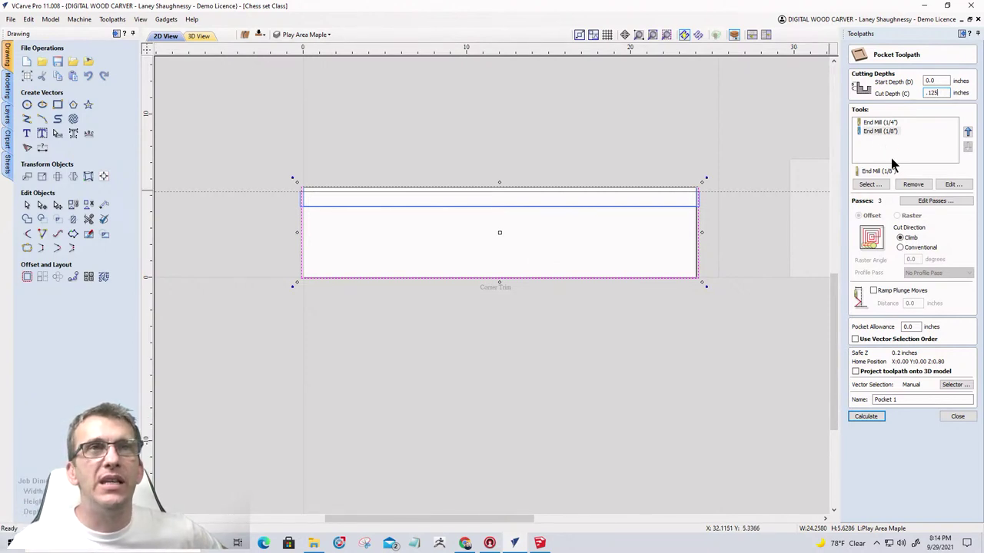
Calculate Pocket 1 as a 0.125-inch raster pocket using only the 1/4" end mill.
left_click(907, 182)
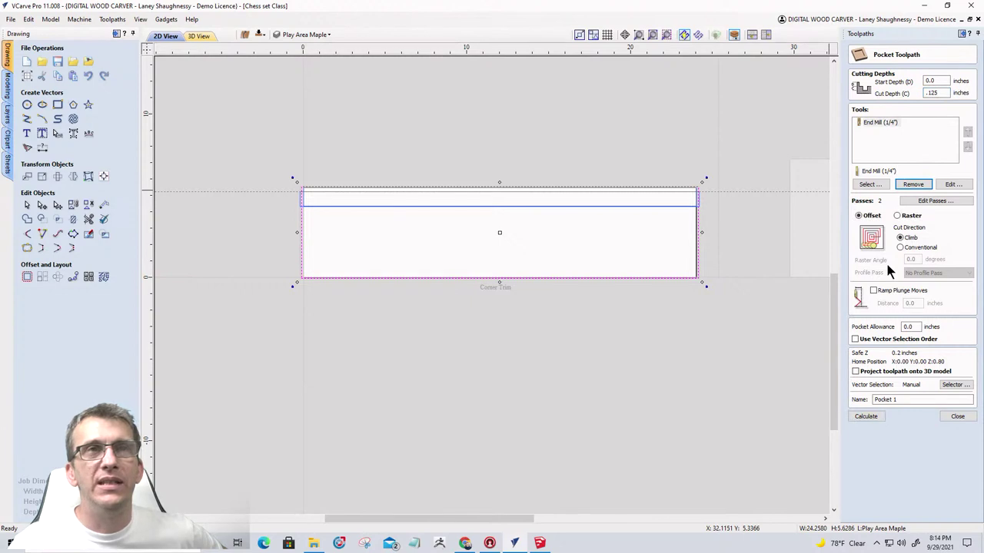
left_click(896, 218)
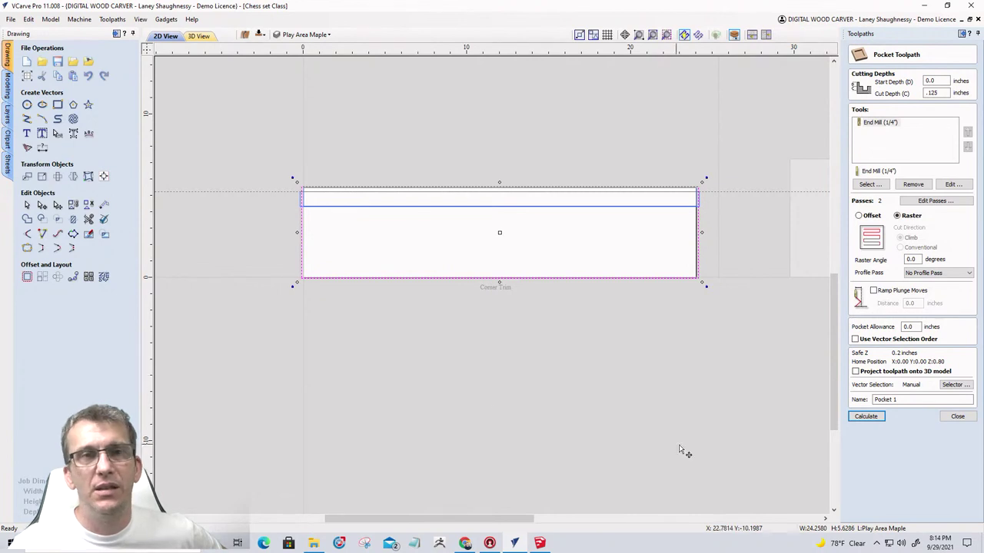
left_click(864, 417)
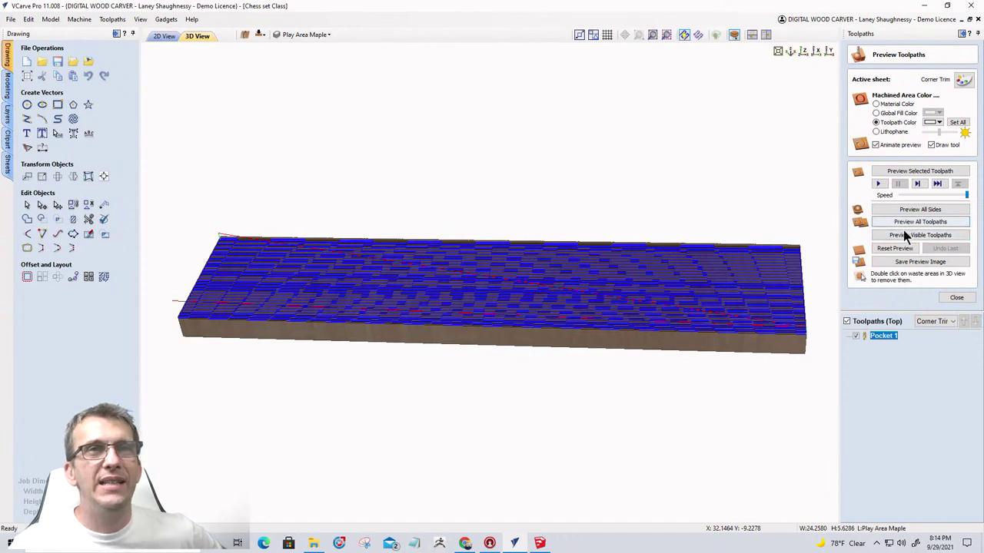
Preview the Pocket 1 toolpath and orbit the board to inspect its surfaced top face.
left_click(905, 237)
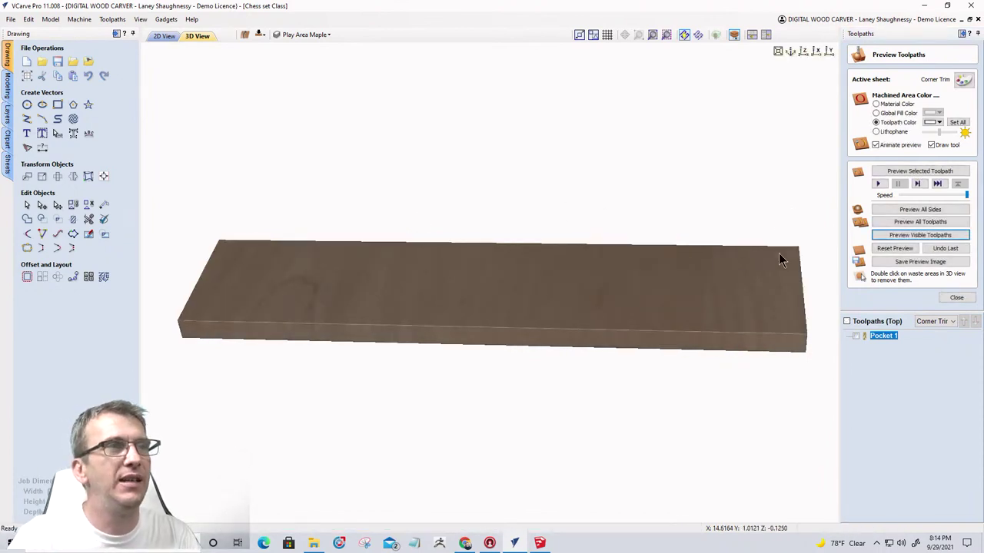
left_click_drag(779, 260, 830, 253)
left_click_drag(576, 312, 549, 333)
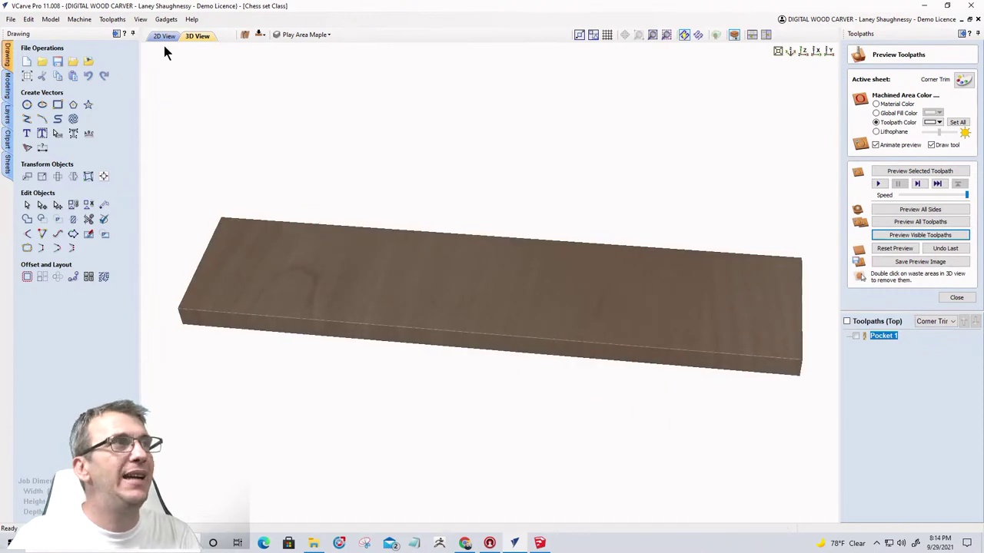
Return to the 2D layout and close the toolpath preview.
left_click(162, 35)
scroll(316, 204, "up", 3)
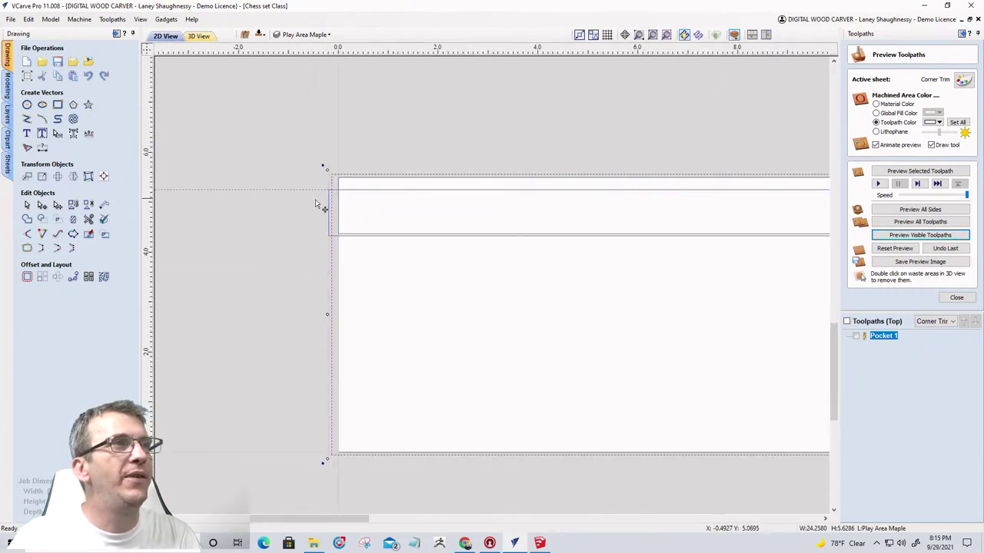
scroll(329, 212, "up", 4)
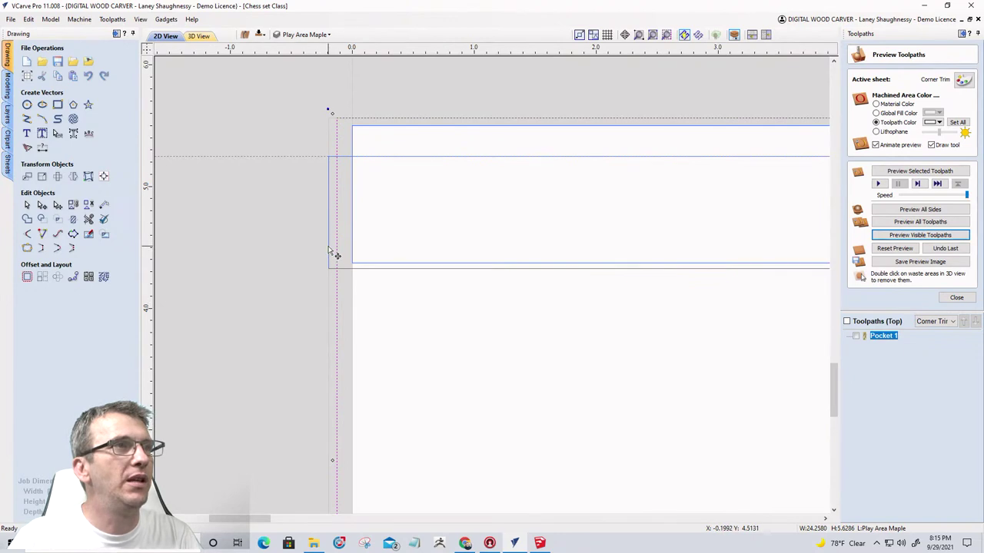
scroll(277, 297, "down", 6)
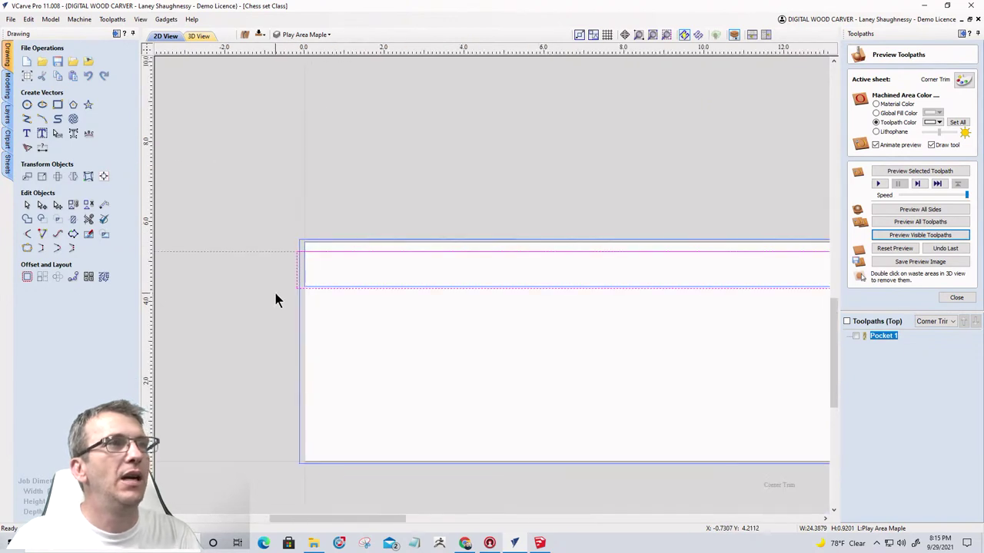
left_click(953, 298)
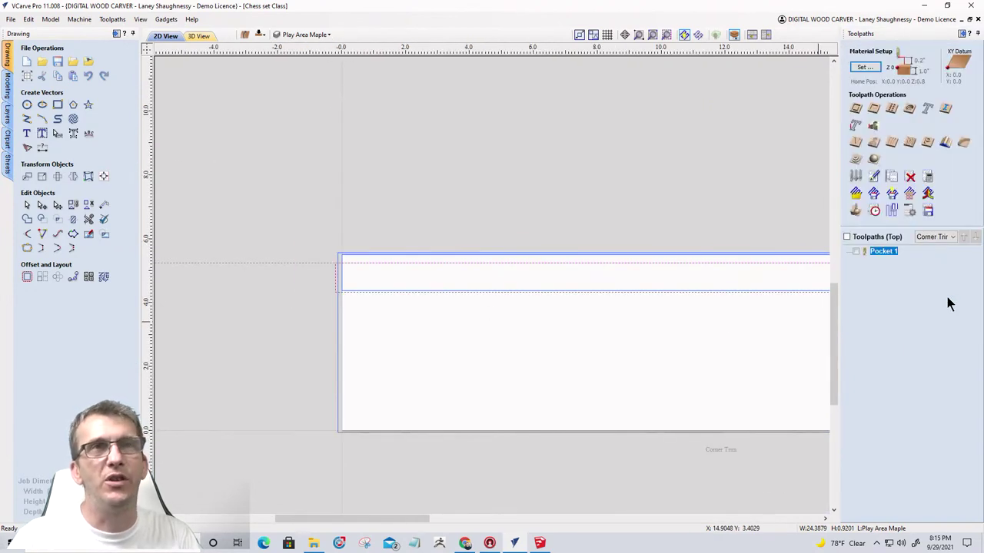
Start a new pocket toolpath for the top-edge strip with a 0.625-inch cut depth.
left_click(873, 109)
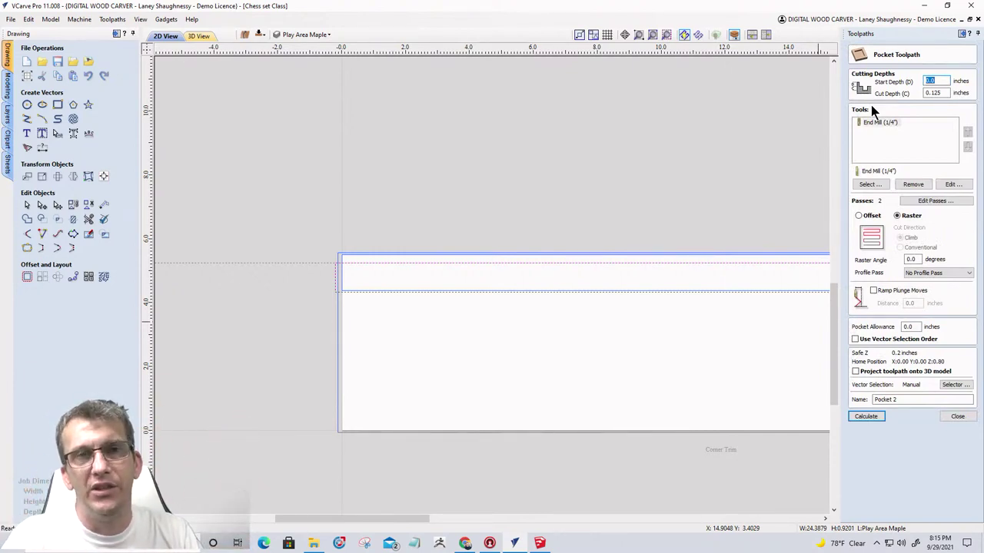
left_click(939, 93)
left_click_drag(939, 93, 931, 95)
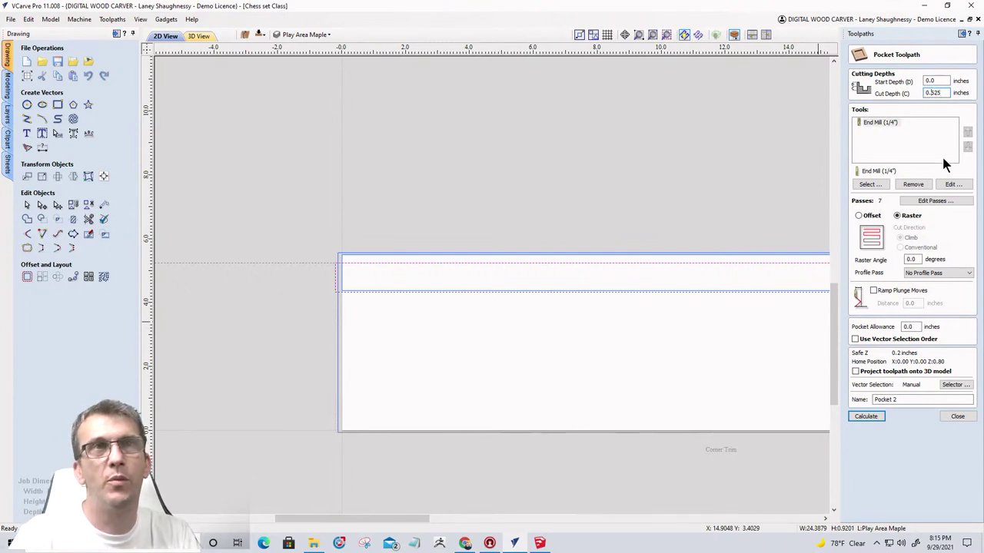
scroll(341, 273, "up", 4)
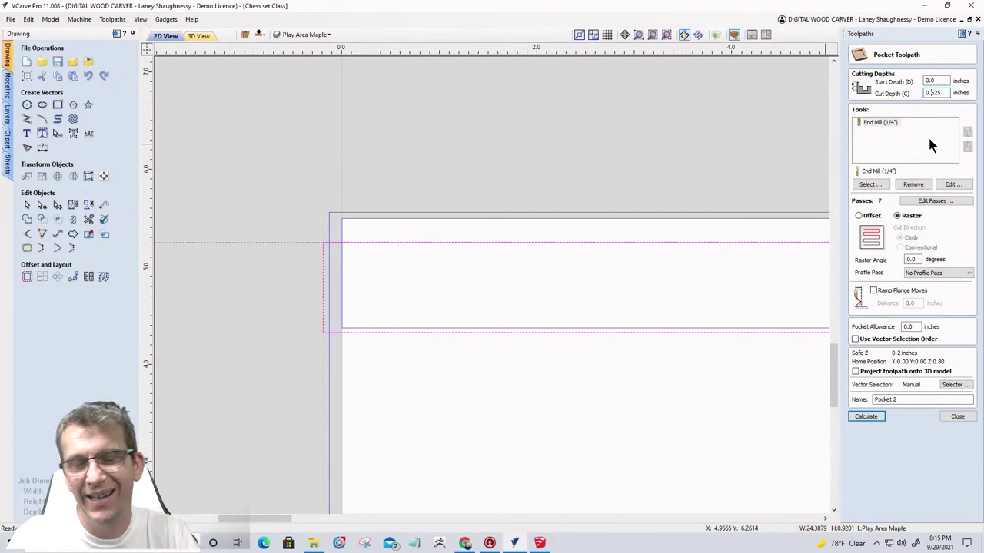
Calculate and preview Pocket 2, then view the board's end from the side to check the rabbet.
left_click(866, 416)
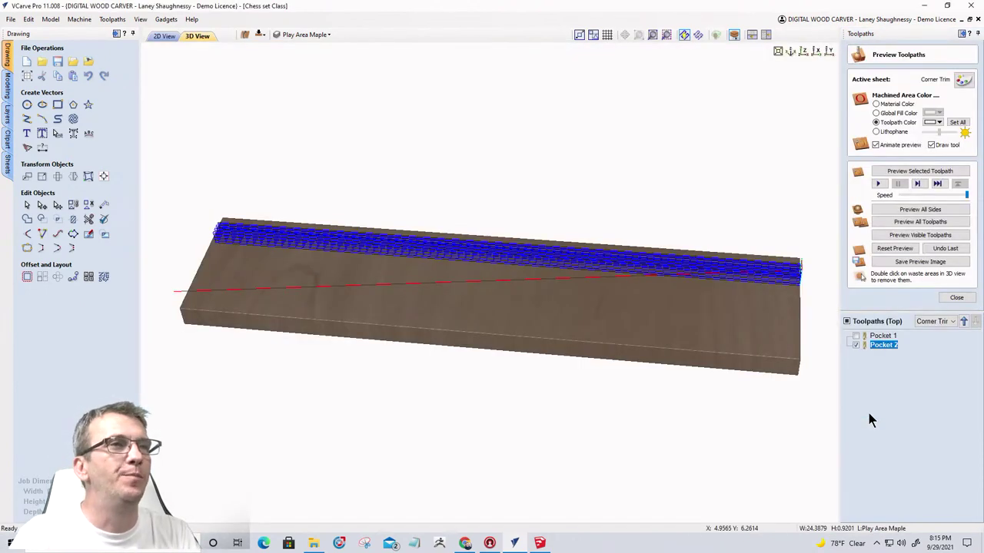
left_click(904, 237)
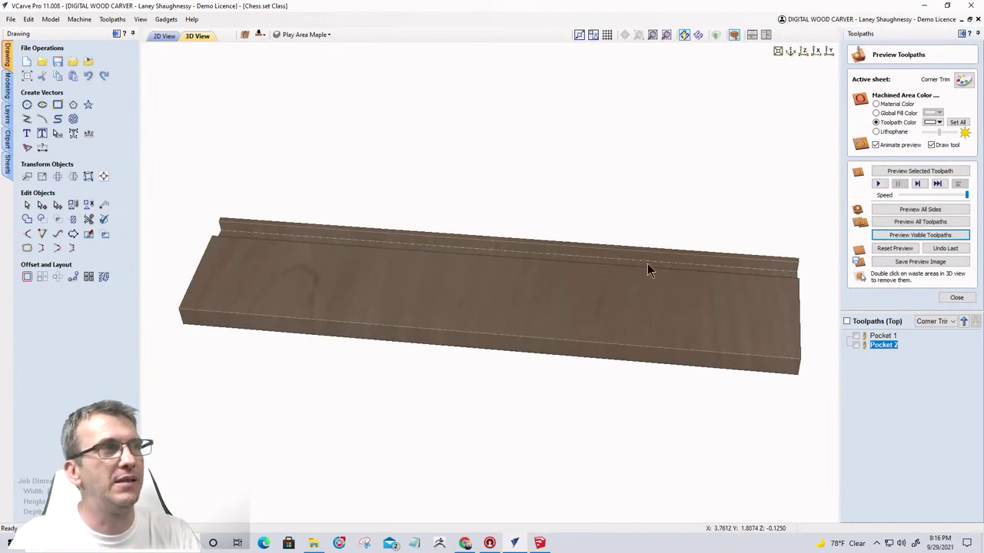
left_click_drag(647, 267, 654, 327)
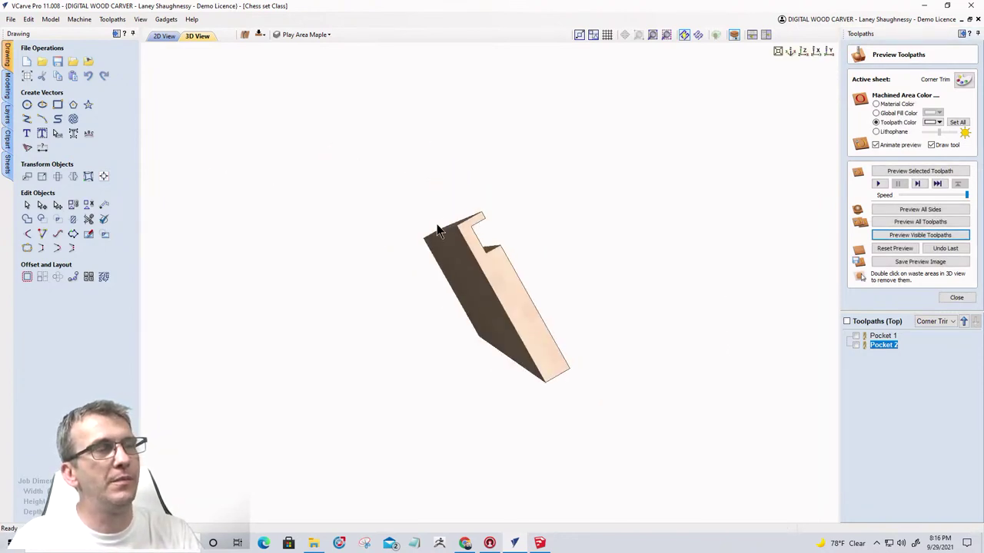
left_click_drag(437, 226, 439, 323)
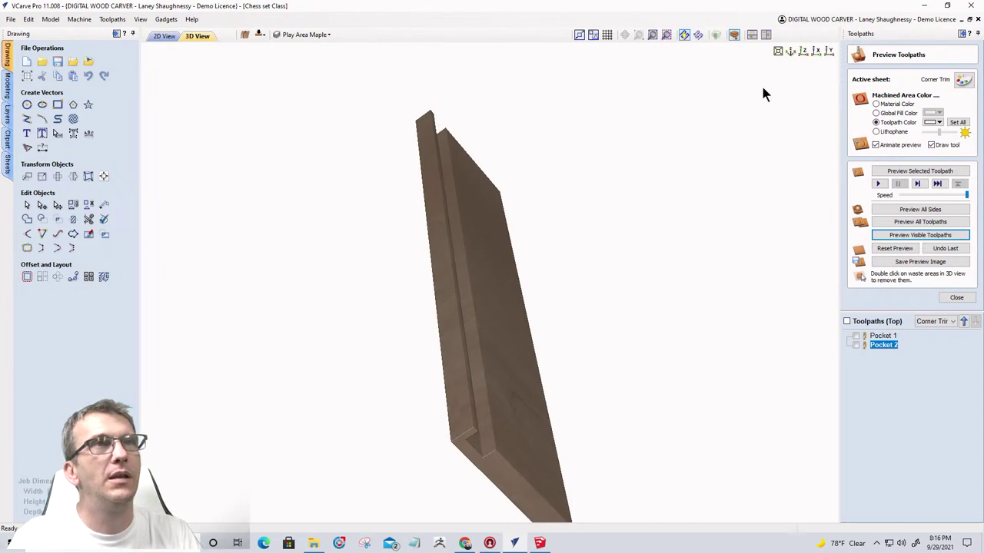
left_click(816, 52)
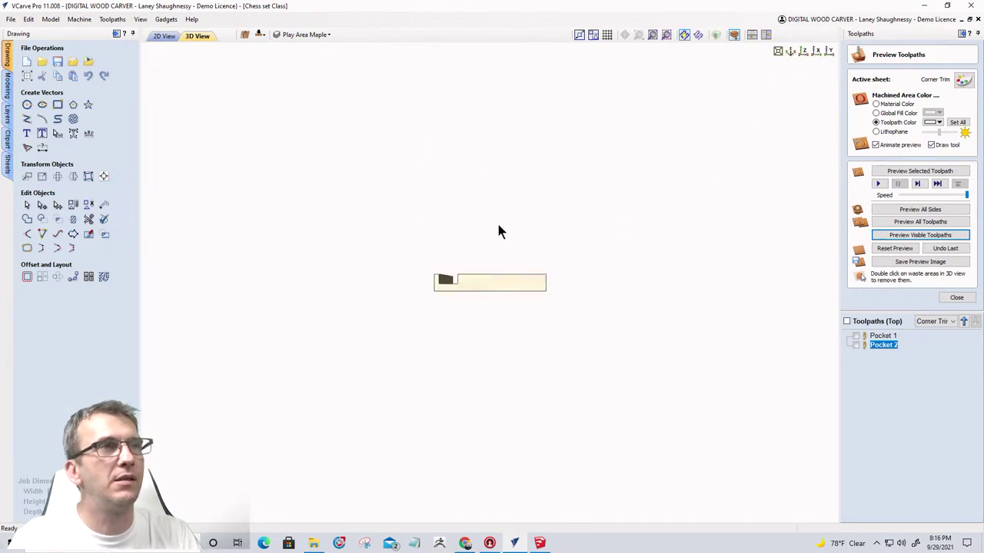
scroll(435, 285, "up", 5)
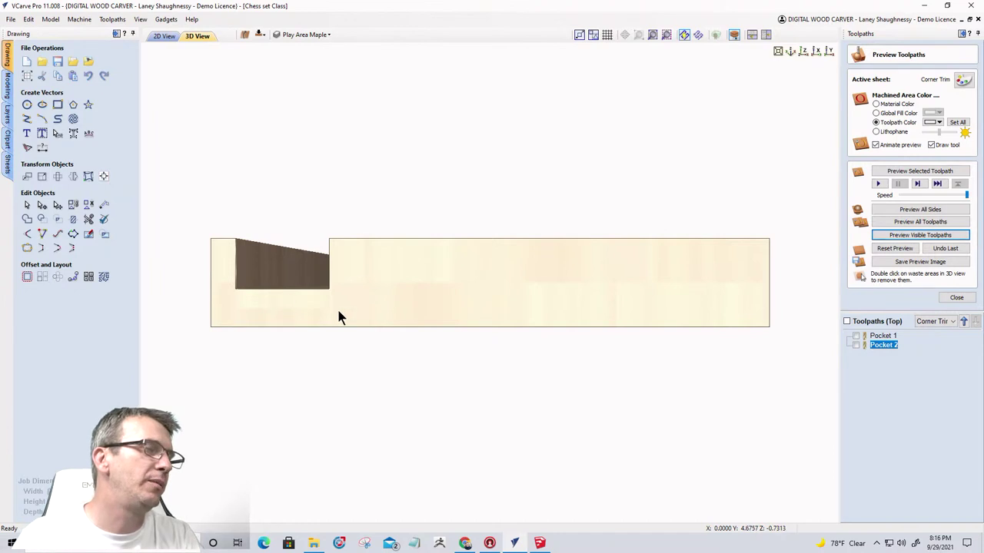
left_click_drag(338, 312, 310, 311)
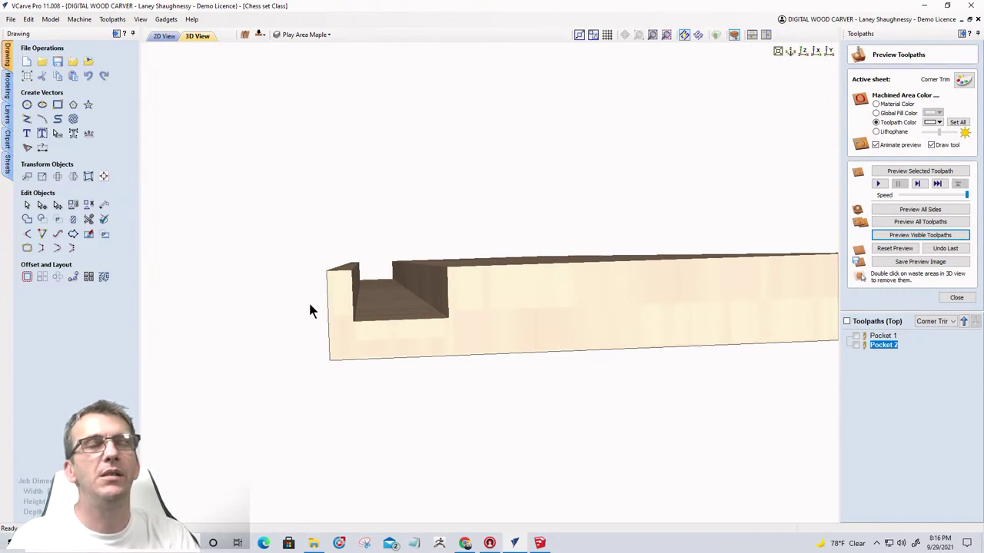
Set Pocket 2's start depth to 0.125 inches and recalculate it.
double_click(883, 345)
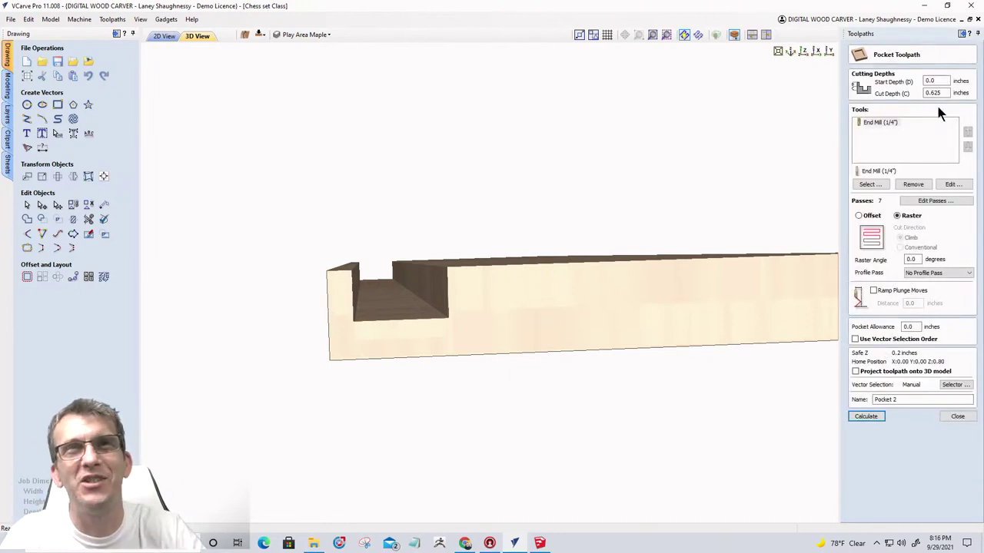
double_click(936, 81)
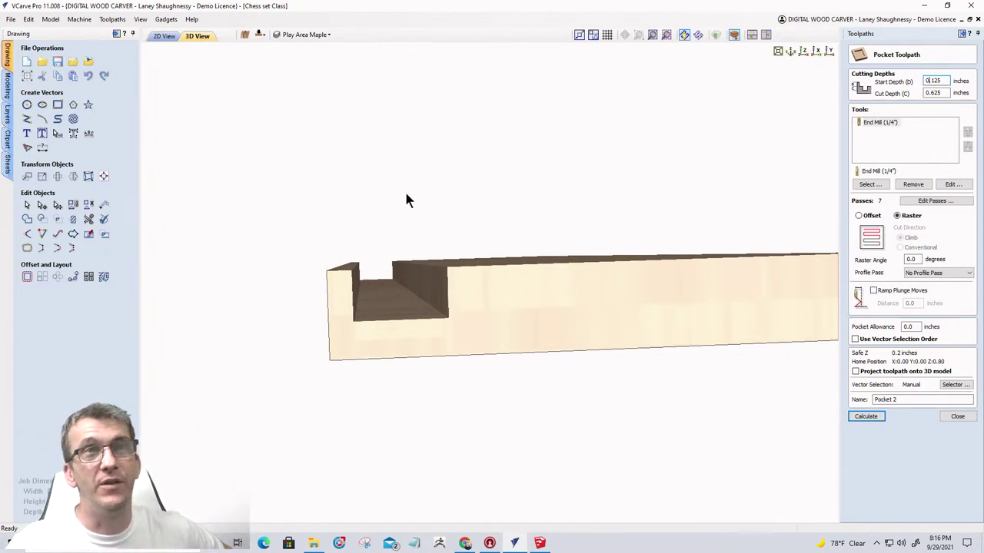
left_click(868, 418)
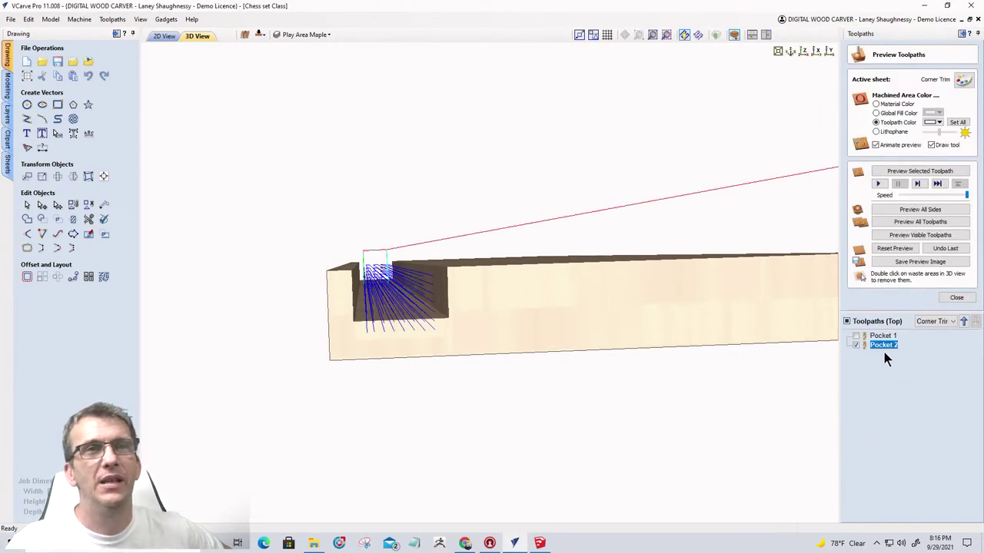
Preview the revised Pocket 2 and orbit to view the notch in the board's end.
left_click(925, 236)
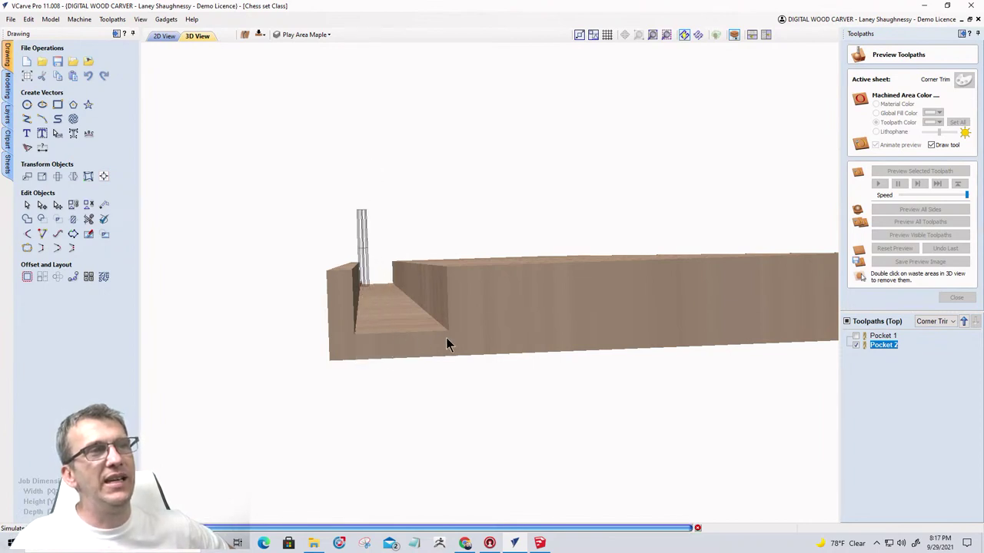
left_click_drag(375, 355, 362, 288)
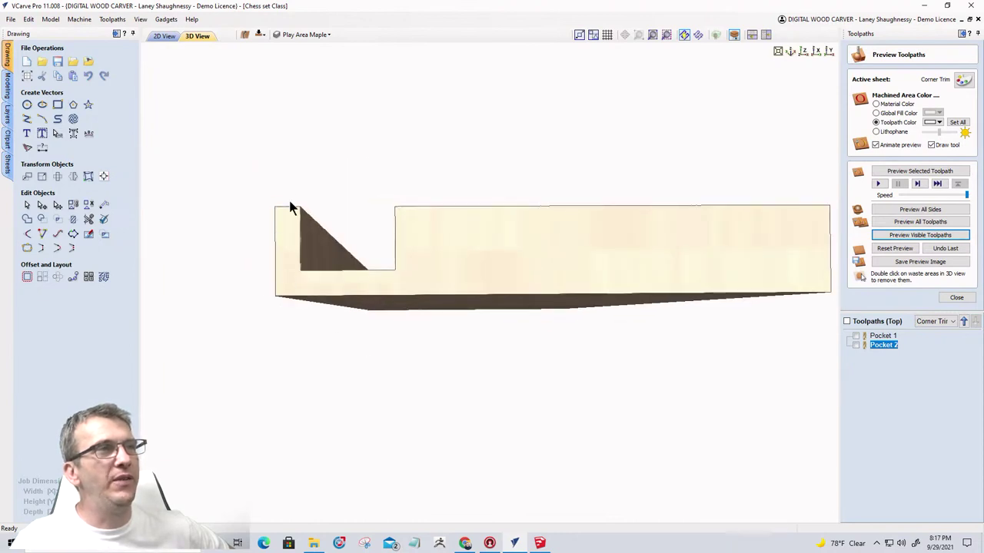
Back in the 2D layout, select the board outline and zoom around its left end.
left_click(164, 36)
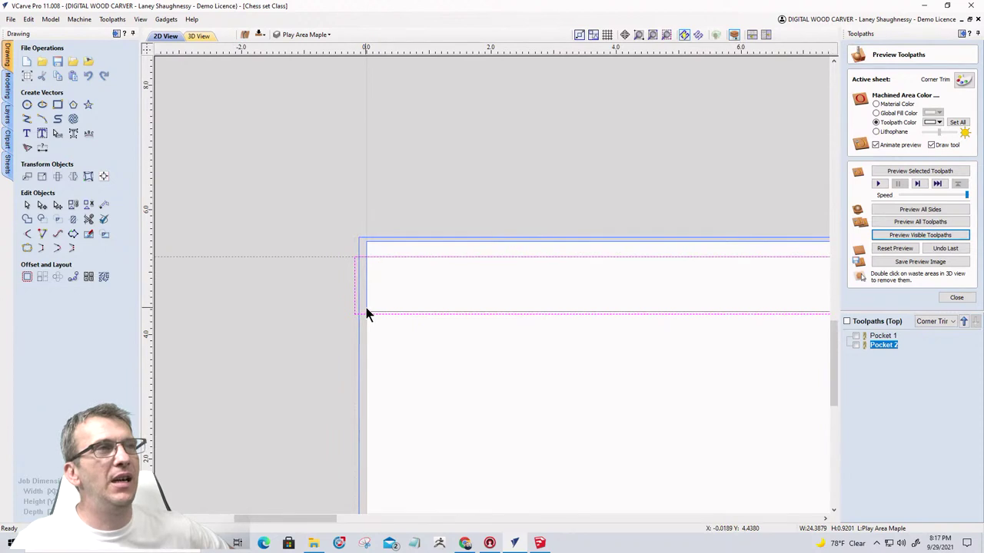
left_click(367, 313)
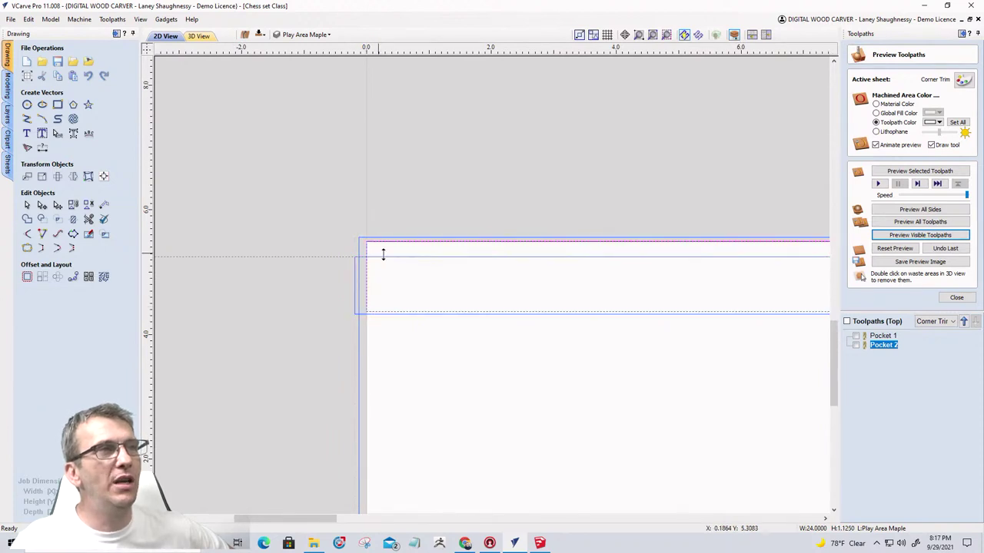
scroll(382, 306, "up", 3)
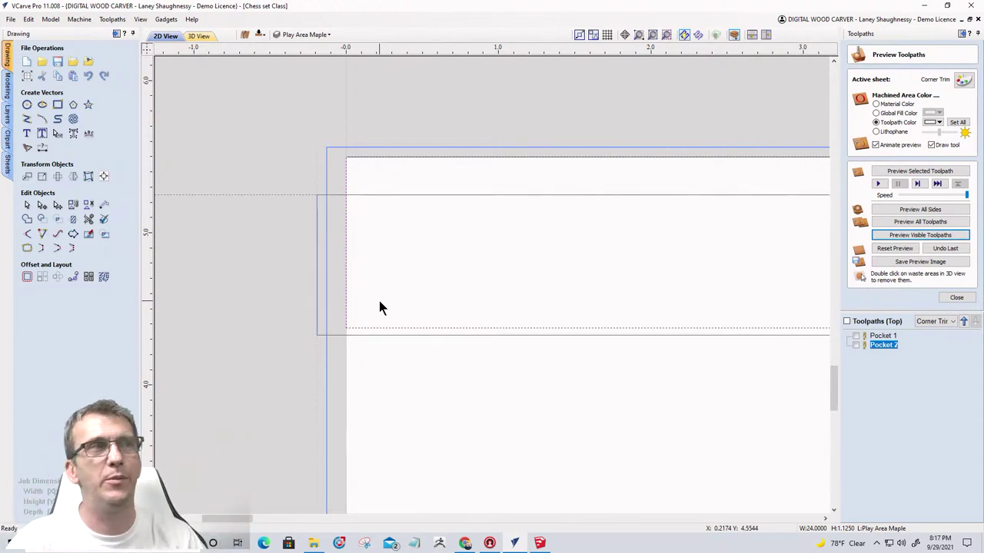
scroll(258, 232, "down", 2)
scroll(335, 296, "down", 2)
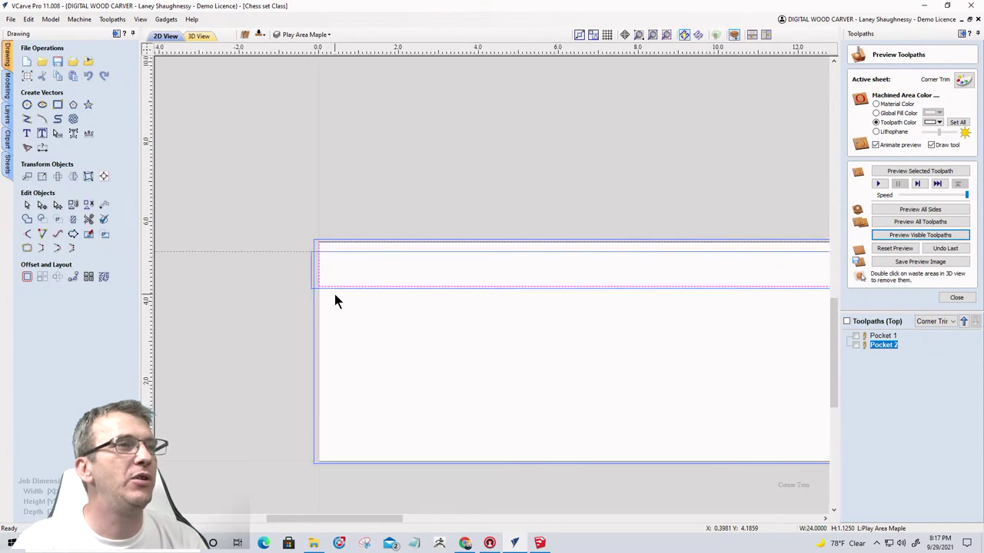
scroll(297, 317, "up", 2)
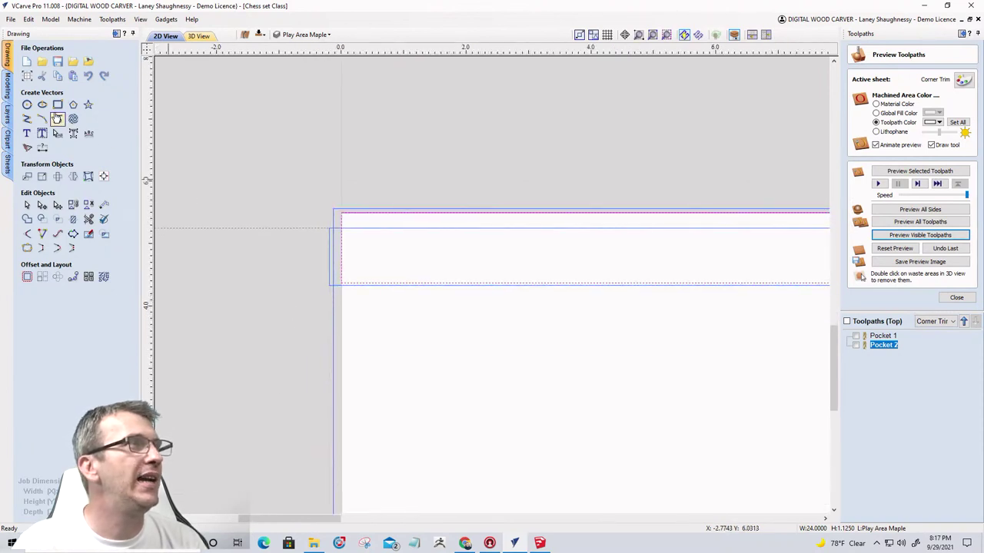
Draw a 0.25-inch diameter circle at the strip's corner and nudge it slightly lower.
left_click(27, 105)
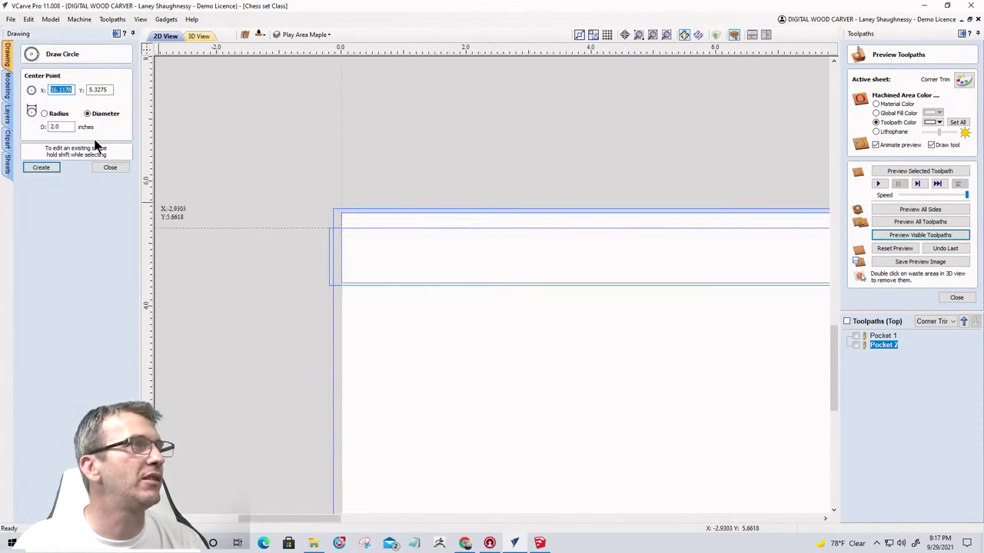
double_click(52, 126)
type(".25")
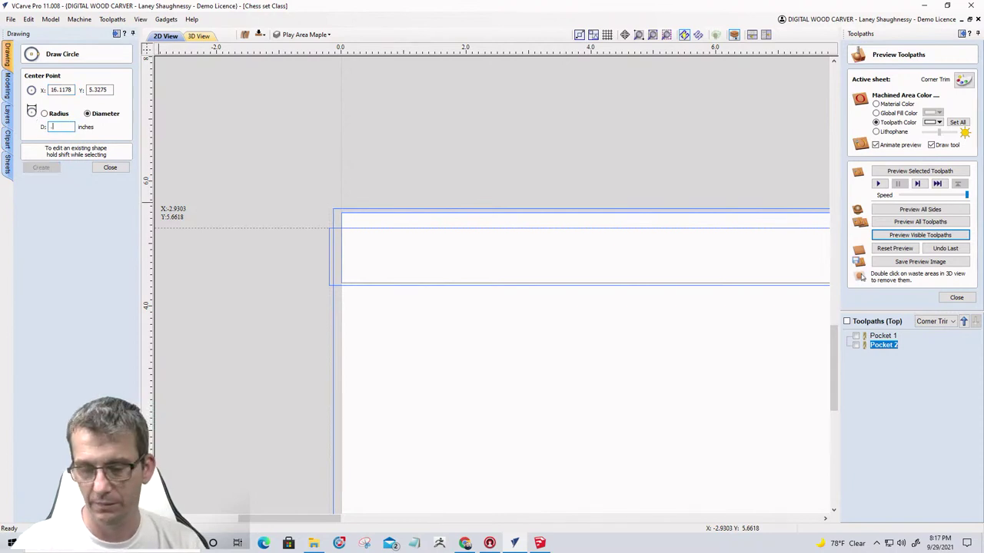
scroll(374, 292, "up", 4)
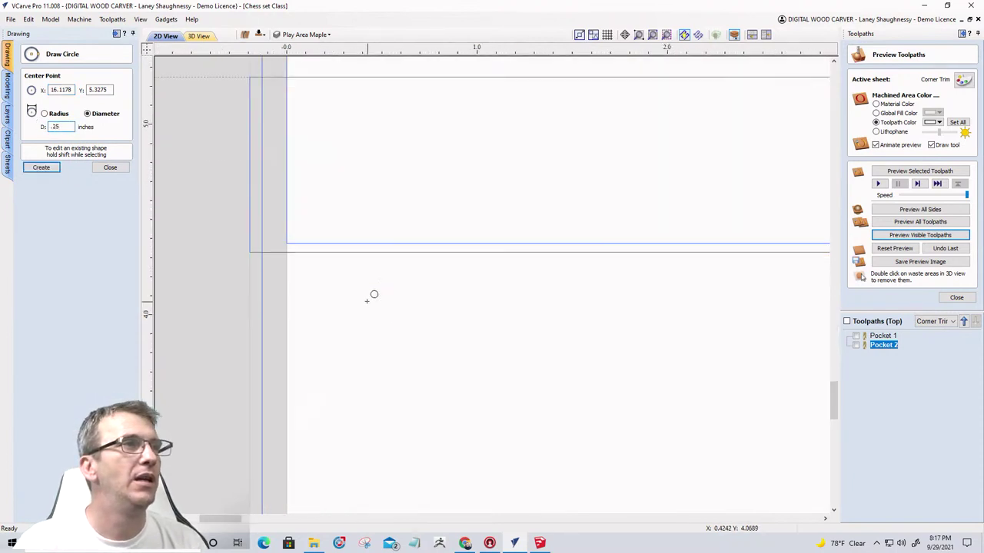
left_click(309, 246)
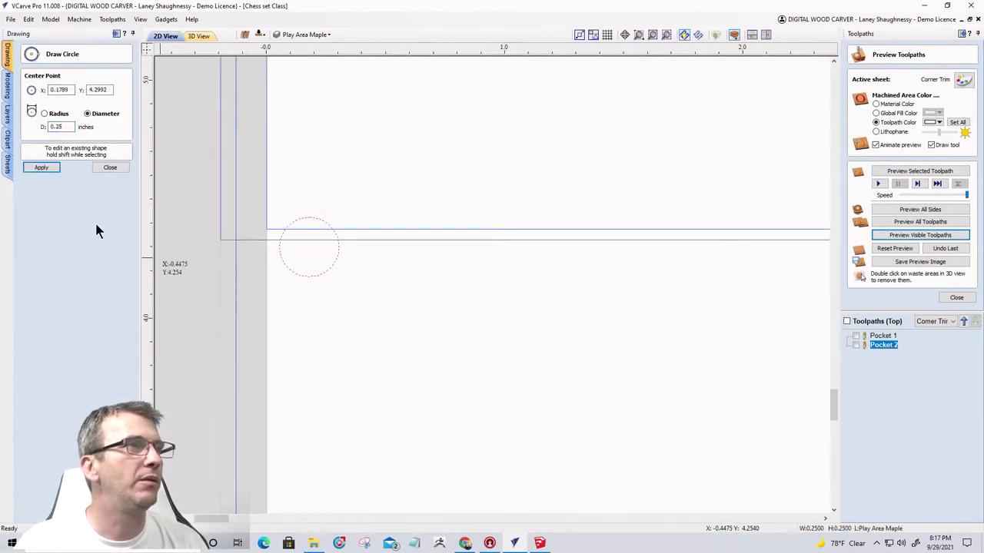
left_click(110, 168)
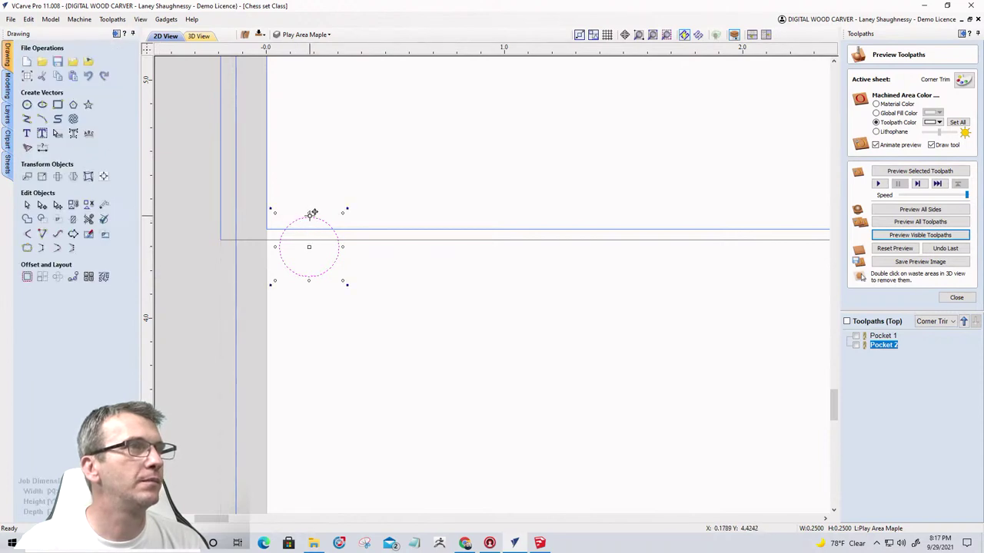
left_click_drag(312, 213, 311, 226)
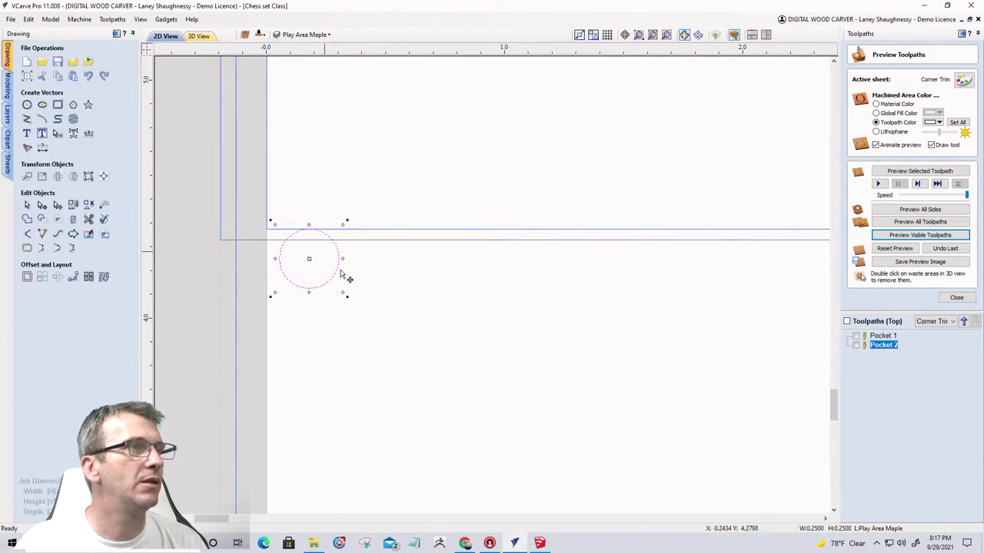
scroll(421, 321, "down", 3)
scroll(415, 315, "down", 1)
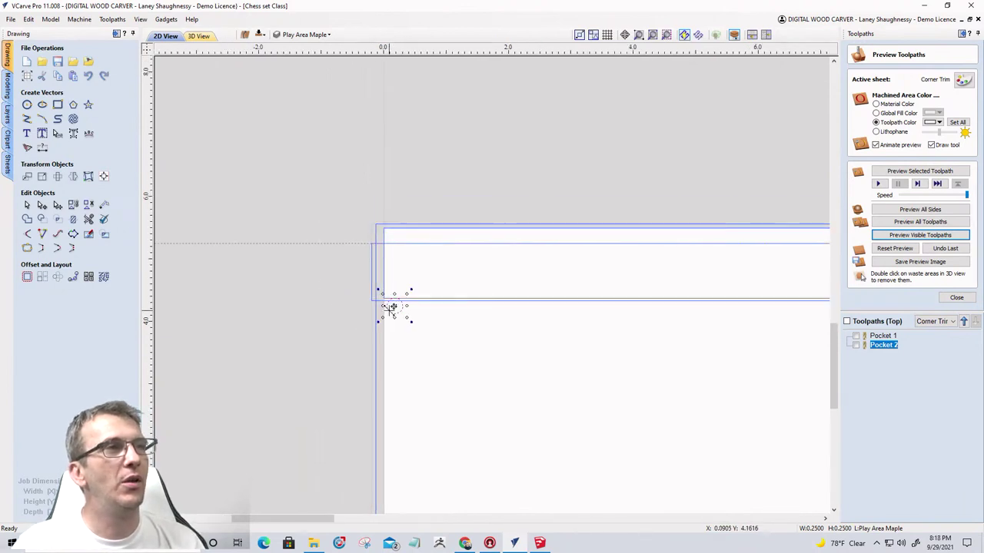
Select both strip rectangles and drag them down below the circle.
scroll(395, 321, "up", 2)
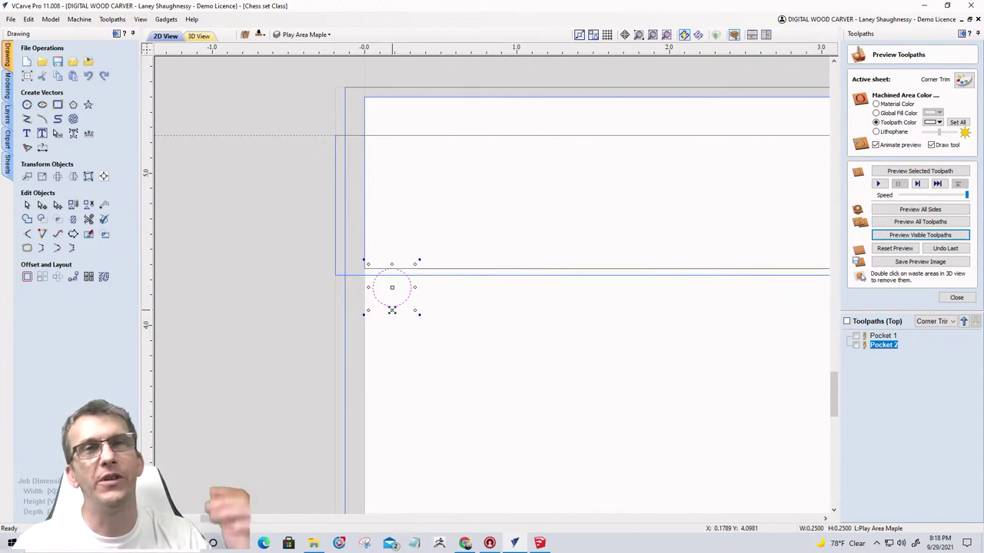
left_click(365, 108)
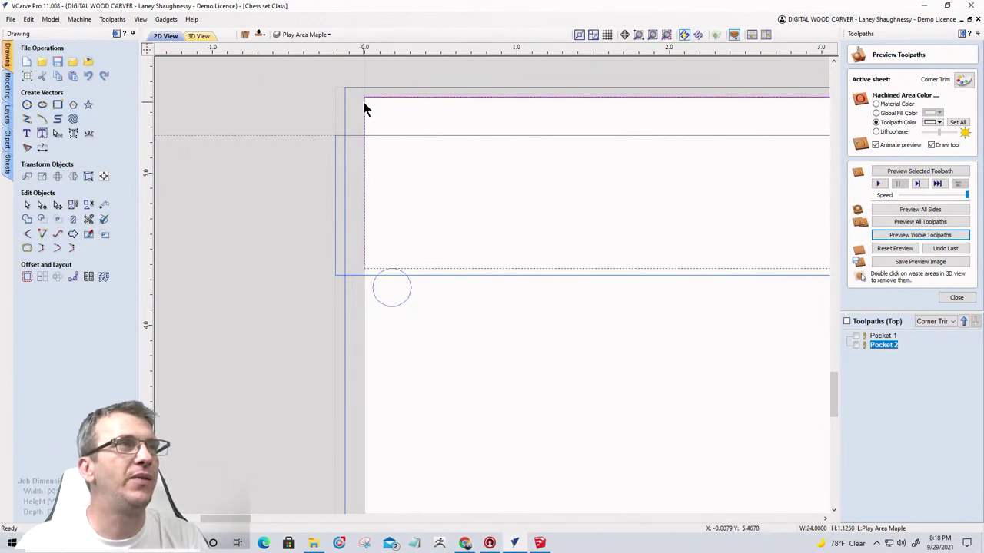
left_click(336, 152, "shift")
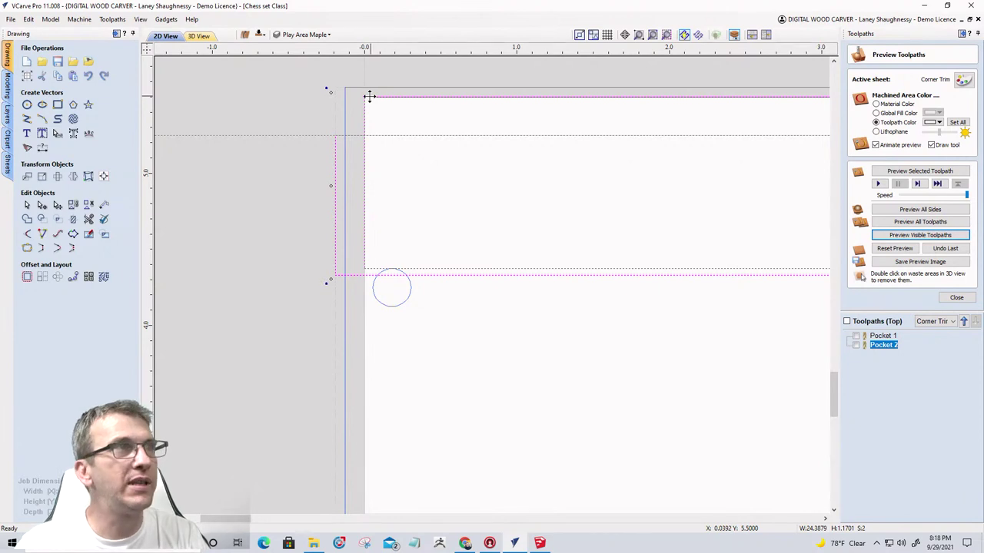
left_click_drag(408, 97, 410, 305)
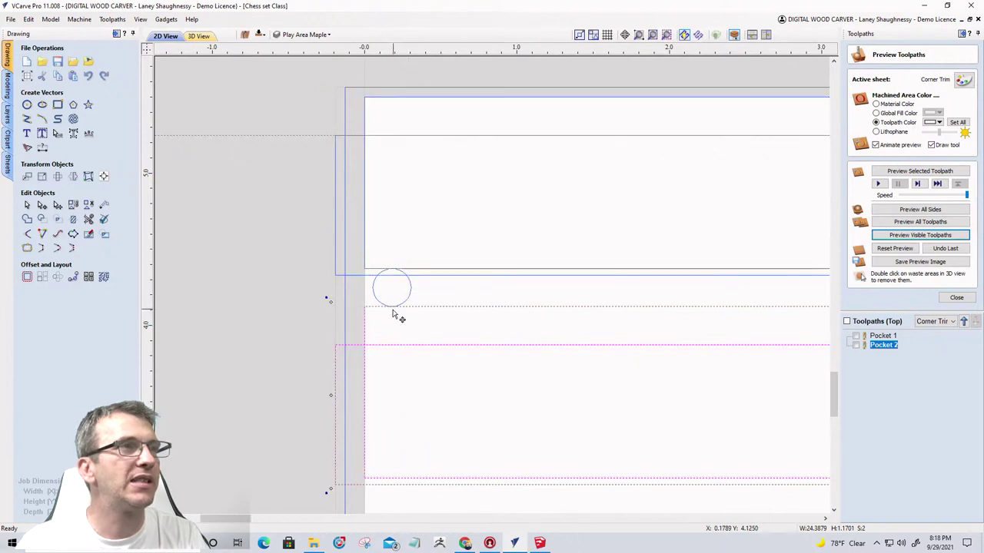
scroll(387, 316, "up", 5)
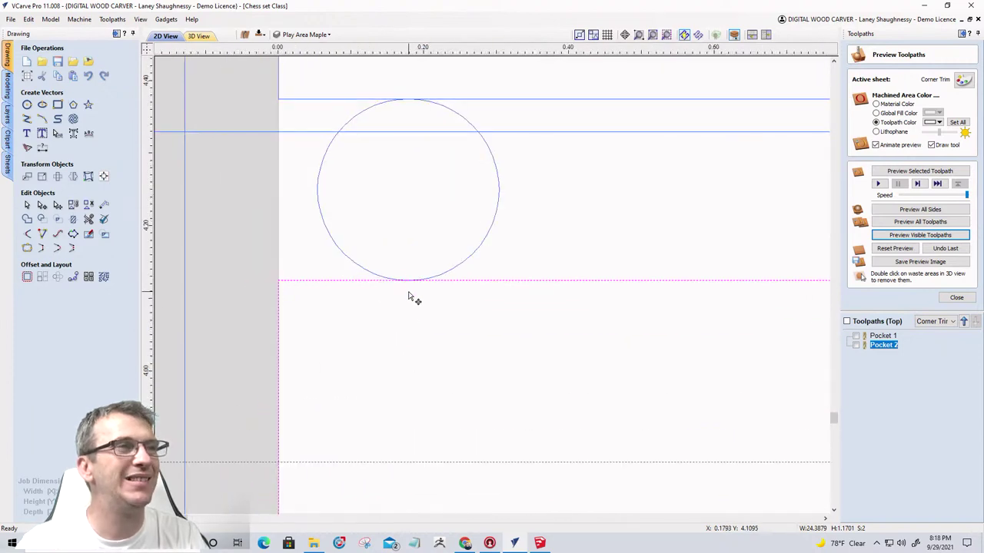
Use Move Selection to shift the lower strip up 0.12 inch, then down 0.125 inch.
scroll(457, 267, "down", 2)
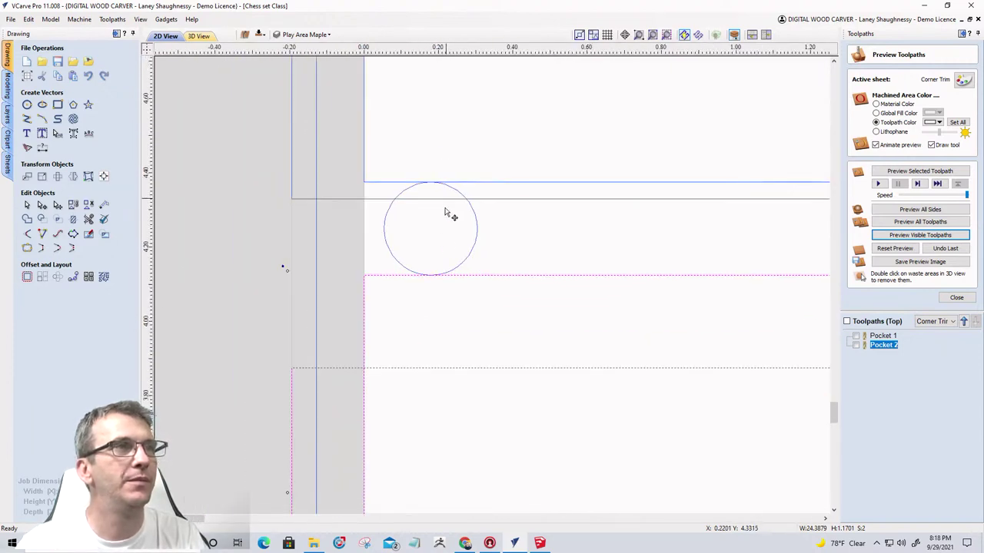
left_click(27, 176)
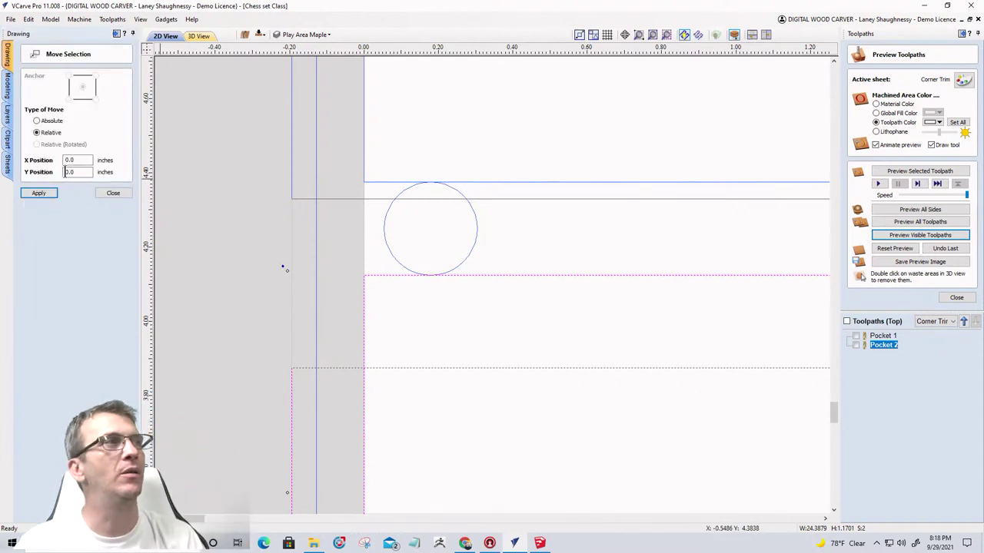
left_click_drag(83, 172, 55, 172)
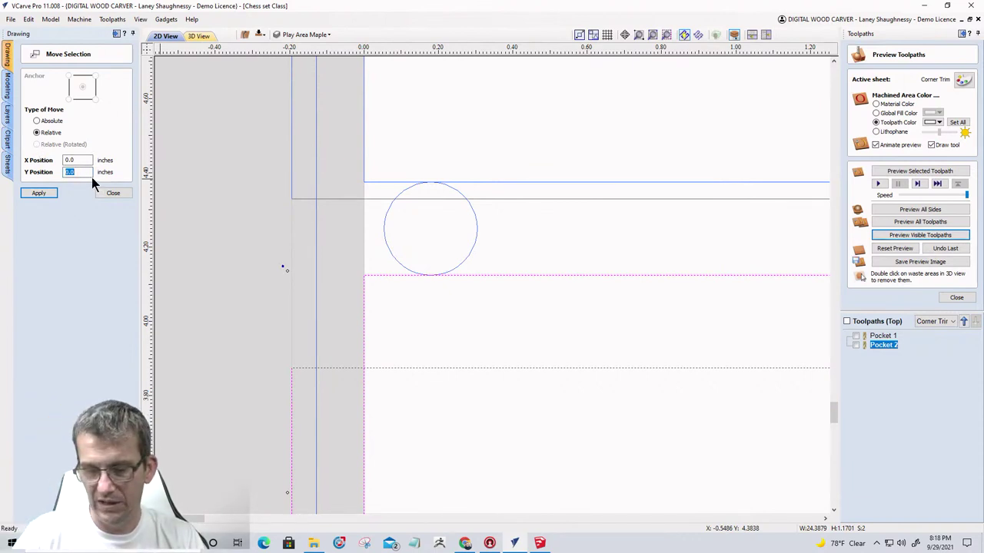
type(".125")
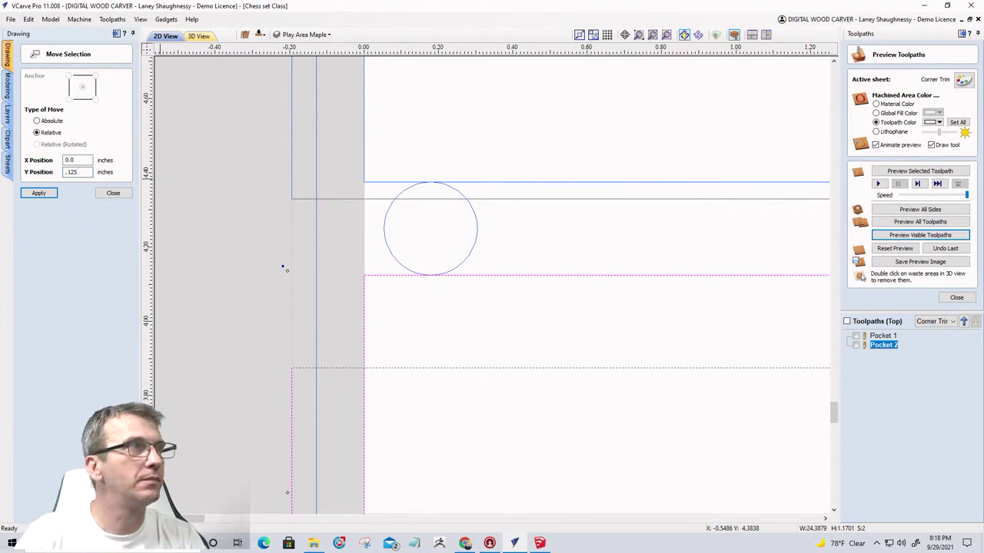
left_click(29, 194)
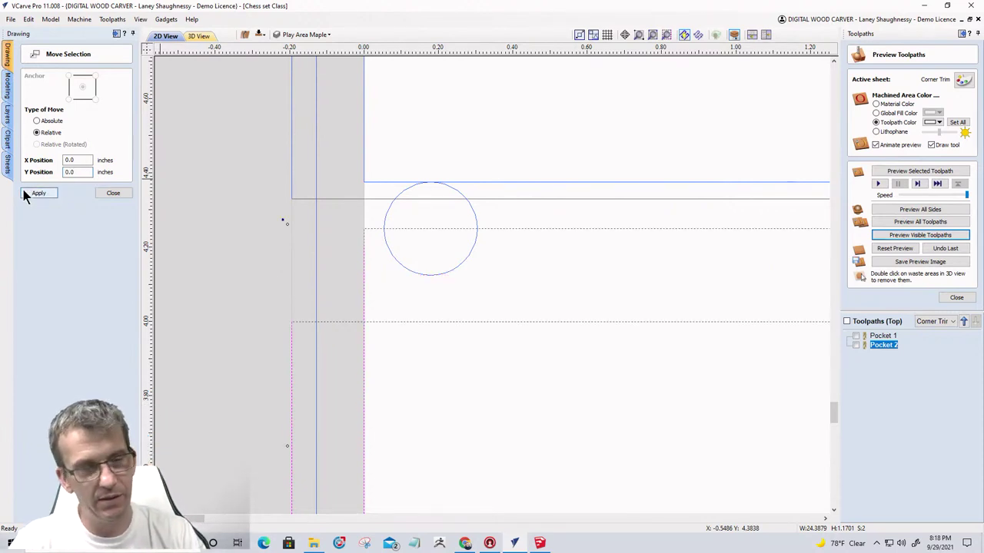
double_click(73, 172)
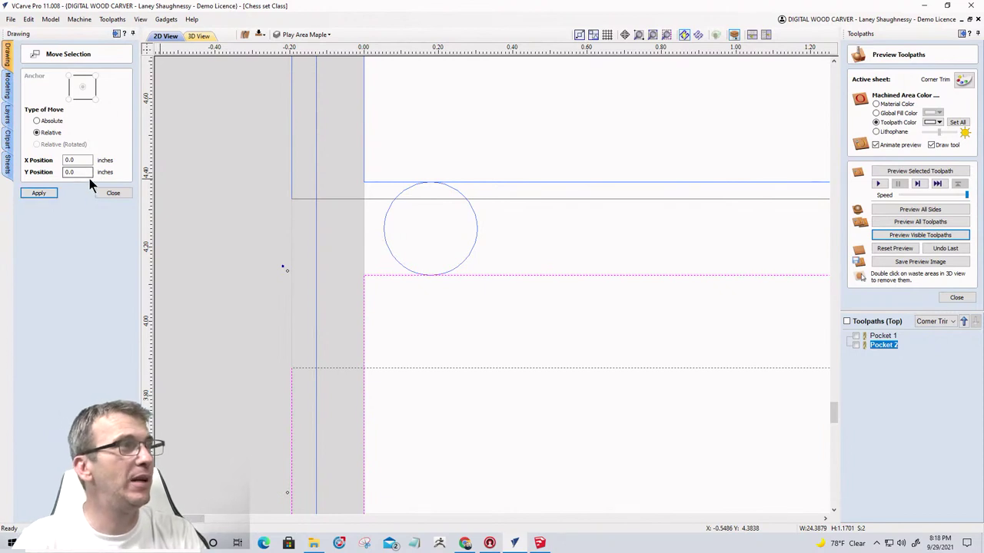
left_click(31, 194)
left_click(282, 242)
scroll(412, 186, "down", 3)
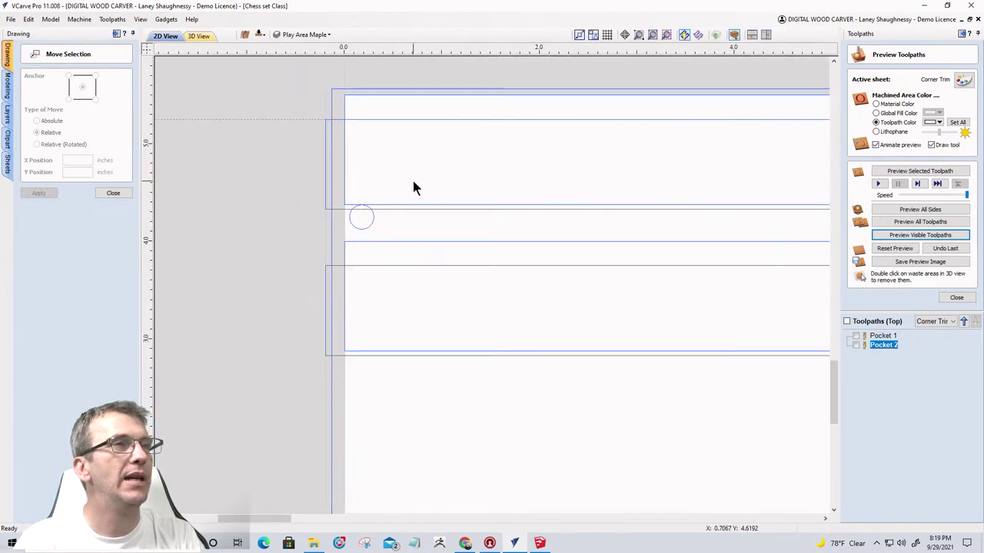
scroll(336, 292, "up", 1)
scroll(413, 279, "down", 1)
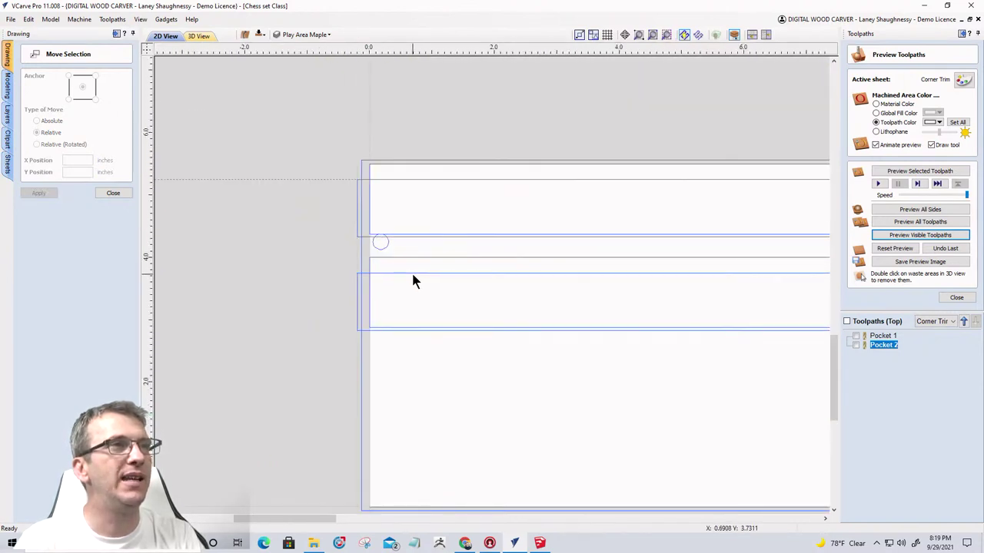
scroll(412, 279, "down", 1)
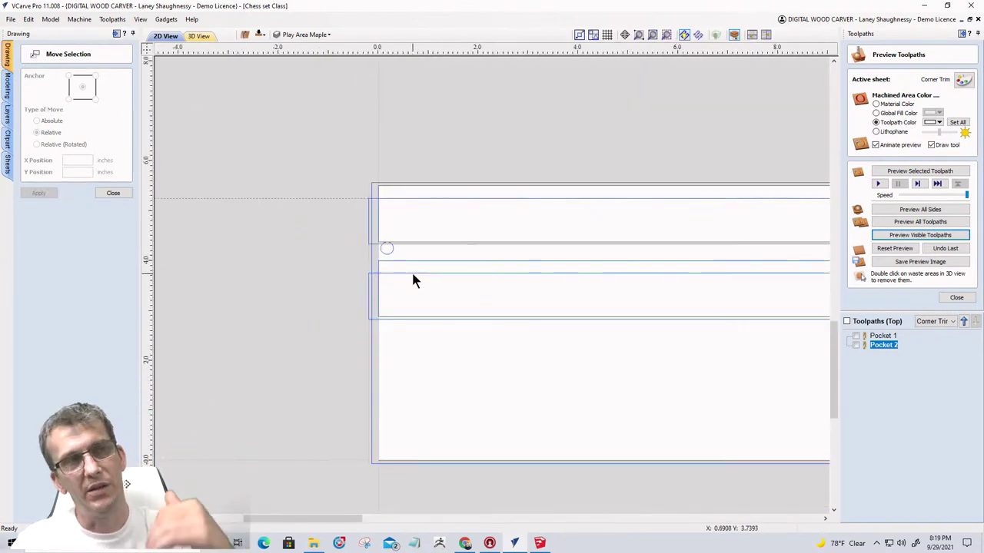
Move the 0.25-inch circle down to the lower strip's corner.
left_click(390, 251)
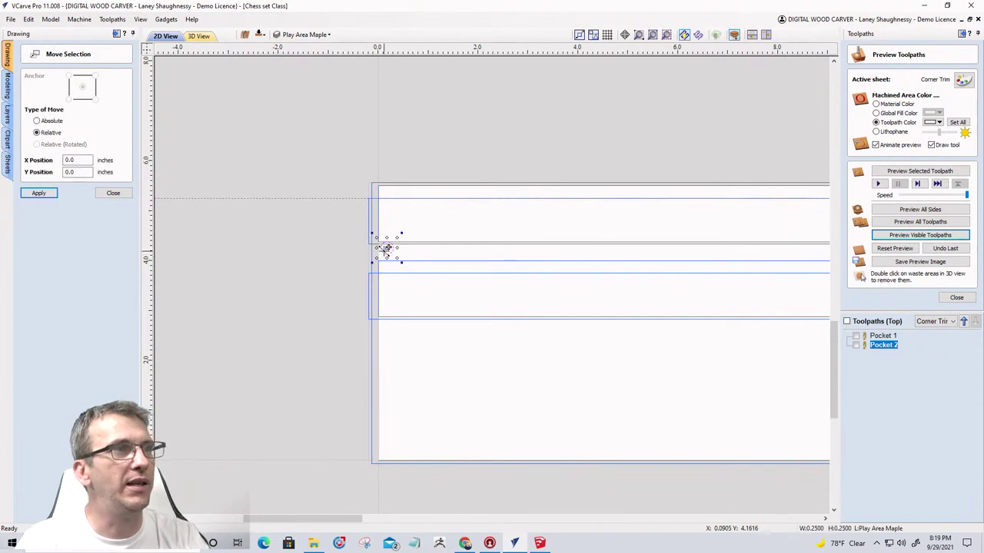
scroll(390, 251, "up", 2)
scroll(388, 250, "up", 1)
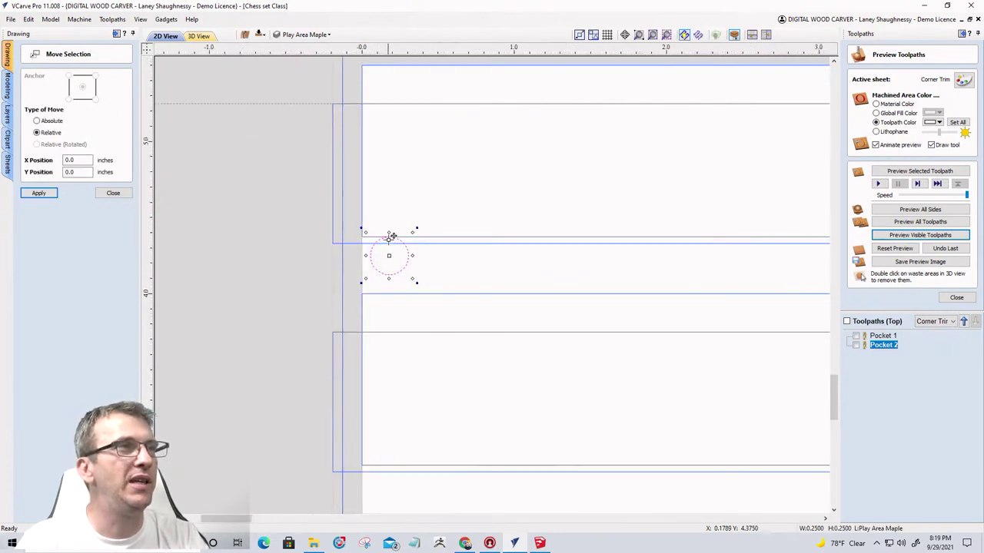
left_click_drag(390, 234, 380, 470)
scroll(392, 465, "down", 2)
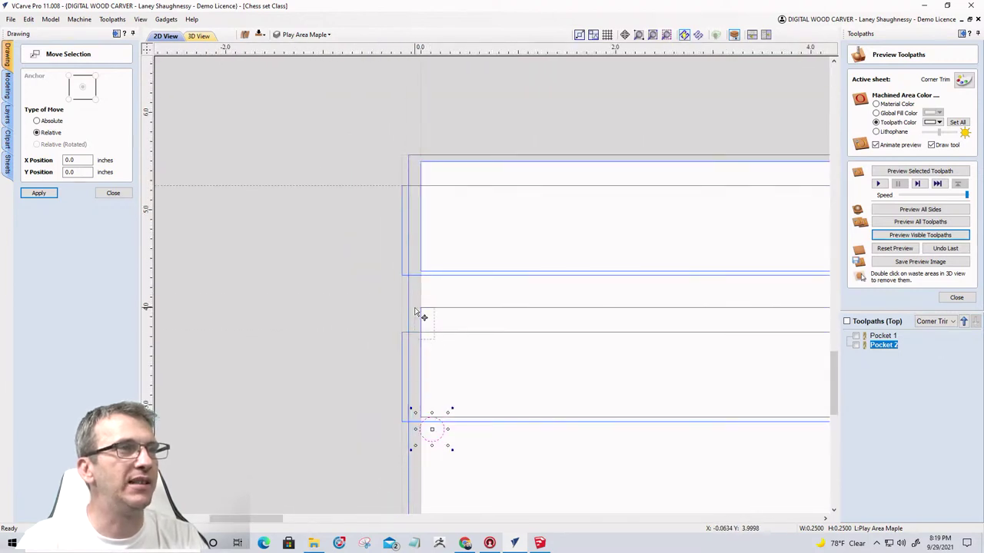
Drag the next strip rectangle below the circle and nudge it by relative Y -0.125.
left_click(422, 315)
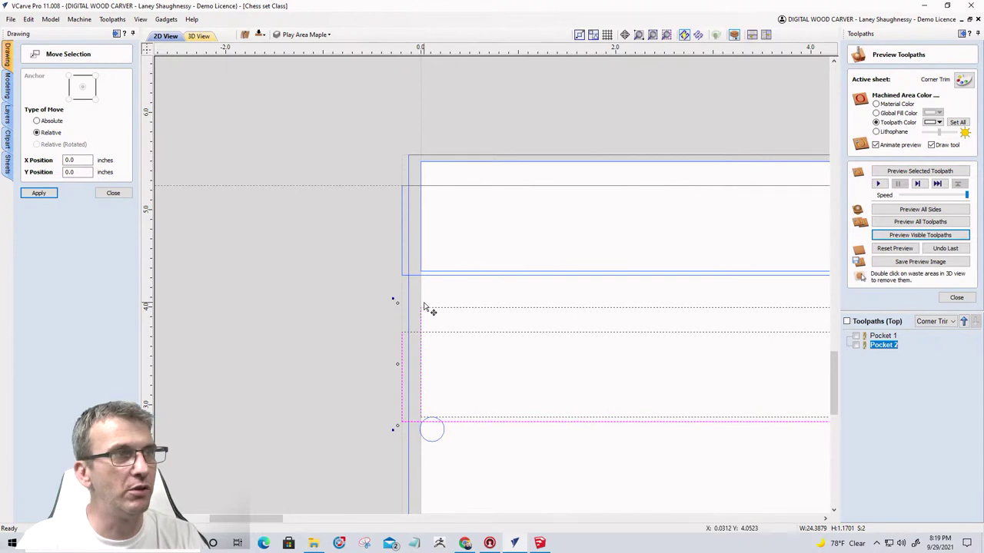
left_click_drag(424, 305, 428, 383)
scroll(437, 458, "up", 4)
scroll(427, 392, "down", 3)
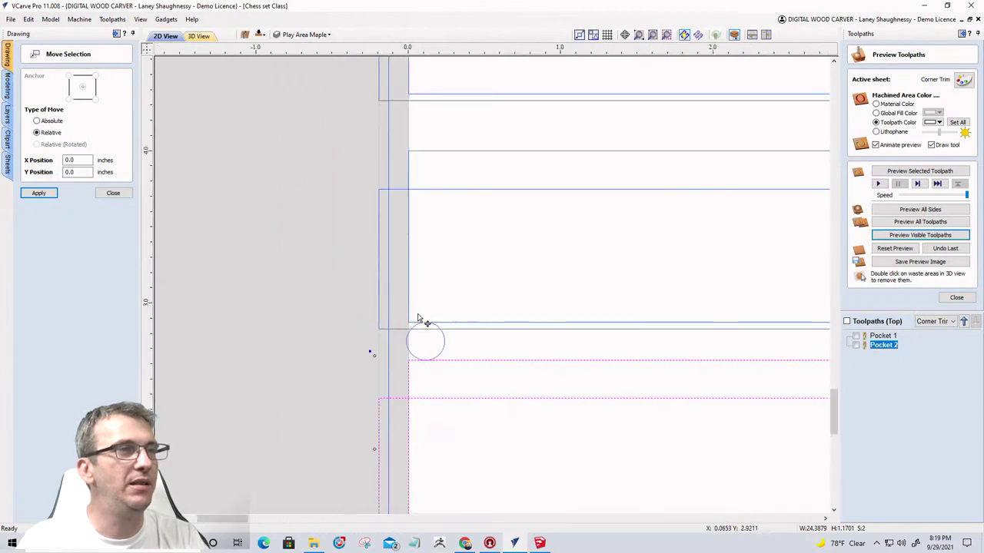
left_click(67, 171)
double_click(67, 172)
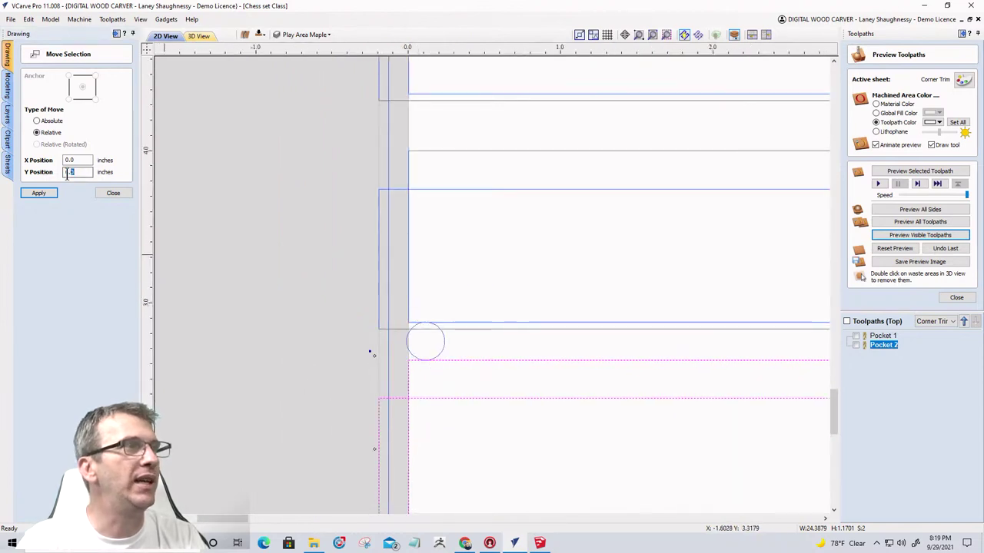
type("-.125")
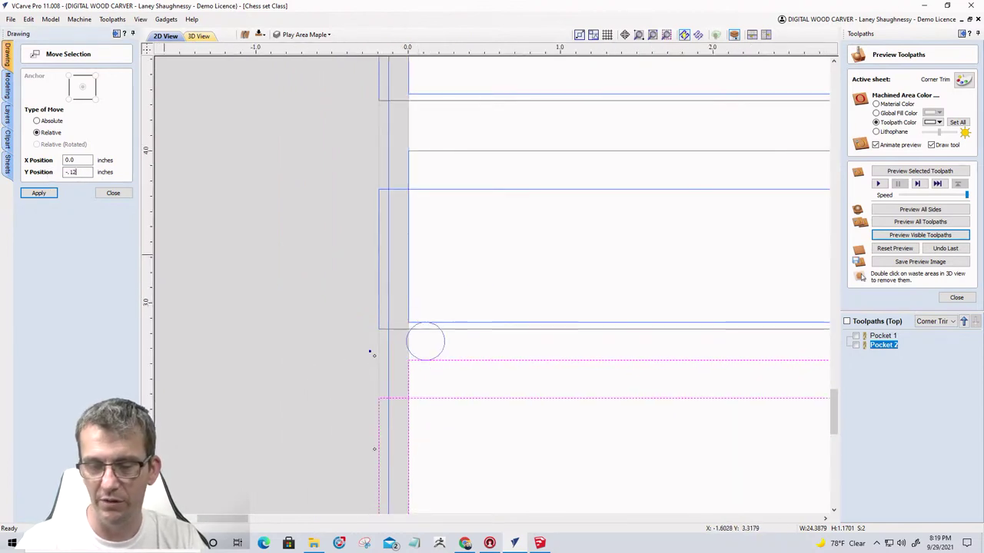
left_click(39, 193)
scroll(409, 180, "down", 2)
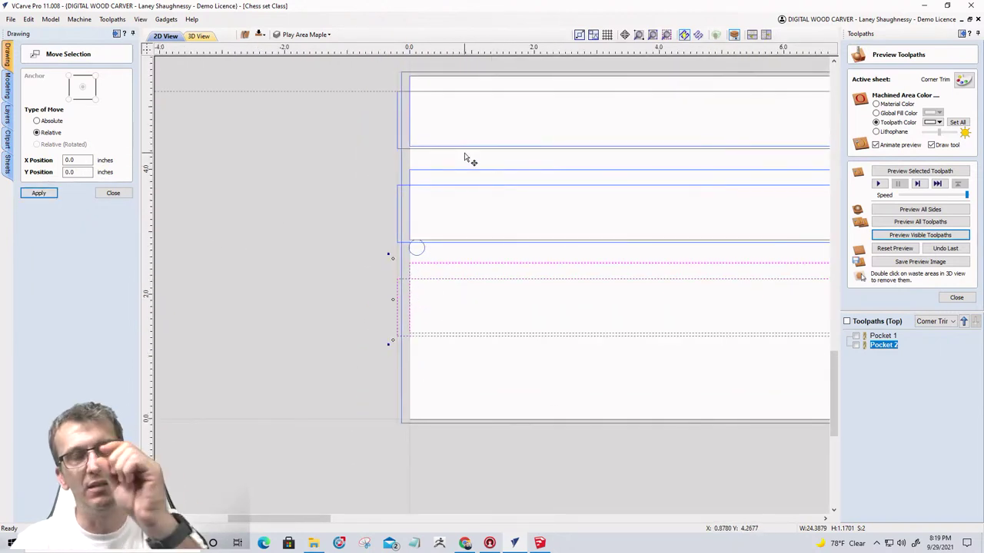
left_click(418, 242)
left_click_drag(416, 244, 420, 333)
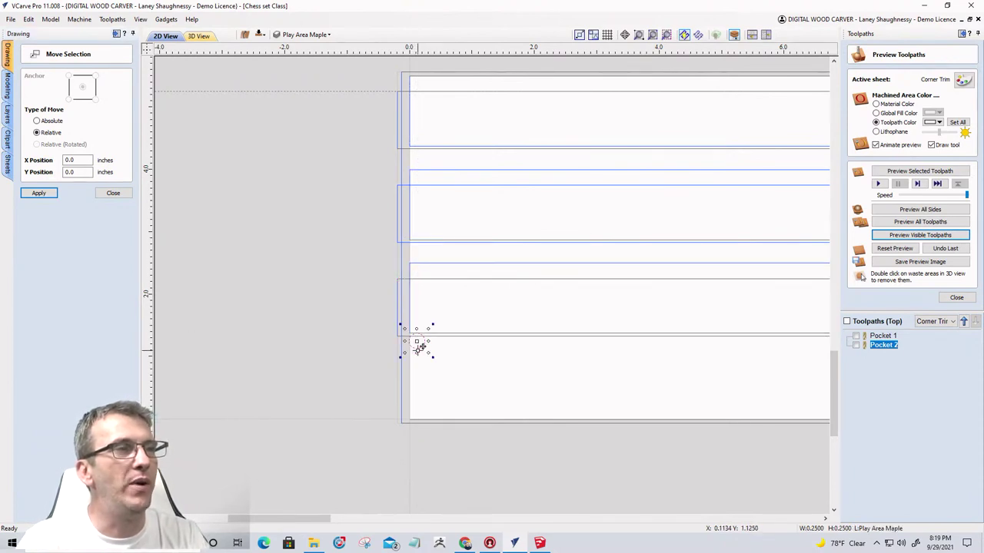
left_click(408, 264, "shift")
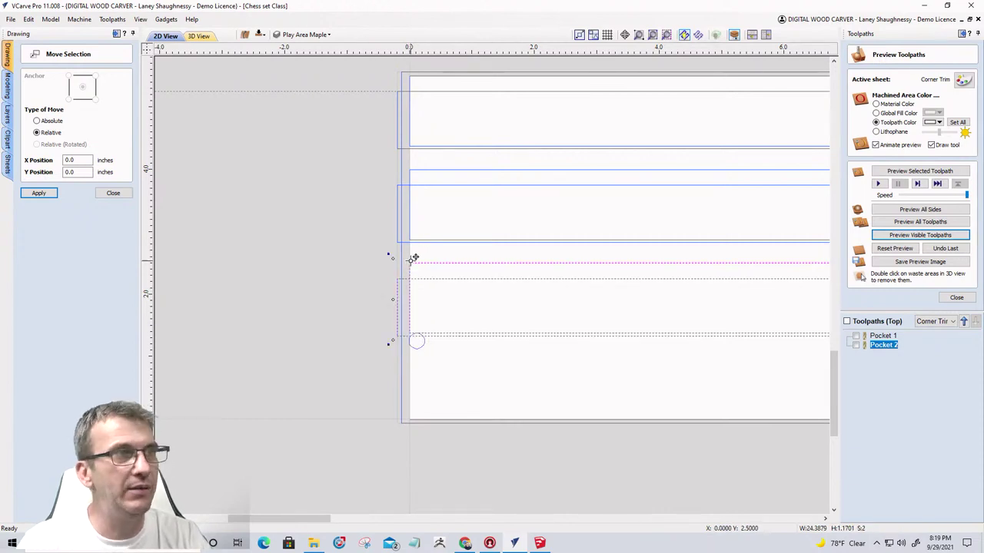
left_click_drag(413, 259, 412, 346)
scroll(408, 362, "up", 4)
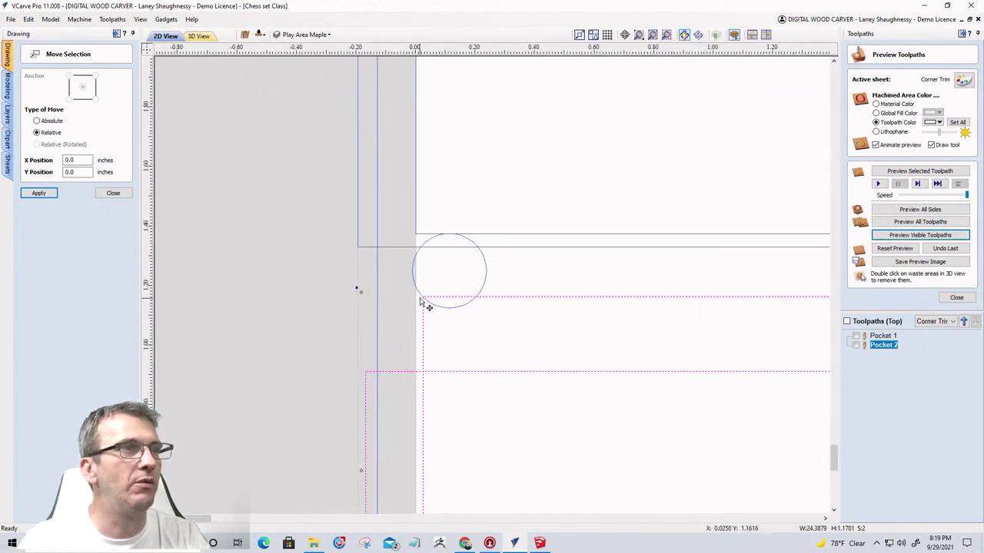
mouse_move(427, 298)
left_mouse_down()
mouse_move(426, 318)
mouse_move(412, 314)
mouse_move(420, 308)
left_mouse_up()
scroll(415, 334, "up", 5)
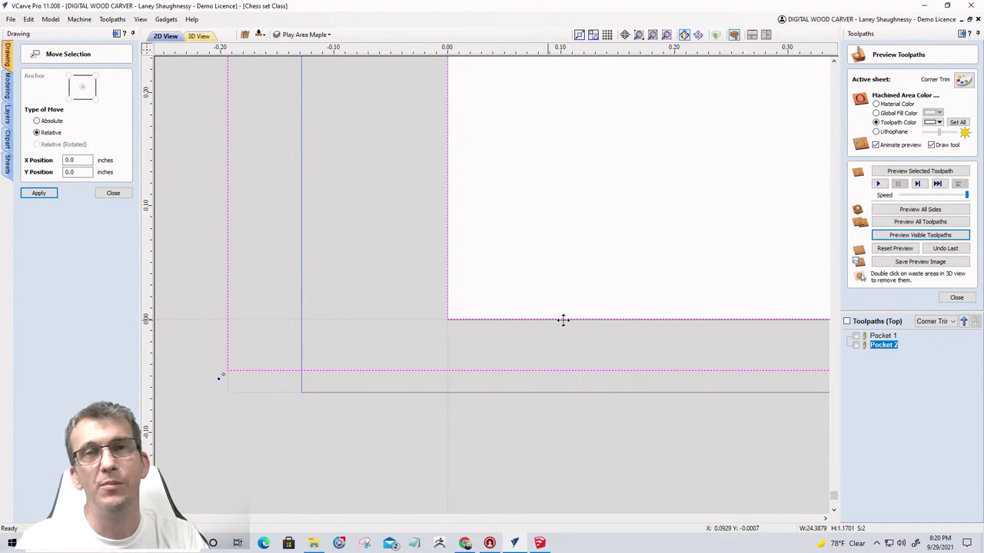
scroll(653, 320, "down", 5)
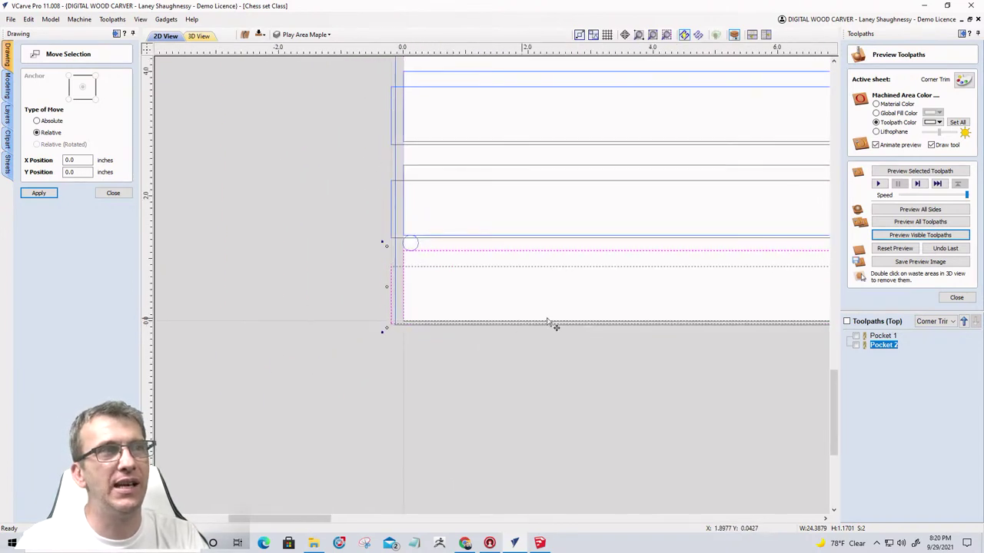
scroll(416, 321, "up", 8)
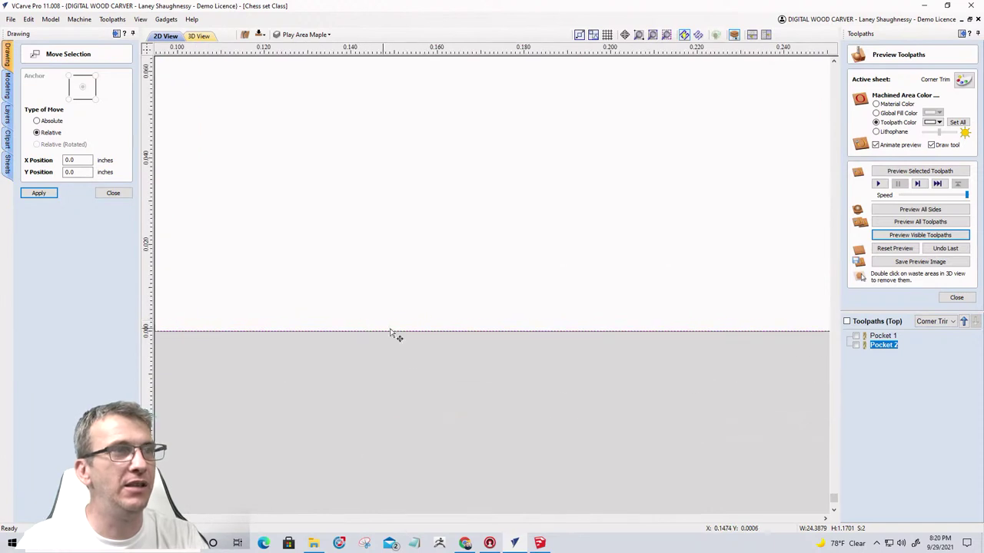
scroll(538, 352, "down", 8)
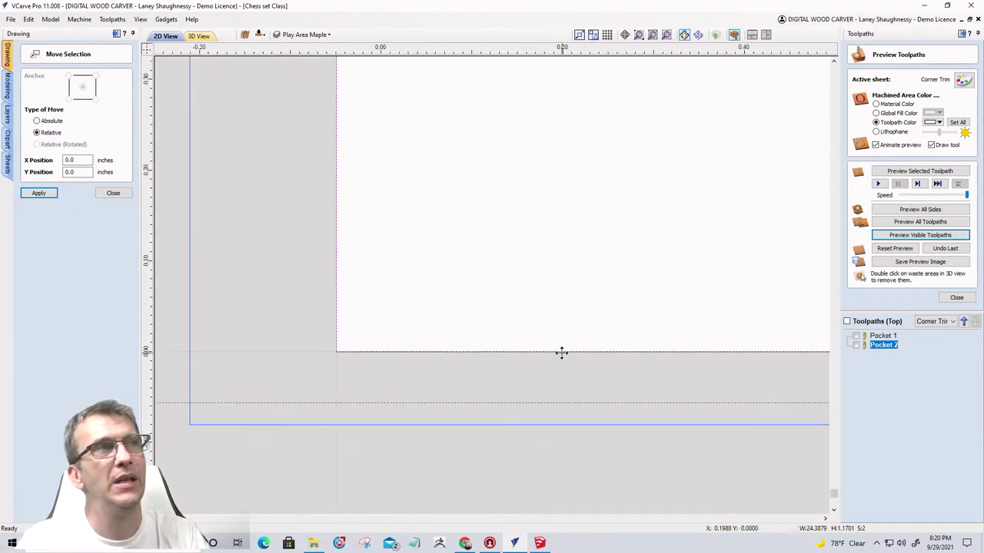
scroll(534, 286, "down", 3)
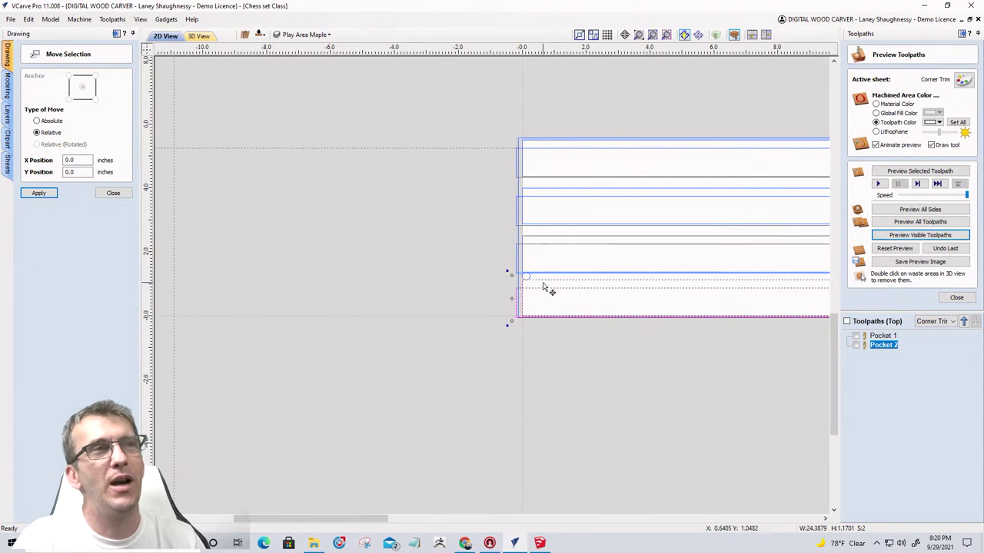
Drag the selected pocket outline up about 1.4 inches, then nudge it 0.0625 inch relative.
scroll(533, 287, "up", 8)
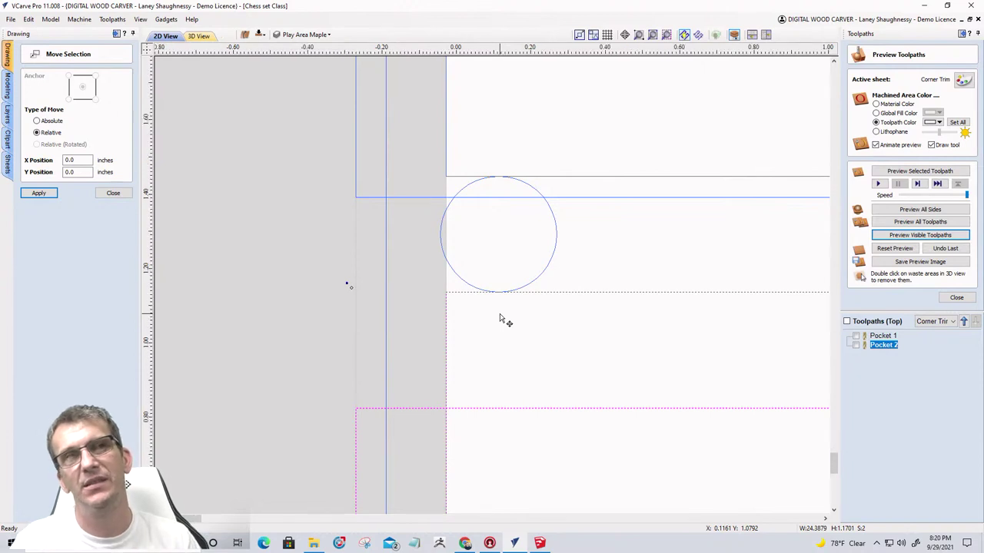
scroll(488, 304, "down", 6)
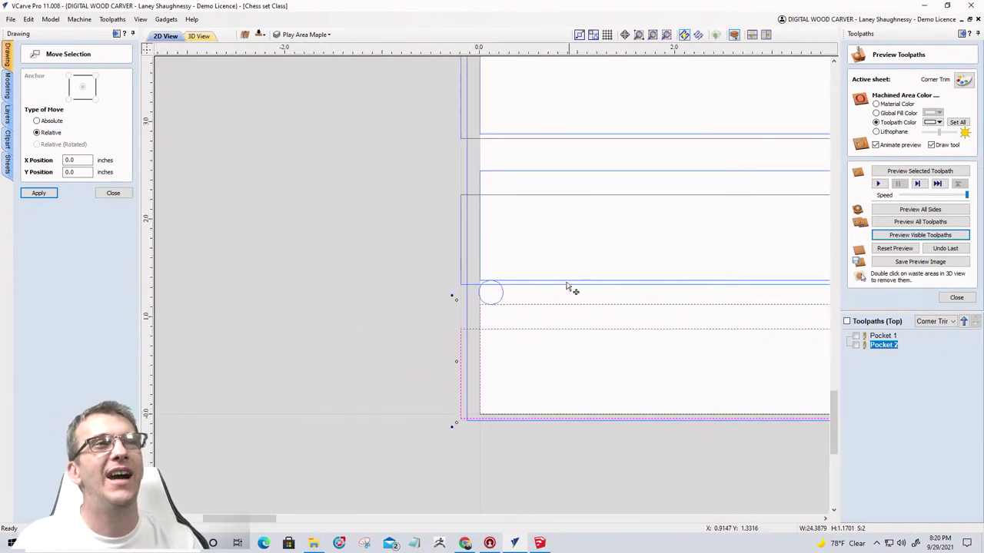
left_click_drag(567, 287, 518, 167)
scroll(542, 222, "down", 2)
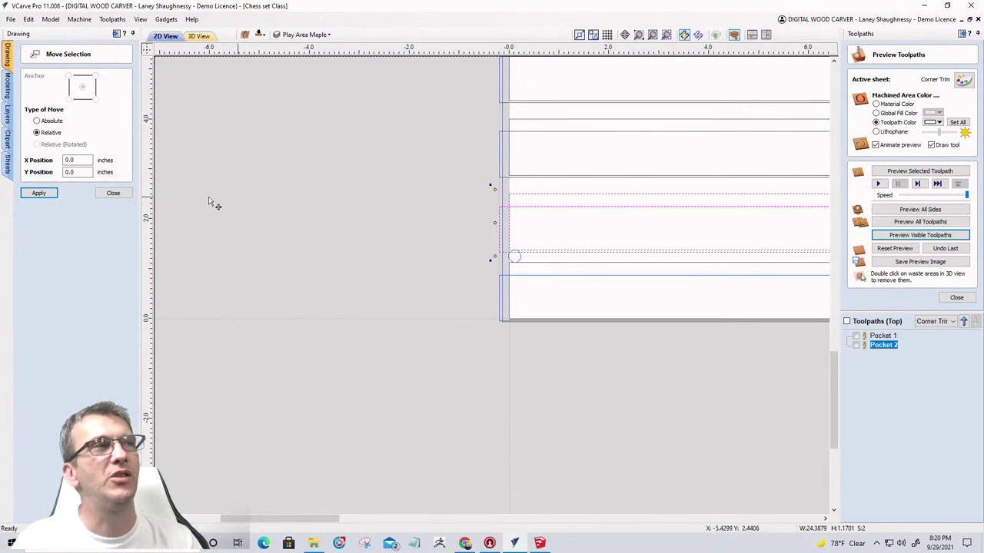
left_click(78, 172)
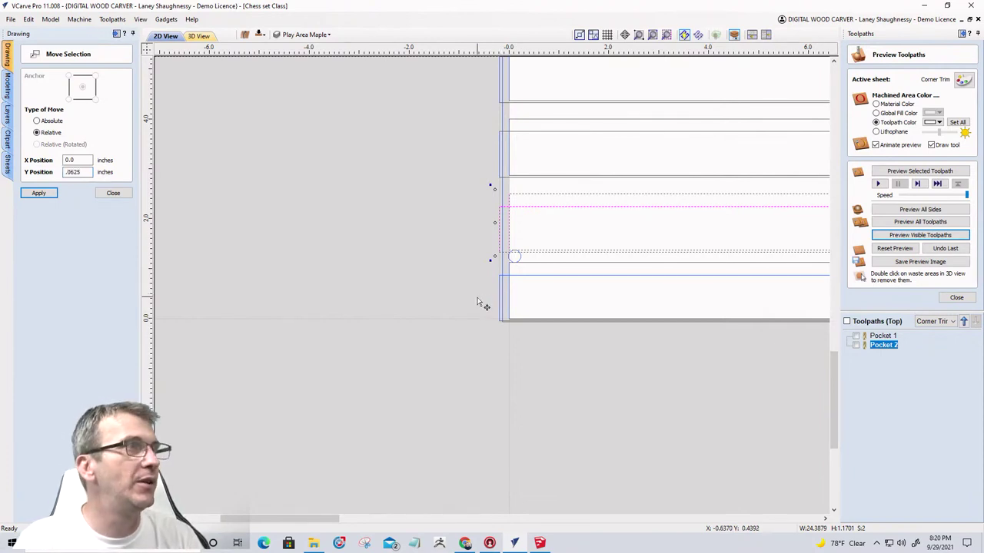
left_click(32, 195)
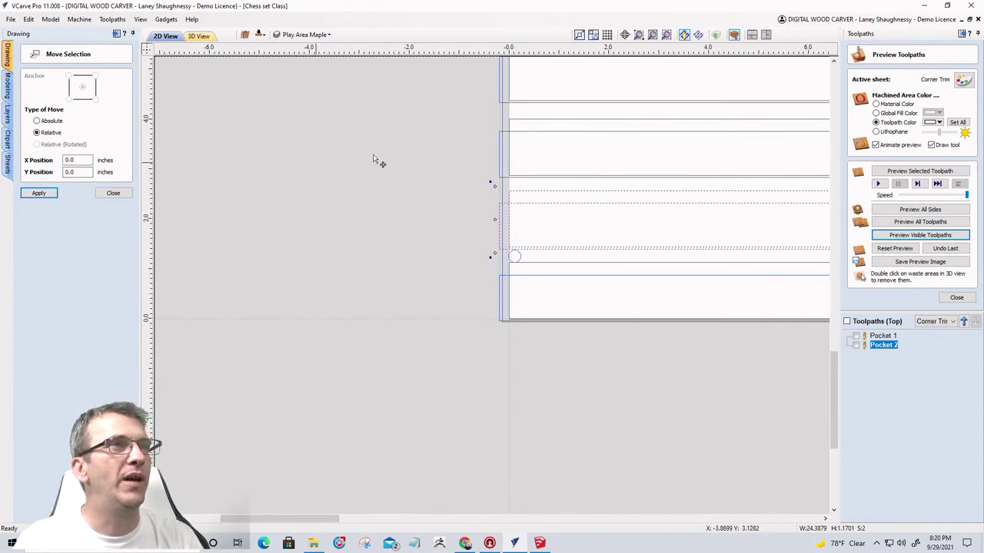
Move the dashed vectors up to the upper row and apply another 0.0625-inch nudge.
left_click_drag(592, 161, 542, 122)
double_click(79, 172)
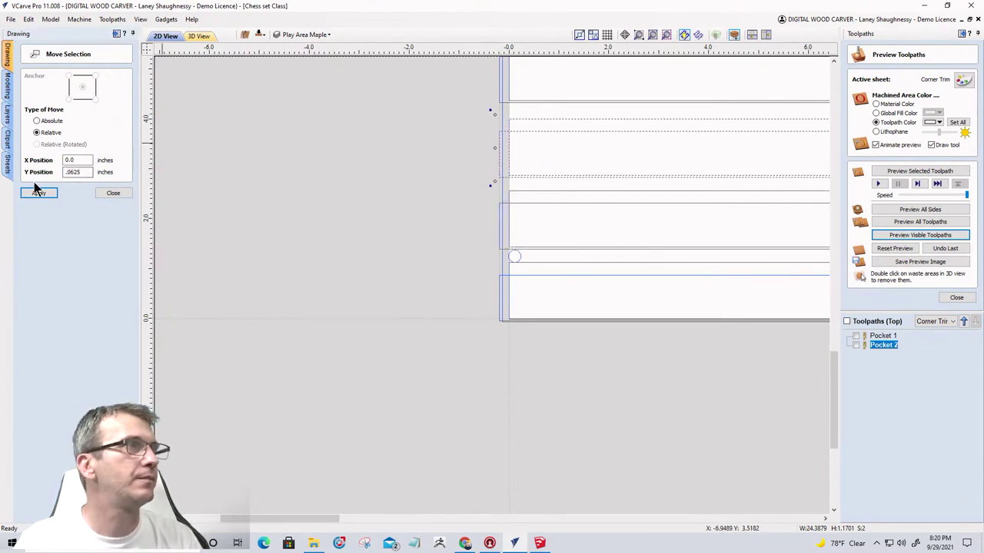
left_click(37, 192)
scroll(531, 390, "down", 2)
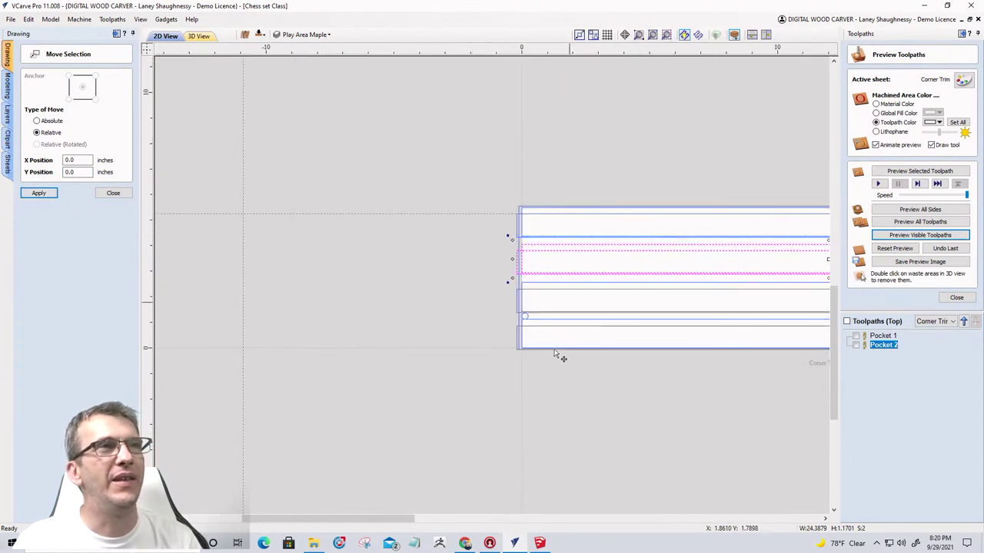
scroll(581, 382, "up", 2)
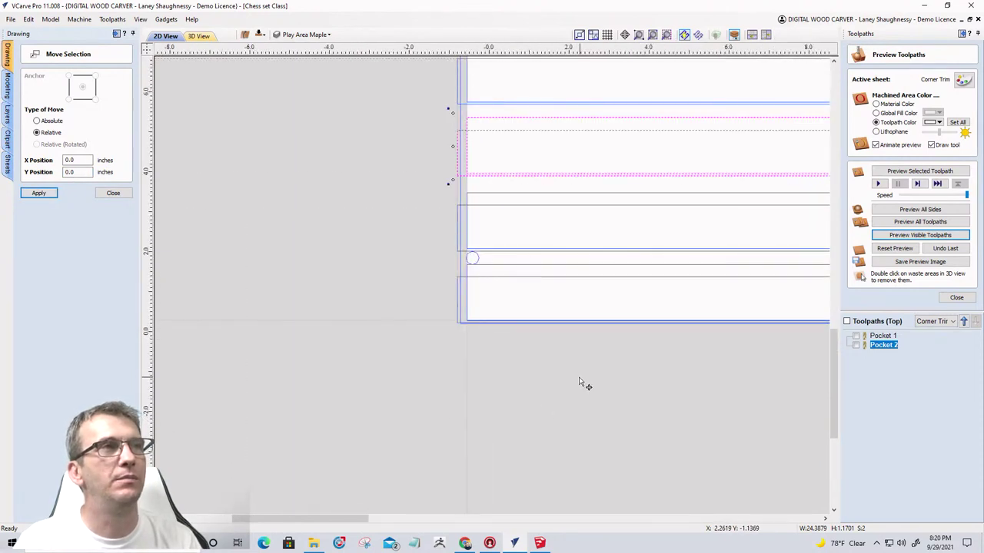
scroll(580, 382, "down", 1)
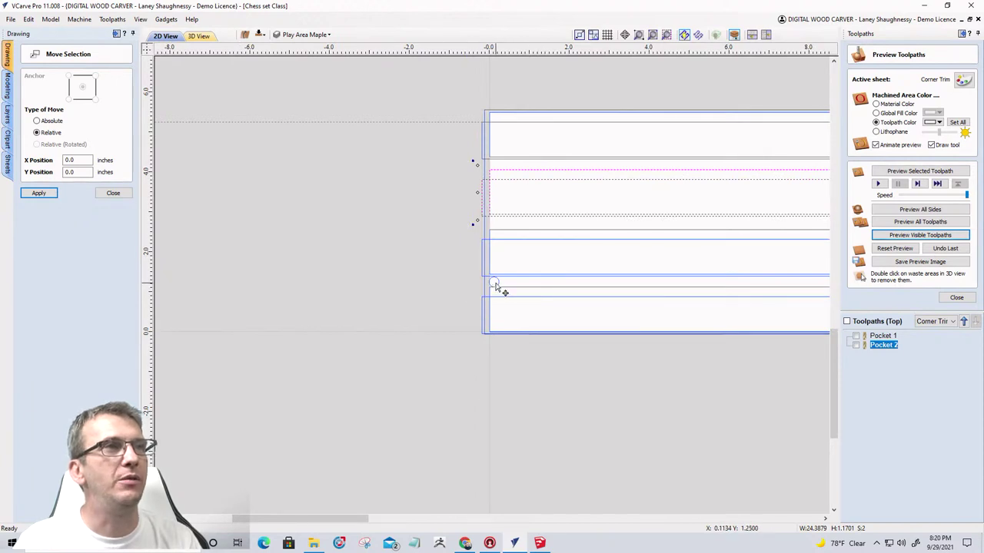
scroll(495, 290, "up", 3)
Drag the small circle left of the trim strips, select the rectangles, and close Move Selection.
left_click(484, 262)
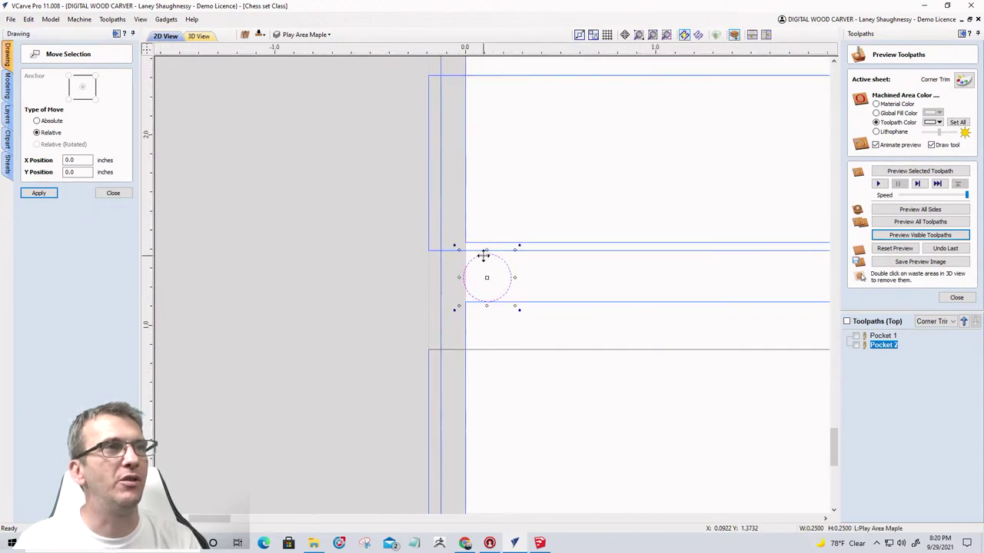
left_click_drag(481, 246, 276, 239)
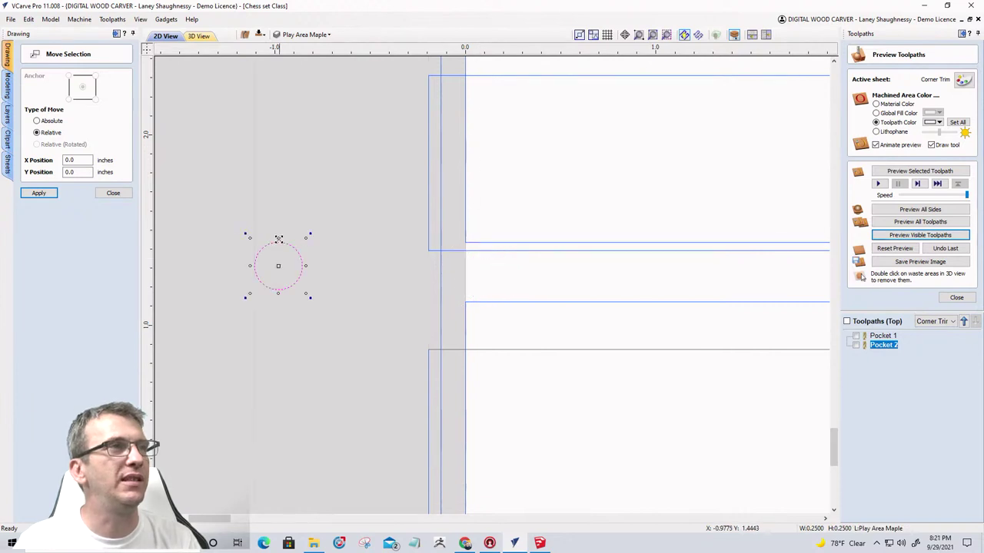
scroll(379, 282, "down", 3)
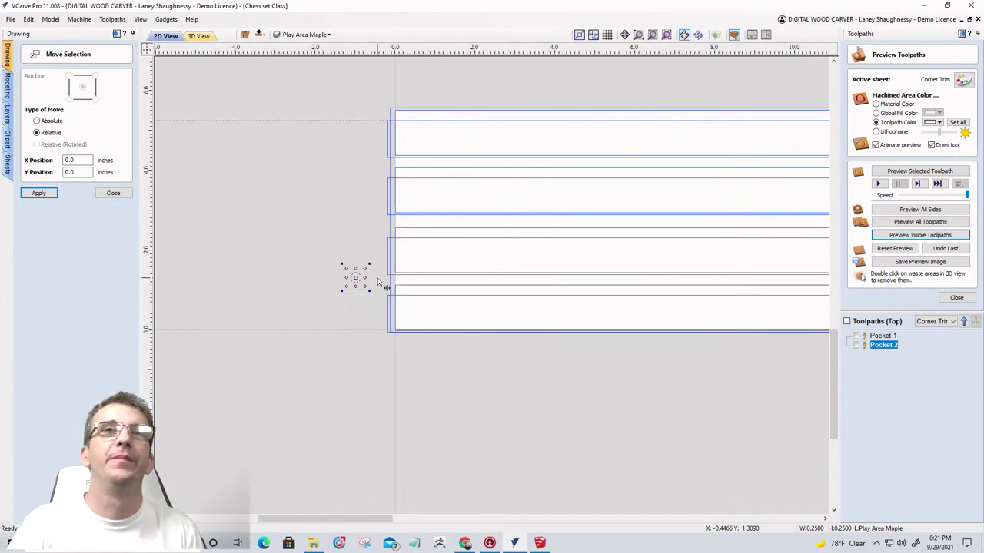
left_click(389, 223)
scroll(388, 225, "down", 3)
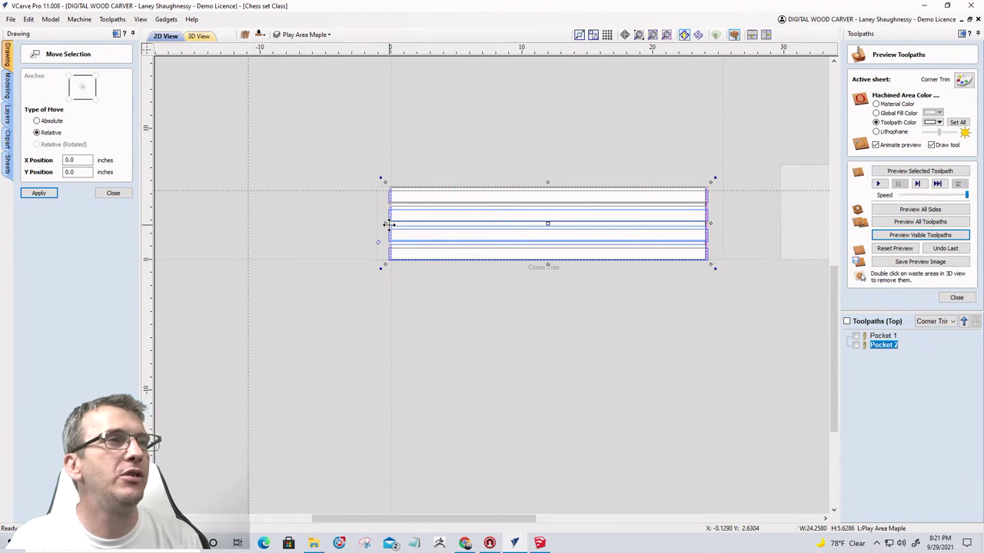
scroll(401, 232, "up", 4)
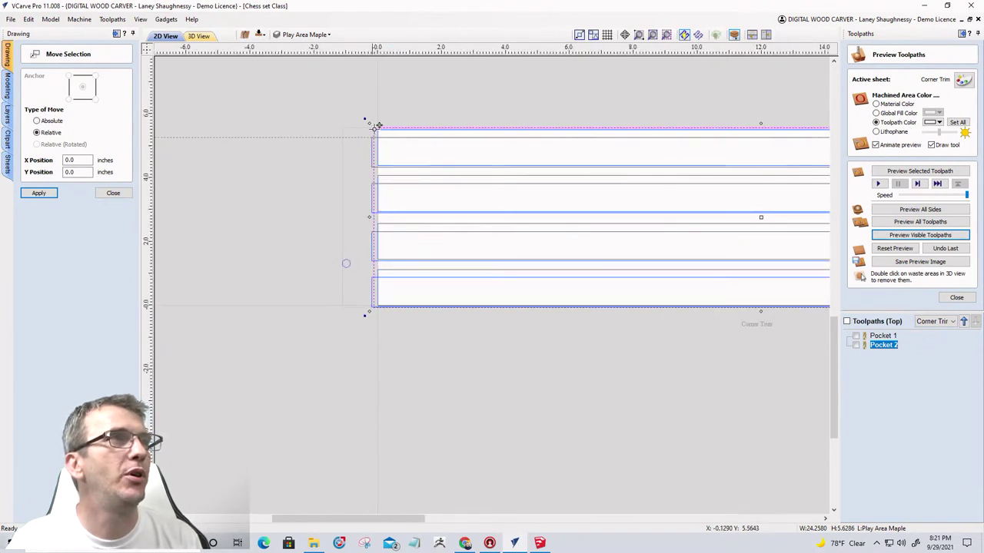
scroll(368, 306, "down", 4)
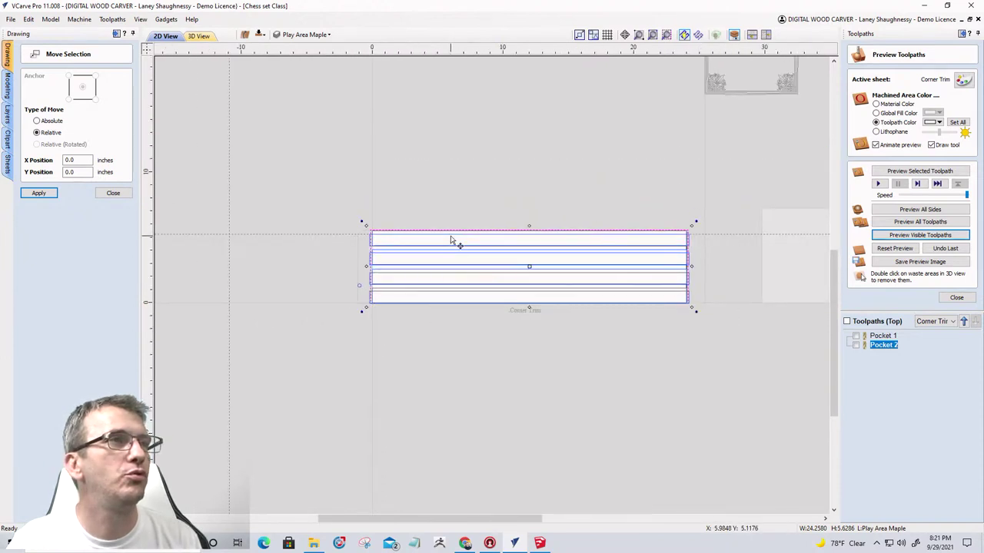
left_click(123, 193)
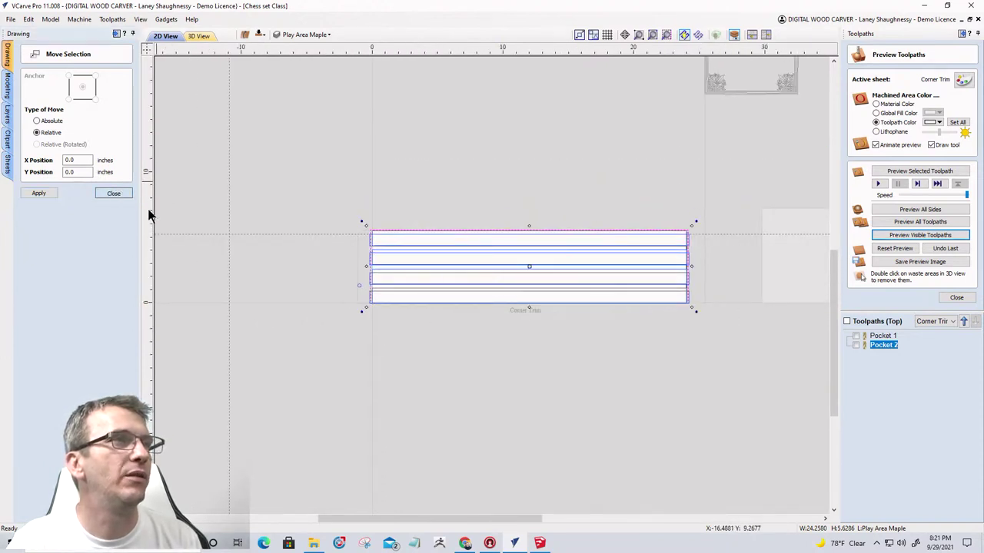
scroll(369, 259, "up", 5)
scroll(353, 260, "up", 2)
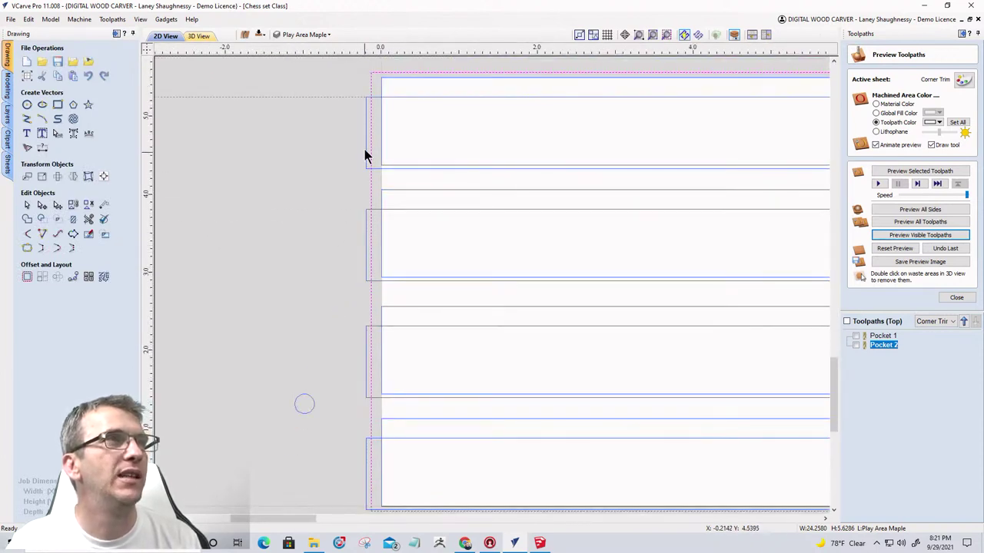
Edit Pocket 2 to add two more strip rectangles and recalculate the toolpath.
double_click(877, 348)
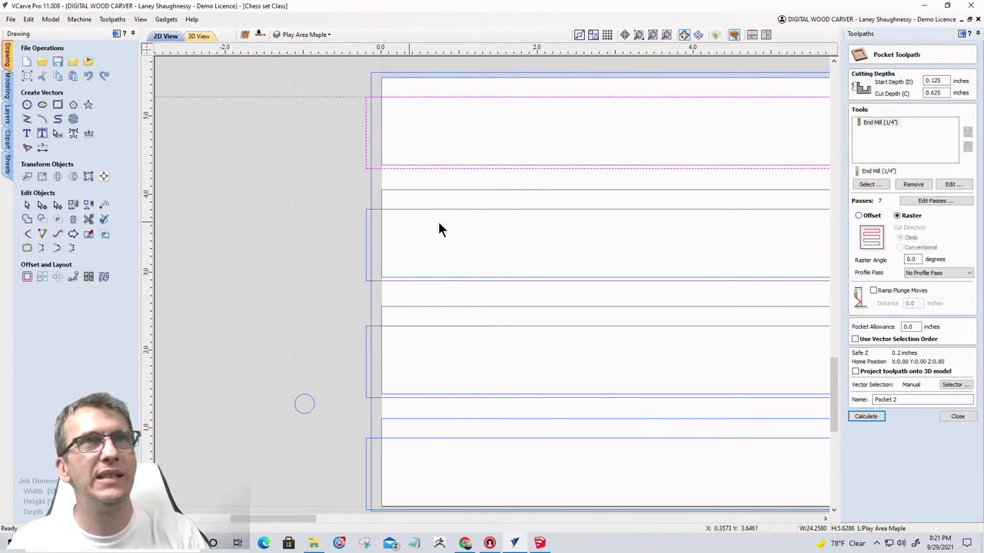
left_click(364, 232, "shift")
left_click(364, 382, "shift")
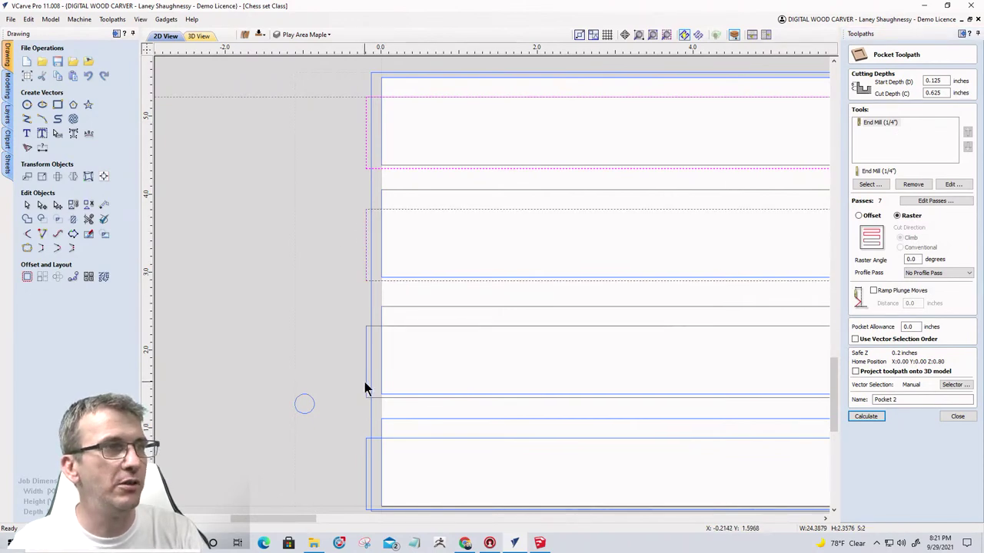
scroll(376, 338, "down", 2)
scroll(603, 359, "down", 2)
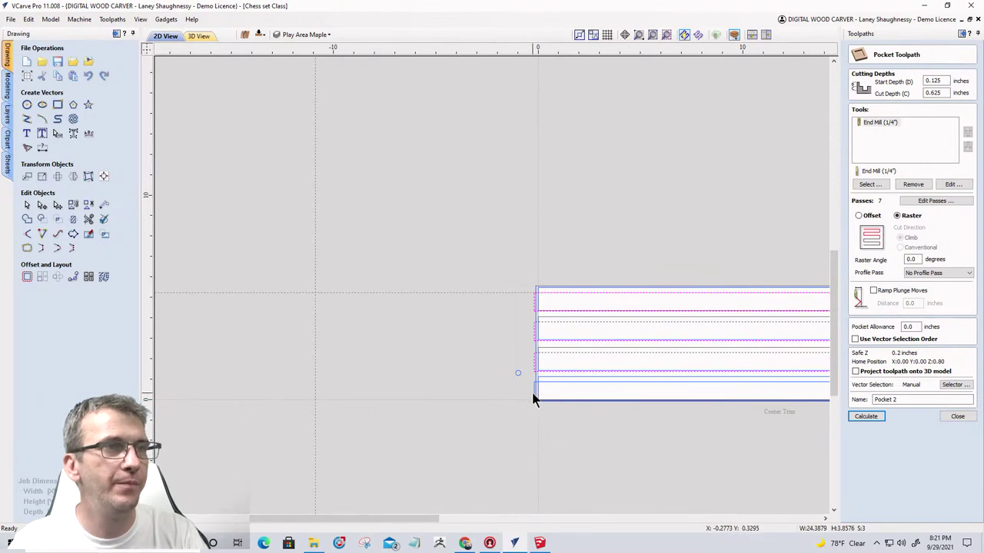
left_click(864, 416)
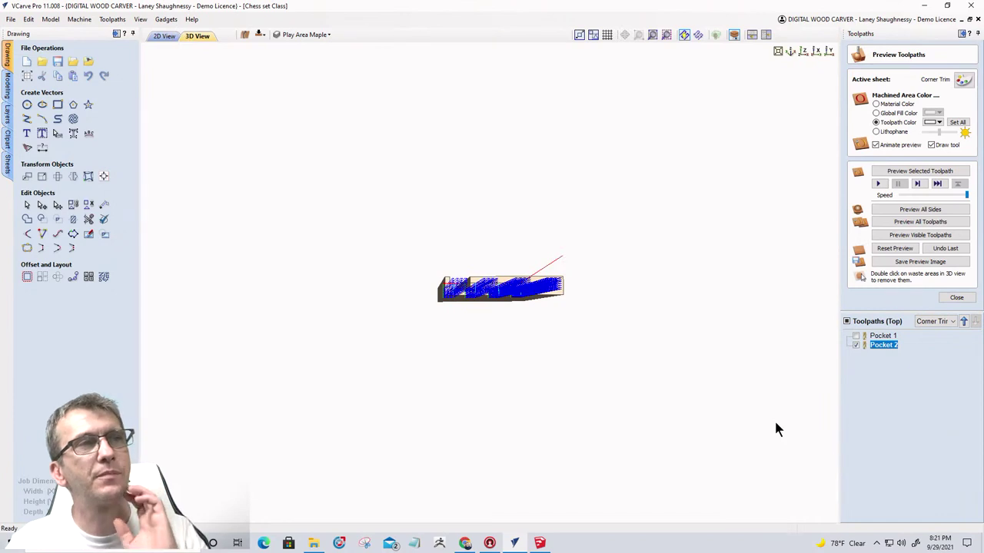
Simulate the visible toolpaths and rotate the 3D view to see the board's top.
left_click(914, 237)
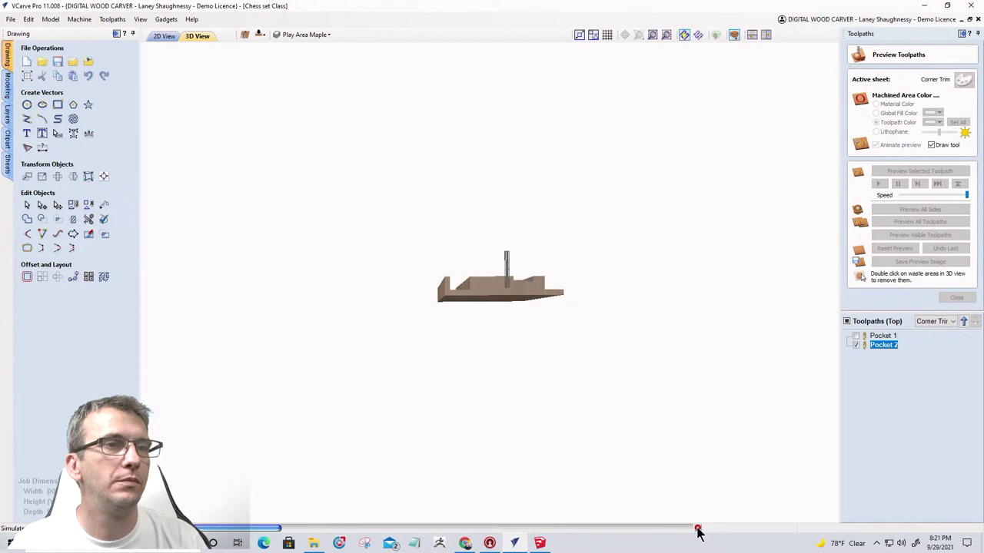
left_click_drag(509, 330, 501, 356)
scroll(501, 356, "up", 5)
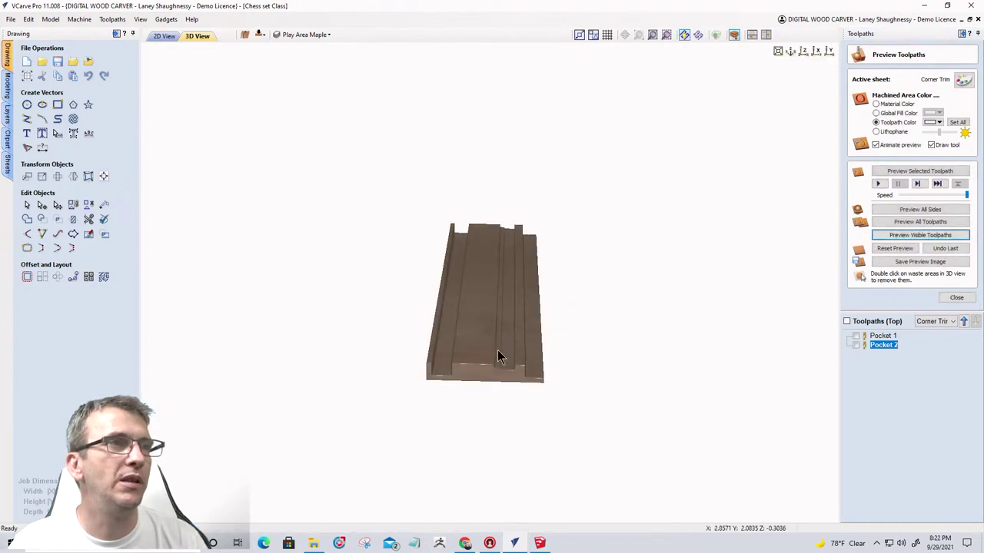
scroll(500, 356, "down", 2)
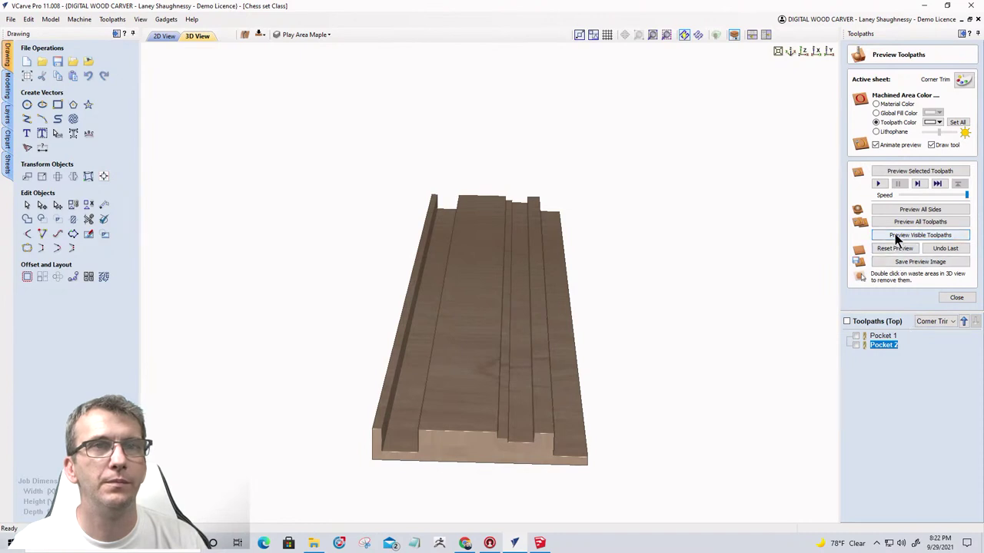
Make Pocket 2 visible, re-run the simulation, view the board end-on, then return to 2D View.
left_click(856, 345)
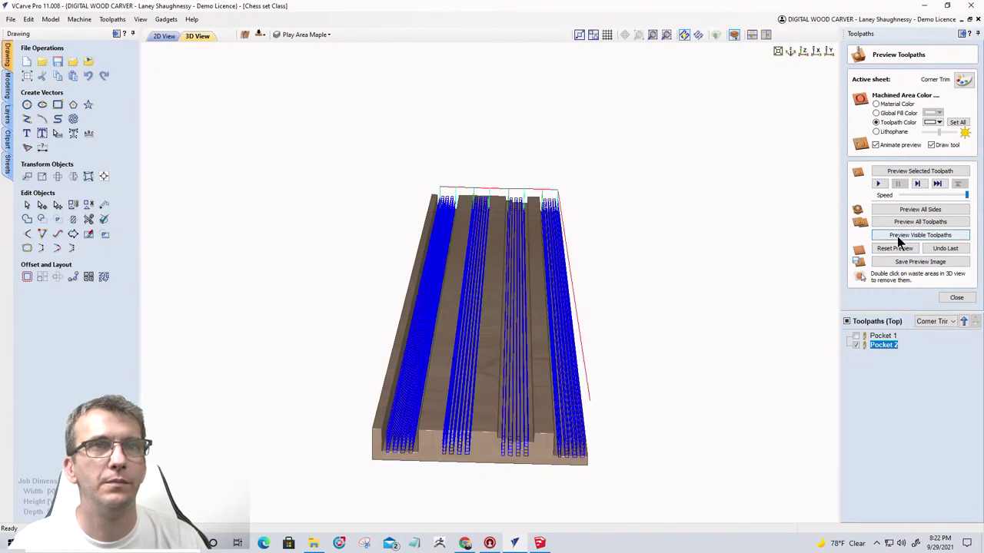
left_click(897, 236)
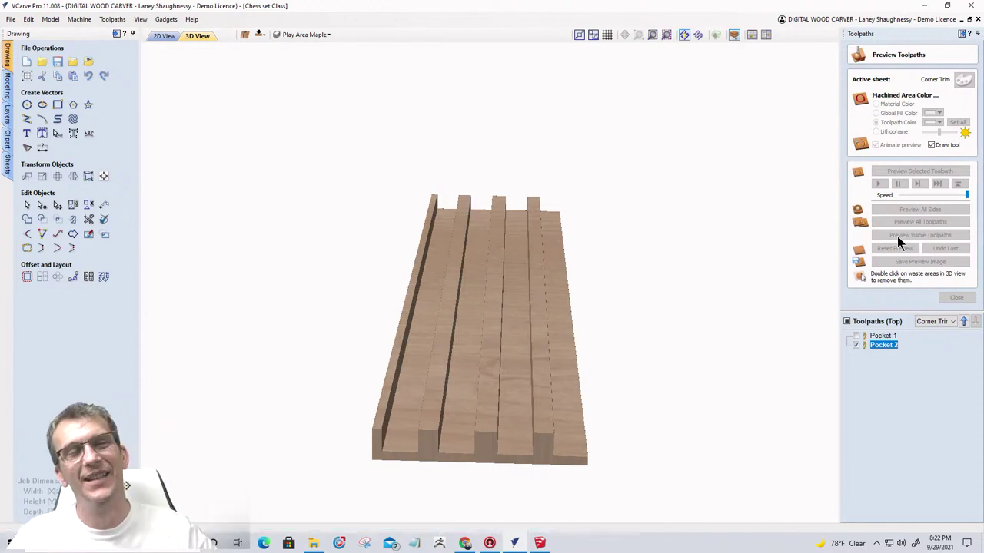
mouse_move(506, 466)
left_mouse_down()
mouse_move(483, 433)
mouse_move(499, 399)
mouse_move(501, 455)
left_mouse_up()
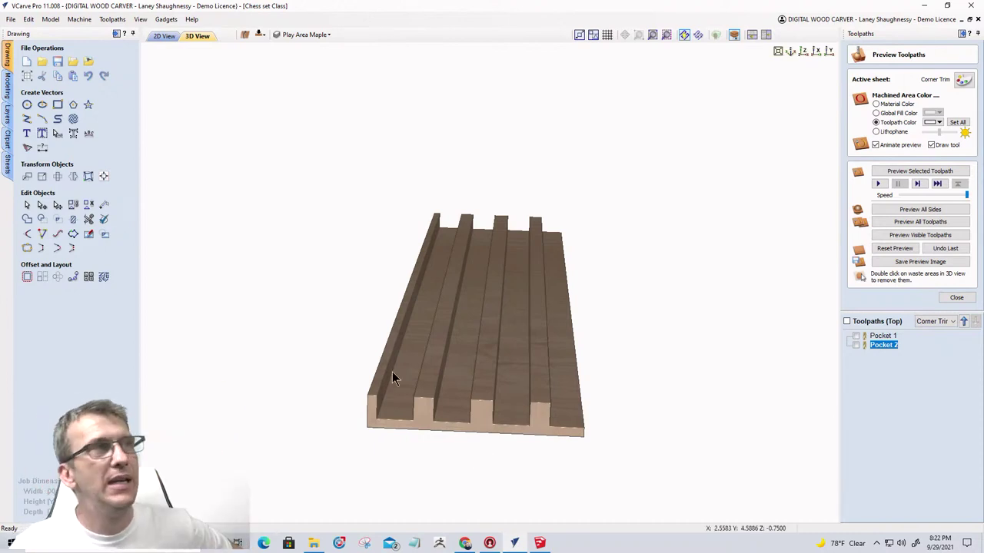
left_click(164, 36)
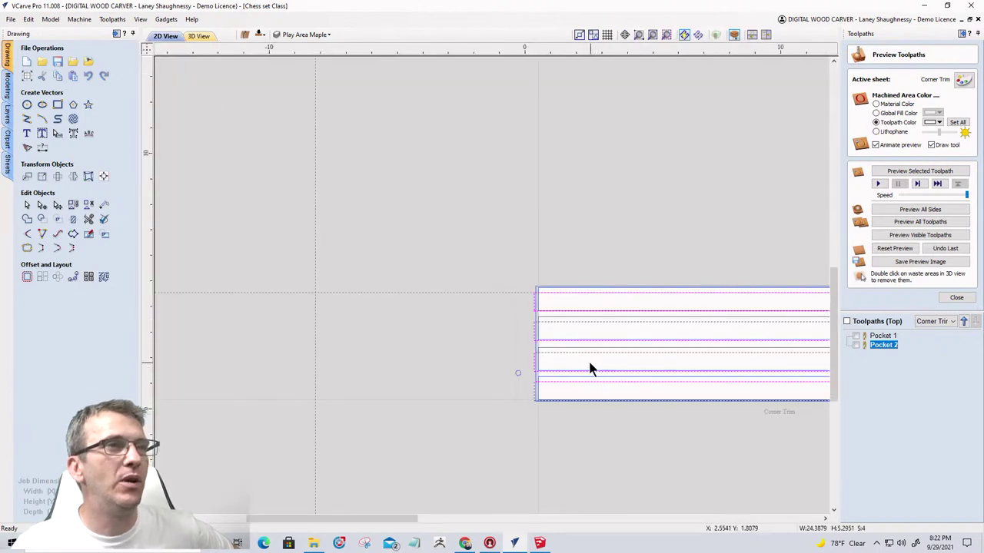
Zoom over the machined grooves in 3D View, then return to 2D and deselect the vectors.
scroll(588, 362, "up", 3)
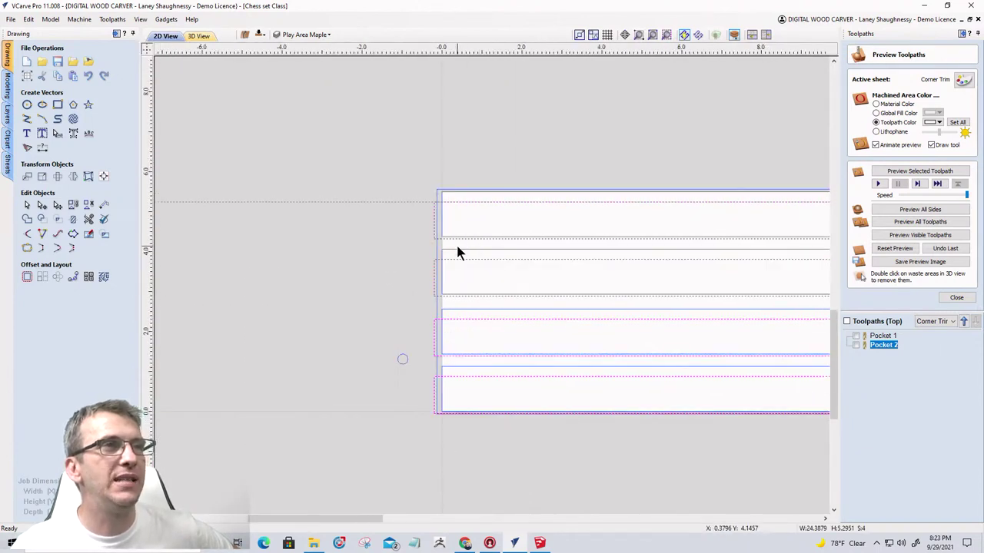
left_click(200, 36)
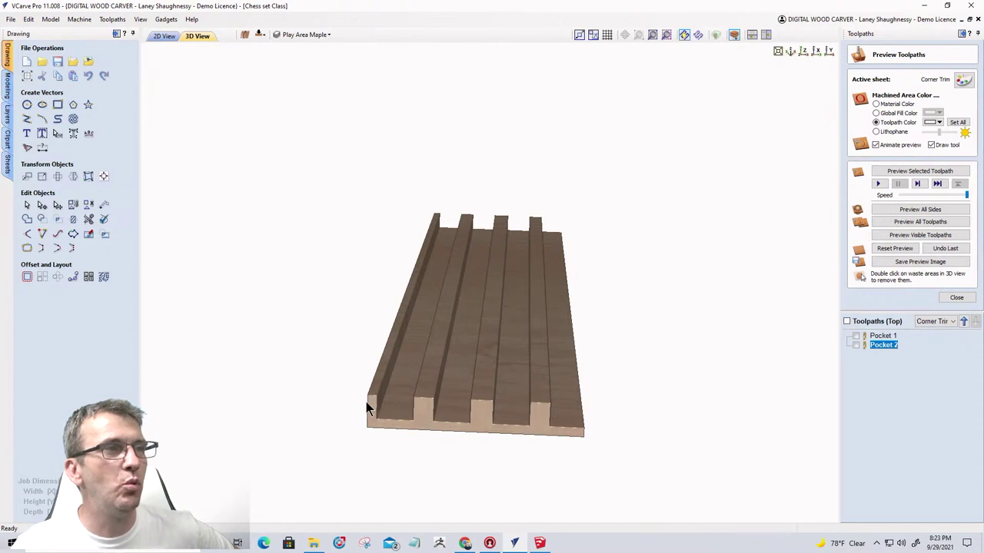
scroll(369, 422, "up", 5)
scroll(441, 449, "up", 2)
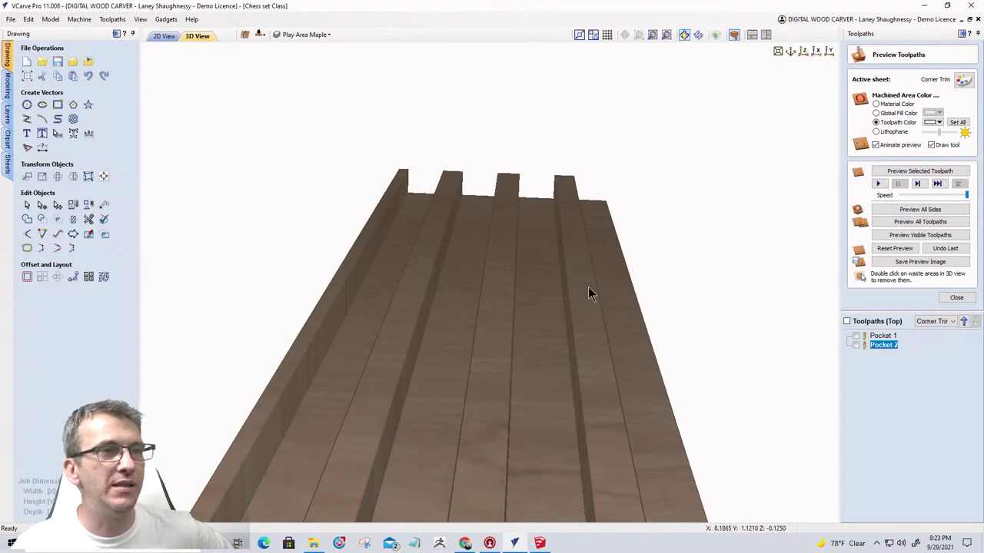
scroll(569, 450, "down", 7)
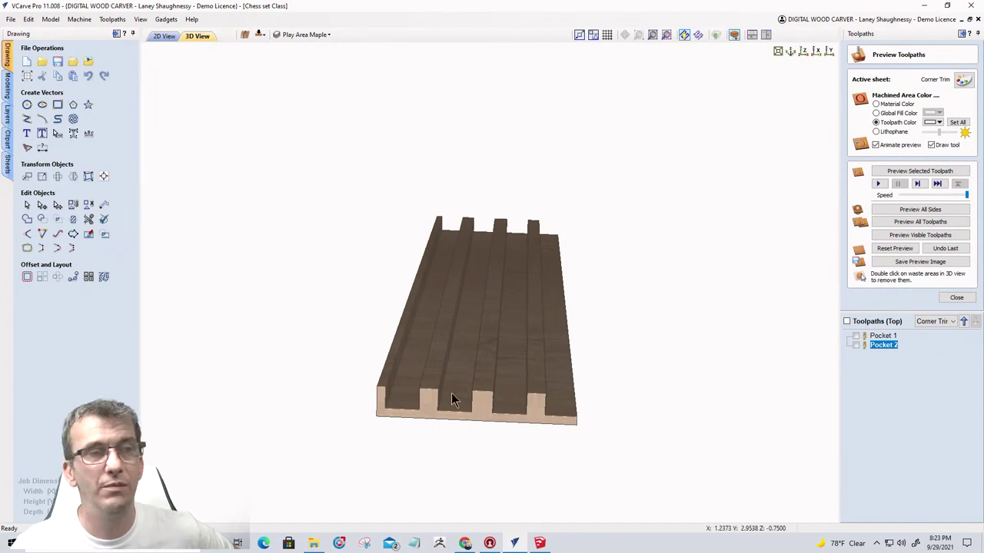
left_click(163, 36)
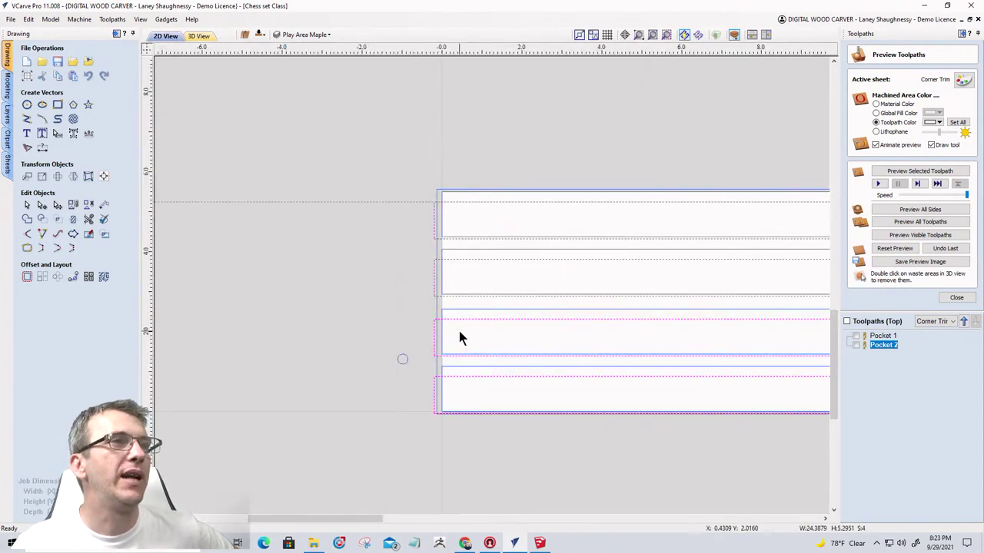
scroll(499, 372, "down", 1)
scroll(516, 335, "up", 3)
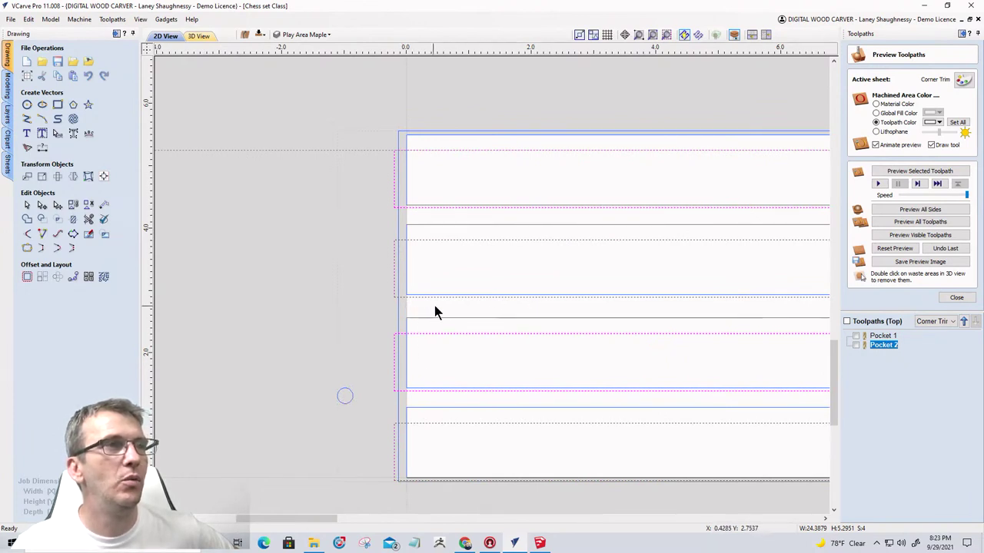
left_click(344, 394)
Select the 0.25-inch circle and drag it toward the left edge, into the gap between strips.
scroll(347, 383, "up", 2)
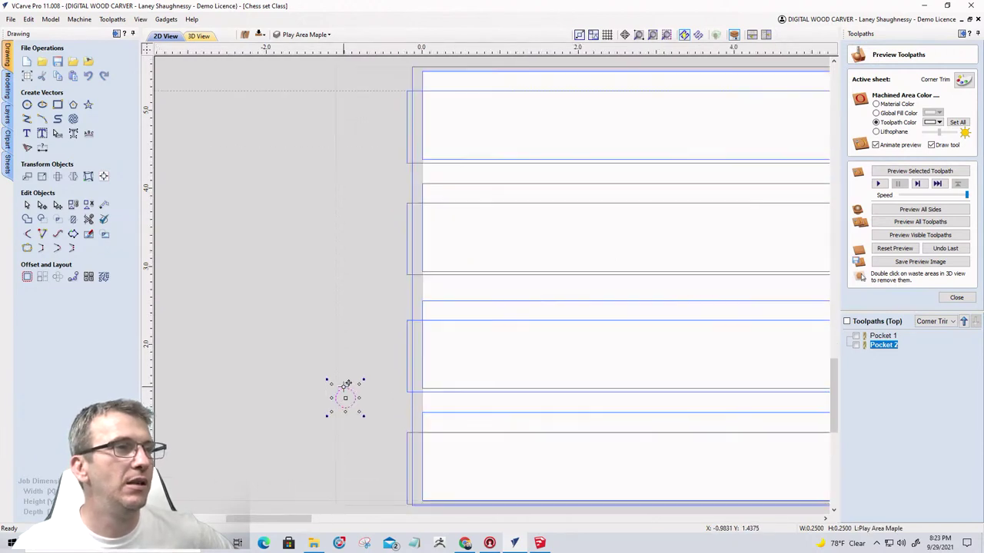
left_click(472, 262)
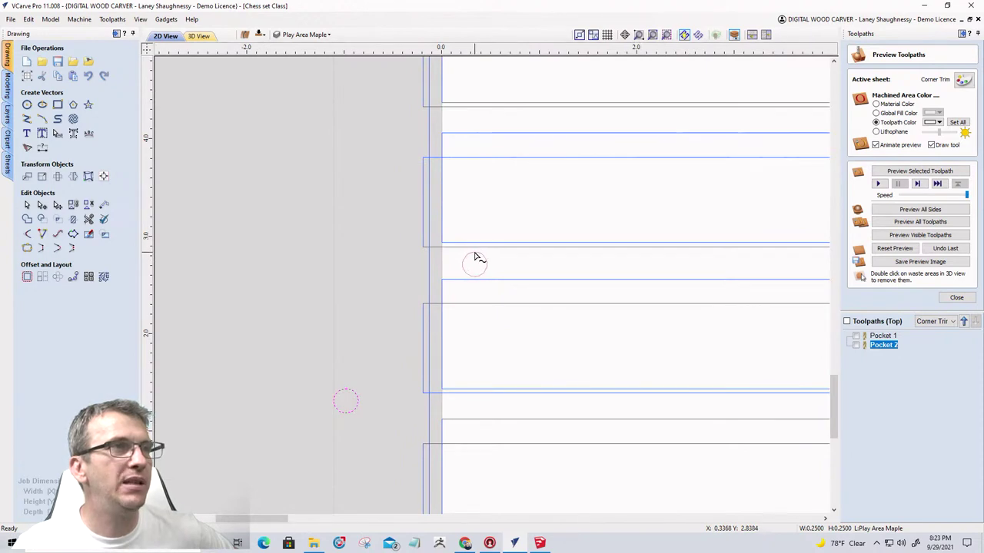
left_click(475, 256)
scroll(477, 254, "up", 3)
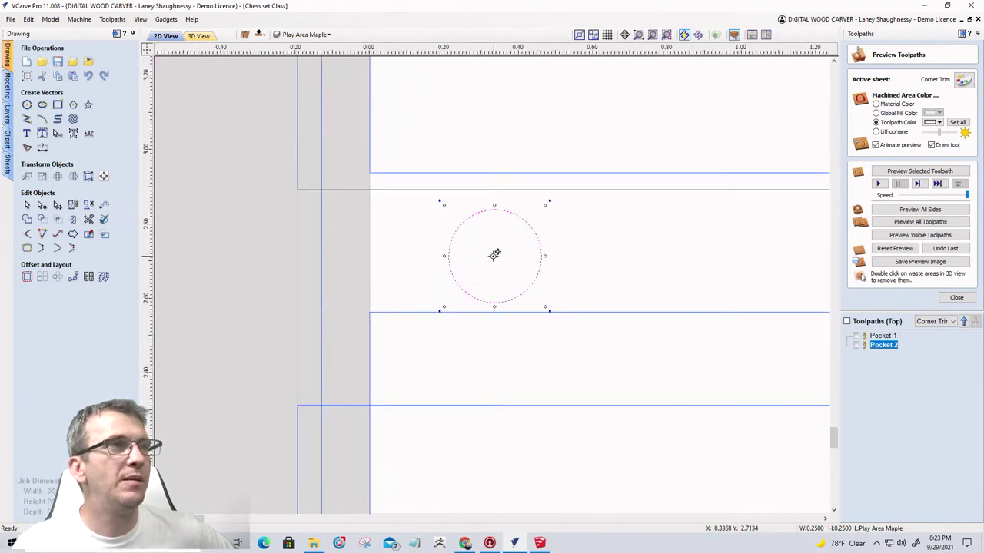
left_click_drag(496, 253, 399, 264)
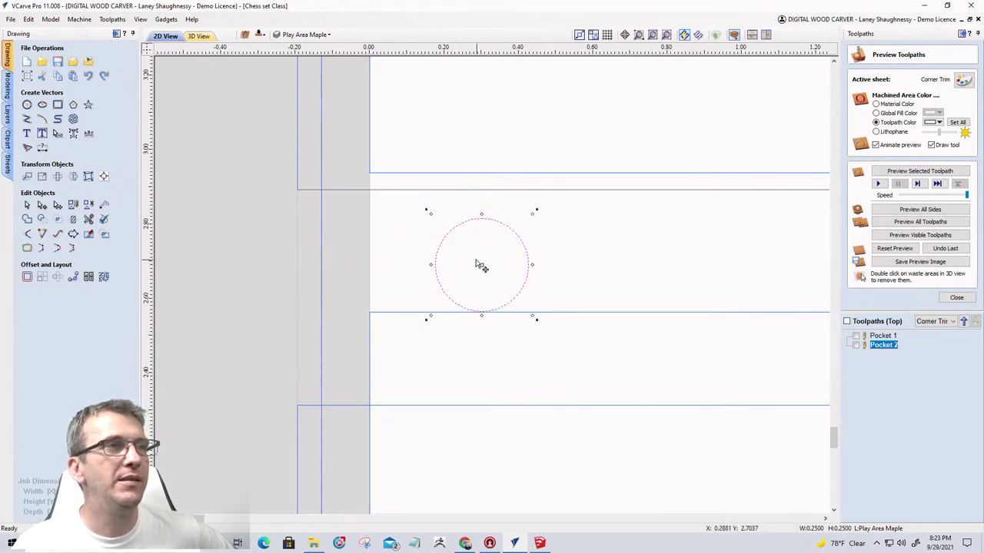
scroll(479, 265, "down", 2)
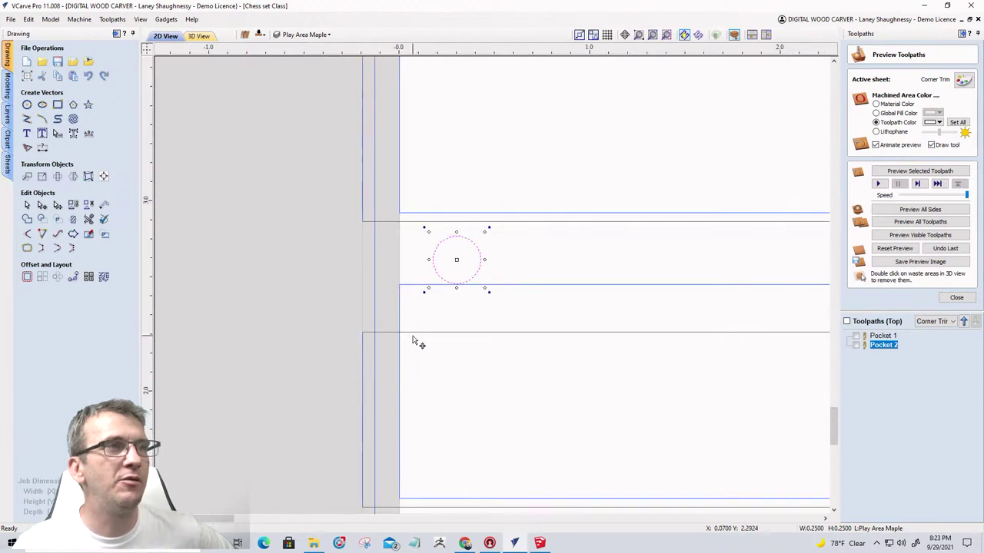
left_click_drag(459, 259, 456, 237)
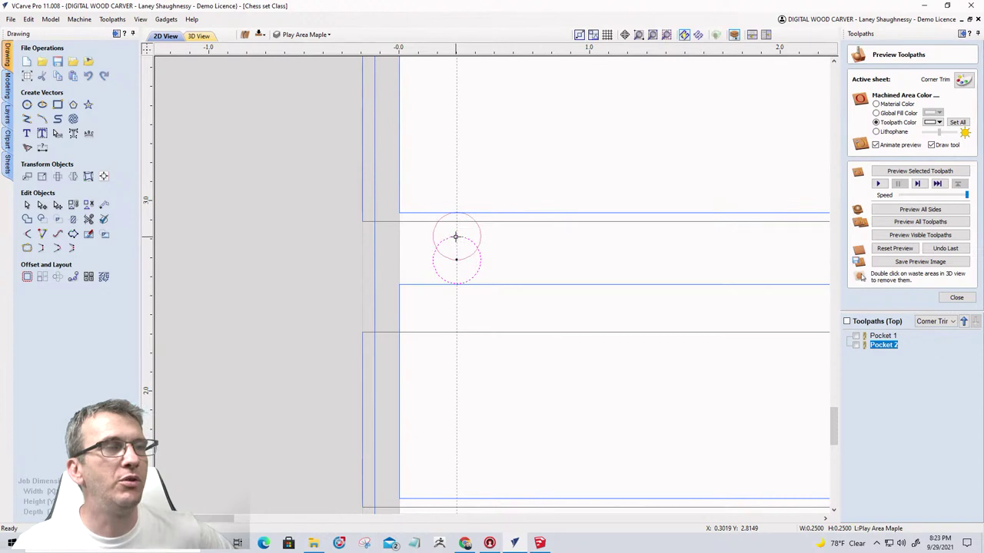
left_click_drag(455, 236, 455, 237)
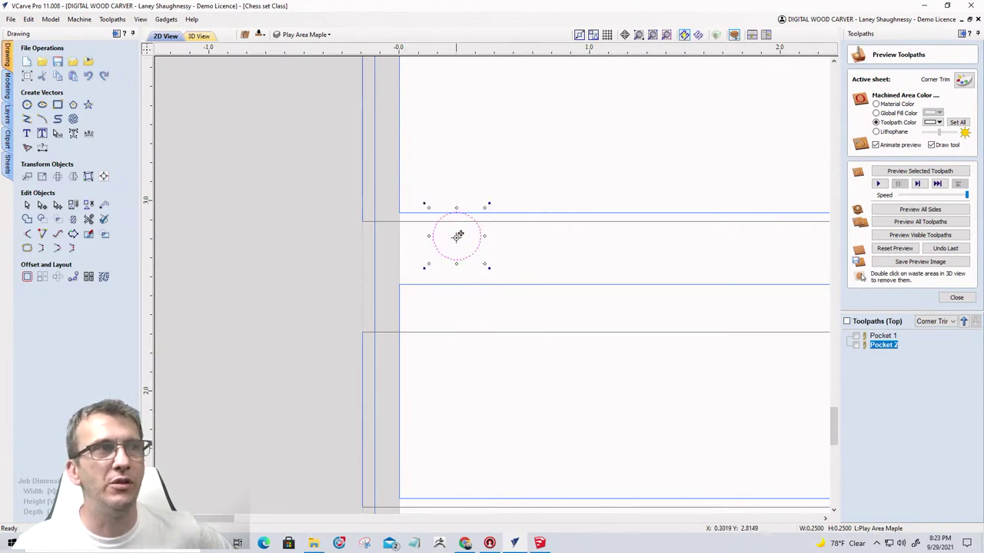
left_click_drag(457, 235, 458, 257)
scroll(318, 292, "down", 2)
scroll(274, 300, "down", 2)
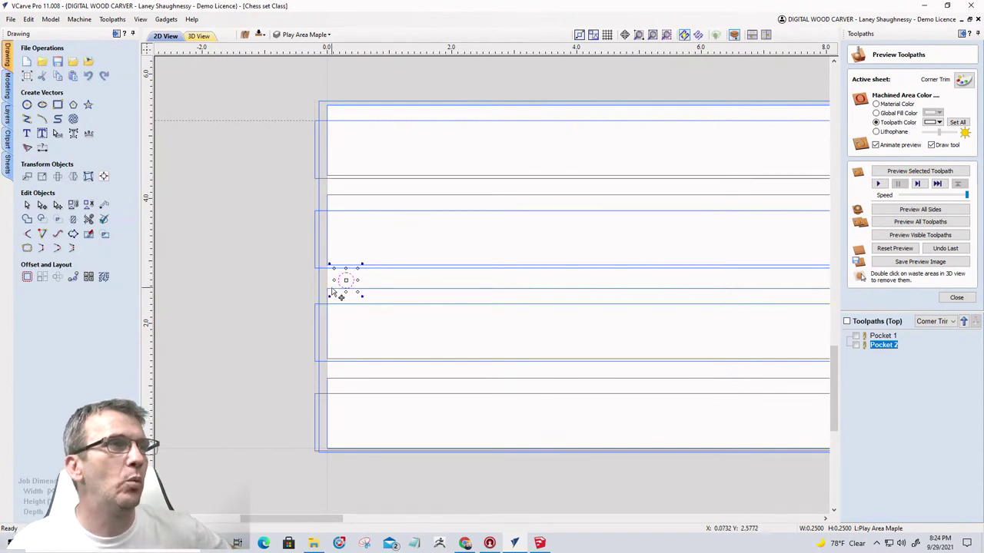
scroll(270, 285, "down", 2)
scroll(329, 279, "up", 4)
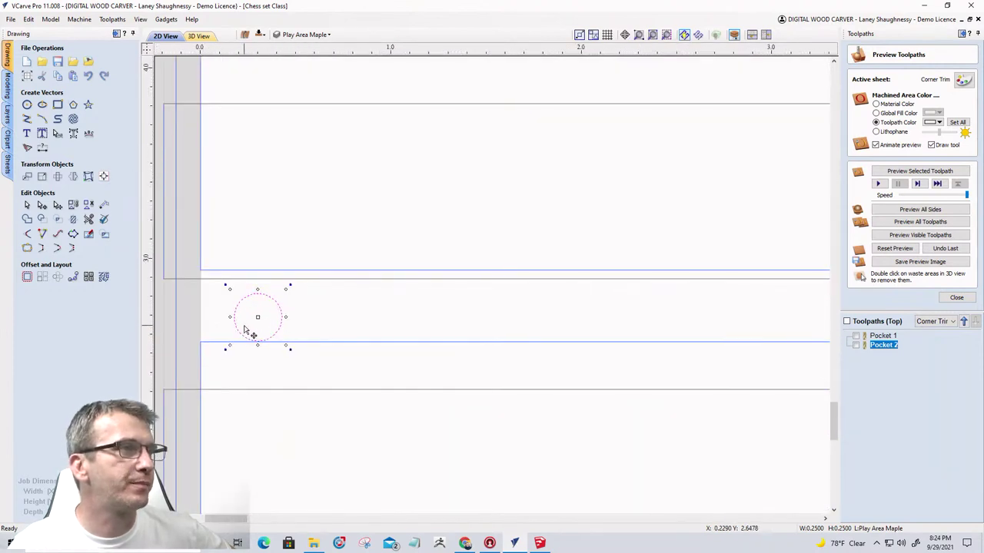
Shift the circle further left until its centre sits on the X=0 board edge.
left_click_drag(258, 316, 211, 317)
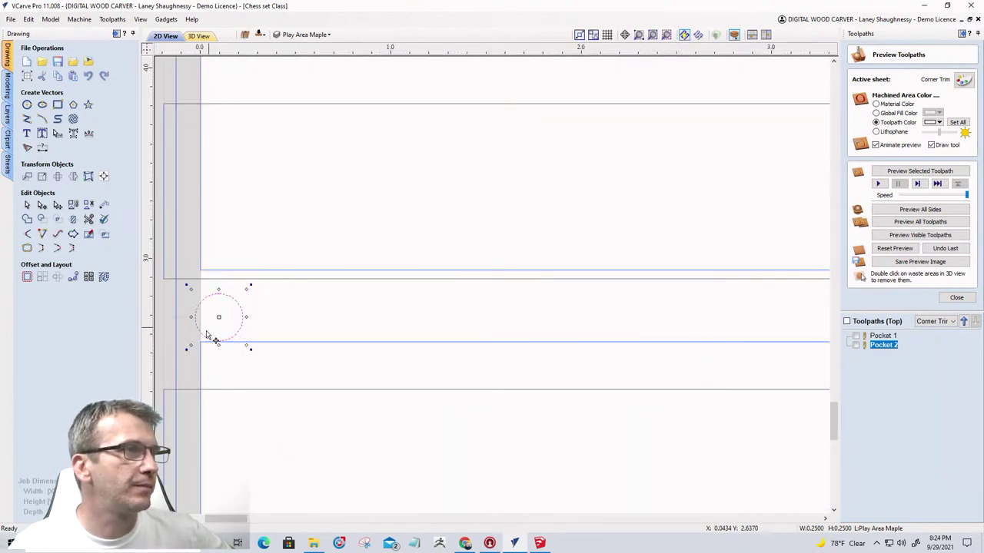
scroll(182, 346, "up", 3)
scroll(182, 346, "up", 1)
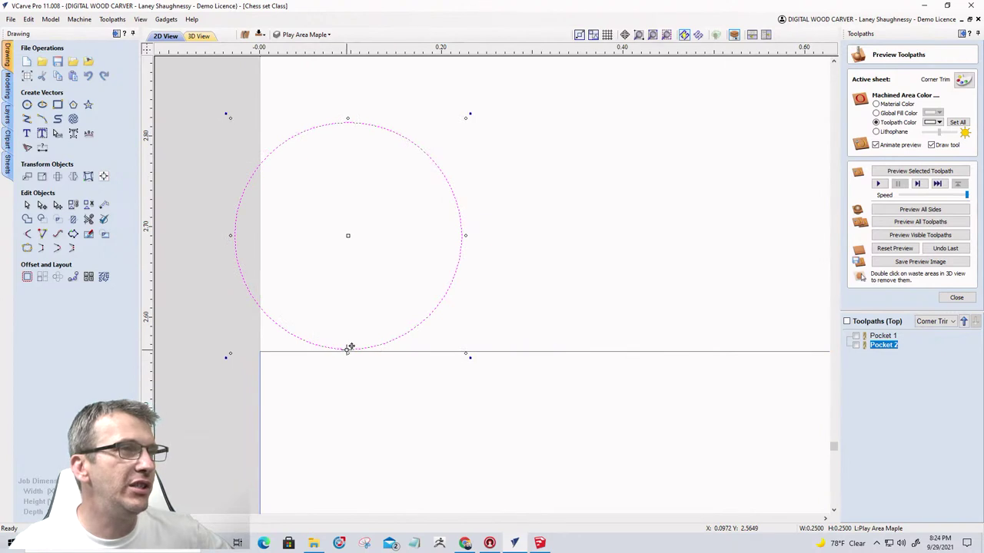
left_click_drag(349, 347, 304, 352)
scroll(565, 274, "down", 3)
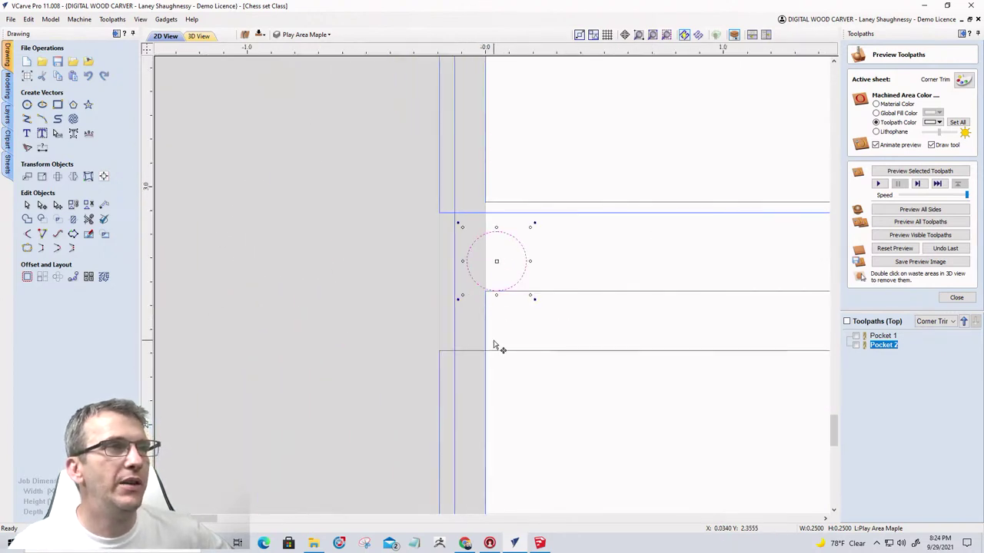
scroll(497, 305, "up", 1)
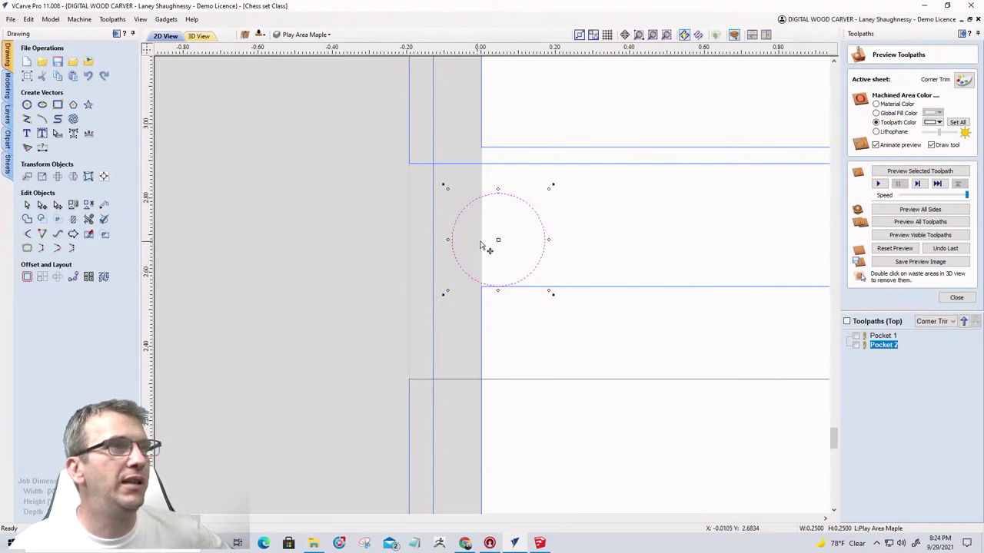
left_click_drag(499, 238, 481, 239)
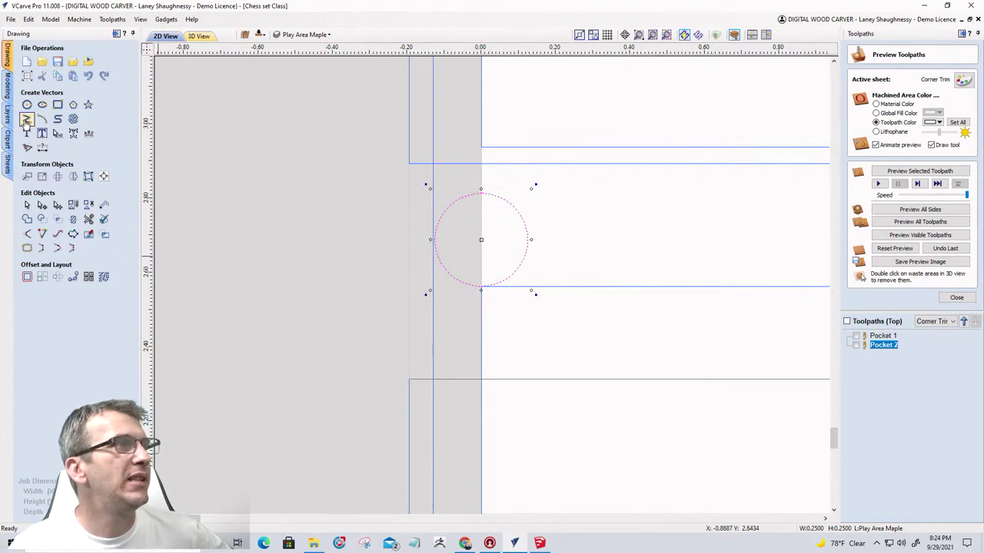
Draw a horizontal line from the circle's centre to the board's right edge at X 24.129.
left_click(27, 119)
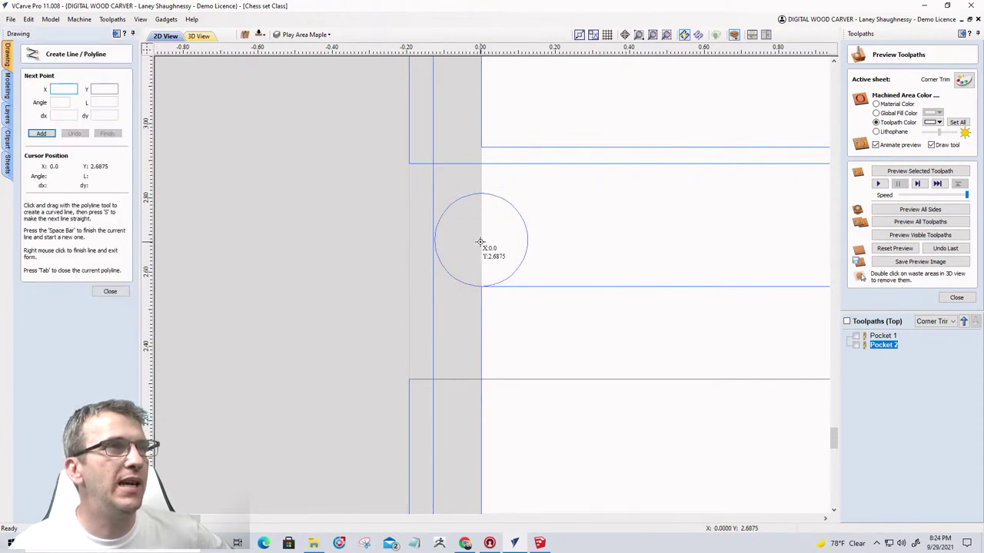
left_click(481, 244)
scroll(353, 226, "down", 4)
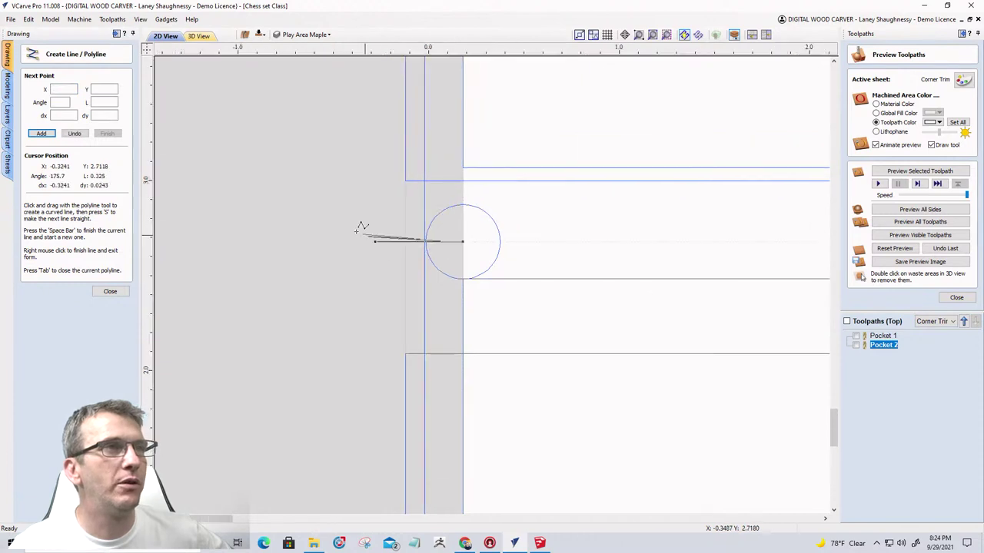
scroll(306, 228, "down", 5)
scroll(306, 231, "up", 3)
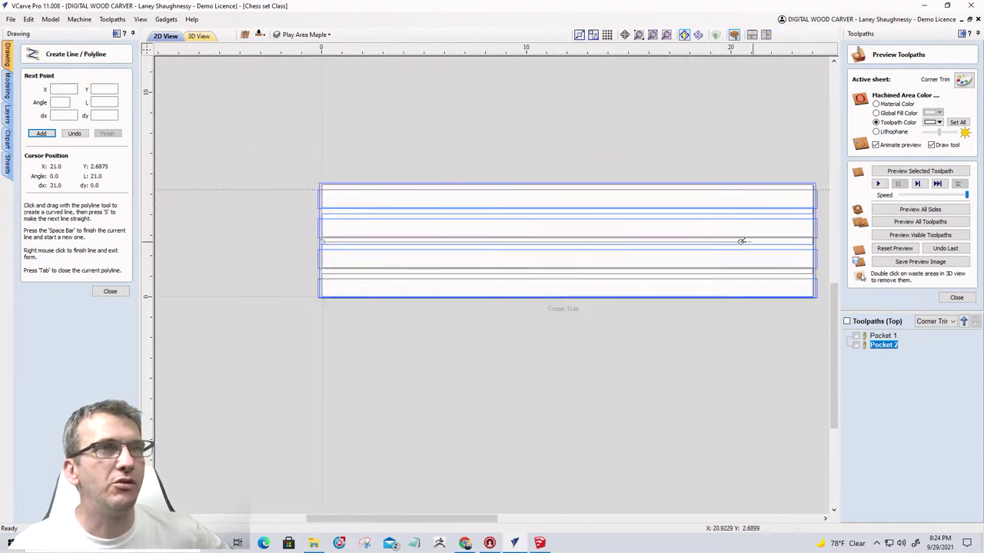
scroll(738, 242, "down", 2)
scroll(749, 242, "up", 5)
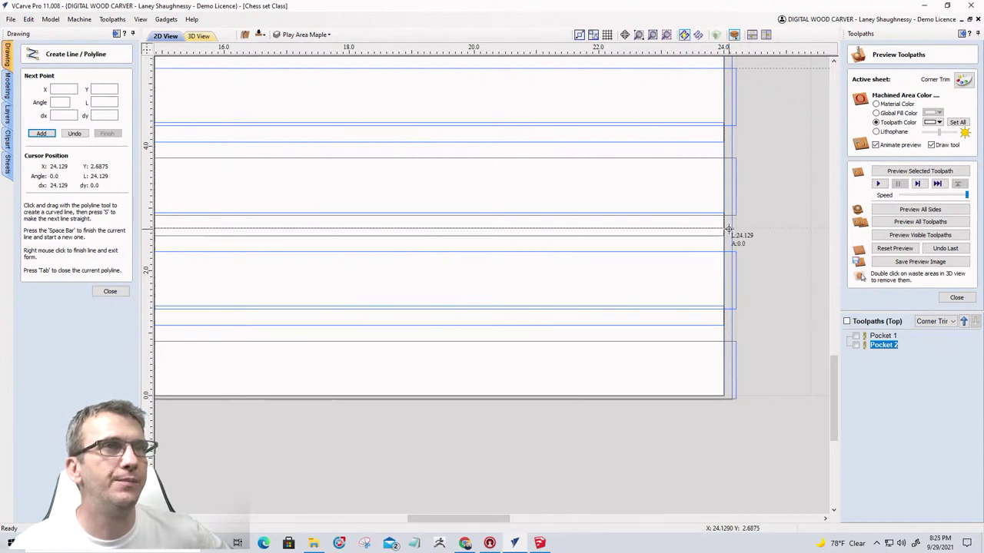
left_click(727, 229)
scroll(729, 228, "up", 6)
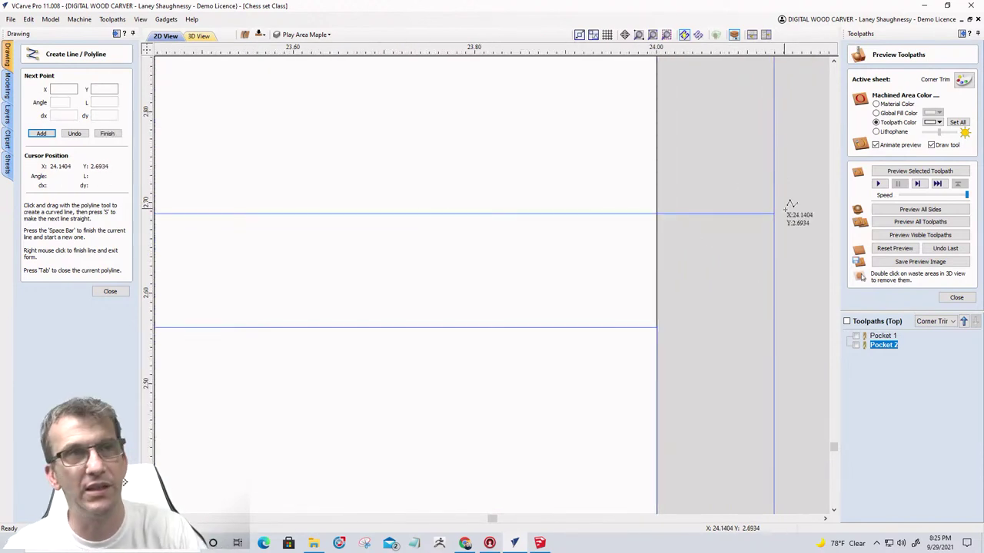
key("space")
scroll(799, 213, "down", 5)
scroll(799, 219, "down", 3)
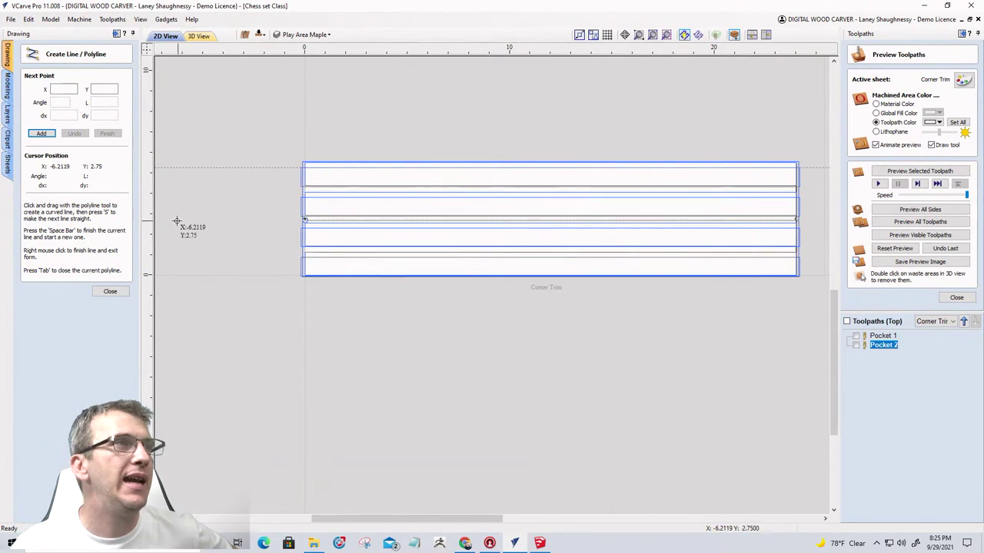
Shift the circle up and move the horizontal line up through its centre.
left_click(110, 291)
scroll(297, 217, "up", 10)
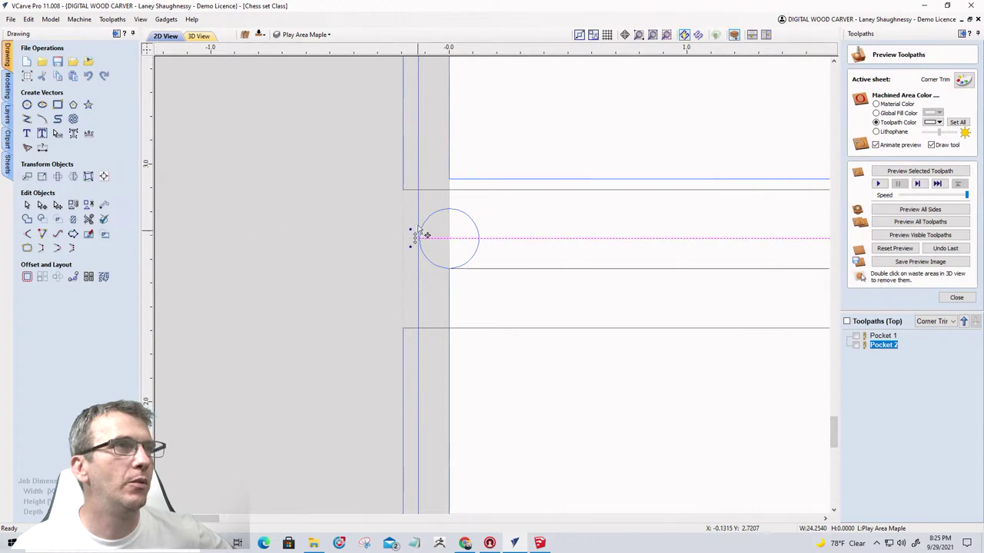
scroll(417, 246, "up", 3)
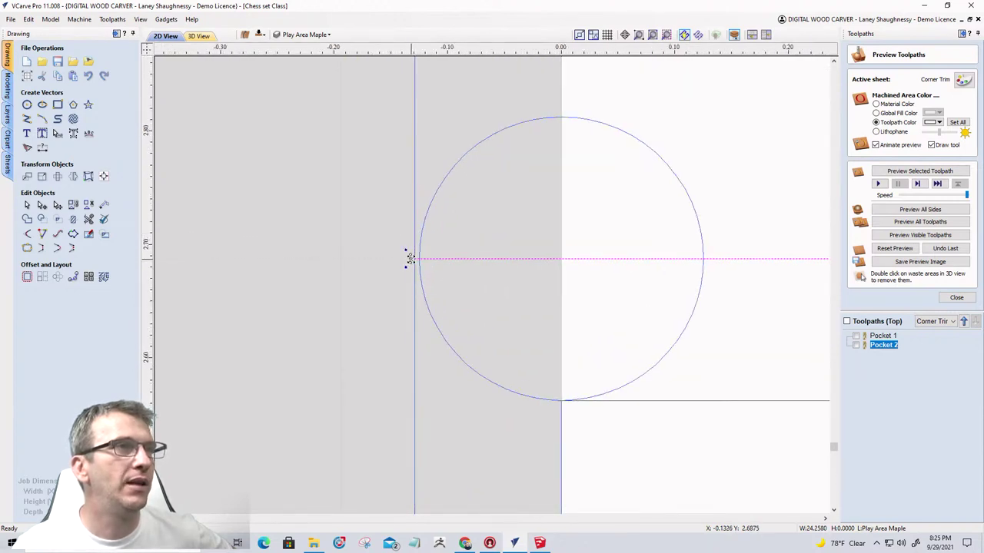
scroll(434, 300, "down", 5)
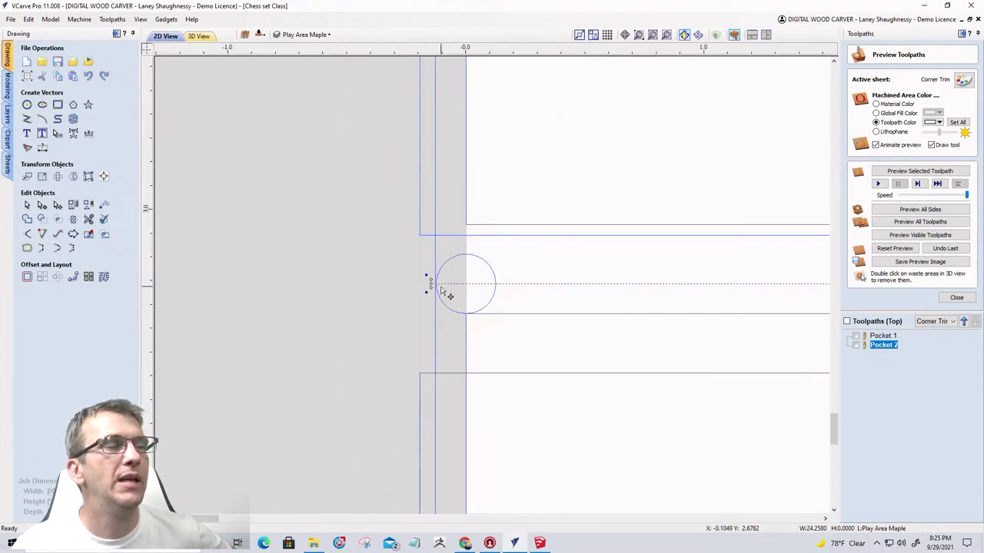
left_click(467, 259)
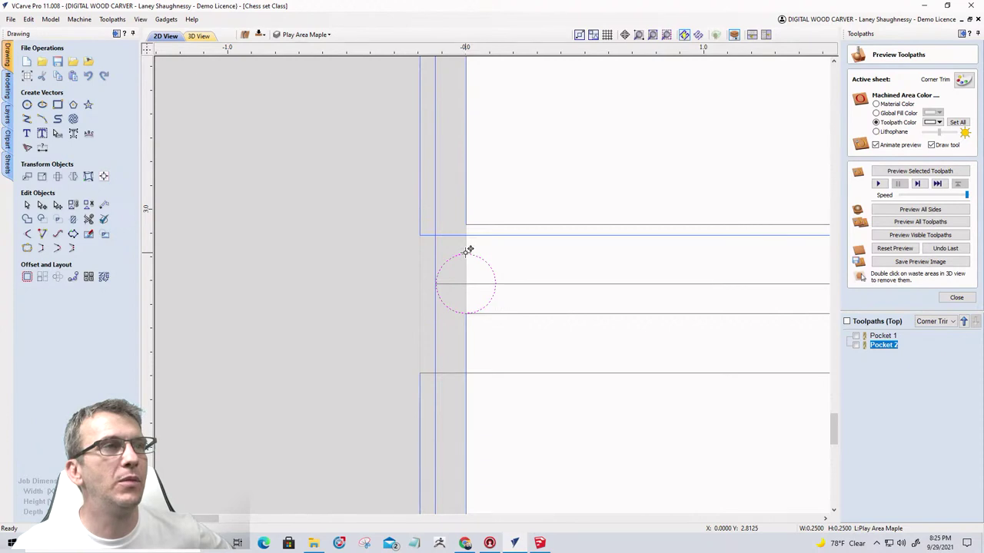
left_click_drag(468, 250, 466, 229)
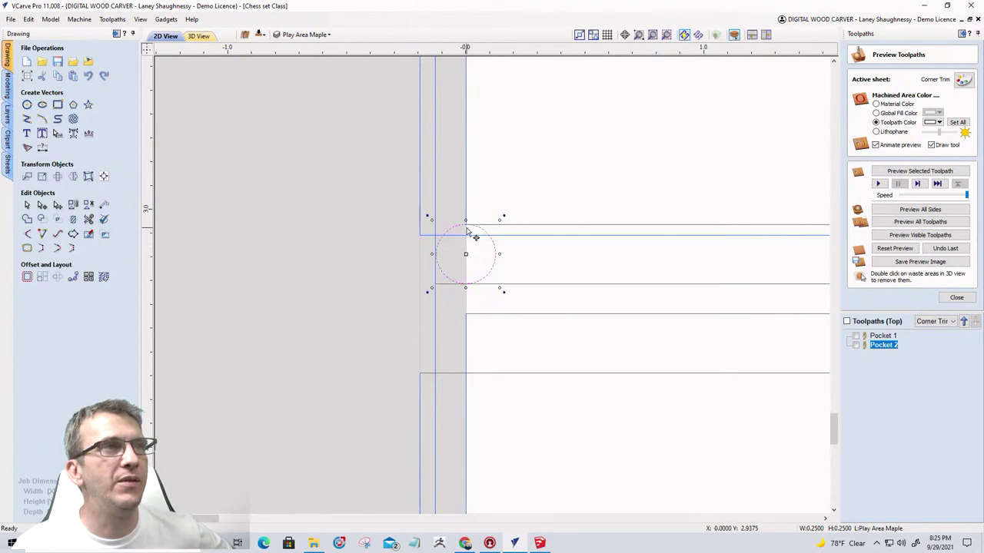
left_click(514, 291)
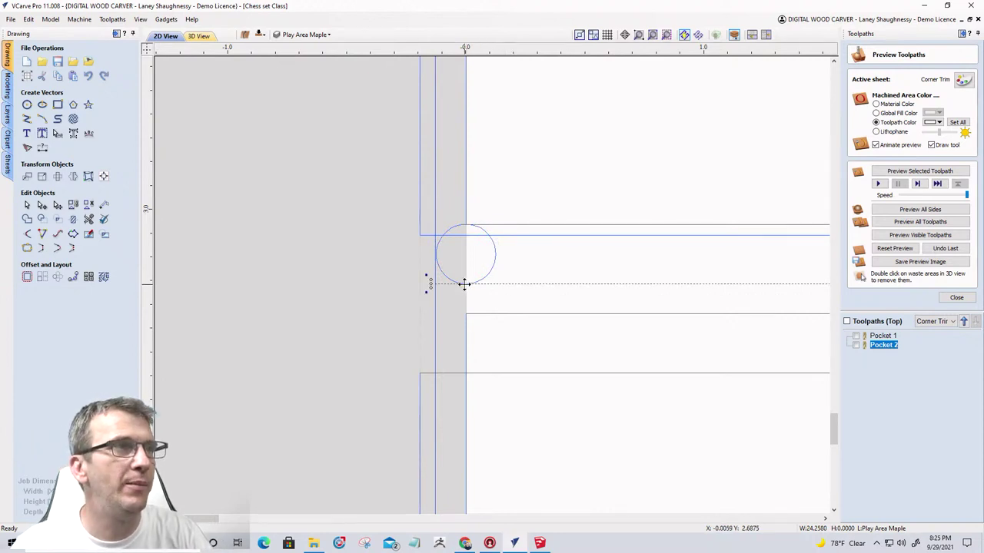
left_click_drag(466, 285, 465, 253)
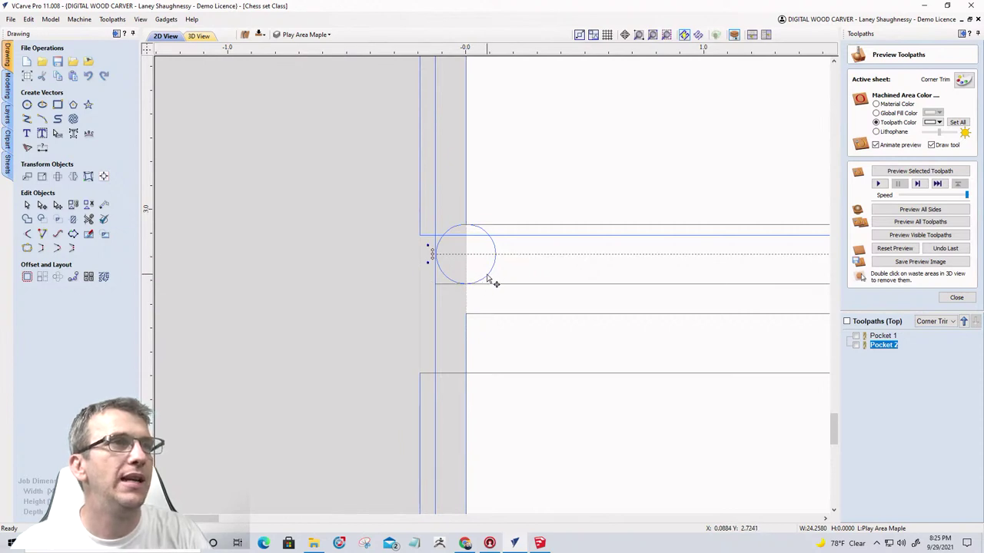
Delete the 0.25-inch reference circle and select the thin strip between the two lines.
left_click(487, 275)
left_click(487, 279)
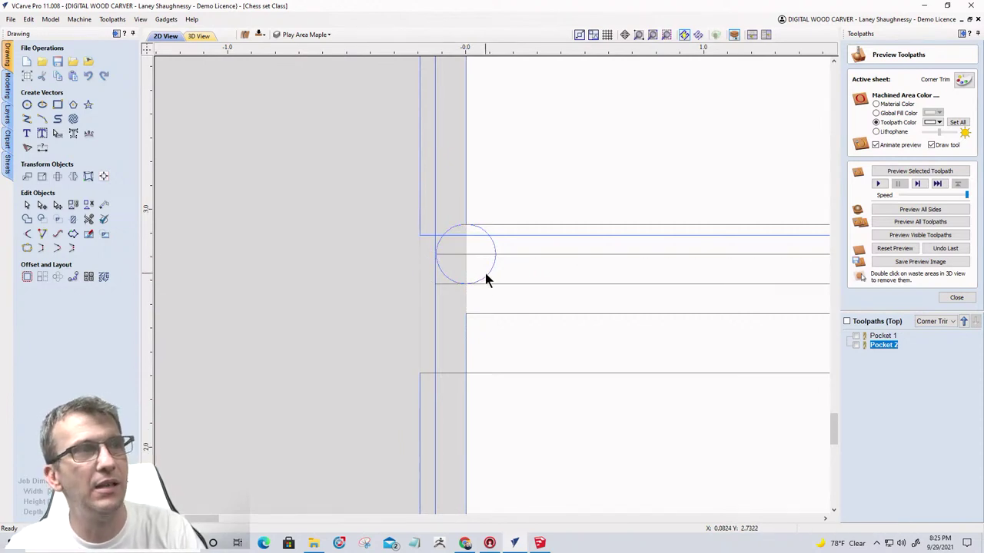
left_click(487, 274)
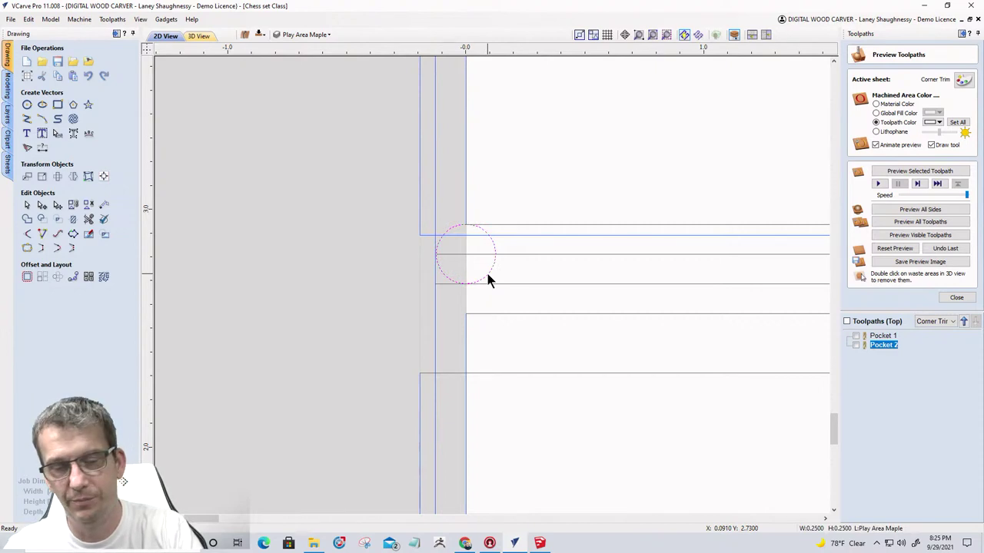
key("Delete")
left_click(448, 283)
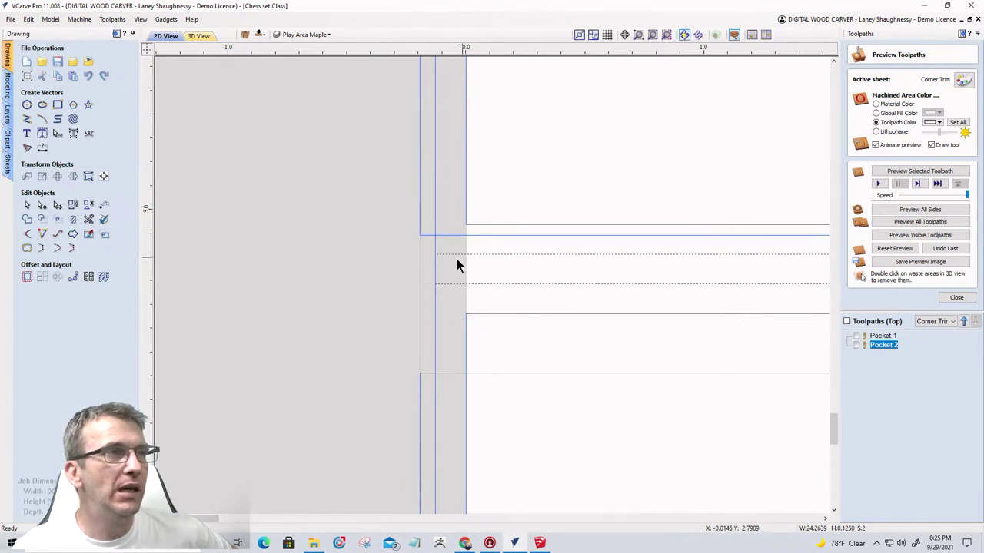
With node editing, make the thin strip's other end node its start point, then zoom to check.
scroll(433, 275, "down", 6)
scroll(434, 274, "down", 2)
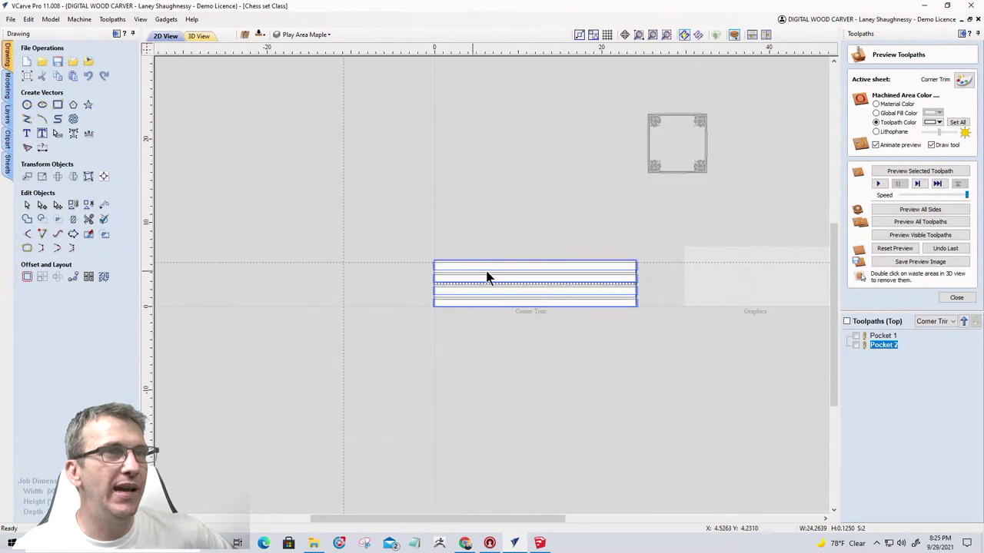
scroll(536, 285, "up", 4)
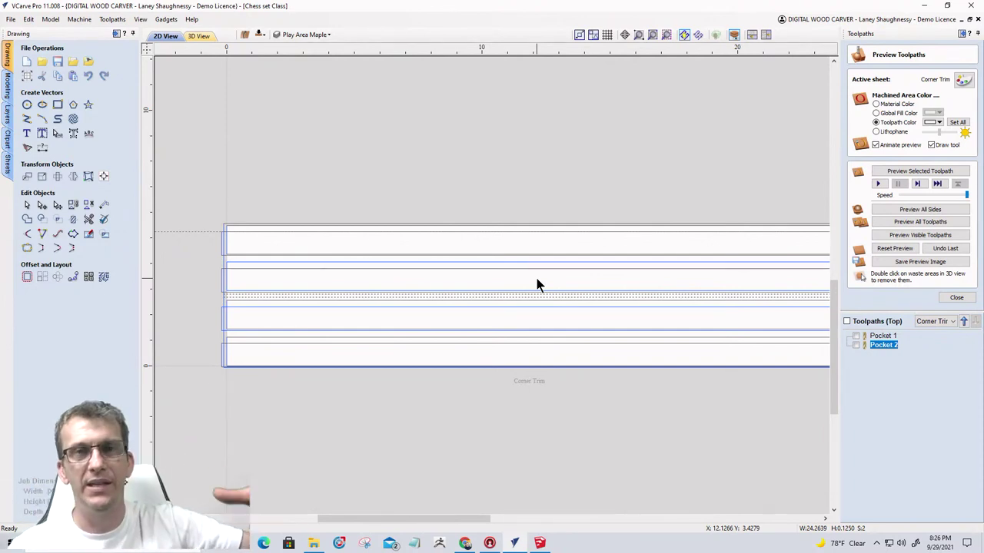
scroll(250, 299, "up", 2)
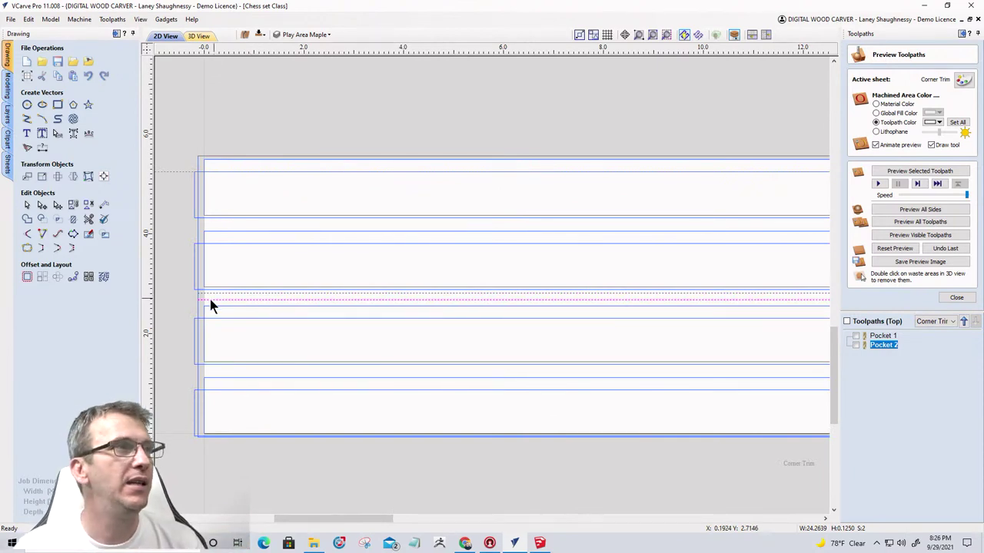
left_click(43, 205)
scroll(242, 305, "down", 3)
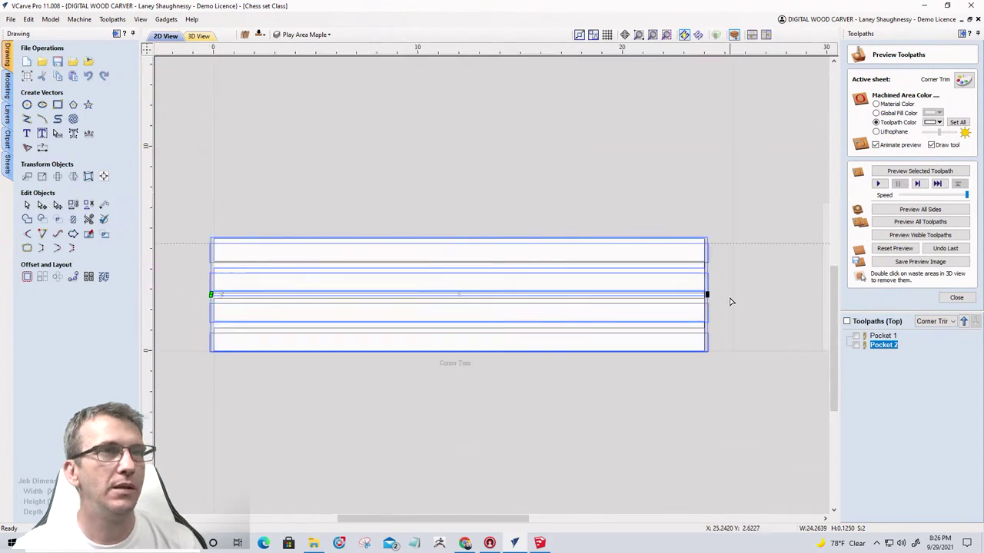
scroll(707, 298, "up", 5)
right_click(702, 276)
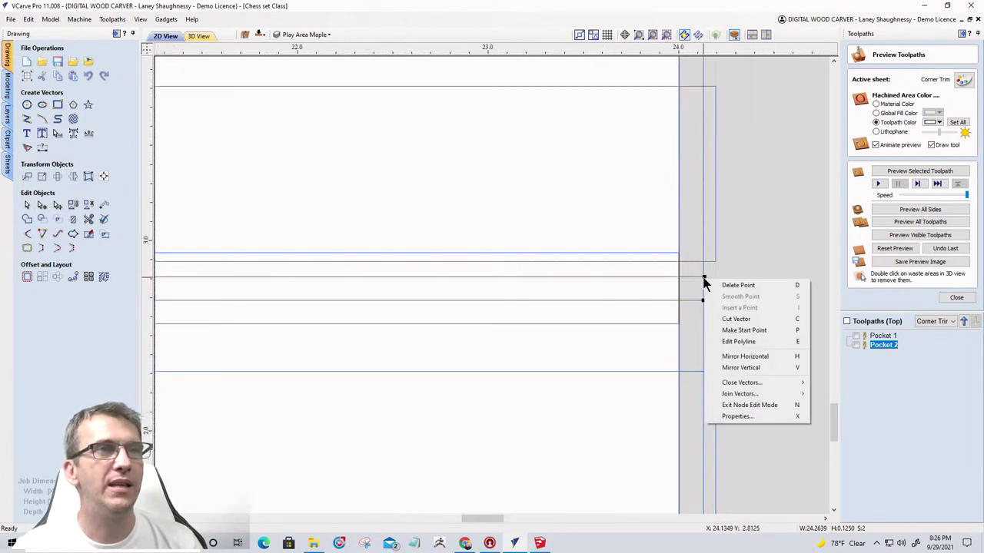
left_click(721, 331)
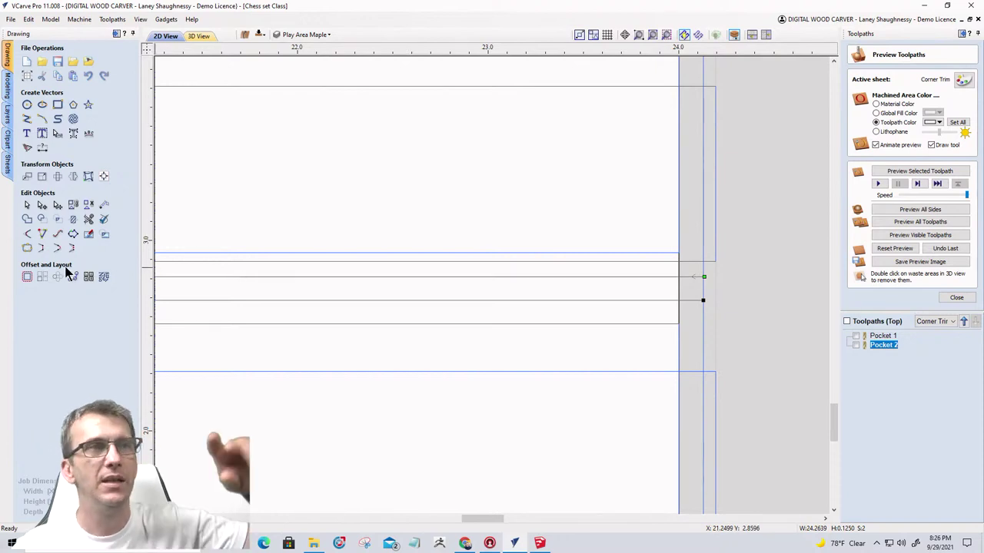
scroll(806, 391, "down", 8)
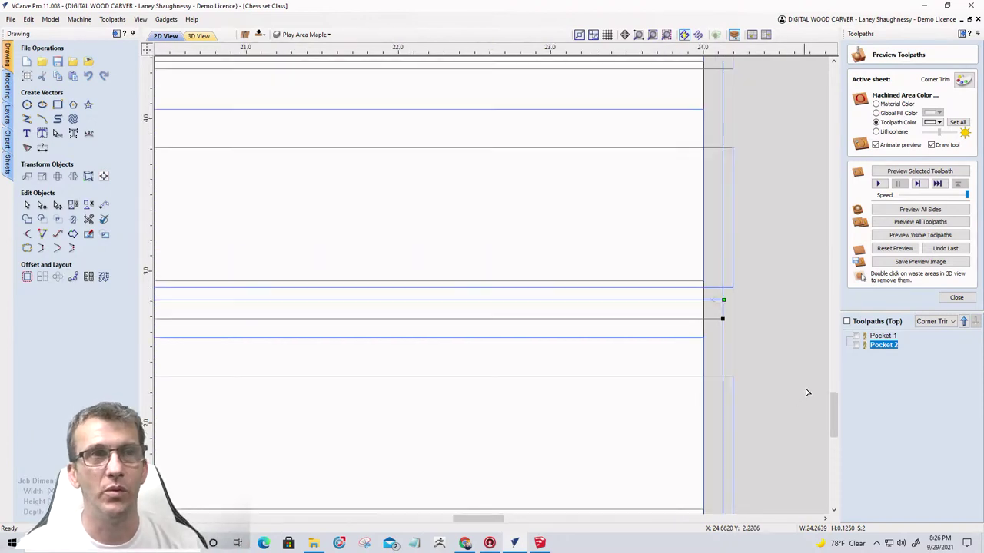
scroll(473, 388, "up", 4)
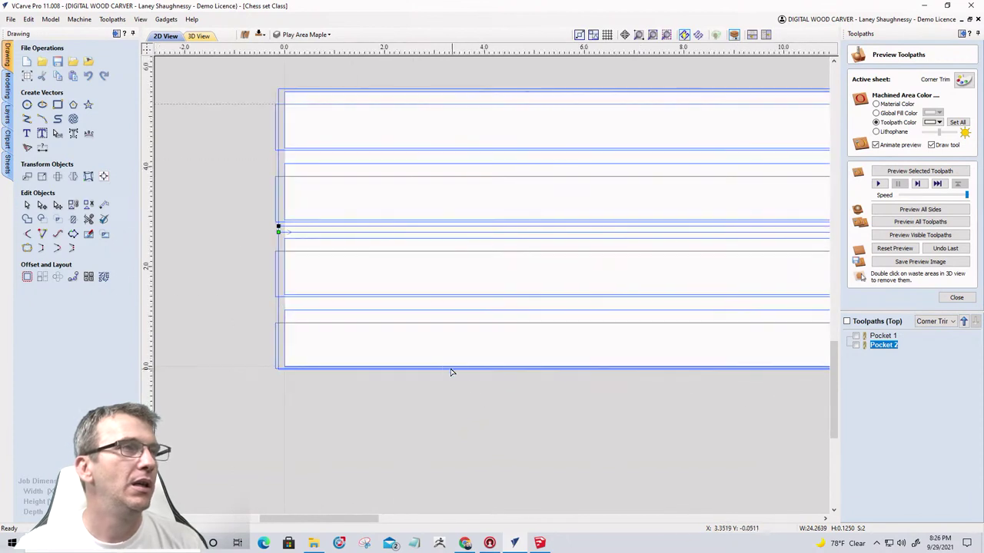
scroll(322, 315, "down", 3)
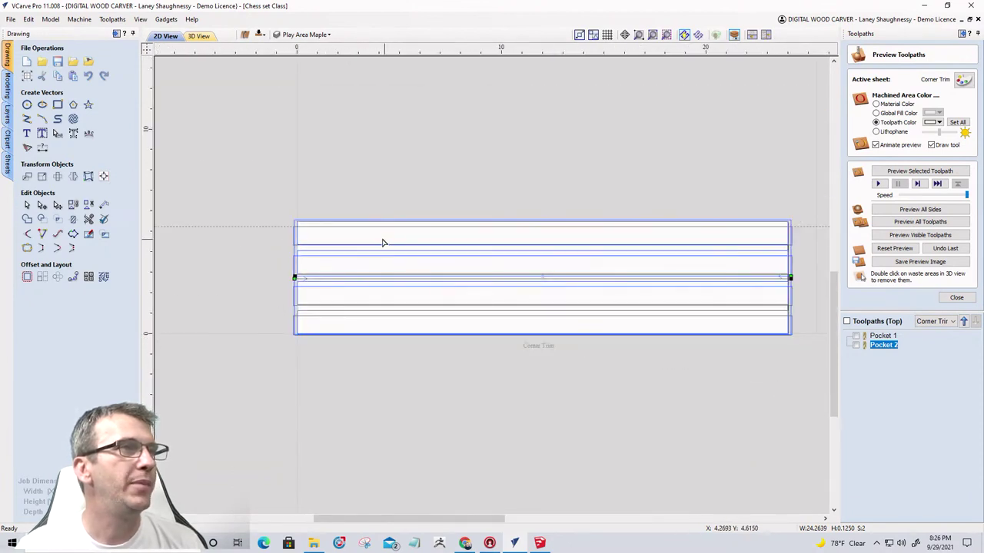
scroll(326, 277, "up", 3)
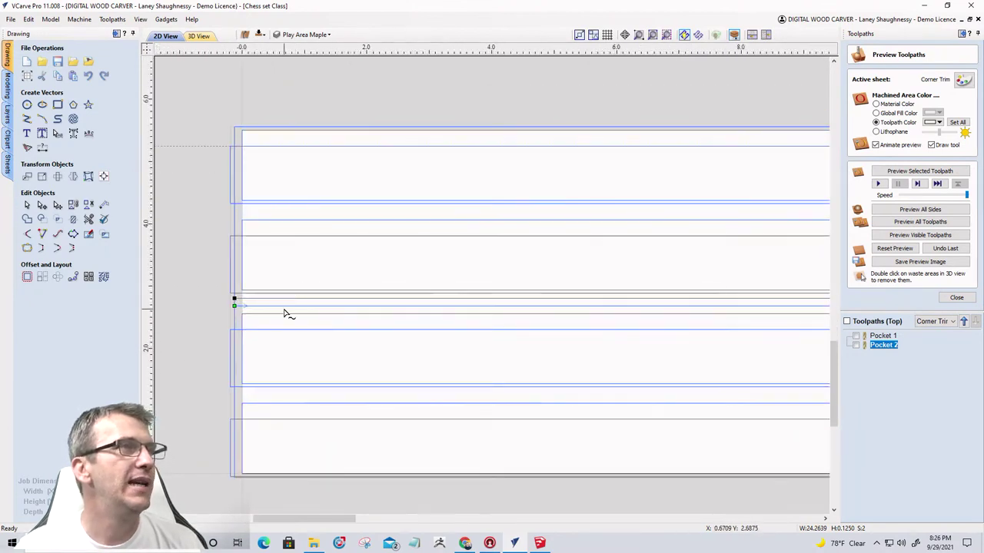
scroll(237, 300, "up", 2)
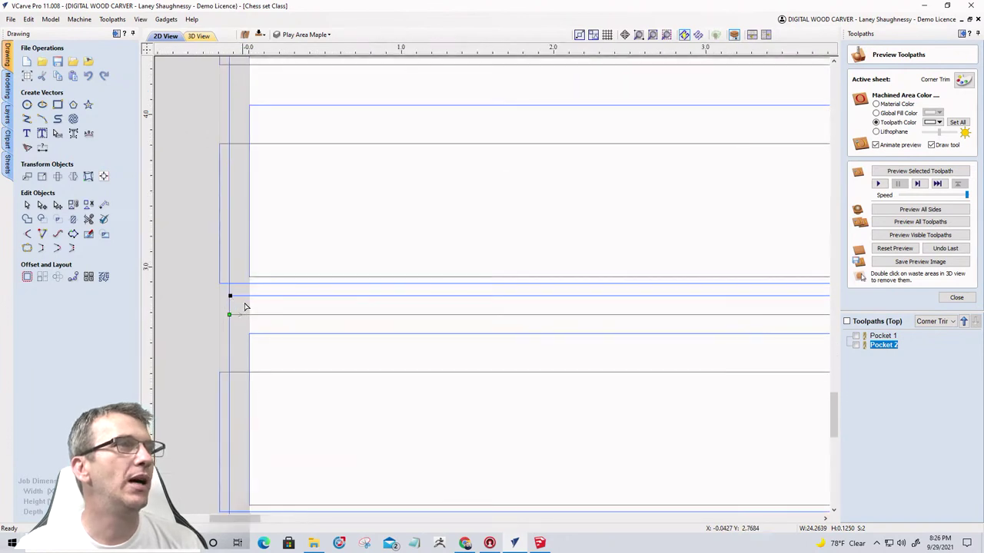
scroll(253, 311, "down", 2)
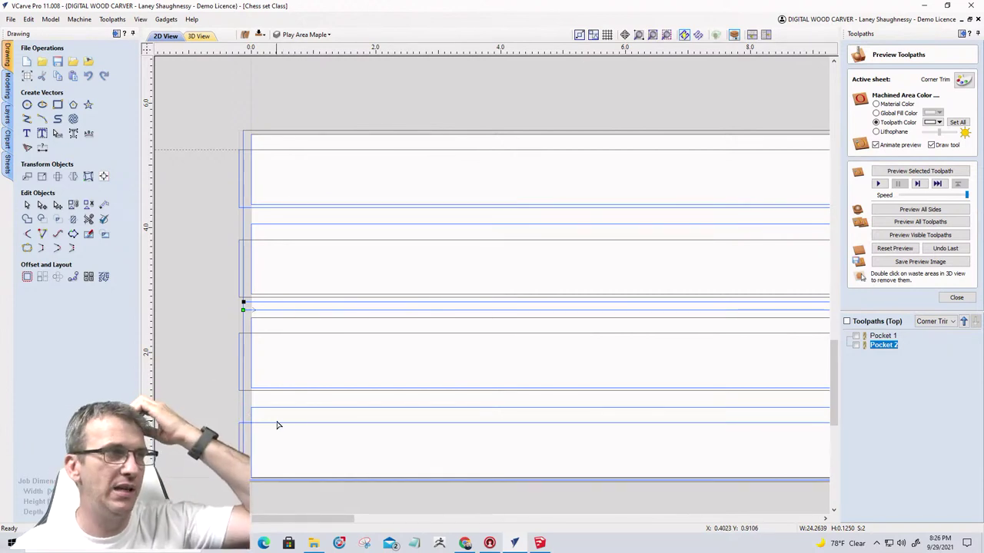
scroll(270, 490, "up", 5)
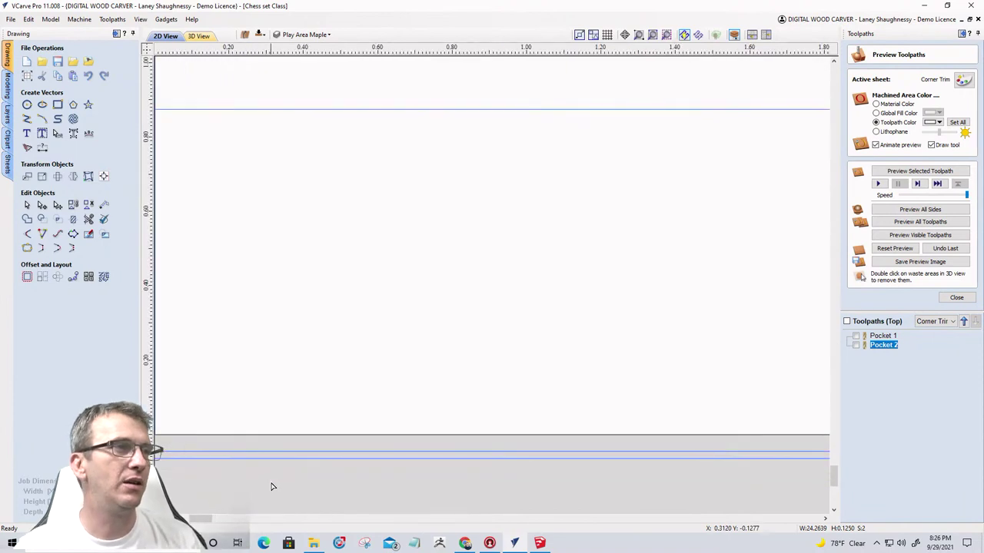
scroll(263, 457, "down", 4)
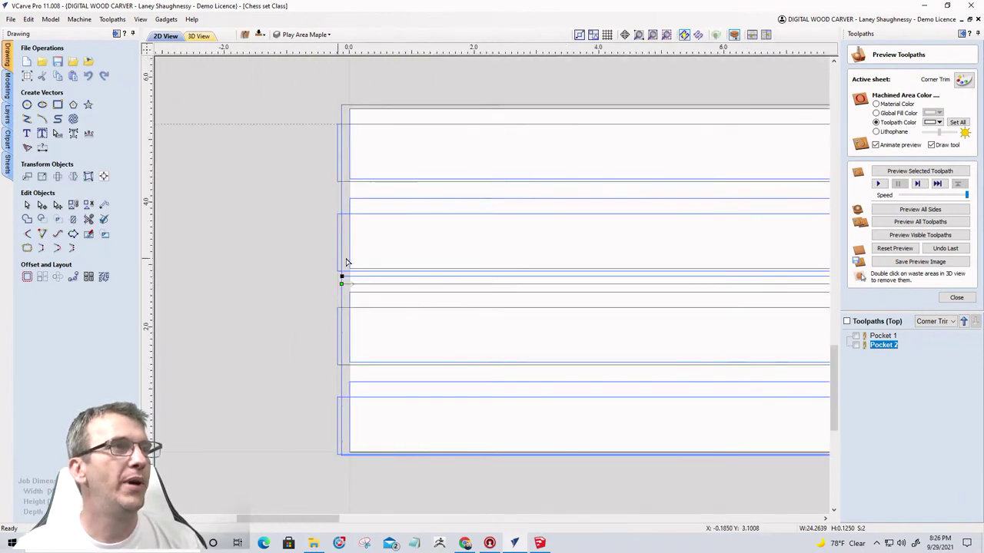
scroll(365, 274, "up", 2)
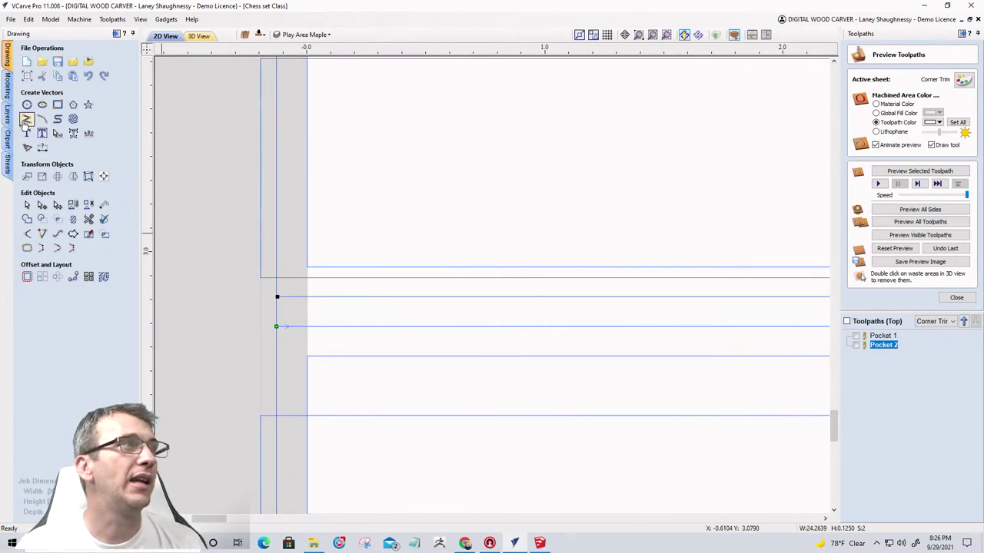
Draw a vertical line at X 0 from Y 2.9375 to Y 2.5625 and select it with the strip vectors.
left_click(26, 120)
scroll(369, 329, "up", 3)
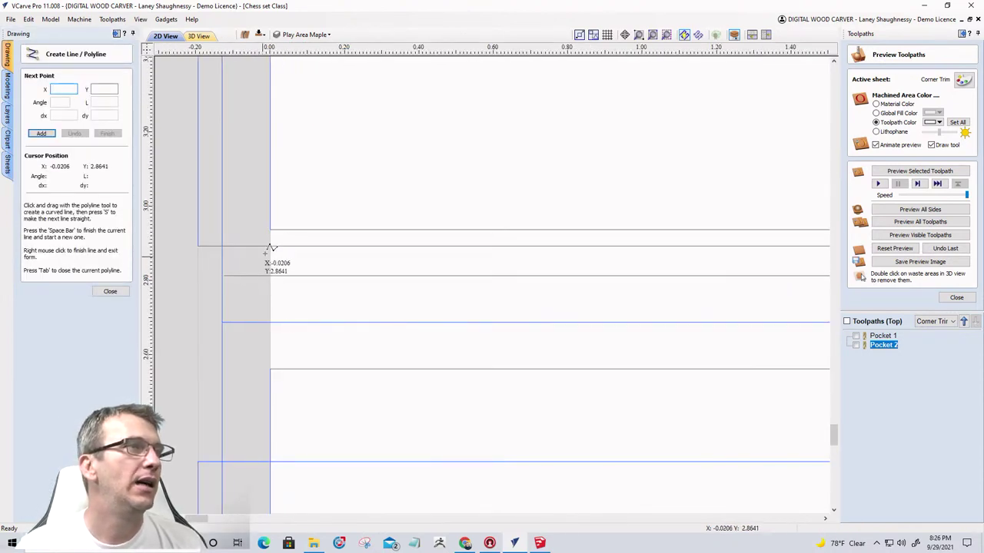
left_click(270, 230)
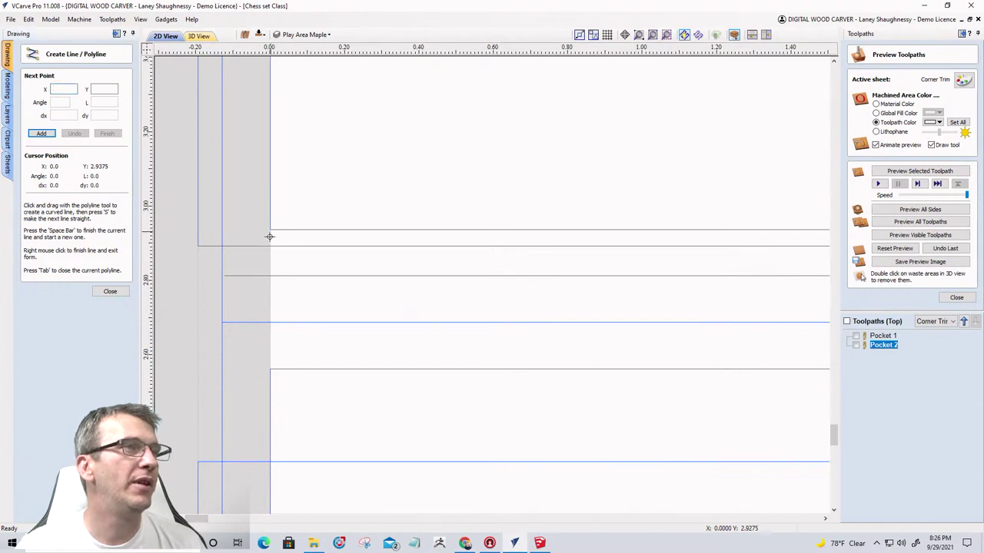
left_click(270, 368)
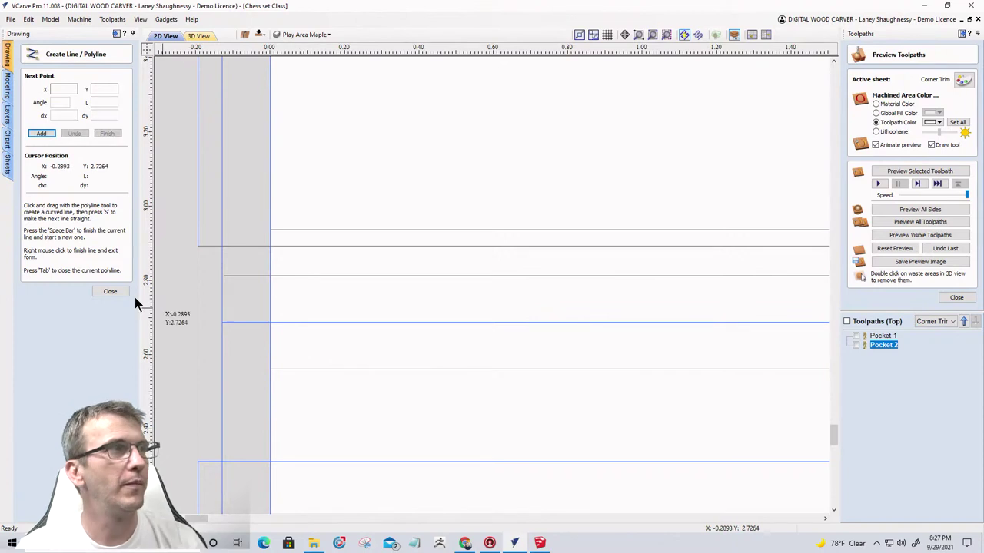
left_click(111, 293)
left_click_drag(259, 292, 250, 286)
Move the three selected vectors up to the upper board, then down to a lower board.
scroll(346, 312, "down", 2)
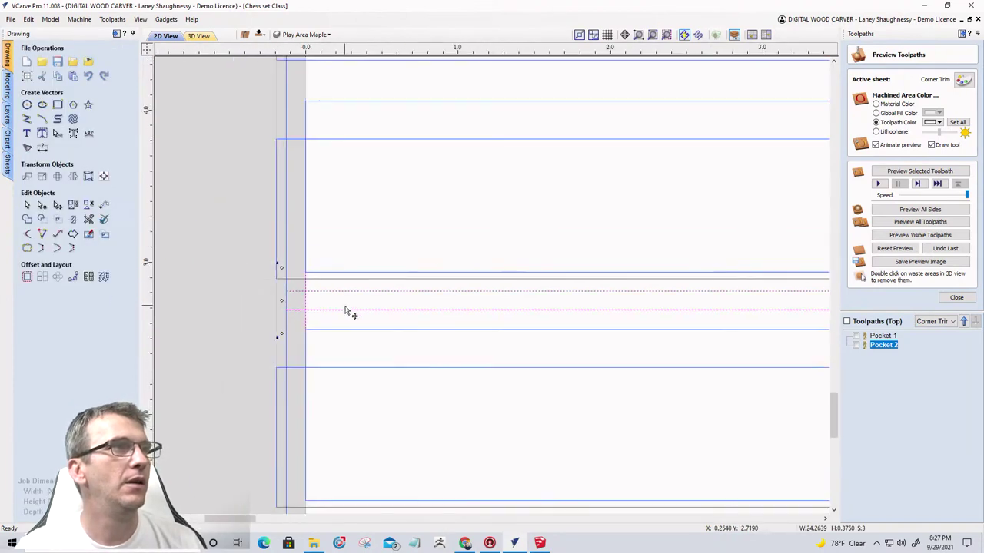
scroll(311, 292, "down", 1)
scroll(311, 292, "down", 1)
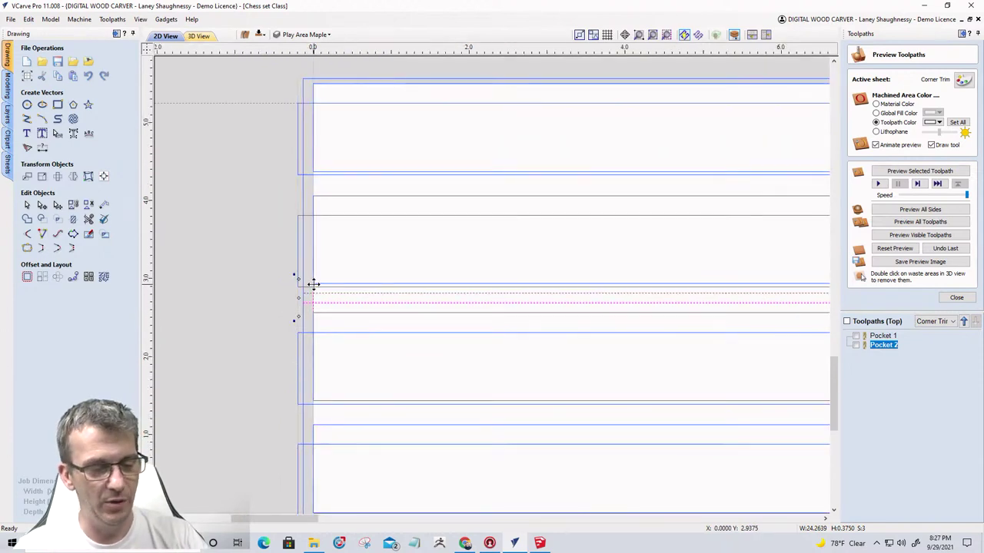
left_click_drag(313, 282, 315, 170)
scroll(315, 194, "up", 10)
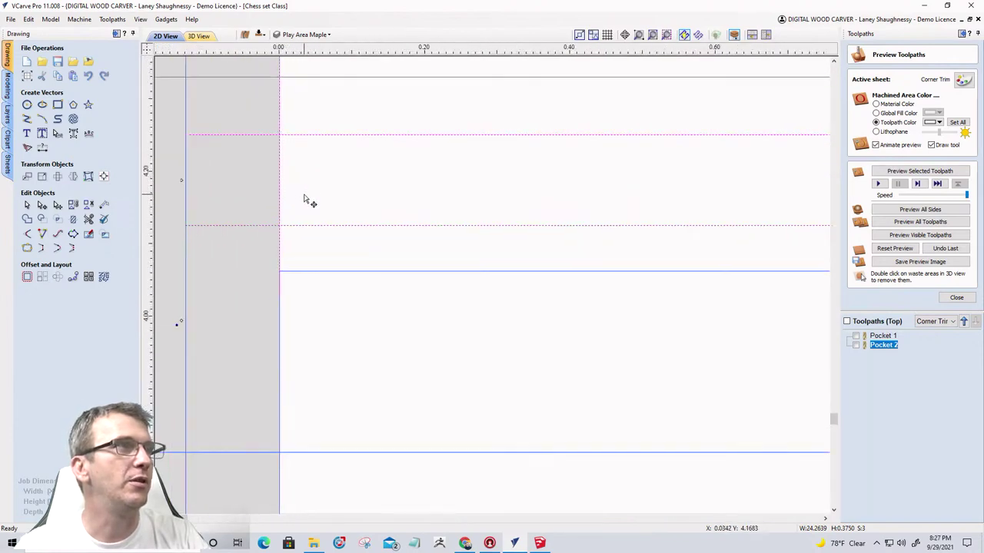
scroll(525, 219, "down", 10)
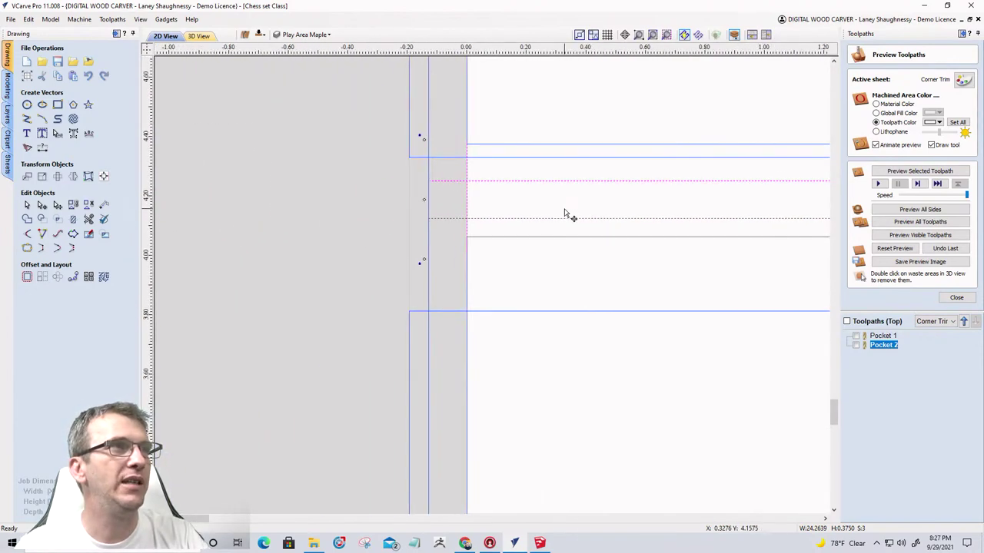
scroll(472, 160, "up", 2)
scroll(472, 160, "down", 2)
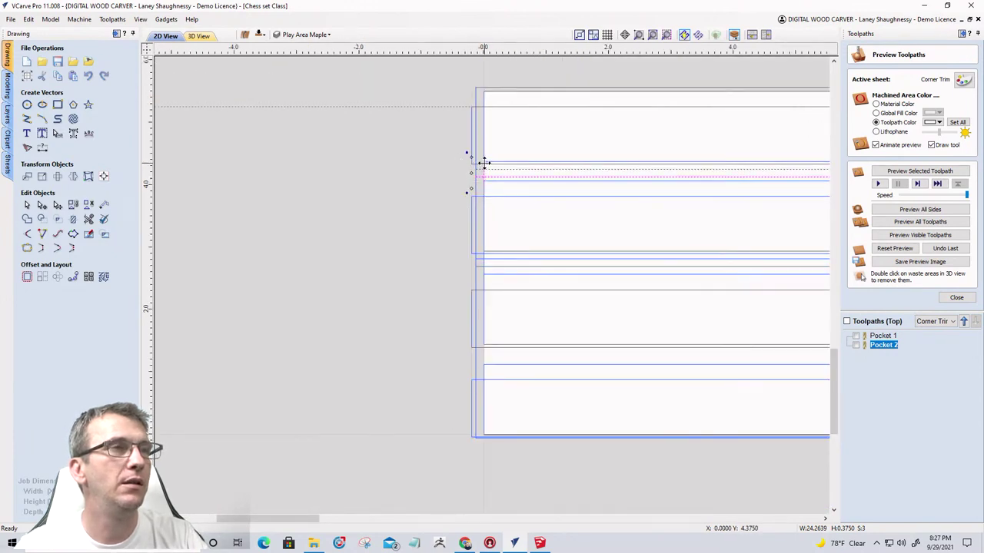
left_click_drag(483, 163, 482, 348)
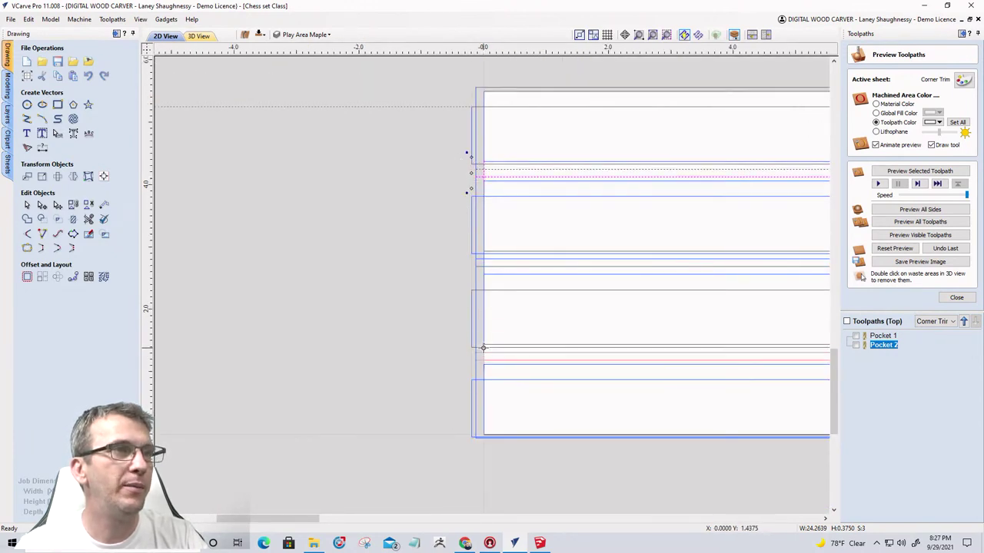
Delete the short leftover vertical line at the strip end.
scroll(484, 345, "up", 12)
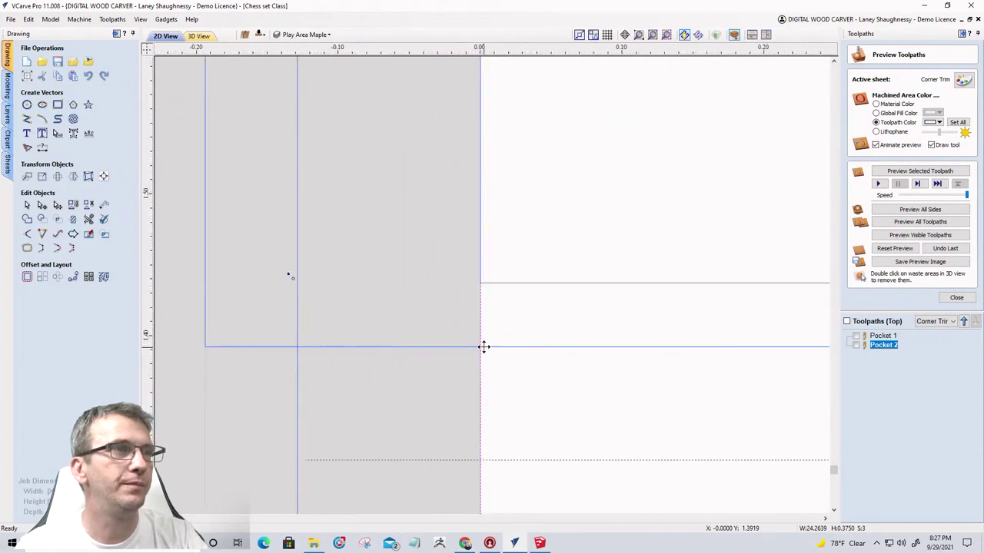
scroll(486, 278, "down", 3)
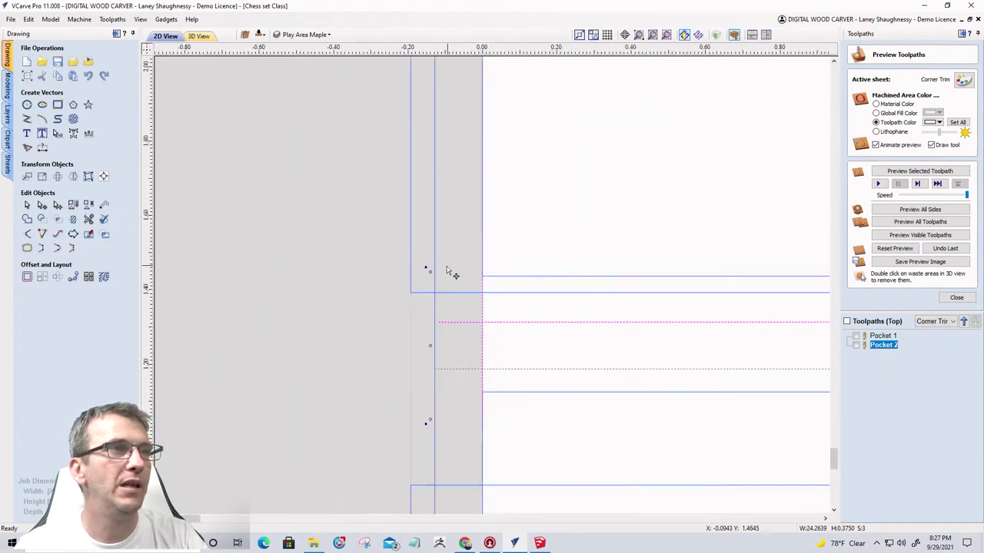
left_click(483, 319)
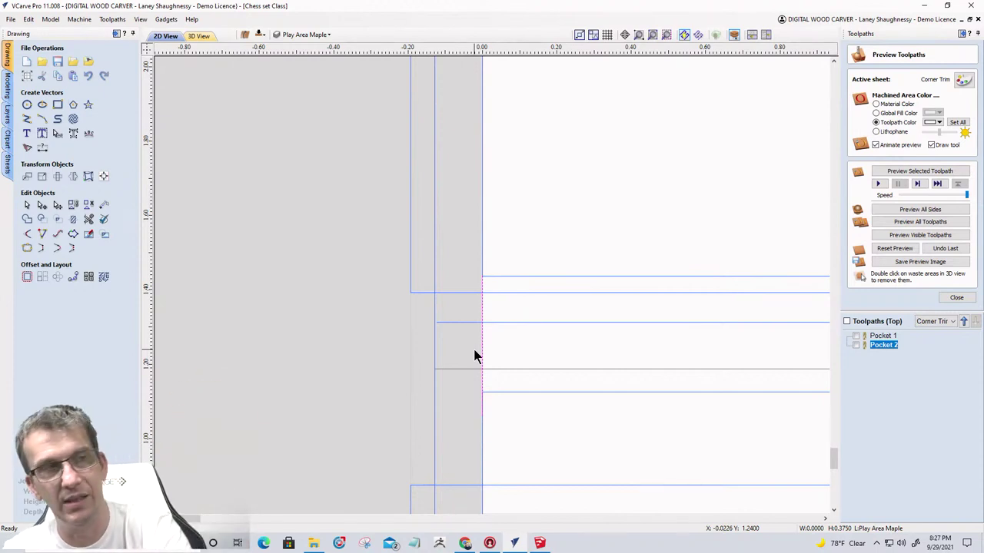
key("Delete")
scroll(475, 356, "down", 4)
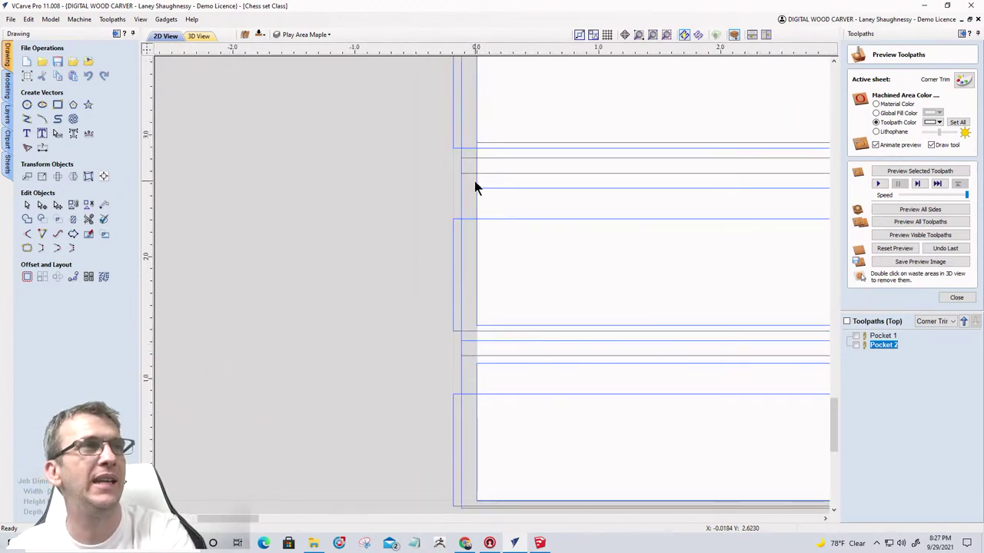
Select two dividing vectors between the stacked trim strips as the cut lines.
scroll(475, 186, "down", 5)
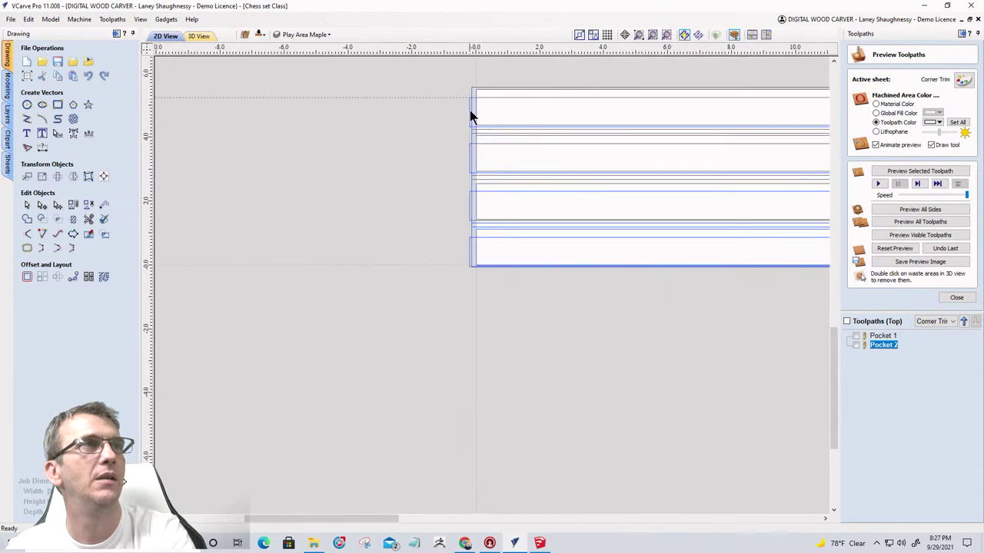
scroll(471, 116, "up", 4)
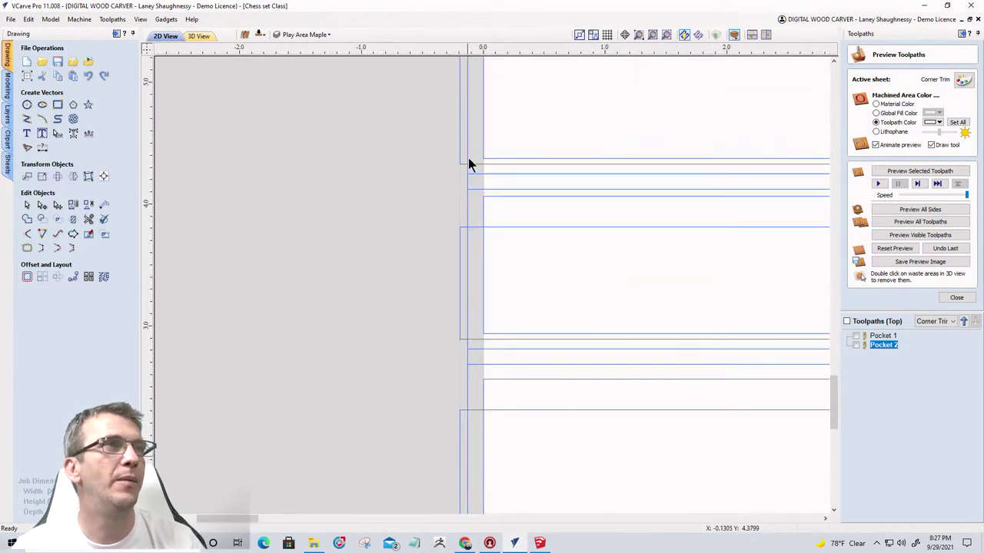
left_click(468, 163)
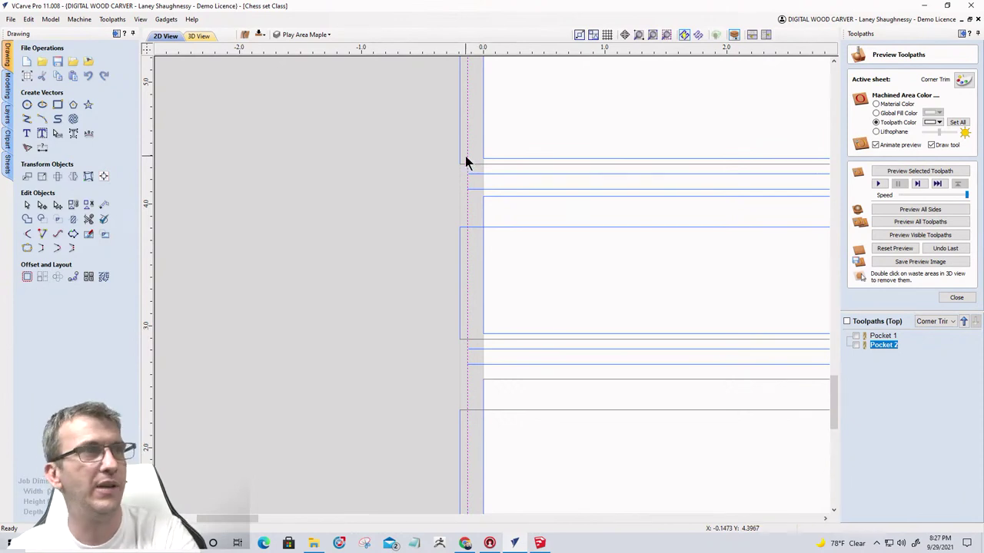
scroll(401, 213, "down", 6)
scroll(448, 202, "up", 4)
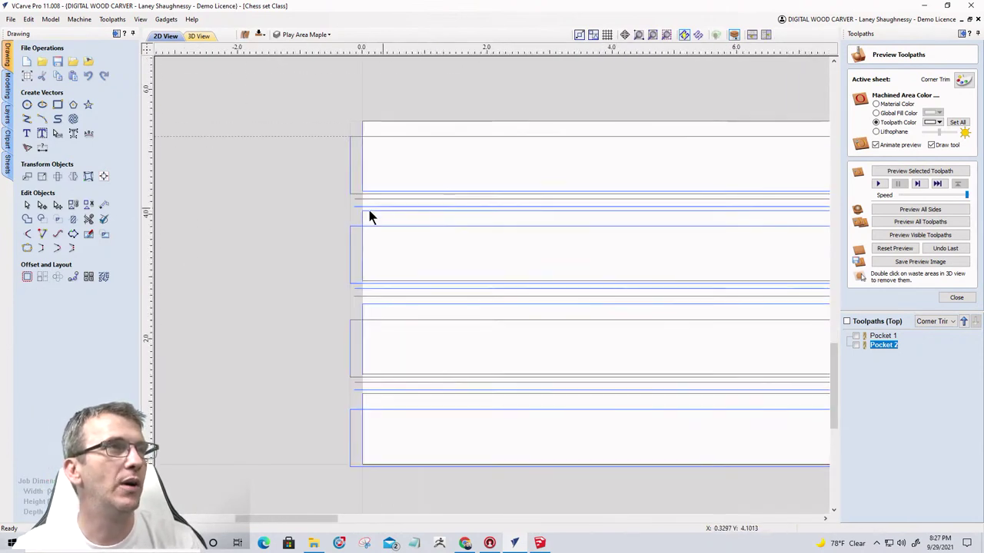
scroll(324, 216, "up", 2)
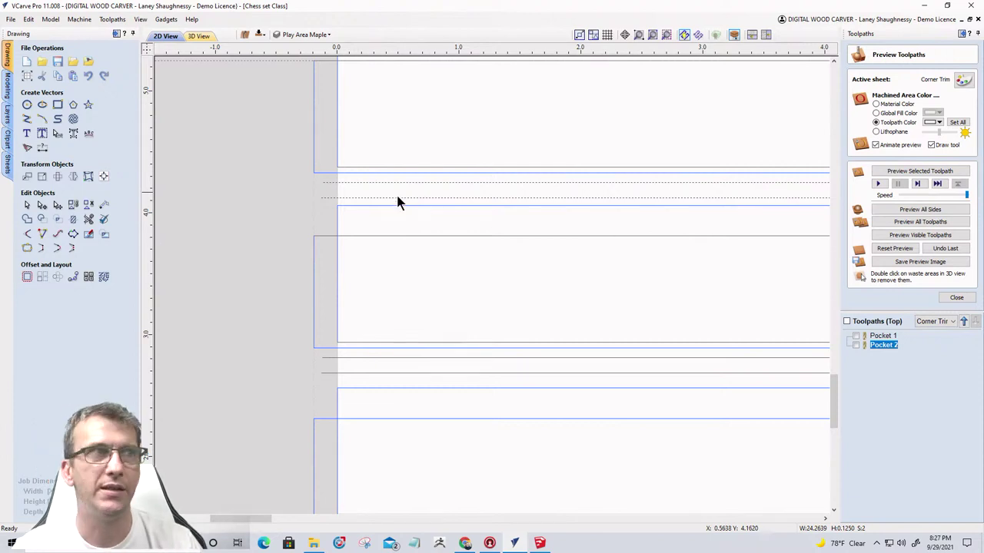
scroll(232, 255, "down", 5)
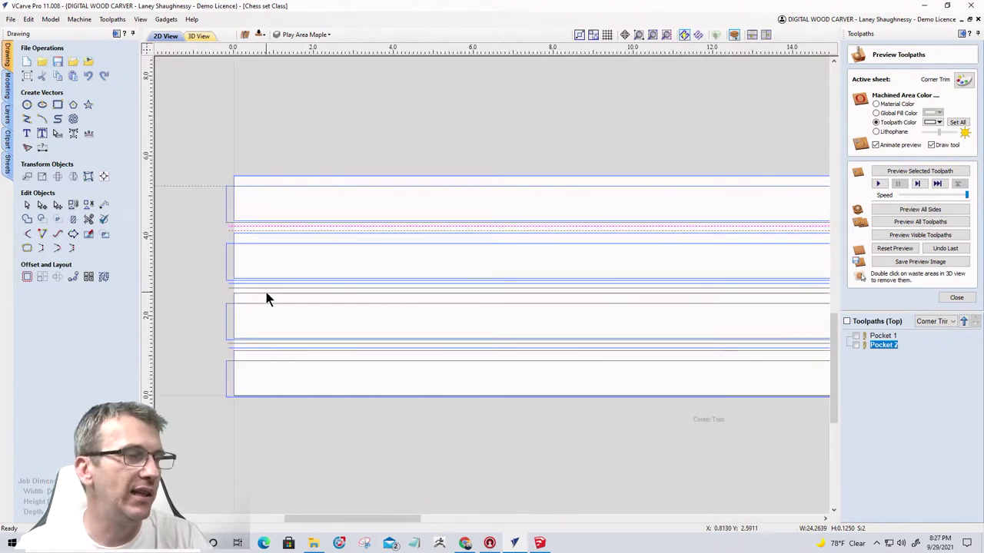
left_click(226, 285, "shift")
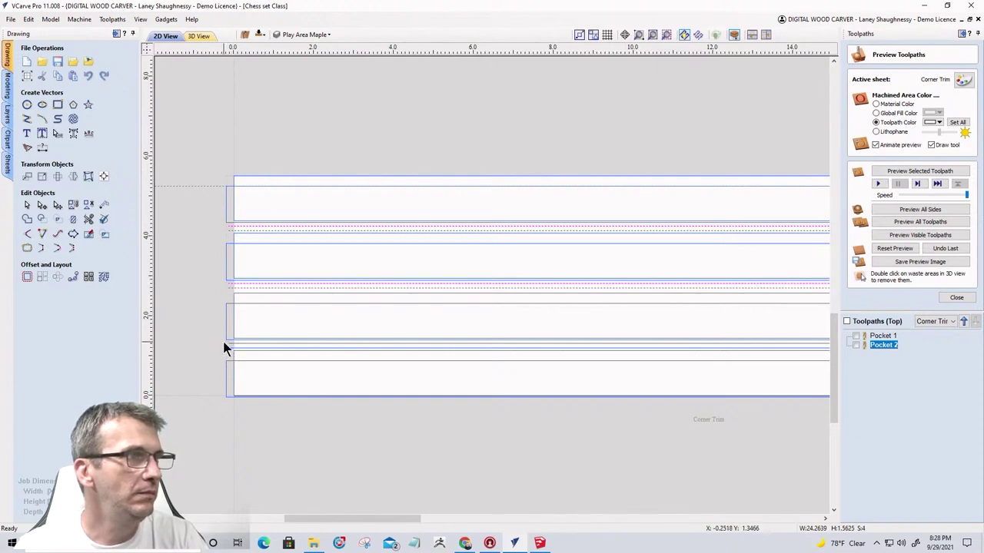
scroll(262, 353, "up", 3)
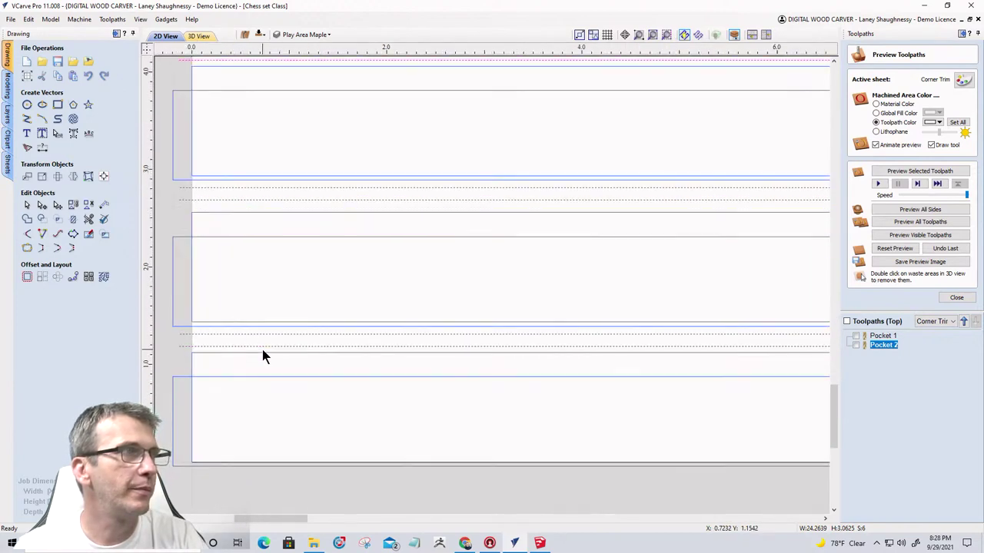
scroll(263, 354, "down", 1)
Leave the preview and start a profile toolpath cutting on the lines, 0.875 inches deep.
left_click(957, 298)
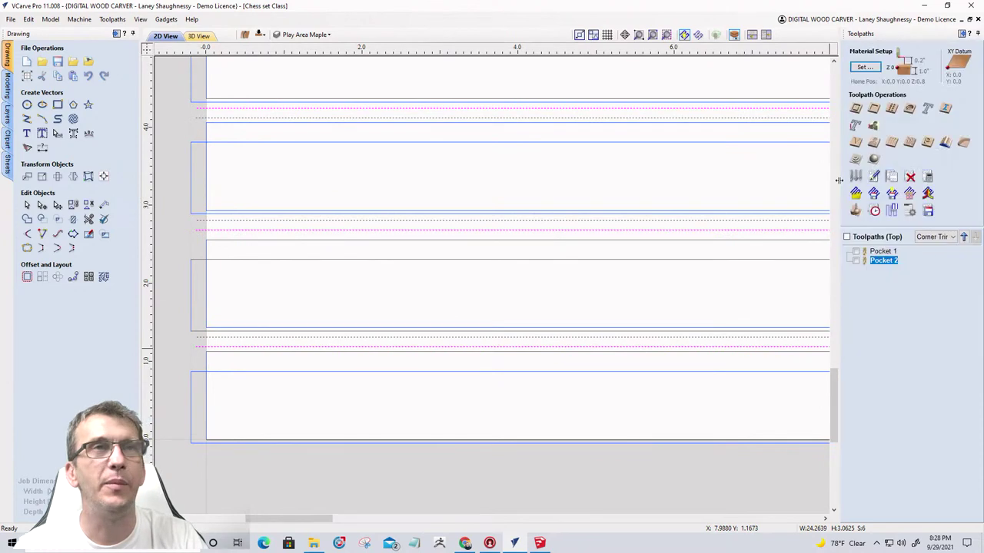
left_click(855, 109)
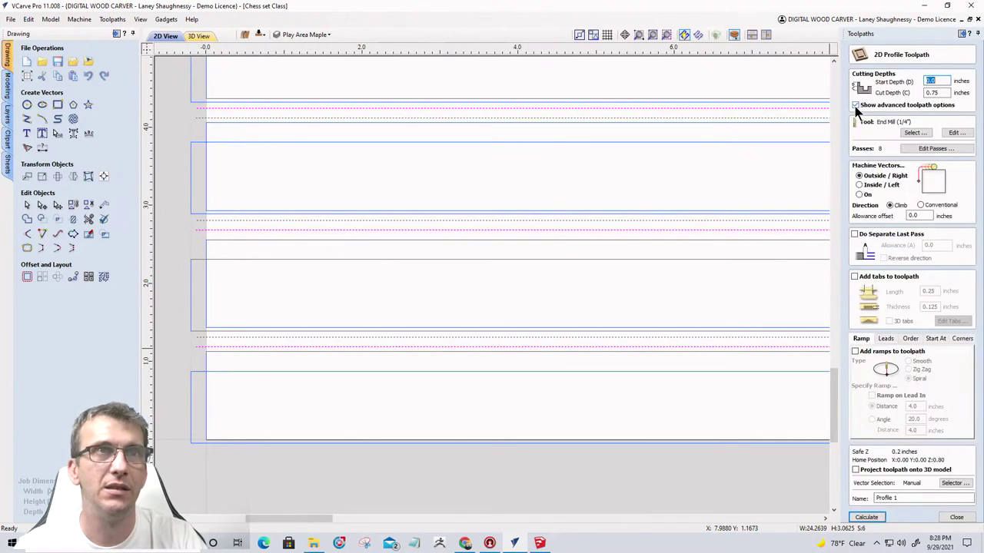
left_click(859, 196)
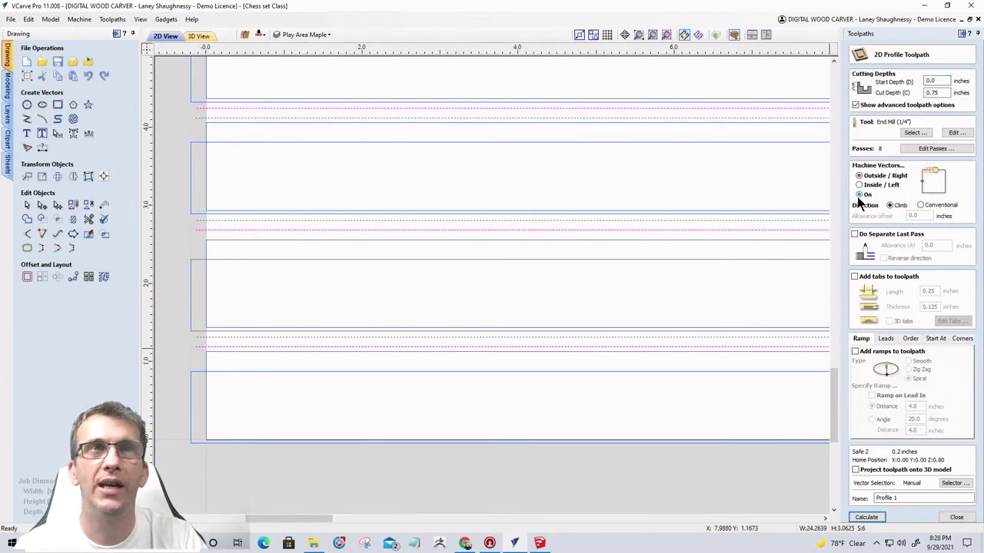
double_click(943, 93)
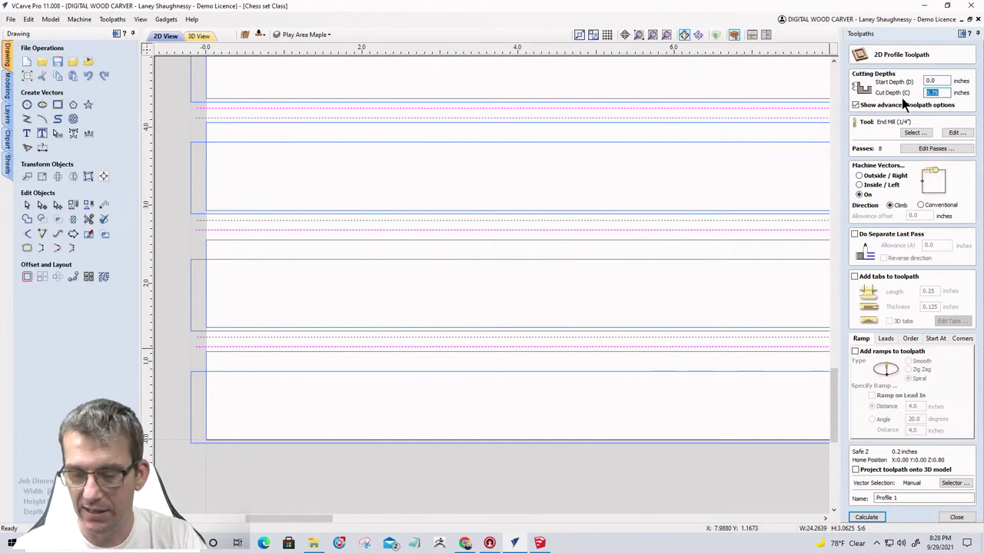
type(".875")
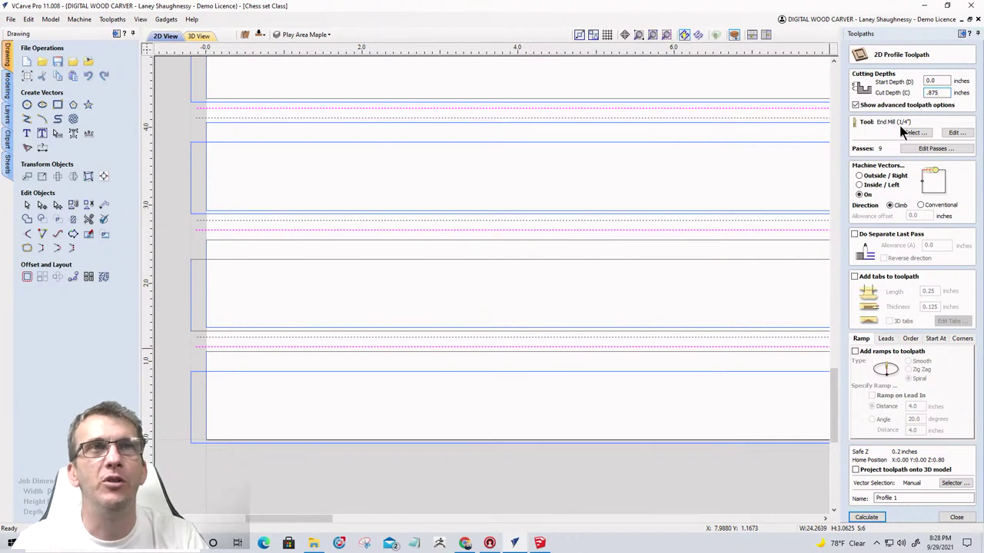
Set the profile's pass depth schedule to 6 passes.
left_click(907, 148)
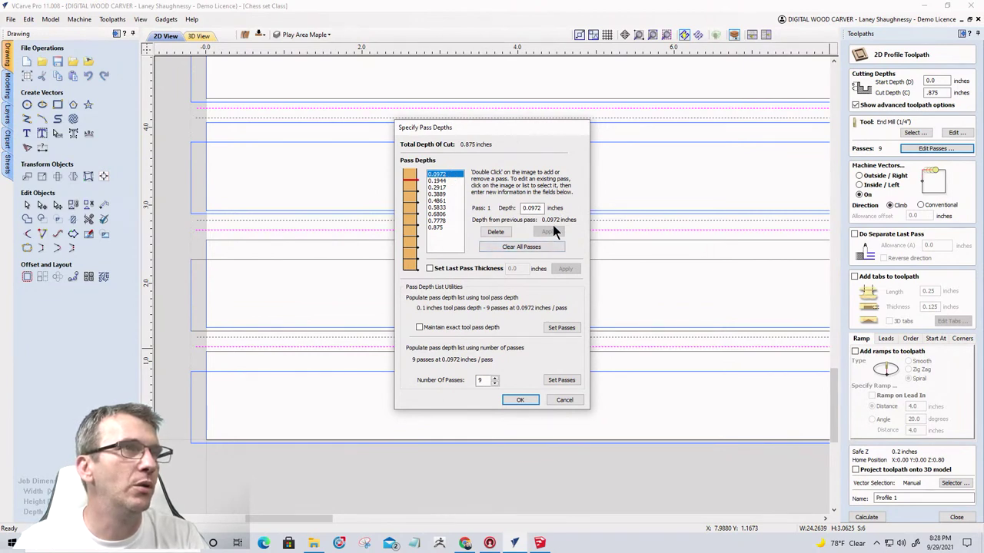
left_click(495, 383)
left_click(494, 383)
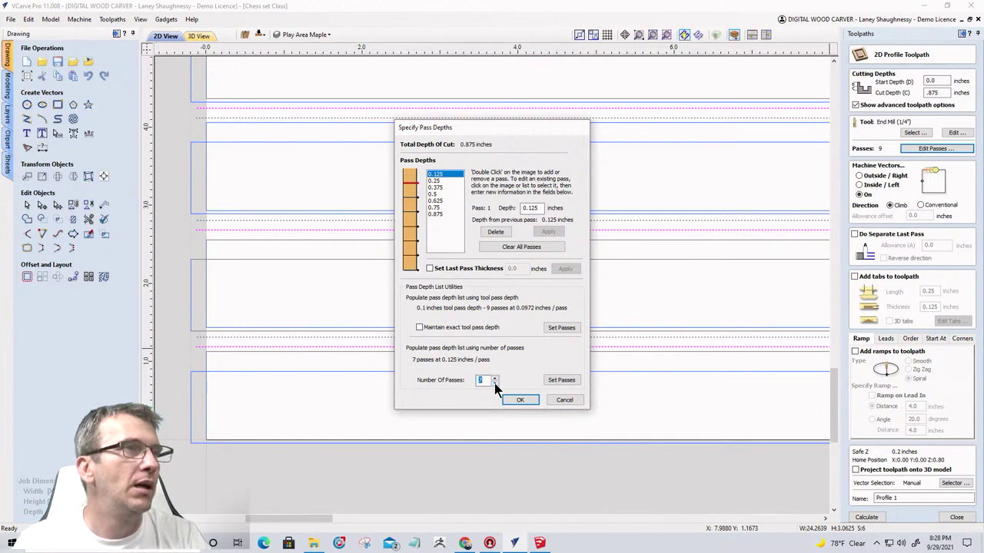
left_click(495, 383)
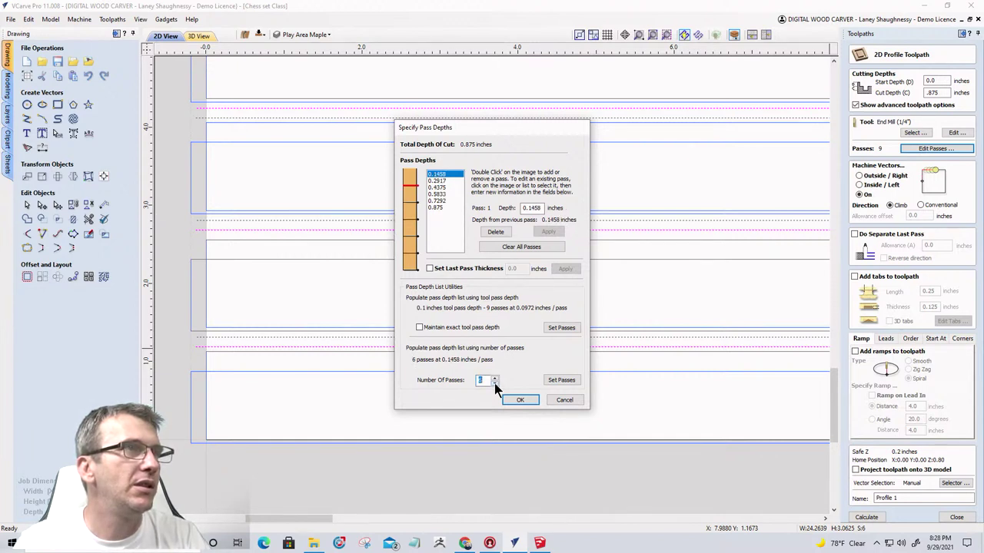
left_click(495, 383)
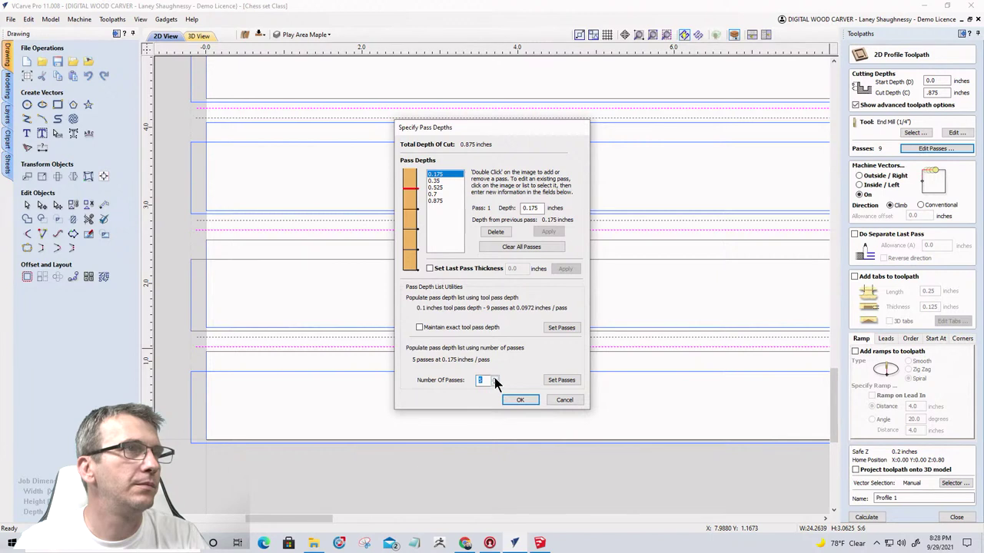
left_click(495, 378)
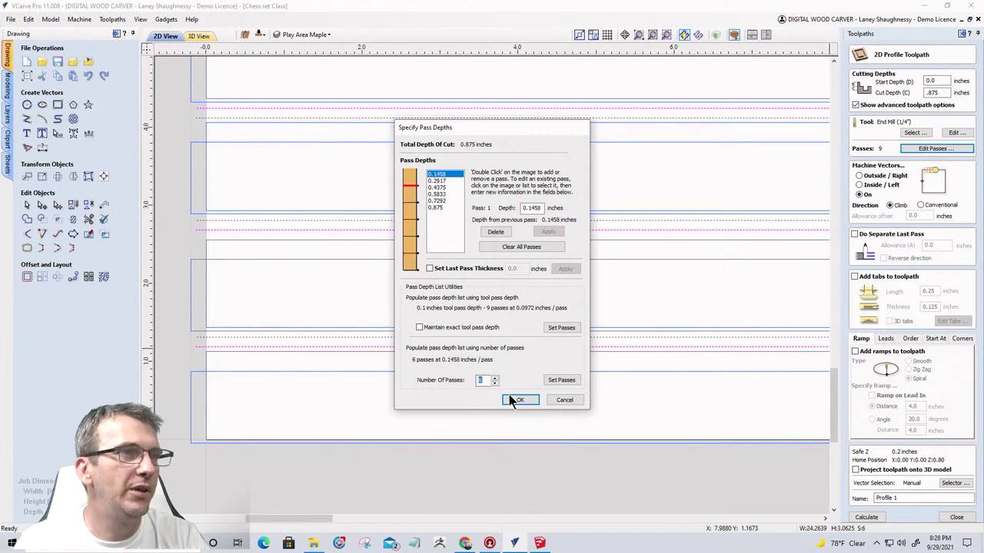
left_click(520, 399)
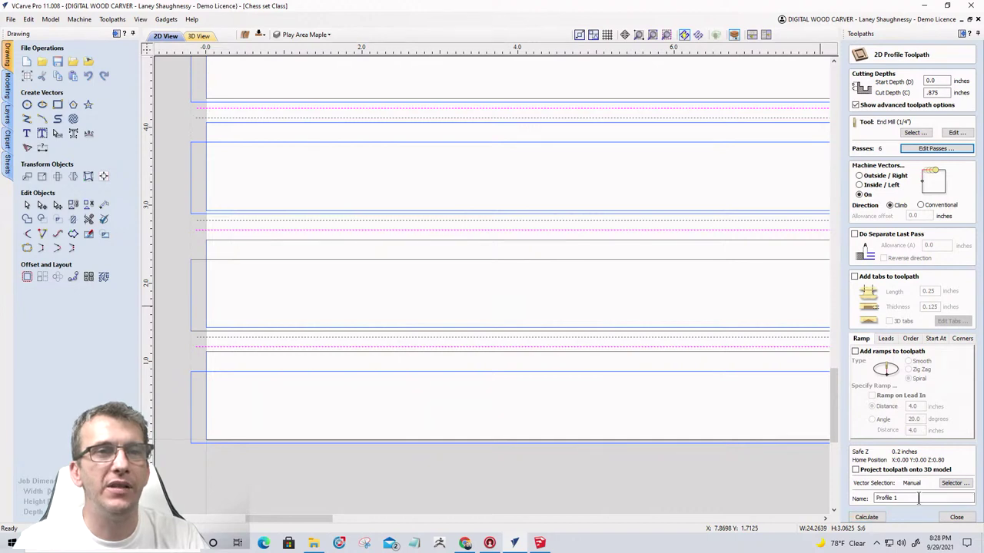
Name the toolpath Cutout and calculate it.
left_click_drag(920, 498, 837, 495)
type("Cutout")
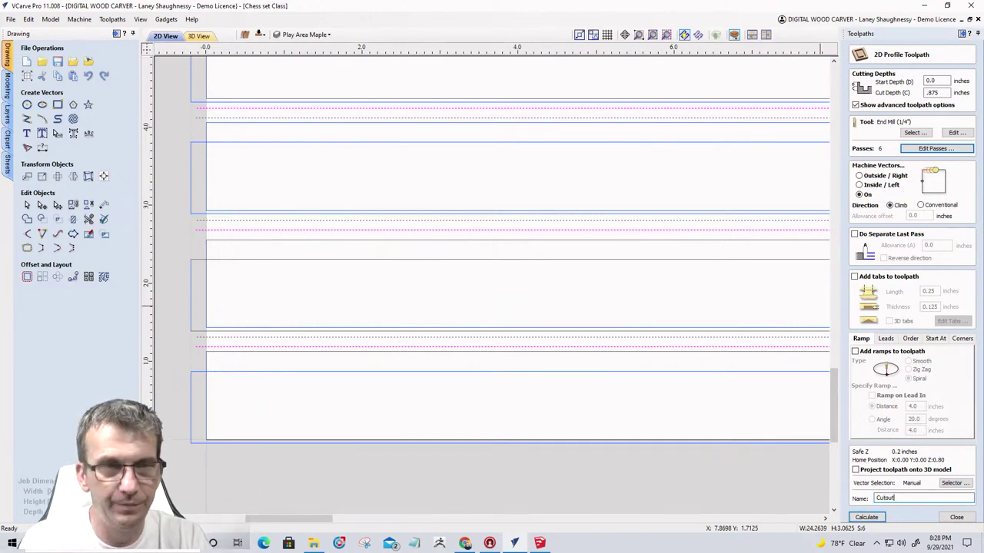
left_click(874, 517)
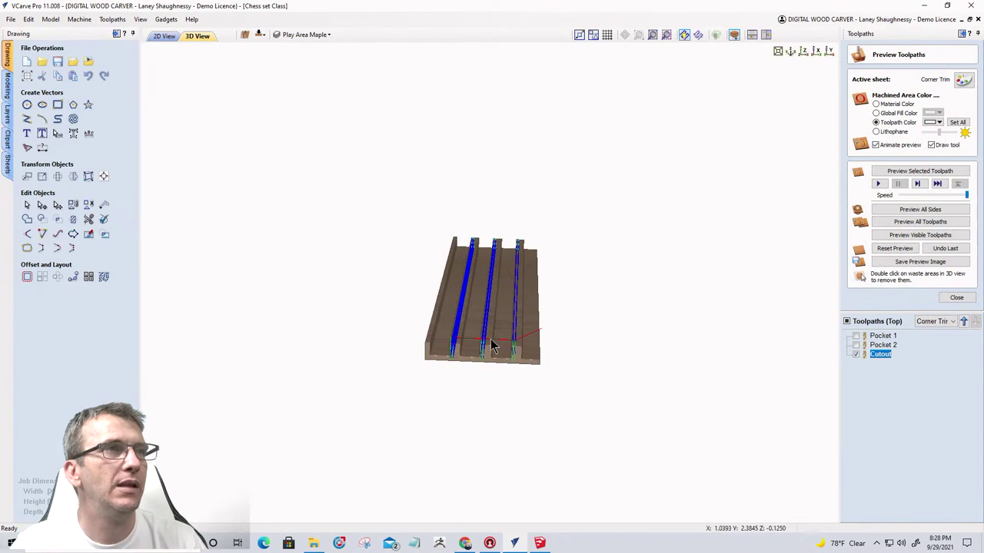
Simulate the visible toolpaths on the board, then reopen the Cutout toolpath for editing.
scroll(492, 346, "up", 2)
scroll(491, 346, "up", 1)
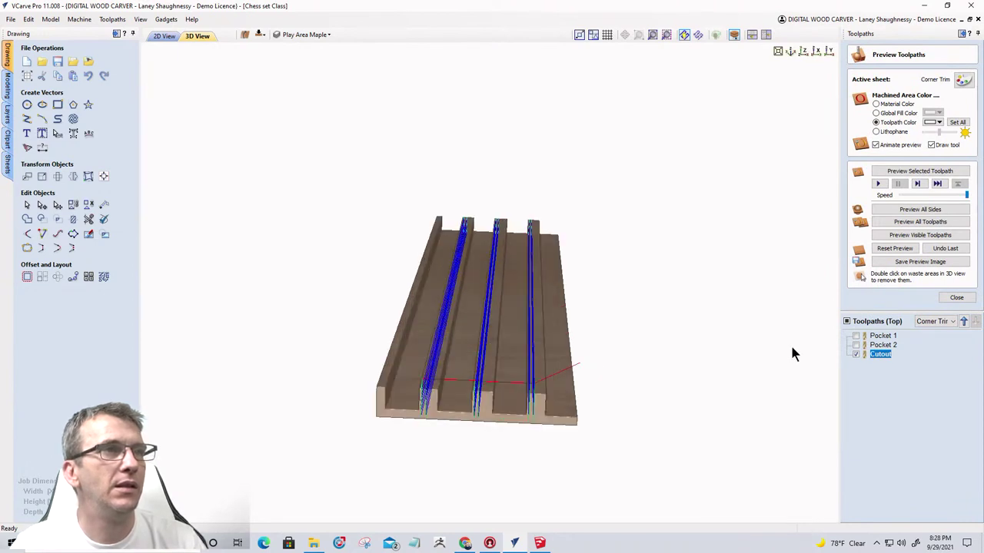
left_click(899, 236)
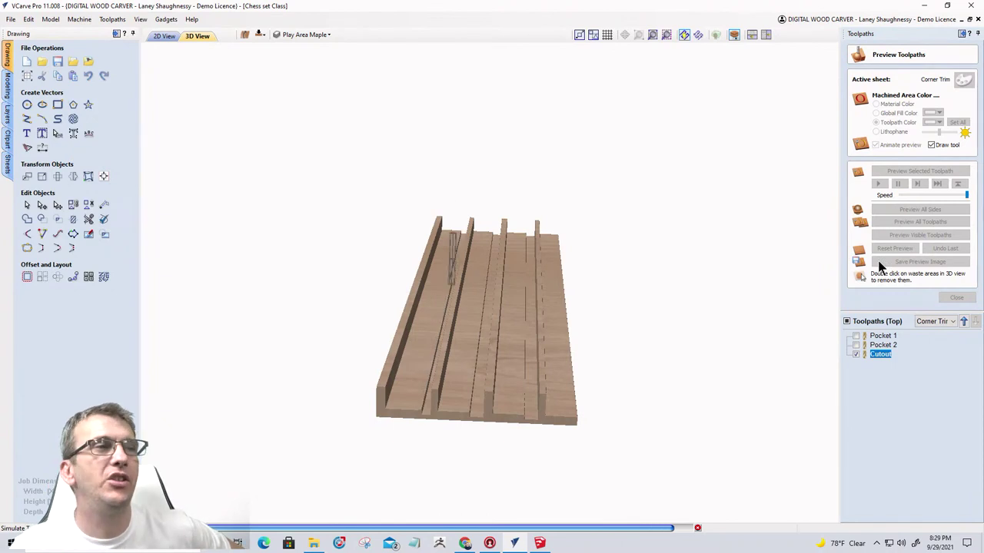
double_click(871, 356)
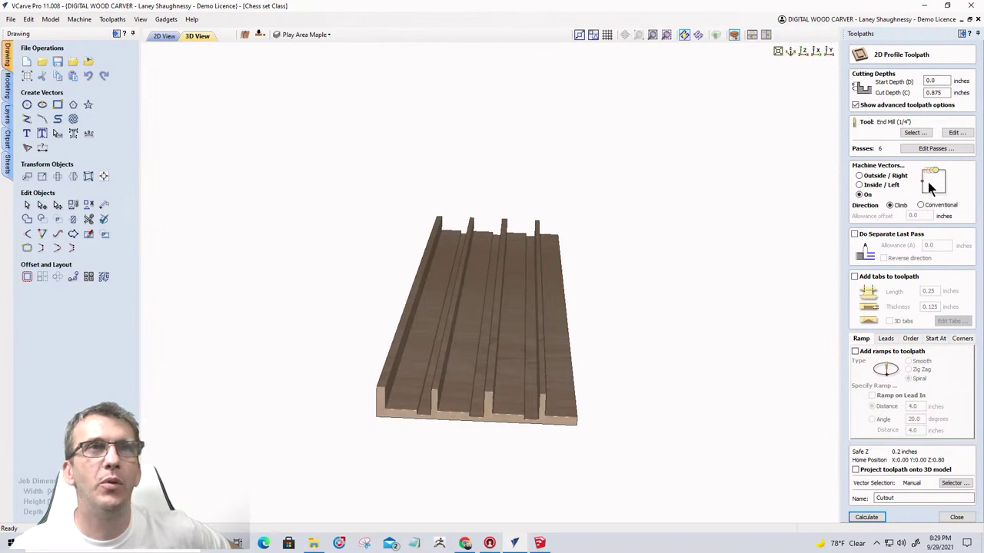
Set the Cutout toolpath's start depth to 0.125 and recalculate it.
double_click(931, 81)
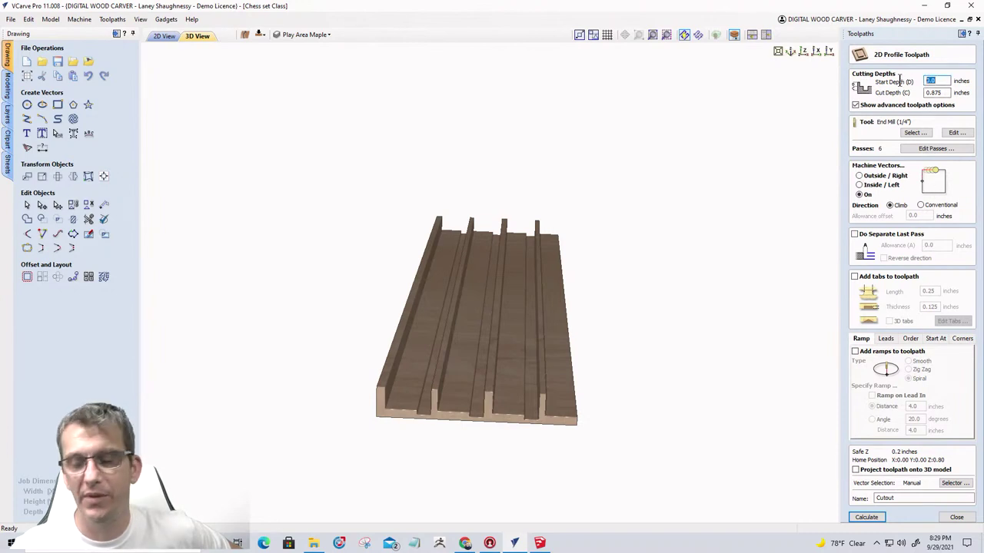
type(".125")
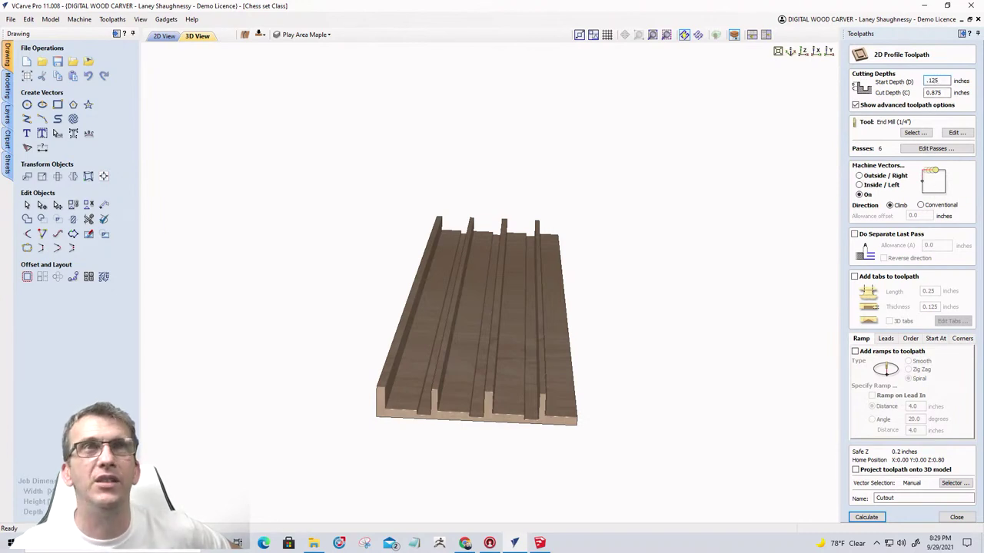
left_click(866, 517)
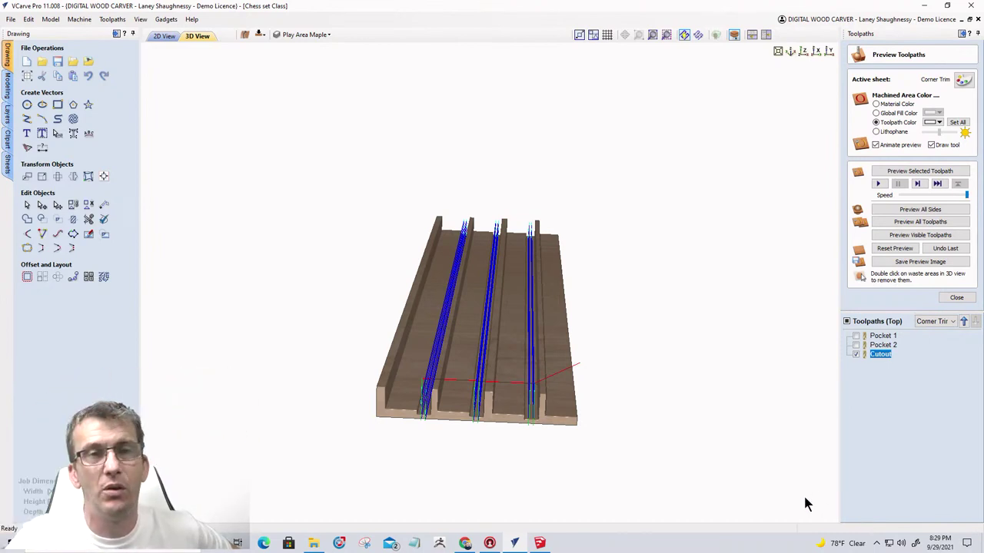
Rerun the simulation and tilt the view to inspect the L-shaped strip ends, then switch to SketchUp.
left_click(914, 237)
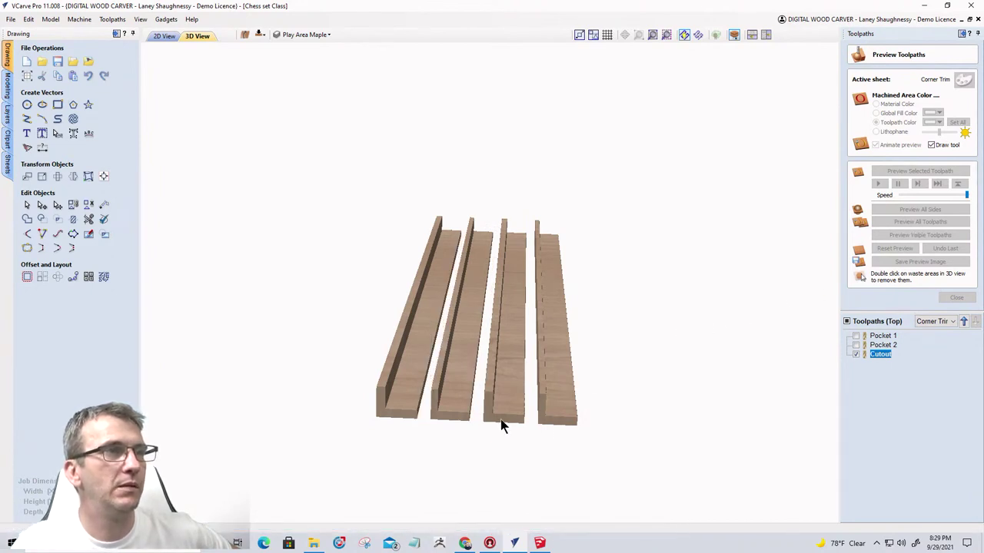
left_click_drag(500, 419, 485, 309)
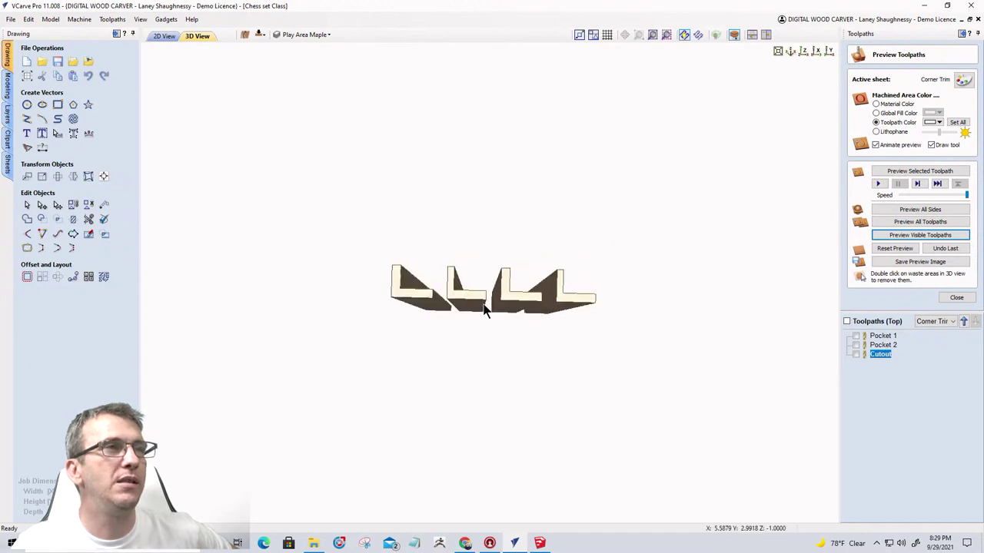
scroll(483, 308, "up", 5)
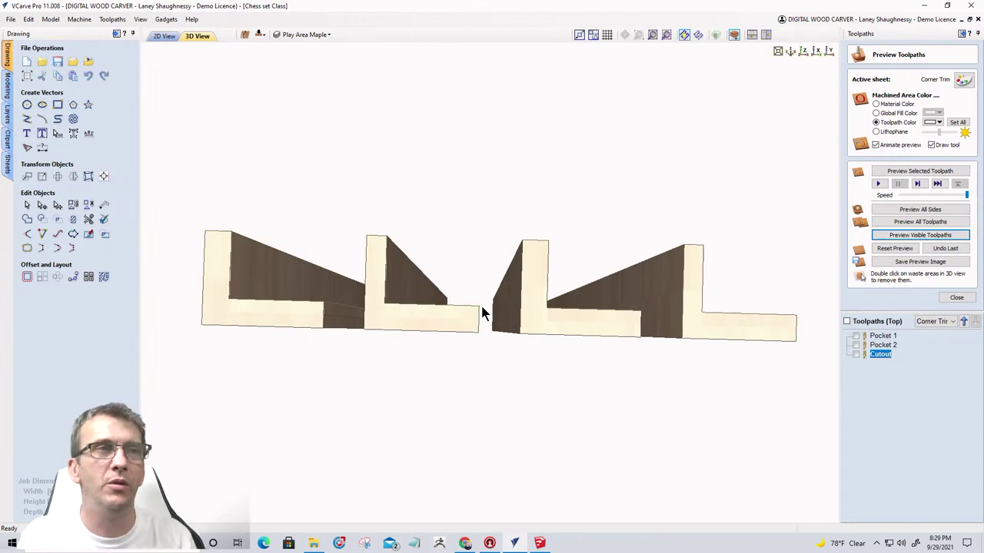
left_click(540, 543)
Measure the orange trim on the chess board with the Tape Measure, confirming 7/8".
scroll(373, 178, "up", 5)
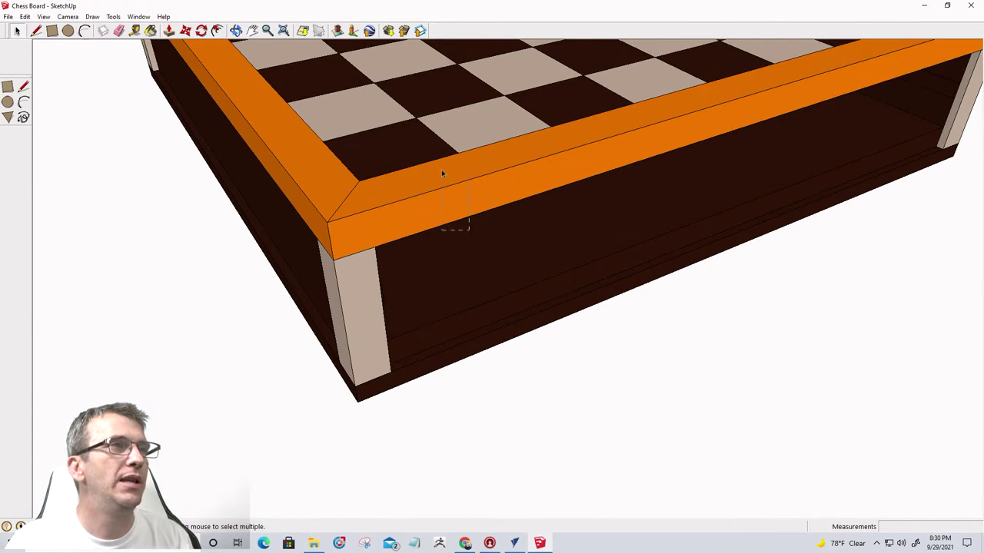
triple_click(441, 172)
scroll(407, 206, "down", 1)
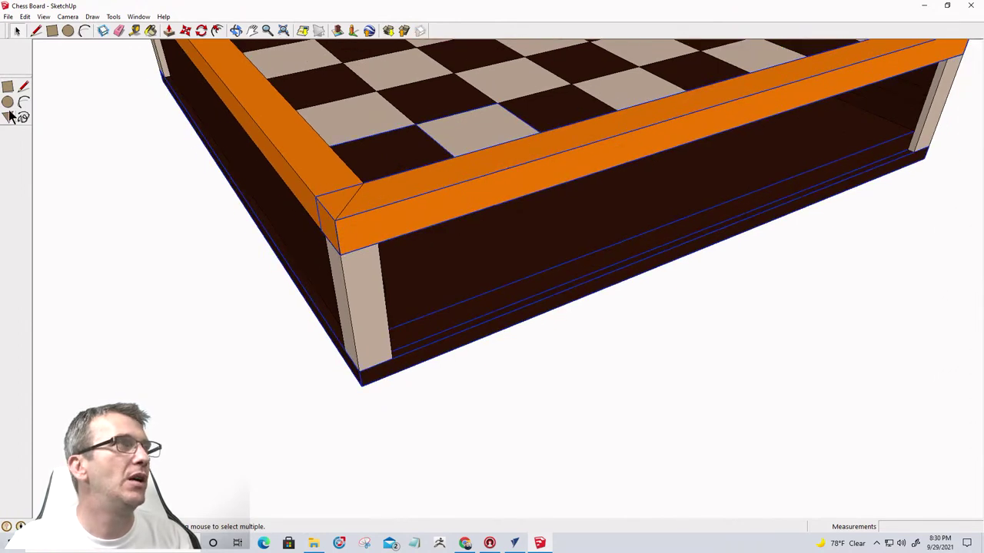
left_click(63, 117)
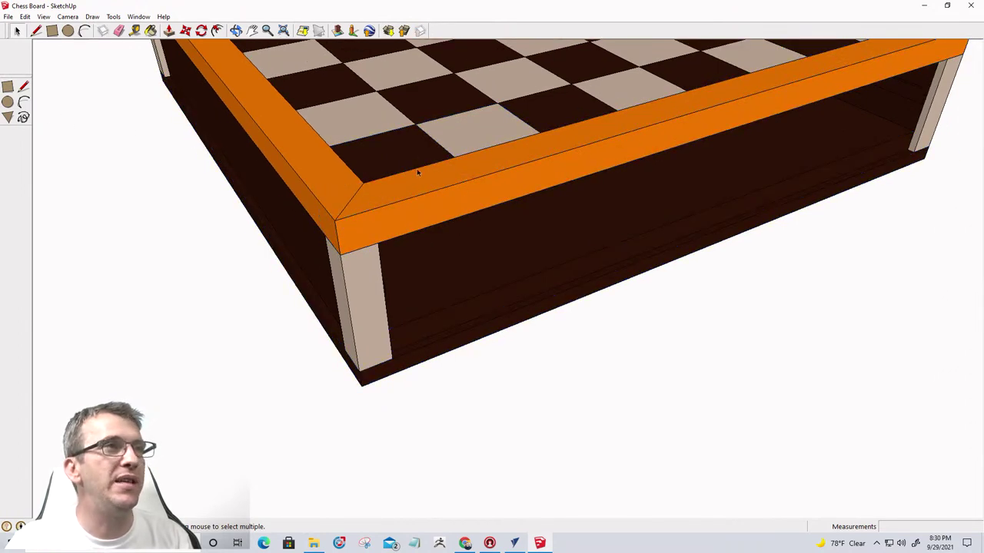
left_click(134, 31)
scroll(384, 223, "up", 2)
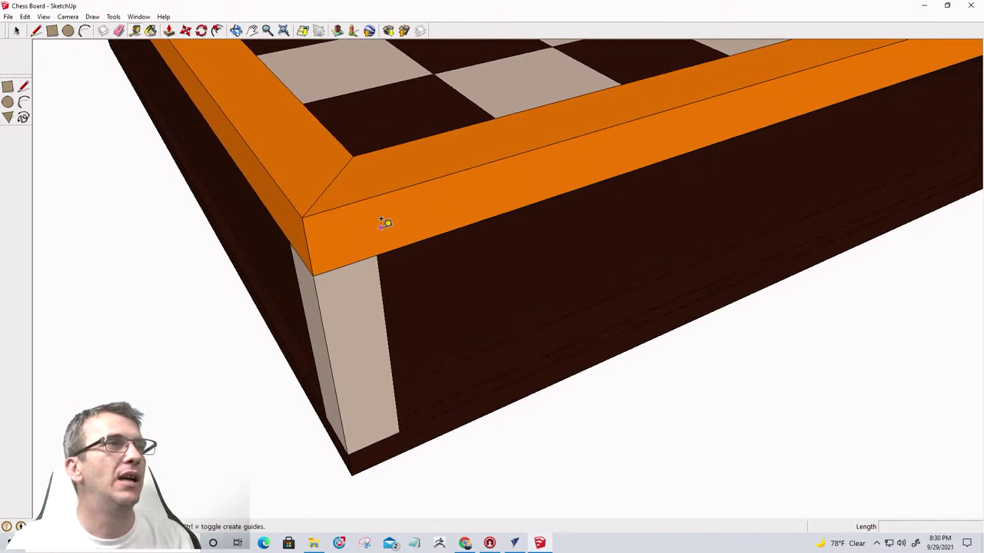
left_click(454, 228)
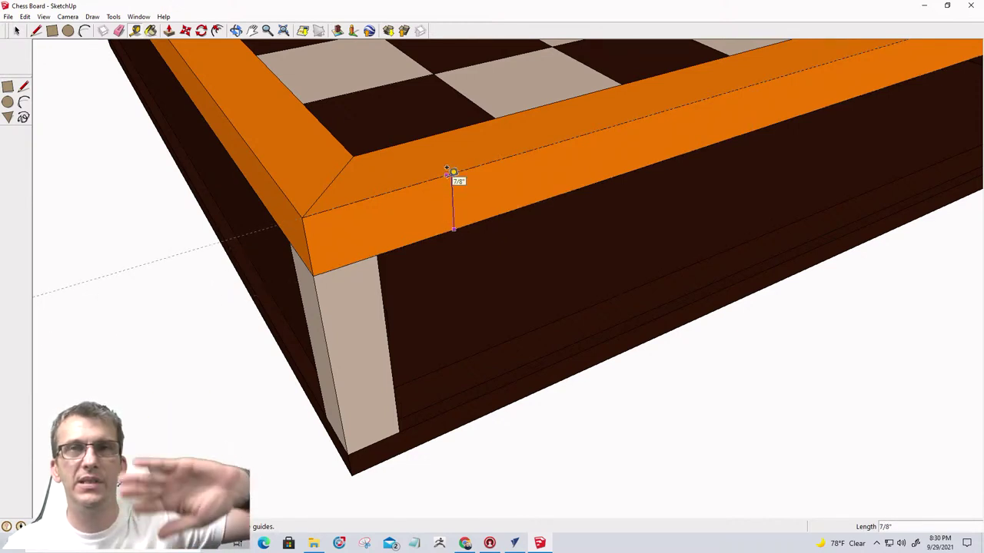
left_click(453, 172)
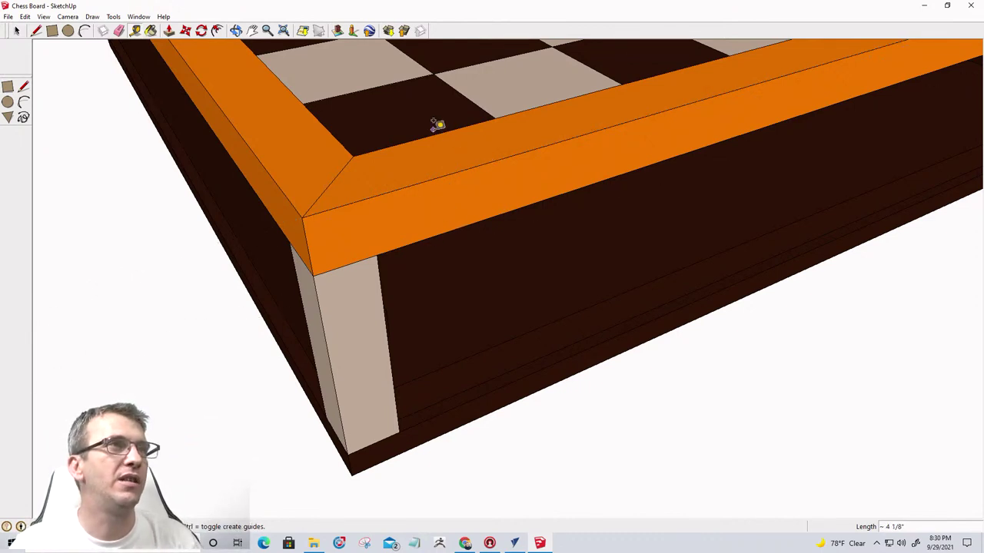
left_click(472, 166)
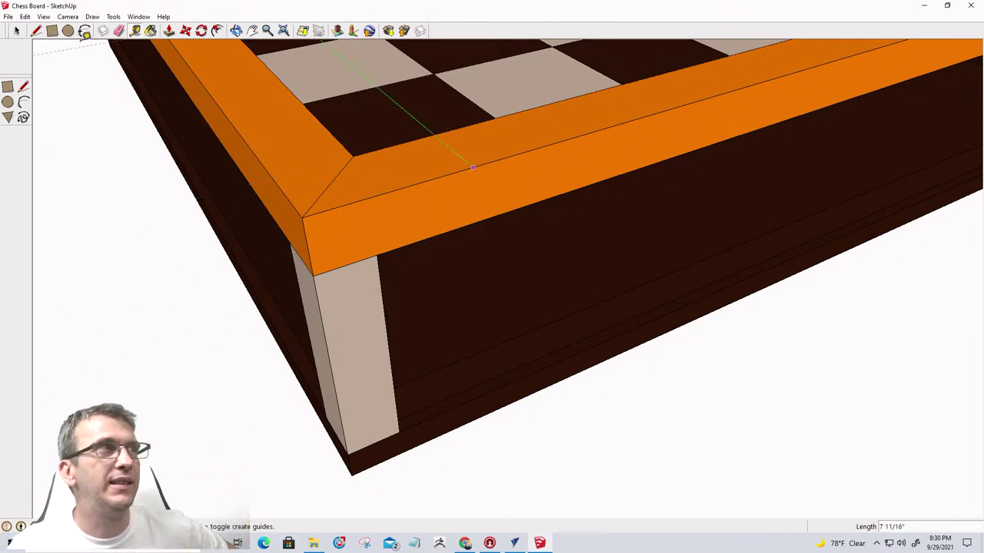
Undo the last two moves to remove the loose orange rail beside the board.
left_click(17, 31)
scroll(465, 285, "down", 6)
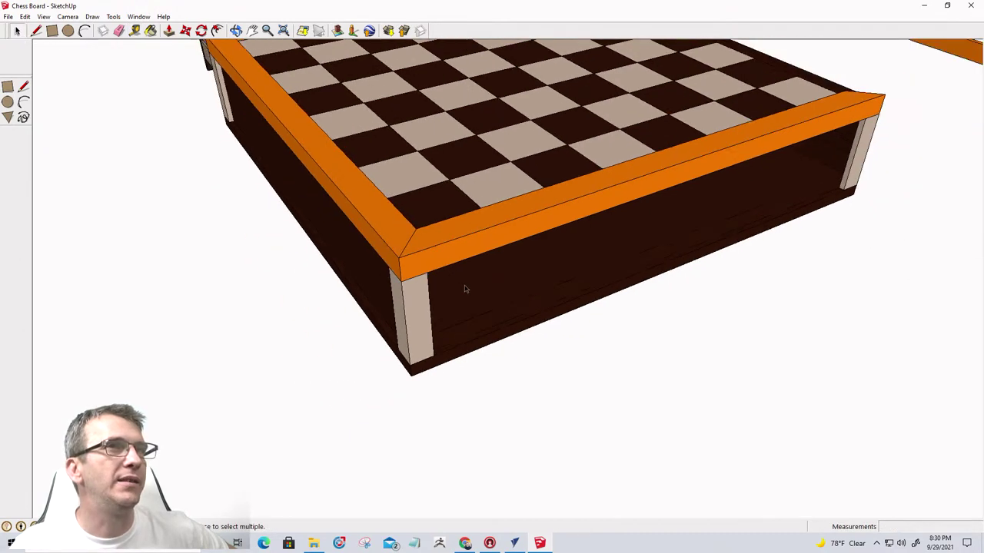
middle_click_drag(374, 295, 270, 318)
scroll(258, 310, "down", 5)
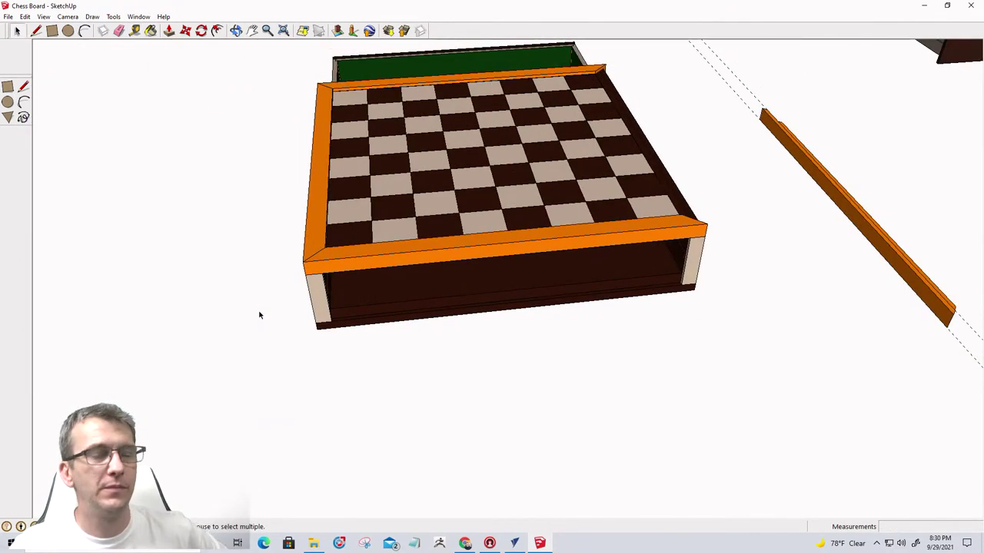
key("ctrl+z")
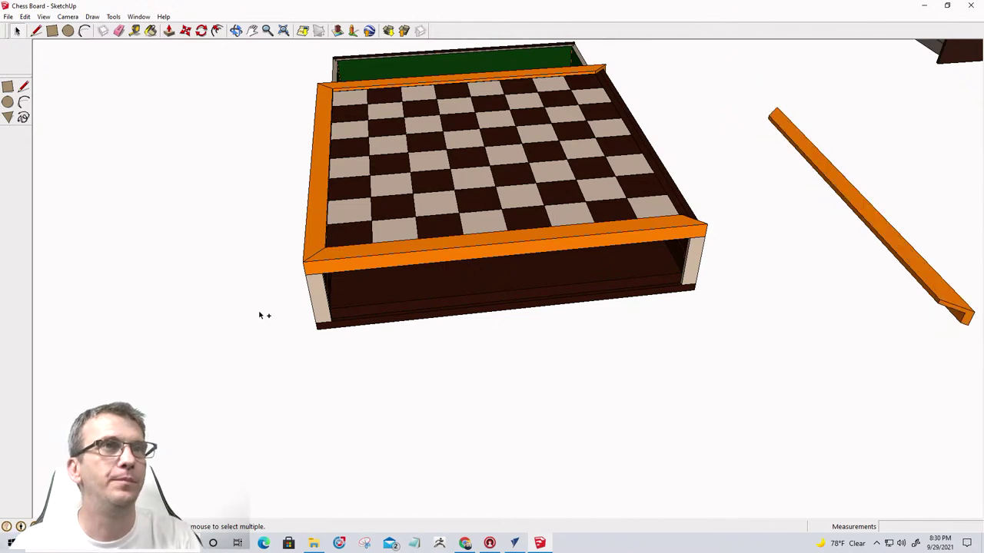
key("ctrl+z")
key("ctrl+z")
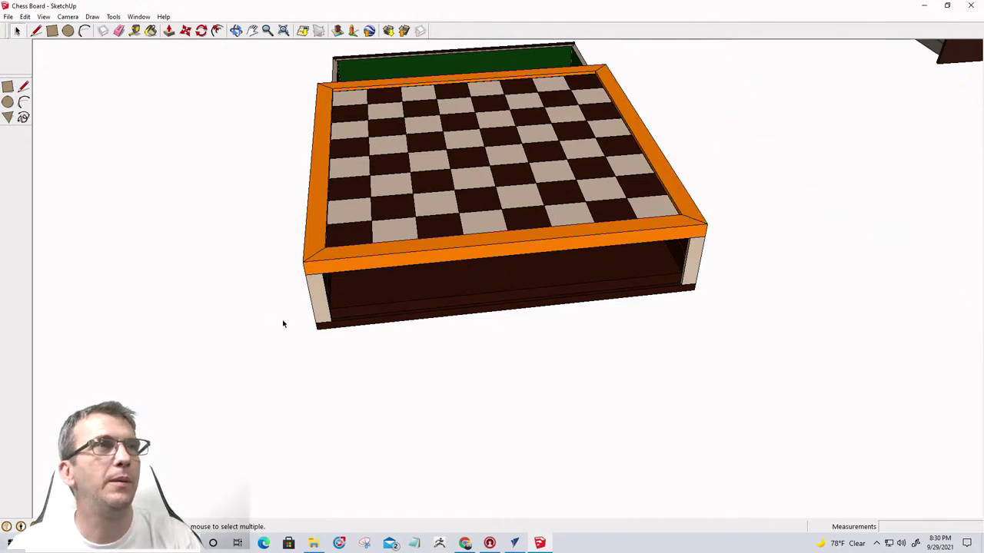
scroll(481, 323, "down", 2)
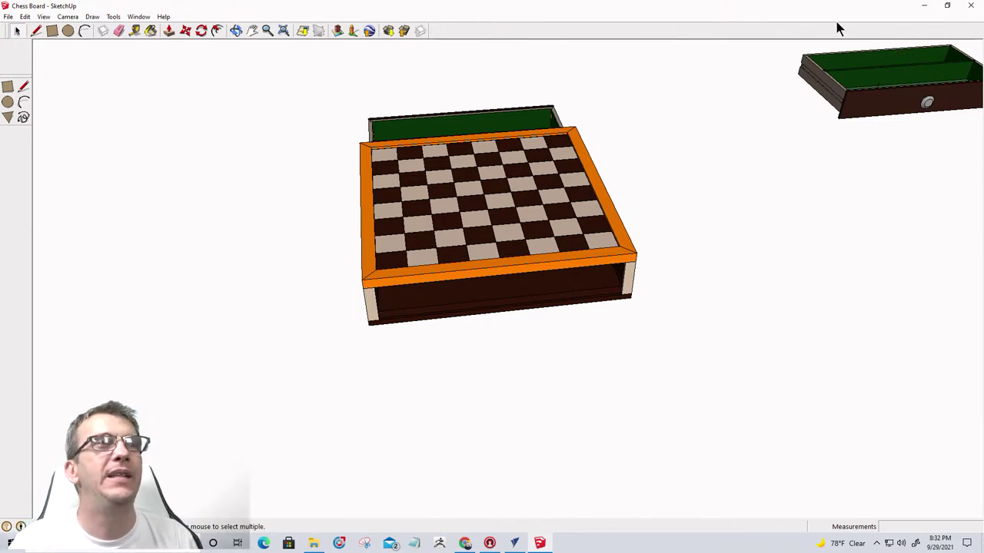
Hide the orange frame around the chess board.
scroll(611, 194, "up", 3)
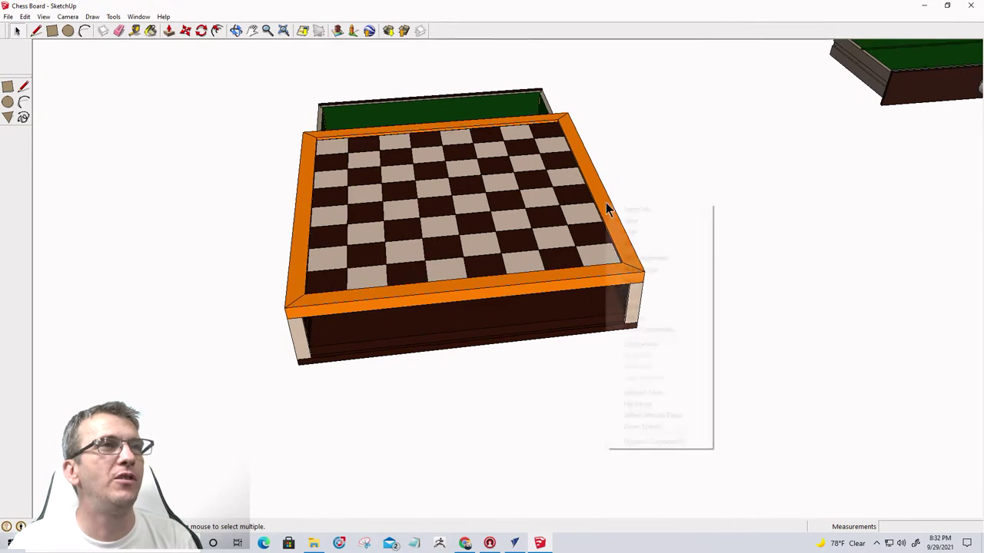
right_click(606, 203)
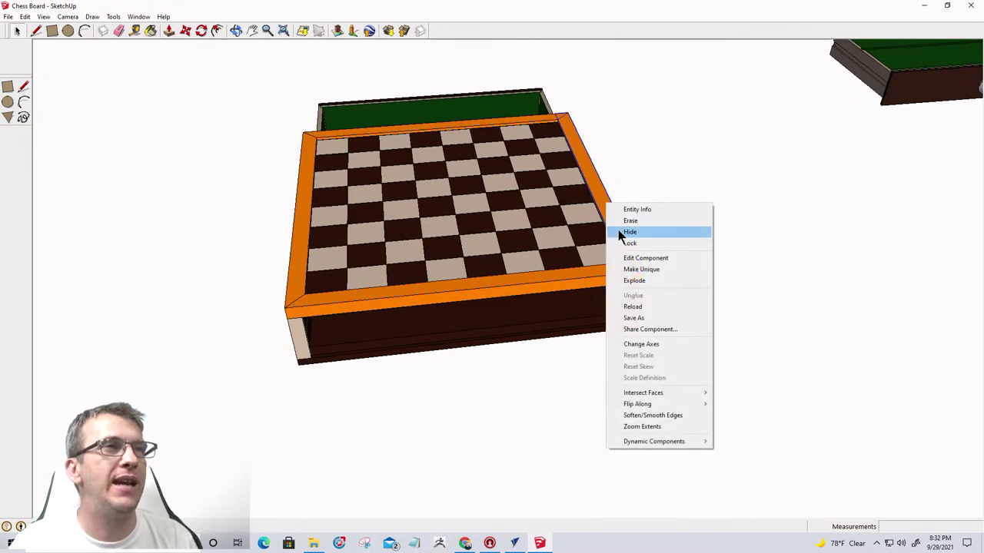
left_click(550, 283)
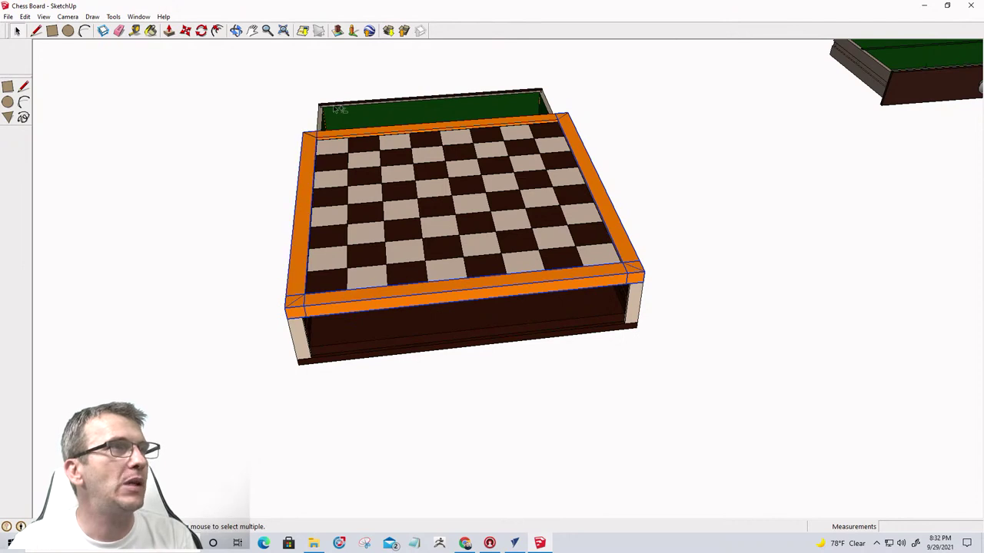
right_click(364, 133)
left_click(376, 162)
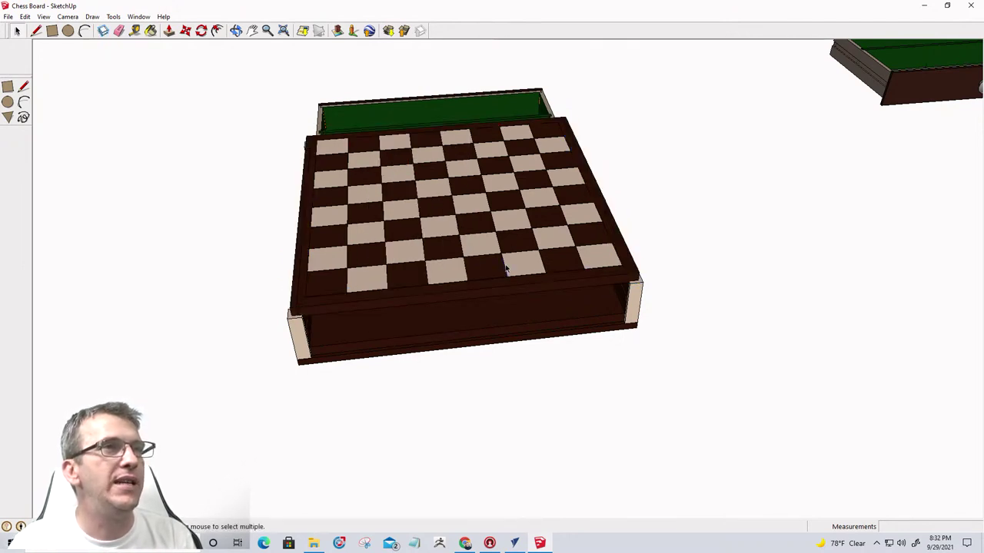
Select the board top squares and outer rim, excluding the corner post, and hide them.
left_click(520, 286)
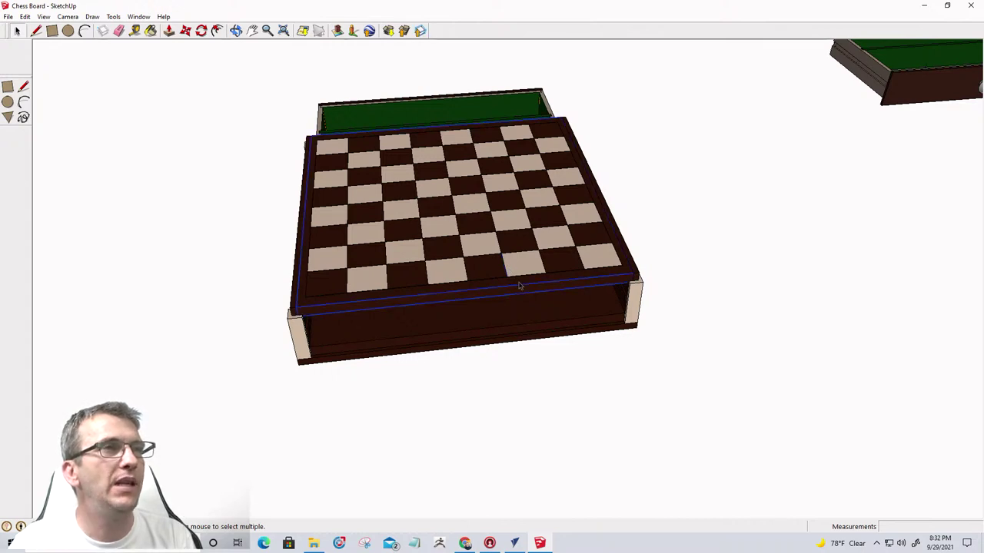
right_click(520, 285)
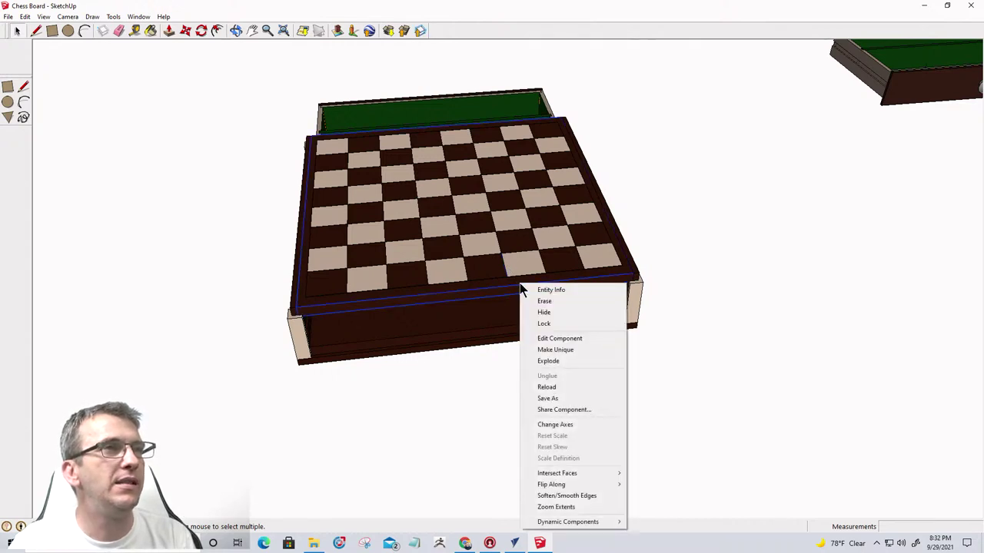
left_click(288, 133)
left_click_drag(289, 133, 649, 316)
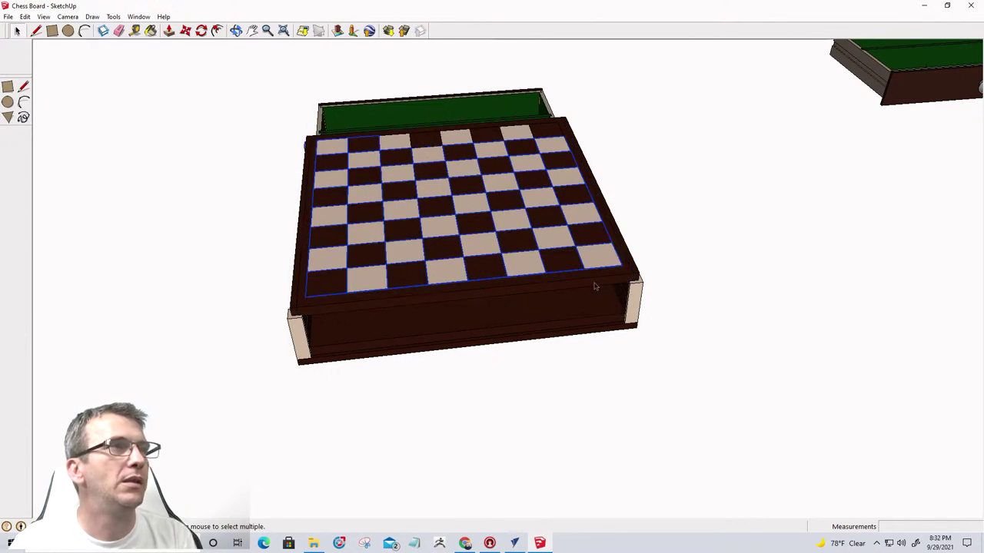
left_click(519, 289, "shift")
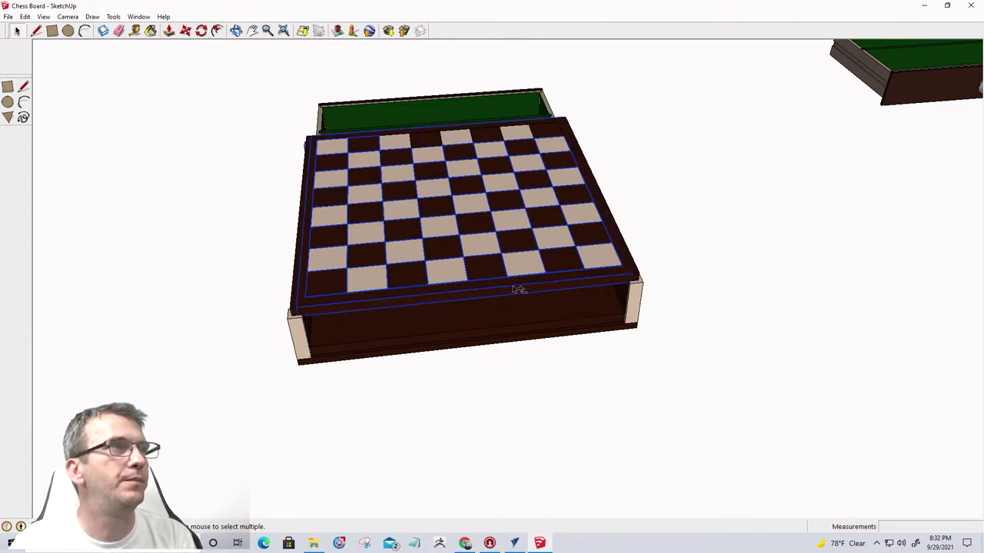
middle_click_drag(303, 229, 226, 267)
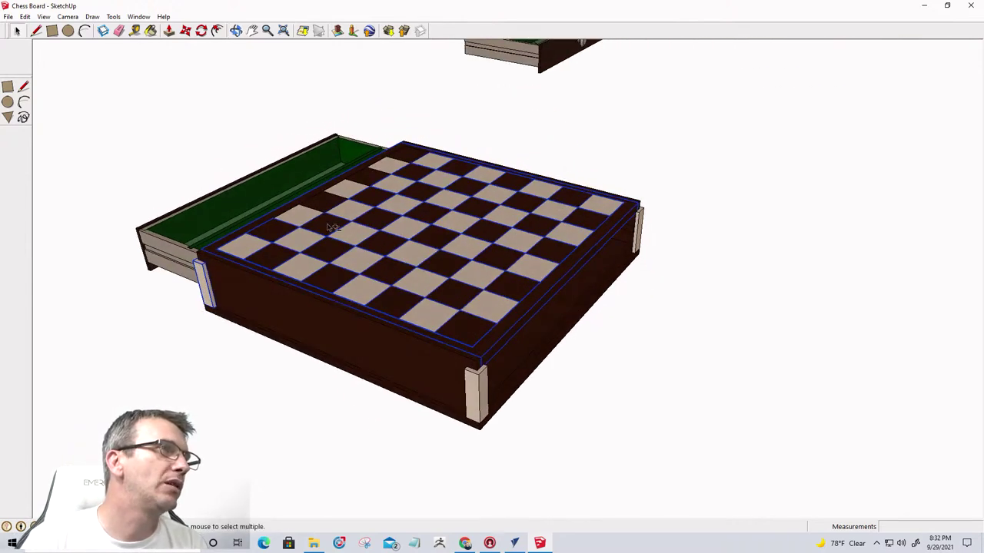
left_click(205, 286, "shift")
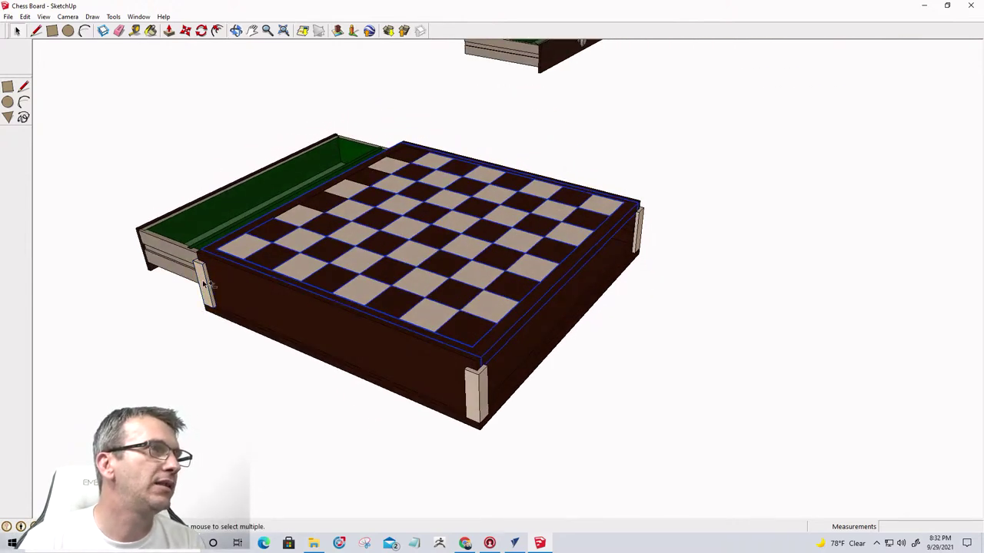
right_click(353, 251)
left_click(364, 277)
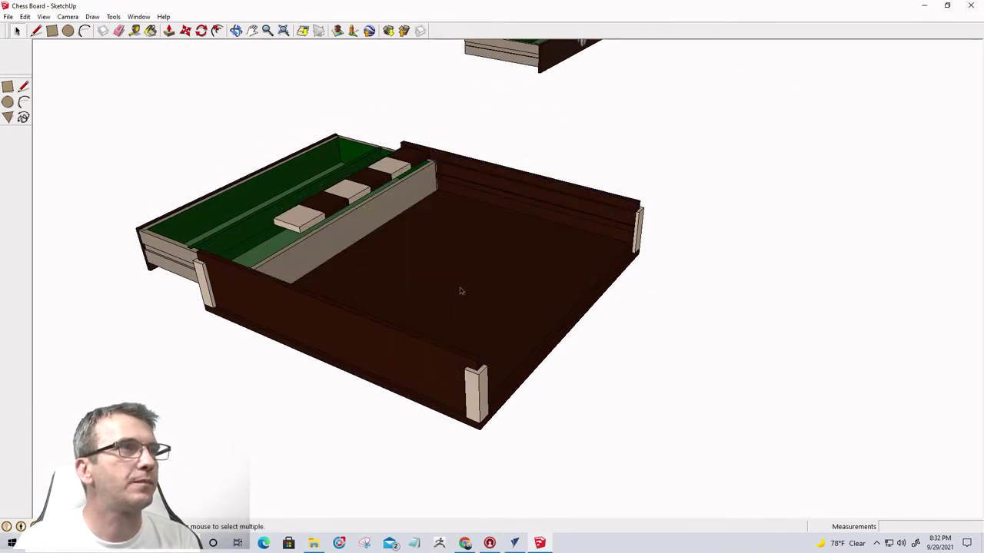
Hide the row of chess squares stored in the drawer and look down into it.
left_click(304, 219)
left_click(342, 197, "shift")
left_click(350, 189, "shift")
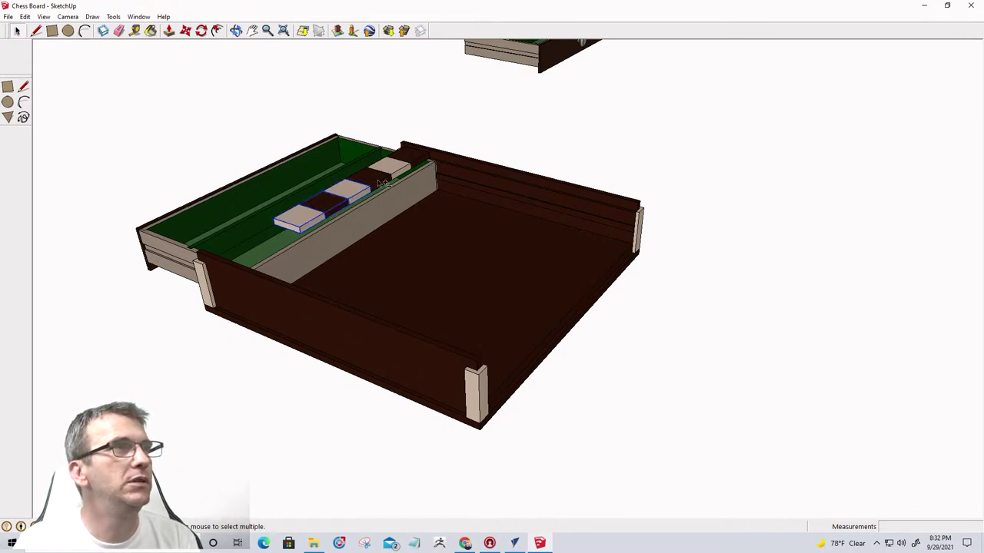
left_click(375, 178, "shift")
left_click(396, 167, "shift")
left_click(412, 158, "shift")
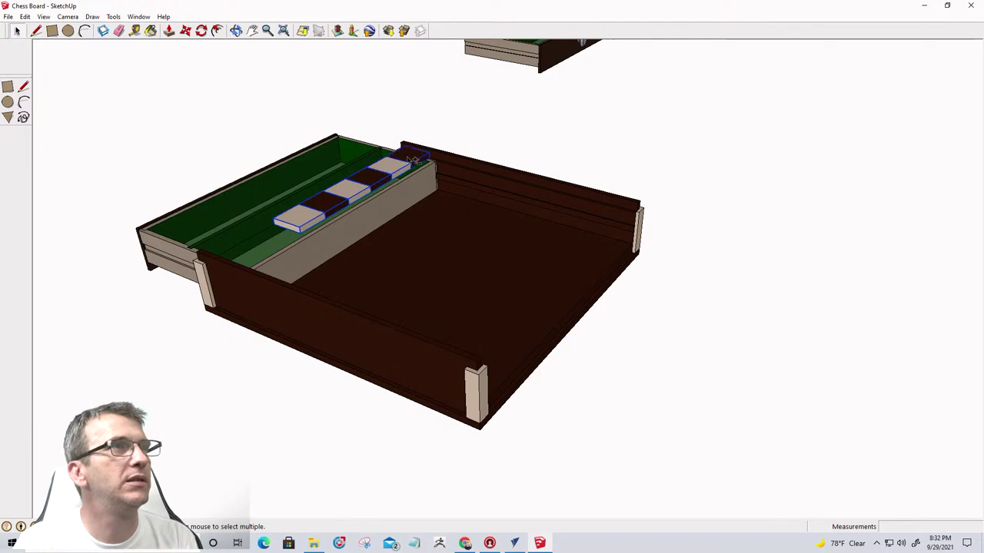
right_click(408, 158)
left_click(432, 187)
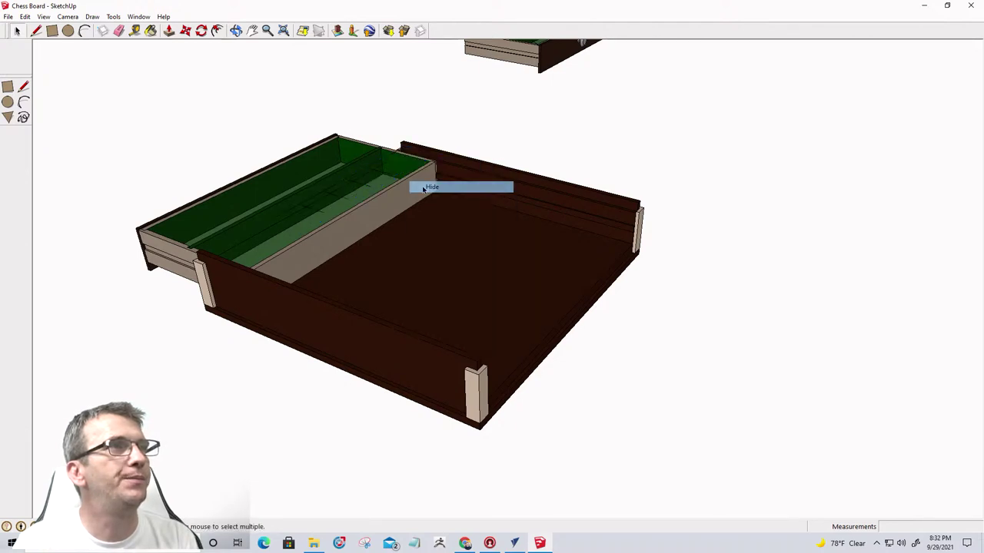
middle_click_drag(410, 257, 606, 309)
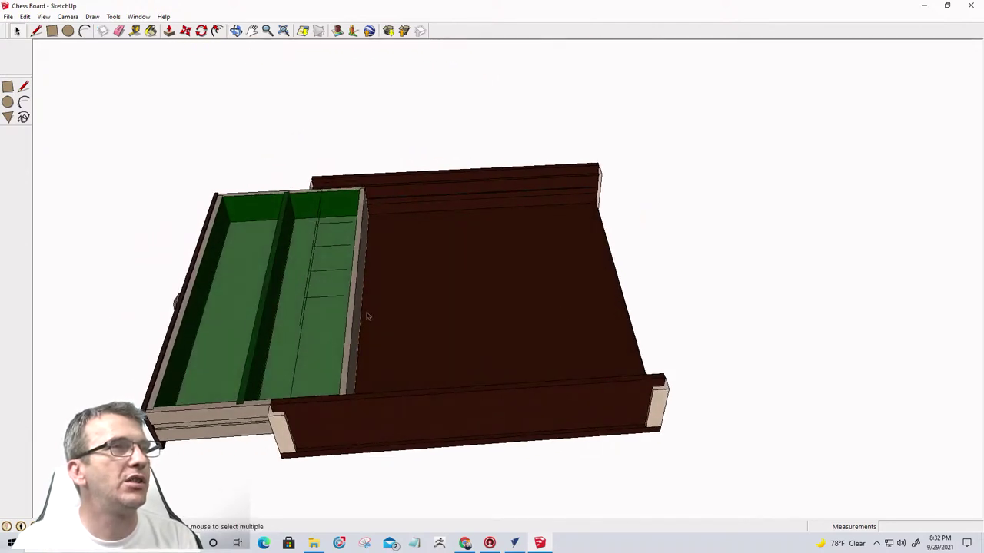
Select a piece inside the drawer group and orbit around the chest.
left_click(291, 229)
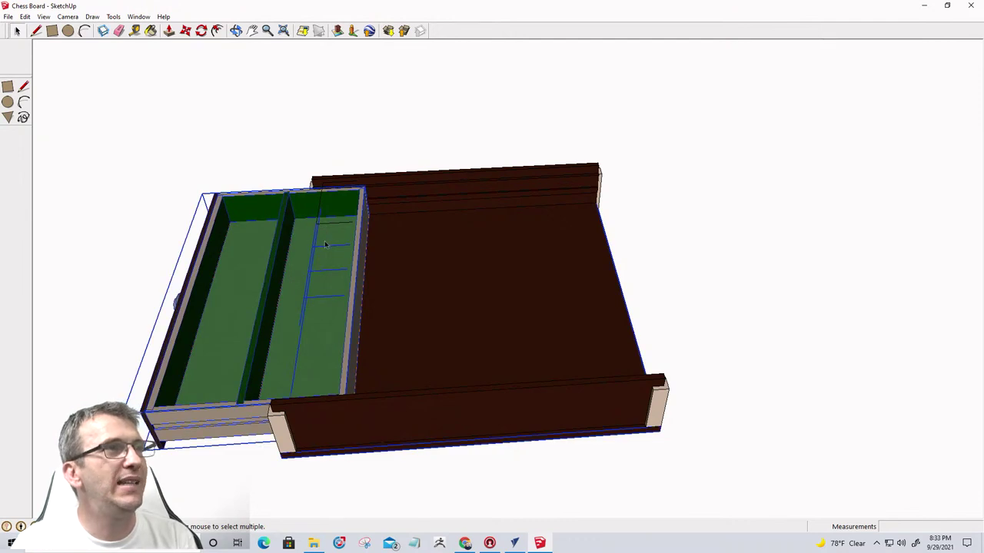
double_click(324, 242)
left_click(304, 254)
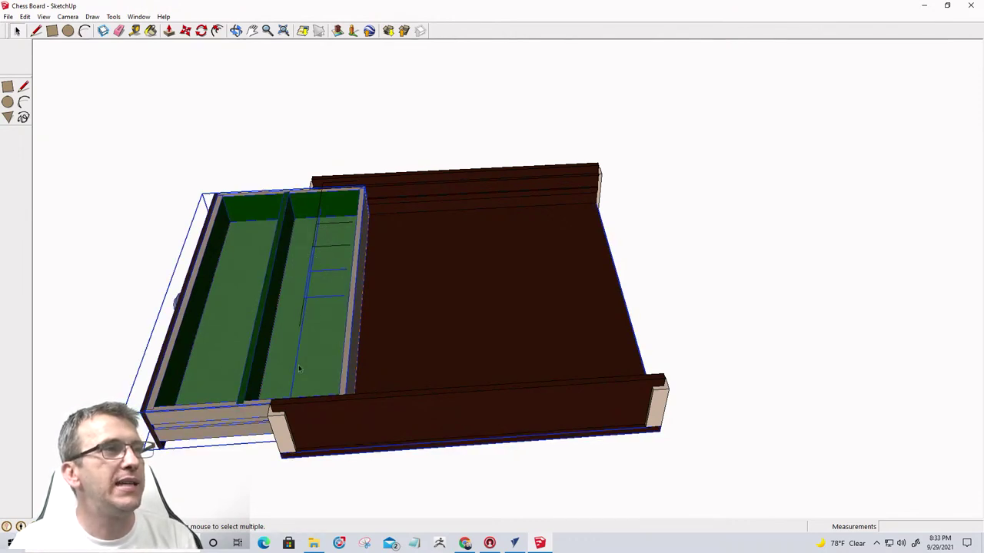
middle_click_drag(354, 434, 172, 286)
Move the corner post to the right of the chest and zoom in on it.
double_click(534, 357)
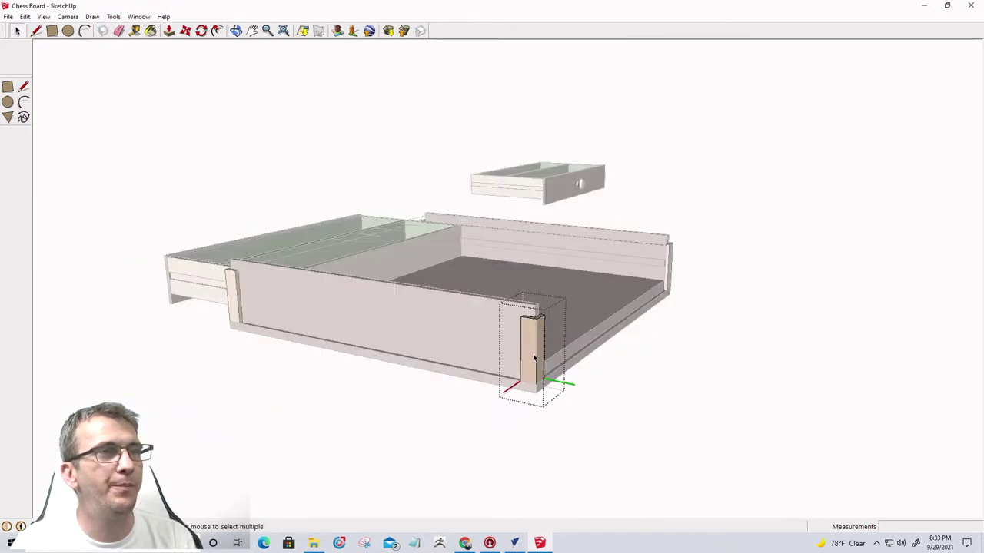
left_click(442, 419)
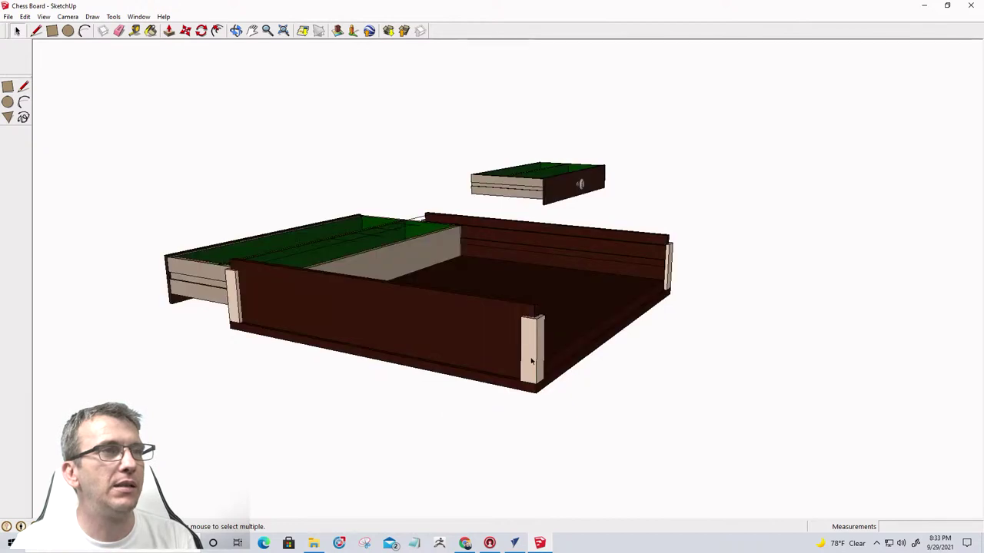
left_click(532, 359)
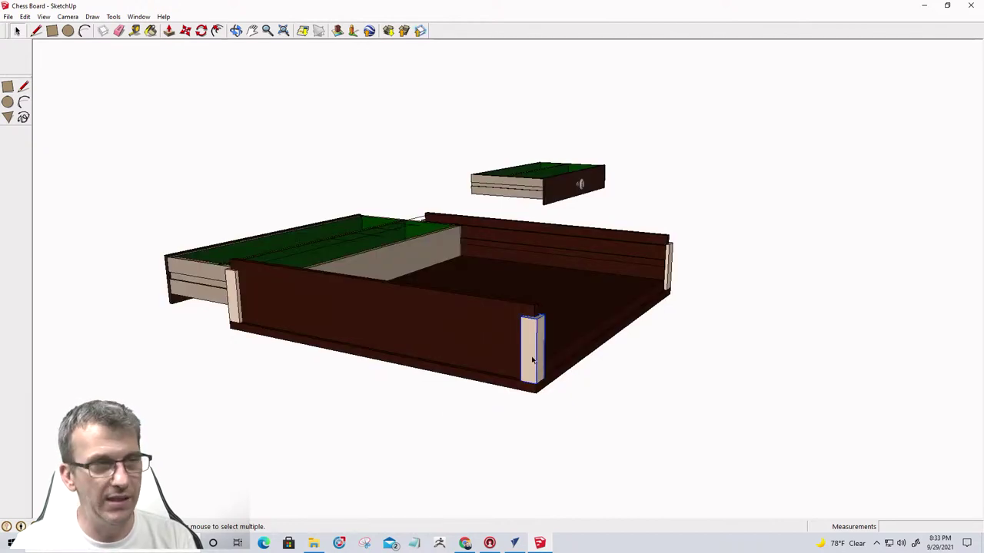
key("m")
left_click(532, 357)
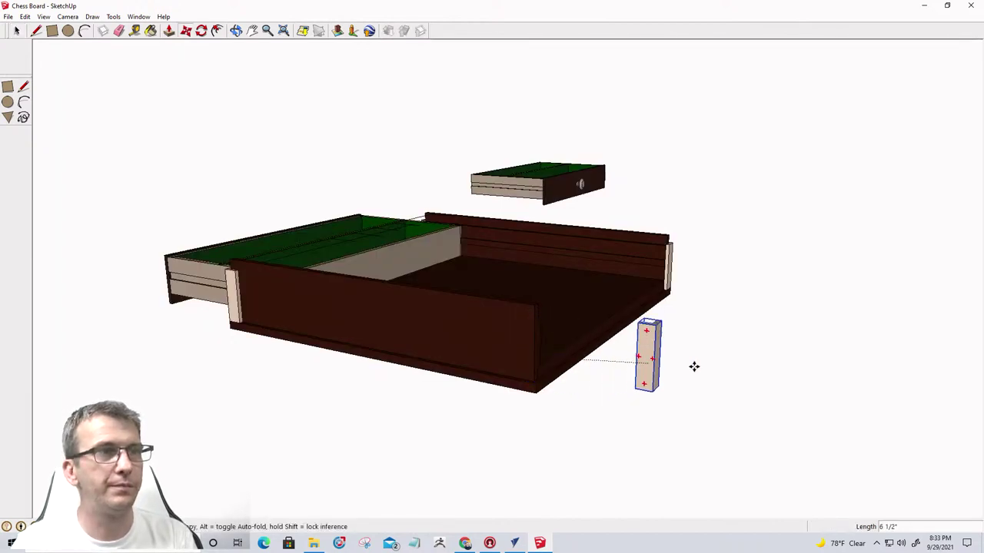
left_click(780, 308)
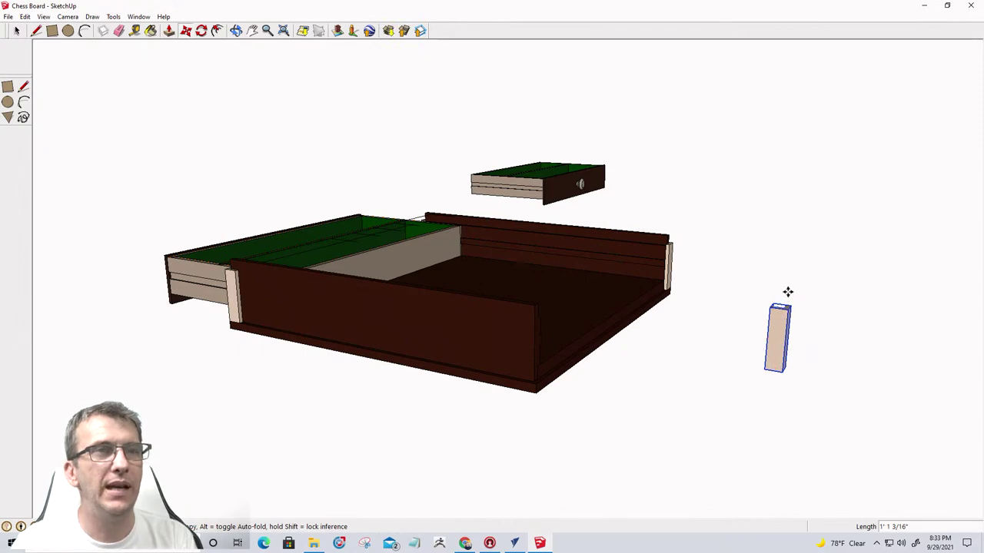
mouse_move(786, 292)
middle_mouse_down()
mouse_move(777, 376)
mouse_move(742, 461)
mouse_move(731, 406)
mouse_move(650, 251)
mouse_move(833, 546)
mouse_move(725, 244)
mouse_move(631, 292)
middle_mouse_up()
scroll(726, 479, "up", 5)
key("m")
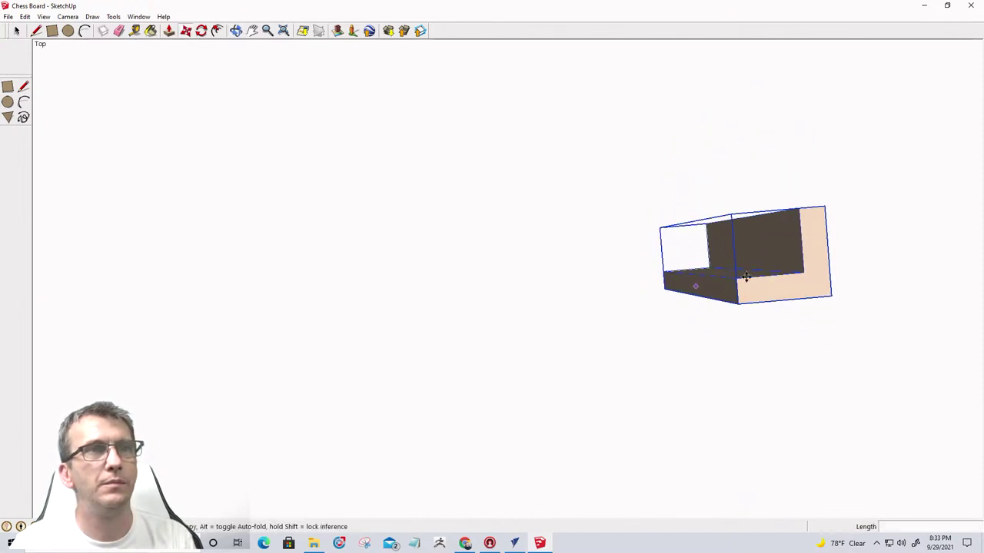
middle_click_drag(888, 260, 800, 264)
mouse_move(630, 258)
middle_mouse_down()
mouse_move(614, 270)
mouse_move(933, 120)
mouse_move(856, 154)
mouse_move(830, 189)
middle_mouse_up()
scroll(829, 189, "up", 3)
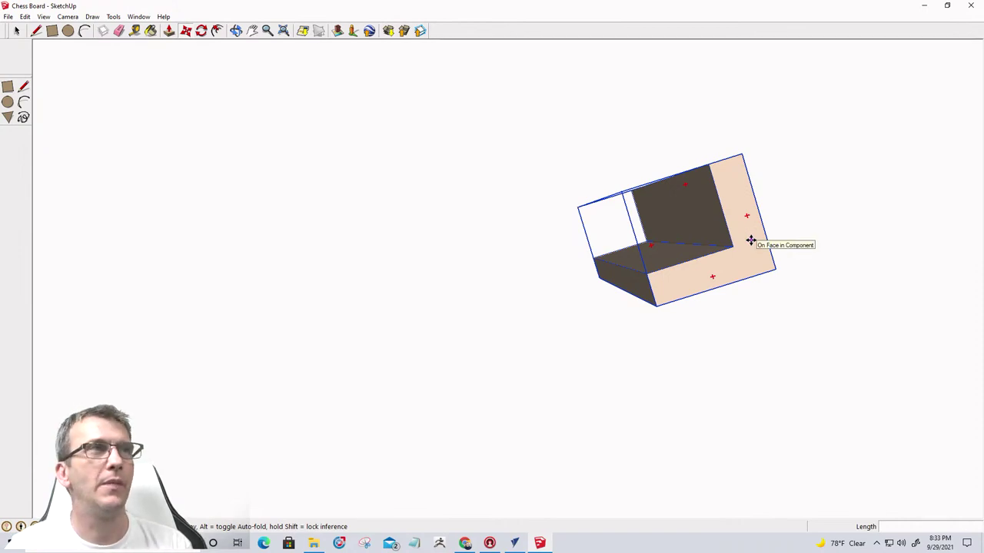
left_click(133, 32)
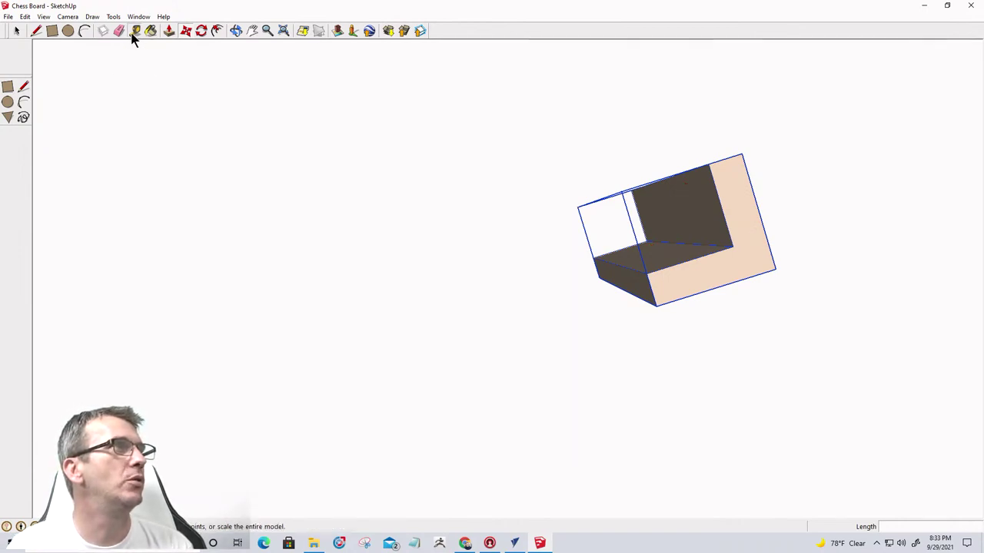
left_click(721, 206)
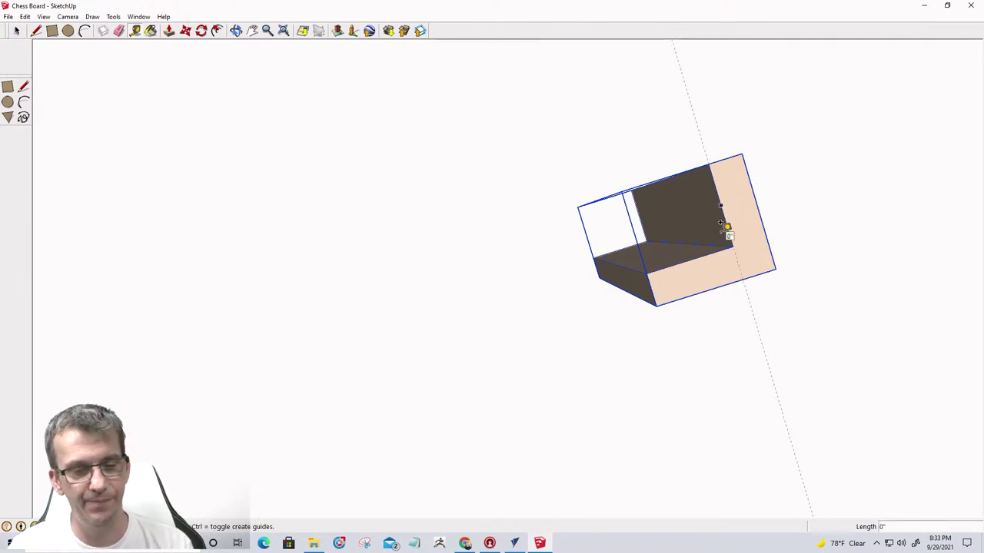
key("Escape")
left_click(701, 255)
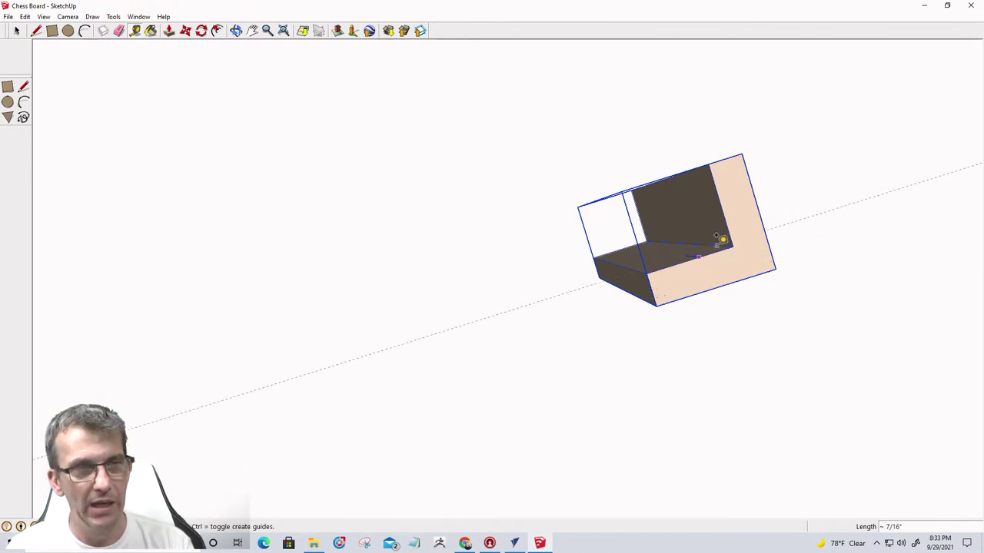
key("Escape")
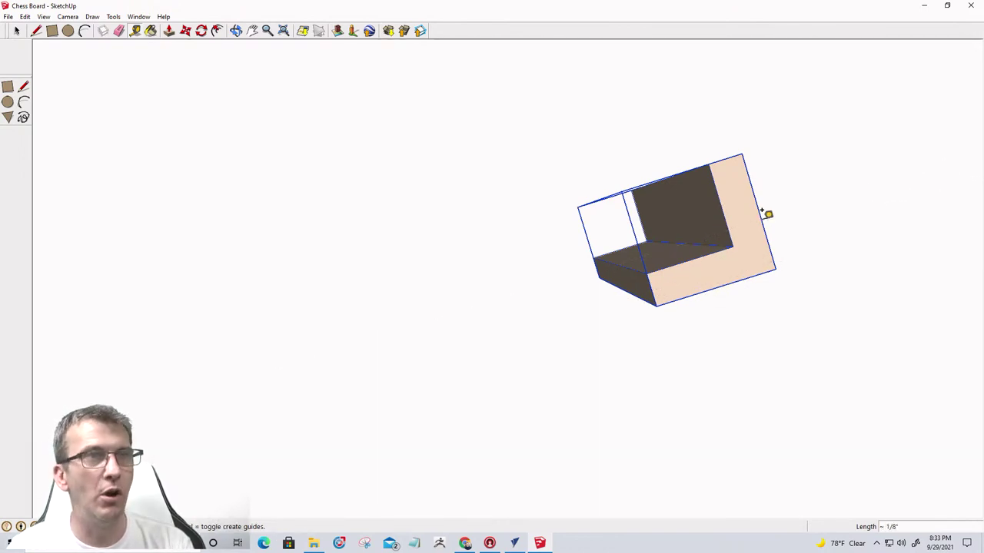
left_click(742, 151)
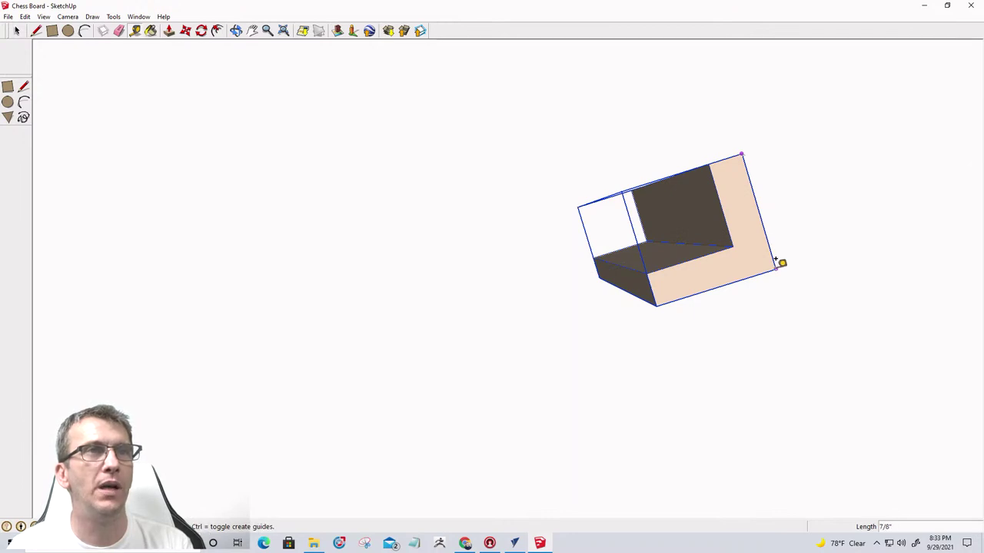
left_click(782, 139)
left_click(775, 269)
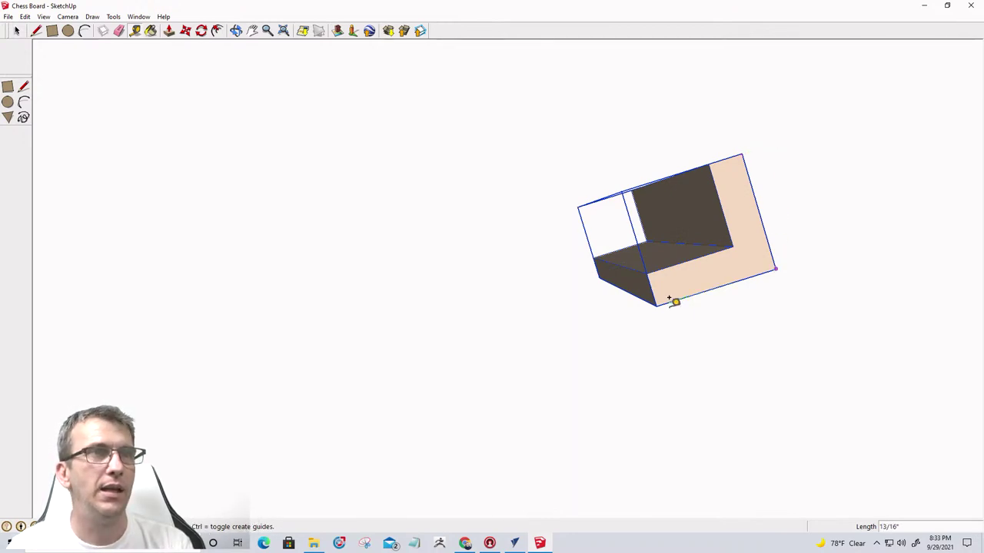
scroll(661, 296, "up", 3)
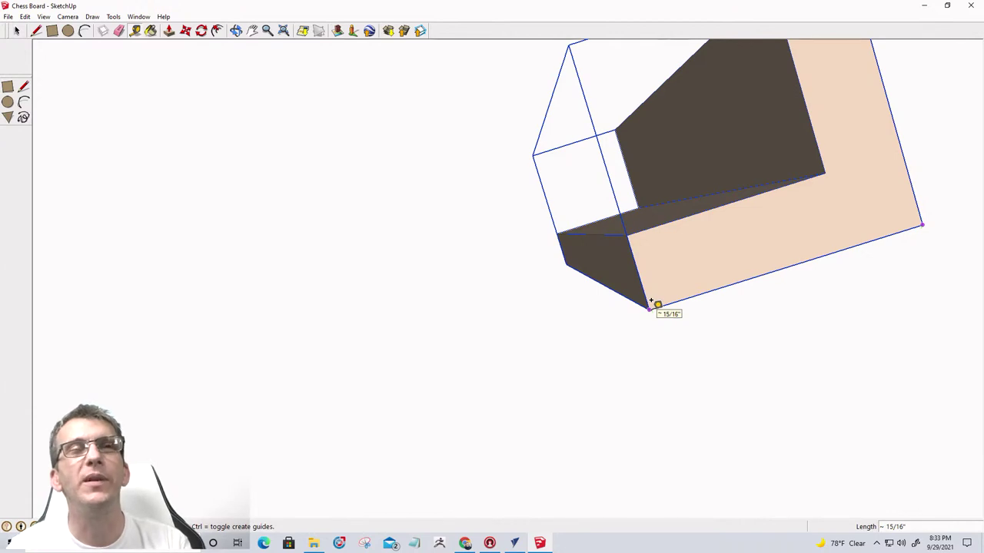
scroll(655, 301, "down", 5)
scroll(654, 301, "up", 2)
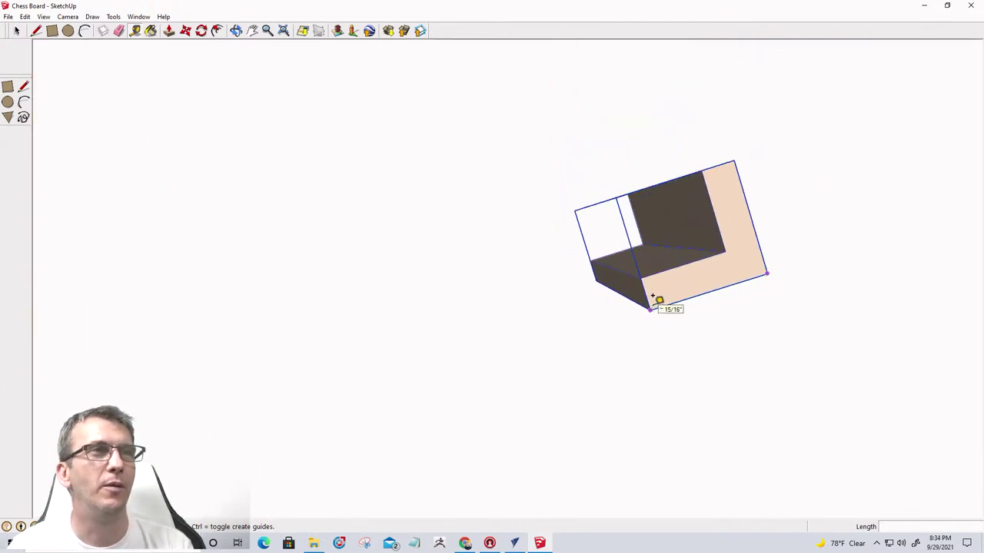
scroll(654, 299, "up", 1)
key("space")
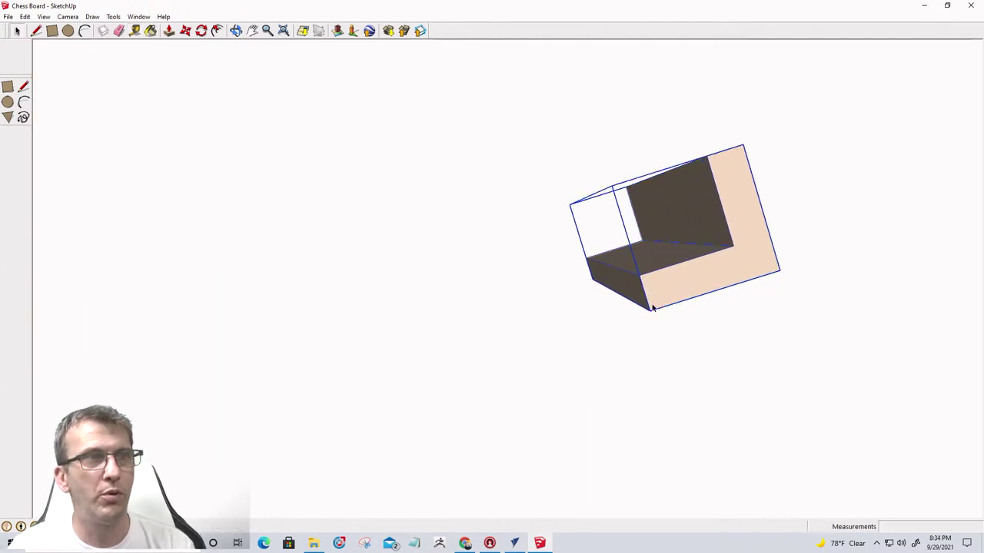
Push the corner post group's lower L-leg front face in 1/16" to shorten it, then exit the group.
double_click(659, 285)
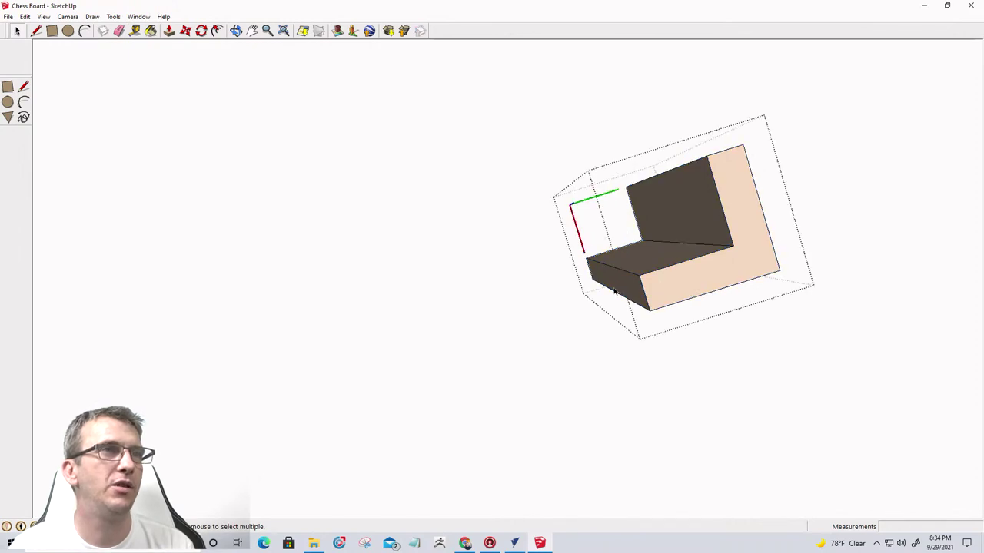
middle_click_drag(659, 285, 696, 324)
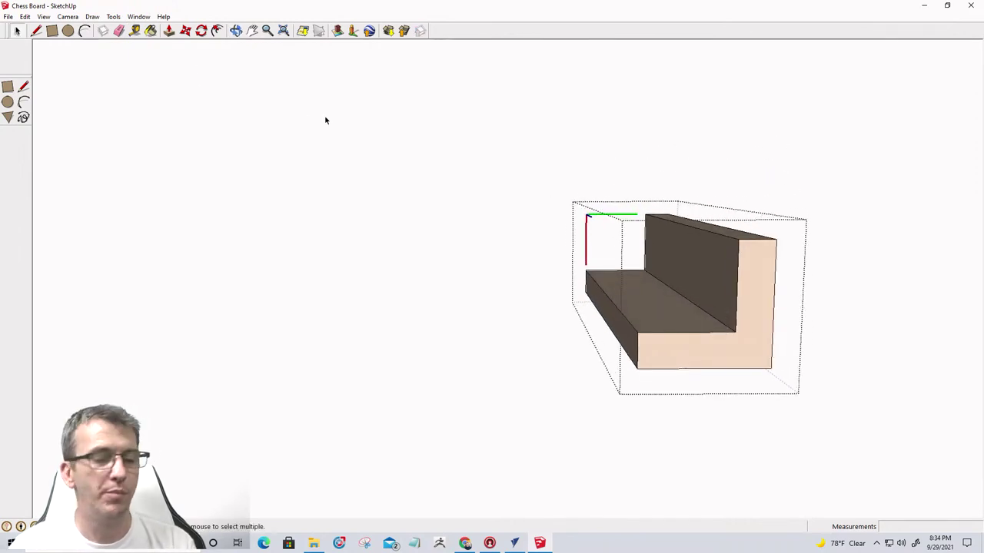
key("p")
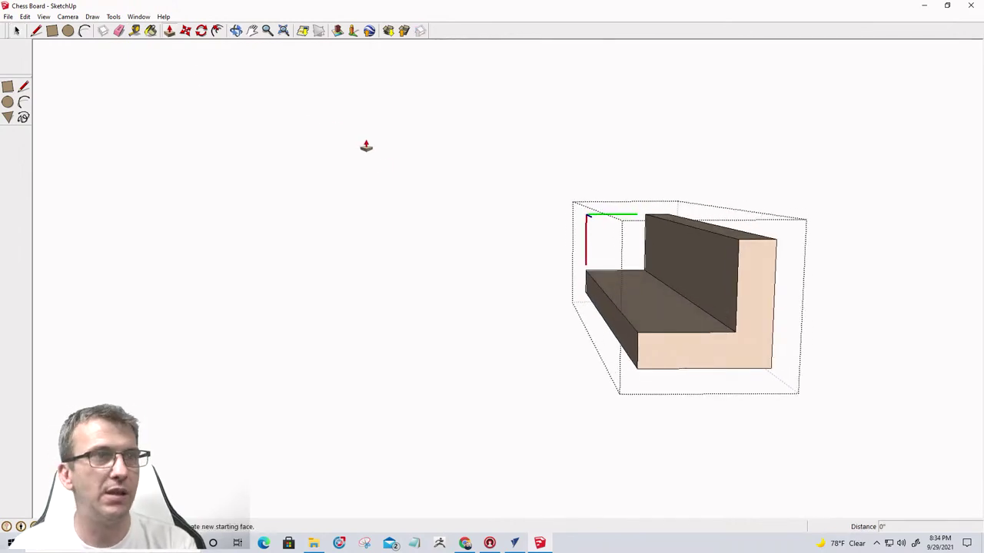
left_click(609, 328)
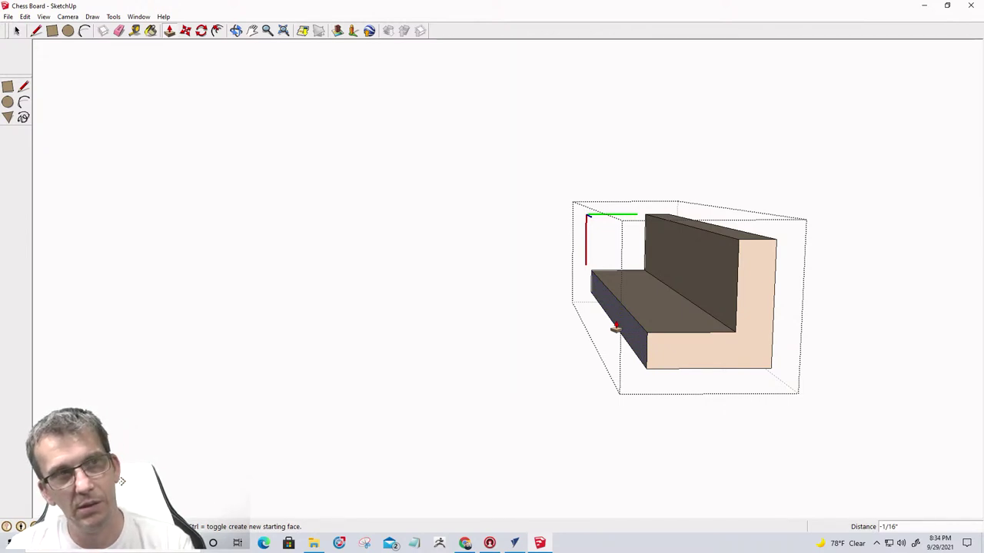
key("space")
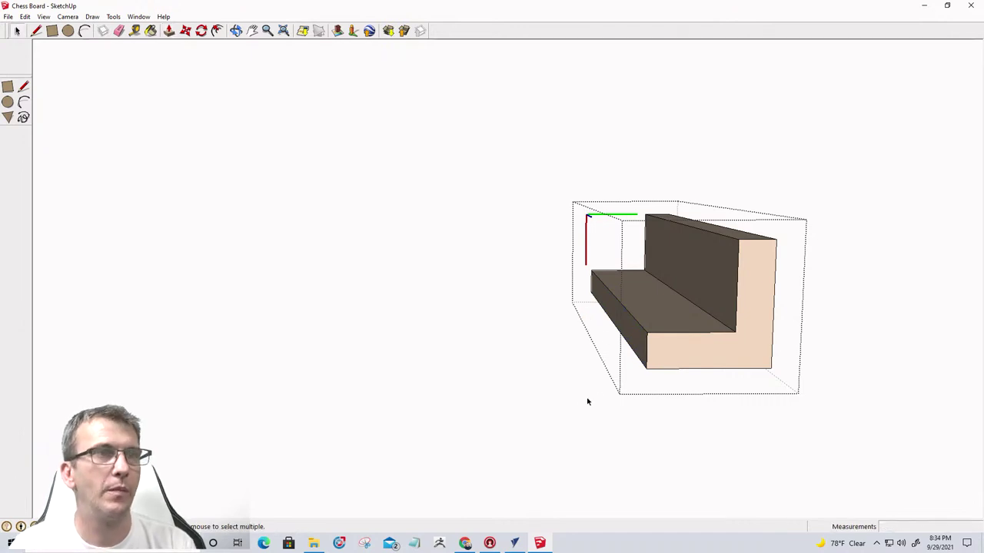
left_click(604, 406)
scroll(711, 357, "down", 1)
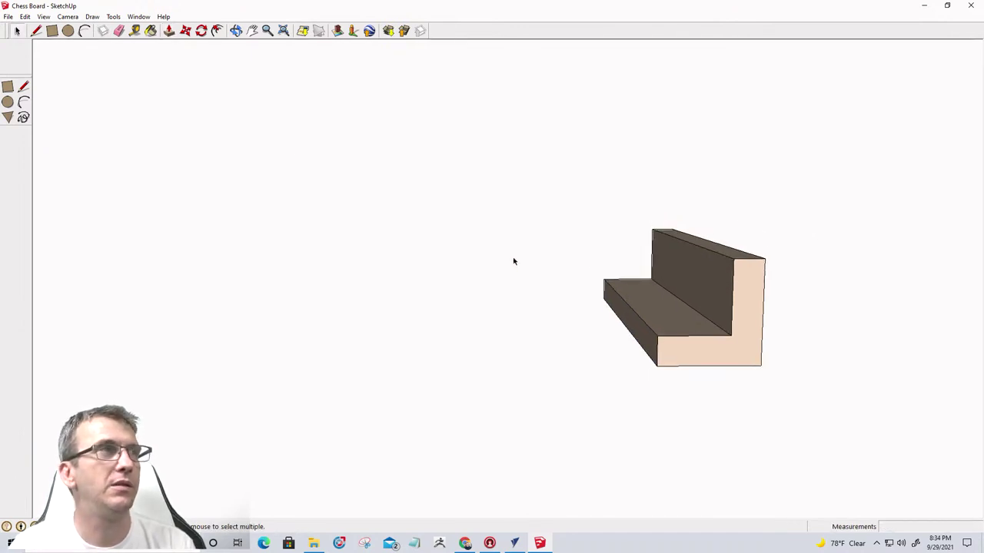
left_click(135, 31)
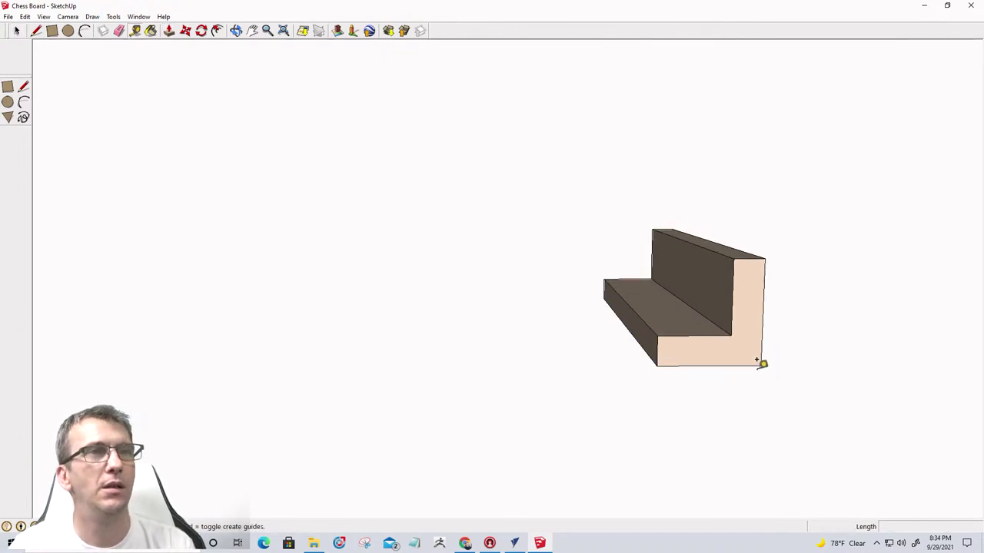
left_click(760, 365)
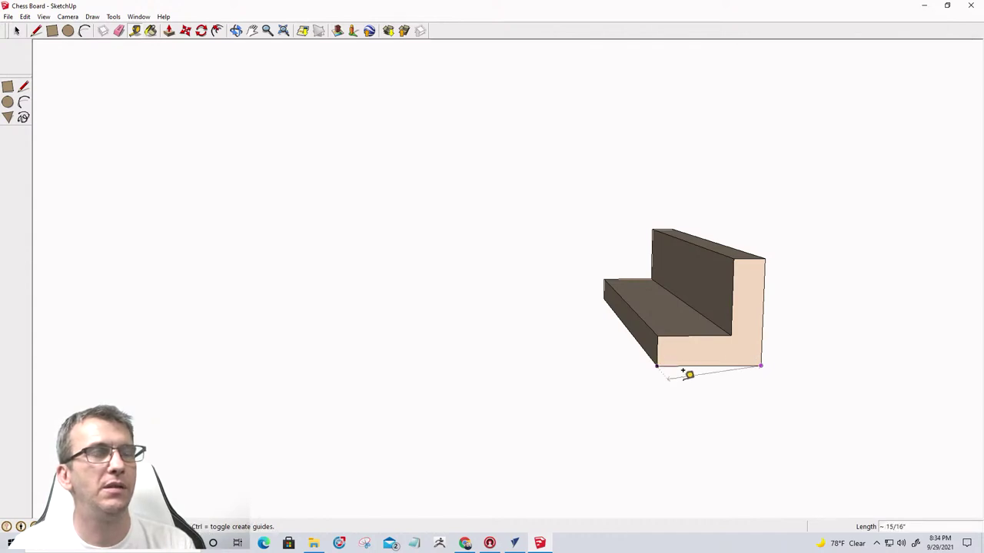
left_click(717, 392)
middle_click_drag(714, 397, 685, 226)
scroll(685, 225, "down", 2)
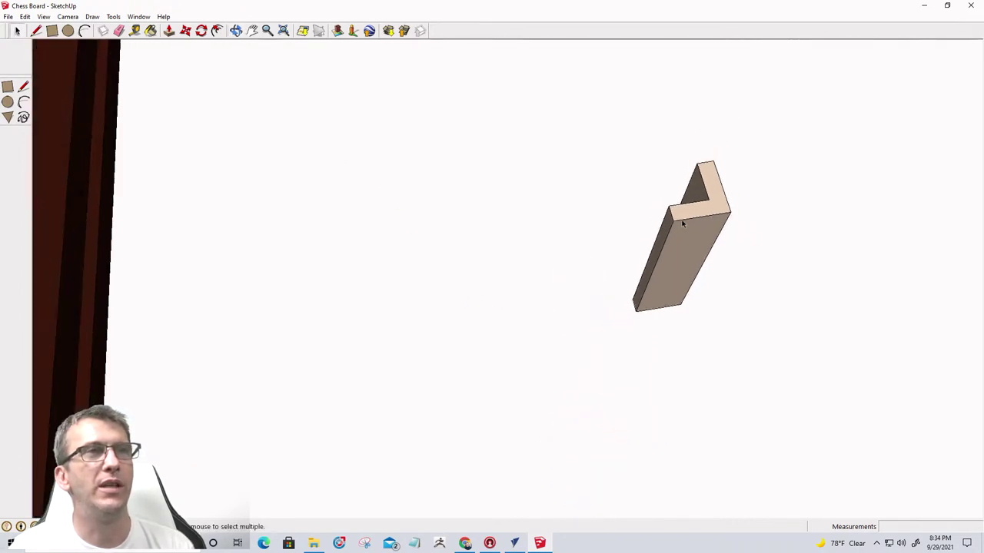
scroll(695, 223, "up", 3)
scroll(715, 215, "down", 2)
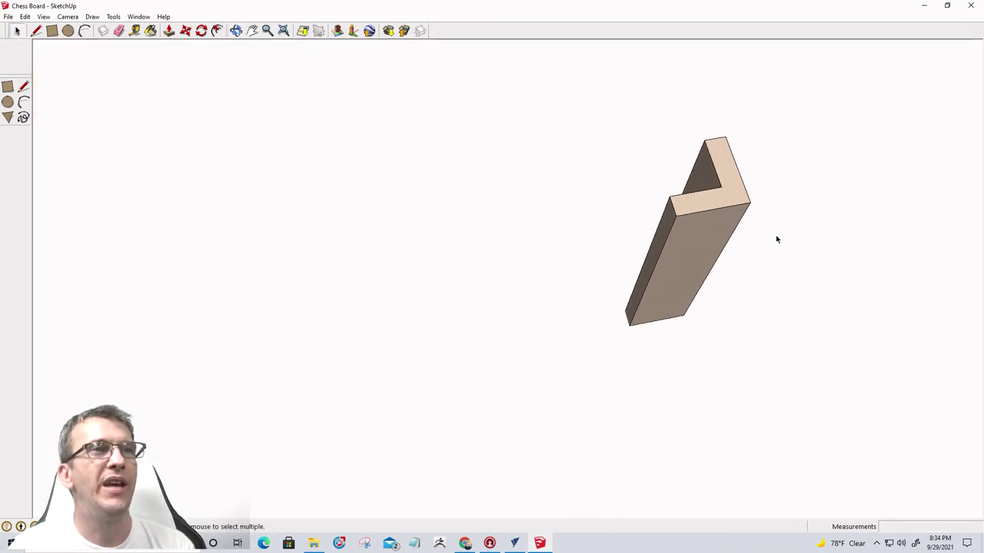
middle_click_drag(633, 228, 745, 268)
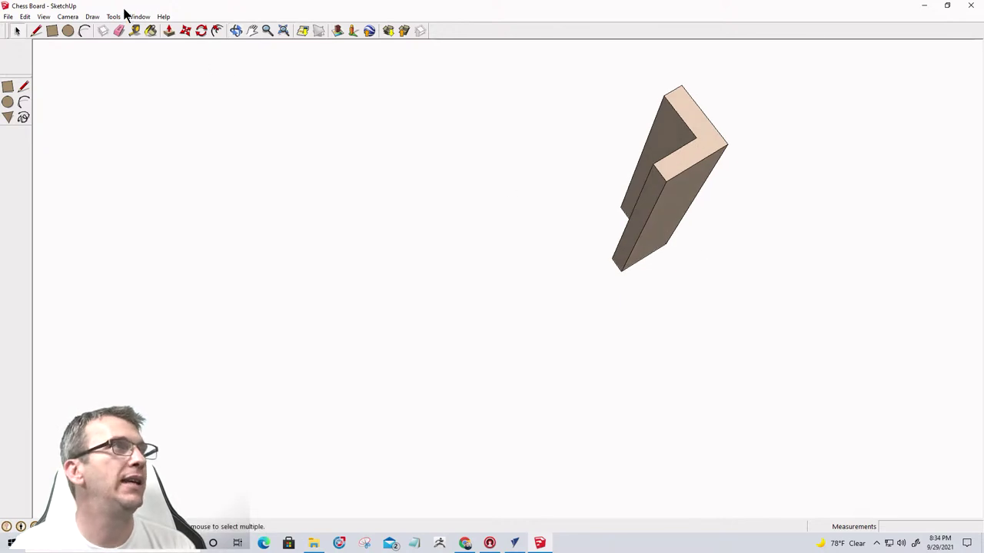
left_click(136, 30)
left_click(621, 269)
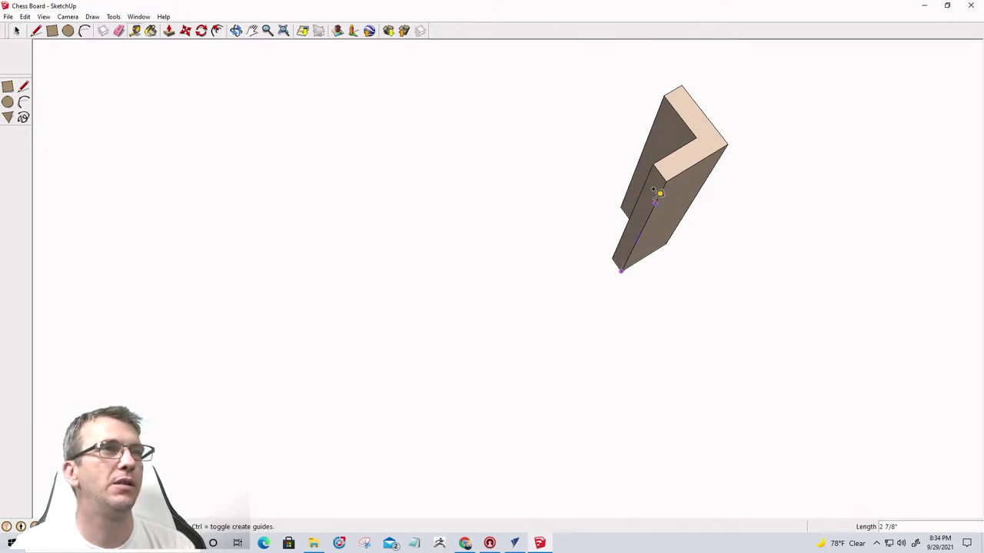
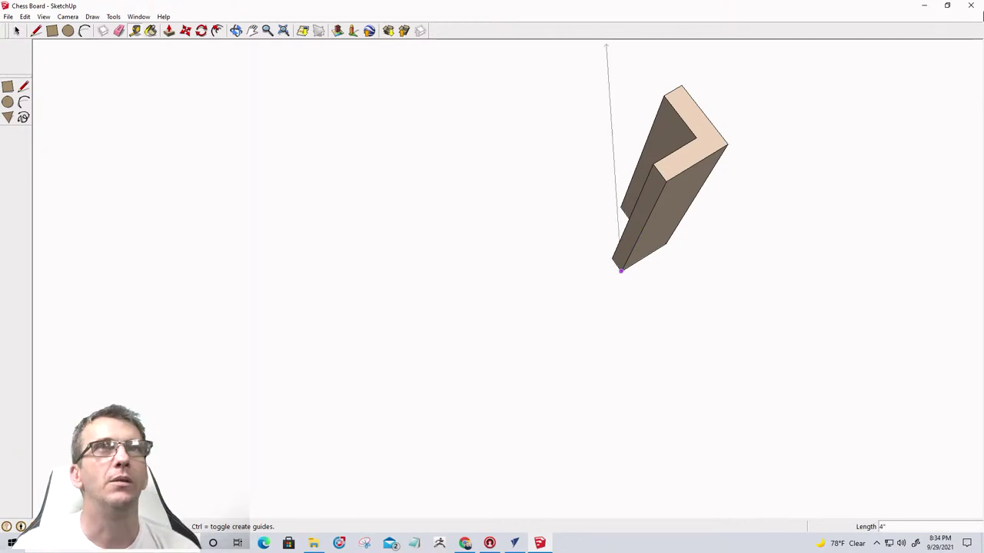
Keep the Chess Board model open and orbit to view the L profile end-on.
left_click(970, 6)
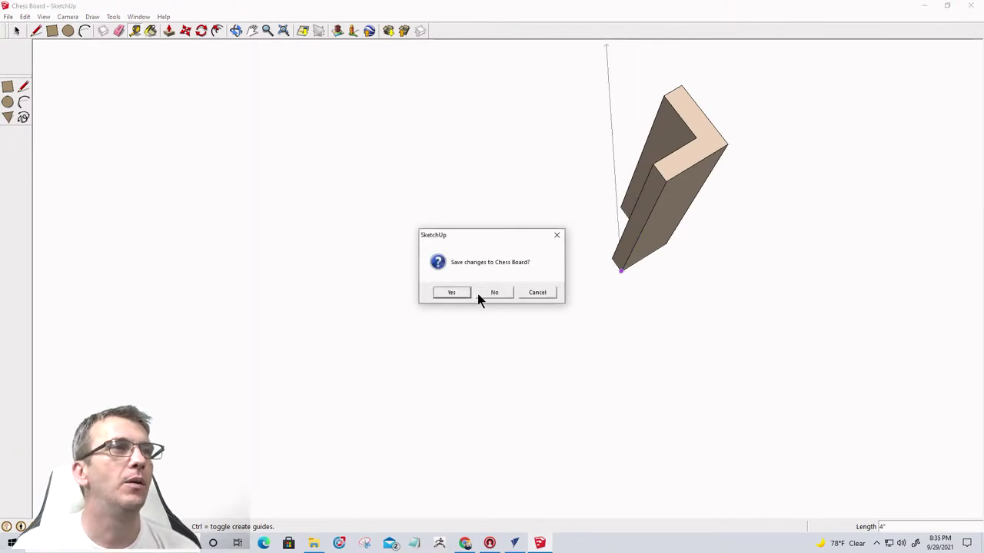
left_click(542, 293)
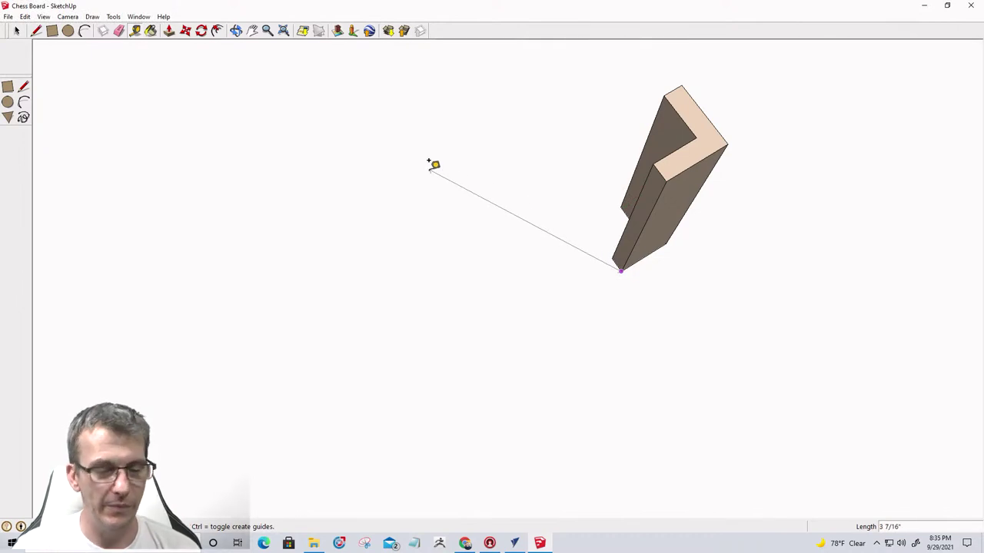
key("space")
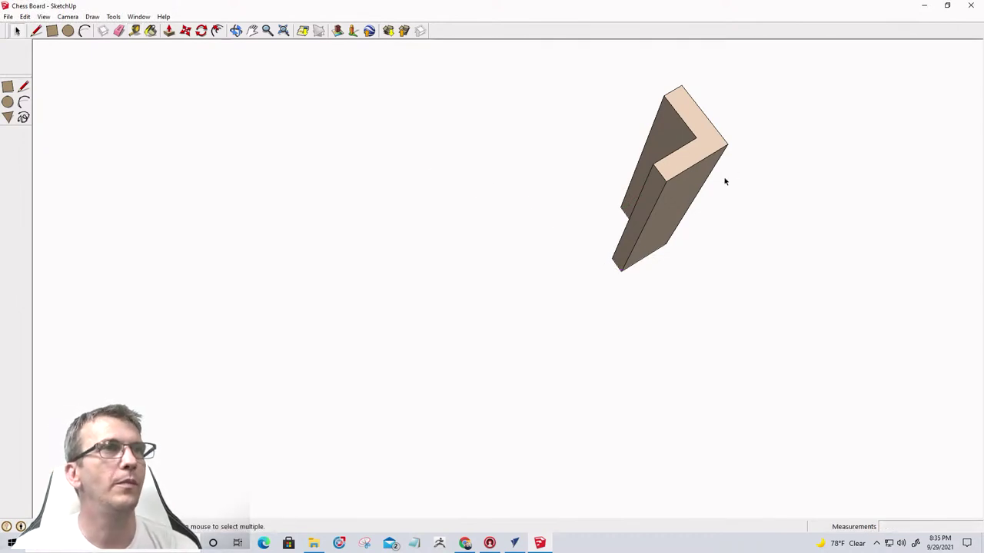
mouse_move(725, 180)
middle_mouse_down()
mouse_move(744, 325)
mouse_move(511, 321)
mouse_move(797, 243)
mouse_move(868, 290)
mouse_move(871, 327)
mouse_move(806, 242)
mouse_move(907, 259)
mouse_move(840, 331)
middle_mouse_up()
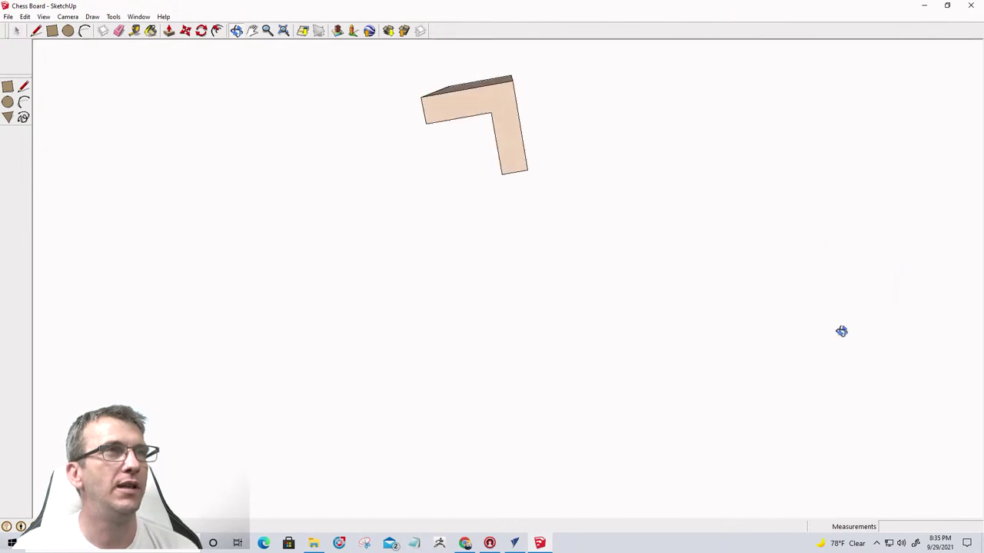
scroll(479, 102, "up", 4)
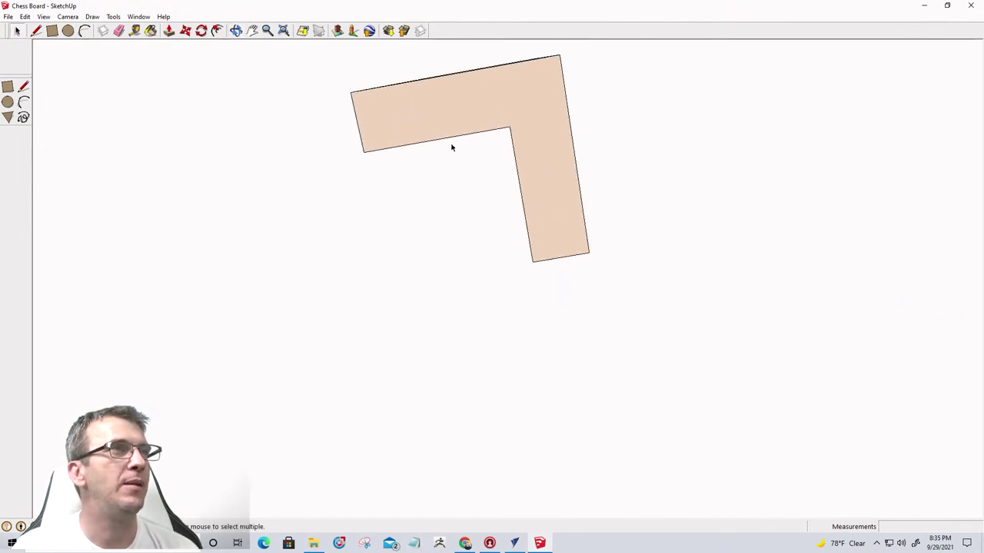
Tape-measure the L profile's leg from outer bottom to inner corner (about 5/8"), then return to VCarve Pro.
left_click(52, 34)
left_click(136, 31)
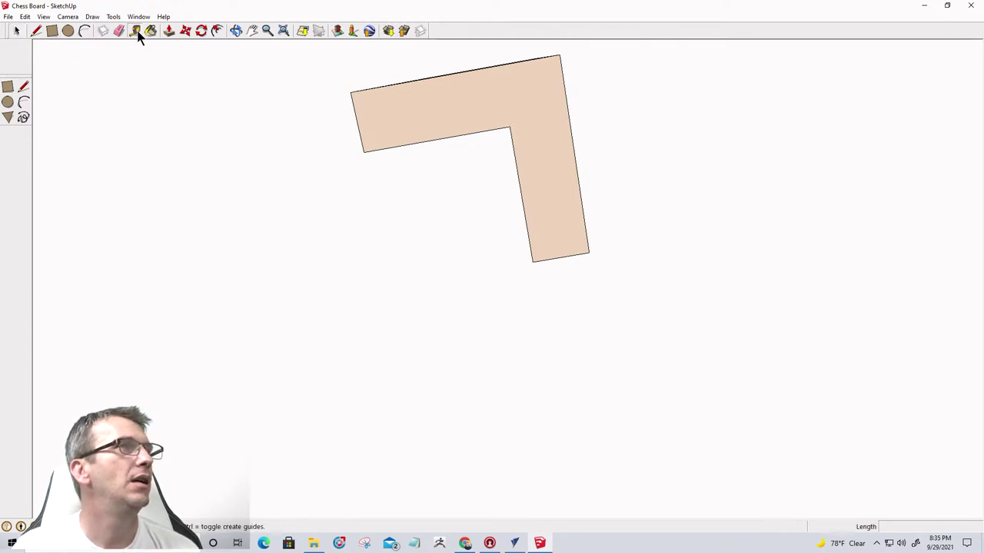
left_click(532, 260)
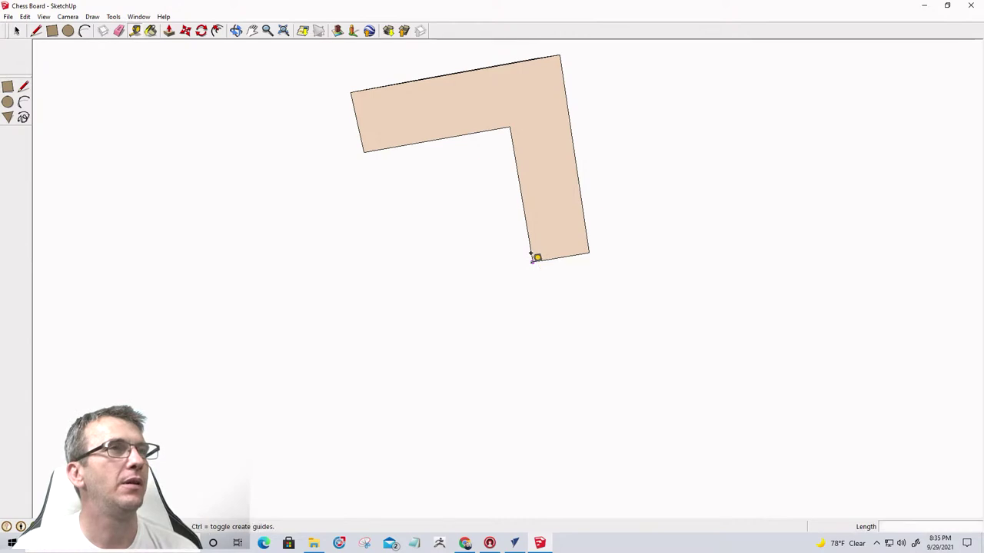
left_click(512, 123)
left_click(17, 32)
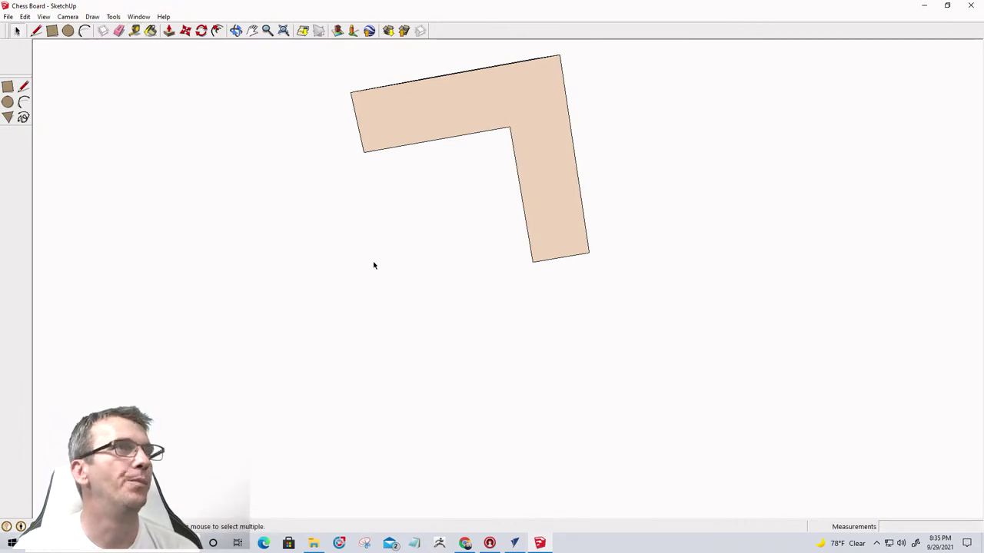
scroll(516, 303, "down", 8)
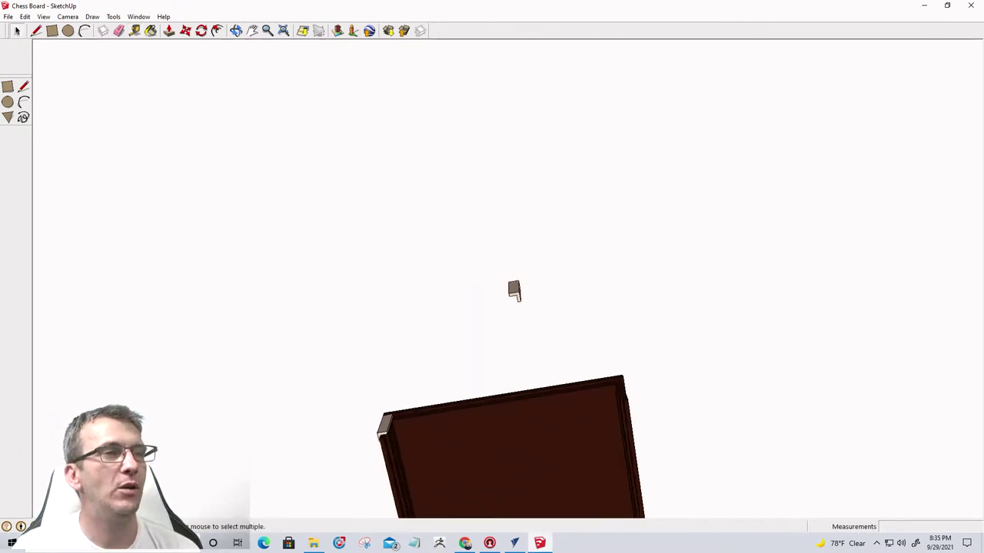
left_click(514, 543)
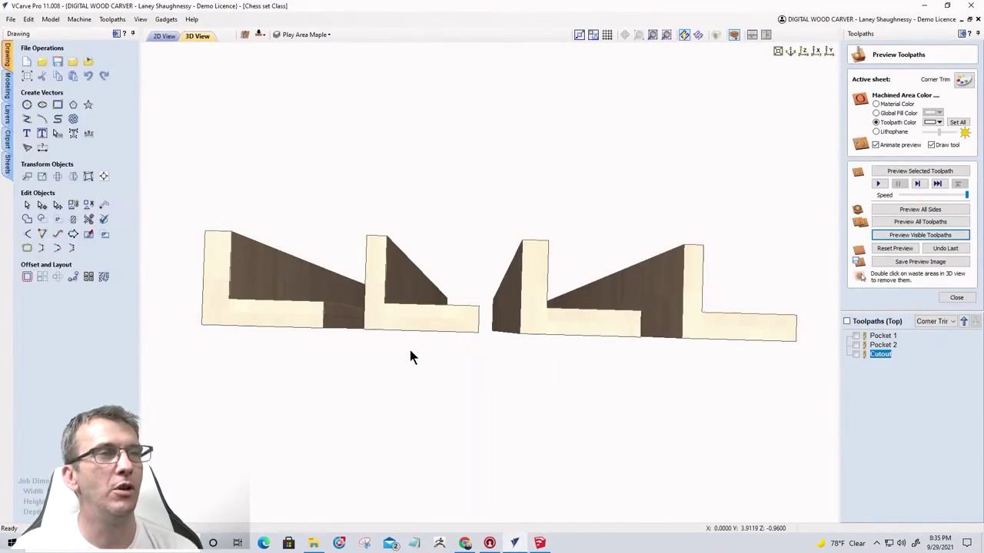
Orbit the 3D toolpath preview, then return to the 2D view.
left_click_drag(518, 479, 538, 351)
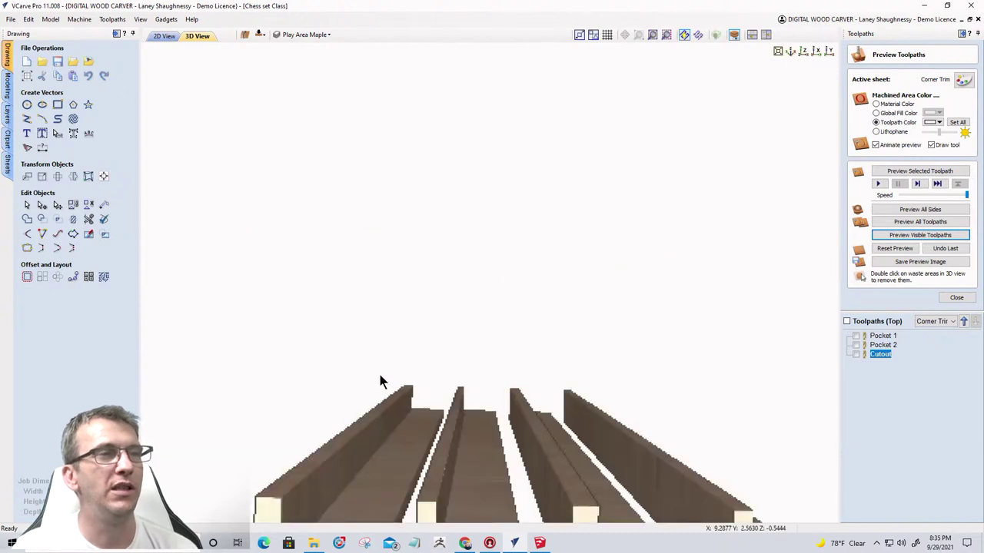
left_click_drag(456, 347, 501, 455)
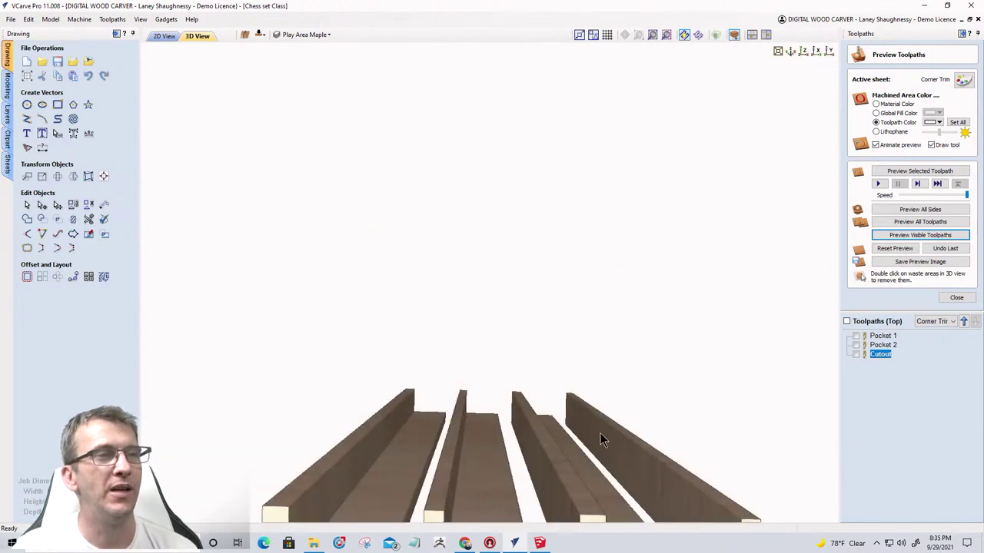
left_click_drag(600, 434, 458, 423)
left_click(164, 36)
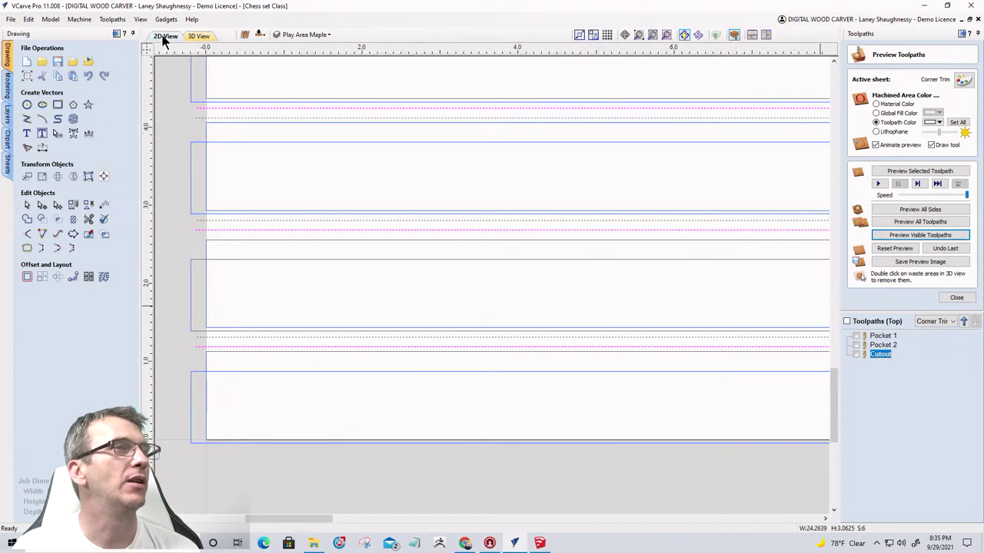
In the Sheets list, select Corner Trim and add a new sheet.
scroll(460, 382, "down", 3)
scroll(461, 381, "down", 3)
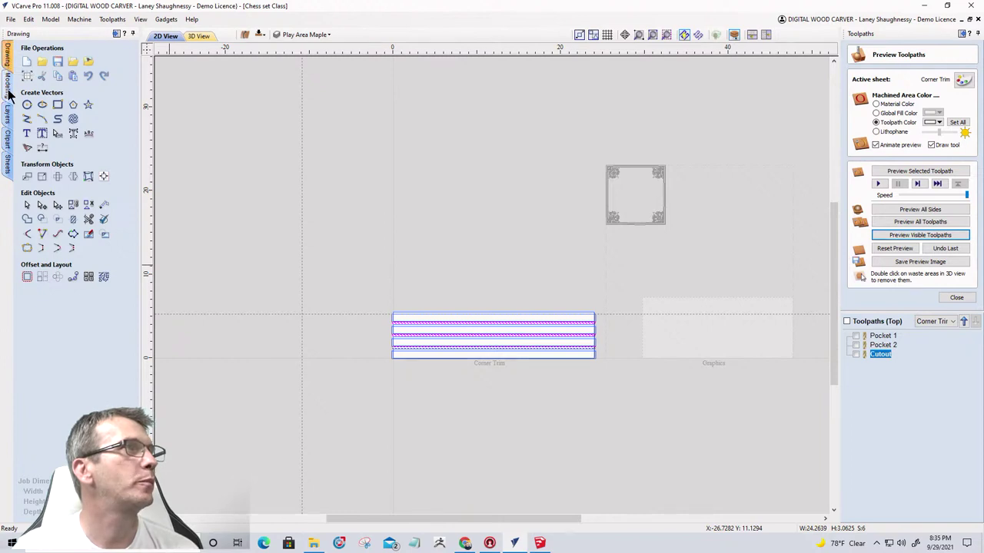
left_click(8, 158)
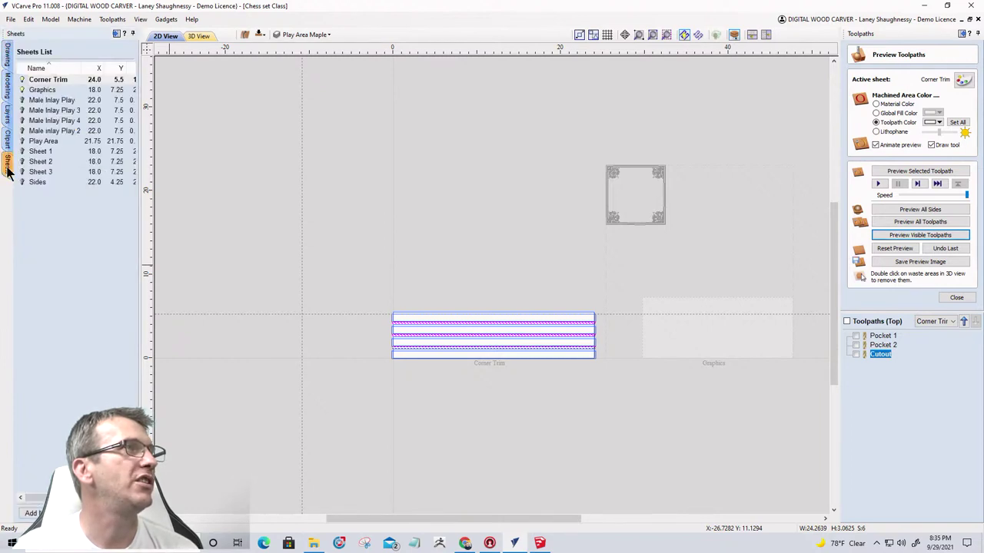
left_click(23, 82)
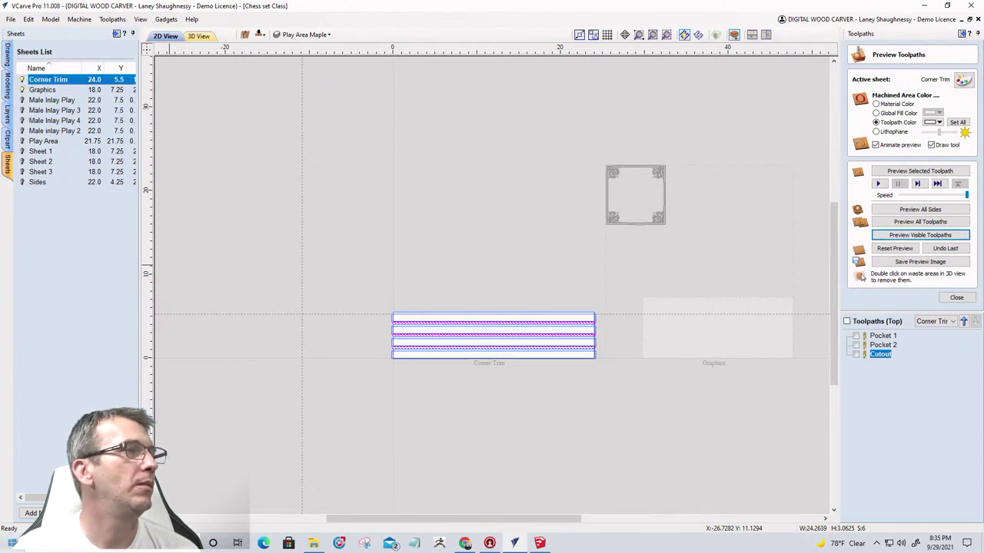
left_click(32, 514)
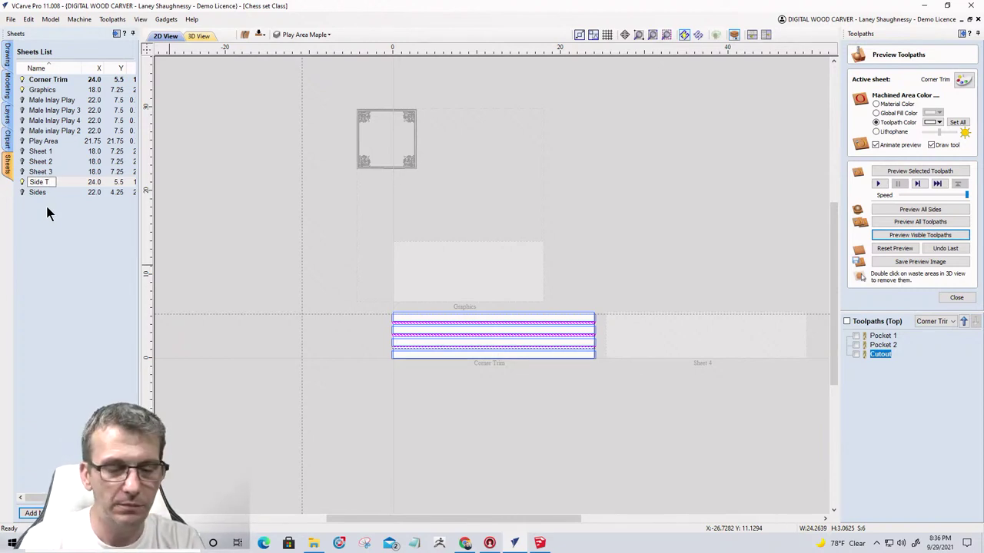
Commit the name Side Trim, make it active, and open its 24 × 5.5 × 1.0 in Edit Sheet settings.
key("Return")
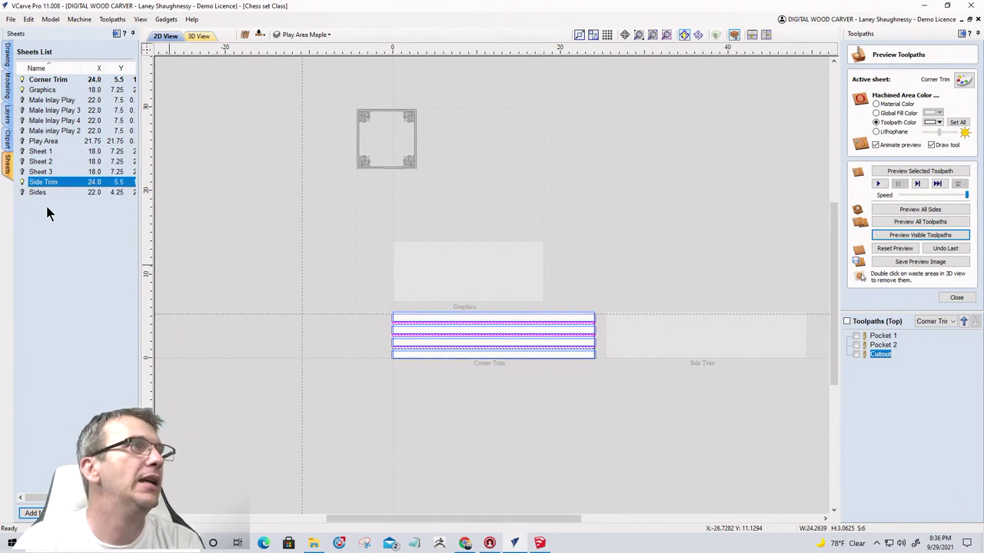
double_click(112, 190)
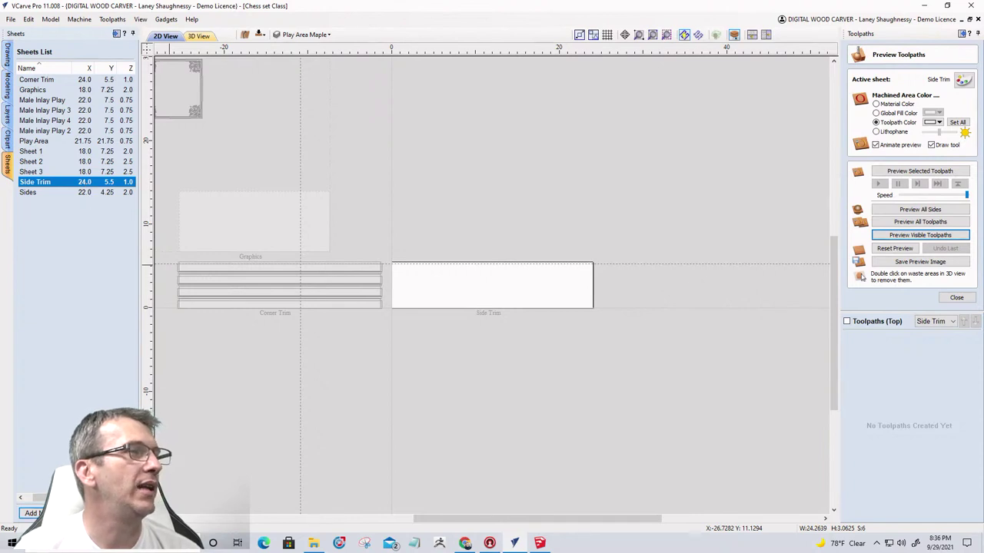
double_click(34, 182)
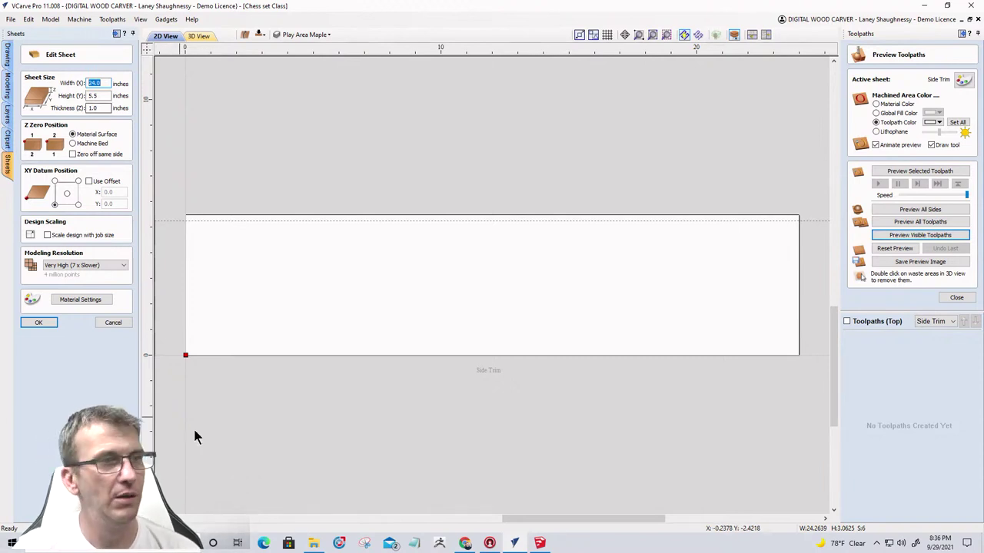
In SketchUp, tape-measure the trim's tall face at about 3 7/16", then minimize SketchUp.
left_click(540, 544)
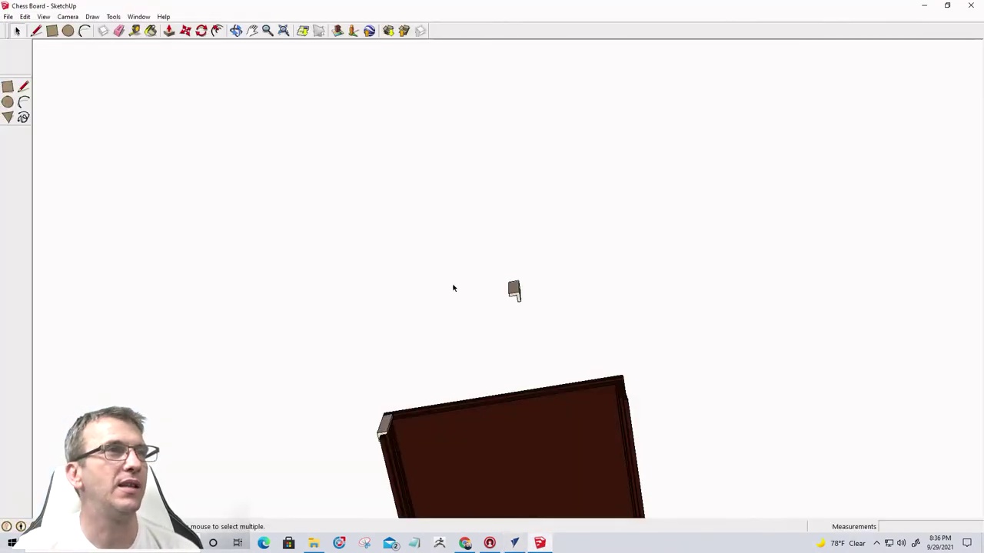
scroll(511, 308, "up", 6)
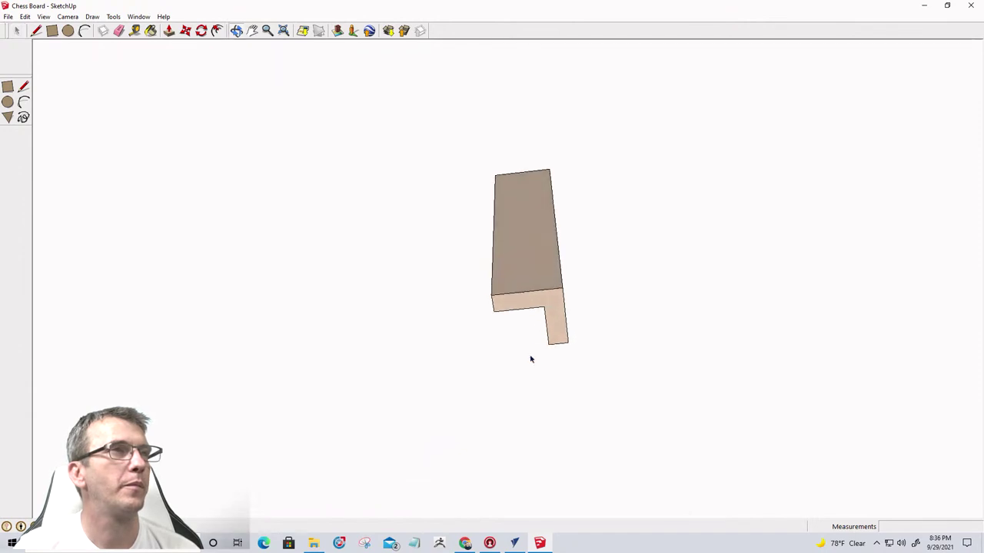
left_click(168, 31)
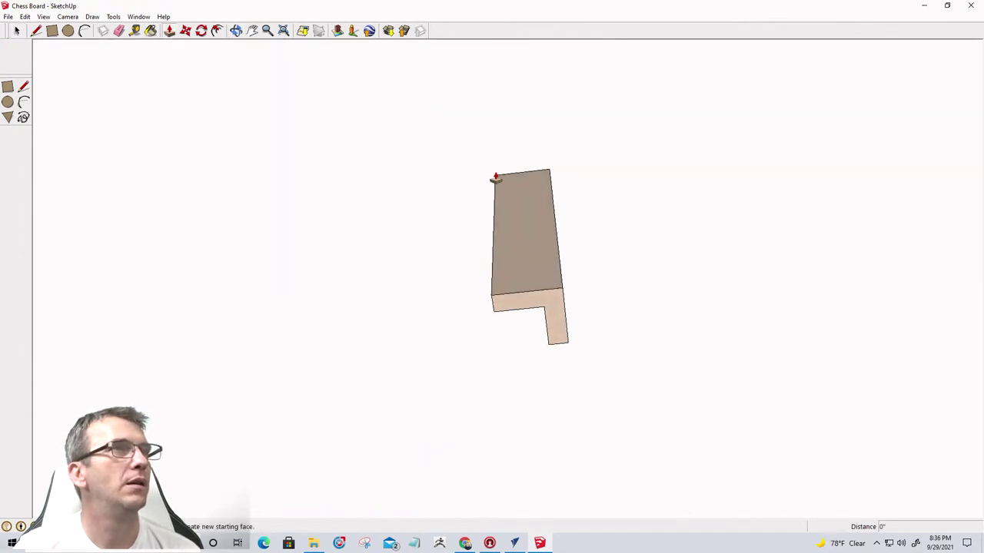
left_click(136, 31)
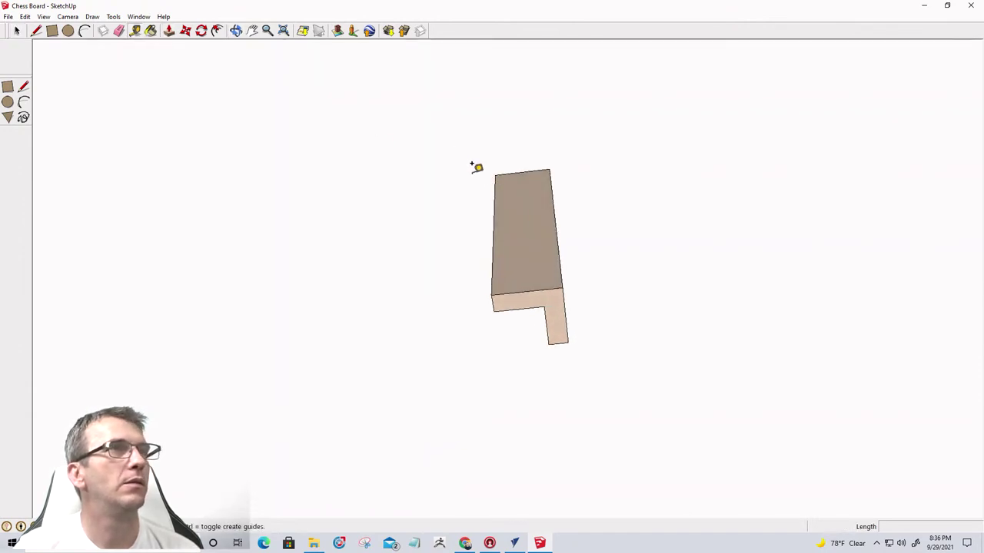
left_click(495, 174)
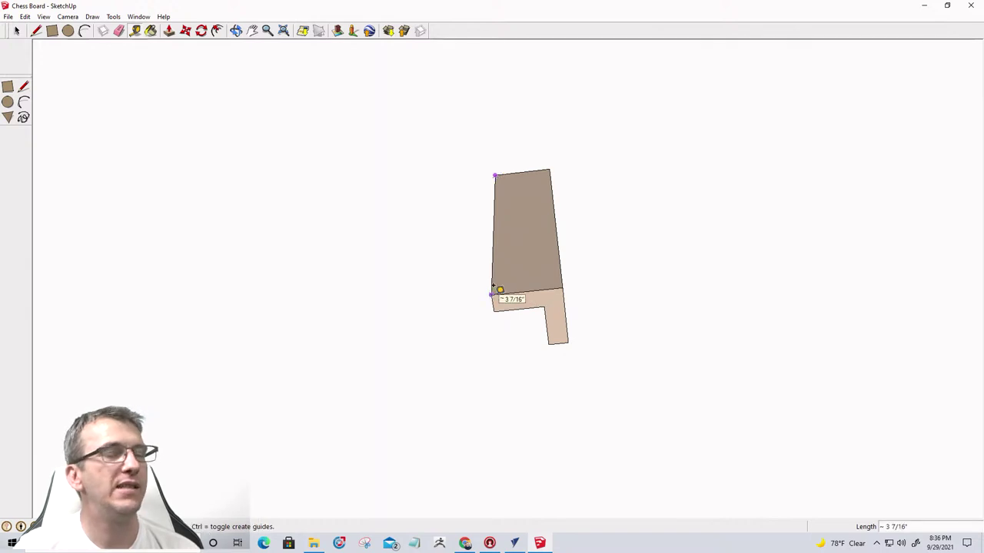
left_click(499, 289)
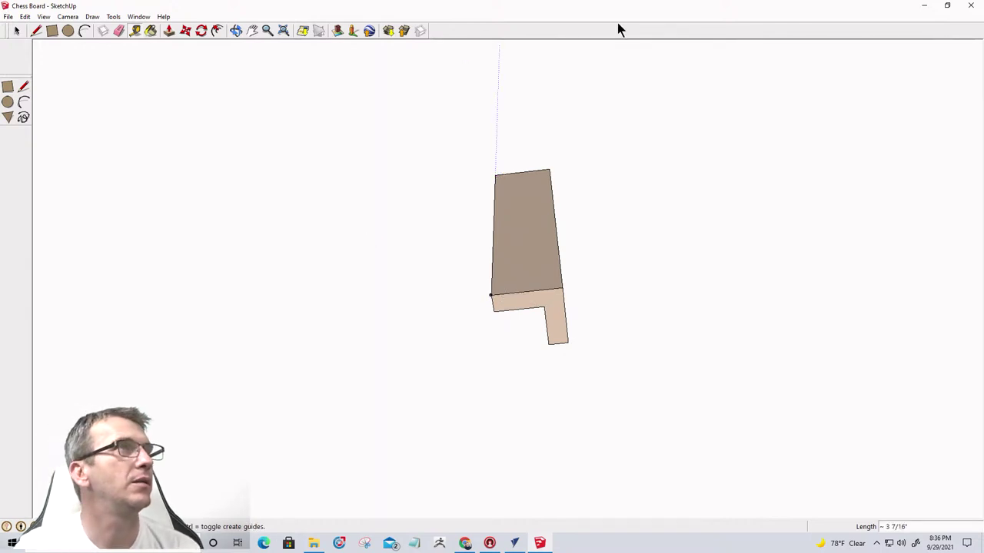
left_click(922, 6)
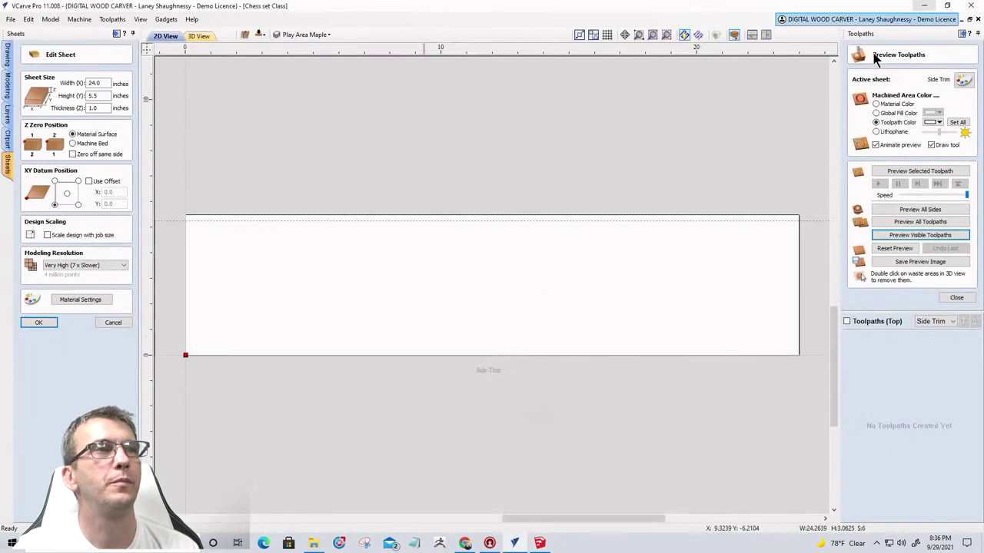
Change the Side Trim sheet width to 16 inches.
left_click(113, 322)
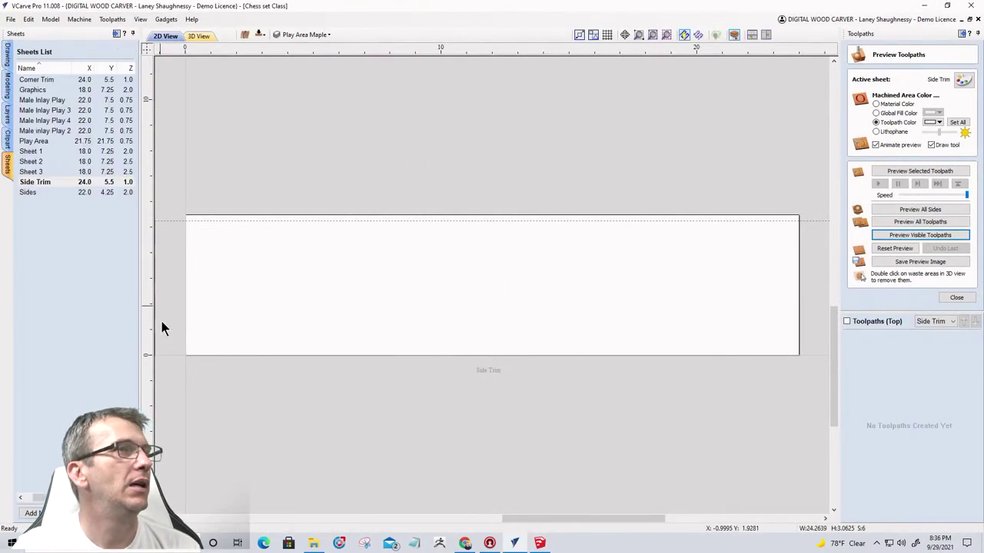
left_click(80, 185)
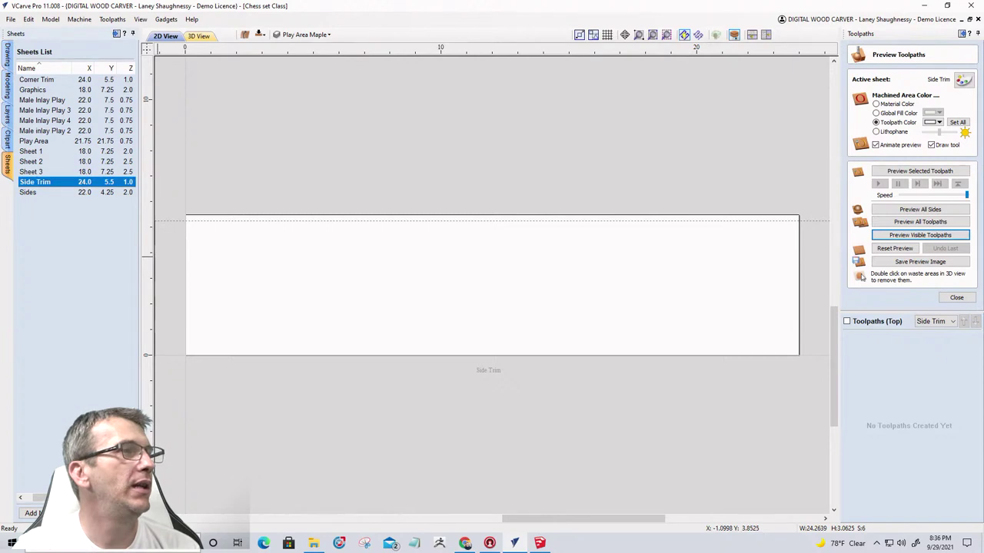
double_click(80, 184)
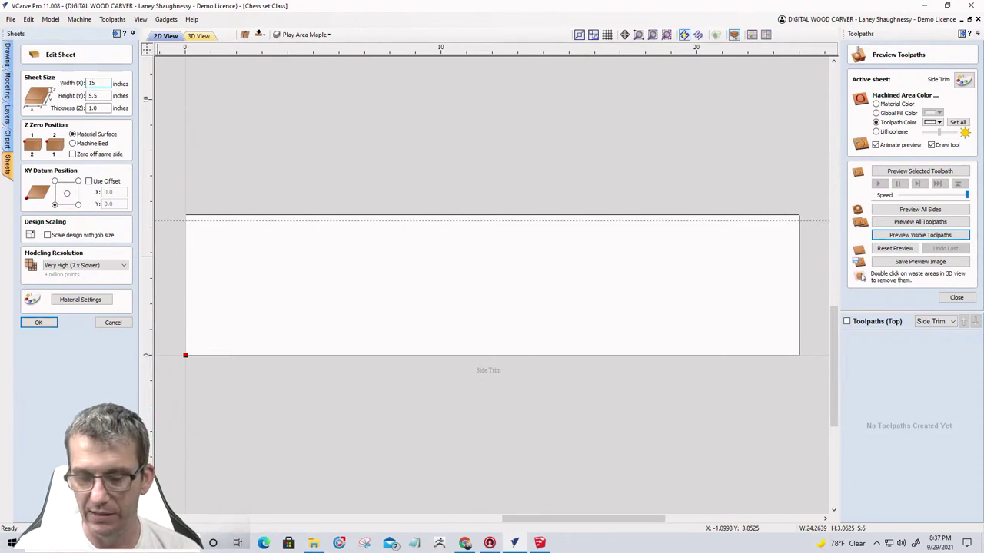
key("Return")
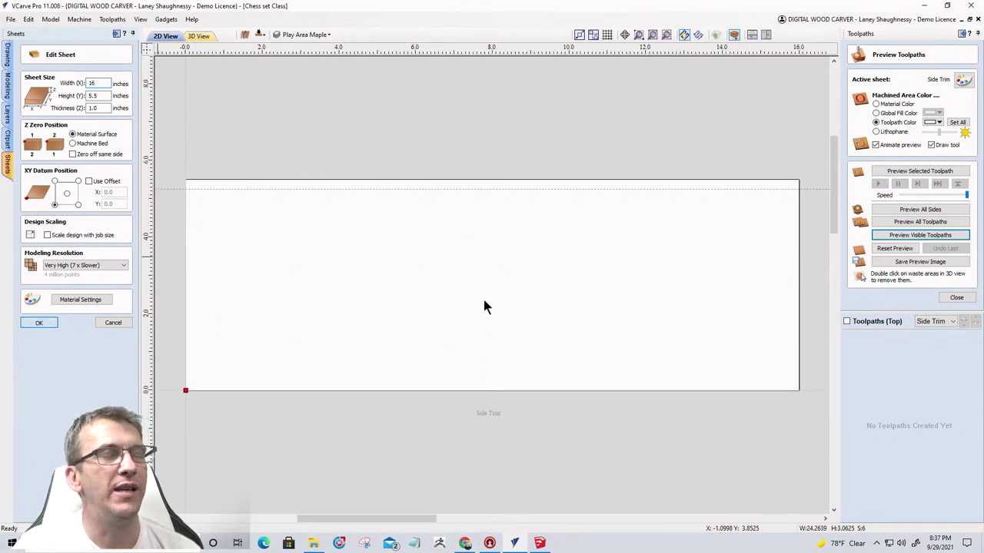
key("Return")
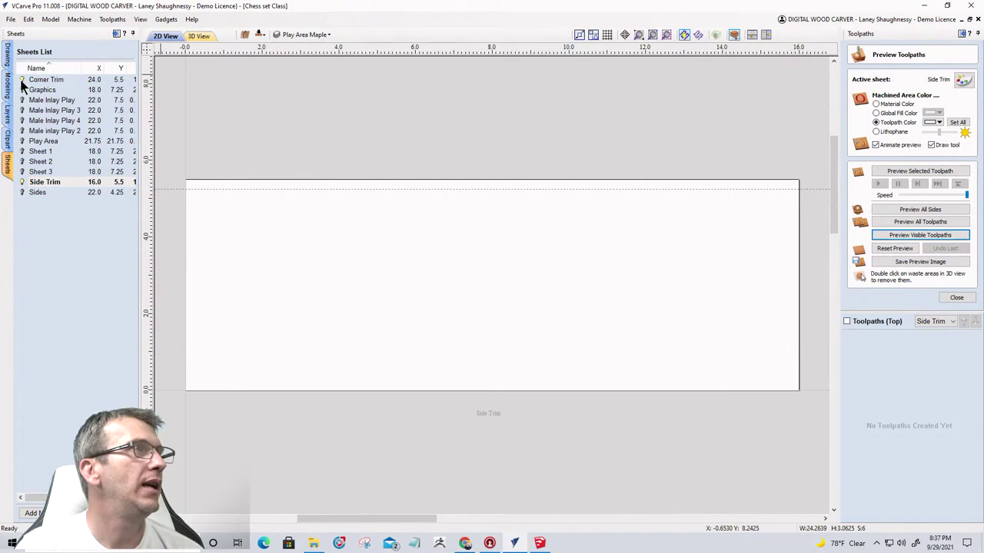
Drag the old horizontal guide line off the sheet onto the ruler.
mouse_move(23, 85)
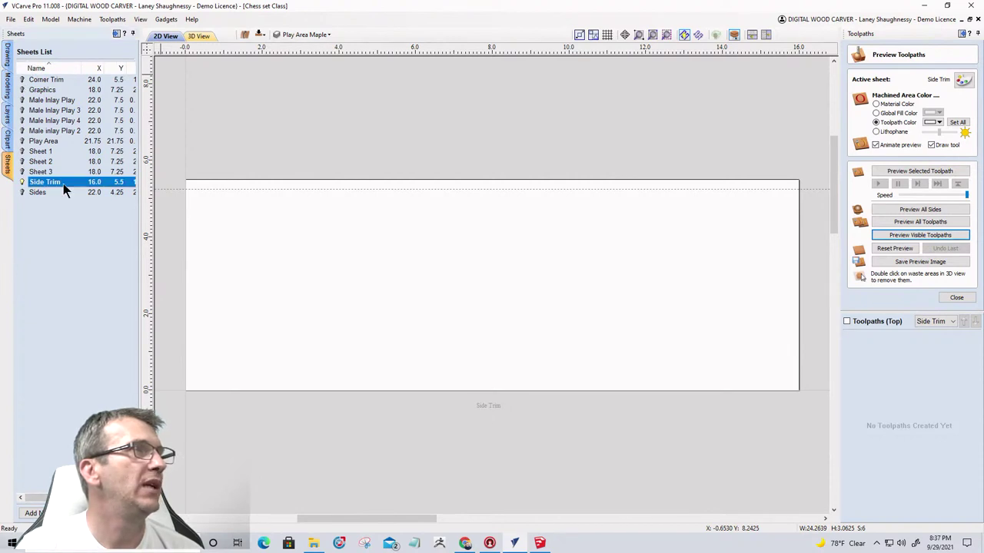
scroll(500, 334, "down", 3)
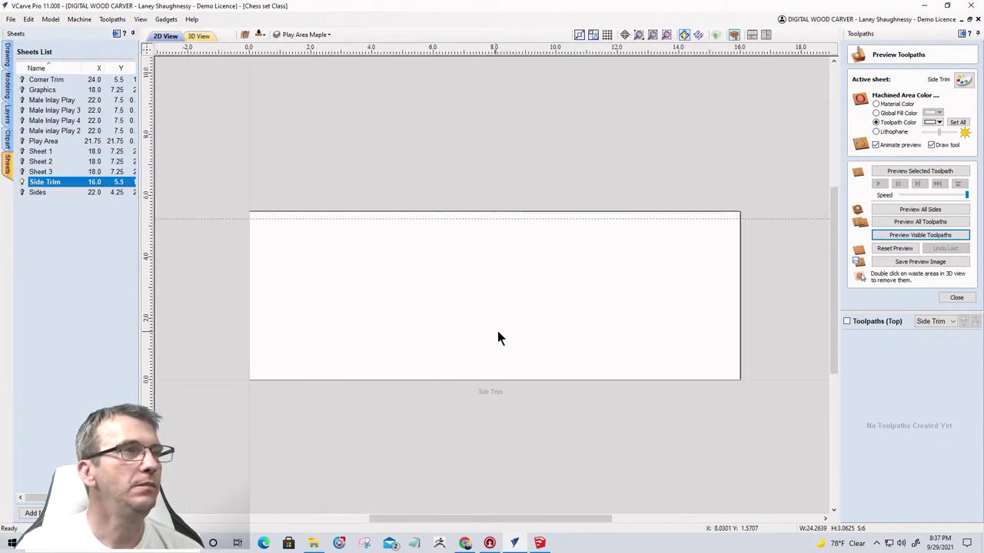
scroll(231, 219, "up", 4)
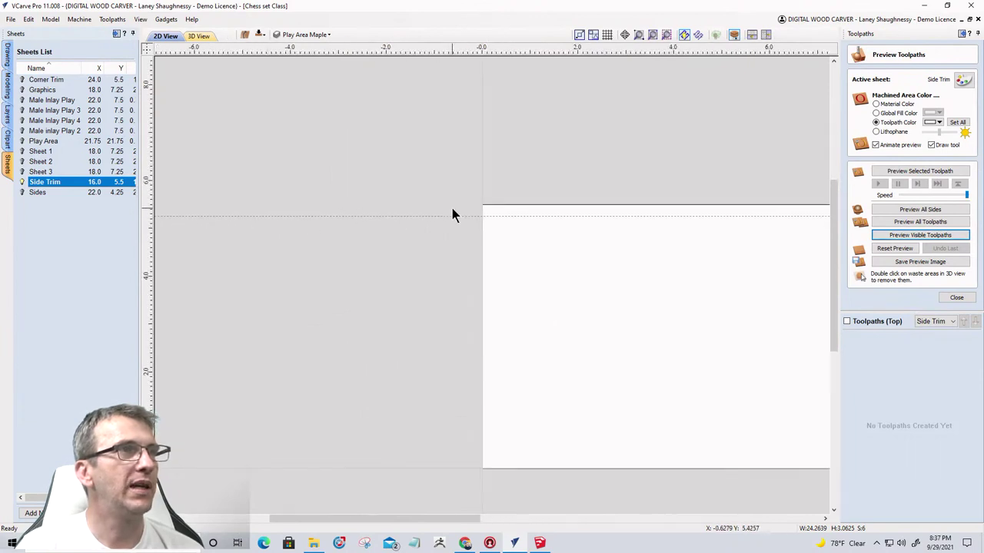
left_click_drag(452, 214, 451, 52)
scroll(157, 93, "down", 2)
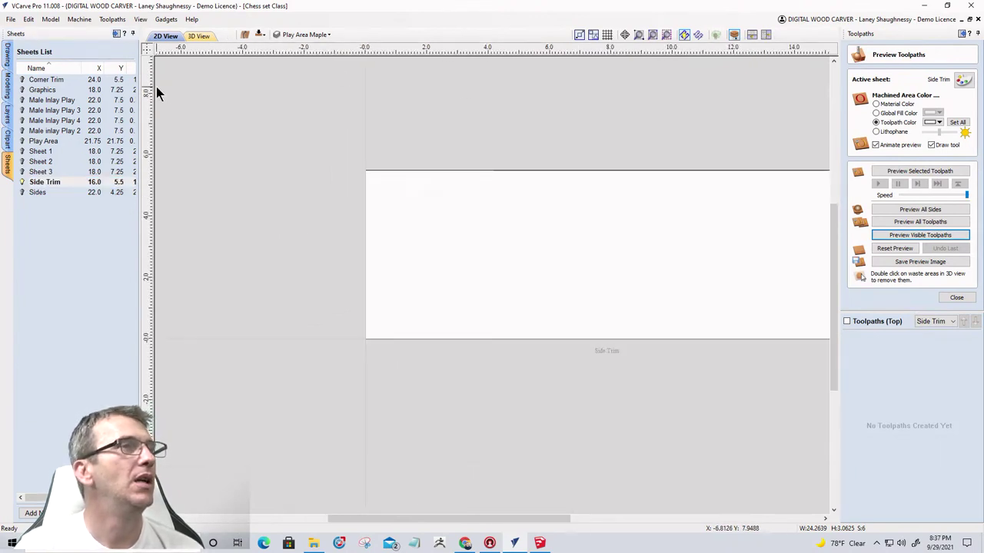
scroll(400, 185, "up", 3)
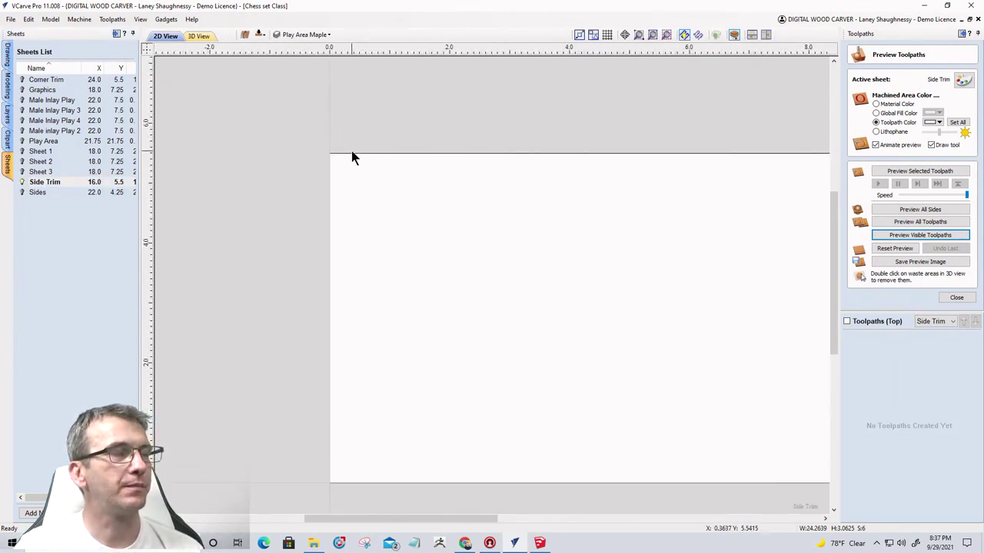
Place a guide on the sheet's top edge and a relative guide 0.25 inch below it.
left_click(8, 58)
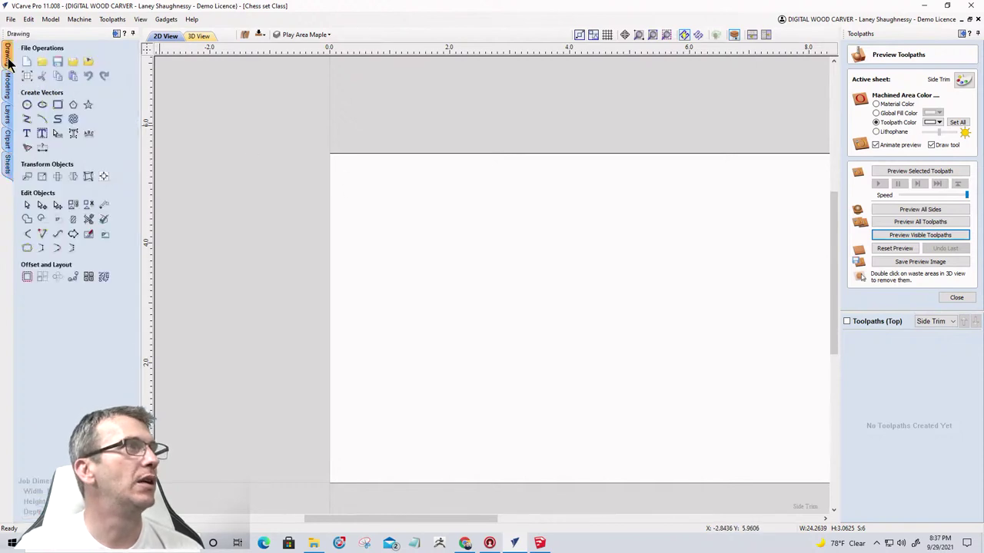
left_click_drag(350, 50, 335, 158)
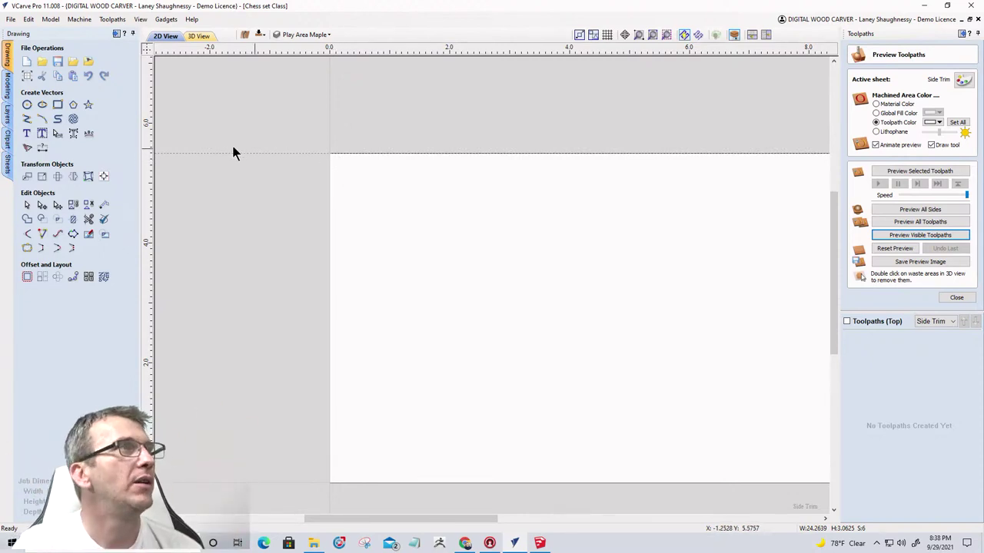
double_click(314, 153)
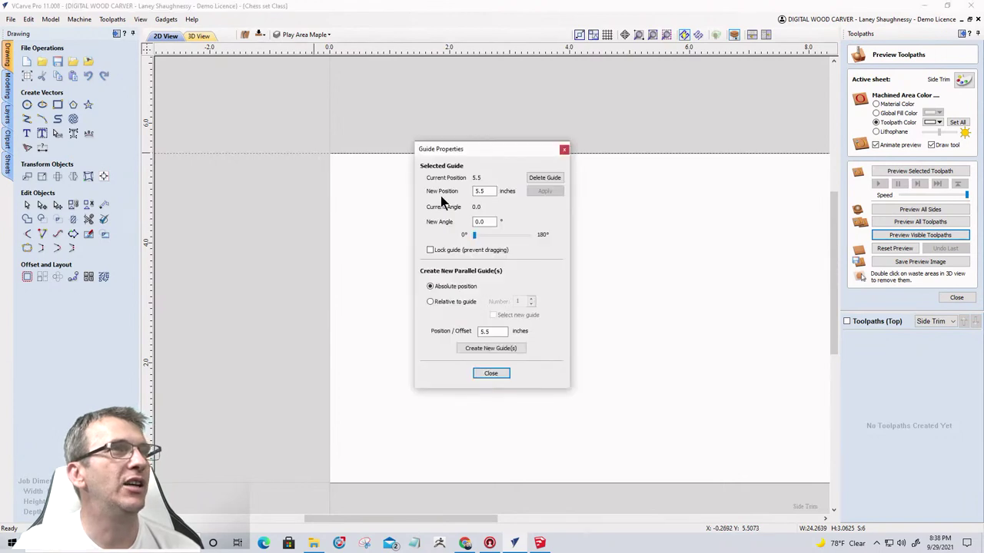
left_click(429, 302)
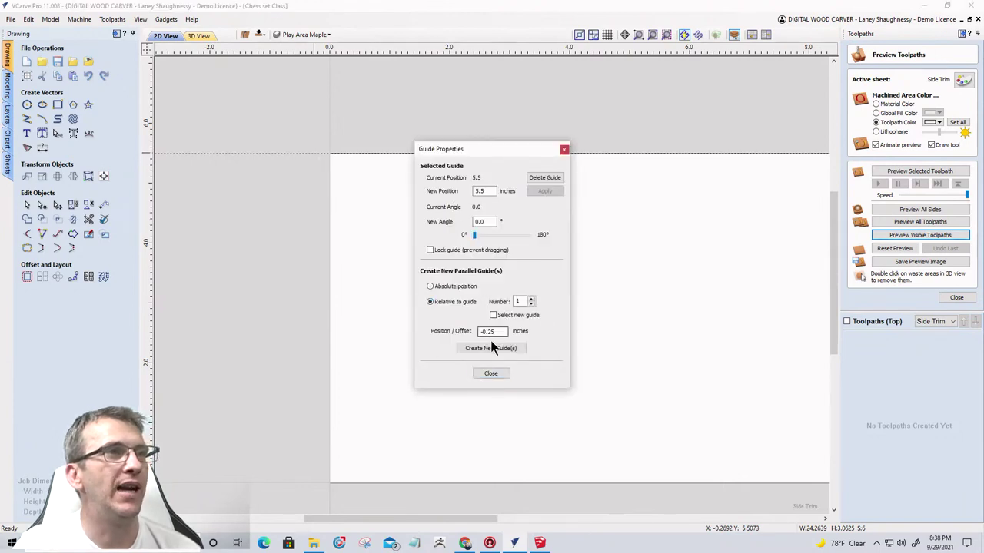
left_click(489, 349)
left_click(490, 373)
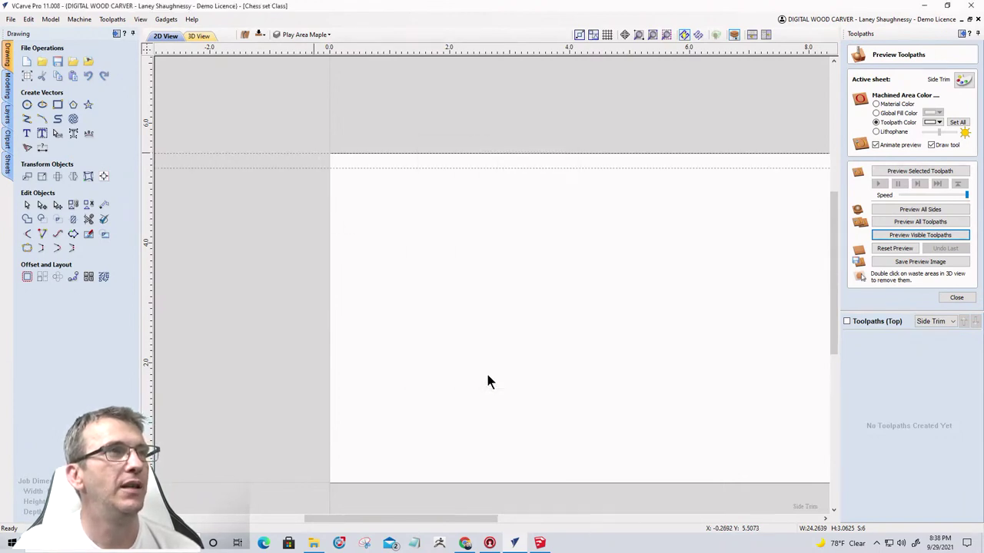
Draw a 16 × 1 in rectangle across the top, anchored at X 8, Y 4.75.
left_click(58, 105)
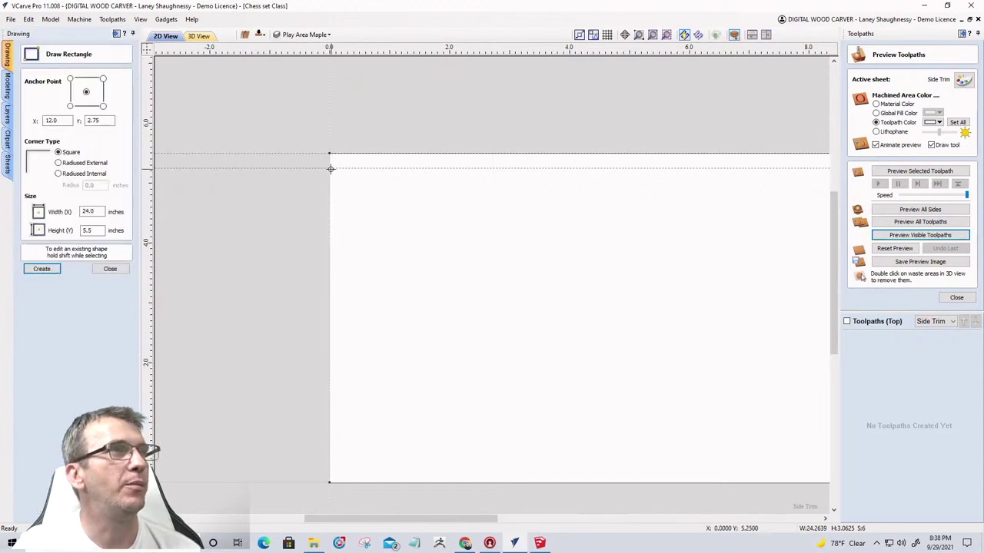
scroll(307, 166, "down", 3)
scroll(355, 256, "up", 2)
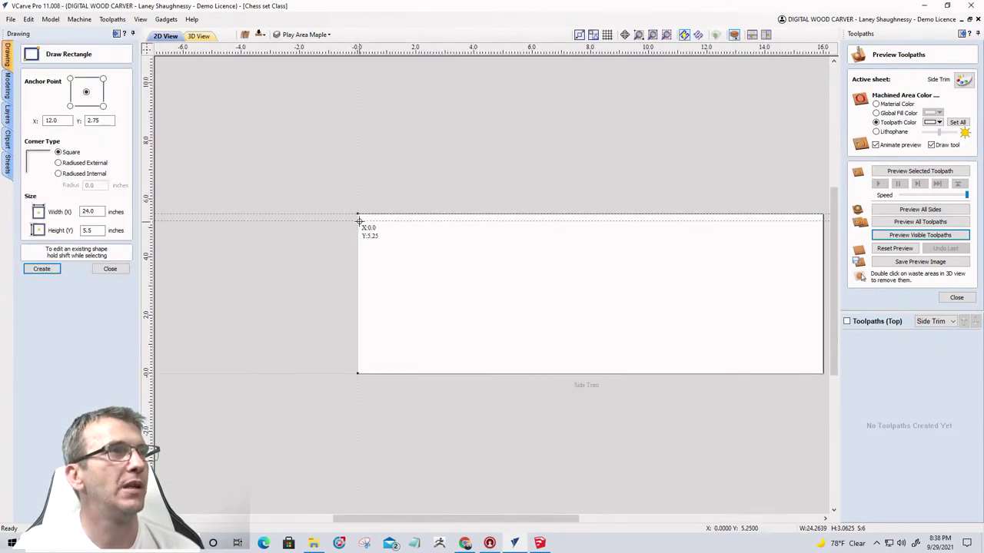
mouse_move(359, 222)
left_mouse_down()
mouse_move(725, 263)
mouse_move(810, 234)
mouse_move(823, 251)
left_mouse_up()
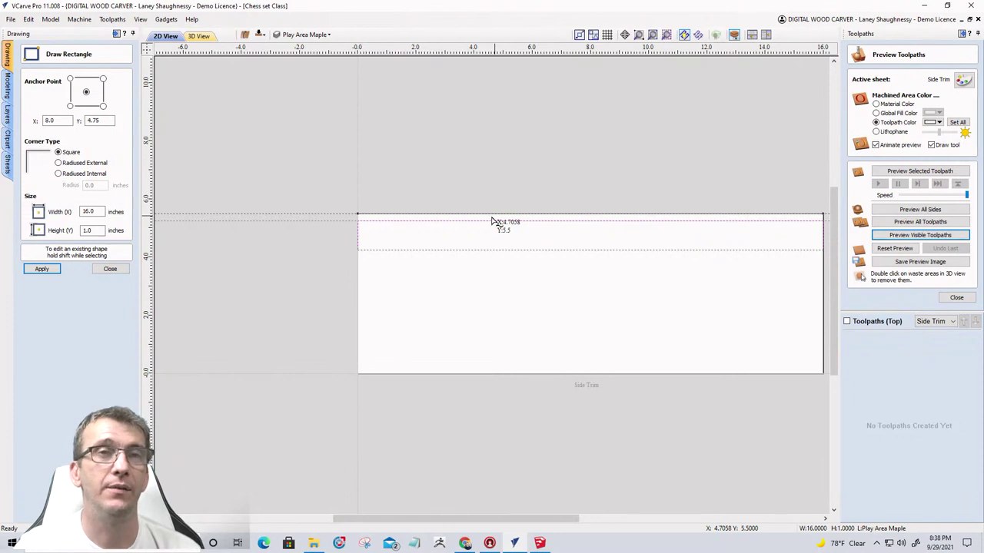
Use Set Size to make the rectangle 0.625 in tall, then 16.25 in wide.
left_click(110, 270)
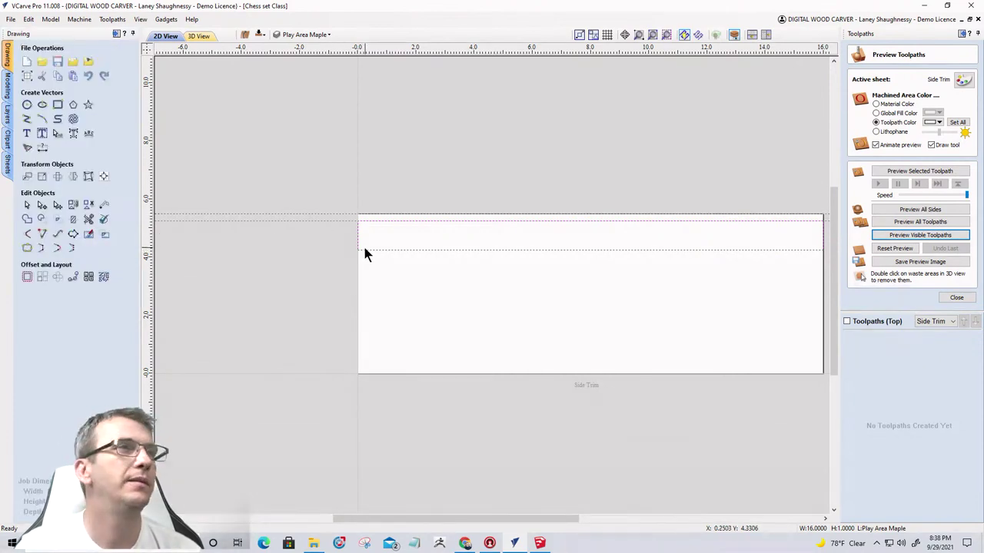
scroll(362, 250, "up", 3)
left_click(28, 178)
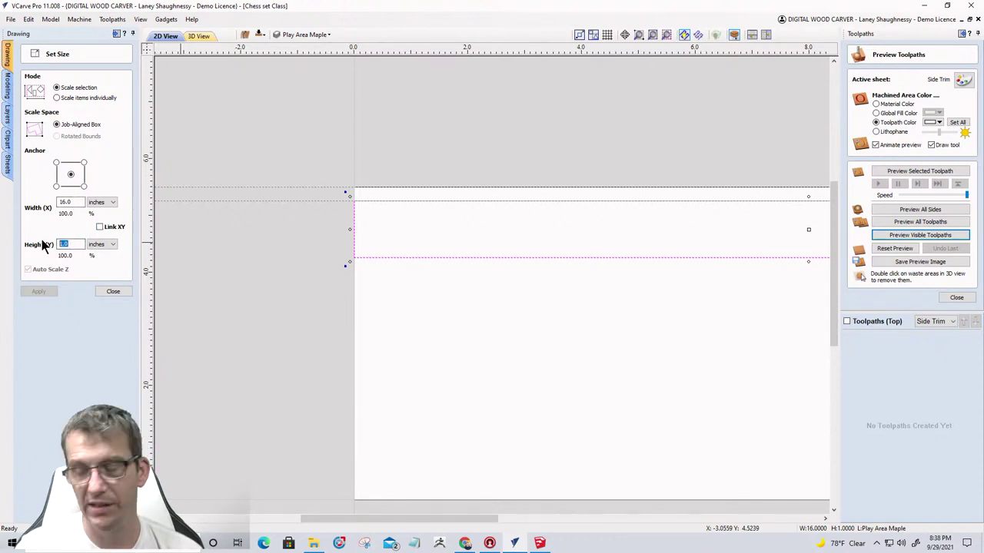
type("625")
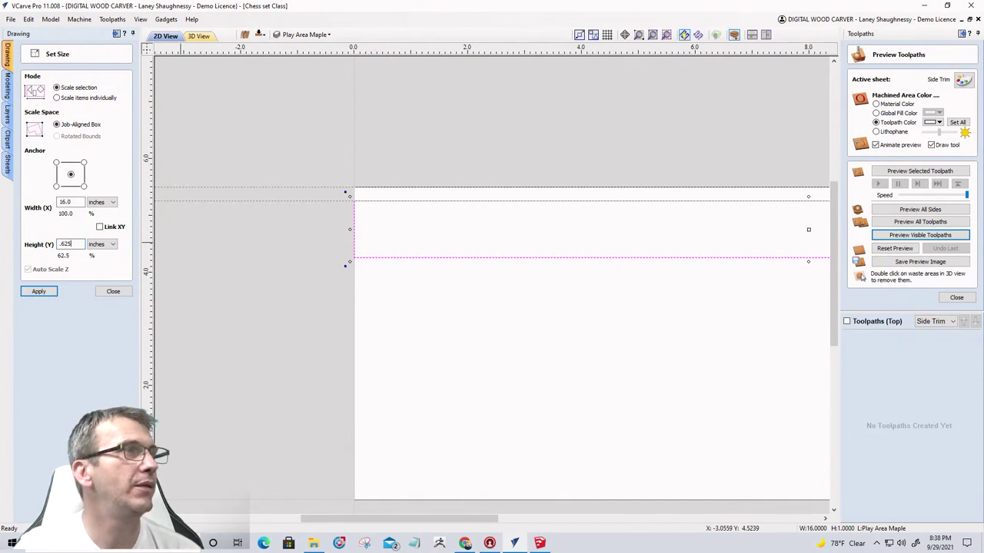
left_click(38, 292)
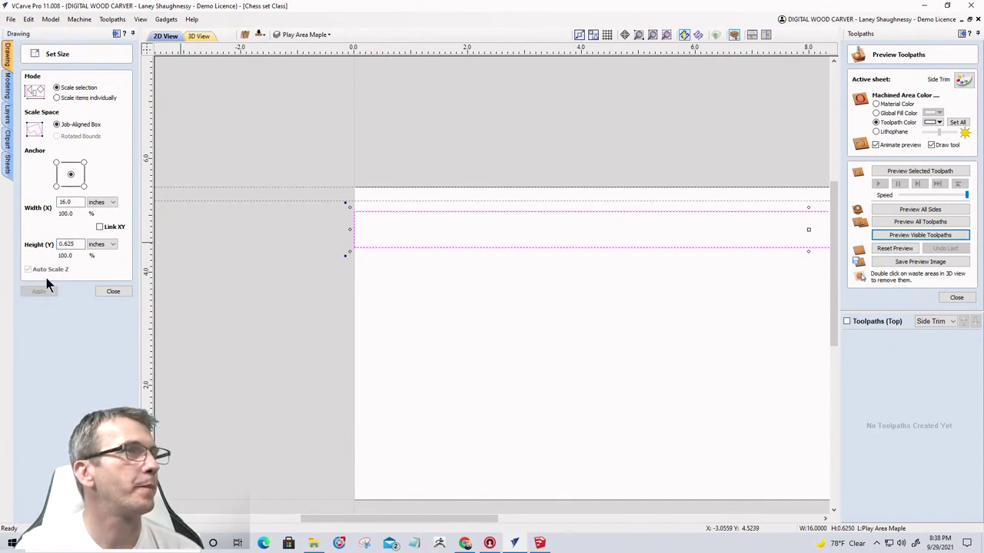
left_click_drag(74, 202, 58, 206)
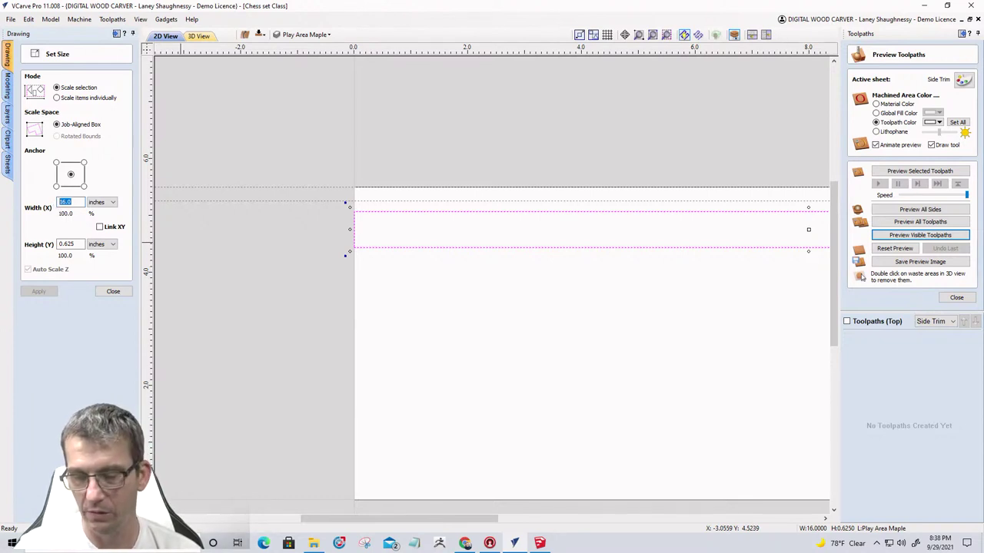
type("16.25")
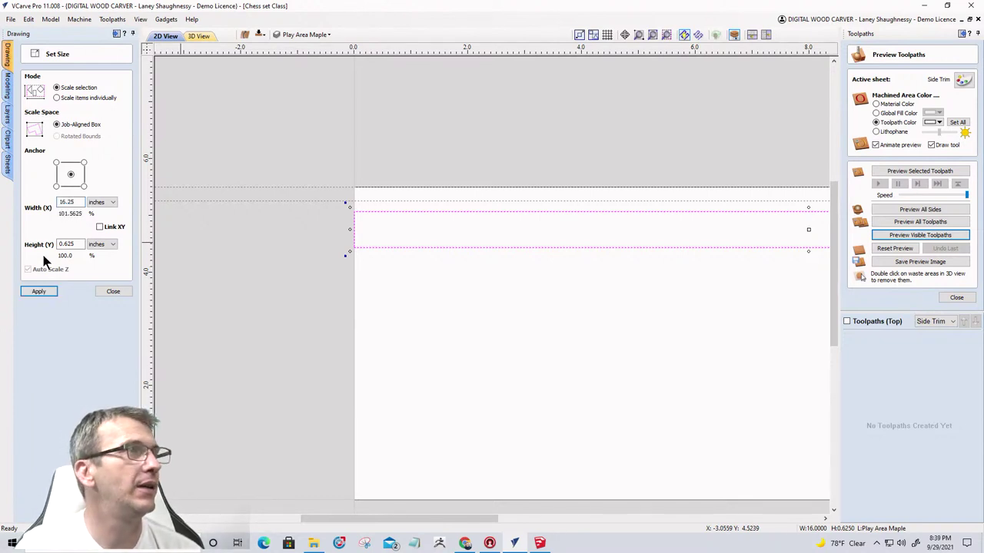
left_click(39, 291)
Move the 16.25 × 0.625 in rectangle up onto the sheet's top edge.
left_click(113, 291)
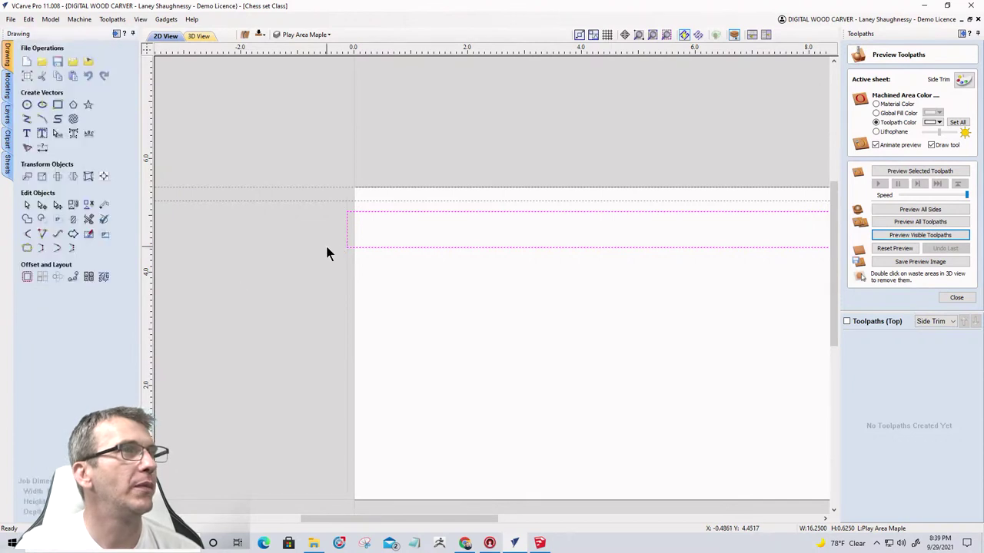
scroll(352, 231, "up", 2)
left_click(353, 223)
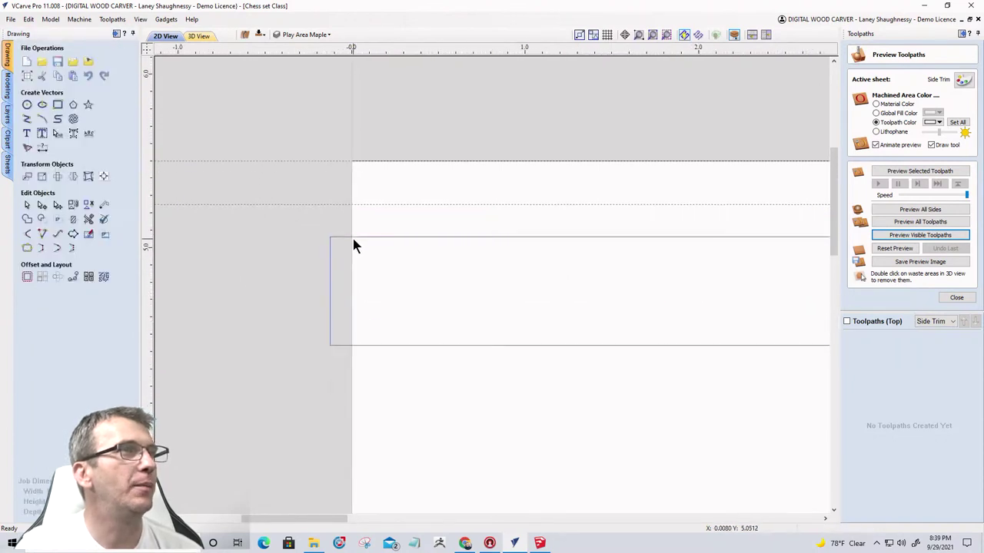
left_click(353, 237)
left_click_drag(353, 236, 351, 203)
scroll(379, 287, "down", 3)
scroll(378, 288, "down", 3)
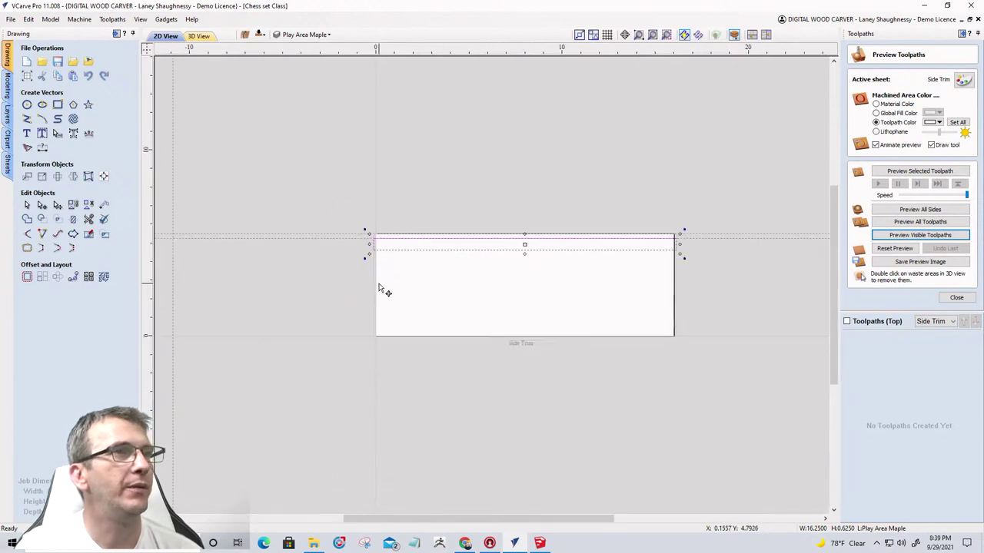
scroll(403, 269, "up", 2)
scroll(369, 258, "down", 2)
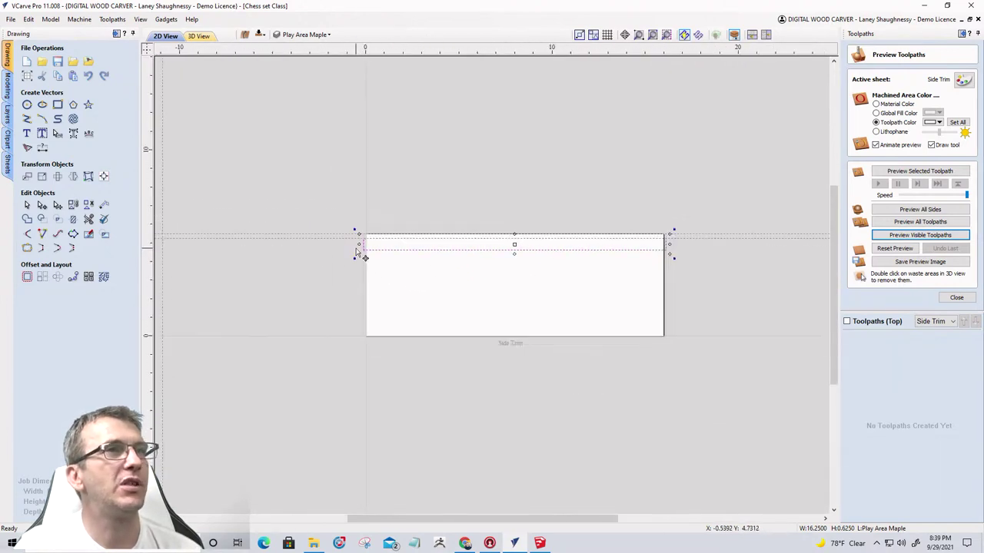
scroll(657, 259, "up", 3)
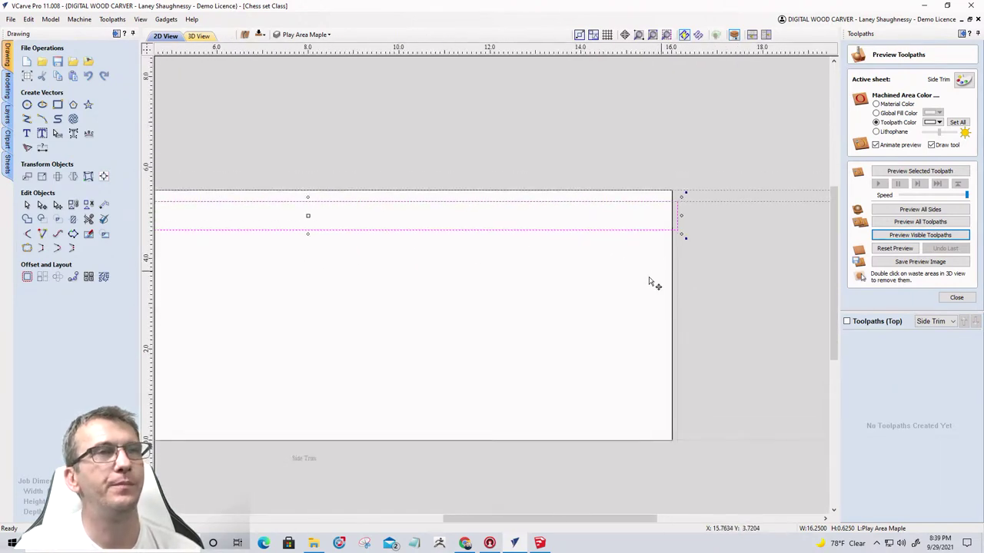
left_click(955, 299)
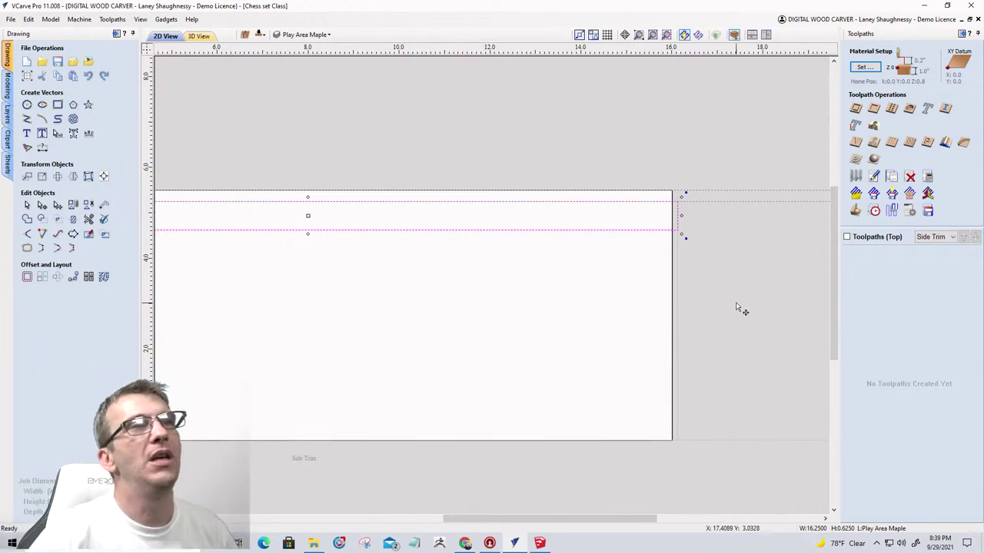
scroll(736, 307, "down", 2)
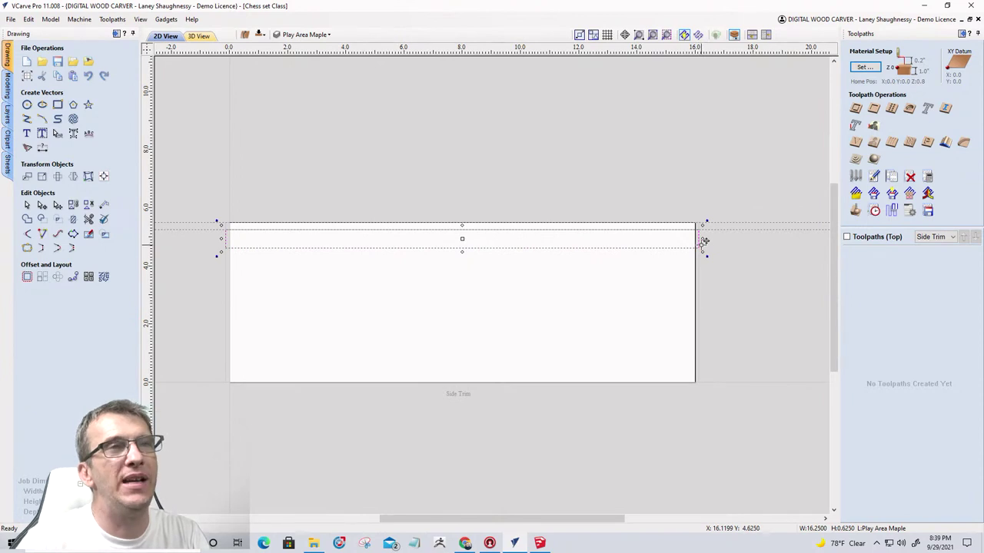
Draw a rectangle over the strip, stretching its left and bottom edges to about 16.38 × 1.12 in.
left_click(58, 104)
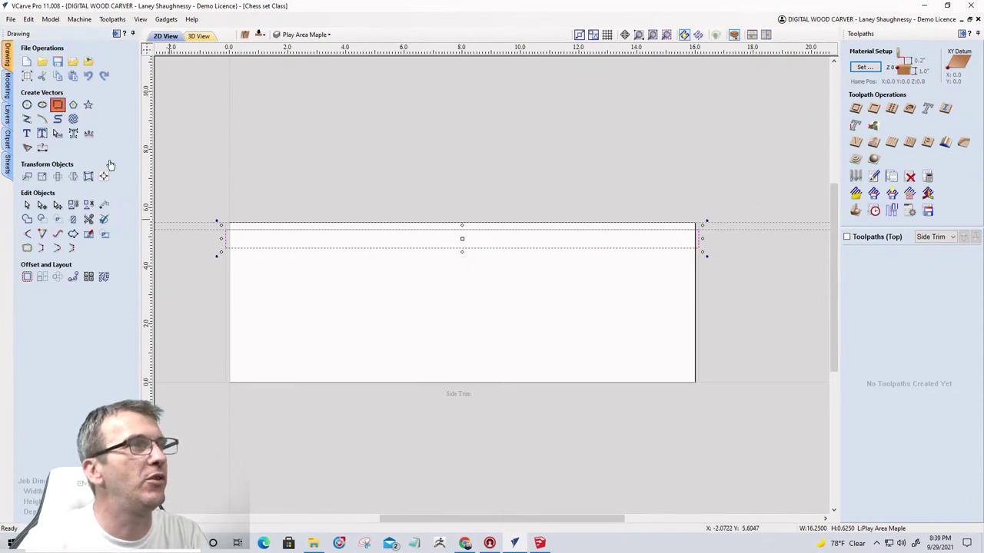
mouse_move(229, 223)
left_mouse_down()
mouse_move(540, 270)
mouse_move(697, 247)
left_mouse_up()
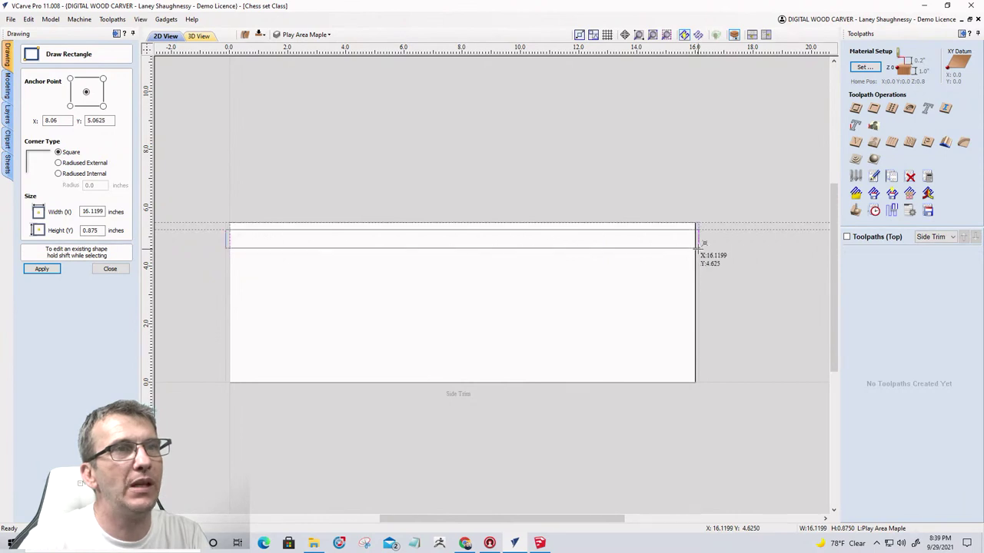
key("Escape")
scroll(200, 238, "up", 5)
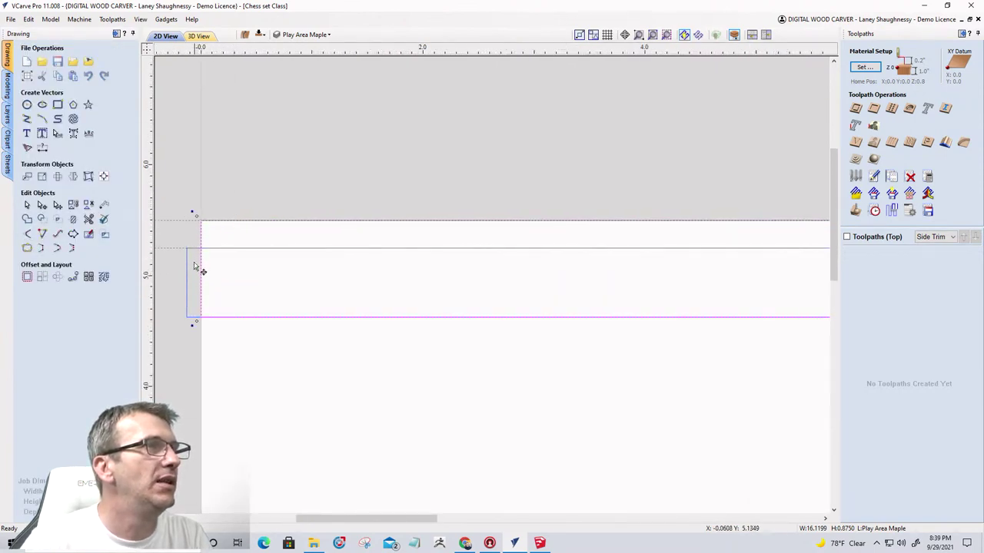
left_click_drag(197, 269, 186, 267)
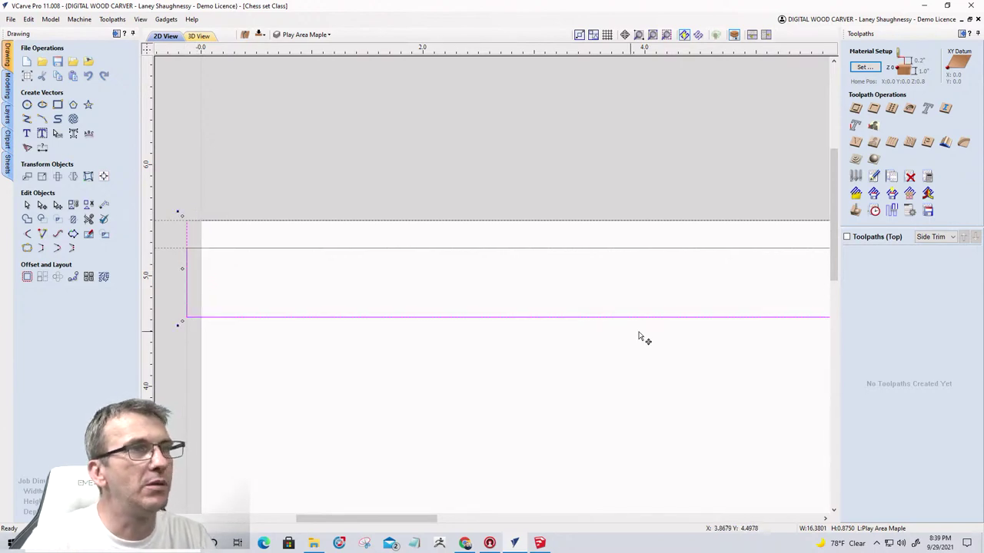
scroll(514, 300, "down", 3)
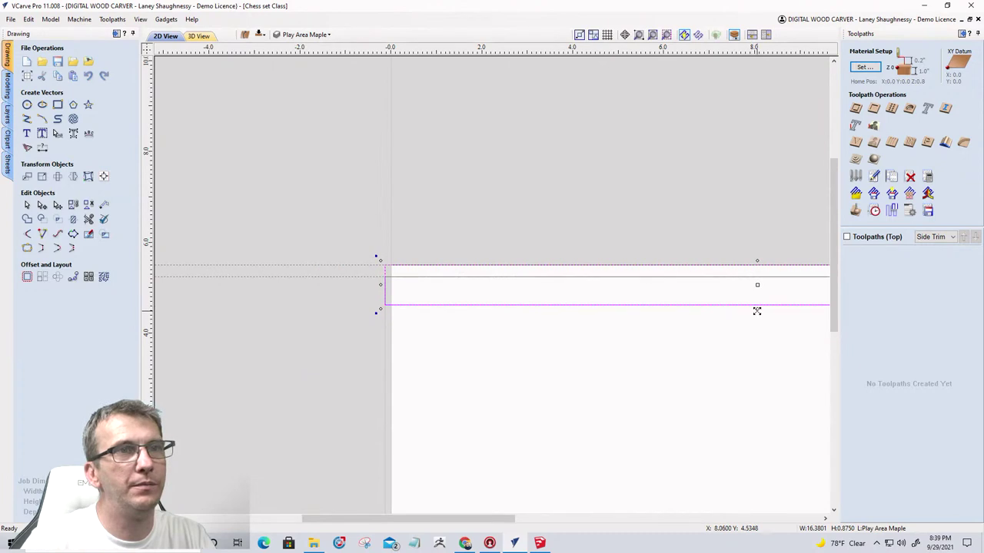
left_click_drag(757, 309, 758, 311)
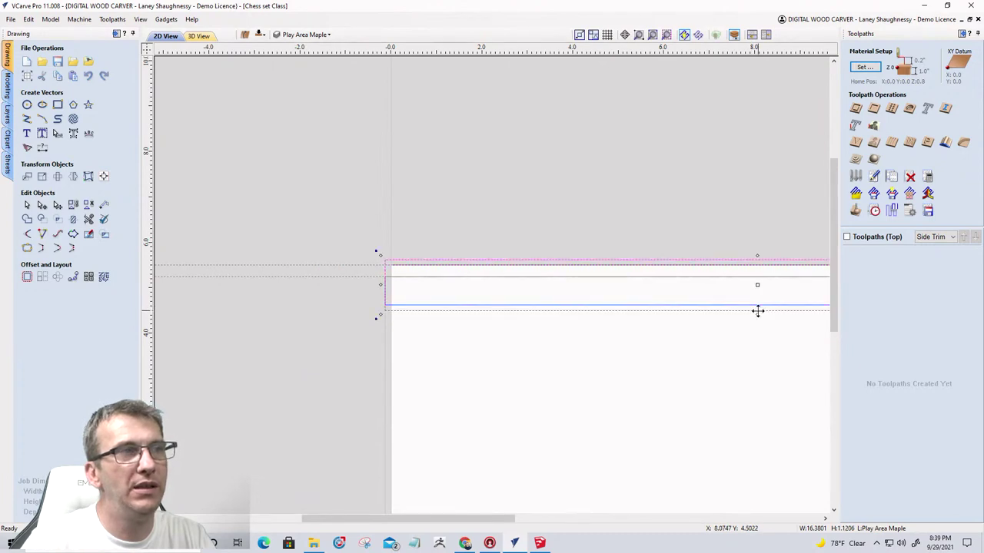
scroll(669, 319, "down", 3)
scroll(696, 301, "up", 4)
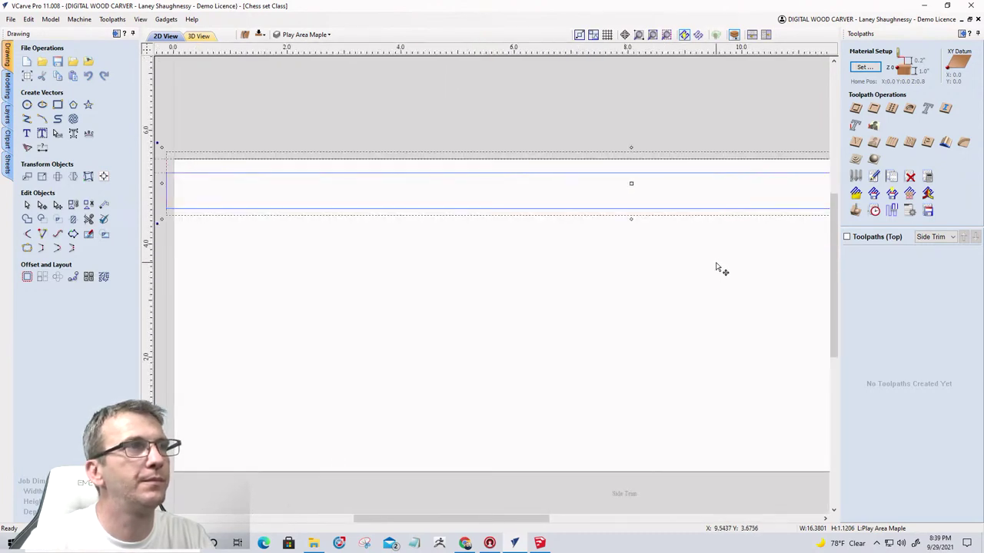
scroll(715, 266, "down", 1)
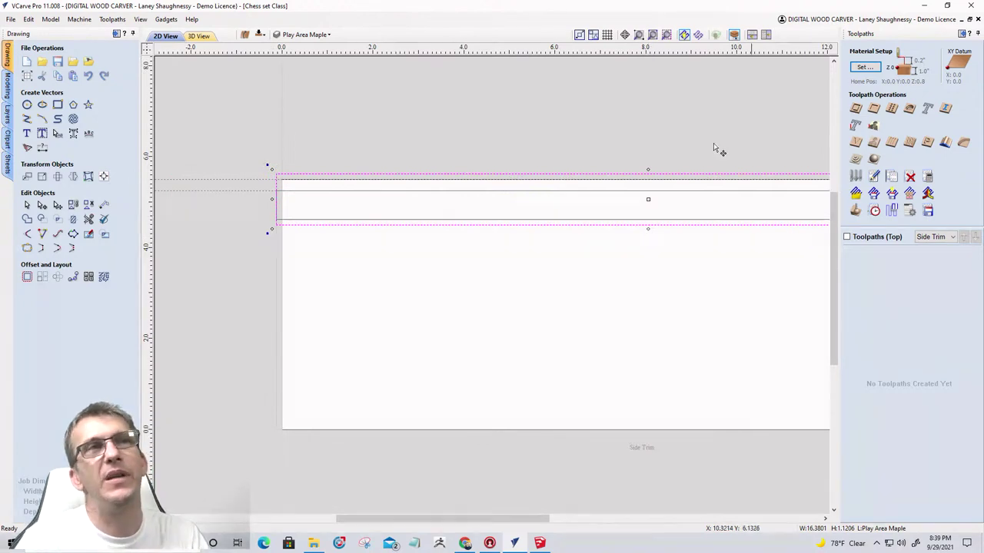
Calculate Pocket 3, a 0.125 in deep pocket along the strip, and simulate it on the board.
left_click(873, 108)
key("Tab")
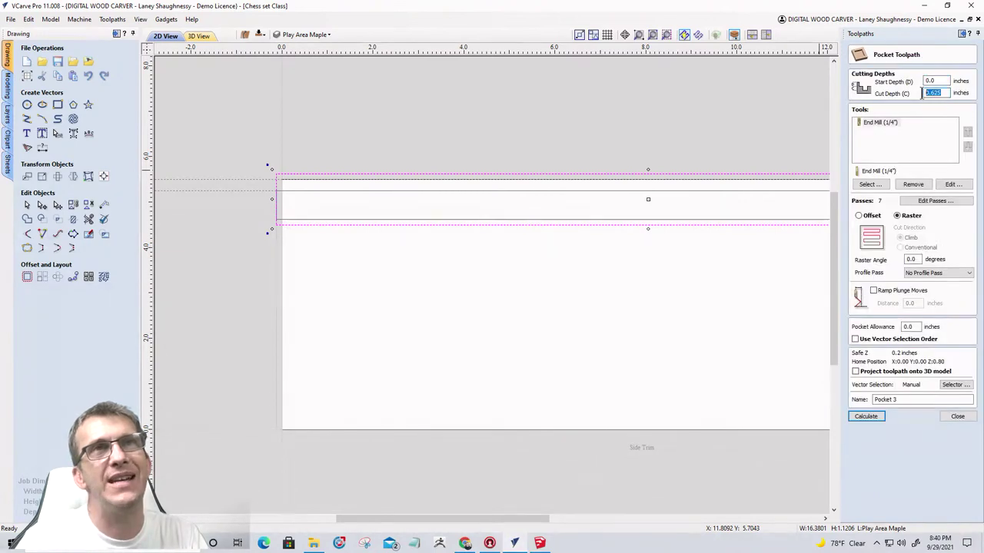
type(".1")
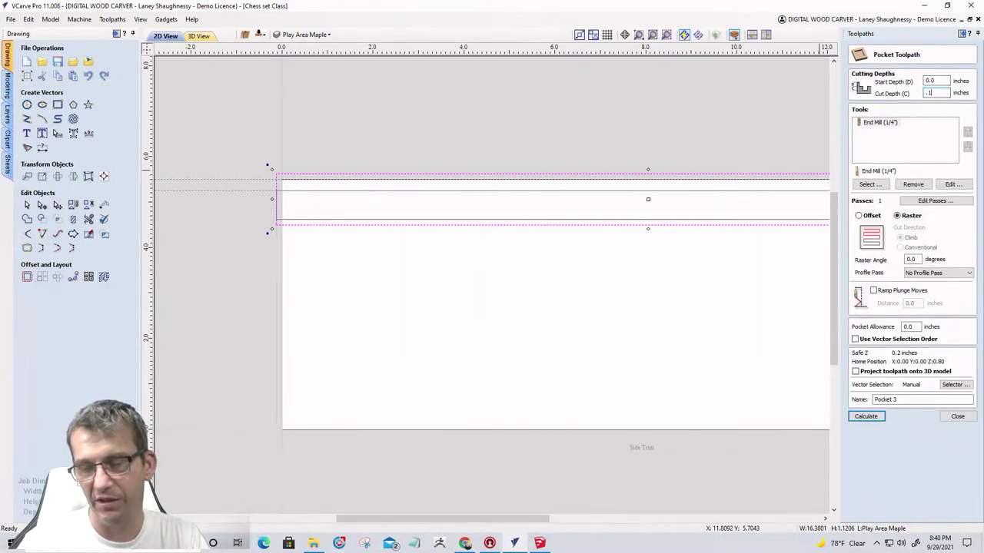
type("0")
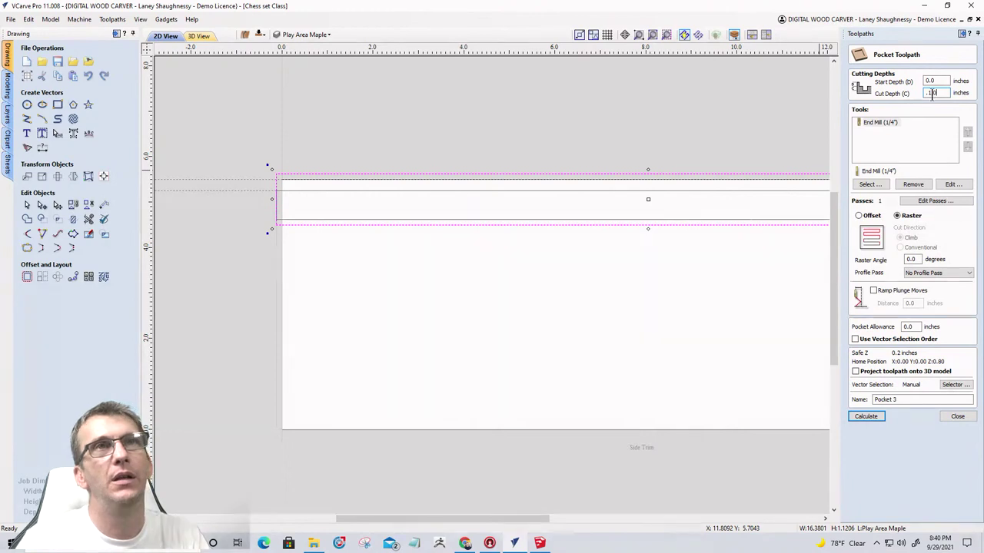
type(".1")
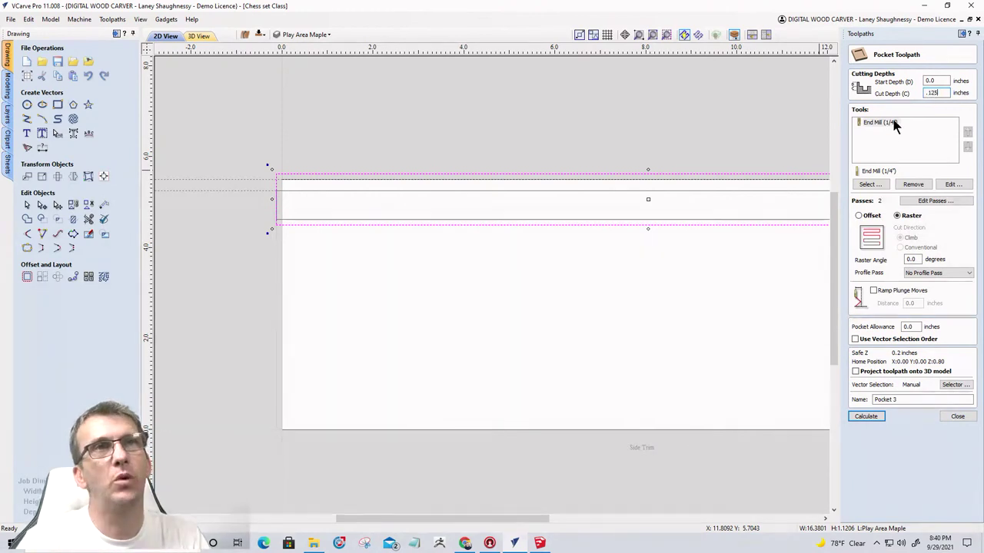
left_click(866, 416)
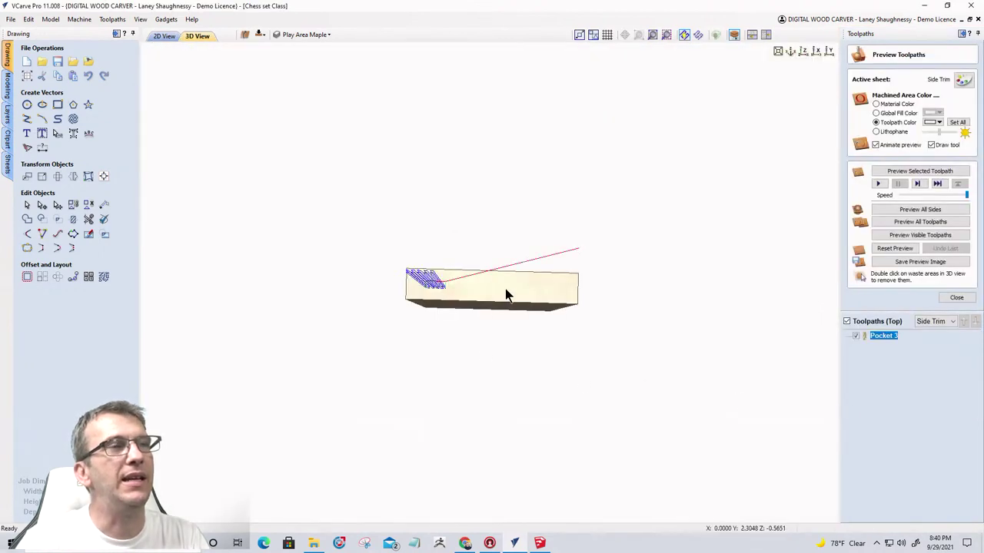
left_click_drag(505, 295, 514, 347)
left_click(904, 236)
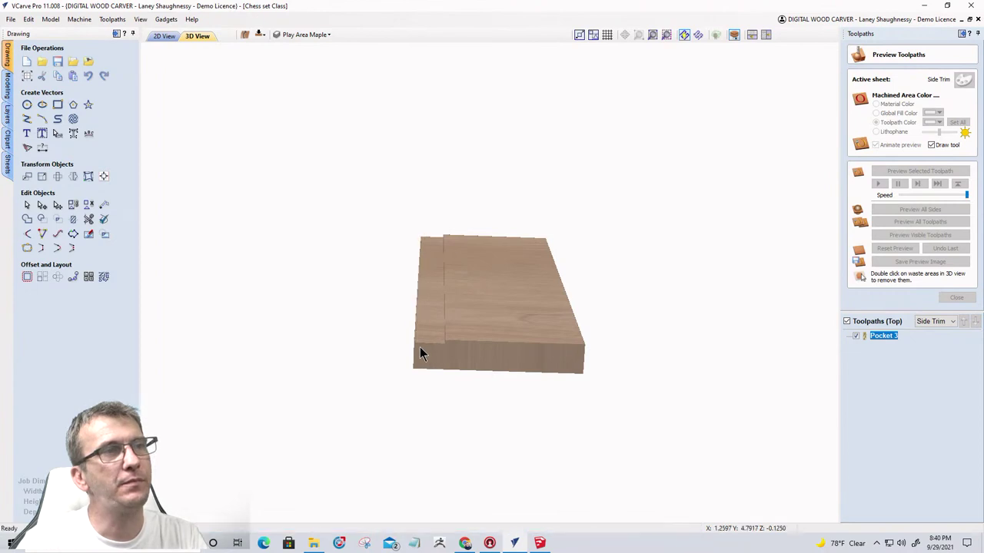
Switch to the 2D view, deselect the vectors and close the Preview Toolpaths panel.
left_click(157, 37)
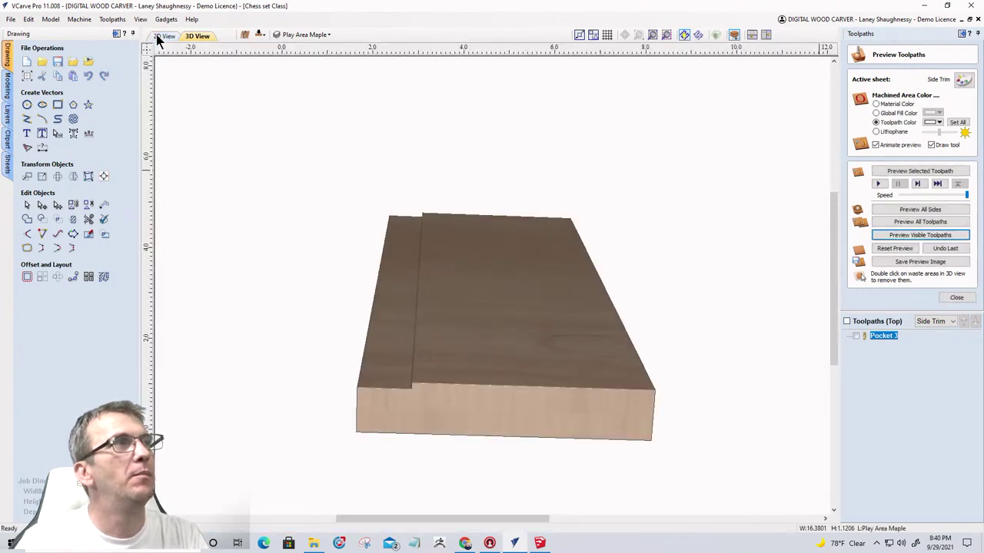
left_click(308, 223)
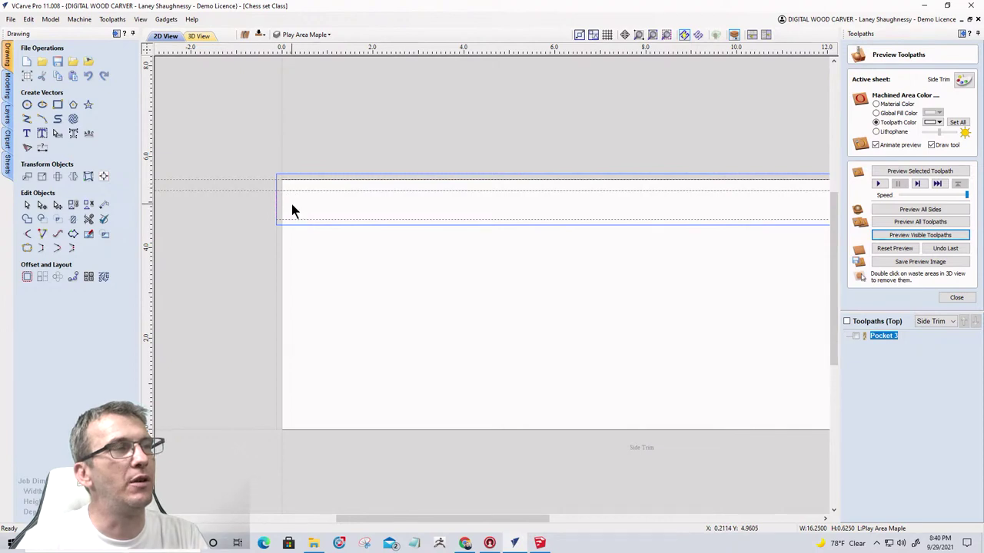
left_click(956, 299)
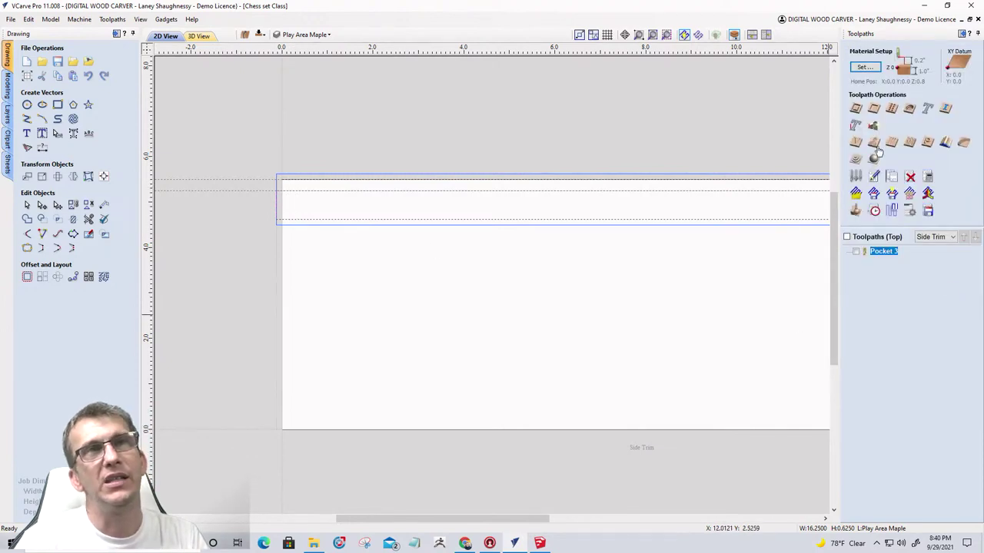
Calculate a pocket toolpath, Pocket 4, with start depth 0.125 and cut depth 0.625 inches.
left_click(873, 108)
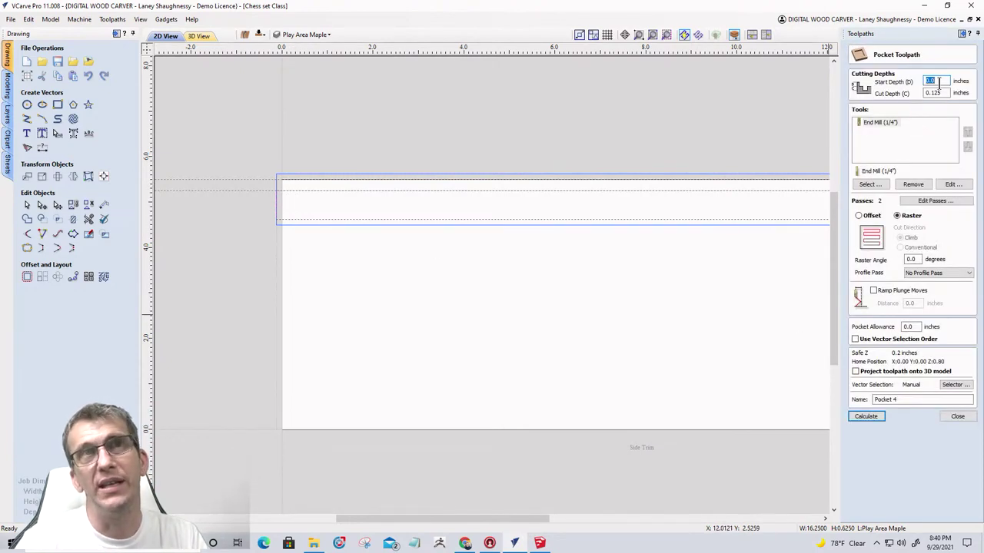
left_click(931, 81)
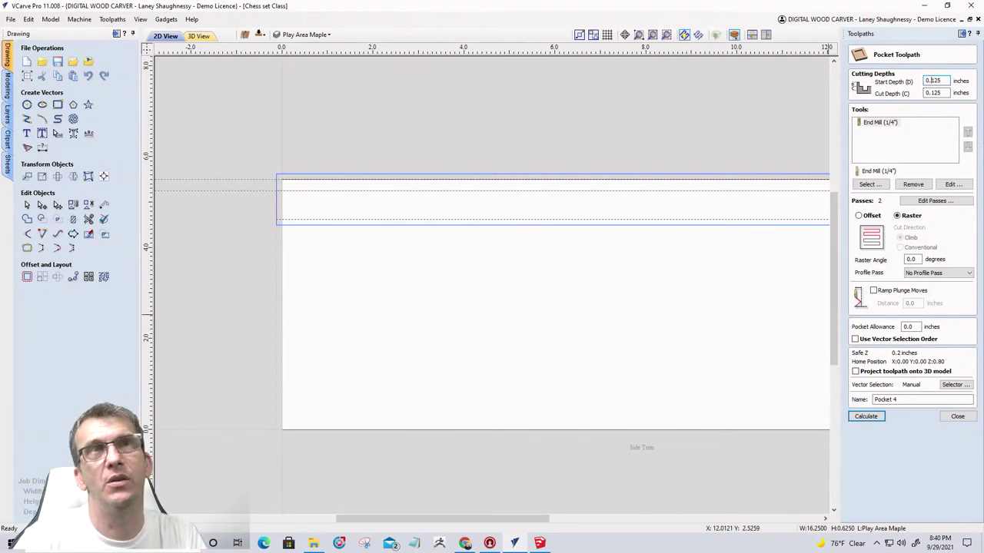
left_click_drag(945, 94, 933, 93)
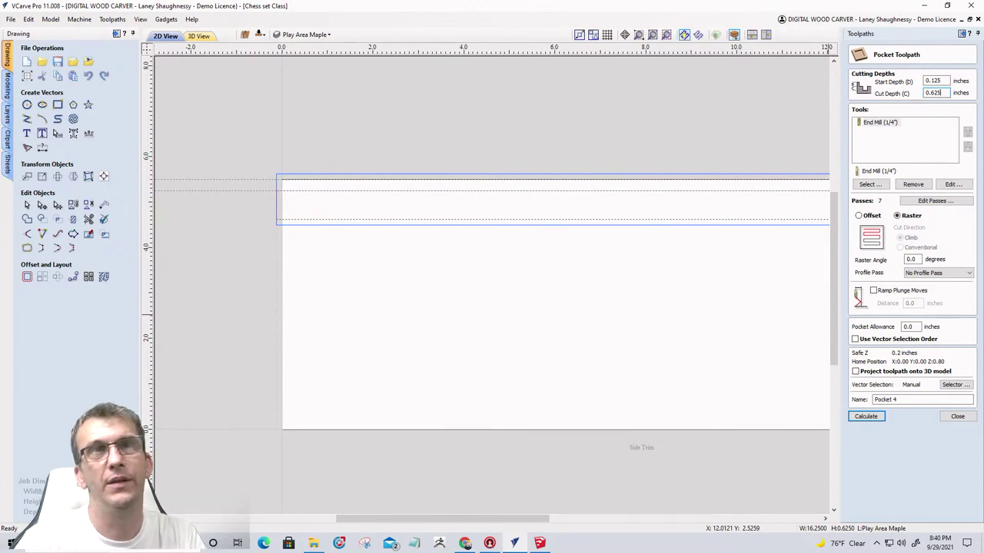
left_click(866, 417)
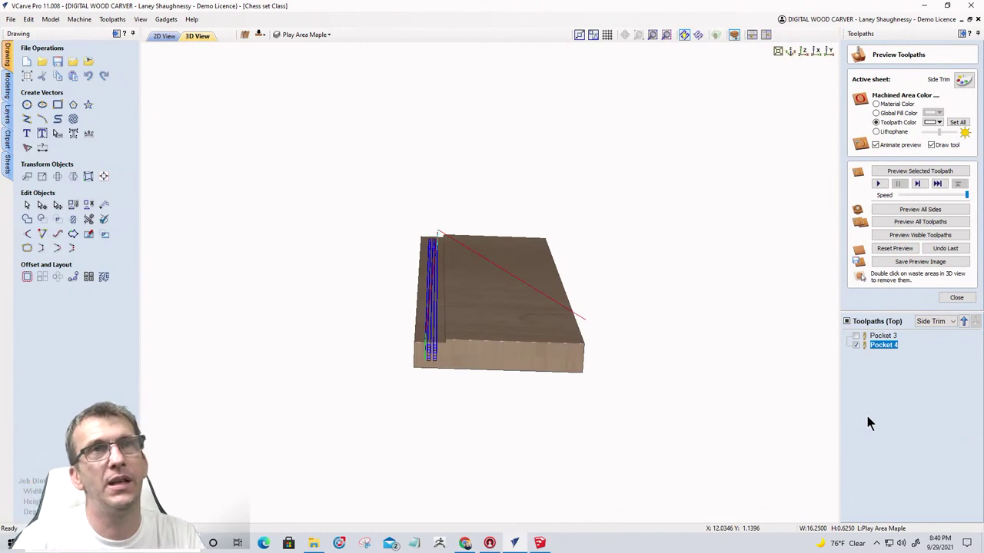
Simulate Pocket 4 on the board and orbit to view its left end side-on.
left_click(919, 235)
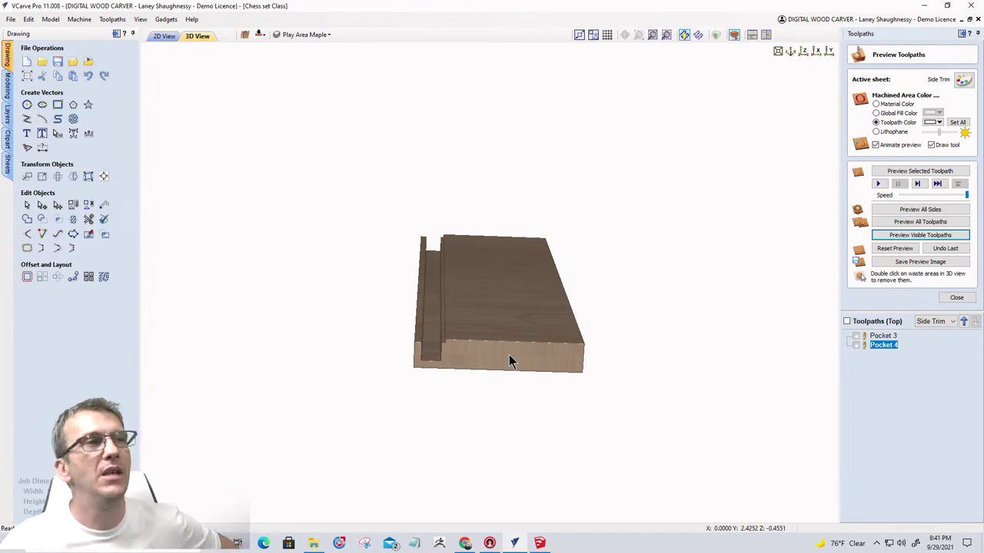
left_click_drag(509, 354, 478, 346)
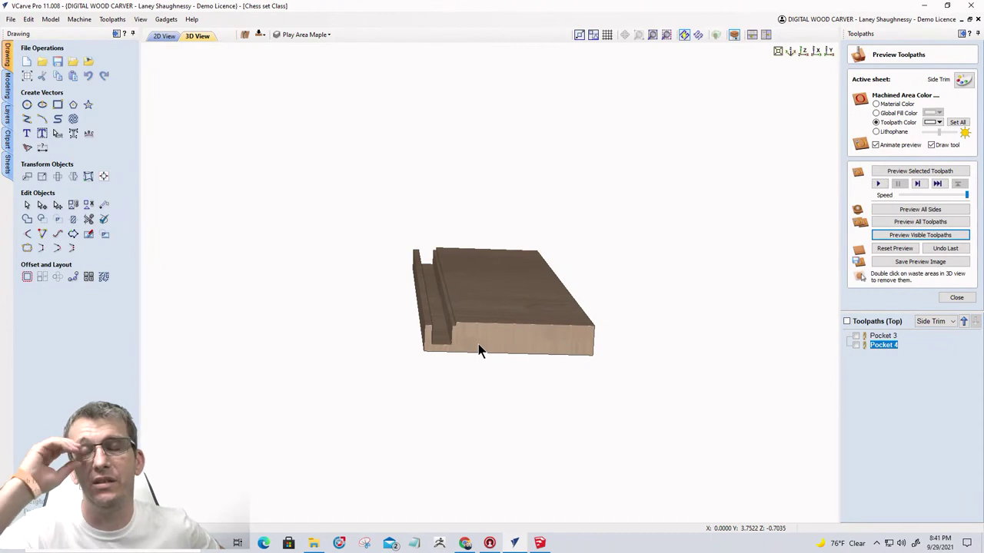
scroll(432, 341, "up", 3)
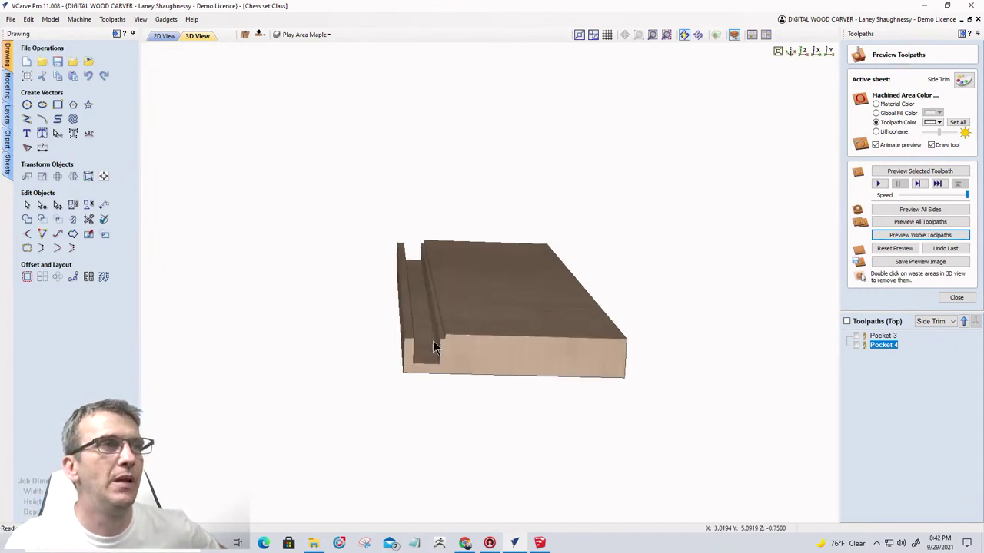
scroll(428, 369, "up", 2)
scroll(425, 314, "down", 2)
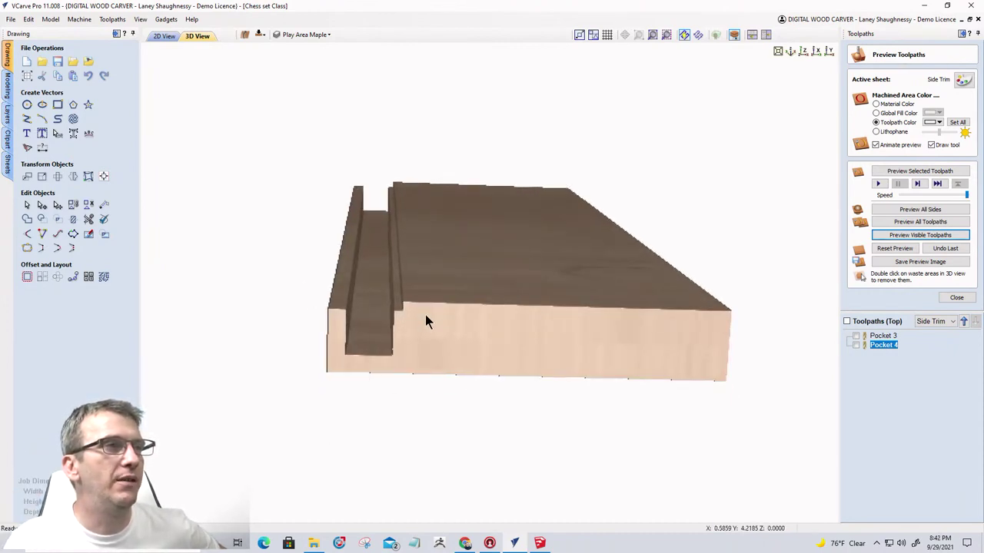
left_click_drag(425, 314, 509, 268, "shift")
left_click_drag(450, 274, 449, 265)
left_click_drag(424, 204, 476, 333)
Inspect the stepped ledge from an elevated angle, then go back to the 2D drawing.
scroll(516, 332, "up", 5)
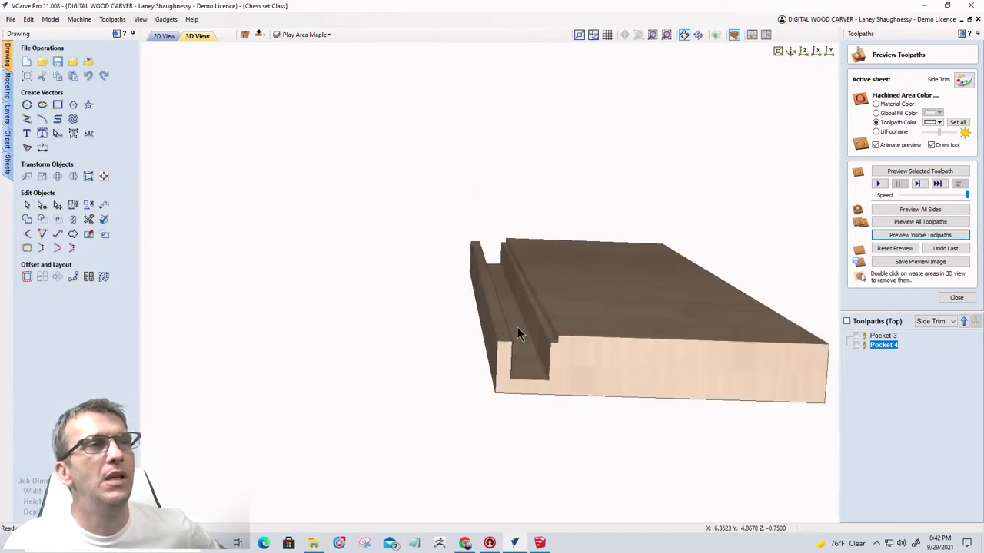
scroll(514, 374, "up", 2)
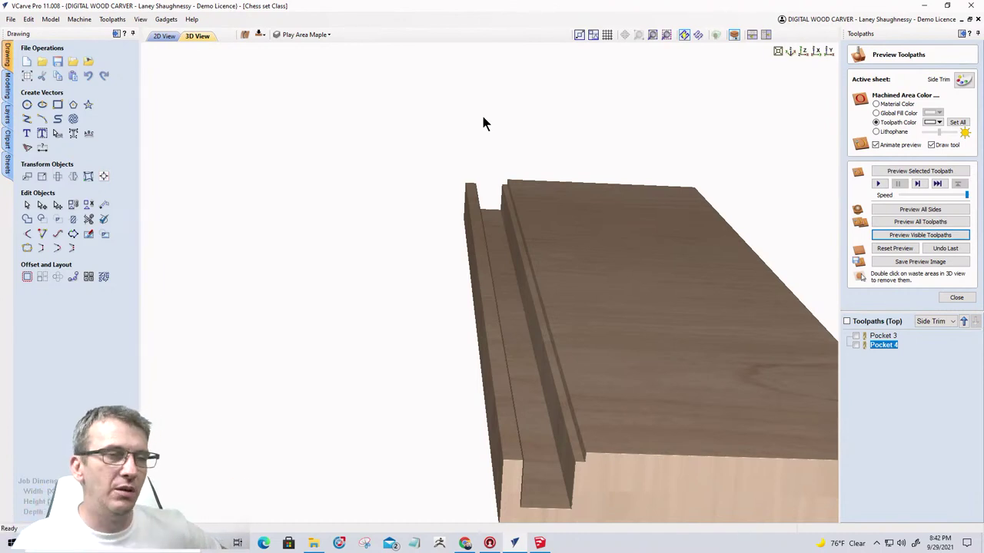
scroll(491, 188, "down", 5)
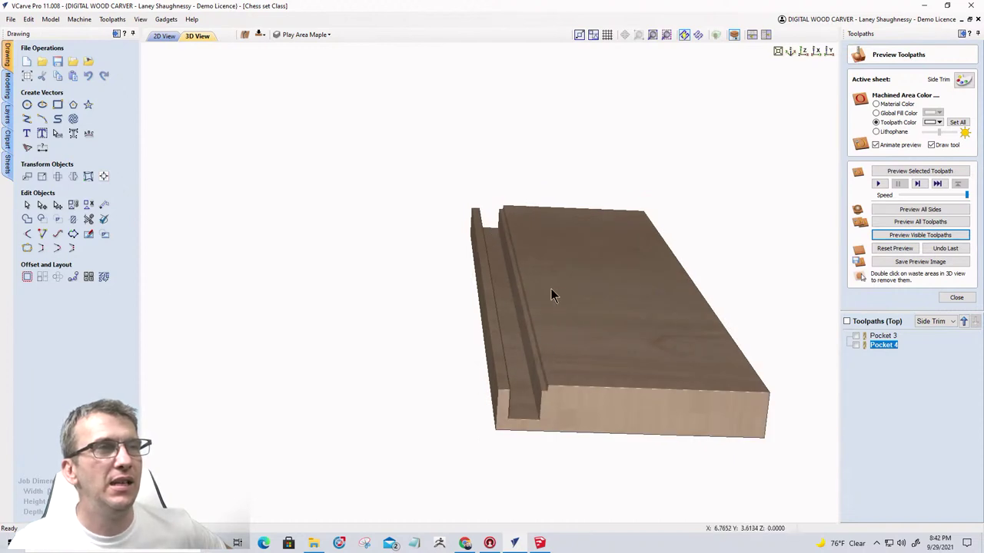
left_click_drag(485, 341, 624, 348)
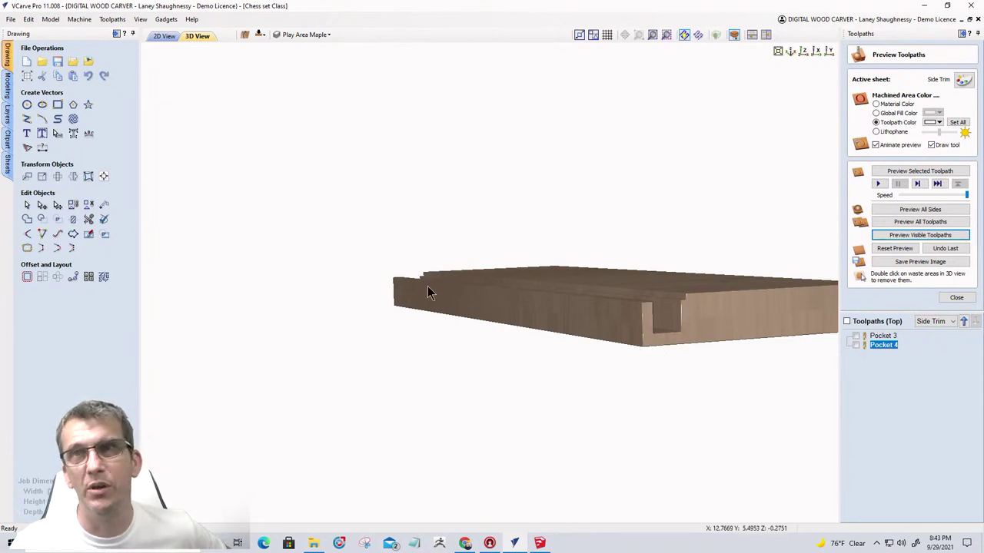
mouse_move(832, 309)
left_mouse_down()
mouse_move(744, 327)
mouse_move(667, 362)
mouse_move(658, 390)
mouse_move(220, 110)
left_mouse_up()
left_click(164, 36)
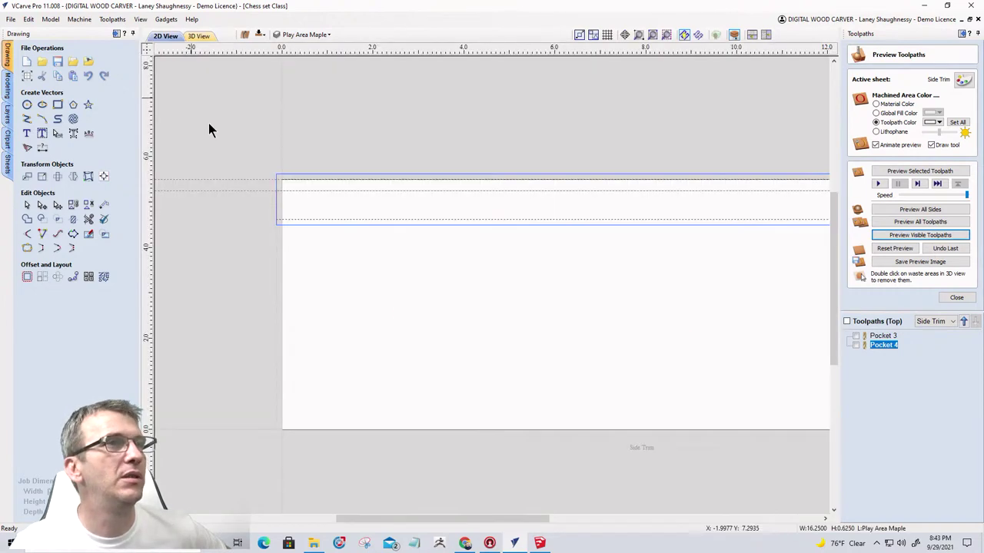
Draw a 0.25-inch diameter circle centred at X 0.0 on the board's left edge.
left_click(27, 104)
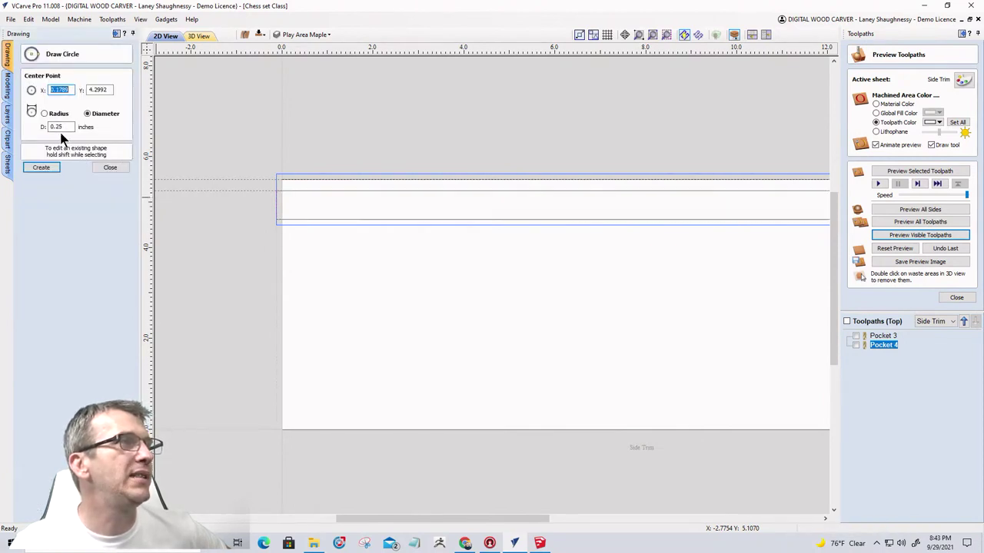
scroll(253, 231, "up", 3)
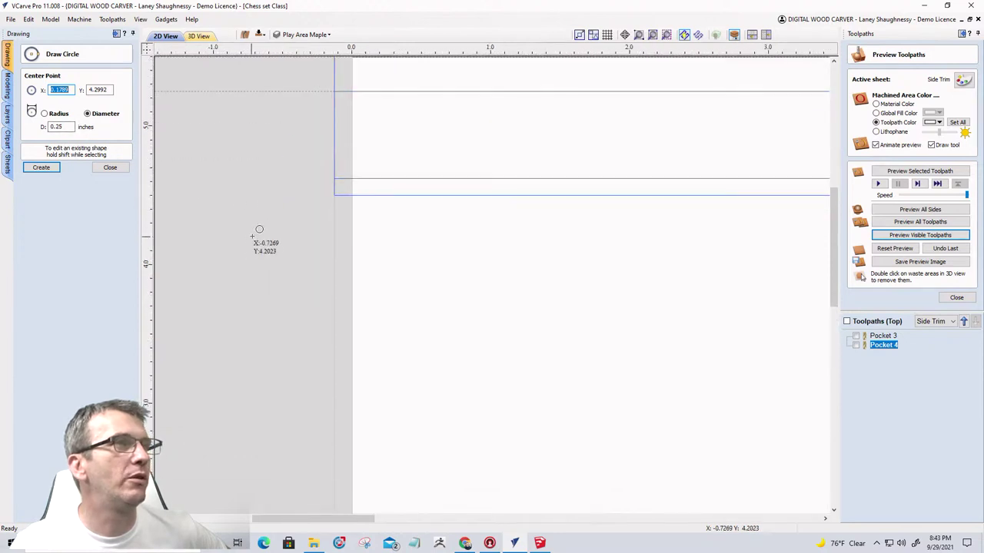
left_click(353, 194)
left_click(110, 168)
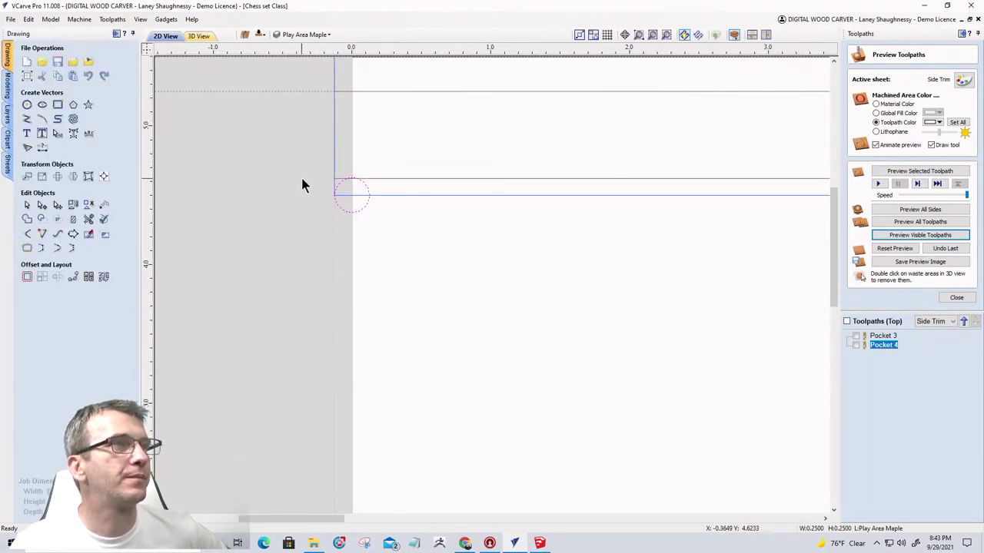
scroll(304, 177, "up", 3)
left_click(427, 185)
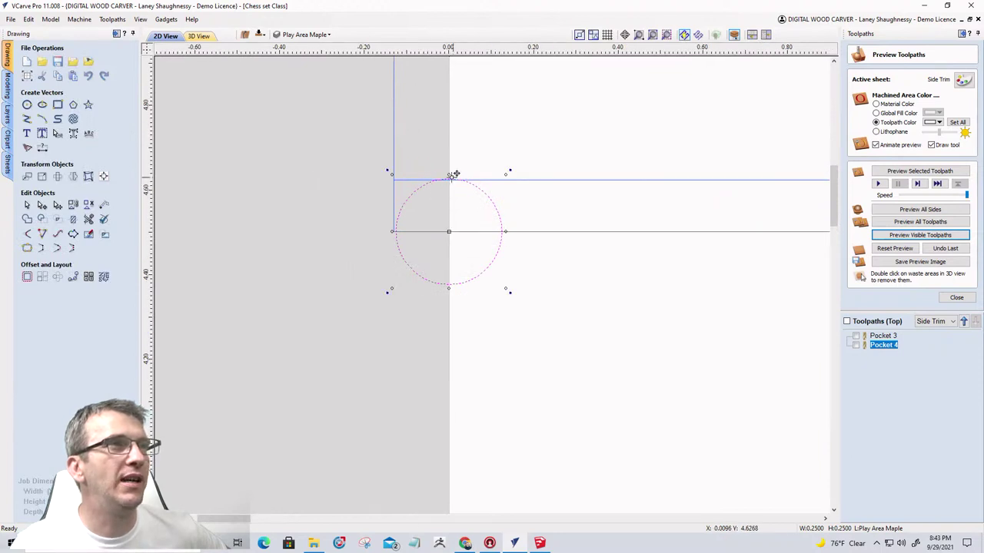
scroll(450, 175, "up", 3)
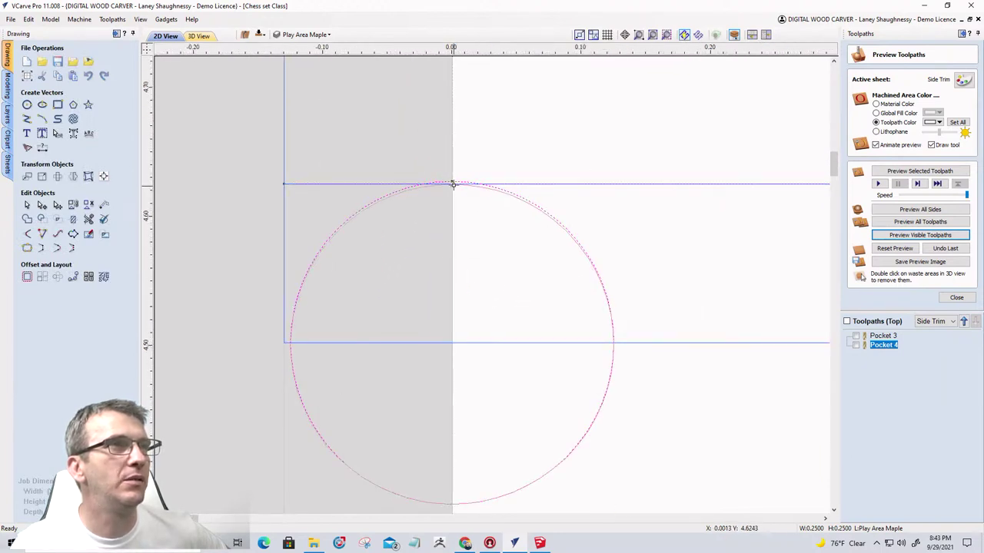
scroll(465, 230, "down", 2)
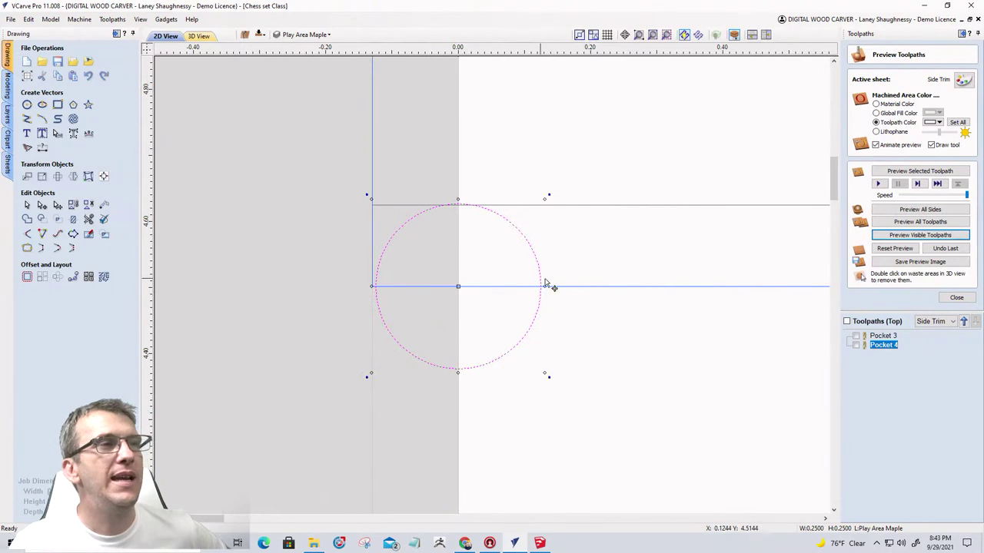
scroll(399, 276, "down", 7)
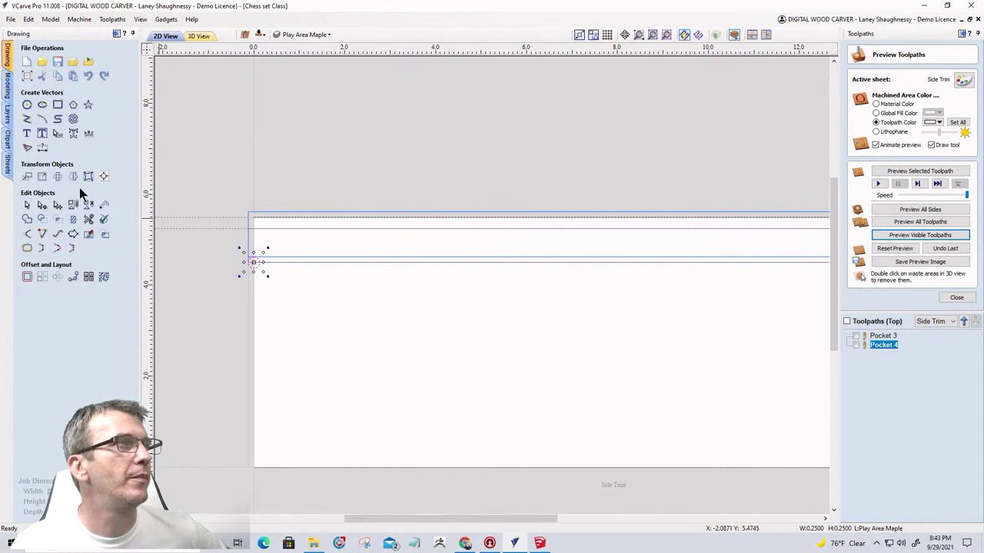
Draw a horizontal line from X 0.0 to the board's right edge near X 16.12.
left_click(27, 119)
scroll(265, 269, "up", 2)
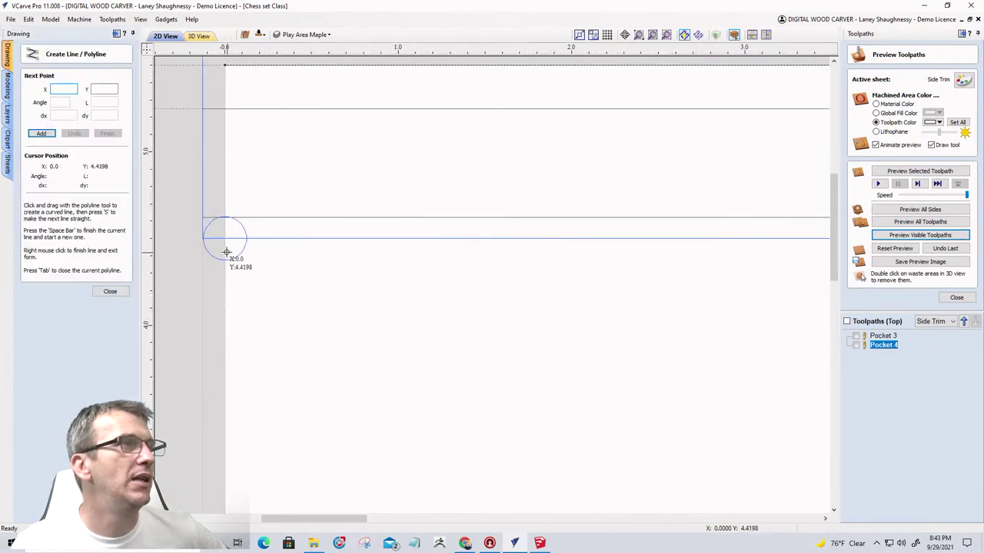
left_click(225, 240)
scroll(254, 303, "down", 5)
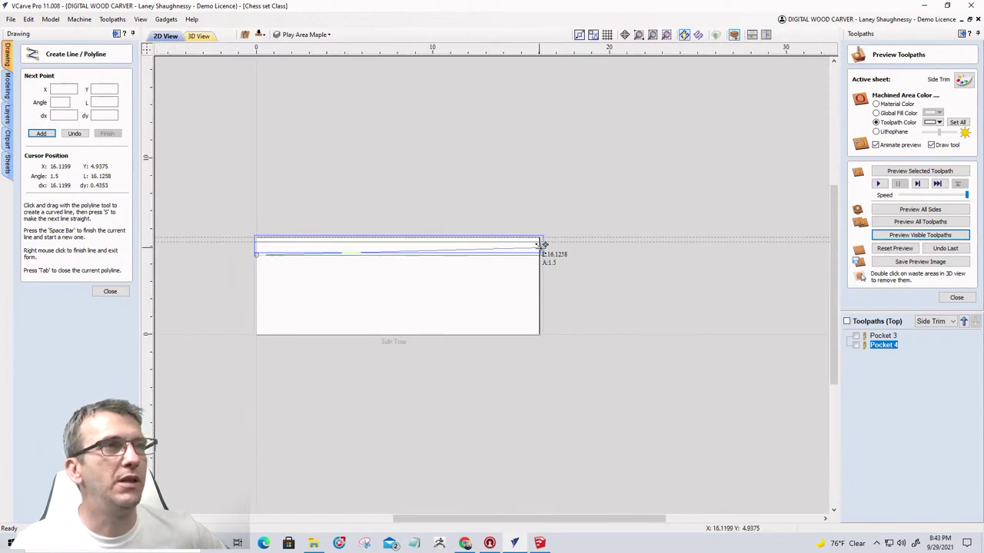
left_click(541, 254)
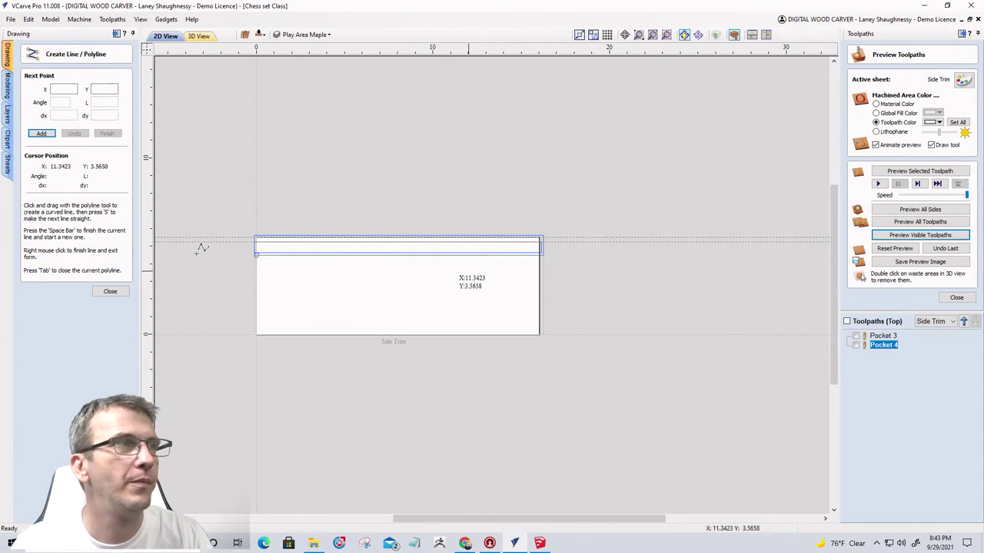
left_click(106, 291)
scroll(235, 265, "up", 8)
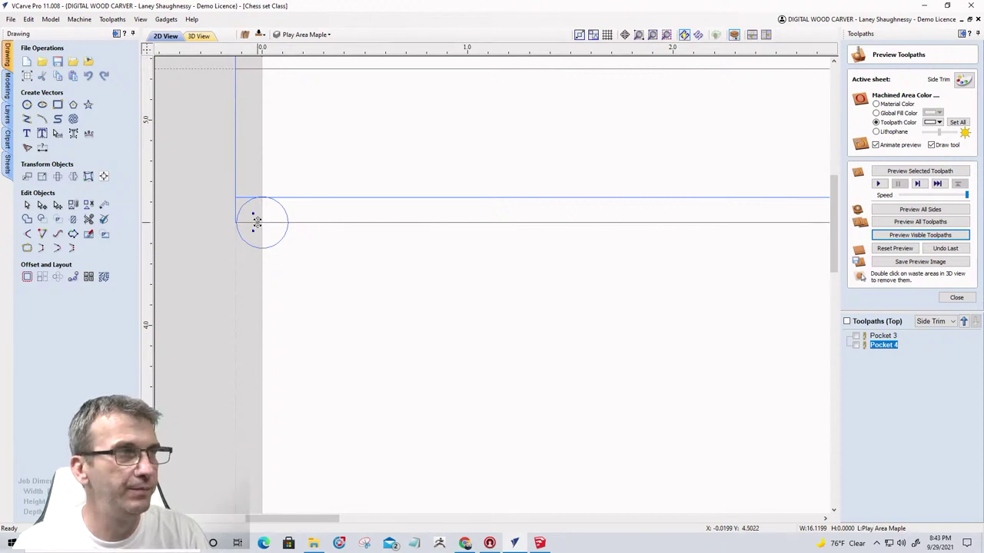
scroll(254, 258, "down", 4)
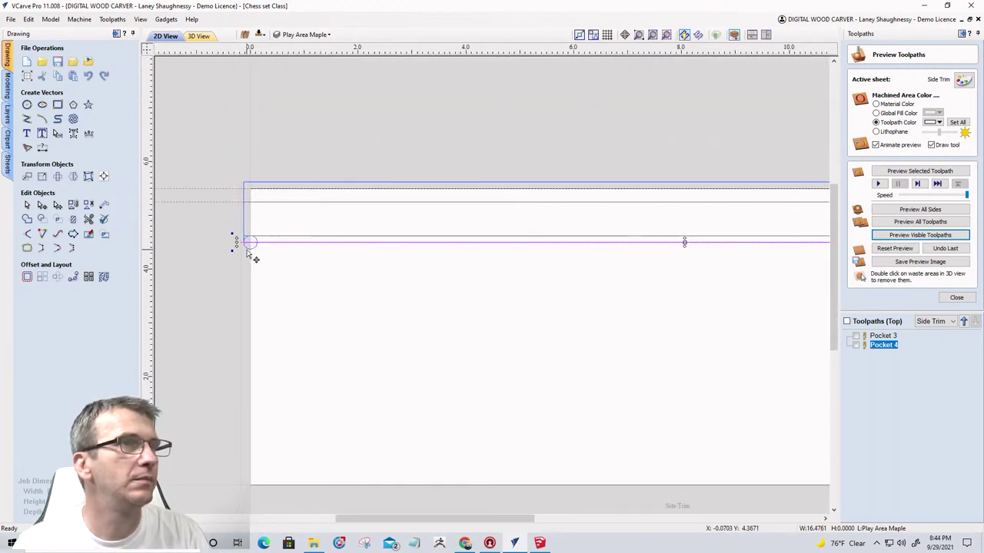
scroll(253, 259, "down", 2)
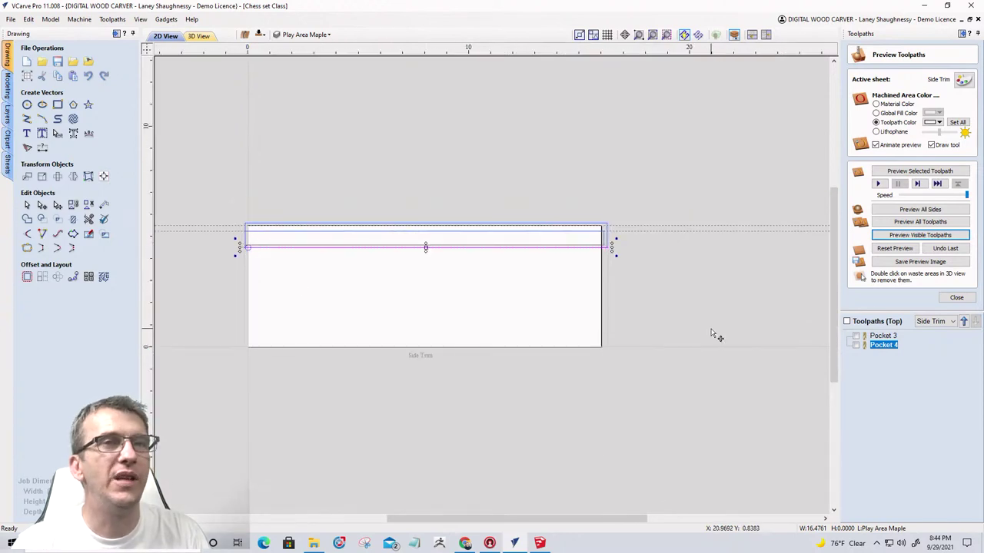
Close the preview and start a 2D profile toolpath with a 1-inch cut depth.
left_click(956, 297)
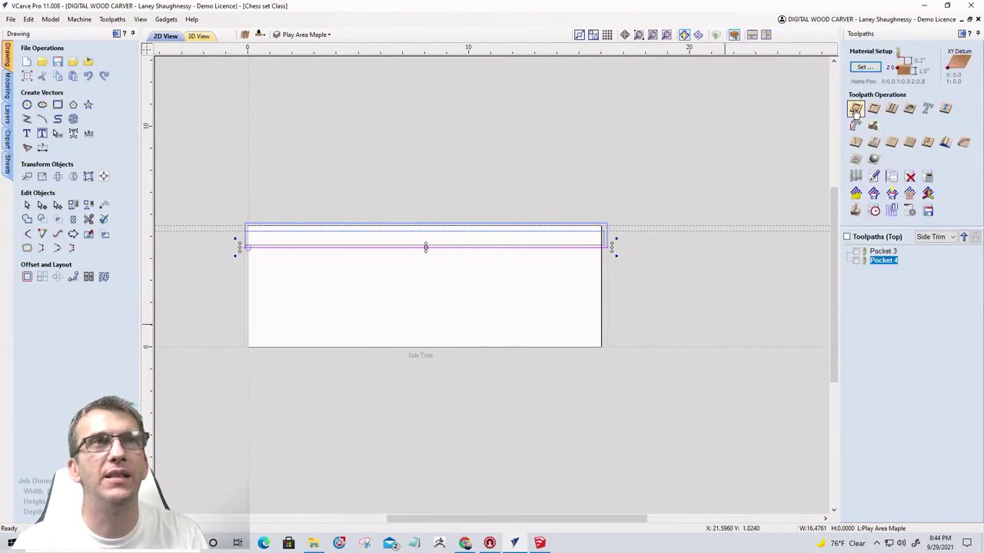
left_click(855, 109)
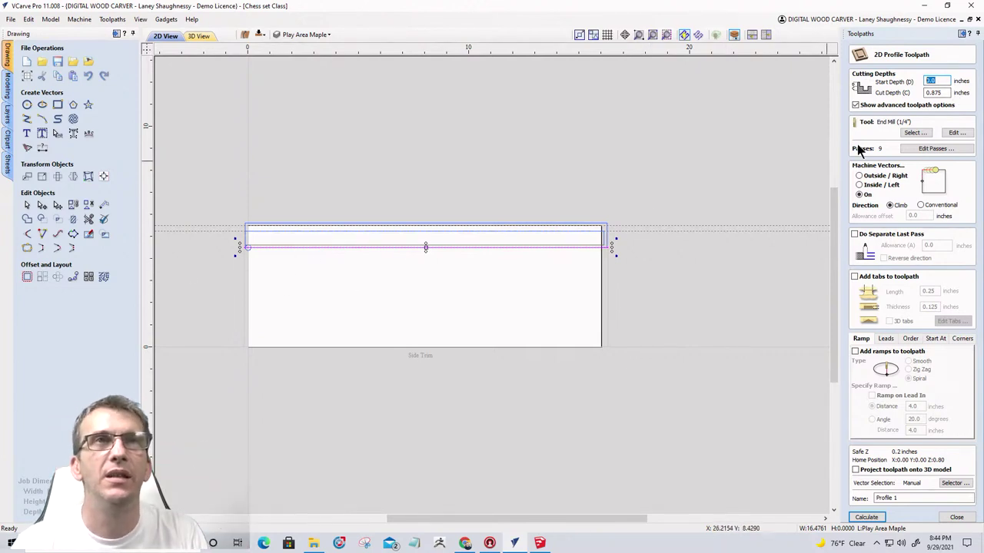
key("Tab")
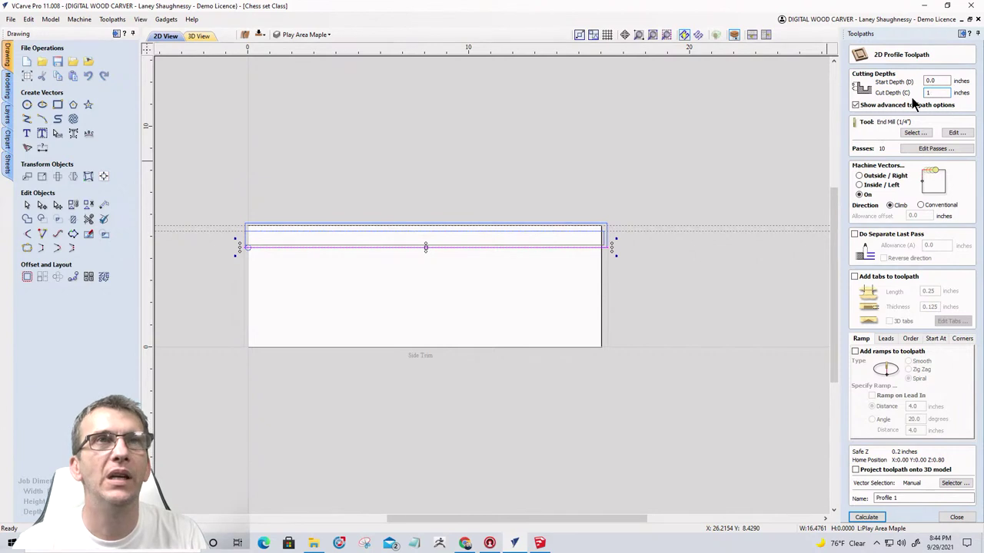
Set the profile toolpath's pass count to 7 in the pass depth settings.
left_click(926, 150)
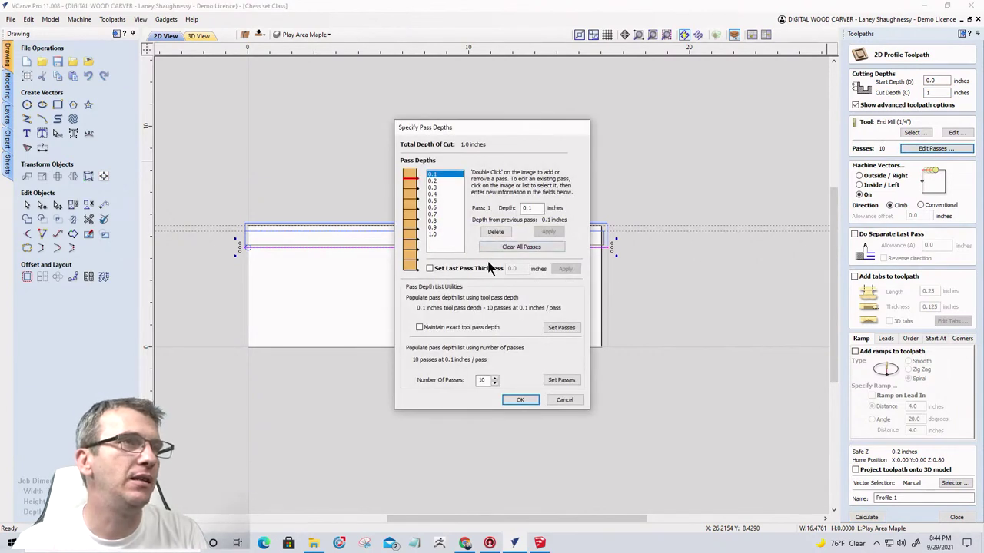
left_click(495, 382)
left_click(494, 383)
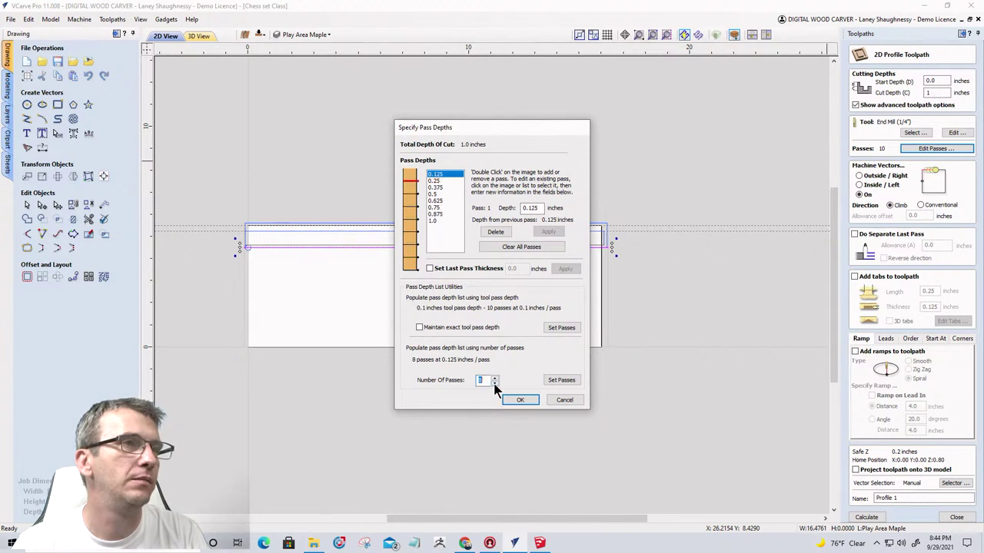
left_click(494, 383)
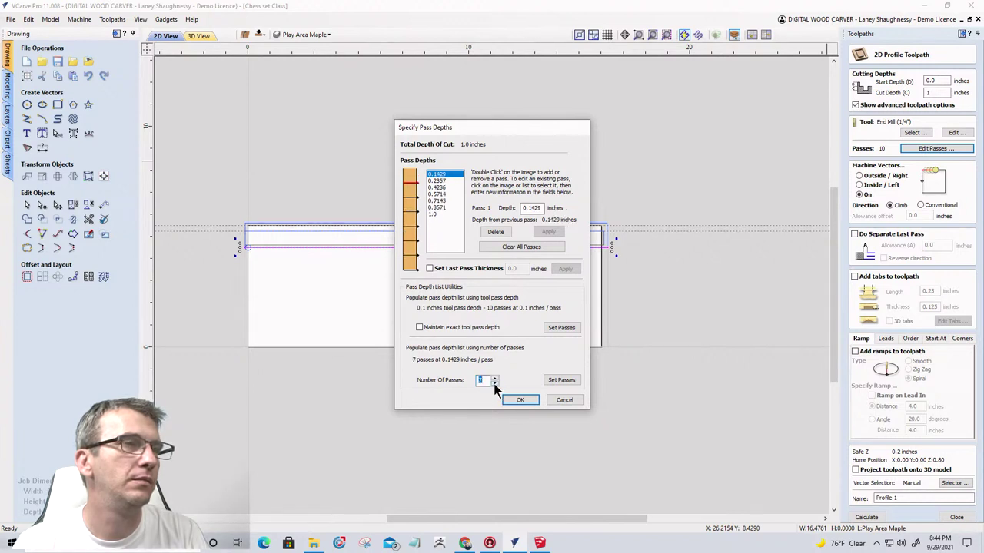
left_click(494, 382)
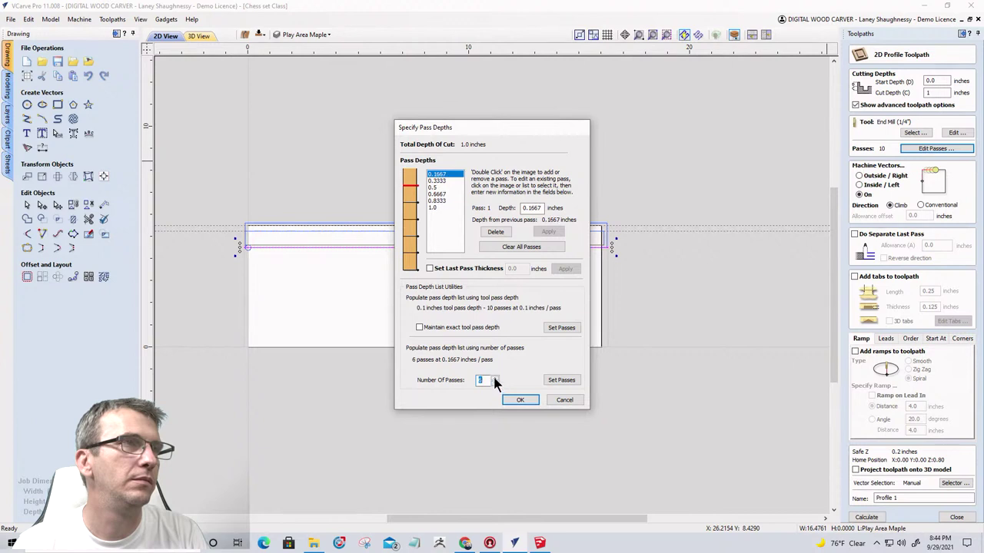
left_click(494, 377)
left_click(494, 382)
left_click(494, 377)
left_click(520, 400)
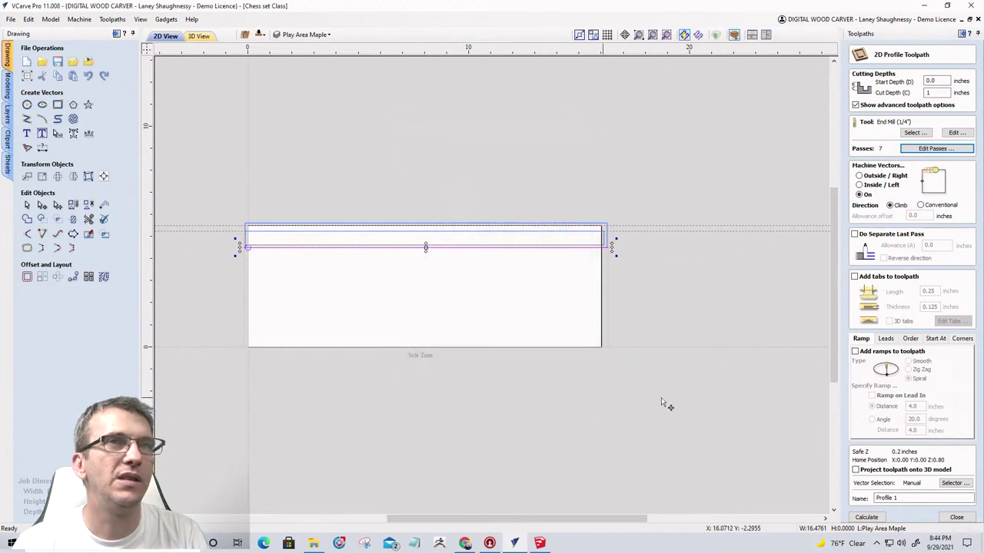
Calculate Profile 1, simulate it, remove the cut-off waste block, and close the preview.
left_click(870, 518)
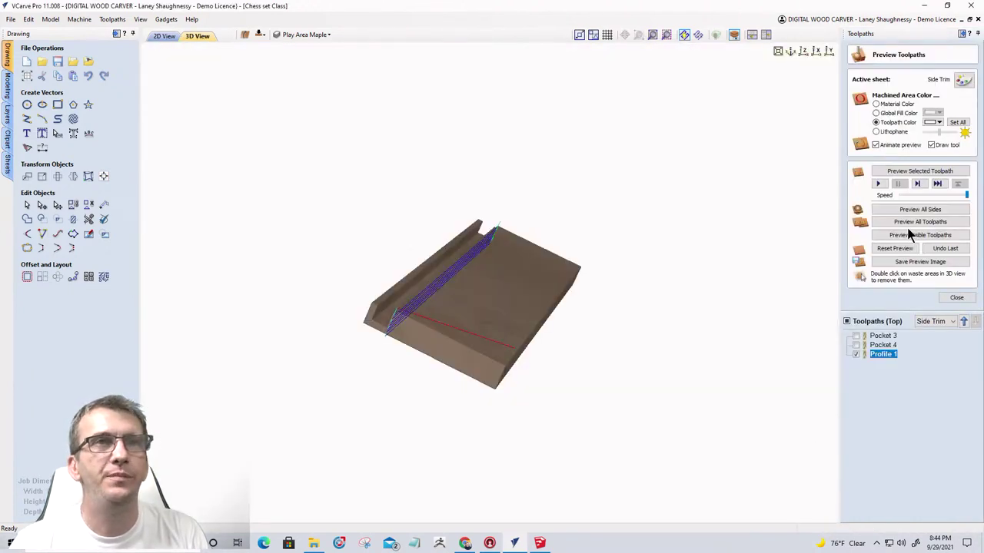
left_click(914, 238)
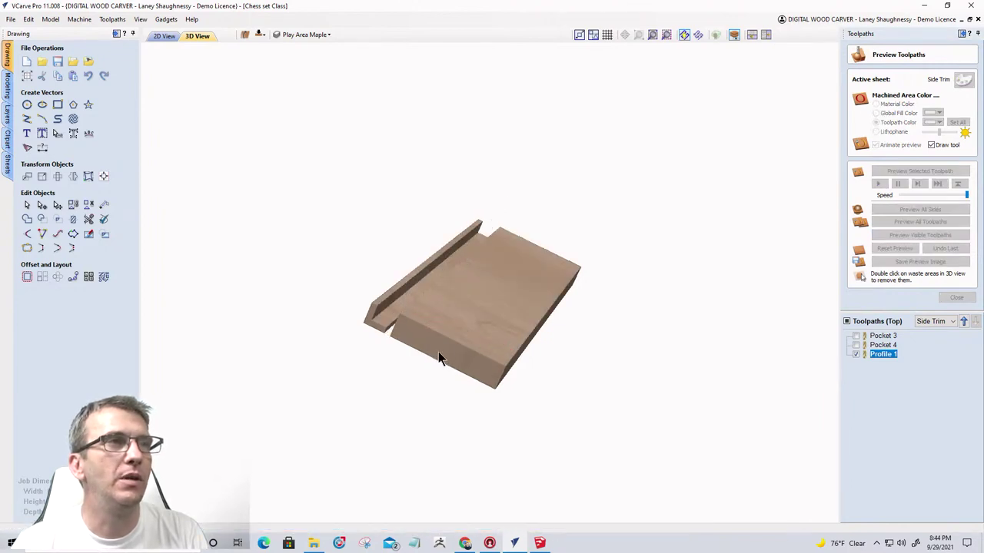
double_click(465, 339)
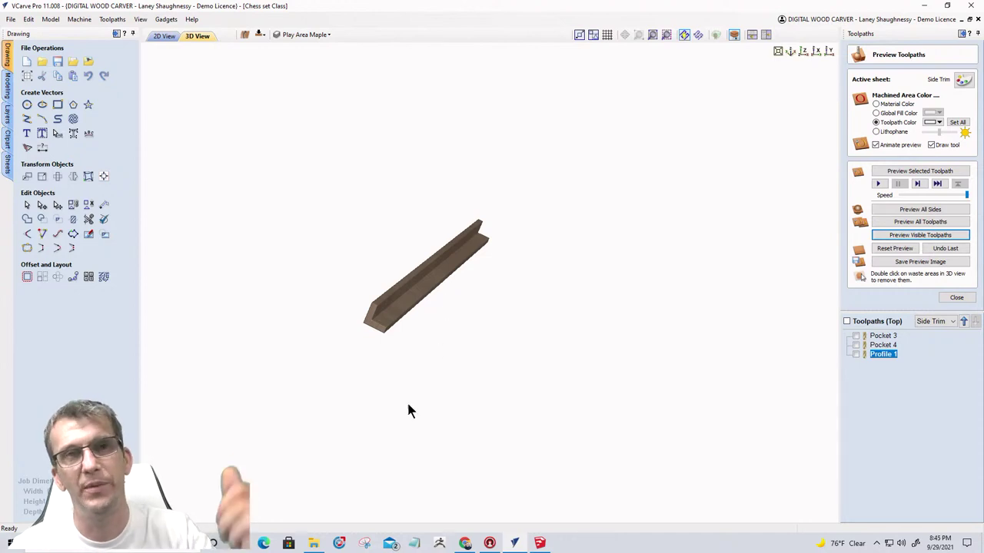
left_click(956, 297)
In the 2D view, draw a 2-inch vertical line from X 0.0, Y 5.5 down to Y 3.5.
left_click(163, 36)
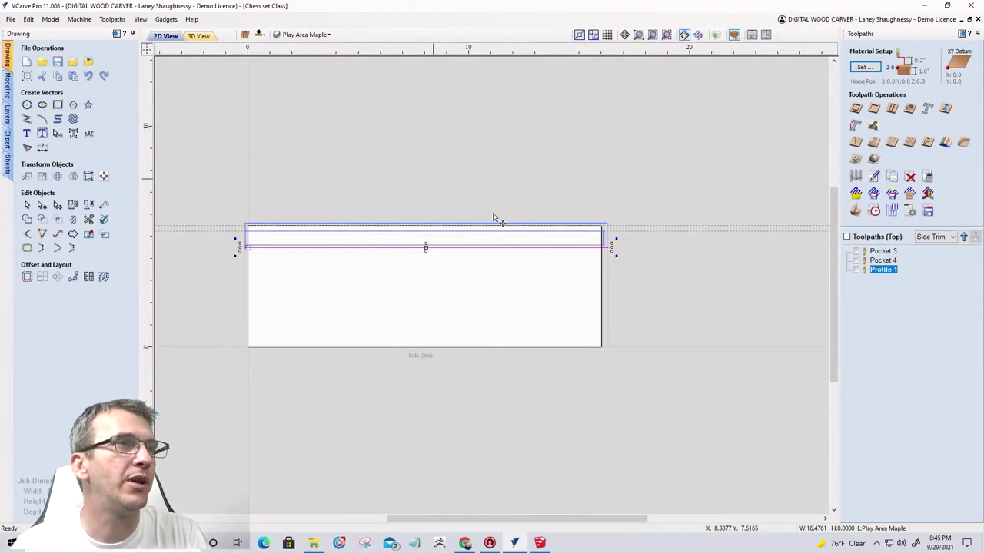
scroll(354, 353, "up", 3)
scroll(346, 329, "down", 3)
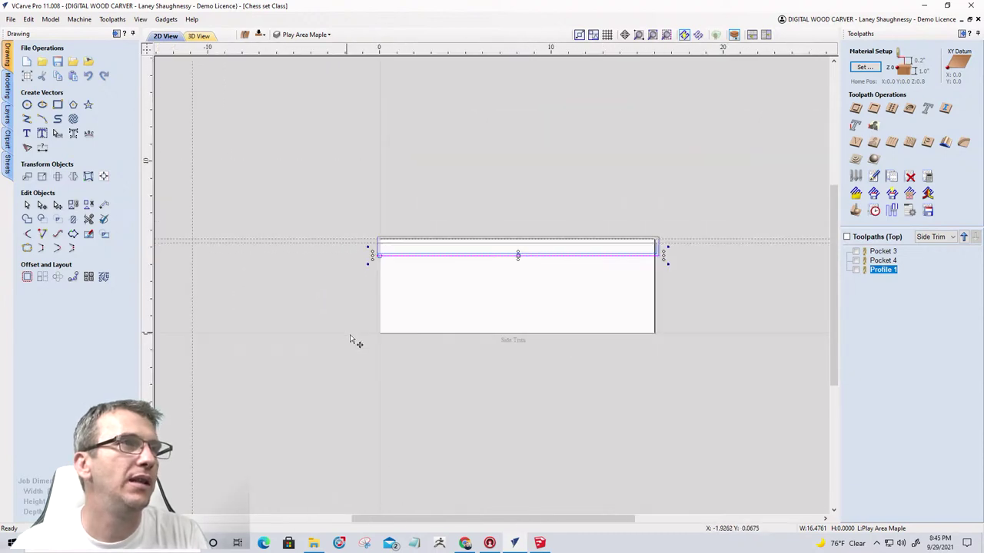
scroll(396, 200, "up", 1)
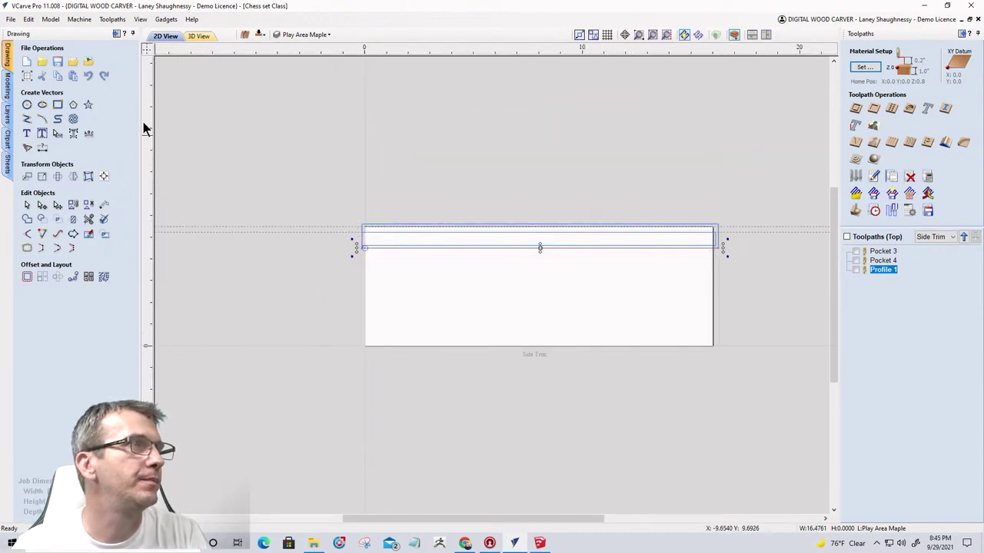
left_click(27, 119)
scroll(411, 236, "up", 2)
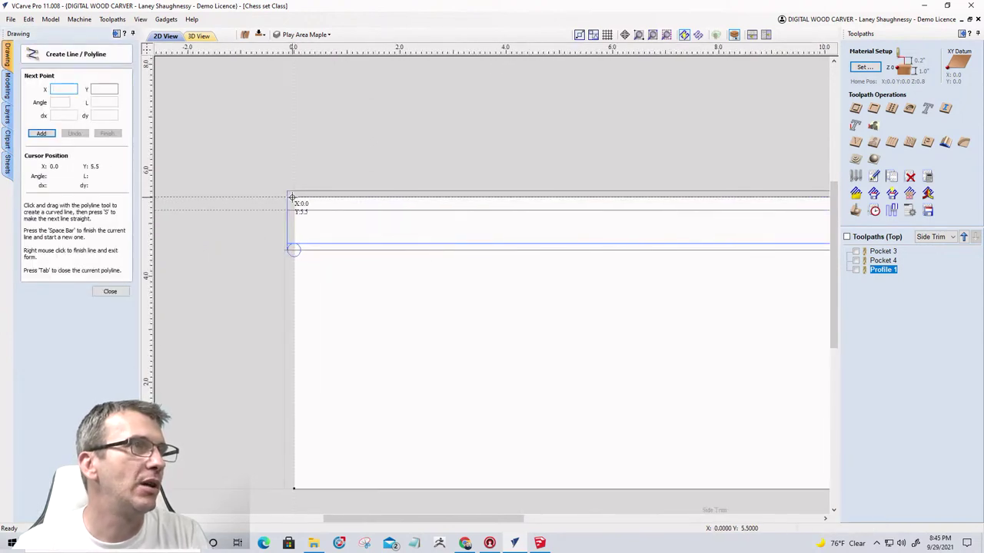
left_click(289, 248)
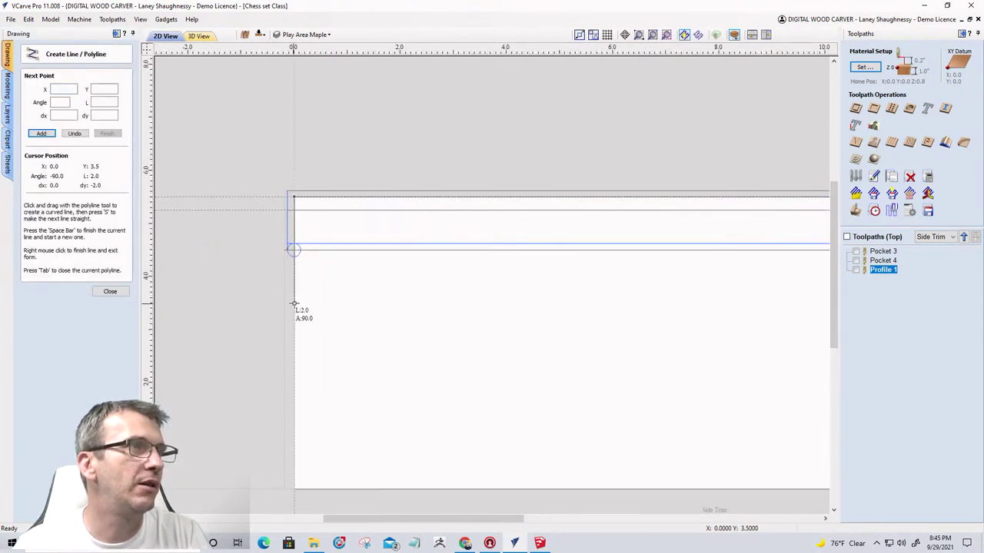
left_click(294, 304)
key("space")
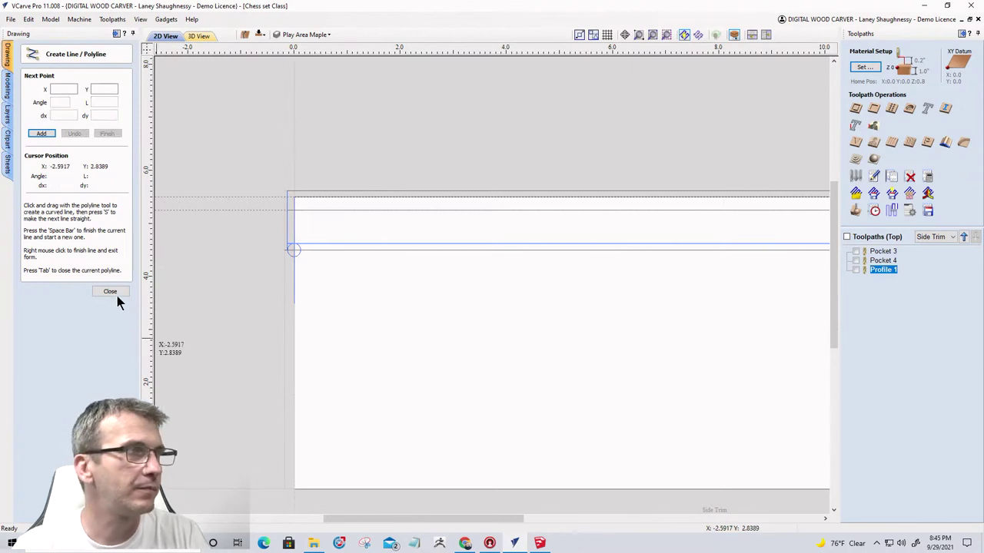
left_click(110, 291)
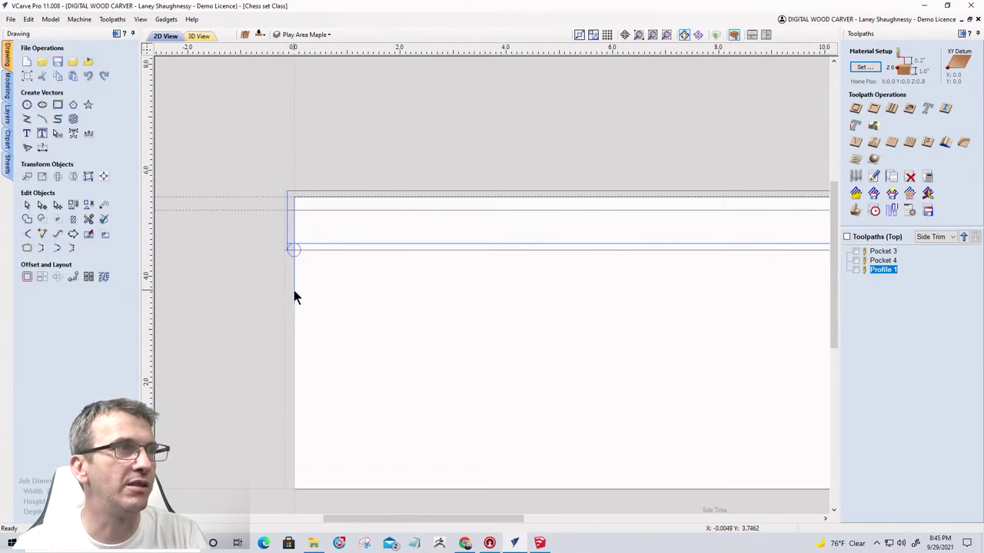
left_click(295, 297)
Move the vertical line 3.4375 inches to the right with Move Selection.
right_click(296, 297)
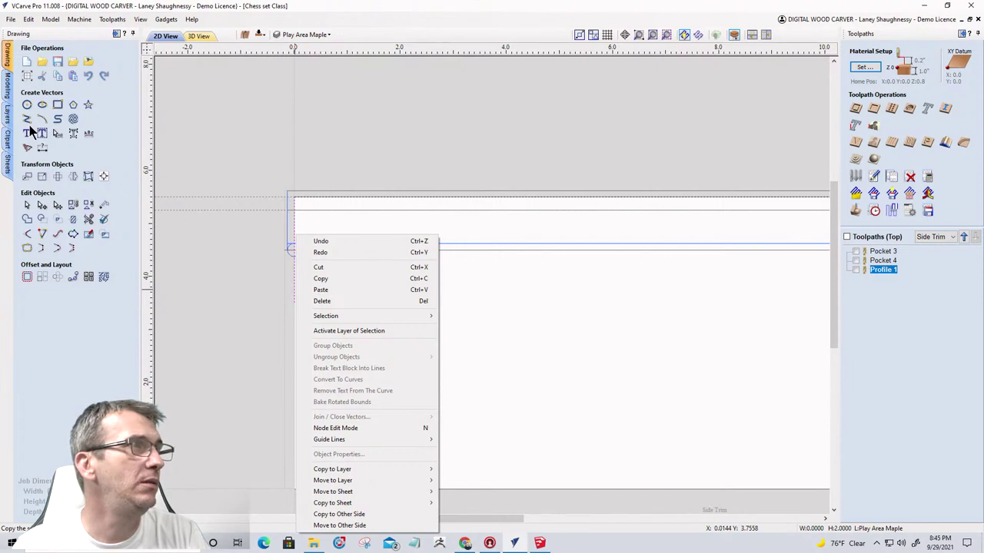
left_click(27, 176)
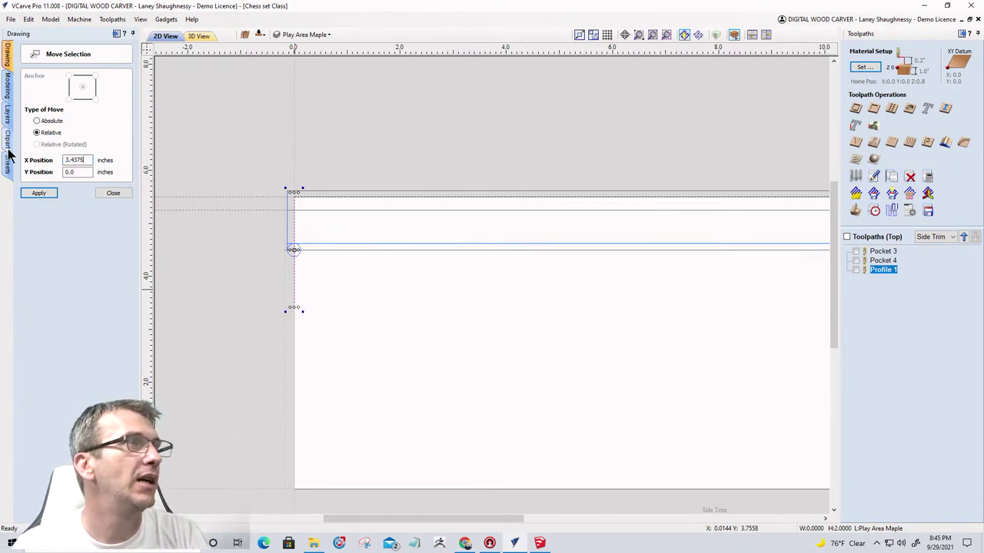
left_click(29, 194)
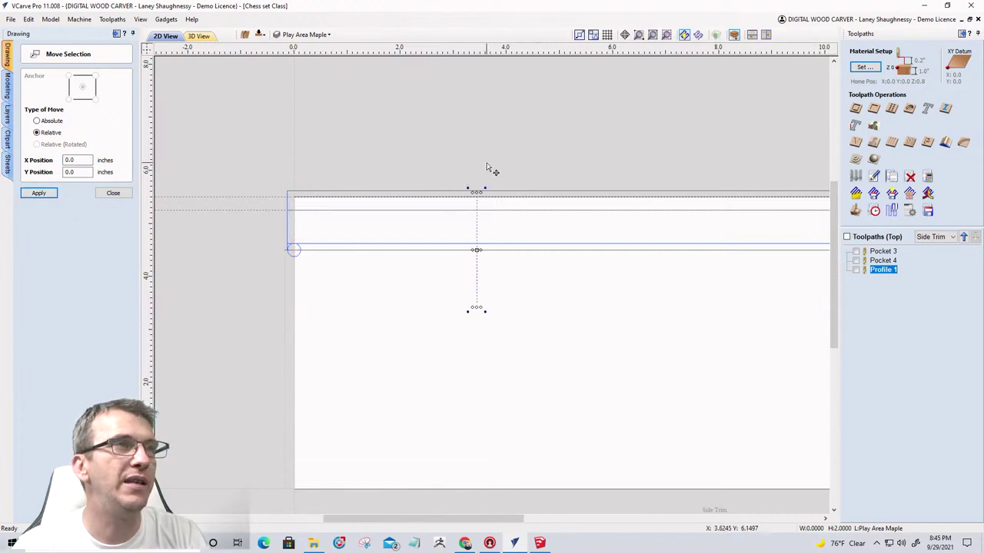
left_click(484, 318)
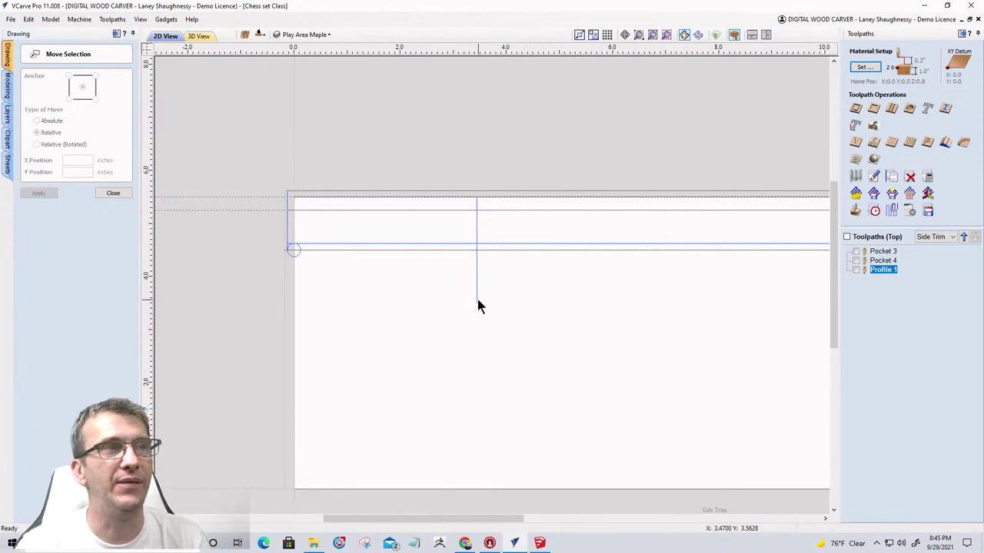
left_click(477, 302)
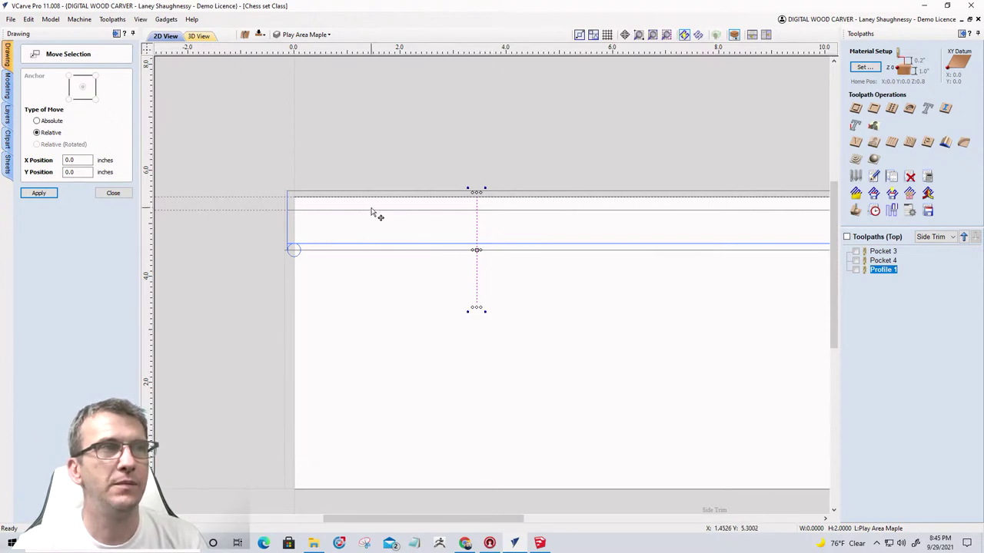
left_click(113, 193)
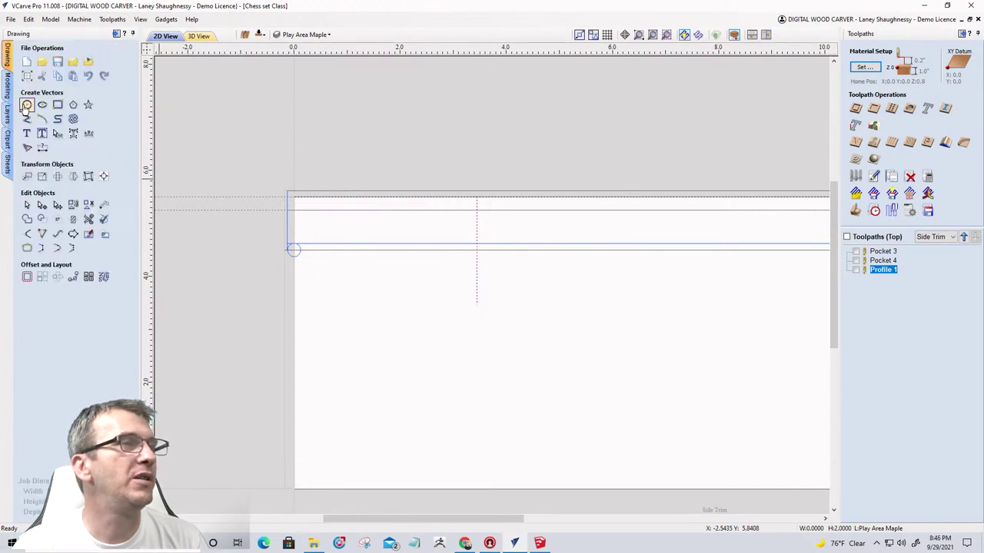
Place a 0.25-inch circle snug against the right side of the vertical line.
left_click(27, 105)
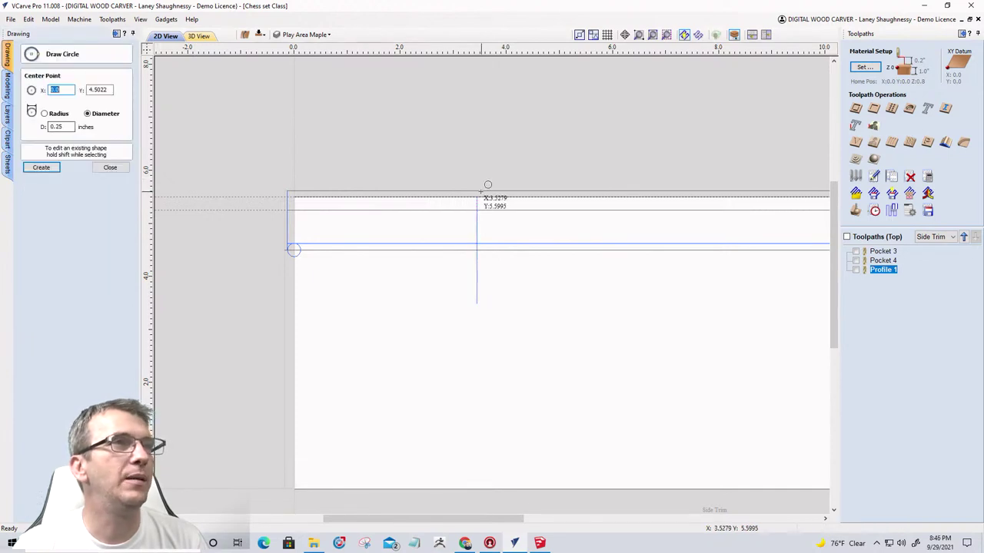
left_click(485, 230)
left_click(110, 169)
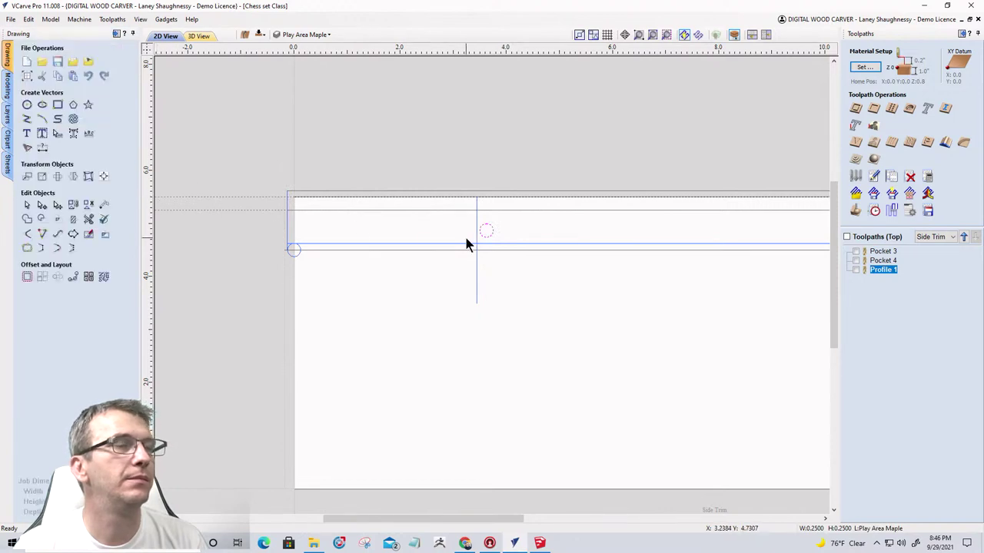
scroll(466, 240, "up", 5)
left_click_drag(509, 213, 499, 215)
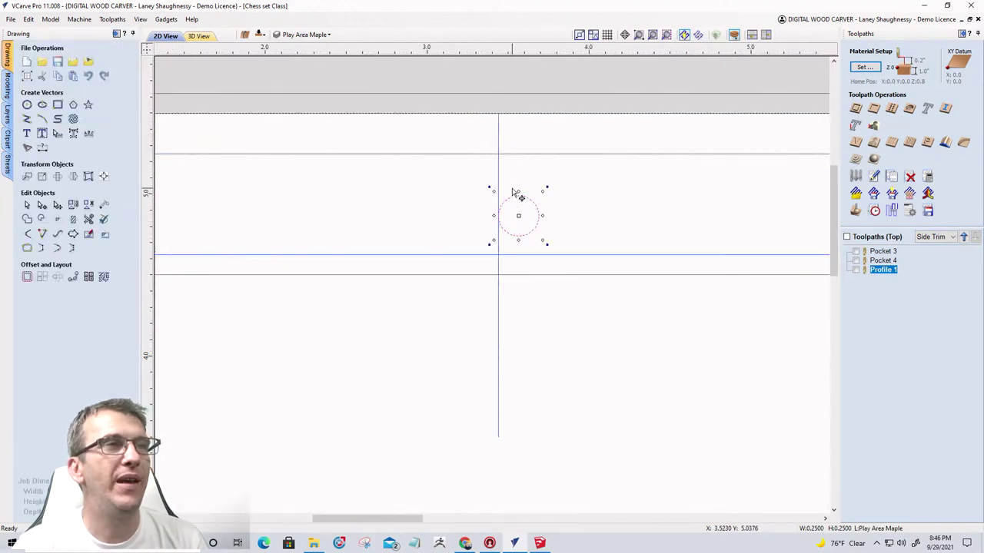
scroll(461, 261, "down", 4)
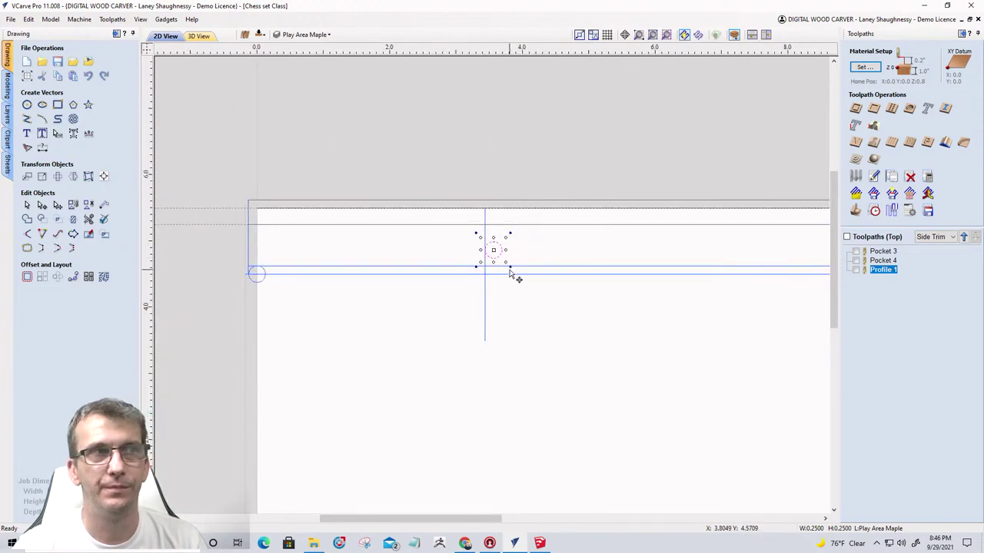
scroll(496, 272, "up", 5)
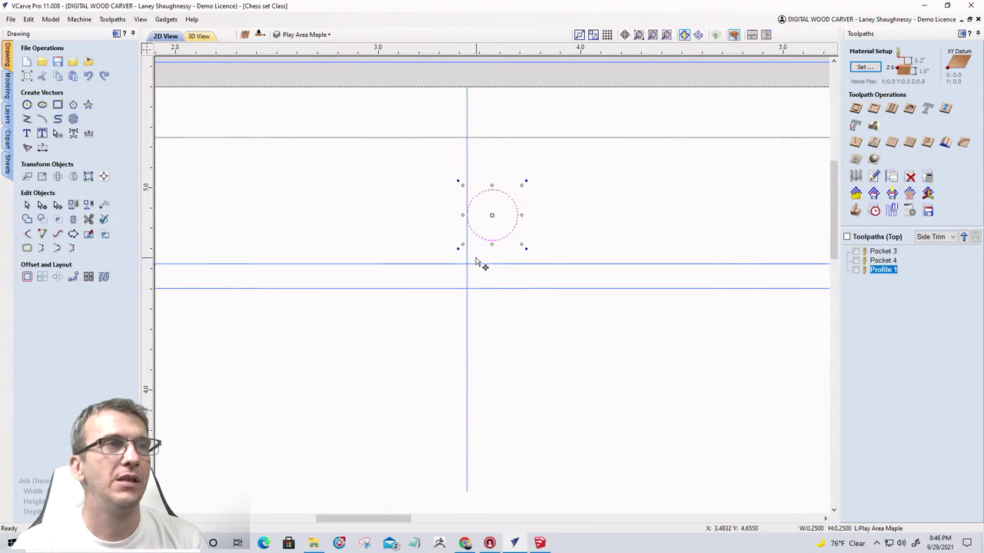
Copy the vertical line to the circle's right edge at about X 3.69.
left_click(468, 257)
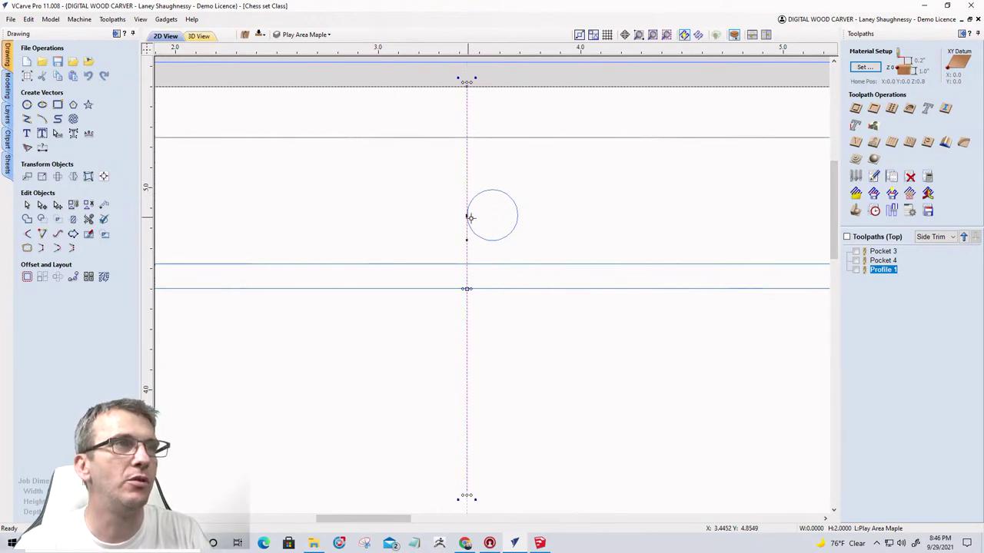
left_click_drag(468, 216, 519, 217)
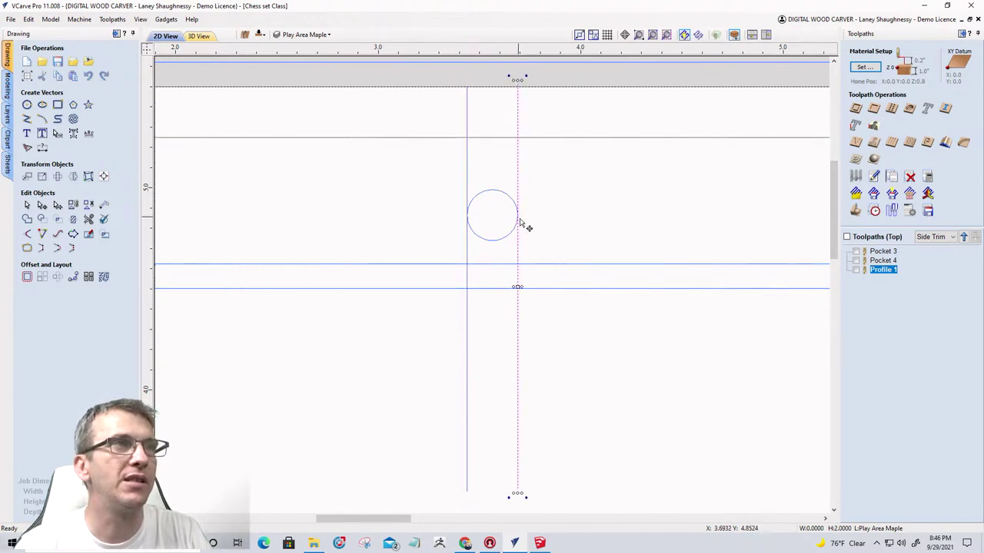
scroll(526, 224, "down", 3)
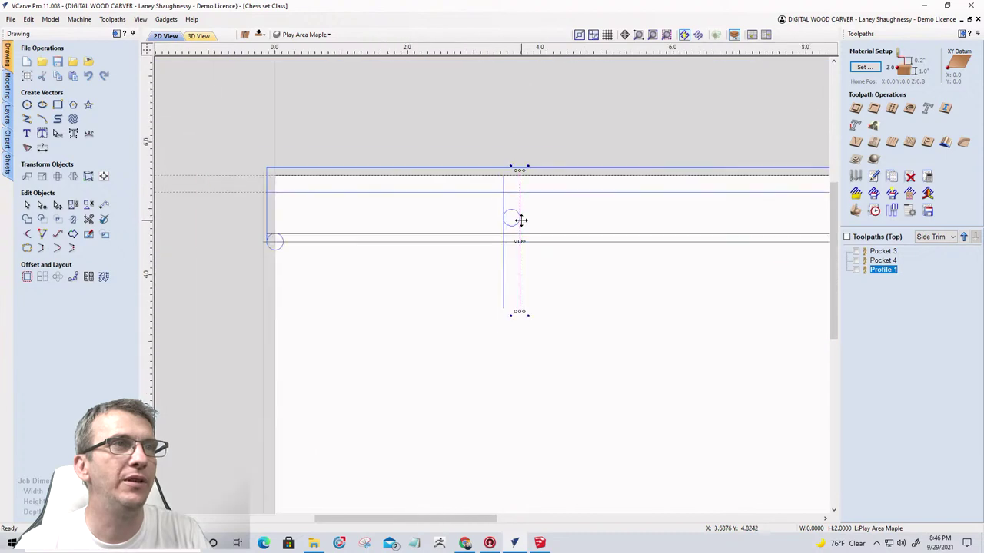
Move the selected vertical line 3.4375 inches to the right.
right_click(553, 268)
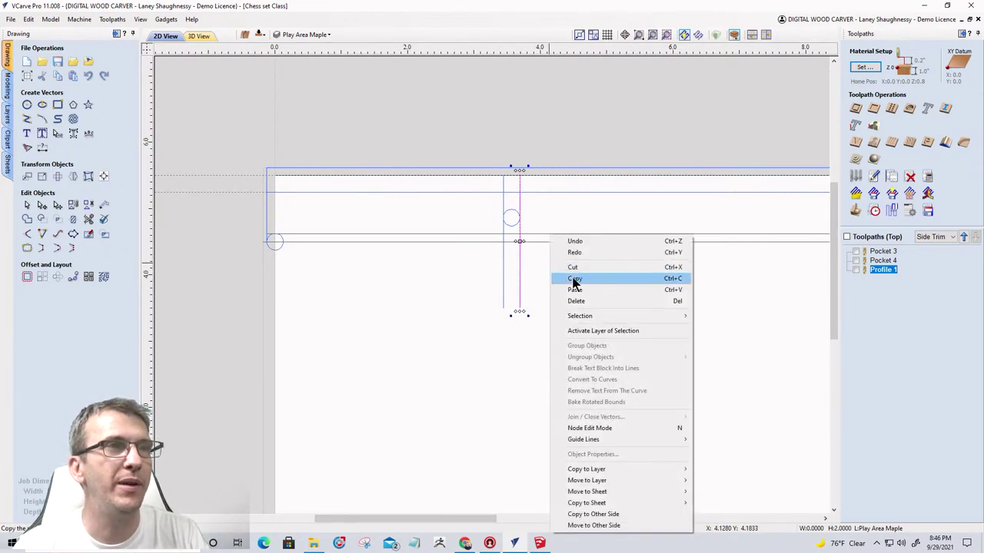
left_click(520, 275)
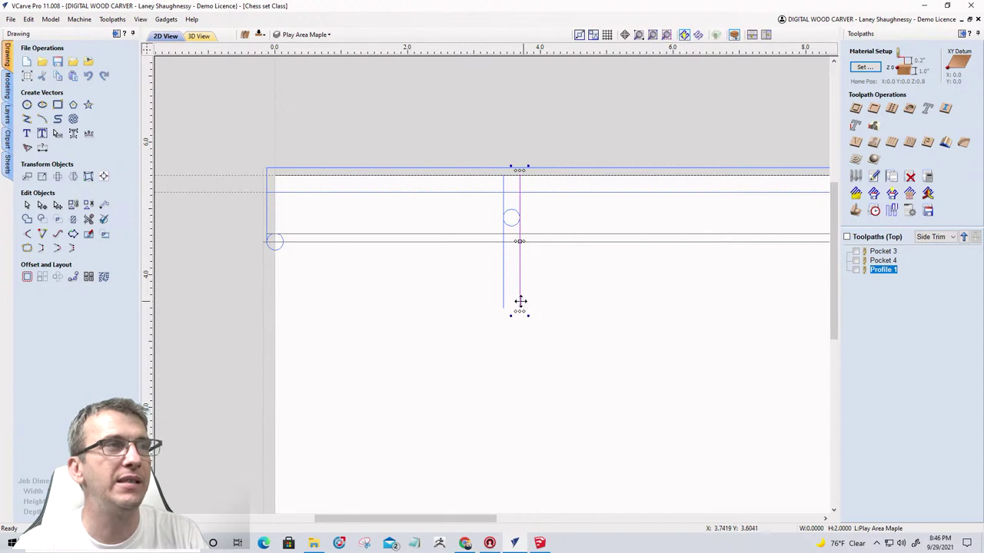
left_click(27, 177)
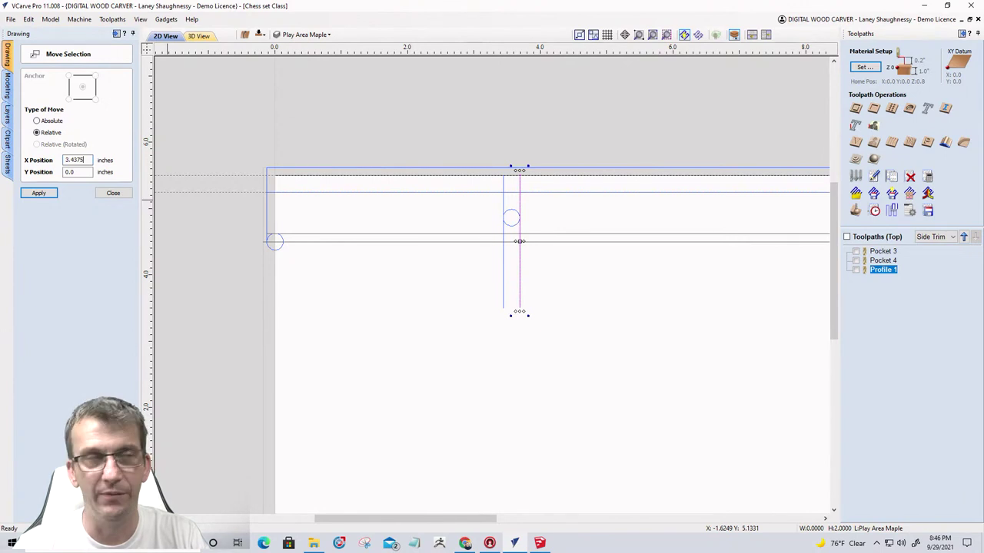
left_click(39, 193)
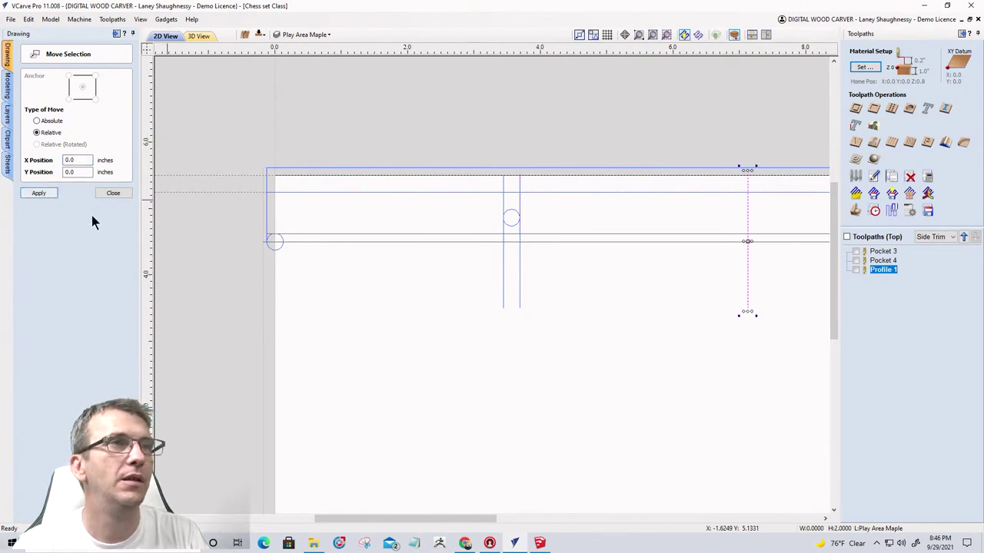
scroll(437, 244, "down", 3)
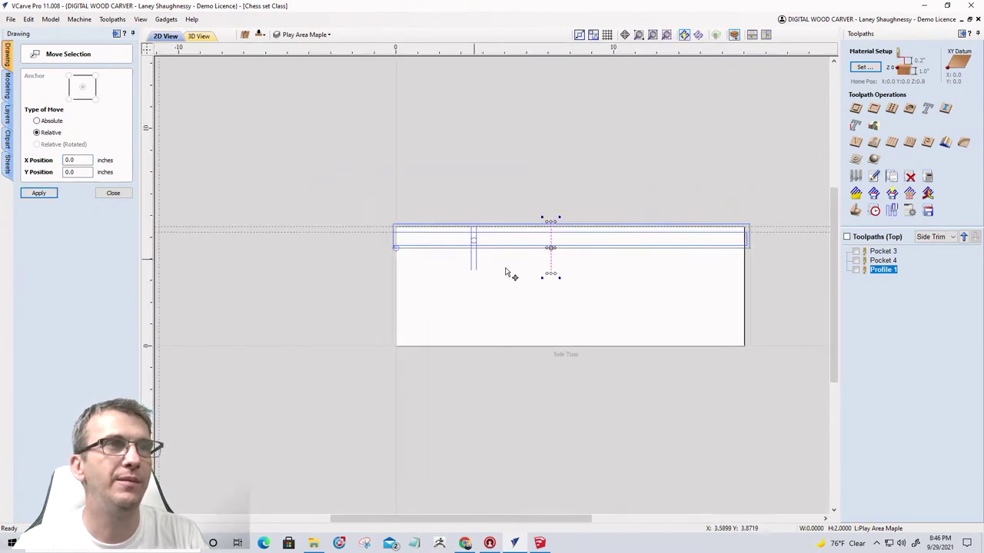
scroll(622, 271, "up", 2)
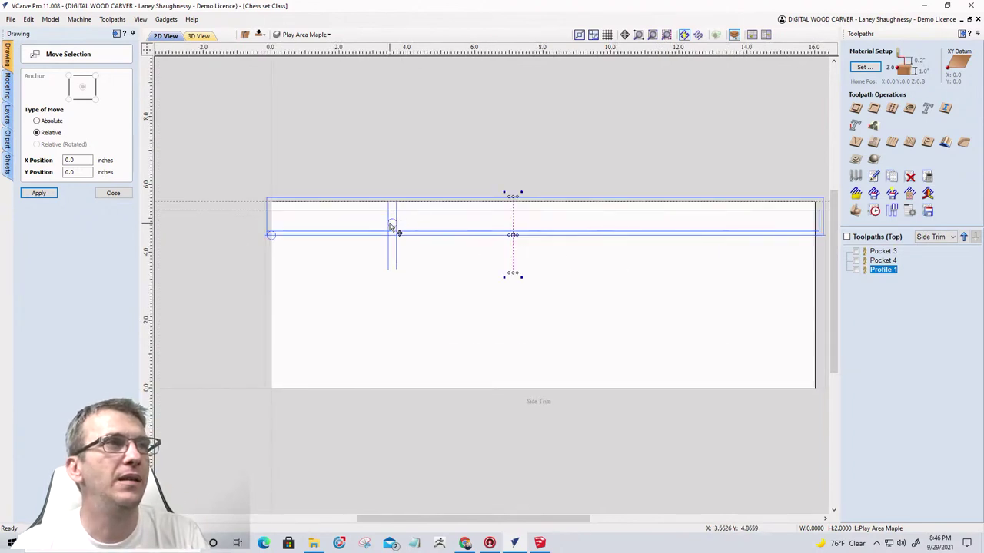
scroll(512, 252, "up", 2)
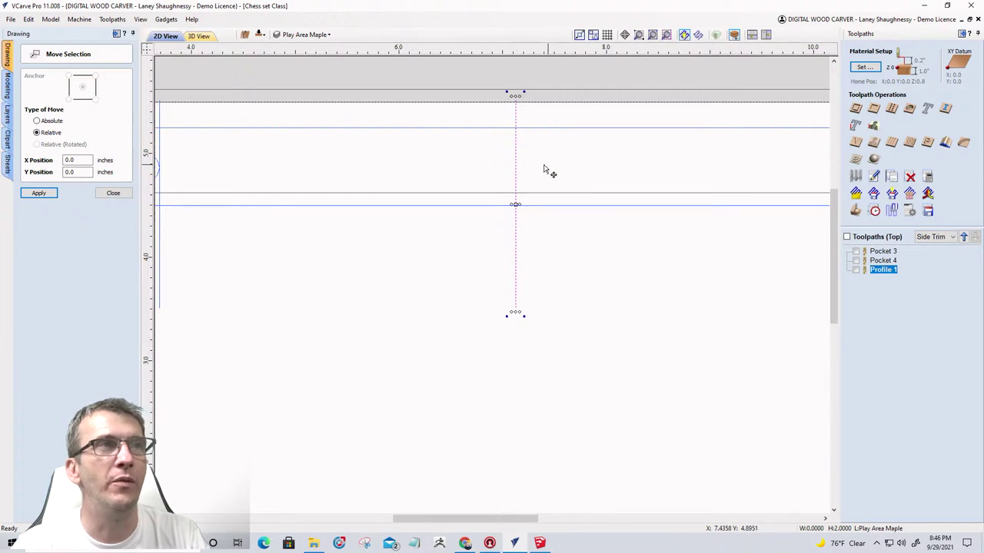
scroll(596, 169, "down", 1)
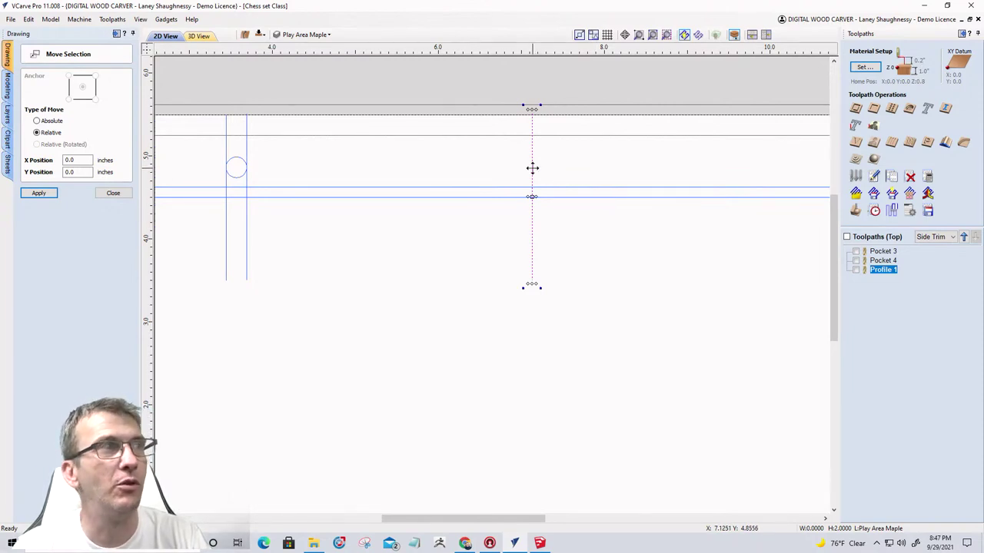
left_click(113, 192)
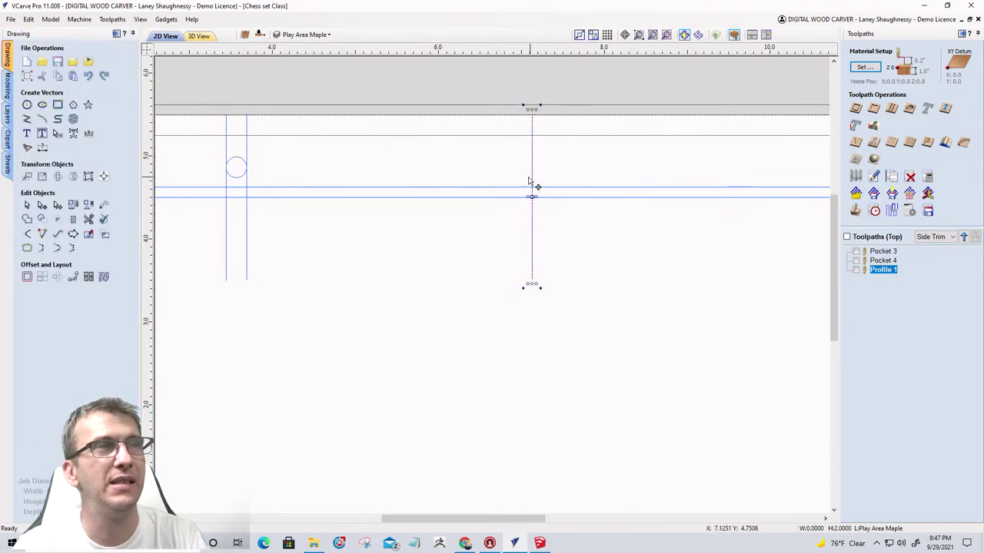
Shift the line a further 0.25 inches to the right.
left_click(28, 177)
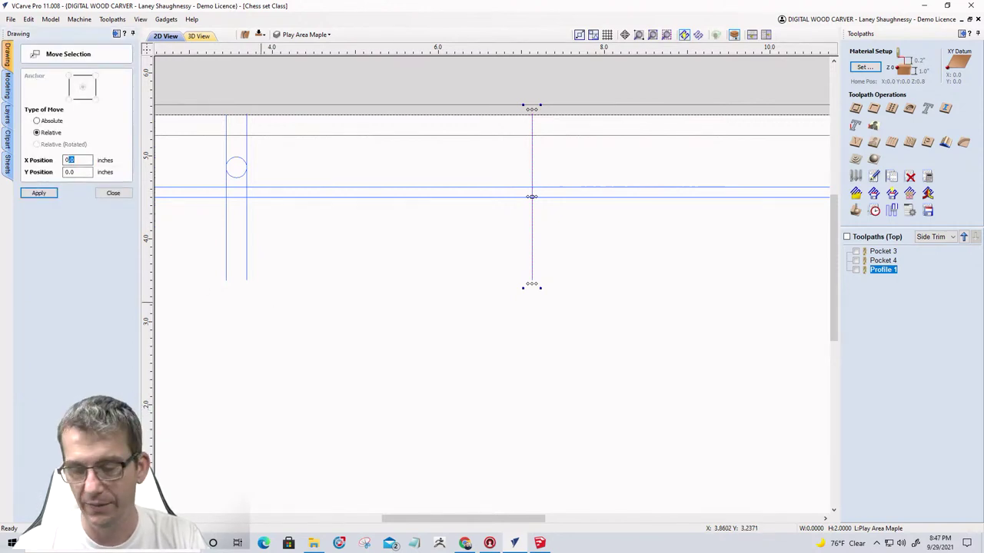
type("0.25")
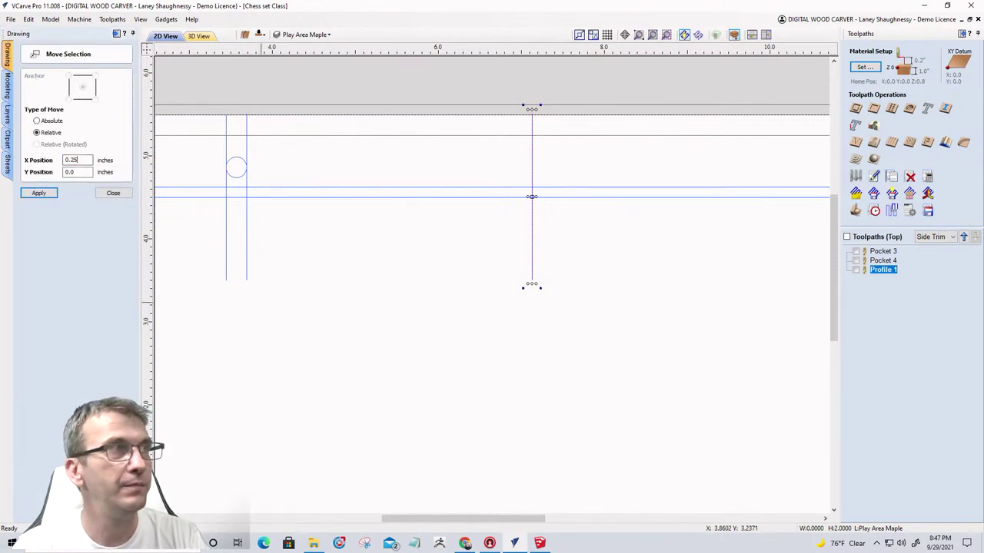
left_click(31, 193)
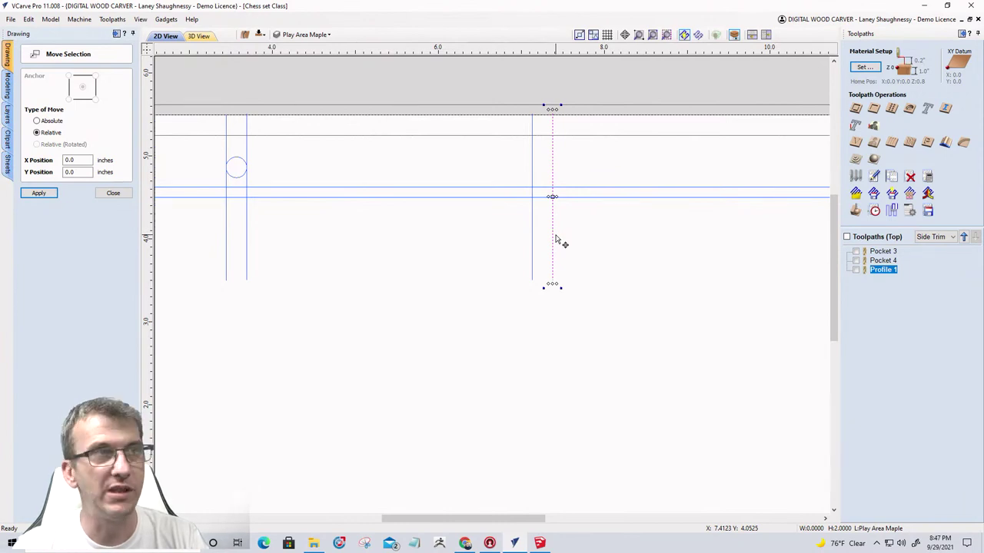
left_click(113, 194)
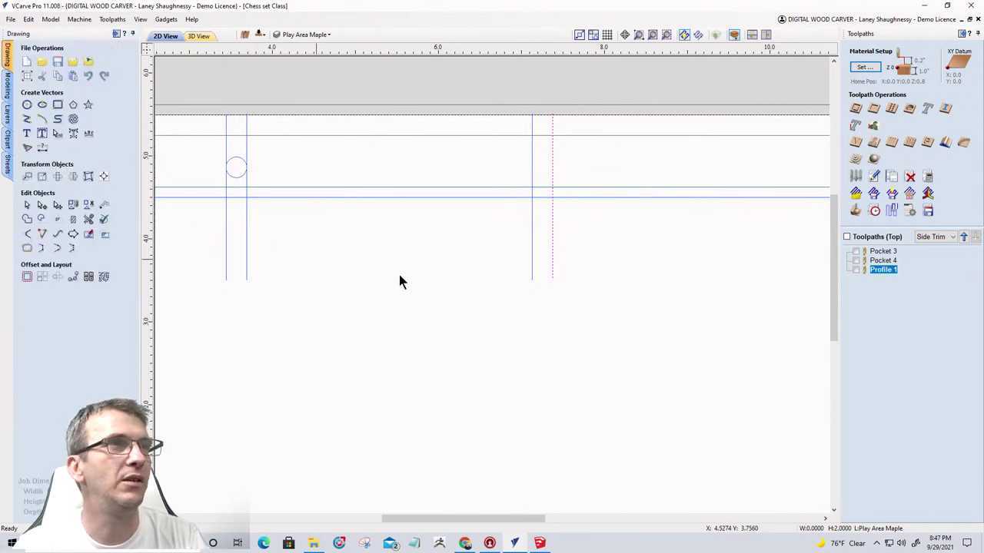
Move the next vertical line 3.4375 inches right, then deselect it.
left_click(536, 300)
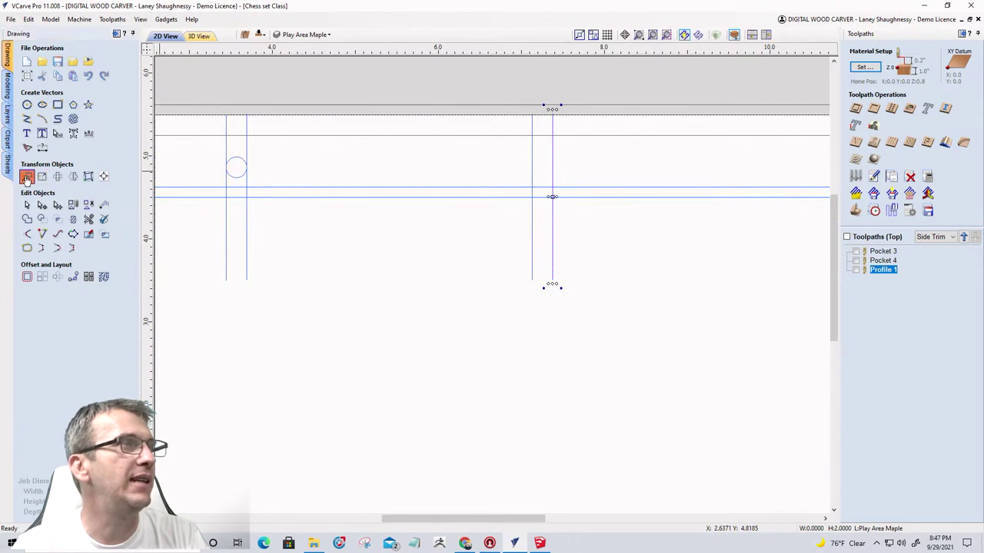
left_click(27, 178)
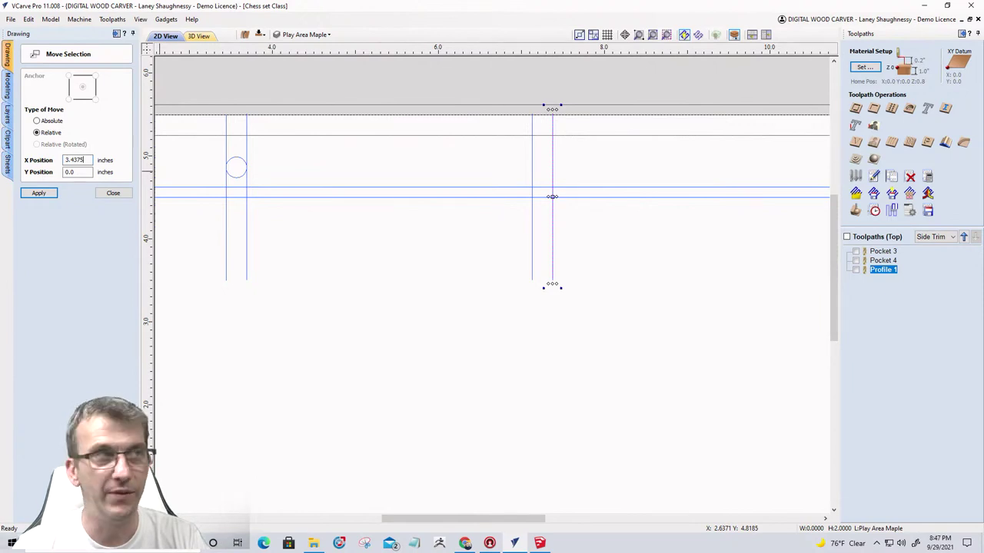
left_click(37, 193)
scroll(582, 406, "down", 3)
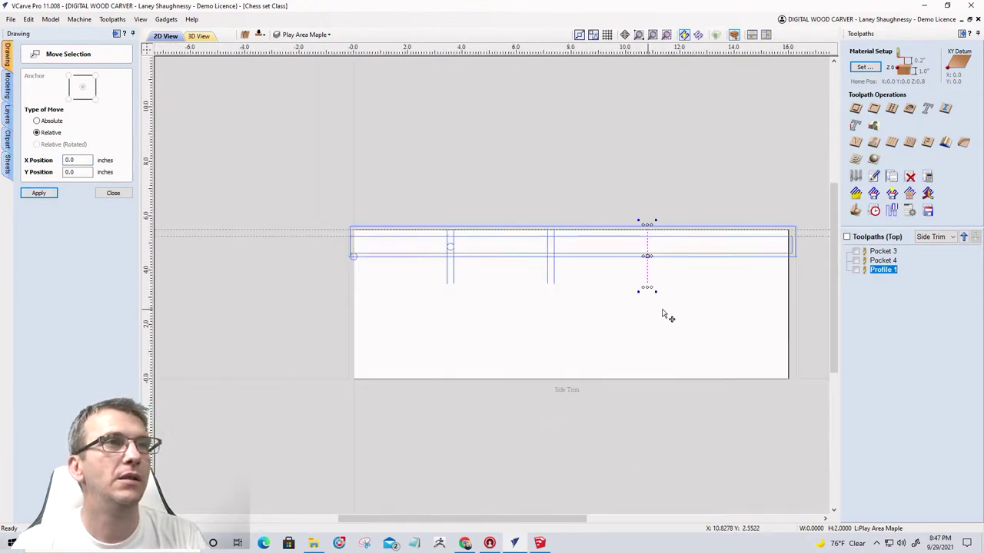
scroll(659, 269, "up", 2)
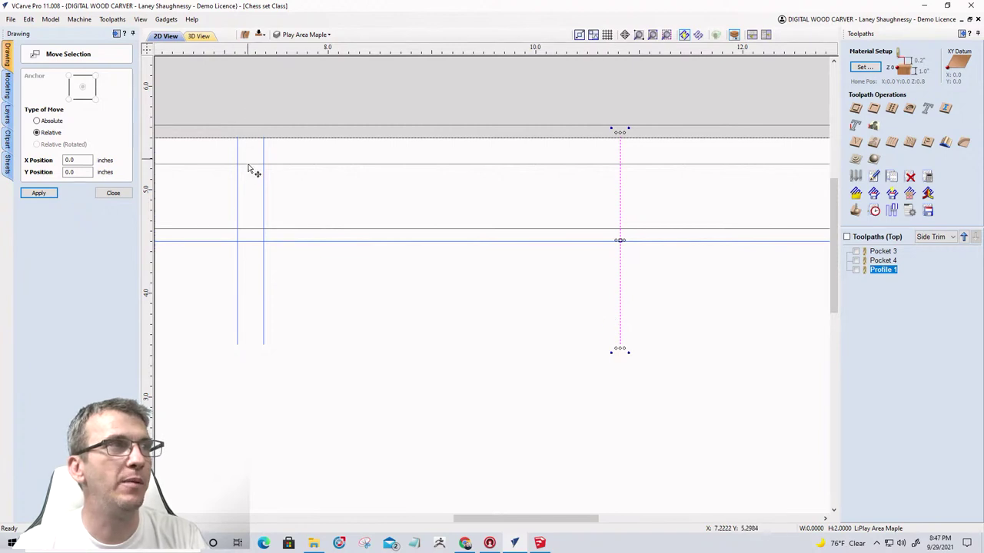
left_click(258, 345)
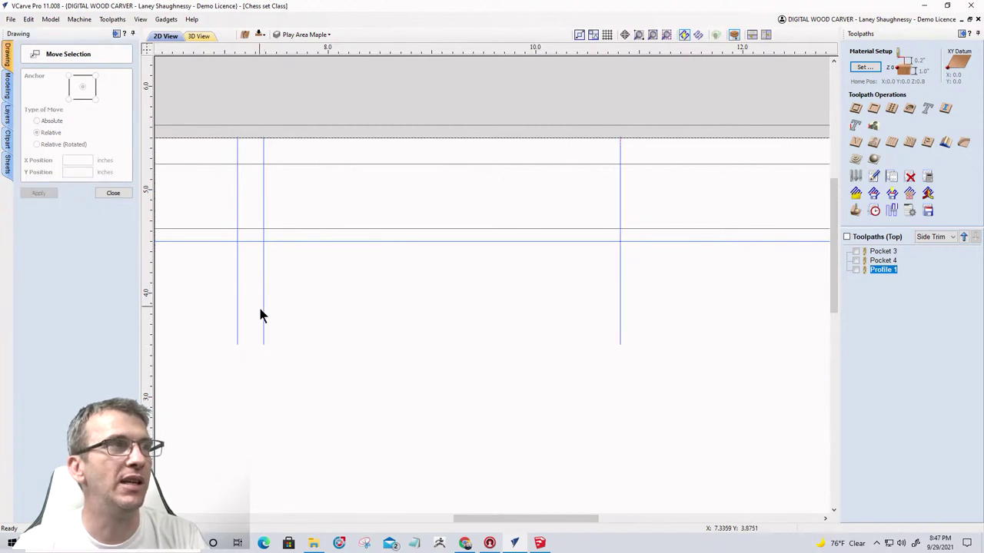
Shift the newly placed vertical line 0.25 inches right to form the slot width.
scroll(259, 308, "down", 3)
scroll(267, 329, "down", 3)
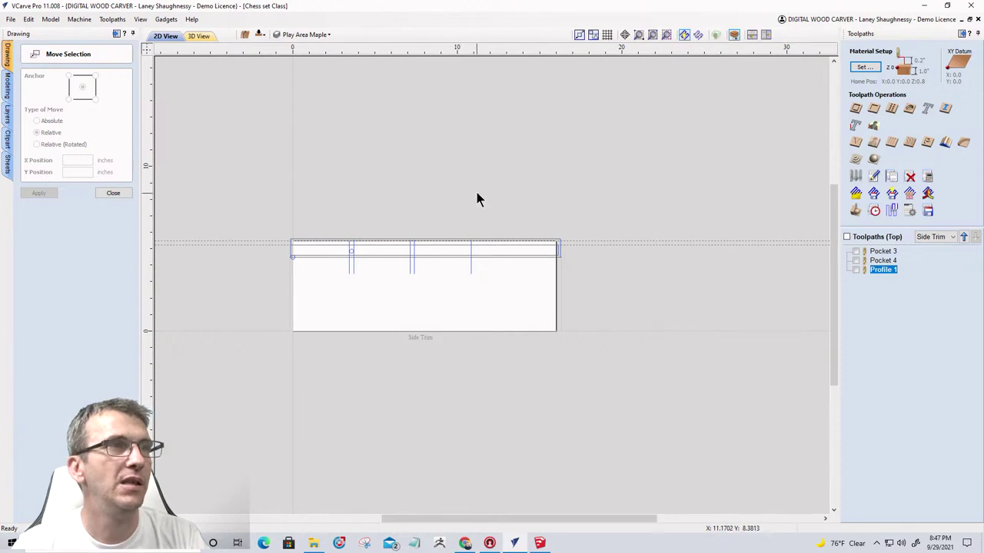
scroll(477, 230, "up", 5)
left_click(448, 234)
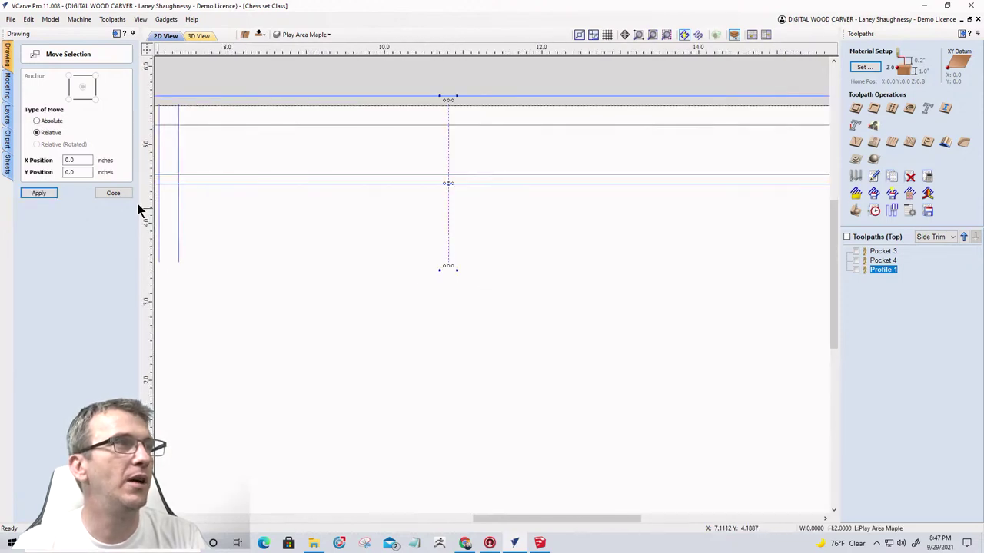
left_click(114, 194)
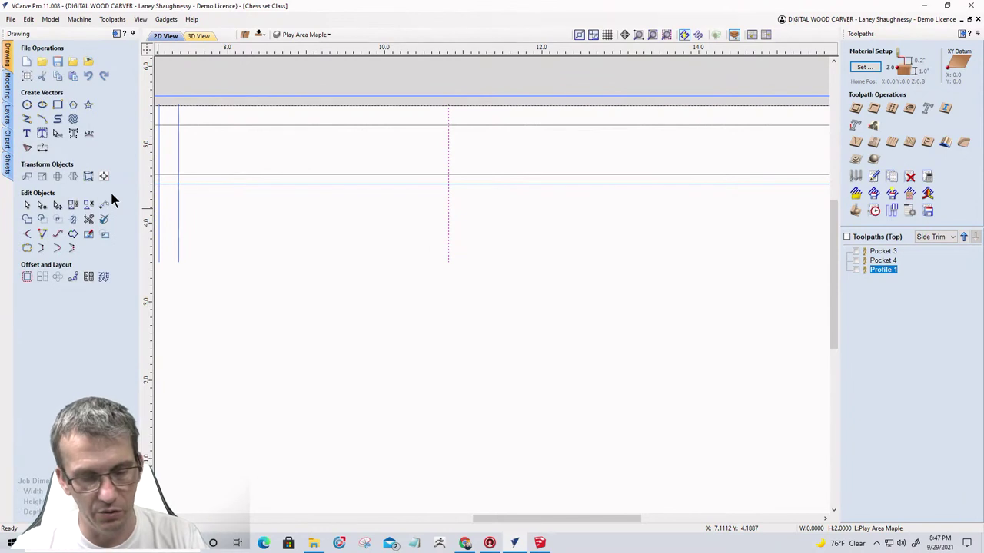
left_click(27, 176)
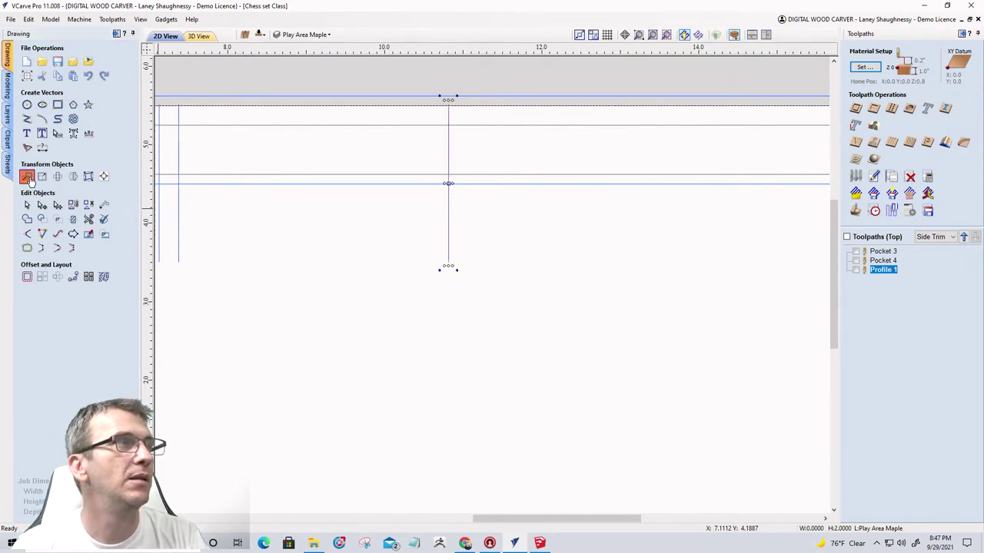
left_click_drag(82, 160, 40, 159)
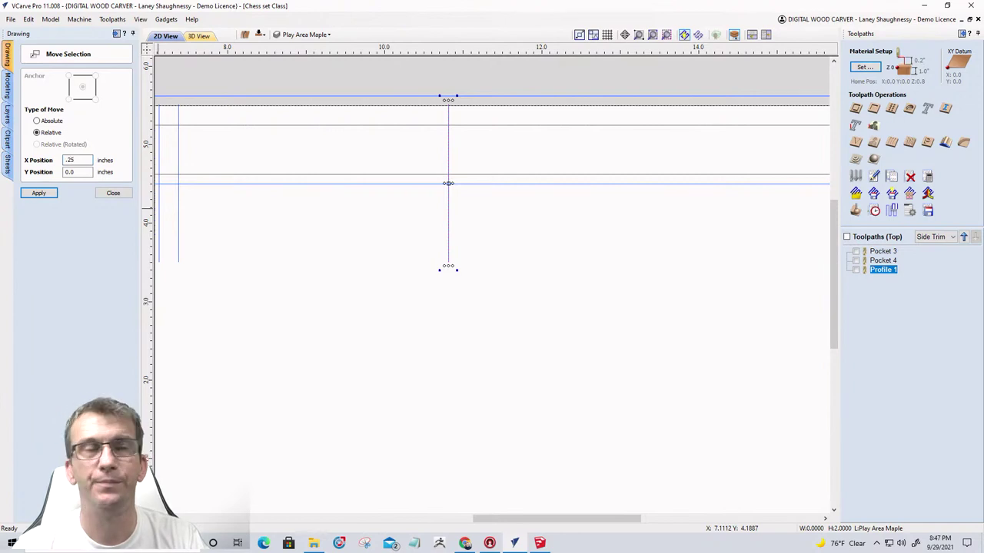
left_click(26, 194)
left_click(100, 194)
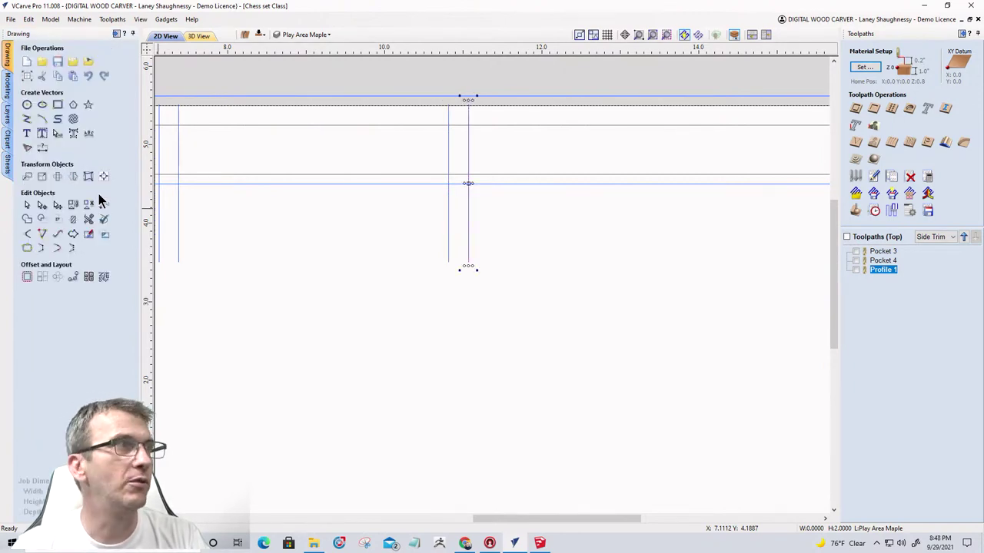
Move the line 3.4375 inches right for the next slot, then select the strip rectangle.
left_click(27, 176)
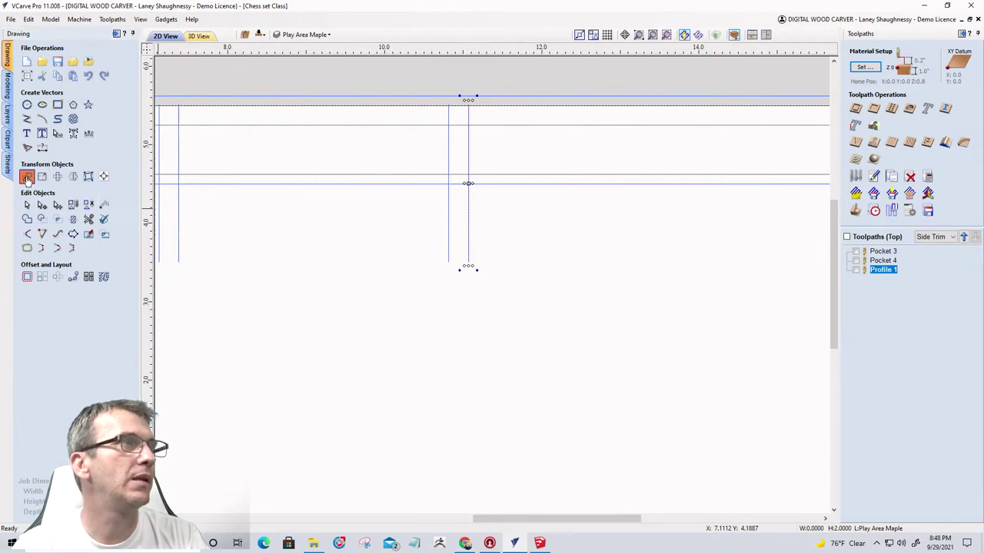
double_click(66, 160)
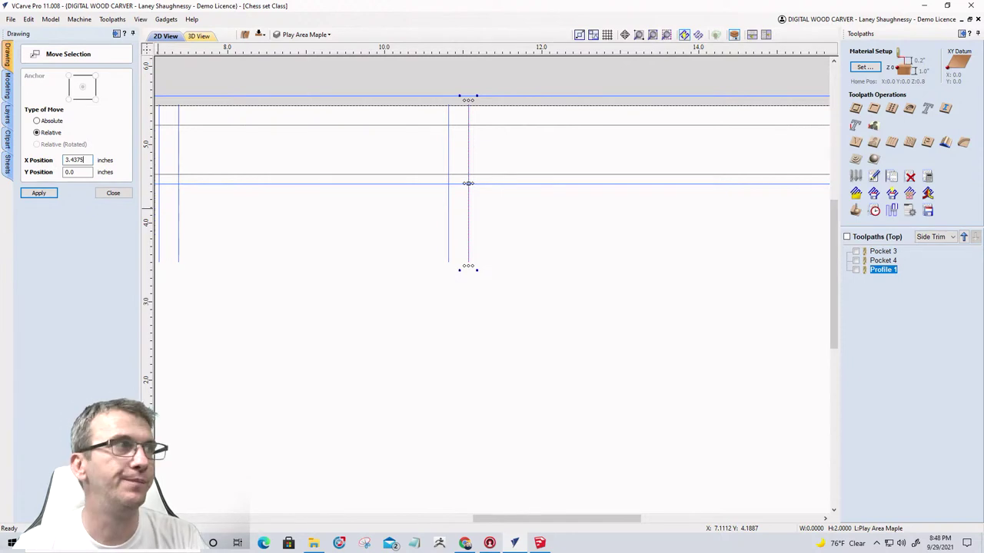
type("3.4375")
left_click(49, 196)
scroll(461, 250, "down", 4)
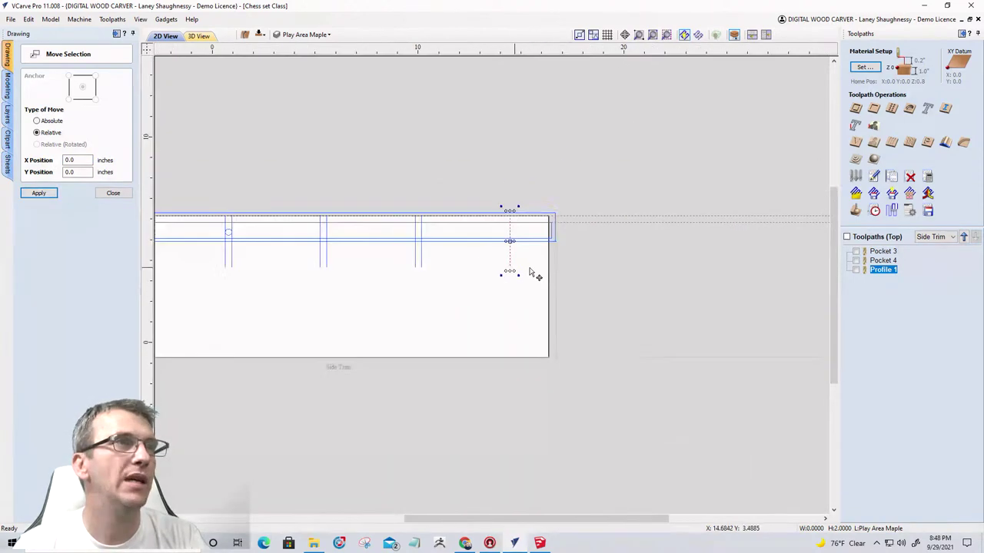
scroll(529, 273, "down", 1)
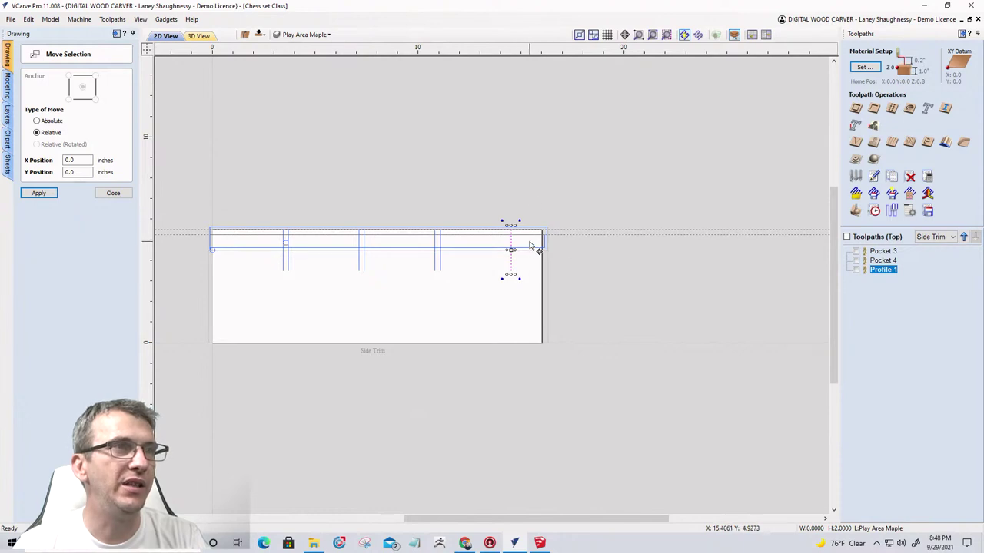
scroll(534, 246, "up", 2)
scroll(589, 237, "down", 3)
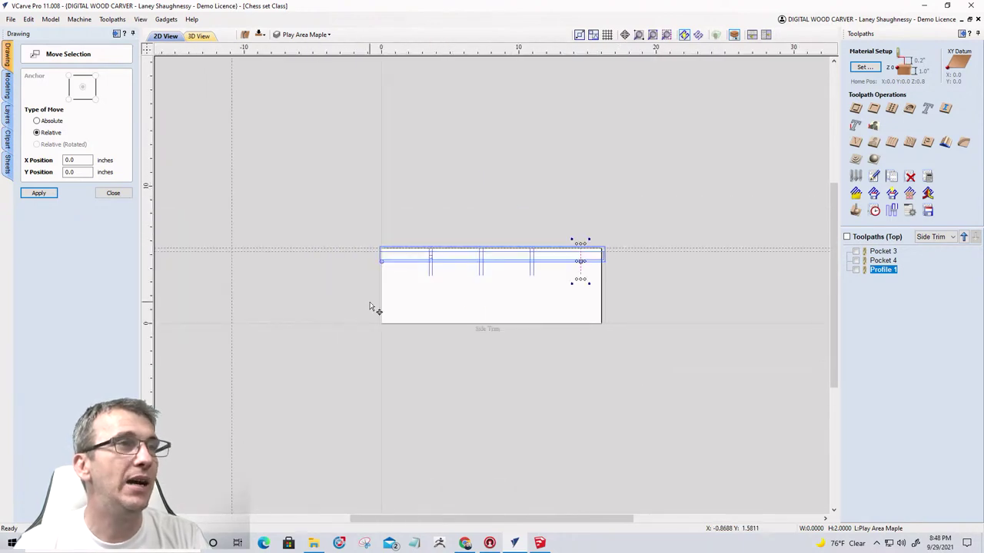
scroll(410, 269, "up", 4)
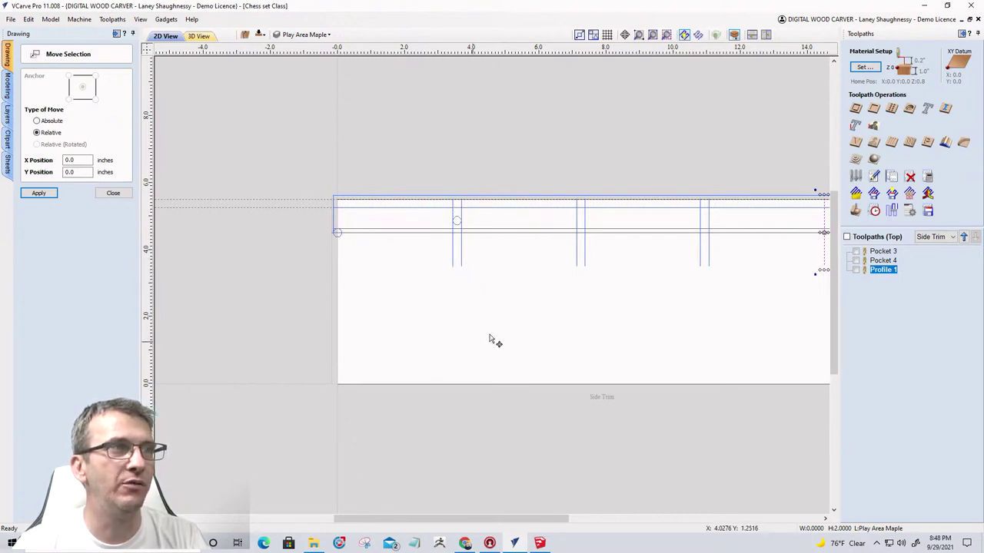
scroll(445, 222, "up", 5)
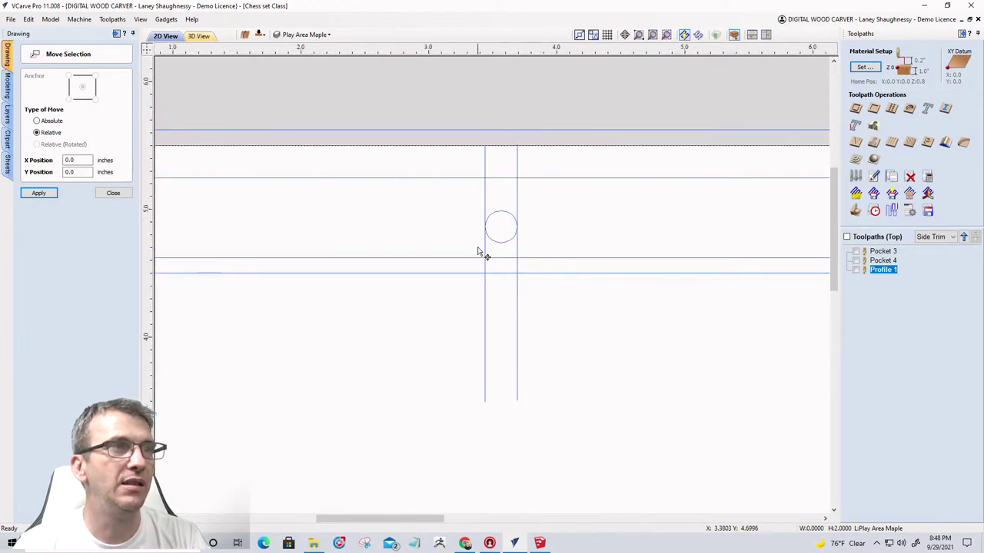
left_click(465, 258)
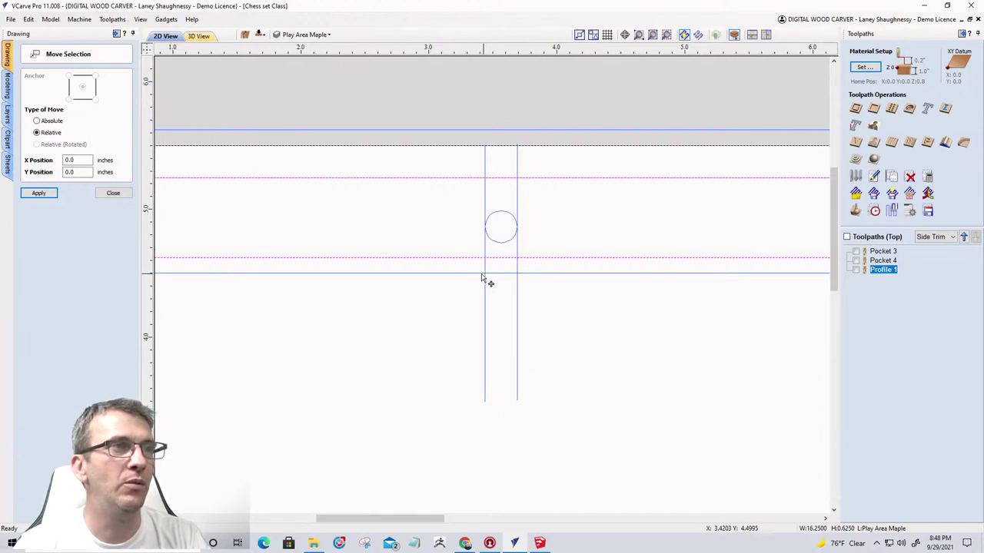
Marquee-select all the vertical slot lines together.
left_click(474, 273)
scroll(476, 282, "down", 3)
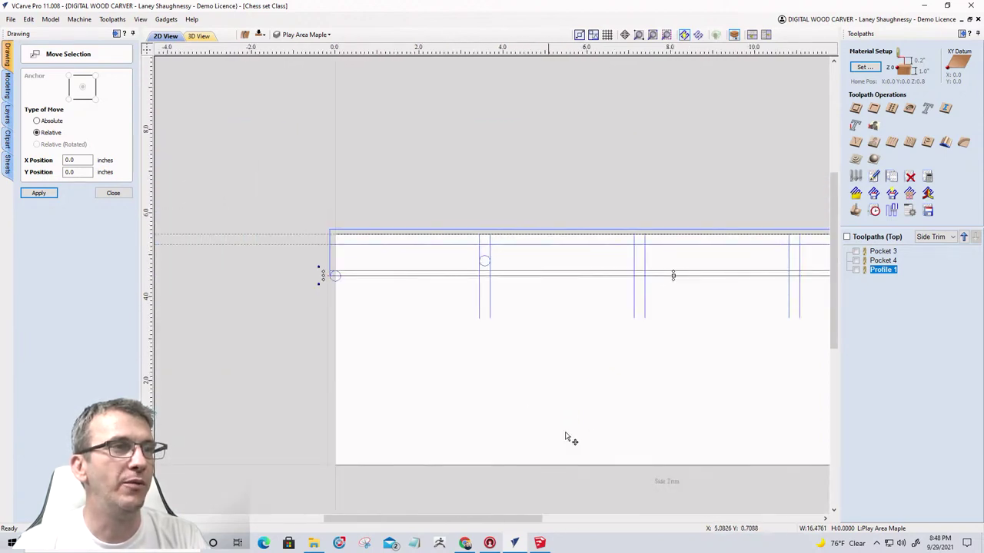
scroll(481, 346, "up", 1)
scroll(473, 329, "up", 1)
scroll(466, 325, "down", 3)
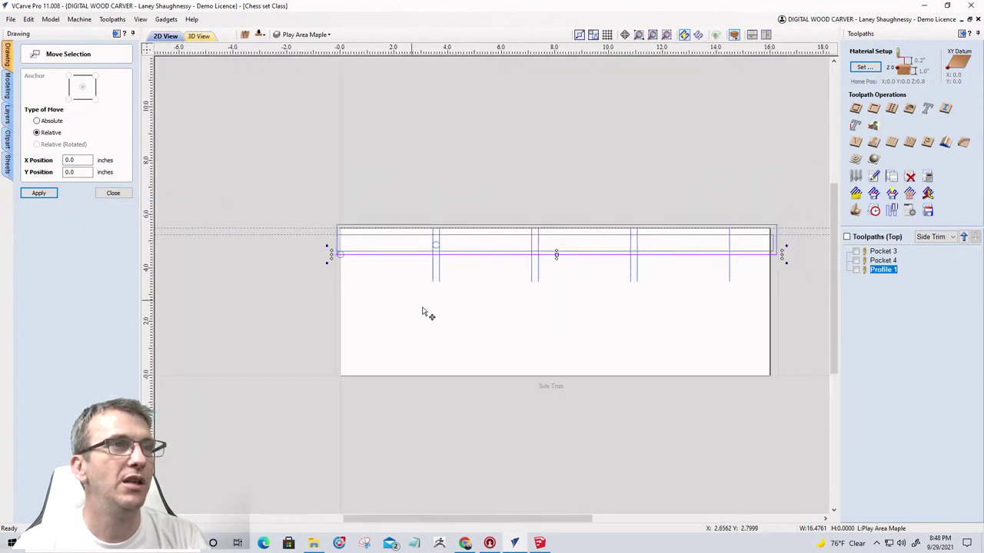
left_click_drag(755, 311, 410, 282)
scroll(428, 282, "up", 3)
scroll(415, 282, "down", 3)
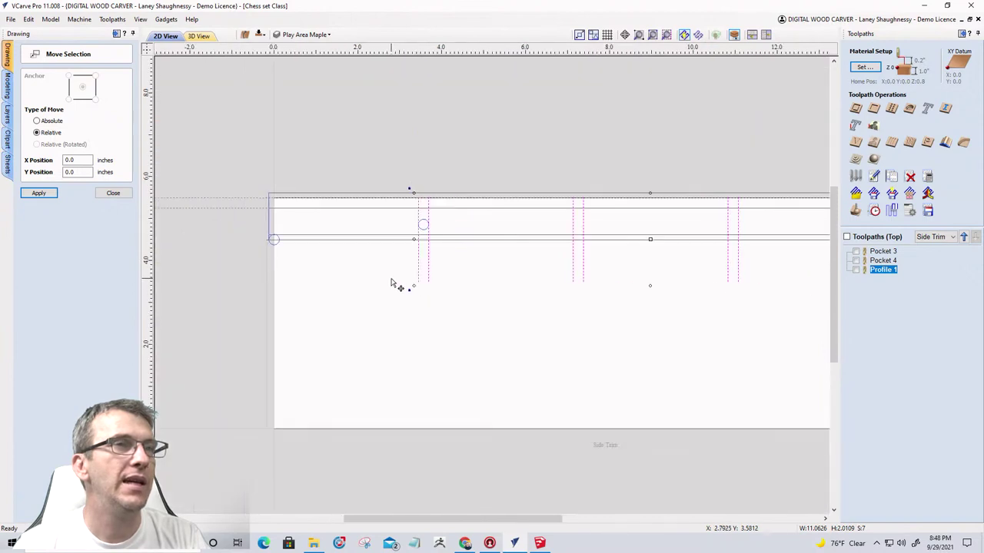
scroll(676, 284, "up", 3)
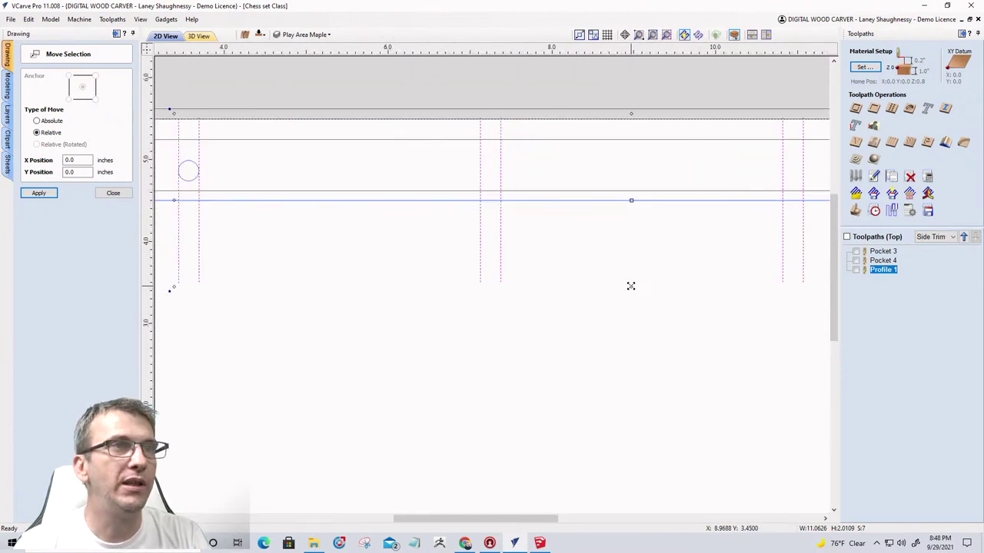
Drag the scaling handles so the slot lines end at the strip's top and bottom edges.
left_click_drag(631, 286, 632, 201)
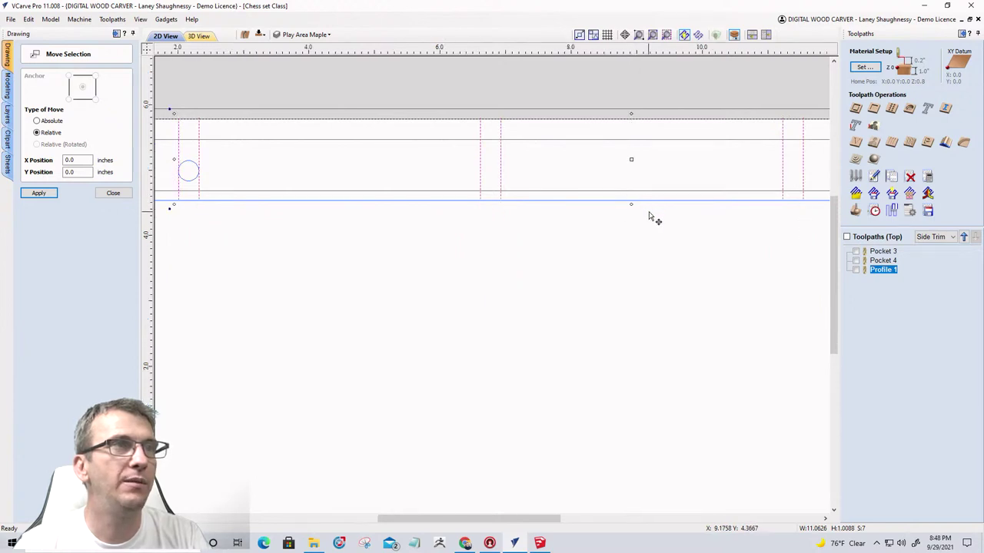
scroll(652, 219, "down", 2)
scroll(636, 161, "up", 3)
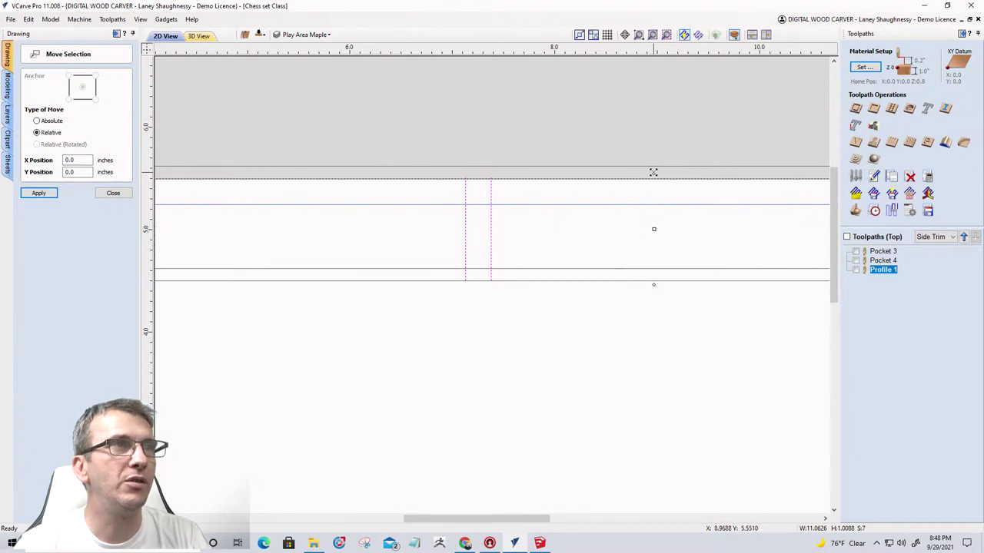
left_click_drag(653, 172, 653, 170)
scroll(670, 202, "down", 3)
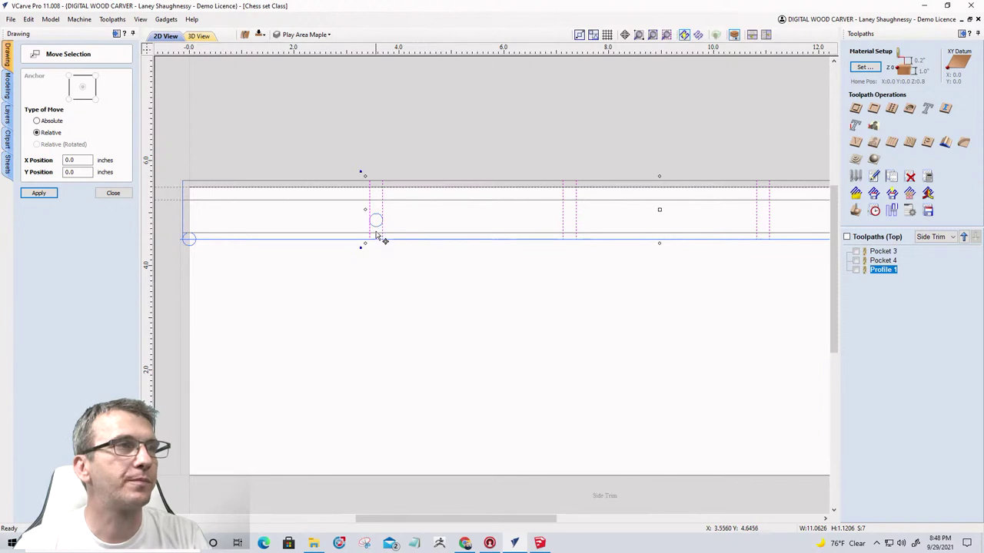
scroll(367, 228, "up", 2)
scroll(366, 229, "up", 1)
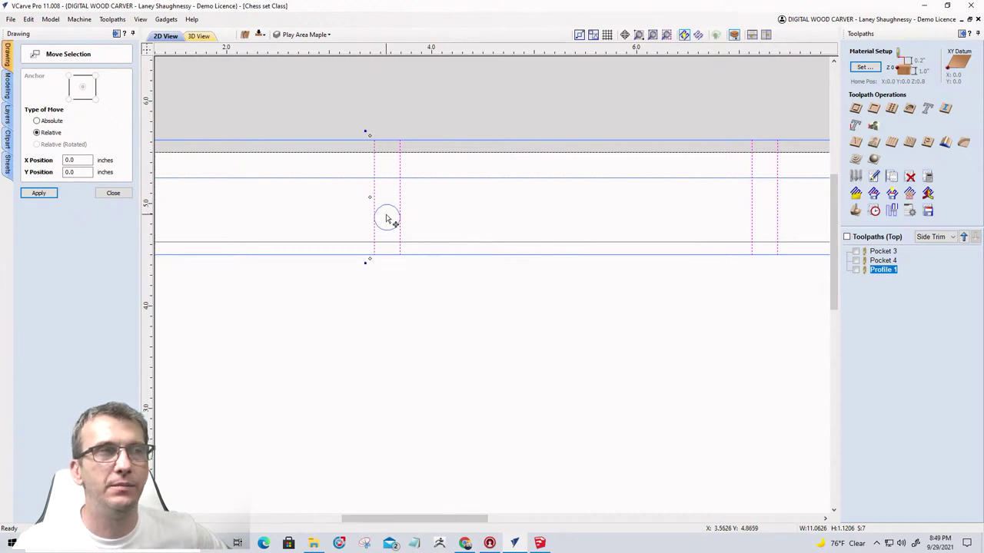
Pick the slot line beside the circle and close Move Selection without applying a move.
key("Escape")
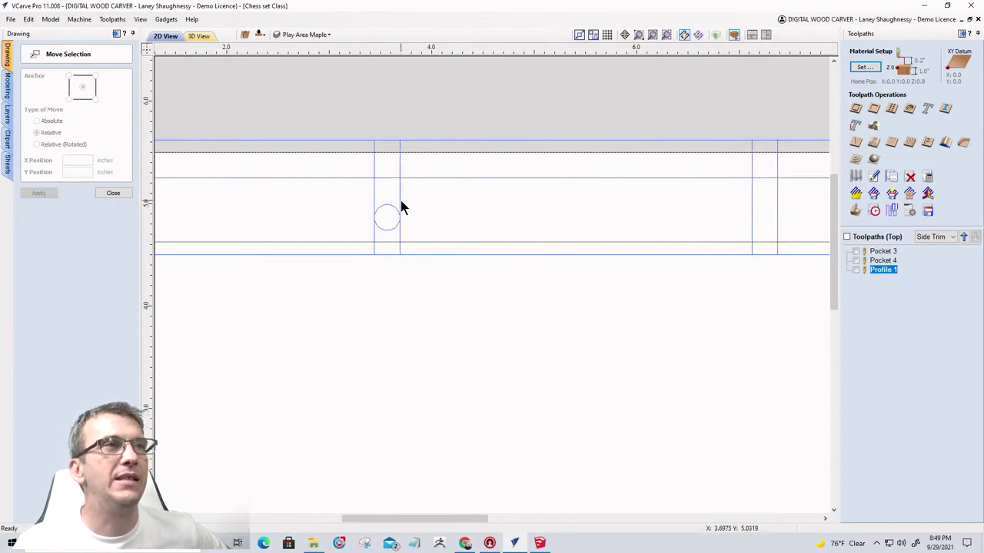
left_click(399, 206)
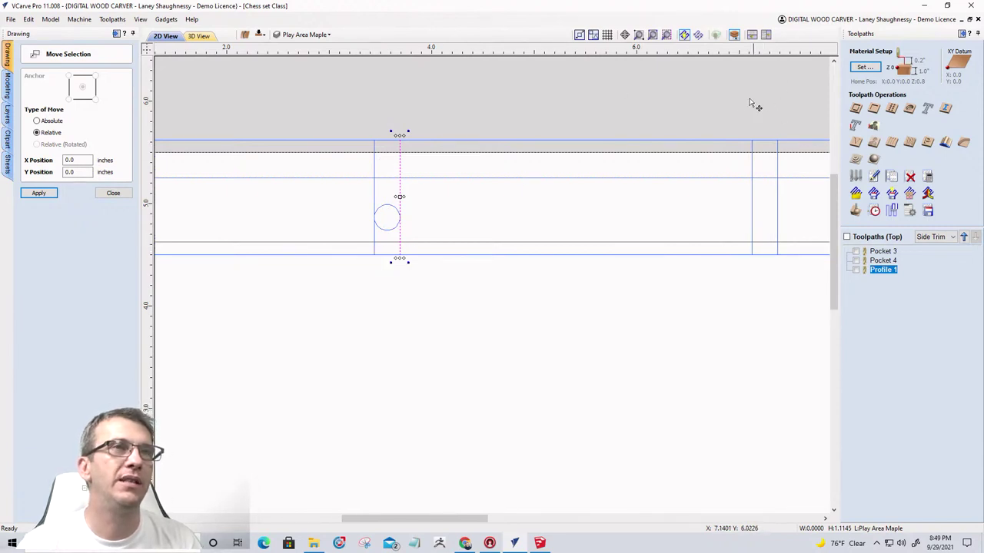
left_click(113, 195)
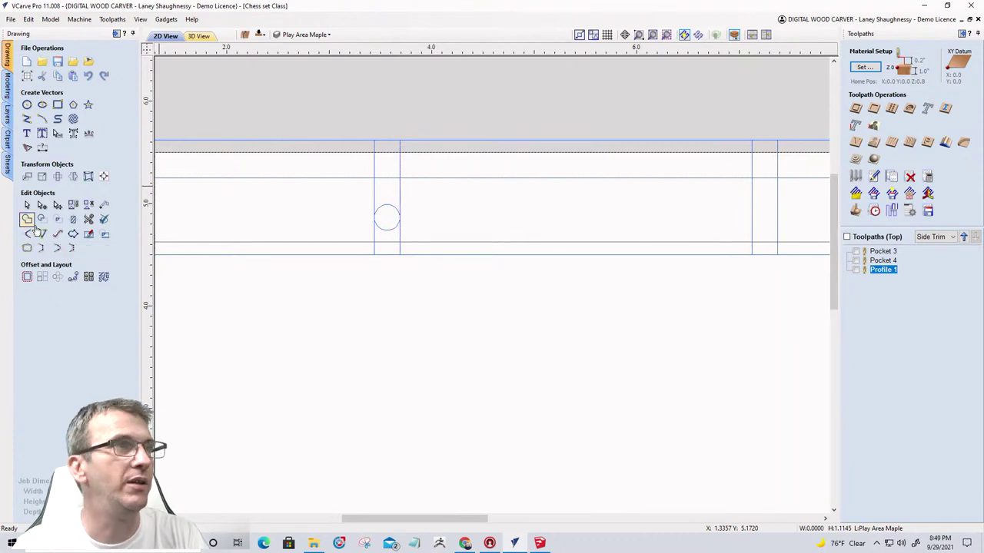
Offset the first slot centre line 0.125 inches inwards to the left.
left_click(27, 278)
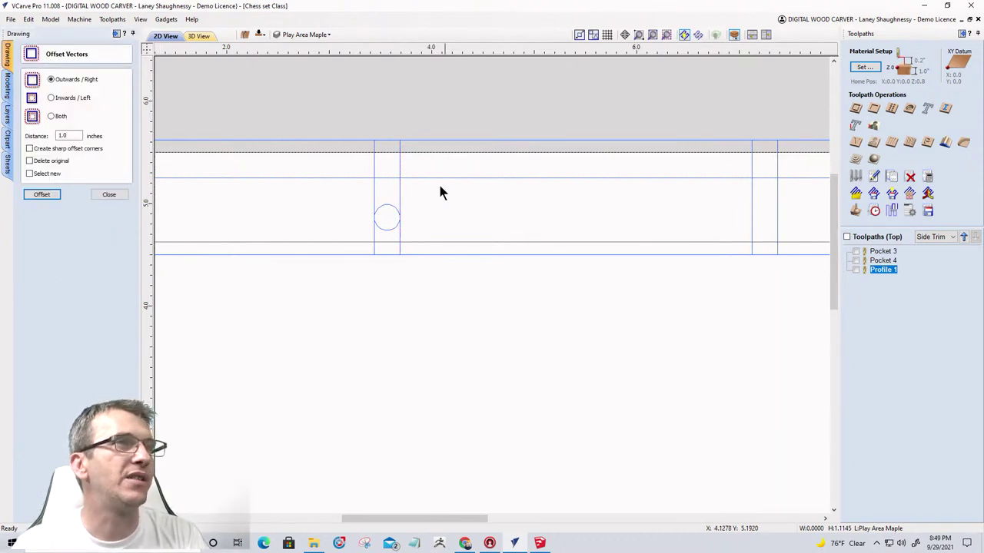
left_click(399, 209)
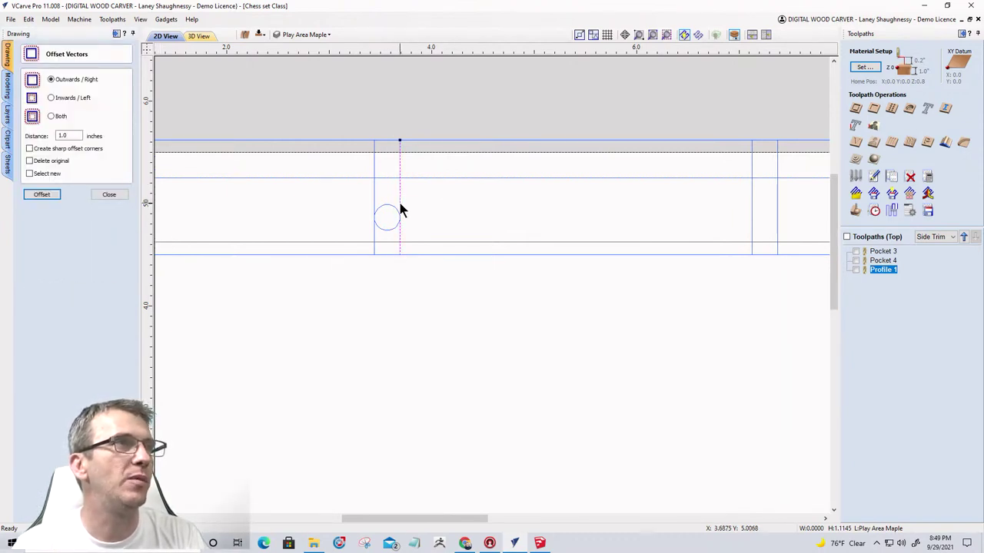
left_click(51, 99)
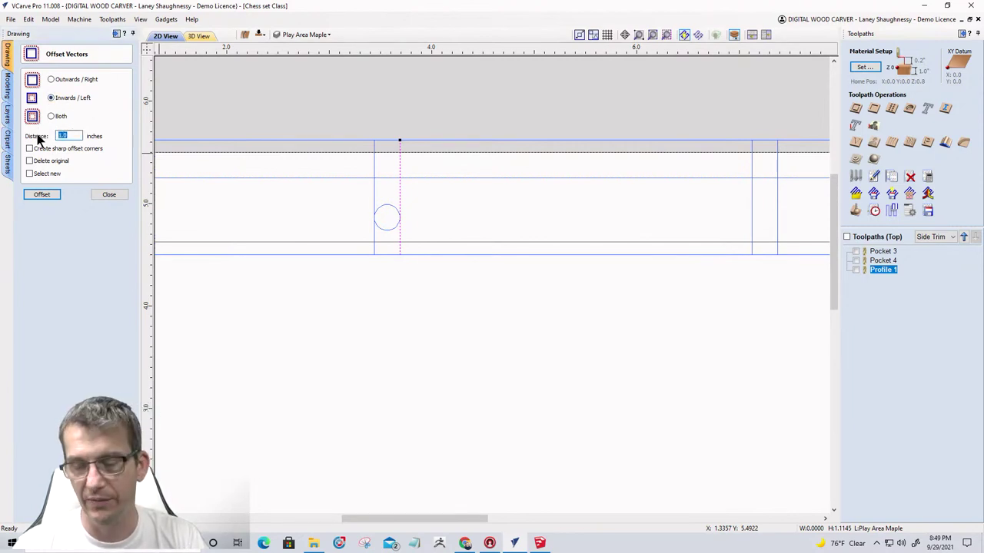
left_click(42, 196)
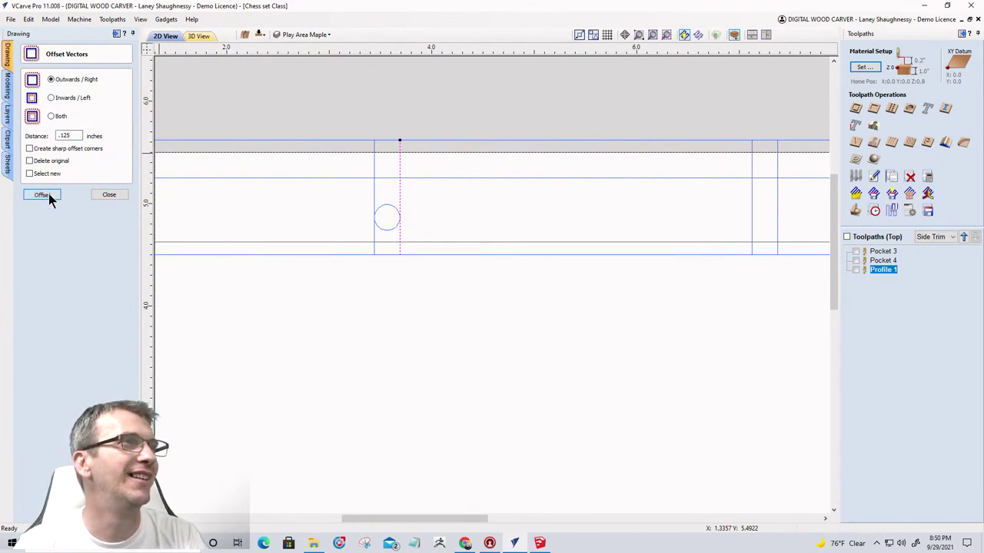
left_click(42, 196)
left_click(109, 194)
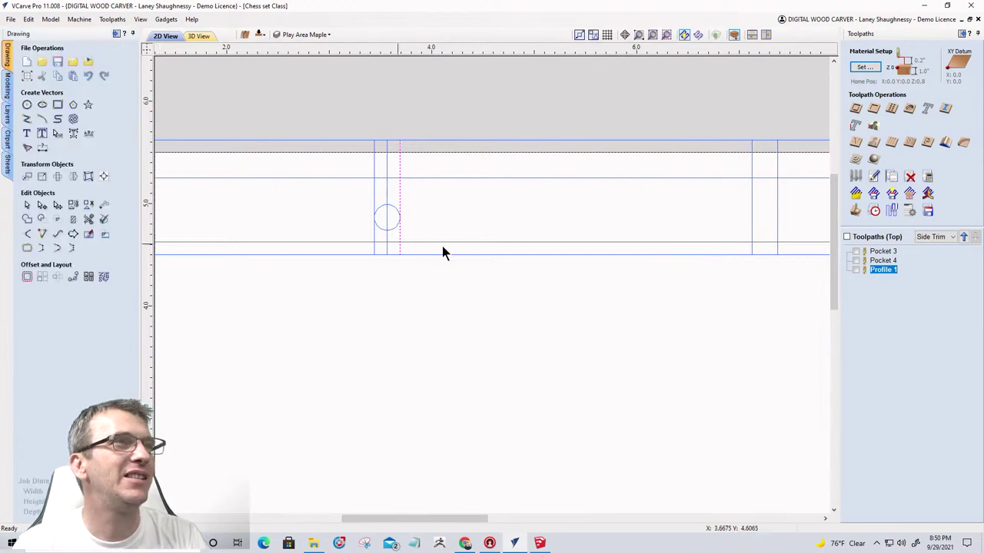
left_click(386, 149)
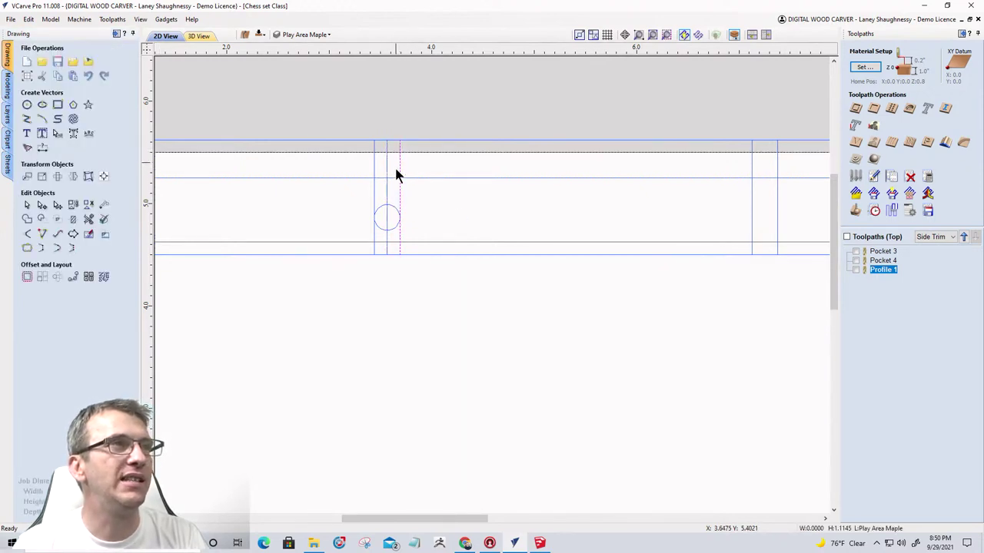
Offset the neighbouring slot line by 0.125 inches.
left_click(375, 158)
scroll(355, 192, "down", 2)
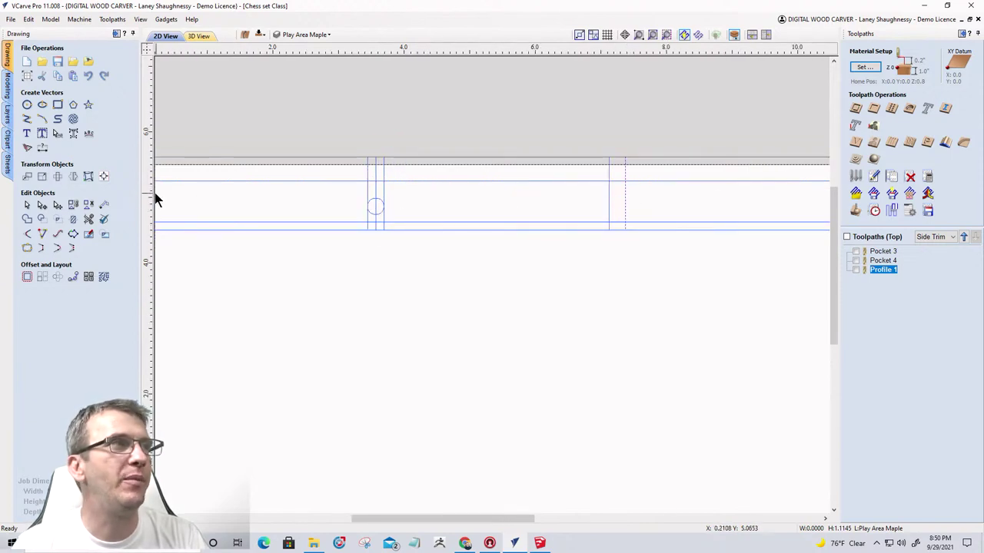
left_click(26, 278)
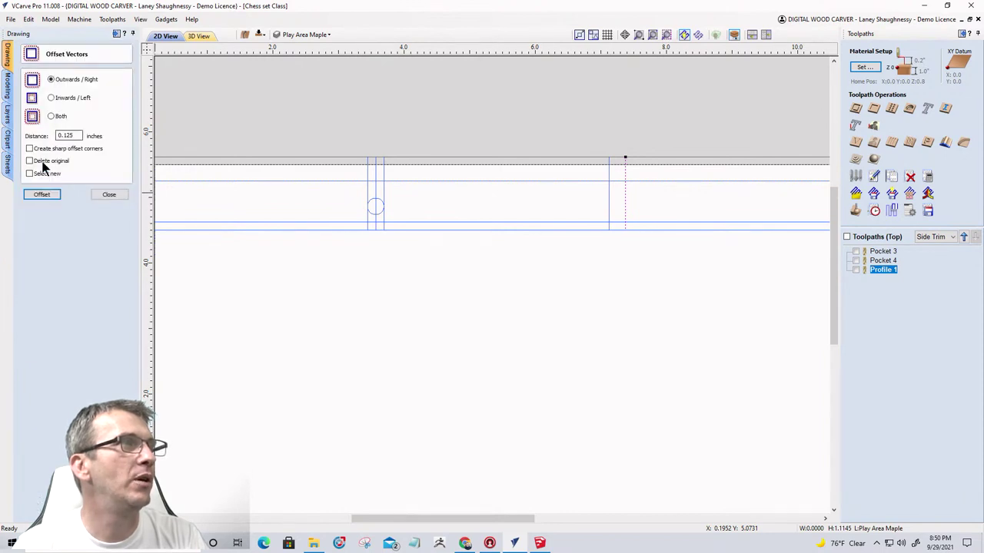
left_click(44, 196)
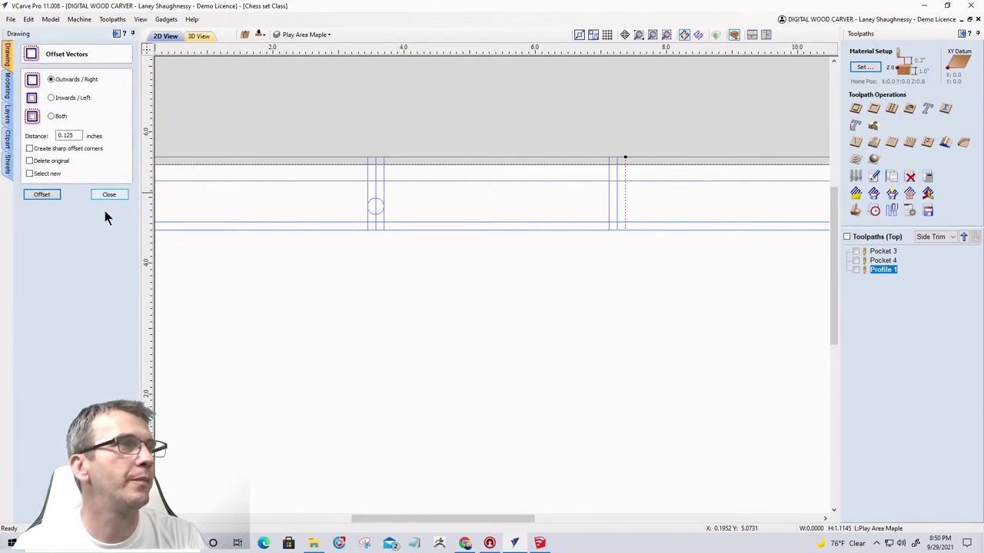
scroll(283, 300, "down", 4)
scroll(492, 256, "up", 4)
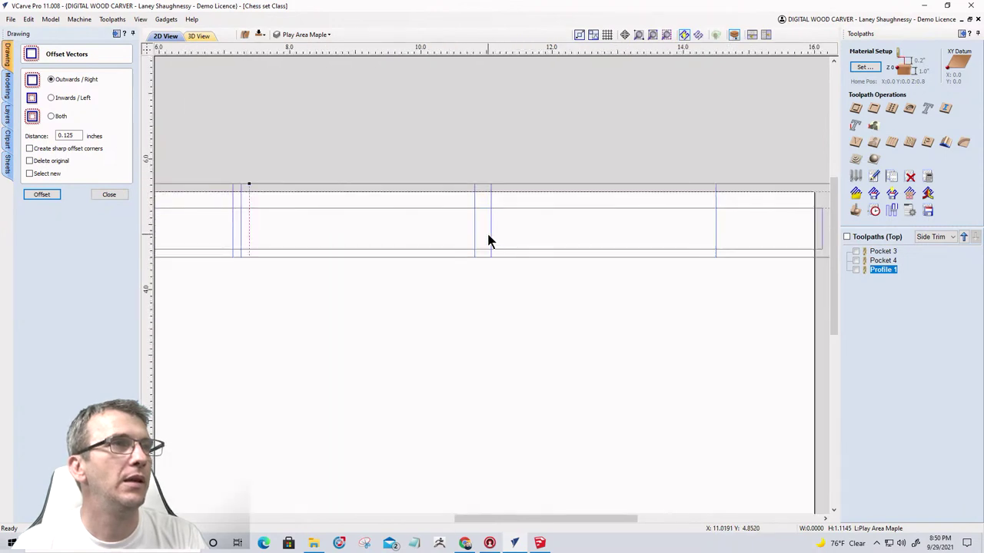
Offset the next slot's centre line by 0.125 inches and close the Offset form.
left_click(490, 239)
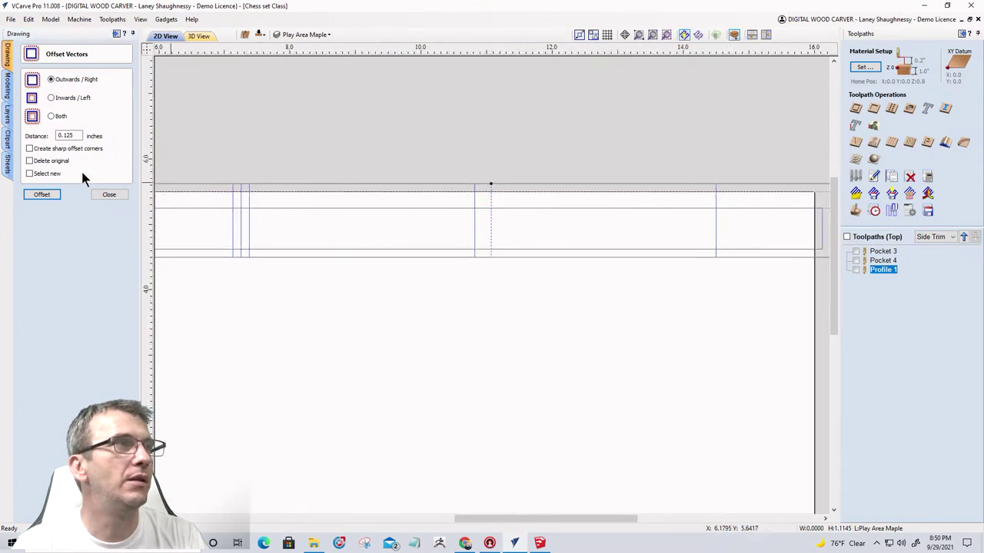
left_click(42, 196)
scroll(530, 262, "down", 2)
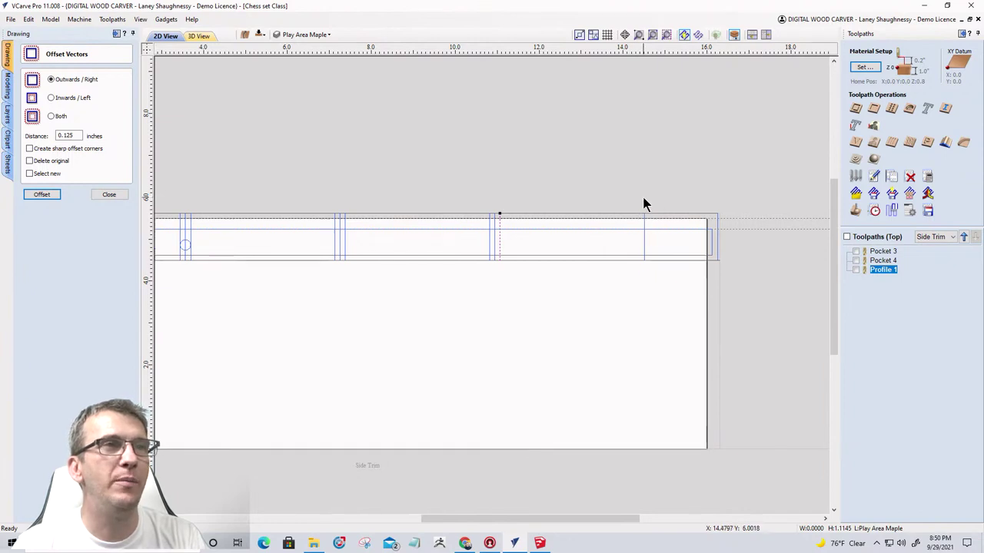
scroll(646, 257, "down", 2)
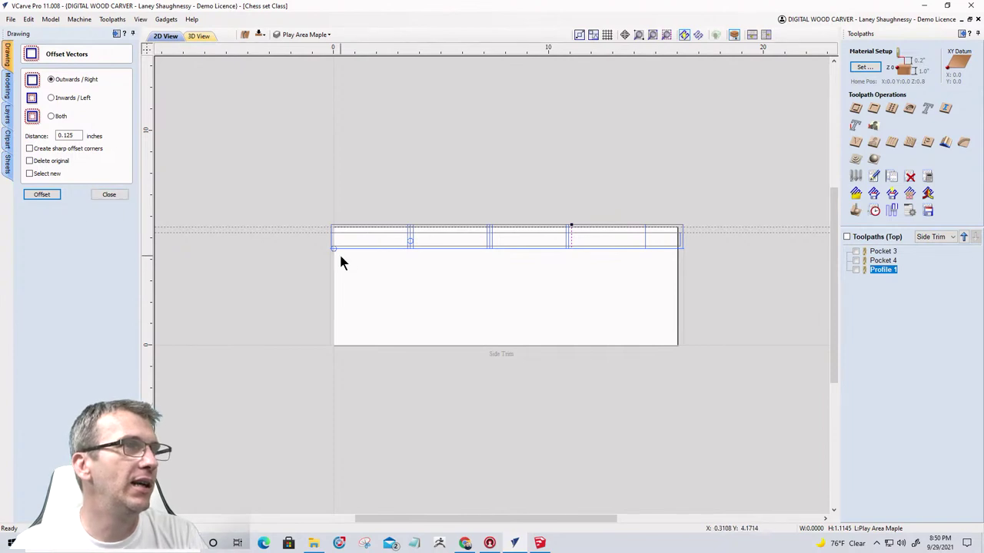
scroll(492, 233, "up", 5)
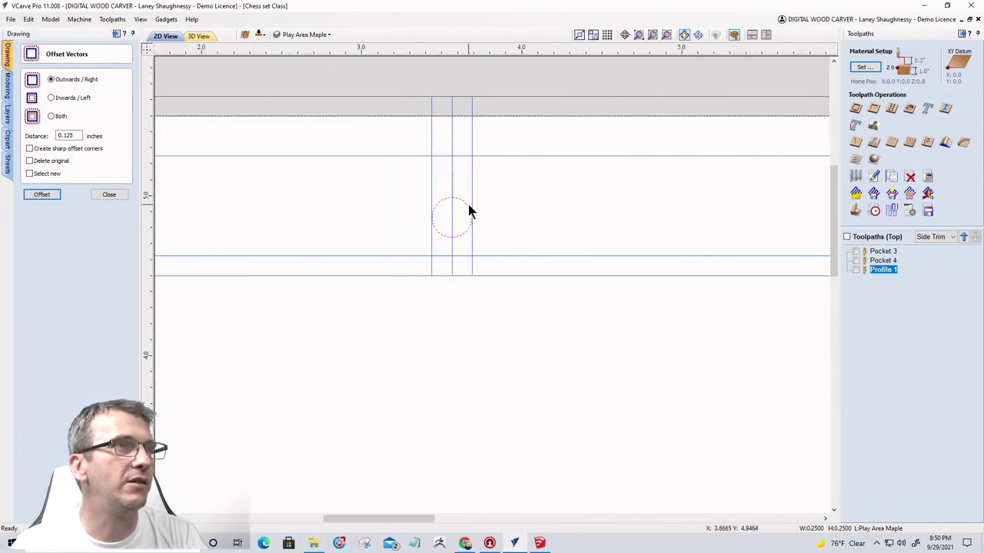
scroll(479, 235, "down", 3)
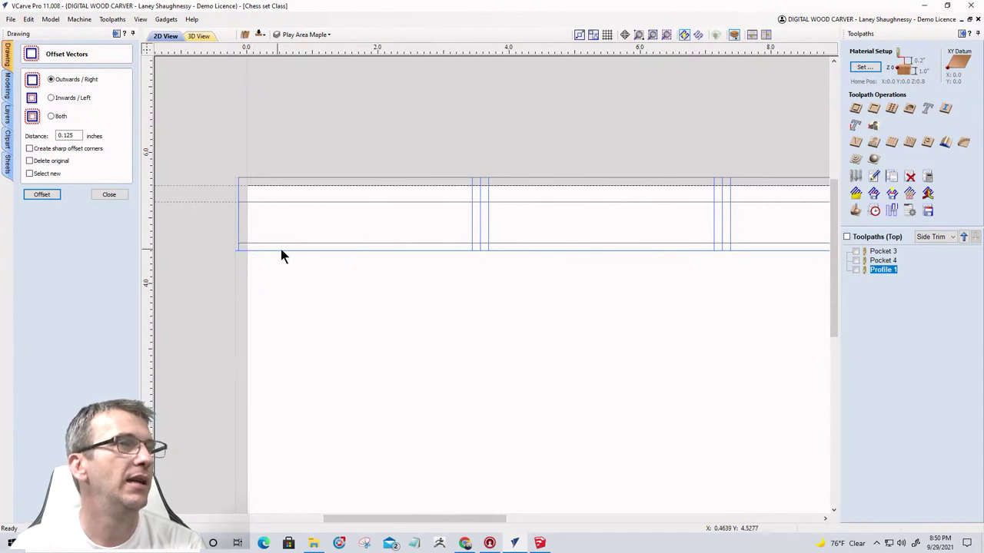
scroll(480, 198, "down", 1)
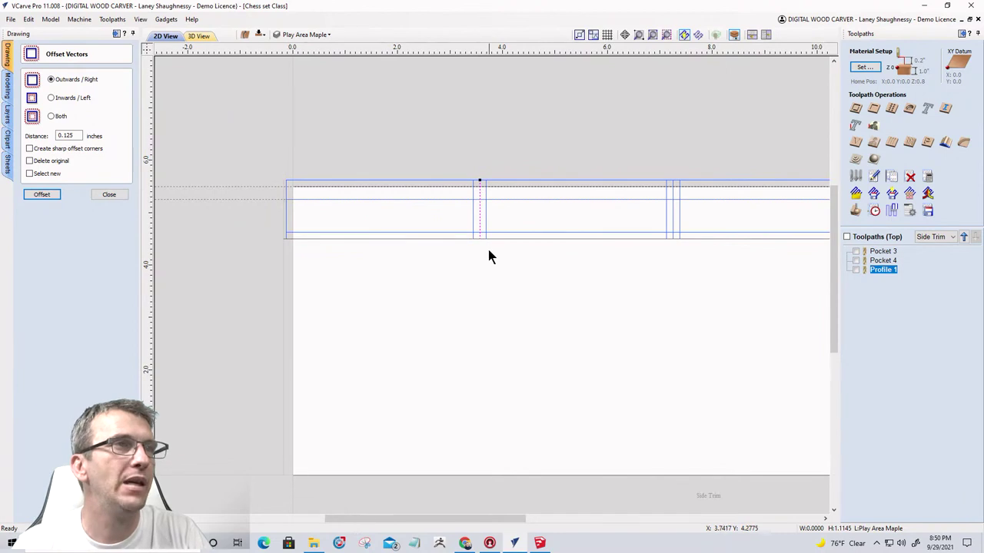
left_click(100, 196)
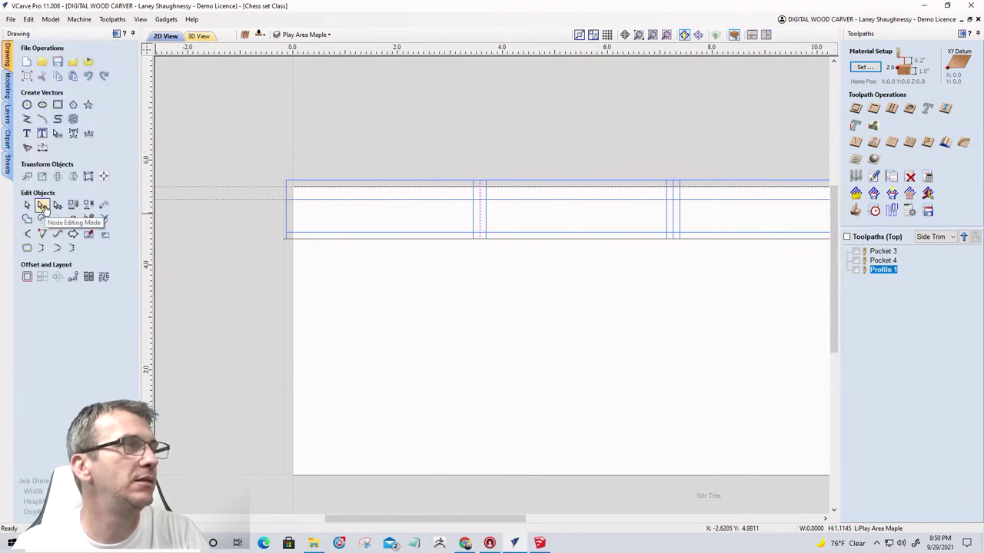
In Node Editing Mode, add the second, third and fourth slot centre lines to the selection.
left_click(42, 206)
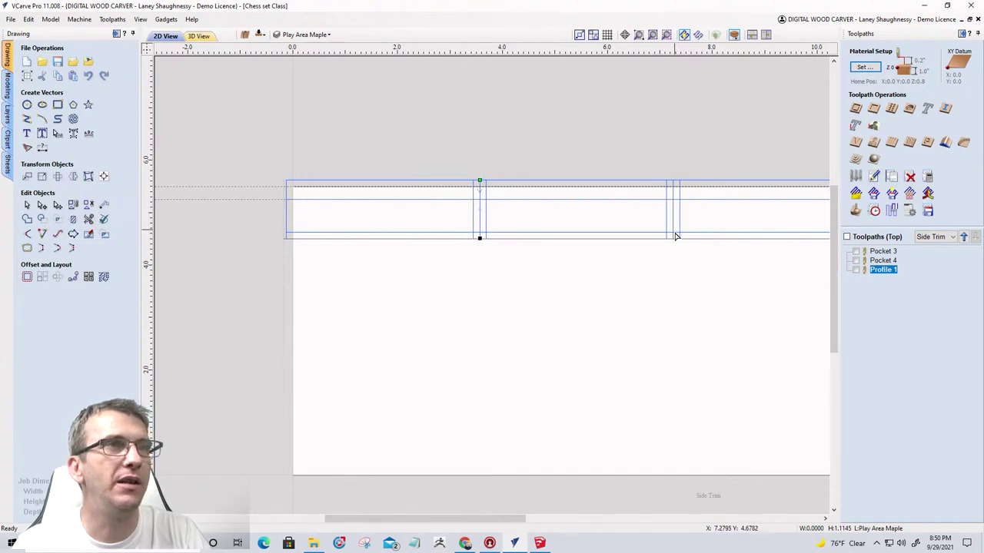
scroll(397, 213, "down", 3)
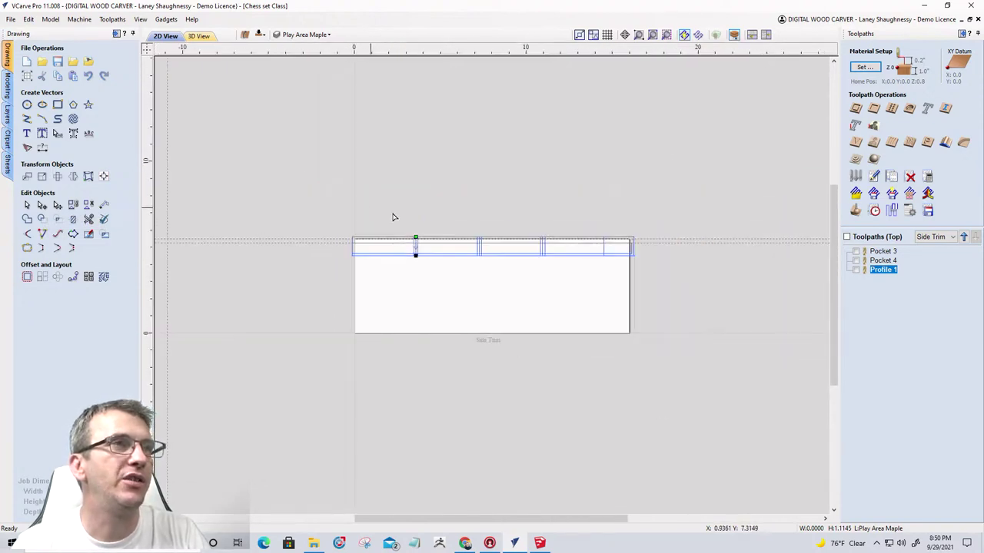
scroll(508, 244, "up", 3)
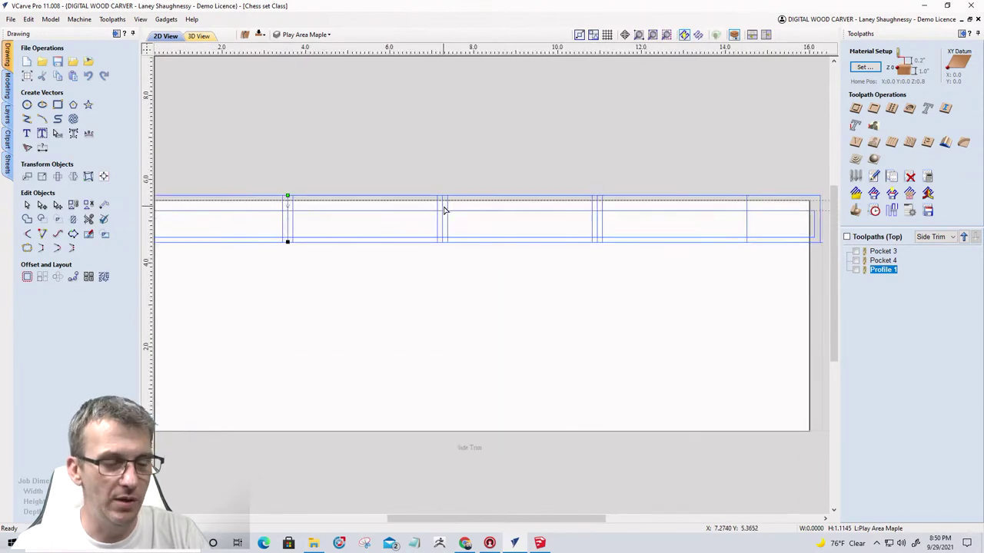
left_click(443, 209, "shift")
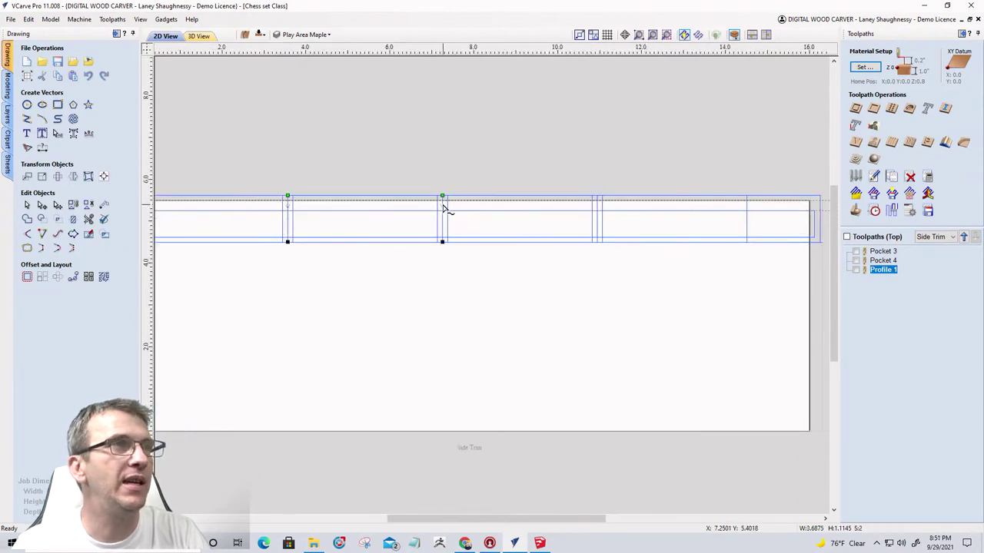
left_click(598, 209, "shift")
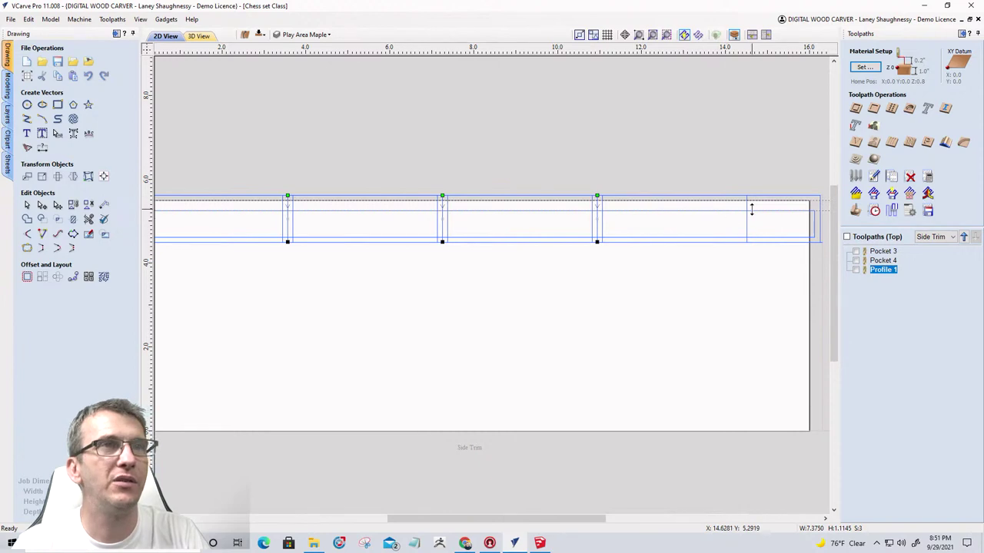
left_click(748, 208, "shift")
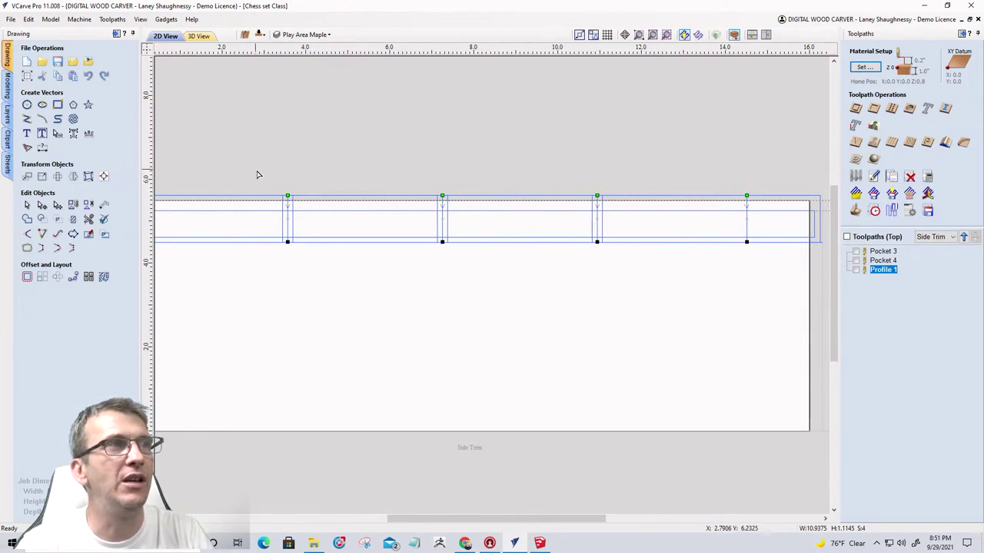
scroll(516, 252, "down", 3)
scroll(476, 259, "up", 4)
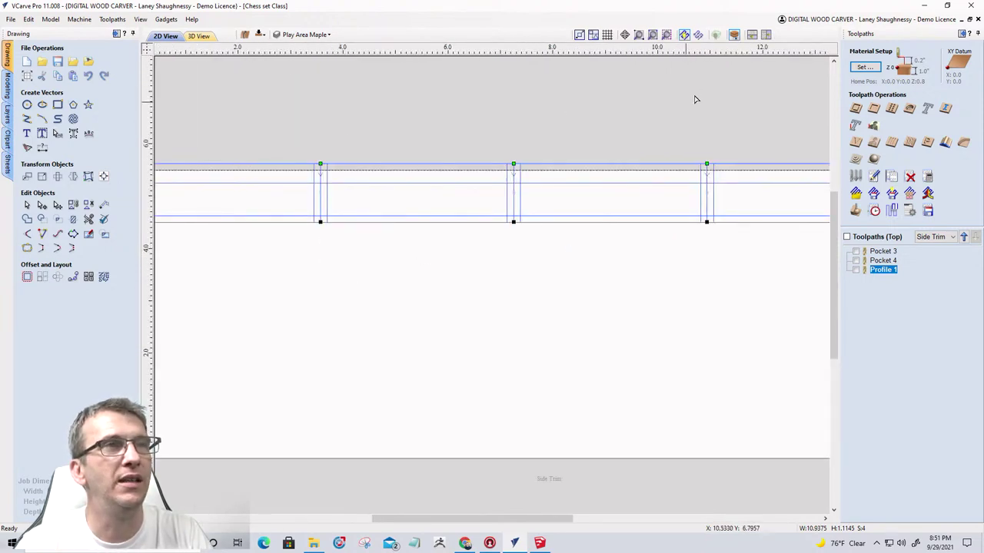
scroll(591, 222, "down", 2)
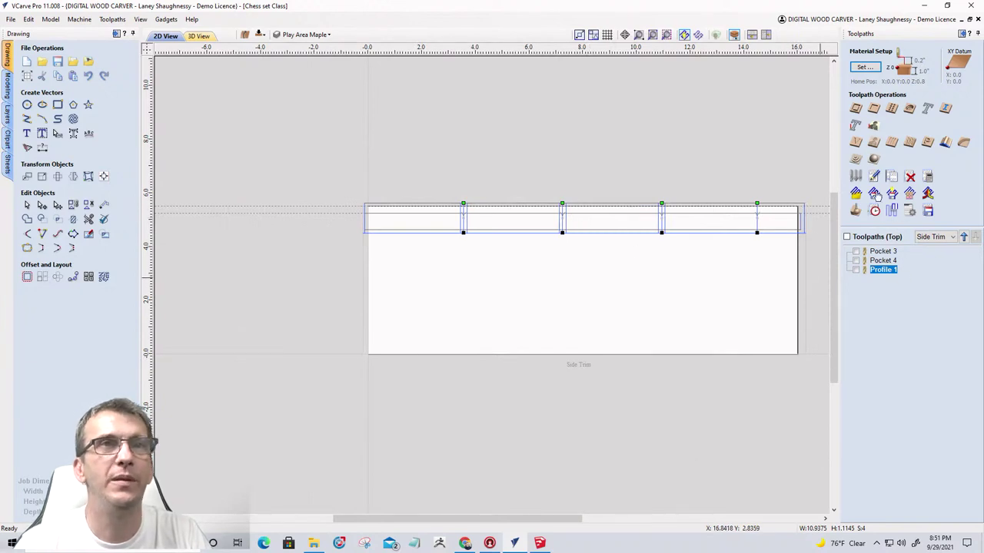
Create Profile 2 without the rightmost slot line, set 7 passes, and calculate it.
left_click(857, 111)
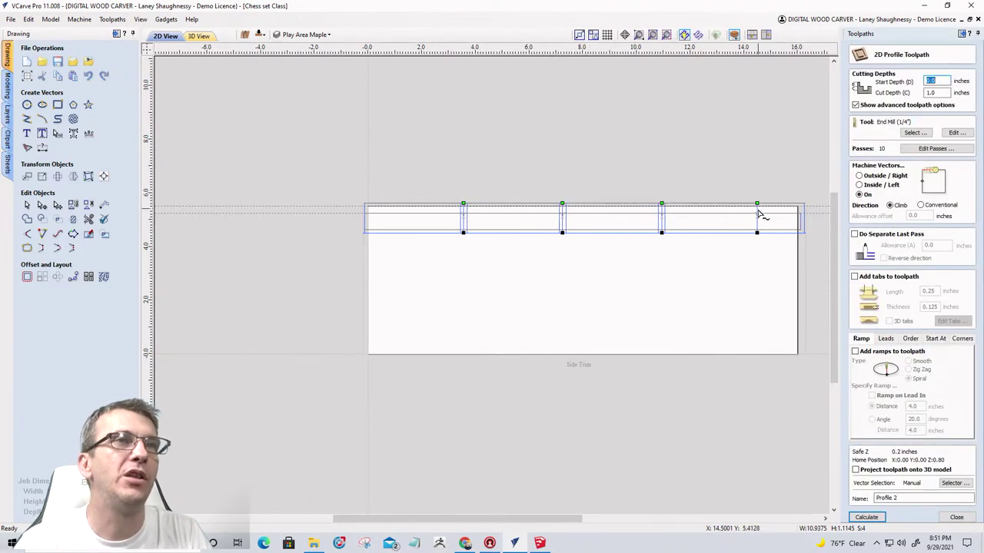
left_click(758, 214, "ctrl")
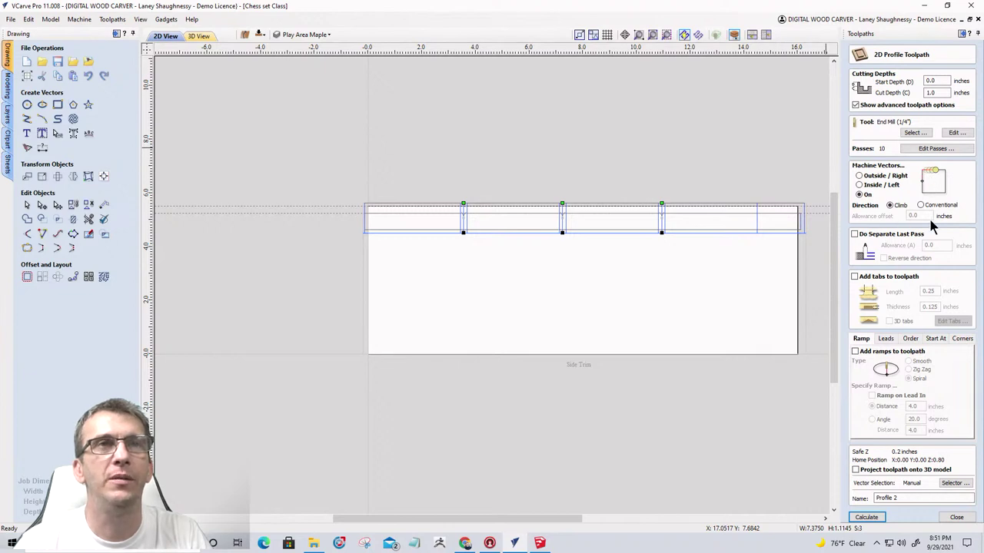
left_click(922, 148)
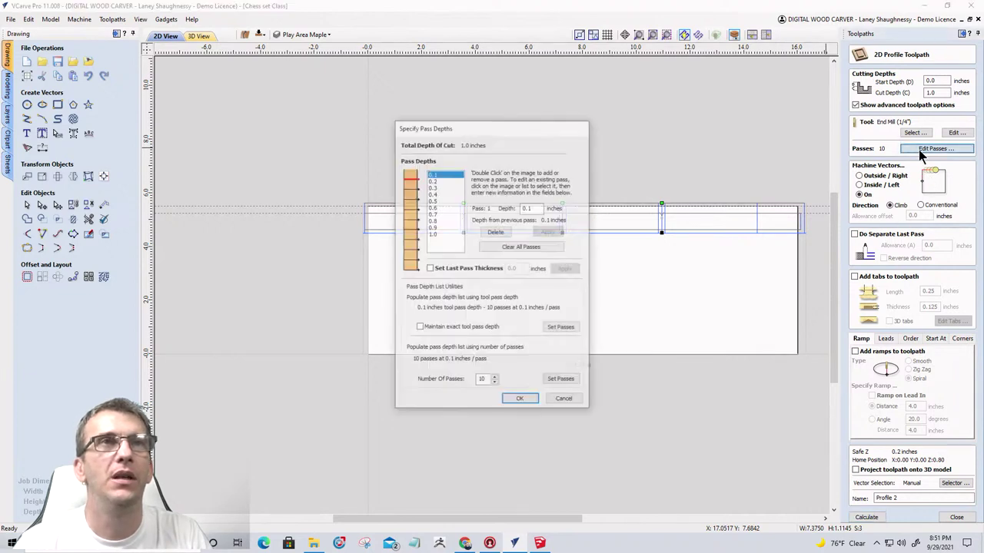
double_click(480, 380)
type("7")
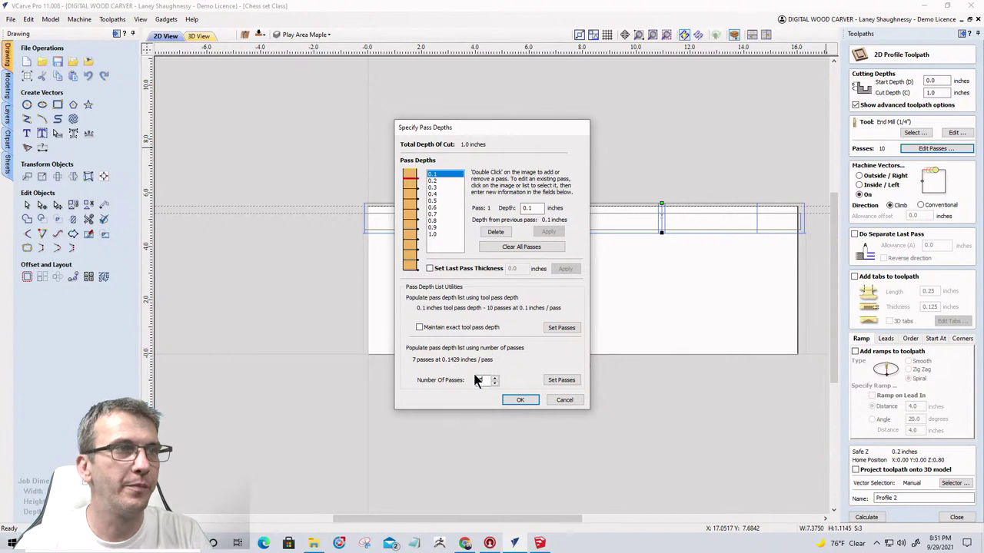
left_click(519, 400)
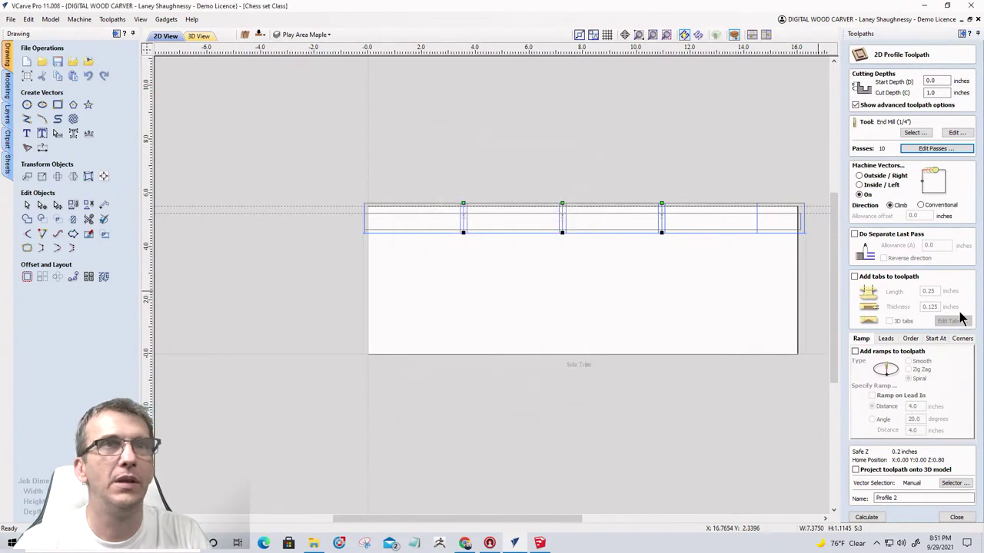
left_click(866, 518)
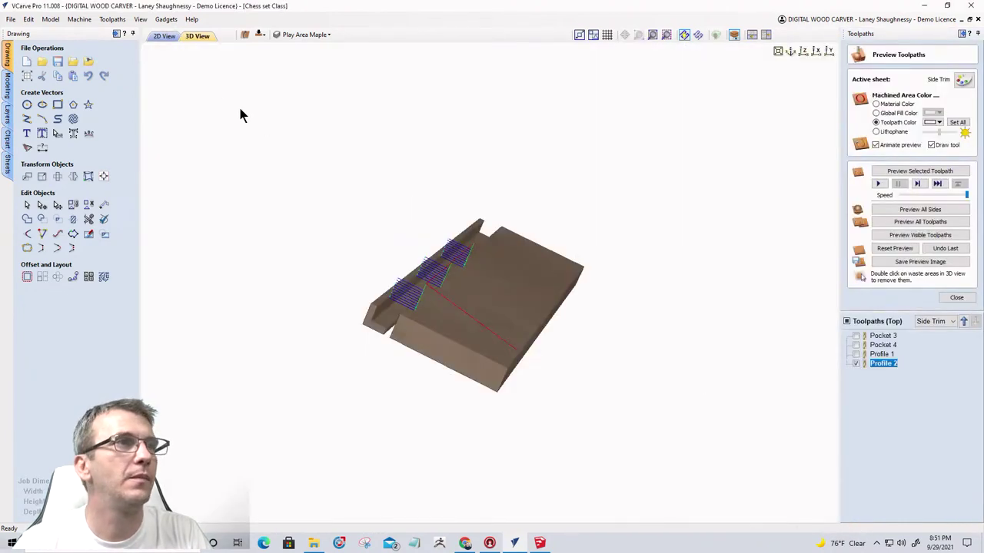
left_click(164, 36)
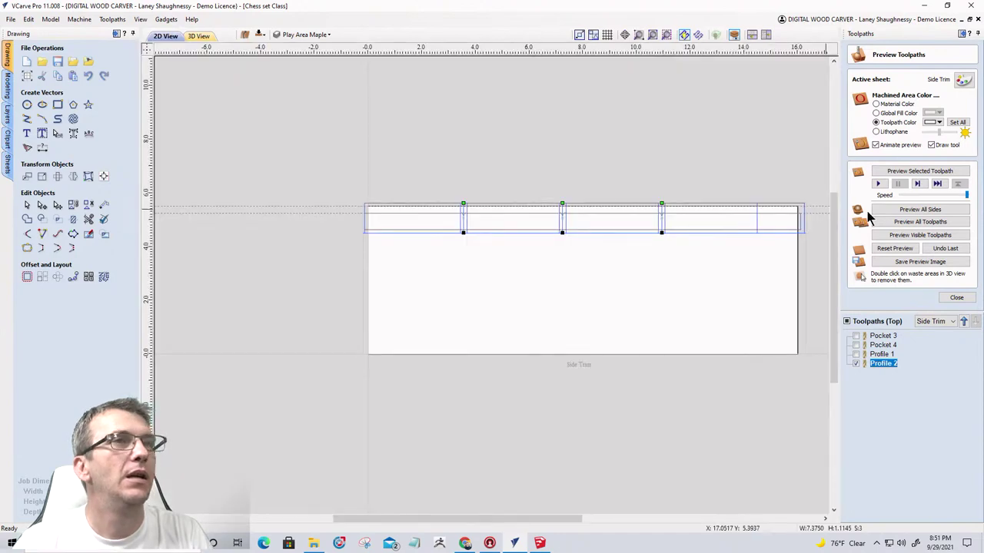
left_click(956, 298)
Calculate an Inside profile for the rightmost slot line, check its cutter width, and view in 3D.
left_click(854, 110)
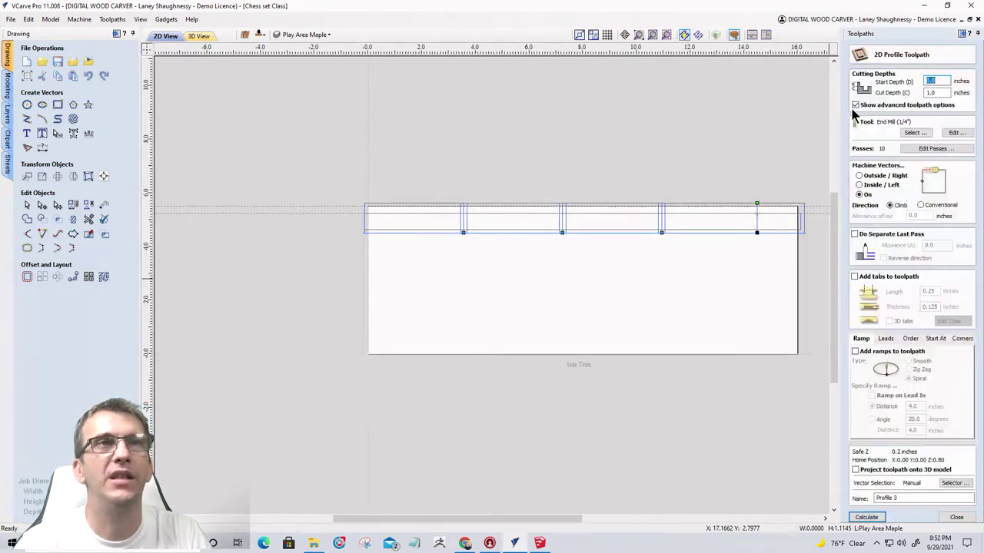
left_click(859, 185)
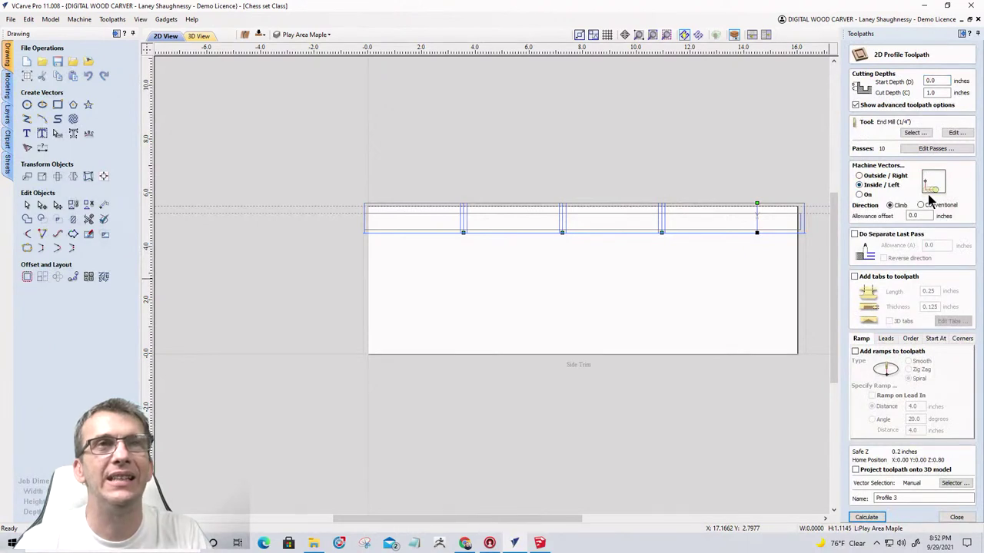
left_click(855, 517)
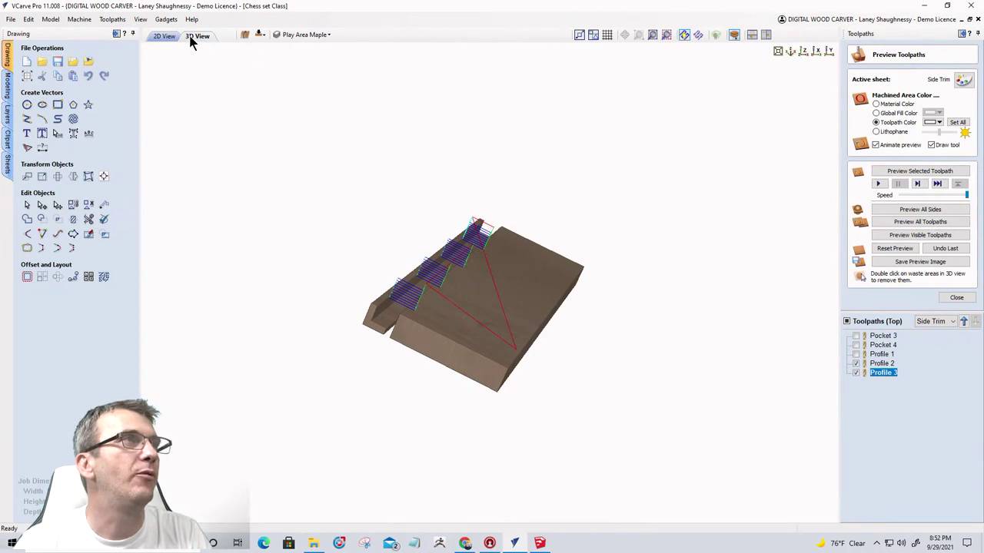
left_click(164, 36)
scroll(768, 231, "up", 5)
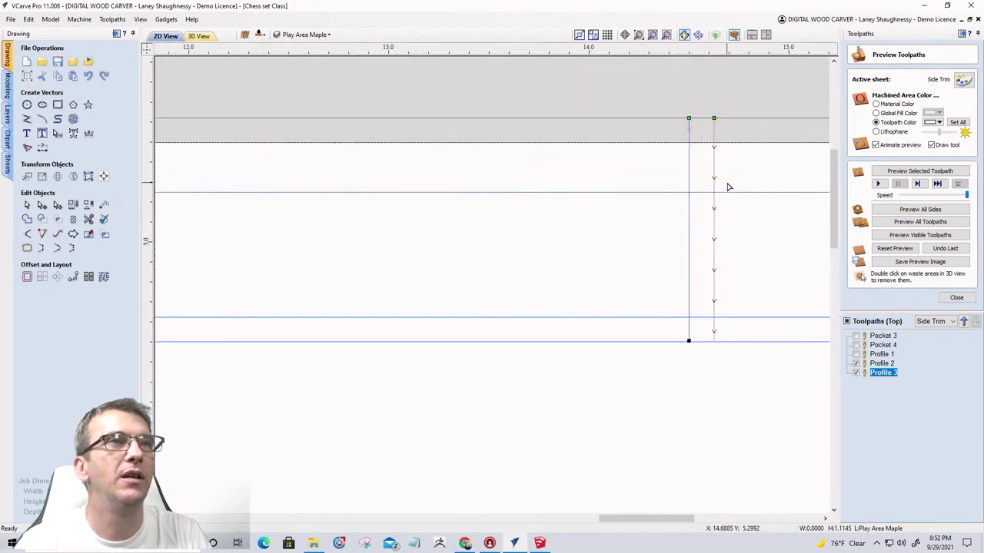
left_click(698, 35)
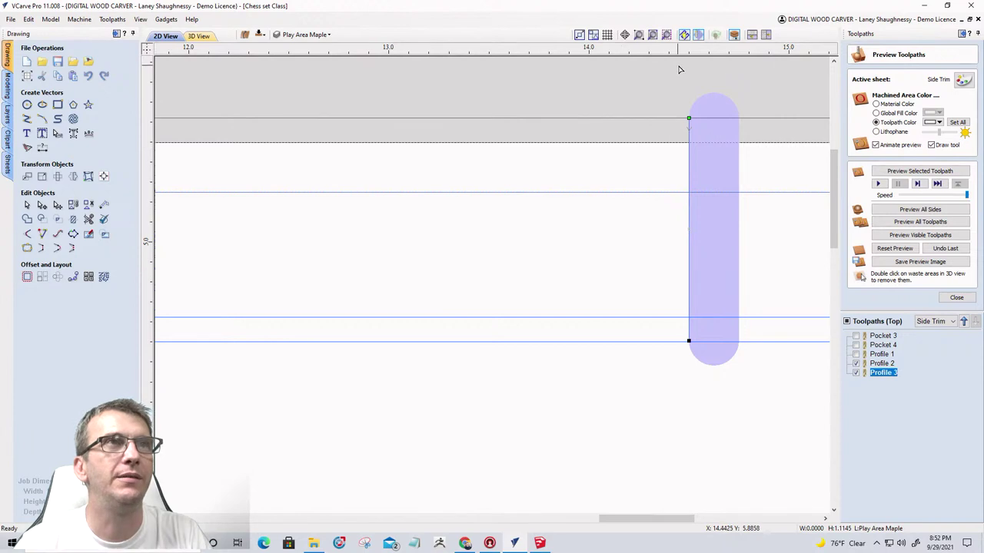
left_click(698, 35)
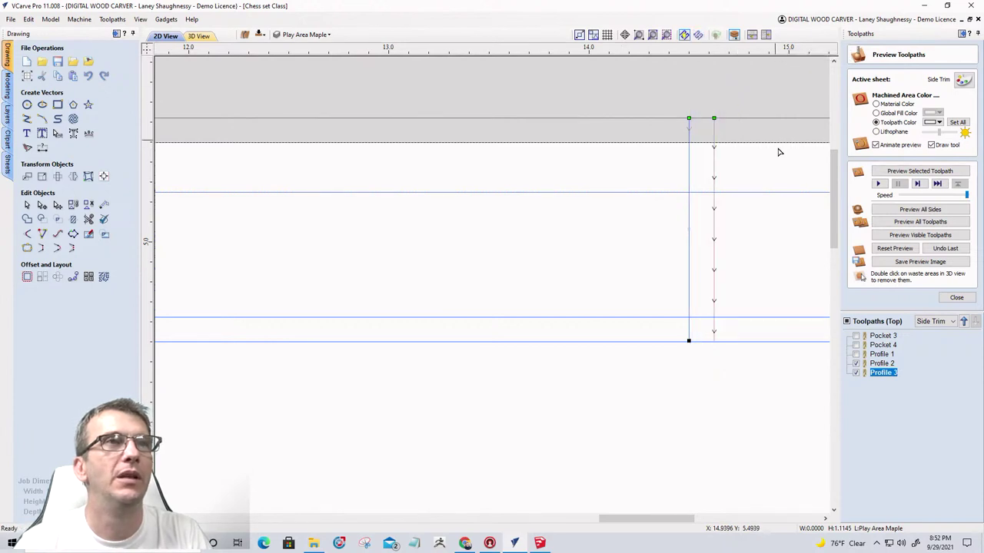
scroll(777, 149, "down", 5)
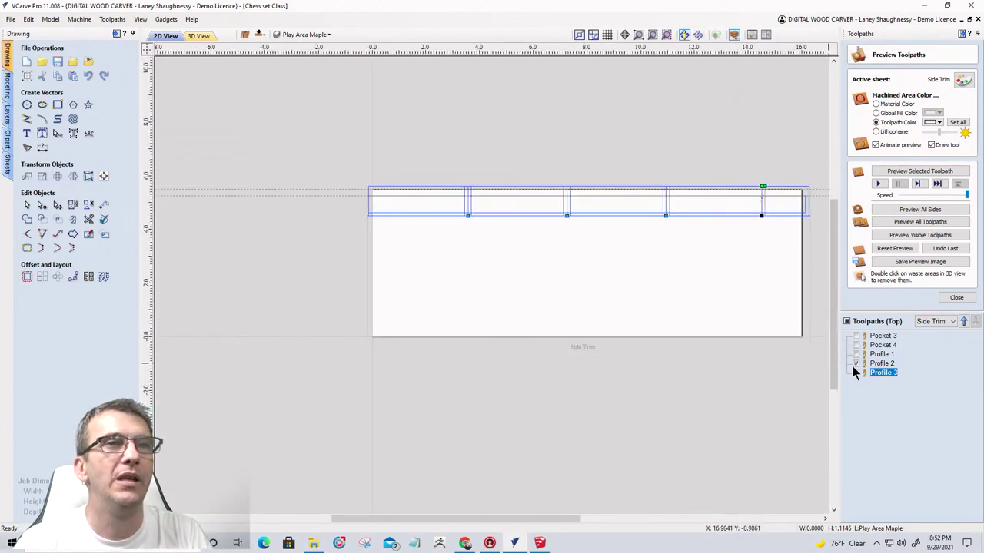
left_click(204, 36)
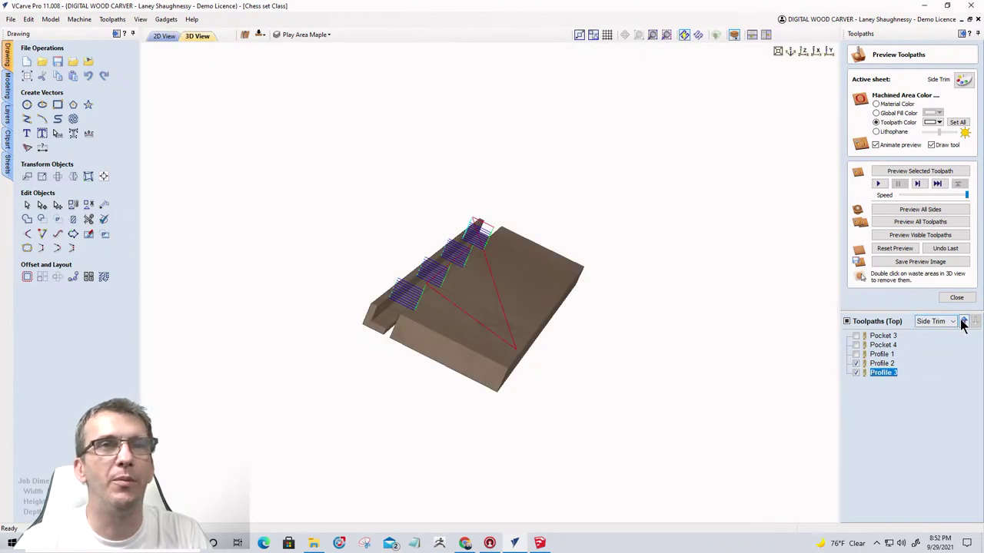
Show Pocket 3 and Pocket 4, and move Profile 1 to the end of the list.
left_click(873, 336)
left_click(856, 337)
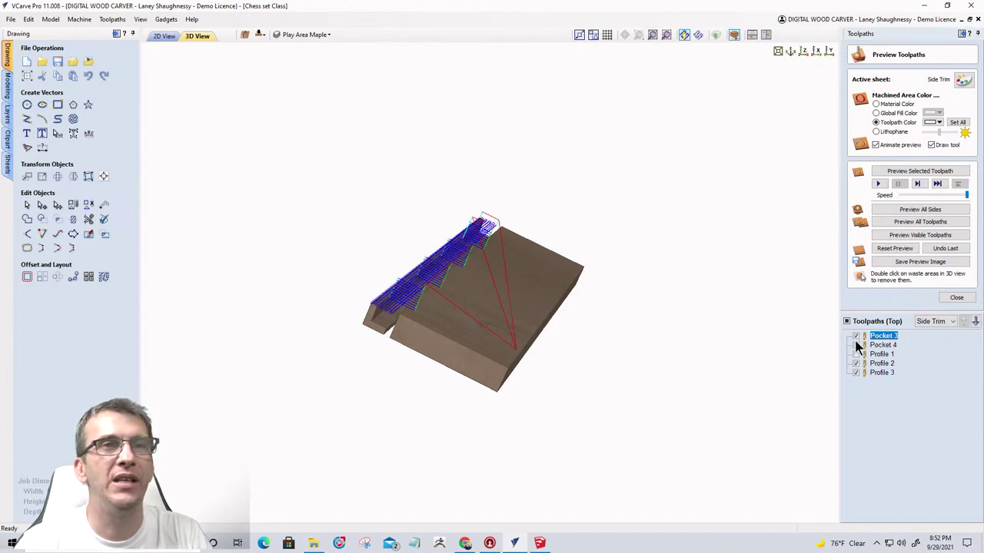
left_click(856, 345)
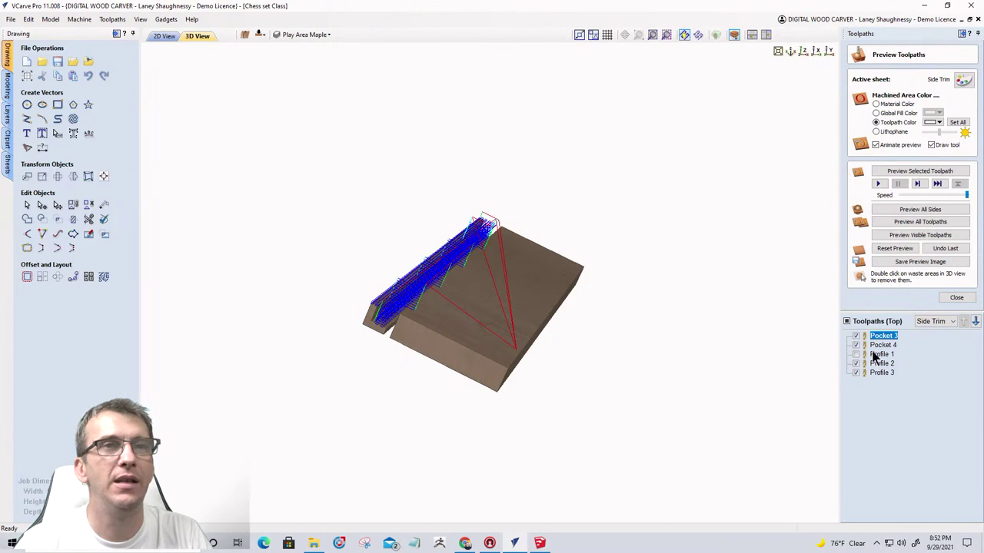
left_click(880, 355)
left_click(975, 322)
left_click(975, 322)
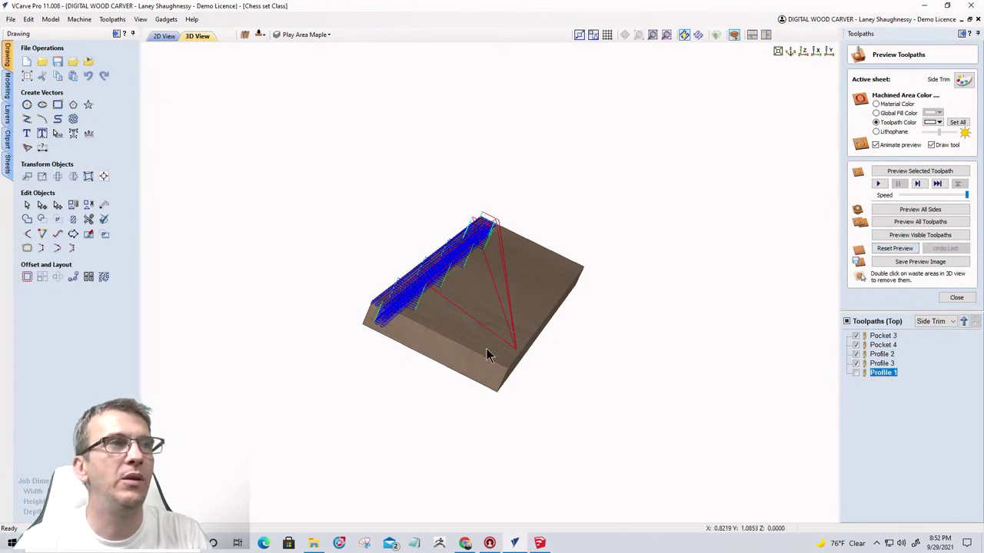
With Profile 1 hidden, simulate the visible toolpaths on the angled 3D board.
left_click(816, 52)
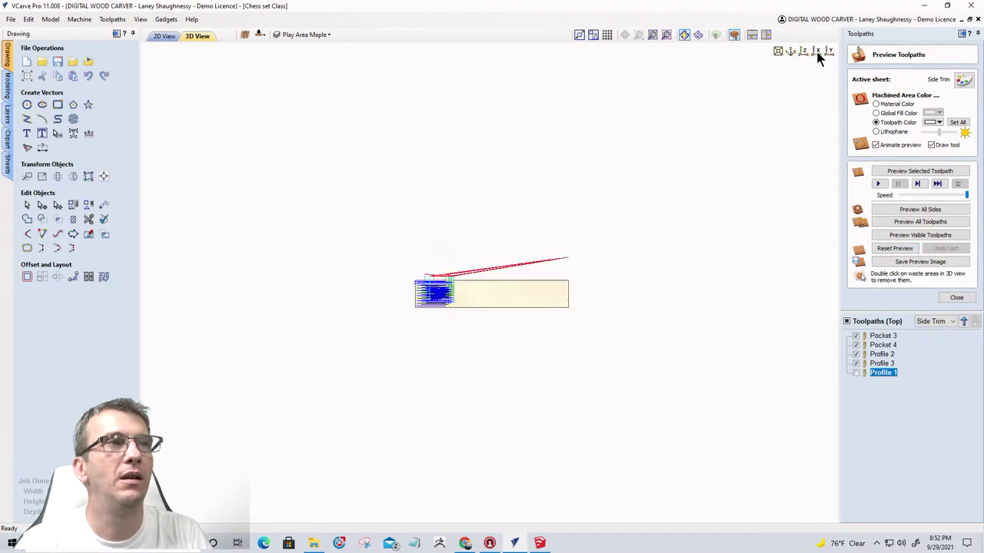
scroll(443, 296, "up", 4)
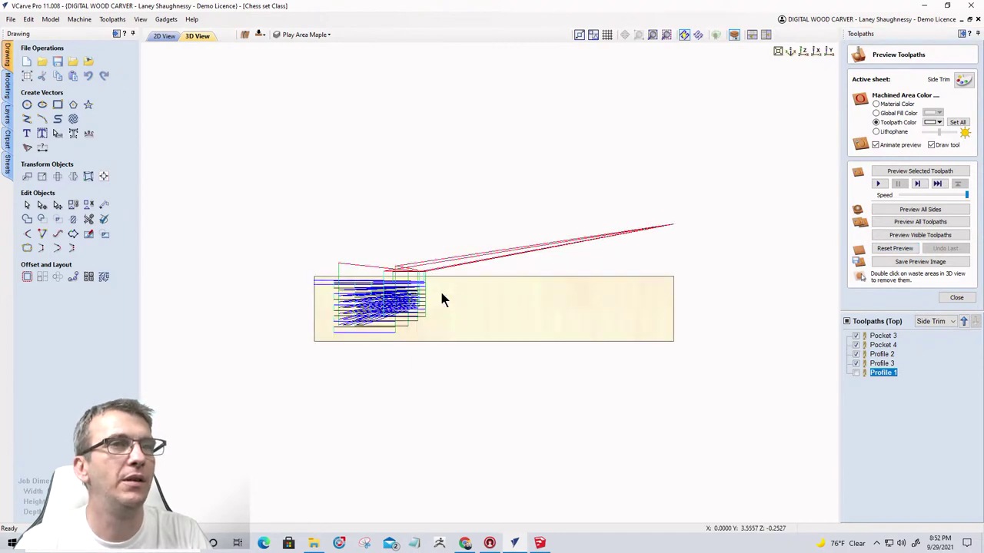
left_click_drag(442, 300, 484, 348)
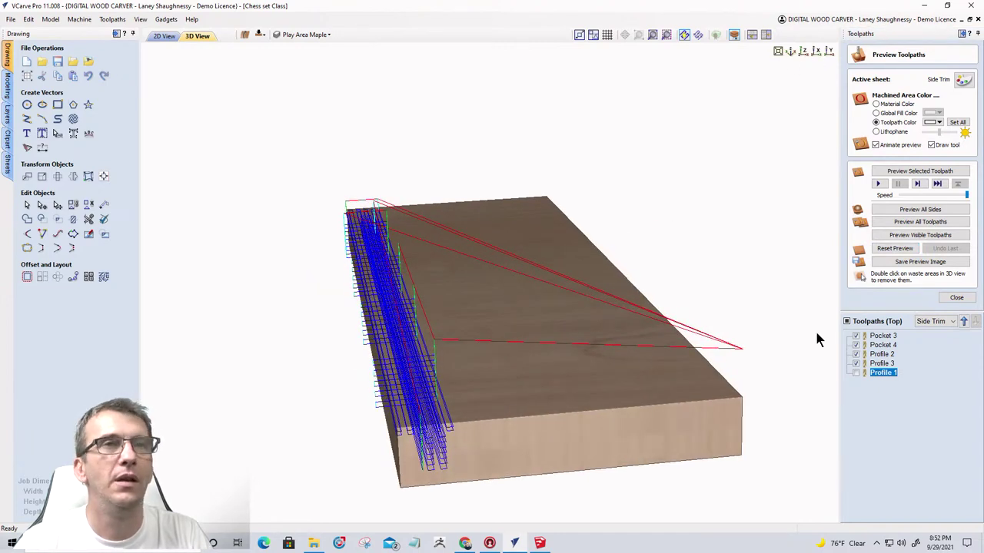
left_click(856, 374)
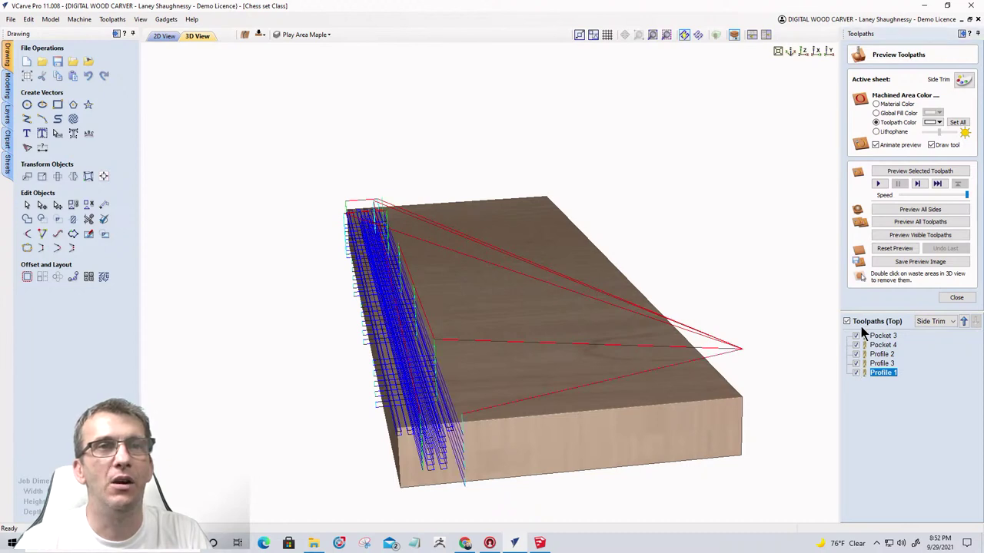
left_click(856, 372)
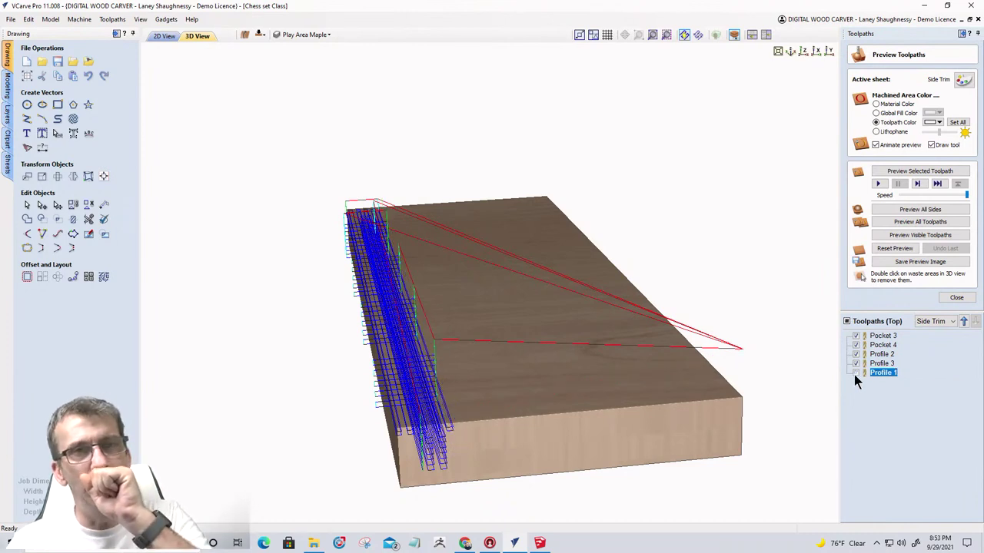
left_click(897, 236)
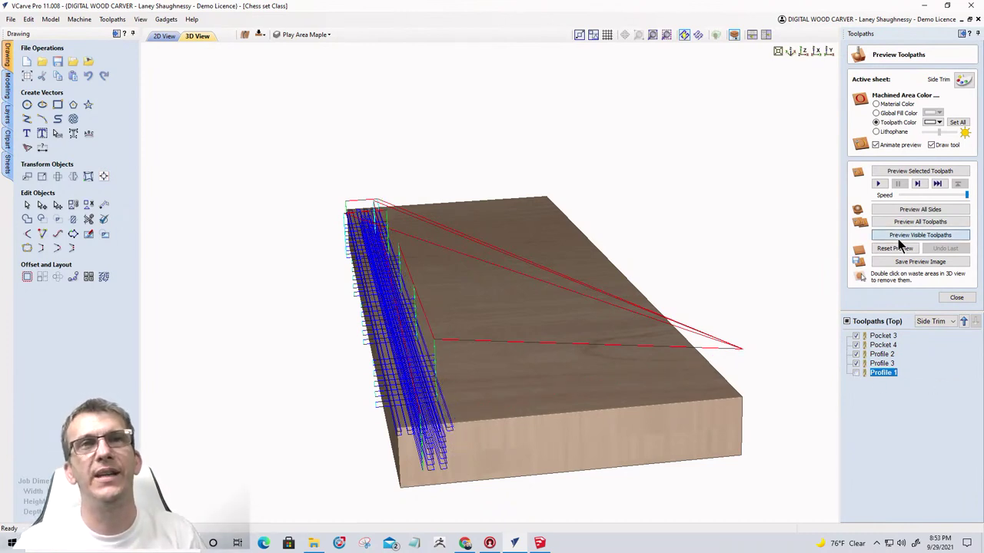
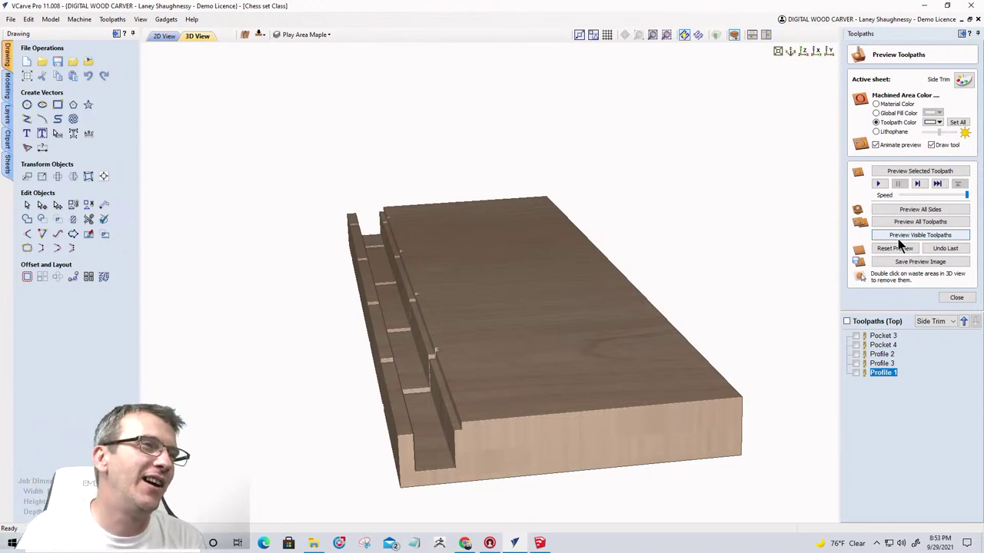
Turn the board edge-on, show Profile 1, and preview it cutting the grooved strip free.
left_click_drag(361, 413, 810, 439)
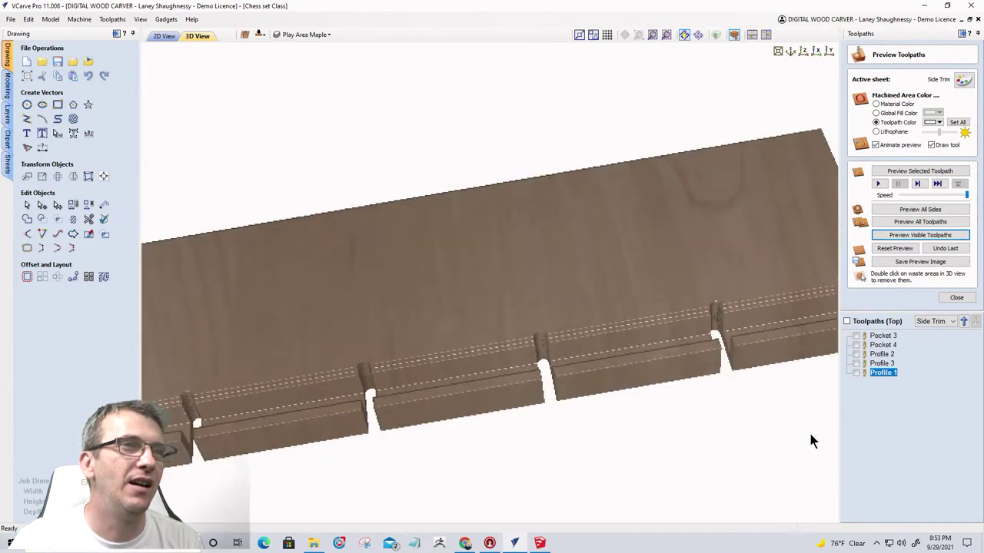
left_click_drag(524, 310, 411, 221)
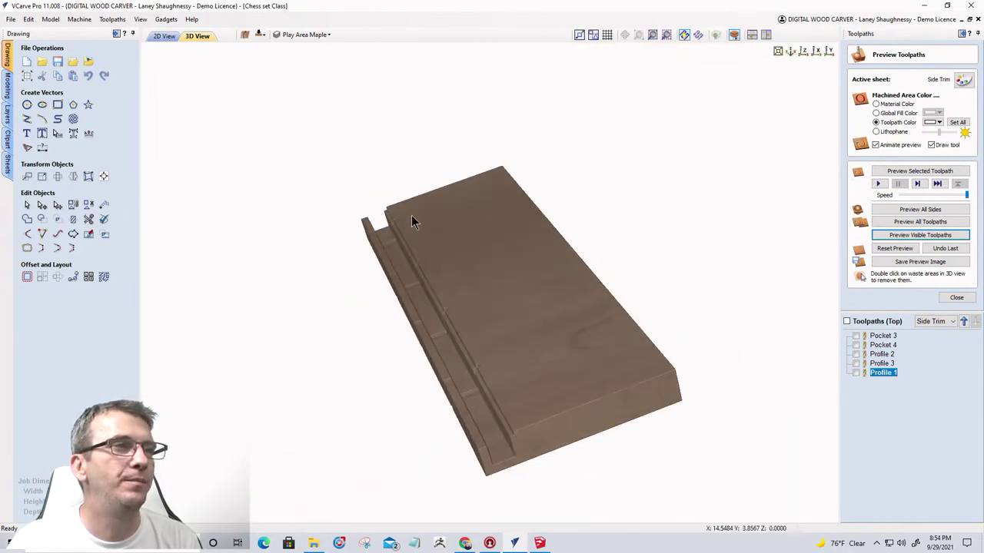
left_click(857, 372)
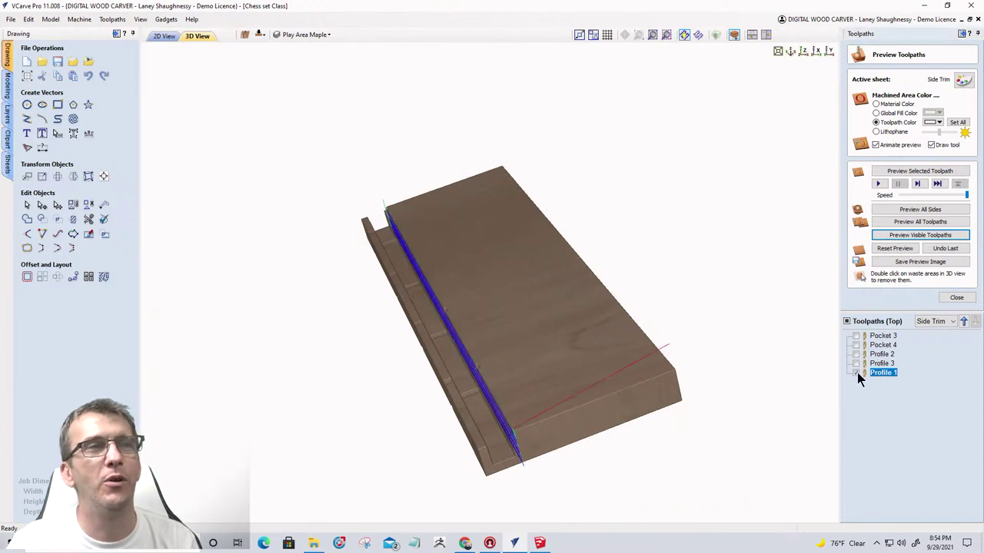
left_click(911, 236)
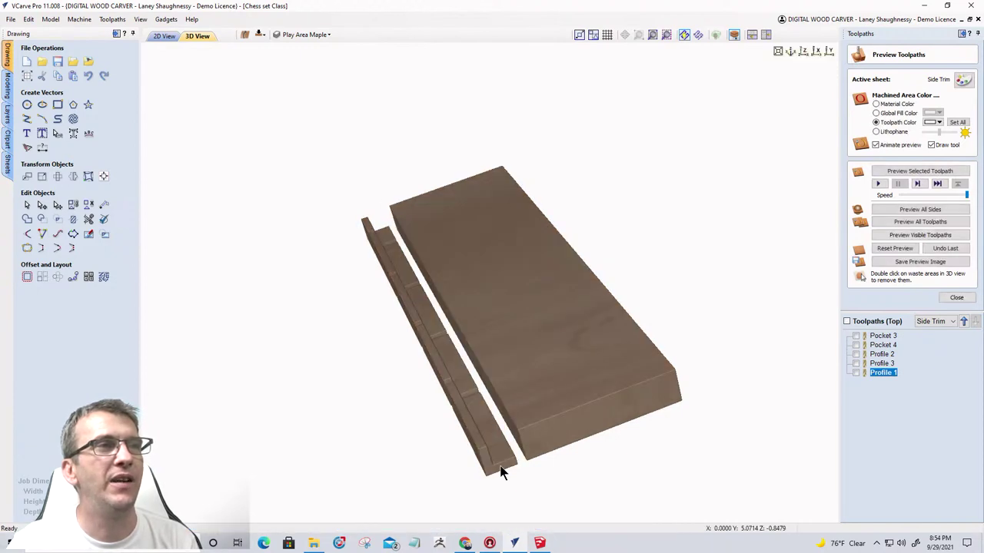
double_click(484, 433)
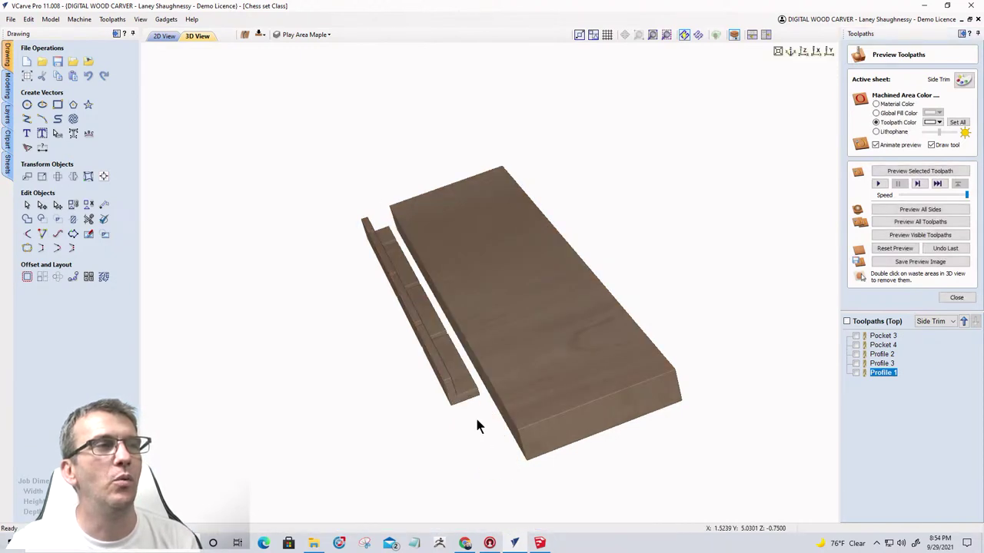
double_click(451, 390)
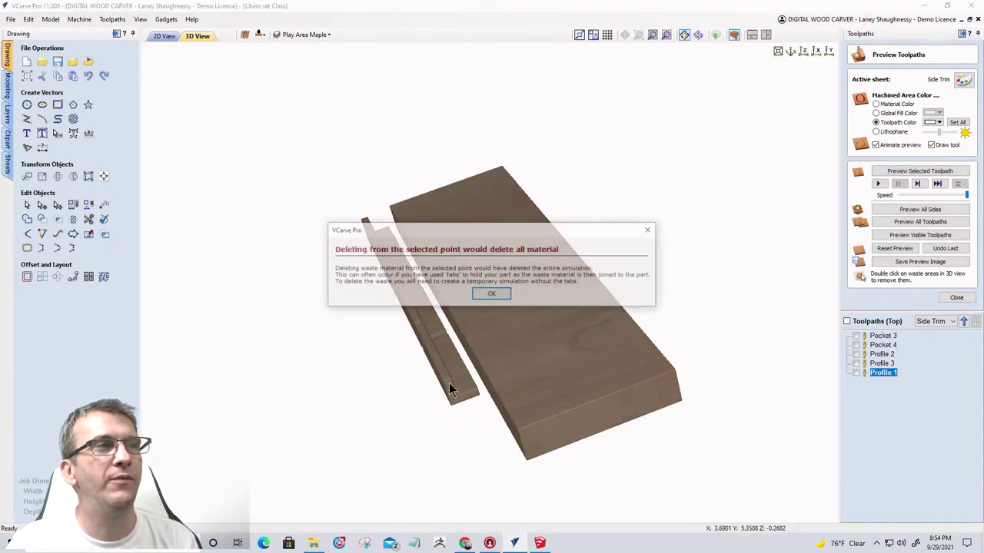
left_click(491, 293)
left_click(945, 249)
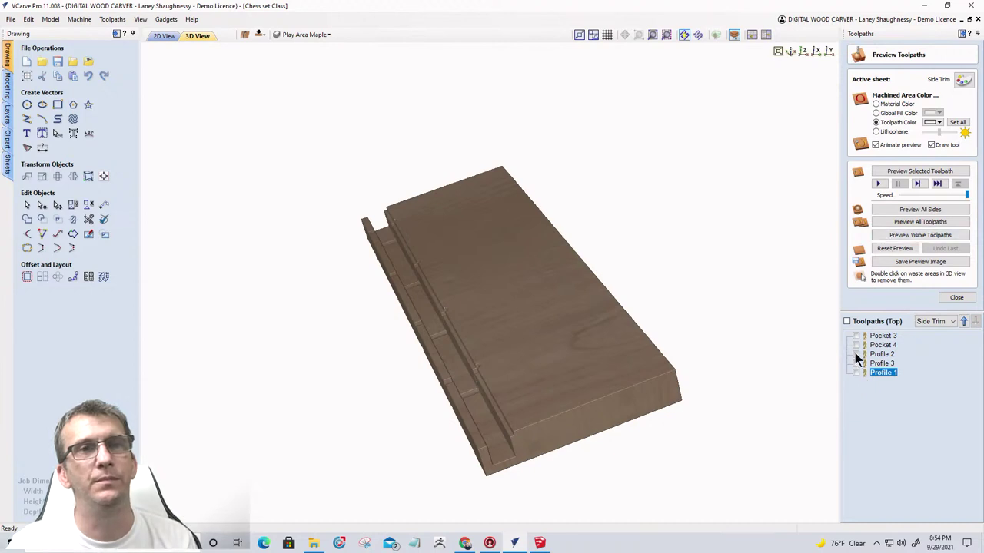
left_click(855, 373)
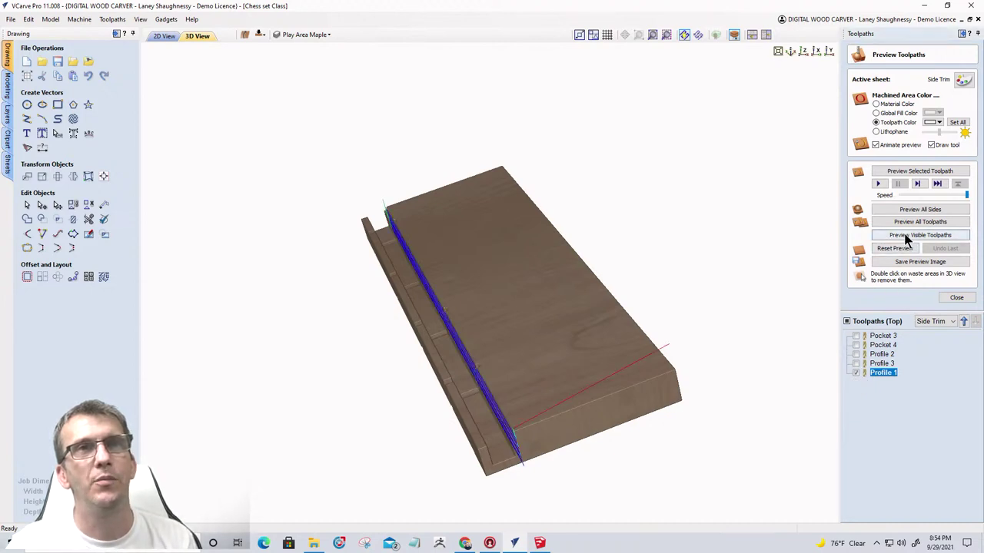
left_click(906, 235)
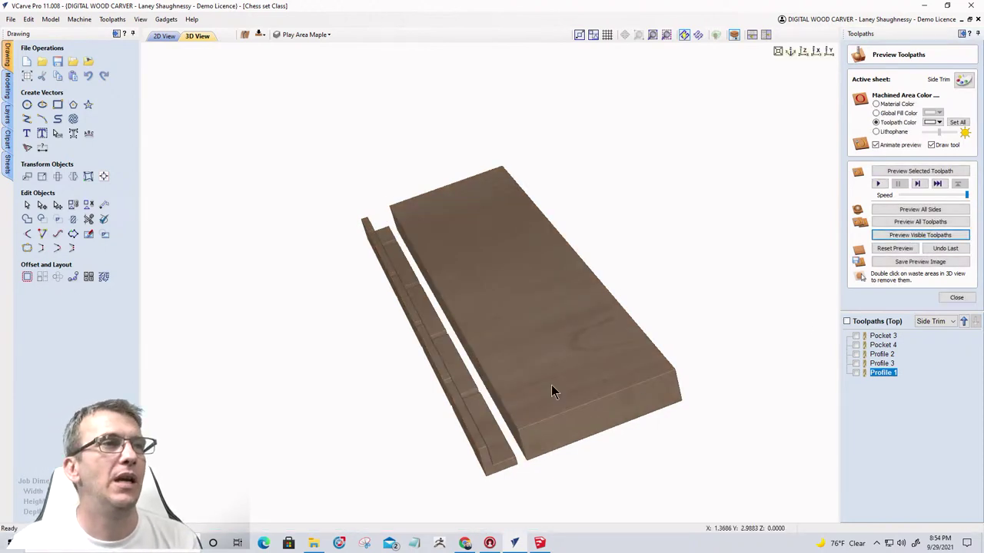
Remove the large board as waste and orbit around the remaining strip.
double_click(551, 391)
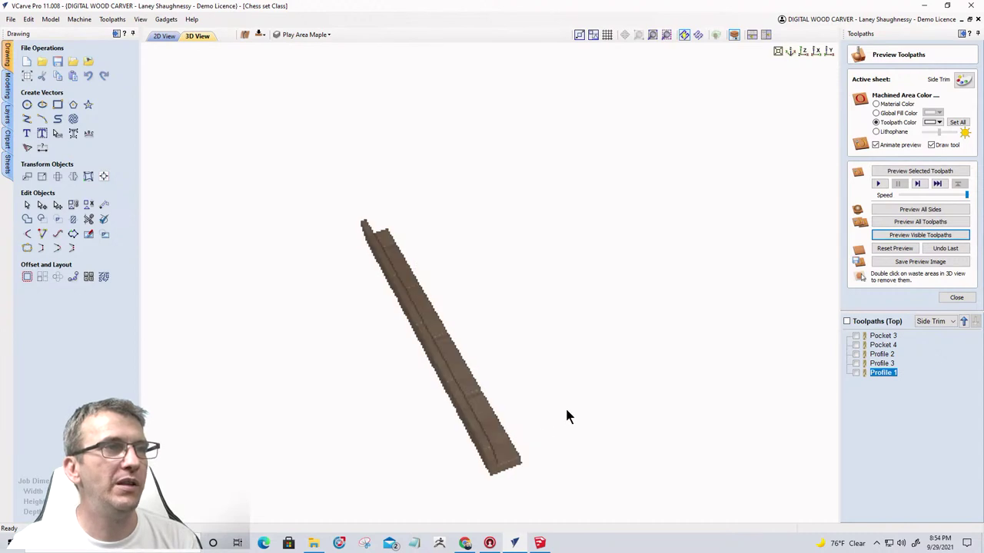
left_click_drag(567, 416, 577, 410)
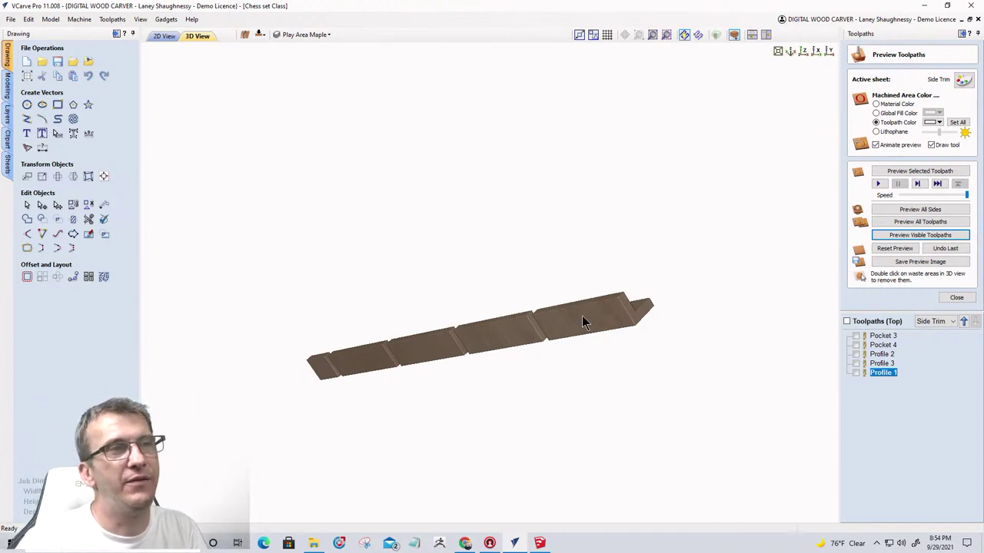
left_click_drag(583, 323, 566, 413)
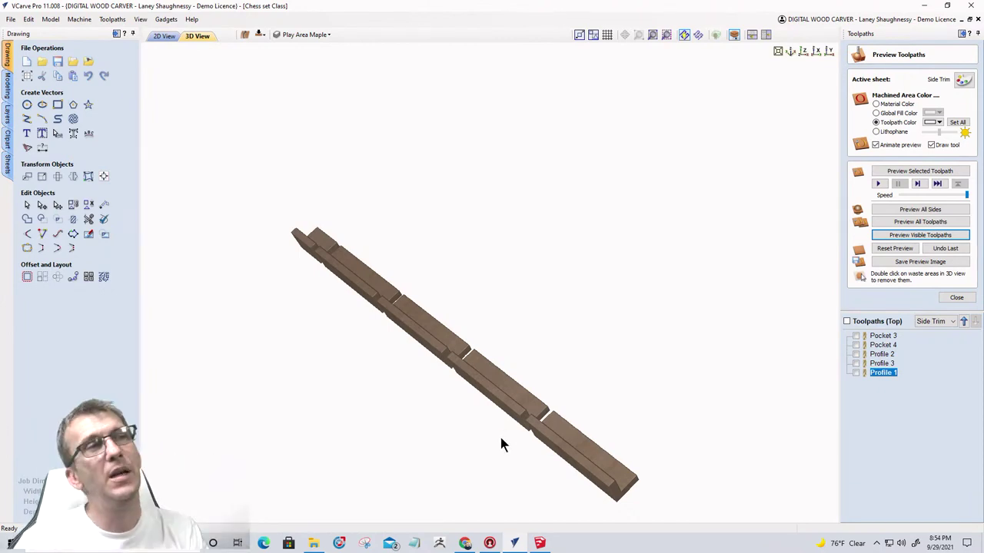
left_click_drag(500, 445, 597, 323)
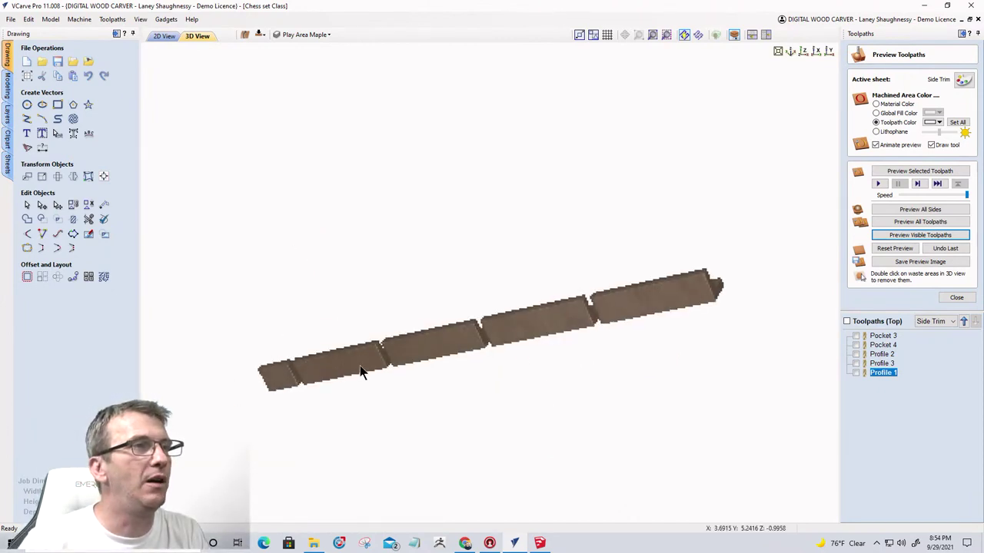
left_click_drag(361, 372, 318, 466)
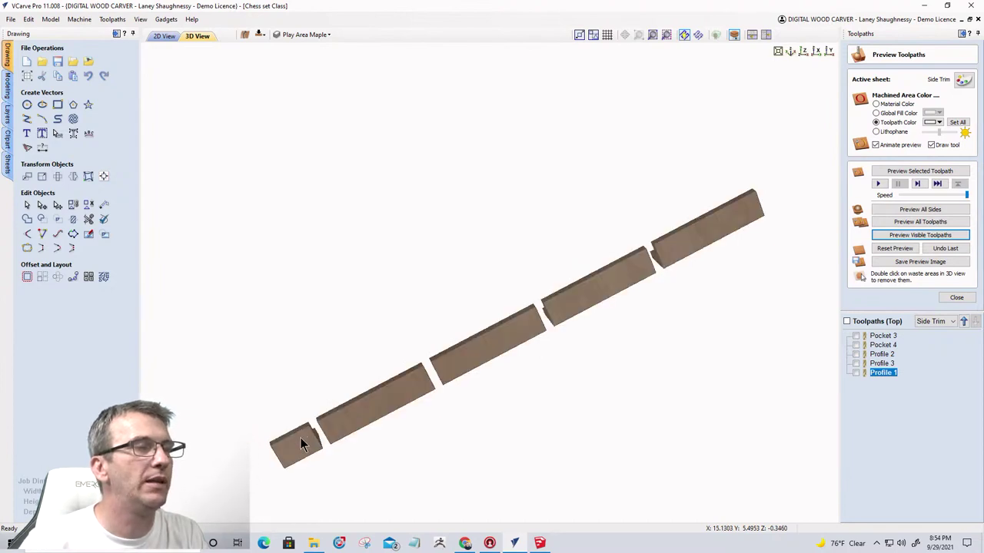
Remove the small offcut at the strip's end and zoom in on the strip.
double_click(293, 435)
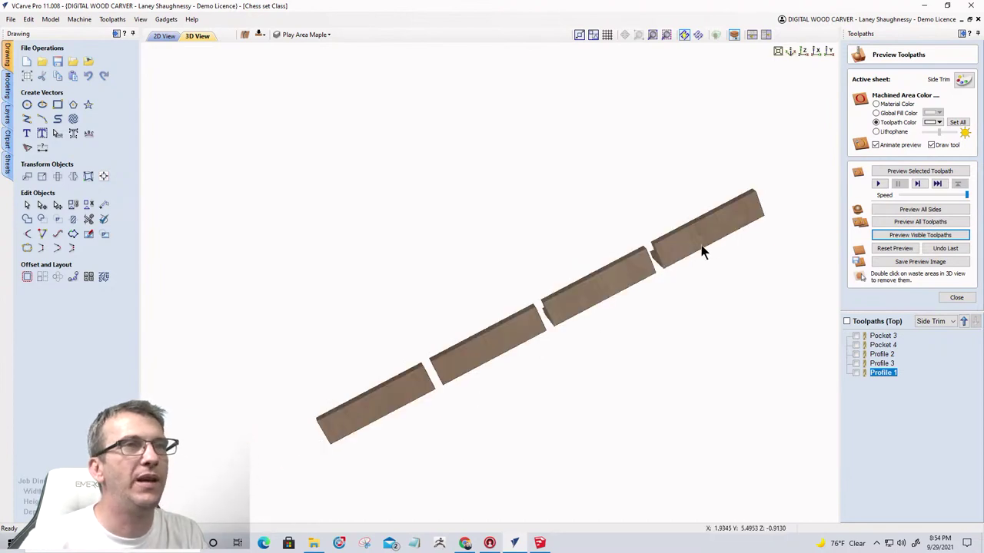
left_click_drag(507, 347, 628, 363)
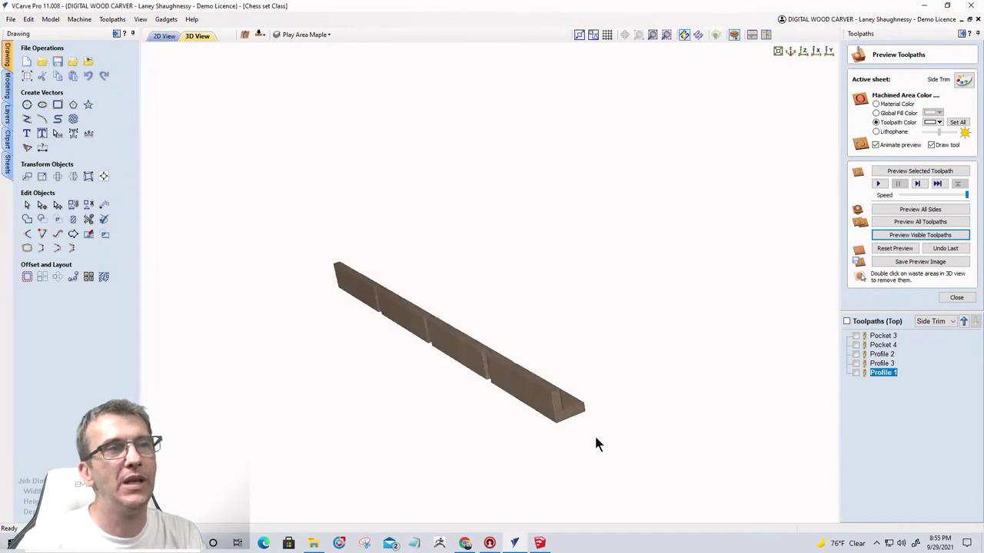
scroll(571, 446, "up", 2)
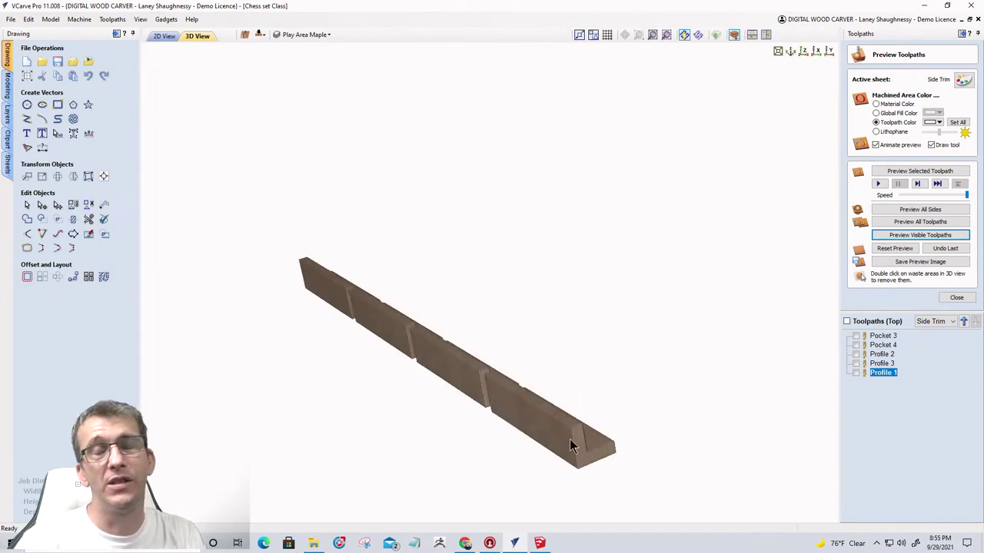
scroll(577, 459, "up", 2)
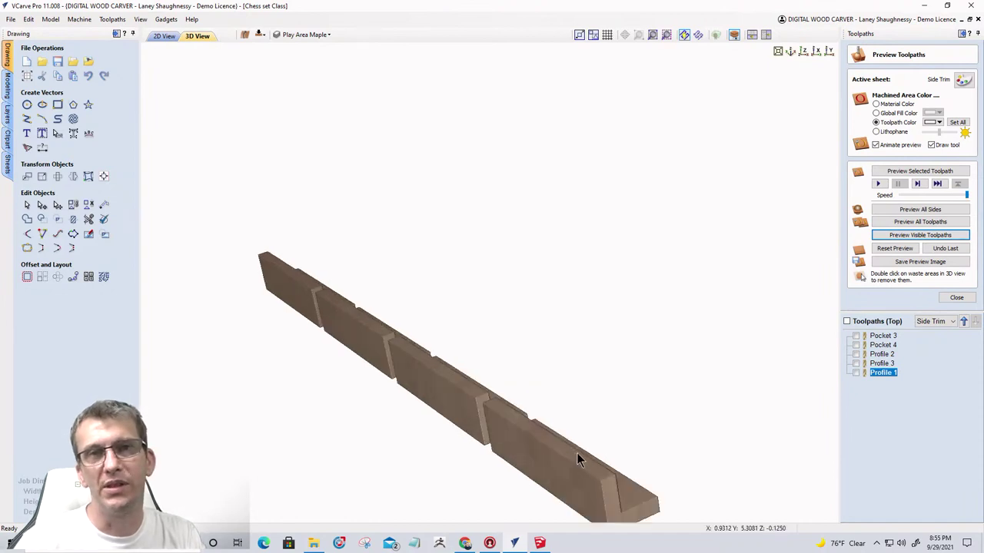
left_click_drag(580, 459, 586, 367)
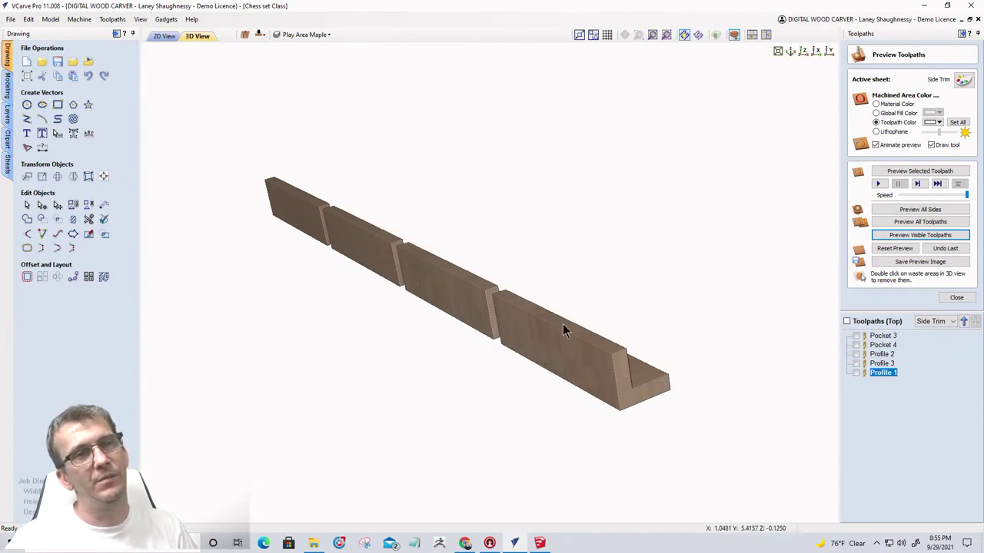
Clear the last slotted waste piece, inspect the strip's grooves and rabbet, then return to SketchUp.
double_click(649, 380)
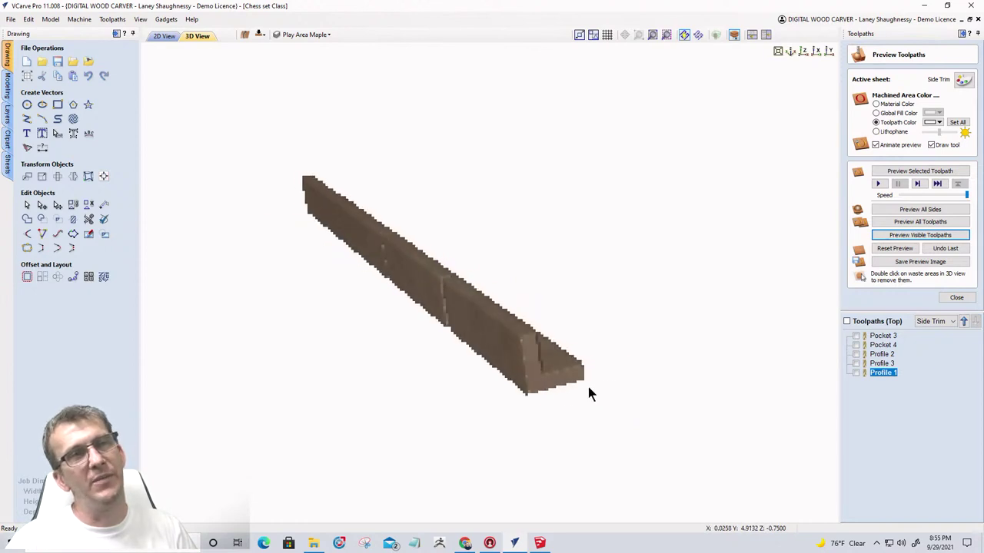
left_click_drag(588, 386, 749, 390)
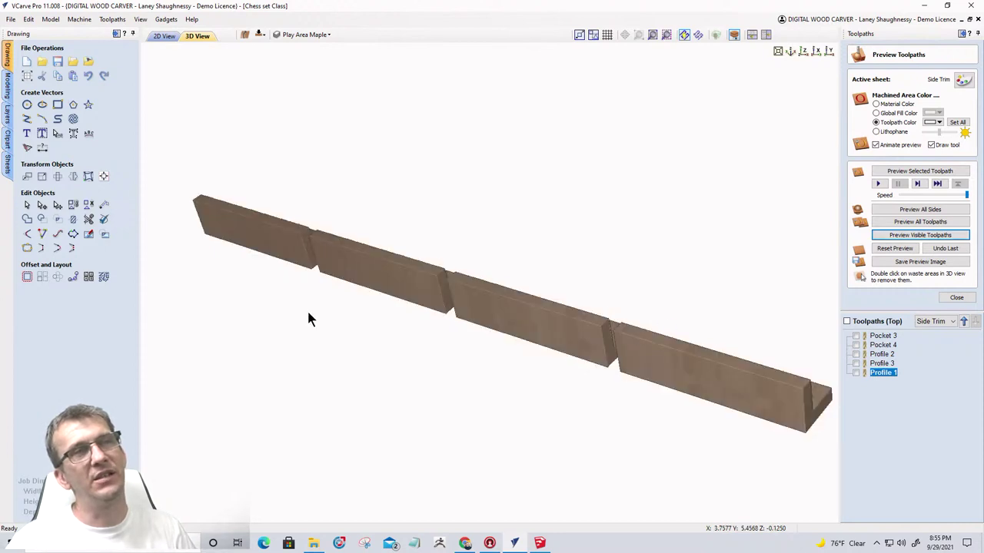
left_click_drag(310, 317, 307, 303)
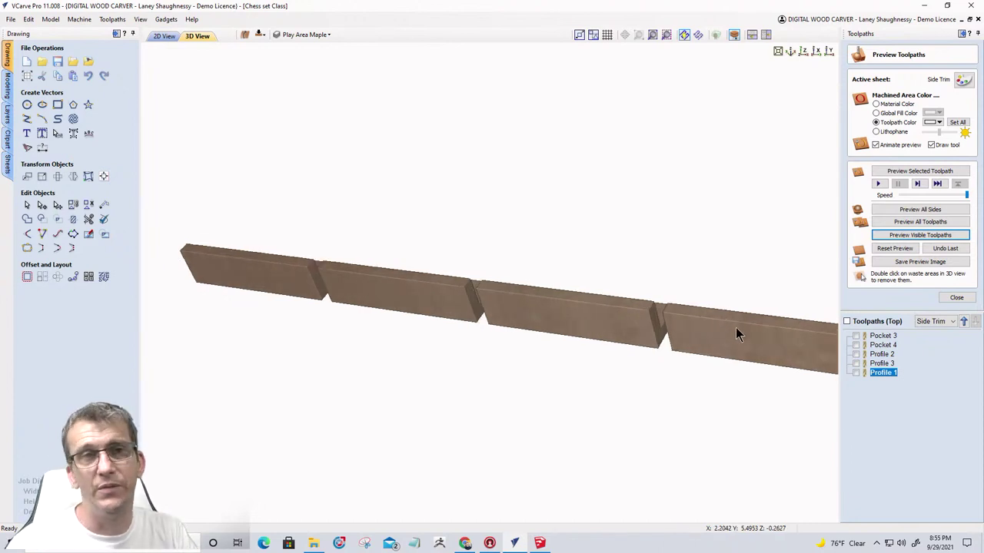
left_click_drag(786, 340, 644, 356)
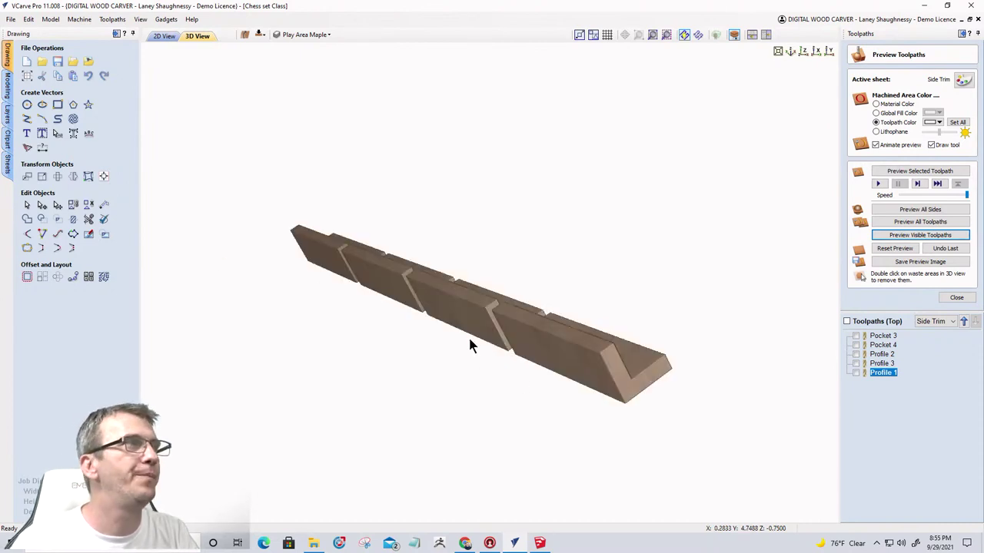
left_click_drag(469, 345, 465, 363)
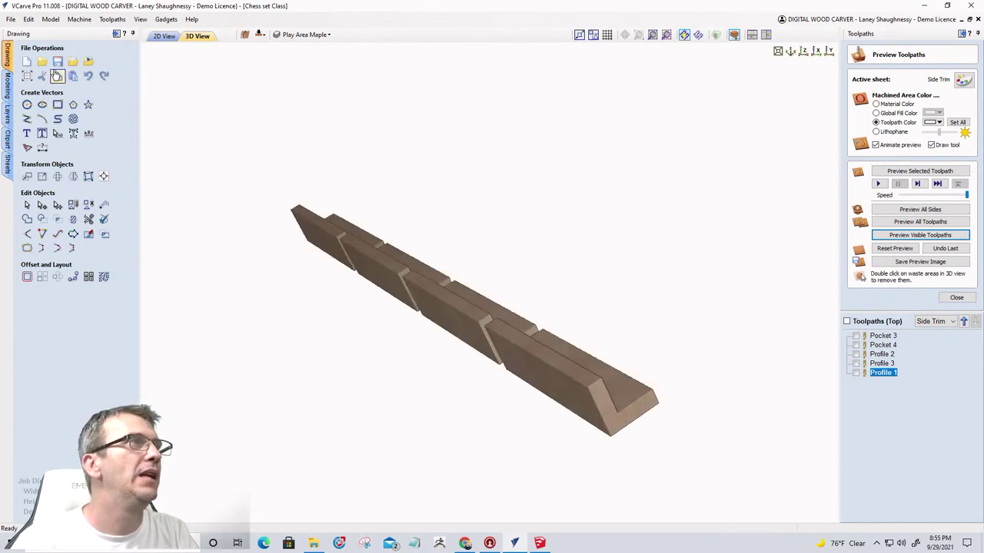
left_click(539, 543)
Select the three thin vertical hinge and slide pieces from a low side view.
scroll(534, 281, "down", 3)
scroll(534, 282, "down", 3)
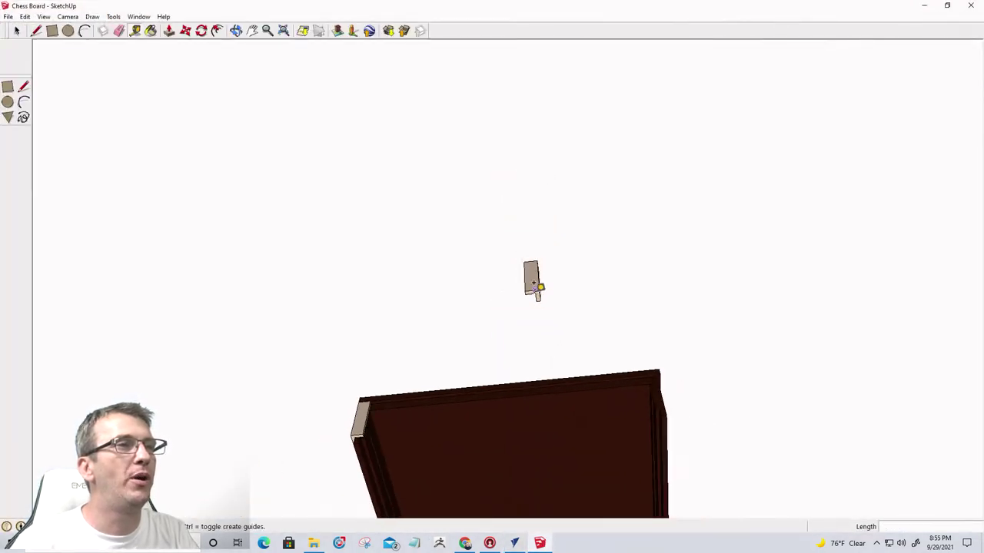
mouse_move(549, 395)
middle_mouse_down()
mouse_move(645, 505)
mouse_move(430, 402)
mouse_move(486, 401)
middle_mouse_up()
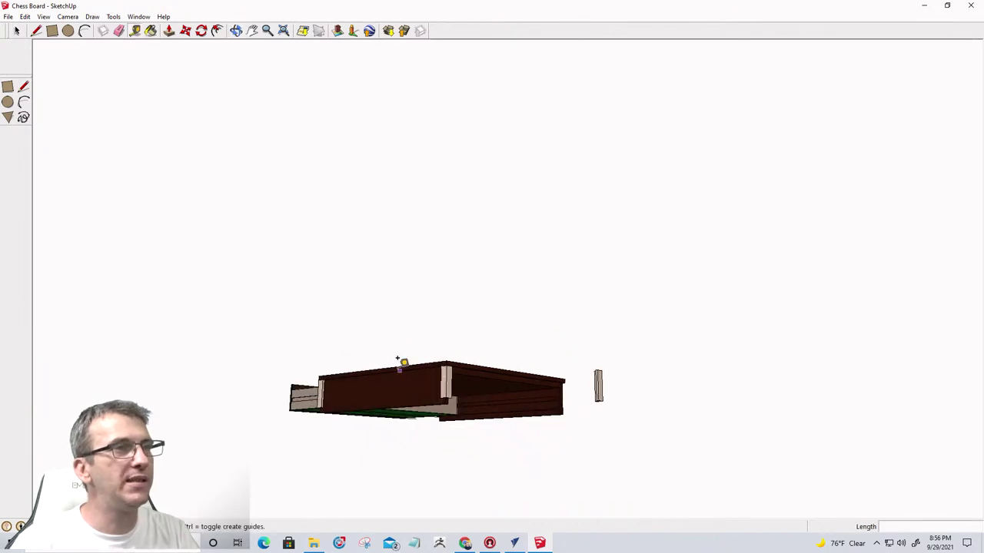
key("space")
left_click(321, 396)
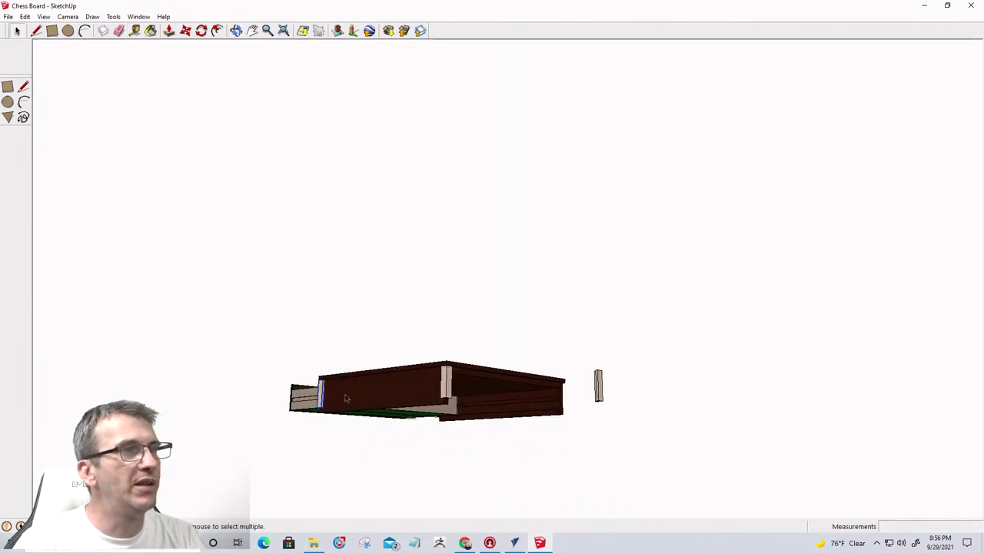
left_click(446, 388, "shift")
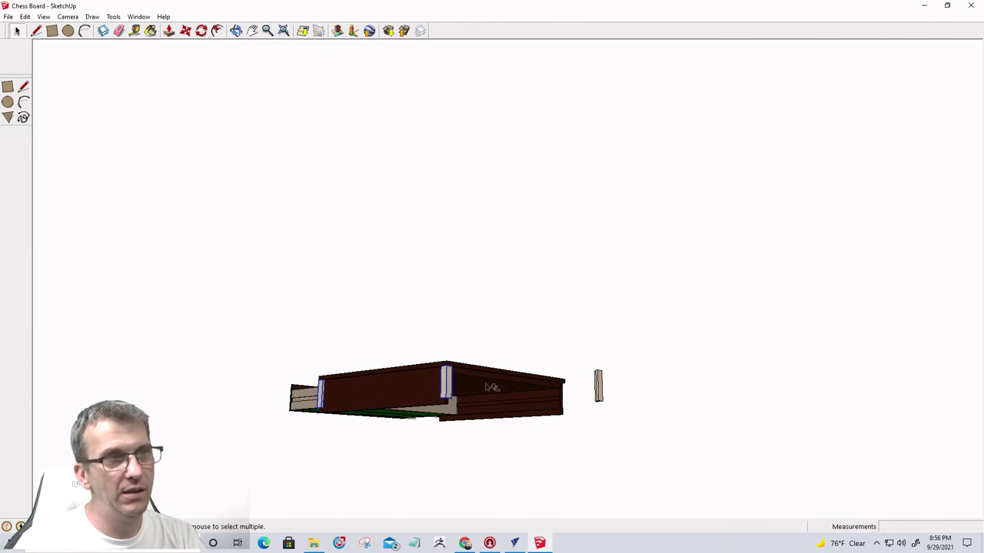
left_click(600, 388, "shift")
Erase the selected hardware pieces and select the drawer.
middle_click_drag(450, 192, 492, 4, "shift")
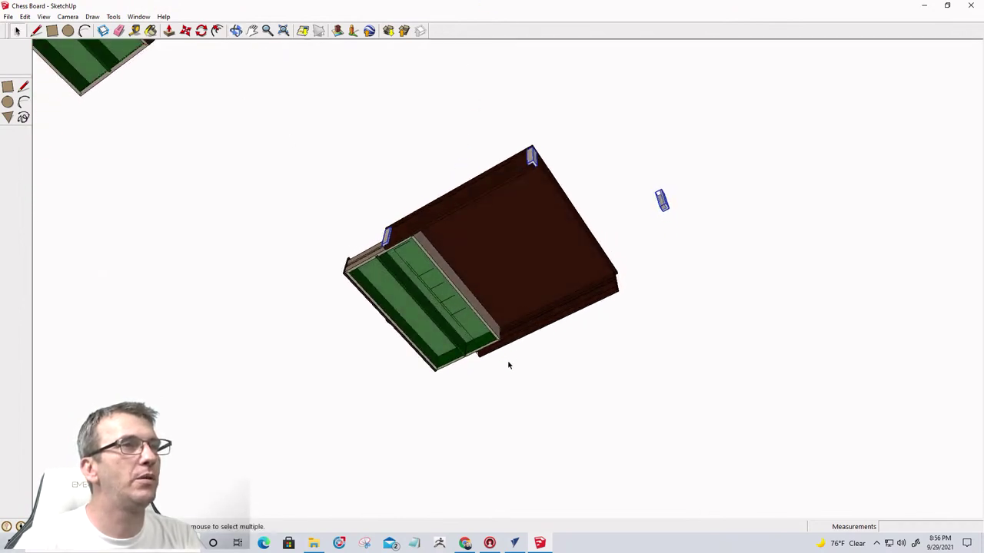
middle_click_drag(507, 364, 498, 384)
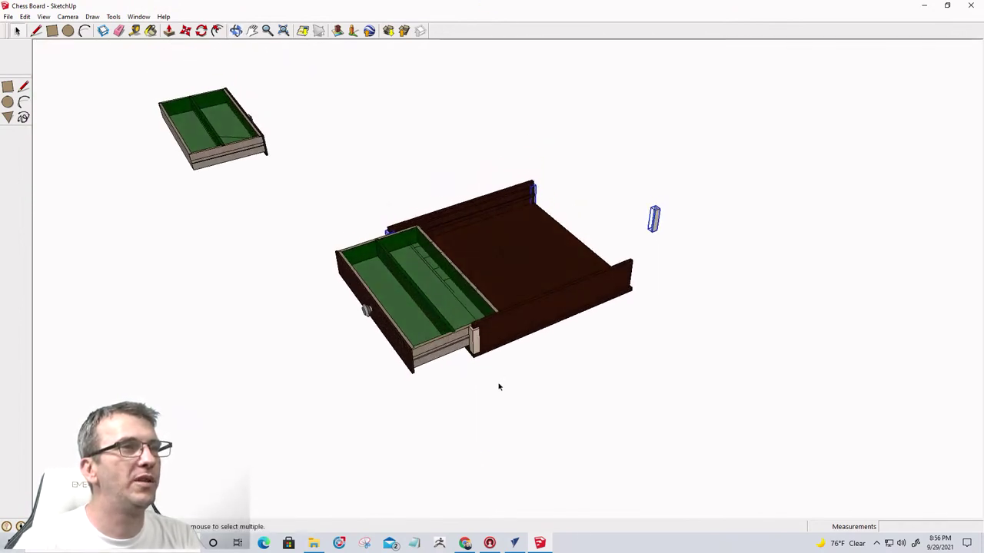
right_click(476, 345)
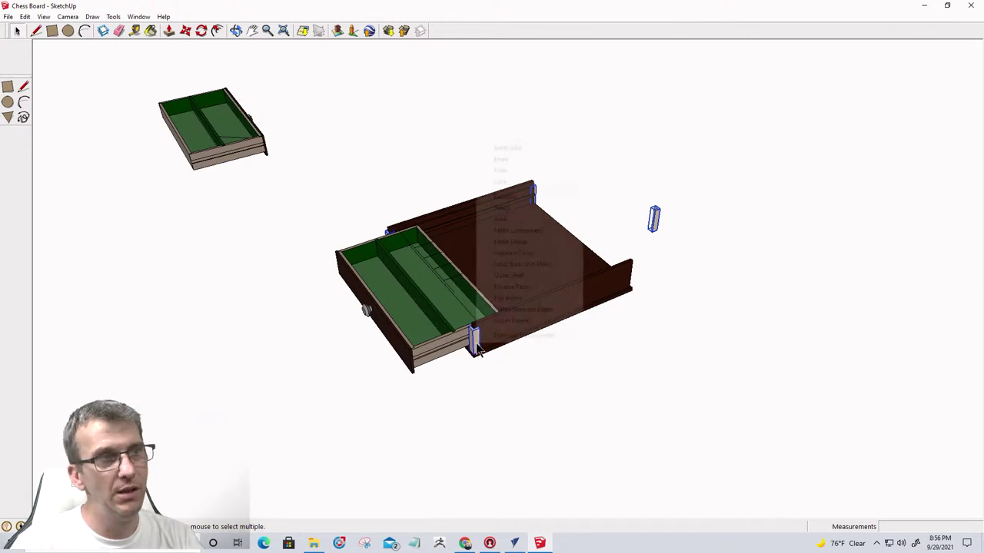
left_click(499, 167)
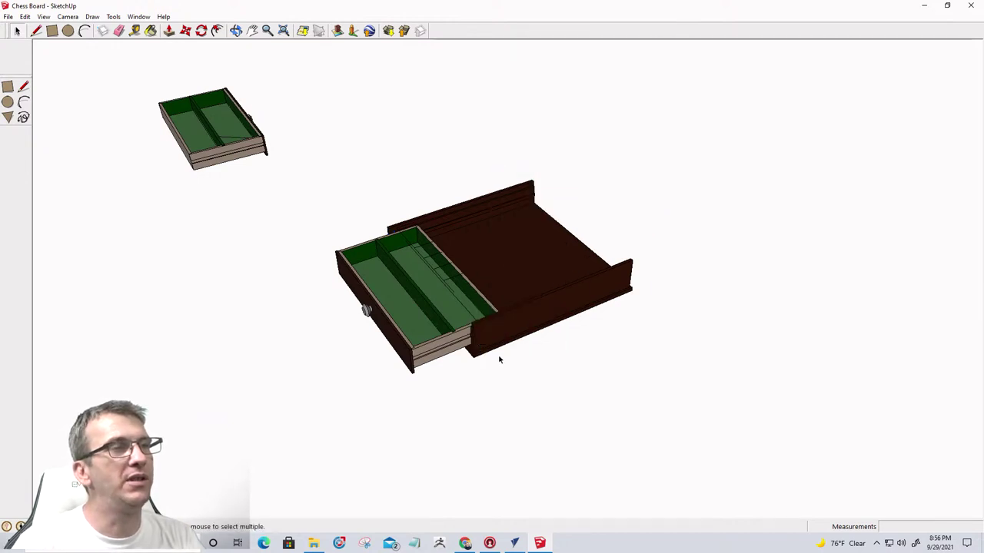
left_click(432, 319)
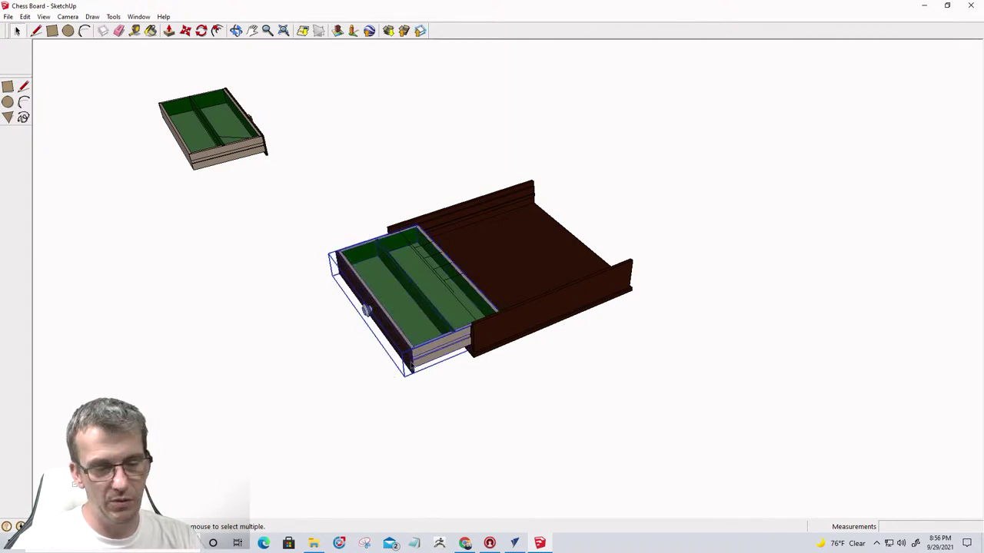
Move the drawer off the tray and set it beside the other drawer.
key("m")
left_click(411, 369)
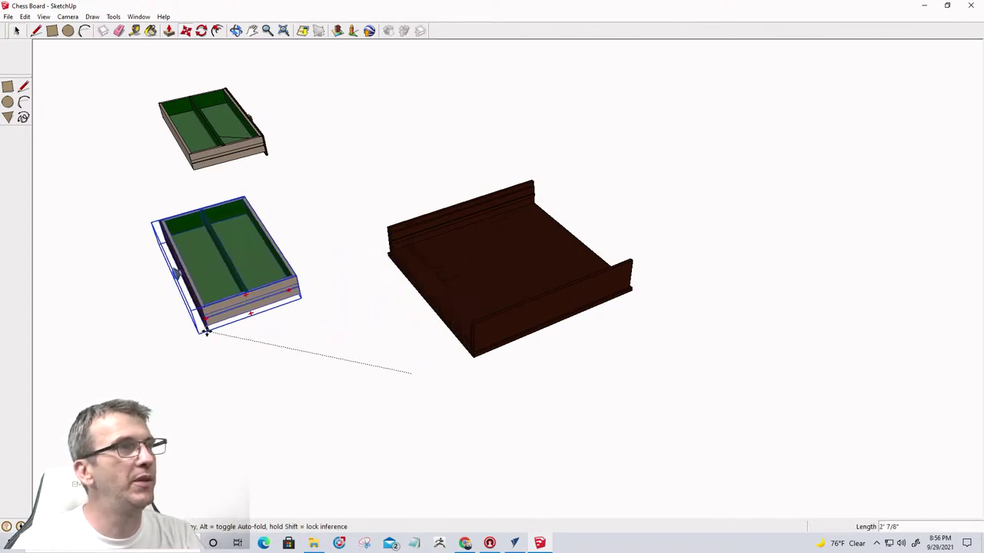
left_click(204, 334)
scroll(448, 292, "up", 5)
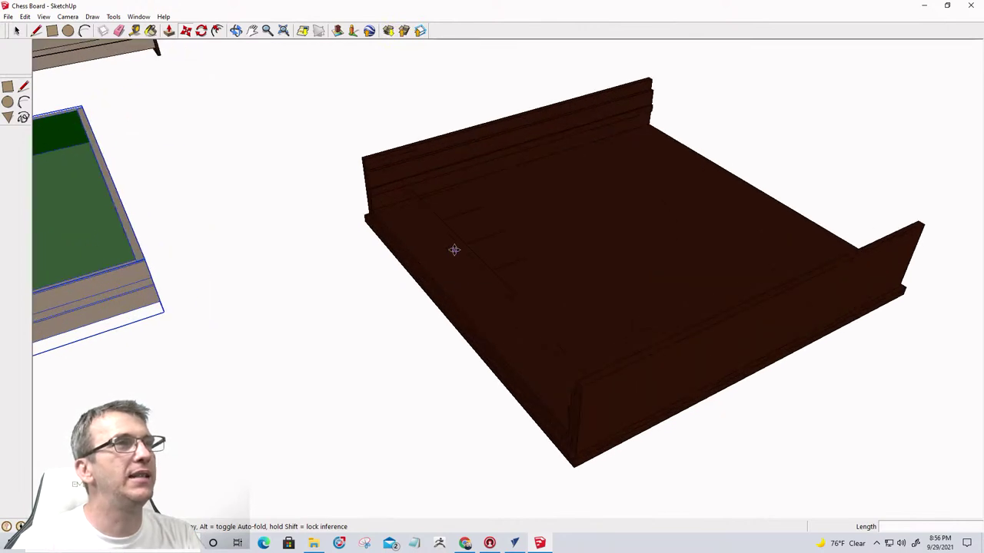
Select the tray with a crossing window, delete it, then undo the deletion.
left_click(18, 32)
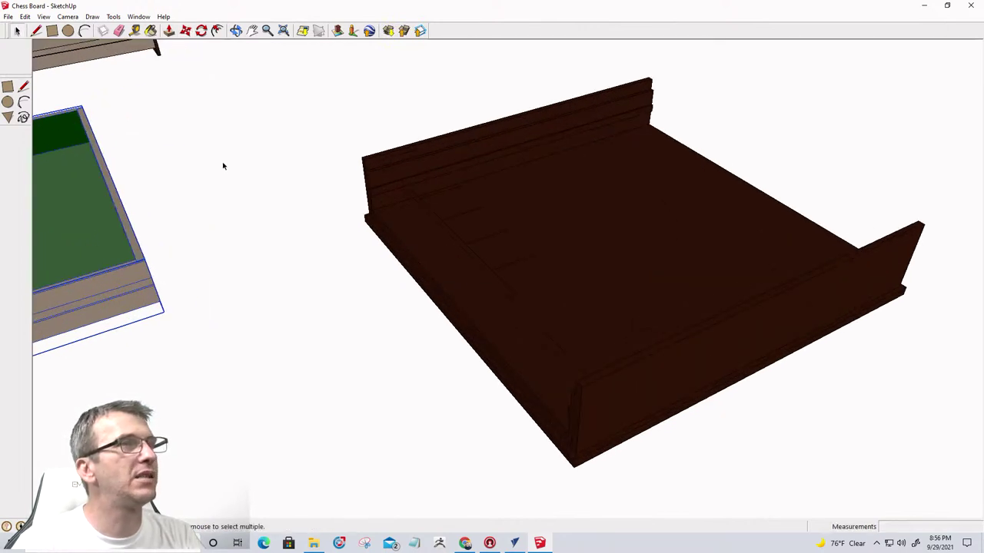
left_click(473, 255)
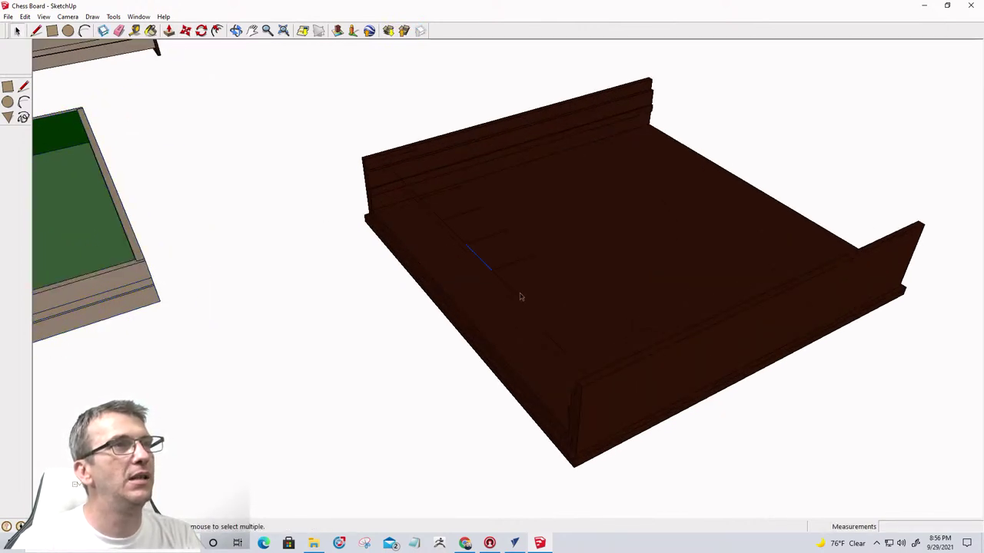
left_click_drag(541, 347, 434, 214)
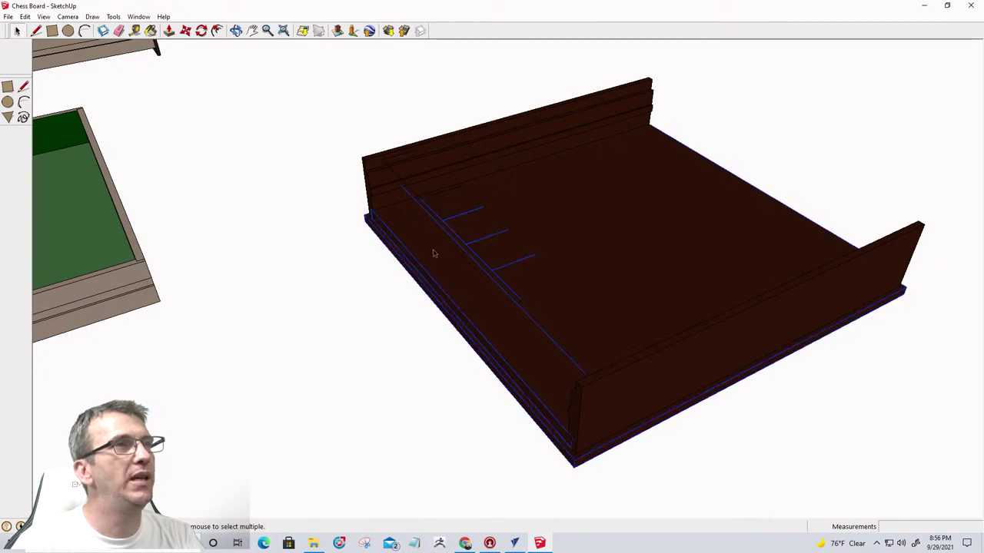
middle_click_drag(457, 264, 581, 289)
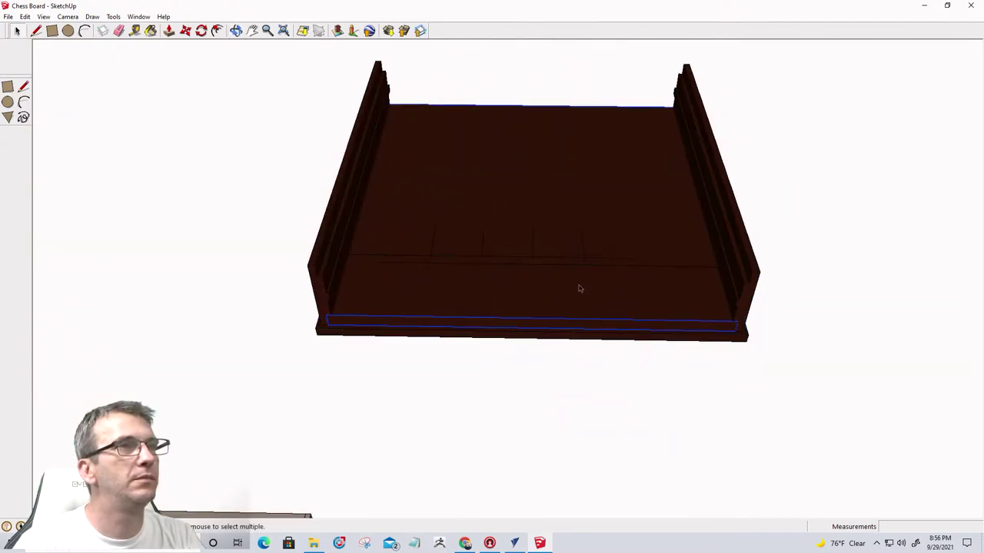
left_click_drag(454, 239, 453, 237)
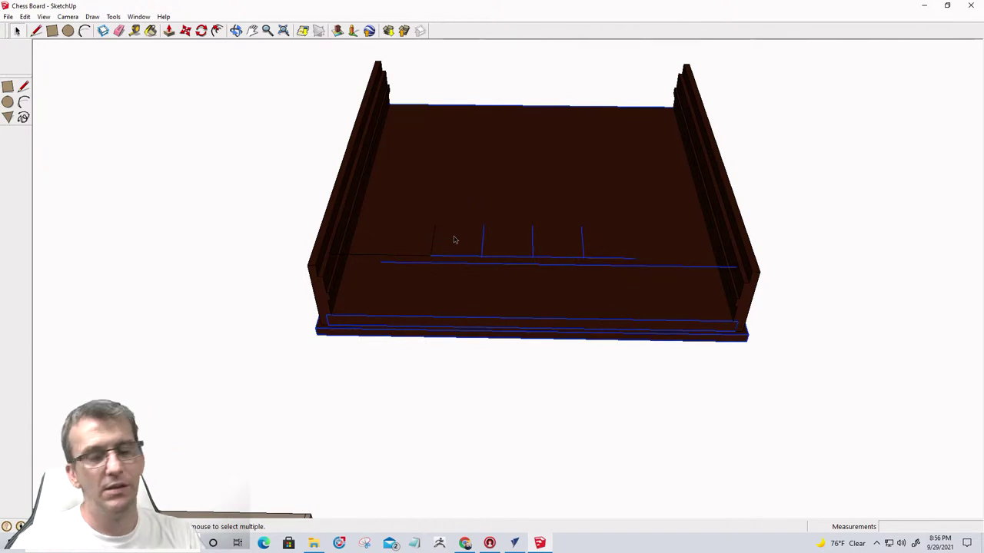
key("Delete")
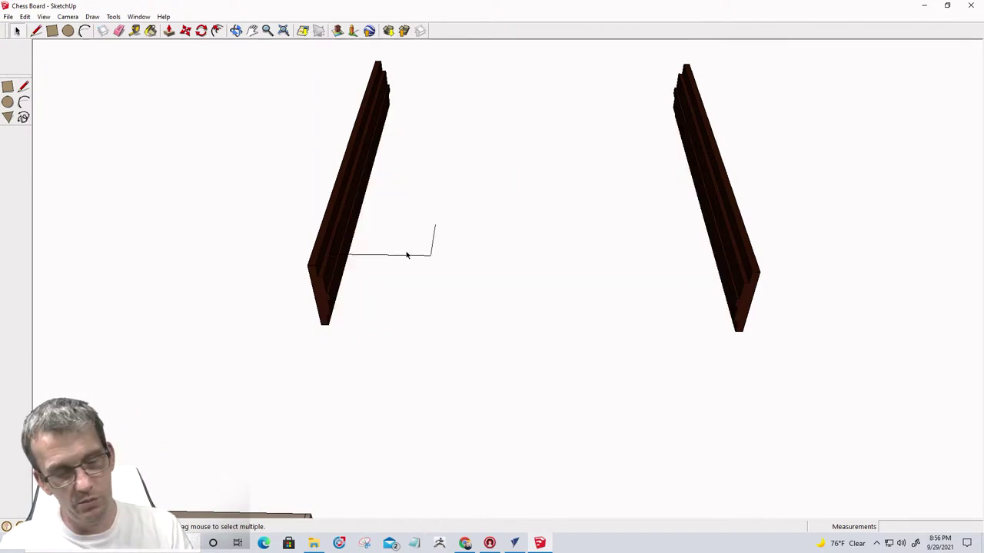
key("ctrl+z")
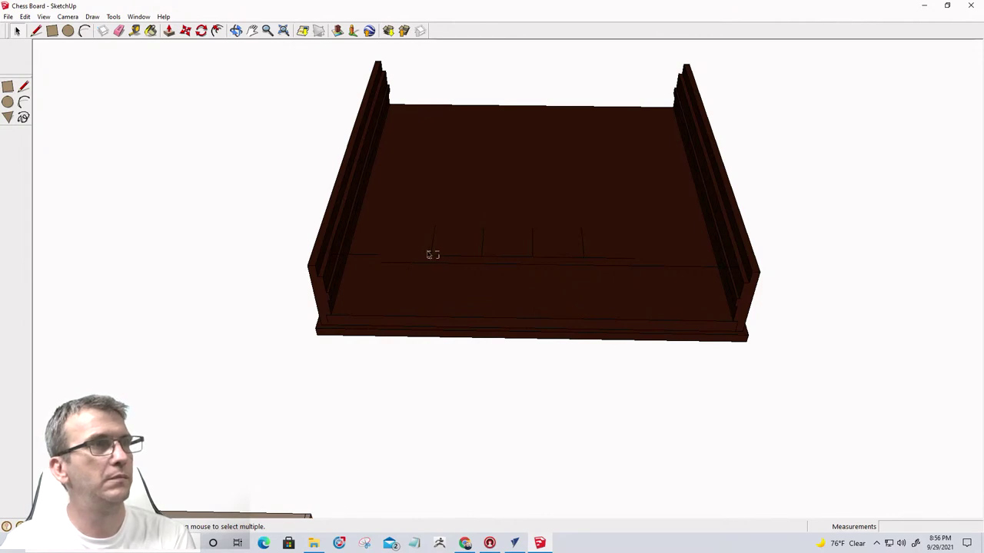
Erase the short stray edges and the long horizontal stray line on the tray's surface.
left_click(359, 256)
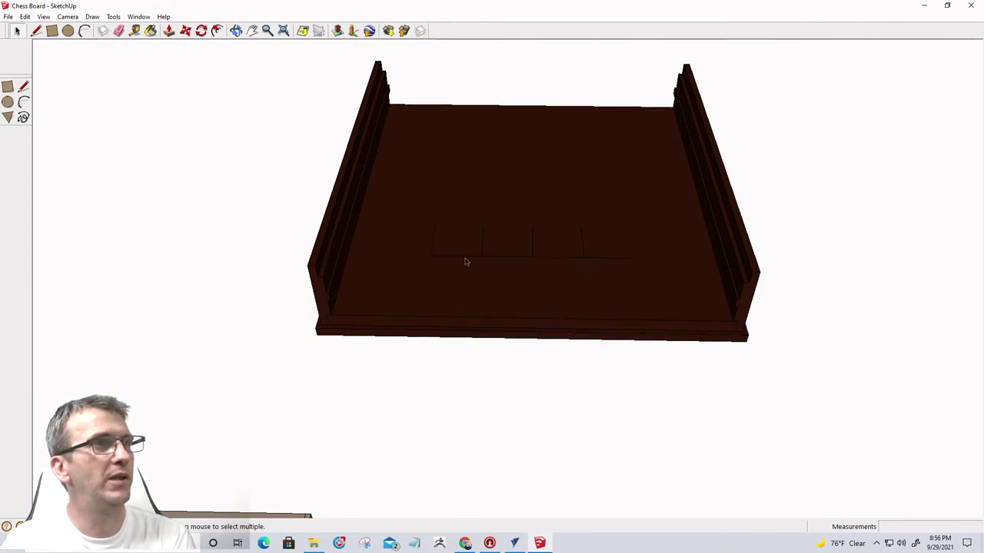
key("ctrl+z")
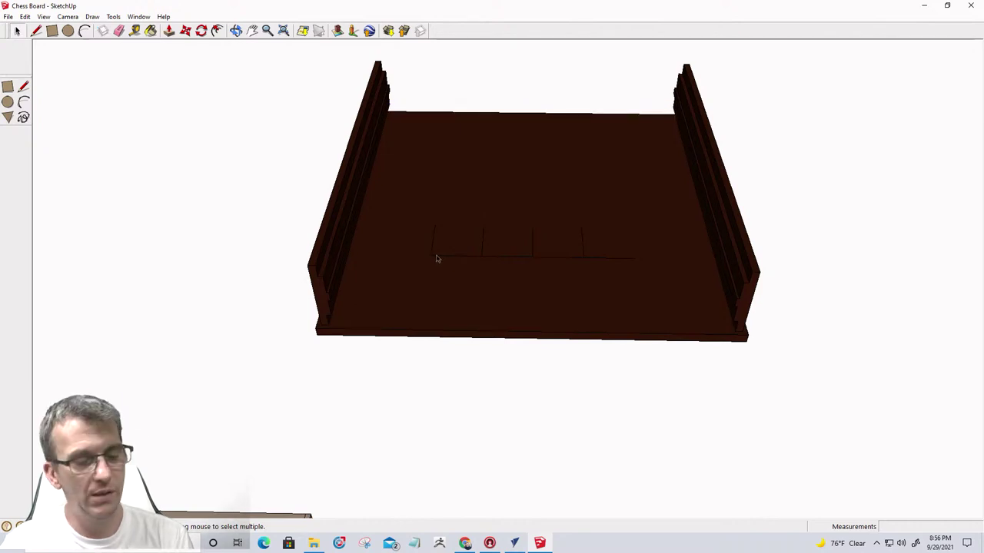
key("ctrl+y")
left_click(432, 258)
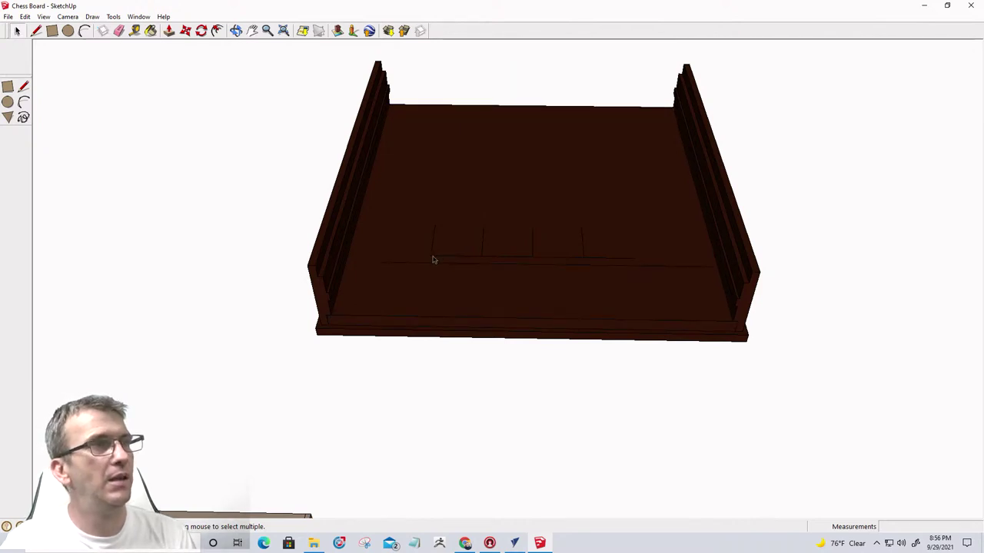
key("Delete")
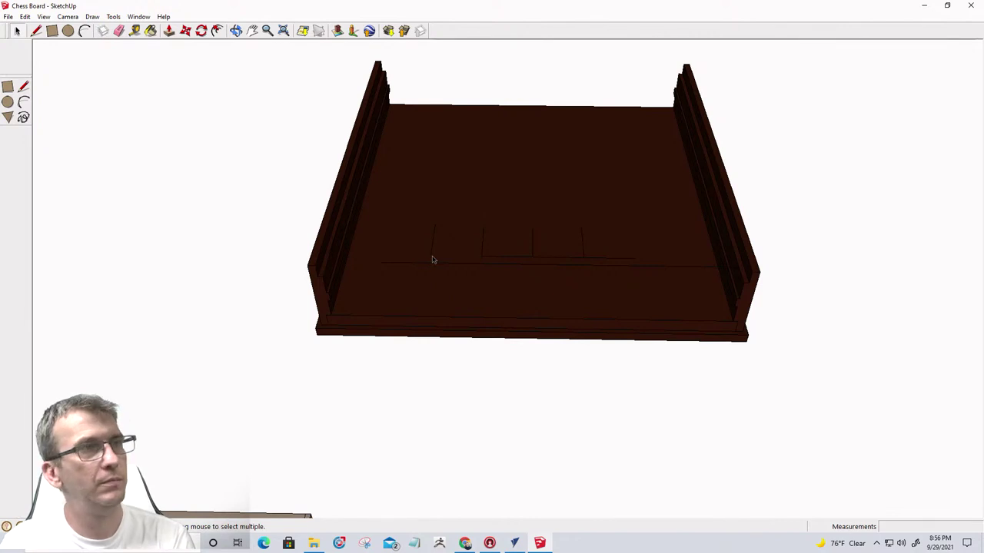
left_click(432, 258)
left_click(433, 253)
key("Delete")
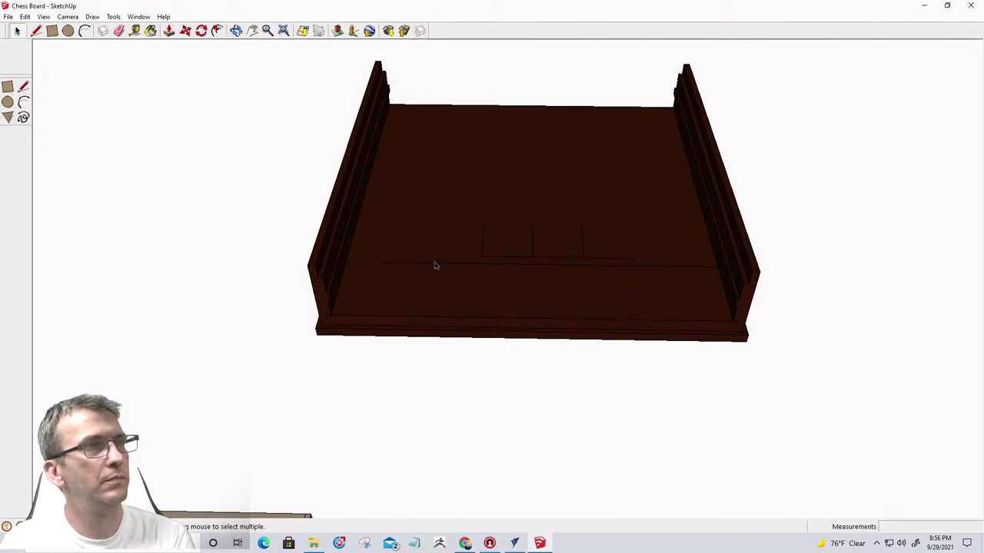
left_click(441, 267)
key("Delete")
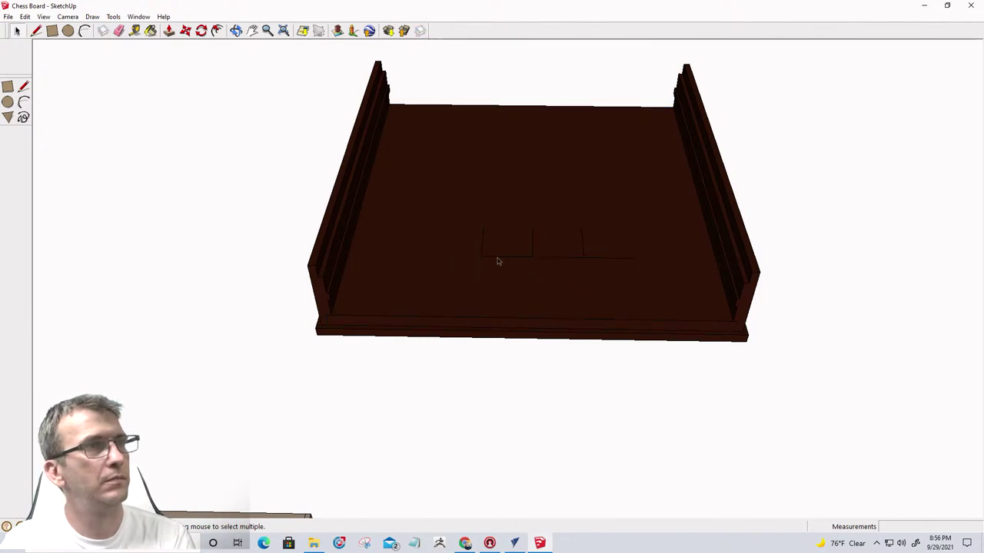
left_click(492, 258)
key("Delete")
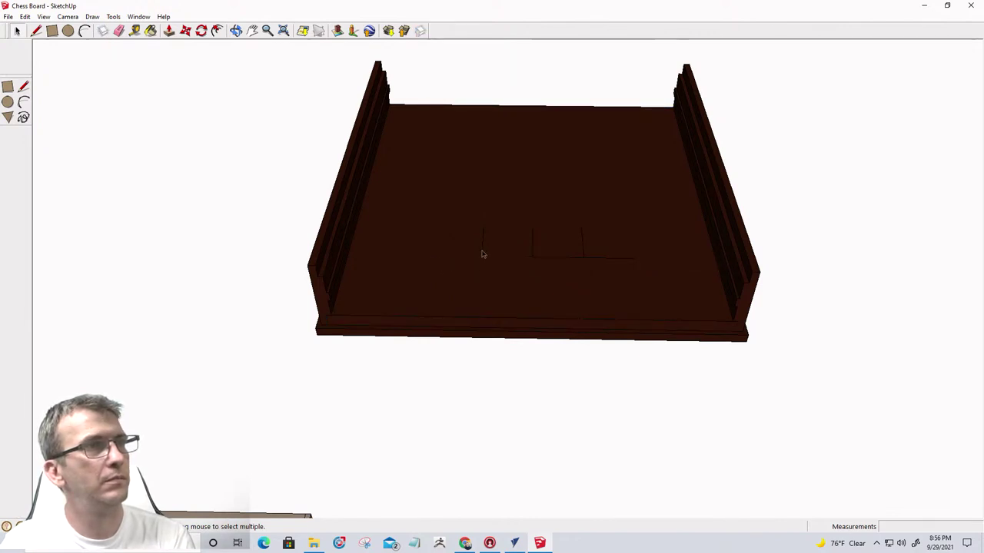
Erase the remaining stray edges, undoing mistaken deletions, and select the right end wall.
left_click(533, 255)
key("ctrl+z")
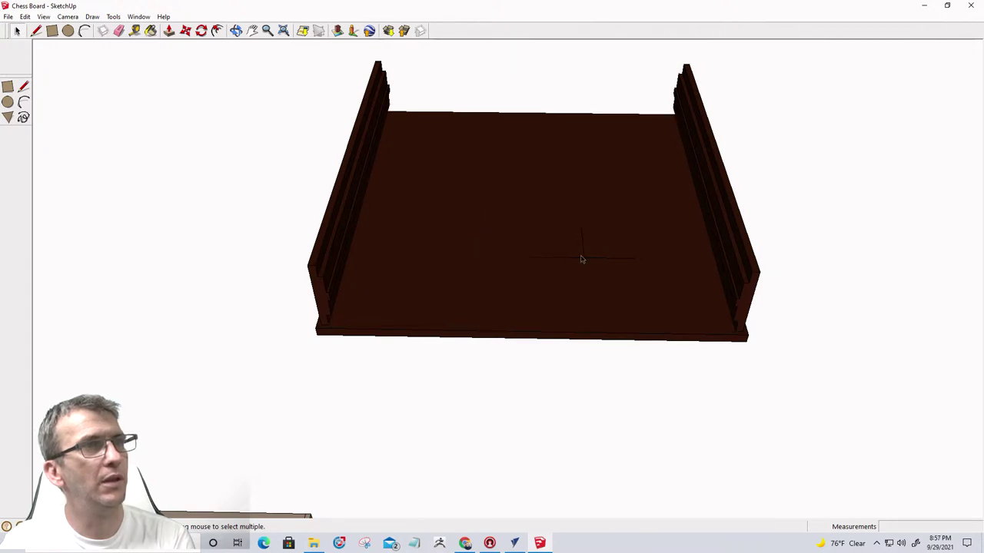
key("ctrl+z")
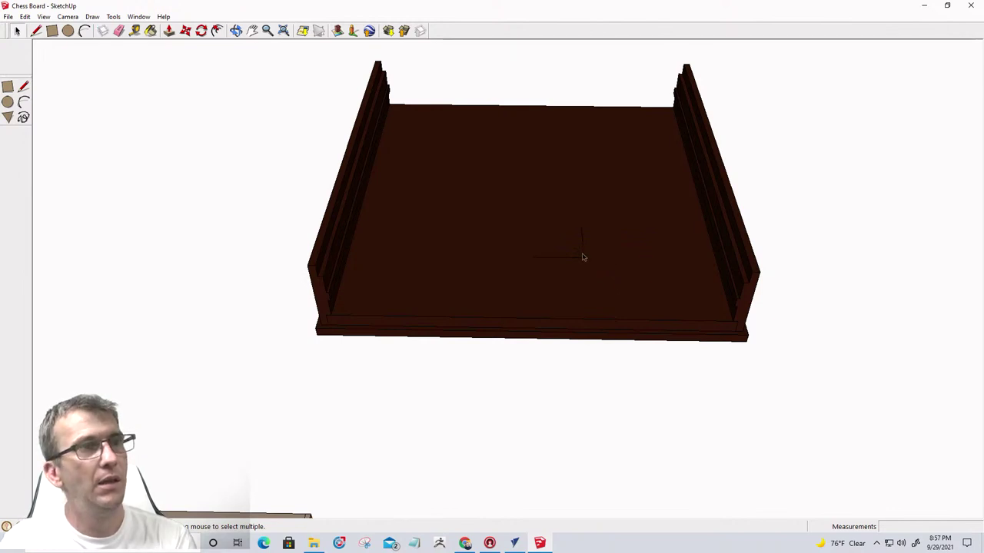
left_click(582, 258)
key("ctrl+z")
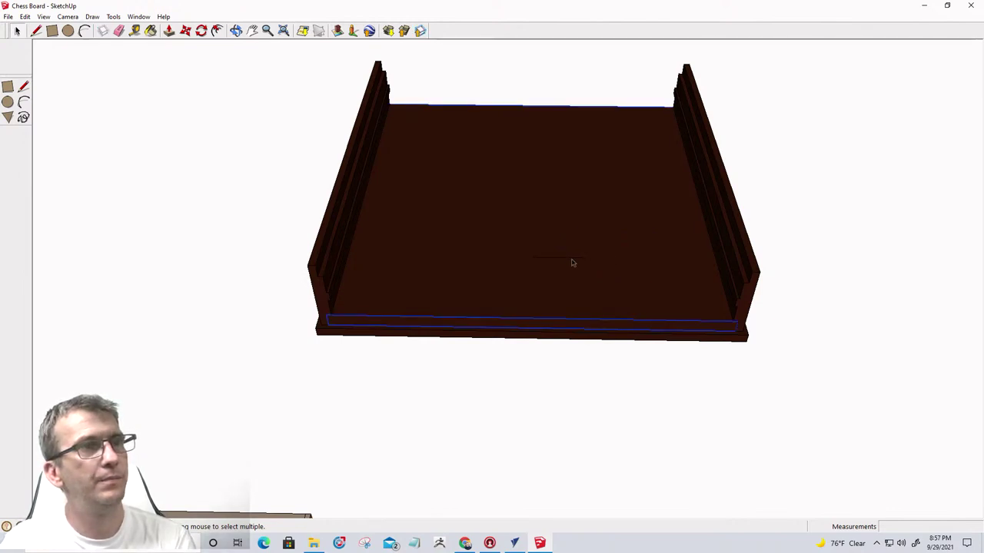
left_click(571, 259)
key("Delete")
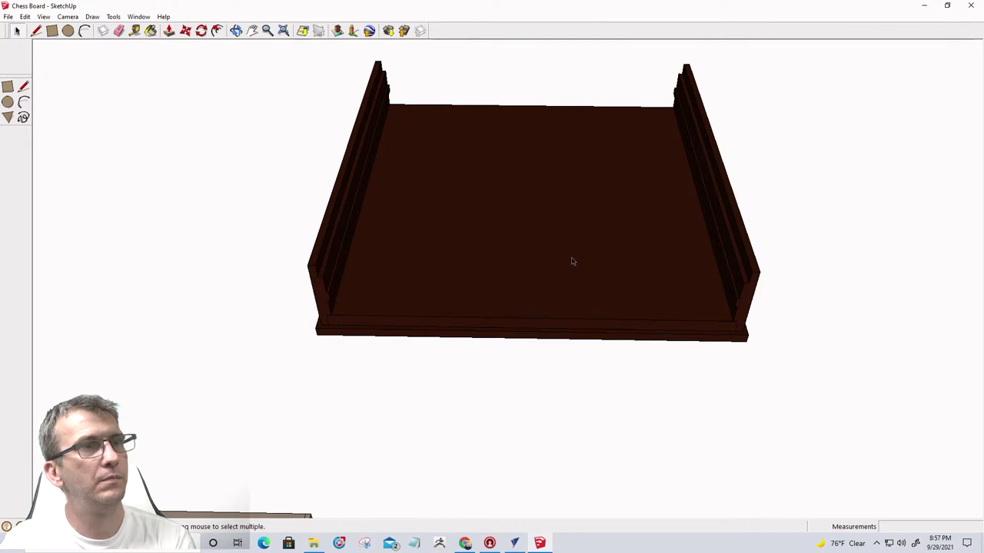
middle_click_drag(621, 275, 600, 299)
left_click(714, 286)
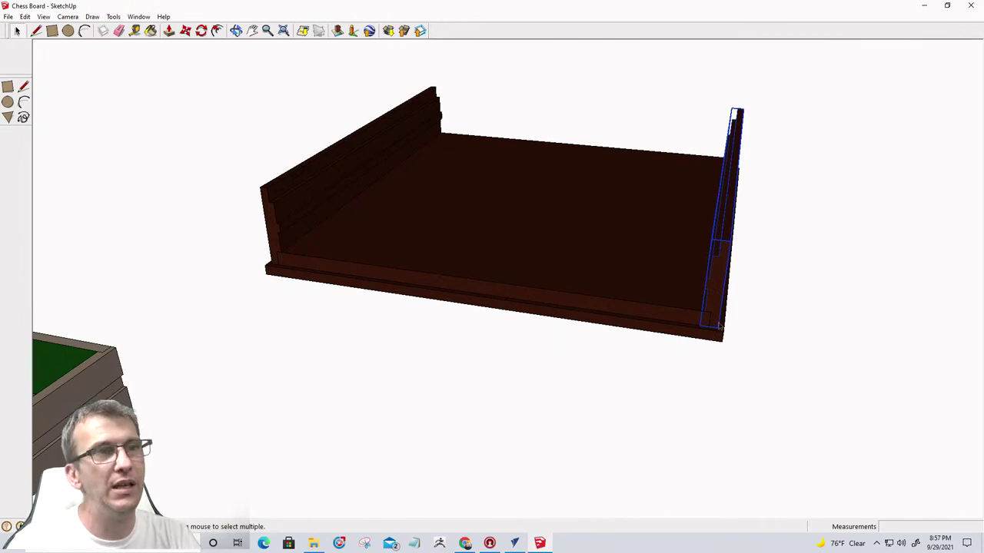
Move the end wall off to the right of the tray.
key("m")
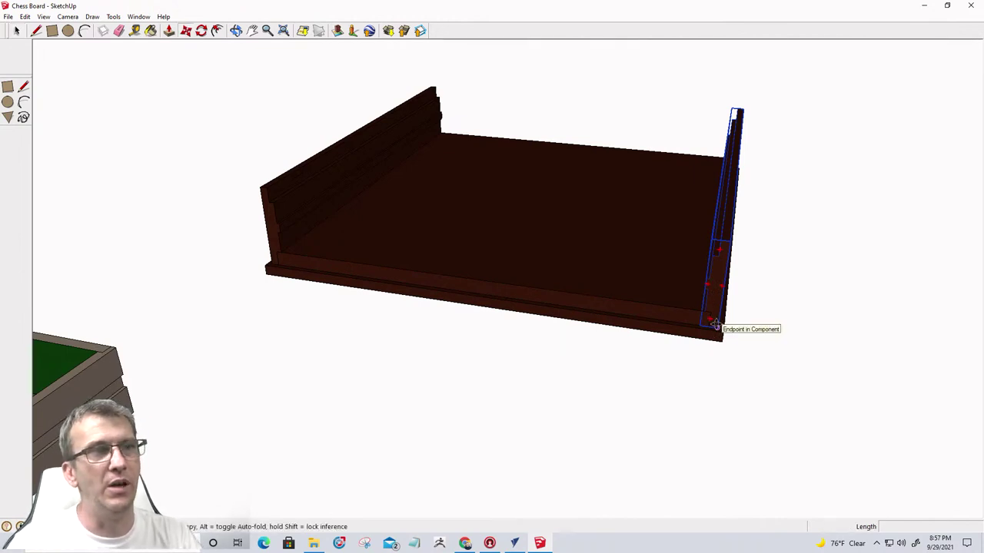
left_click(720, 326)
left_click(845, 301)
scroll(843, 299, "up", 3)
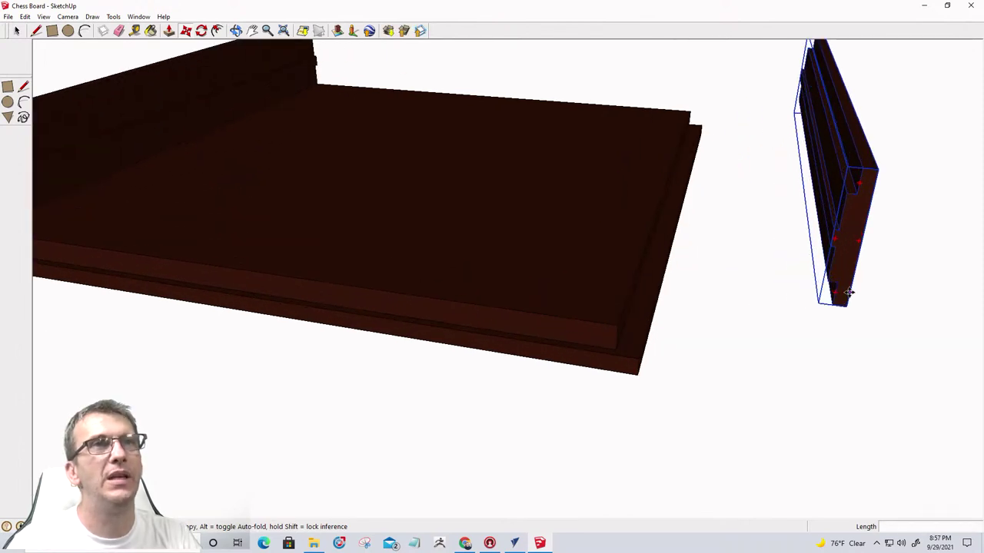
Paint the end wall with the light orange Color_C02 material.
left_click(149, 31)
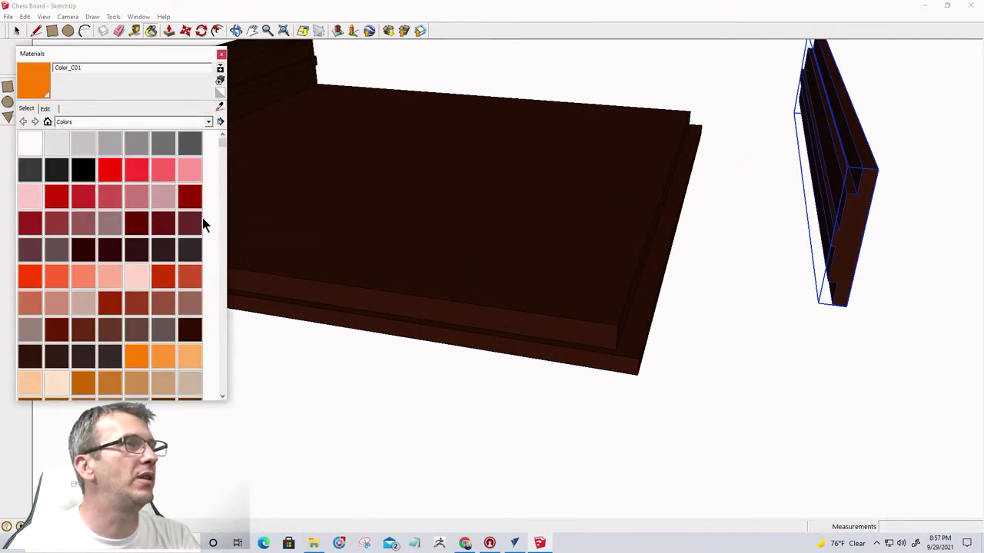
left_click(165, 352)
left_click(860, 166)
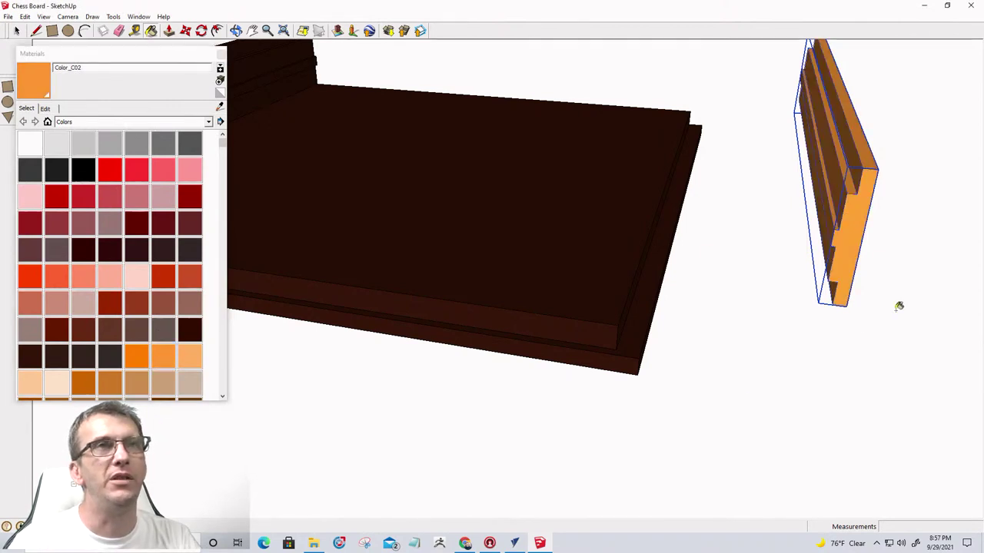
mouse_move(897, 303)
middle_mouse_down()
mouse_move(856, 270)
mouse_move(929, 244)
mouse_move(870, 117)
middle_mouse_up()
scroll(870, 117, "up", 5)
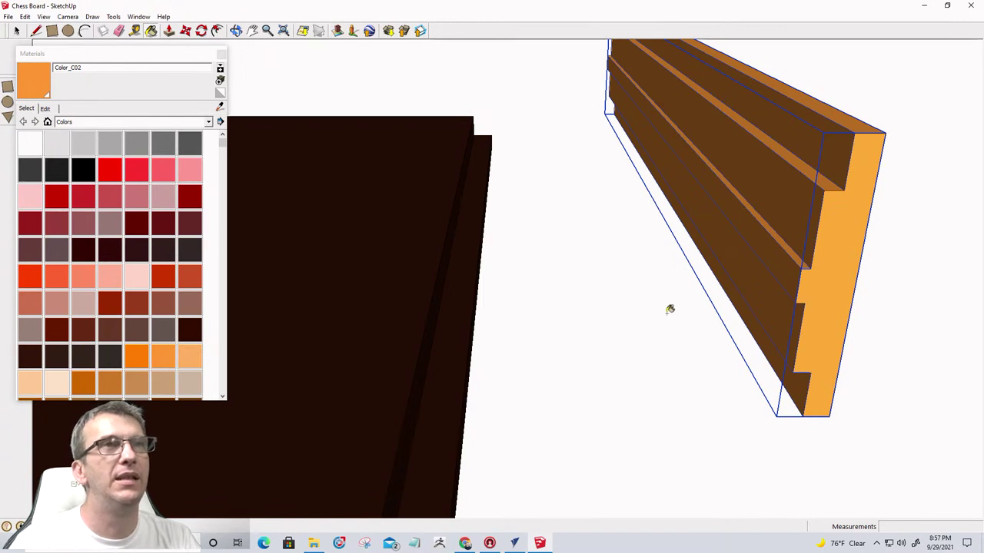
Leave the Paint Bucket and orbit to view the orange board's end.
left_click(220, 53)
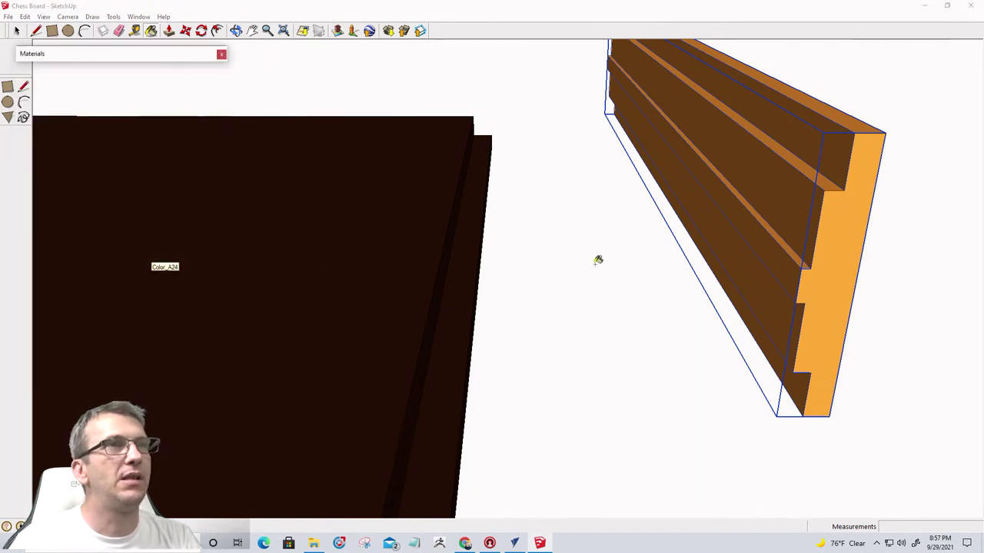
key("space")
left_click(628, 398)
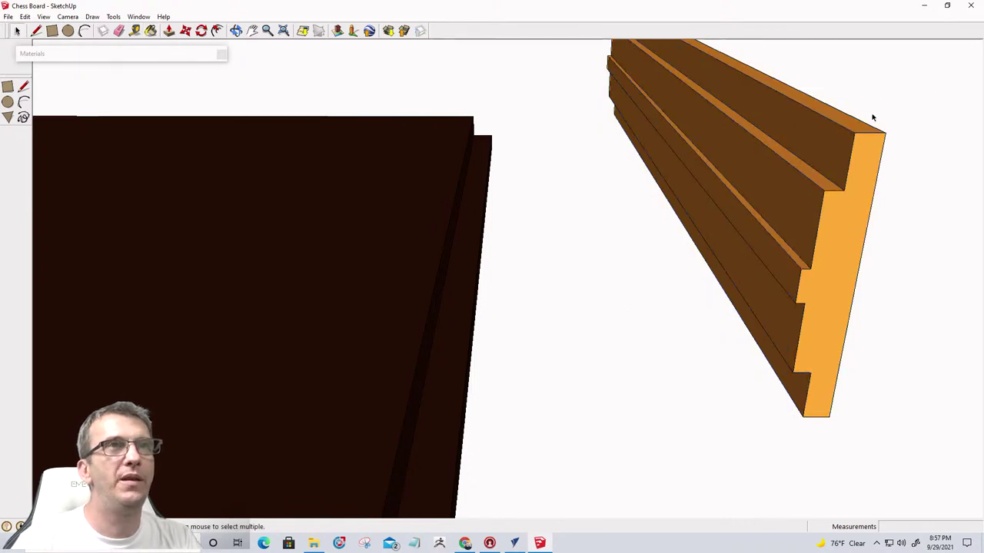
middle_click_drag(872, 115, 676, 101)
Rotate the grooved orange board 90° about its corner to lay it flat.
left_click(757, 269)
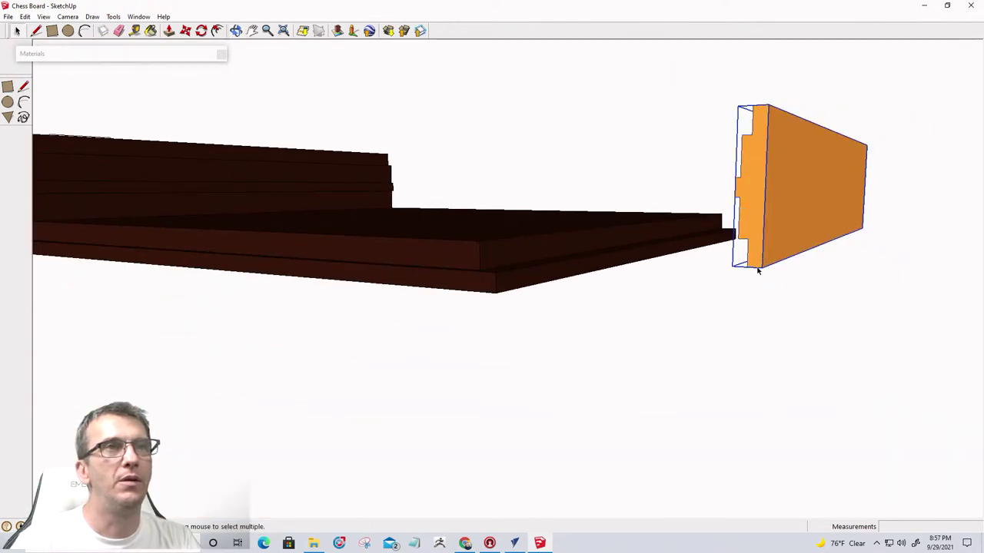
key("q")
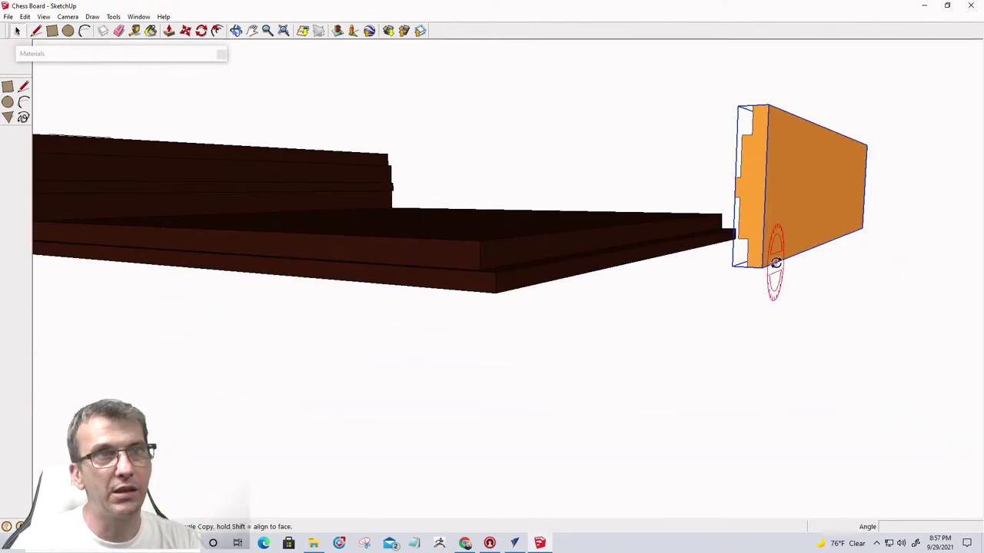
left_click(743, 267)
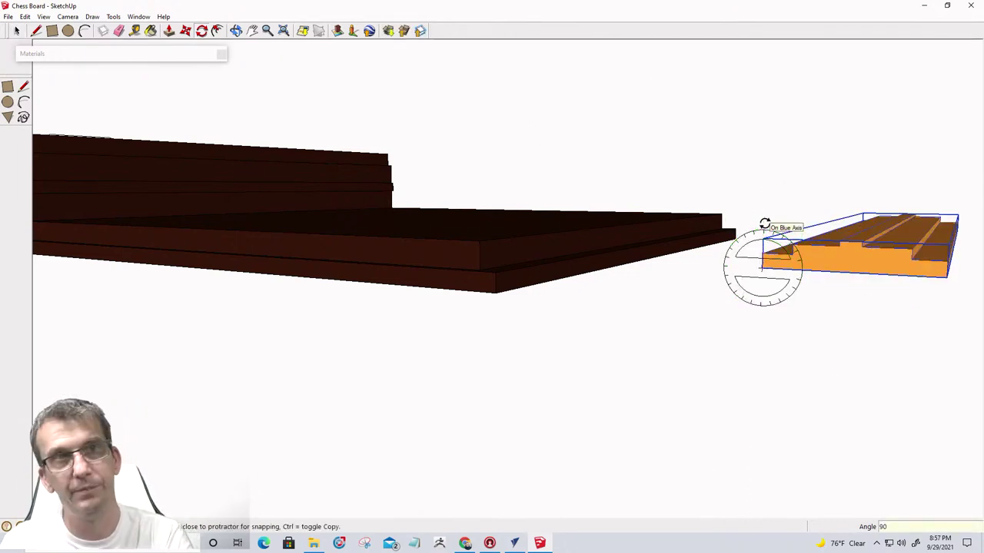
left_click(764, 224)
key("space")
left_click(855, 338)
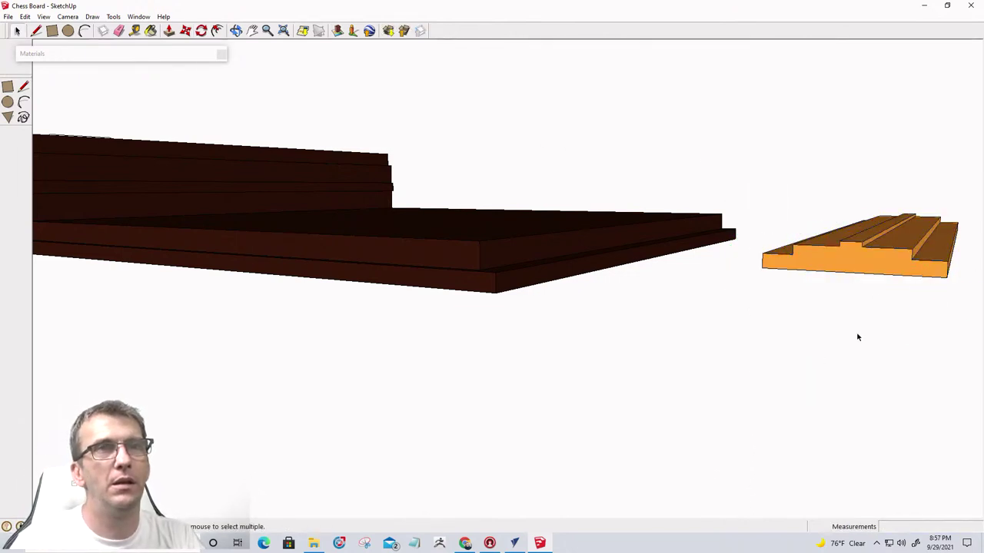
Orbit, pan and zoom around the flat orange board to inspect its grooves.
middle_click_drag(854, 338, 880, 326)
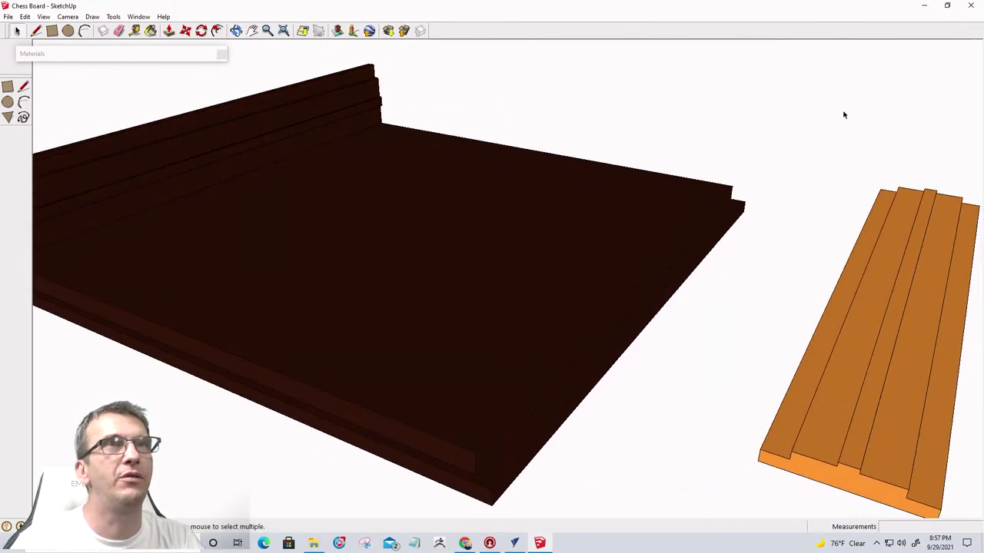
middle_click_drag(843, 115, 911, 99)
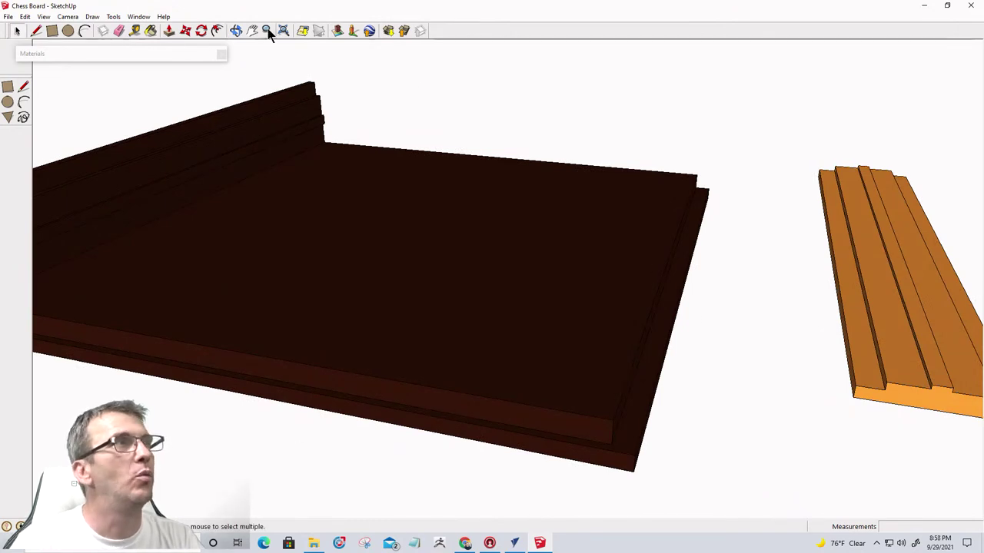
left_click_drag(900, 220, 665, 392)
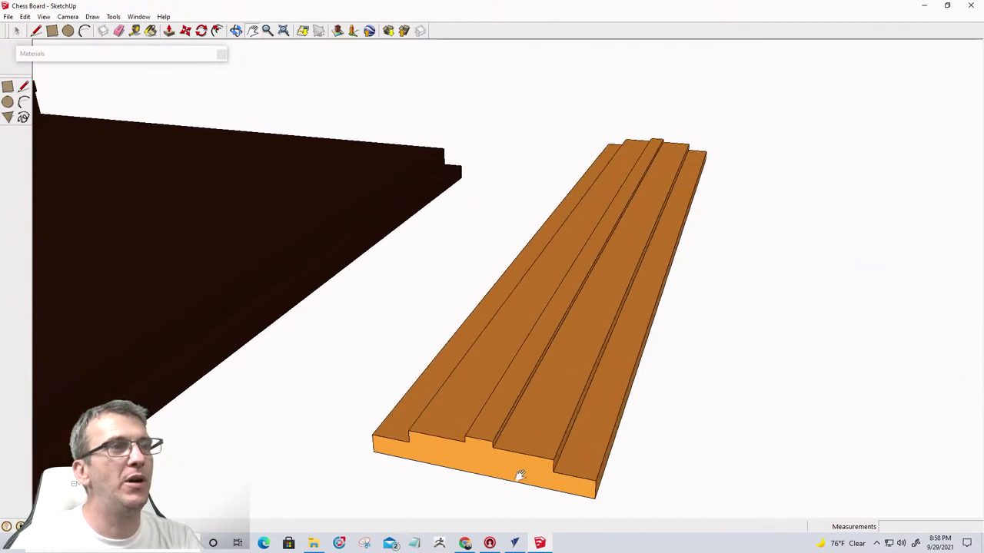
middle_click_drag(518, 474, 571, 332)
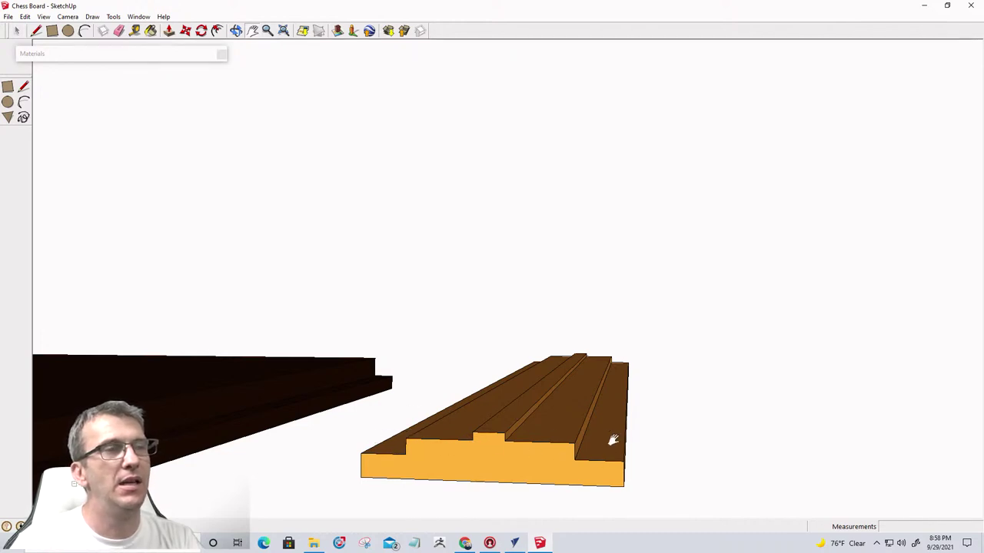
scroll(601, 434, "down", 1)
scroll(575, 439, "up", 1)
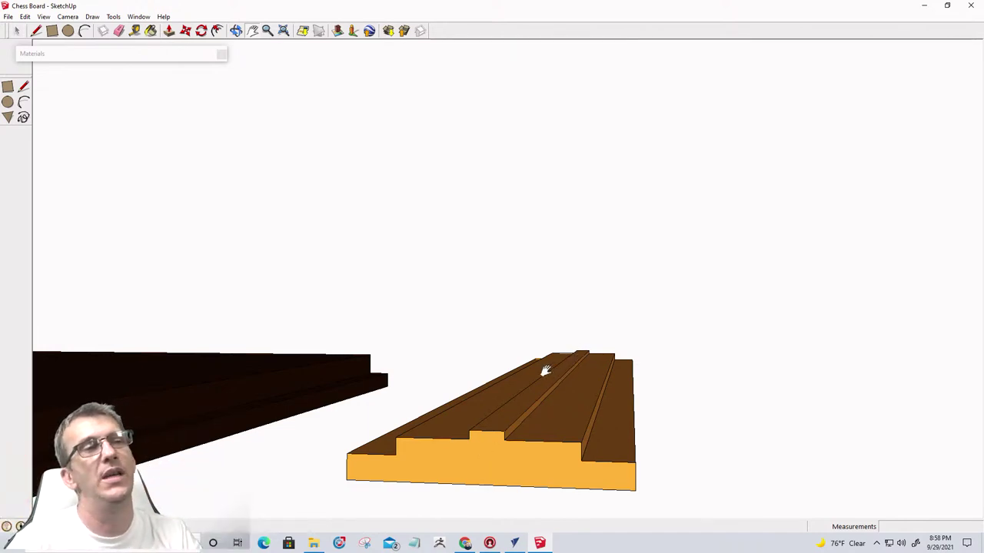
scroll(667, 275, "down", 5)
scroll(282, 304, "up", 10)
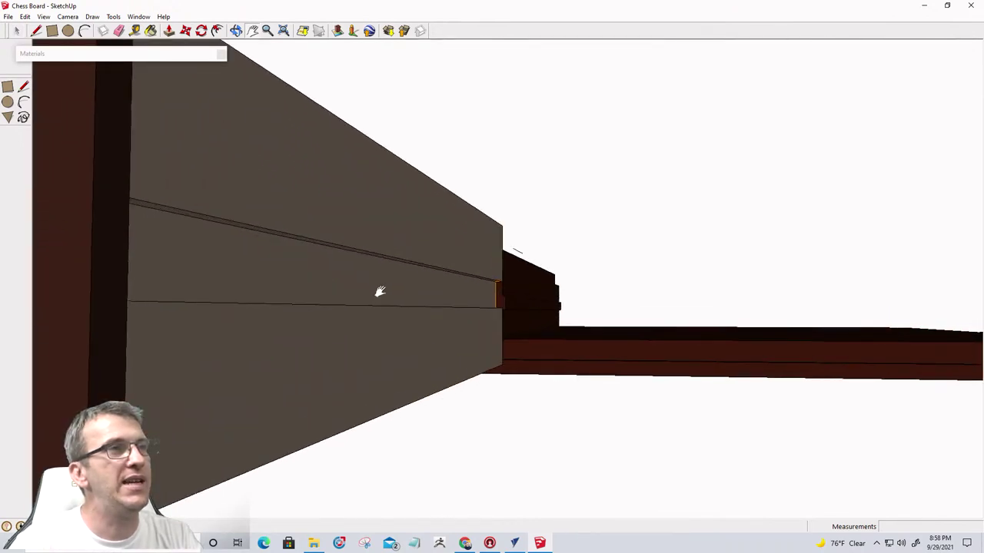
mouse_move(377, 288)
left_mouse_down()
mouse_move(343, 250)
mouse_move(347, 180)
mouse_move(332, 237)
left_mouse_up()
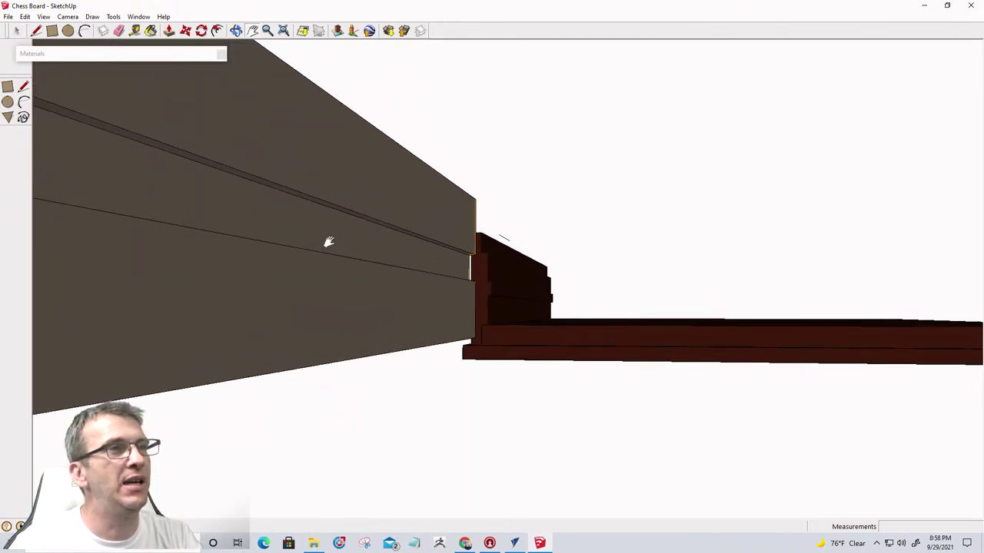
scroll(328, 241, "down", 6)
left_click_drag(824, 273, 709, 362)
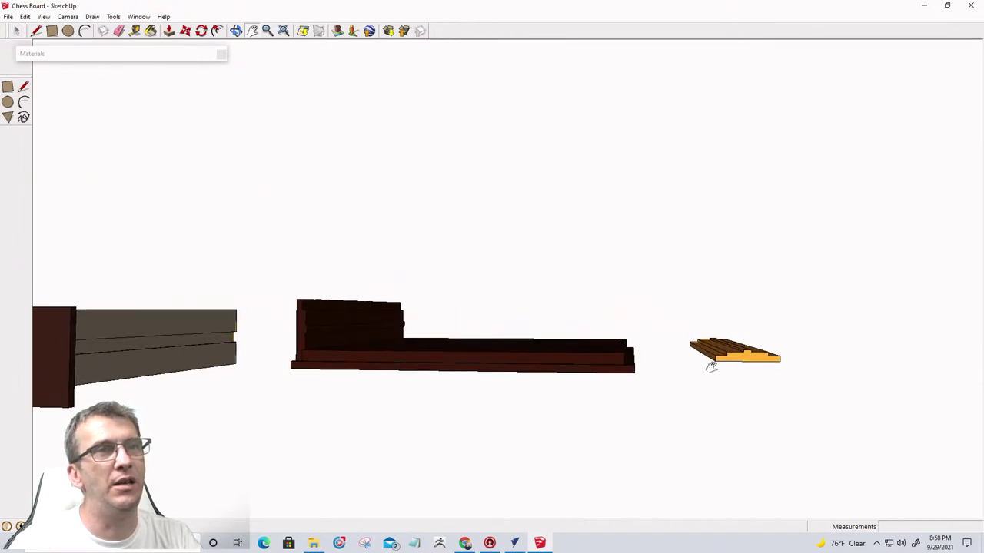
scroll(738, 365, "up", 8)
middle_click_drag(756, 336, 698, 466)
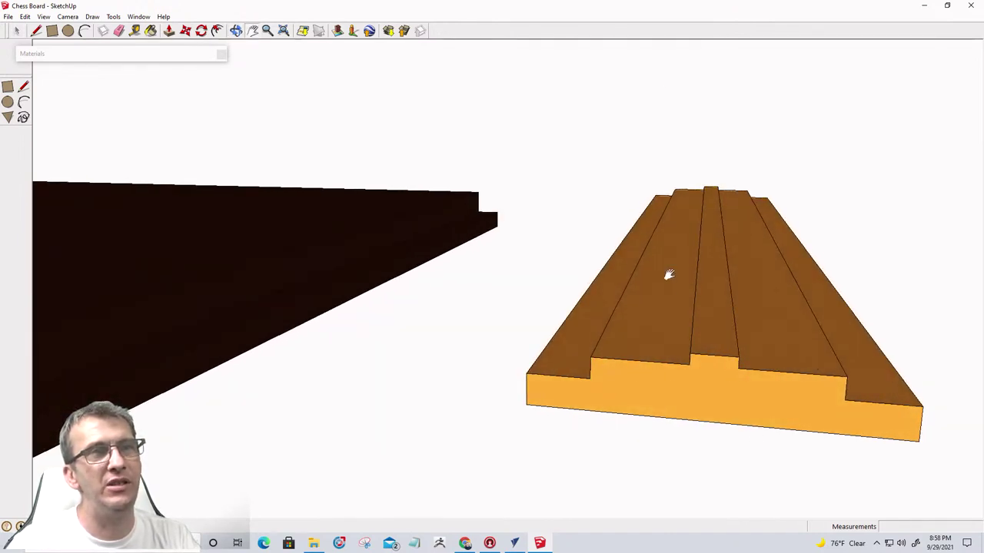
scroll(669, 352, "down", 5)
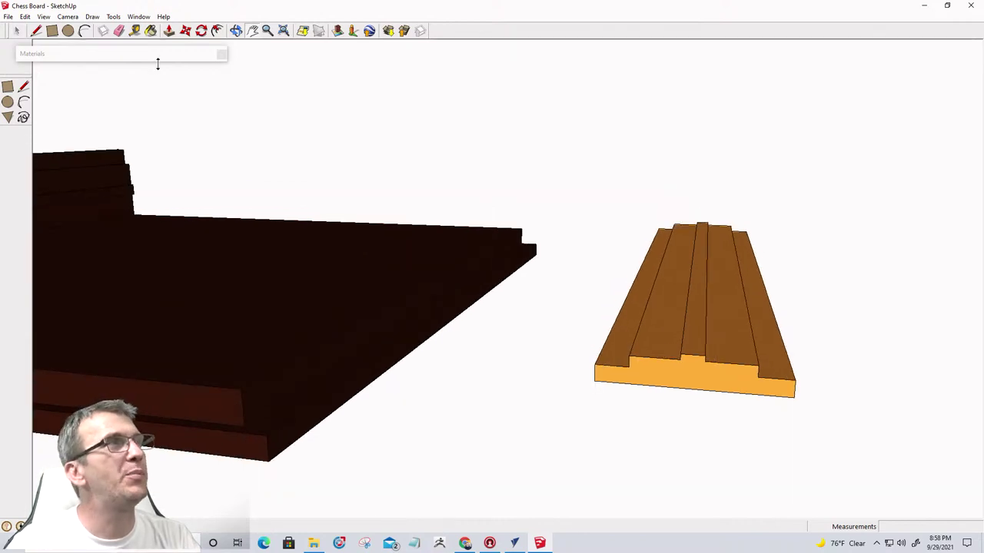
Start a tape measurement at the board's left corner, orbiting to see the whole board.
left_click(134, 30)
left_click(596, 376)
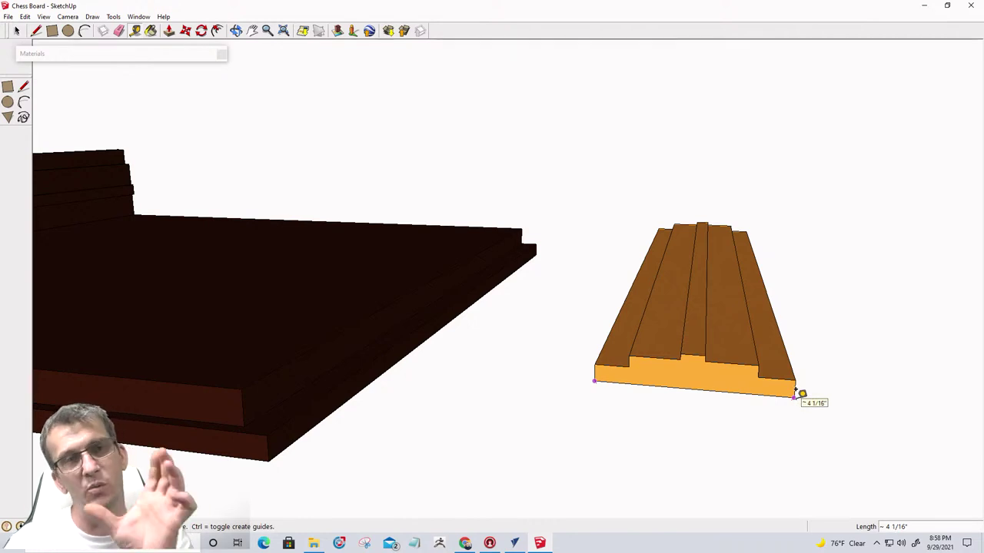
middle_click_drag(797, 405, 815, 469)
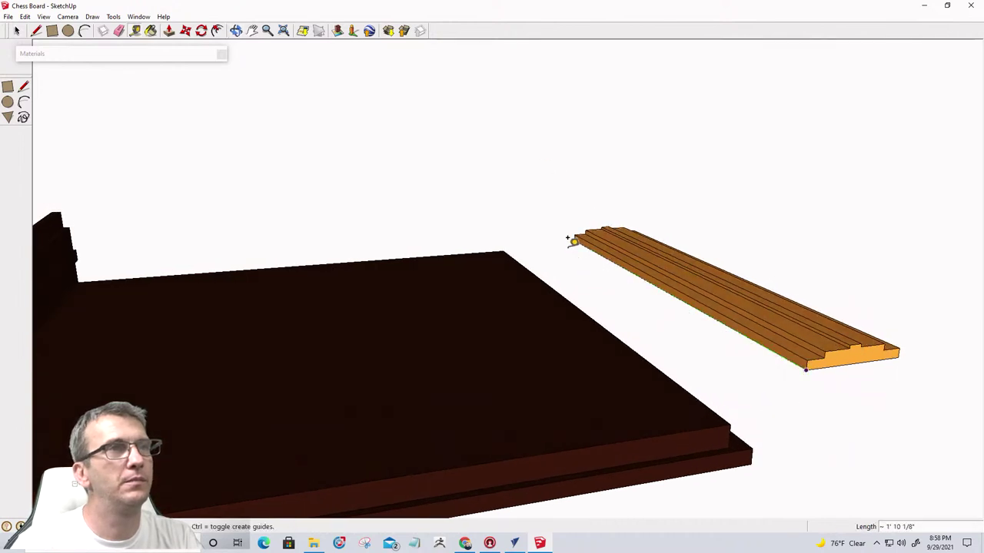
scroll(573, 233, "up", 3)
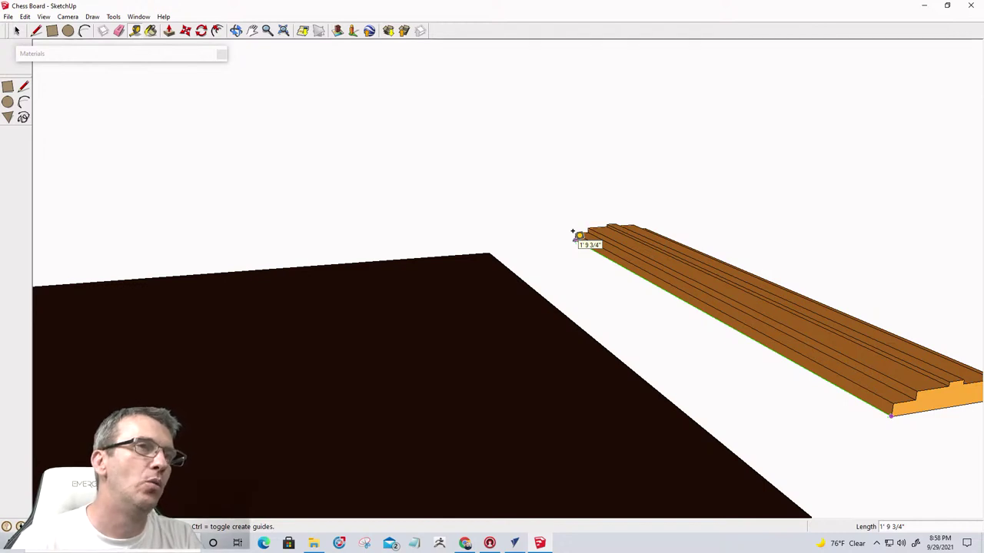
scroll(573, 233, "down", 2)
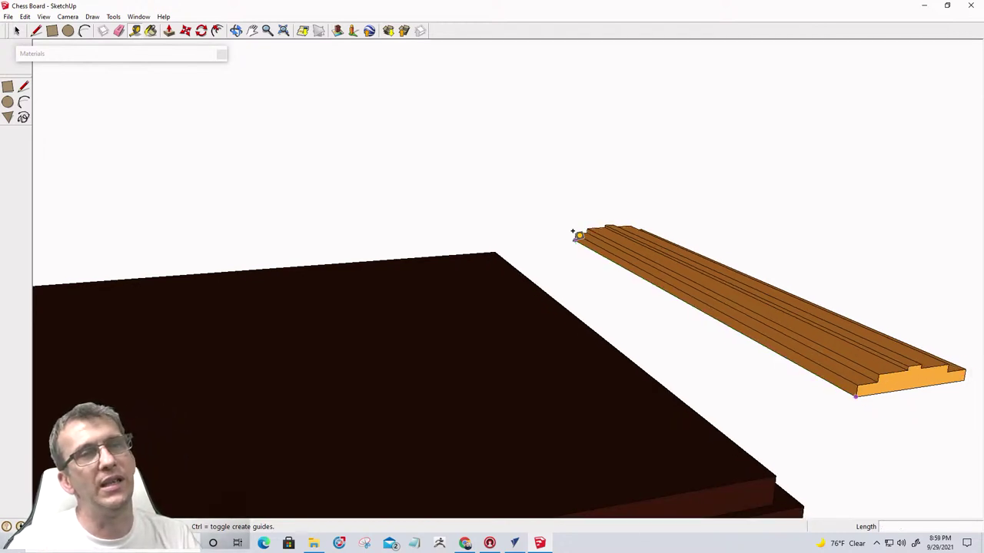
scroll(574, 233, "down", 3)
middle_click_drag(840, 358, 615, 330)
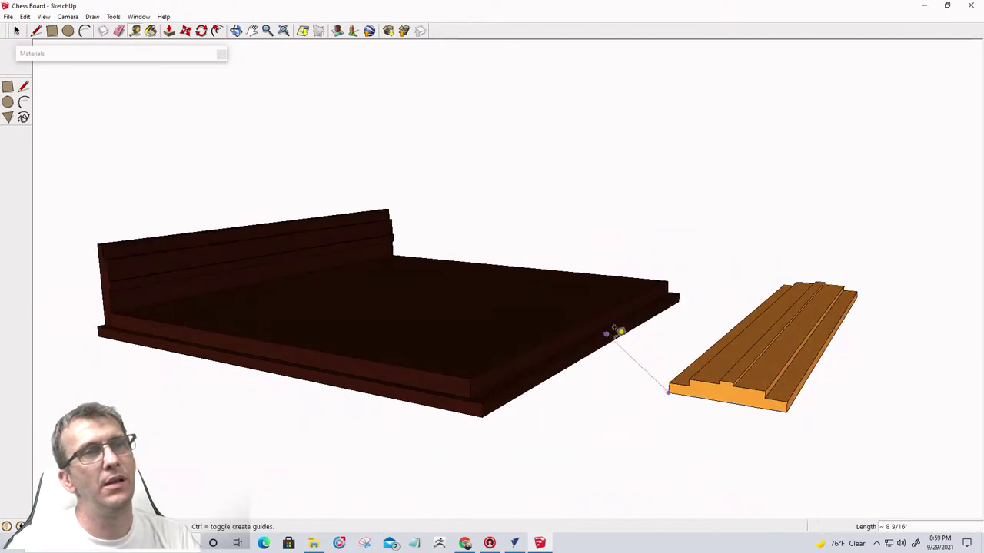
key("space")
scroll(734, 411, "up", 3)
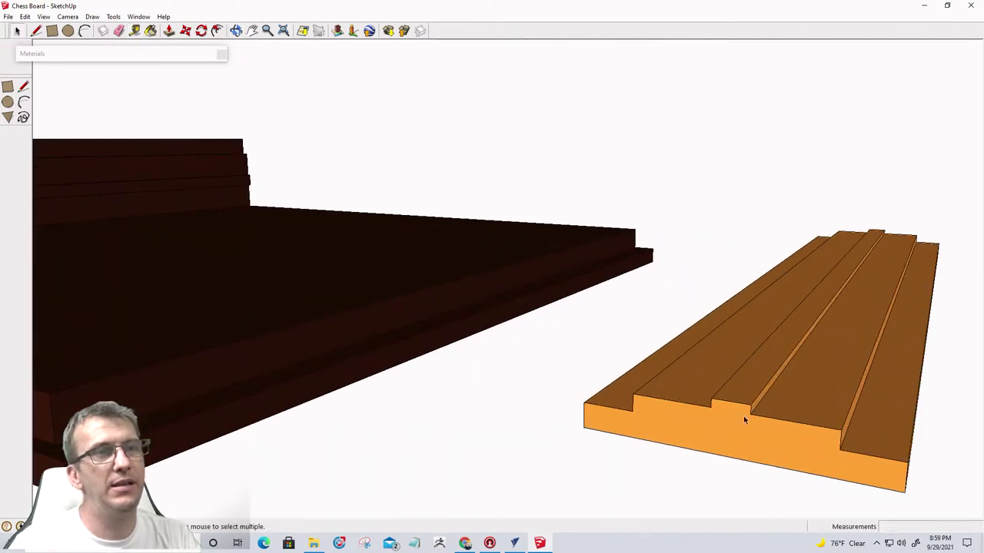
Measure the board's 3/4" step and its 1' 9 3/4" length, then switch to VCarve Pro.
key("t")
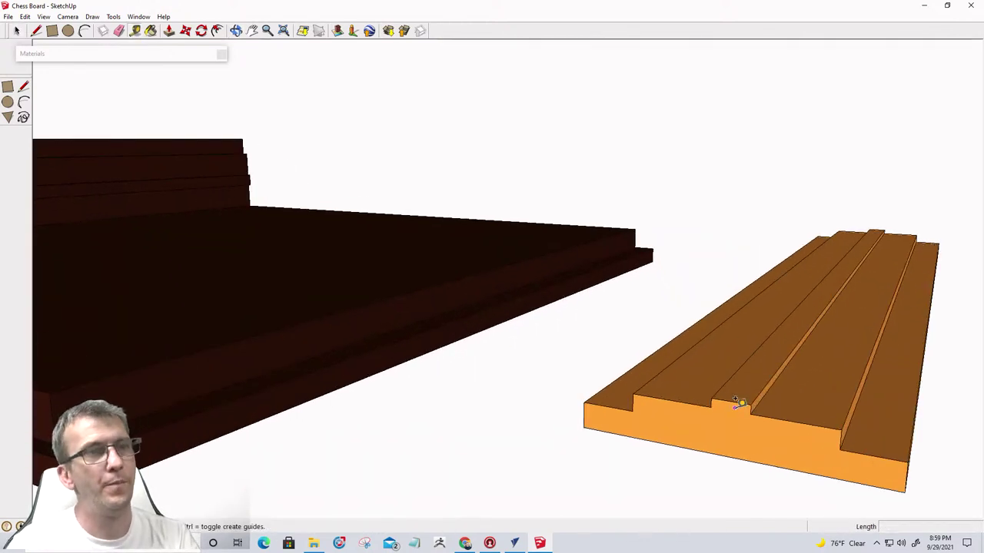
left_click(730, 402)
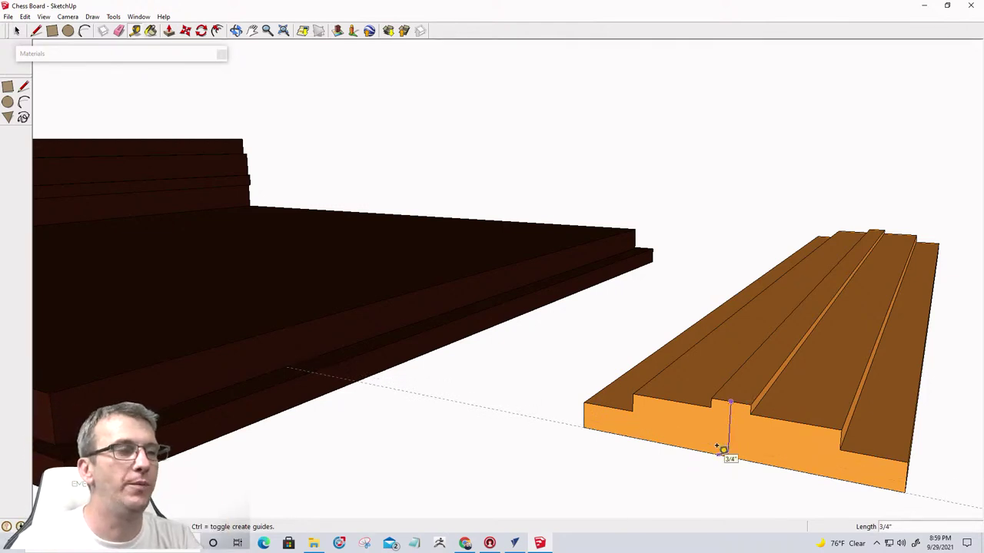
left_click(586, 417)
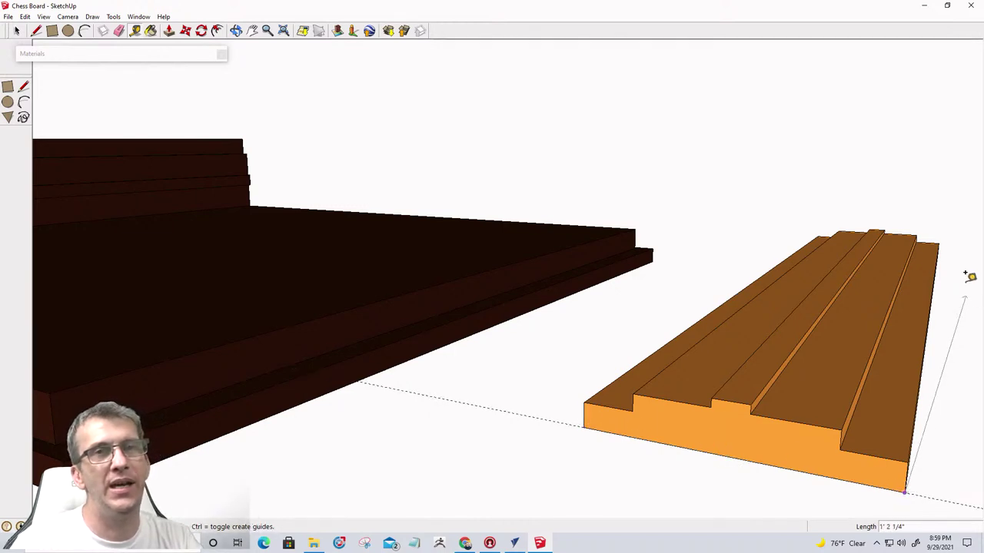
left_click(945, 244)
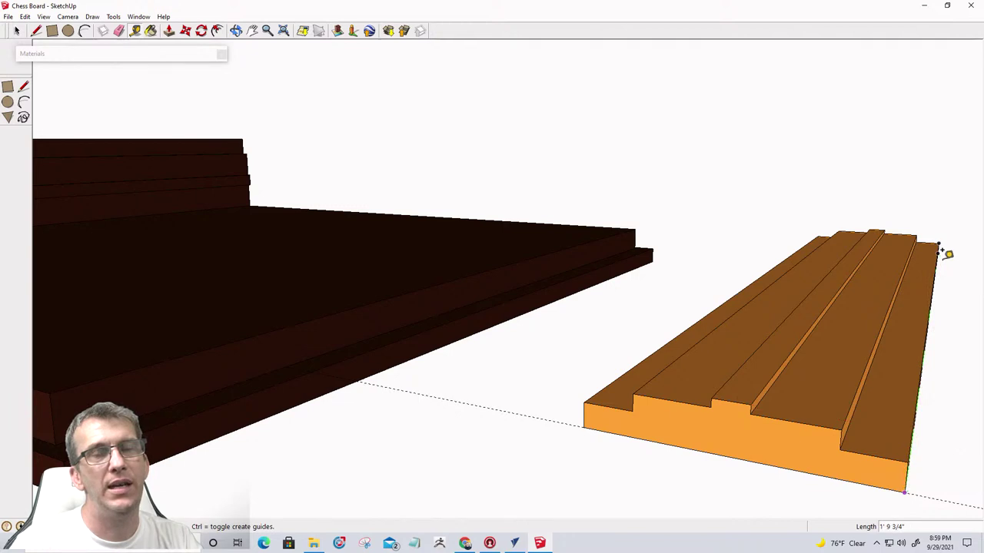
left_click(797, 391)
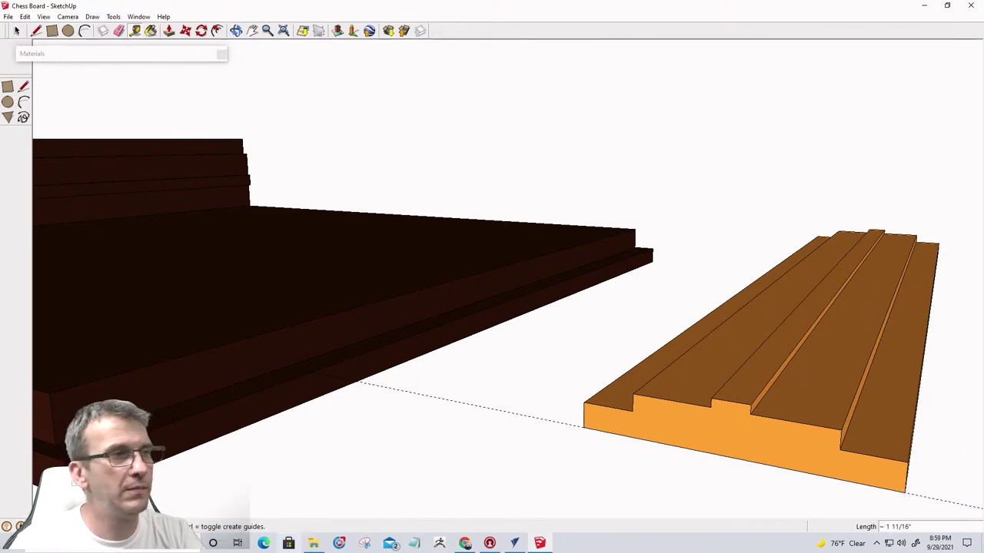
left_click(515, 543)
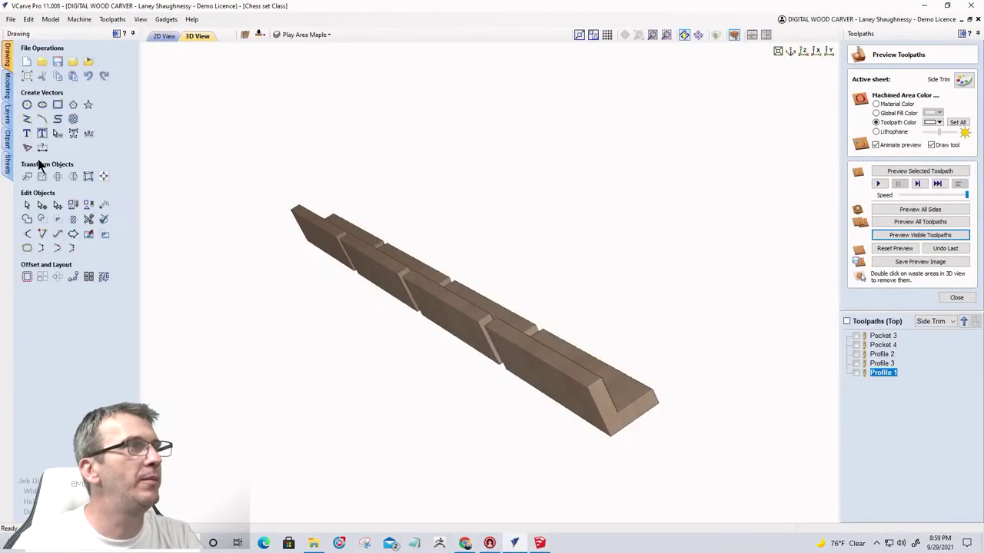
Add a new sheet based on the Sides sheet and name it 'Box Sides'.
left_click(7, 163)
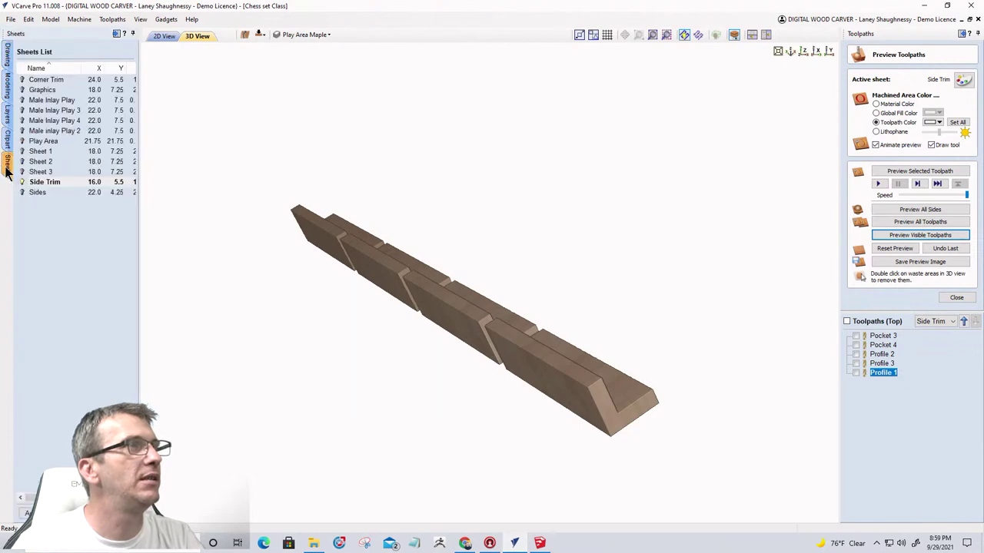
left_click(28, 512)
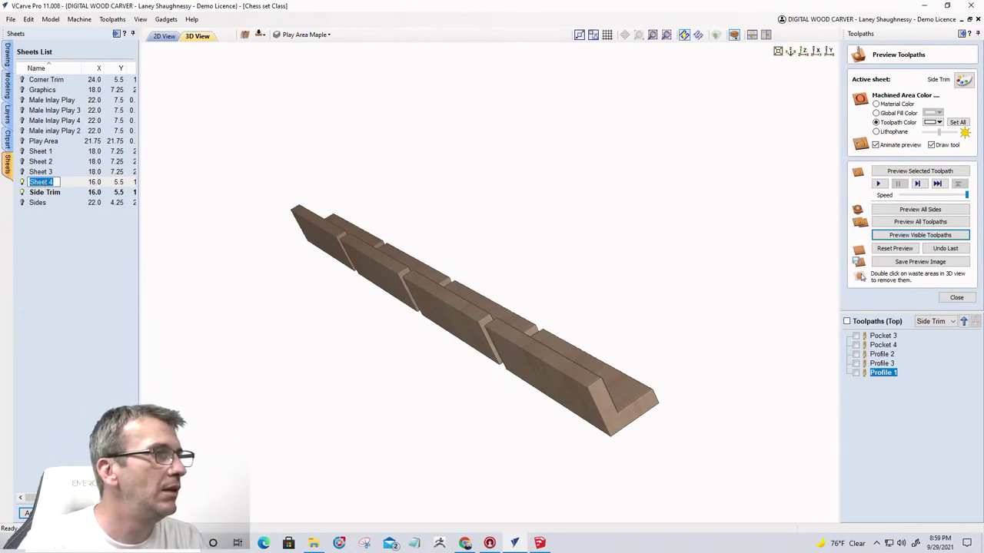
key("Escape")
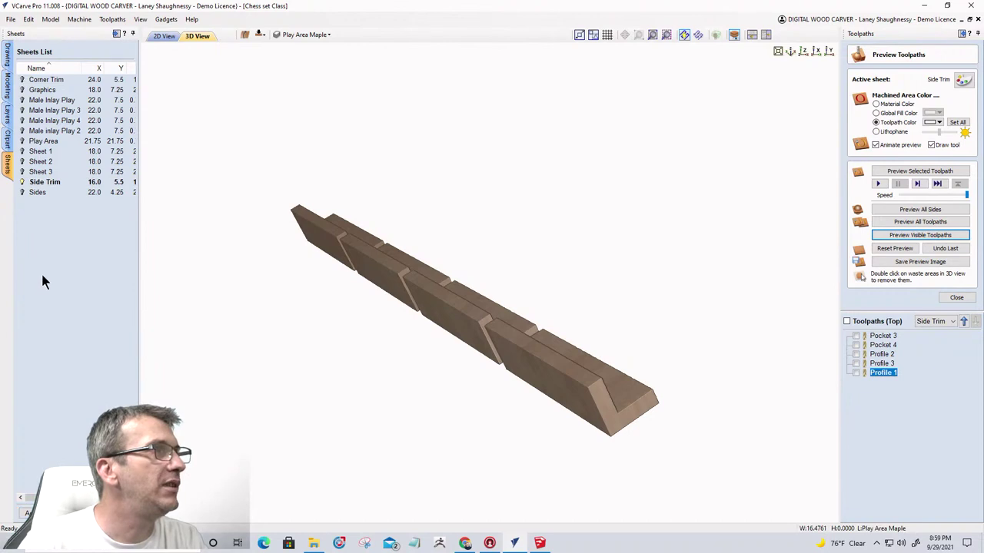
left_click(35, 192)
left_click(25, 513)
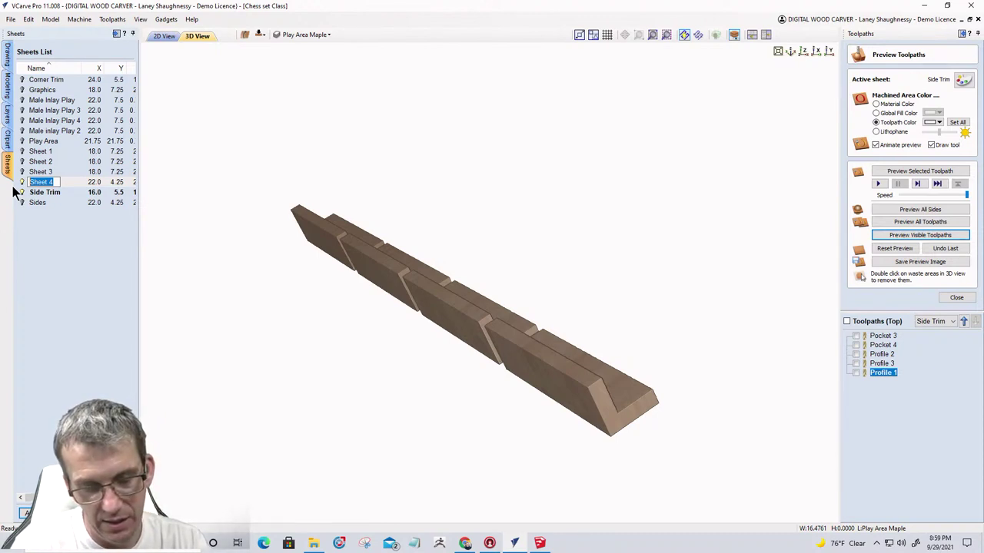
type("Box Side")
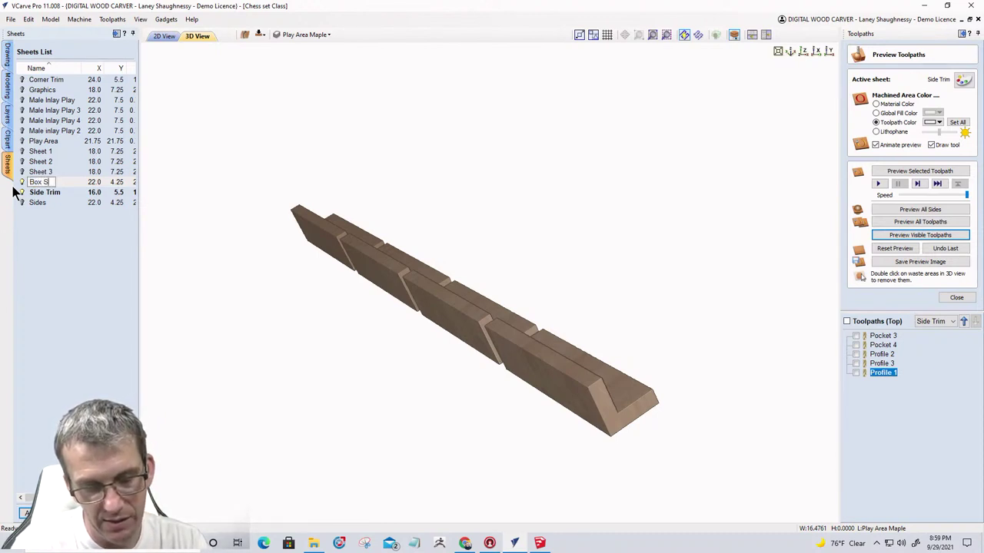
type("s")
key("Return")
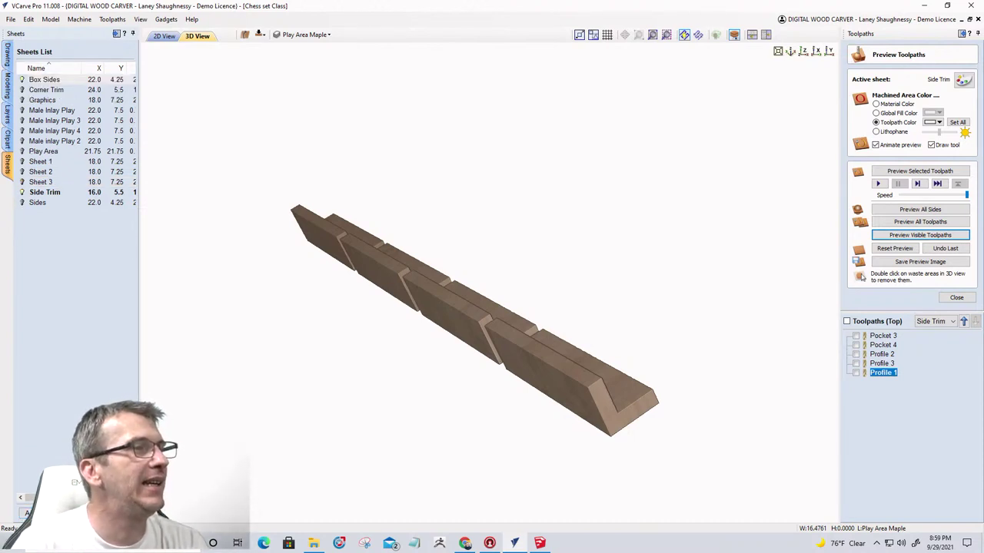
Give the Box Sides sheet width 21.75, height 5.5 and thickness 0.75 inches.
double_click(89, 81)
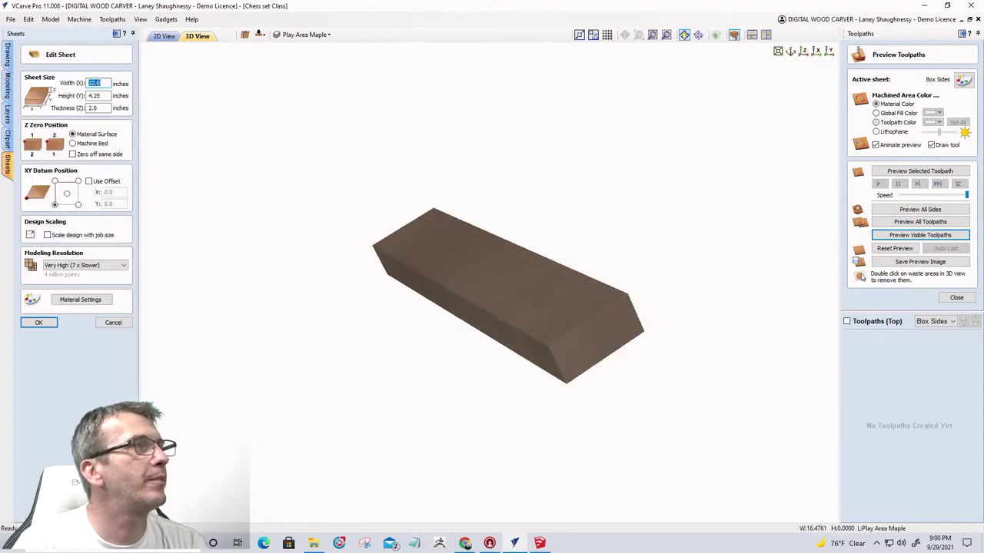
left_click_drag(105, 83, 51, 79)
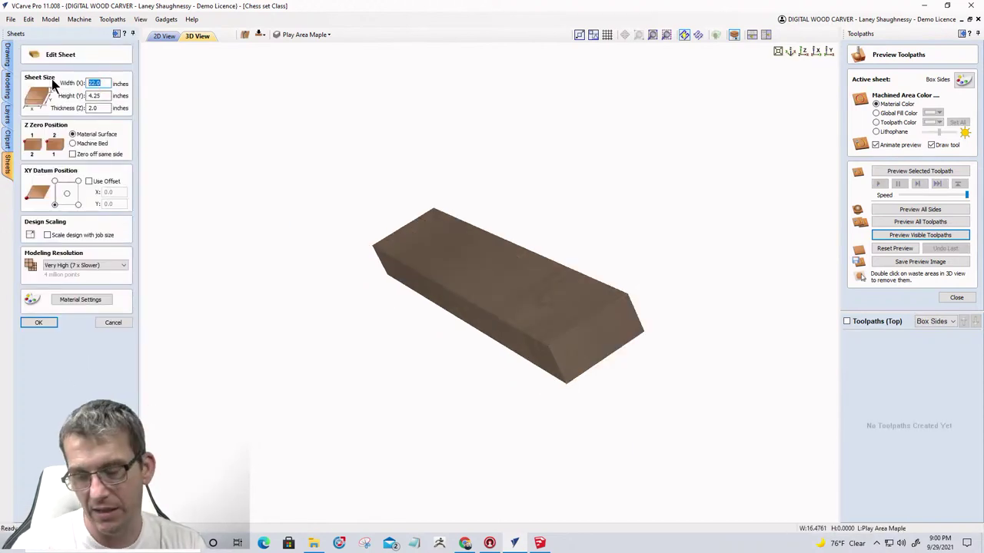
type("21.75")
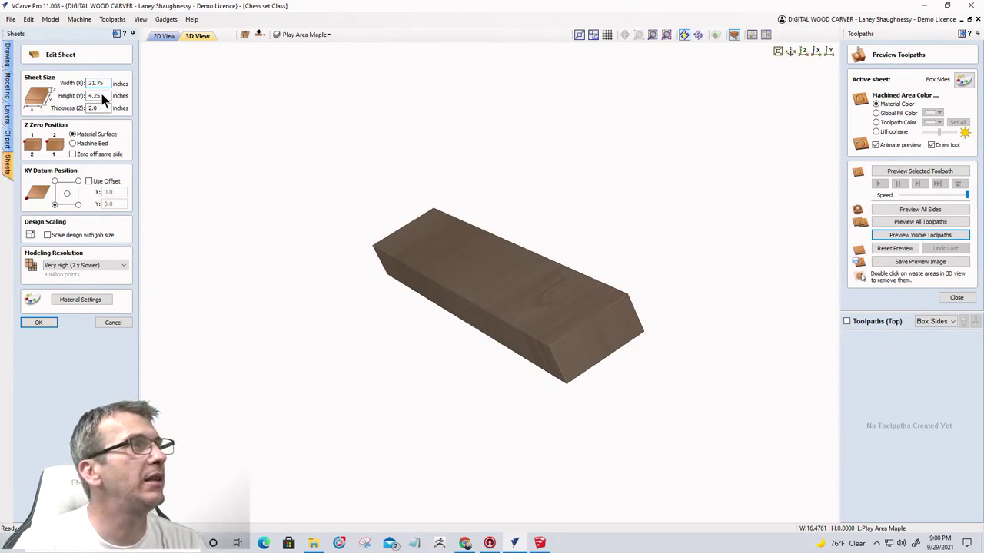
left_click_drag(102, 95, 81, 96)
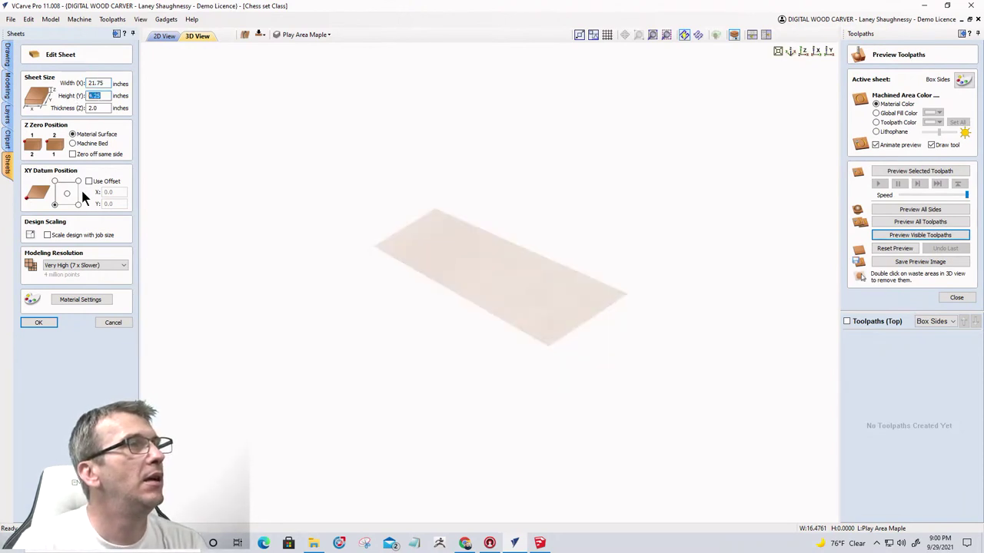
type("1")
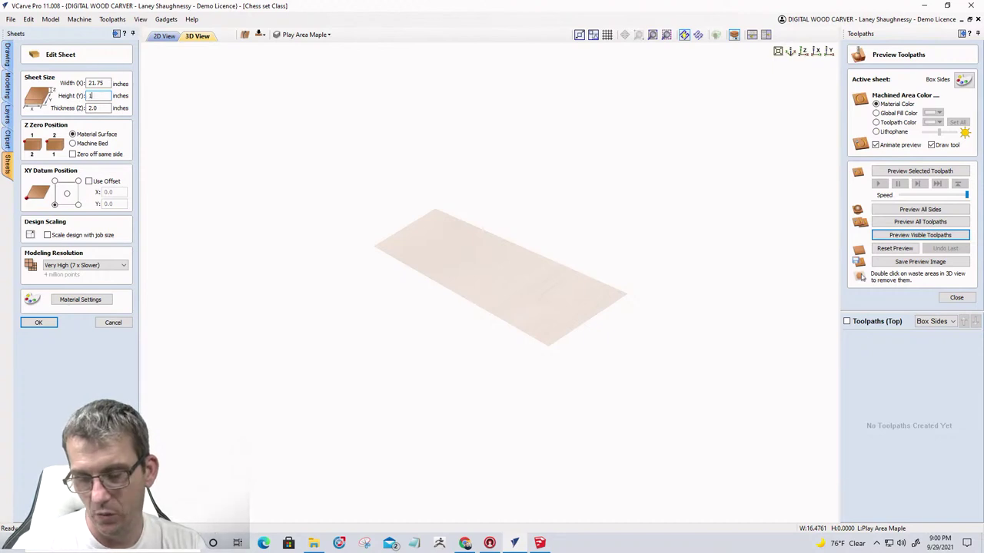
type(".5")
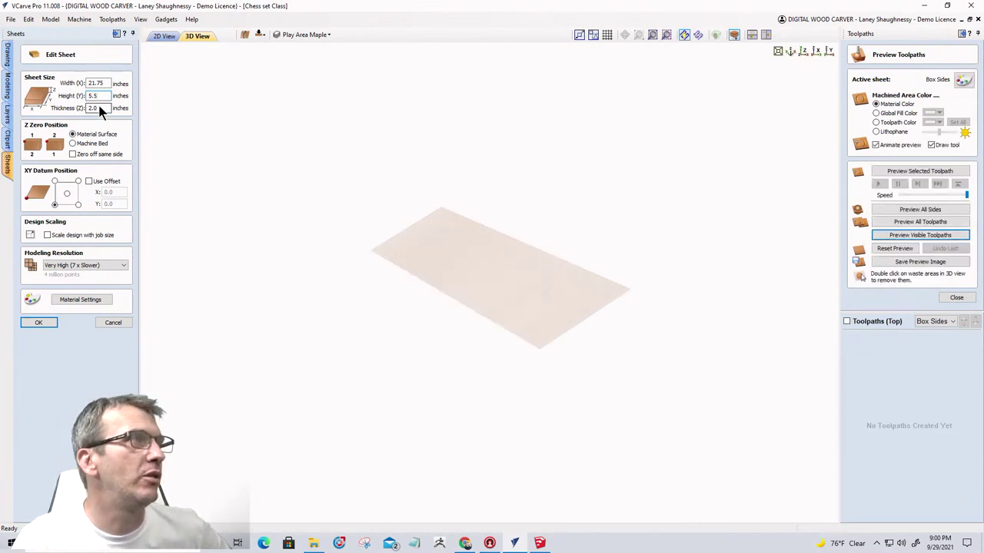
key("Tab")
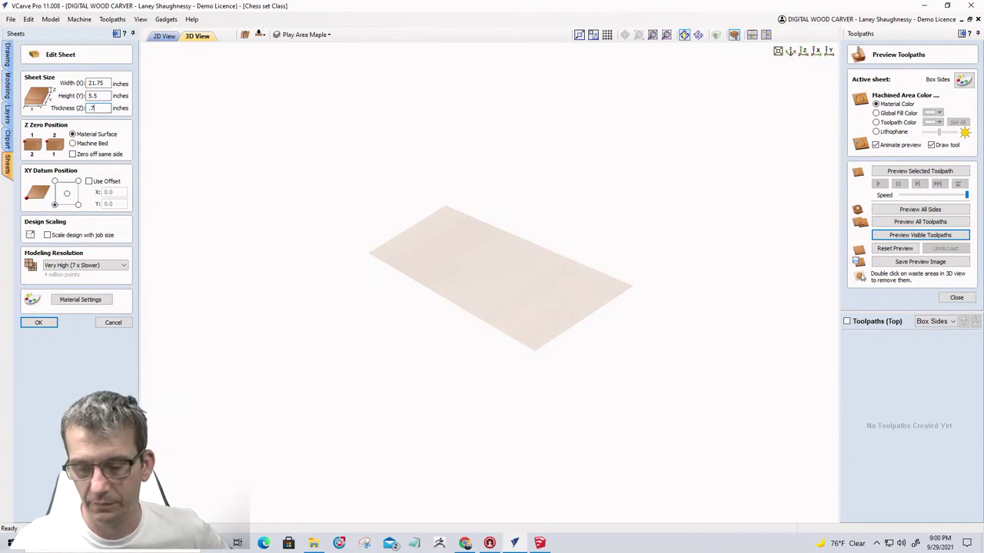
left_click(33, 325)
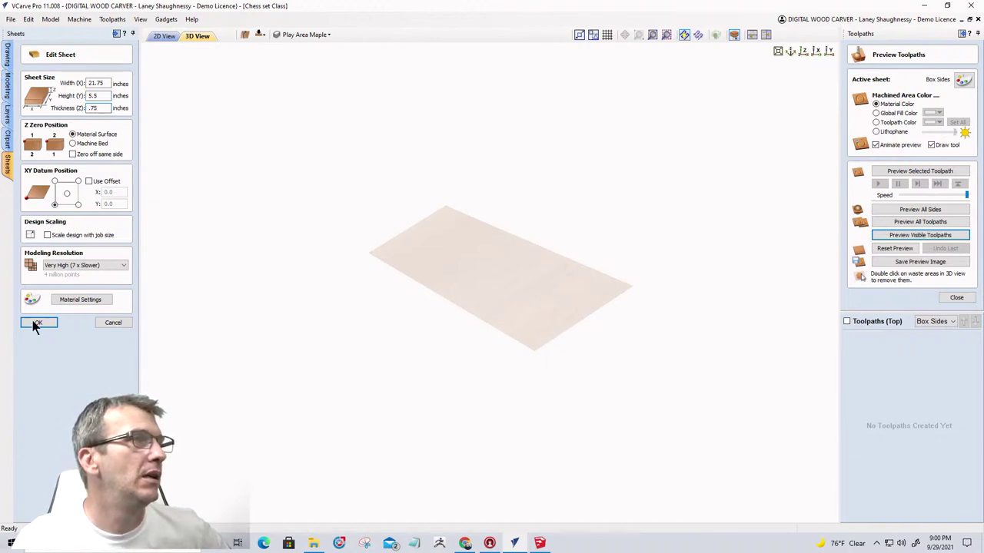
Show the Box Sides sheet in 2D, Toolpaths panel collapsed, zoomed to fill the view, then switch to SketchUp.
left_click(162, 36)
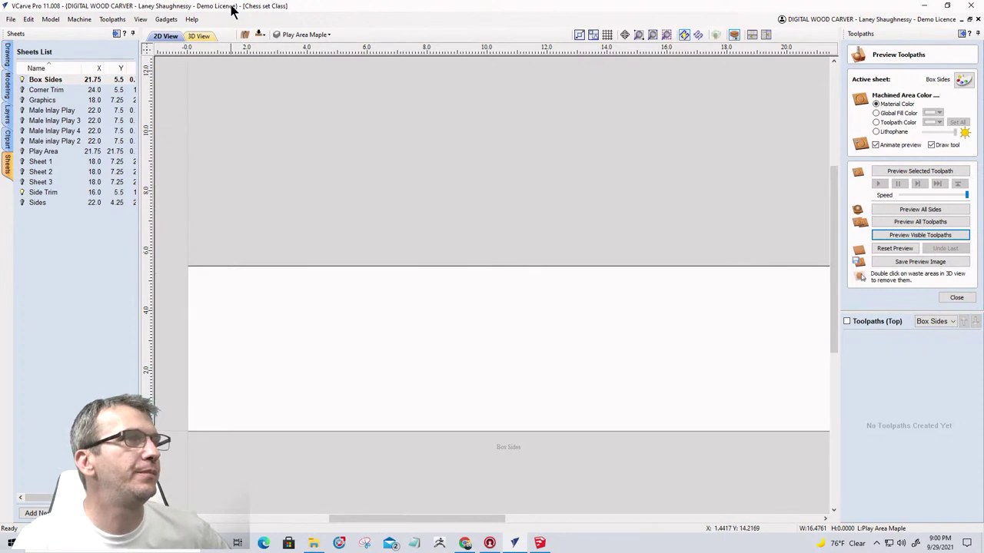
scroll(381, 338, "down", 3)
scroll(396, 307, "up", 3)
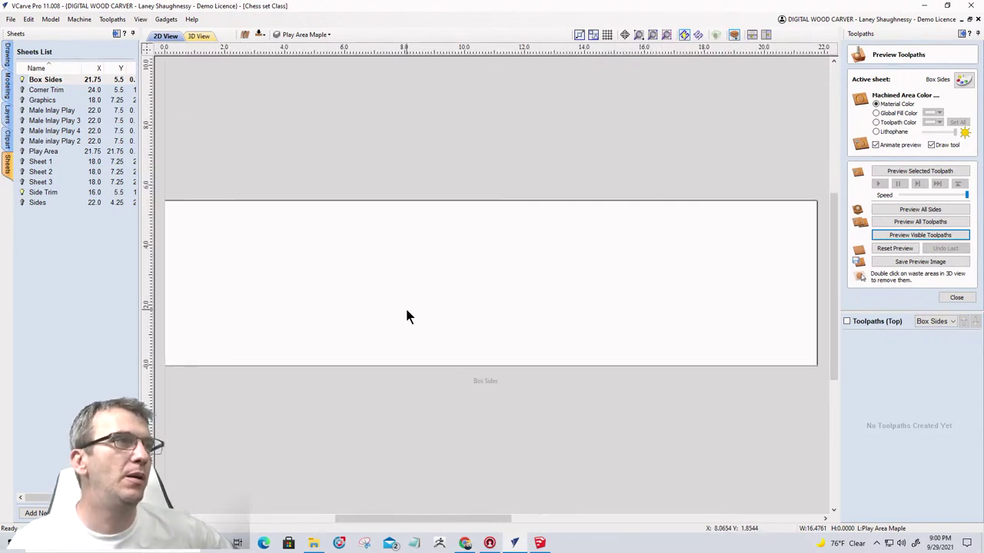
left_click(962, 34)
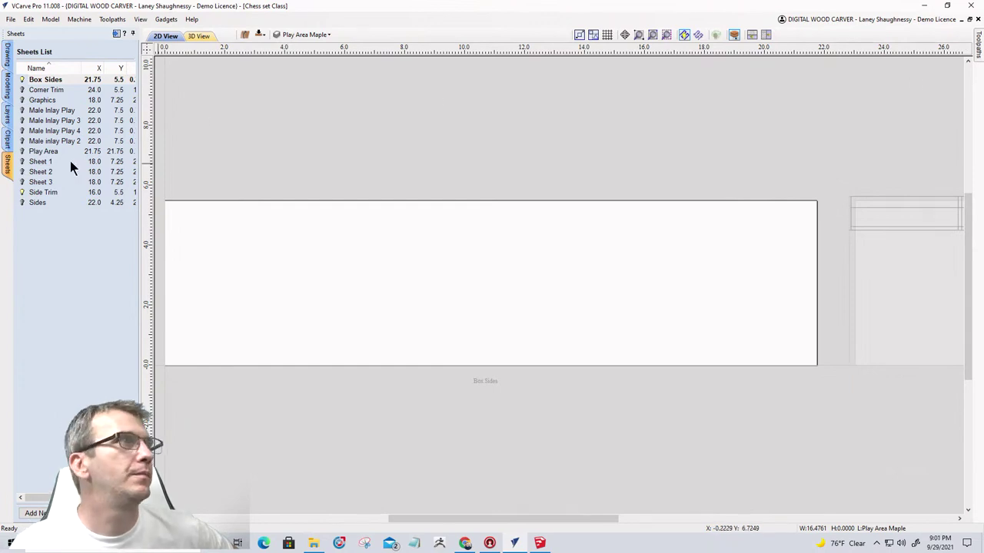
left_click(21, 194)
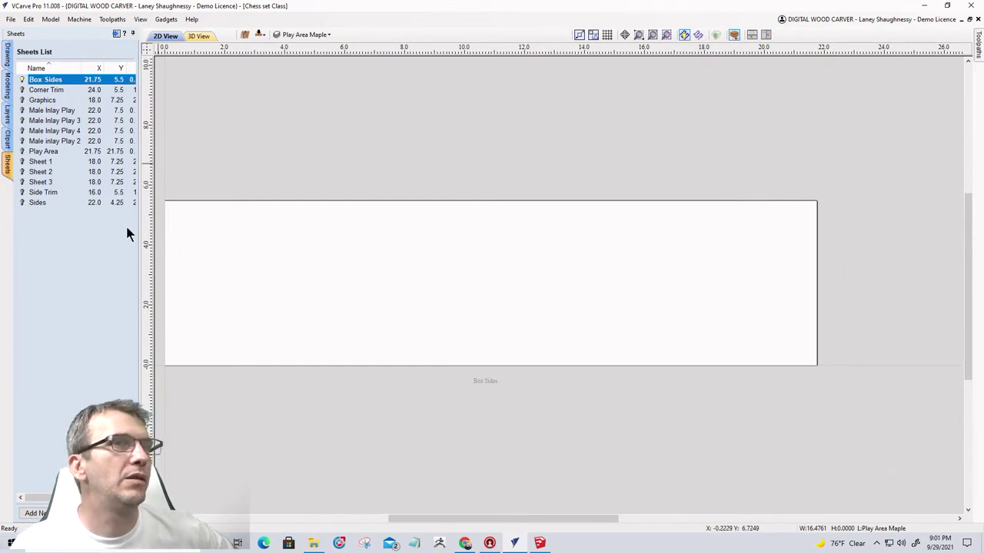
left_click(653, 35)
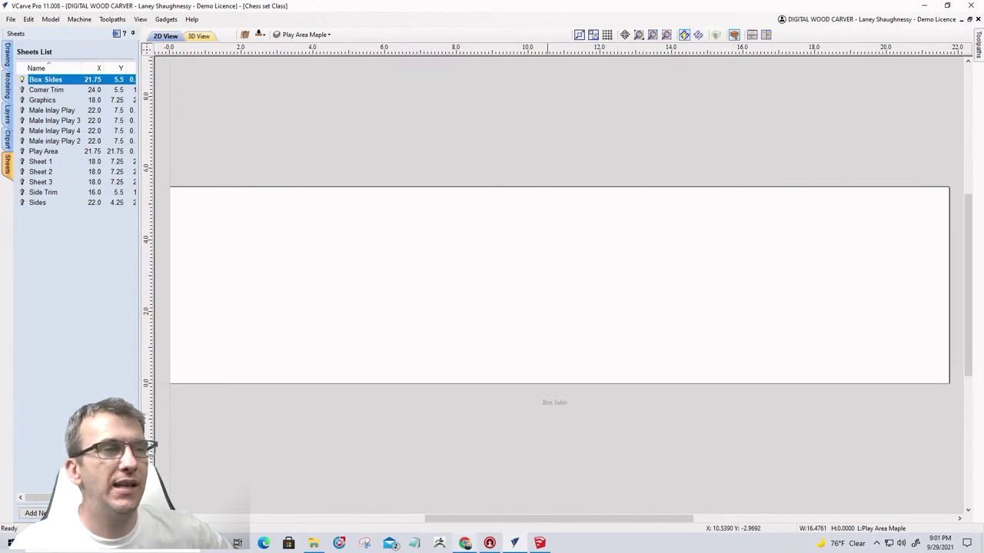
left_click(540, 543)
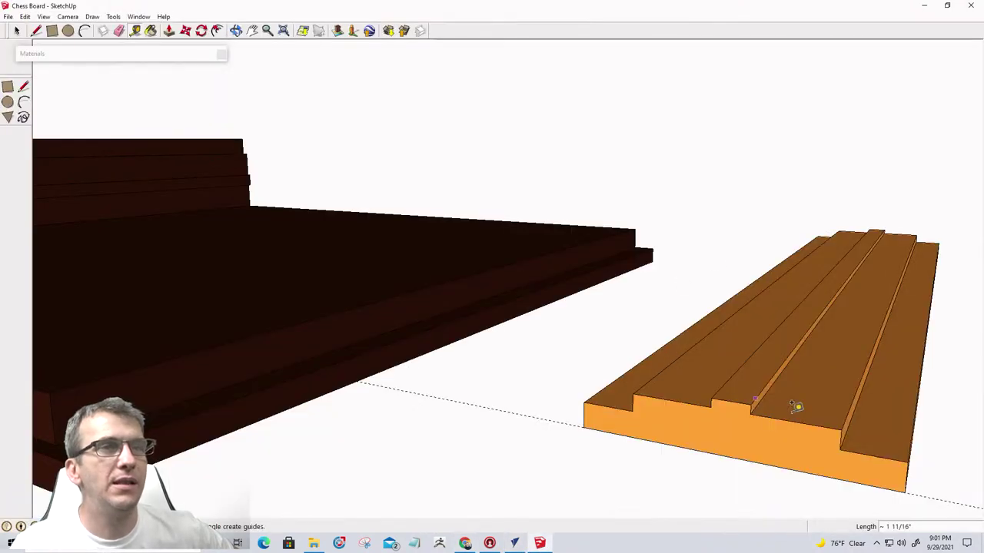
Tape-measure the groove and edge offsets on the orange board, about 1/4" and 3/4".
left_click(908, 459)
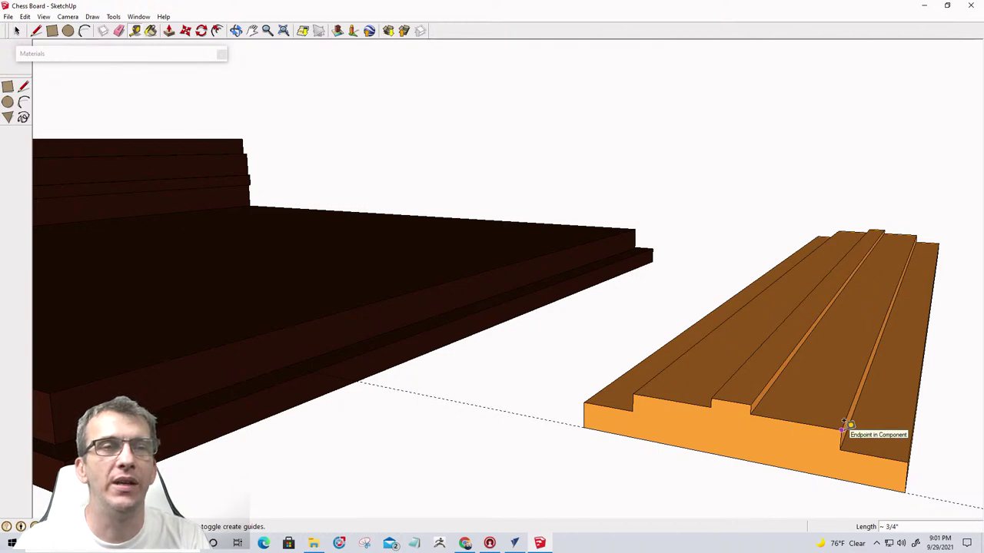
left_click(756, 398)
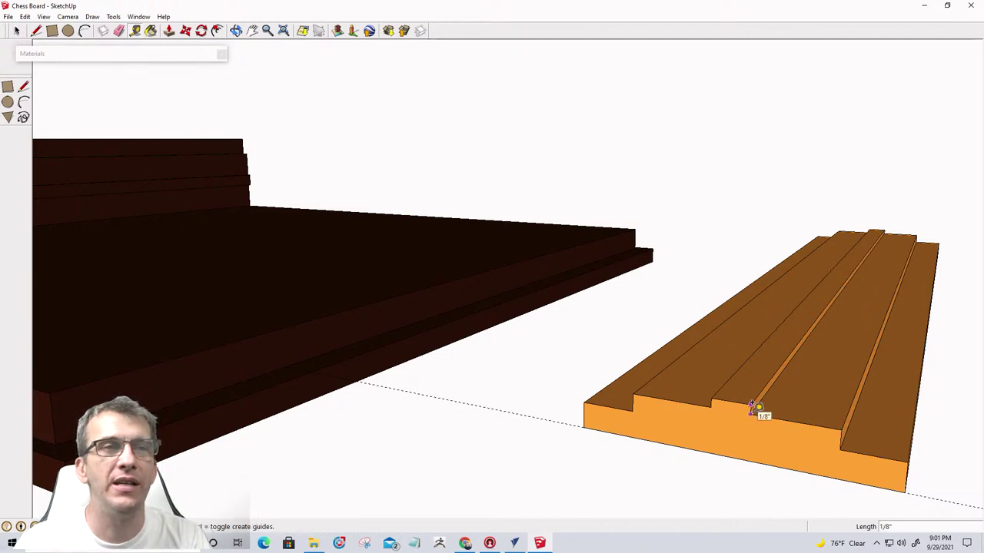
left_click(847, 422)
left_click(850, 423)
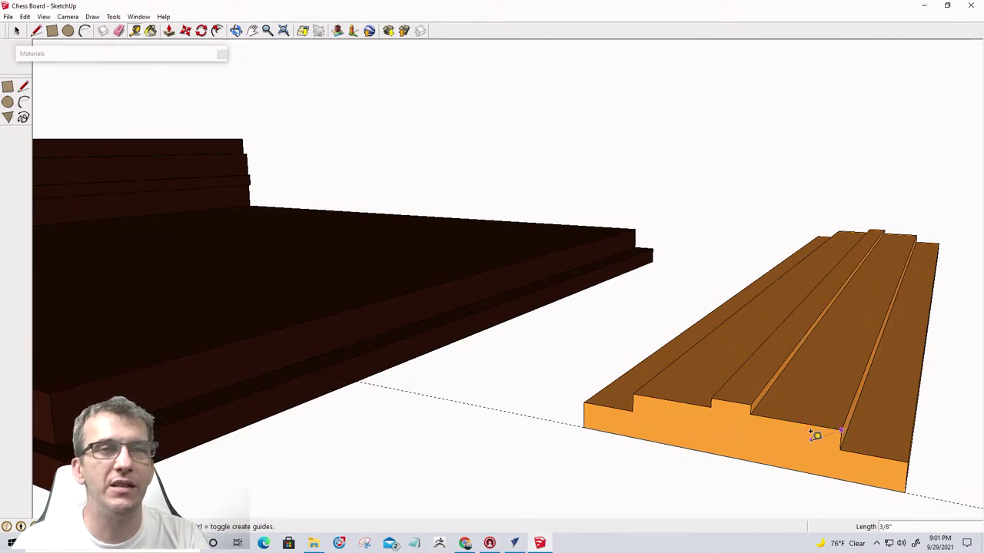
left_click(751, 413)
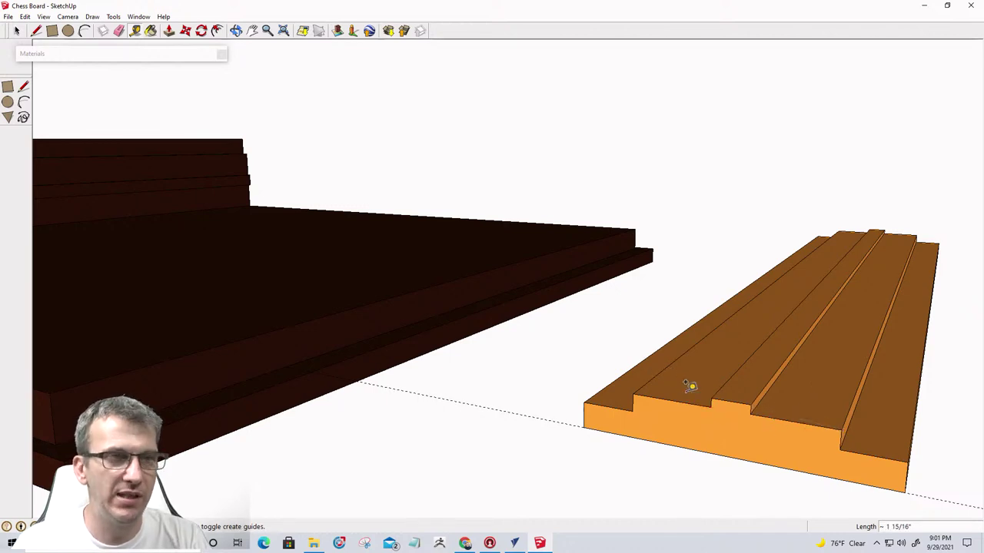
left_click(710, 405)
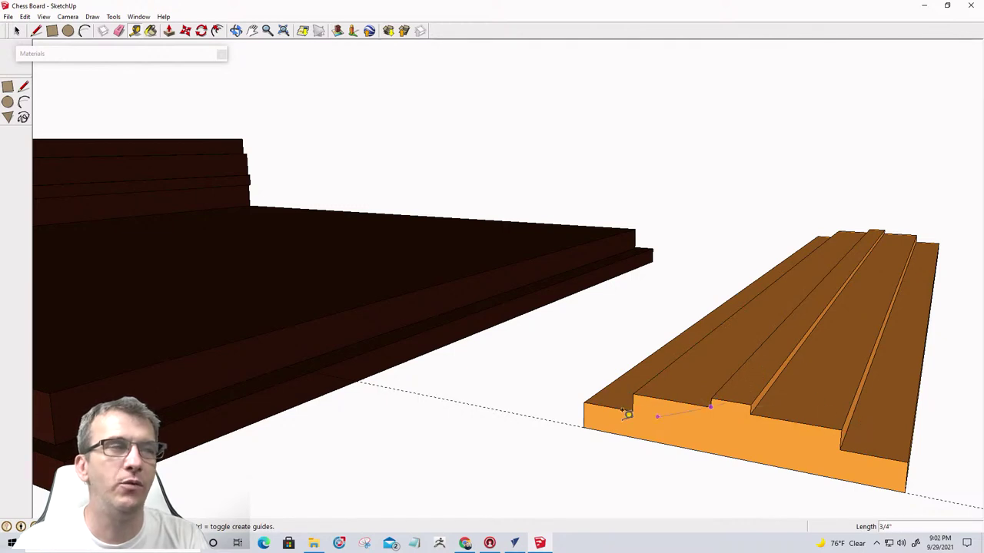
Return to the Select tool and zoom out to see both drawers and the tray.
key("Escape")
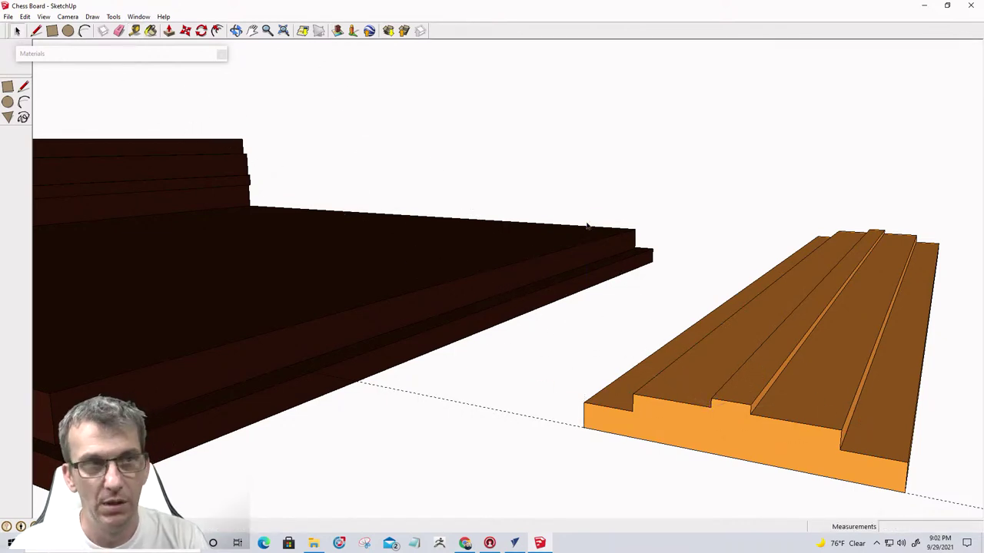
key("space")
scroll(804, 347, "down", 5)
scroll(804, 346, "down", 2)
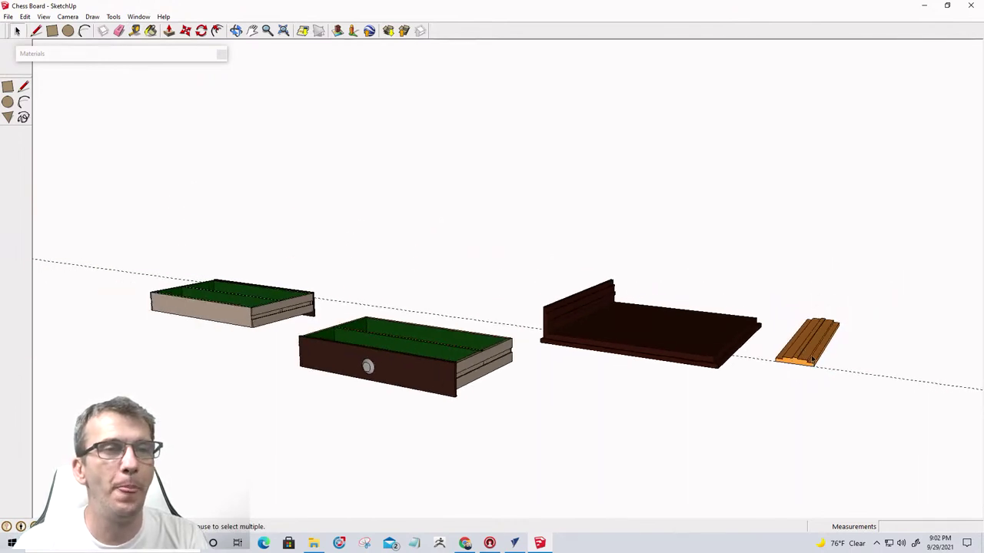
mouse_move(517, 545)
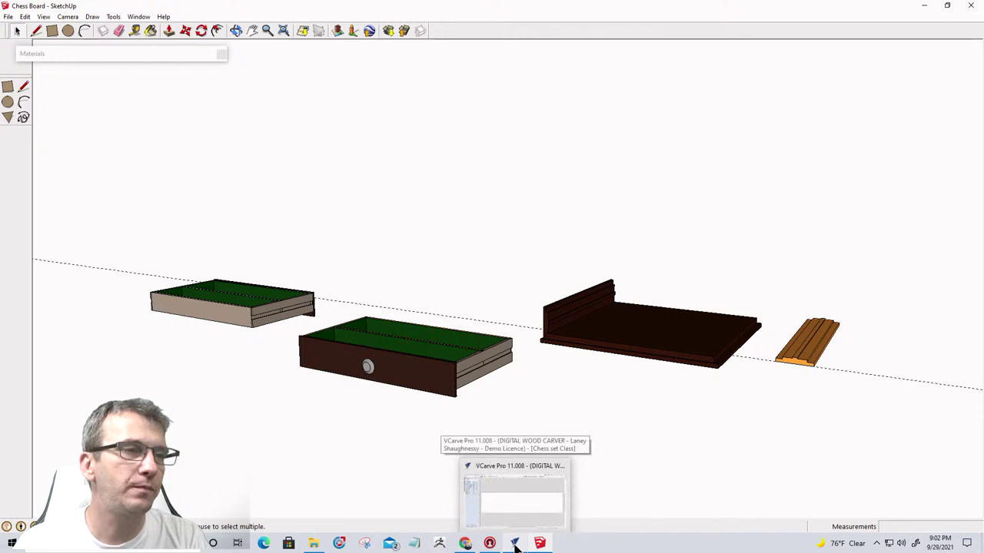
Back in VCarve Pro, draw a 21.75 by 0.75 inch strip across the top of the sheet.
left_click(516, 545)
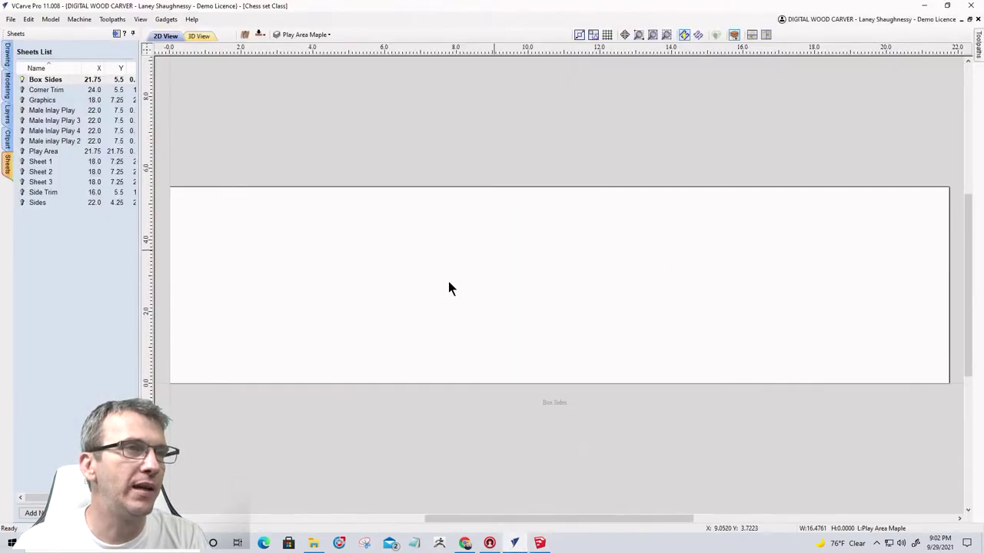
scroll(625, 312, "down", 2)
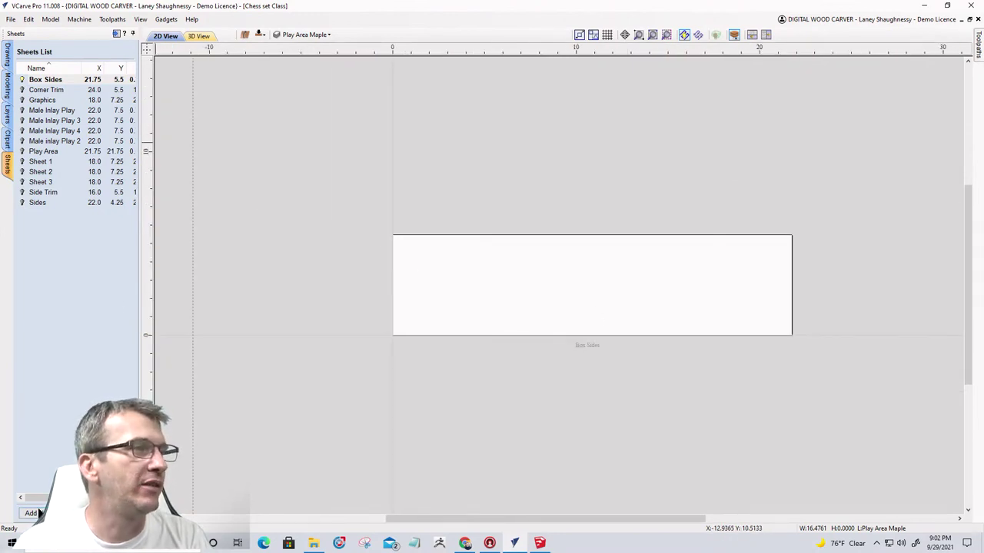
left_click(7, 60)
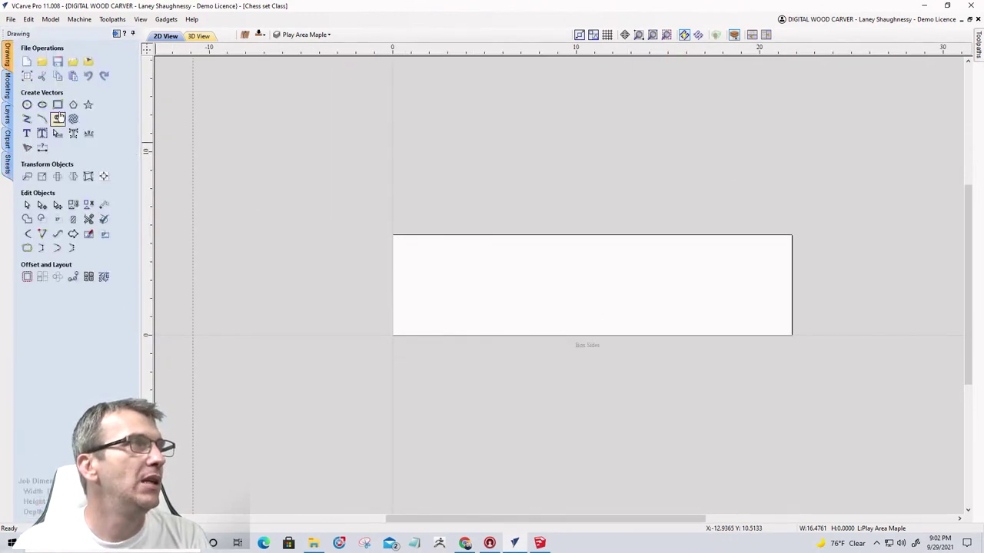
left_click_drag(392, 235, 792, 253)
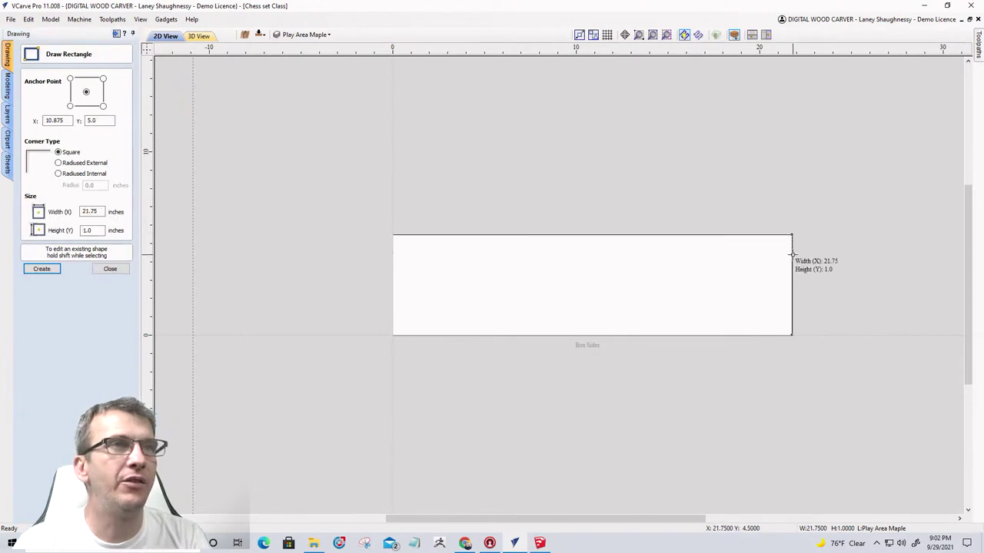
double_click(88, 230)
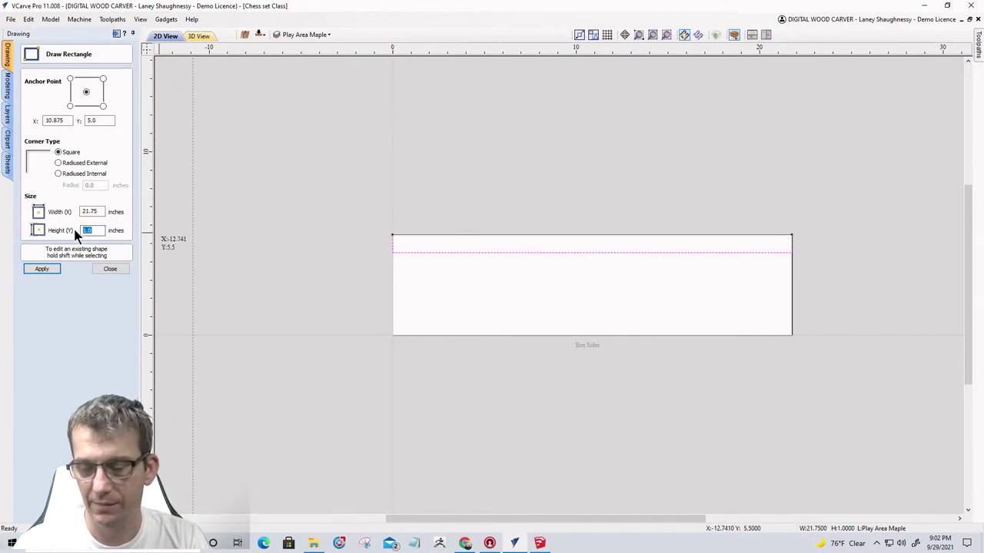
type(".75")
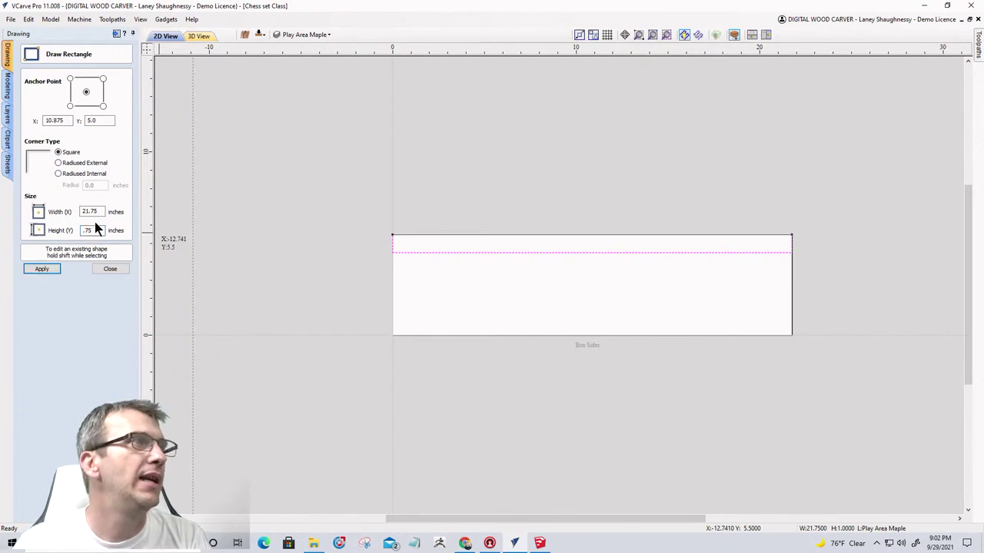
left_click(43, 270)
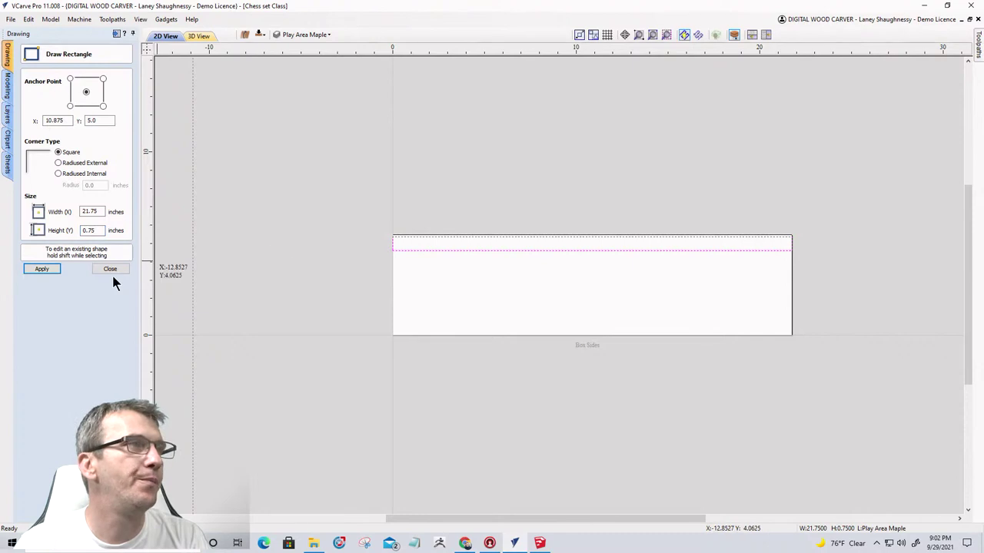
key("Escape")
scroll(405, 253, "up", 4)
scroll(372, 178, "up", 2)
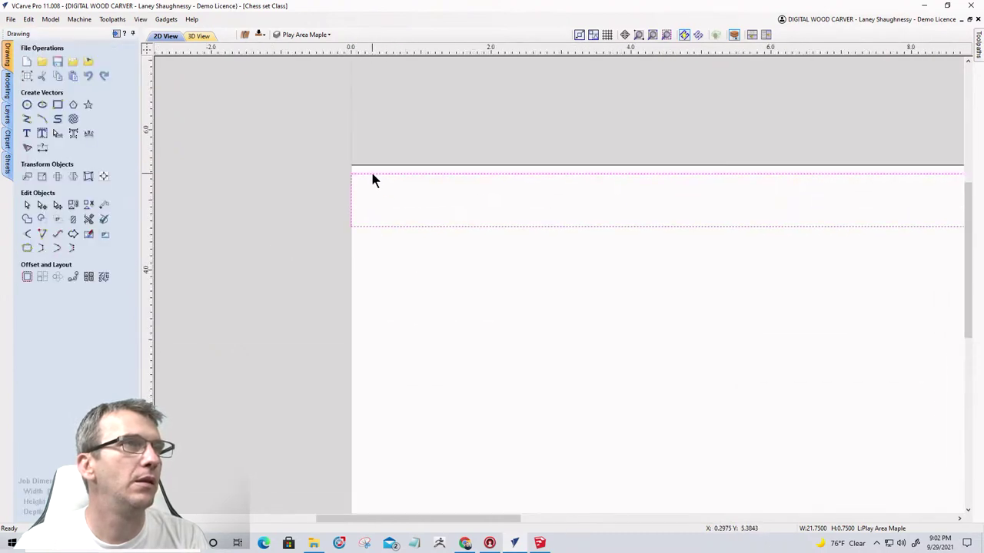
Raise the top edge of the 0.75 inch strip so it overhangs the board's top edge.
scroll(351, 174, "down", 1)
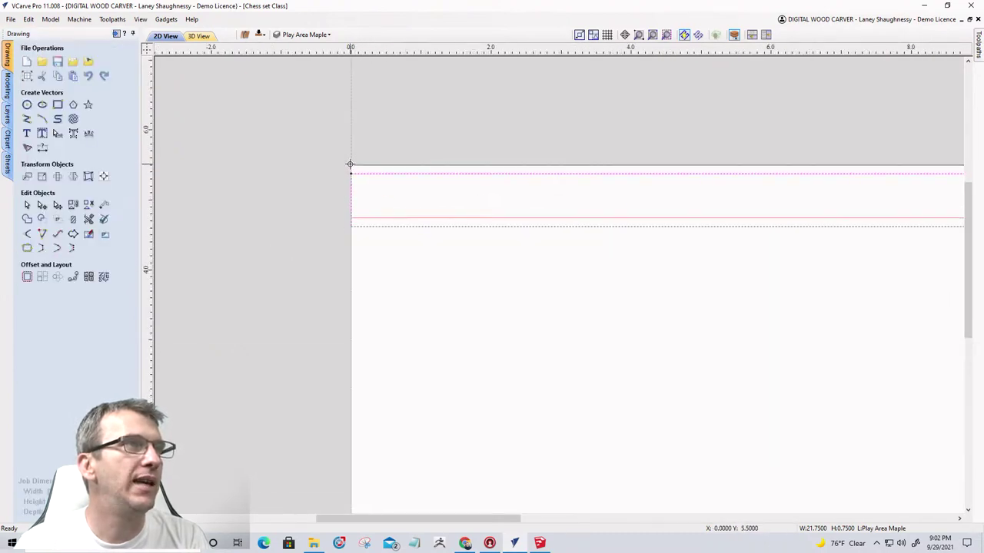
left_click(352, 175)
scroll(355, 181, "down", 2)
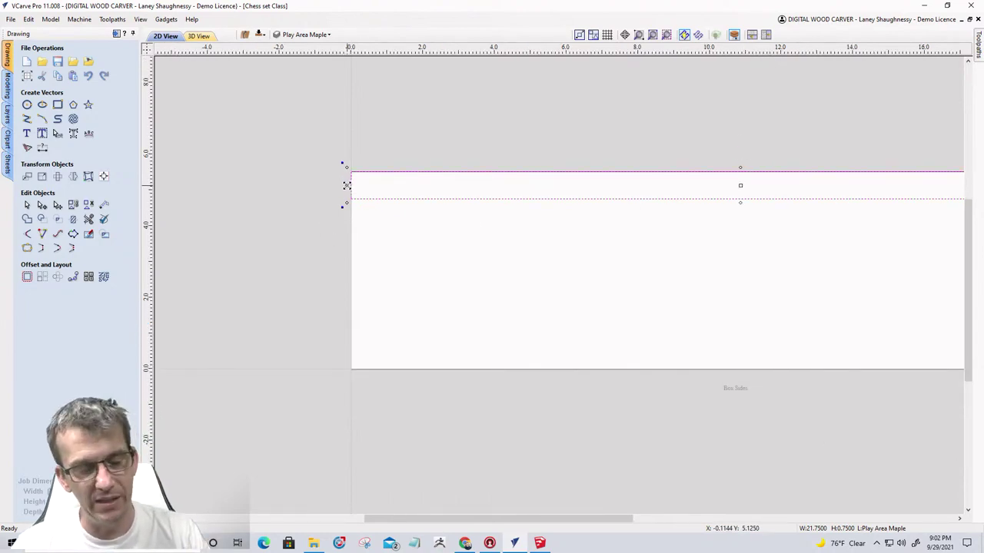
left_click(346, 185)
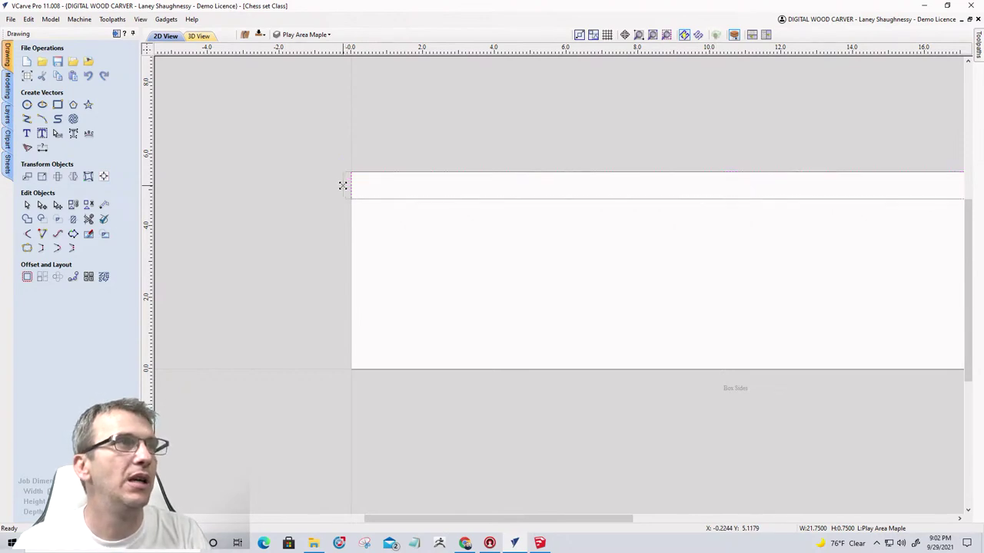
left_click(347, 185)
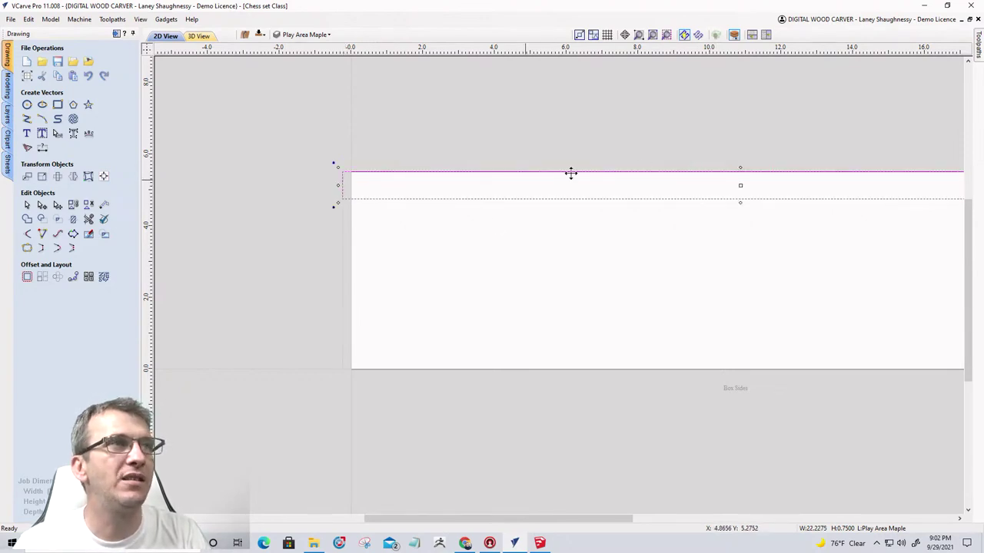
left_click_drag(740, 167, 738, 161)
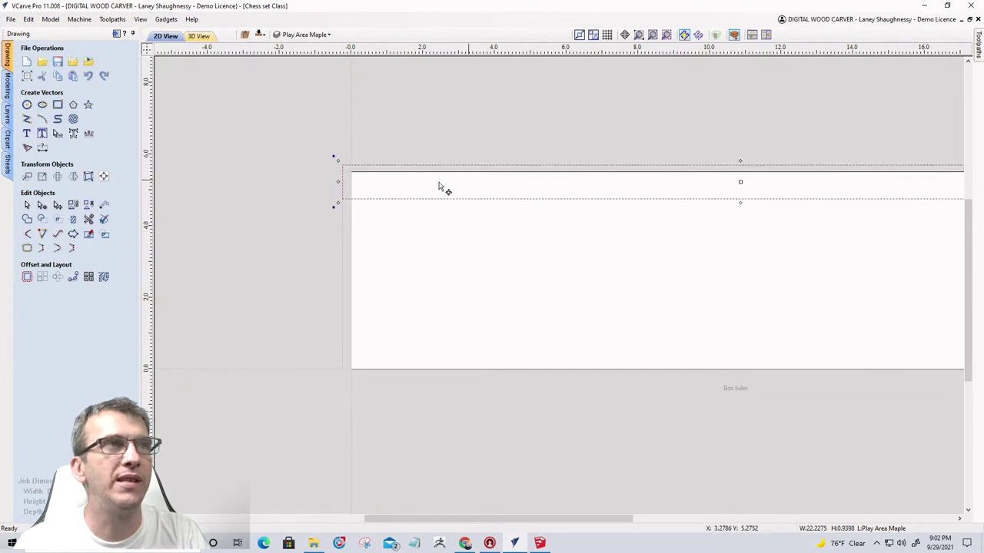
scroll(689, 157, "down", 3)
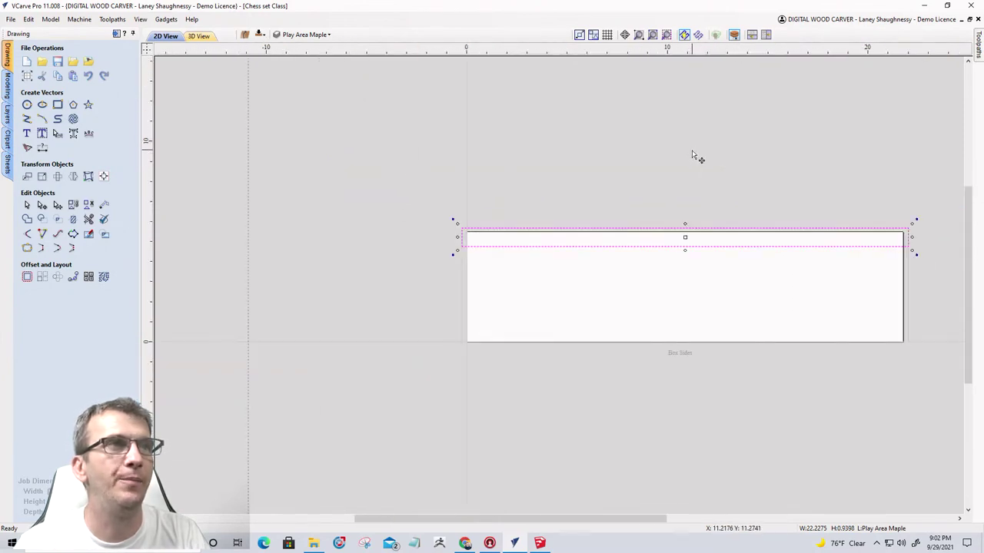
Mirror a vertically flipped copy of the strip onto the bottom edge.
left_click(73, 177)
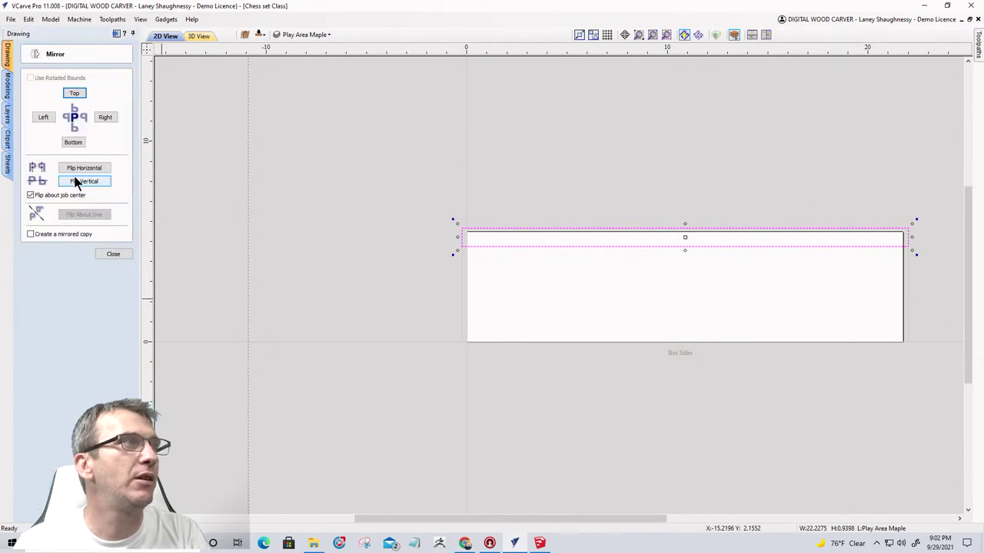
left_click(30, 233)
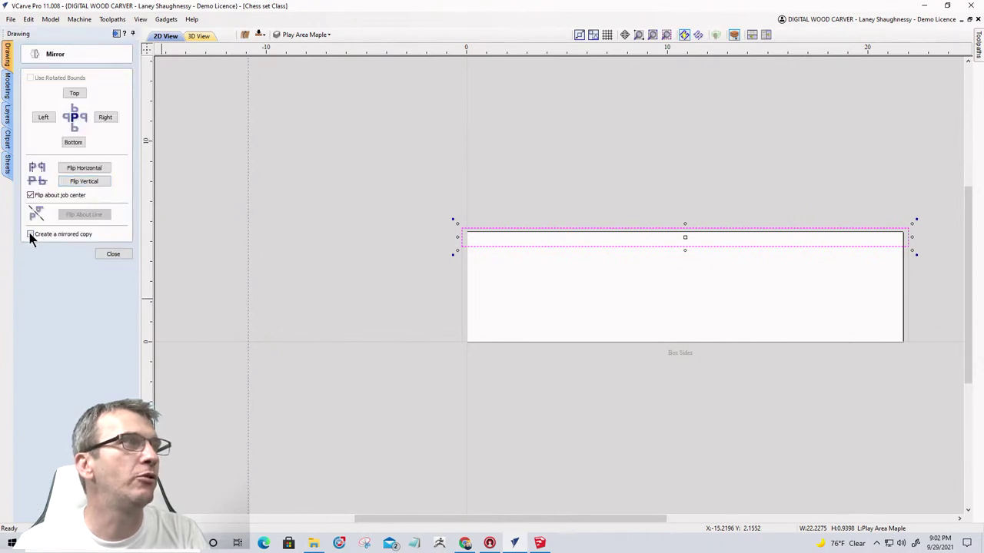
left_click(84, 182)
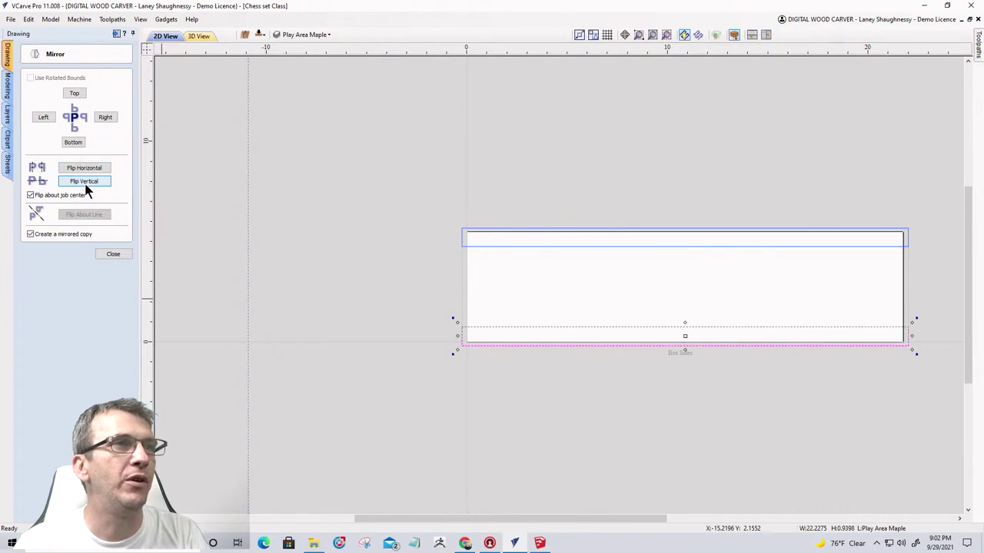
left_click(109, 255)
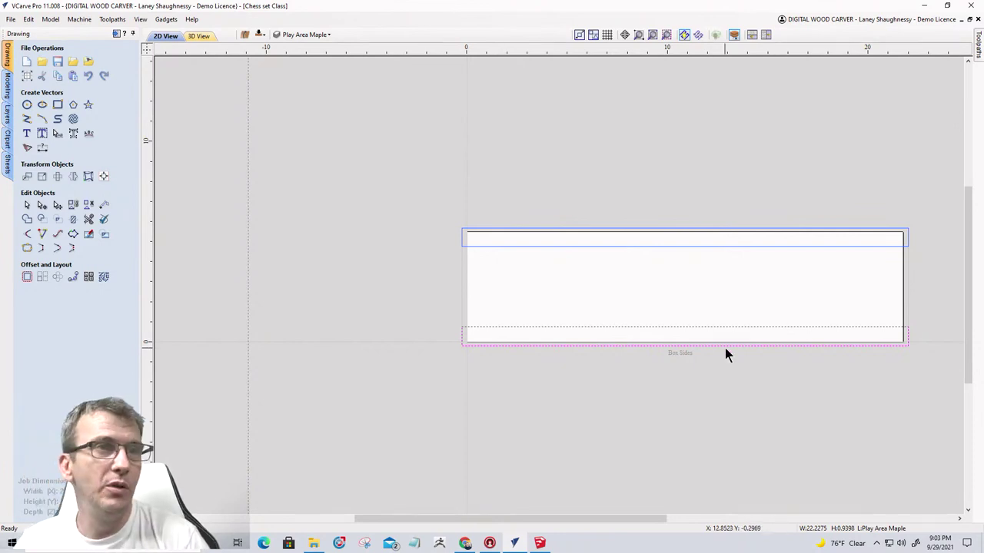
Draw a rectangle across the board's width and set its height to 1.0625 inches.
middle_click_drag(724, 352, 522, 364)
scroll(521, 357, "up", 2)
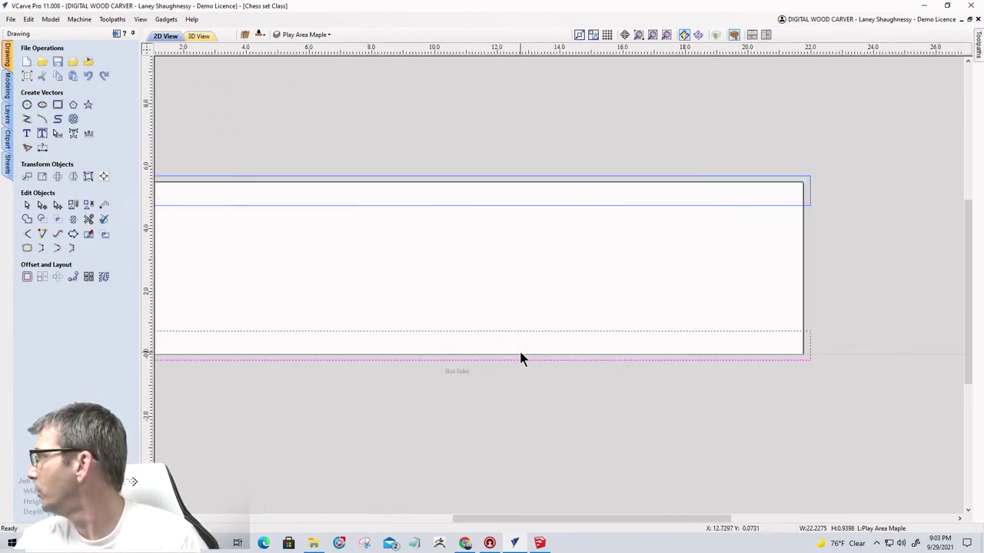
scroll(520, 356, "down", 1)
scroll(520, 358, "down", 3)
scroll(520, 357, "up", 2)
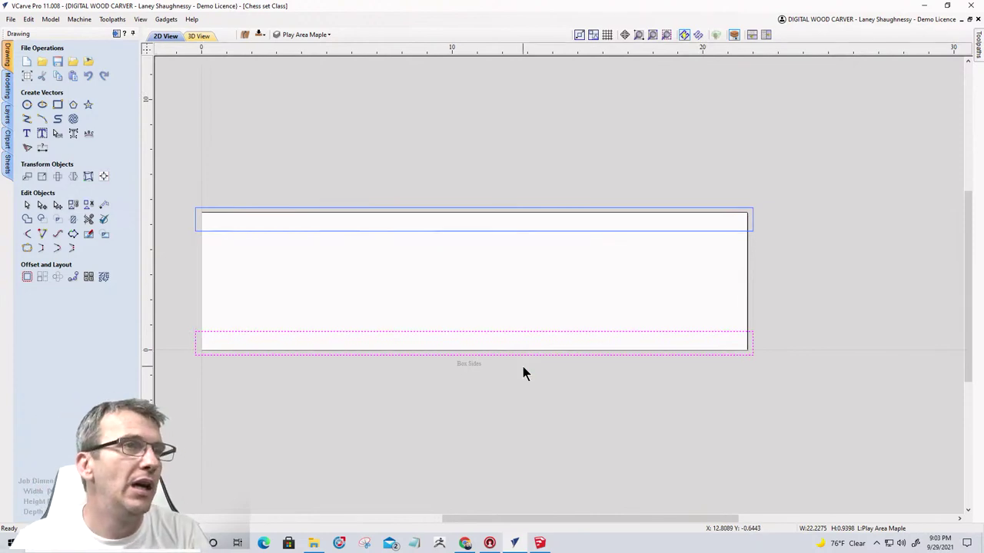
left_click(454, 309)
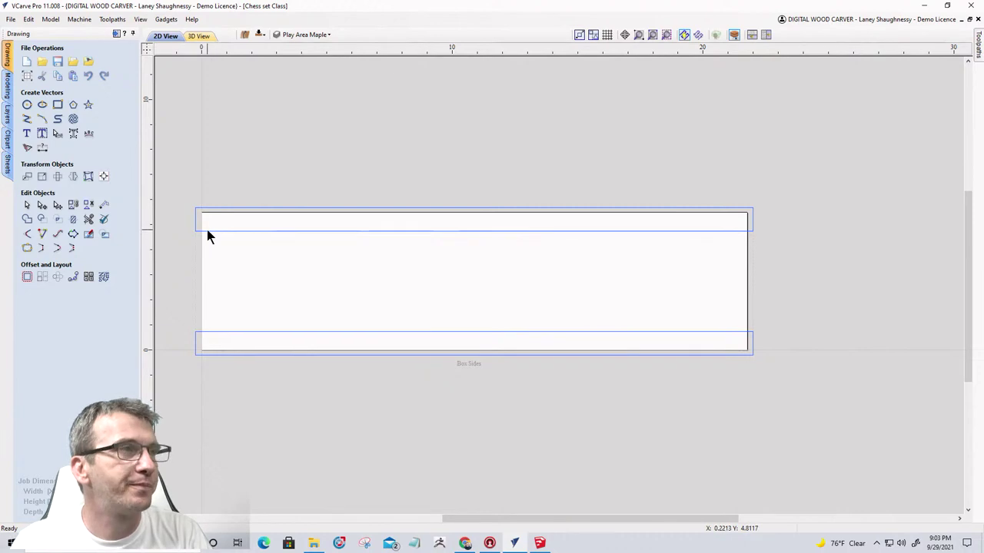
left_click(58, 105)
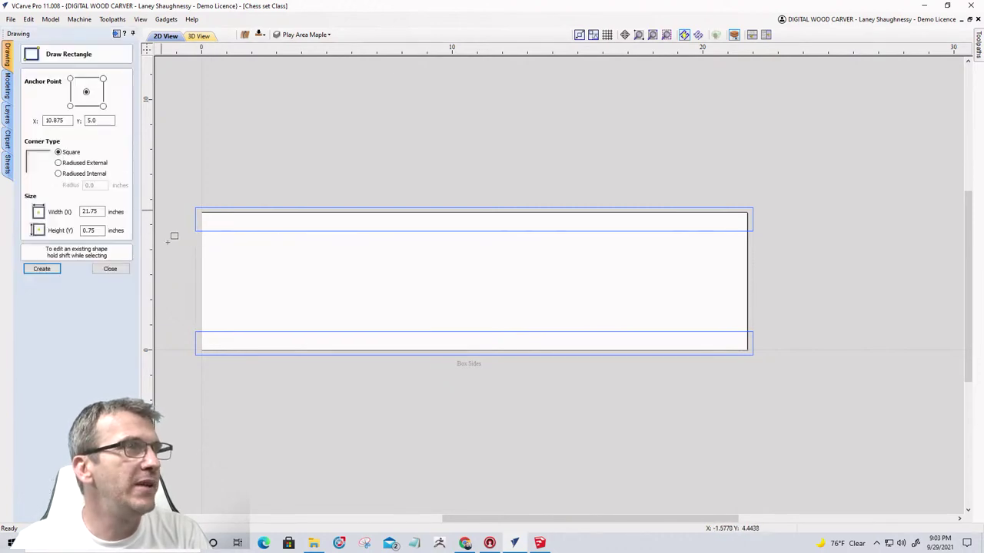
left_click_drag(194, 233, 746, 279)
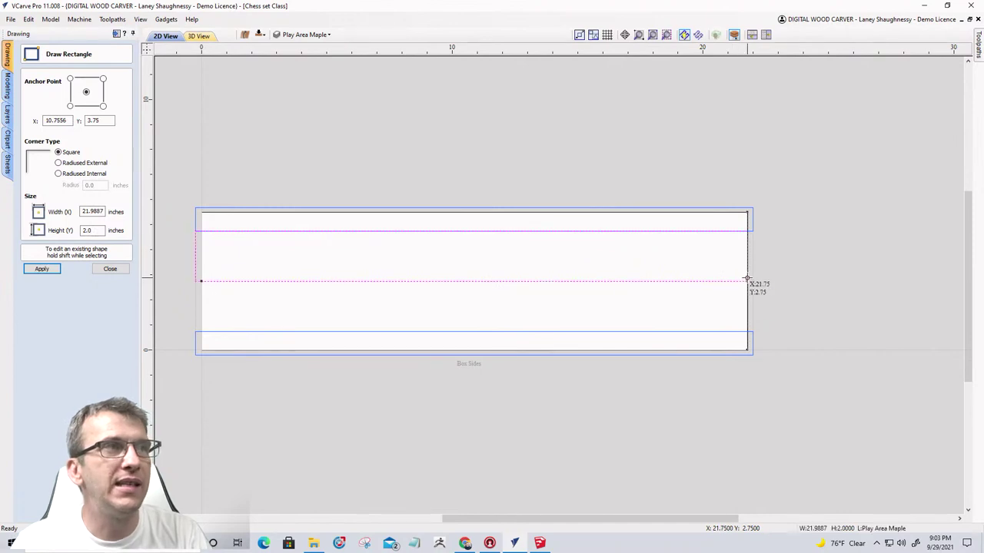
double_click(100, 231)
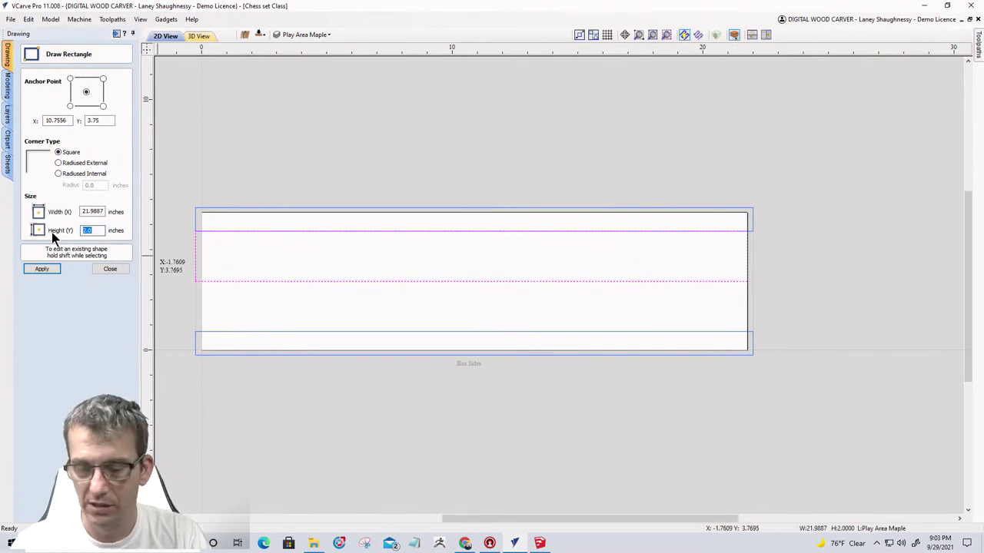
type("1")
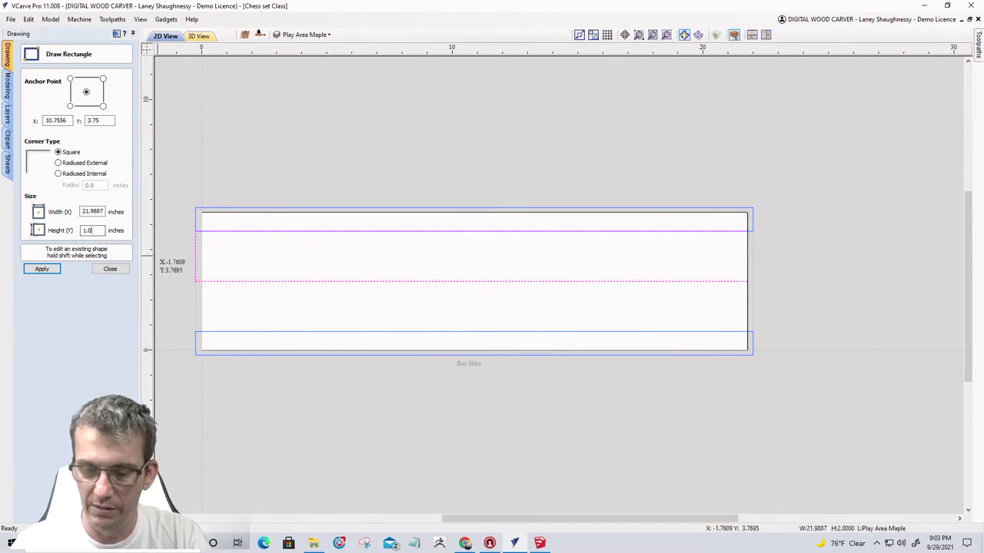
left_click(40, 268)
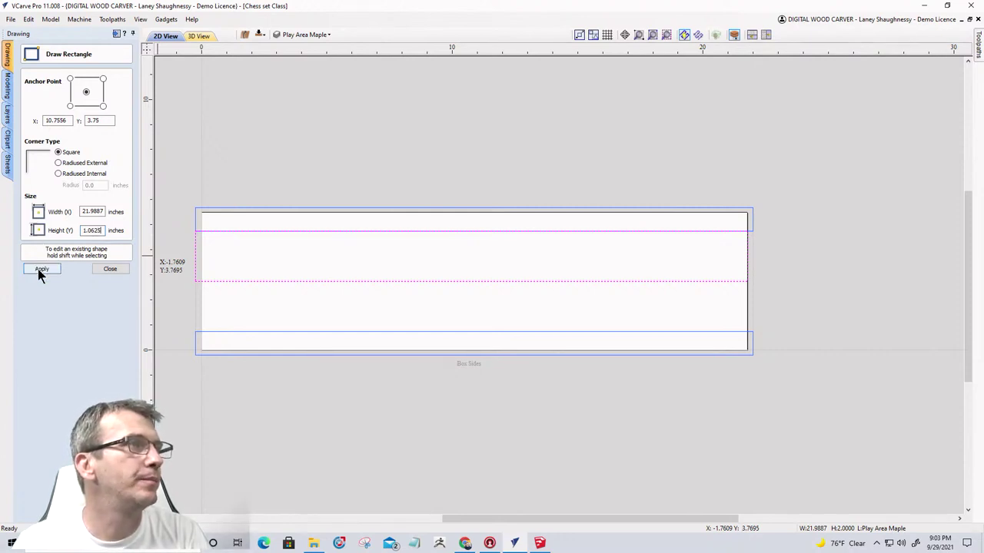
left_click(110, 268)
Move the rectangle up against the top strip and stretch its right end past the board, about 22.23 inches.
left_click(246, 243)
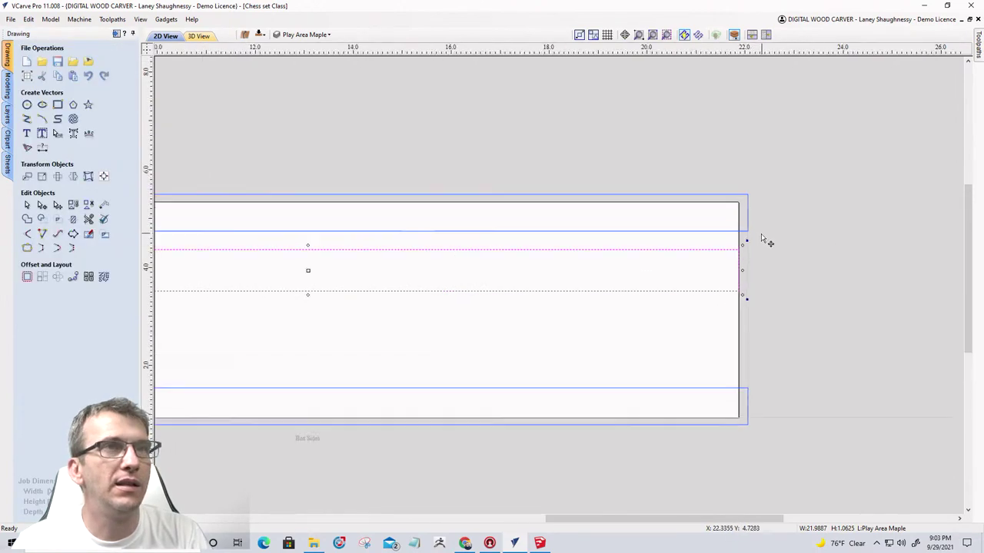
scroll(737, 250, "up", 3)
left_click_drag(717, 246, 718, 228)
scroll(721, 229, "up", 3)
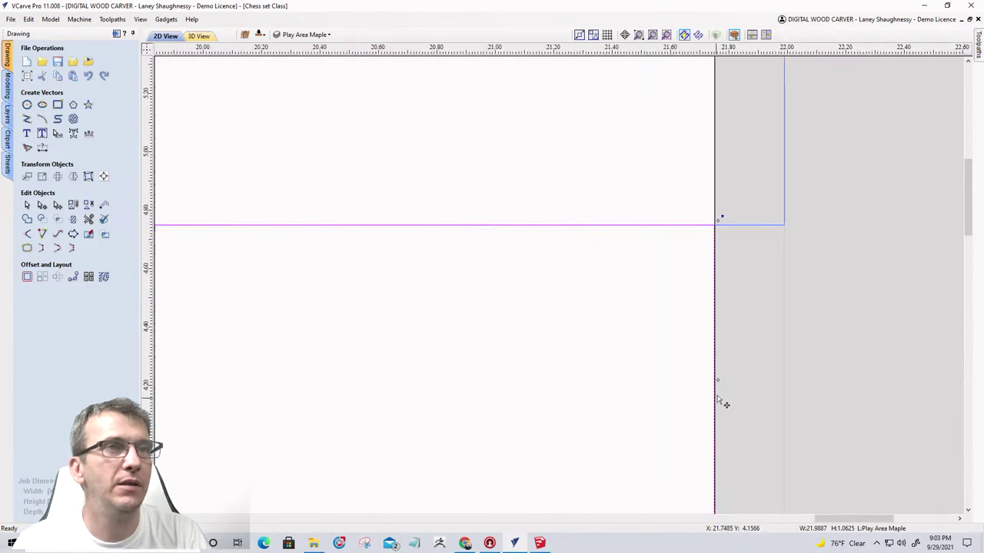
left_click_drag(717, 379, 790, 374)
scroll(846, 354, "down", 8)
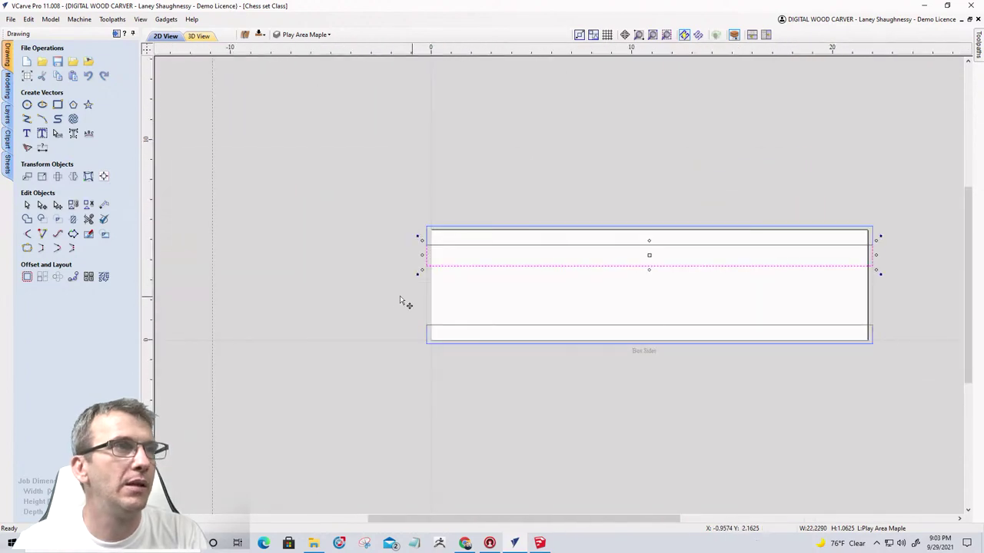
scroll(435, 242, "up", 5)
scroll(431, 215, "down", 7)
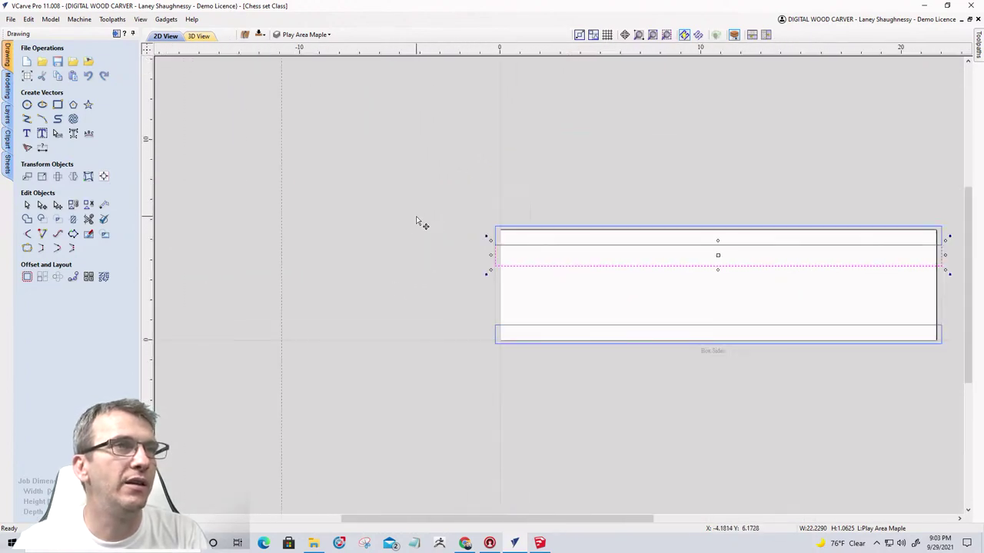
Mirror a copy of the 1.0625 inch rectangle to the bottom of the board.
left_click(73, 176)
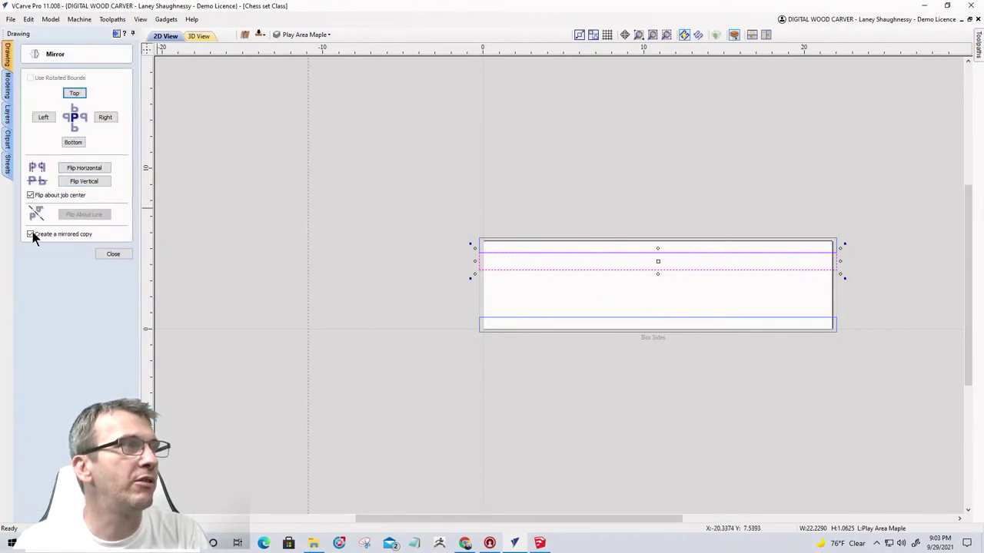
left_click(86, 182)
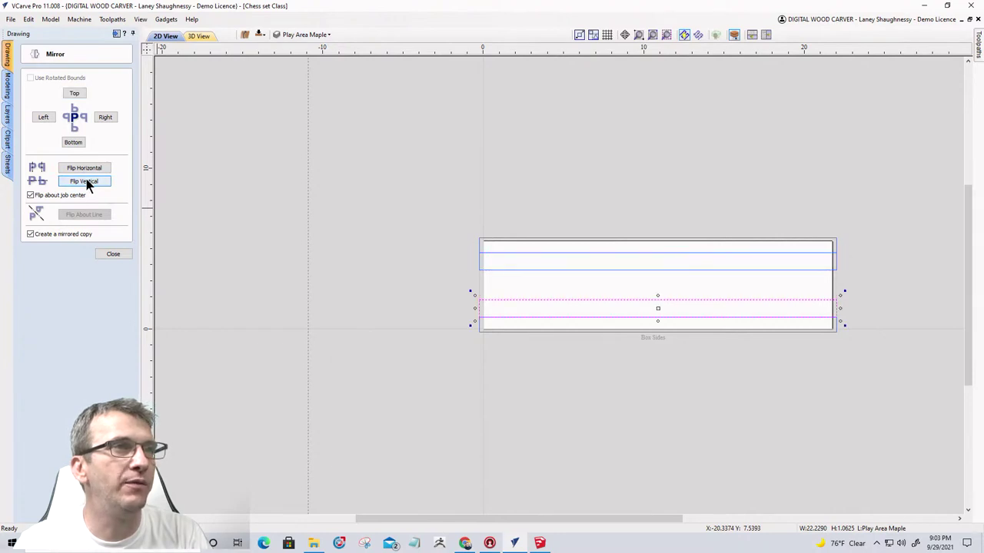
left_click(111, 254)
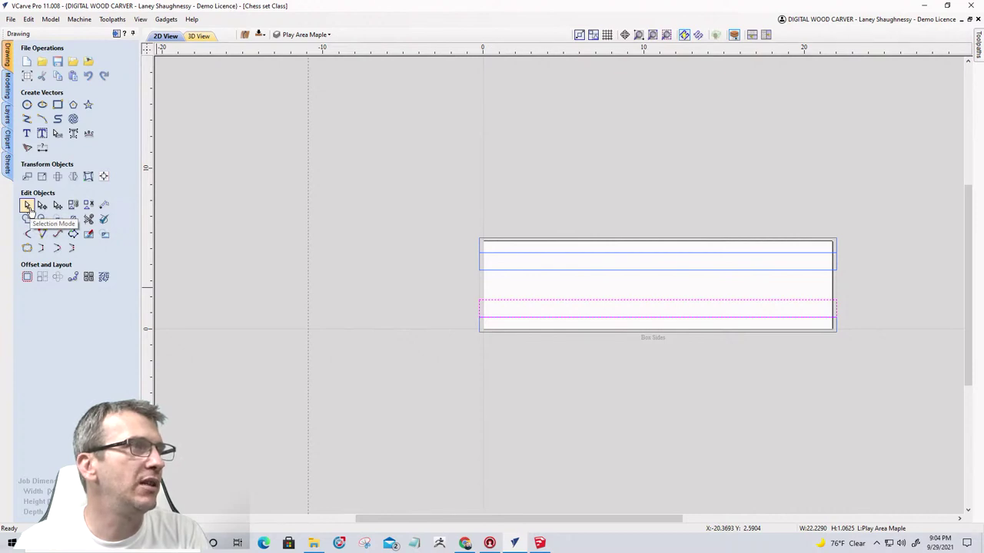
Check the selection's size settings without changes, then switch to the SketchUp Chess Board model.
left_click(41, 176)
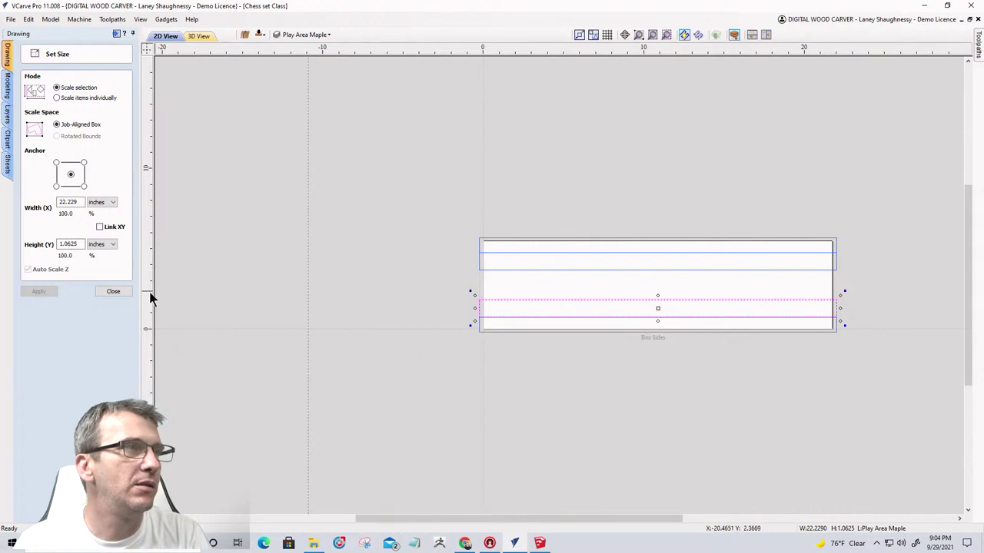
left_click(111, 292)
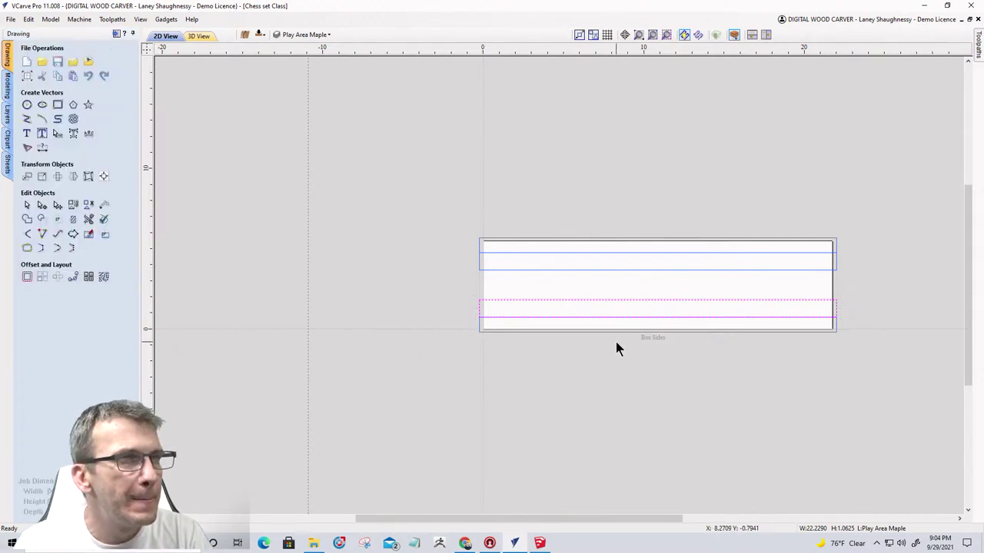
left_click(539, 543)
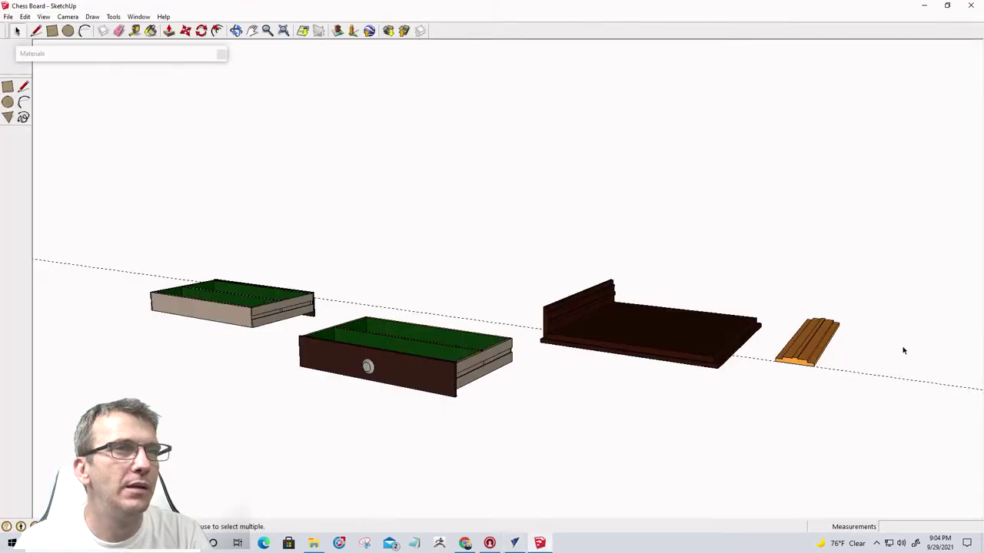
Measure from the orange board's front corner to the rabbet corner (about 3 9/16"), then minimize SketchUp.
scroll(838, 361, "up", 10)
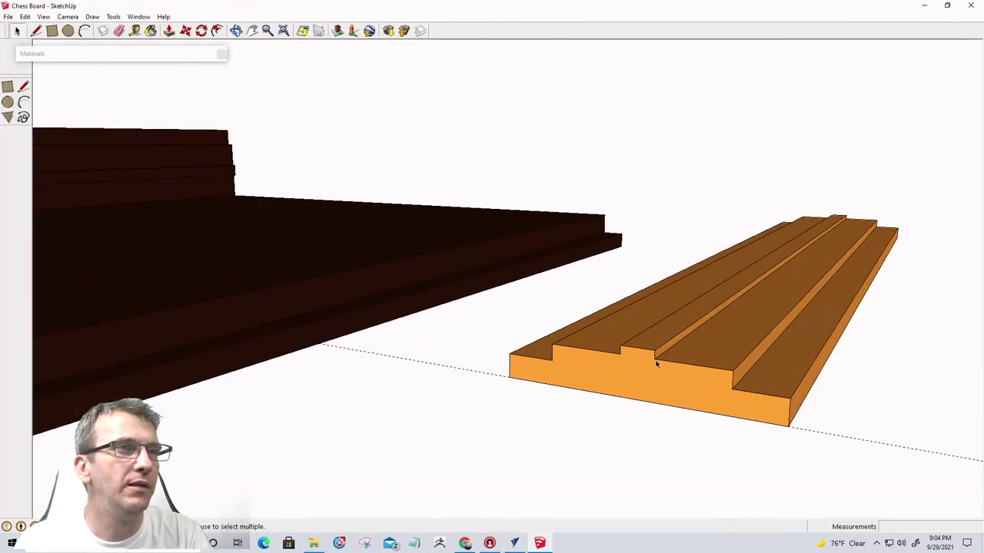
left_click(135, 30)
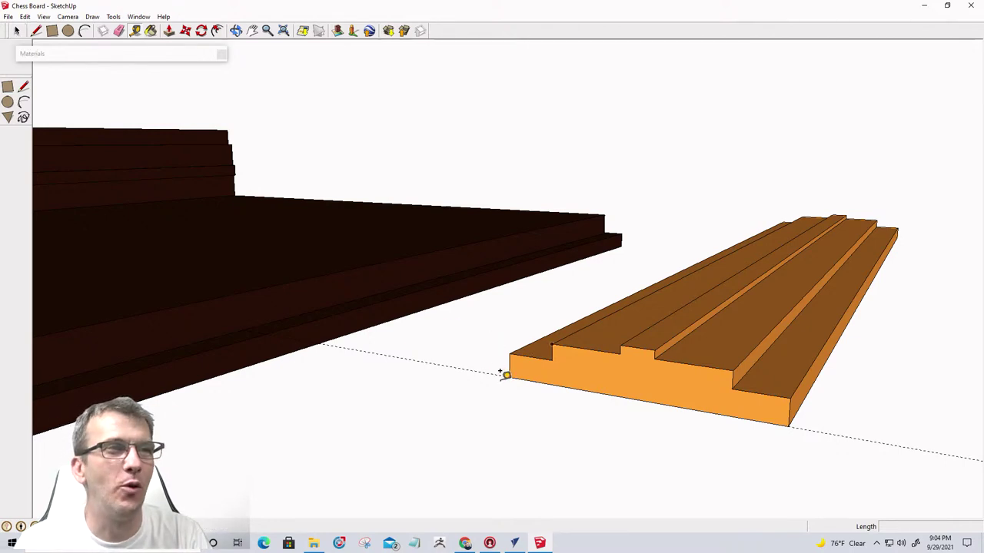
left_click(510, 376)
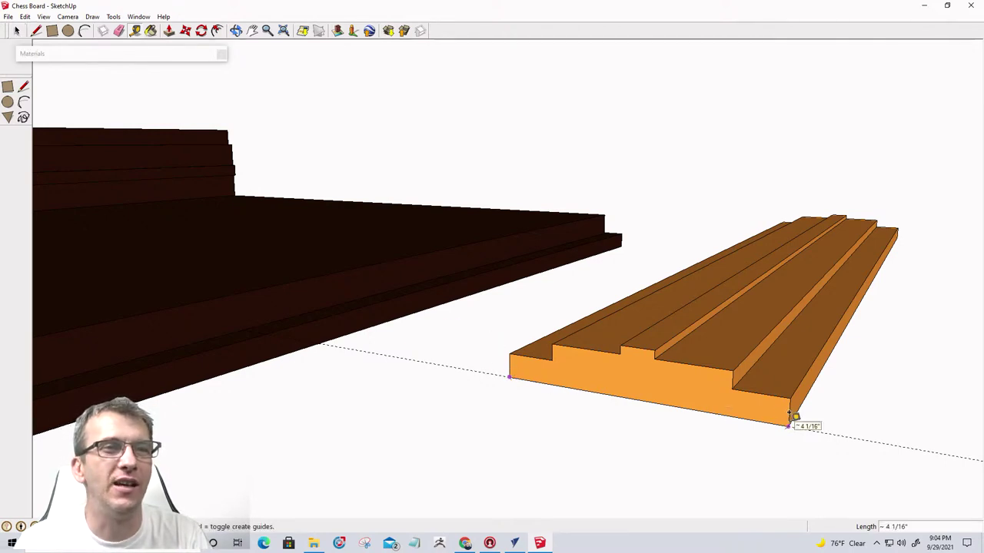
left_click(742, 394)
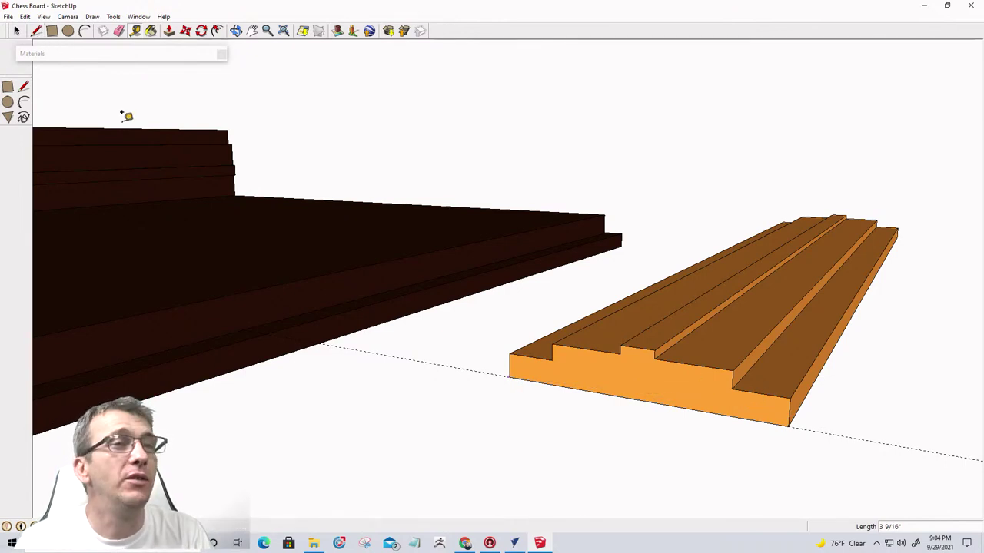
left_click(924, 5)
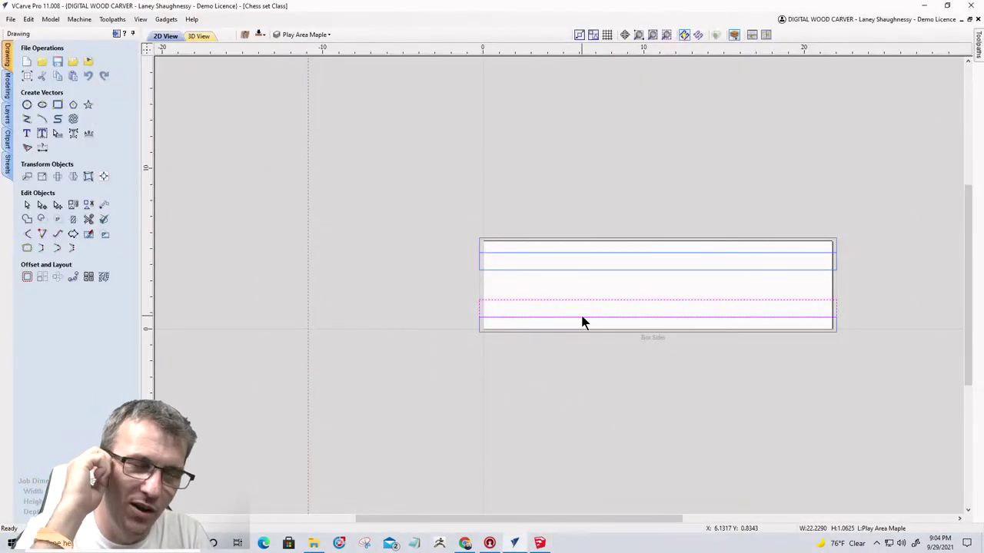
Draw a rectangle over the Box Sides board and set its height to 4.0625 inches, 21.75 wide.
scroll(525, 281, "down", 1)
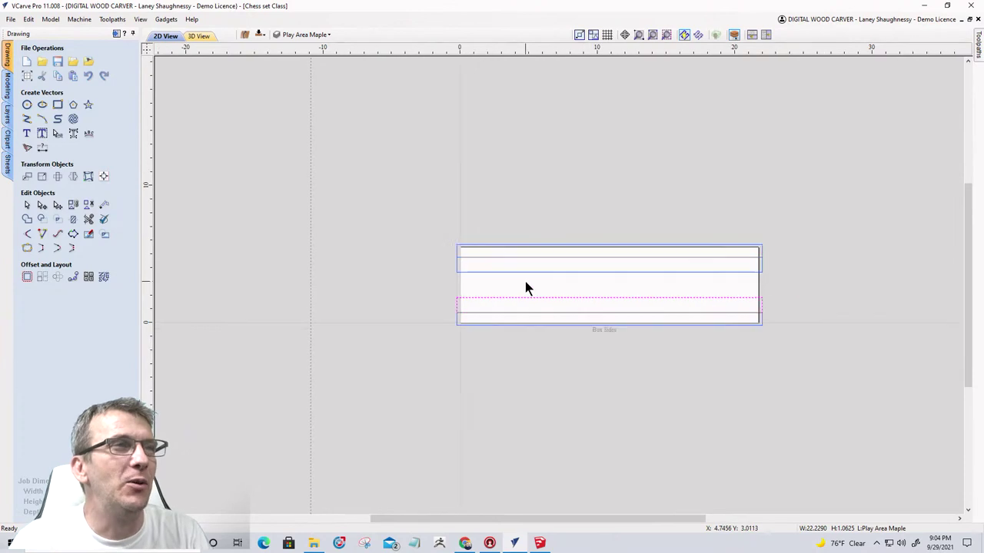
scroll(515, 282, "up", 2)
scroll(515, 281, "up", 2)
scroll(436, 250, "down", 1)
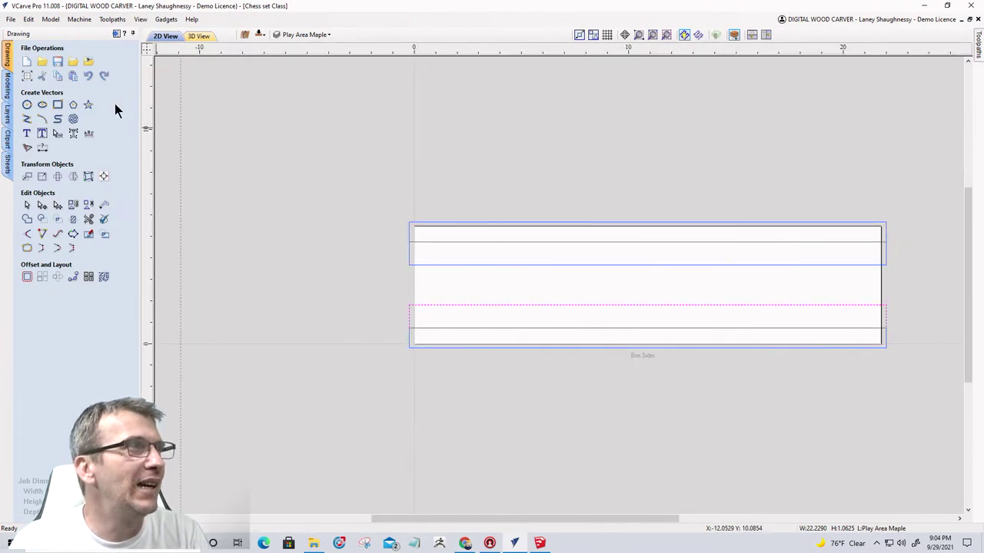
left_click(57, 104)
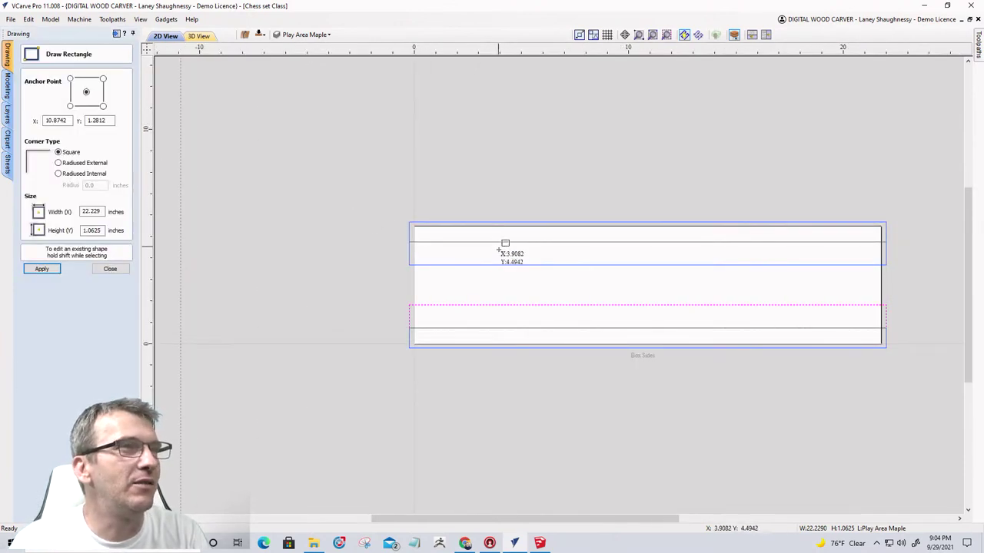
mouse_move(414, 226)
left_mouse_down()
mouse_move(900, 330)
mouse_move(876, 307)
mouse_move(881, 322)
left_mouse_up()
left_click_drag(103, 231, 69, 231)
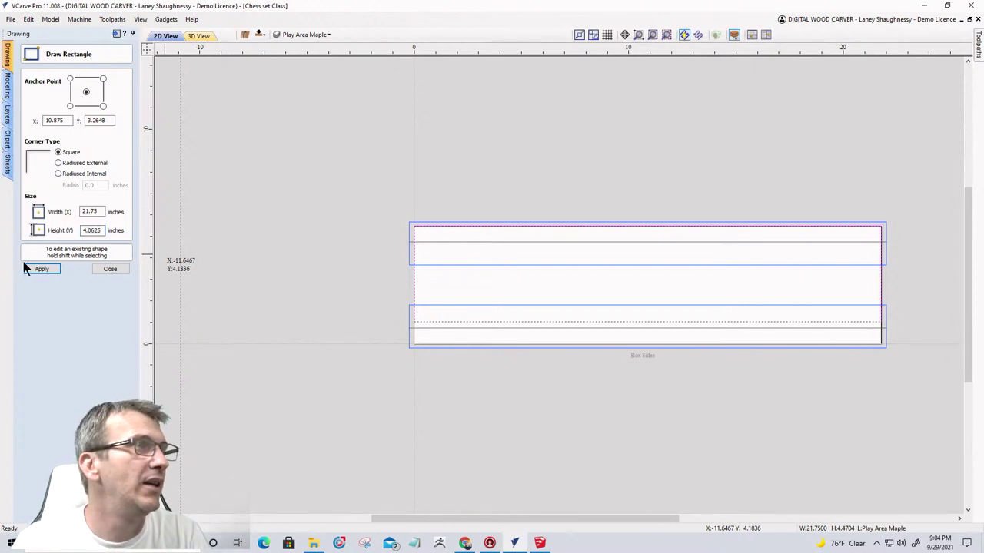
type("4.0625")
left_click(41, 268)
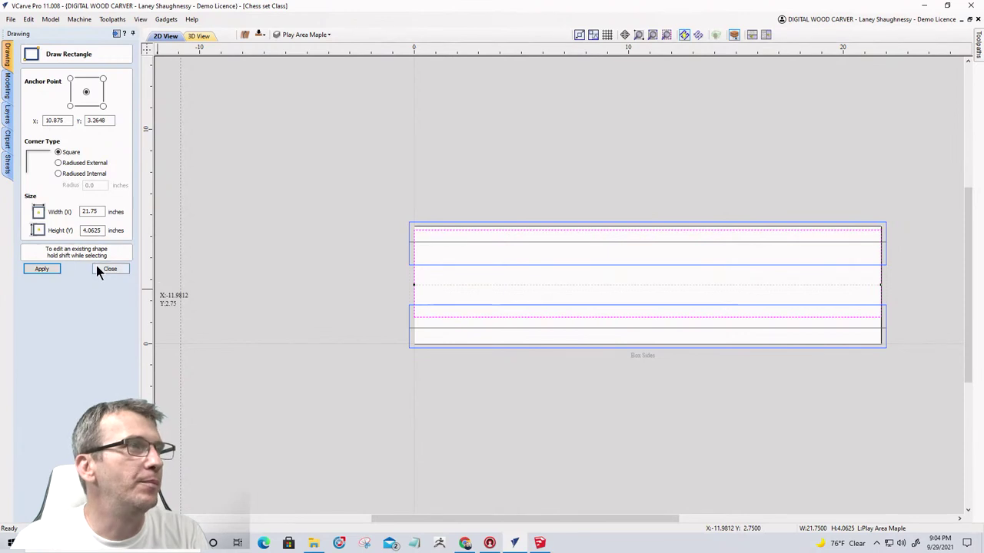
left_click(108, 269)
scroll(388, 243, "up", 4)
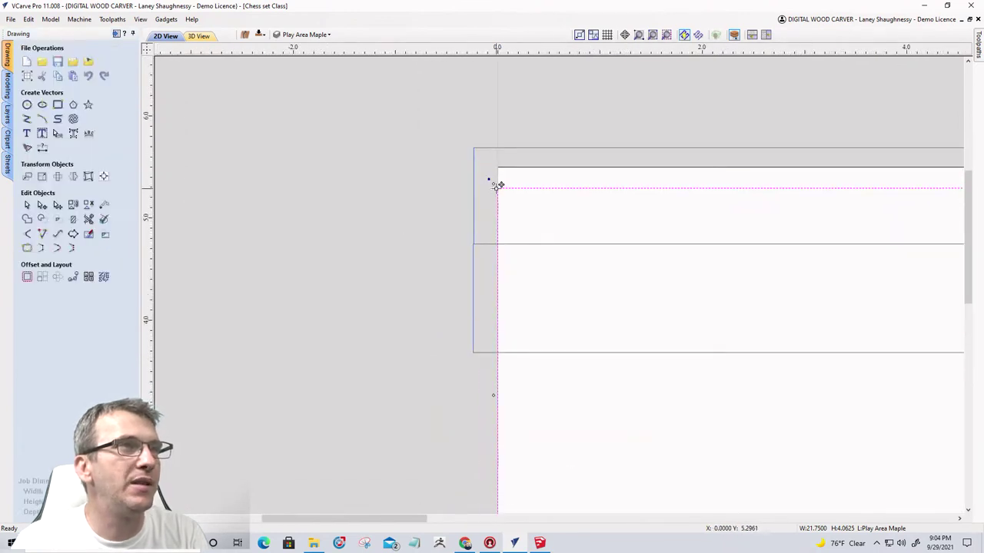
Snap the 4.0625 inch rectangle up to the board's top edge.
left_click_drag(498, 185, 499, 165)
scroll(496, 163, "down", 2)
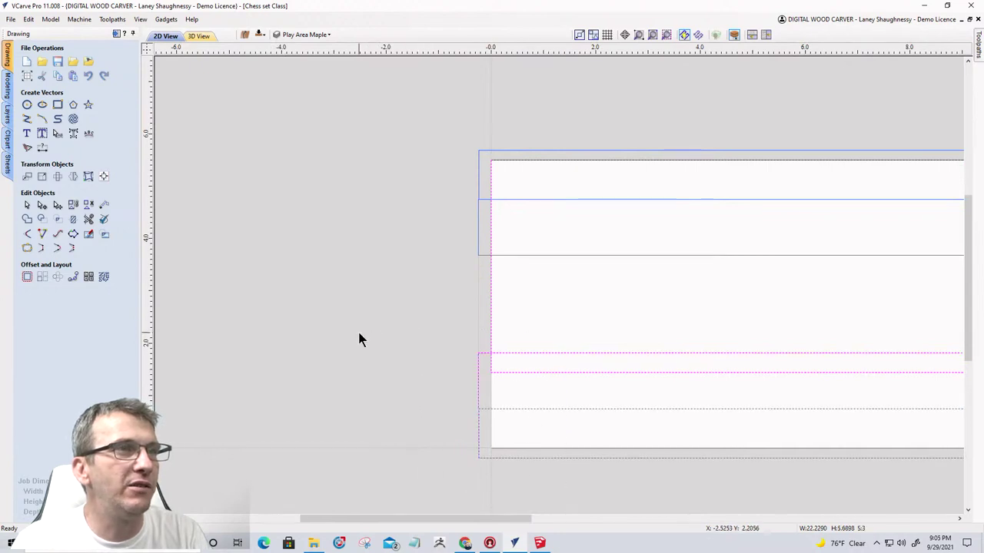
left_click(495, 468)
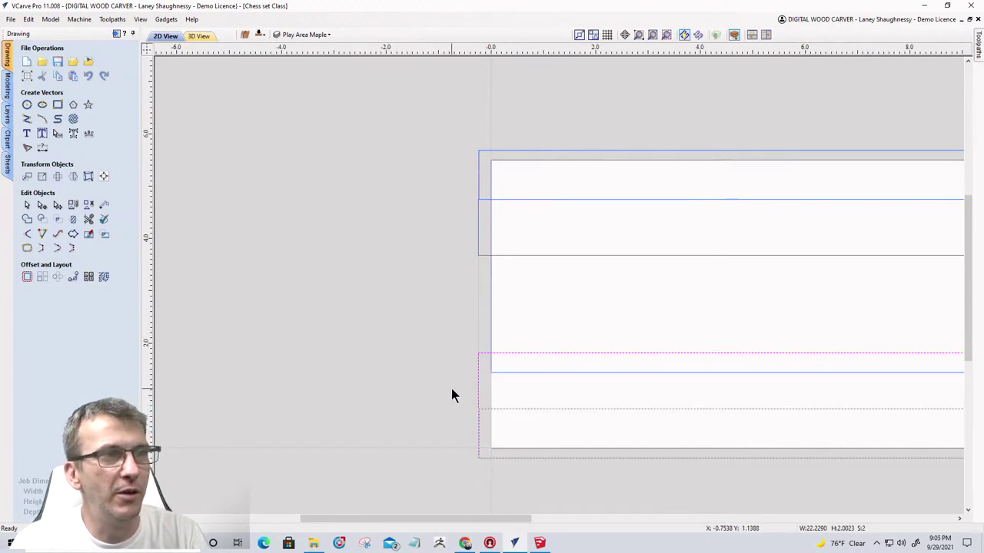
left_click(453, 395)
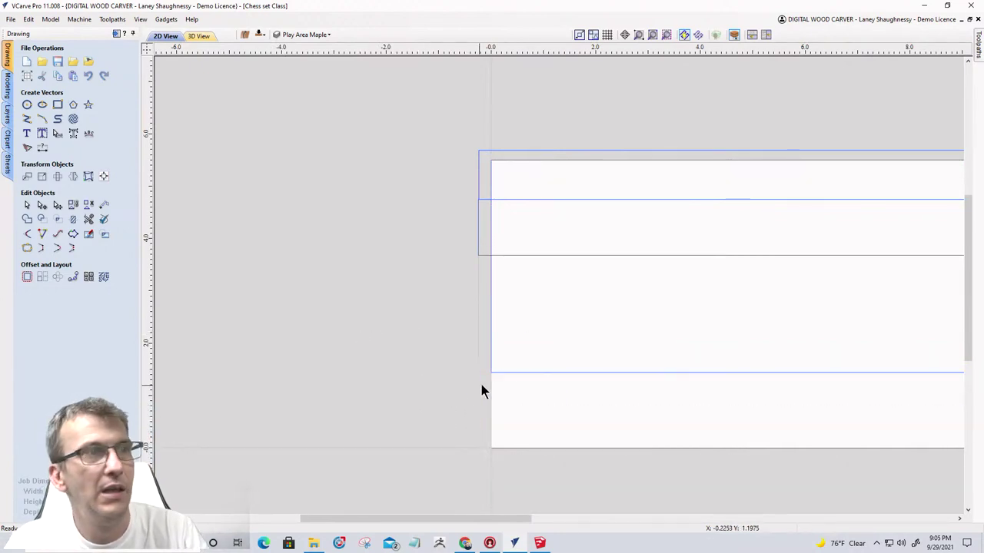
left_click(491, 327)
Box-select the three groove shapes and snap them to the board's left edge.
scroll(494, 380, "down", 1)
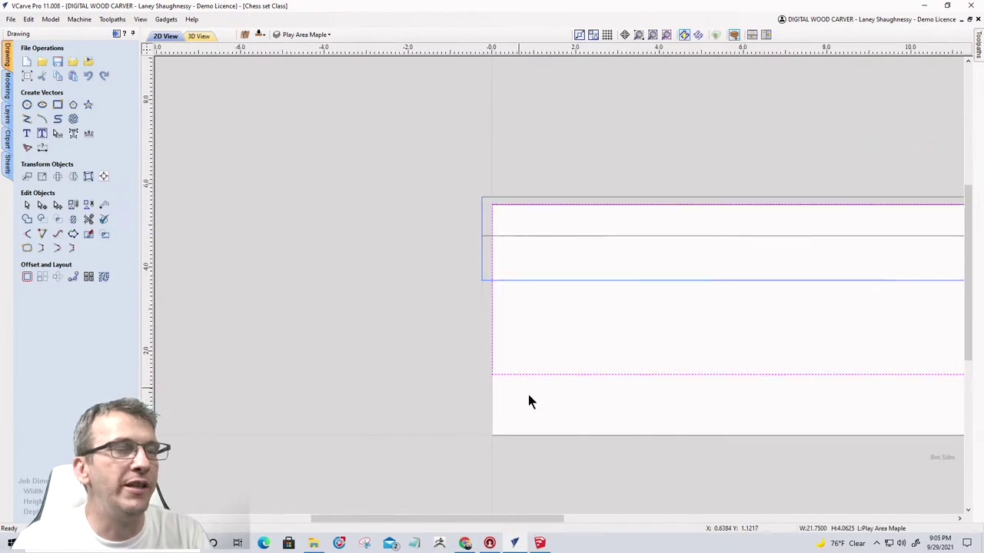
scroll(438, 341, "down", 3)
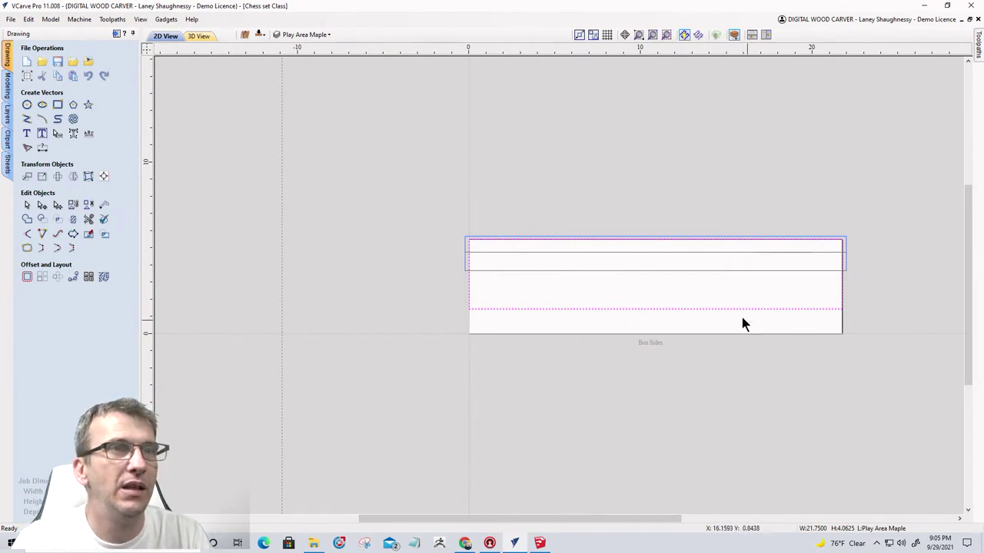
left_click_drag(750, 321, 599, 218)
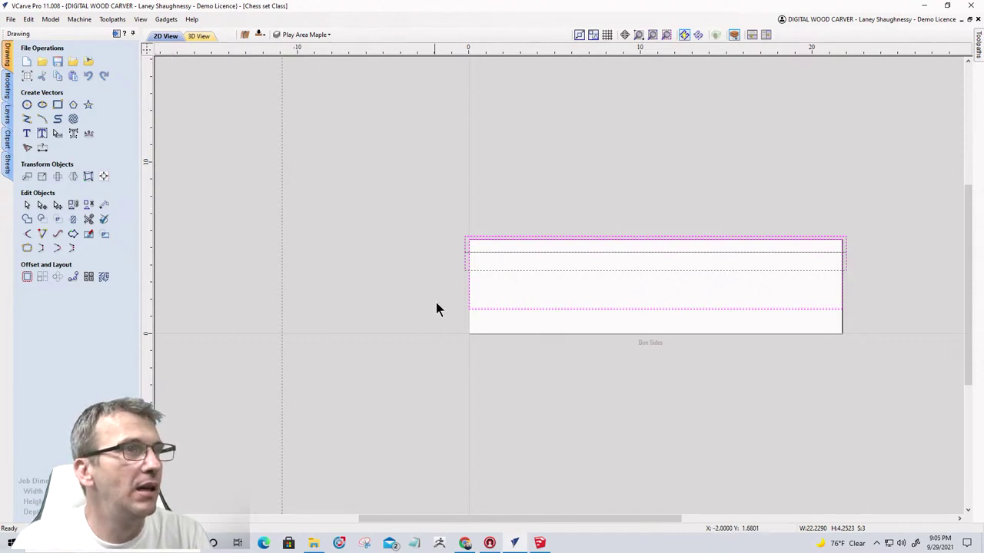
scroll(470, 281, "up", 5)
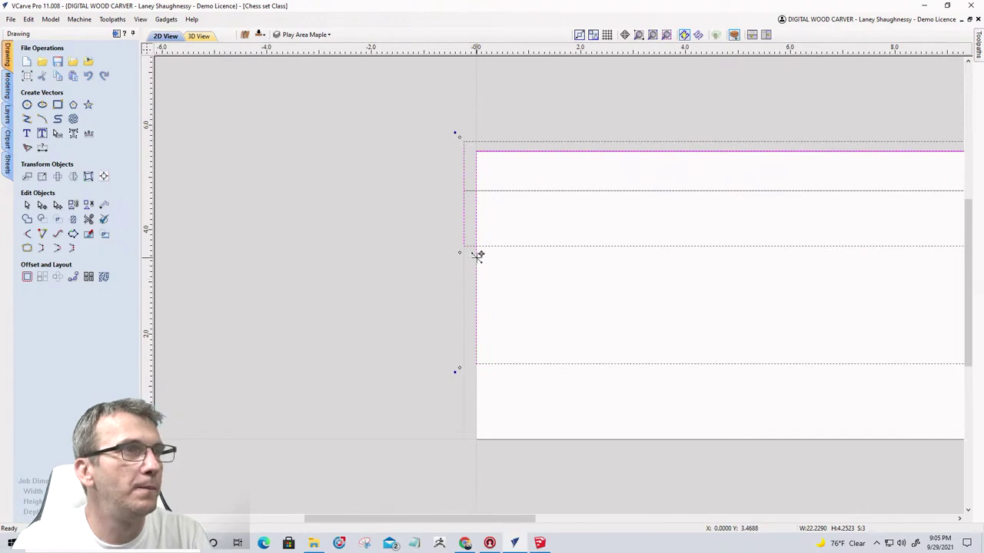
left_click_drag(478, 255, 477, 293)
scroll(454, 303, "down", 3)
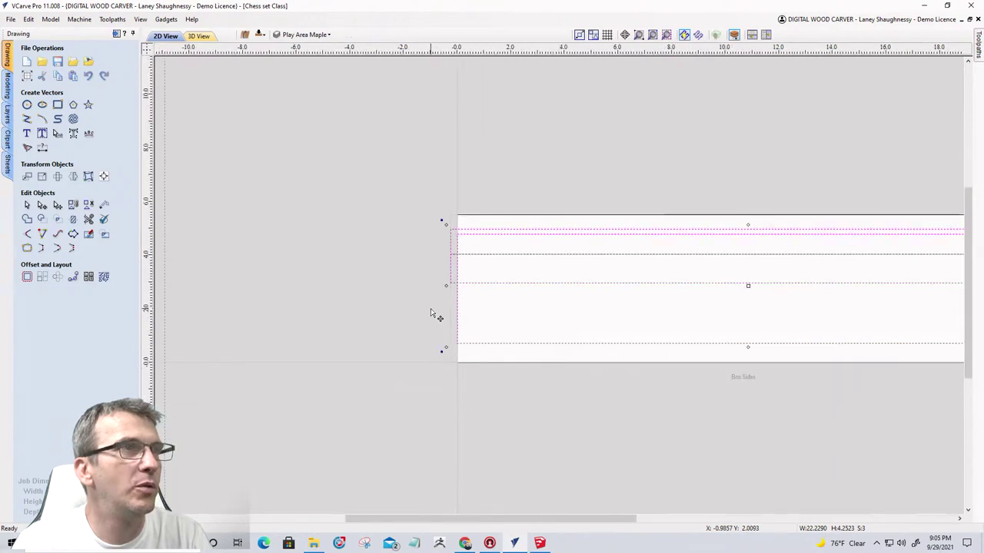
left_click(385, 300)
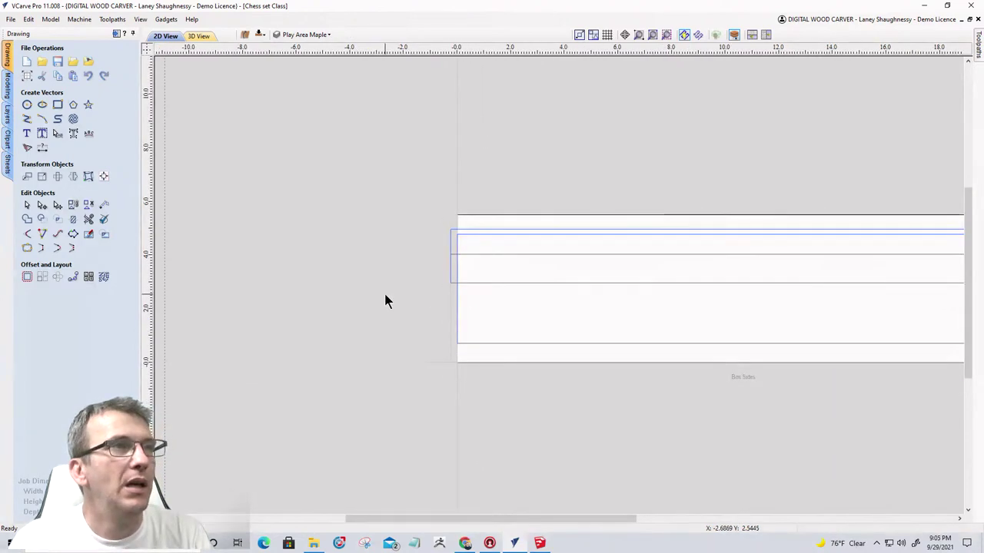
Select the lower rectangle and start the Create Line/Polyline tool.
scroll(402, 297, "down", 1)
left_click(472, 257)
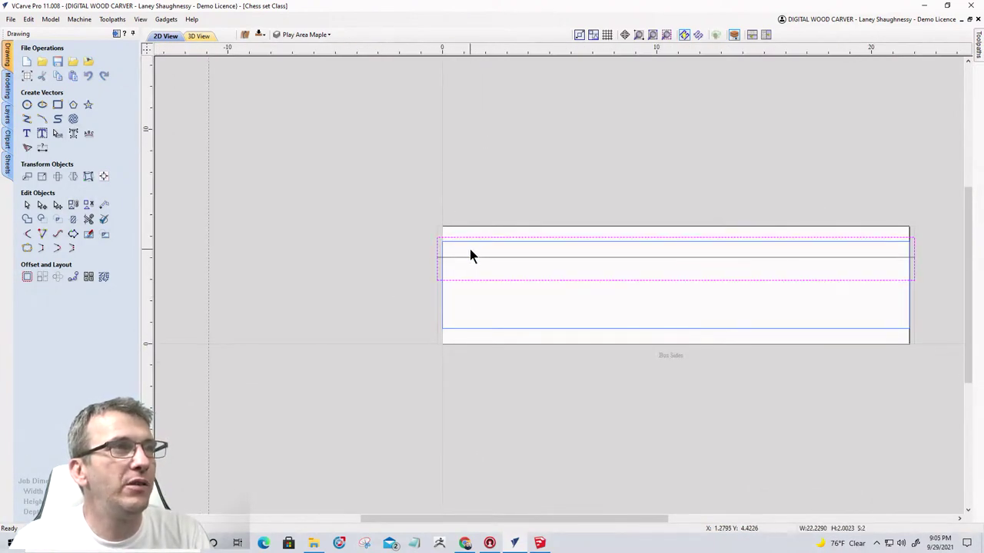
left_click(857, 330)
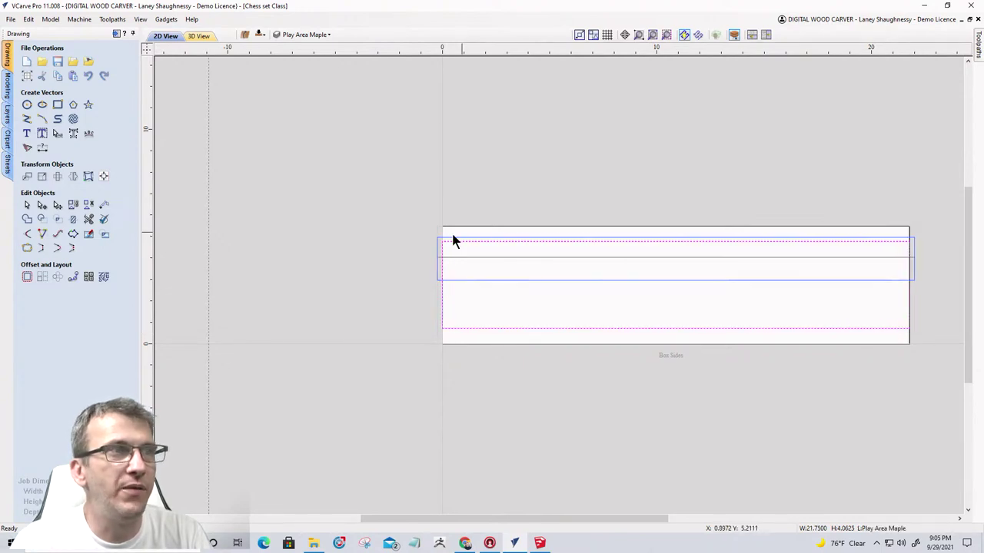
left_click(27, 118)
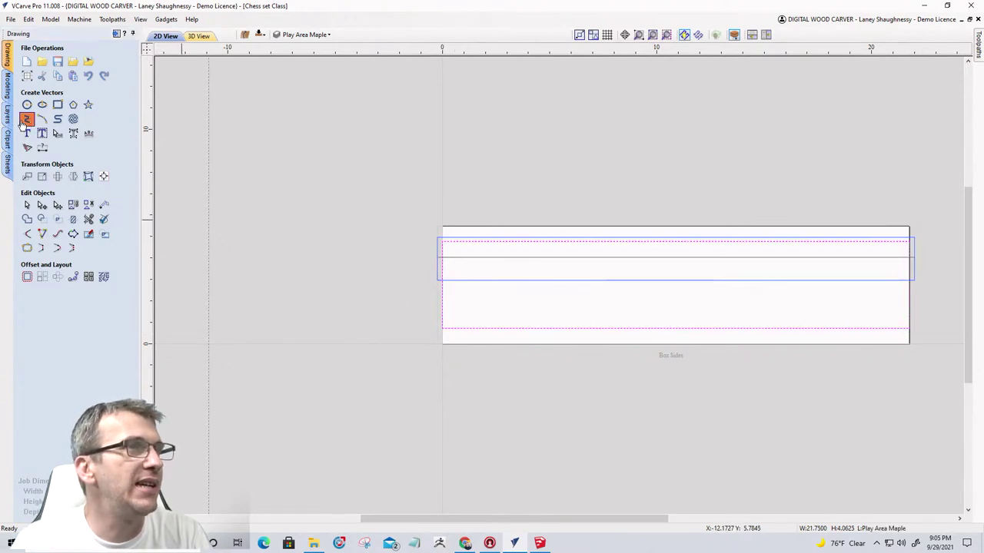
Place a line point at (0, 2.75), then mirror the upper groove rectangle into a lower copy.
left_click(443, 284)
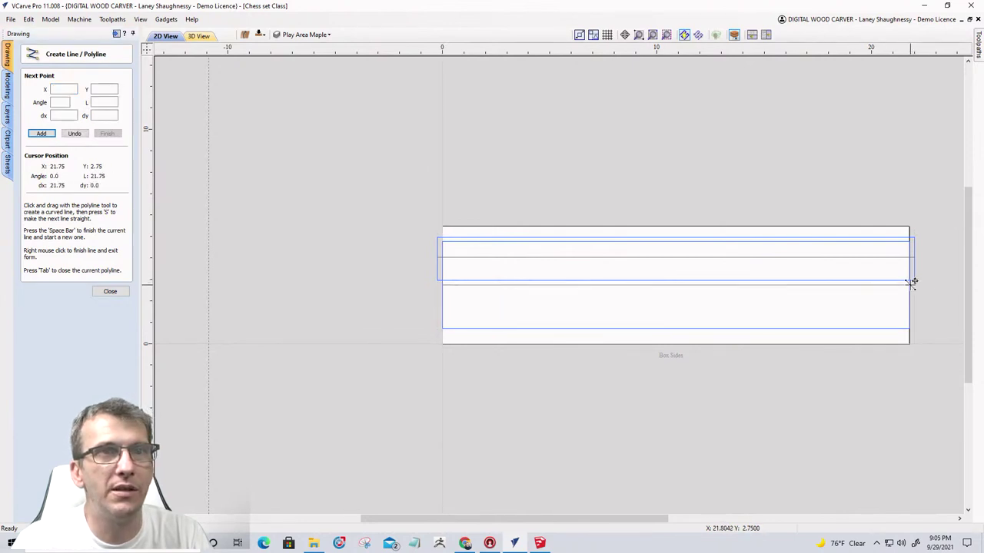
key("space")
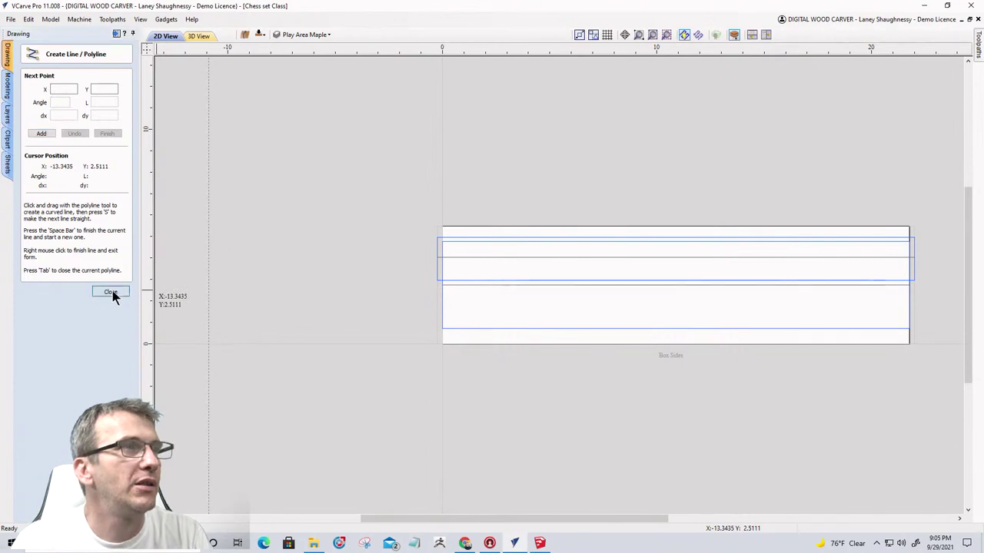
left_click(112, 293)
scroll(468, 300, "up", 3)
left_click(395, 318)
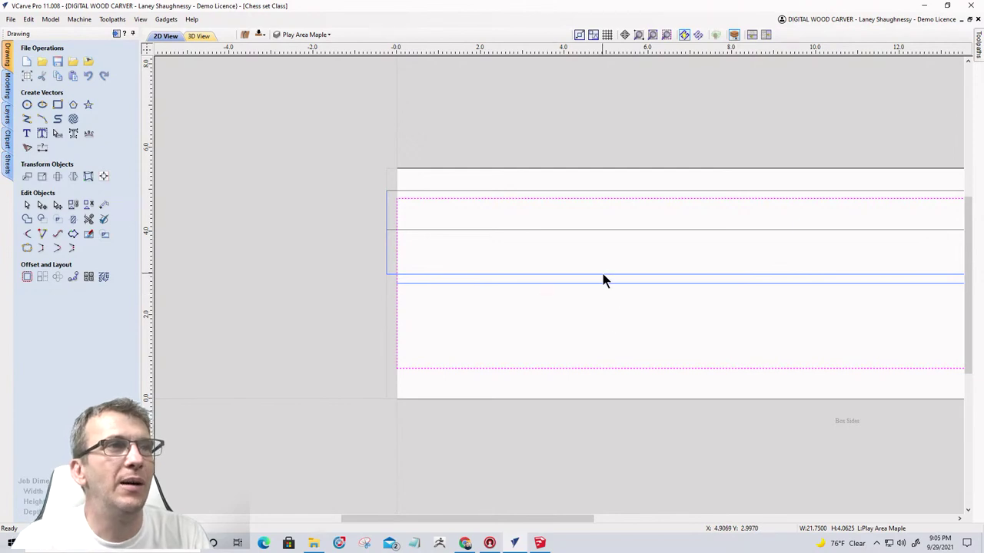
left_click(554, 219)
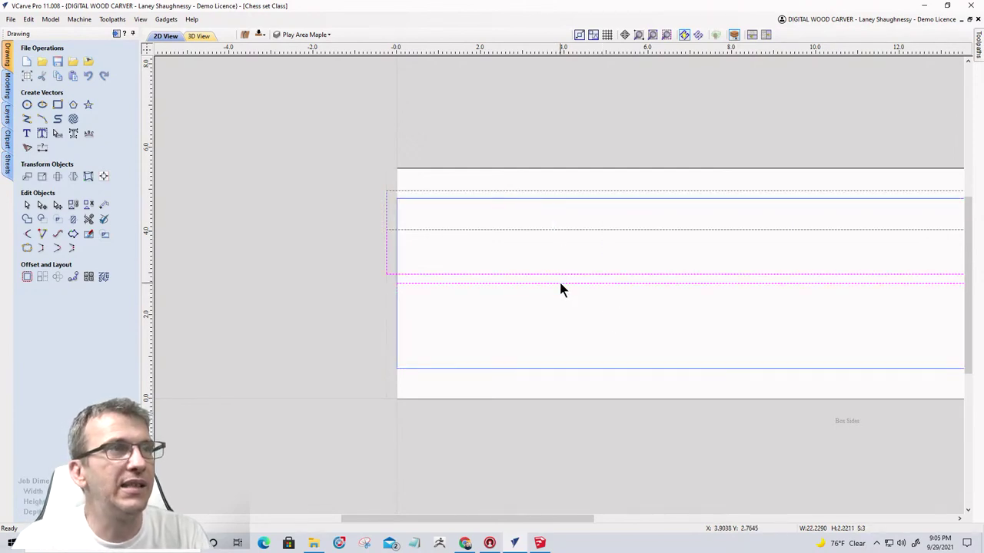
left_click(73, 176)
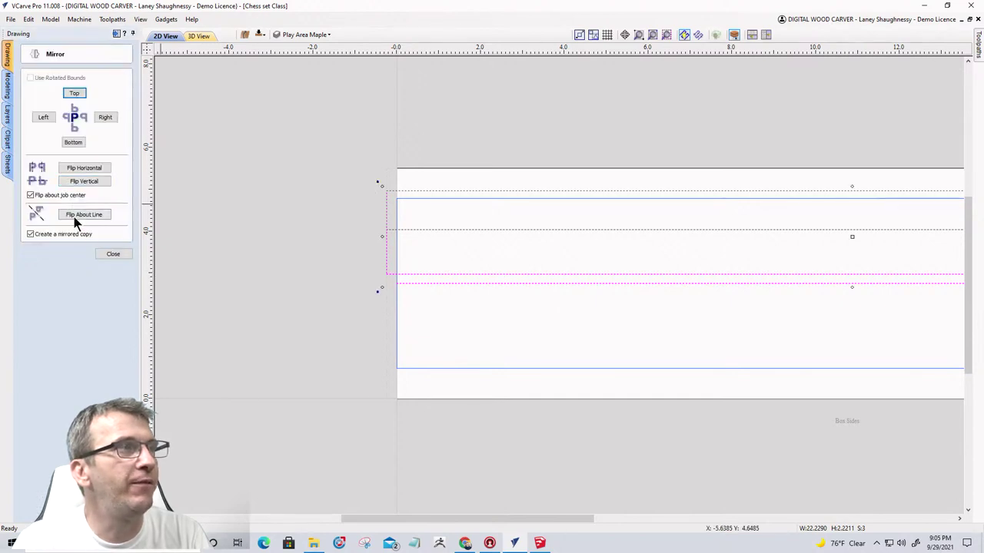
left_click(89, 215)
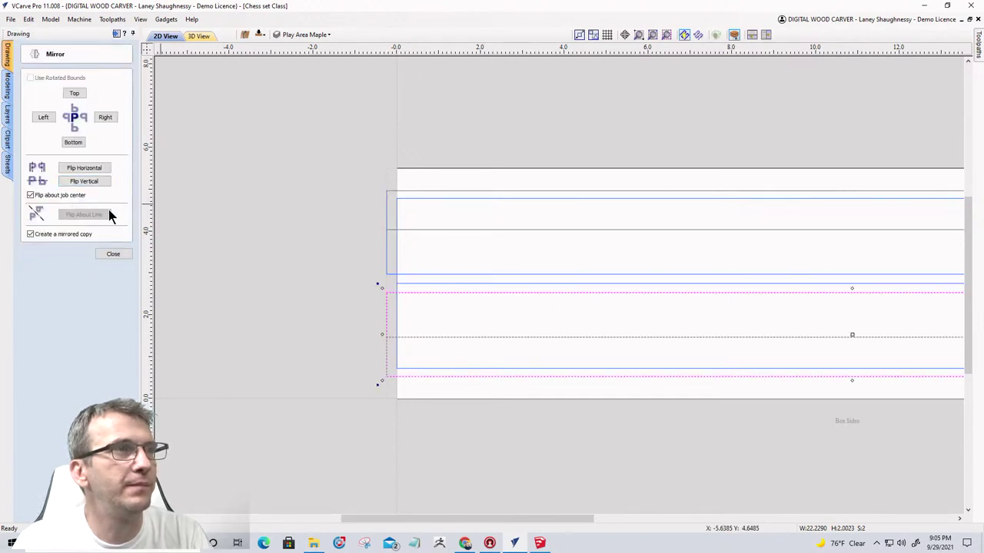
left_click(113, 253)
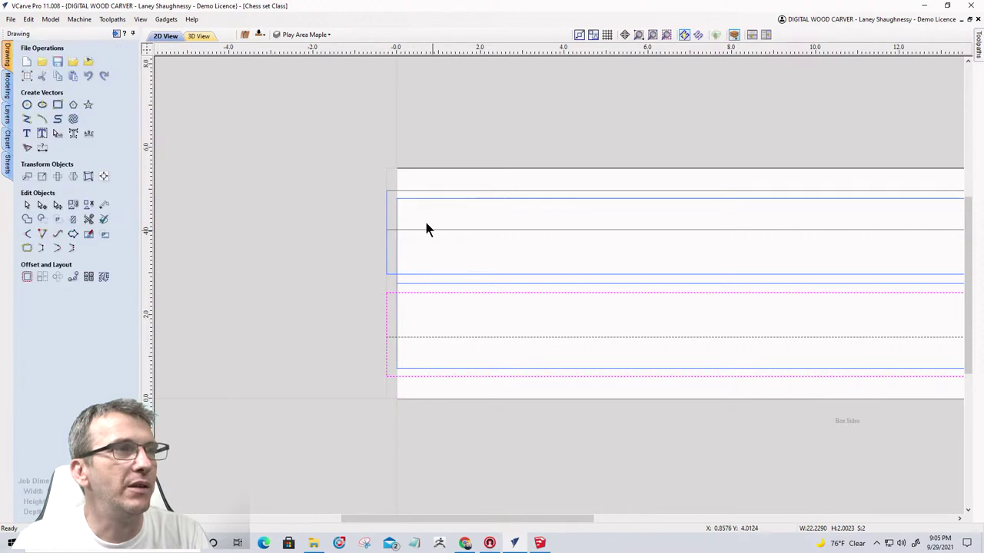
Select both groove rectangles together and bring up the Toolpaths panel.
left_click(415, 283)
scroll(354, 286, "down", 2)
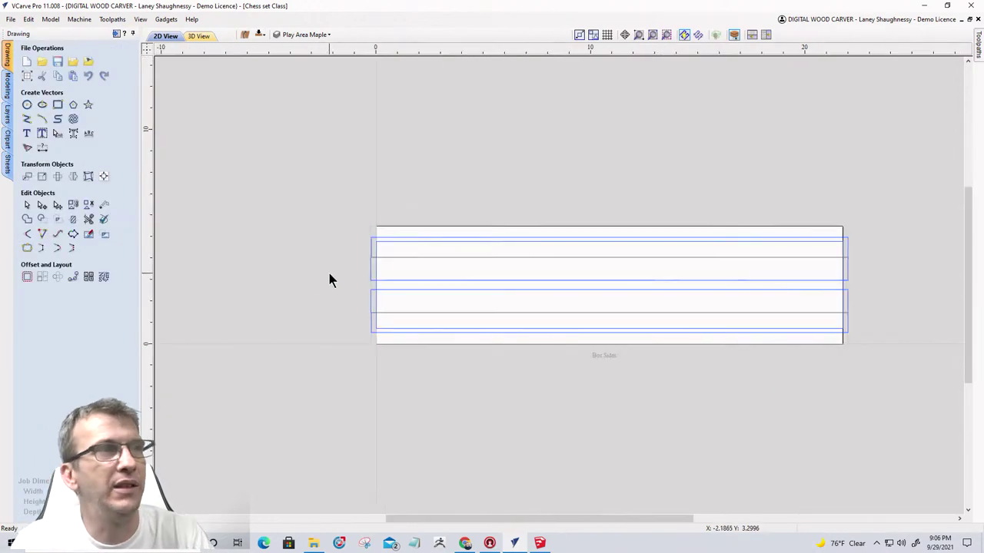
scroll(374, 262, "up", 2)
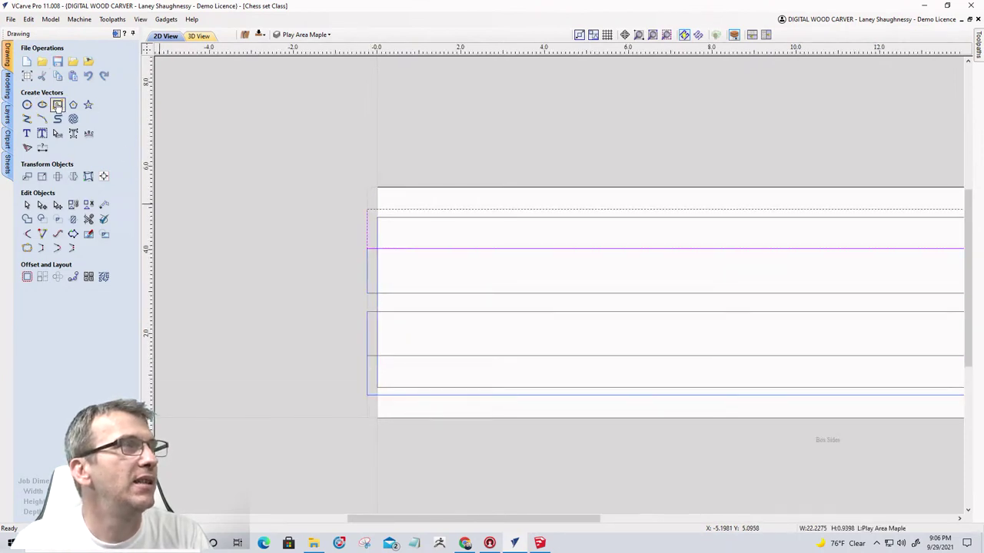
left_click(367, 382, "shift")
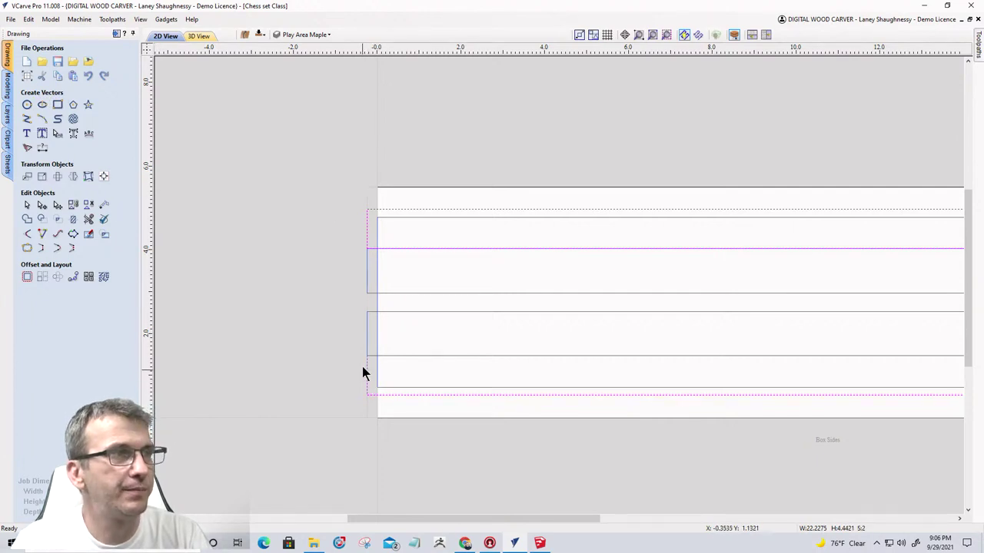
left_click(115, 35)
mouse_move(569, 186)
middle_mouse_down()
mouse_move(459, 129)
mouse_move(351, 135)
middle_mouse_up()
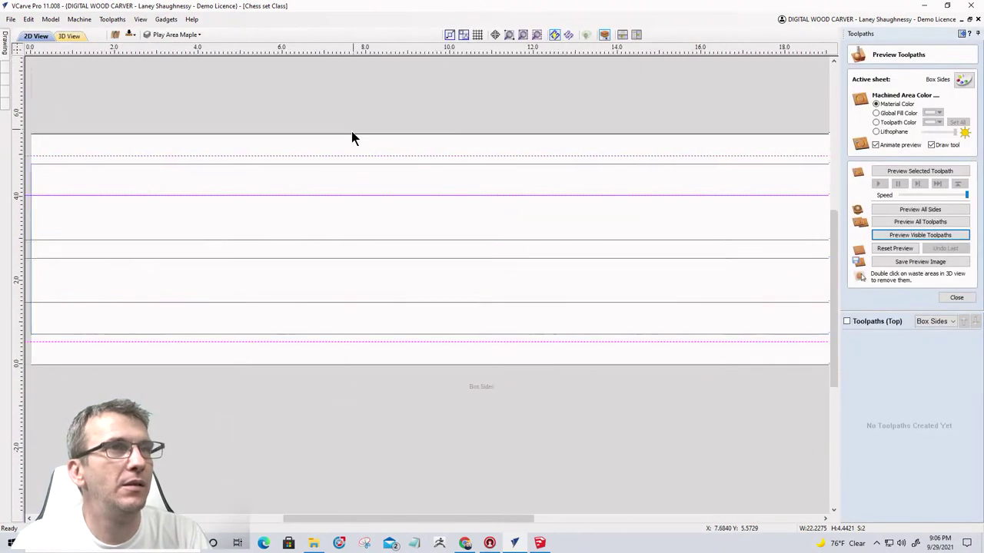
Create Pocket 5, a 0.375-inch-deep pocket toolpath, and simulate it in 3D.
scroll(346, 142, "down", 3)
scroll(348, 144, "up", 2)
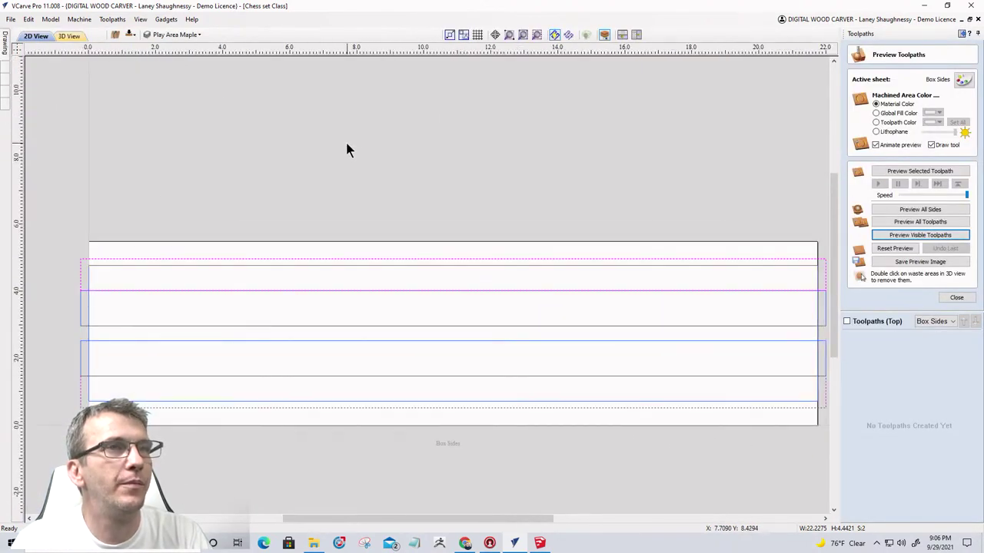
left_click(961, 299)
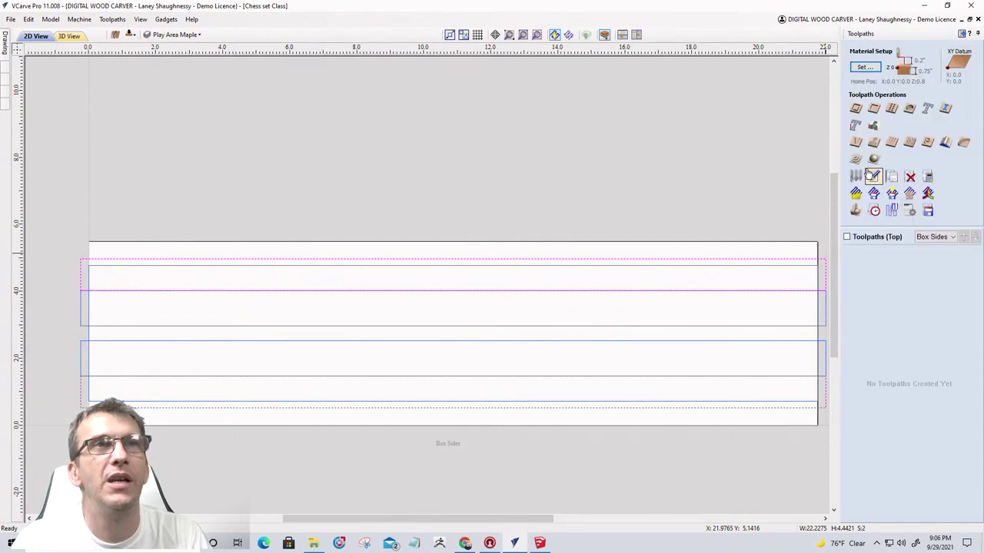
left_click(874, 110)
key("Tab")
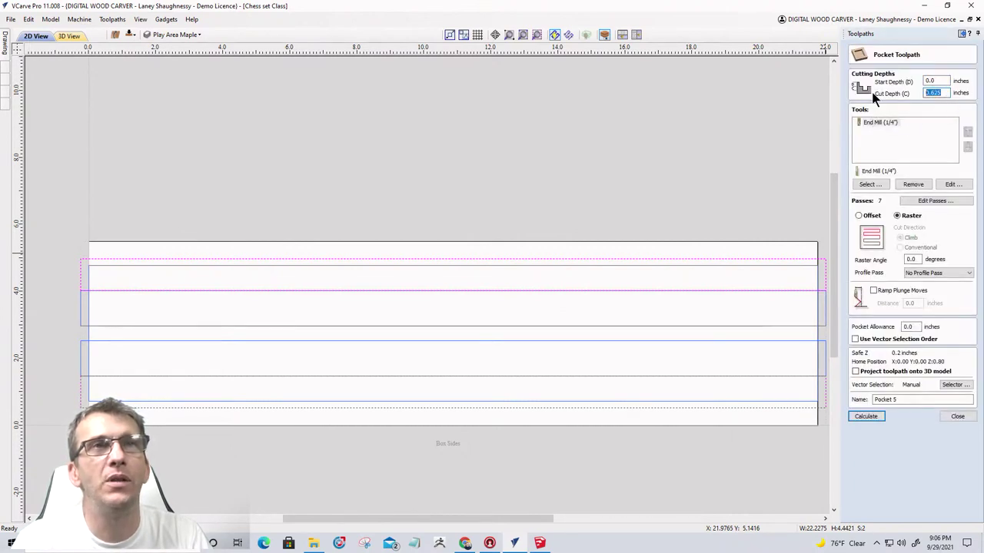
type(".375")
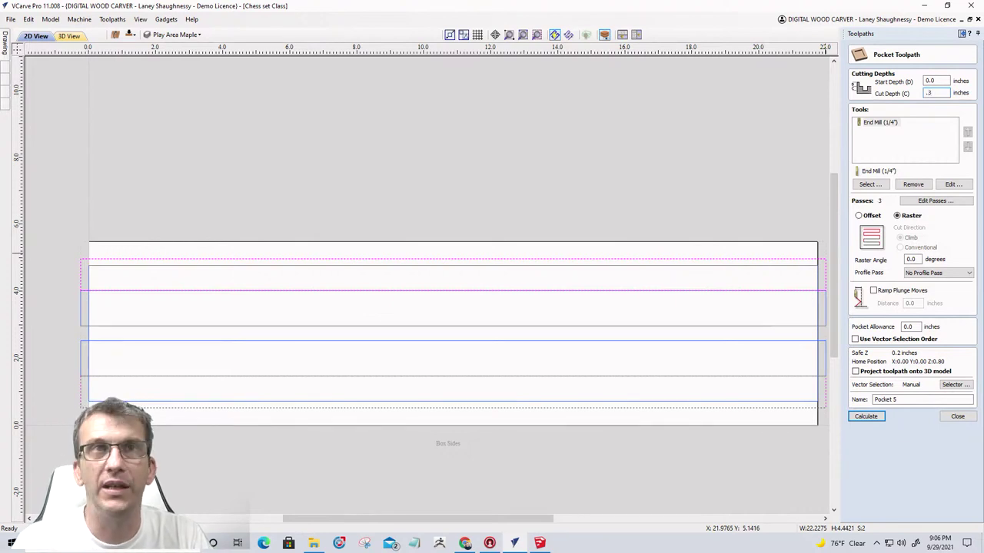
left_click(866, 416)
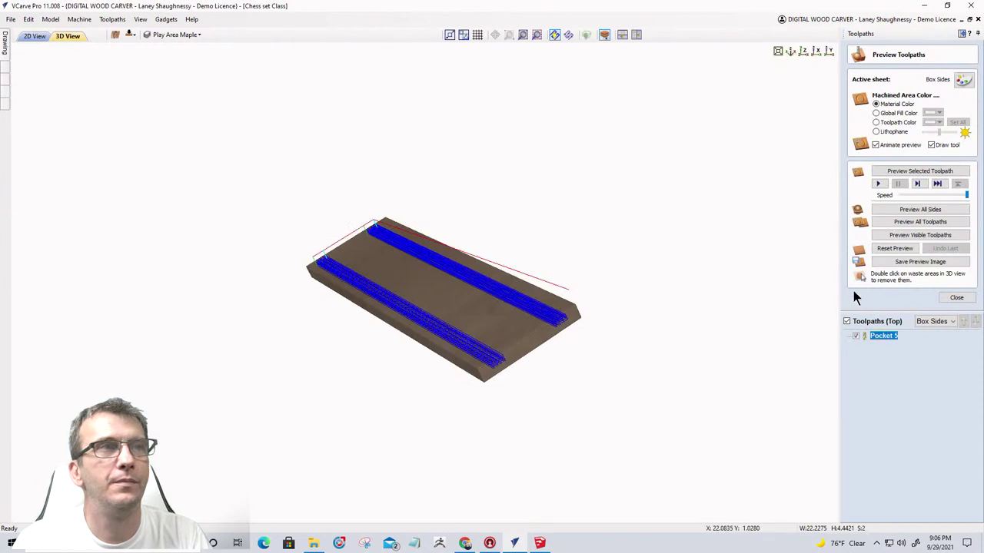
left_click(911, 236)
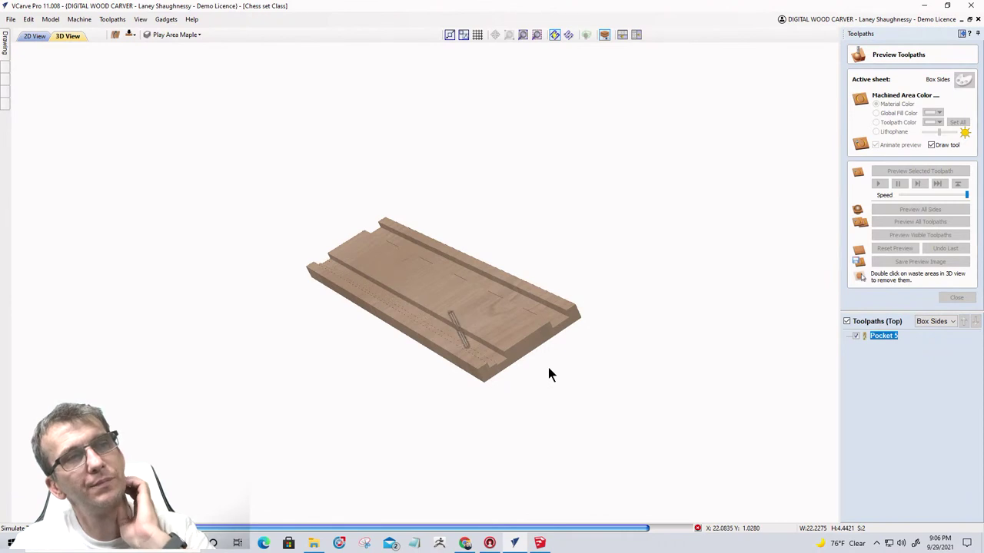
Back in the 2D view, select the upper and lower rectangles for the next pocket.
left_click(31, 38)
left_click(81, 327)
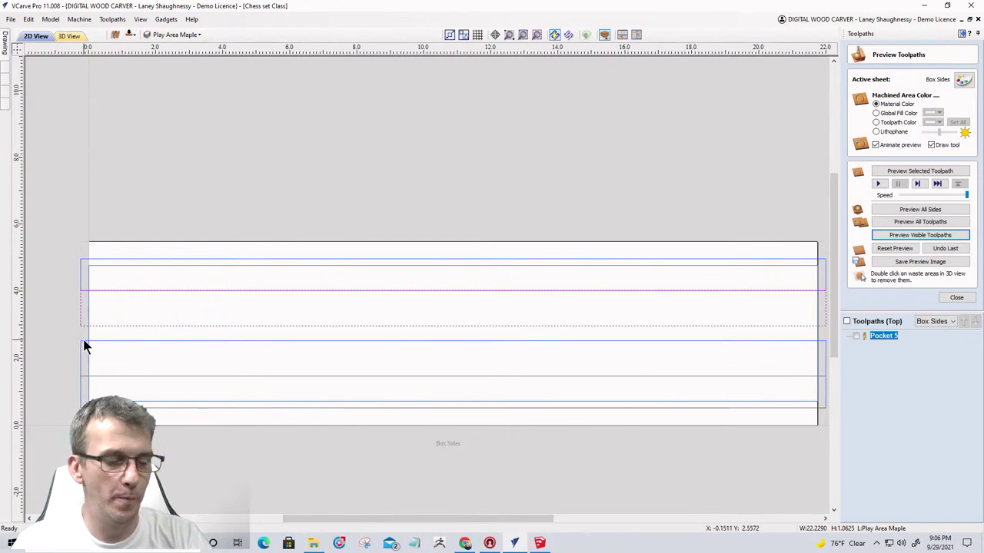
left_click(84, 341, "shift")
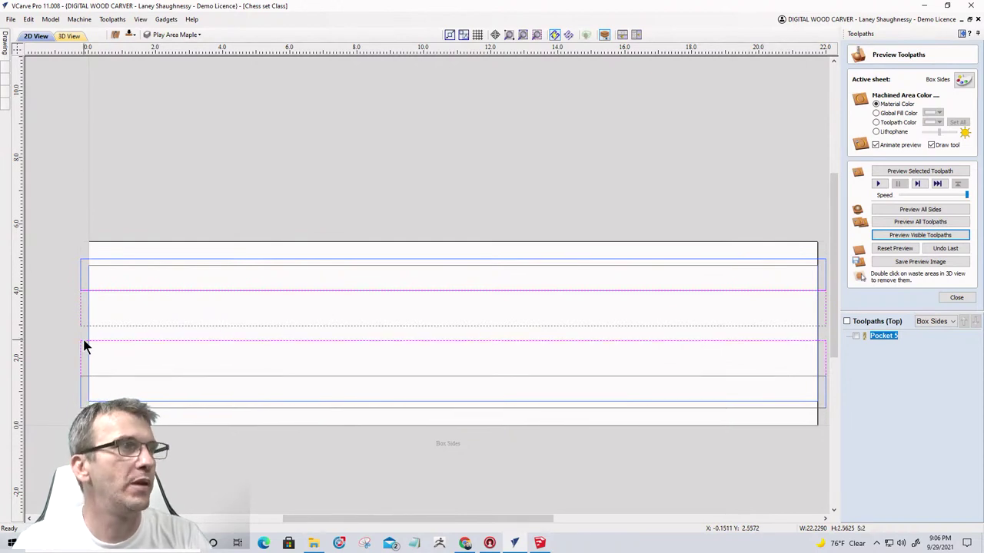
left_click(956, 298)
Calculate Pocket 6 at 0.125-inch cut depth and simulate it alongside Pocket 5.
left_click(874, 108)
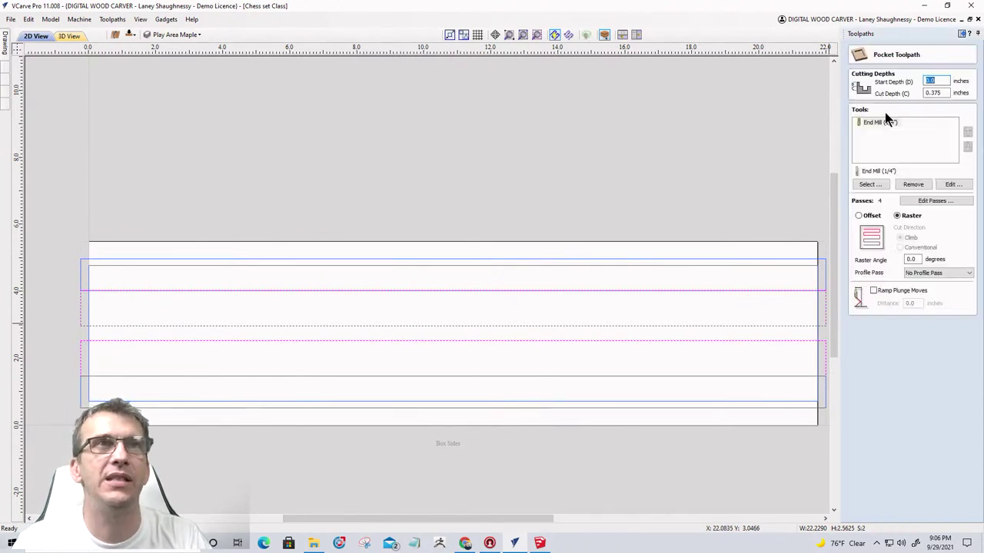
key("Tab")
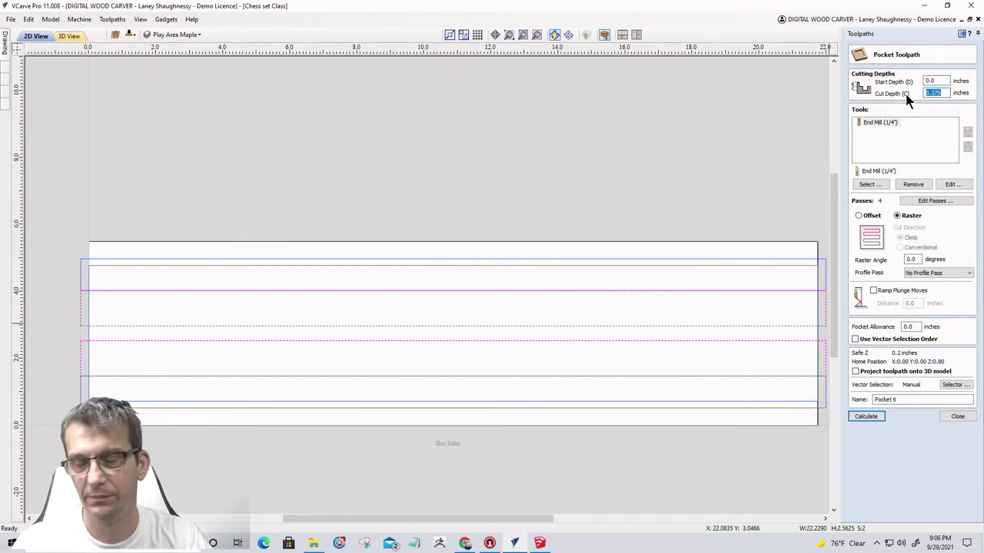
type(".125")
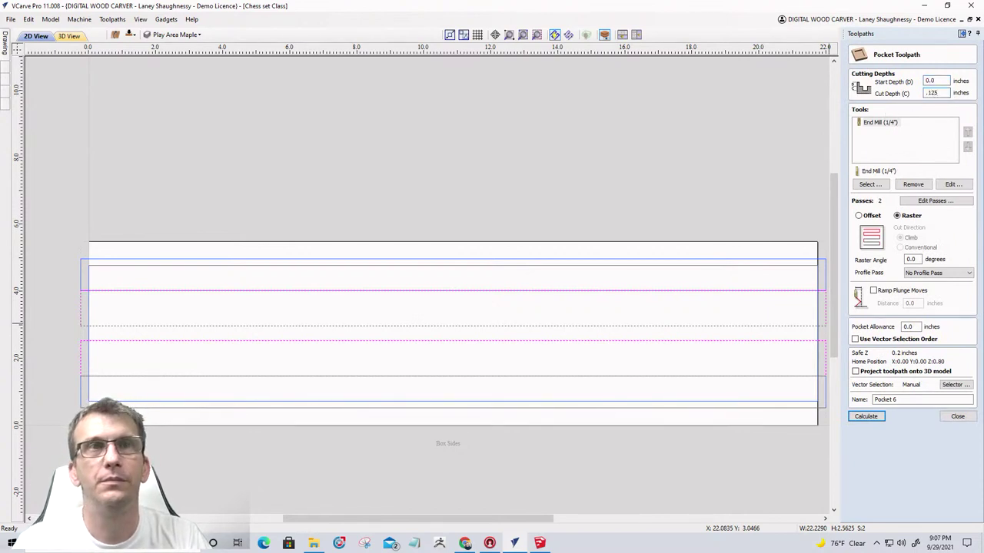
left_click(866, 417)
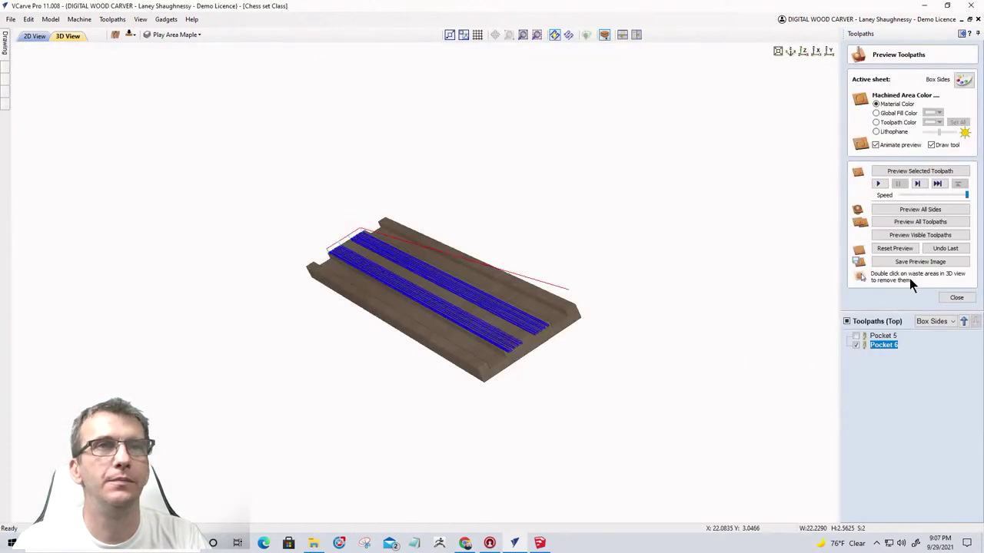
left_click(910, 236)
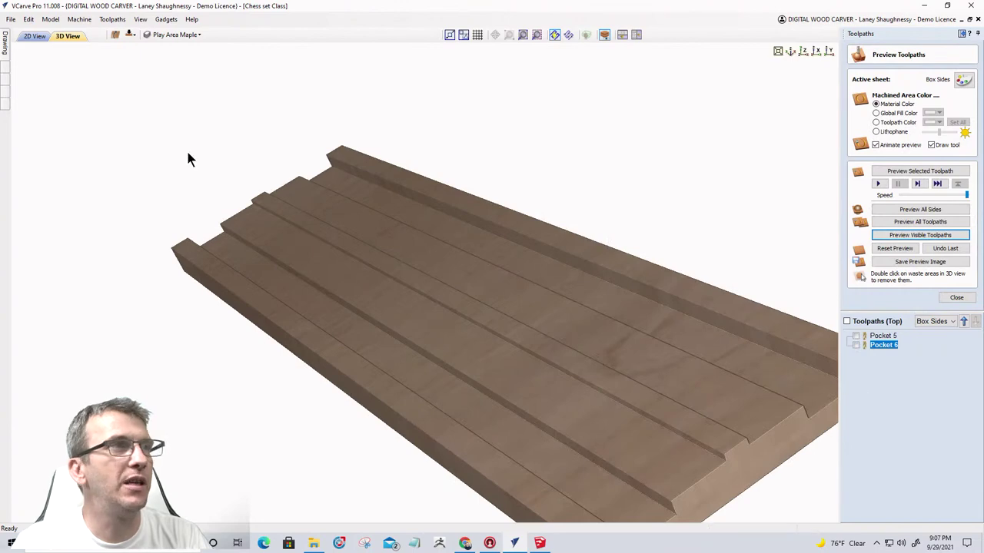
In 2D, draw a roughly 22.2275 by 4.4421 inch rectangle around the entire Box Sides board.
left_click(33, 37)
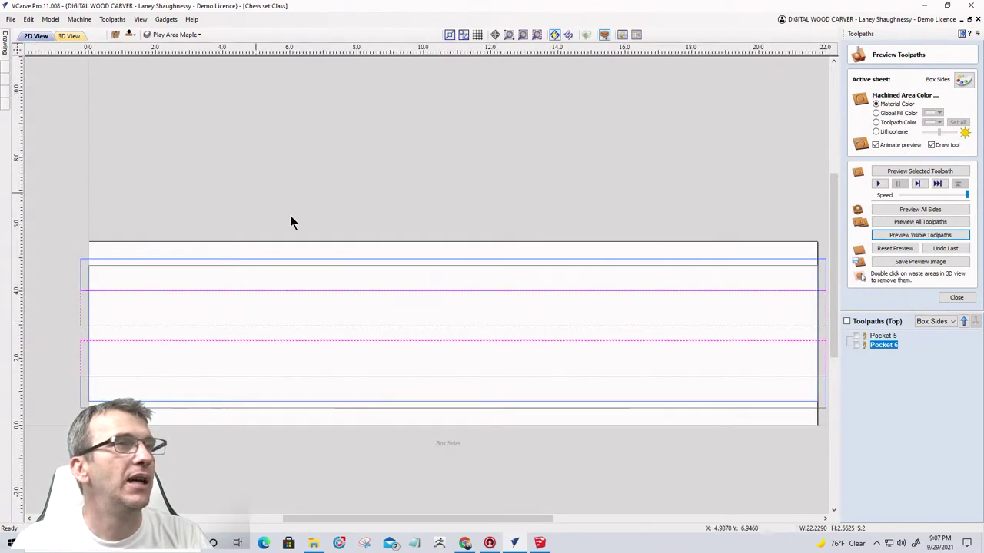
scroll(353, 255, "down", 1)
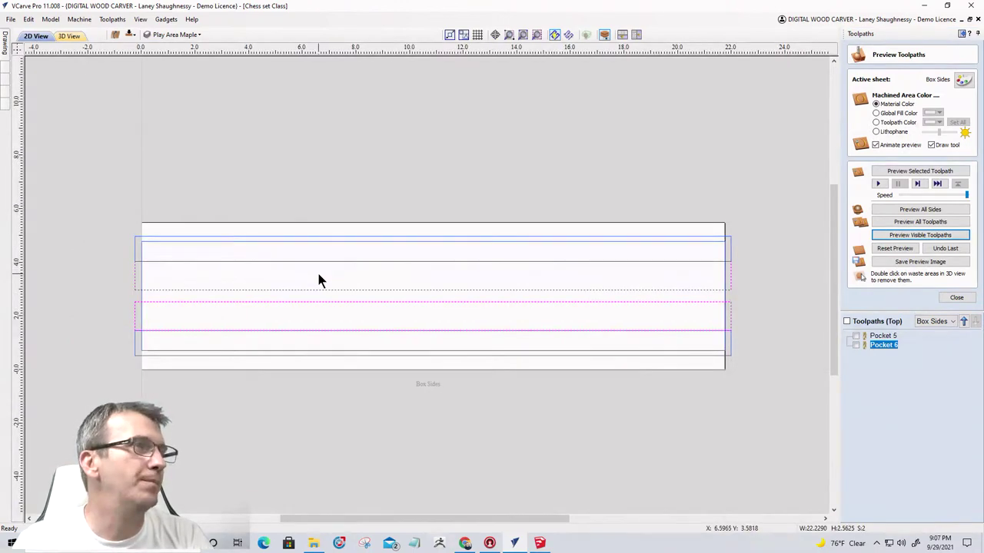
mouse_move(6, 56)
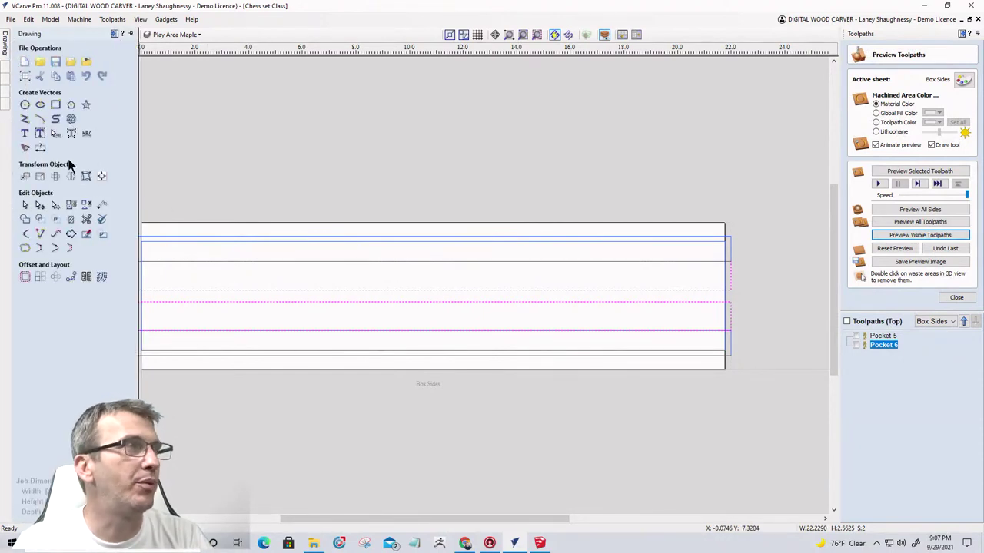
left_click(55, 107)
scroll(268, 244, "down", 1)
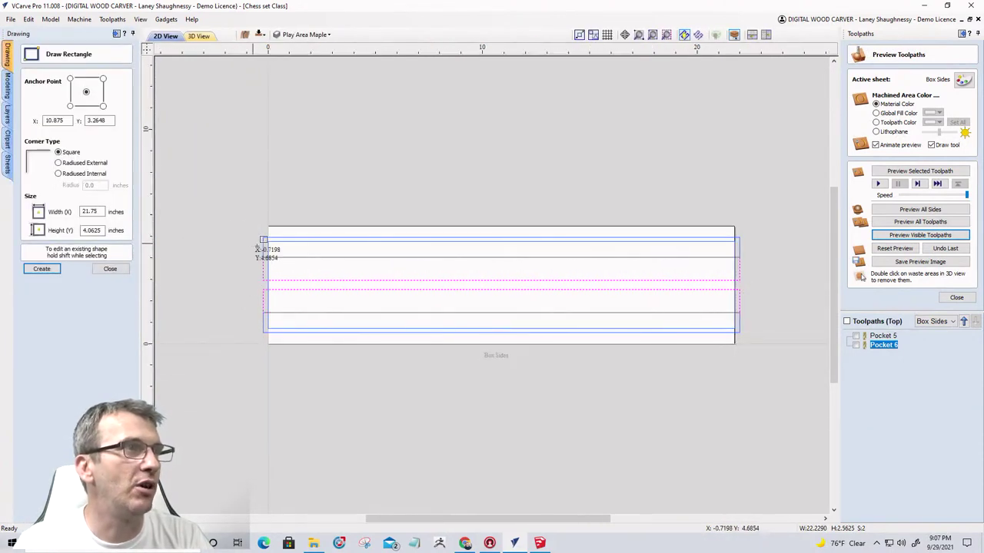
left_click_drag(262, 238, 740, 335)
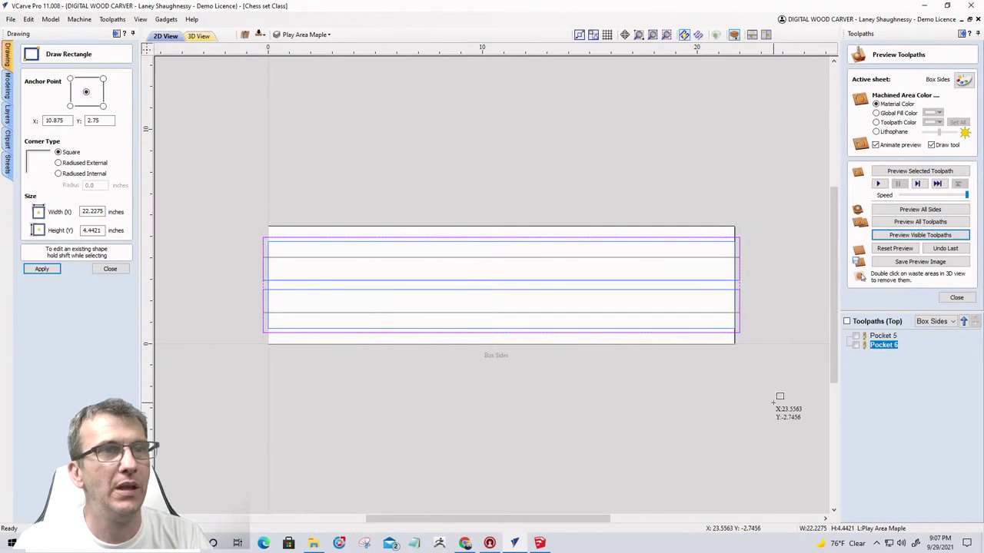
scroll(750, 370, "up", 2)
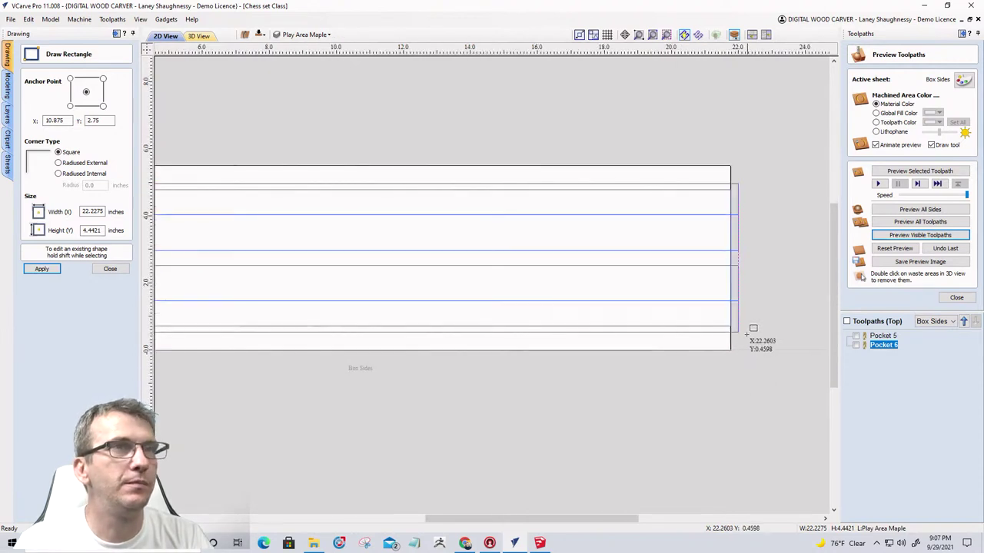
scroll(774, 312, "down", 1)
scroll(713, 243, "up", 3)
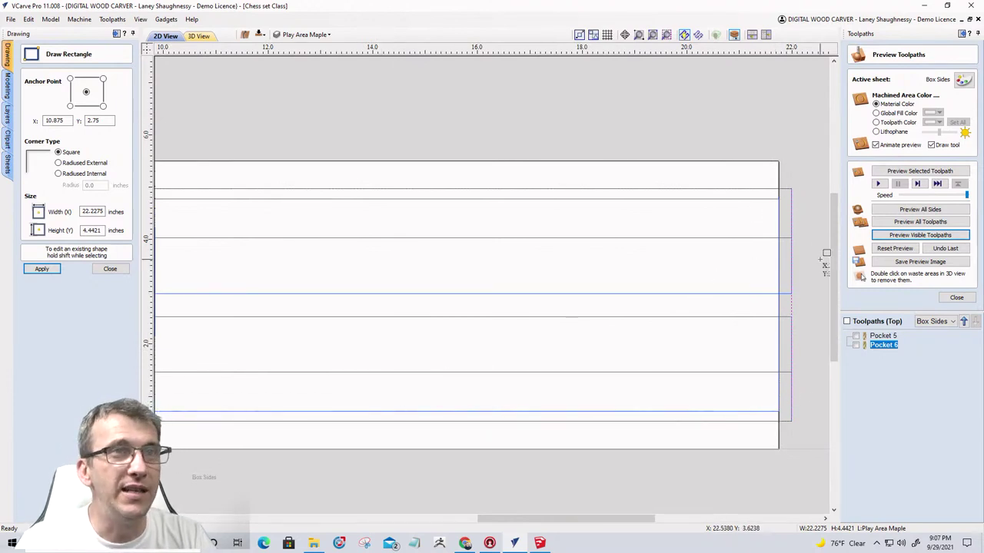
scroll(773, 264, "down", 3)
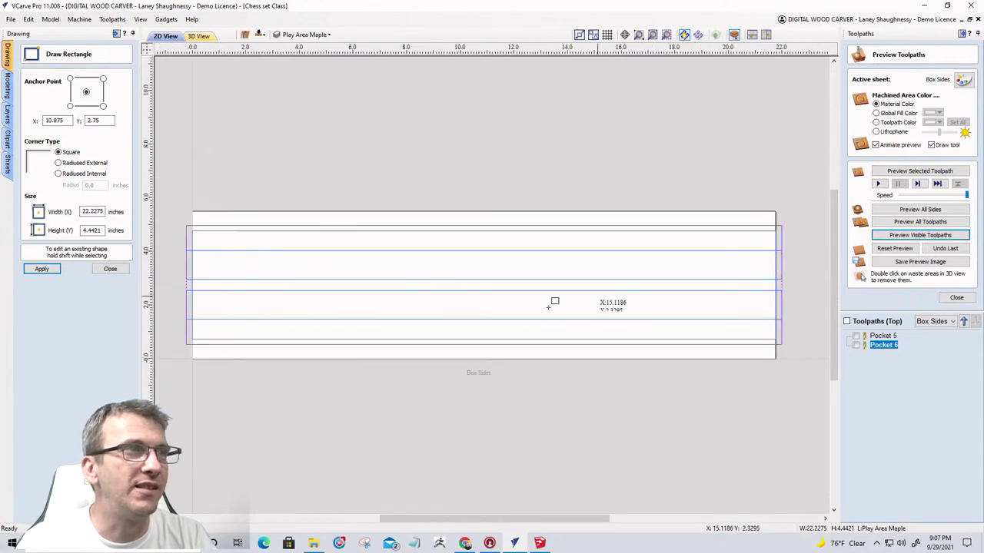
left_click(110, 268)
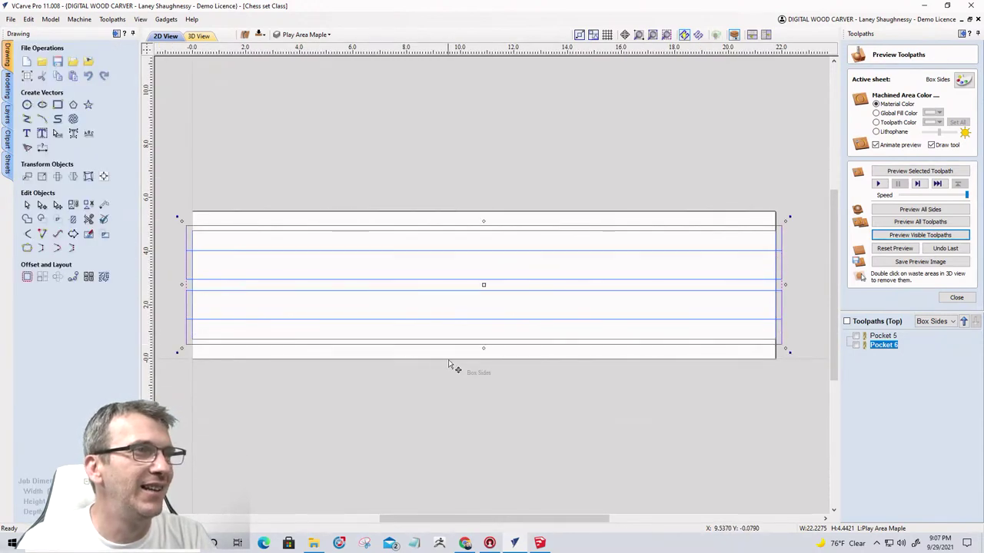
Resize the enclosing rectangle to a height of 4.0625 inches.
scroll(449, 364, "up", 3)
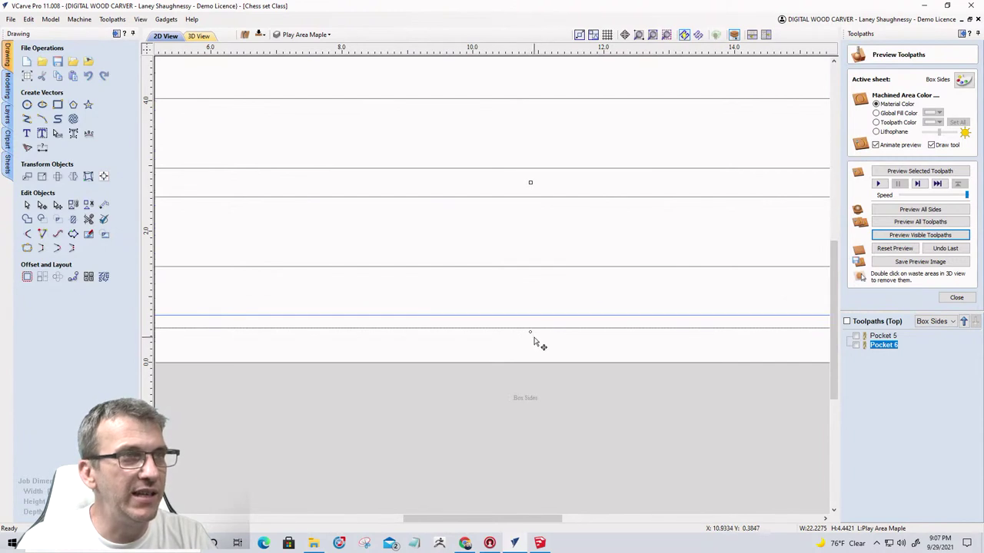
left_click_drag(528, 332, 497, 315)
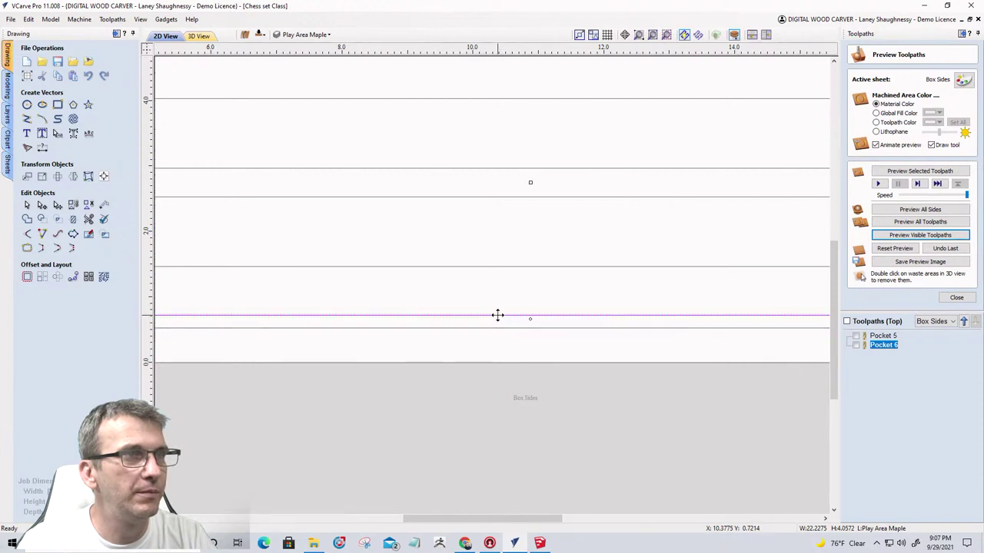
scroll(512, 327, "down", 3)
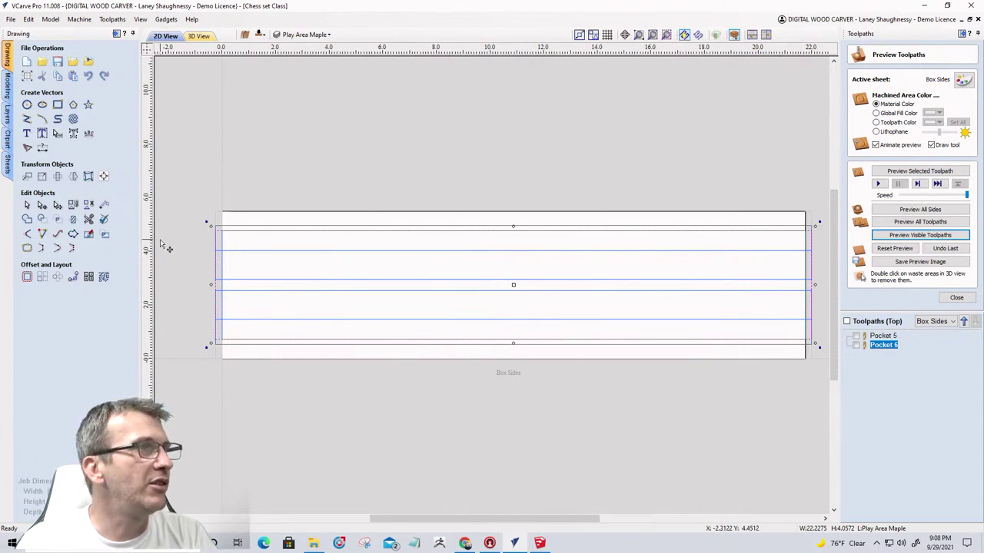
left_click(41, 177)
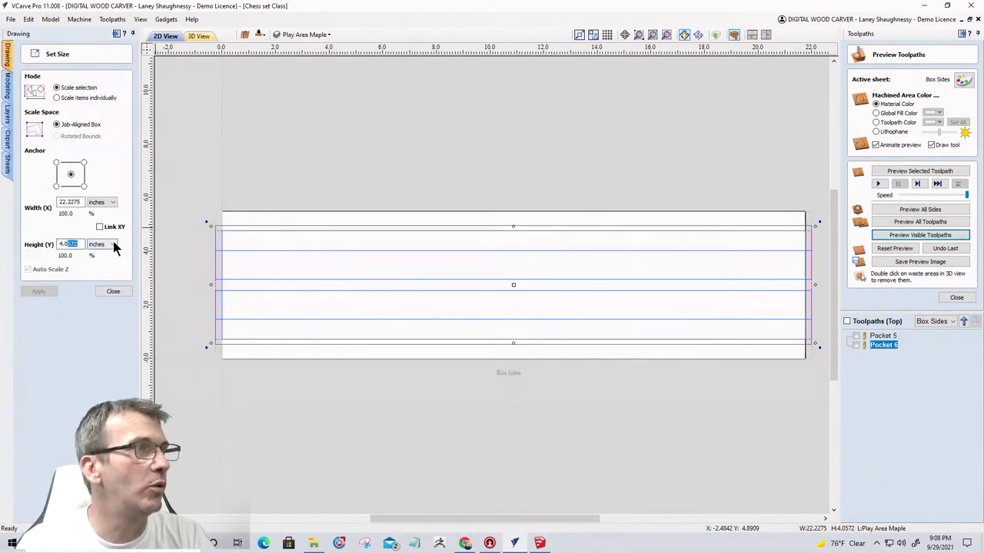
type("62")
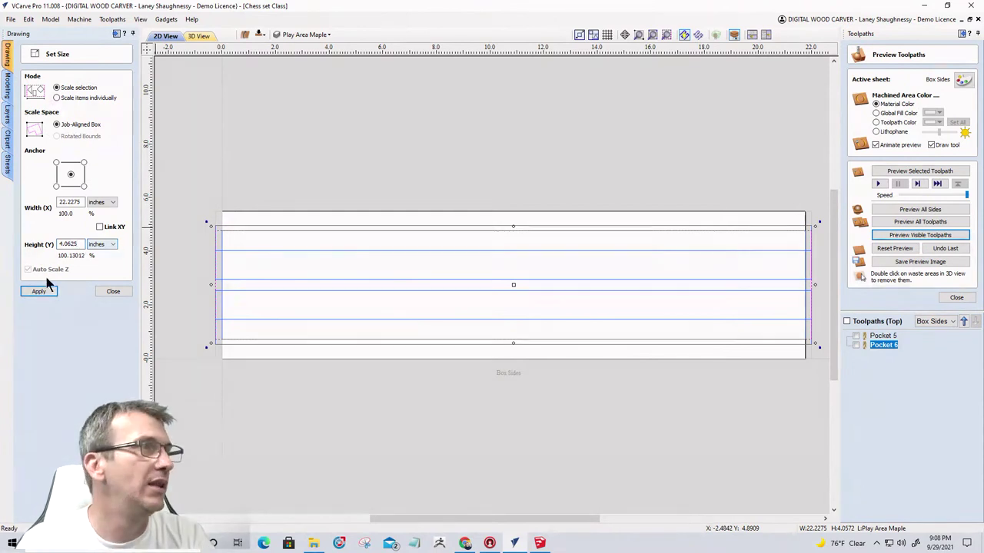
left_click(40, 290)
left_click(112, 291)
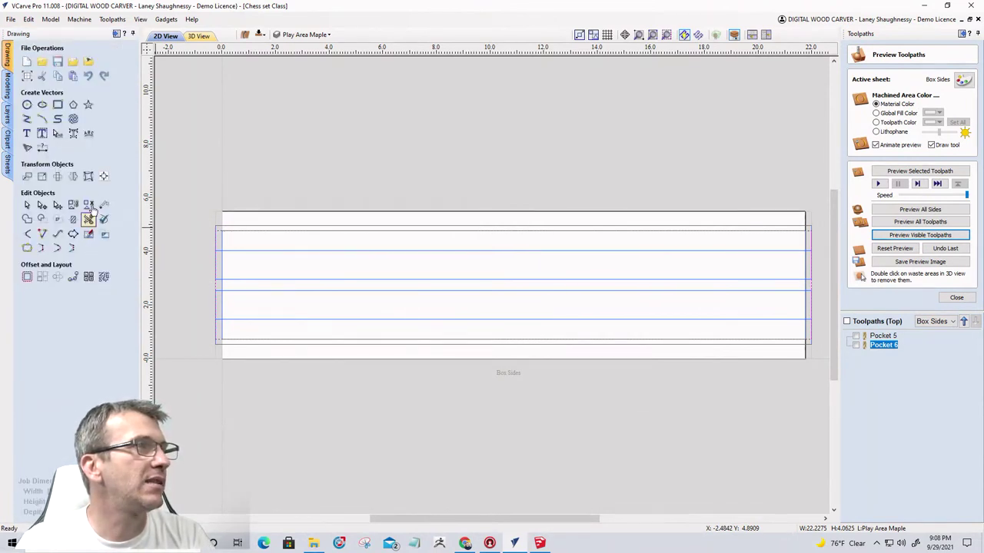
Centre the resized rectangle on the Box Sides material.
left_click(103, 176)
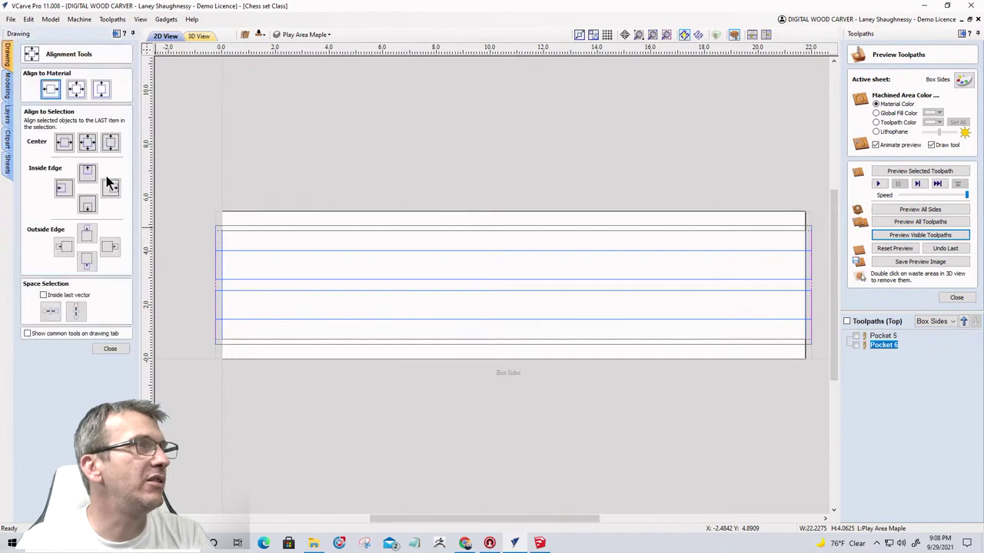
left_click(75, 90)
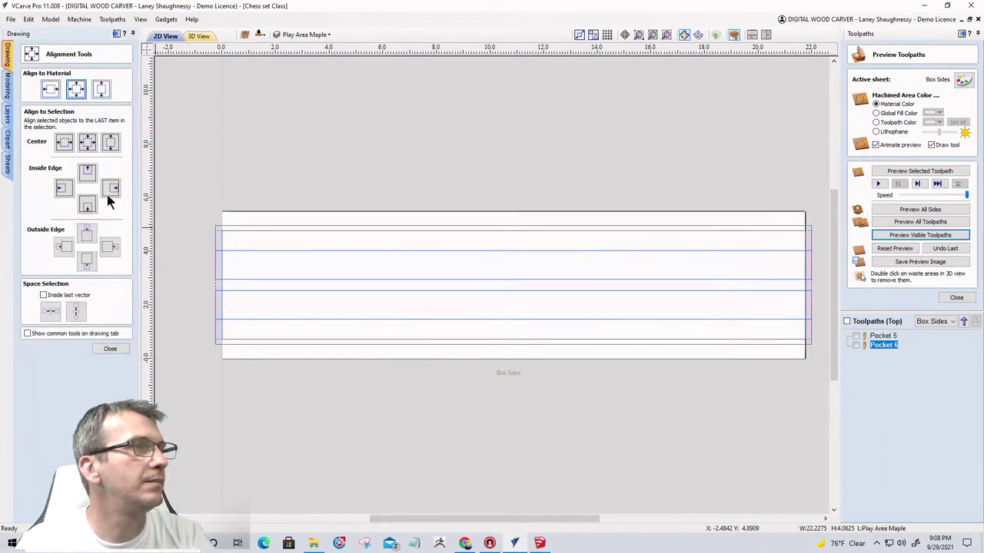
left_click(108, 350)
scroll(228, 242, "up", 5)
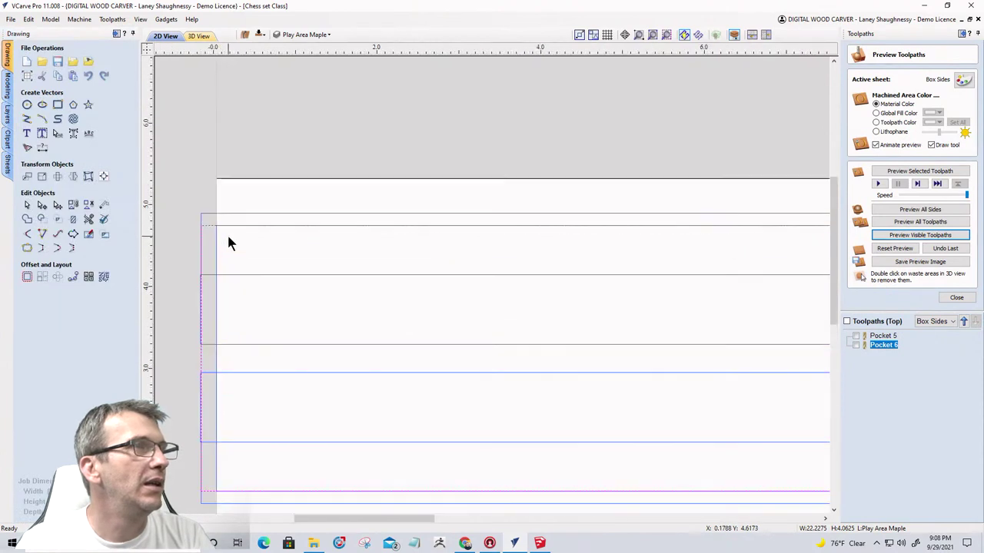
scroll(228, 243, "up", 3)
scroll(228, 240, "down", 6)
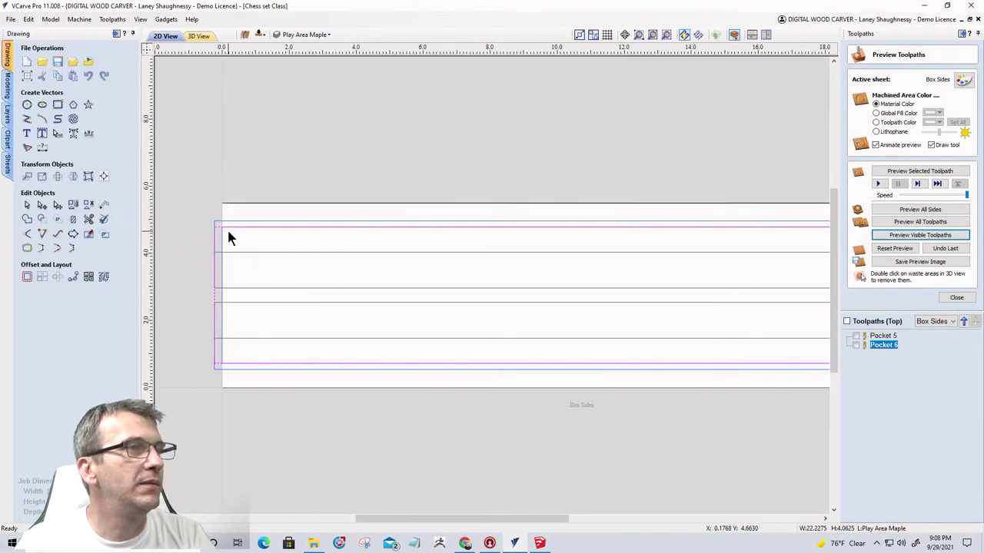
Calculate Profile 4, an outside profile with 0.125 inch start depth and 0.625 inch cut depth.
left_click(956, 297)
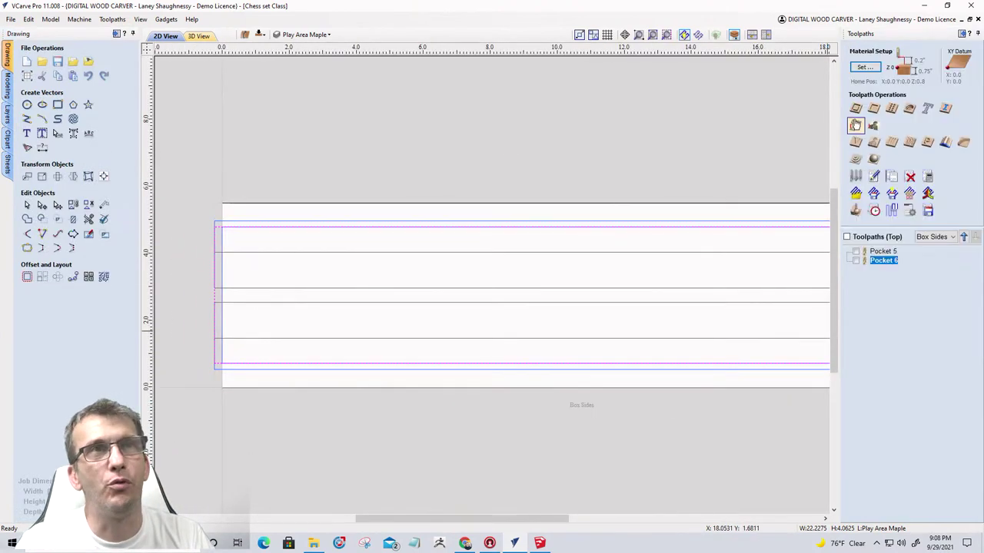
left_click(855, 107)
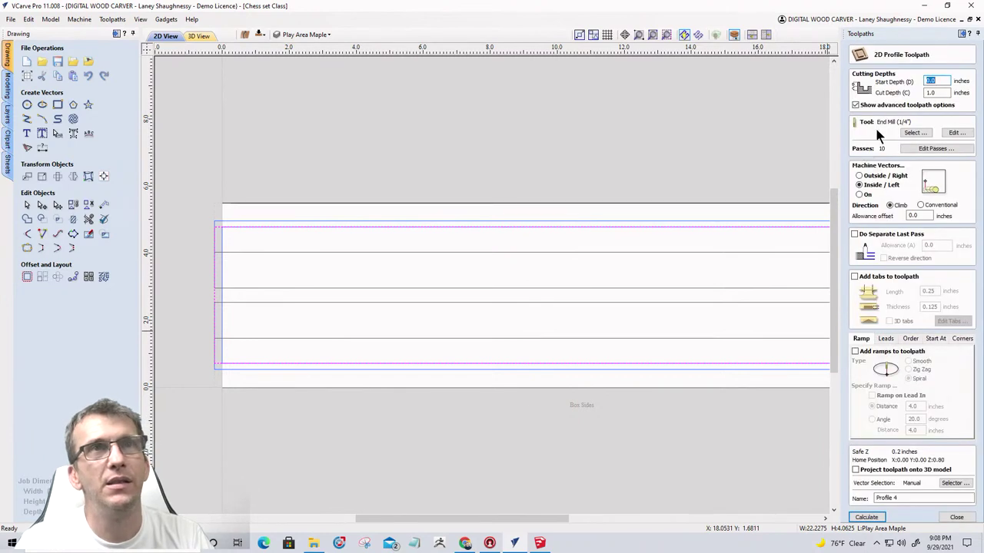
left_click(860, 176)
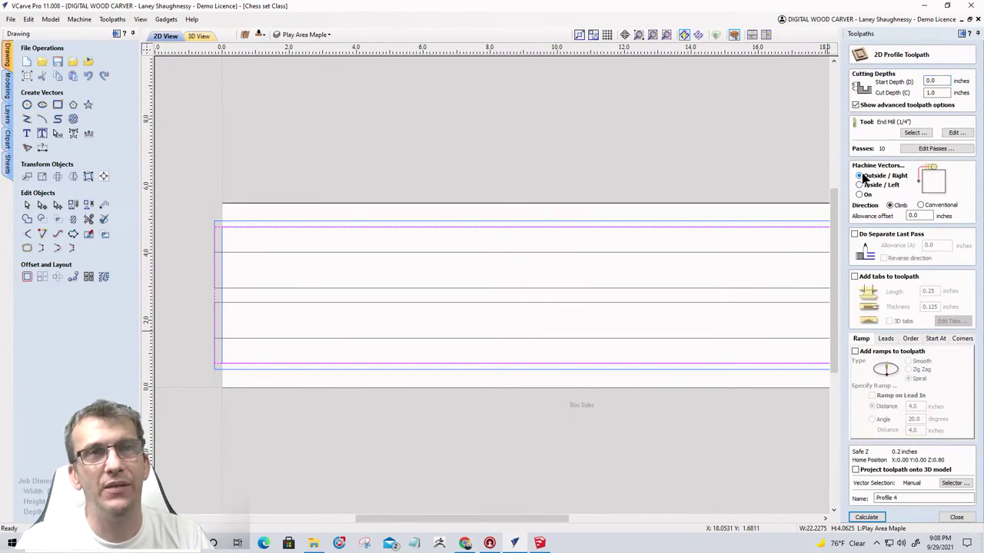
double_click(942, 93)
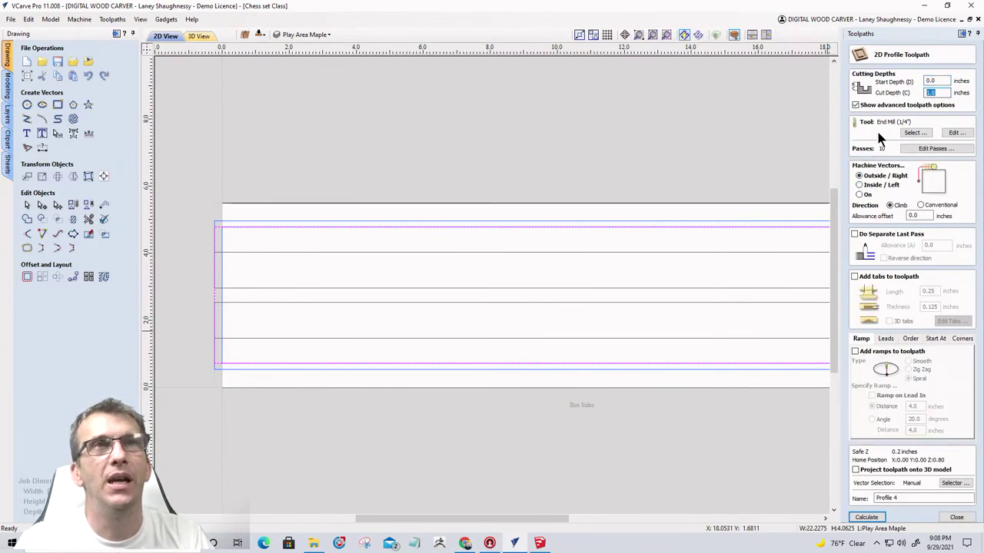
type(".75")
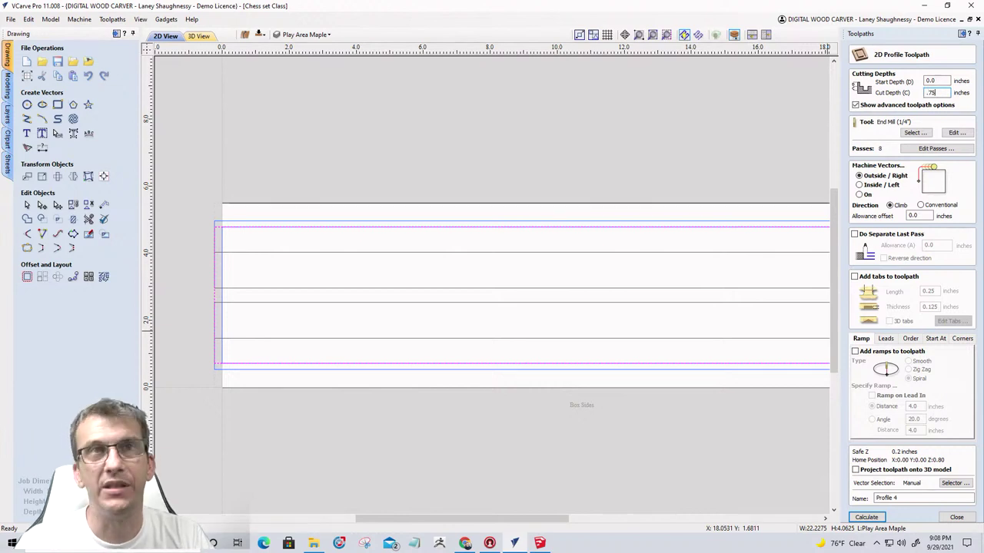
scroll(347, 239, "down", 1)
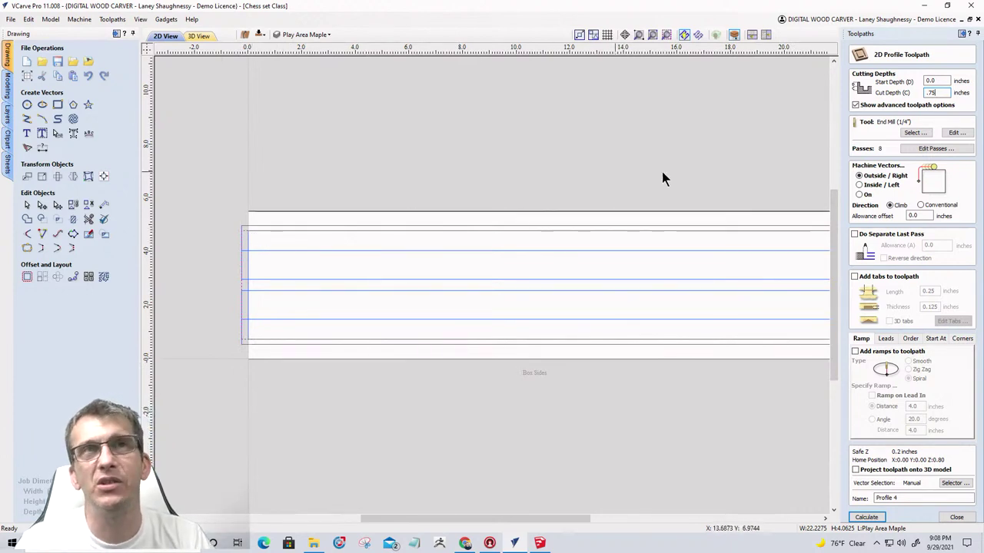
double_click(933, 80)
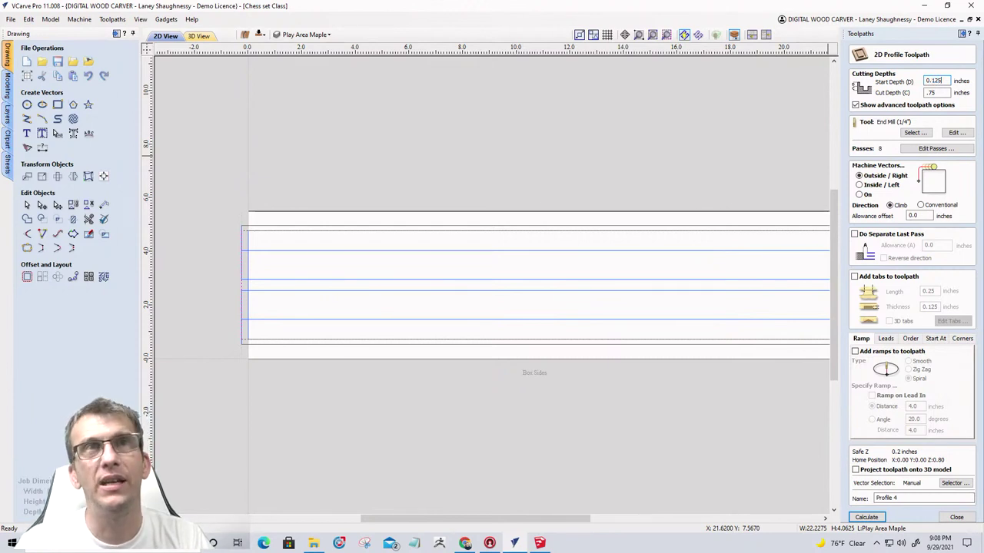
double_click(930, 92)
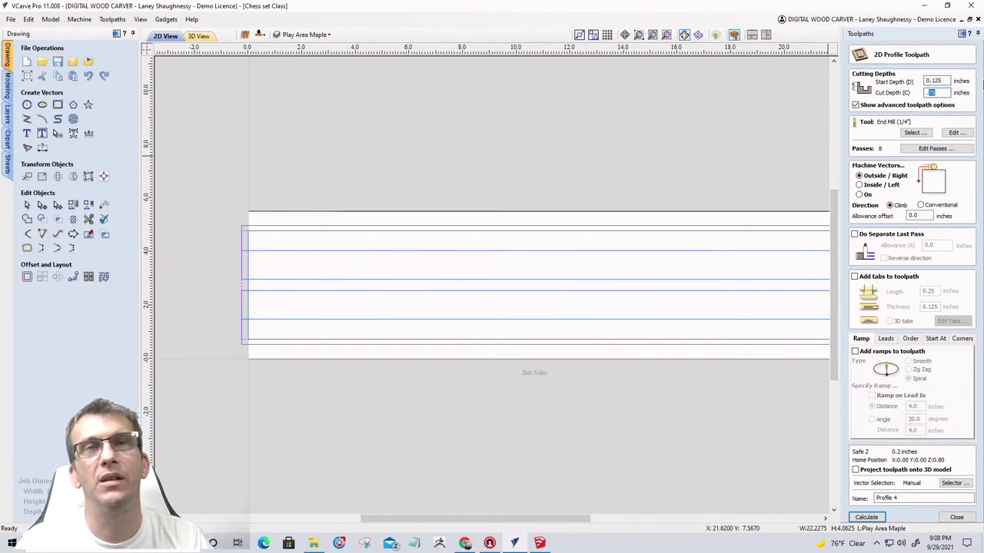
type(".625")
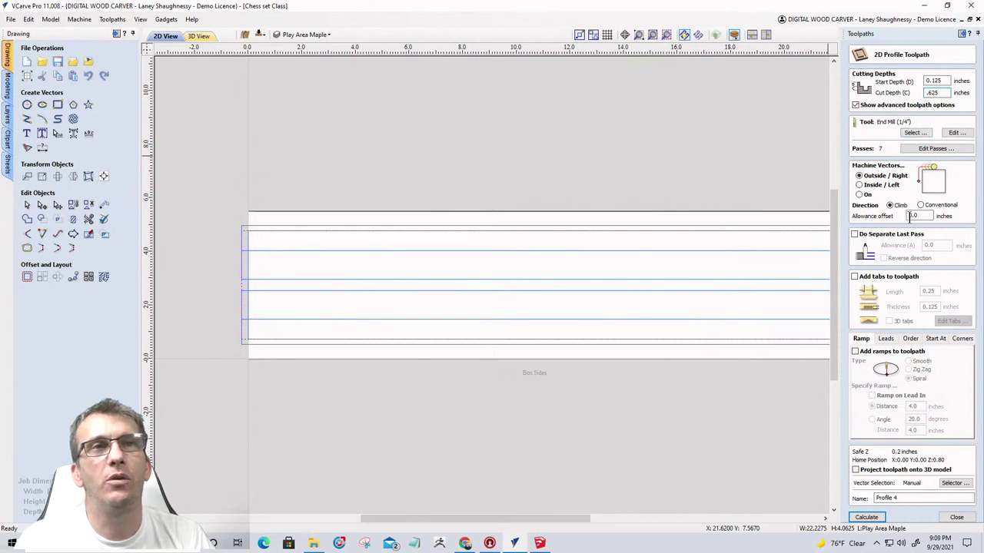
left_click(866, 517)
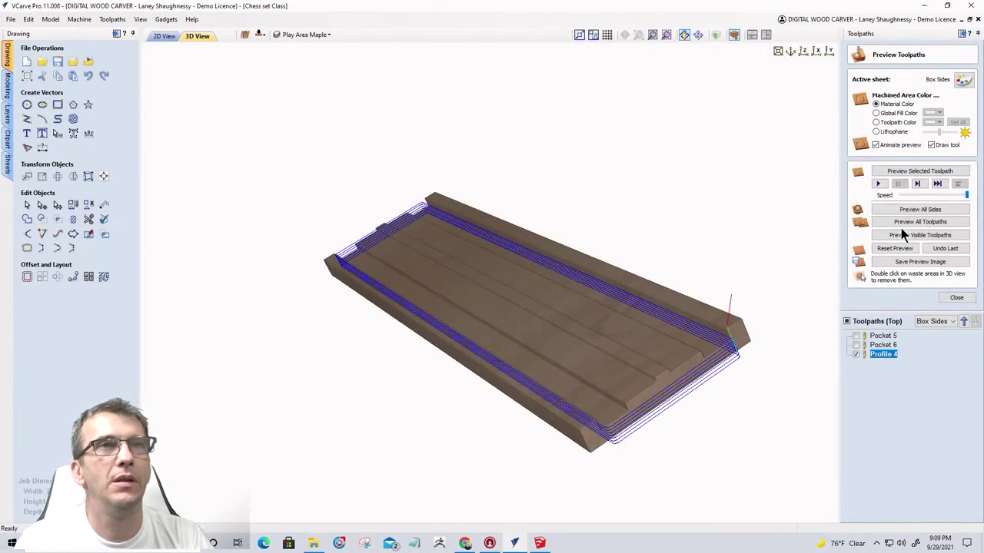
Simulate the visible toolpaths and remove the back and front waste strips.
left_click(909, 235)
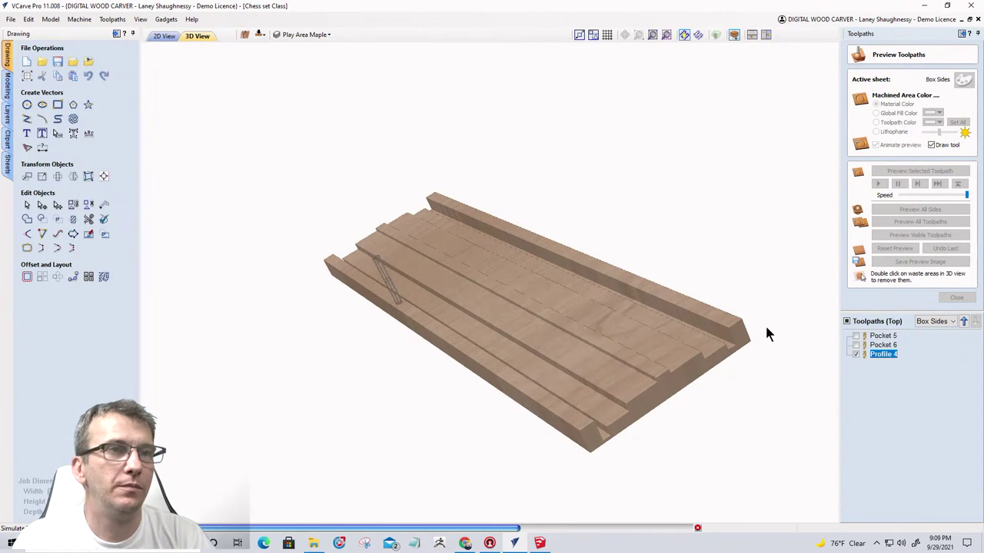
double_click(726, 334)
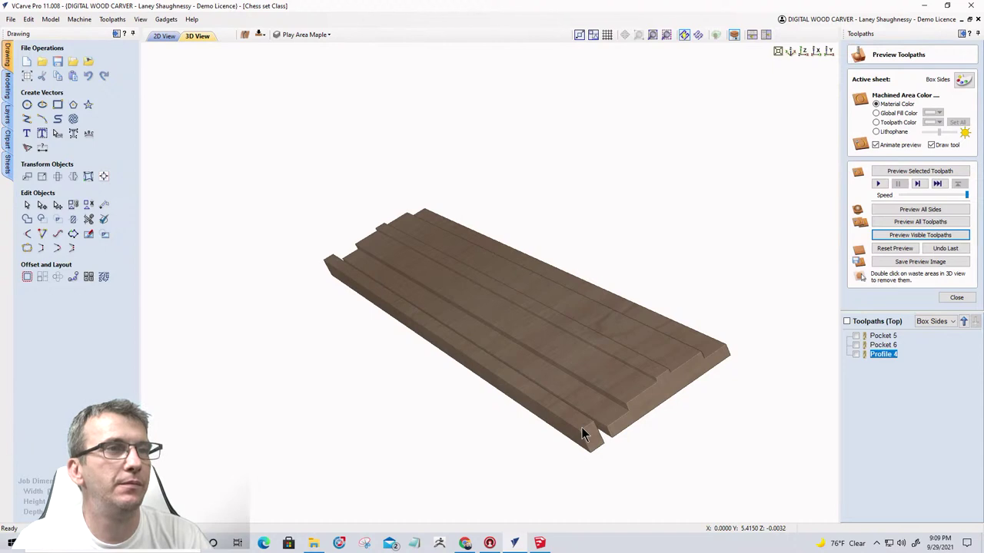
double_click(582, 434)
Zoom and orbit the 3D preview to inspect the long side and right end of the board.
scroll(641, 407, "up", 2)
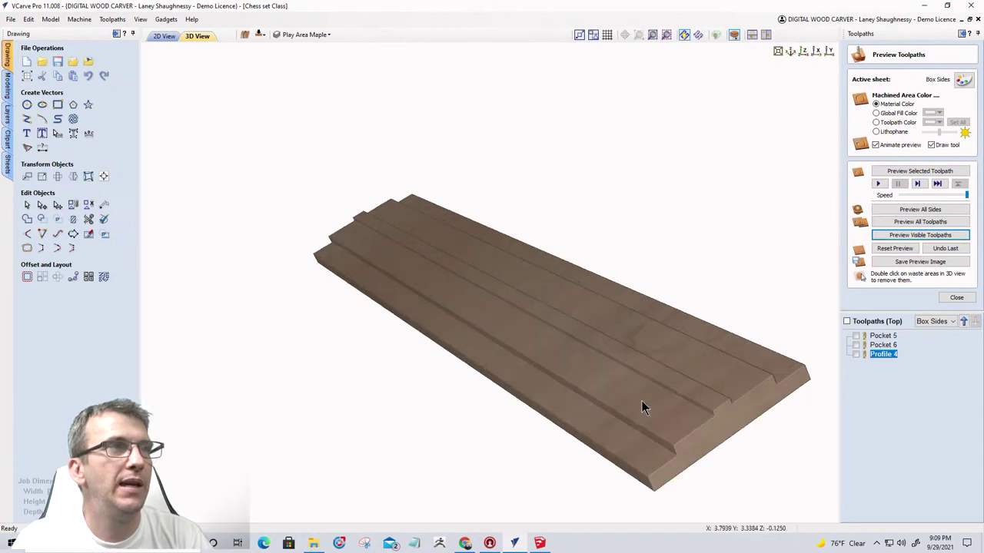
scroll(544, 366, "up", 5)
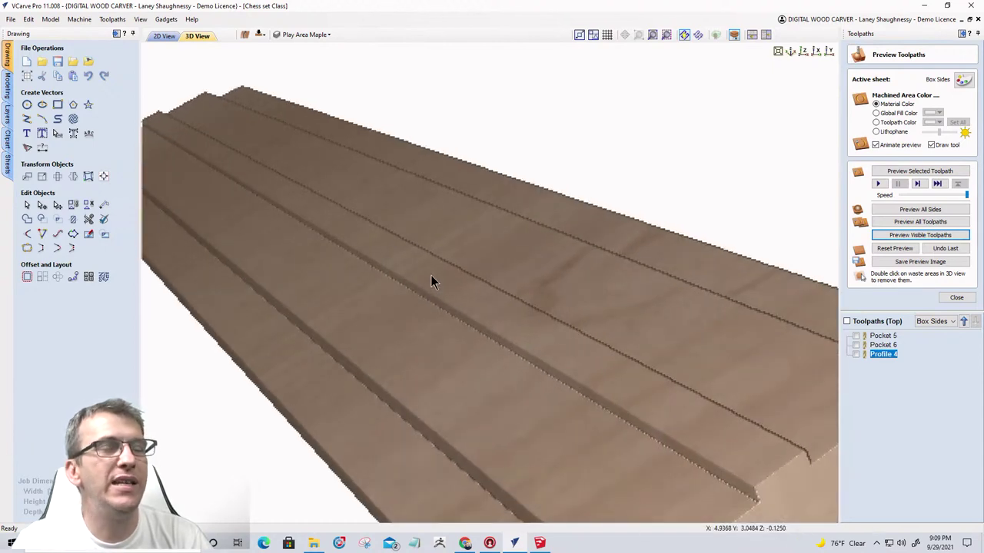
scroll(536, 336, "down", 3)
scroll(536, 335, "up", 1)
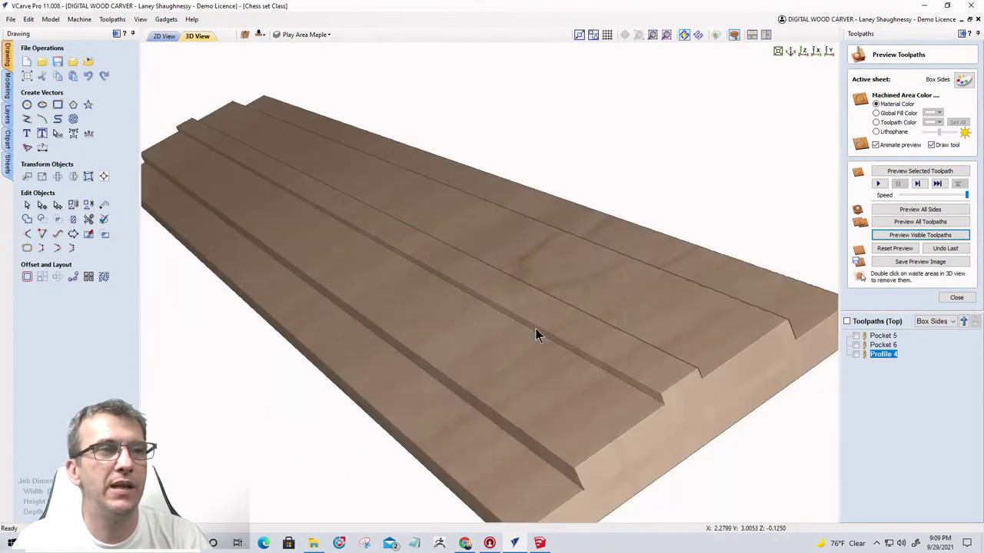
scroll(546, 336, "down", 2)
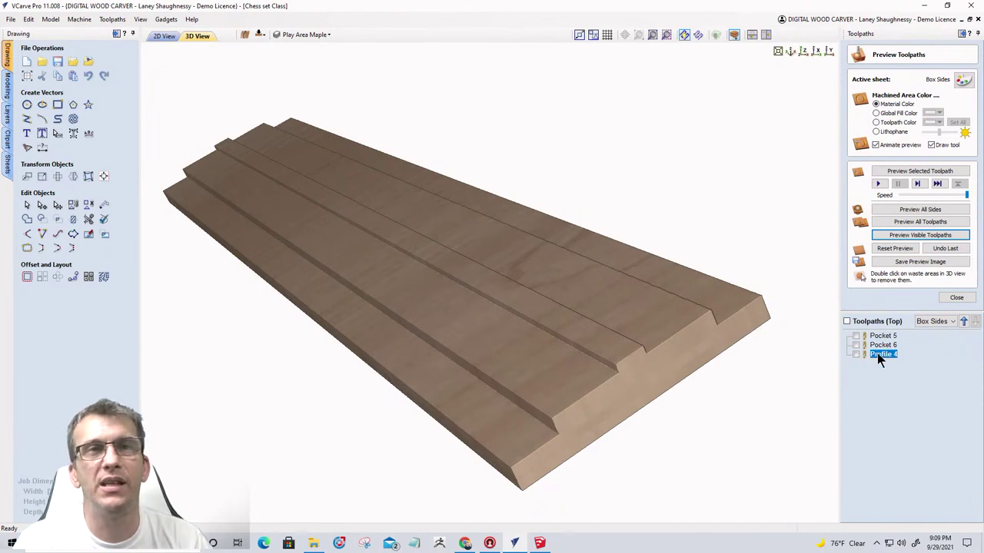
mouse_move(880, 361)
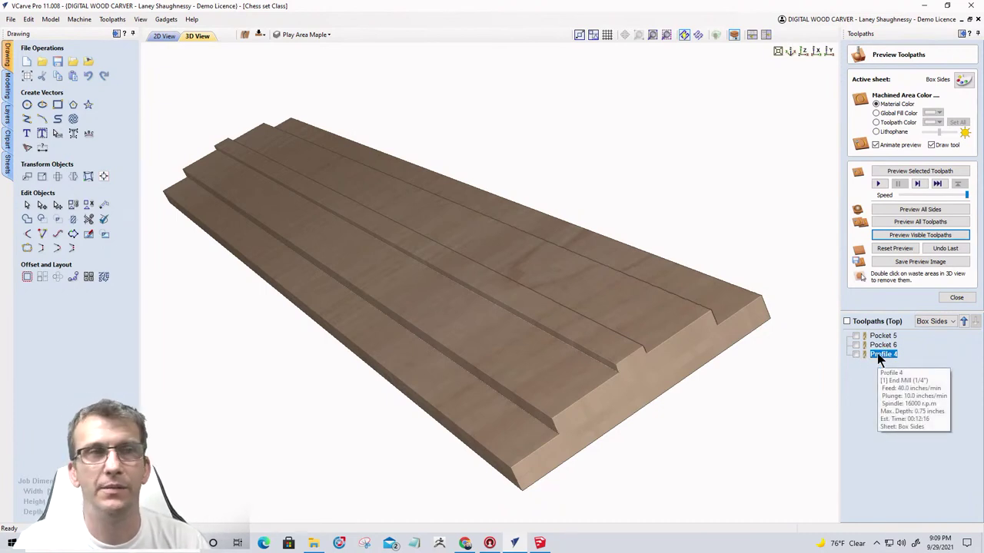
left_click_drag(597, 393, 474, 377)
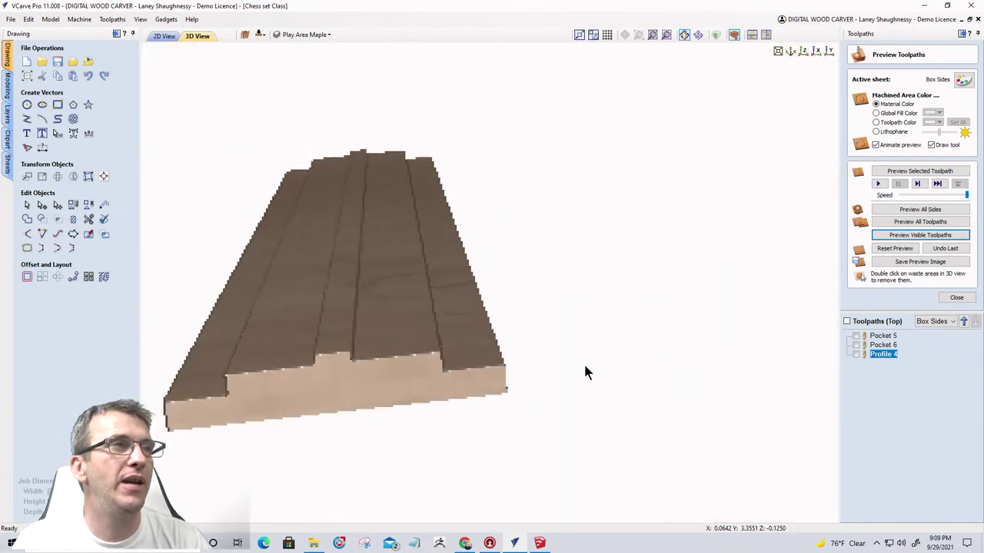
left_click_drag(584, 373, 727, 372)
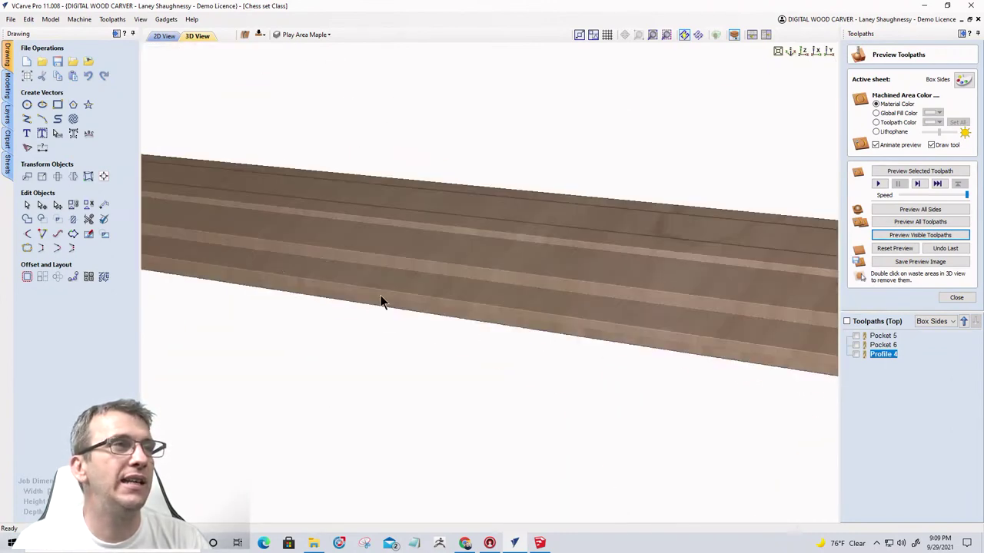
left_click_drag(224, 256, 882, 278)
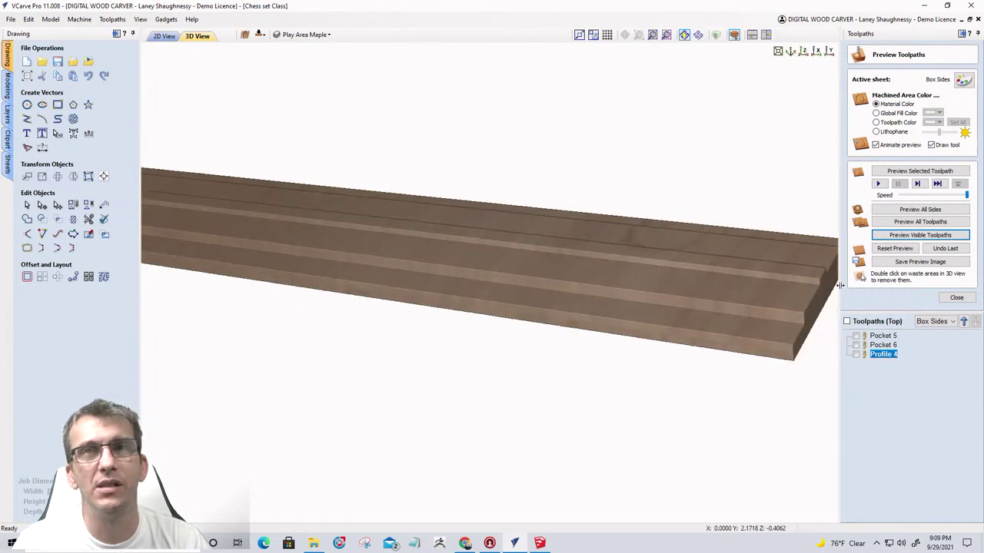
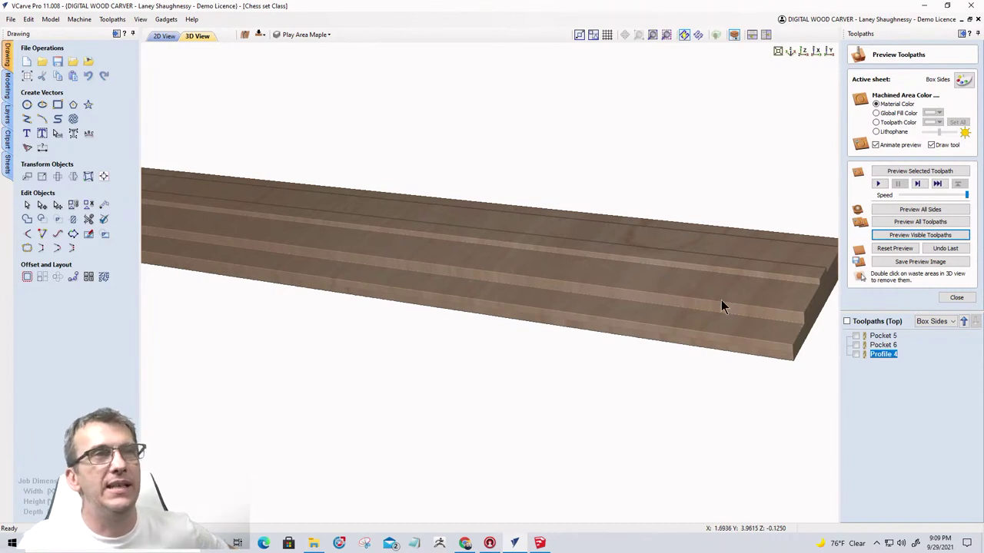
Turn the VCarve 3D preview to view the board's grooves, then bring up the SketchUp Chess Board model.
left_click_drag(723, 305, 631, 304)
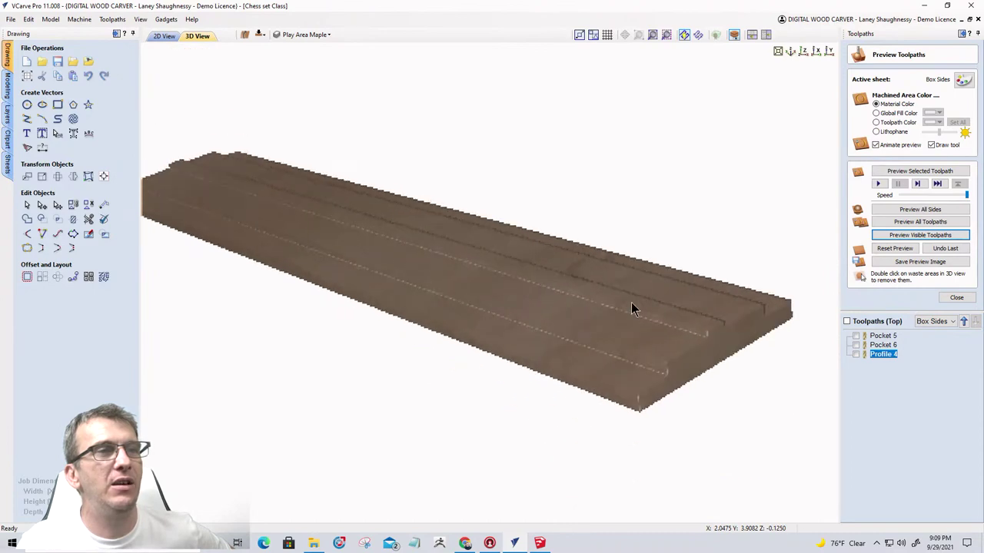
left_click(540, 543)
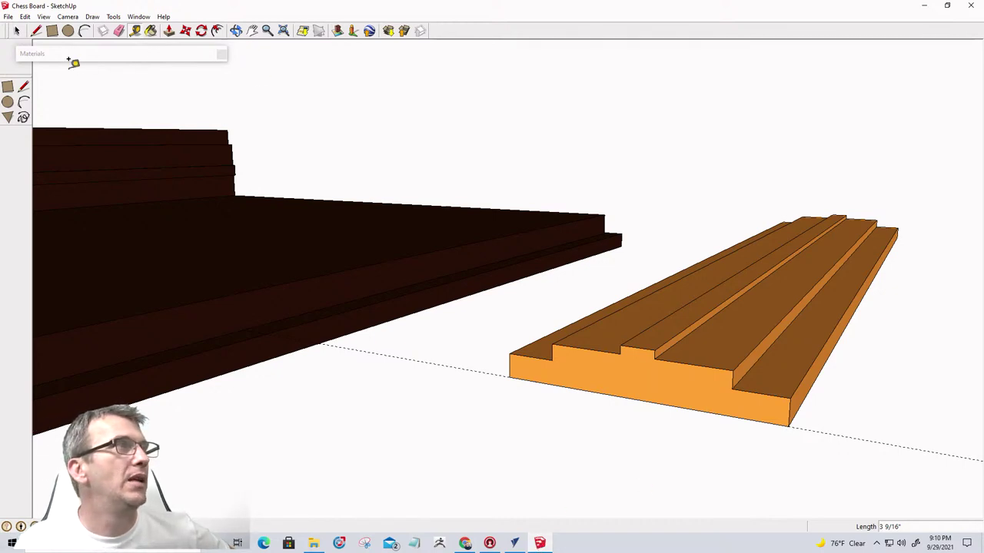
Hide the stacked upper boards together with the orange grooved board.
left_click(17, 31)
left_click(118, 149)
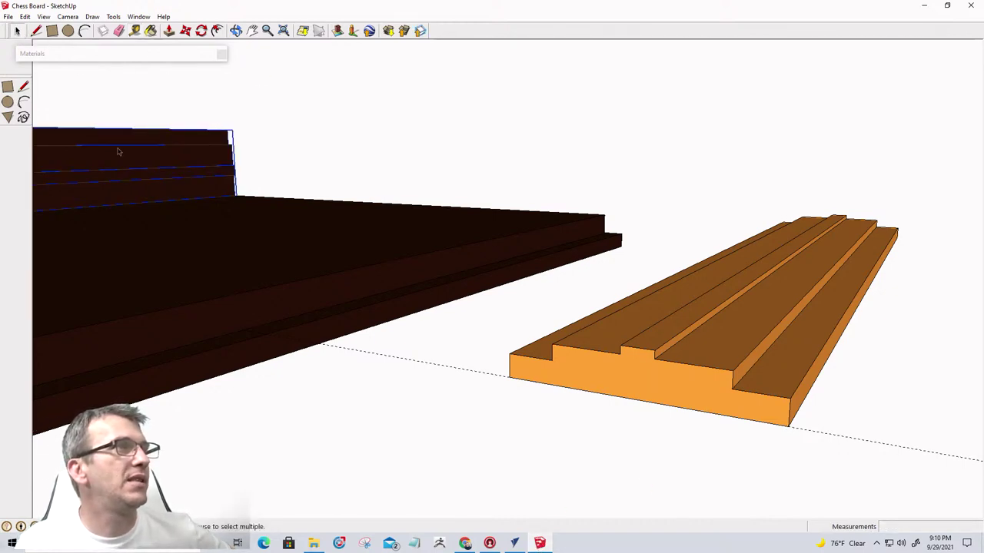
left_click(701, 365)
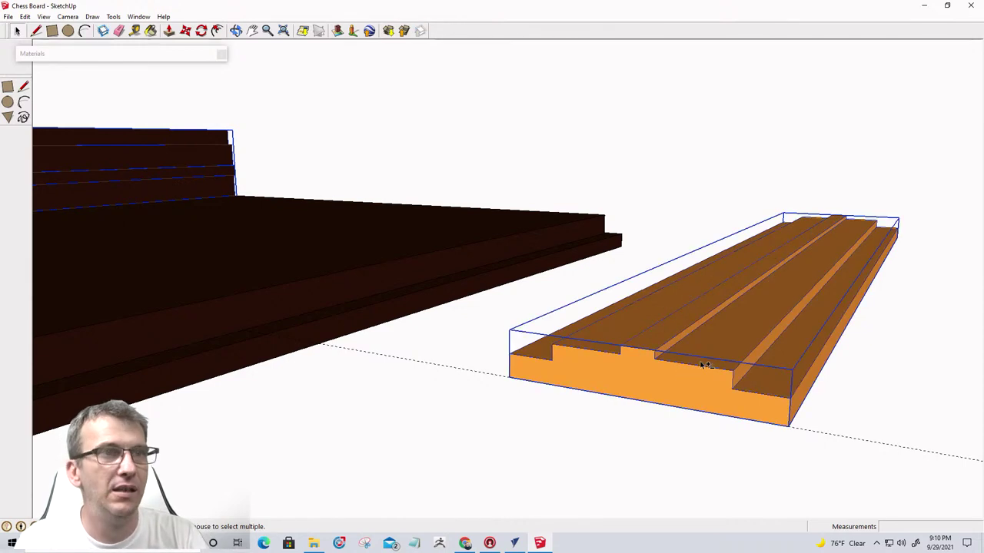
right_click(702, 366)
left_click(721, 195)
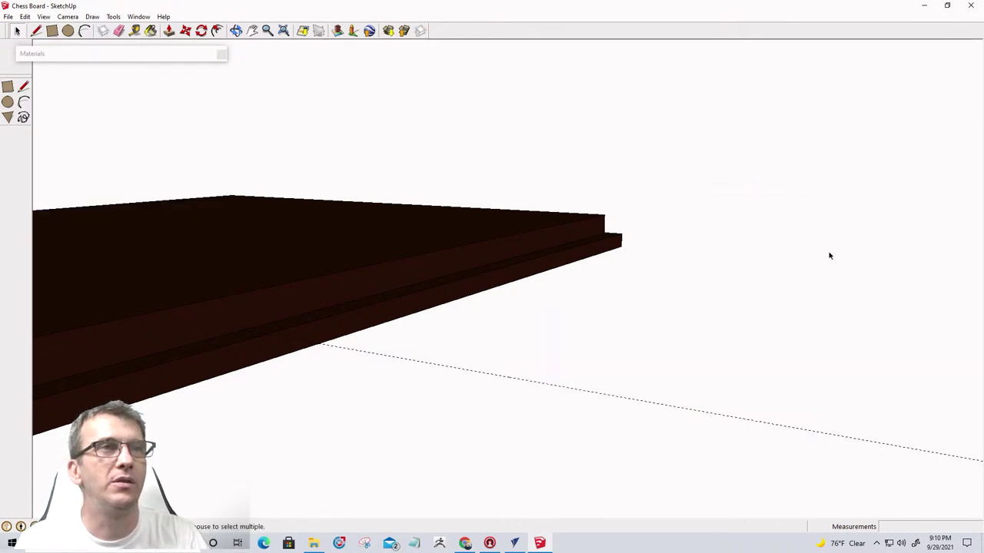
Paint the top board of the dark stack red with the Color_B06 material.
middle_click_drag(828, 255, 536, 276)
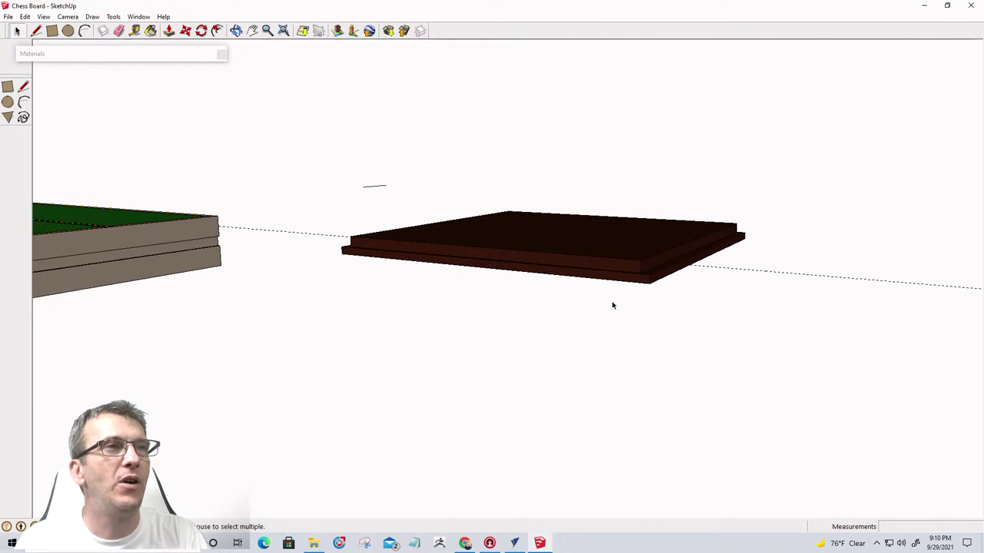
scroll(629, 259, "up", 2)
scroll(629, 260, "up", 3)
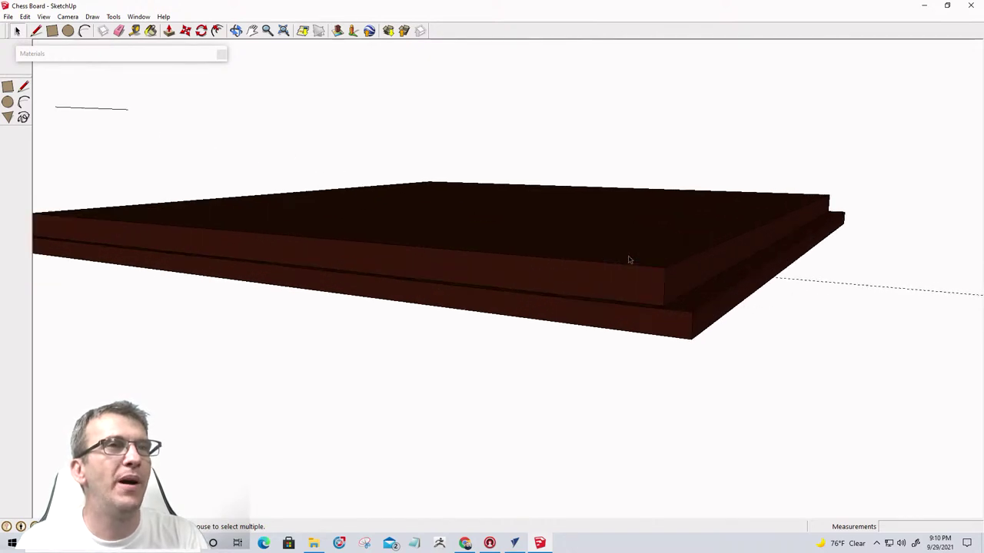
left_click(647, 290)
mouse_move(657, 286)
middle_mouse_down()
mouse_move(702, 331)
mouse_move(649, 296)
middle_mouse_up()
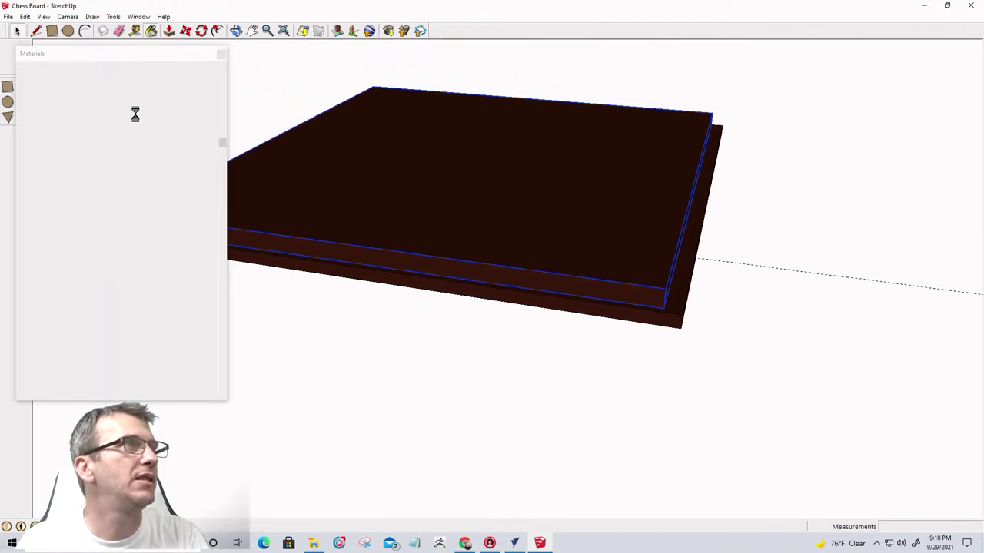
left_click(176, 278)
left_click(573, 203)
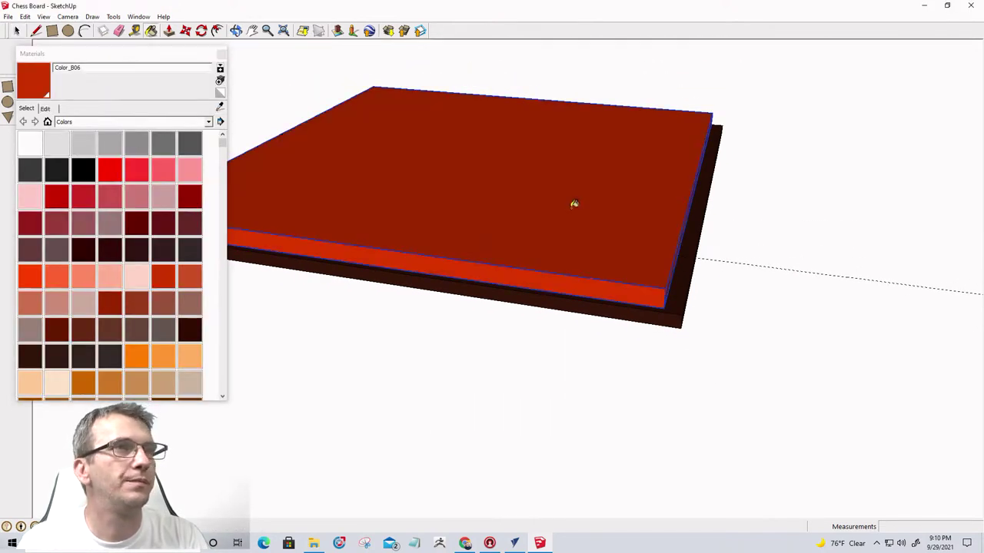
scroll(643, 269, "up", 2)
scroll(639, 270, "down", 1)
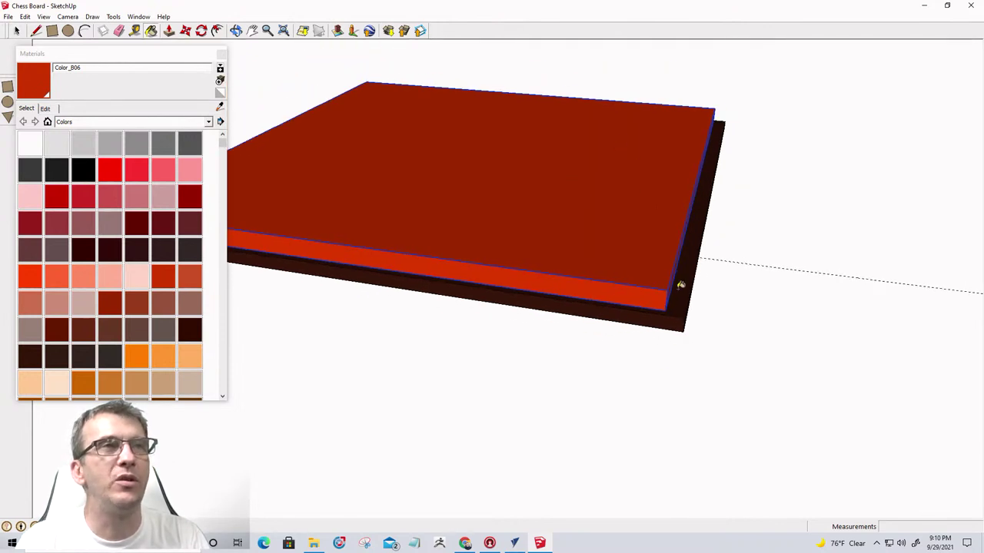
left_click(222, 52)
Measure the red board's length, about 1' 9 3/4", then select the whole board.
left_click(135, 32)
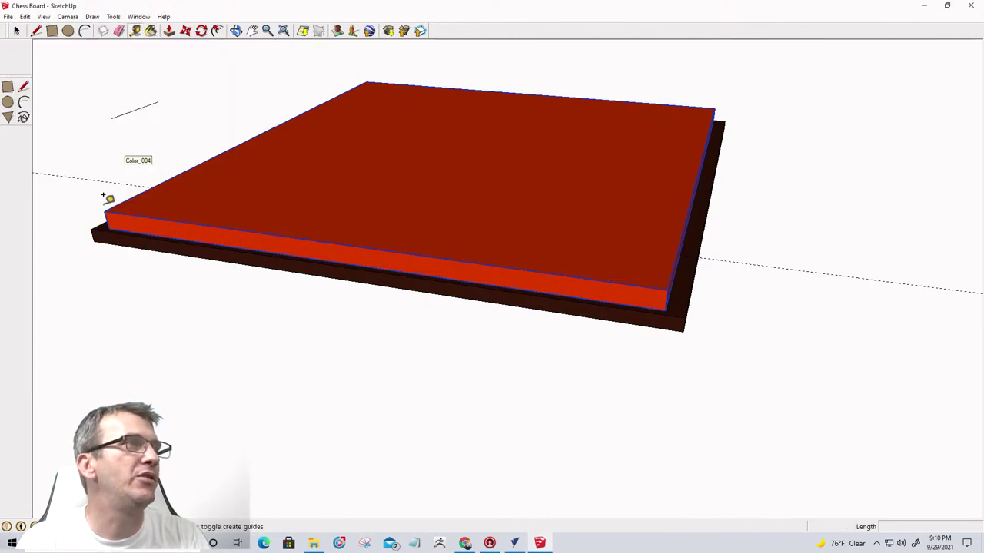
left_click(105, 209)
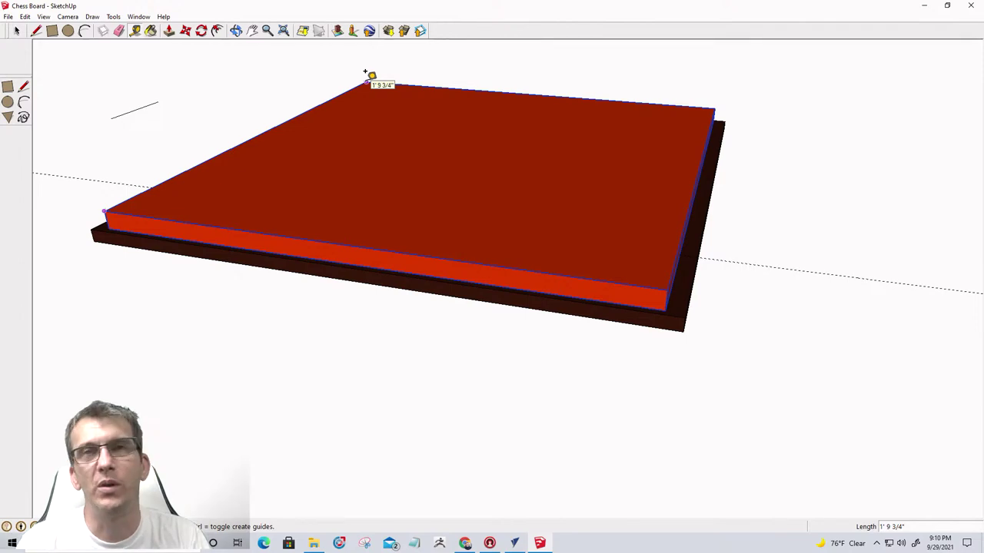
middle_click_drag(432, 171, 547, 223)
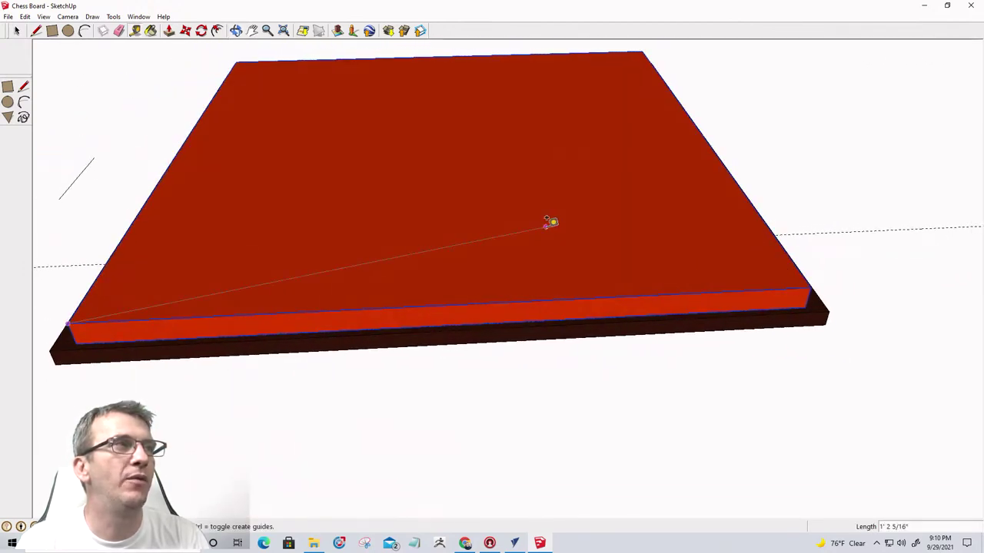
left_click(74, 184)
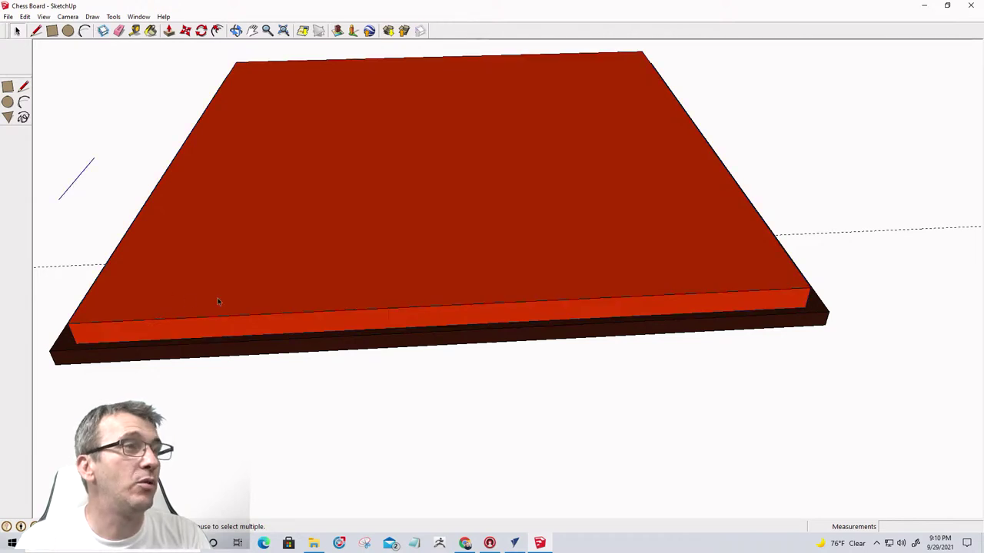
left_click(378, 305)
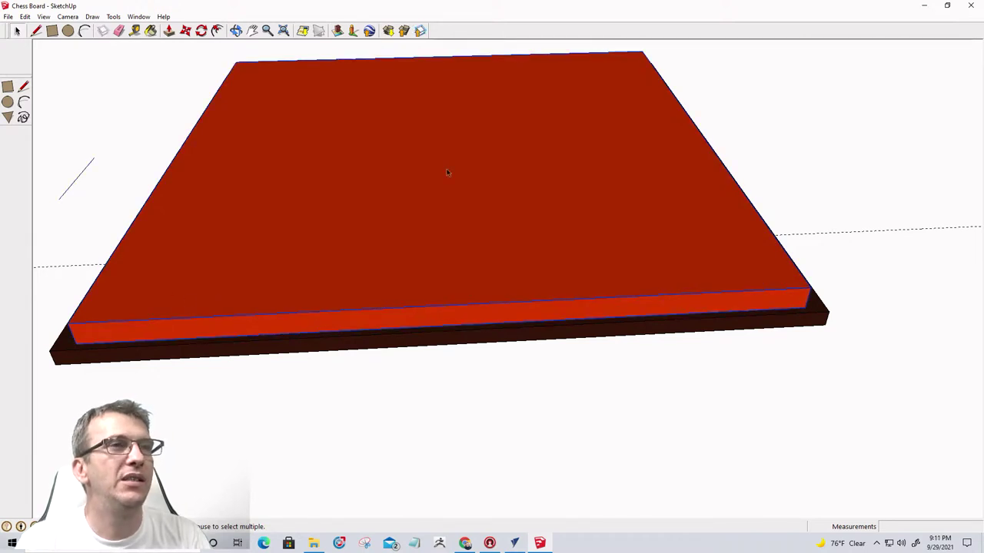
Hide the red top board and view the base board from above.
right_click(477, 206)
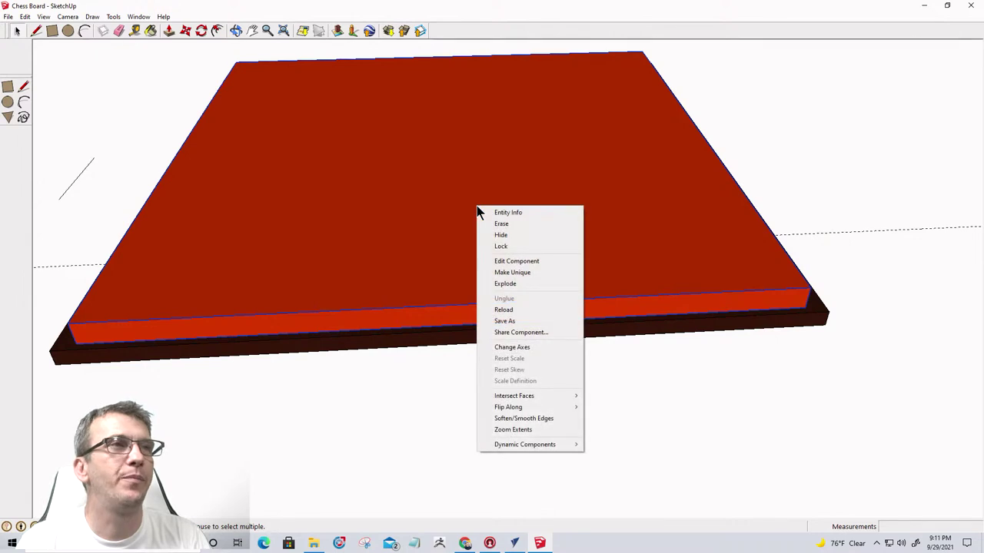
left_click(498, 236)
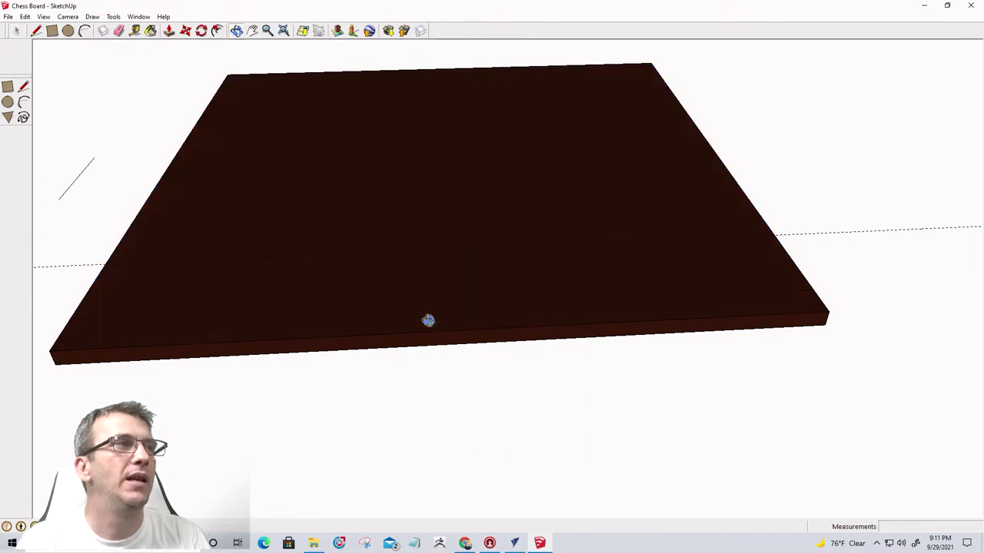
middle_click_drag(428, 320, 431, 98)
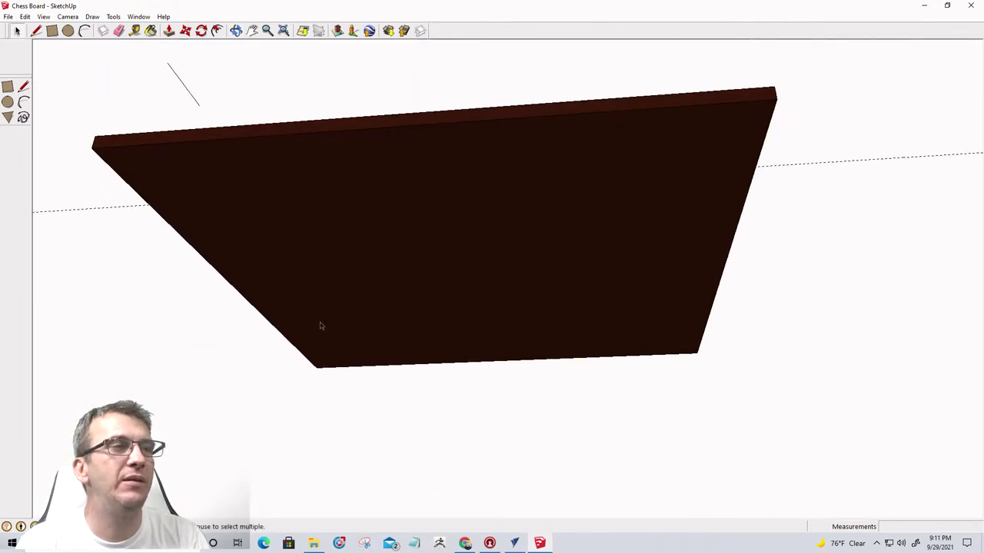
middle_click_drag(320, 325, 307, 477)
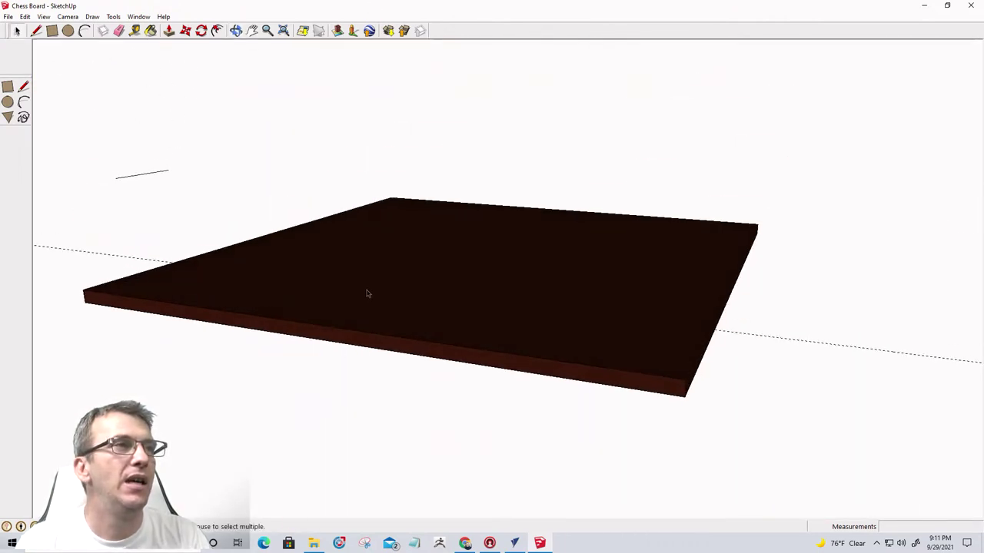
middle_click_drag(366, 292, 378, 283)
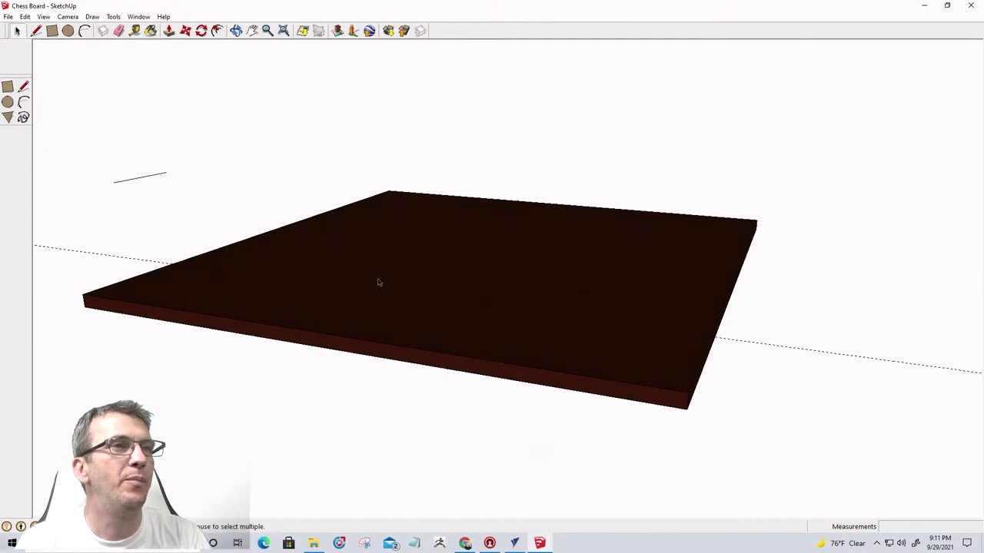
Paint the base board a lighter brown with the Color_B14 material.
left_click(146, 34)
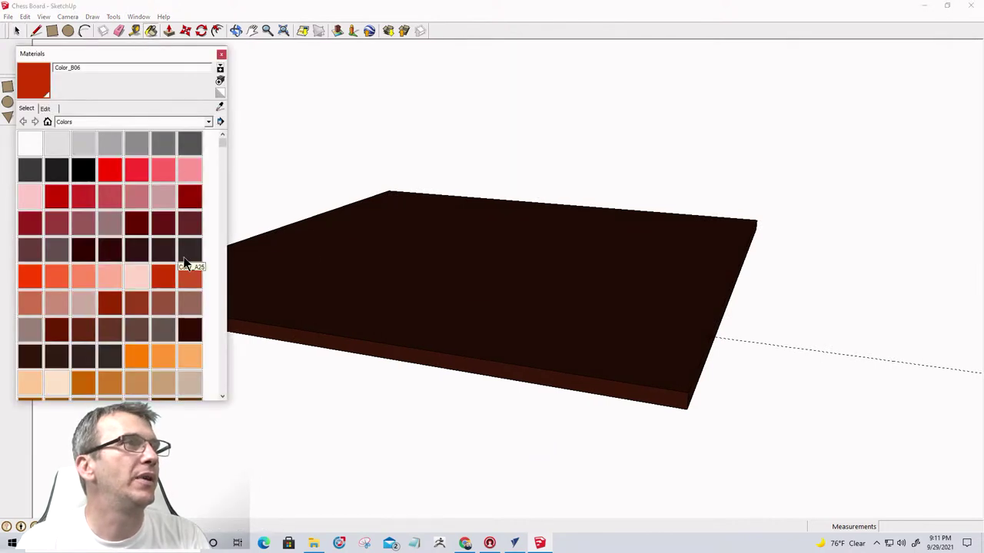
left_click(186, 309)
left_click(520, 318)
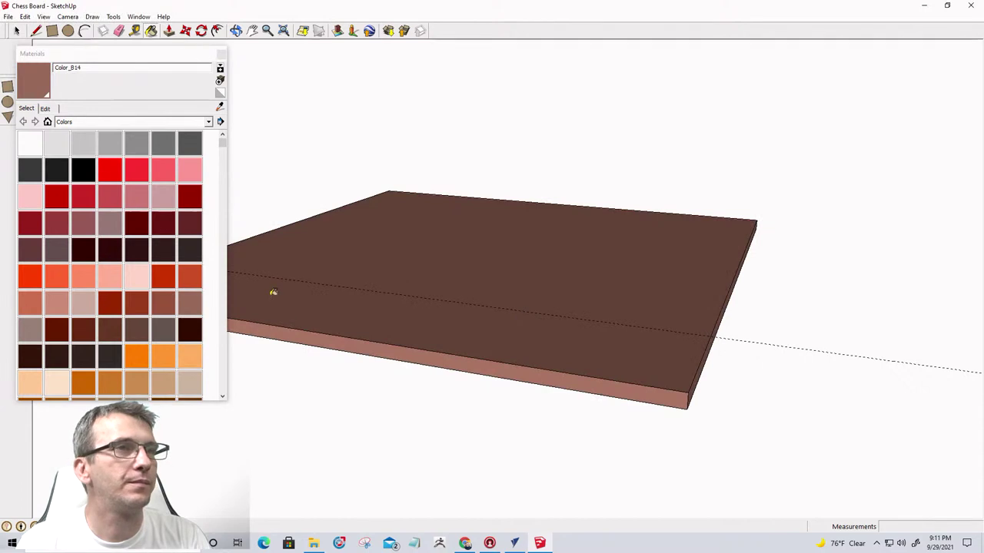
left_click(18, 31)
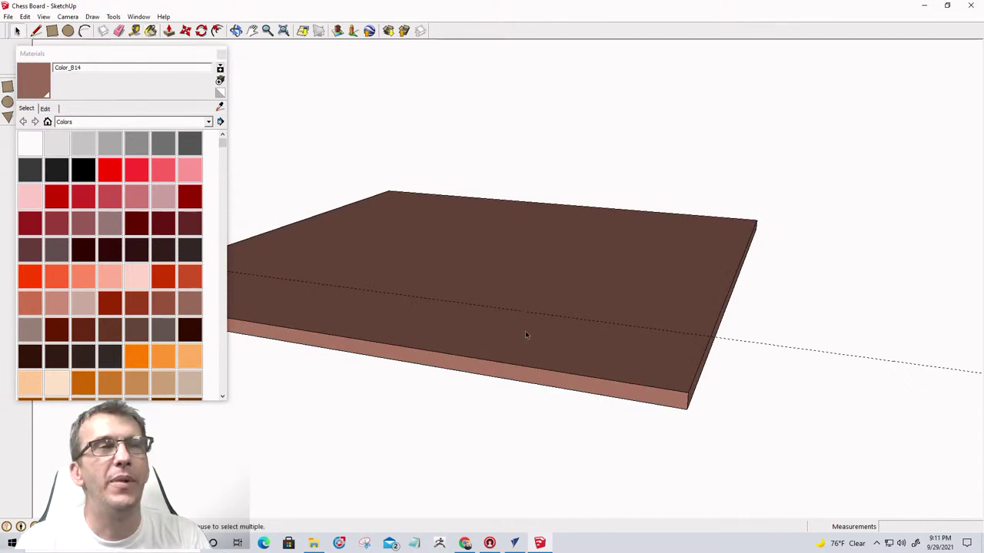
left_click(220, 55)
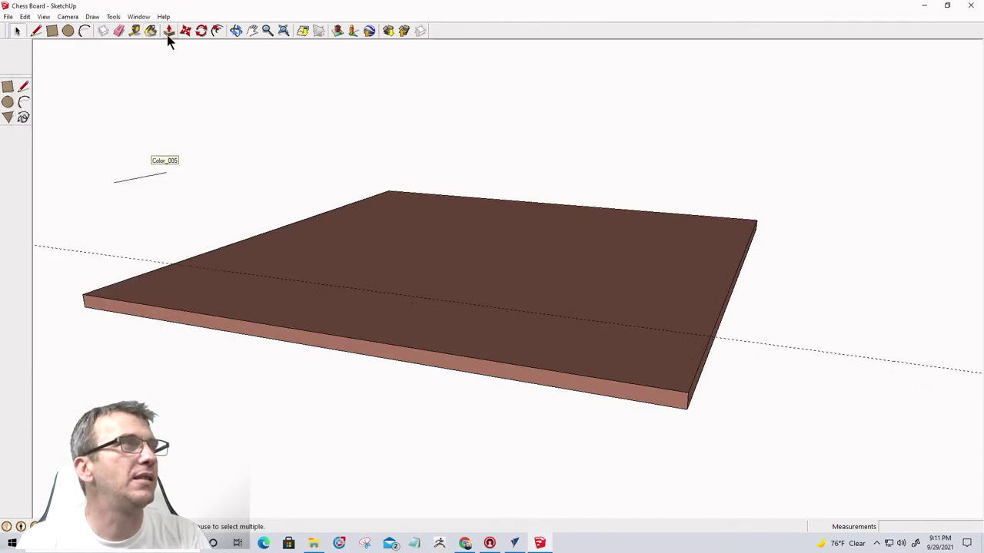
Measure the base board's thickness from its bottom corner with the Tape Measure.
left_click(170, 32)
scroll(674, 400, "up", 4)
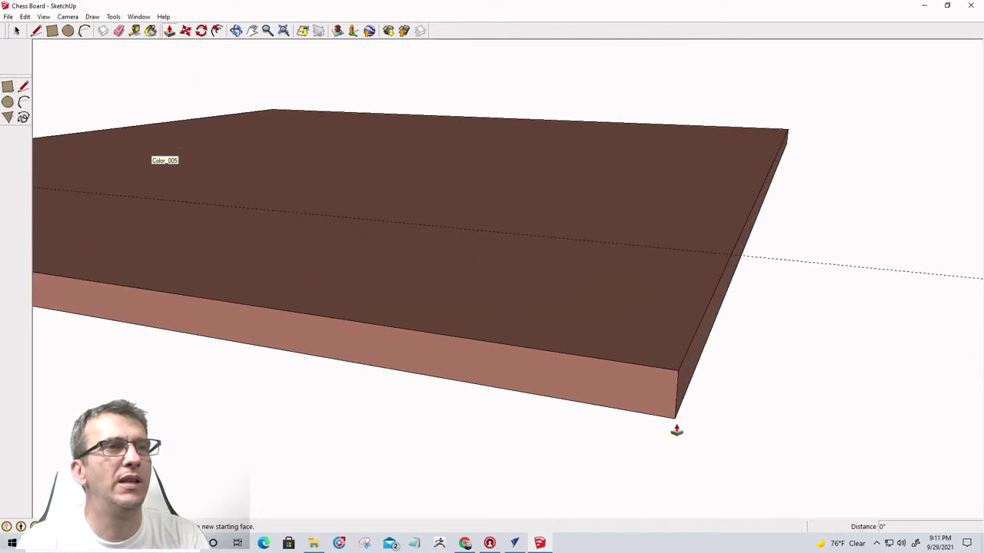
left_click(137, 34)
scroll(653, 407, "up", 1)
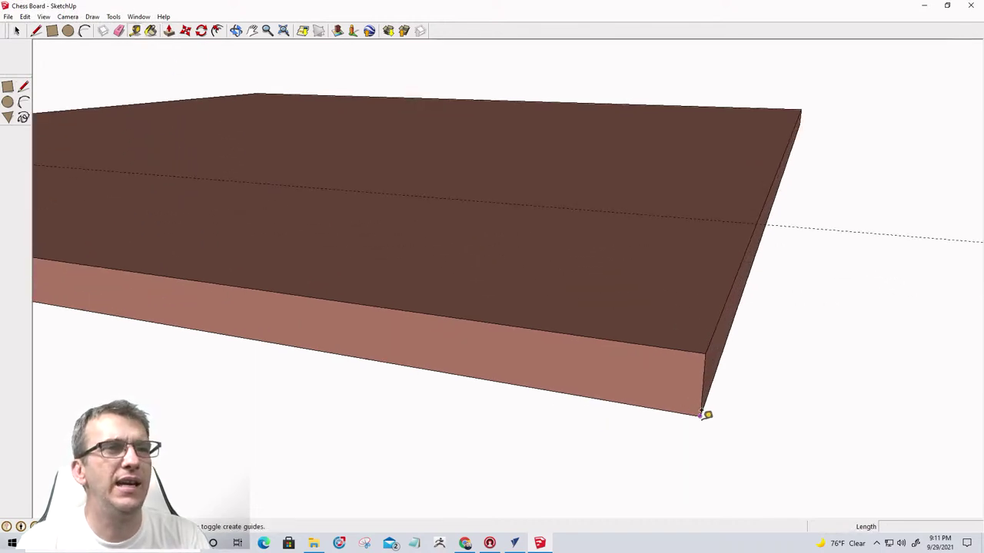
left_click(701, 412)
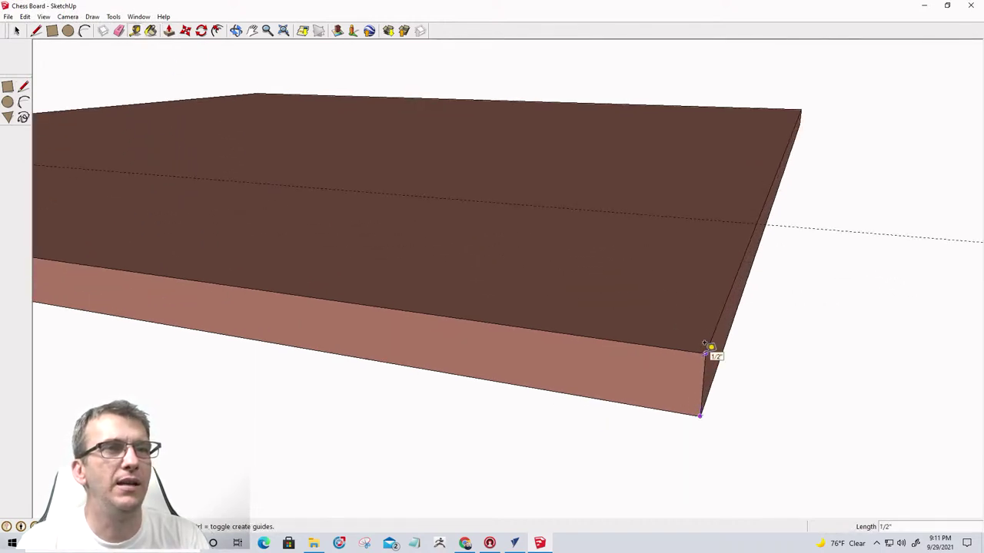
scroll(706, 346, "down", 1)
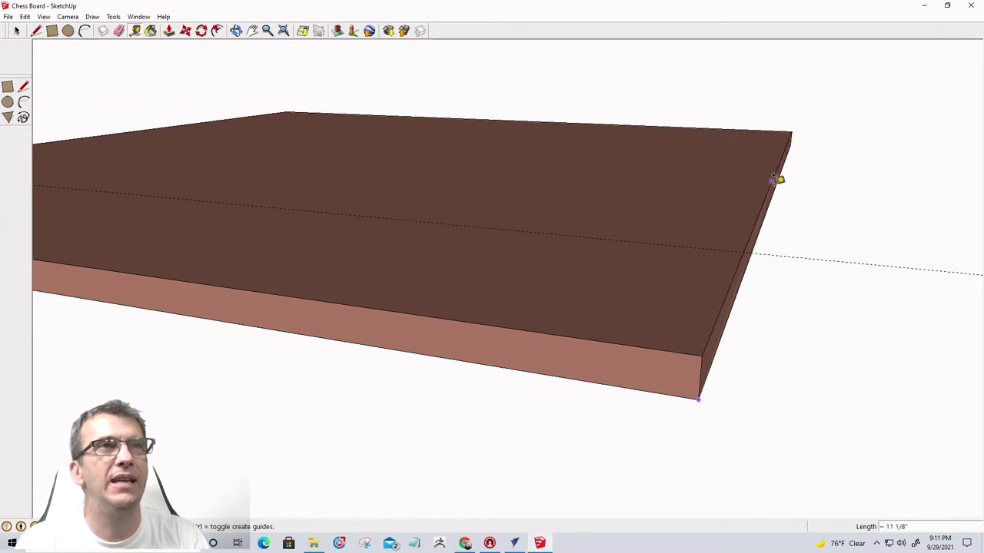
scroll(799, 139, "up", 3)
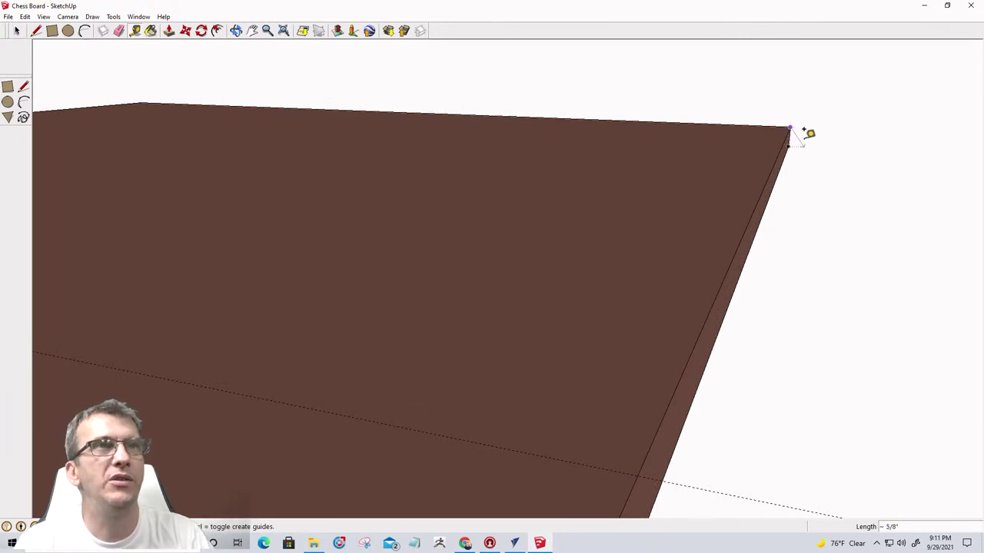
scroll(794, 123, "down", 4)
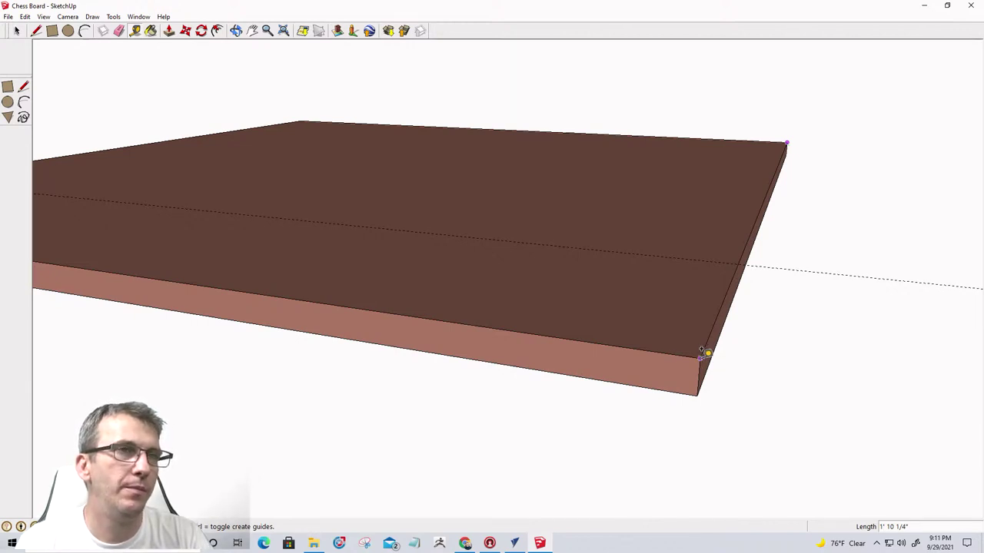
key("Escape")
scroll(516, 330, "down", 6)
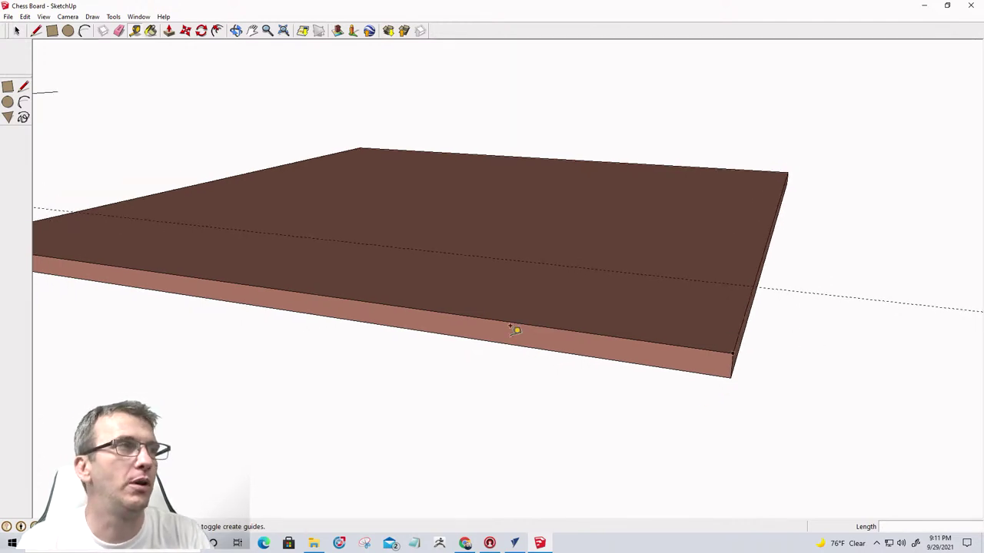
scroll(86, 261, "down", 2)
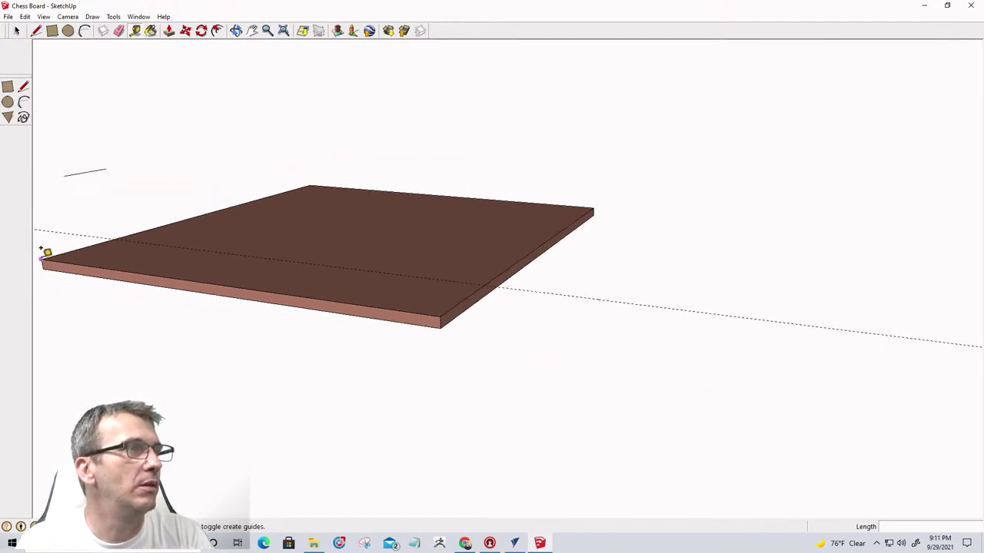
Measure the front edge from corner to corner at about 1' 10 1/4", then view it from the front.
left_click(41, 260)
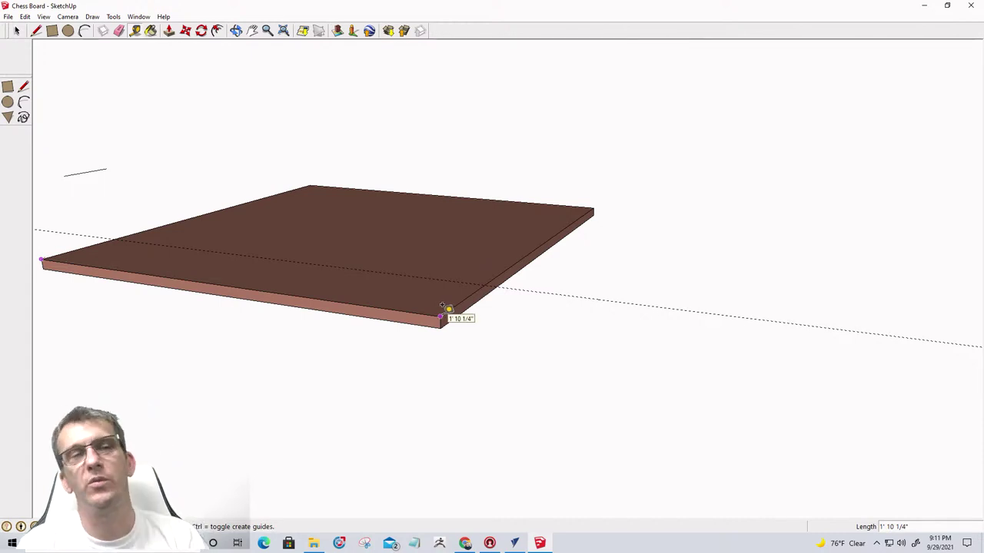
scroll(443, 306, "up", 1)
scroll(443, 306, "down", 5)
scroll(442, 306, "up", 1)
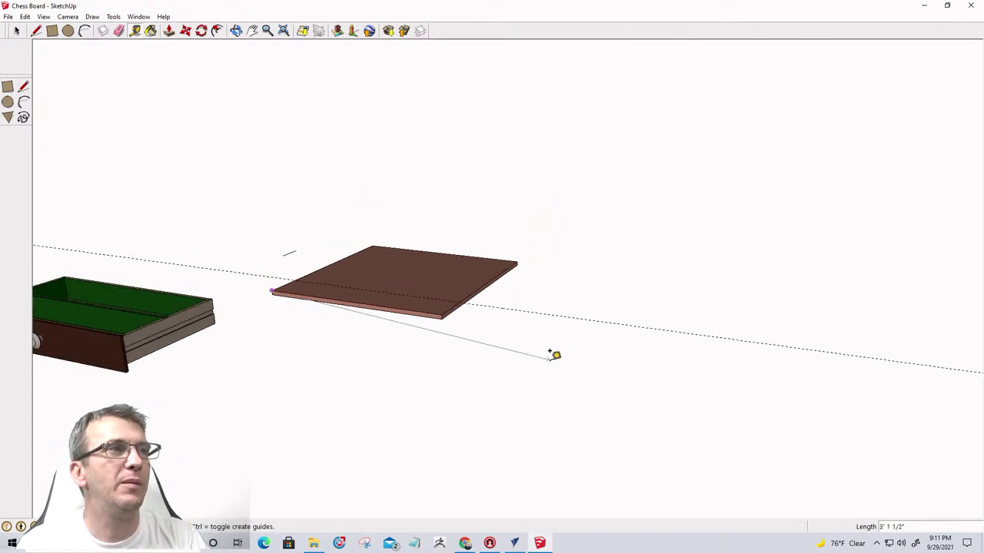
key("space")
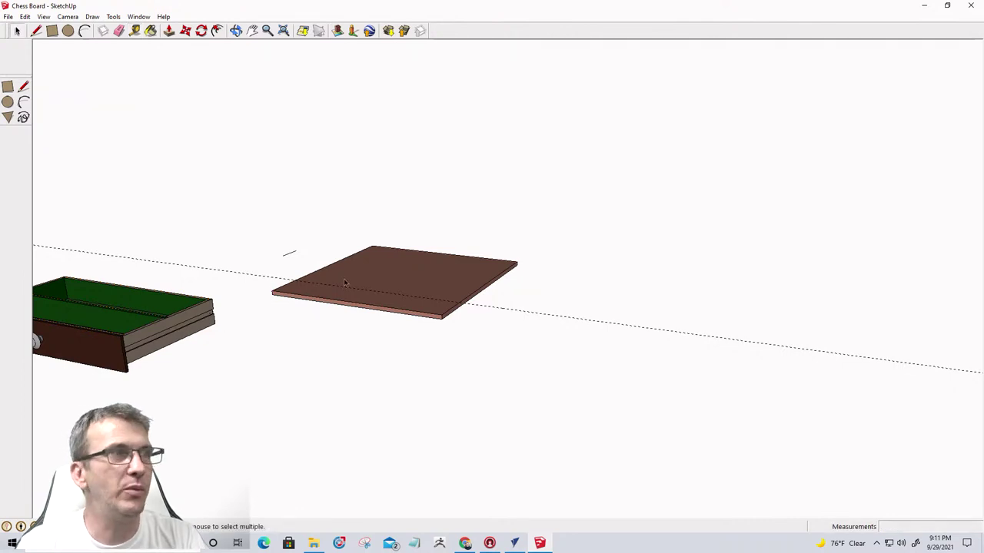
scroll(405, 273, "up", 4)
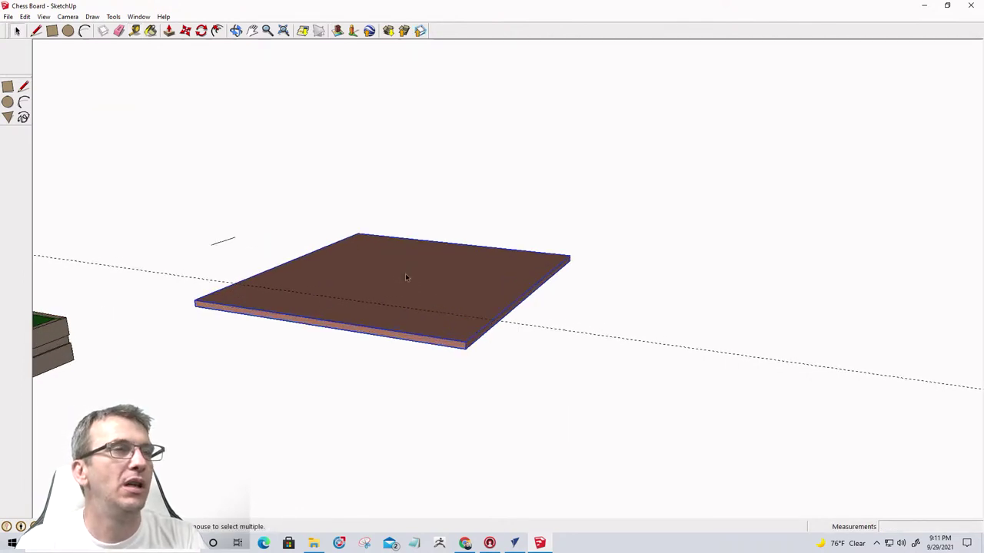
middle_click_drag(399, 278, 521, 336)
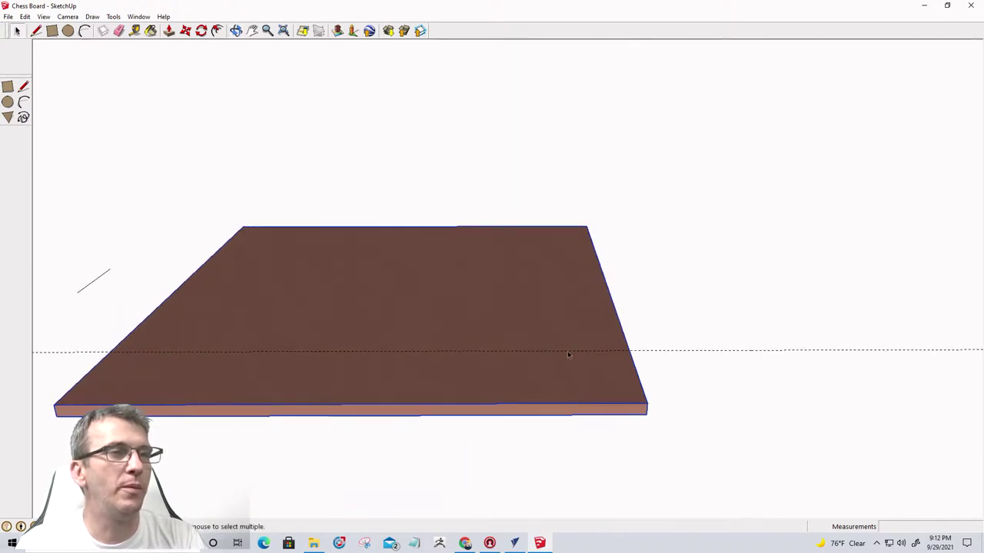
middle_click_drag(560, 325, 500, 346)
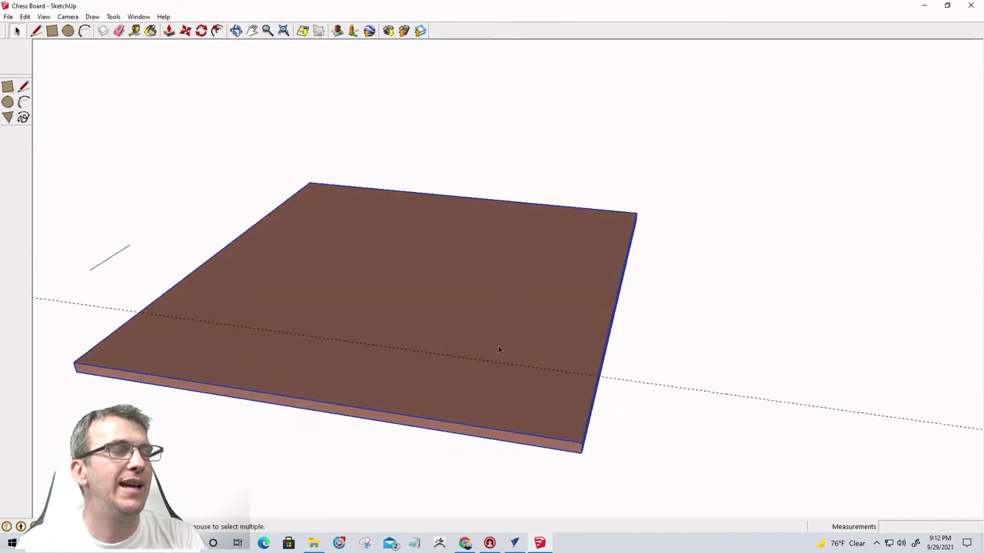
Restore the hidden red board with Edit > Unhide > Last.
right_click(480, 253)
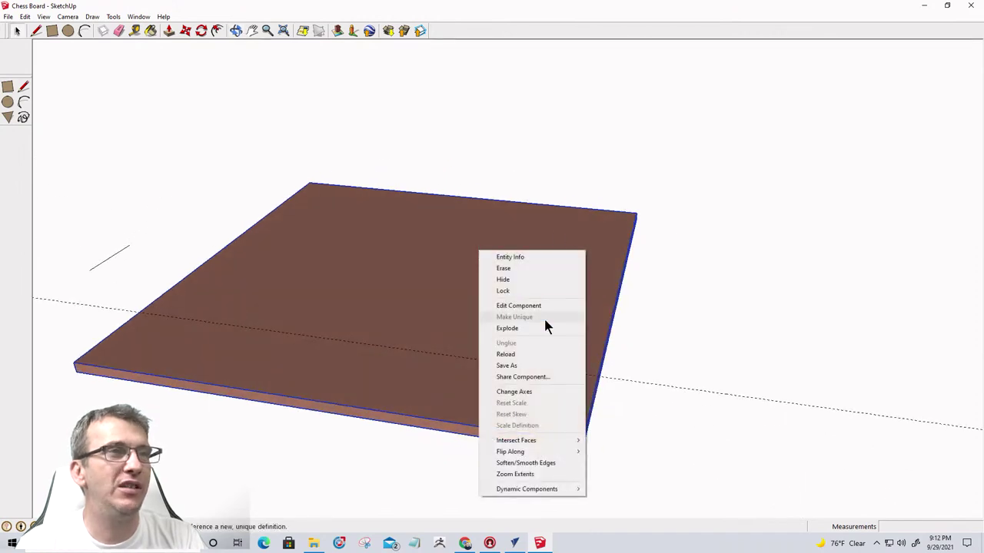
left_click(26, 16)
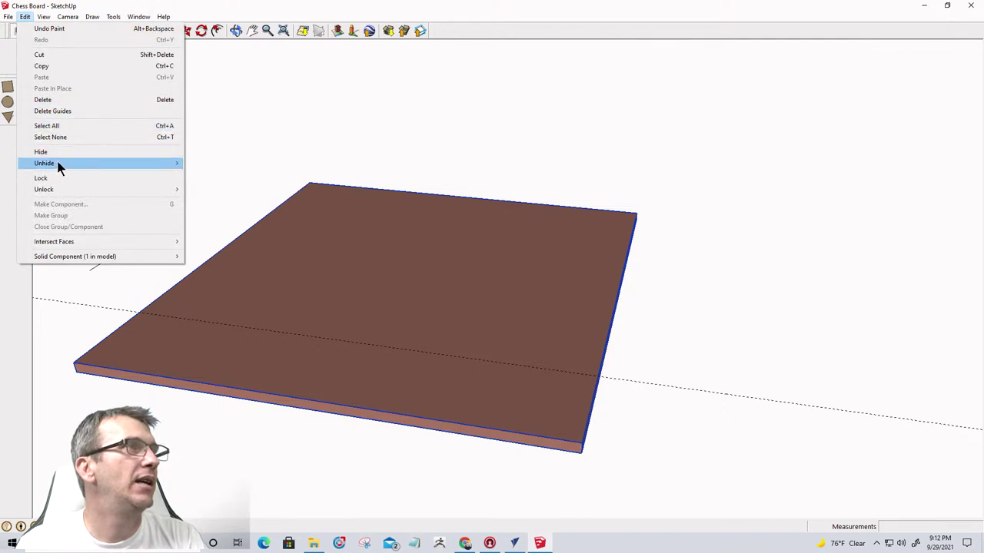
mouse_move(162, 169)
left_click(201, 175)
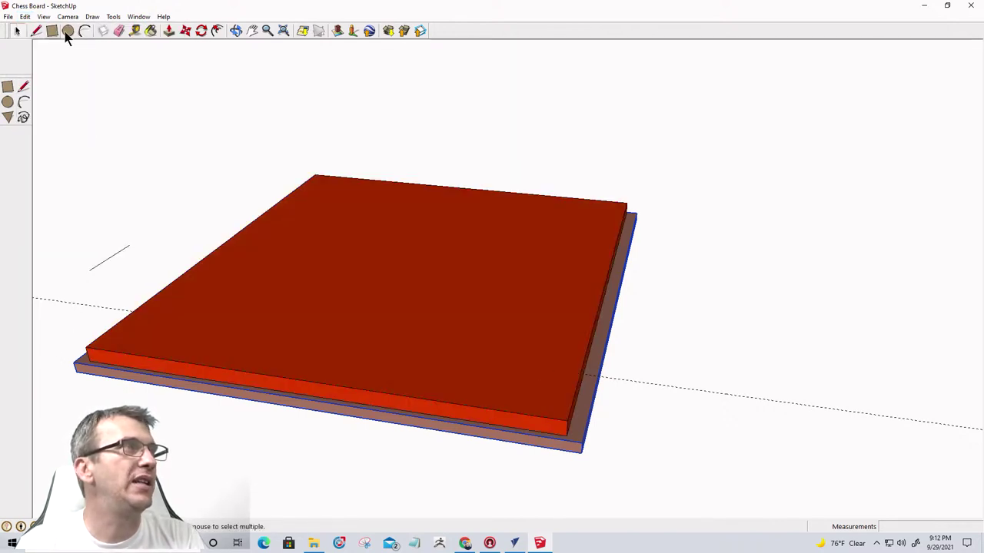
Measure the red board's edge from its front-left corner.
left_click(137, 33)
left_click(91, 336)
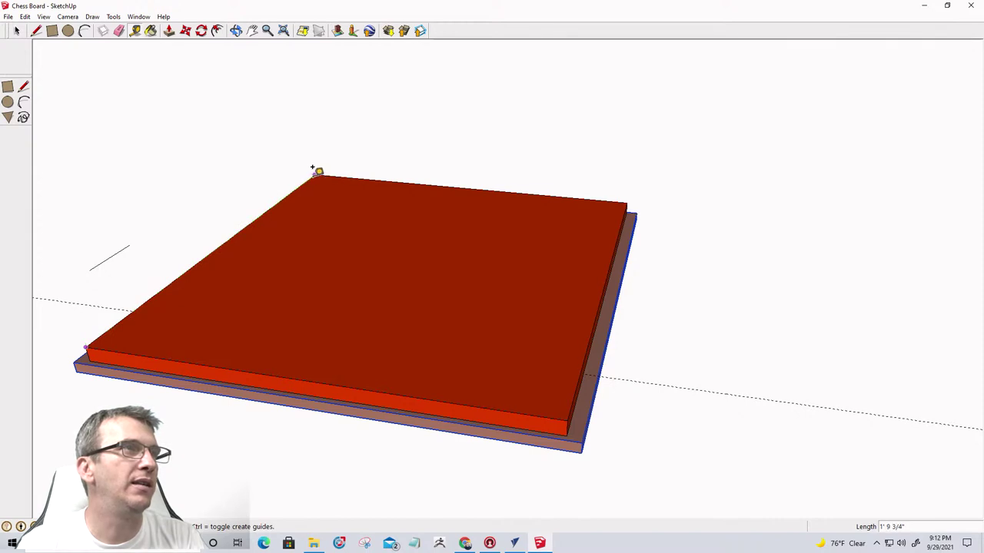
key("space")
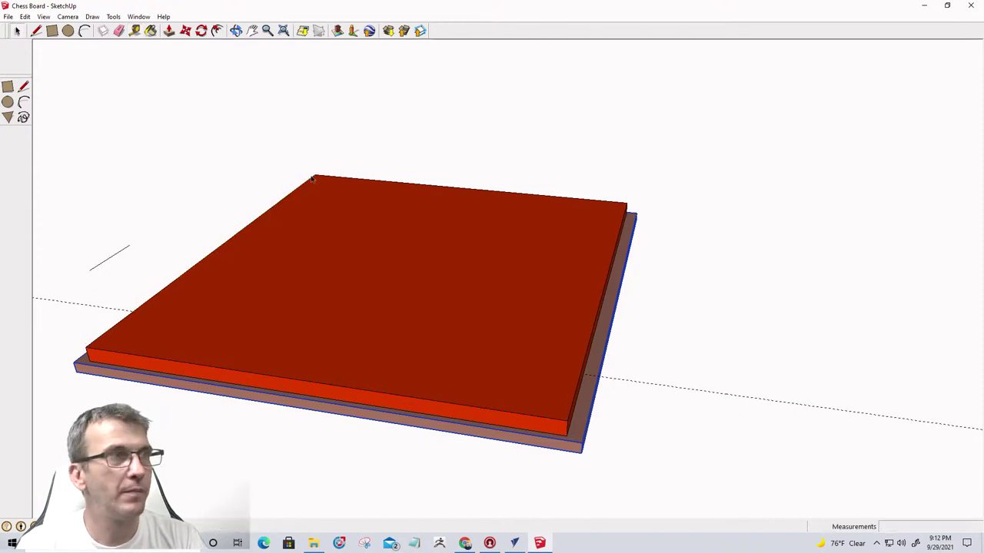
Clear the selection and orbit the two-layer stack to inspect it from above, low and front-left.
middle_click_drag(301, 255, 372, 180)
middle_click_drag(307, 307, 280, 423)
scroll(279, 423, "down", 5)
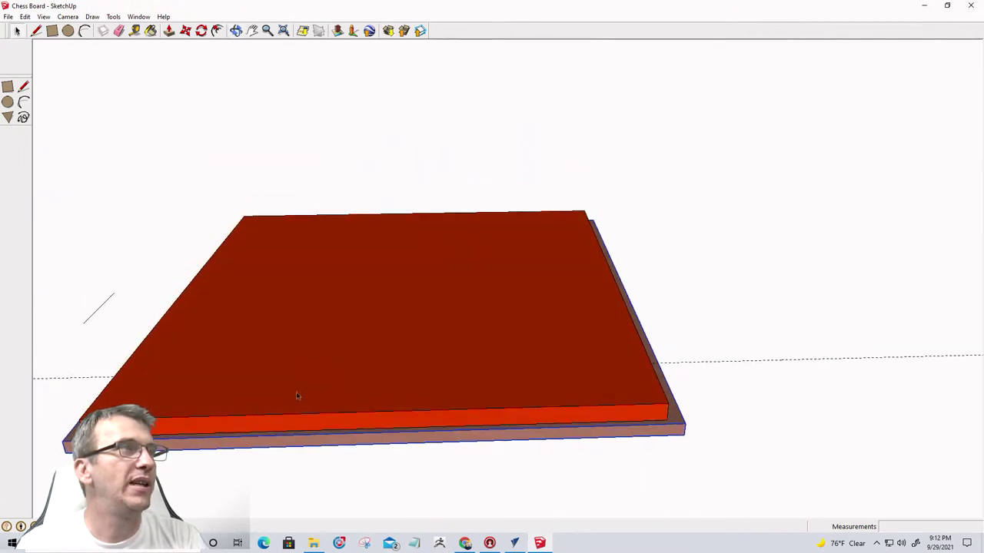
left_click(187, 334)
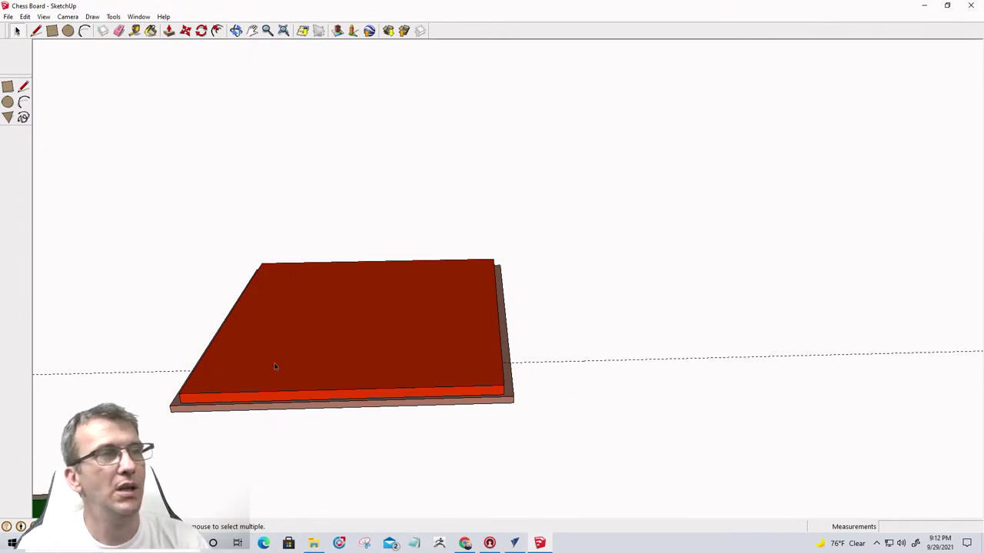
middle_click_drag(386, 343, 351, 392)
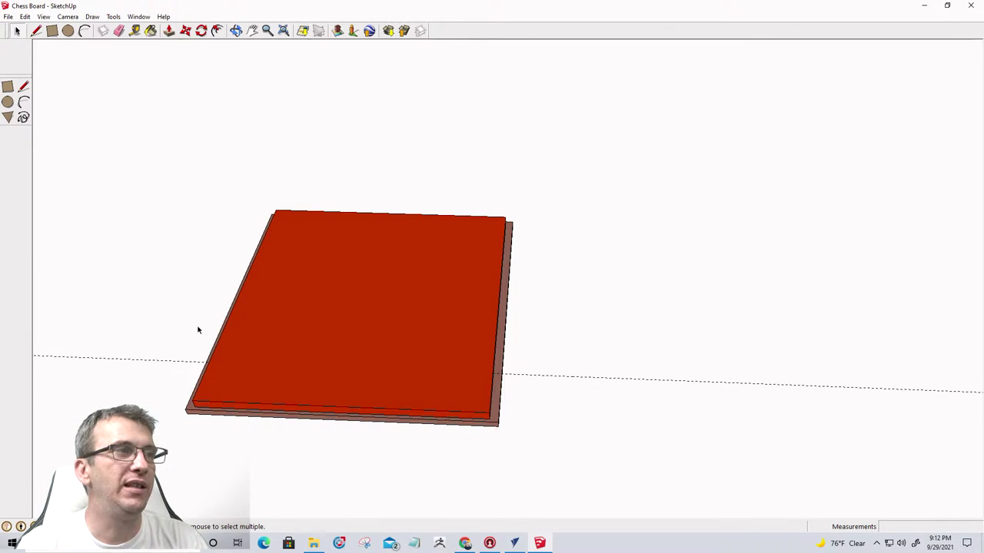
middle_click_drag(327, 218, 411, 197)
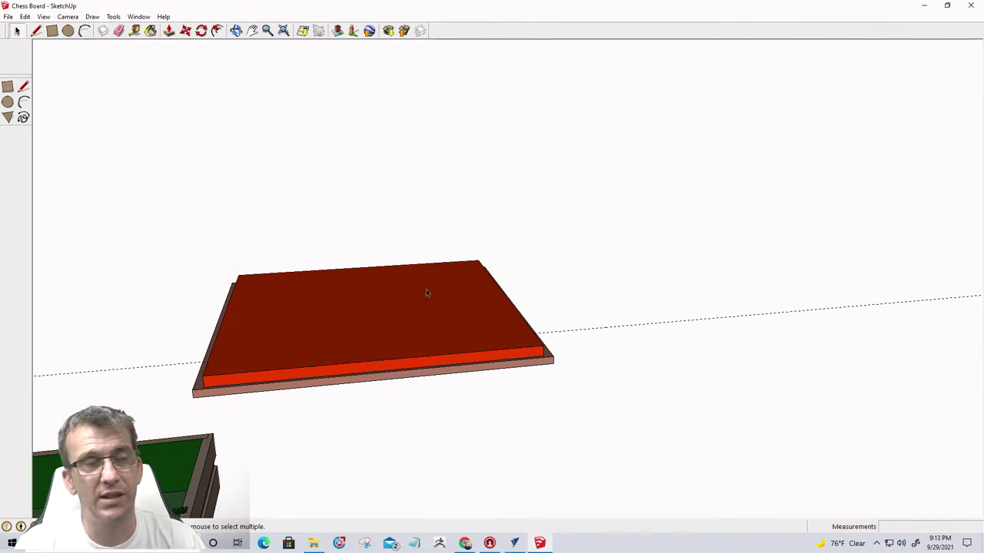
middle_click_drag(482, 299, 814, 256)
scroll(505, 316, "up", 5)
scroll(507, 320, "down", 5)
scroll(880, 223, "up", 5)
Select the whole drawer and explode it into its parts.
scroll(938, 218, "down", 5)
key("space")
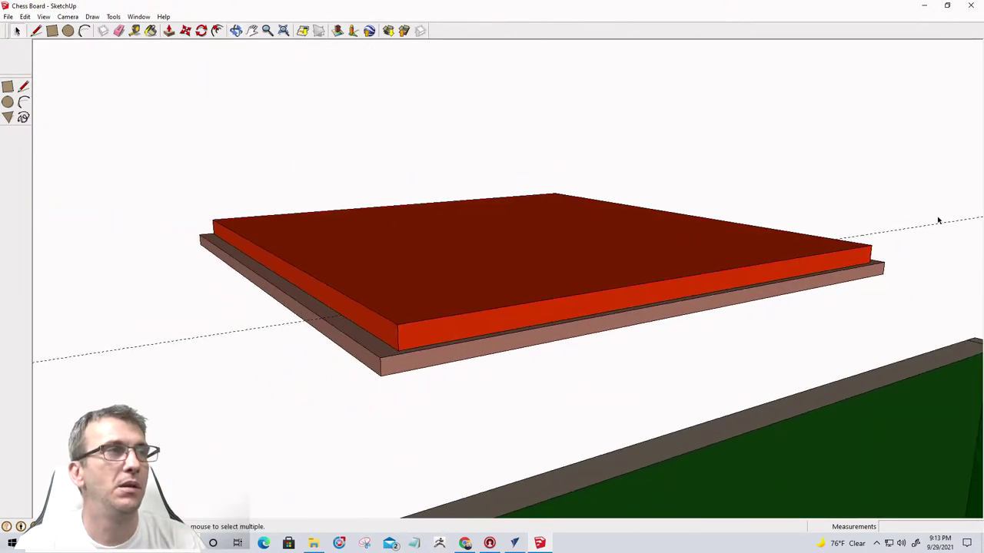
middle_click_drag(937, 218, 797, 240)
scroll(797, 240, "down", 5)
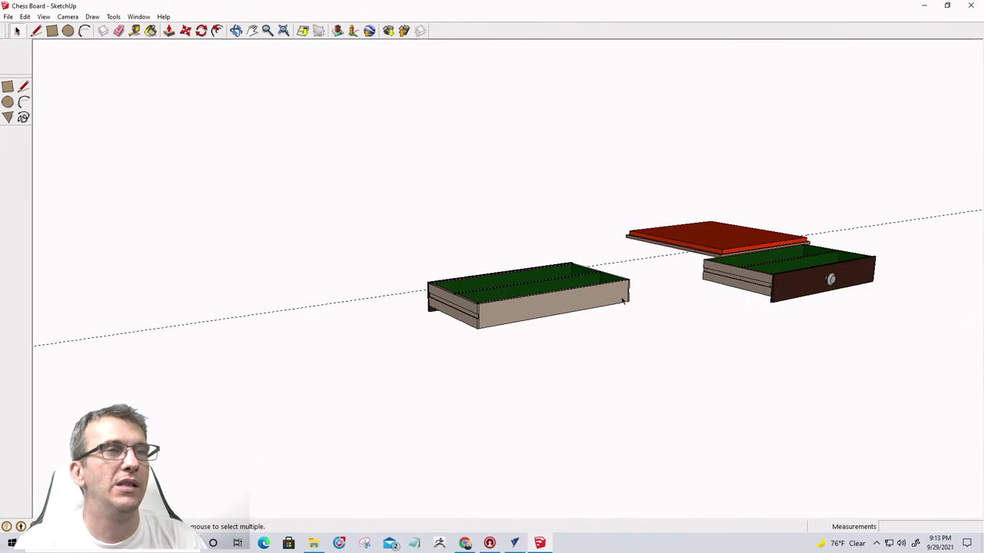
scroll(807, 293, "up", 3)
scroll(779, 274, "up", 2)
scroll(897, 282, "up", 3)
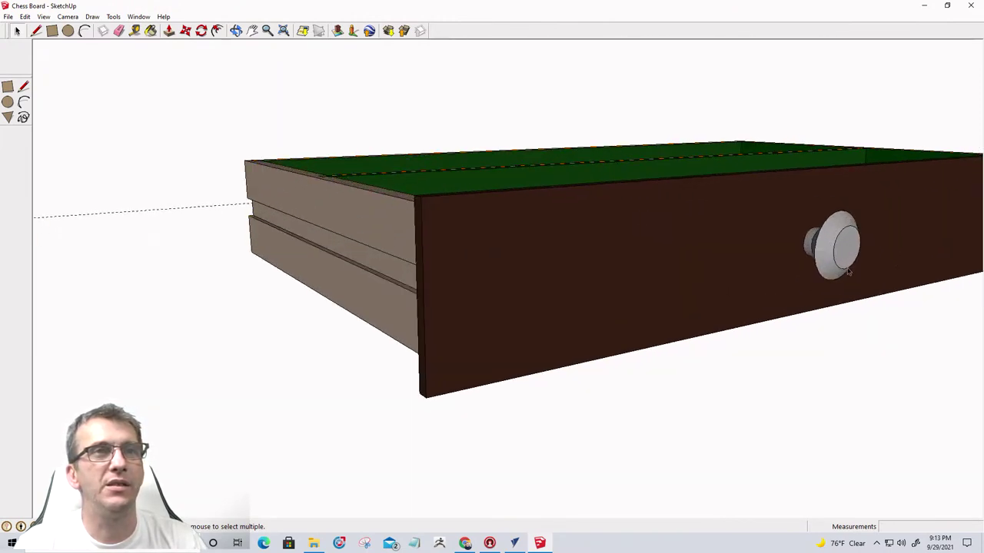
left_click(835, 254)
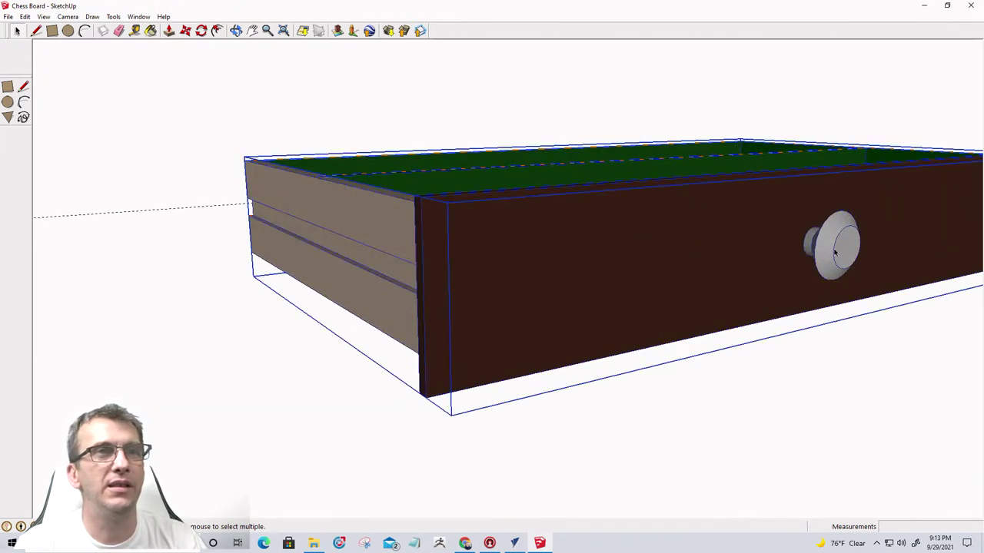
right_click(725, 244)
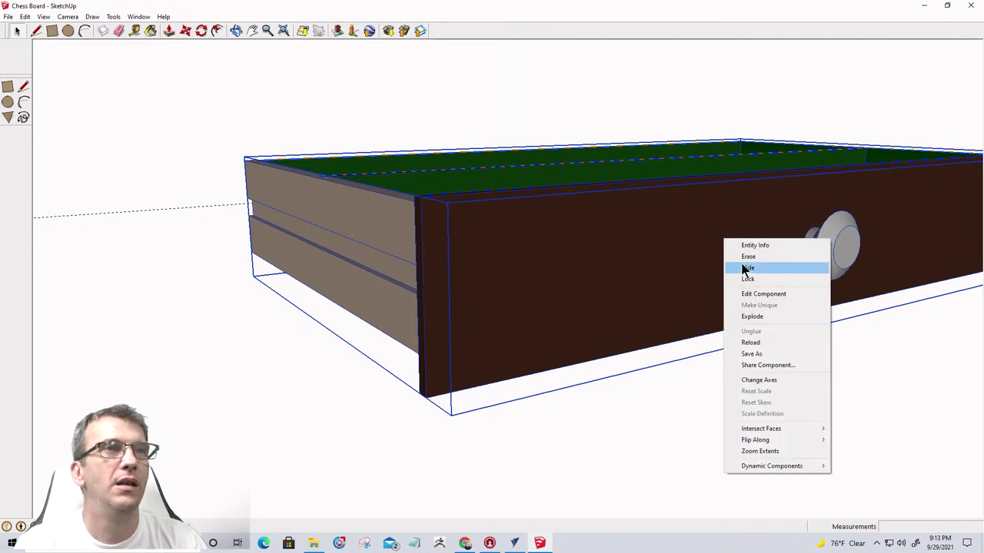
left_click(751, 317)
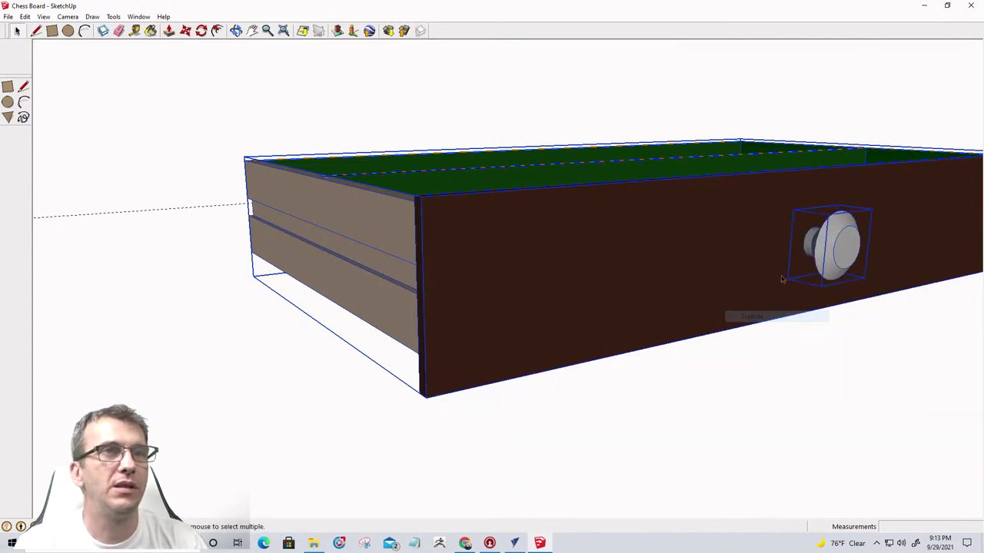
Hide the drawer's round knob.
left_click(835, 252)
right_click(835, 252)
left_click(847, 282)
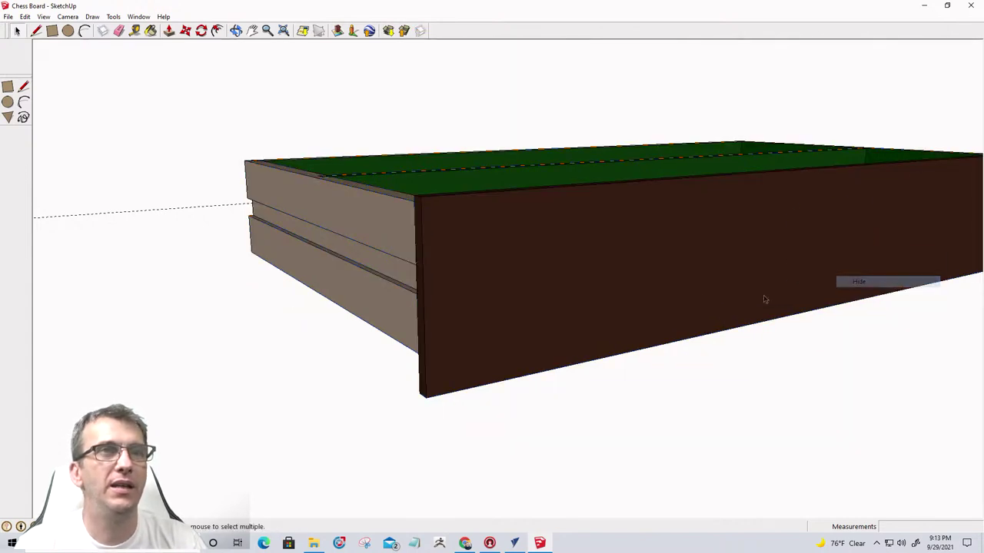
Explode the drawer group into separate boards and select the brown front panel.
middle_click_drag(764, 299, 624, 262)
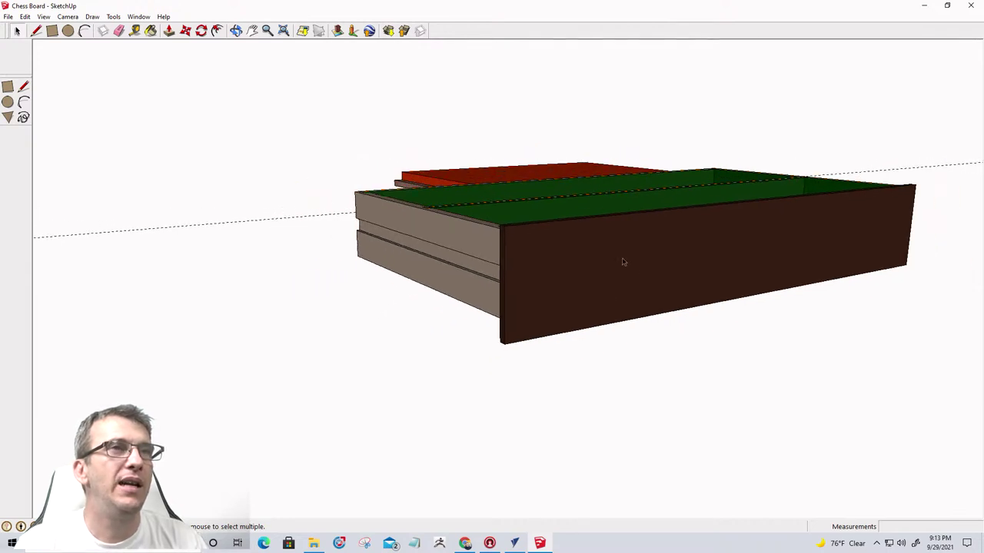
left_click(580, 257)
right_click(575, 259)
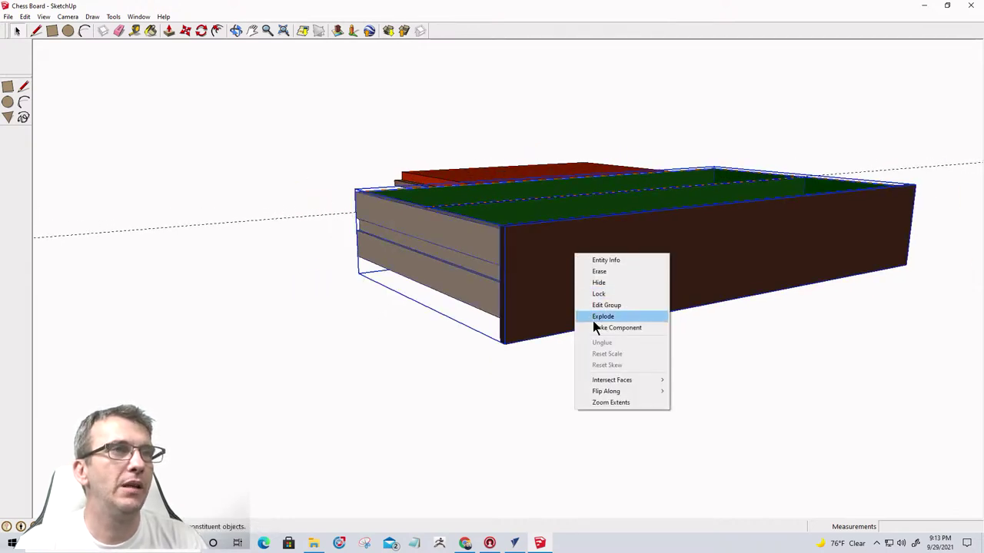
left_click(593, 317)
left_click(540, 264)
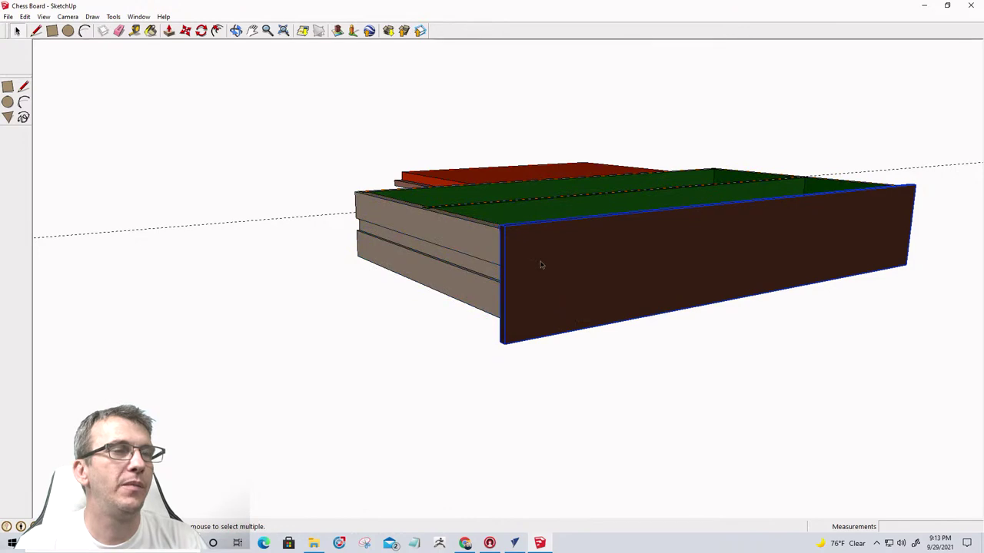
Move the front panel out to sit beside the drawer box.
key("m")
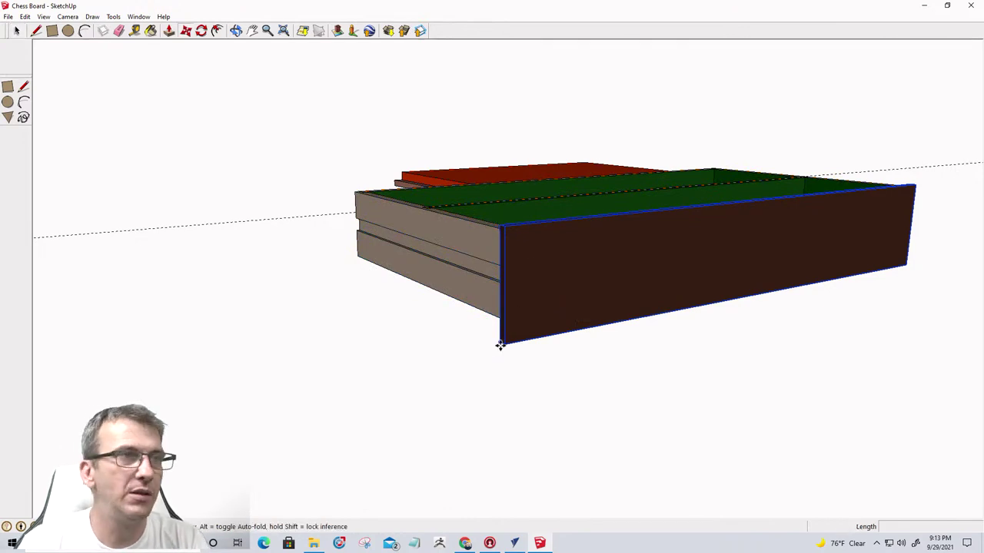
left_click(501, 342)
left_click(675, 382)
middle_click_drag(507, 371, 790, 464)
scroll(801, 194, "up", 2)
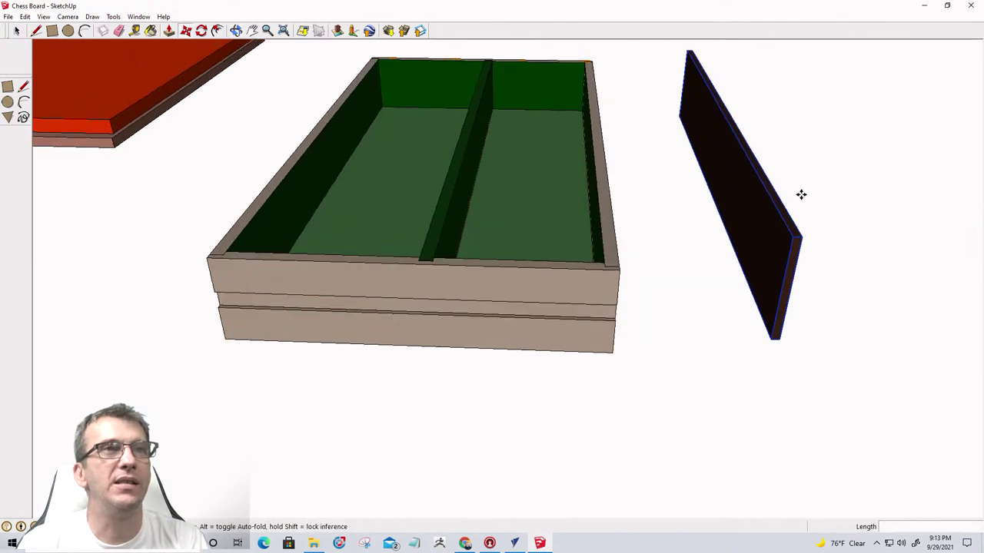
Measure the panel's edge length, about 1' 8 1/2", with the Tape Measure.
left_click(134, 31)
left_click(693, 46)
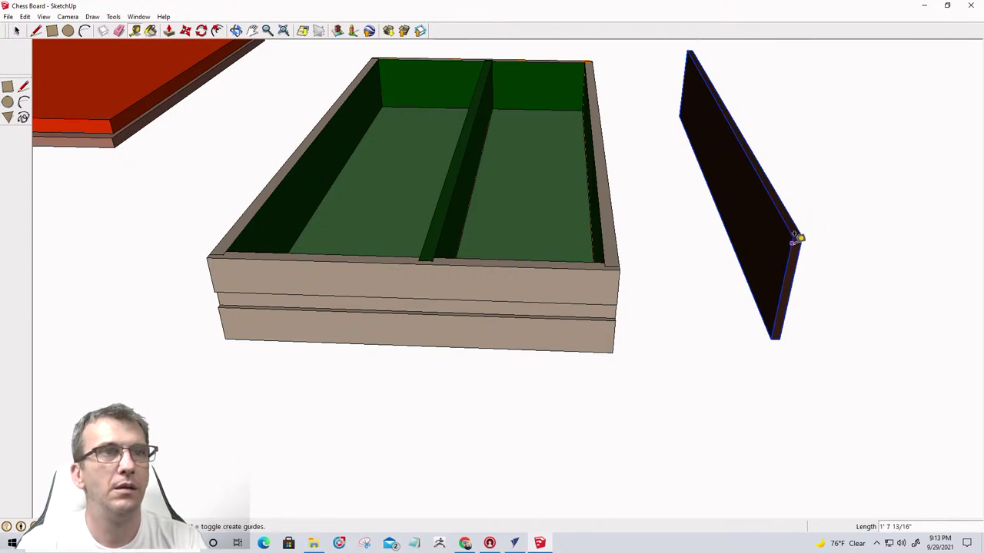
left_click(795, 234)
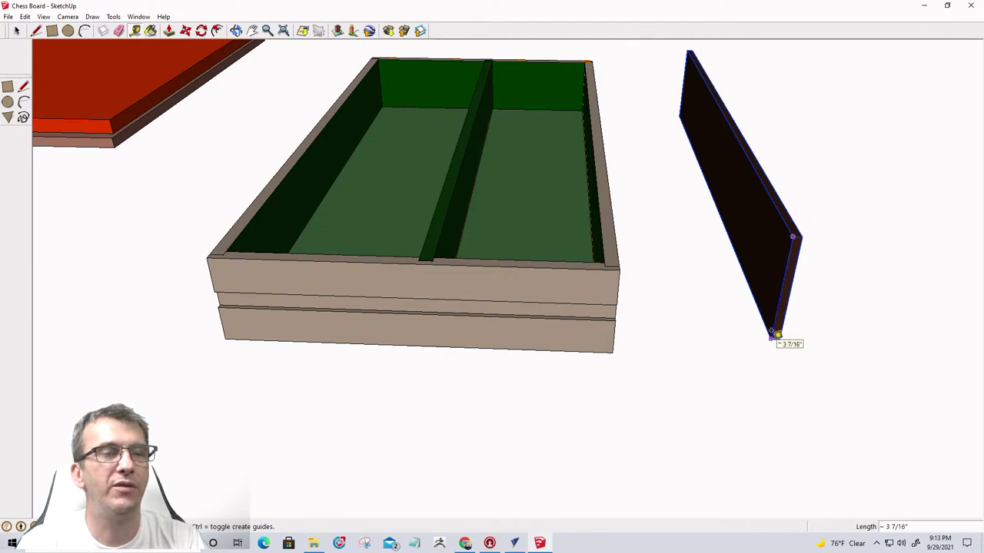
middle_click_drag(776, 335, 707, 223)
Measure the panel's edge again from a new angle to read its 1/4" thickness.
key("t")
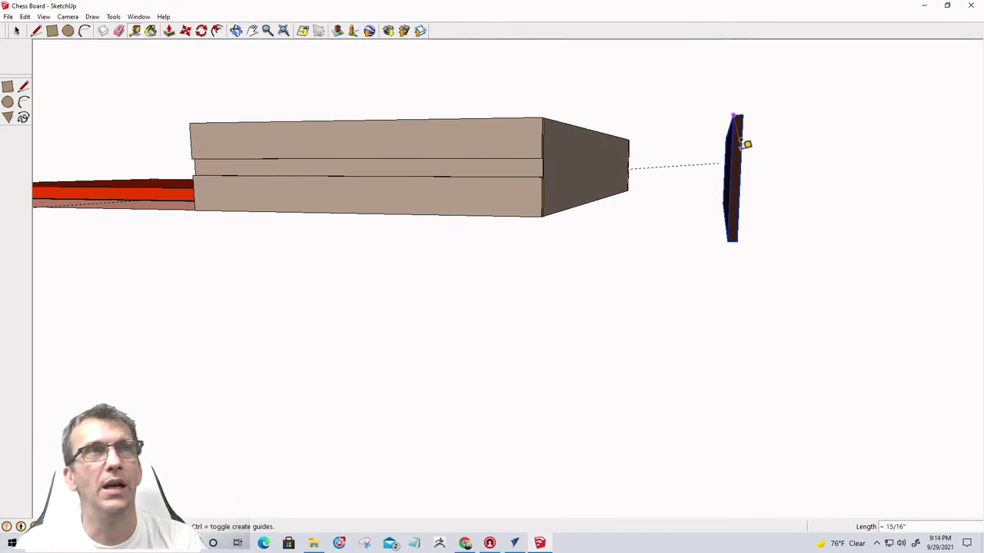
middle_click_drag(746, 143, 785, 169)
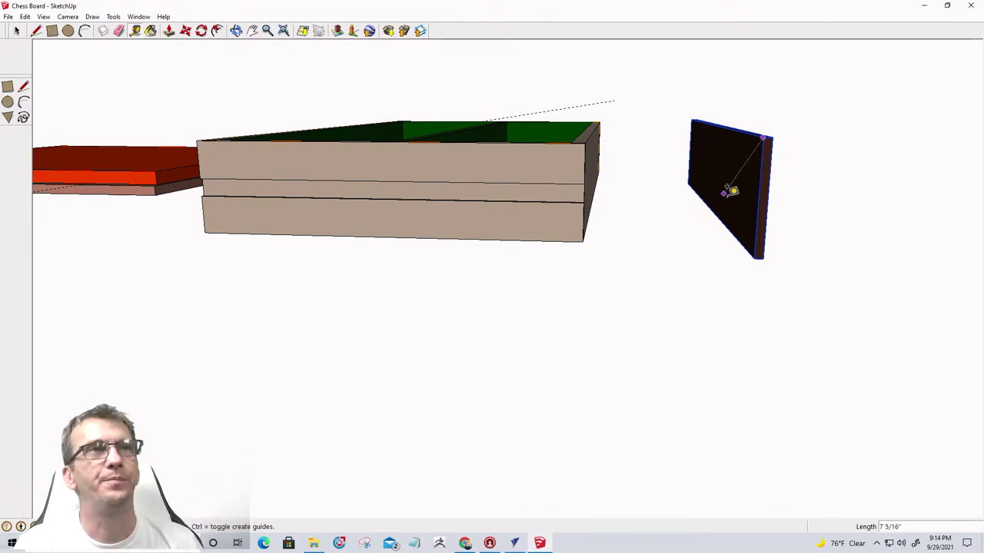
scroll(771, 197, "down", 1)
middle_click_drag(773, 270, 694, 248)
key("t")
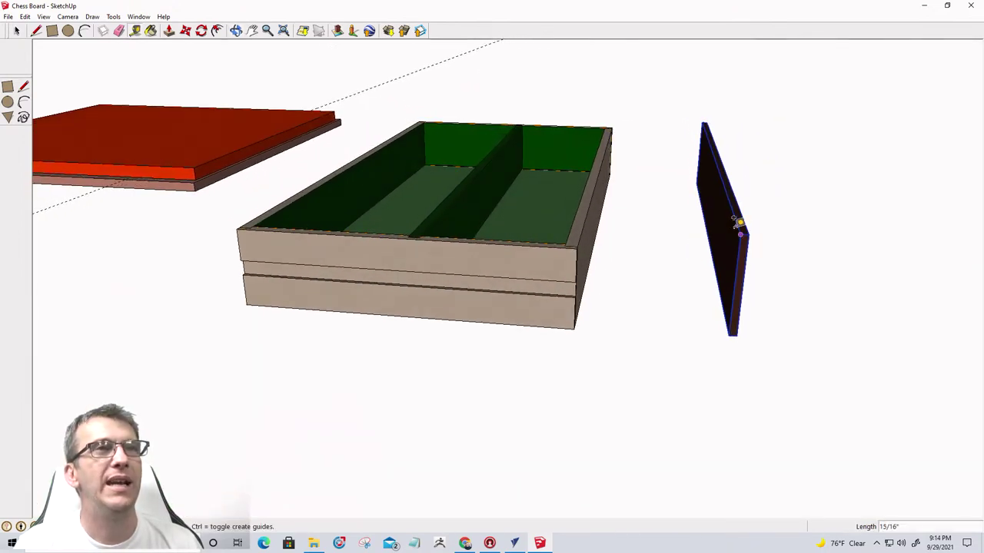
left_click(740, 234)
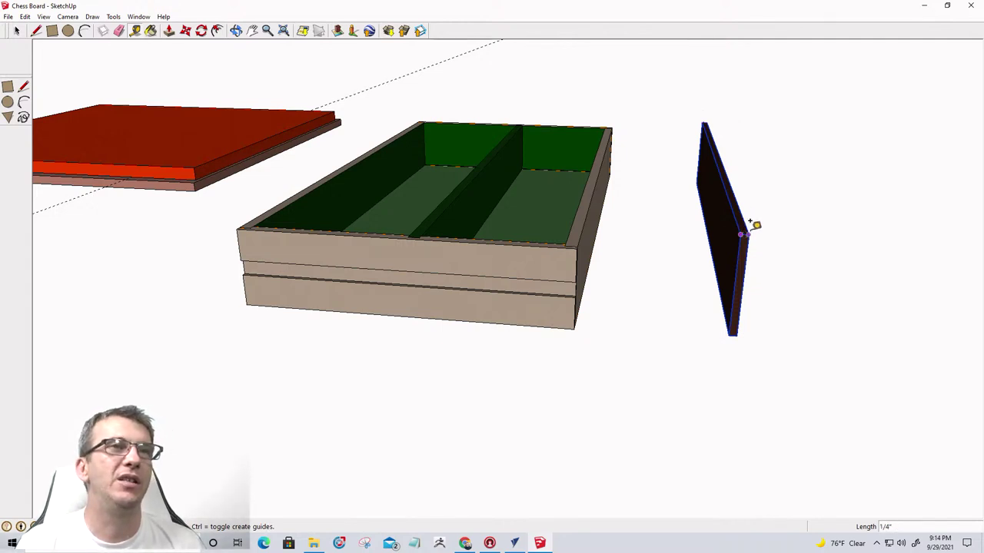
middle_click_drag(749, 230, 675, 261)
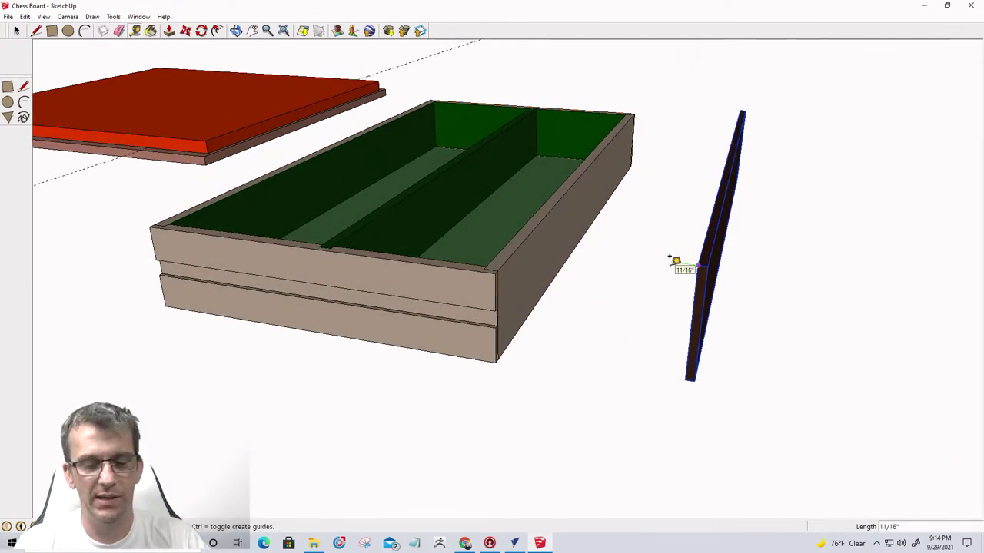
key("space")
Hide the dark side panel.
left_click(540, 252)
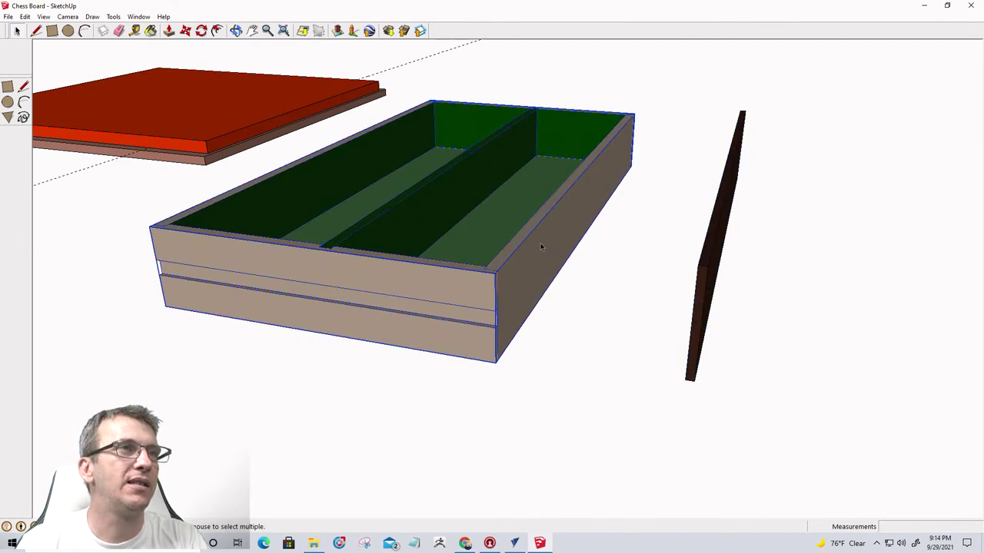
right_click(496, 262)
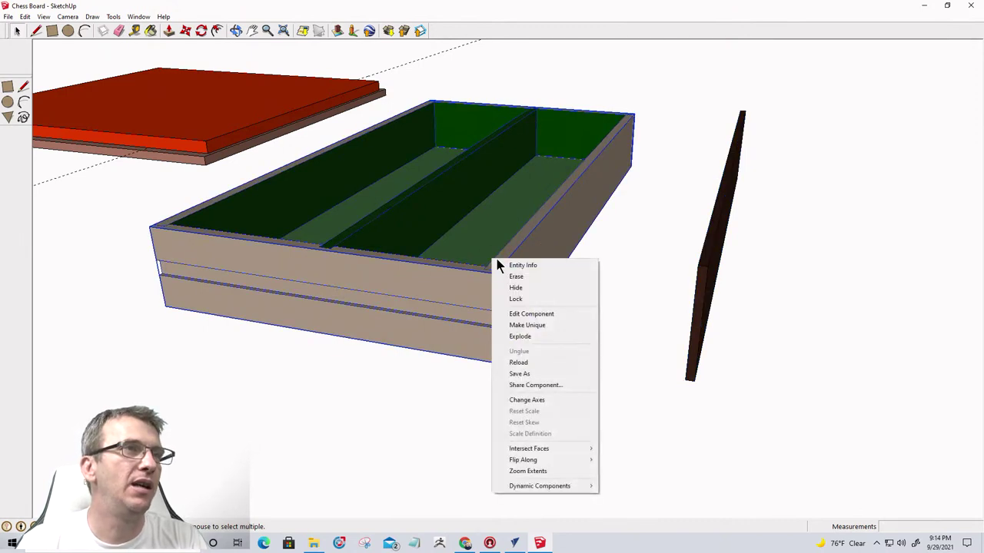
left_click(639, 274)
left_click(705, 285)
right_click(705, 287)
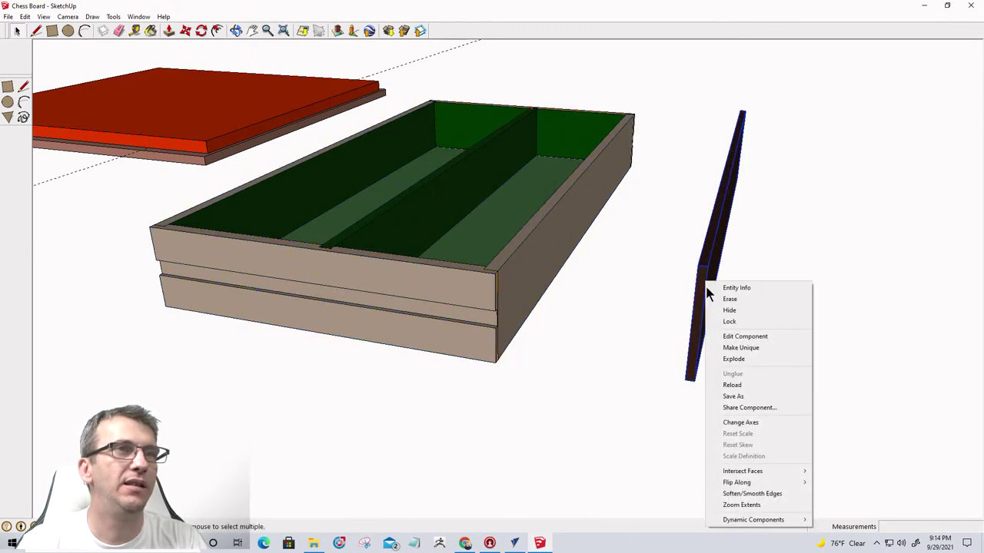
left_click(712, 309)
Explode the drawer box component, then explode the resulting group into separate boards.
left_click(512, 271)
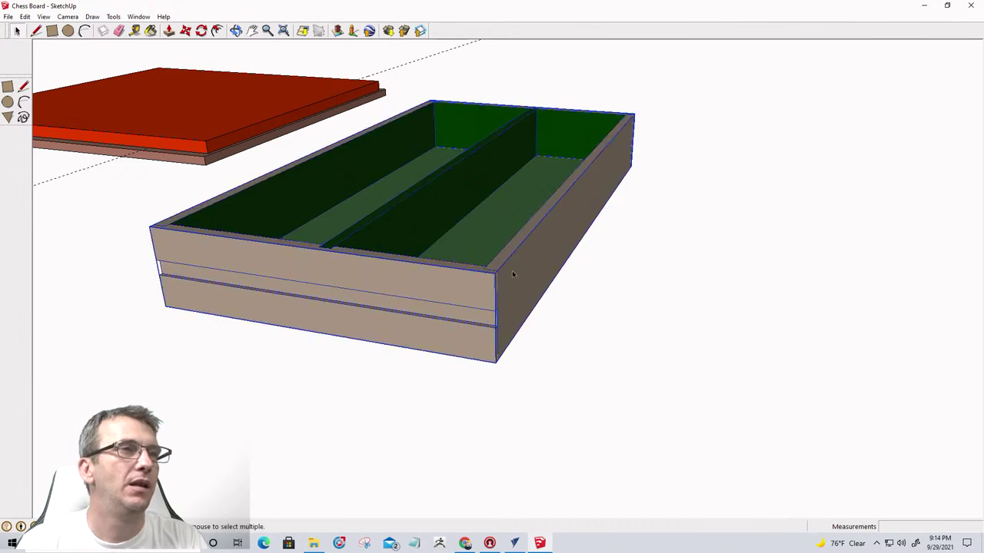
right_click(512, 271)
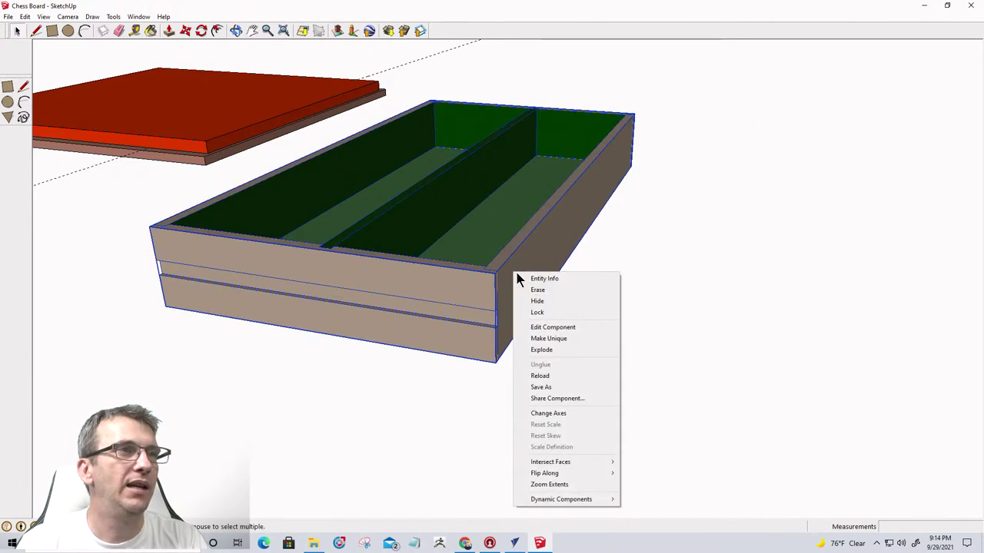
left_click(539, 349)
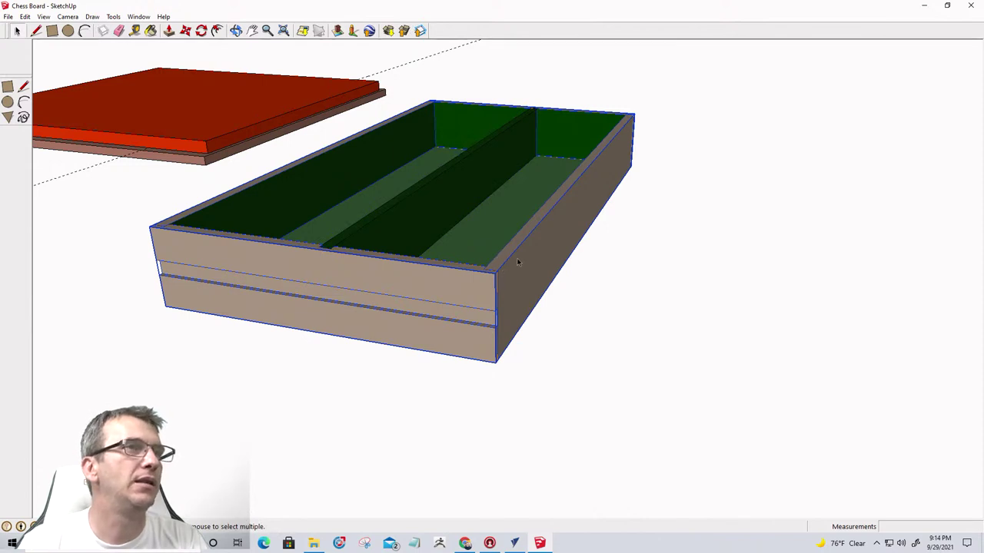
left_click(592, 332)
left_click(515, 278)
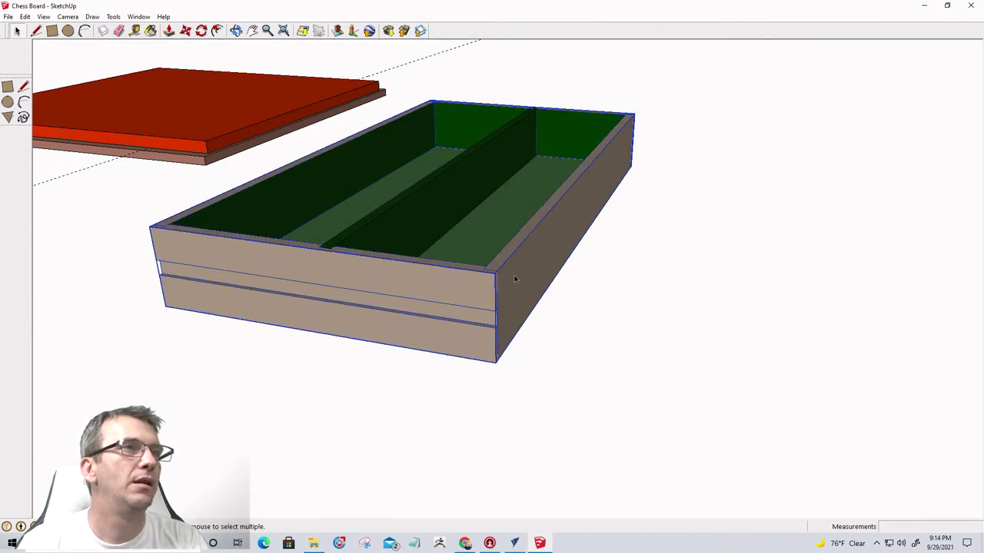
right_click(512, 275)
left_click(540, 353)
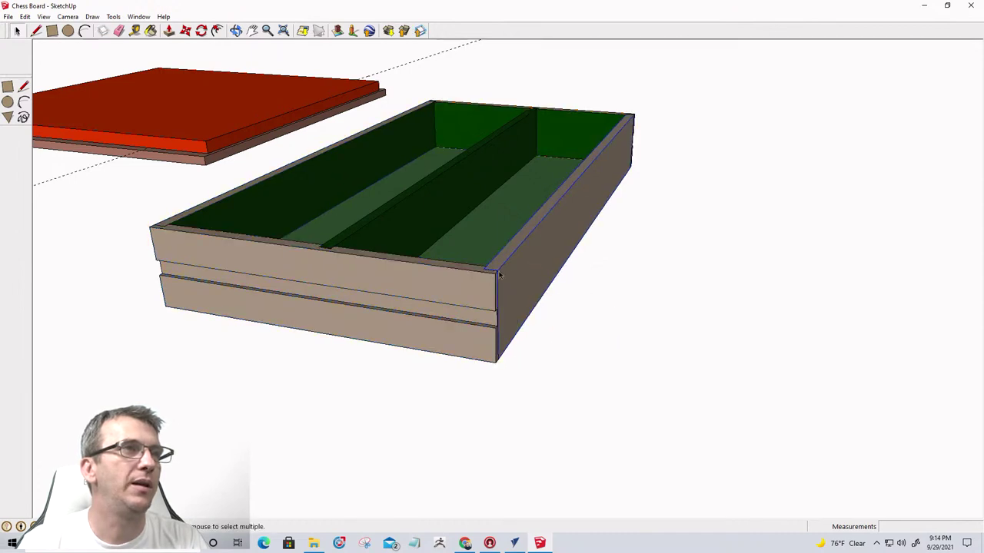
Move the right side board out to the right, away from the drawer box.
key("m")
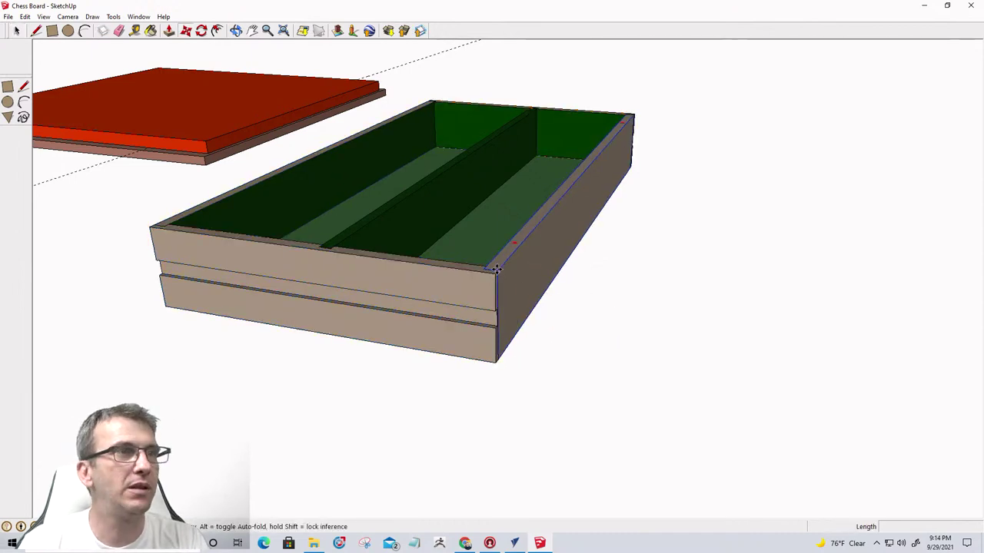
left_click(500, 274)
left_click(731, 304)
middle_click_drag(731, 304, 902, 285)
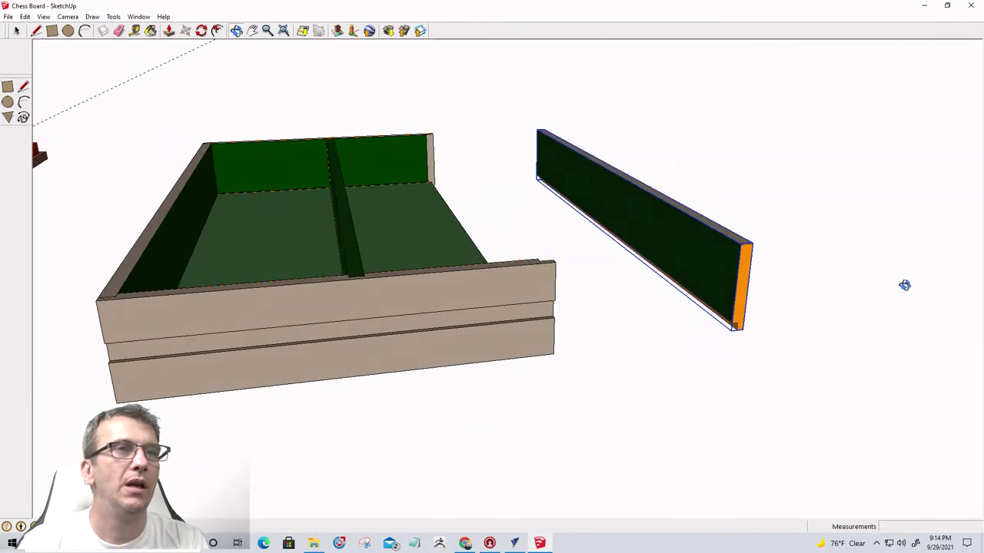
scroll(649, 215, "up", 2)
scroll(649, 215, "up", 1)
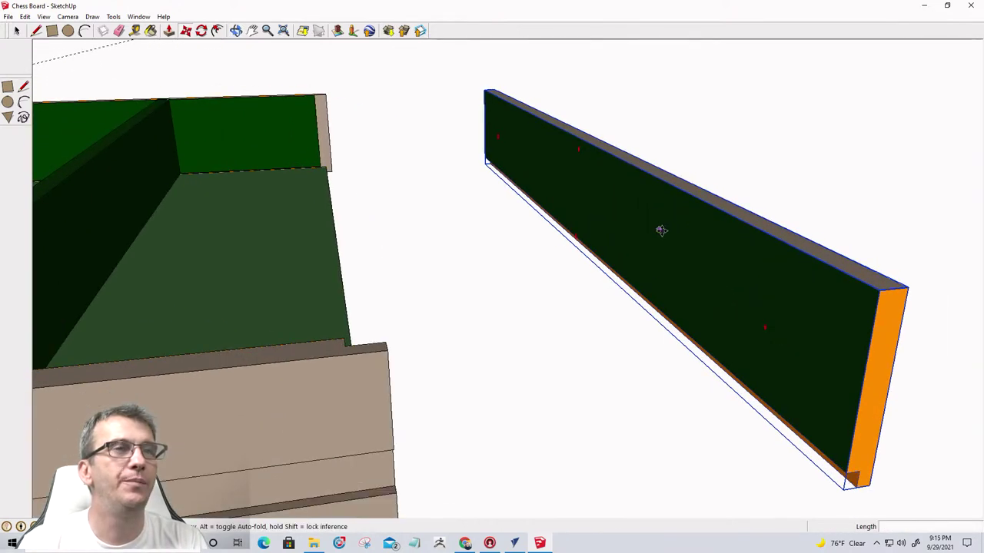
middle_click_drag(624, 238, 421, 283)
Reposition the side board further right, clear of the box.
key("m")
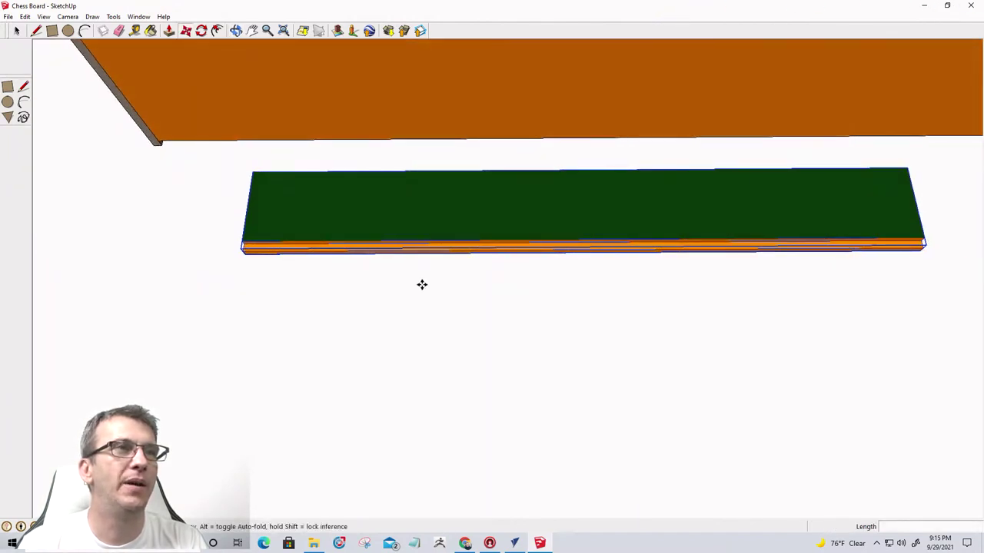
scroll(494, 247, "up", 1)
middle_click_drag(569, 227, 359, 443)
scroll(360, 444, "down", 6)
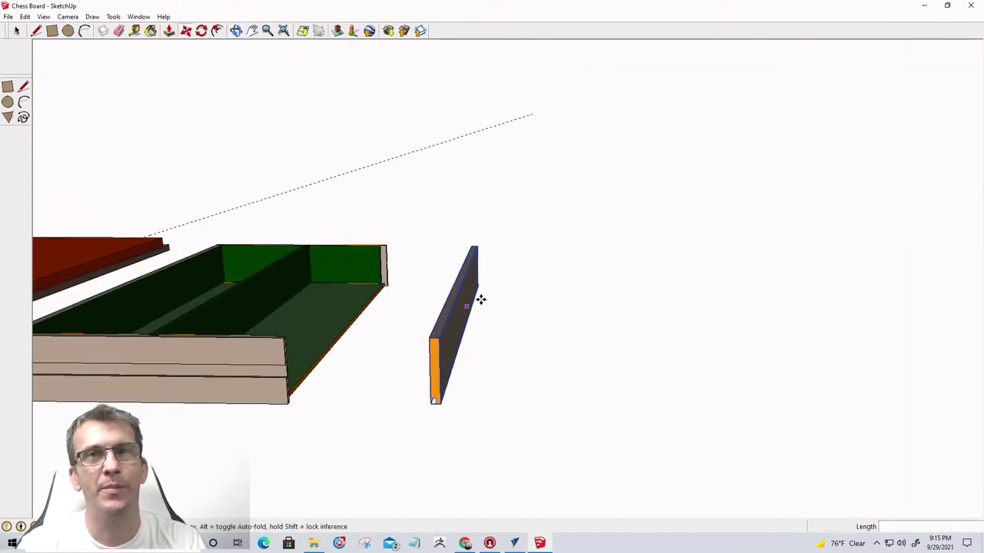
left_click(528, 234)
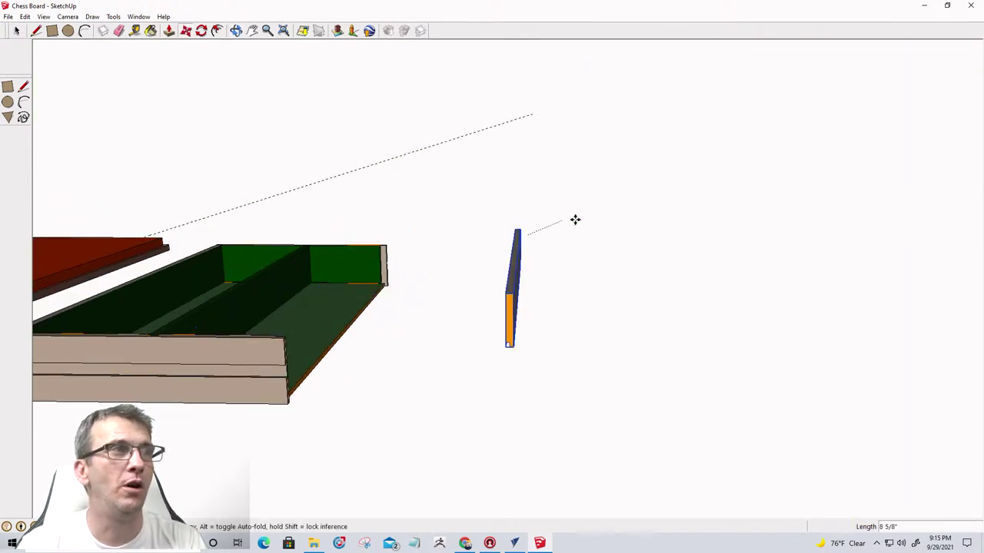
left_click(592, 252)
scroll(544, 367, "up", 6)
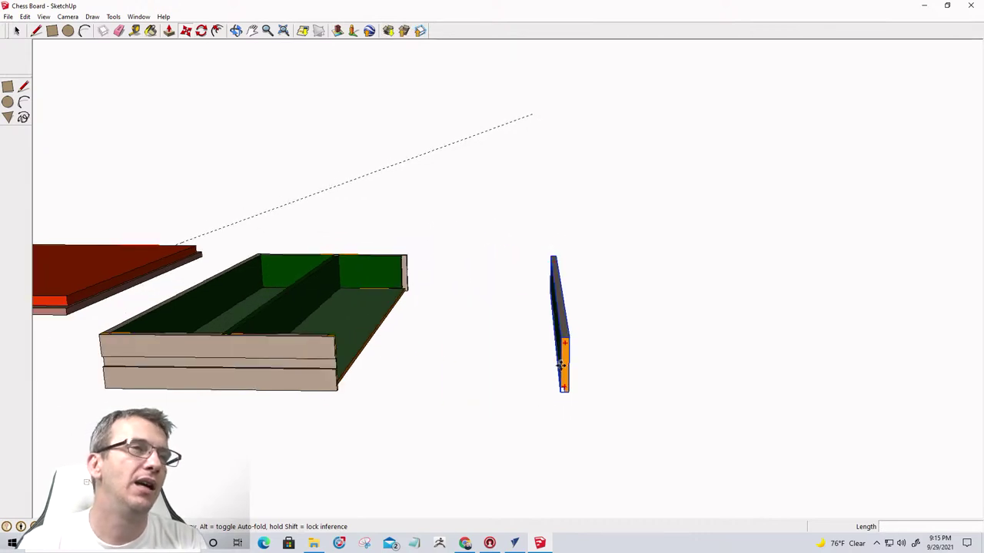
scroll(700, 397, "down", 6)
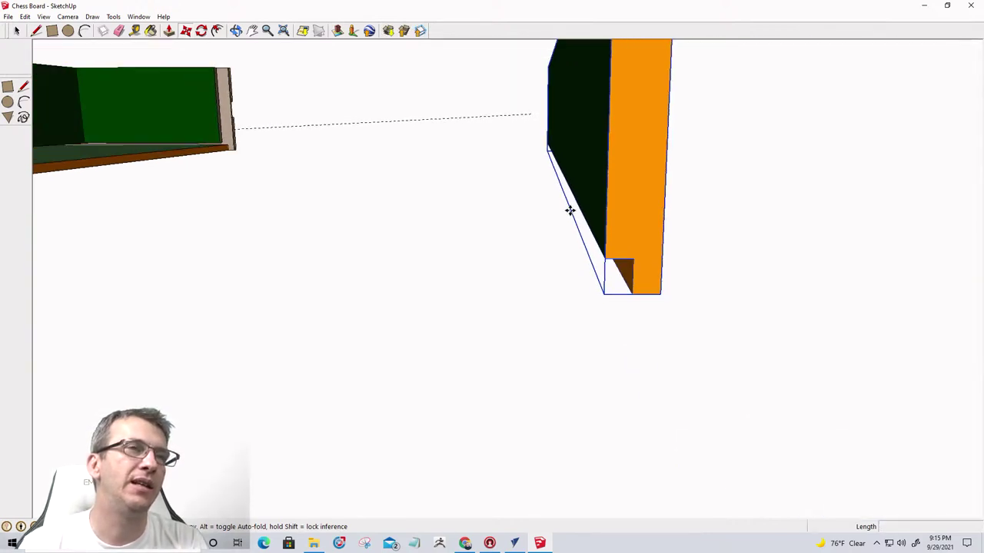
scroll(54, 173, "up", 5)
scroll(63, 172, "up", 2)
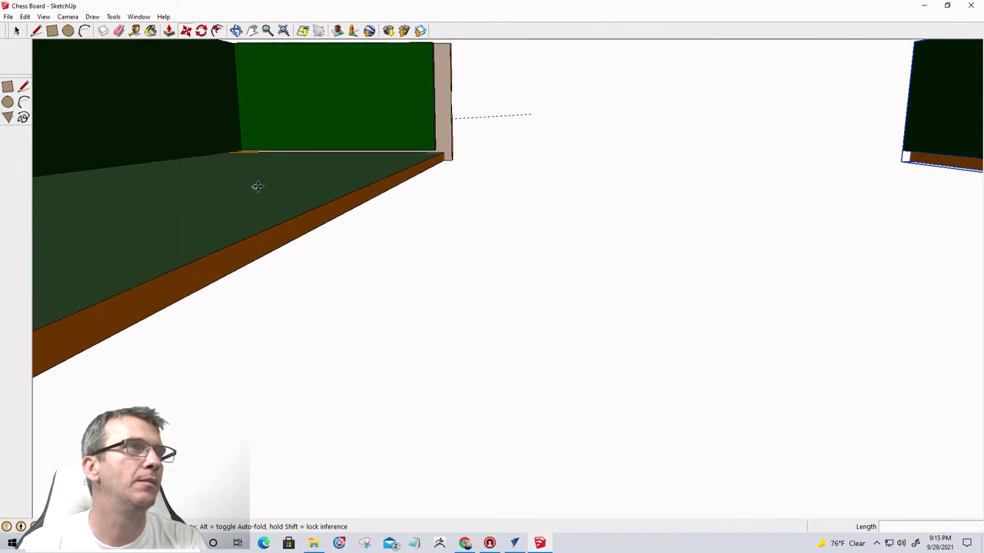
scroll(377, 220, "down", 3)
scroll(396, 204, "down", 3)
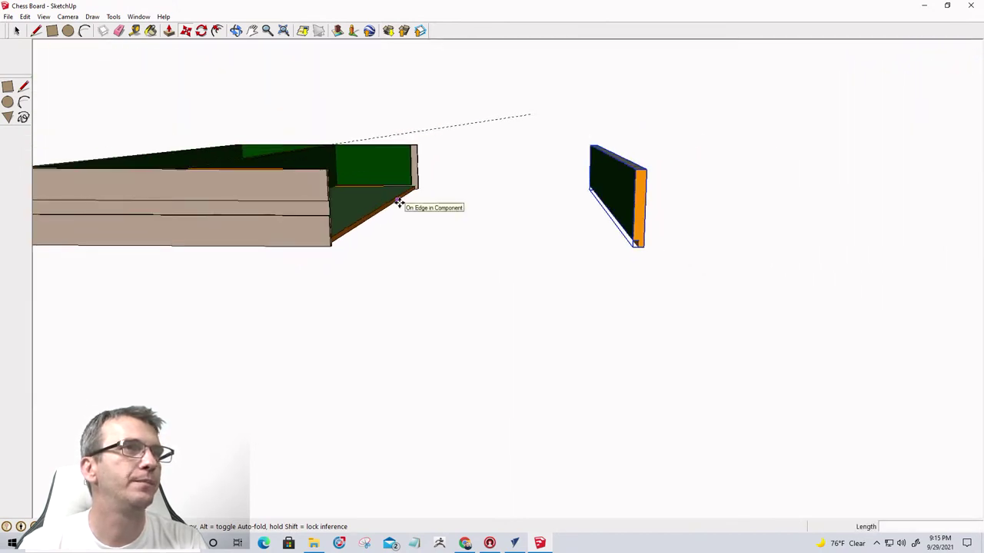
Select the box's front board and pick it up to move it out in front.
middle_click_drag(589, 221, 778, 206)
scroll(777, 206, "down", 5)
key("m")
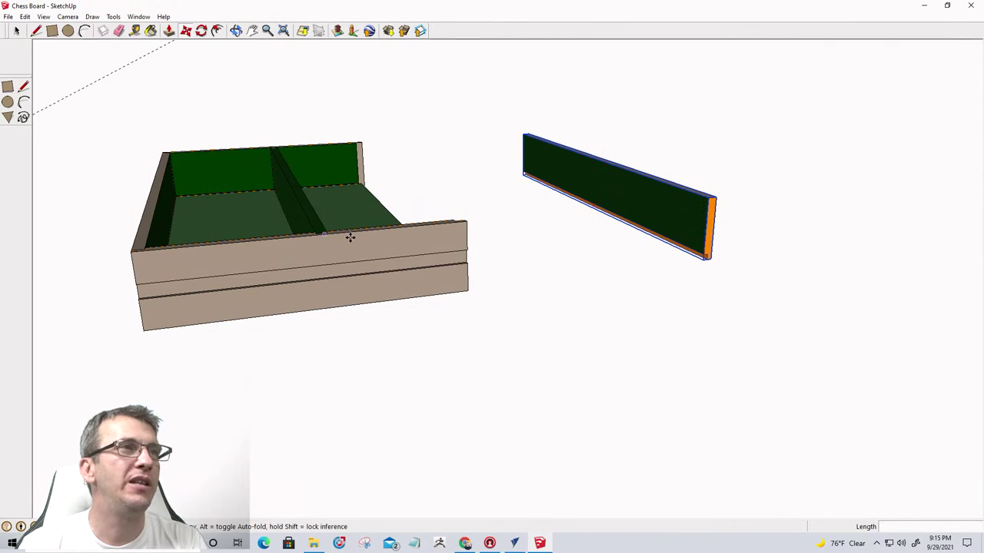
middle_click_drag(346, 235, 222, 239)
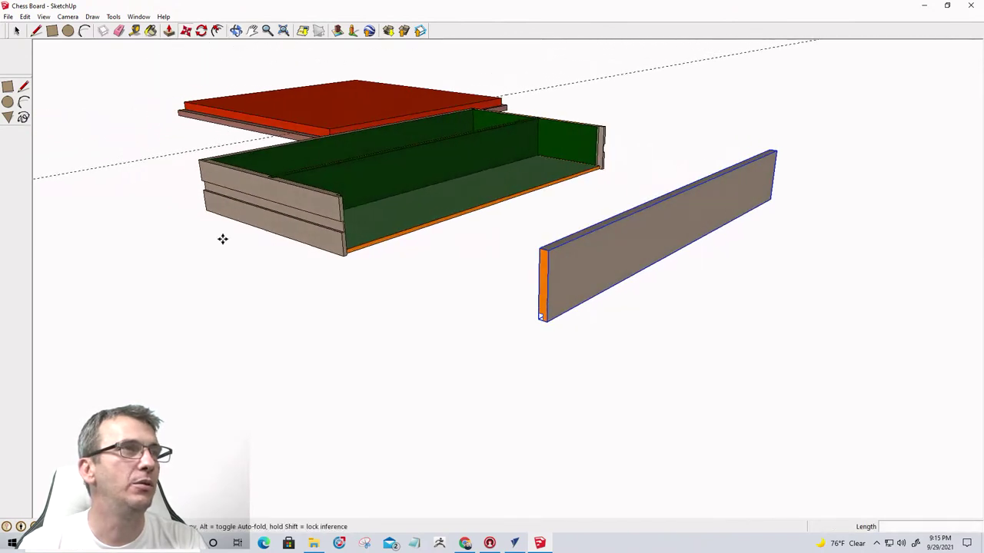
key("space")
left_click(328, 223)
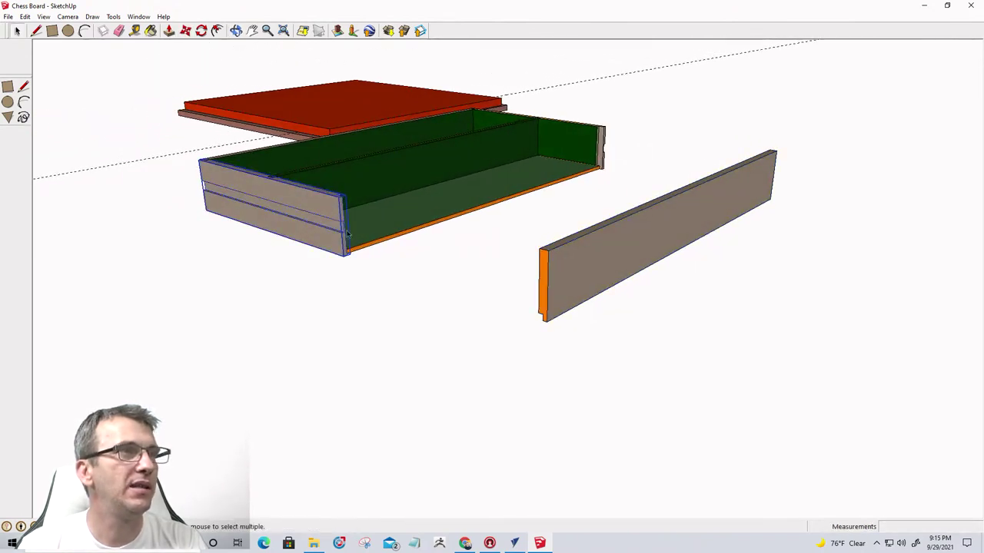
key("m")
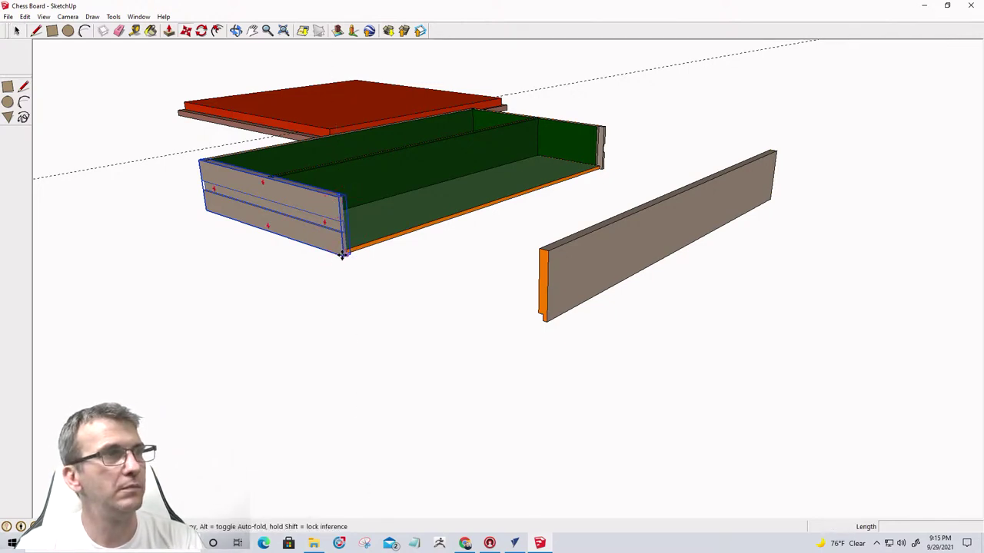
left_click(346, 254)
left_click(403, 450)
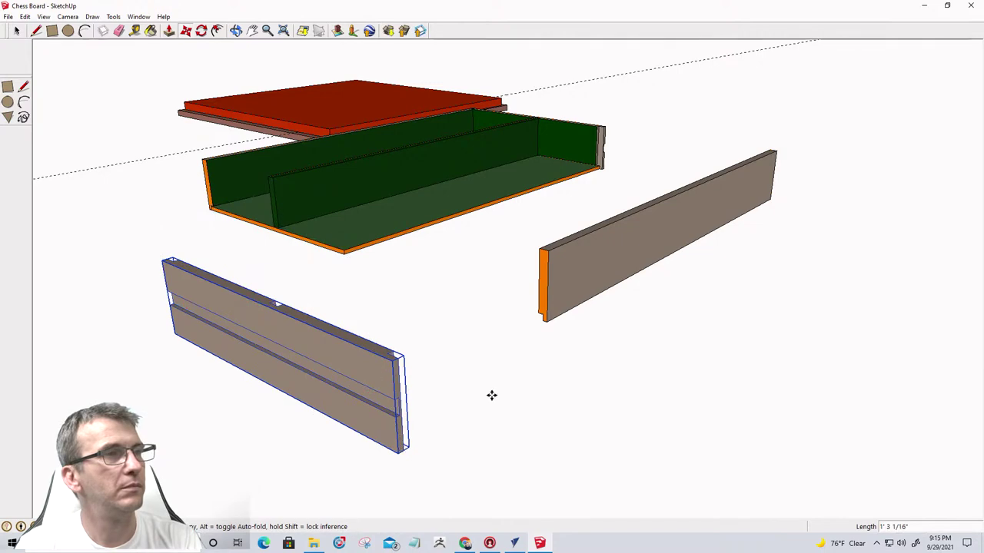
middle_click_drag(492, 395, 301, 327)
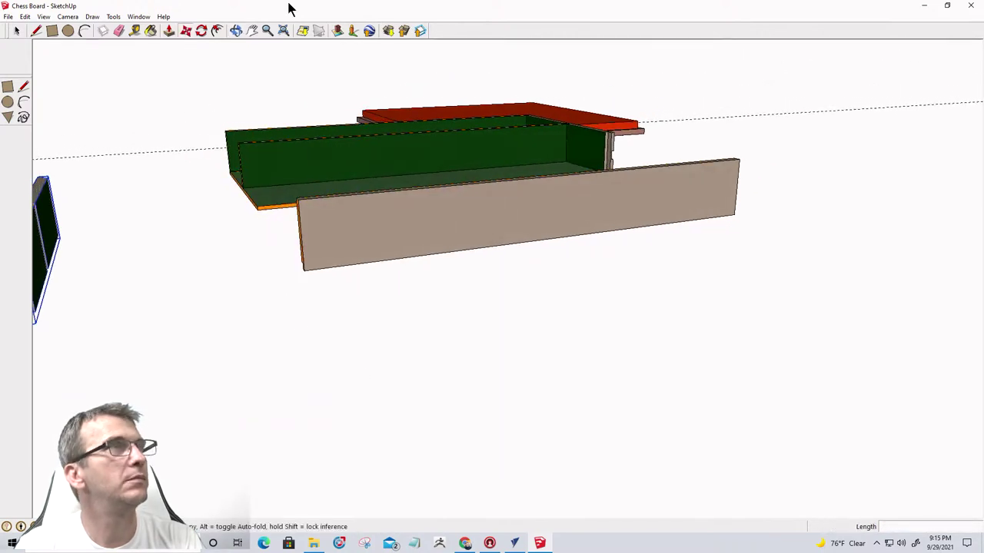
left_click(252, 31)
left_click_drag(162, 228, 692, 168)
middle_click_drag(756, 285, 495, 322)
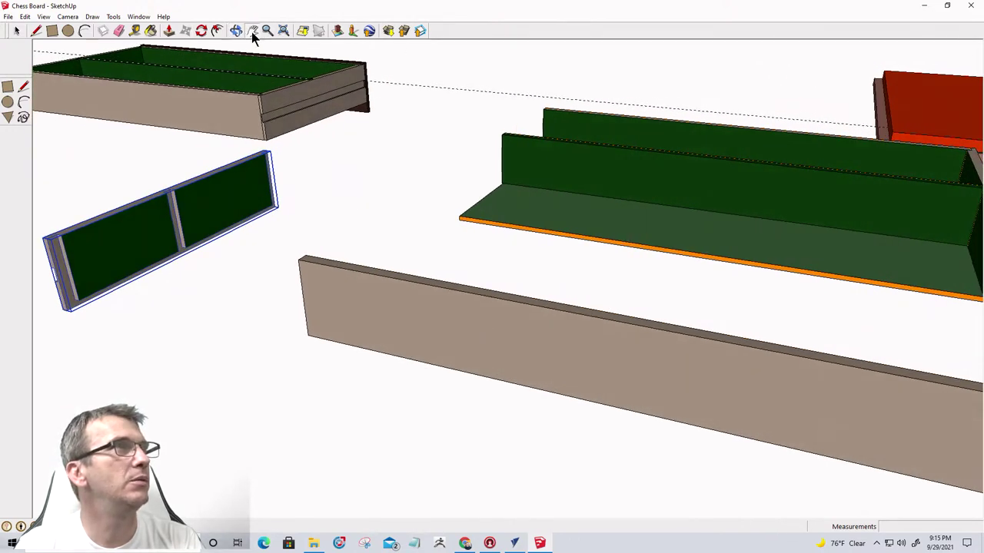
left_click_drag(212, 243, 468, 230)
scroll(430, 246, "up", 6)
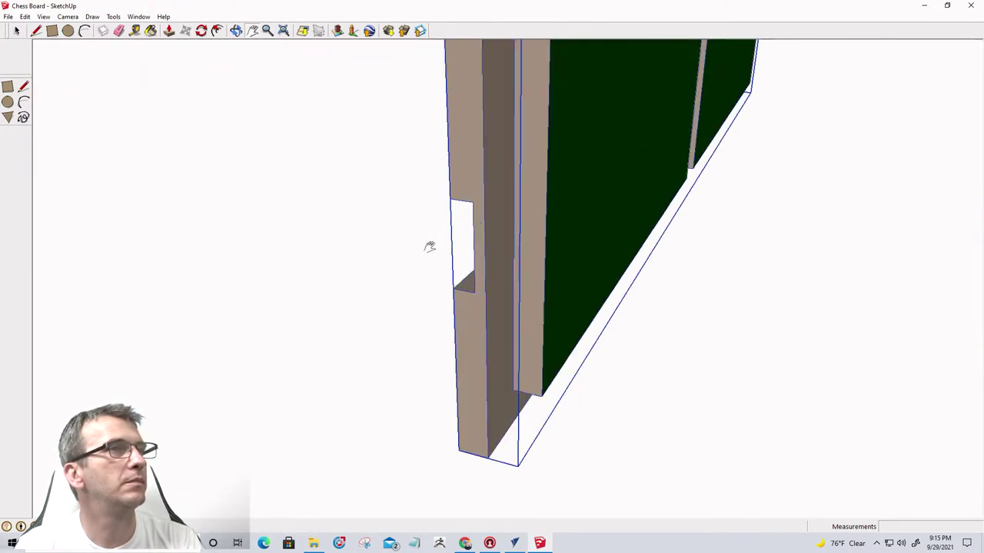
scroll(449, 242, "down", 2)
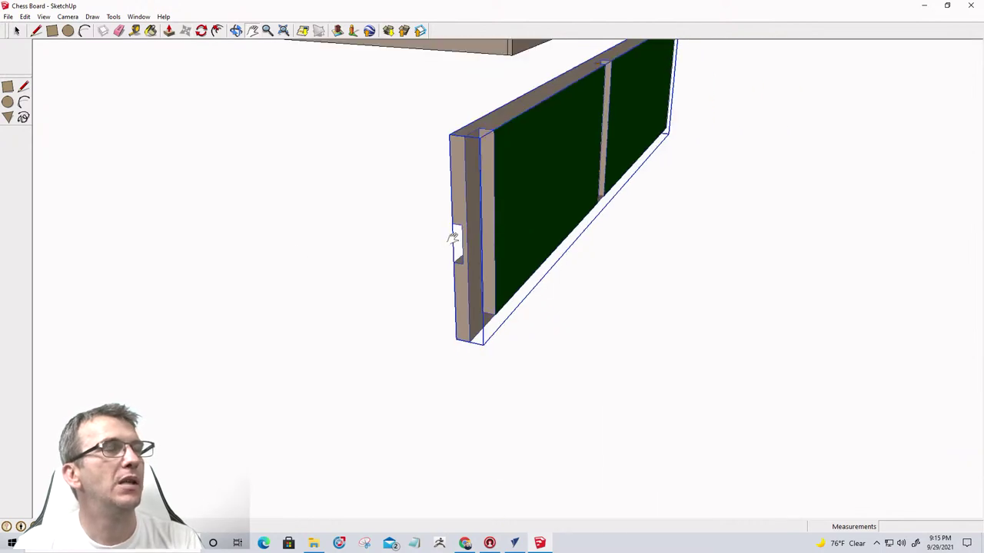
key("space")
left_click(259, 247)
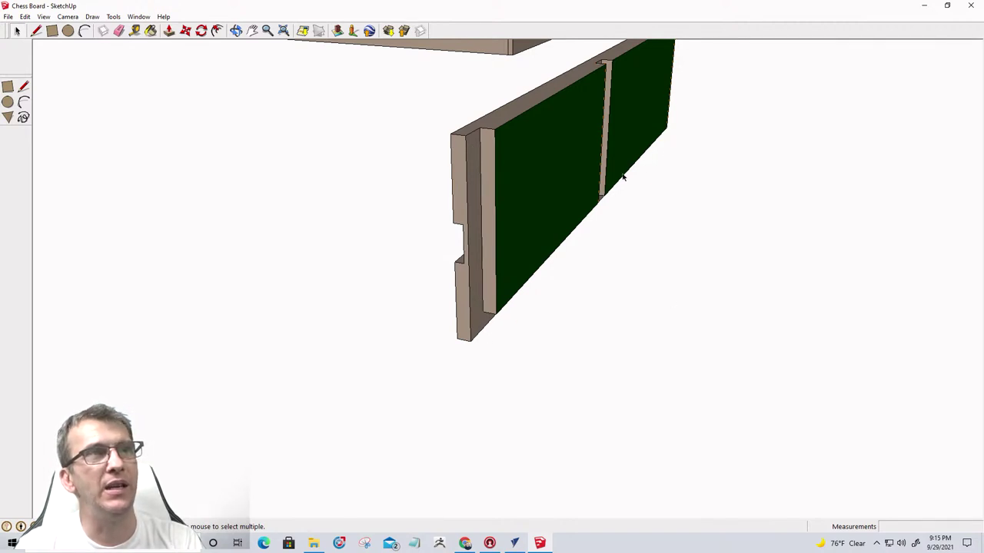
left_click(515, 229)
middle_click_drag(516, 229, 314, 288)
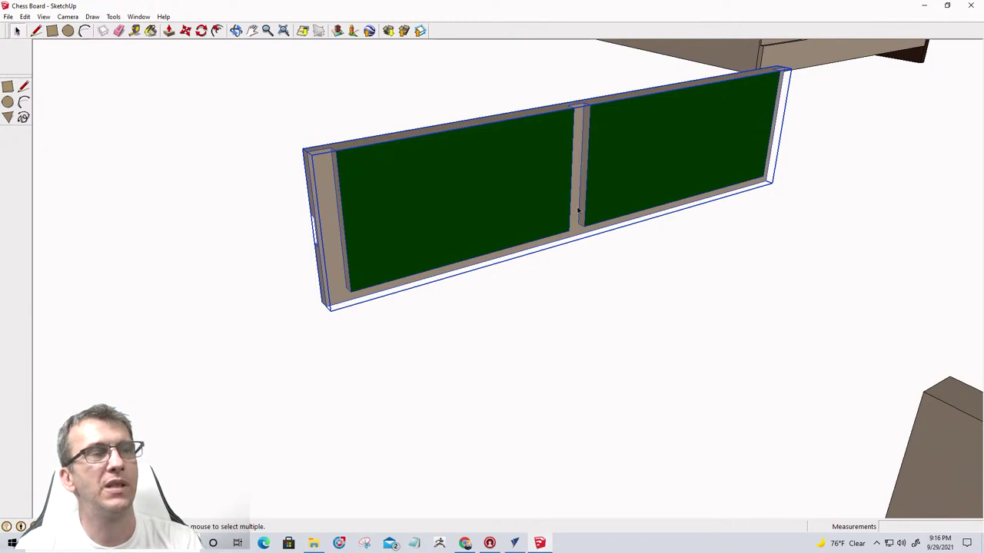
scroll(578, 211, "down", 8)
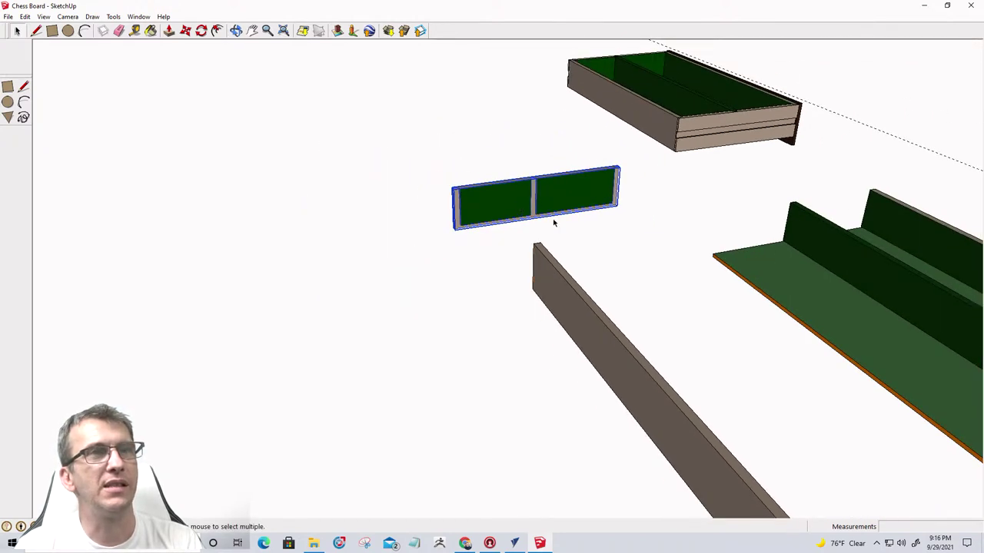
key("Escape")
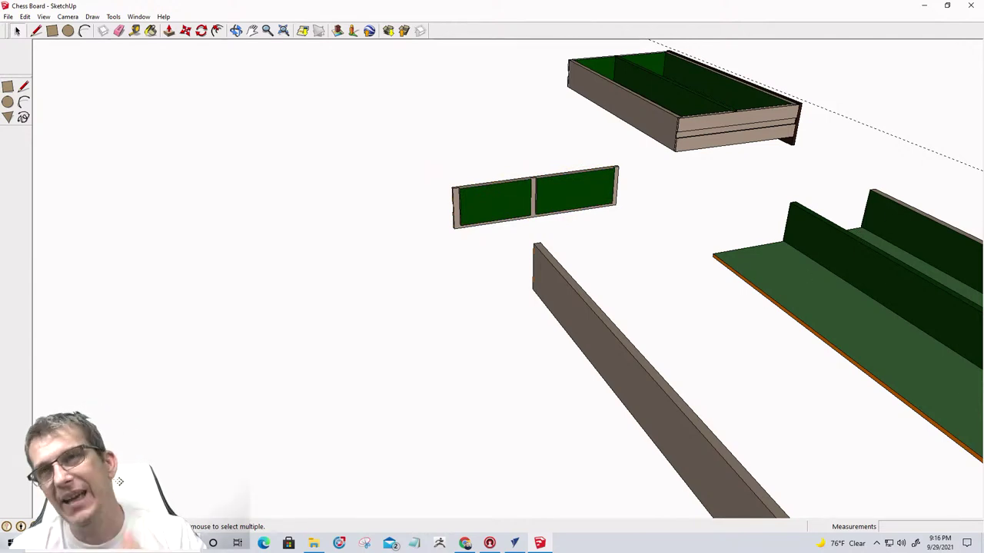
scroll(704, 370, "up", 3)
middle_click_drag(848, 269, 844, 311)
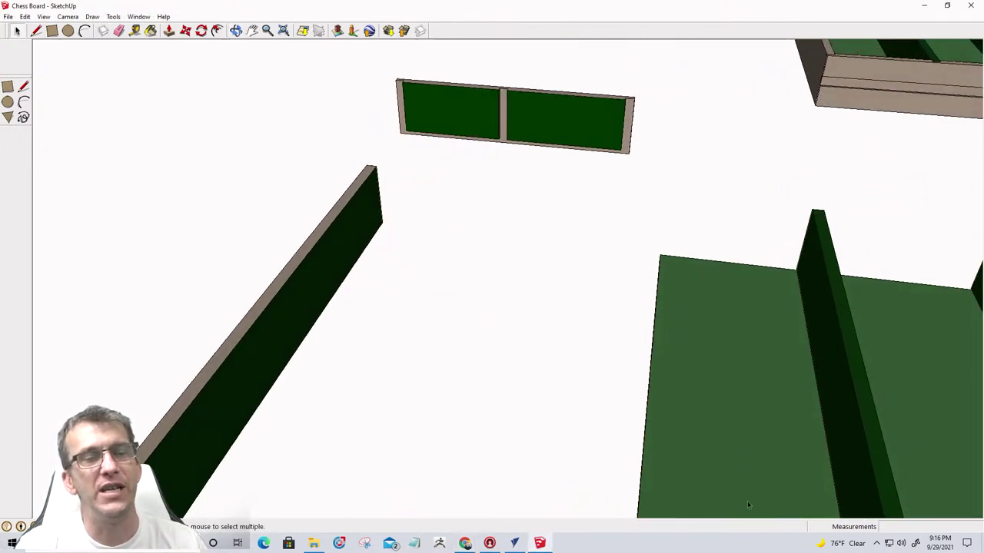
scroll(744, 277, "down", 4)
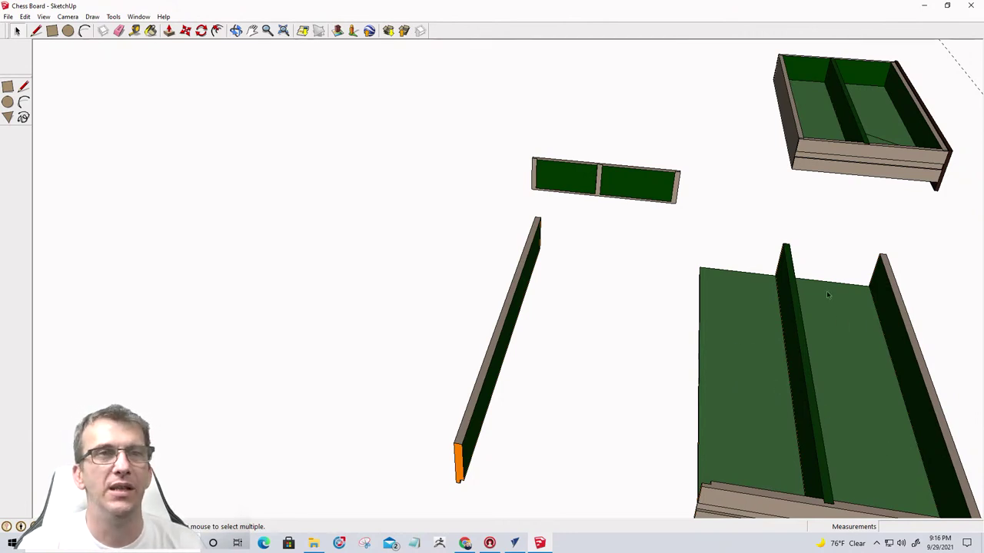
scroll(734, 347, "up", 1)
scroll(561, 139, "up", 4)
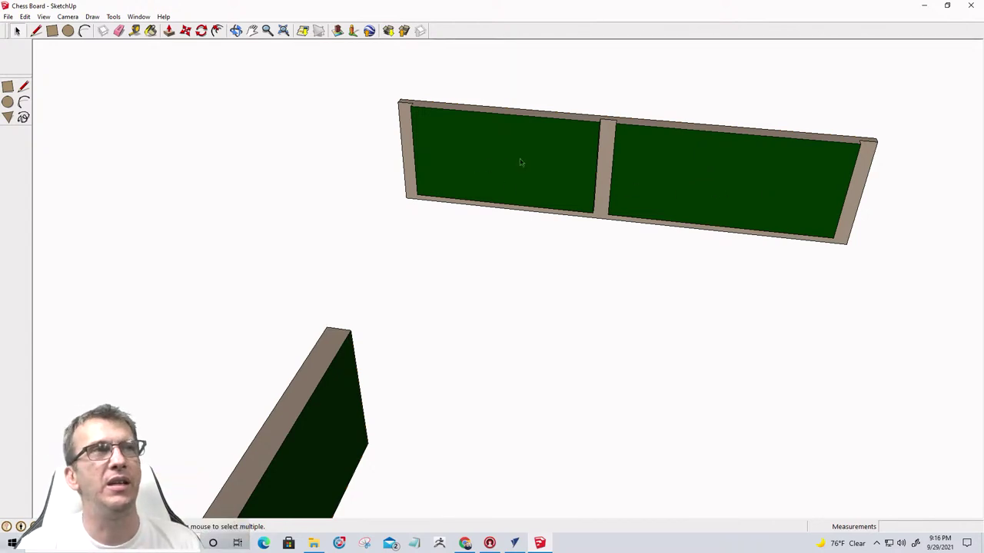
scroll(564, 195, "down", 5)
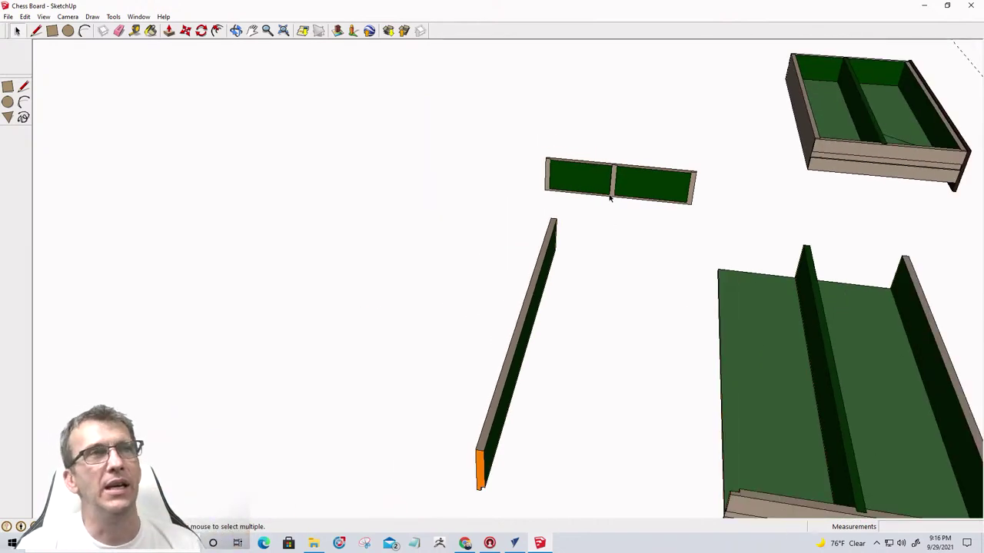
scroll(610, 192, "down", 1)
scroll(611, 194, "up", 3)
scroll(609, 196, "down", 2)
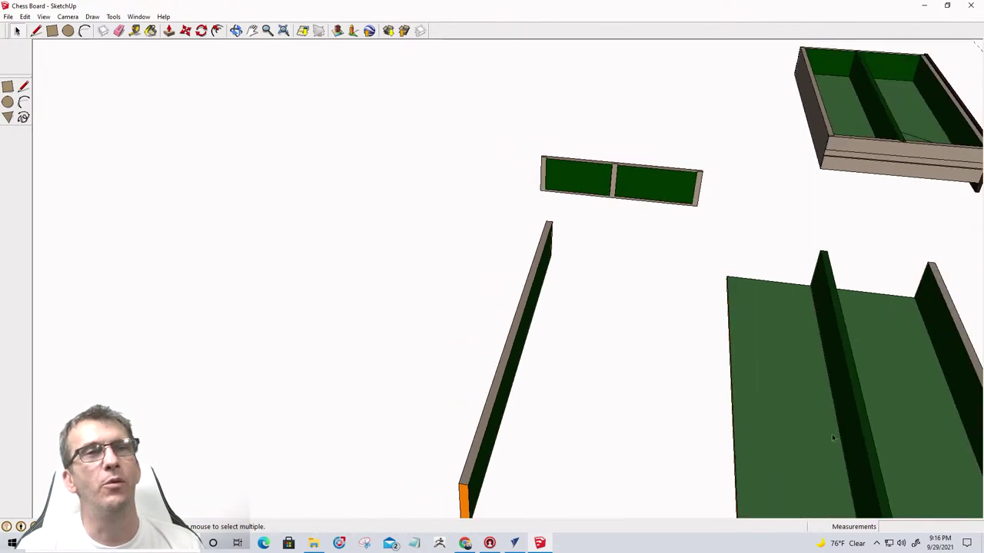
mouse_move(815, 141)
middle_mouse_down()
mouse_move(762, 266)
mouse_move(854, 279)
mouse_move(896, 233)
mouse_move(777, 156)
mouse_move(783, 395)
mouse_move(827, 369)
middle_mouse_up()
scroll(767, 306, "down", 1)
scroll(767, 308, "down", 1)
scroll(837, 361, "up", 3)
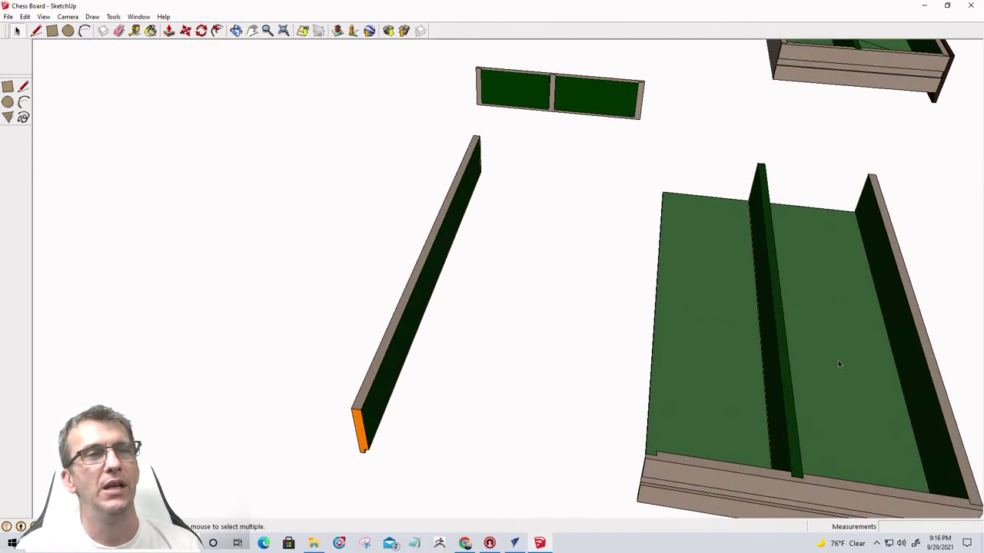
scroll(837, 360, "down", 2)
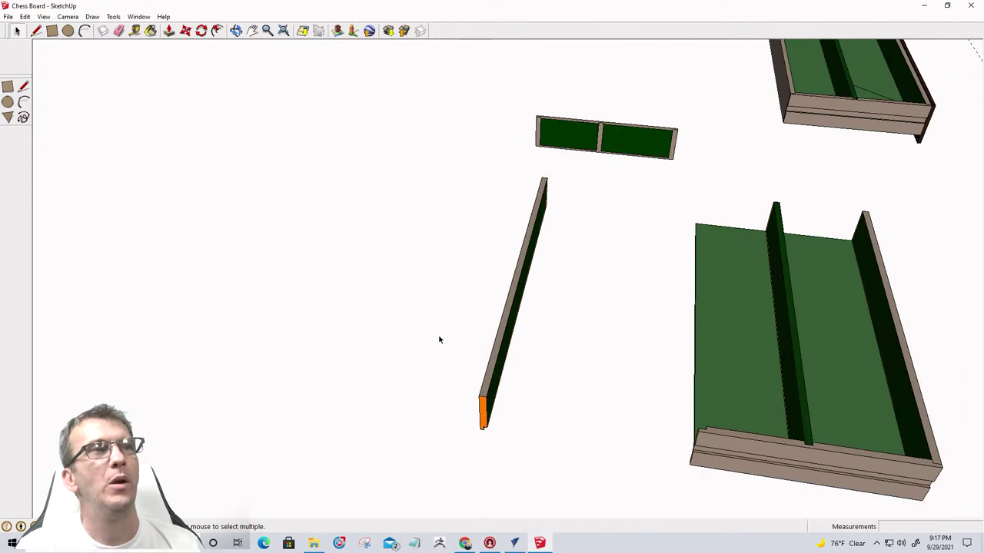
left_click(511, 311)
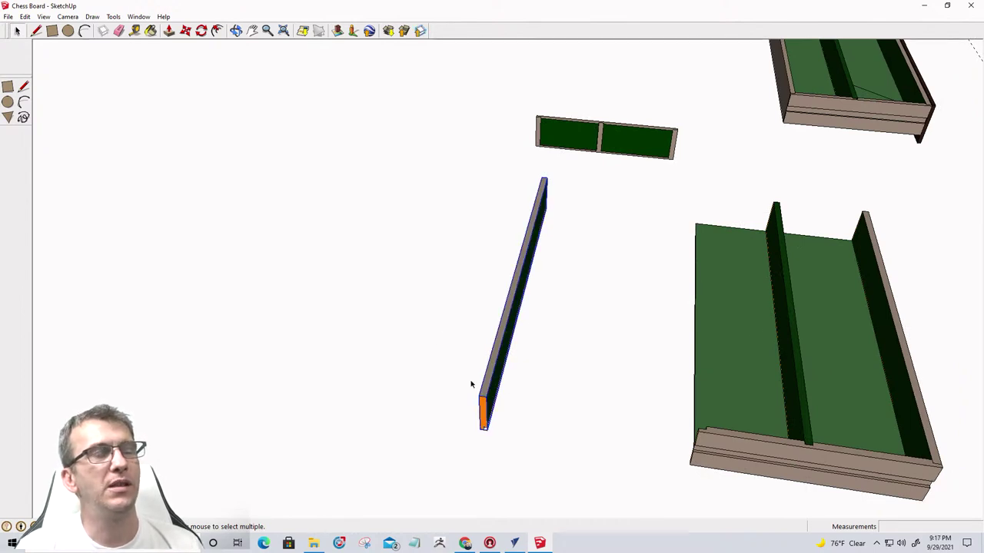
scroll(476, 388, "up", 3)
scroll(480, 391, "down", 2)
scroll(480, 391, "down", 2)
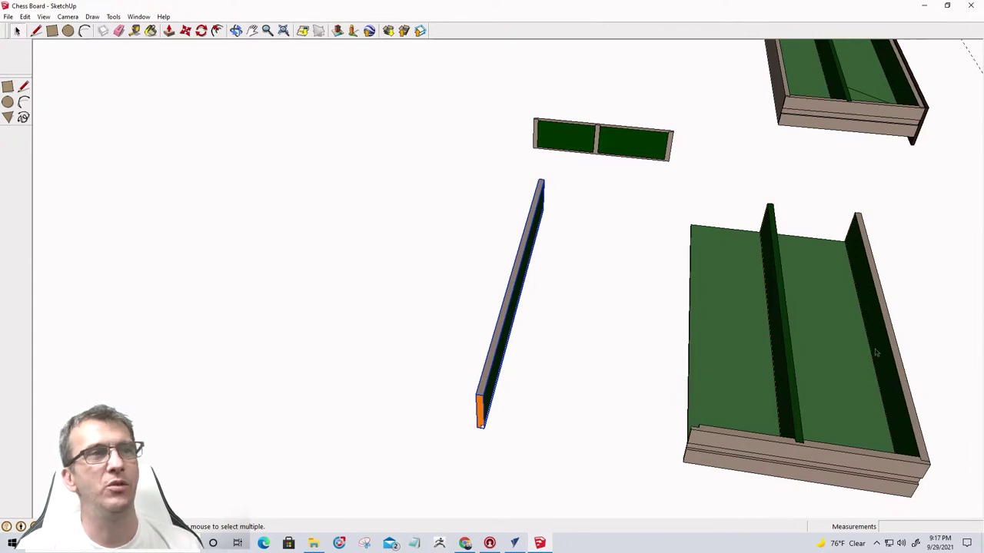
scroll(881, 316, "down", 2)
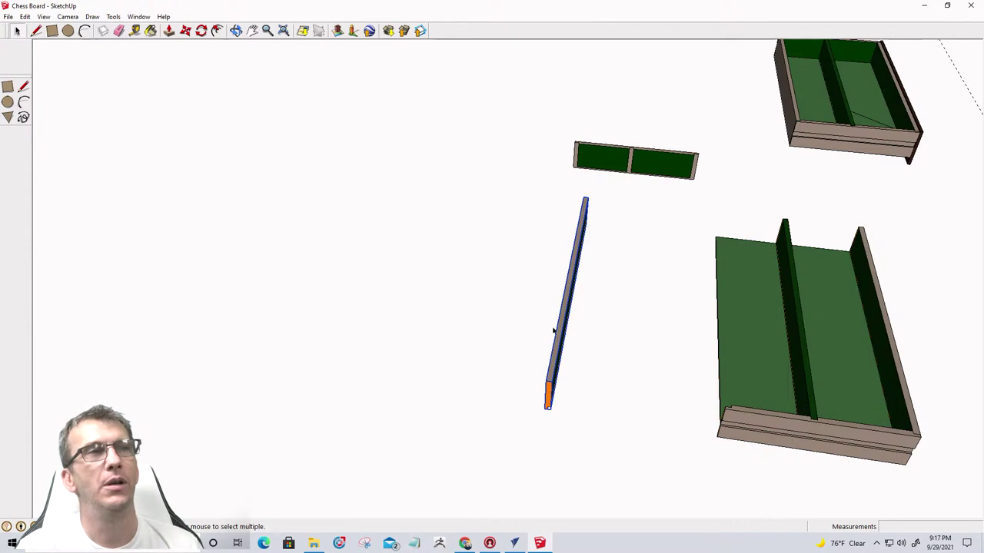
scroll(570, 380, "up", 4)
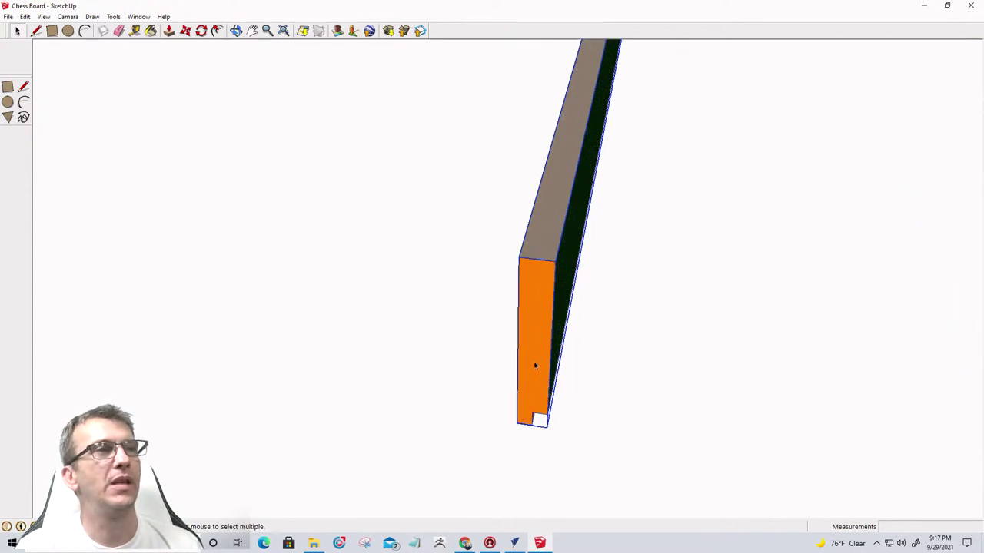
middle_click_drag(534, 364, 458, 228)
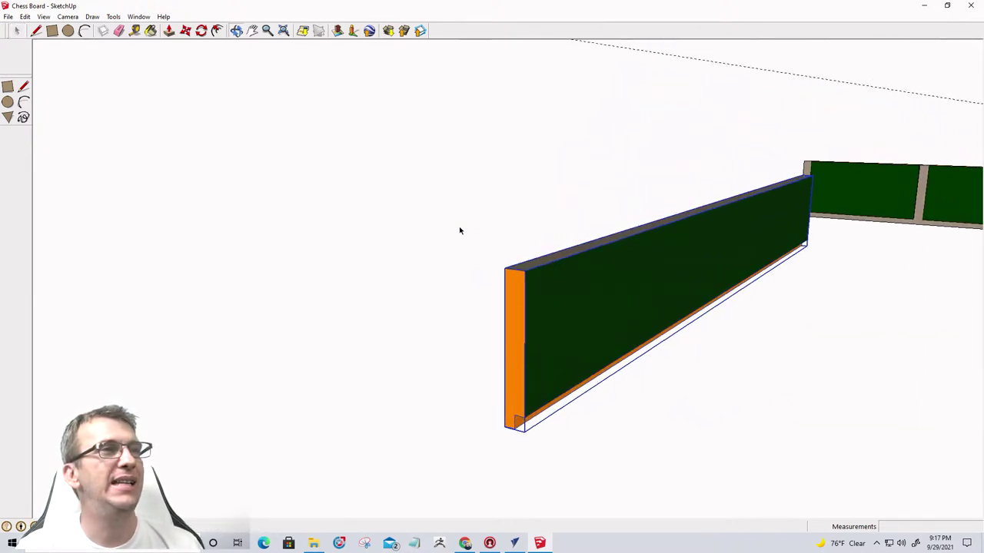
Measure the long board corner to corner with the Tape Measure, then return to VCarve Pro.
left_click(135, 31)
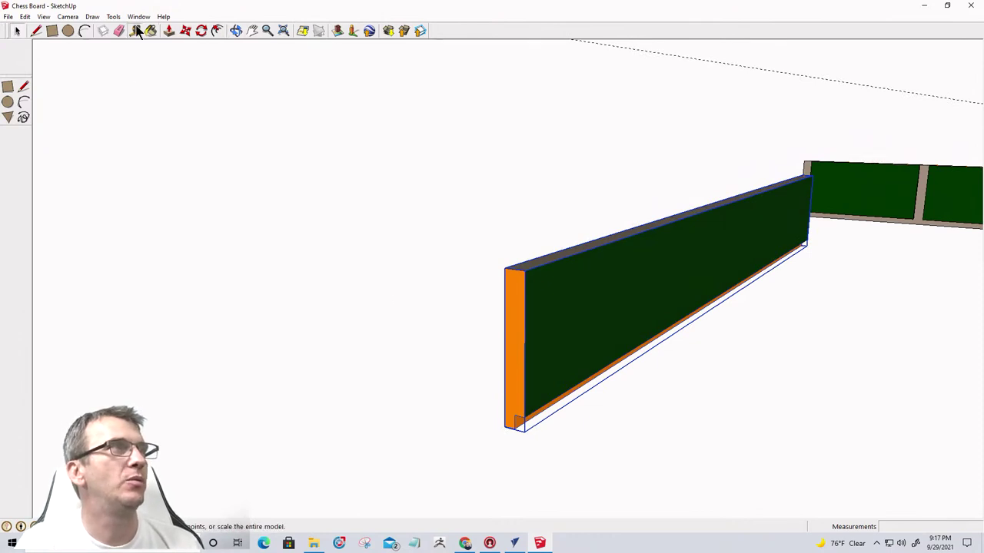
left_click(504, 268)
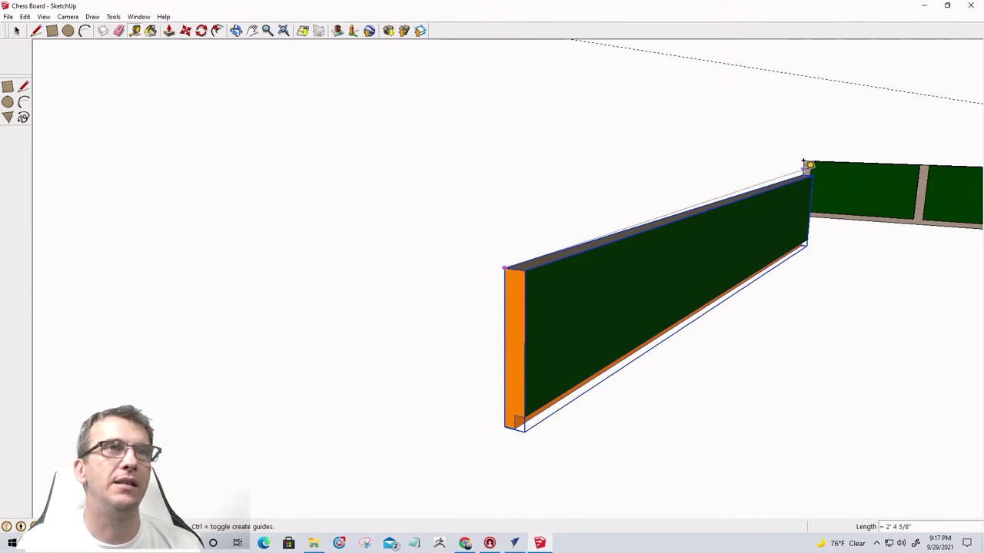
scroll(807, 168, "up", 5)
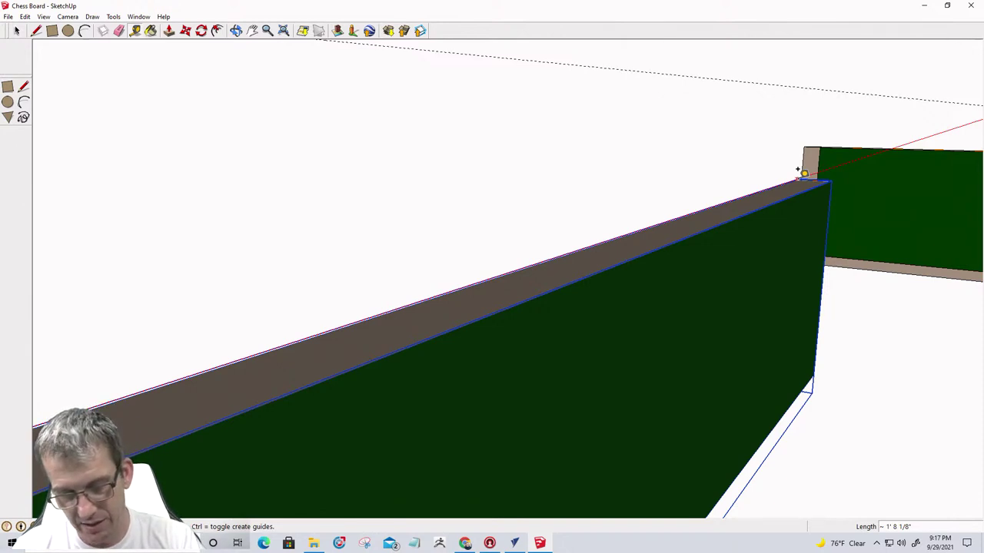
scroll(799, 174, "down", 5)
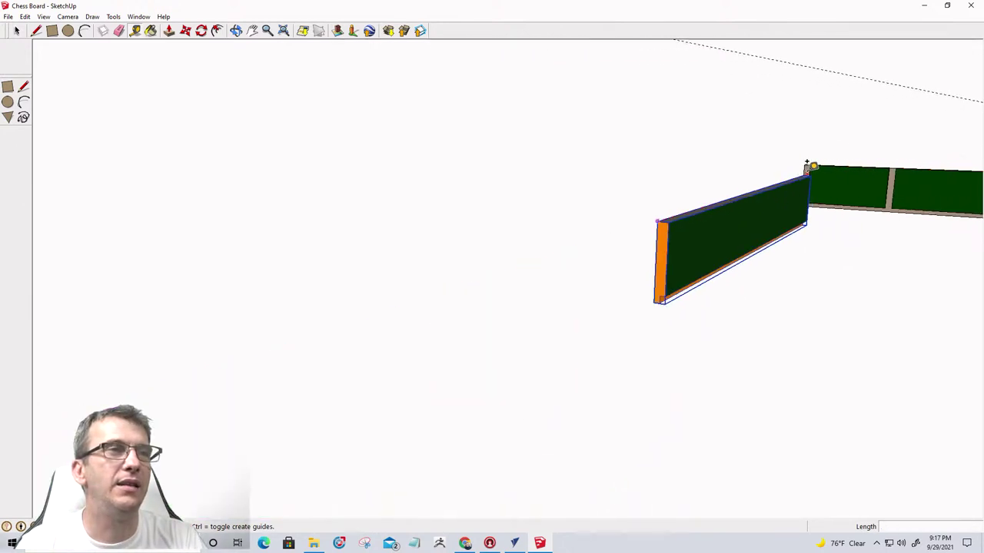
scroll(672, 224, "up", 3)
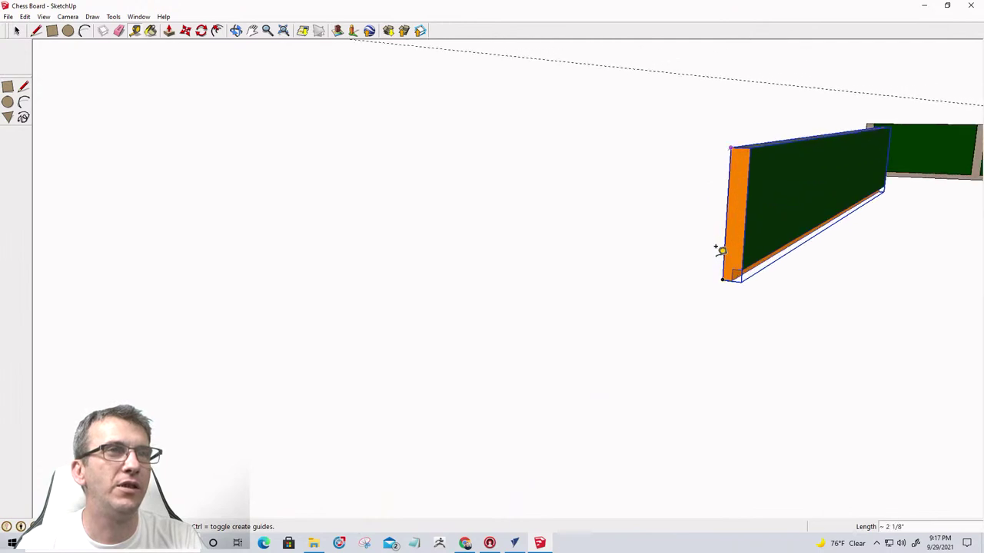
scroll(721, 250, "up", 2)
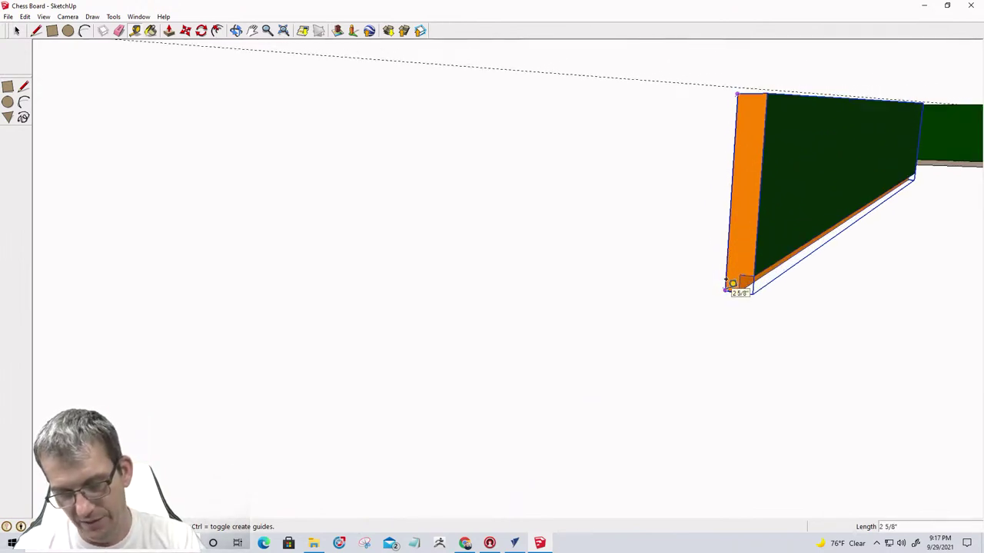
left_click(515, 543)
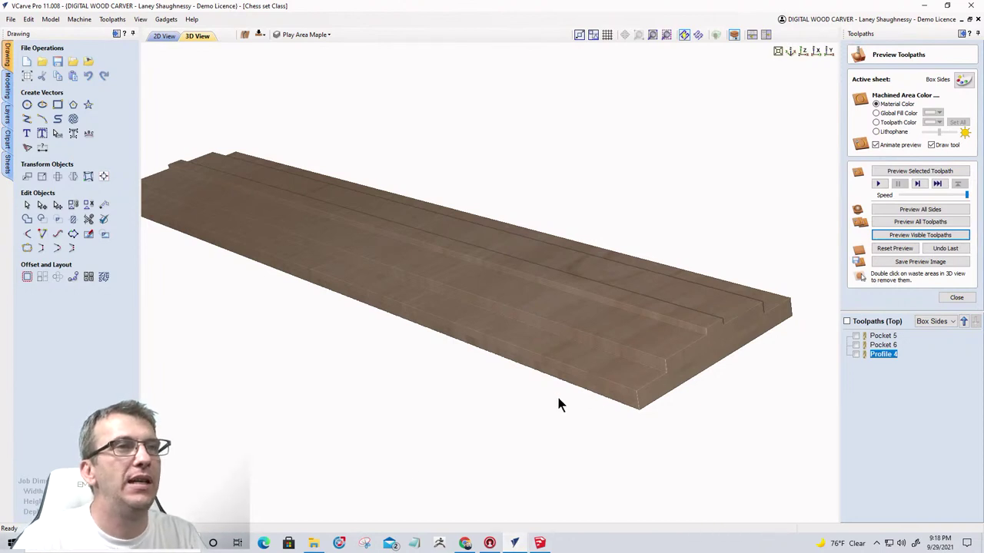
Rotate and zoom the 3D preview to inspect the grooved Box Sides board.
left_click_drag(749, 398, 637, 412)
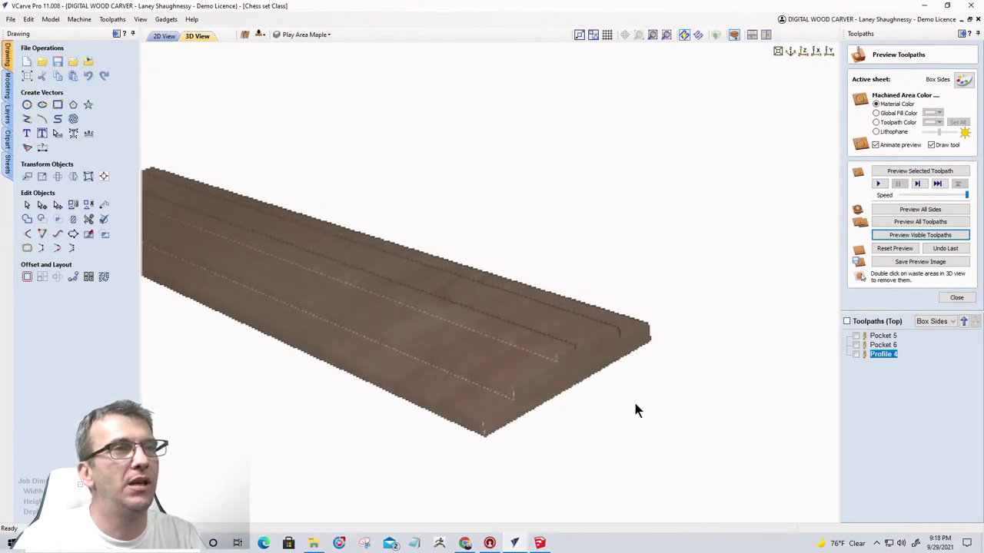
scroll(515, 373, "up", 2)
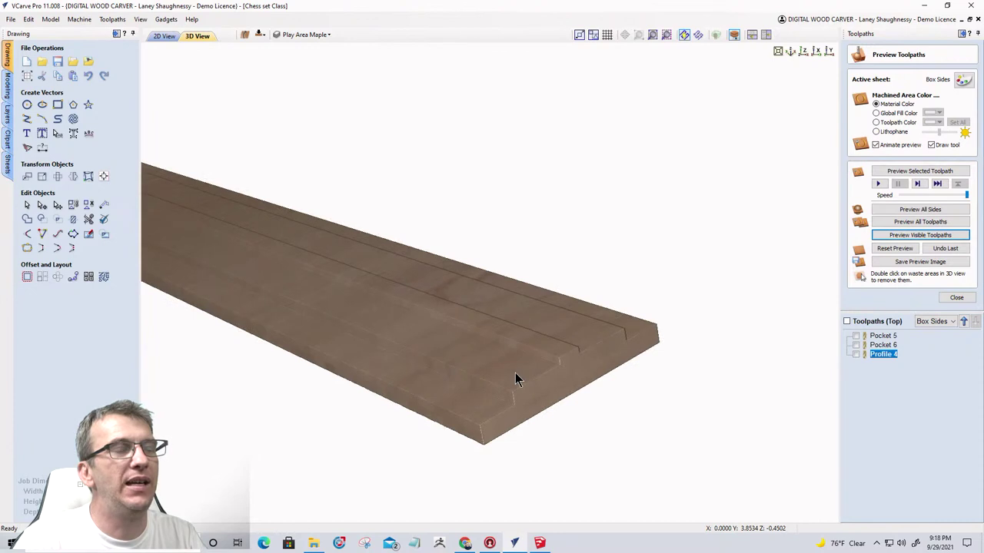
scroll(534, 370, "up", 2)
scroll(617, 345, "up", 2)
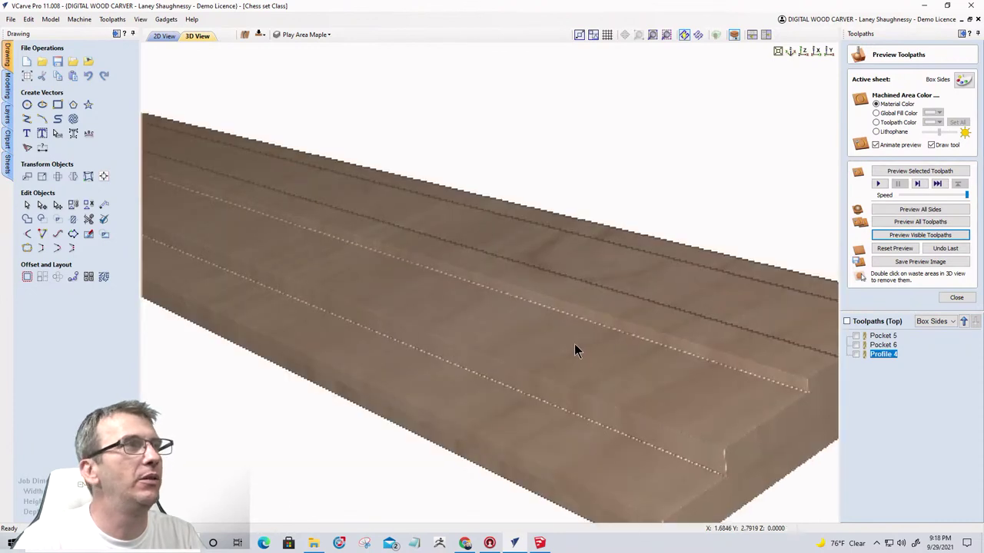
scroll(575, 347, "up", 1)
scroll(560, 335, "down", 2)
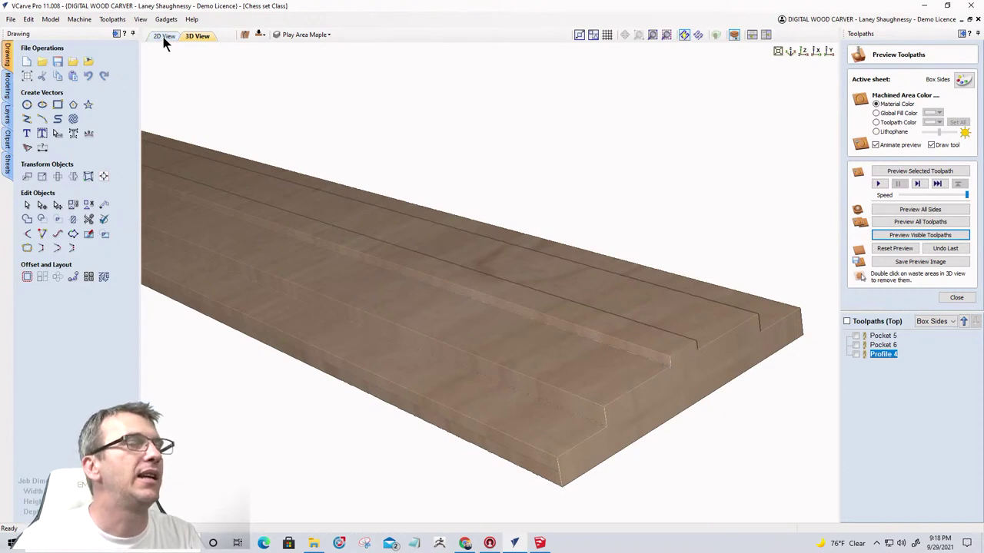
mouse_move(738, 334)
left_mouse_down()
mouse_move(706, 355)
mouse_move(730, 317)
left_mouse_up()
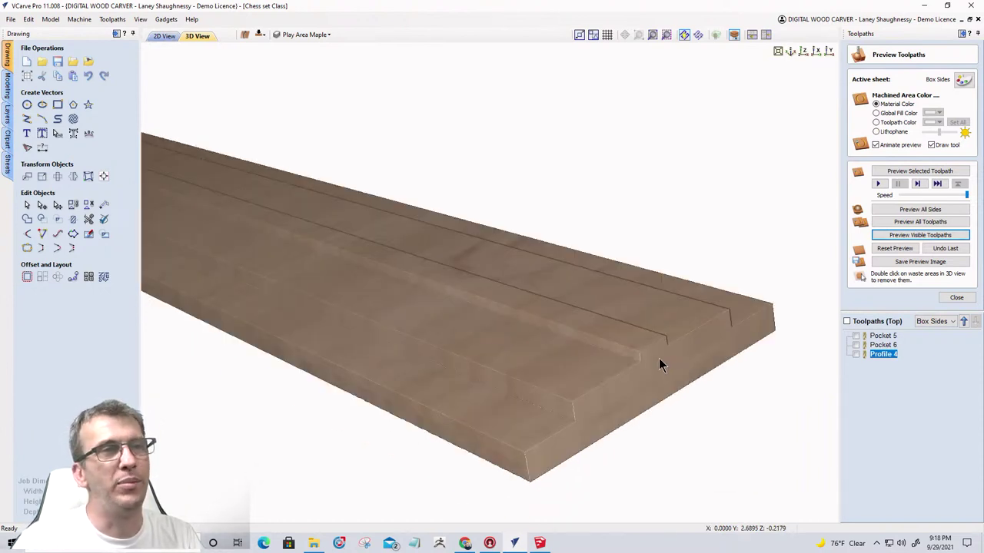
scroll(659, 358, "up", 4)
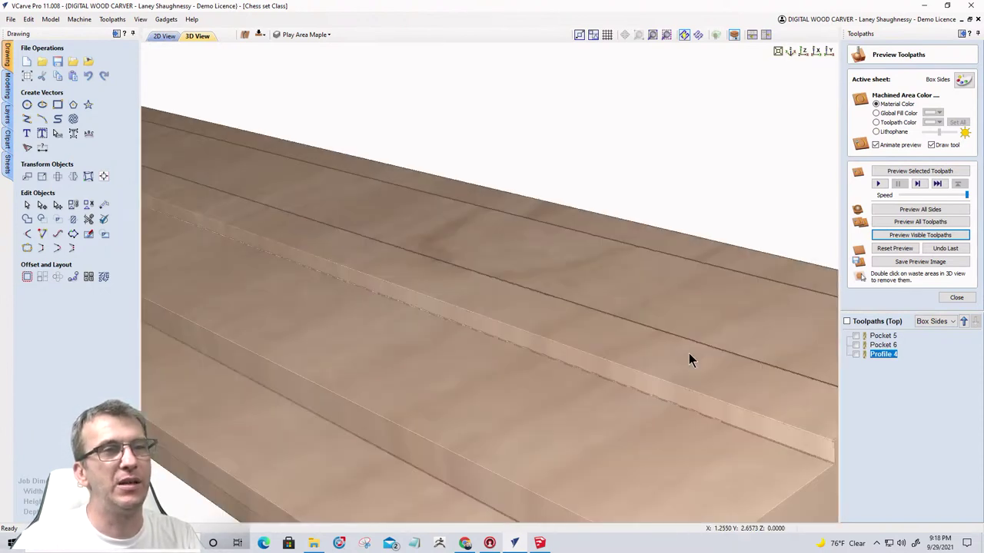
scroll(658, 340, "down", 5)
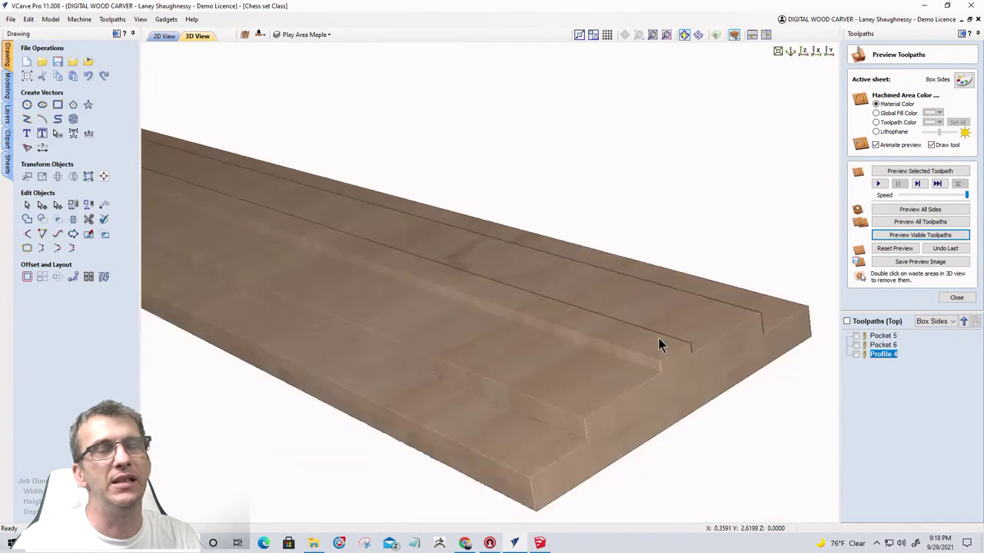
scroll(658, 345, "down", 2)
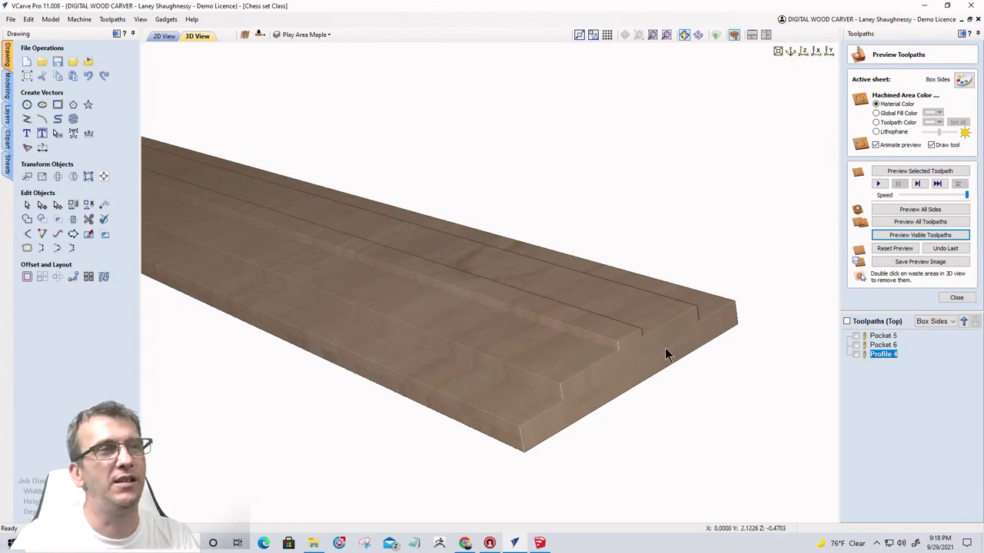
scroll(638, 355, "down", 5)
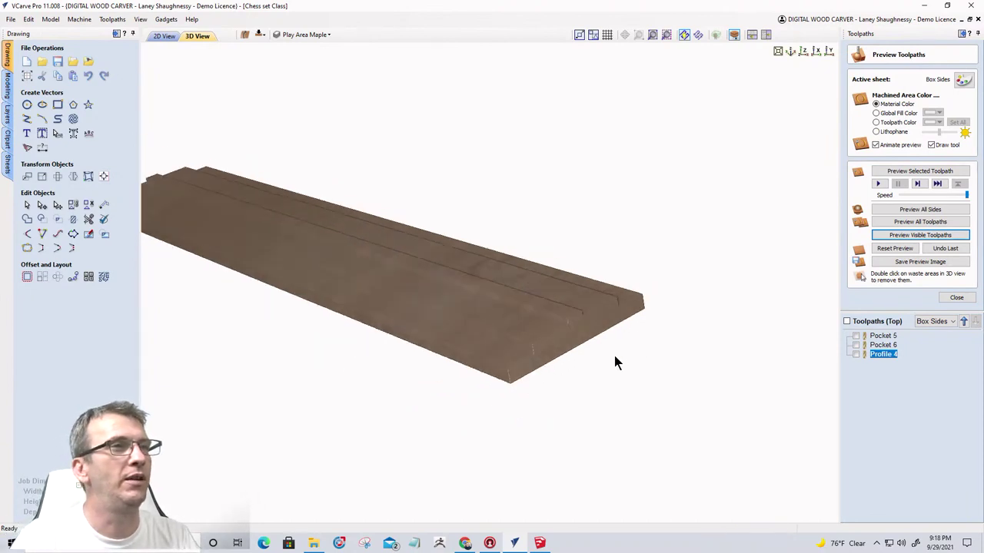
scroll(547, 349, "up", 5)
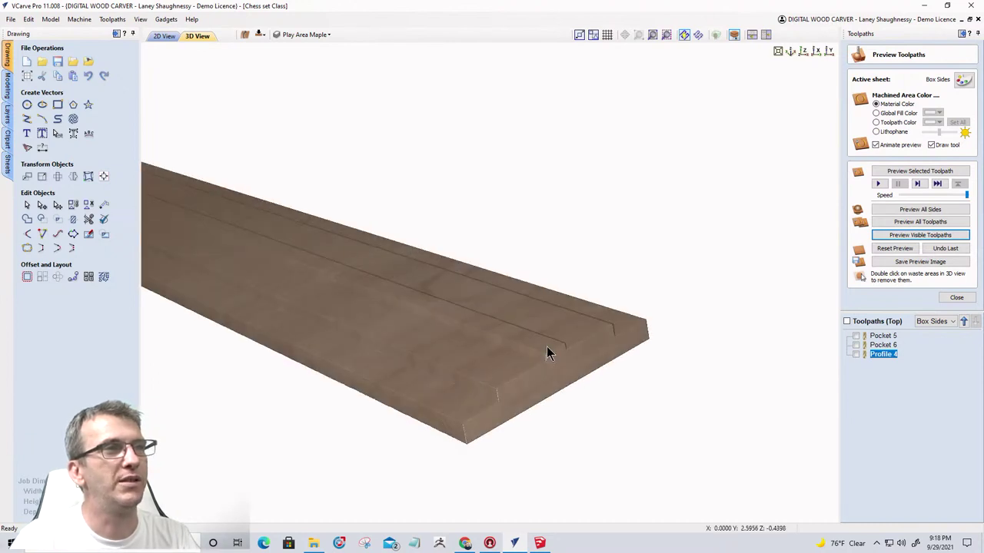
scroll(548, 352, "up", 5)
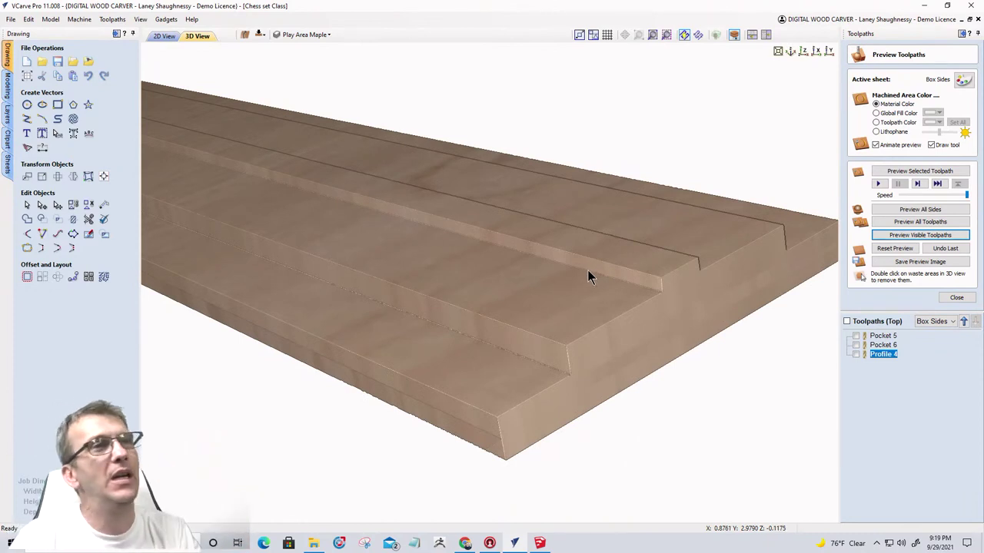
Switch to the 2D View and zoom to frame the Box Sides board.
left_click(163, 36)
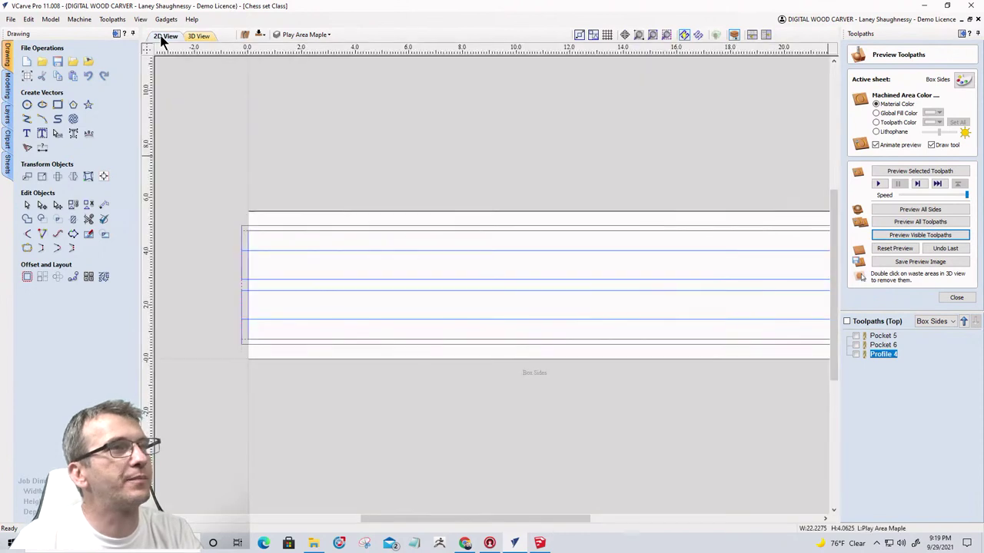
scroll(350, 295, "down", 4)
scroll(482, 307, "up", 4)
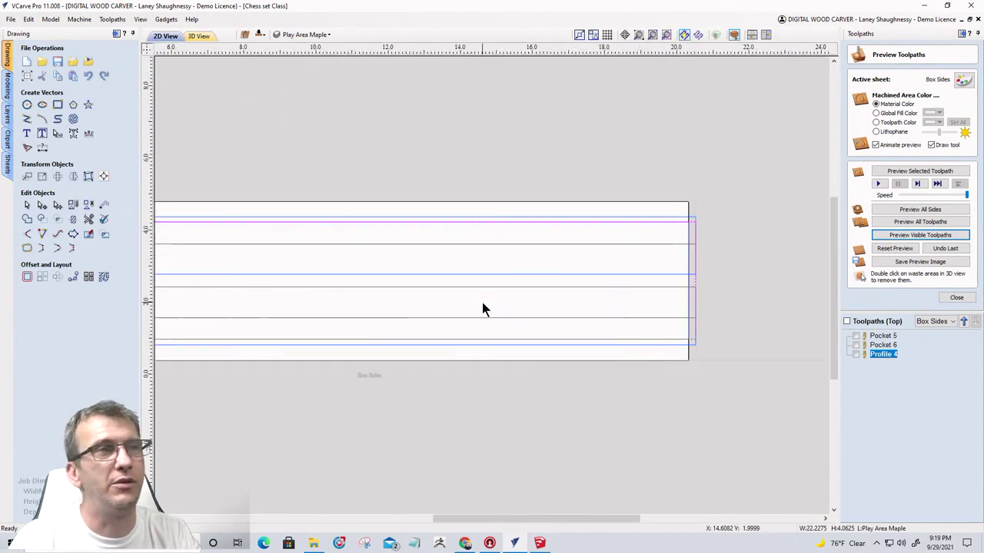
scroll(602, 430, "up", 1)
Add a new sheet in the Sheets list and name it 'Drawer Front & Bcks'.
scroll(587, 411, "down", 1)
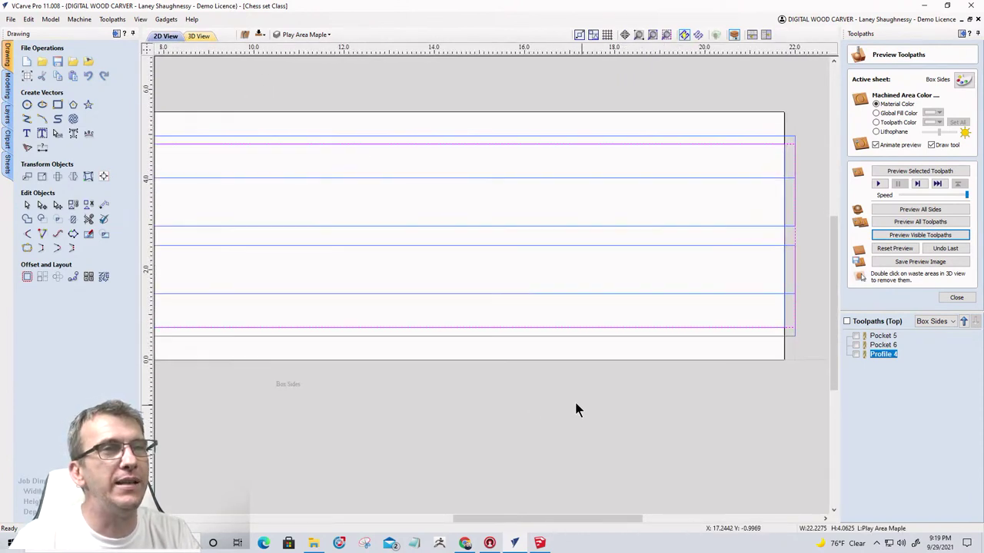
scroll(662, 421, "up", 1)
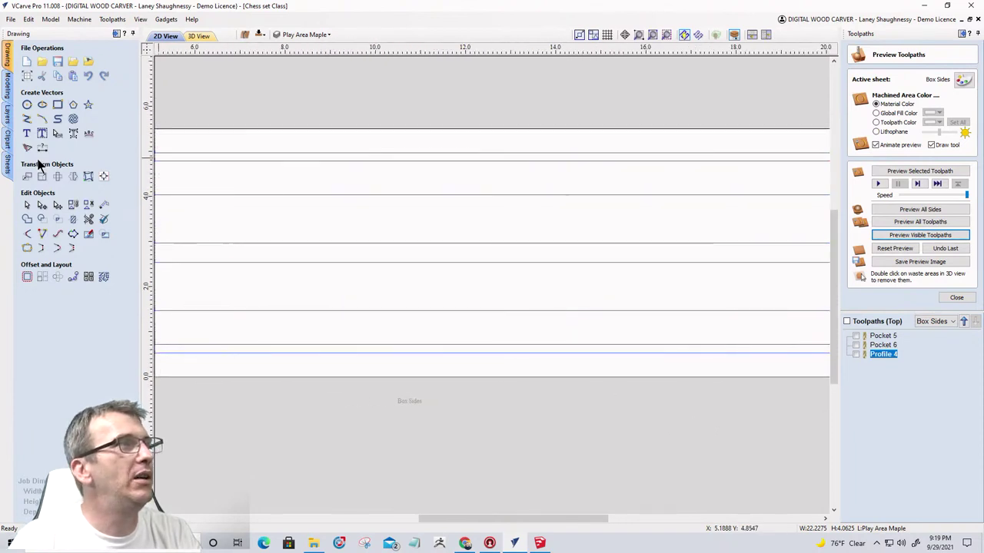
left_click(8, 162)
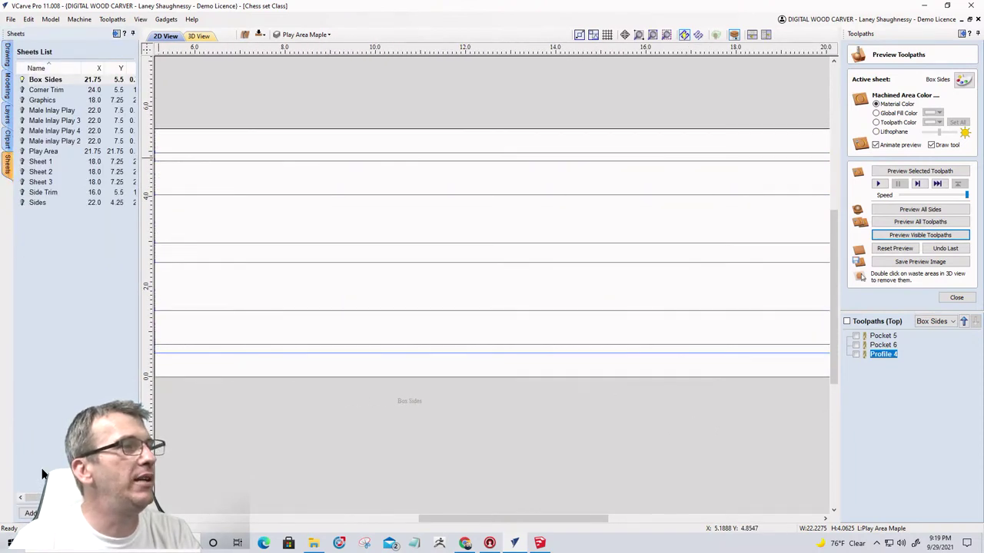
left_click(31, 513)
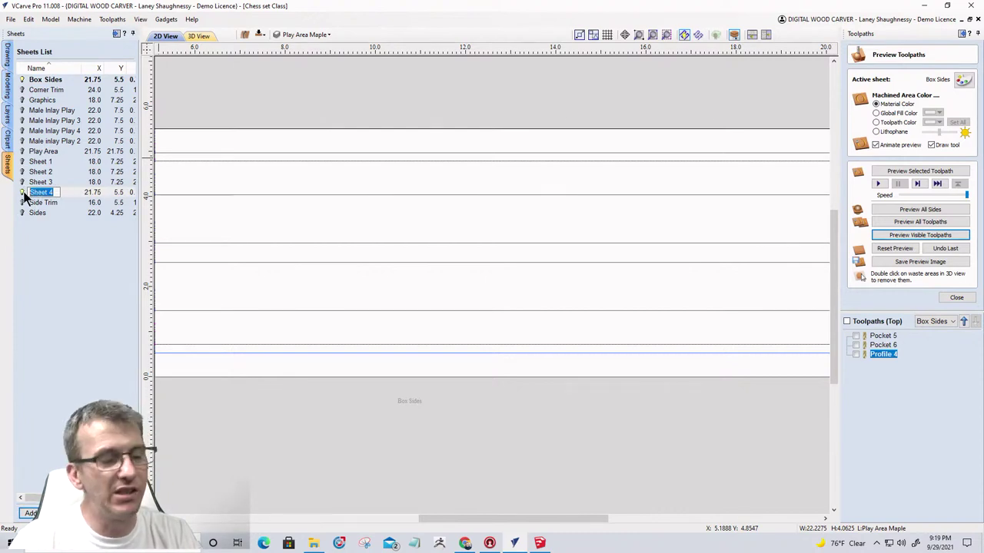
type("Drawer")
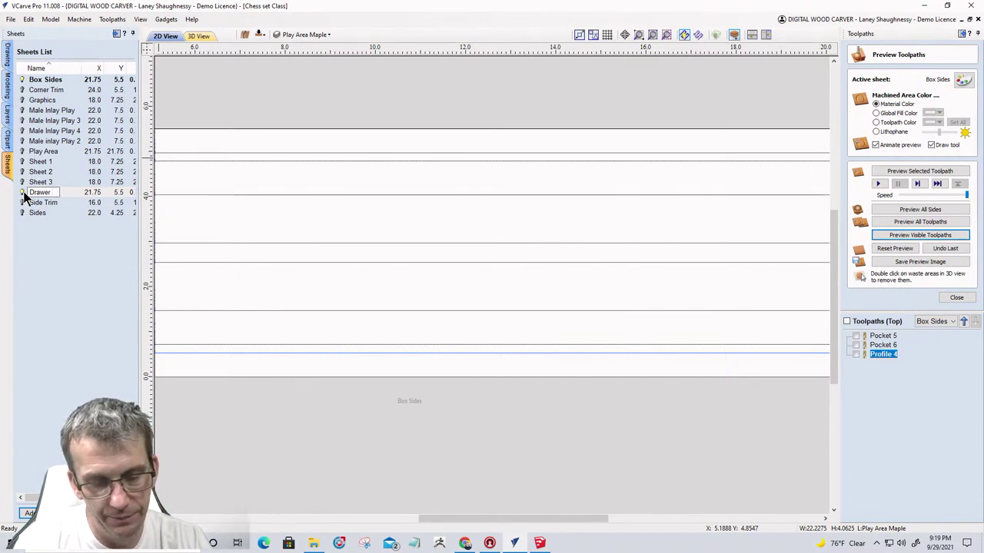
type(" Front")
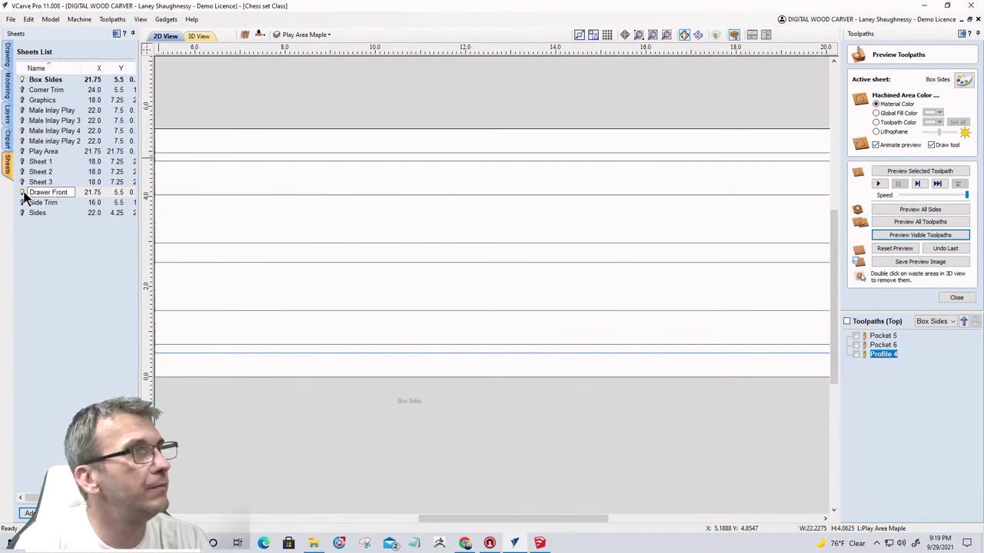
key("BackSpace")
key("BackSpace")
key("BackSpace")
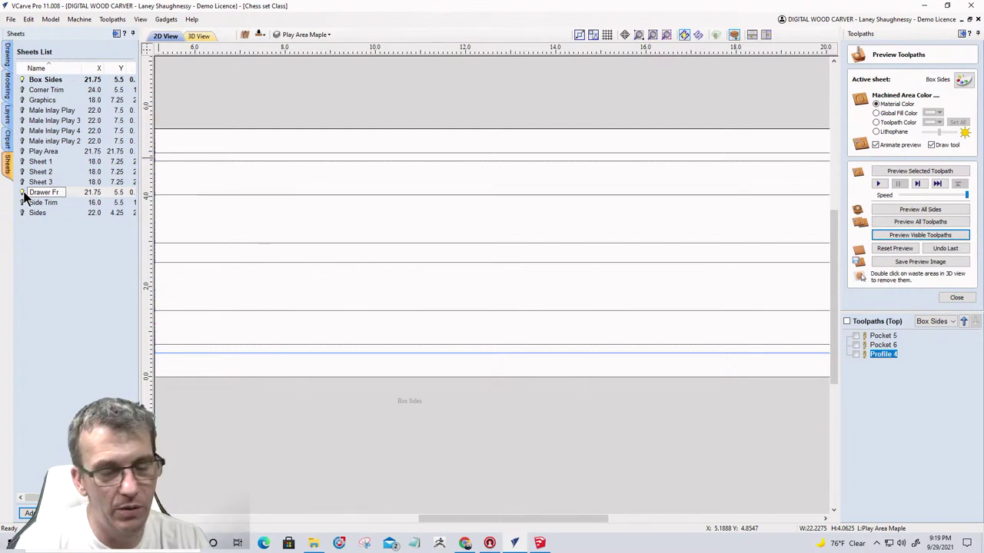
type("& Bcks")
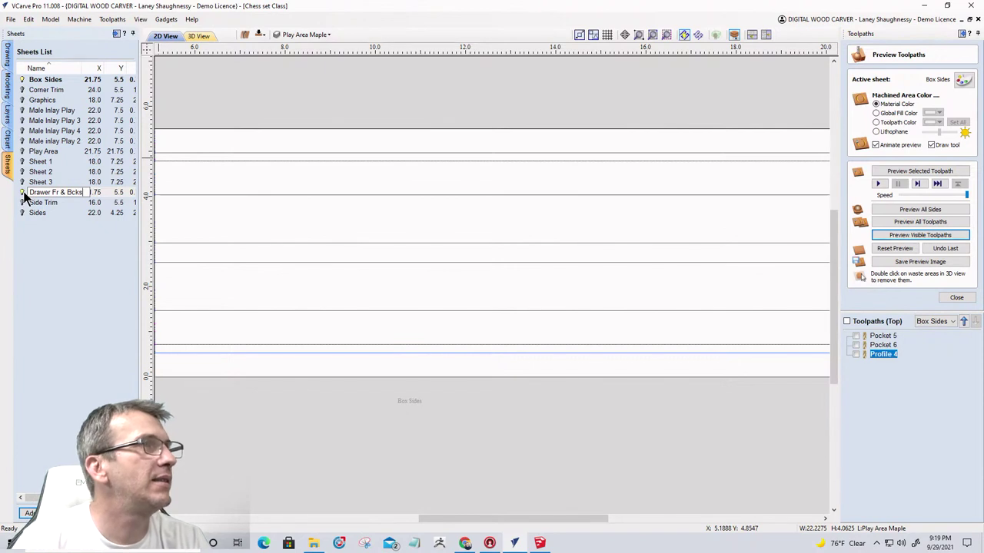
left_click(57, 193)
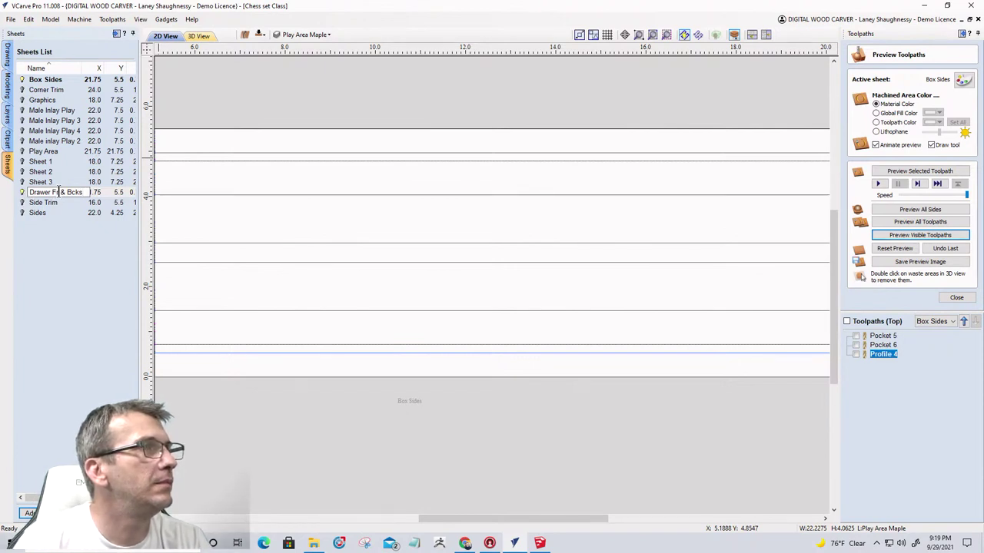
type("ont")
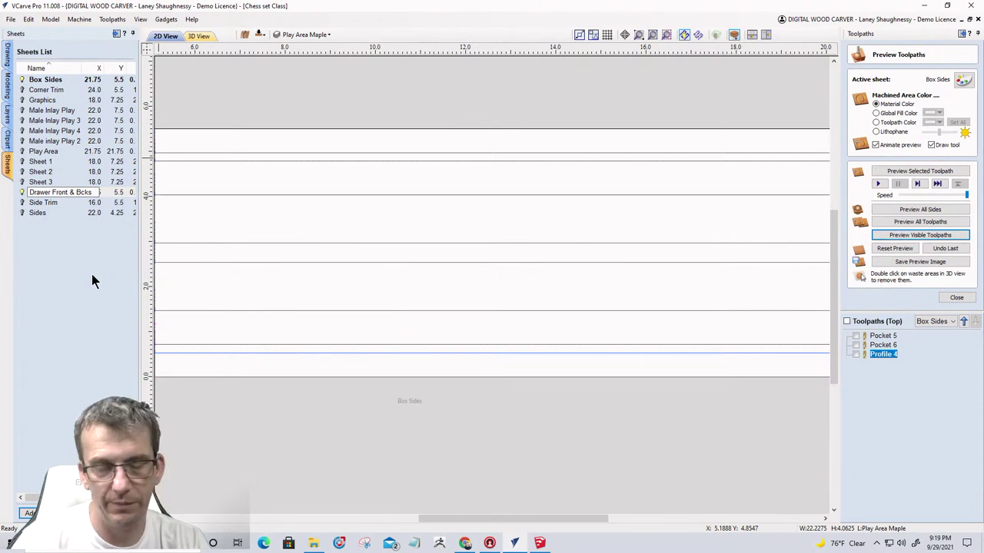
key("Return")
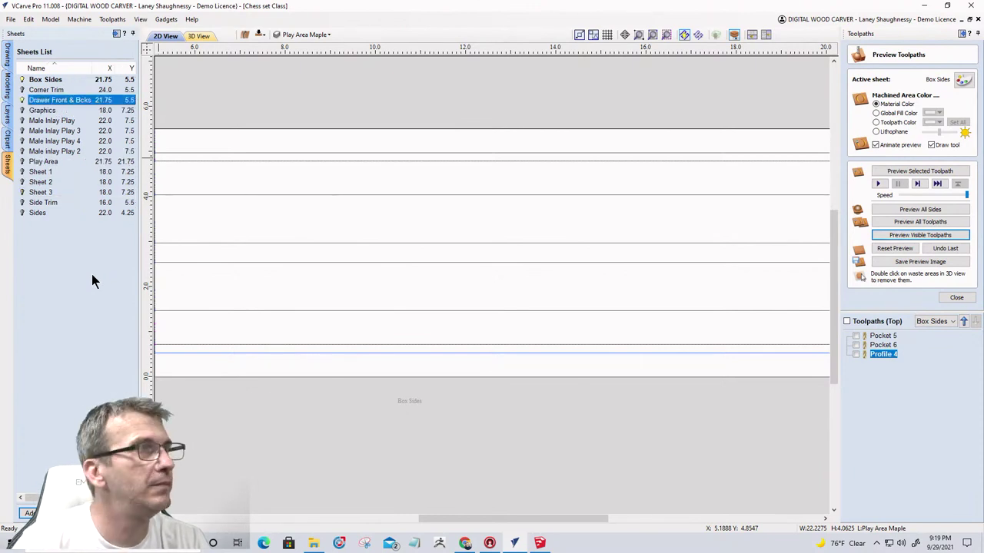
Rename the 'Drawer Front & Bcks' sheet to 'Drawer Front & Back' and select it.
left_click(75, 103)
right_click(71, 99)
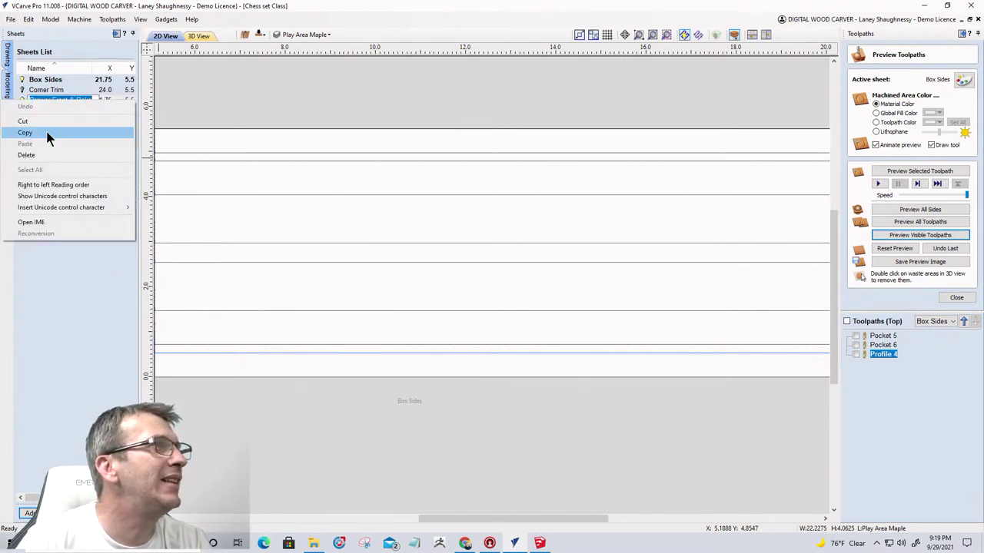
key("Escape")
key("Escape")
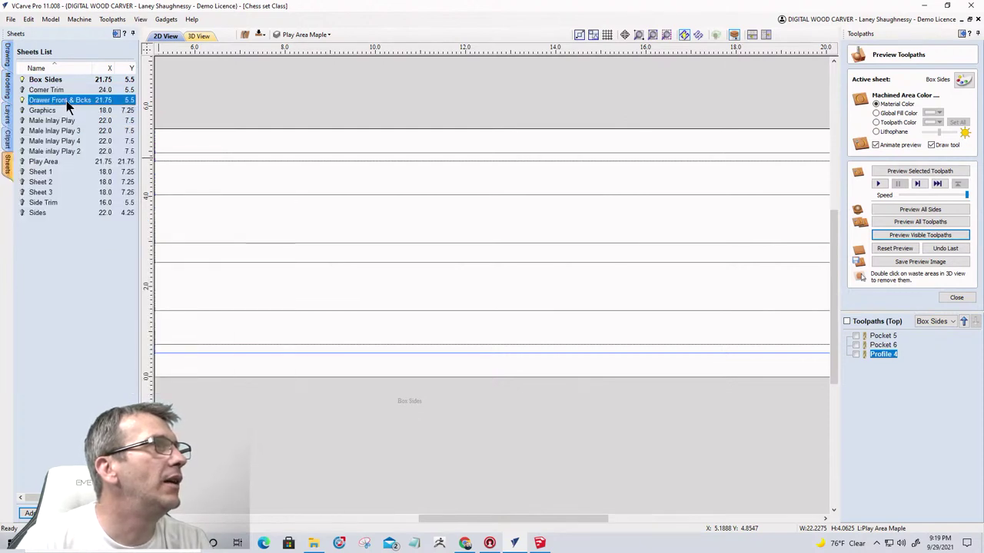
right_click(75, 100)
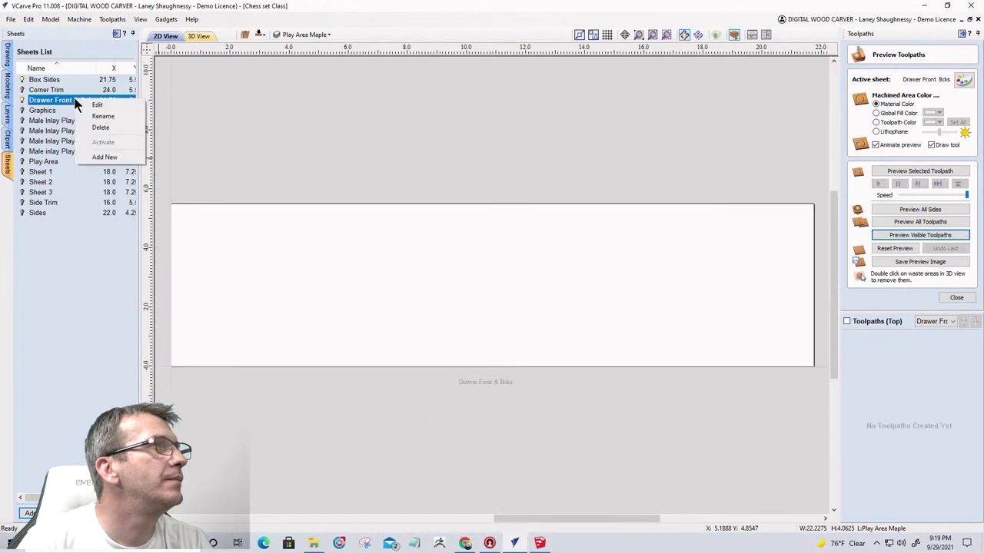
left_click(90, 117)
left_click(81, 100)
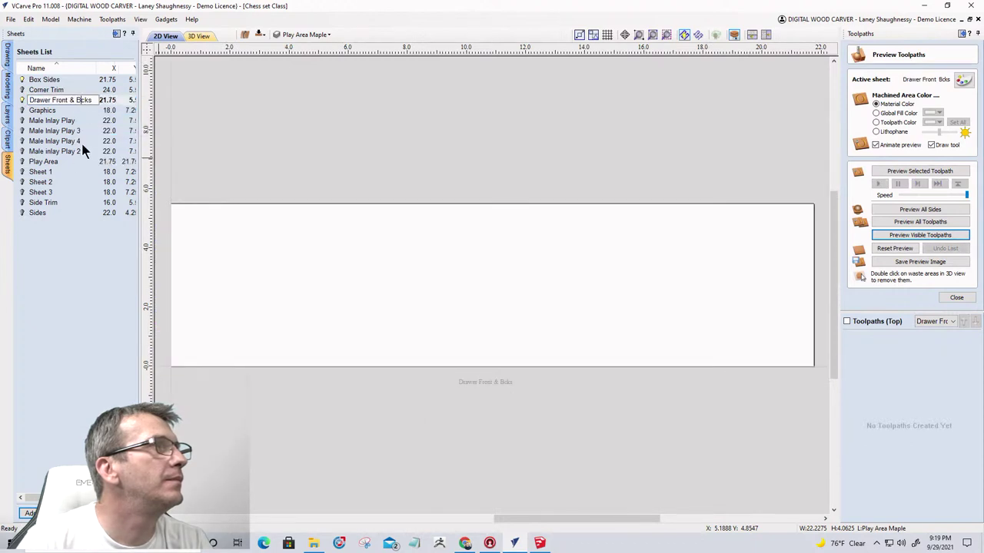
type("a")
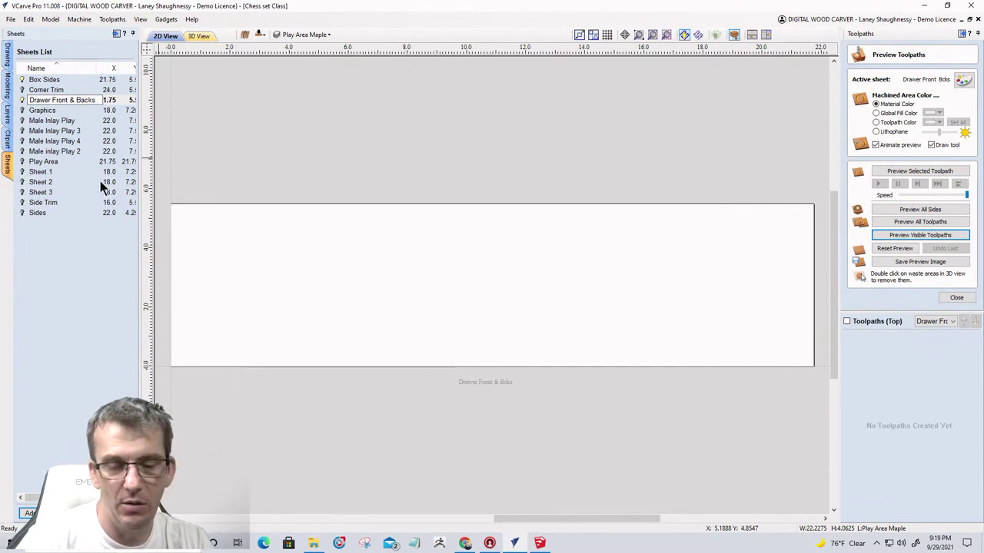
key("BackSpace")
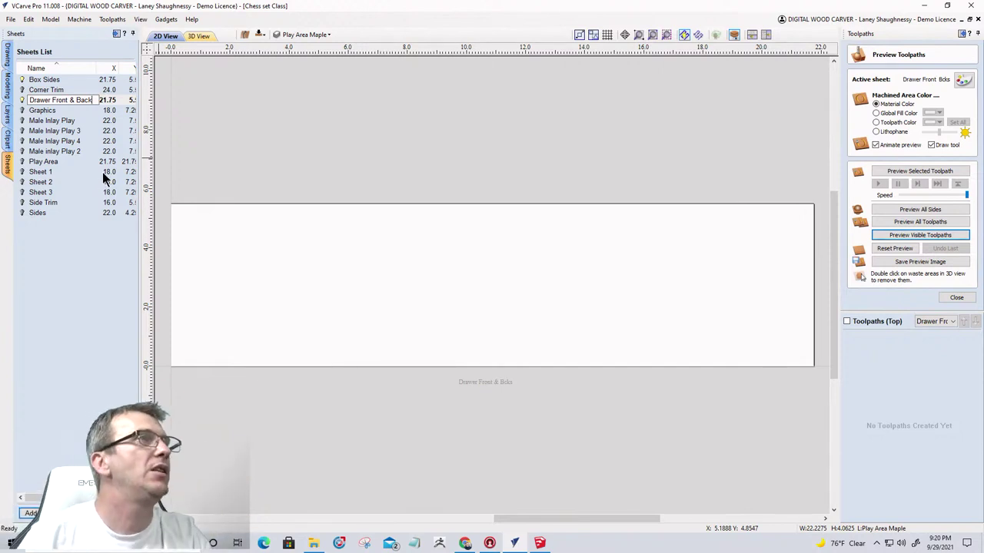
left_click(76, 112)
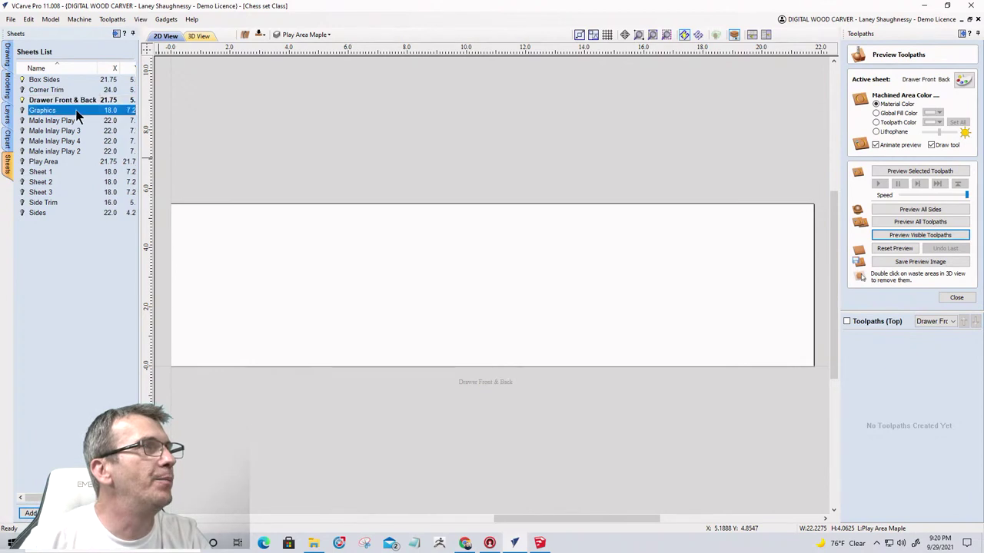
left_click(64, 102)
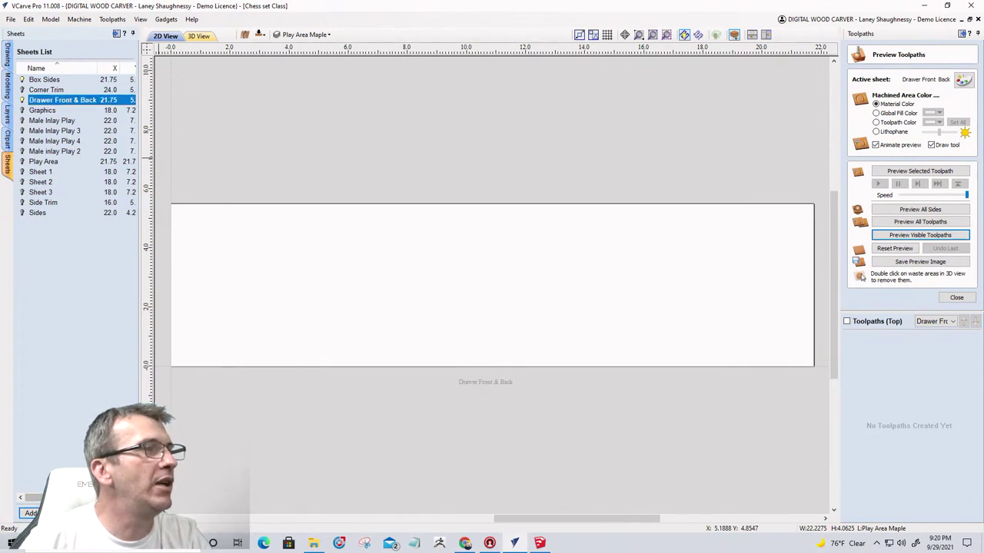
Set the Drawer Front & Back sheet to 24 × 5.5 inches with 0.375 inch thickness.
left_click(31, 512)
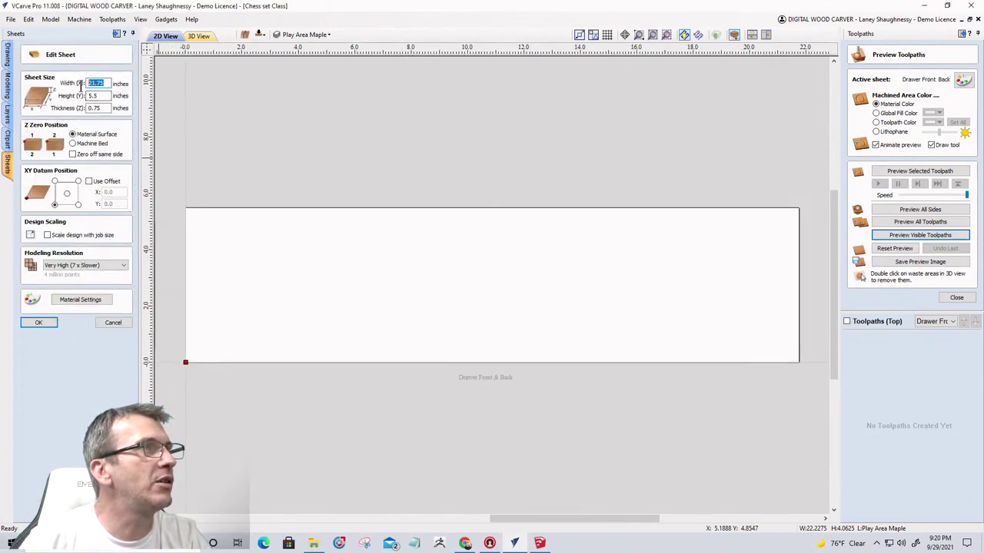
type("24")
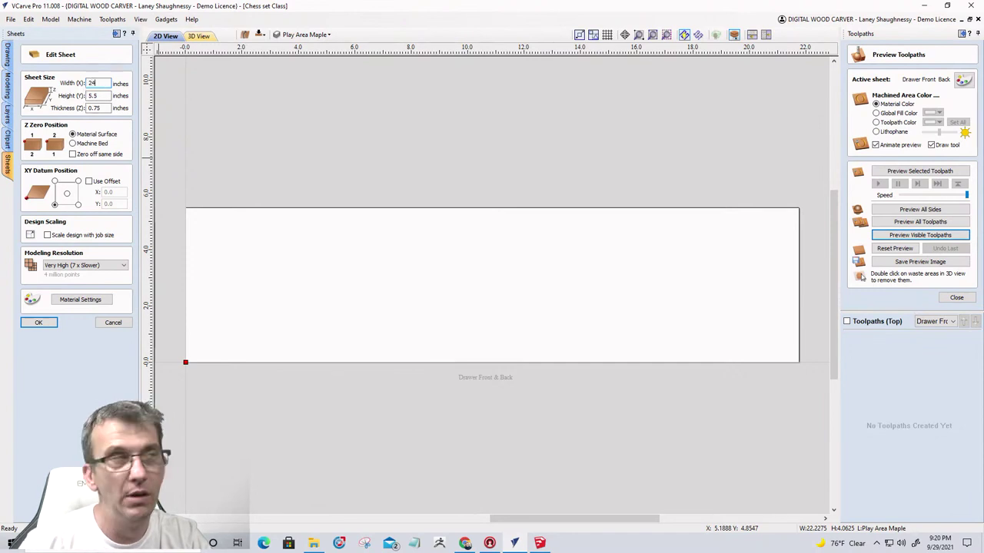
key("Tab")
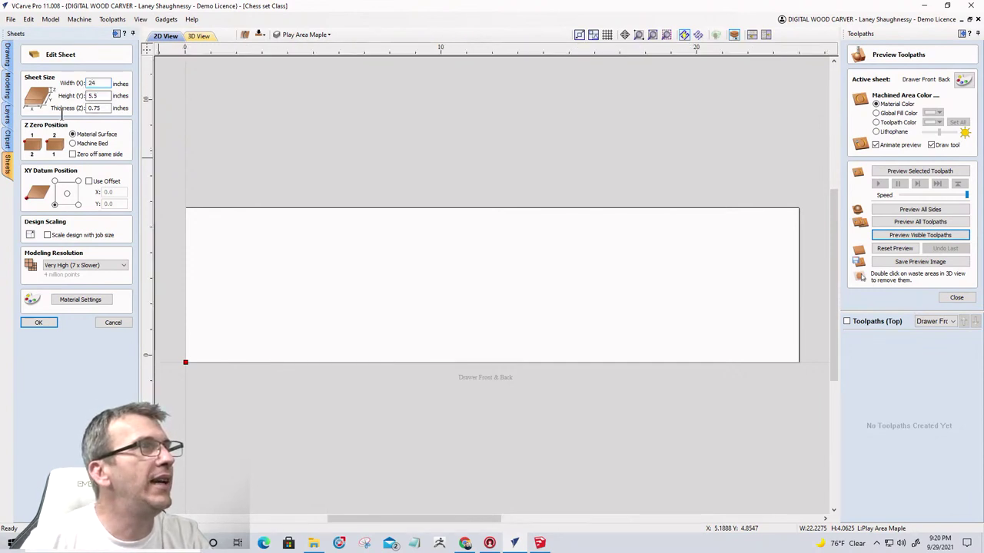
left_click(38, 323)
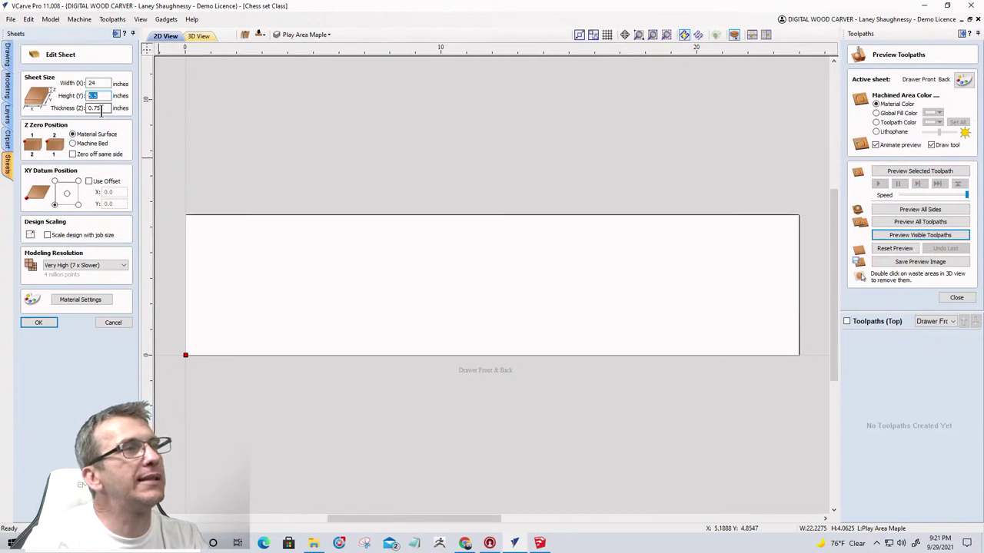
left_click_drag(101, 110, 83, 110)
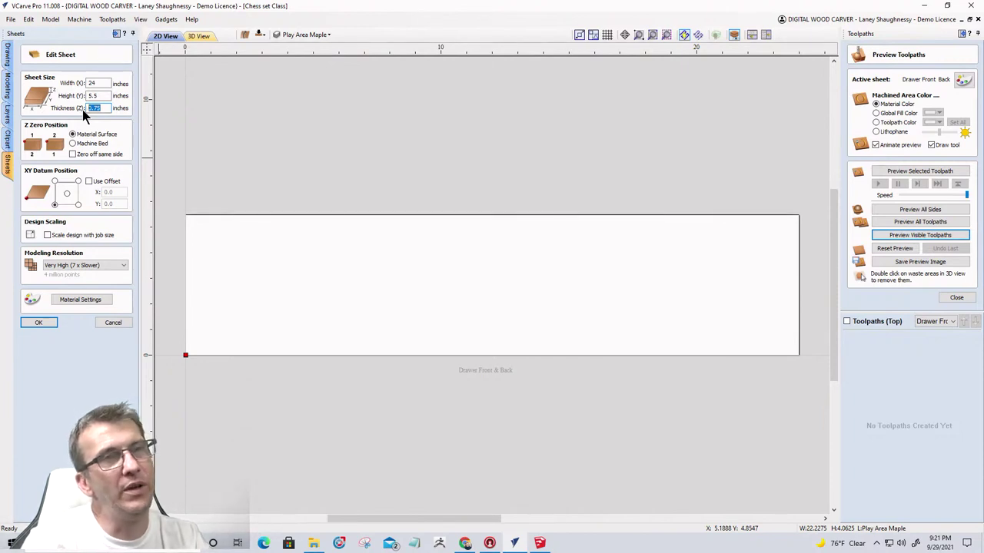
left_click(94, 108)
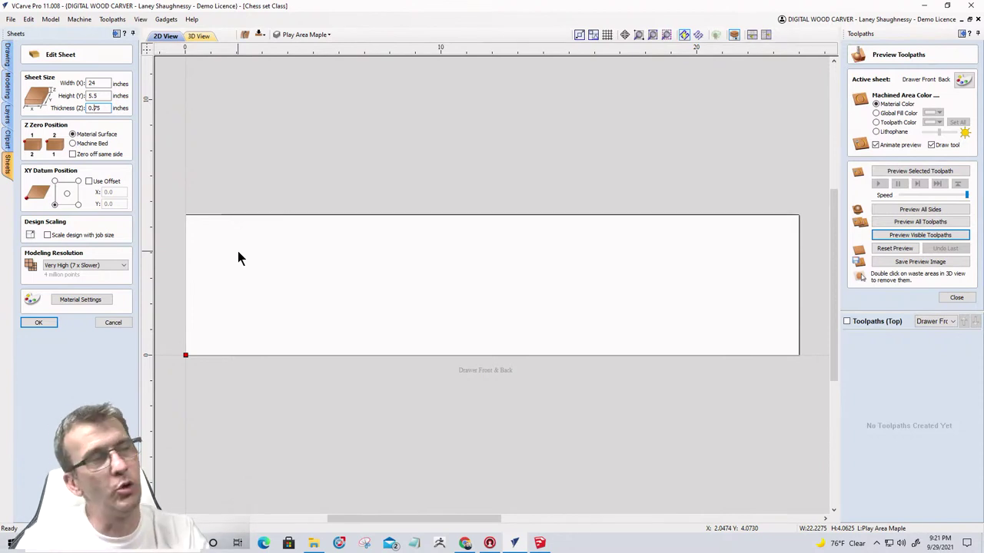
type("3")
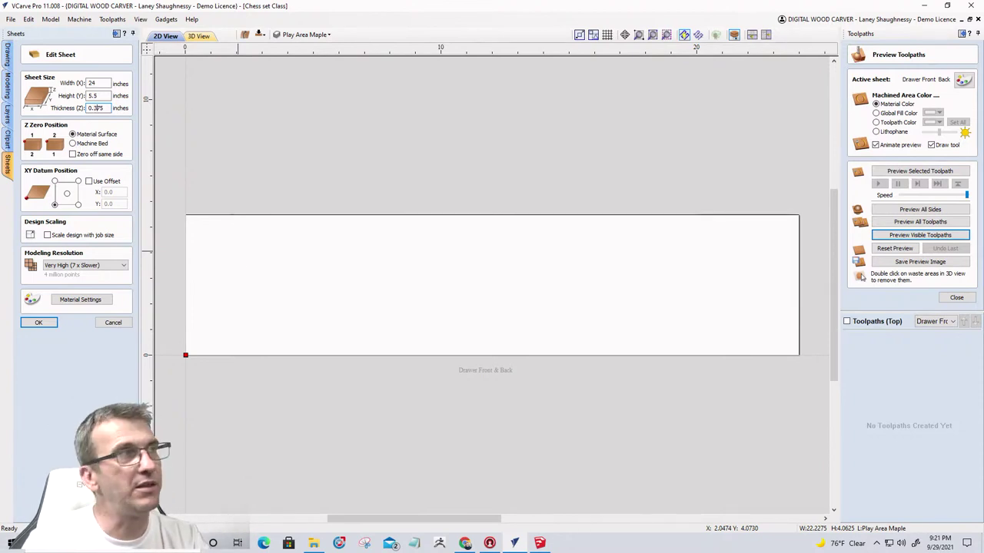
left_click(45, 324)
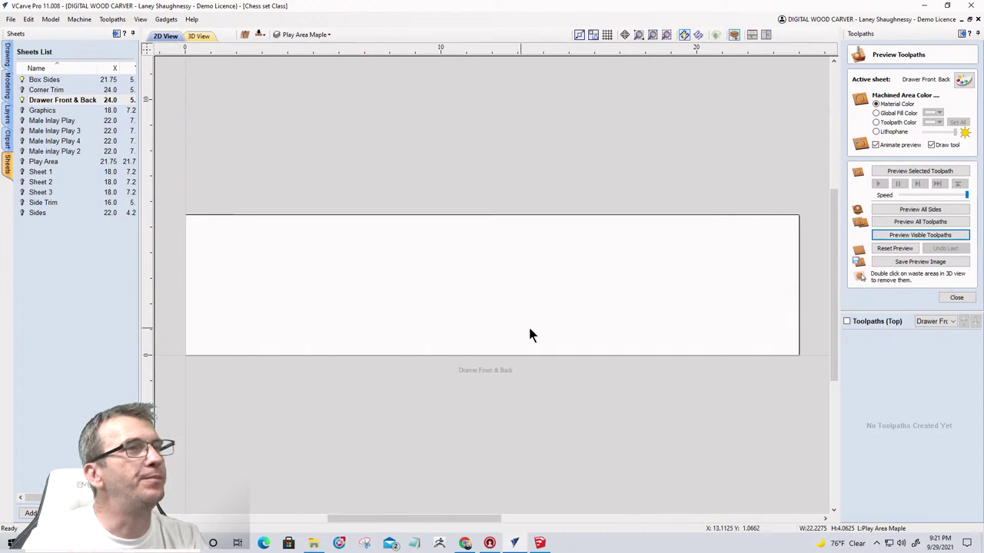
scroll(504, 324, "down", 1)
Cancel the accidental new sheet and show the Drawing tools panel.
left_click(31, 512)
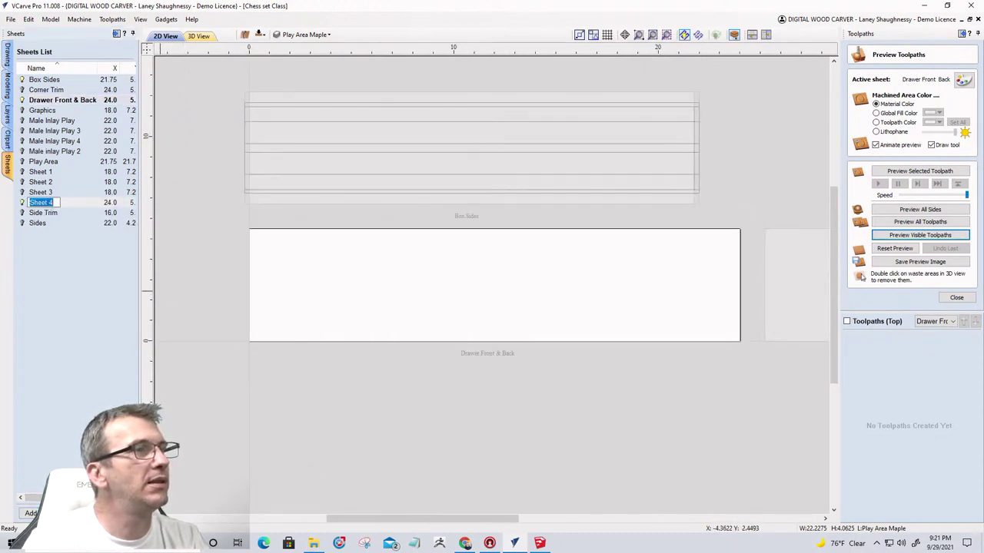
key("Delete")
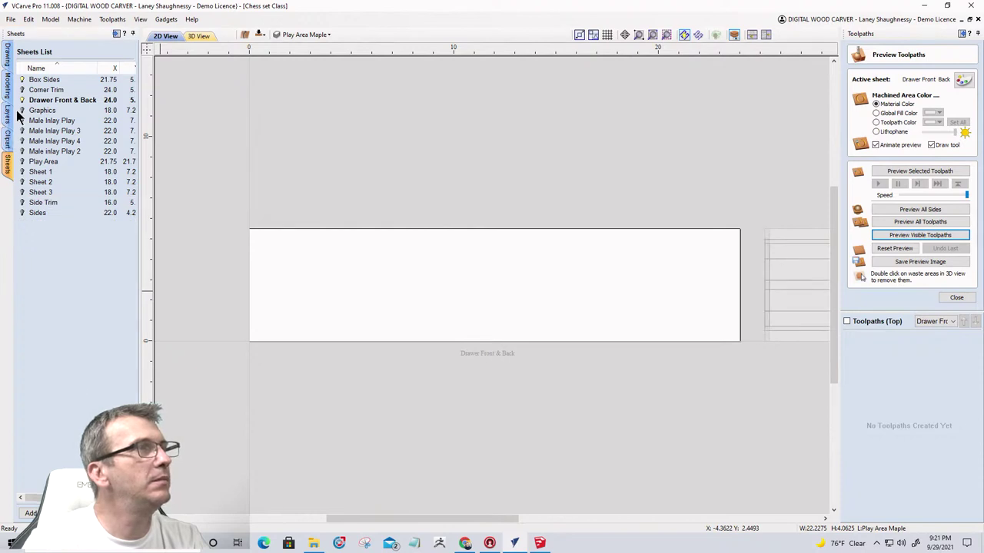
left_click(7, 56)
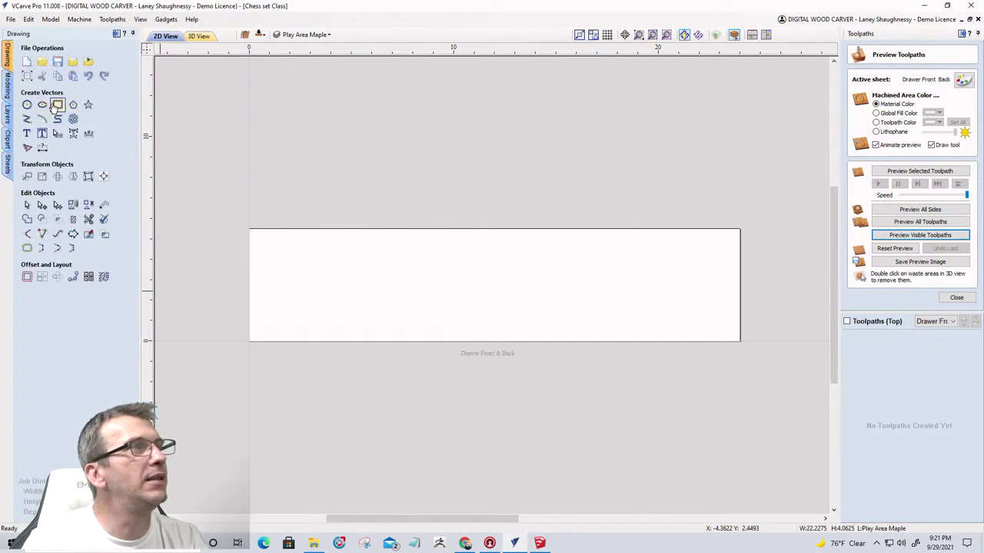
Draw a 20.125 × 2.625 inch rectangle centred at X 12, Y 4.125 on the board.
left_click(57, 104)
left_click_drag(247, 231, 740, 285)
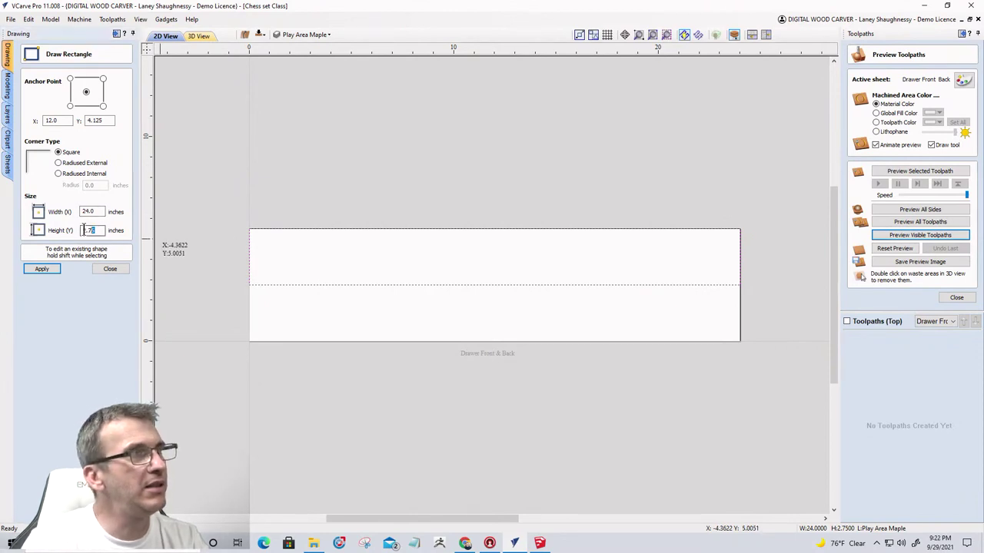
left_click_drag(98, 230, 66, 230)
type("2.")
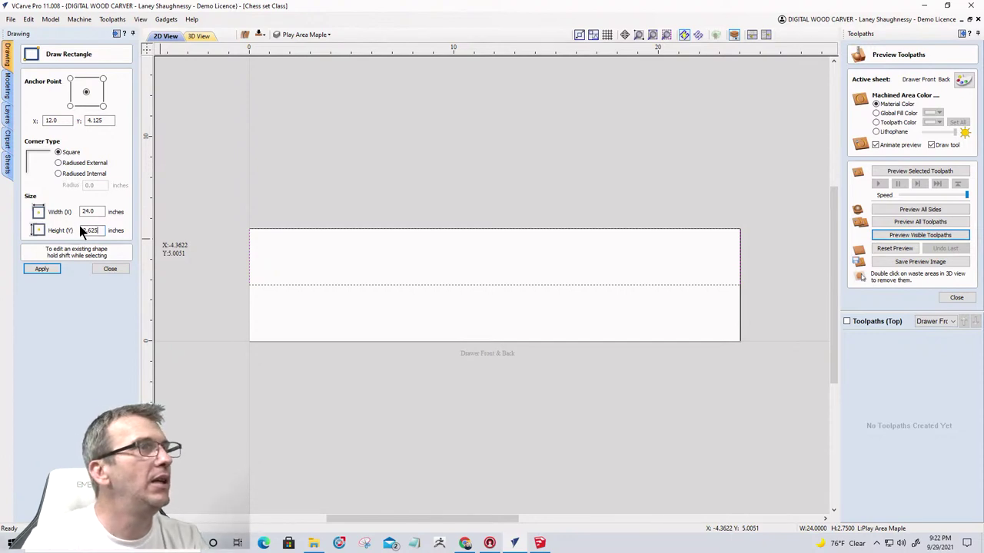
left_click(96, 212)
left_click_drag(96, 211, 64, 214)
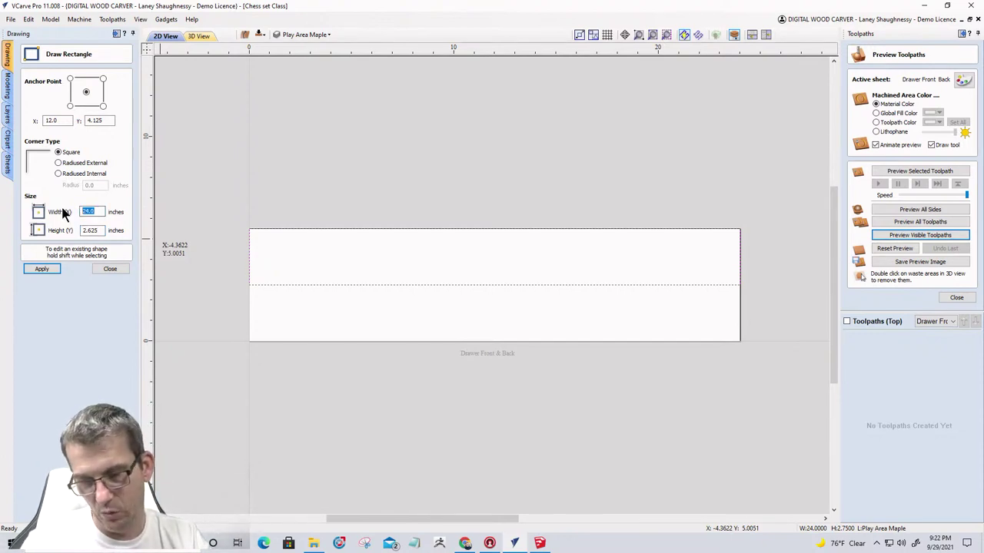
type("20.1")
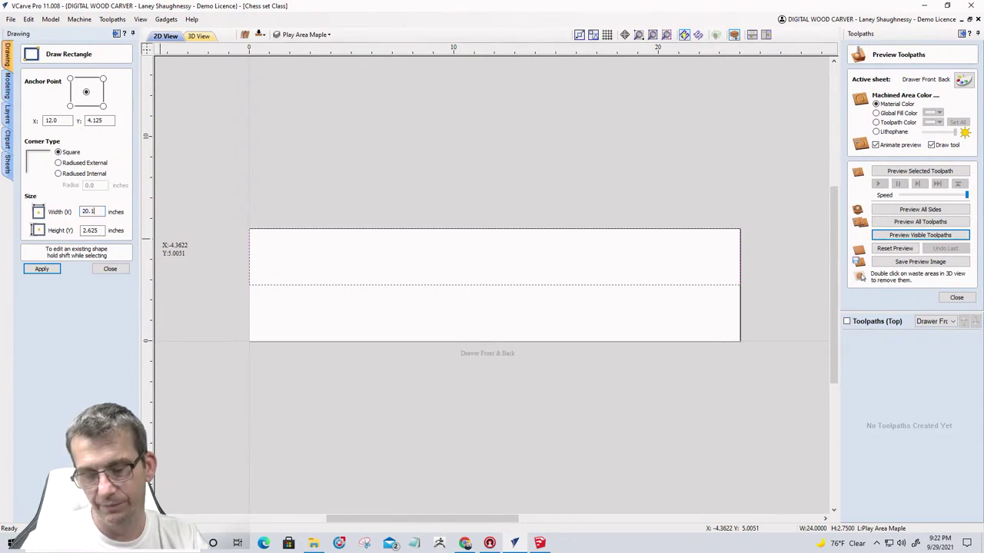
type("25")
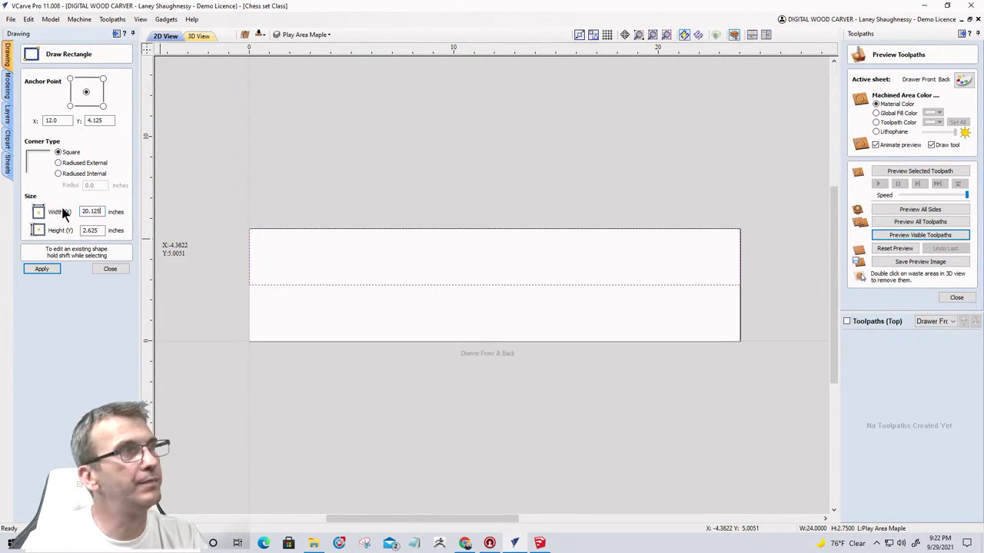
left_click(42, 270)
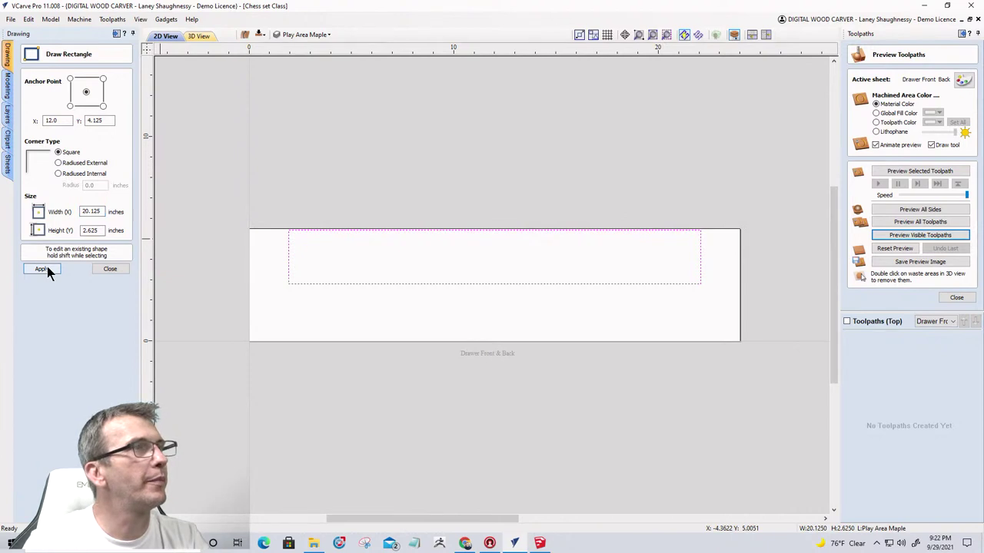
left_click(98, 232)
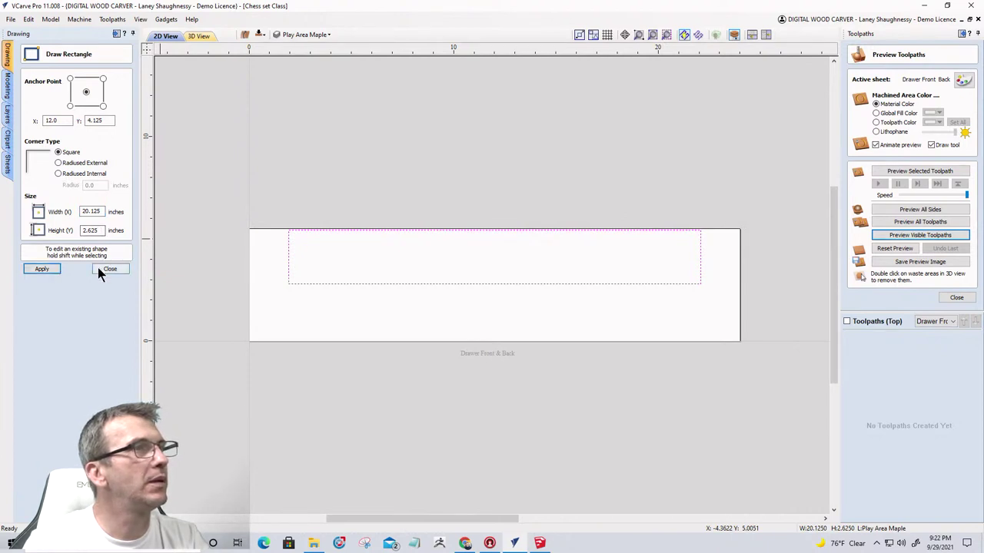
left_click(110, 269)
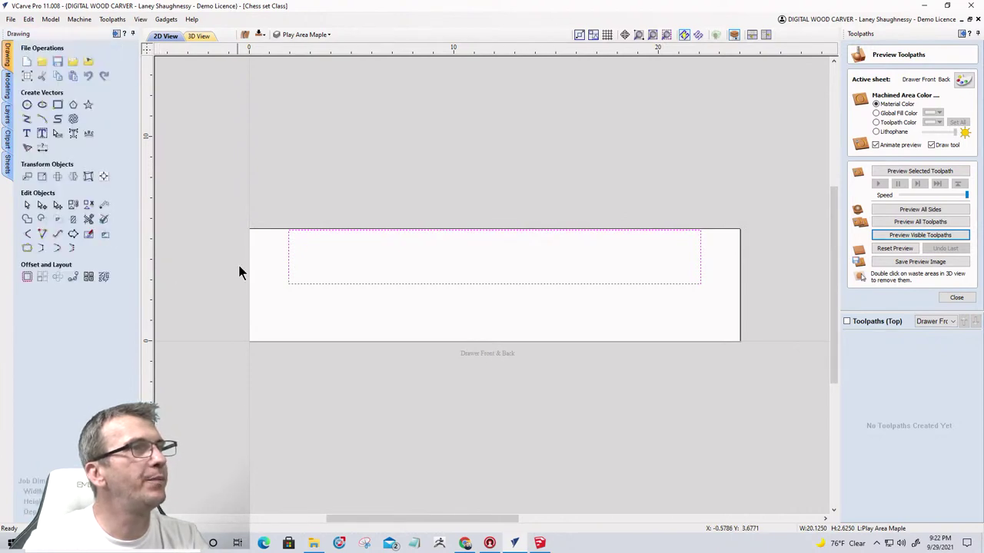
Copy the rectangle down to the board's bottom edge, snap the original to the top edge, and select the lower one.
left_click(289, 253)
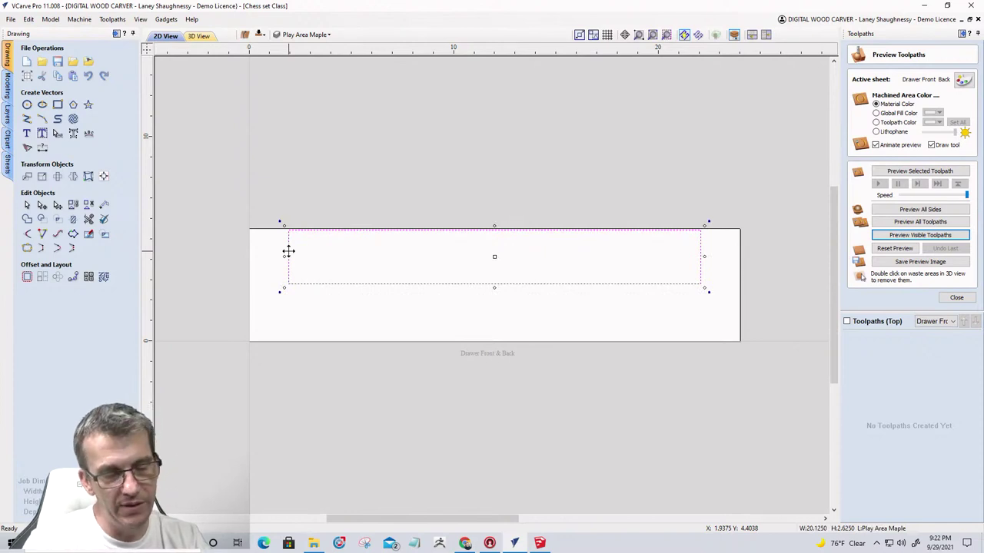
left_click_drag(287, 228, 286, 283)
scroll(352, 309, "up", 1)
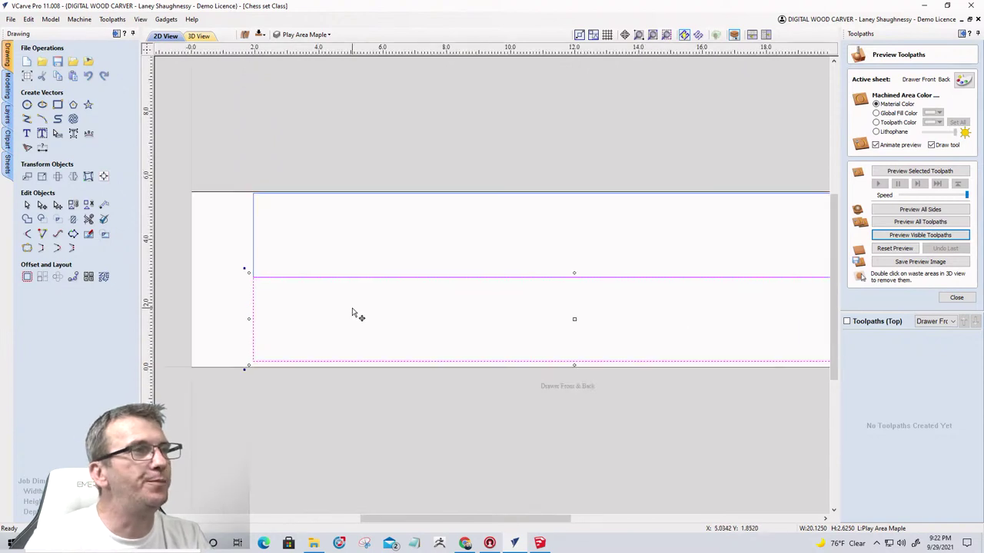
scroll(352, 312, "up", 1)
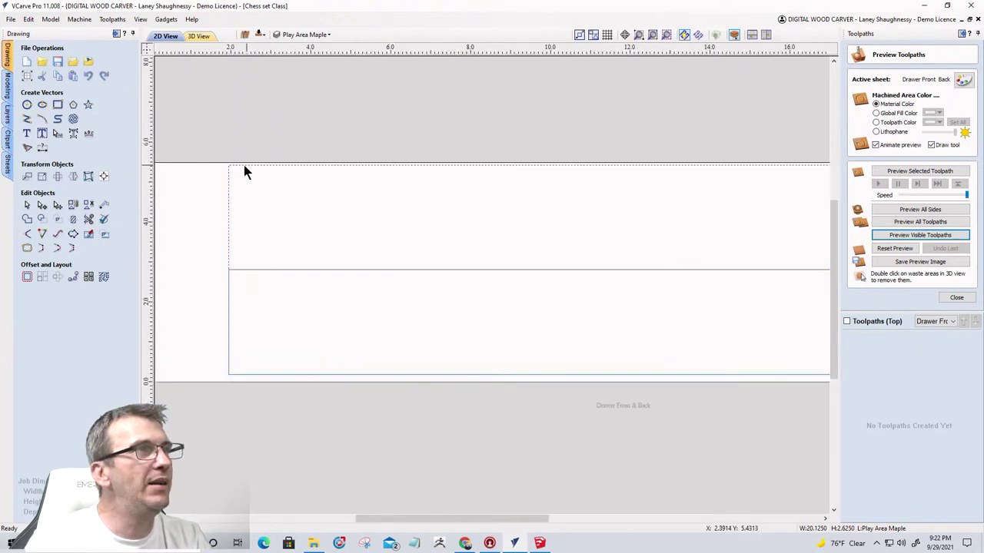
left_click_drag(233, 165, 228, 162)
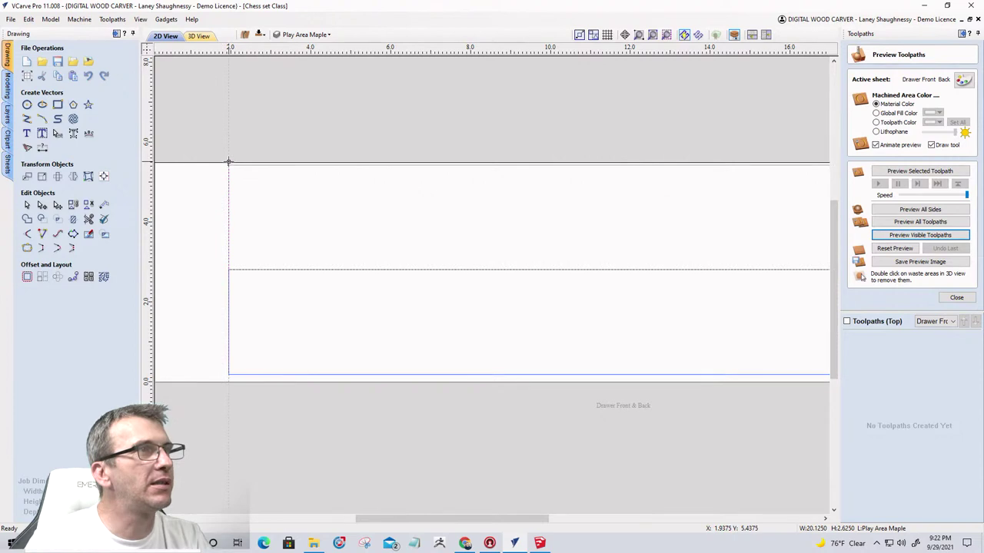
scroll(230, 158, "up", 5)
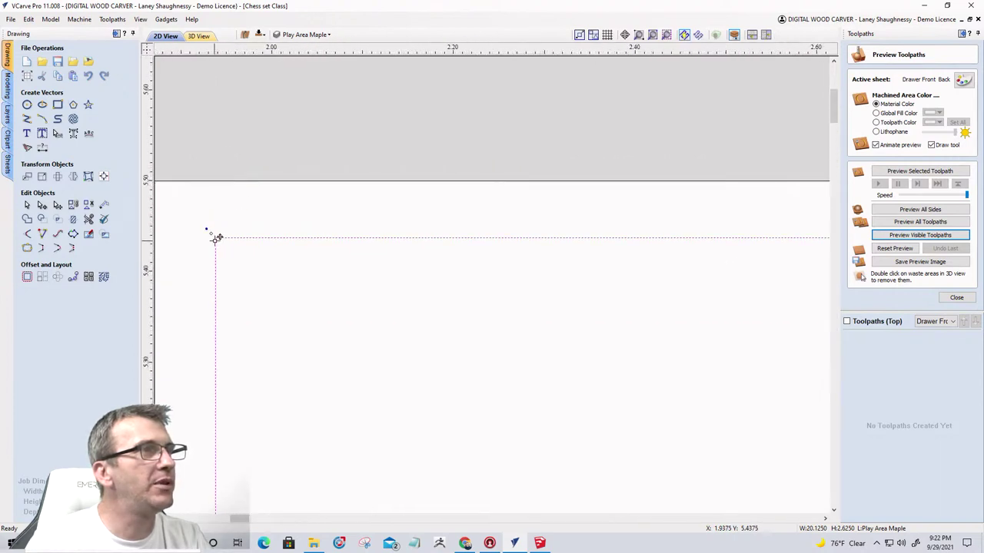
scroll(259, 185, "down", 5)
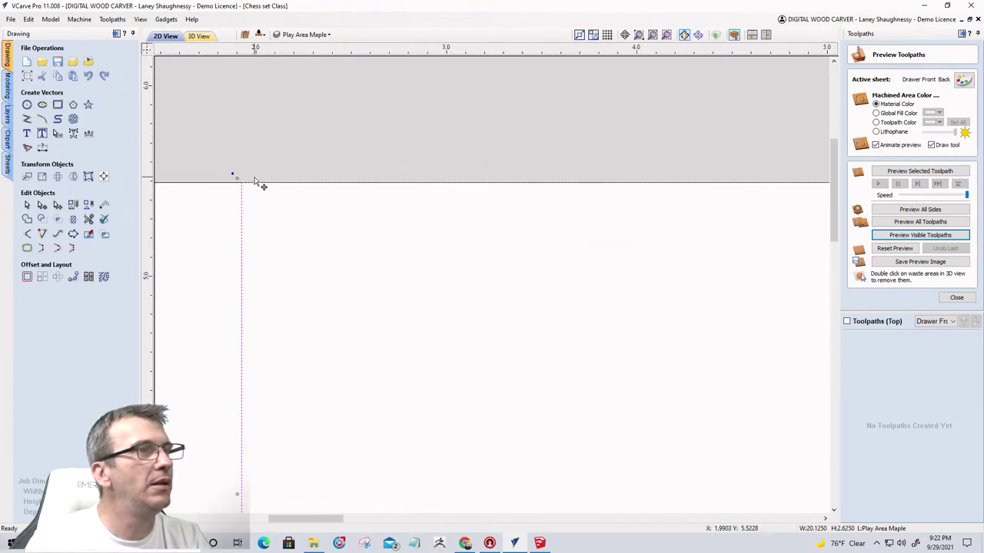
left_click(254, 345)
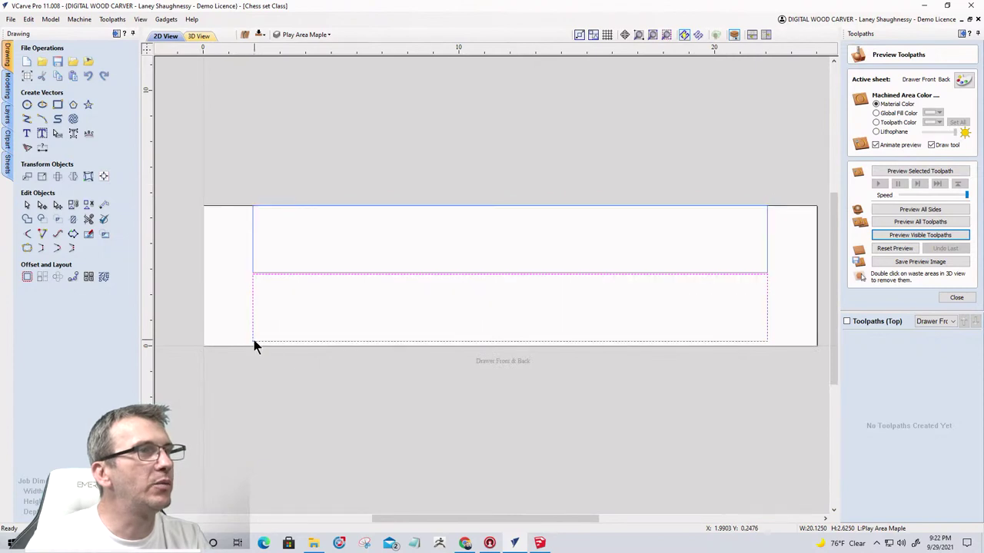
left_click(252, 343)
left_click(253, 297)
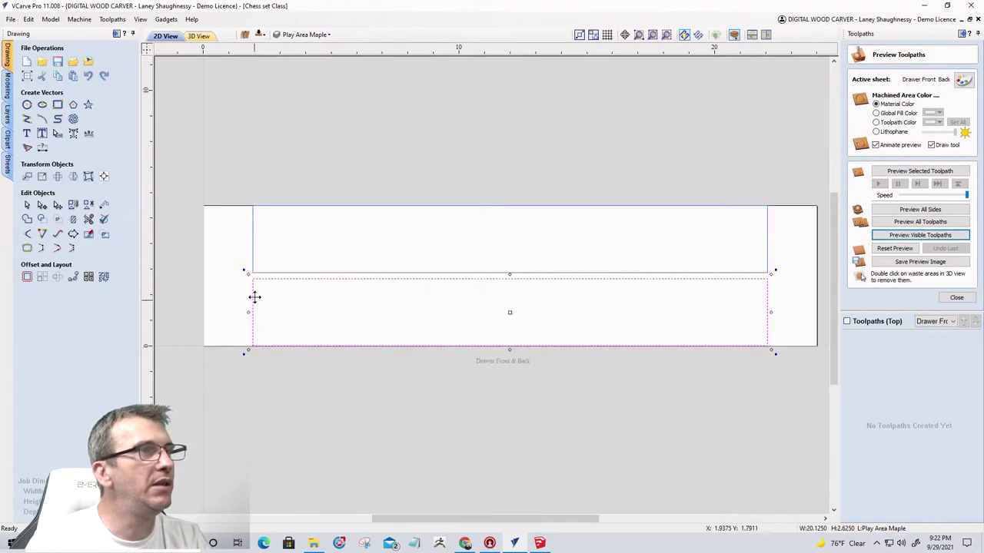
scroll(259, 261, "up", 3)
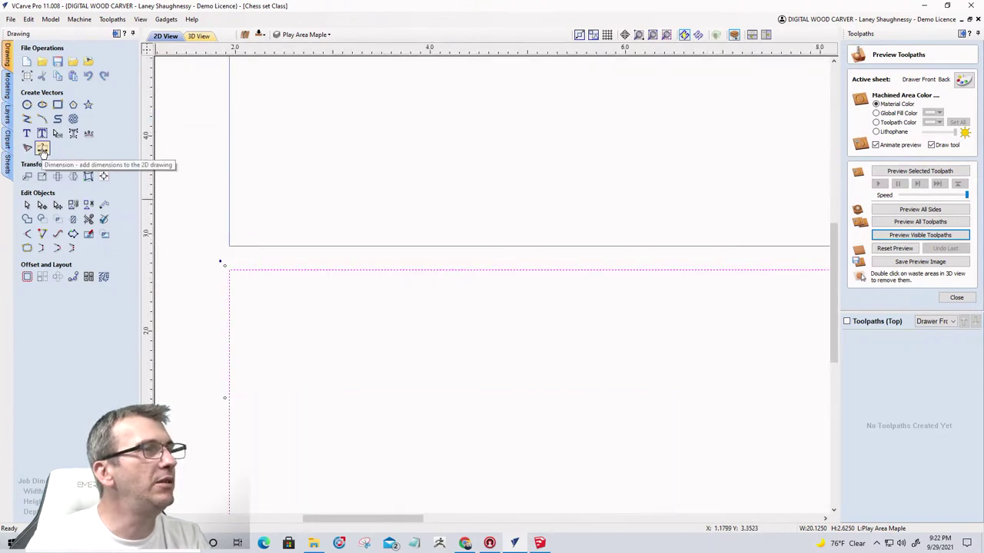
Start a vertical dimension at the upper rectangle's left corner.
left_click(43, 148)
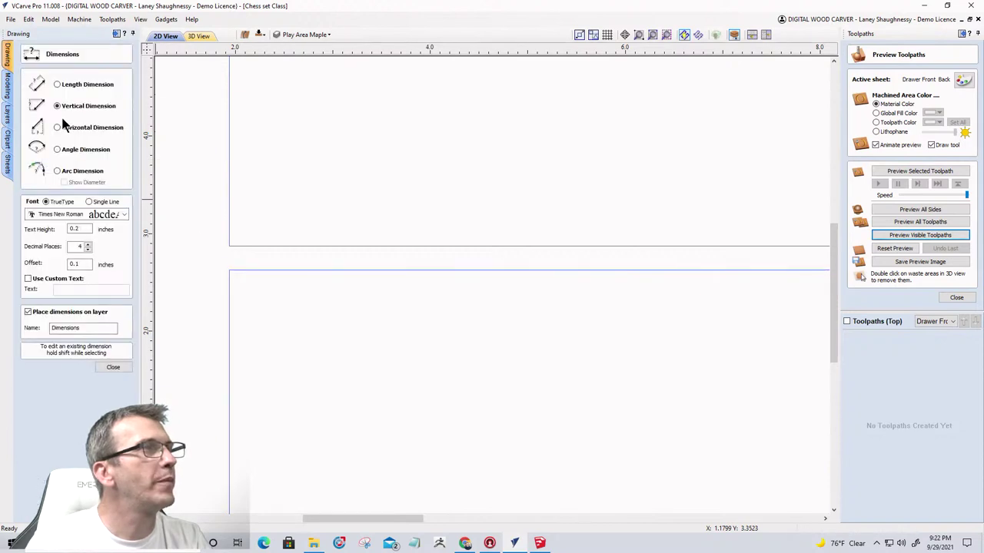
left_click(57, 107)
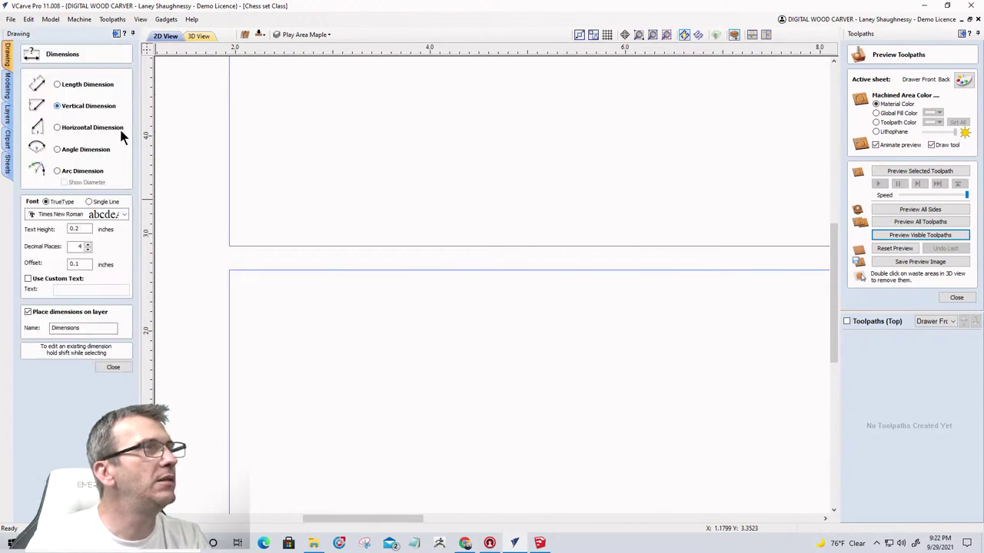
left_click(230, 248)
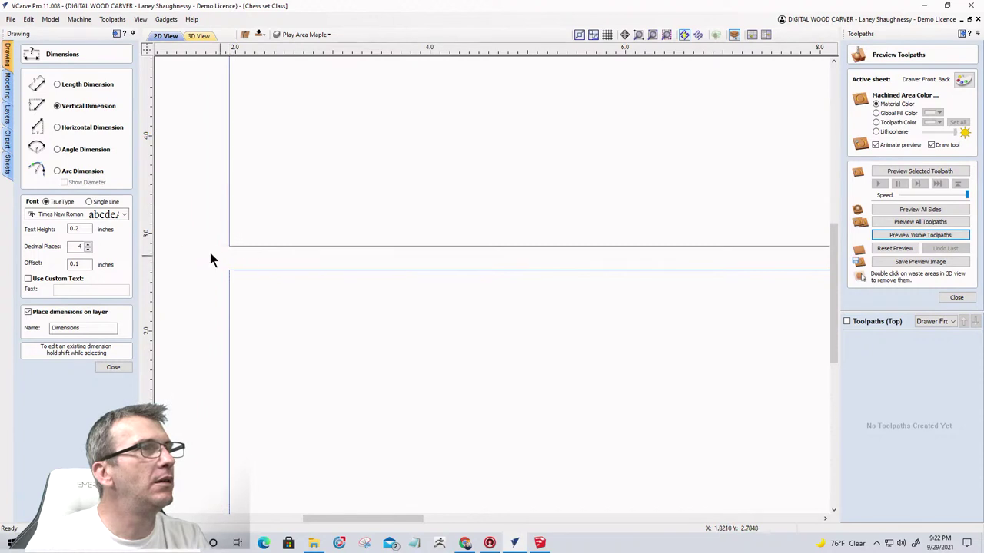
scroll(308, 267, "down", 5)
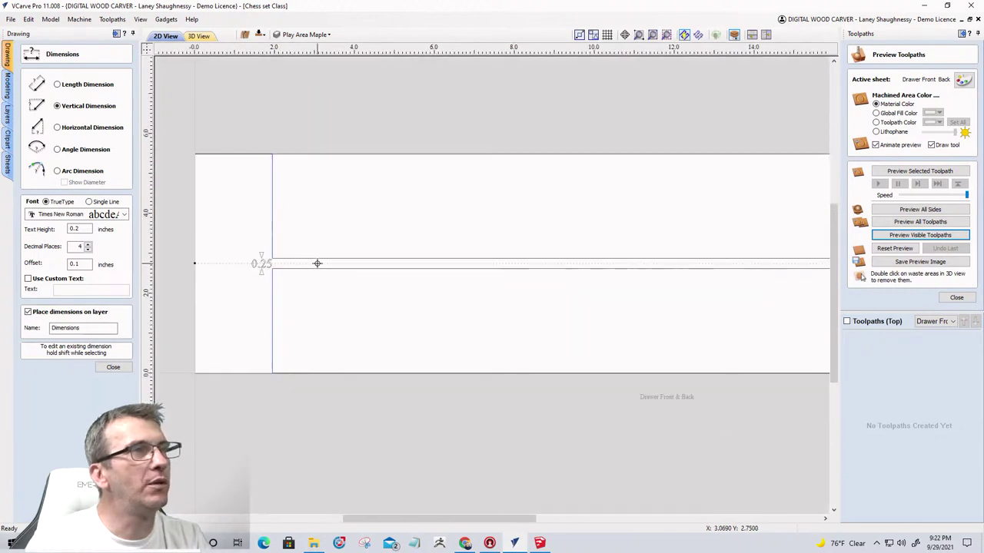
scroll(578, 288, "up", 8)
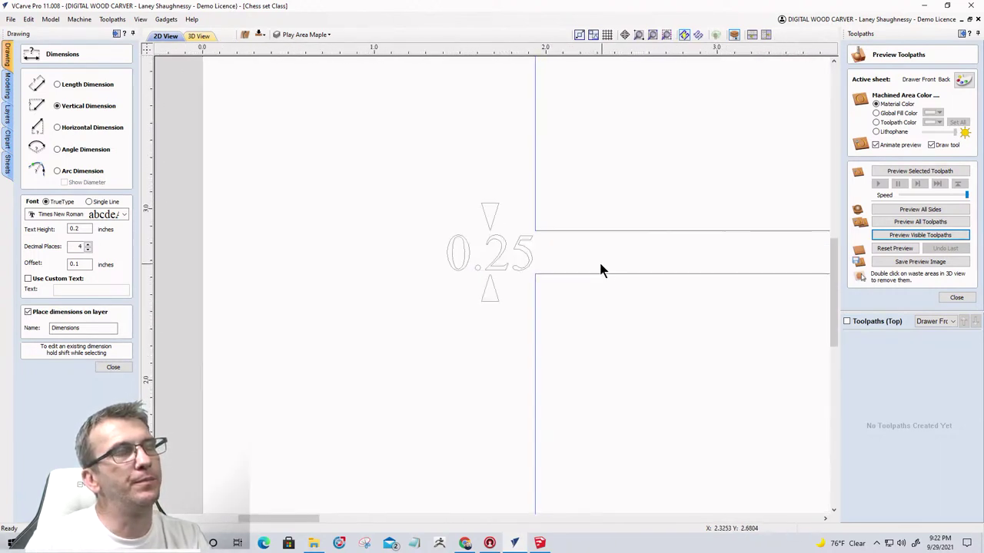
scroll(480, 263, "down", 1)
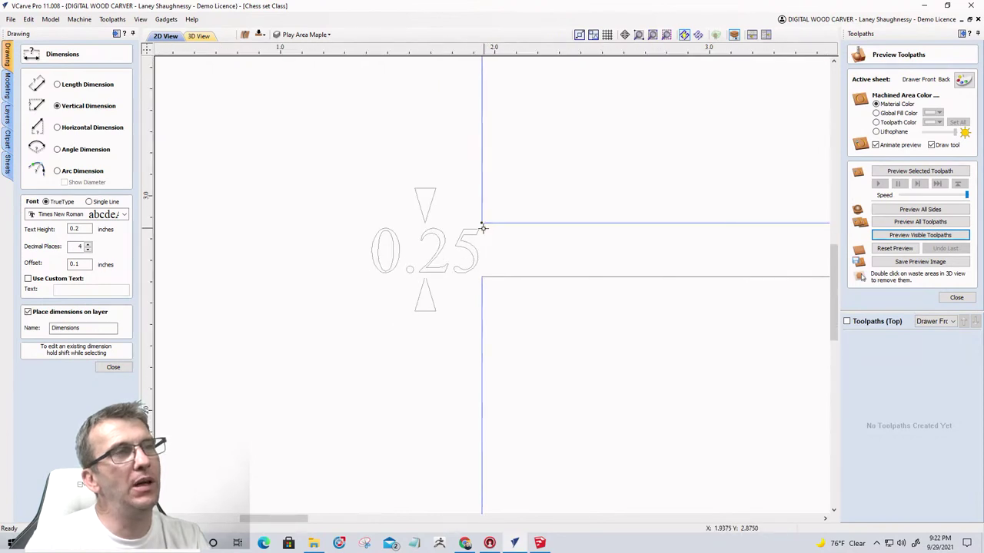
scroll(349, 251, "down", 5)
scroll(341, 252, "down", 3)
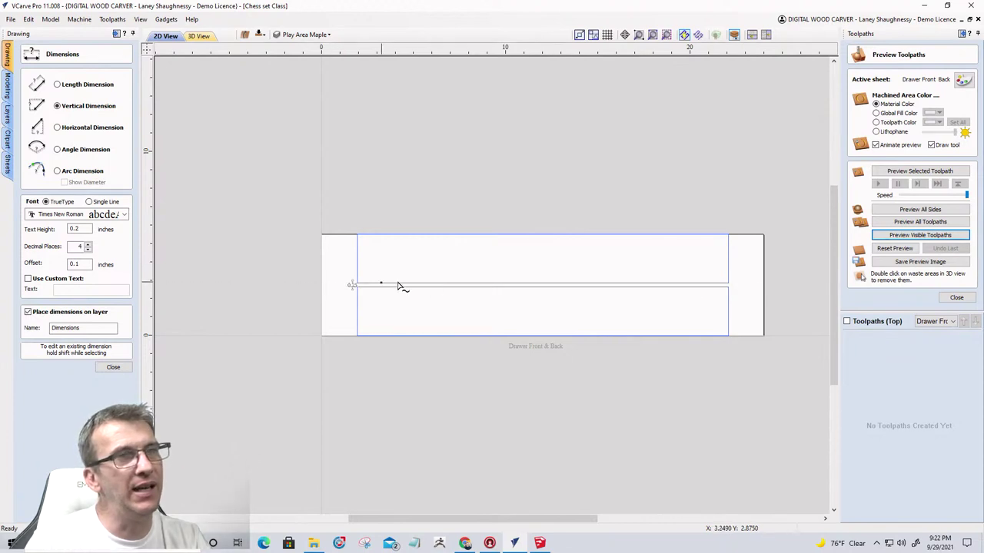
Place the 0.25 vertical dimension across the gap at the board's left end.
left_click(321, 285)
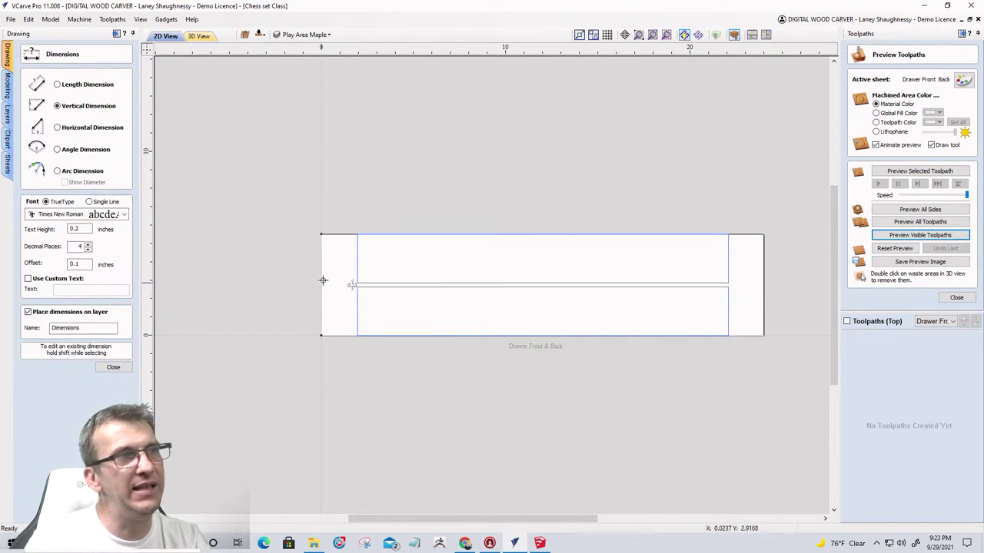
scroll(303, 279, "up", 3)
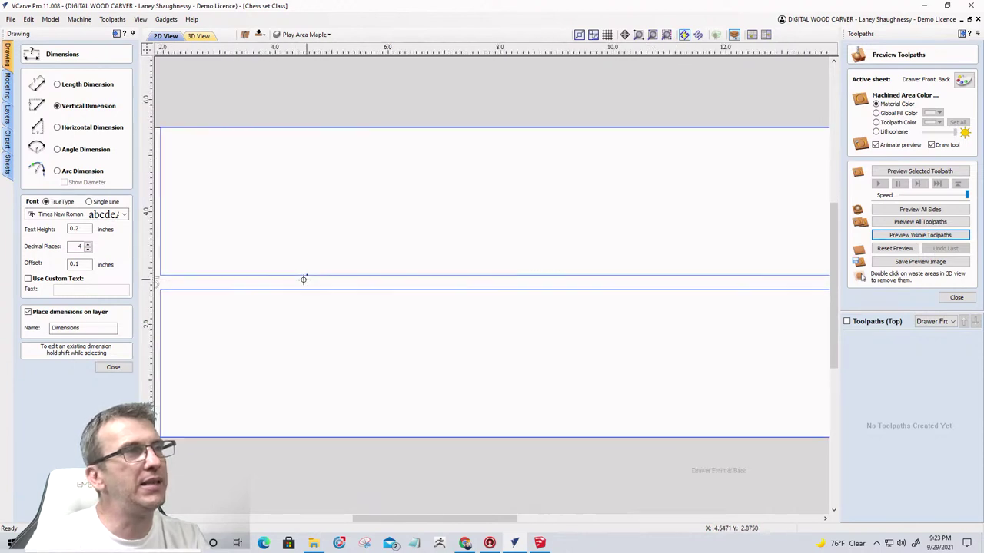
scroll(385, 301, "down", 2)
scroll(232, 295, "up", 3)
scroll(232, 295, "up", 2)
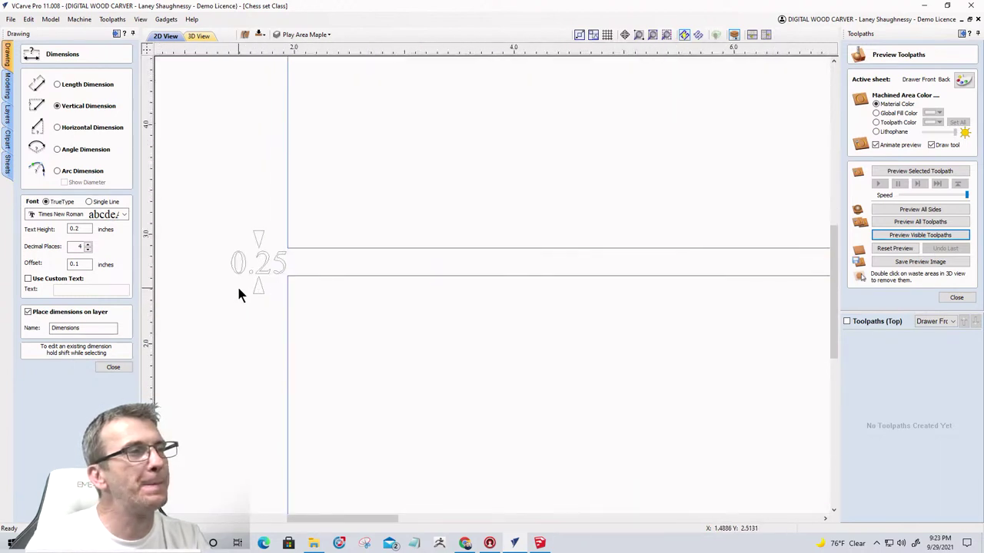
scroll(241, 292, "down", 3)
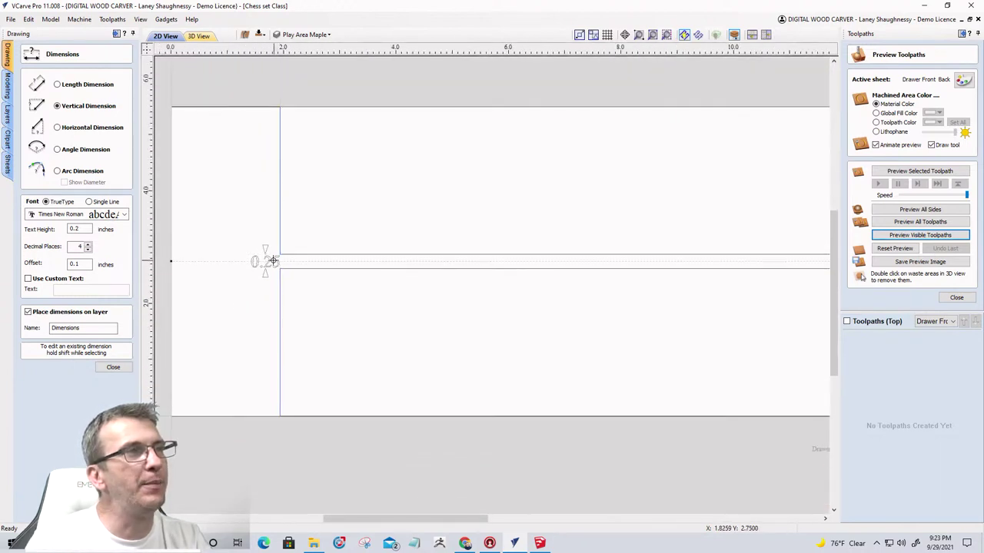
left_click(269, 261)
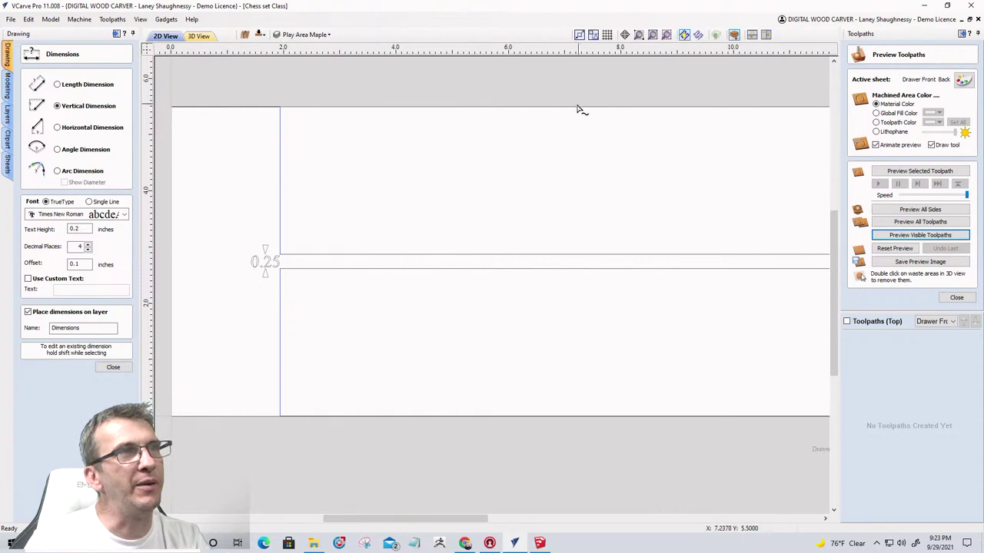
left_click(113, 368)
Select the 0.25 dimension, then pick the lower rectangle on the board.
left_click(266, 266)
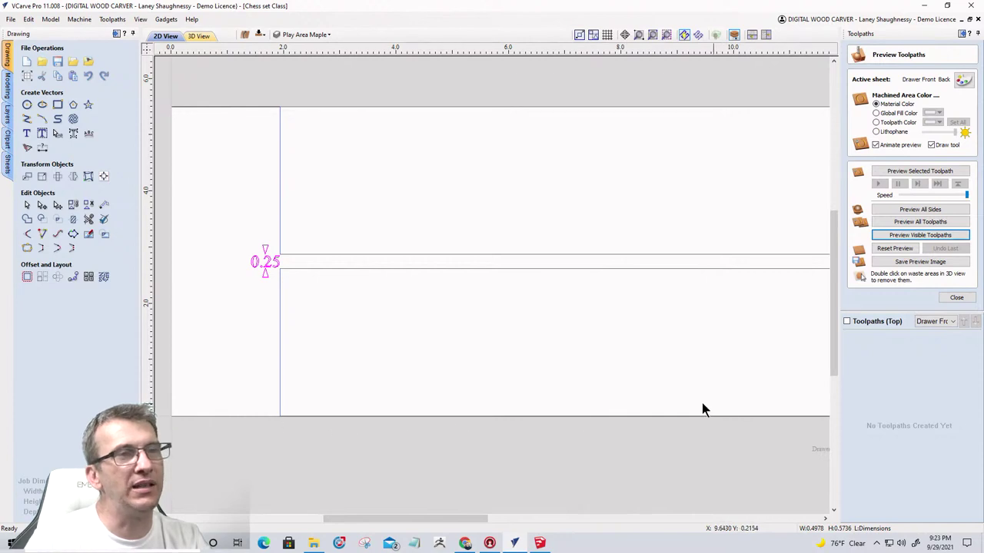
scroll(267, 269, "down", 2)
scroll(259, 268, "up", 4)
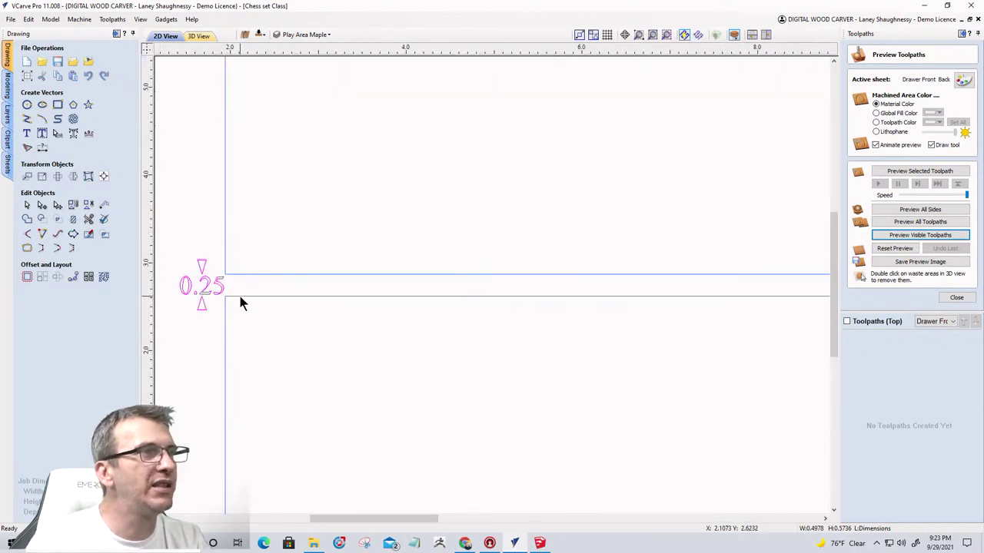
left_click(238, 300)
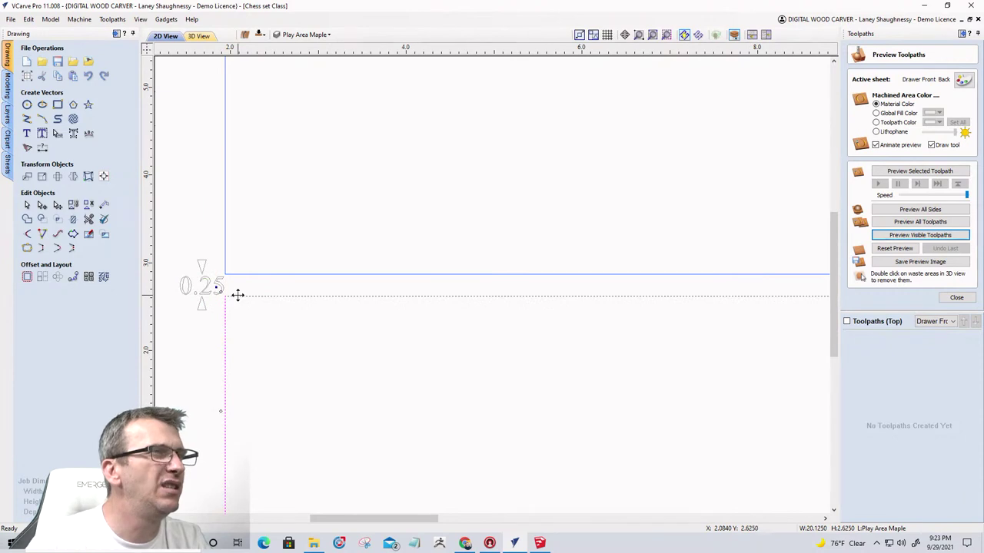
scroll(262, 315, "down", 3)
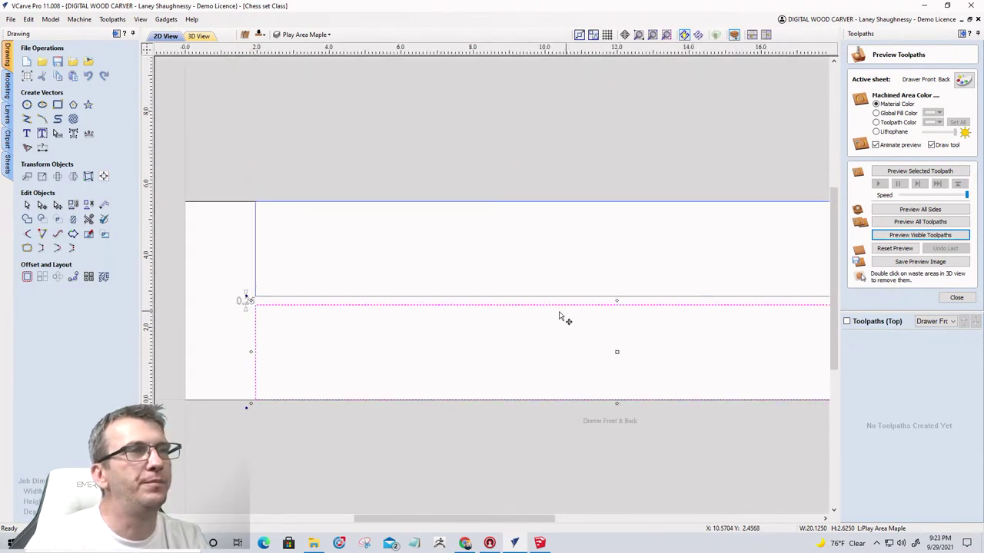
scroll(154, 280, "up", 1)
Move the selected rectangle up by a relative Y of 0.0625 inch.
left_click(27, 176)
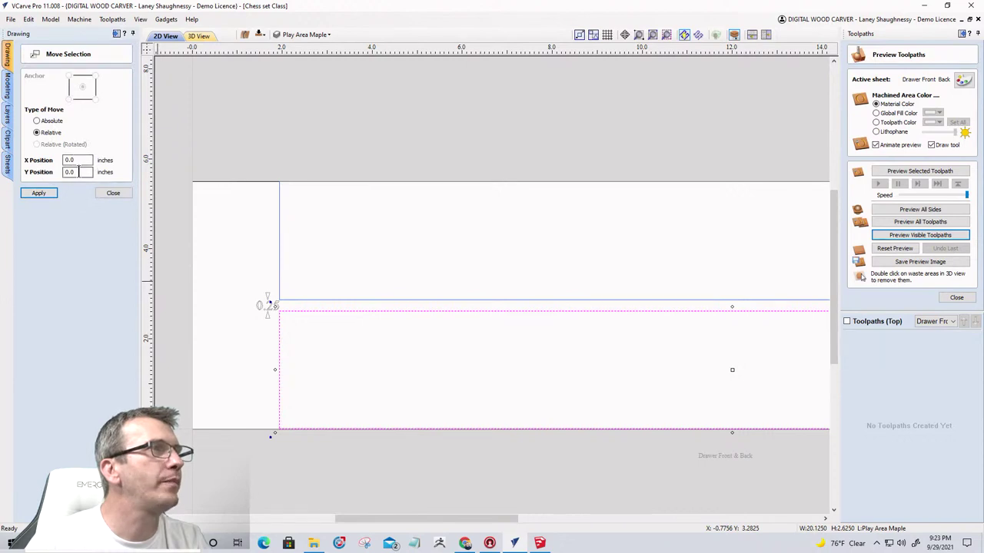
scroll(292, 330, "up", 4)
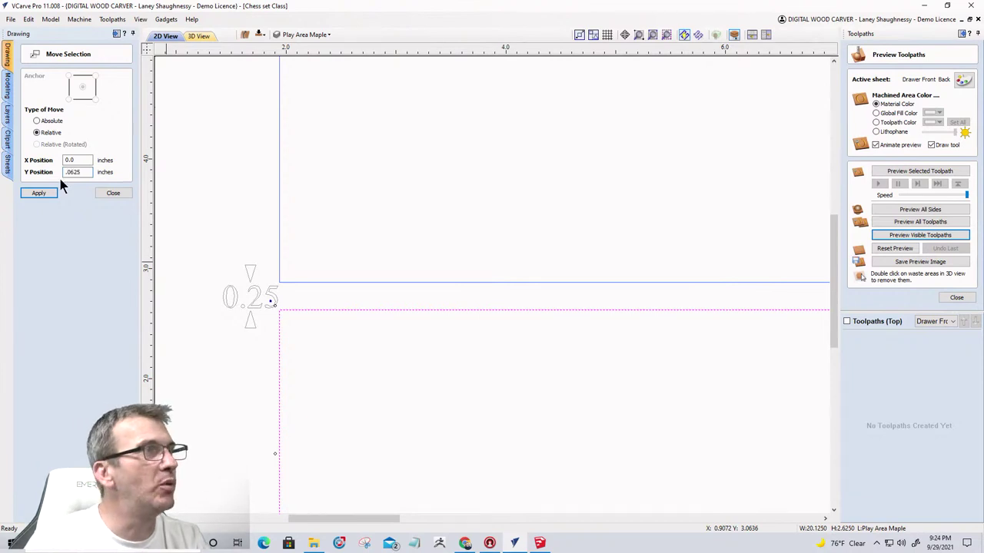
left_click(38, 193)
scroll(514, 219, "down", 5)
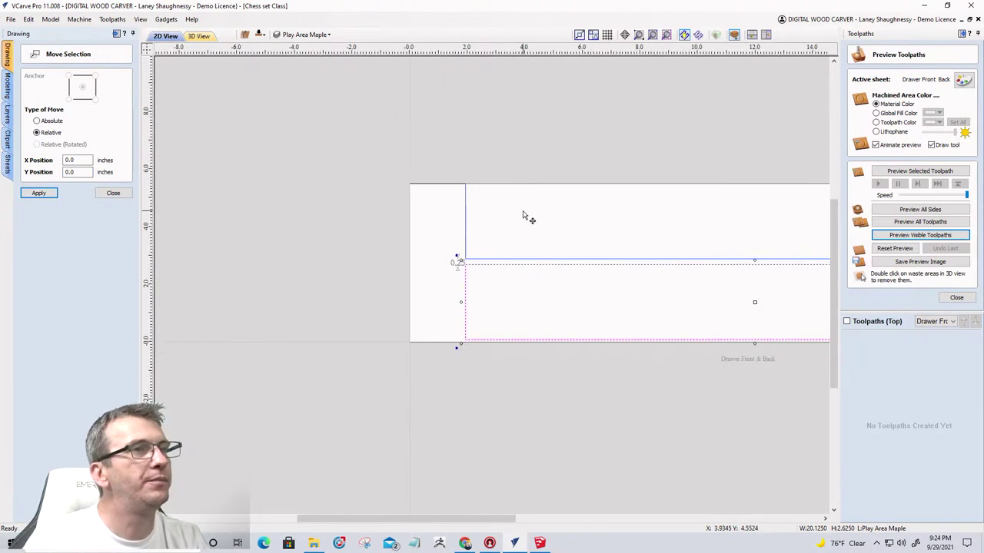
scroll(456, 338, "up", 4)
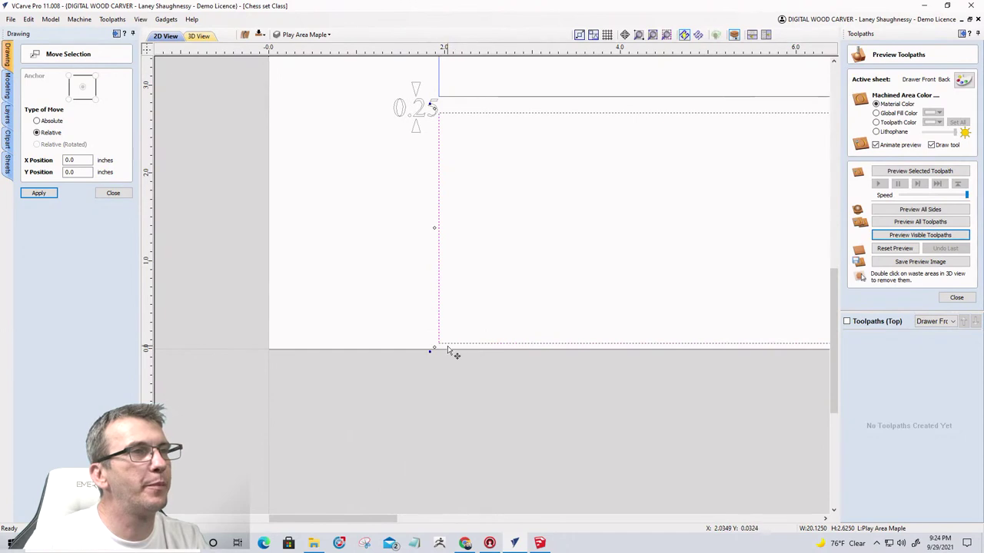
scroll(449, 350, "down", 3)
scroll(450, 232, "up", 3)
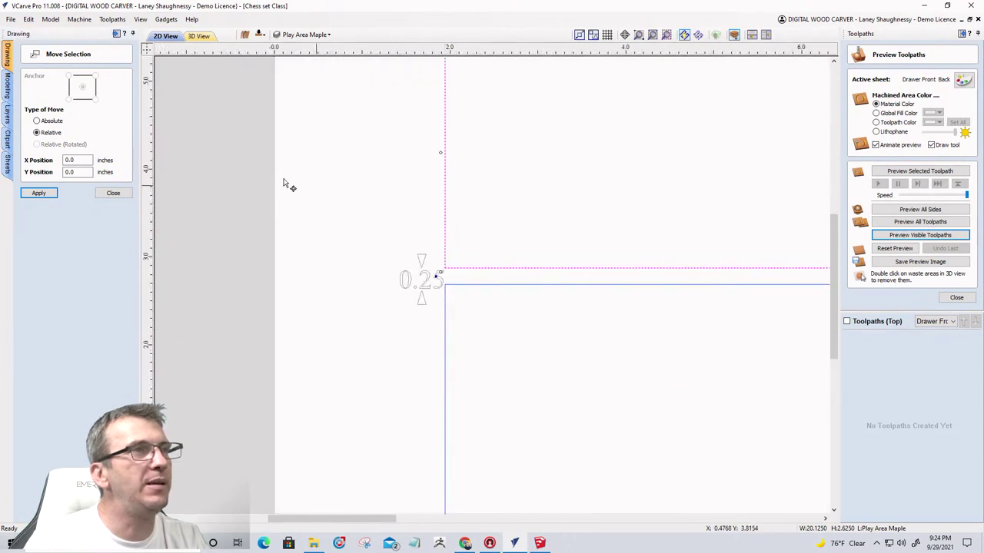
Move it back by Y -0.0625 inch, close Move Selection and deselect.
left_click_drag(76, 172, 50, 174)
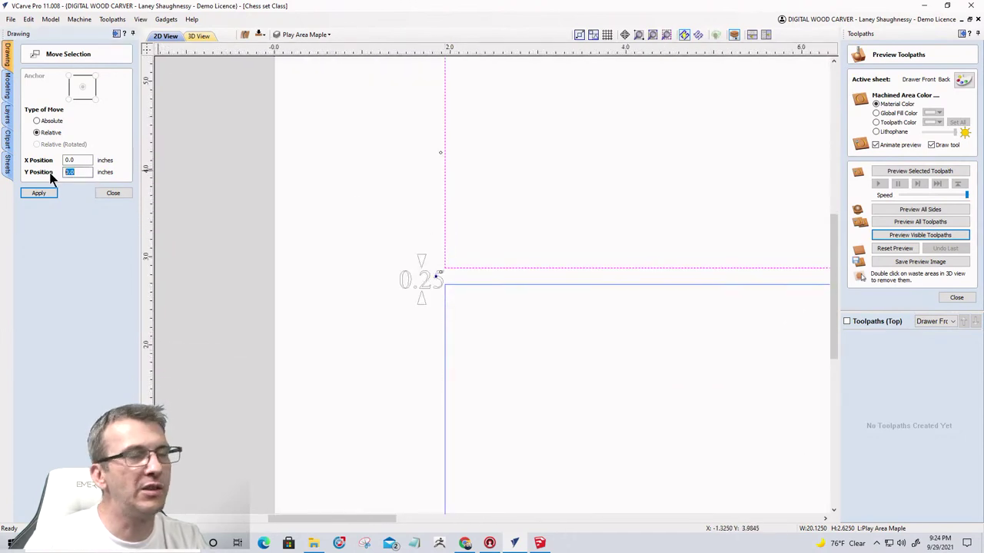
type("-.0")
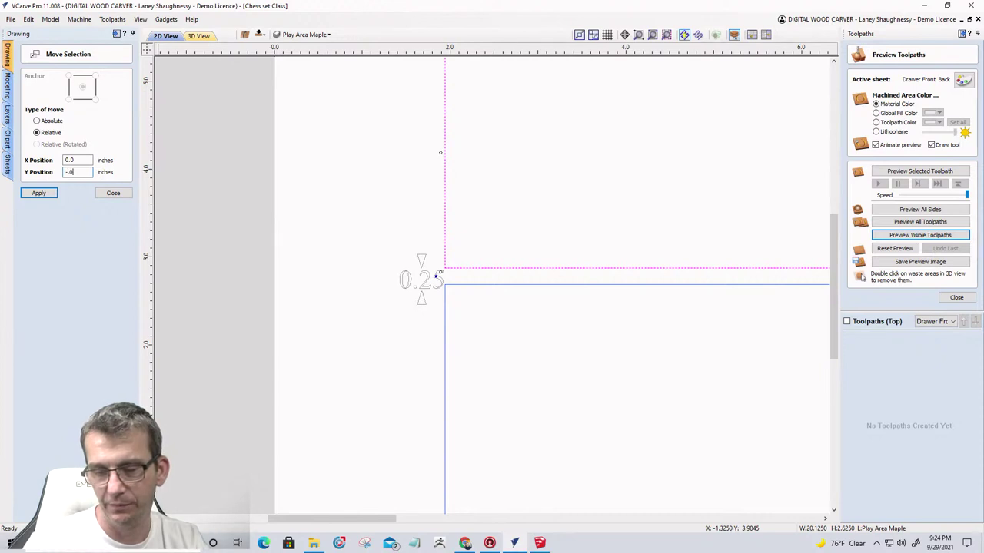
type("625")
left_click(37, 196)
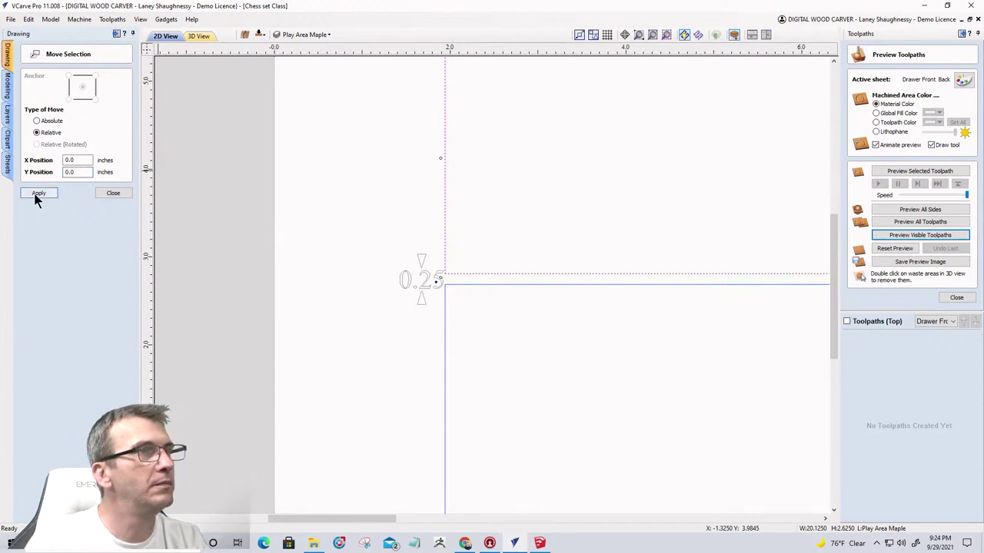
left_click(112, 194)
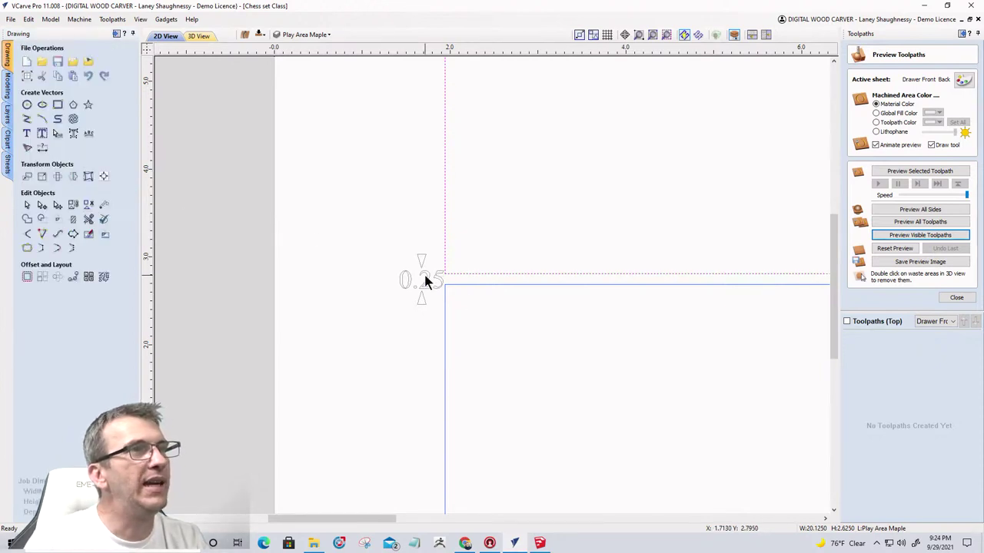
left_click(426, 280)
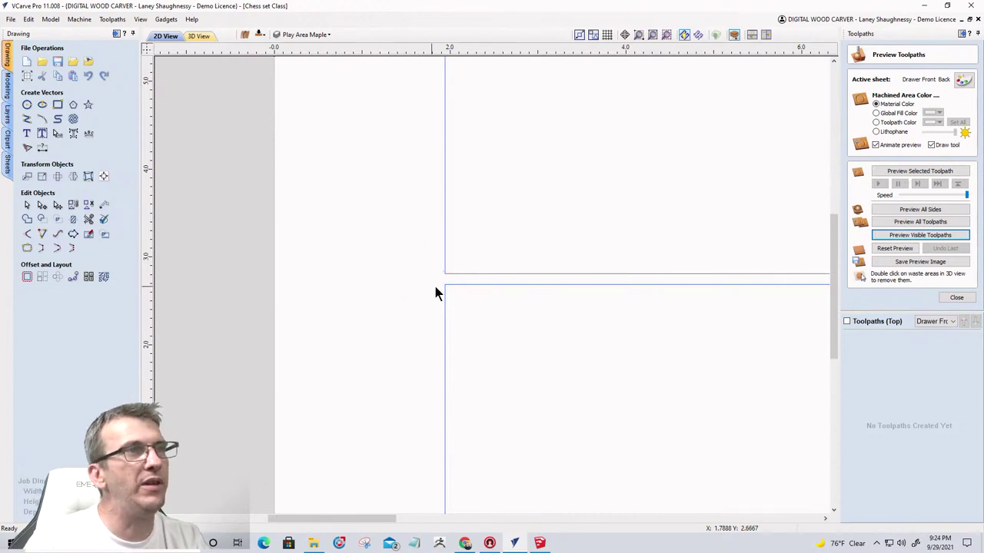
Add a vertical dimension reading 0.125 across the gap at the lower rectangle's corner.
left_click(446, 287)
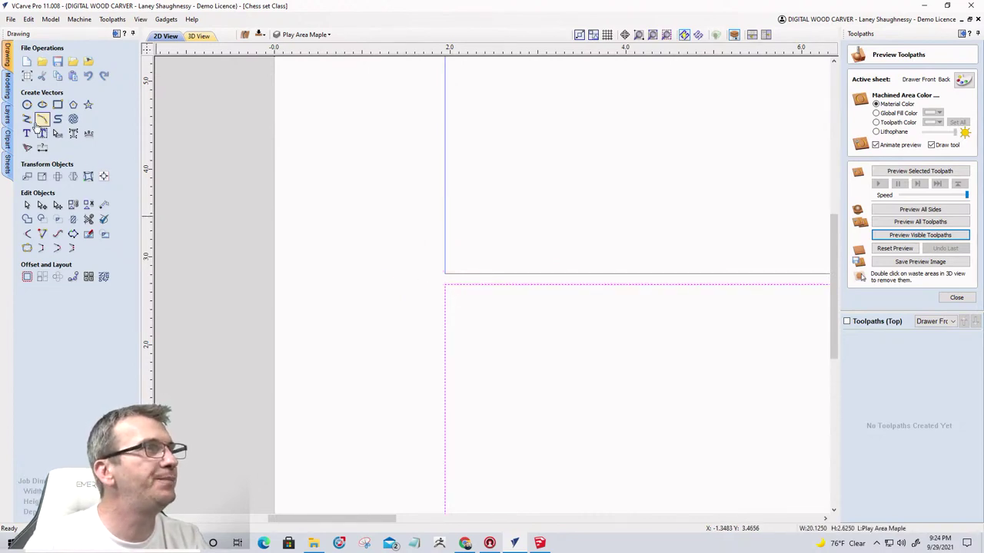
left_click(42, 147)
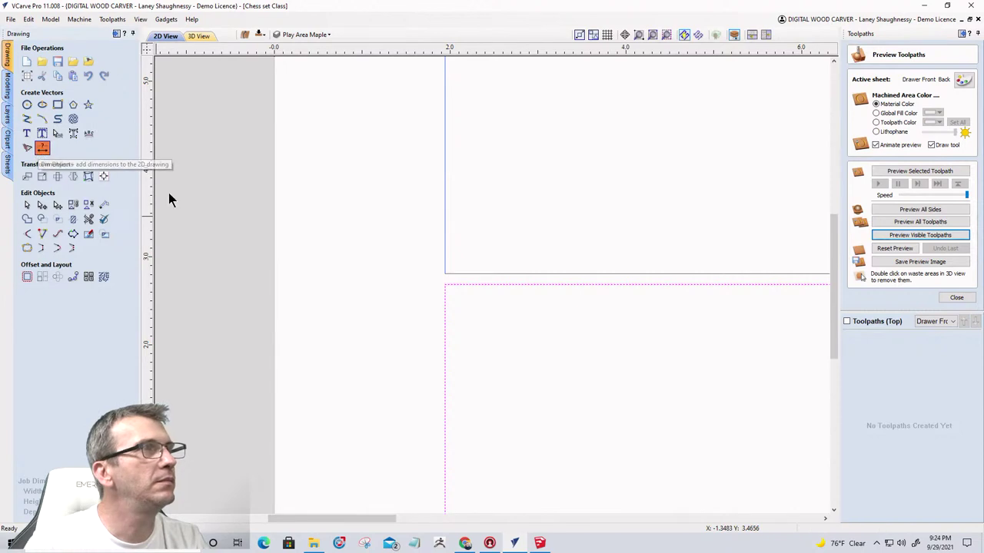
left_click(445, 284)
left_click(445, 274)
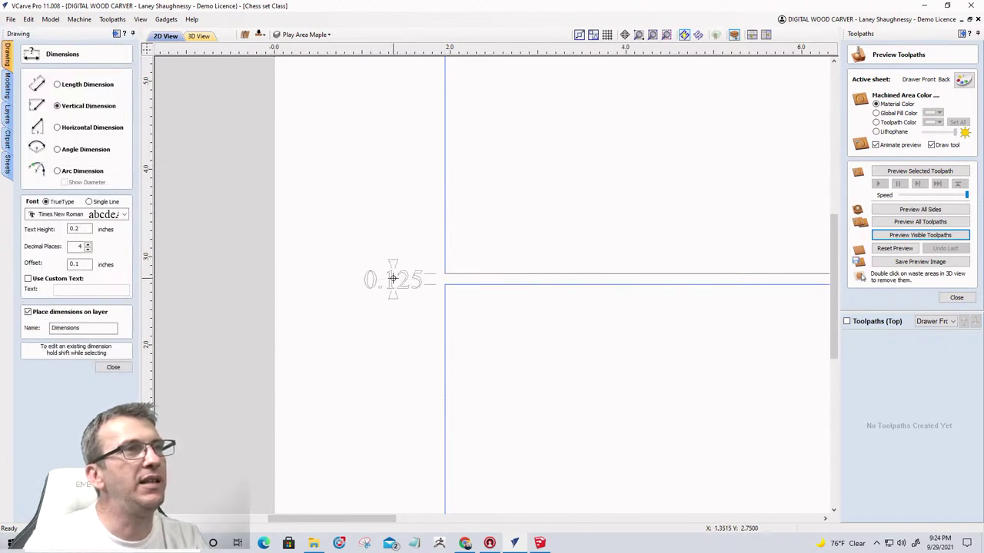
left_click(410, 385)
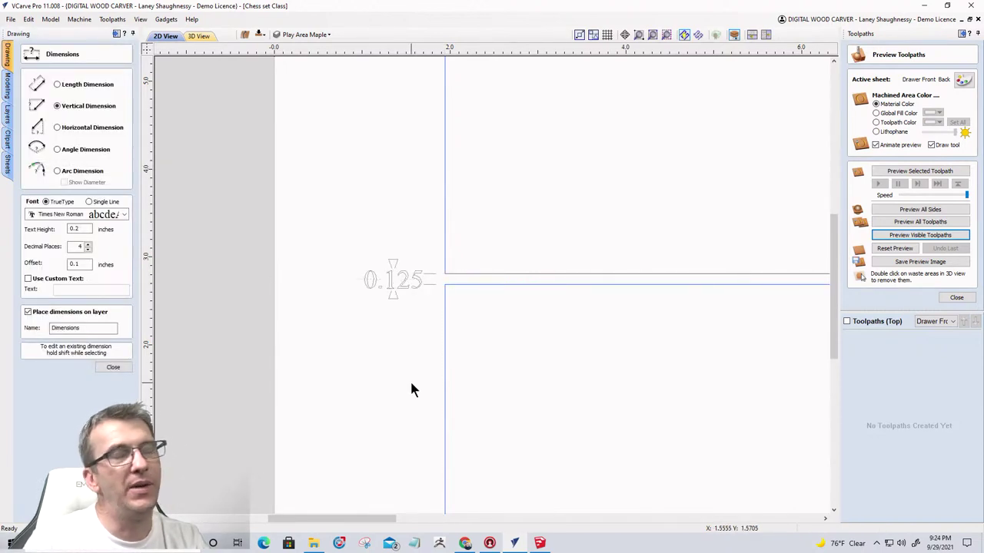
left_click(113, 368)
Delete the 0.125 dimension, start Draw Rectangle, and switch to the SketchUp chess board model.
scroll(417, 257, "down", 3)
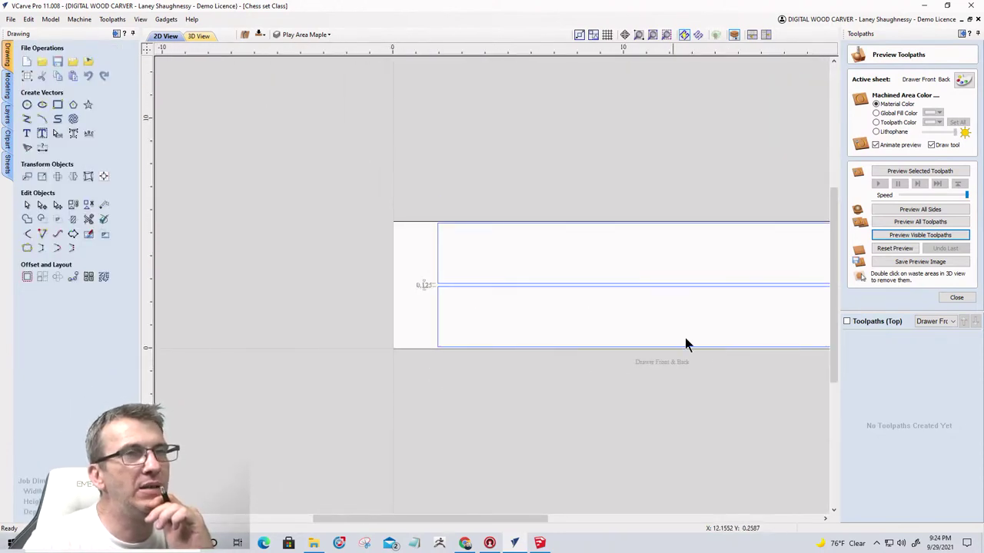
scroll(429, 281, "up", 4)
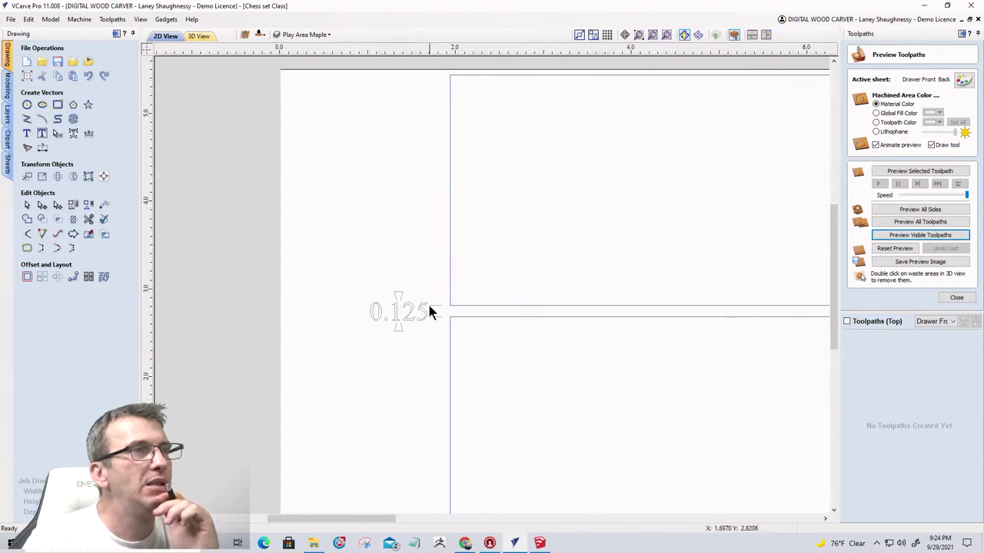
scroll(271, 262, "down", 3)
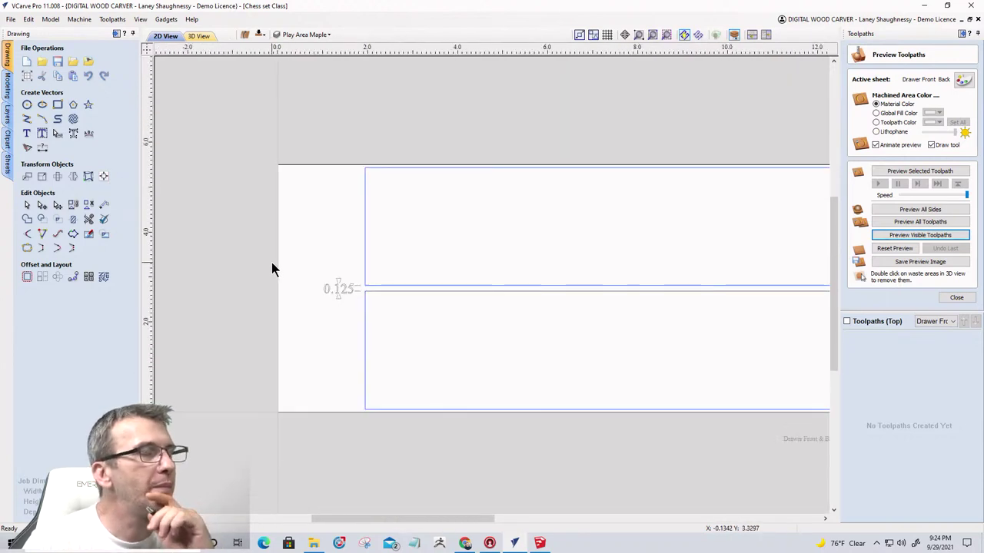
scroll(266, 262, "down", 1)
scroll(259, 256, "down", 2)
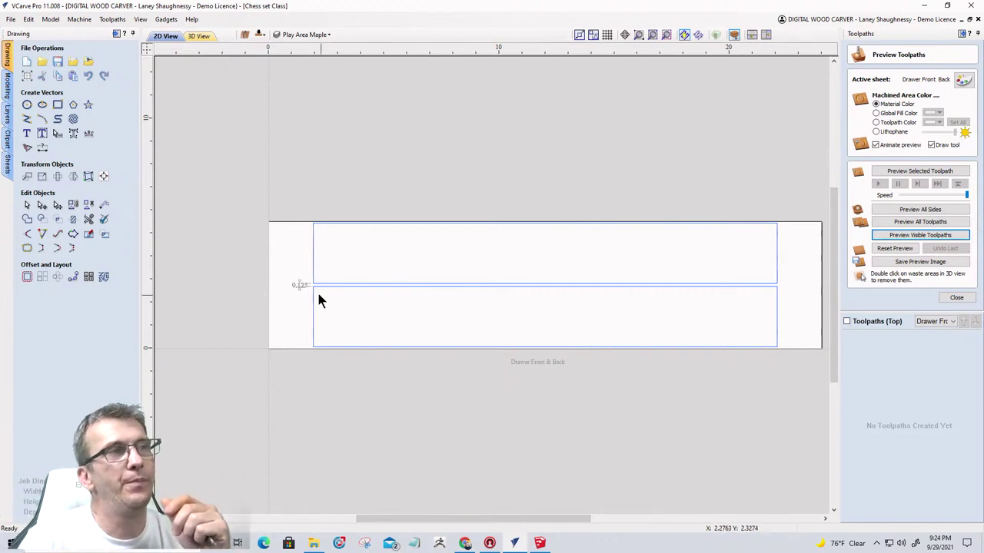
left_click(296, 285)
key("Delete")
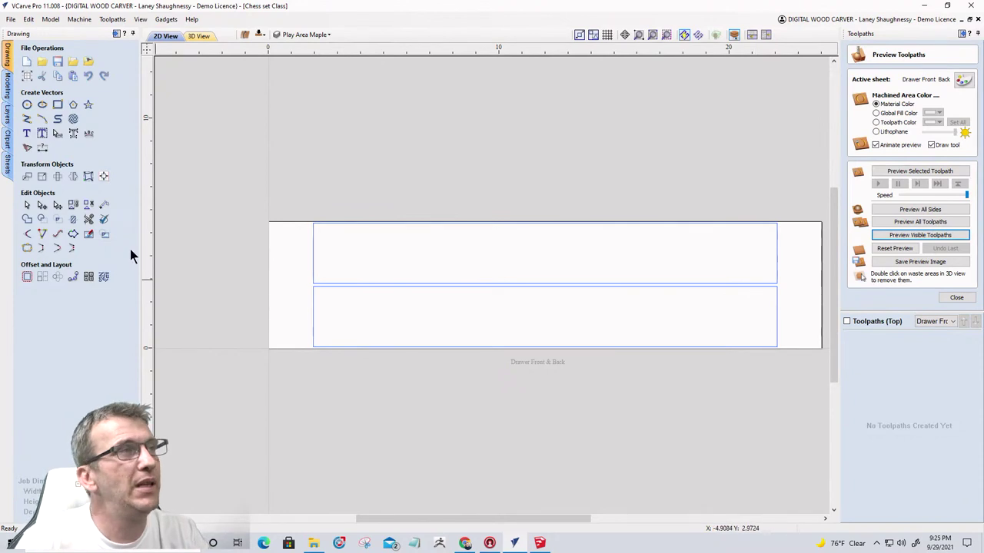
left_click(58, 104)
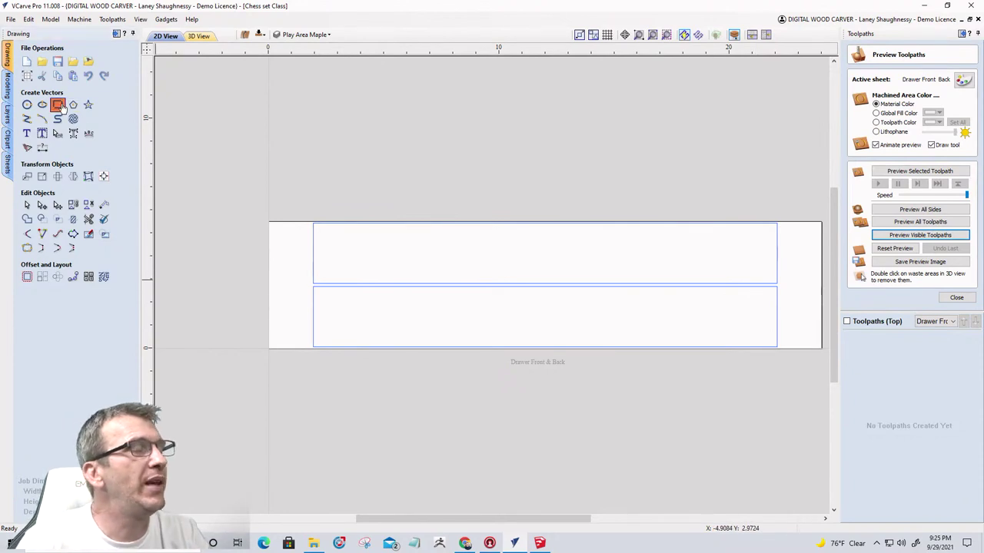
left_click(539, 543)
Measure the 1/4" groove at the board's bottom edge in SketchUp, then return to VCarve Pro.
scroll(744, 286, "up", 2)
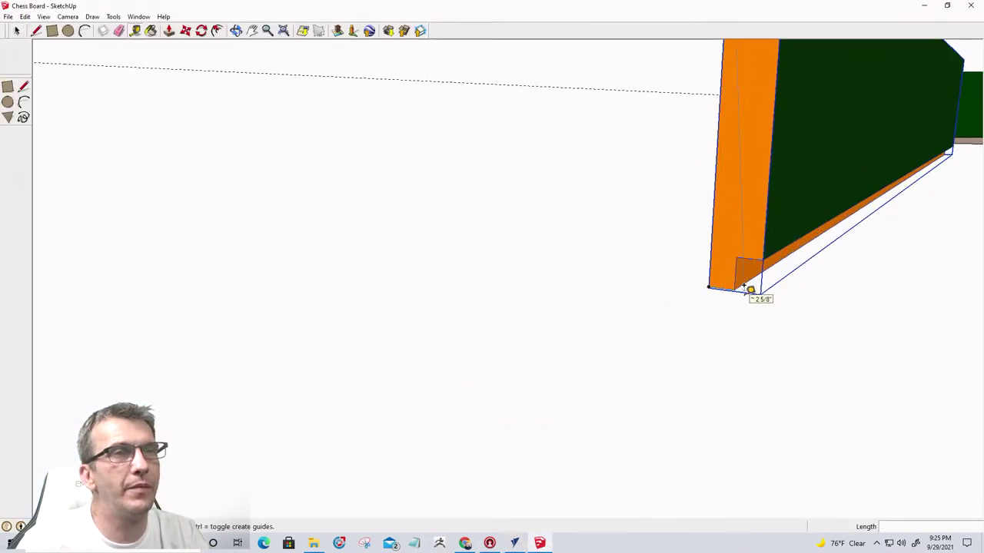
left_click(736, 256)
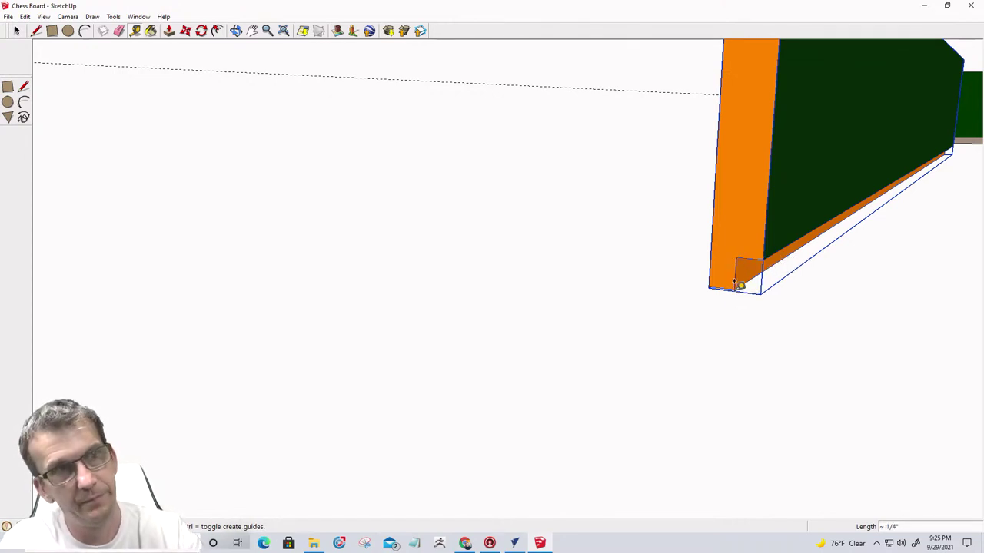
left_click(923, 6)
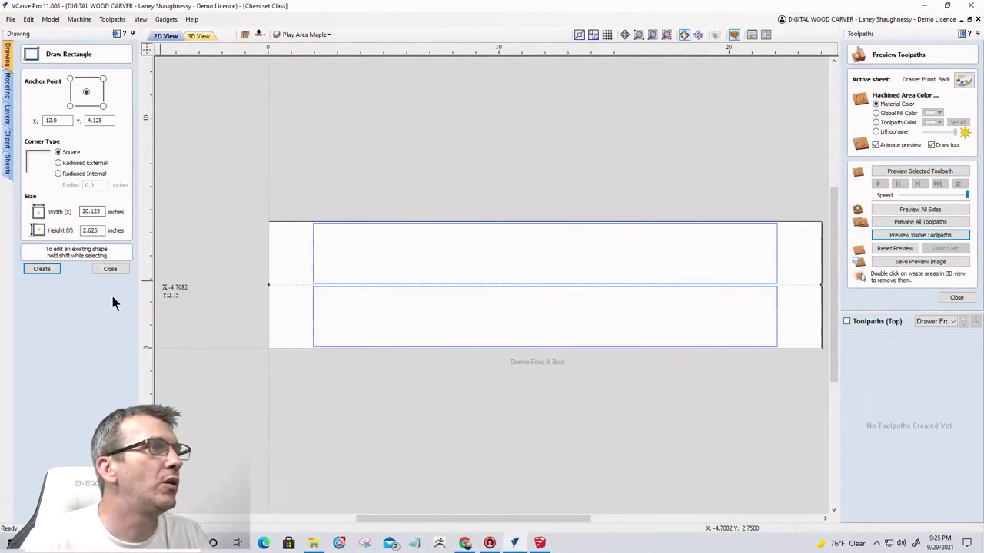
Draw a thin rectangle across the gap between the boards, sized 21 x 0.375 inches.
left_click(110, 269)
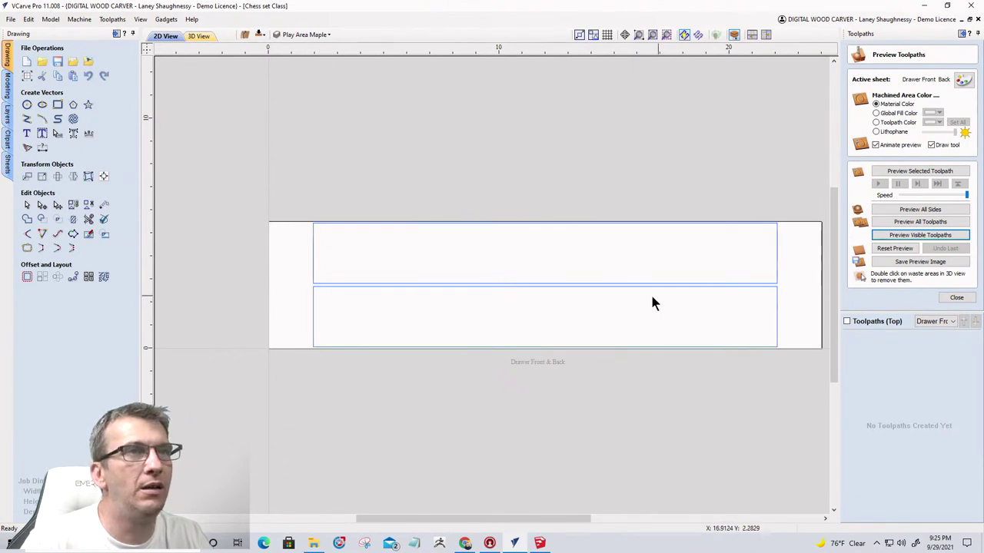
left_click(57, 104)
left_click_drag(300, 277, 789, 297)
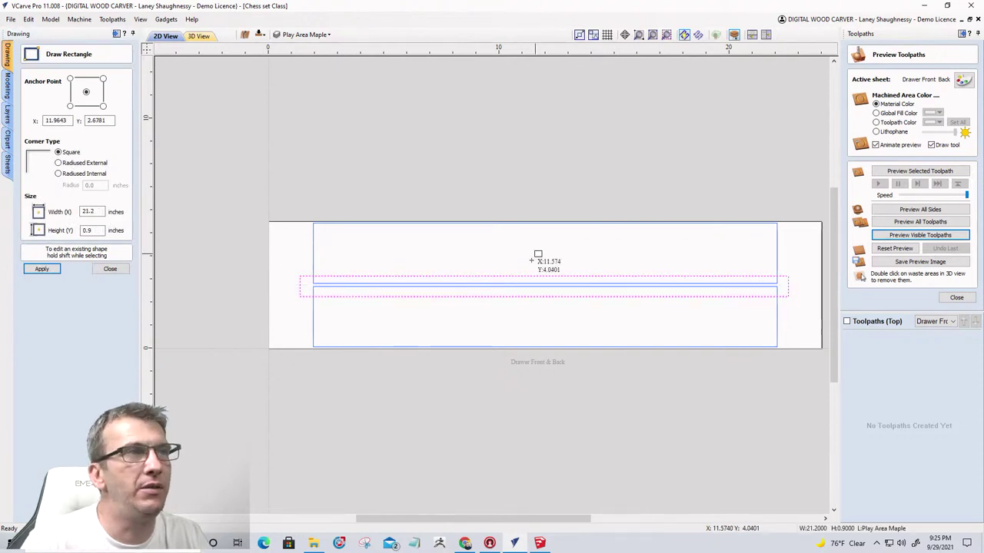
scroll(331, 284, "up", 3)
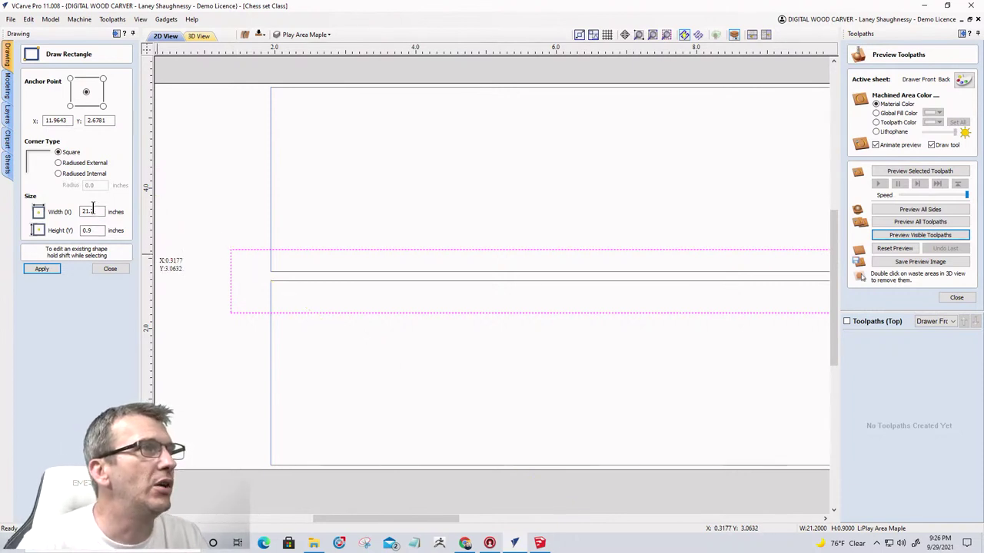
left_click_drag(97, 229, 61, 226)
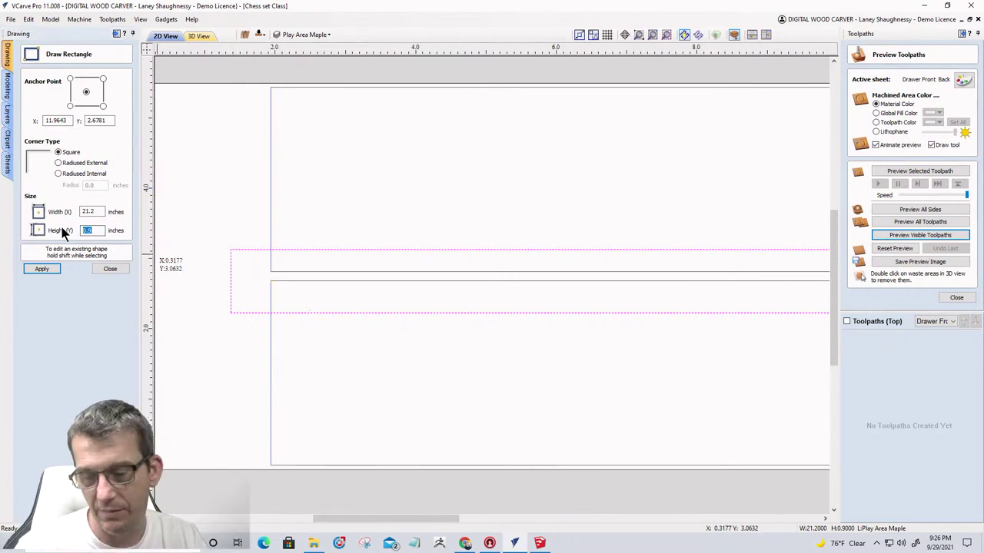
type(".37")
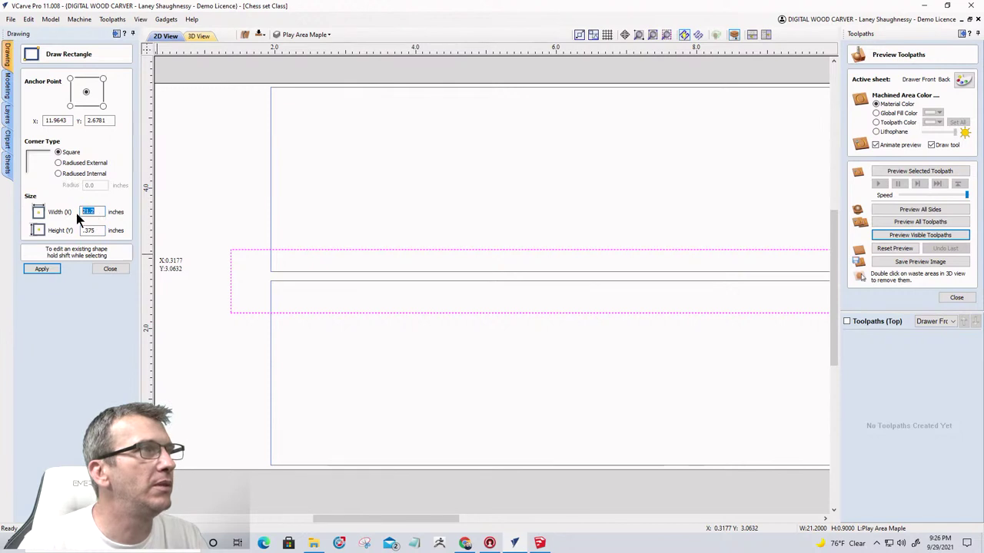
type("2")
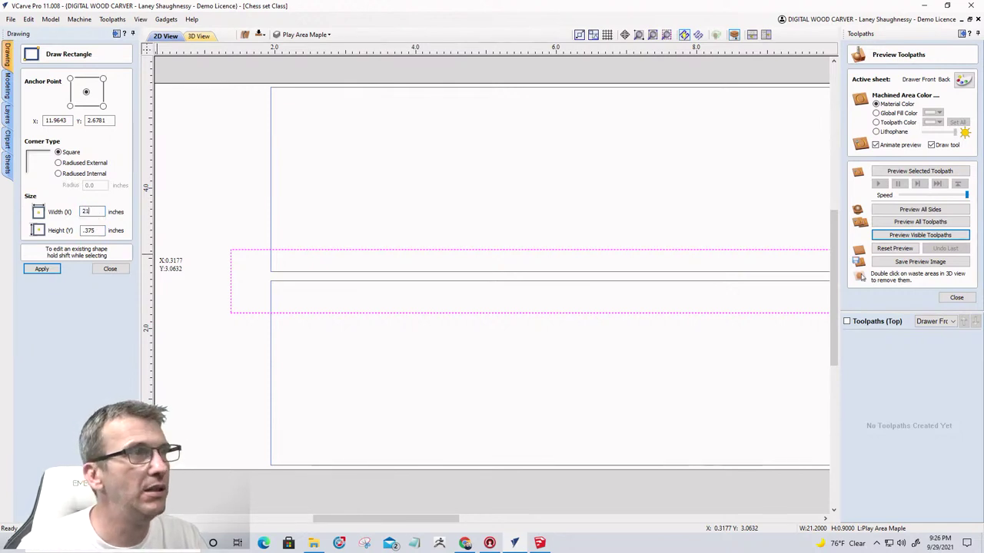
left_click(42, 269)
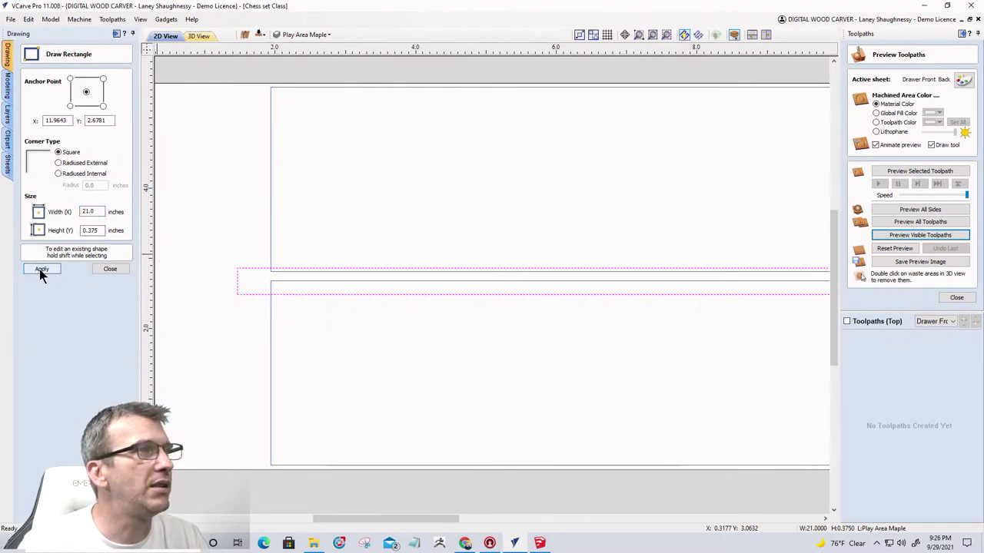
Center the 21 x 0.375 inch strip on the material with Alignment Tools.
key("Escape")
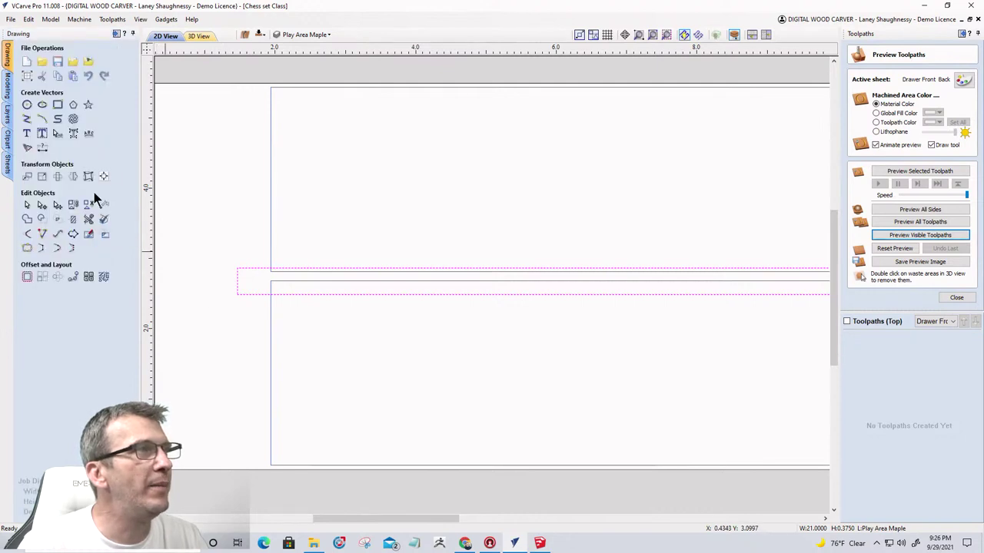
left_click(104, 219)
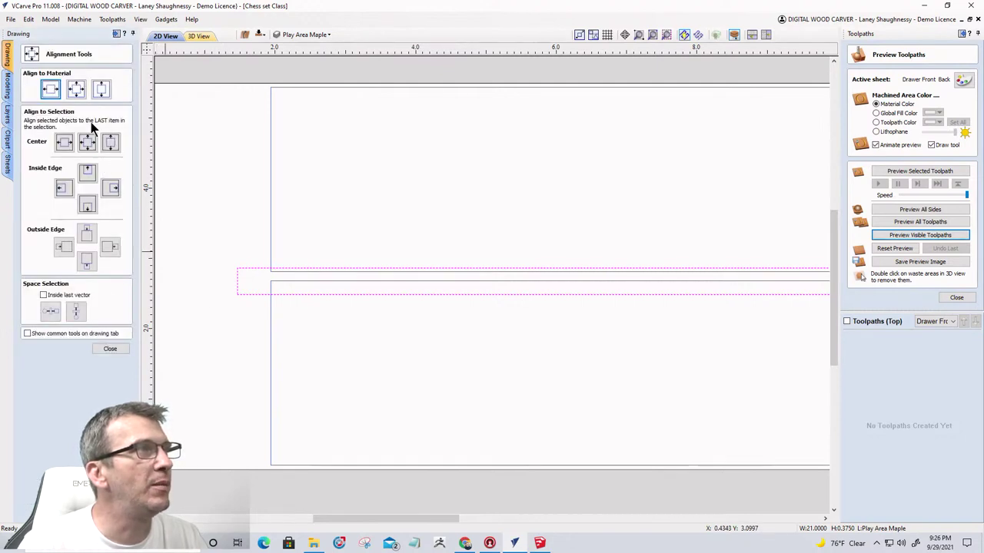
left_click(75, 90)
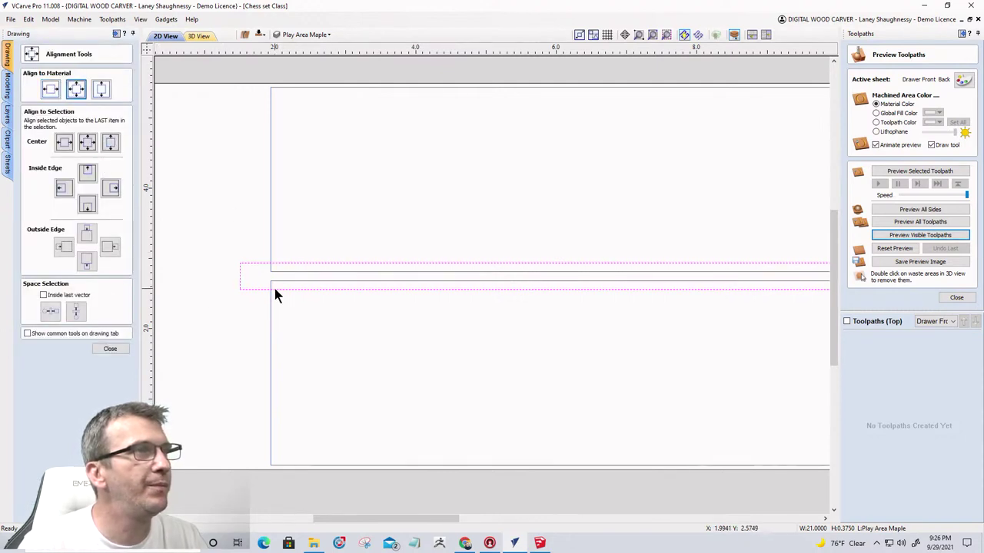
scroll(274, 286, "up", 2)
scroll(375, 212, "down", 1)
scroll(377, 218, "down", 1)
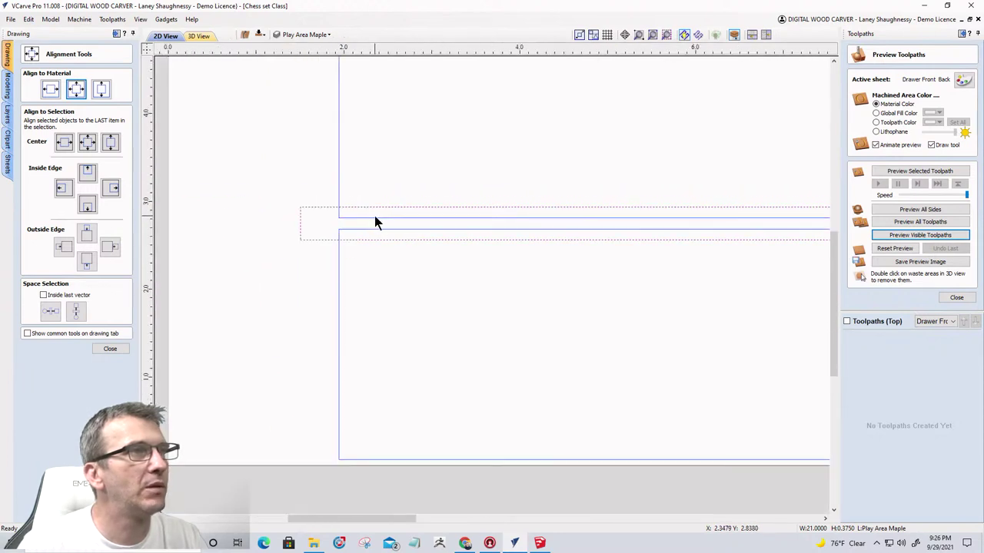
scroll(345, 257, "down", 3)
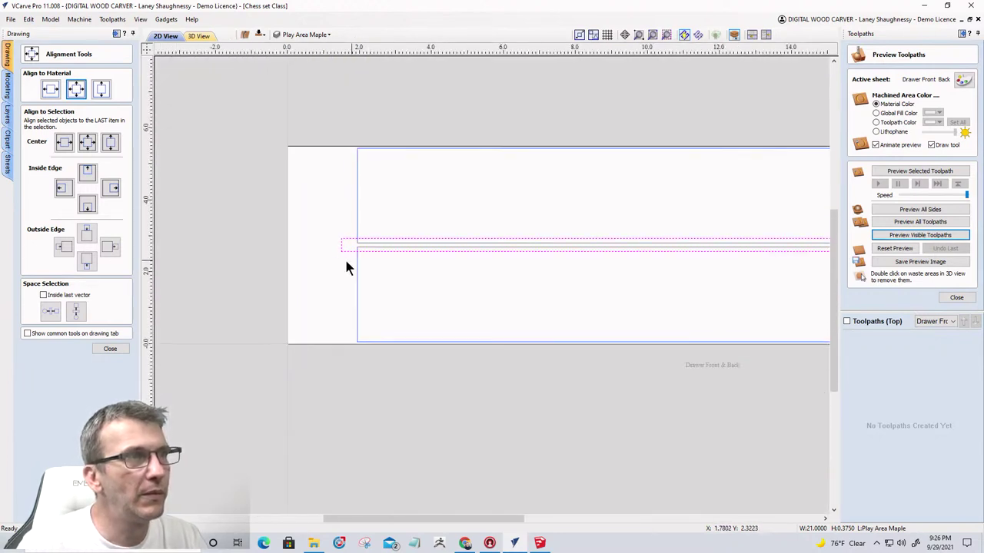
scroll(598, 307, "up", 2)
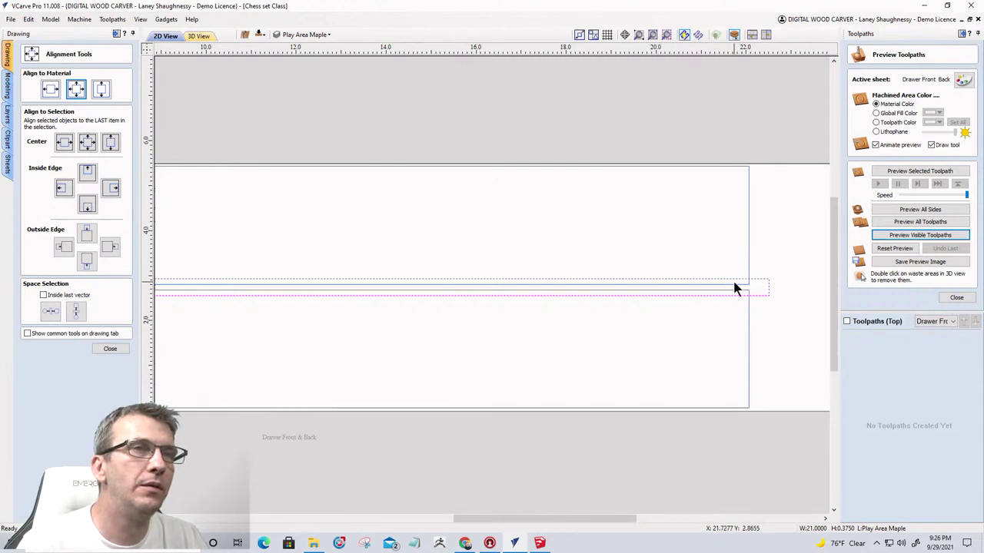
In SketchUp, tape-measure the roughly 1/4" depth at the orange board's lower corner.
left_click(539, 544)
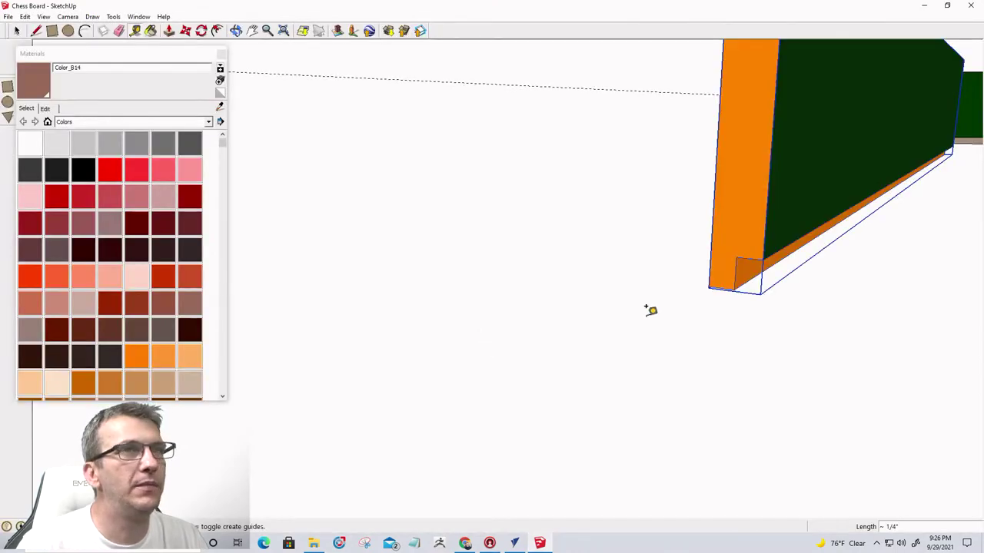
scroll(647, 309, "down", 2)
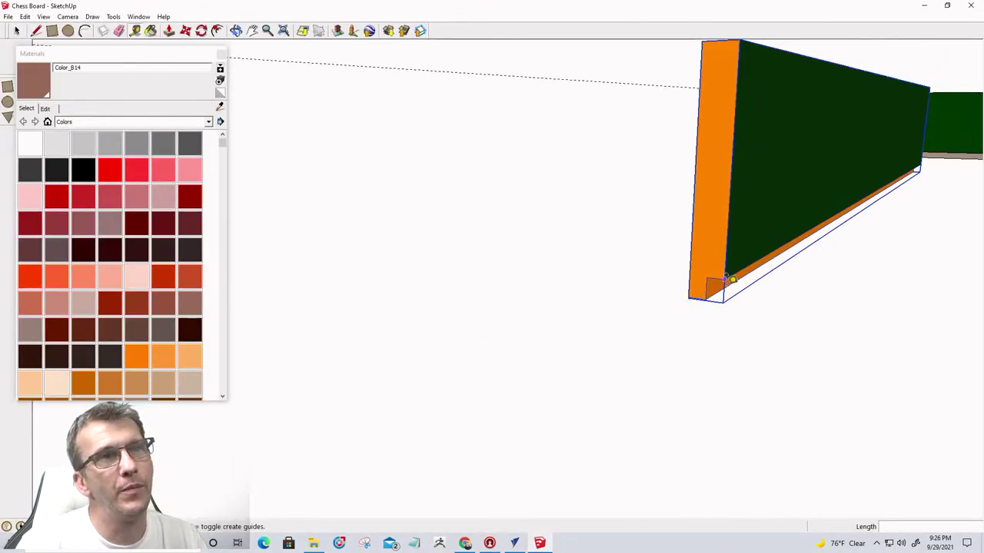
left_click(705, 273)
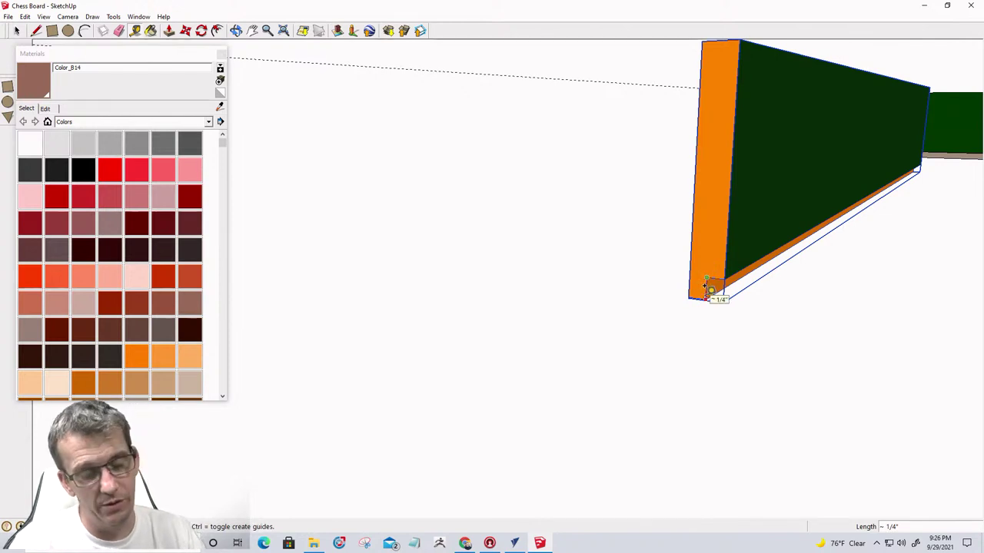
left_click(711, 290)
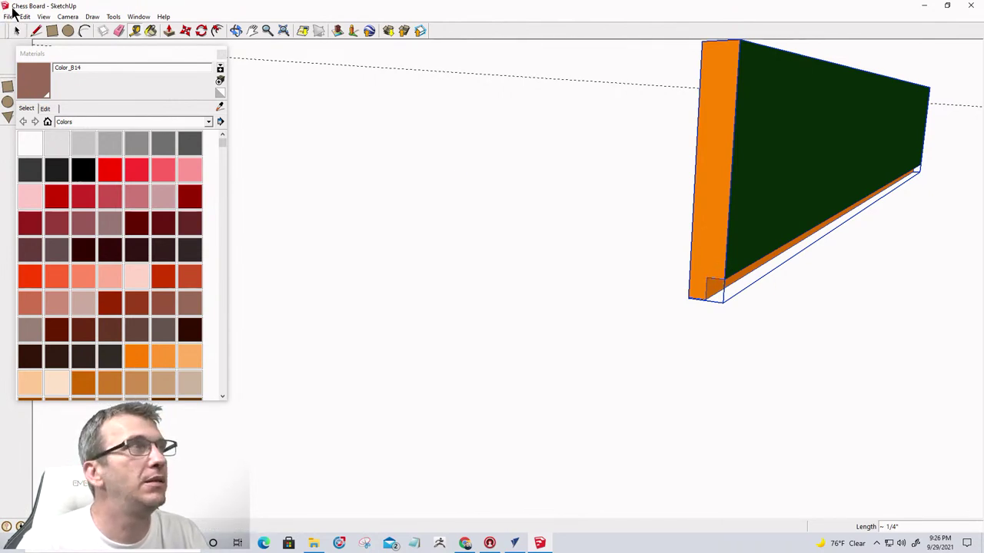
left_click(17, 30)
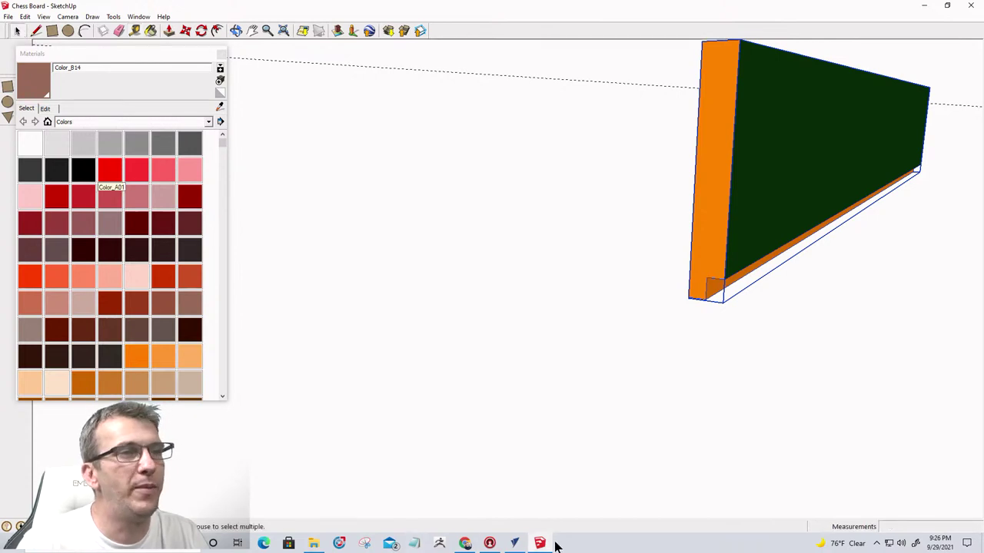
Back in VCarve Pro, resize the groove strip to 0.625 inch tall, keeping 21 inches wide.
left_click(514, 543)
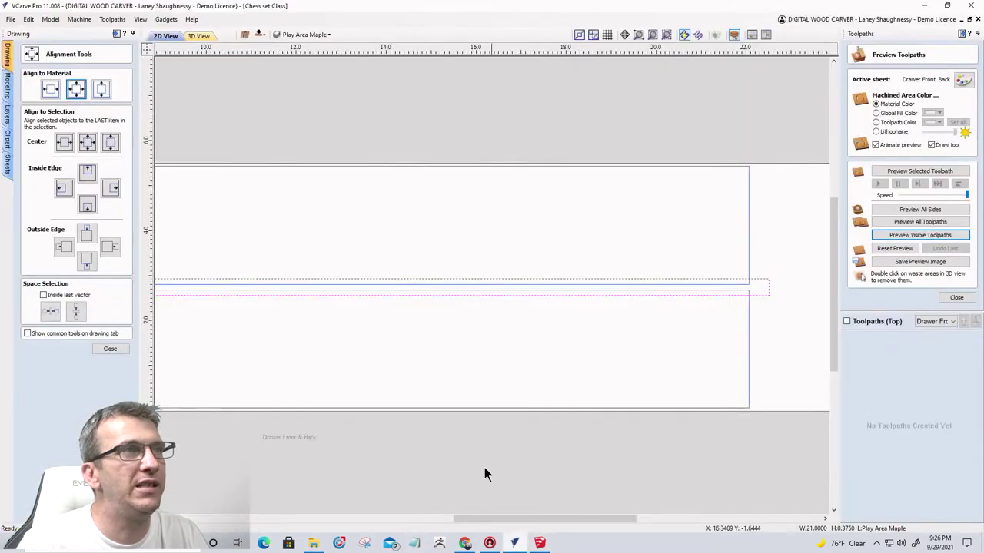
left_click(110, 348)
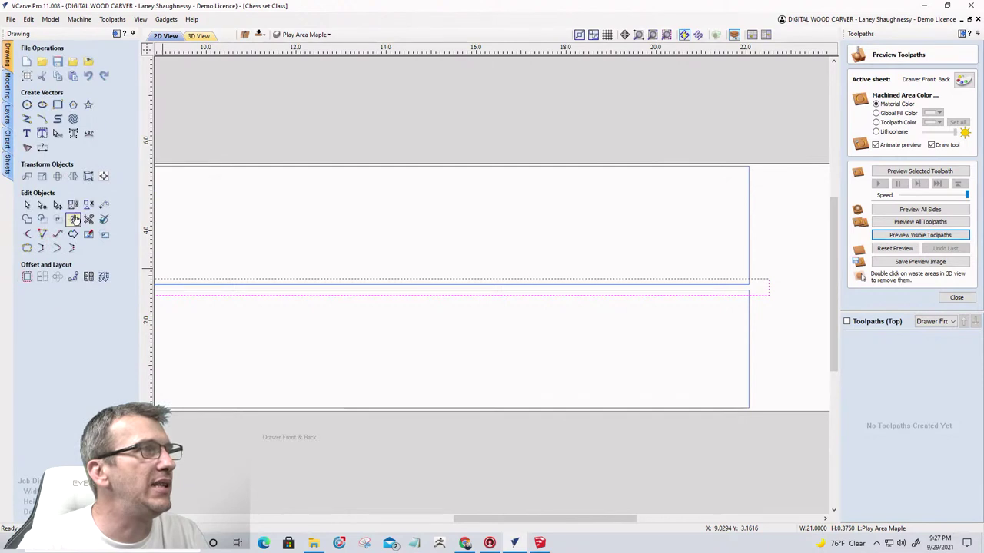
left_click(42, 176)
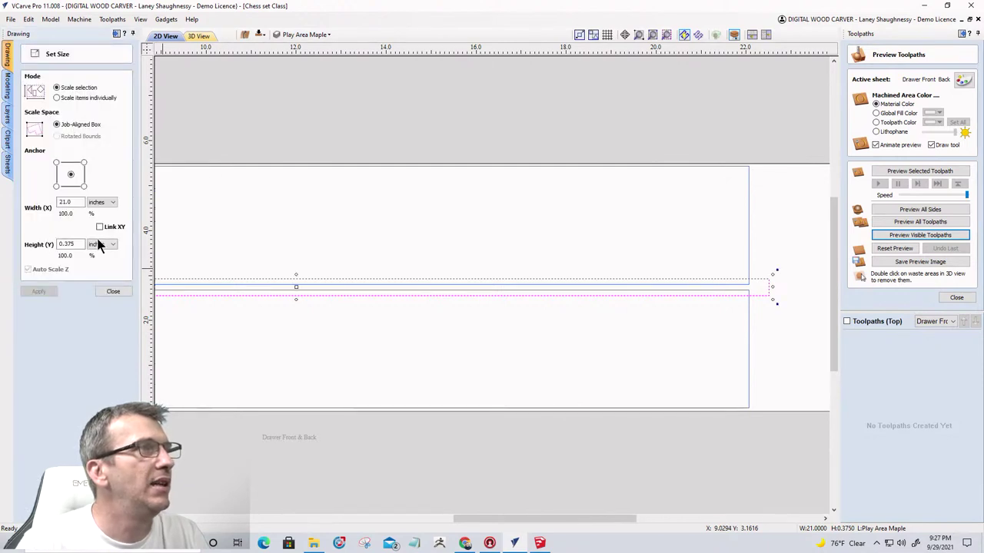
left_click(60, 244)
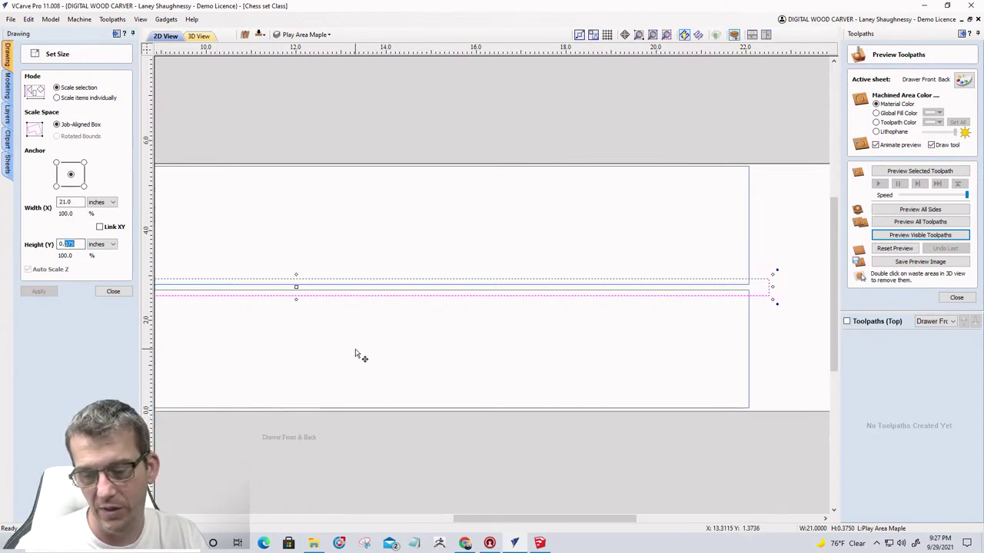
type(".5")
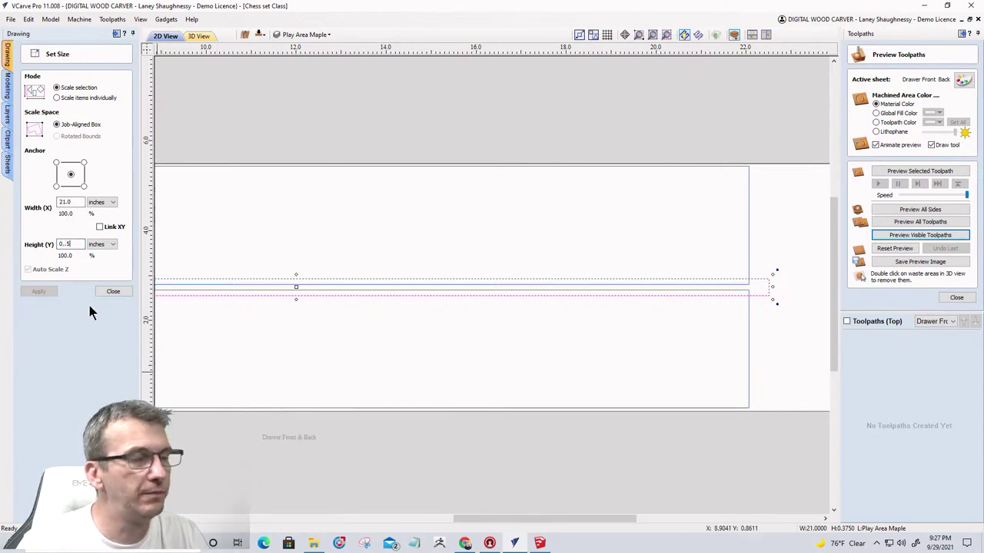
key("BackSpace")
key("BackSpace")
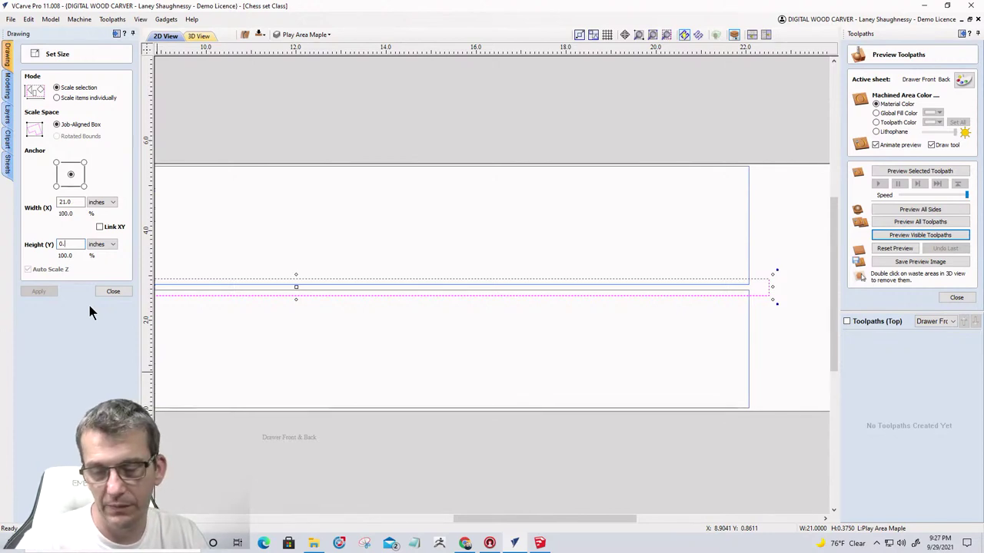
type("5")
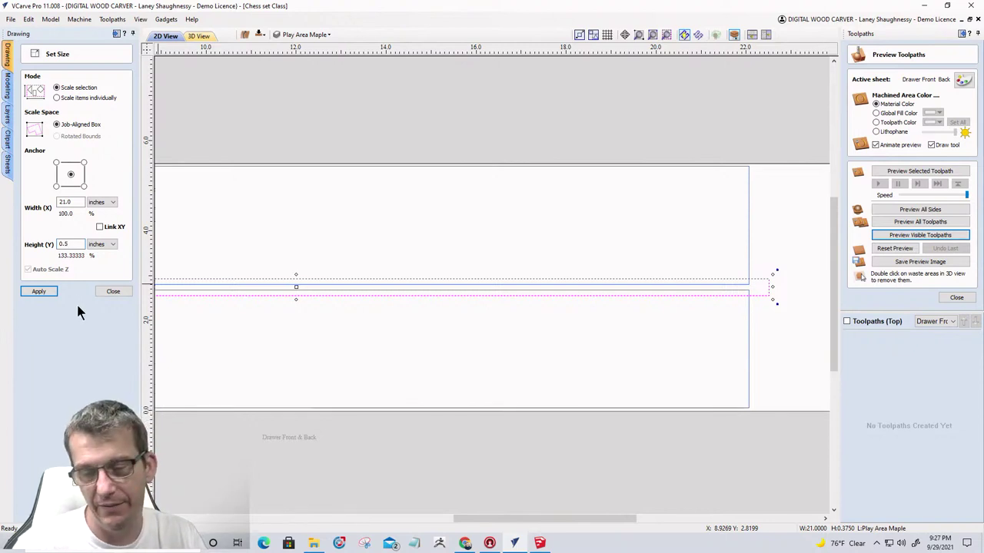
key("BackSpace")
type("62")
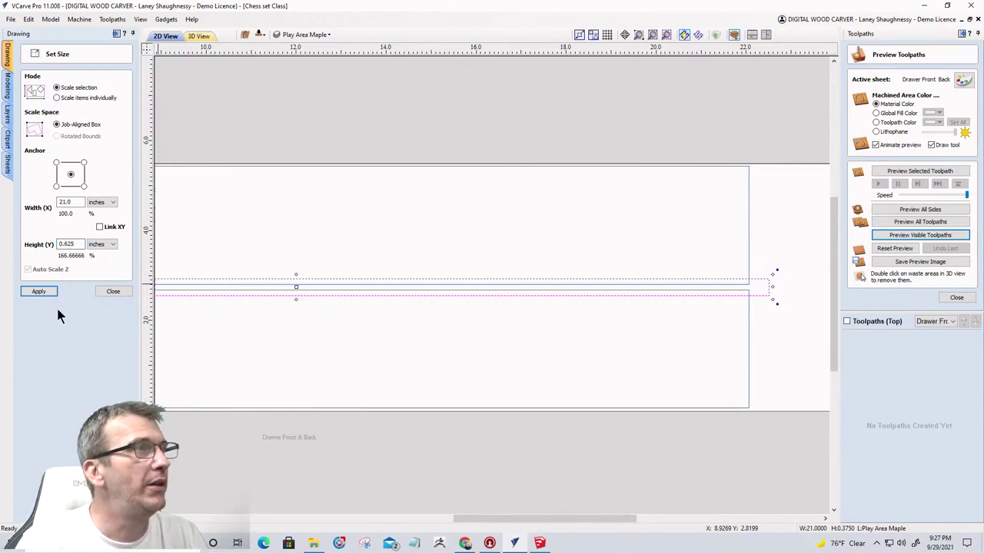
left_click(37, 292)
left_click(112, 292)
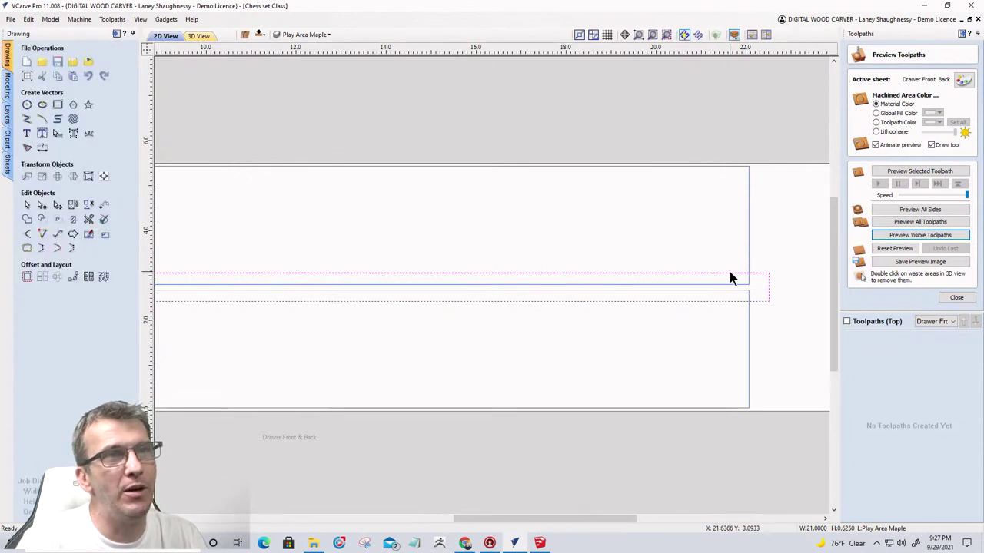
scroll(728, 277, "up", 2)
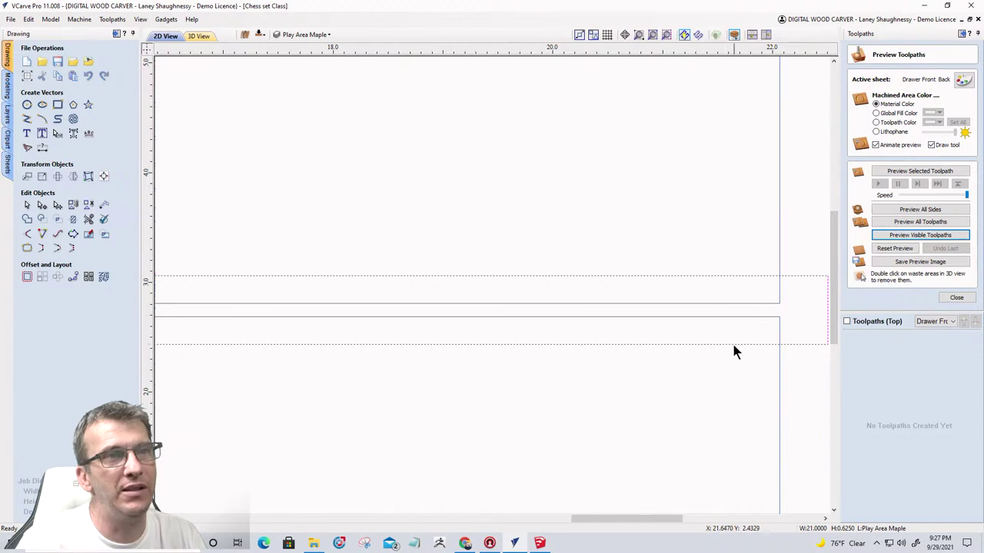
scroll(736, 332, "down", 4)
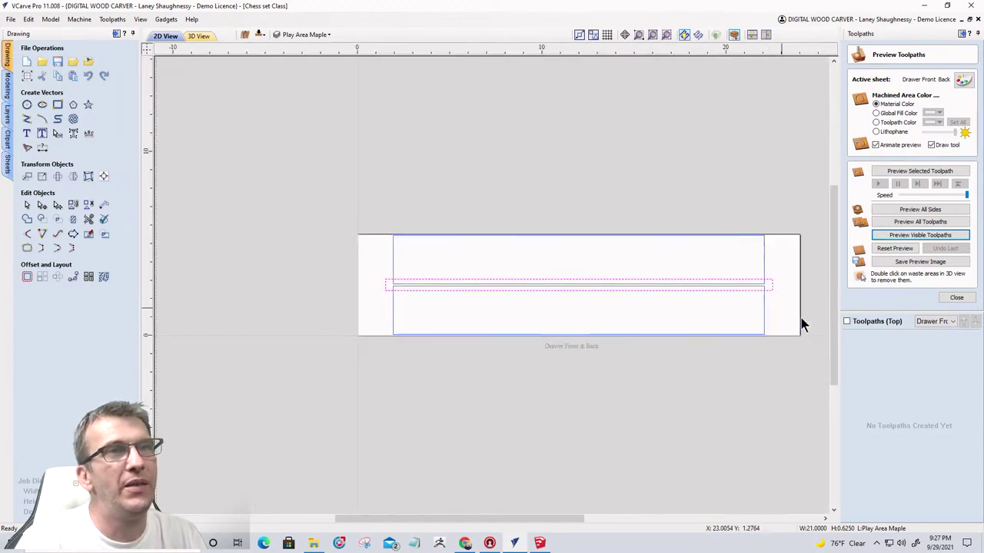
Create and calculate a pocket toolpath, Pocket 7, with a 0.1875 inch cut depth.
left_click(958, 299)
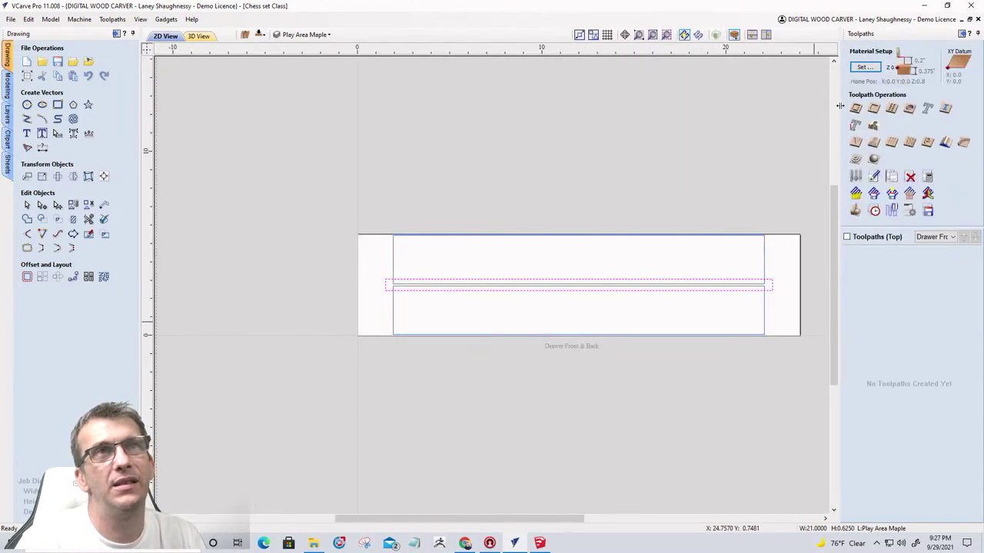
left_click(875, 109)
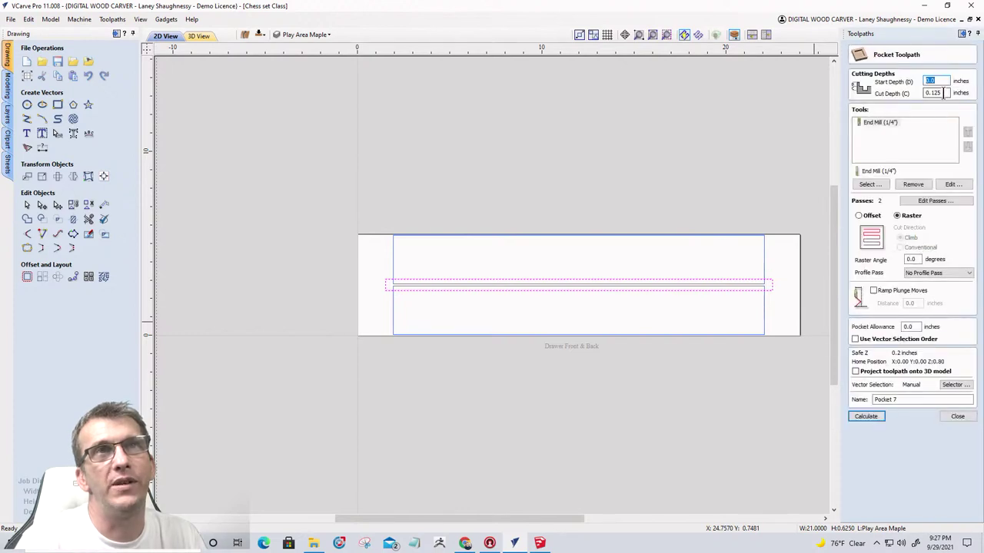
type(".")
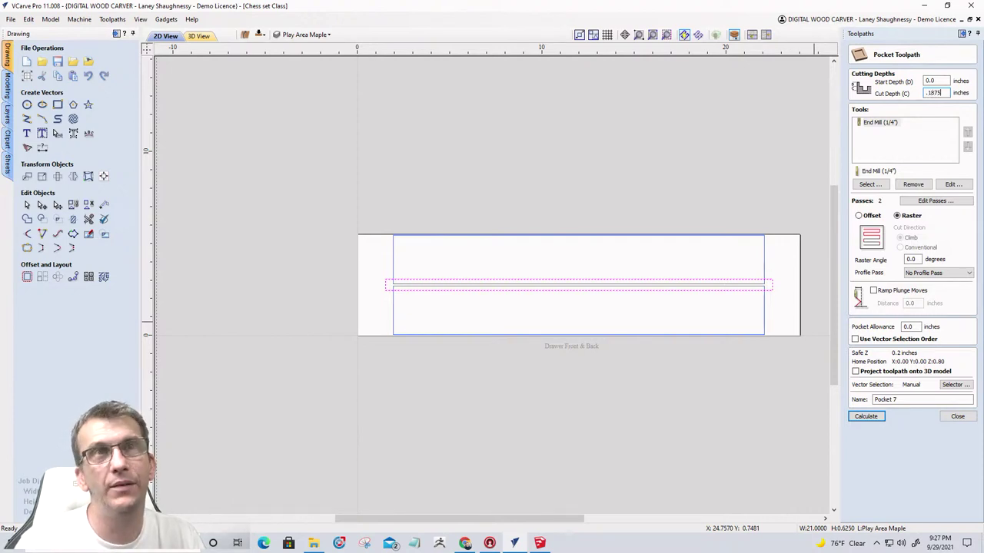
left_click(875, 416)
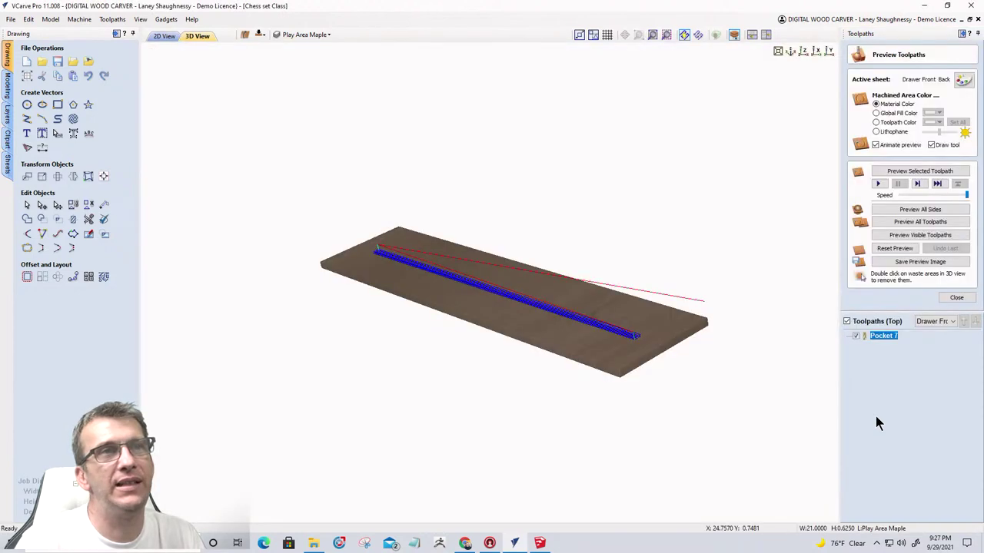
Preview the groove cut in 3D, then return to the 2D view and select the upper board.
left_click(899, 235)
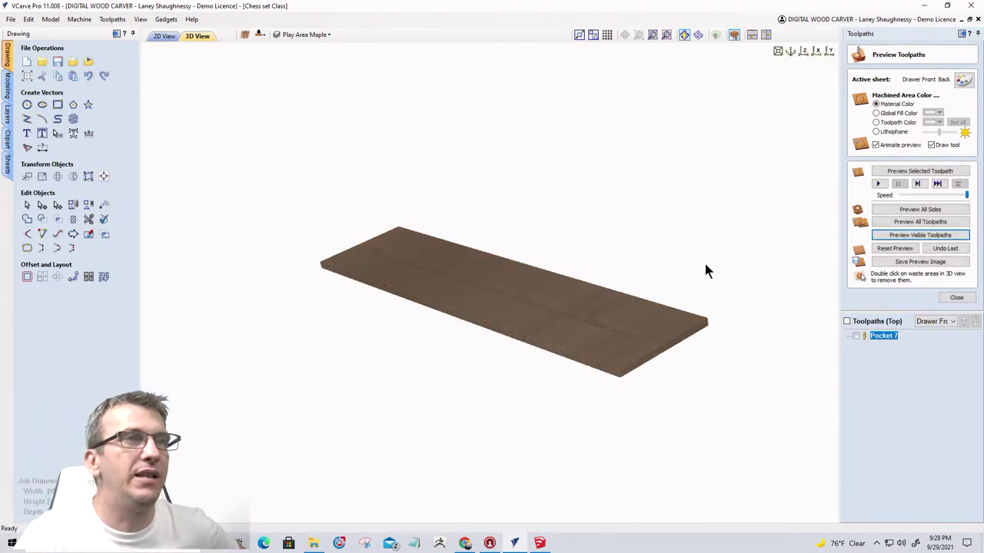
left_click_drag(598, 327, 446, 246)
left_click(159, 37)
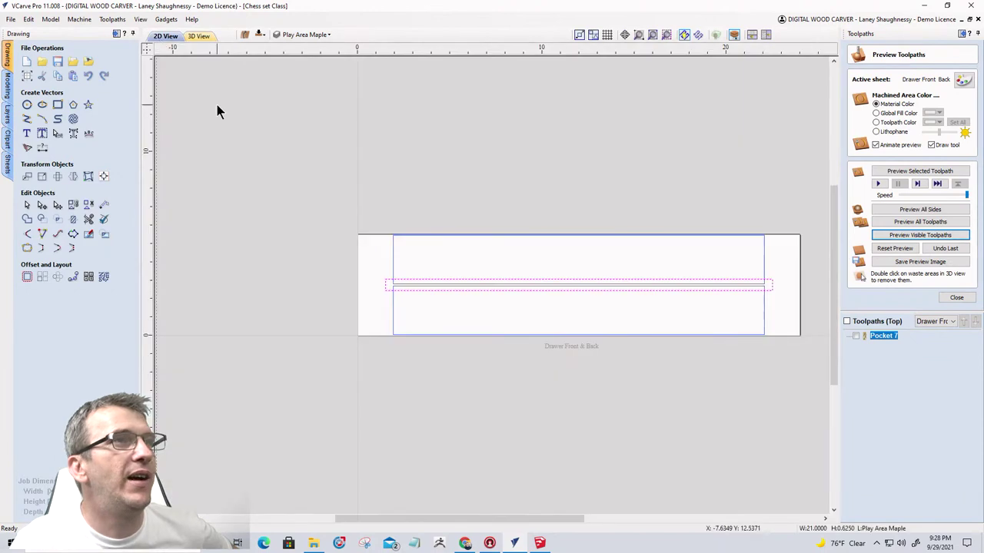
left_click(392, 266)
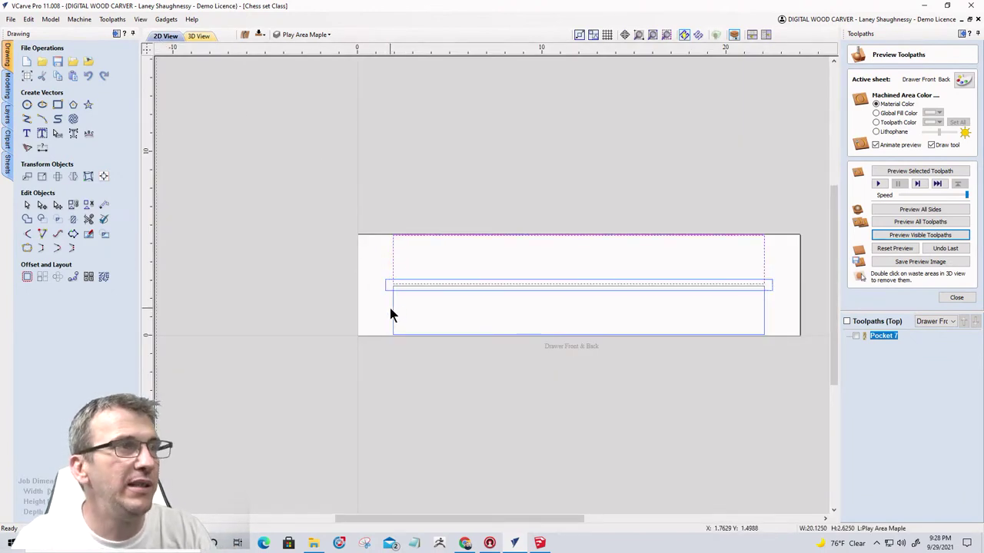
Create a 2D profile toolpath 0.375 inch deep with the 0.125-inch end mill and calculate it.
left_click(955, 298)
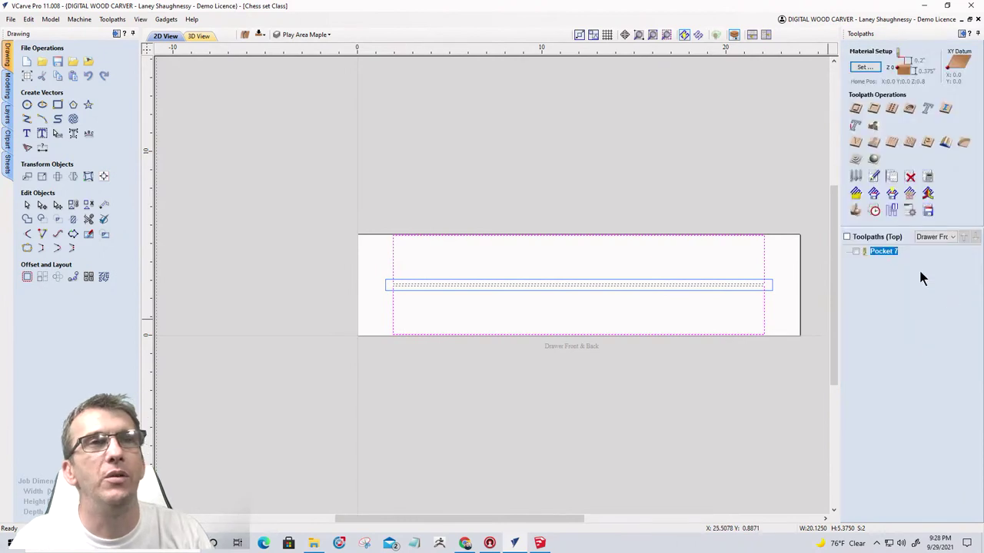
left_click(856, 108)
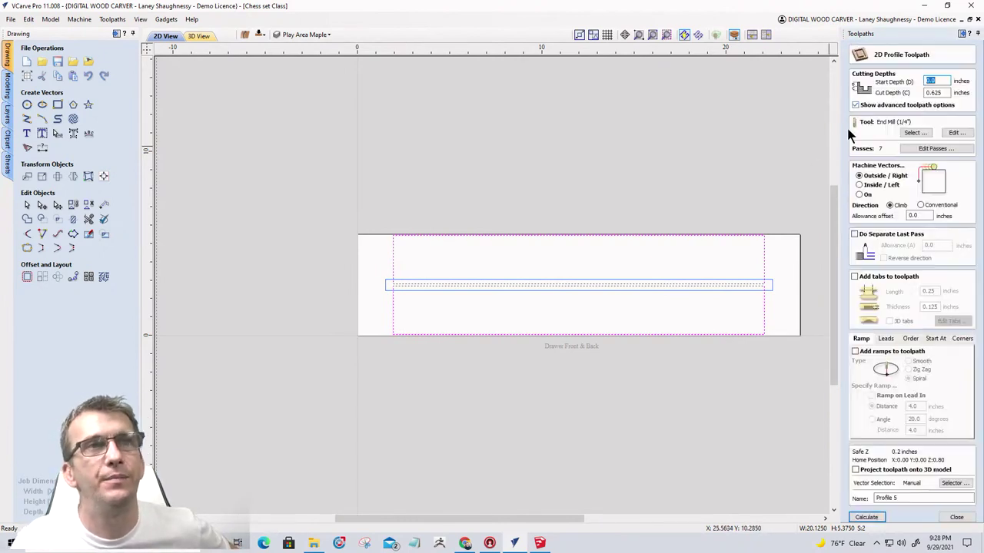
double_click(945, 92)
type(".375")
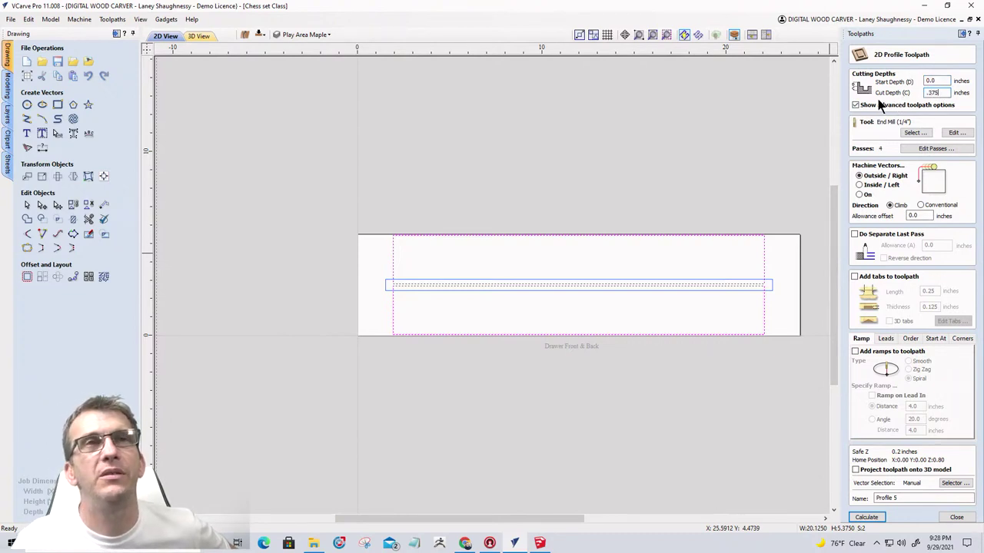
left_click(913, 133)
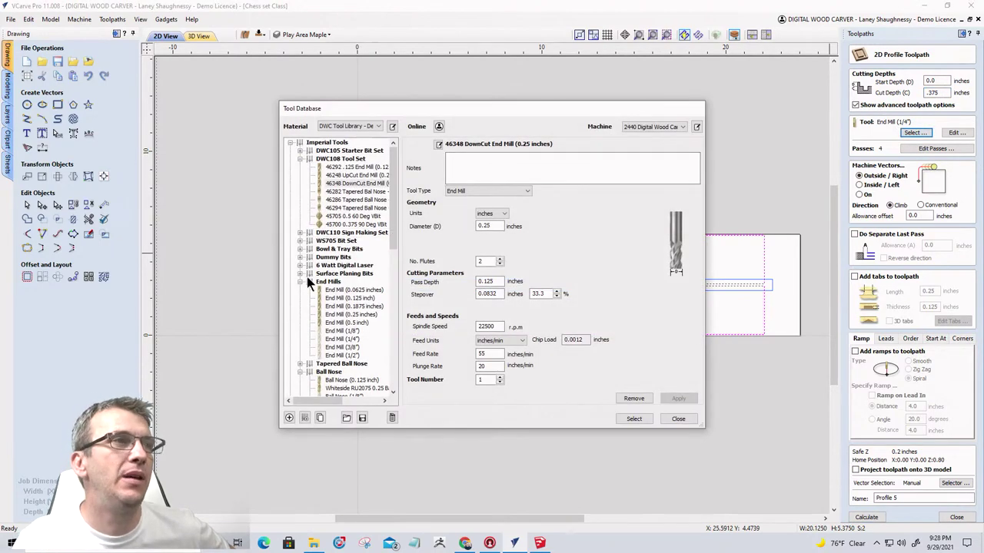
left_click(335, 299)
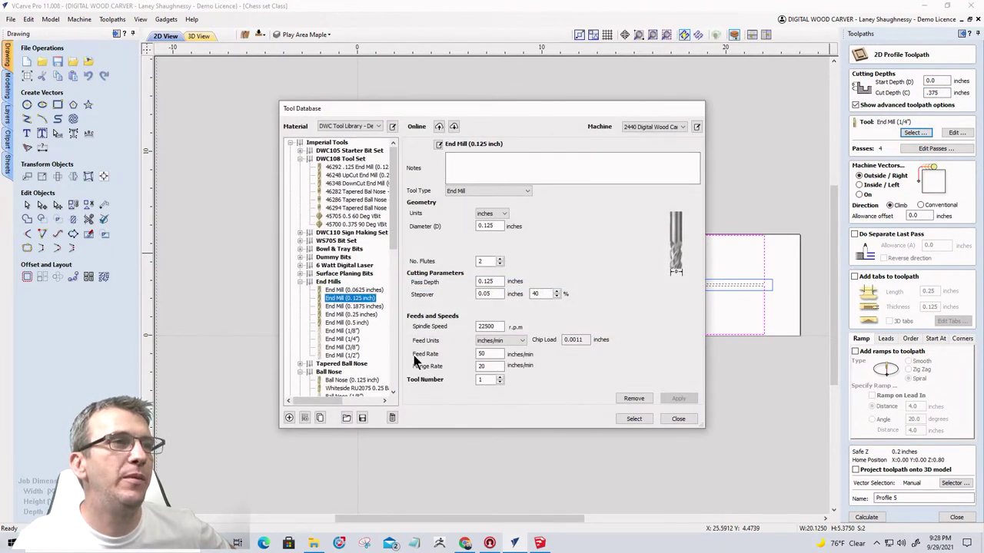
left_click(632, 420)
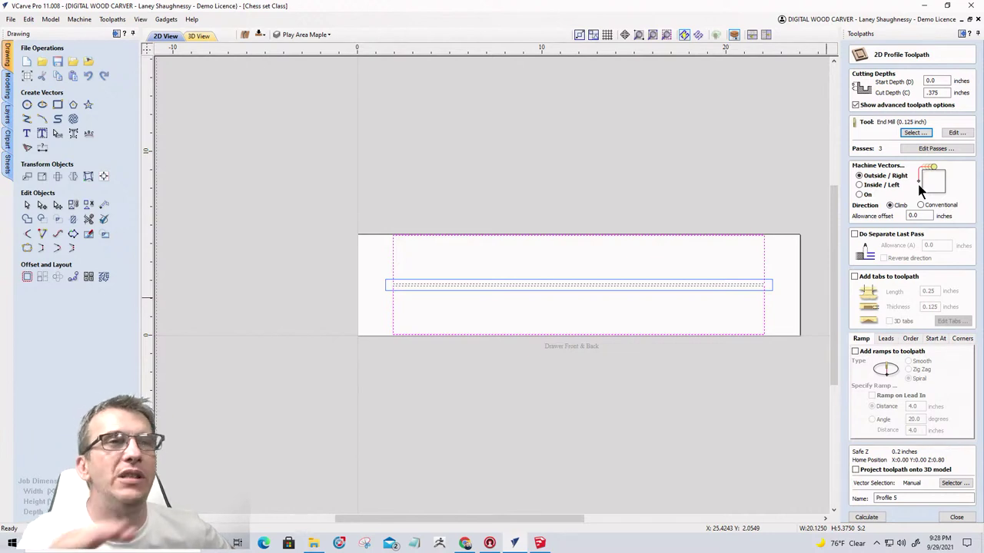
left_click(867, 518)
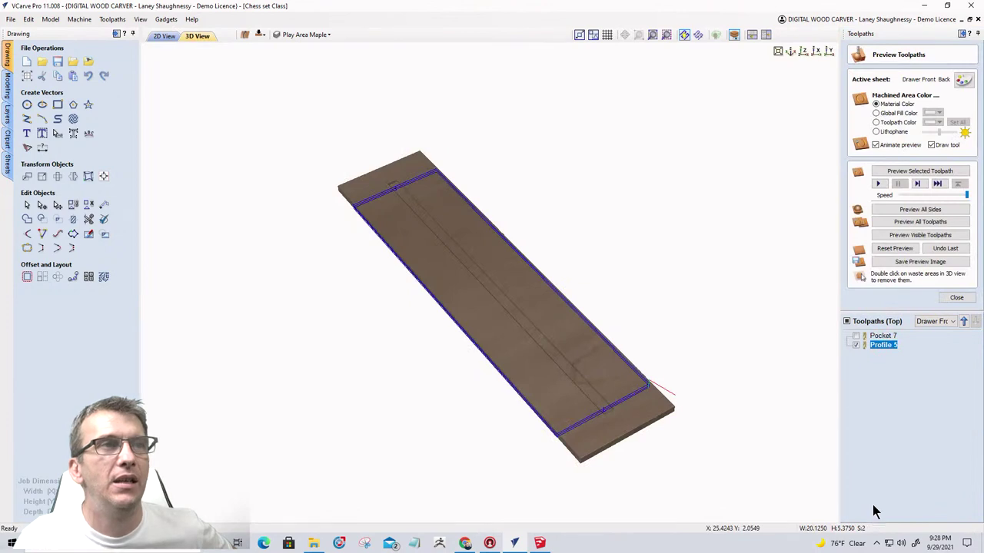
Preview the visible toolpaths in 3D and zoom in along the groove to inspect the cut.
left_click(911, 236)
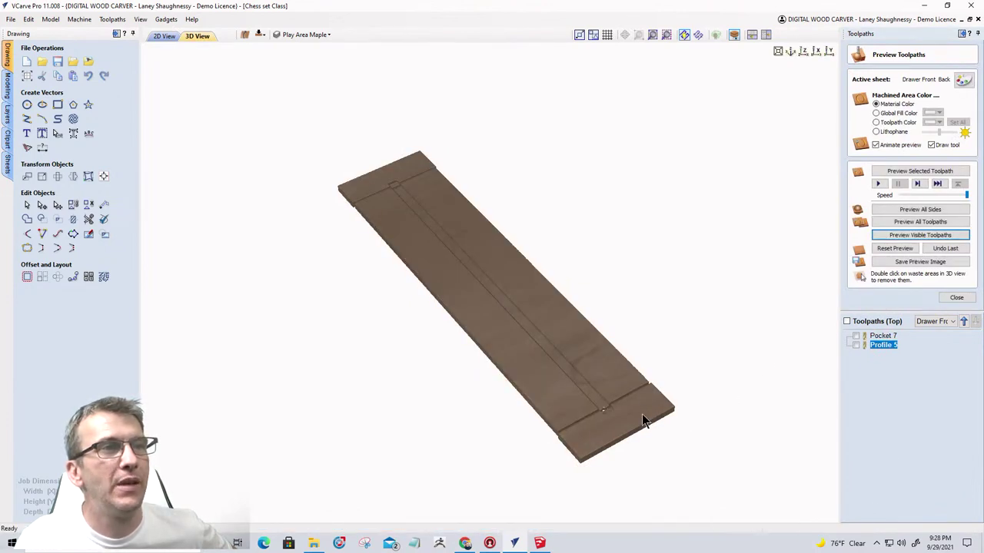
scroll(643, 420, "up", 4)
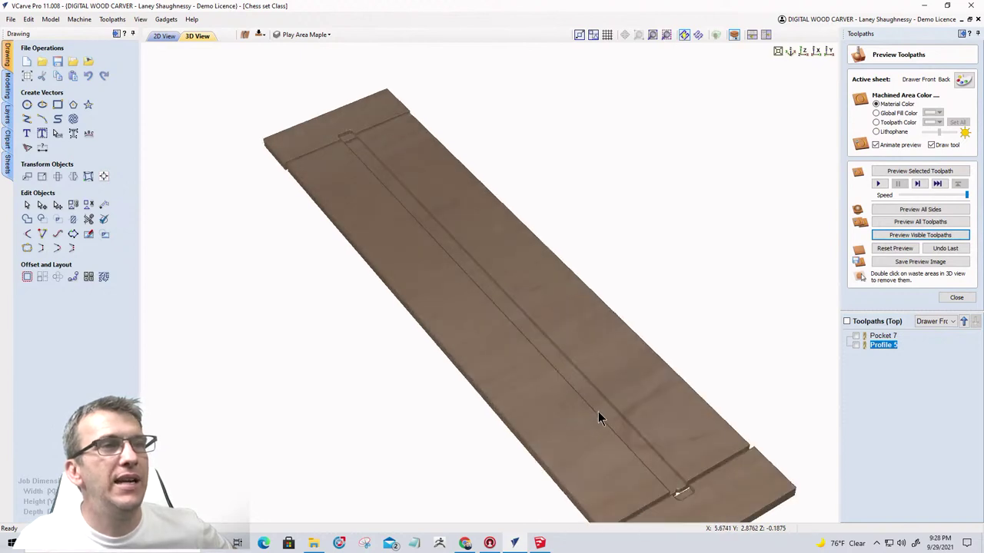
scroll(614, 415, "up", 3)
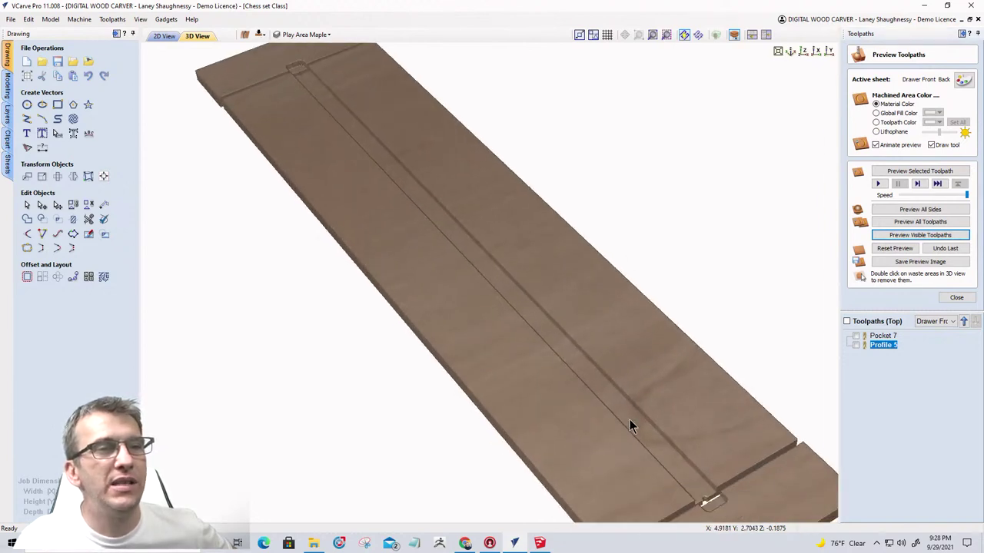
middle_click_drag(629, 427, 690, 446)
scroll(660, 402, "up", 4)
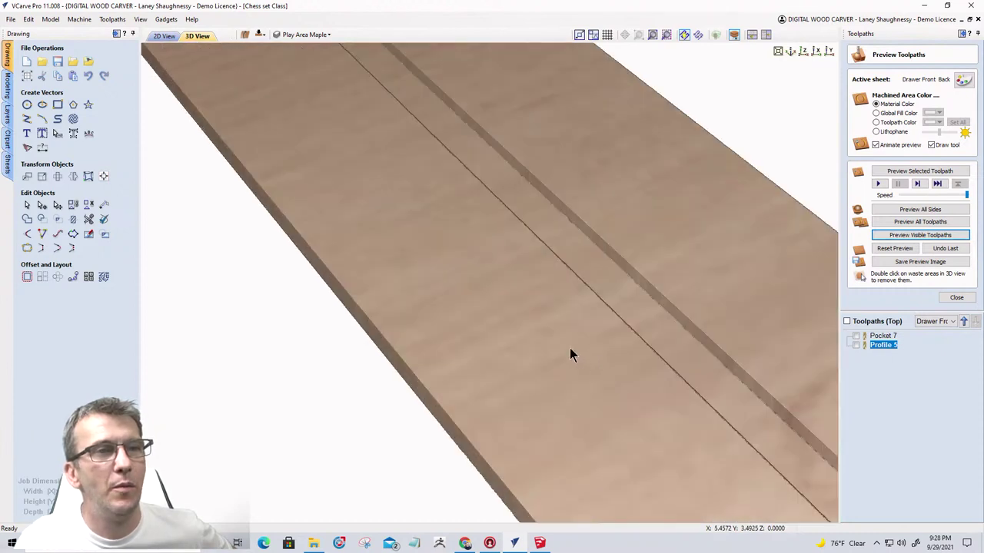
middle_click_drag(515, 335, 597, 415)
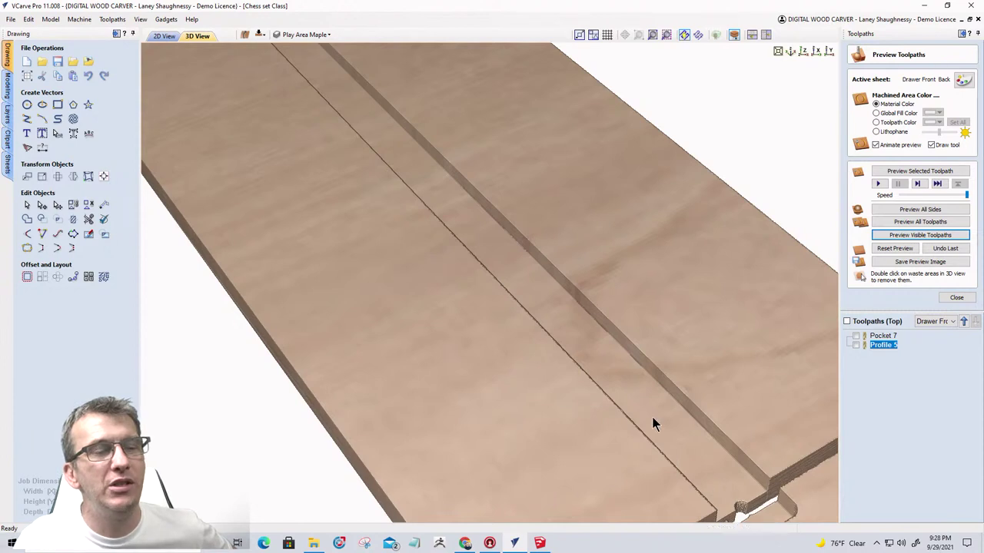
Back in the 2D drawing, add a vertical 0.125 dimension across the gap between the boards.
double_click(885, 345)
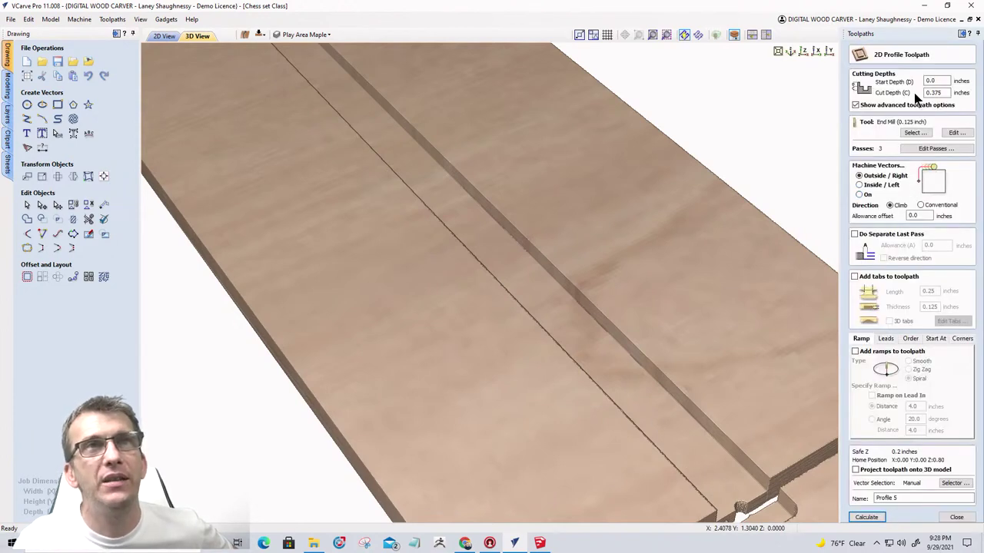
left_click(165, 37)
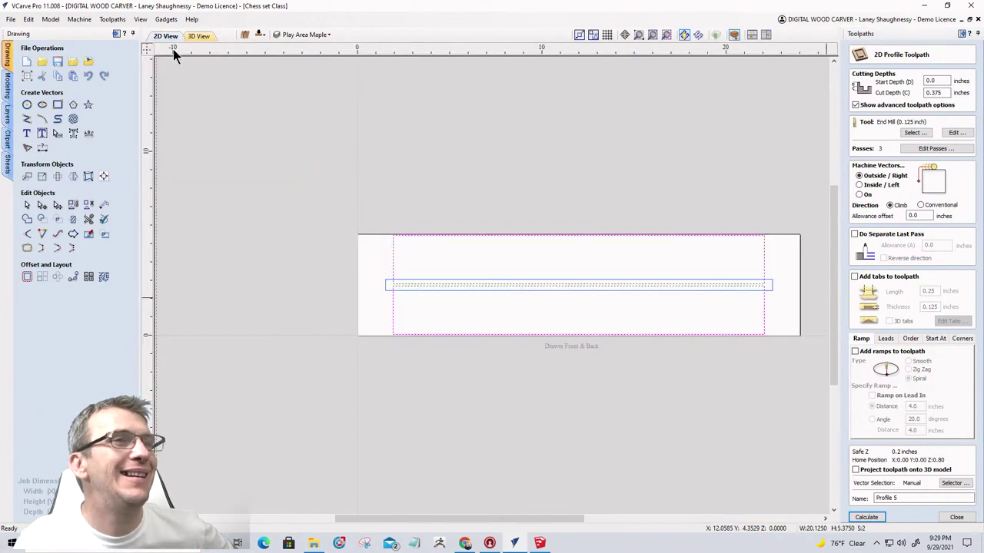
scroll(768, 297, "up", 10)
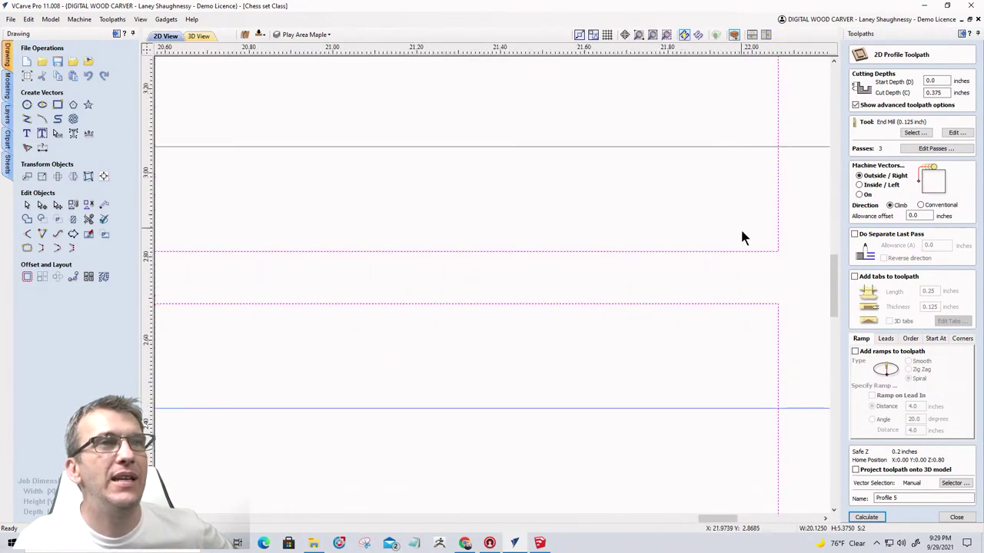
left_click(44, 150)
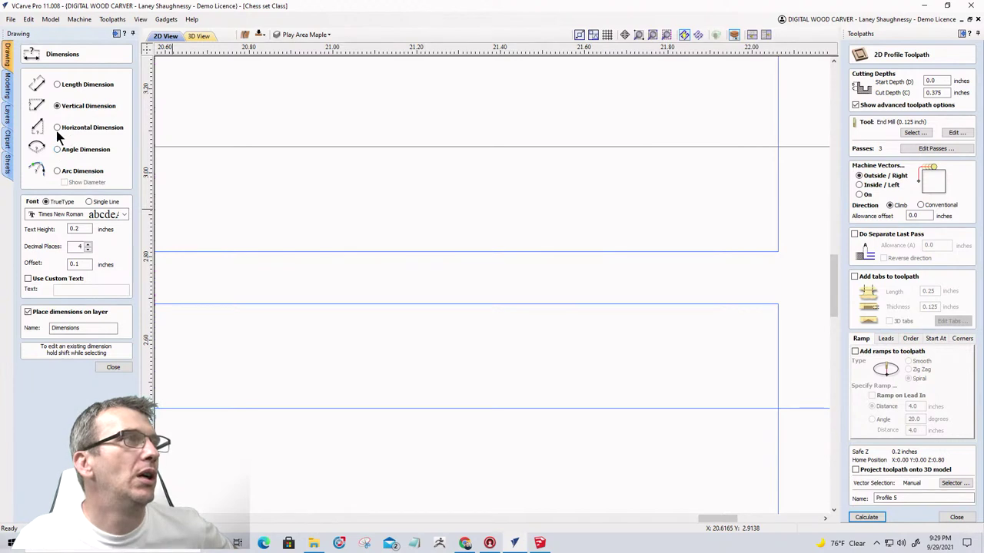
left_click(777, 252)
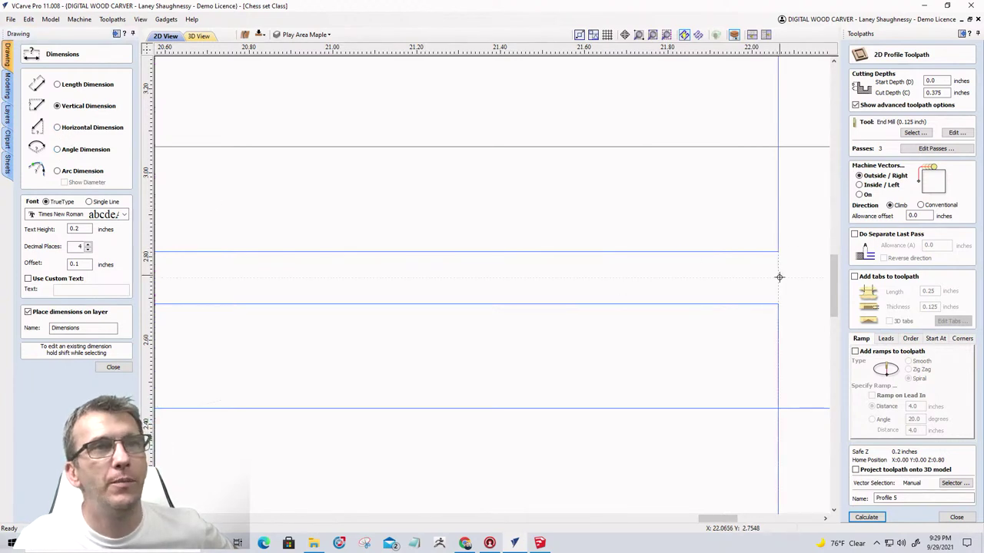
left_click(777, 304)
Close the dimension settings and delete the 0.125 dimension annotation.
scroll(613, 316, "down", 2)
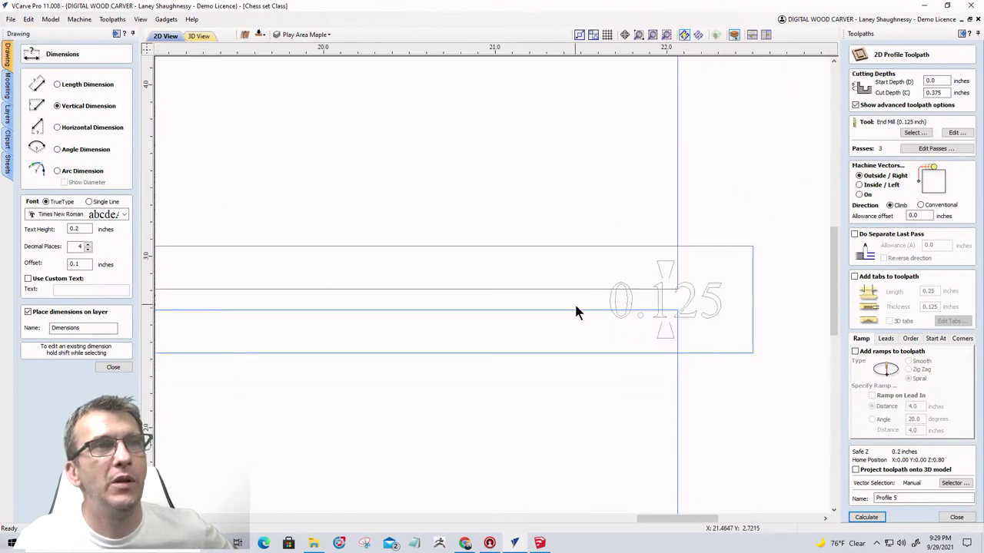
scroll(627, 313, "up", 3)
scroll(679, 324, "up", 1)
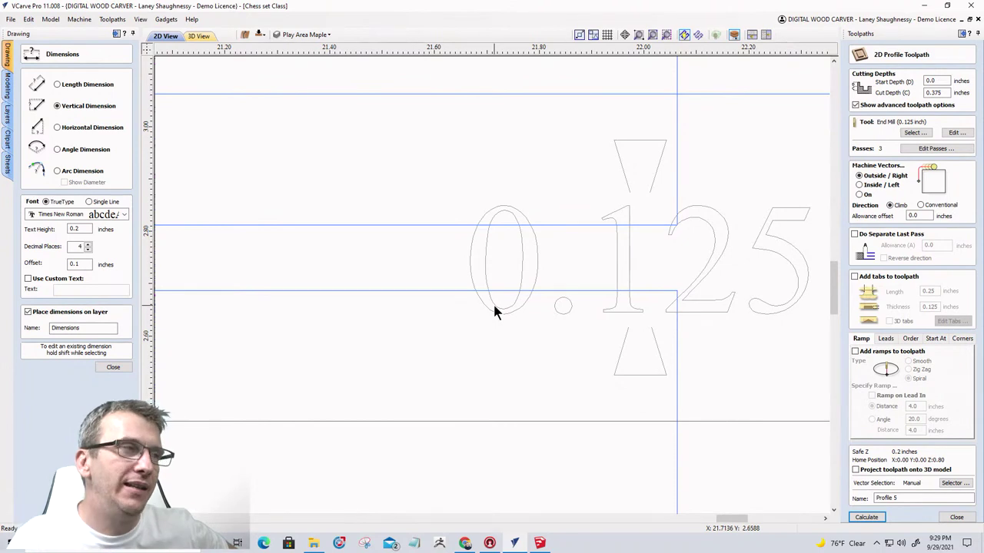
left_click(113, 366)
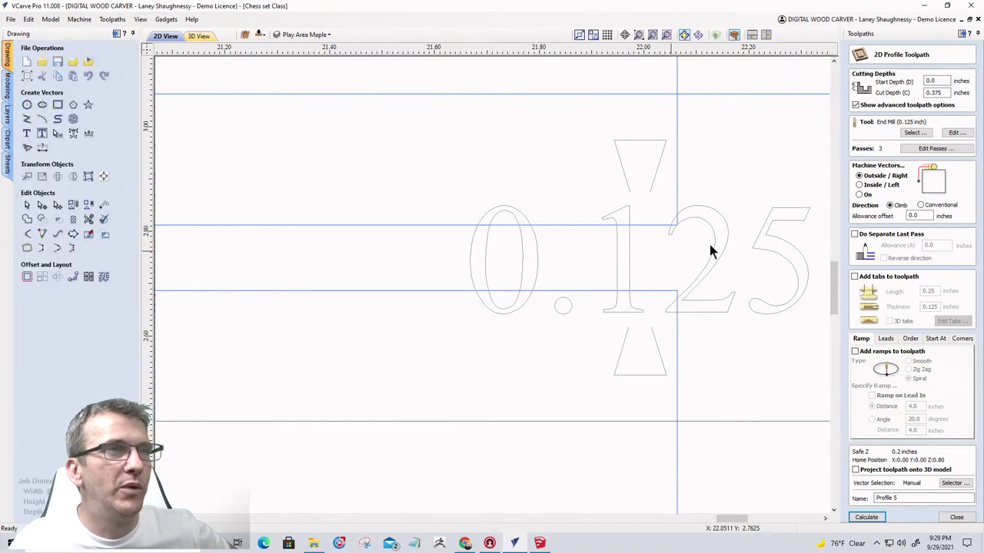
left_click(711, 253)
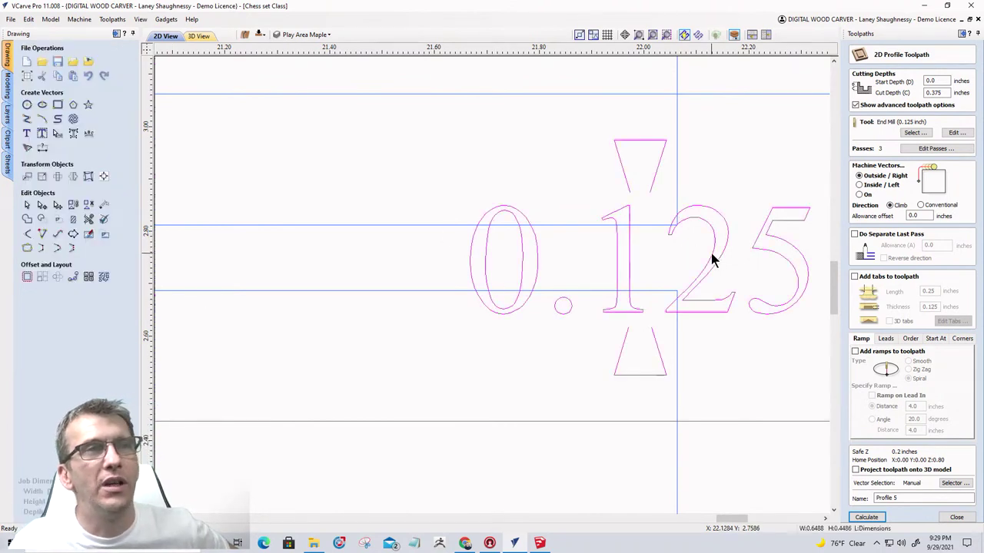
key("Delete")
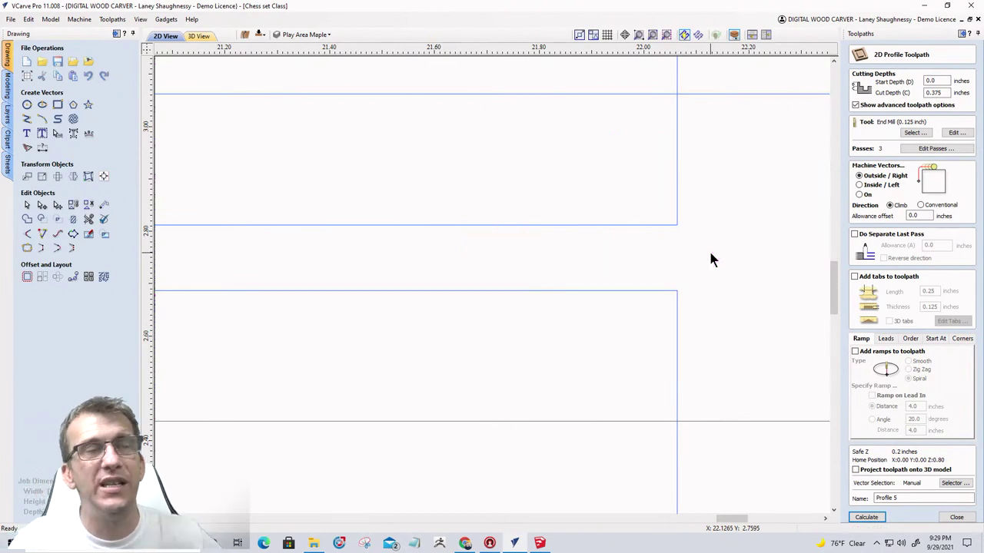
Move the upper rectangle up by a relative Y offset of 0.01 inch.
left_click(669, 222)
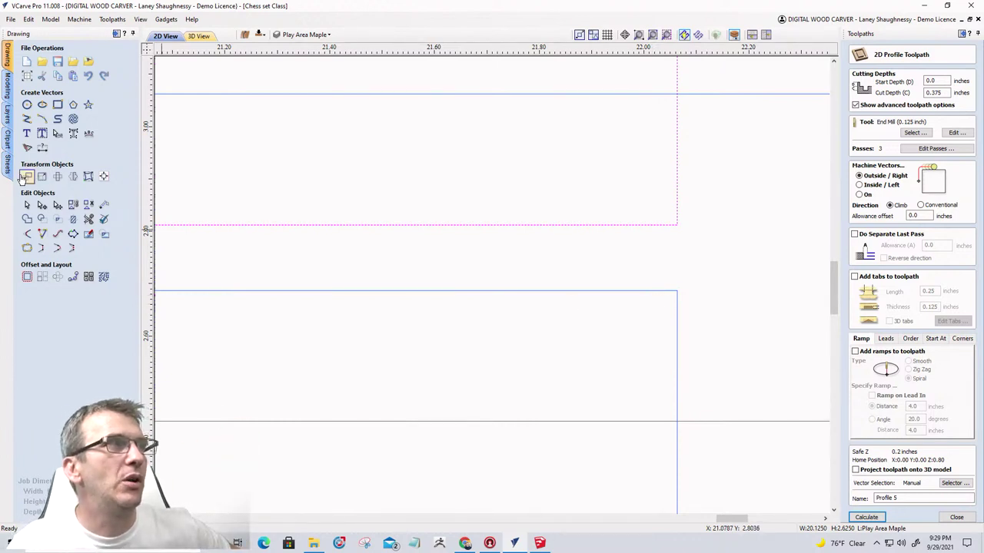
left_click(26, 178)
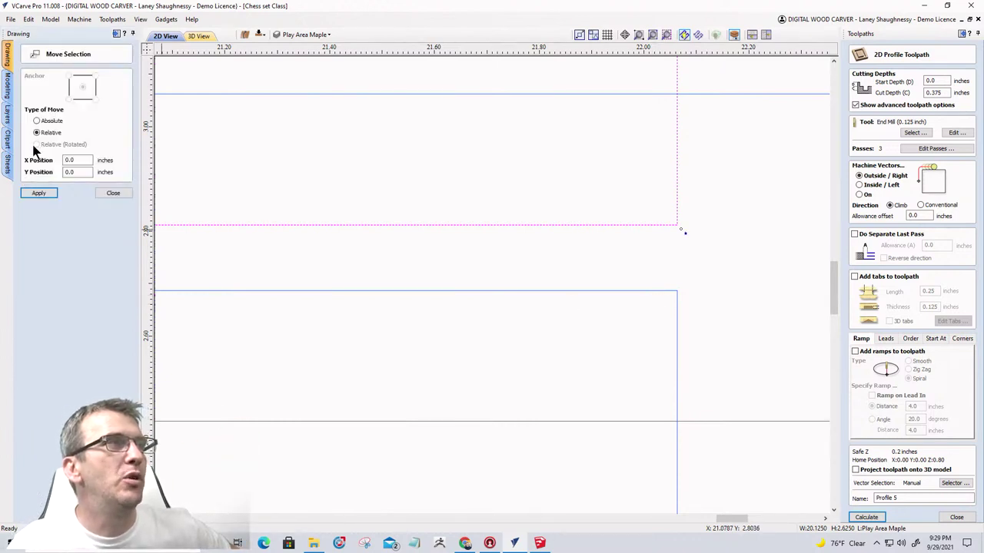
double_click(87, 160)
double_click(74, 172)
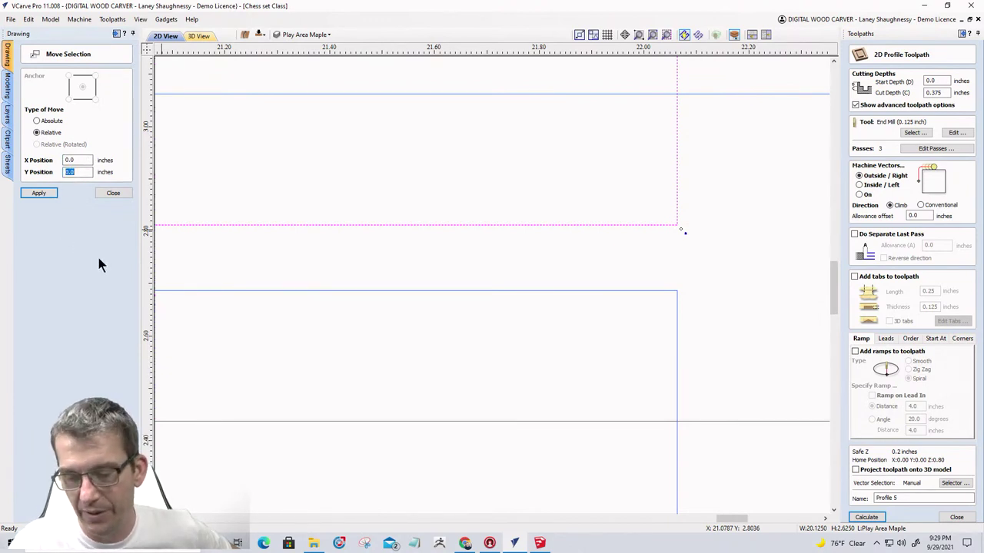
type(".01")
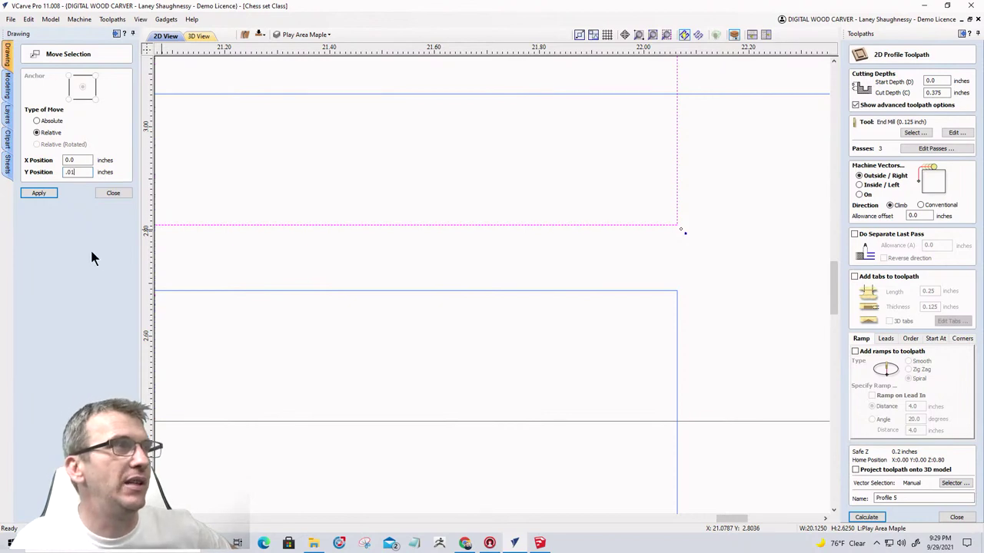
left_click(38, 192)
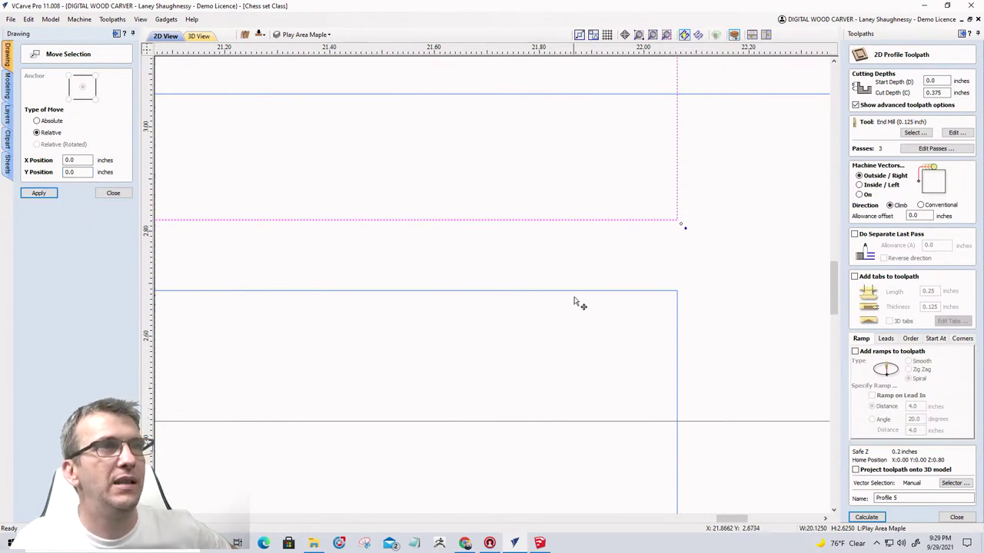
Move the lower rectangle down 0.01 inch, select the groove outline, and close Move Selection.
left_click(571, 291)
double_click(71, 172)
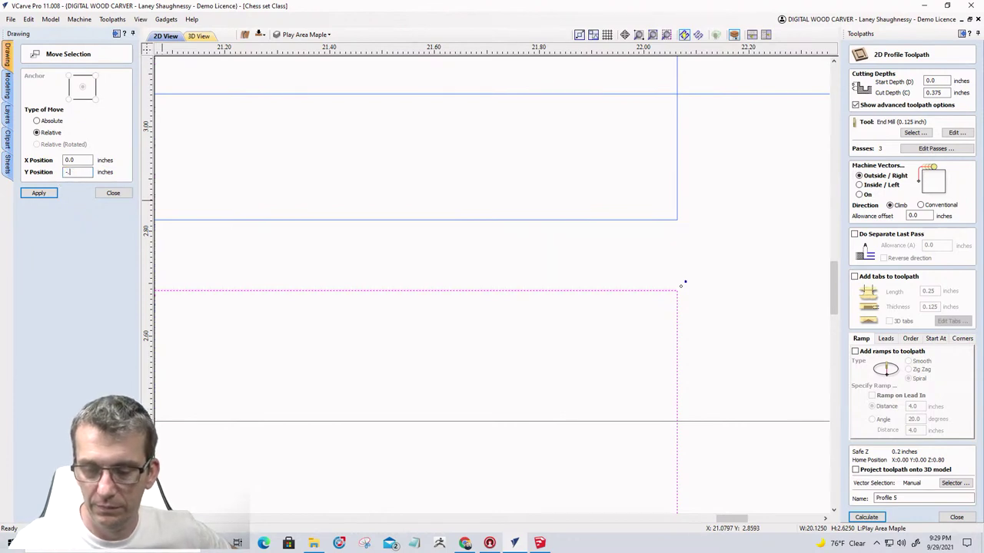
left_click(36, 194)
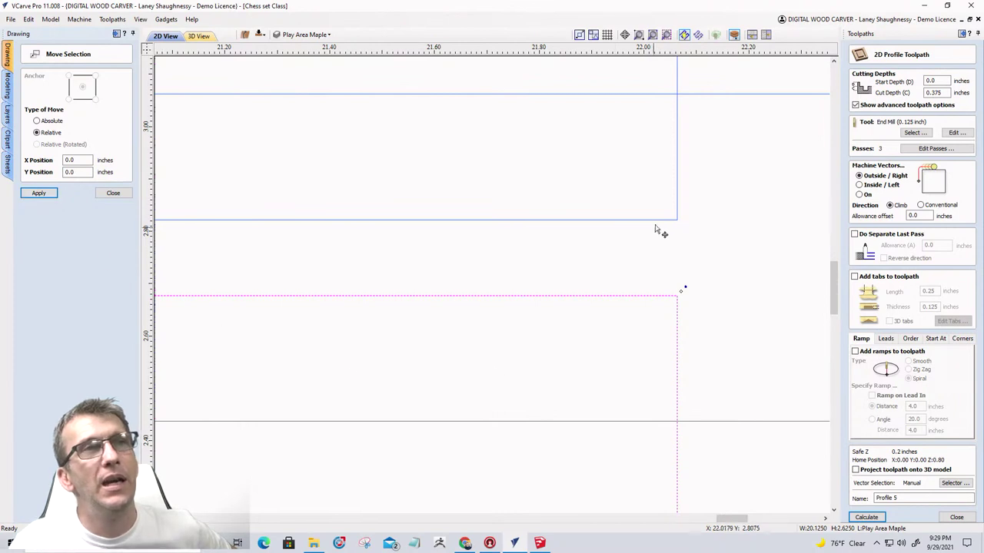
left_click(721, 93)
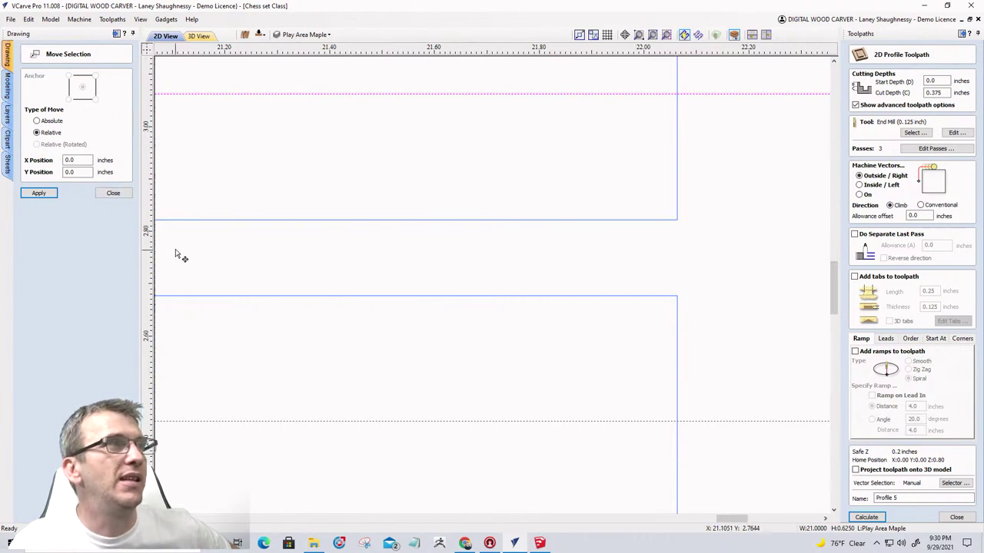
left_click(114, 194)
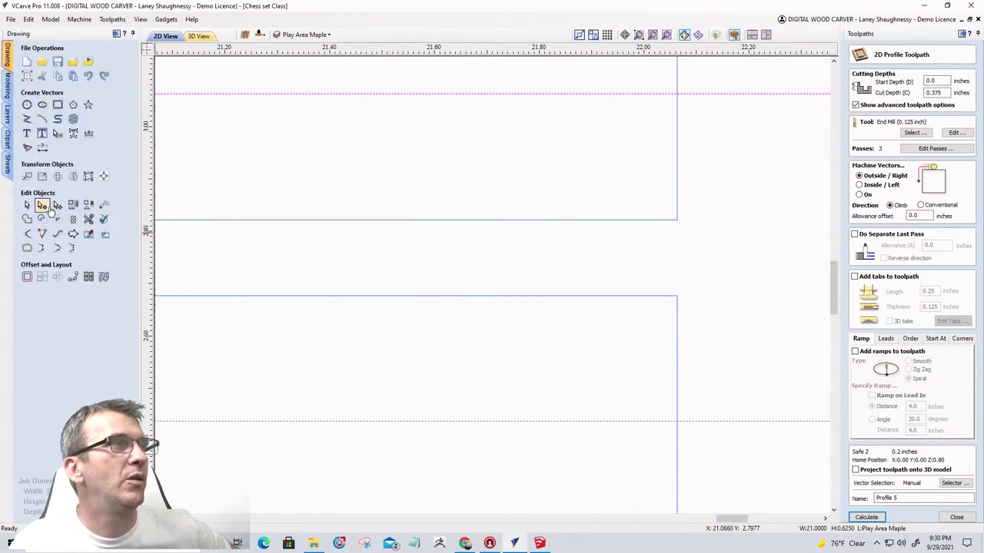
Resize the 21-inch groove rectangle's height from 0.625 to 0.645 inch.
scroll(504, 139, "down", 3)
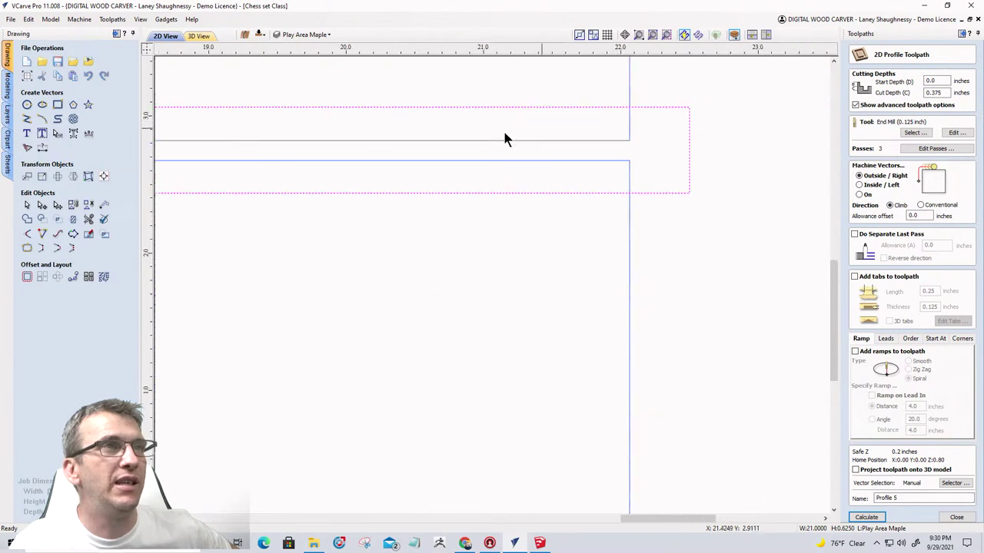
scroll(401, 142, "up", 3)
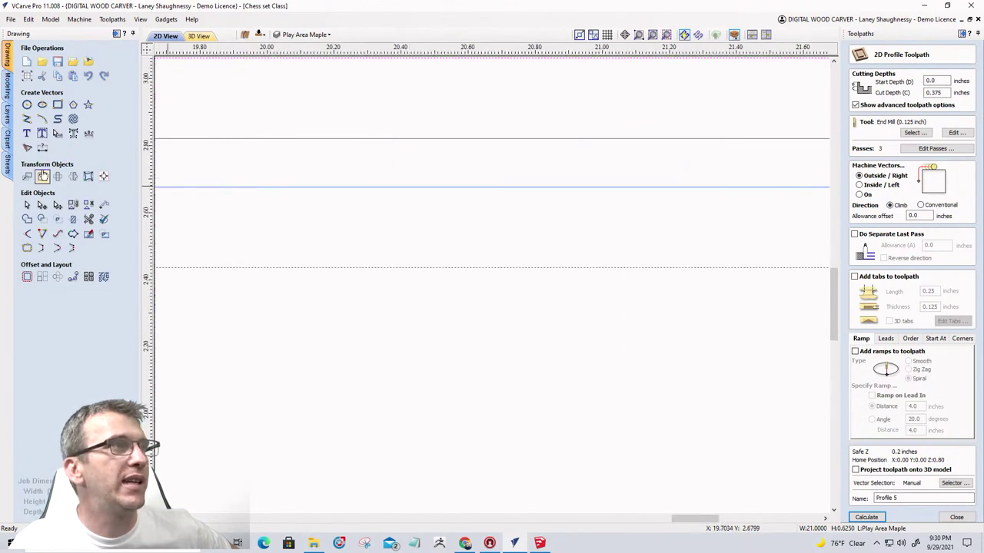
left_click(42, 177)
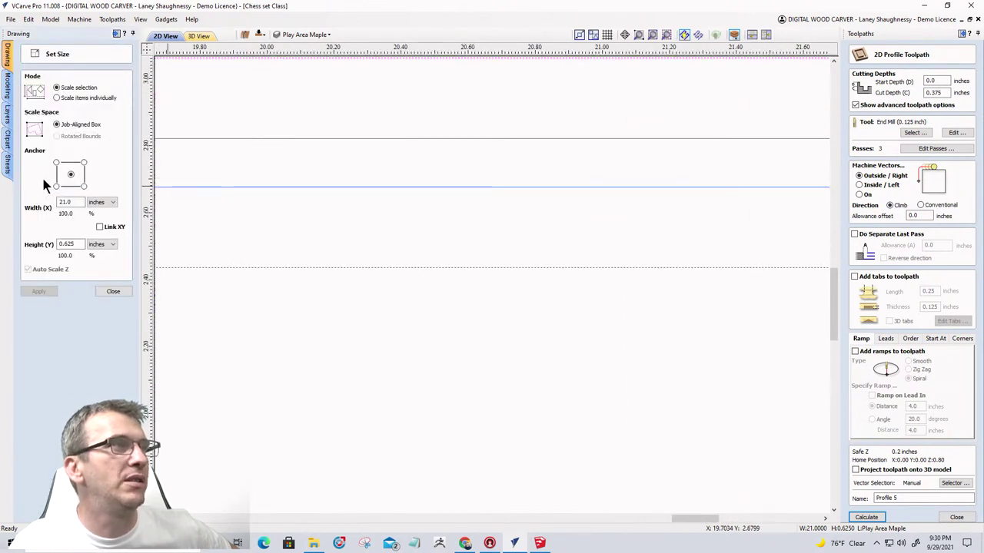
left_click(72, 244)
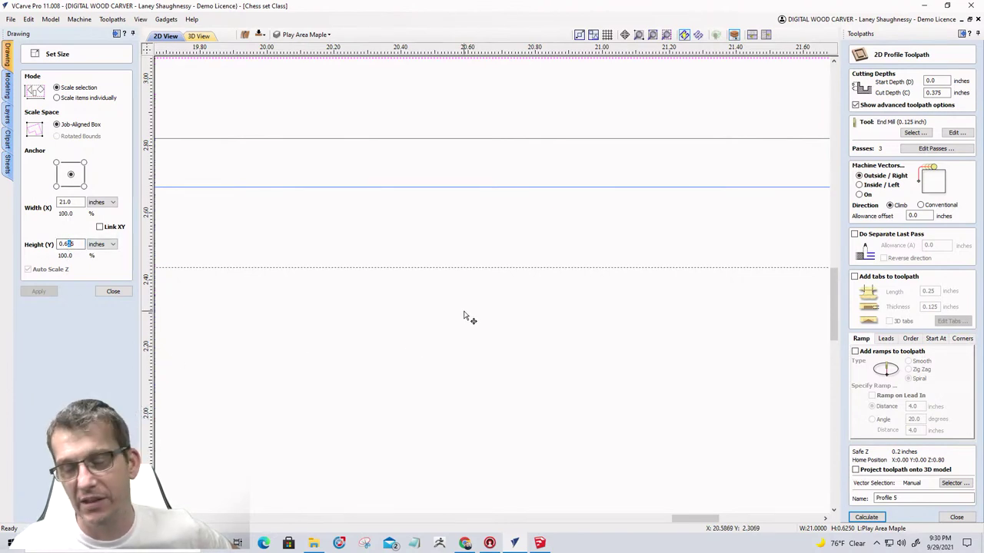
type("4")
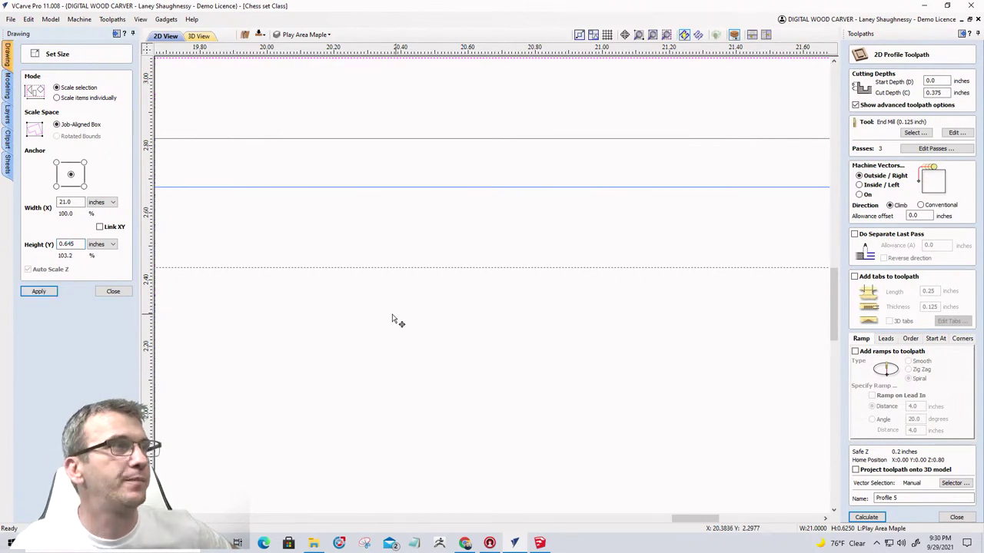
left_click(33, 295)
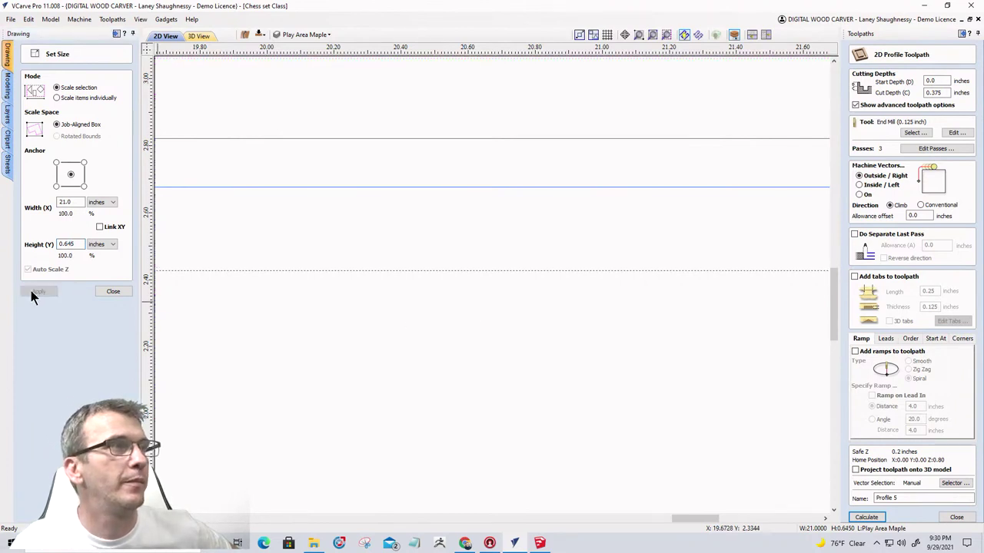
left_click(113, 292)
Select both board outlines for profiling.
scroll(540, 265, "down", 3)
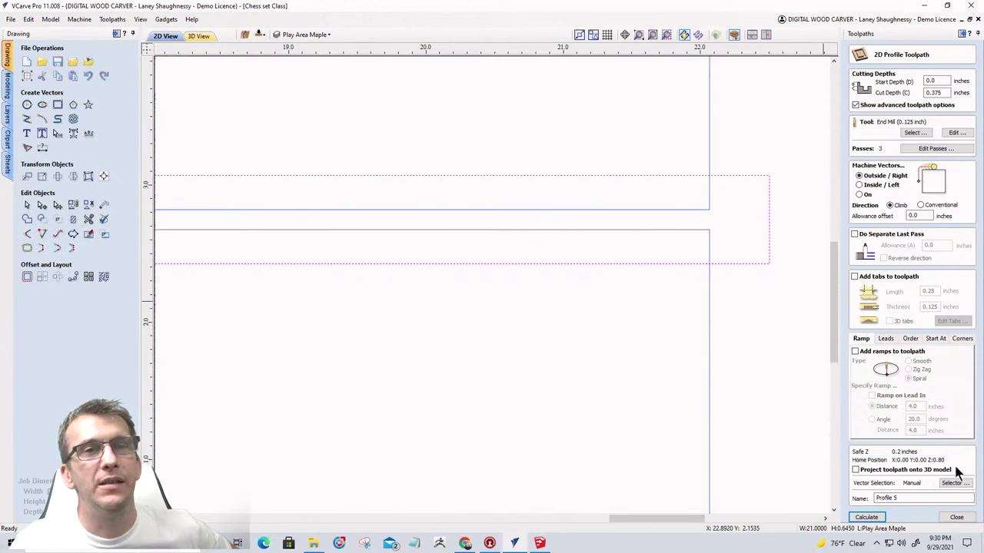
left_click(708, 319)
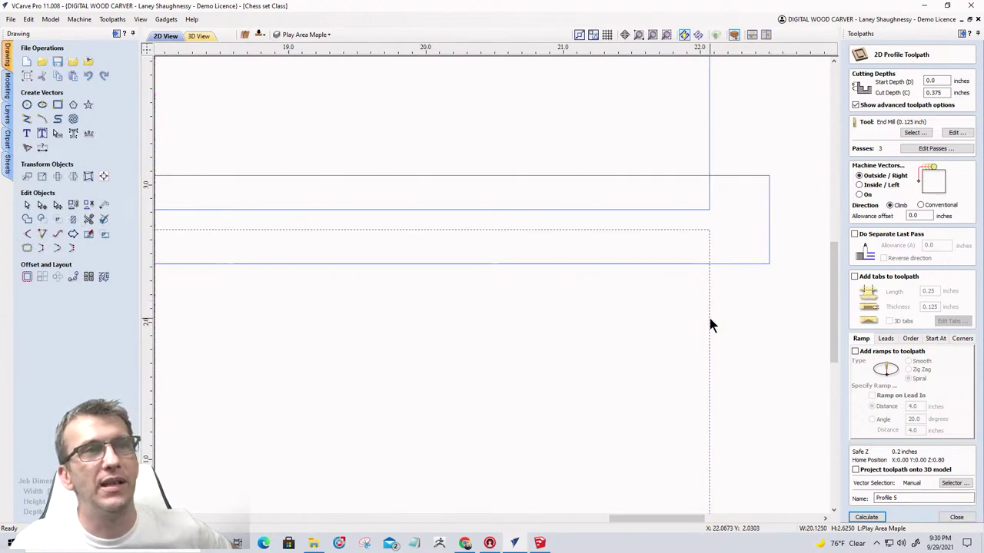
left_click(707, 149)
Recalculate the Profile 5 and Pocket 7 toolpaths.
left_click(864, 517)
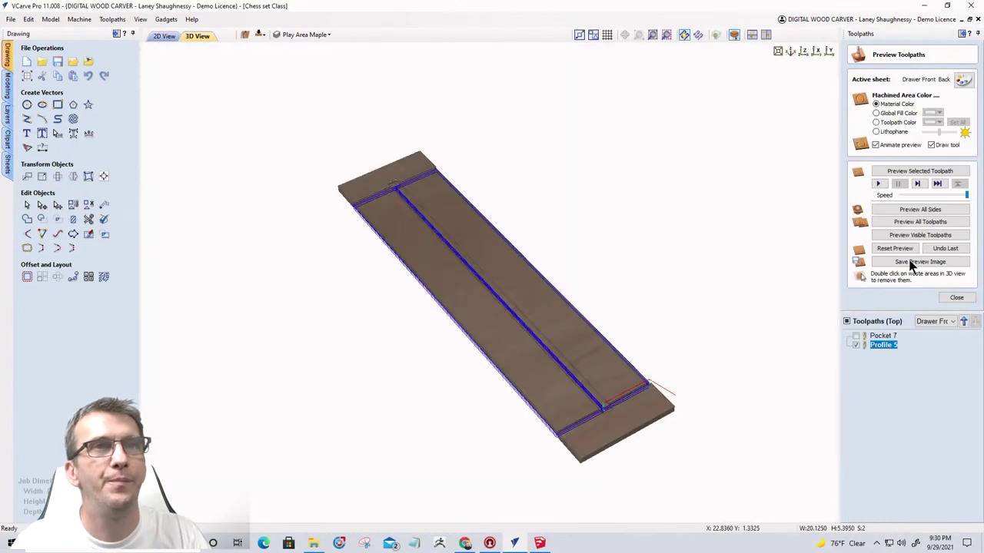
double_click(880, 336)
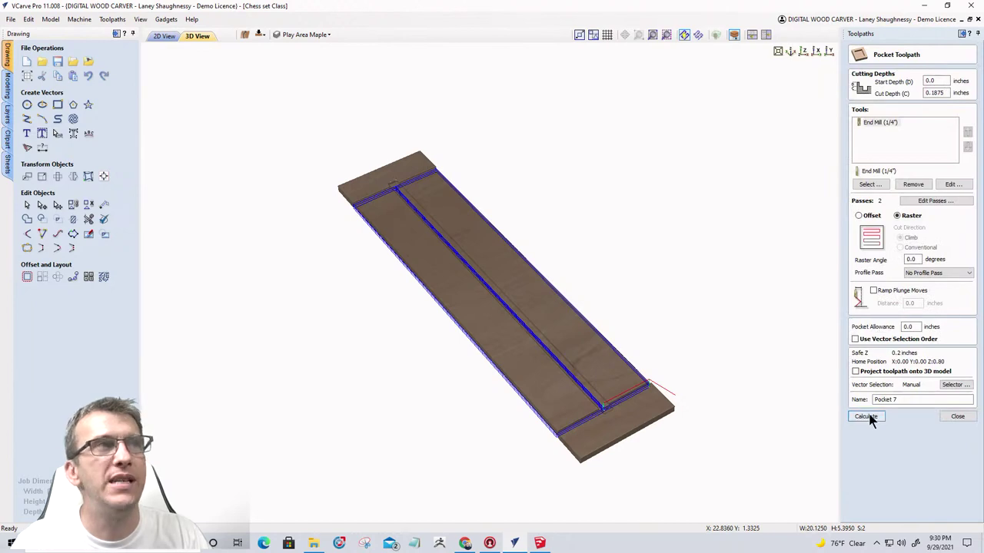
left_click(868, 417)
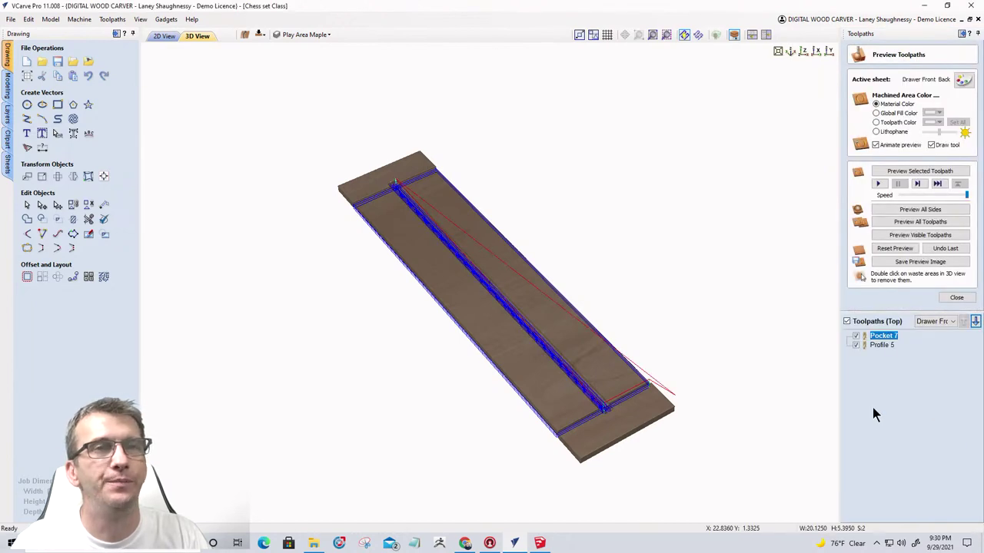
Preview all toolpaths, remove the top and bottom waste strips, and orbit to view the two boards.
left_click(903, 223)
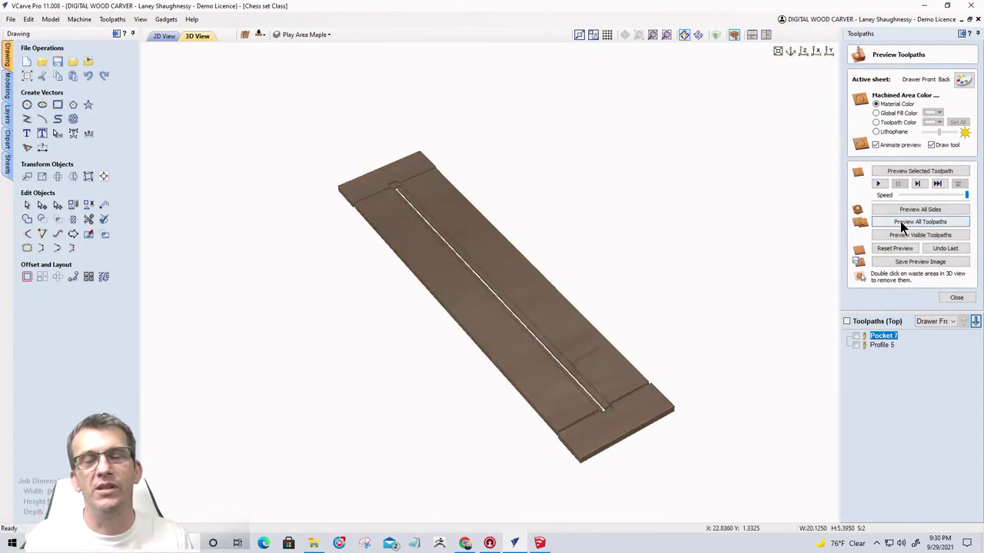
double_click(366, 187)
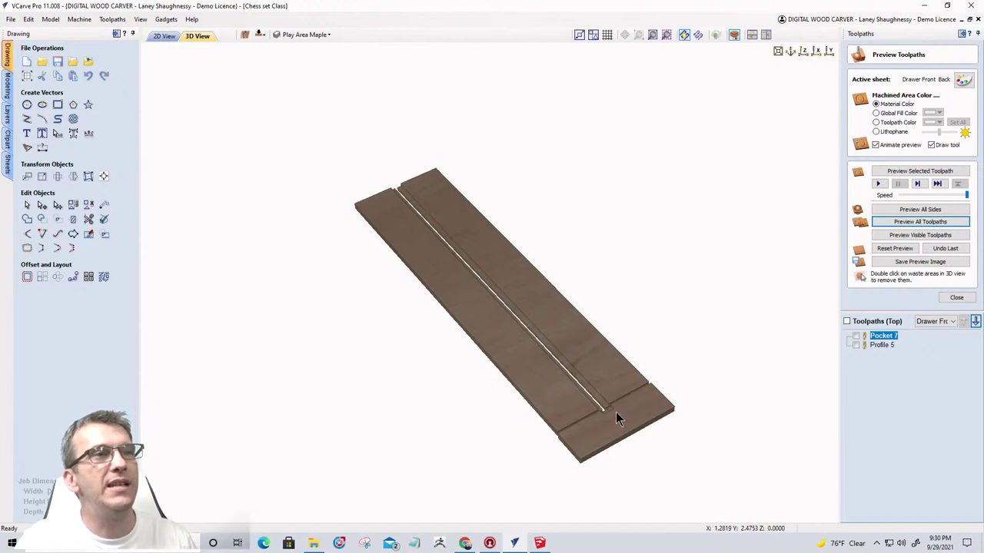
double_click(615, 412)
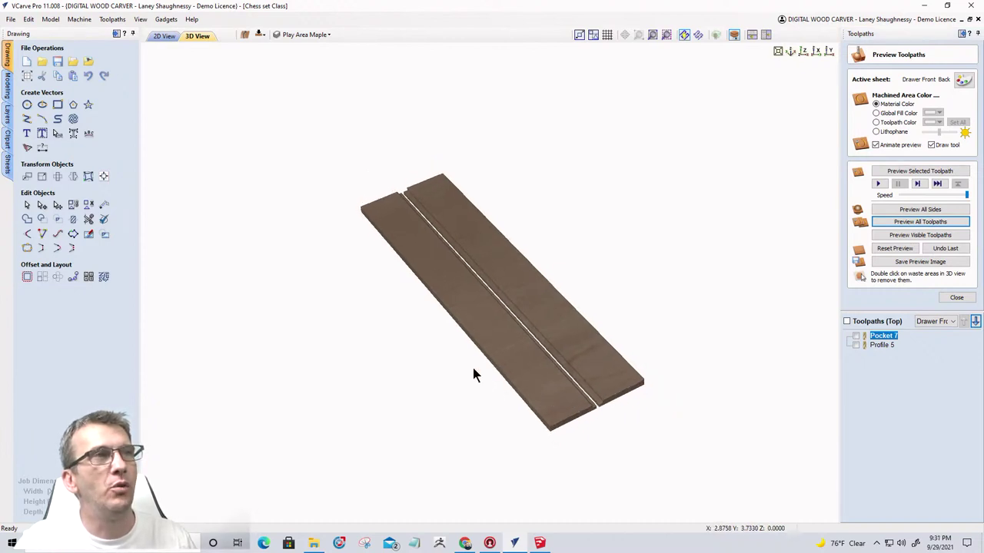
left_click_drag(473, 369, 475, 329)
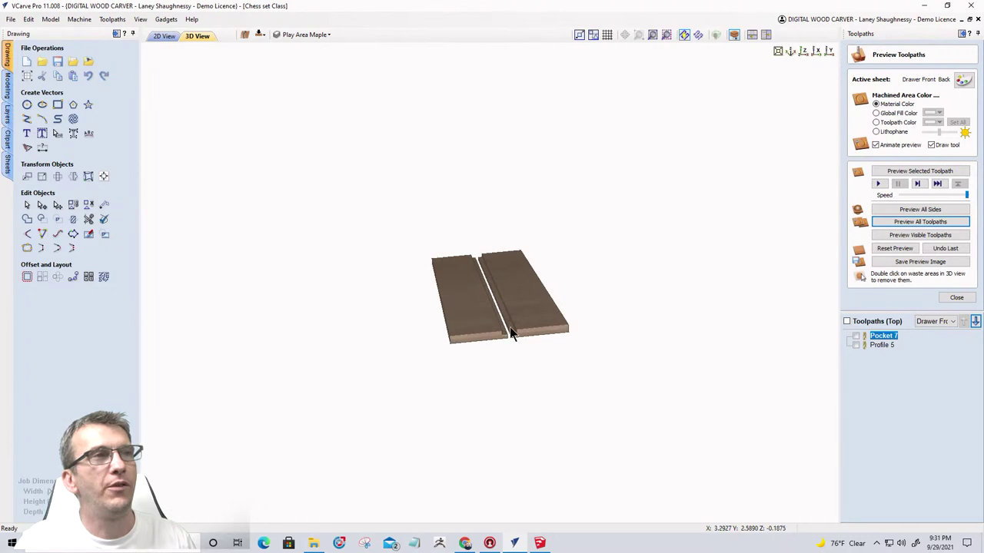
scroll(511, 335, "up", 8)
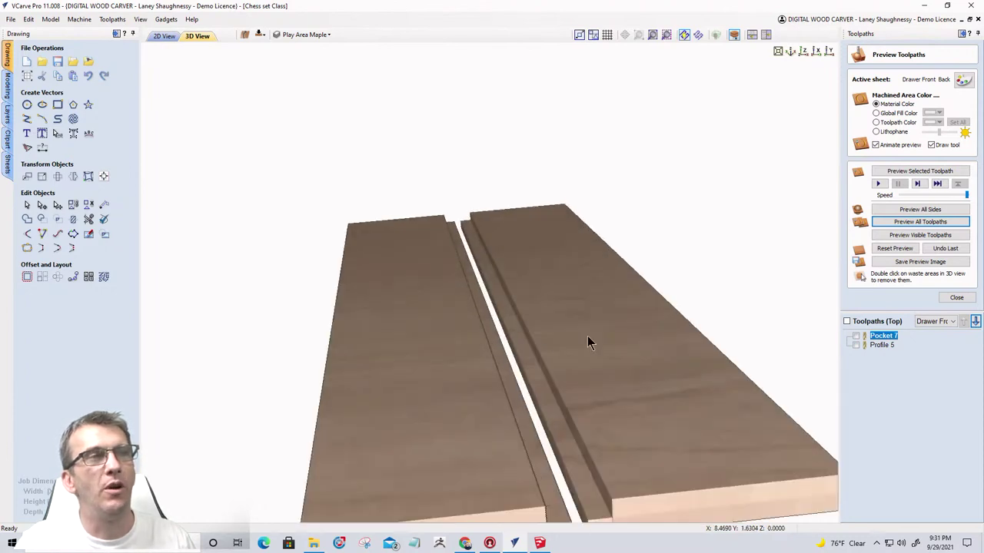
scroll(523, 367, "down", 4)
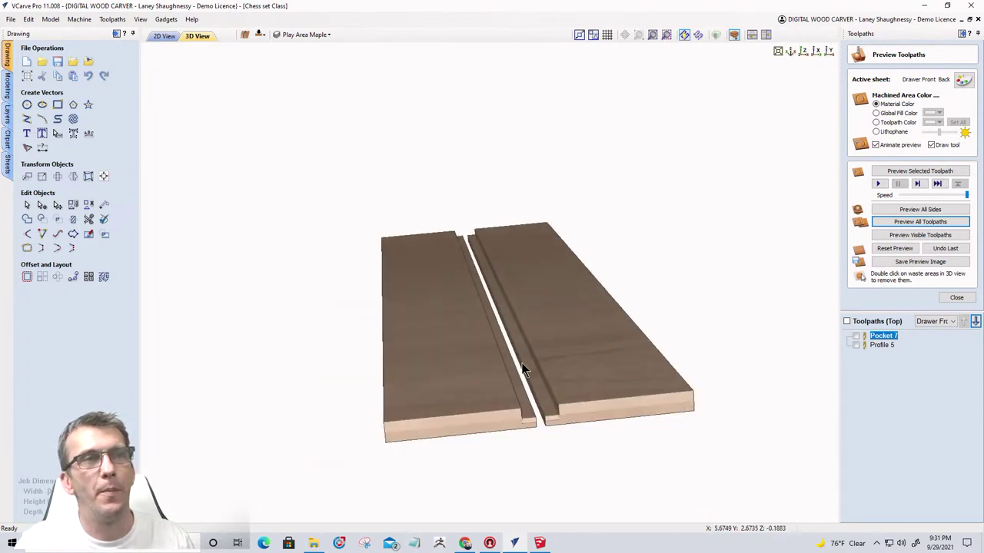
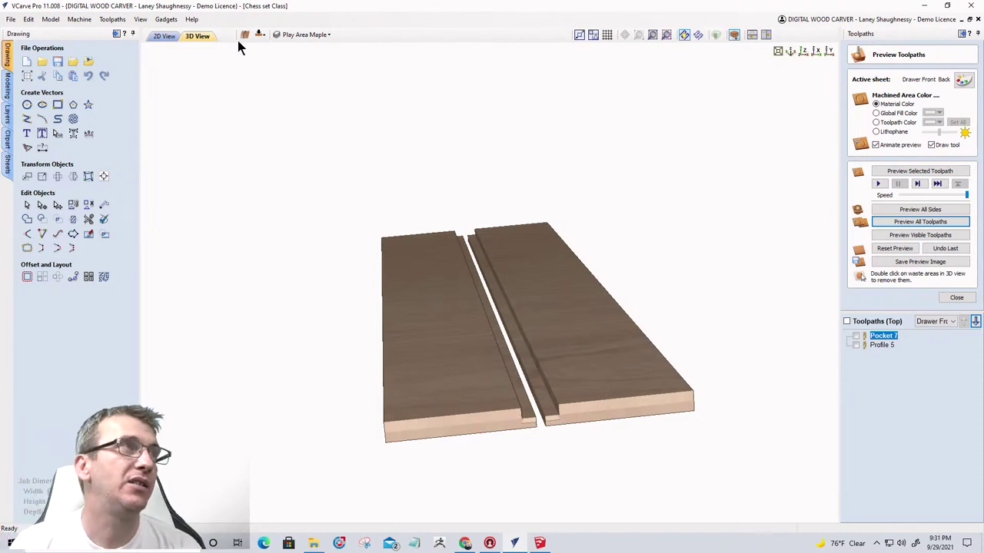
Switch to the 2D view and activate the 24.0 by 5.5 Corner Trim sheet with its four strips.
left_click(164, 36)
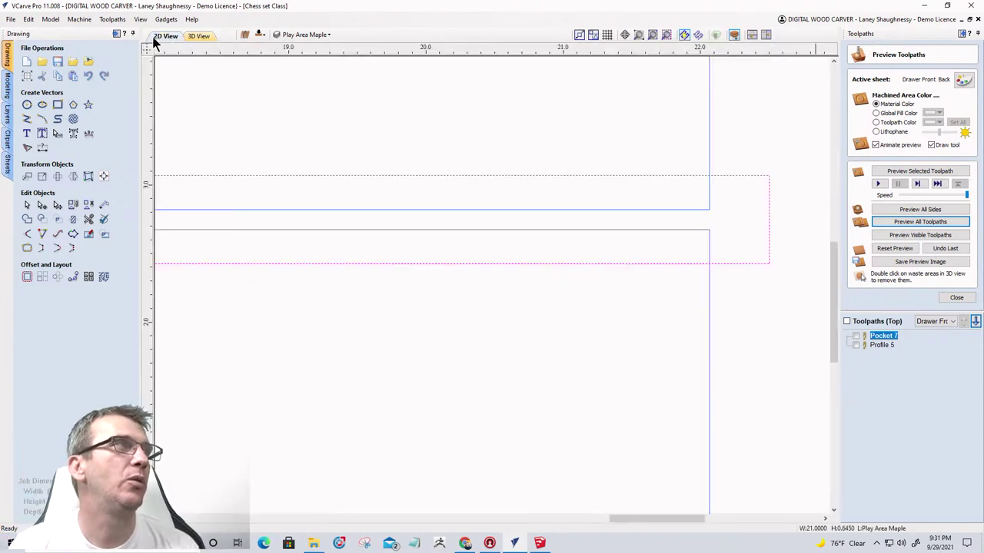
left_click(9, 165)
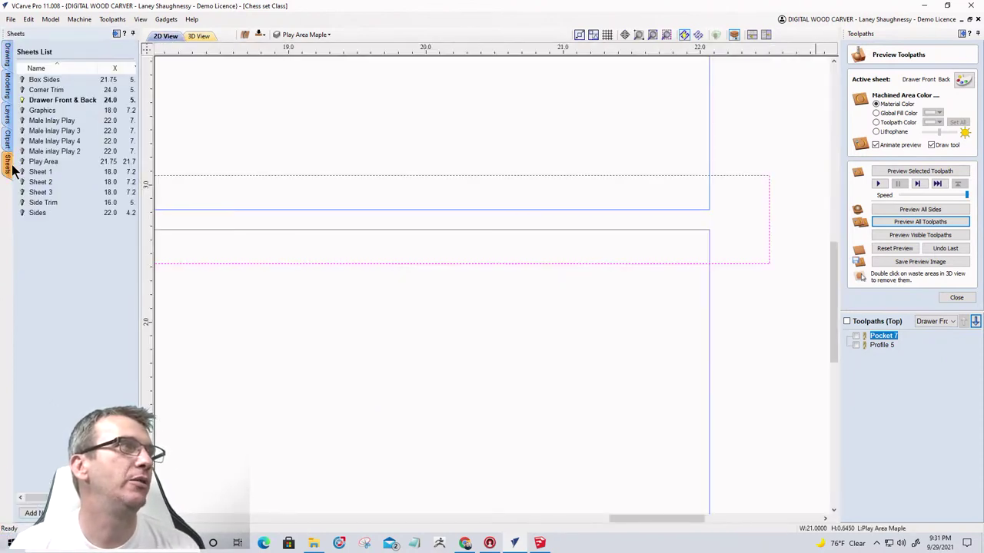
left_click(40, 90)
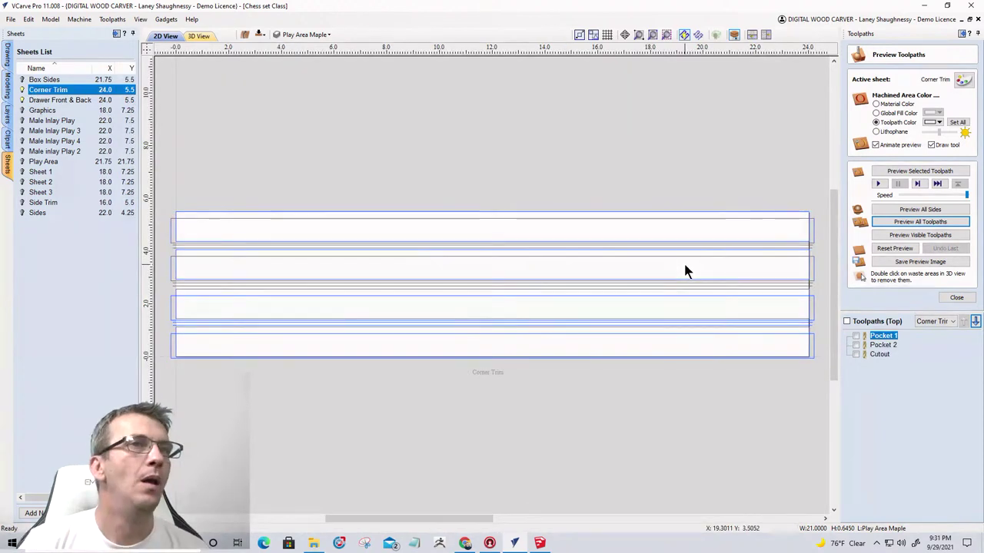
scroll(703, 289, "up", 2)
scroll(707, 289, "down", 4)
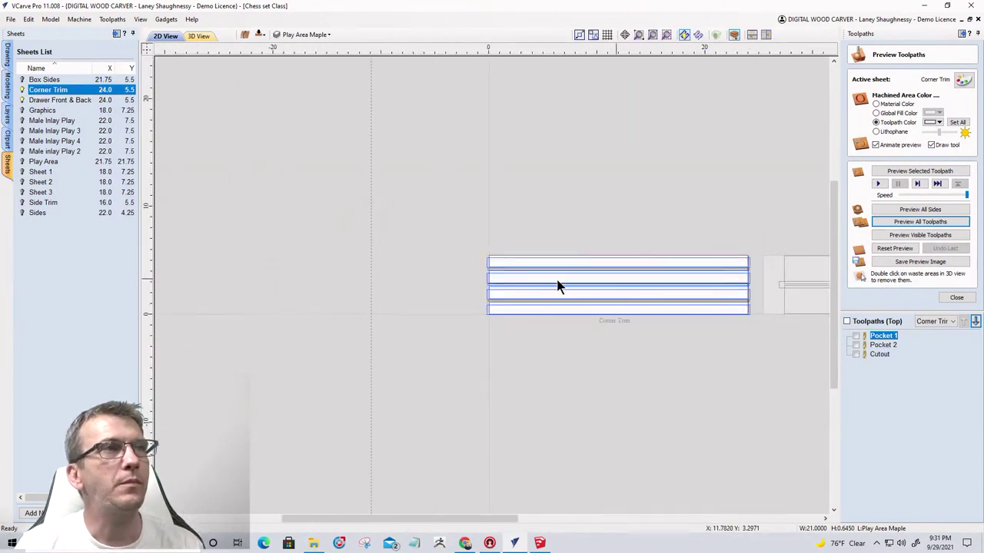
scroll(553, 279, "up", 3)
scroll(412, 202, "down", 3)
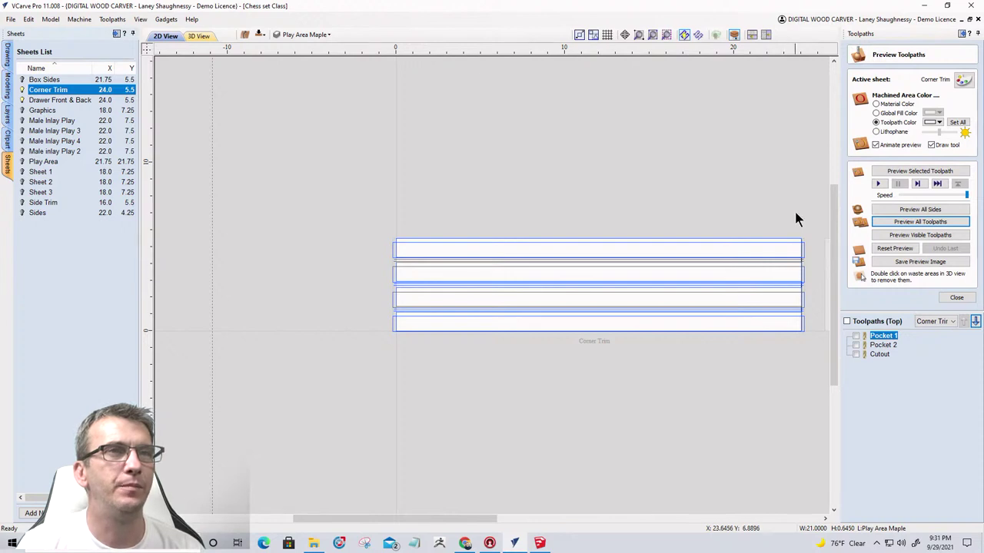
In SketchUp, unhide all hidden chess-board parts with Edit > Unhide > All.
left_click(540, 544)
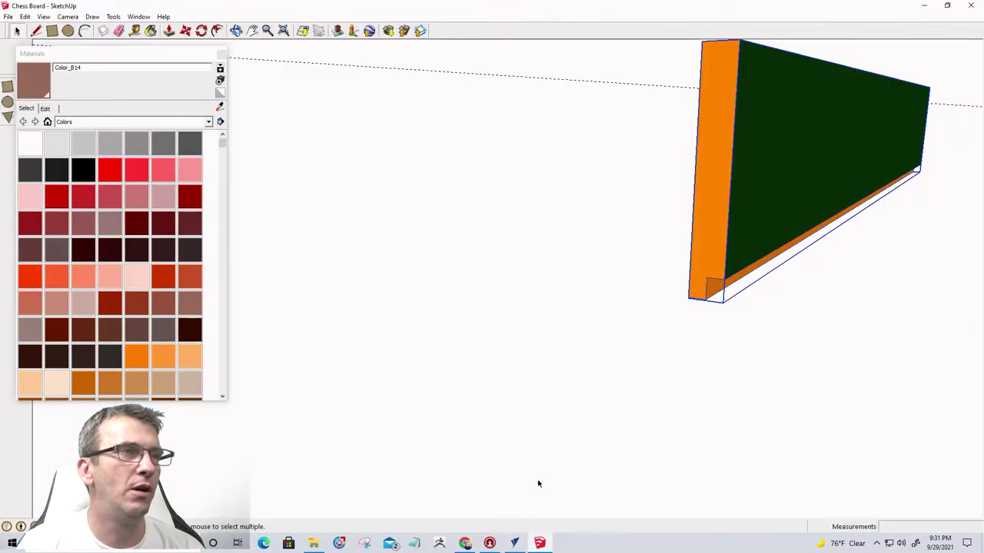
scroll(588, 340, "down", 6)
scroll(590, 332, "down", 2)
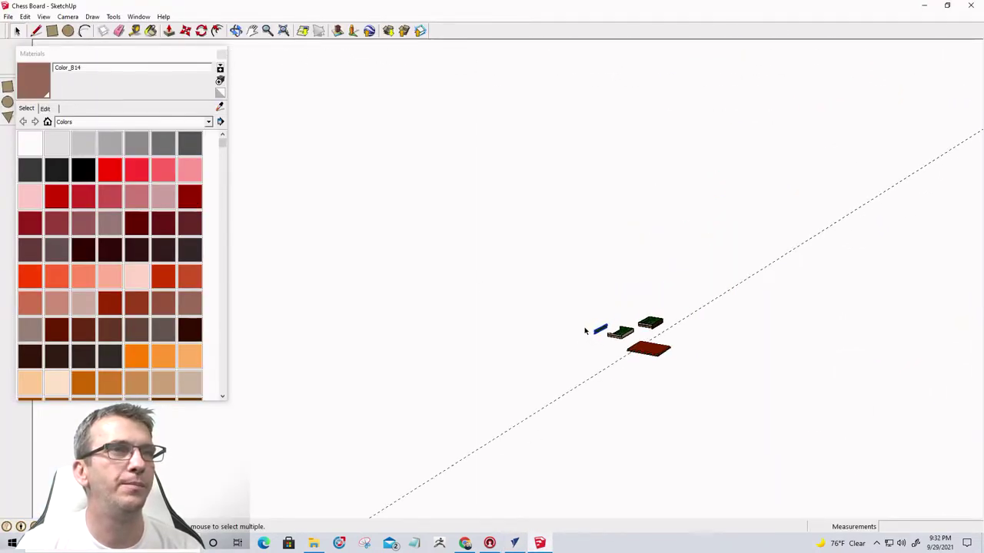
left_click(29, 17)
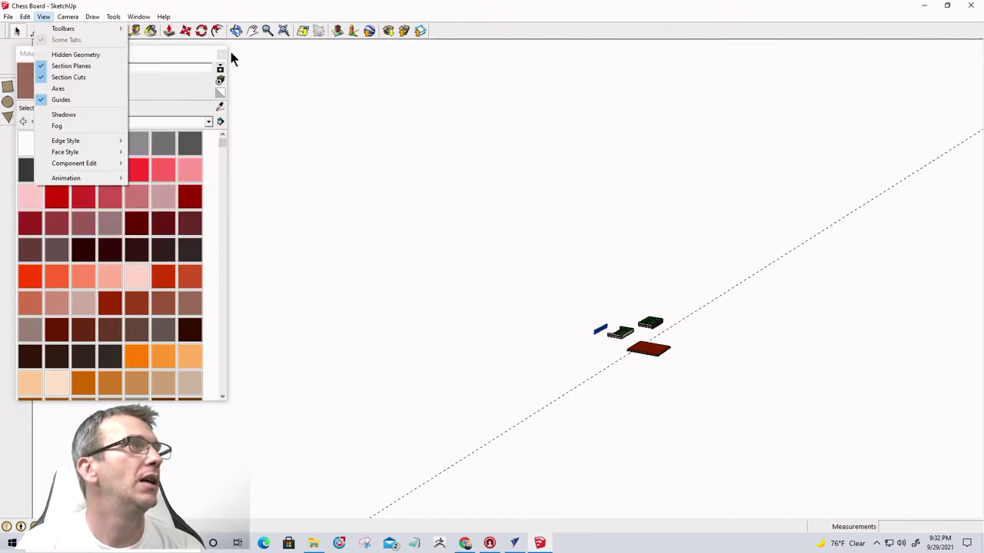
left_click(223, 54)
left_click(24, 16)
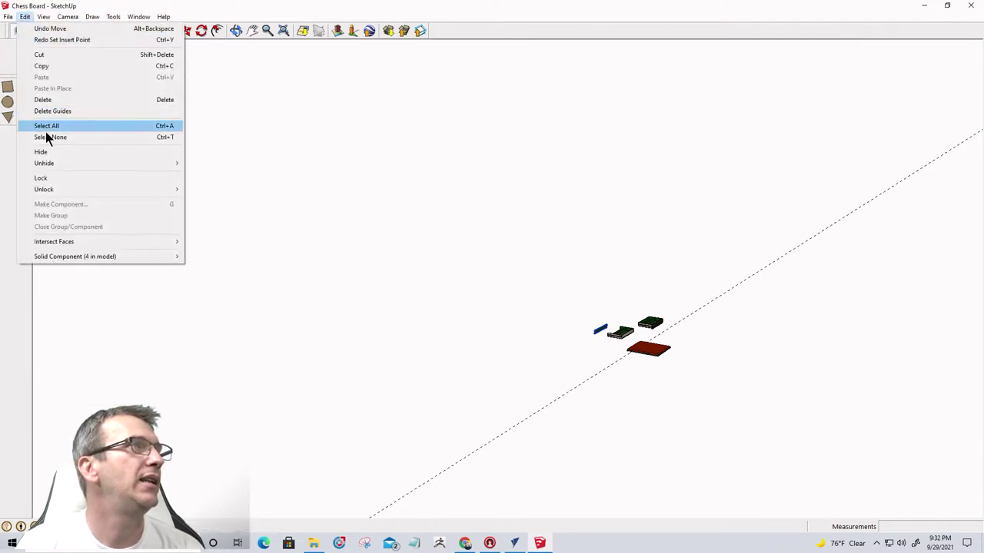
mouse_move(188, 162)
left_click(204, 186)
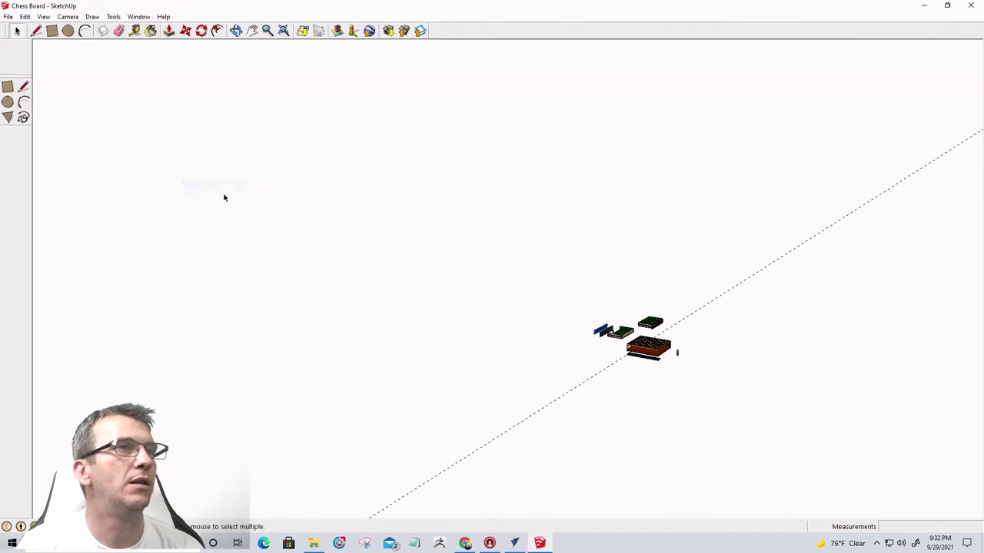
Measure the board edge at about 1' 10 1/4" with the Tape Measure, then minimize SketchUp.
scroll(625, 390, "up", 3)
scroll(626, 390, "up", 3)
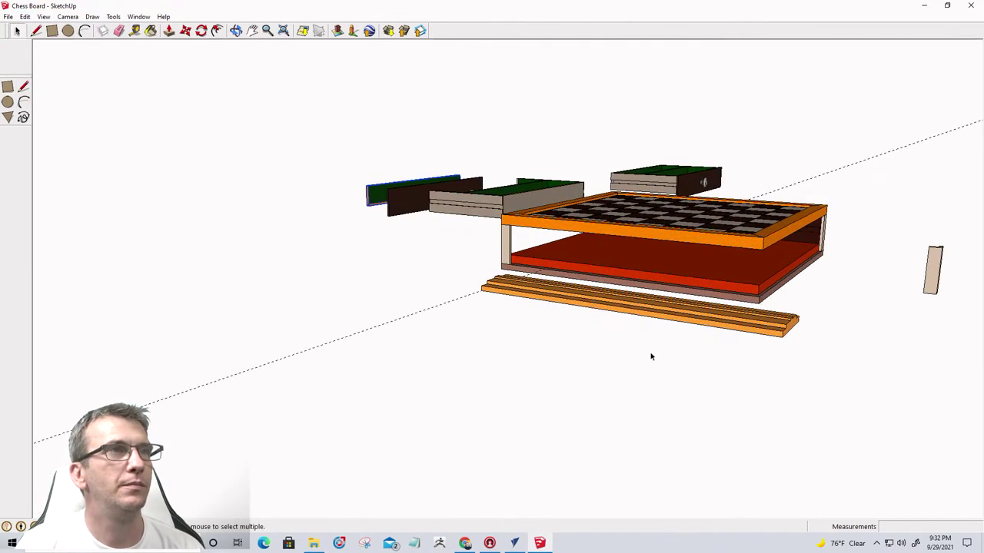
middle_click_drag(650, 355, 560, 506)
scroll(601, 407, "up", 1)
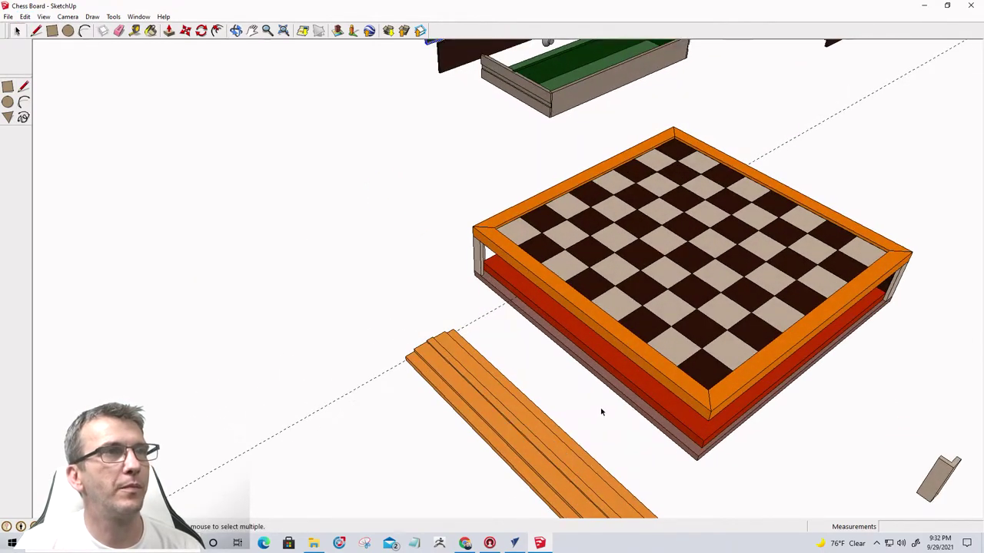
left_click(136, 30)
left_click(476, 219)
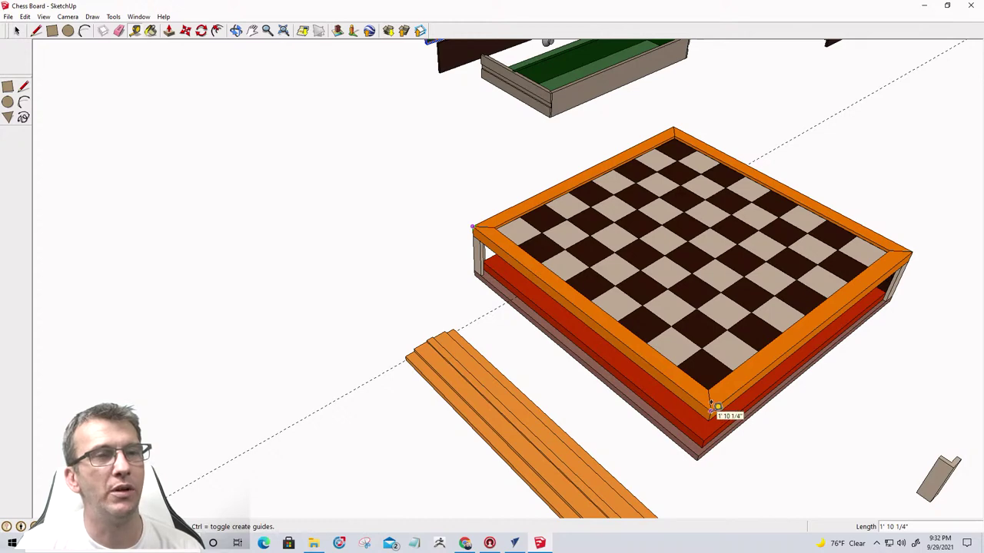
key("space")
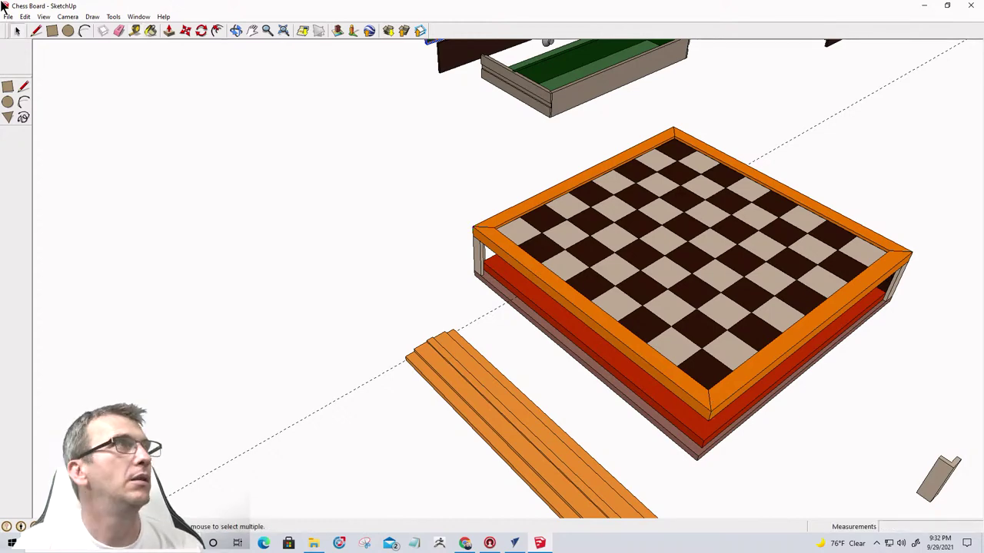
left_click(921, 6)
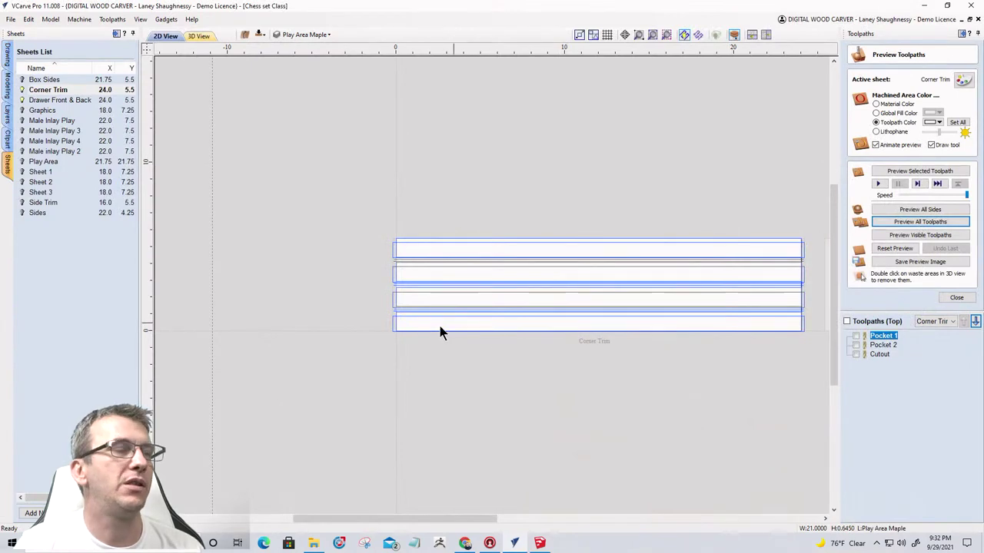
Place a vertical guide at 0.0 on the strips' left edge, dragged from the left ruler.
scroll(346, 253, "up", 3)
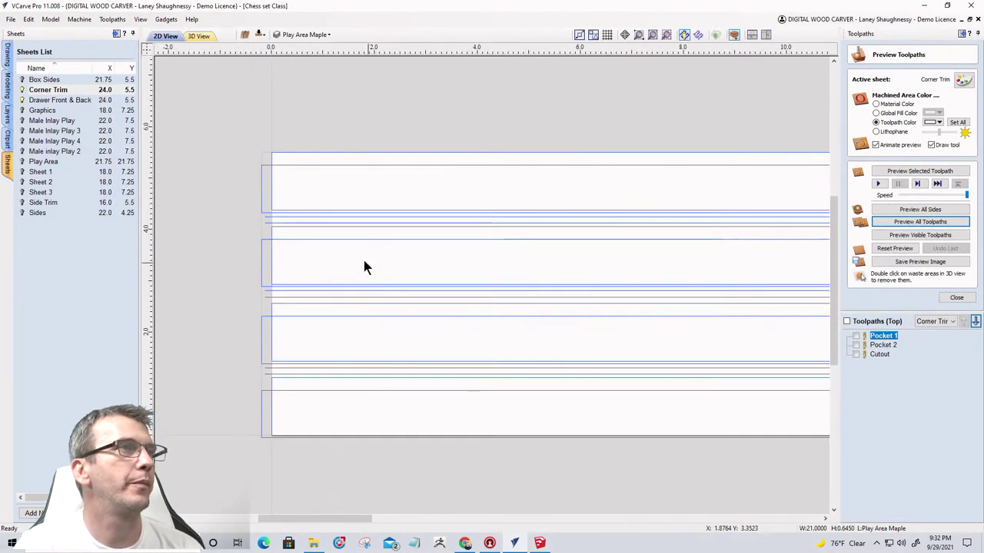
scroll(365, 266, "down", 2)
scroll(156, 198, "up", 1)
left_click_drag(145, 191, 328, 222)
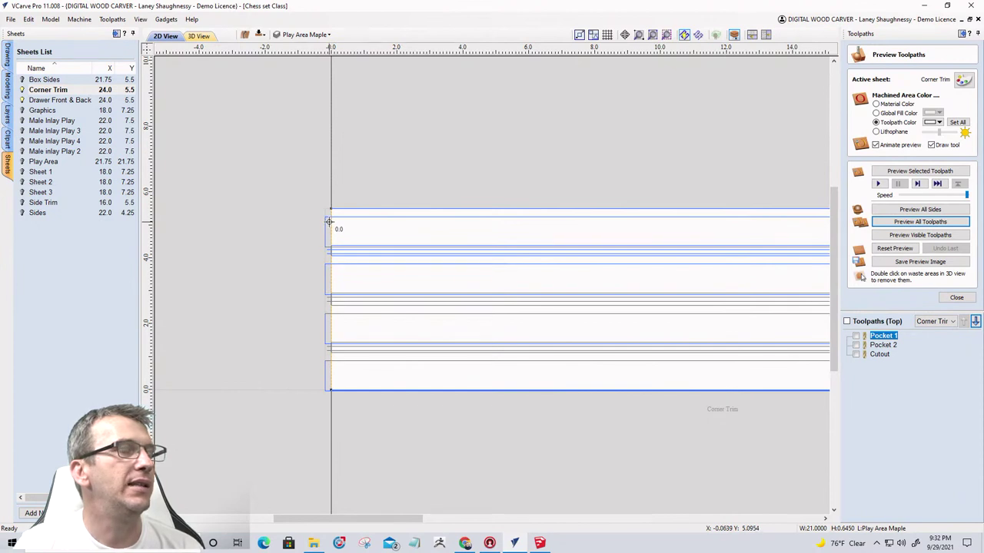
scroll(344, 258, "up", 3)
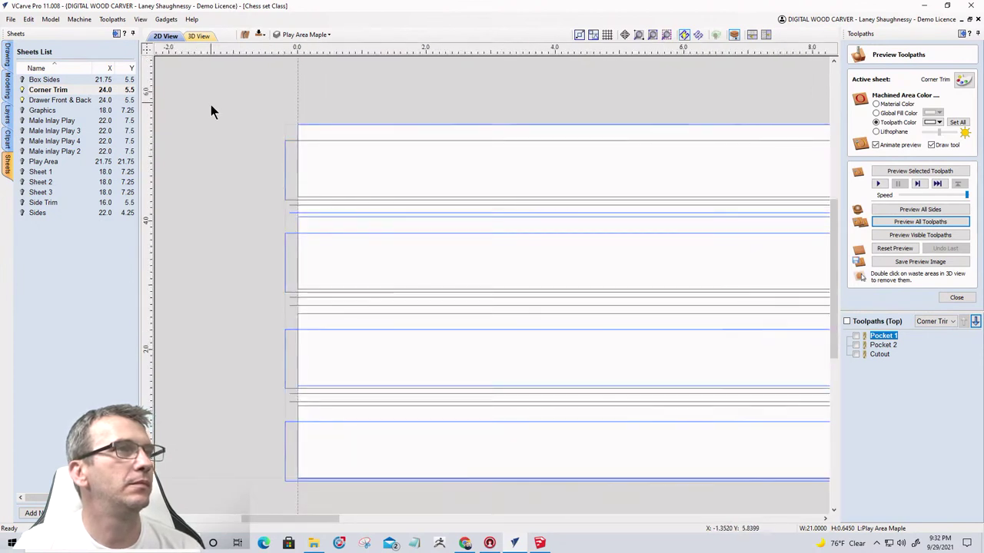
scroll(188, 162, "down", 3)
scroll(323, 161, "up", 2)
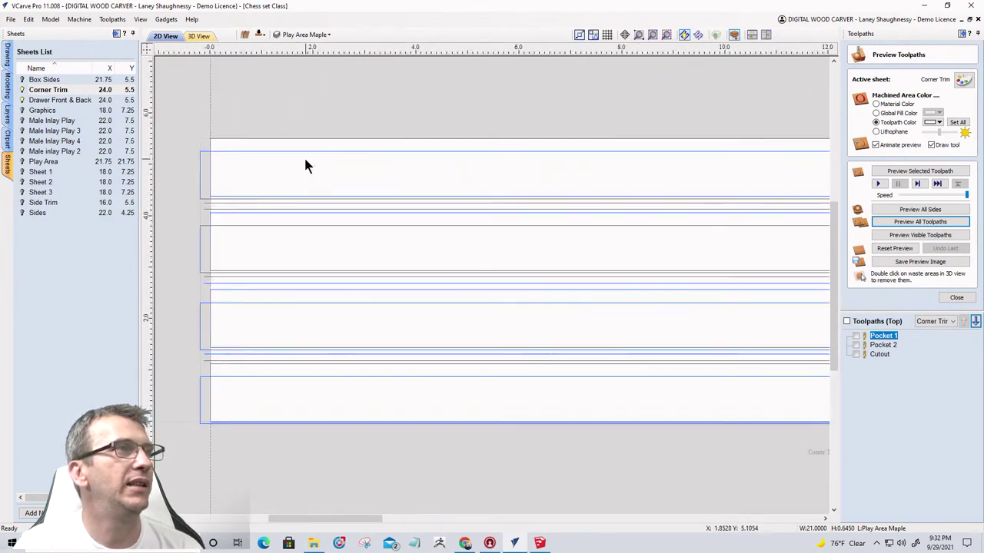
Create a new guide 22.25 inches to the right, relative to the existing guide.
double_click(213, 113)
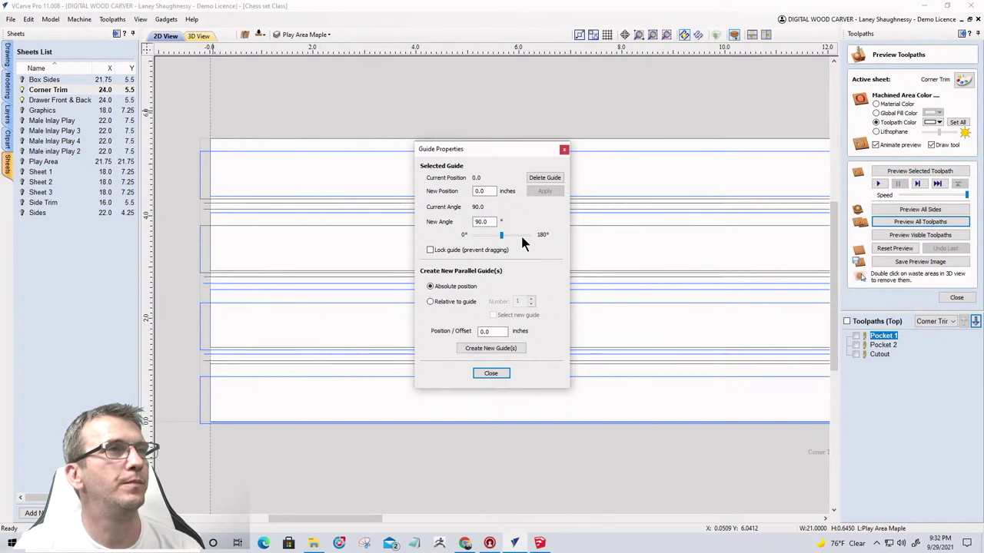
left_click_drag(503, 331, 436, 332)
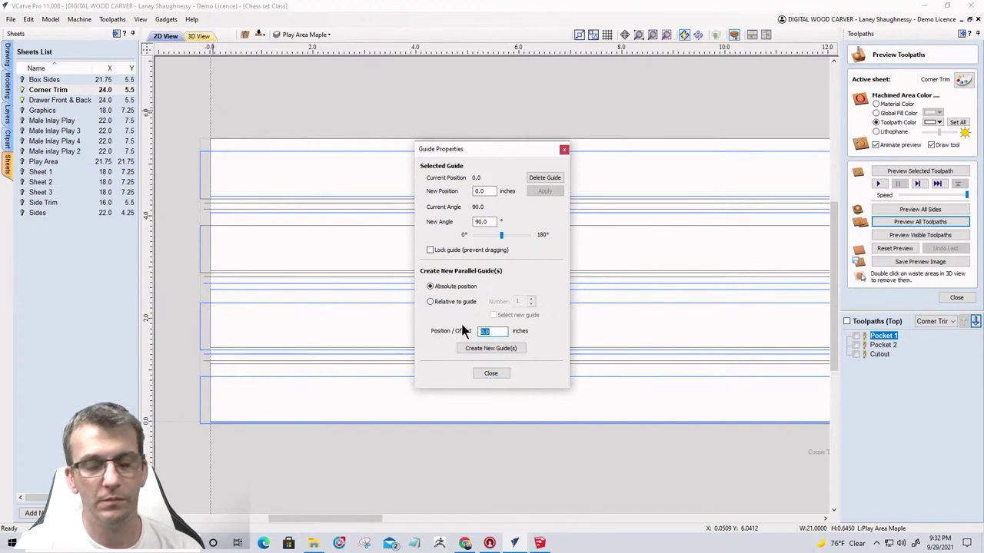
type("22.25")
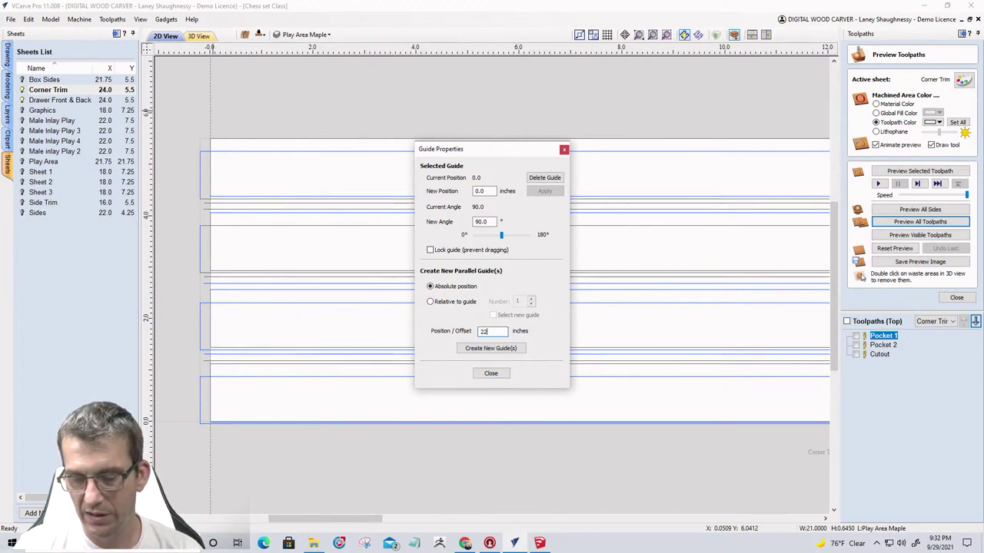
left_click(430, 301)
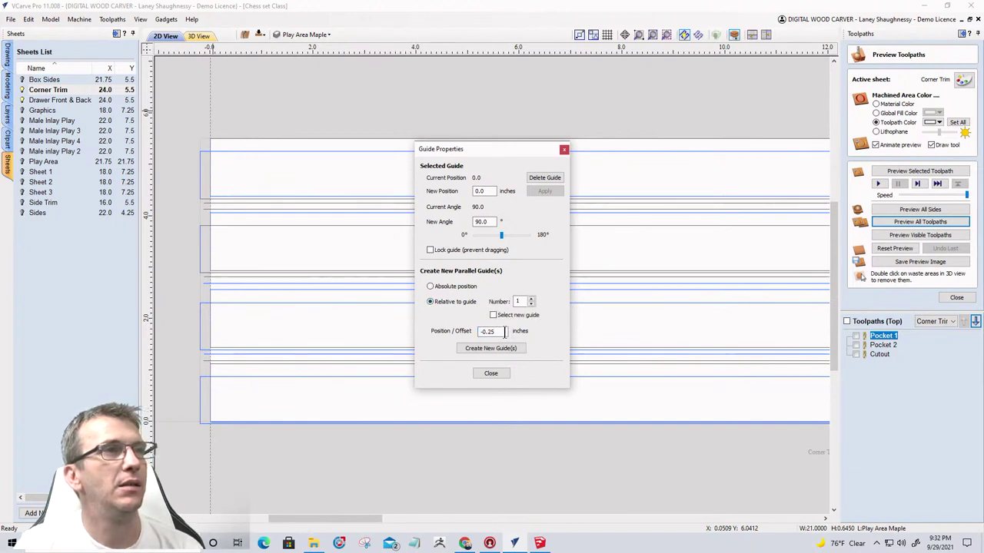
left_click_drag(507, 332, 440, 338)
type("22")
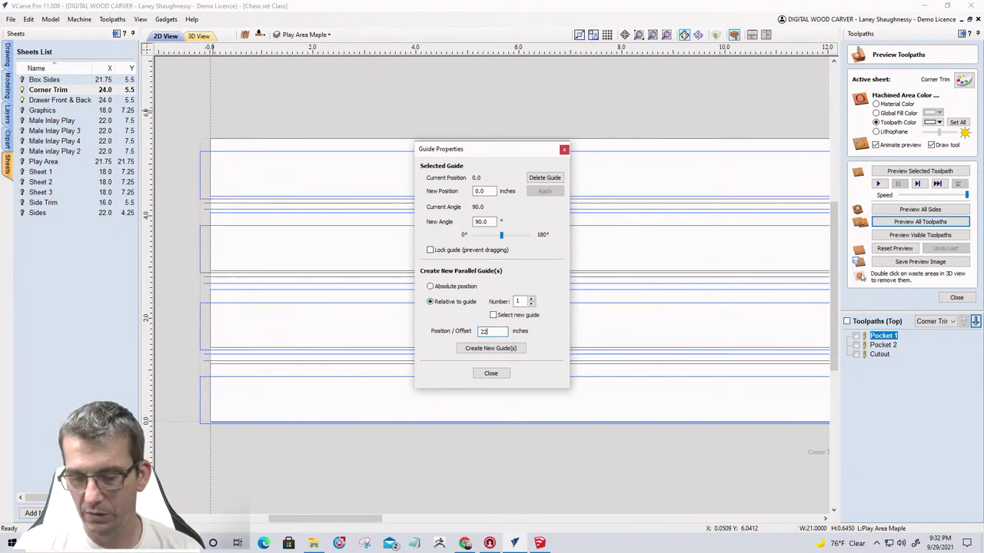
type(".24")
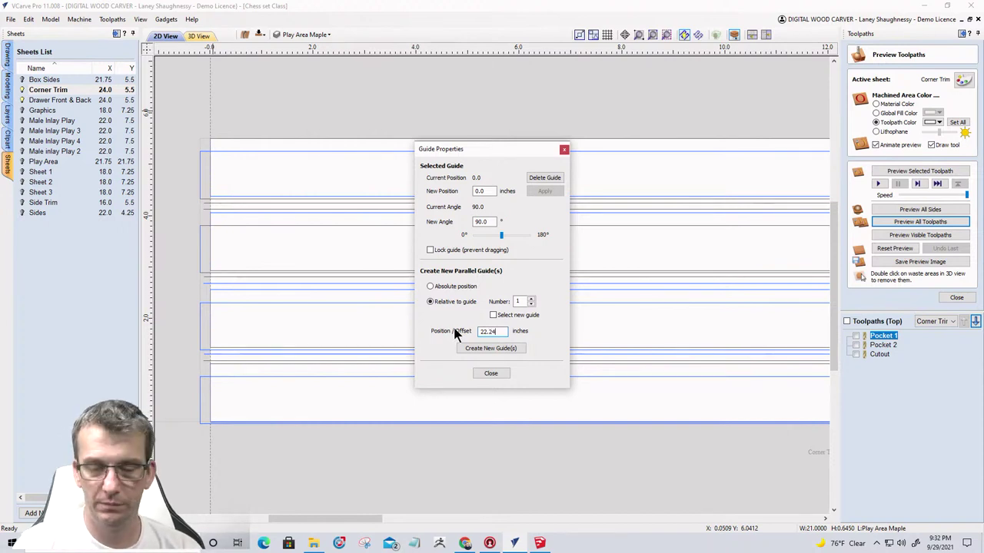
key("BackSpace")
type("5")
left_click(483, 348)
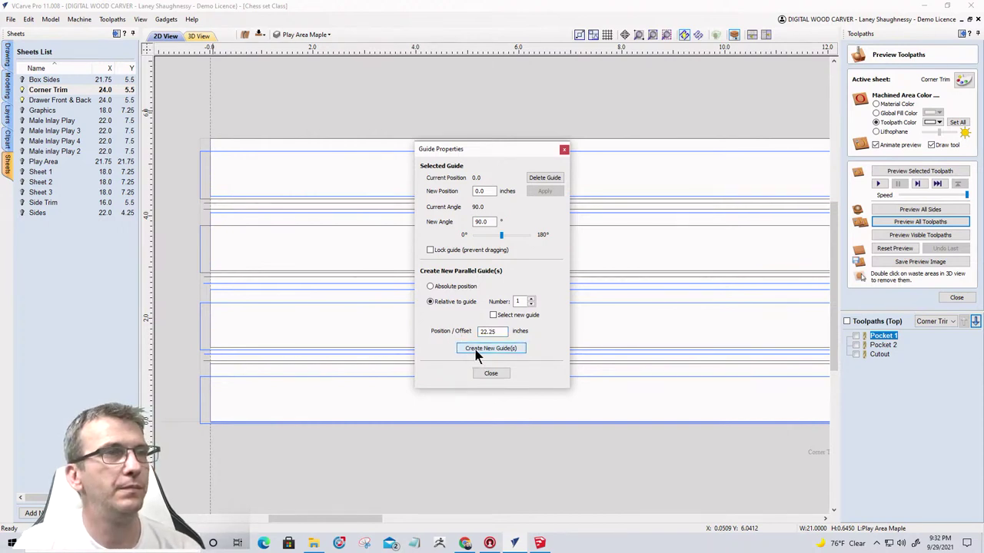
left_click(490, 372)
scroll(508, 322, "down", 4)
scroll(763, 279, "up", 5)
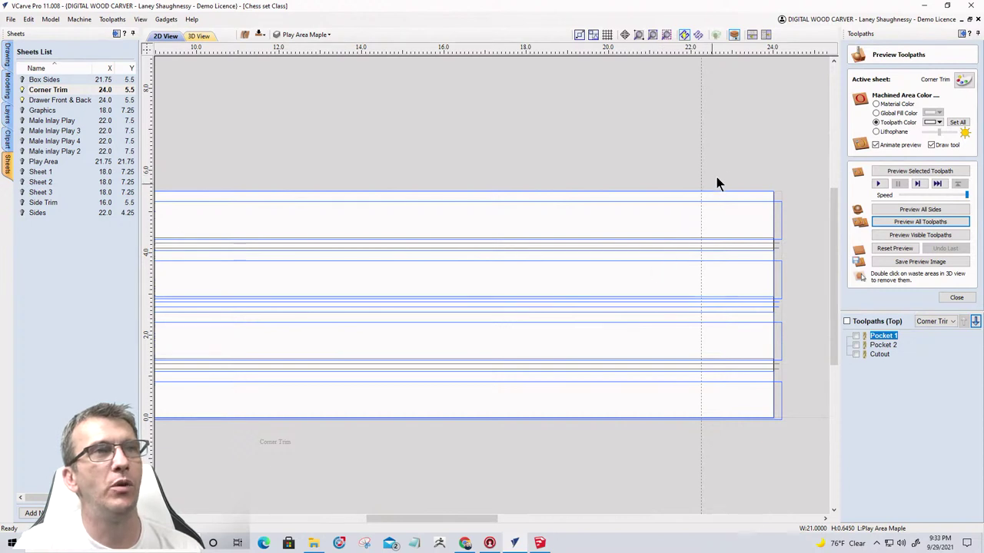
Draw a 45° diagonal line at the right end of the top trim strip.
left_click(7, 55)
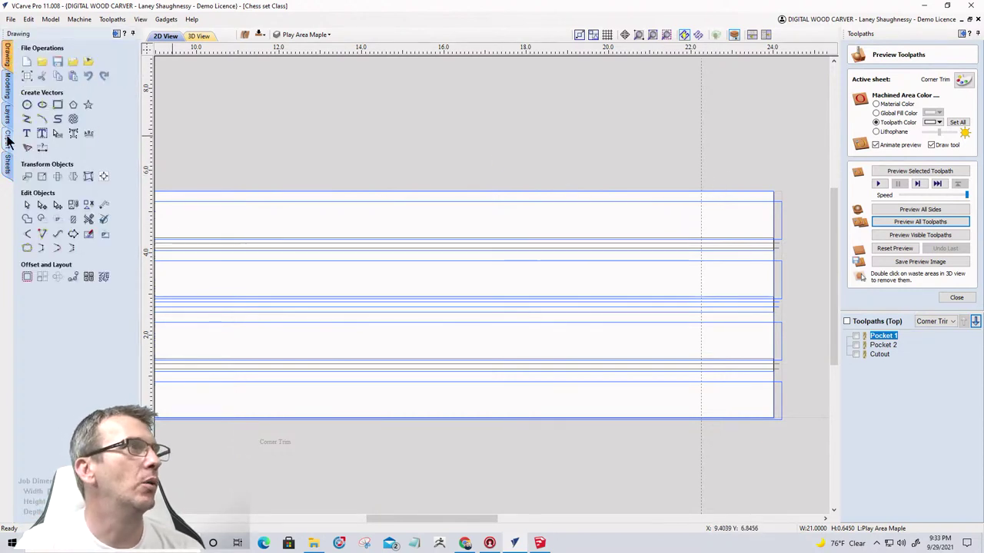
left_click(27, 120)
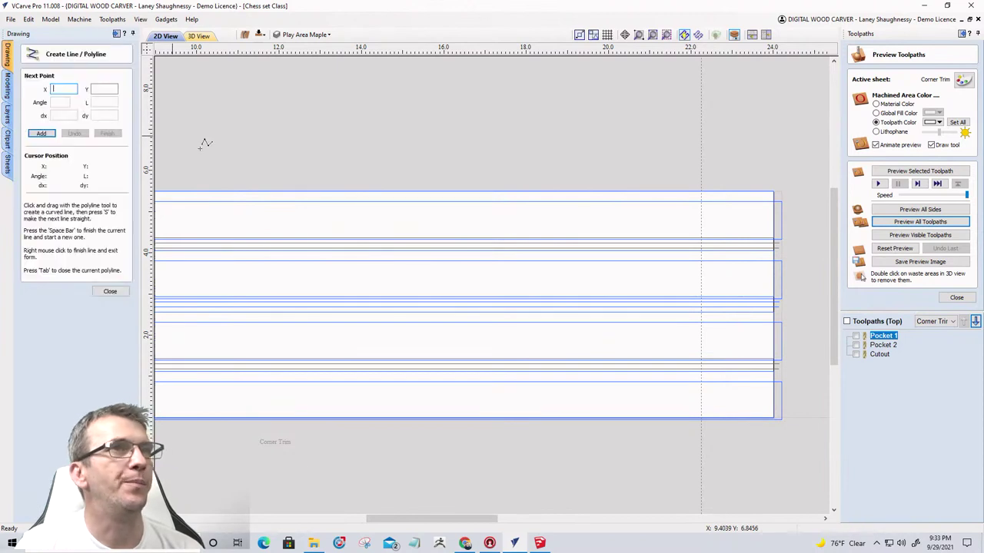
left_click(700, 190)
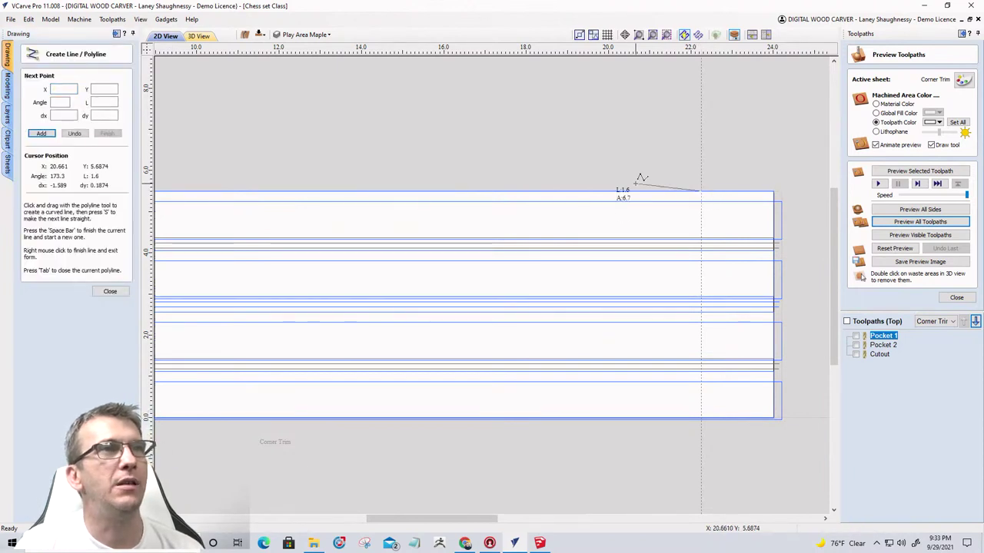
left_click(642, 248)
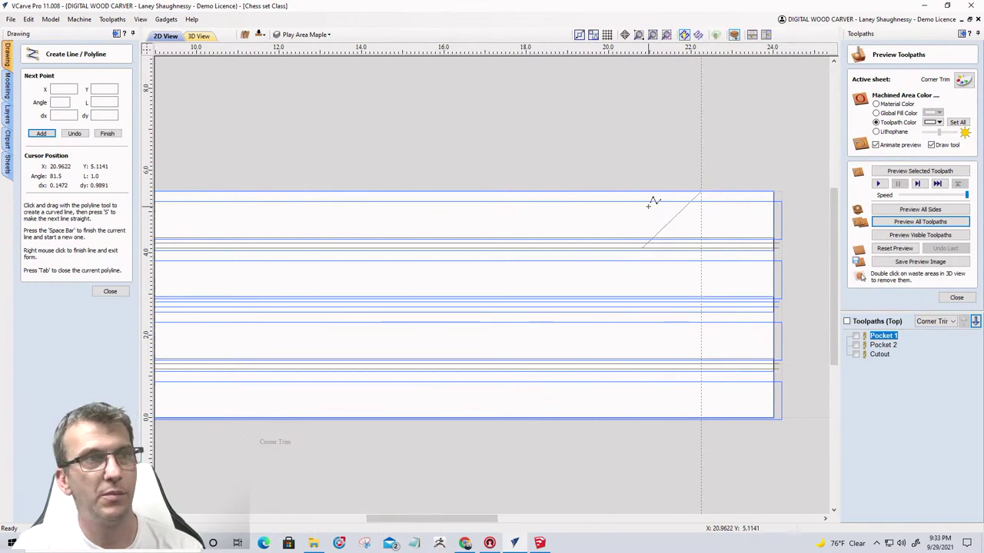
key("space")
scroll(624, 250, "up", 2)
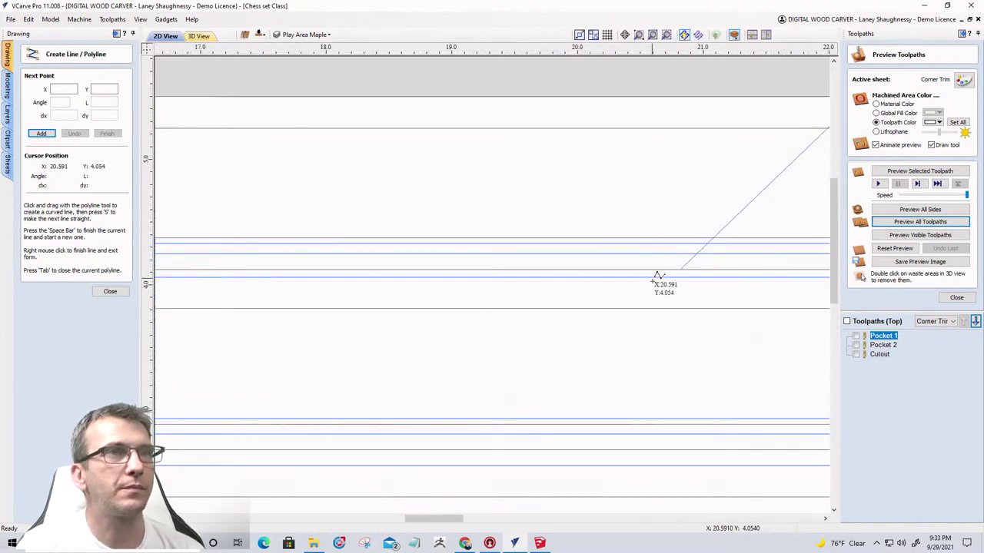
left_click(111, 292)
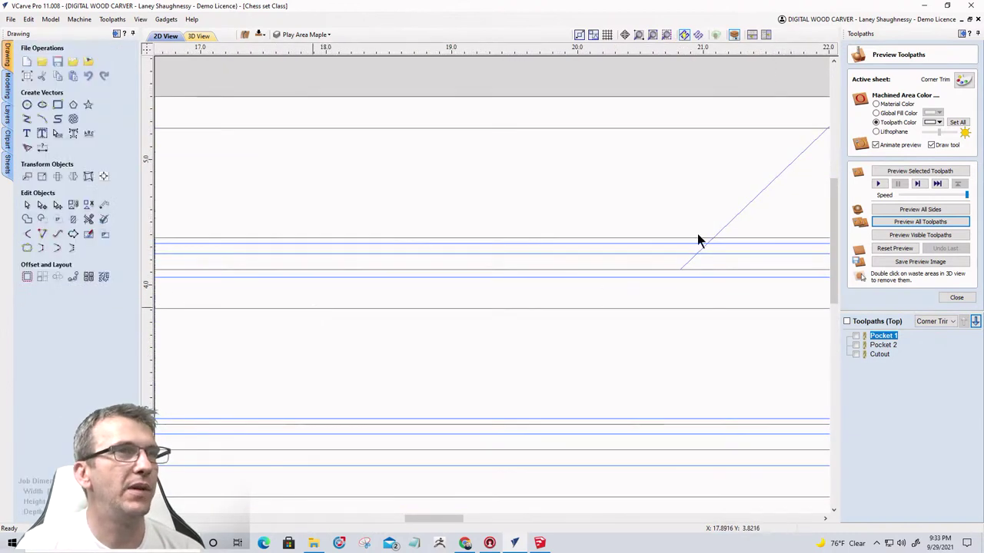
scroll(692, 237, "down", 2)
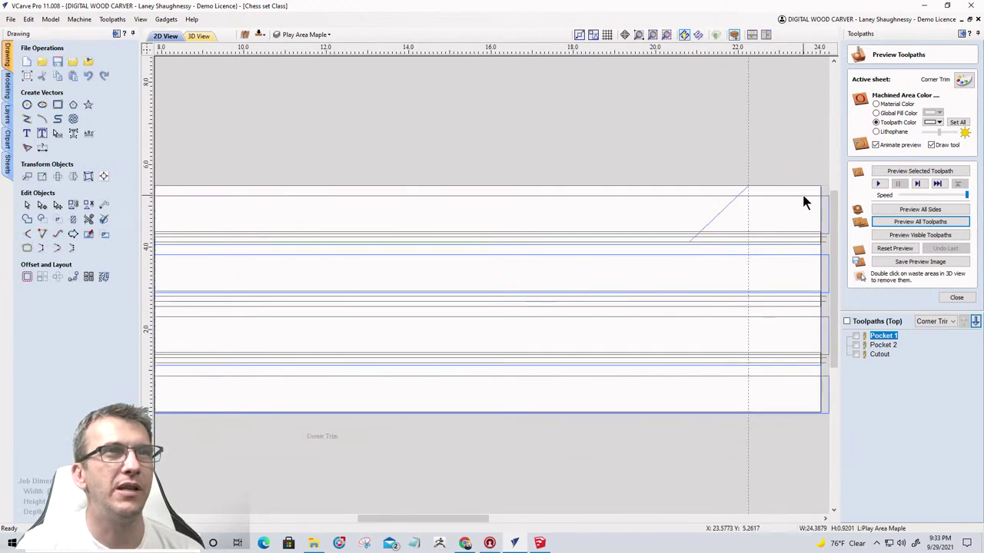
Shorten the right diagonal line from its lower end.
left_click(807, 234)
scroll(807, 240, "up", 2)
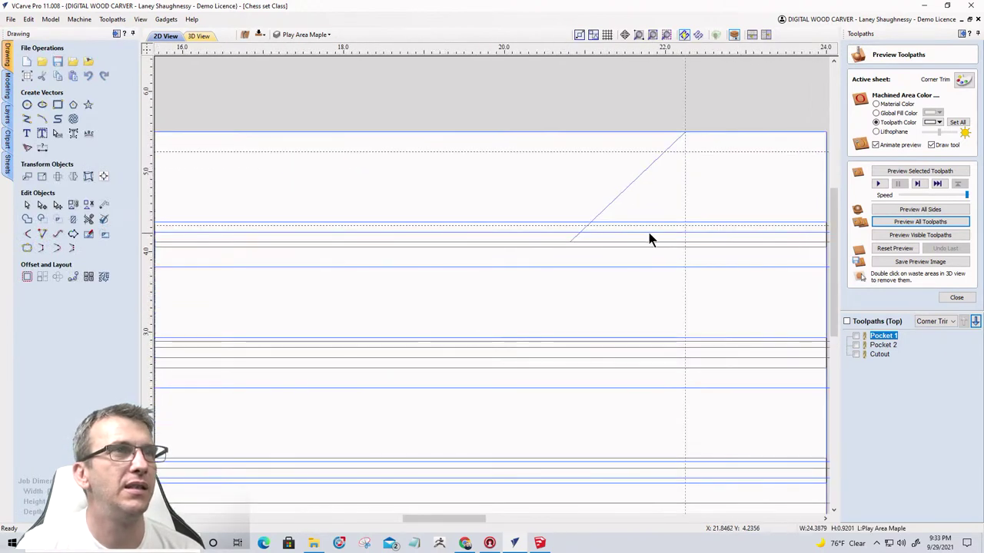
left_click(574, 240)
left_click(574, 238)
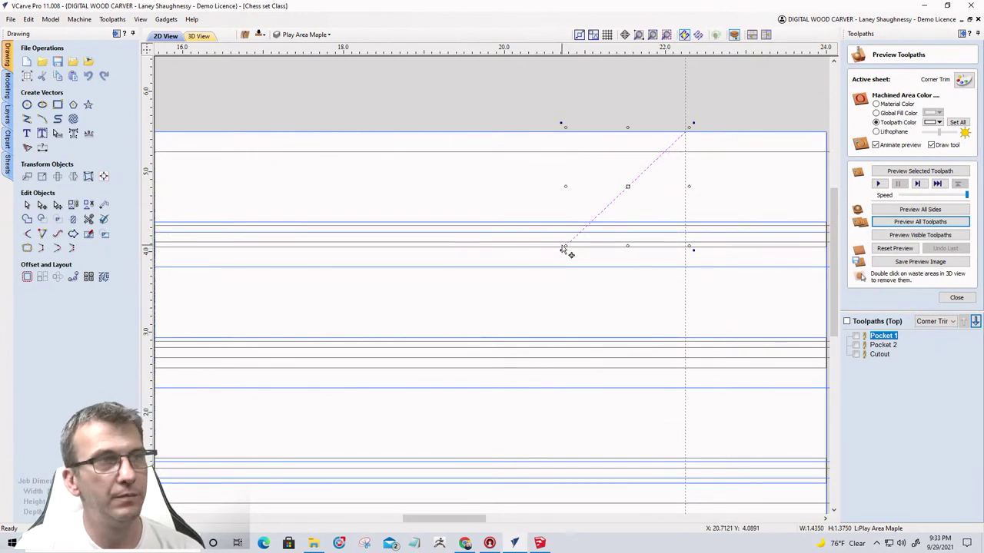
left_click_drag(565, 247, 578, 228)
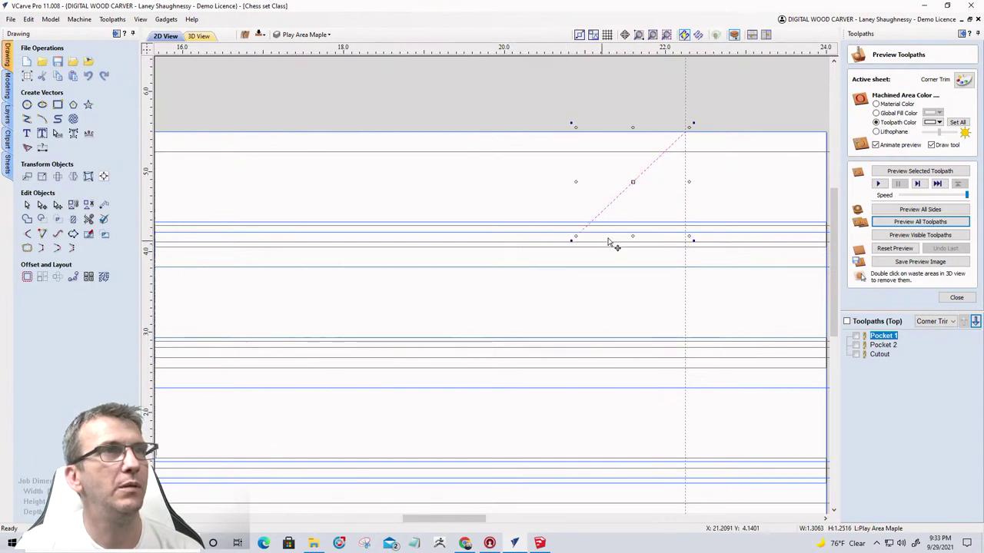
scroll(686, 217, "down", 3)
scroll(686, 217, "down", 2)
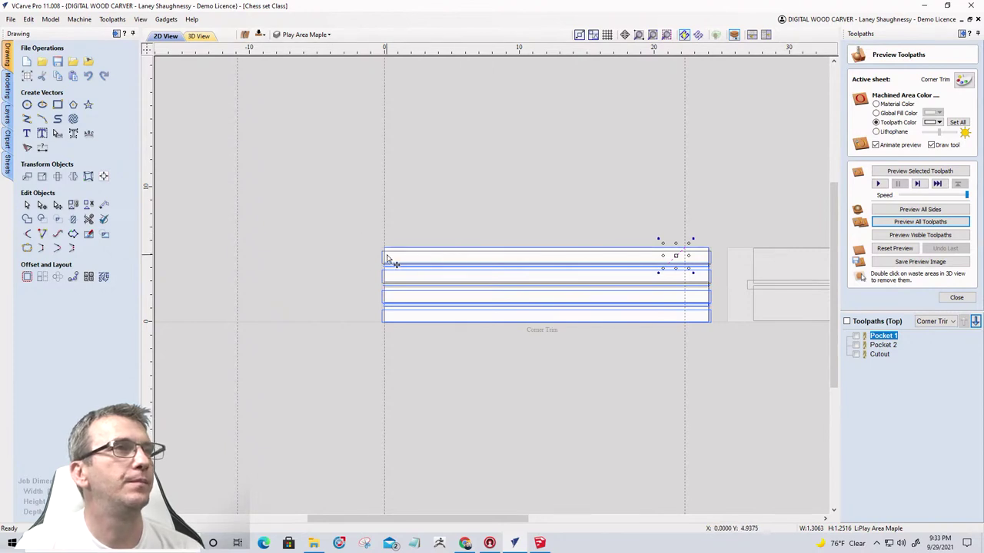
scroll(389, 260, "up", 5)
Draw a matching 45° diagonal line at the left end of the top strip.
left_click(27, 118)
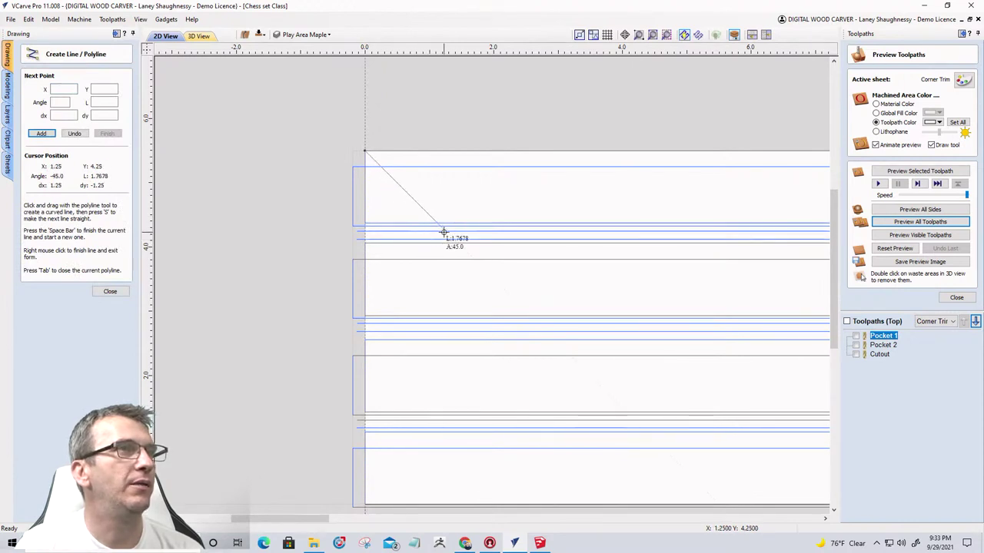
left_click(444, 229)
scroll(514, 172, "down", 4)
key("space")
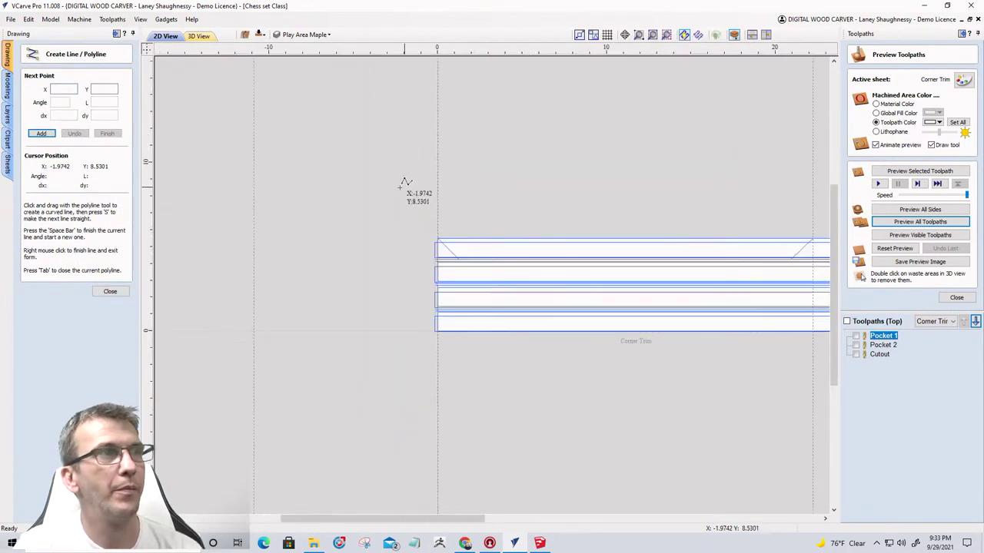
left_click(111, 292)
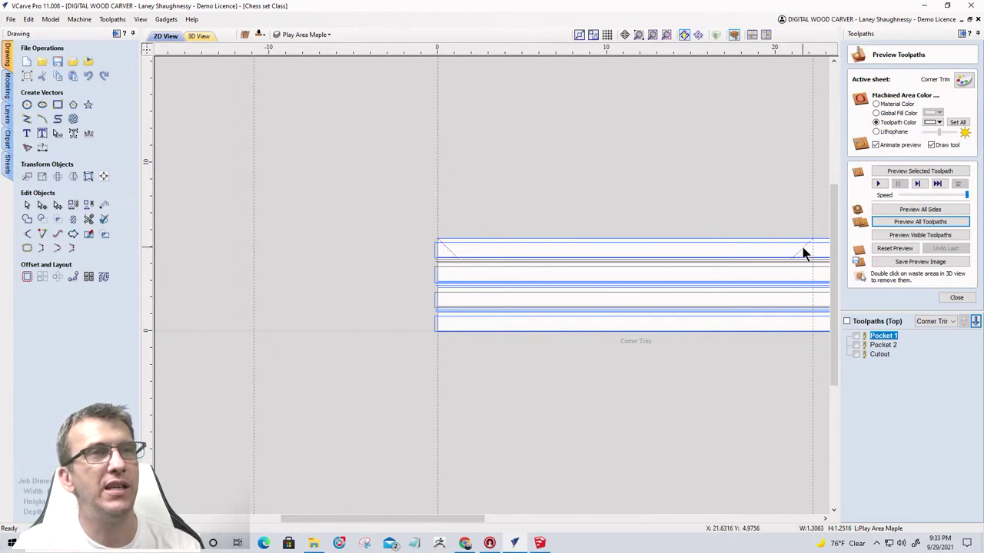
Make the right diagonal's end its start point, then select the left diagonal line.
scroll(800, 246, "up", 5)
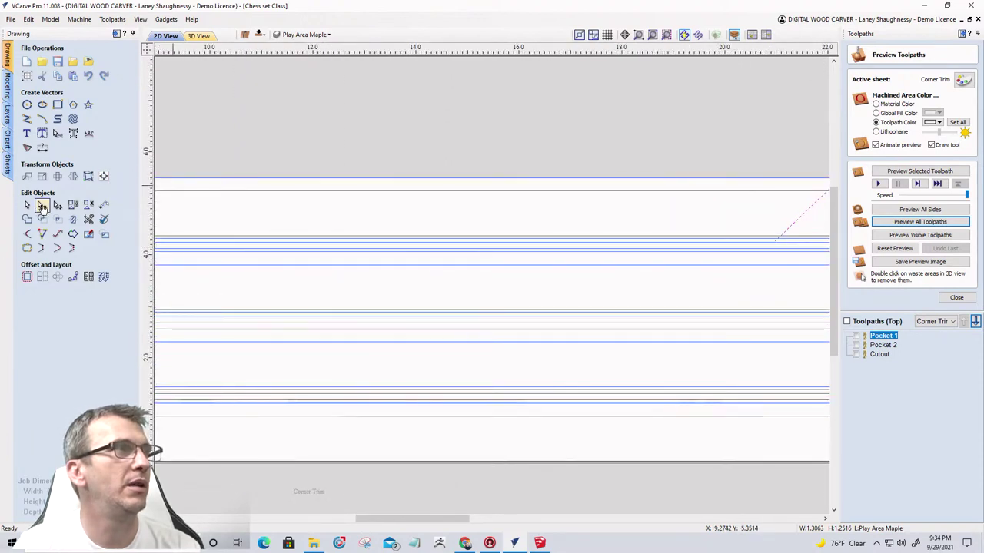
right_click(774, 245)
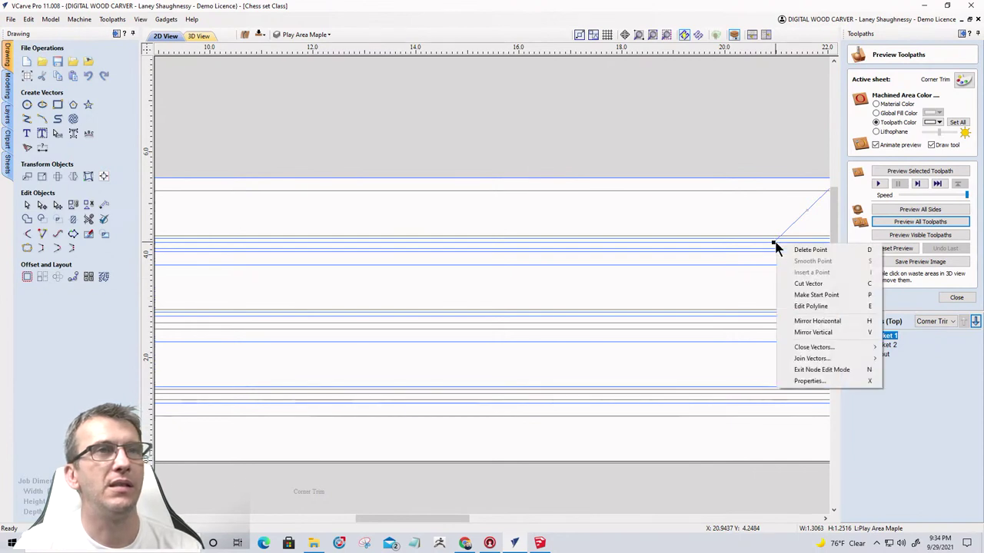
left_click(792, 298)
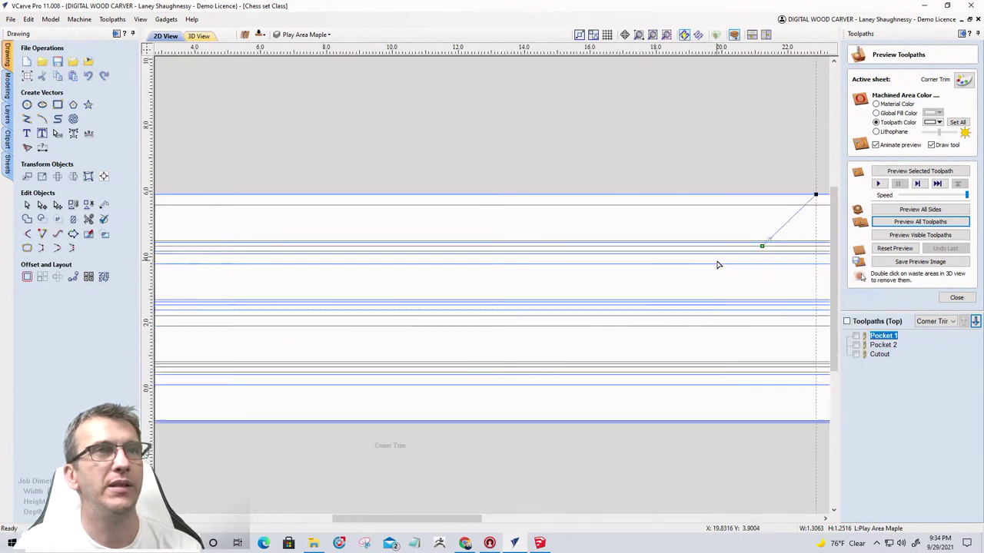
scroll(718, 264, "down", 5)
left_click(396, 255)
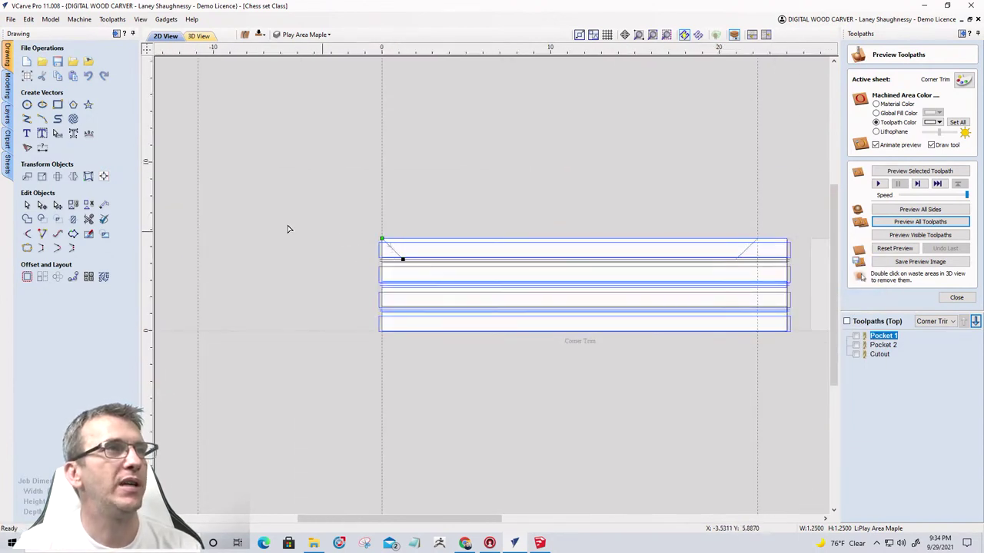
left_click(26, 204)
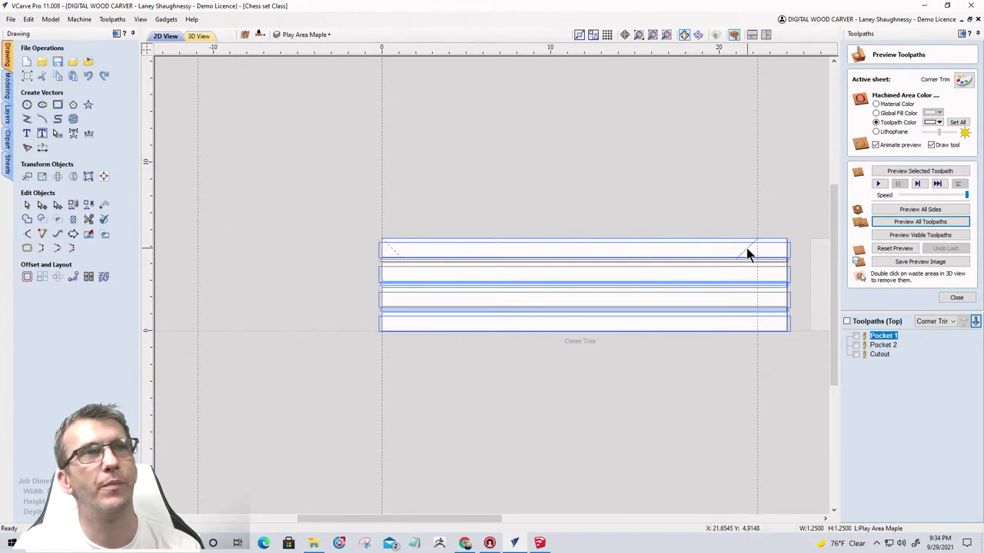
left_click(955, 298)
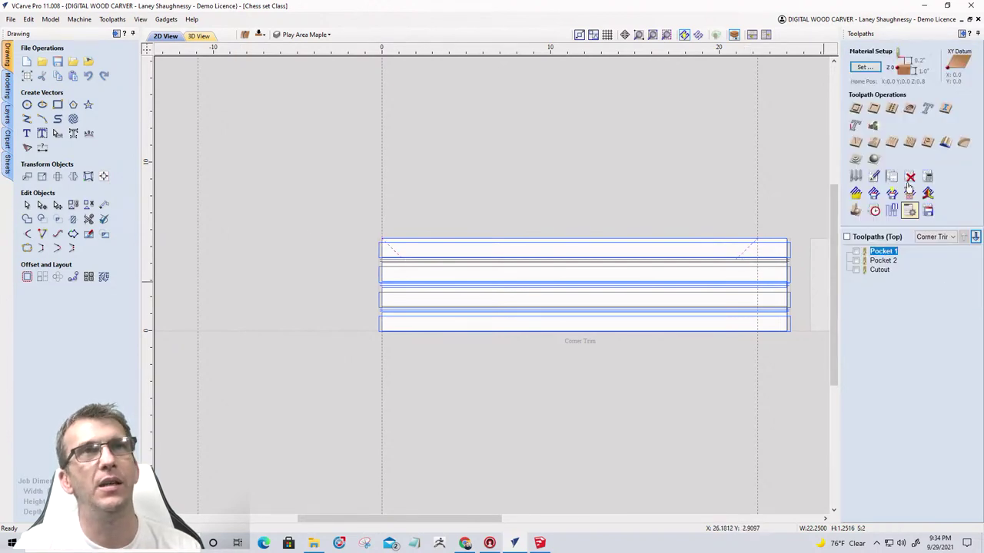
Create Profile 6 with 0.875-inch cut depth along the open miter lines, accepting the open-contours warning.
left_click(857, 124)
key("Tab")
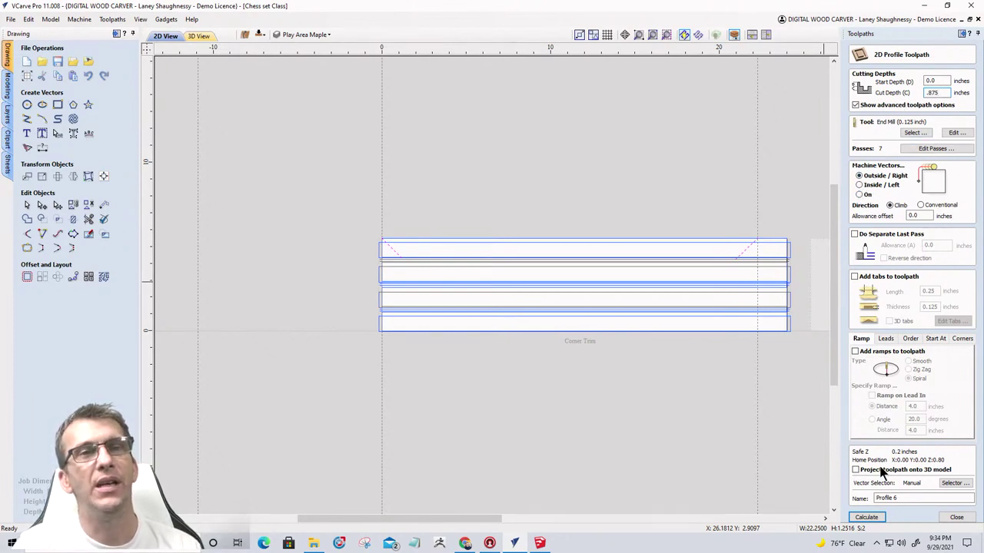
left_click(866, 517)
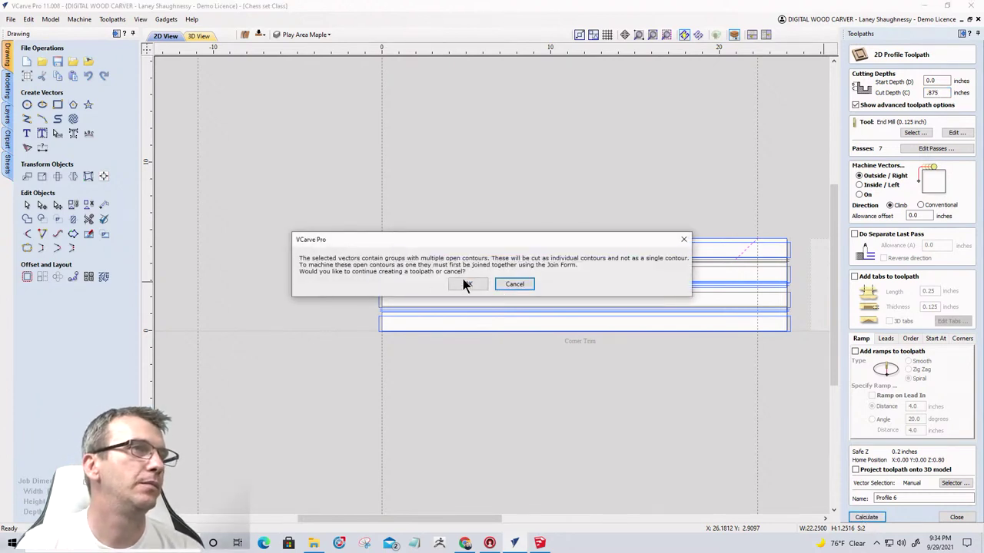
left_click(466, 284)
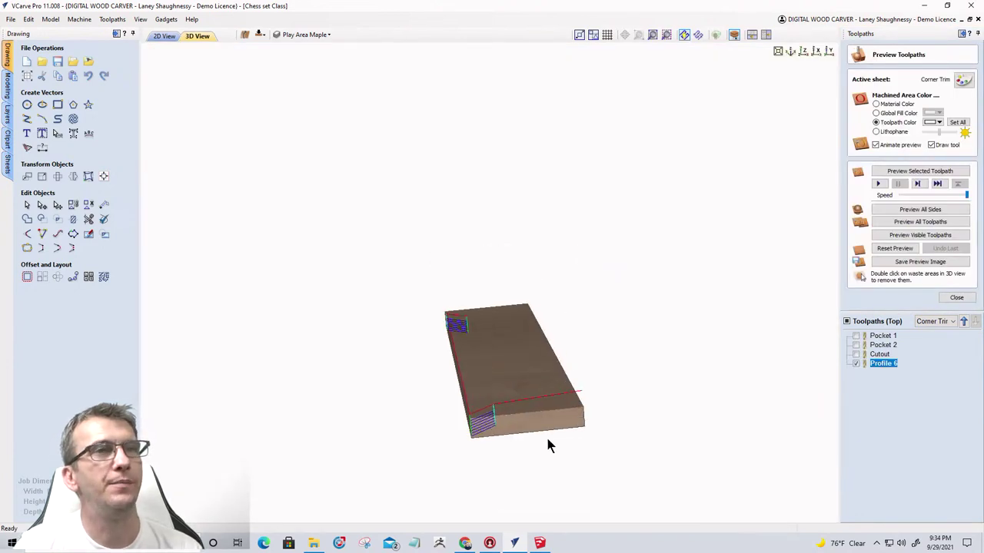
Show Pocket 1, Pocket 2 and Cutout, preview all visible toolpaths, then switch to SketchUp.
scroll(548, 438, "up", 5)
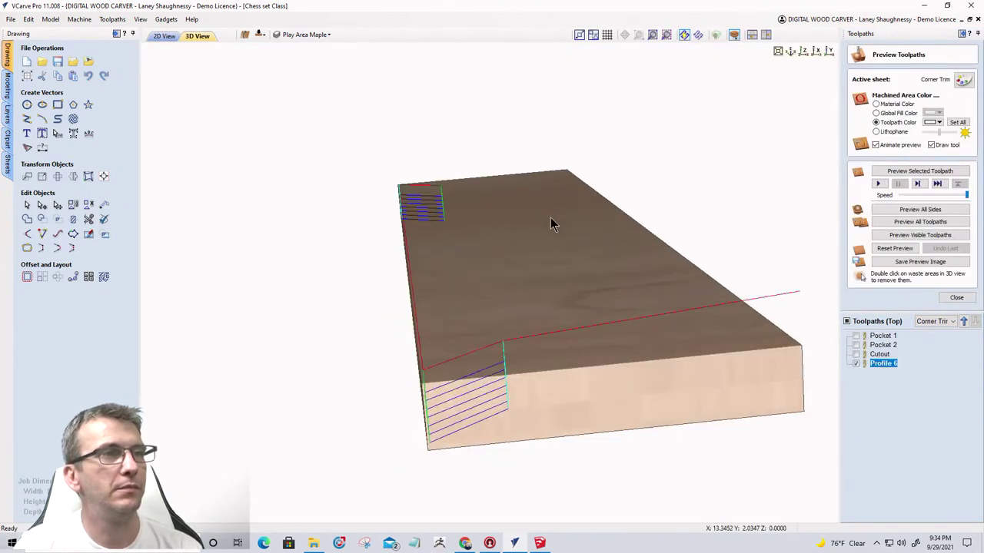
left_click(856, 346)
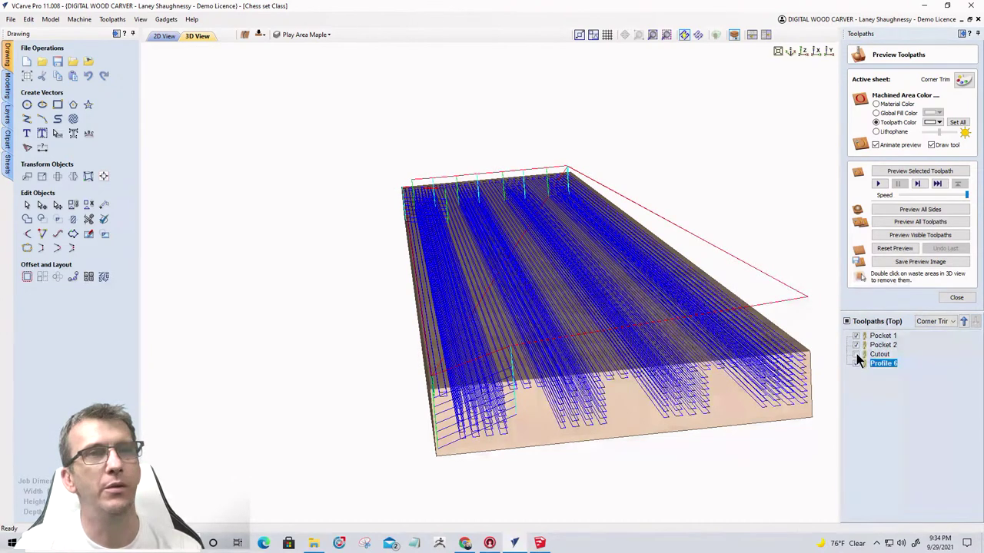
left_click(856, 354)
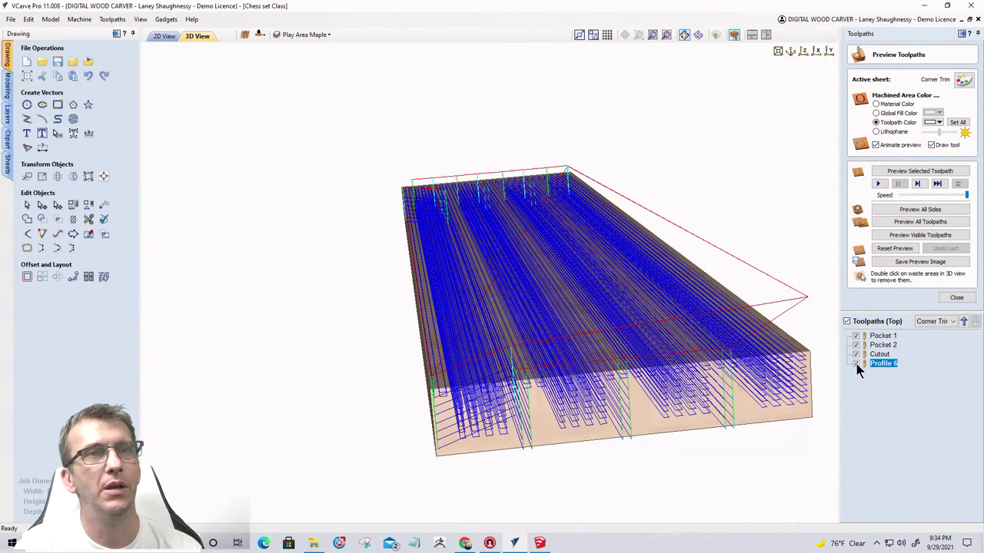
left_click(896, 235)
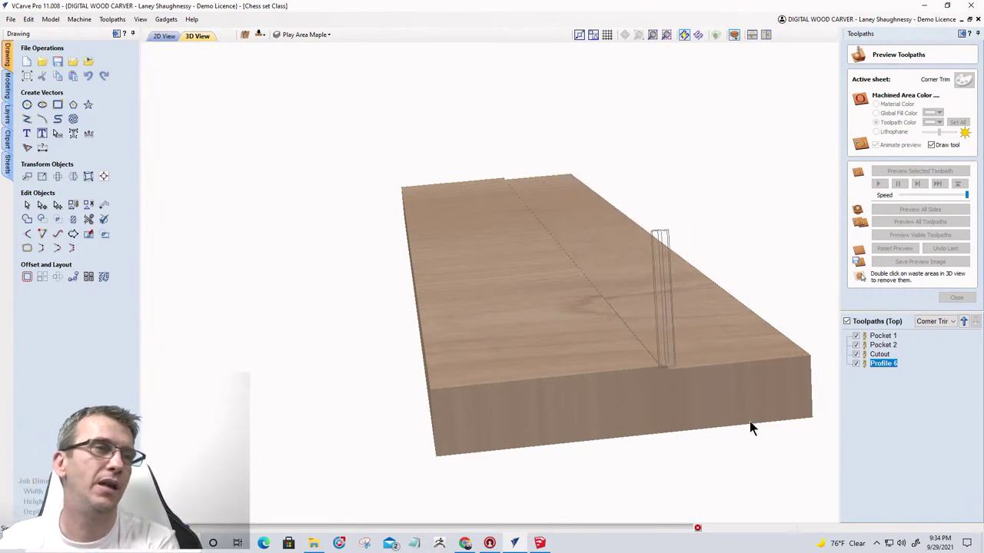
left_click(540, 542)
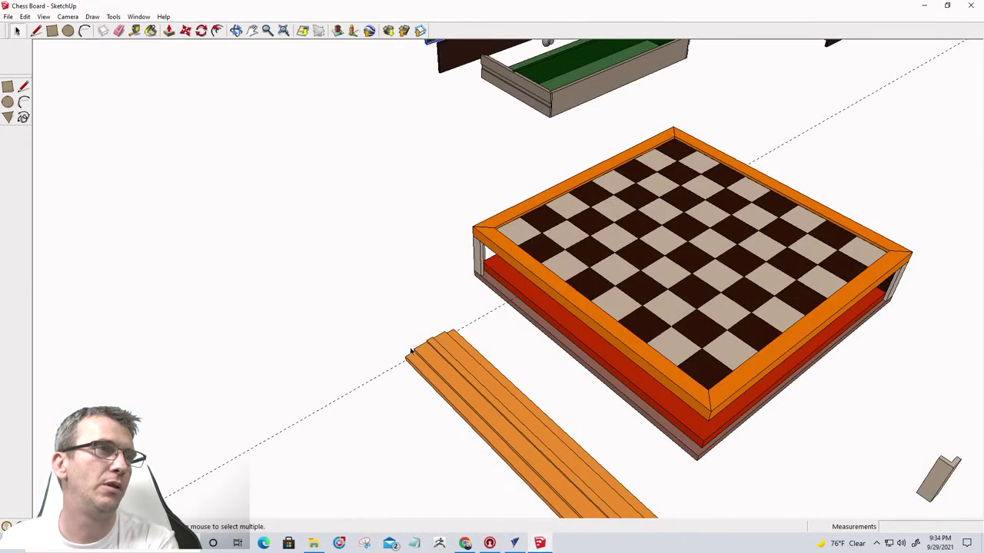
Start measuring the board's side from its left corner, cancel it, and return to VCarve Pro.
scroll(395, 246, "down", 3)
scroll(449, 244, "up", 4)
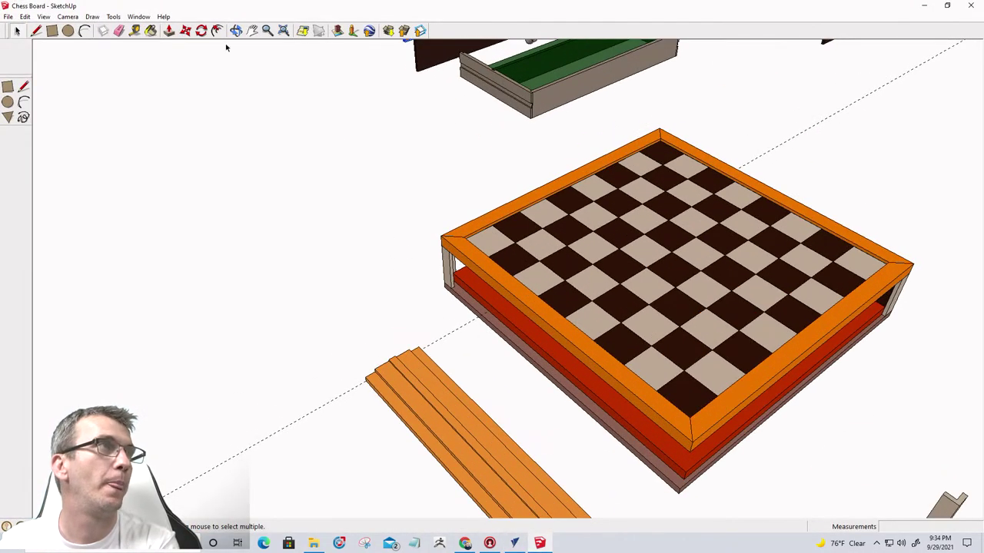
left_click(135, 31)
left_click(444, 232)
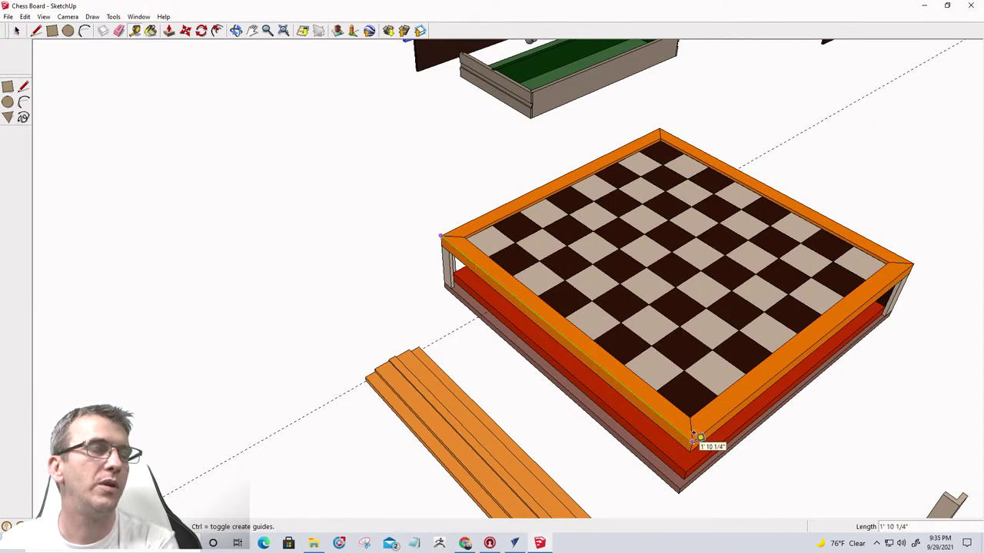
left_click(16, 32)
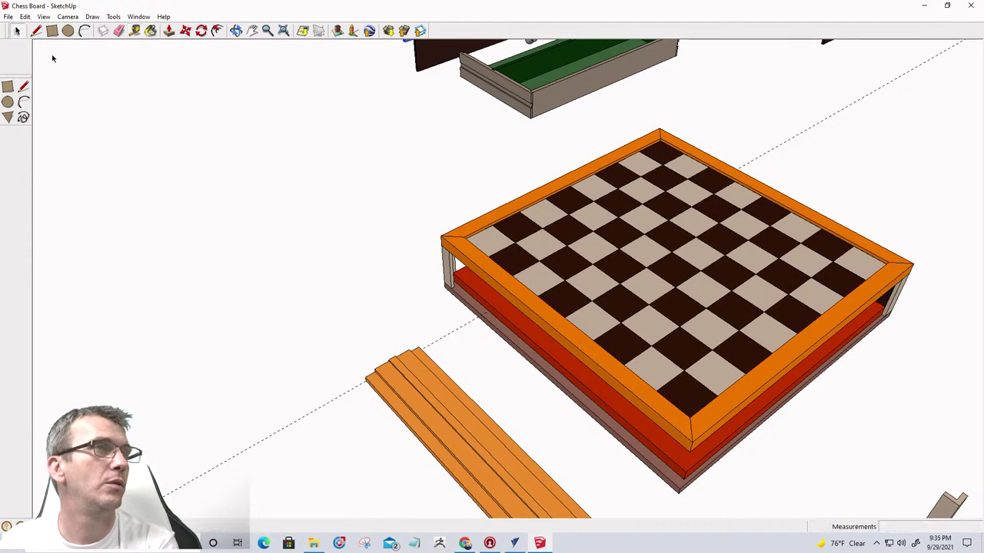
scroll(339, 243, "down", 5)
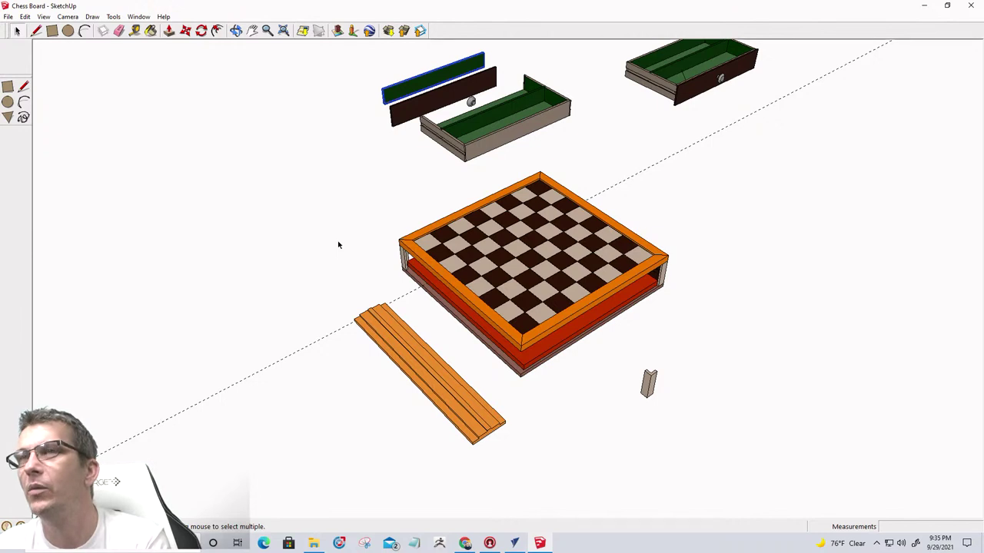
left_click(514, 543)
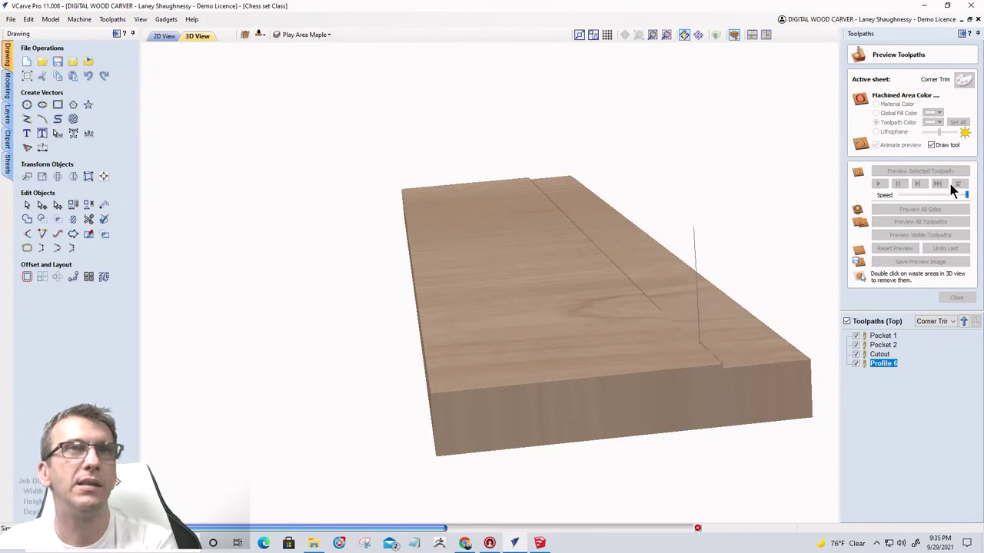
Hide the tool graphic, simulate the pocket cuts, remove a waste strip, then undo the last cut.
left_click(930, 144)
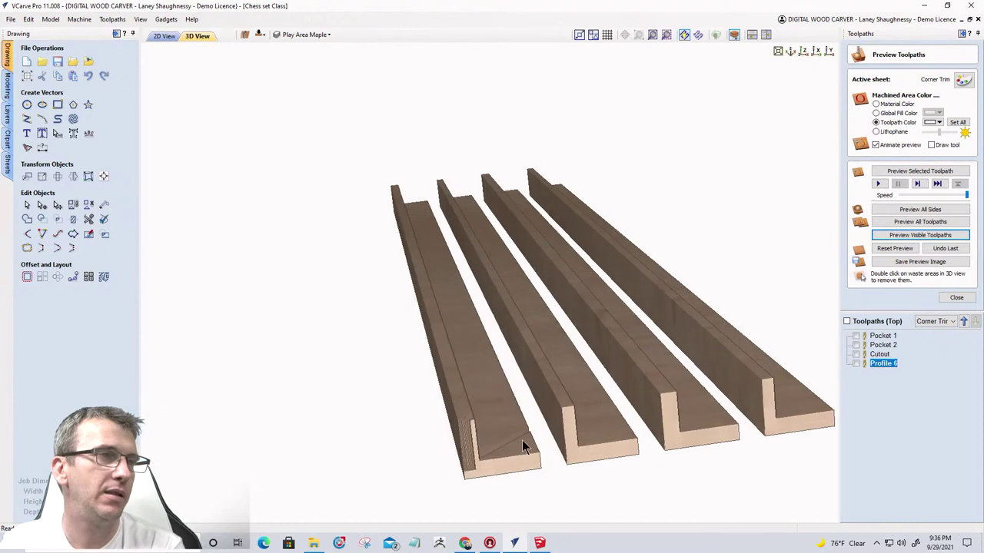
double_click(523, 445)
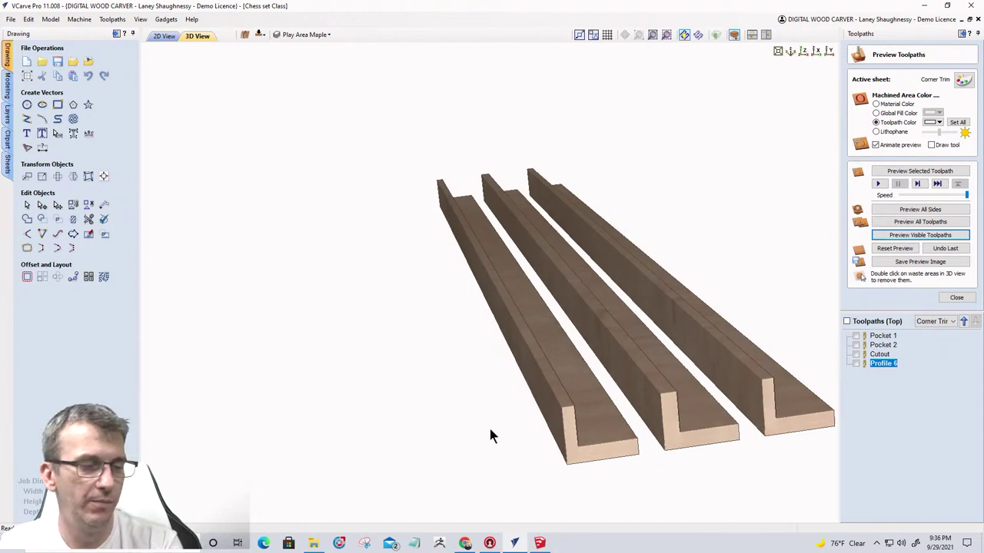
left_click(940, 249)
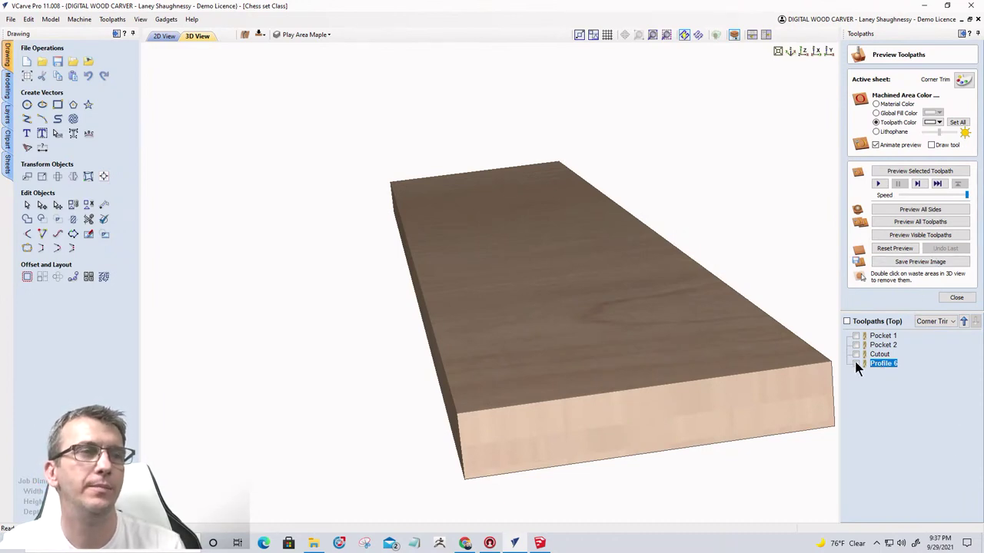
Preview the Cutout toolpath, splitting the board into four square strips.
left_click_drag(628, 310, 768, 338)
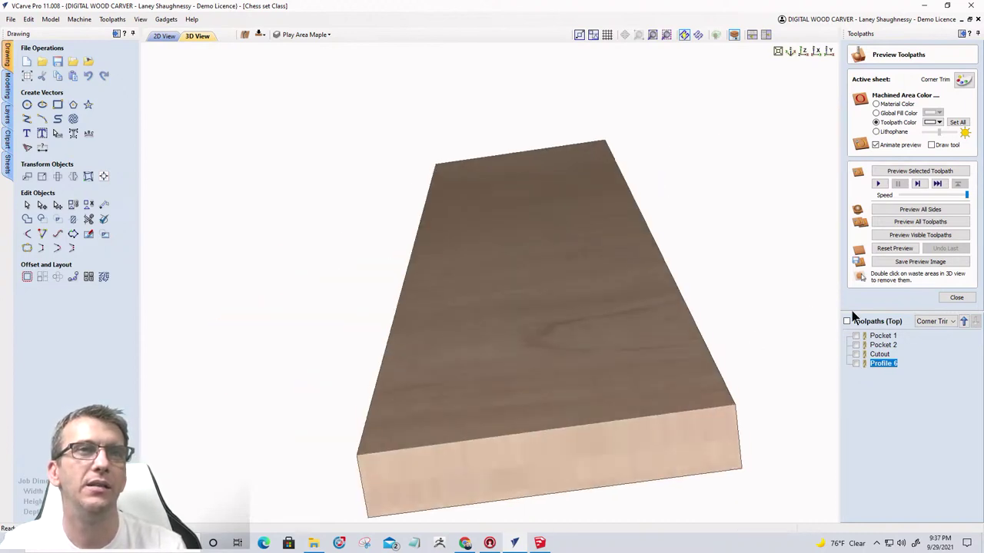
left_click(856, 354)
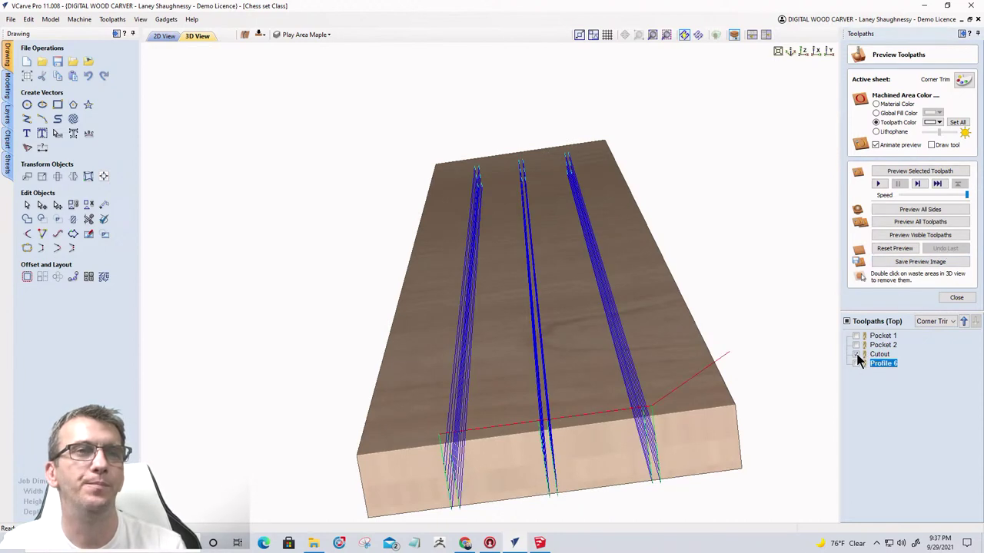
left_click(902, 234)
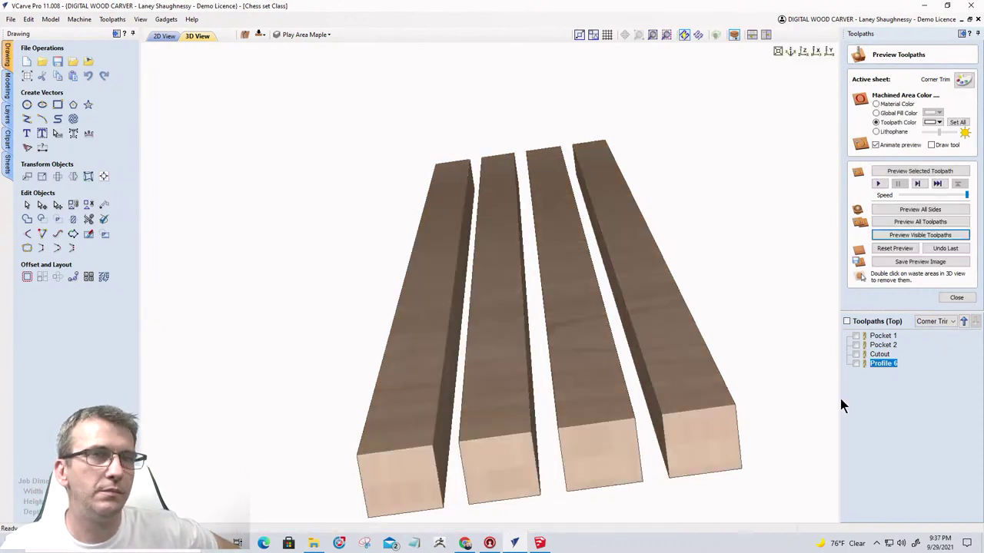
Show Profile 6 and edit its settings, setting Start Depth to 0.125 inches.
left_click(856, 363)
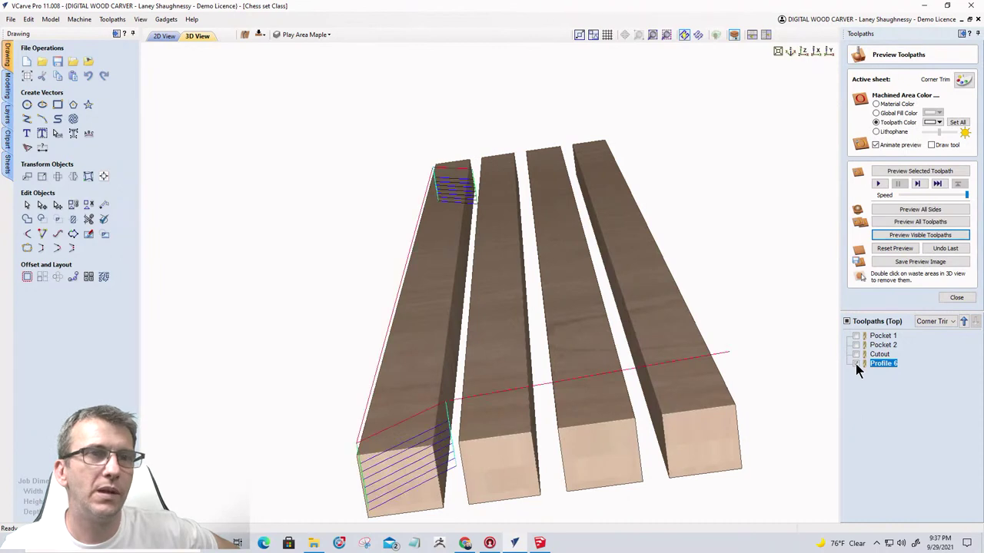
double_click(887, 360)
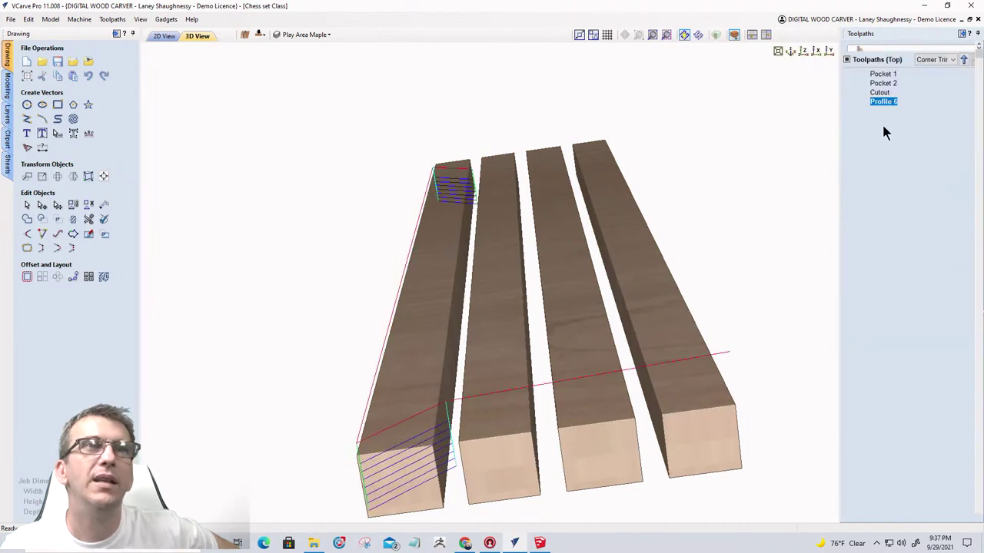
double_click(930, 81)
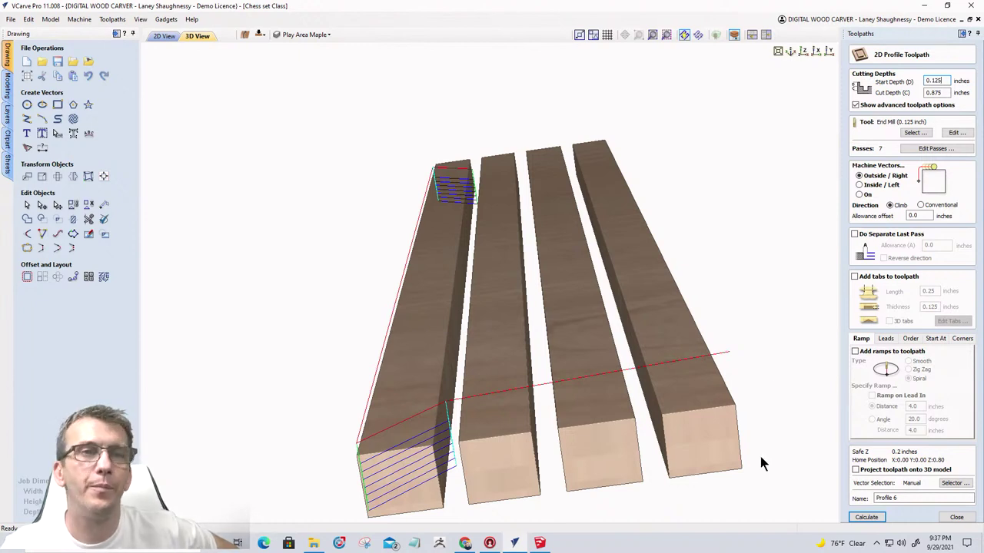
Recalculate Profile 6 from 0.125-inch start depth and preview the miter cut on the left strip.
left_click(866, 517)
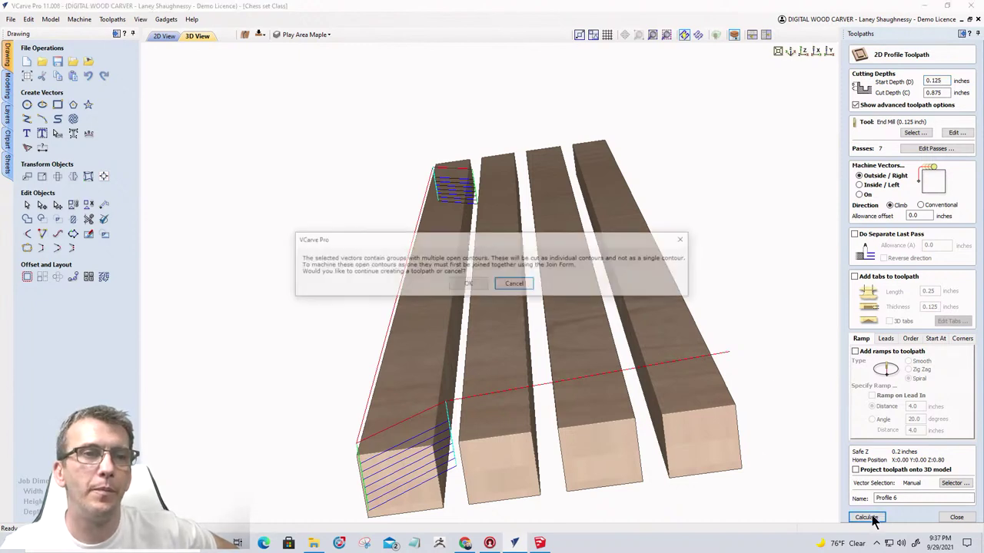
left_click(469, 285)
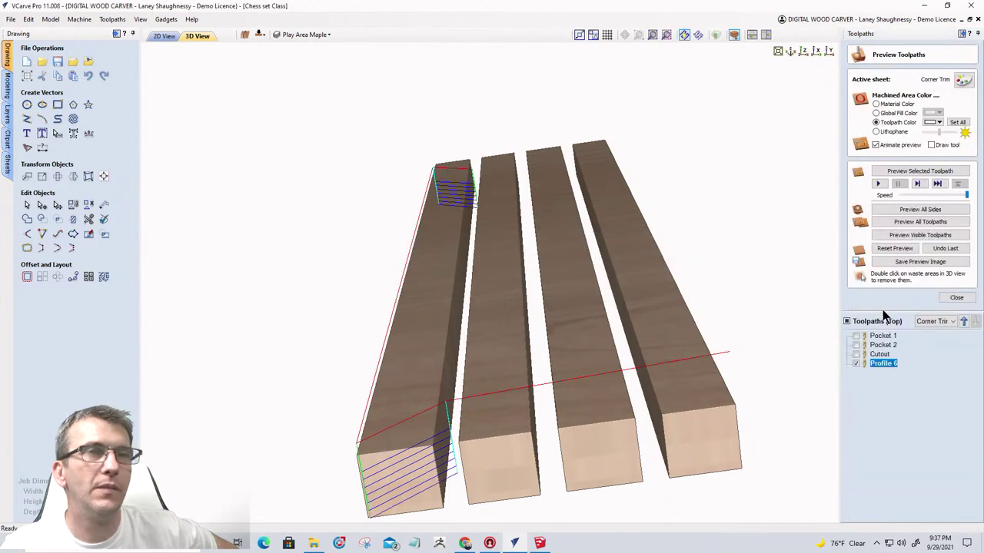
left_click(903, 235)
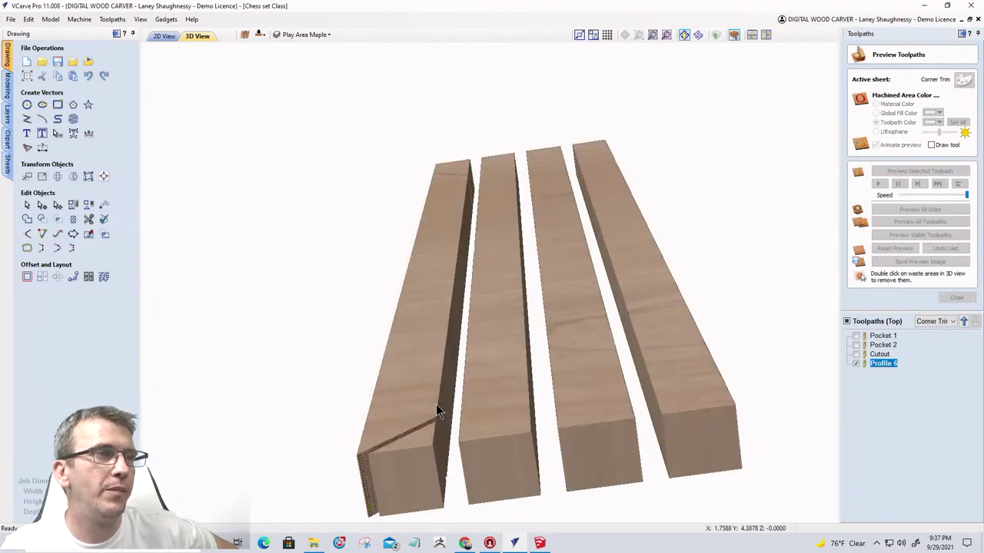
Delete the leftmost board's offcut, orbit the boards in 3D, then go back to the 2D View.
double_click(460, 171)
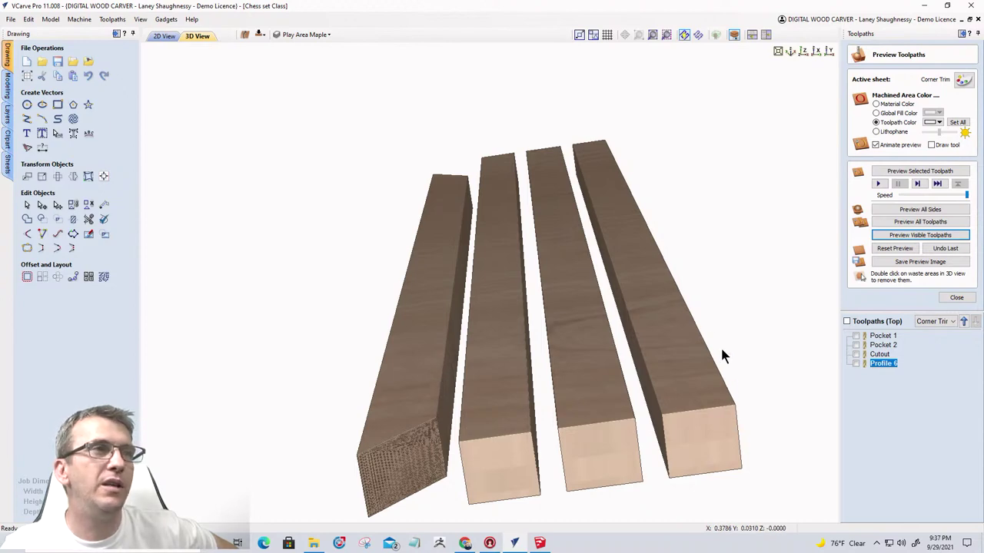
left_click_drag(720, 356, 629, 344)
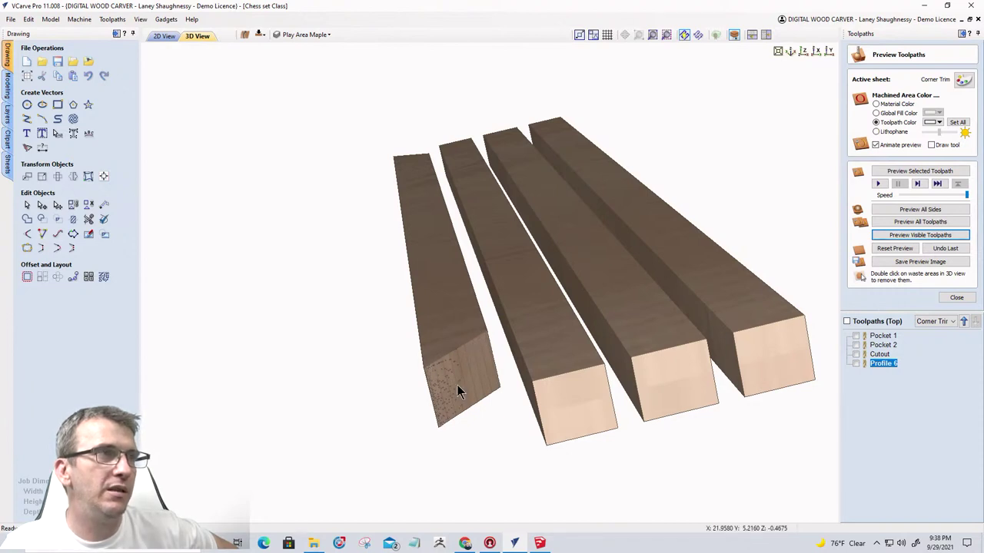
left_click_drag(408, 237, 476, 287)
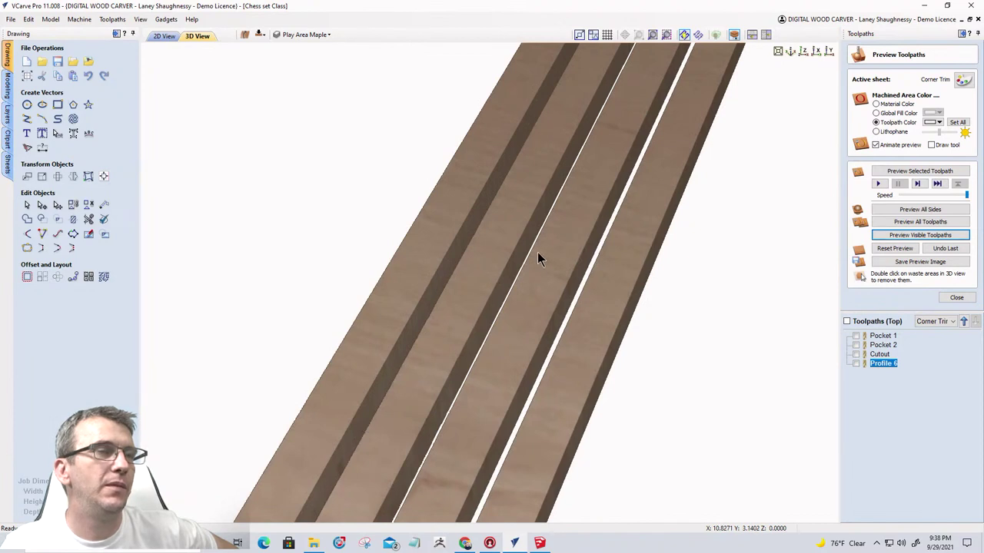
scroll(537, 252, "down", 5)
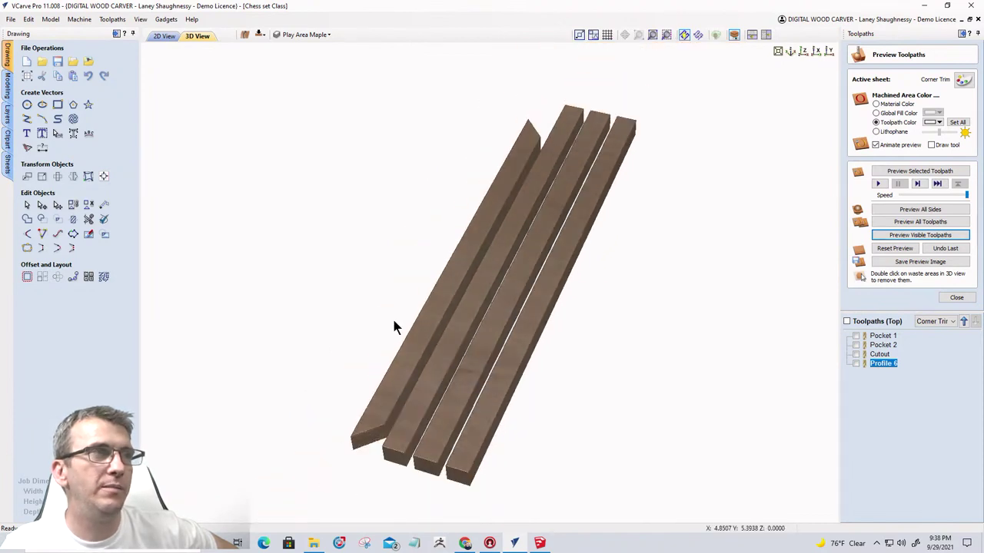
left_click(170, 38)
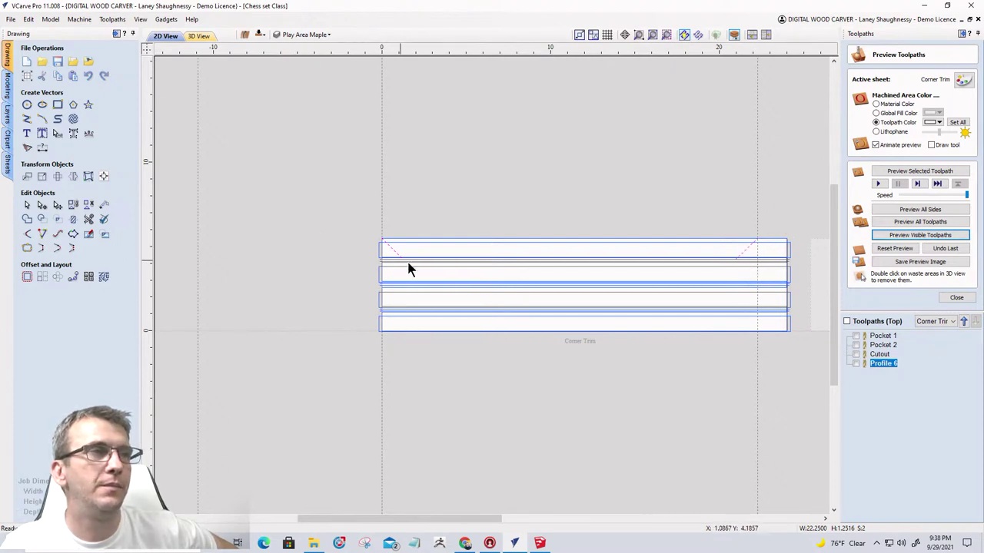
Node-edit the corner line's end point so Profile 6 follows it, showing the cutter width.
scroll(735, 265, "up", 5)
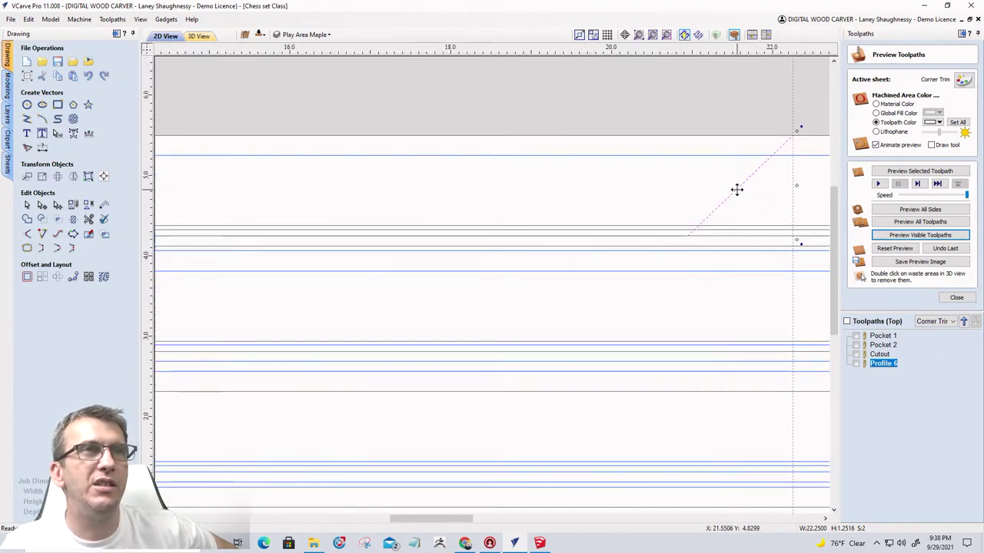
left_click_drag(690, 233, 688, 234)
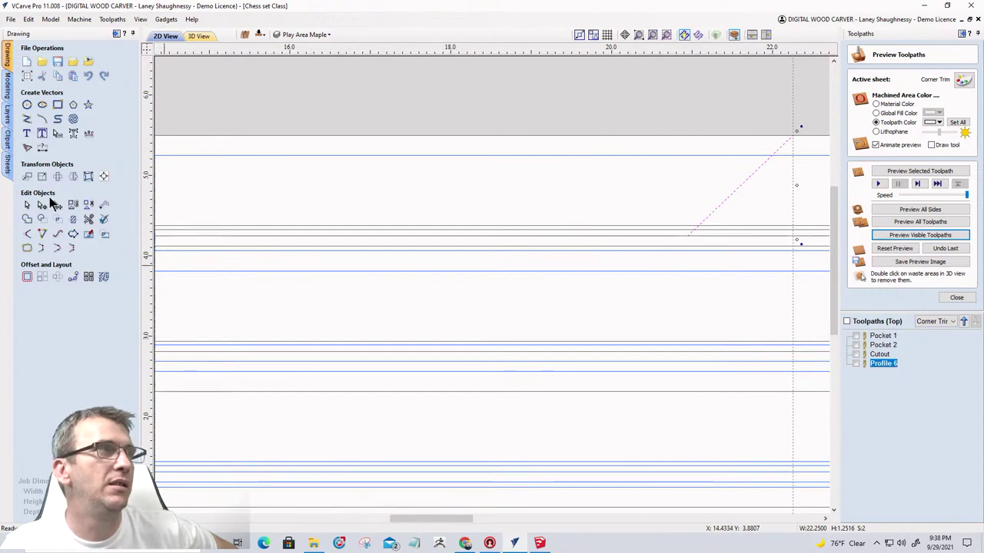
left_click(58, 204)
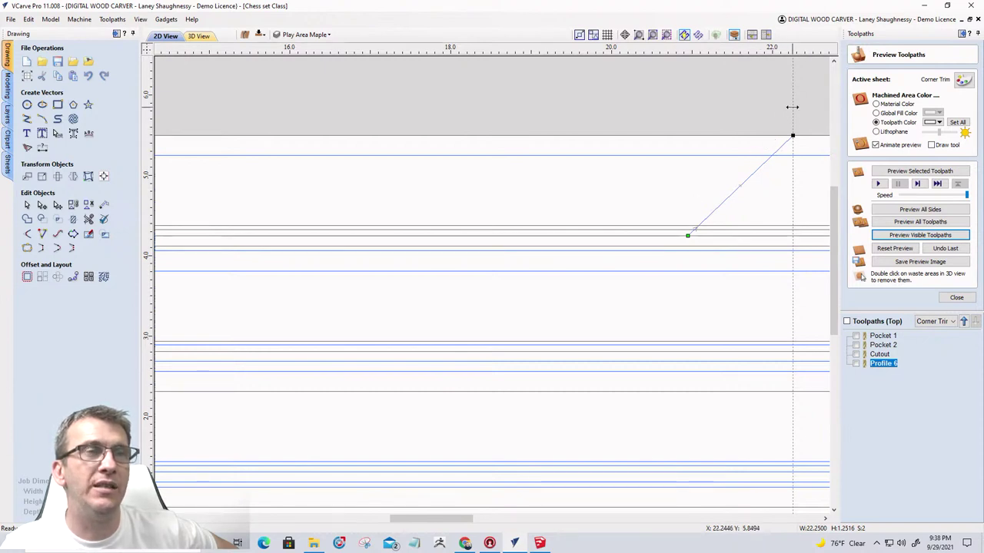
left_click(855, 364)
left_click(696, 35)
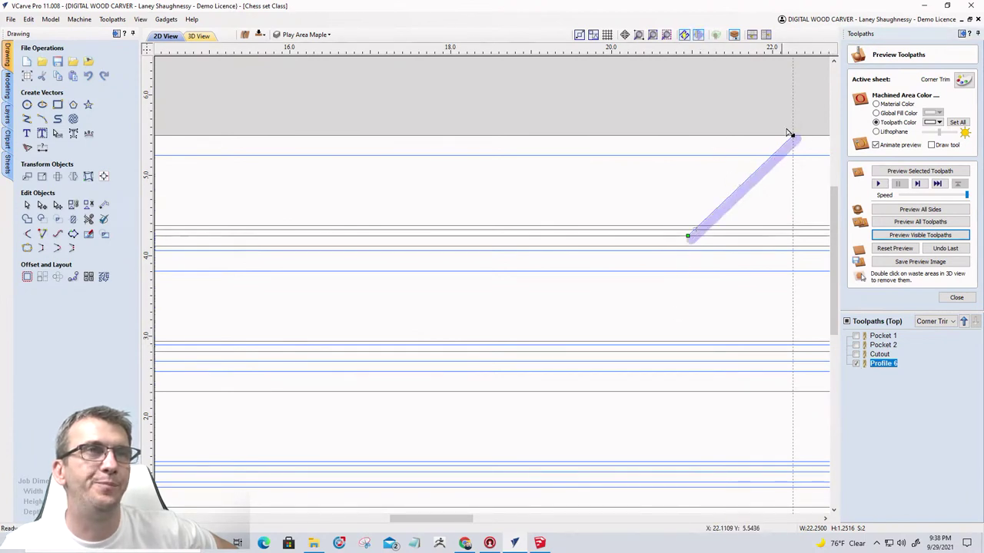
scroll(795, 138, "down", 5)
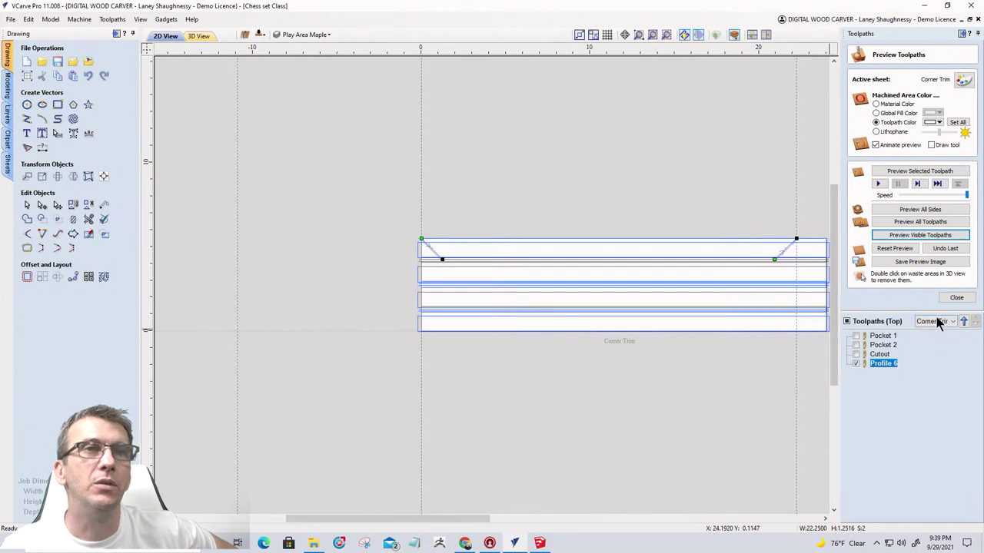
Close the toolpath preview and glance at the SketchUp chess board before returning.
left_click(955, 299)
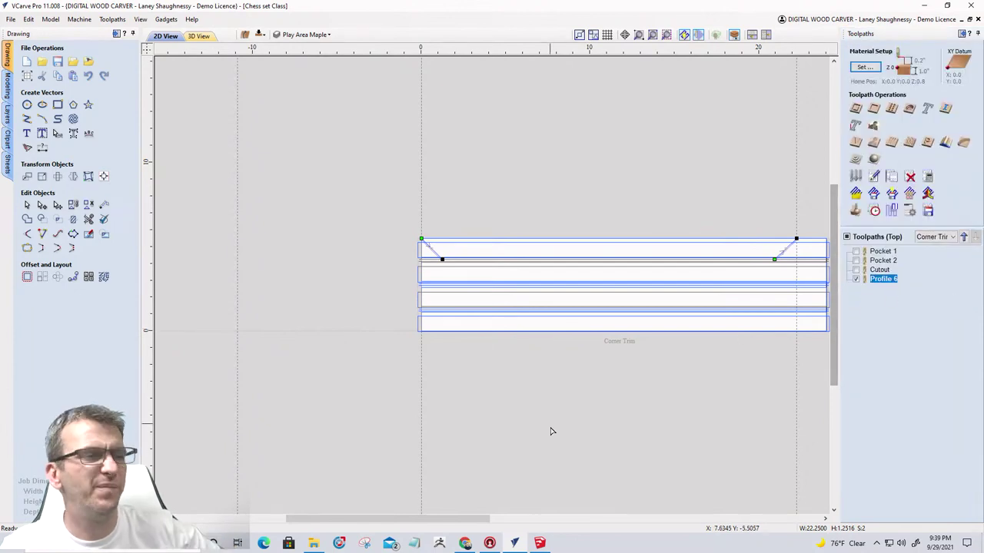
left_click(539, 543)
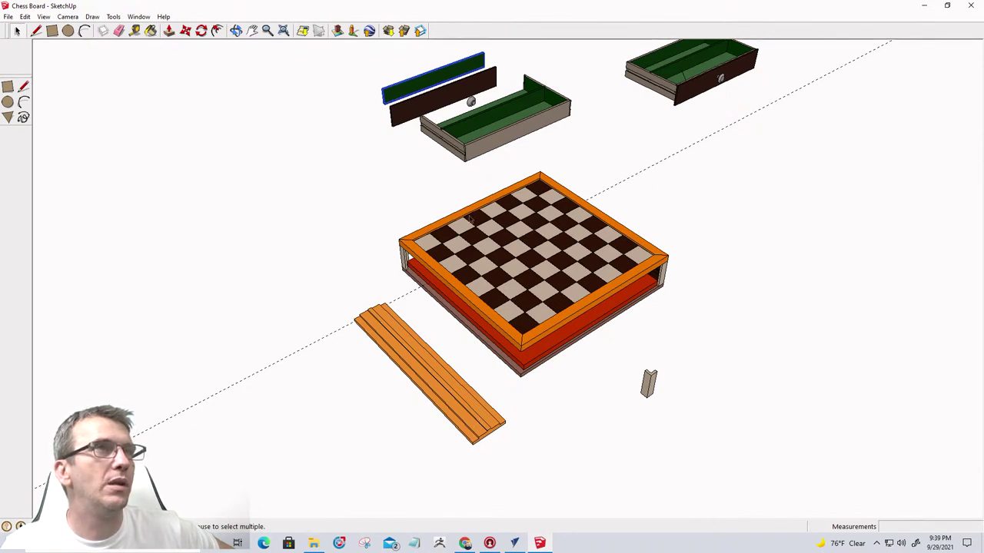
scroll(462, 132, "up", 2)
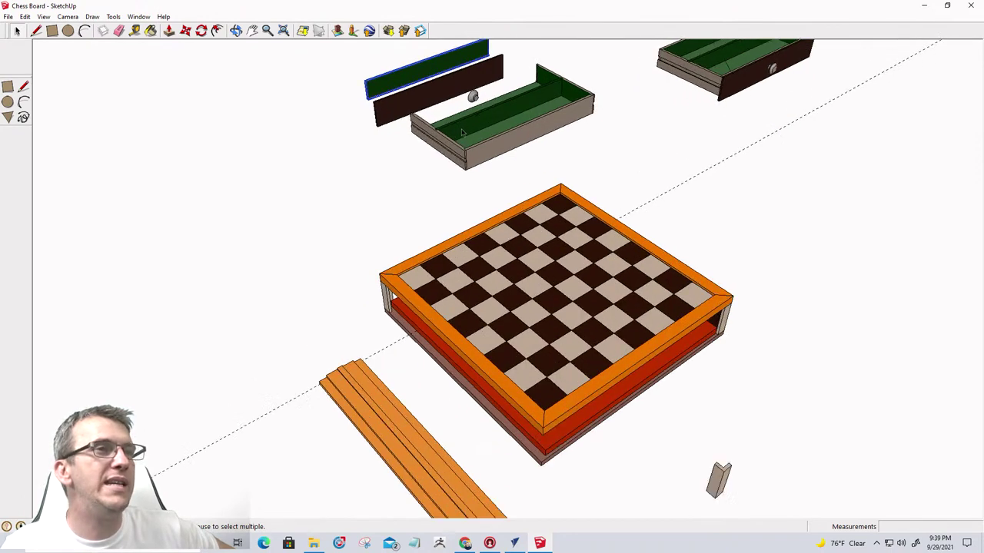
left_click(514, 543)
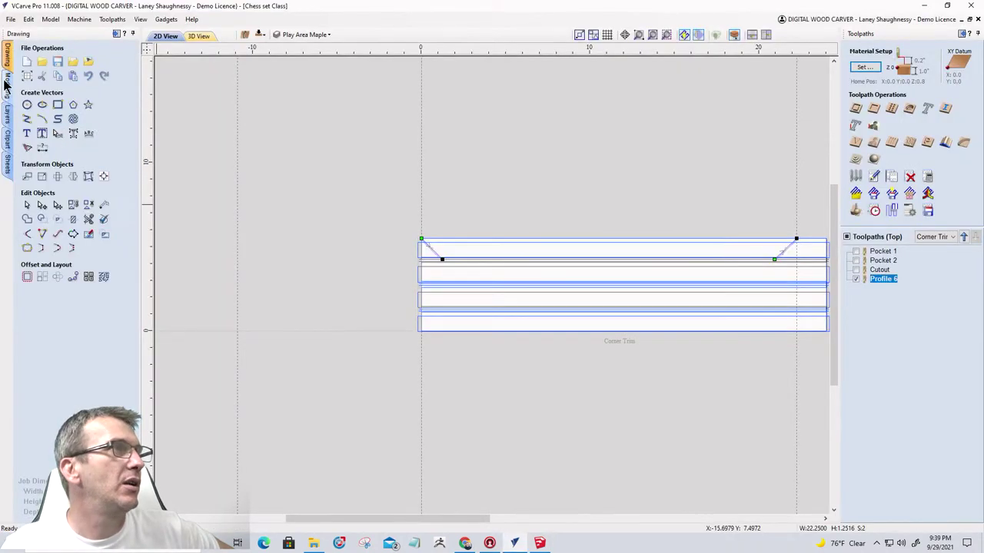
Make Drawer Front & Back the active sheet from the Sheets List, keeping its name.
left_click(8, 163)
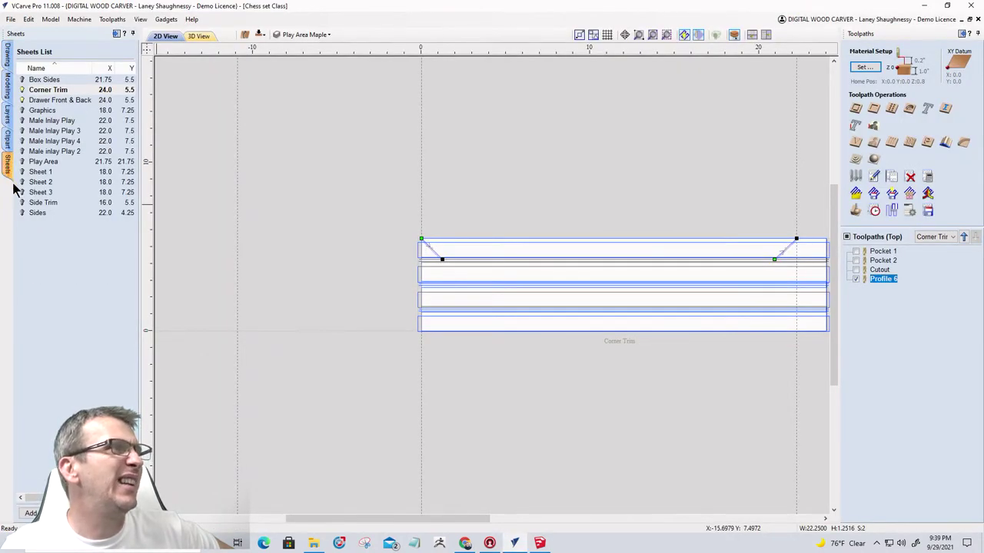
left_click(35, 81)
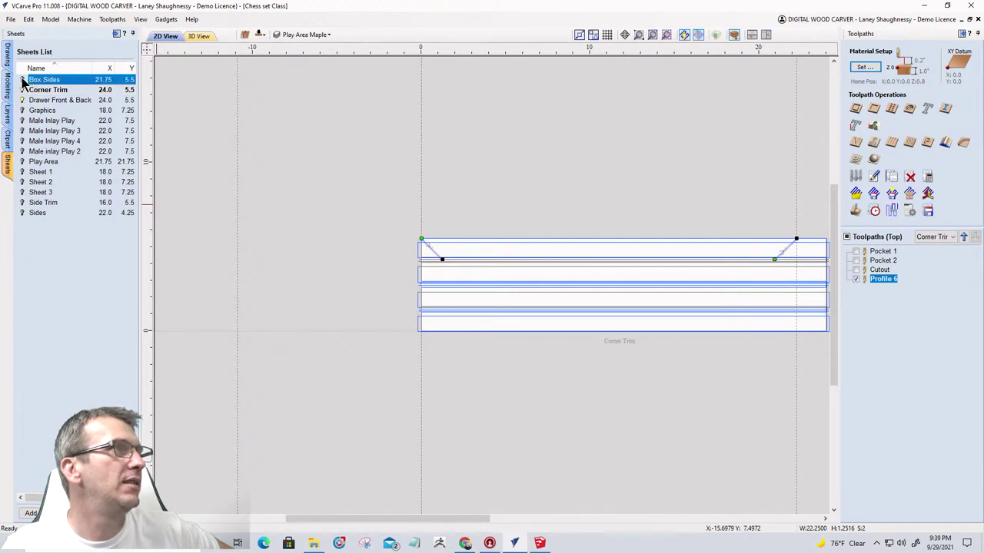
left_click(24, 81)
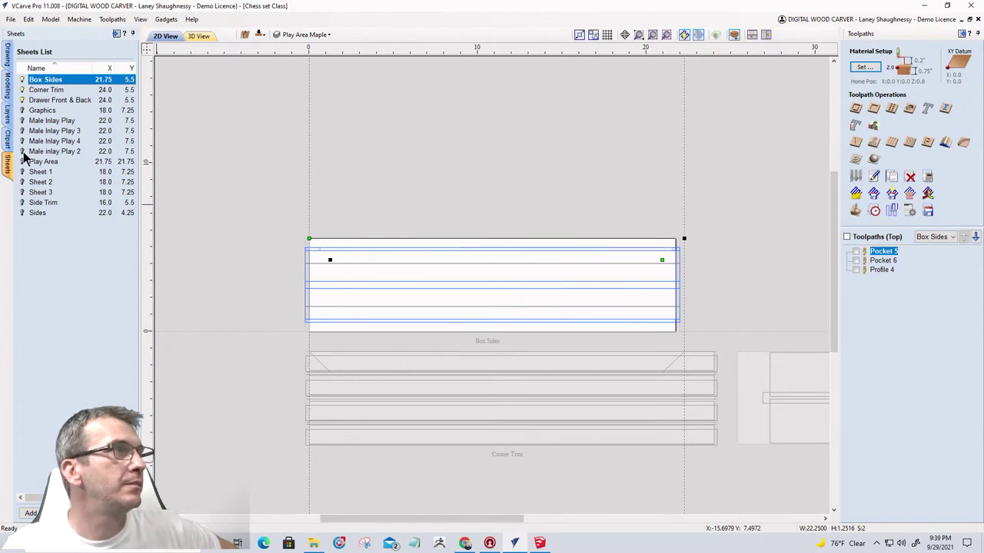
left_click(37, 102)
left_click(35, 100)
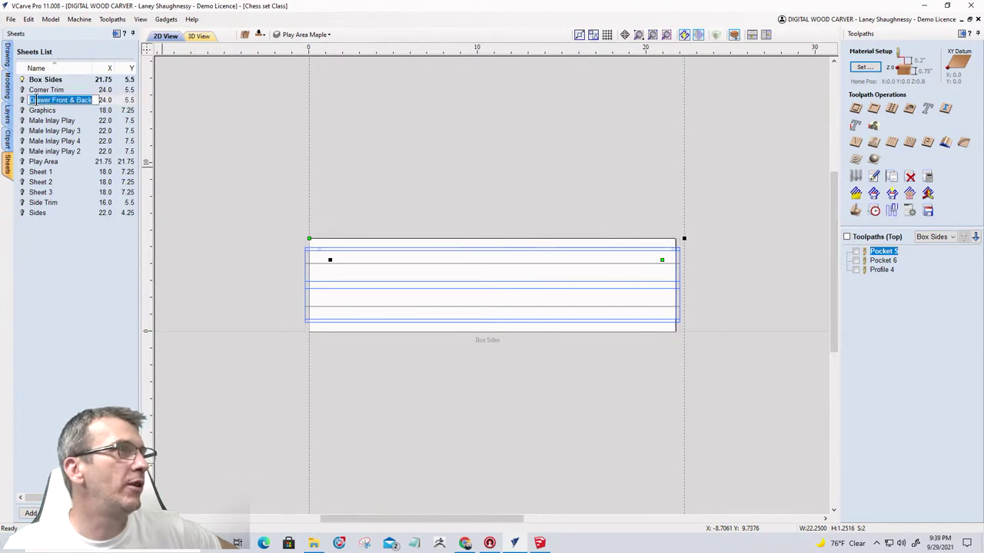
left_click(24, 105)
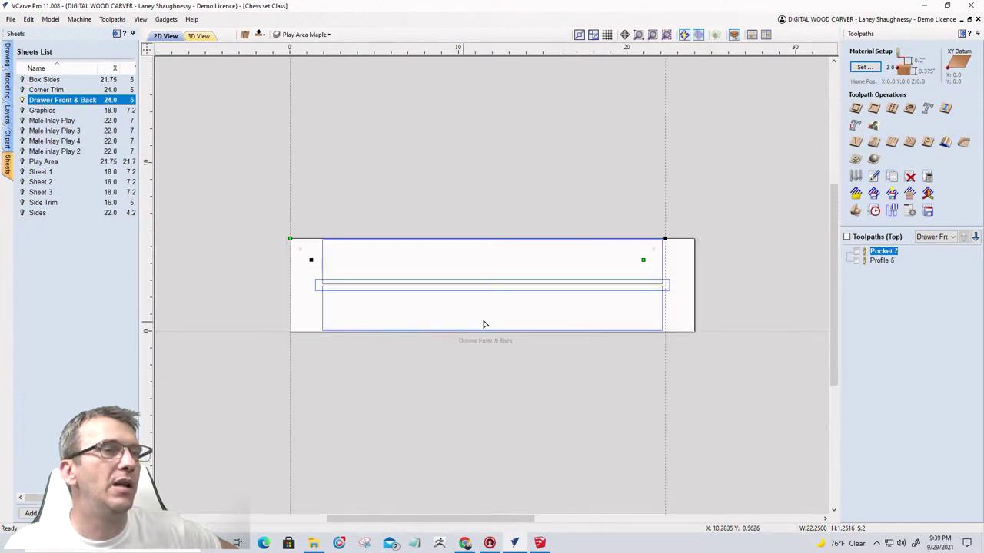
Fit the 24.0 by 5.5 sheet in view and select its lower rectangle.
scroll(528, 315, "up", 3)
scroll(527, 315, "down", 3)
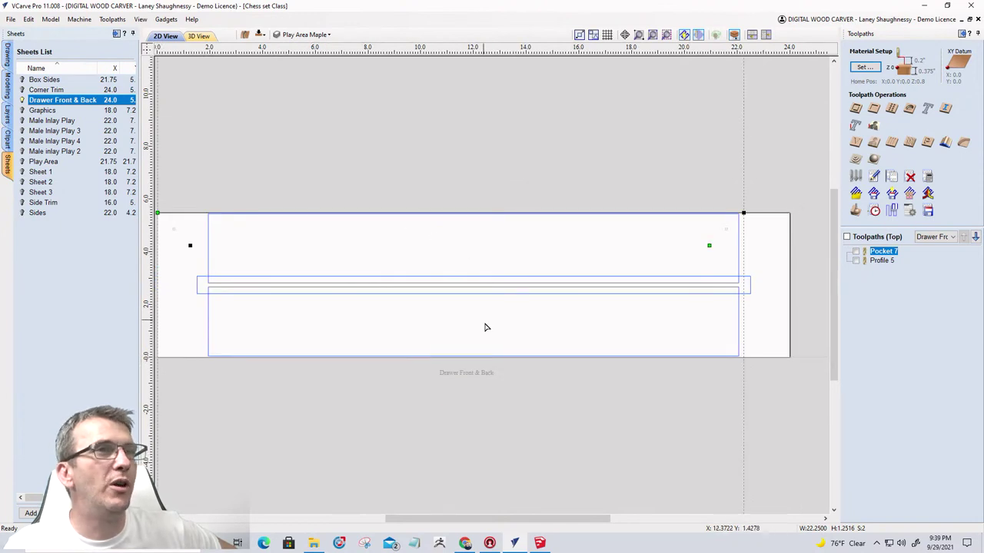
left_click(428, 386)
left_click(384, 287)
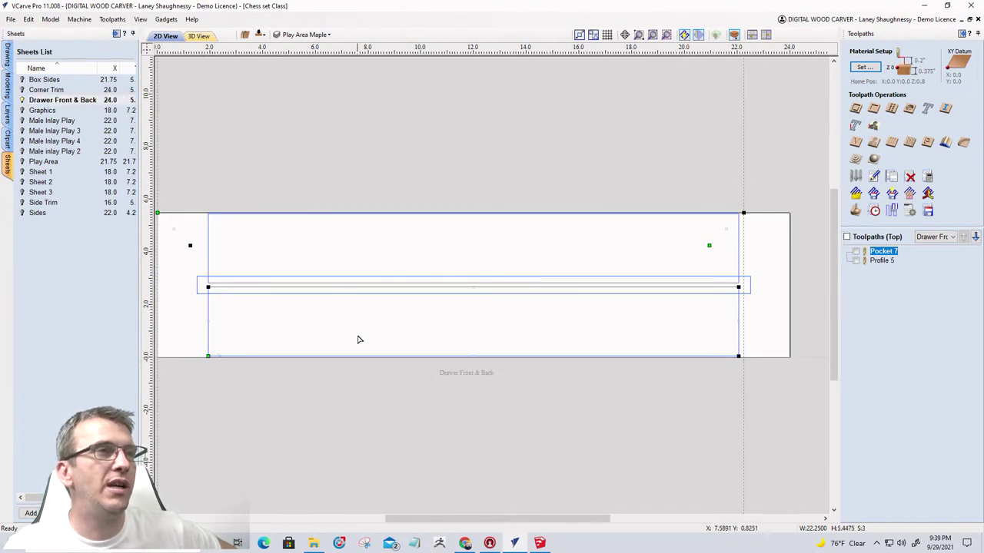
Bring up the SketchUp chess board model and zoom in on the drawer.
left_click(539, 543)
scroll(430, 192, "up", 6)
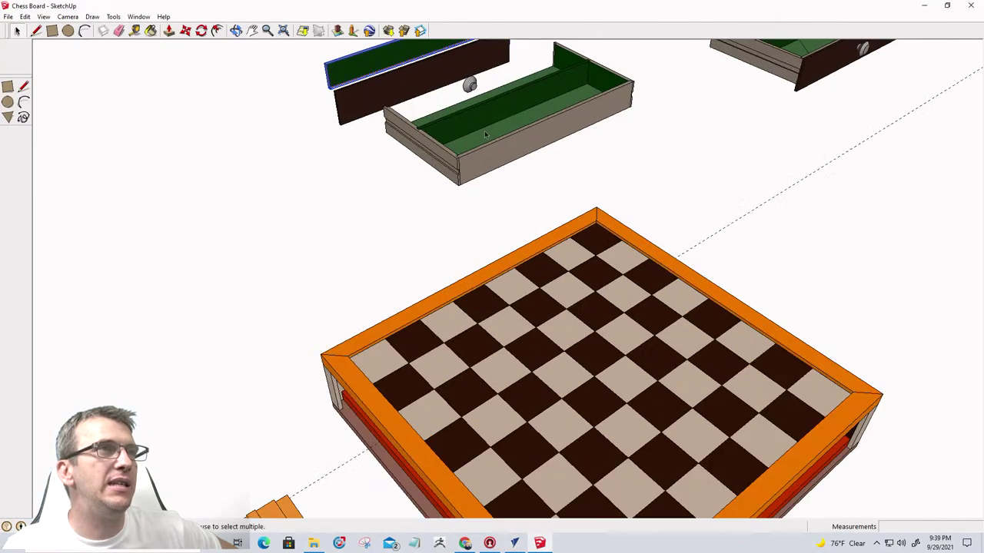
scroll(358, 262, "down", 2)
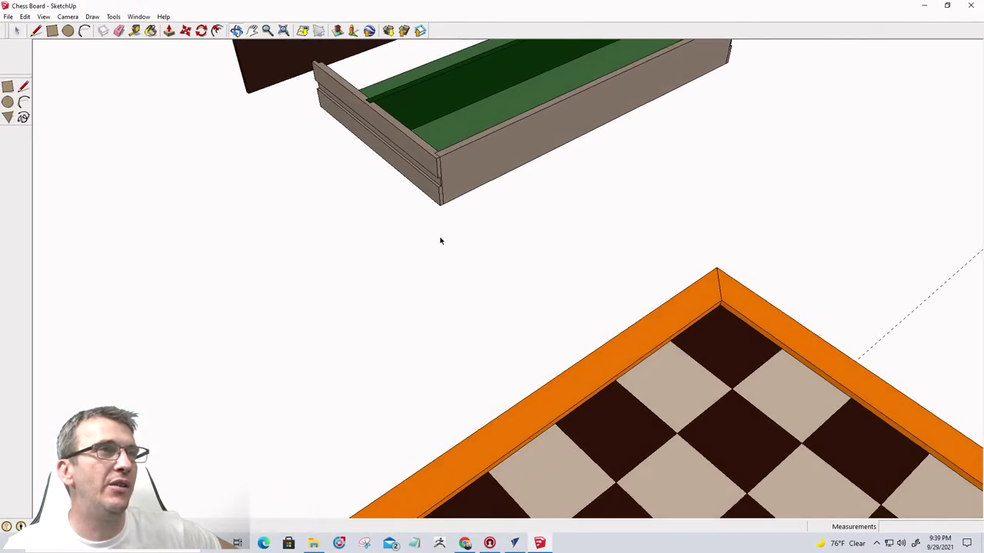
mouse_move(437, 142)
middle_mouse_down()
mouse_move(456, 49)
mouse_move(457, 58)
middle_mouse_up()
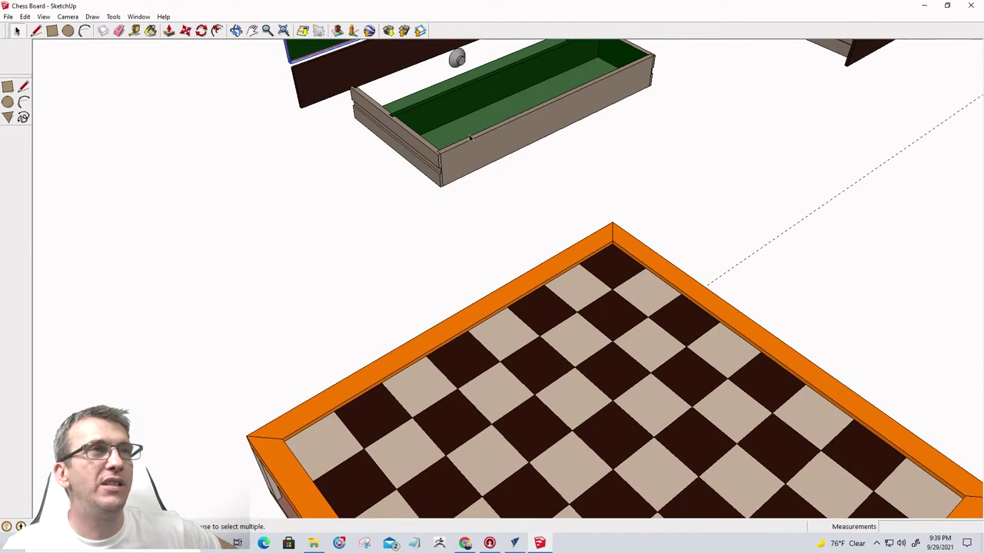
scroll(653, 71, "up", 2)
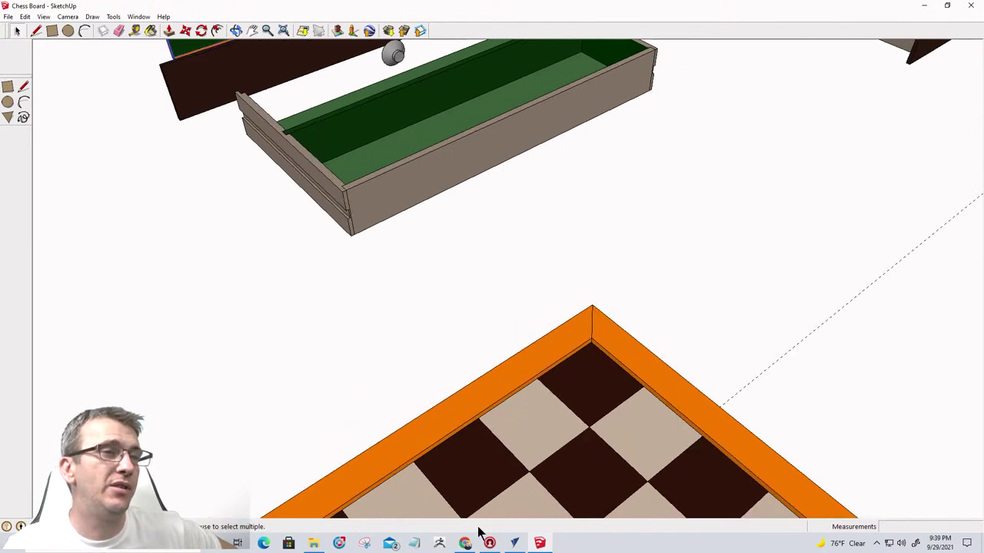
scroll(278, 150, "up", 5)
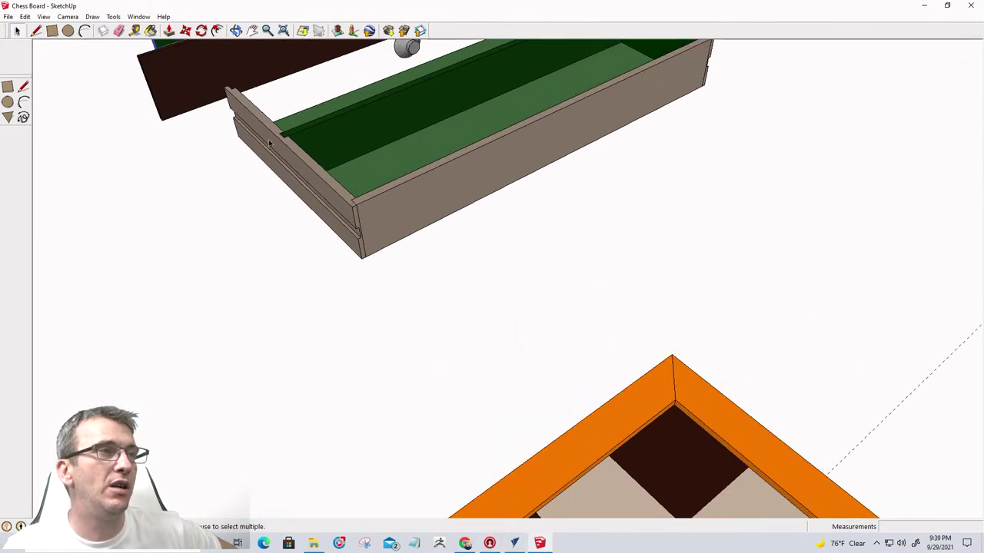
scroll(277, 155, "up", 1)
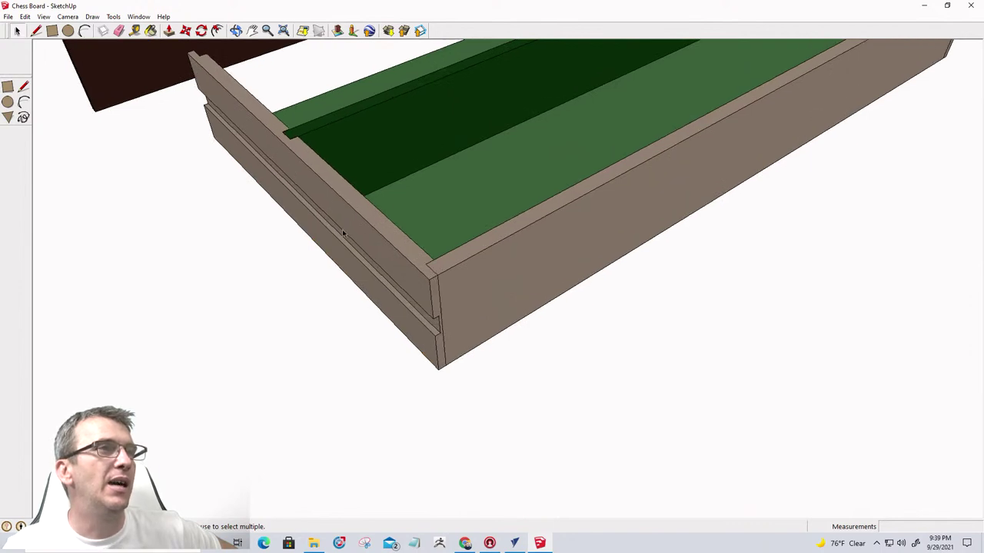
scroll(385, 243, "down", 2)
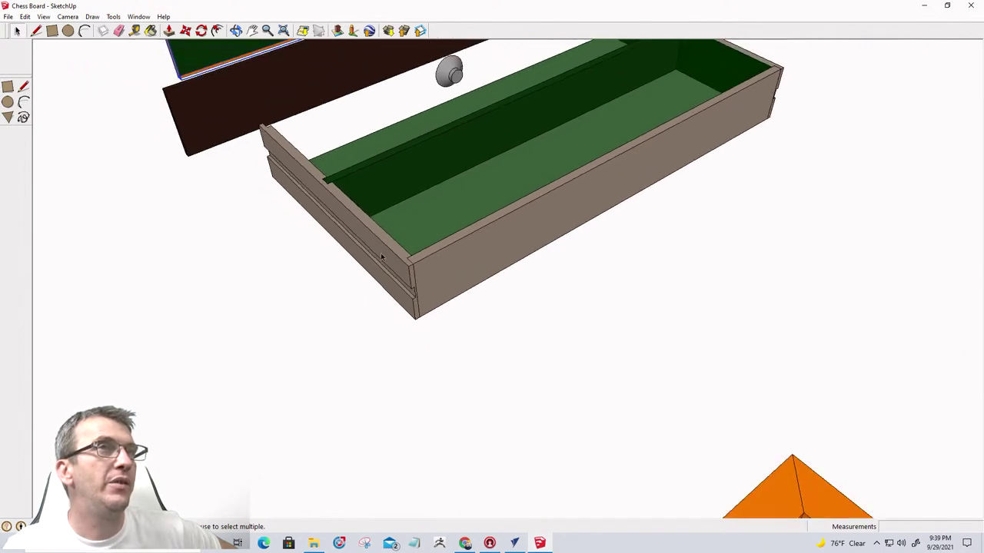
Select the drawer's end board after abandoning a first Move attempt.
left_click(185, 31)
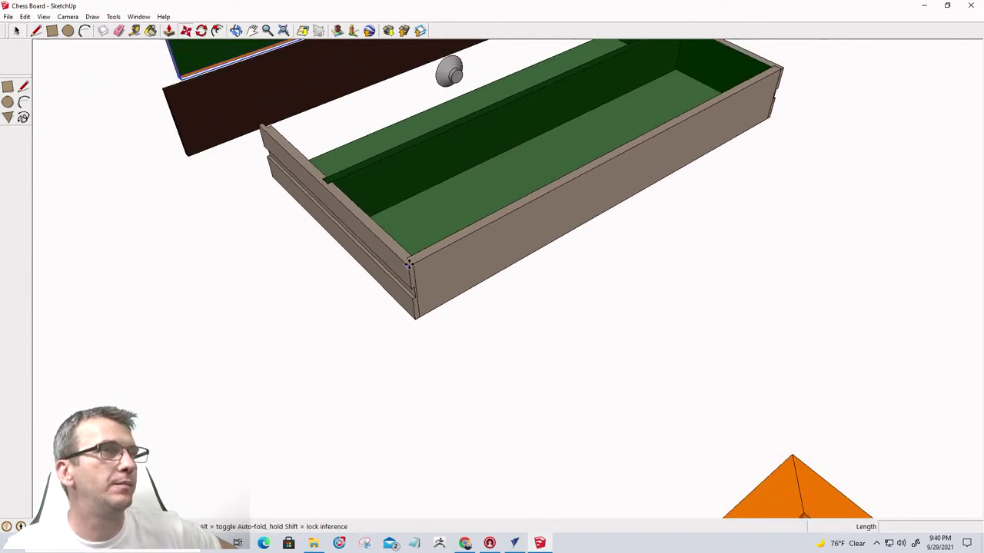
left_click(409, 264)
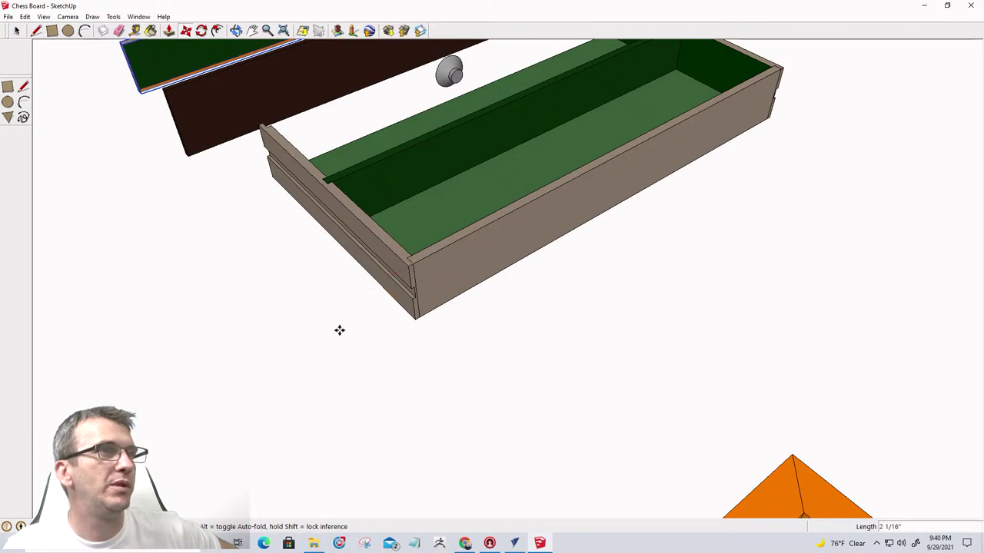
key("space")
left_click(408, 277)
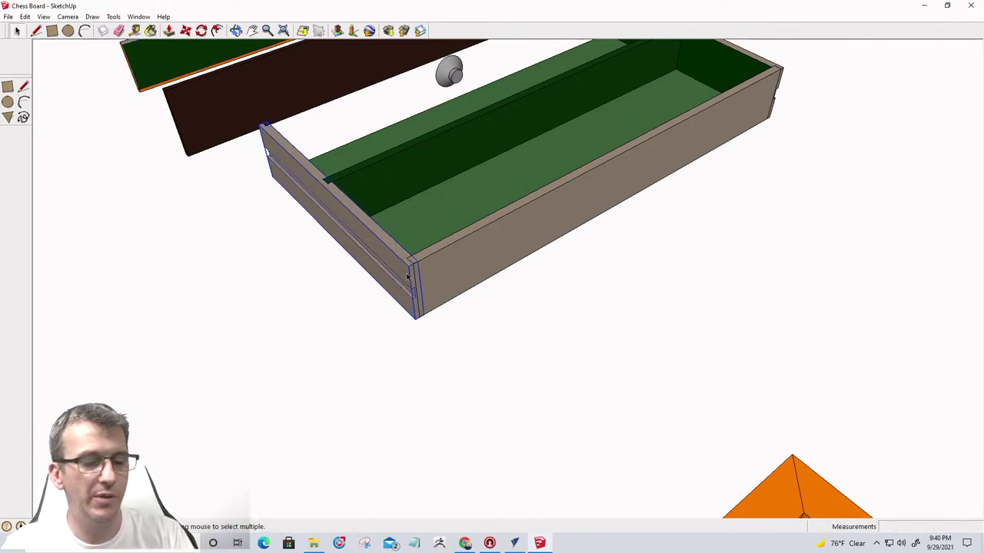
Move the drawer's end board from its corner to a spot away from the drawer.
key("m")
left_click(408, 263)
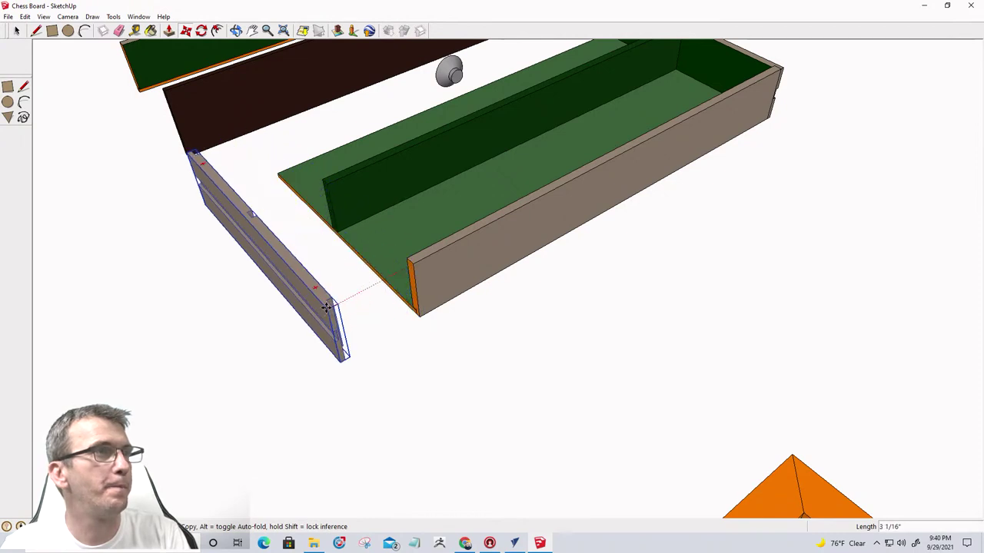
scroll(315, 309, "up", 3)
left_click(311, 311)
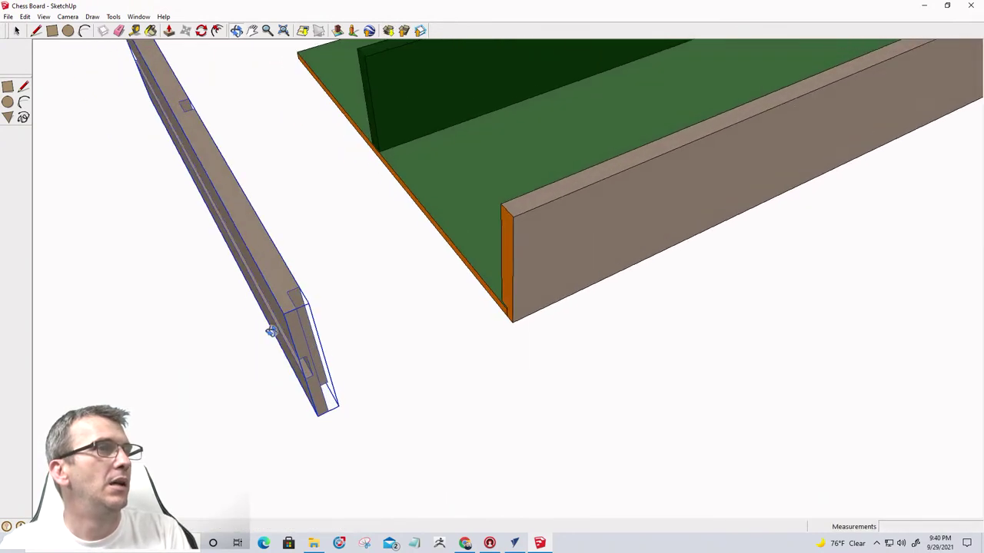
Orbit and zoom around the detached end board to inspect its notches and groove.
middle_click_drag(270, 330, 284, 123)
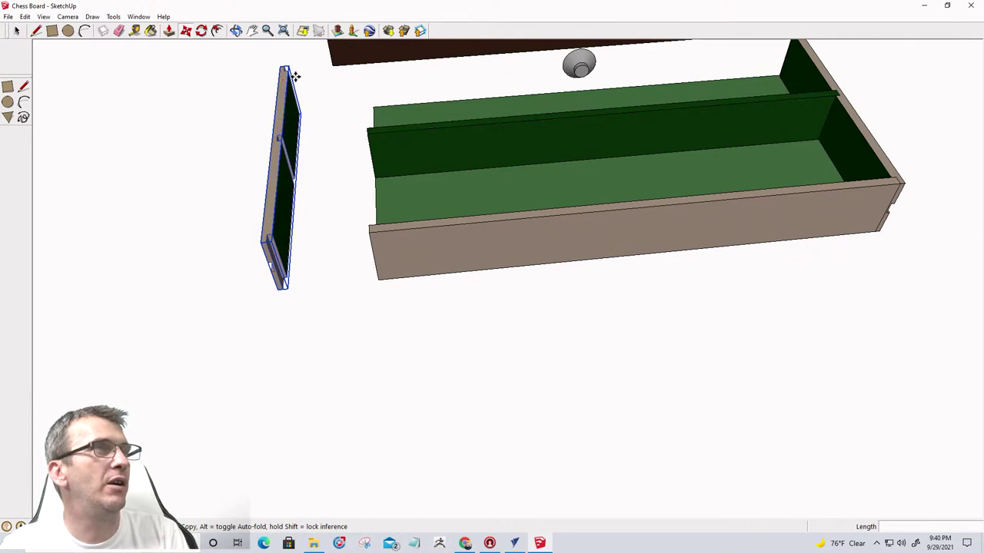
middle_click_drag(265, 246, 578, 179)
scroll(275, 276, "up", 5)
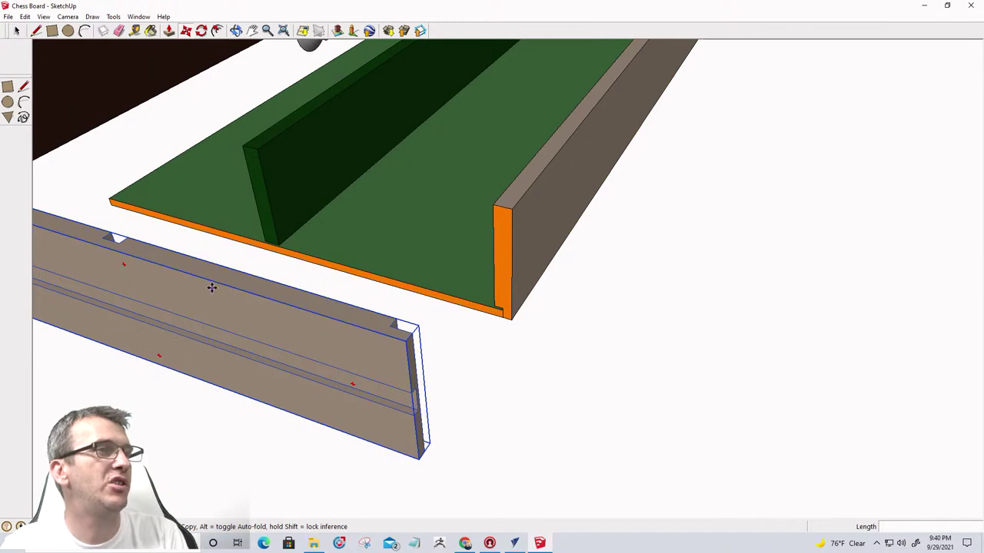
mouse_move(154, 316)
middle_mouse_down()
mouse_move(425, 389)
mouse_move(241, 132)
middle_mouse_up()
middle_click_drag(304, 276, 66, 175)
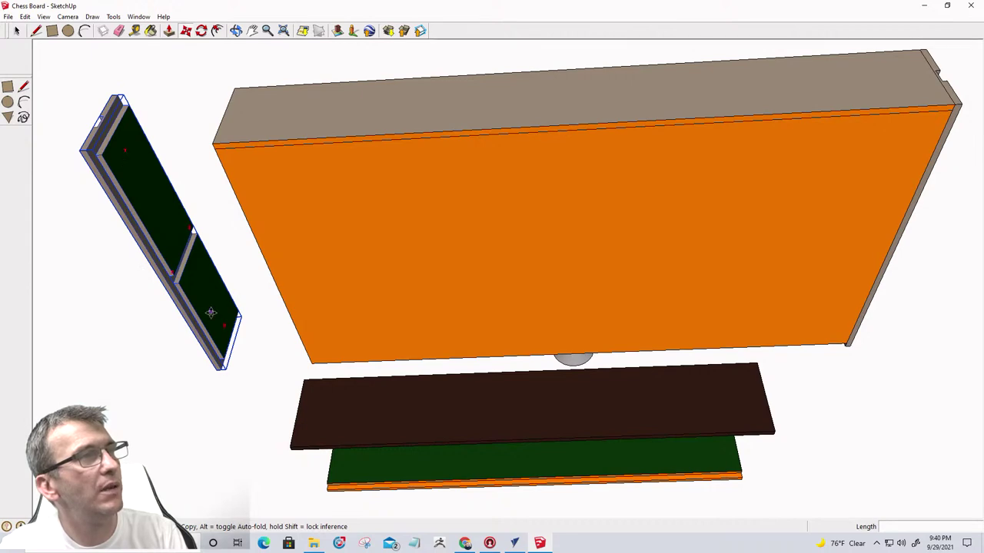
middle_click_drag(219, 329, 160, 323)
scroll(105, 219, "up", 2)
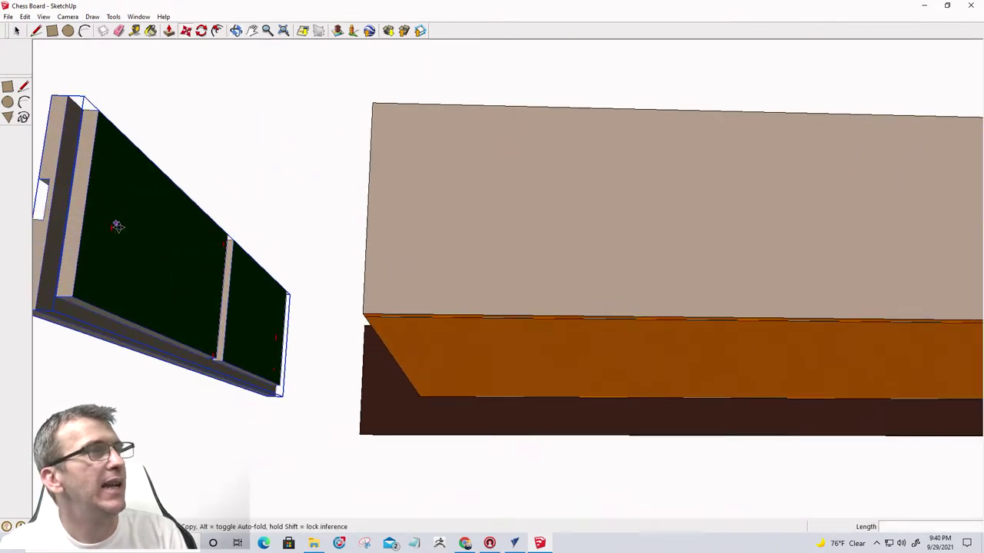
middle_click_drag(79, 187, 487, 463)
key("m")
scroll(538, 457, "up", 5)
scroll(482, 398, "up", 1)
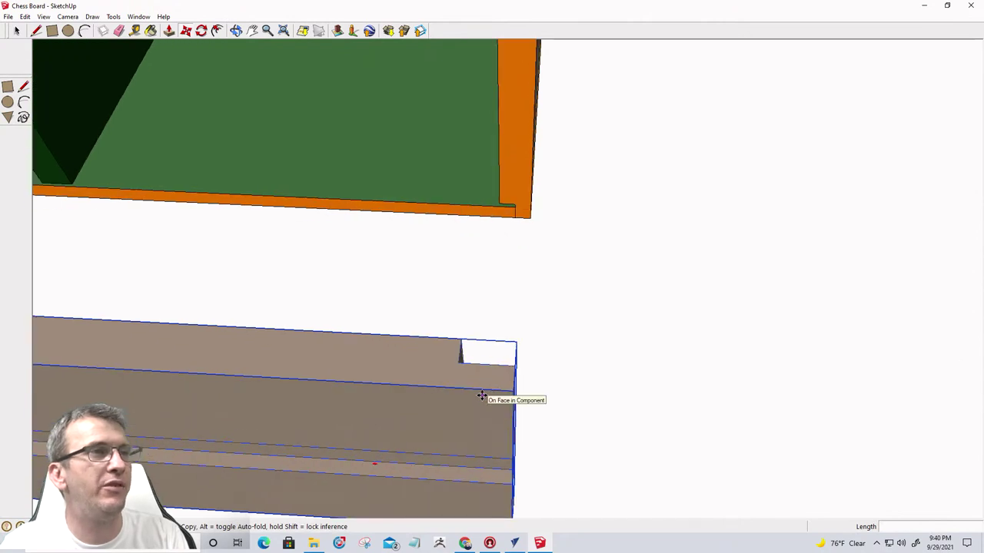
left_click(151, 32)
left_click(461, 338)
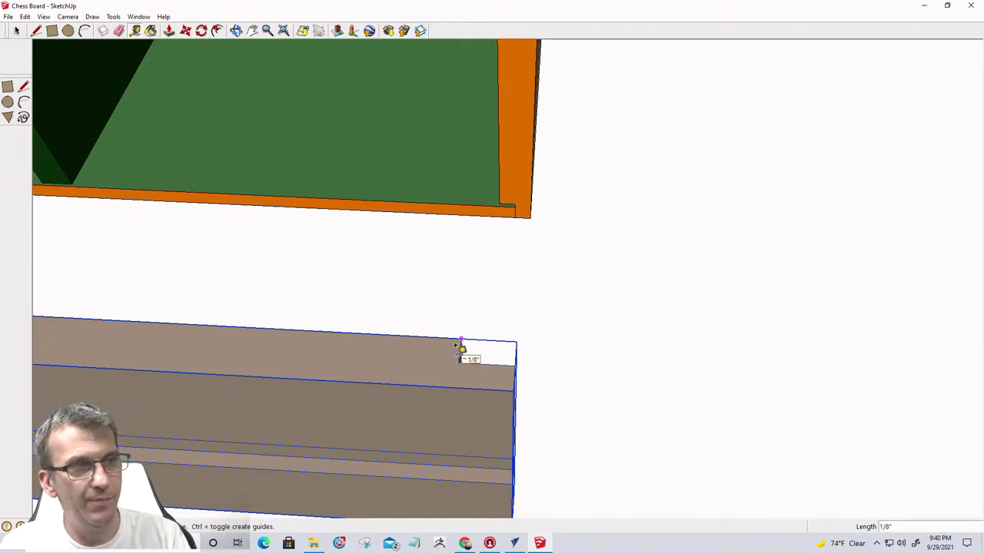
left_click(459, 362)
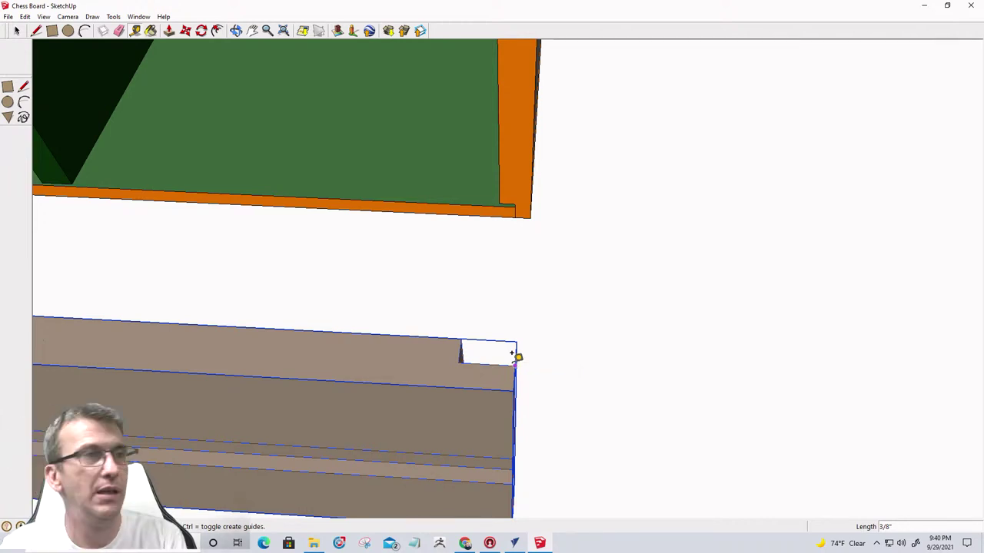
scroll(516, 356, "down", 5)
scroll(415, 338, "up", 3)
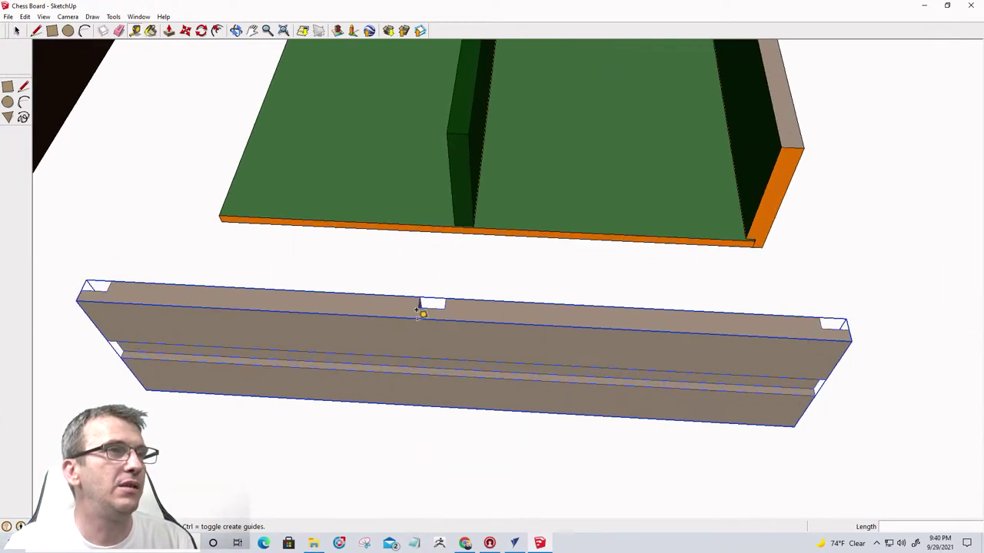
scroll(418, 302, "up", 2)
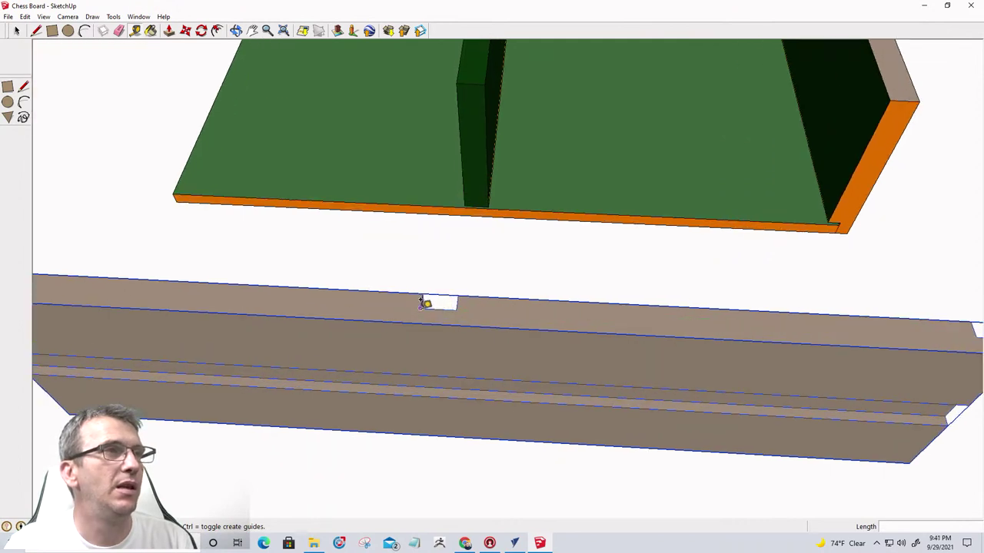
left_click(422, 301)
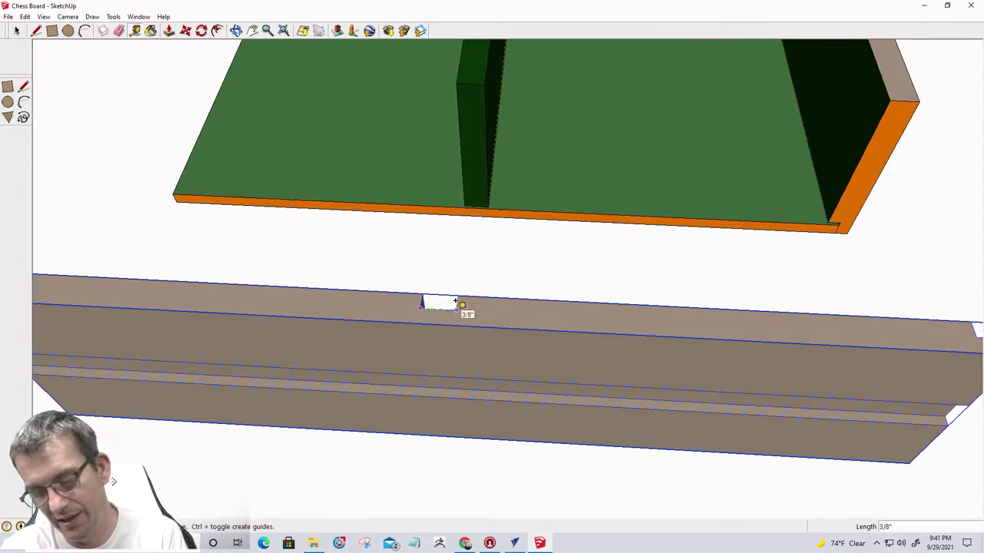
scroll(458, 304, "down", 4)
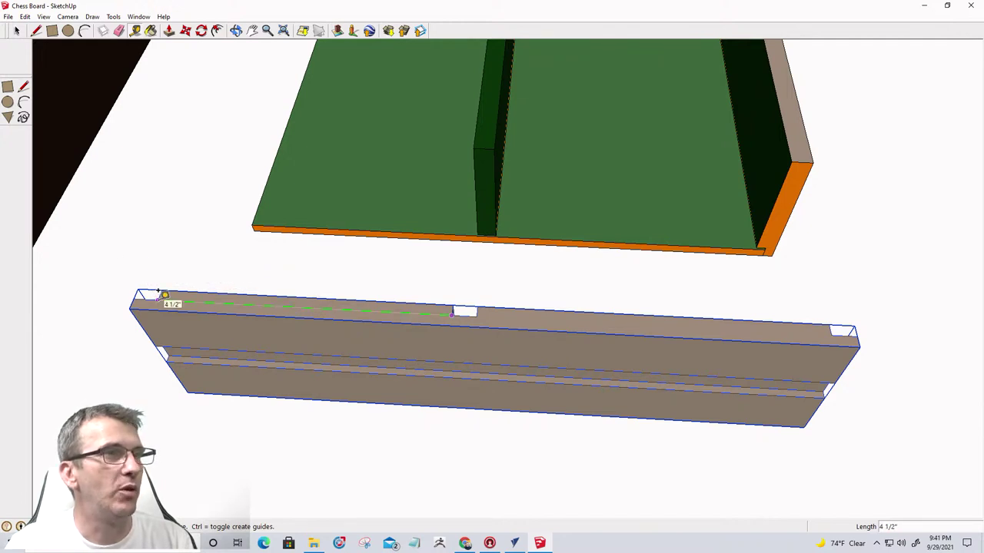
left_click(165, 294)
left_click(459, 307)
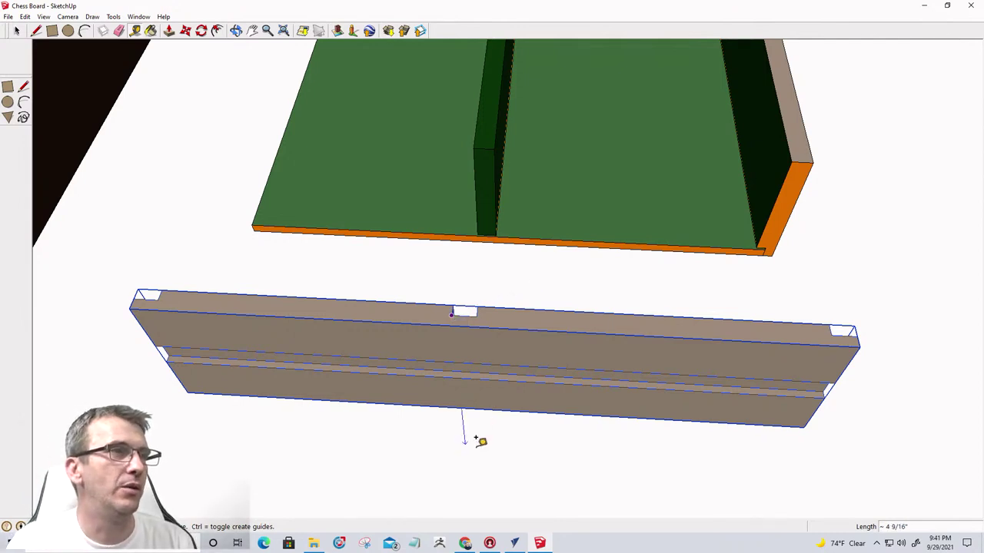
scroll(515, 343, "down", 4)
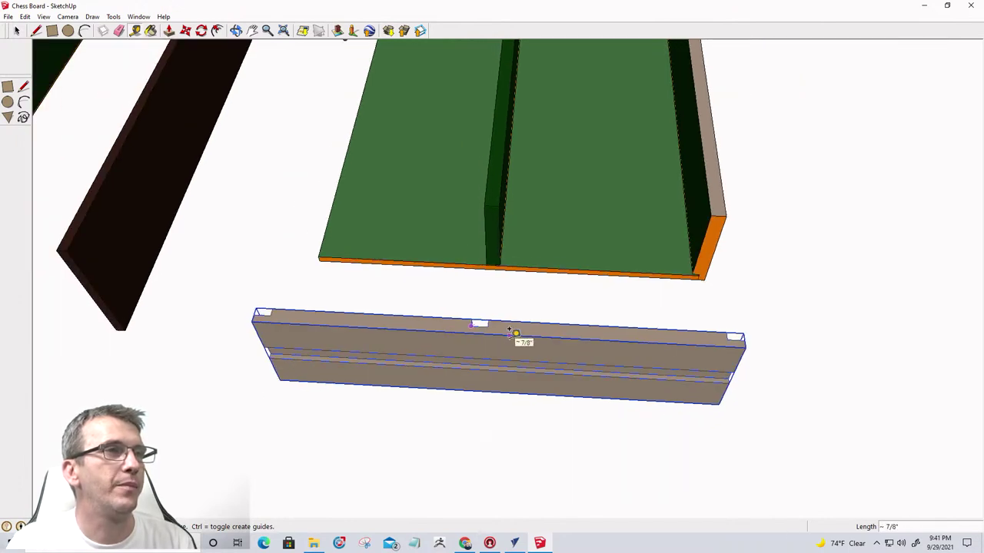
left_click(236, 30)
left_click_drag(476, 309, 487, 529)
left_click_drag(439, 417, 314, 386)
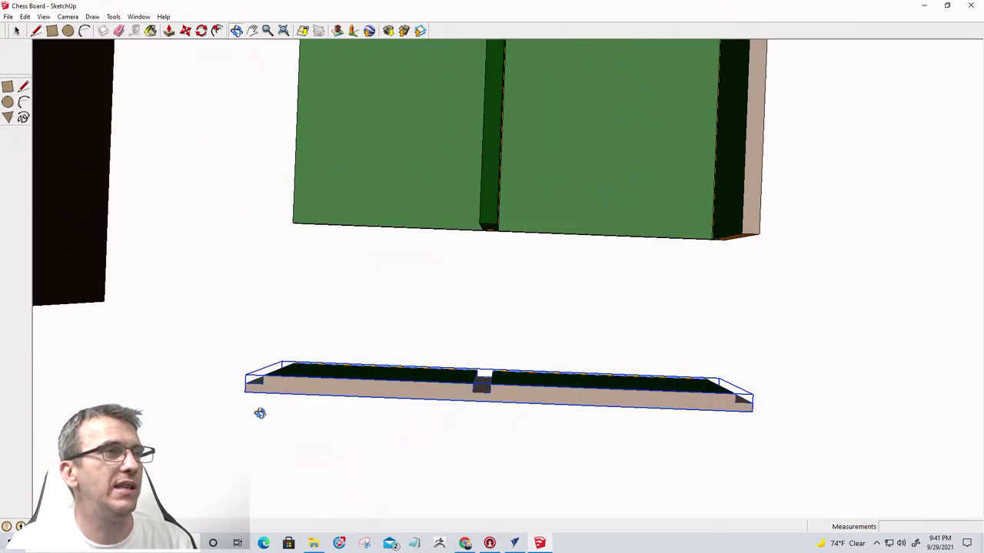
left_click_drag(402, 419, 422, 443)
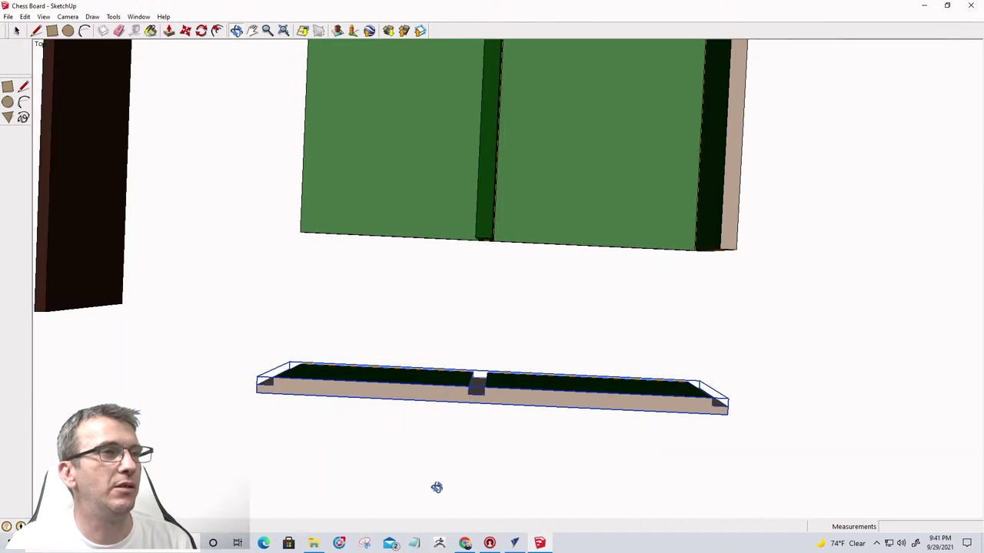
left_click_drag(437, 487, 464, 453)
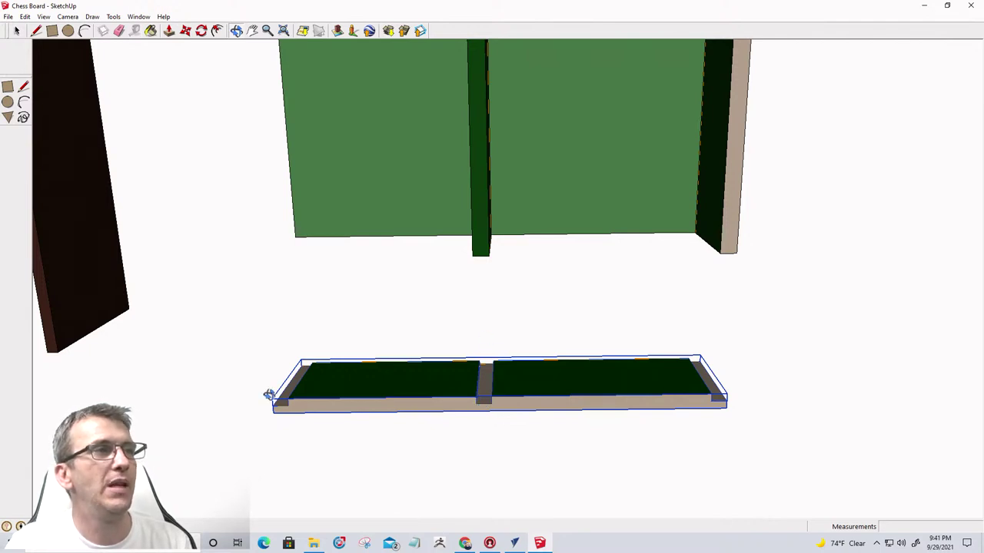
left_click_drag(269, 394, 392, 423)
left_click_drag(645, 486, 726, 260)
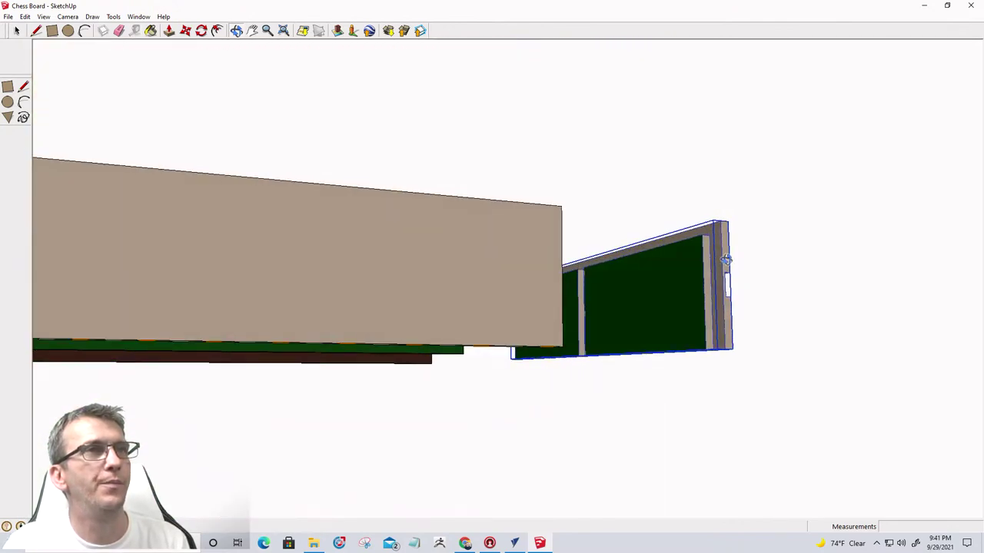
left_click_drag(731, 196, 707, 292)
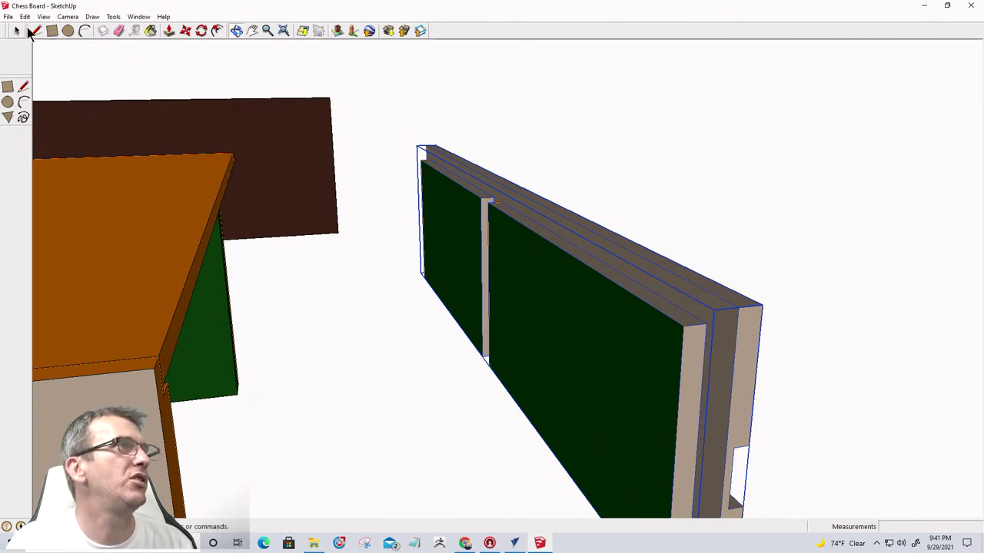
Tape-measure the drawer side panel's groove depth: 1/8".
left_click(132, 30)
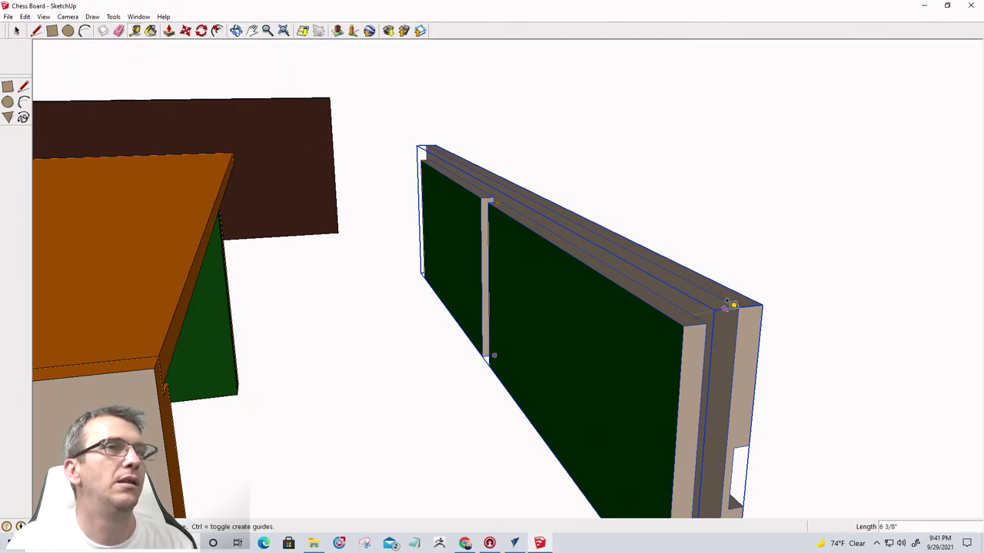
left_click(493, 354)
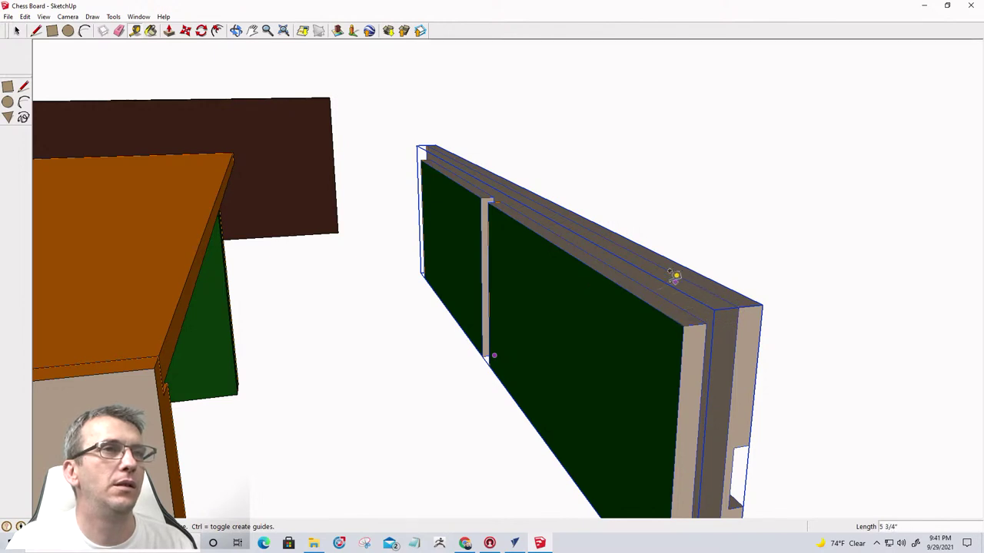
scroll(657, 256, "up", 1)
scroll(657, 256, "up", 1)
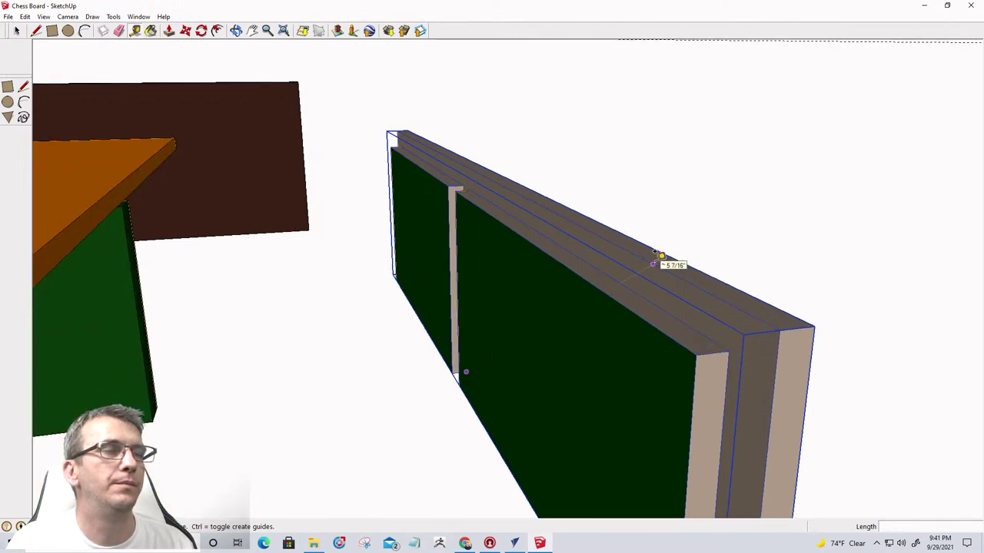
key("space")
left_click(673, 250)
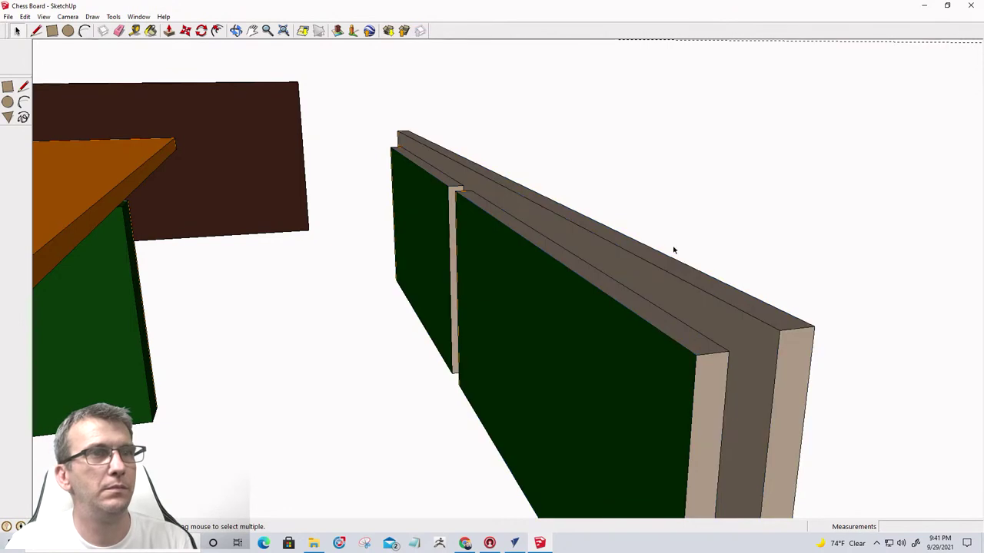
left_click(135, 31)
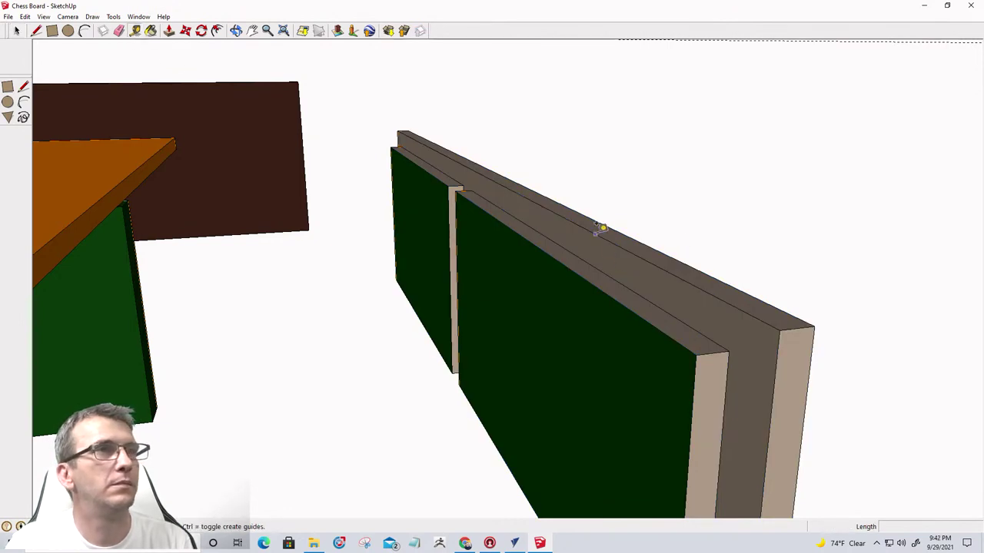
left_click(595, 235)
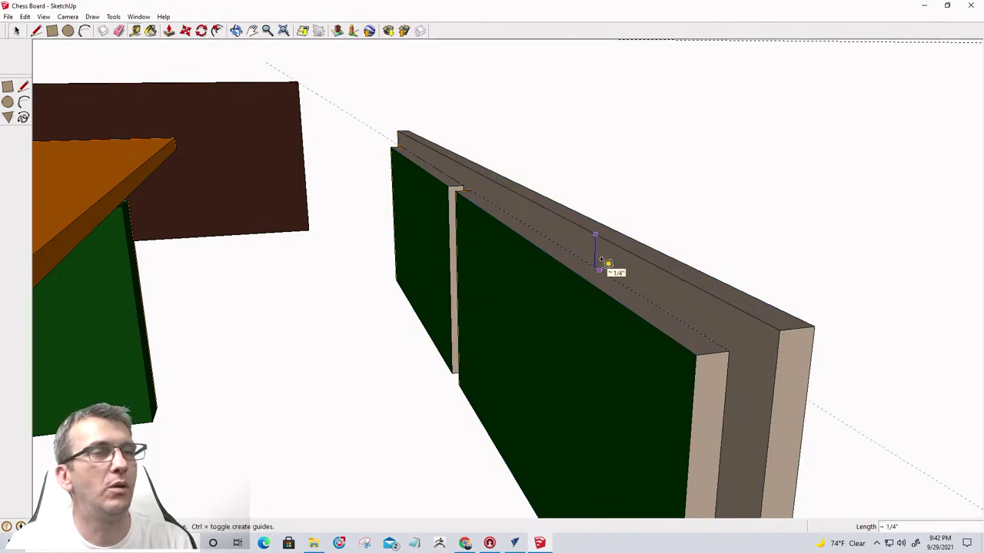
left_click(595, 248)
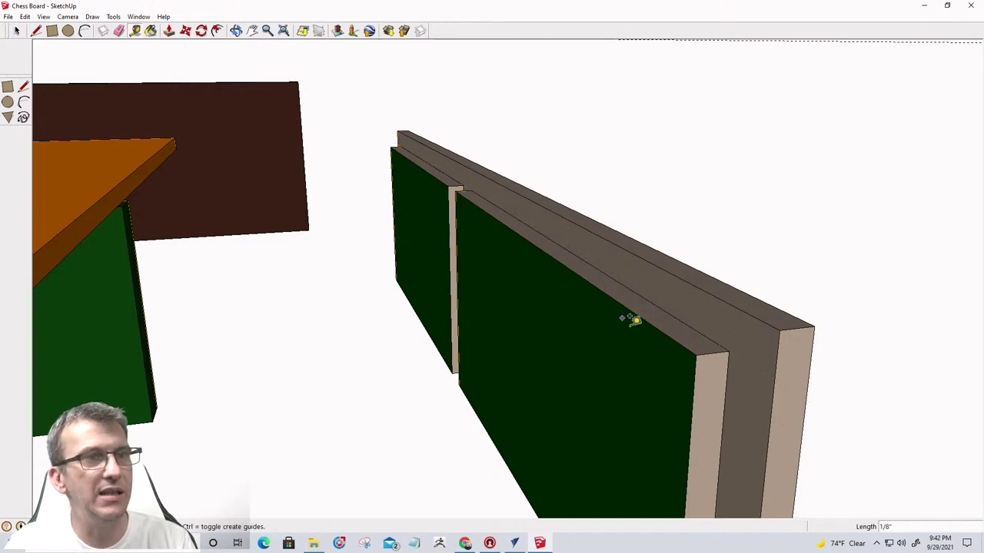
Measure the drawer side's top edge length, about 10 7/8".
left_click(673, 338)
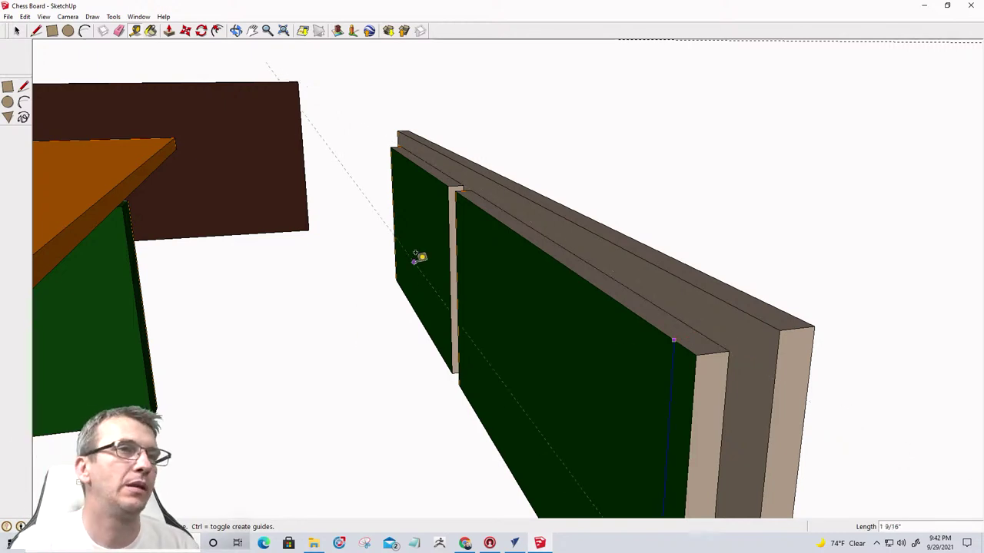
scroll(463, 237, "up", 5)
middle_click_drag(417, 257, 517, 222)
scroll(398, 254, "down", 5)
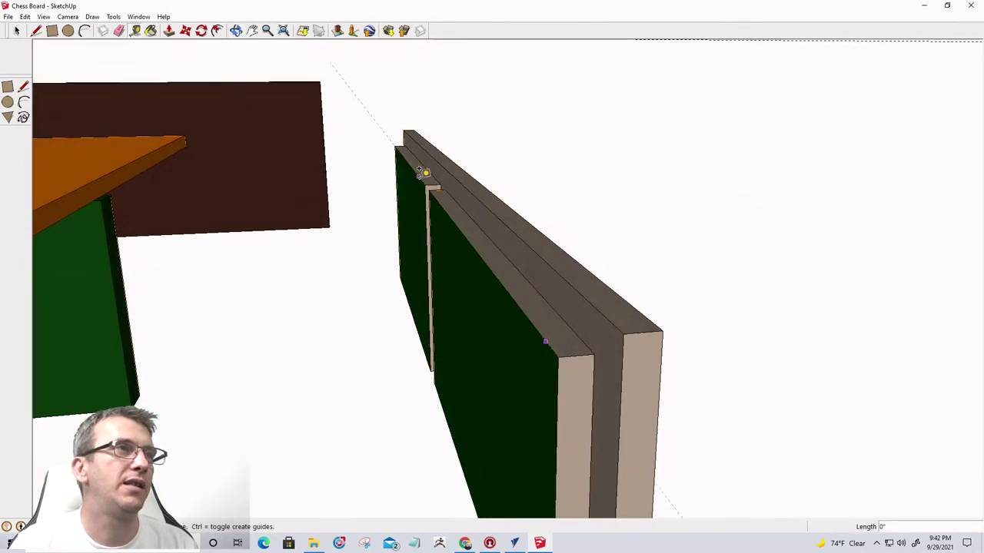
scroll(466, 158, "up", 3)
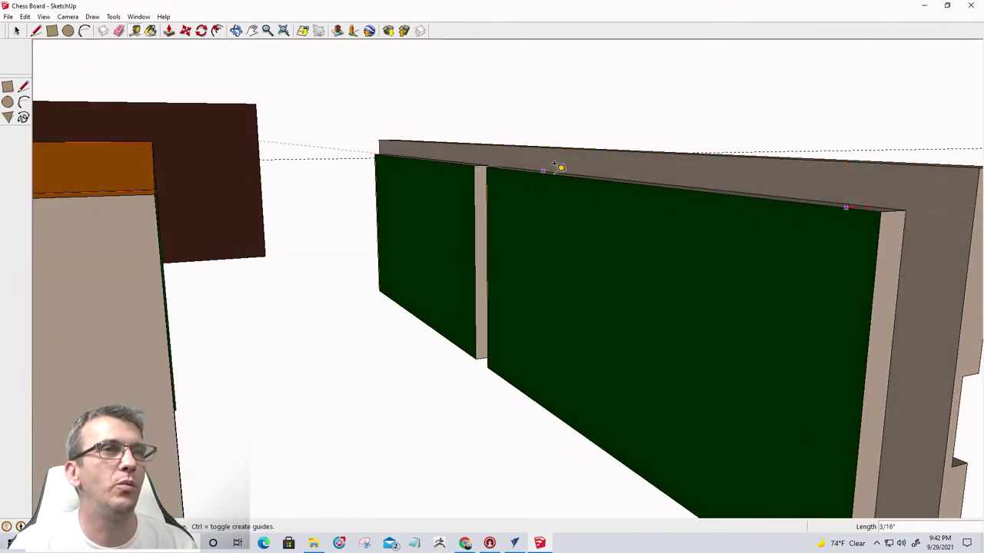
scroll(569, 130, "down", 2)
scroll(527, 141, "down", 3)
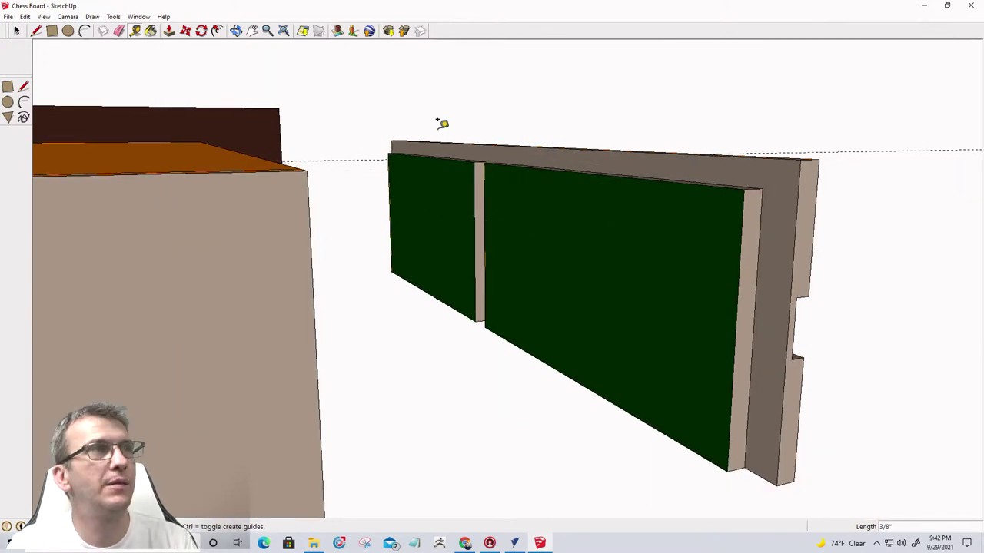
middle_click_drag(392, 134, 428, 254)
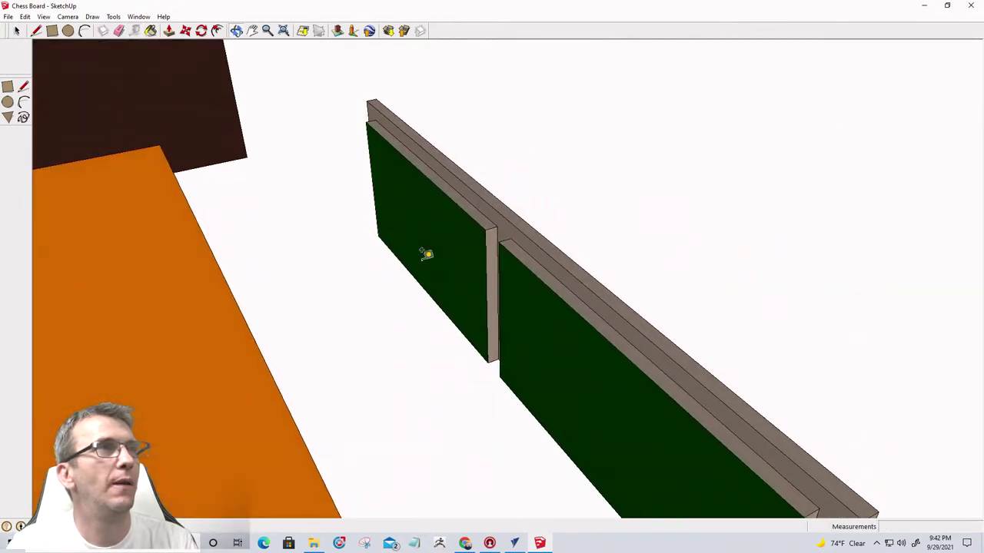
left_click(378, 99)
middle_click_drag(353, 82, 422, 177)
scroll(424, 177, "down", 3)
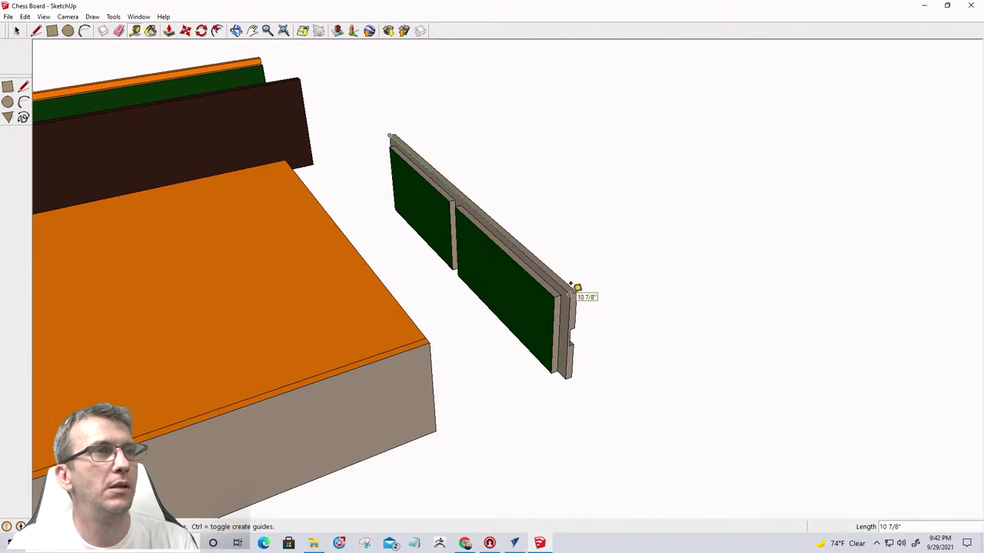
scroll(577, 288, "up", 5)
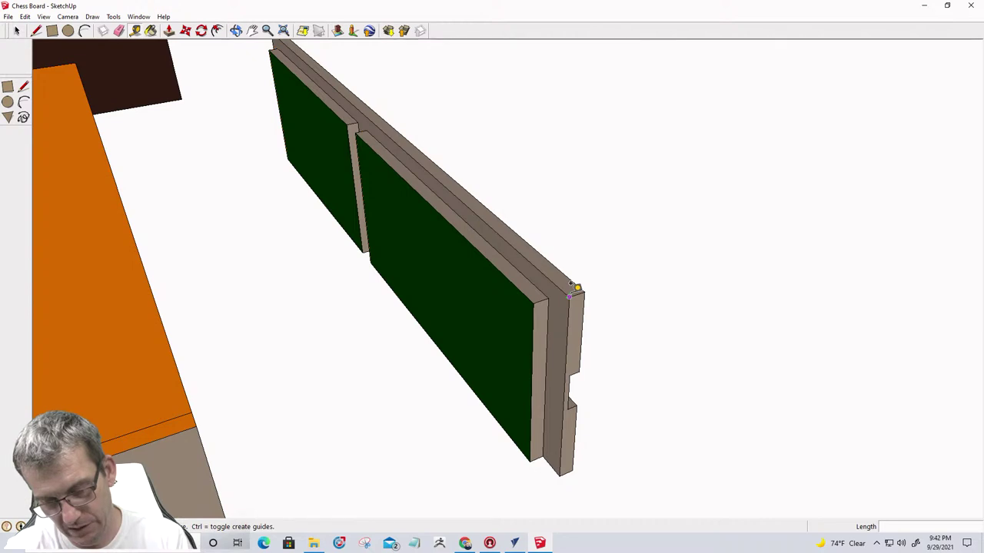
scroll(575, 286, "down", 4)
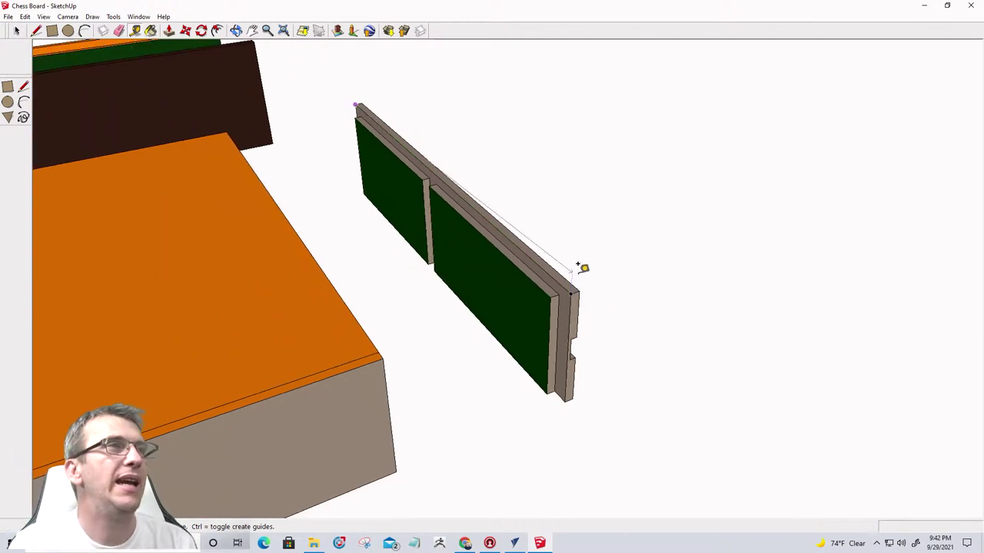
scroll(581, 272, "down", 2)
scroll(676, 324, "down", 3)
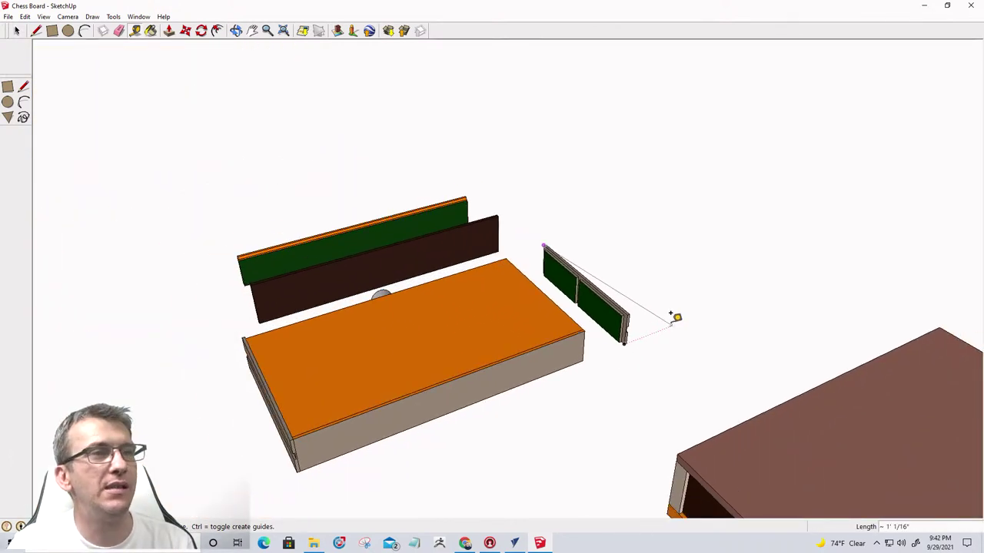
left_click(675, 317)
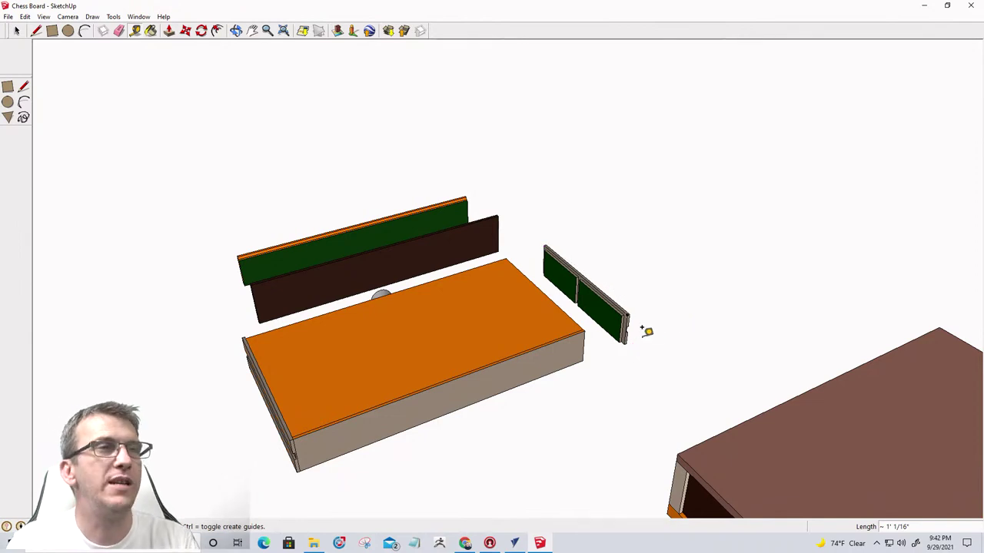
Measure the board's height corner to corner, about 2 5/8".
scroll(625, 325, "up", 6)
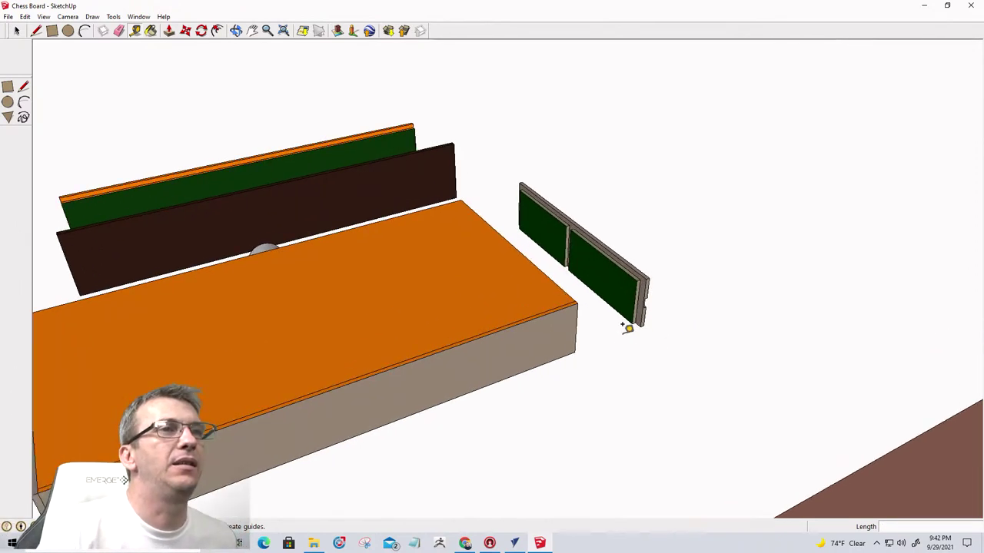
left_click(654, 246)
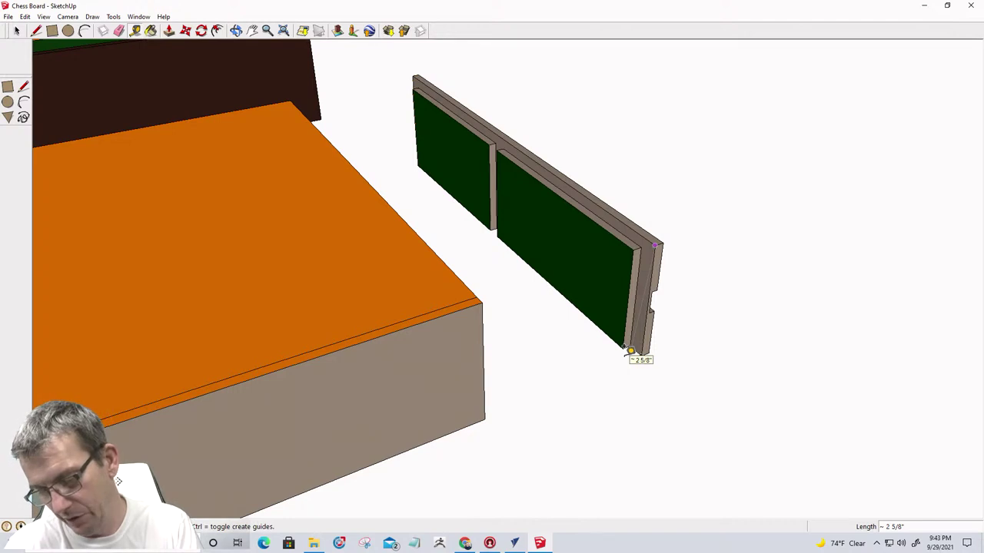
scroll(630, 351, "down", 5)
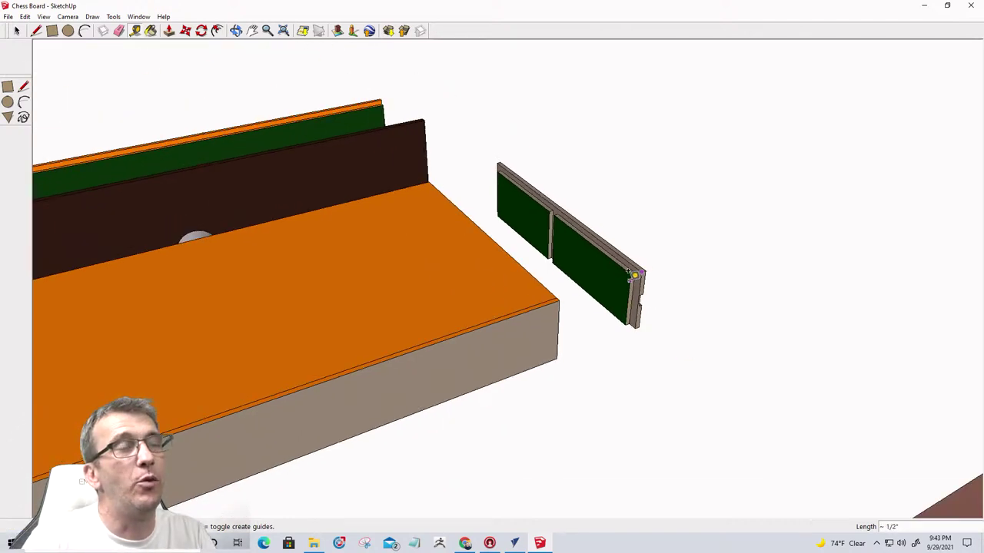
Add a Tape Measure guide line parallel to the orange board's front edge.
left_click(514, 543)
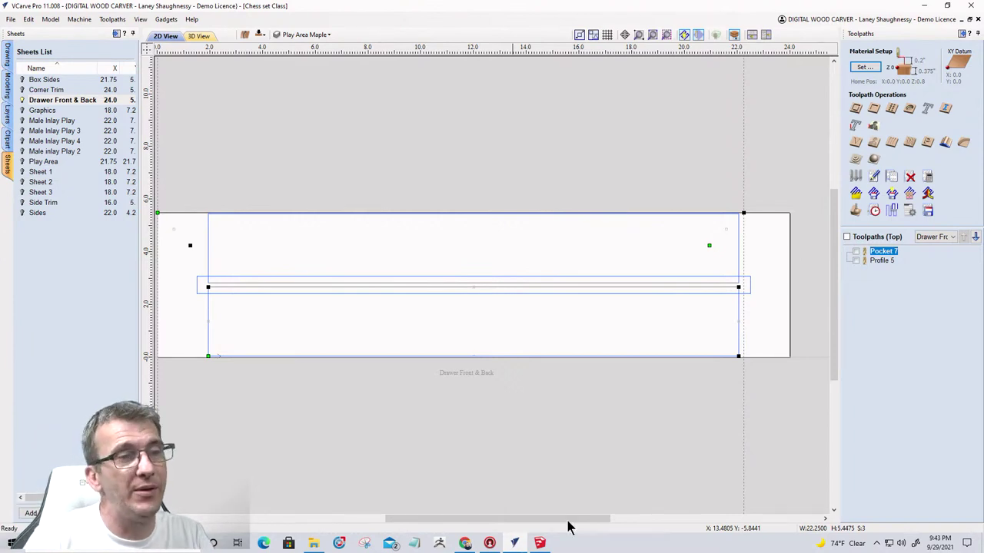
left_click(539, 543)
scroll(545, 256, "down", 2)
scroll(601, 246, "up", 3)
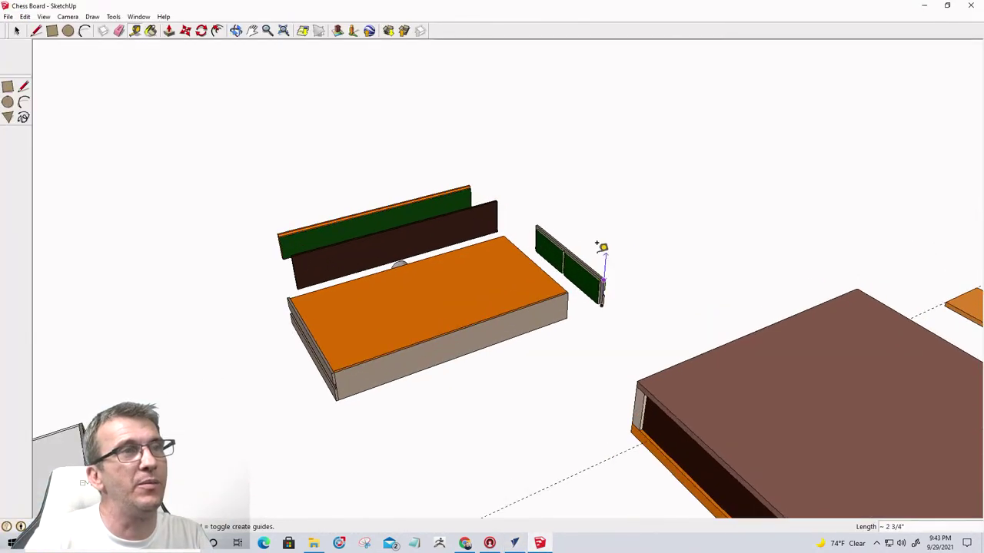
scroll(601, 246, "up", 2)
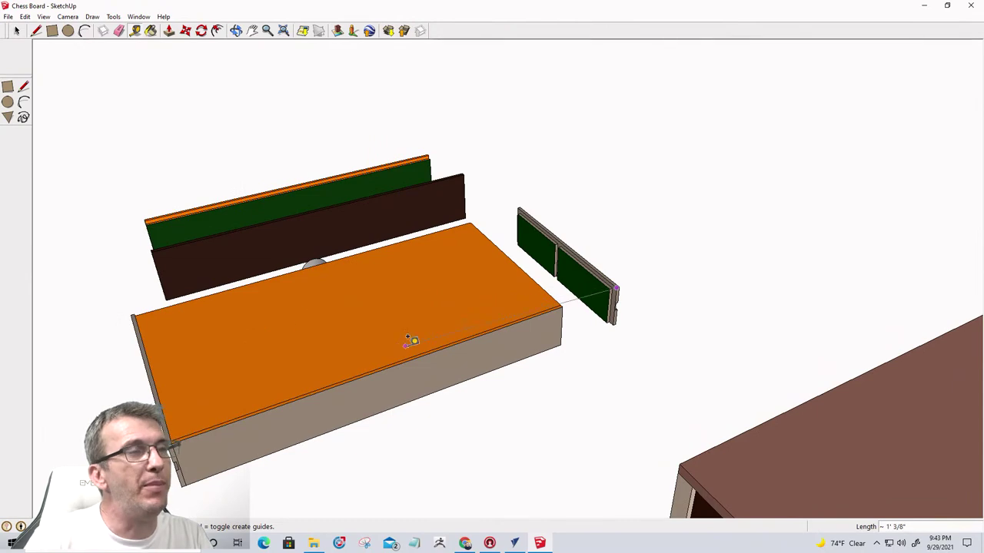
scroll(410, 340, "down", 3)
middle_click_drag(215, 325, 210, 316)
scroll(643, 342, "up", 4)
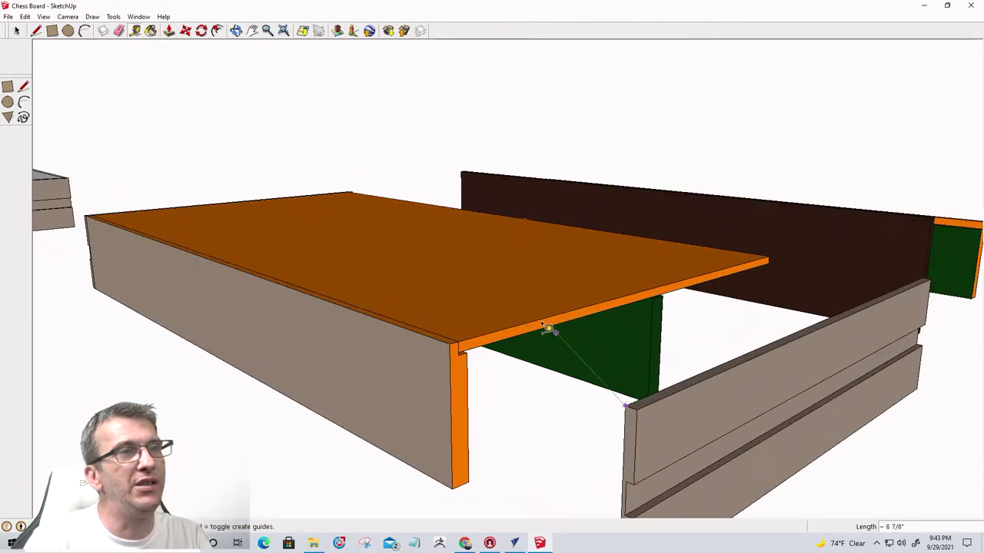
scroll(547, 329, "up", 2)
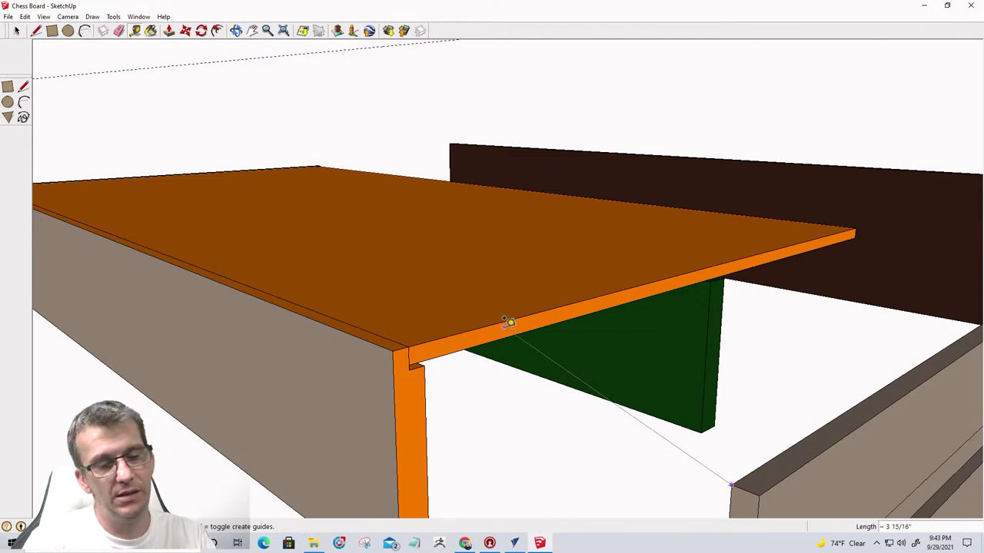
left_click(504, 324)
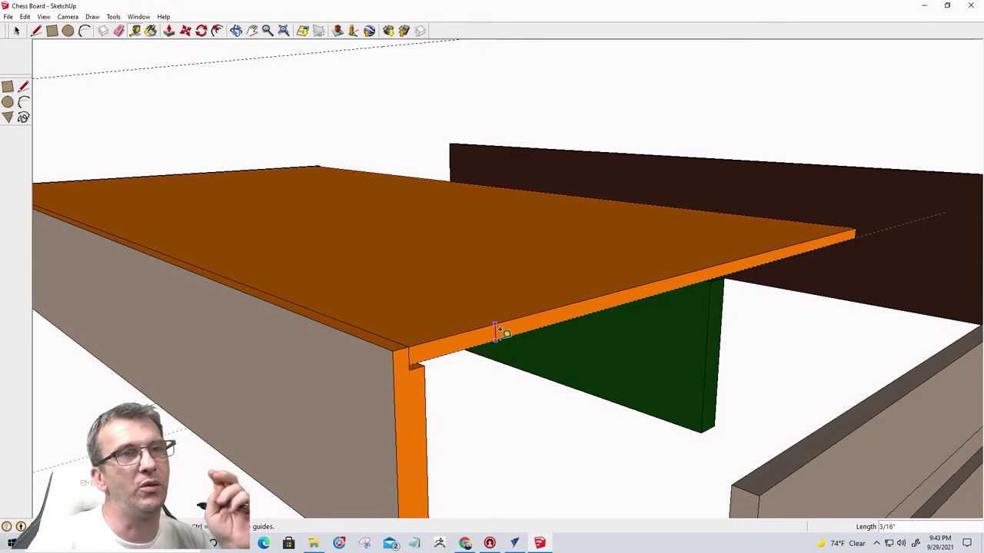
Orbit beneath the drawer and measure the center divider, about 2 3/8" below the bottom.
mouse_move(687, 417)
middle_mouse_down()
mouse_move(608, 307)
mouse_move(492, 207)
mouse_move(549, 382)
mouse_move(428, 306)
mouse_move(297, 327)
mouse_move(482, 338)
mouse_move(551, 401)
middle_mouse_up()
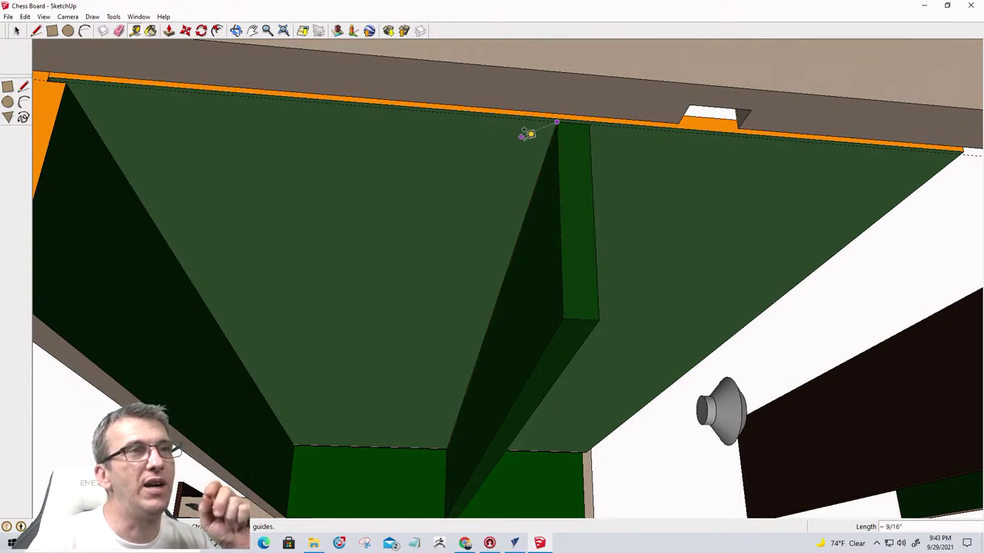
middle_click_drag(479, 202, 684, 191)
middle_click_drag(705, 238, 704, 218)
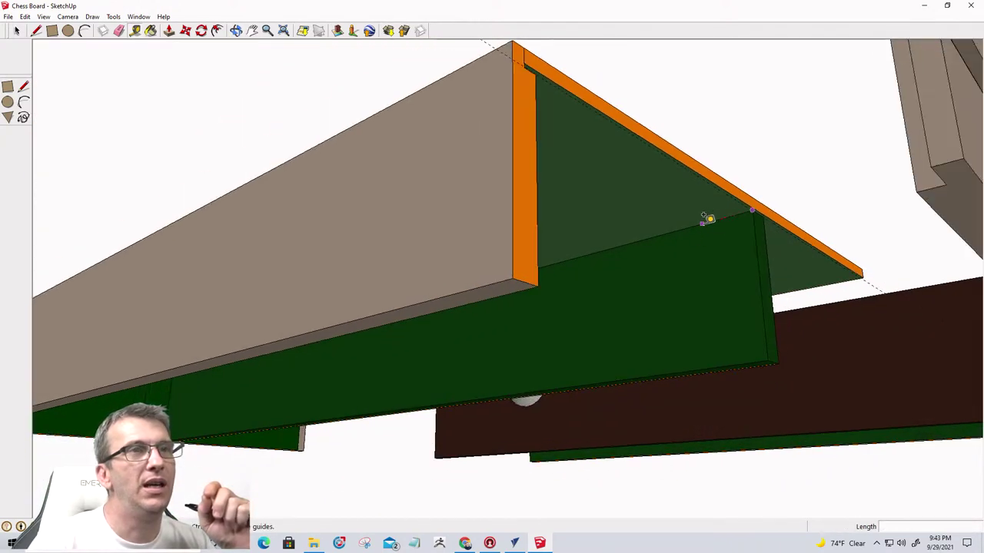
middle_click_drag(599, 220, 551, 193)
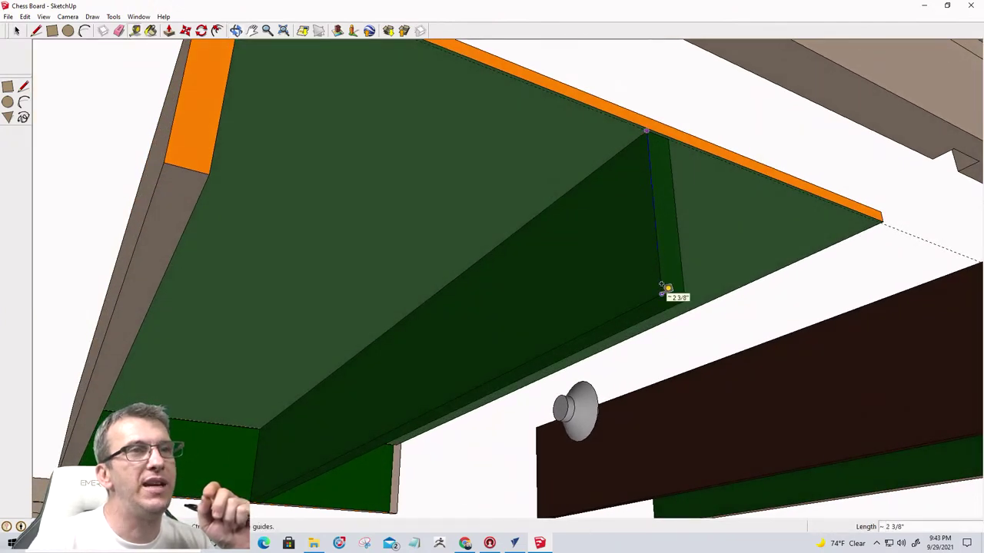
scroll(663, 290, "down", 1)
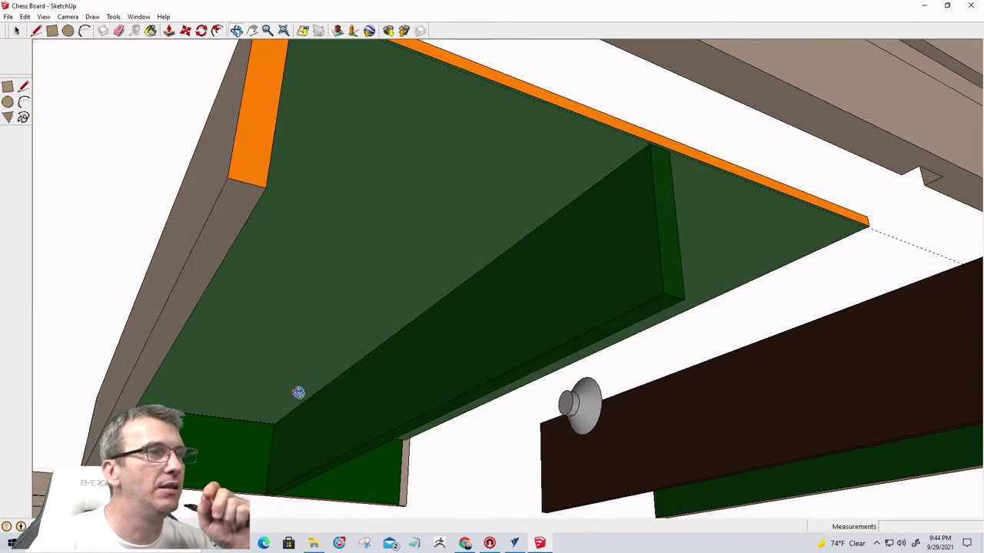
View the grooved side rail from below and from Top view, tilting its top face into view.
middle_click_drag(298, 393, 358, 173)
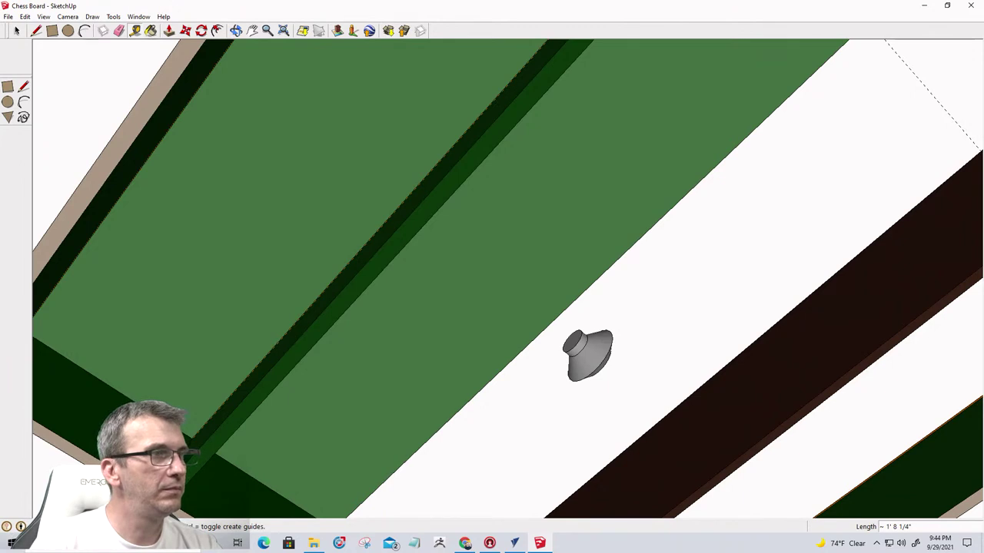
scroll(352, 281, "down", 5)
scroll(351, 282, "up", 1)
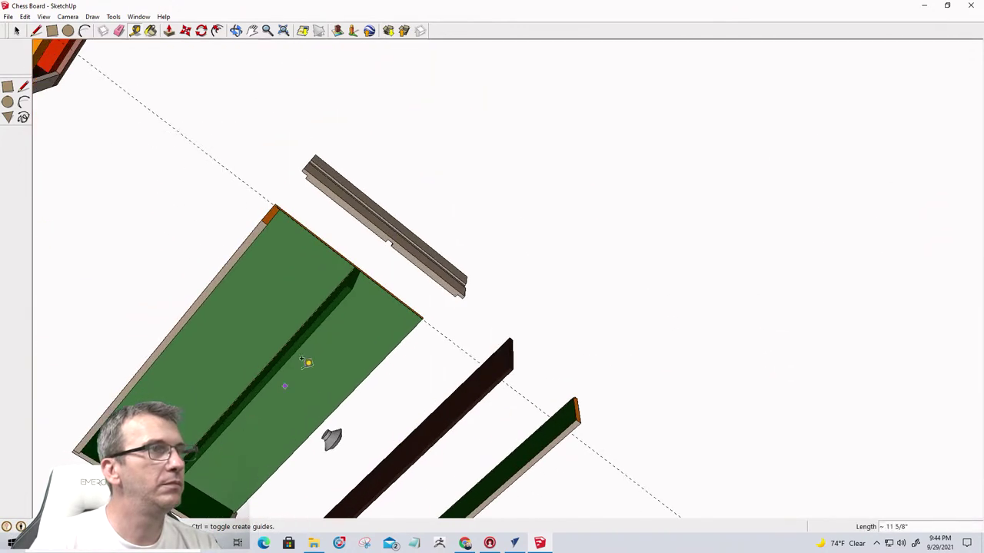
scroll(352, 281, "up", 3)
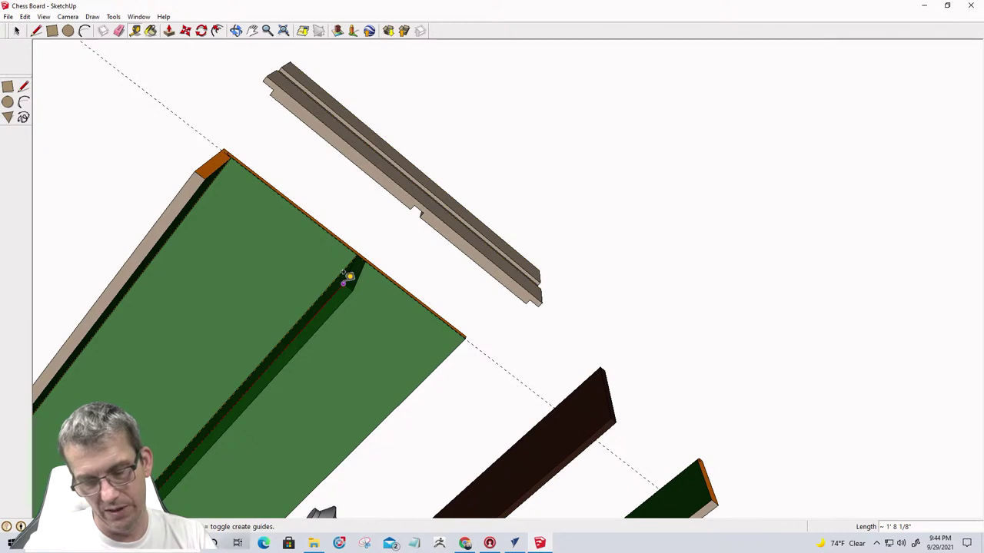
scroll(347, 279, "down", 5)
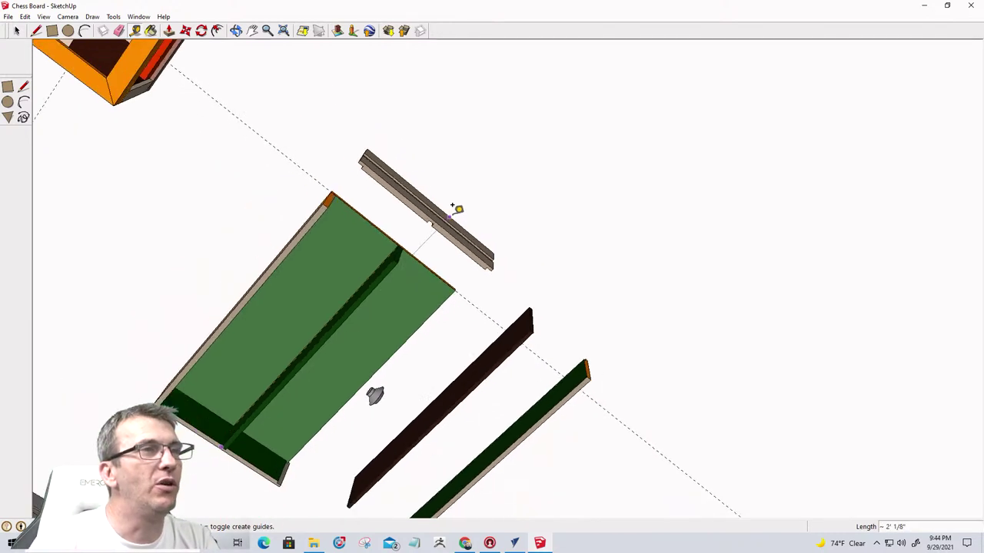
key("F2")
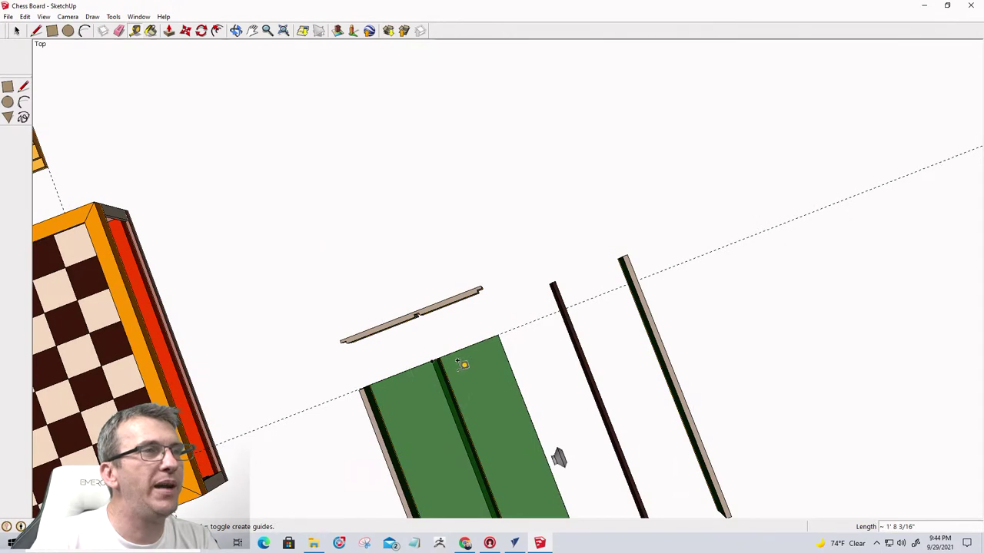
scroll(472, 399, "down", 2)
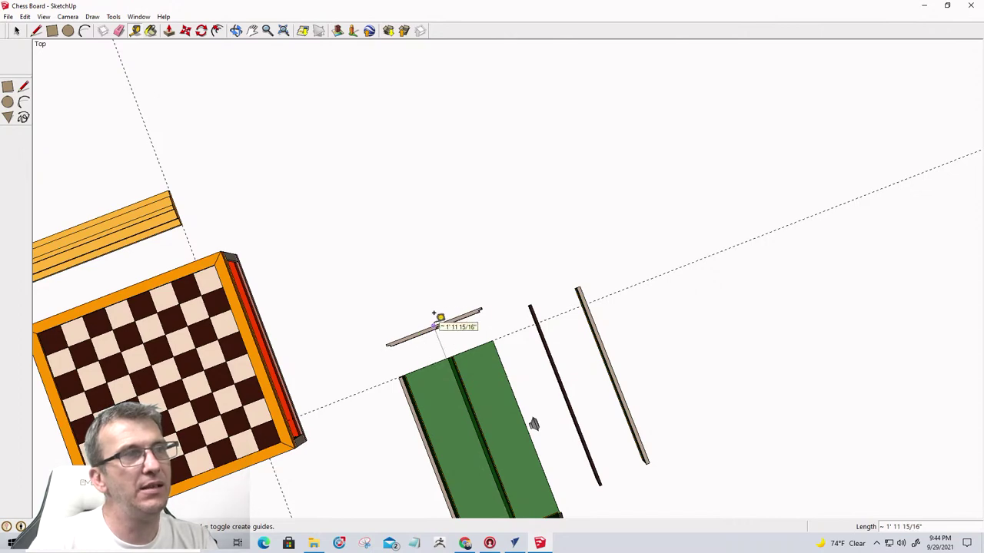
scroll(455, 329, "up", 3)
middle_click_drag(431, 310, 479, 391)
middle_click_drag(587, 279, 582, 328)
Tape-measure the rail's end edge to check the 1/2" spacing.
key("t")
left_click(582, 326)
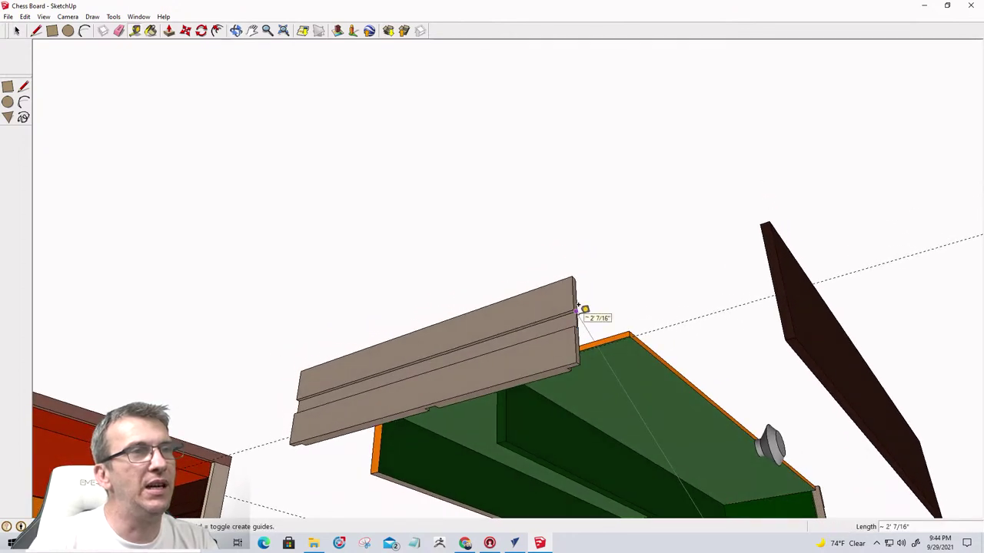
scroll(579, 313, "up", 3)
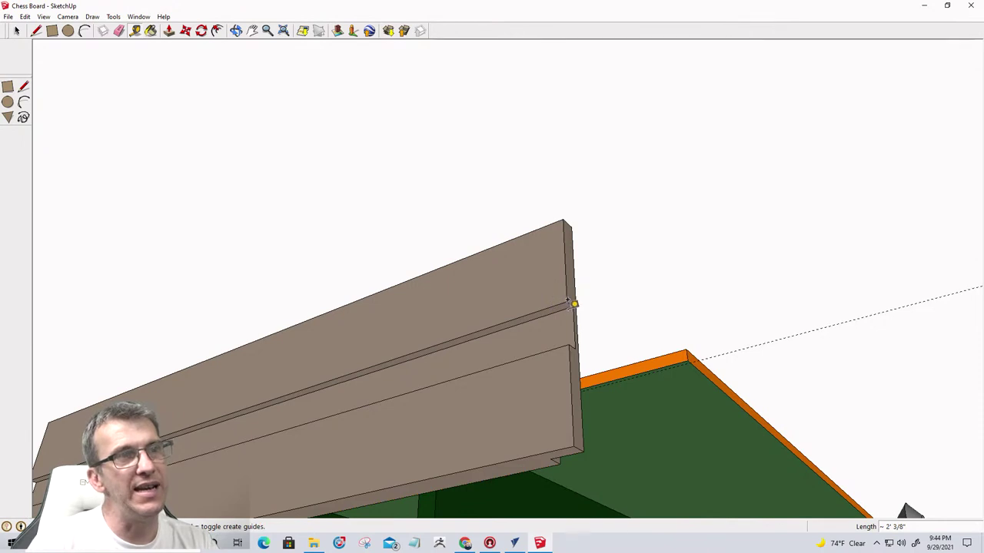
left_click(572, 305)
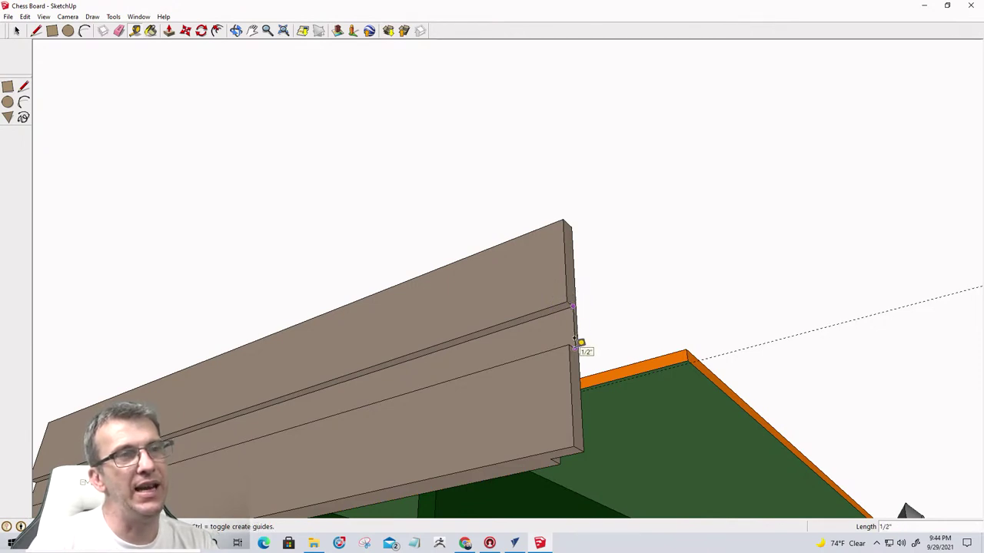
scroll(575, 339, "down", 2)
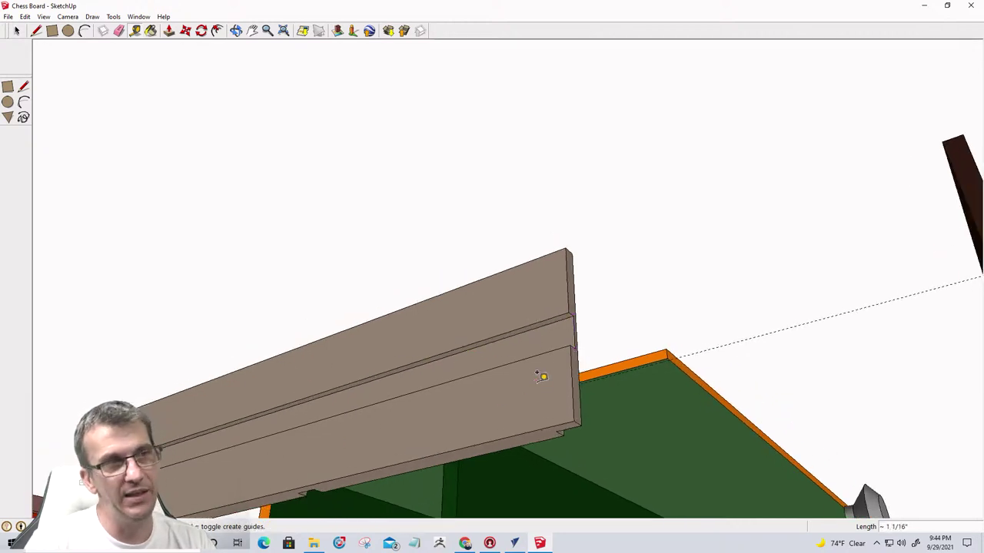
scroll(538, 381, "down", 2)
Add a new sheet to the VCarve Pro job named 'Drawer Sides'.
left_click(515, 543)
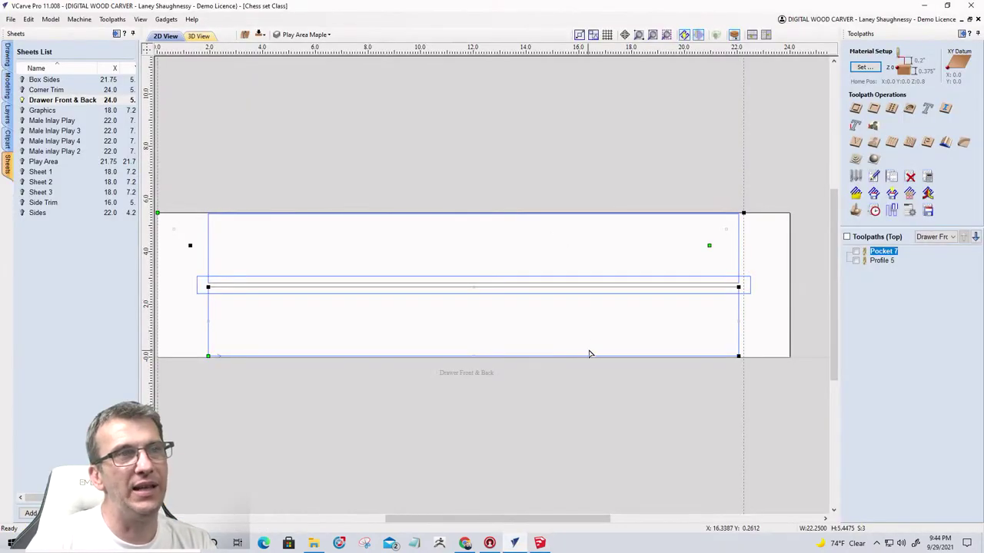
scroll(307, 254, "down", 2)
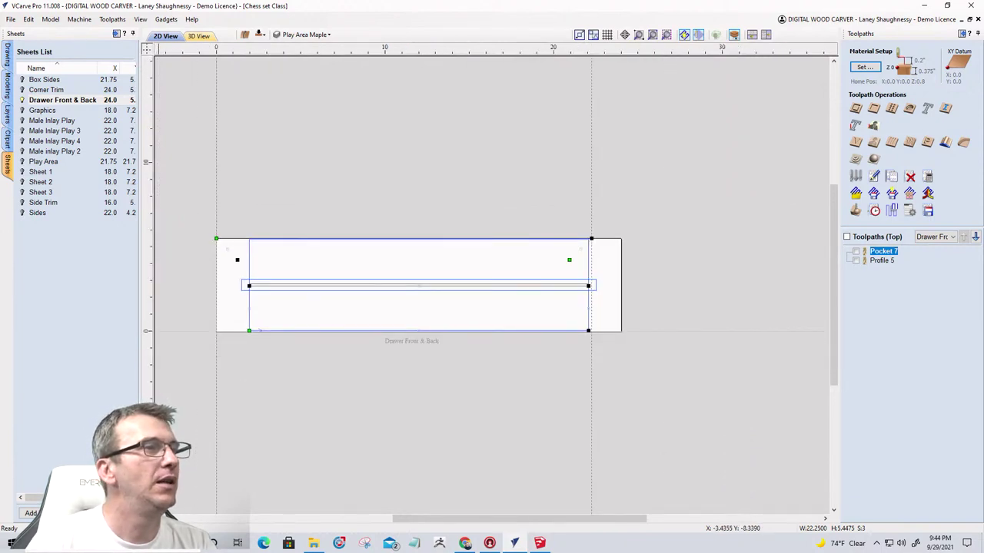
left_click(31, 512)
scroll(494, 351, "down", 4)
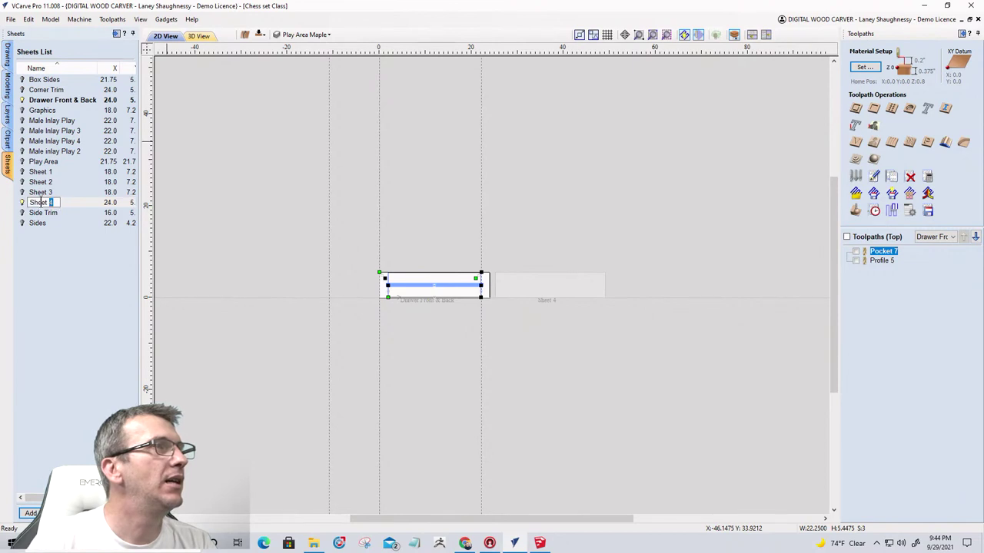
left_click_drag(41, 202, 29, 202)
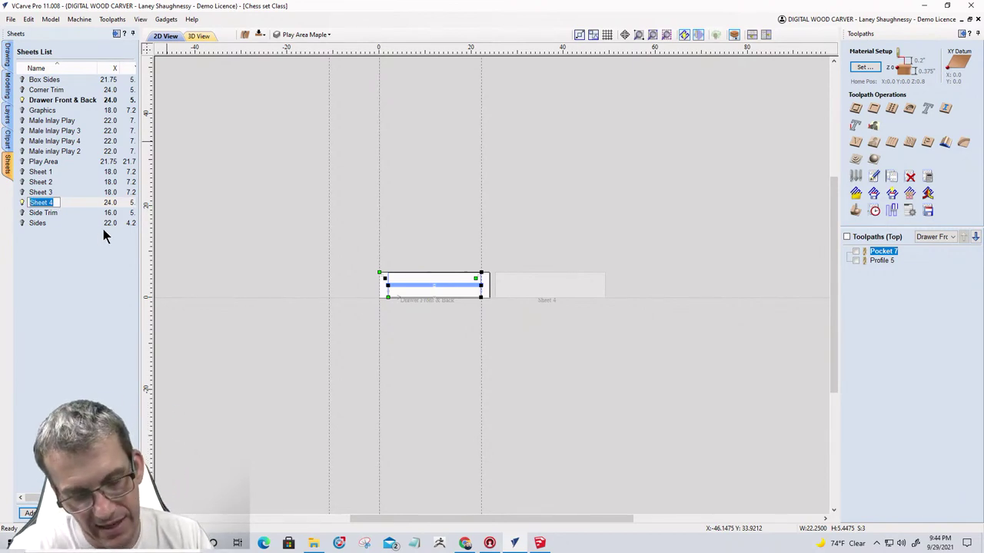
type("Dr")
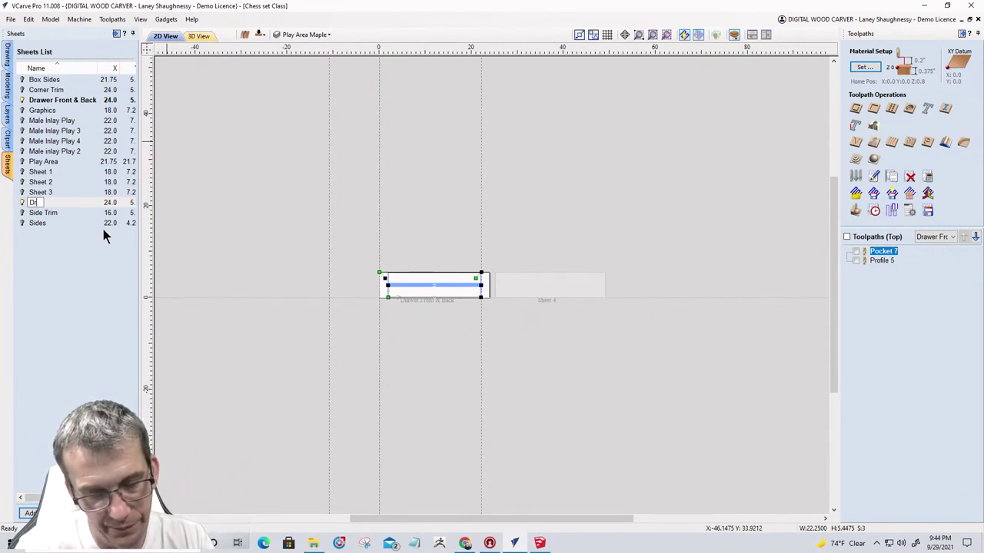
type("awer")
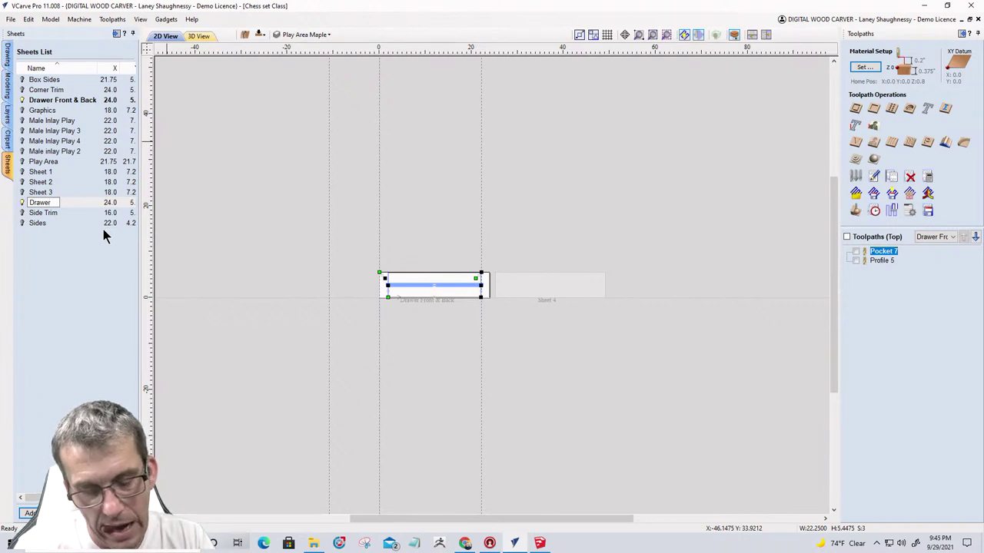
type(" Sides")
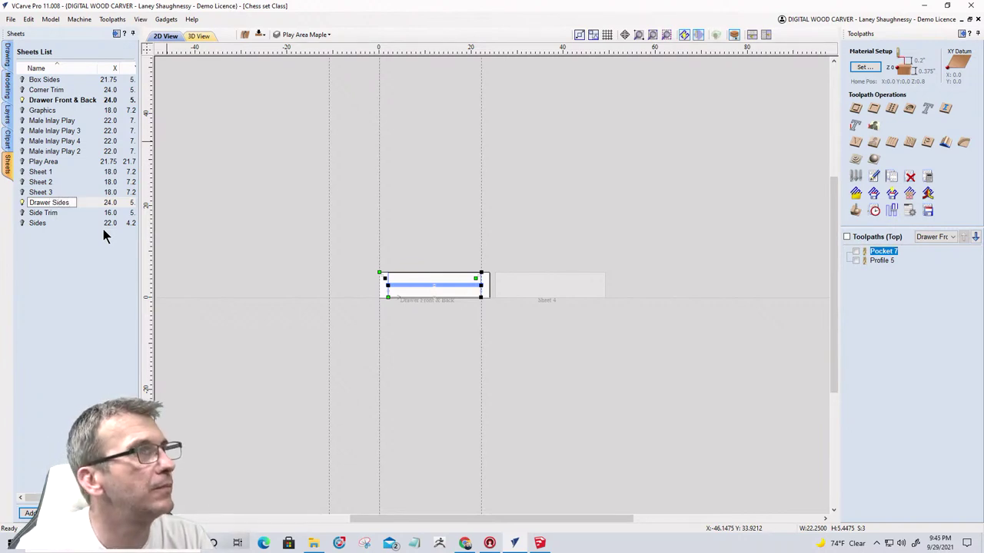
left_click(79, 223)
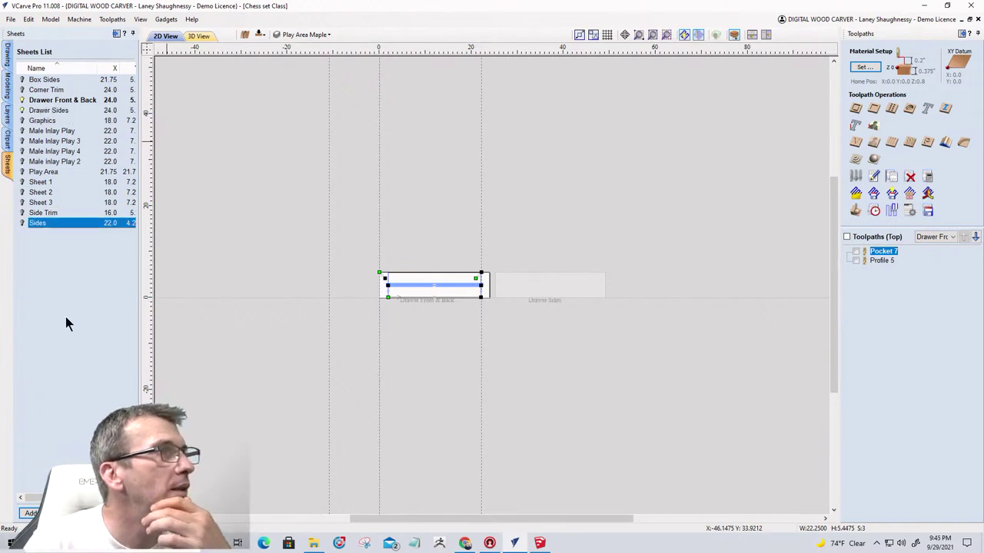
Set the Drawer Sides sheet to 24.0 by 5.5 inches and 0.375 thick.
left_click(46, 113)
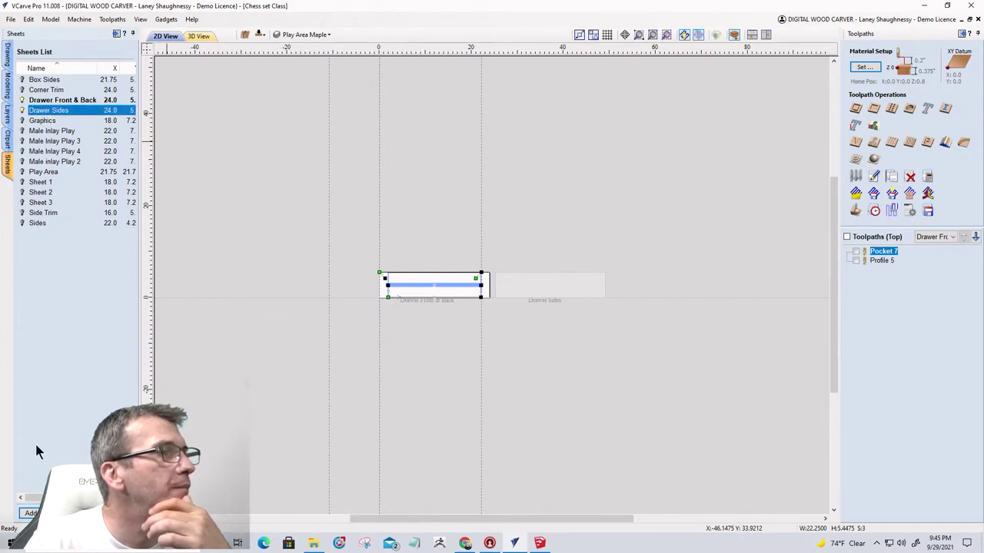
left_click(88, 345)
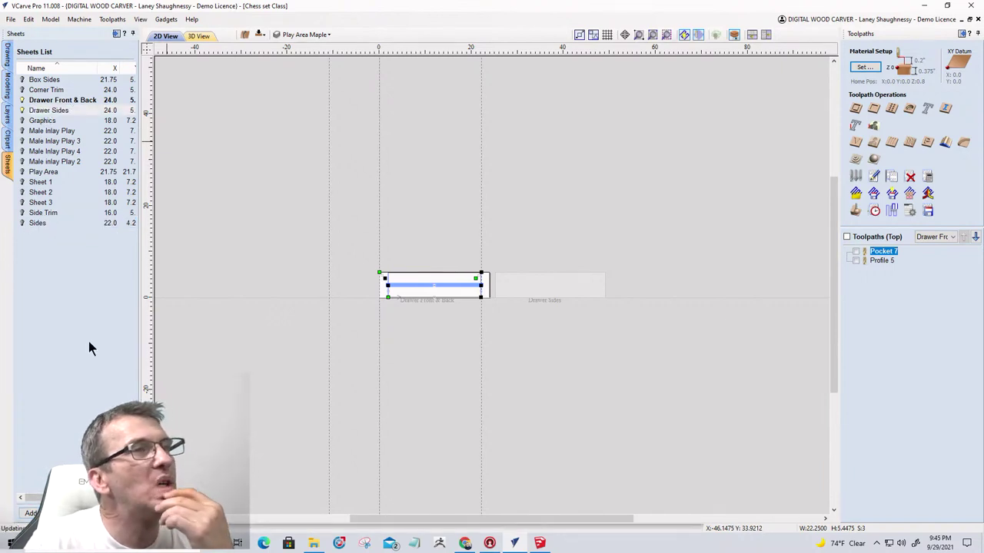
double_click(116, 110)
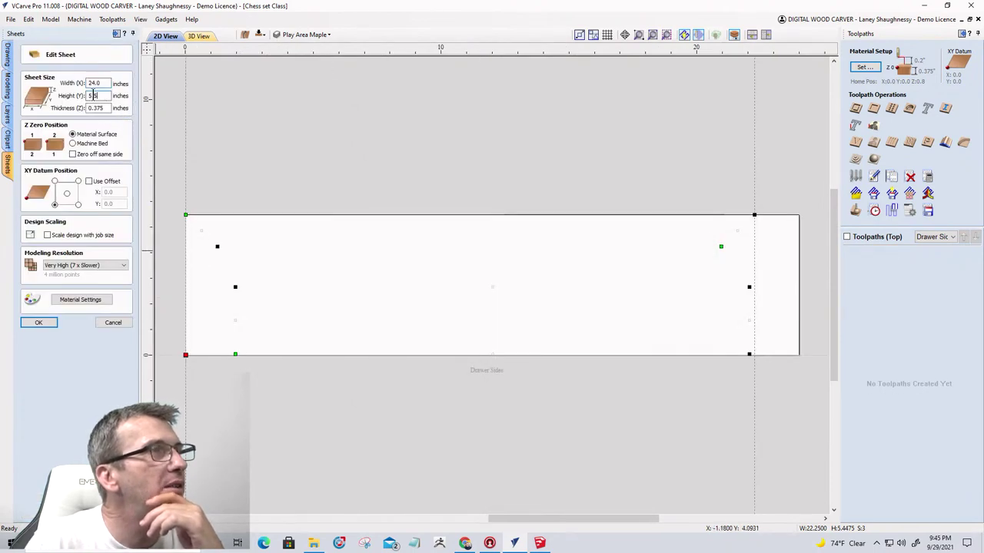
left_click(101, 108)
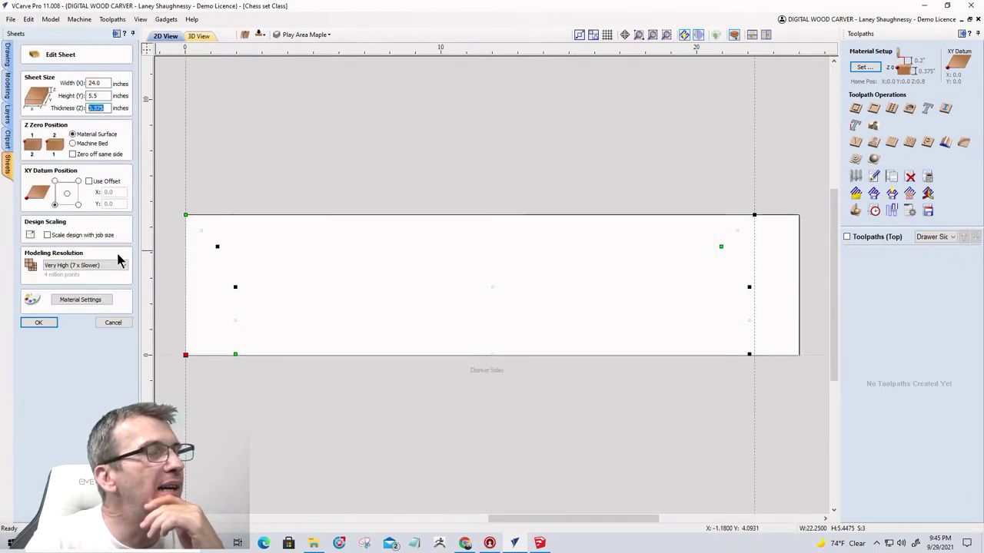
left_click(540, 543)
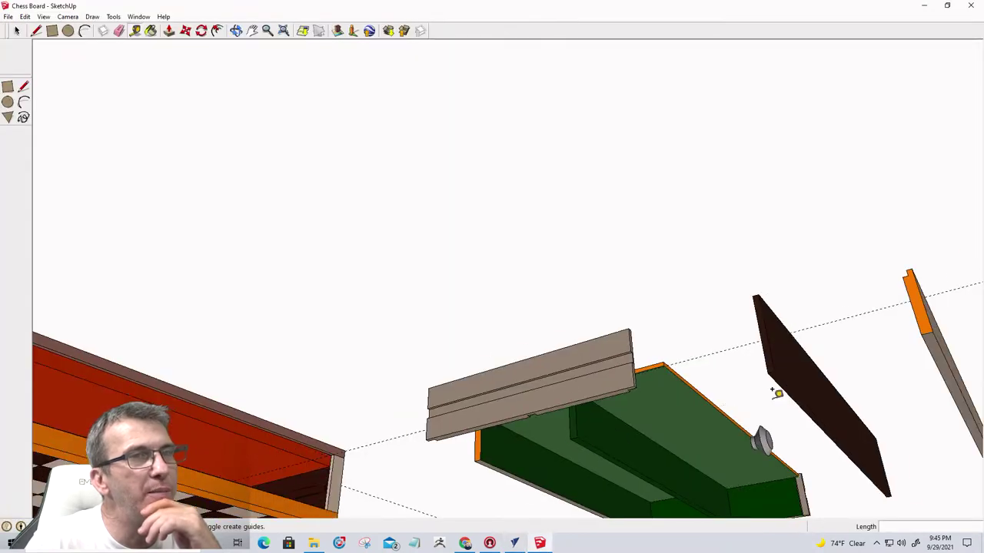
Zoom in on the drawer side, clear the tape measurement, and return to VCarve Pro's Drawer Sides settings.
scroll(529, 406, "up", 5)
scroll(584, 433, "up", 3)
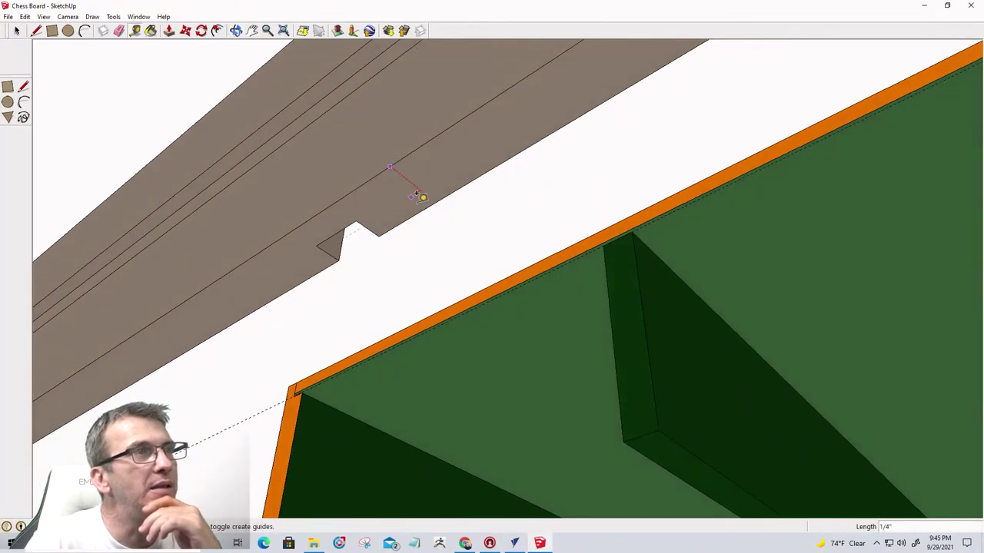
key("Escape")
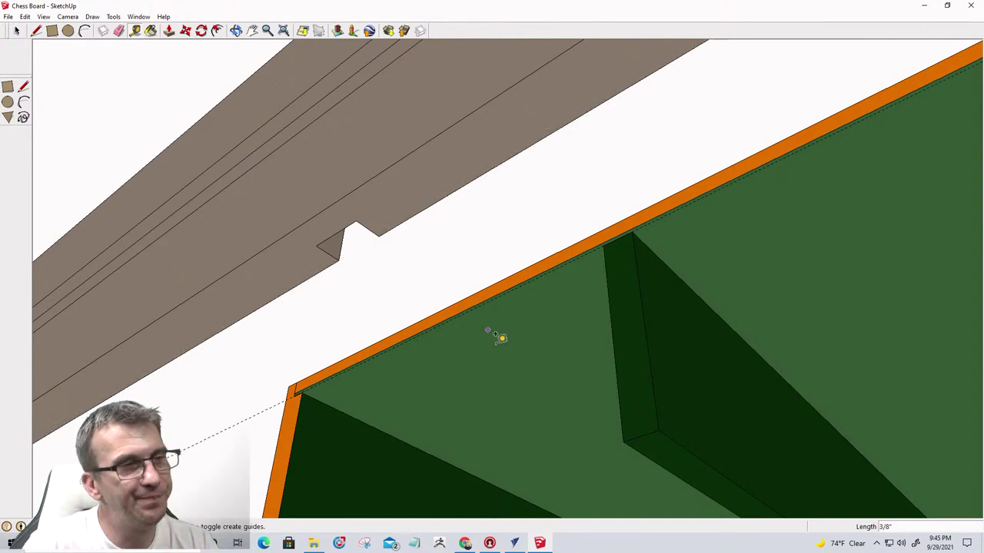
scroll(522, 385, "down", 2)
left_click(514, 543)
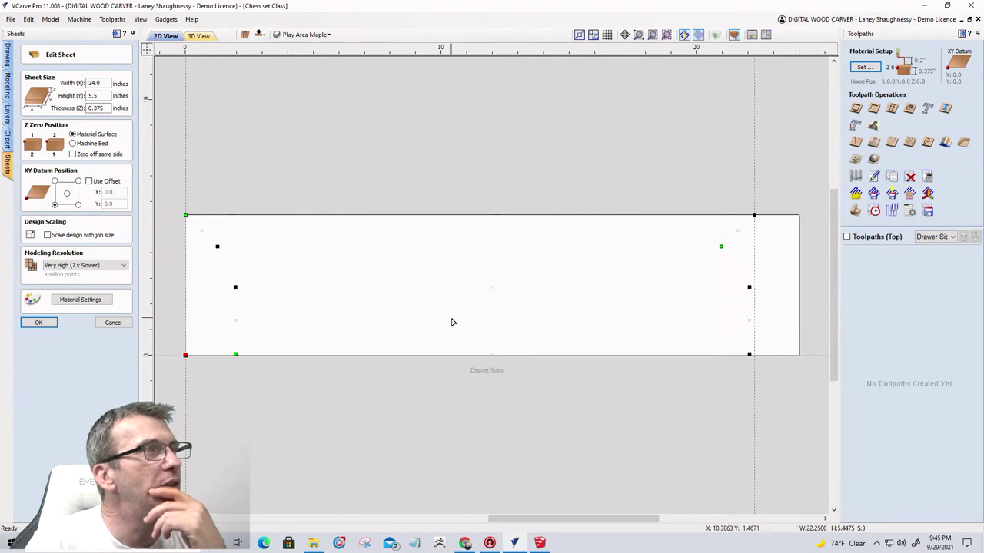
Apply the Drawer Sides sheet settings and show the drawing tools over the empty 24 x 5.5 inch blank.
left_click(44, 324)
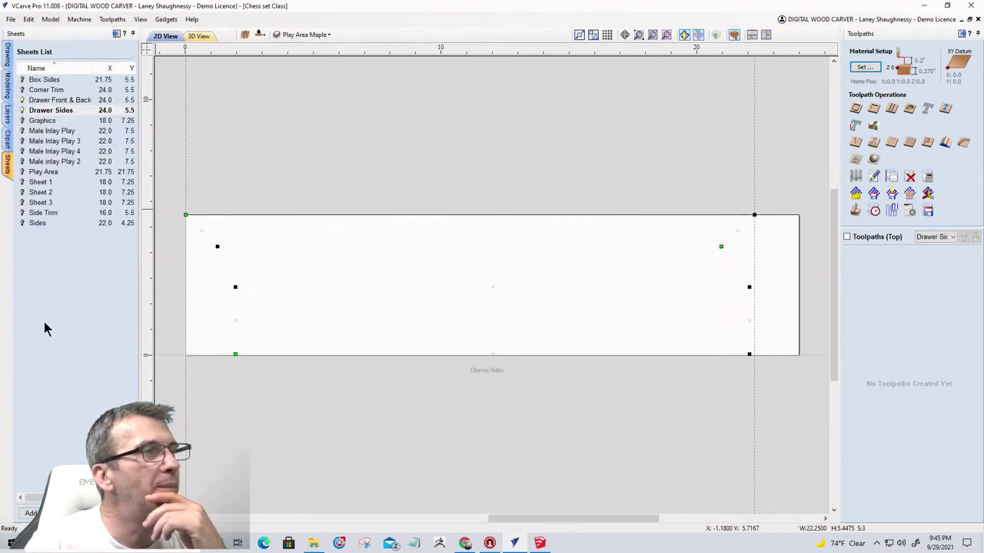
scroll(349, 286, "down", 3)
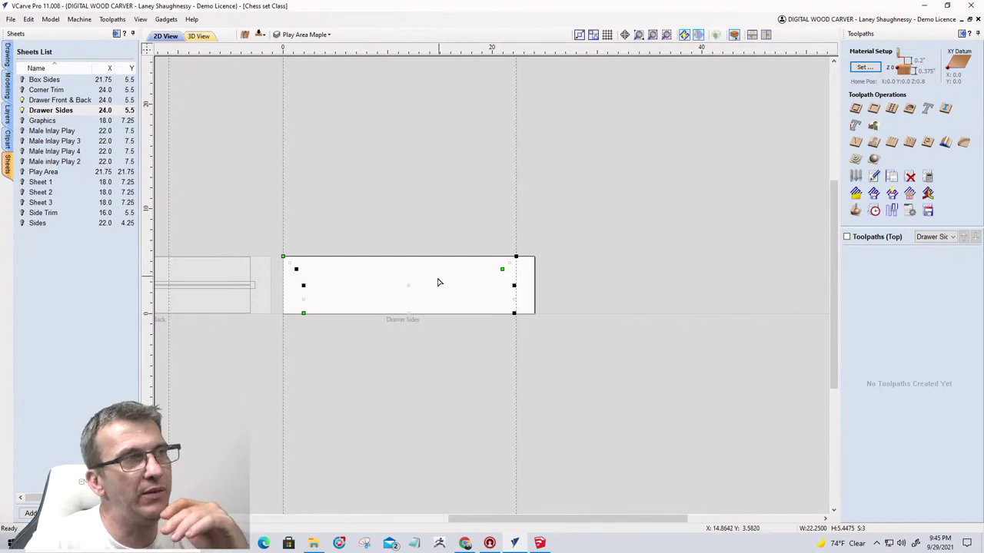
scroll(438, 283, "down", 3)
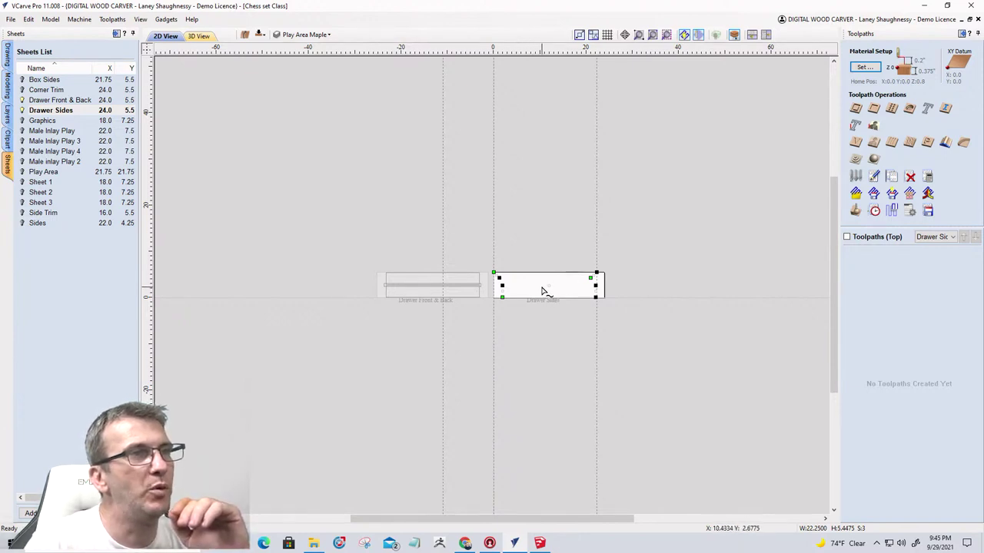
scroll(542, 291, "up", 4)
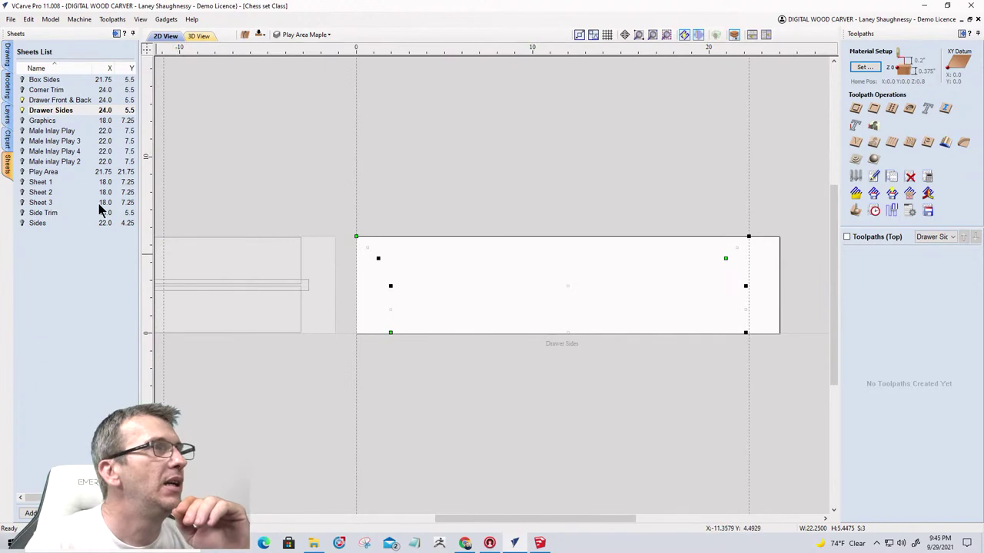
left_click(8, 57)
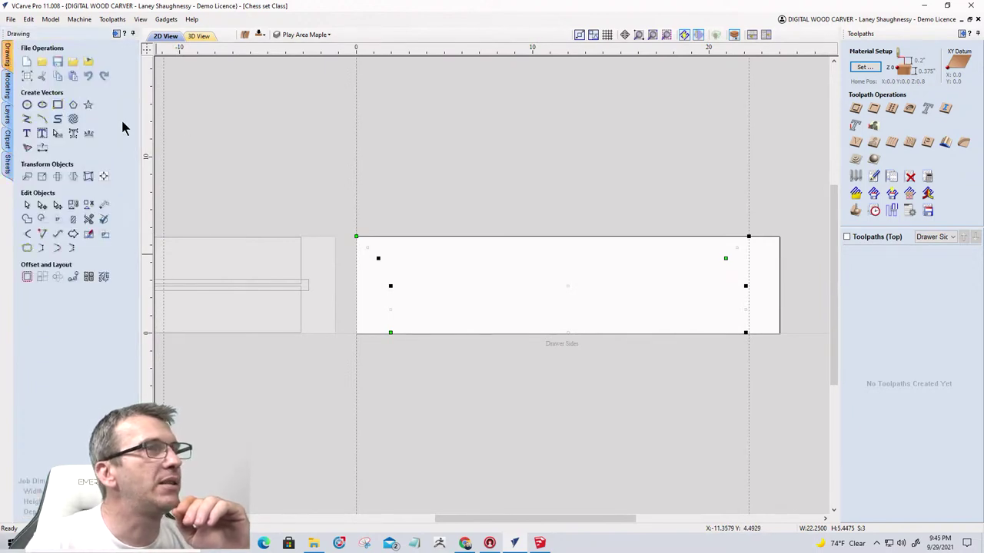
left_click(428, 183)
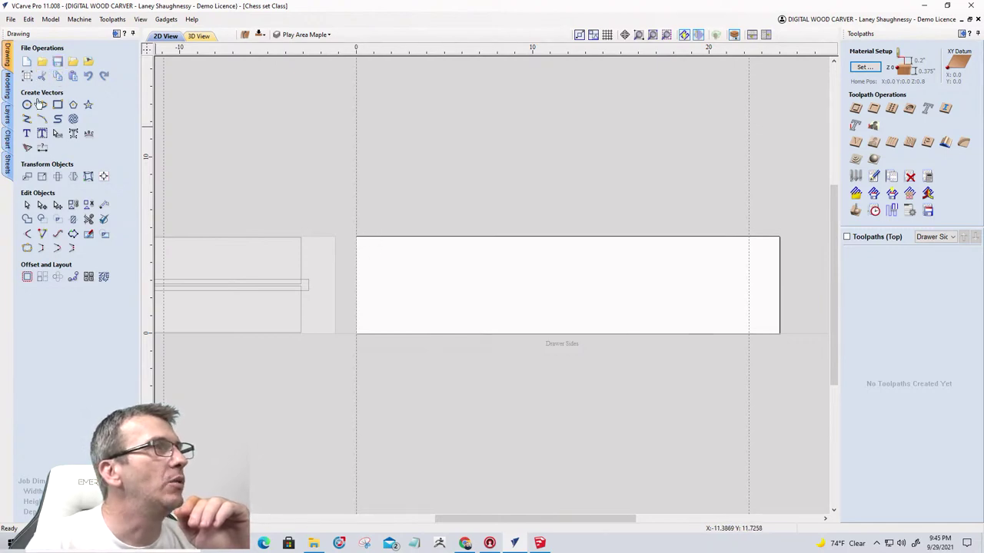
Draw a 21.5 by 5.5 inch rectangle across the Drawer Sides sheet, then switch to SketchUp.
left_click(57, 105)
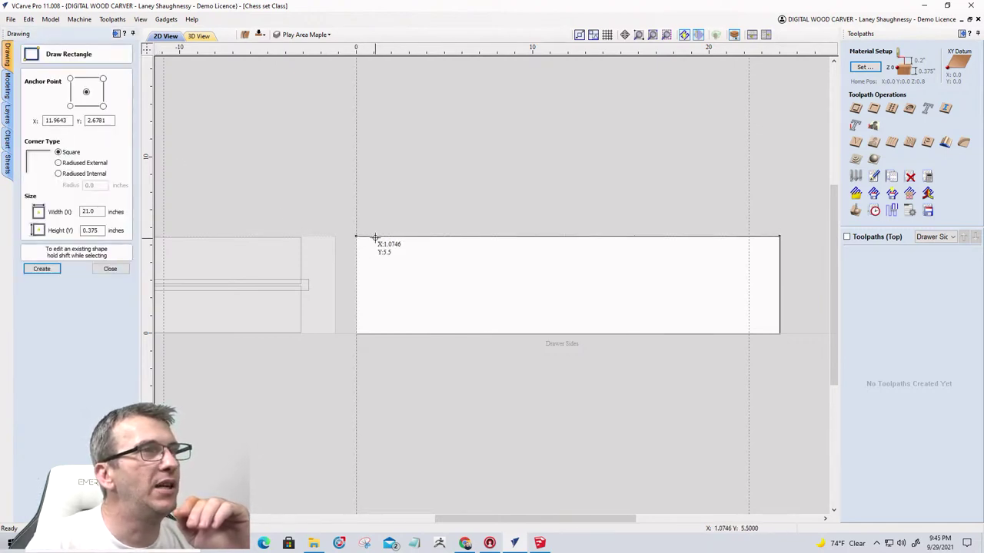
left_click_drag(374, 238, 754, 334)
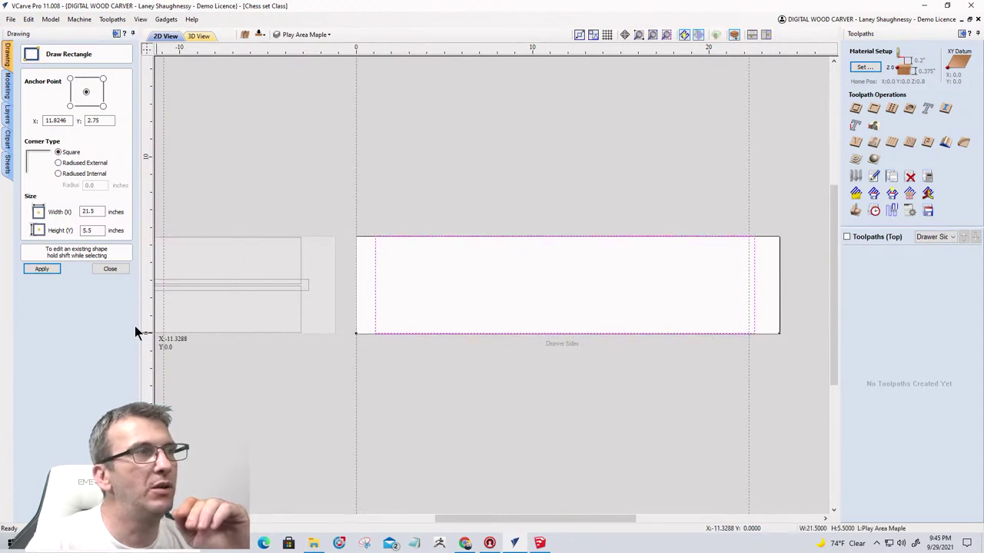
left_click(113, 269)
left_click(539, 543)
scroll(341, 368, "down", 2)
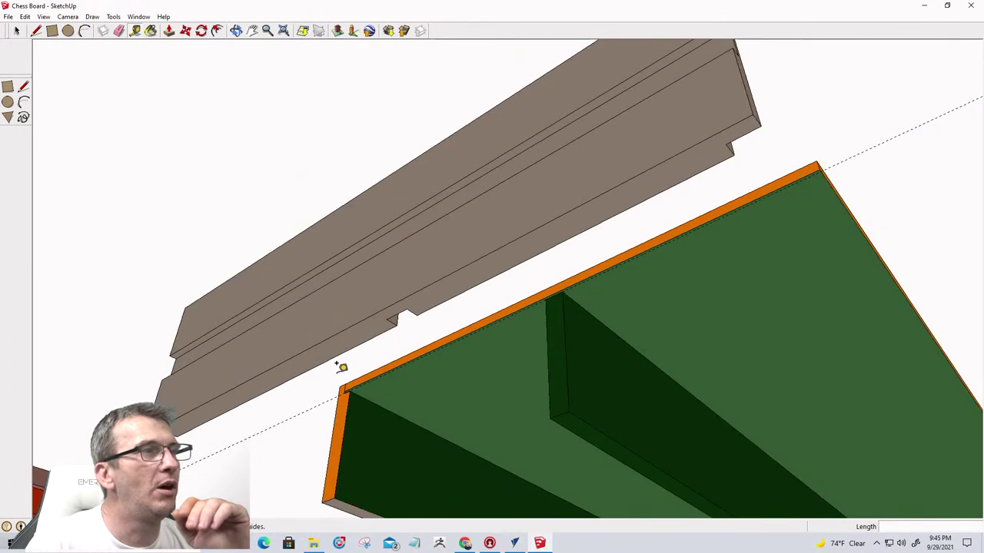
Set the rectangle to width 10.875 and height 2.625 inches, measured from the SketchUp drawer side.
left_click(757, 113)
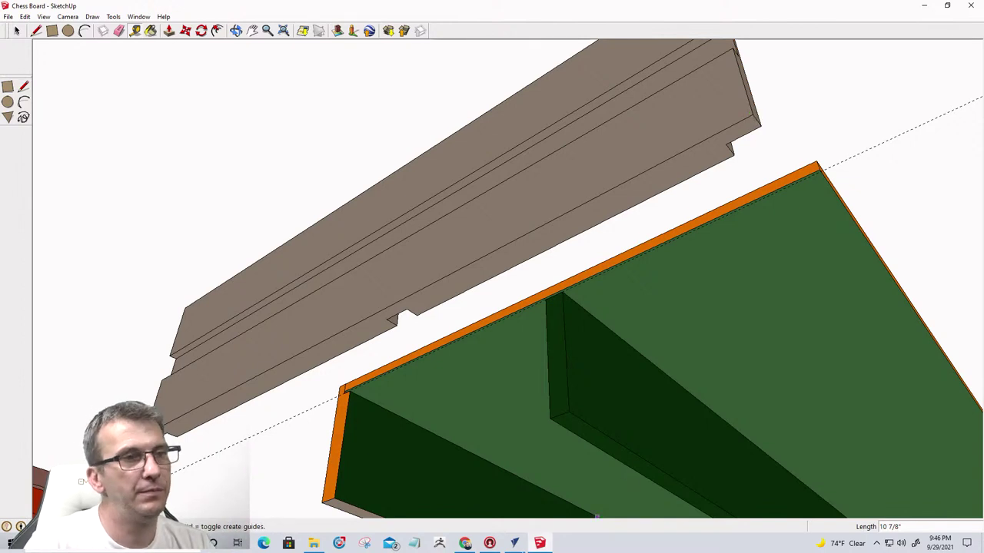
left_click(514, 543)
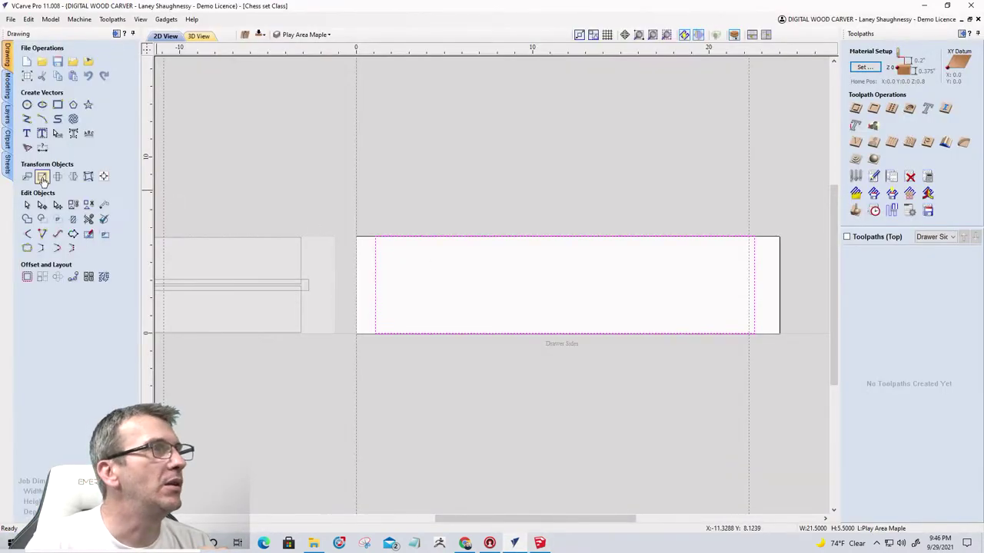
left_click(43, 177)
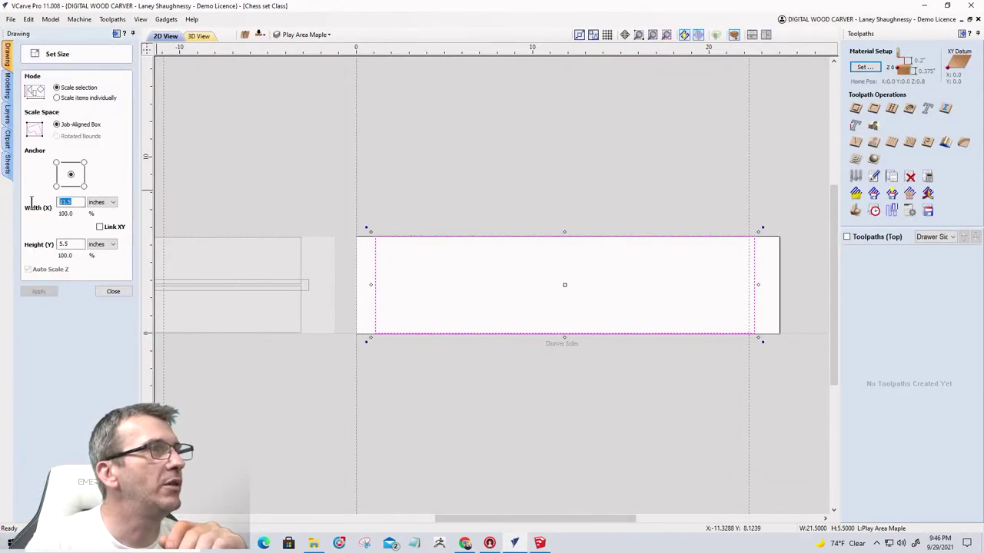
type("10")
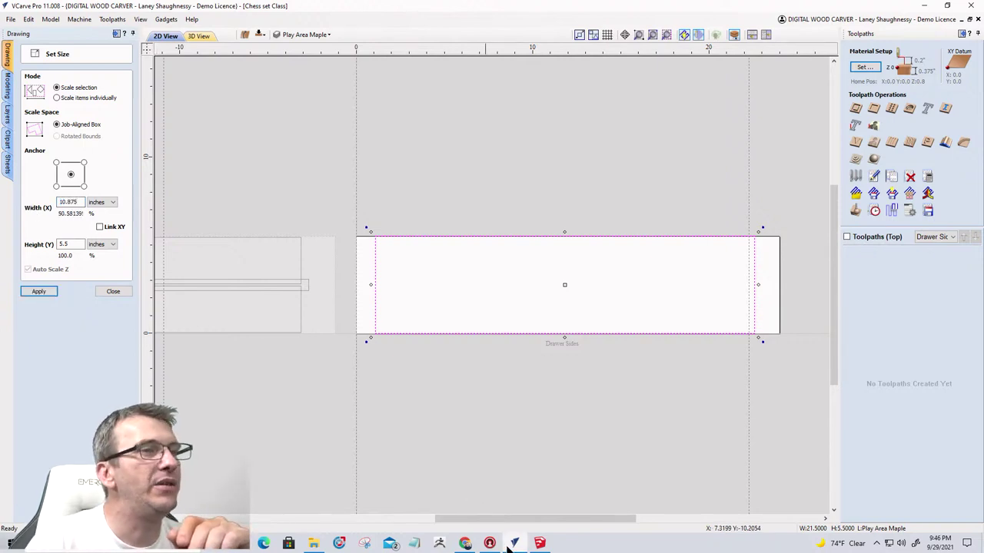
left_click(539, 543)
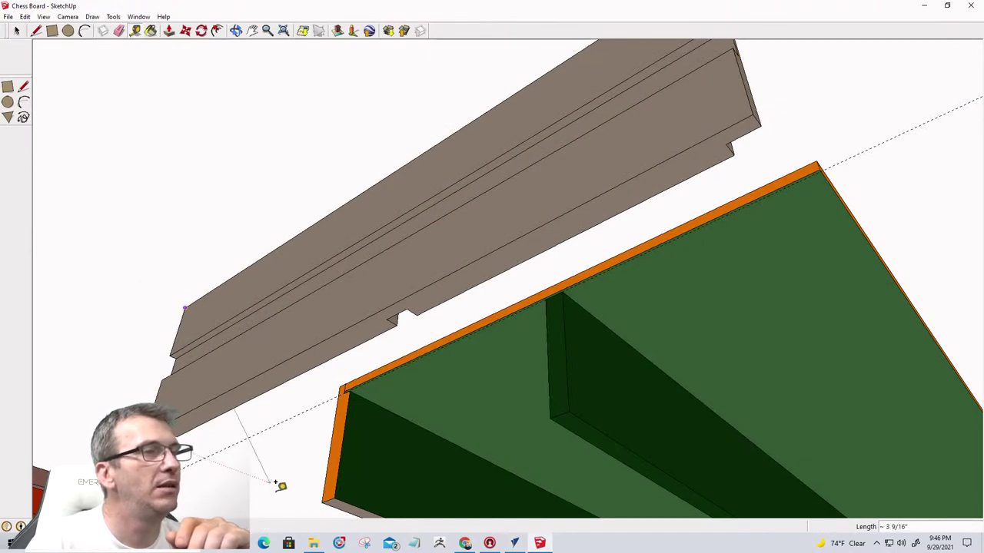
left_click(515, 544)
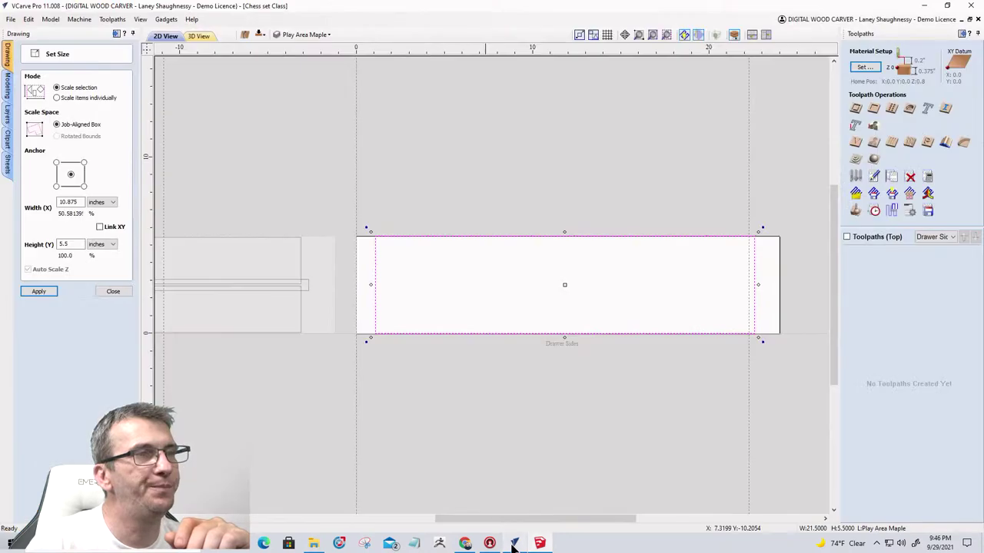
double_click(59, 244)
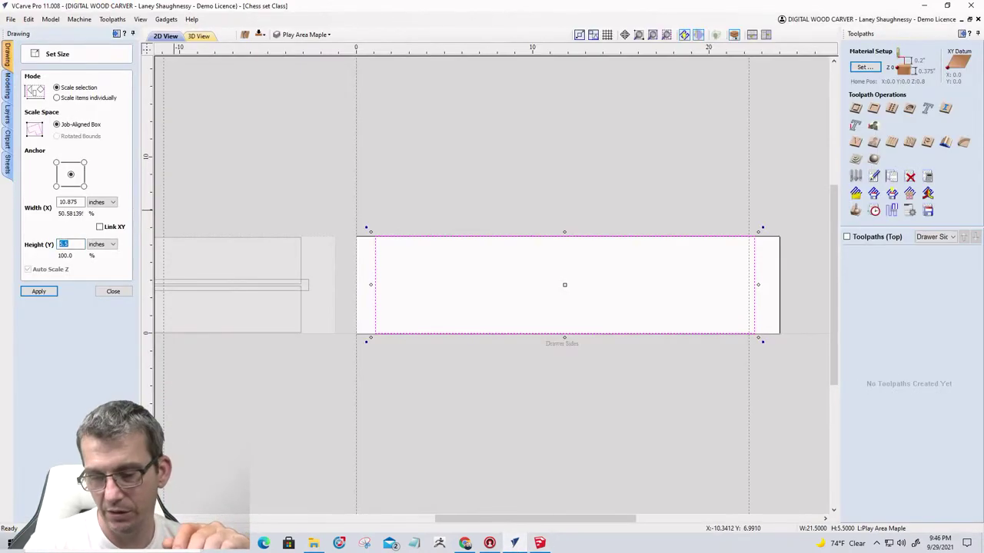
type(".")
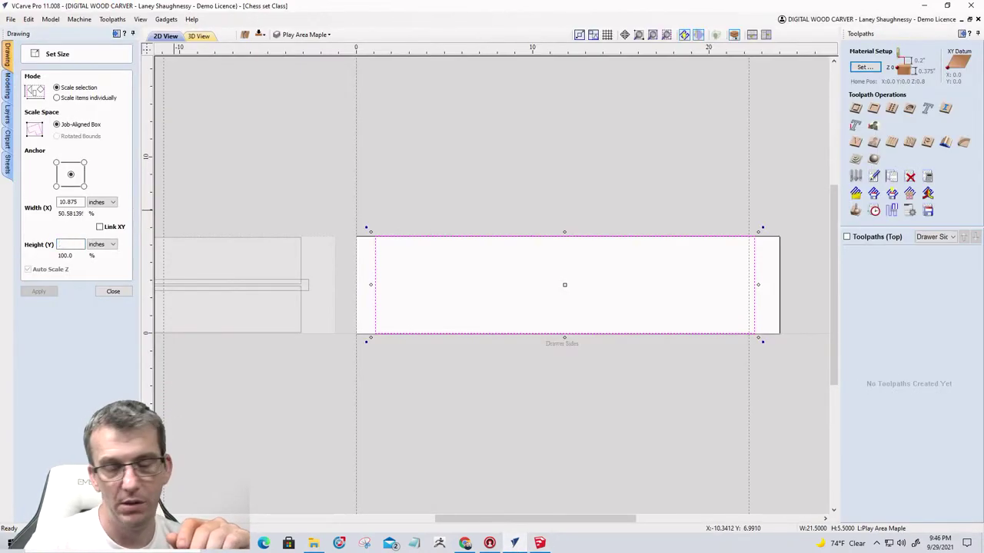
type("2.625")
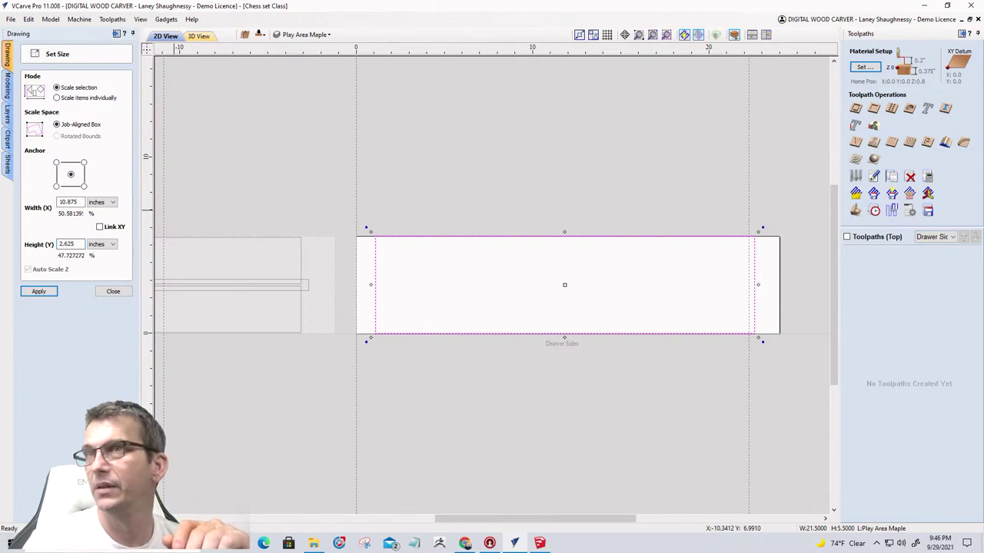
left_click(48, 290)
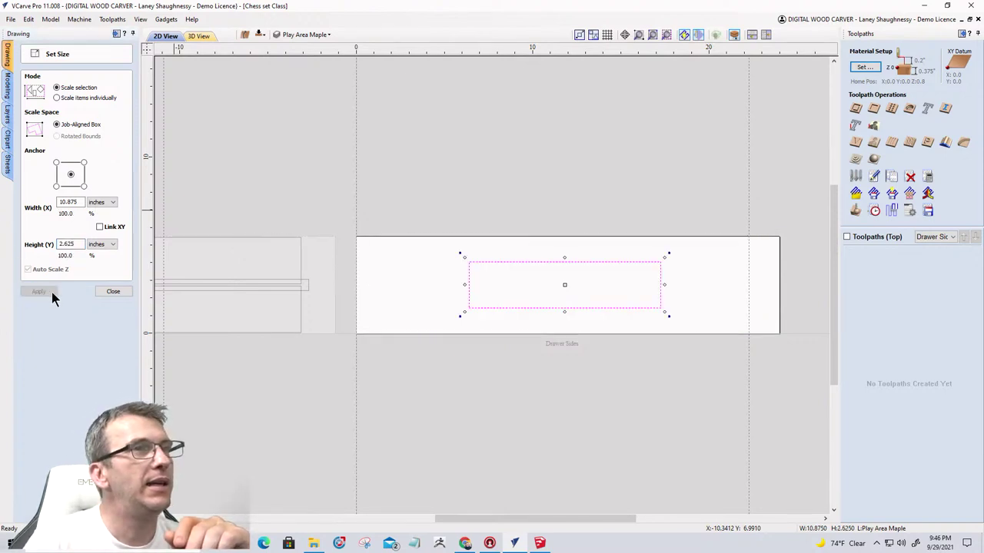
left_click(112, 291)
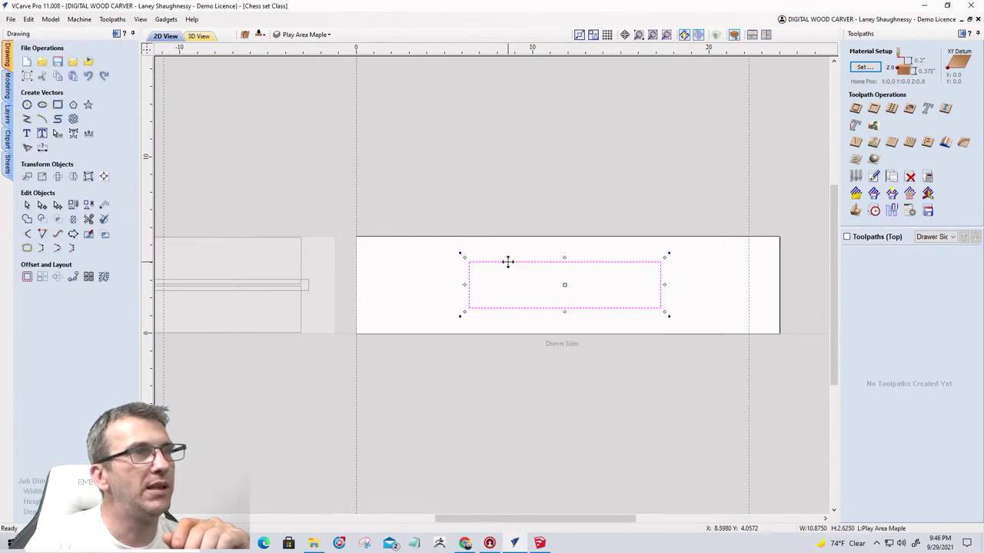
Move the rectangle into the sheet's top-left corner with its top edge on the sheet top.
left_click_drag(507, 262, 406, 243)
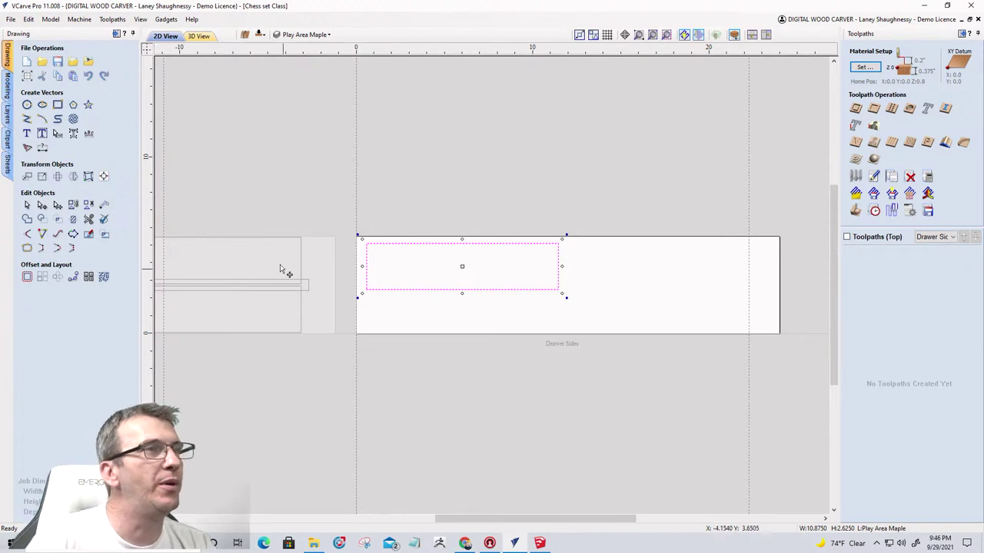
scroll(277, 269, "up", 3)
scroll(520, 327, "down", 5)
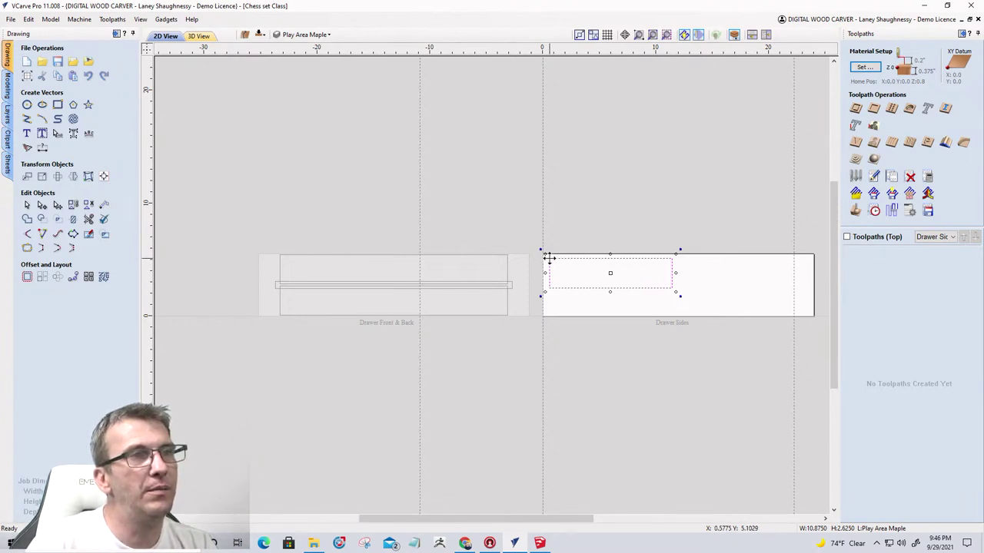
scroll(549, 264, "up", 3)
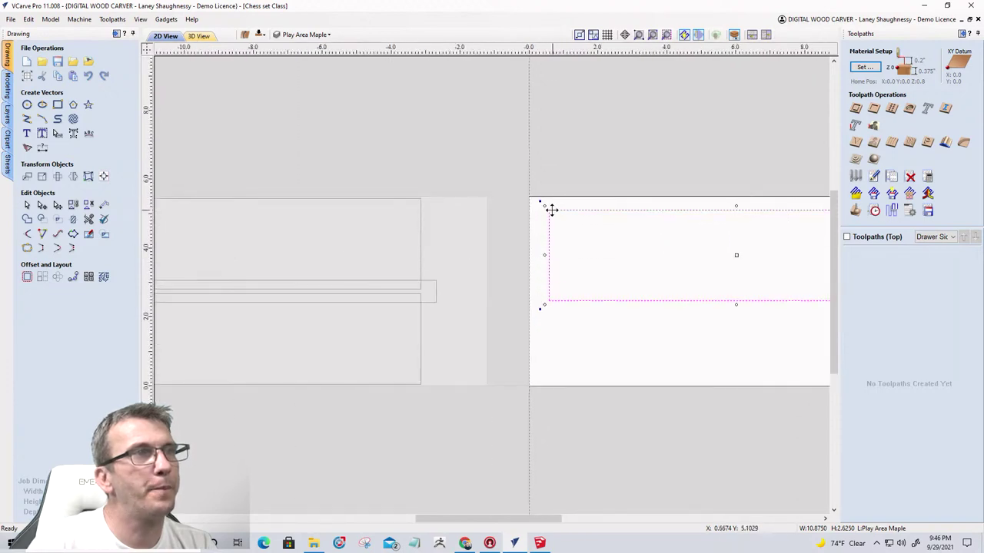
left_click_drag(552, 209, 553, 196)
Drag a copy of the rectangle down to the bottom-left, leaving a narrow gap.
scroll(556, 200, "up", 1)
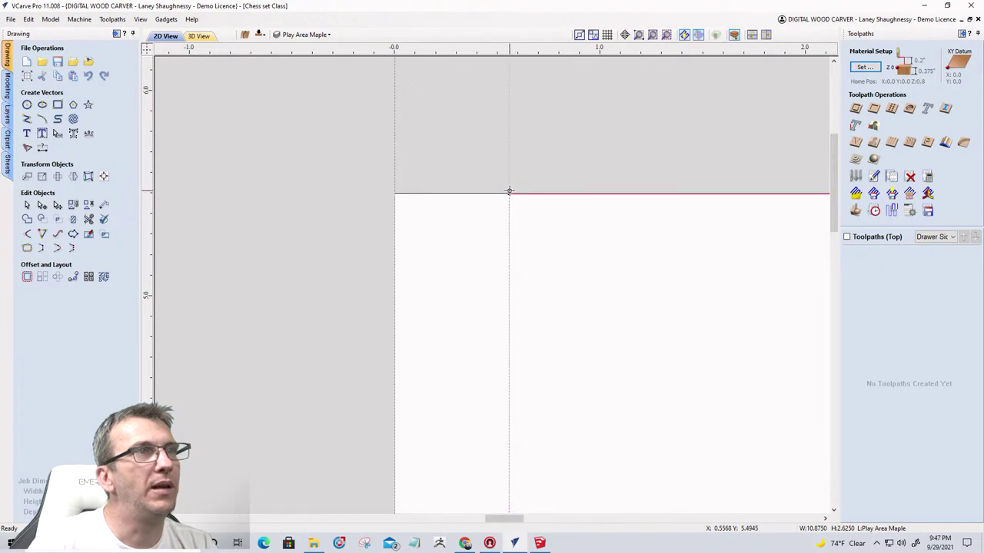
scroll(508, 201, "up", 3)
scroll(508, 201, "up", 1)
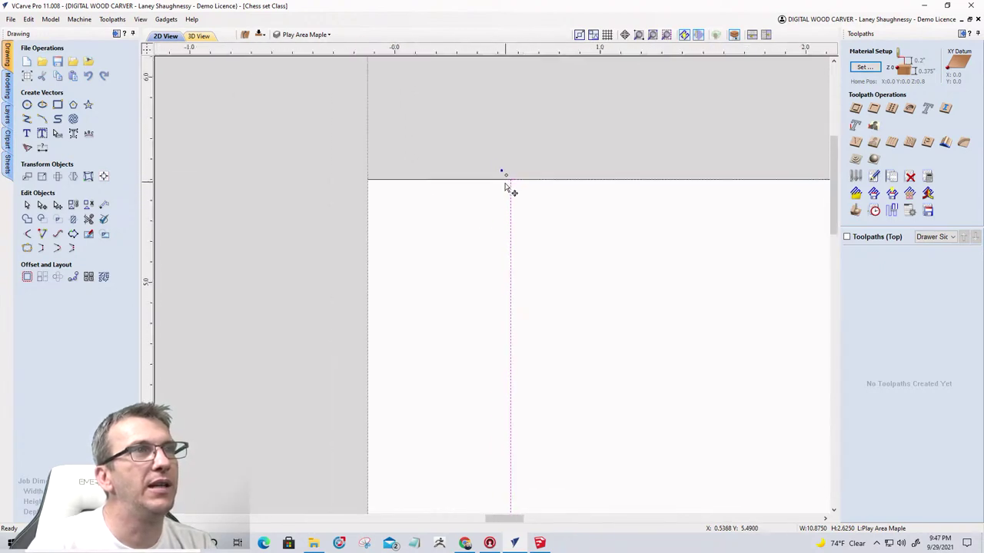
scroll(508, 189, "down", 8)
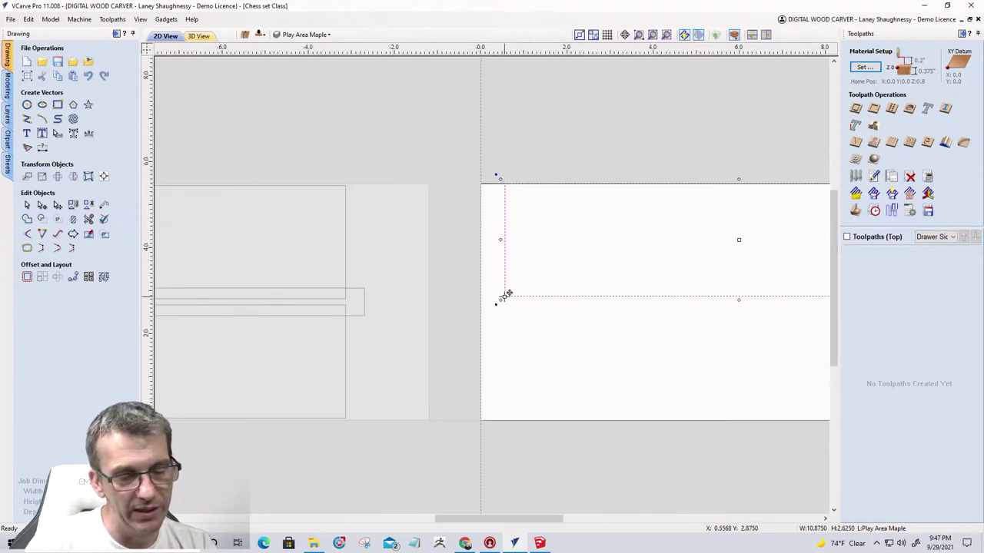
left_click_drag(504, 296, 501, 418)
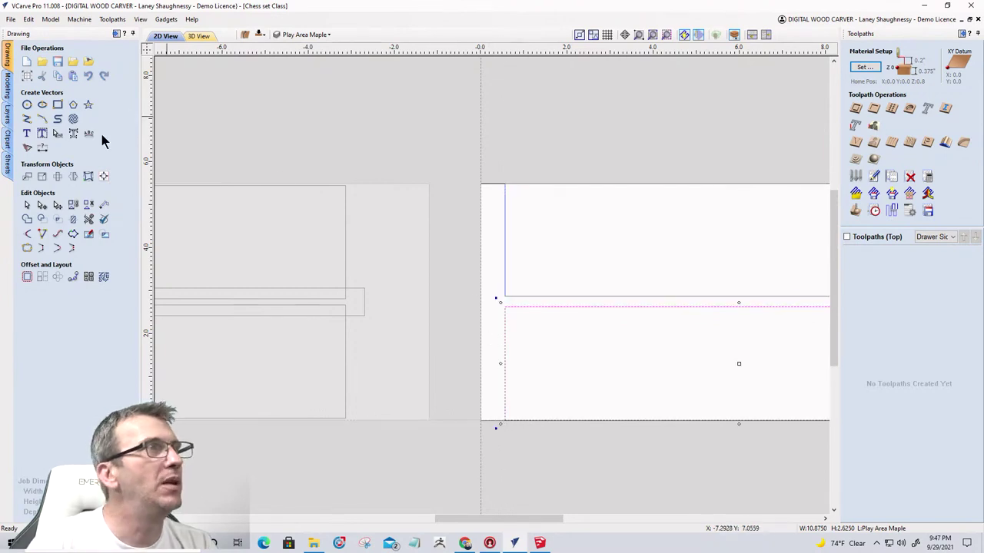
Draw a 0.125 inch diameter circle in the gap between the two rectangles.
left_click(27, 105)
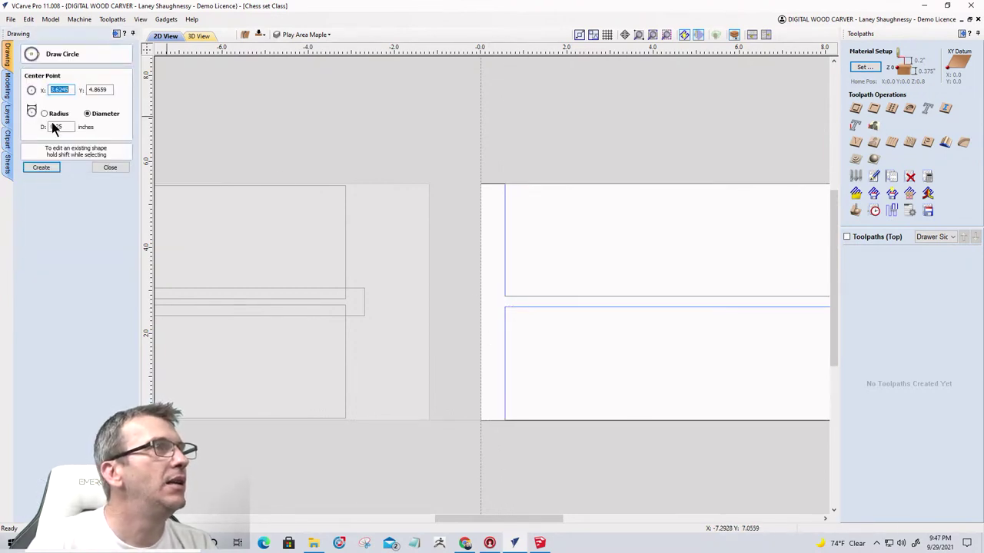
left_click(54, 127)
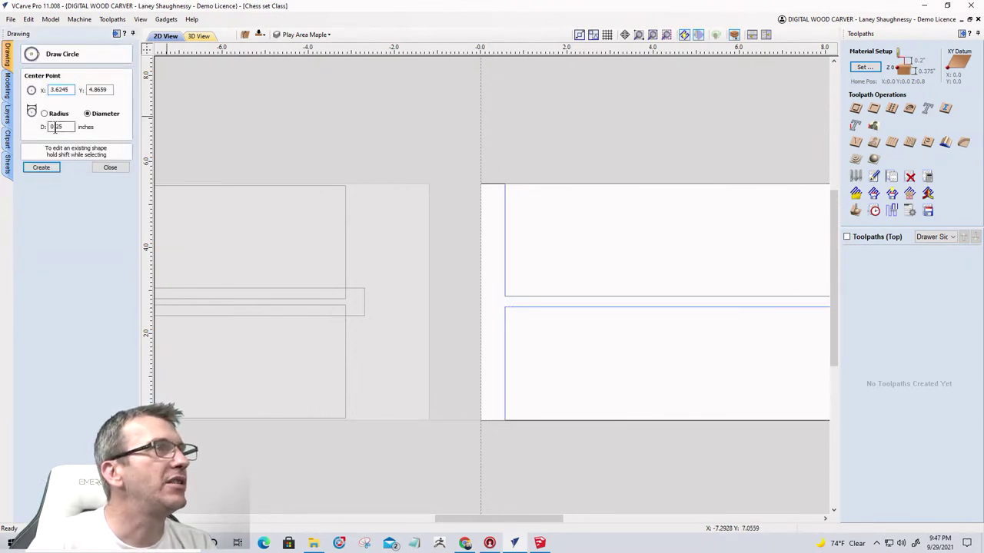
left_click(509, 302)
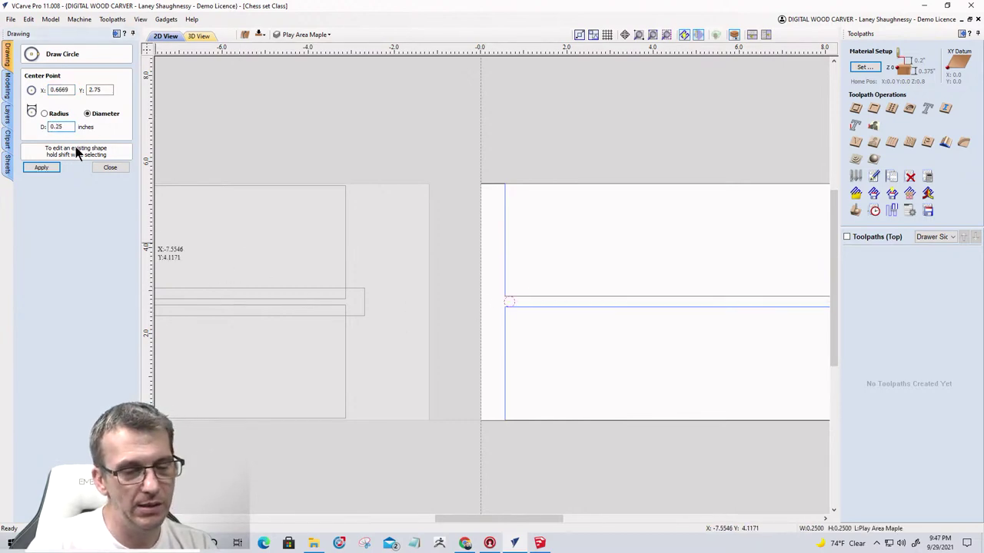
left_click(44, 167)
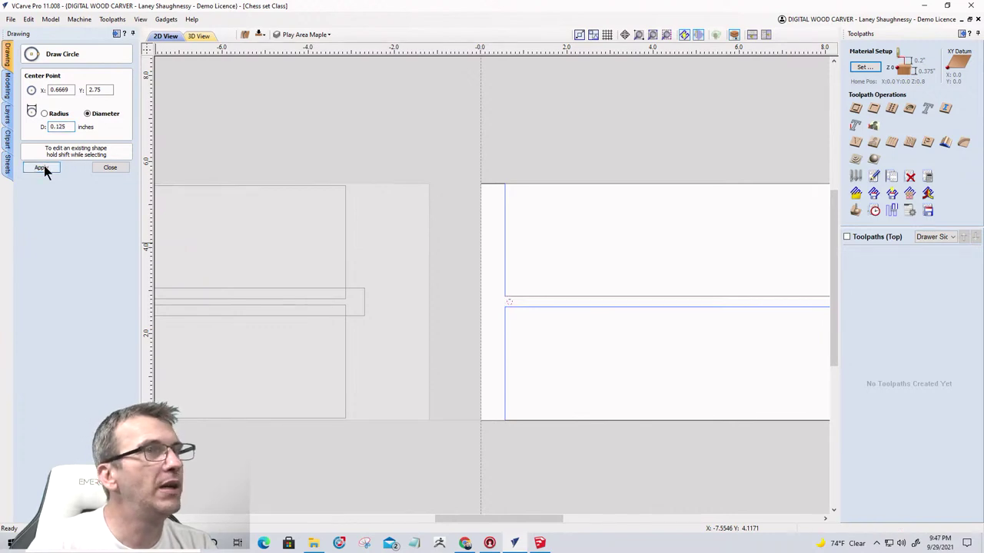
left_click(106, 167)
left_click(105, 176)
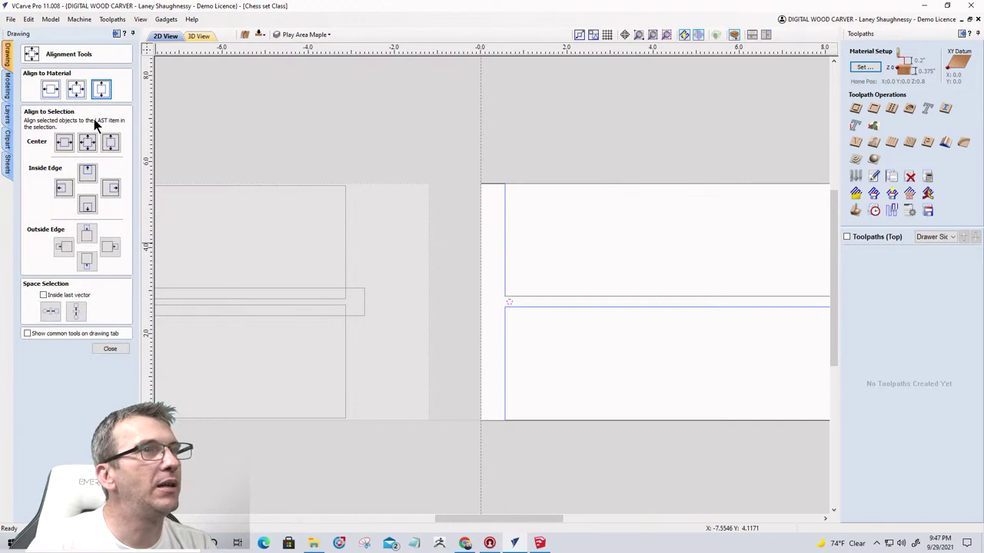
left_click(100, 349)
Drag the upper rectangle down to the circle, then raise it 0.02 inch with Move Selection.
scroll(496, 308, "up", 2)
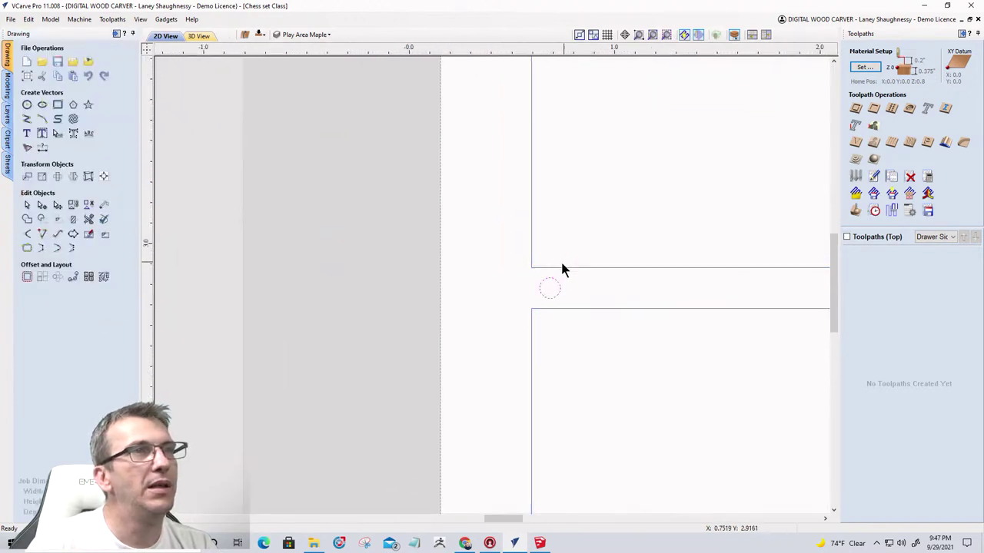
scroll(560, 267, "up", 3)
left_click(533, 269)
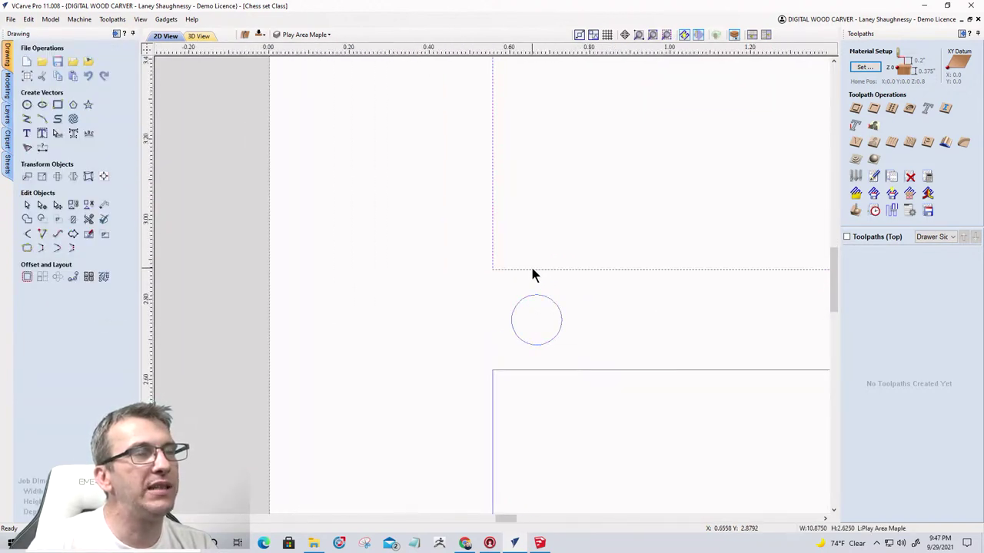
left_click_drag(533, 269, 534, 294)
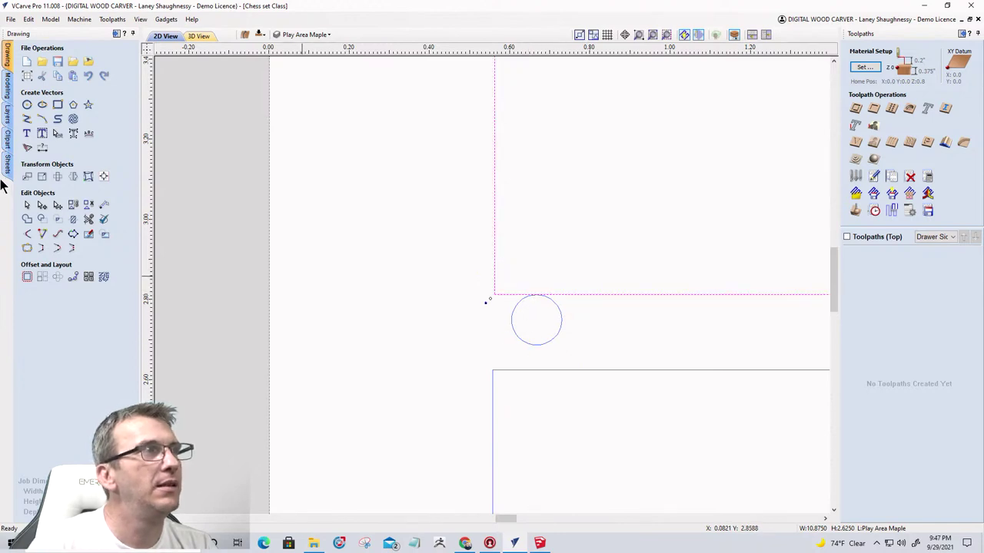
left_click(41, 206)
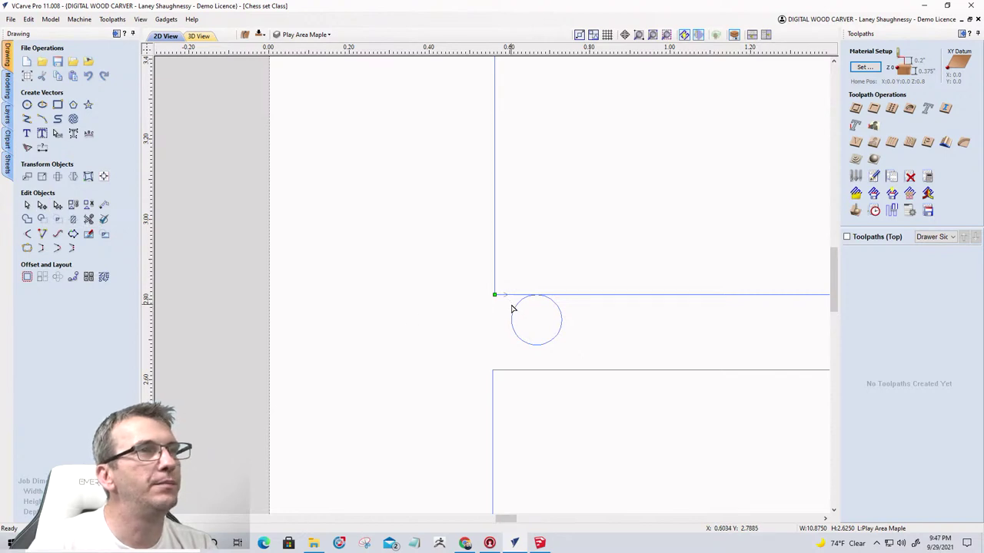
left_click(26, 205)
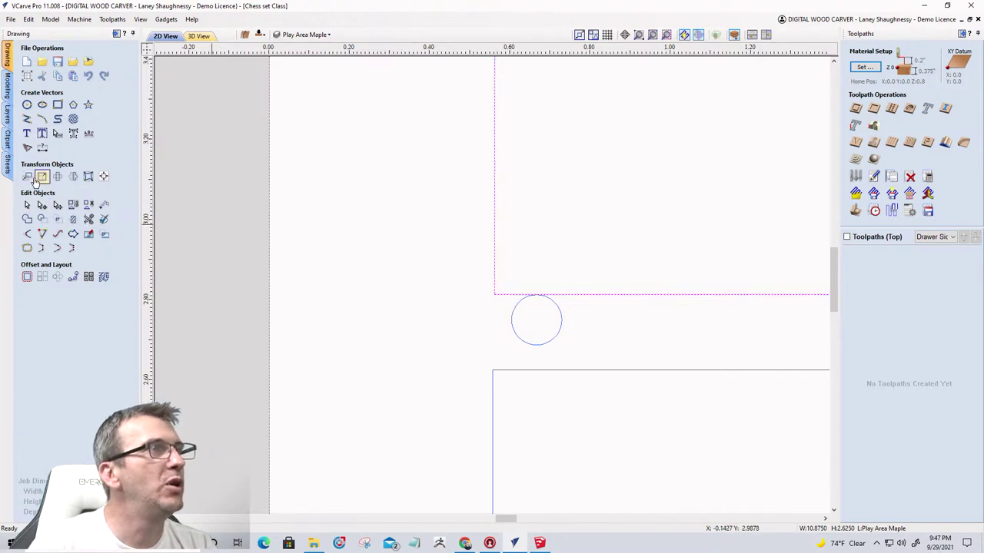
left_click(28, 177)
left_click(77, 160)
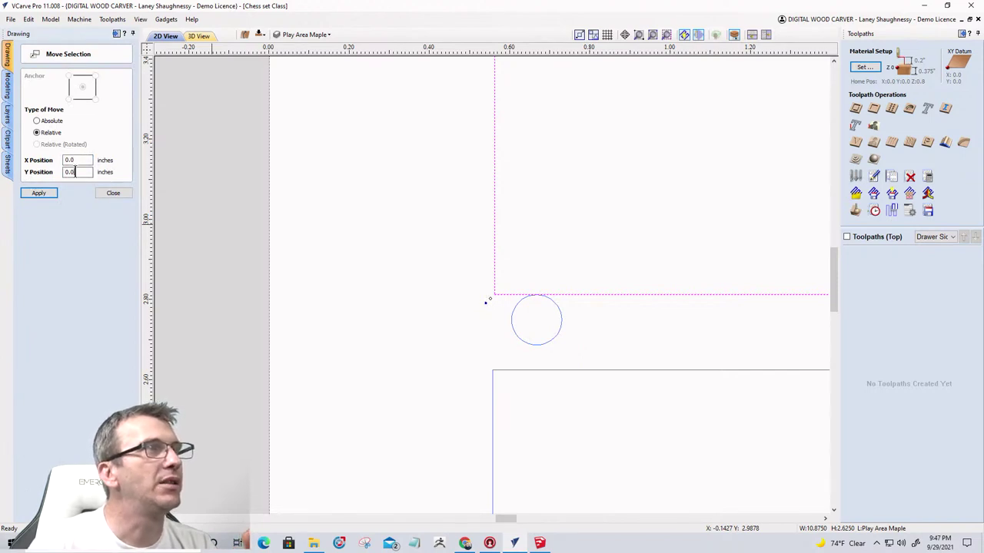
left_click(75, 172)
type("2")
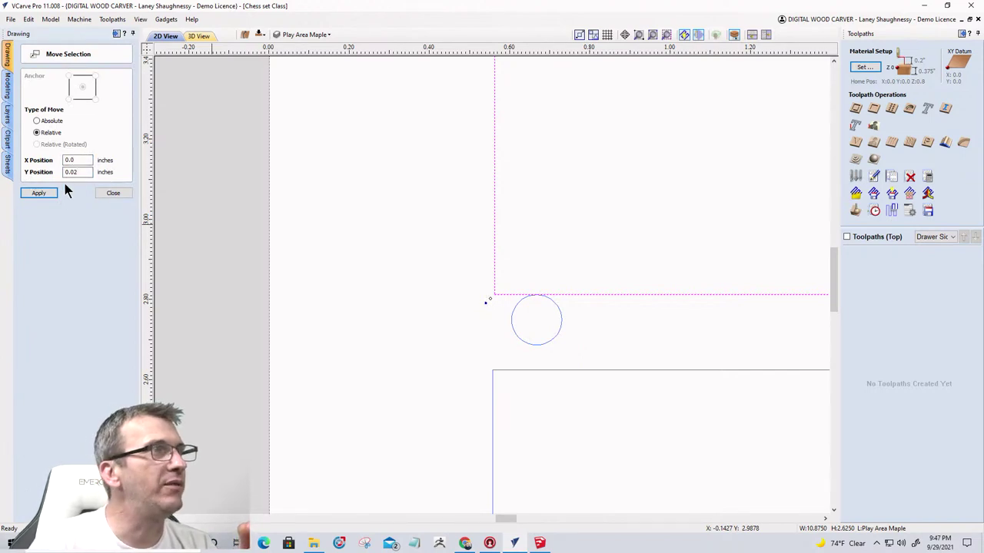
left_click(40, 197)
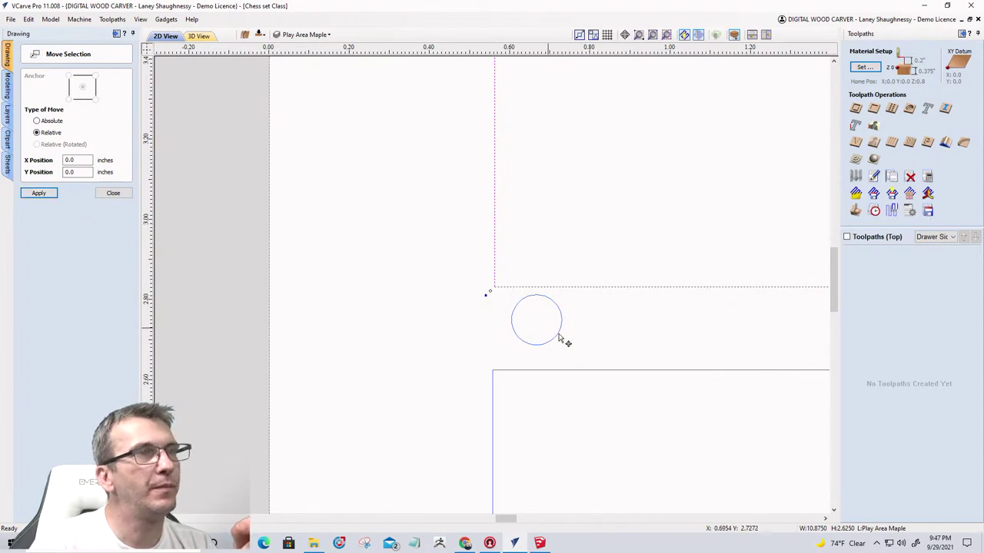
Drag the lower rectangle up to the circle, then nudge both rectangles down 0.01 inch.
left_click(536, 371)
left_click_drag(537, 371, 536, 345)
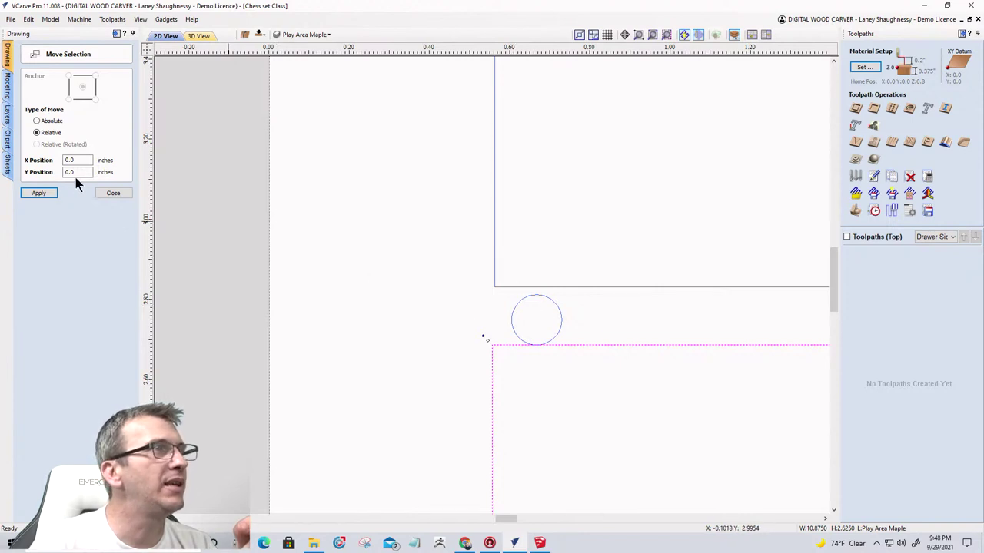
left_click_drag(77, 171, 71, 171)
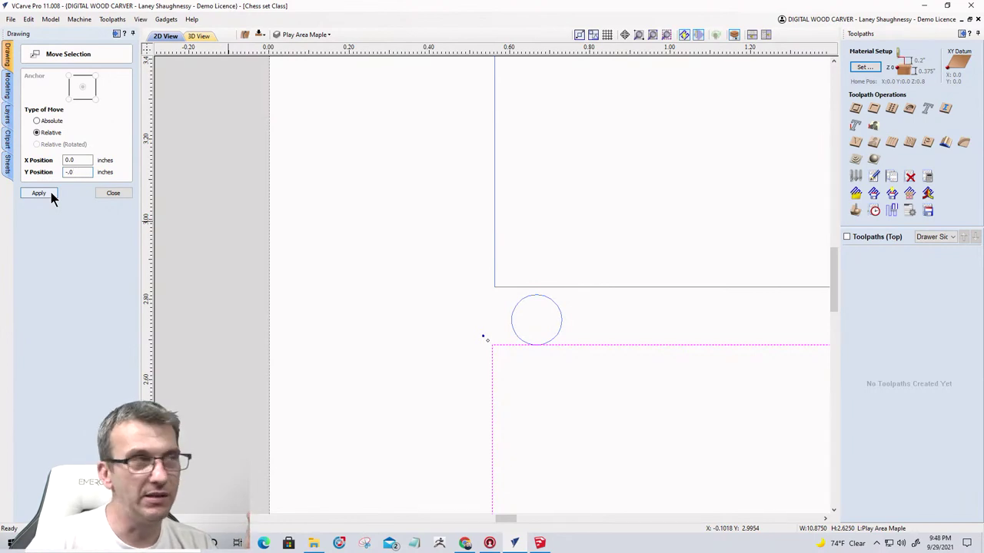
left_click(32, 195)
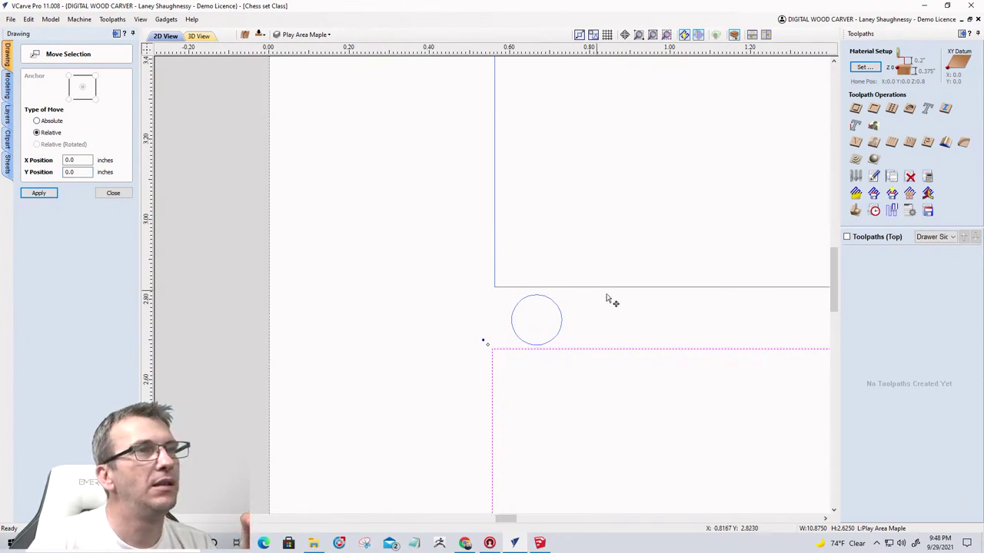
left_click(517, 286)
left_click(75, 173)
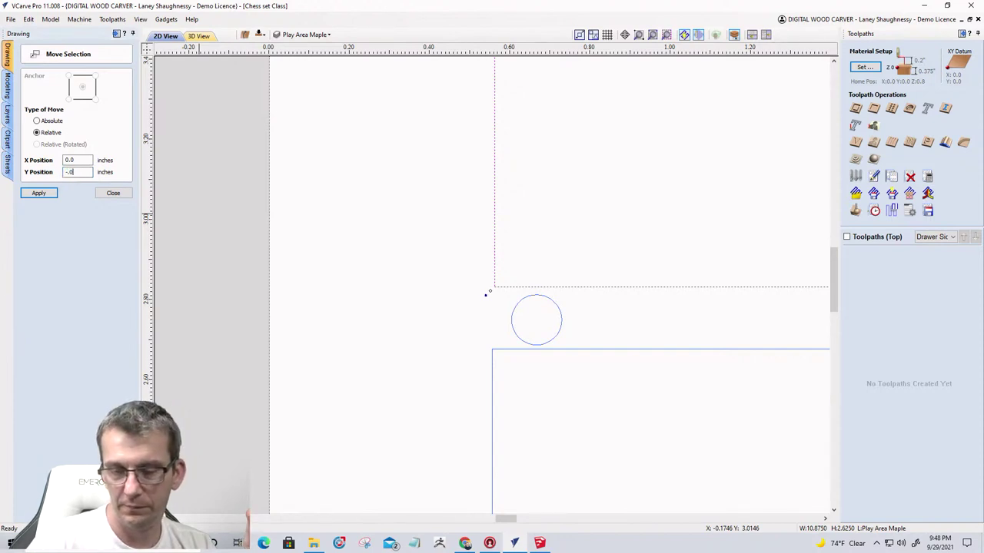
left_click(31, 194)
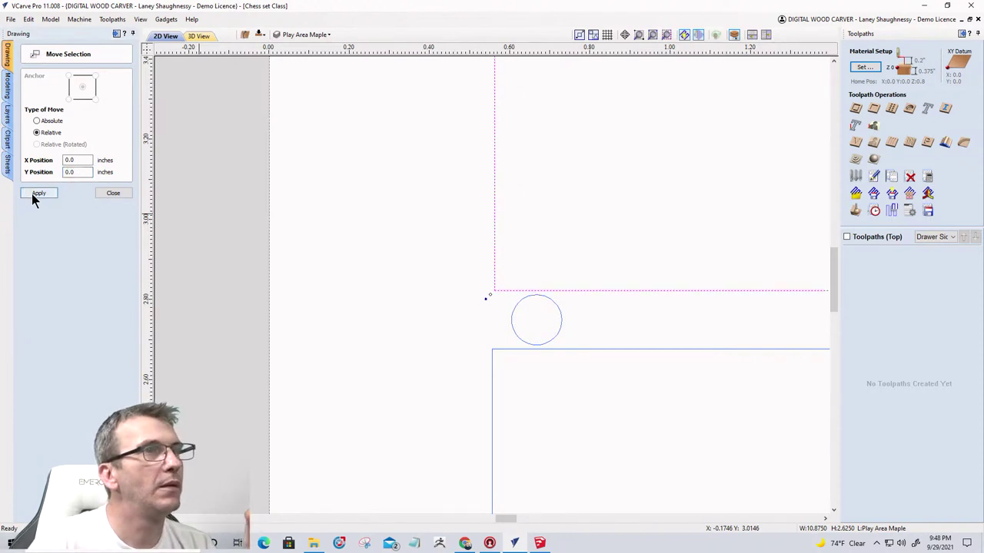
left_click(108, 194)
Copy both rectangles into the sheet's right half, adjust the pair's position, and select all vectors.
scroll(531, 311, "down", 5)
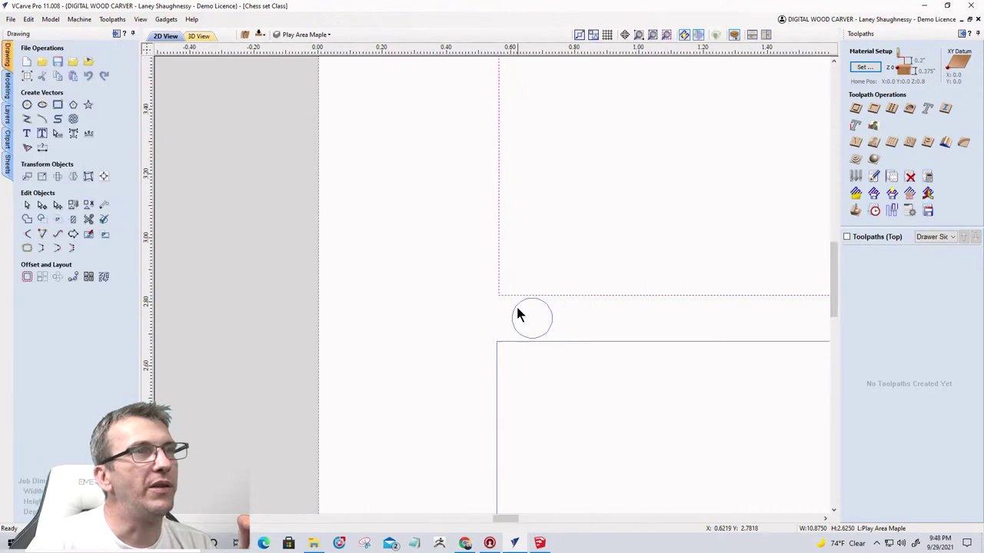
scroll(535, 315, "down", 8)
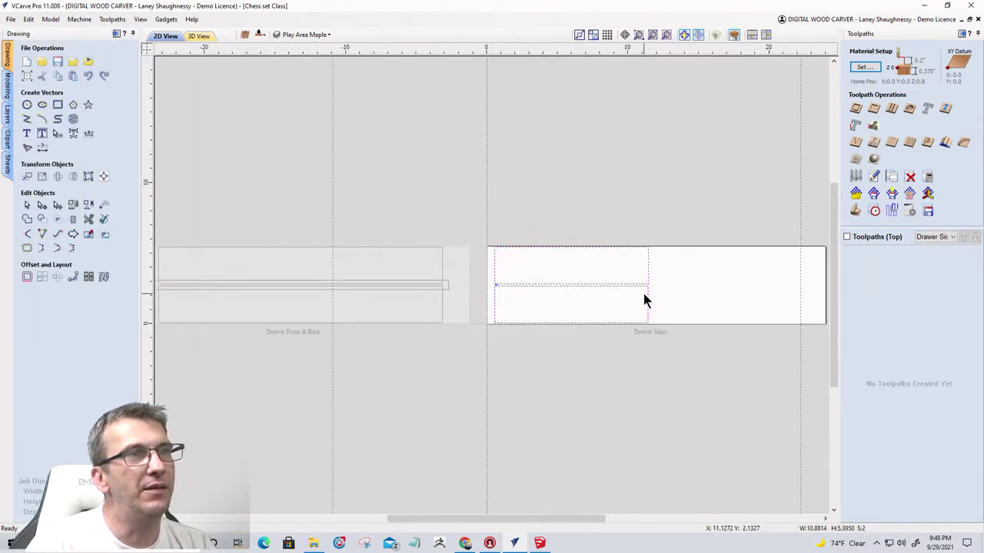
left_click(646, 292, "shift")
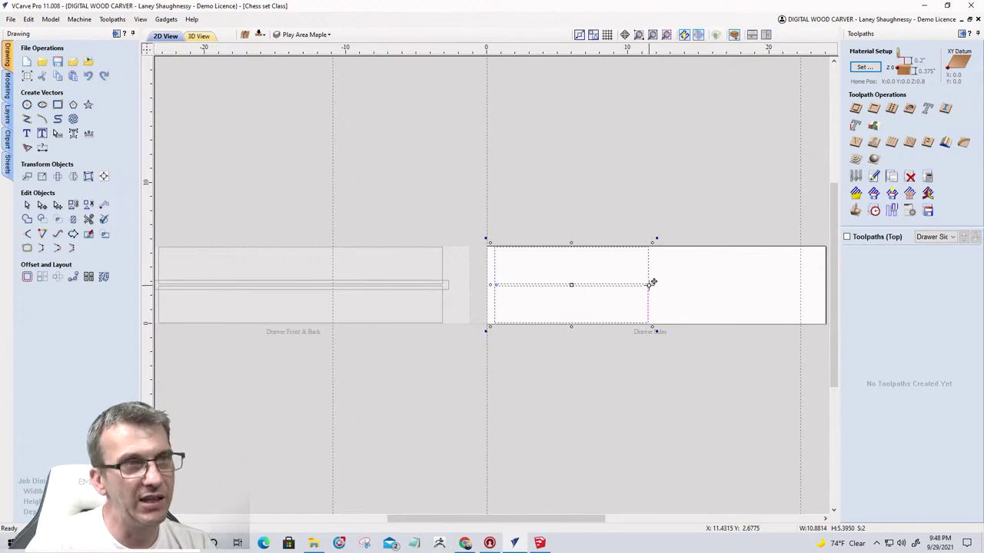
left_click_drag(650, 283, 816, 285)
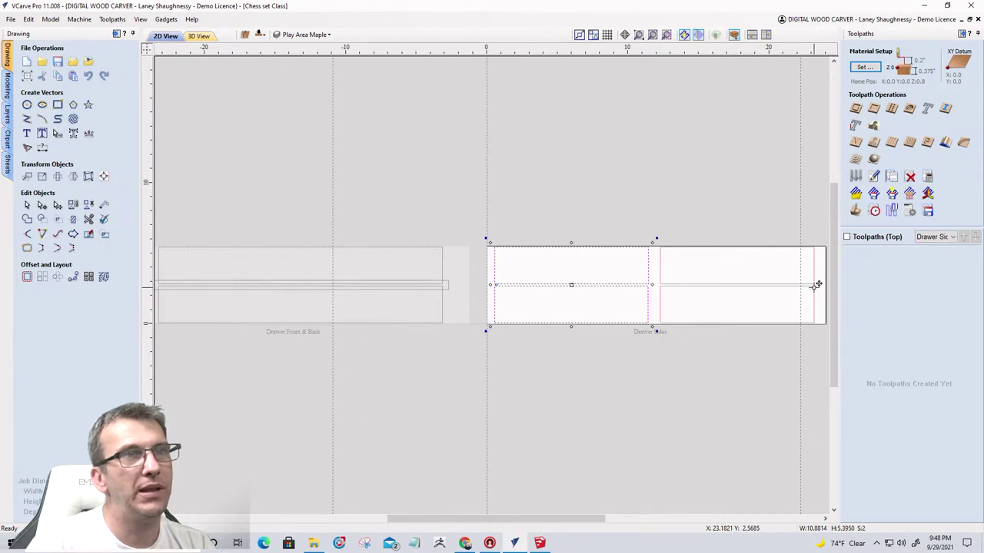
left_click_drag(817, 284, 810, 285)
scroll(703, 286, "down", 2)
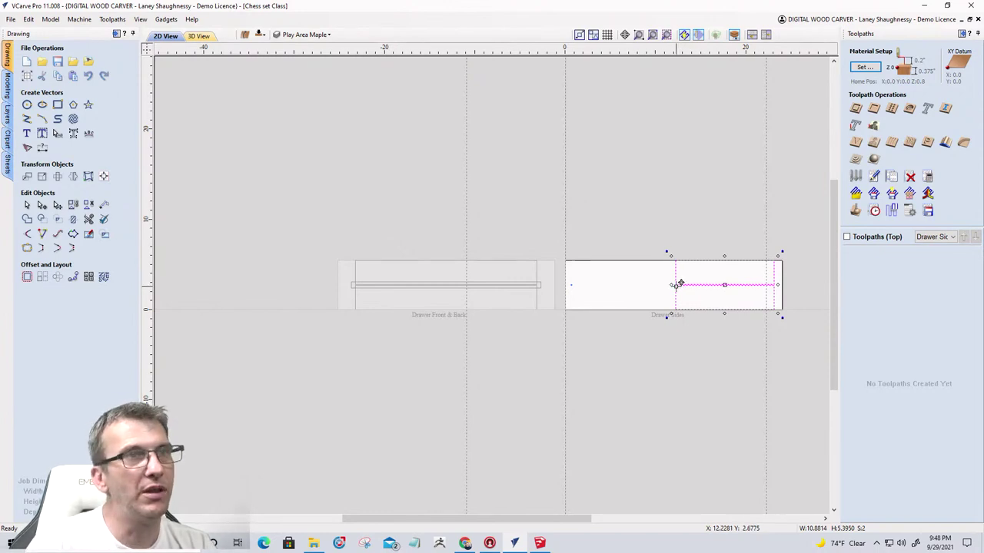
left_click_drag(680, 284, 570, 293)
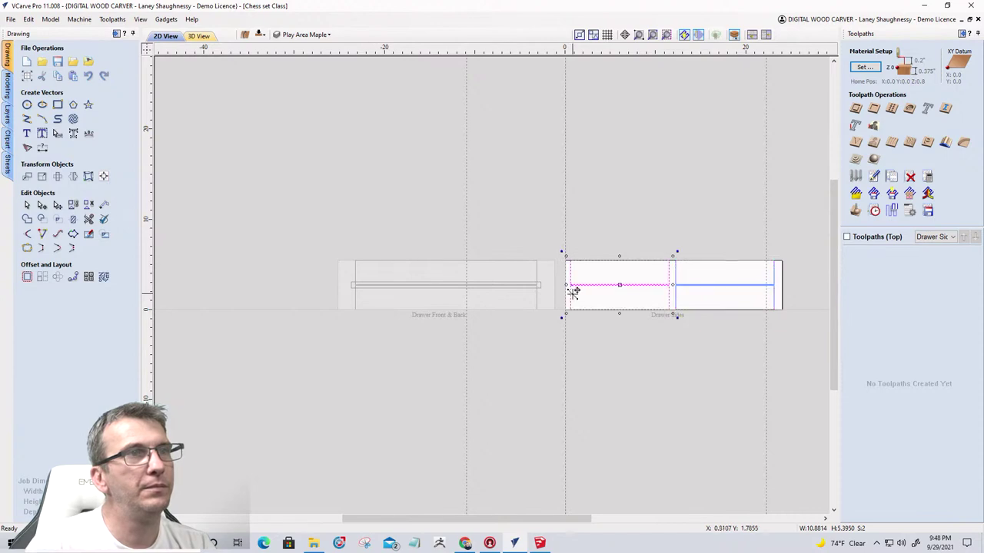
left_click(557, 242)
left_click(681, 273)
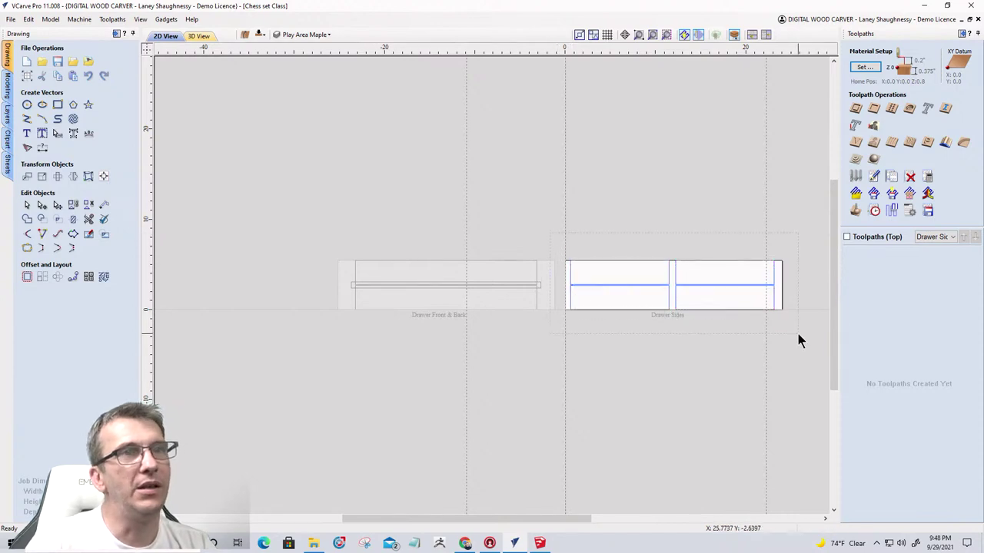
Centre the four drawer-side rectangles in the material and check the two-by-two grid.
left_click(104, 178)
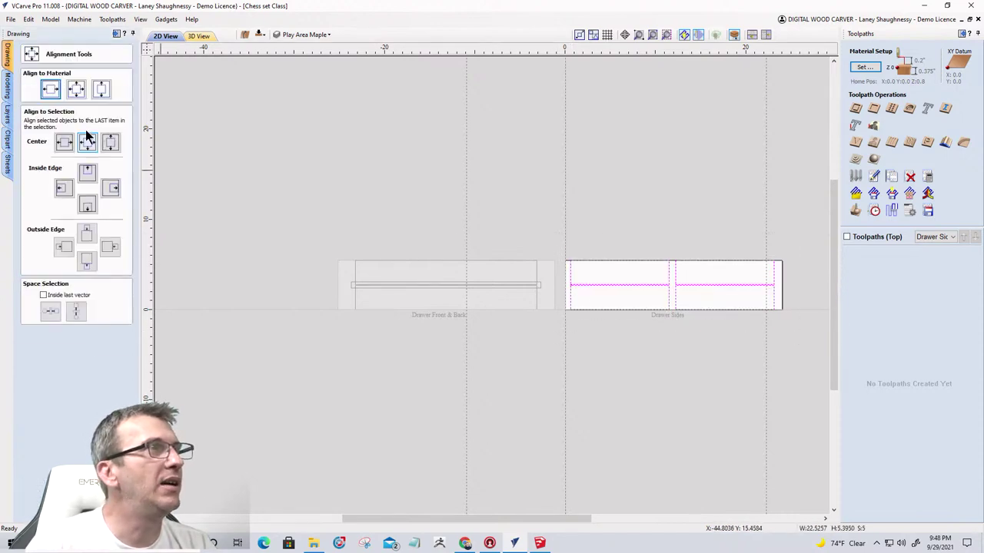
left_click(75, 89)
left_click(664, 284)
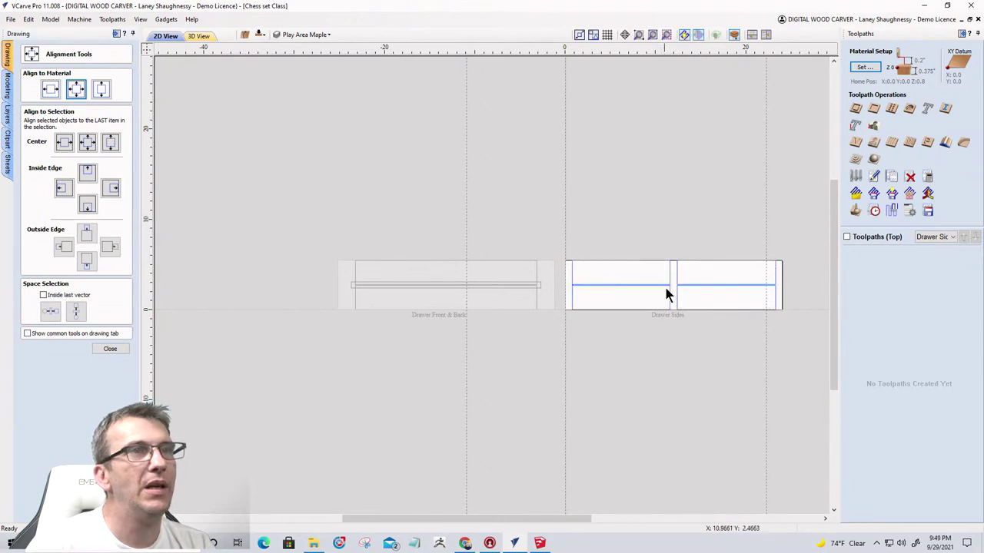
scroll(670, 289, "up", 3)
scroll(662, 278, "down", 2)
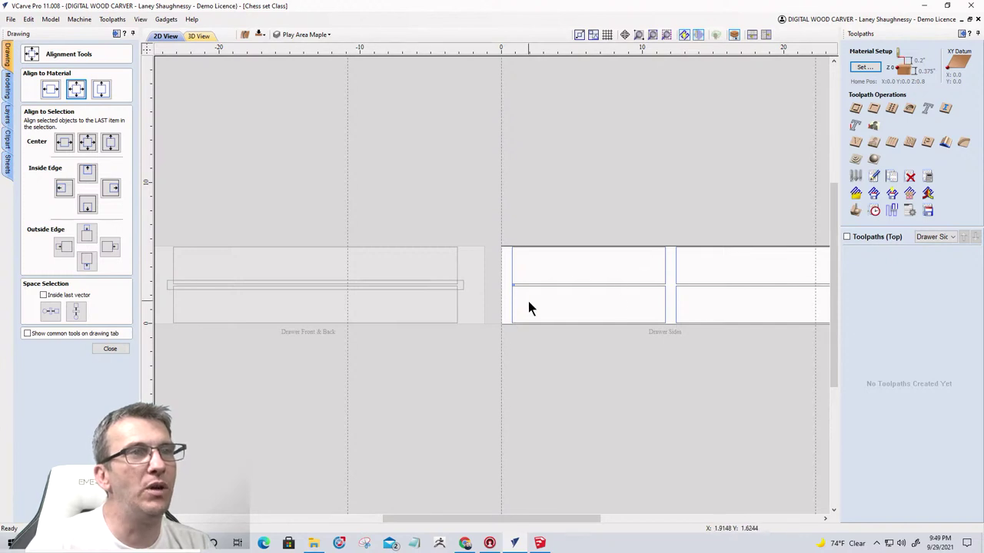
scroll(514, 285, "up", 4)
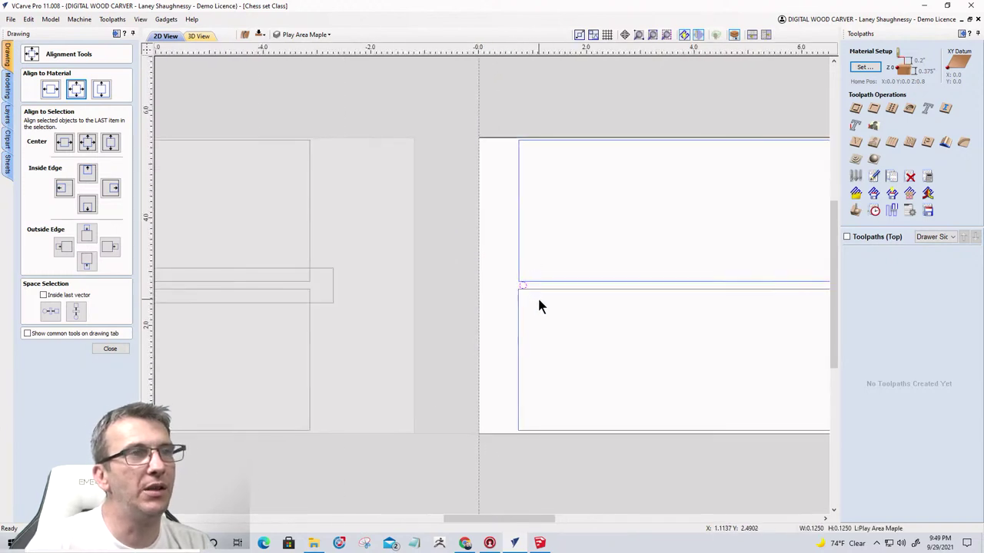
scroll(540, 306, "down", 3)
scroll(542, 309, "down", 2)
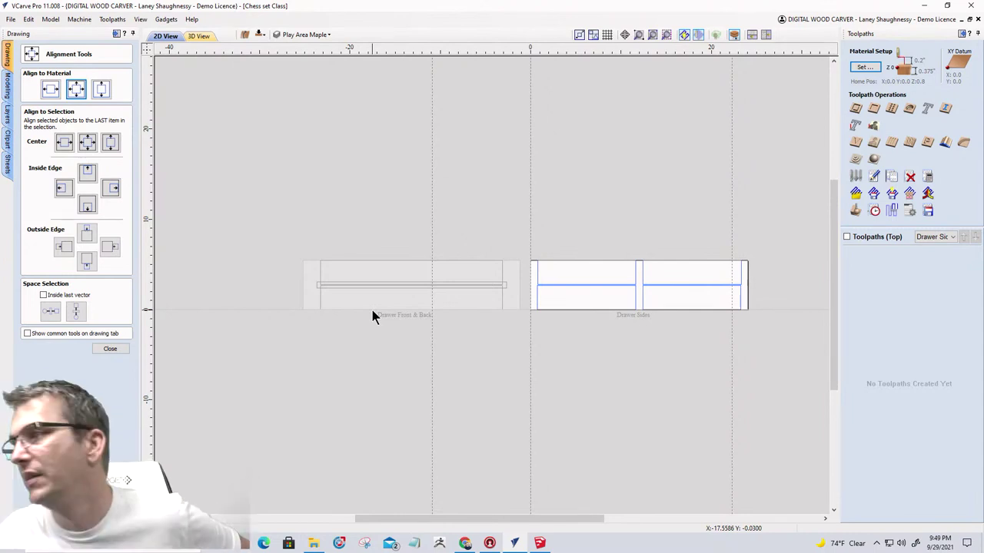
scroll(592, 303, "up", 1)
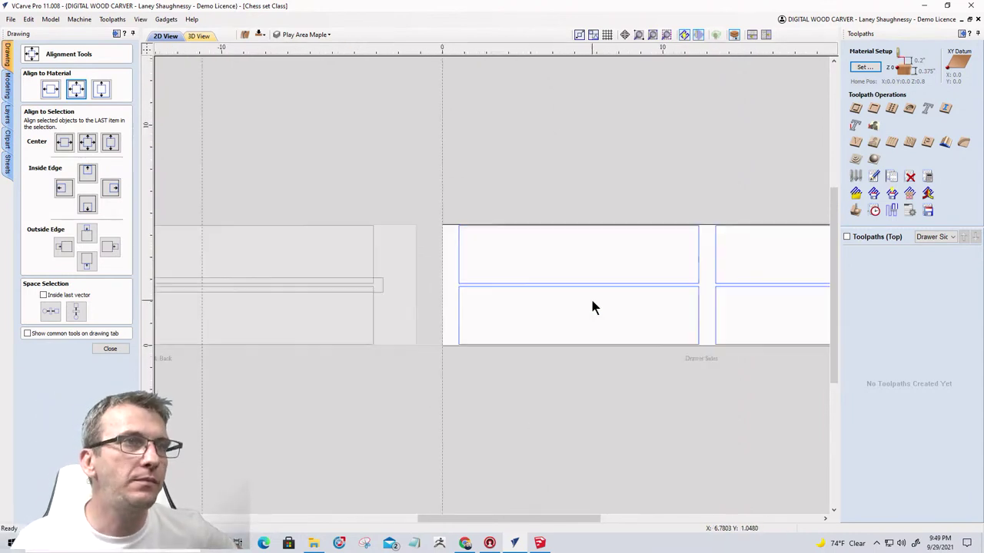
scroll(590, 300, "up", 1)
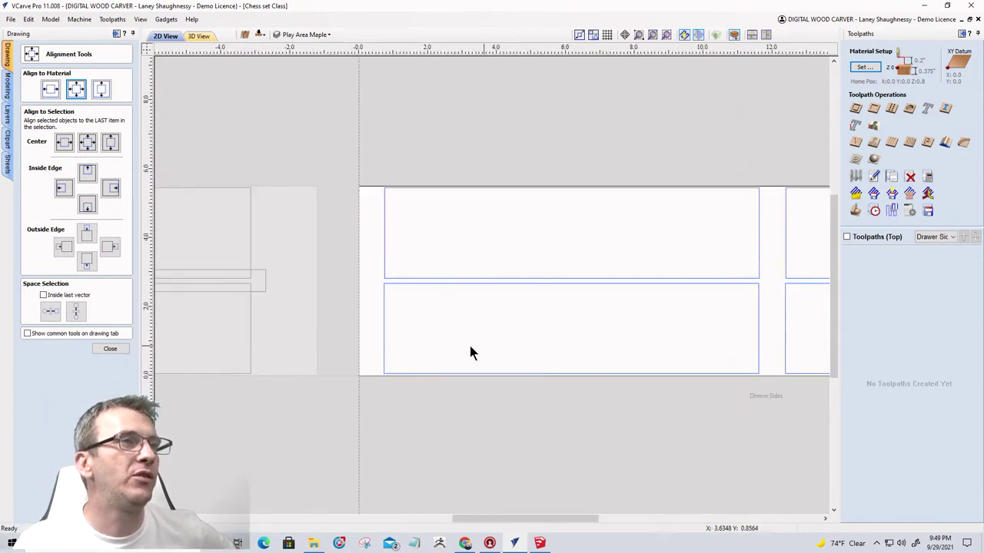
scroll(438, 327, "down", 2)
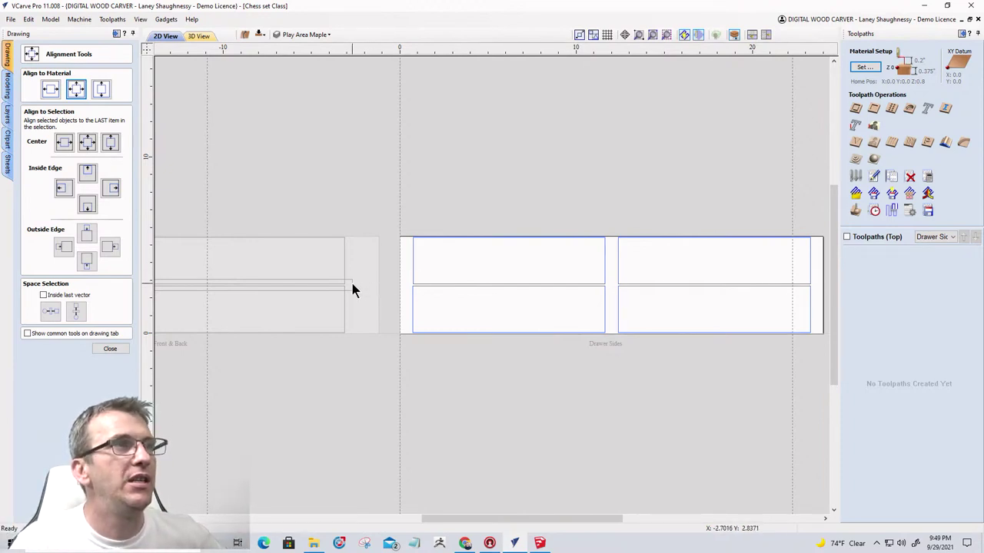
scroll(314, 332, "down", 1)
scroll(184, 286, "up", 4)
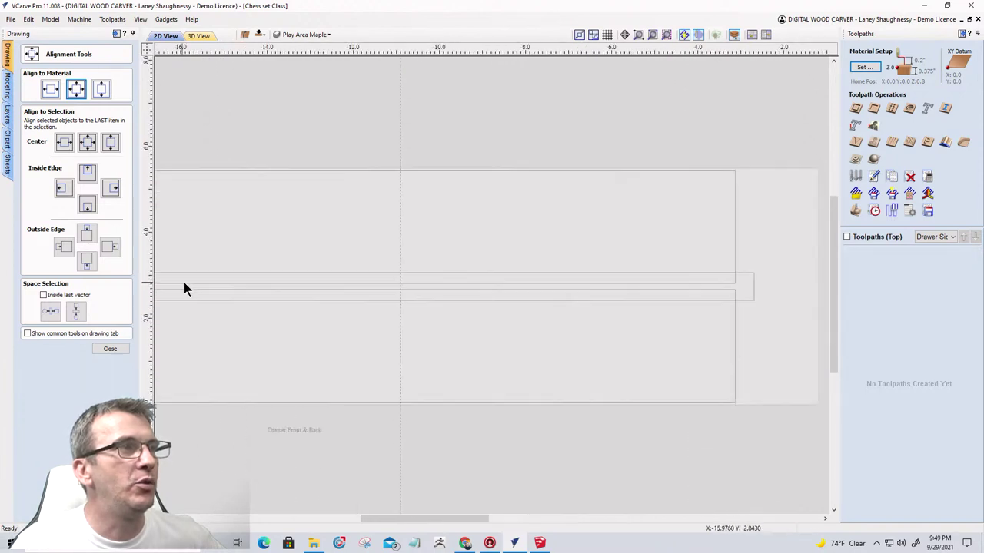
scroll(356, 292, "down", 3)
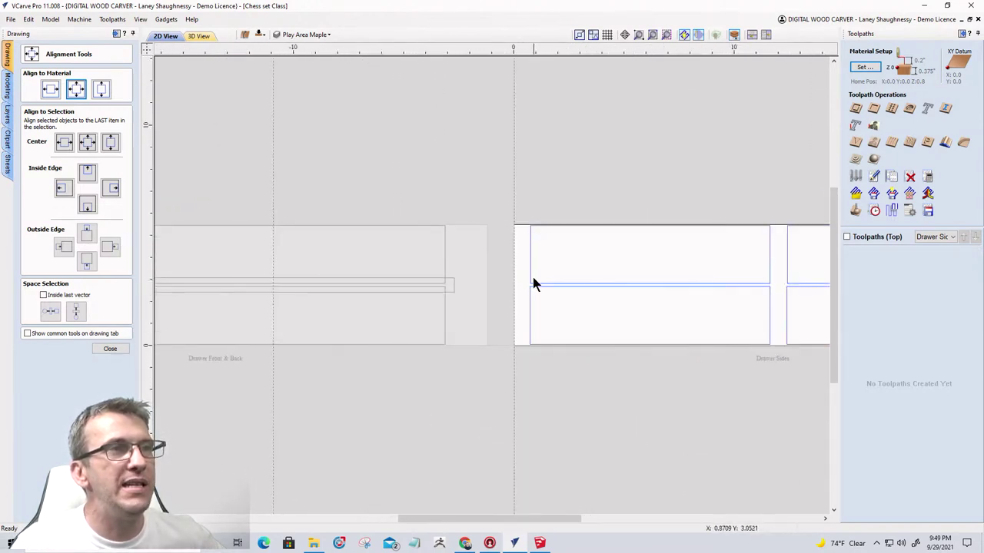
scroll(533, 279, "down", 2)
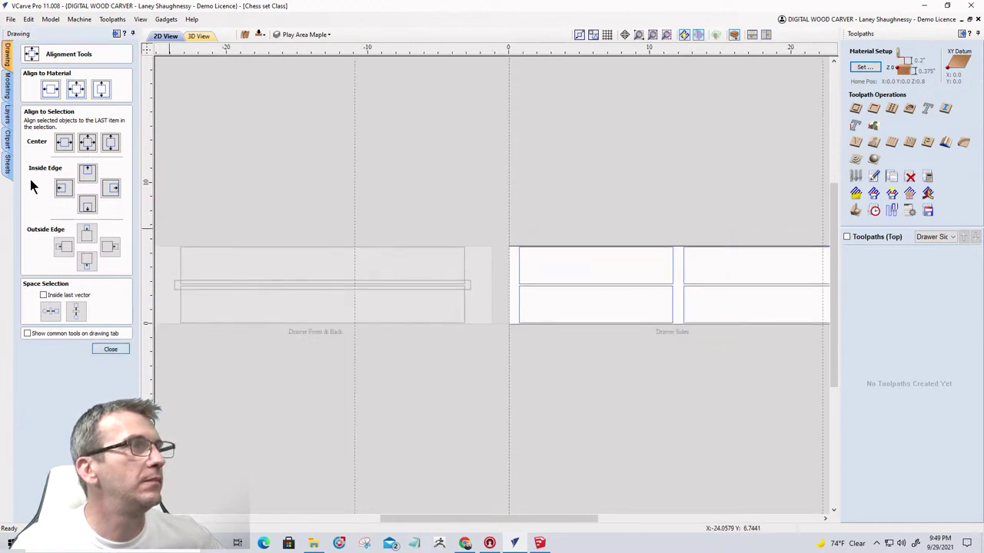
left_click(110, 348)
Draw a thin 13 x 0.8 inch strip across the drawer-side parts.
left_click(57, 104)
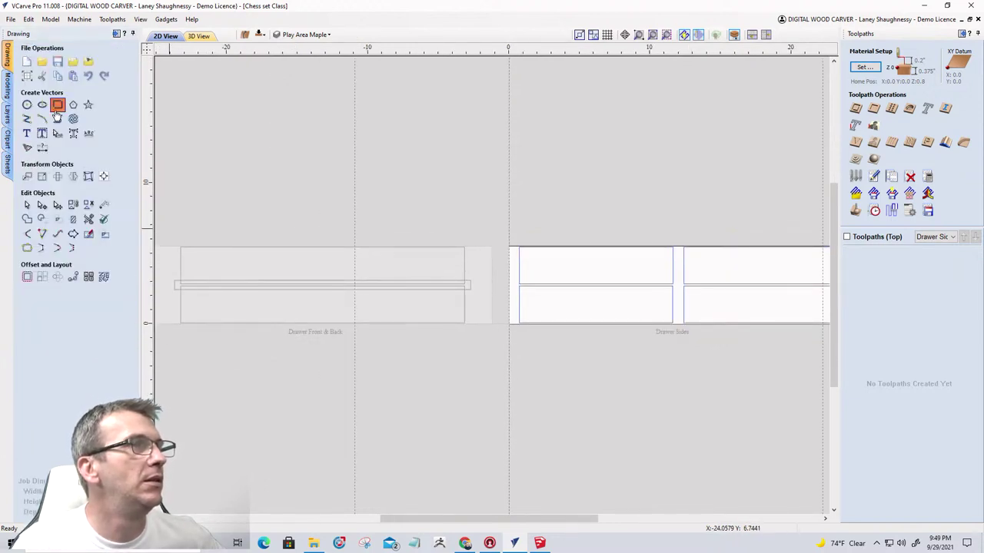
scroll(506, 310, "down", 2)
scroll(503, 301, "up", 4)
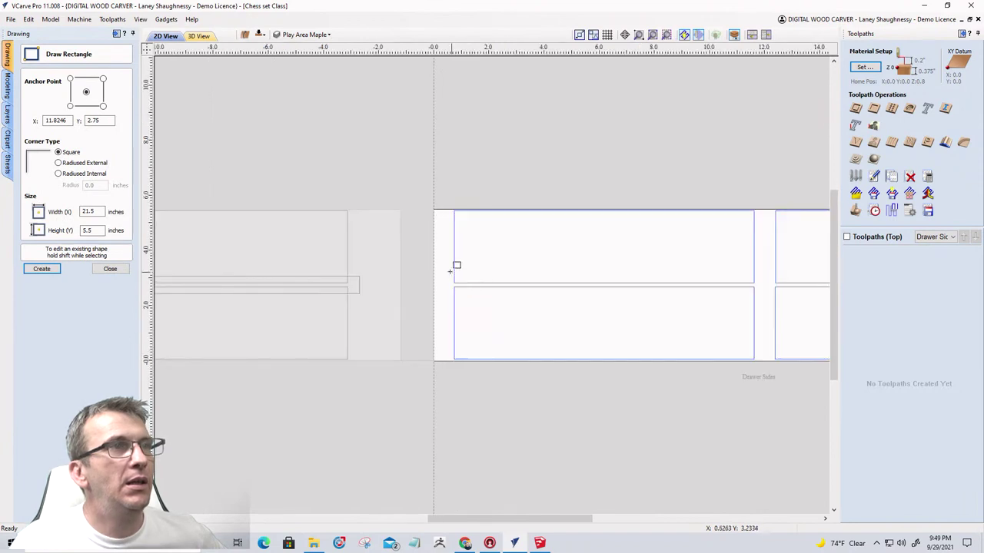
left_click_drag(447, 274, 804, 295)
scroll(504, 286, "down", 3)
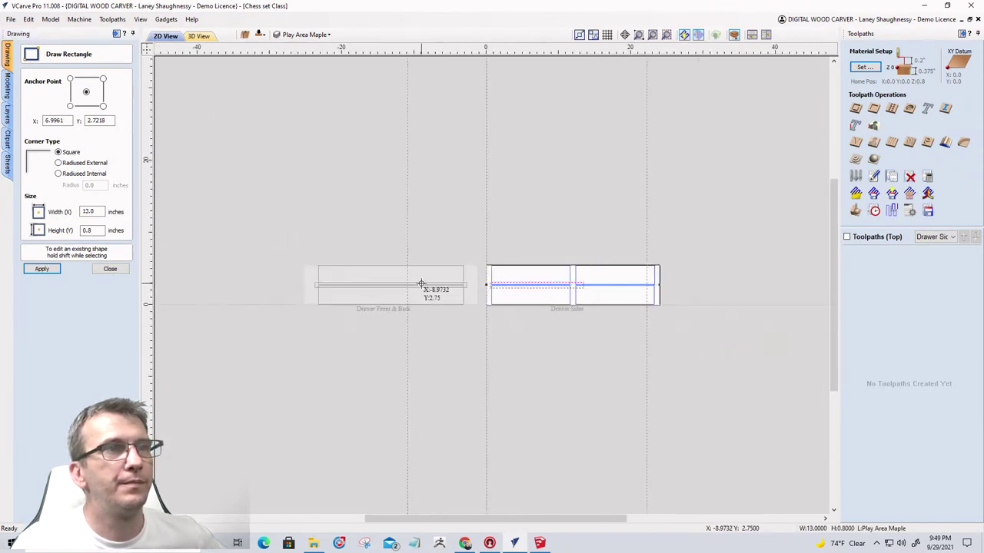
left_click(110, 269)
Stretch the strip to about 23.15 inches, reaching the sheet's right side.
left_click(582, 286)
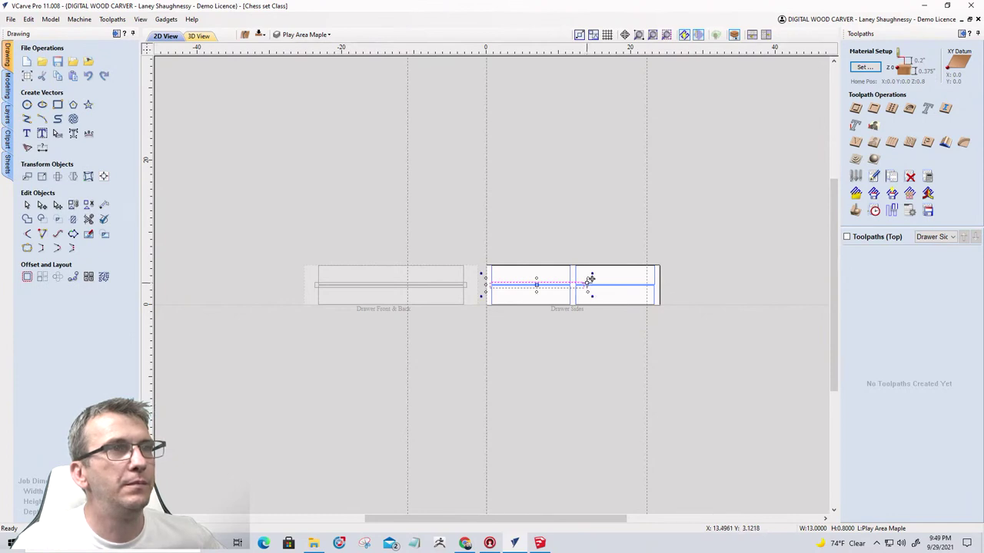
left_click_drag(587, 284, 652, 286)
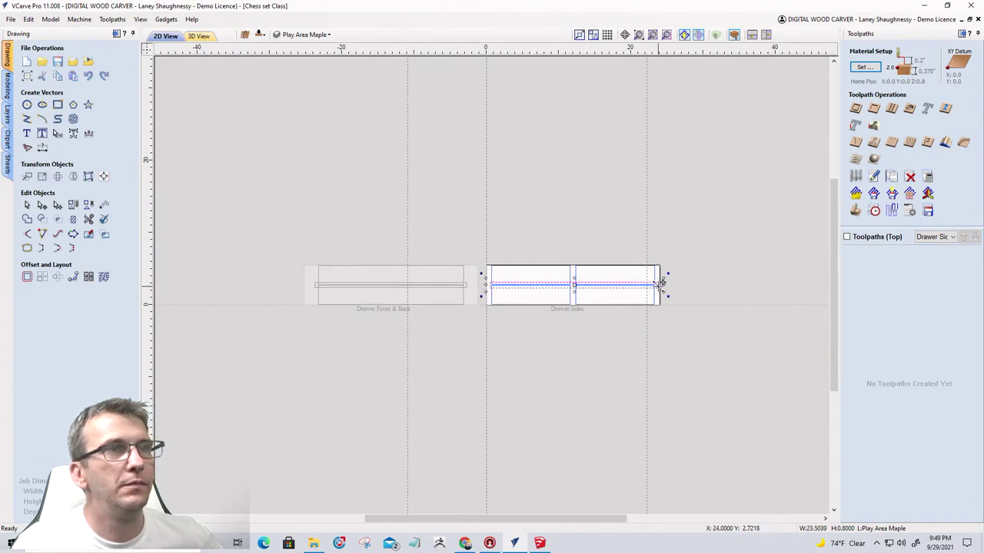
scroll(661, 284, "up", 3)
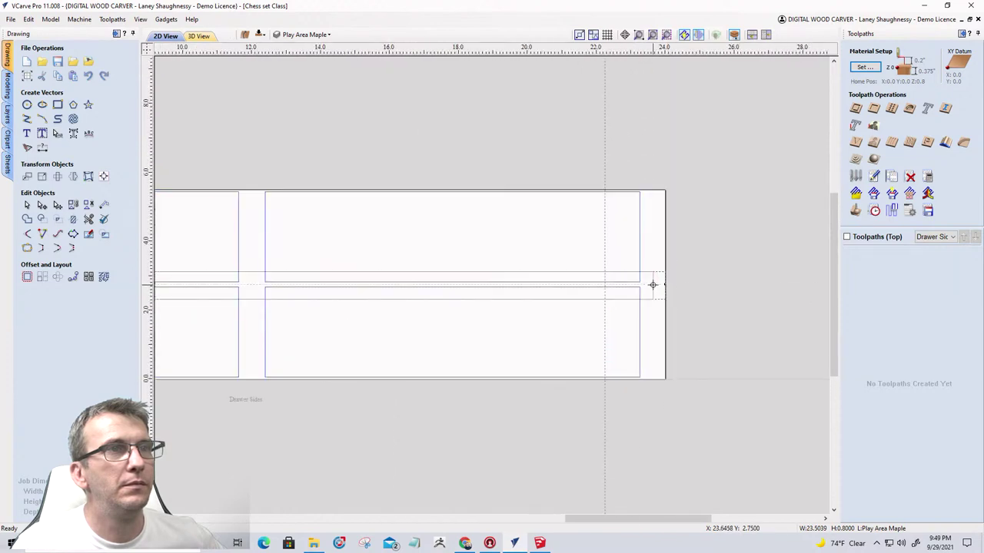
scroll(659, 290, "down", 2)
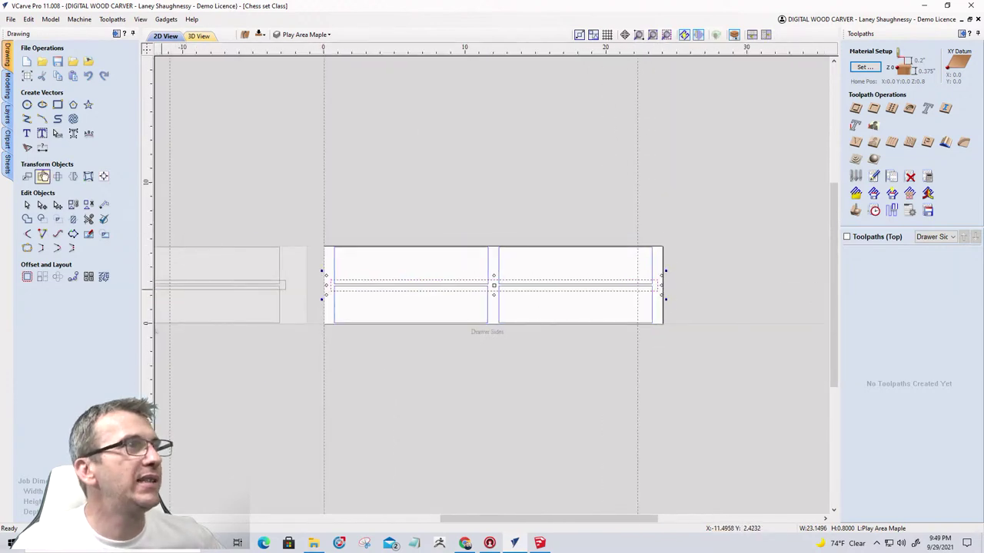
left_click(43, 175)
scroll(341, 292, "up", 3)
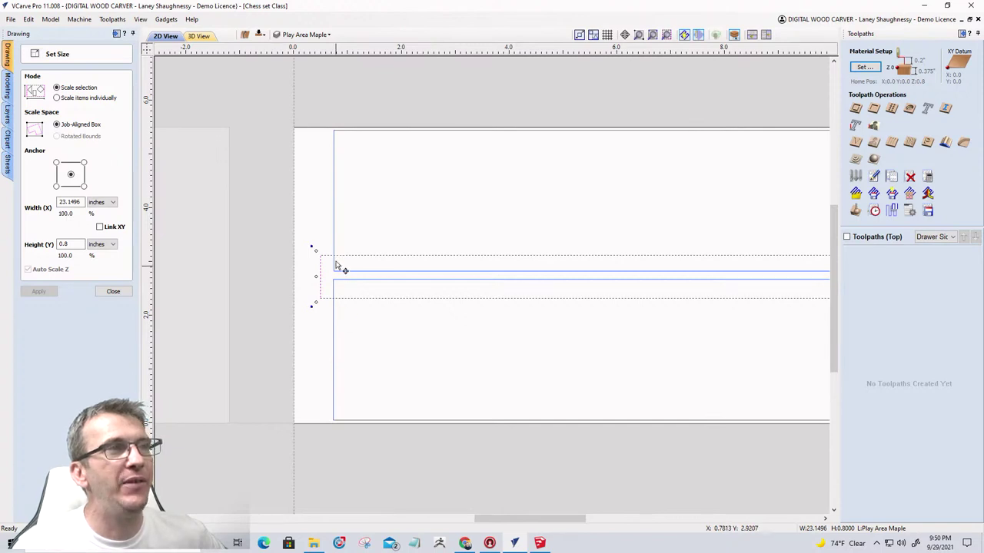
Change the strip's height to 0.645 inches.
scroll(338, 281, "up", 5)
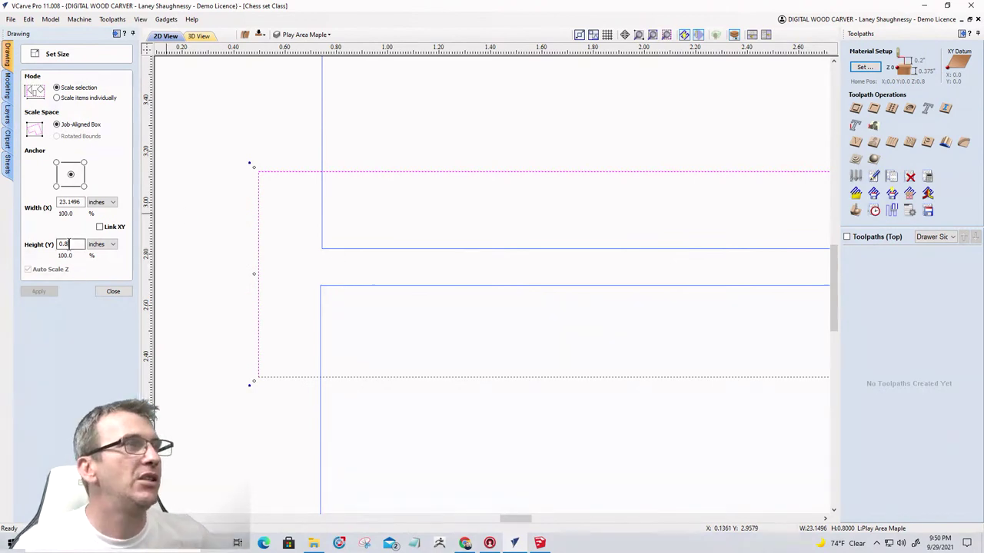
type("645")
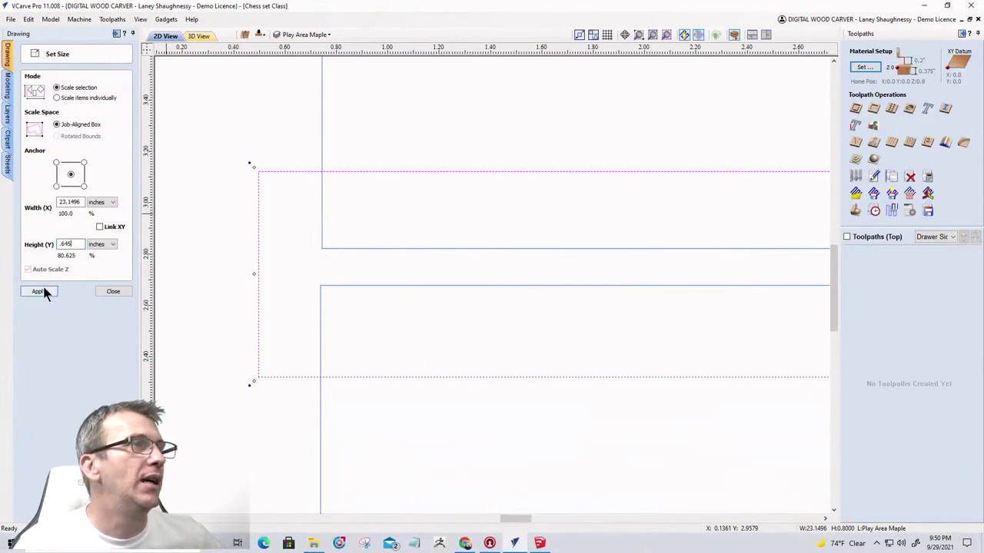
left_click(42, 291)
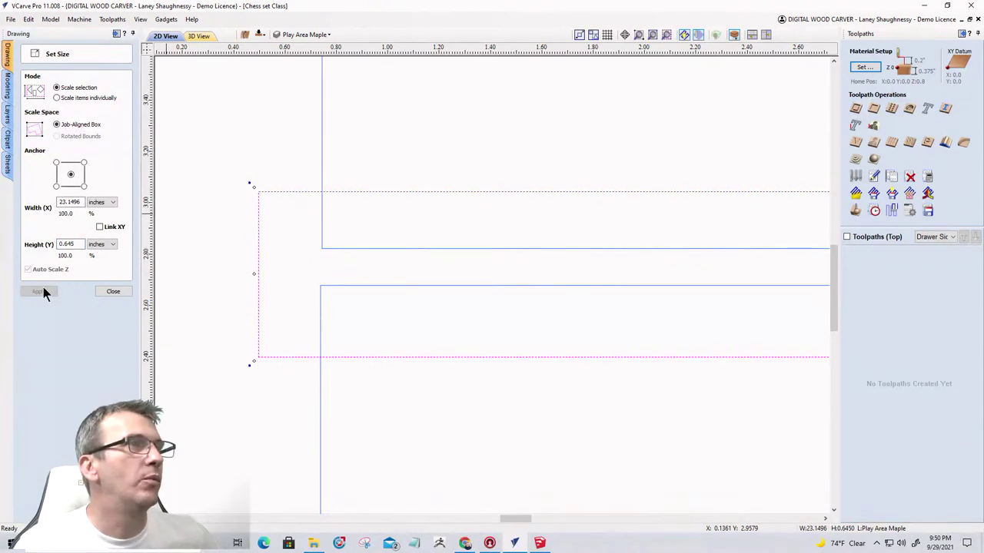
left_click(101, 292)
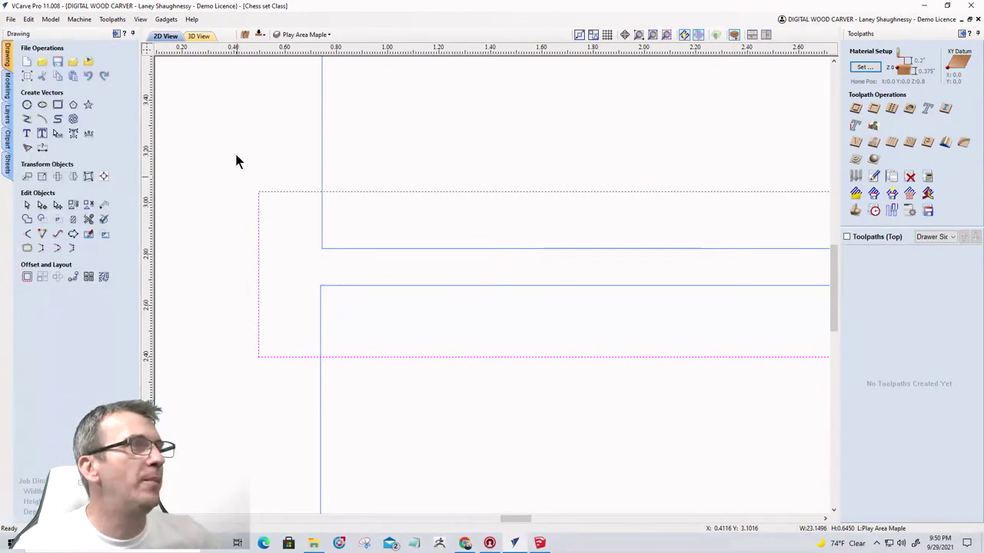
Centre the strip vertically in the material across the gap between rows.
left_click(104, 177)
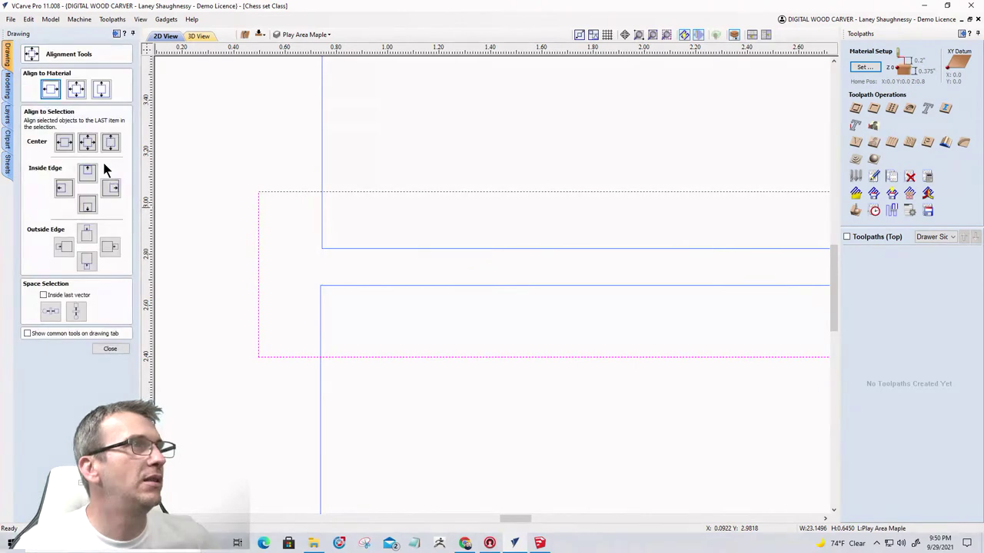
left_click(100, 90)
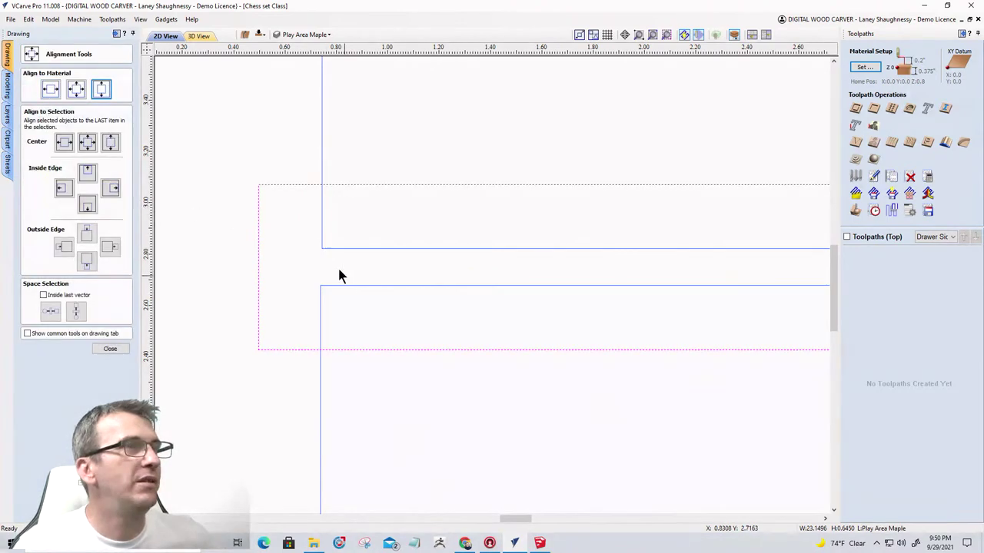
scroll(176, 311, "down", 10)
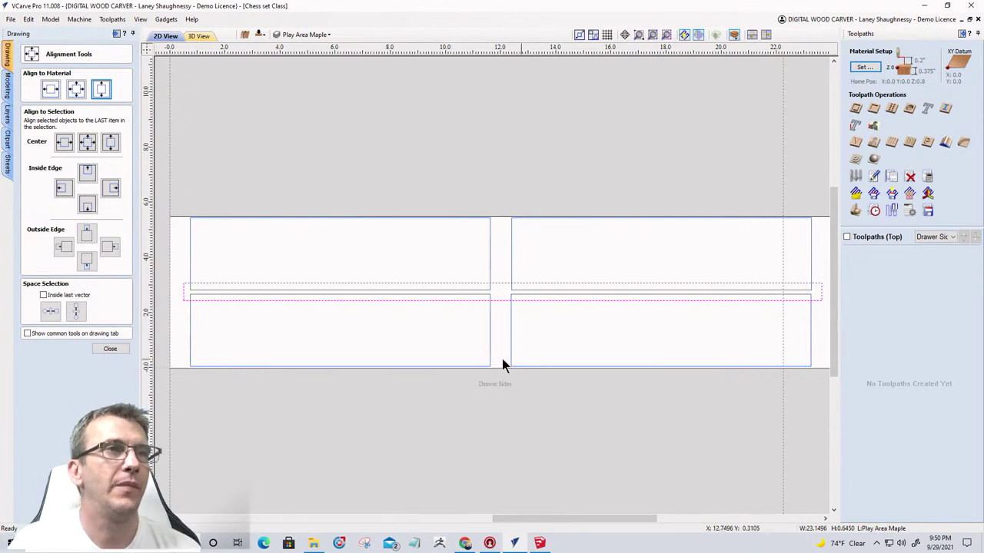
scroll(504, 366, "down", 2)
scroll(433, 250, "up", 1)
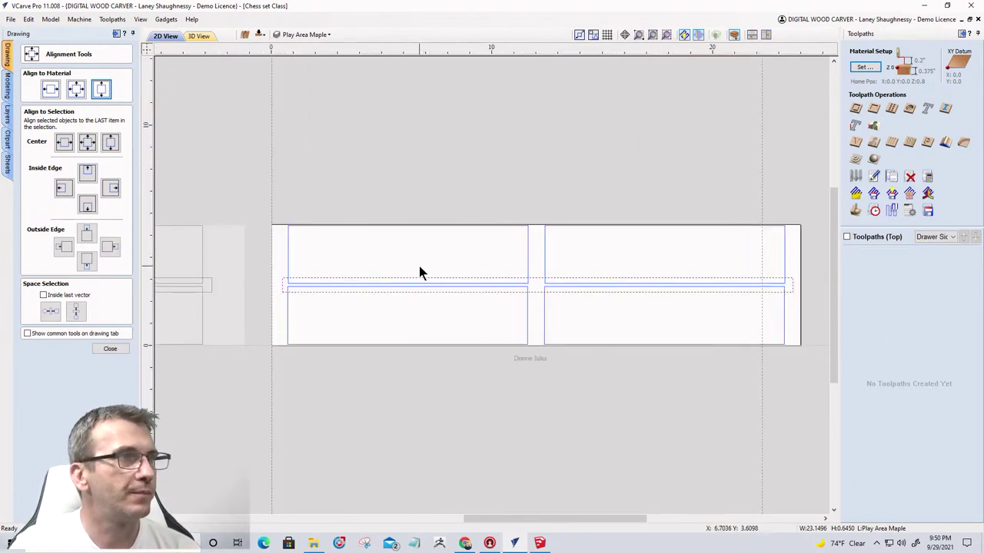
scroll(418, 272, "up", 1)
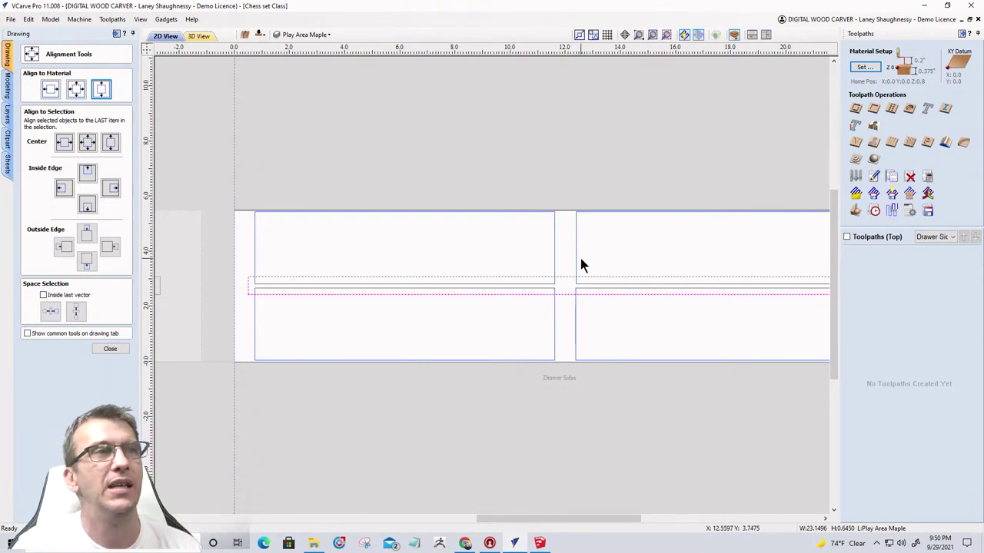
scroll(580, 259, "down", 2)
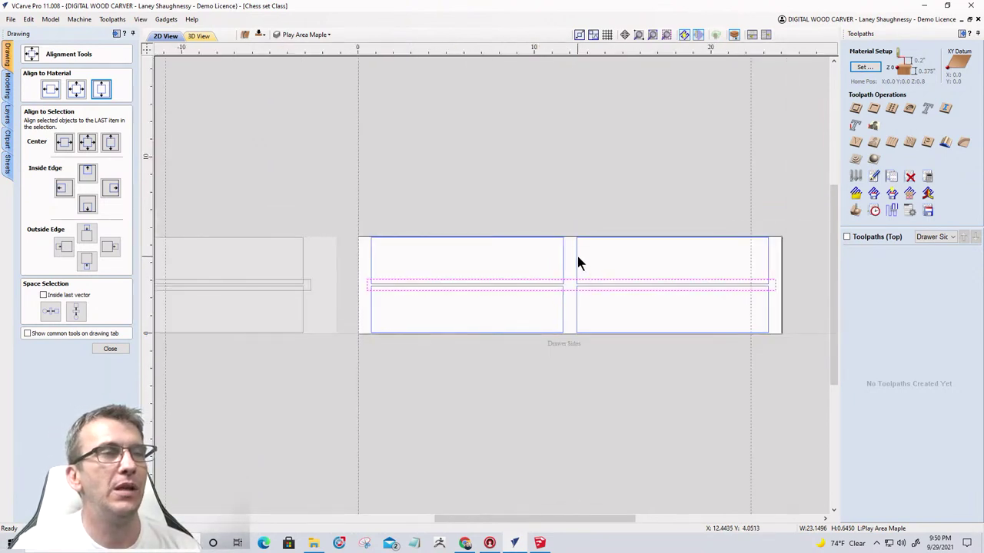
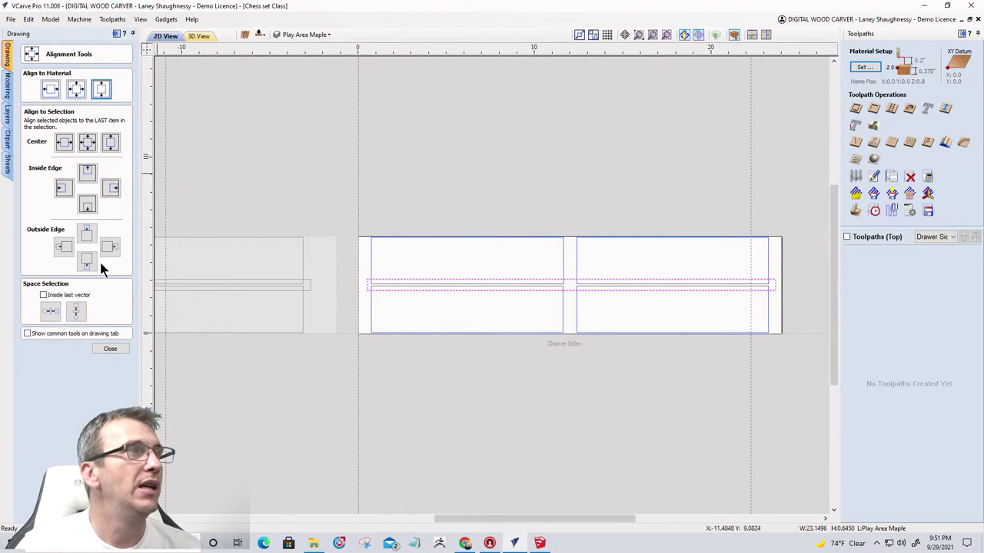
Draw a 0.375-inch-wide by 5.395-inch-tall rectangle over the gap between the drawer side parts.
left_click(110, 348)
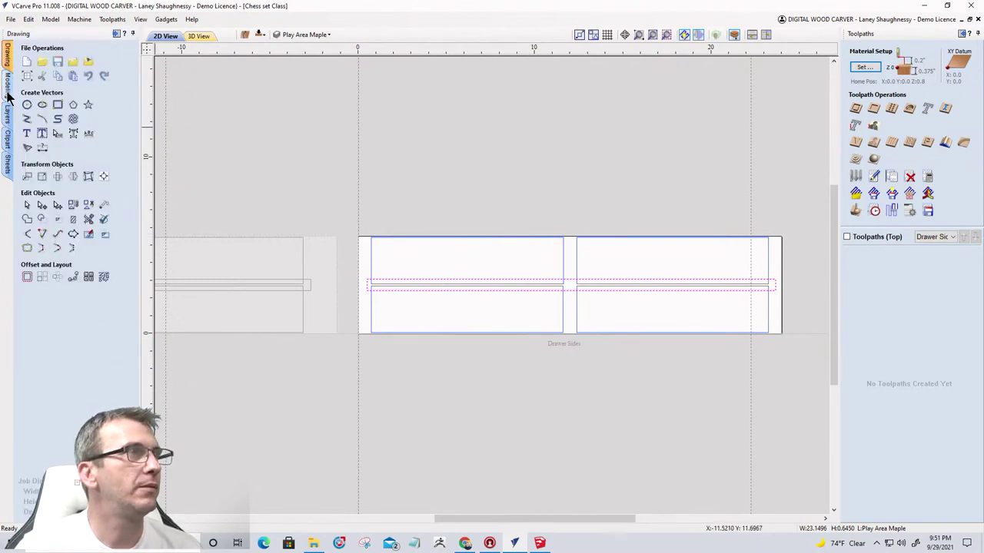
left_click(58, 105)
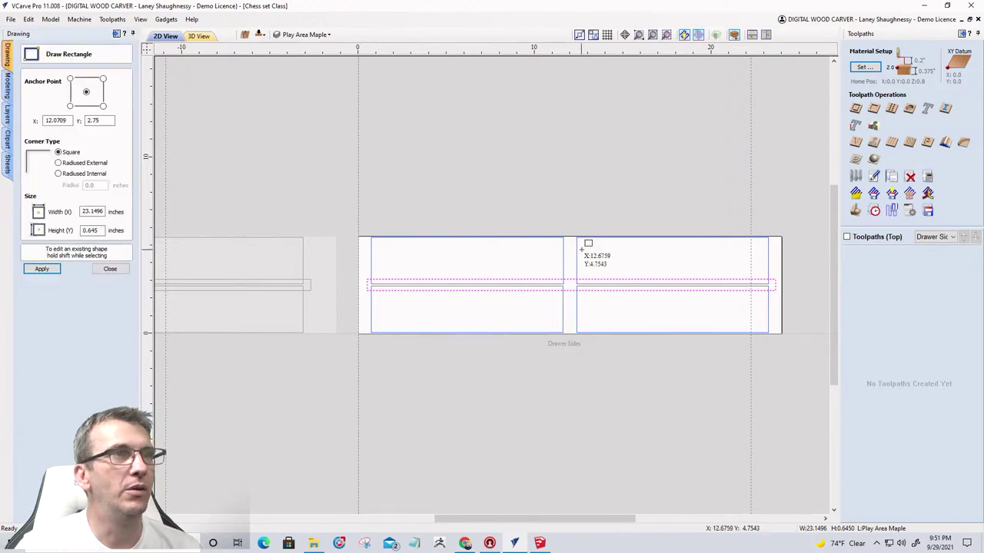
scroll(581, 249, "up", 3)
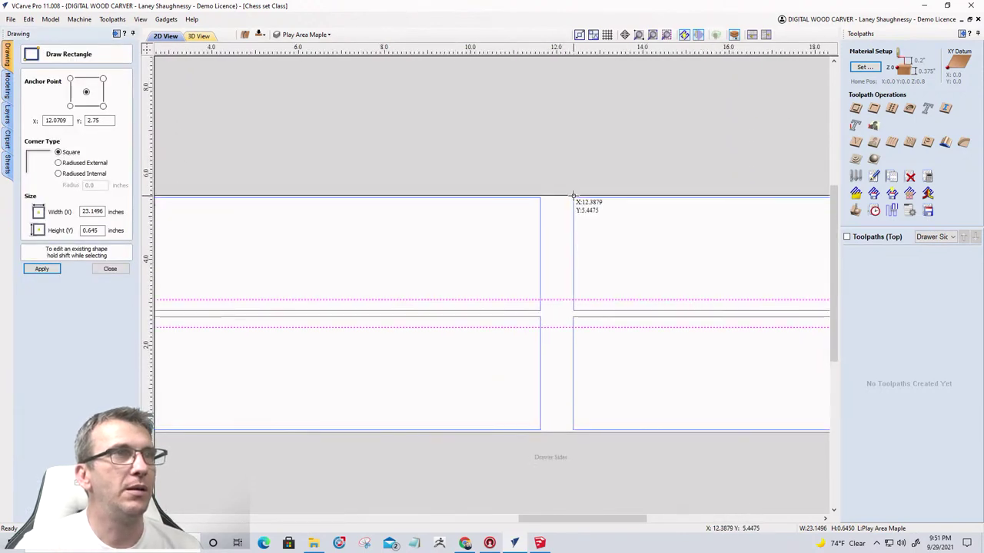
left_click_drag(573, 195, 607, 432)
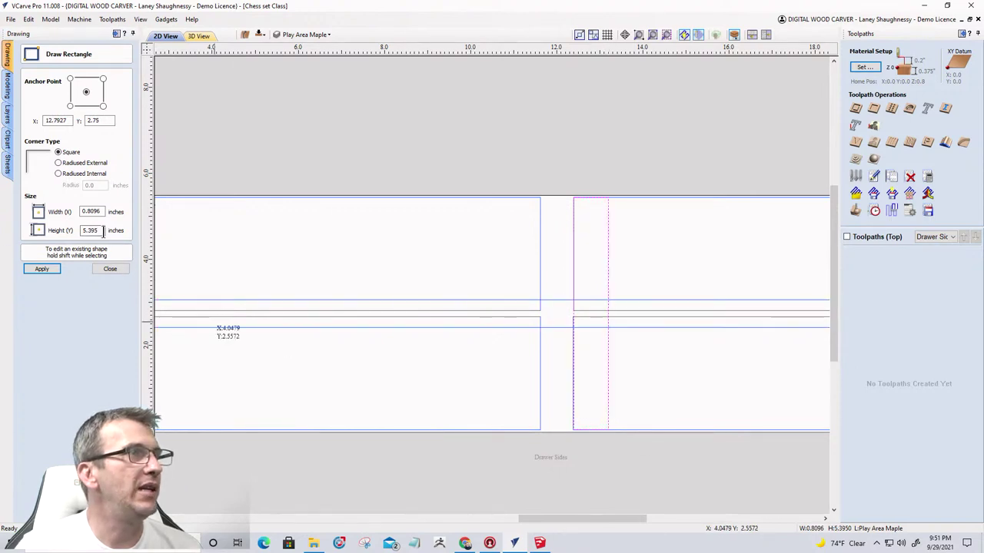
double_click(90, 211)
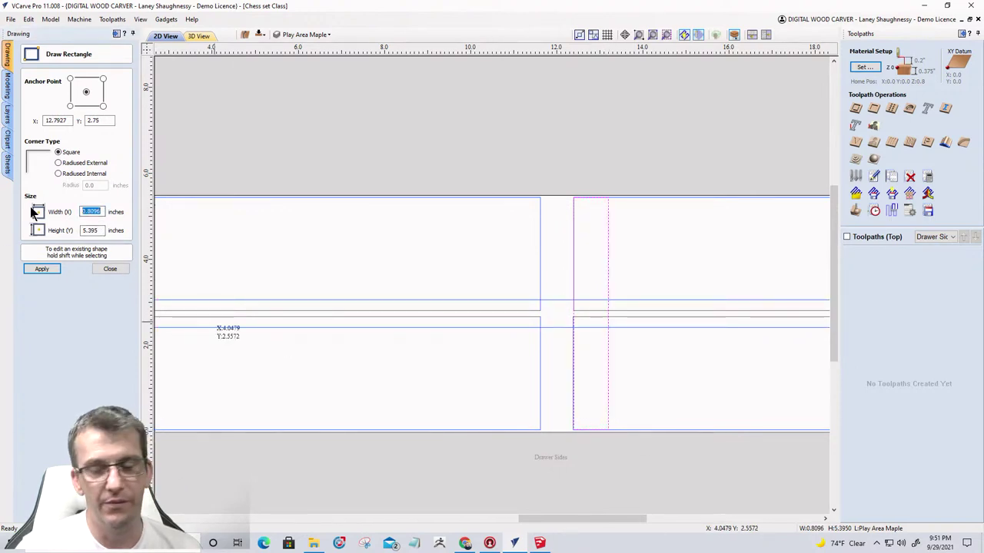
type(".375")
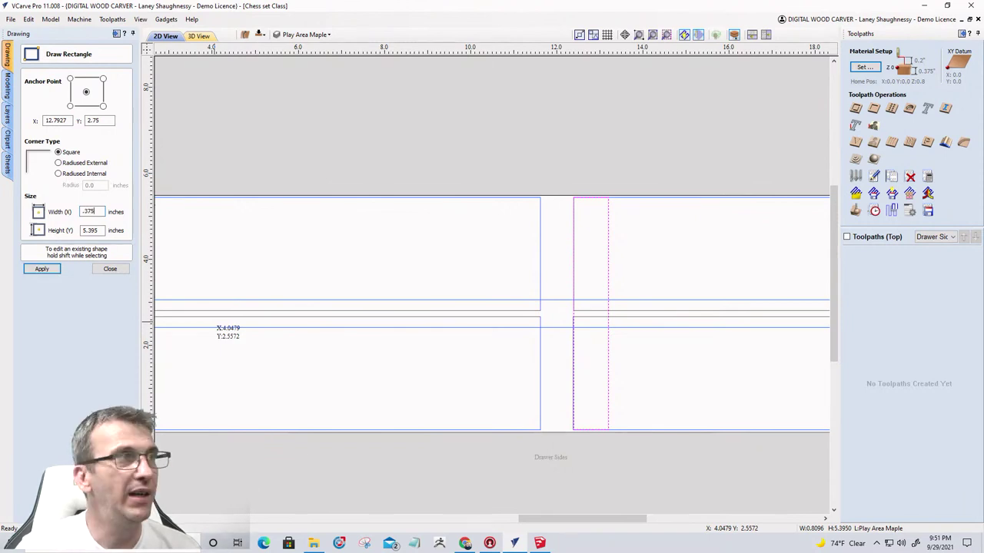
left_click(38, 271)
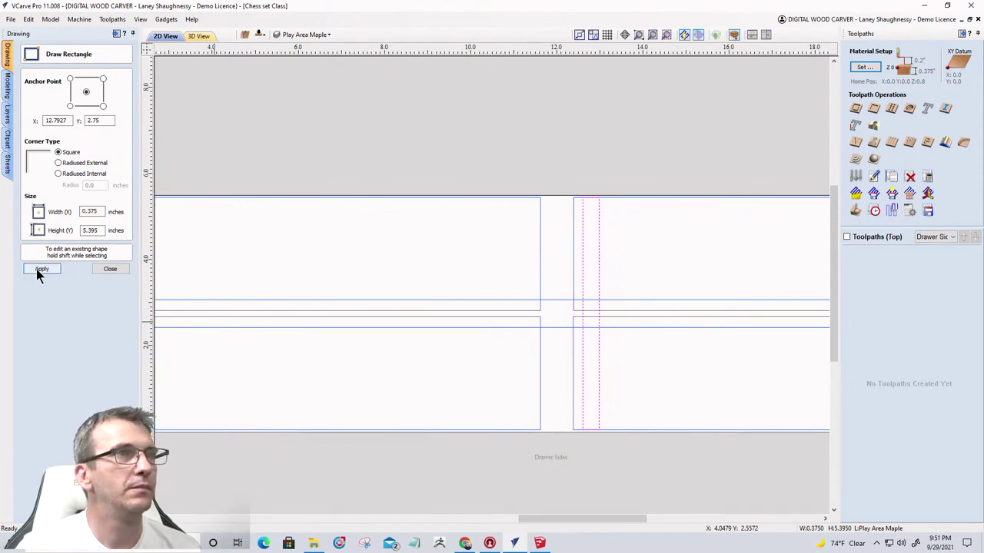
left_click(97, 269)
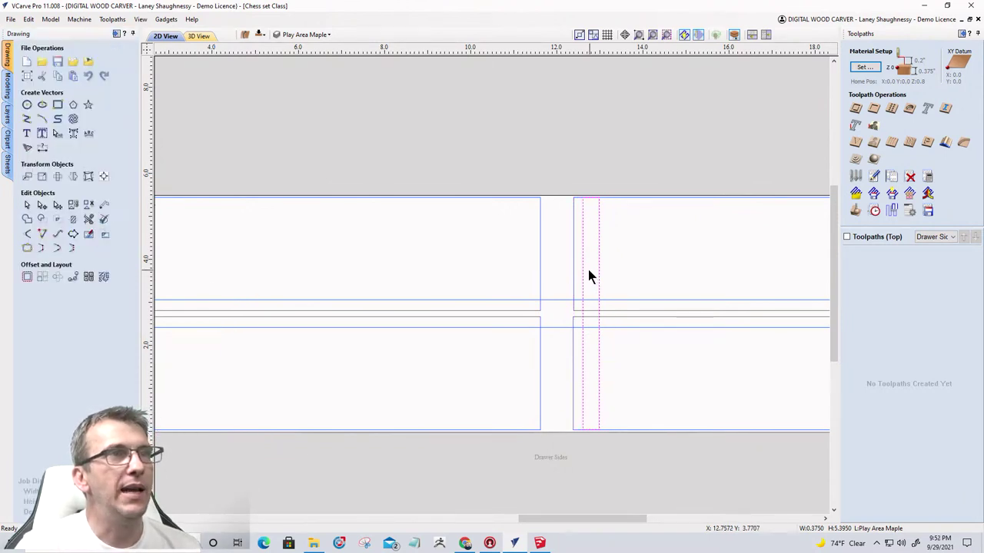
Move the narrow rectangle onto the left part's right edge and draw a vertical line from the top edge.
left_click(582, 264)
left_click_drag(582, 194, 574, 198)
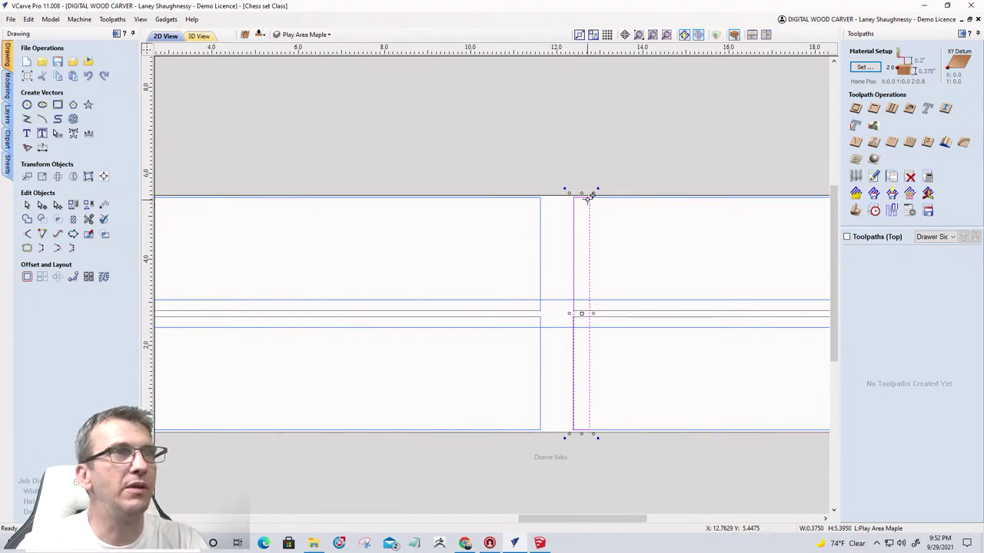
left_click_drag(592, 195, 537, 197)
scroll(542, 245, "up", 3)
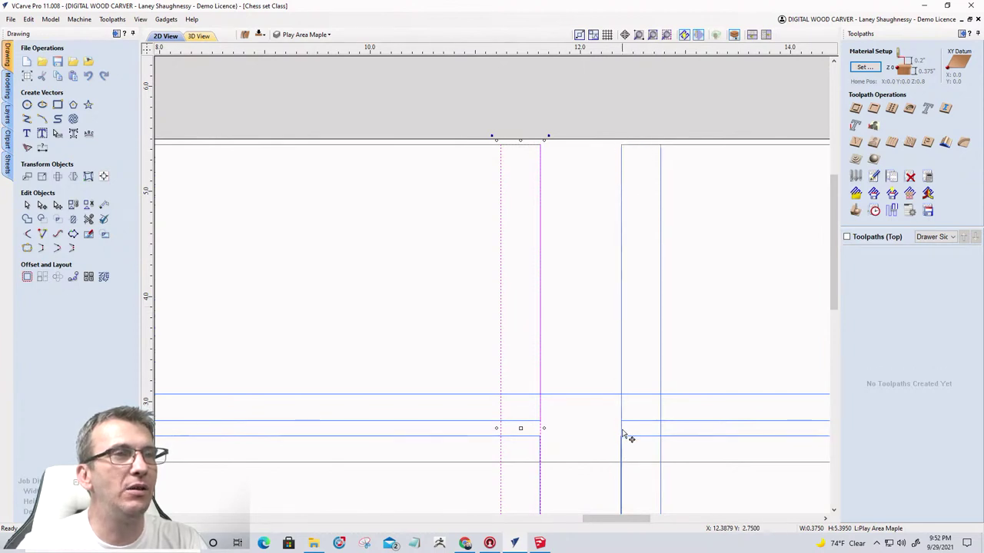
key("l")
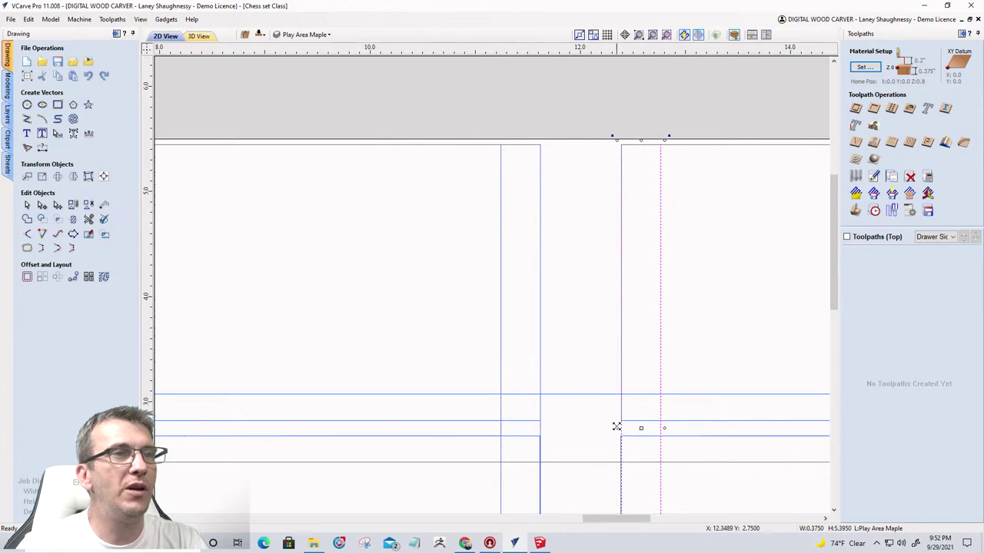
left_click(613, 426)
key("Escape")
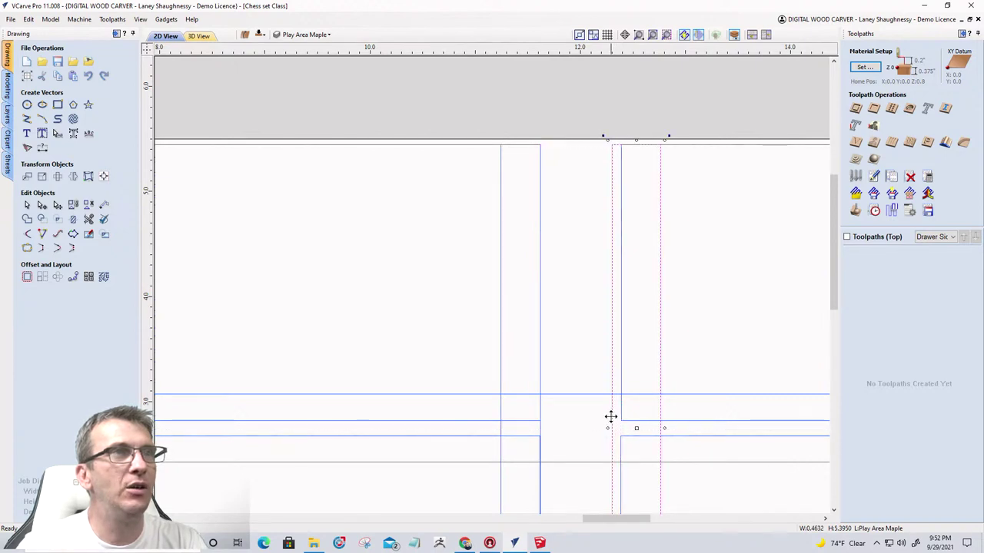
Stretch the strip beside the right part up past the board's top edge.
left_click(634, 150)
left_click(615, 151)
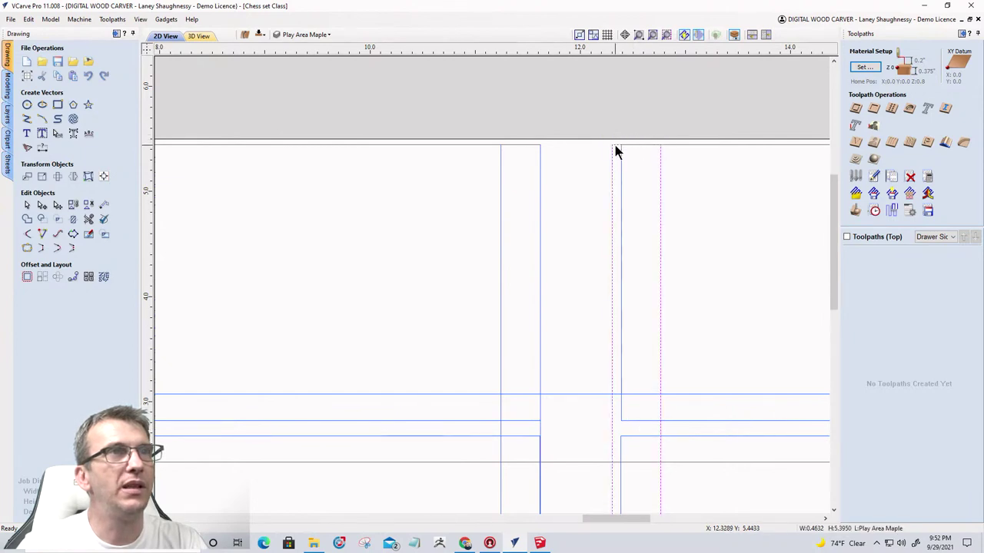
left_click(635, 141)
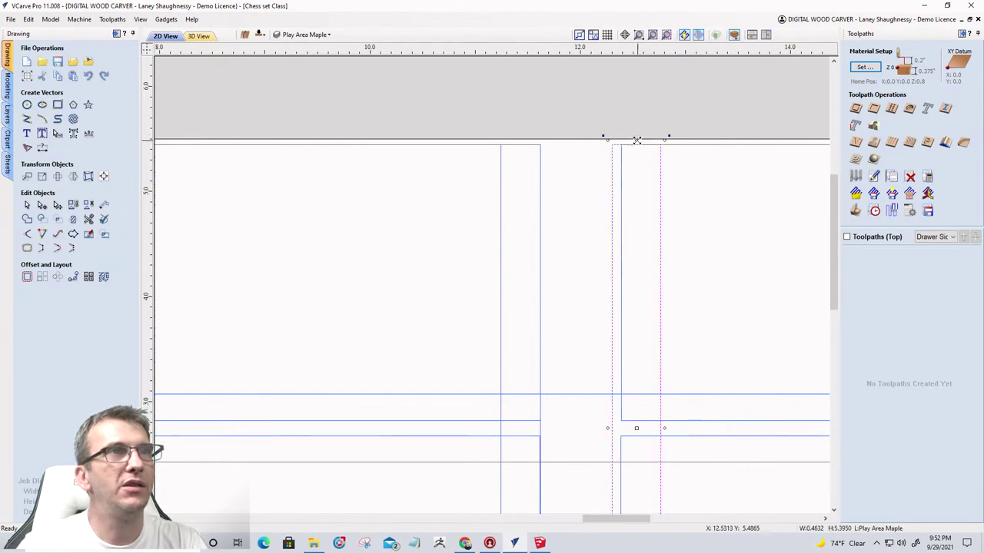
left_click_drag(635, 141, 634, 122)
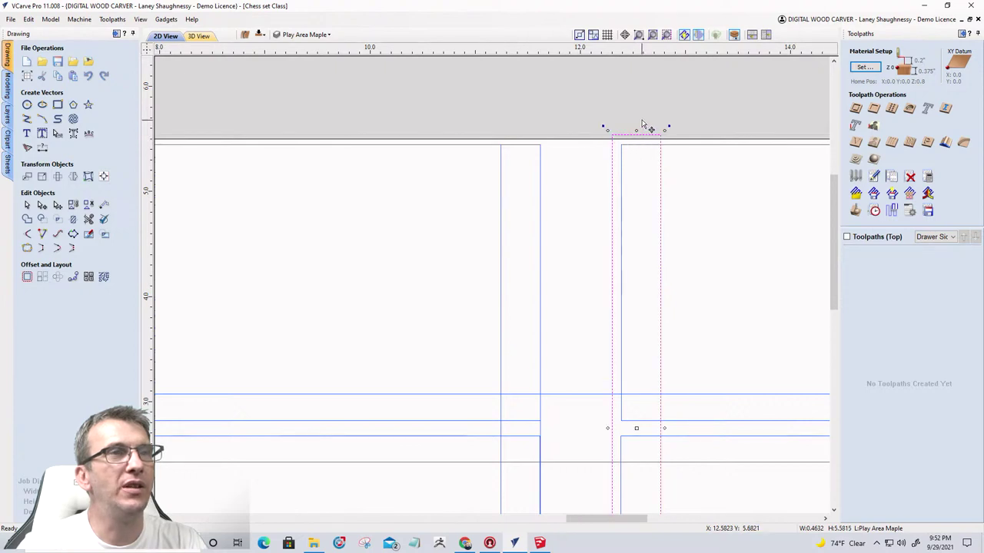
scroll(635, 123, "down", 3)
scroll(635, 365, "up", 3)
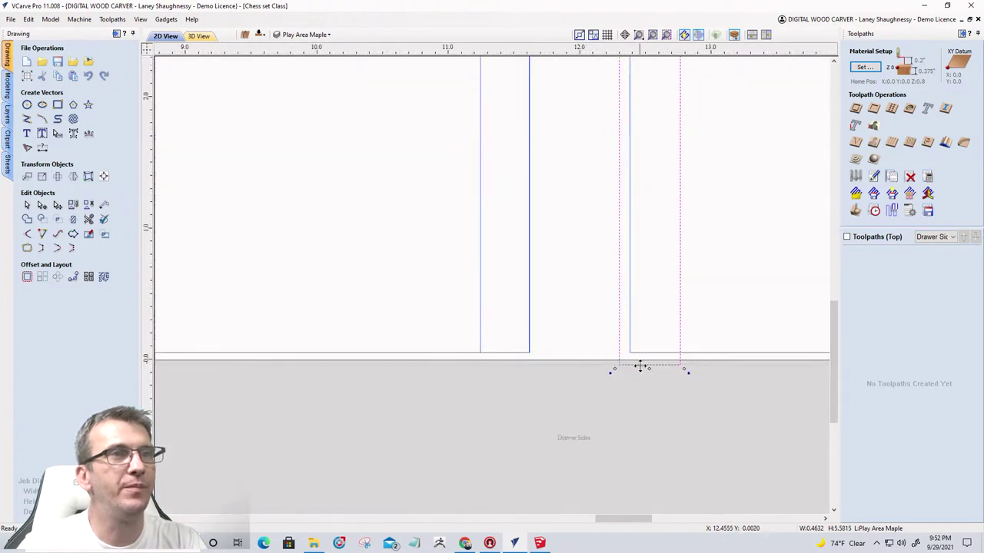
scroll(646, 377, "down", 1)
scroll(654, 387, "down", 2)
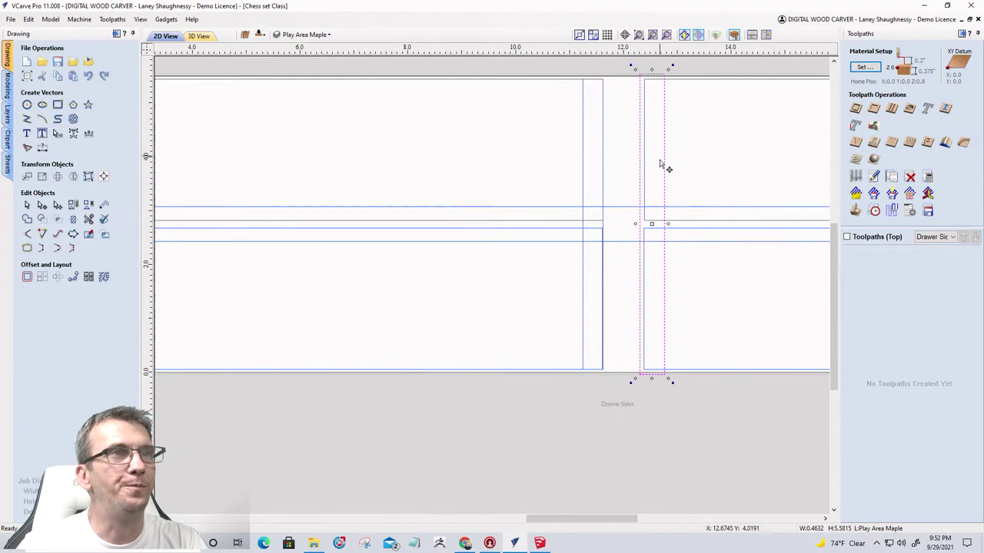
Extend the left-edge strip above the board's top edge and widen it slightly.
left_click(582, 129)
left_click(583, 110)
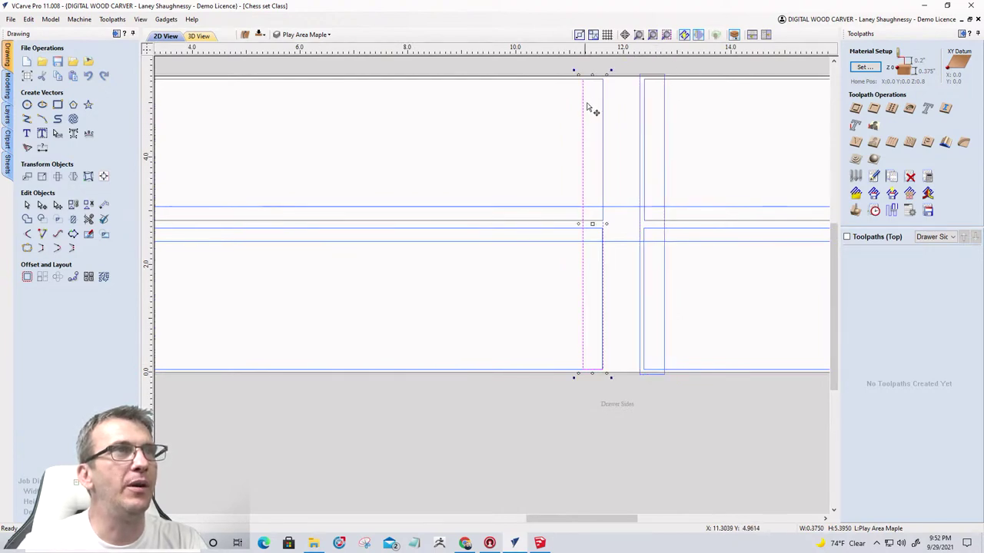
left_click_drag(592, 75, 591, 69)
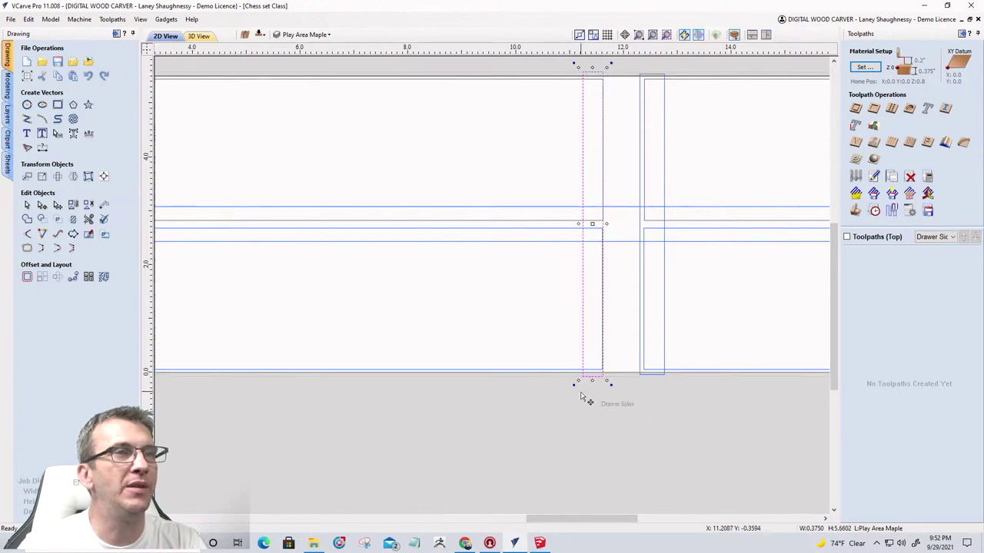
scroll(601, 227, "up", 5)
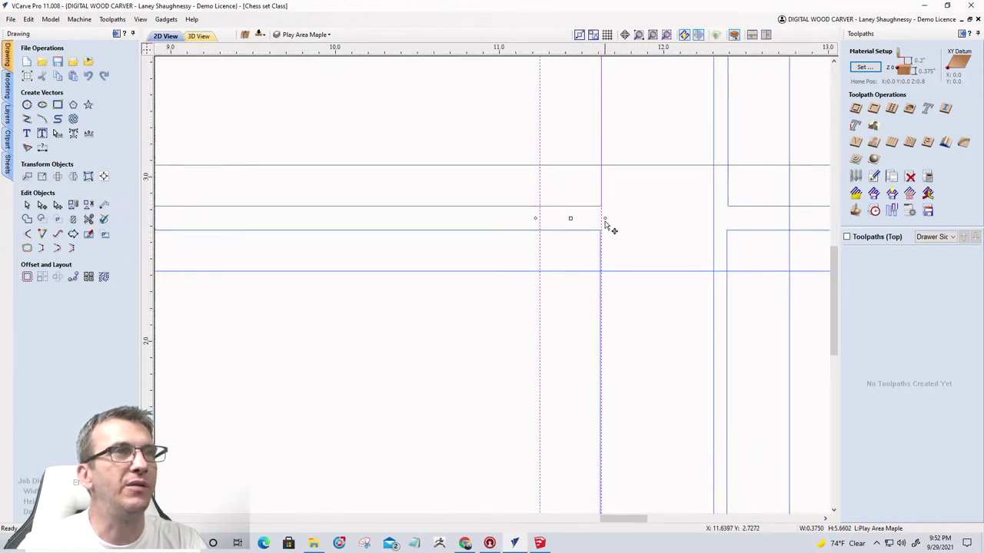
left_click_drag(604, 220, 614, 219)
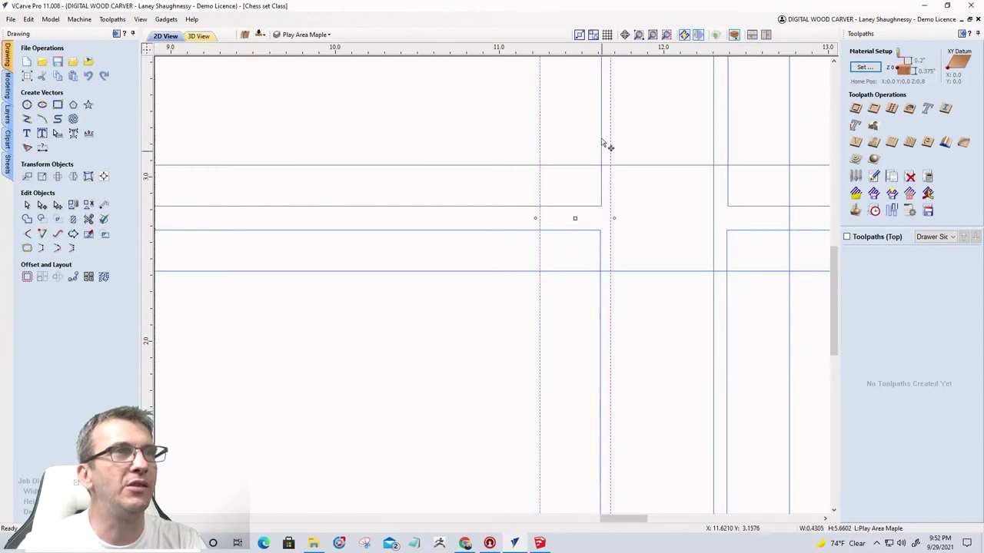
scroll(688, 342, "down", 8)
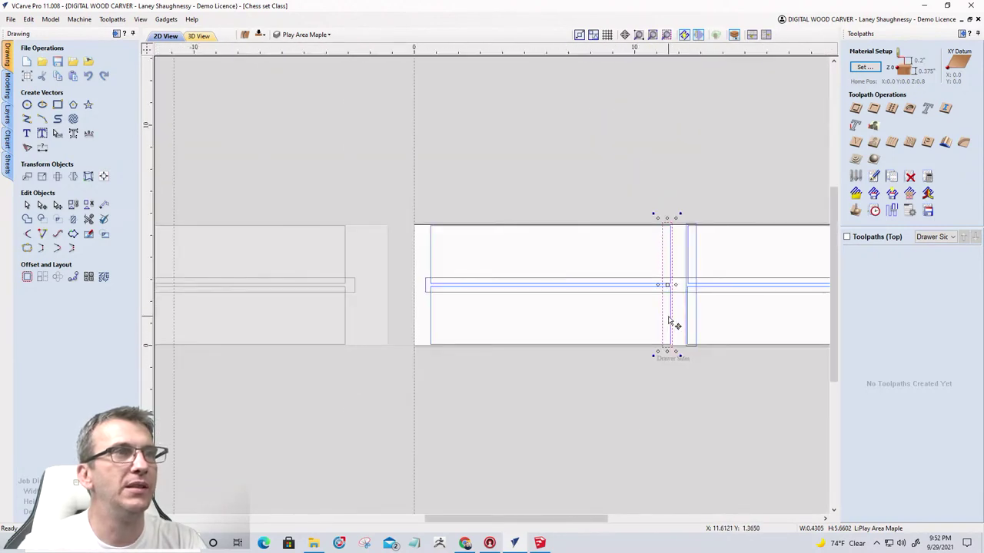
scroll(685, 288, "up", 5)
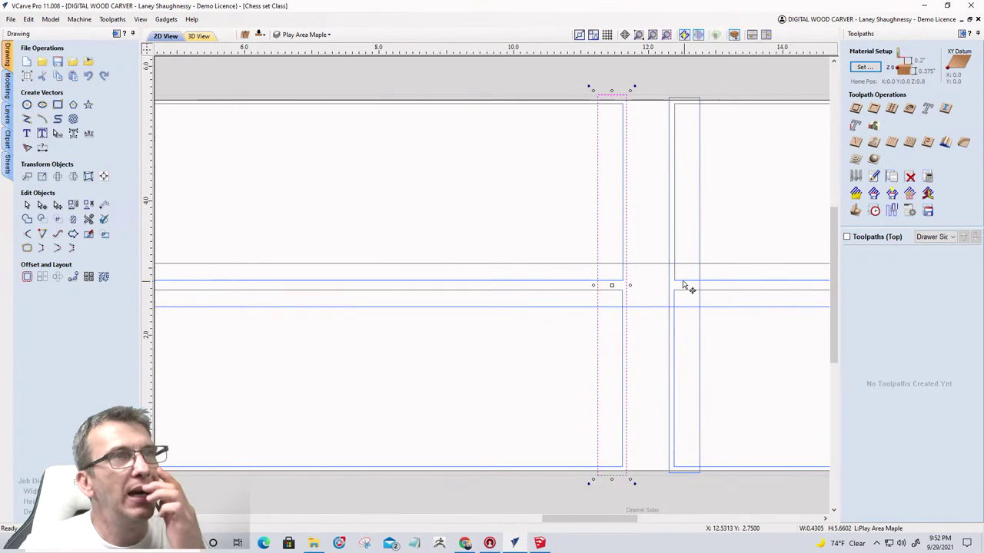
scroll(619, 158, "down", 3)
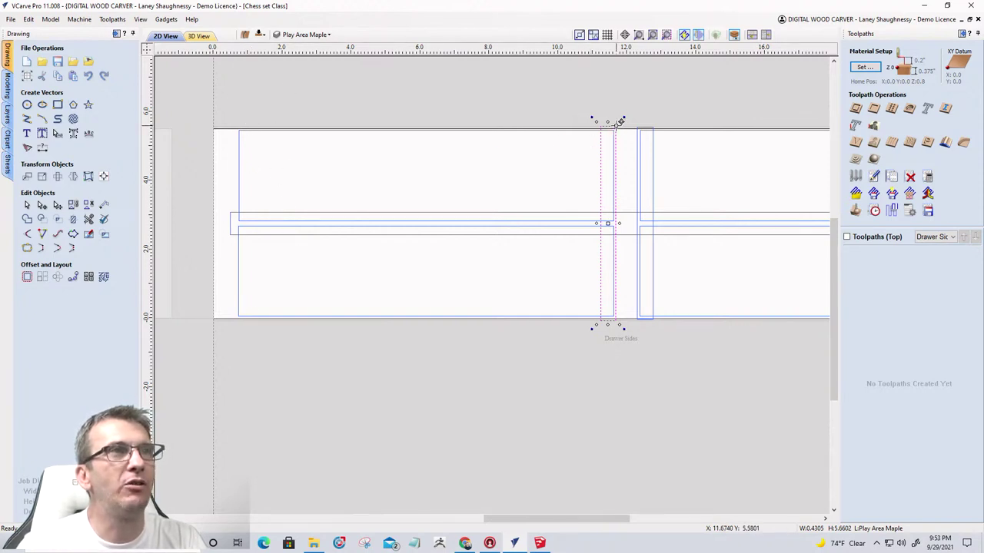
left_click_drag(619, 121, 249, 134)
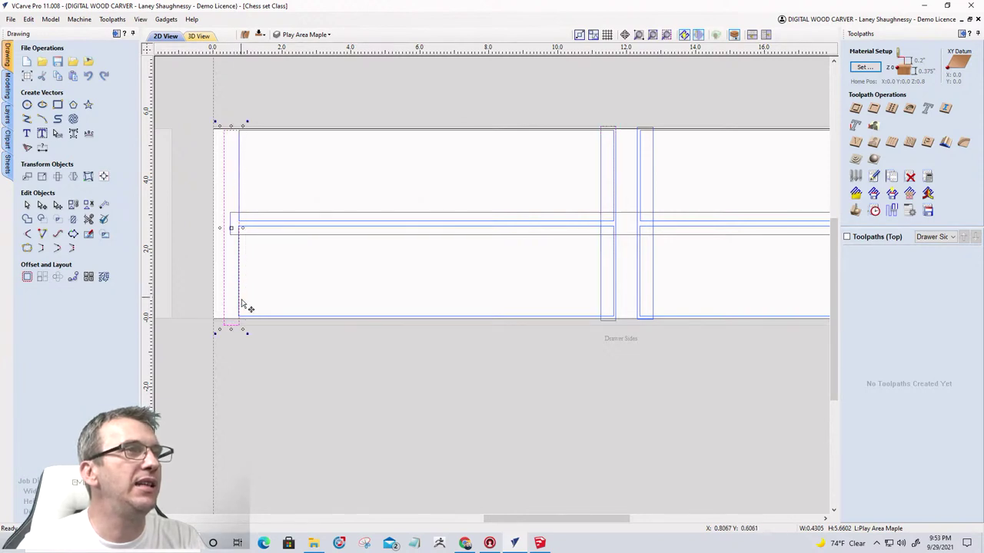
scroll(235, 318, "up", 3)
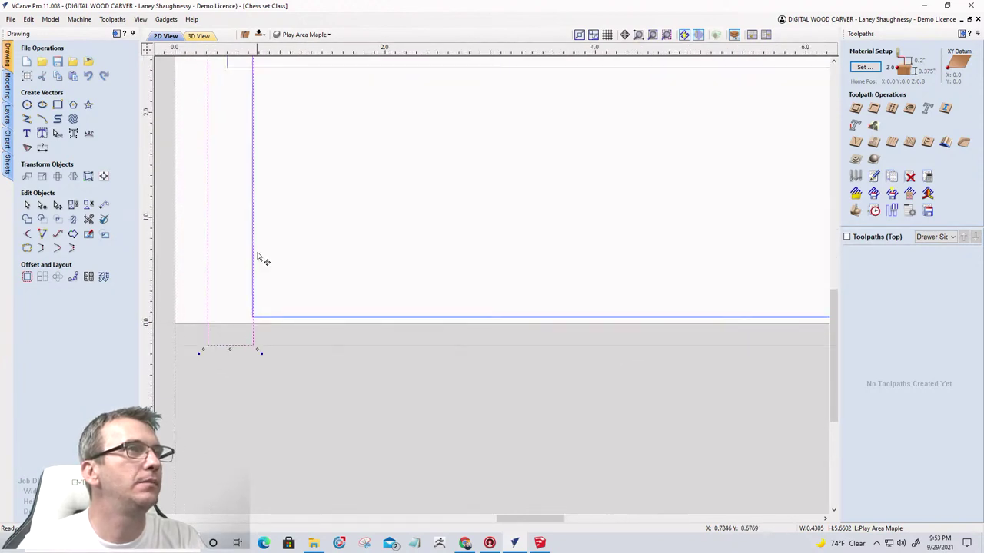
scroll(259, 103, "down", 5)
scroll(264, 231, "up", 5)
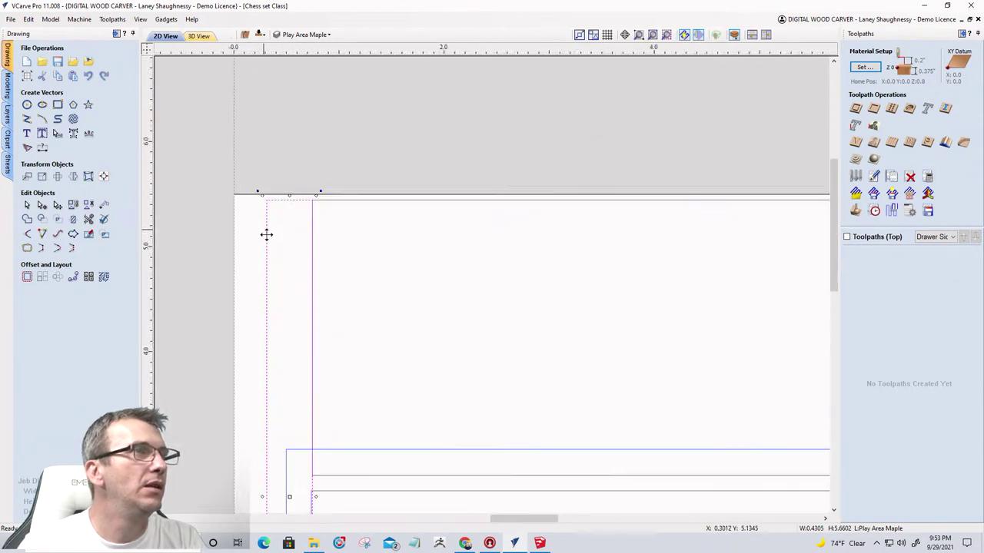
scroll(368, 164, "down", 2)
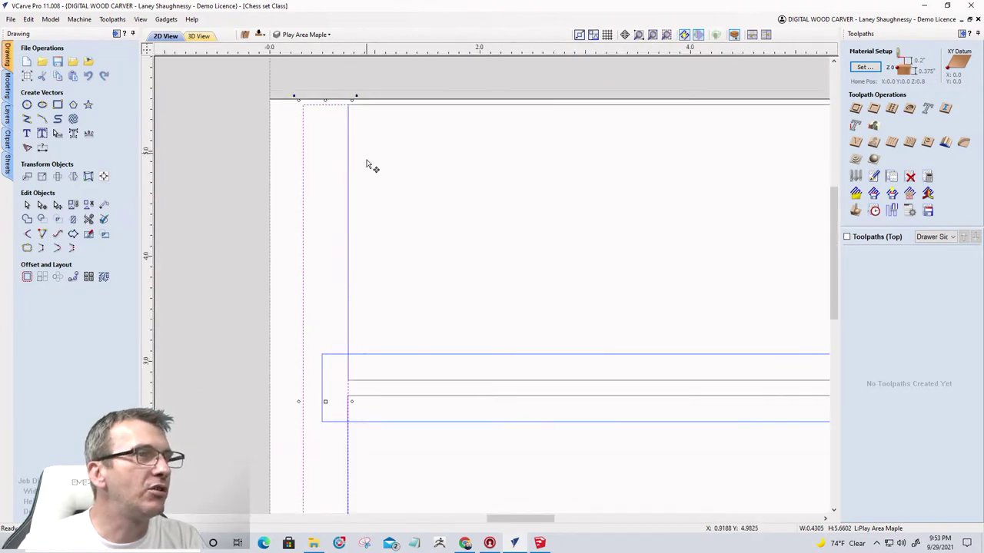
scroll(370, 348, "up", 3)
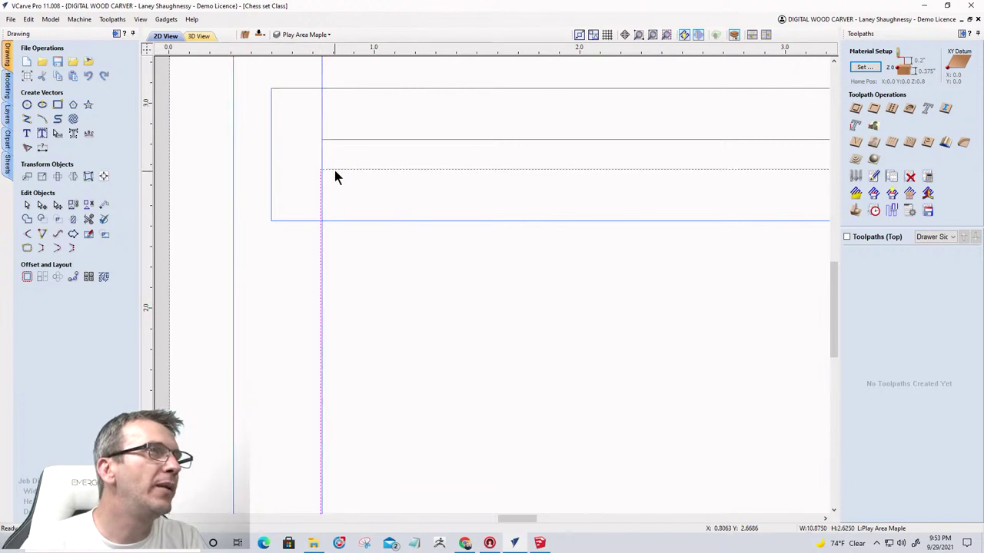
scroll(335, 169, "down", 2)
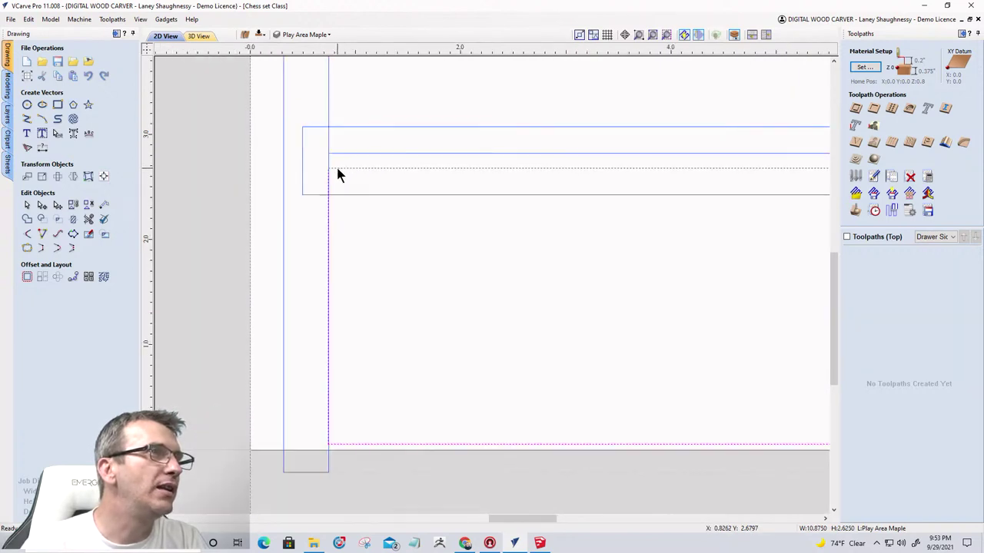
scroll(336, 173, "down", 2)
scroll(696, 199, "up", 3)
scroll(695, 199, "down", 1)
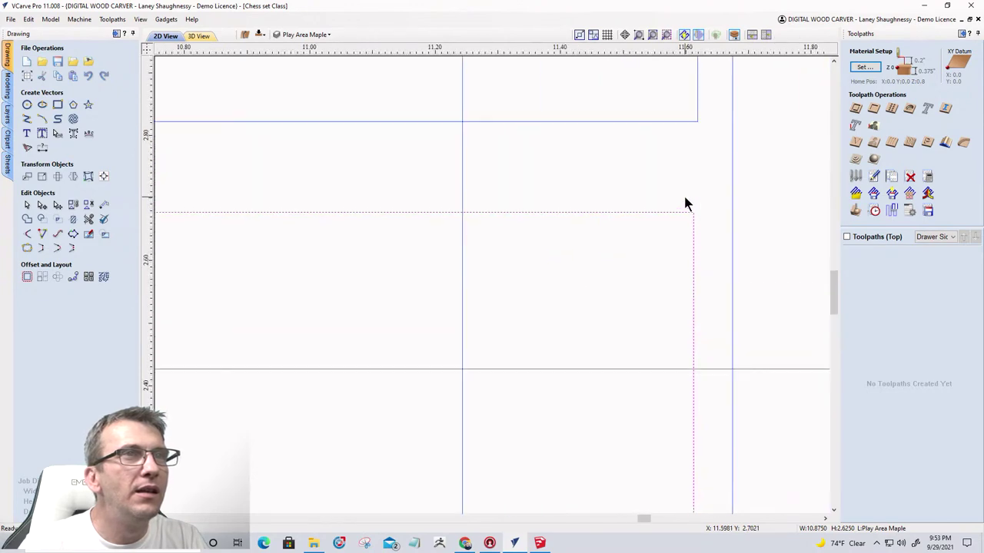
scroll(683, 200, "down", 2)
scroll(481, 219, "down", 2)
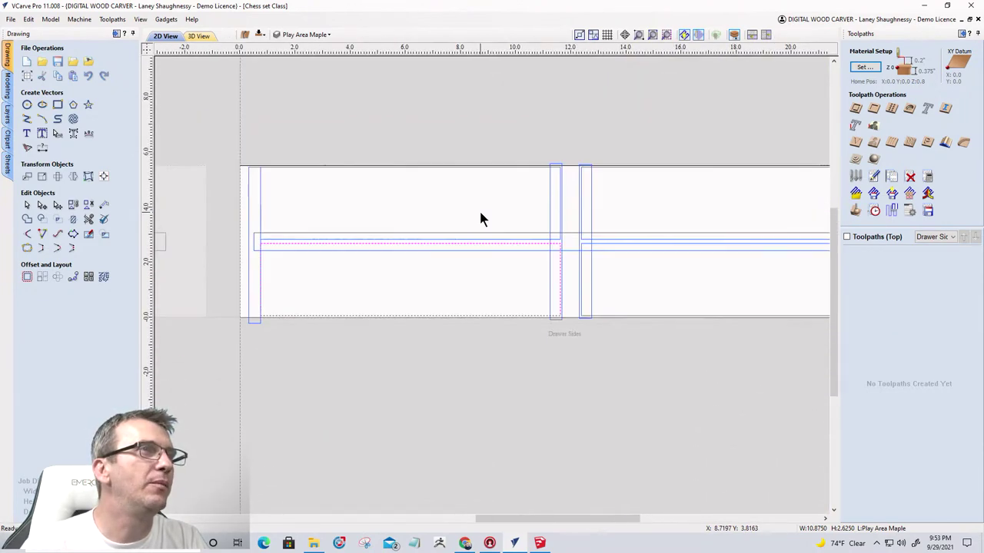
scroll(234, 257, "up", 3)
scroll(309, 240, "up", 3)
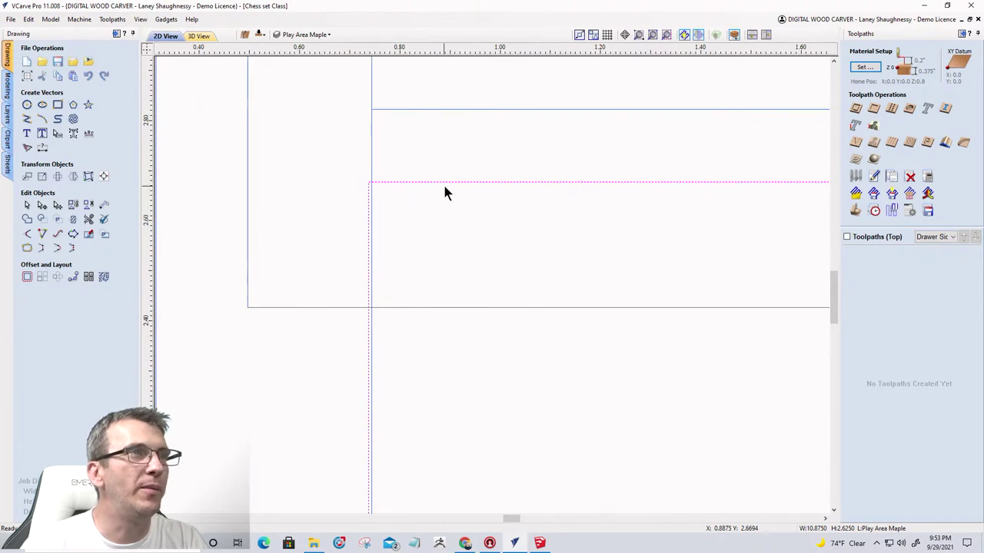
scroll(430, 196, "down", 2)
scroll(505, 371, "down", 3)
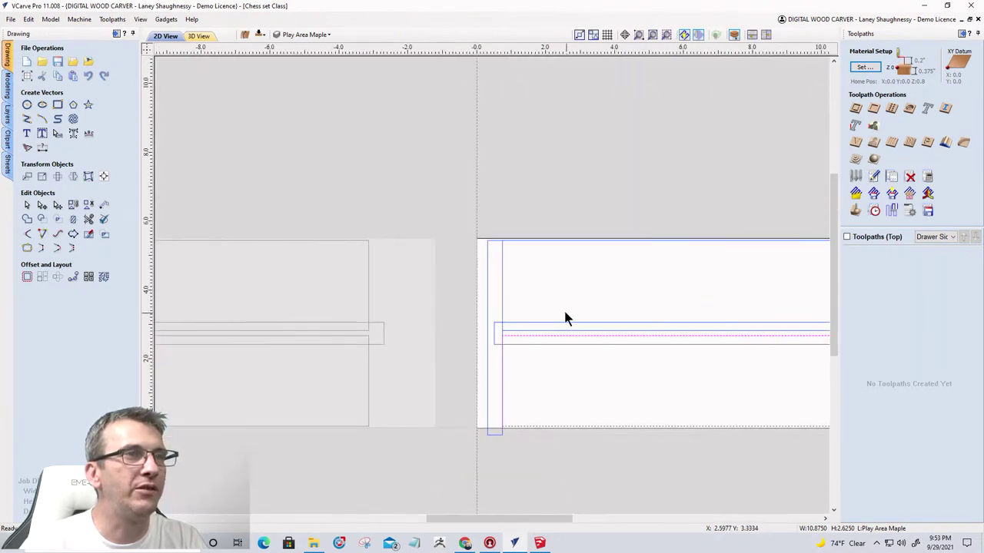
scroll(545, 334, "up", 1)
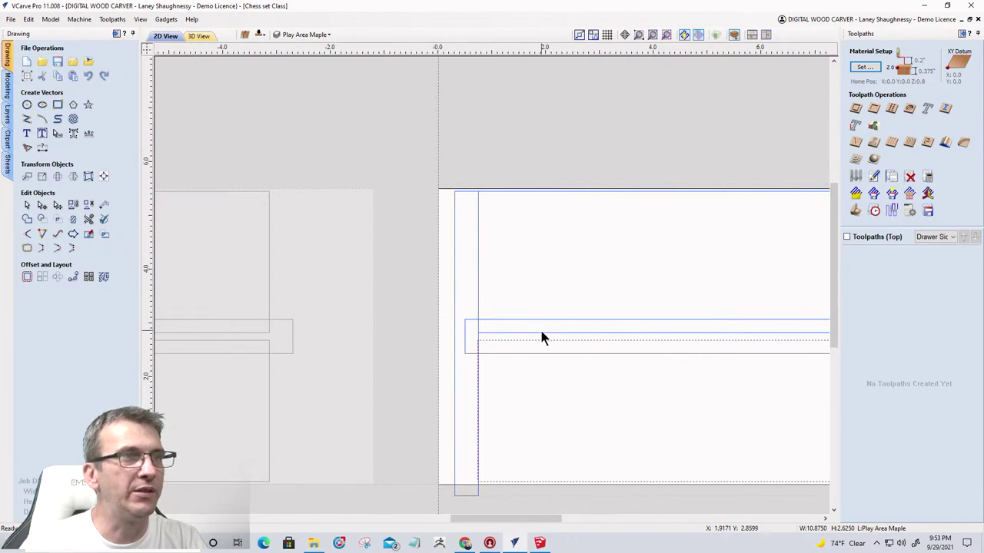
Select the long groove outline, then close the alignment options without aligning anything.
left_click(541, 333)
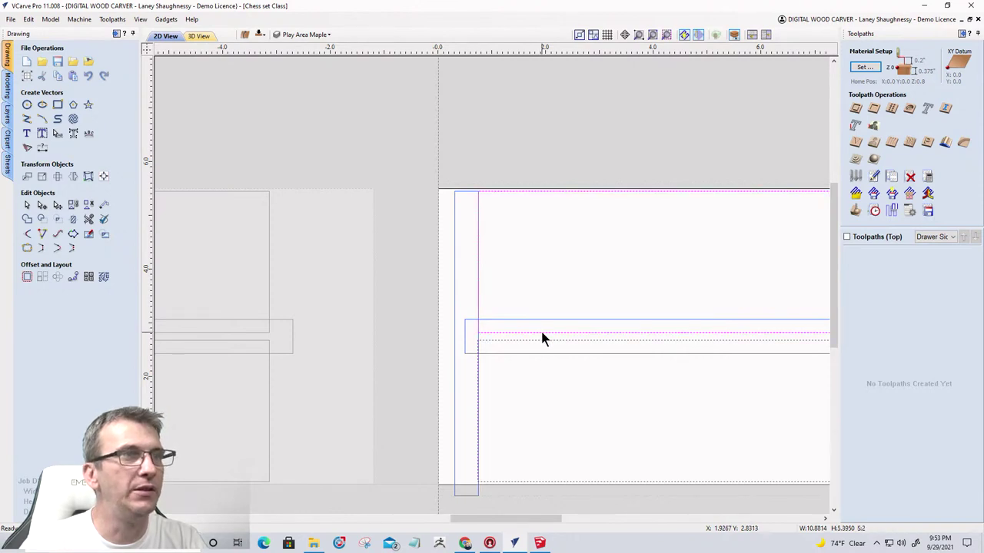
left_click(104, 176)
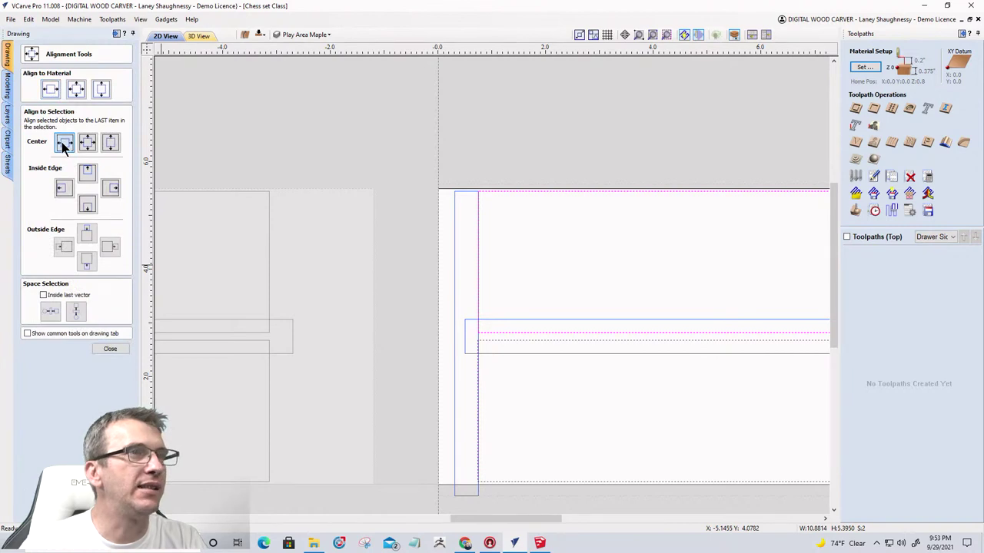
left_click(110, 348)
scroll(265, 311, "down", 4)
scroll(649, 290, "up", 2)
scroll(649, 290, "up", 1)
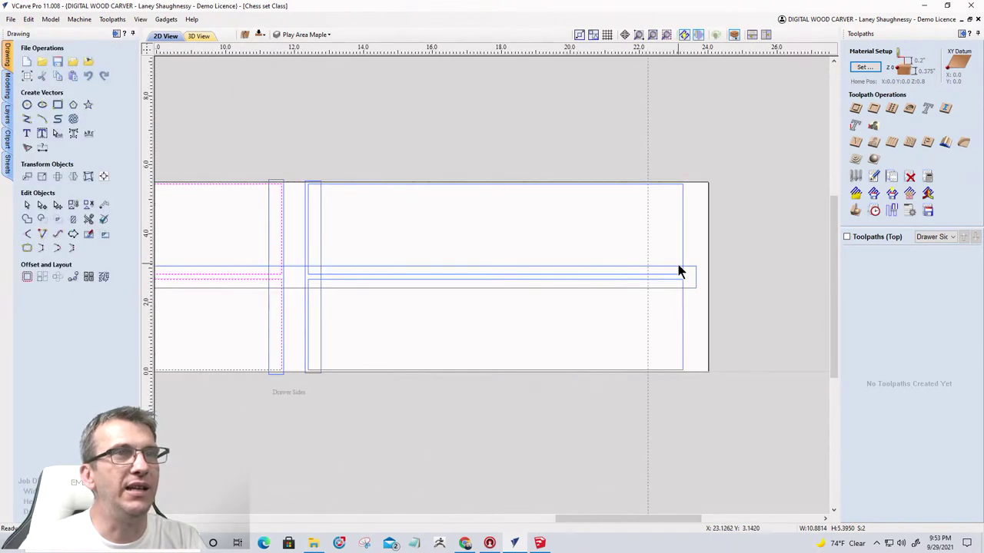
Centre the upper and lower right-hand rectangles horizontally on each other.
left_click(681, 275)
left_click(672, 280, "shift")
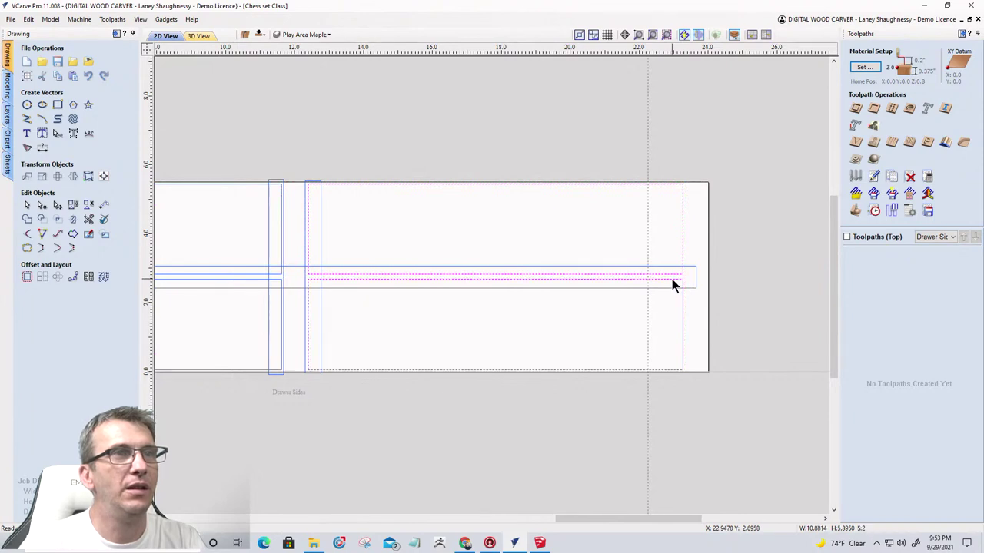
scroll(672, 286, "up", 5)
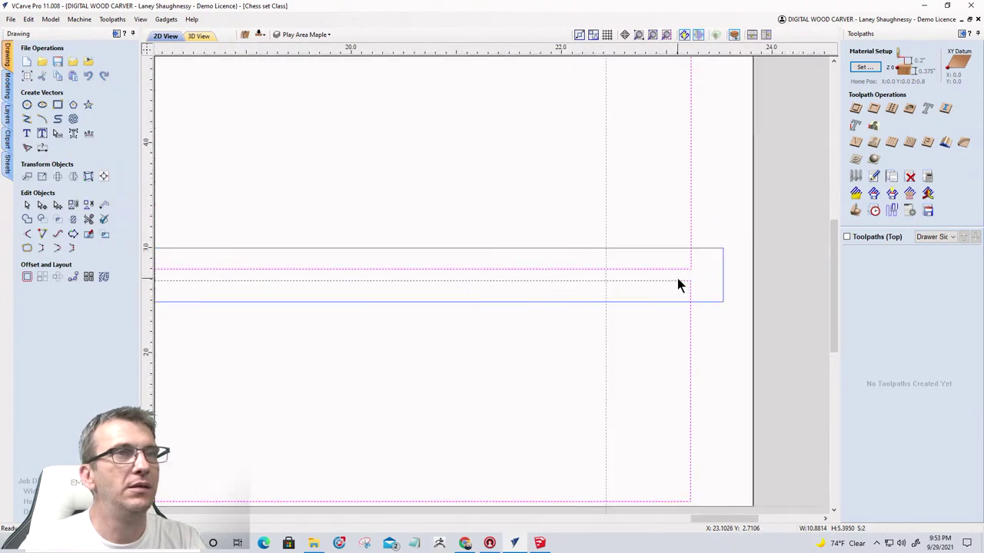
scroll(678, 285, "down", 2)
left_click(103, 176)
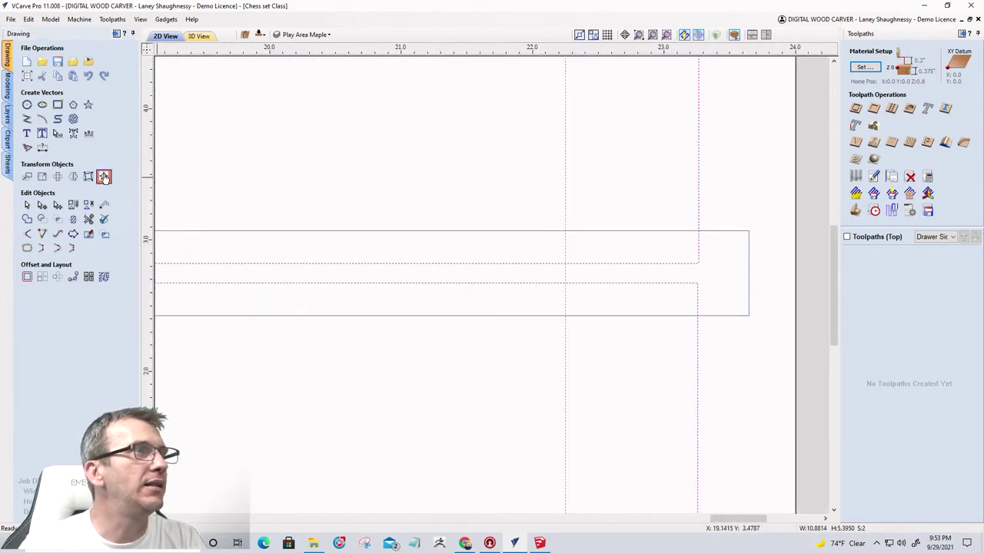
left_click(64, 145)
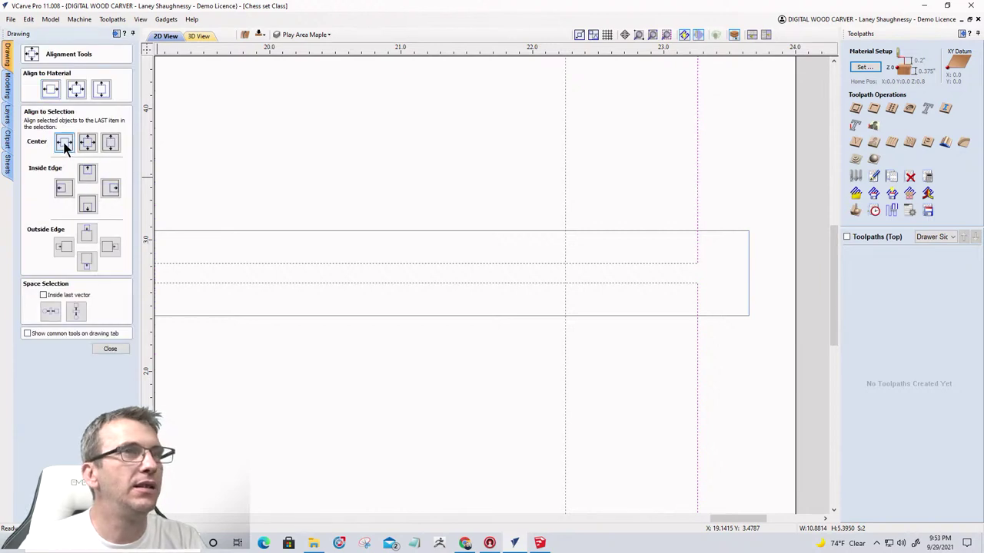
left_click(106, 348)
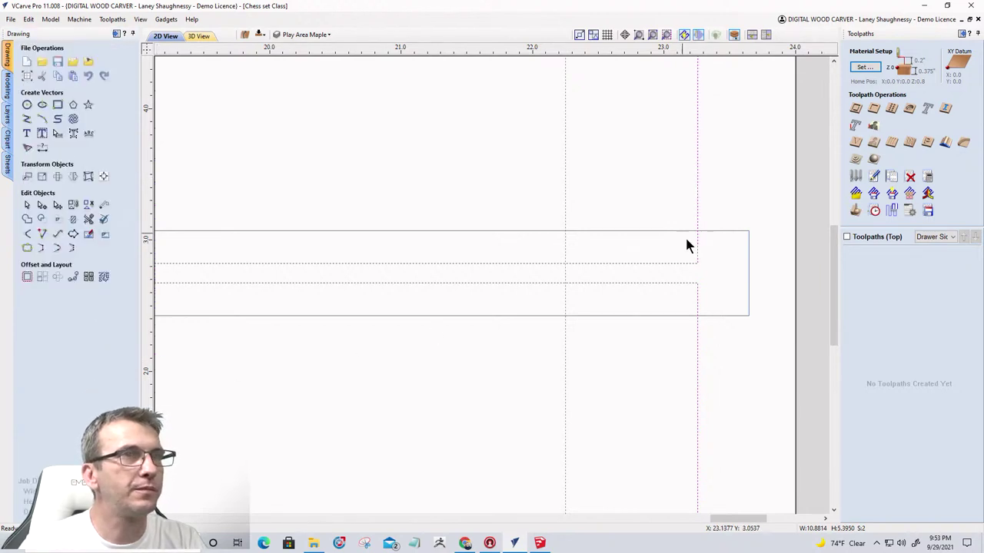
scroll(725, 289, "down", 4)
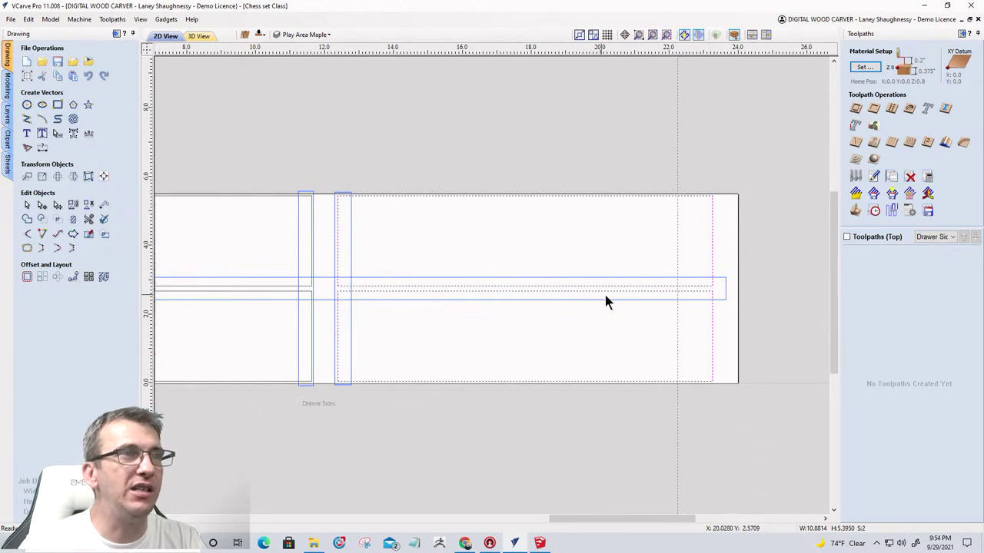
scroll(334, 384, "up", 4)
scroll(353, 385, "down", 3)
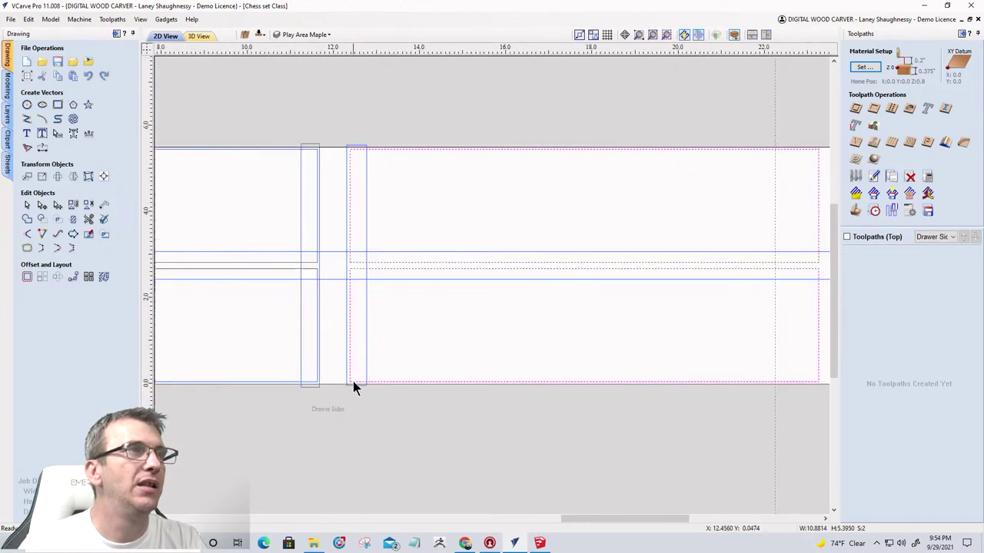
scroll(346, 133, "up", 3)
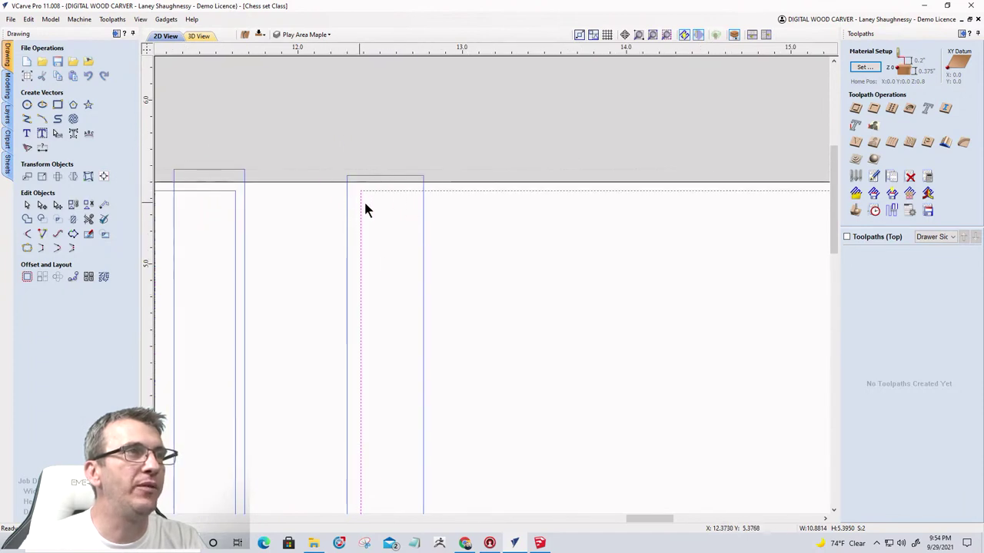
Drag the outer narrow rectangle at the part's top left, then shift it by X -0.375 inch.
left_click(423, 203)
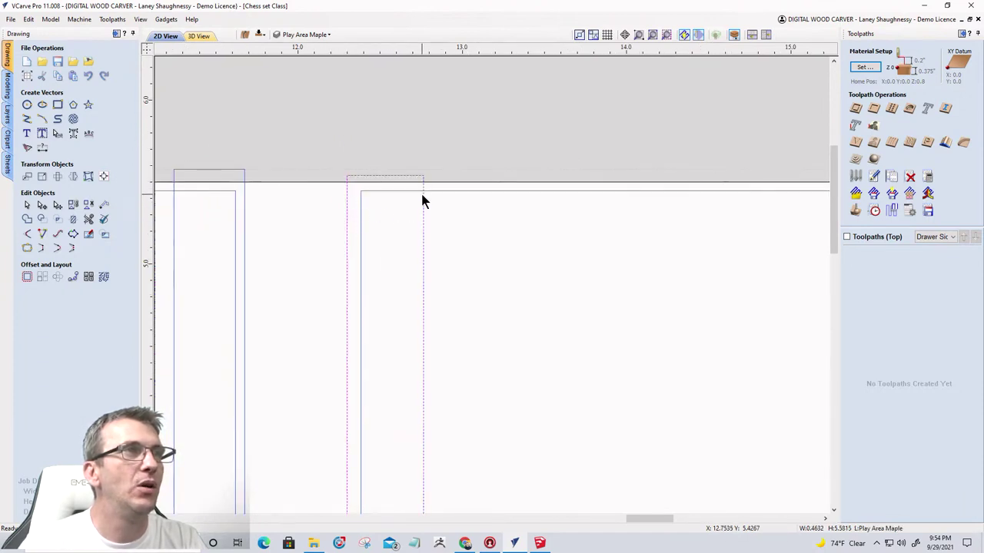
left_click_drag(424, 186, 360, 192)
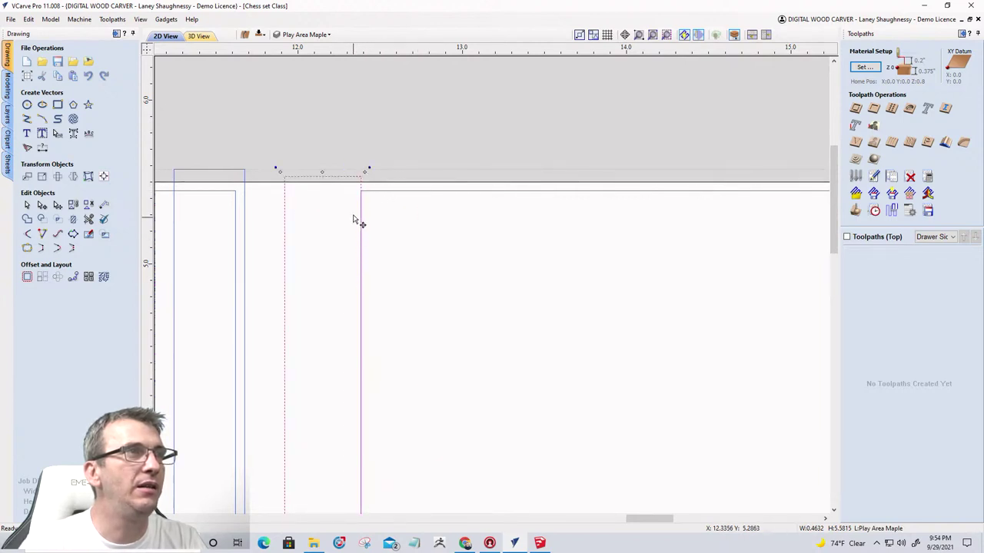
left_click(27, 176)
double_click(80, 160)
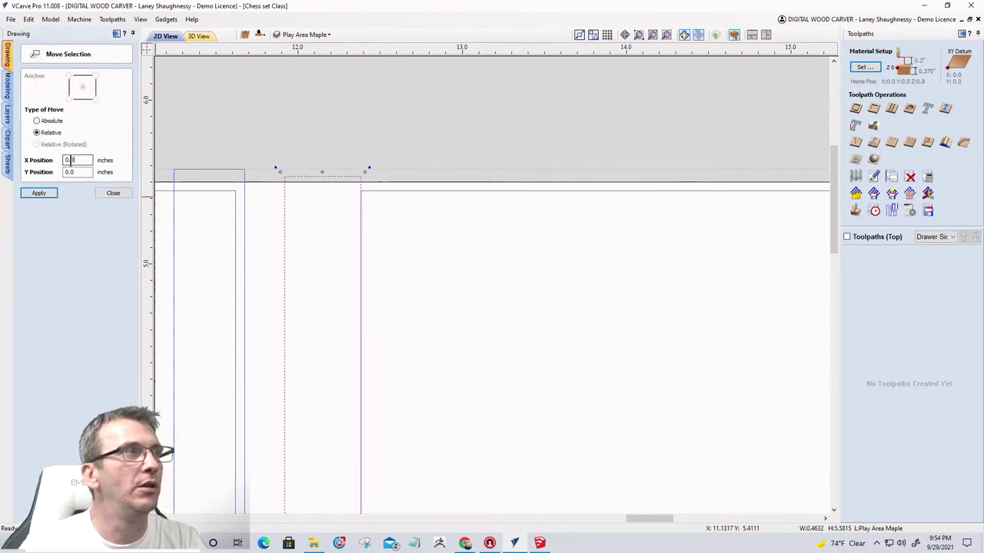
type("-.3")
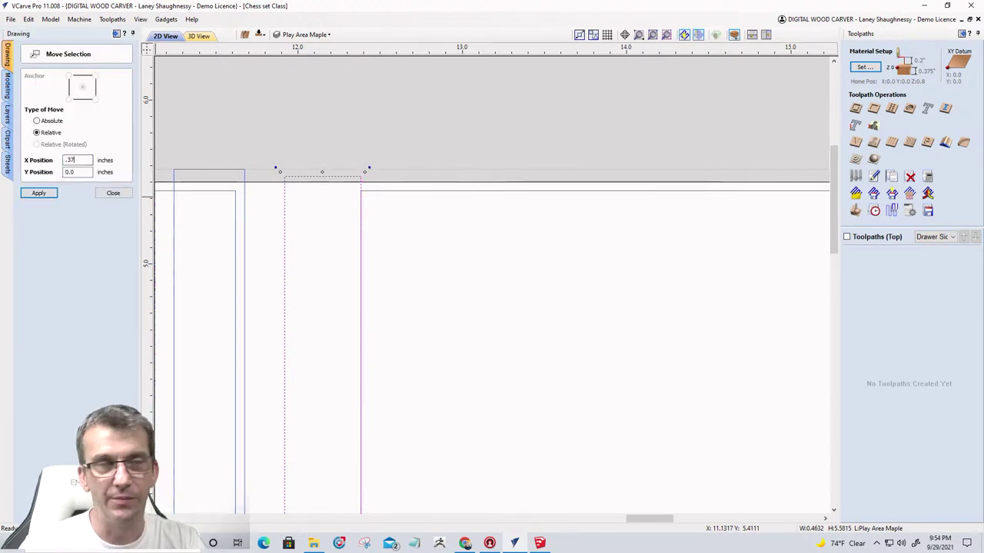
type("75")
left_click(38, 193)
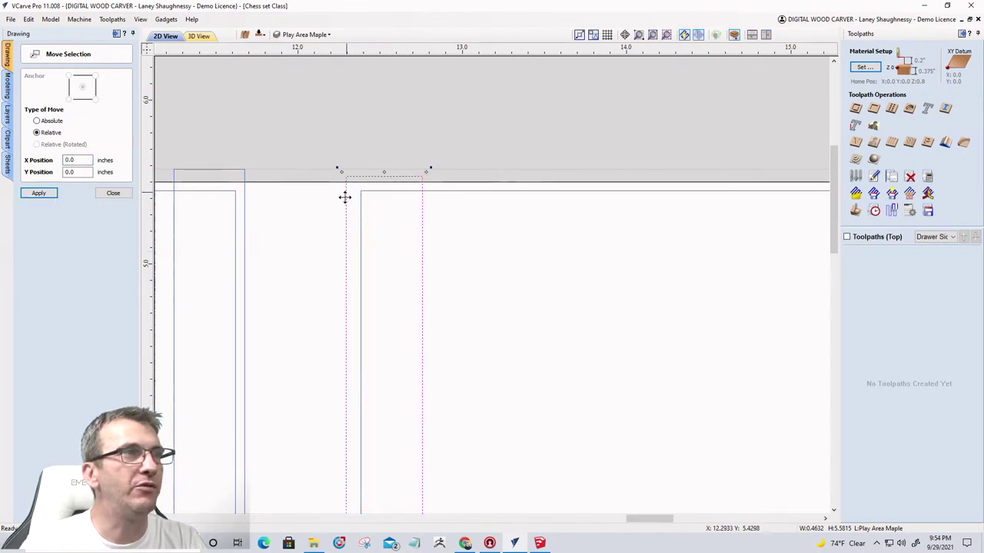
scroll(343, 231, "down", 2)
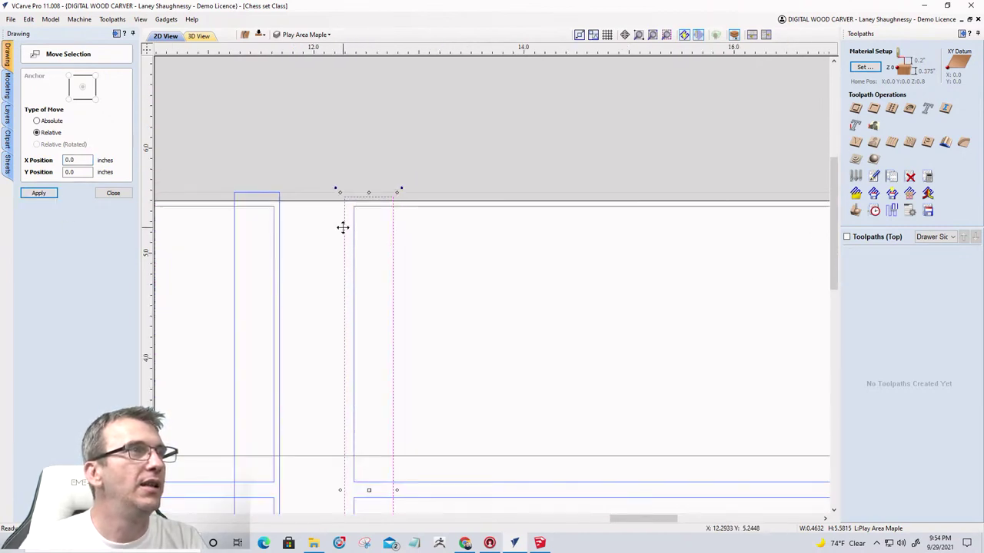
scroll(216, 253, "up", 3)
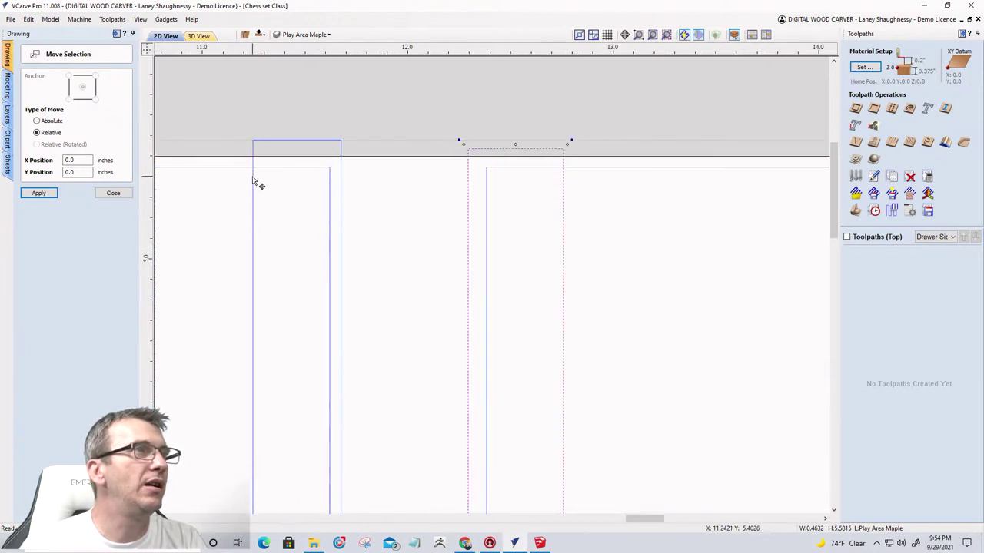
Drag the left narrow rectangle right, then move it 0.375 inch left with a relative move.
left_click(252, 177)
left_click_drag(252, 168, 329, 167)
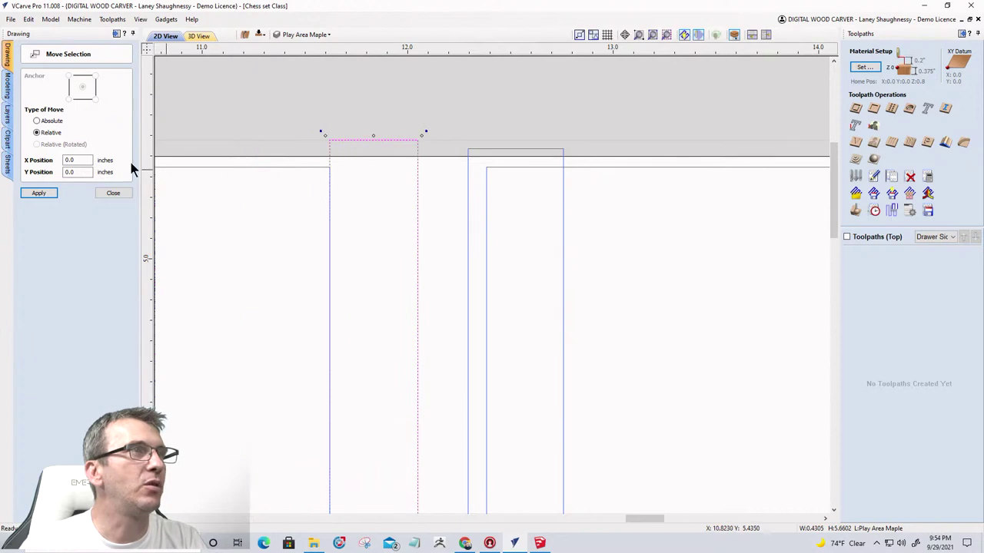
left_click_drag(80, 159, 64, 160)
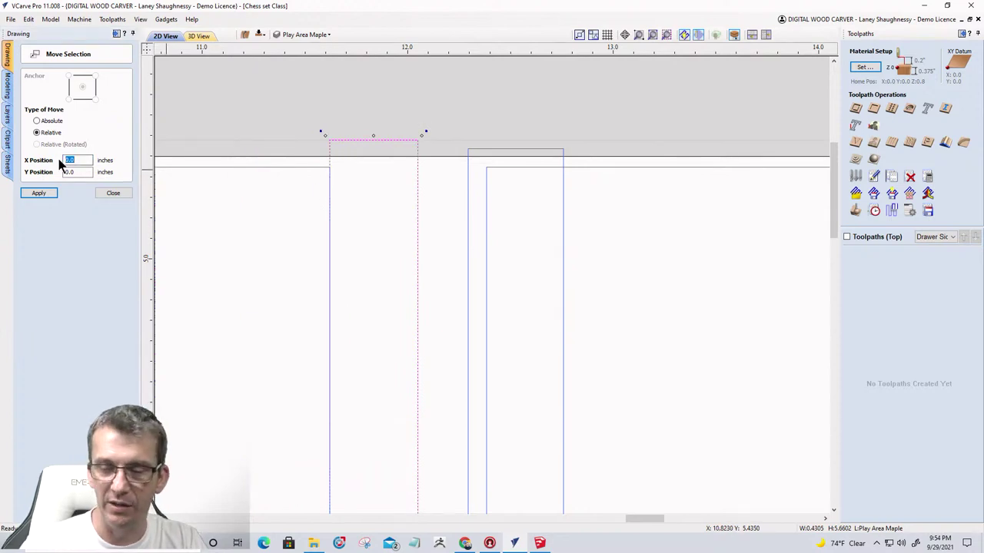
type("-.375")
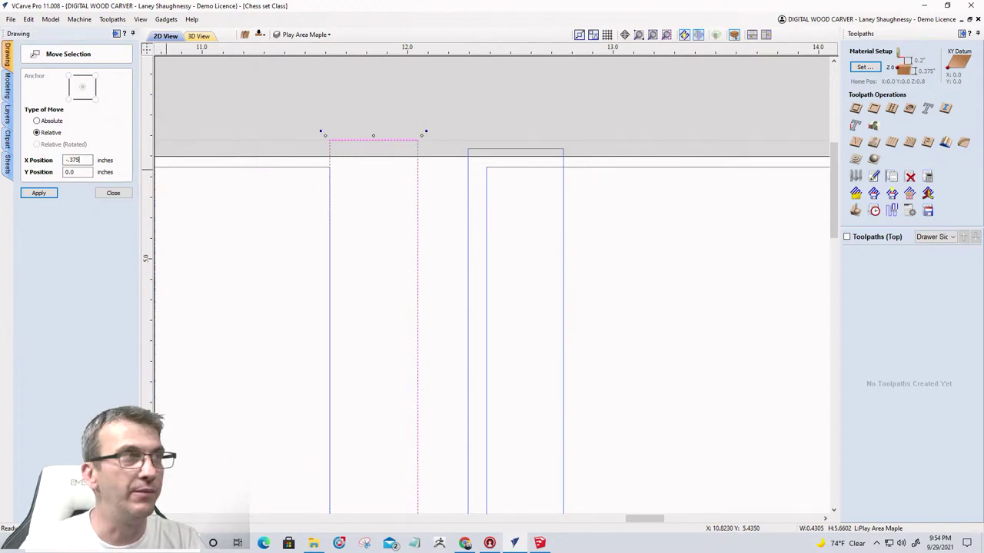
left_click(40, 195)
scroll(439, 259, "down", 5)
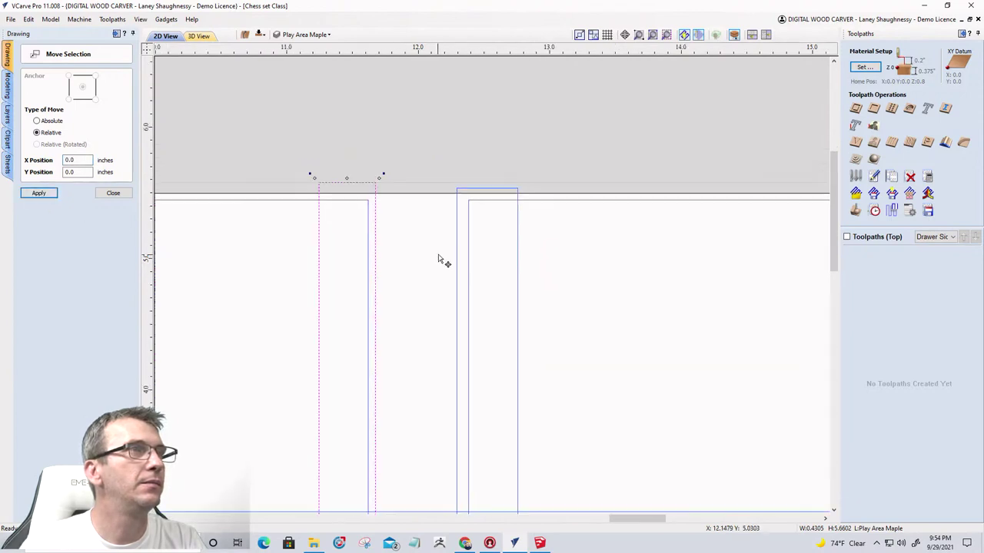
scroll(259, 267, "up", 5)
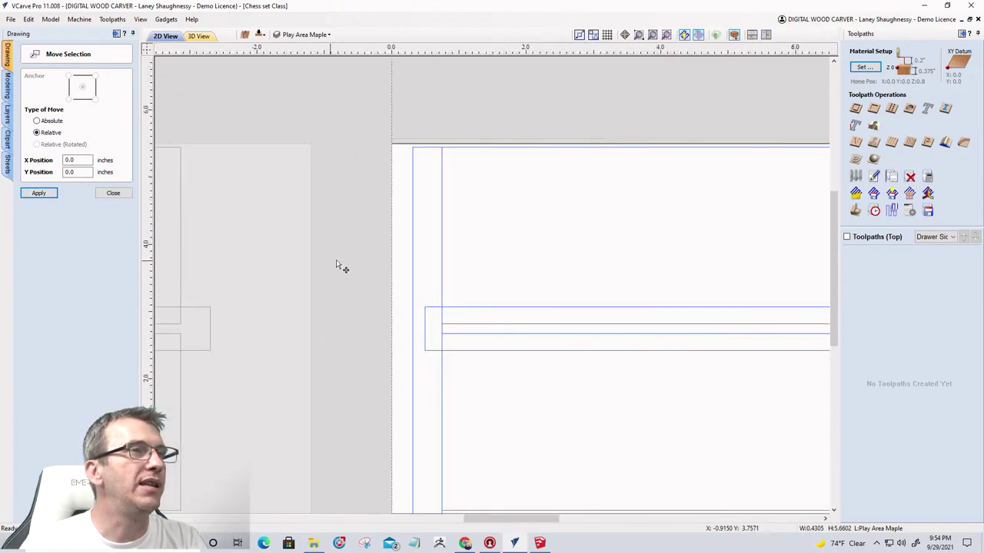
scroll(430, 204, "up", 1)
Shift the tall narrow groove at the left end 0.375 inch to the right.
left_click(453, 182)
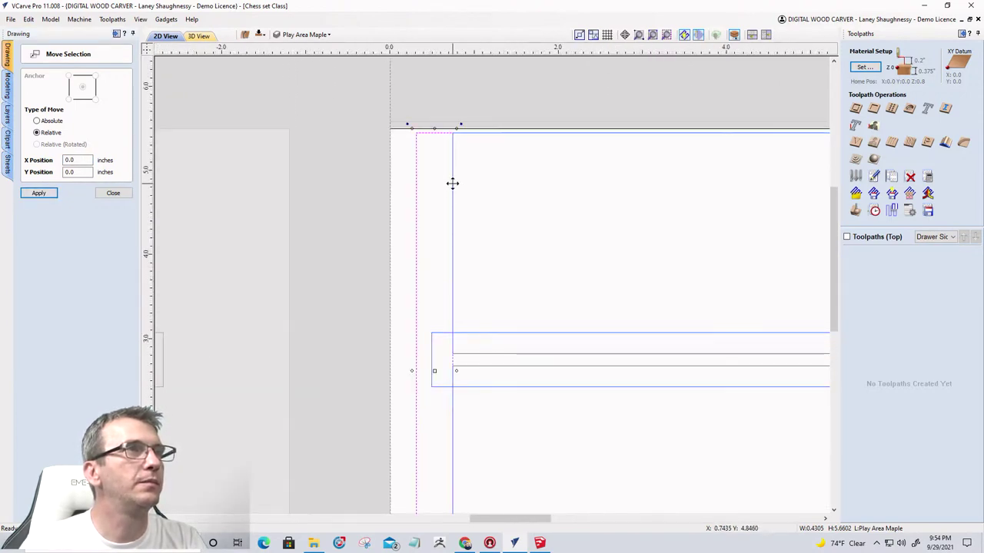
scroll(454, 146, "up", 4)
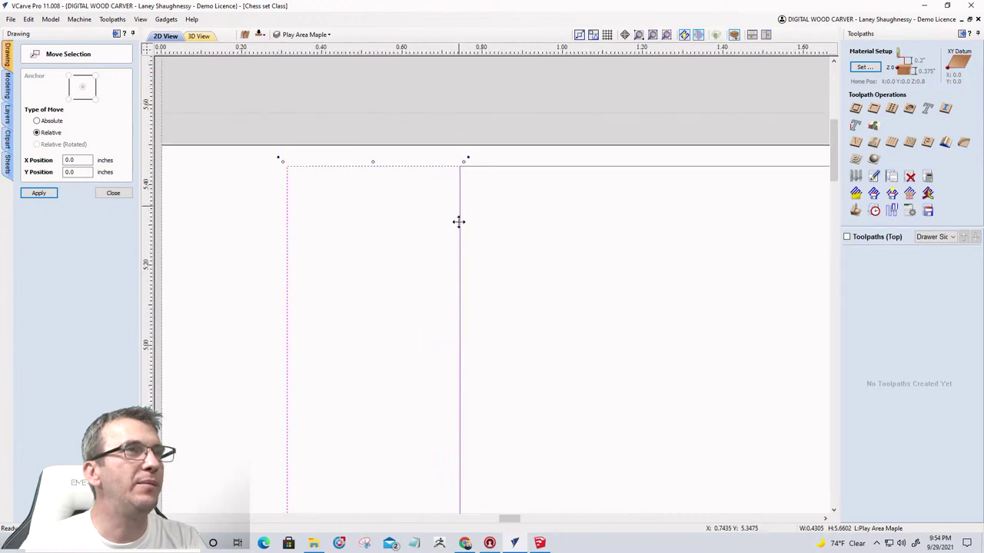
left_click_drag(74, 161, 56, 159)
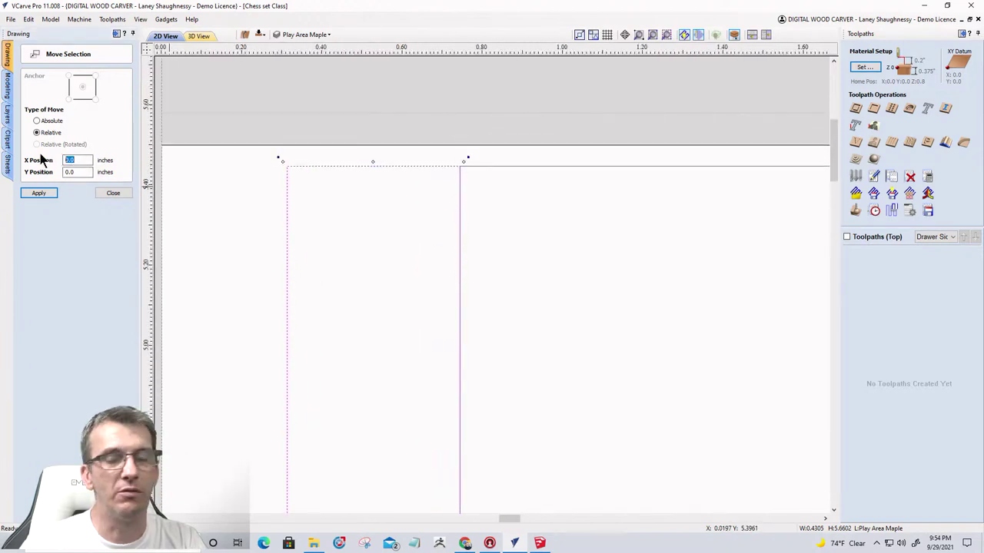
type(".375")
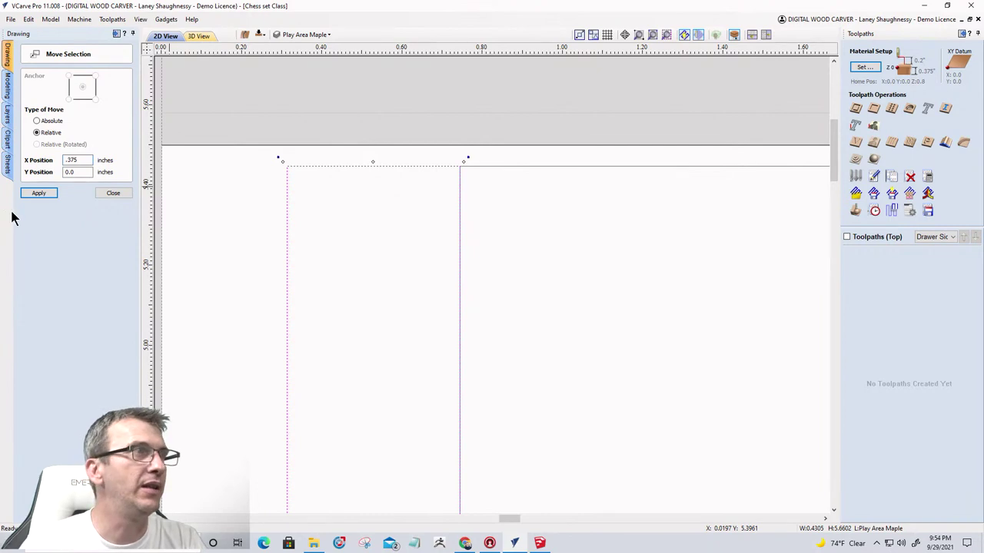
left_click(36, 193)
scroll(197, 194, "down", 3)
scroll(202, 193, "down", 2)
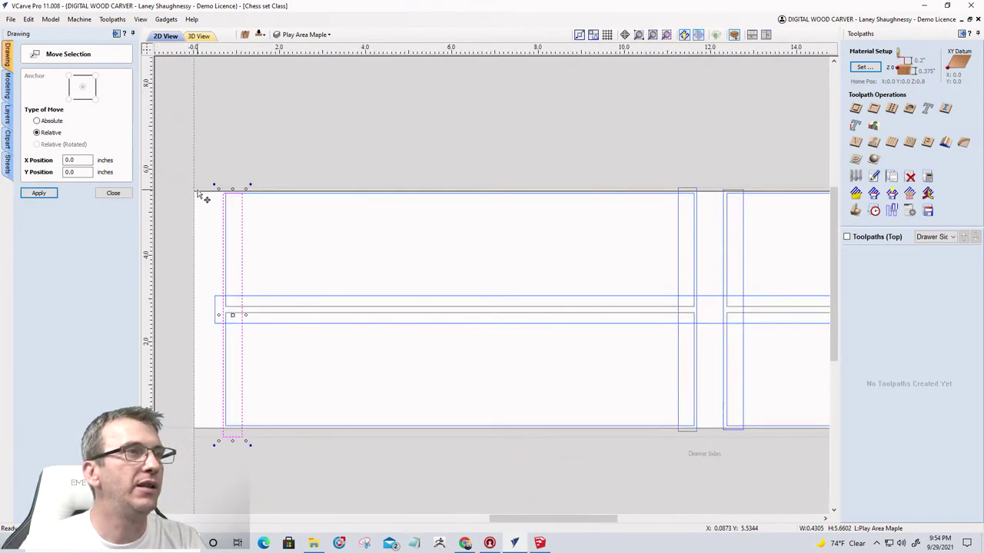
scroll(236, 323, "down", 2)
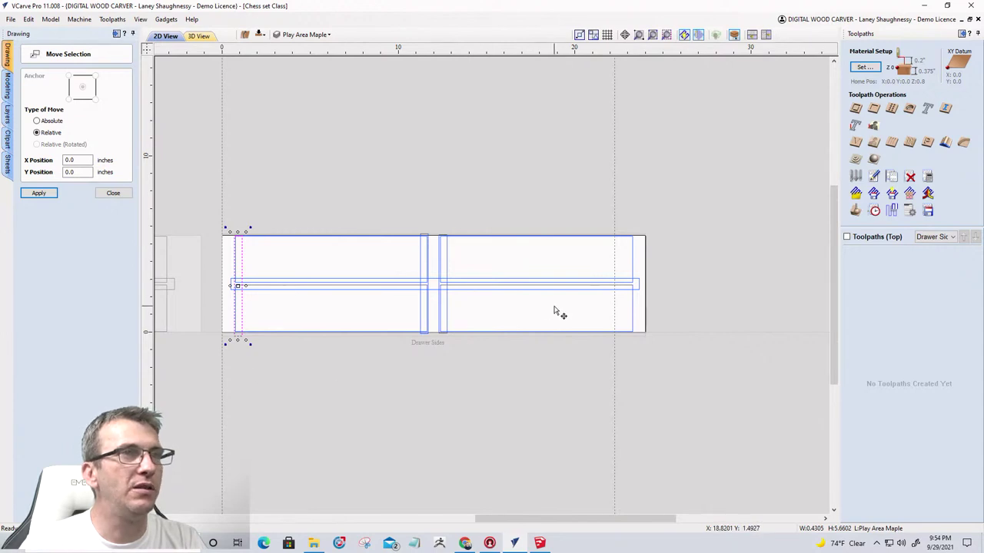
Create a horizontally mirrored copy of the groove rectangle at the part's far end.
left_click(111, 193)
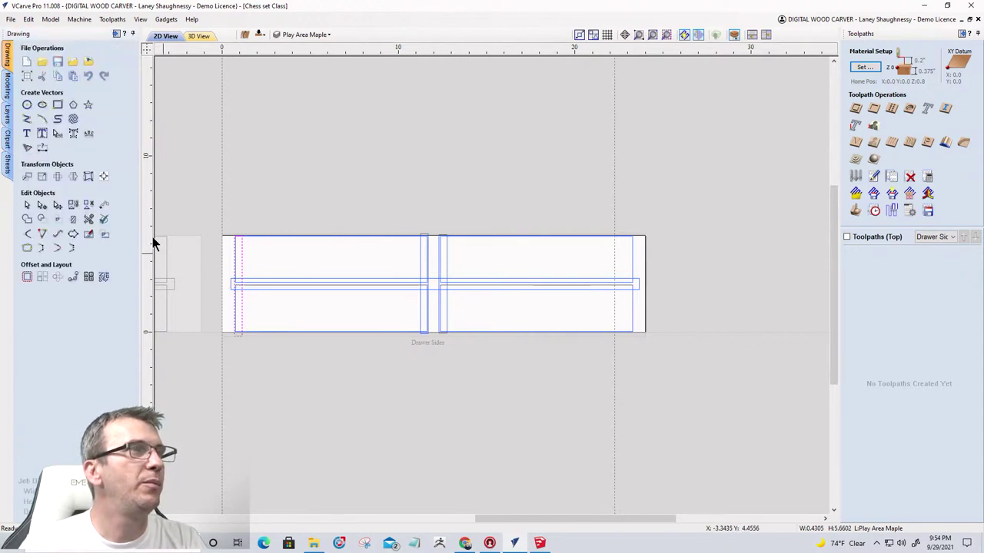
left_click(74, 177)
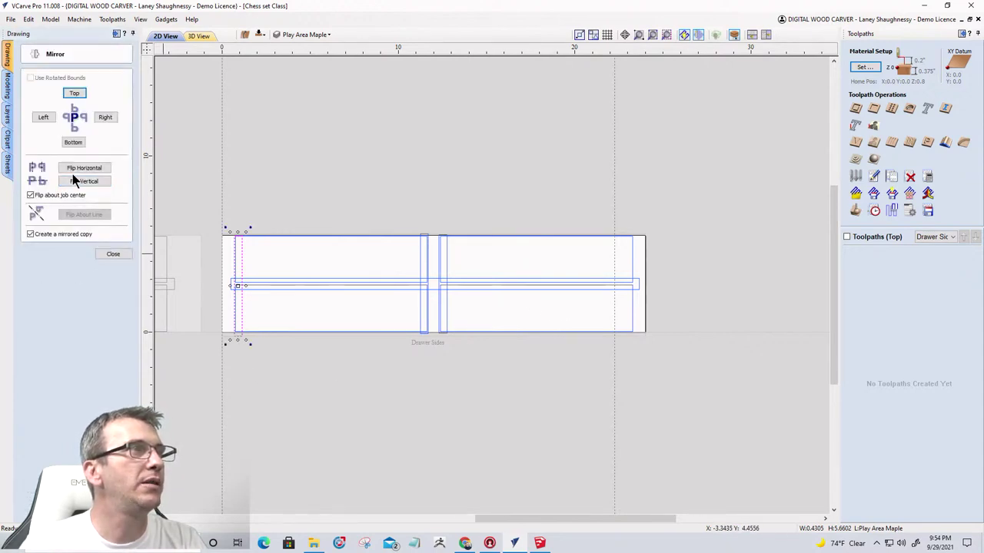
left_click(70, 168)
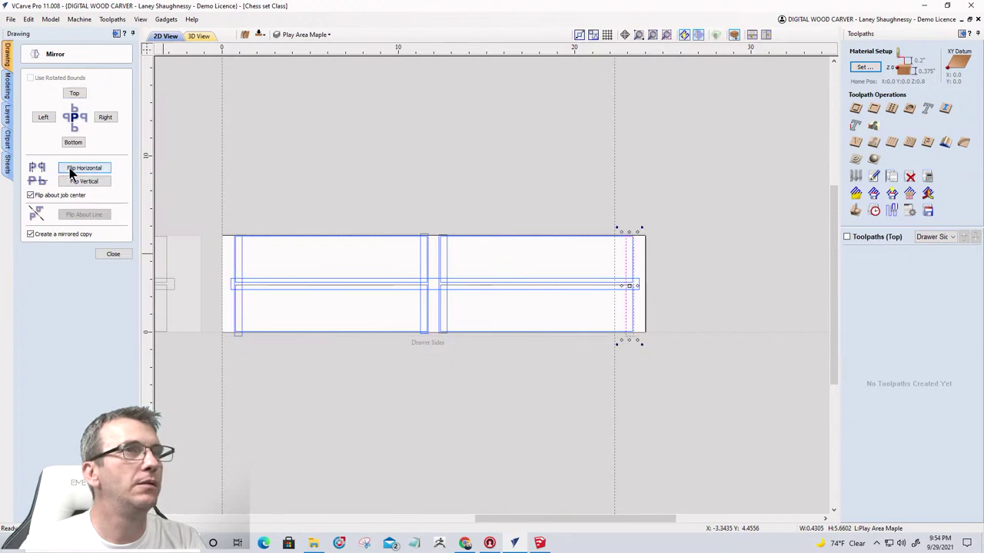
left_click(100, 252)
scroll(626, 253, "up", 10)
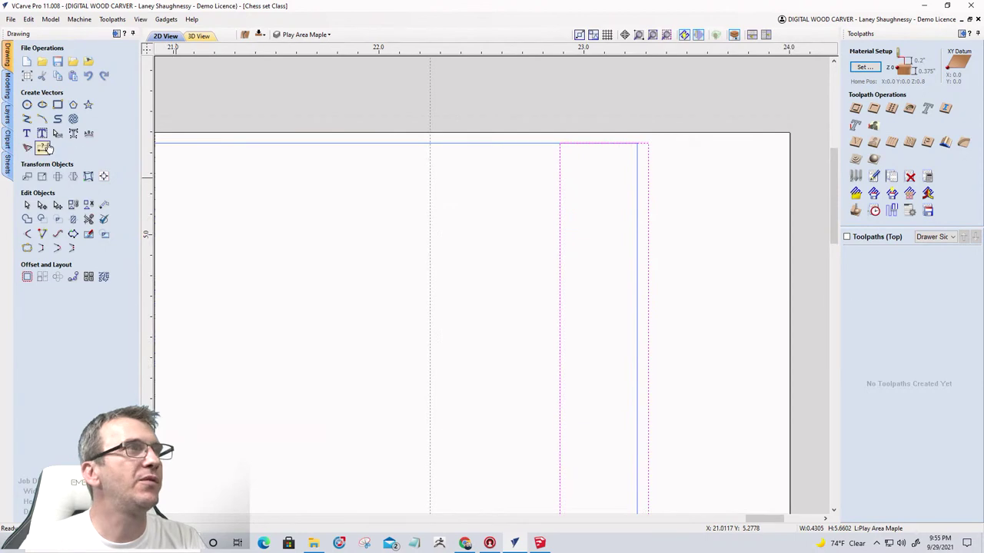
Measure the gap from the part edge to the mirrored copy to confirm the 0.375-inch inset.
left_click(104, 204)
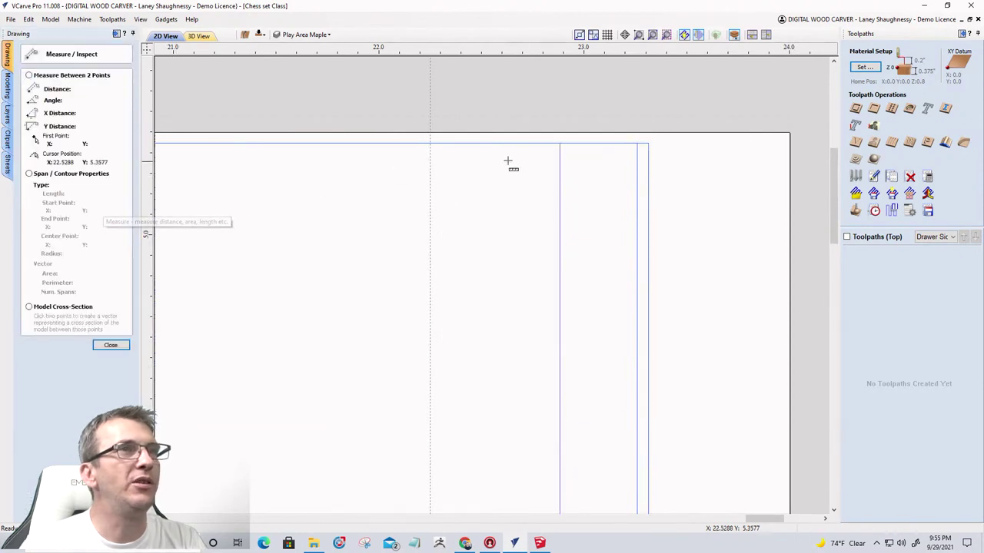
left_click_drag(636, 143, 560, 142)
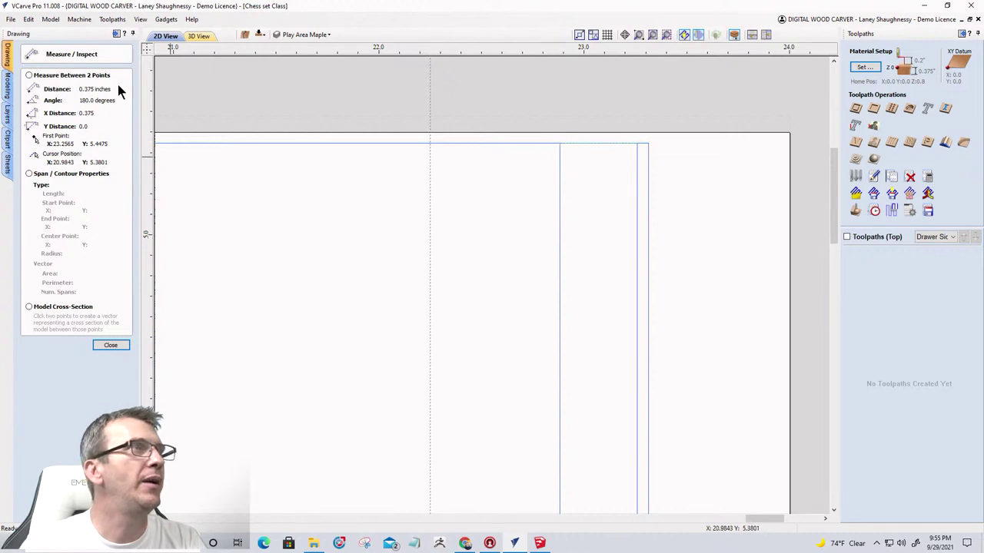
left_click(112, 345)
scroll(393, 269, "down", 6)
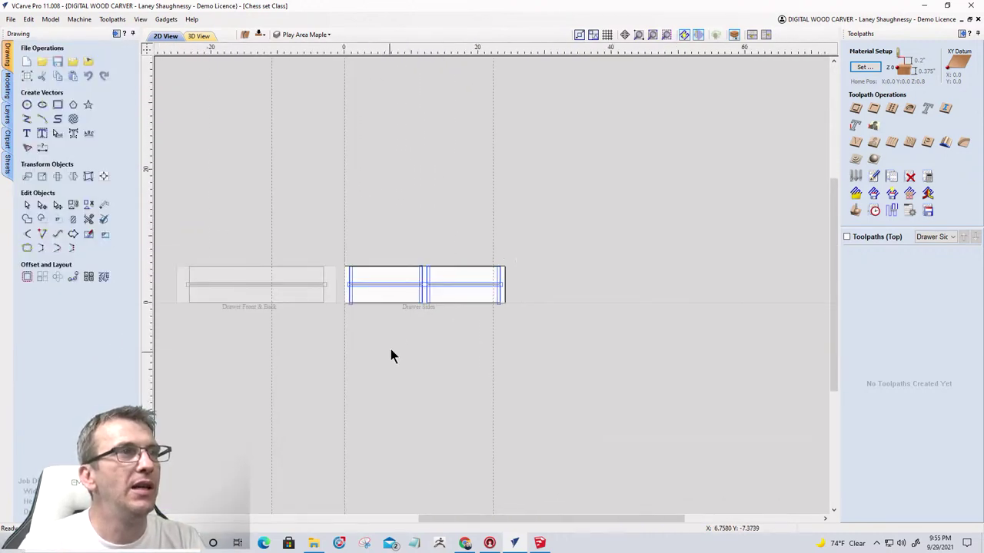
scroll(423, 261, "up", 3)
scroll(492, 254, "up", 2)
scroll(511, 240, "down", 2)
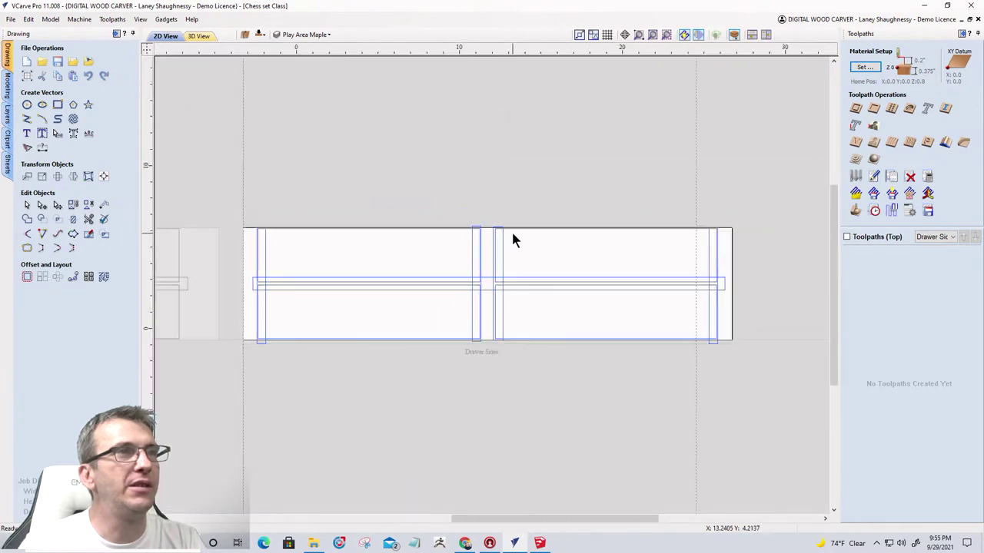
scroll(514, 240, "down", 1)
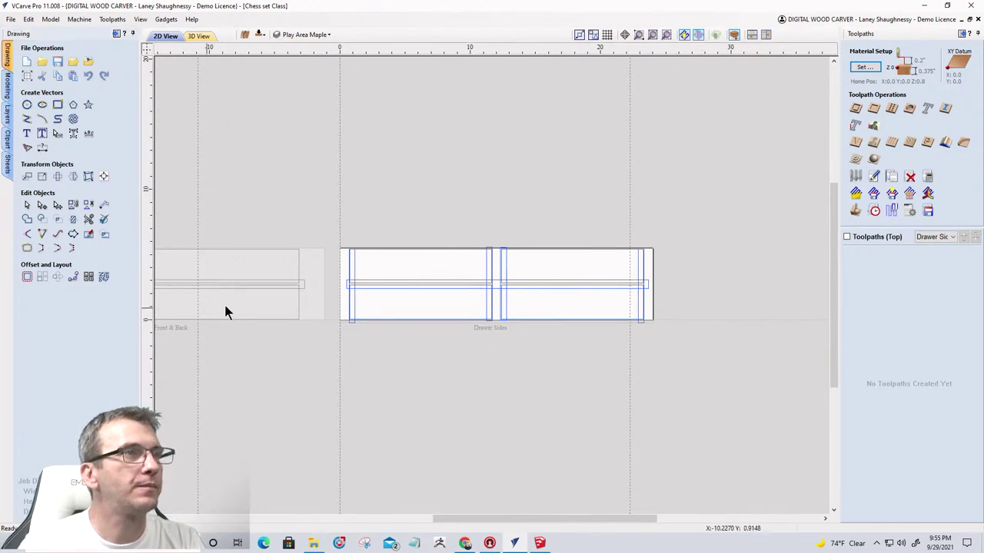
scroll(349, 286, "up", 3)
scroll(387, 192, "down", 4)
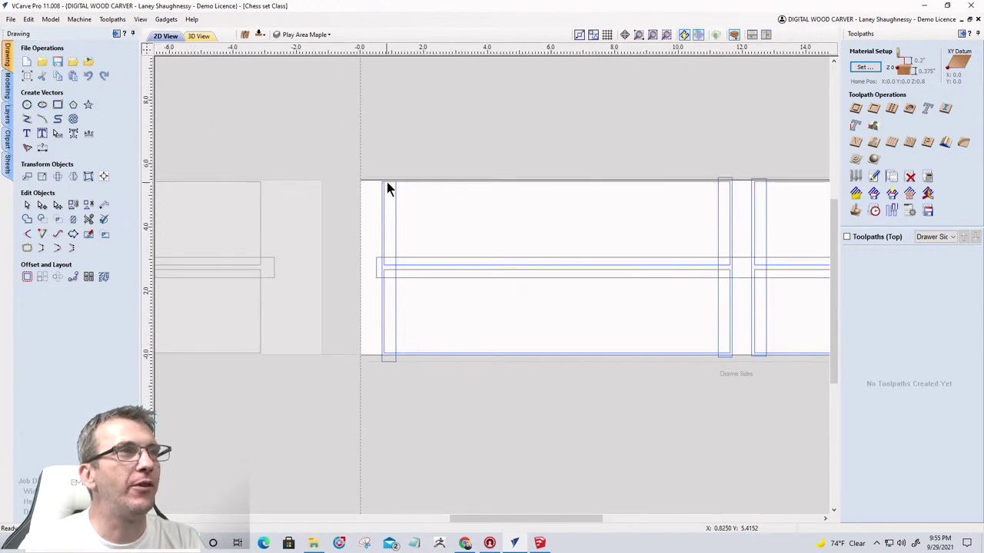
scroll(561, 278, "up", 4)
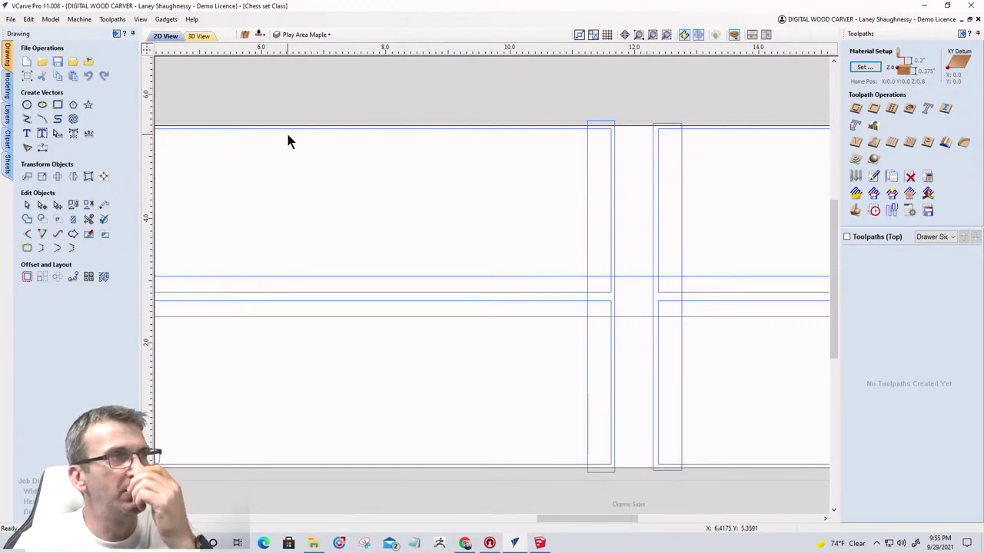
scroll(703, 300, "down", 3)
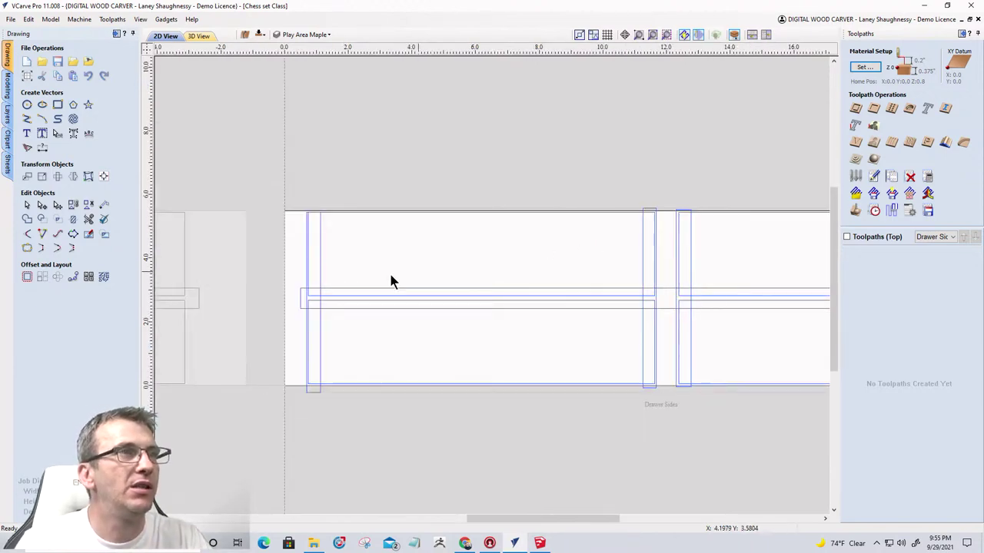
scroll(295, 258, "up", 2)
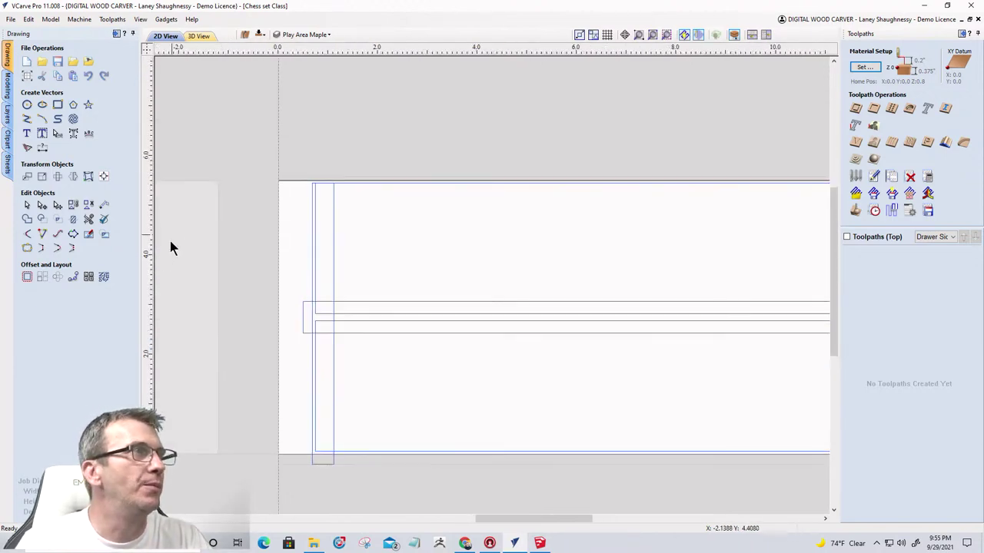
Drag a rectangle from the part's top edge to its bottom, entering width 0.375.
left_click(58, 105)
scroll(462, 253, "down", 3)
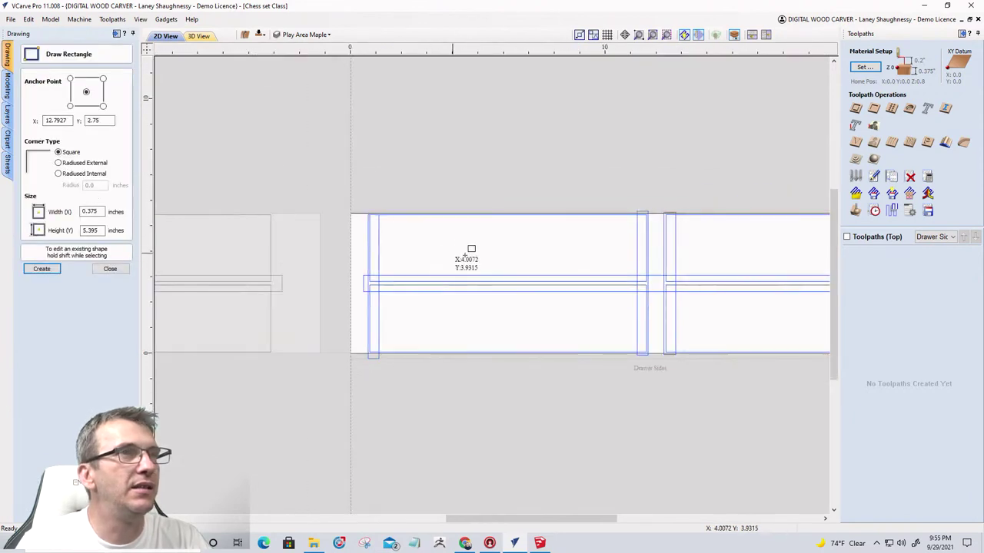
left_click(110, 268)
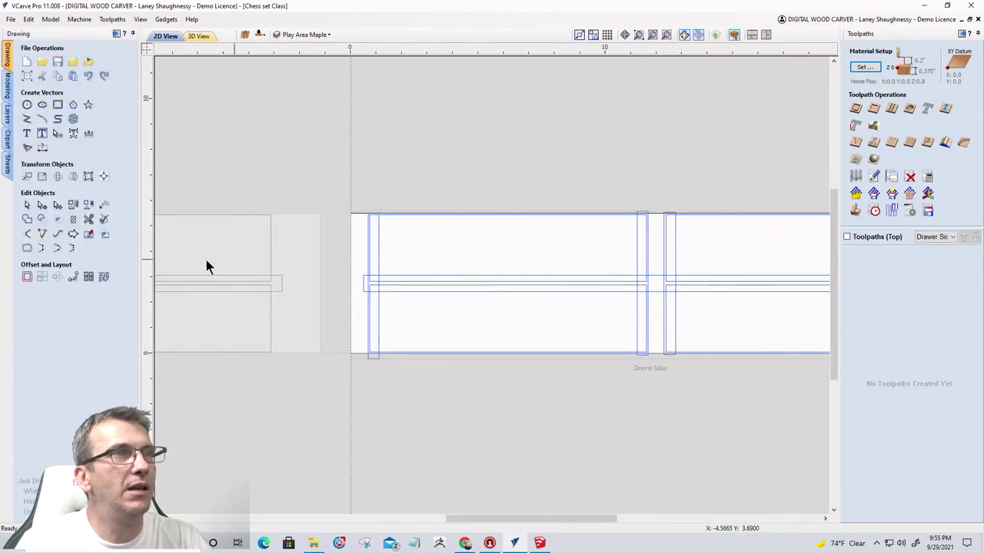
left_click(57, 106)
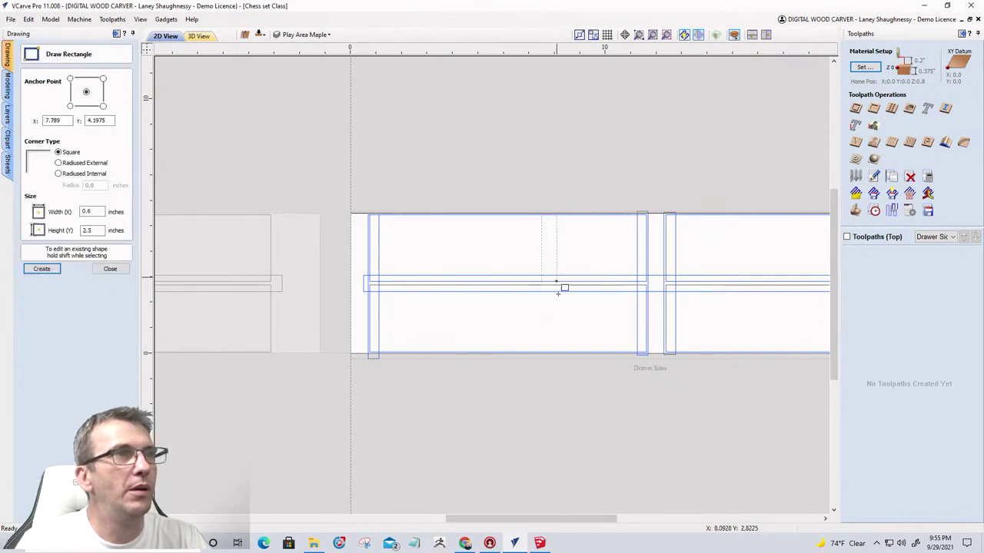
left_click_drag(558, 293, 558, 353)
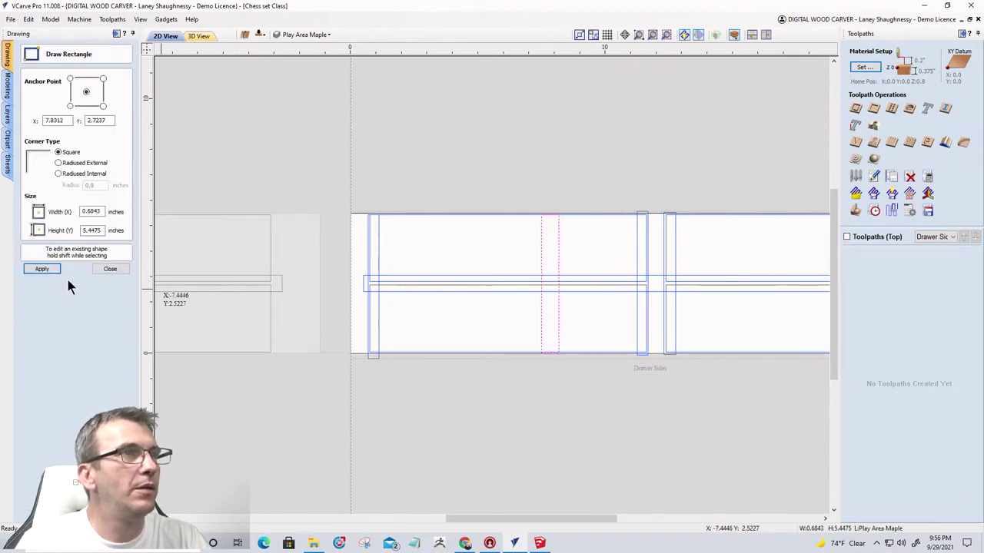
double_click(98, 212)
type(".375")
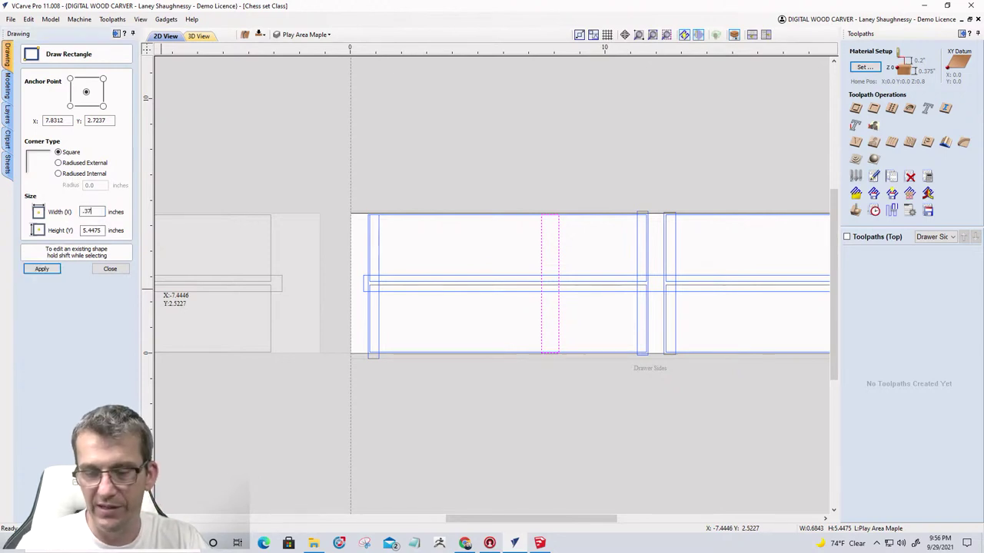
left_click(108, 270)
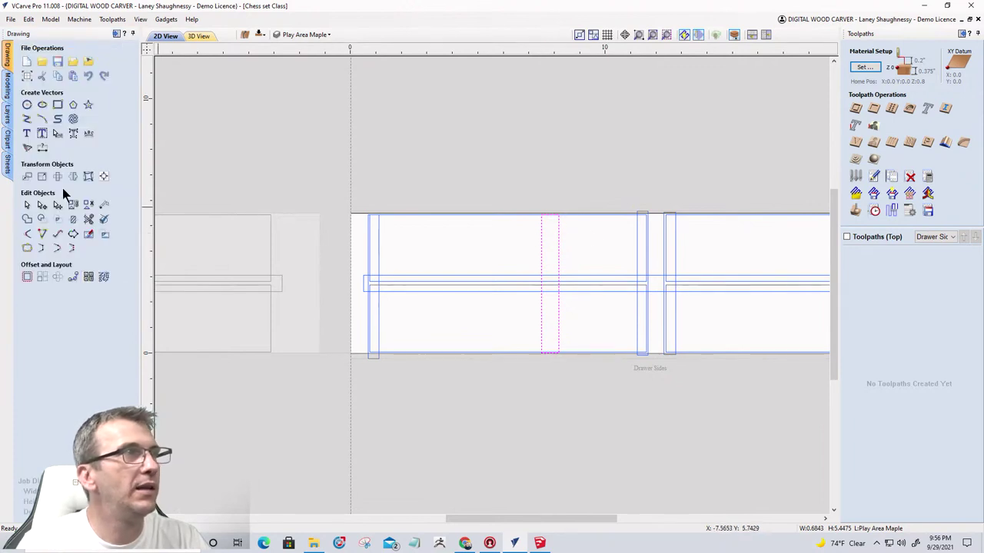
Set the new rectangle's width to 0.375 inch with Set Size, then select the slot further right.
left_click(42, 176)
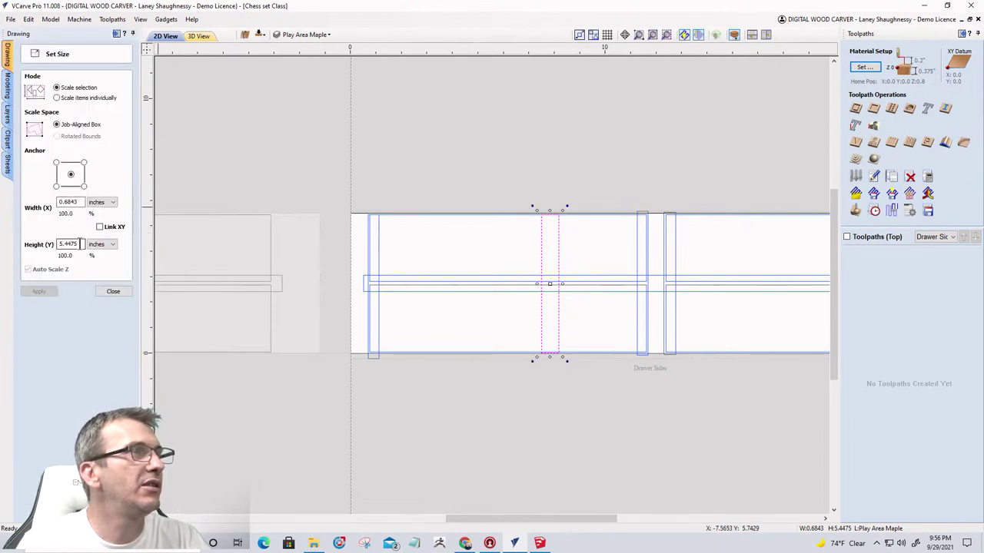
double_click(71, 202)
type(".")
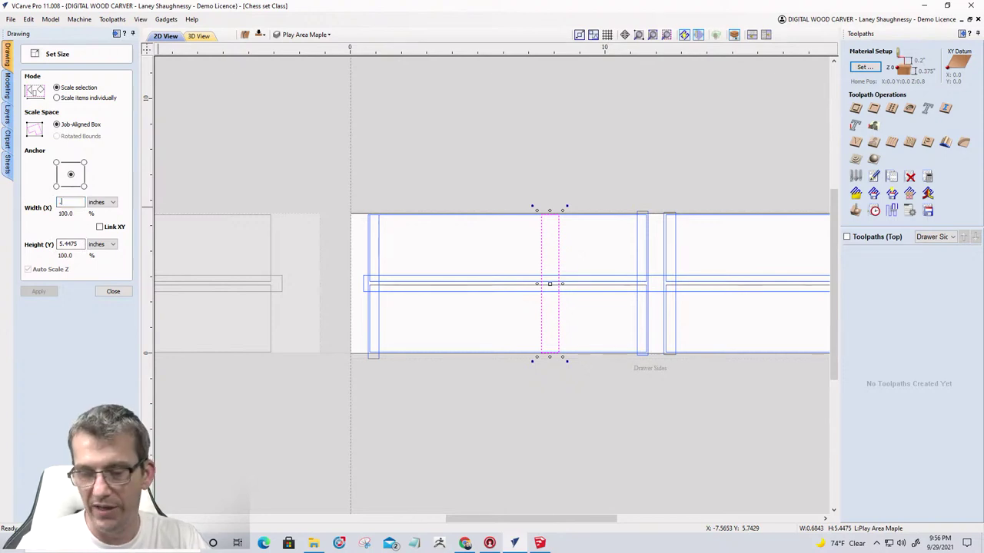
type("375")
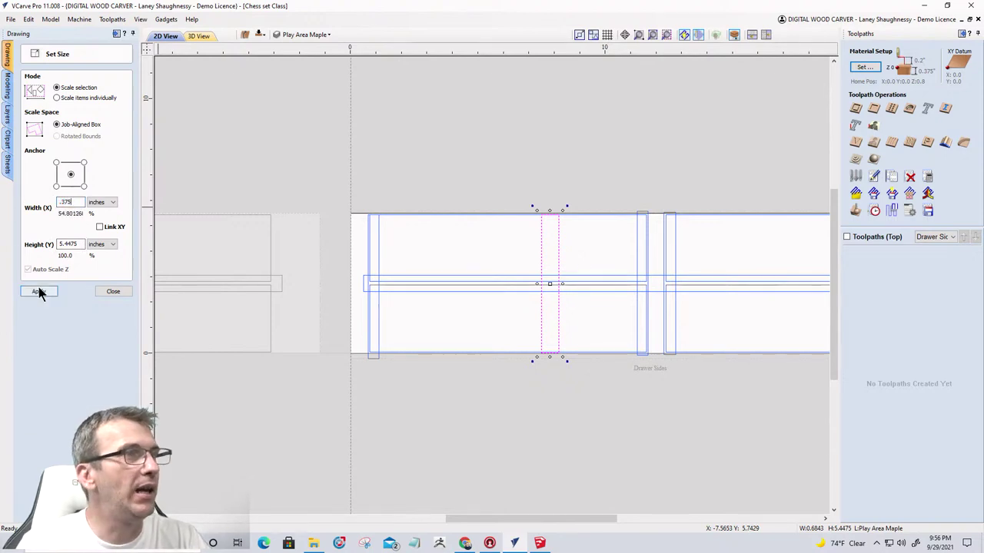
left_click(38, 292)
left_click(113, 292)
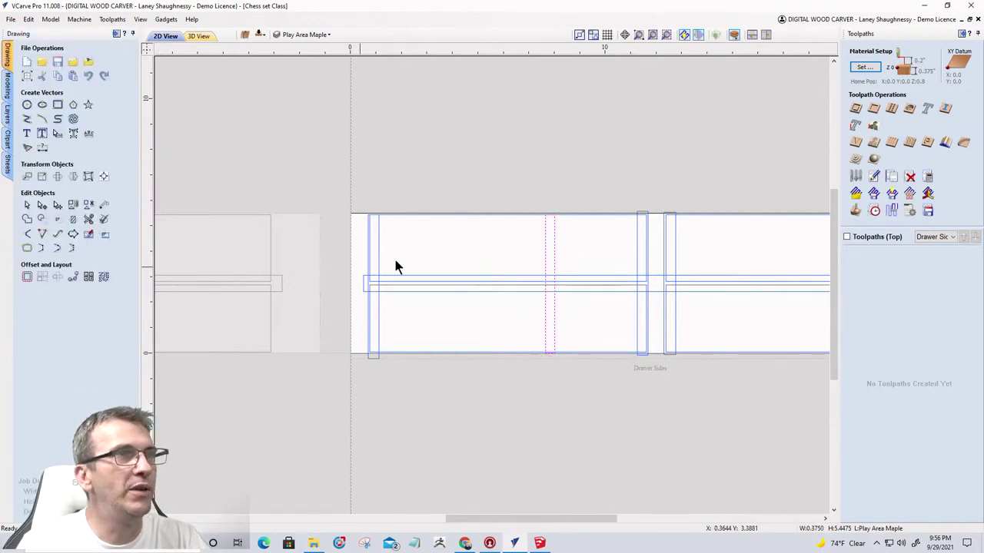
scroll(547, 223, "up", 5)
left_click(544, 212)
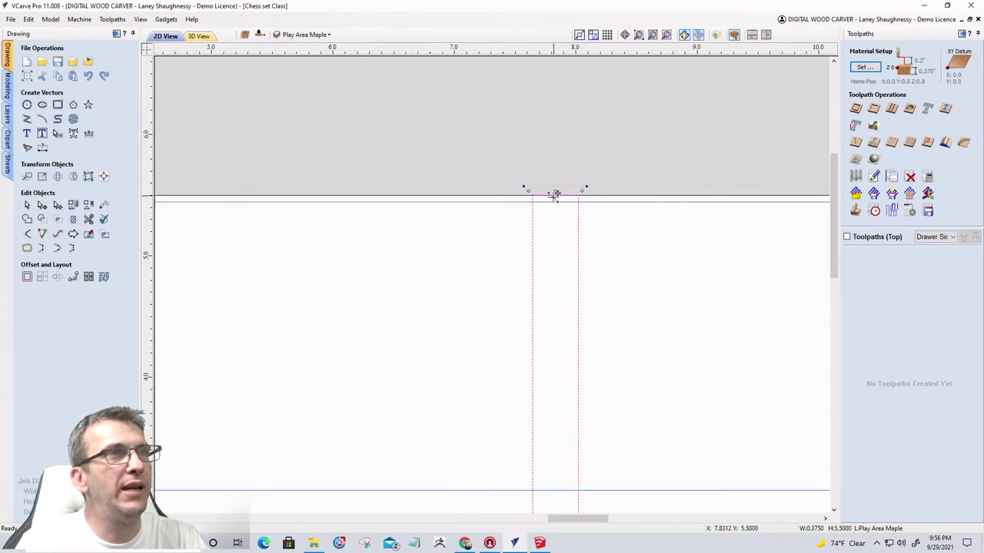
scroll(553, 196, "down", 3)
scroll(484, 411, "up", 6)
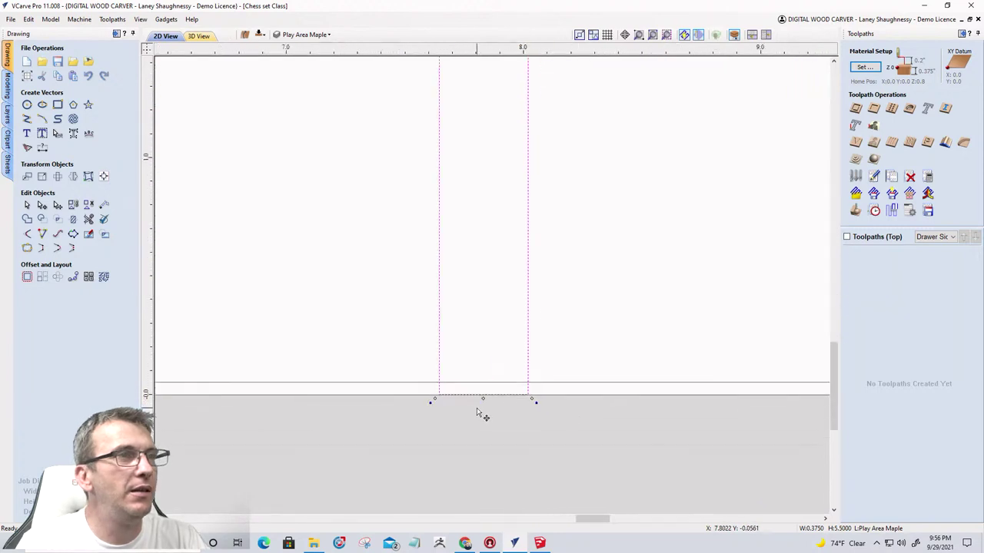
scroll(490, 401, "down", 6)
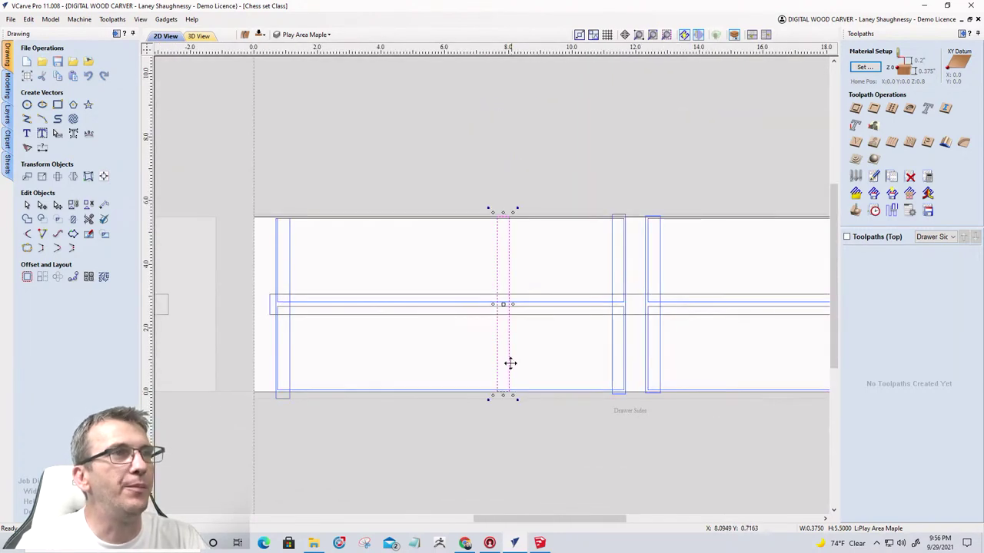
left_click(613, 253)
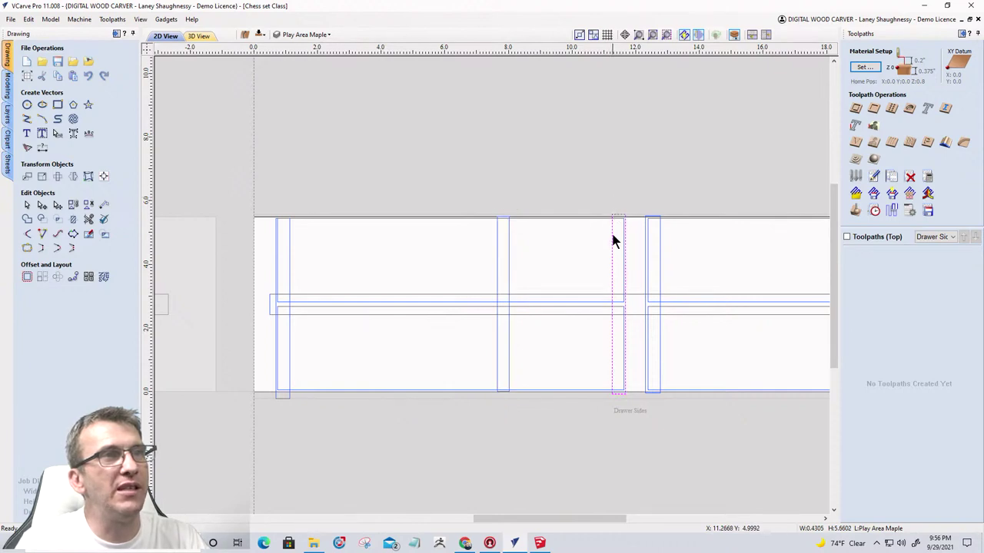
scroll(514, 229, "up", 4)
Move the middle groove rectangle by a relative X of -4.5 inches.
left_click(501, 228)
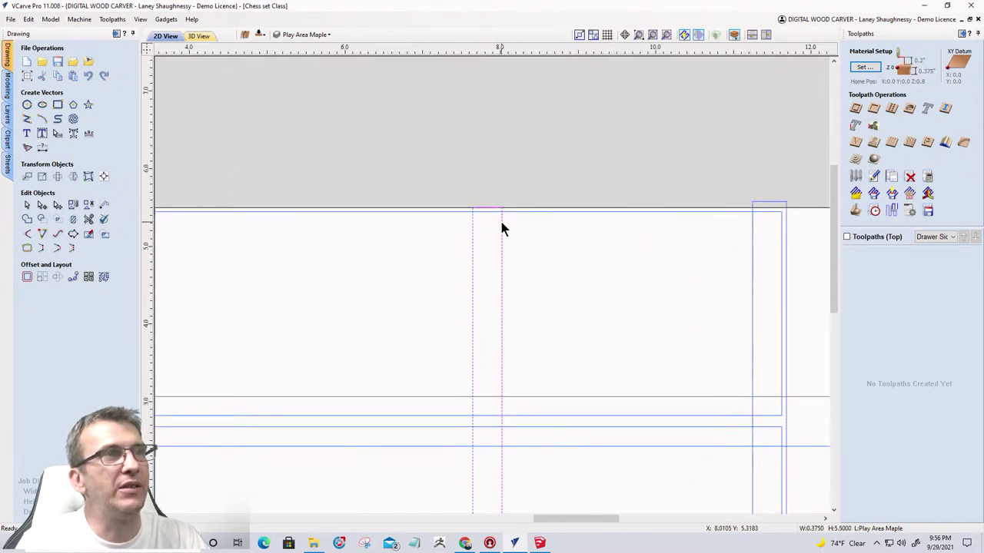
left_click_drag(503, 203, 752, 212)
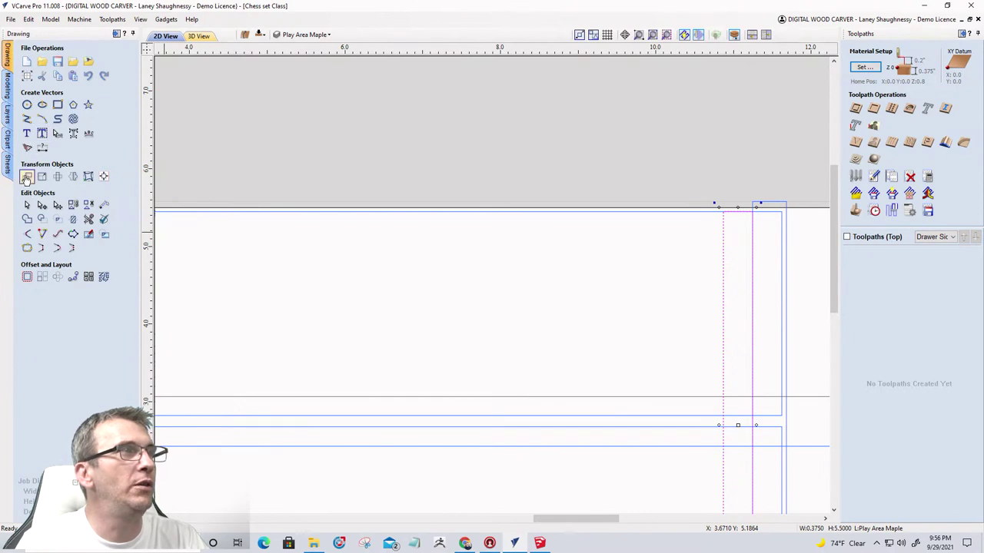
left_click(26, 176)
left_click_drag(73, 159, 37, 165)
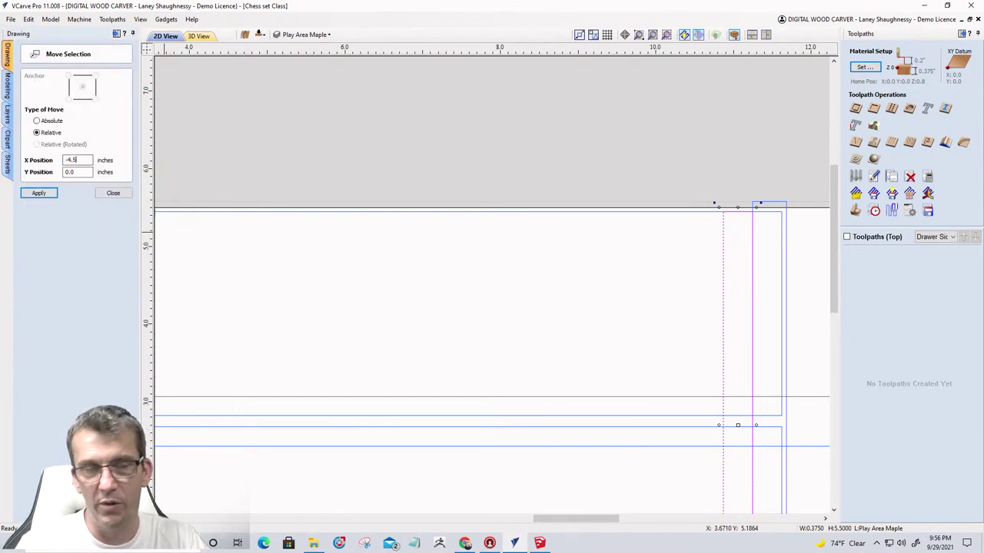
left_click(28, 196)
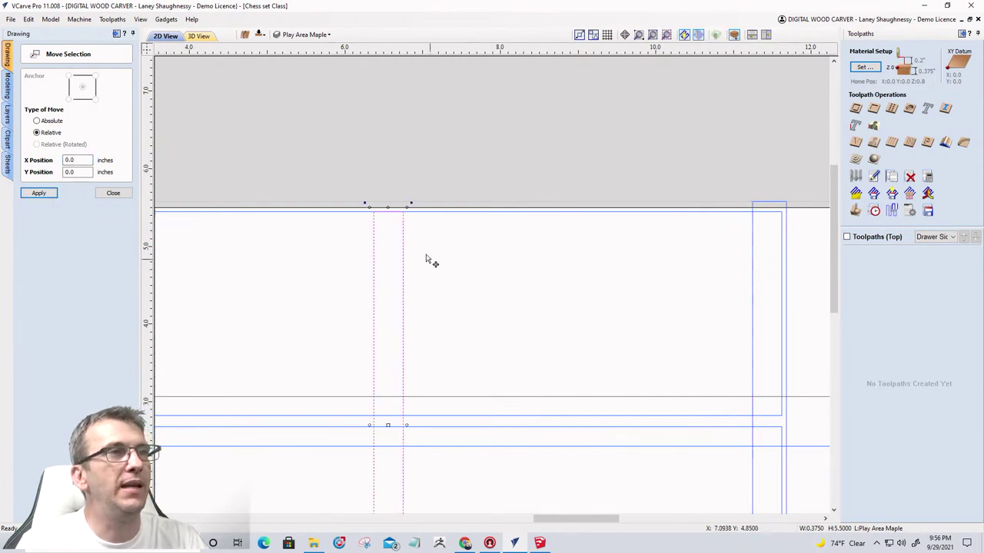
scroll(362, 292, "down", 3)
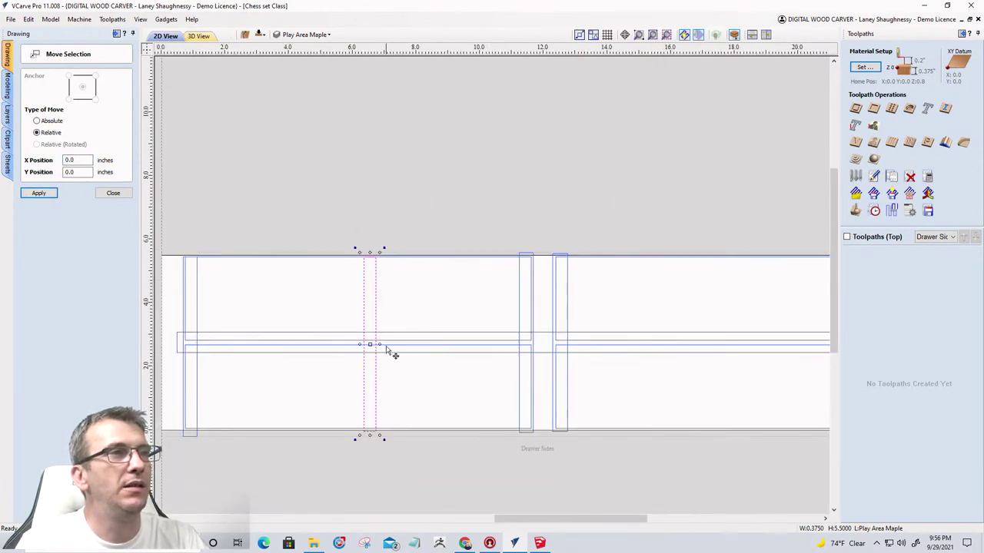
scroll(383, 353, "up", 2)
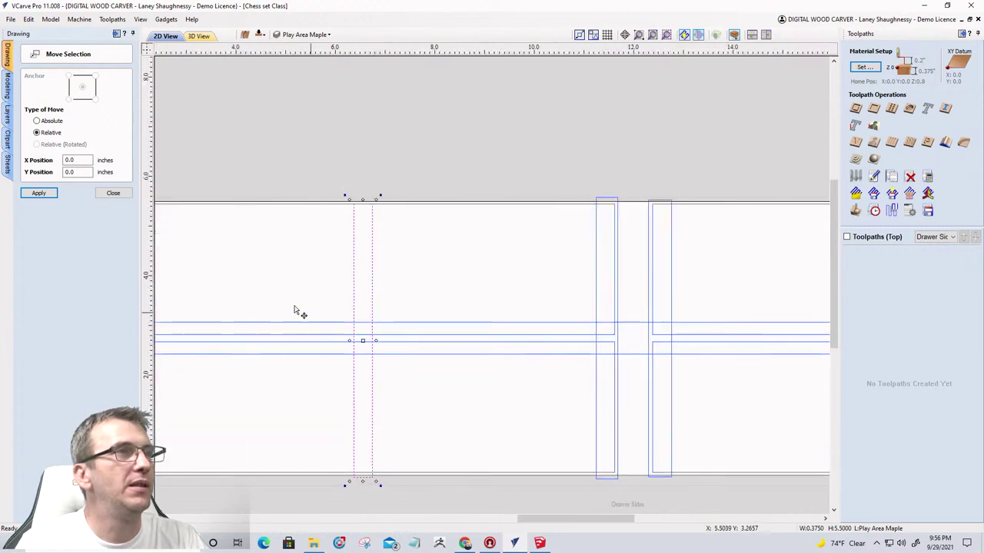
left_click(114, 195)
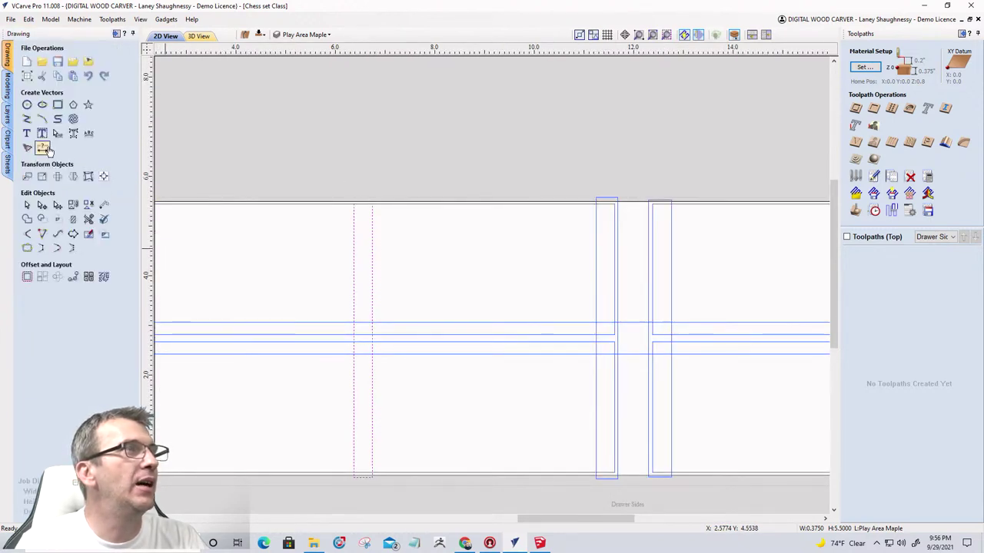
left_click(44, 148)
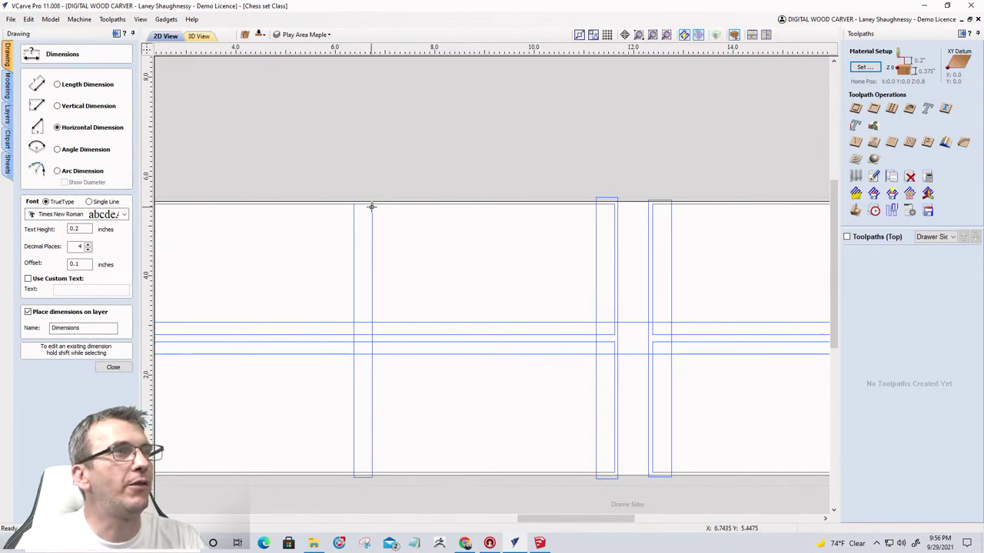
left_click(595, 204)
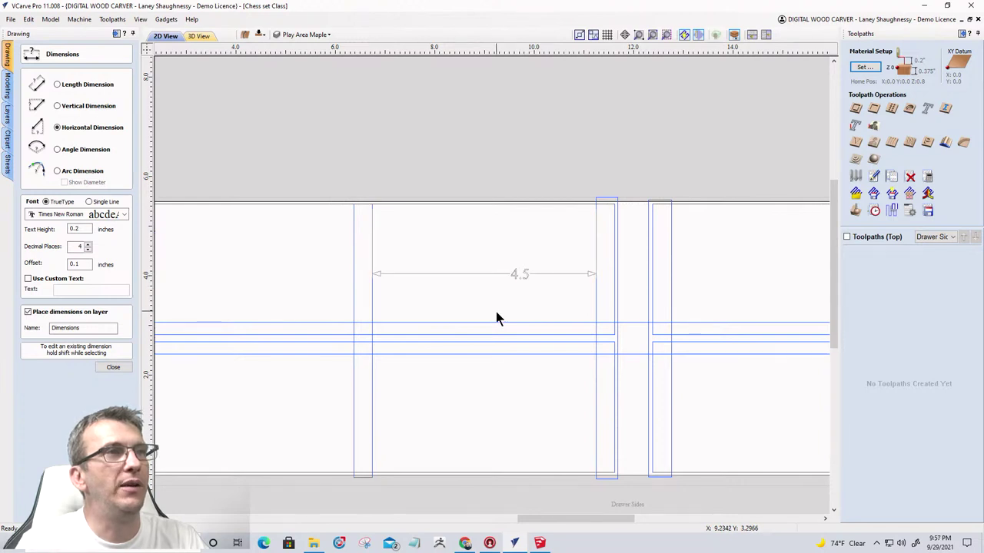
scroll(494, 320, "down", 3)
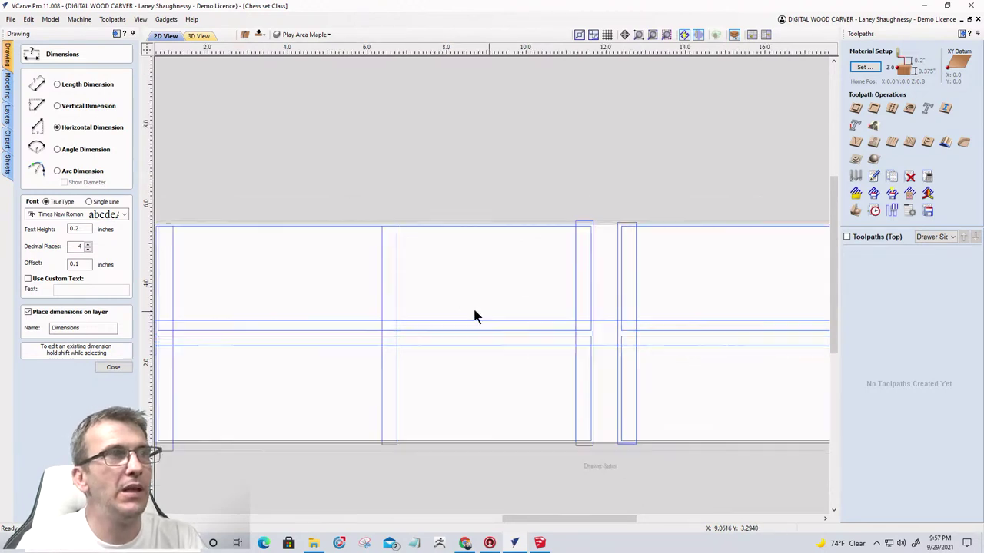
scroll(421, 277, "up", 1)
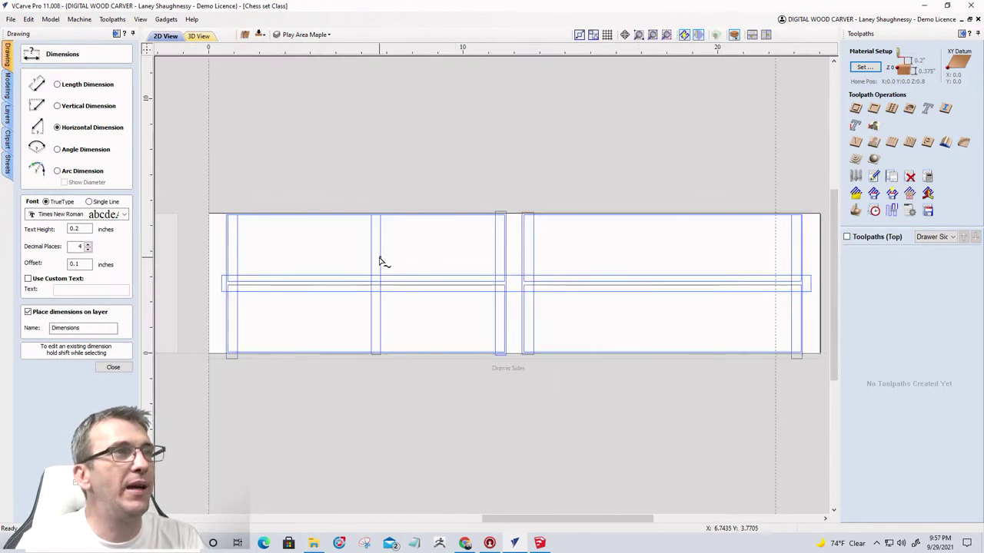
left_click(121, 367)
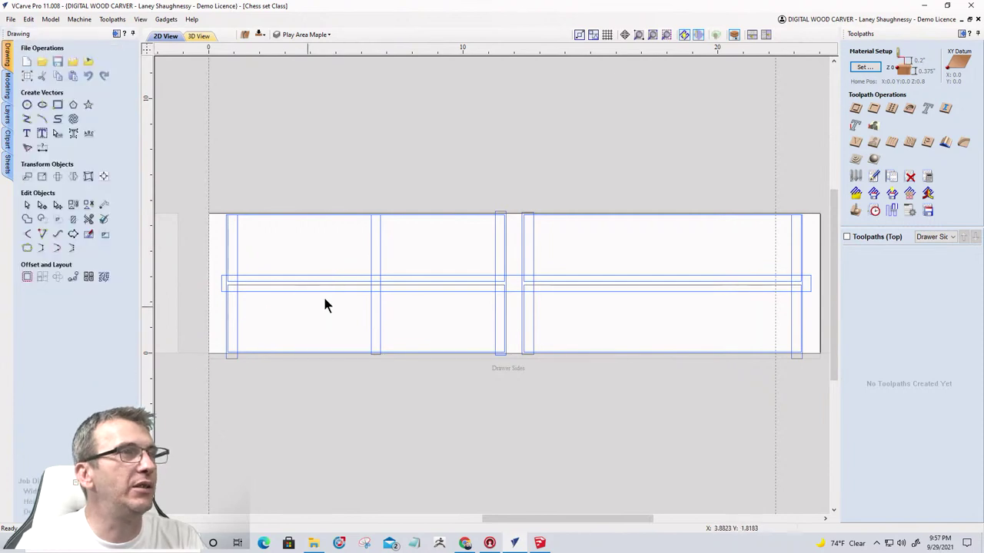
Copy the groove rectangle near the centre grooves and shift the copy 4.5 inches right.
left_click(378, 260)
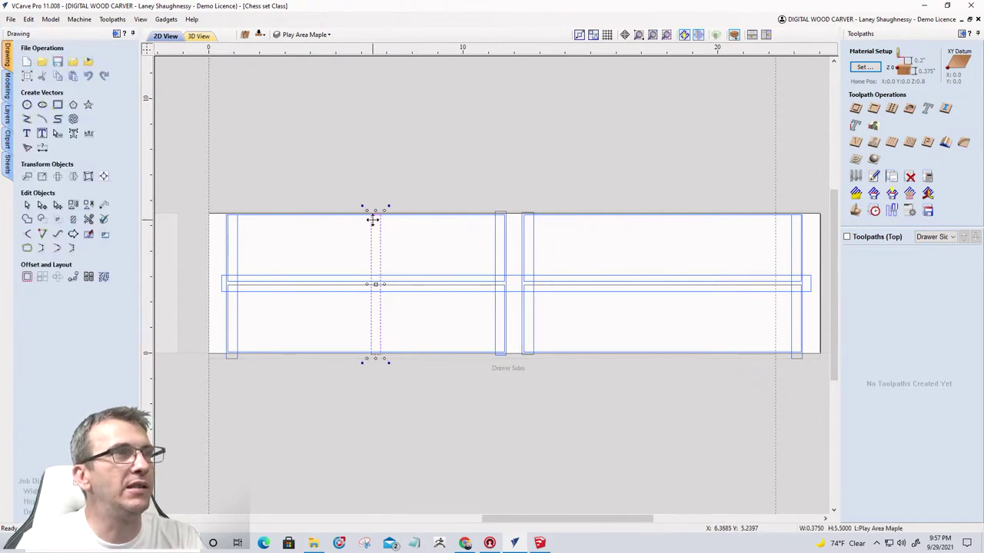
left_click_drag(371, 213, 541, 219)
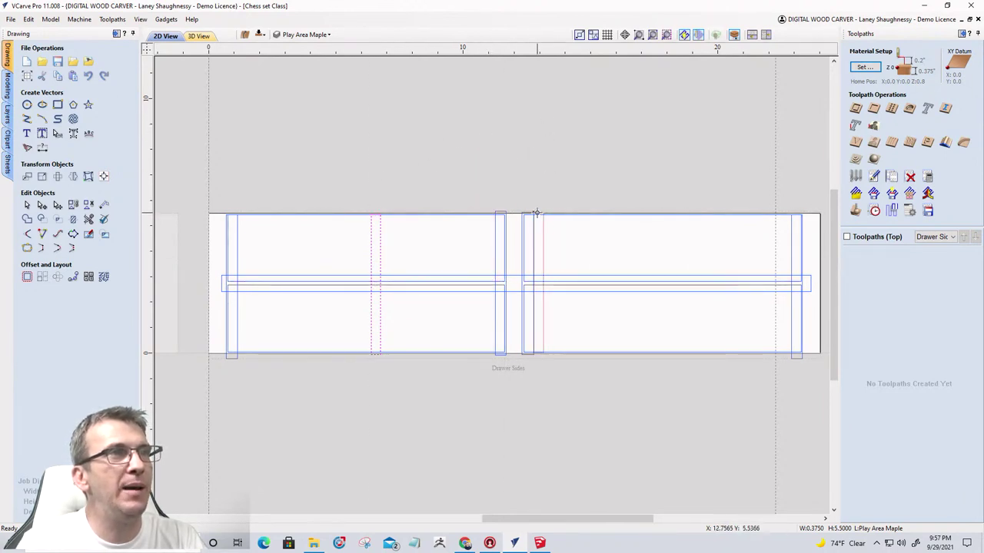
scroll(529, 331, "up", 4)
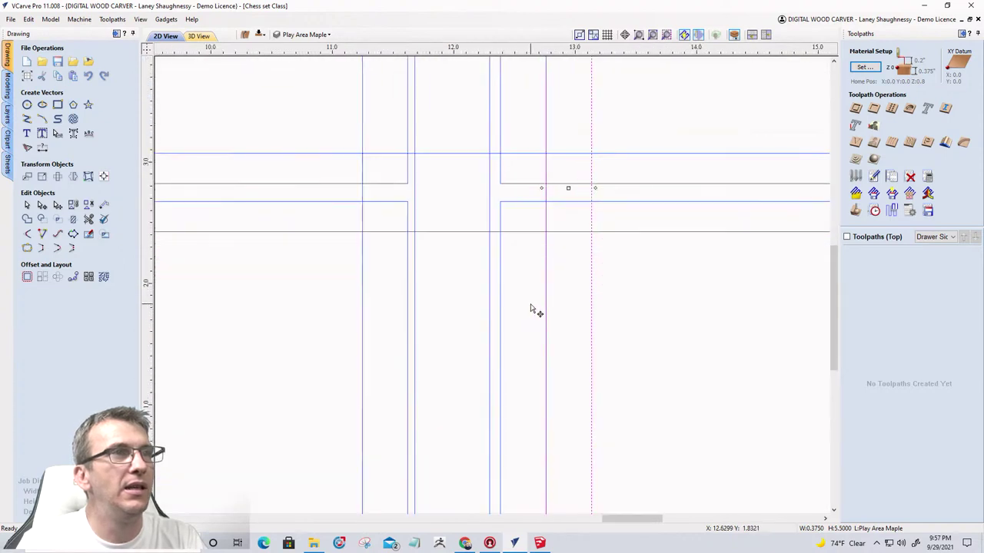
scroll(545, 261, "down", 1)
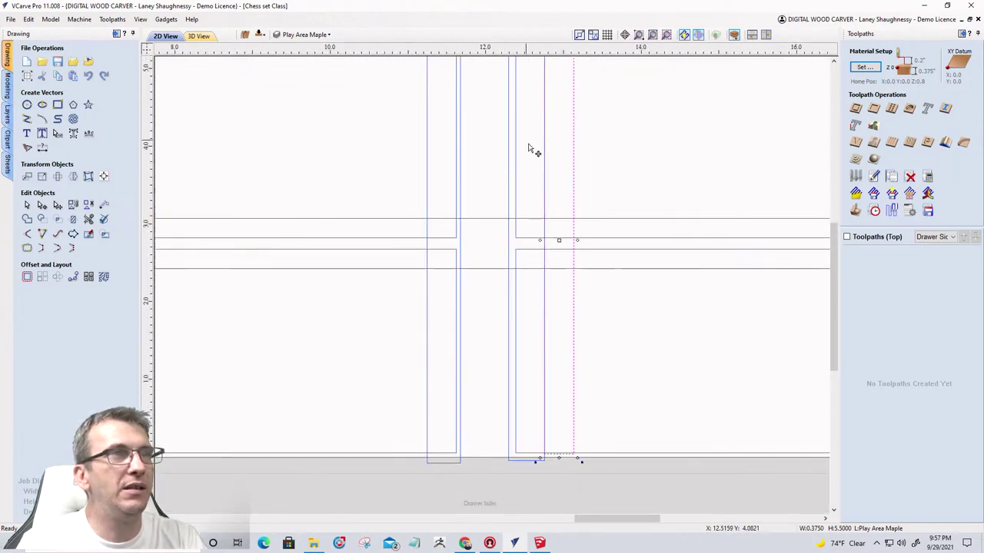
scroll(547, 246, "down", 3)
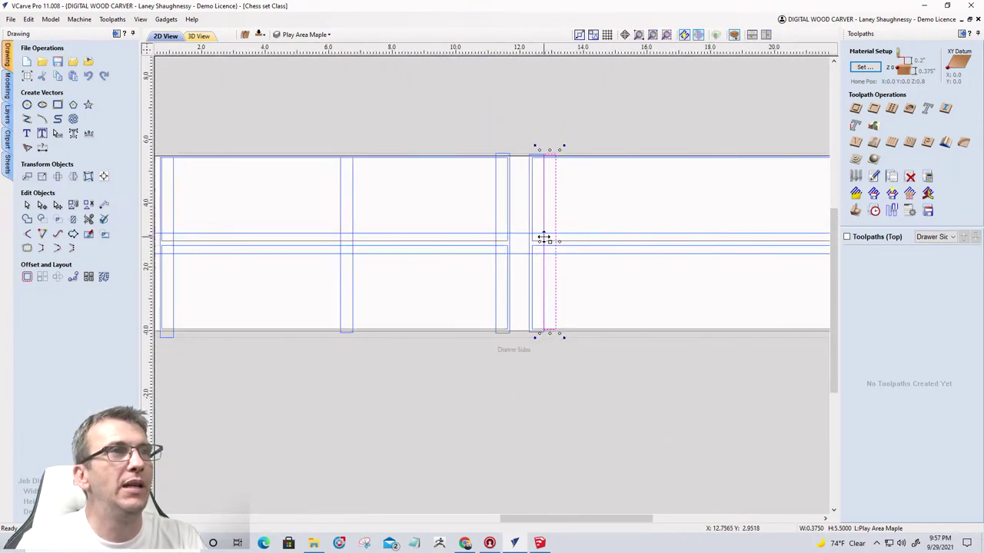
left_click(27, 176)
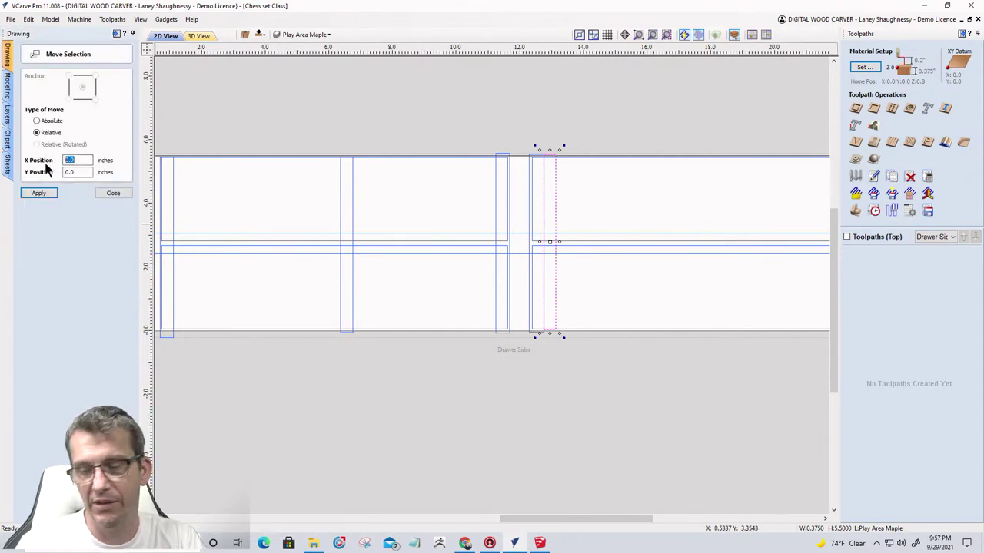
type("4.5")
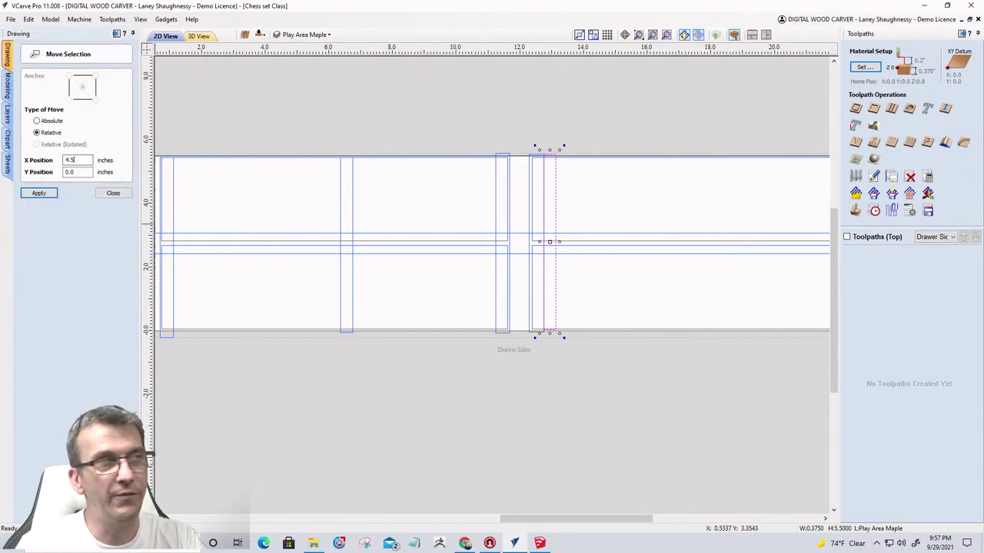
left_click(37, 194)
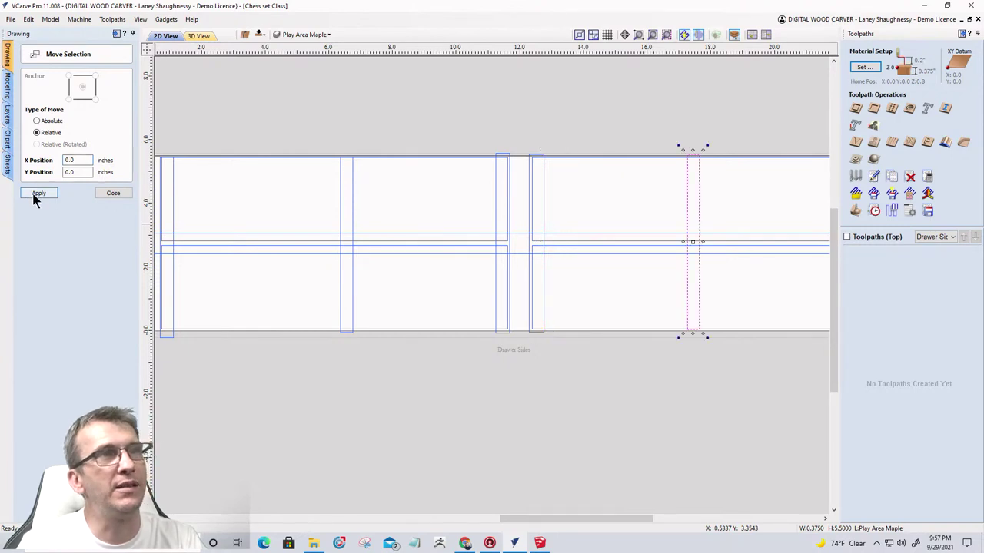
left_click(113, 195)
Switch to the SketchUp chess board model and orbit toward the drawer side's notch.
scroll(428, 250, "down", 3)
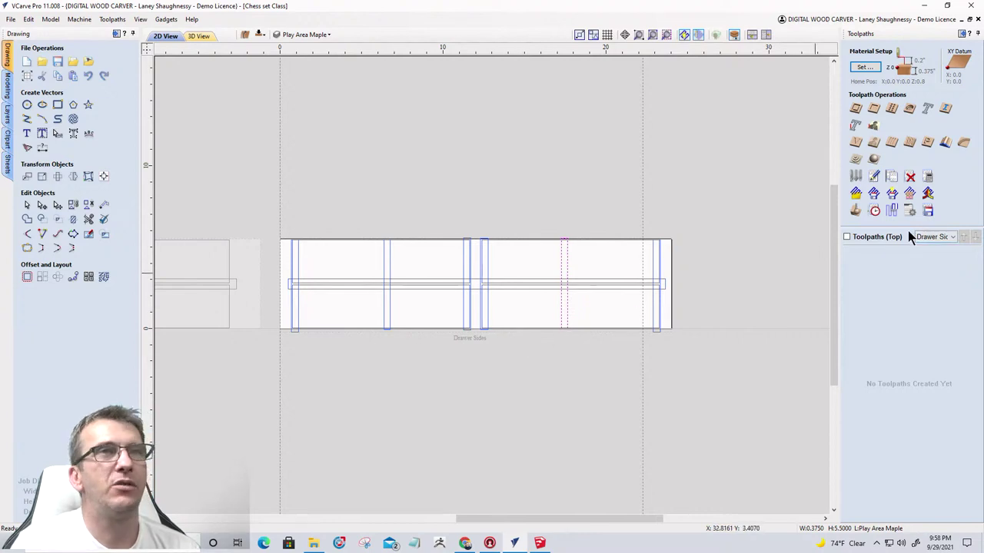
left_click(540, 543)
middle_click_drag(435, 315, 35, 96)
Tape-measure the notch depth at the drawer side's end (about 3/16 inch), then return to VCarve Pro.
key("t")
scroll(257, 340, "down", 4)
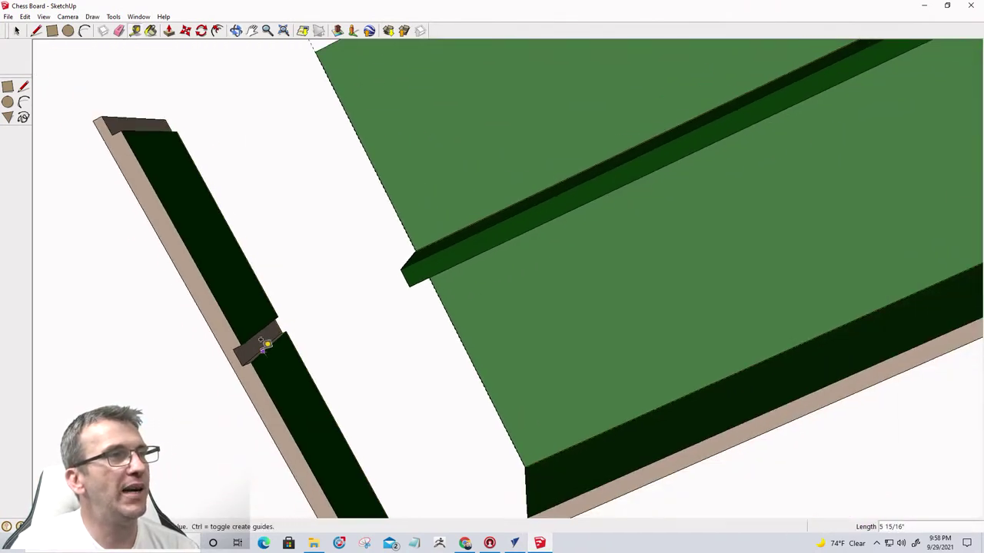
left_click(153, 183)
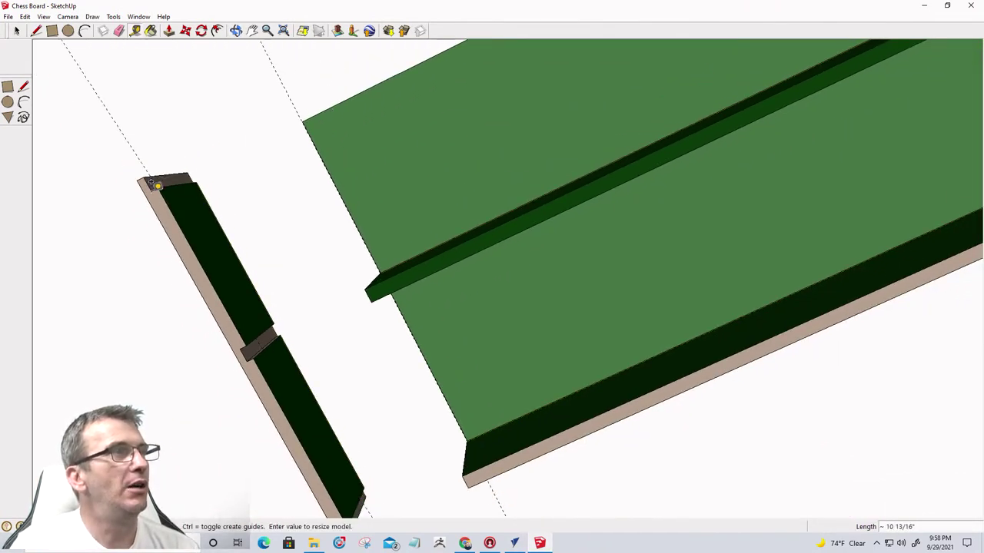
scroll(154, 185, "up", 3)
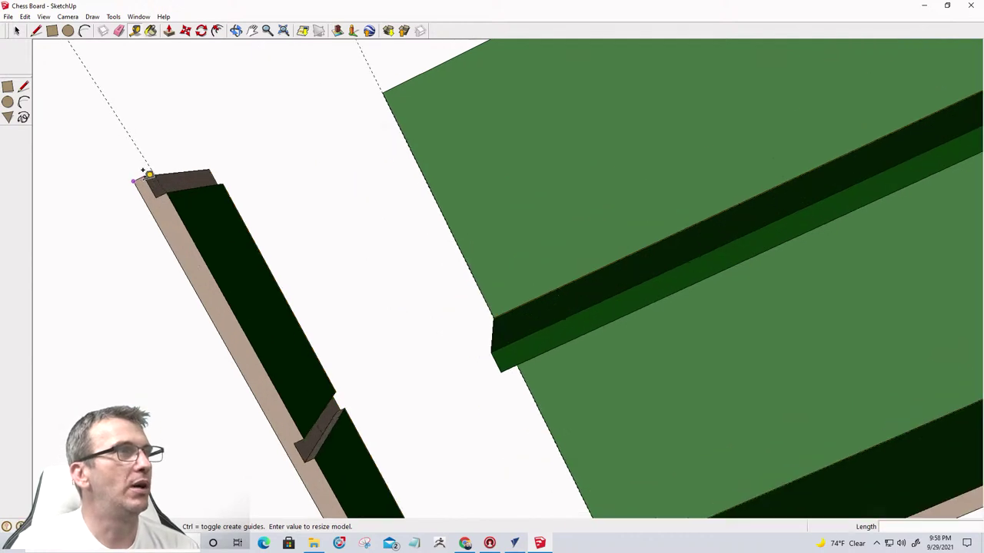
scroll(155, 186, "up", 2)
left_click(209, 199)
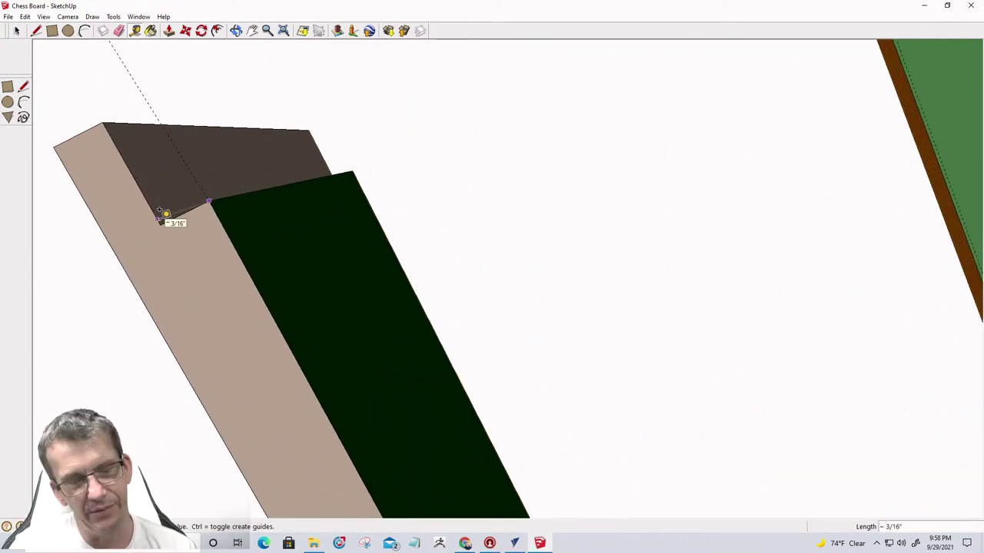
scroll(227, 212, "down", 2)
scroll(224, 210, "down", 2)
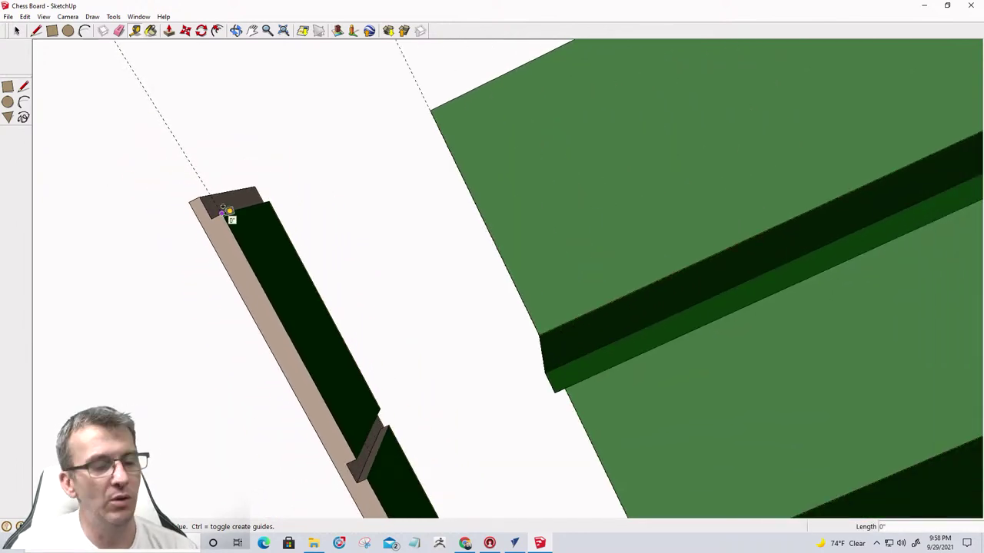
left_click(225, 211)
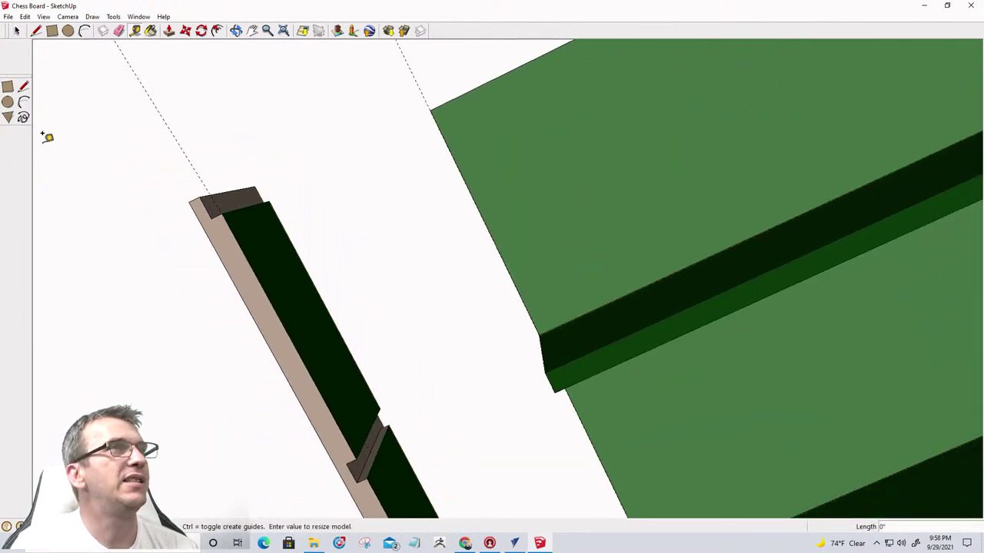
left_click(516, 543)
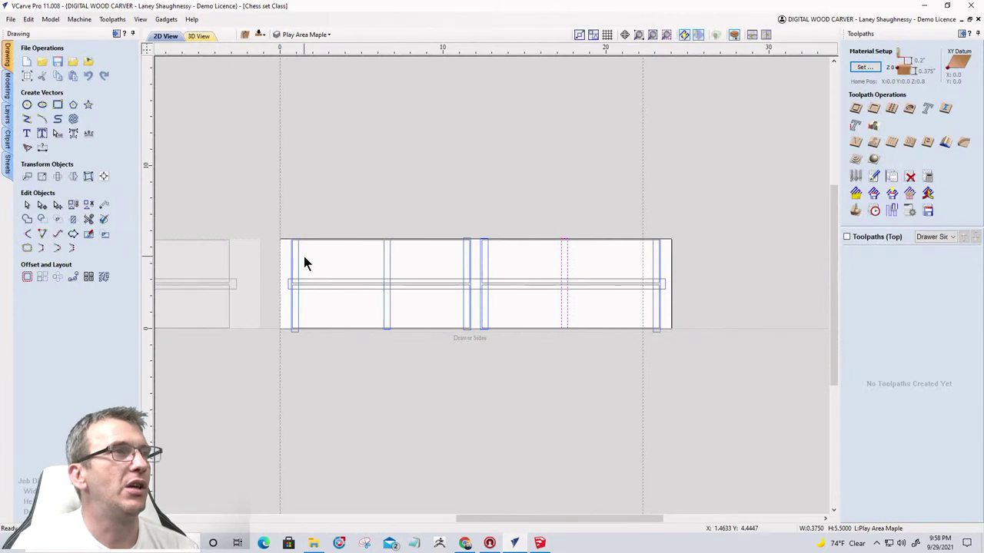
Add the remaining groove rectangles, up to the rightmost one, to the selection.
scroll(303, 260, "up", 2)
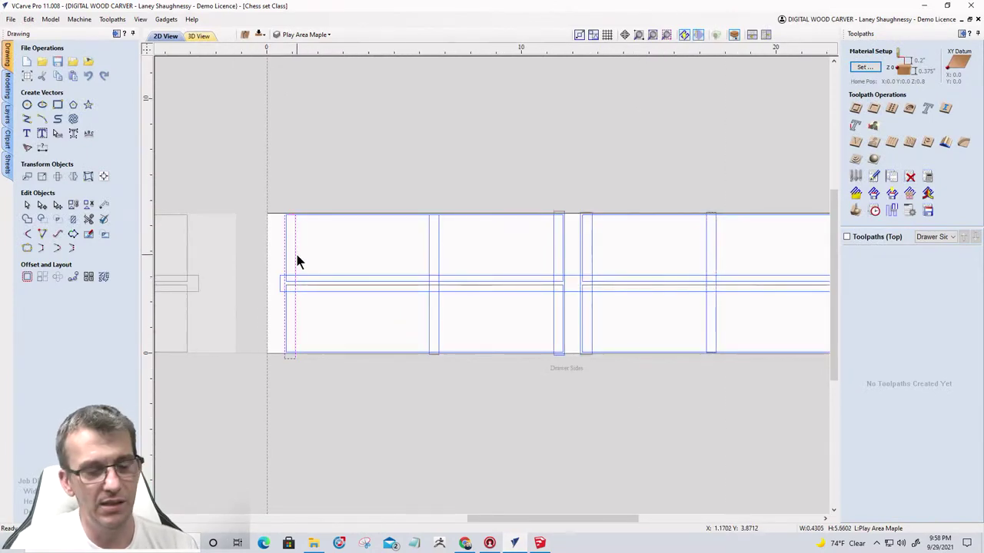
scroll(299, 261, "down", 1)
left_click(407, 244, "shift")
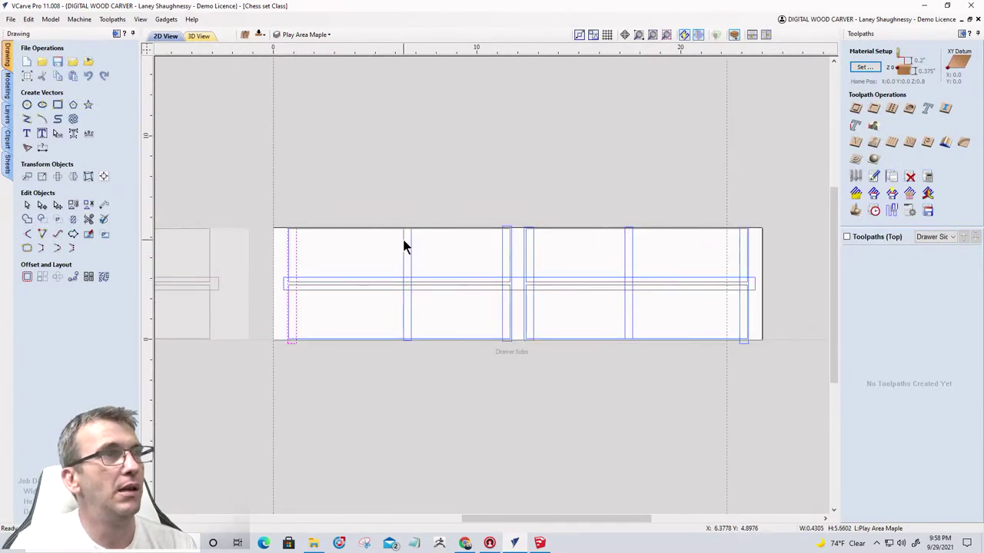
left_click(504, 261, "shift")
left_click(530, 254, "shift")
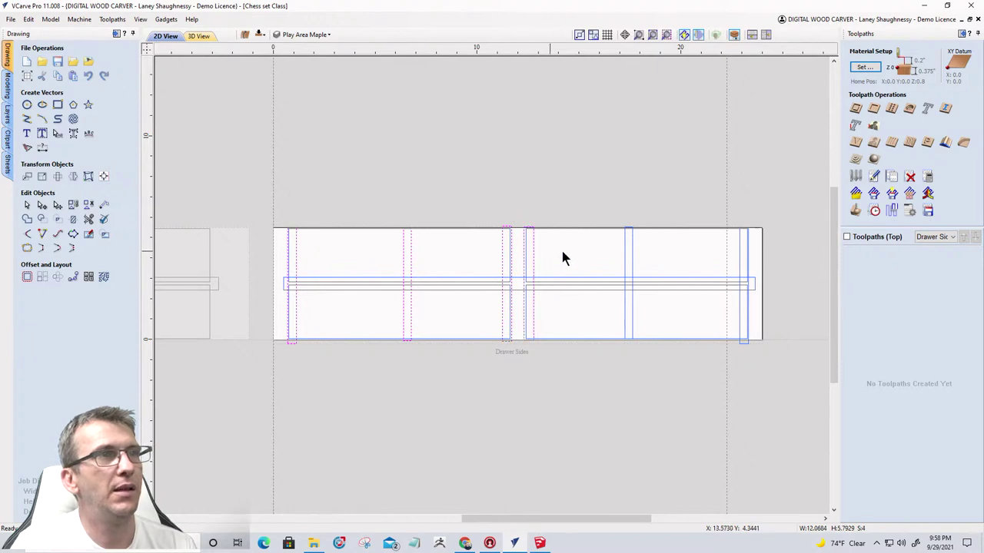
left_click(742, 250, "shift")
Calculate Pocket 8 as an offset pocket, 0.1875 inches deep with a 1/4-inch end mill.
left_click(871, 109)
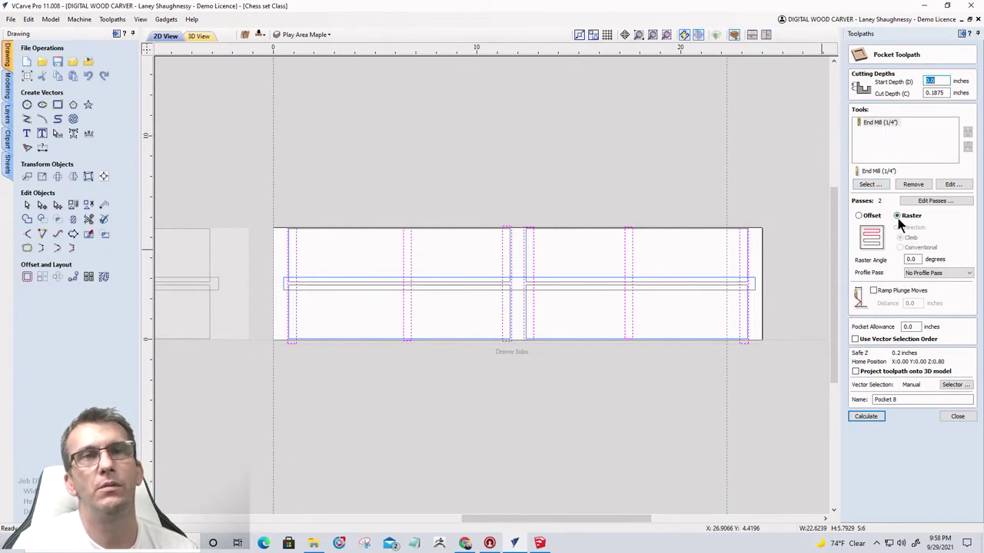
left_click(858, 216)
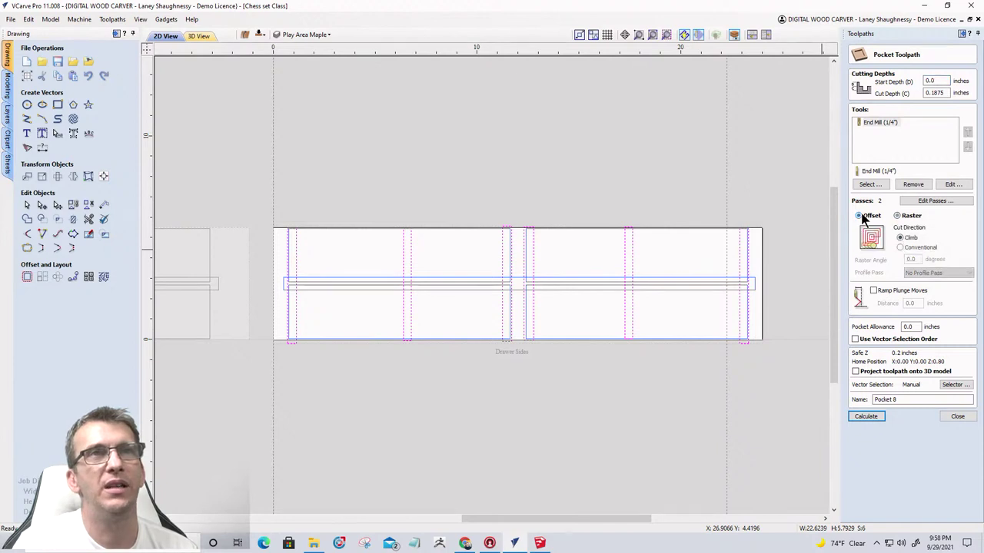
left_click(877, 418)
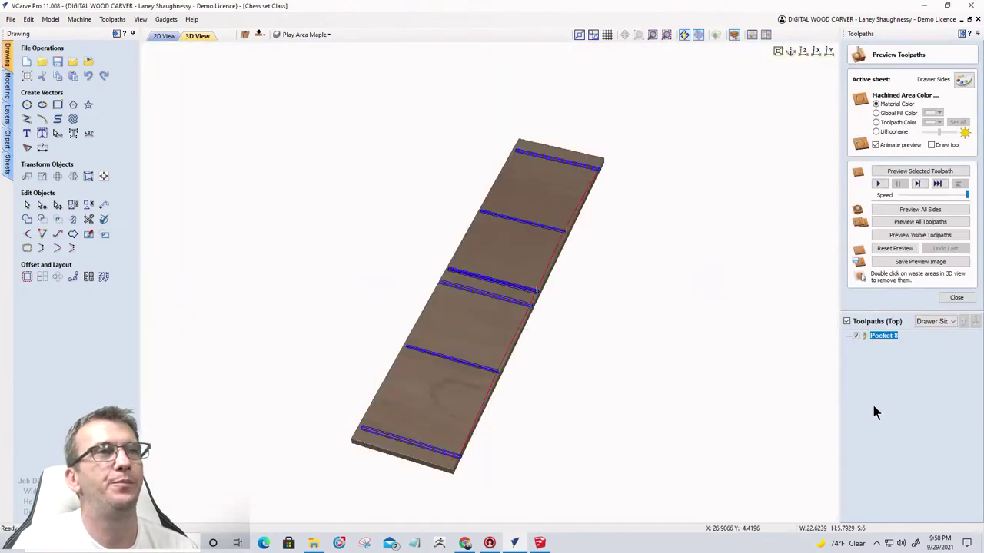
Simulate the visible toolpaths and tilt and zoom the 3D board to inspect the grooves.
left_click(897, 235)
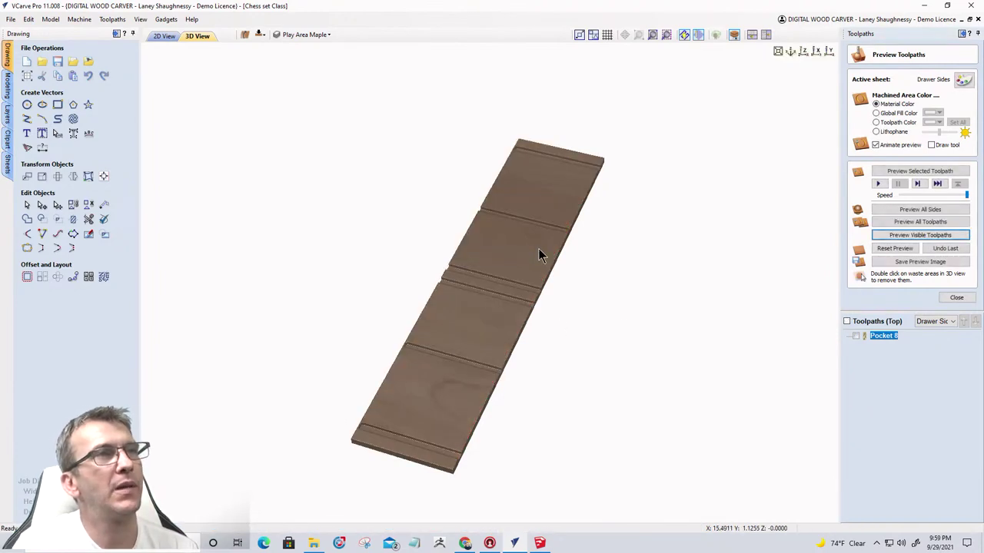
mouse_move(470, 330)
left_mouse_down()
mouse_move(441, 337)
mouse_move(469, 322)
left_mouse_up()
scroll(470, 323, "up", 3)
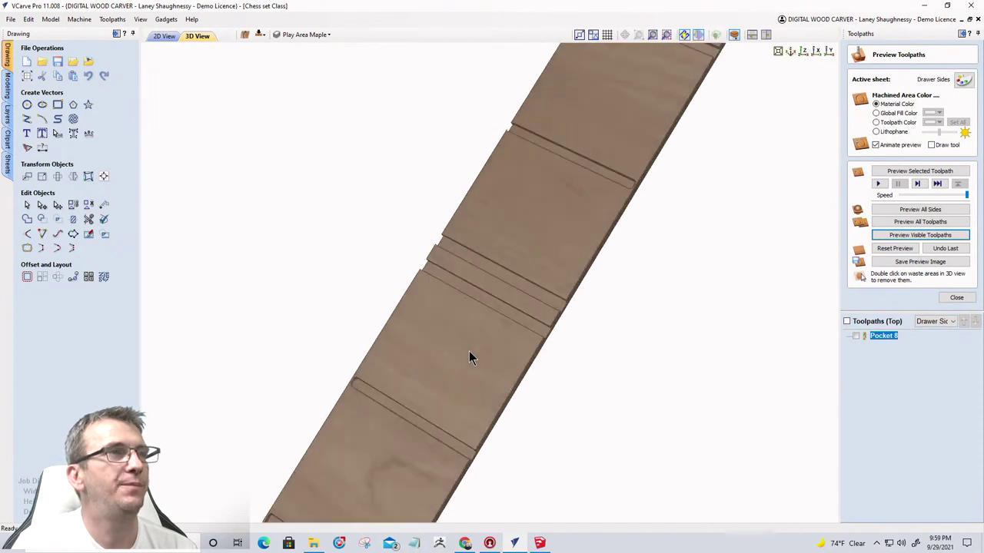
left_click_drag(371, 489, 338, 405)
scroll(339, 399, "down", 3)
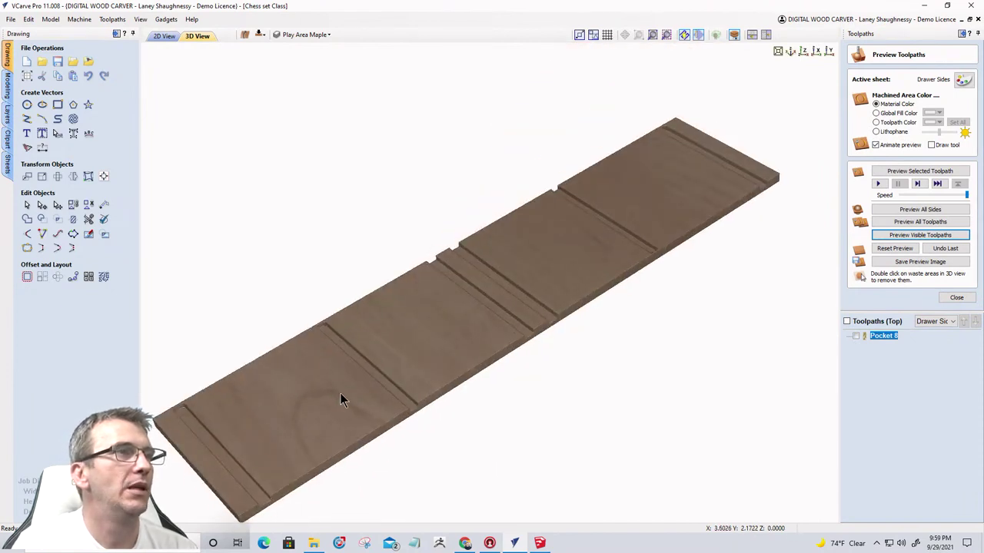
scroll(387, 378, "up", 3)
scroll(397, 399, "down", 3)
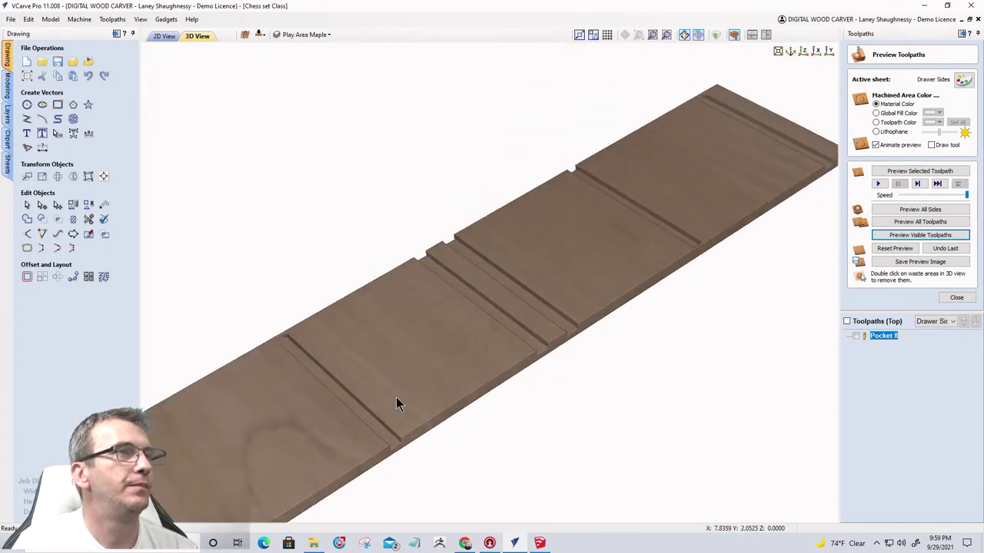
scroll(284, 379, "up", 3)
scroll(292, 375, "up", 1)
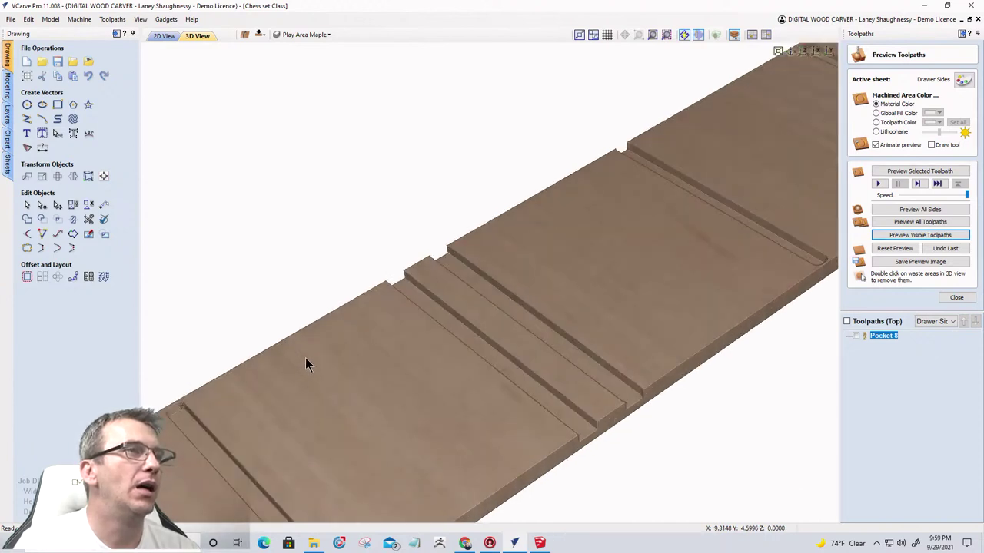
scroll(392, 285, "up", 2)
scroll(538, 146, "up", 1)
scroll(598, 93, "up", 1)
scroll(601, 94, "up", 1)
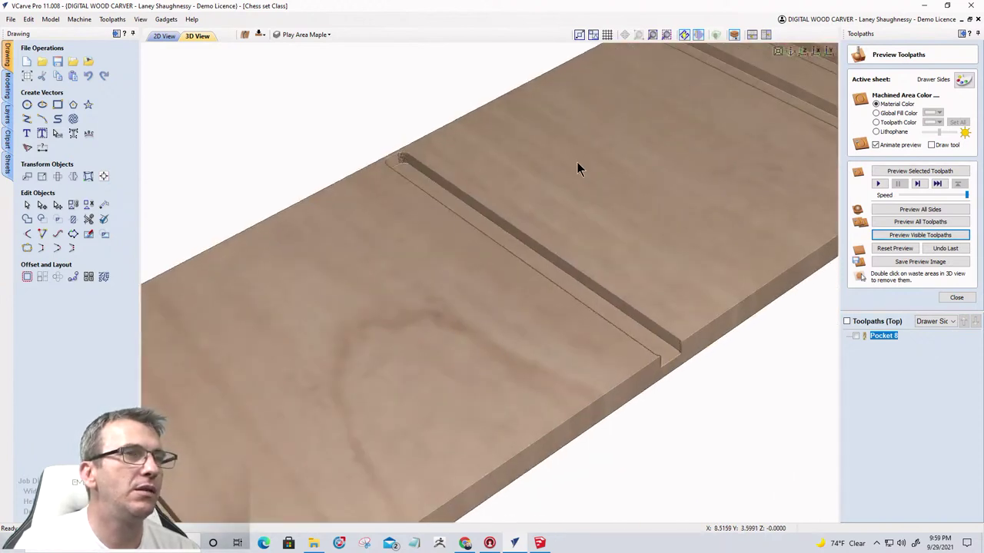
scroll(428, 159, "down", 3)
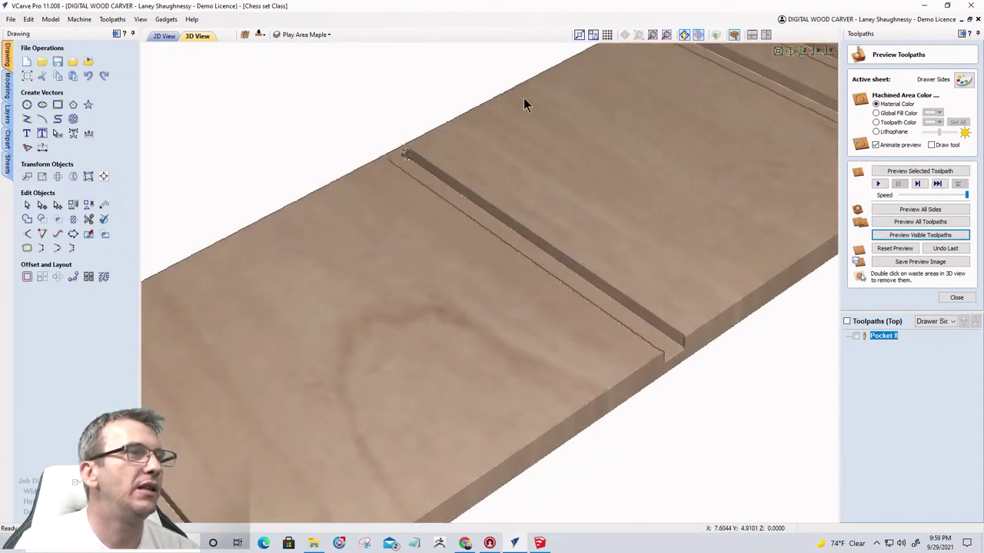
scroll(664, 99, "up", 1)
scroll(229, 298, "up", 3)
scroll(230, 296, "down", 3)
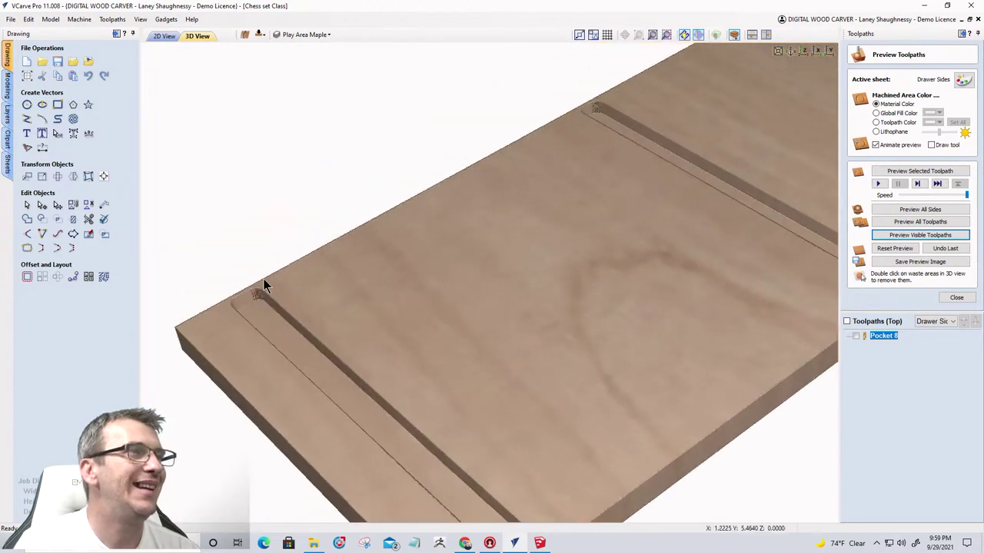
Return to the 2D Drawer Sides drawing and zoom around the layout.
left_click(162, 36)
scroll(299, 231, "up", 2)
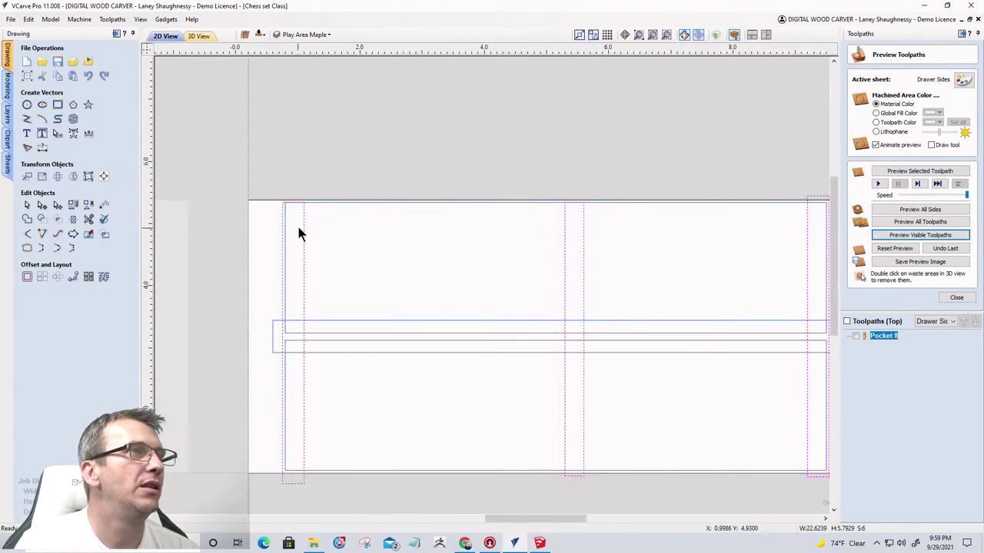
scroll(272, 185, "up", 2)
scroll(269, 193, "down", 2)
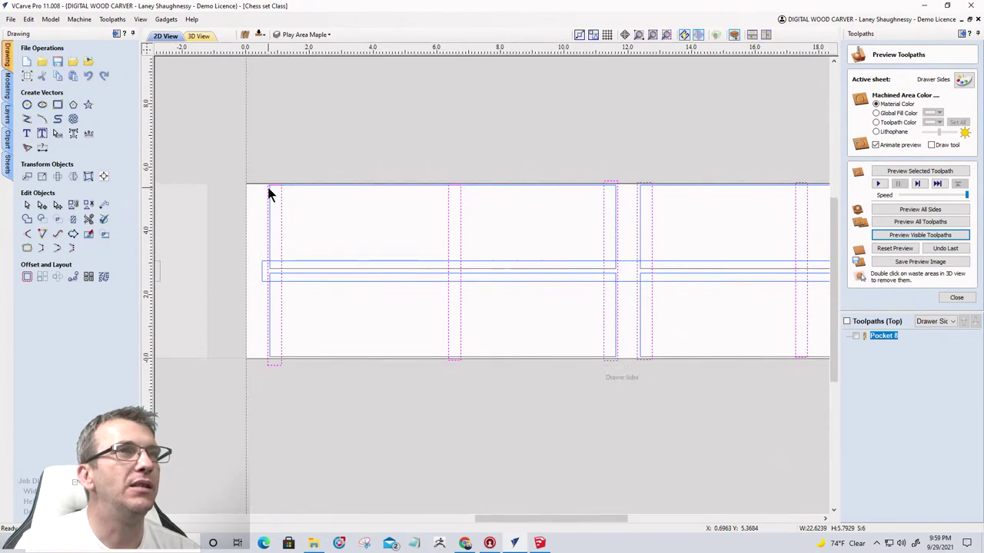
scroll(269, 193, "down", 2)
scroll(261, 223, "up", 1)
scroll(262, 221, "up", 1)
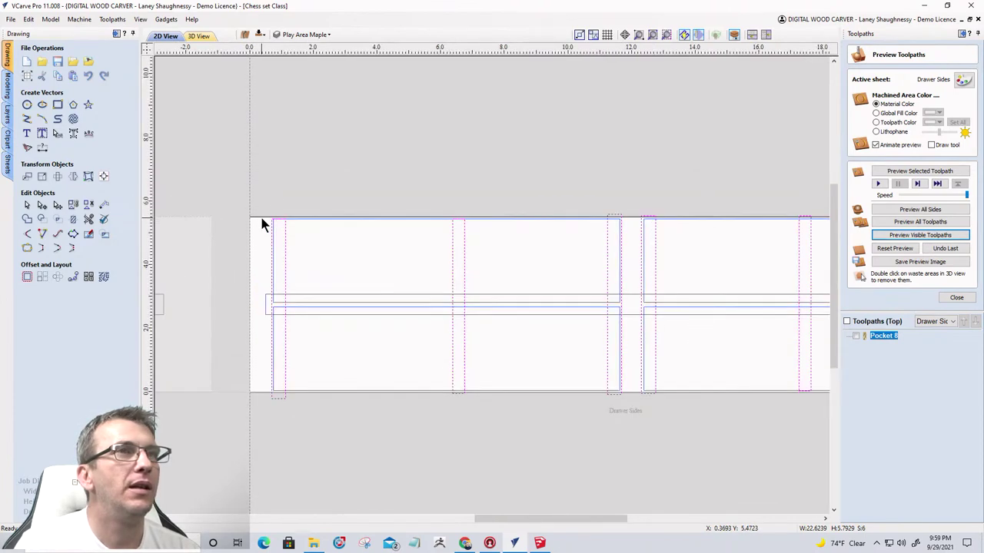
scroll(296, 231, "down", 2)
scroll(257, 235, "up", 4)
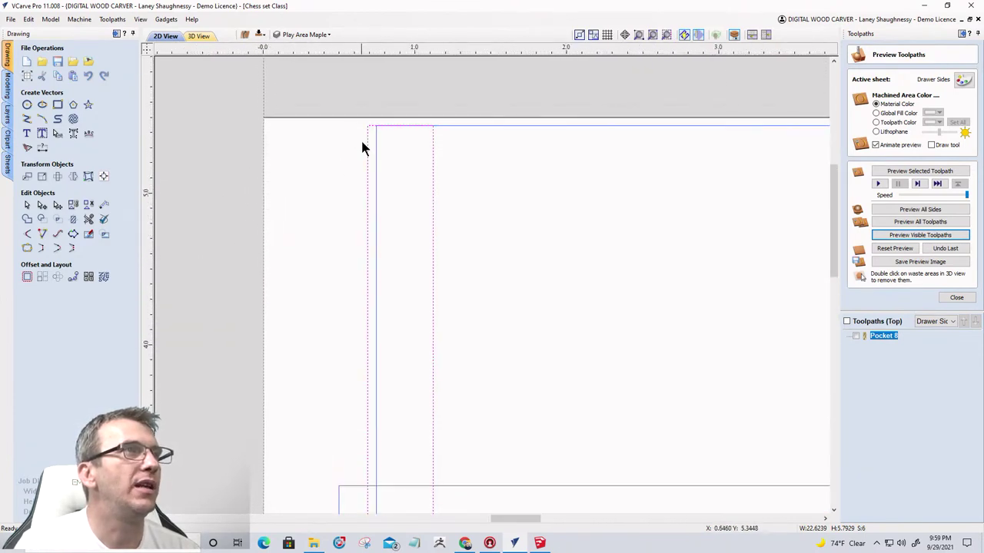
Inspect the small top-edge vector and the middle vertical groove, then deselect.
left_click(400, 120)
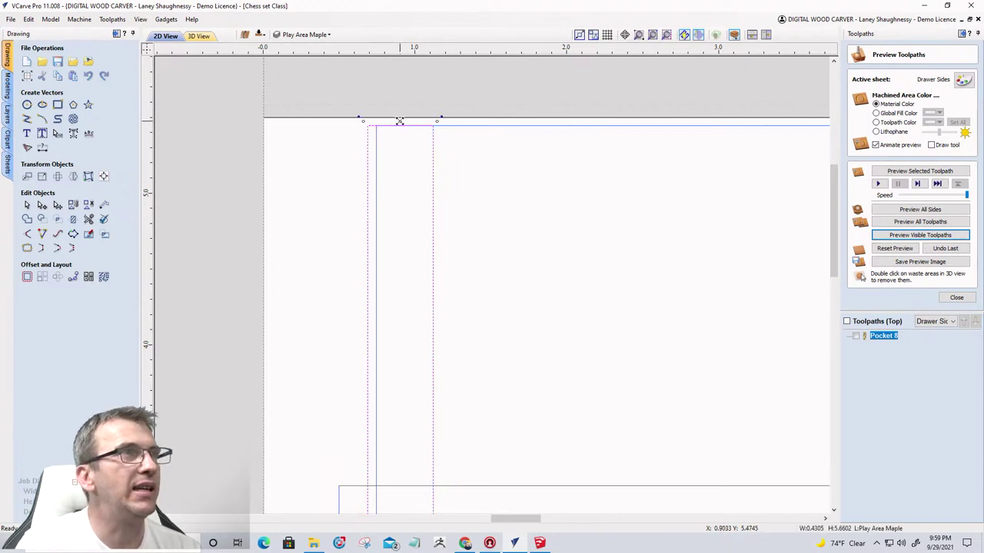
left_click(399, 116)
scroll(399, 117, "down", 4)
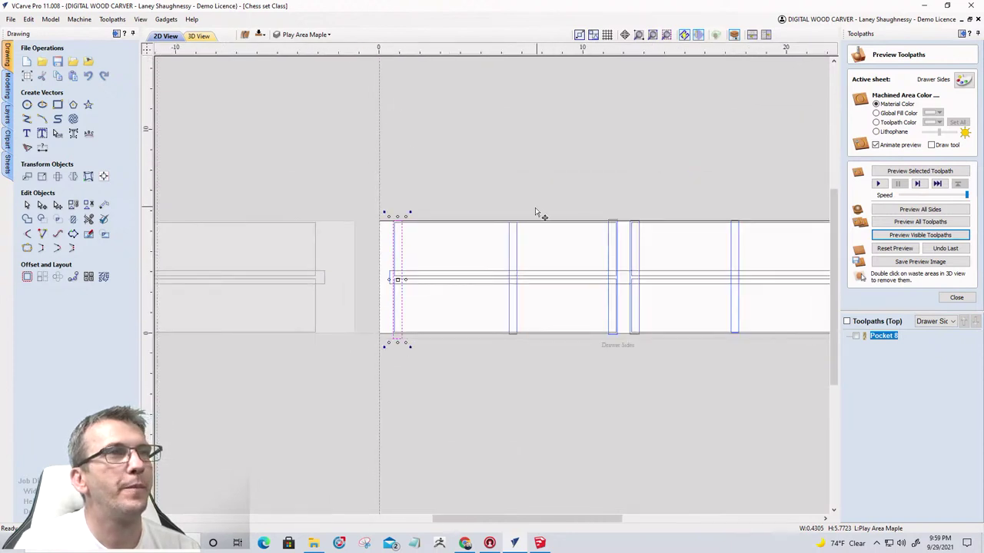
scroll(515, 254, "down", 1)
scroll(518, 257, "up", 4)
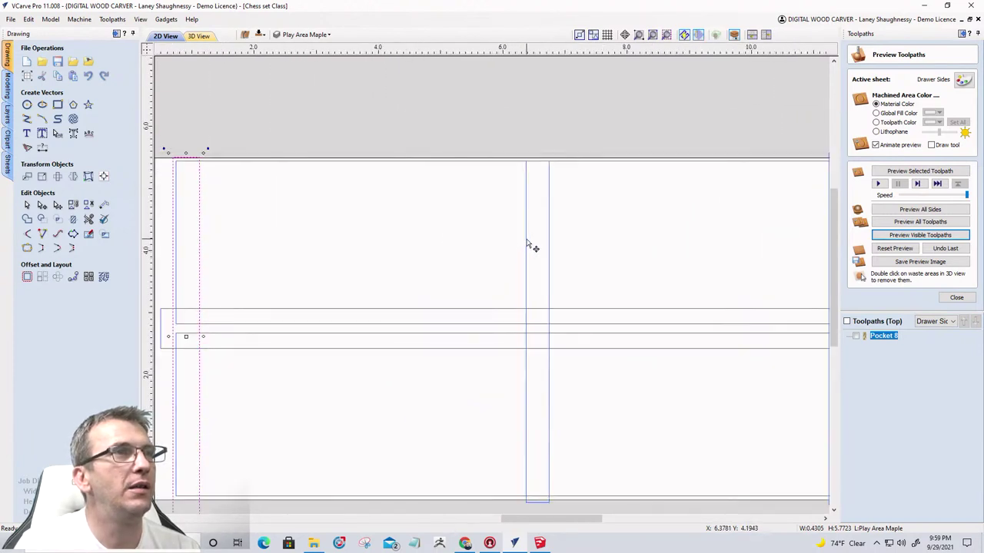
left_click(525, 234)
scroll(537, 158, "up", 4)
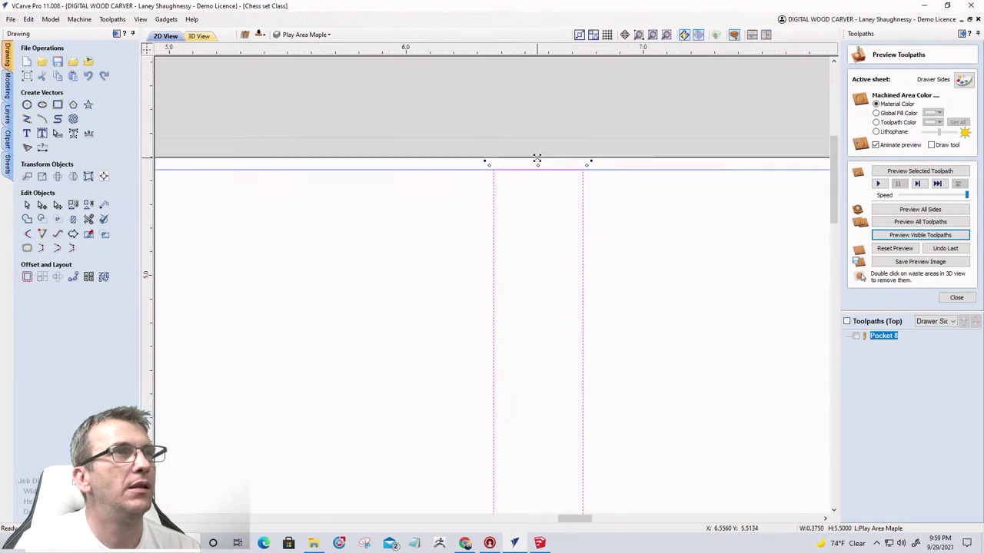
key("Escape")
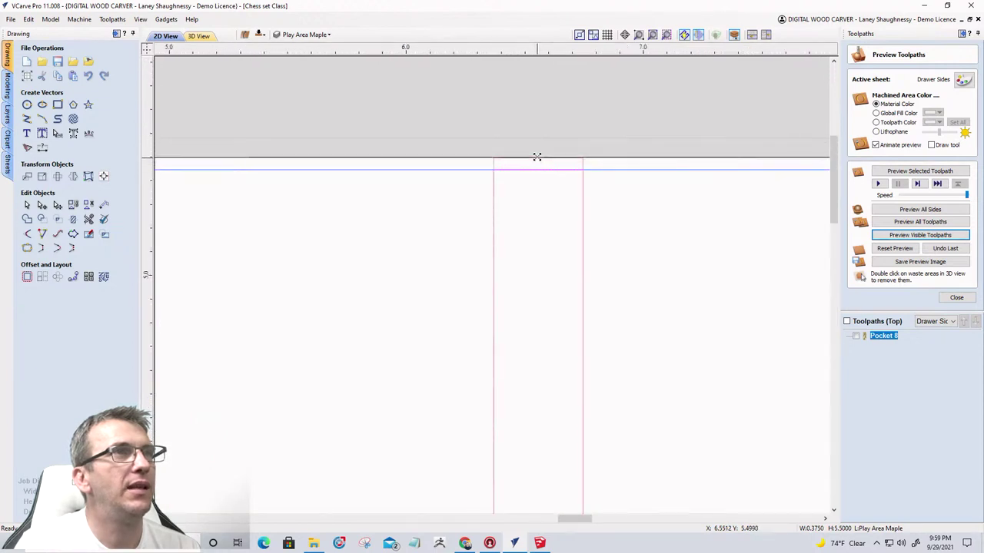
Check the rightmost vertical groove, clear the selection, and close the toolpath preview.
scroll(481, 182, "down", 6)
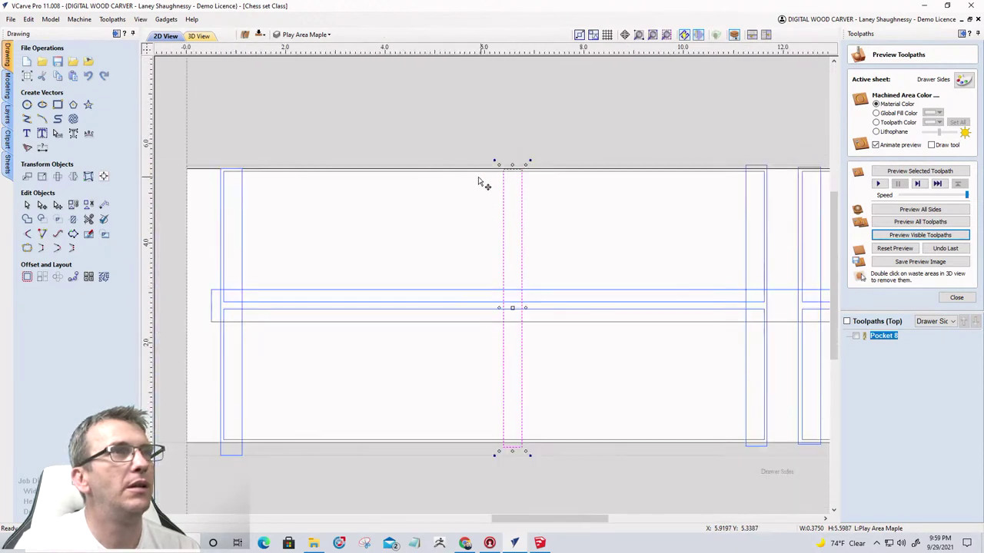
scroll(695, 266, "up", 3)
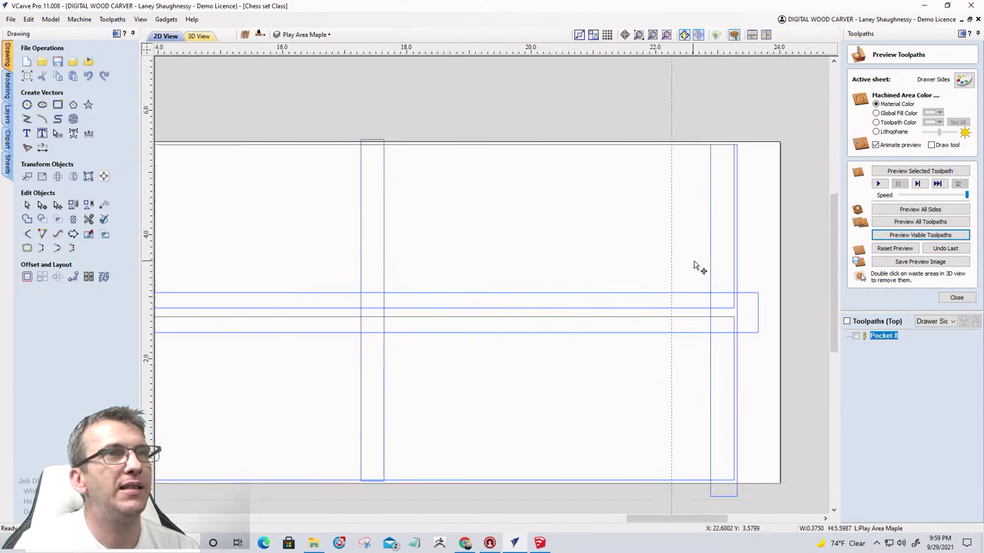
left_click(710, 224)
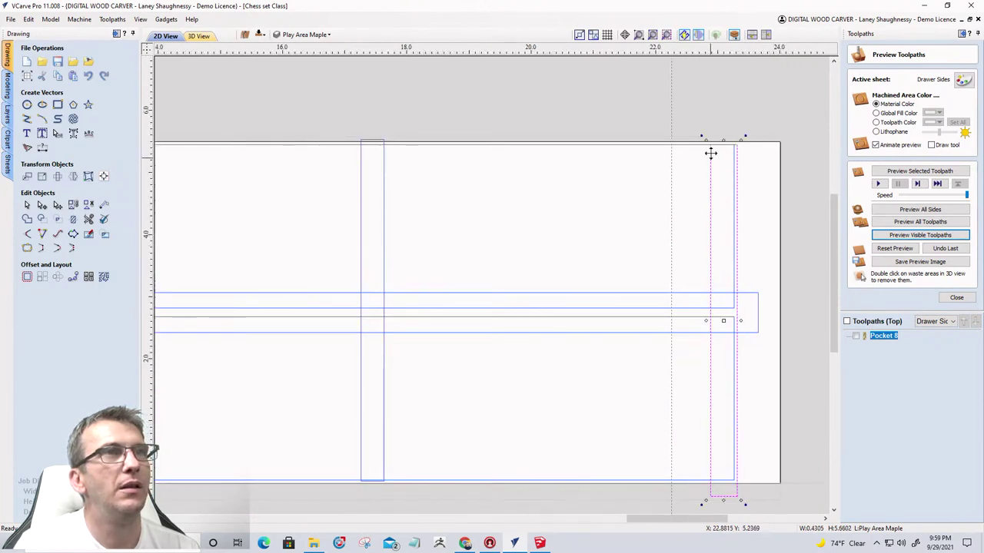
scroll(724, 142, "up", 2)
scroll(724, 142, "up", 1)
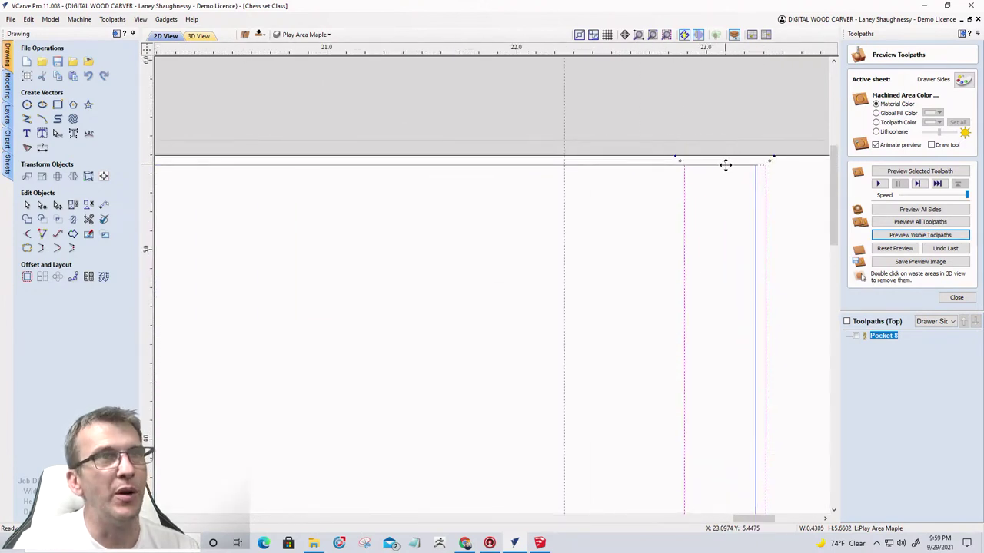
left_click(722, 156)
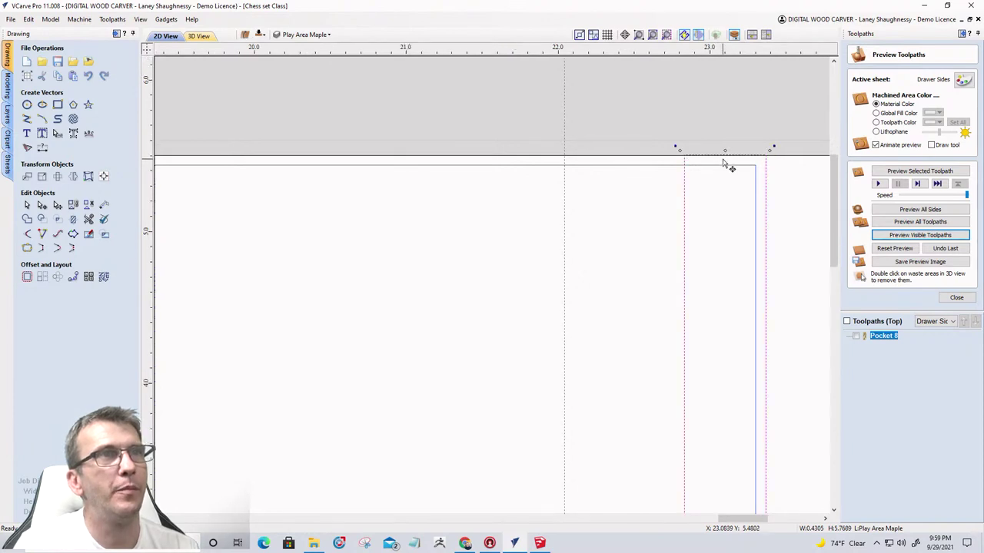
scroll(722, 156, "down", 5)
left_click(956, 297)
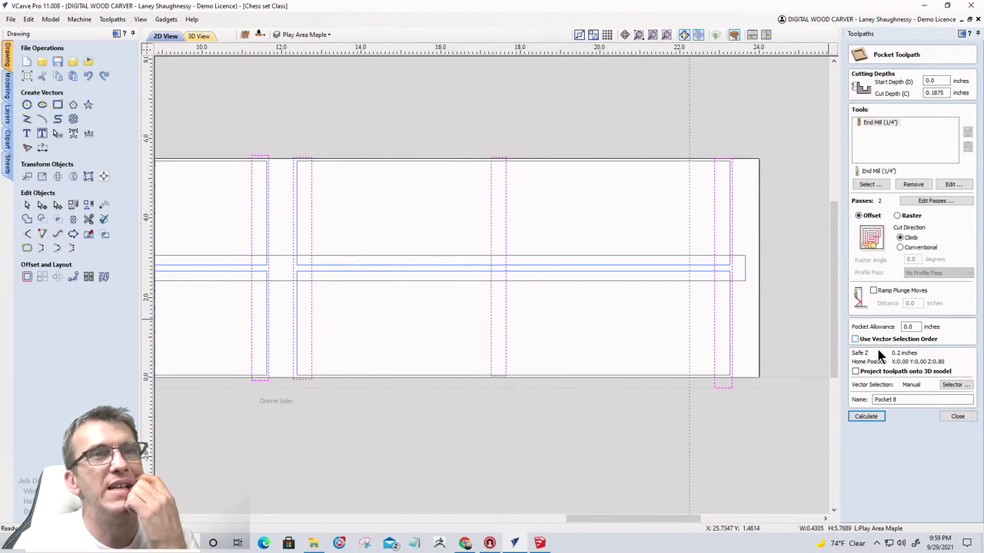
Recalculate Pocket 8, re-simulate it on the rotated 3D board, and return to 2D.
left_click(865, 413)
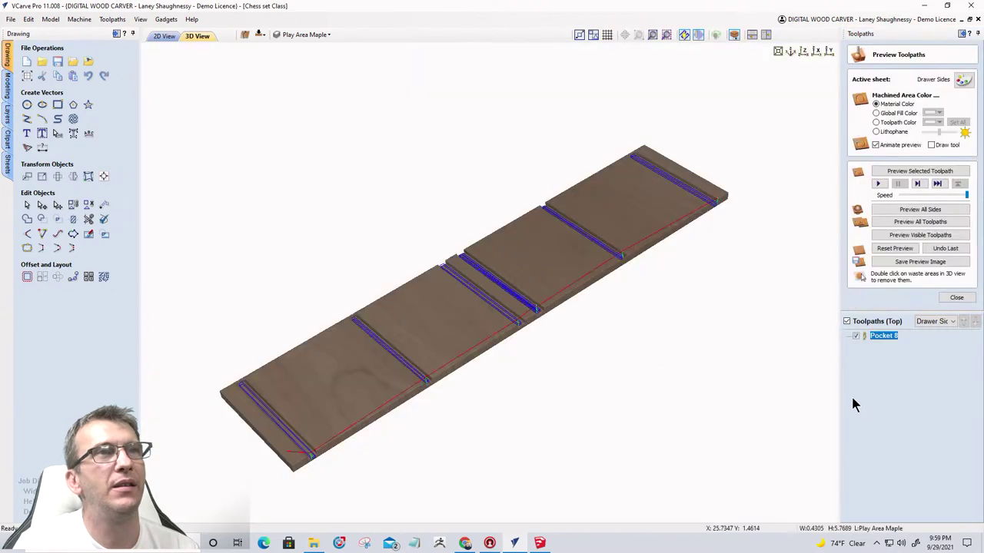
left_click_drag(387, 340, 550, 395)
scroll(571, 423, "up", 10)
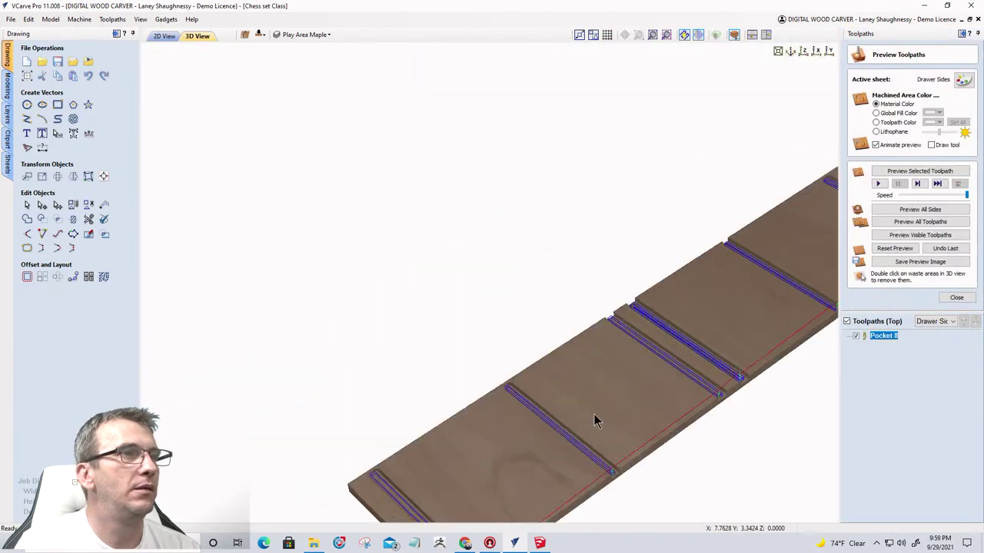
scroll(474, 342, "down", 5)
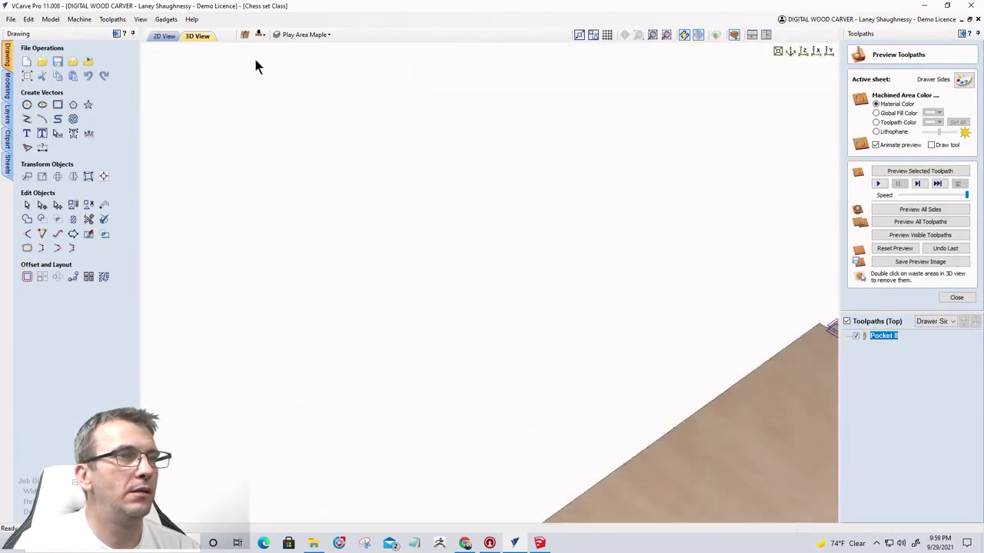
scroll(257, 66, "up", 3)
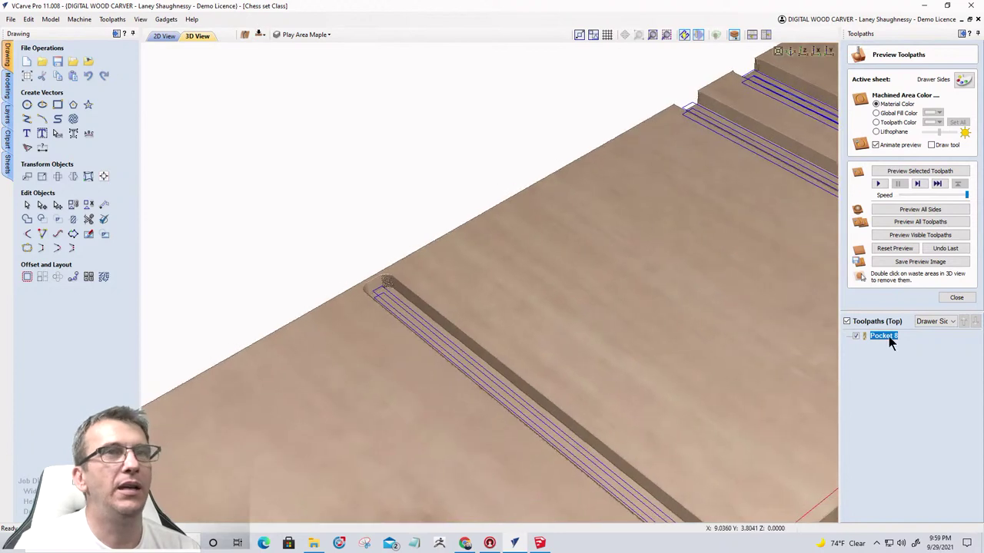
left_click(915, 235)
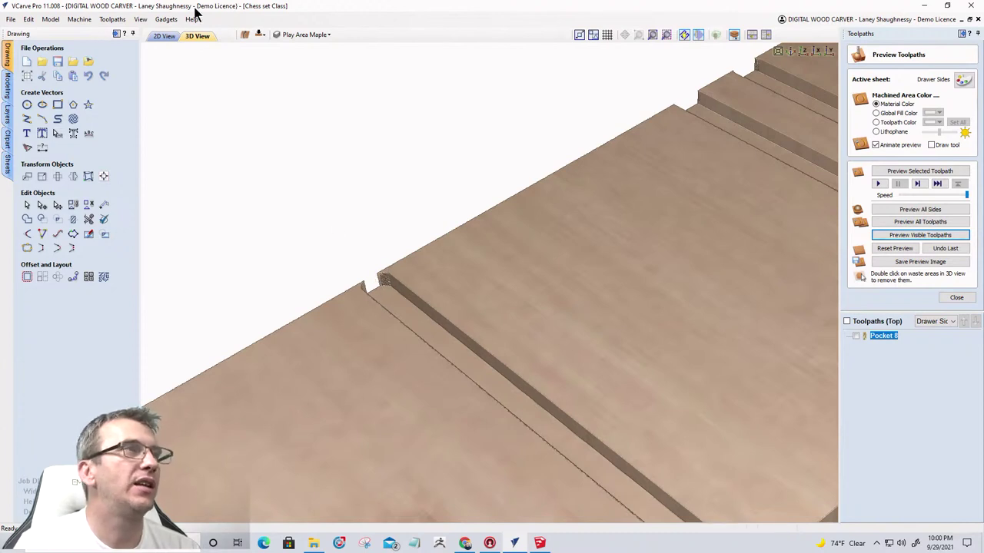
left_click(162, 37)
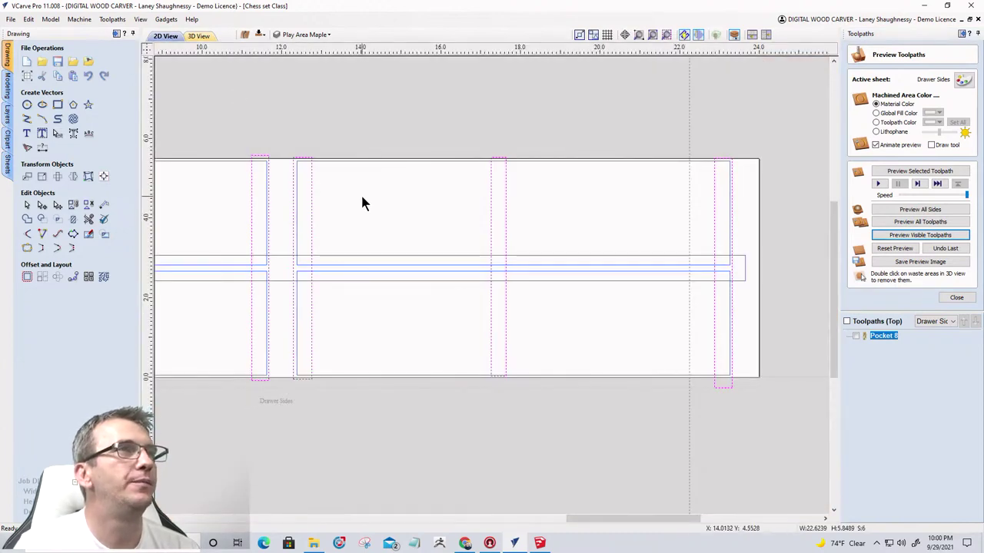
Clear the selection and reselect three groove rectangles, starting with the narrow right one.
scroll(341, 192, "down", 4)
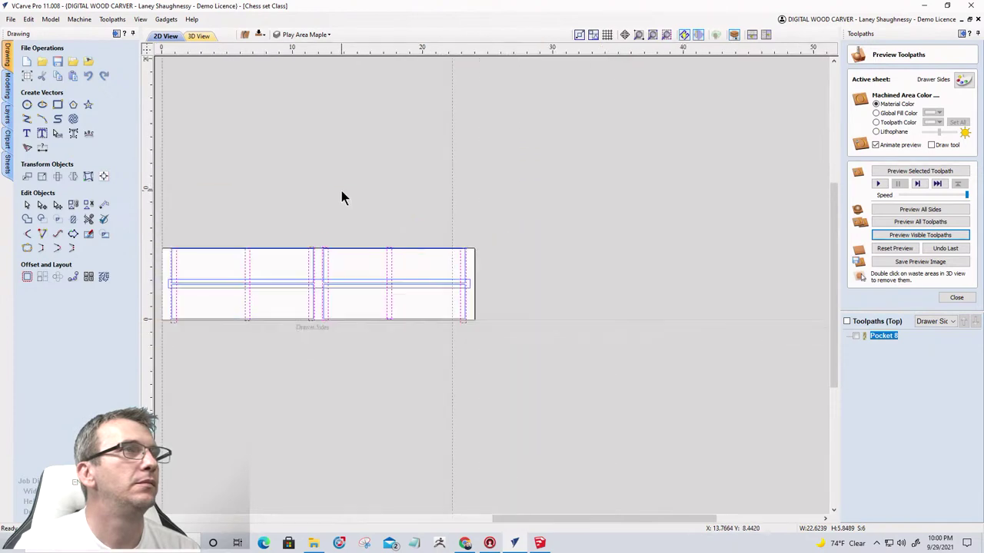
scroll(255, 309, "up", 6)
scroll(256, 310, "down", 5)
scroll(312, 288, "up", 4)
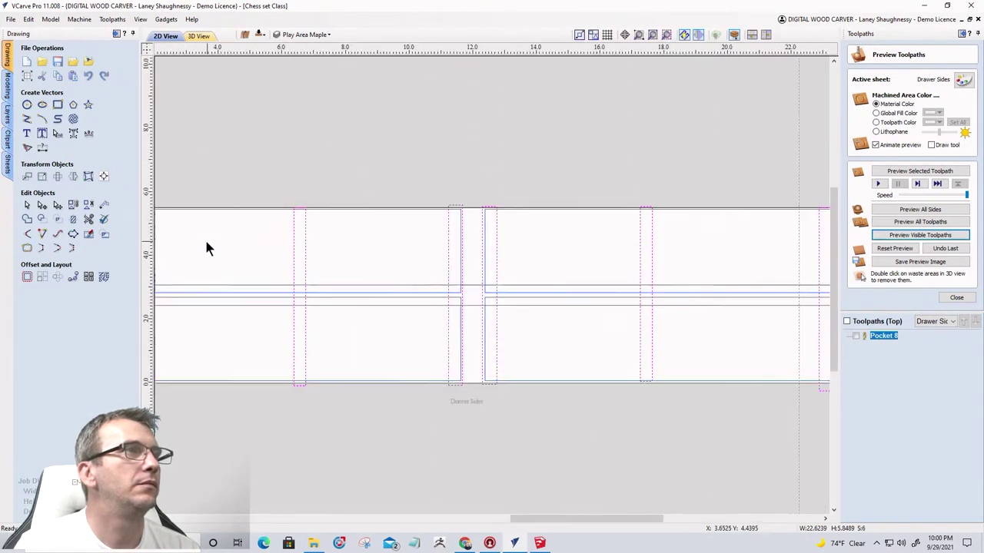
scroll(207, 246, "down", 2)
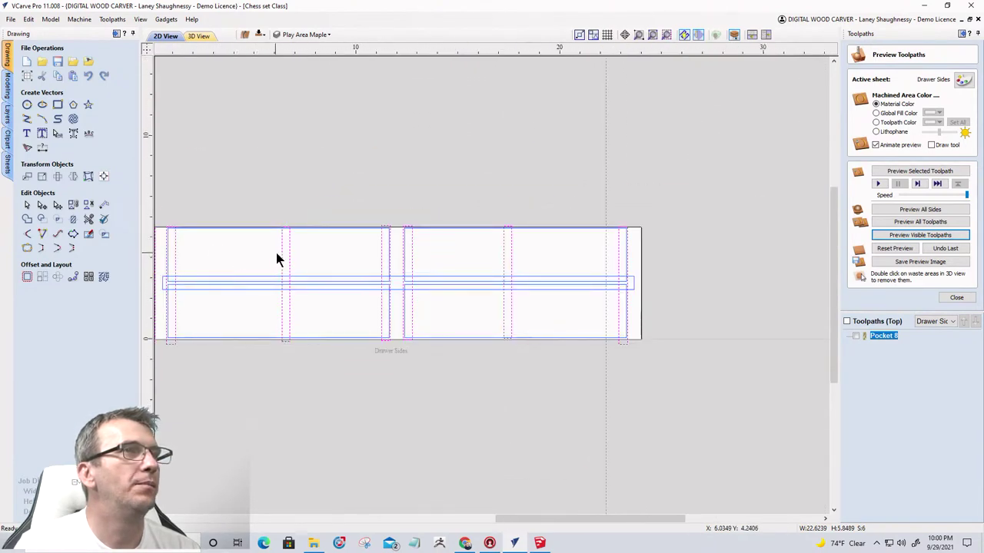
left_click(614, 254)
left_click(619, 252)
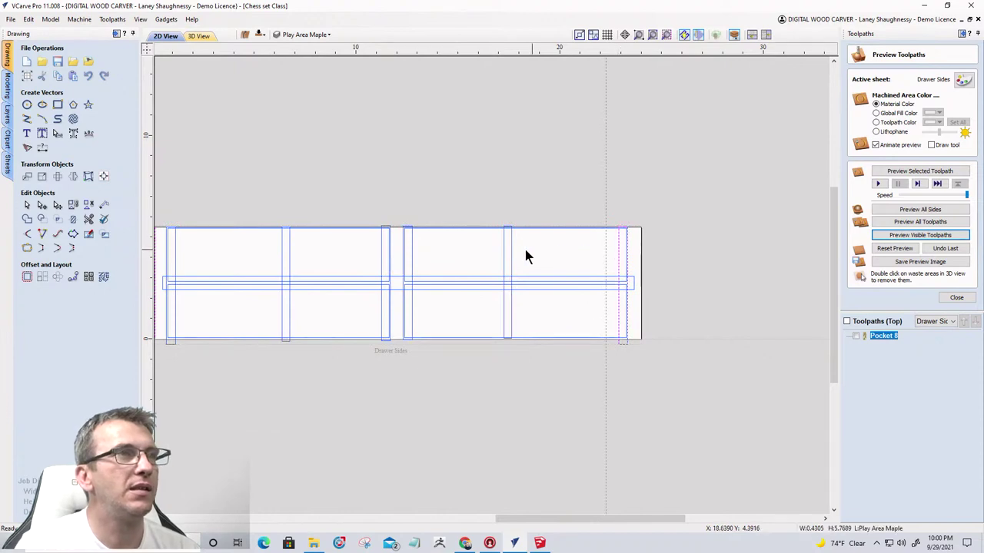
left_click(509, 249, "shift")
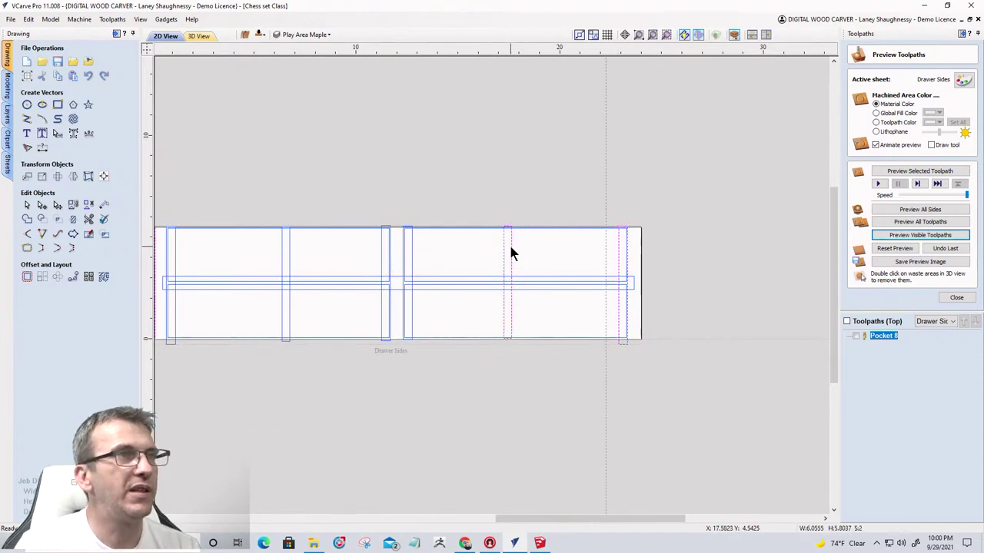
left_click(283, 256, "shift")
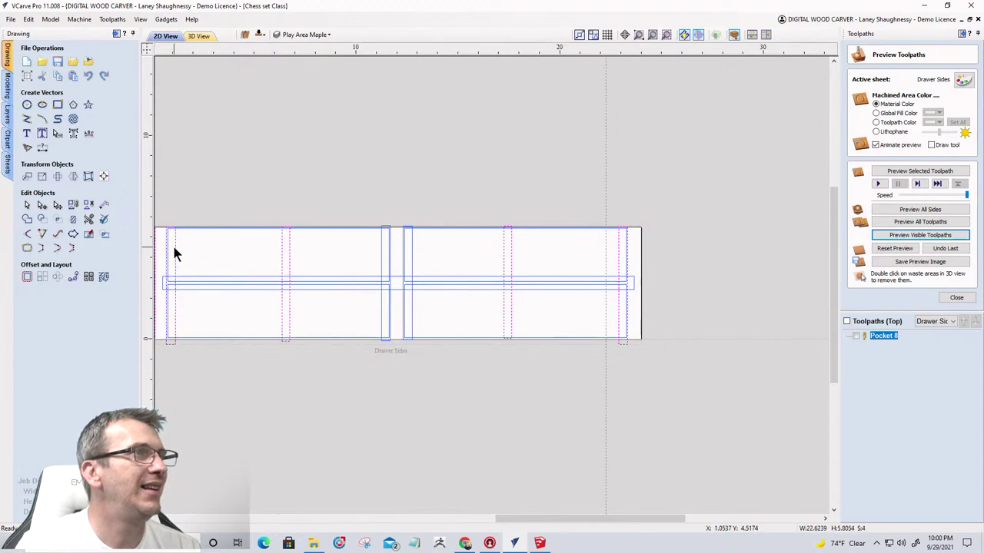
scroll(397, 220, "up", 3)
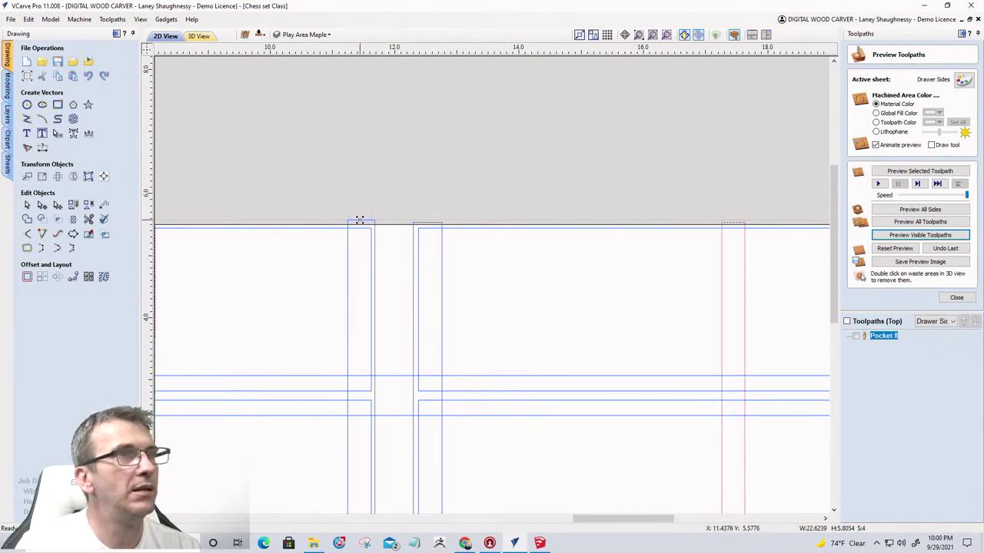
scroll(613, 198, "down", 5)
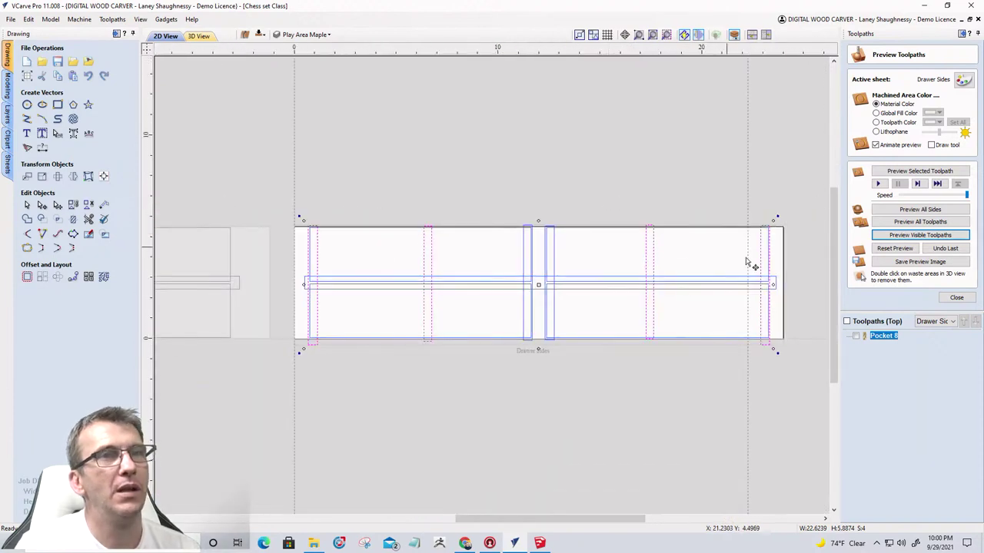
Reopen Pocket 8, recalculate it for the chosen grooves, preview the machining, and return to 2D.
double_click(876, 338)
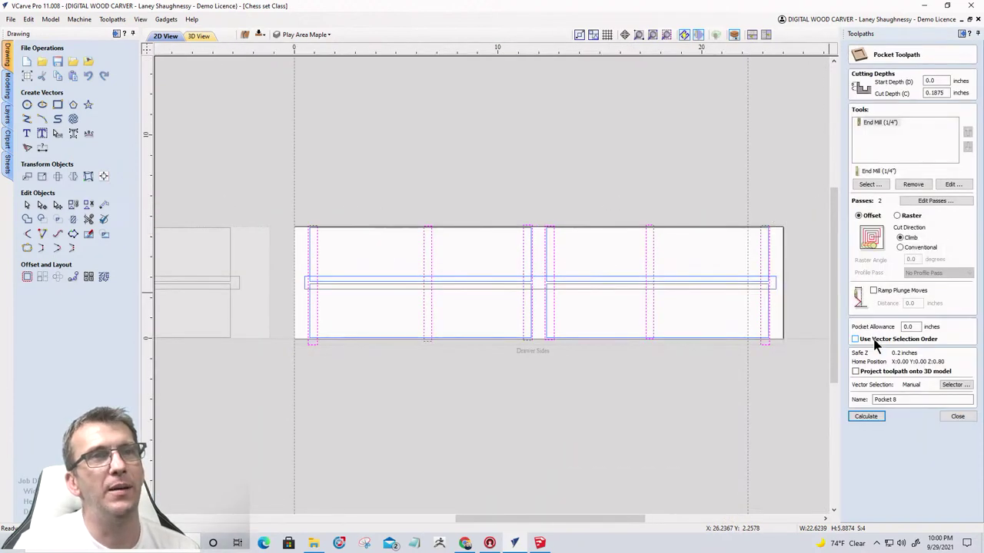
left_click(868, 418)
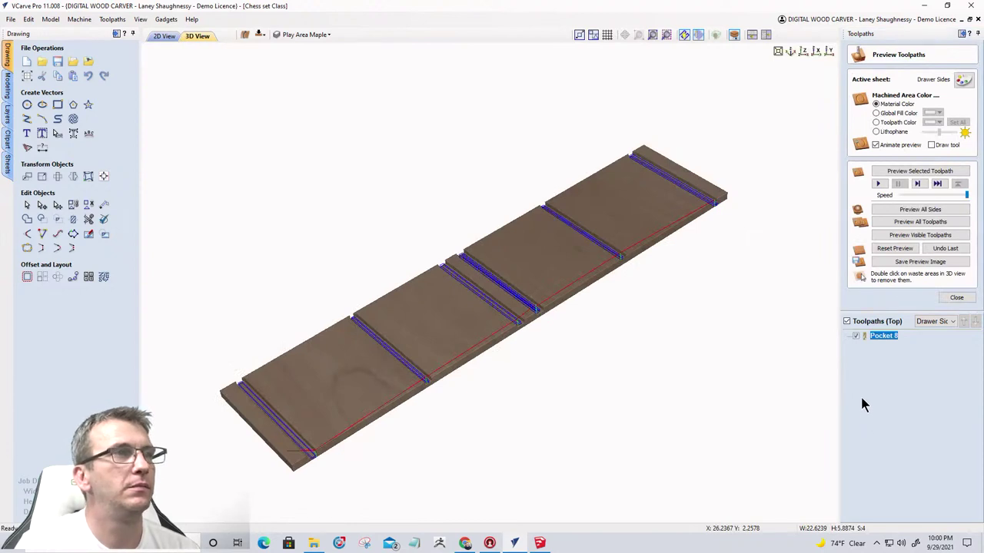
left_click(901, 239)
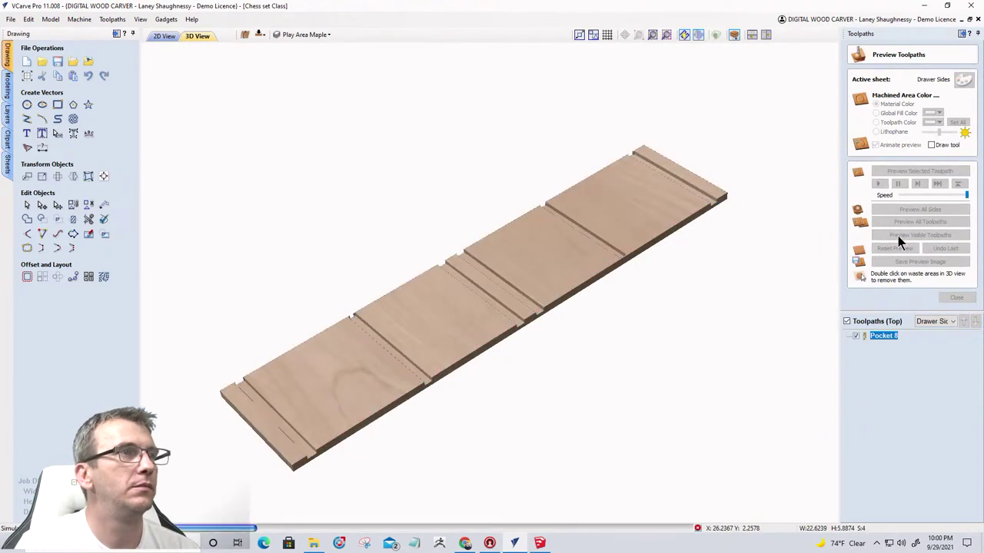
scroll(301, 342, "up", 5)
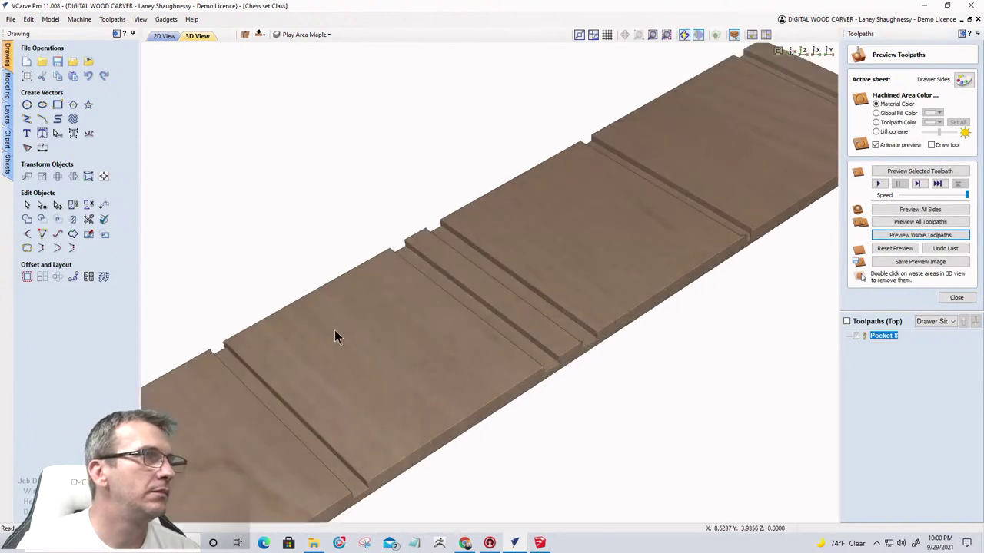
left_click(165, 35)
scroll(388, 342, "up", 2)
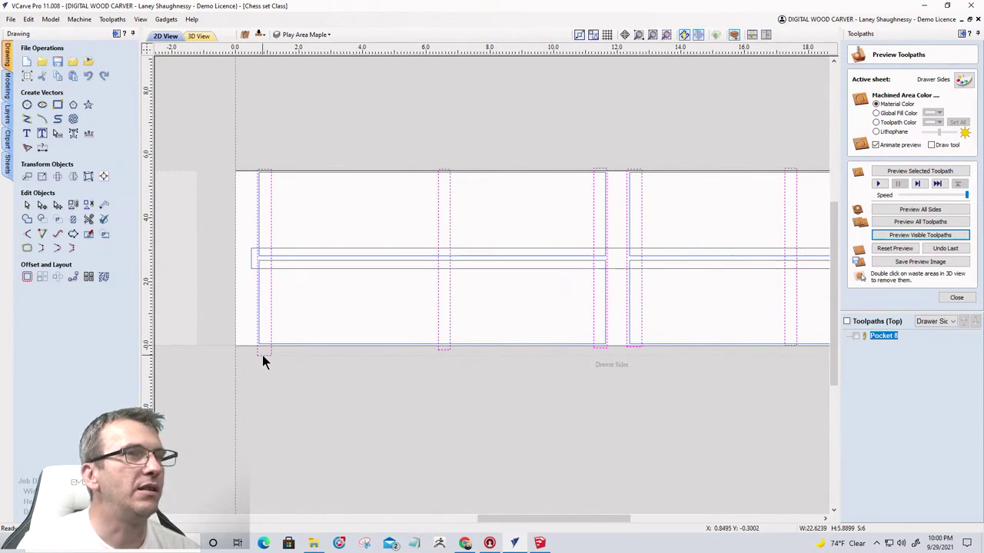
Center the first groove rectangles vertically on the material with the alignment tools.
scroll(262, 355, "down", 1)
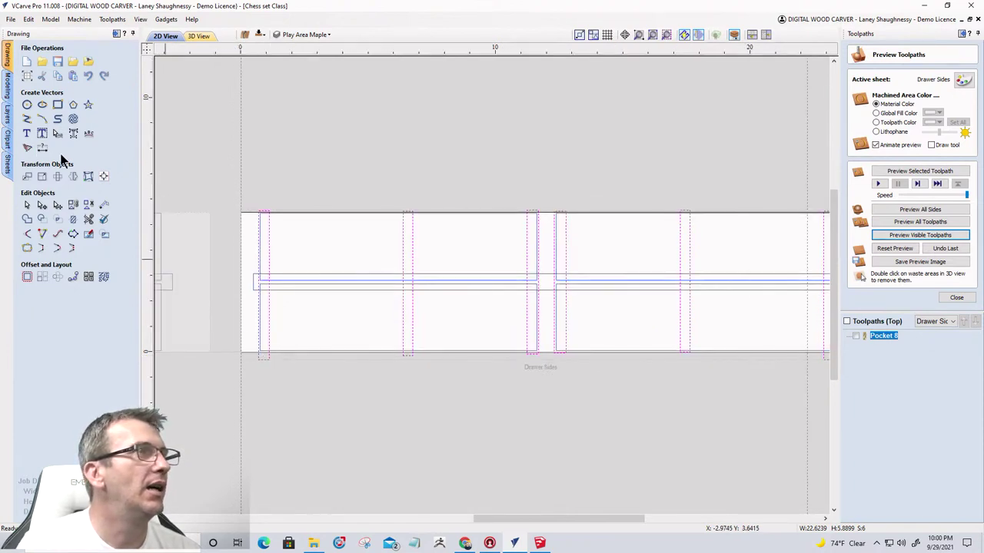
left_click(103, 176)
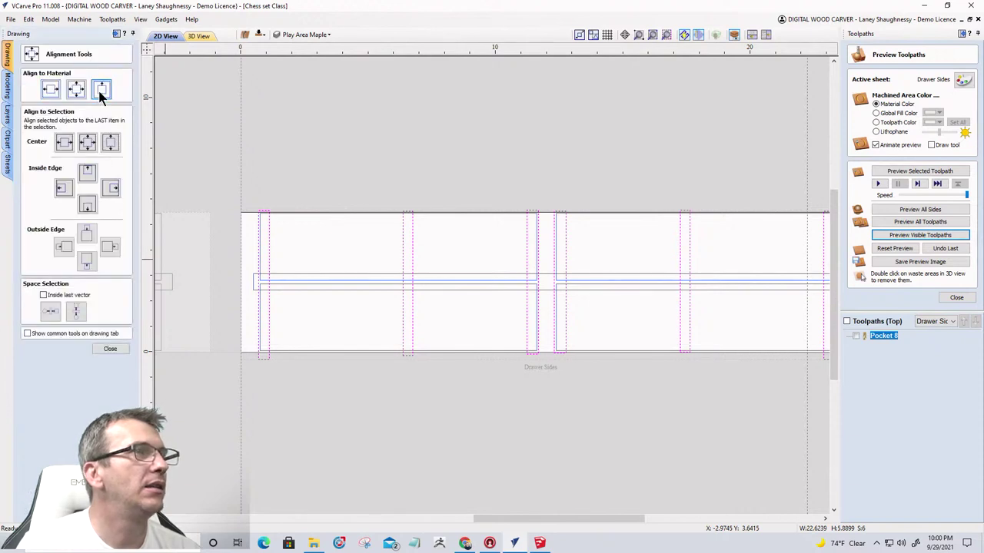
left_click(100, 97)
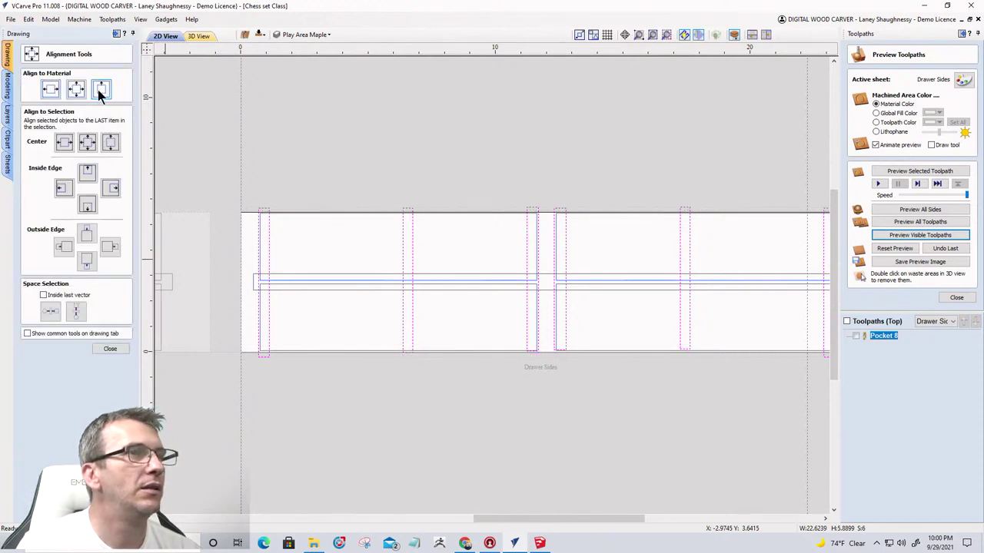
left_click(269, 332)
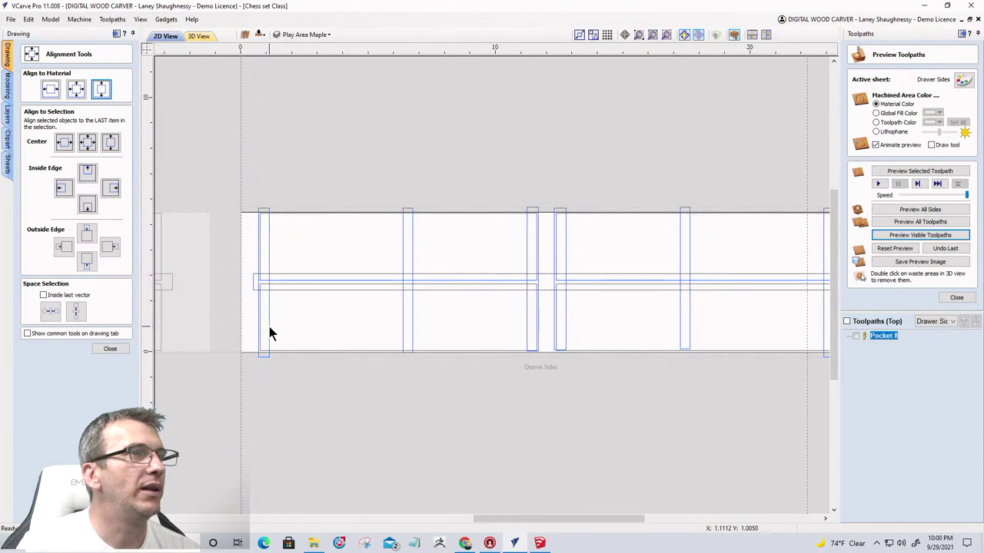
left_click(268, 328)
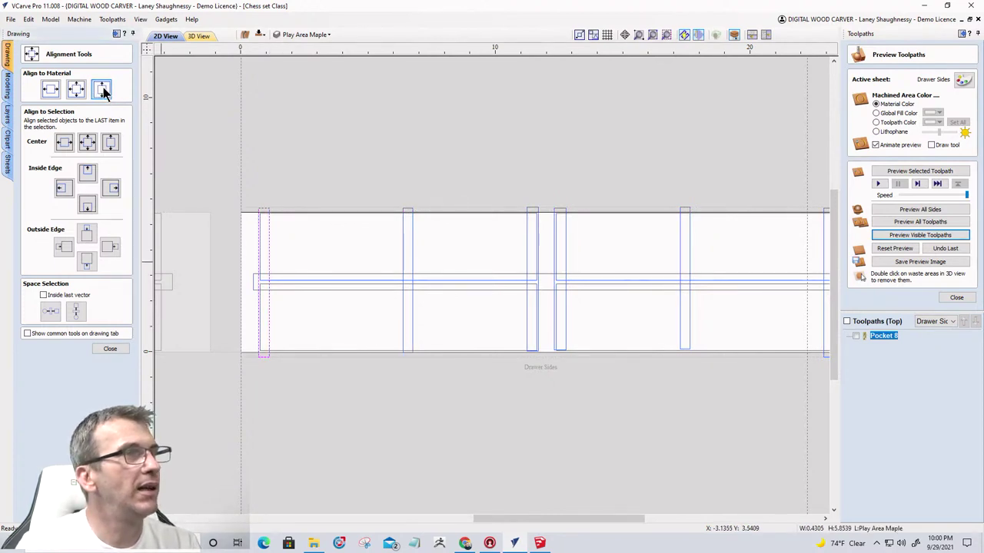
left_click(403, 307)
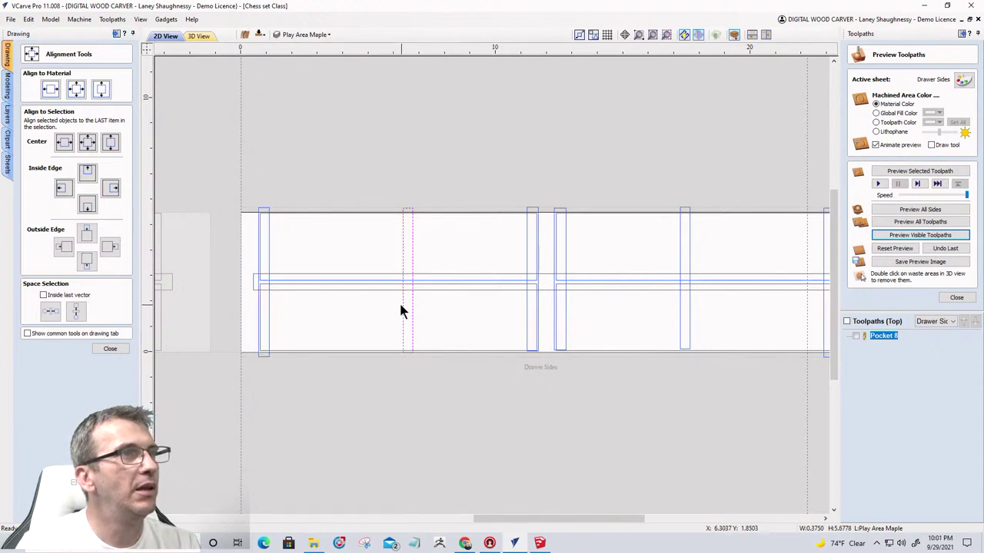
left_click(102, 90)
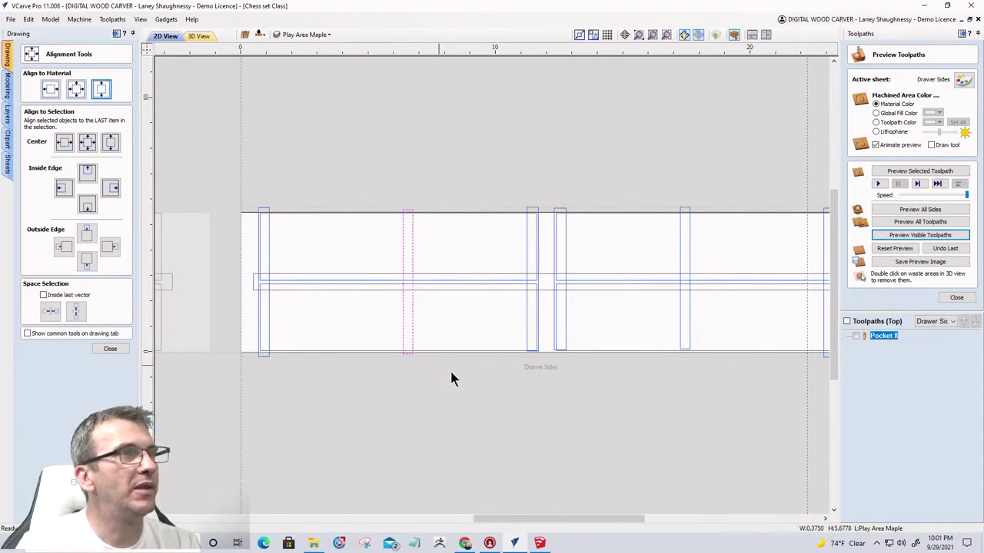
Vertically center the remaining grooves on the board, through the one at the right edge.
left_click(528, 339)
left_click(101, 96)
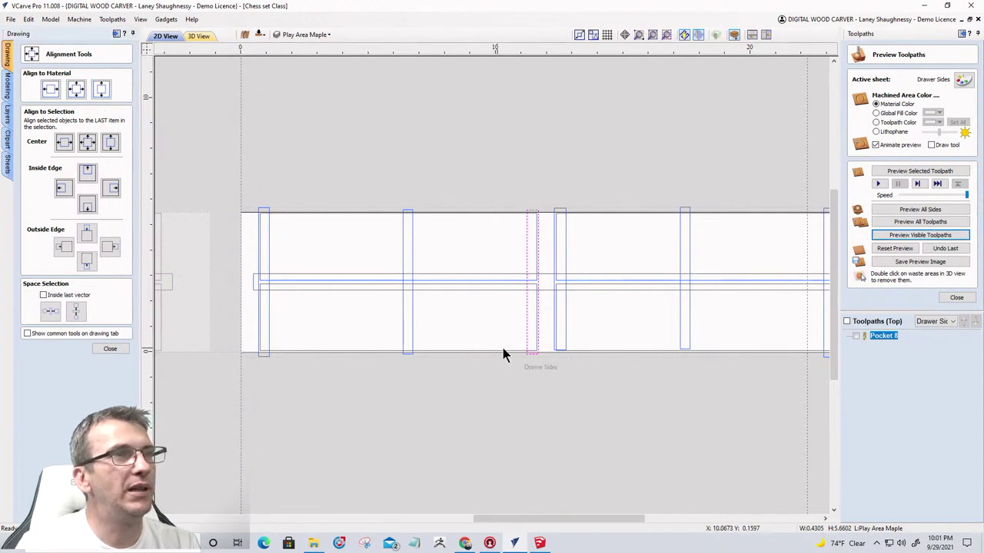
left_click(563, 335)
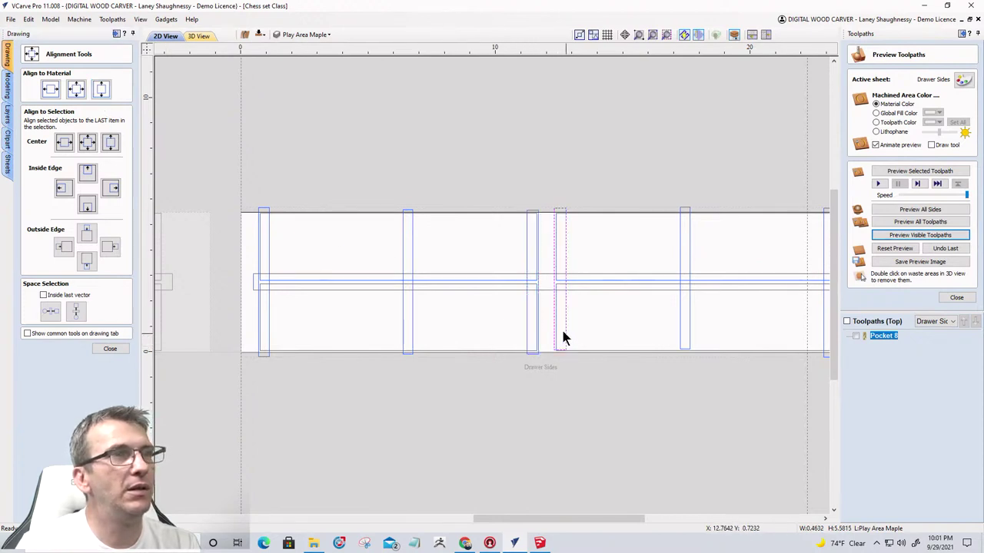
left_click(101, 90)
left_click(681, 269)
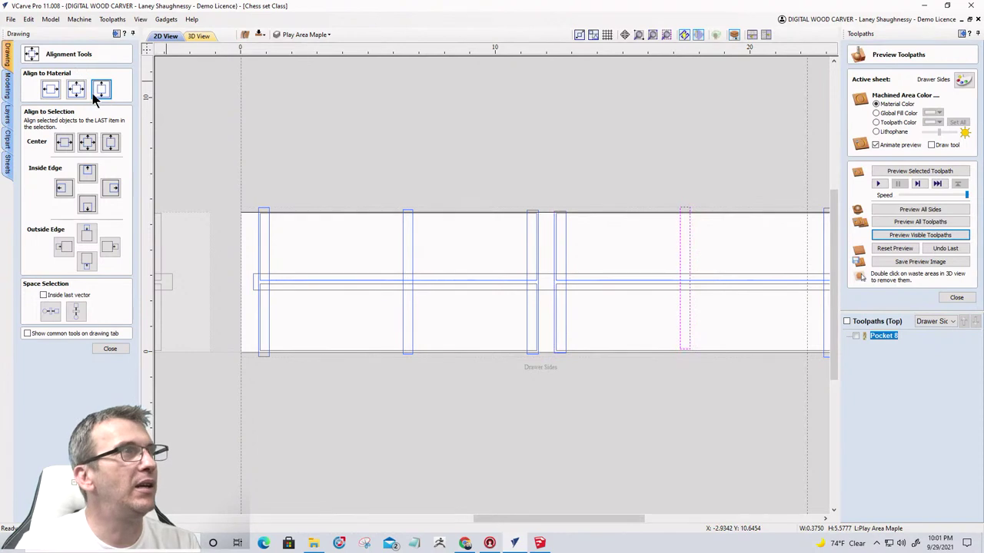
left_click(823, 244)
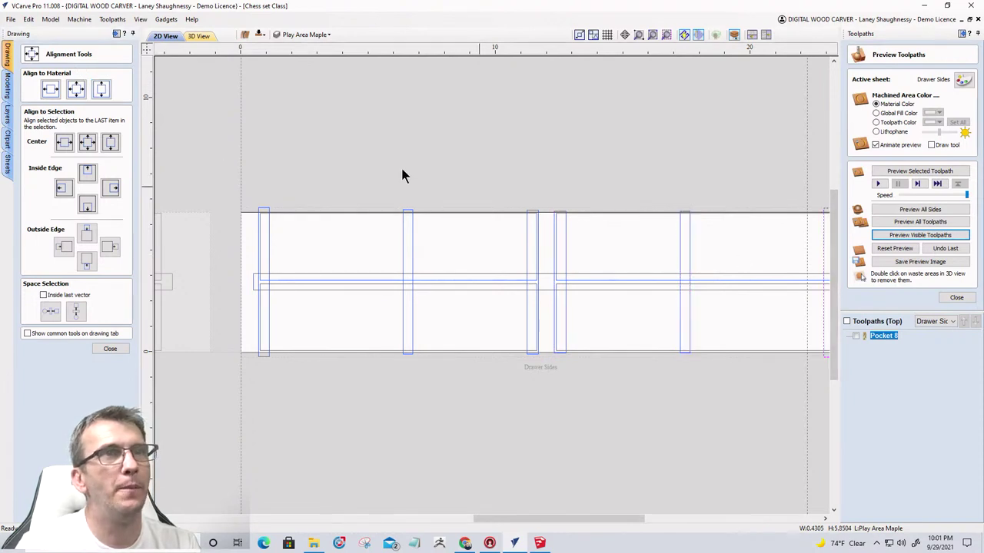
left_click(103, 91)
scroll(630, 367, "down", 2)
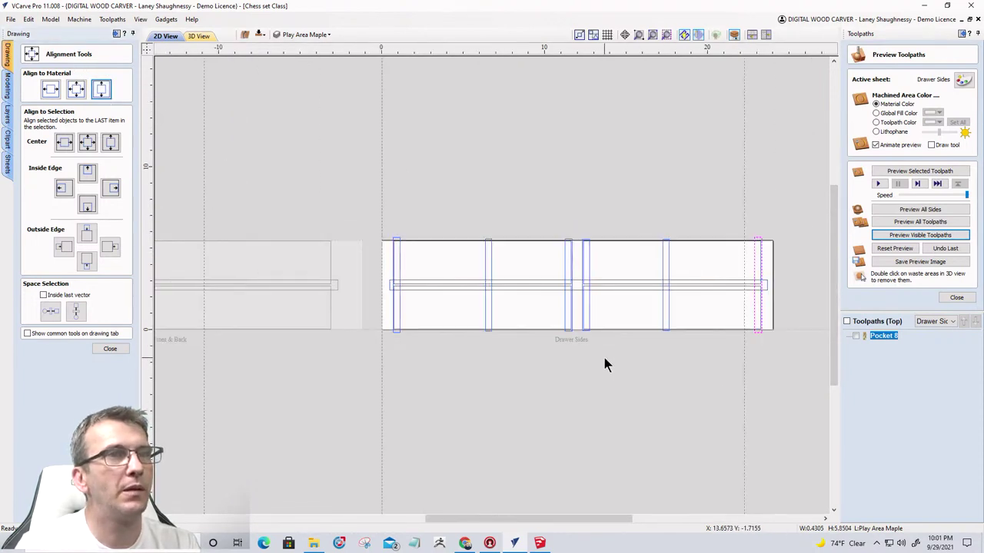
scroll(638, 358, "up", 1)
scroll(373, 296, "up", 2)
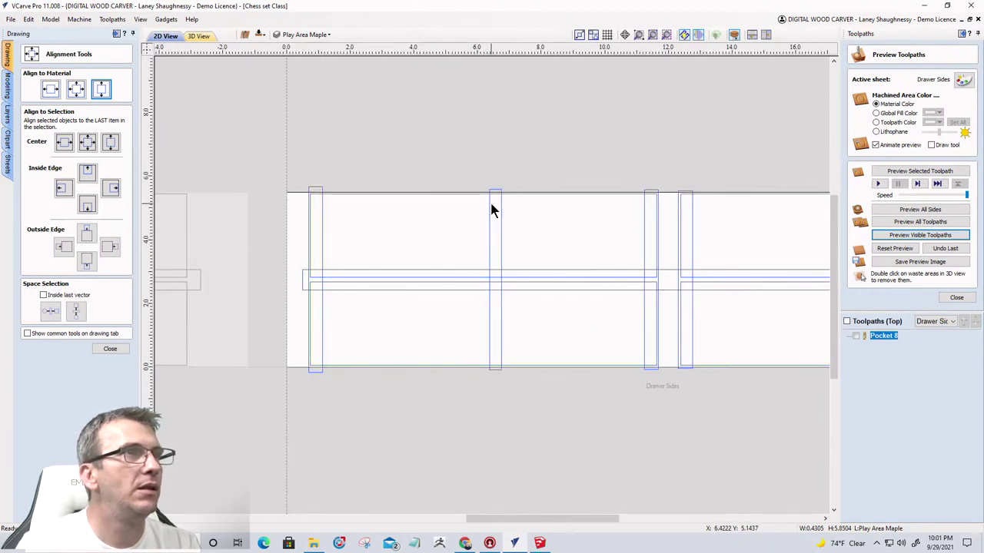
scroll(494, 208, "up", 5)
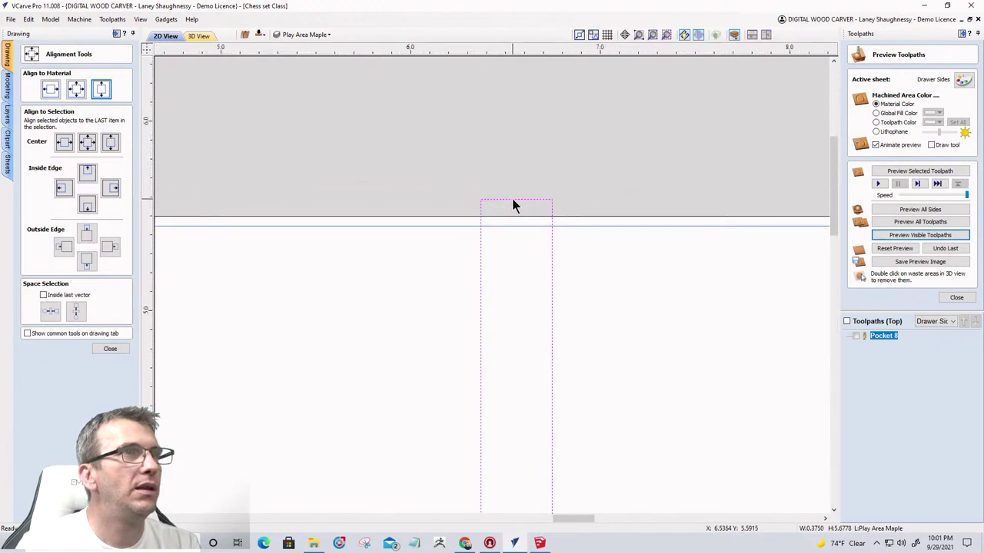
Drag the middle and right groove outlines upward so they overhang the board's top edge.
left_click(514, 200)
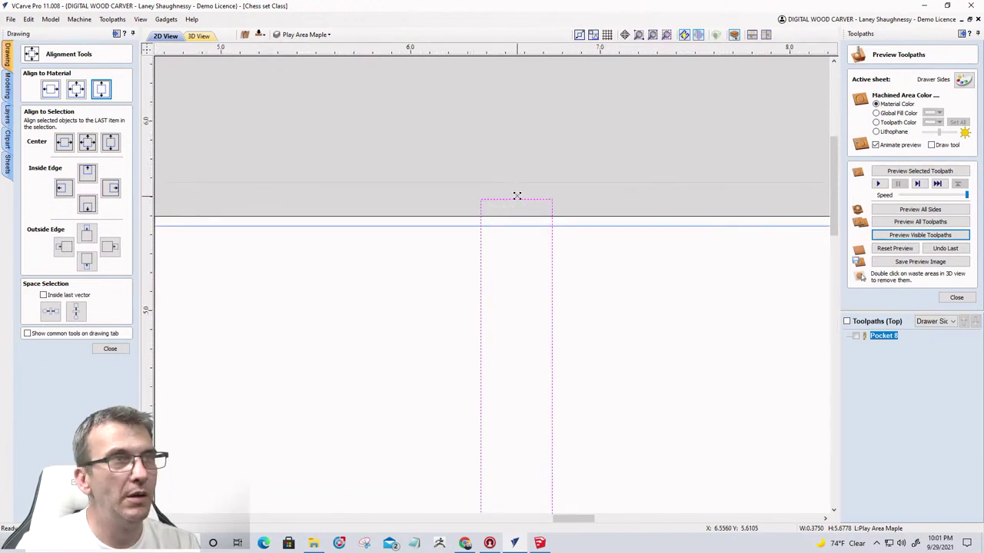
left_click_drag(517, 195, 515, 181)
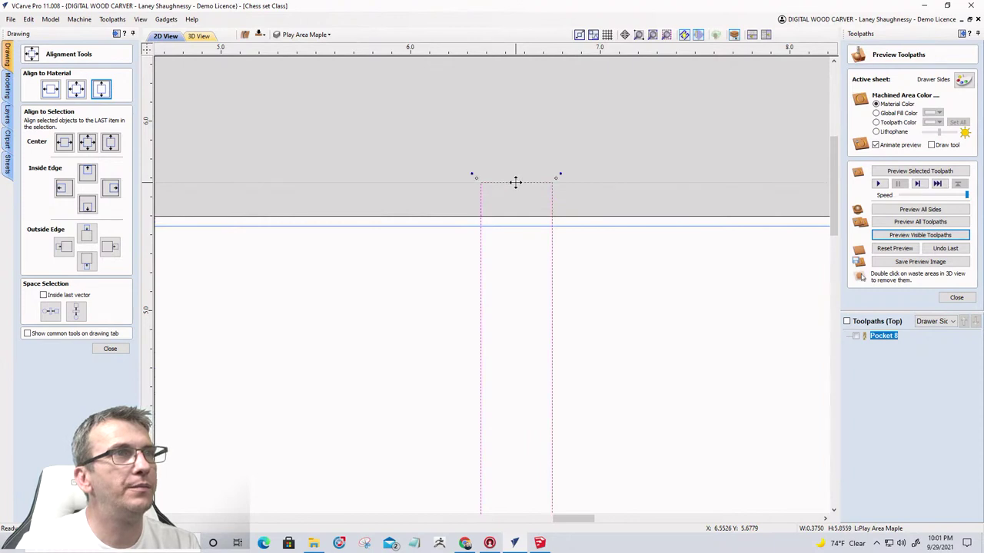
scroll(515, 182, "down", 5)
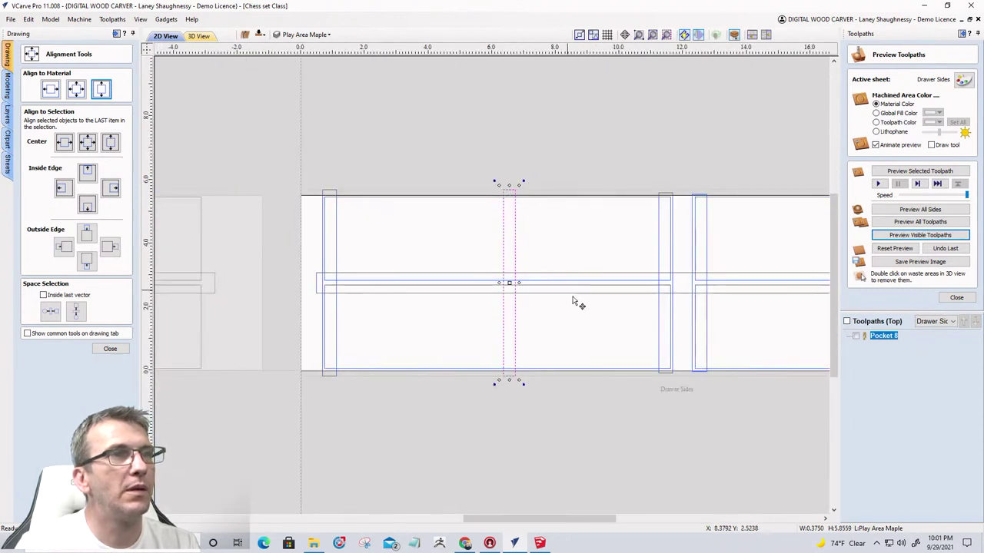
scroll(674, 200, "up", 4)
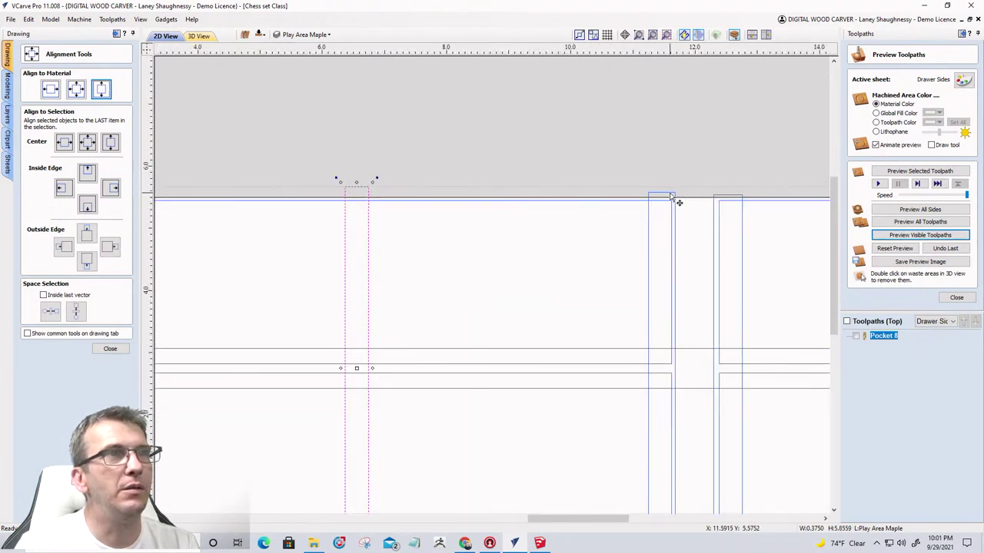
left_click(669, 197)
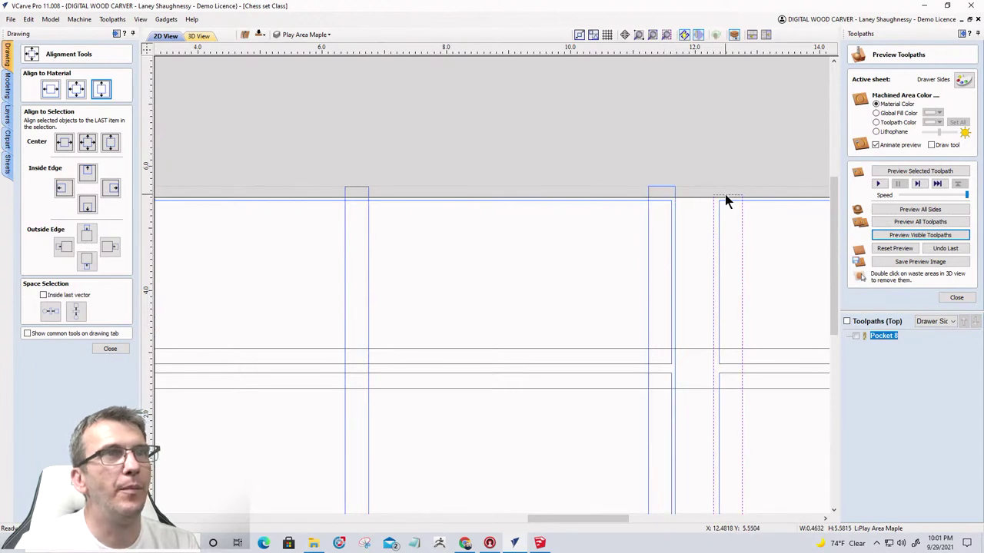
left_click_drag(727, 190, 725, 187)
scroll(499, 214, "down", 3)
scroll(653, 236, "up", 3)
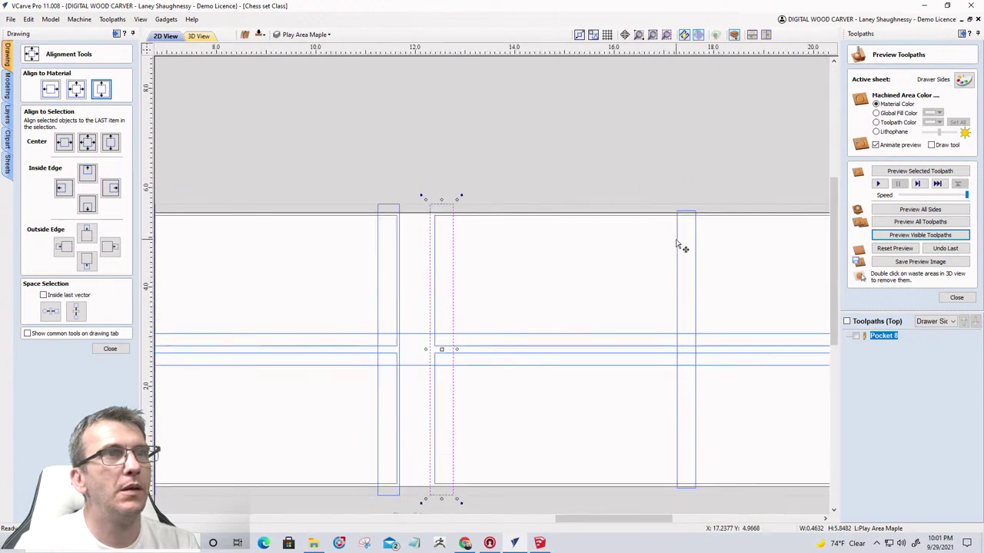
left_click(678, 246)
scroll(683, 215, "up", 3)
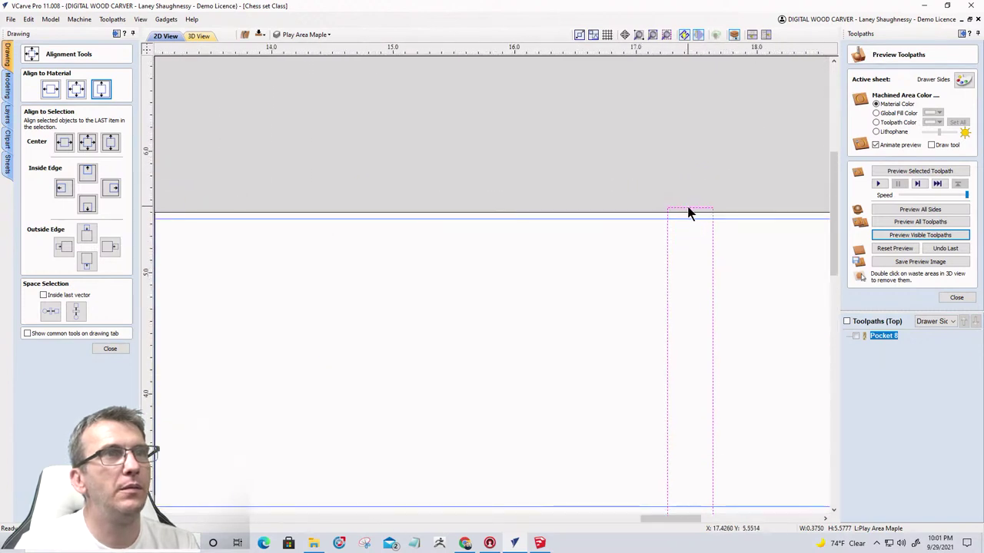
left_click_drag(690, 203, 688, 194)
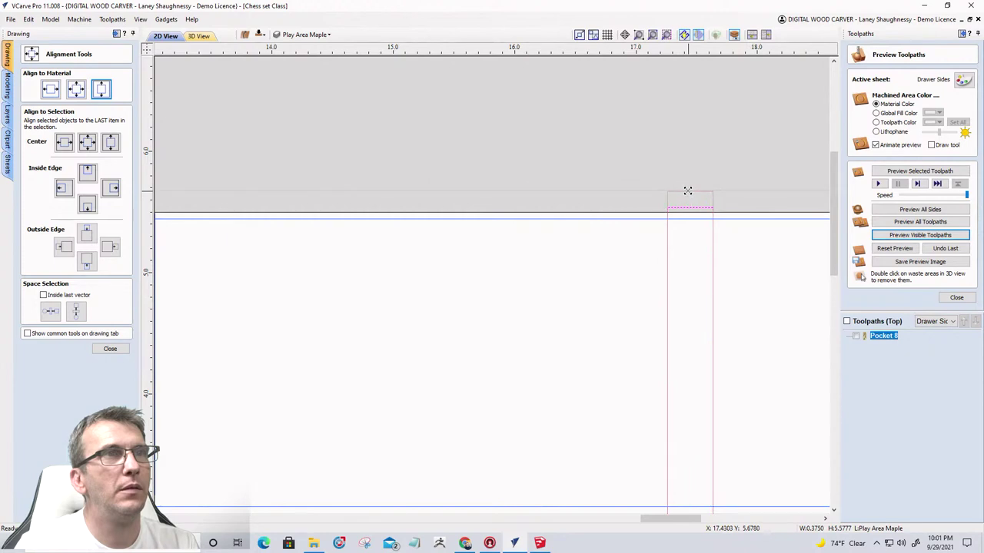
scroll(604, 249, "down", 4)
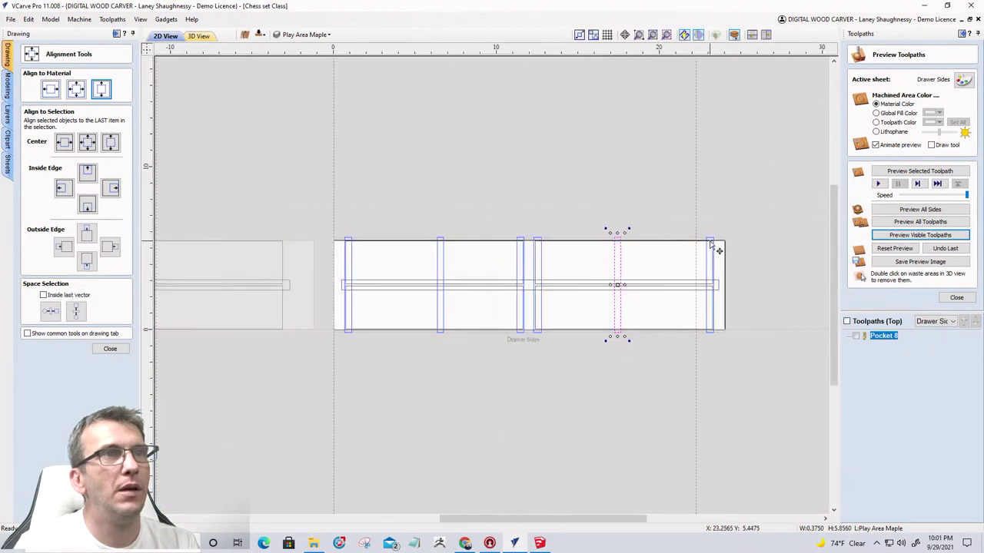
scroll(711, 245, "up", 4)
scroll(710, 178, "down", 3)
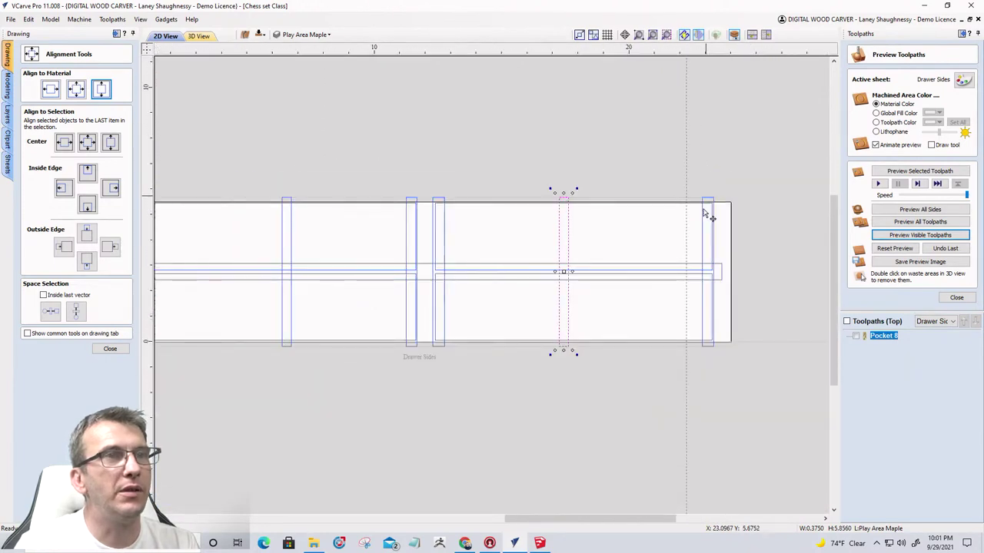
scroll(531, 346, "down", 2)
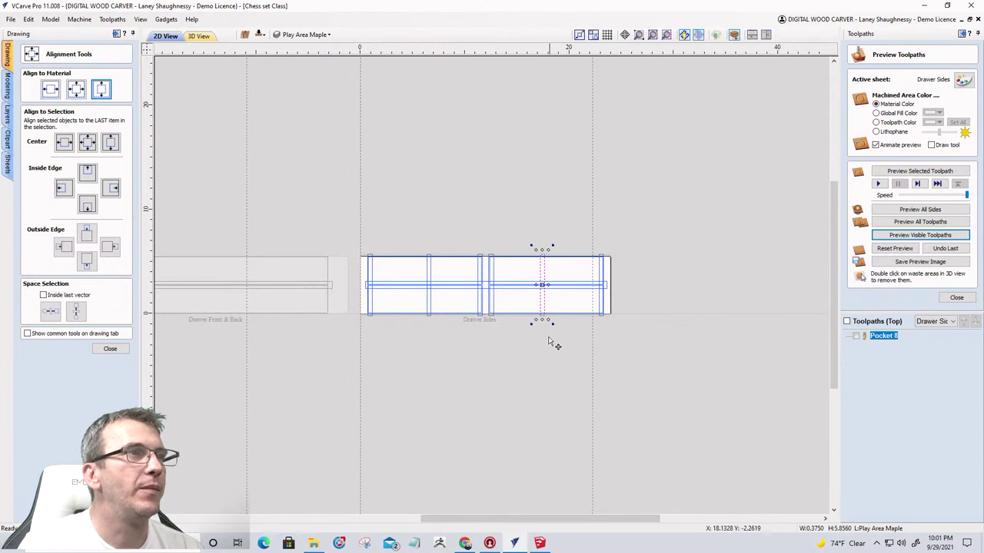
Recalculate Pocket 8 and simulate it, turning the board near front-on to check the grooves.
double_click(886, 336)
left_click(865, 416)
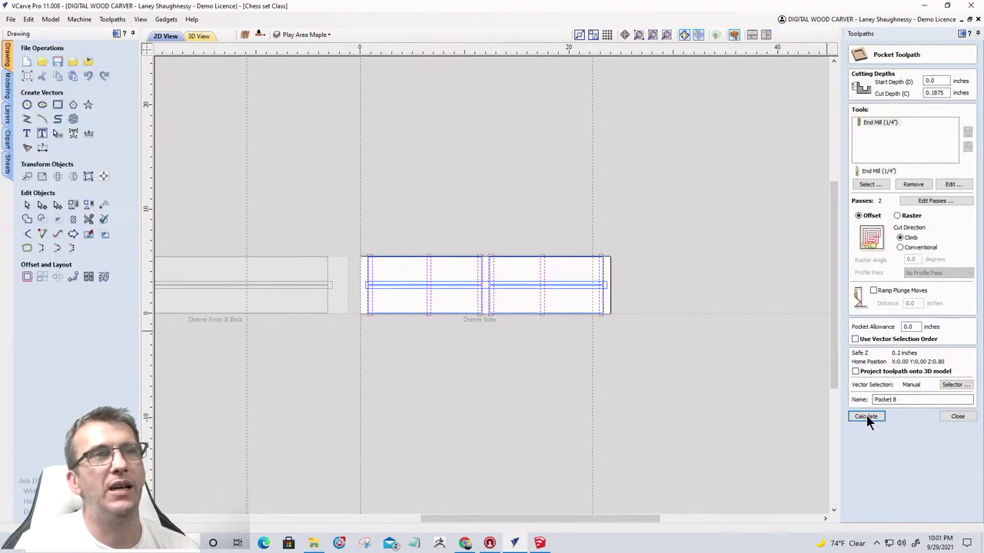
scroll(364, 342, "up", 4)
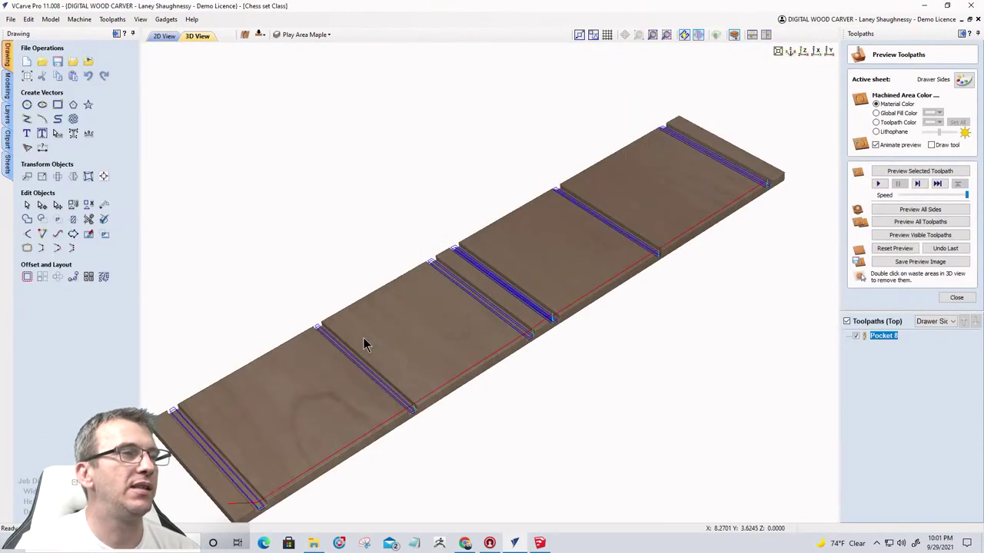
scroll(550, 378, "up", 5)
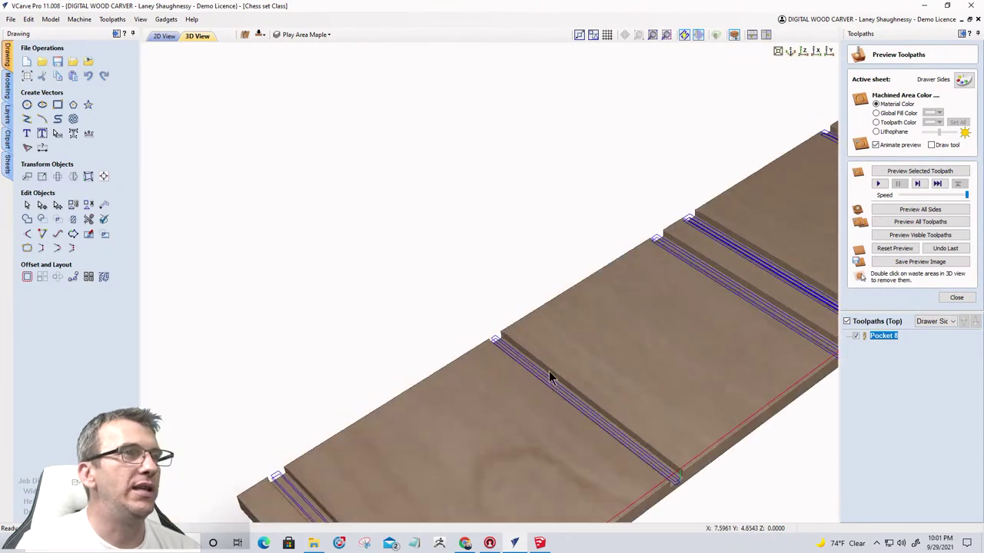
scroll(547, 375, "up", 4)
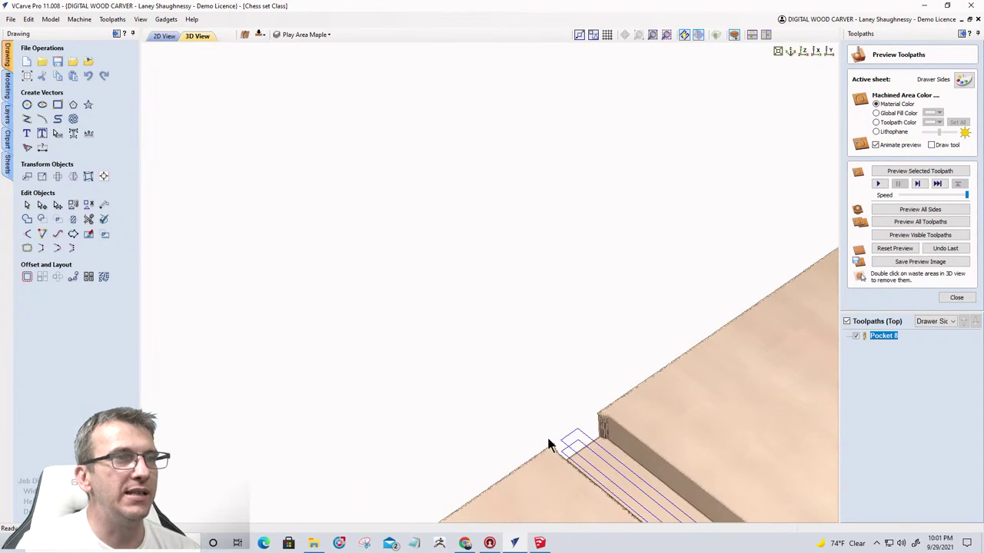
scroll(445, 304, "down", 3)
scroll(445, 292, "down", 1)
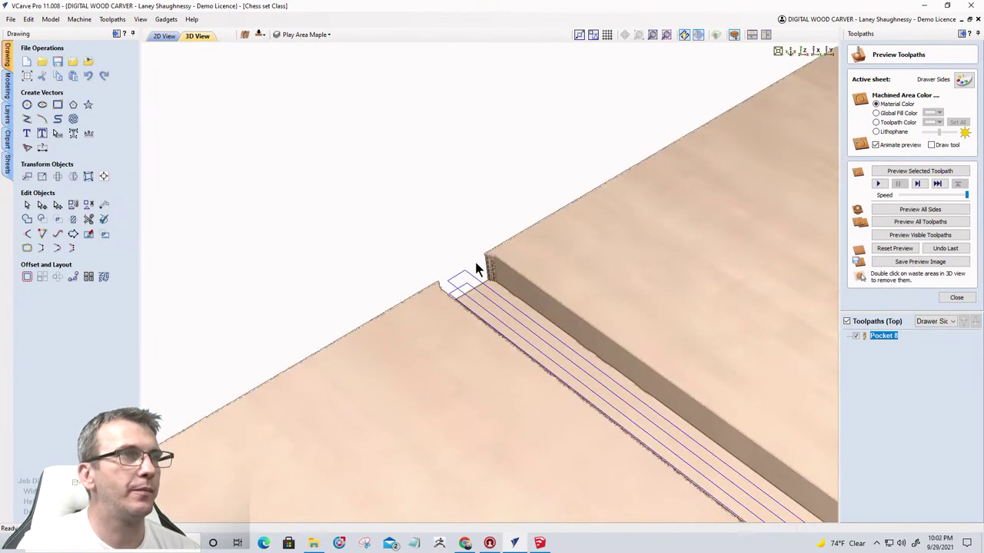
left_click(920, 235)
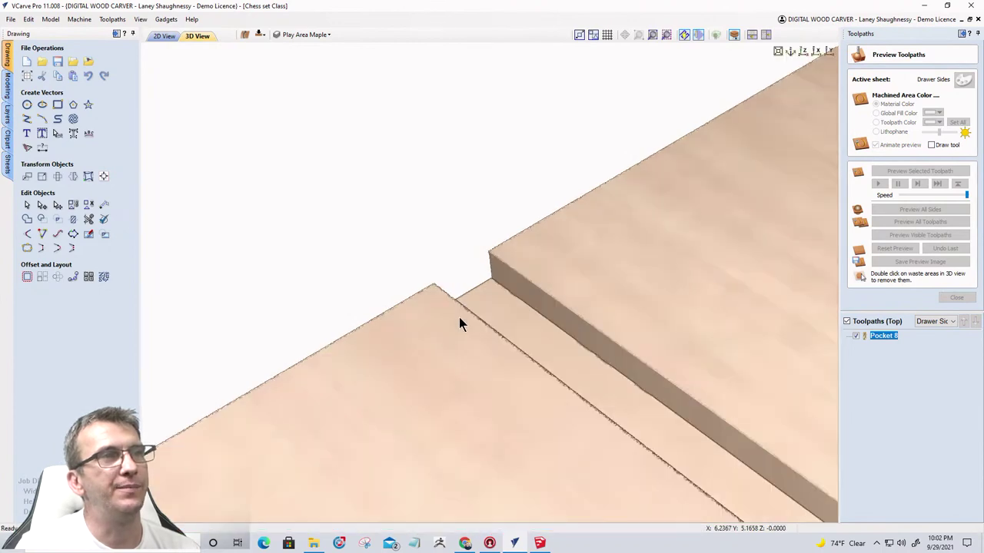
scroll(466, 327, "down", 3)
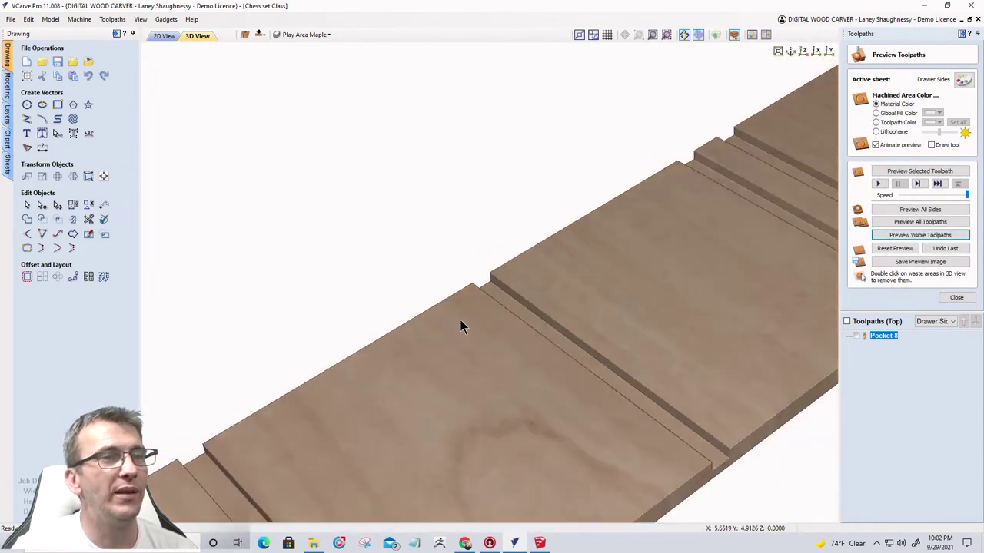
left_click_drag(612, 402, 559, 281)
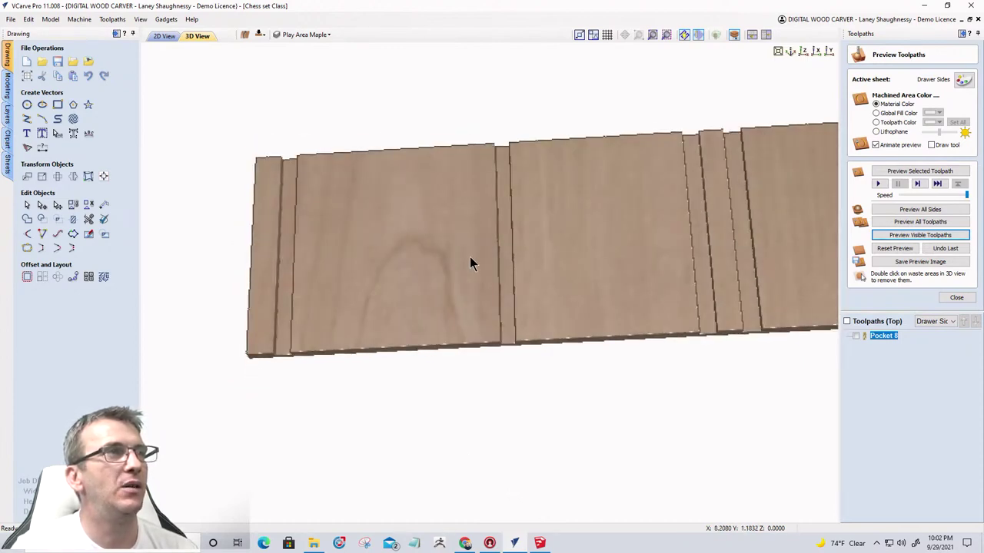
Back in 2D, select the long horizontal rectangle.
left_click(165, 37)
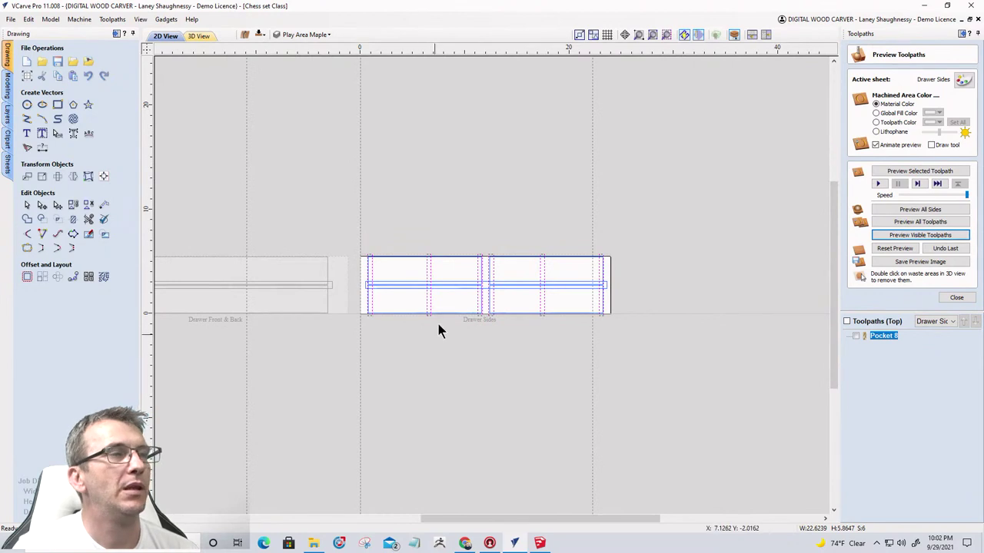
scroll(454, 286, "up", 3)
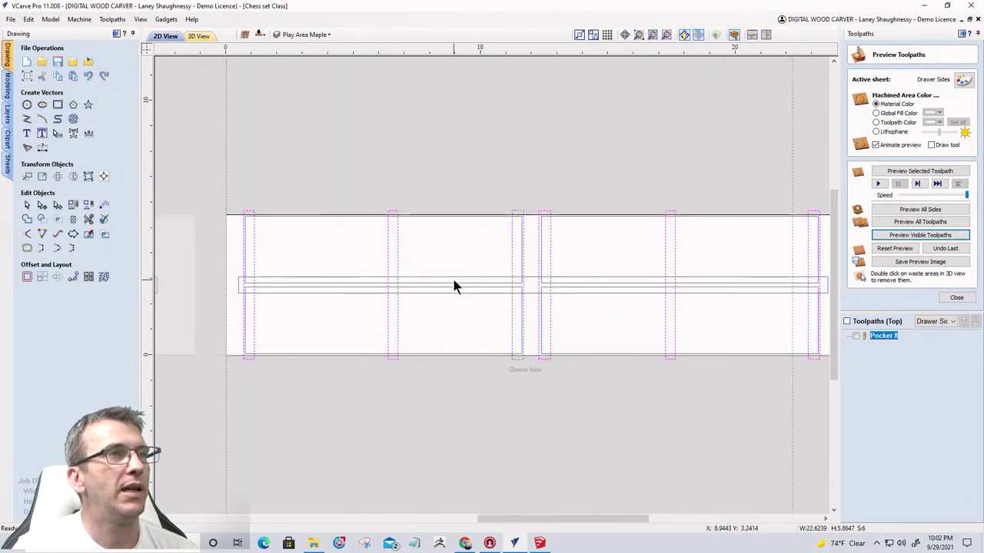
left_click(238, 285)
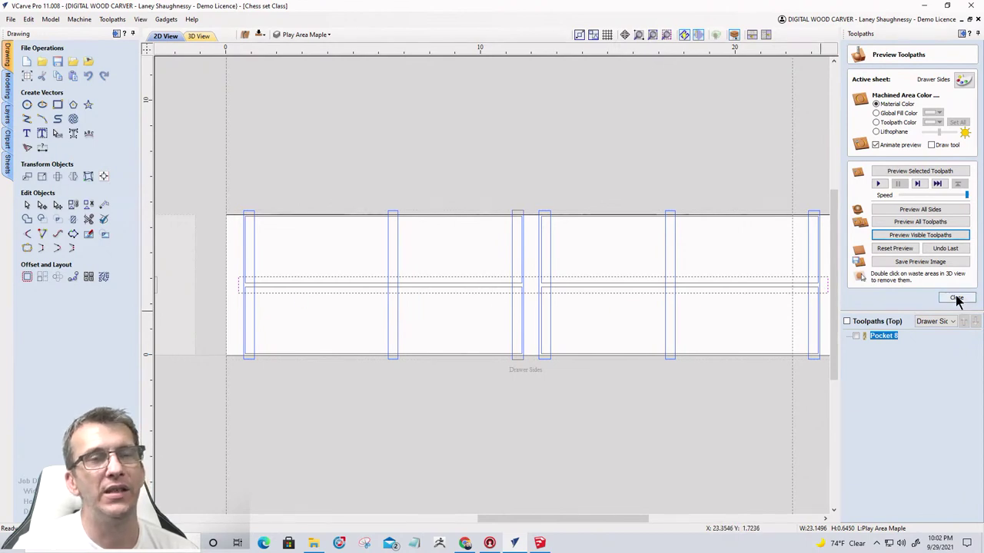
In SketchUp, tape-measure a 3-inch guide from the green panel's top corner, then return to VCarve.
left_click(540, 543)
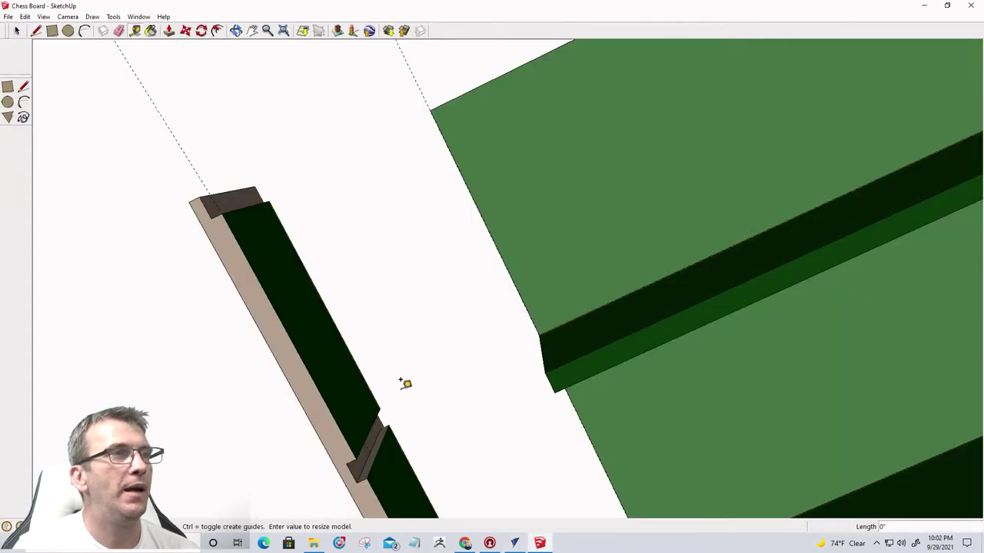
mouse_move(405, 383)
middle_mouse_down()
mouse_move(285, 310)
mouse_move(351, 465)
mouse_move(372, 546)
middle_mouse_up()
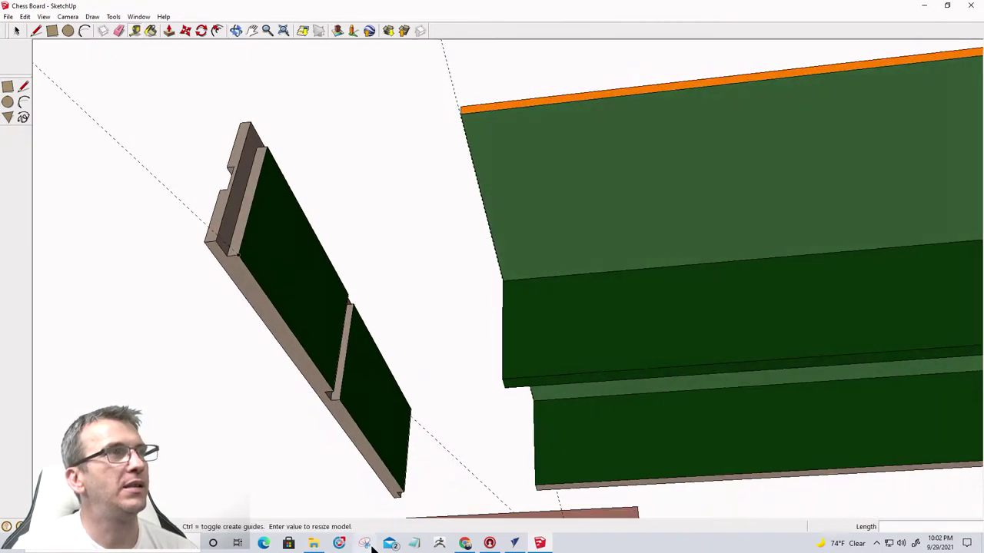
mouse_move(288, 284)
middle_mouse_down()
mouse_move(205, 417)
mouse_move(215, 292)
mouse_move(229, 283)
middle_mouse_up()
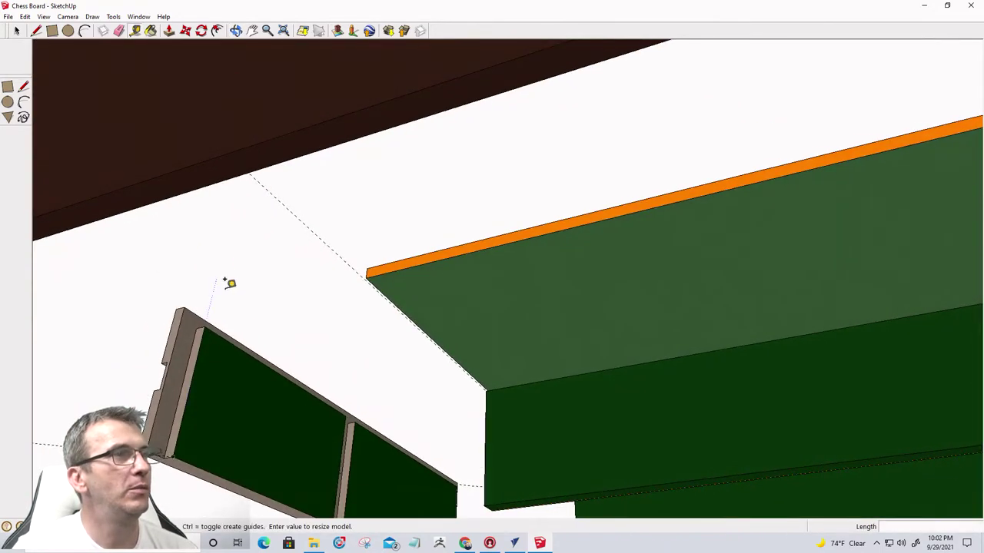
scroll(229, 282, "up", 5)
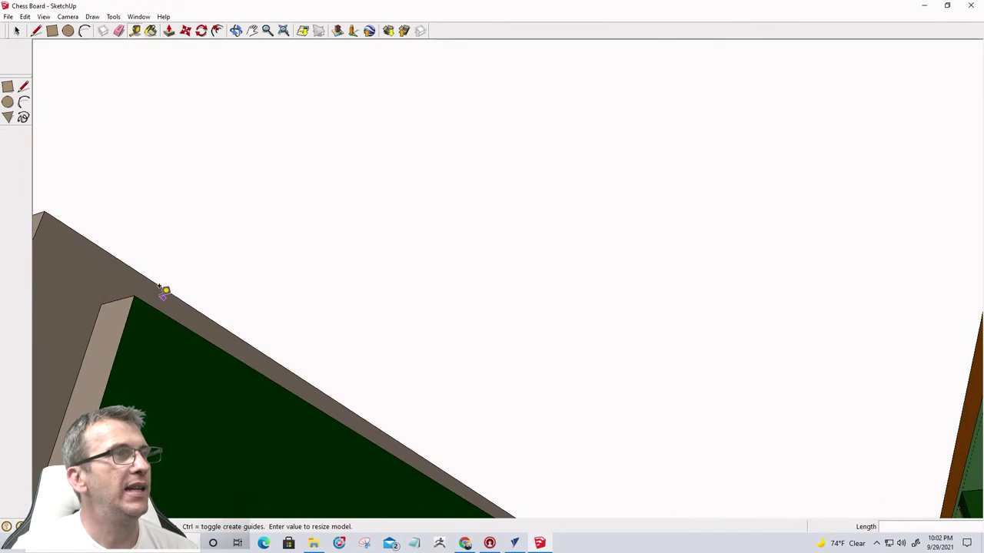
left_click(134, 297)
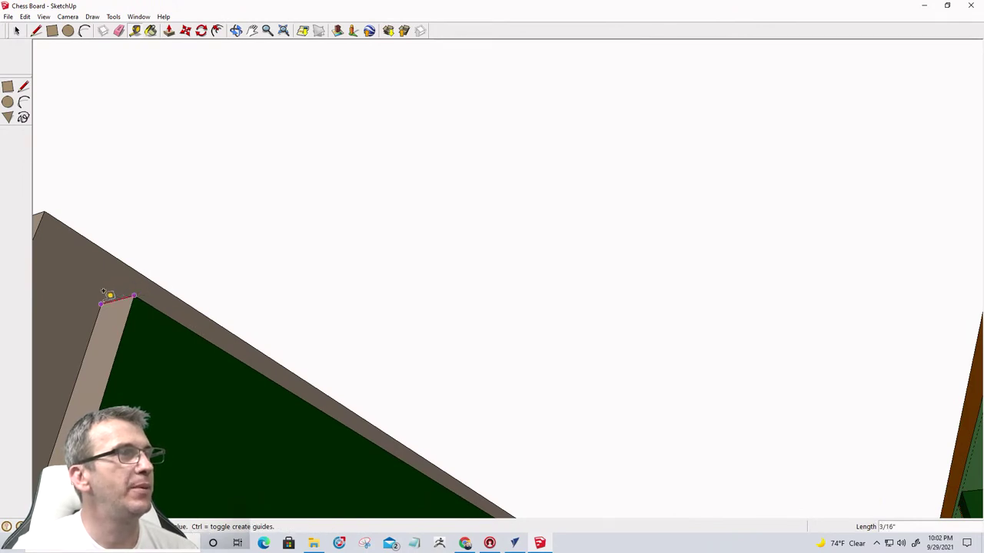
left_click(450, 517)
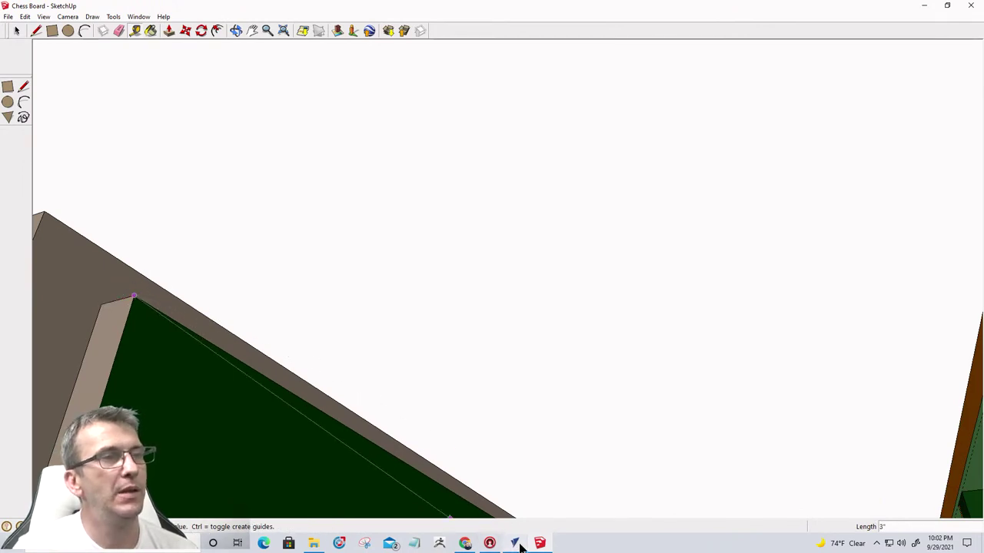
left_click(515, 544)
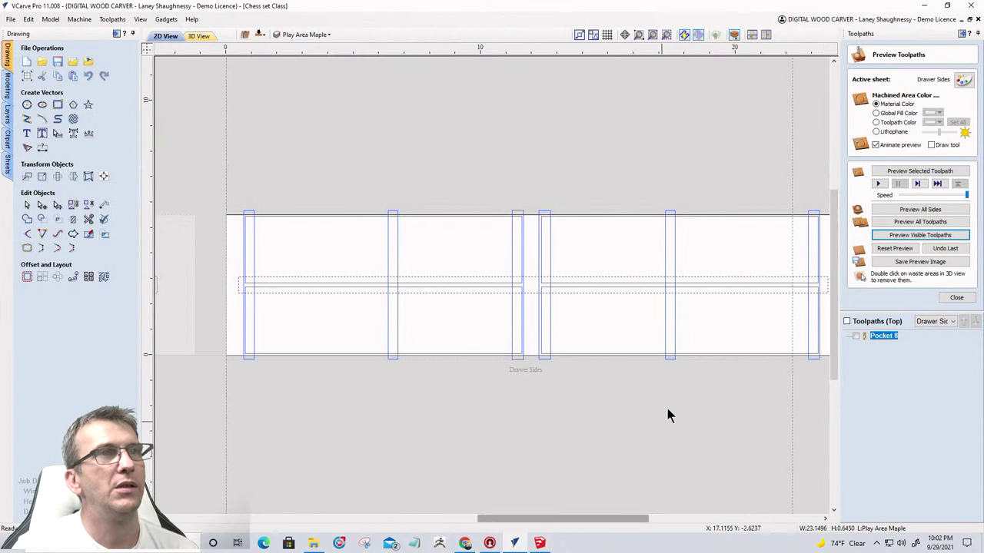
Calculate Pocket 9 for the horizontal groove, simulate it with the vertical grooves, and return to 2D.
left_click(954, 299)
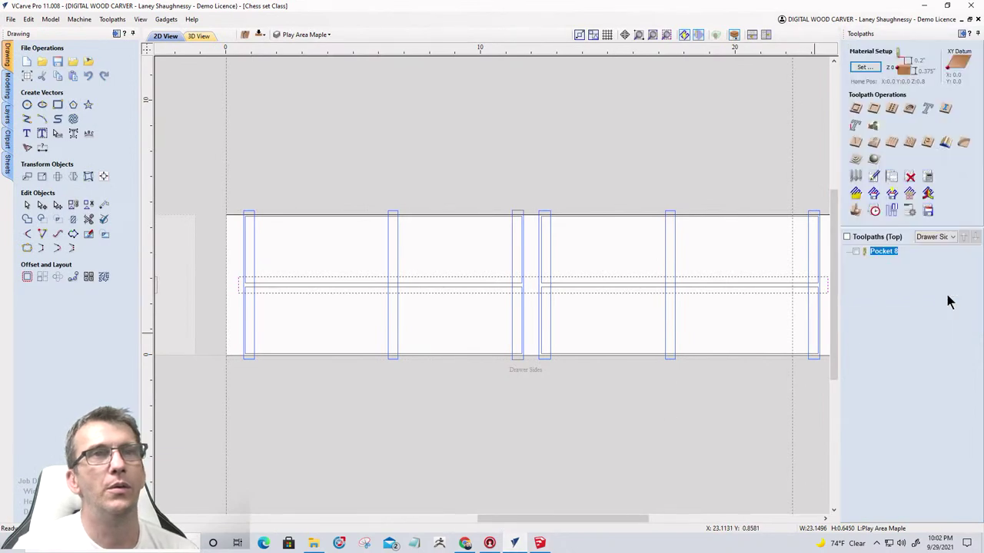
left_click(856, 109)
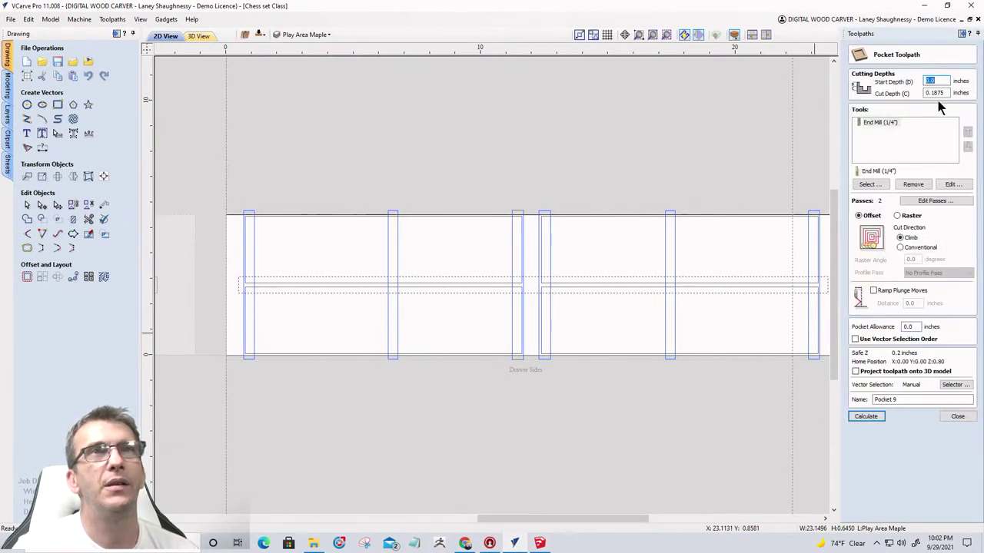
left_click(866, 416)
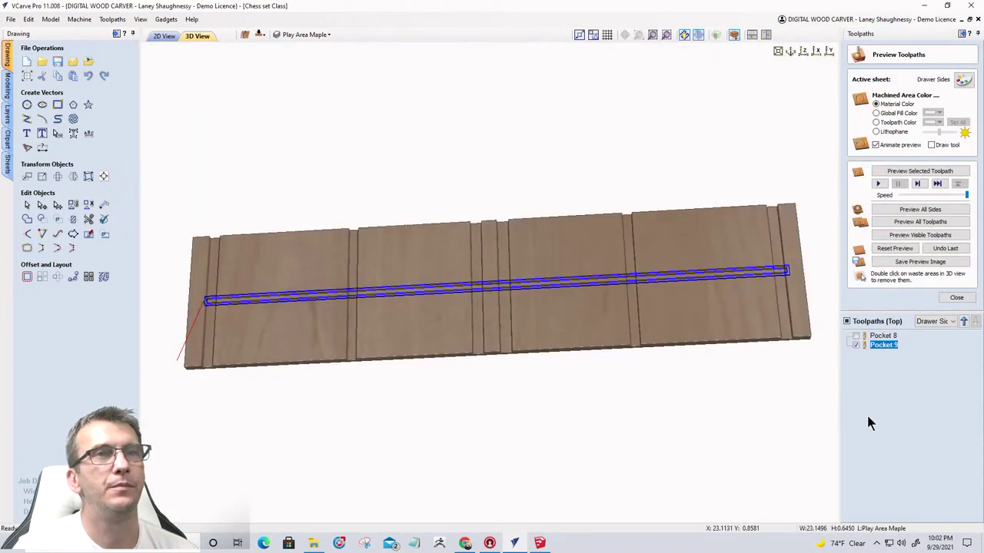
left_click(911, 238)
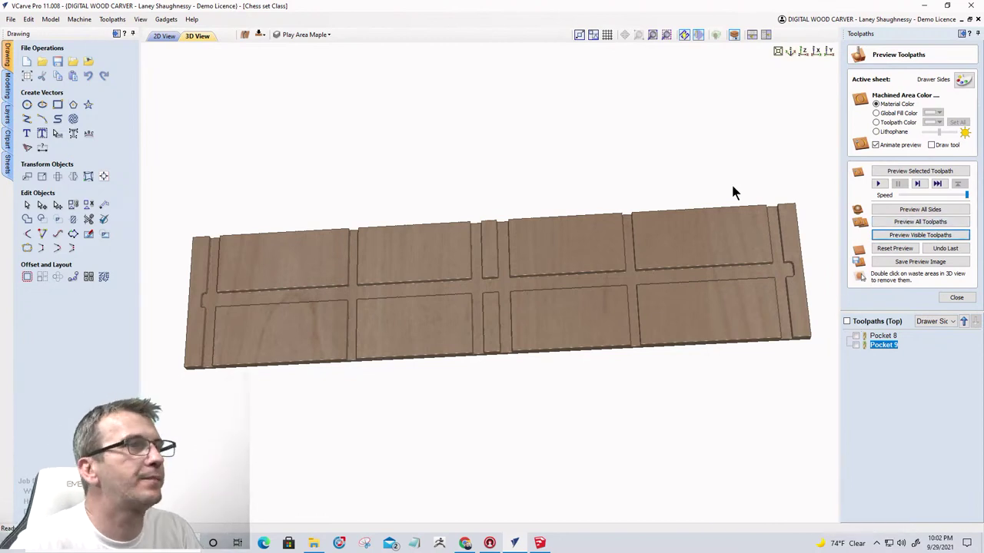
left_click(164, 38)
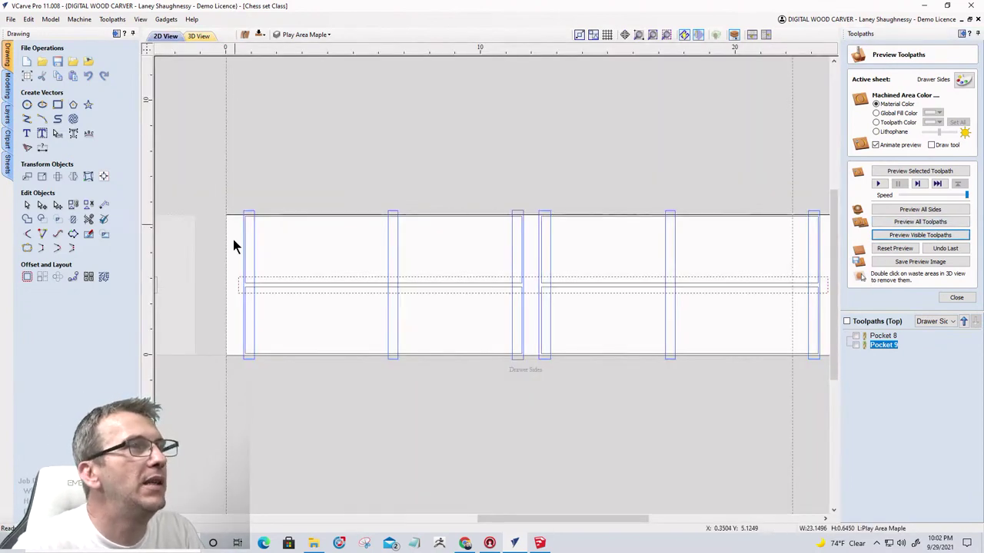
Select all four drawer-side panel rectangles: upper-left, upper-right and both lower outlines.
left_click(274, 222)
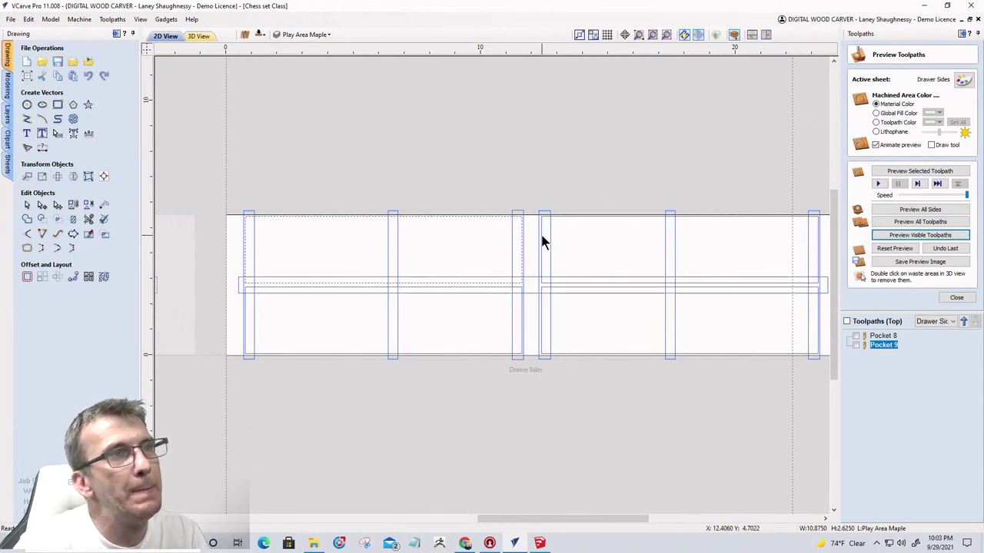
left_click(552, 284, "shift")
left_click(555, 291, "shift")
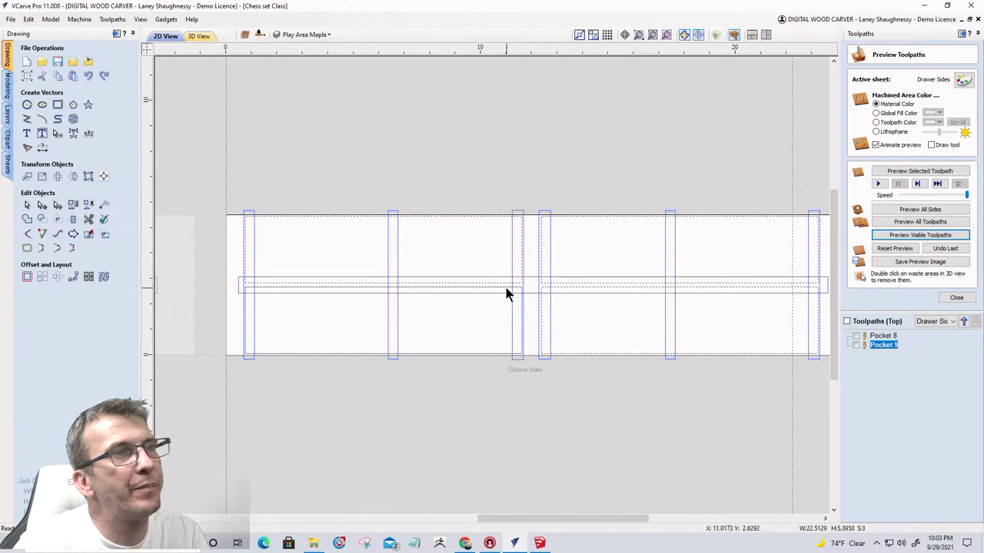
left_click(506, 288, "shift")
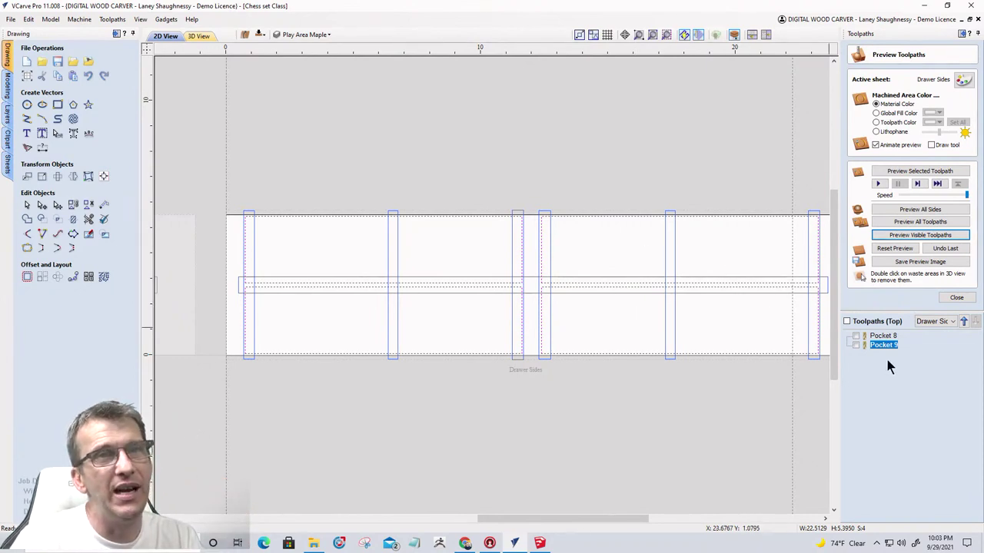
Create and calculate Profile 7, an outside profile 0.375 inch deep around the selected panels.
left_click(952, 300)
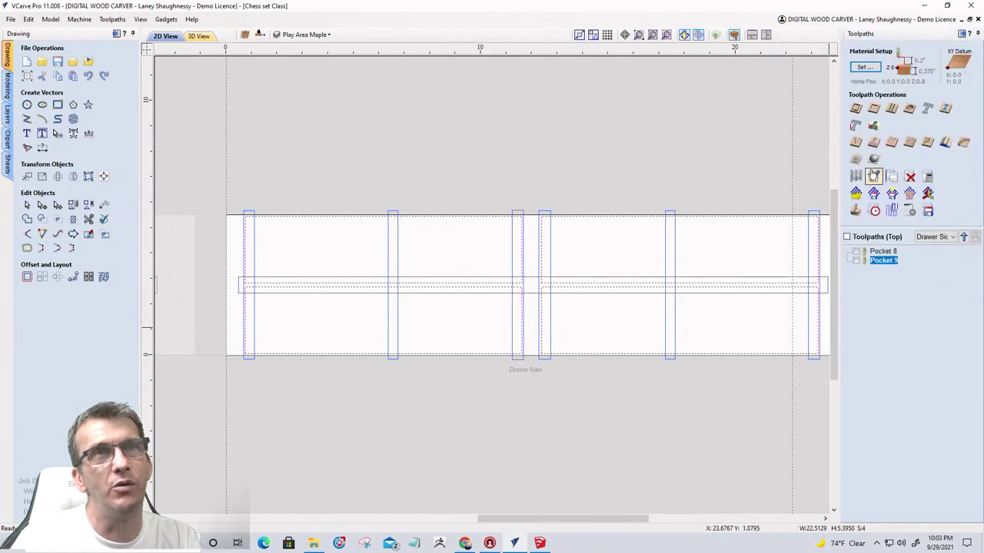
left_click(874, 109)
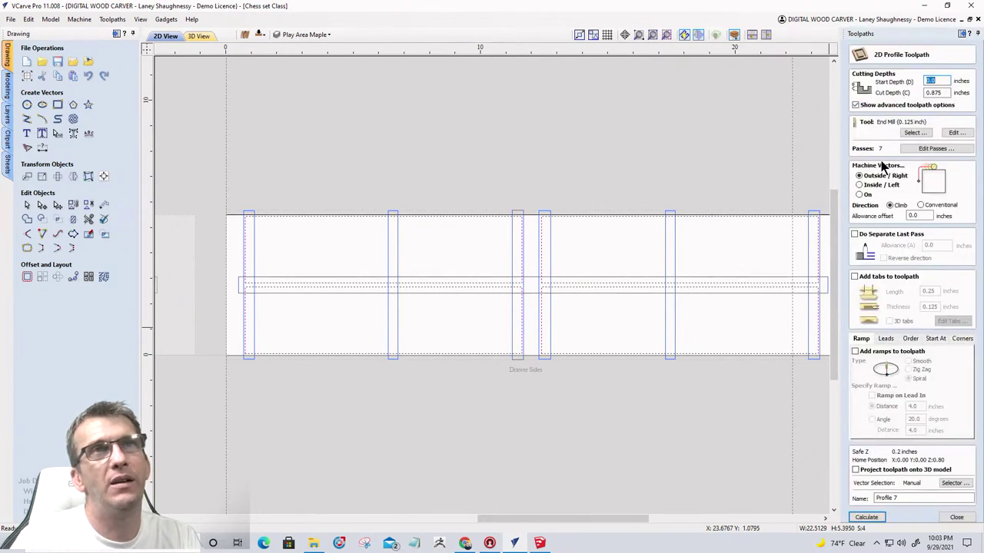
key("Tab")
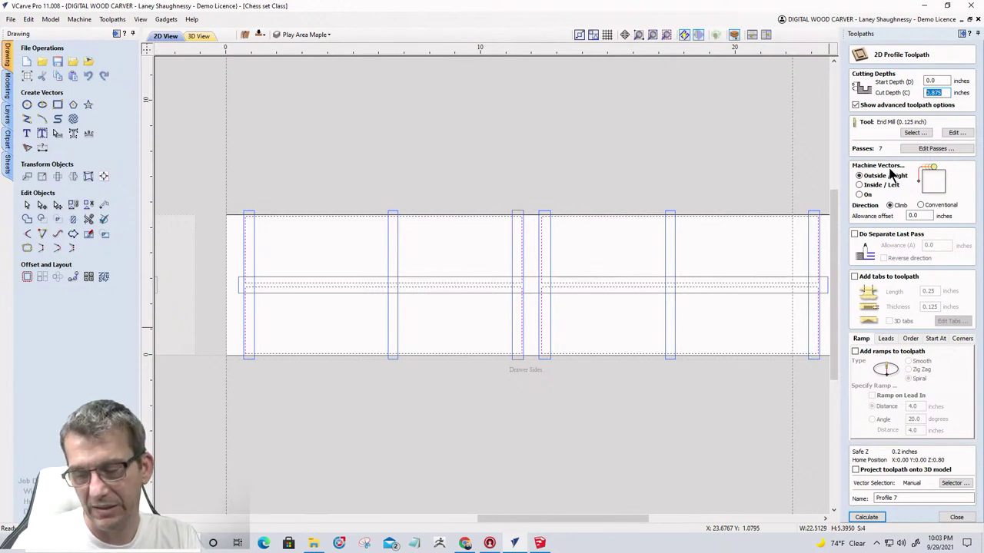
type(".375")
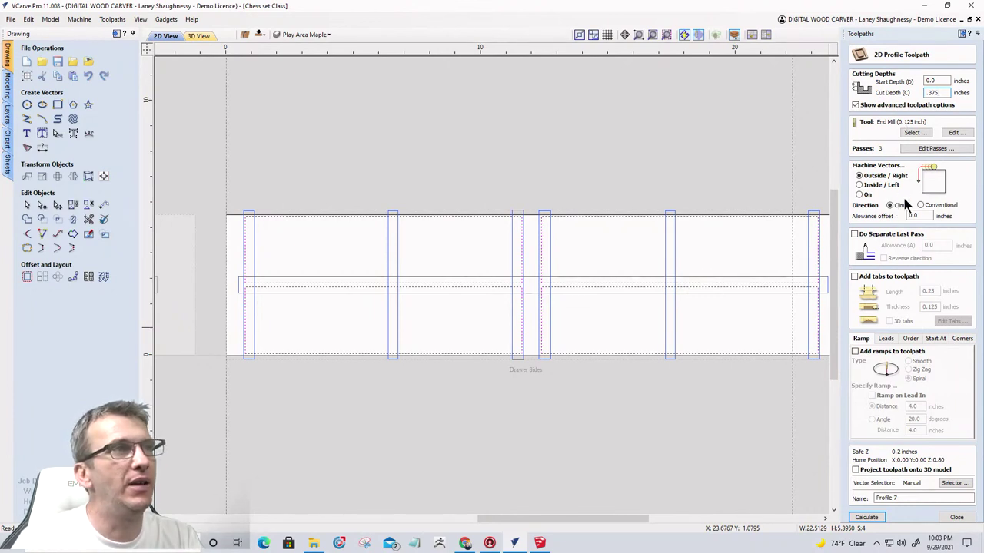
left_click(866, 517)
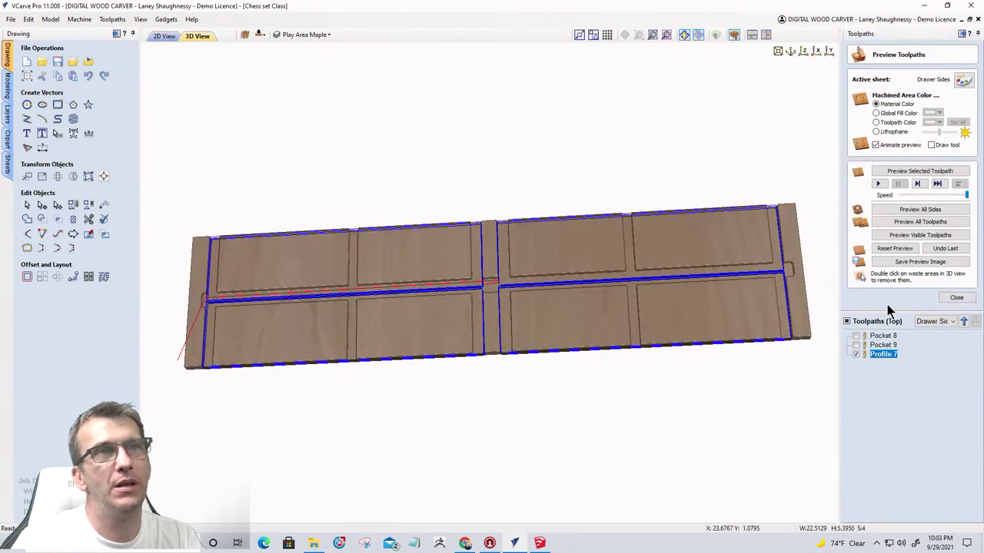
Preview the visible toolpaths in 3D, removing the middle, right and left waste strips.
left_click(915, 236)
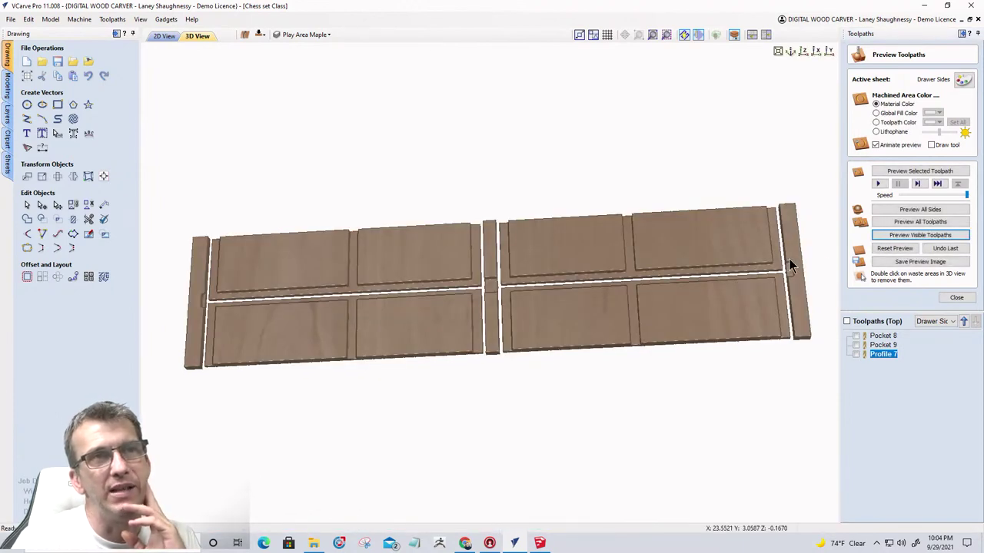
double_click(487, 276)
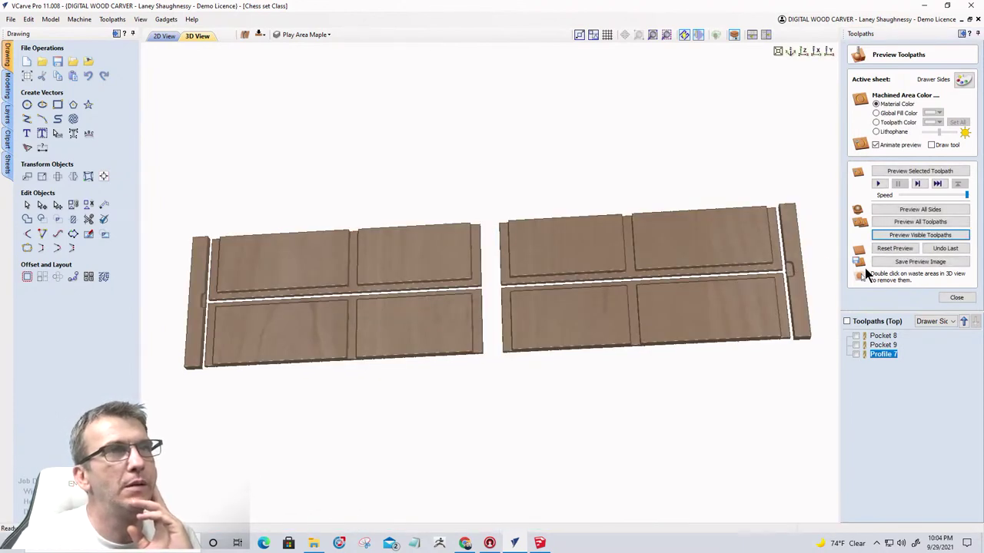
double_click(800, 269)
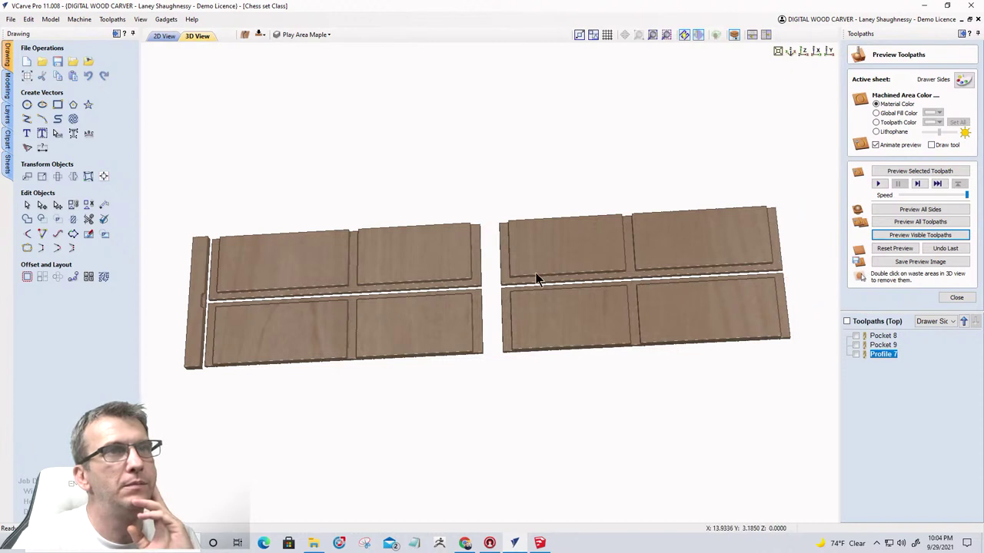
double_click(197, 293)
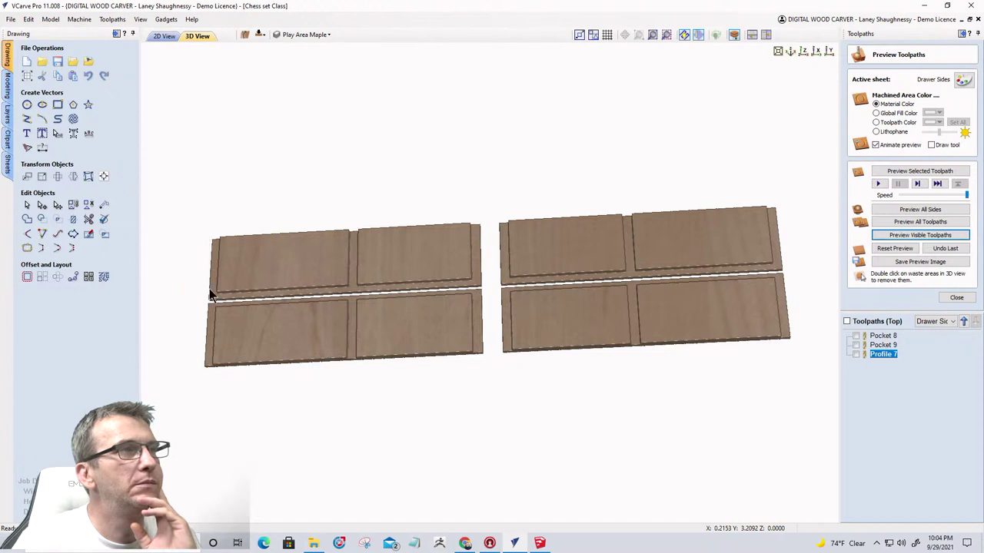
left_click_drag(426, 387, 511, 258)
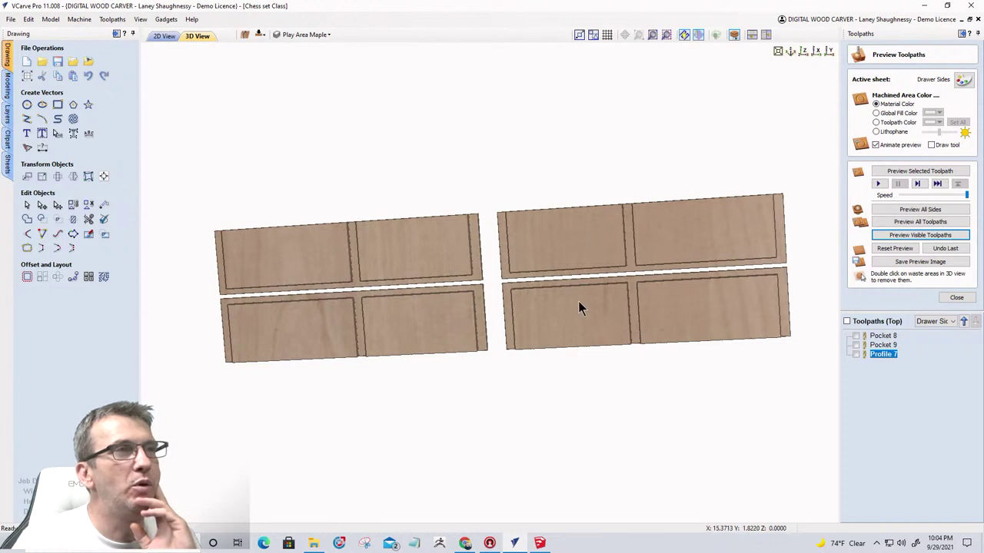
left_click_drag(466, 330, 558, 280)
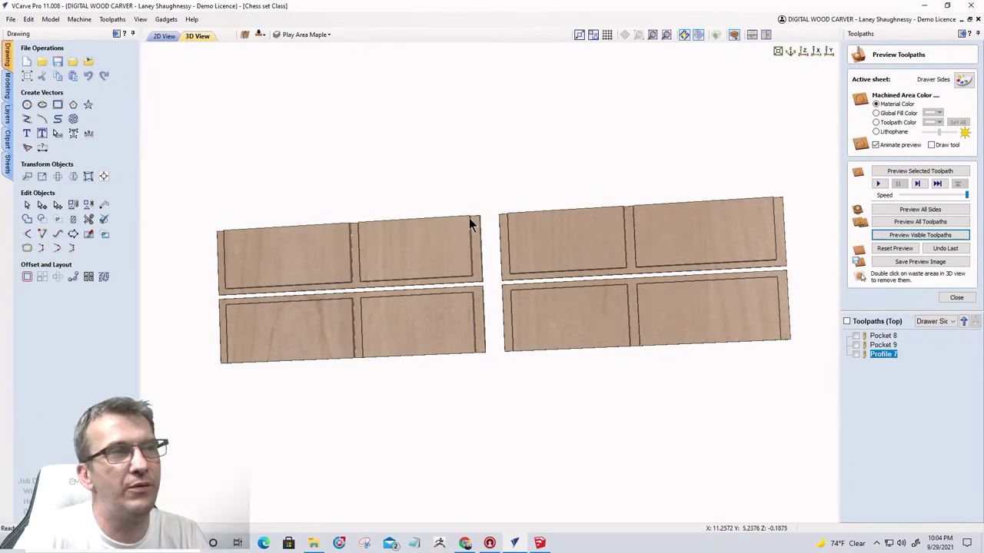
left_click_drag(484, 244, 699, 283)
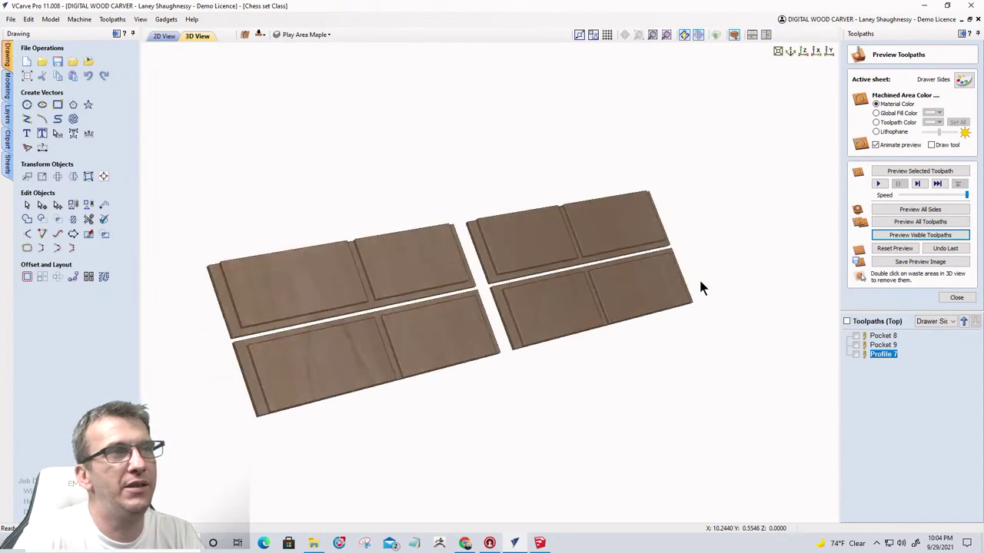
Back in the 2D view, select the drawer-side vectors, flip the job to its bottom side, then minimize.
left_click(162, 36)
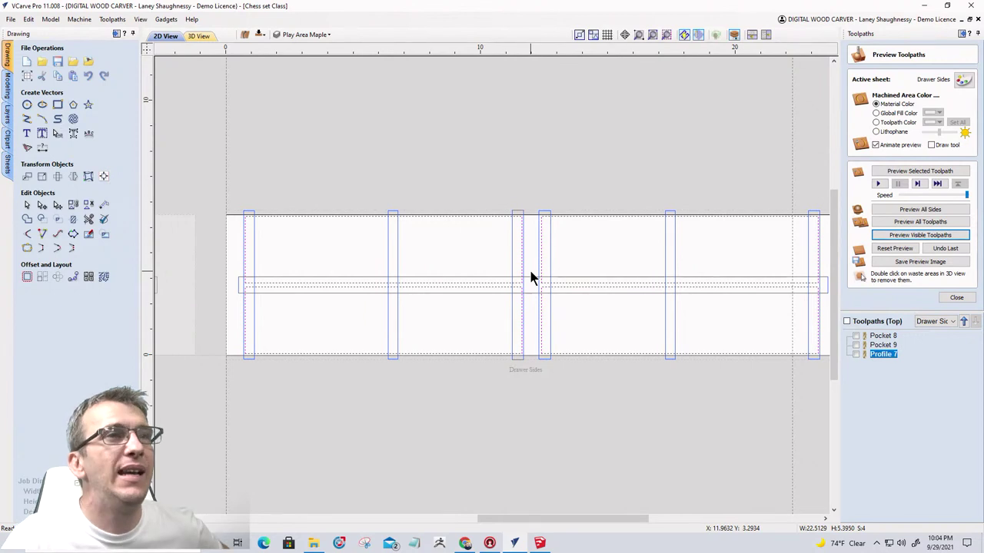
left_click(516, 318)
scroll(516, 318, "down", 1)
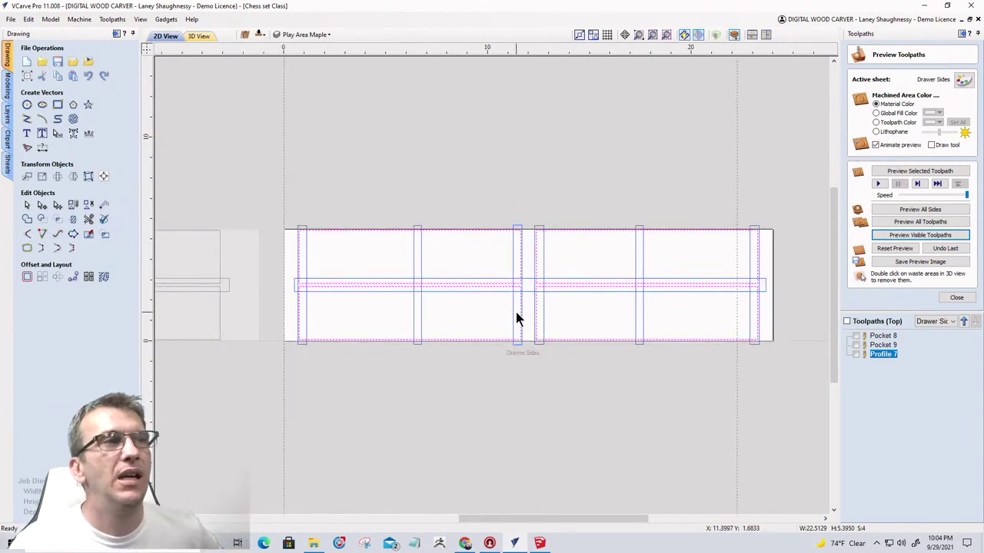
left_click(261, 35)
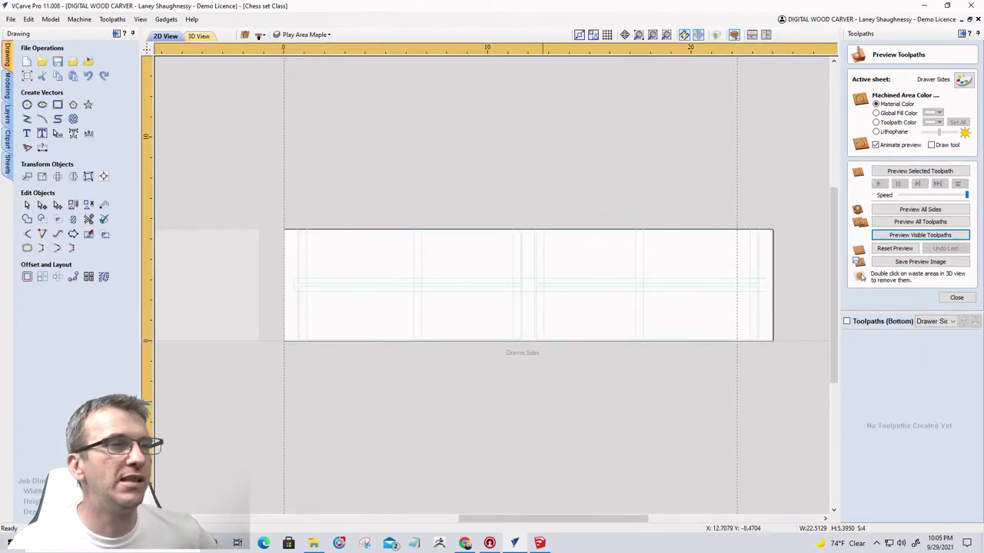
left_click(517, 545)
Restore the SketchUp model and orbit to a side view of the drawer board.
left_click(537, 545)
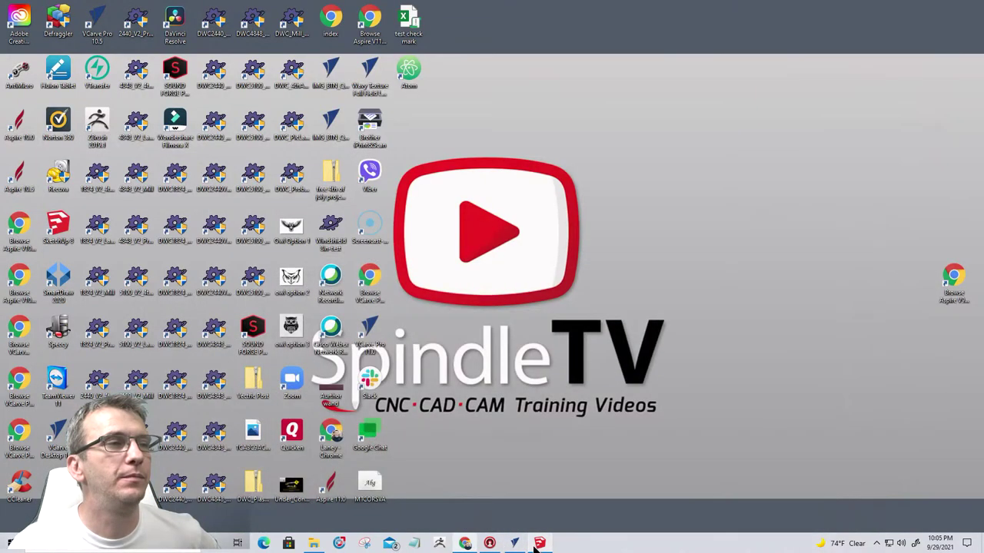
left_click(539, 545)
scroll(407, 190, "down", 5)
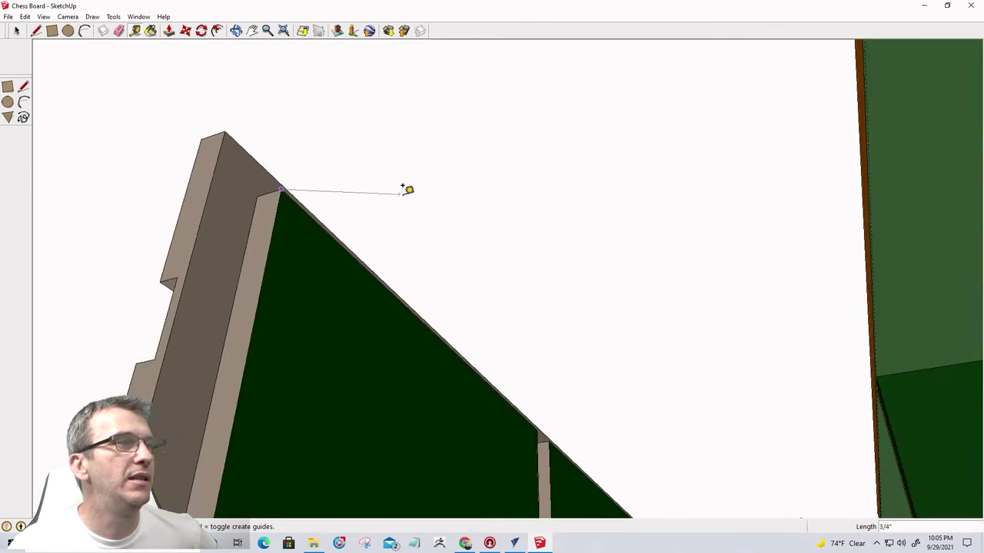
mouse_move(408, 189)
middle_mouse_down()
mouse_move(340, 270)
mouse_move(668, 311)
mouse_move(695, 332)
middle_mouse_up()
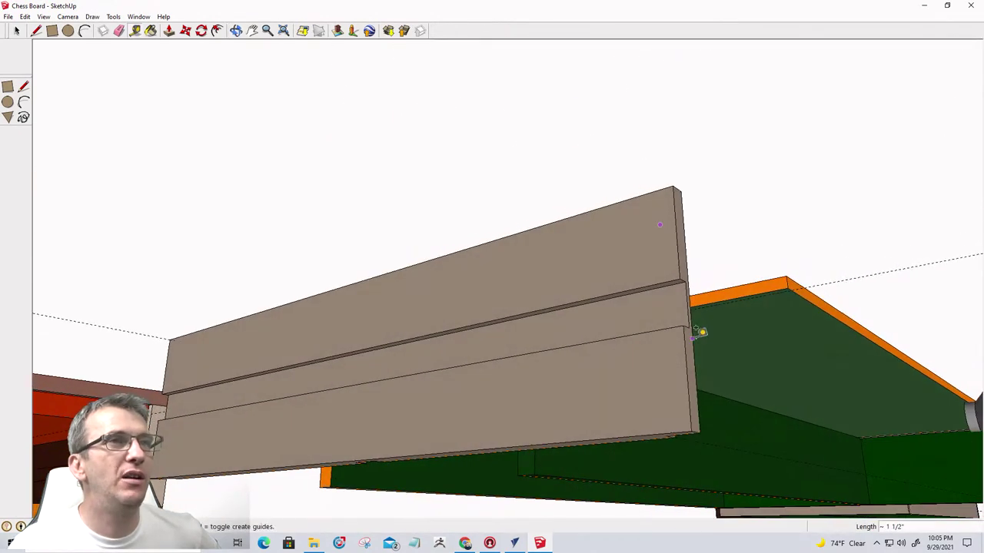
Tape-measure the board's end edge and groove position, about 3/16 inch.
left_click(686, 278)
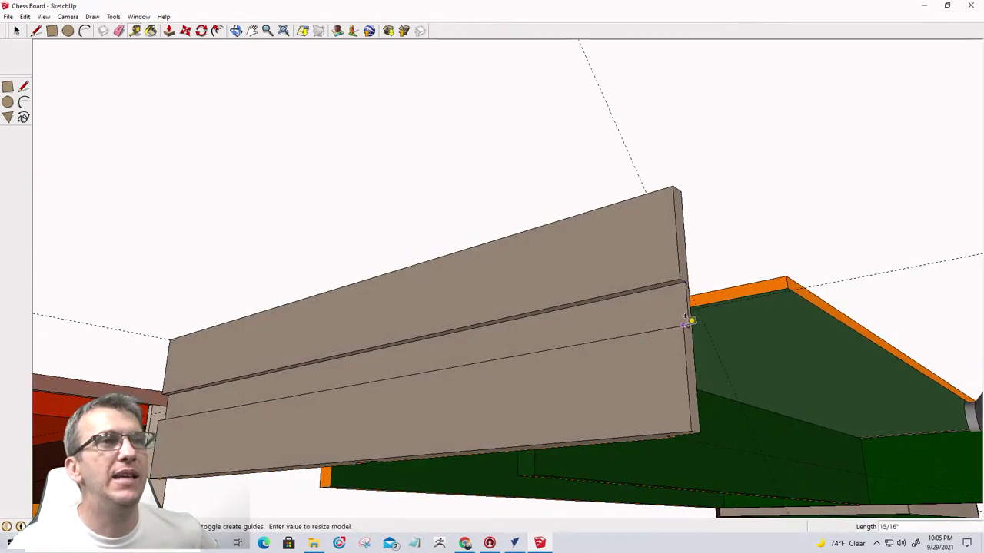
scroll(696, 321, "up", 3)
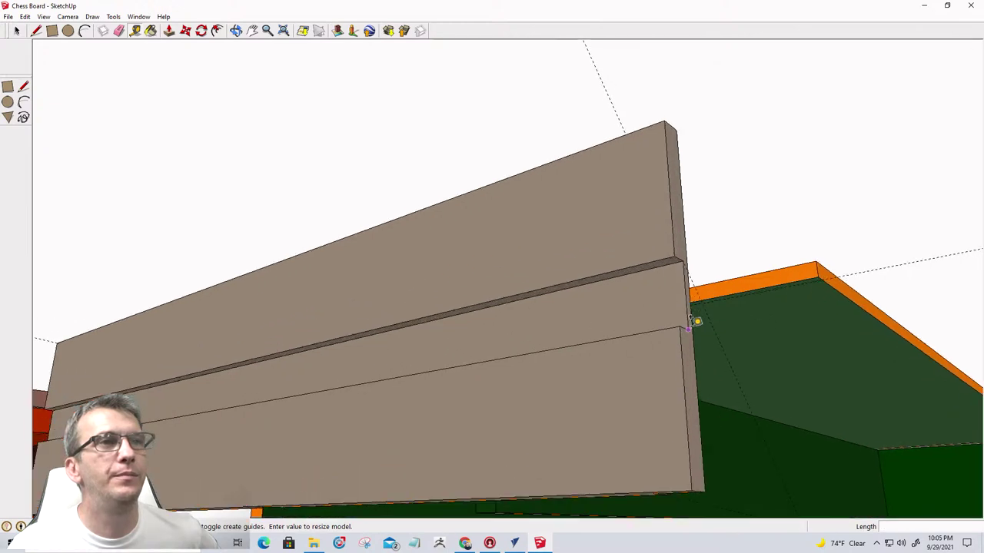
left_click(694, 327)
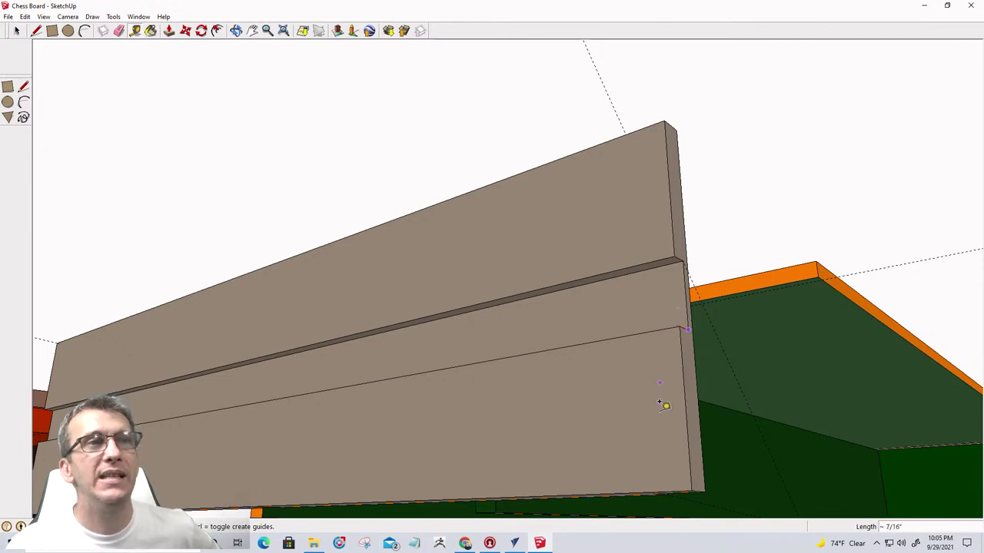
left_click(692, 324)
left_click(680, 325)
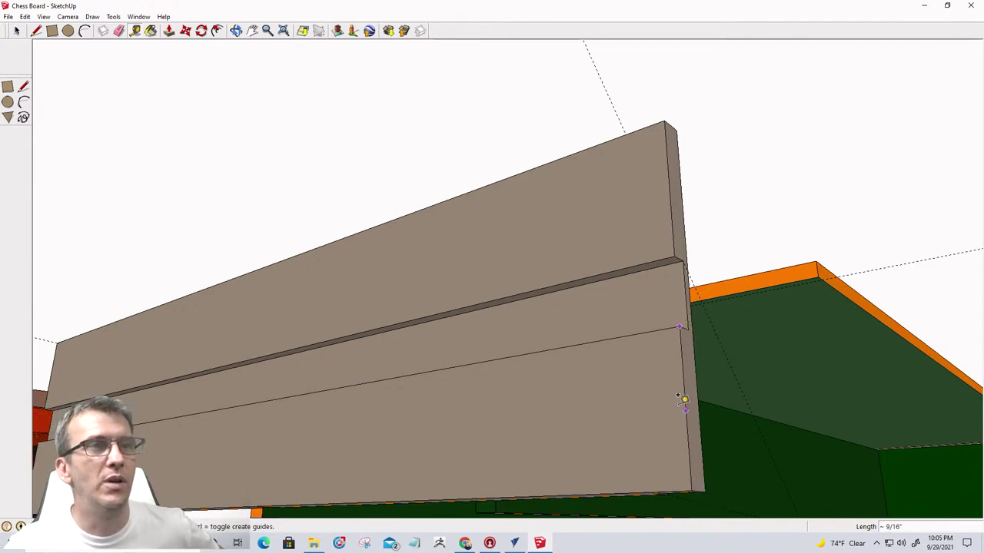
left_click(673, 275)
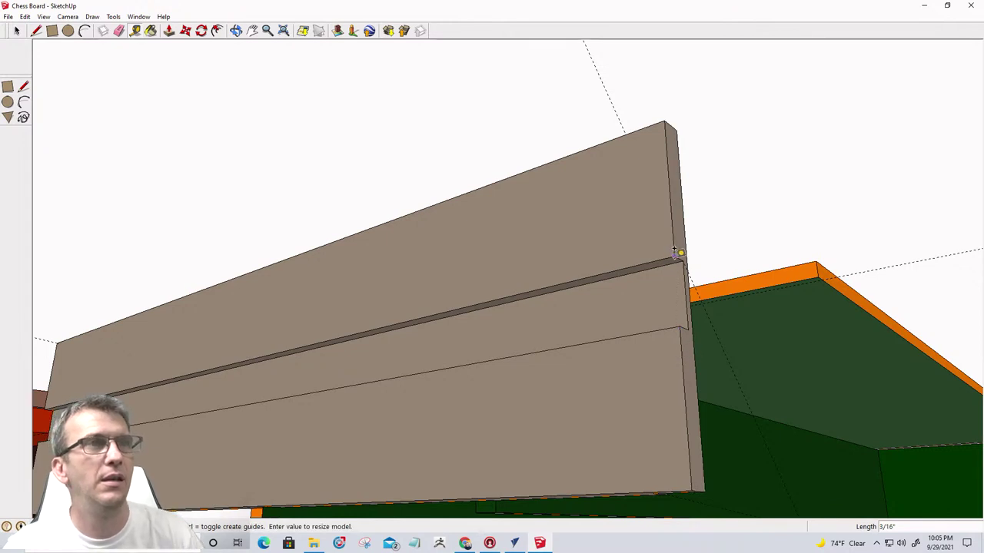
left_click(674, 256)
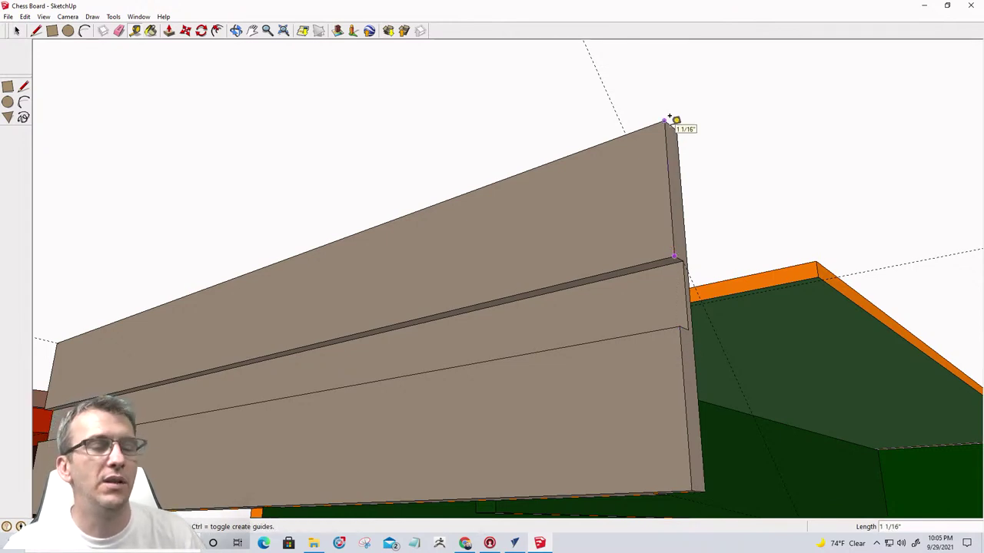
left_click(773, 213)
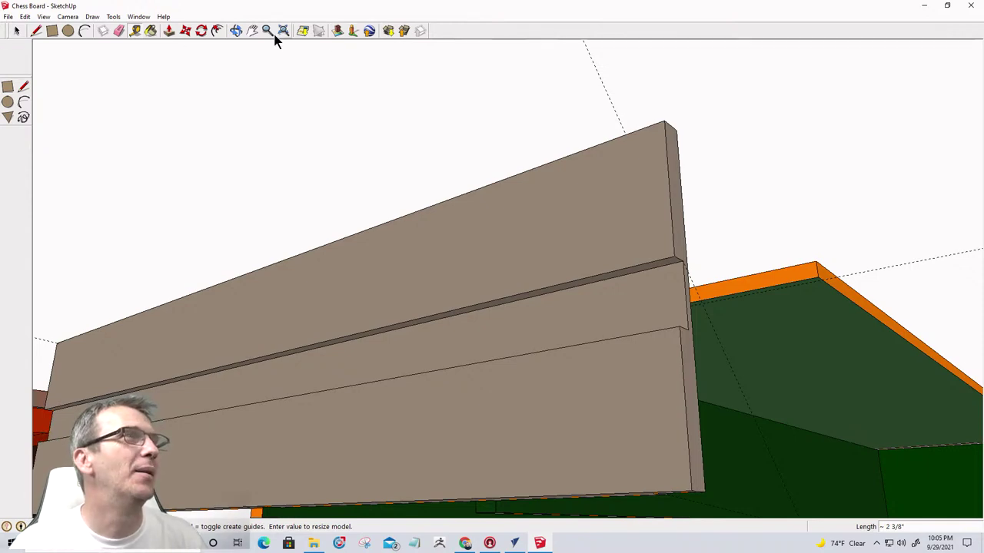
left_click(514, 543)
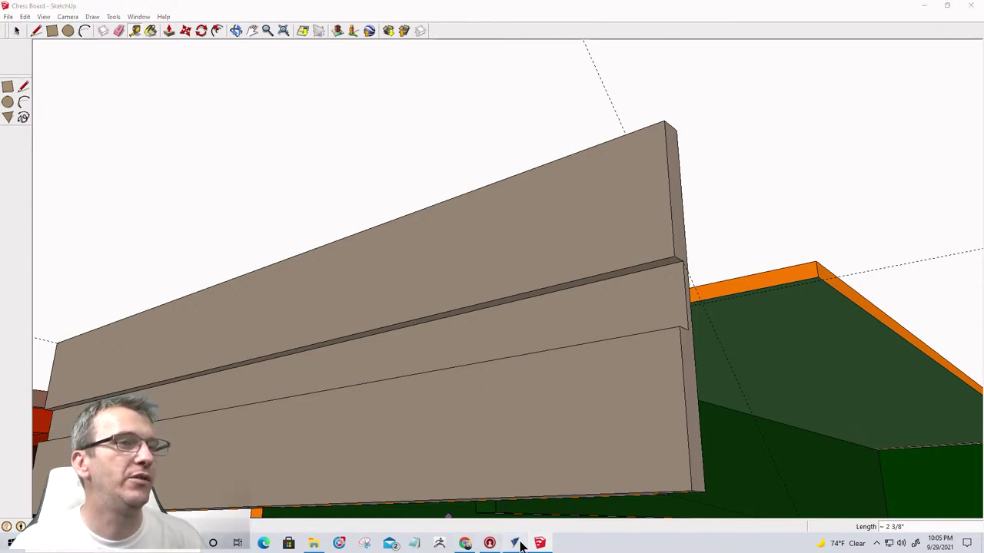
Draw a 24.5 by 0.5 inch rectangle over the Drawer Sides board.
scroll(459, 287, "down", 1)
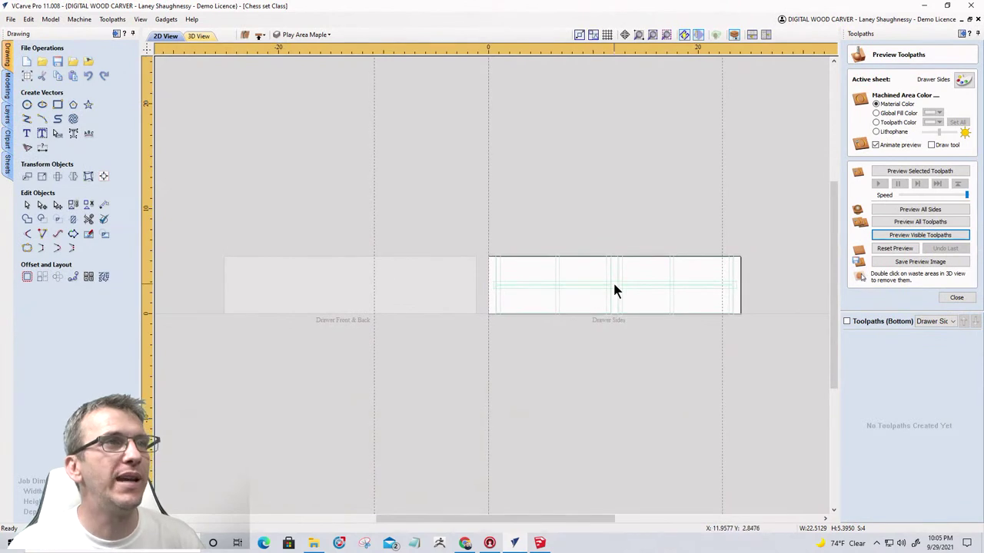
left_click(57, 106)
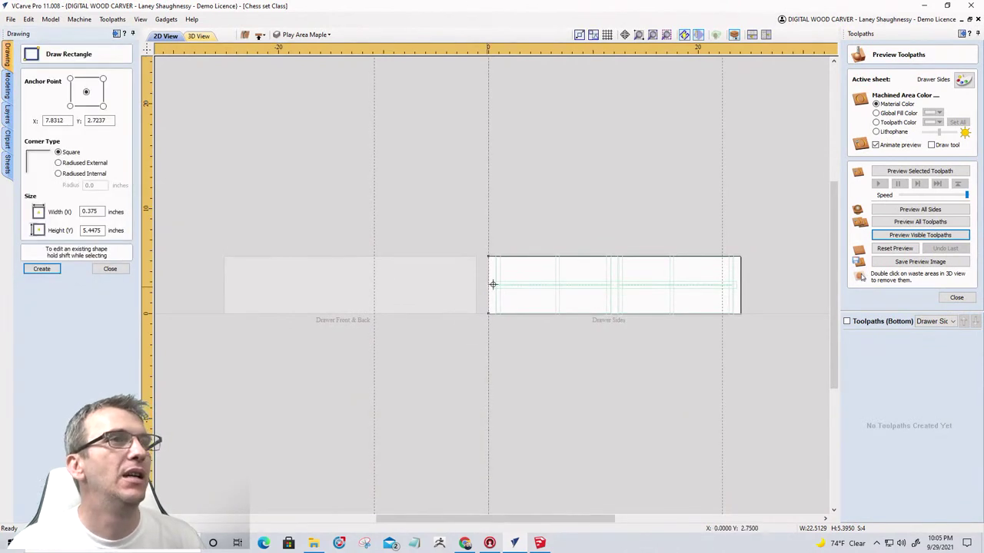
left_click_drag(486, 277, 741, 298)
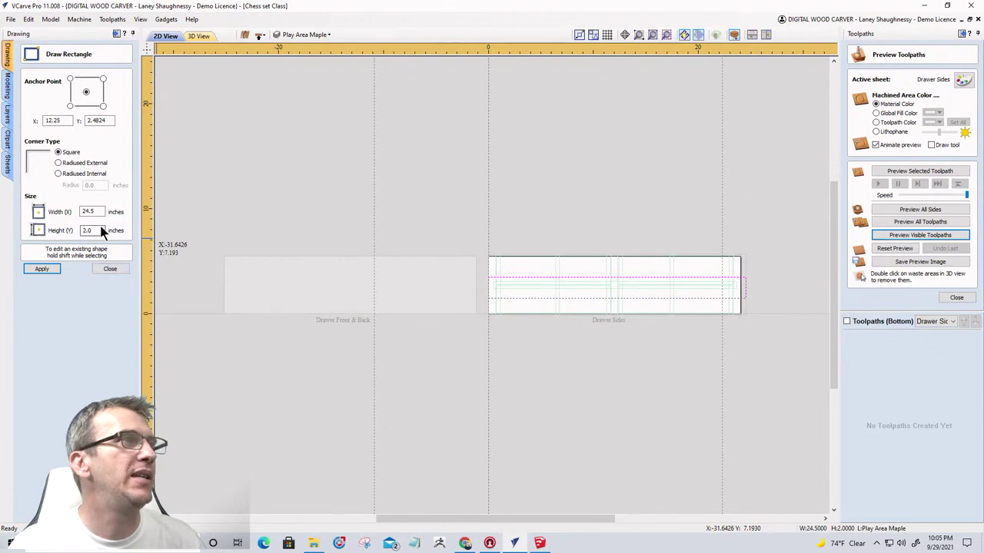
double_click(91, 231)
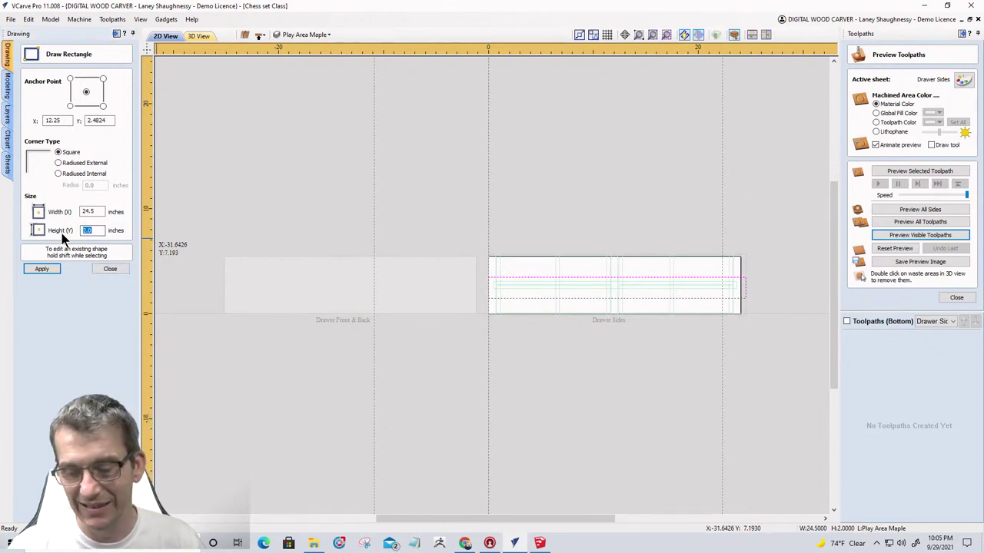
type(".5")
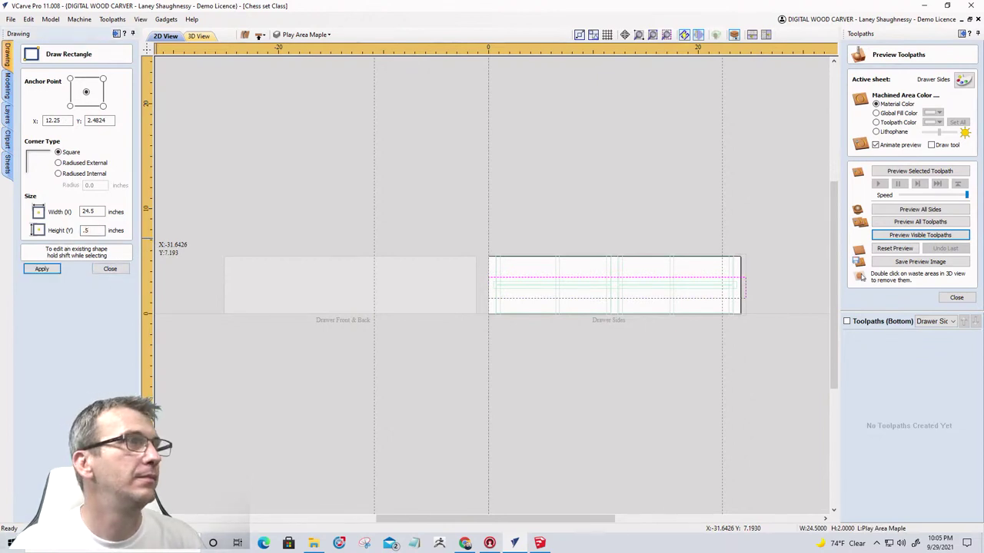
left_click(34, 271)
Resize the rectangle to 23 inches wide and close the rectangle tool.
scroll(454, 286, "up", 3)
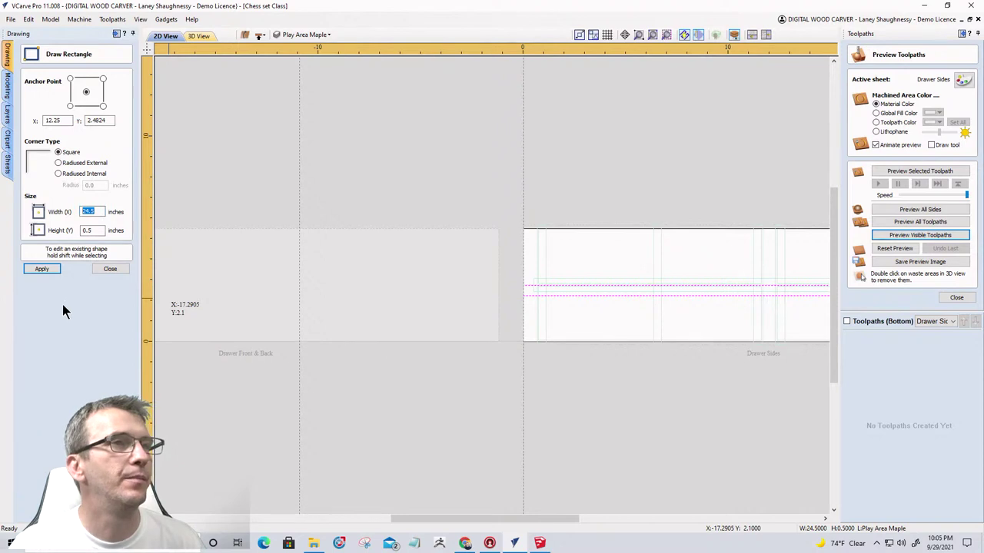
scroll(545, 329, "down", 3)
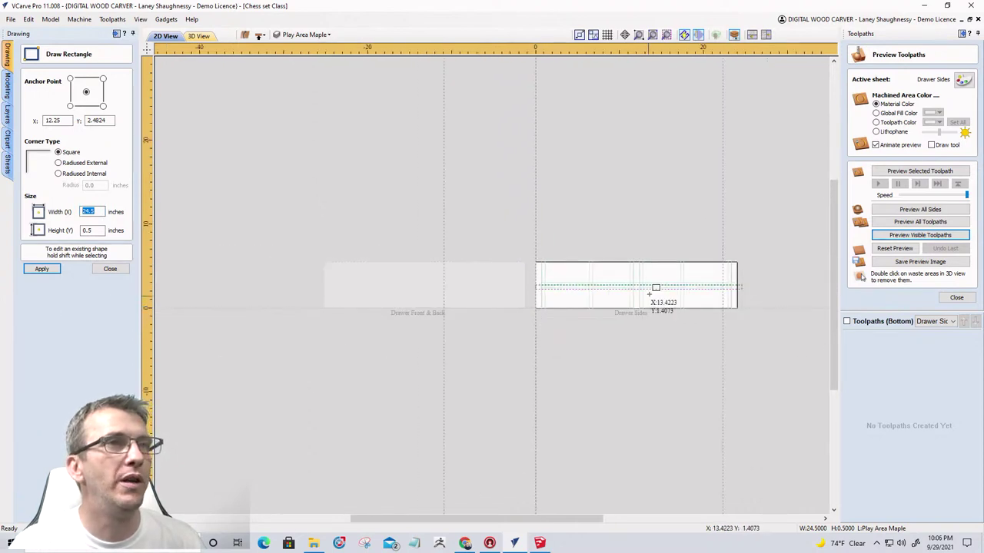
scroll(655, 286, "up", 2)
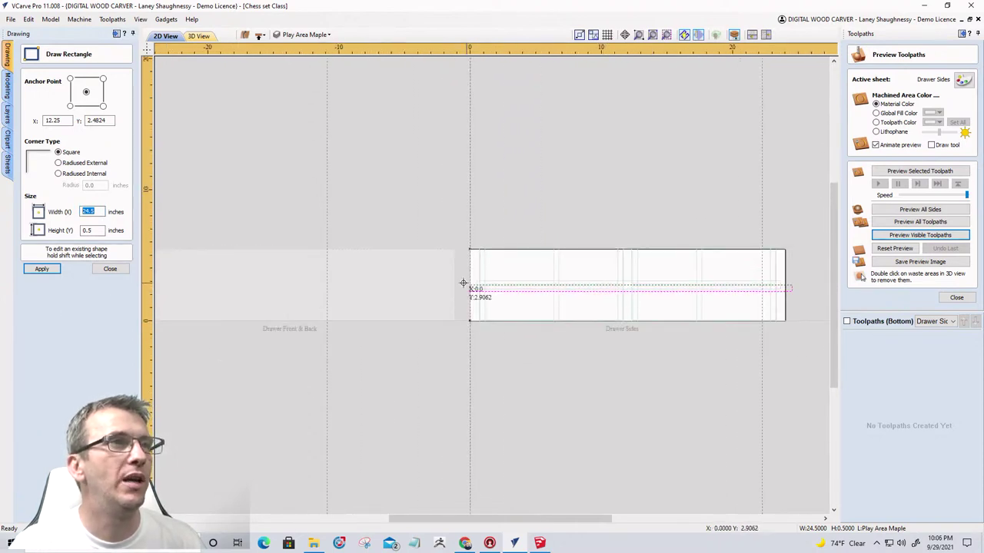
scroll(478, 289, "up", 2)
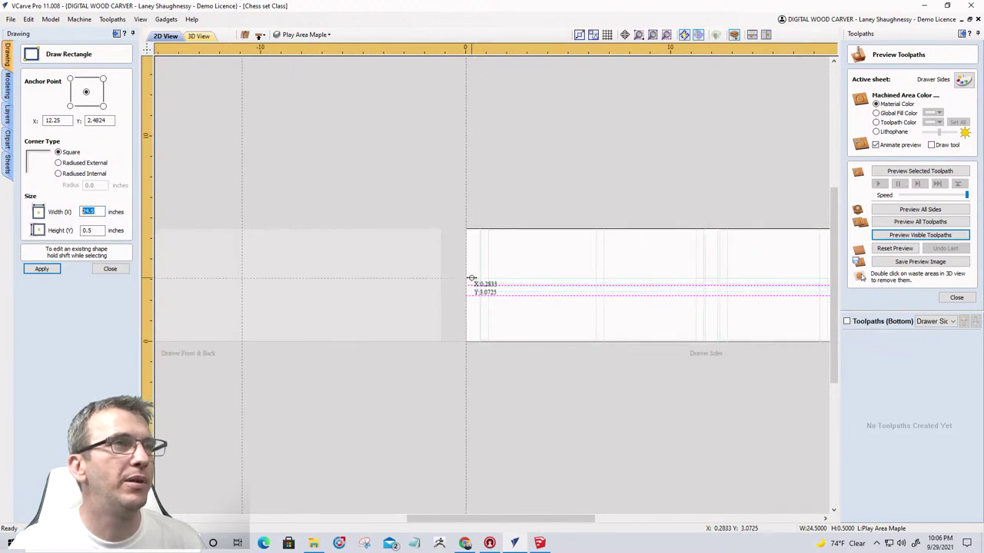
scroll(471, 290, "down", 2)
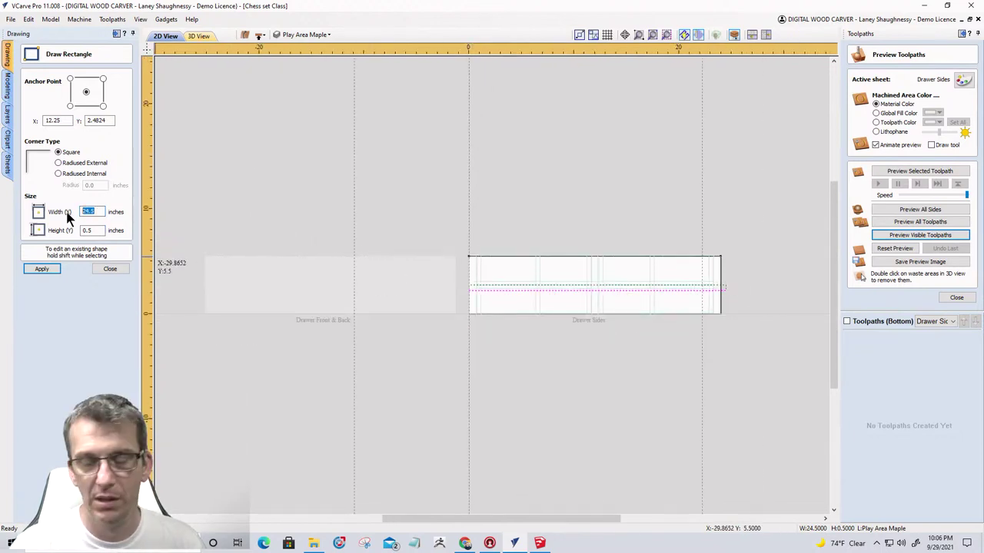
type("23")
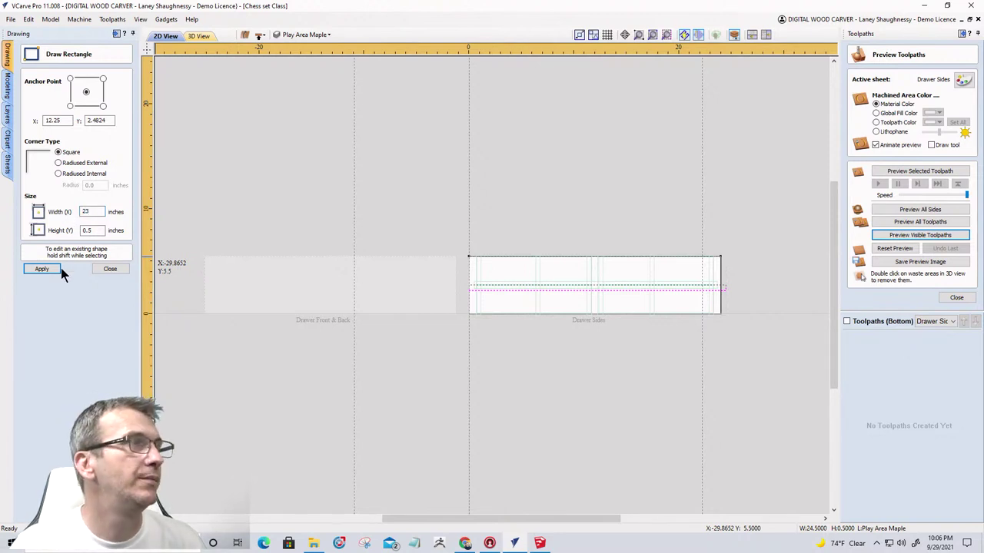
left_click(30, 268)
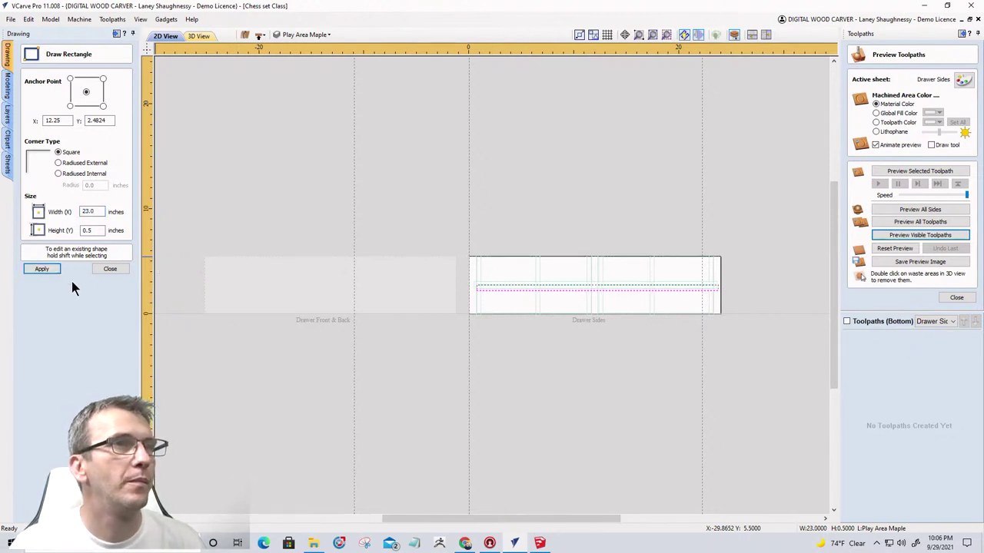
left_click(108, 270)
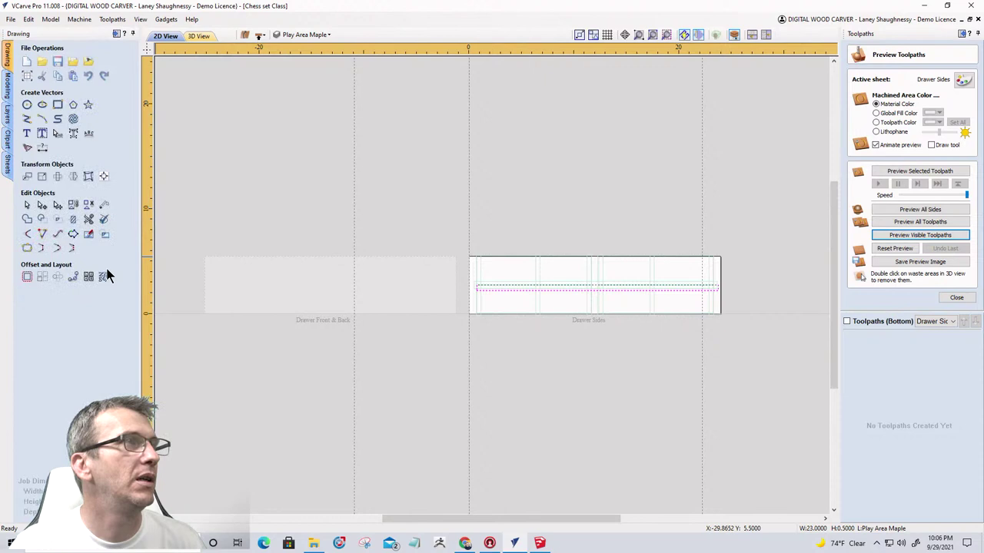
Centre the 23 × 0.5 inch rectangle on the material using Alignment Tools.
left_click(103, 176)
left_click(77, 89)
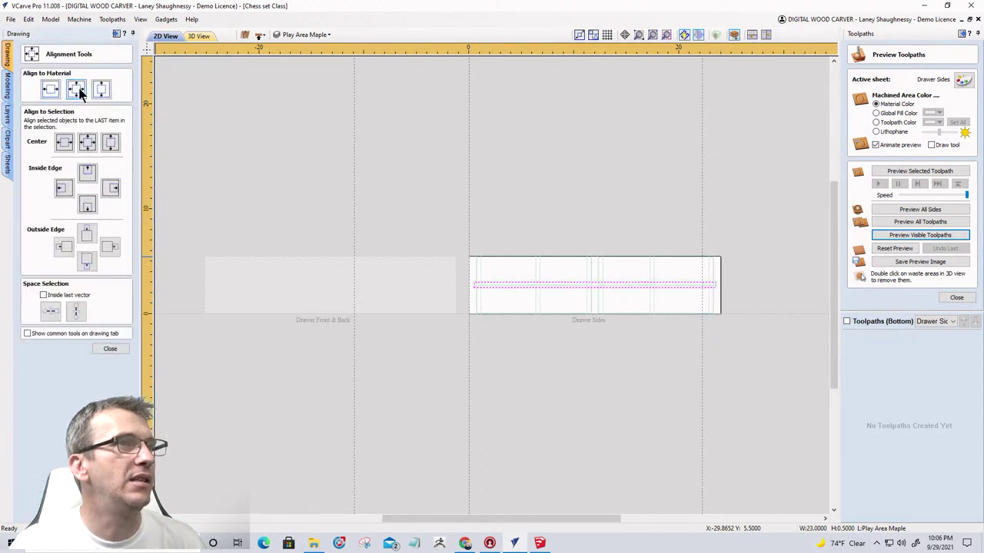
scroll(617, 285, "up", 3)
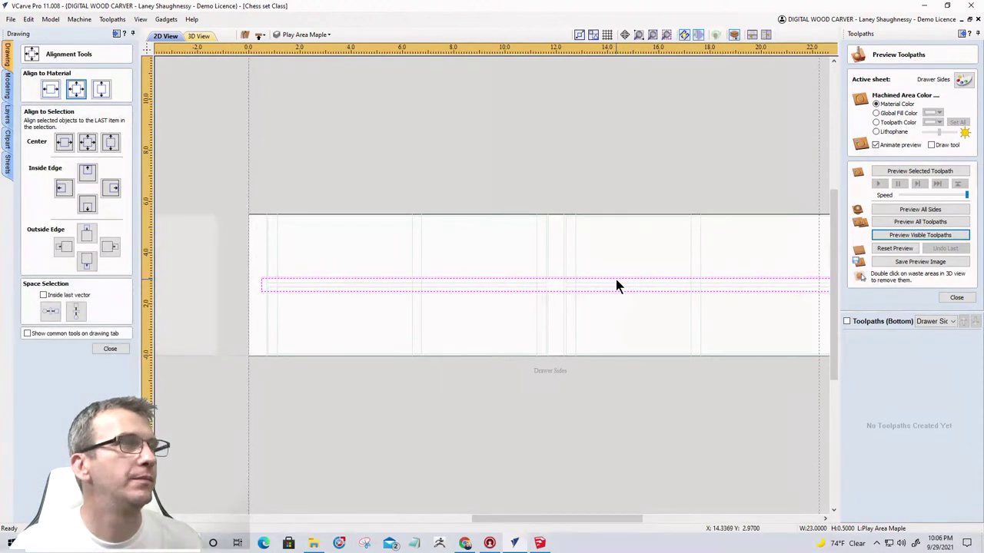
scroll(615, 286, "up", 1)
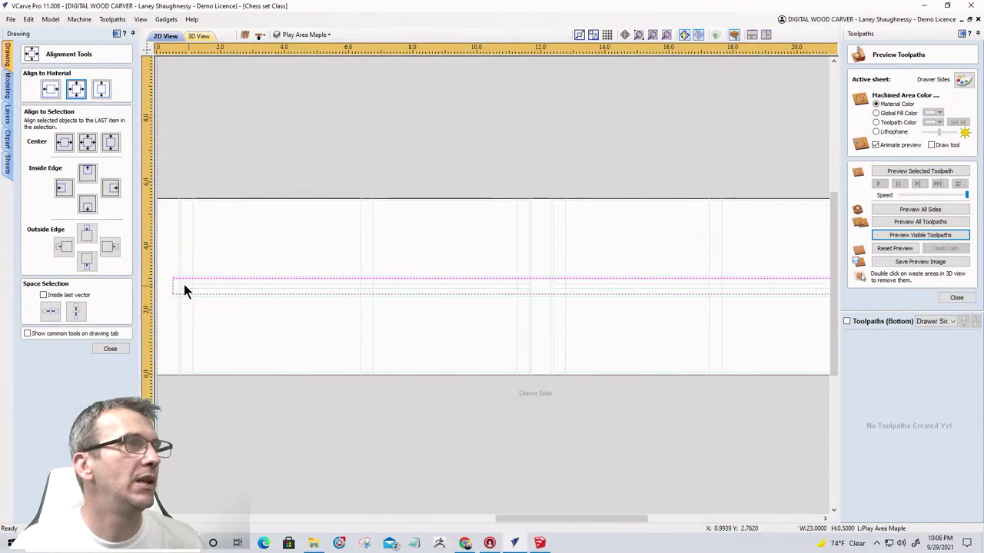
scroll(169, 293, "up", 1)
scroll(167, 285, "down", 3)
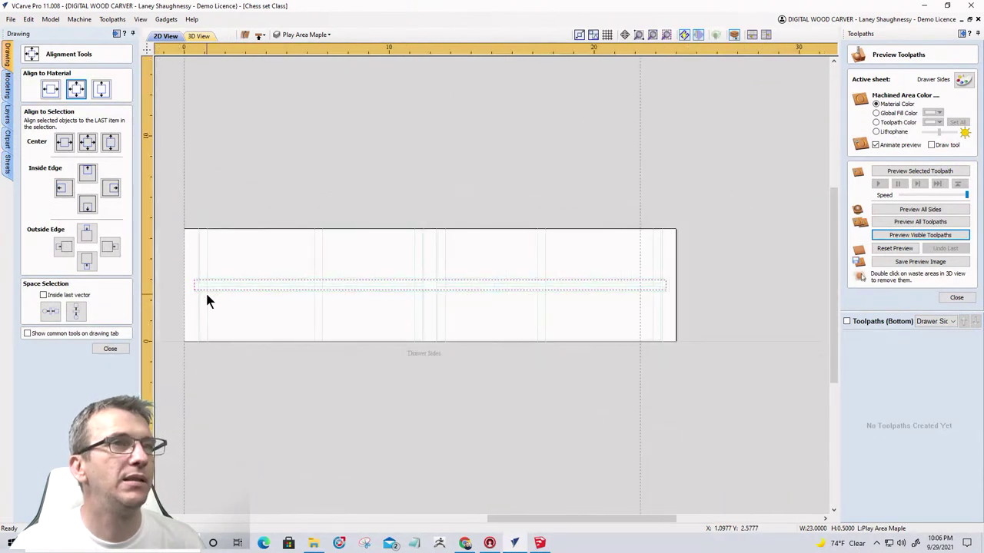
left_click(98, 347)
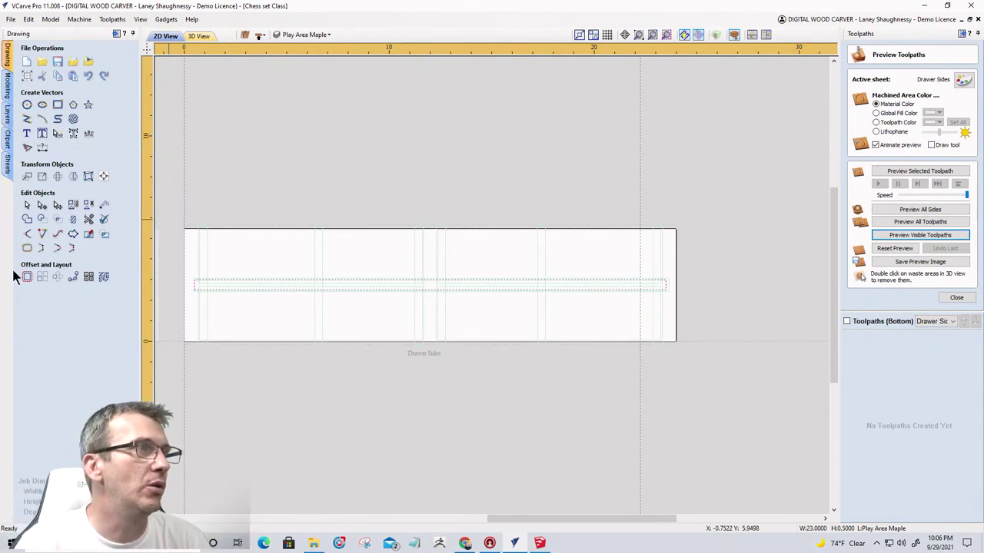
Draw two 0.25 inch diameter circles near the top-left and bottom-right corners.
left_click(27, 104)
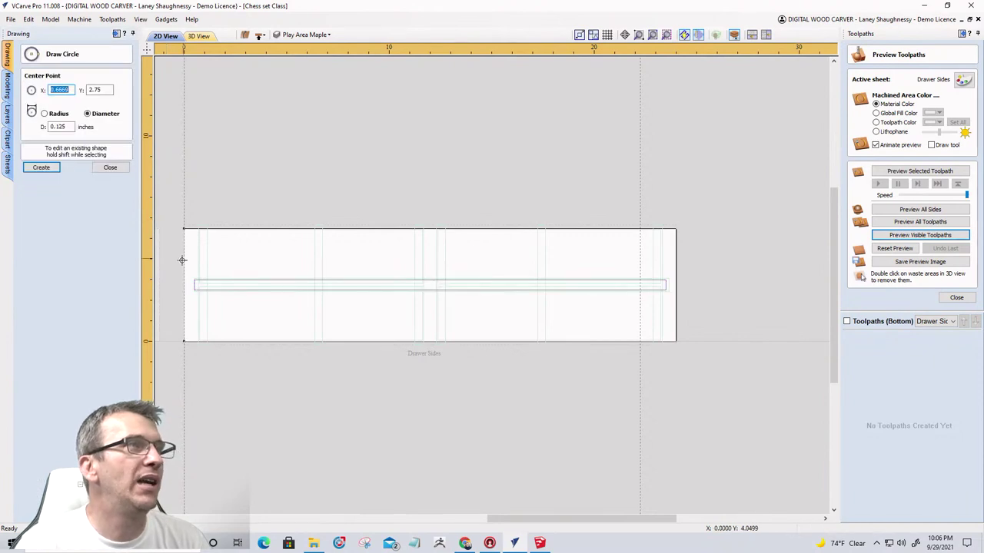
scroll(174, 348, "up", 3)
scroll(174, 348, "up", 1)
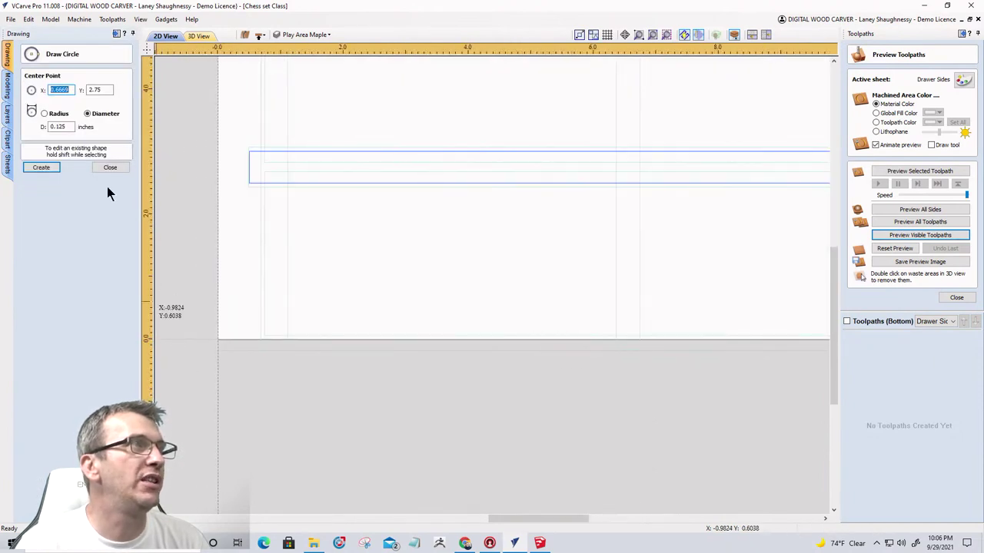
double_click(69, 127)
type(".25")
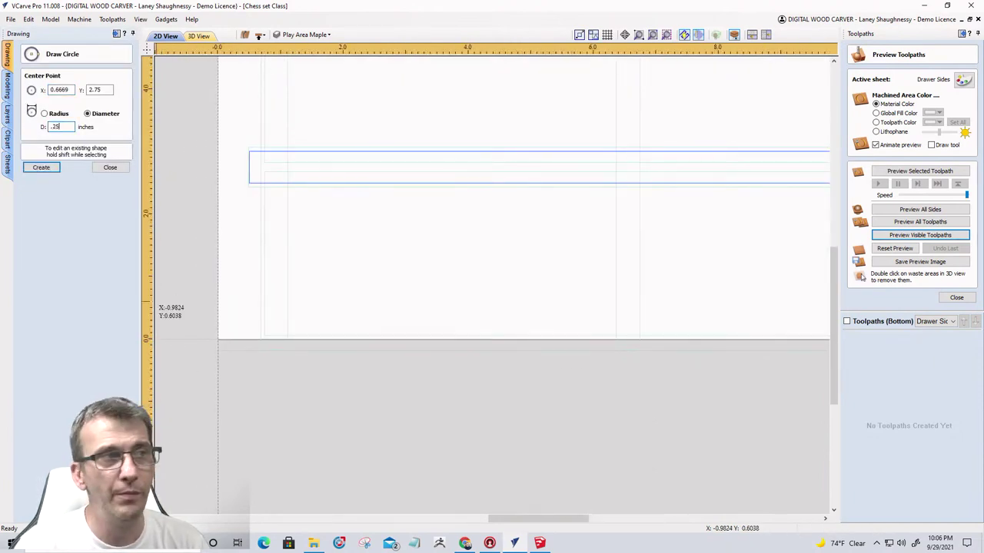
scroll(237, 264, "down", 2)
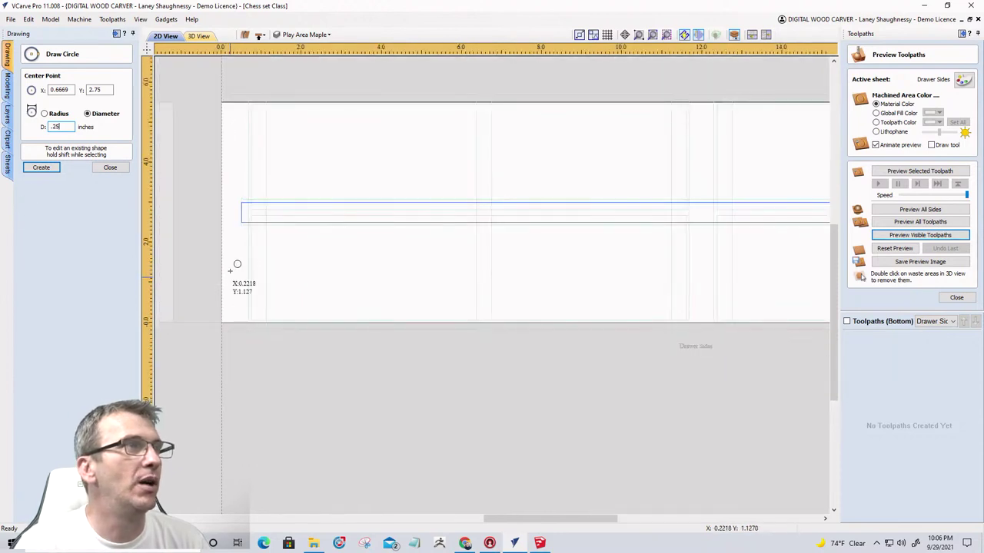
left_click(234, 121)
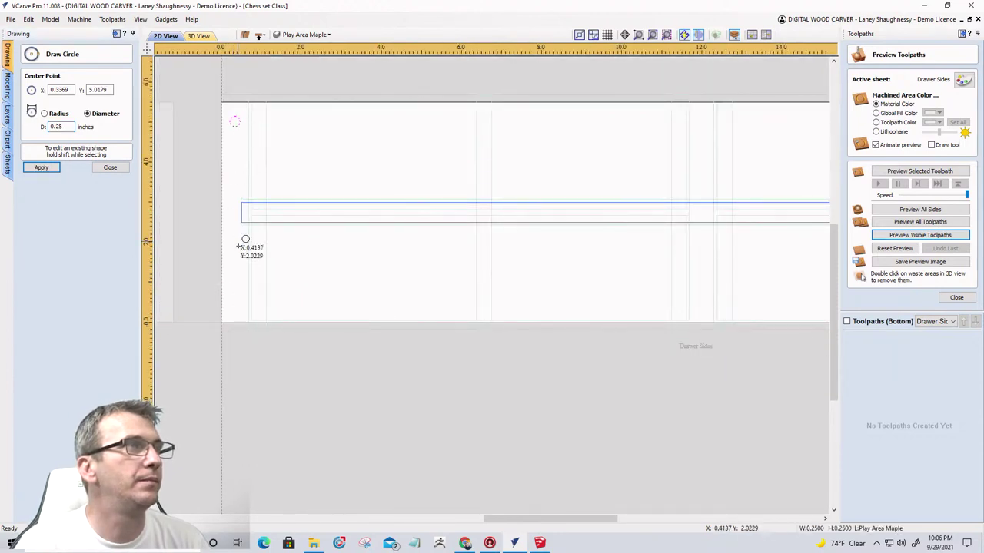
scroll(245, 240, "down", 3)
scroll(550, 341, "up", 4)
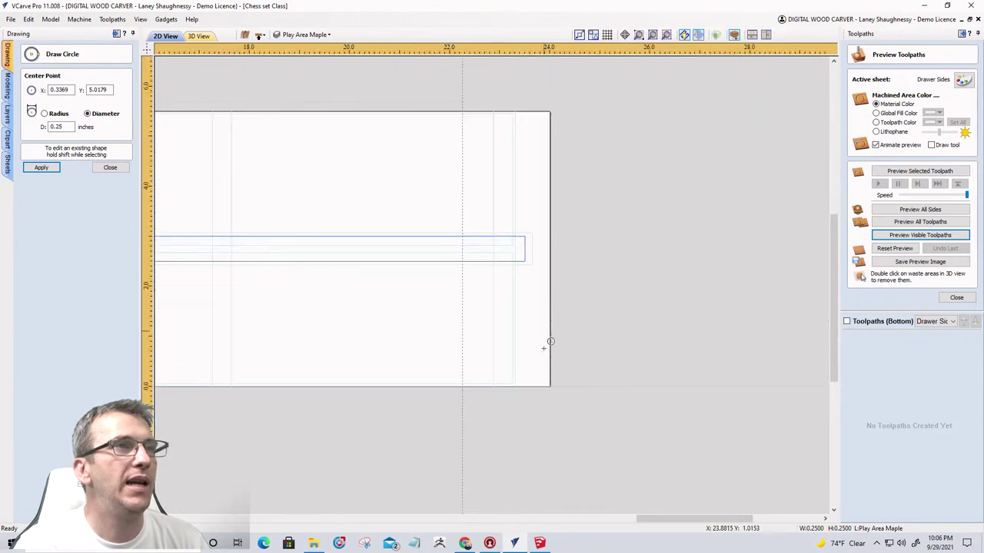
left_click(535, 371)
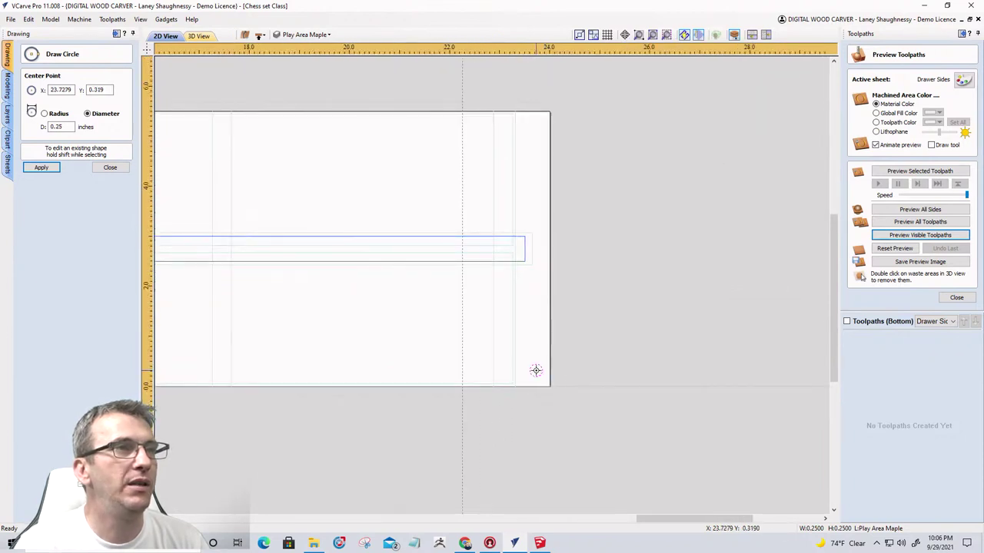
left_click(110, 167)
Close the toolpath preview to show the toolpath operations again.
scroll(711, 371, "down", 4)
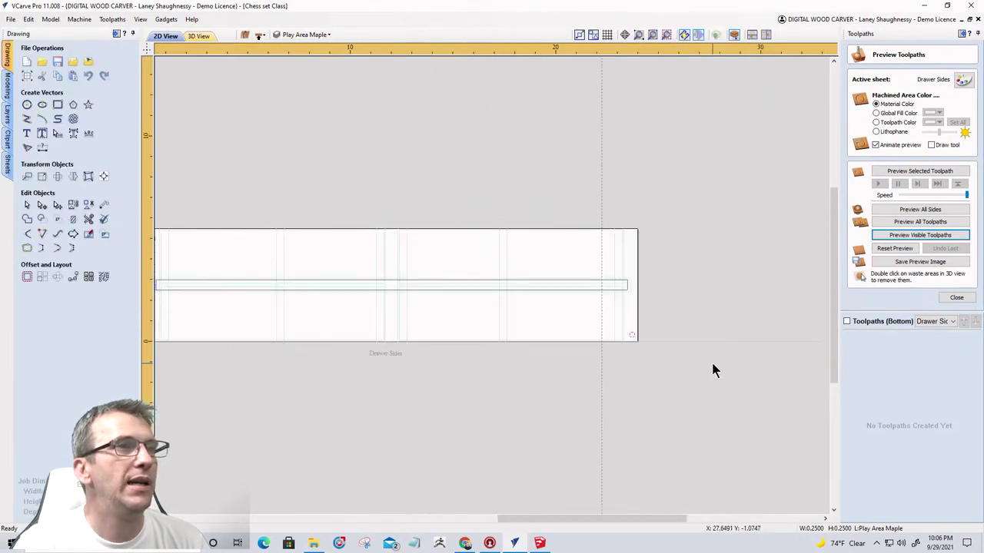
scroll(712, 362, "down", 3)
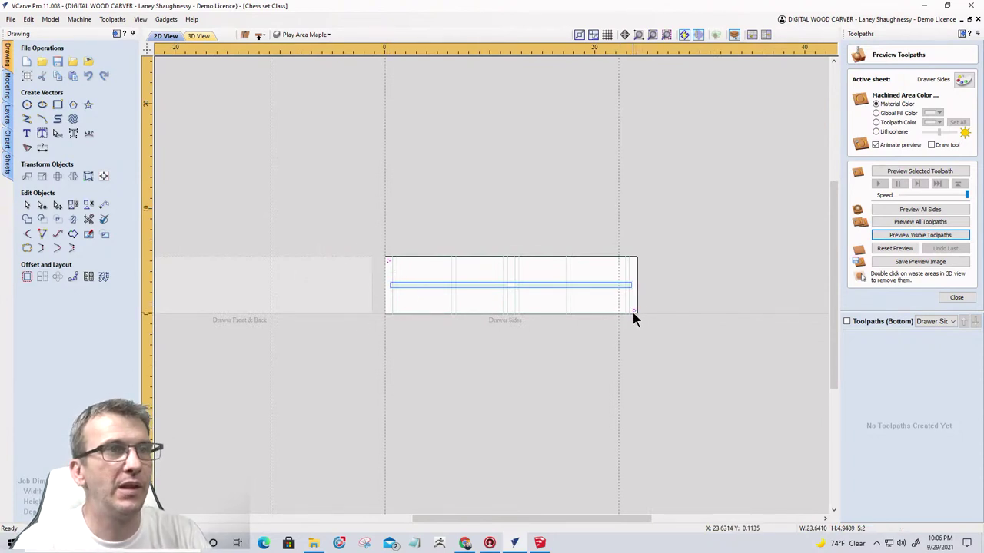
left_click(956, 298)
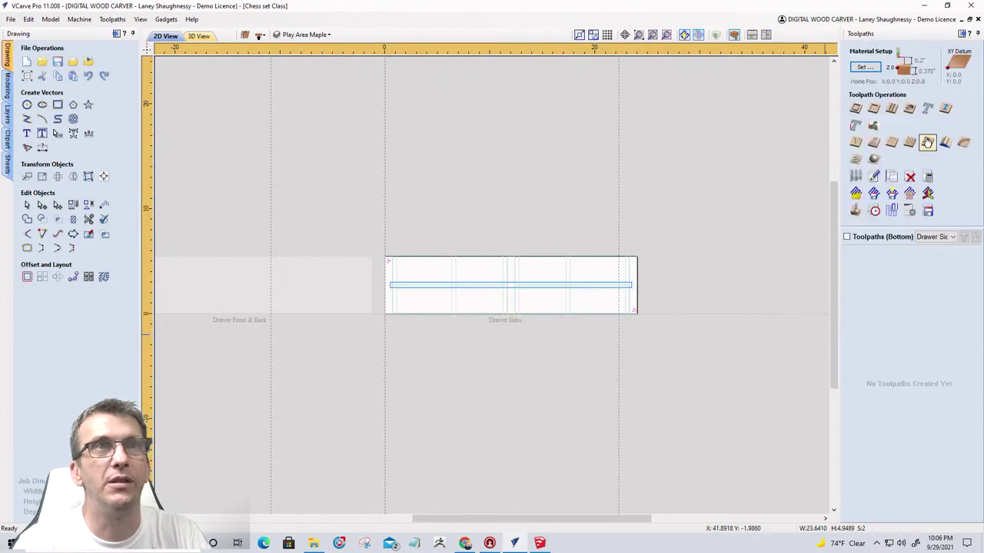
Start a new Drilling Toolpath for the two corner holes.
left_click(892, 109)
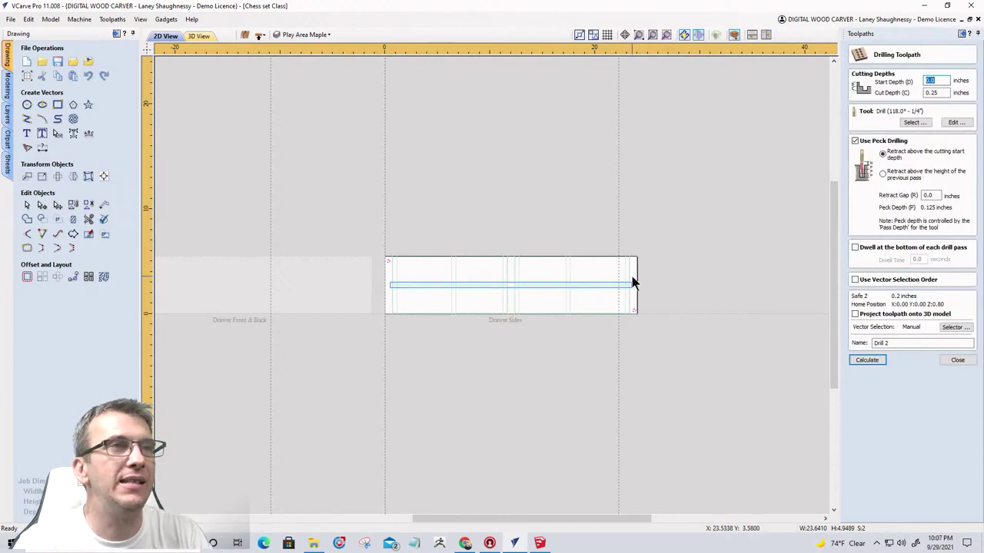
scroll(631, 283, "up", 5)
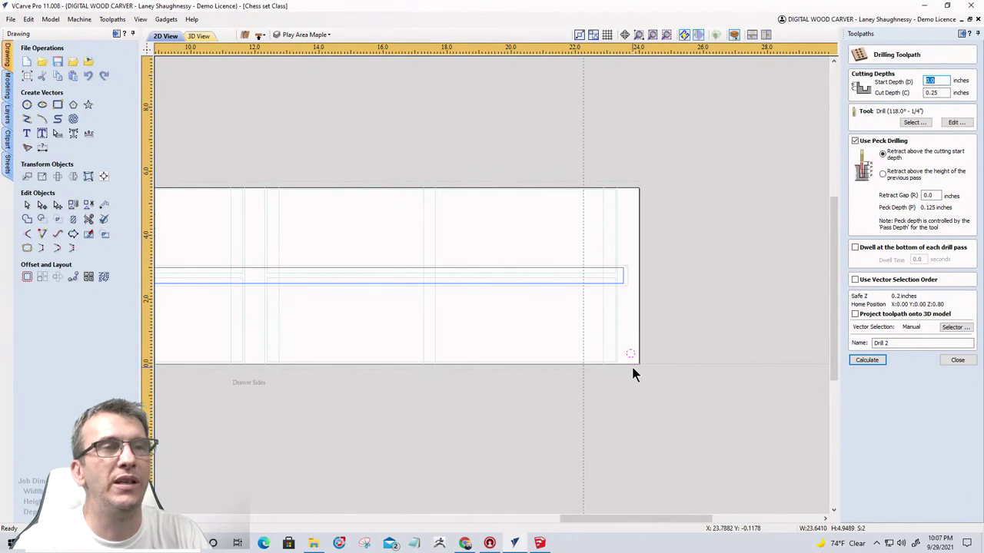
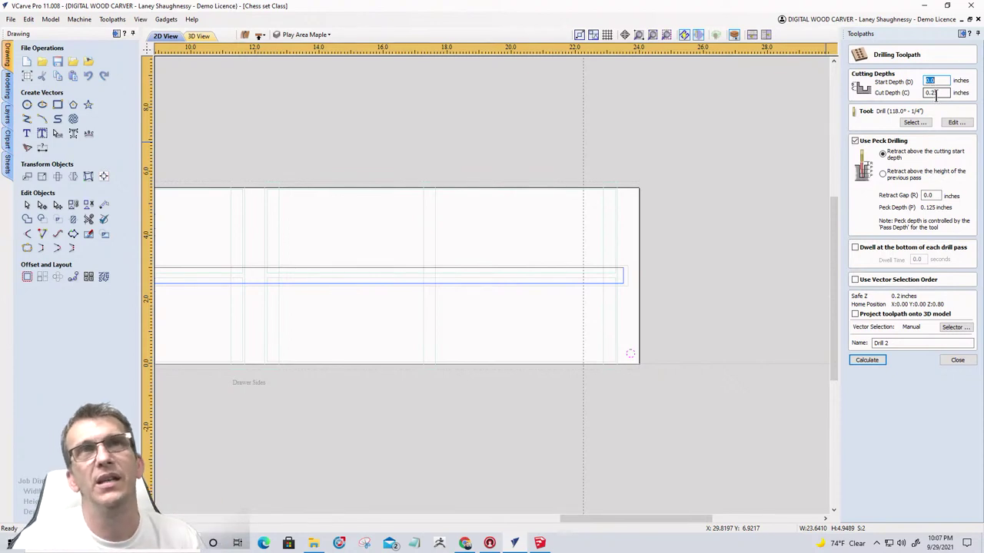
Give the drilling toolpath a 0.27 in cut depth and the 0.25 in end mill, named Board Alignment Holes.
left_click(938, 93)
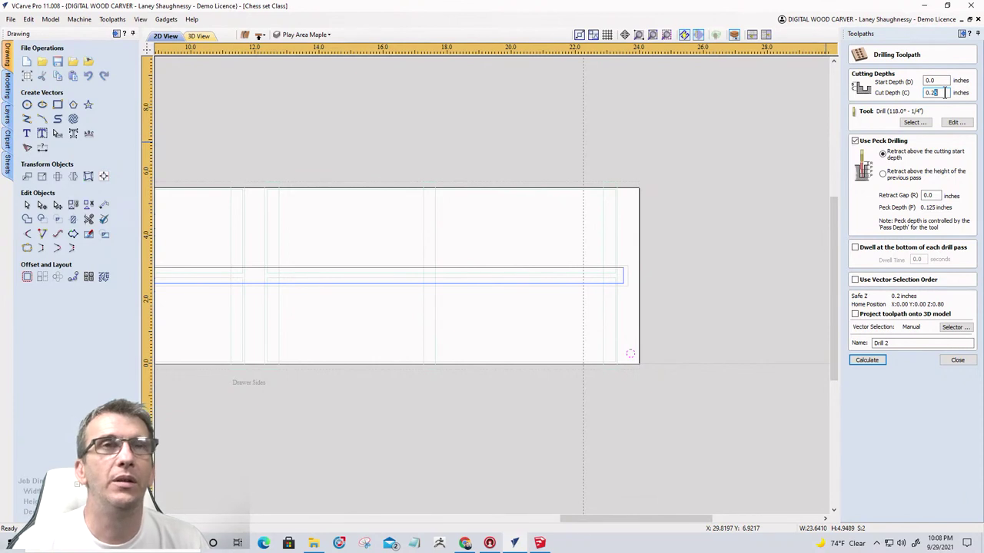
type("7")
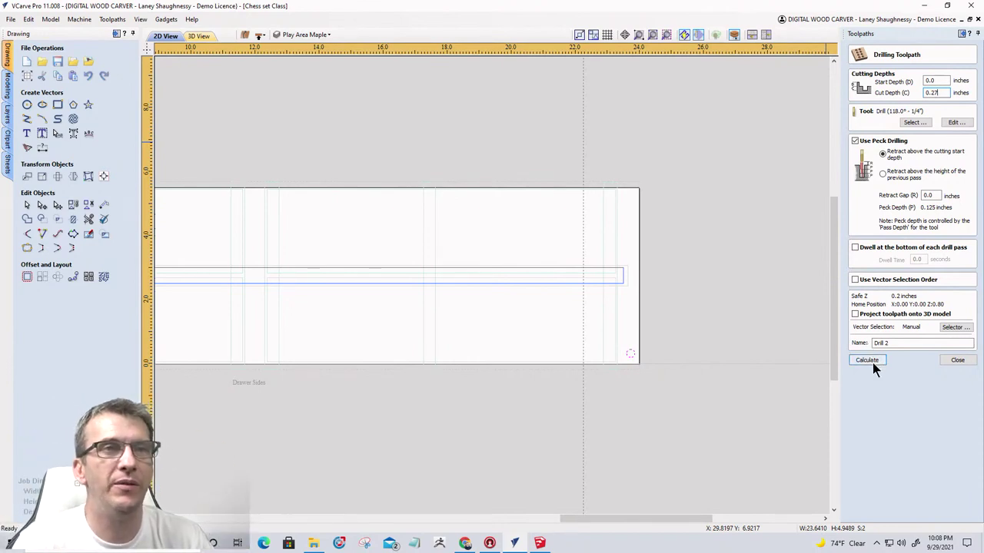
left_click(918, 125)
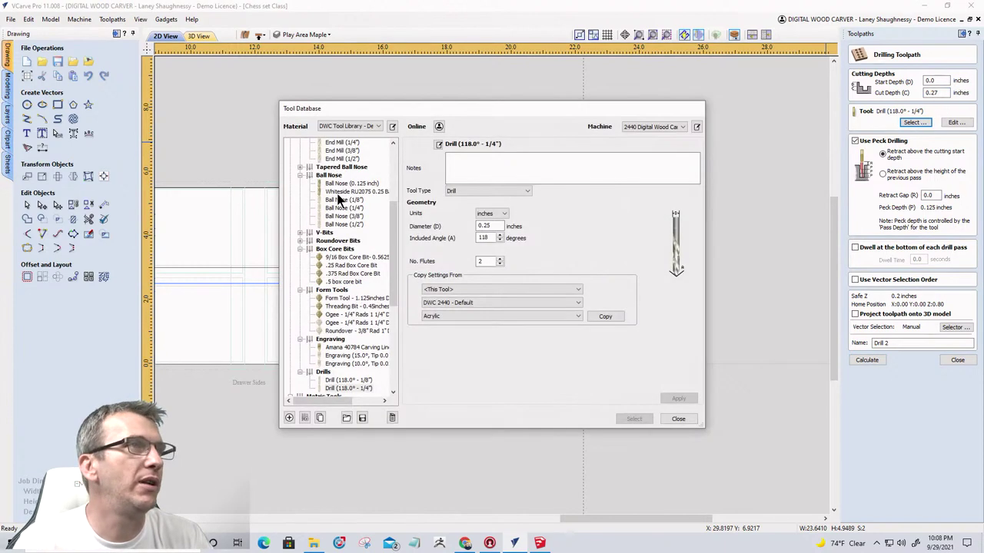
scroll(341, 198, "up", 4)
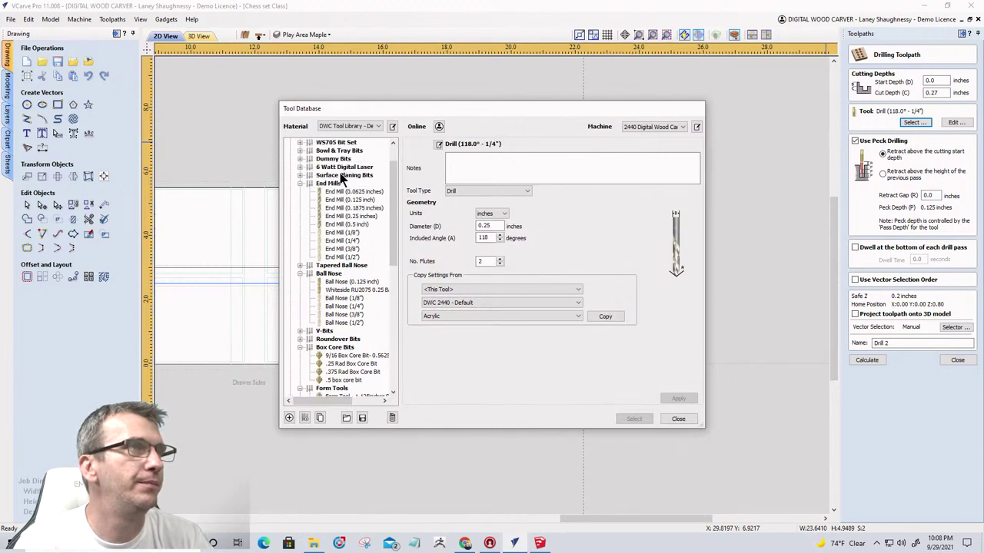
left_click(349, 216)
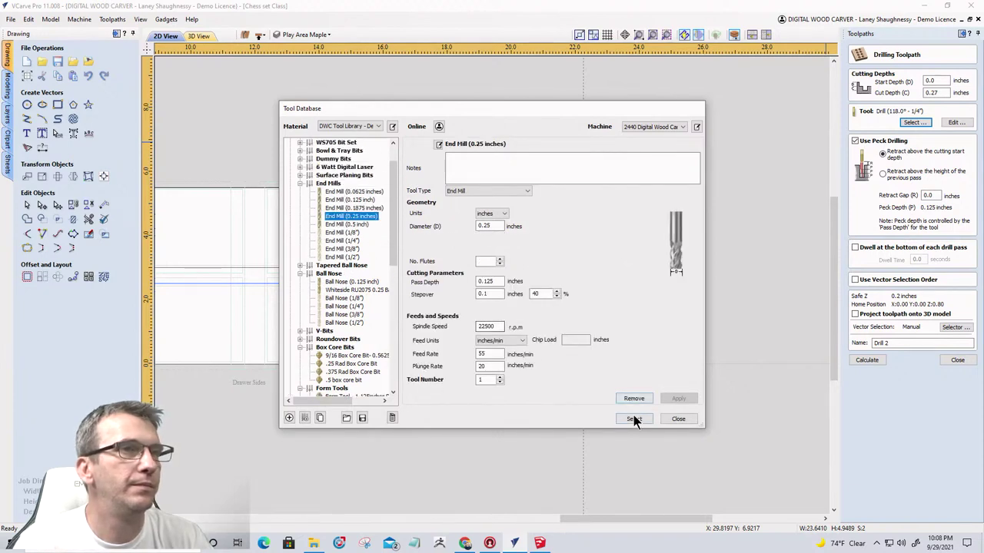
left_click(634, 418)
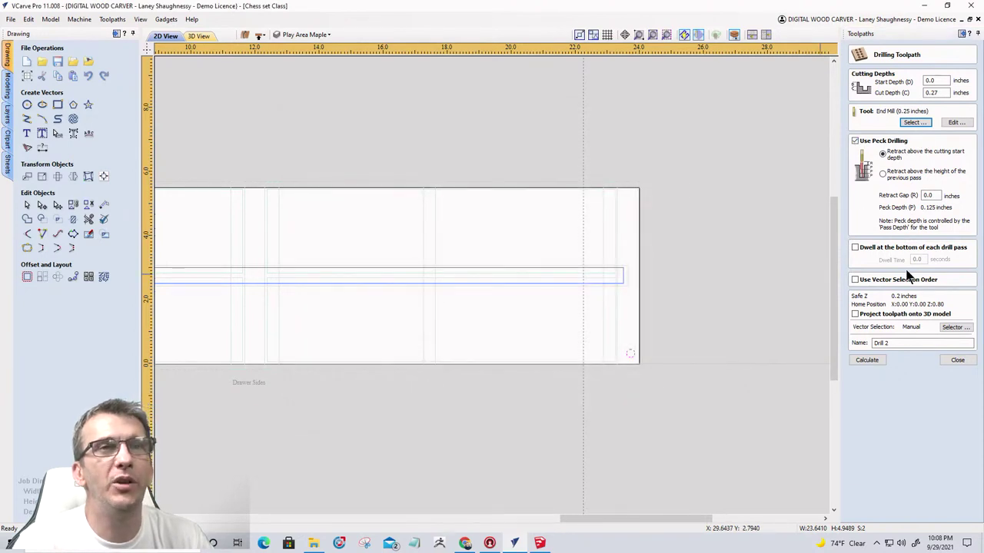
left_click(867, 361)
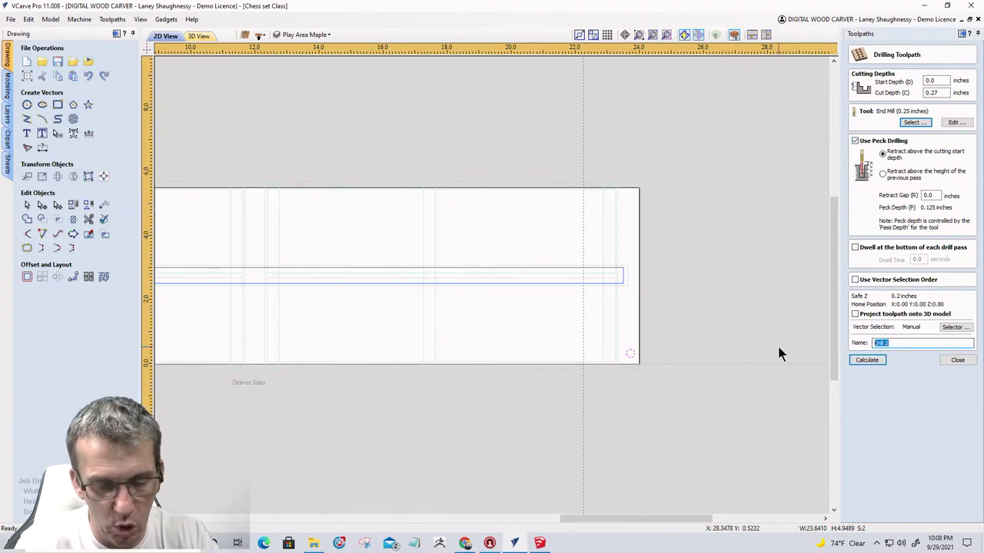
type("Board")
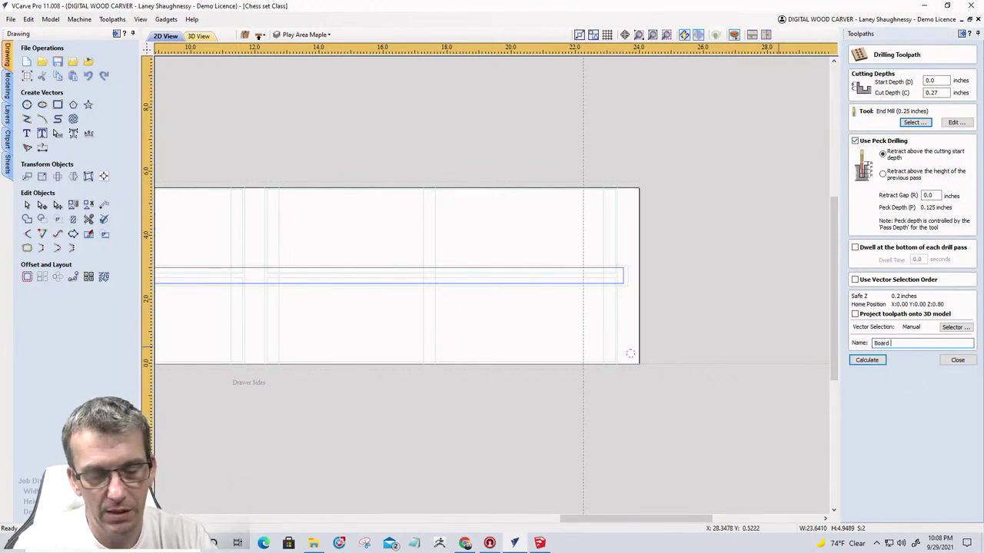
type(" Alignment")
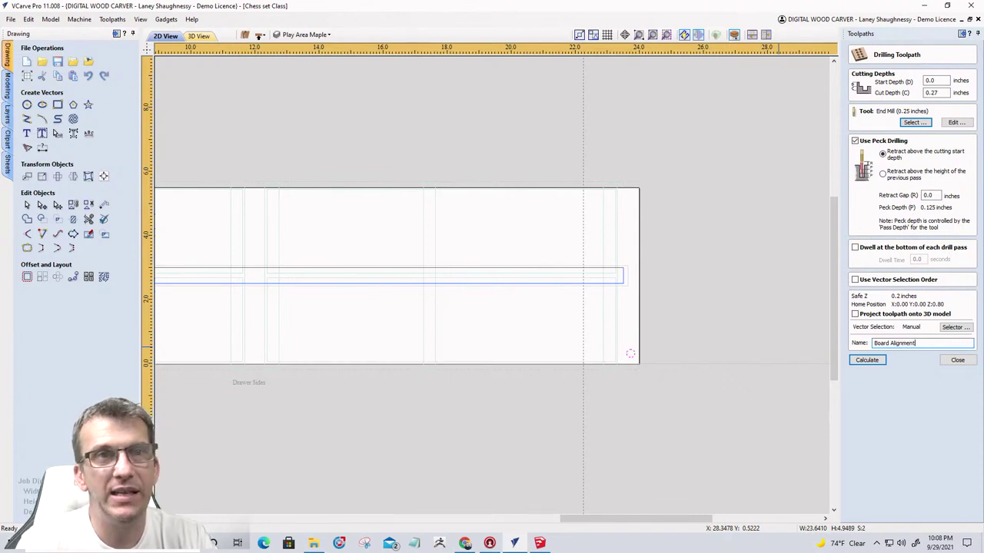
type(" Holes")
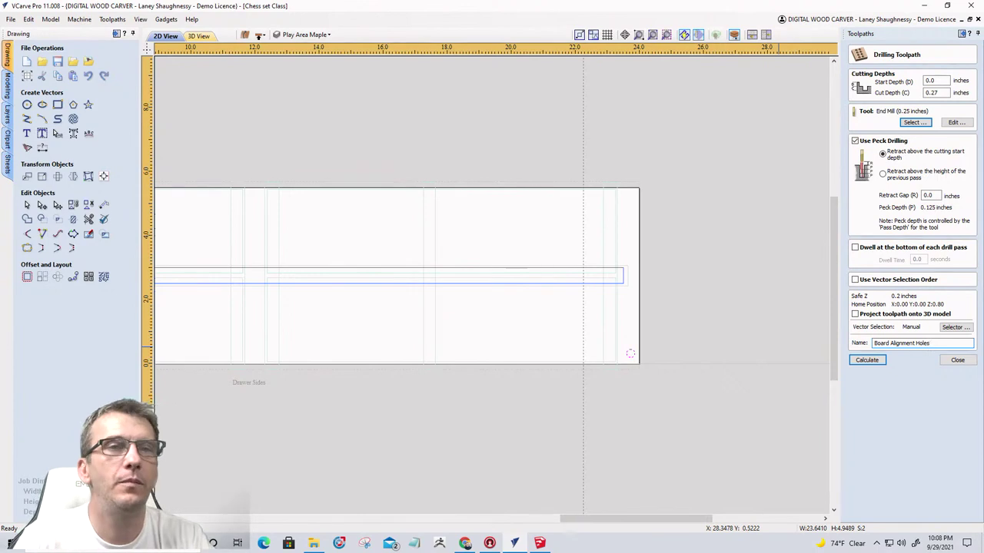
Calculate Board Alignment Holes and preview its cut on the board in 3D.
left_click(872, 361)
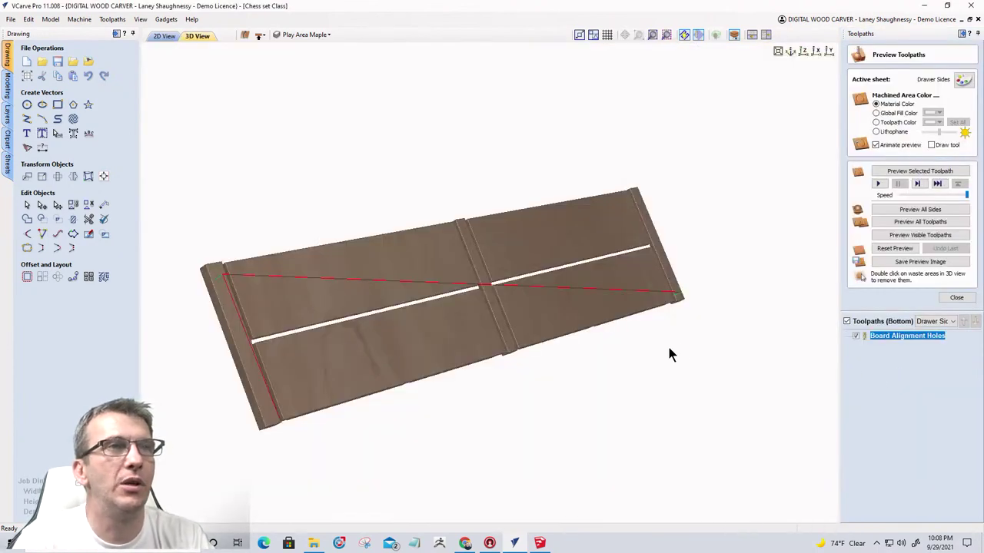
left_click(918, 235)
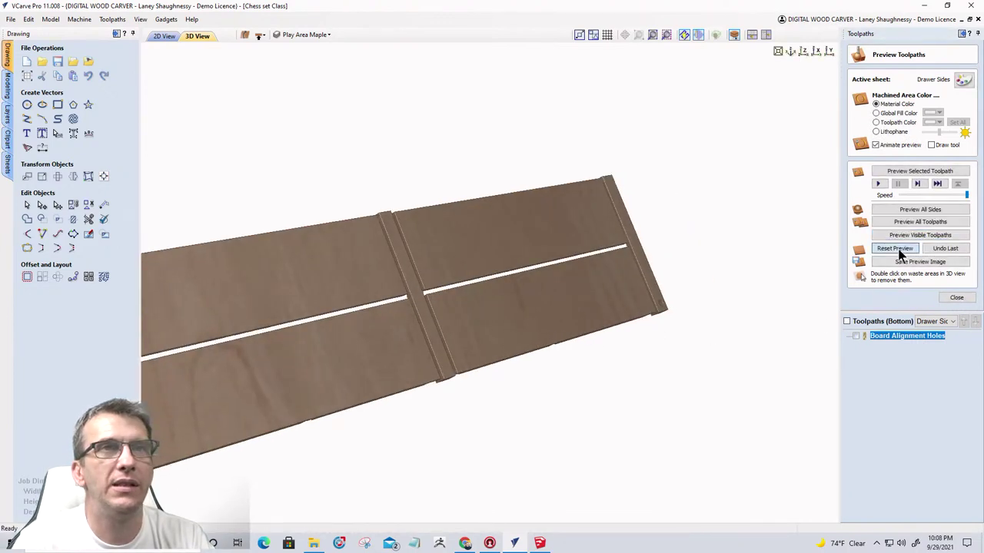
left_click(899, 252)
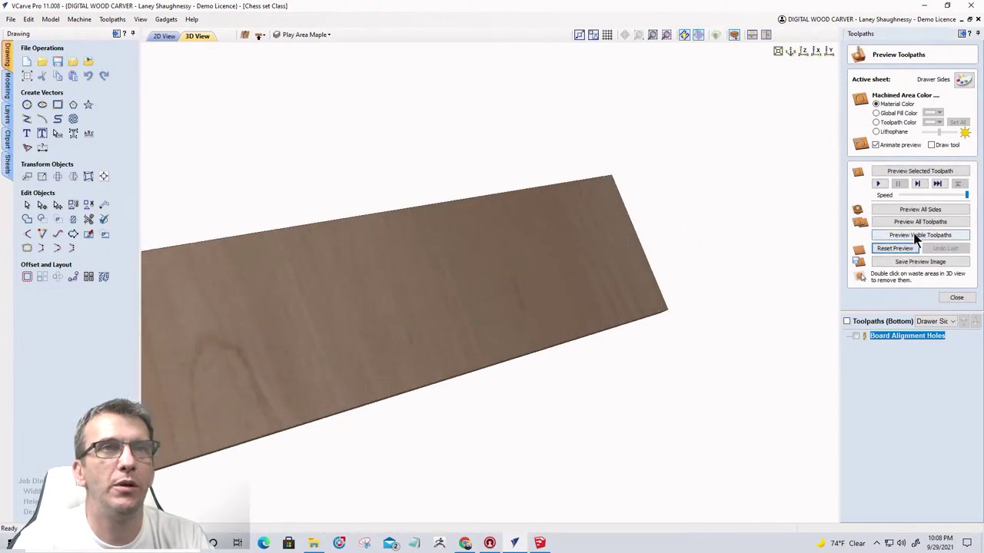
left_click(857, 335)
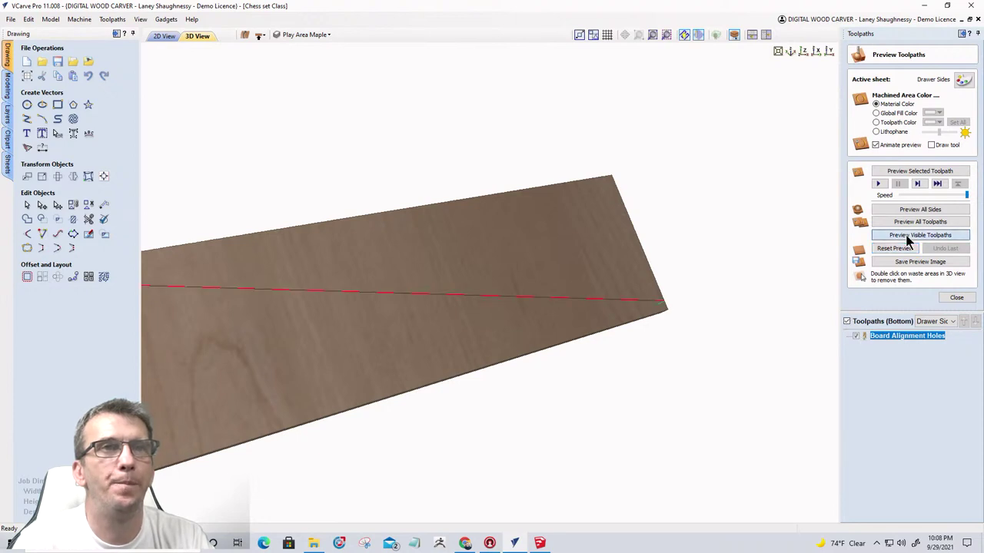
left_click(908, 239)
left_click_drag(779, 310, 509, 347)
scroll(671, 332, "down", 2)
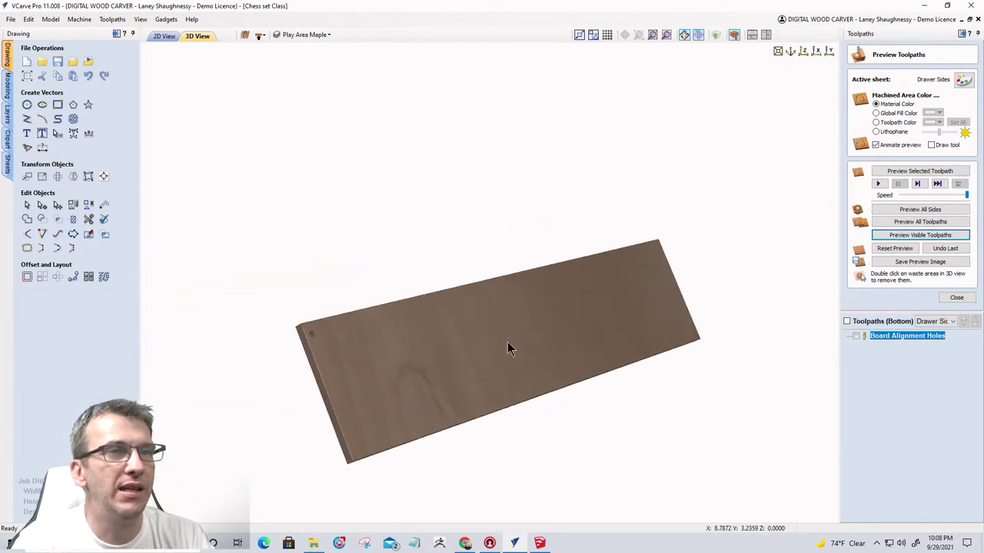
Return to the 2D drawing, select the long slot vector, and close the toolpath preview.
left_click(164, 37)
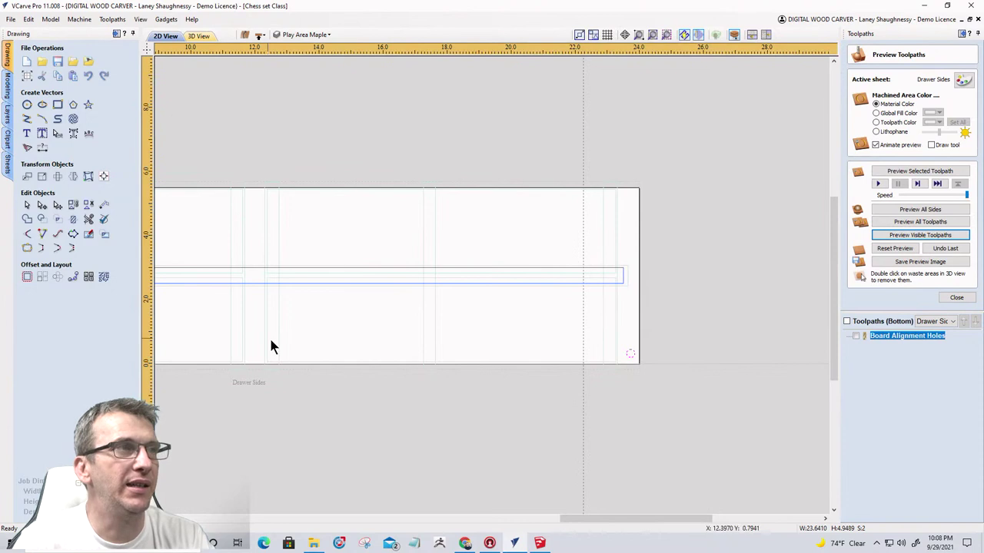
left_click(363, 275)
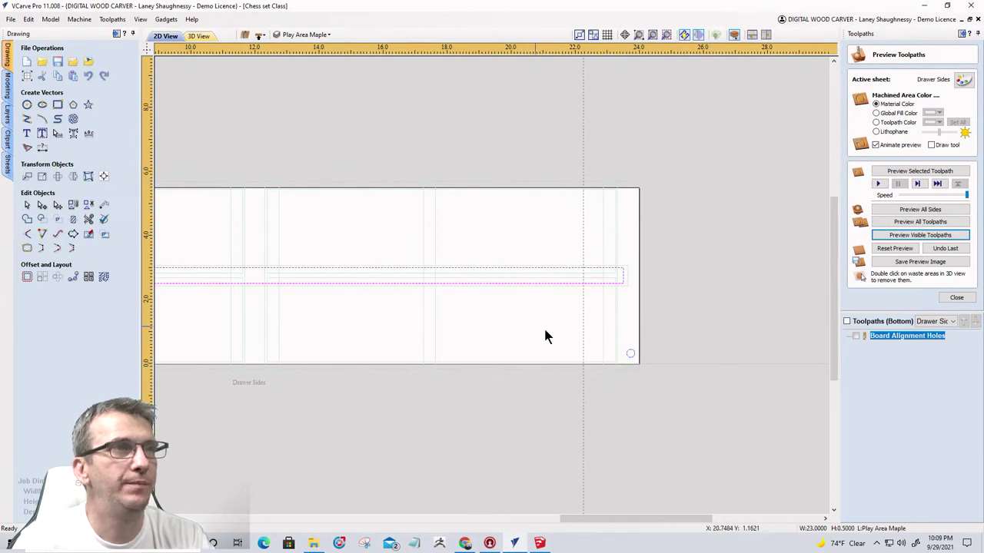
left_click(956, 298)
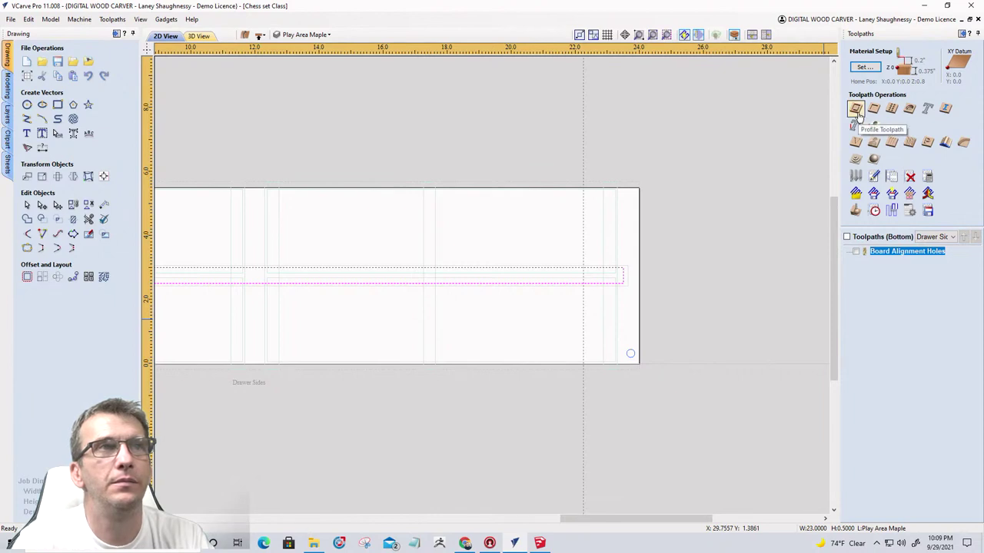
Start a pocket toolpath with a 0.125 in cut depth and shift the board lower in view.
left_click(873, 110)
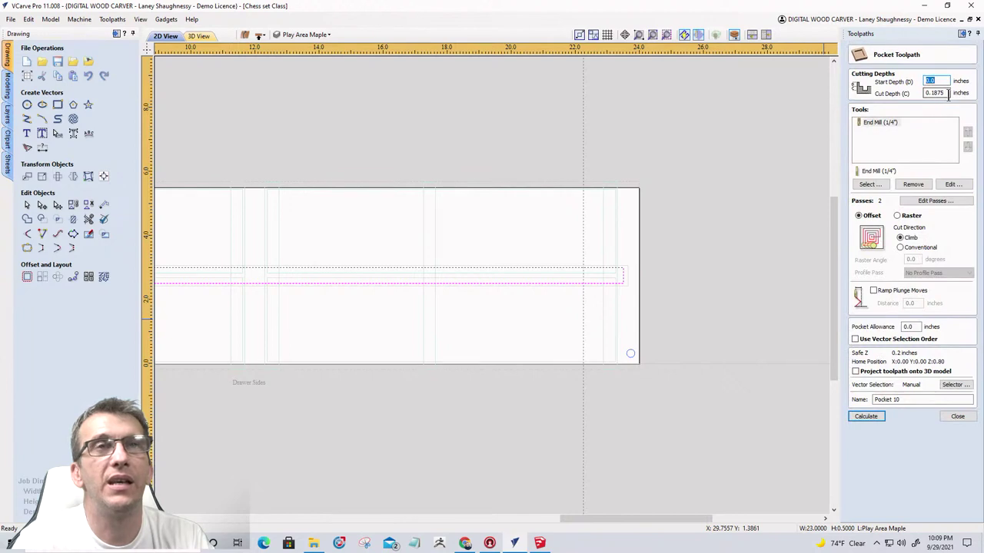
left_click_drag(944, 93, 930, 93)
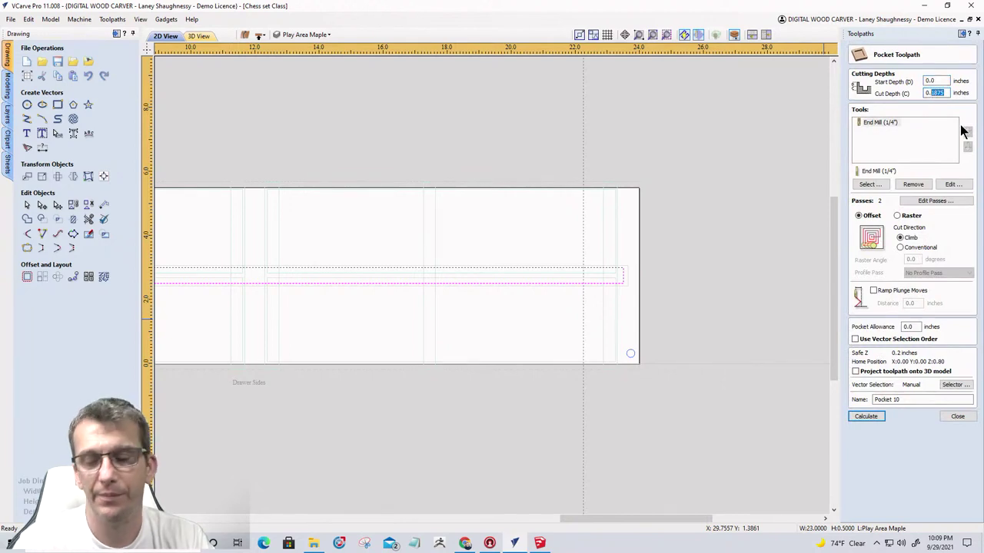
type("12")
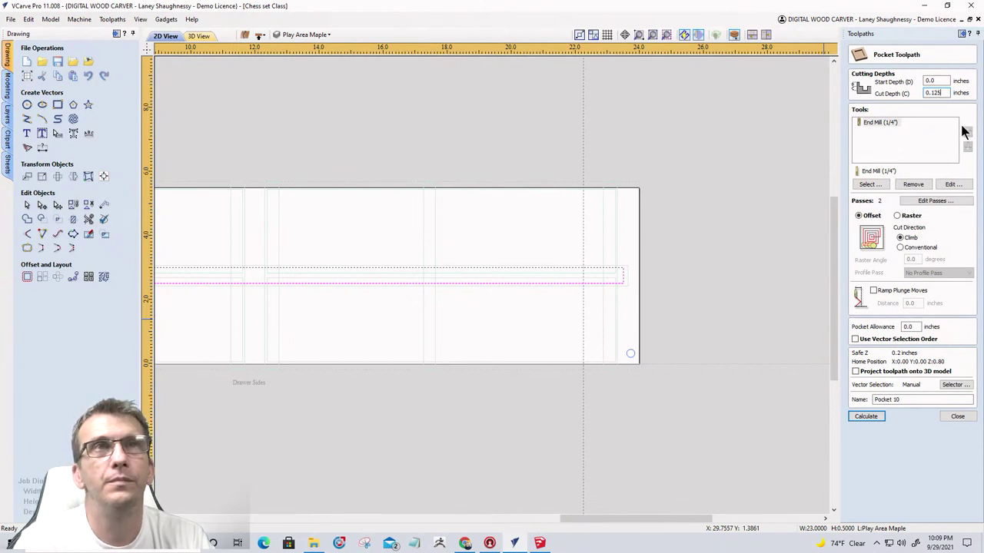
left_click(874, 416)
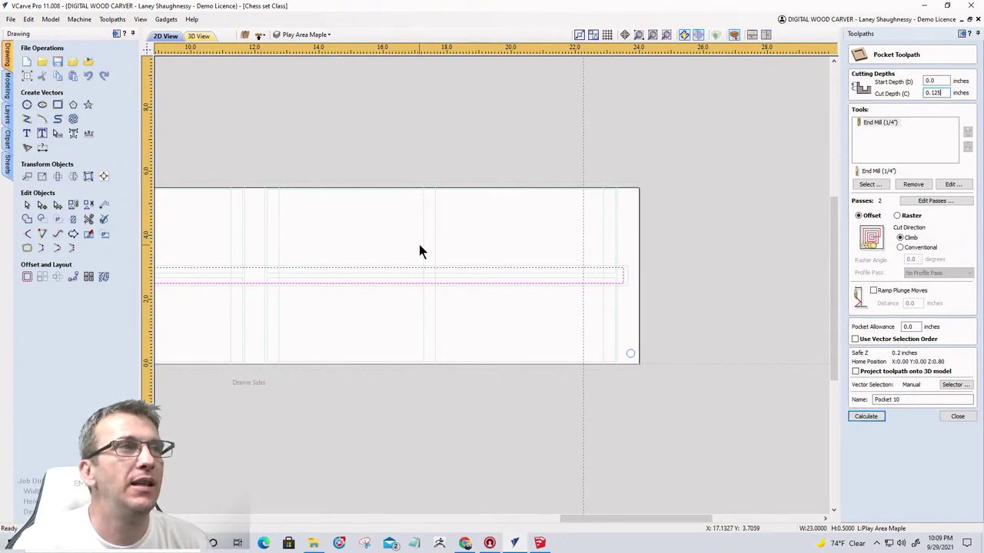
scroll(423, 253, "down", 1)
middle_click_drag(425, 258, 499, 307)
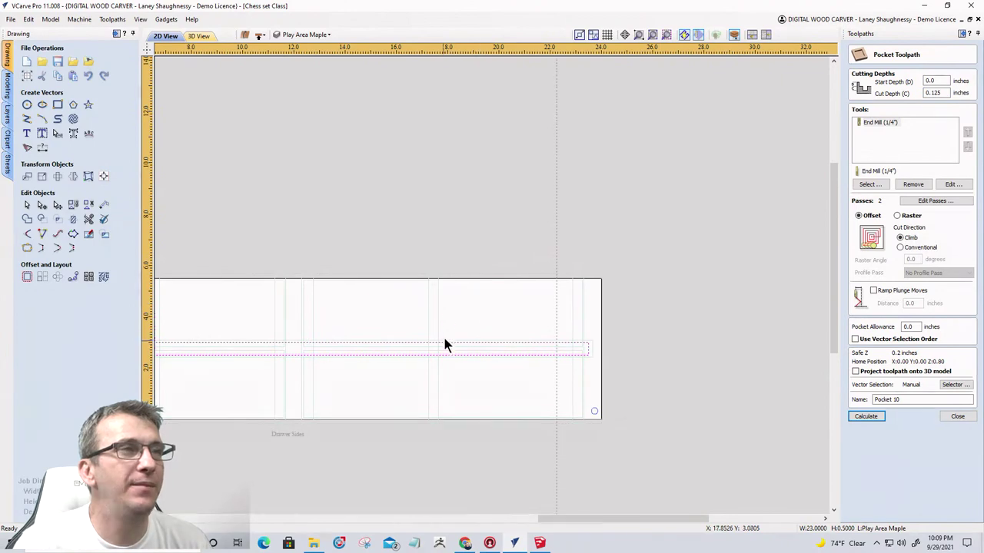
Cancel the pocket toolpath form, review Pocket 9, and go back to the bottom side.
left_click(261, 40)
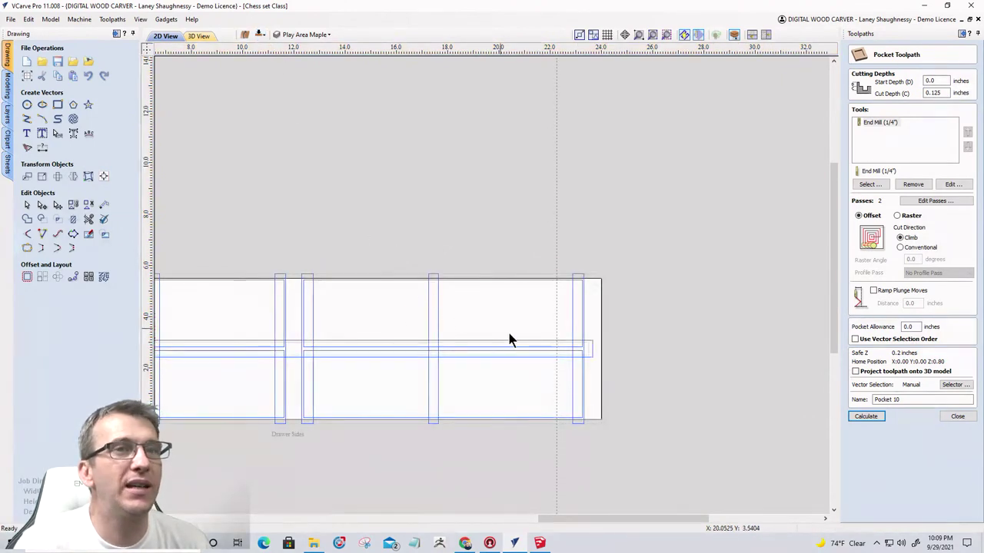
left_click(957, 416)
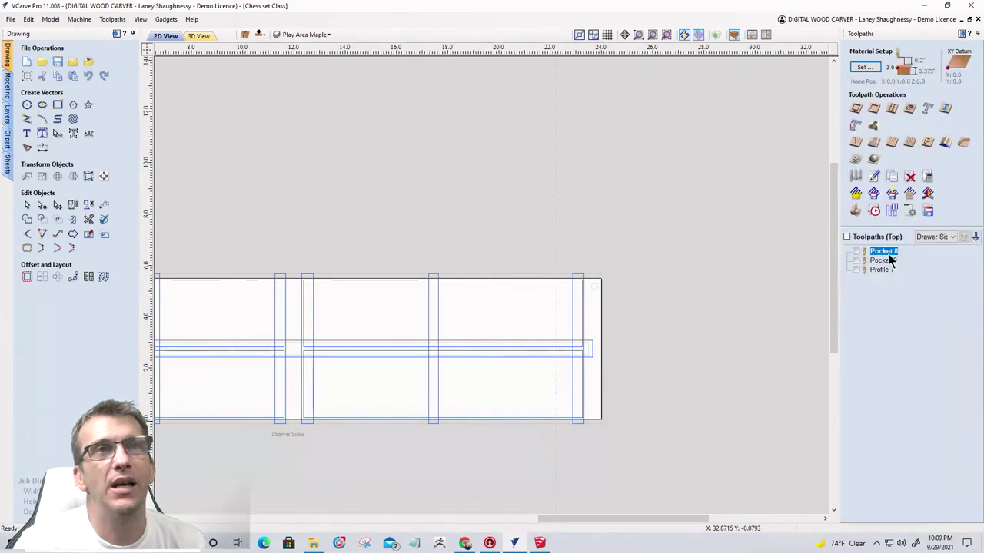
mouse_move(883, 263)
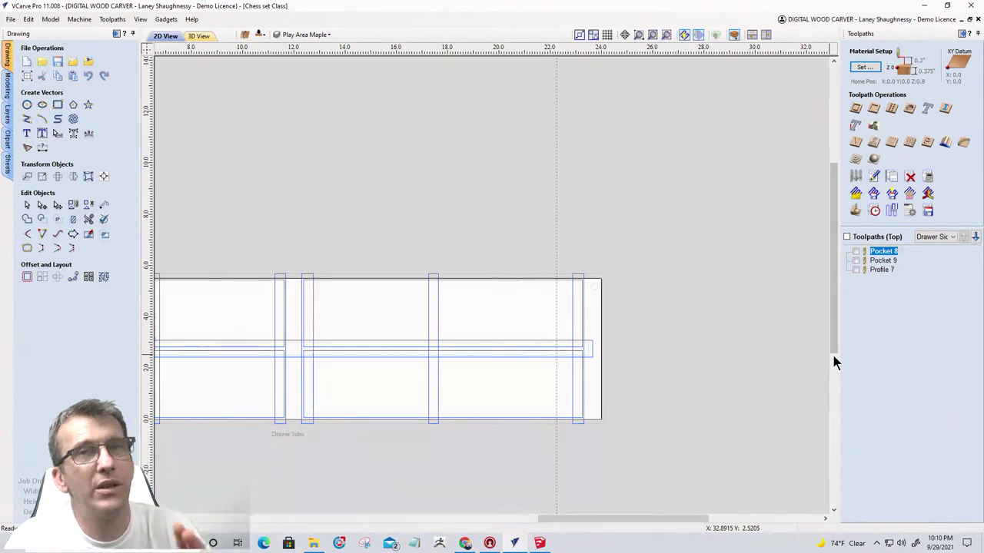
left_click(259, 35)
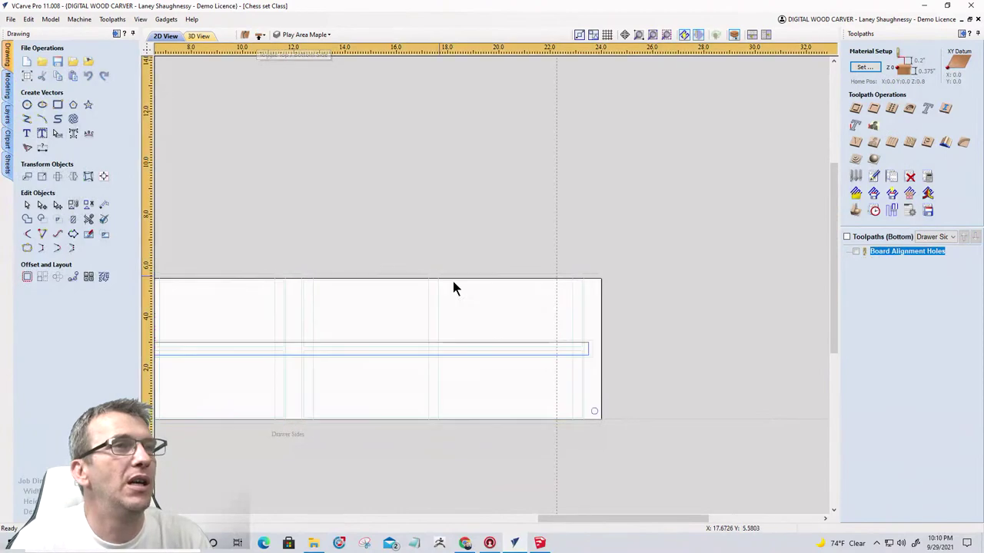
Start a new pocket toolpath with a 0.125 in cut depth.
left_click(874, 108)
double_click(927, 93)
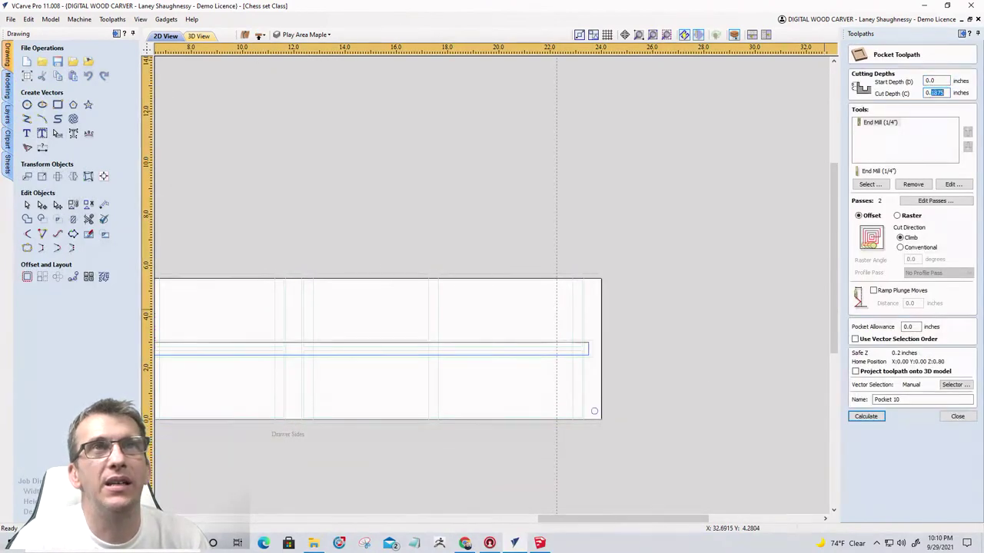
type("0.125")
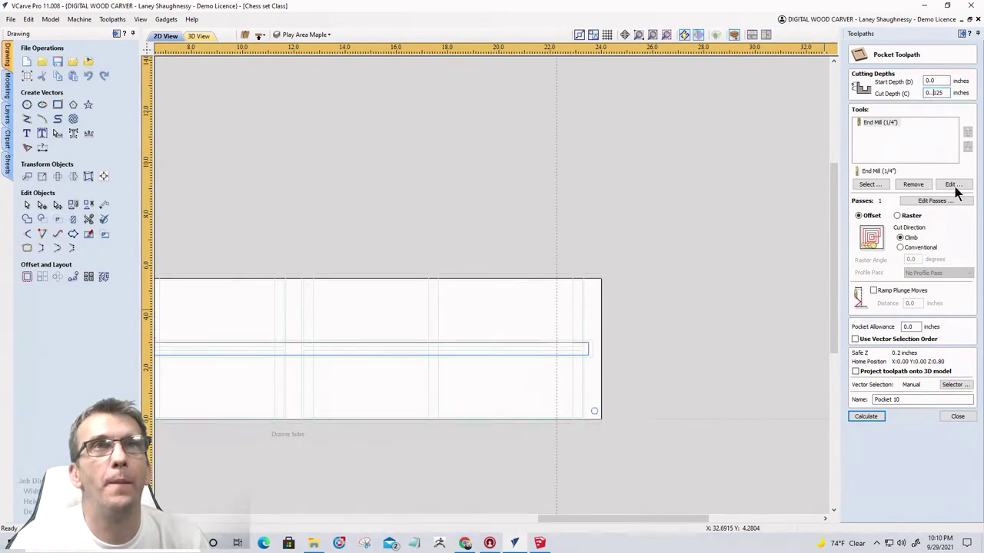
key("Tab")
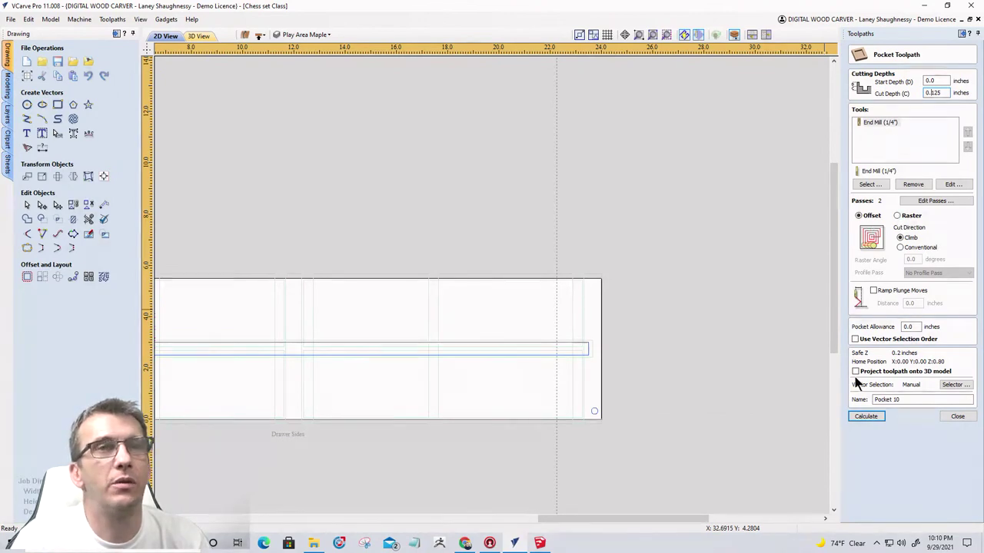
Select the long rectangle after the no-vectors warning and calculate Pocket 10.
left_click(865, 416)
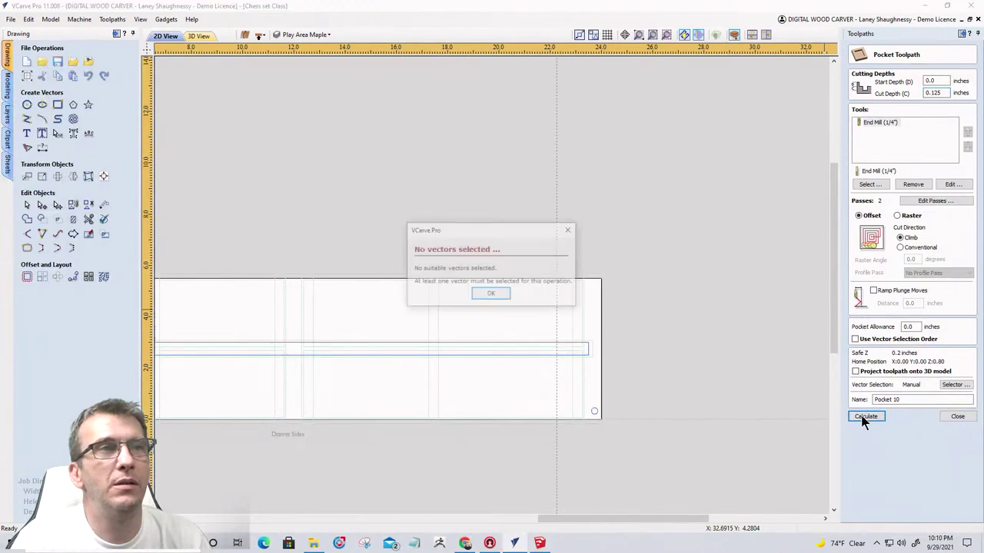
left_click(491, 295)
left_click(581, 349)
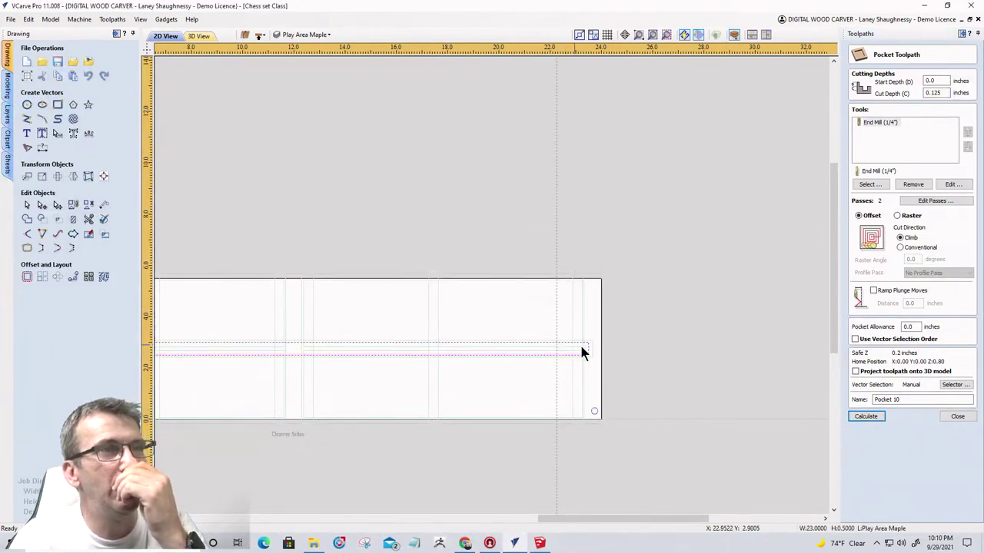
left_click(859, 418)
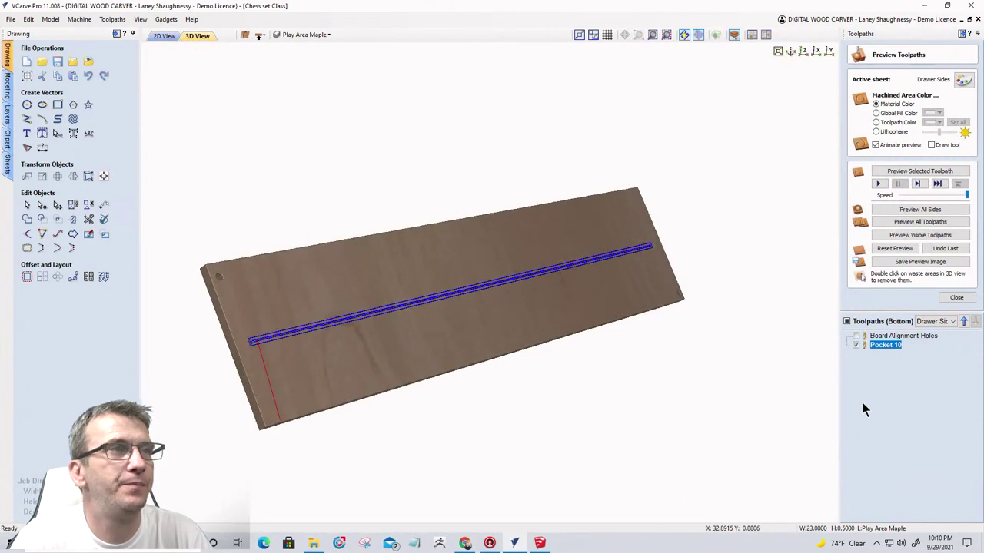
Simulate the visible toolpaths and inspect the Pocket 10 groove and alignment hole in 3D.
left_click(901, 235)
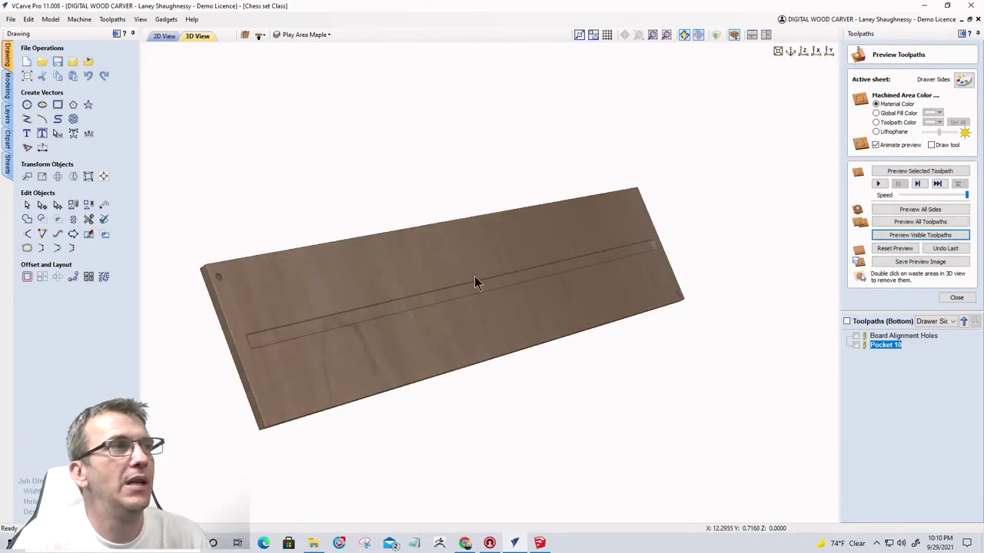
left_click_drag(474, 283, 327, 294)
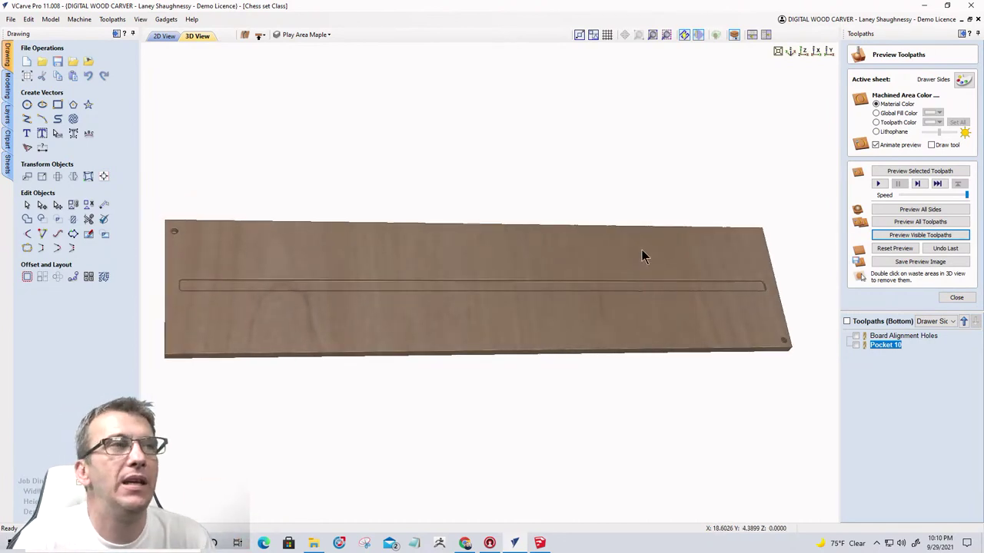
scroll(485, 300, "up", 2)
scroll(501, 293, "up", 1)
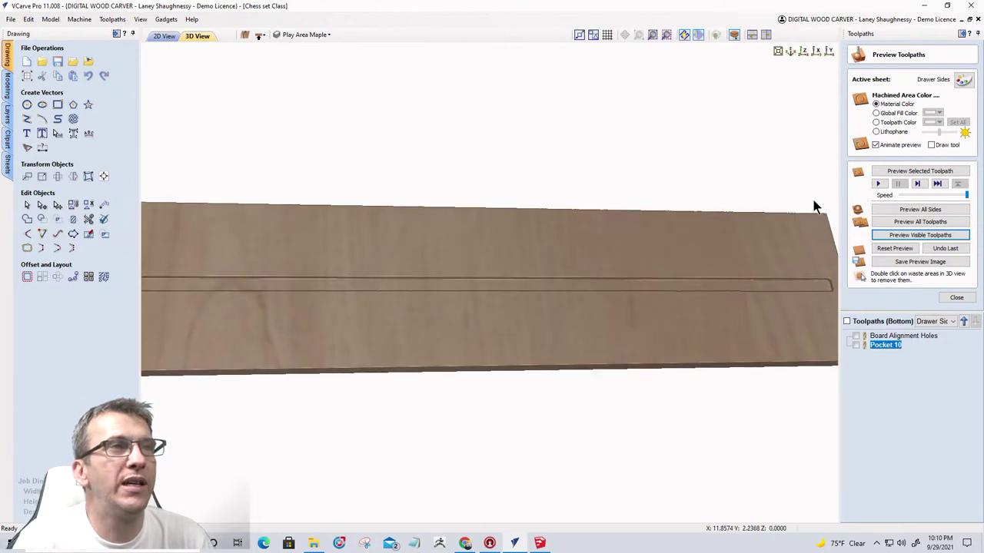
left_click_drag(814, 206, 806, 230)
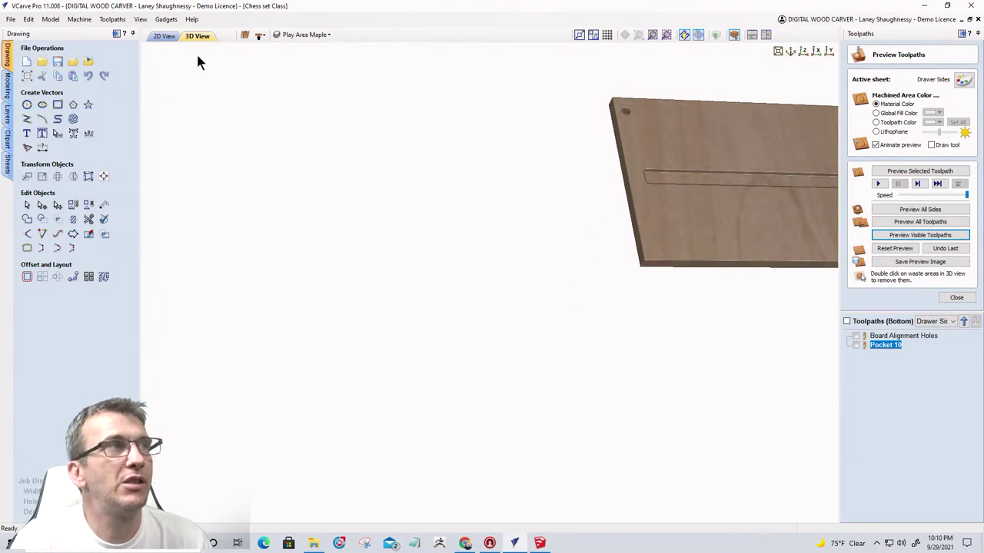
Close the 3D preview and return to the bottom side's 2D drawing.
left_click(259, 36)
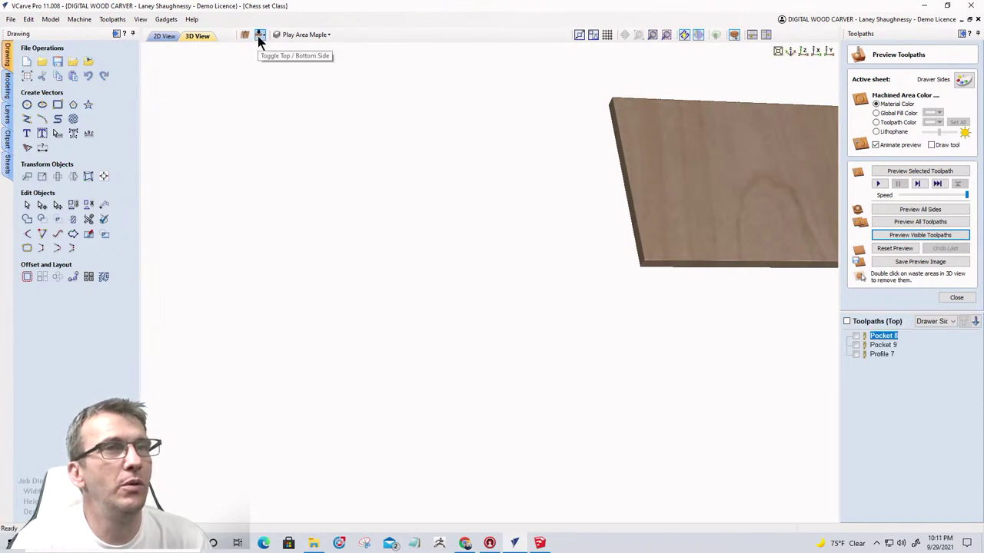
left_click(956, 298)
left_click(260, 36)
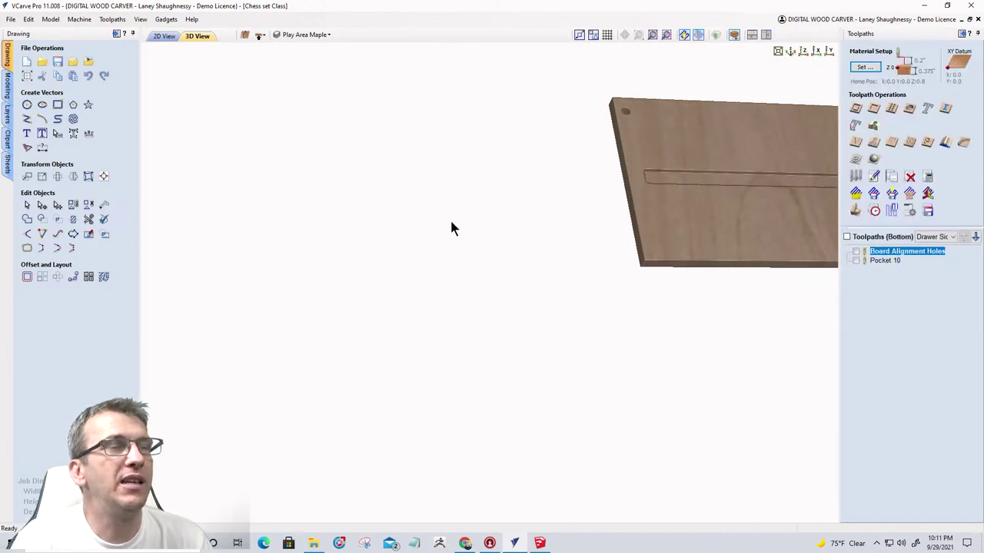
left_click(163, 36)
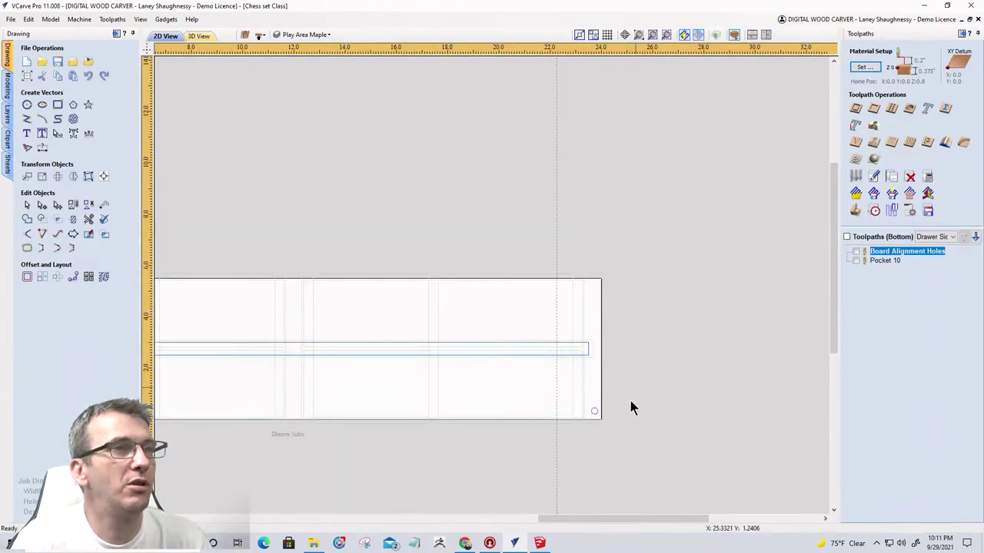
scroll(740, 394, "down", 3)
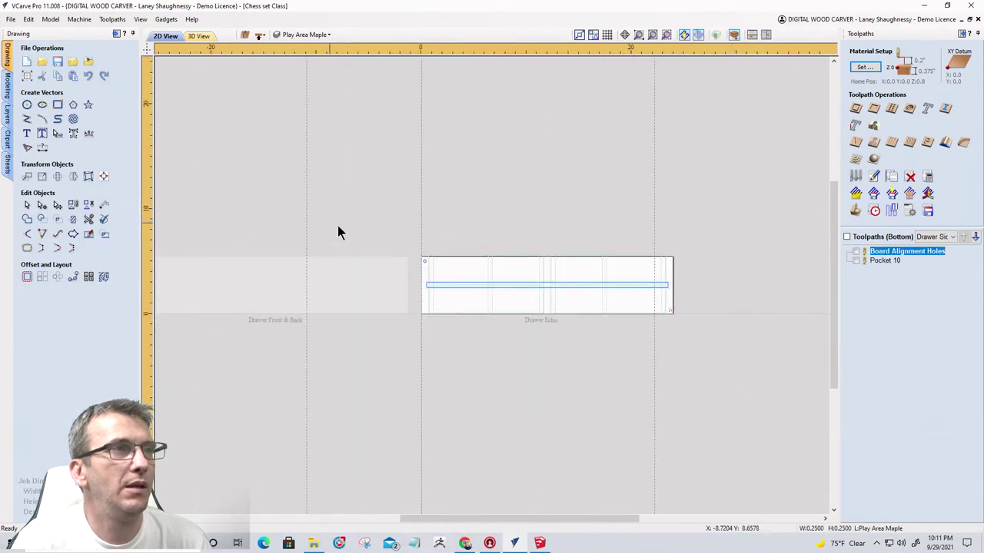
mouse_move(421, 257)
left_mouse_down()
mouse_move(424, 266)
mouse_move(420, 250)
left_mouse_up()
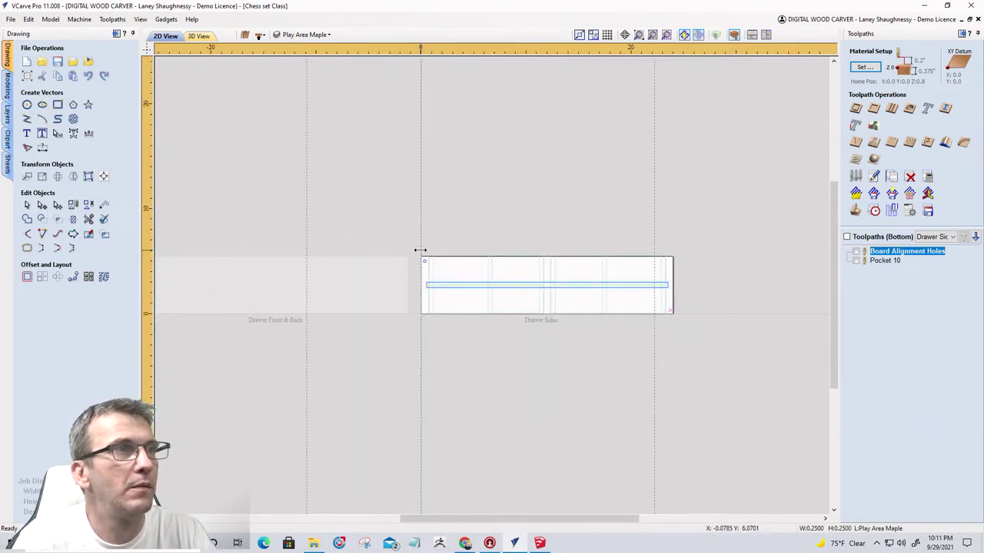
Copy the two corner hole circles to the top side and start a drilling toolpath there.
right_click(426, 263)
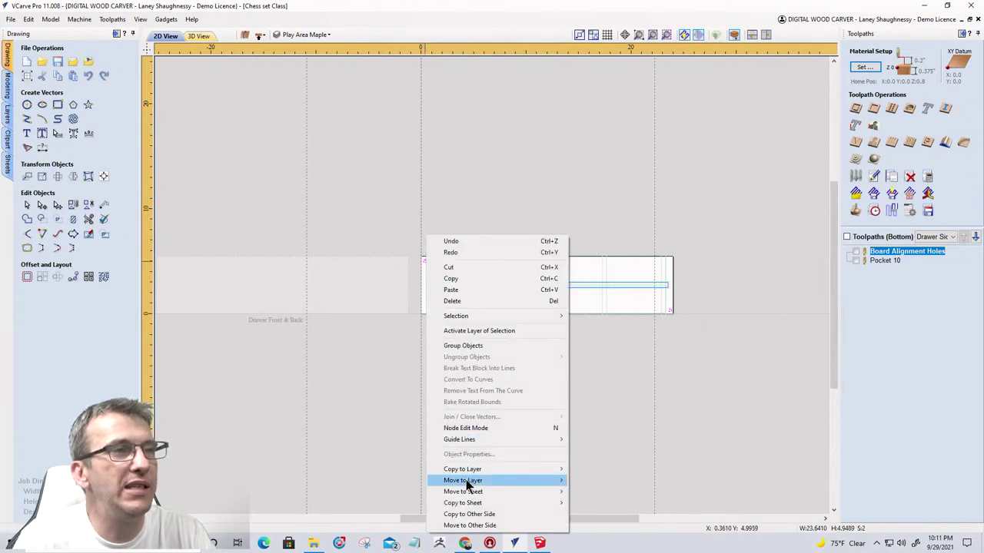
left_click(473, 516)
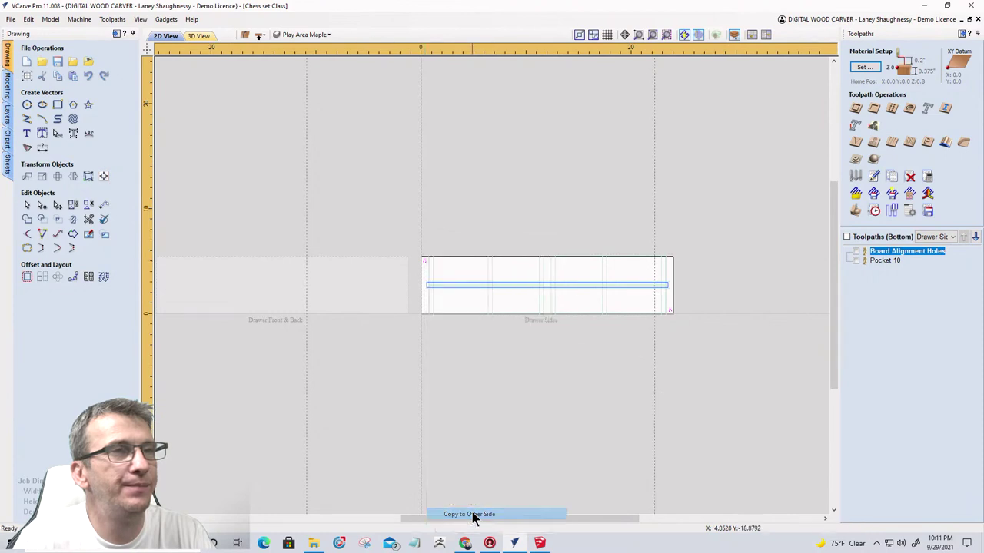
left_click(261, 36)
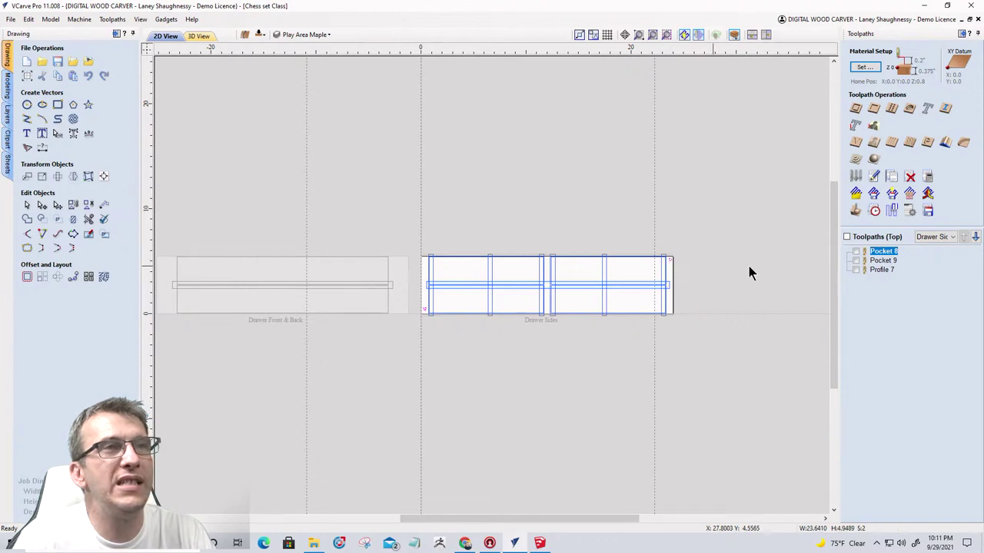
left_click(891, 109)
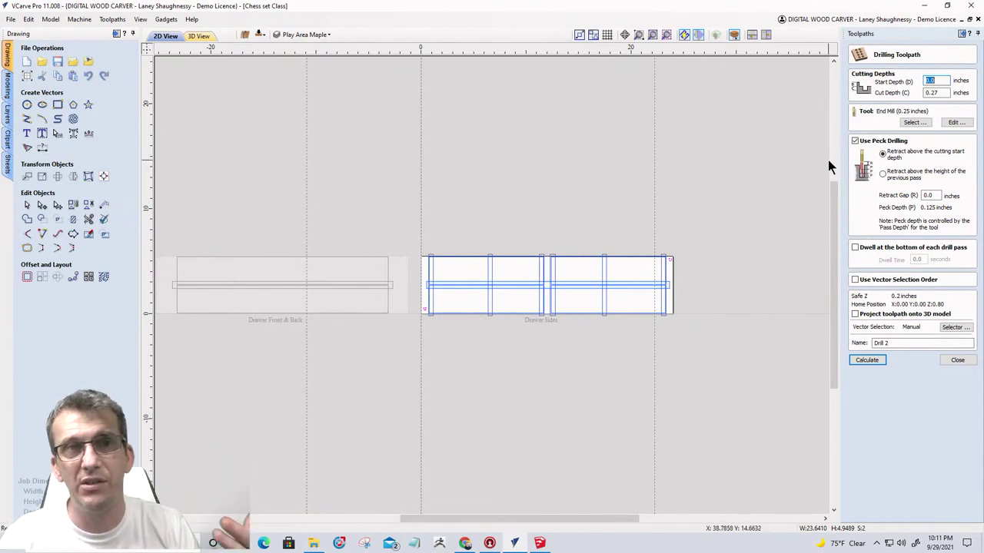
Set Drill 2's start depth to .375 in with a 0.27 in cut depth and calculate.
left_click(936, 80)
left_click_drag(935, 80, 909, 81)
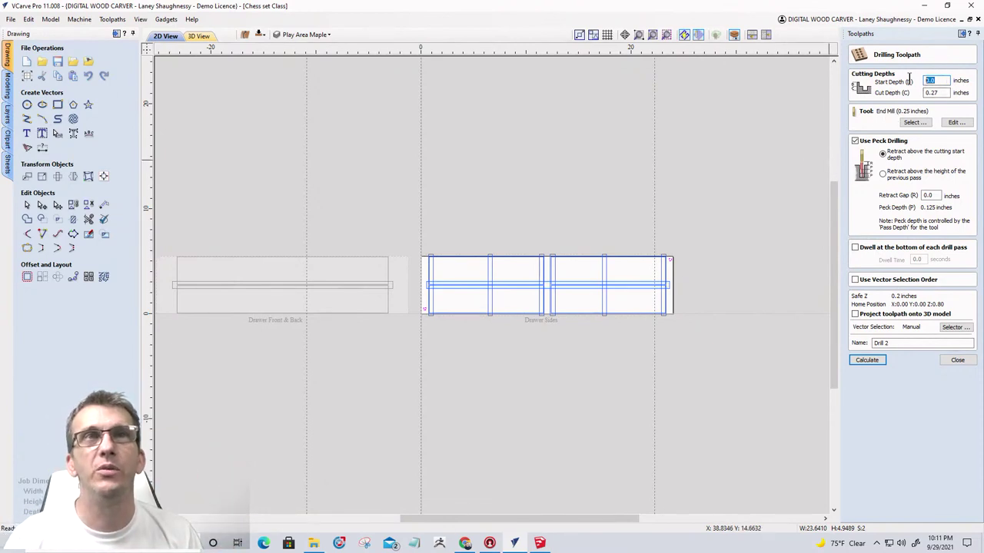
type(".375")
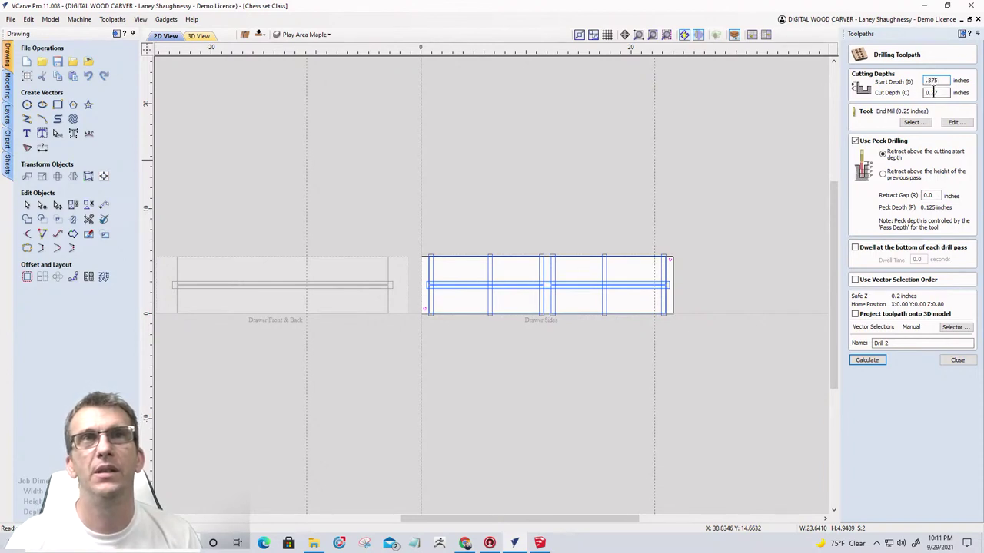
left_click(940, 93)
key("BackSpace")
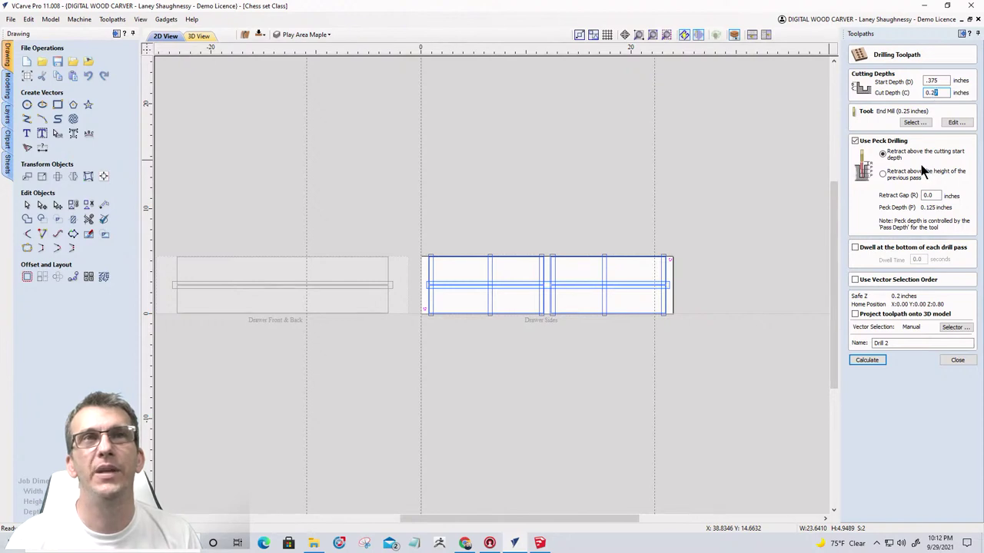
left_click(869, 361)
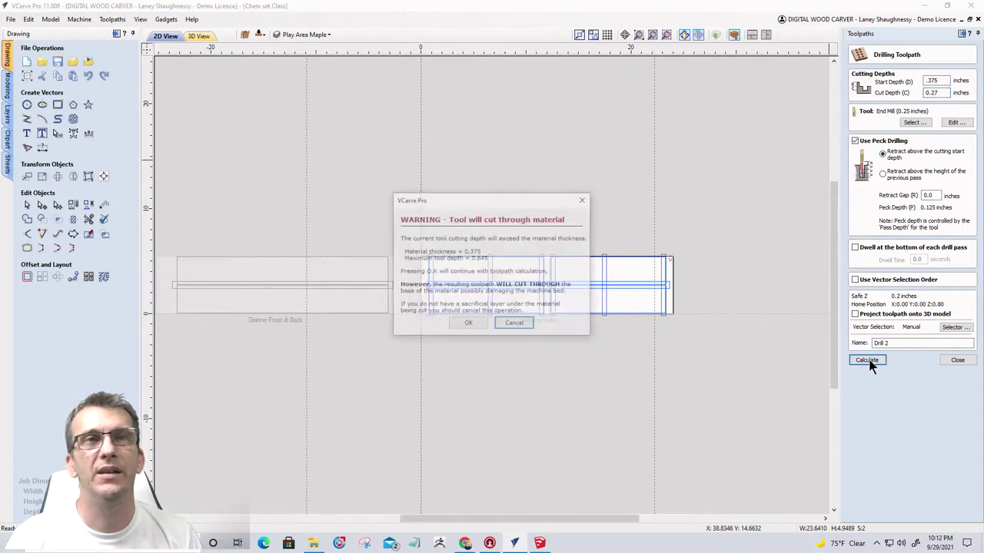
Accept the cut-through warning and inspect Drill 2's plunges through the board in 3D.
left_click(467, 323)
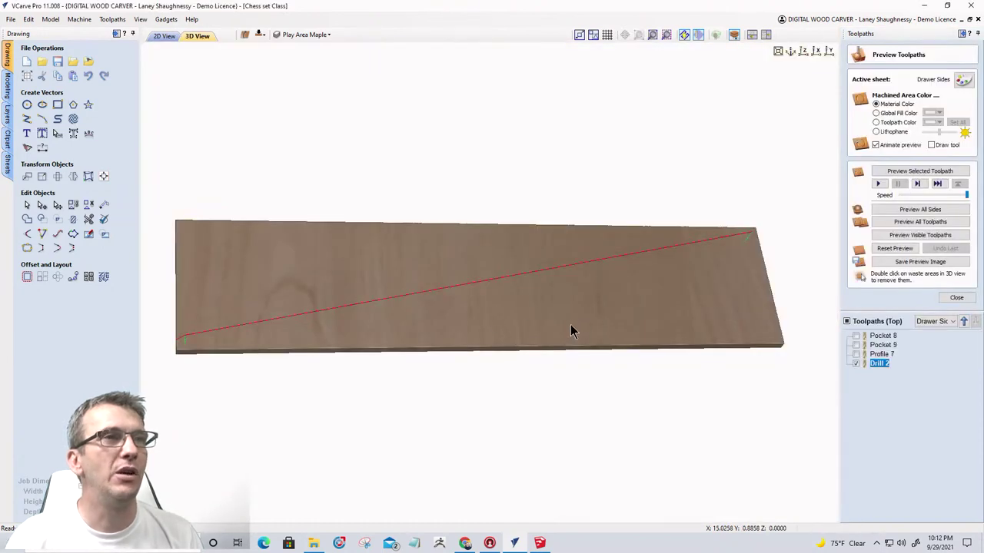
left_click_drag(613, 331, 584, 193)
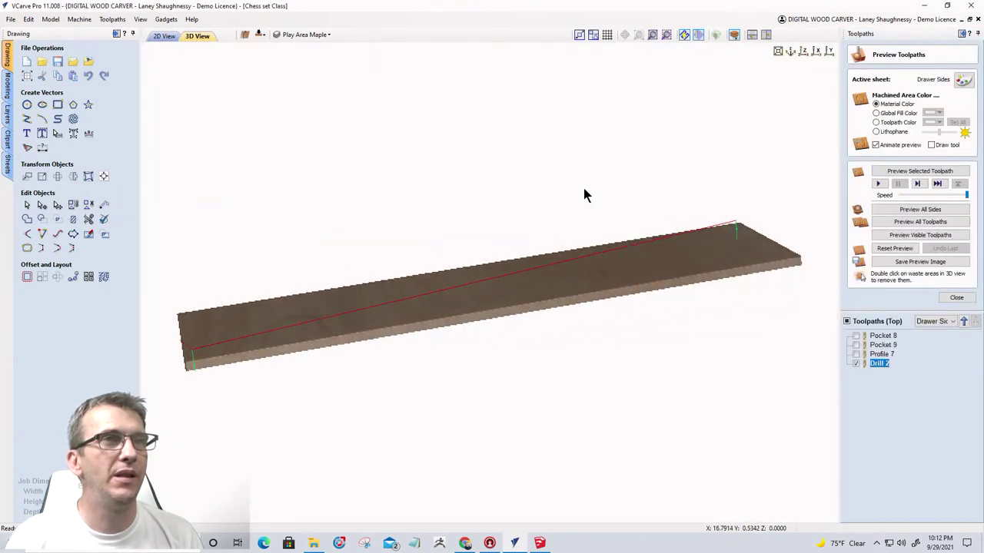
left_click_drag(393, 326, 413, 291)
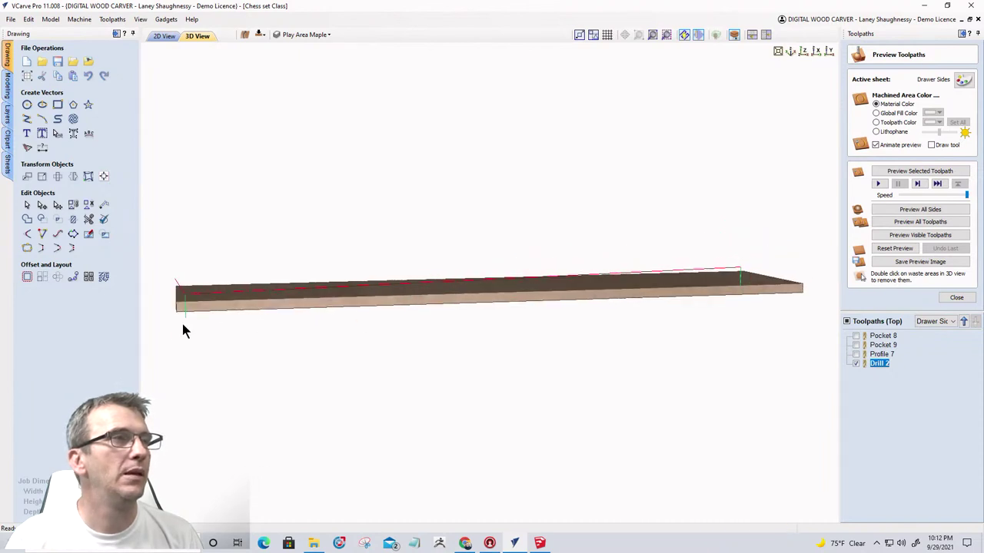
scroll(183, 327, "up", 4)
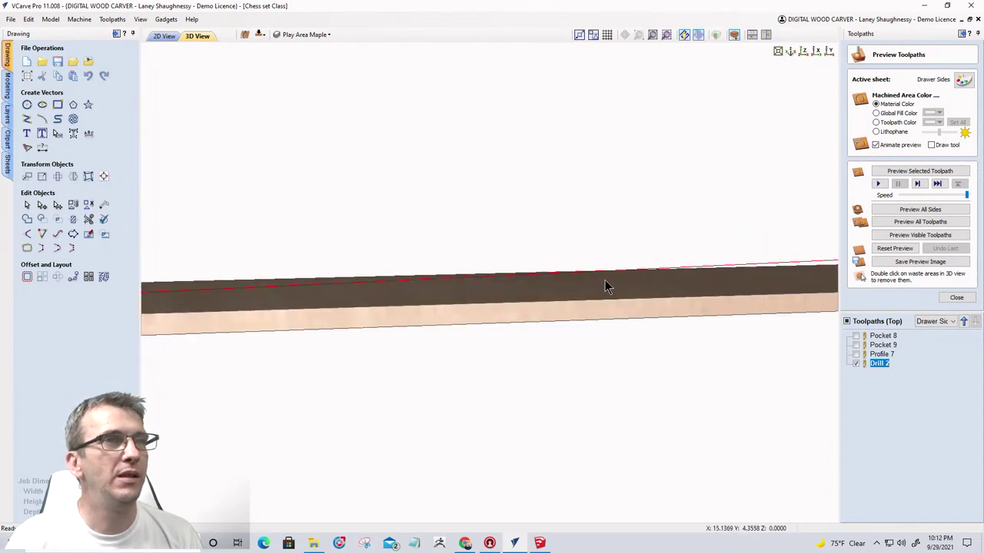
left_click_drag(413, 312, 374, 226)
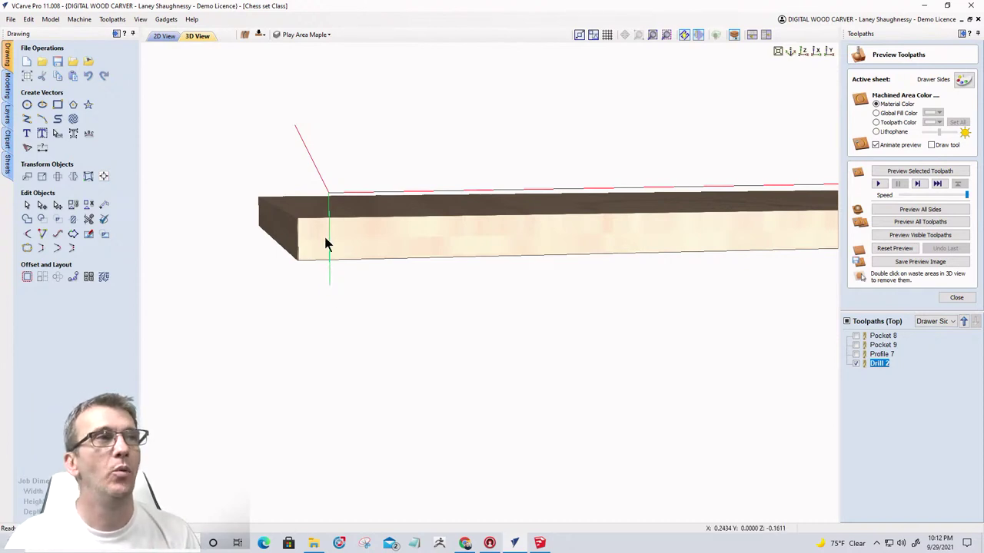
left_click_drag(326, 244, 756, 197)
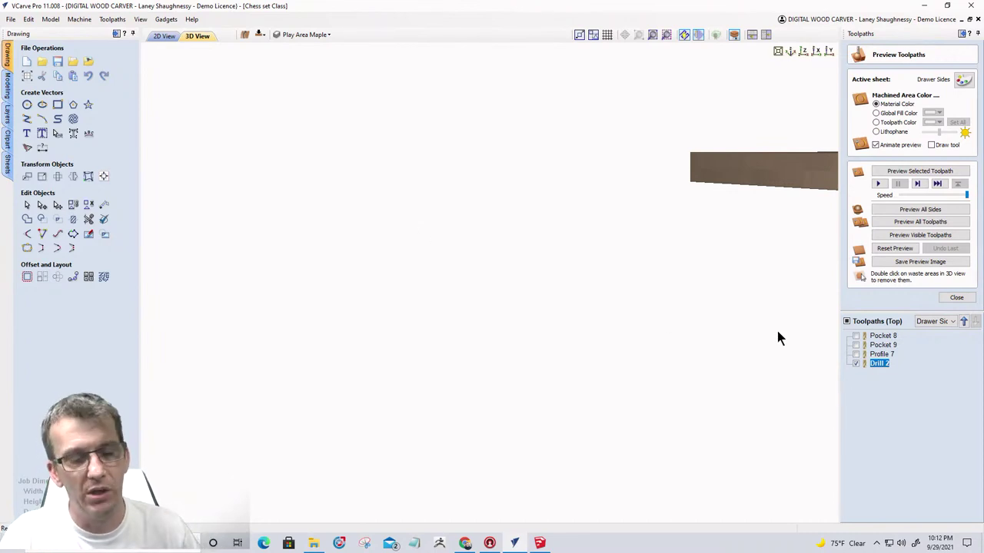
Rename Drill 2 to Waste Board Alignment Holes and move it to the top of the list.
right_click(889, 370)
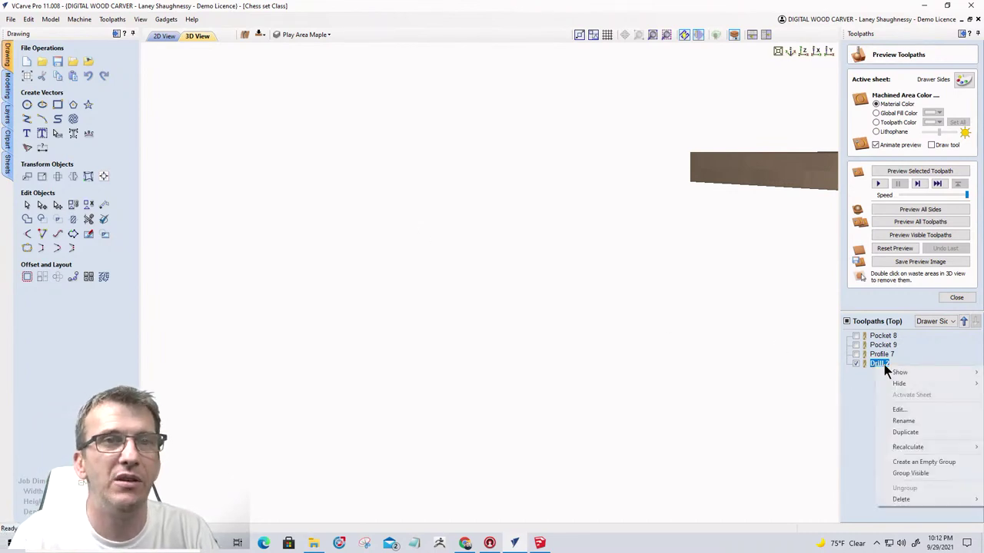
left_click(901, 422)
type("Was")
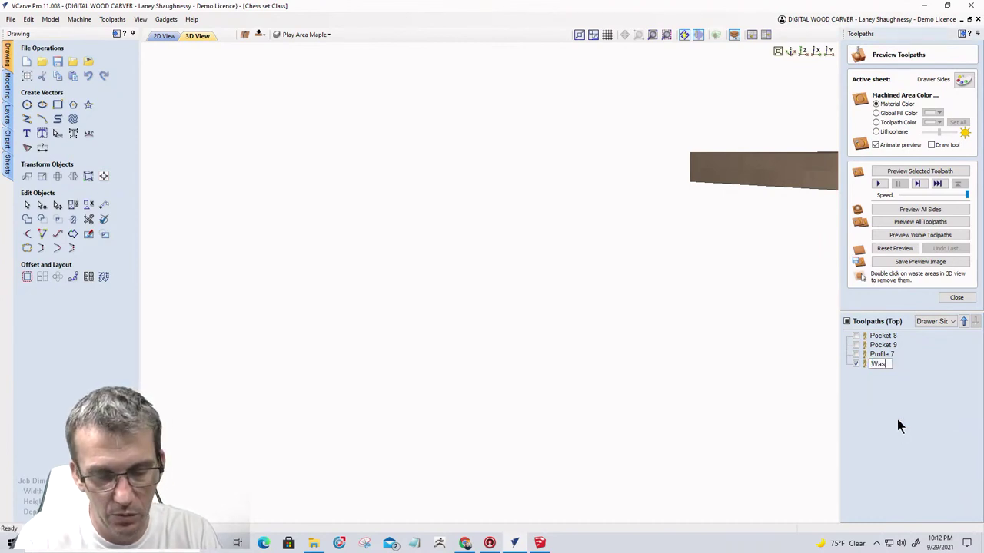
type("te Board")
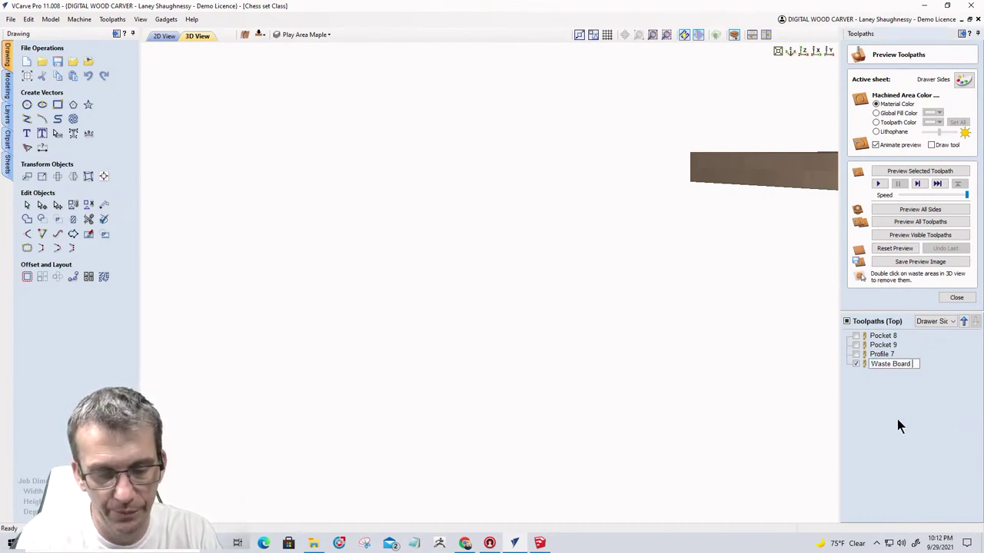
type(" Alignment Holes")
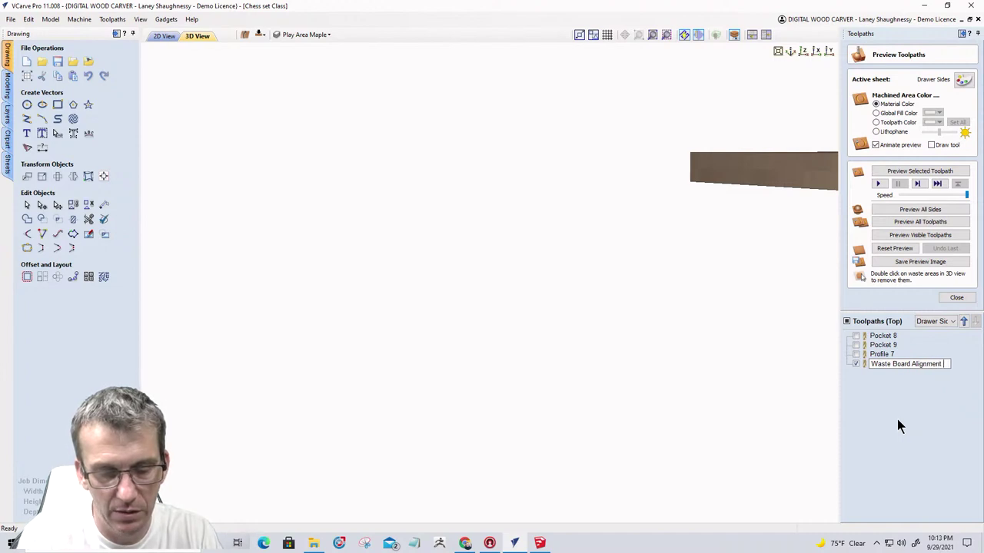
left_click(963, 321)
left_click(964, 322)
left_click(963, 322)
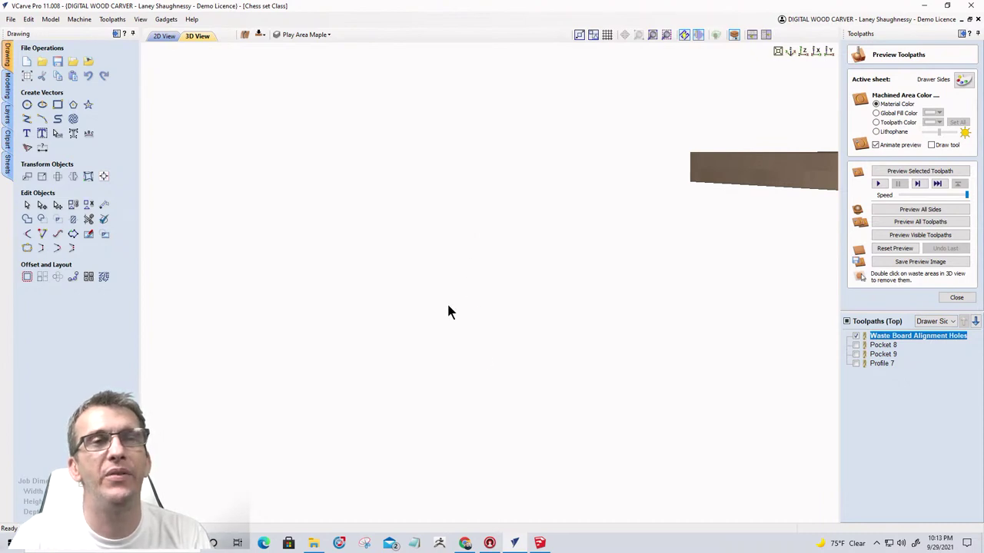
Inspect the board from several angles in 3D, then turn it over to the bottom side.
left_click_drag(522, 280, 663, 295)
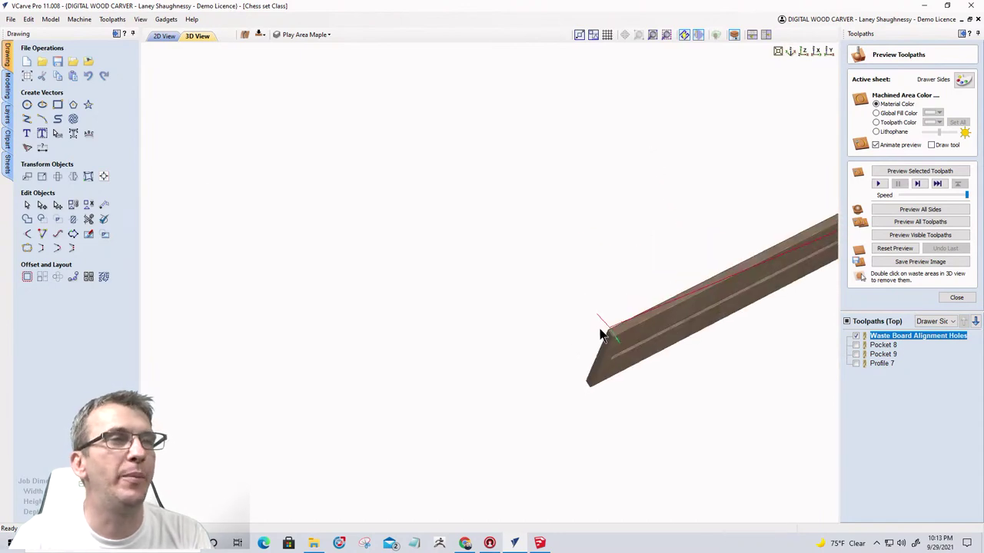
left_click_drag(622, 268, 571, 203)
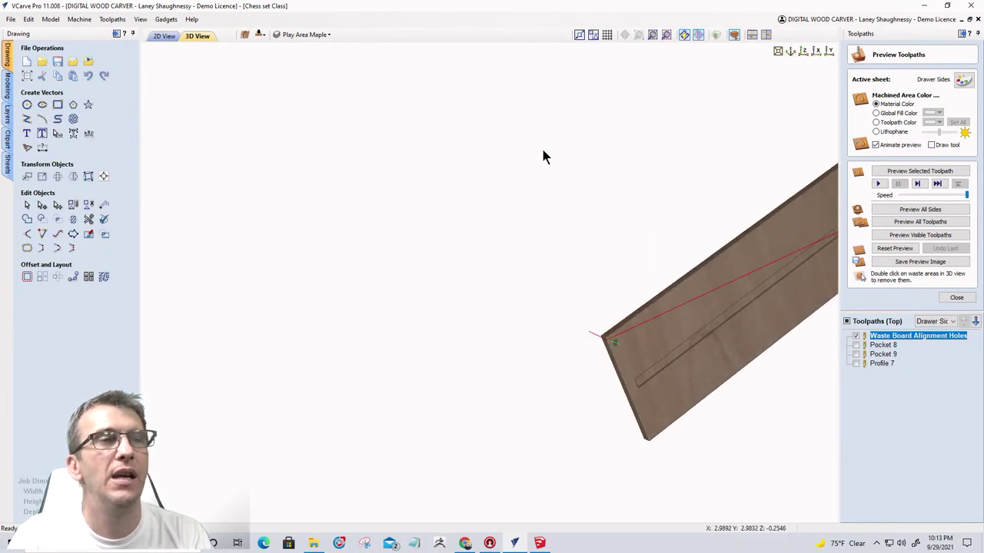
left_click_drag(543, 156, 369, 330)
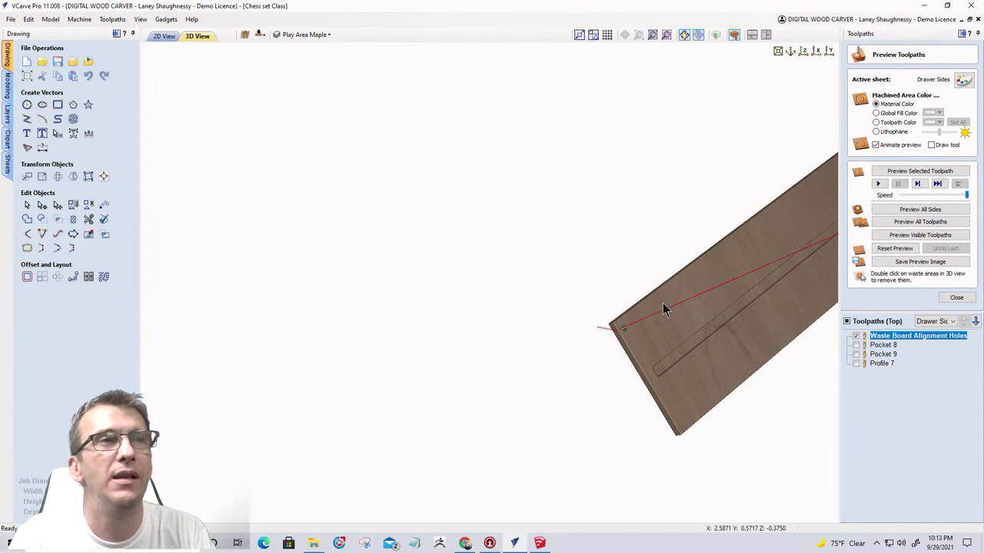
left_click_drag(663, 308, 737, 538)
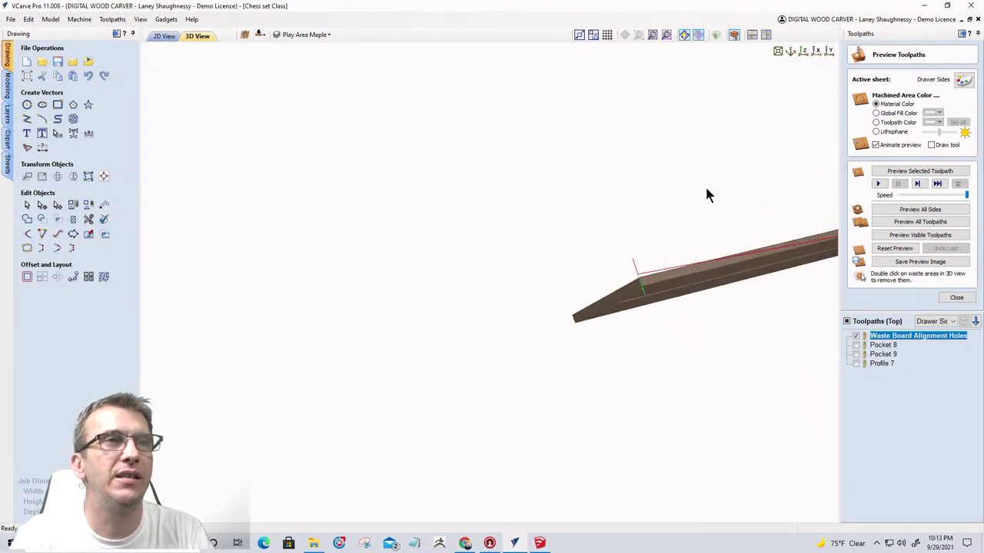
left_click_drag(743, 364, 714, 369)
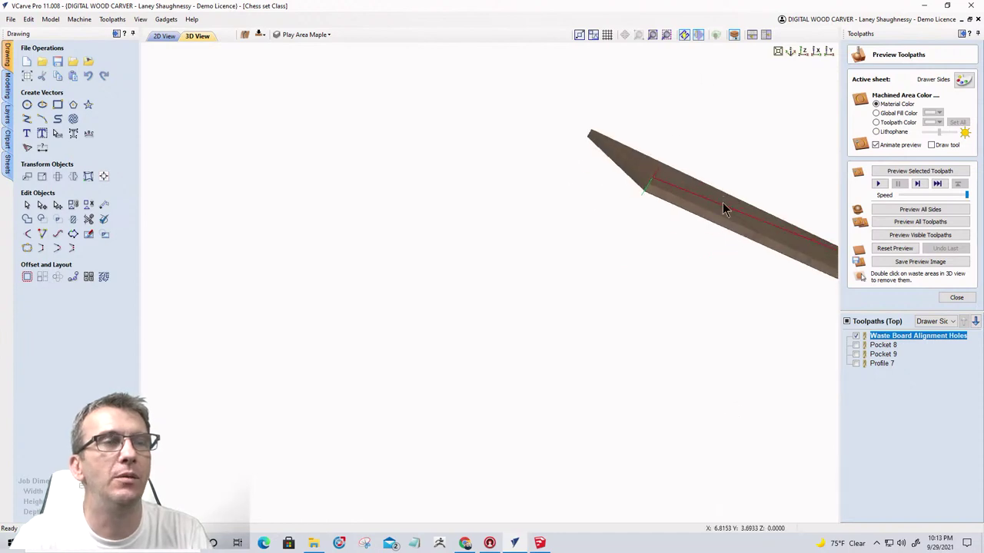
left_click_drag(725, 208, 398, 420)
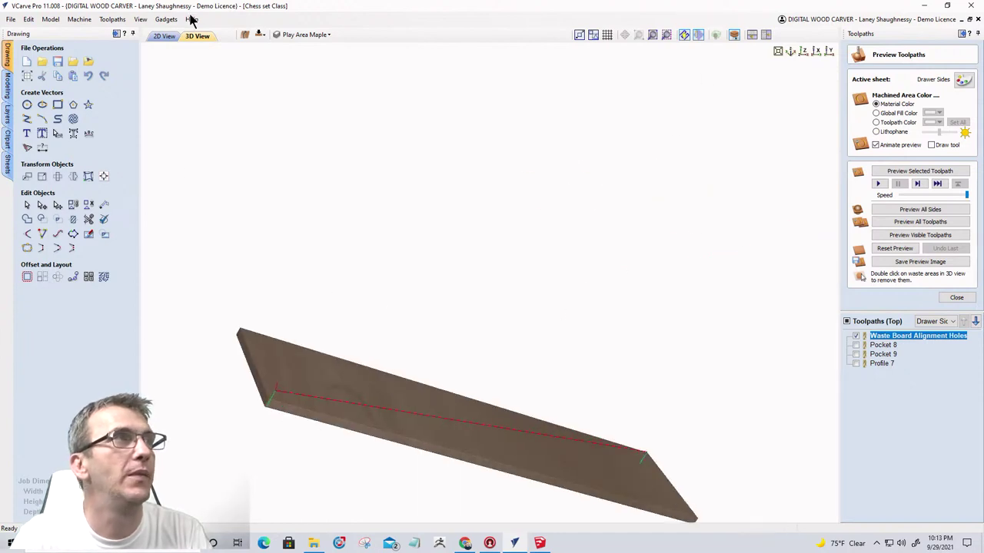
left_click(259, 35)
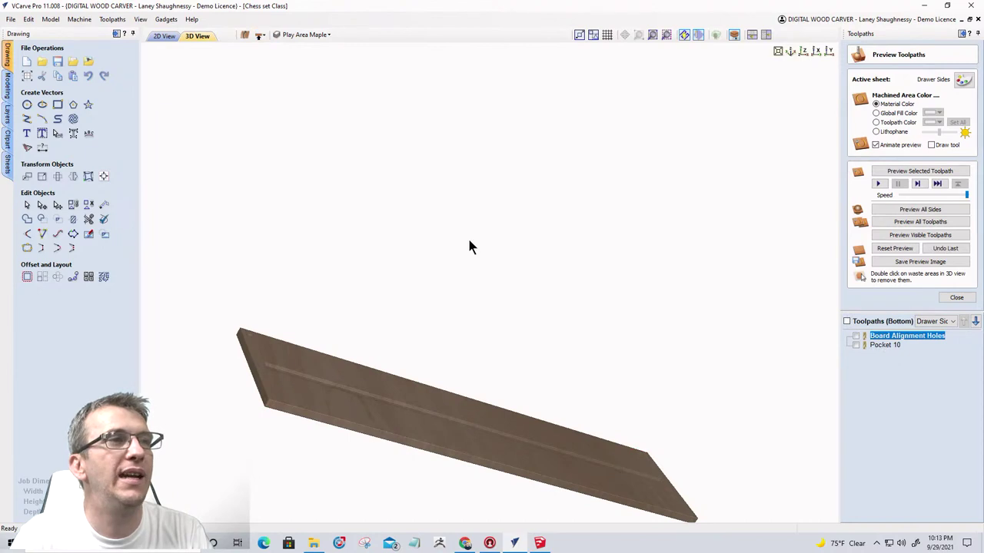
In top view on the top side, hide Waste Board Alignment Holes and show Pocket 8, Pocket 9 and Profile 7.
left_click(804, 51)
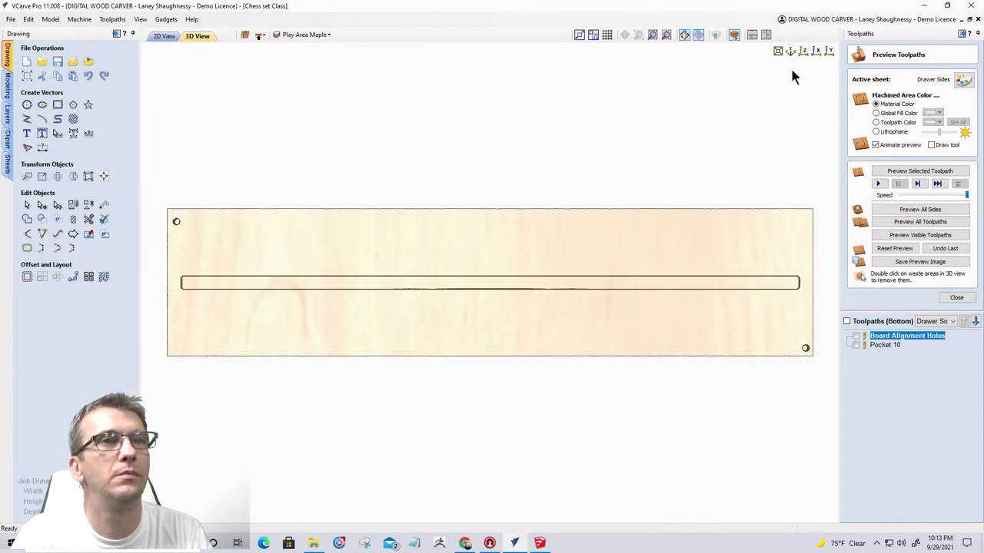
left_click(260, 35)
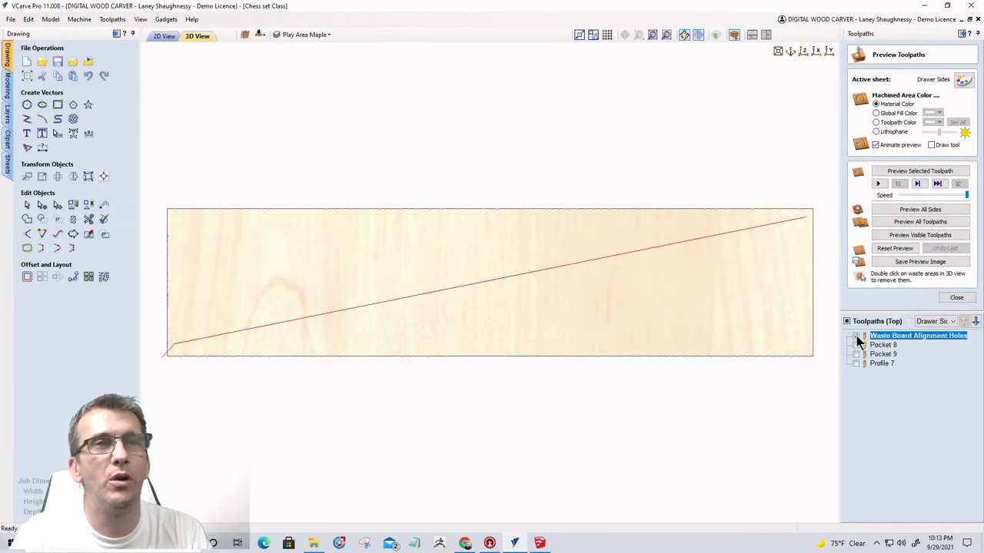
left_click(856, 345)
left_click(855, 355)
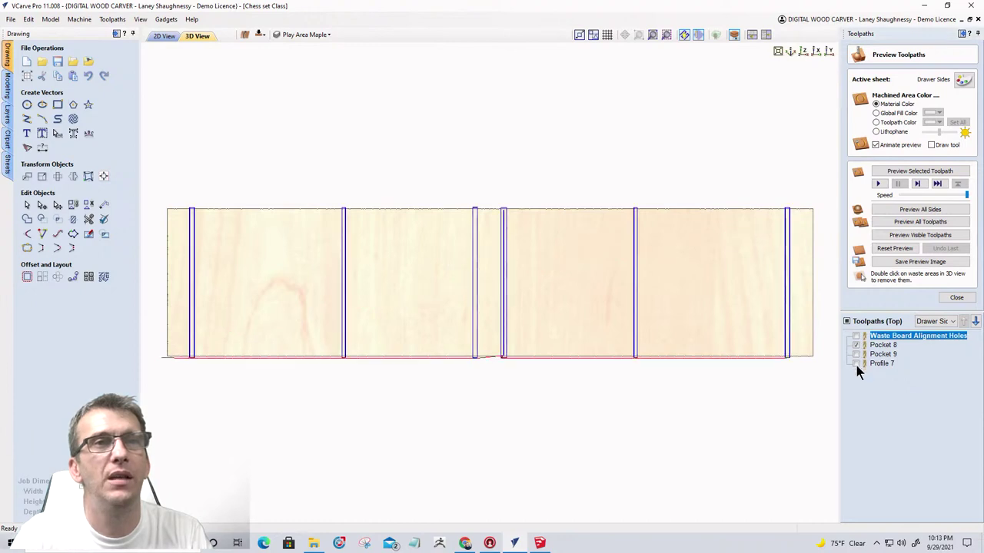
left_click(855, 363)
left_click(856, 345)
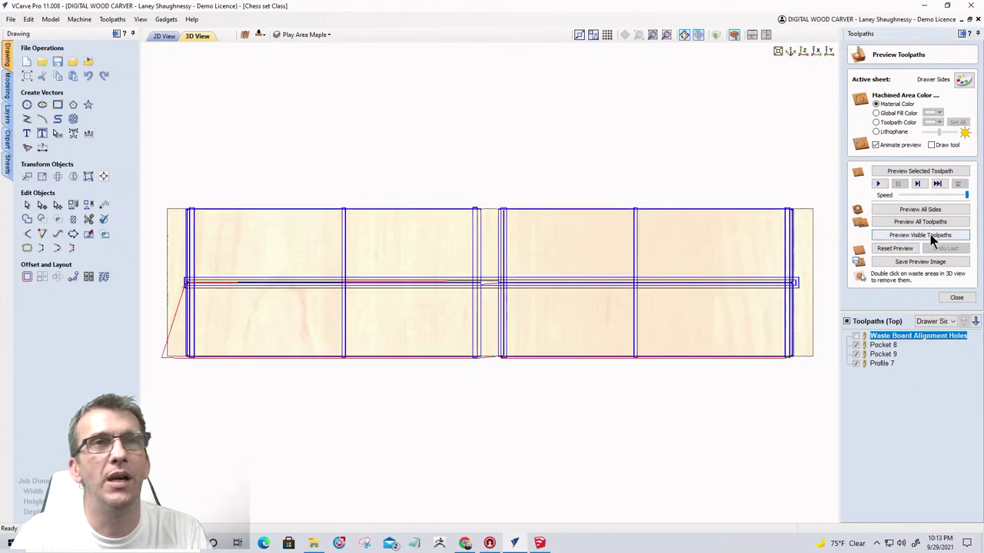
Simulate the visible toolpaths, remove the middle and end waste strips, and orbit to an angled view.
left_click(930, 235)
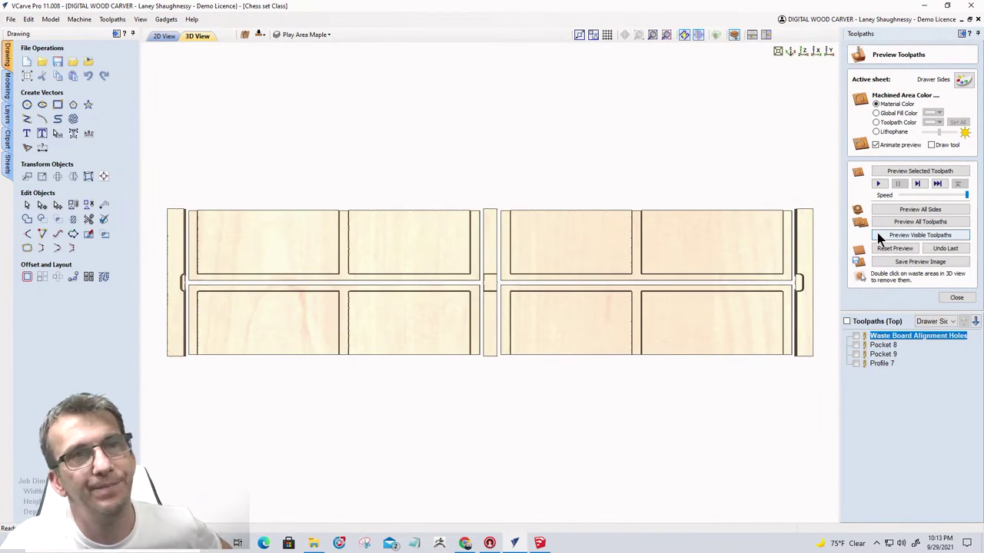
double_click(485, 272)
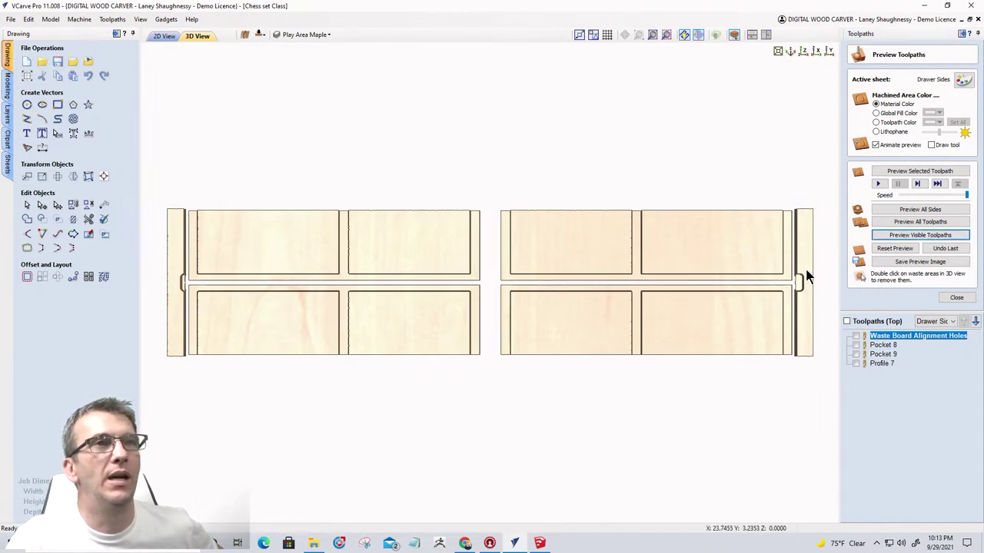
double_click(179, 252)
left_click_drag(426, 266, 721, 275)
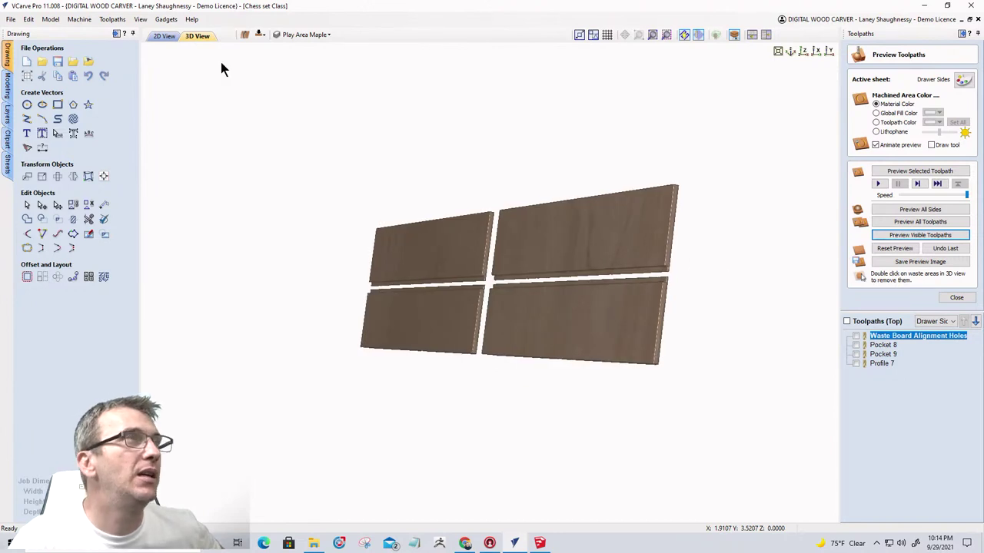
On the bottom face of the 2D drawing, move the thin strip rectangle higher on the panel.
left_click(165, 37)
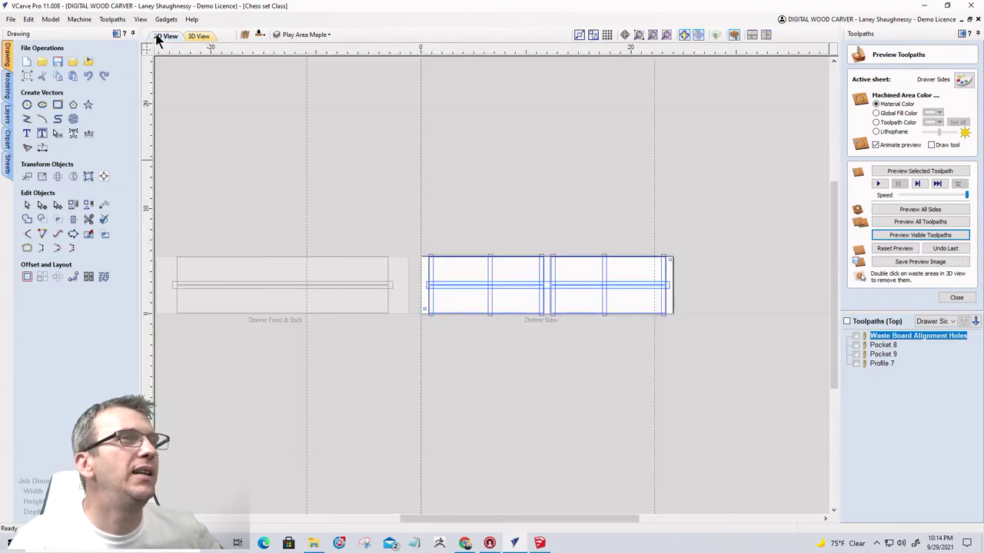
left_click(259, 34)
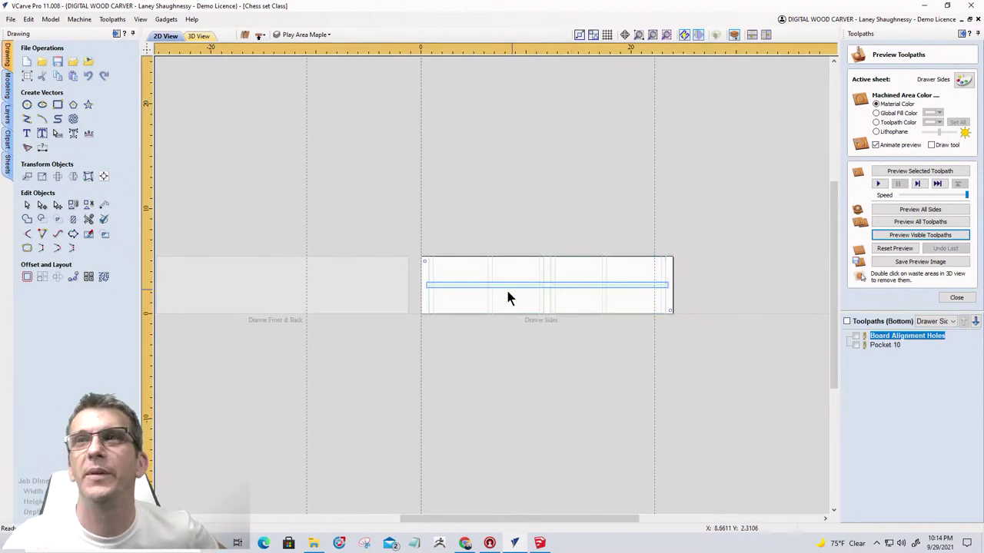
scroll(505, 287, "up", 4)
left_click(438, 268)
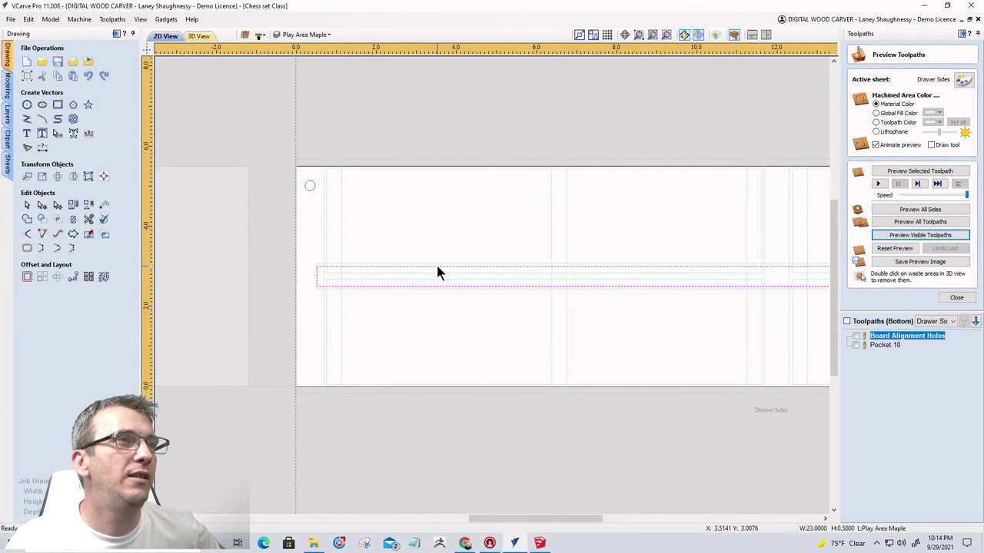
left_click_drag(436, 266, 433, 210)
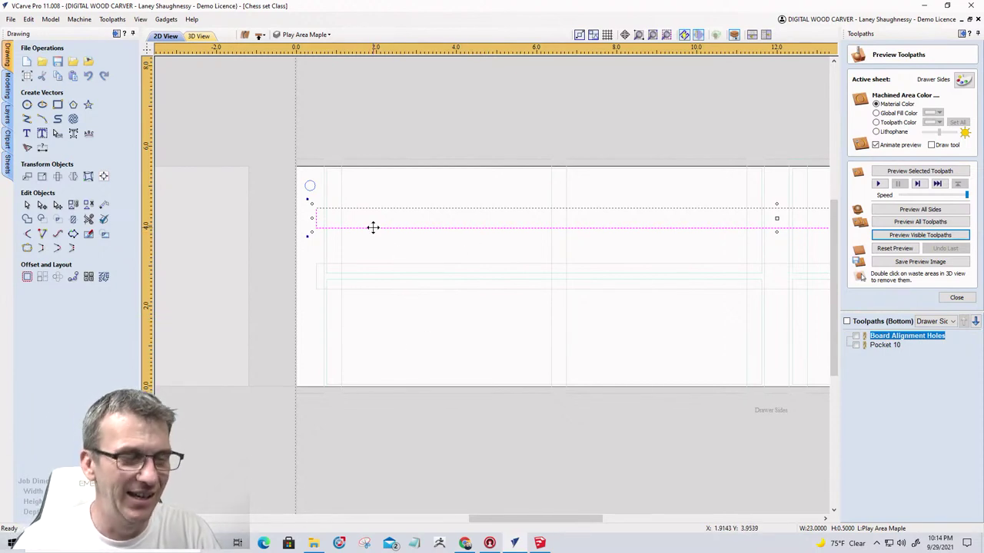
Copy the selected top-side rectangles to the bottom side with Copy to Other Side.
scroll(370, 201, "up", 2)
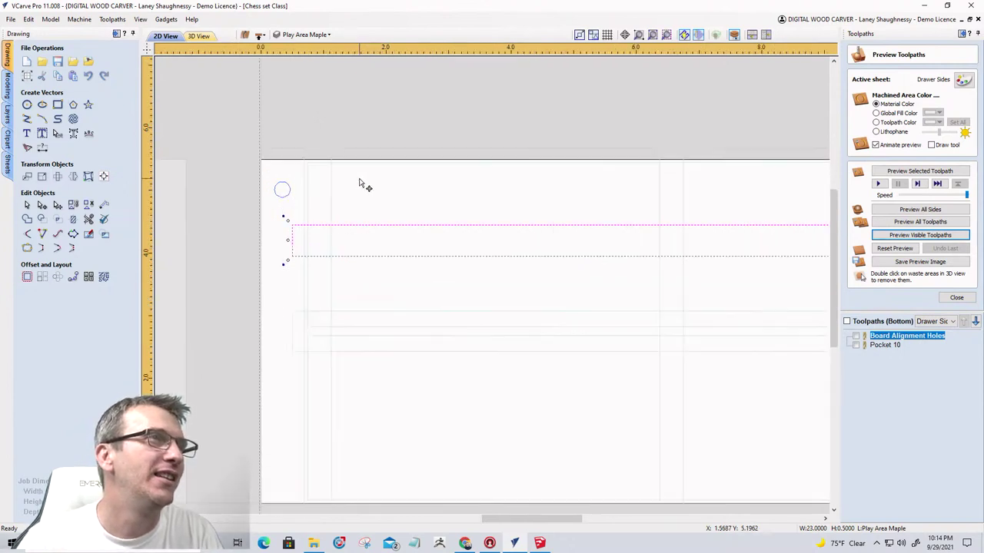
left_click(260, 36)
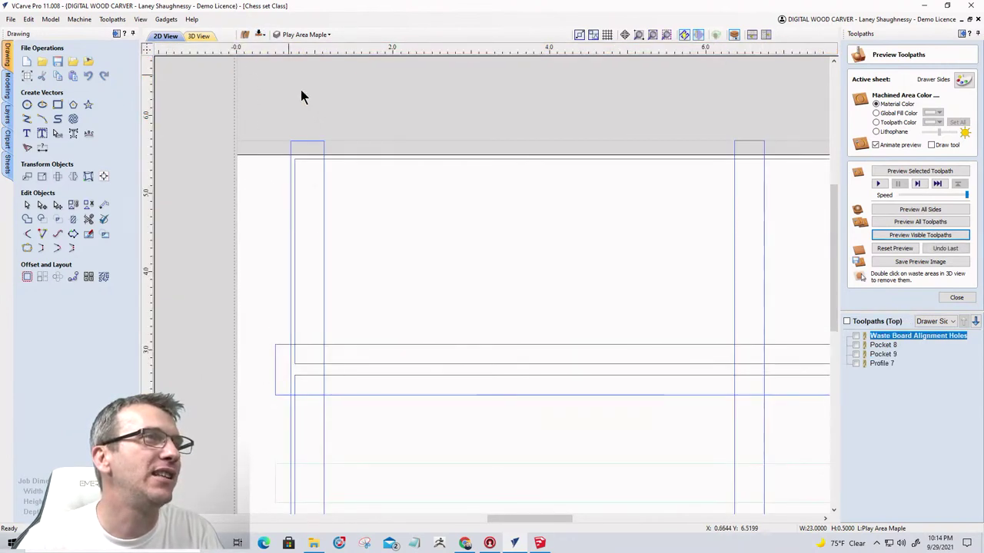
scroll(354, 166, "down", 2)
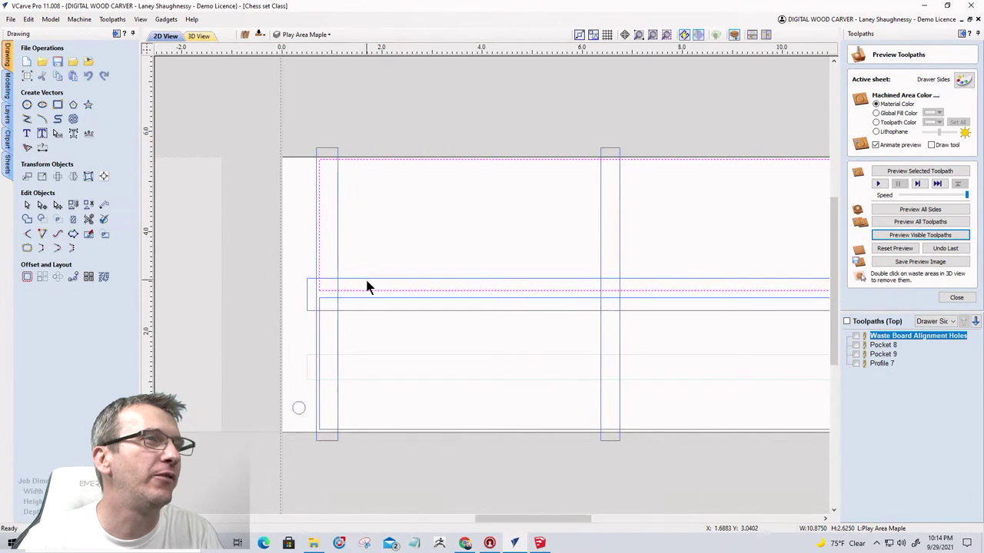
right_click(362, 301)
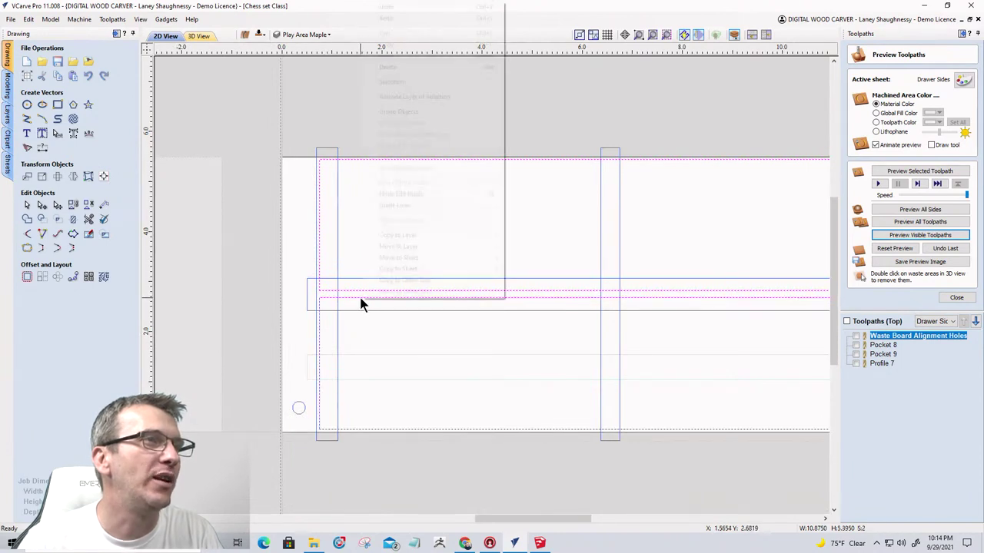
left_click(379, 283)
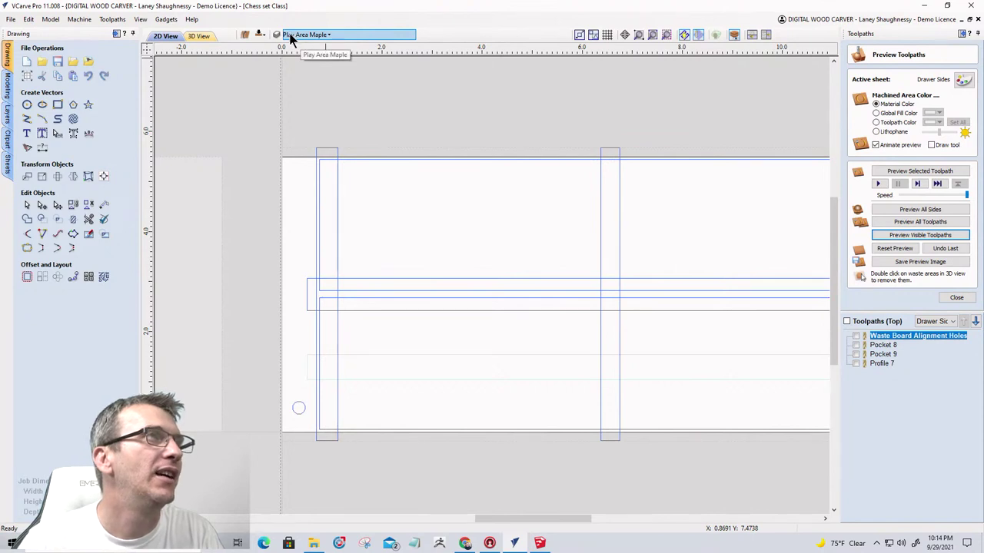
On the bottom face, select the 23 x 0.5 strip and bring up the alignment tools.
left_click(260, 34)
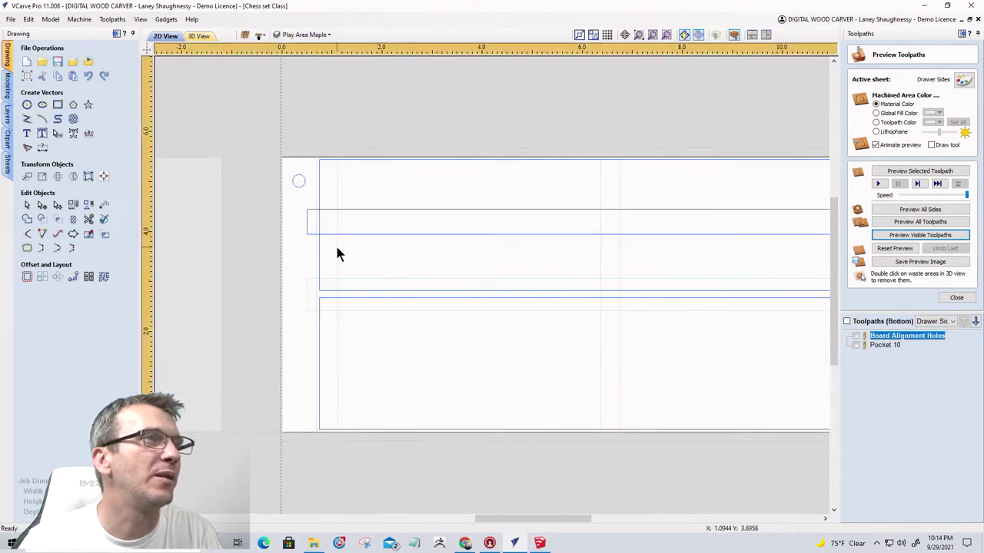
scroll(339, 254, "up", 1)
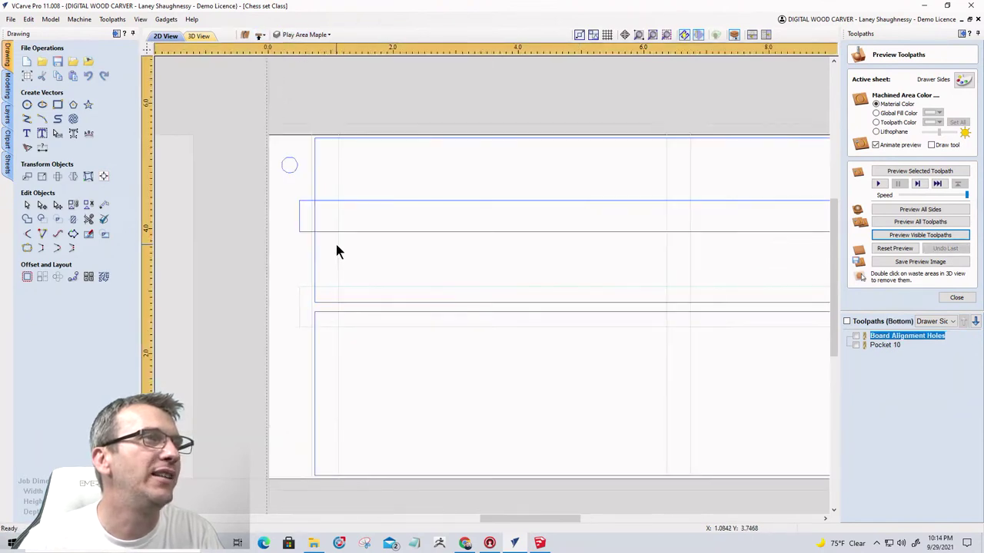
left_click(317, 198)
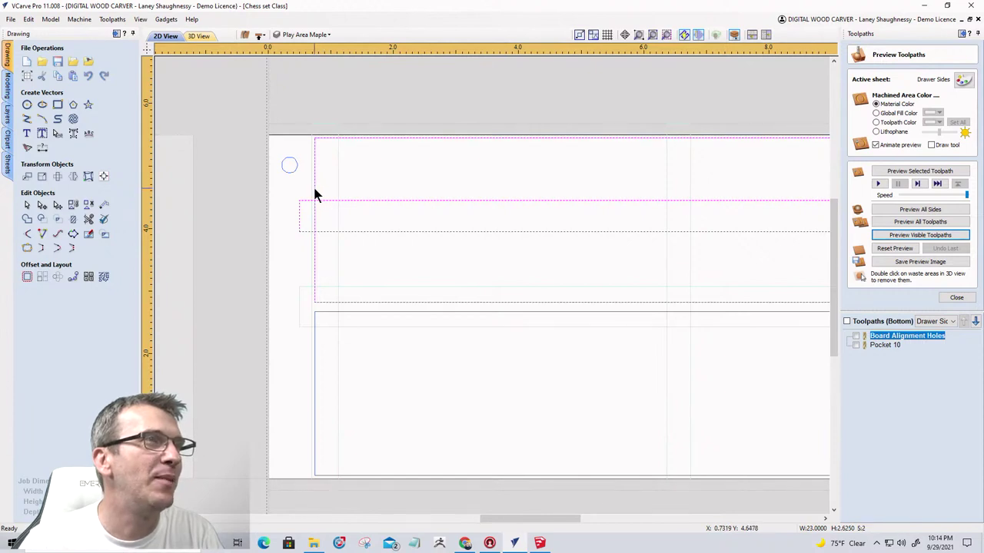
left_click(91, 179)
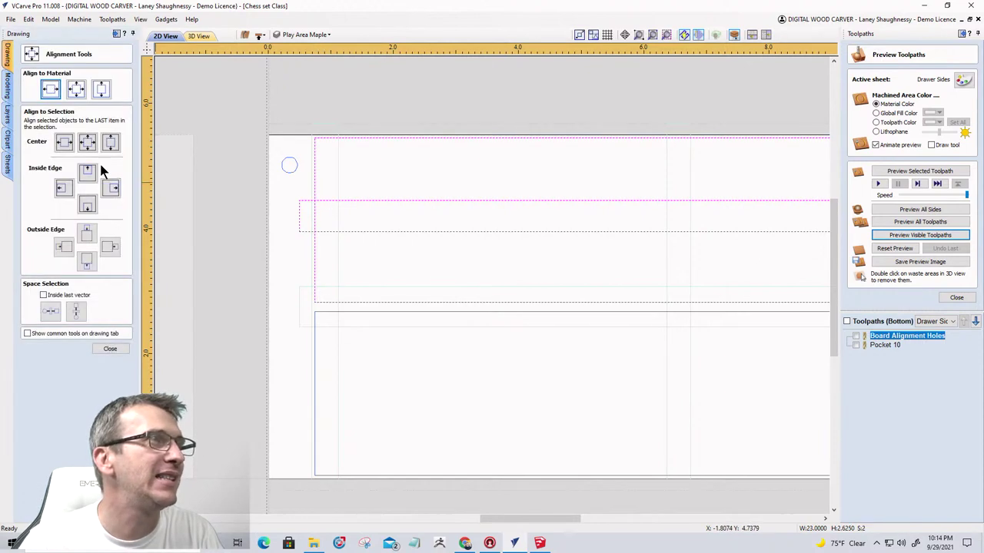
Move the thin strip onto the lower panel and centre it vertically on the lower rectangle.
left_click(112, 144)
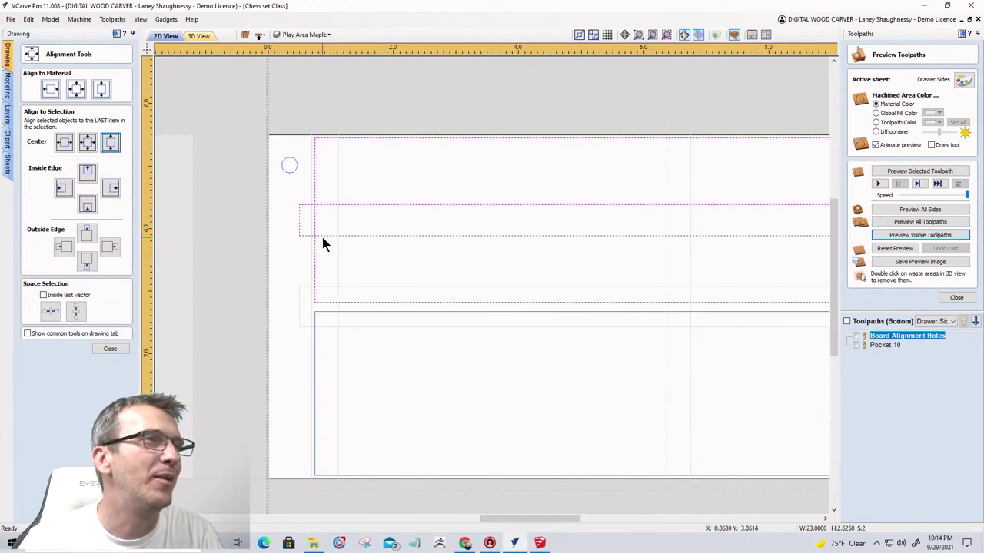
left_click(345, 235)
left_click(345, 236)
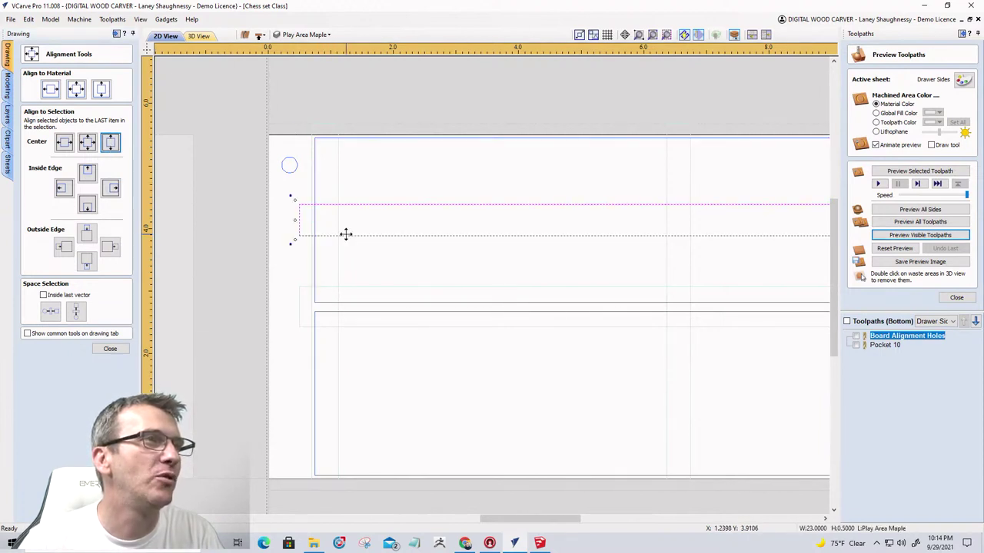
left_click_drag(345, 236, 340, 396)
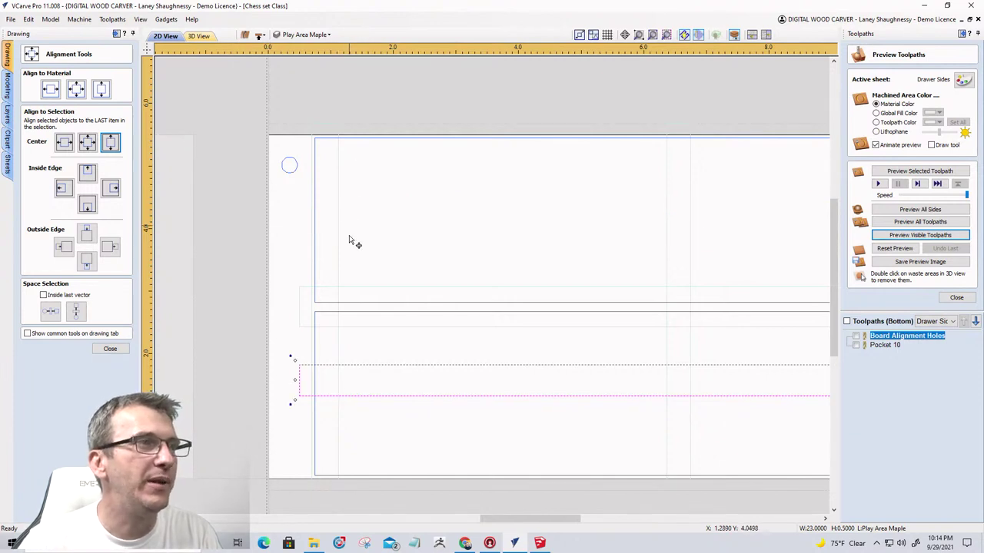
left_click(344, 311, "shift")
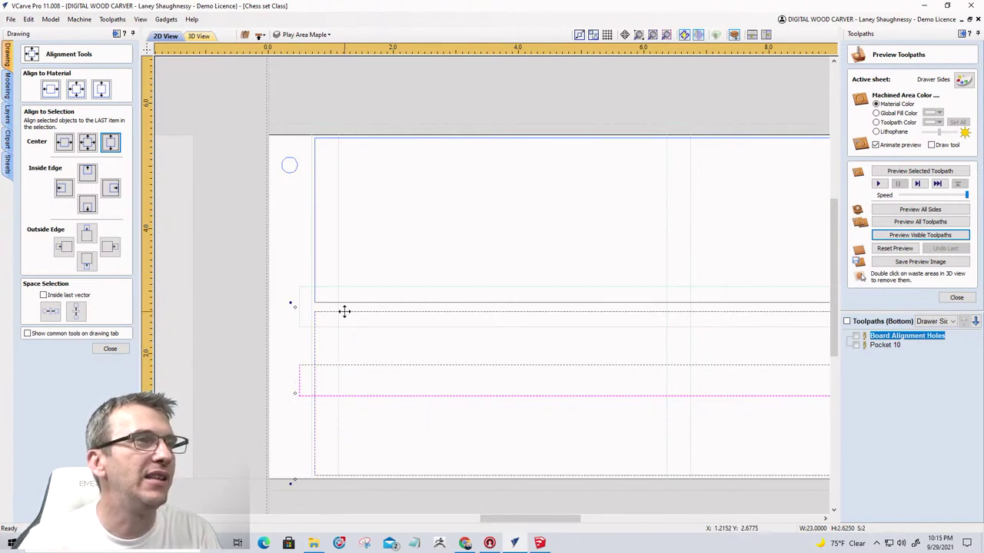
left_click(111, 142)
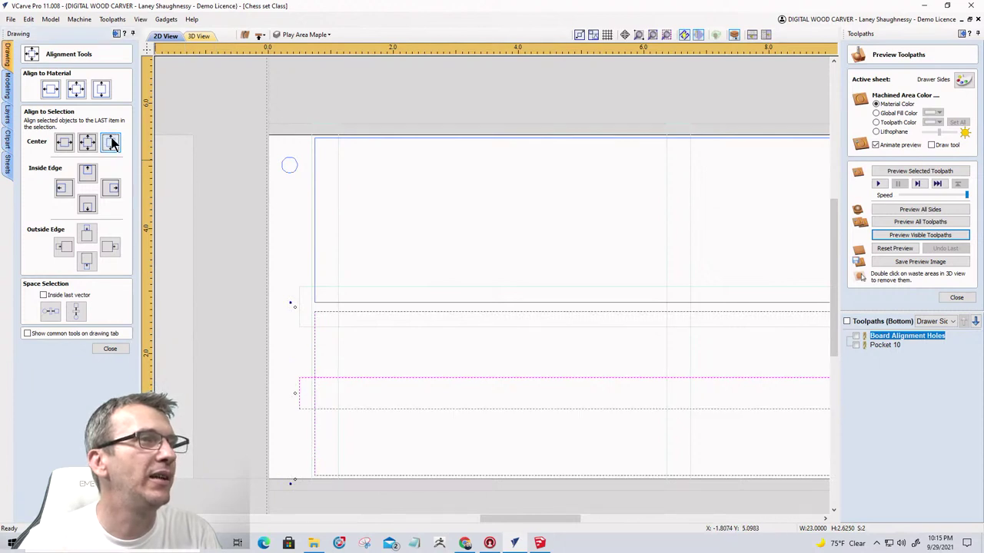
Drag a copy of the thin strip up into the upper board.
left_click(355, 375)
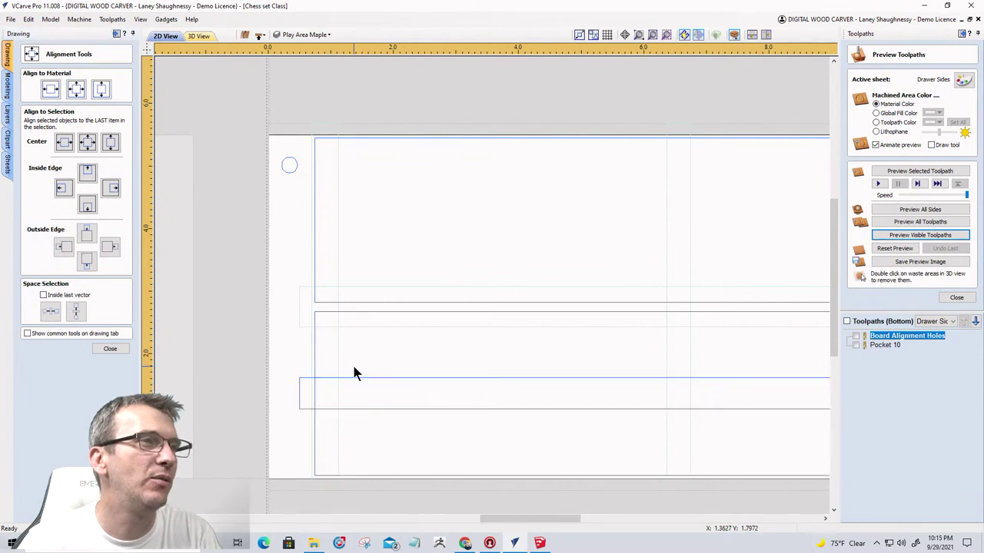
left_click(353, 378)
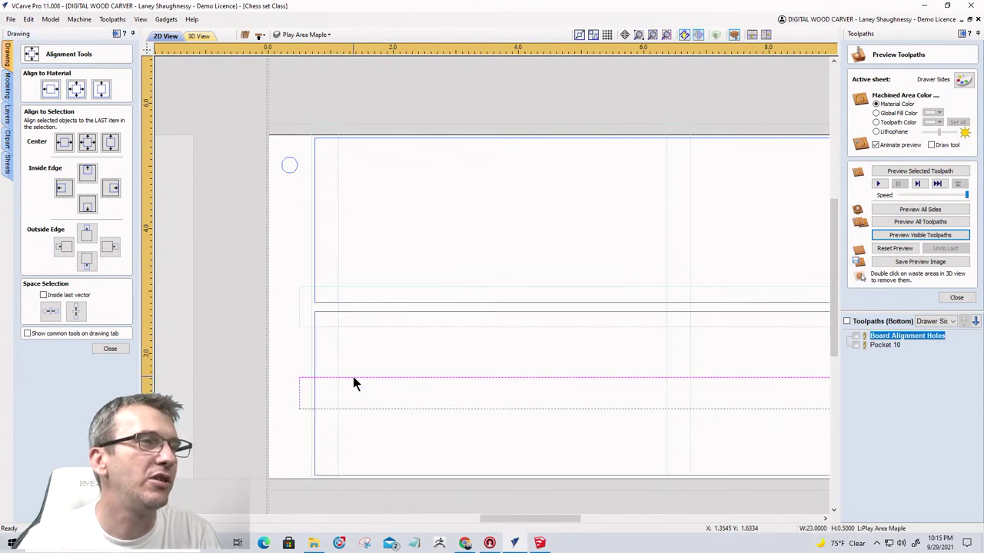
left_click(352, 366)
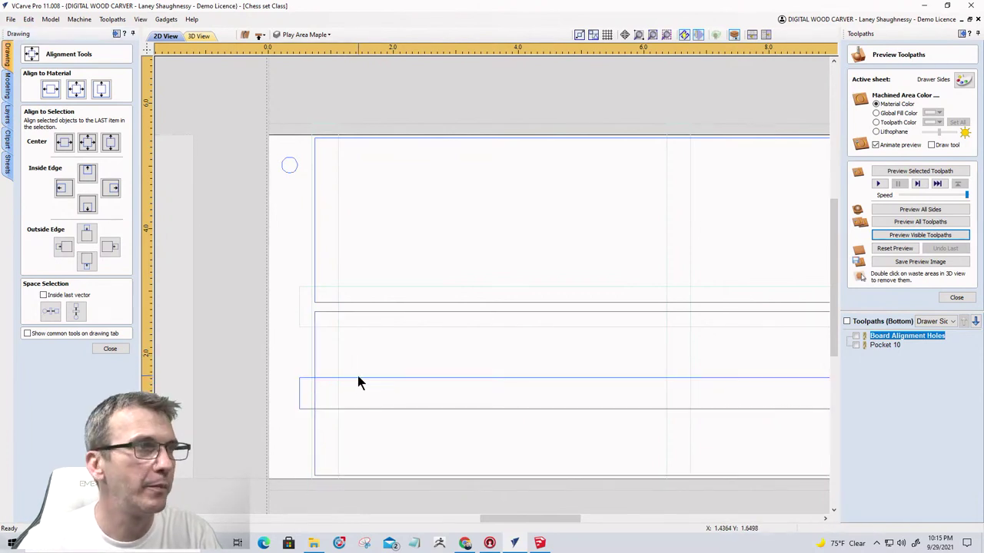
left_click(359, 384)
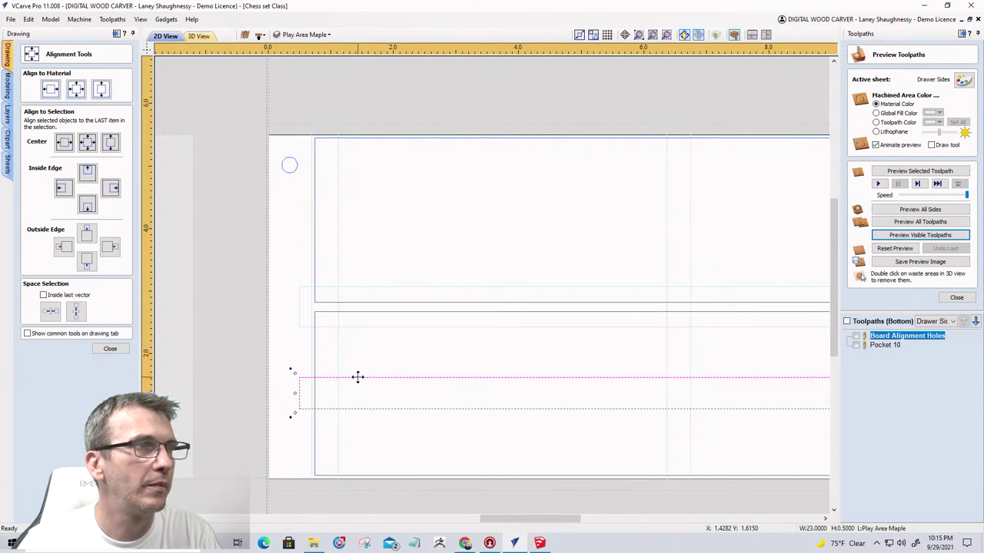
left_click_drag(357, 376, 370, 206)
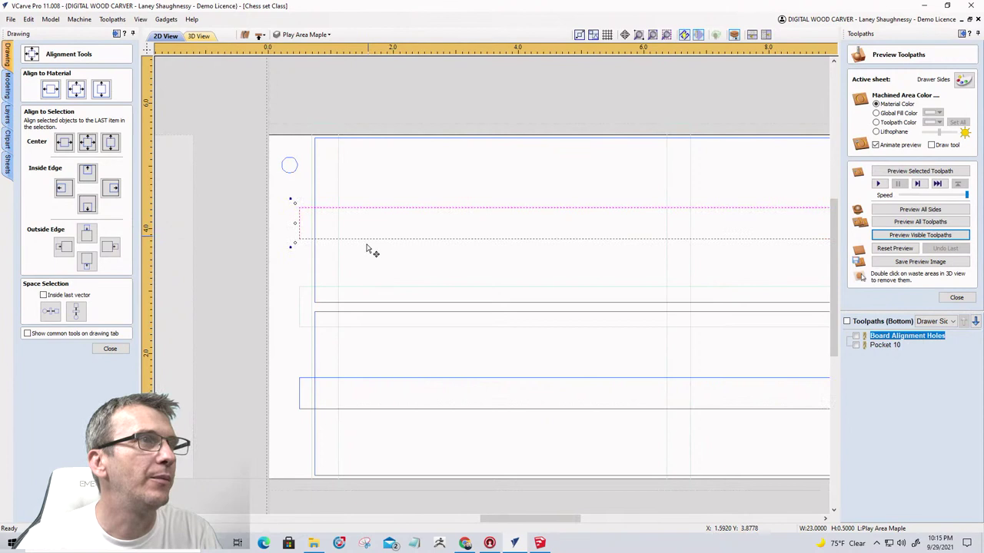
Centre the new strip vertically on the upper board rectangle, then close the alignment tools.
left_click(316, 277)
left_click(350, 244)
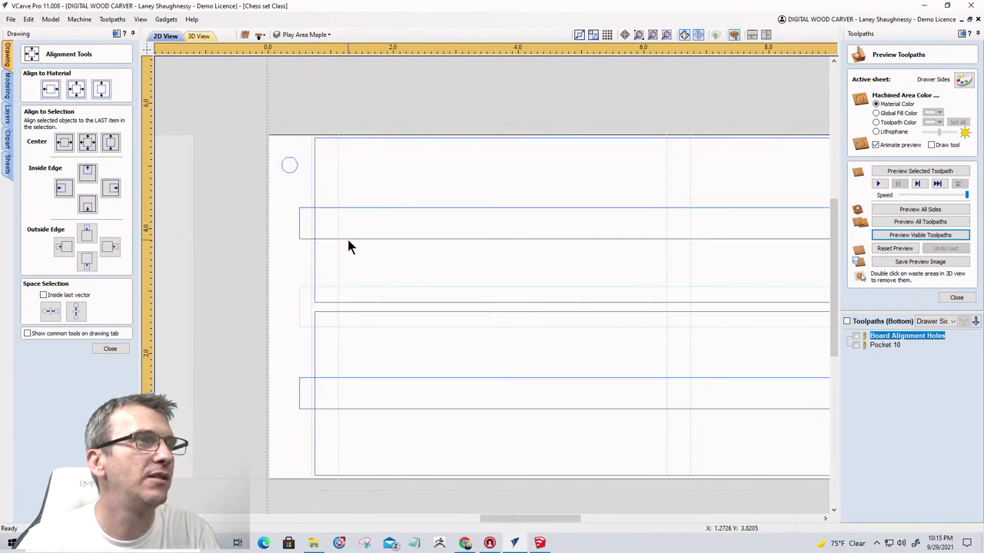
left_click(346, 239)
left_click(315, 269, "shift")
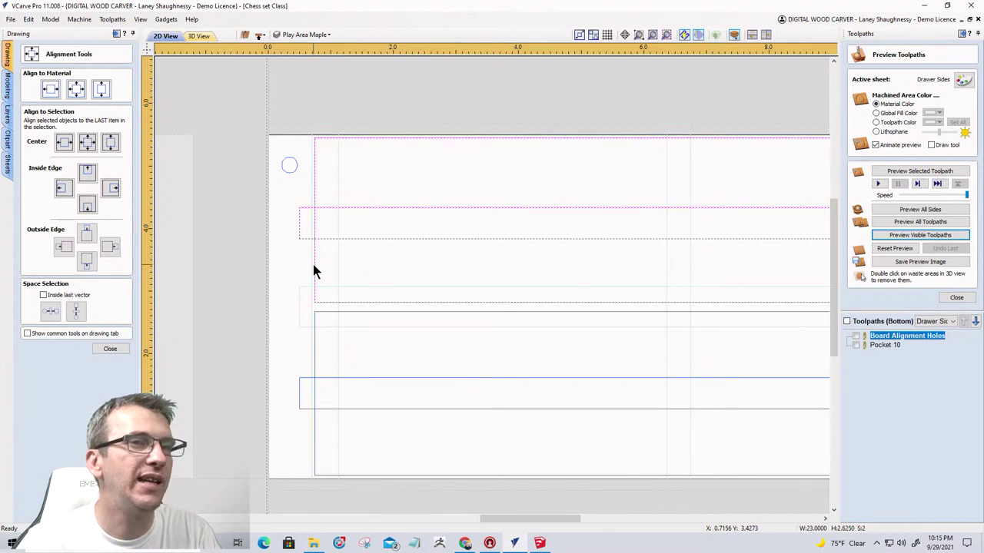
left_click(112, 143)
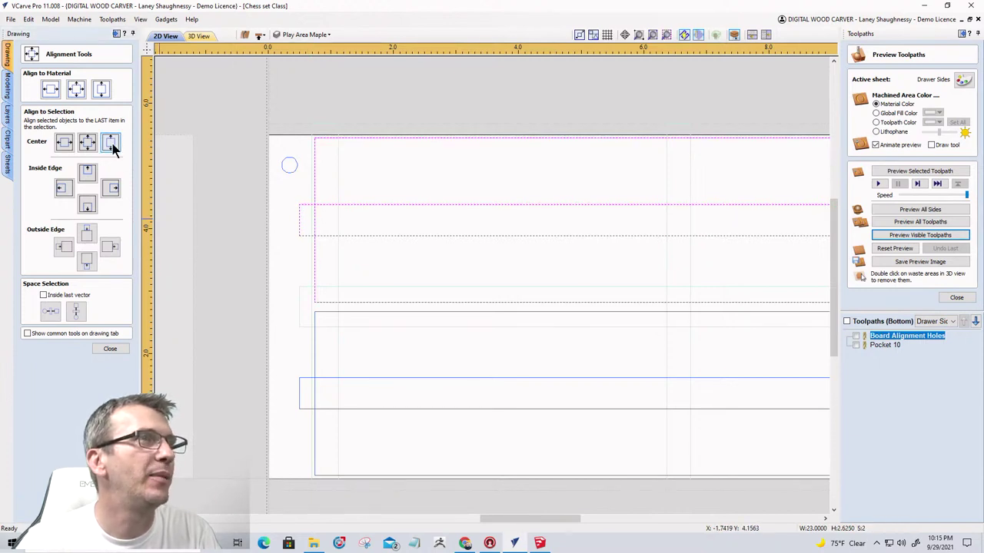
left_click(112, 350)
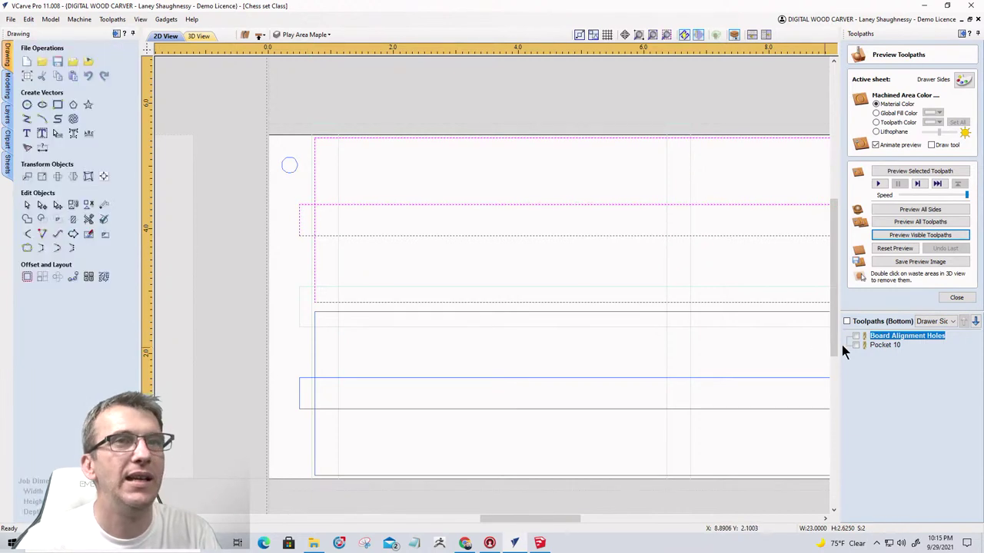
Add the upper strip to Pocket 10's vectors and recalculate the toolpath.
double_click(884, 344)
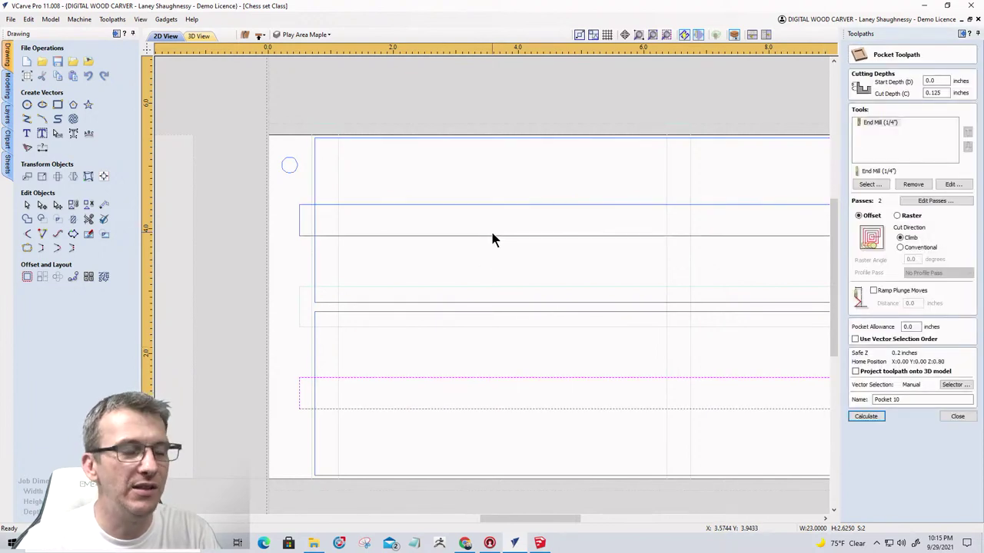
left_click(492, 236, "shift")
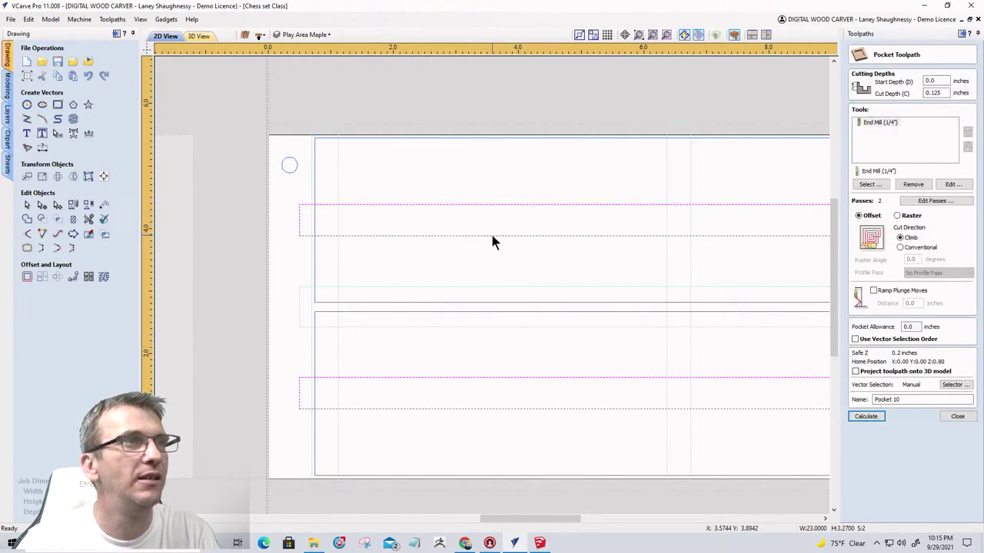
left_click(877, 419)
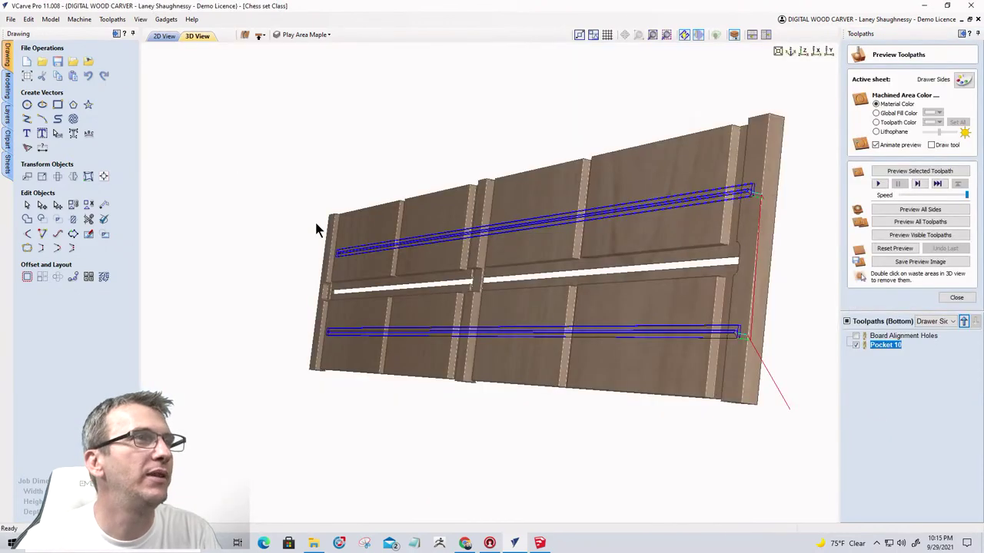
Back on the bottom side's 2D drawing, clear the selection and reset the preview.
left_click(260, 35)
left_click(260, 35)
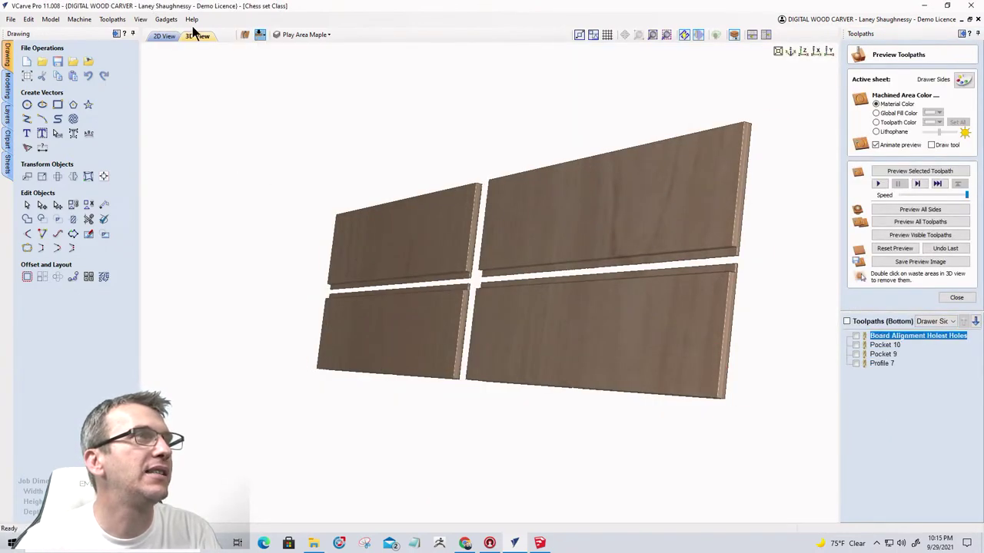
left_click(165, 36)
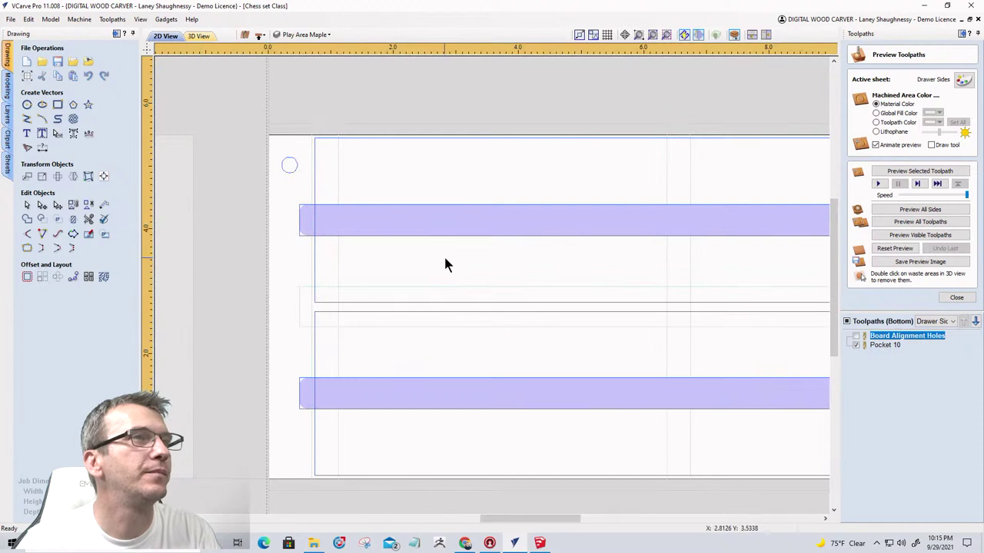
left_click(313, 159)
key("Escape")
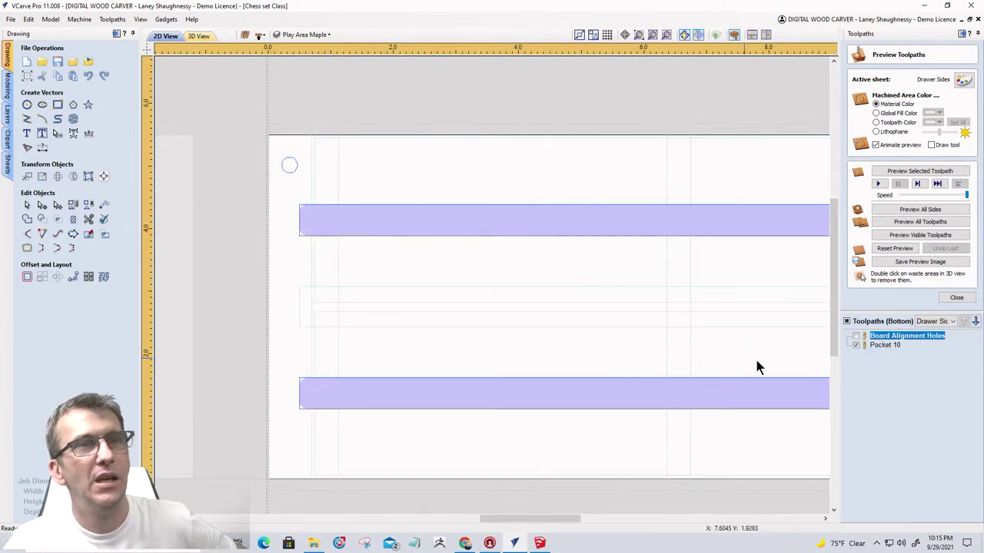
left_click(886, 247)
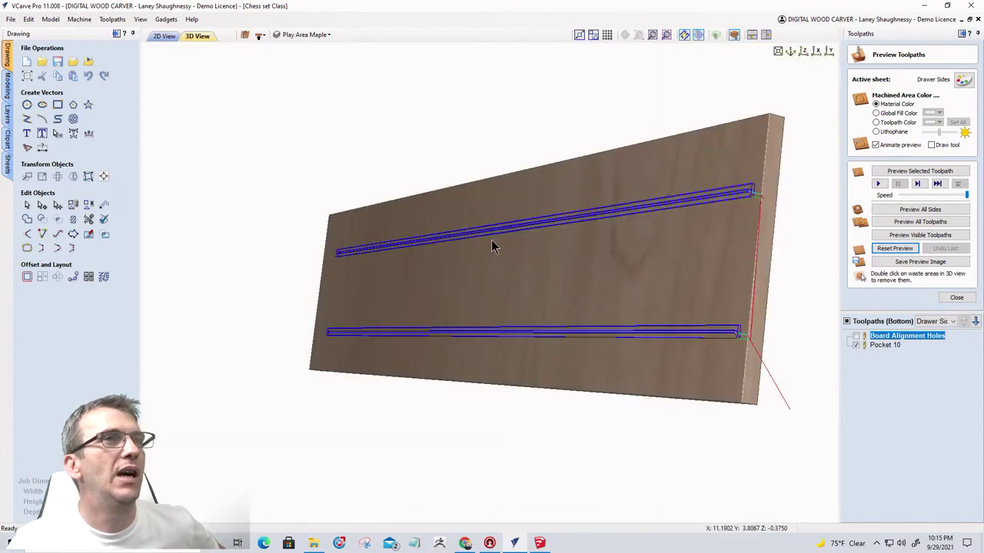
Preview the two bottom grooves, then add Board Alignment Holes and simulate again from top view.
left_click(909, 236)
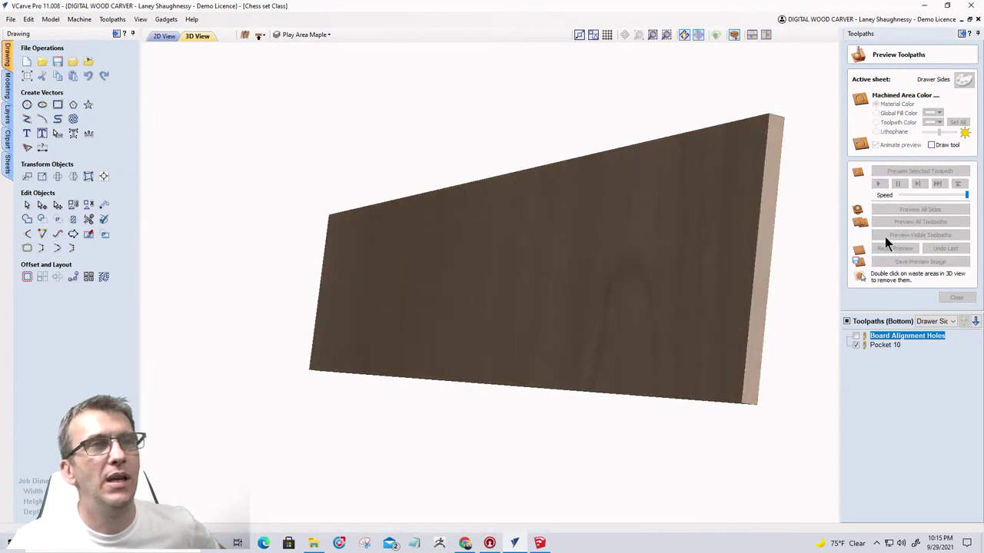
left_click(801, 52)
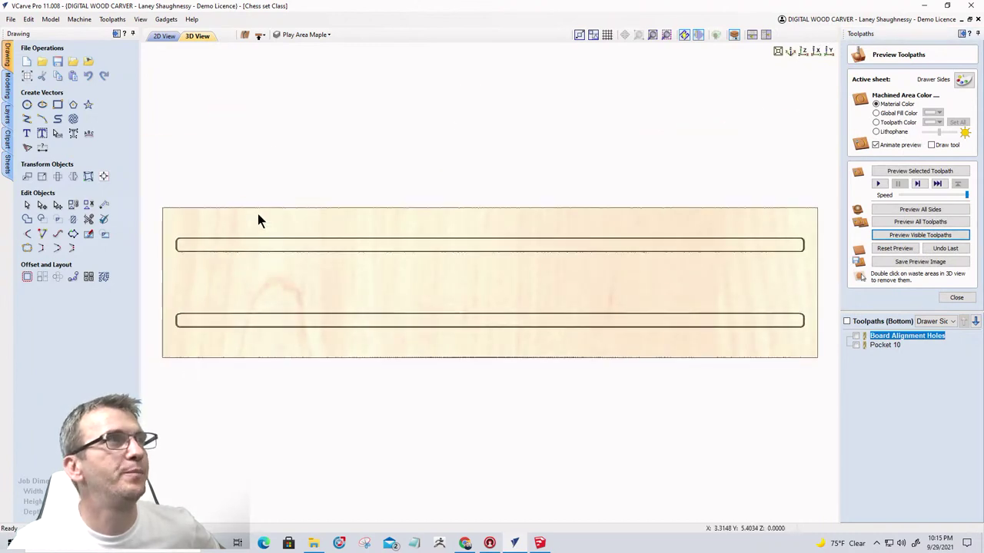
left_click(856, 335)
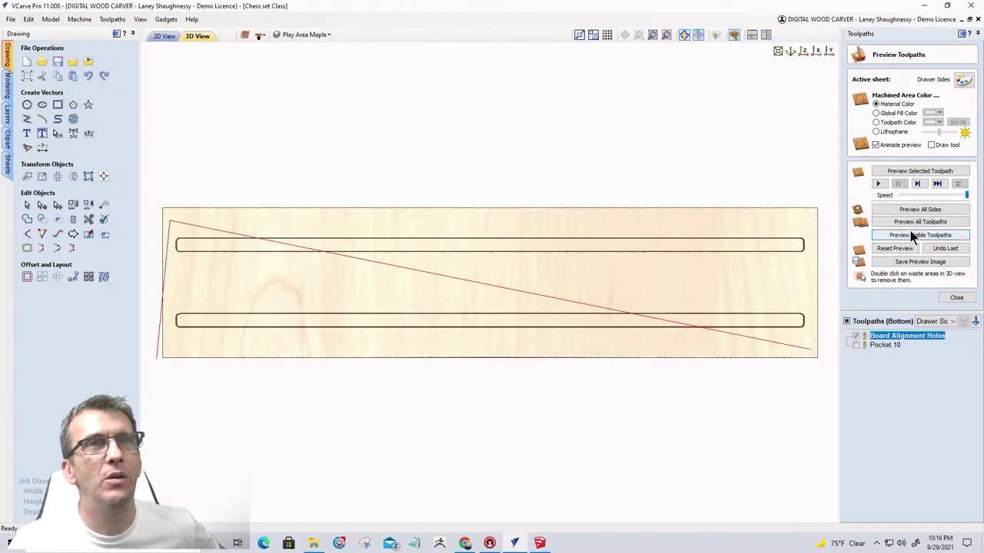
left_click(912, 235)
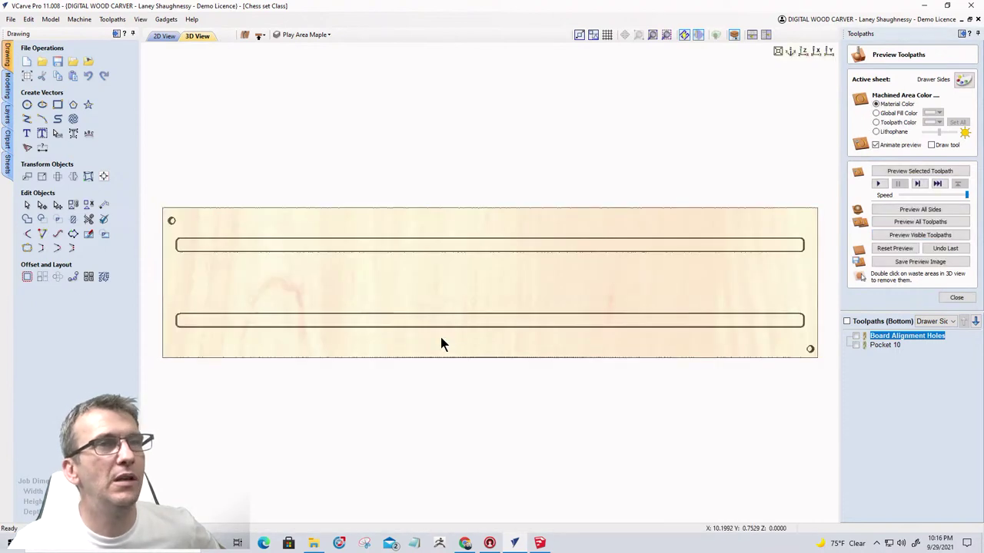
middle_click_drag(611, 292, 836, 244)
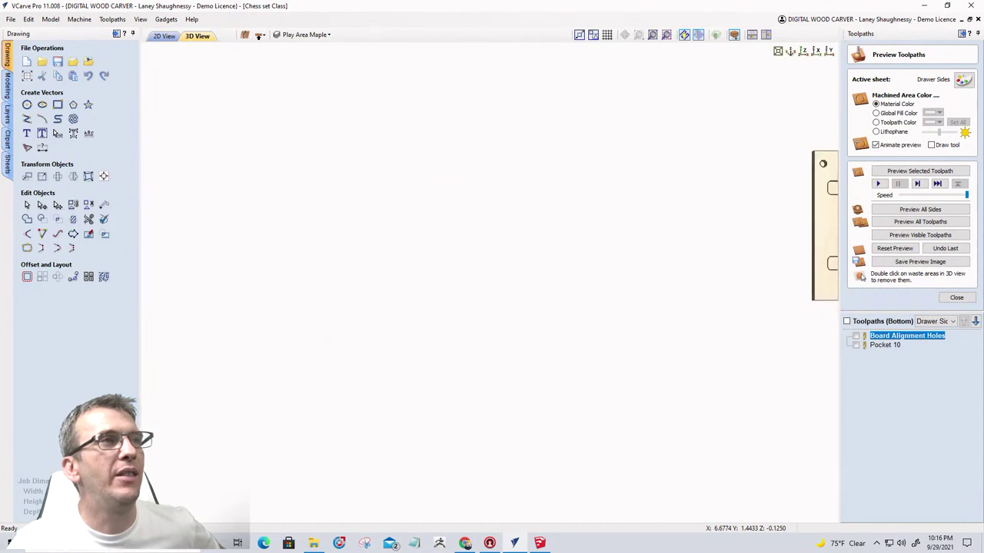
On the top side in top view, simulate Pocket 8, Pocket 9 and Profile 7.
left_click(260, 36)
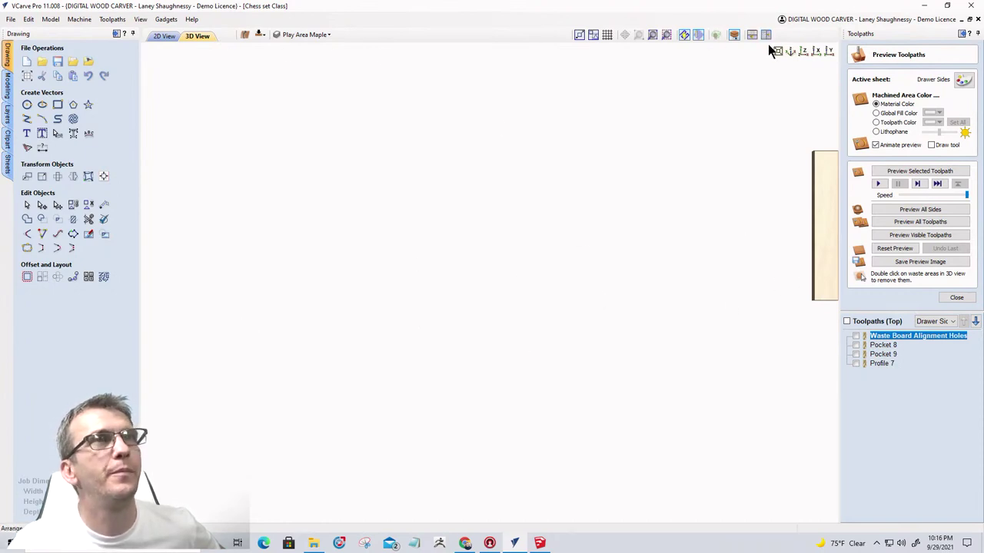
left_click(802, 50)
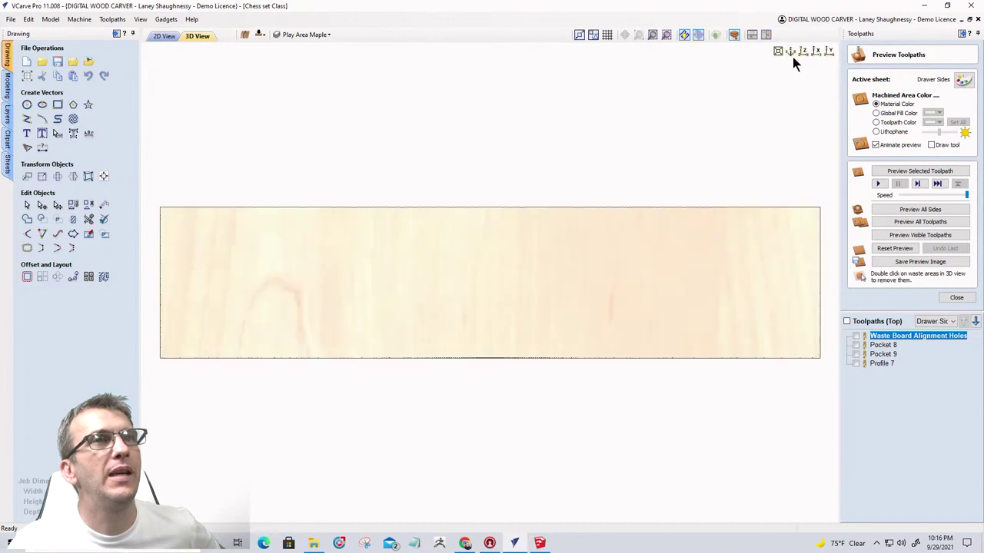
left_click(856, 345)
left_click(856, 355)
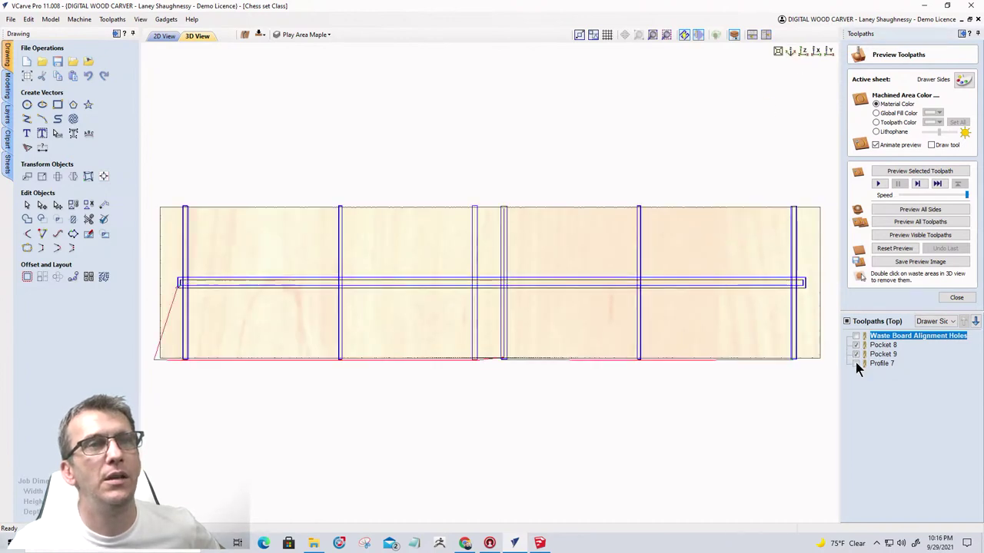
left_click(855, 364)
left_click(909, 235)
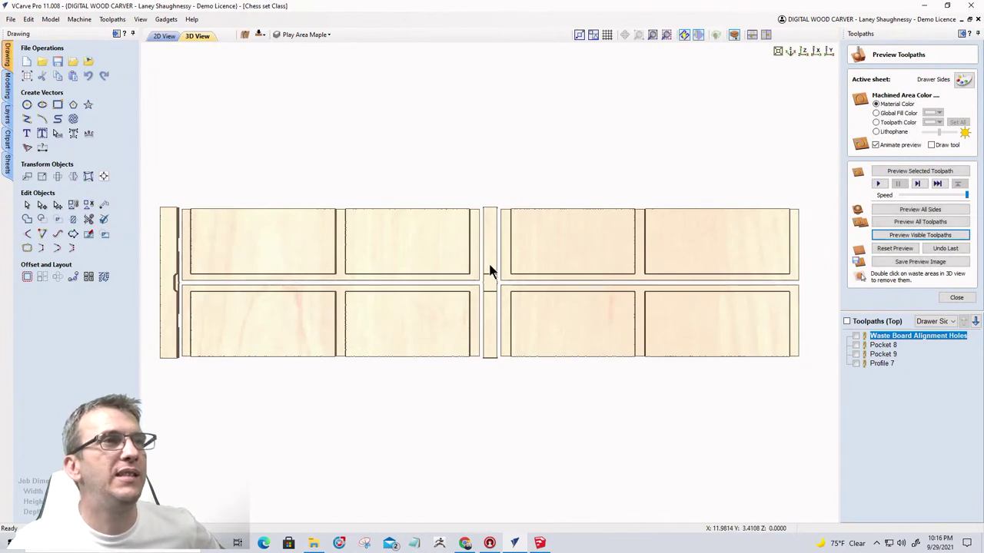
Remove the middle and left waste strips, orbit around the cut pieces, and return to 2D.
double_click(489, 268)
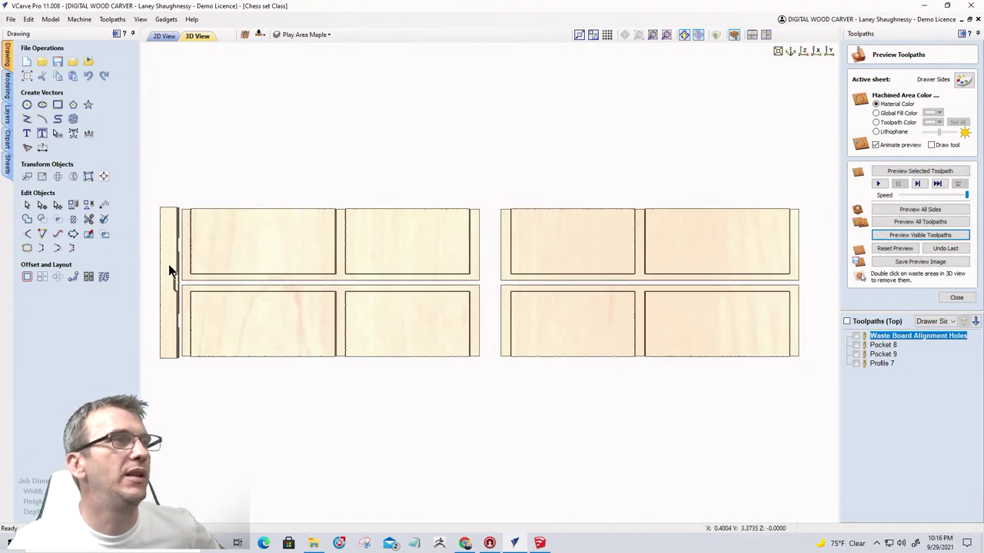
double_click(168, 264)
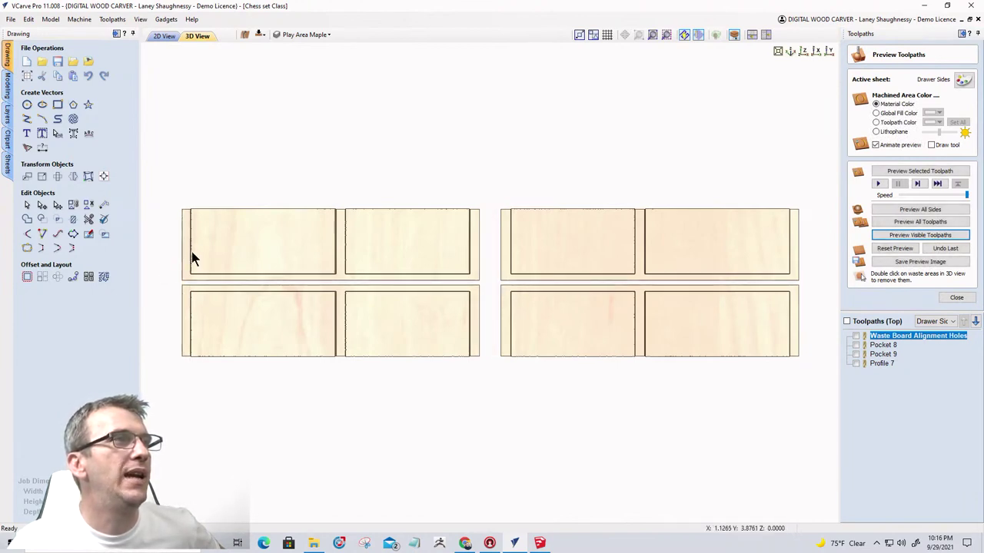
left_click_drag(466, 263, 772, 305)
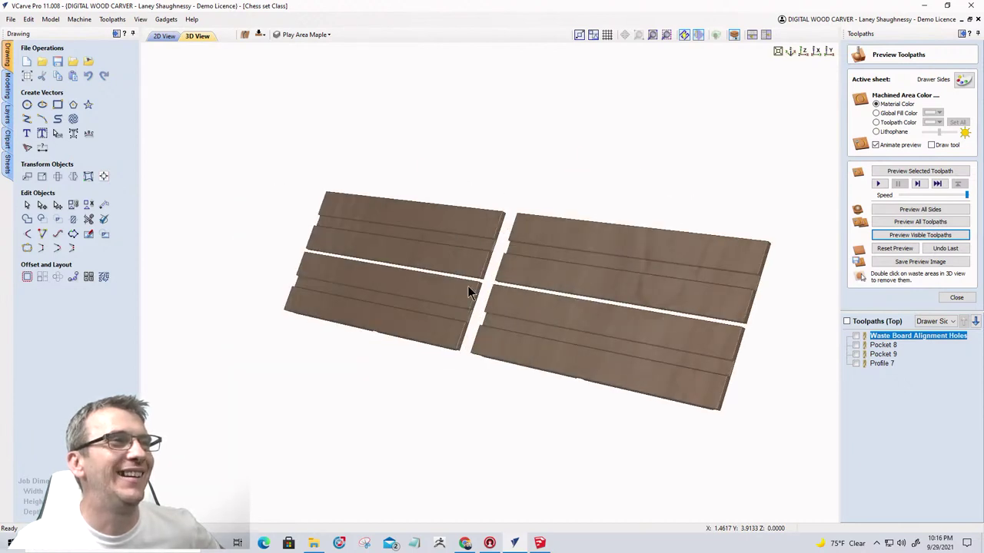
left_click_drag(470, 289, 728, 312)
left_click_drag(268, 231, 223, 235)
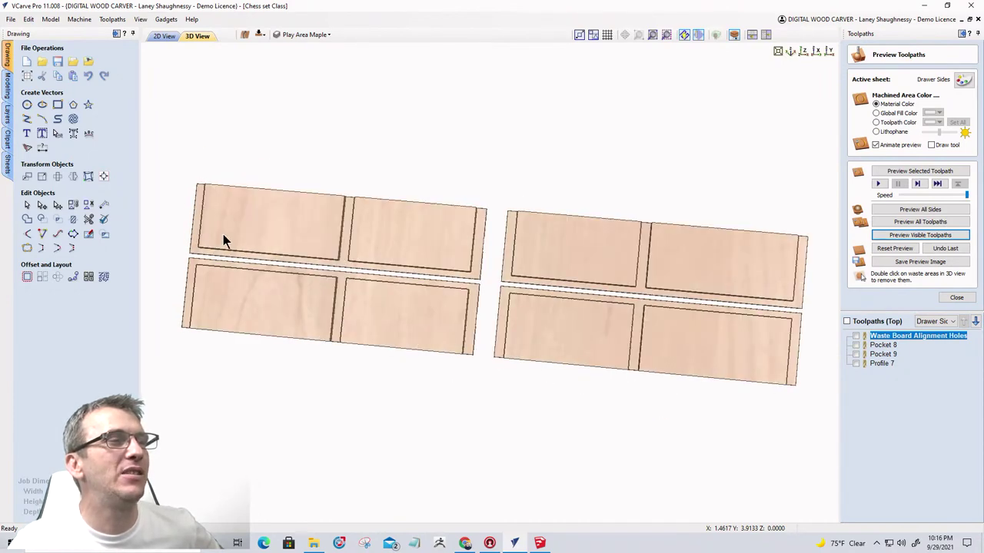
left_click(158, 38)
Switch to SketchUp and orbit to look down on the orange board's top.
key("alt+Tab")
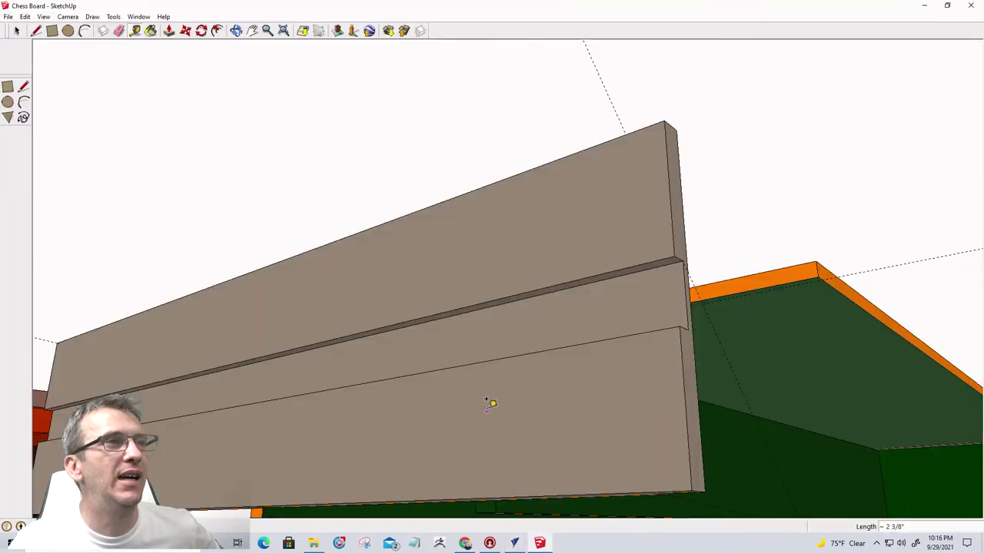
mouse_move(492, 402)
middle_mouse_down()
mouse_move(461, 345)
mouse_move(520, 430)
mouse_move(549, 435)
mouse_move(578, 238)
middle_mouse_up()
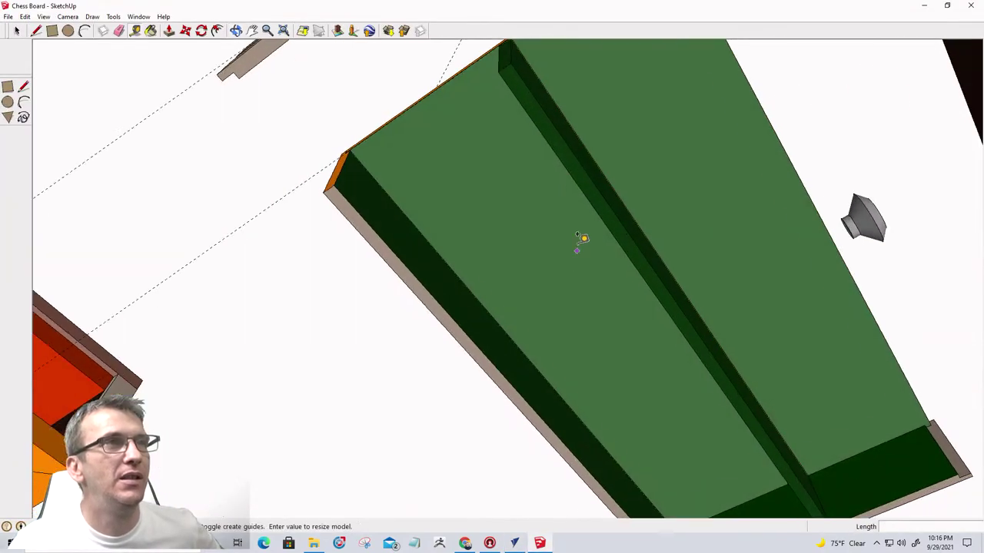
scroll(715, 378, "down", 3)
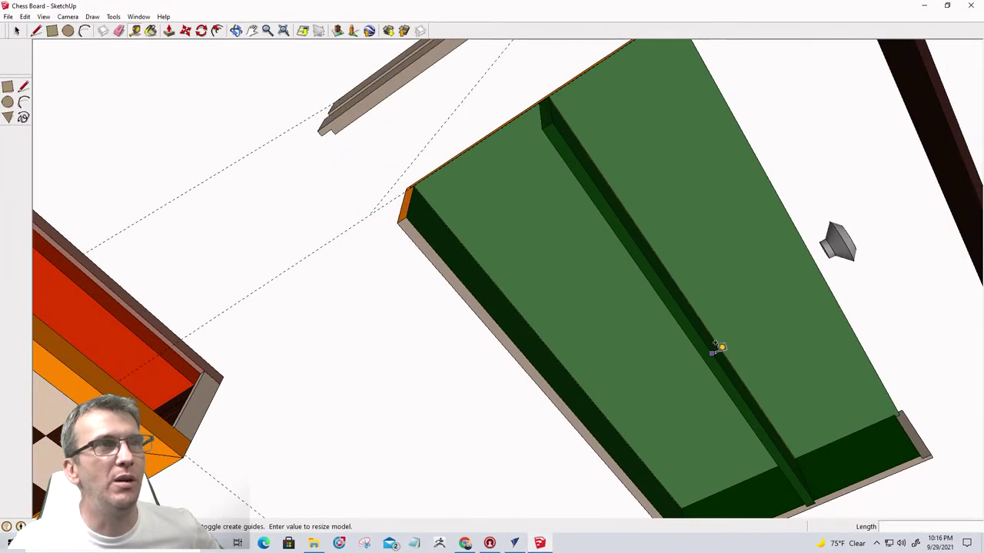
mouse_move(716, 374)
middle_mouse_down()
mouse_move(629, 403)
mouse_move(760, 443)
mouse_move(749, 307)
middle_mouse_up()
mouse_move(746, 226)
middle_mouse_down()
mouse_move(740, 274)
mouse_move(353, 434)
middle_mouse_up()
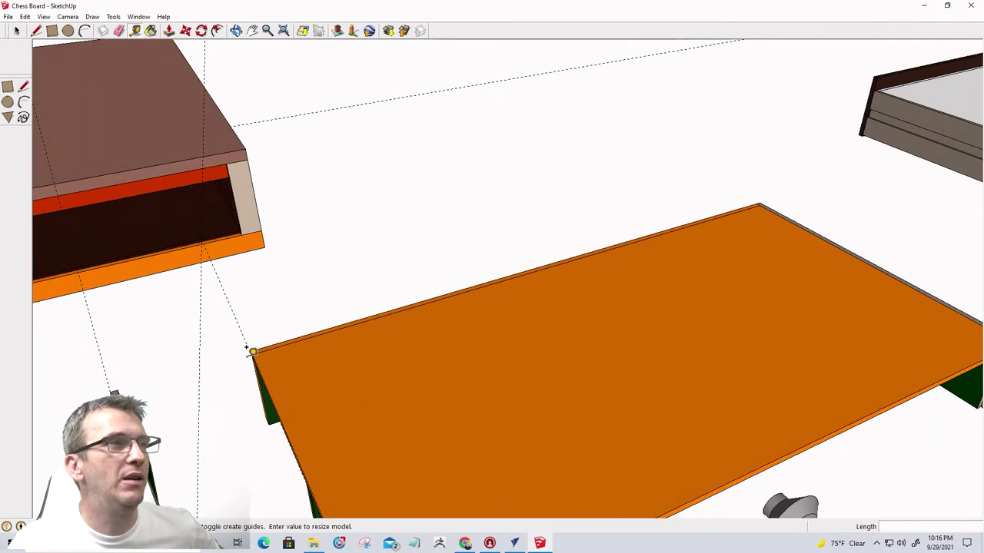
Measure the orange board's edge with the Tape Measure, about 1' 8 1/8", then cancel.
left_click(252, 351)
scroll(530, 367, "down", 2)
scroll(445, 451, "down", 2)
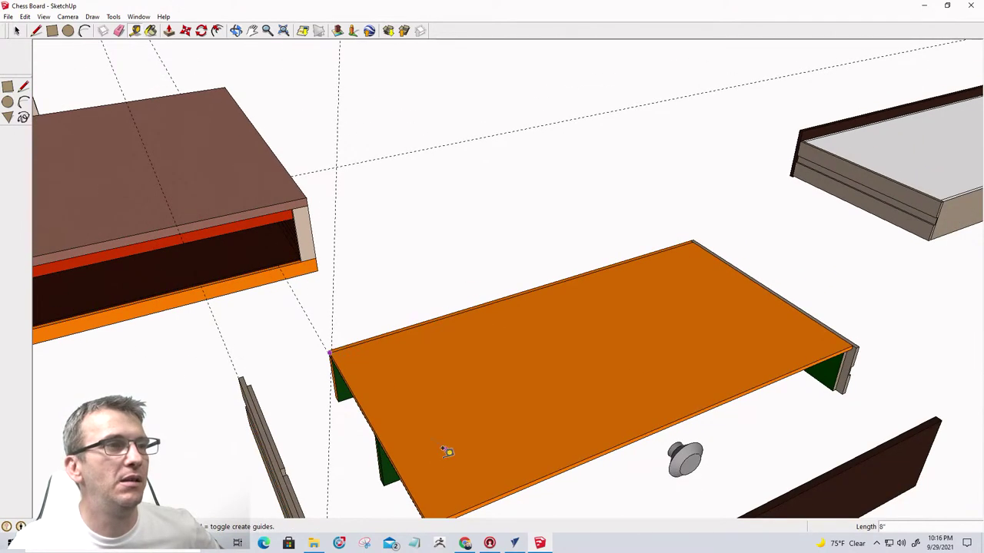
scroll(431, 415, "down", 1)
scroll(430, 478, "up", 1)
scroll(429, 446, "down", 1)
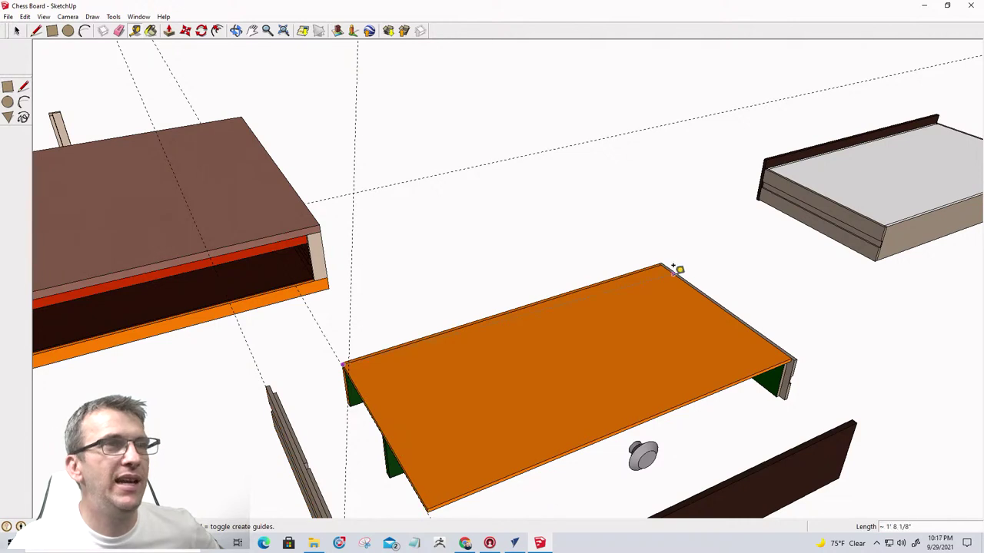
scroll(661, 258, "up", 3)
middle_click_drag(667, 263, 670, 273)
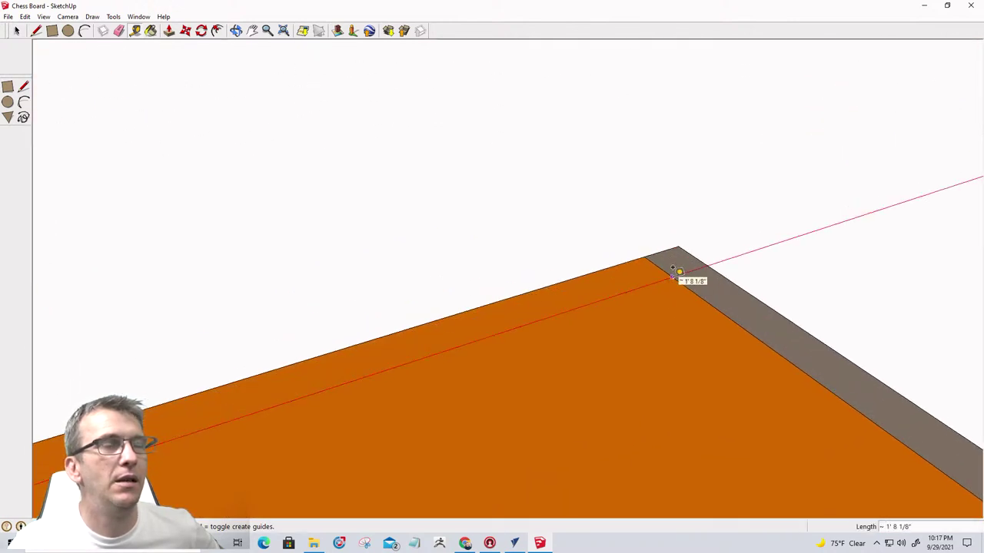
scroll(680, 271, "down", 8)
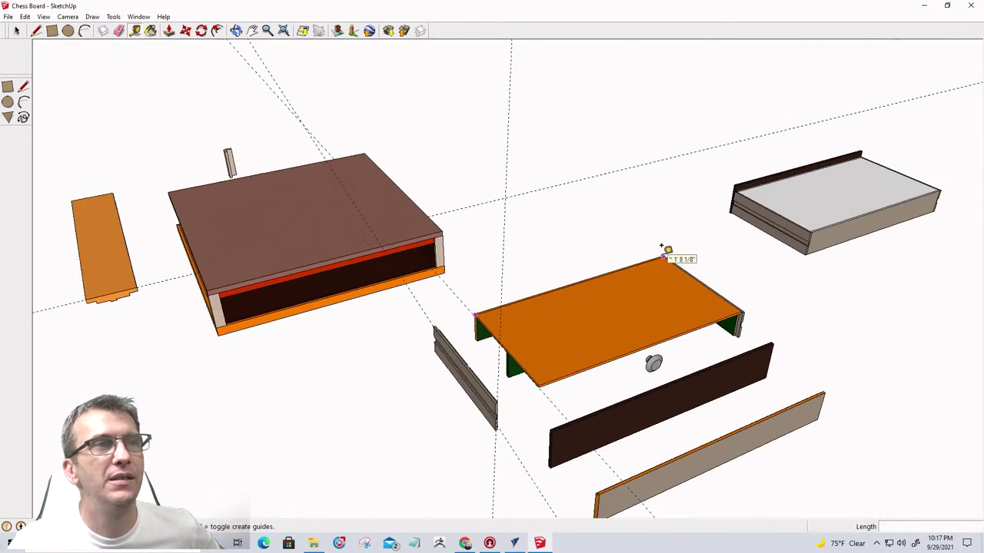
scroll(665, 250, "up", 1)
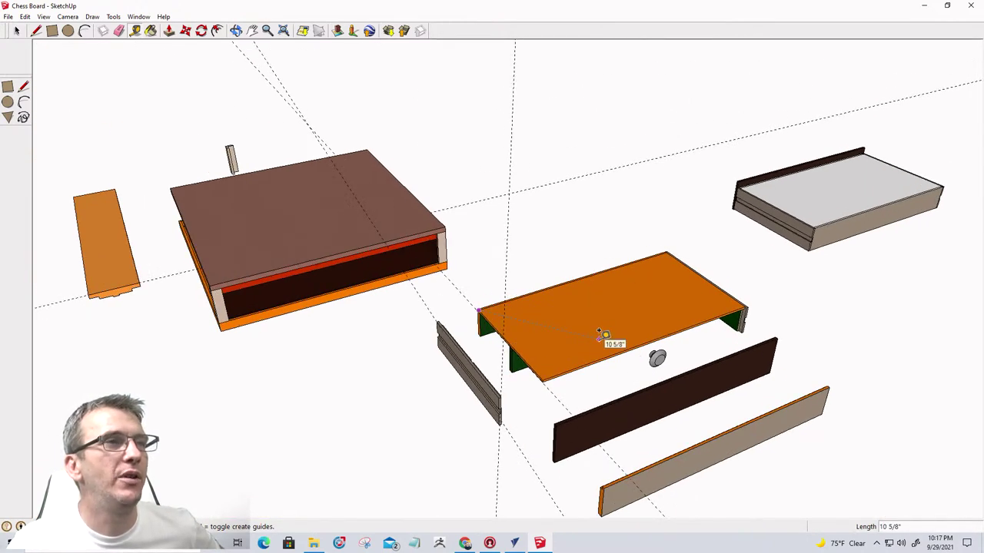
mouse_move(602, 336)
middle_mouse_down()
mouse_move(579, 154)
mouse_move(587, 103)
middle_mouse_up()
middle_click_drag(487, 276, 439, 165)
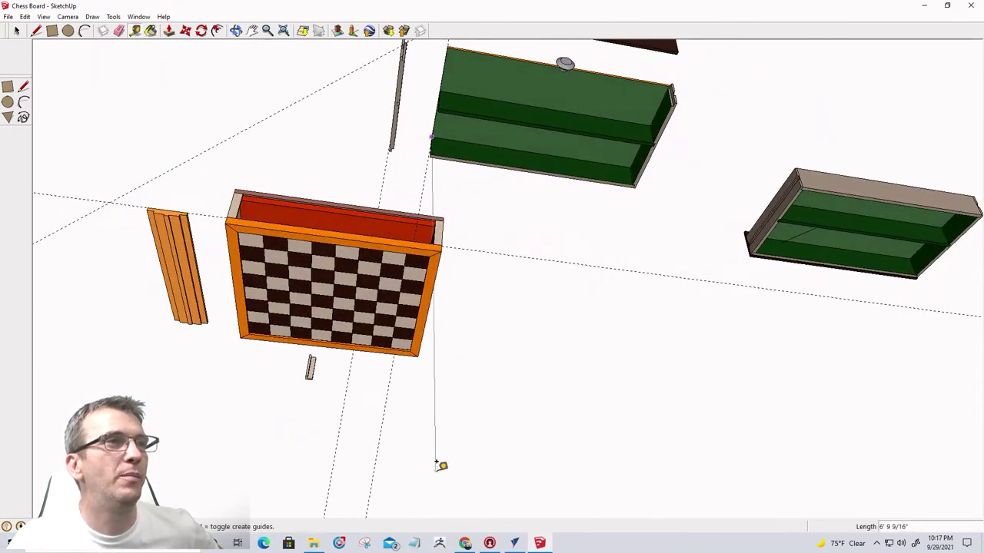
mouse_move(439, 463)
middle_mouse_down()
mouse_move(520, 160)
mouse_move(522, 45)
mouse_move(507, 11)
middle_mouse_up()
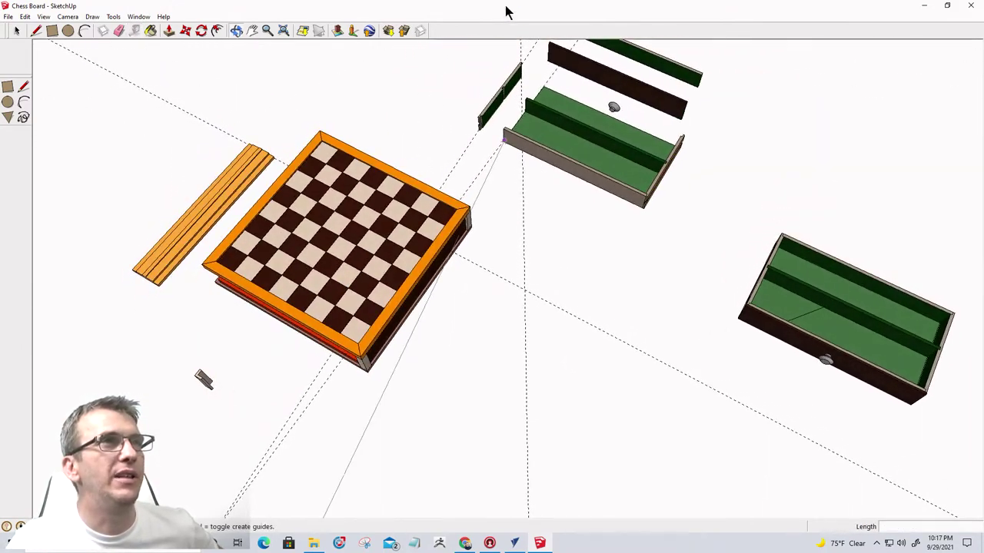
mouse_move(663, 307)
middle_mouse_down()
mouse_move(593, 145)
mouse_move(646, 204)
middle_mouse_up()
scroll(645, 204, "up", 4)
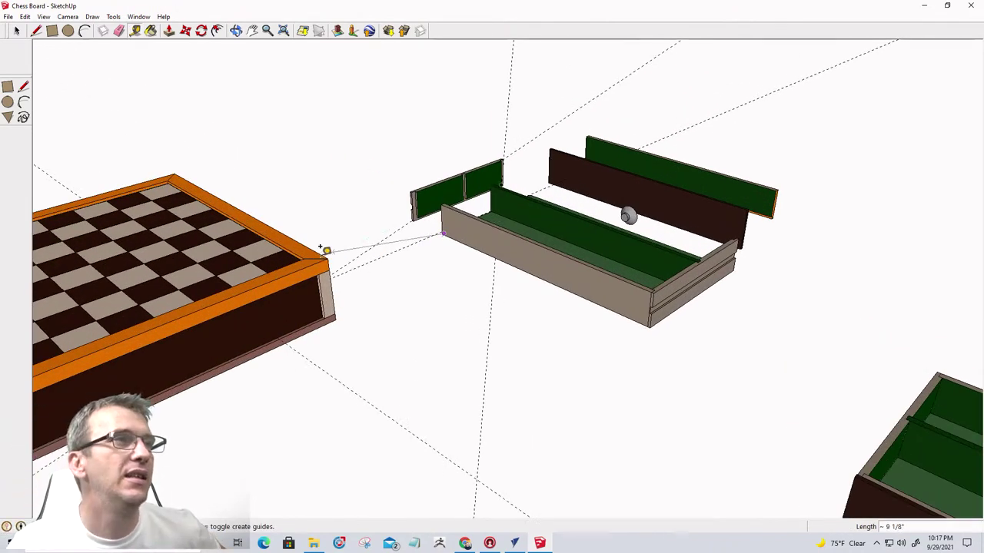
key("Escape")
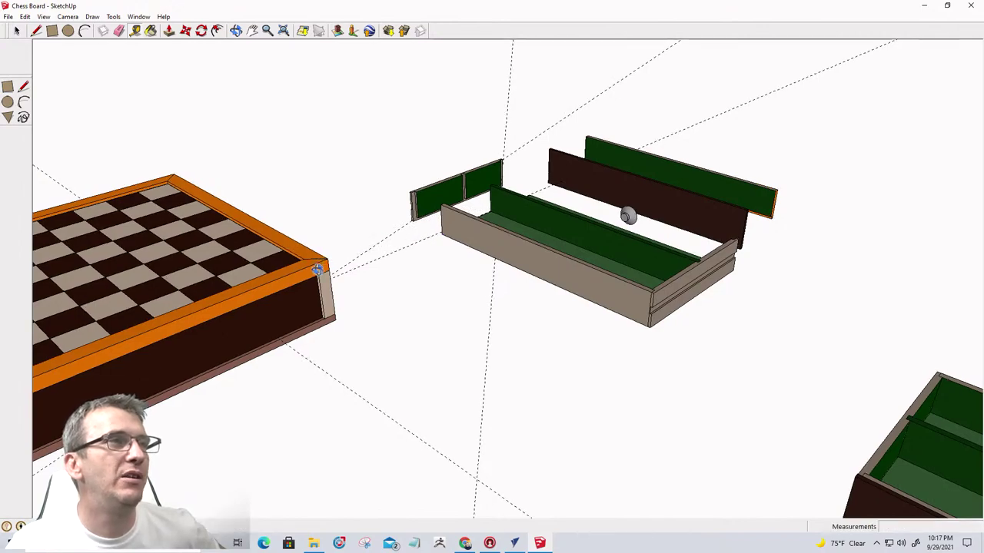
Orbit to a high overhead view of the chess board and open the Edit menu.
middle_click_drag(345, 246, 657, 183)
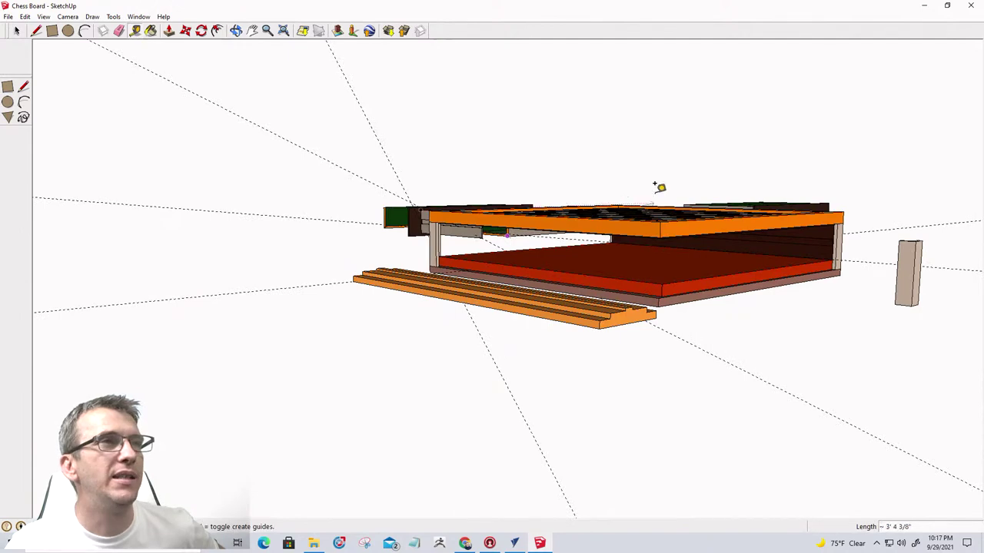
middle_click_drag(635, 263, 576, 373)
left_click(26, 17)
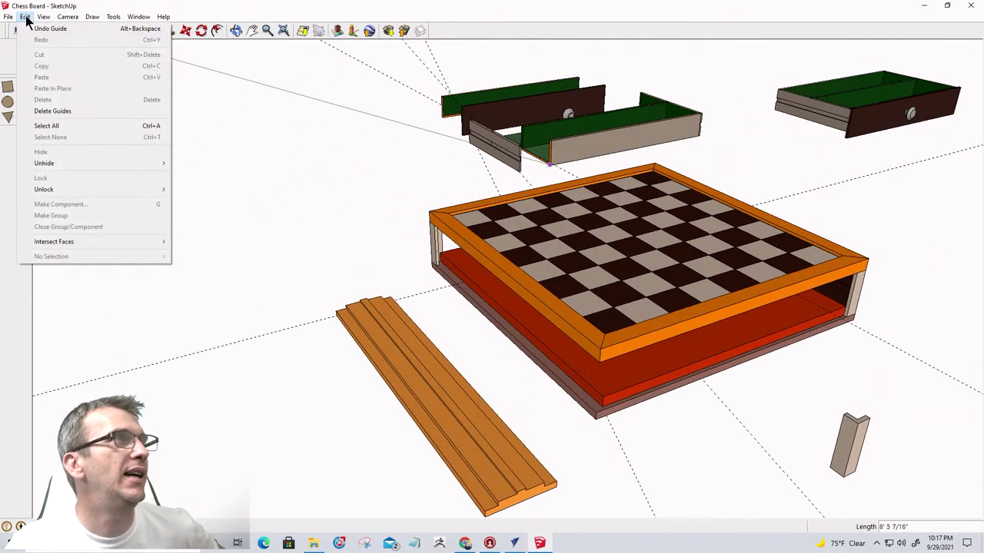
mouse_move(46, 164)
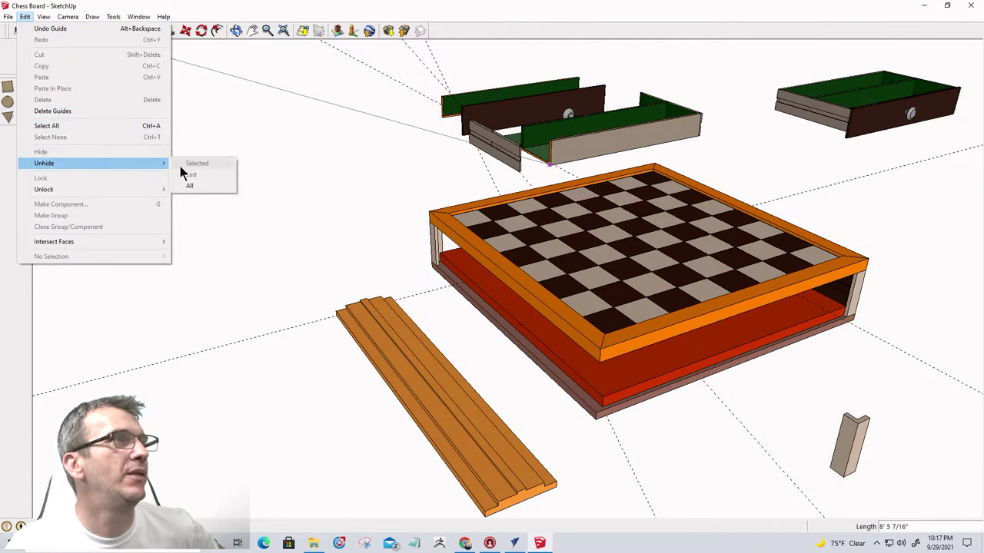
left_click(185, 186)
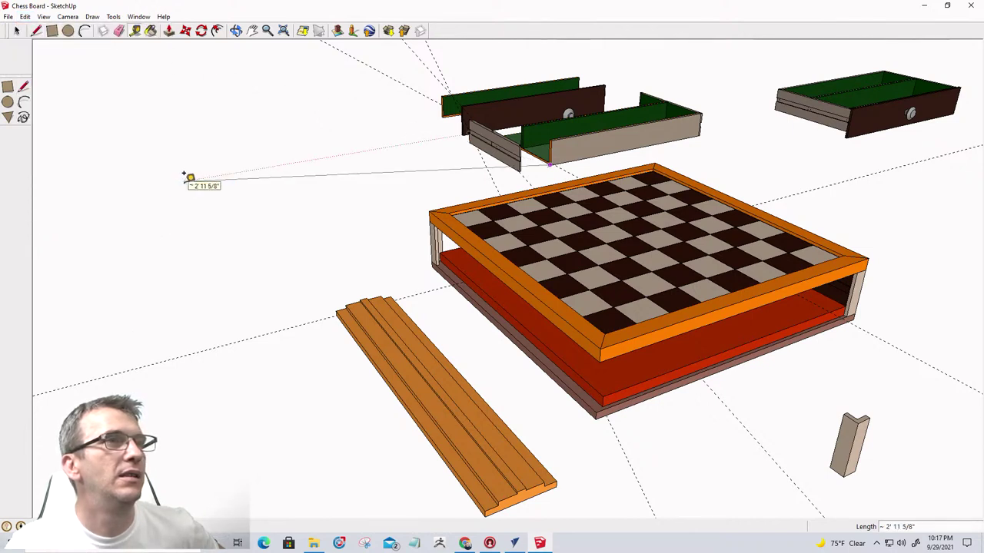
left_click(99, 59)
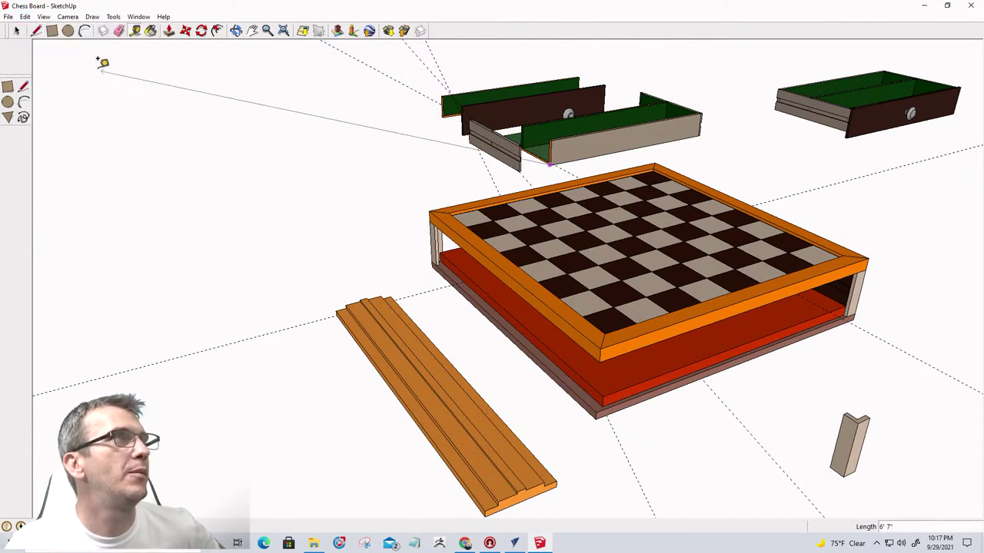
left_click(25, 17)
left_click(43, 29)
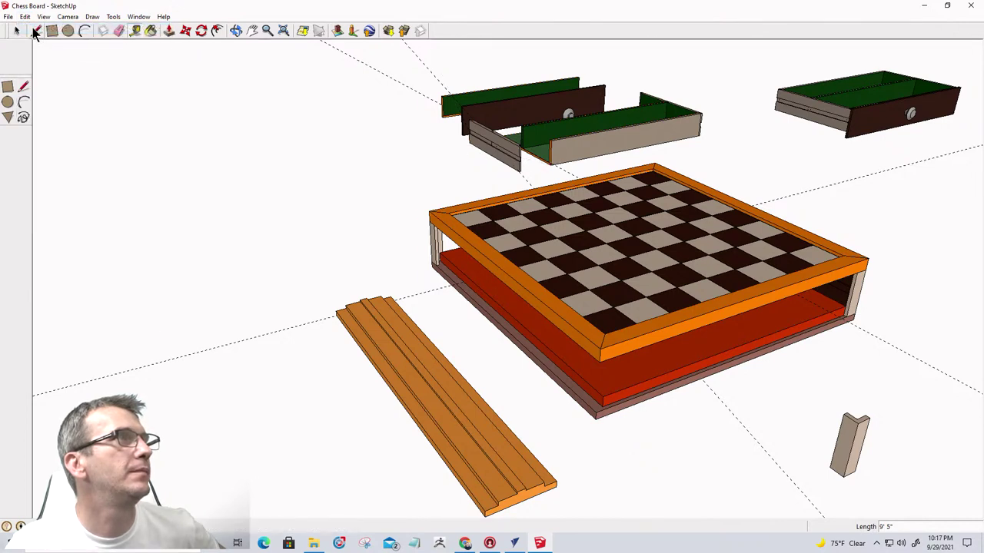
left_click(26, 17)
left_click(42, 28)
left_click(25, 17)
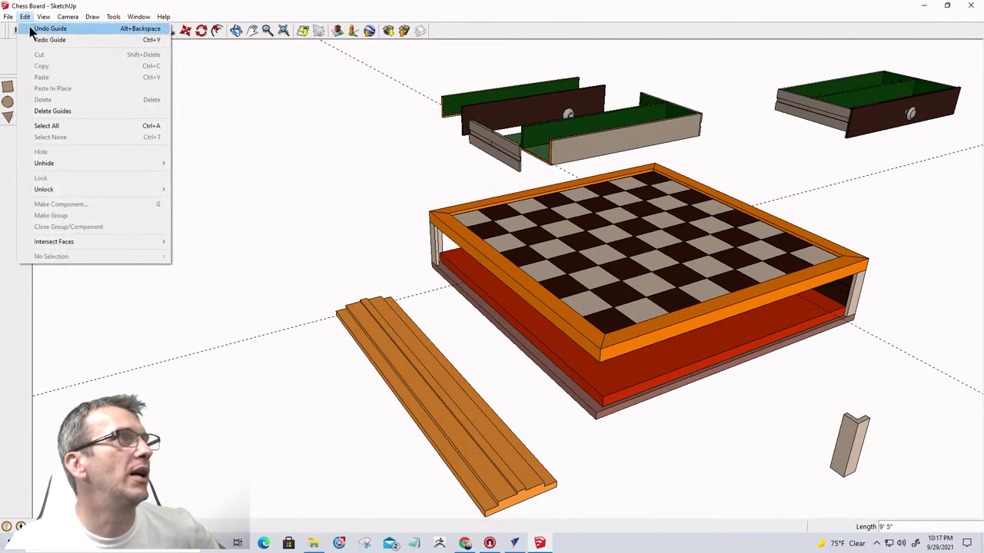
left_click(31, 29)
left_click(25, 17)
left_click(30, 28)
left_click(25, 17)
left_click(31, 29)
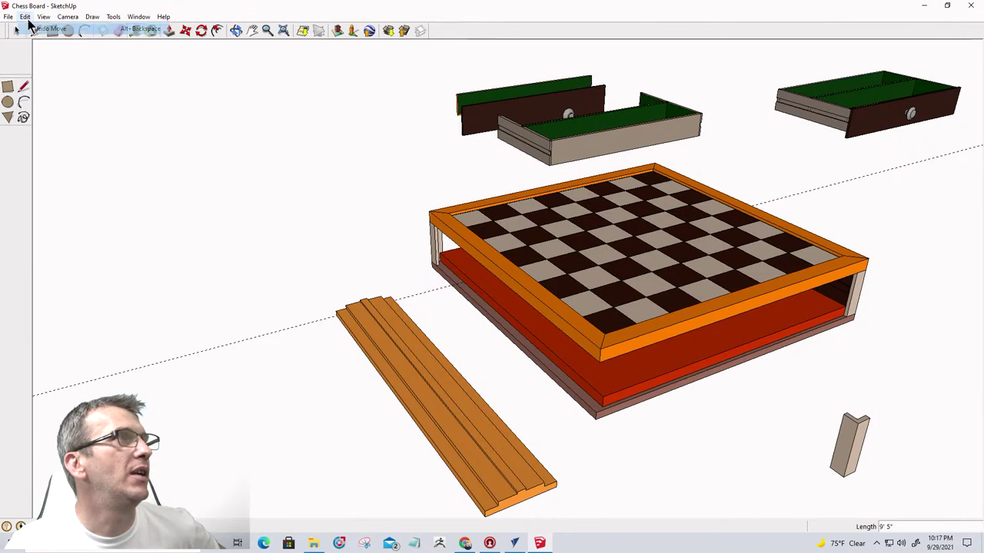
left_click(25, 17)
left_click(31, 28)
left_click(26, 17)
left_click(31, 29)
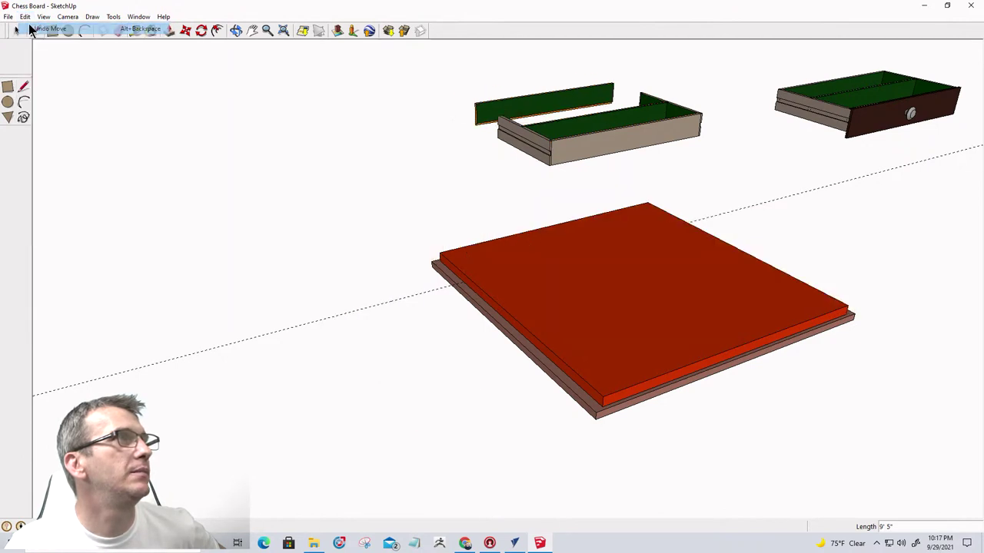
left_click(26, 17)
left_click(31, 29)
left_click(25, 17)
left_click(30, 28)
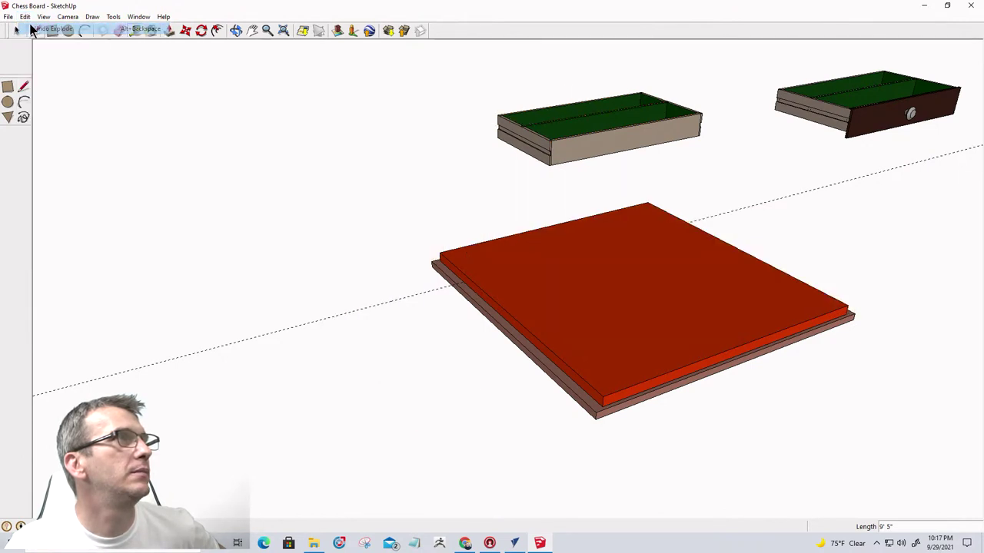
left_click(25, 17)
left_click(32, 29)
left_click(25, 17)
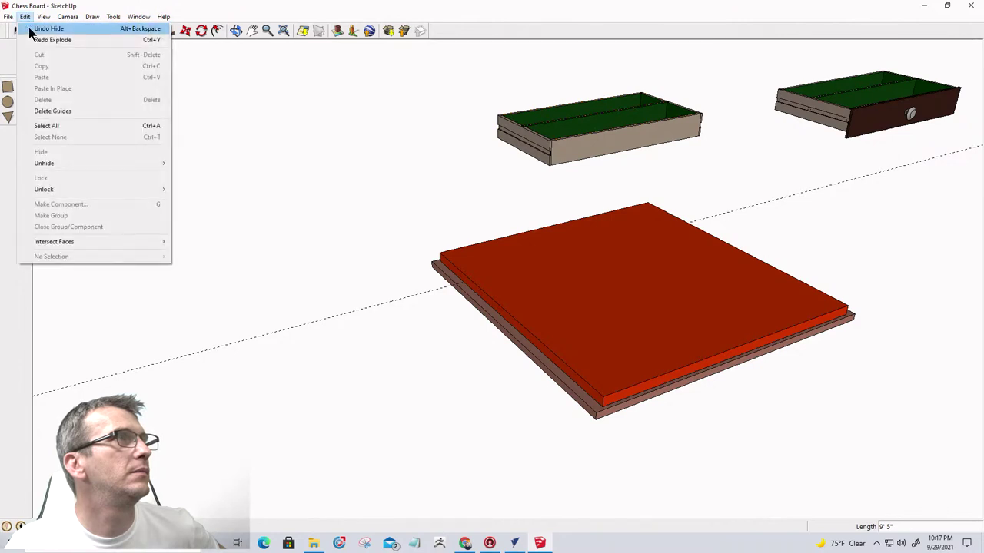
left_click(32, 29)
left_click(25, 17)
left_click(33, 31)
left_click(25, 17)
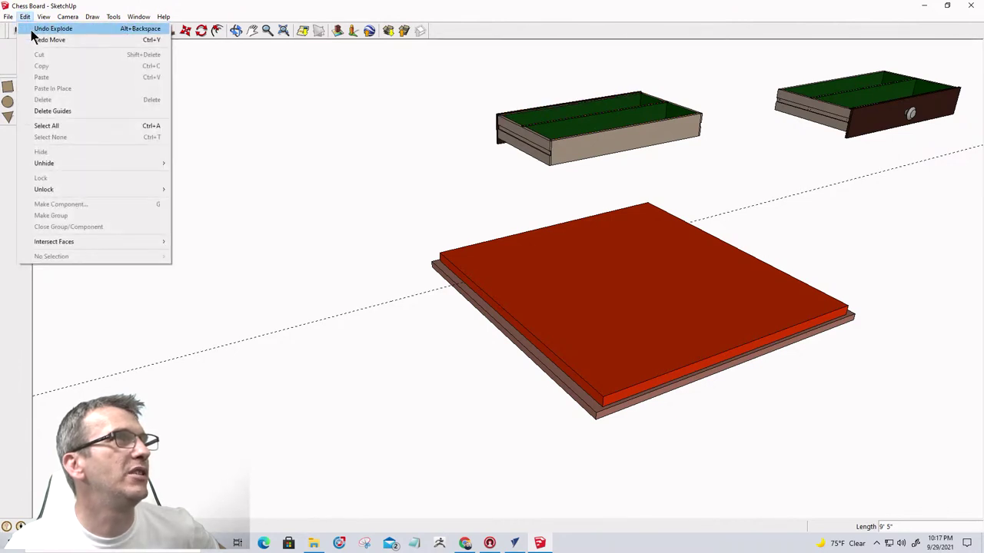
left_click(31, 29)
left_click(26, 17)
left_click(31, 30)
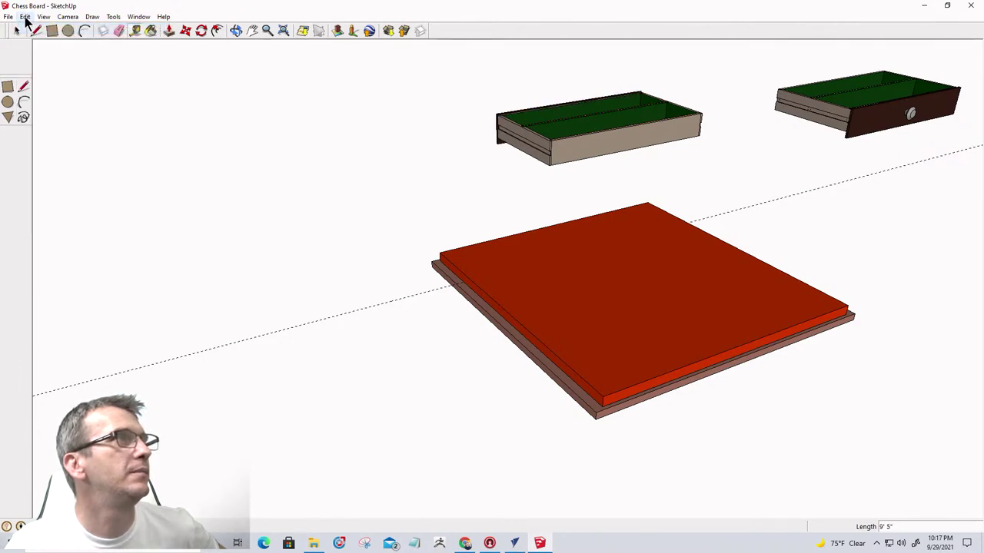
left_click(25, 17)
left_click(32, 29)
left_click(25, 17)
left_click(31, 29)
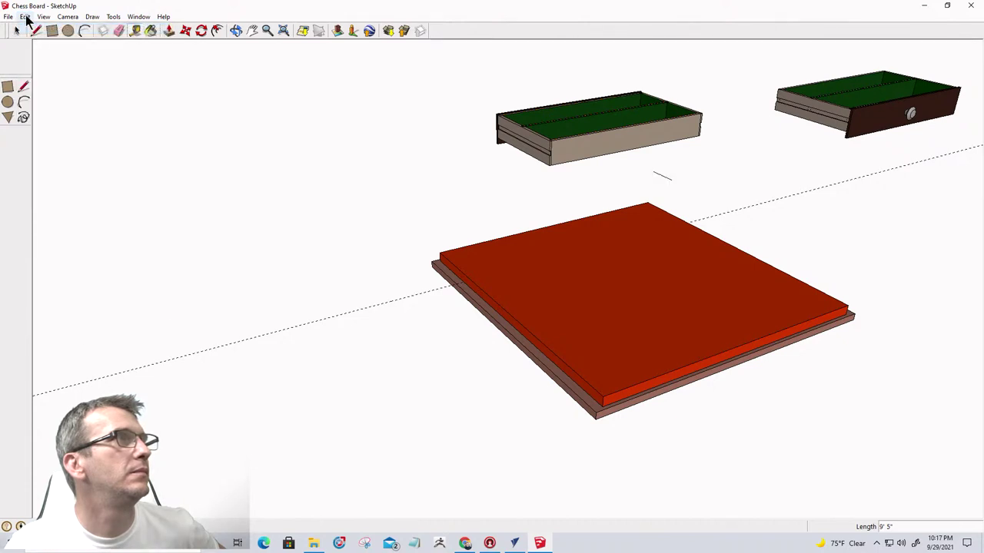
left_click(26, 17)
left_click(32, 29)
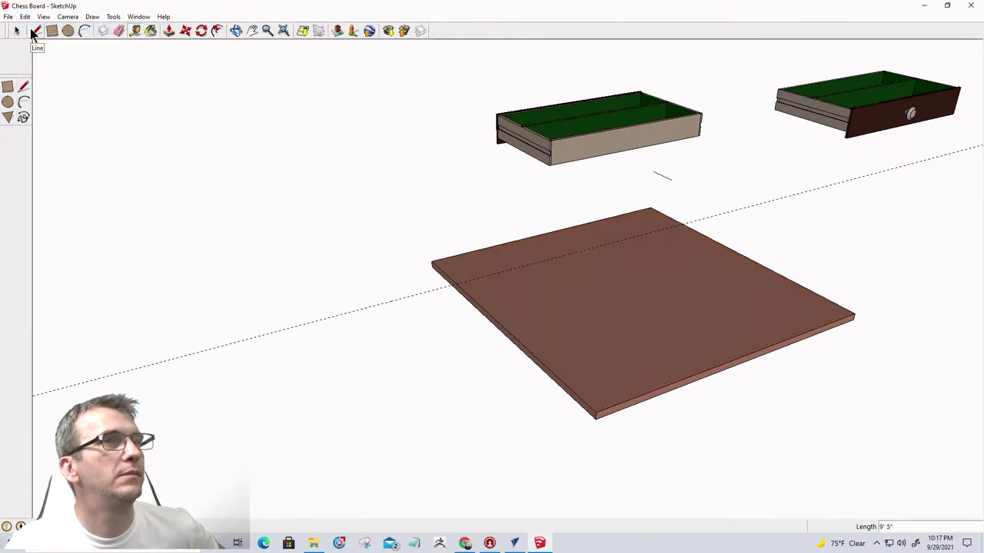
left_click(26, 17)
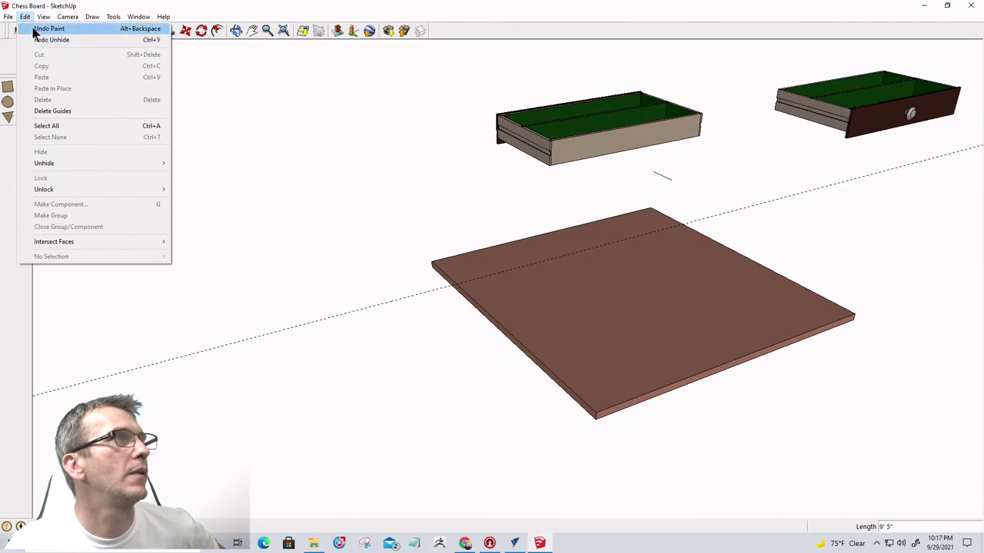
left_click(32, 29)
left_click(26, 17)
left_click(31, 30)
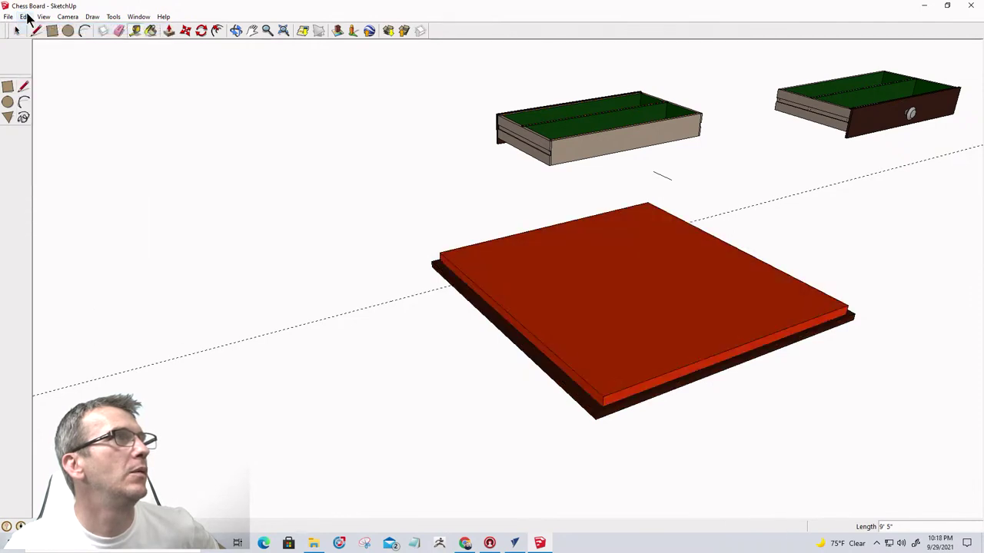
left_click(26, 17)
left_click(32, 29)
left_click(26, 17)
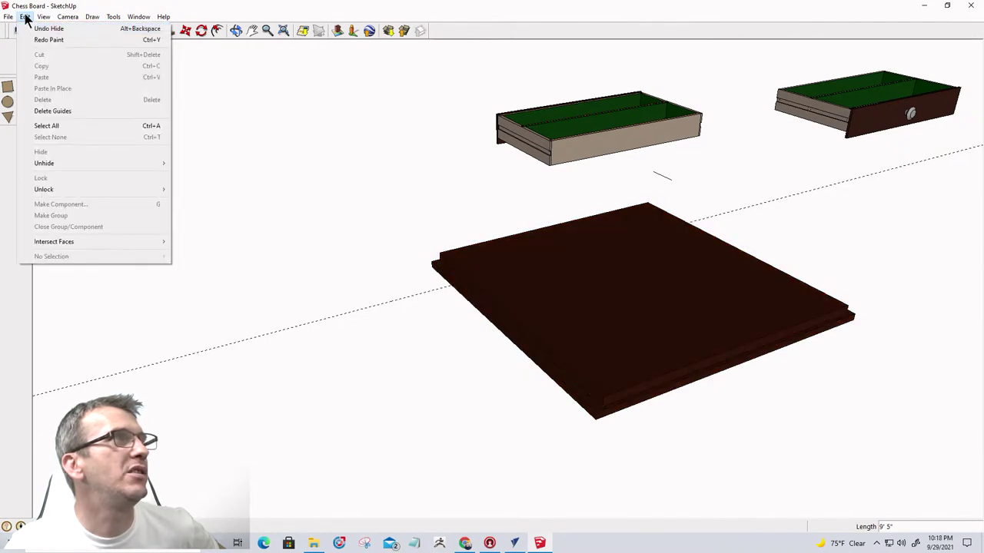
left_click(31, 29)
left_click(26, 17)
left_click(31, 29)
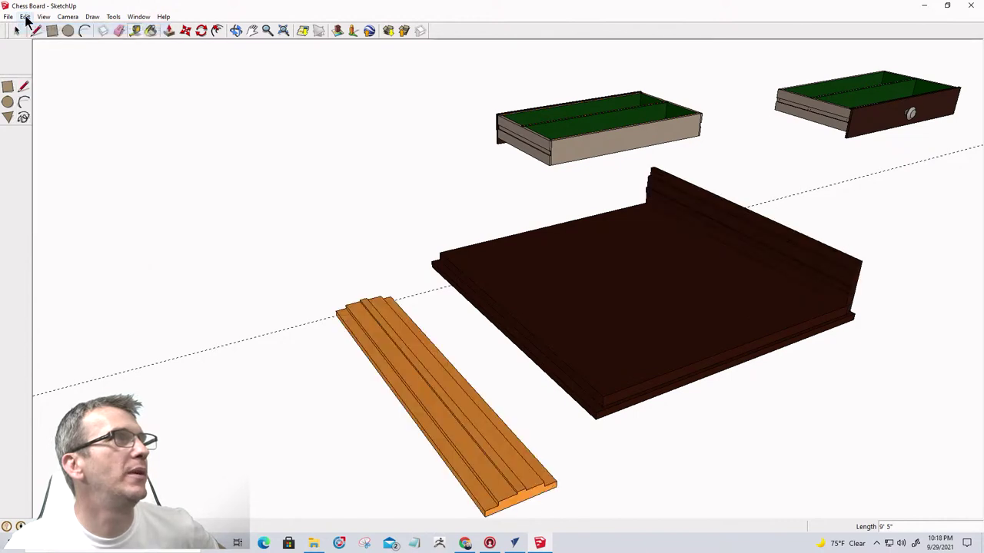
left_click(106, 88)
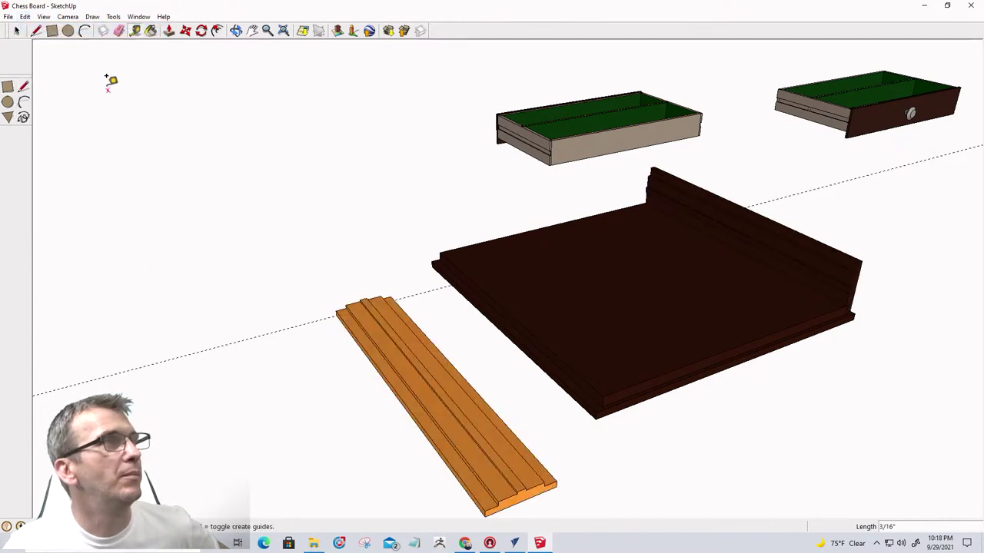
left_click(17, 31)
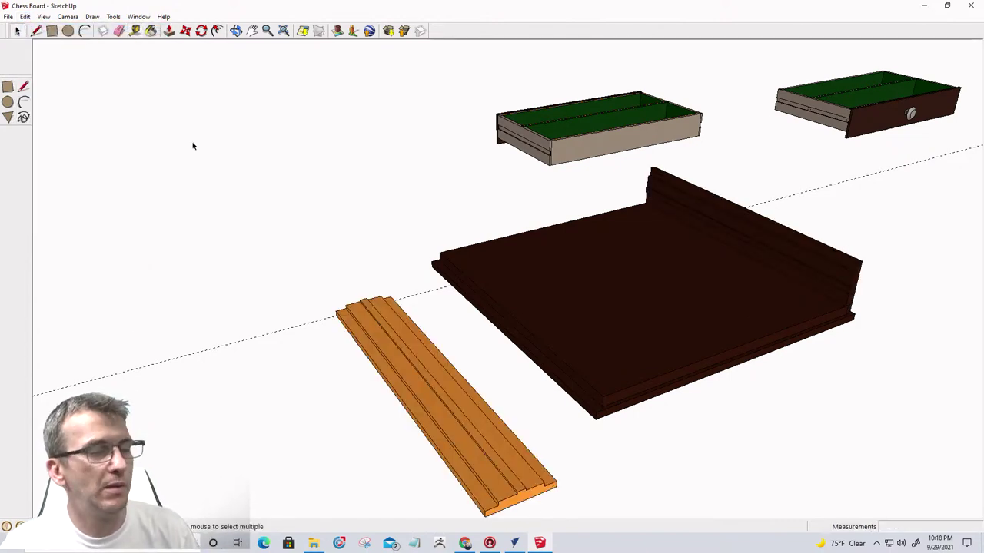
Redo three assembly steps with Ctrl+Y, then undo the two orange frame rails with Ctrl+Z.
key("ctrl+y")
key("ctrl+y")
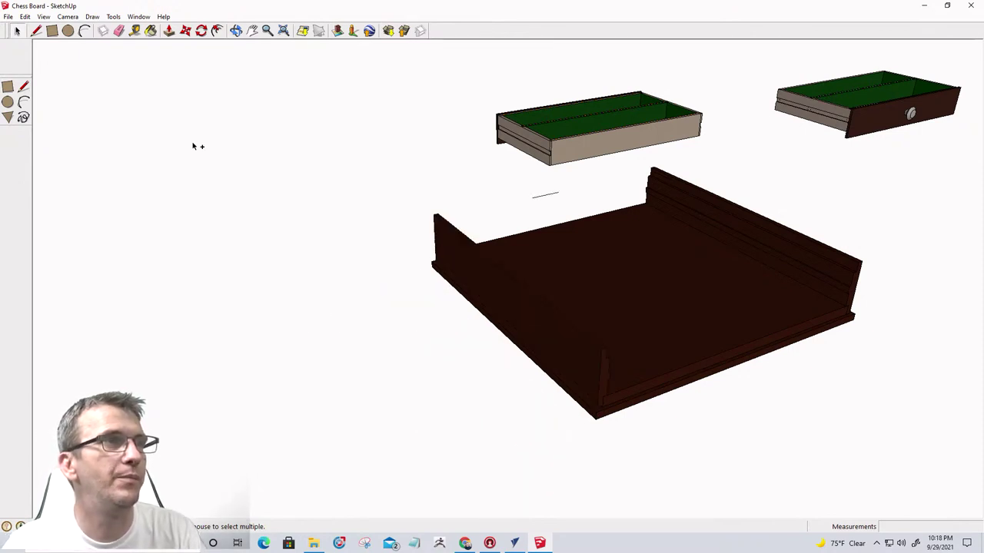
key("ctrl+y")
key("ctrl+y")
key("ctrl+y")
key("ctrl+y")
key("ctrl+y")
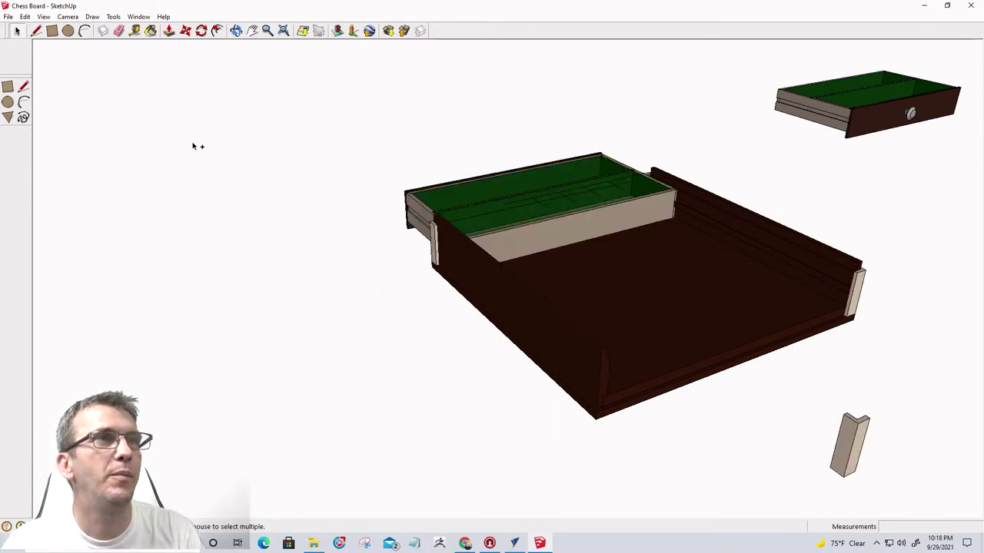
key("ctrl+y")
key("ctrl+y")
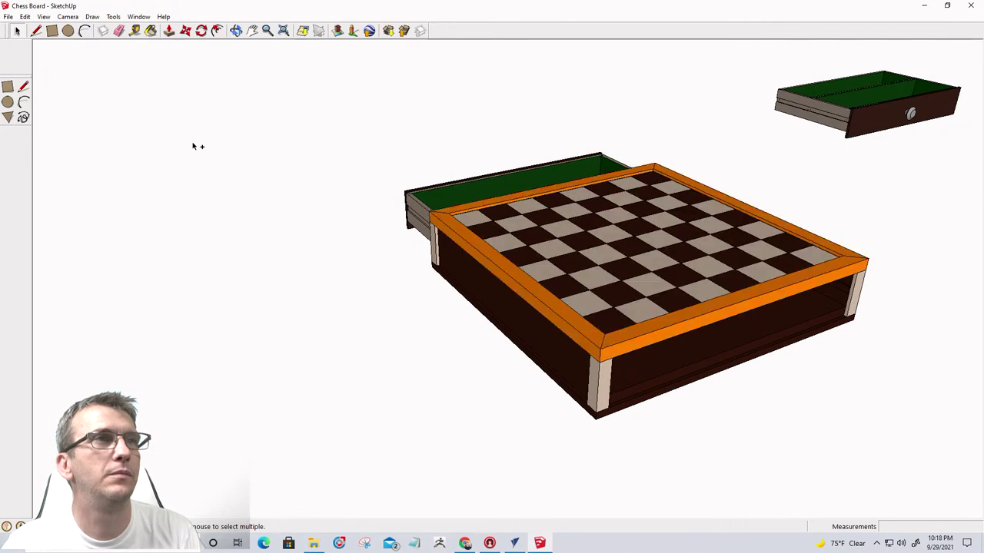
key("ctrl+z")
key("ctrl+z")
key("ctrl+z")
key("ctrl+z")
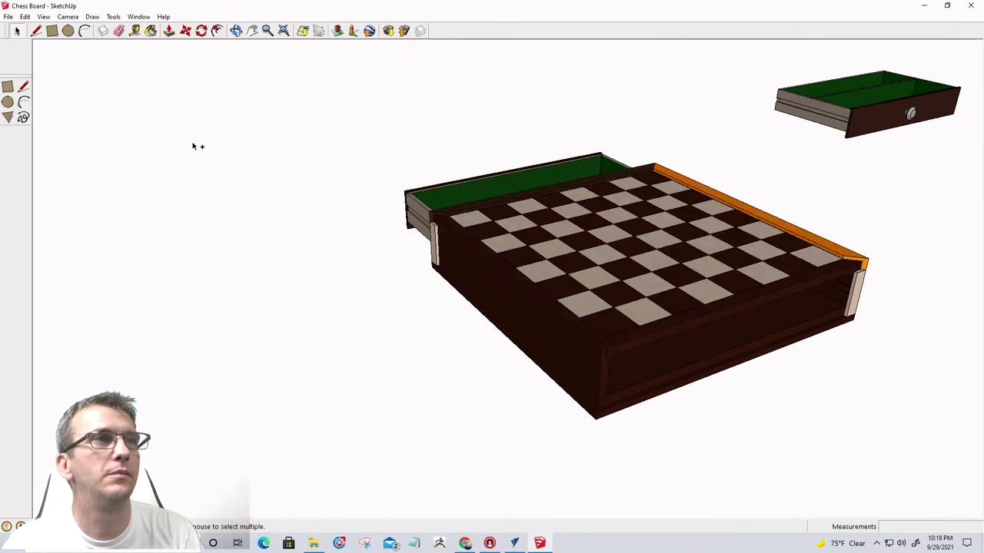
key("ctrl+z")
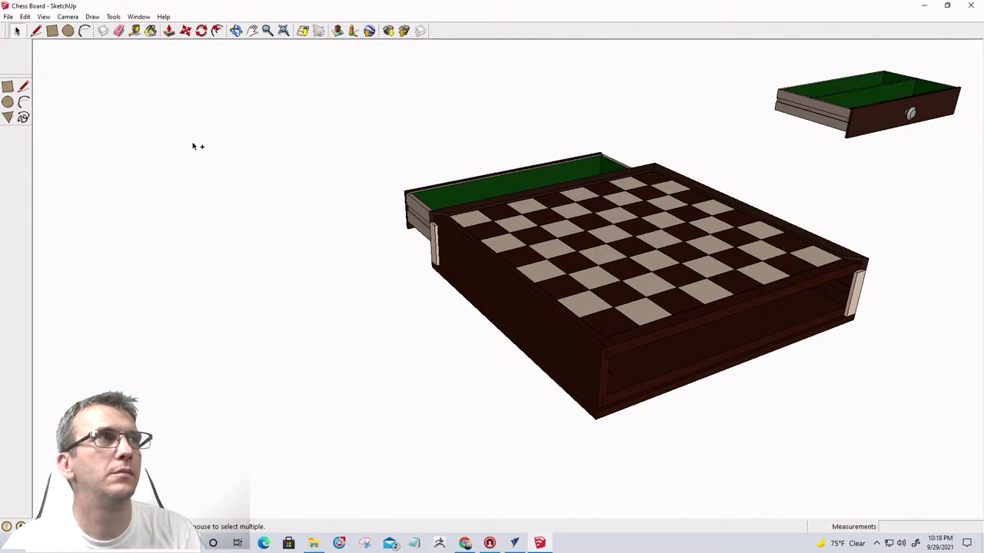
Move the loose drawer into the chess box's front opening, snapping it by its corner.
scroll(635, 168, "down", 1)
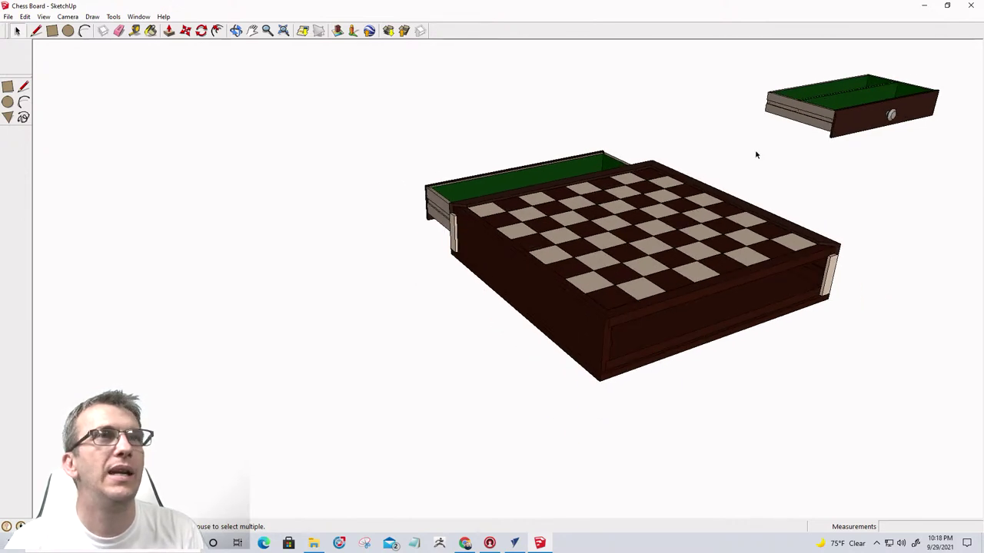
left_click(778, 110)
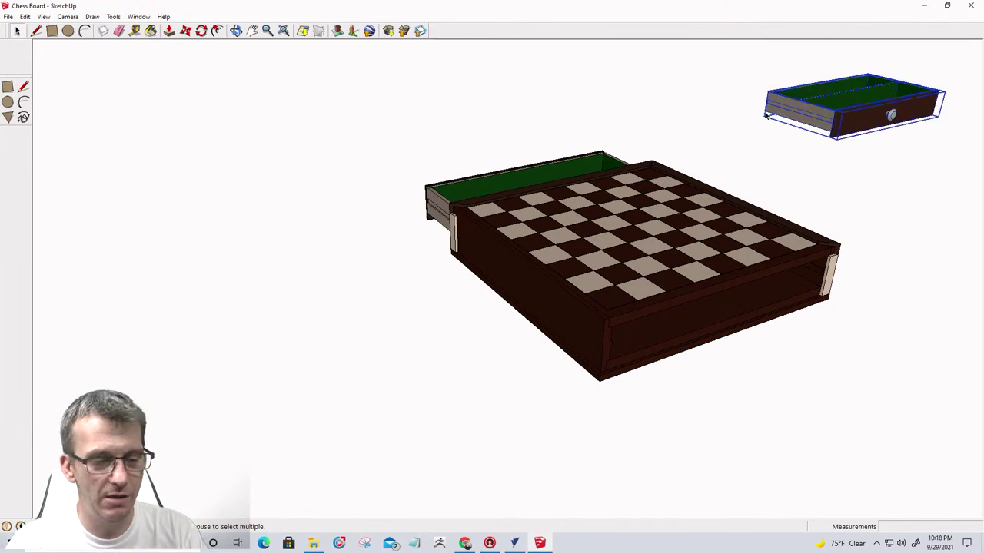
key("m")
left_click(765, 113)
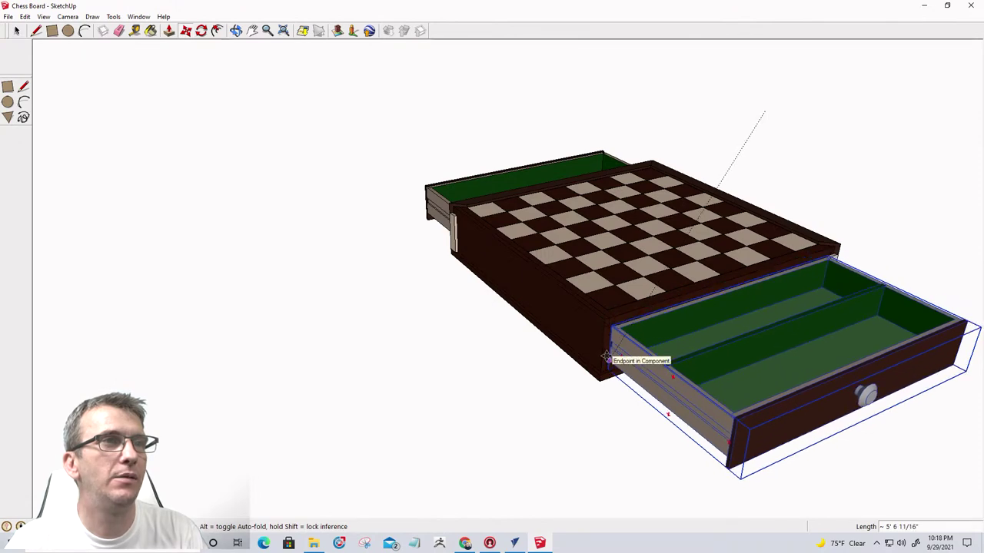
scroll(609, 351, "up", 3)
scroll(610, 346, "up", 2)
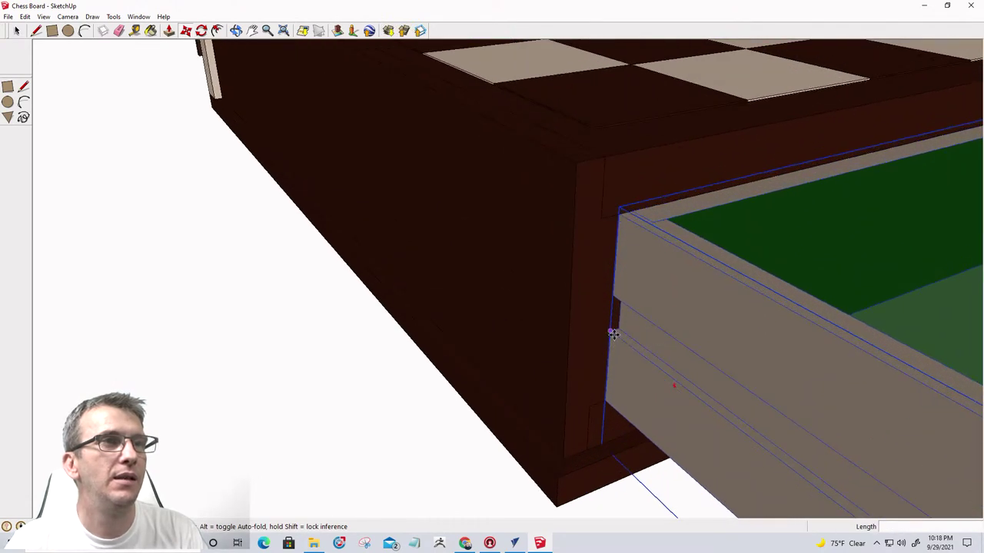
left_click(611, 332)
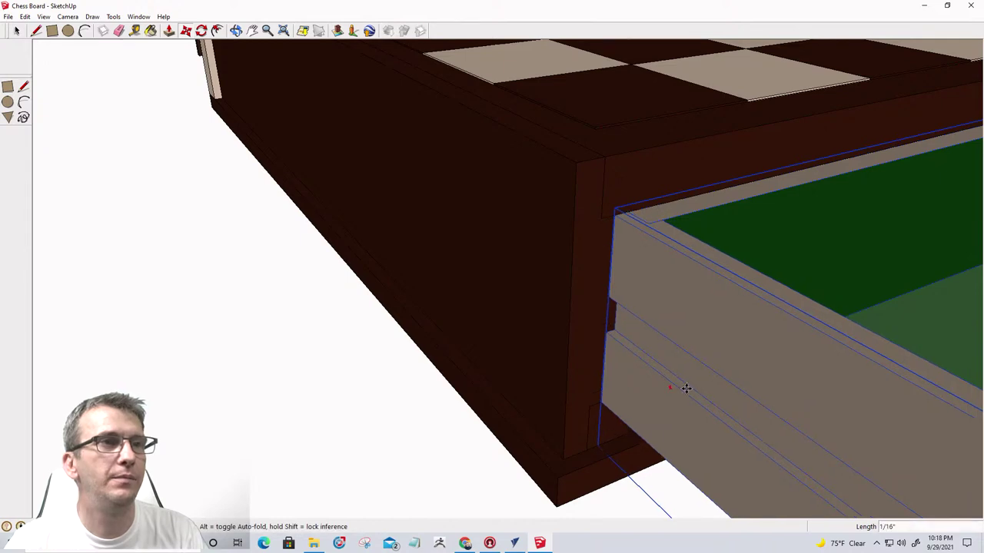
left_click(613, 331)
scroll(648, 331, "down", 3)
scroll(649, 330, "down", 1)
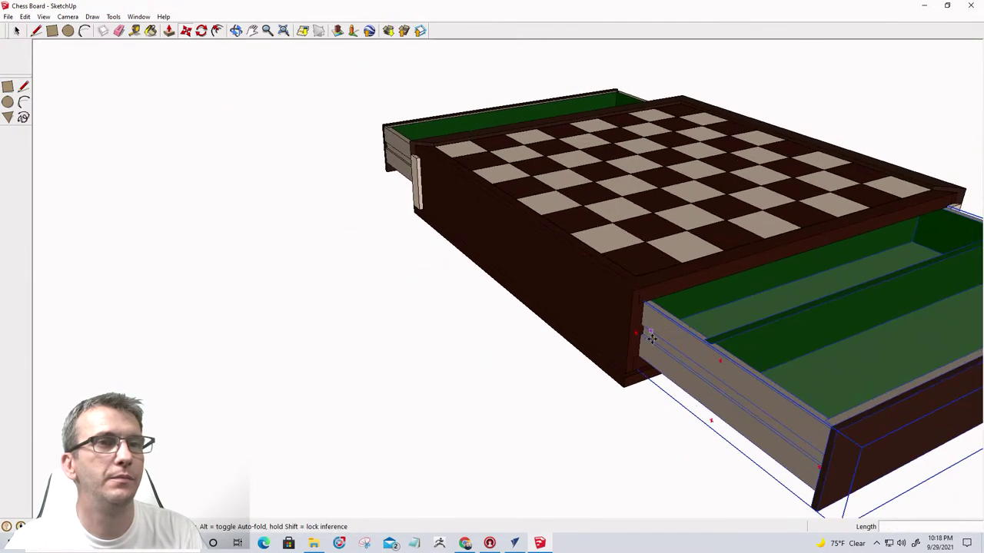
left_click(819, 464)
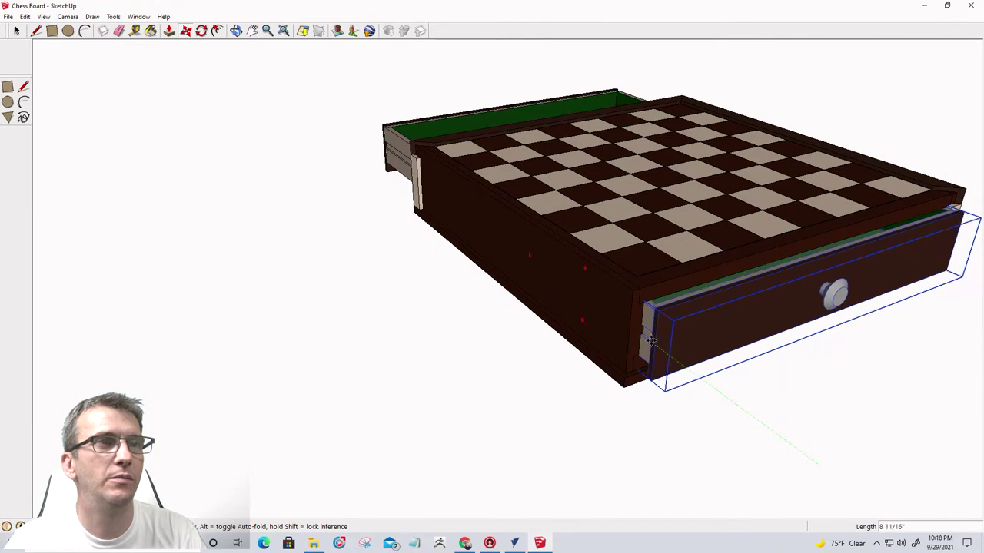
left_click(644, 333)
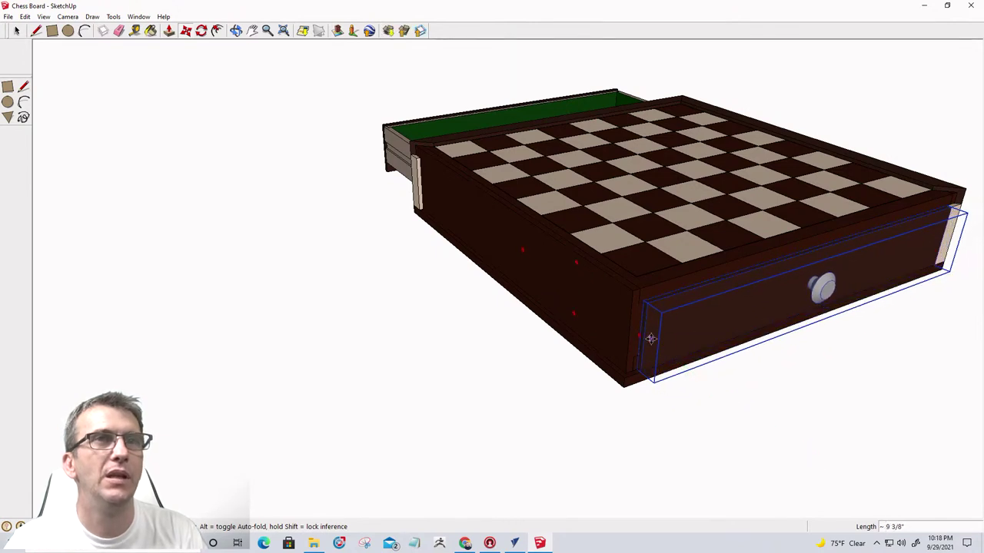
Slide the drawer partway back out by its knob and orbit to view the whole box.
left_click(825, 290)
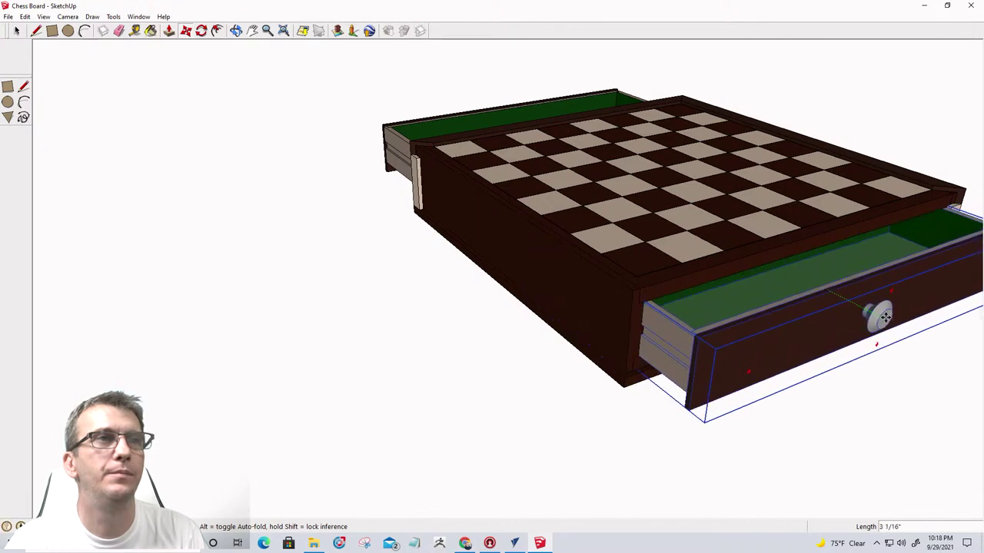
left_click(922, 346)
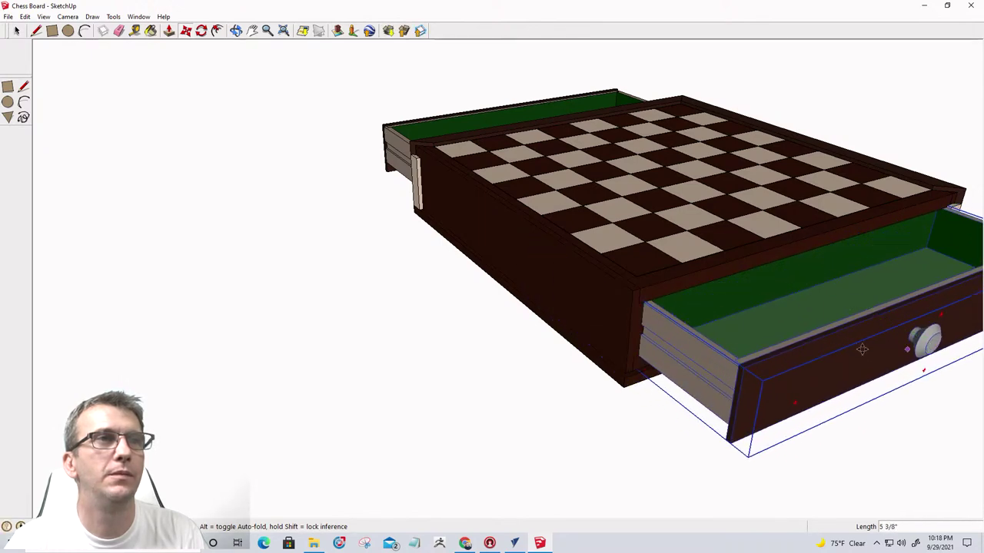
middle_click_drag(922, 346, 631, 408)
scroll(650, 351, "down", 3)
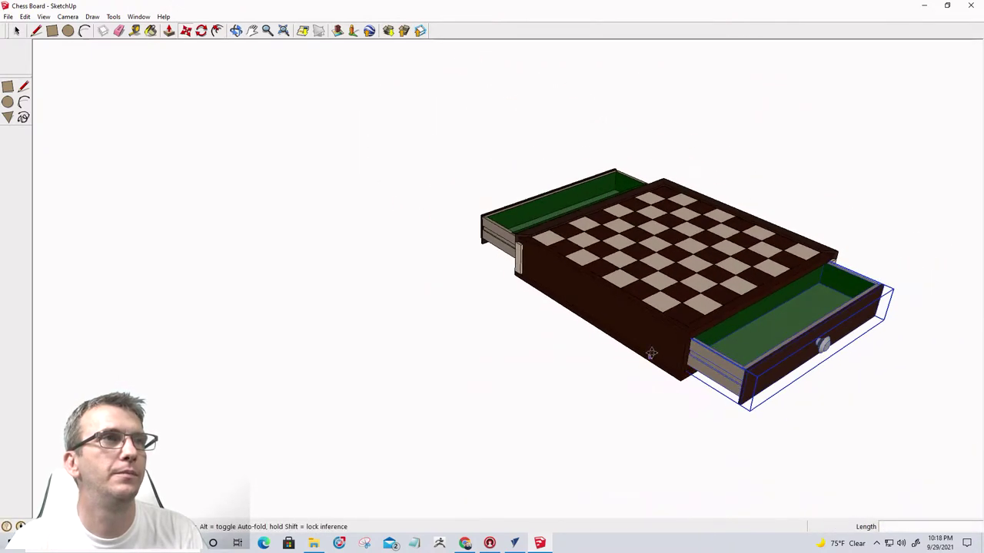
middle_click_drag(650, 351, 759, 328)
Orbit around the chess box, inspecting the front panel and the open right drawer.
key("m")
key("space")
scroll(621, 87, "up", 6)
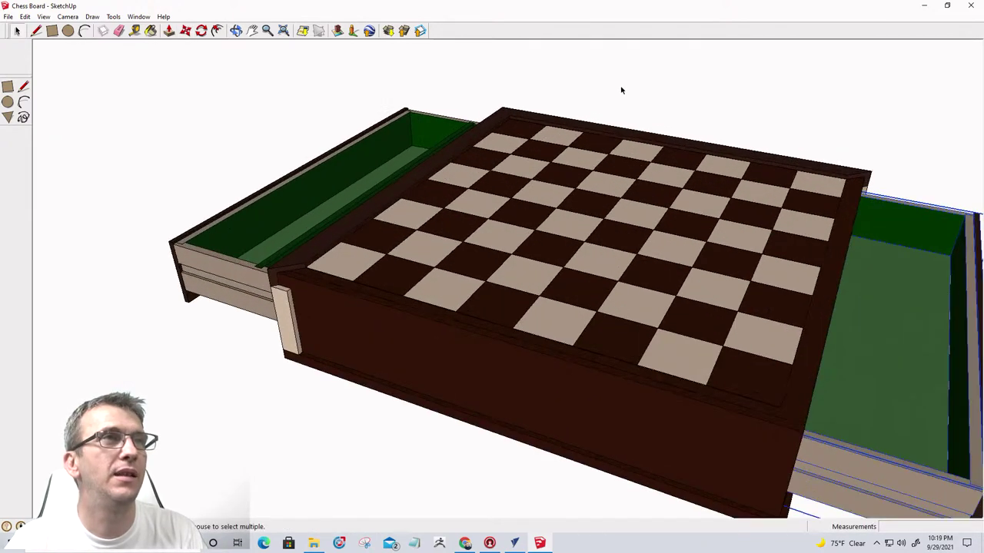
scroll(538, 108, "down", 6)
scroll(725, 108, "up", 4)
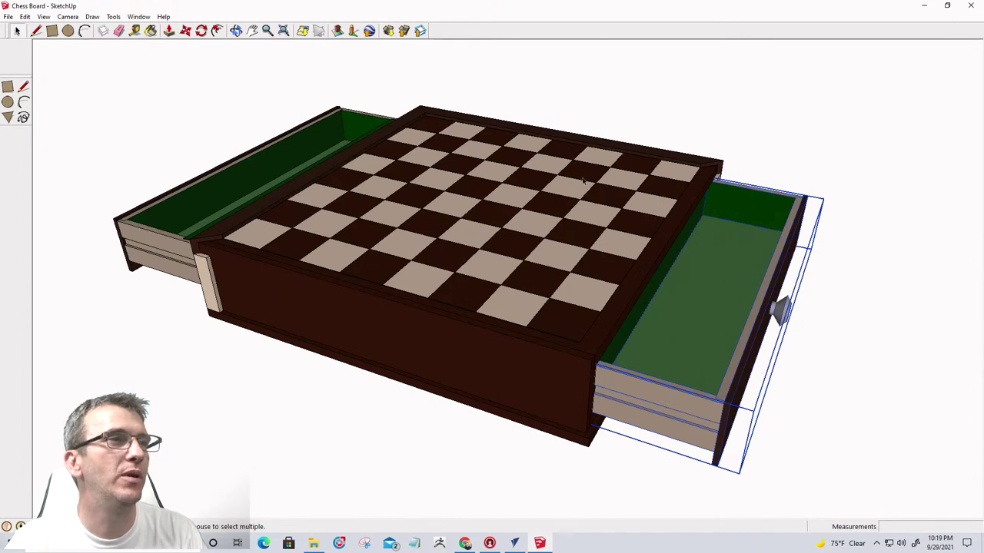
middle_click_drag(345, 457, 286, 321)
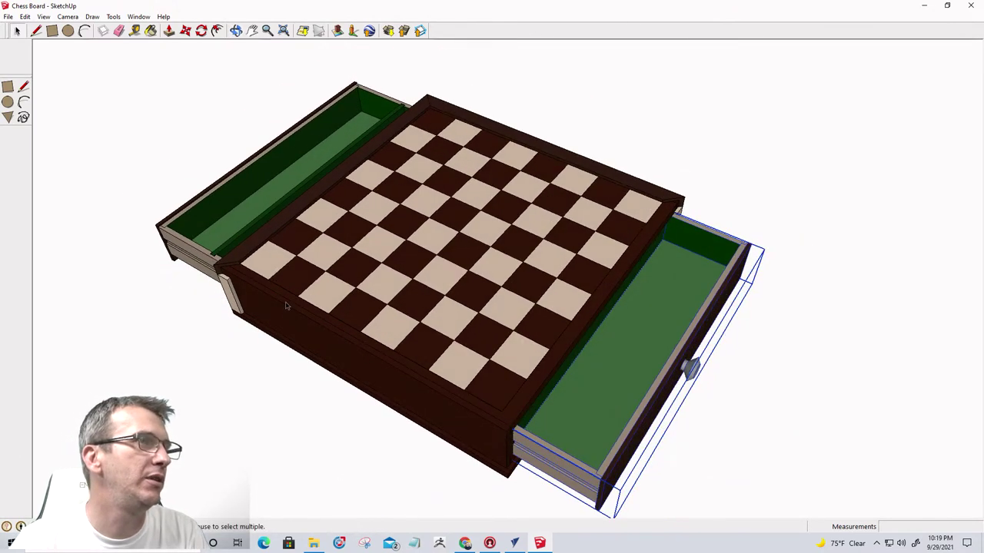
left_click(285, 306)
scroll(288, 311, "up", 3)
scroll(288, 312, "down", 2)
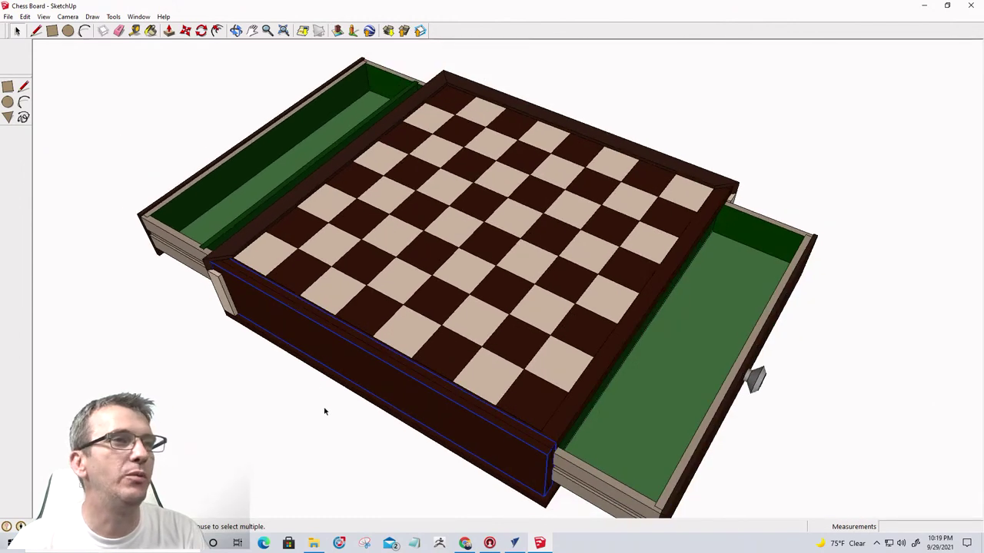
middle_click_drag(324, 412, 352, 391)
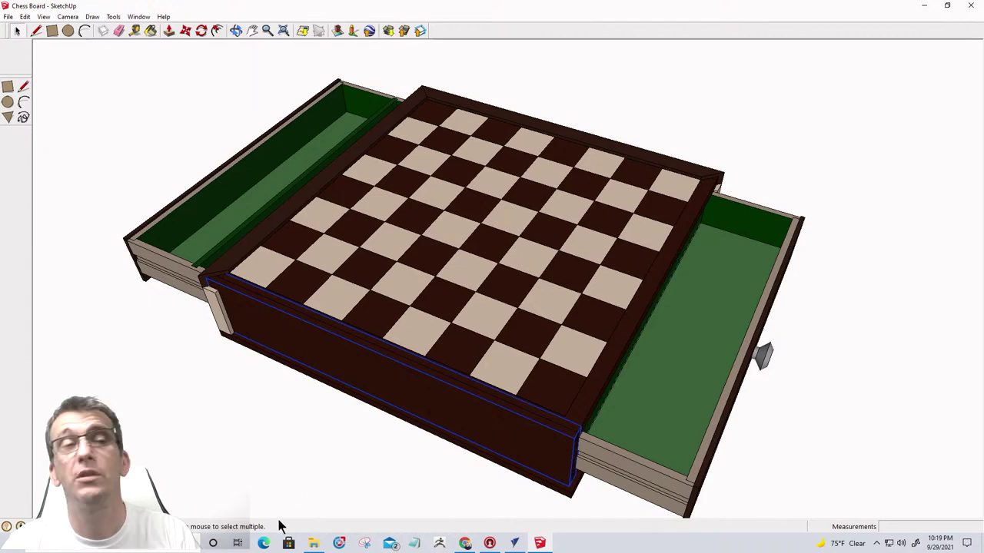
middle_click_drag(382, 472, 389, 419)
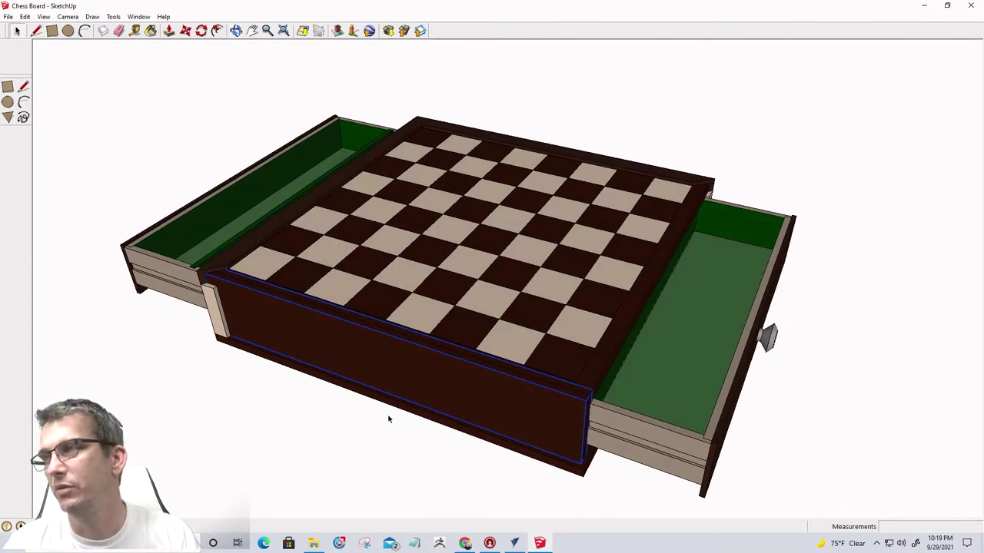
scroll(558, 431, "up", 1)
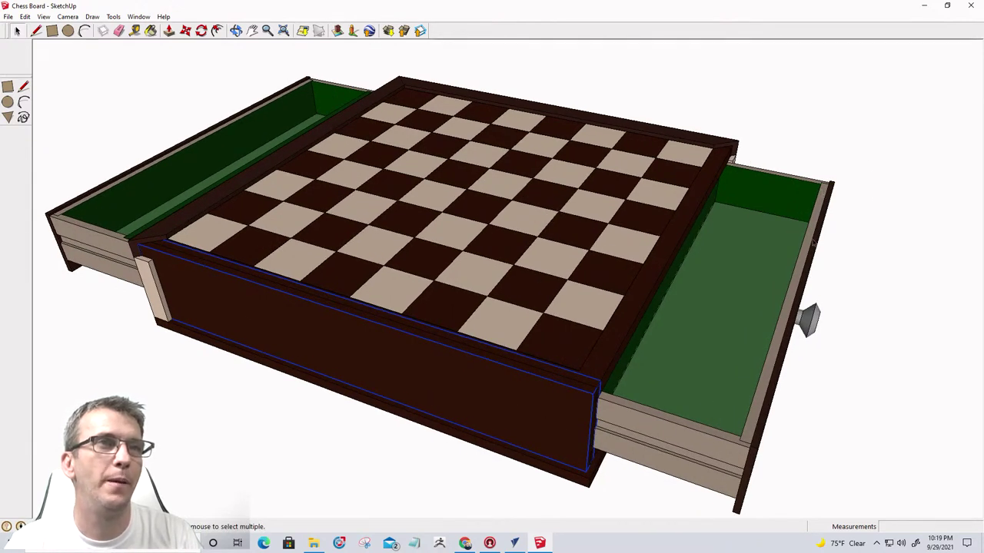
middle_click_drag(817, 243, 735, 451)
left_click(739, 452)
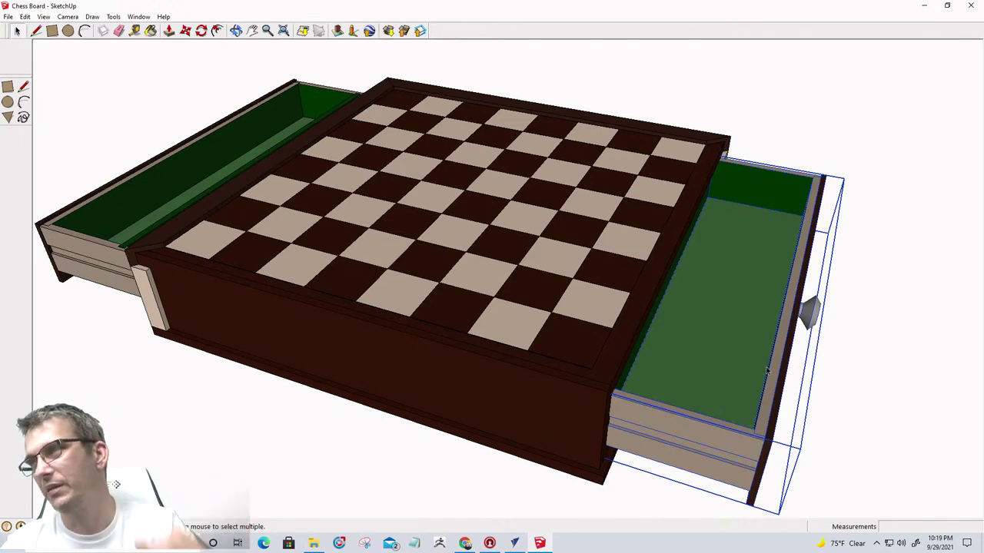
middle_click_drag(810, 358, 708, 340)
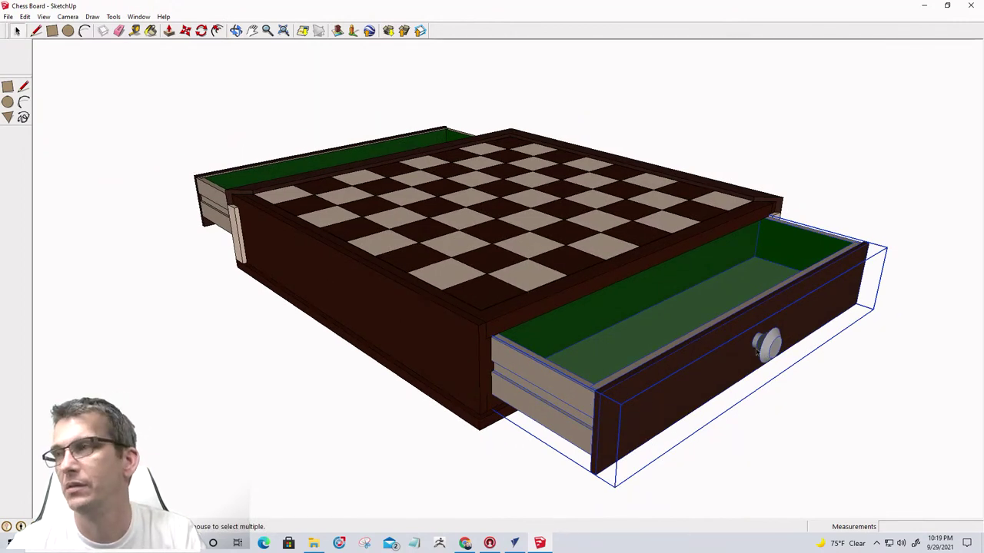
Select the back-left trim strip and restore all hidden parts with Edit > Unhide > All.
left_click(240, 196)
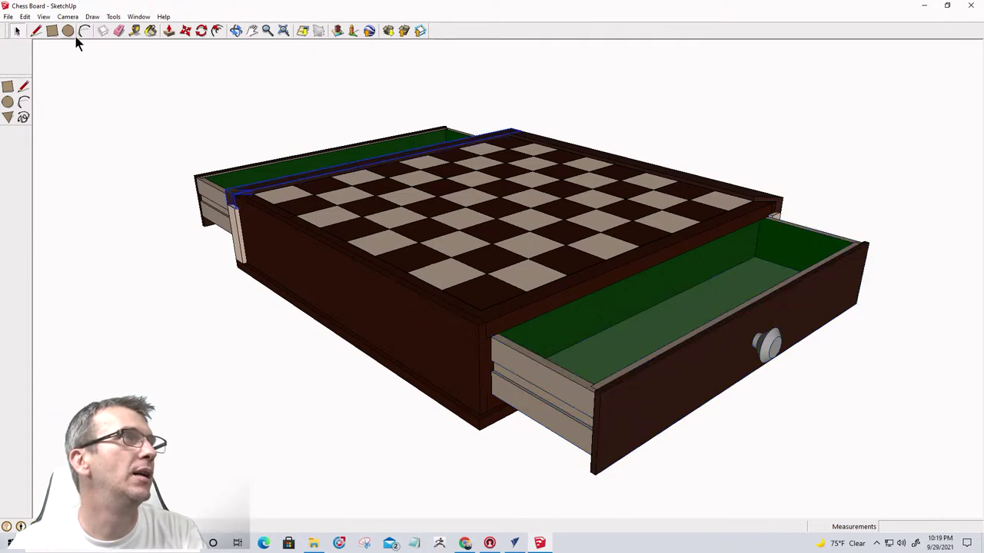
left_click(26, 16)
mouse_move(58, 165)
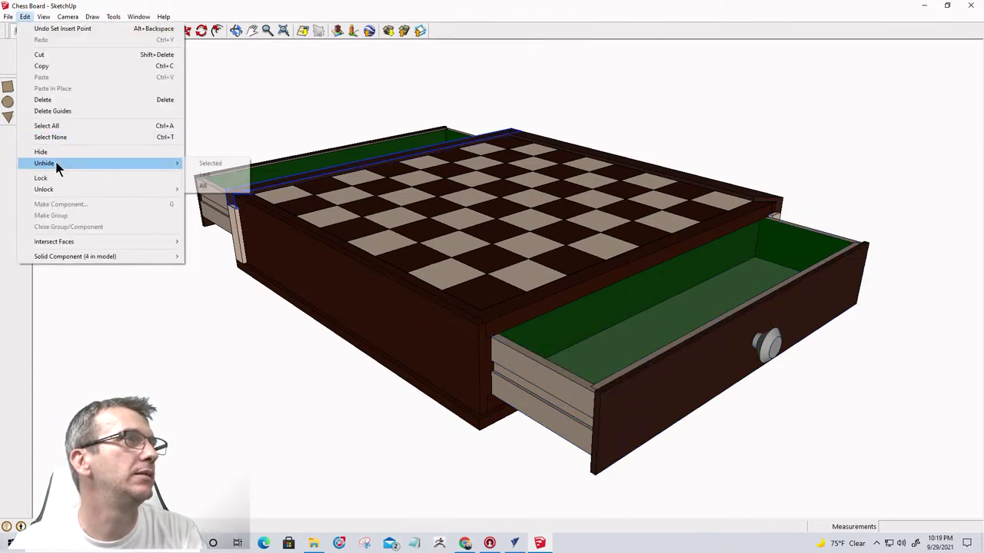
left_click(209, 186)
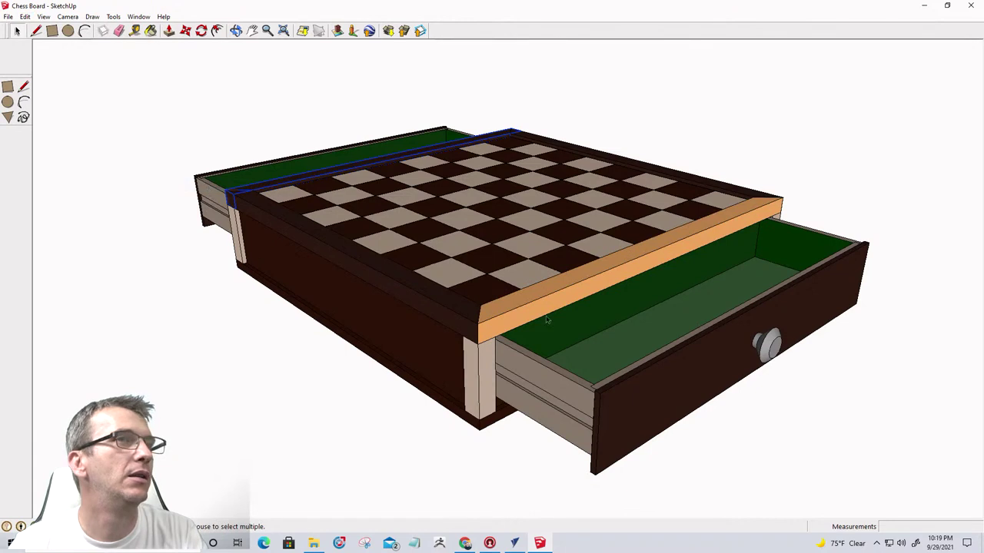
Paint the orange front trim's front and top faces with dark brown Color_B23.
double_click(571, 301)
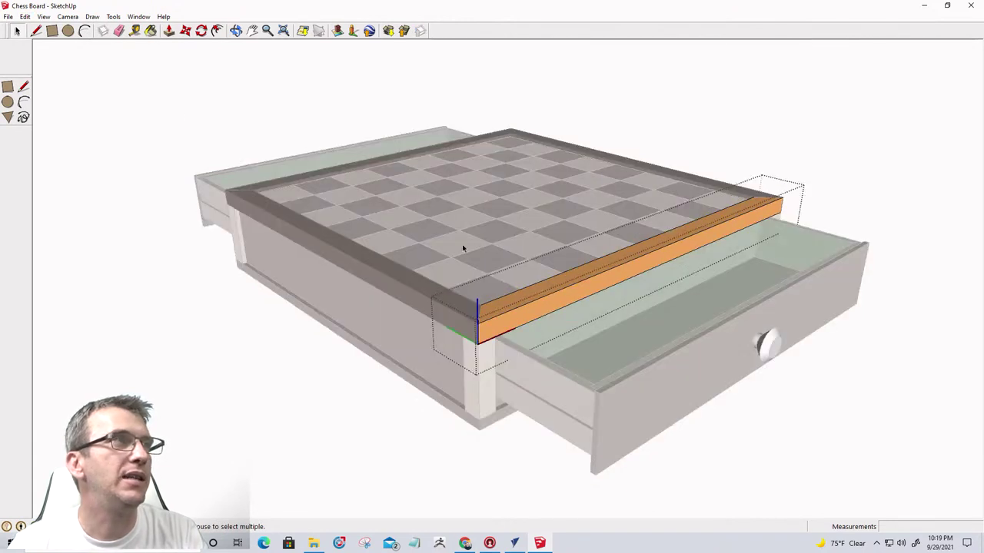
left_click(151, 32)
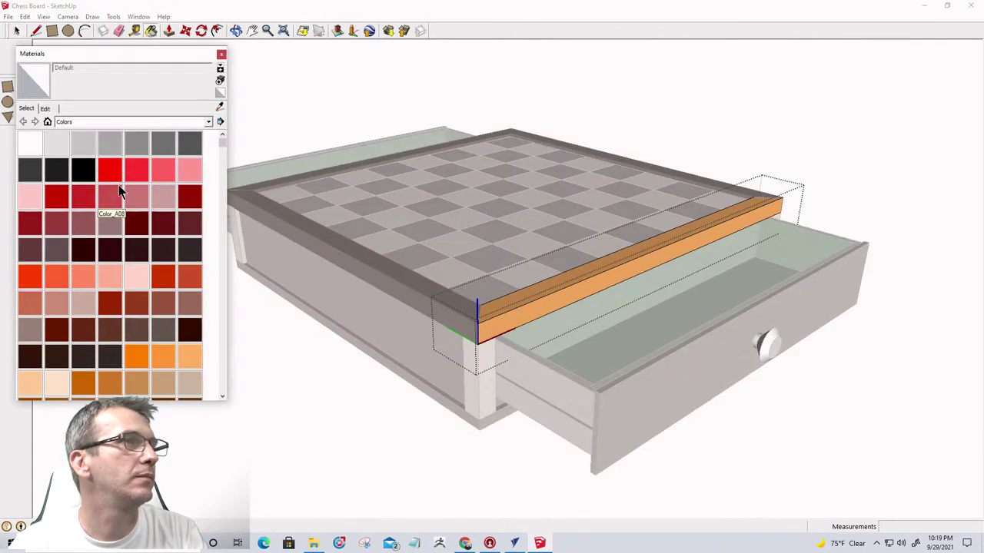
left_click(58, 348)
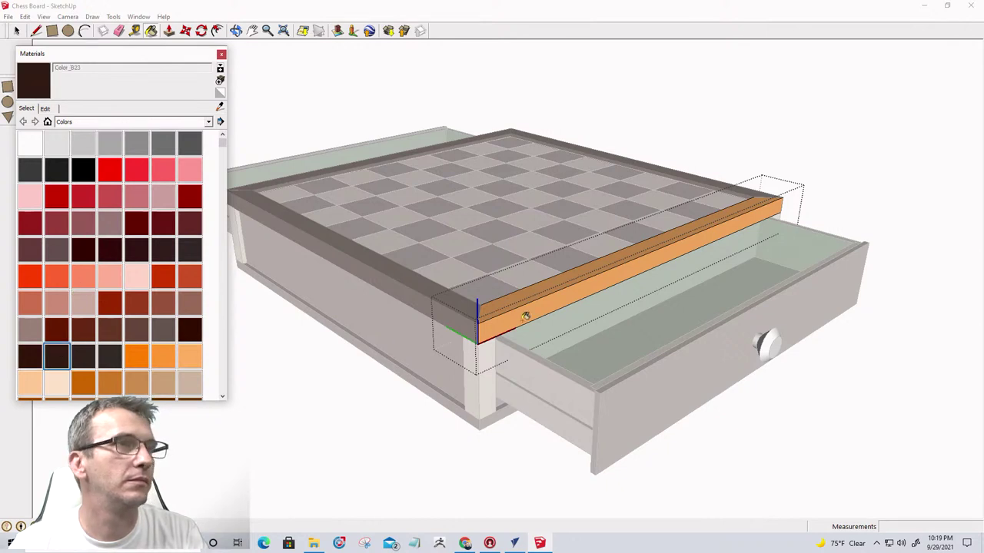
left_click(521, 309)
left_click(526, 289)
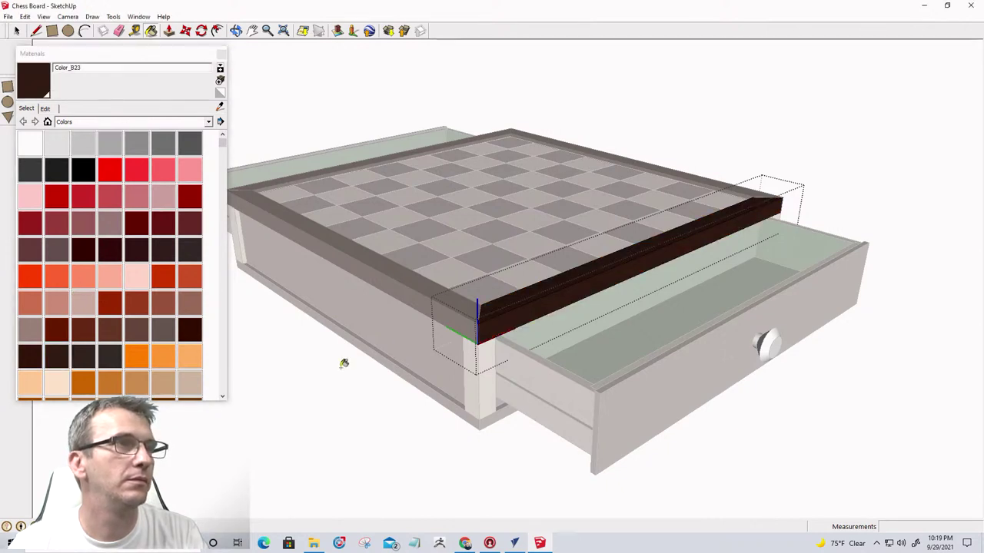
key("space")
Leave the trim component, close the Materials panel and orbit to a top-down view.
left_click(320, 377)
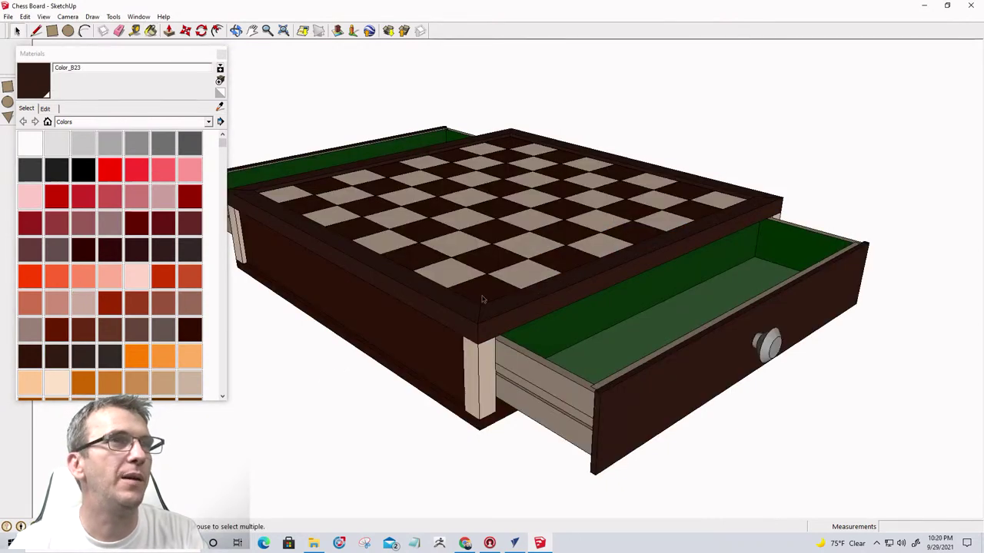
scroll(428, 372, "down", 1)
left_click(221, 53)
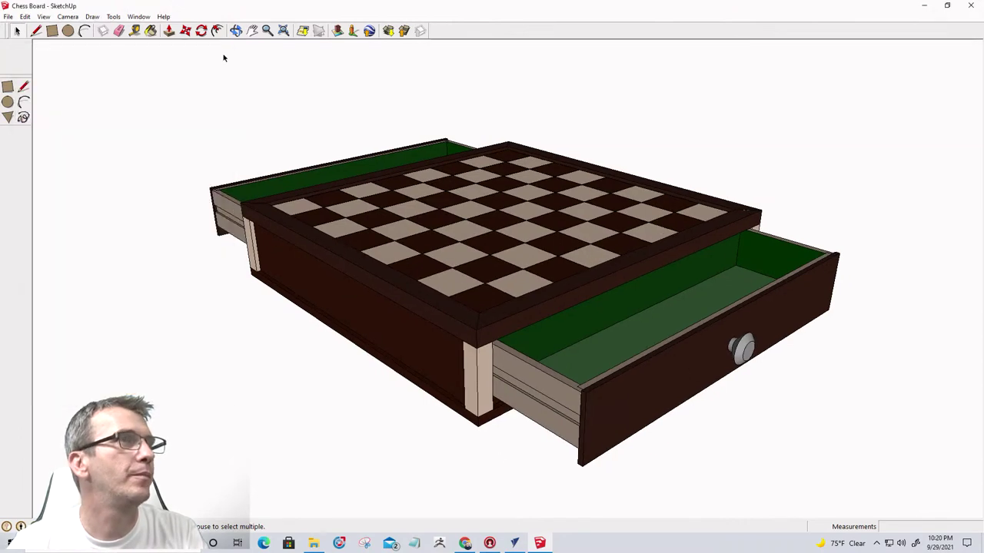
middle_click_drag(476, 254, 469, 336)
scroll(470, 332, "down", 1)
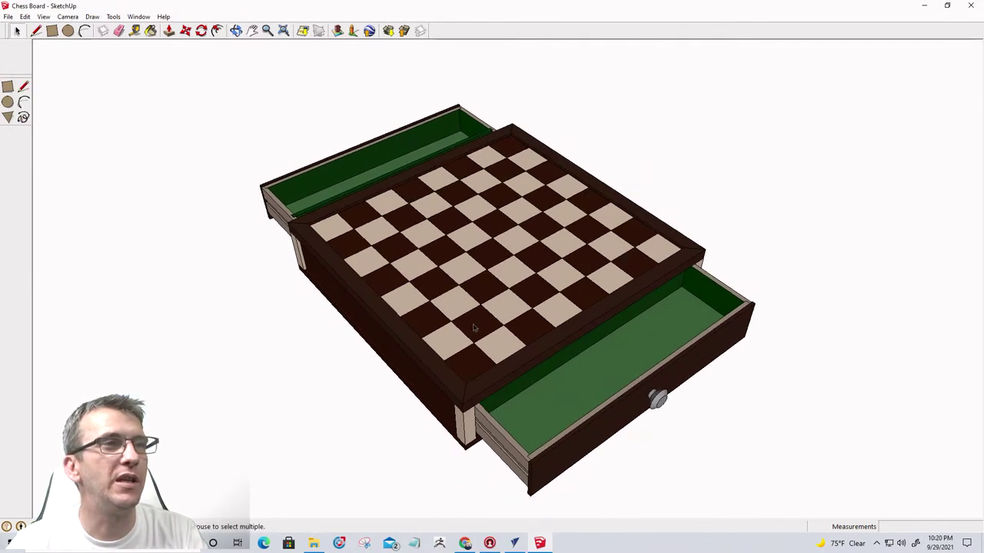
middle_click_drag(470, 280, 566, 310)
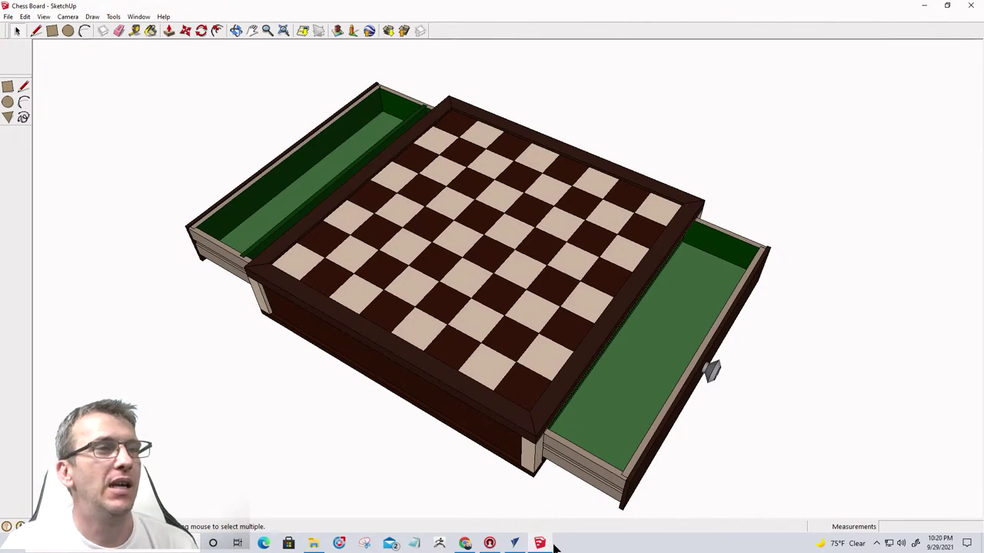
In VCarve Pro, open the sheet list and make Box Sides the active sheet.
left_click(514, 544)
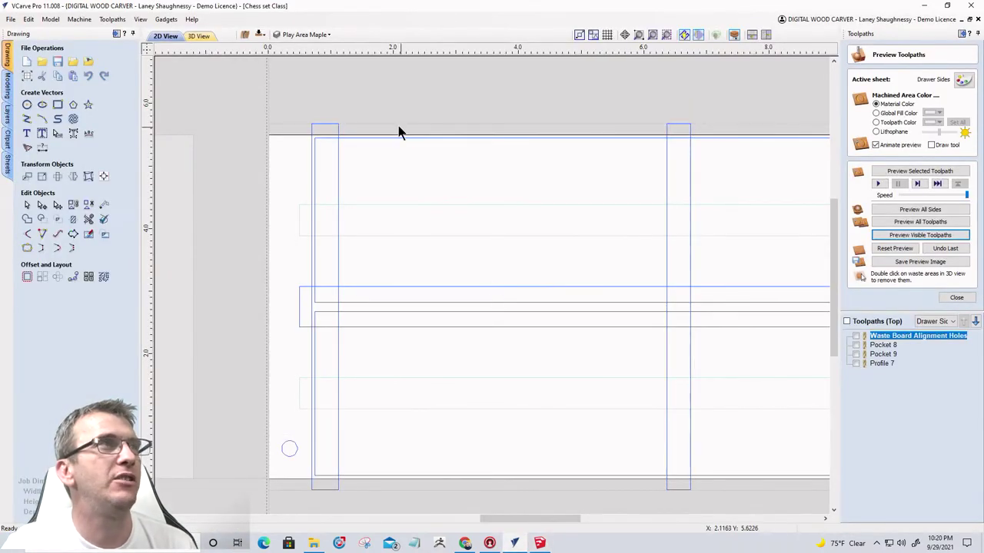
scroll(384, 127, "down", 5)
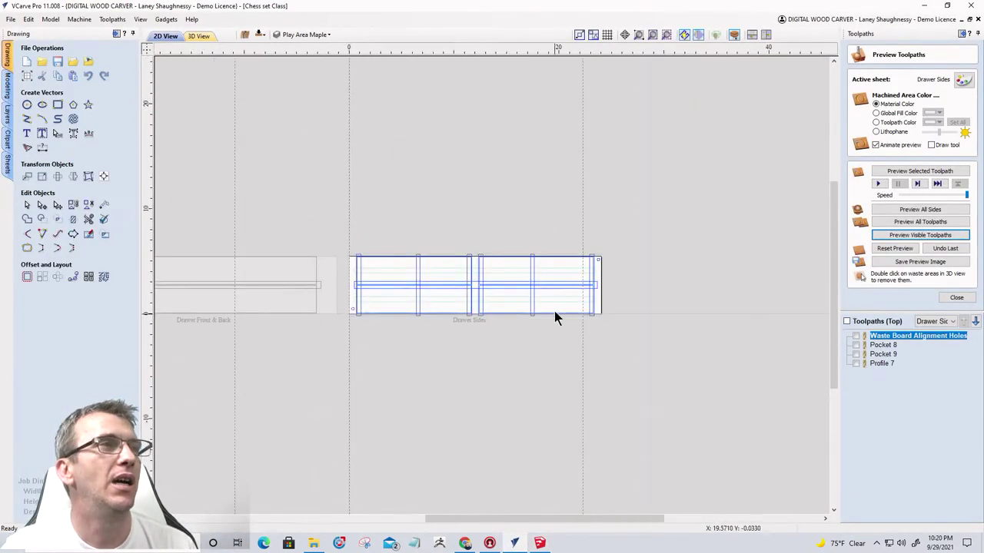
scroll(510, 266, "down", 2)
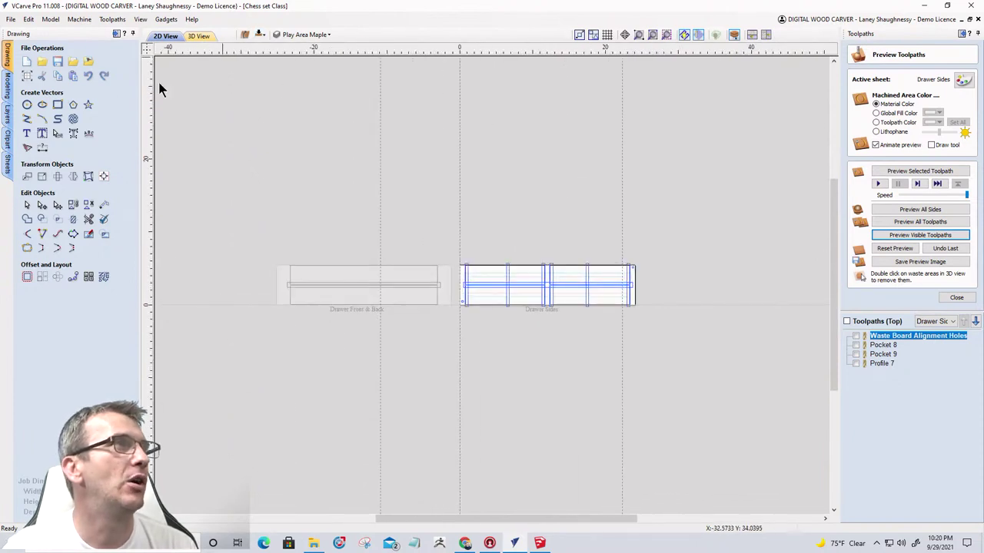
left_click(8, 164)
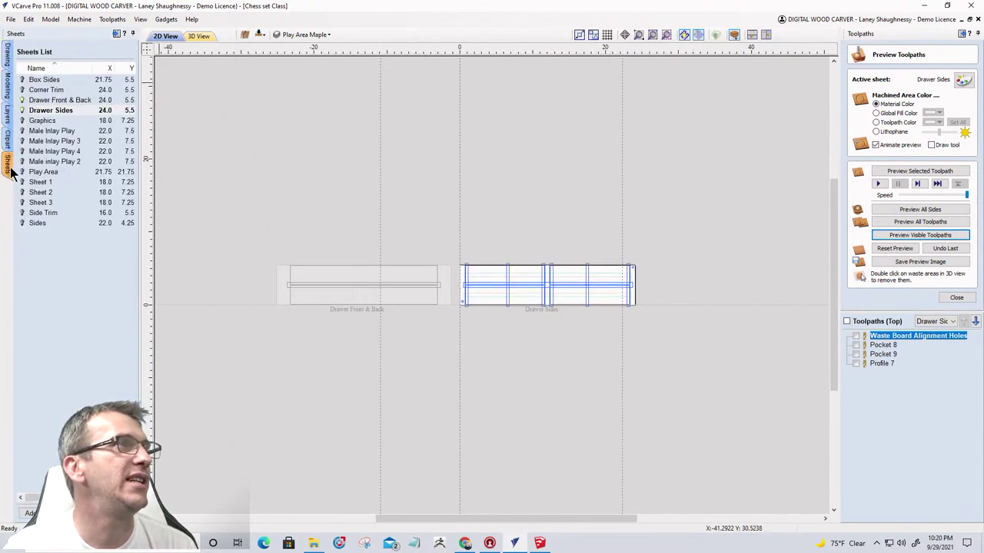
left_click(34, 82)
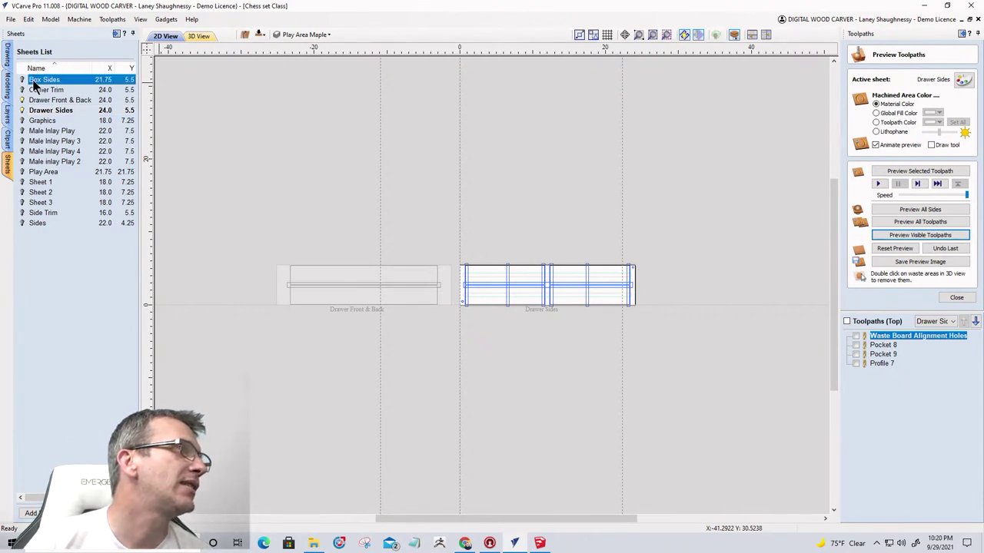
left_click(22, 80)
left_click(22, 80)
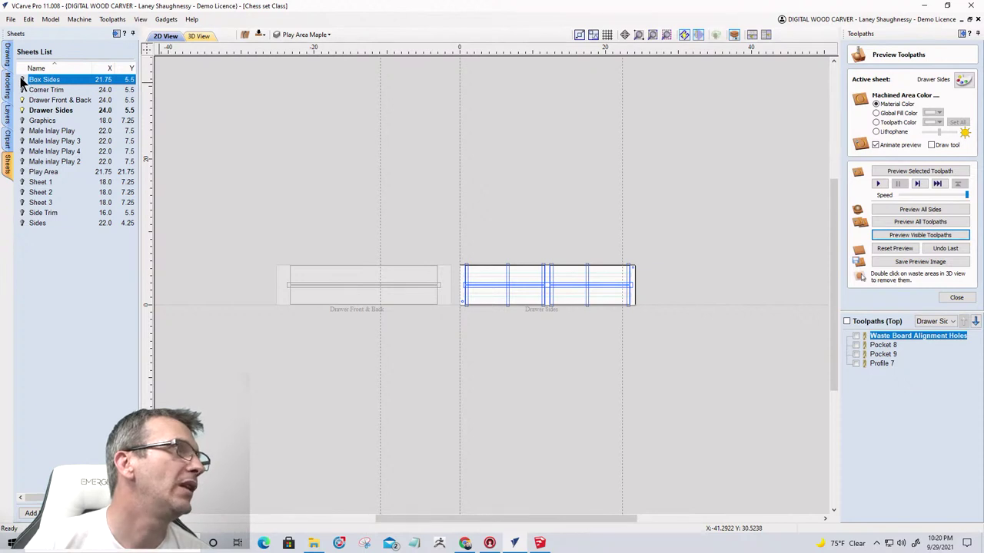
left_click(23, 80)
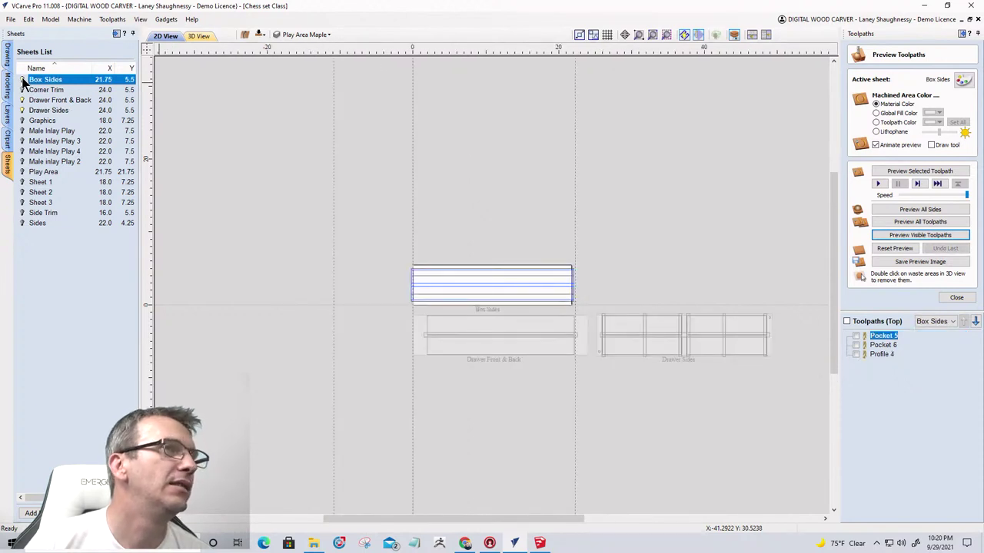
Toggle the Sides sheet's visibility on and off, then return to the SketchUp chess board.
scroll(415, 330, "up", 3)
scroll(413, 316, "down", 1)
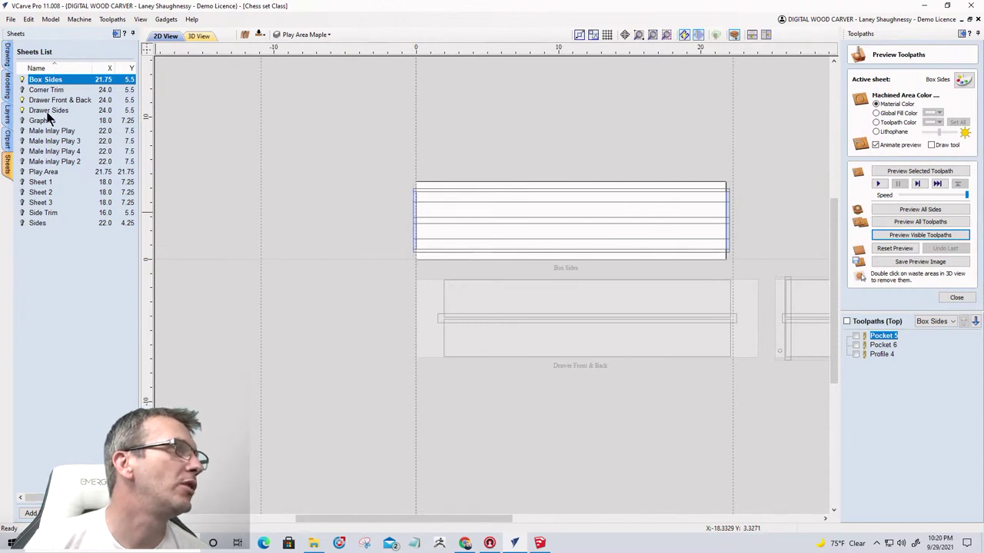
left_click(23, 223)
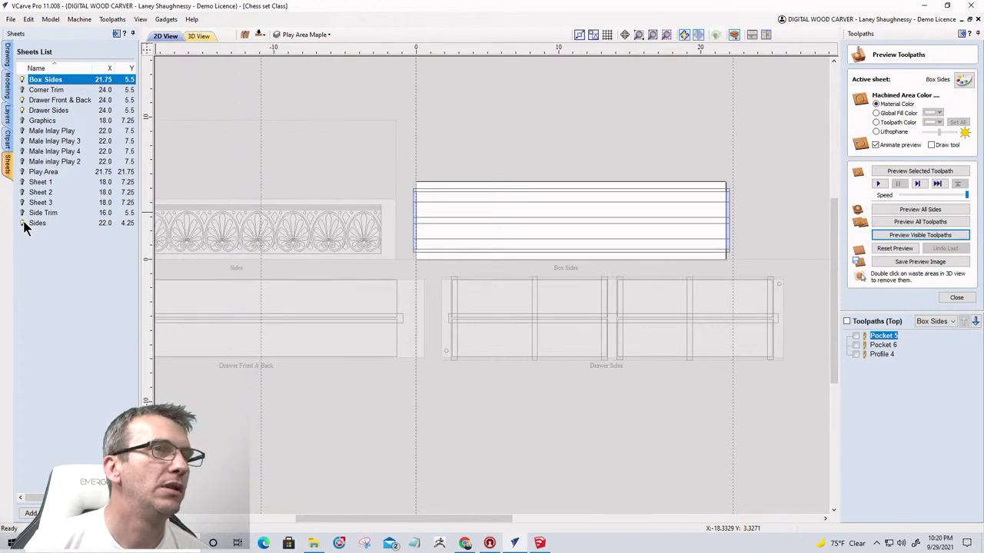
left_click(23, 223)
left_click(23, 223)
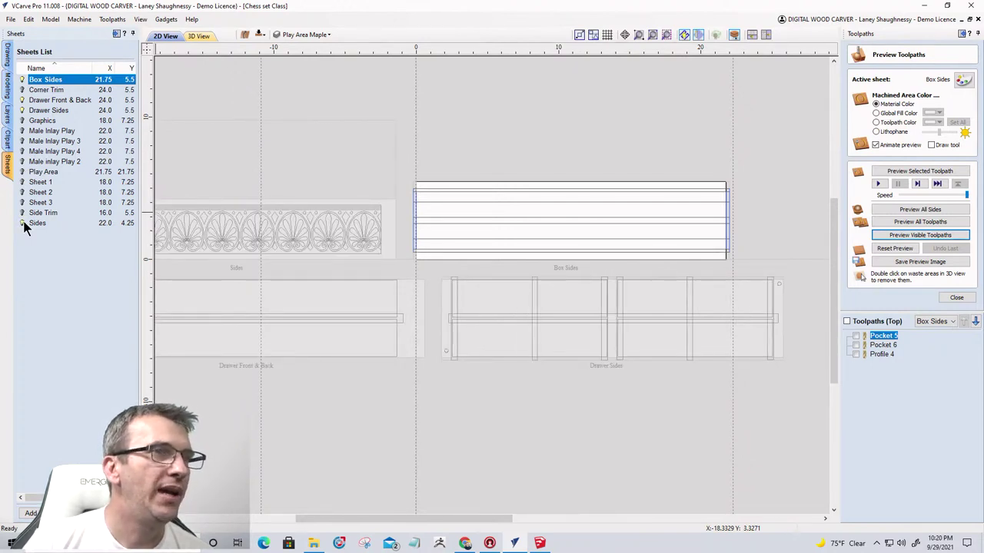
left_click(23, 223)
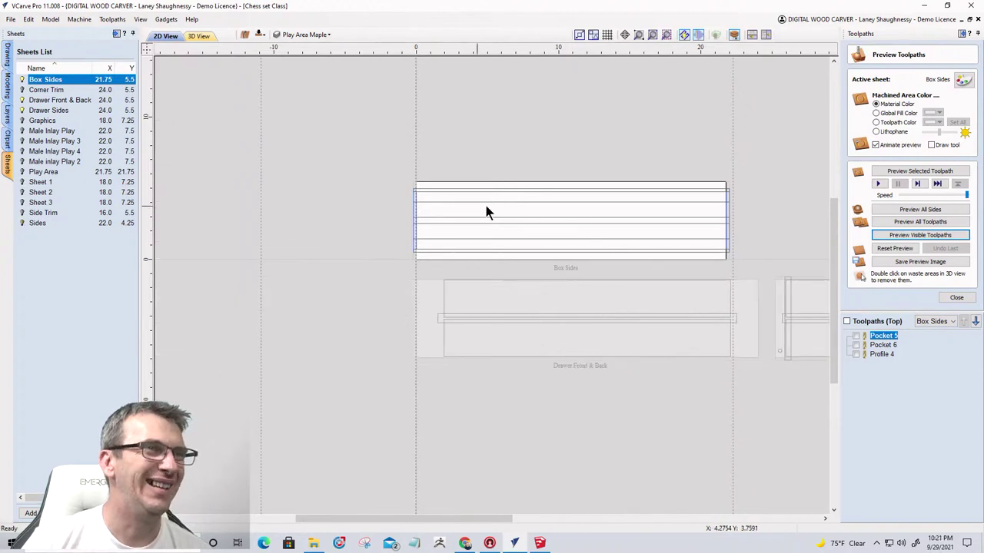
scroll(624, 204, "up", 2)
scroll(576, 200, "down", 2)
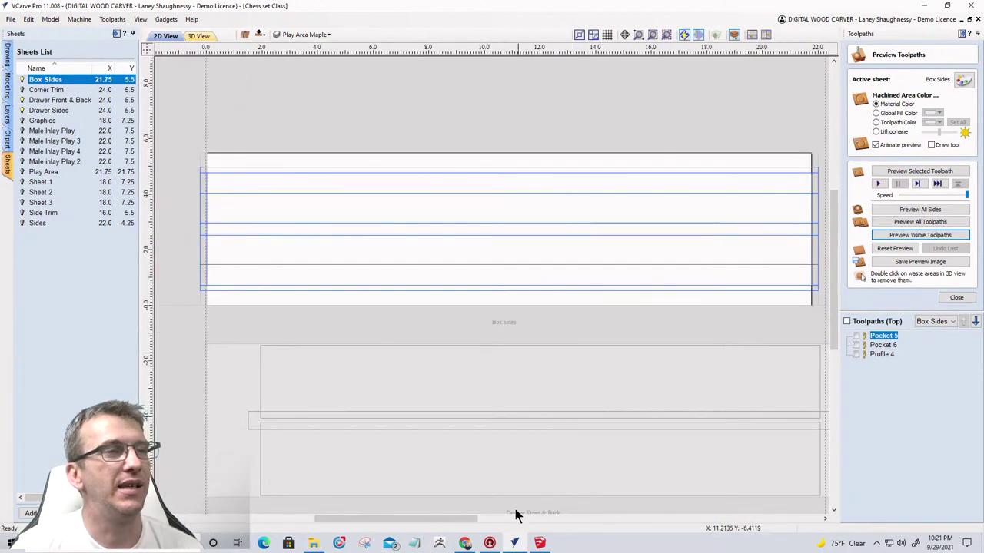
left_click(540, 543)
middle_click_drag(392, 310, 551, 123)
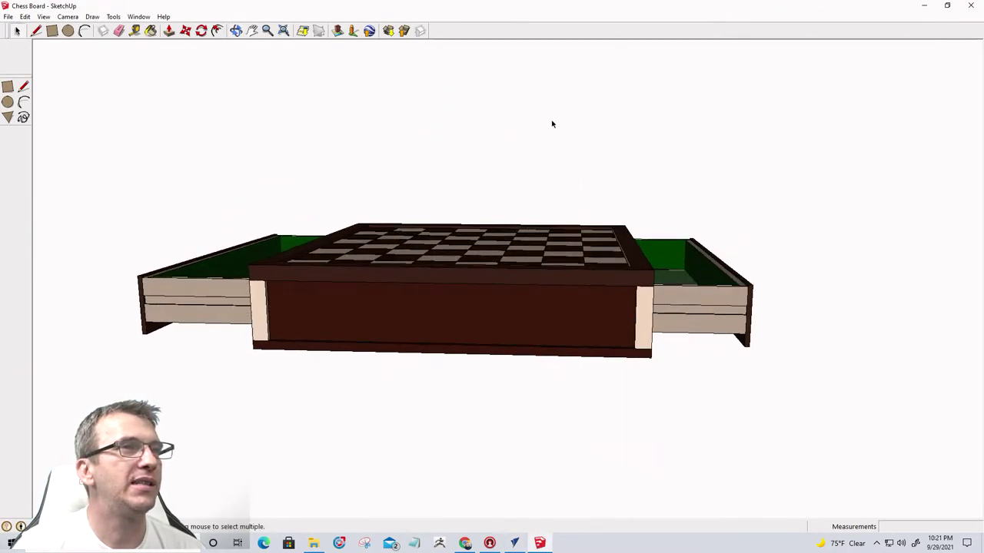
Zoom the SketchUp board's low front view, then go back to VCarve Pro.
scroll(555, 340, "up", 2)
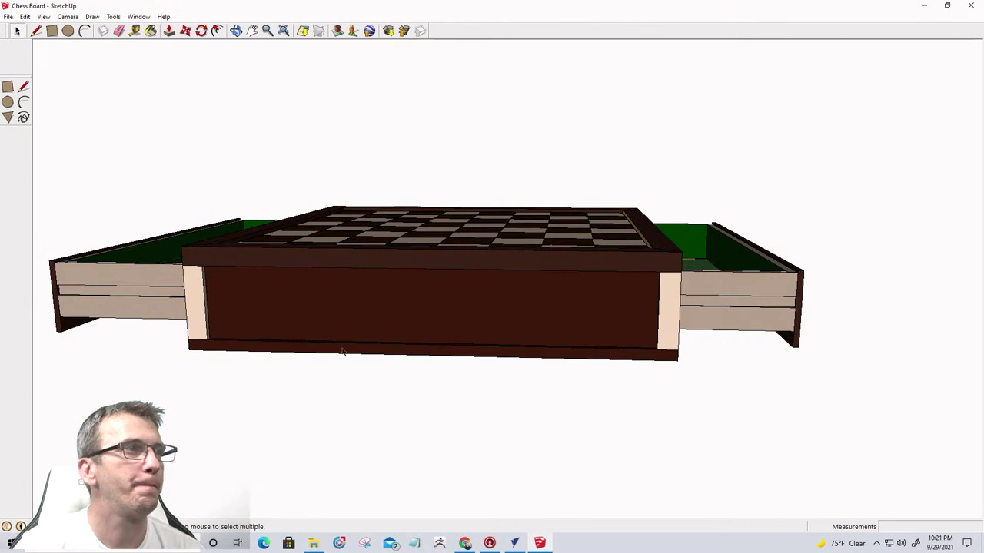
left_click(514, 544)
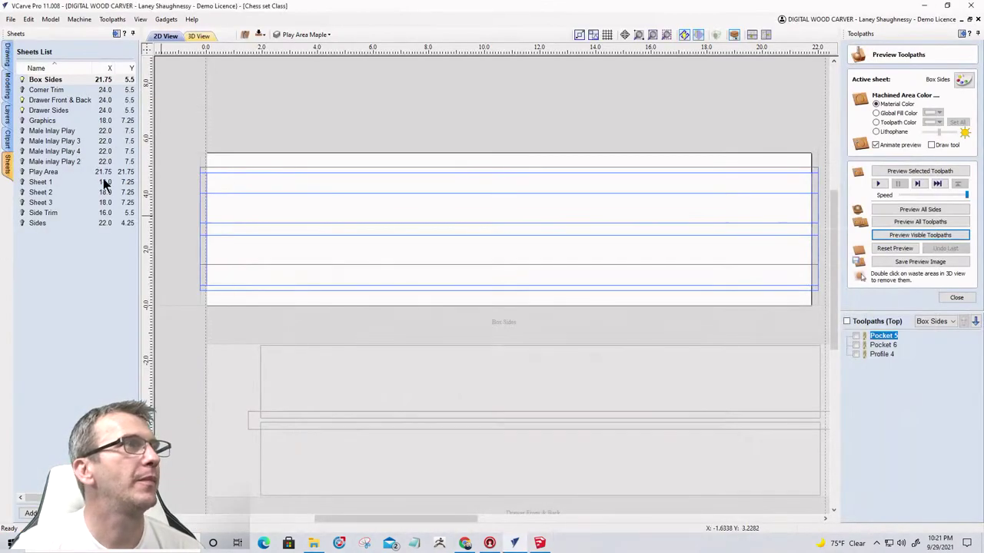
Make Sides the working sheet after briefly toggling the Drawer Sides sheet's visibility.
left_click(21, 224)
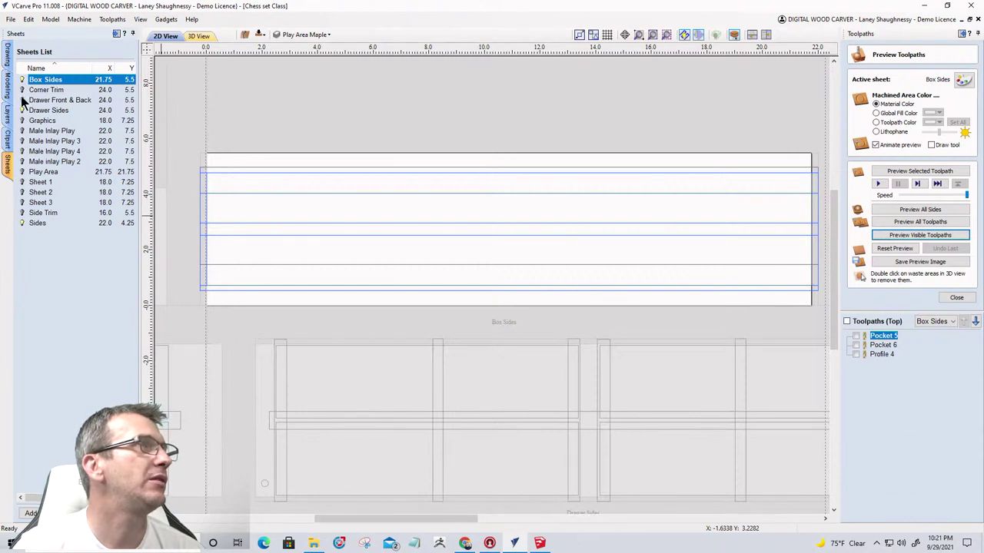
left_click(21, 110)
left_click(35, 225)
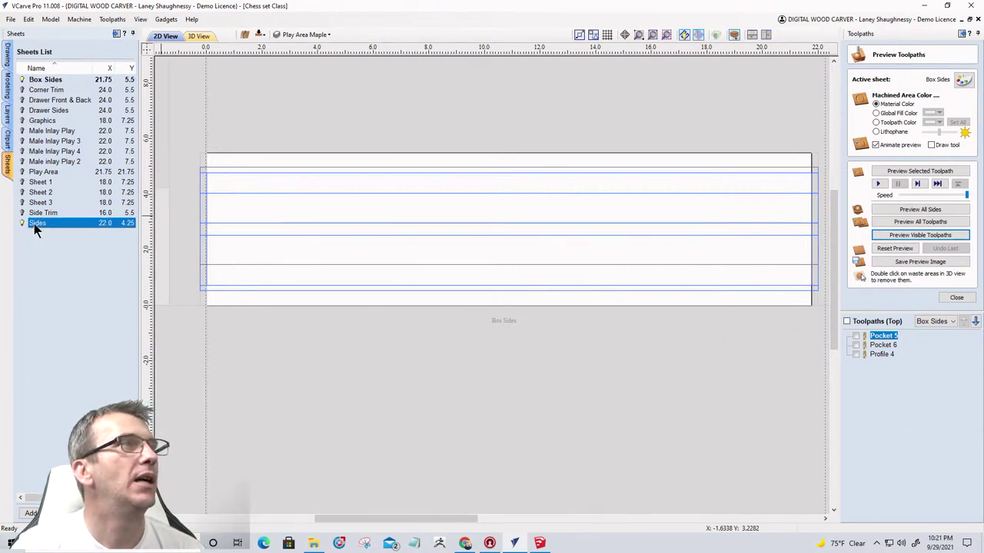
scroll(739, 352, "up", 1)
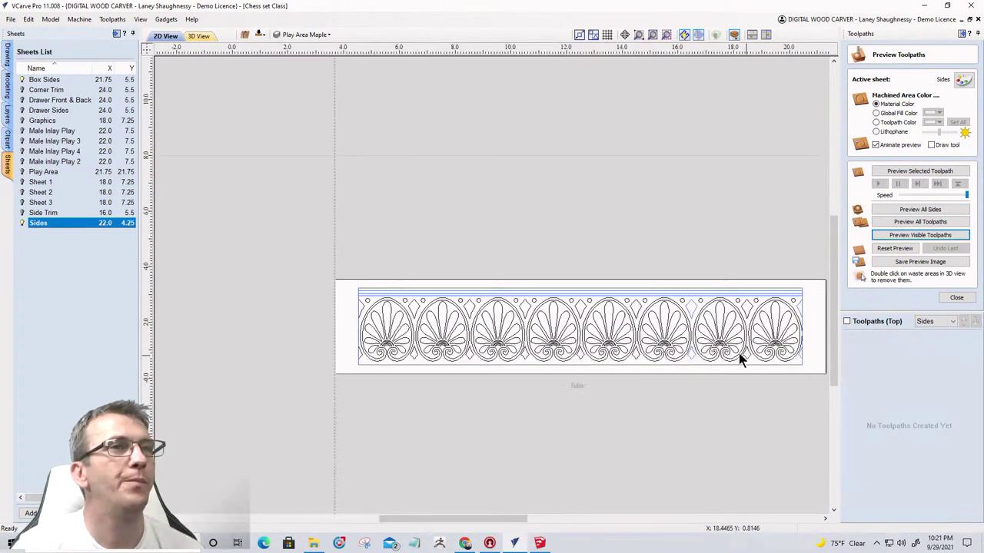
scroll(652, 297, "down", 3)
scroll(324, 237, "up", 5)
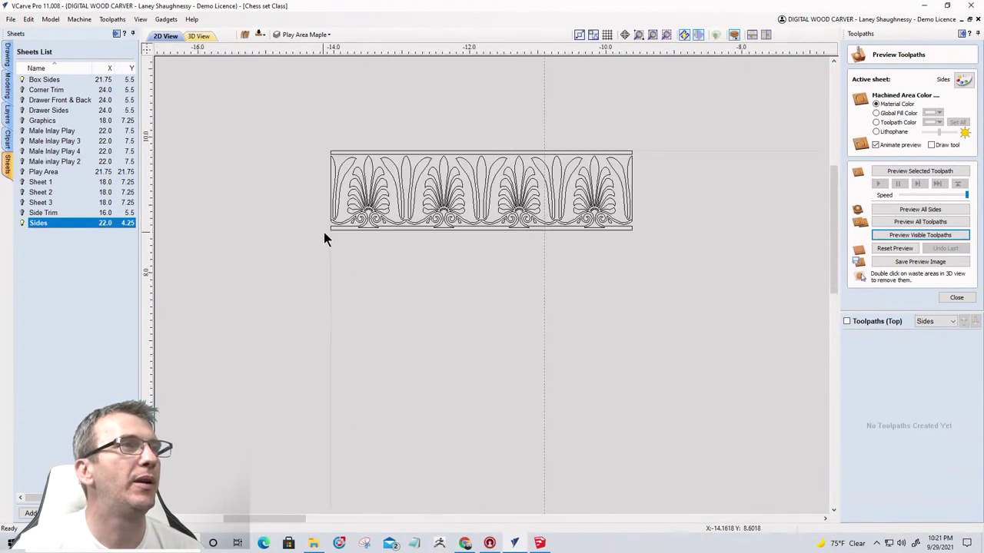
scroll(356, 240, "down", 4)
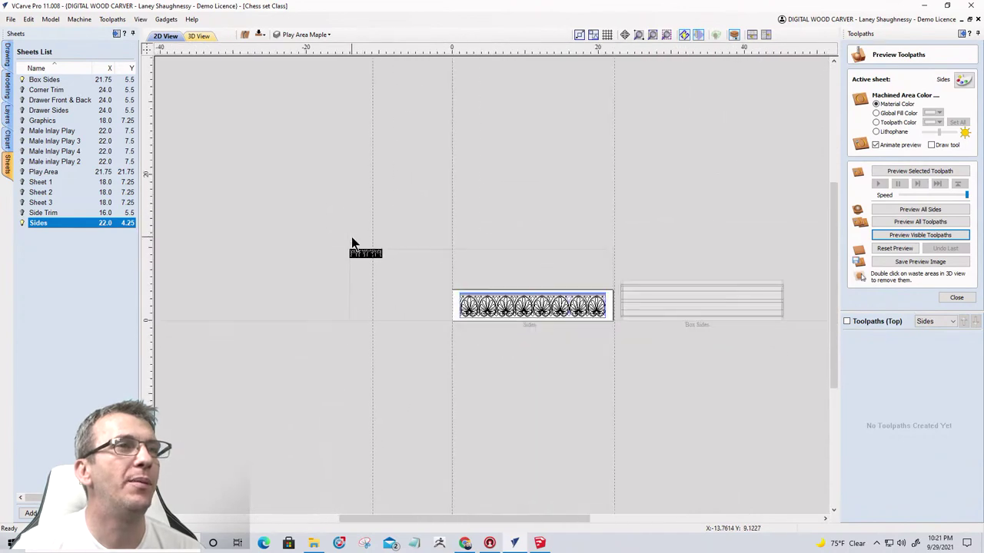
scroll(649, 333, "up", 3)
scroll(327, 369, "up", 2)
scroll(314, 376, "down", 3)
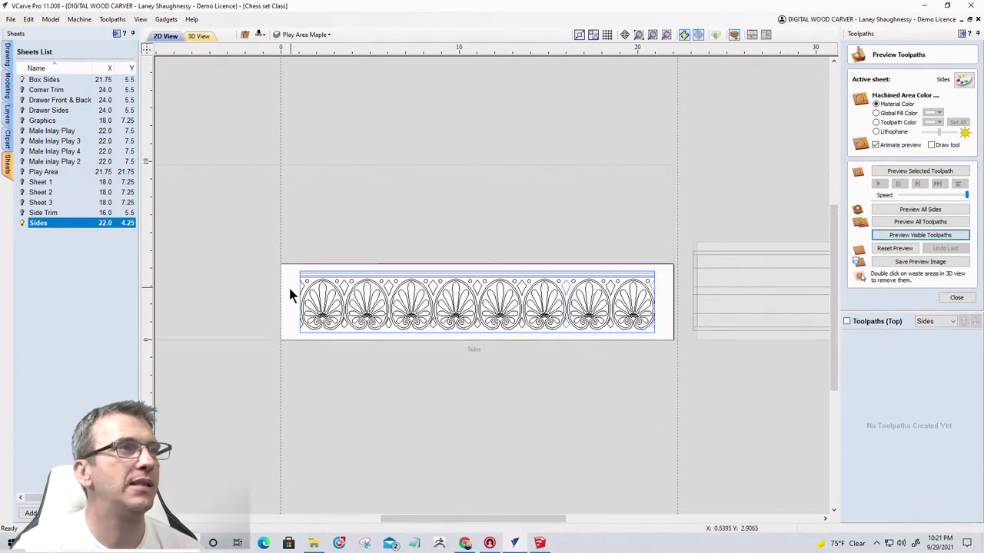
Select the fan border and confirm its size as 19.8997 by 3.4375 inches.
left_click_drag(294, 269, 659, 372)
scroll(608, 332, "up", 3)
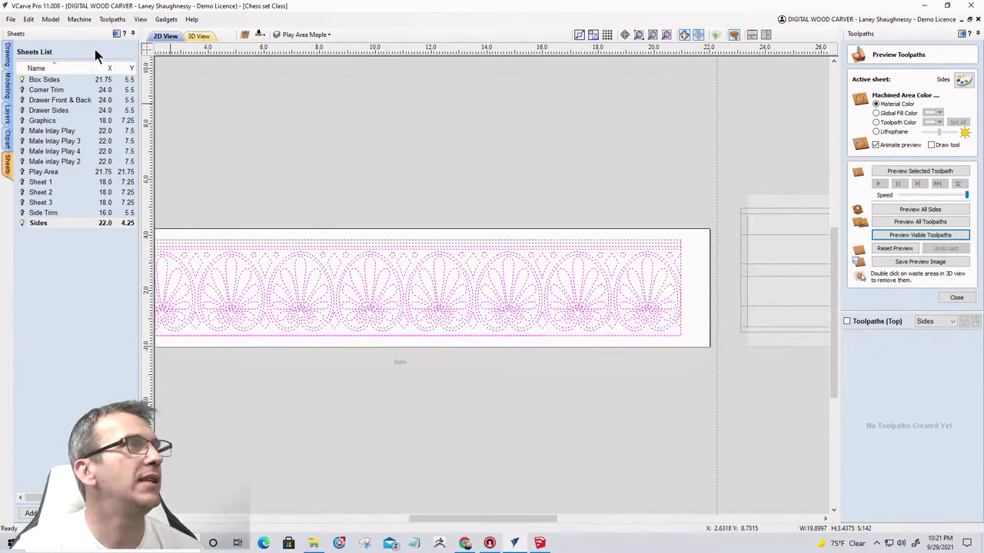
left_click(4, 52)
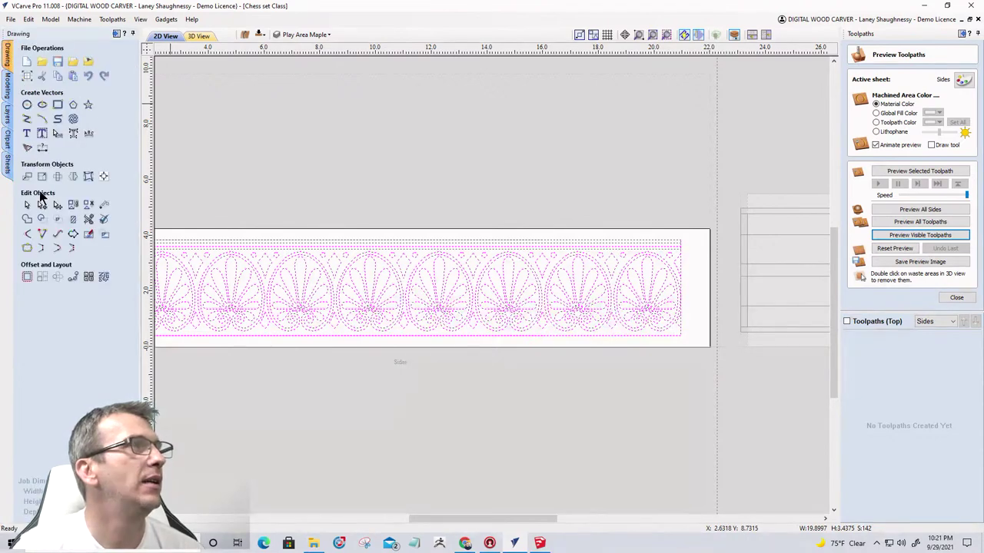
left_click(43, 178)
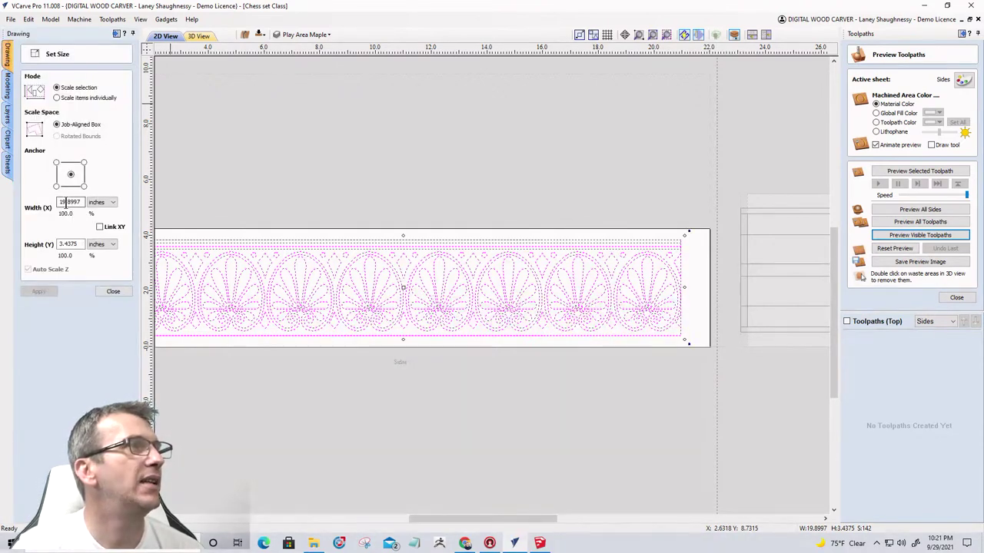
left_click(59, 245)
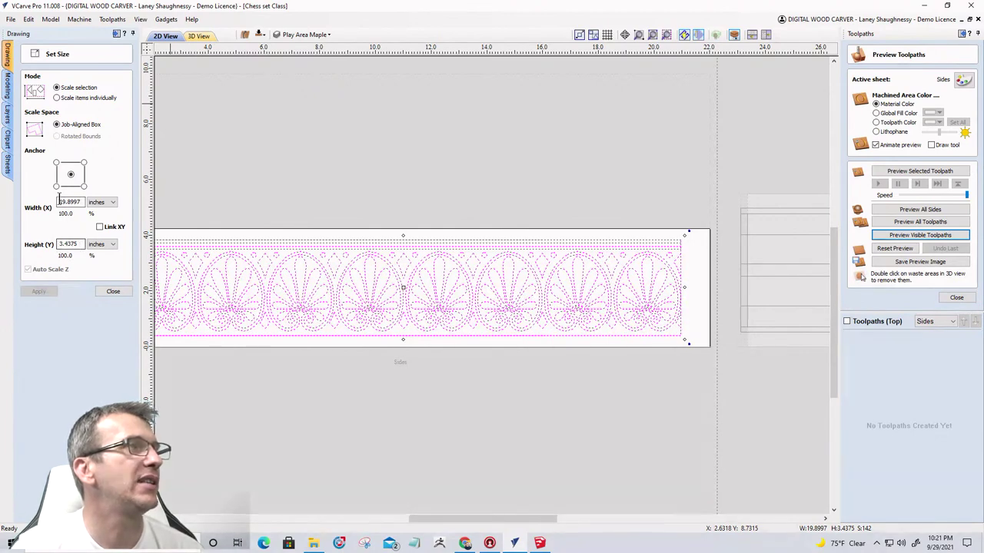
left_click(66, 201)
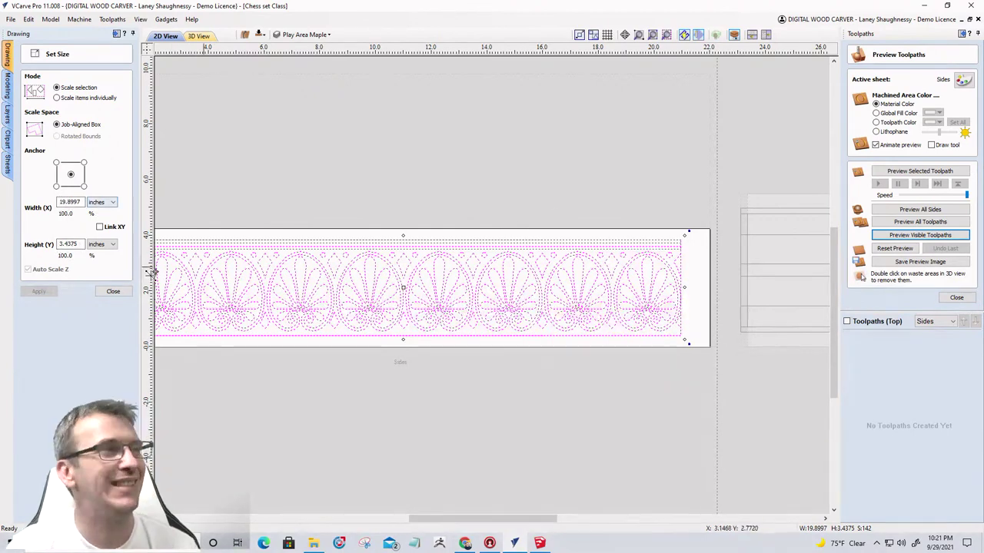
left_click(113, 291)
scroll(676, 280, "down", 2)
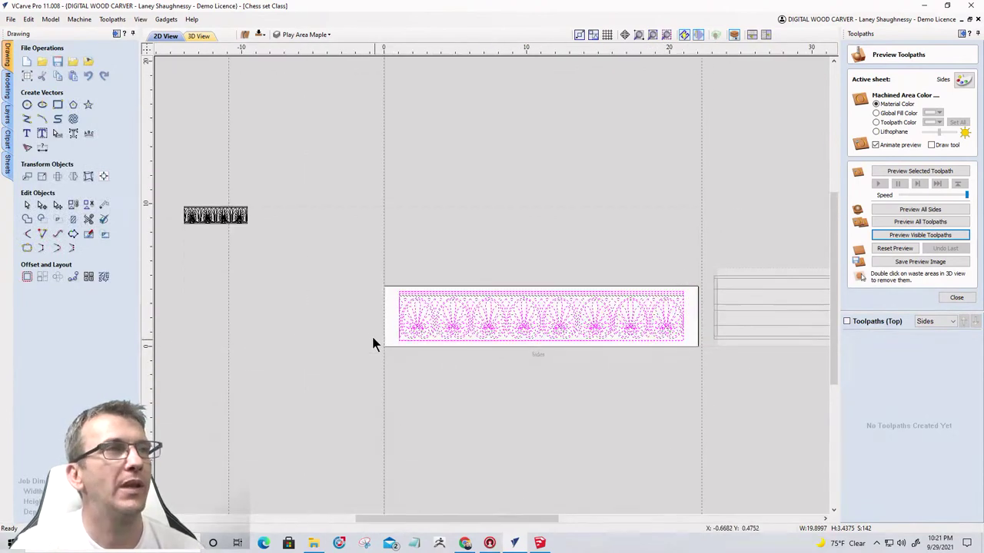
scroll(388, 326, "up", 2)
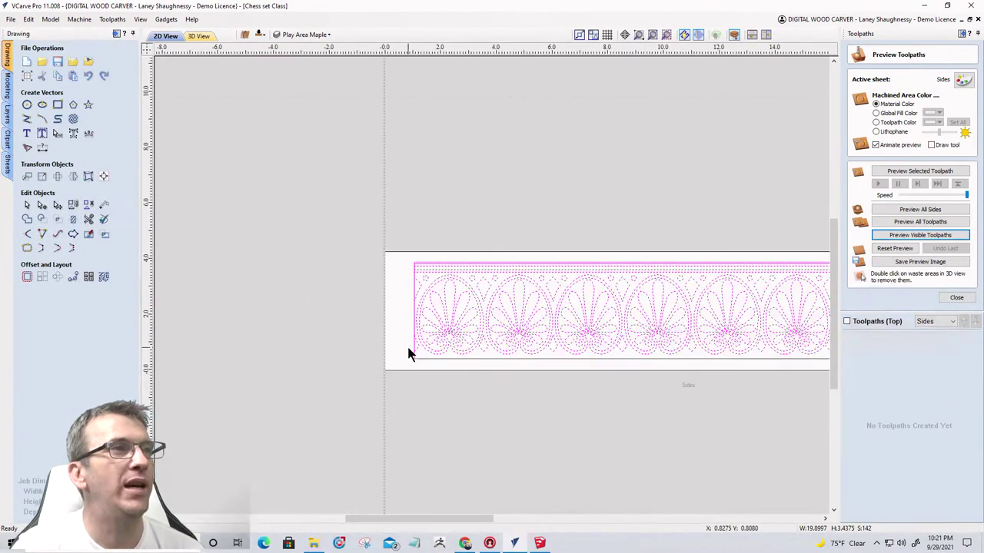
scroll(381, 323, "down", 3)
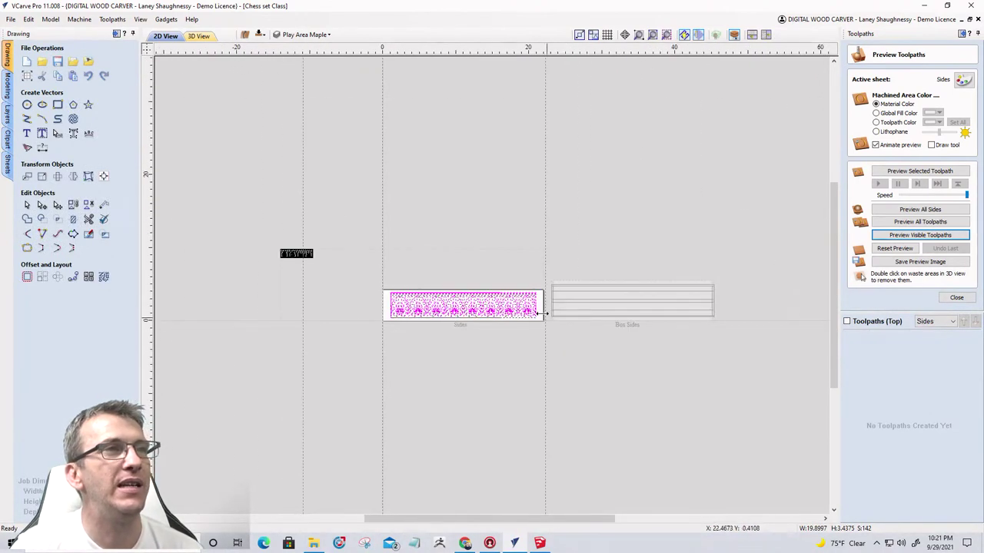
scroll(541, 291, "up", 2)
left_click(540, 543)
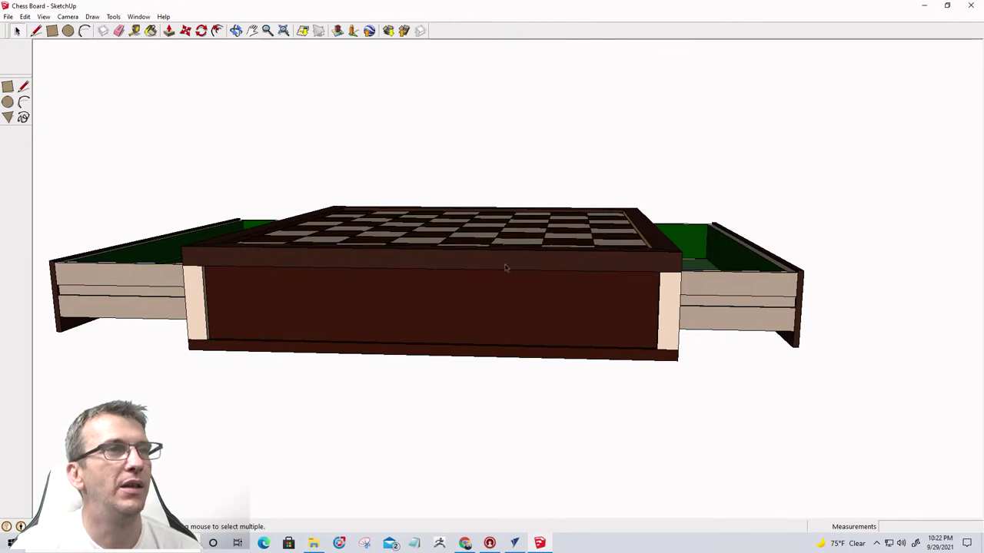
left_click(515, 542)
scroll(455, 358, "up", 5)
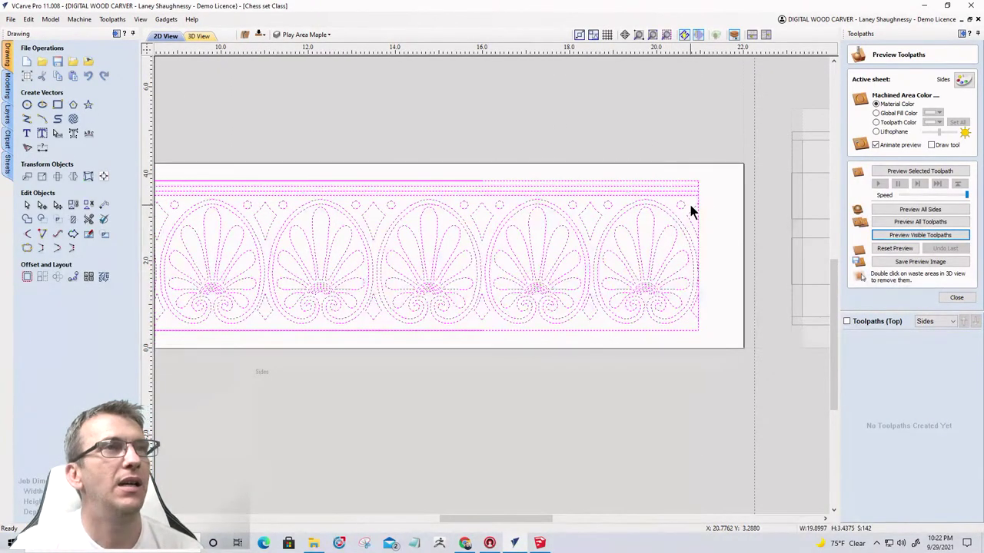
scroll(681, 259, "down", 2)
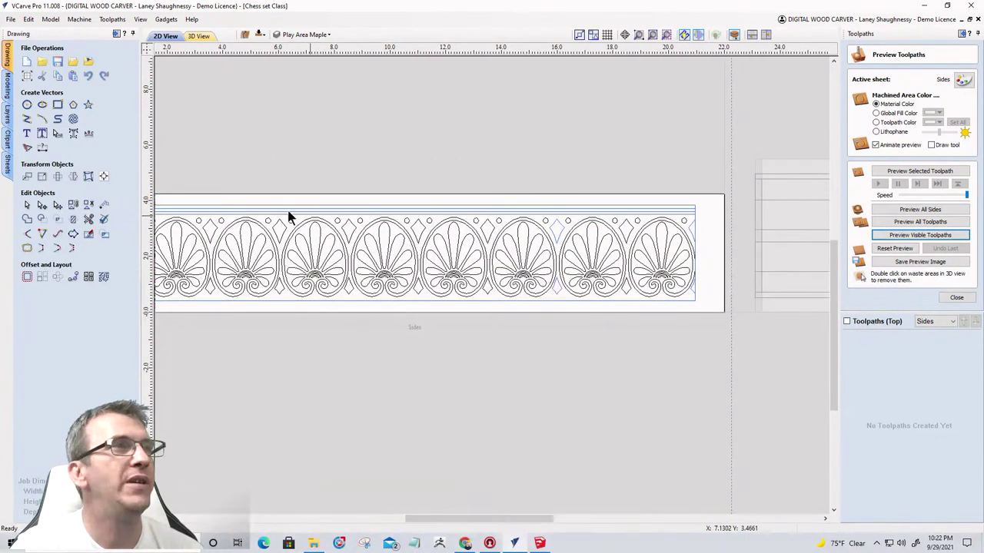
scroll(477, 225, "down", 3)
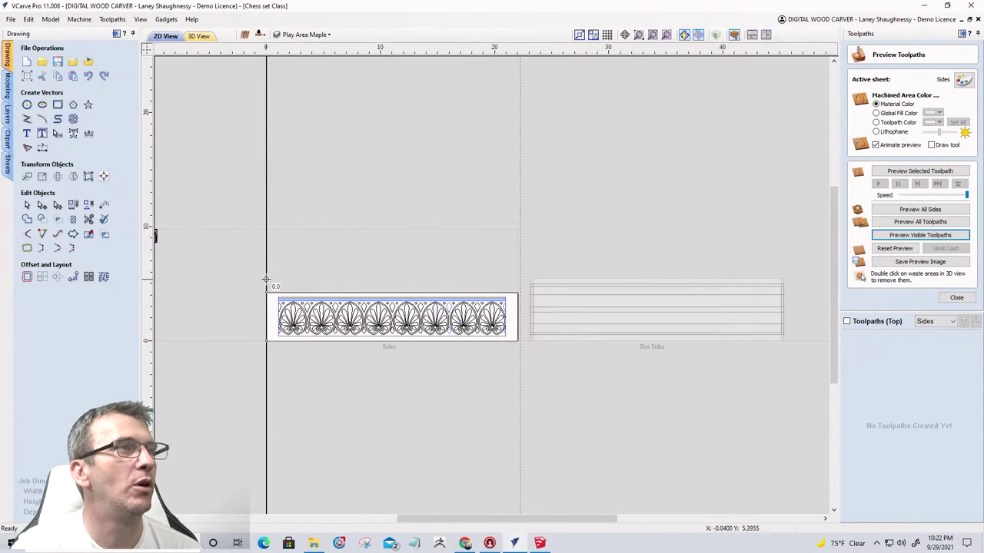
scroll(272, 304, "up", 3)
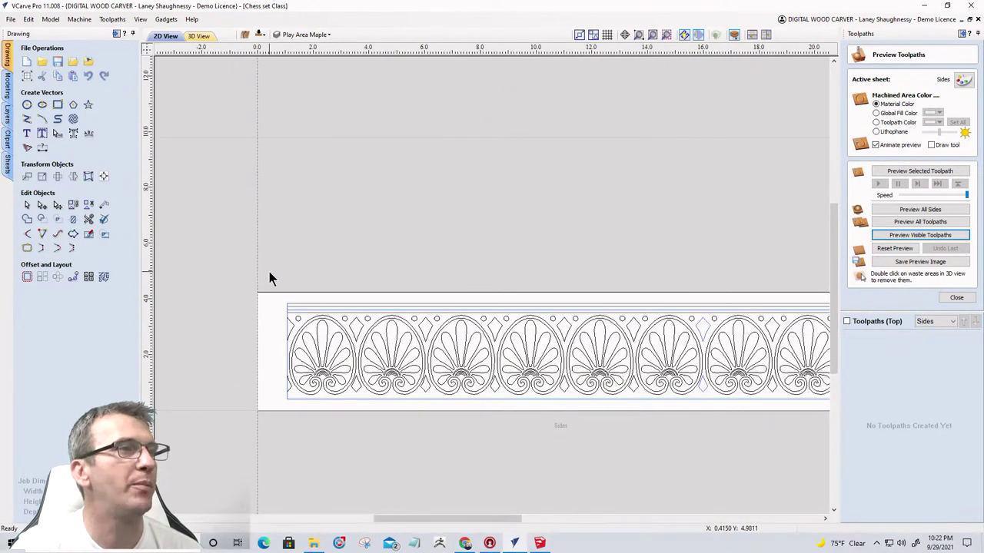
scroll(269, 273, "down", 1)
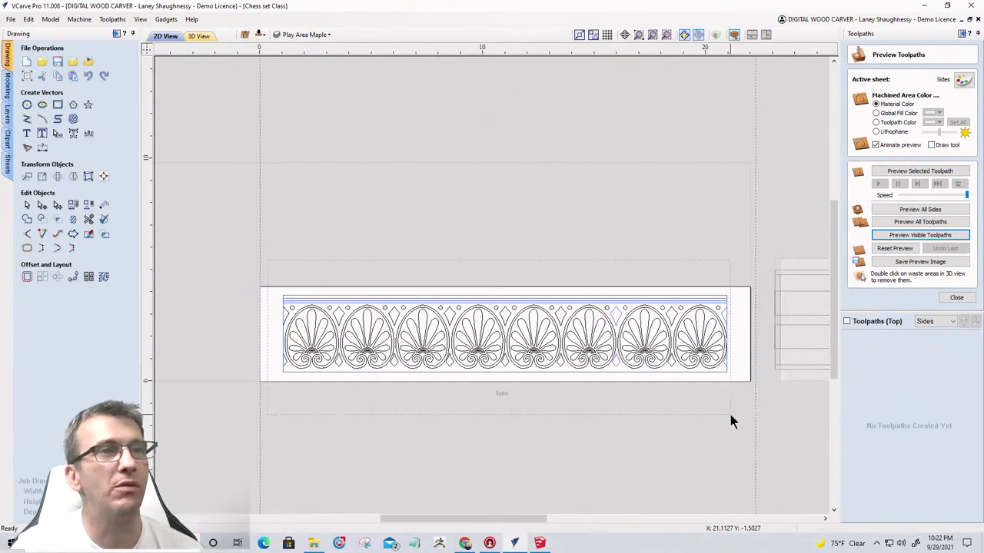
key("ctrl+a")
scroll(530, 369, "up", 1)
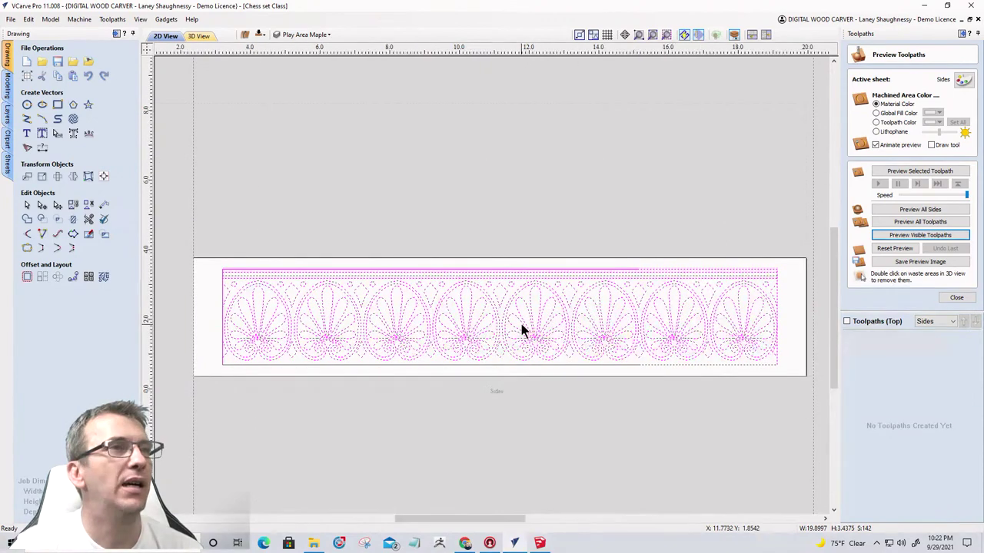
scroll(514, 315, "up", 2)
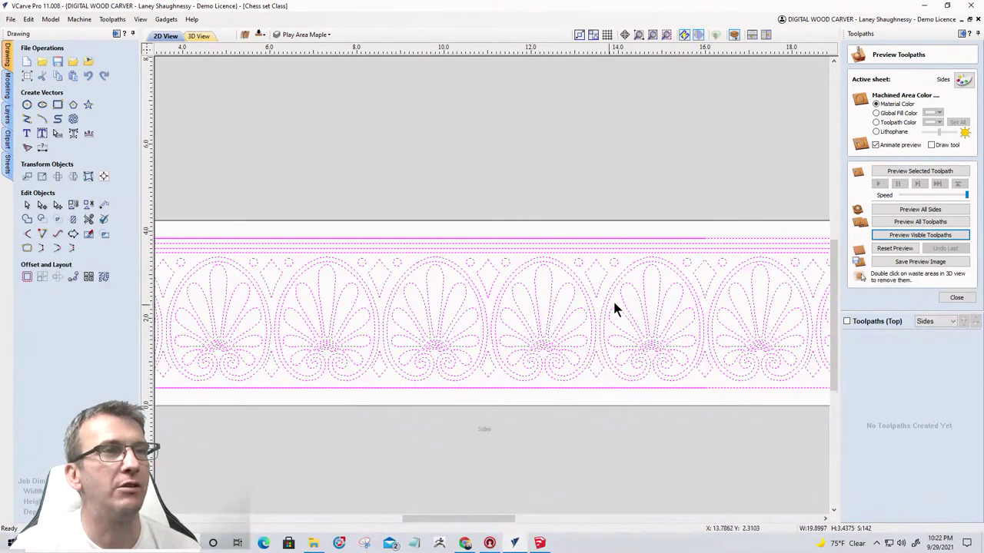
scroll(446, 283, "down", 3)
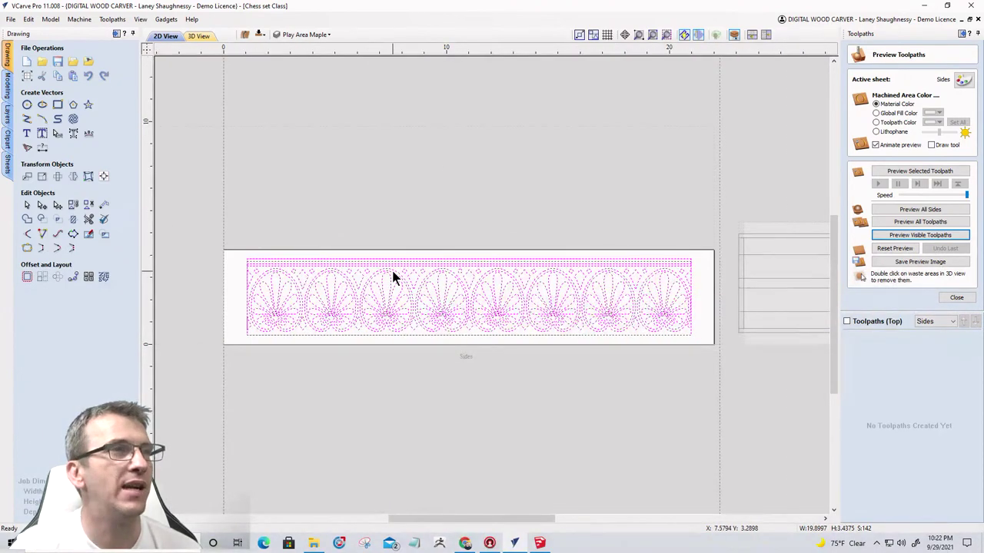
scroll(710, 334, "up", 3)
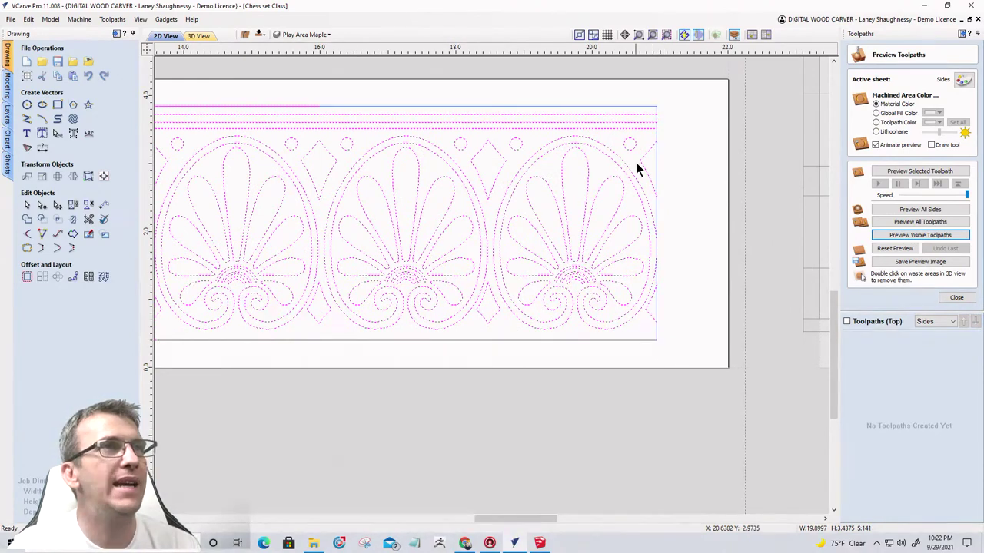
scroll(638, 159, "up", 4)
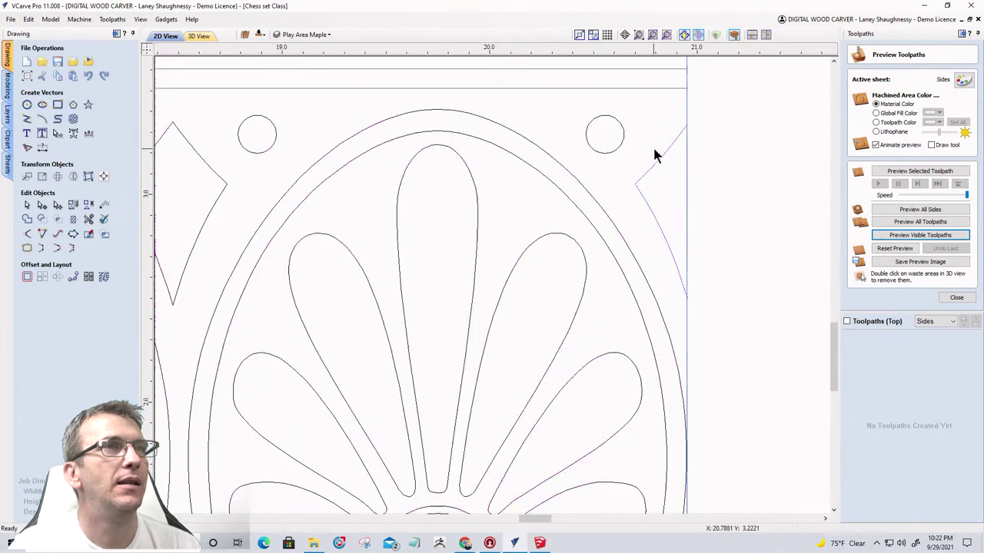
scroll(675, 161, "down", 4)
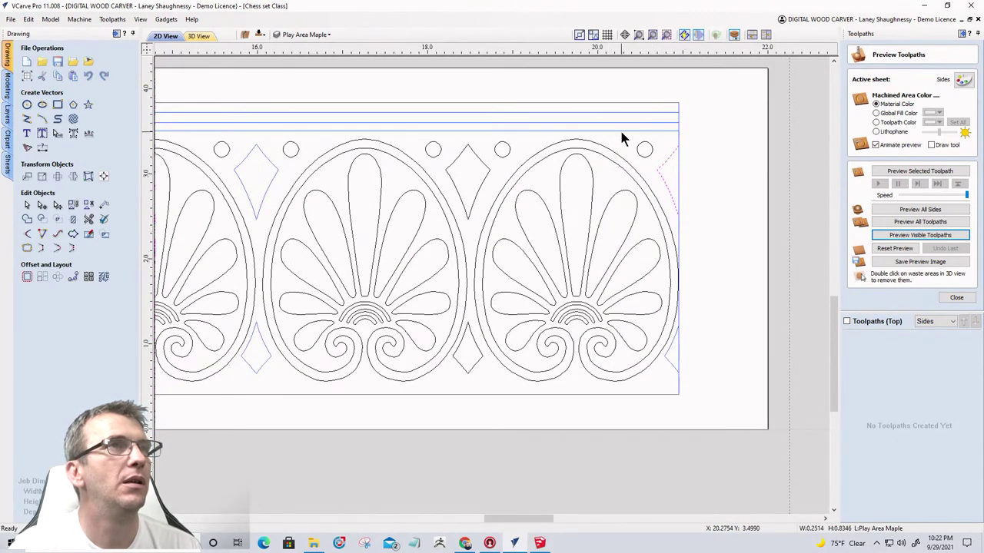
scroll(622, 138, "down", 5)
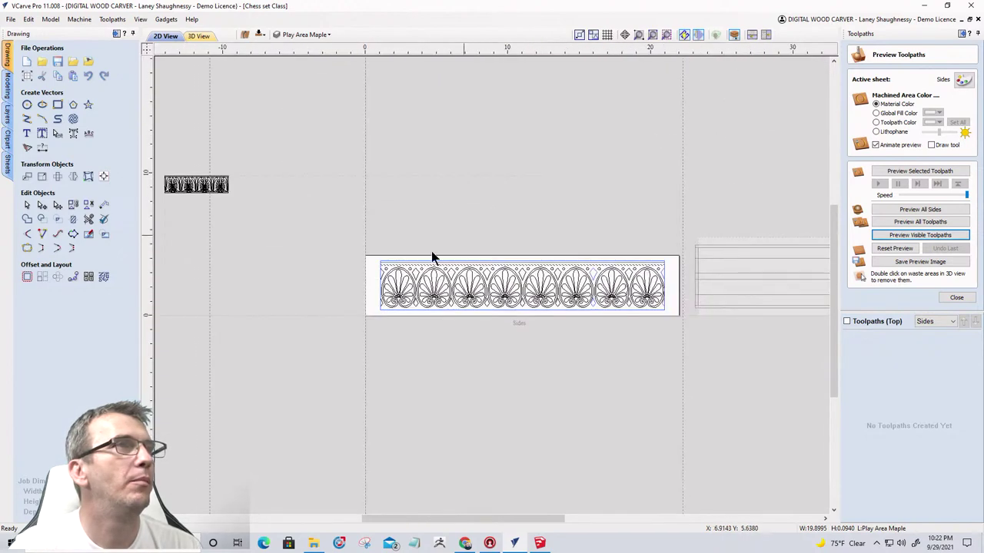
scroll(389, 264, "up", 8)
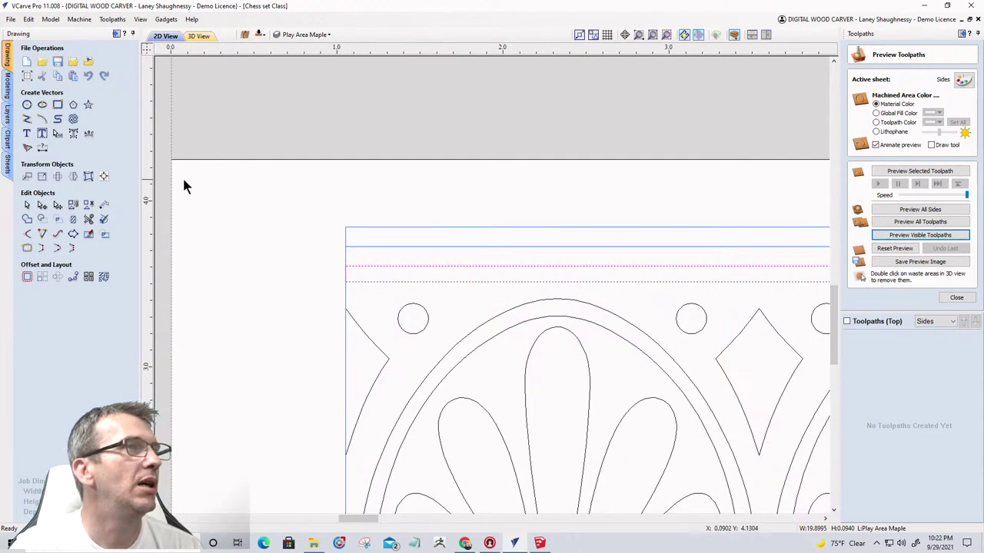
With Interactive Vector Trim, cut away the stray left vertical line segment.
left_click(88, 219)
scroll(352, 254, "up", 4)
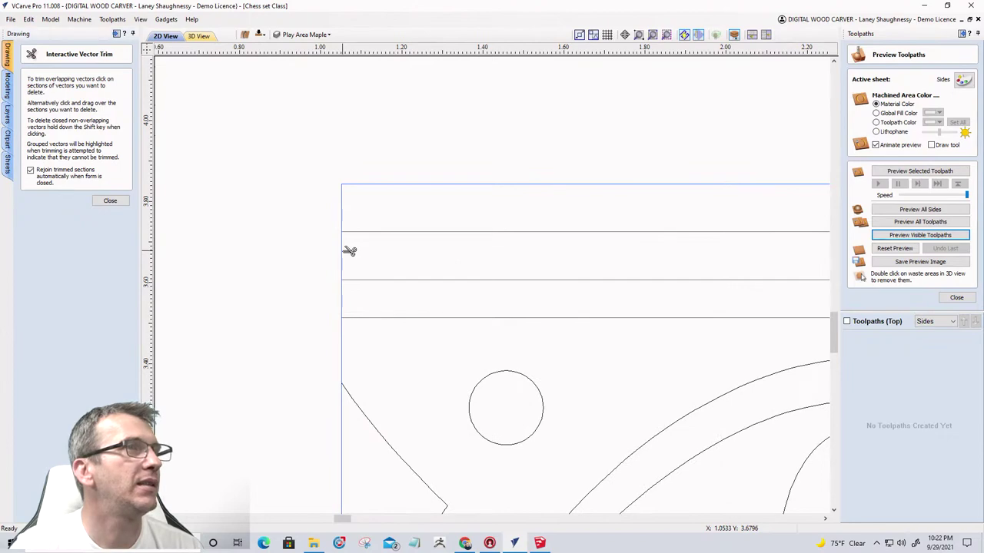
scroll(348, 251, "down", 2)
scroll(347, 298, "up", 1)
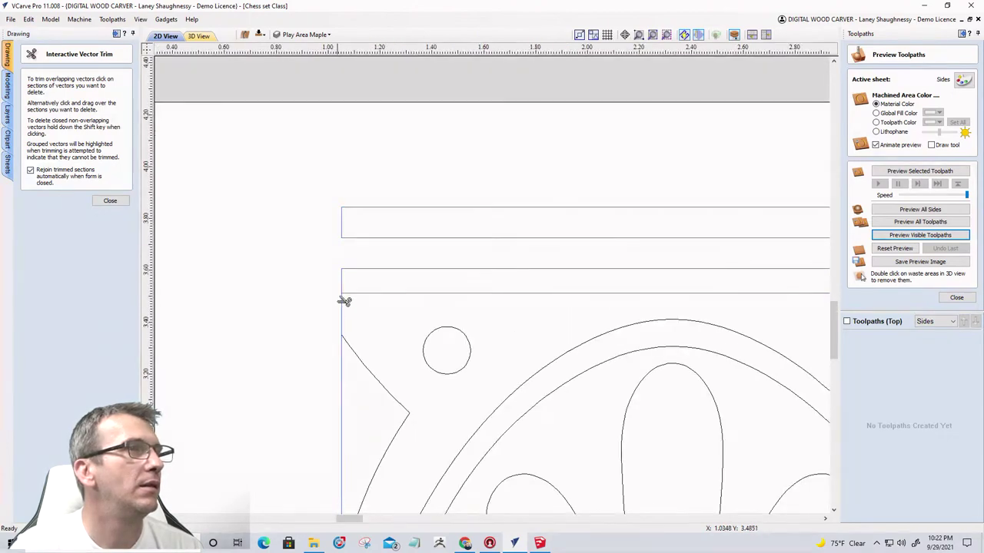
scroll(345, 301, "down", 5)
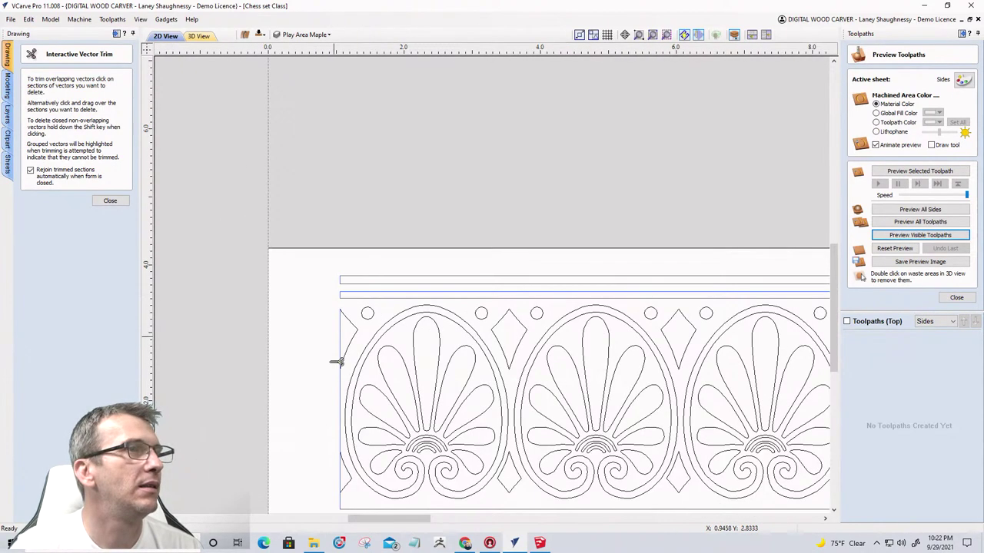
left_click(341, 386)
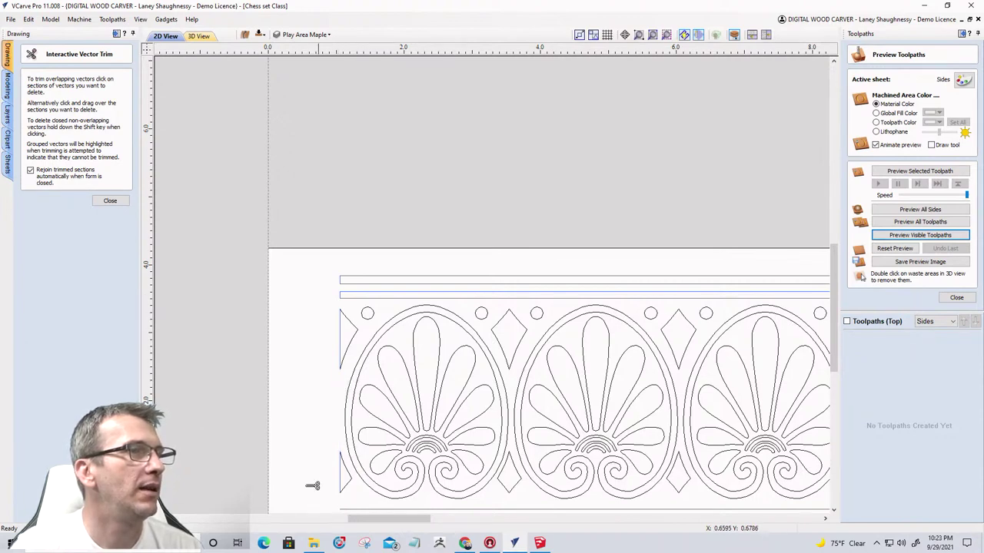
Trim the right end line's upper part and the extra lower border line.
scroll(259, 426, "down", 6)
scroll(566, 358, "up", 8)
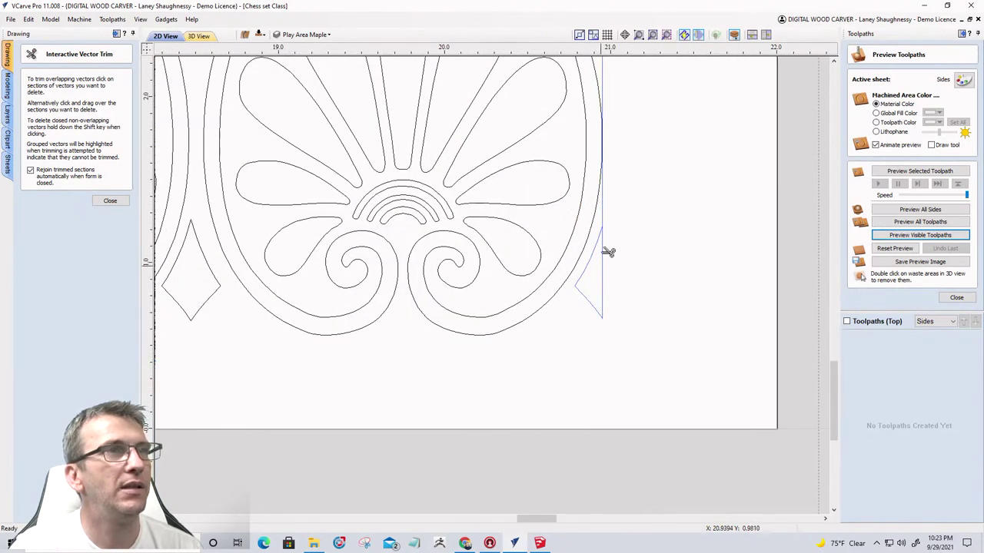
left_click(604, 206)
scroll(651, 246, "down", 4)
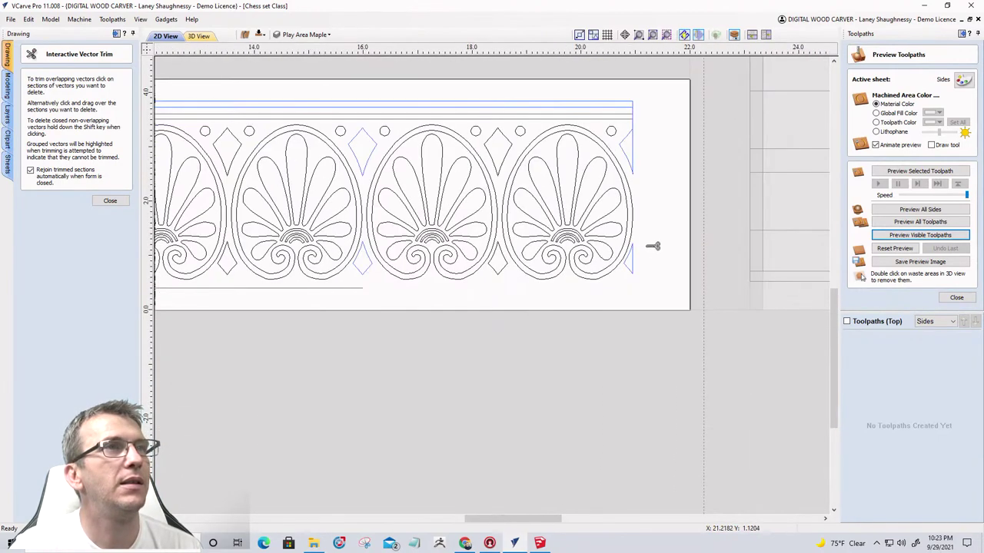
scroll(648, 118, "up", 4)
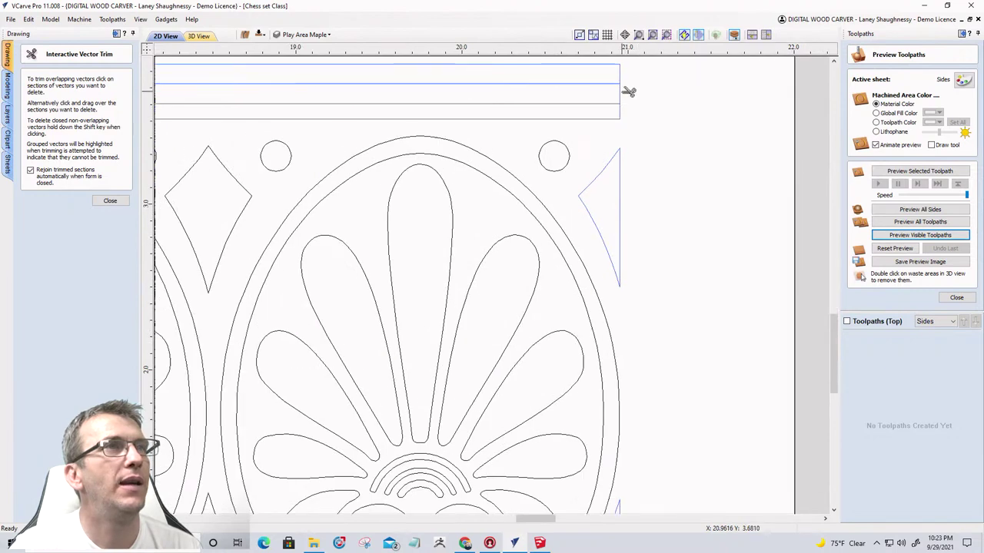
scroll(715, 161, "down", 5)
scroll(724, 166, "down", 2)
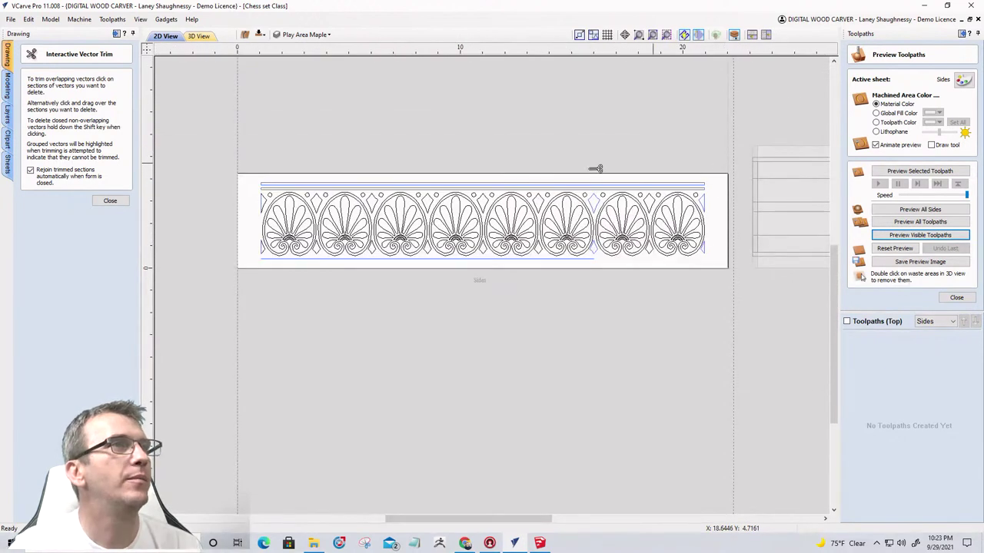
left_click(318, 261)
Close the trim tool and select every vector in the border.
left_click(110, 201)
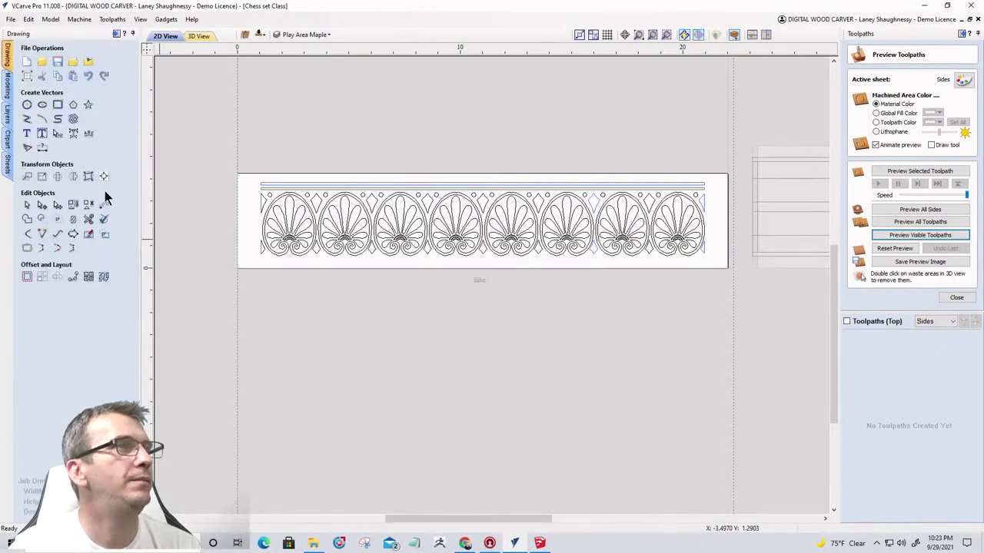
left_click_drag(231, 158, 734, 302)
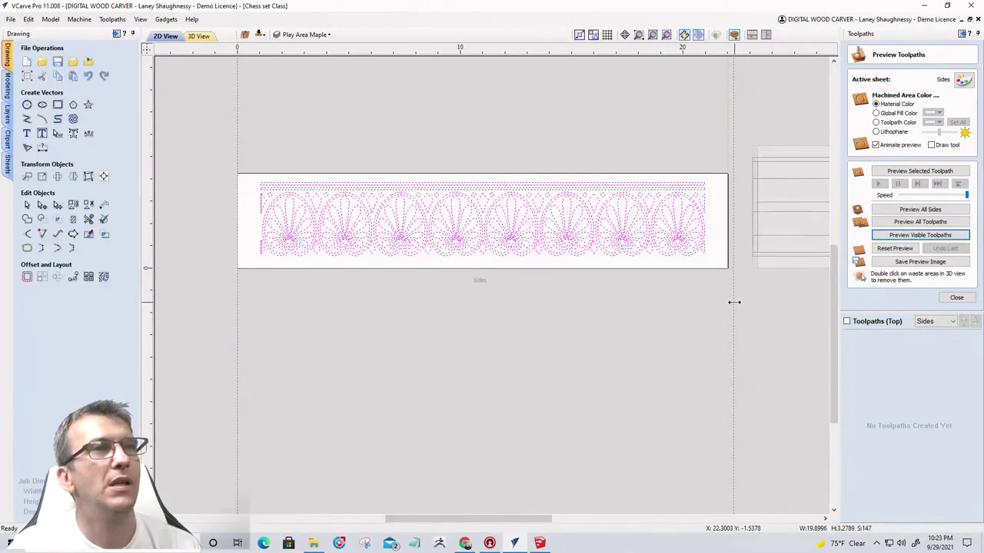
left_click(956, 298)
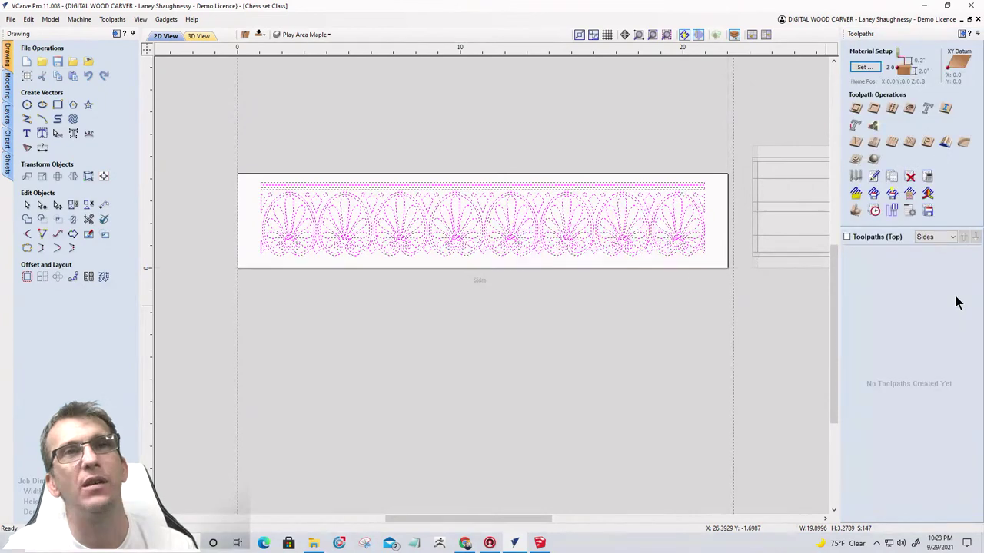
Calculate a V-carve with 0 start depth, no flat depth or clearance tool, cancelling the open-vectors warning.
left_click(856, 142)
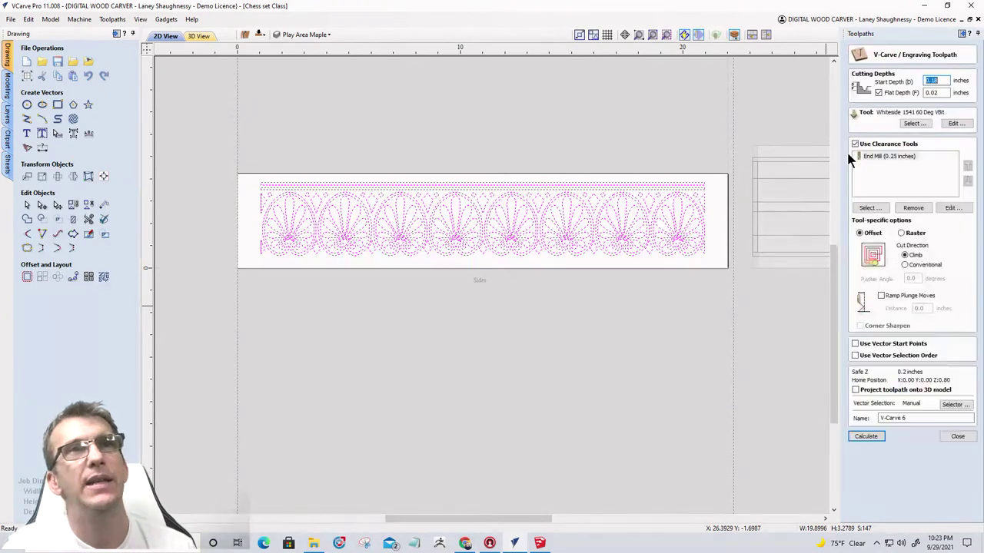
left_click(878, 92)
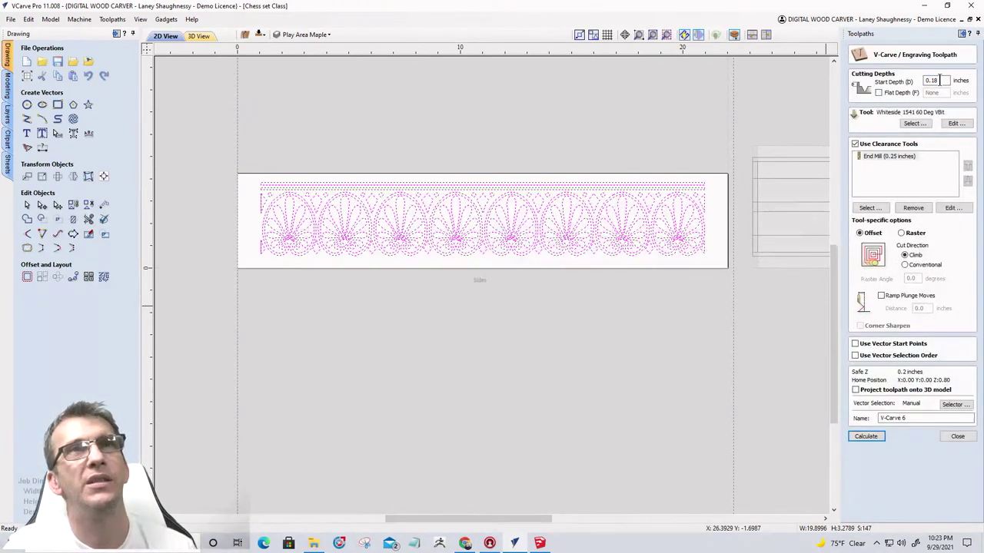
left_click_drag(939, 80, 913, 86)
type("0")
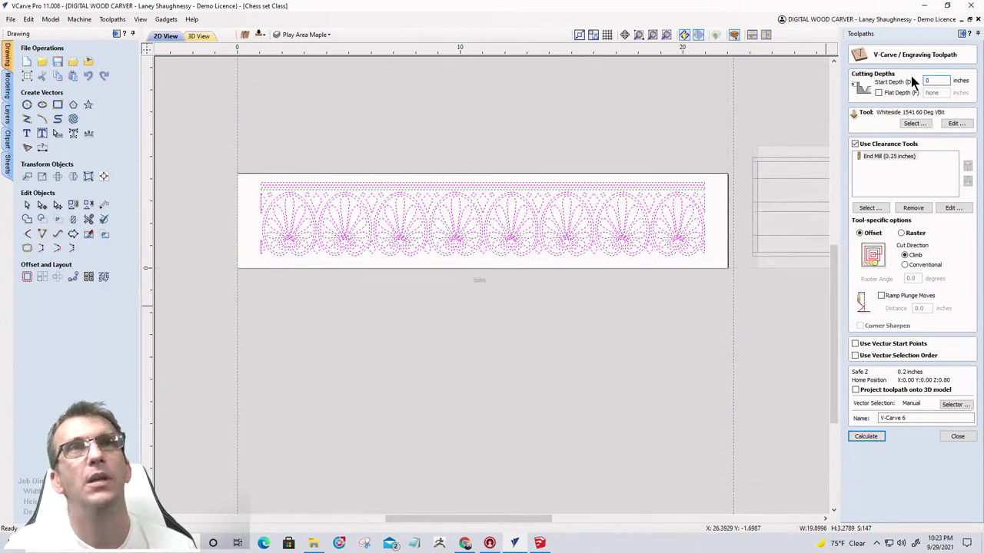
left_click(854, 144)
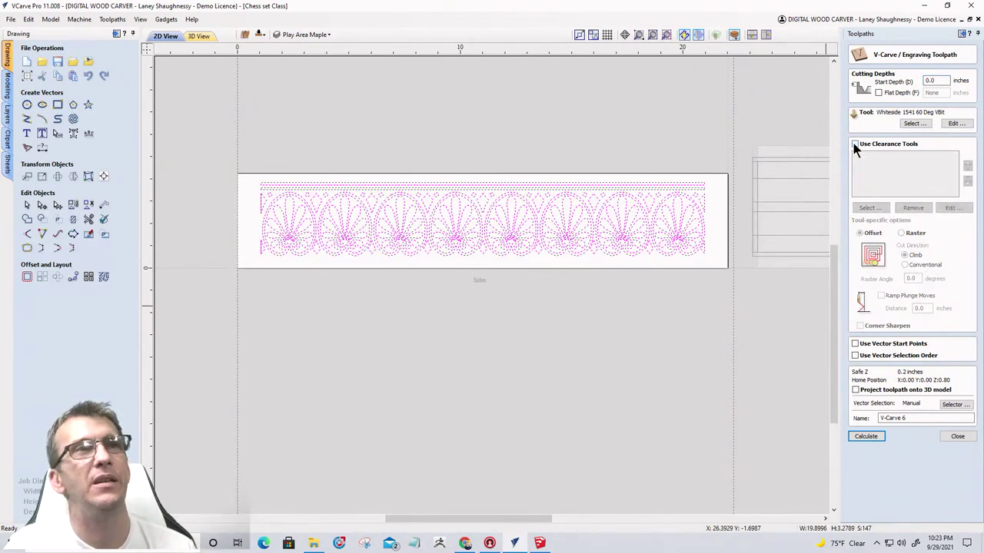
left_click(866, 438)
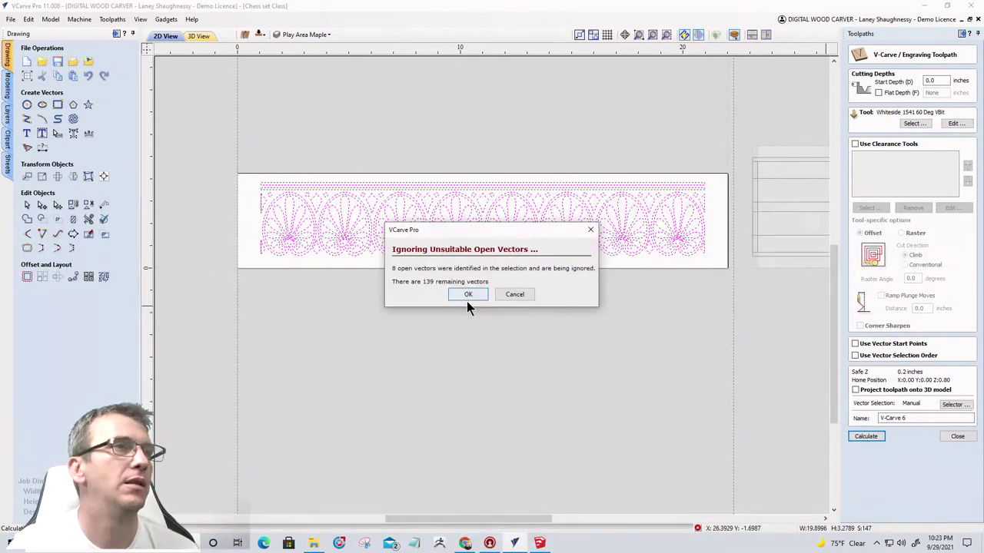
left_click(514, 295)
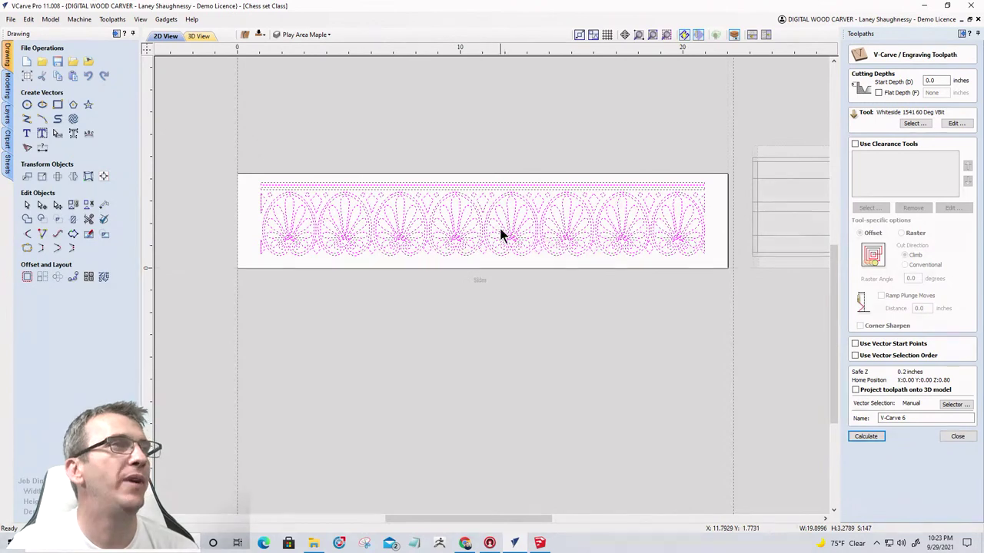
Open Join Vectors and check whether the left-end partial triangle is open or closed.
right_click(498, 231)
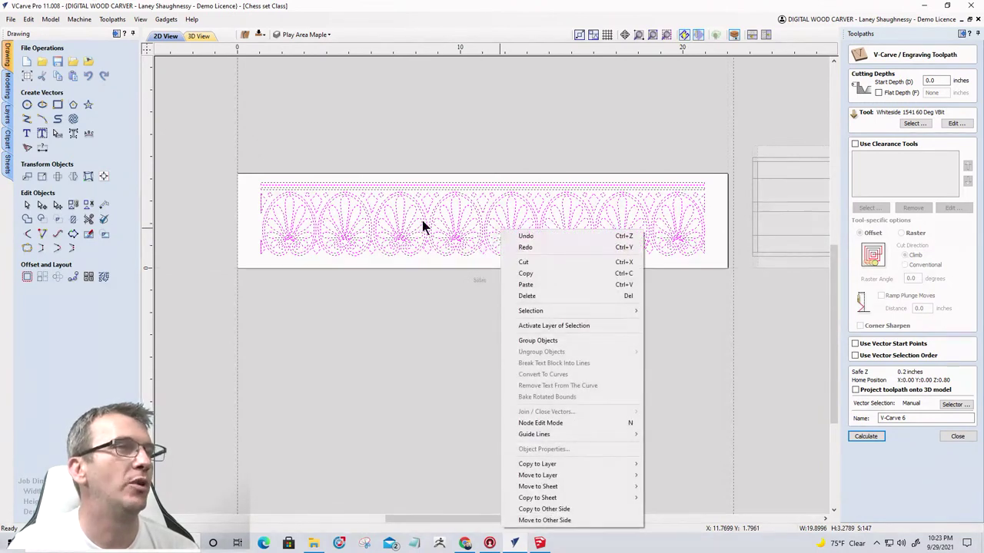
left_click(25, 246)
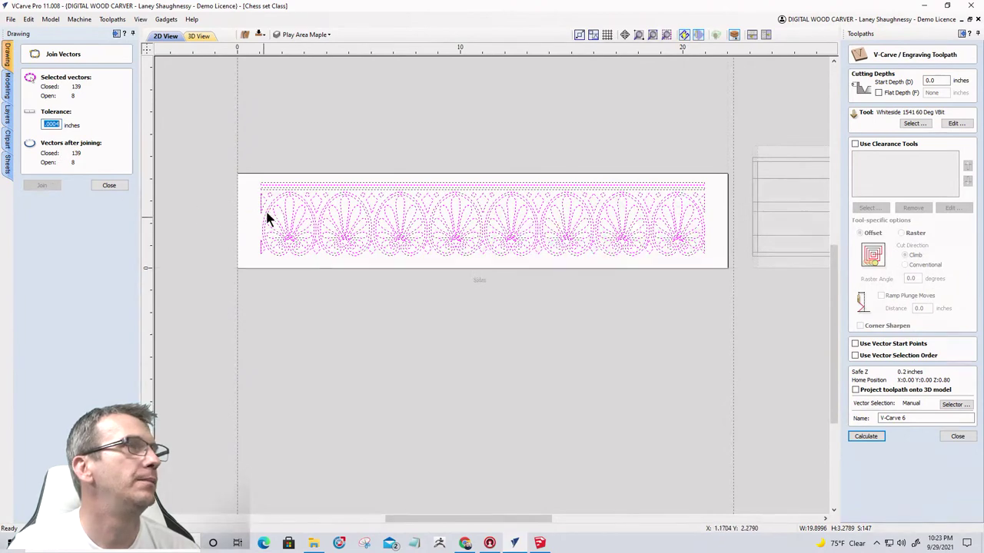
scroll(244, 209, "up", 4)
scroll(293, 193, "up", 2)
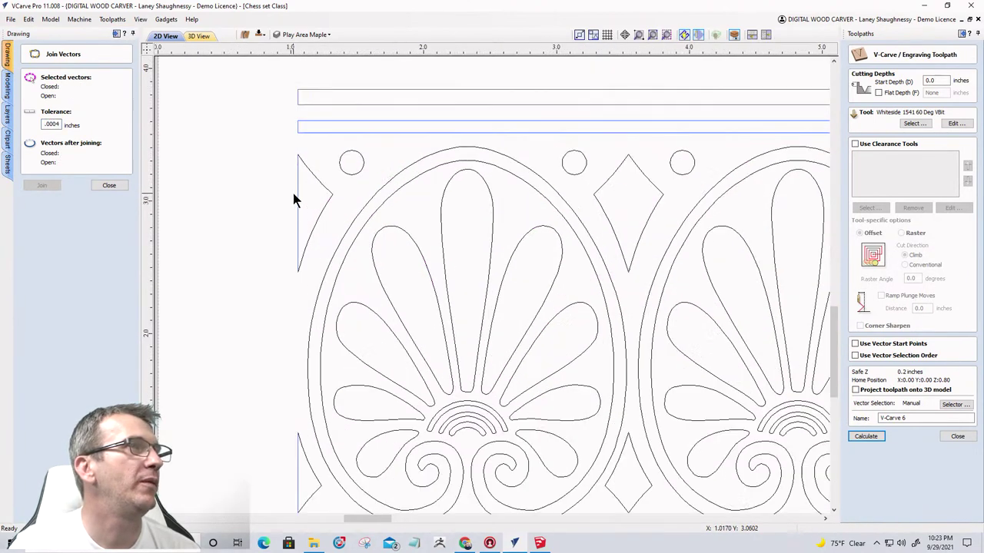
left_click(296, 178)
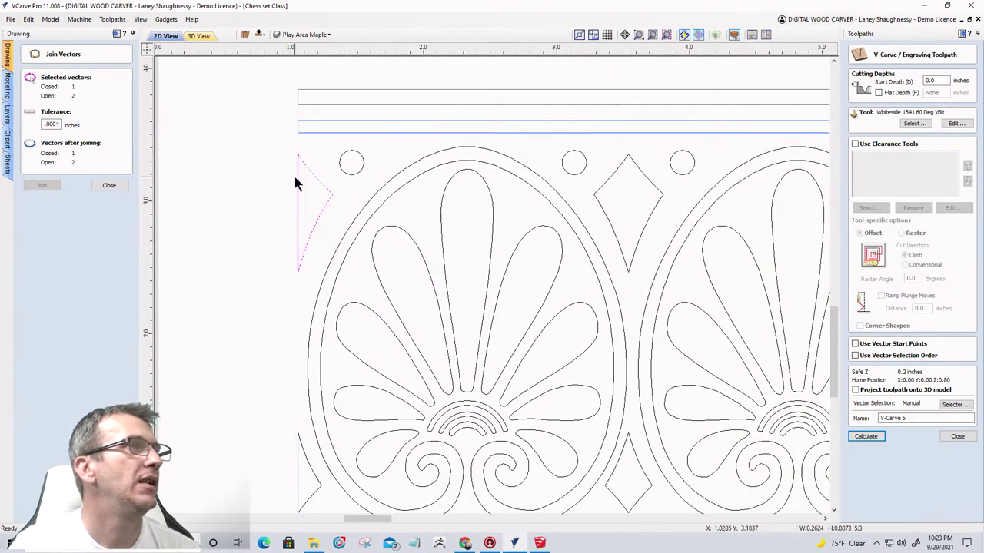
left_click(297, 179)
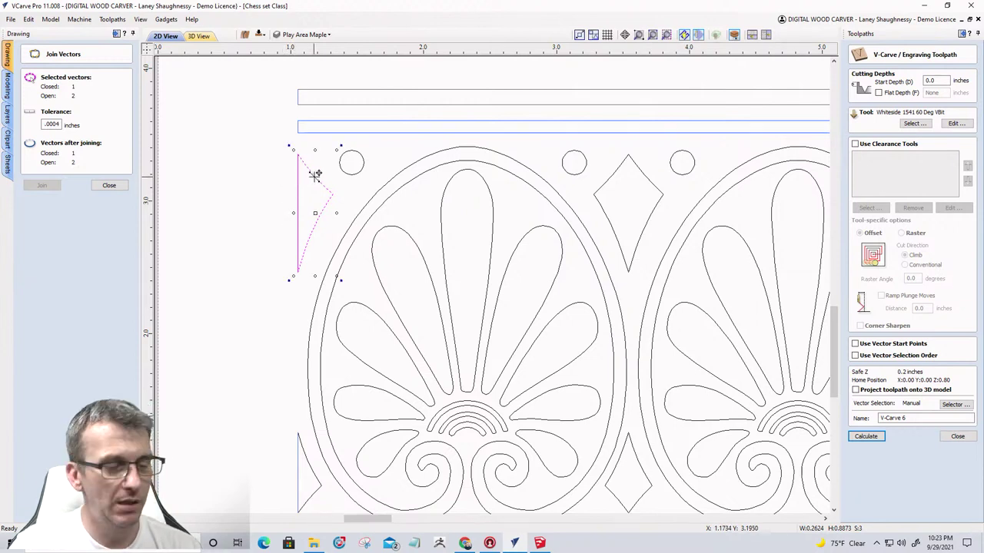
left_click(314, 175)
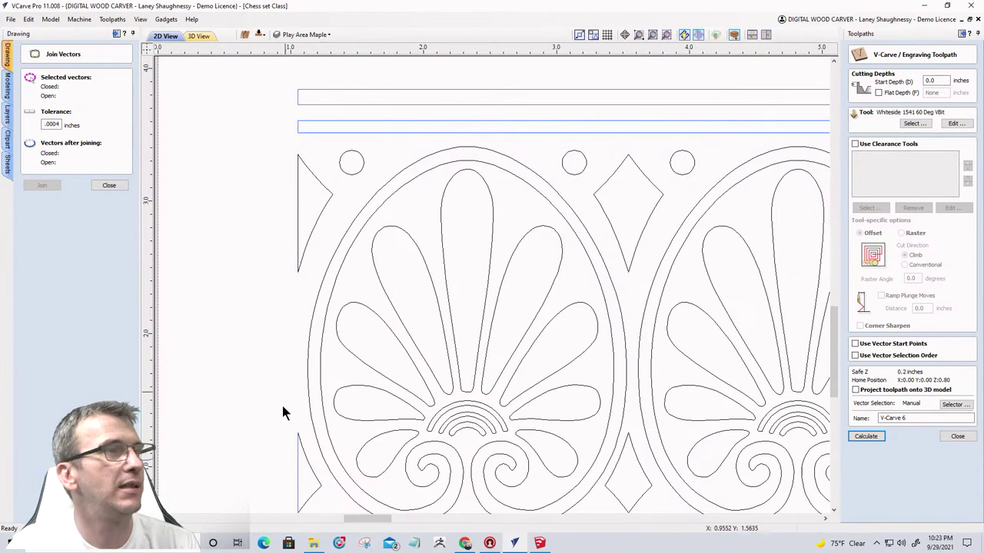
Check the lower-left, upper-right and lower-right partial triangles' open/closed status.
left_click(298, 470)
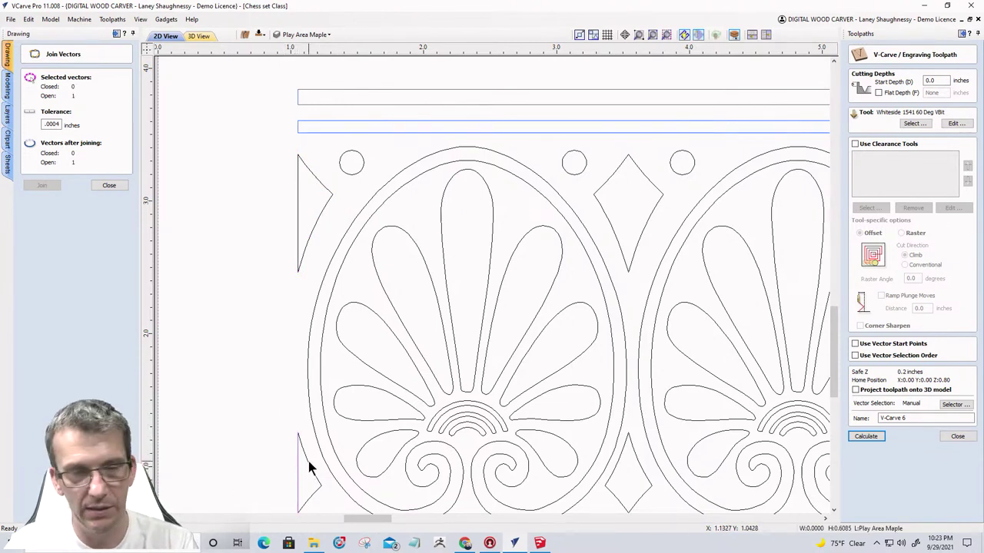
scroll(308, 462, "down", 5)
scroll(706, 384, "up", 8)
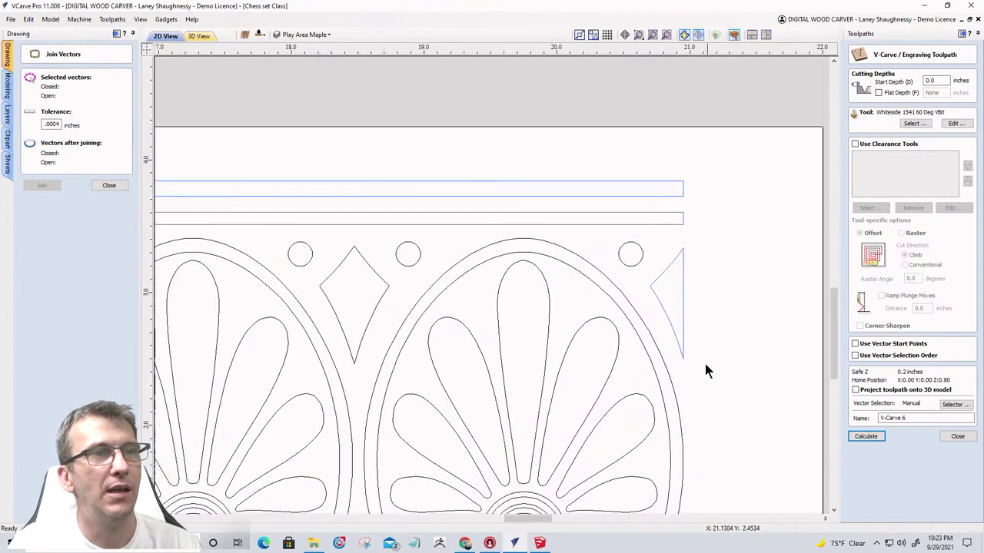
scroll(682, 304, "up", 1)
left_click(682, 300)
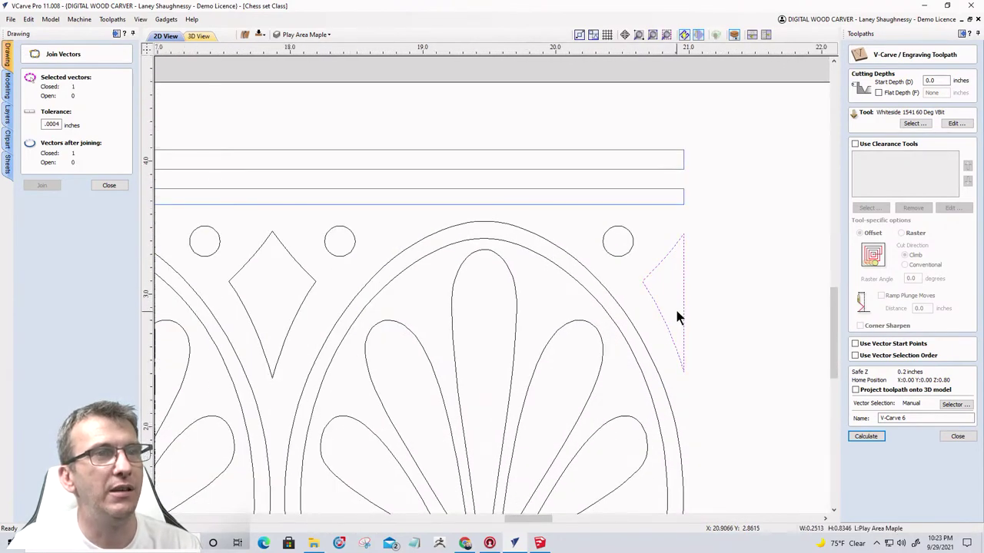
scroll(676, 311, "down", 3)
left_click(676, 458)
scroll(693, 417, "down", 4)
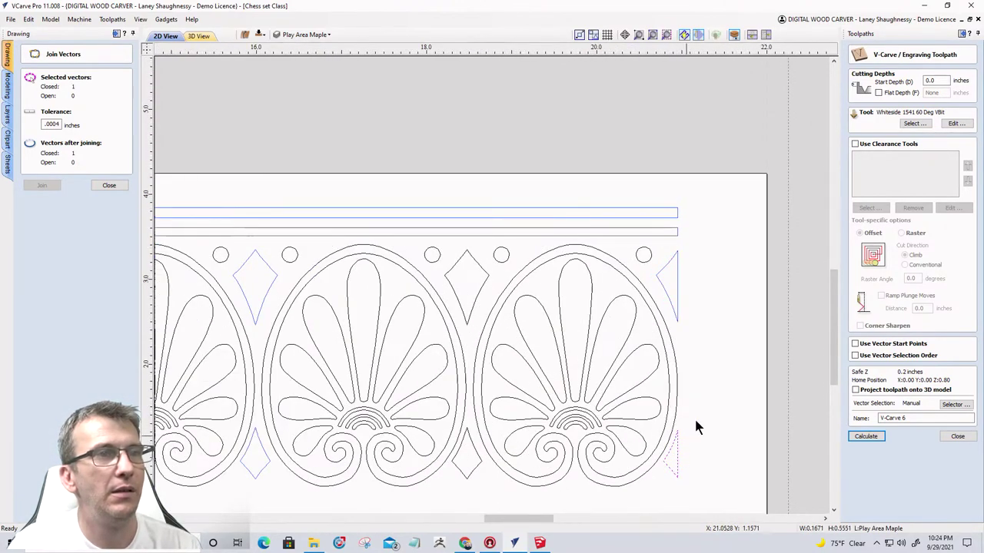
Select all five open vectors, then close Join Vectors and pick the top border rectangle.
right_click(695, 343)
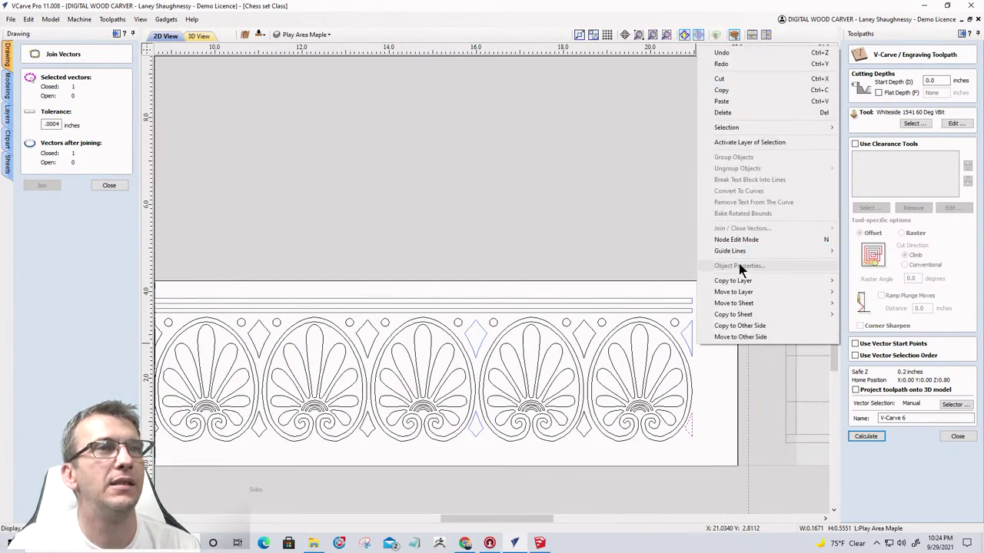
mouse_move(727, 127)
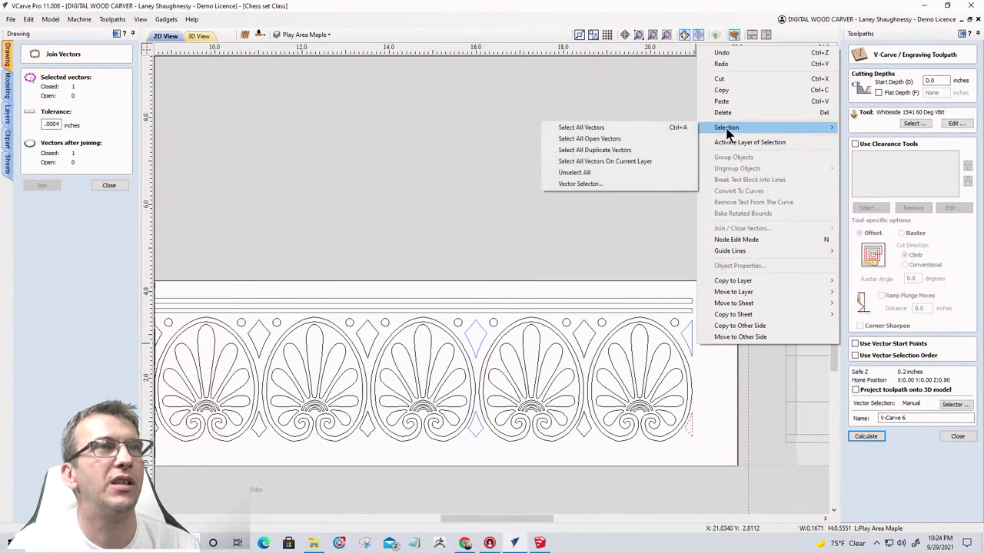
left_click(600, 139)
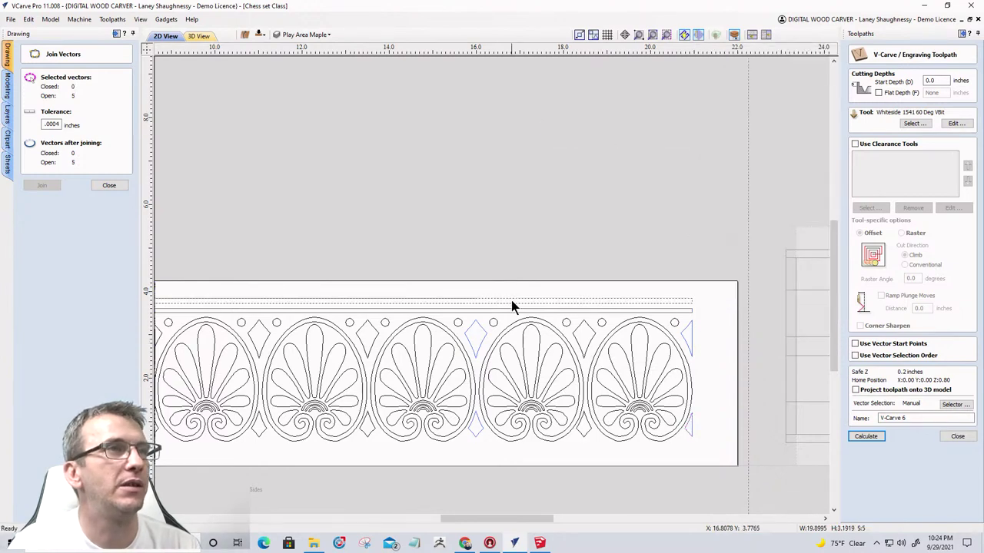
scroll(691, 305, "up", 3)
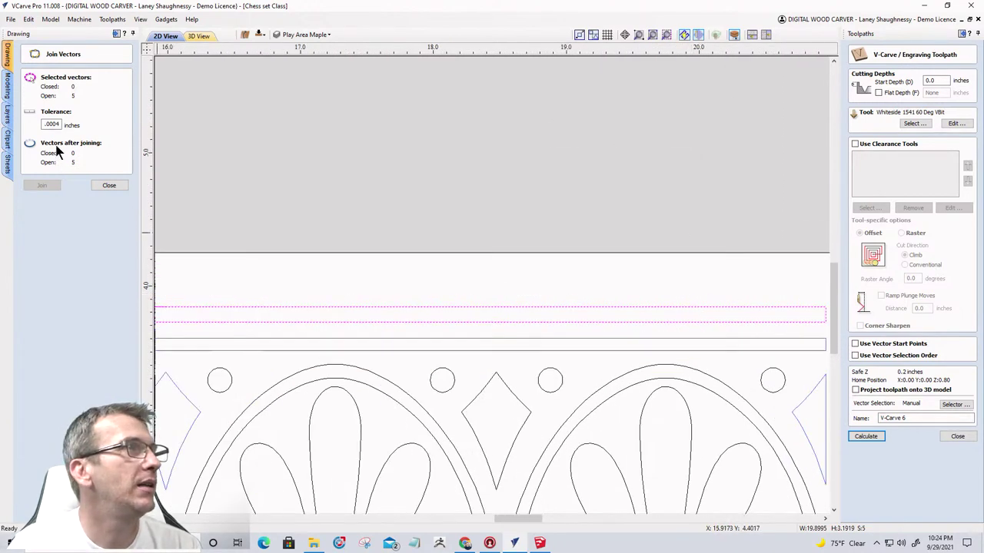
scroll(405, 340, "down", 5)
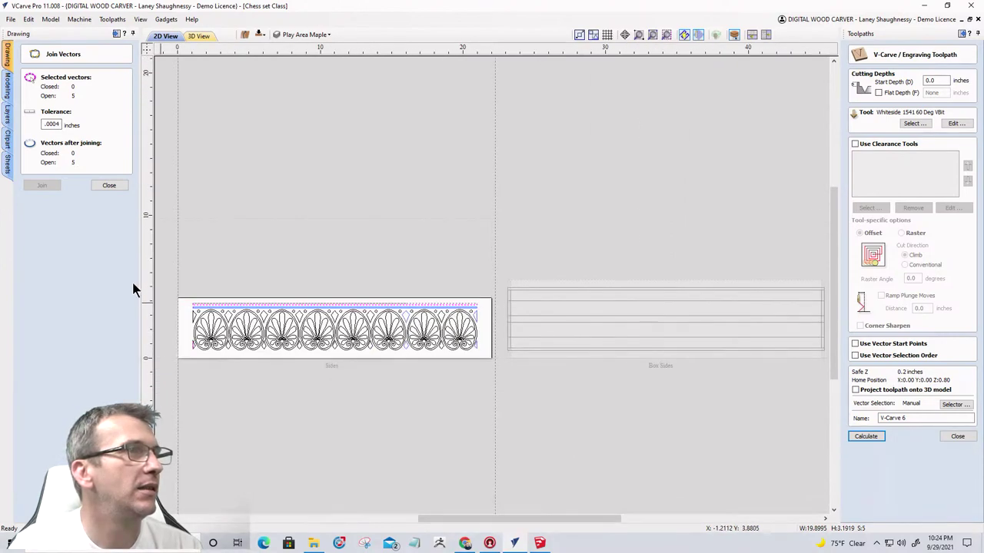
scroll(146, 291, "up", 3)
scroll(374, 301, "down", 5)
scroll(279, 303, "up", 4)
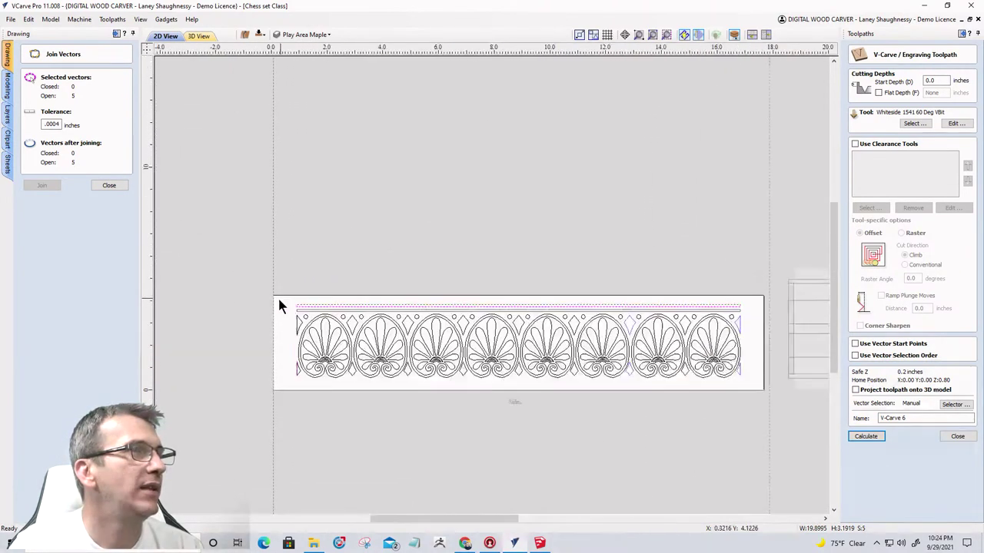
scroll(308, 323, "up", 5)
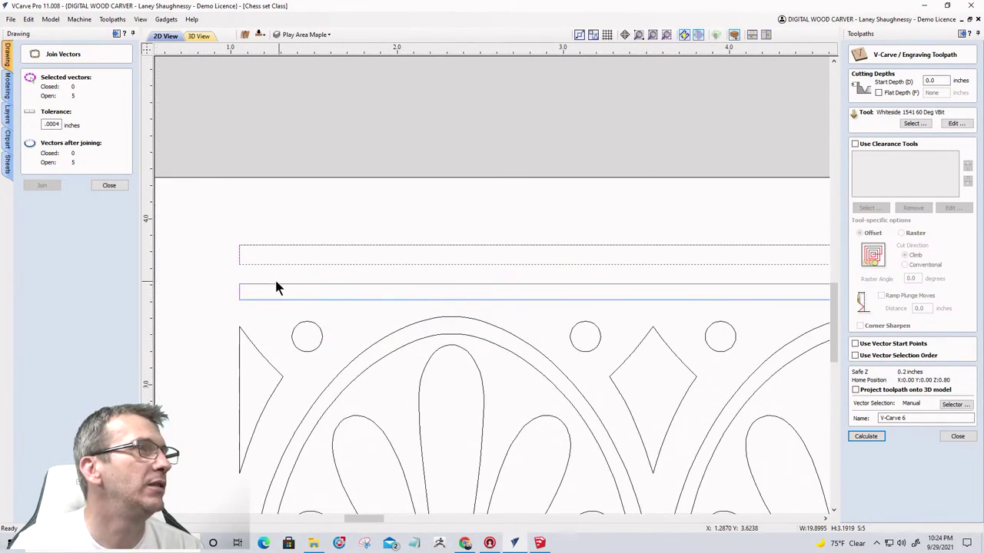
left_click(110, 186)
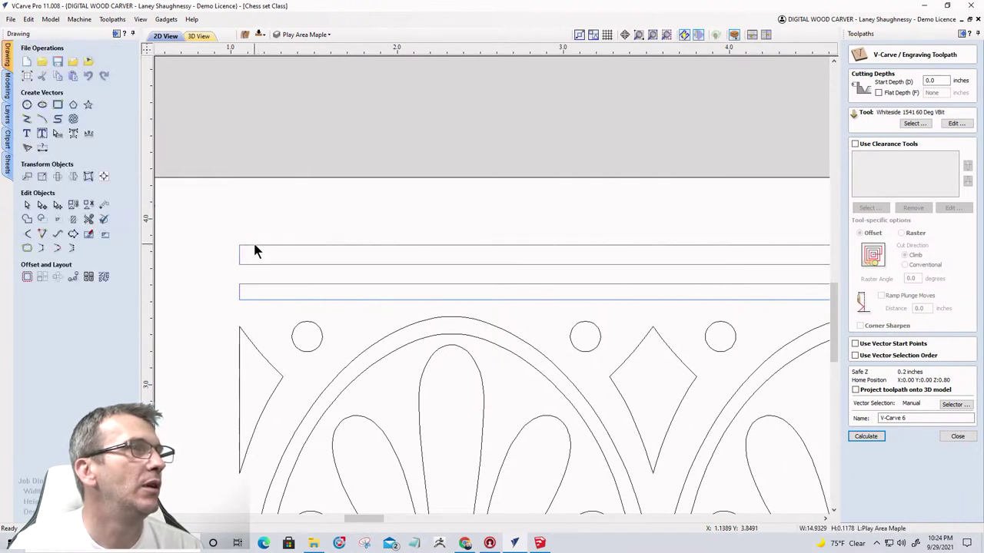
left_click(254, 245)
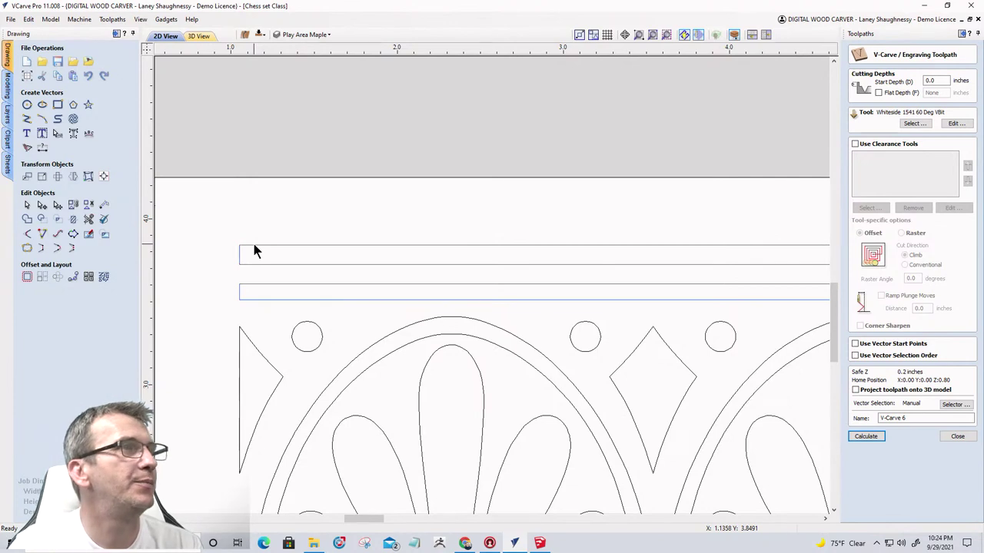
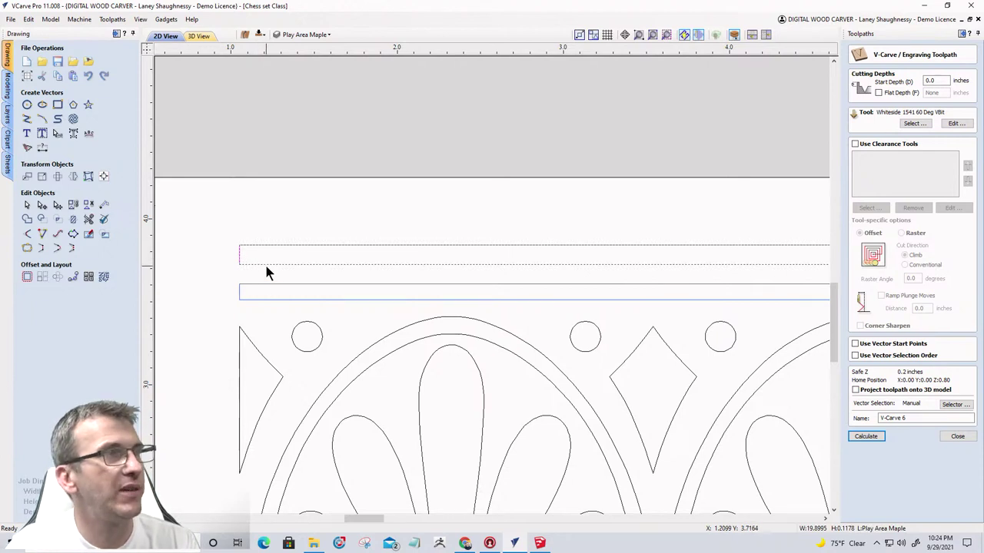
Select the top border rectangle and check in Join Vectors whether it can be joined.
left_click(266, 267)
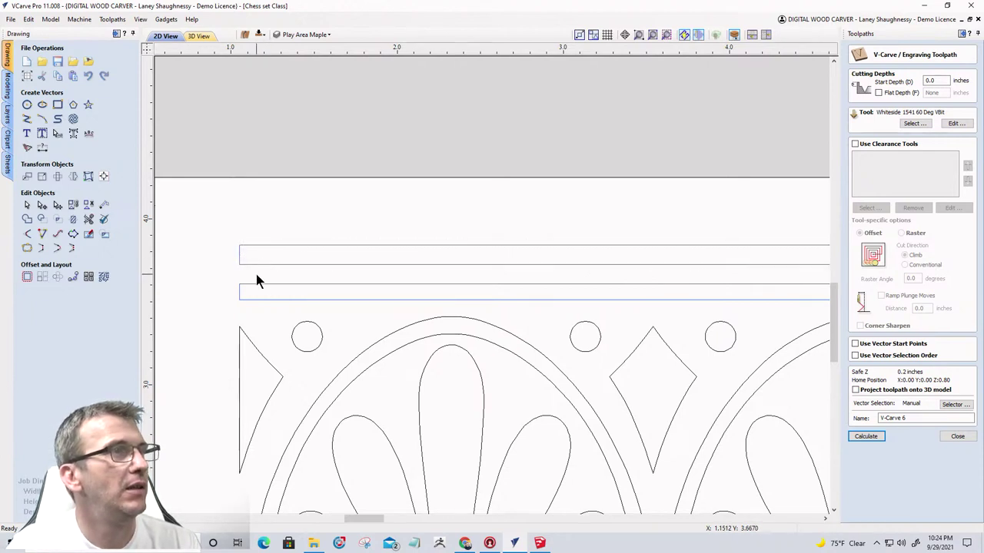
left_click_drag(221, 236, 221, 236)
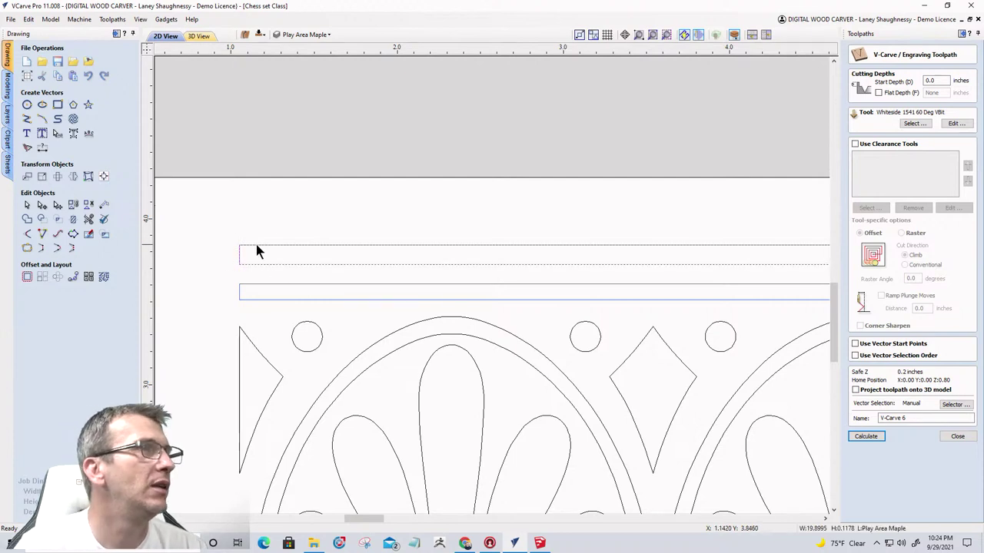
scroll(261, 244, "up", 3)
left_click(264, 247)
scroll(264, 250, "down", 3)
scroll(181, 272, "up", 4)
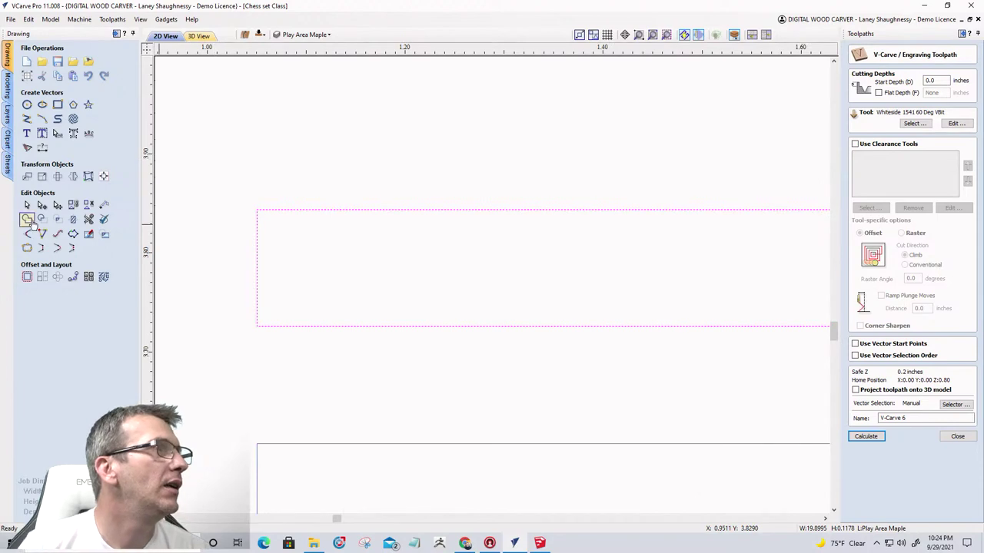
left_click(27, 248)
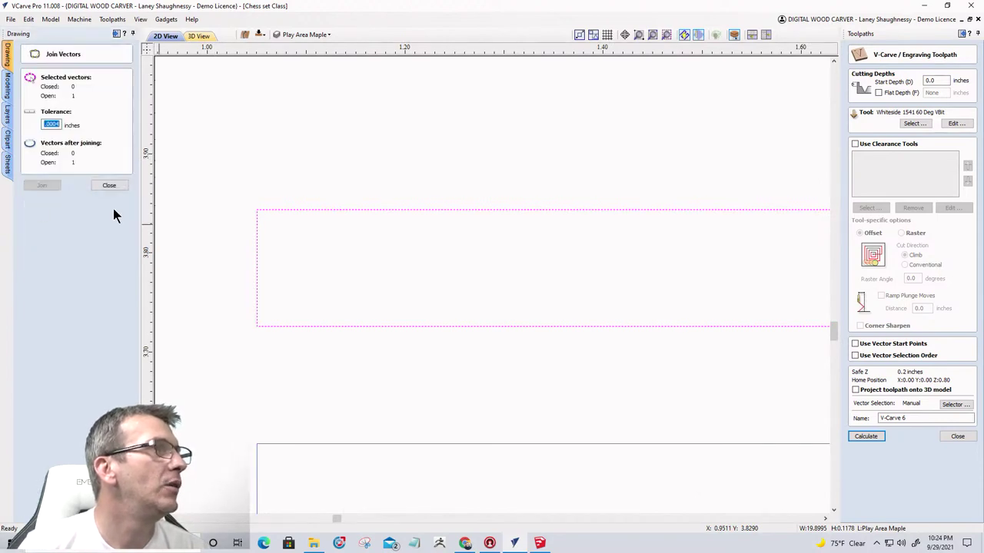
scroll(201, 239, "down", 3)
scroll(201, 240, "down", 5)
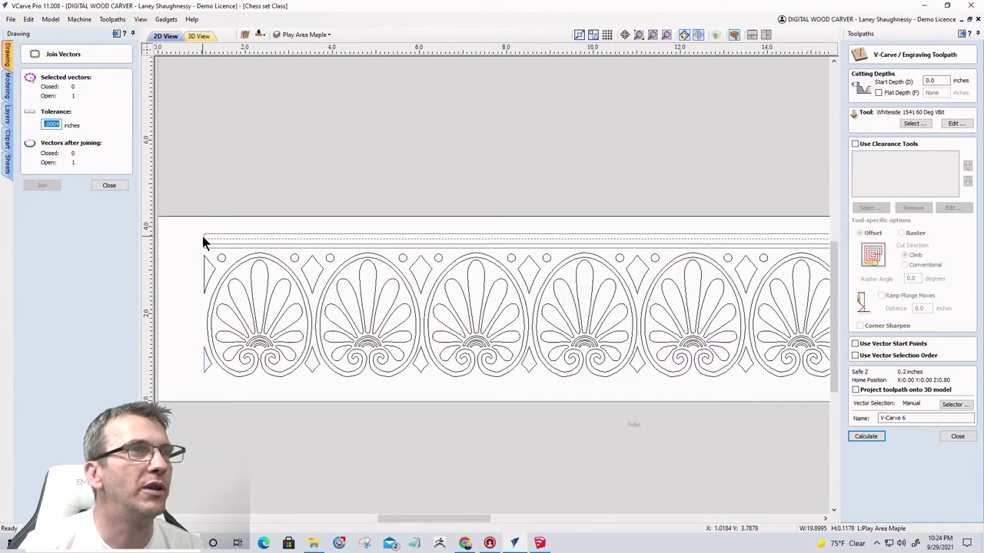
scroll(520, 234, "up", 3)
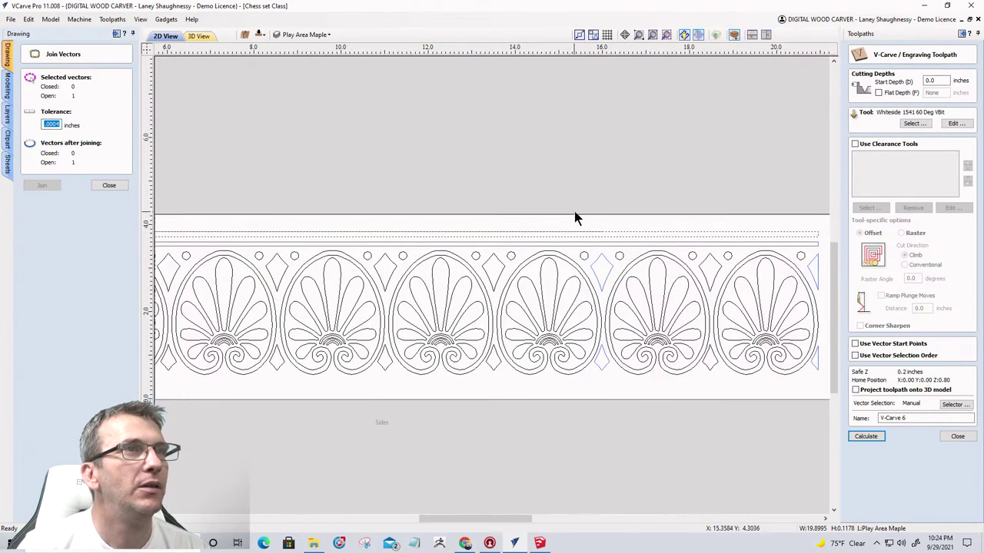
scroll(611, 230, "up", 3)
key("Escape")
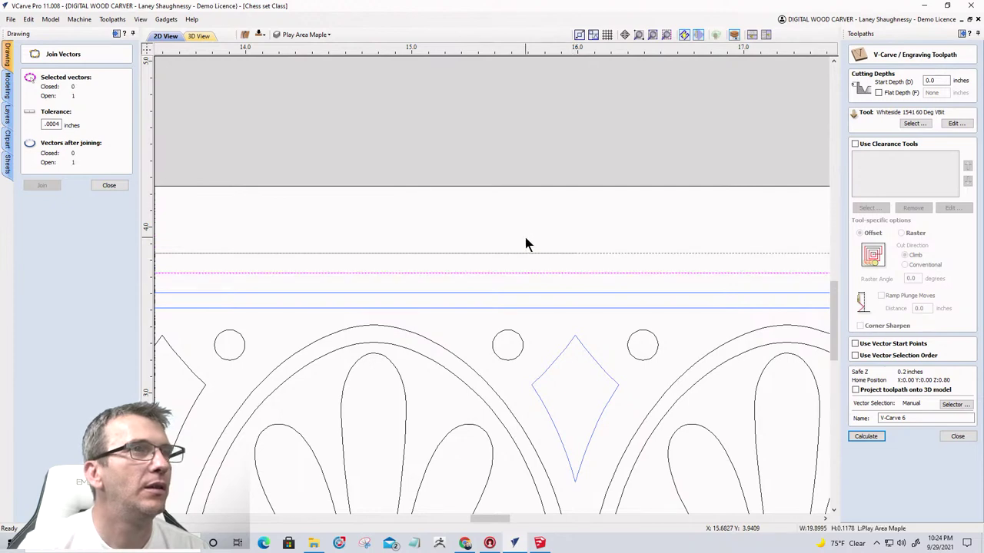
Select the top border line and drag its end node upward, slanting it.
scroll(573, 255, "down", 4)
left_click(582, 250)
scroll(582, 254, "down", 3)
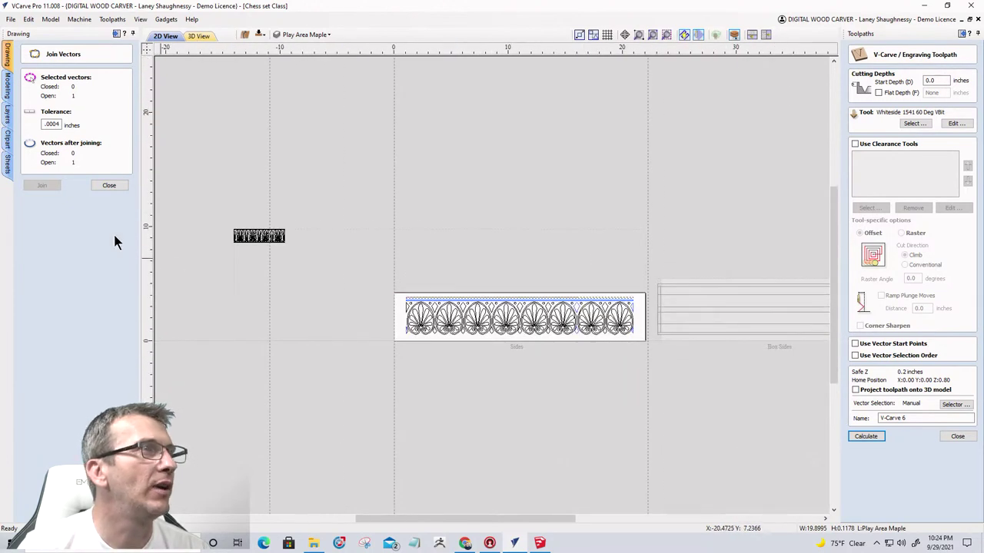
left_click(109, 185)
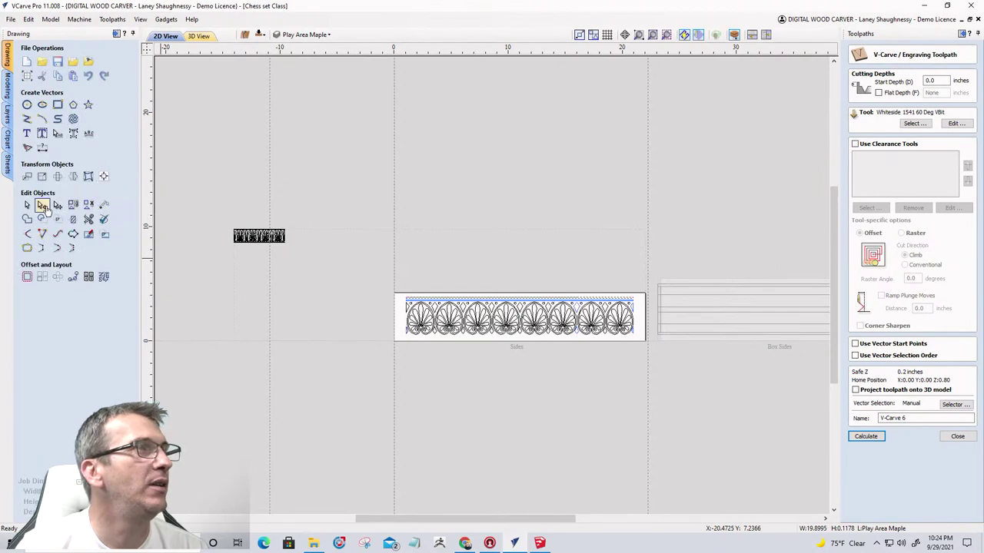
scroll(419, 303, "up", 9)
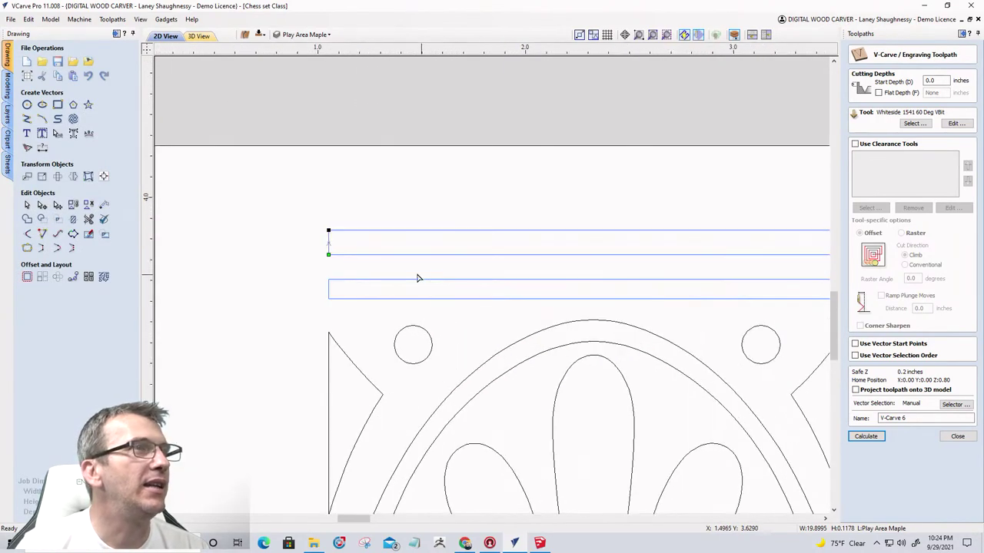
scroll(247, 257, "down", 6)
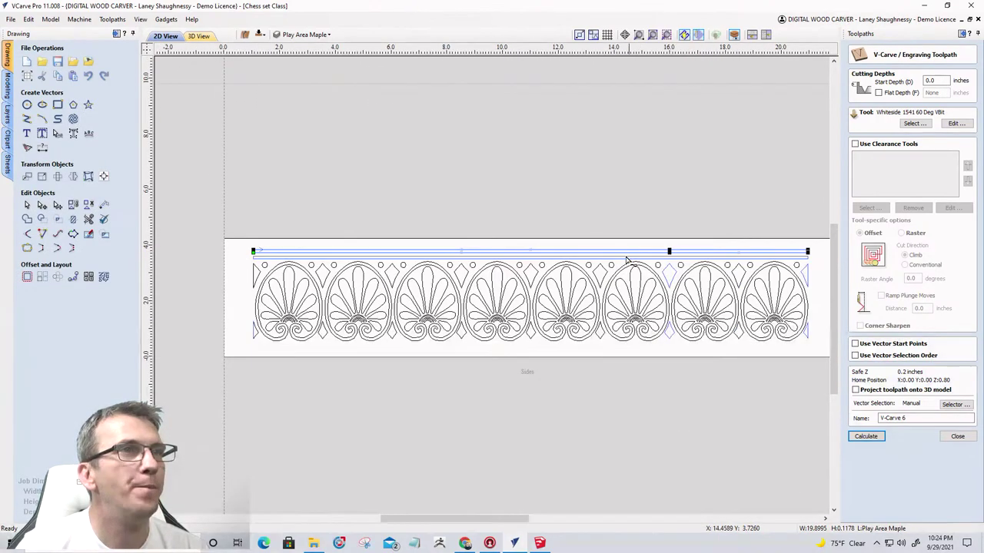
scroll(626, 261, "up", 8)
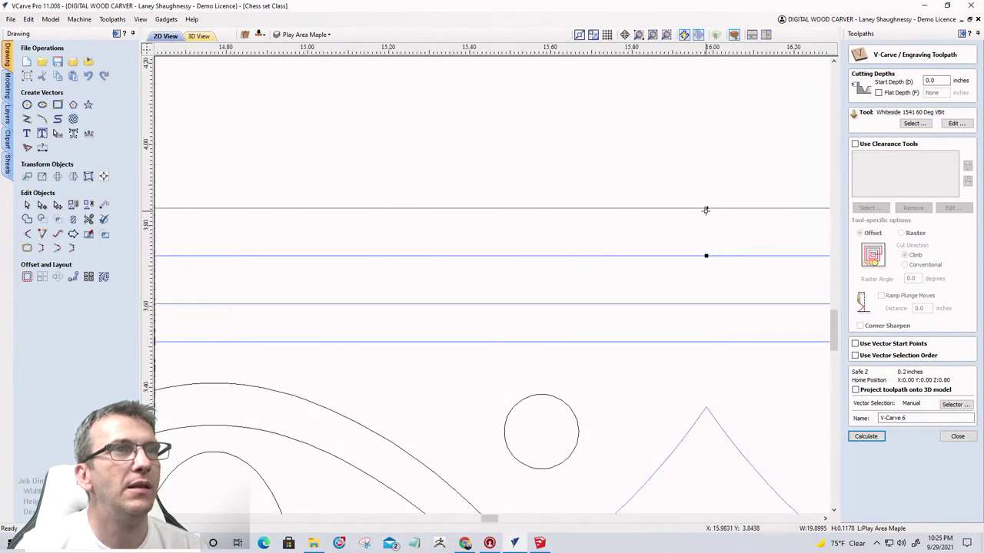
left_click_drag(706, 209, 687, 123)
scroll(768, 268, "down", 4)
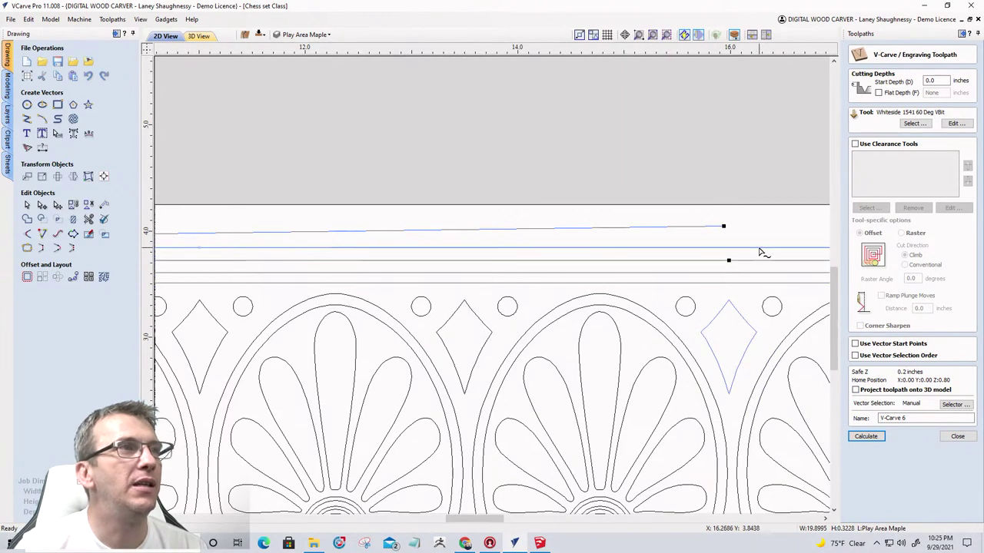
scroll(759, 252, "down", 4)
scroll(235, 250, "up", 4)
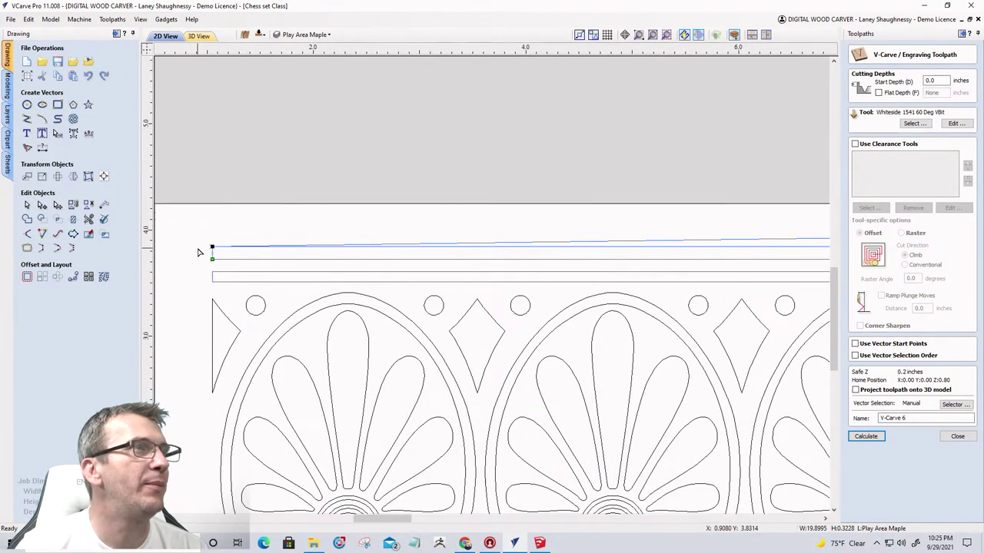
Delete the unwanted span from the top line and verify its open count in Join Vectors.
right_click(622, 242)
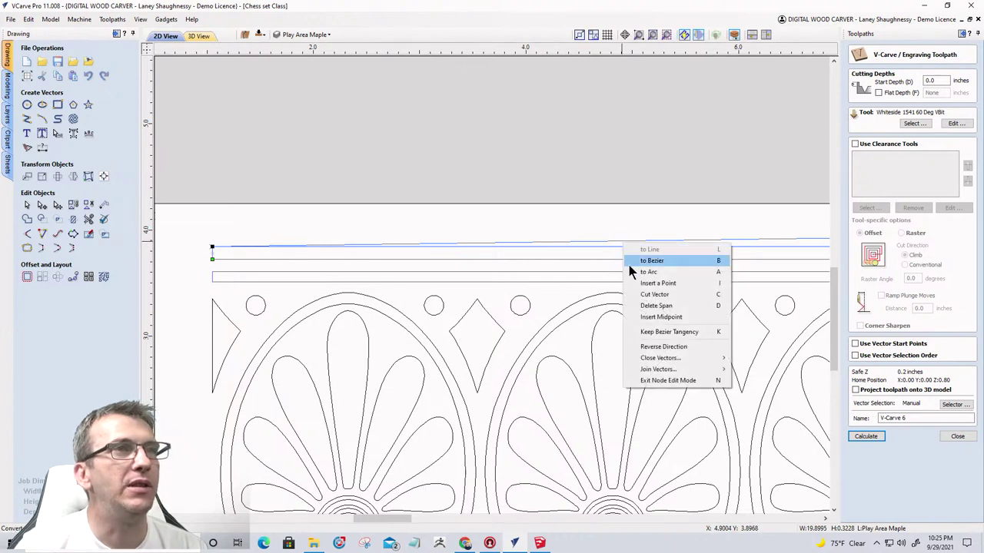
left_click(654, 305)
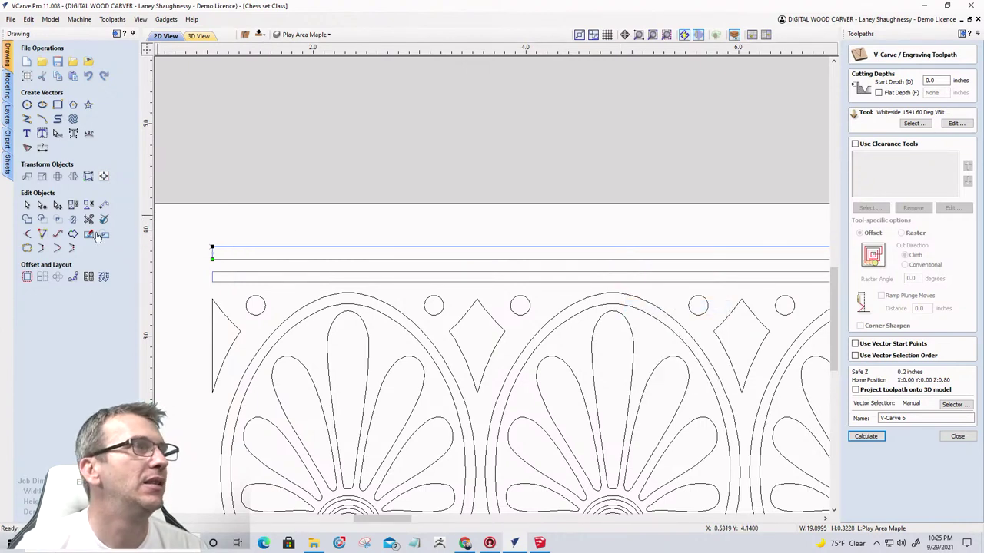
left_click(26, 248)
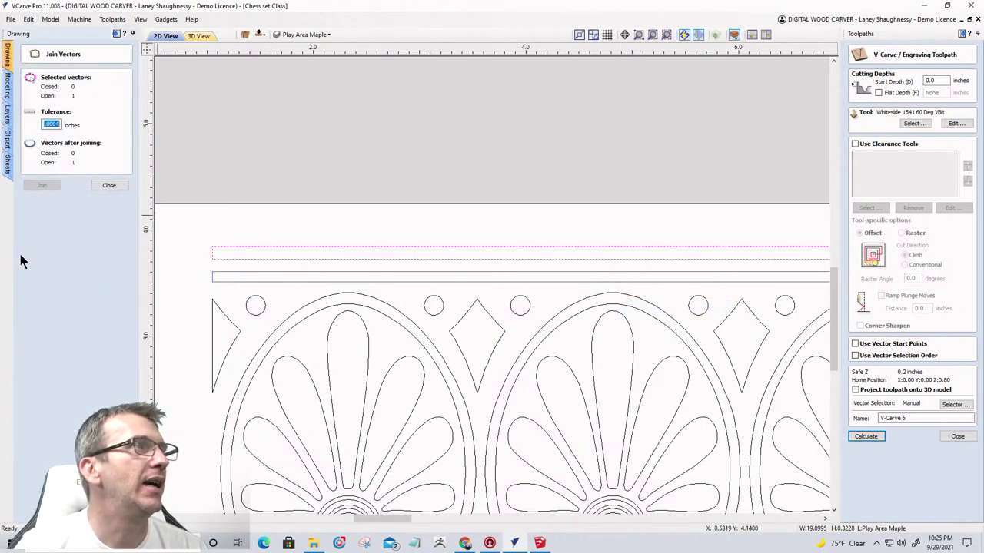
left_click(109, 186)
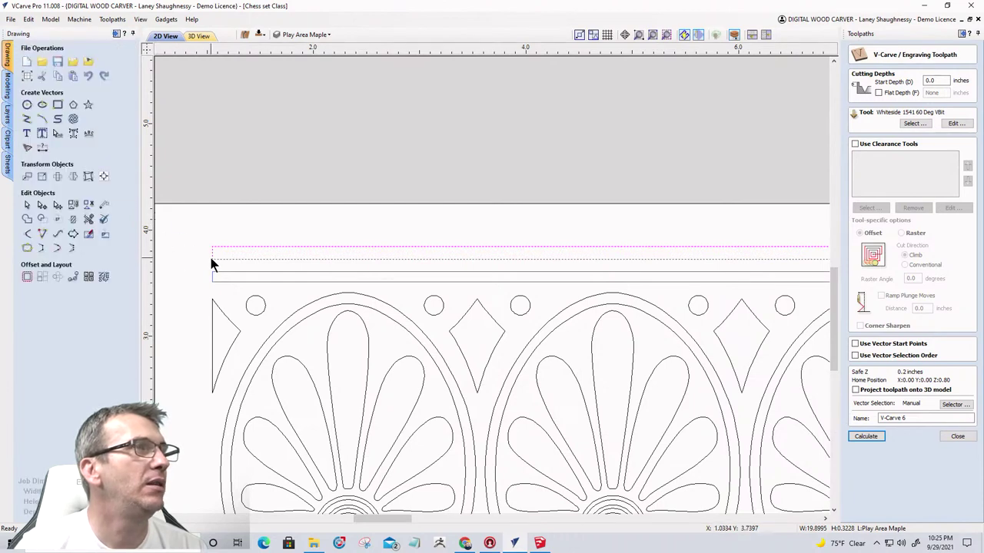
scroll(219, 265, "down", 5)
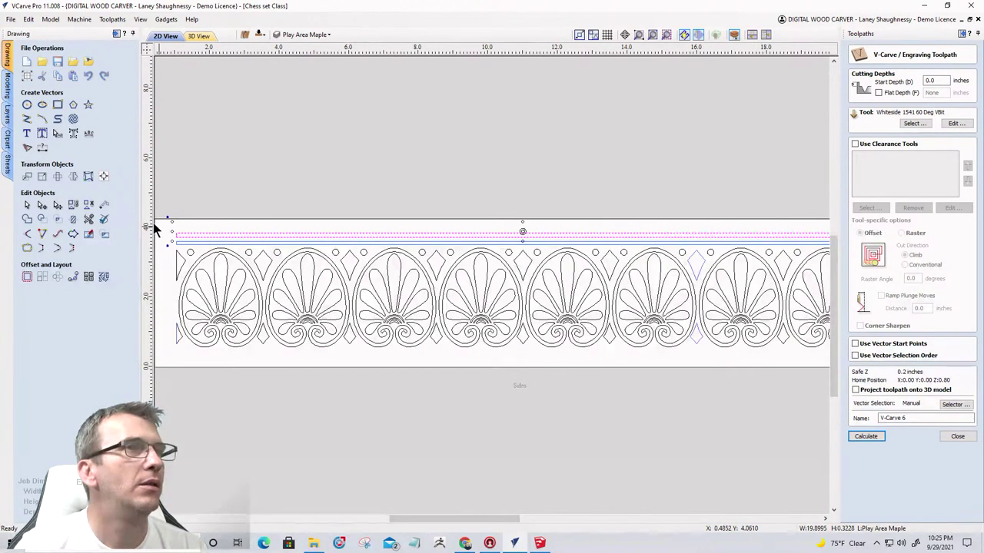
scroll(185, 235, "up", 5)
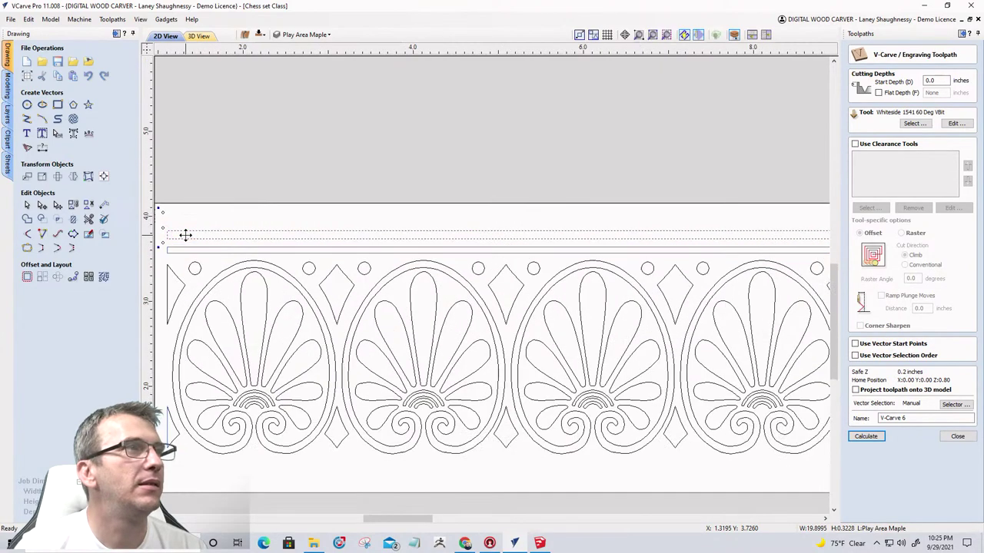
Select the lower dotted border vector.
left_click(185, 237)
scroll(154, 244, "down", 5)
scroll(165, 241, "up", 6)
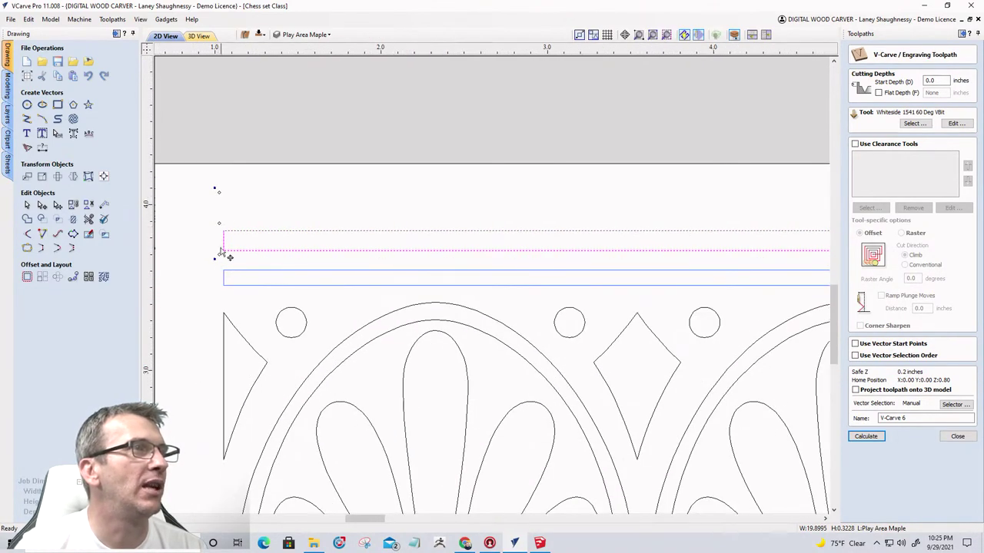
scroll(220, 246, "up", 5)
scroll(220, 249, "up", 1)
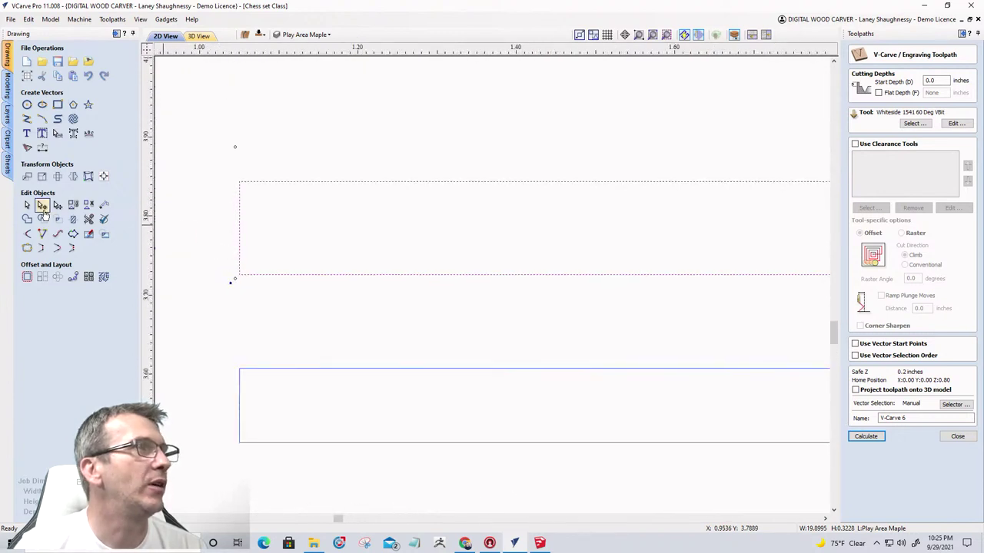
Node-edit the top border's left corner, deleting its top and corner spans, then undo the last change.
left_click(43, 205)
left_click_drag(239, 182, 176, 182)
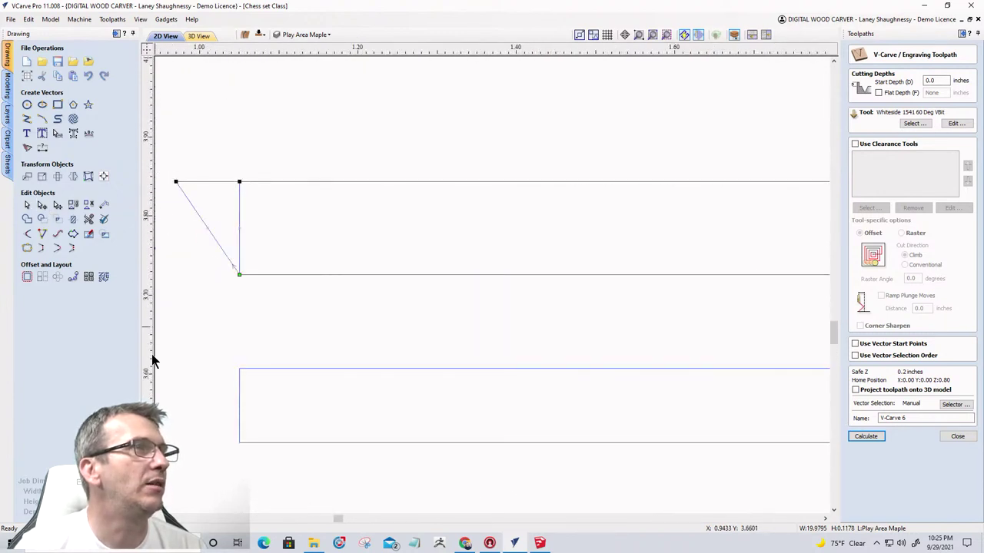
right_click(214, 186)
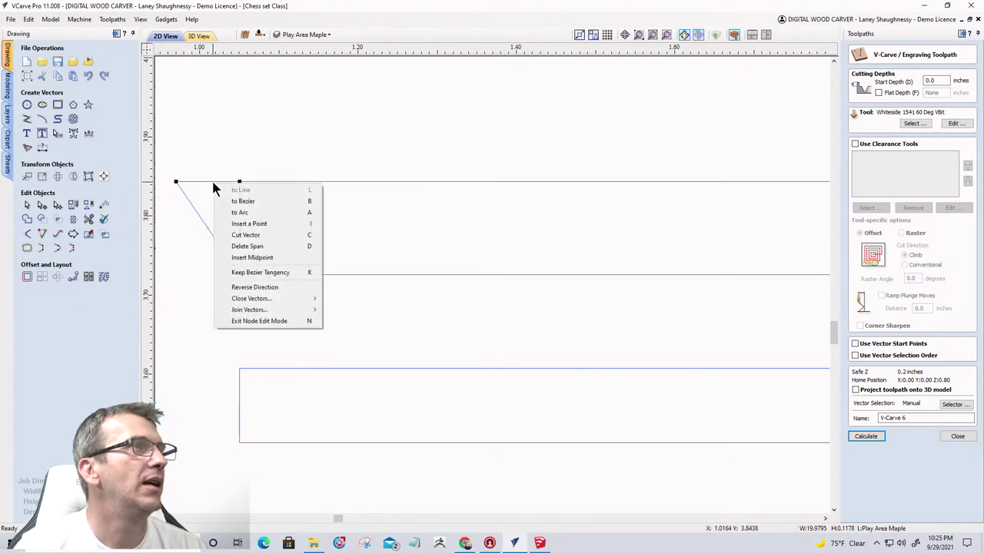
left_click(235, 245)
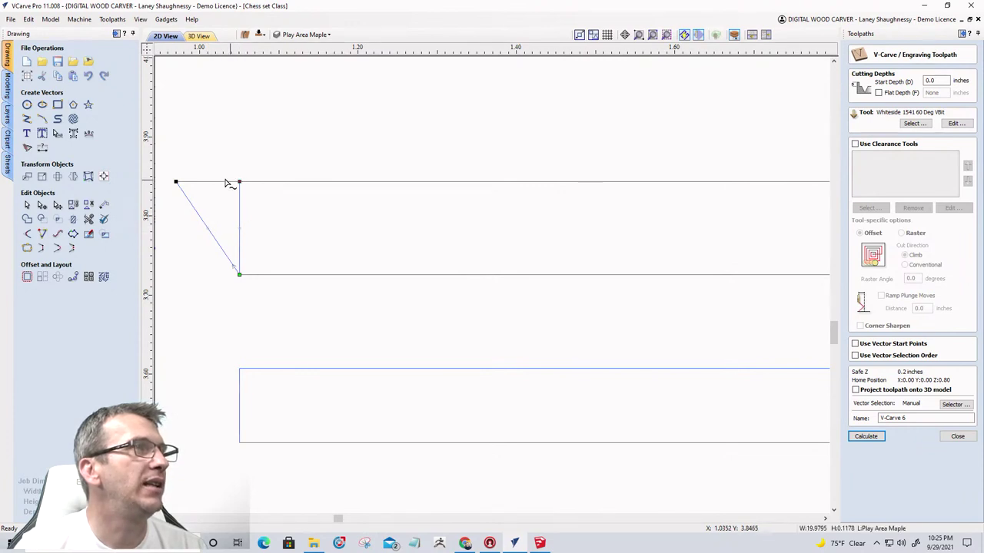
left_click_drag(158, 187, 157, 186)
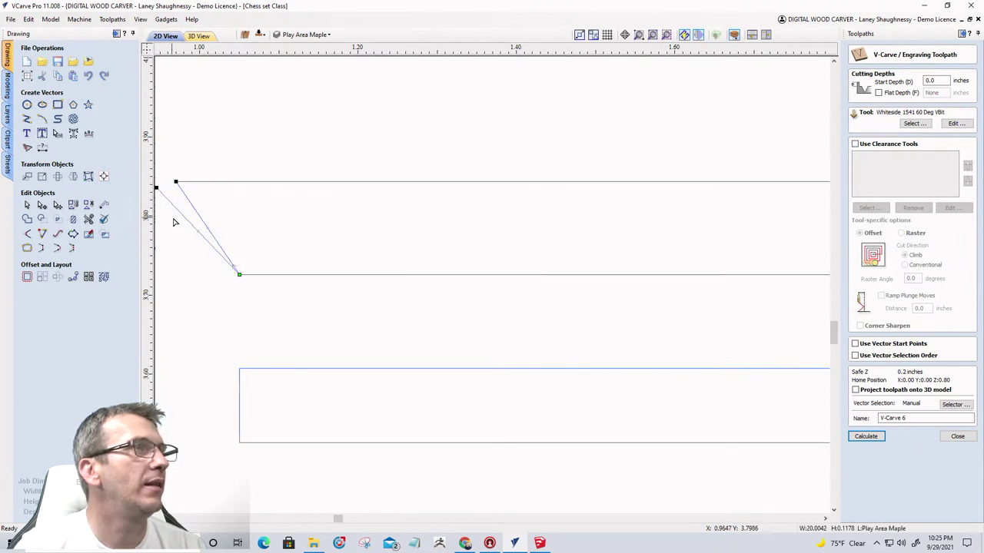
right_click(180, 214)
left_click(200, 275)
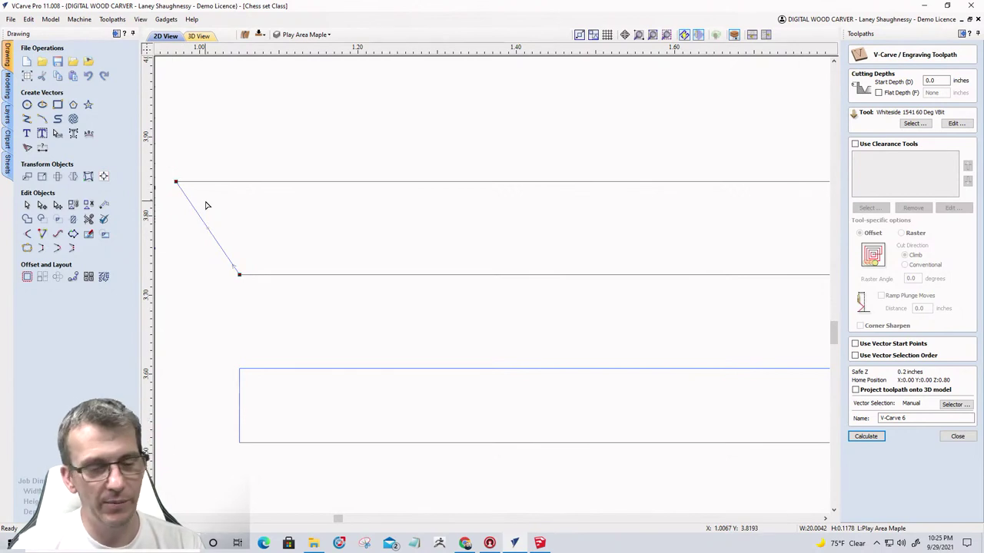
key("ctrl+z")
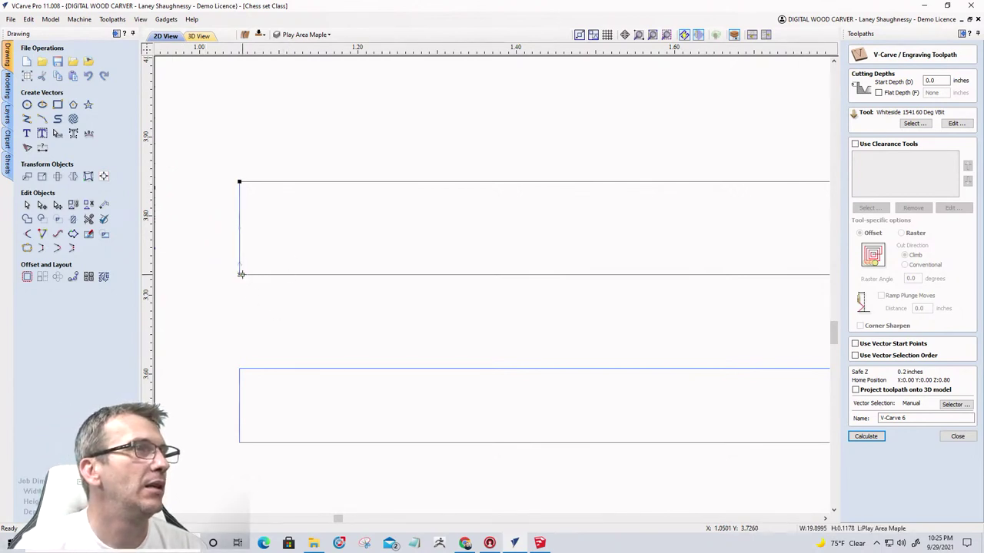
Confirm in Join Vectors that the top border is one closed vector, then select the lower rectangle.
left_click(27, 247)
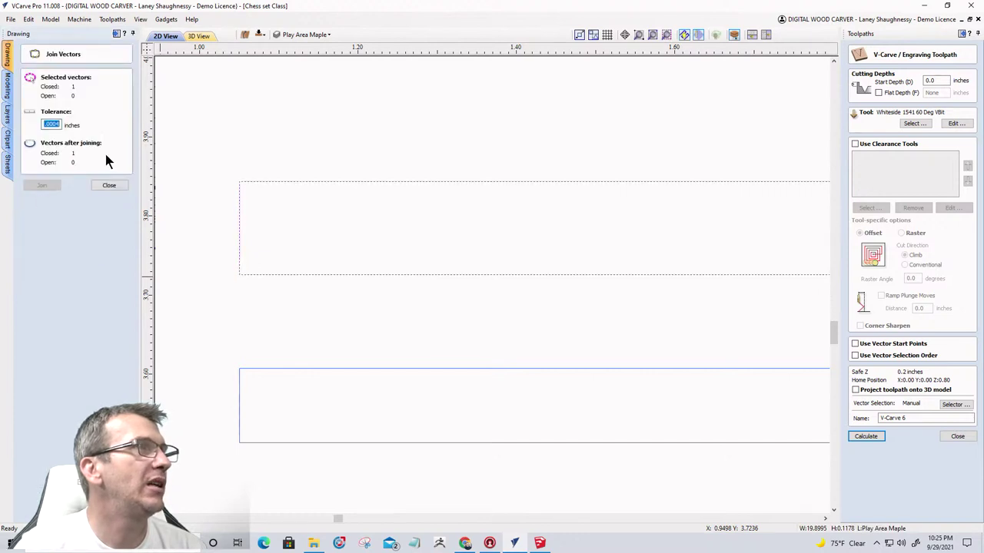
left_click(109, 186)
left_click(260, 370)
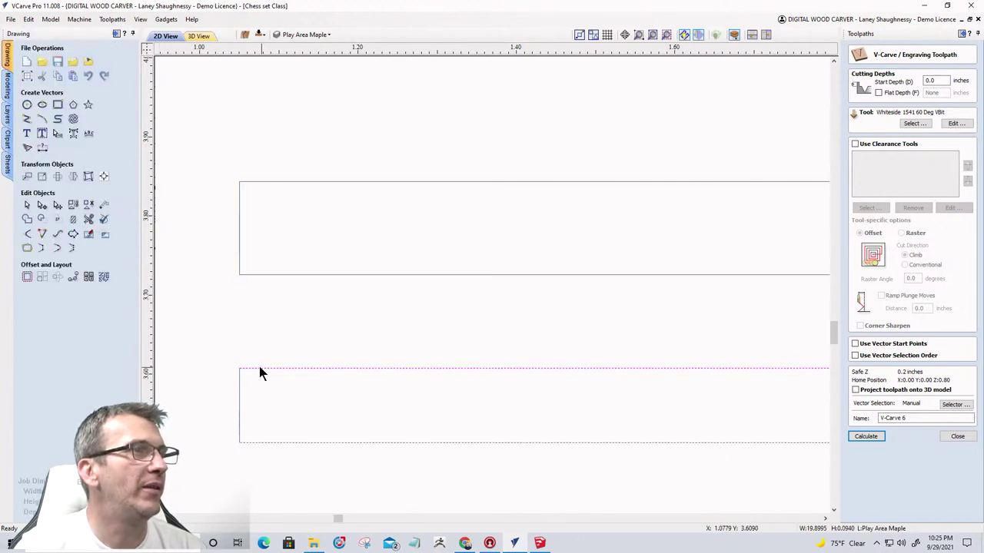
Node-edit the lower rectangle's top-left corner so its left edge stays straight.
left_click(42, 205)
left_click_drag(239, 370, 258, 370)
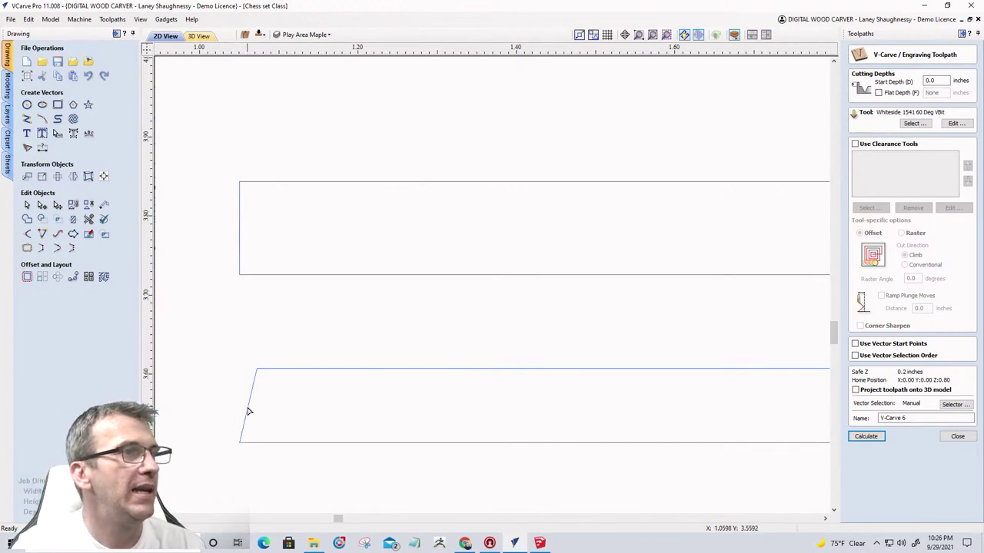
left_click(248, 405)
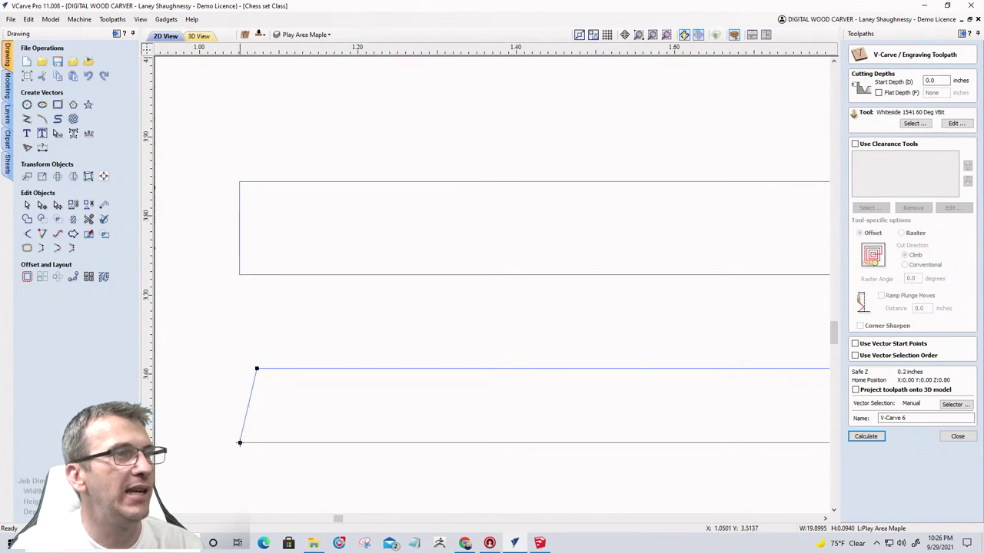
scroll(235, 452, "up", 5)
scroll(259, 439, "down", 3)
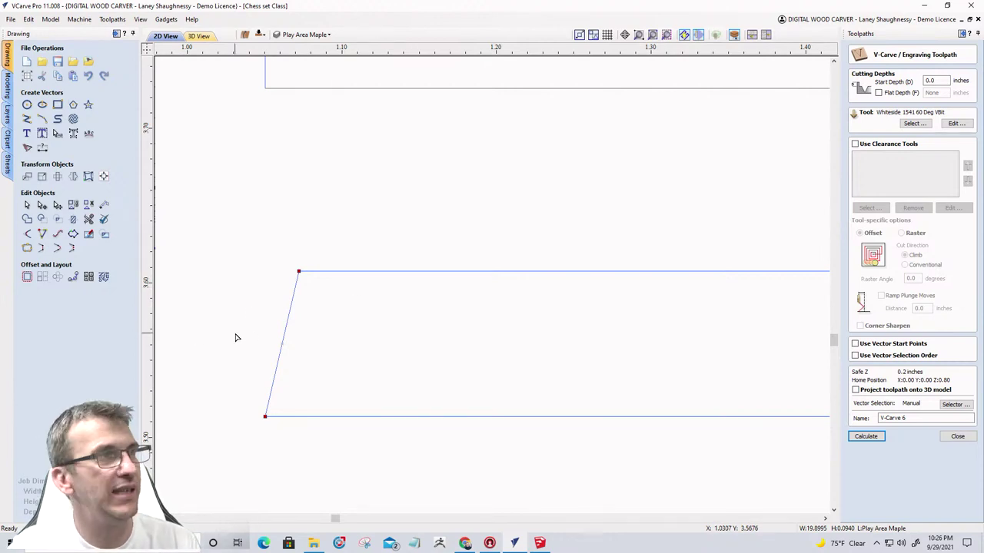
left_click_drag(298, 271, 265, 271)
scroll(211, 375, "down", 3)
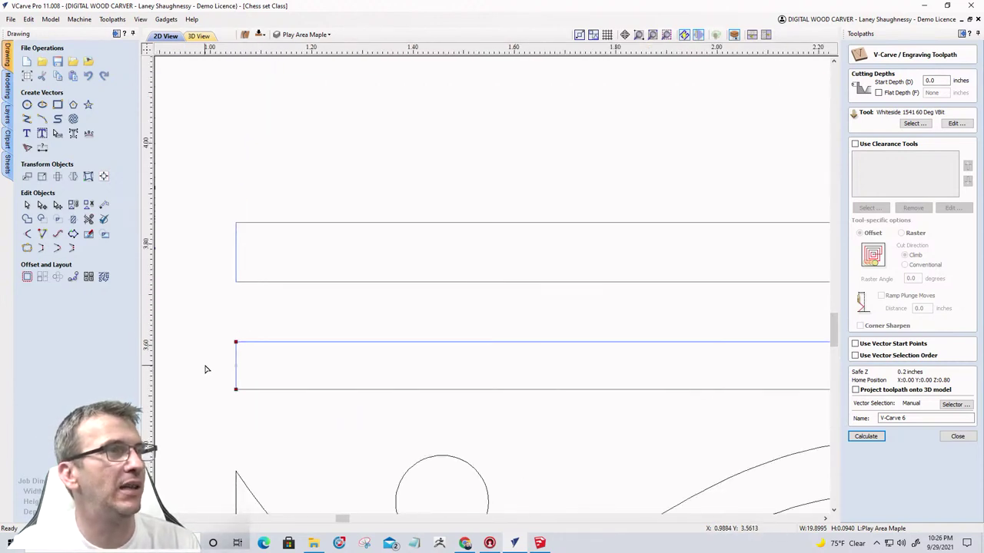
Check the lower rectangle in Join Vectors and select all open vectors in the design.
left_click(27, 247)
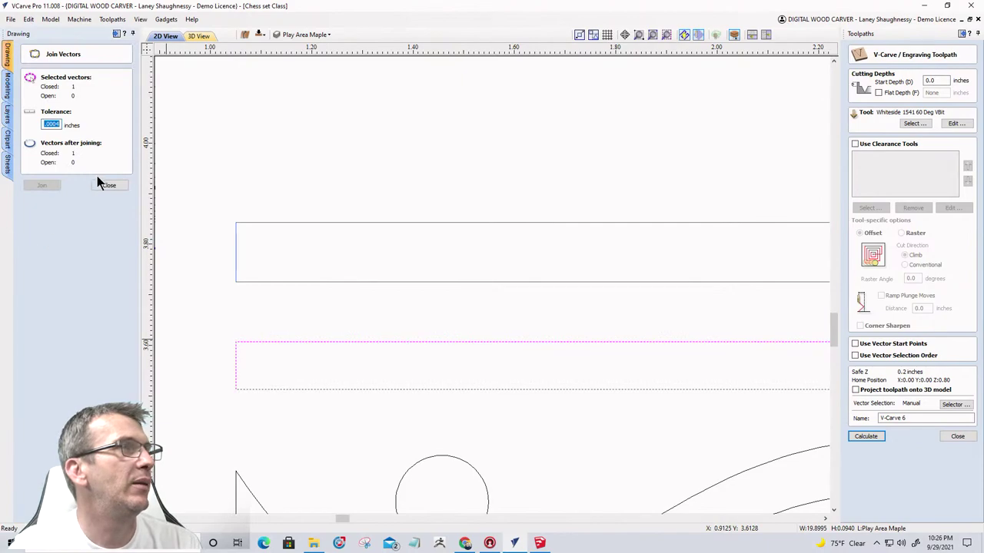
scroll(238, 224, "down", 6)
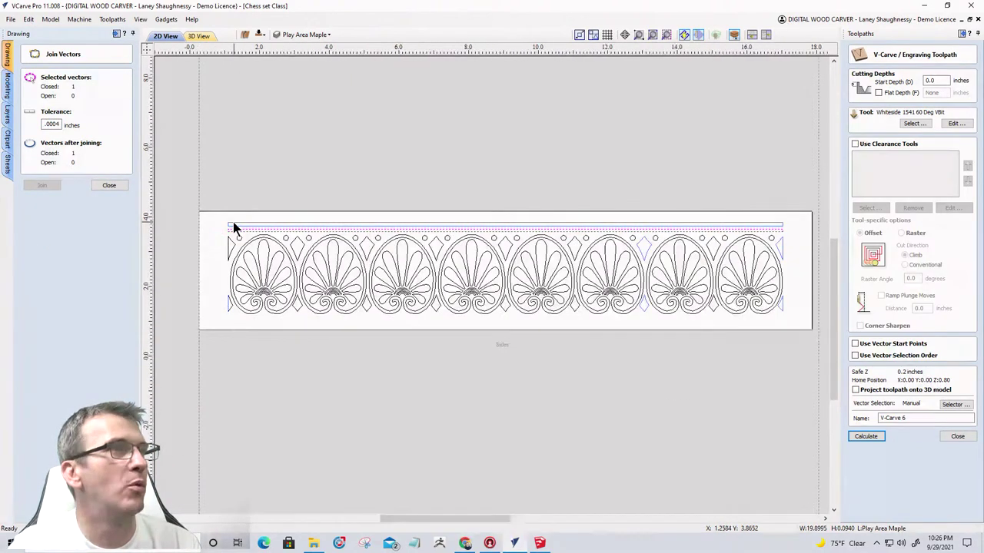
scroll(214, 225, "down", 2)
right_click(375, 184)
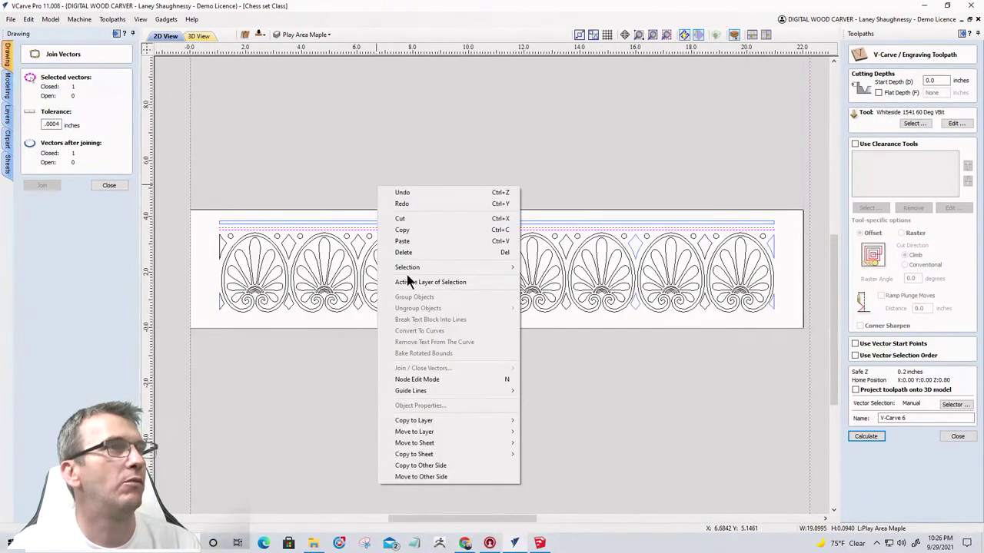
mouse_move(407, 269)
left_click(564, 279)
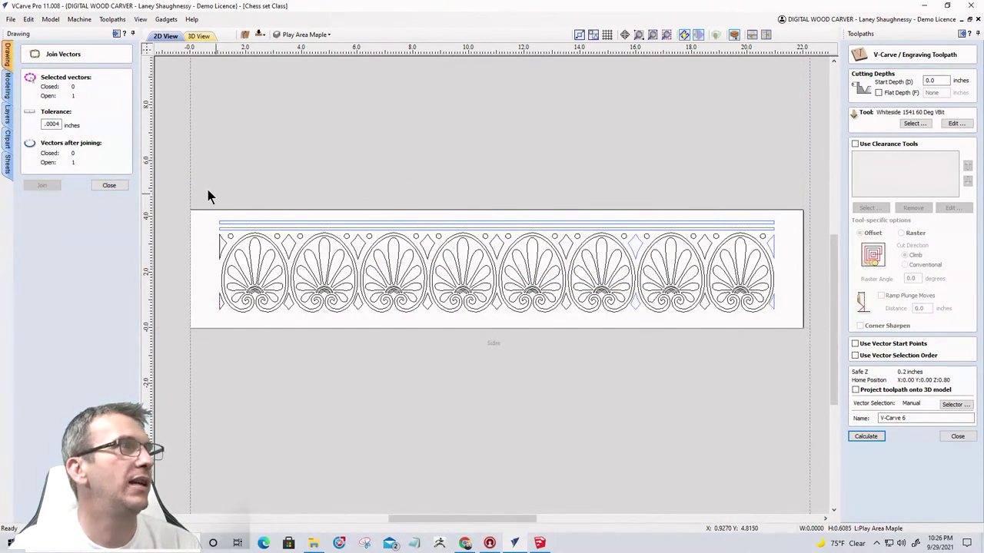
left_click(109, 185)
Select all duplicate vectors in the design.
right_click(380, 183)
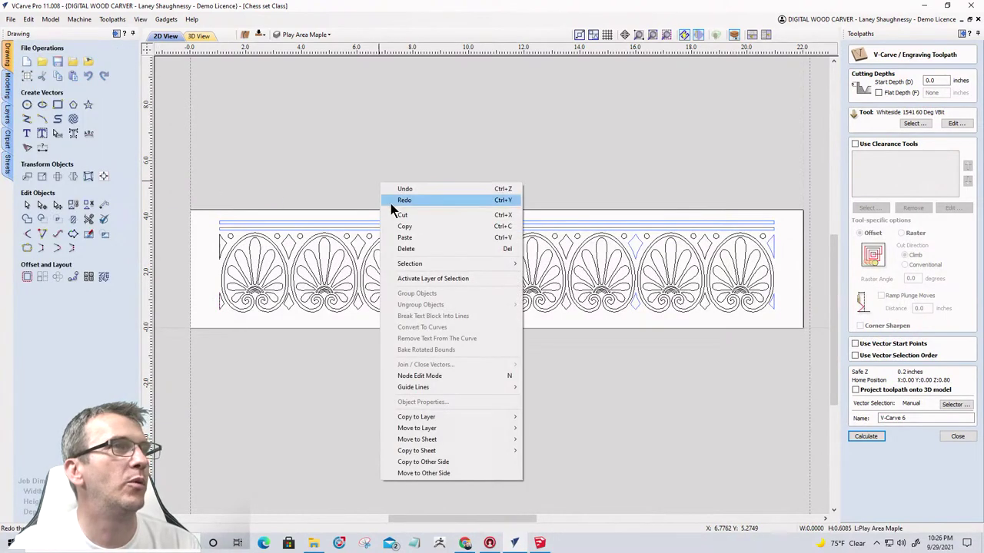
mouse_move(410, 269)
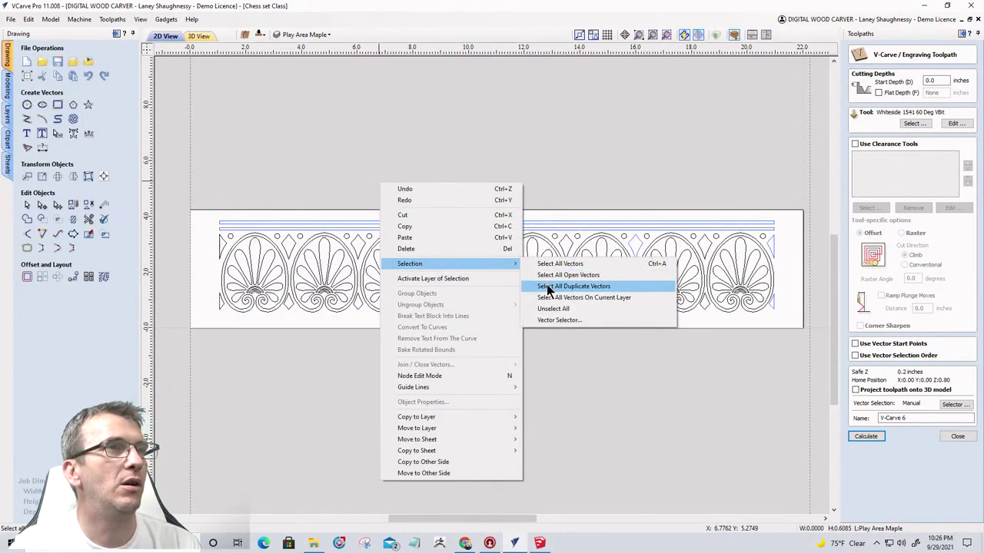
left_click(548, 287)
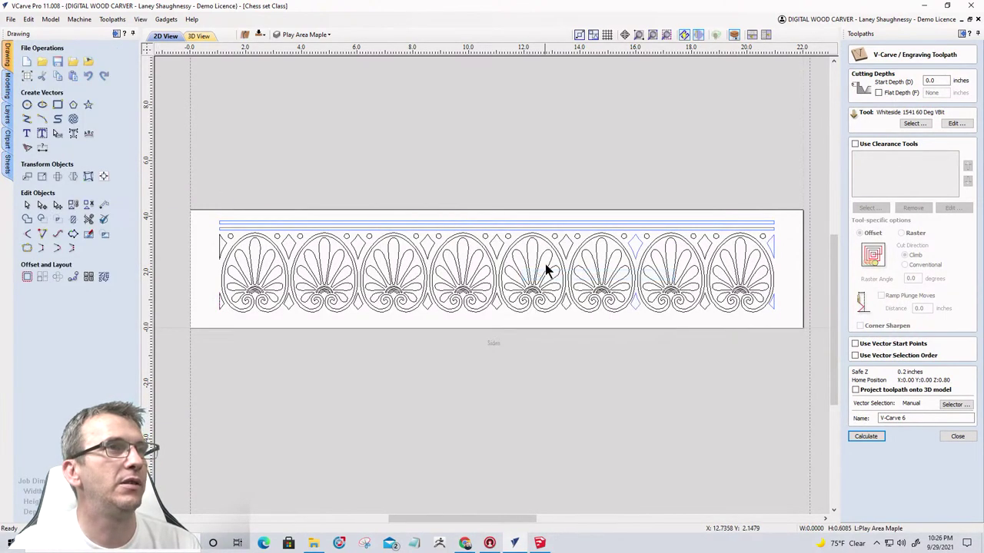
Zoom to the duplicate line at the border's left end and delete its slanted span.
left_click(668, 34)
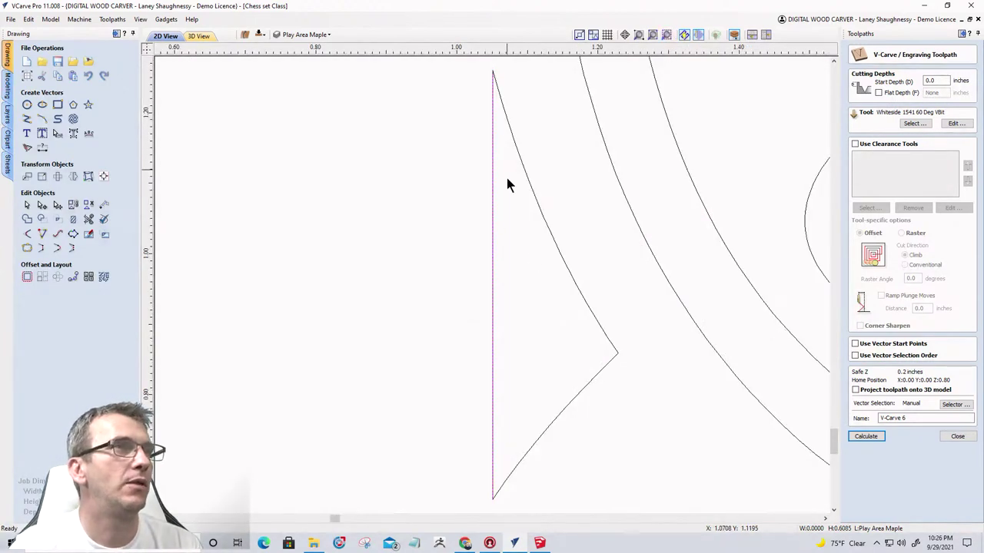
left_click(42, 206)
left_click_drag(493, 70, 334, 91)
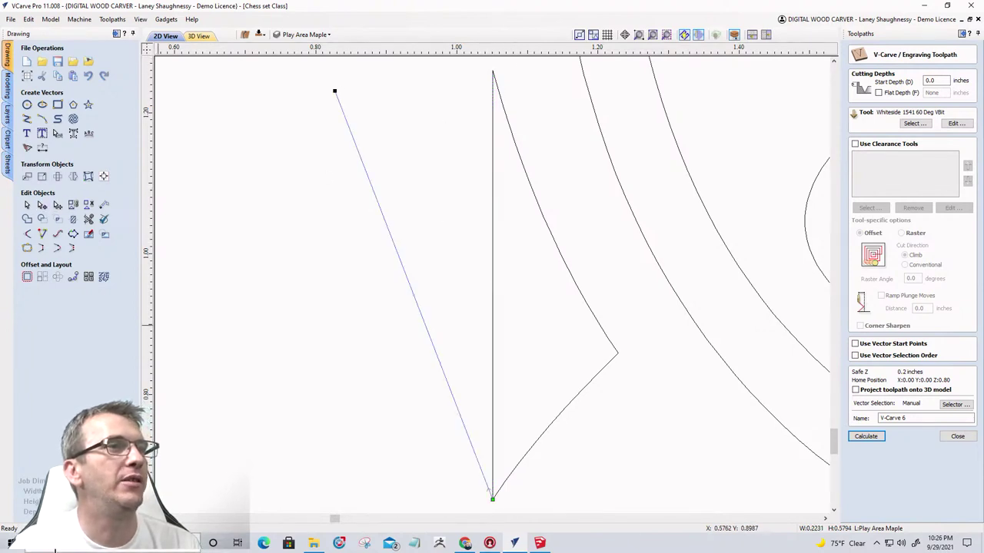
right_click(433, 343)
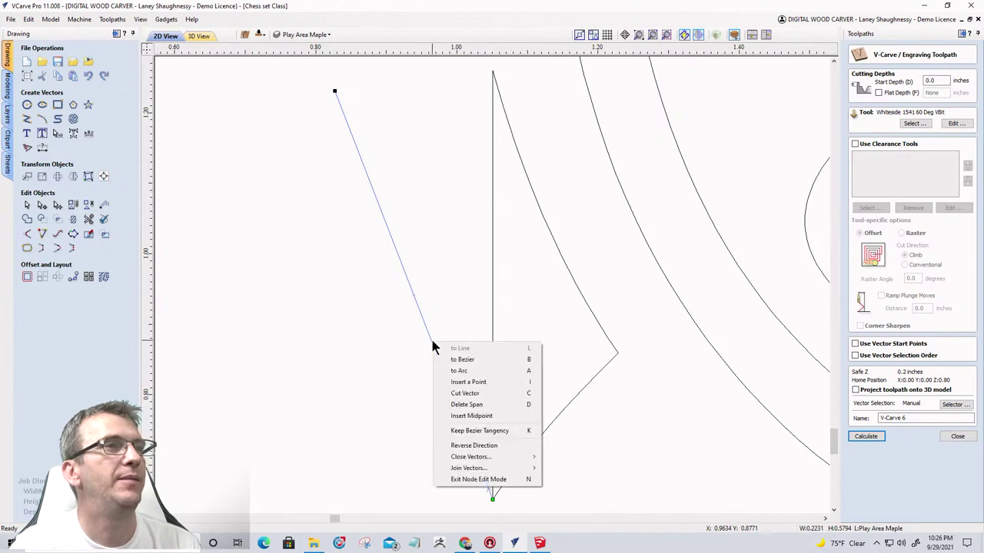
left_click(459, 404)
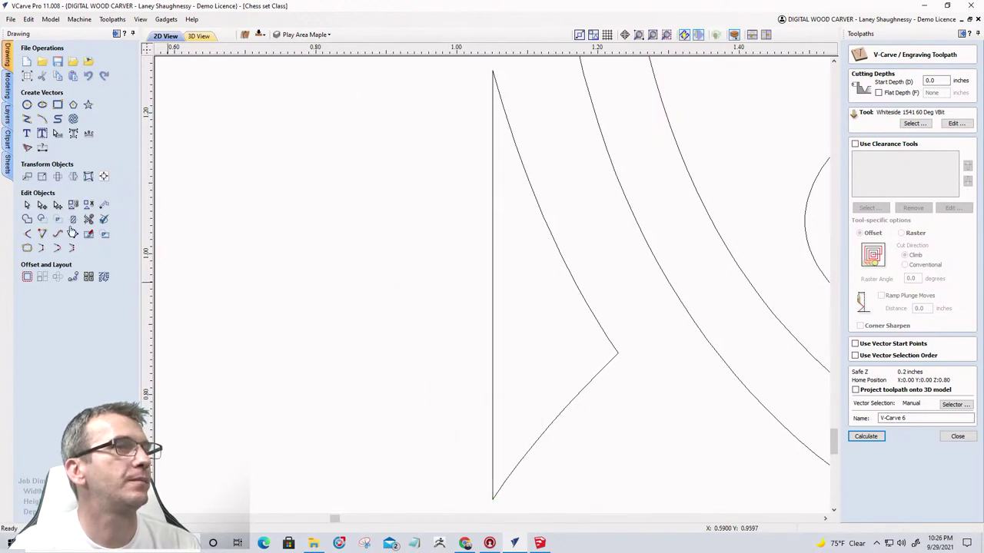
left_click(491, 376)
Verify with Select All Open Vectors that no open vectors remain.
scroll(407, 308, "down", 5)
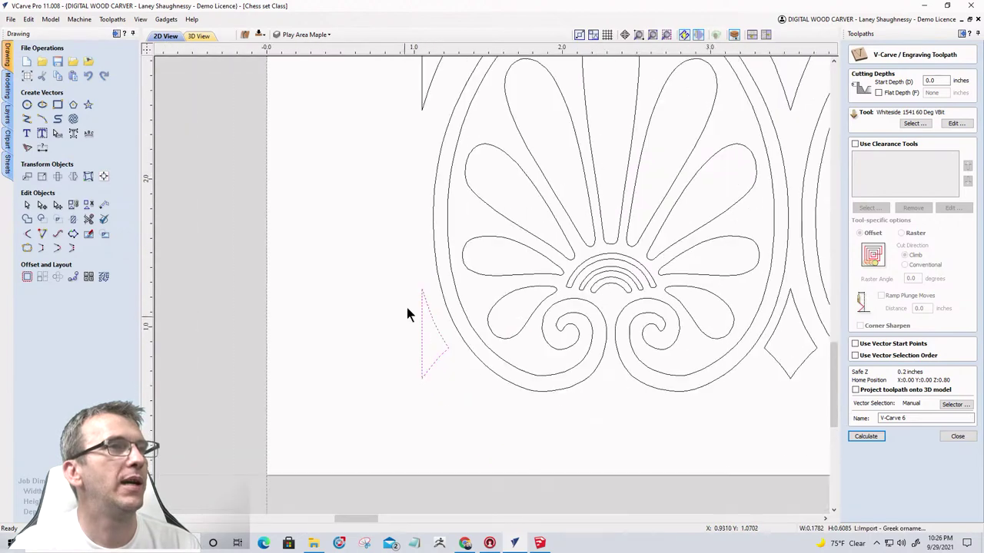
right_click(386, 236)
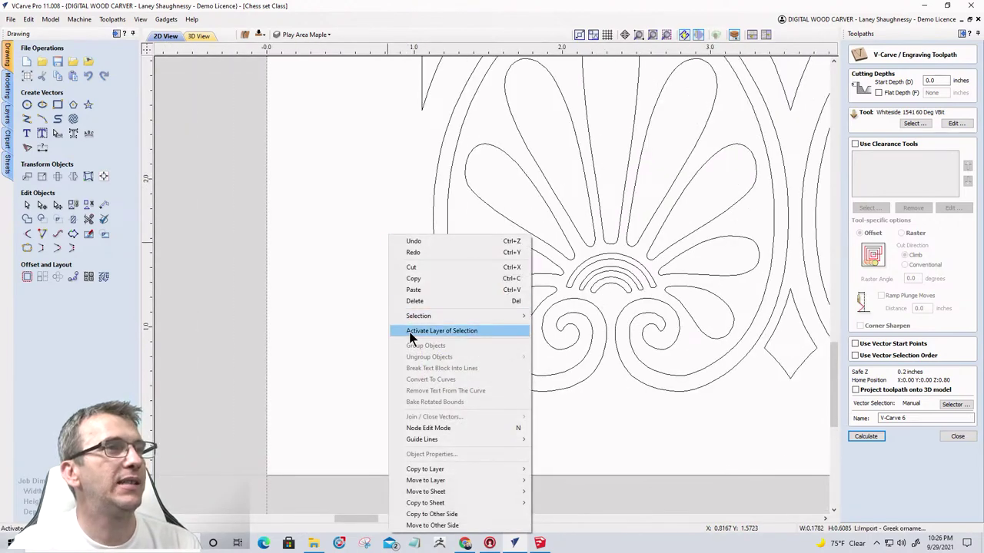
mouse_move(425, 316)
left_click(588, 327)
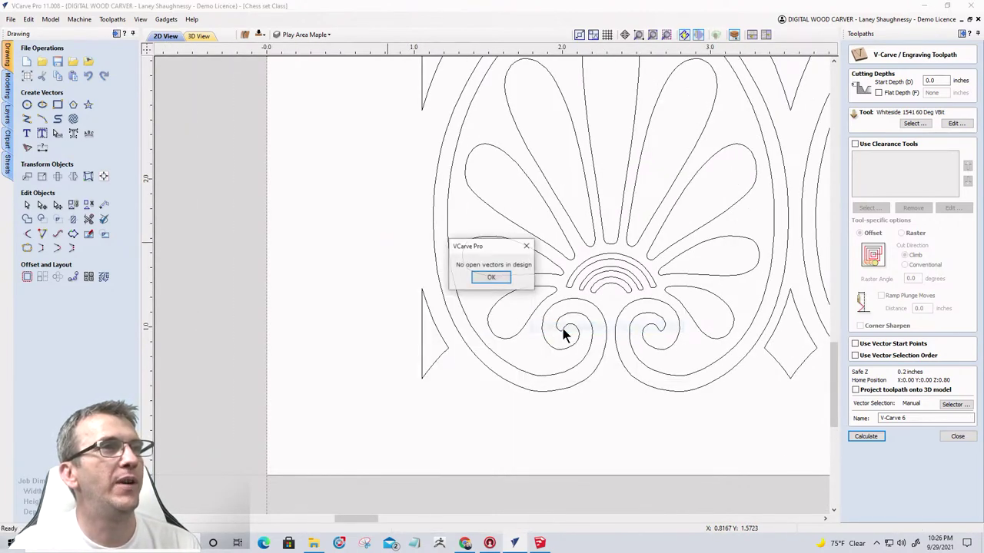
left_click(494, 280)
scroll(375, 274, "down", 5)
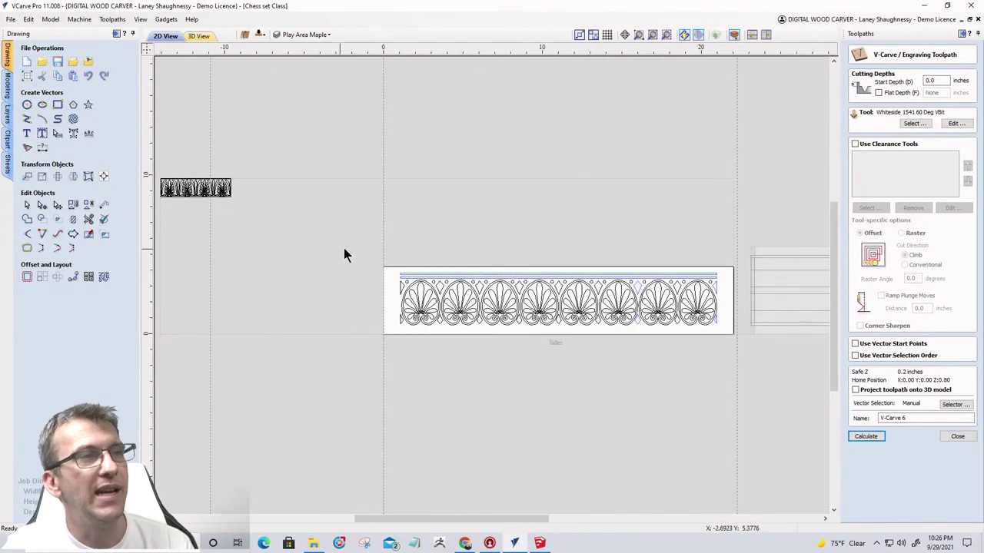
Select the whole border strip, calculate the V-Carve toolpath and preview it carved in 3D.
left_click_drag(709, 284, 723, 341)
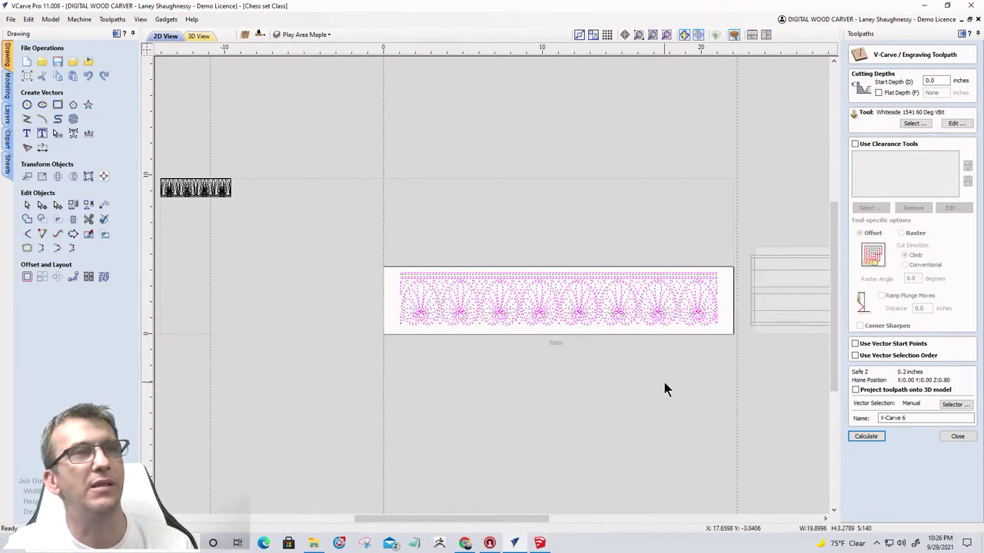
left_click(870, 437)
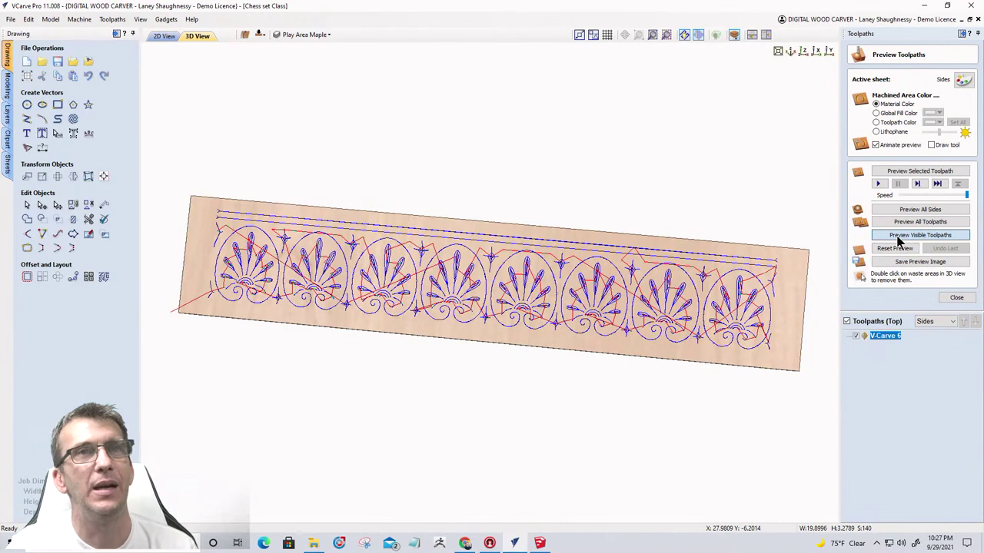
left_click(896, 236)
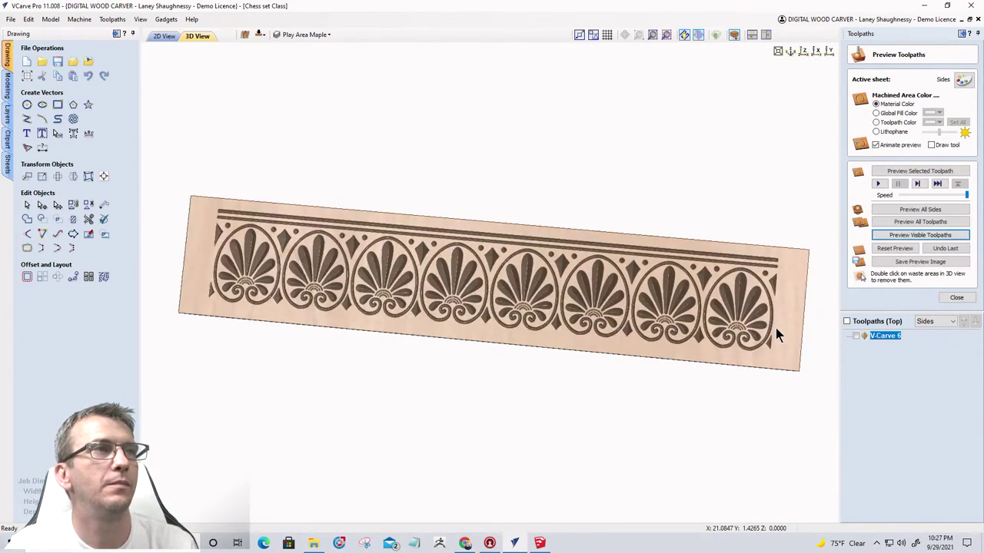
left_click(963, 80)
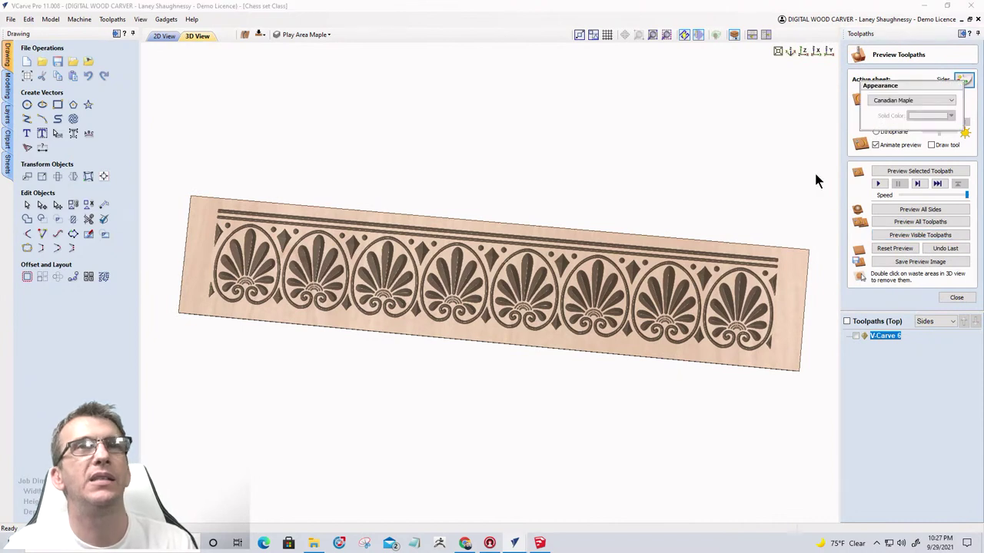
left_click(919, 101)
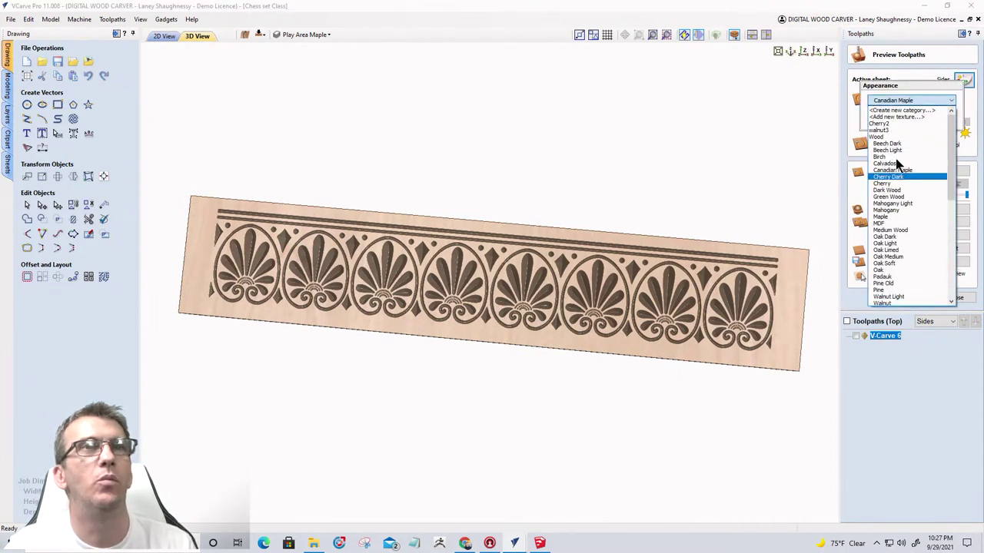
left_click(884, 136)
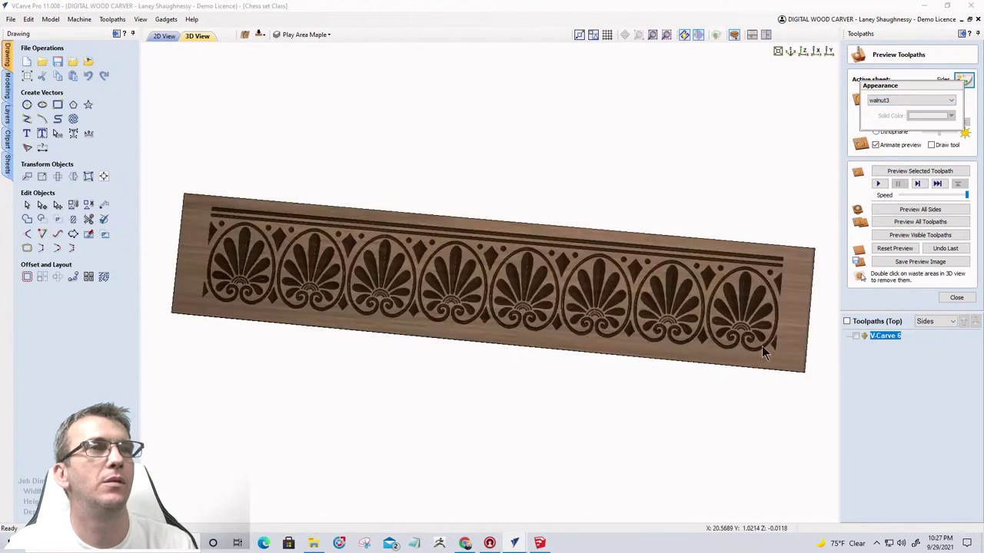
left_click_drag(736, 317, 738, 342)
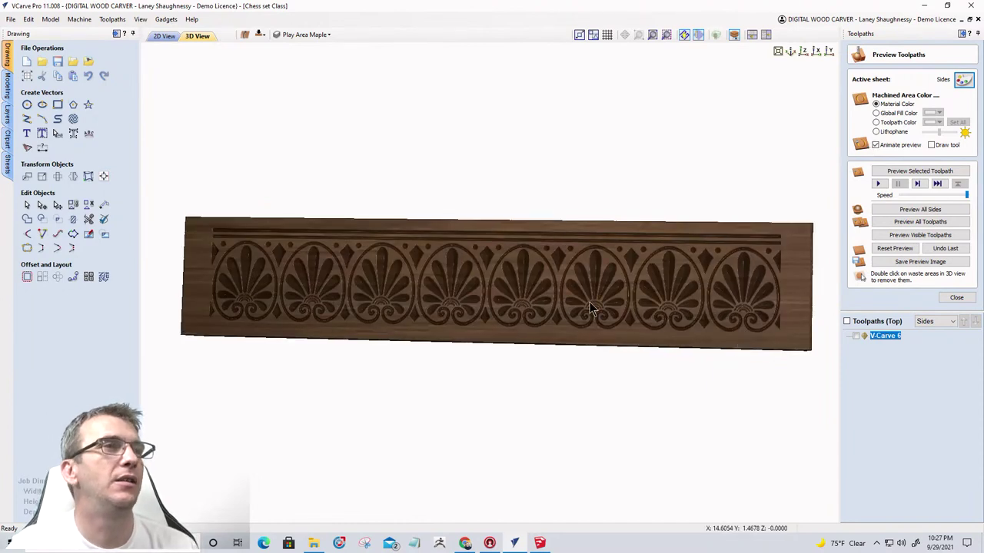
scroll(590, 306, "up", 2)
scroll(589, 302, "down", 3)
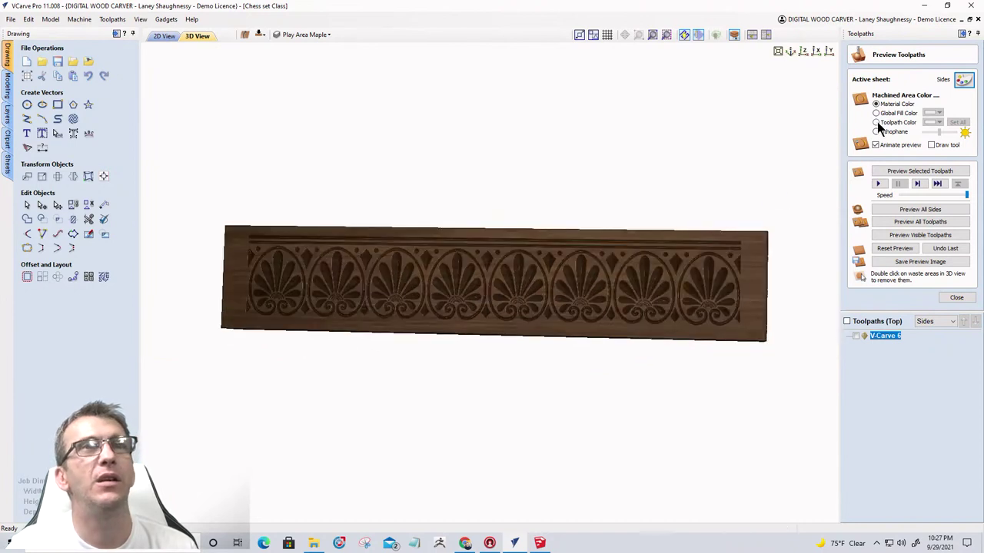
left_click(876, 123)
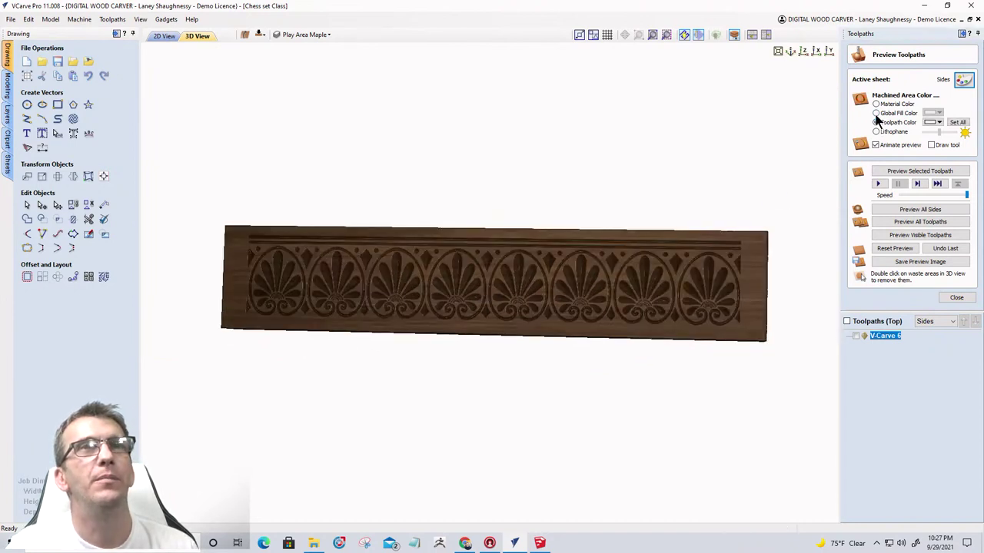
left_click(933, 113)
left_click(940, 114)
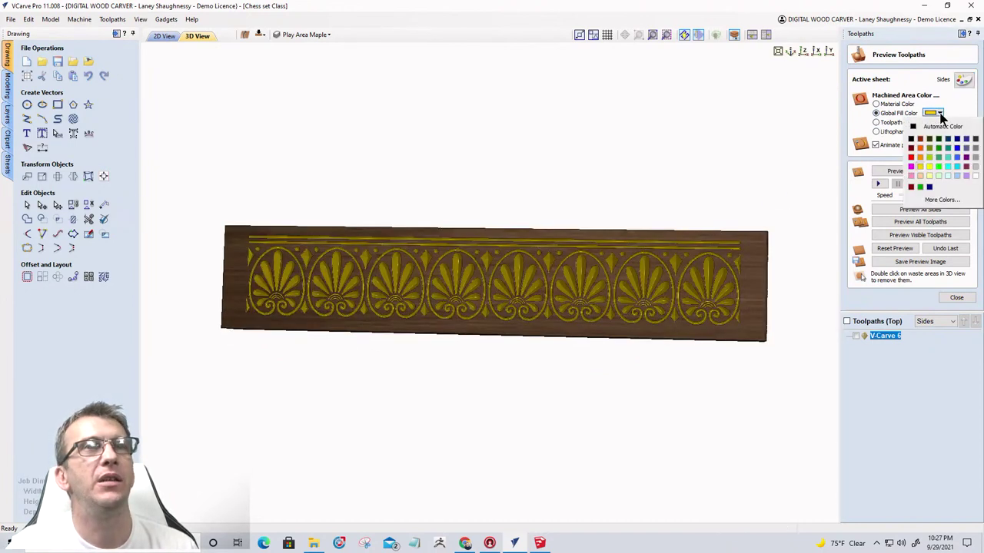
left_click(919, 176)
left_click_drag(617, 315, 666, 301)
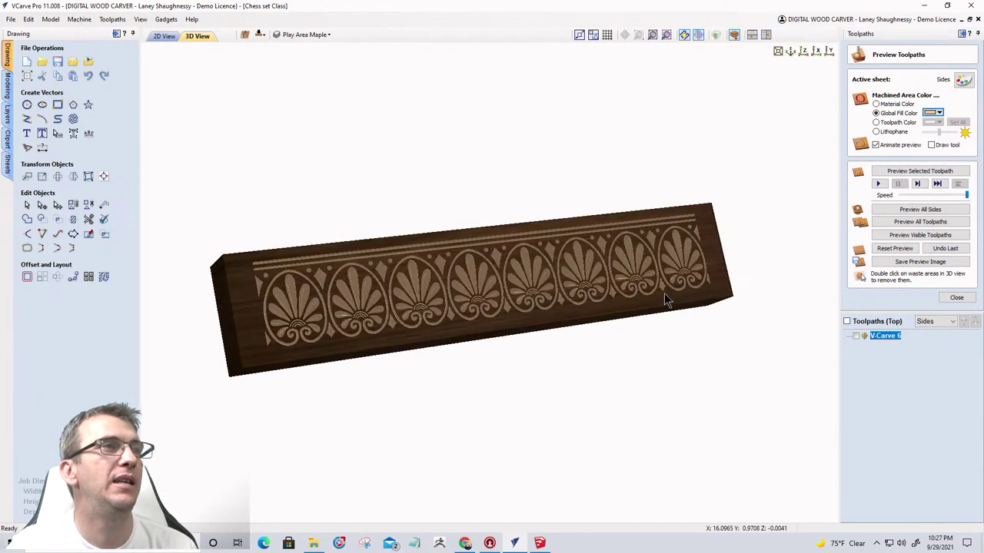
scroll(456, 308, "up", 2)
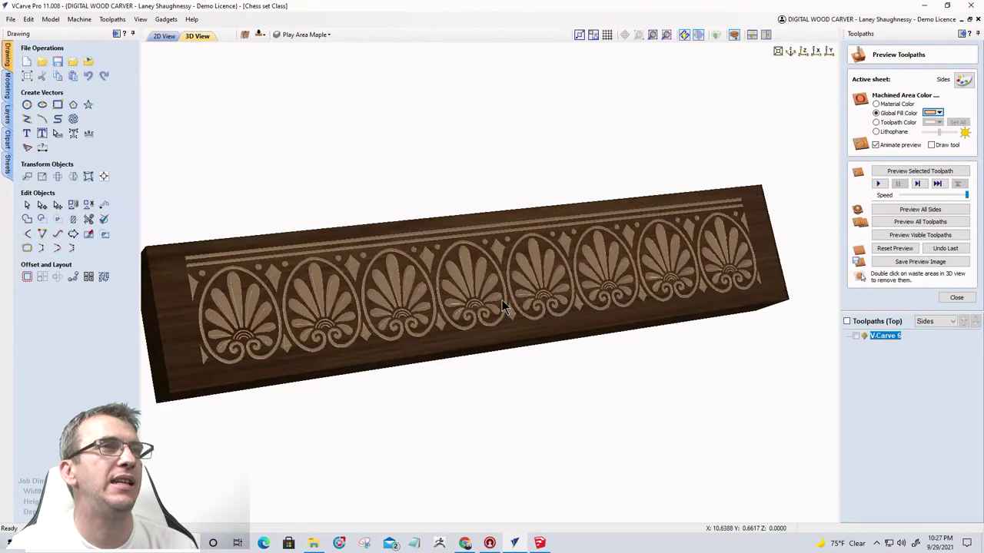
left_click_drag(503, 308, 745, 208)
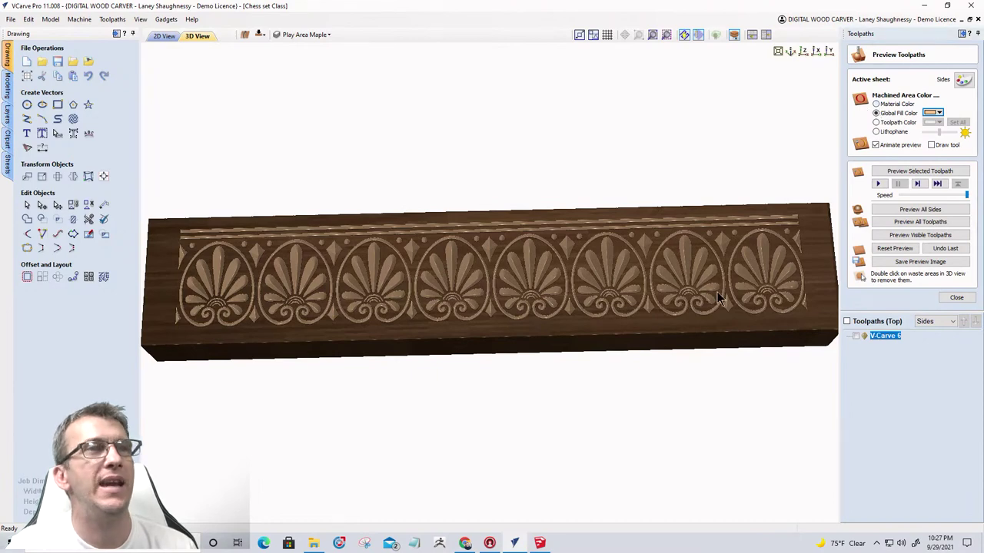
left_click_drag(565, 305, 369, 315)
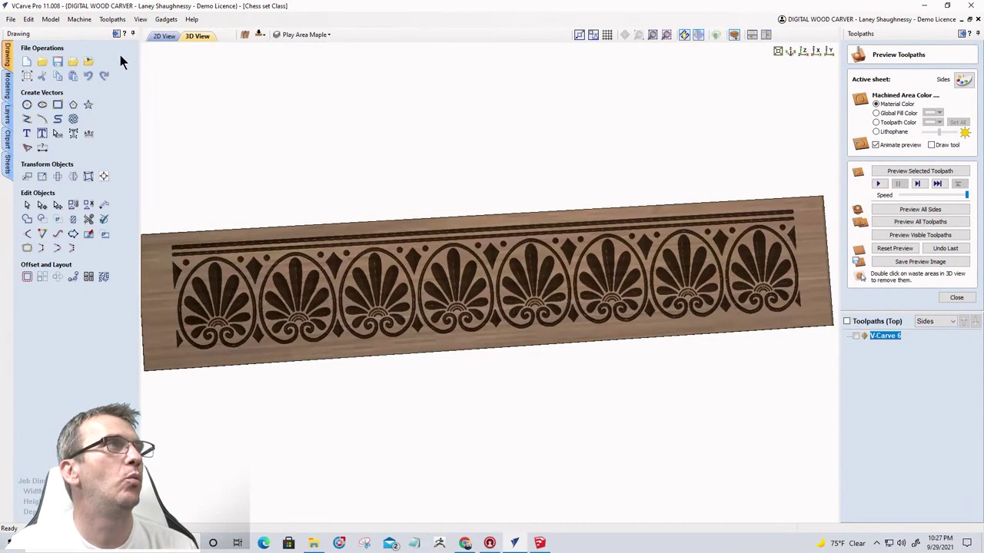
In the 2D view, move the thin top border line down to the panel's bottom edge.
left_click(164, 36)
scroll(585, 293, "down", 1)
scroll(300, 384, "up", 2)
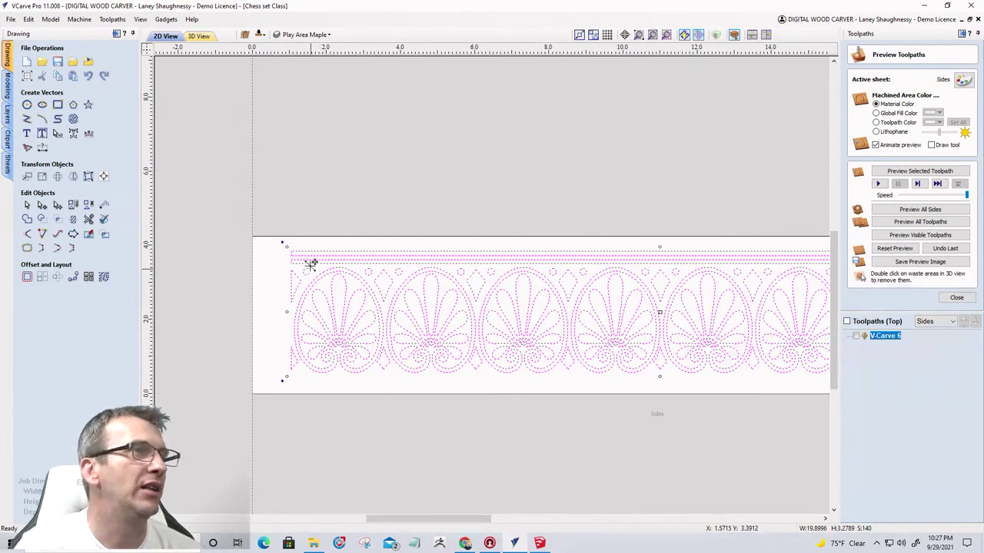
scroll(289, 266, "up", 1)
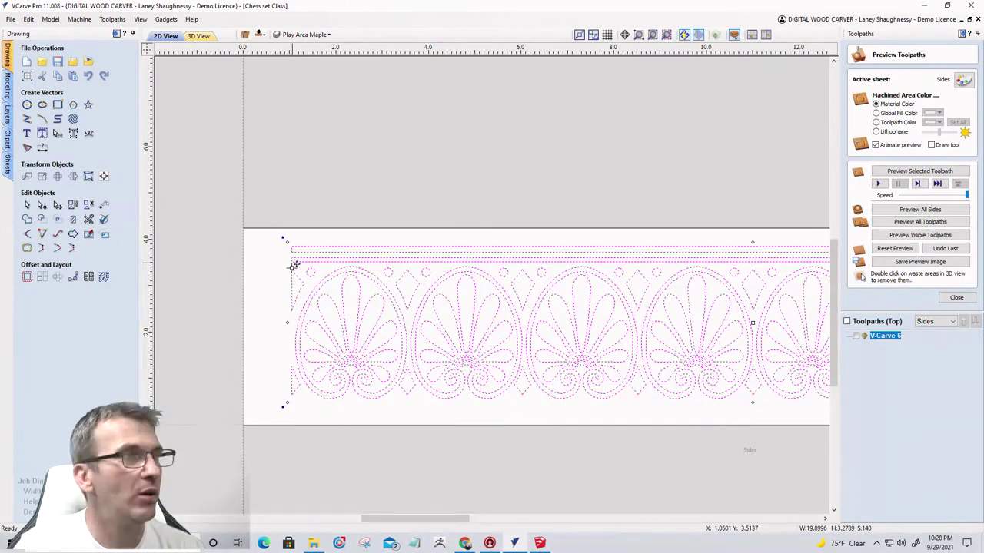
left_click(293, 264)
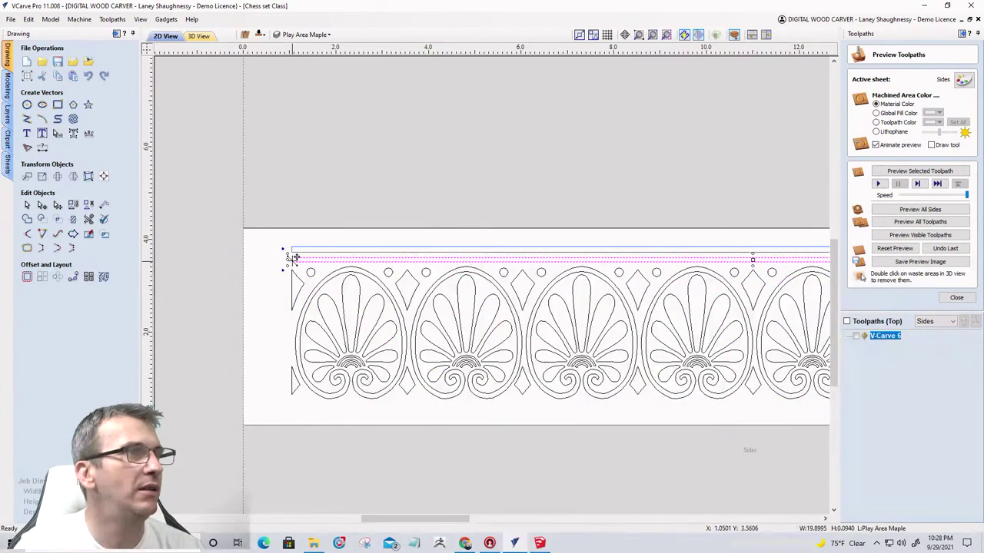
left_click_drag(296, 253, 289, 404)
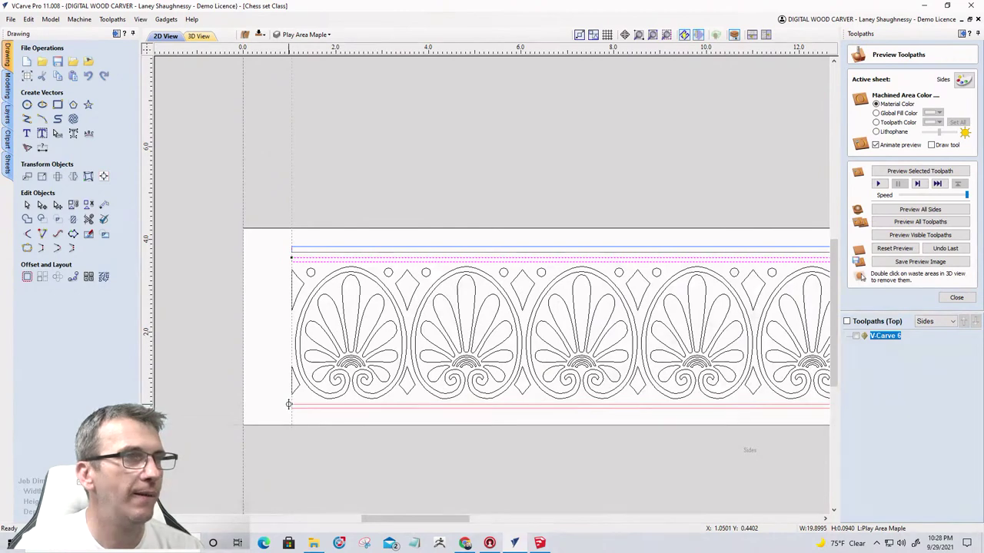
left_click_drag(289, 404, 285, 403)
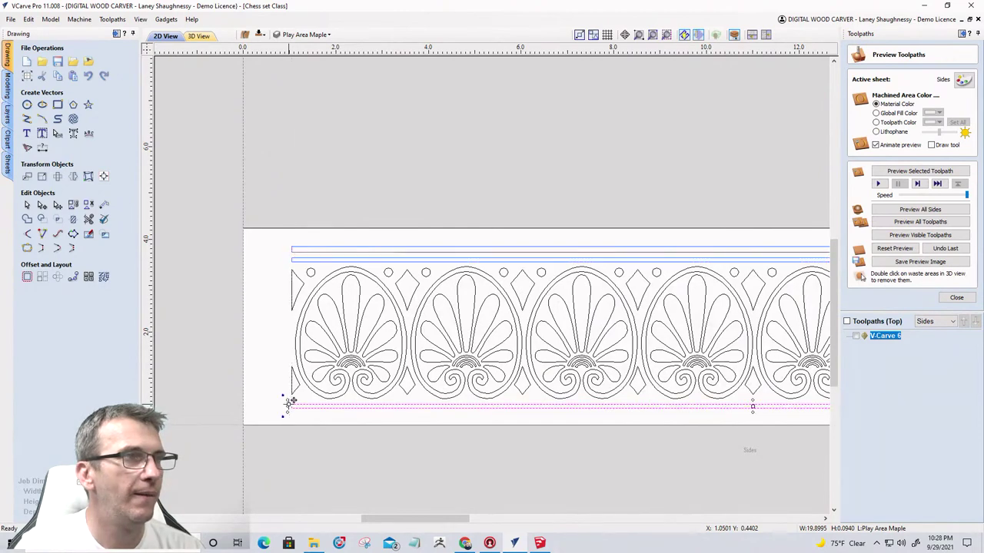
Add the bottom line to V-Carve 6, recalculate, and preview the carved board in 3D.
double_click(884, 337)
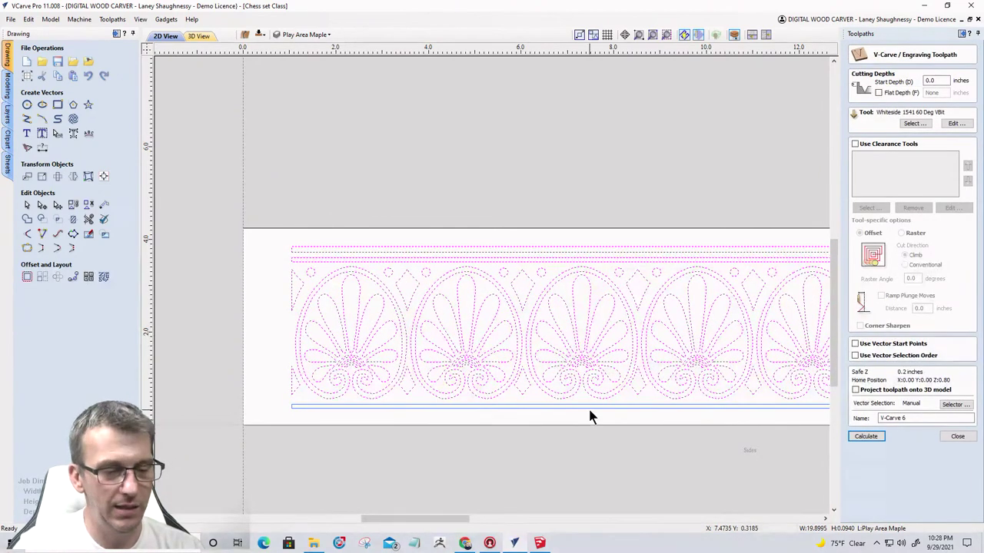
left_click(589, 405, "shift")
left_click(878, 439)
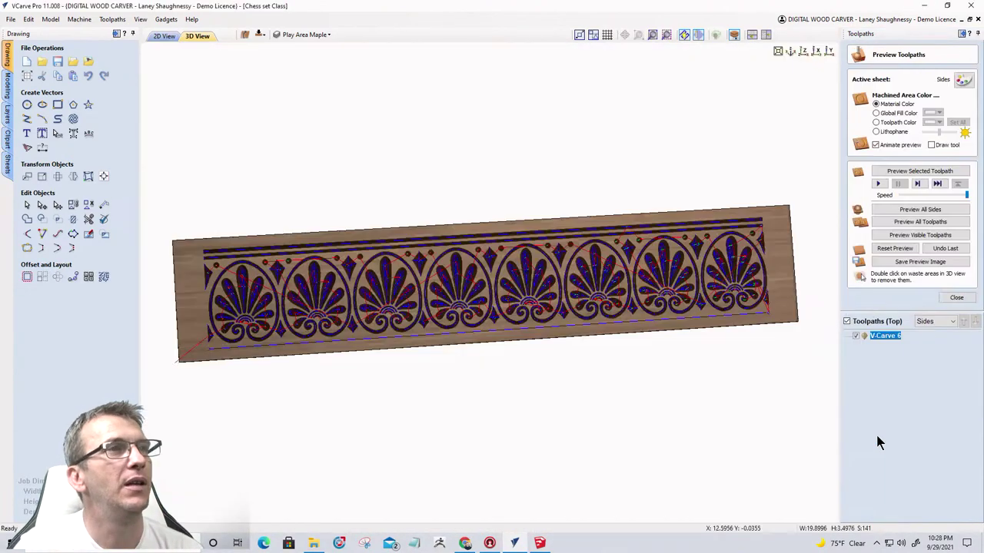
left_click(895, 236)
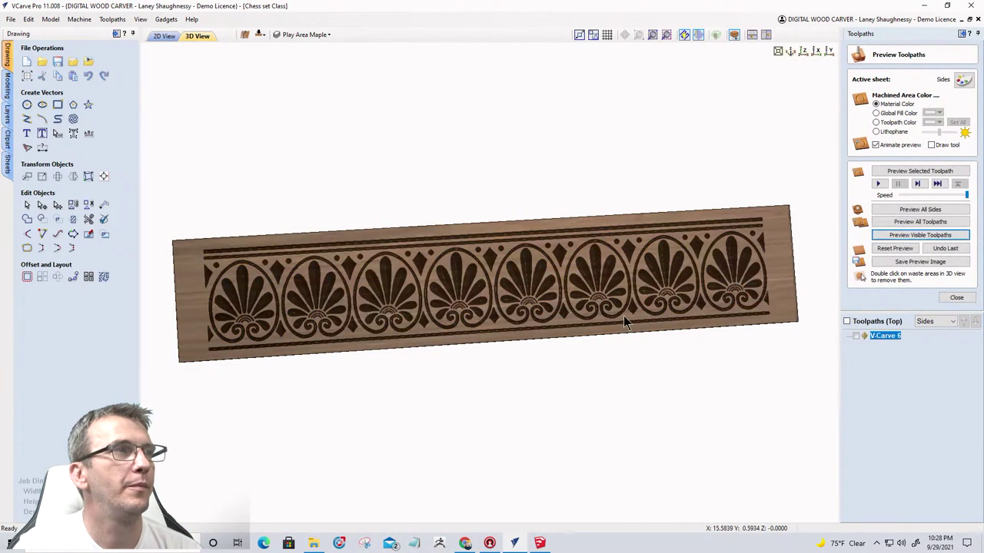
left_click_drag(623, 316, 757, 192)
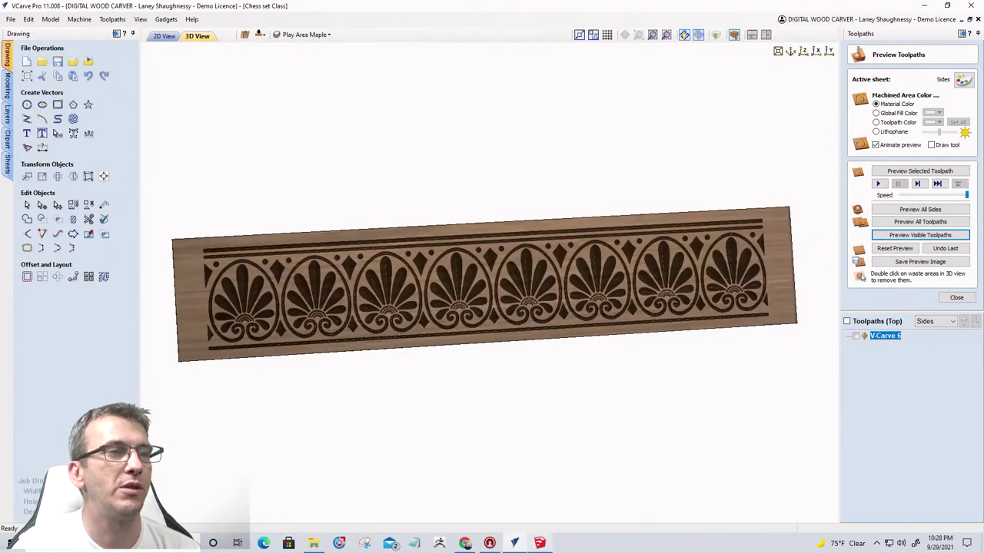
left_click(540, 544)
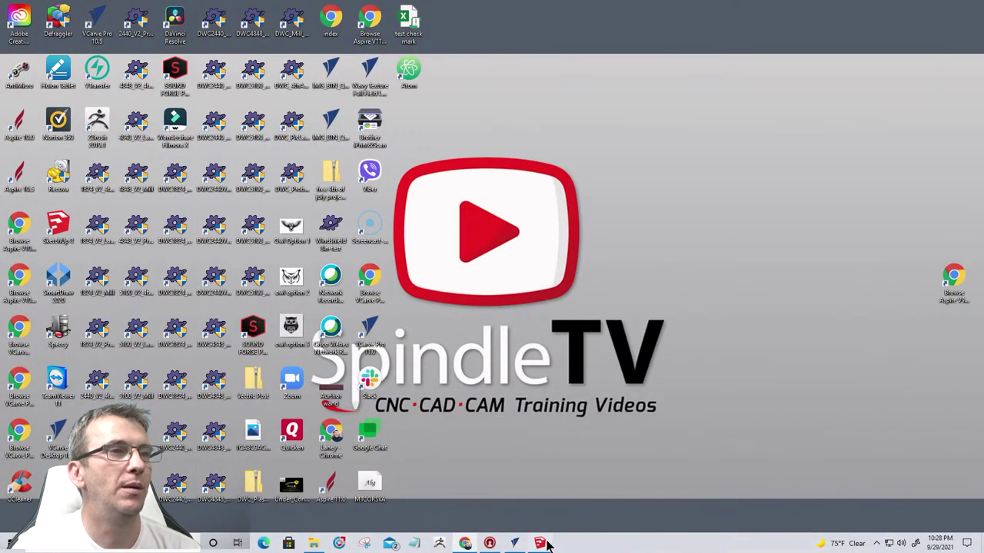
Inspect the SketchUp chess box's right-hand drawer from a closer orbit, then return to VCarve Pro.
left_click(539, 543)
left_click(603, 307)
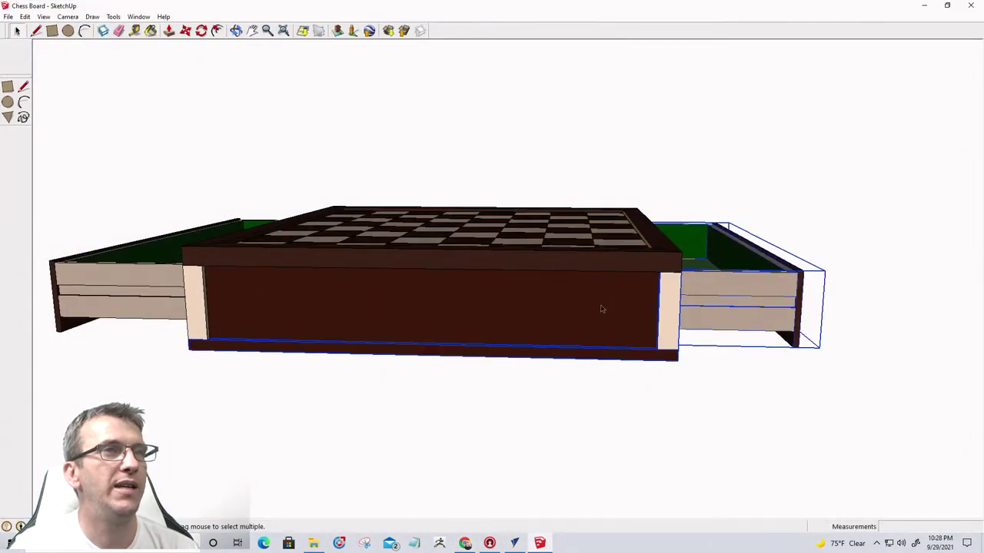
left_click(663, 494)
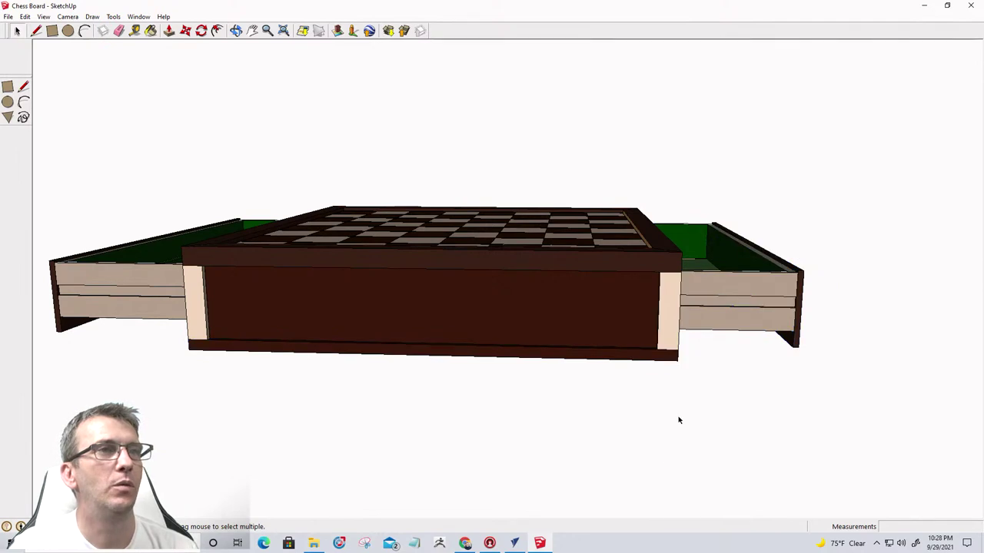
middle_click_drag(679, 419, 563, 392)
scroll(503, 289, "up", 2)
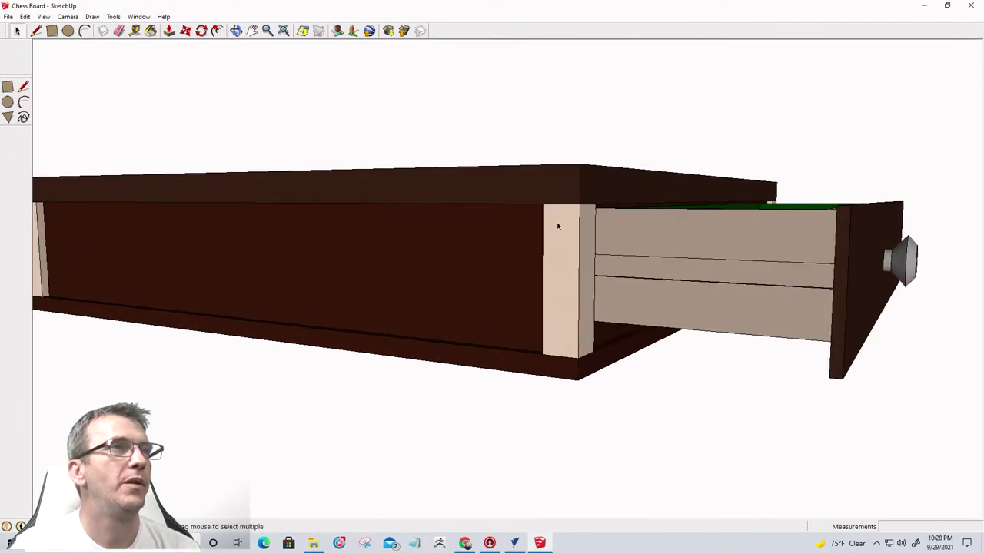
left_click(514, 543)
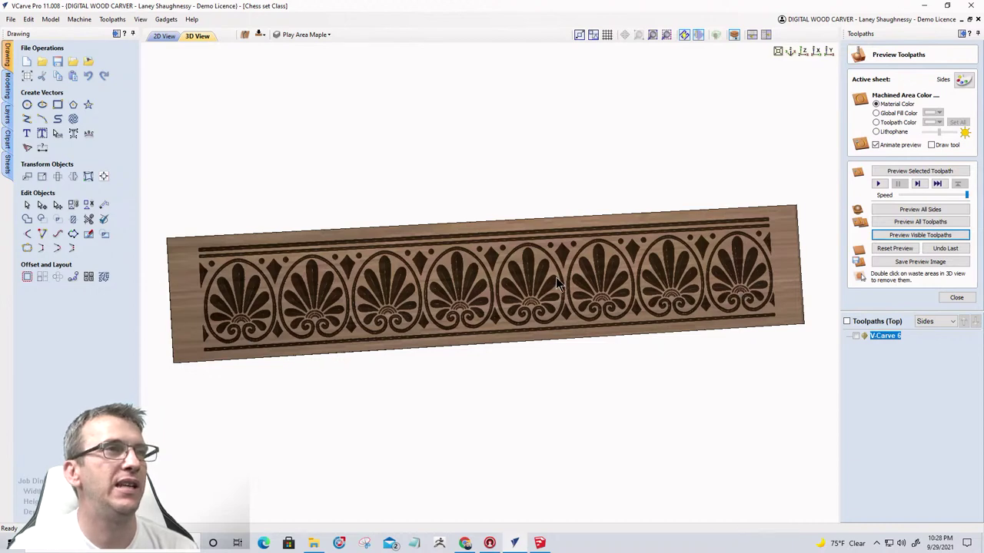
Switch to the 2D view and zoom in on the small anthemion border design at the left.
scroll(561, 292, "up", 4)
left_click_drag(530, 331, 518, 367)
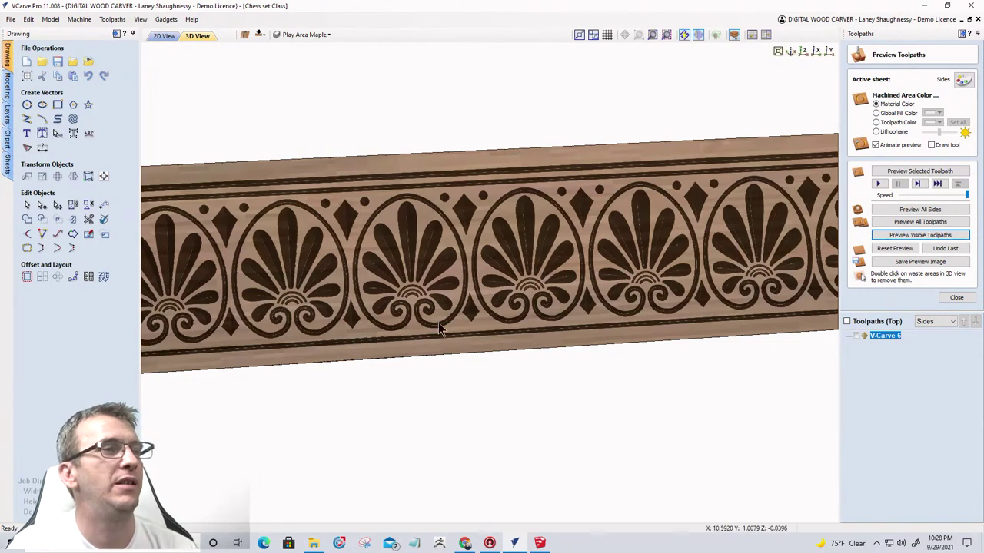
left_click(165, 36)
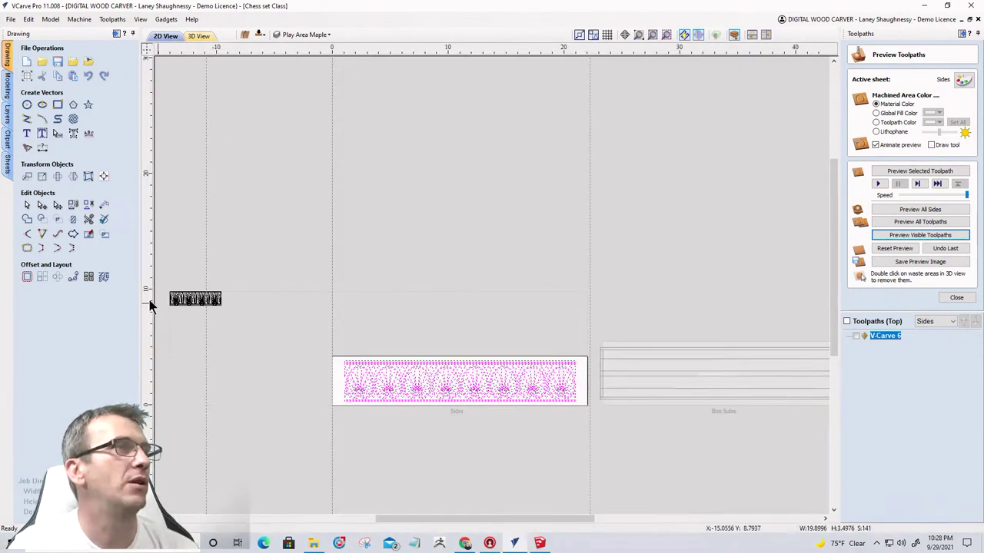
scroll(154, 300, "up", 5)
scroll(187, 45, "up", 2)
Go back to the 3D View showing the carved palmette border strip.
scroll(192, 53, "up", 2)
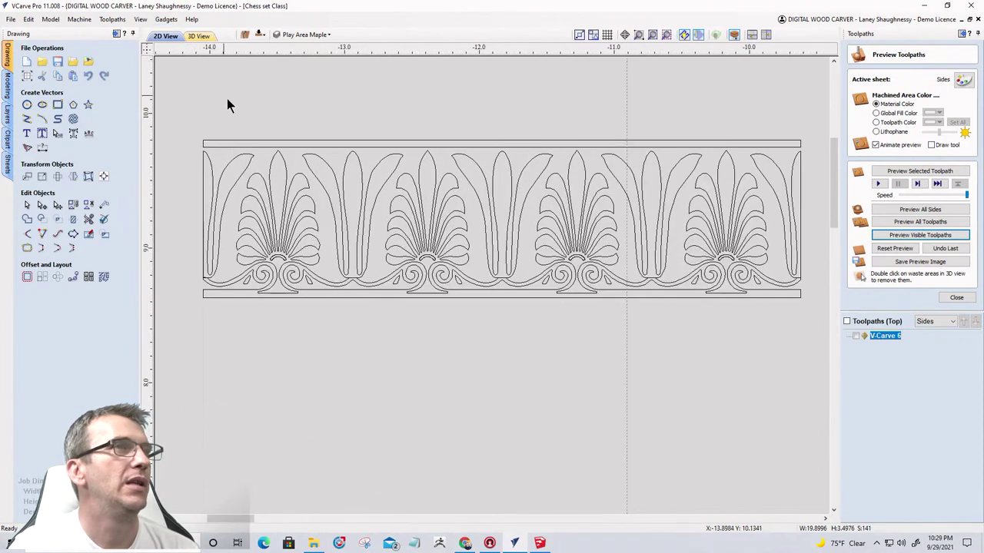
scroll(365, 146, "up", 1)
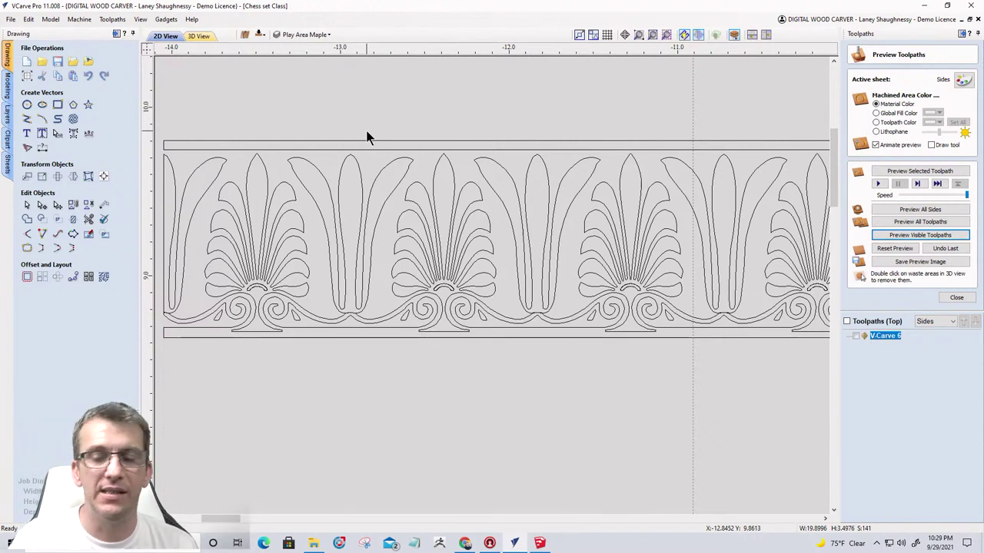
left_click(201, 37)
Shade the palmette preview with the global fill colour, then bring up the SketchUp chess box model.
scroll(548, 290, "down", 3)
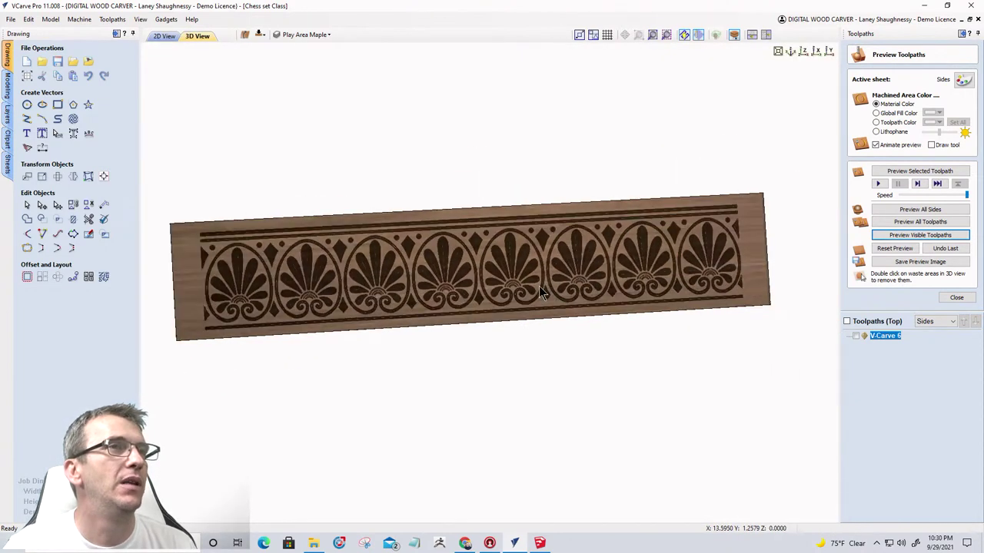
left_click_drag(423, 276, 476, 281)
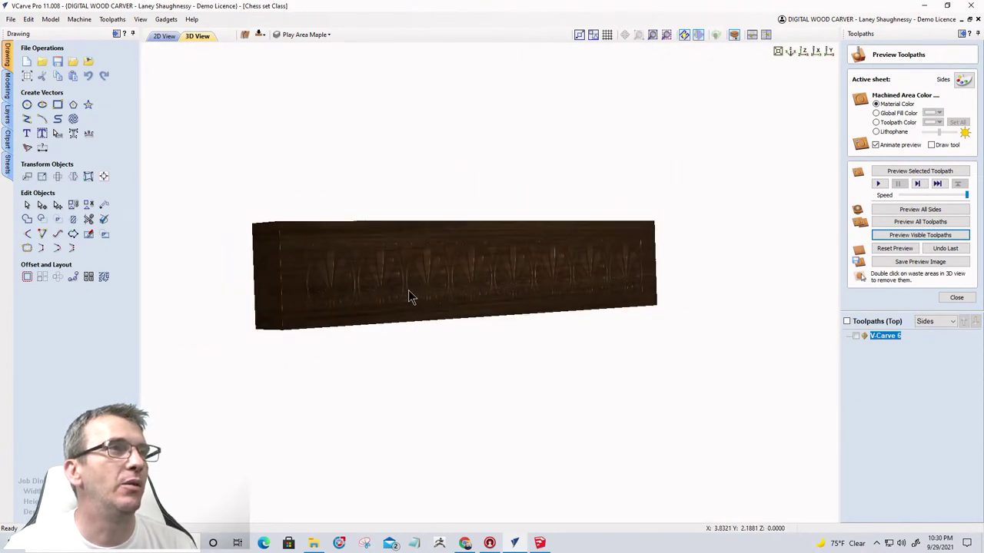
scroll(409, 290, "up", 5)
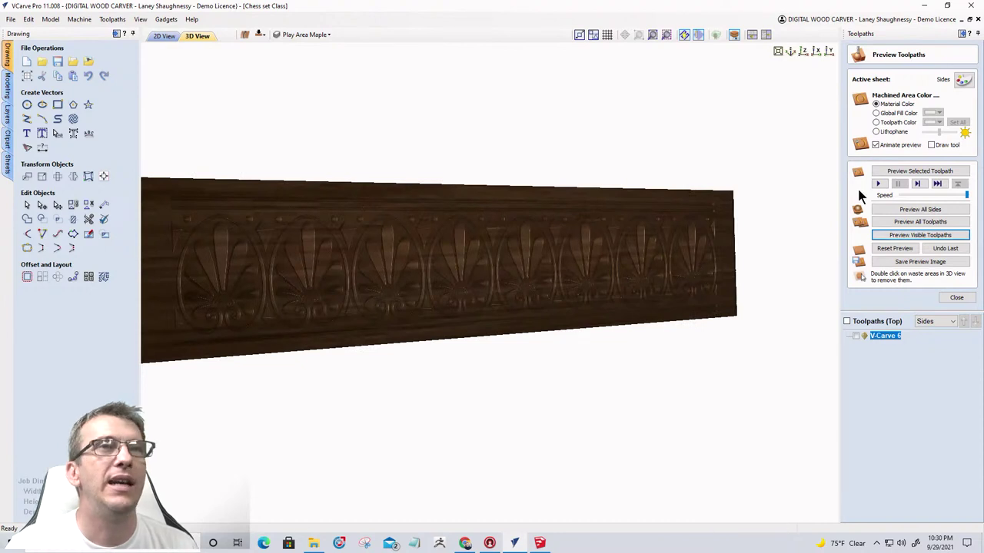
left_click(876, 113)
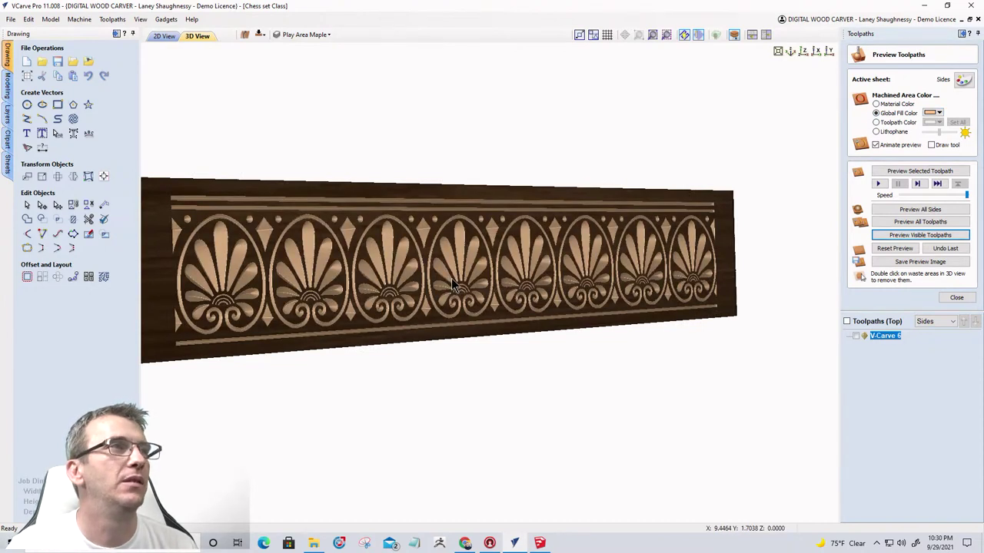
left_click_drag(447, 271, 471, 309)
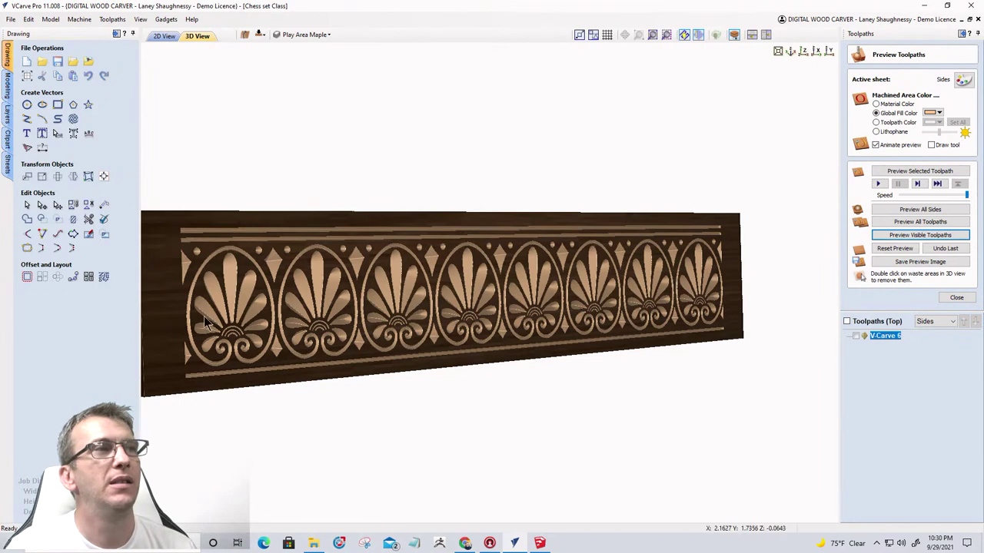
scroll(615, 304, "up", 1)
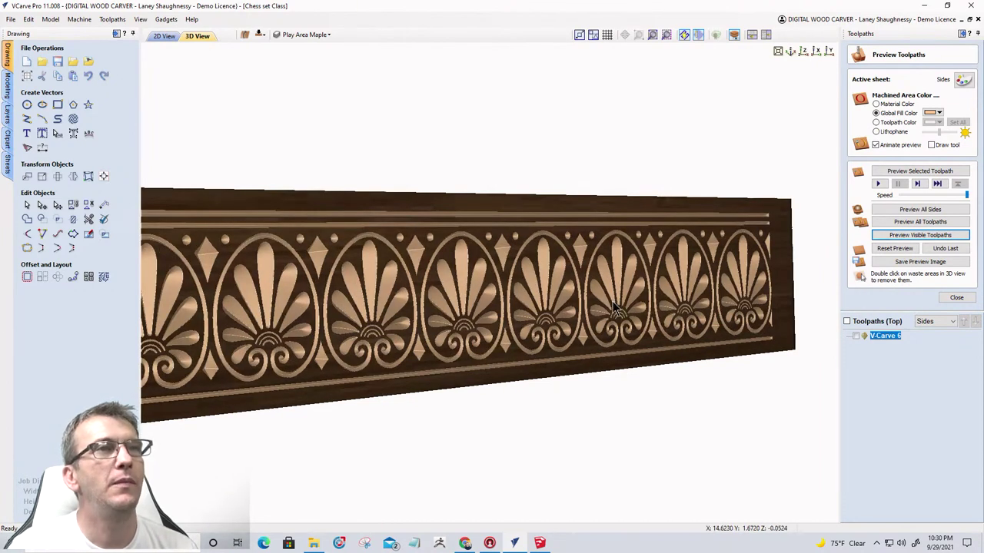
scroll(614, 307, "down", 1)
scroll(615, 307, "down", 1)
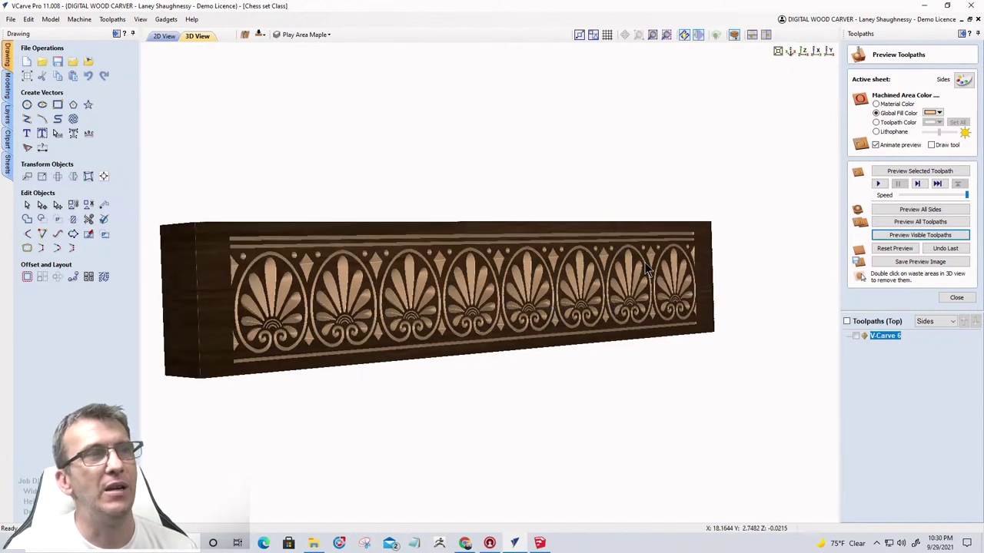
left_click(163, 35)
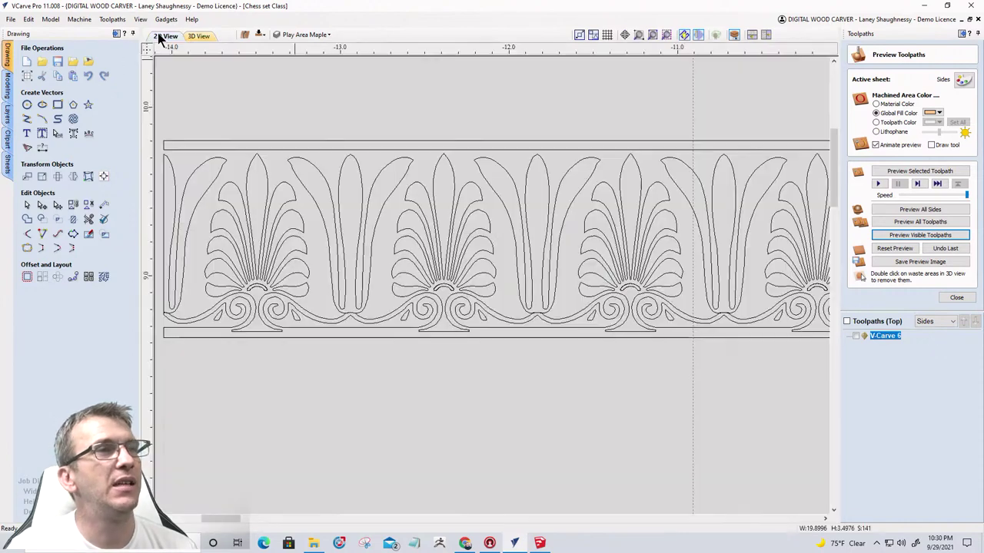
left_click(539, 543)
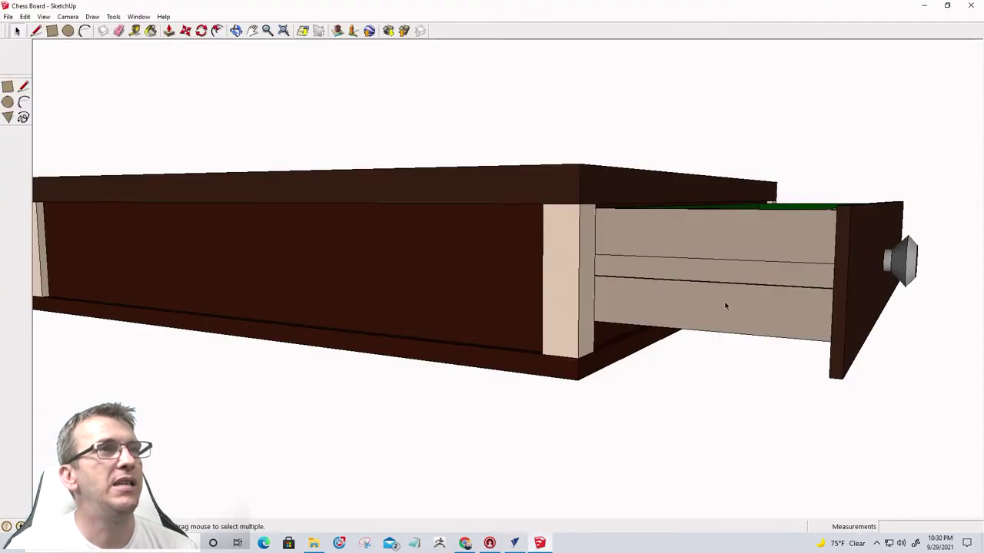
Orbit around the chess box to view the open drawer and checkered board, then return to VCarve Pro.
mouse_move(726, 305)
middle_mouse_down()
mouse_move(823, 299)
mouse_move(98, 276)
middle_mouse_up()
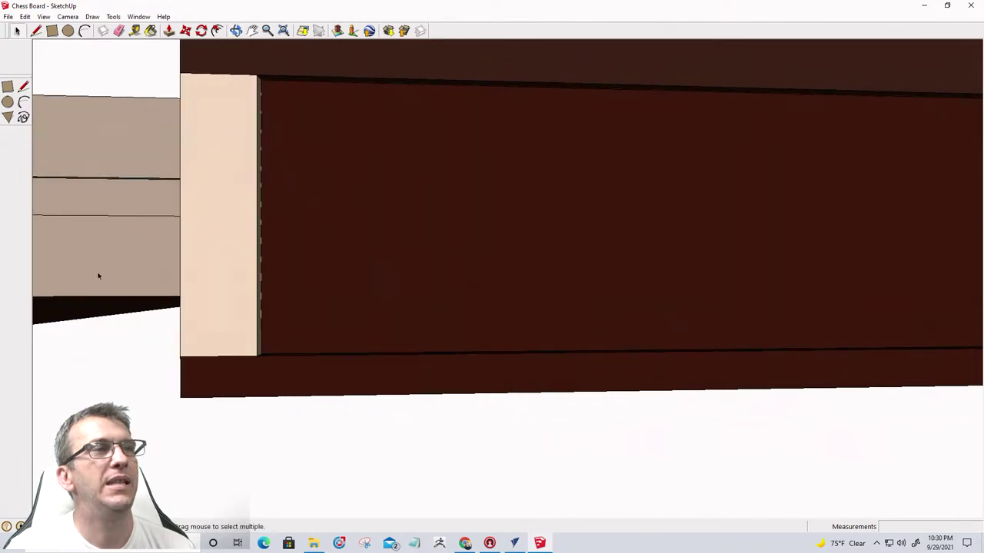
scroll(688, 269, "down", 5)
middle_click_drag(510, 258, 820, 250)
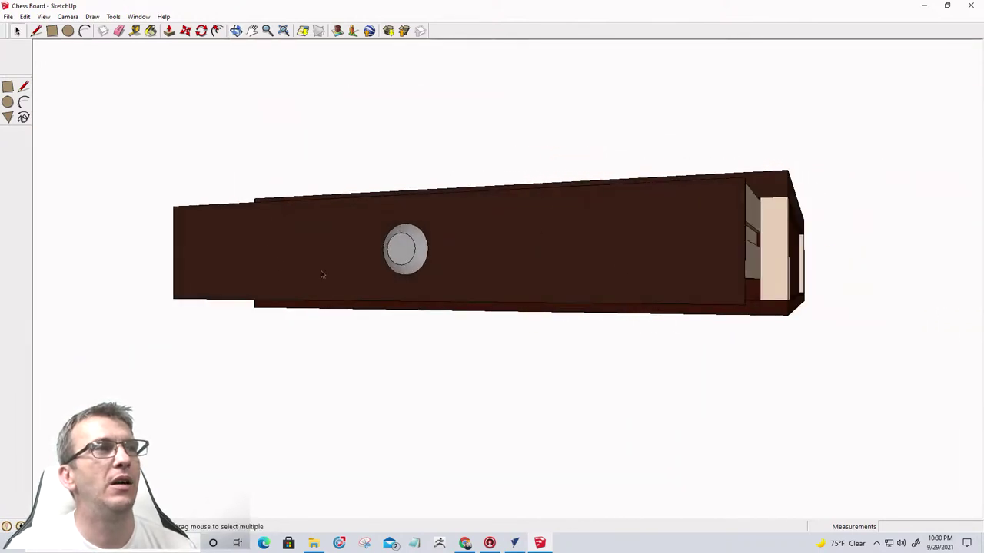
mouse_move(709, 247)
middle_mouse_down()
mouse_move(676, 270)
mouse_move(529, 310)
middle_mouse_up()
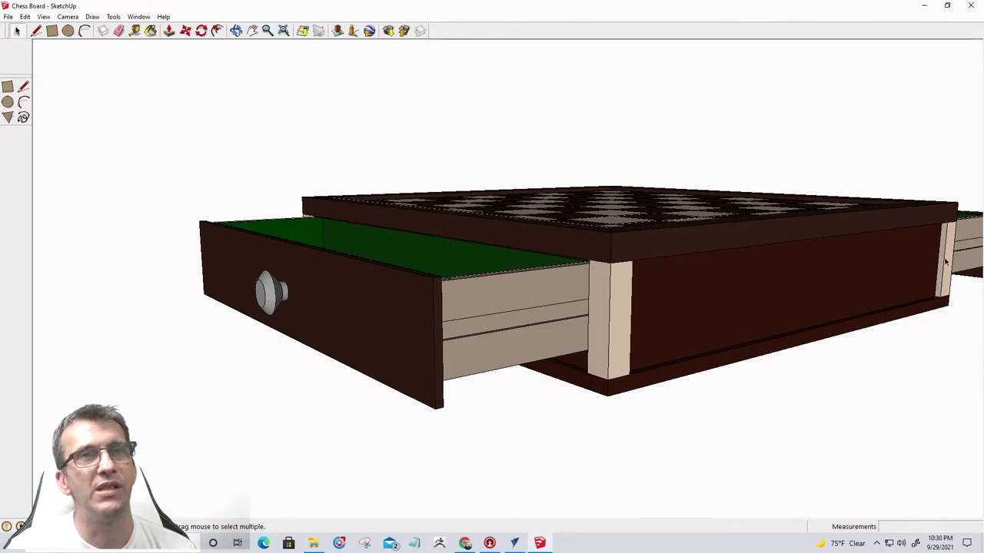
middle_click_drag(888, 292, 434, 235)
scroll(553, 257, "up", 4)
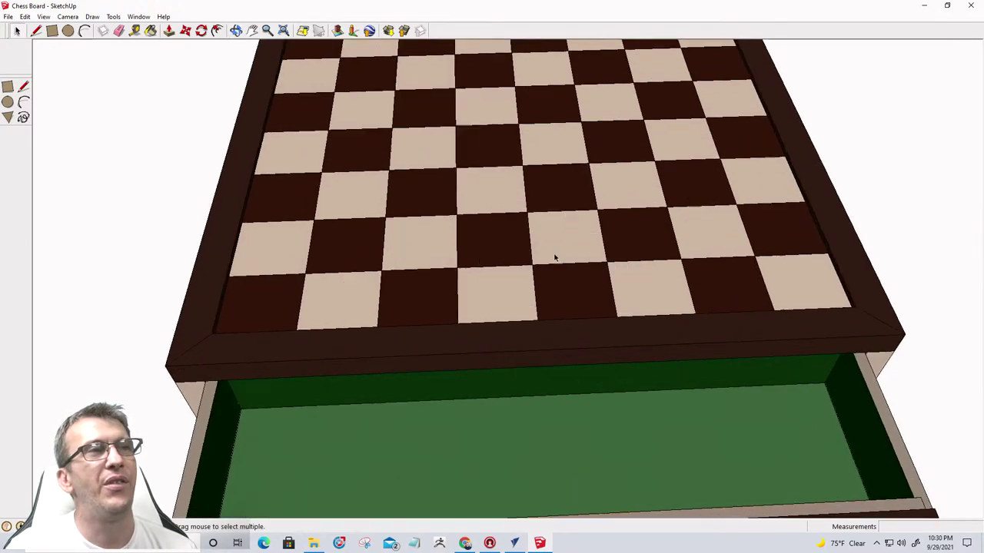
middle_click_drag(572, 211, 582, 256)
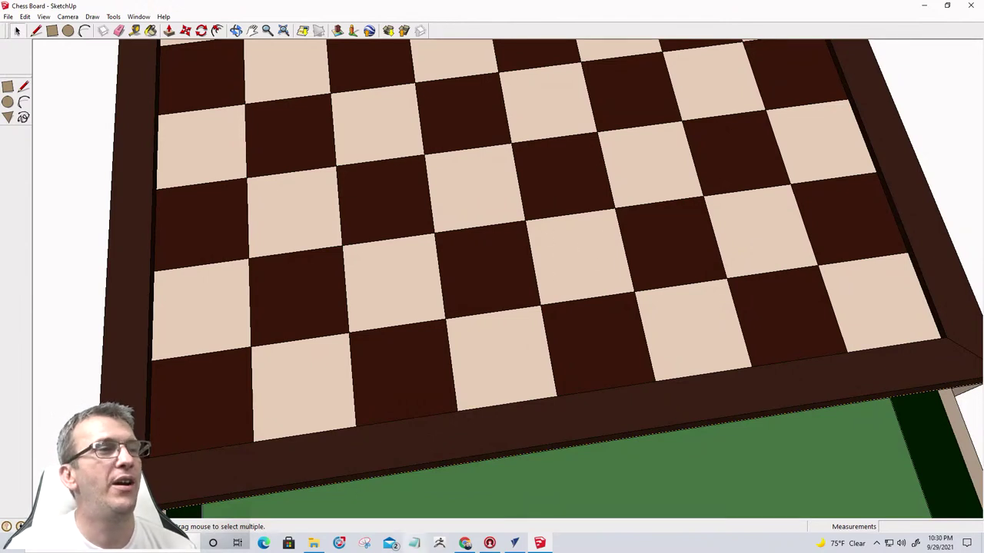
left_click(513, 542)
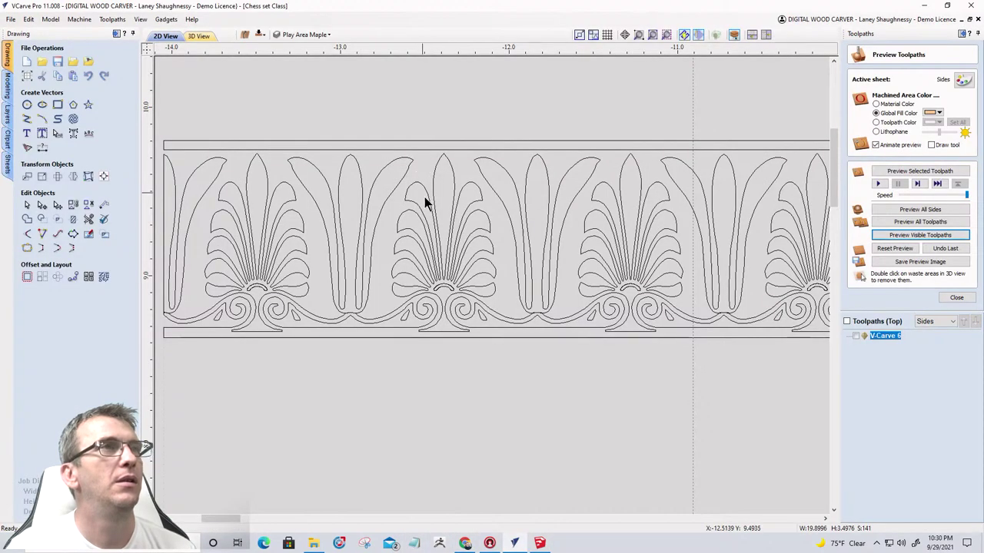
In the Sheets List, move past Sides and pick the Graphics sheet.
scroll(434, 212, "down", 5)
scroll(442, 214, "up", 2)
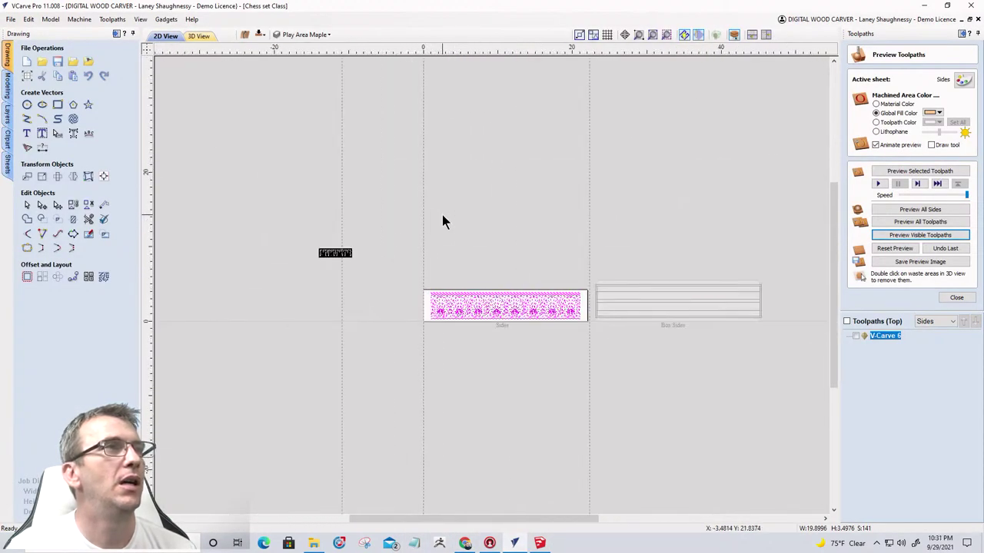
left_click(8, 163)
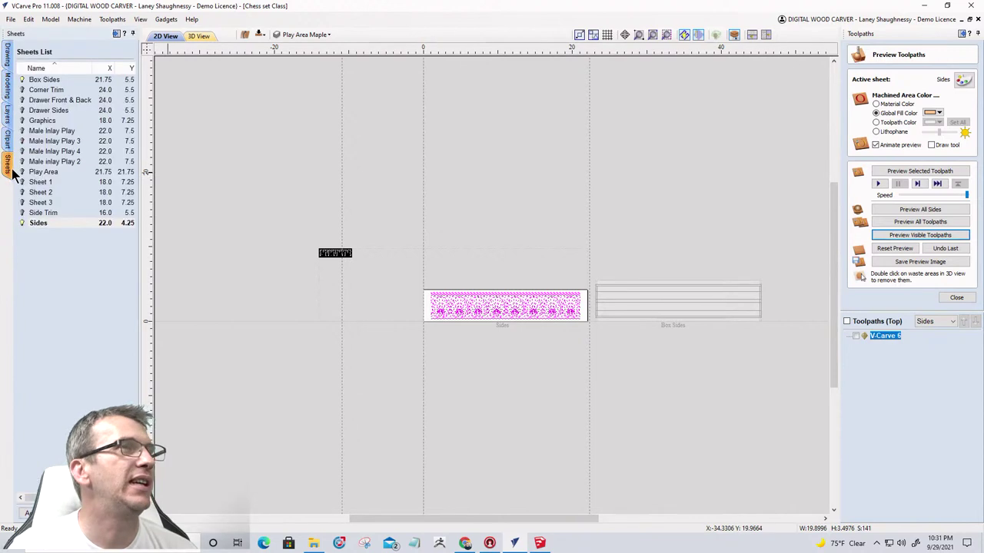
left_click(23, 219)
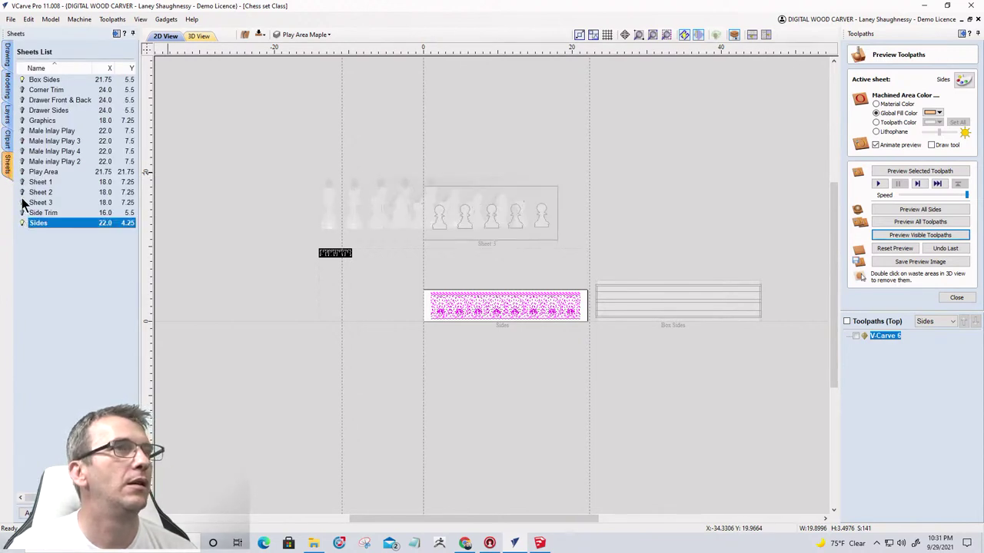
scroll(401, 256, "down", 3)
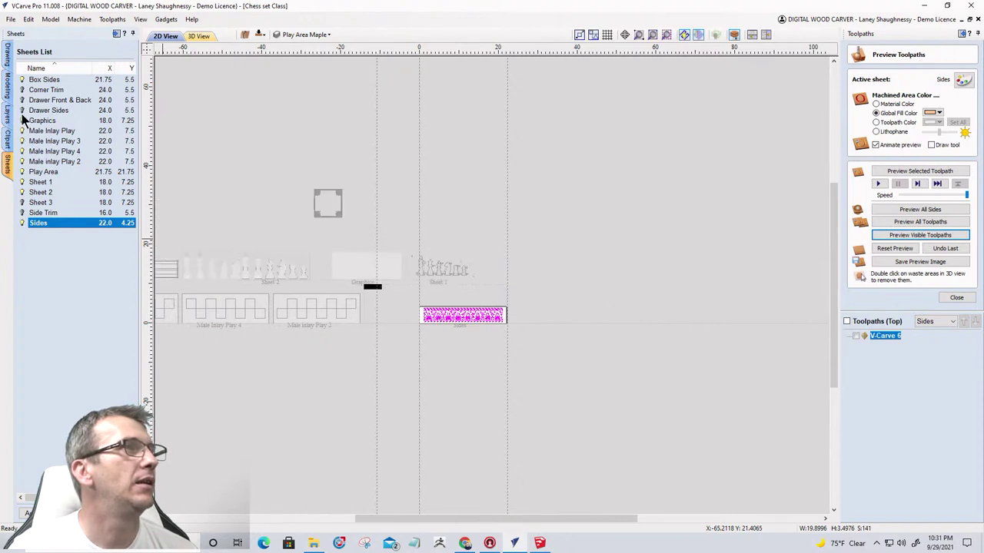
left_click(318, 204)
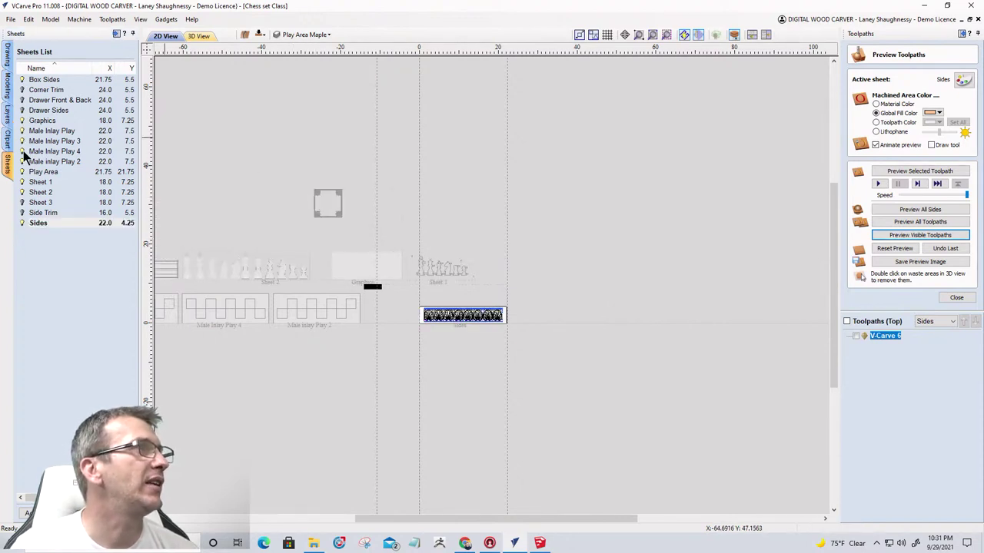
left_click(37, 122)
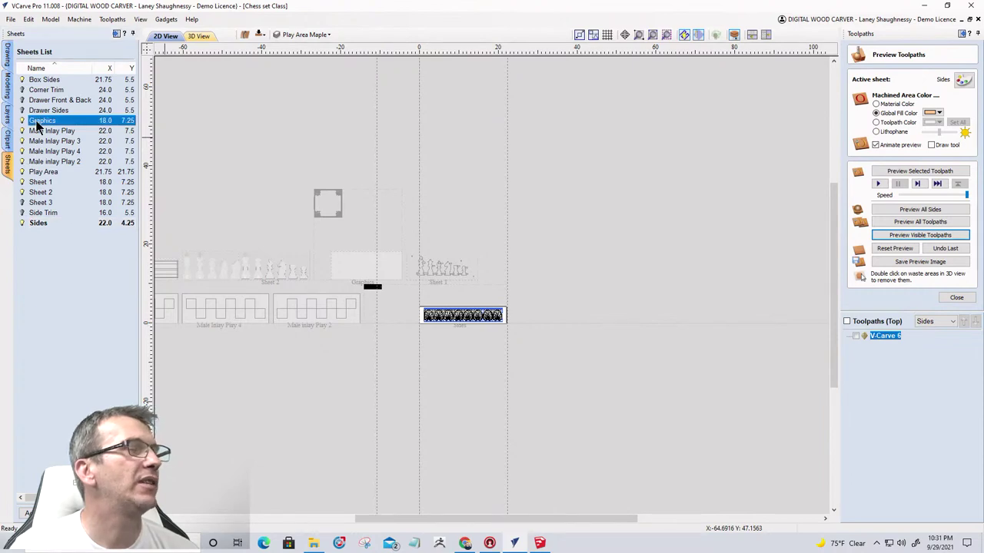
Activate the Graphics sheet and drag-select the Greek-ornament corner frame.
left_click(37, 123)
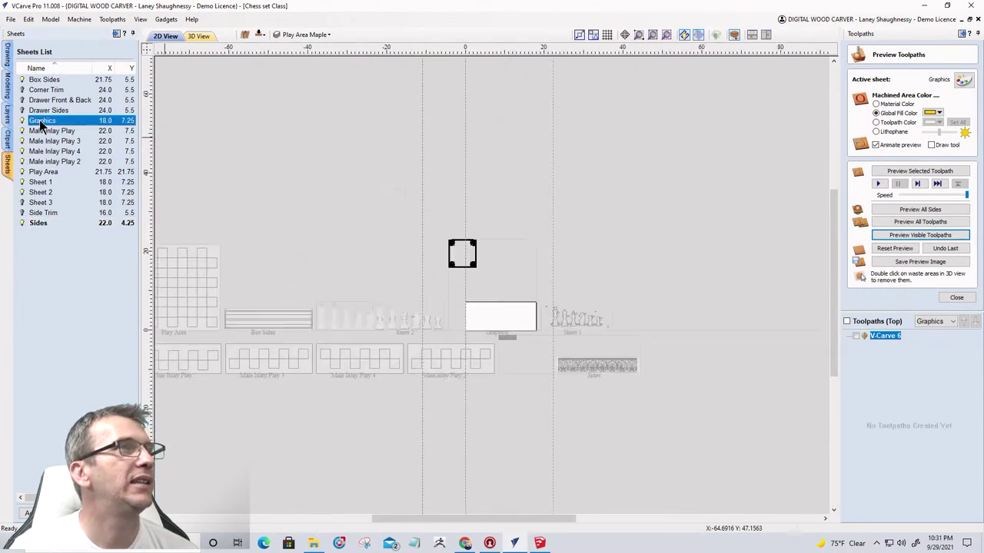
scroll(452, 254, "up", 8)
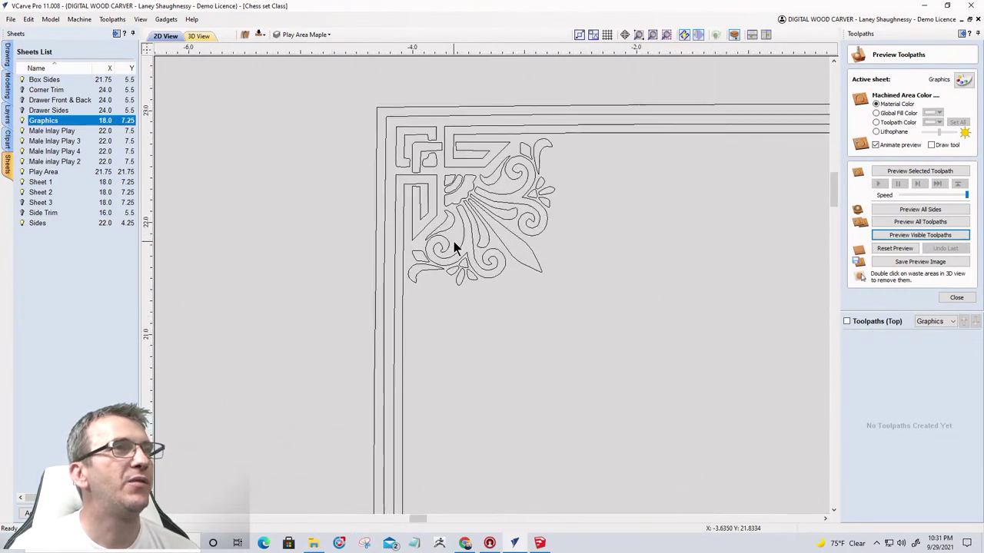
scroll(331, 122, "down", 3)
scroll(331, 123, "down", 1)
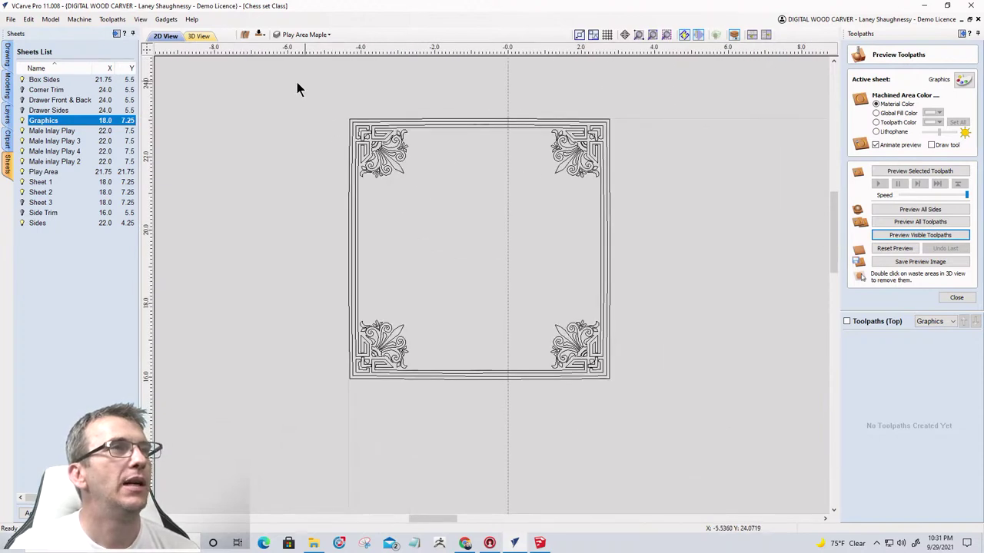
left_click(507, 132)
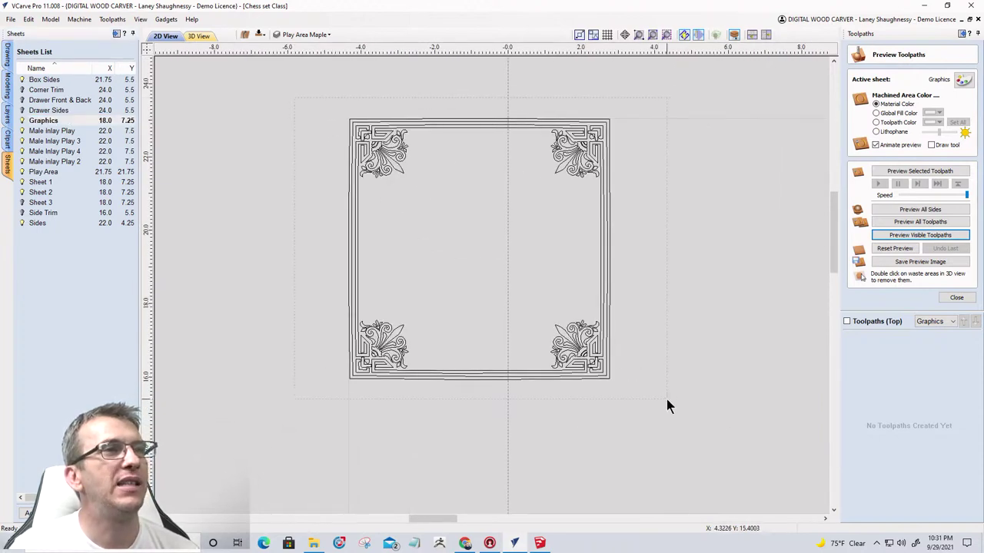
left_click_drag(667, 402, 515, 287)
scroll(514, 287, "up", 2)
scroll(632, 326, "down", 4)
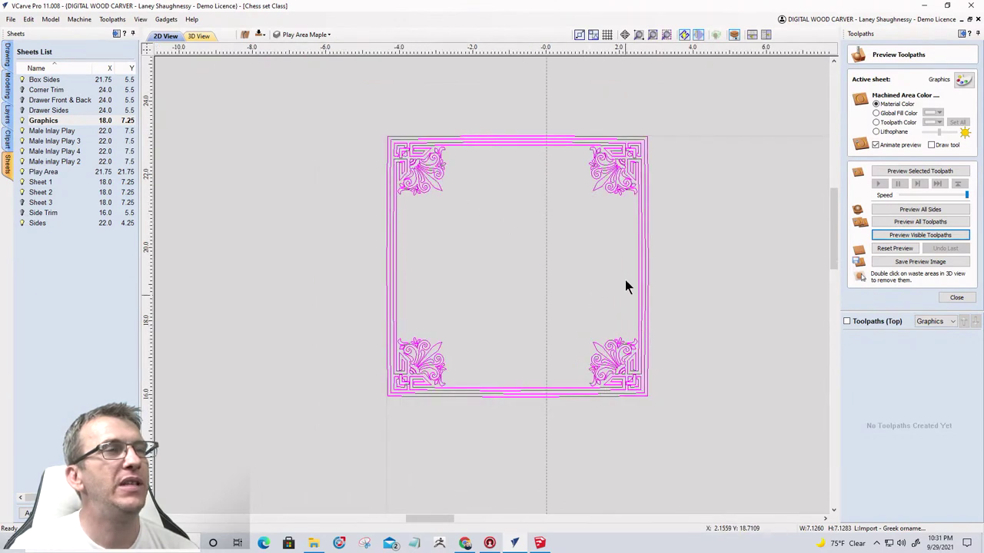
Check the SketchUp chess box, then come back to VCarve Pro's Drawing tools.
left_click(540, 544)
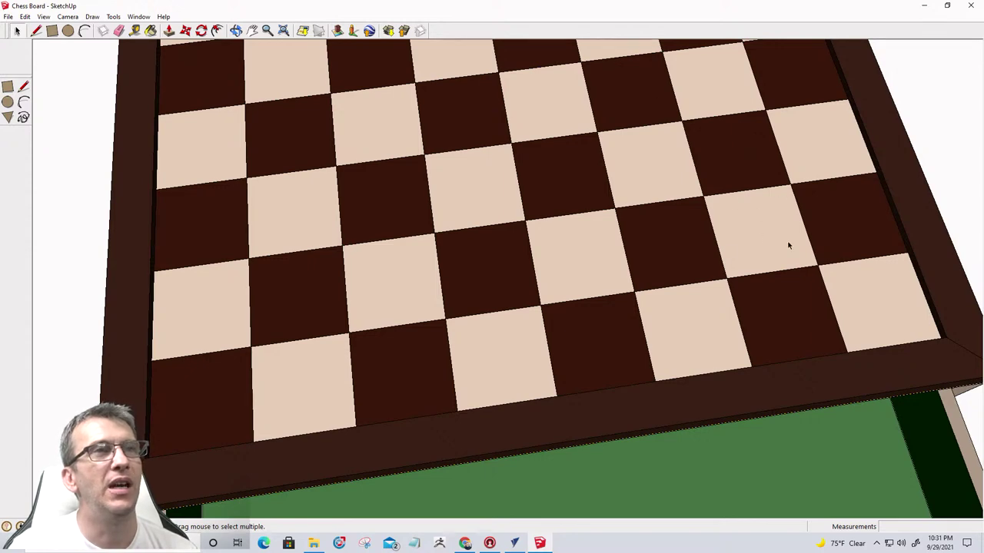
left_click(513, 543)
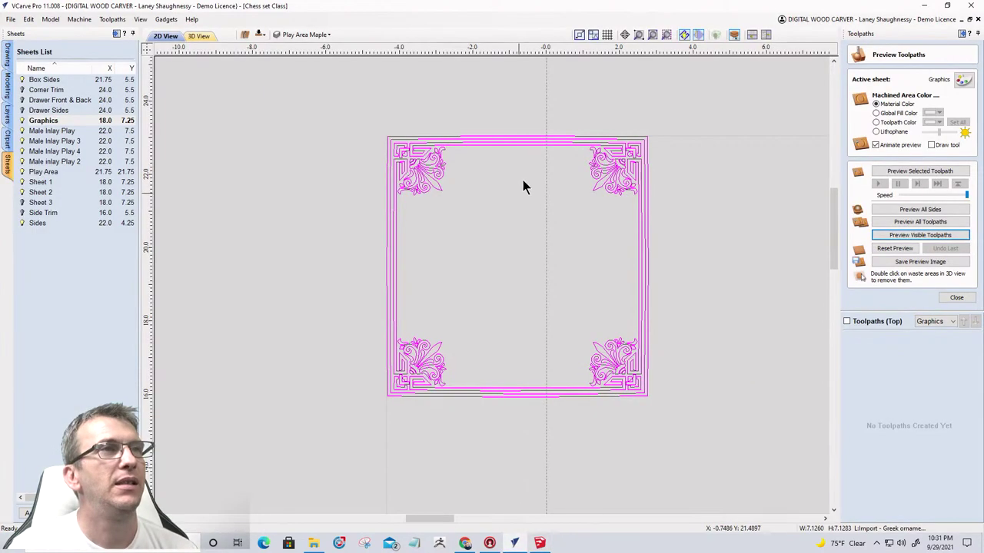
scroll(396, 338, "down", 3)
scroll(398, 327, "down", 2)
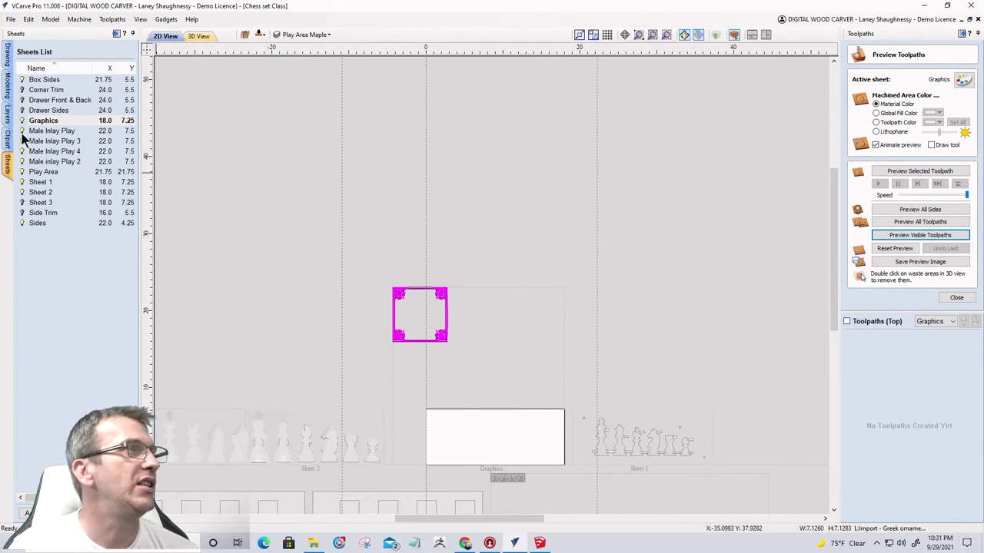
left_click(7, 62)
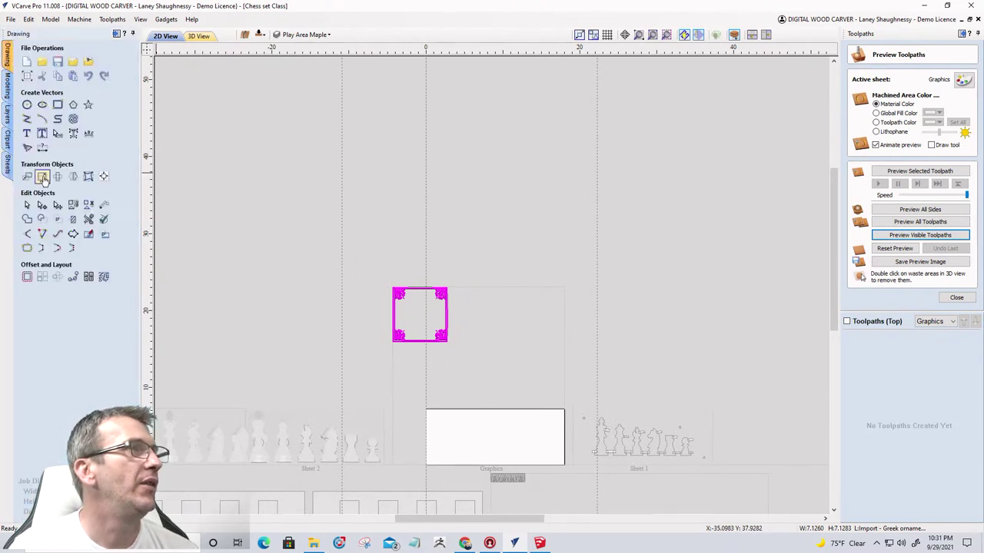
Resize the selected corner frame to a width of 2.5 inches in Set Size.
left_click(42, 178)
double_click(74, 203)
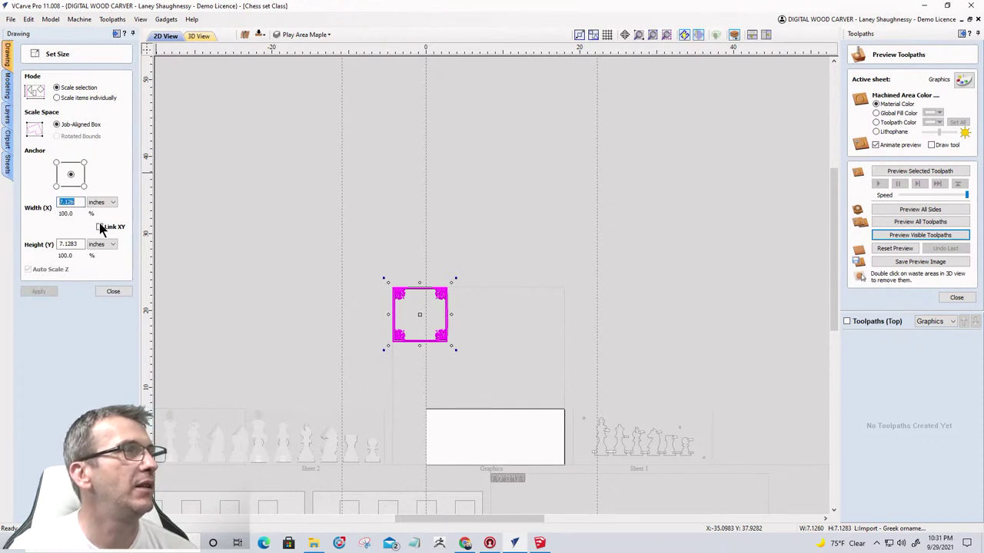
double_click(69, 202)
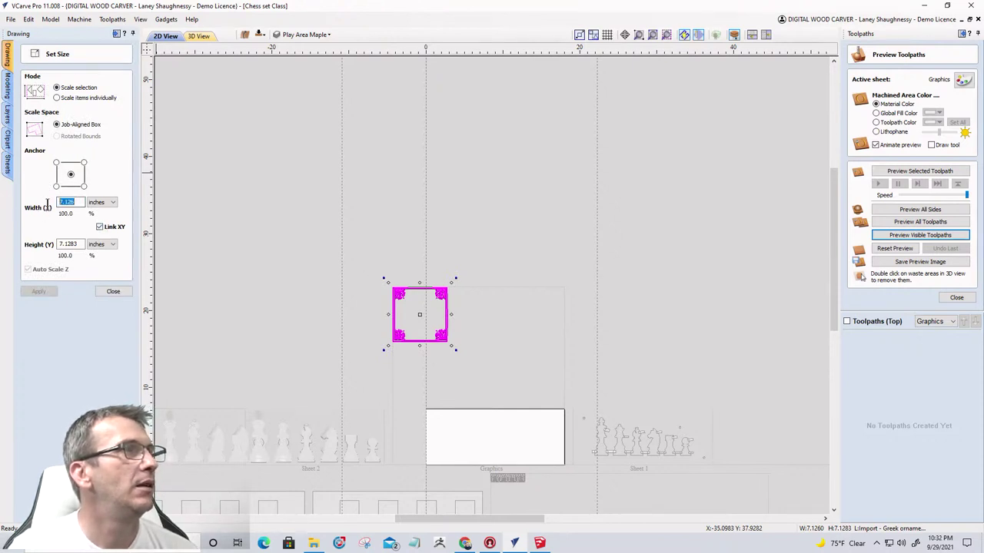
type("2.5")
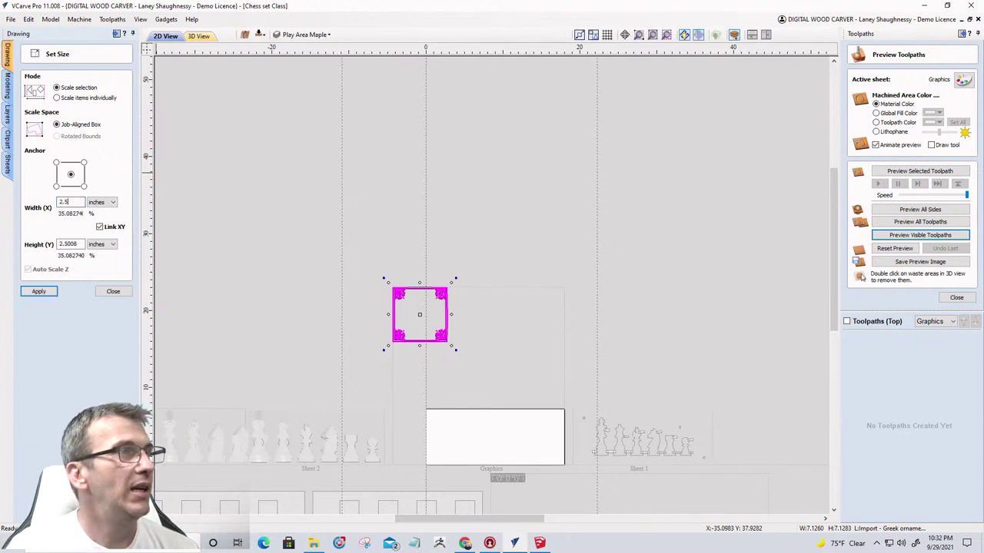
left_click(44, 292)
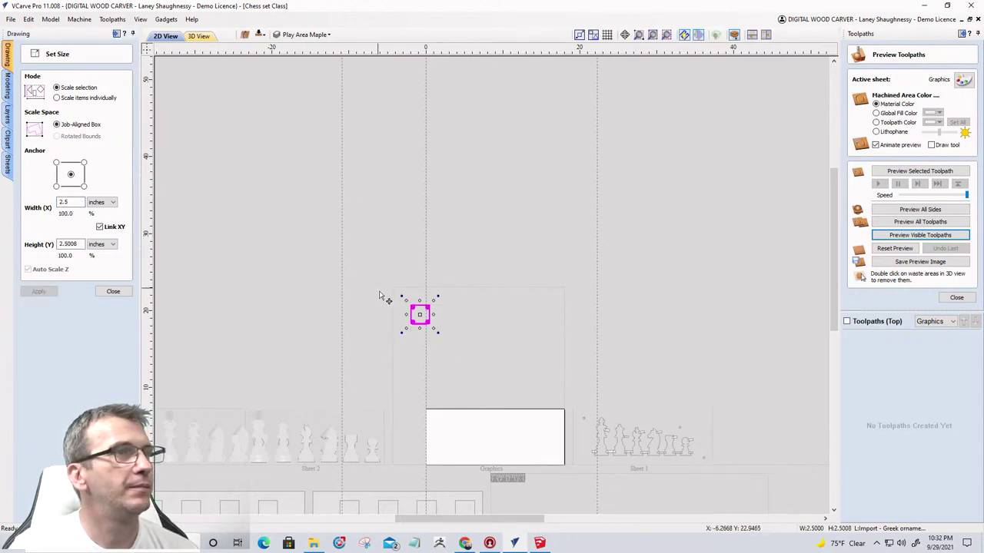
Move the frame onto the Graphics sheet and resize it to 2.47 inches wide.
left_click_drag(421, 313, 477, 434)
scroll(479, 435, "up", 3)
scroll(480, 436, "up", 1)
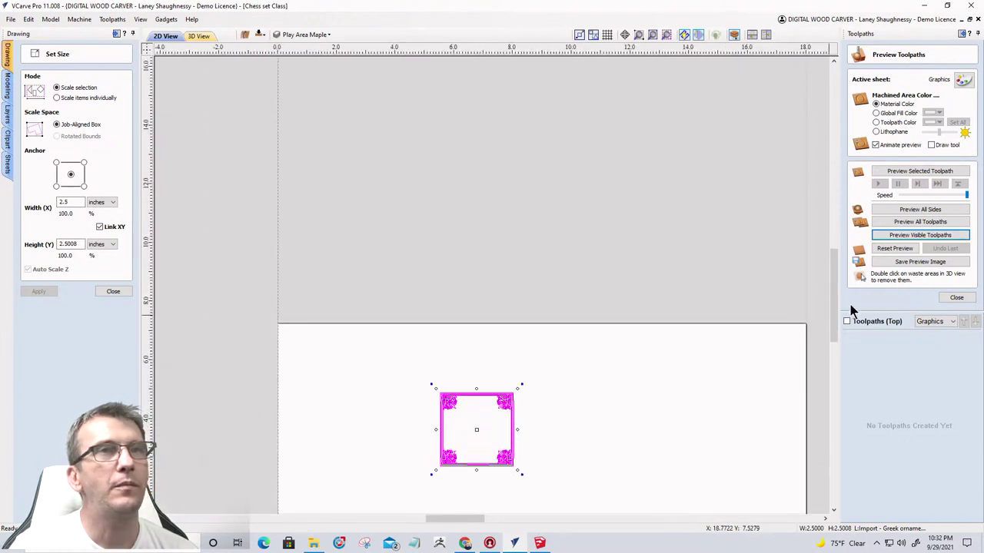
double_click(68, 202)
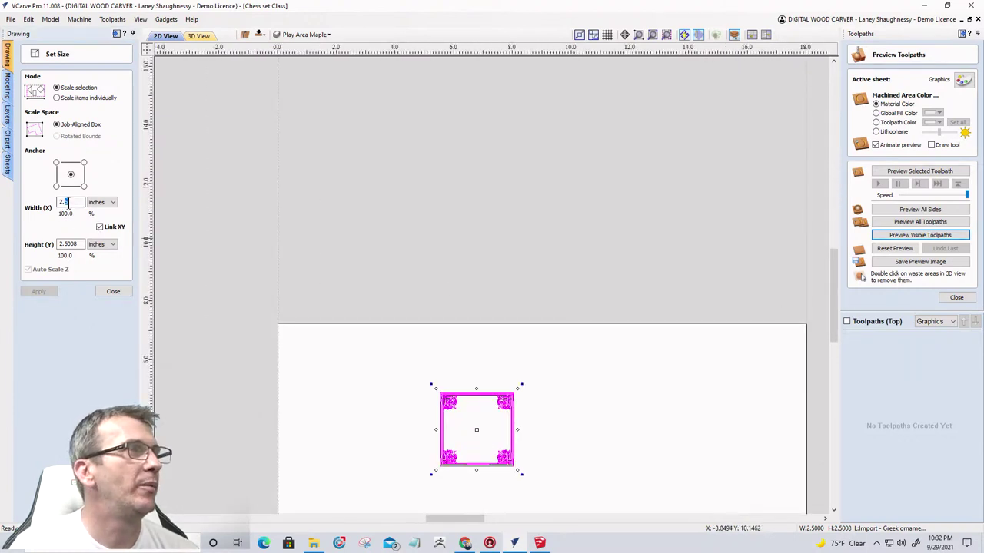
type("2.47")
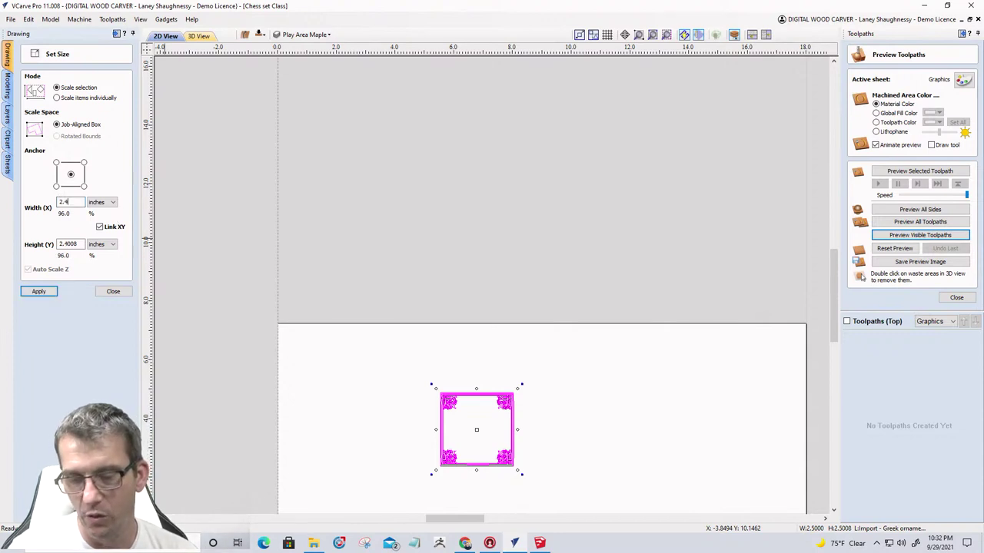
left_click(43, 293)
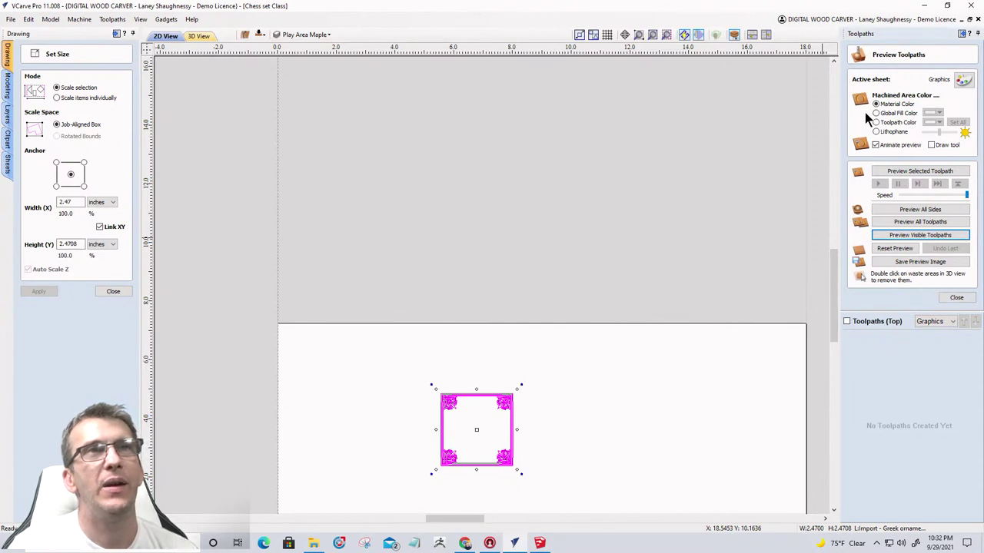
left_click(875, 145)
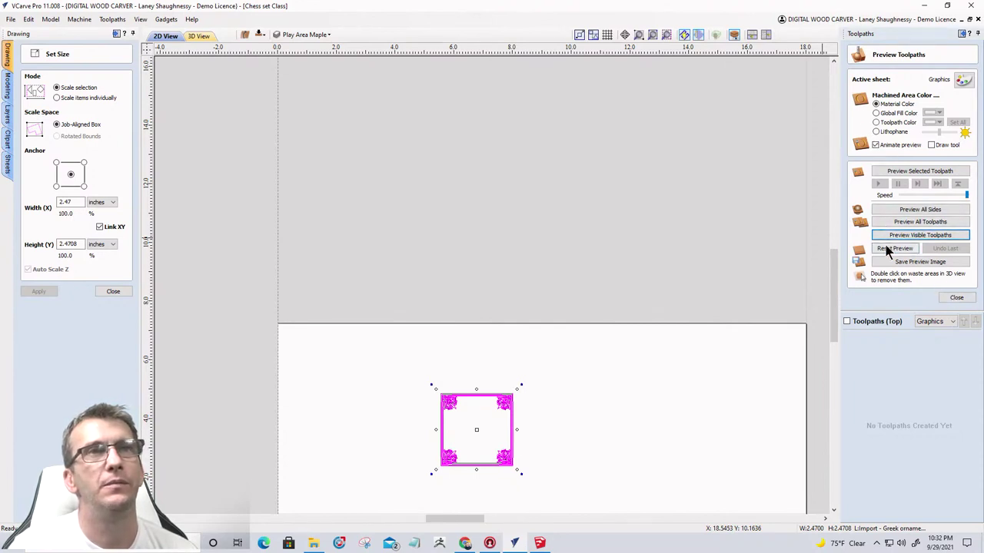
left_click(956, 298)
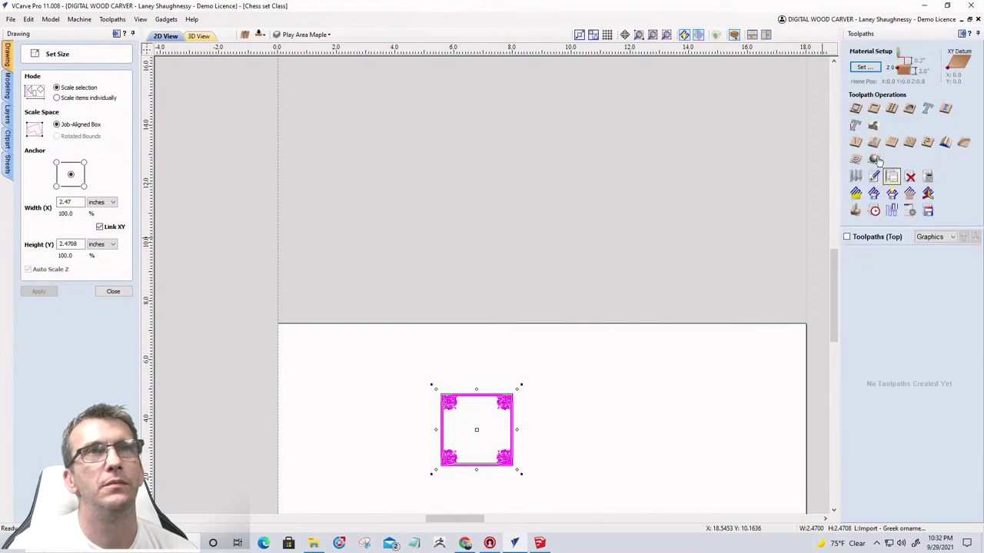
Create the V-Carve 7 toolpath with the Whiteside SC50 Carving Liner bit and calculate it.
left_click(856, 143)
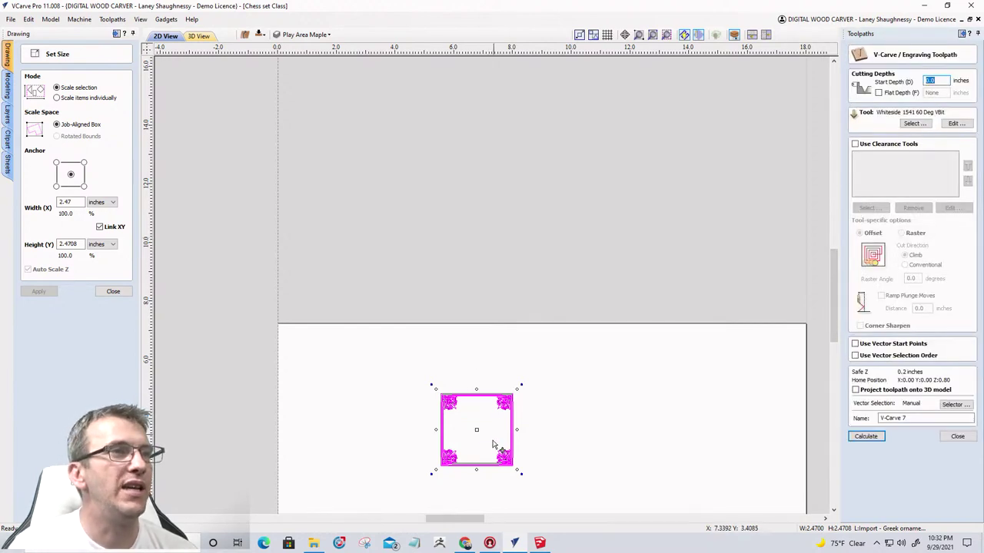
scroll(491, 444, "up", 3)
left_click(915, 123)
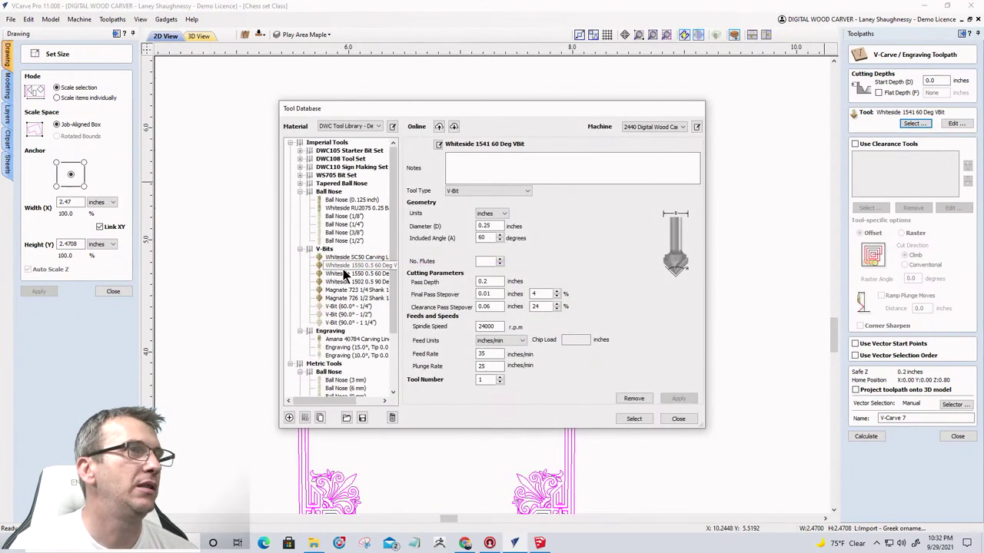
double_click(343, 256)
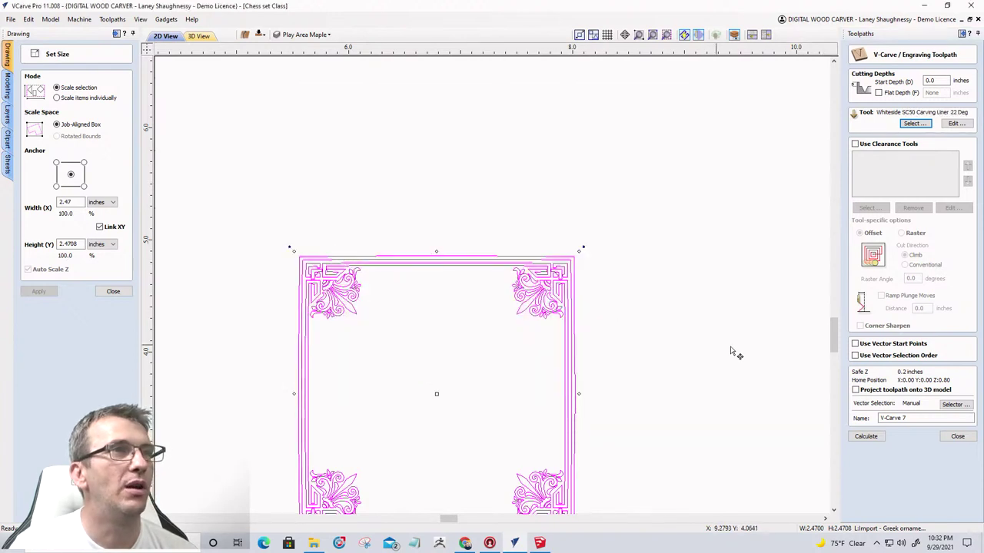
left_click(867, 437)
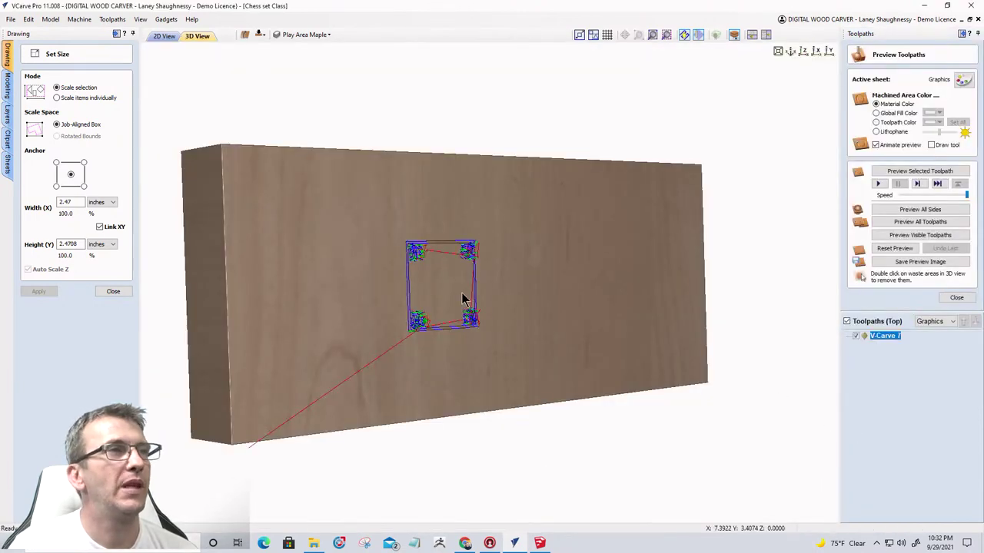
Rotate the 3D view to look down on the frame and simulate the visible toolpath.
scroll(464, 301, "up", 2)
left_click_drag(456, 301, 340, 237)
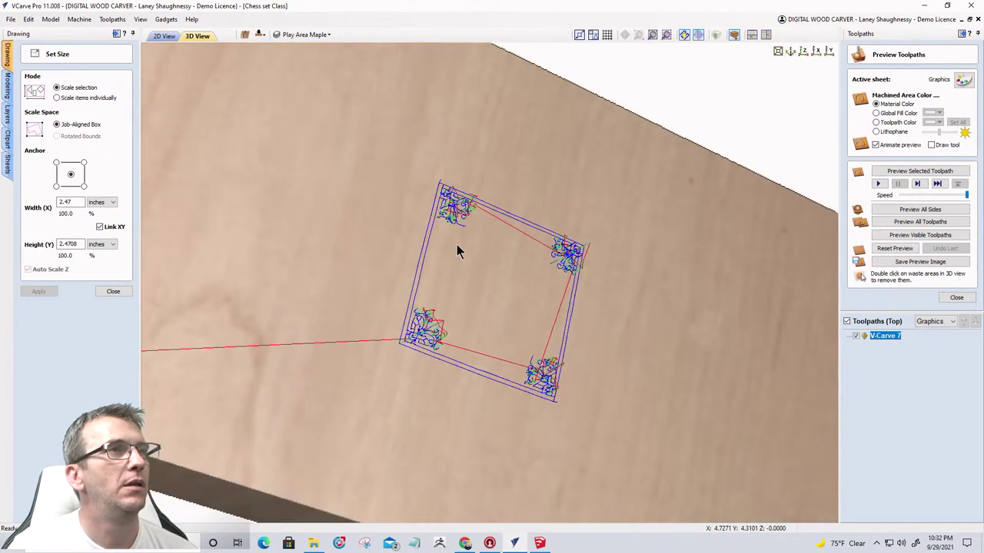
left_click_drag(470, 241, 647, 265)
left_click(910, 236)
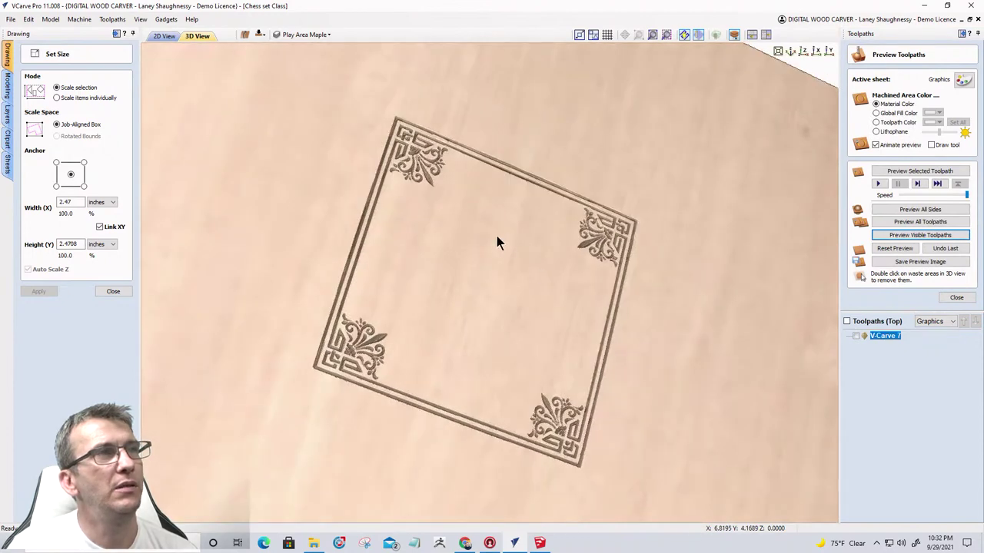
Raise the preview simulation quality, reset the preview, and re-simulate all toolpaths.
left_click_drag(497, 243, 442, 246)
scroll(592, 251, "up", 2)
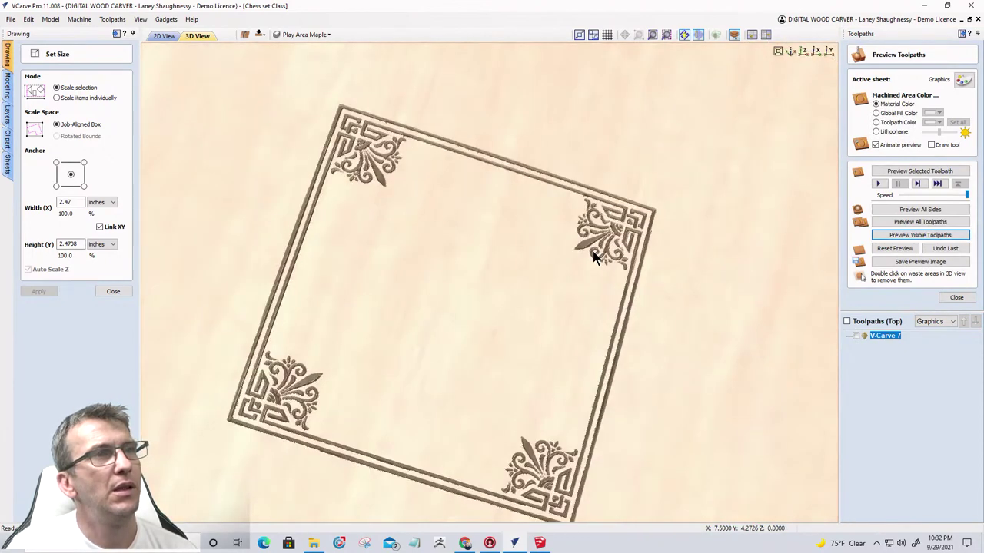
scroll(592, 251, "up", 1)
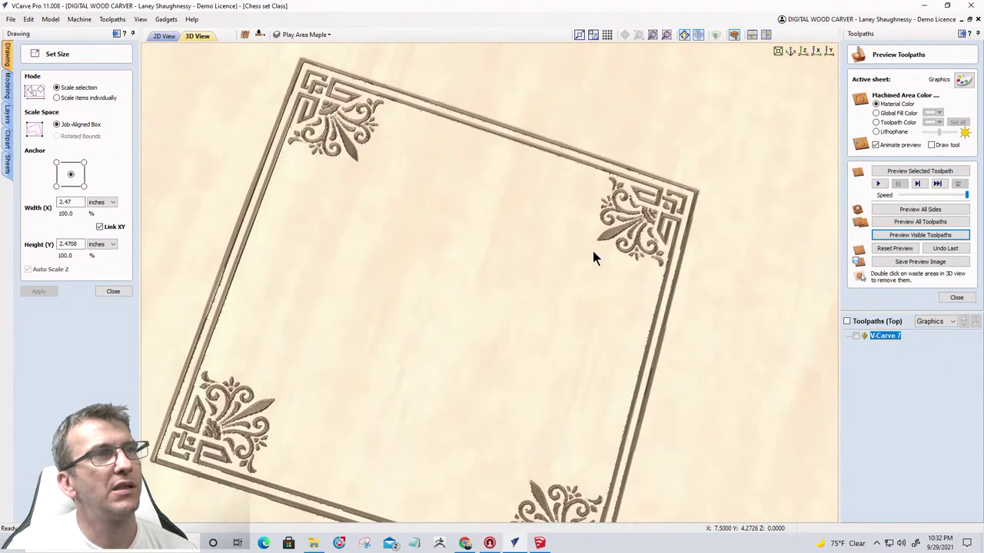
left_click(114, 19)
mouse_move(123, 66)
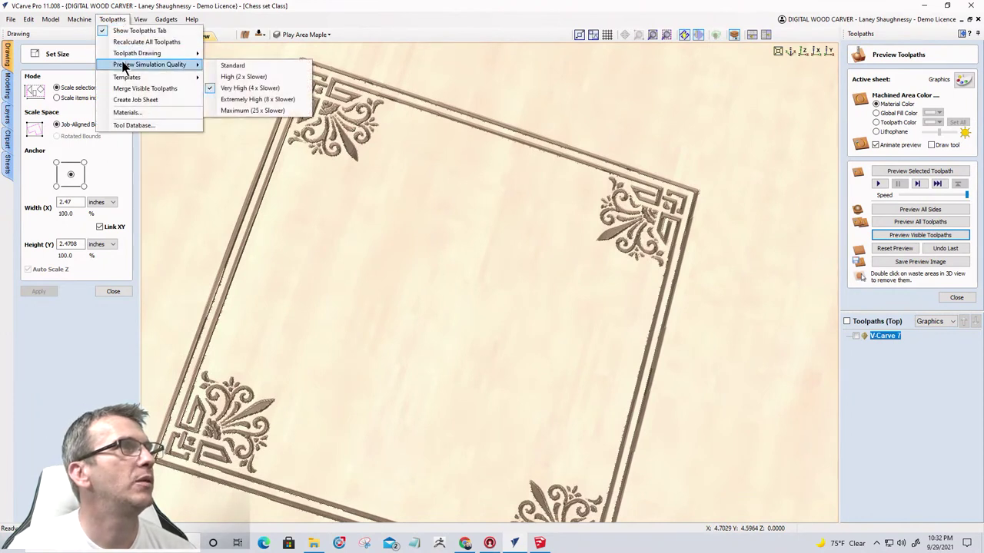
left_click(223, 99)
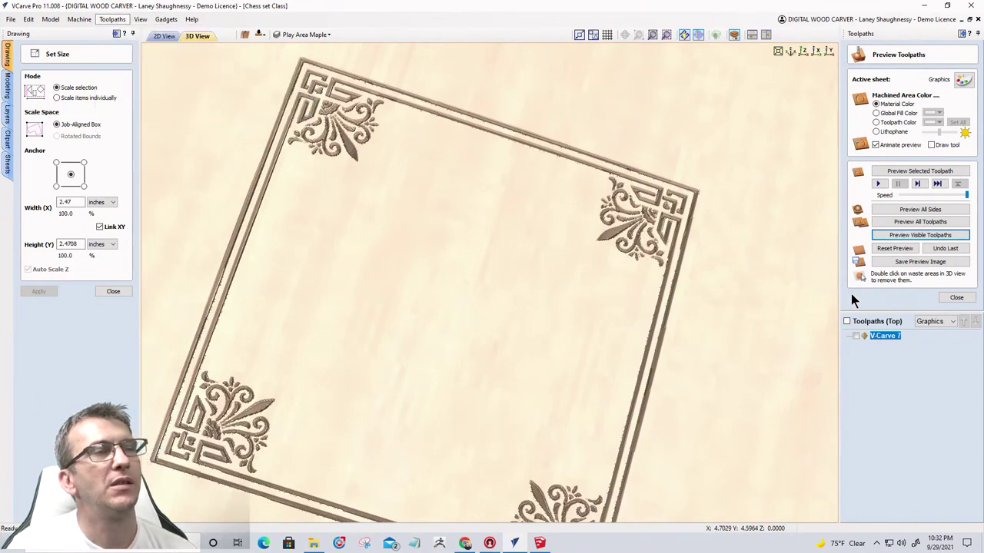
left_click(892, 249)
left_click(855, 335)
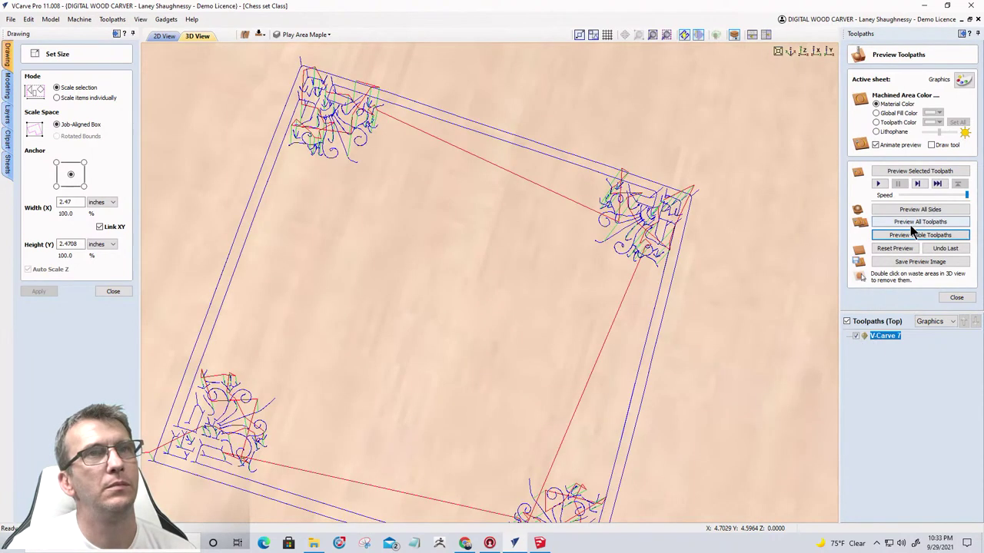
left_click(911, 223)
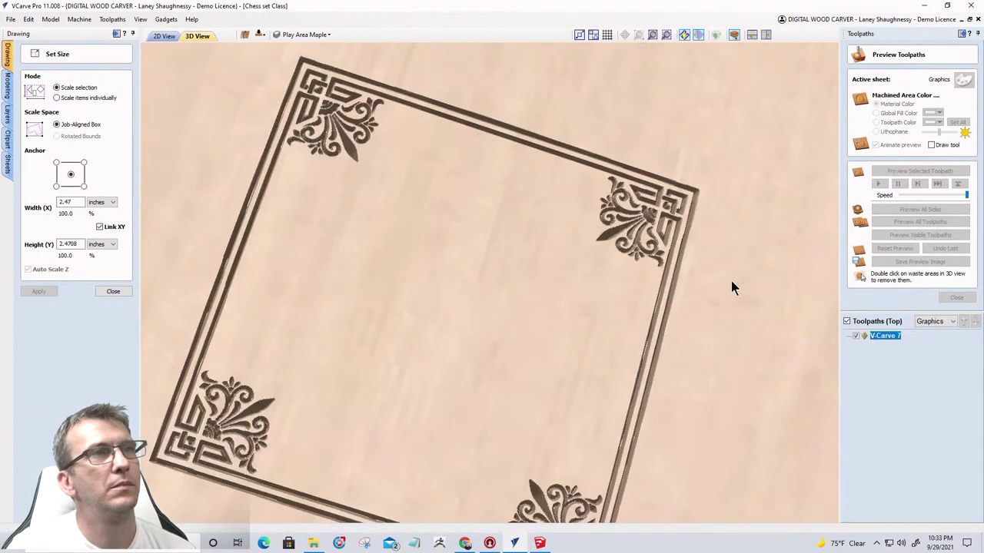
Inspect the carved Greek-key frame from a tilted view, then switch to SketchUp.
left_click_drag(513, 232, 466, 194)
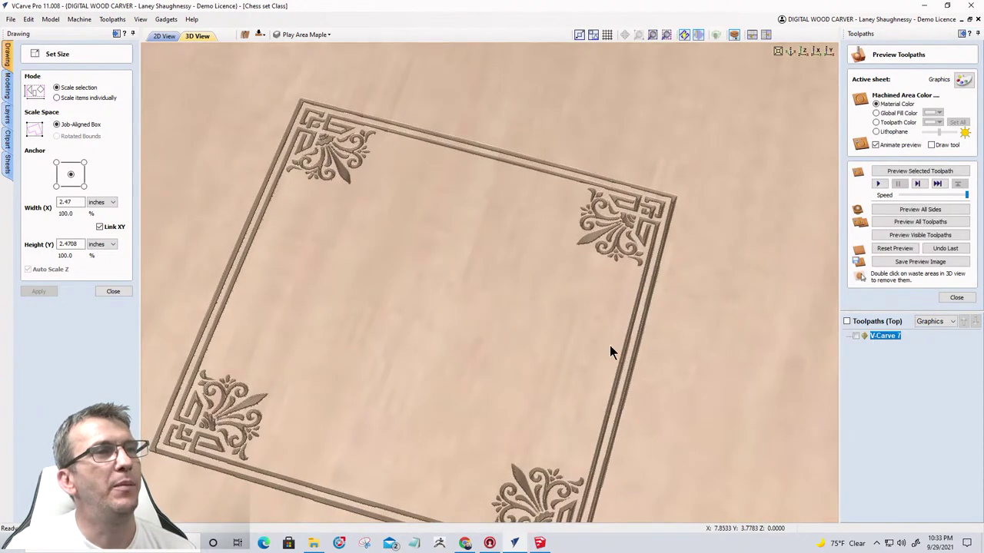
scroll(411, 208, "down", 4)
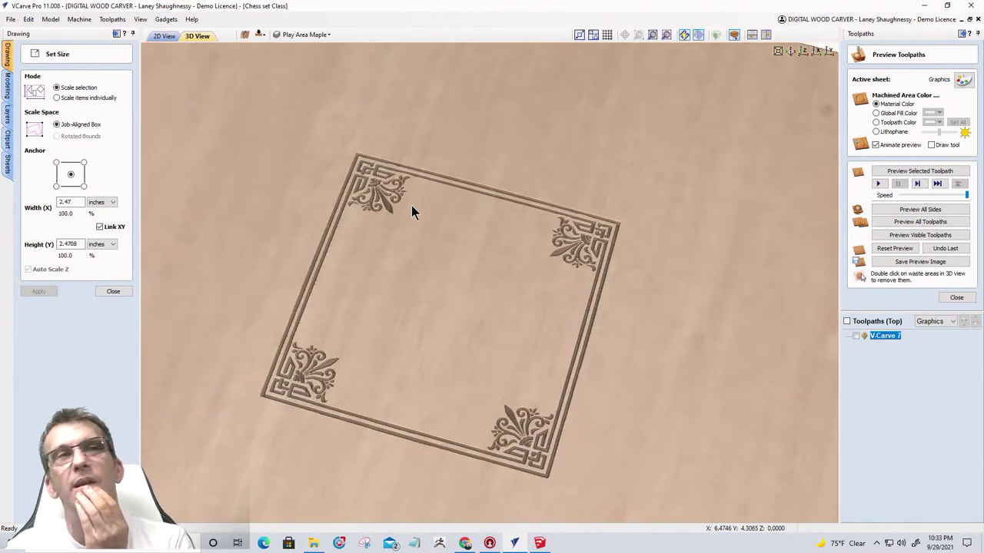
scroll(396, 298, "up", 2)
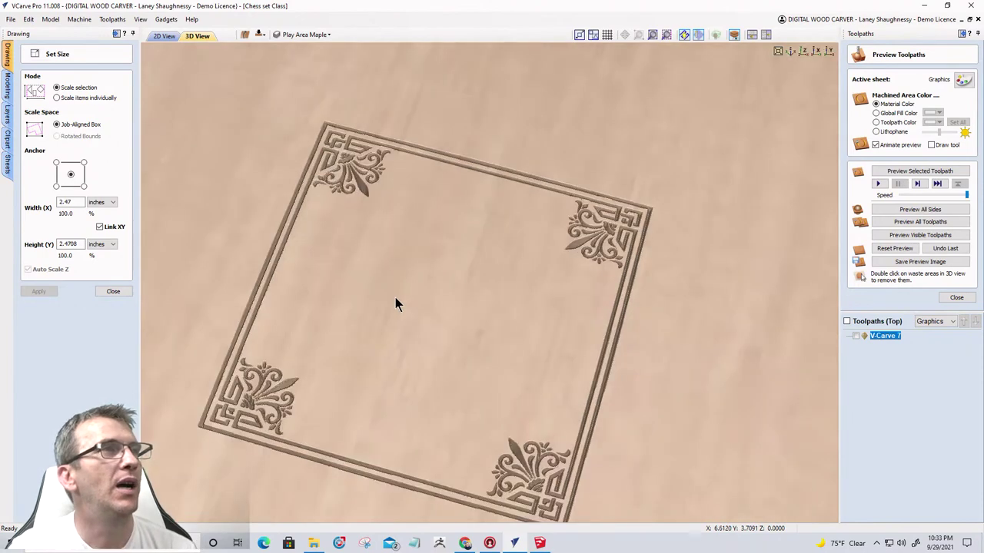
scroll(395, 297, "up", 1)
scroll(395, 291, "down", 3)
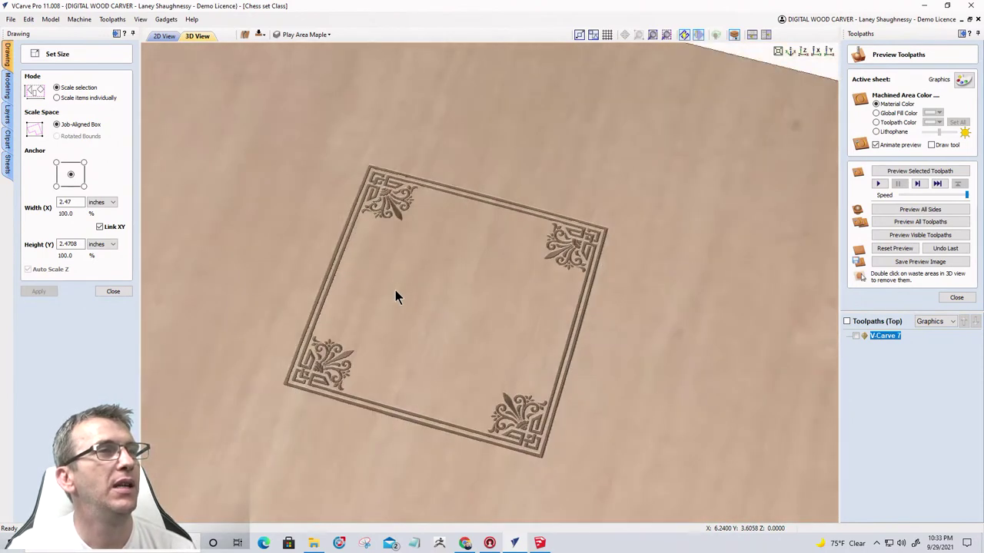
left_click(540, 543)
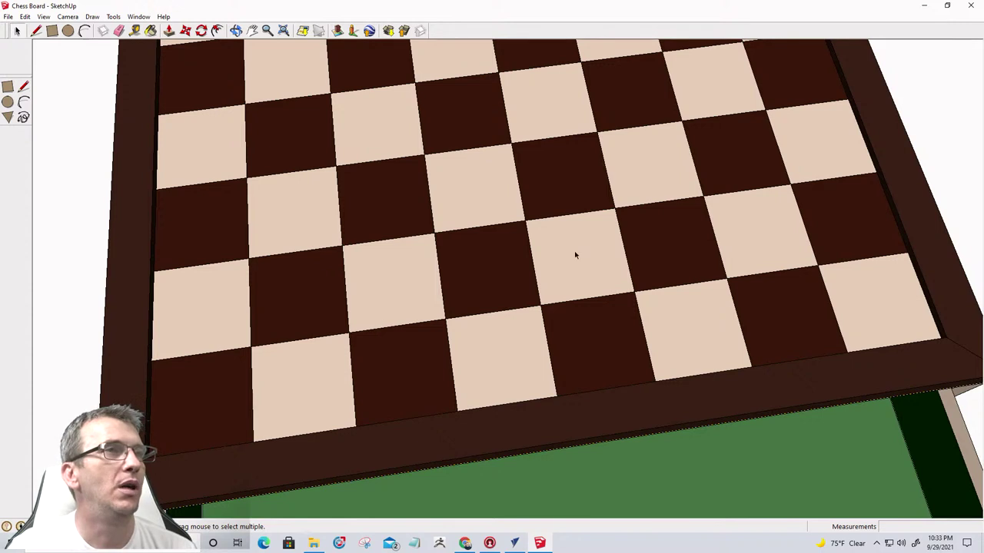
Zoom the SketchUp chessboard view, then return to VCarve Pro.
scroll(677, 256, "down", 1)
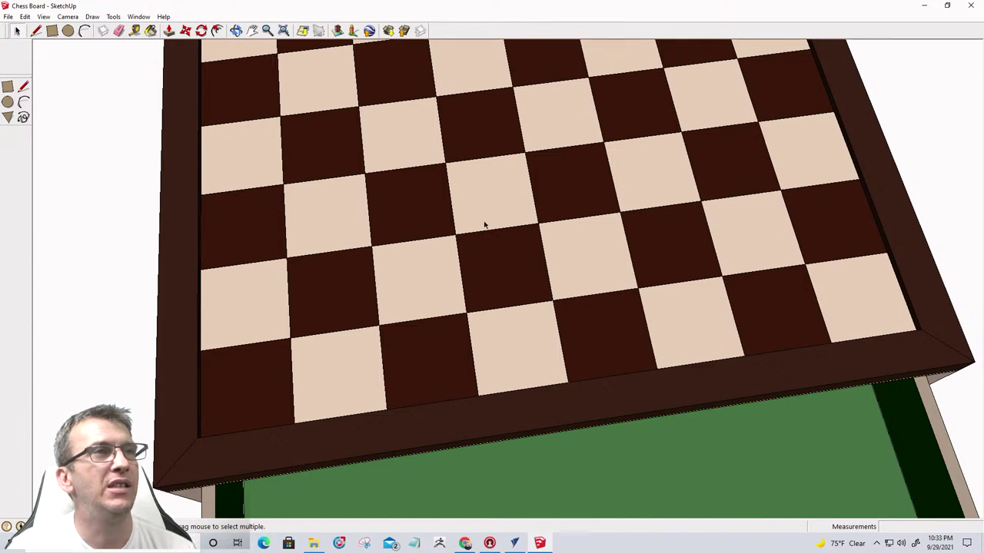
left_click(514, 544)
Recentre the carved frame in the 3D preview, then switch to the 2D View.
scroll(547, 408, "up", 2)
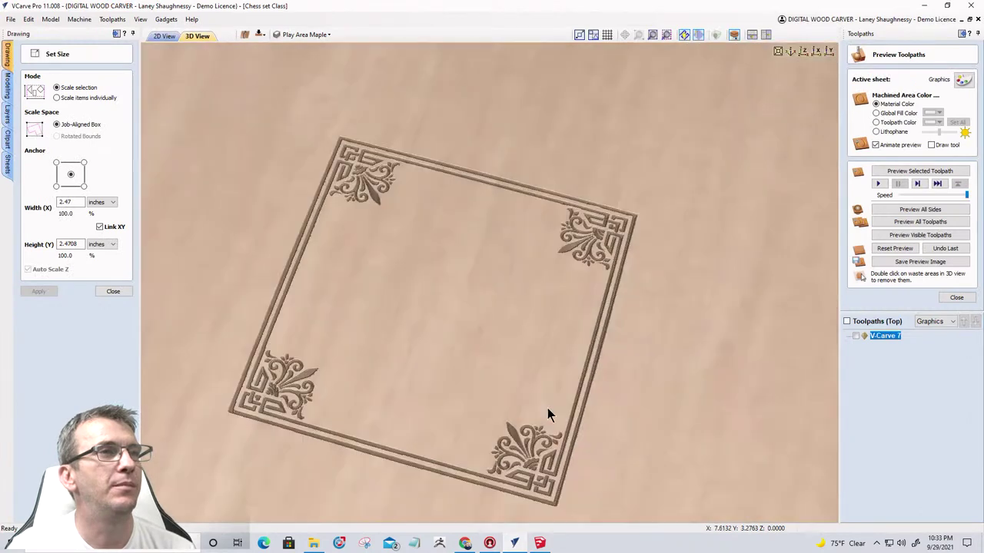
scroll(549, 411, "down", 2)
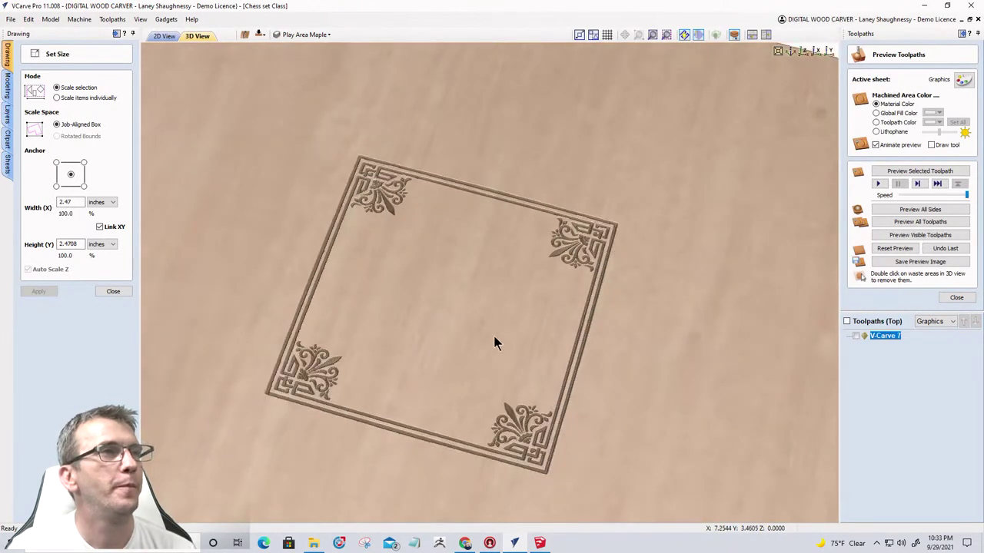
middle_click_drag(494, 341, 540, 301)
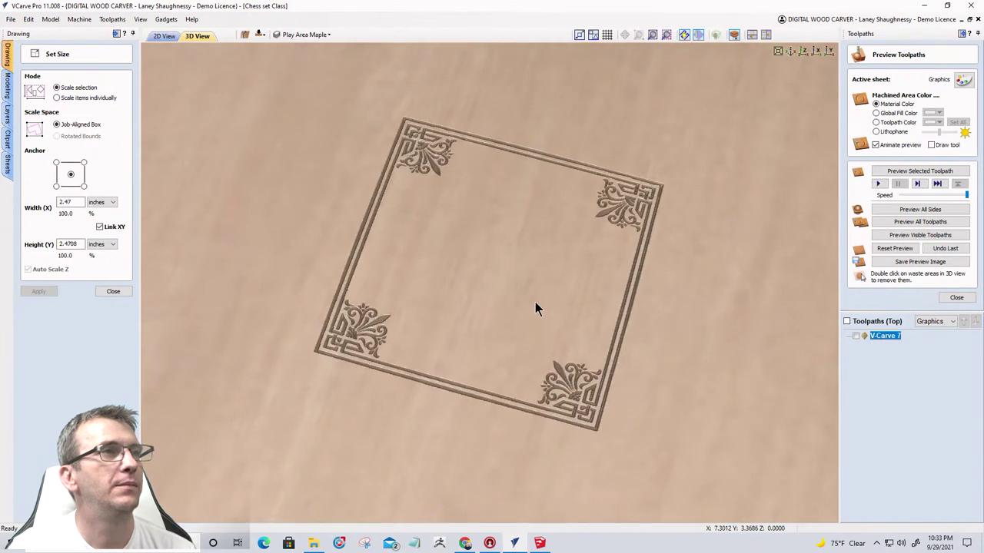
scroll(536, 302, "down", 1)
scroll(535, 304, "up", 2)
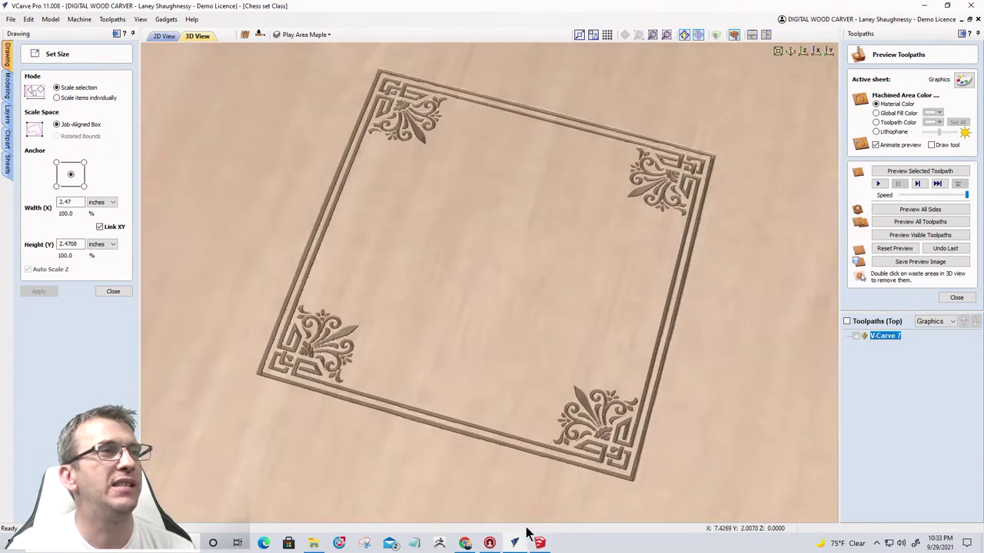
left_click(164, 37)
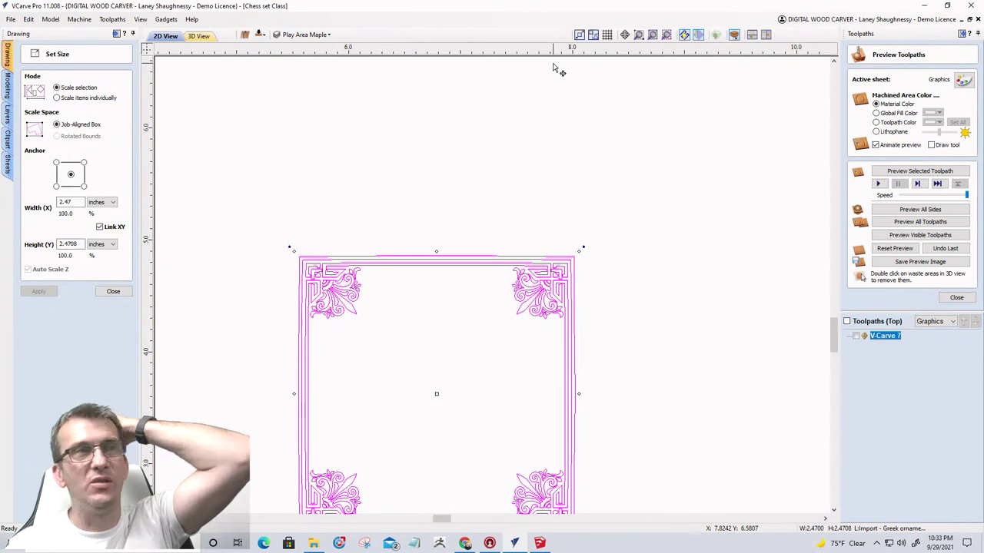
scroll(561, 72, "down", 3)
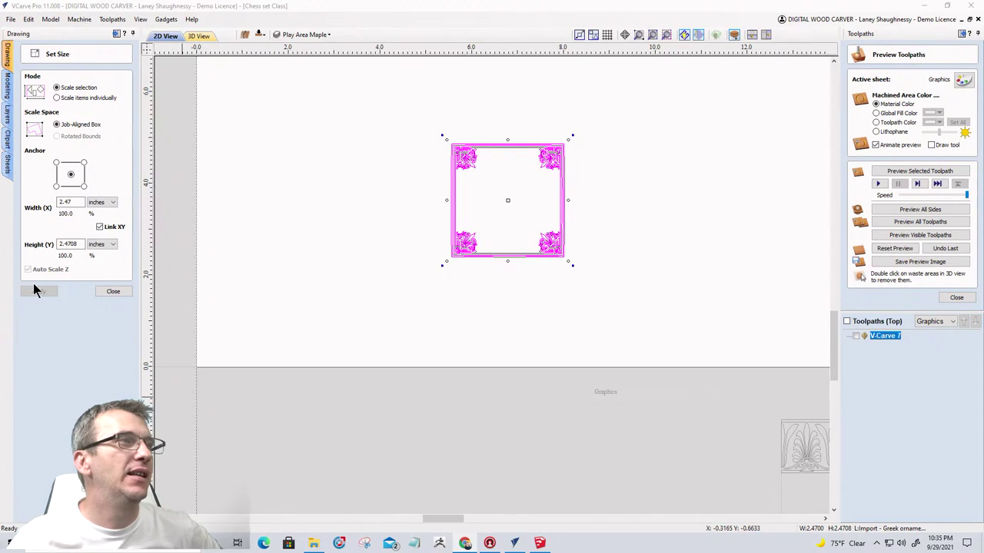
Close Set Size and make Sides the active sheet from the Sheets List.
left_click(110, 294)
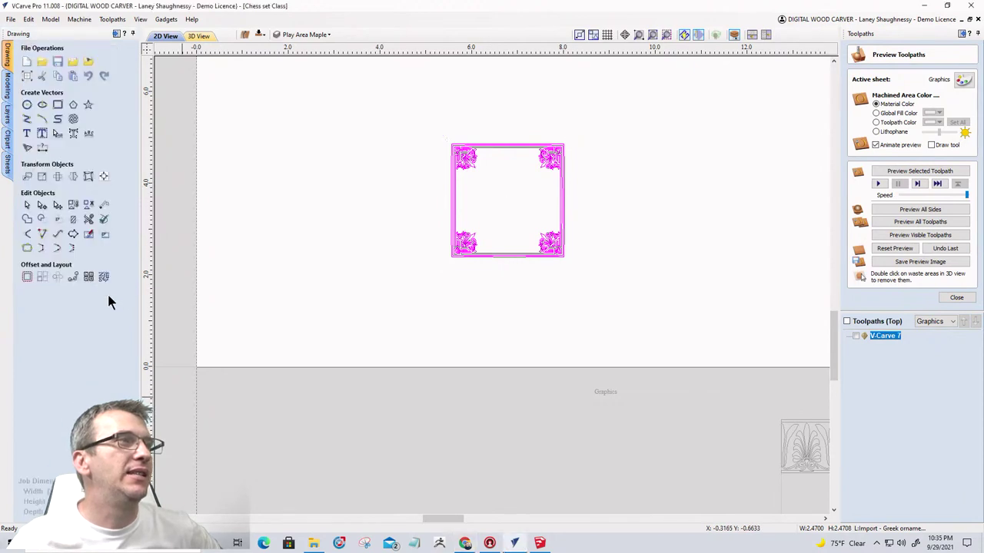
left_click(7, 165)
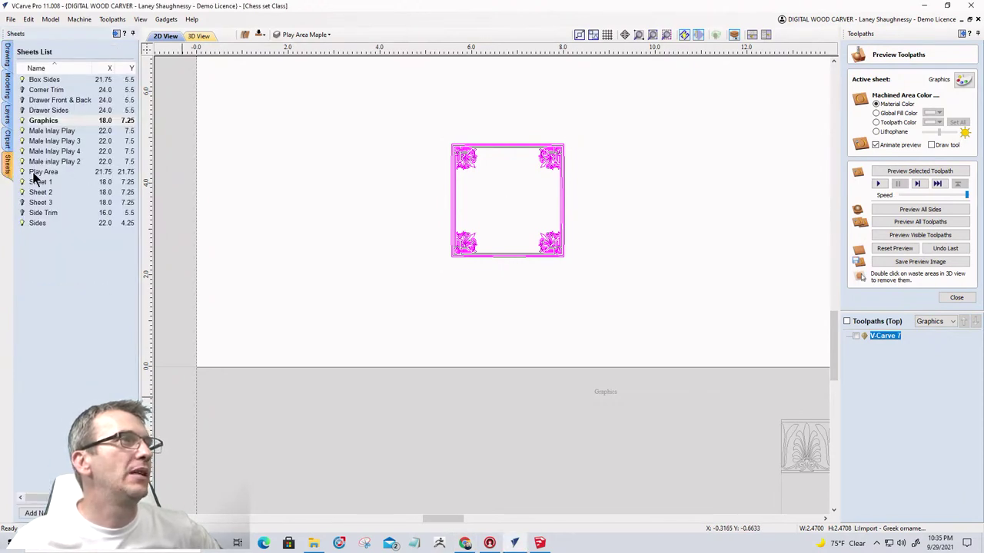
left_click(37, 222)
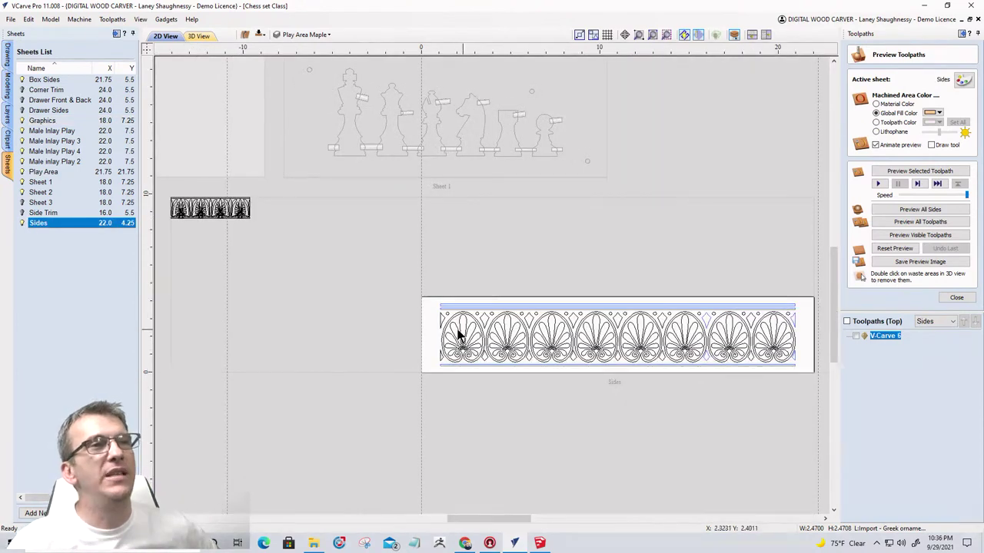
scroll(556, 345, "up", 5)
scroll(576, 353, "down", 2)
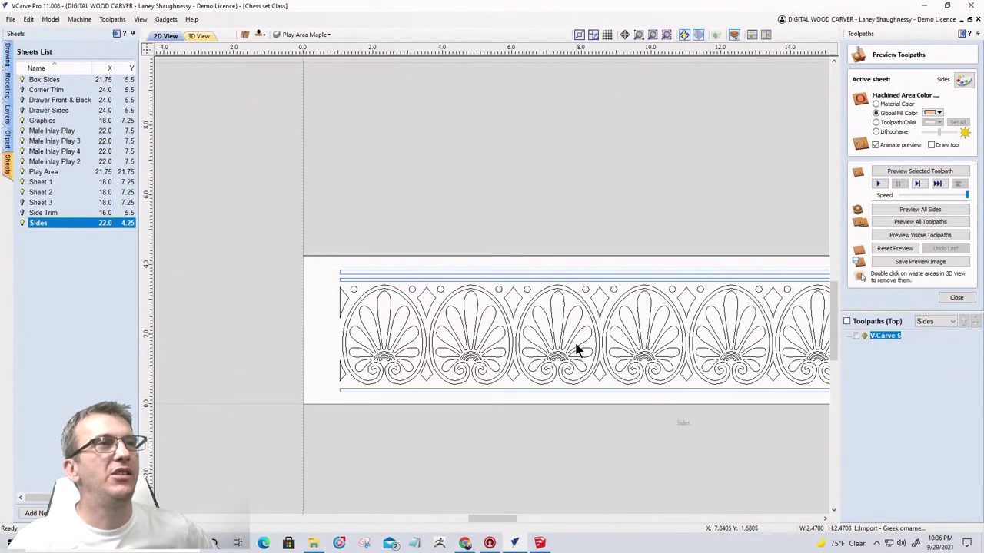
scroll(575, 350, "down", 3)
scroll(255, 218, "up", 8)
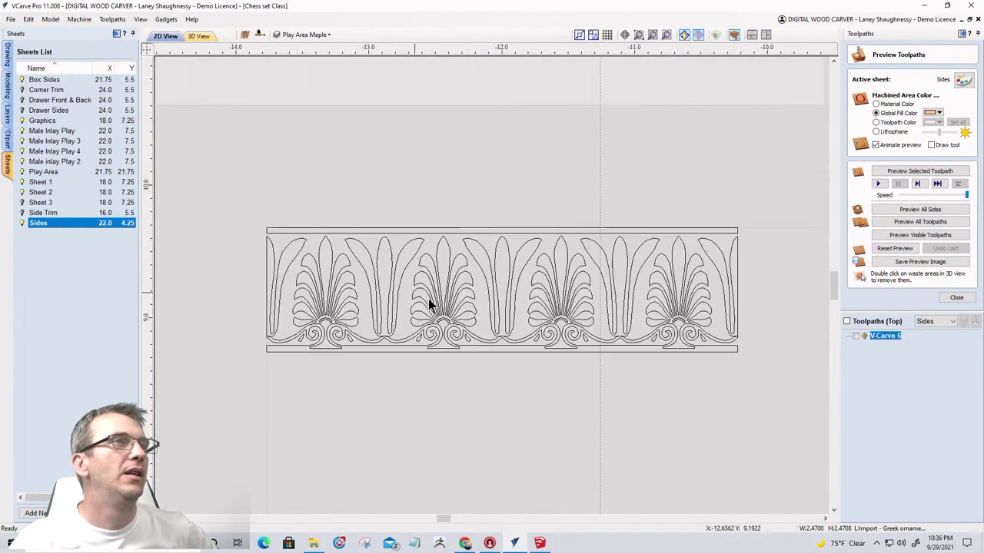
scroll(431, 304, "up", 5)
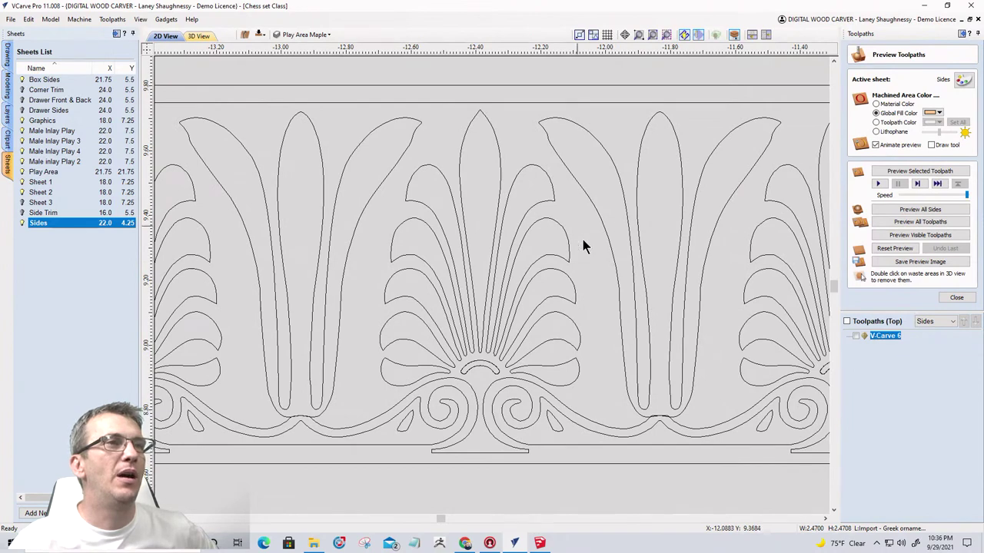
scroll(545, 256, "down", 4)
scroll(551, 246, "down", 2)
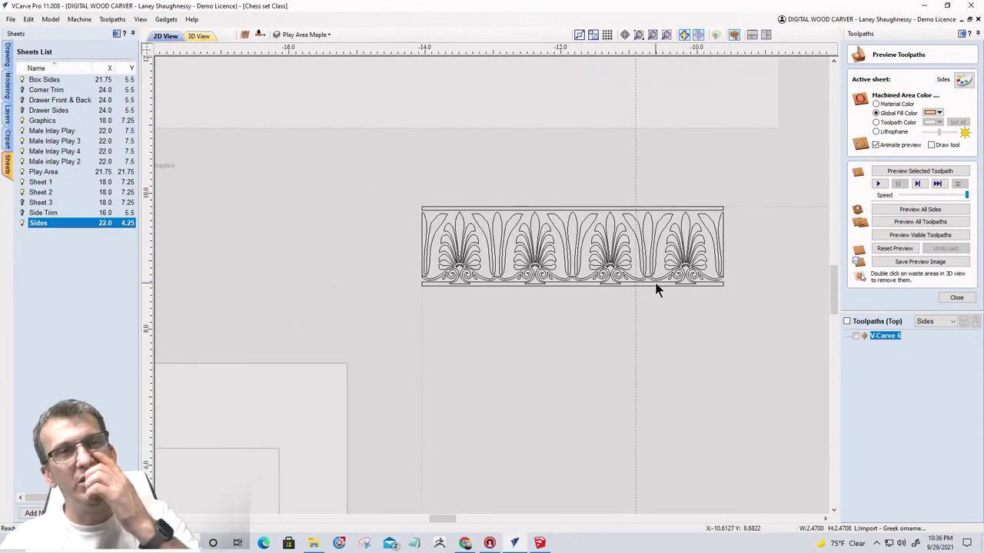
scroll(646, 277, "down", 3)
scroll(691, 261, "up", 4)
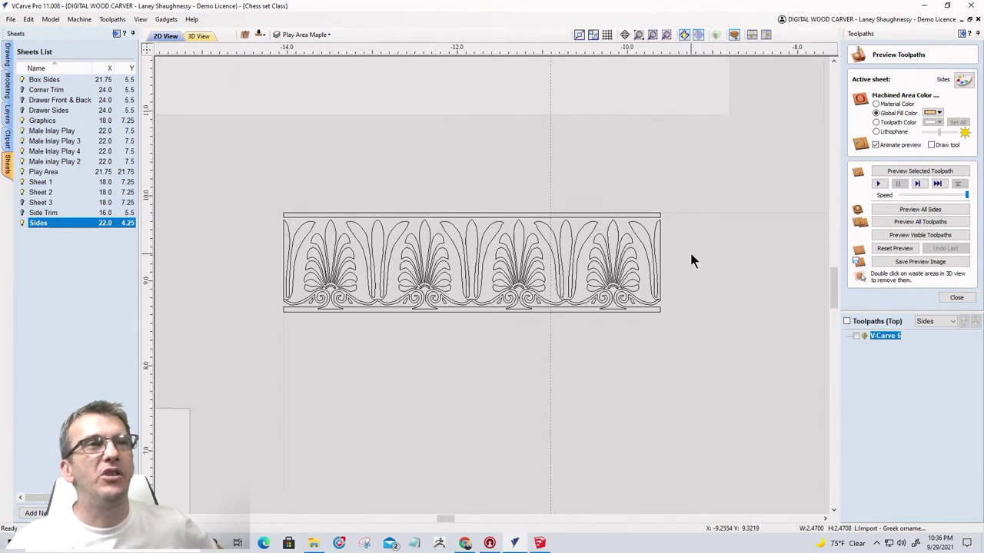
scroll(690, 261, "up", 2)
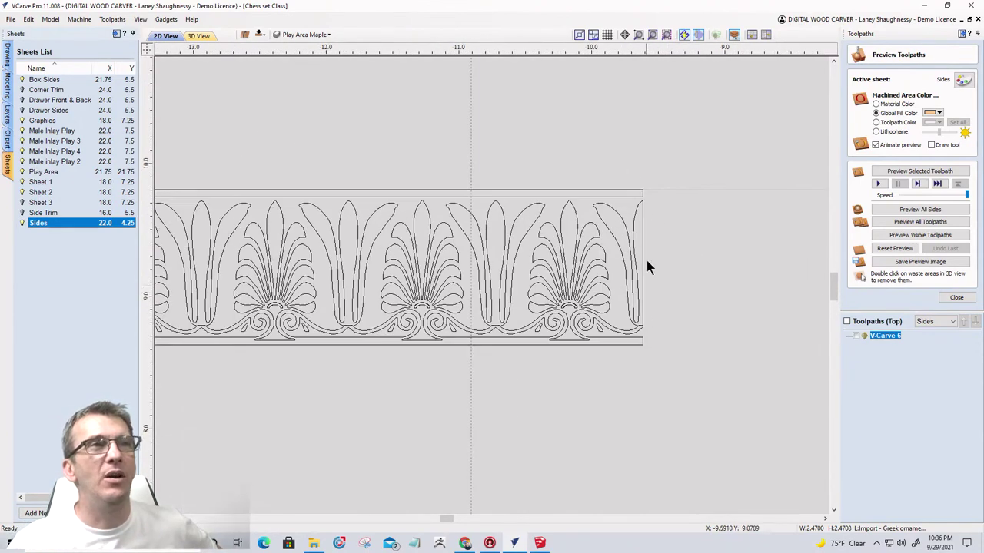
scroll(669, 246, "down", 2)
Select the anthemion border strip and zoom in to inspect it.
left_click(415, 196)
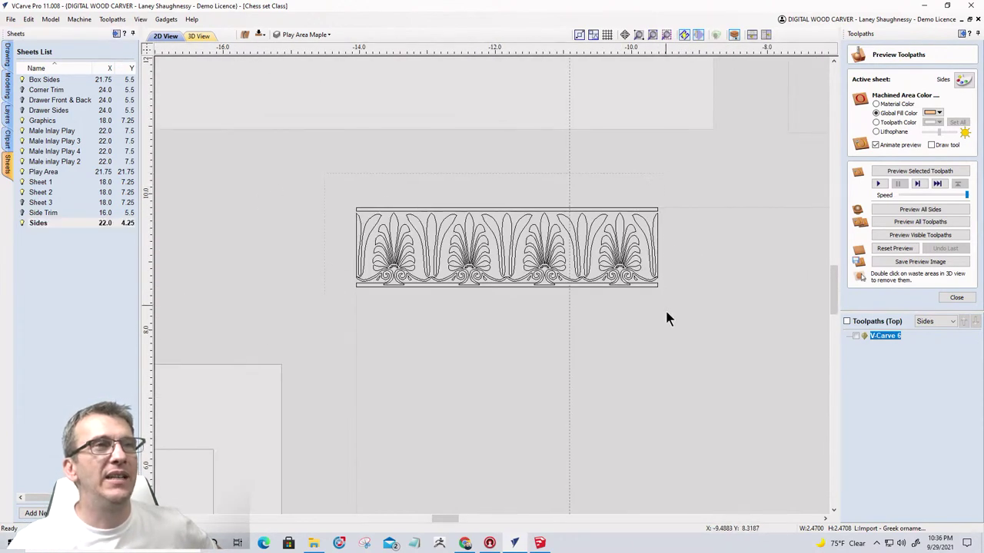
left_click(591, 250)
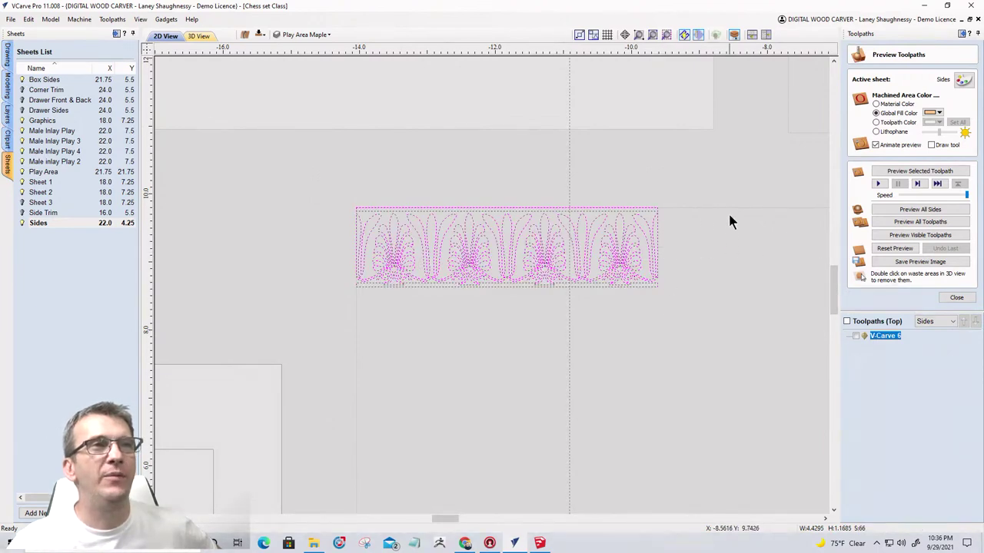
scroll(529, 318, "down", 4)
scroll(746, 376, "up", 4)
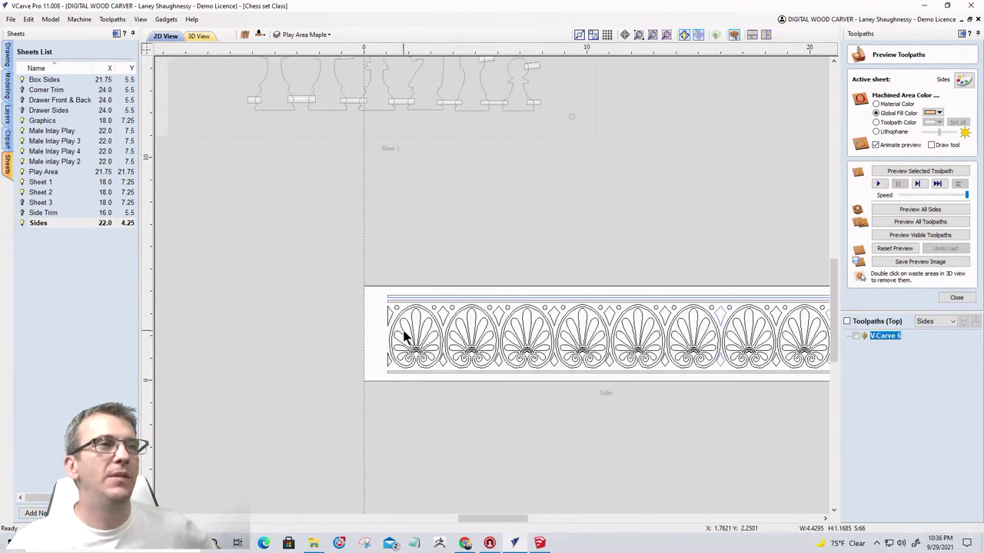
scroll(611, 338, "up", 6)
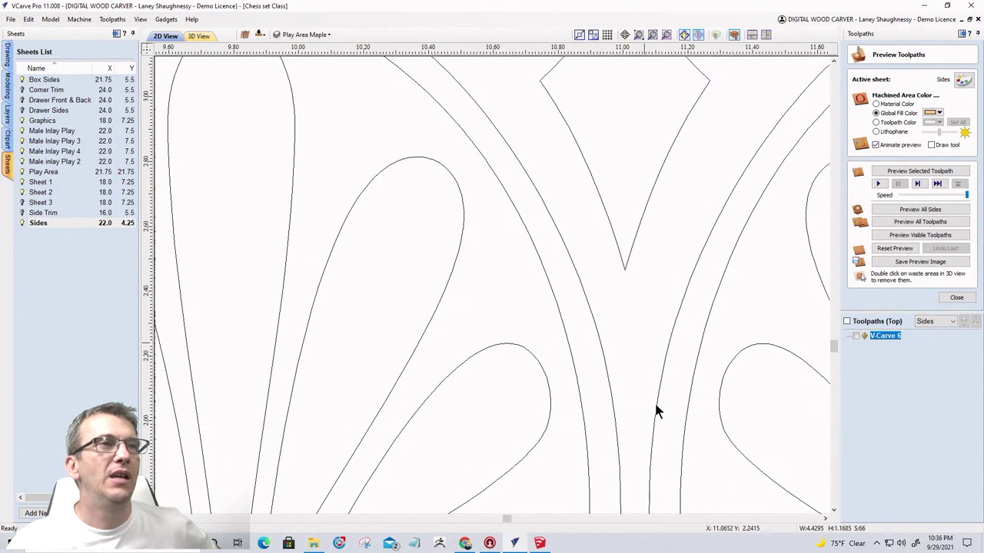
scroll(655, 375, "down", 8)
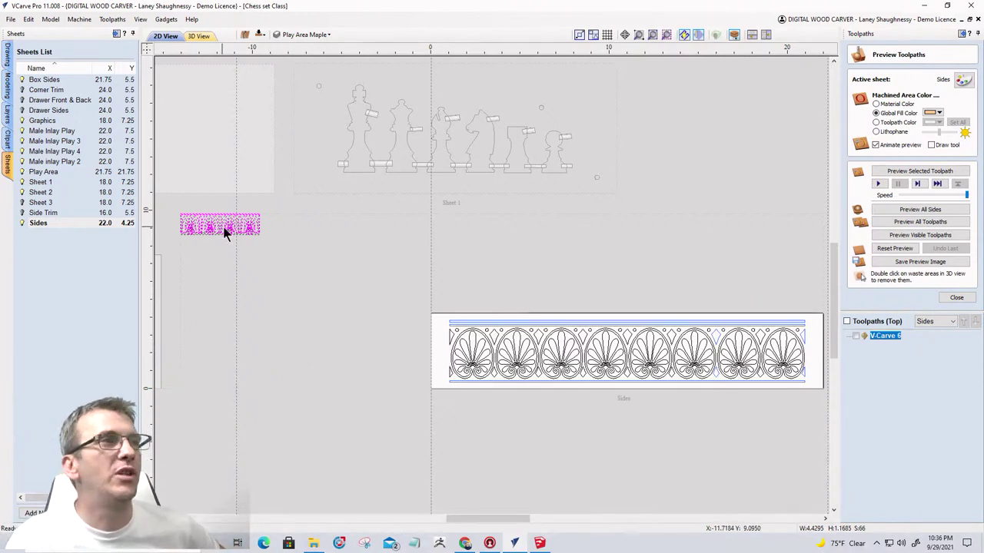
scroll(272, 225, "up", 3)
scroll(272, 225, "down", 2)
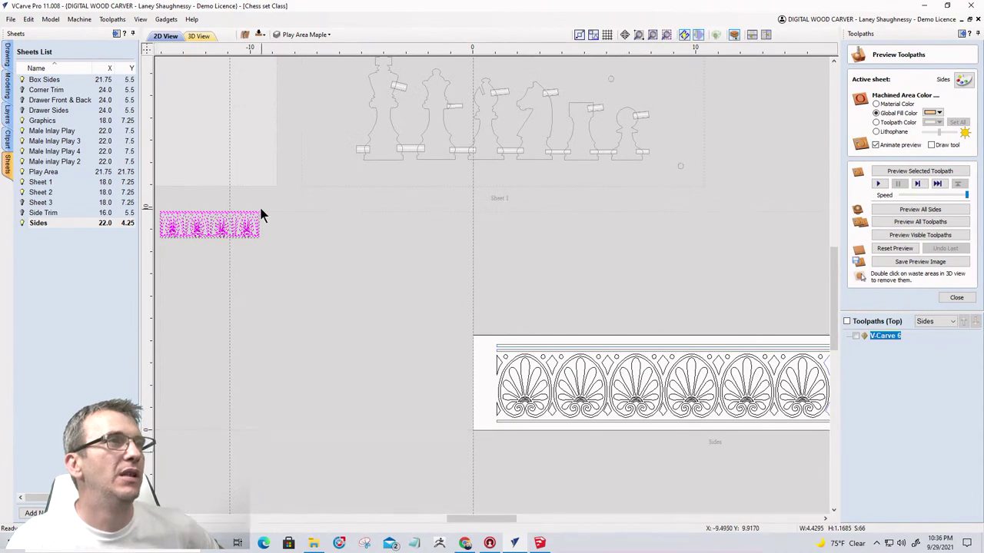
scroll(187, 220, "up", 4)
scroll(529, 199, "down", 1)
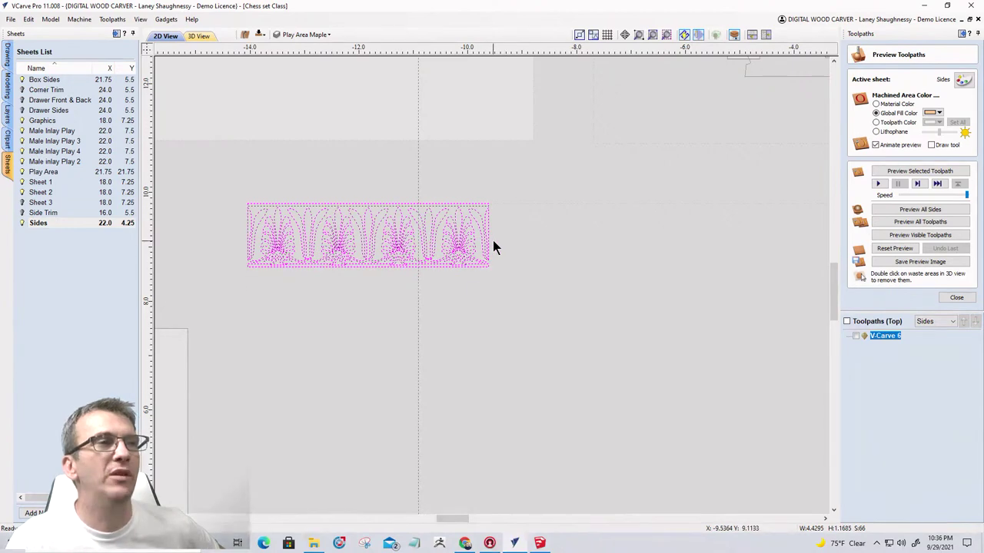
scroll(494, 241, "up", 4)
scroll(493, 241, "down", 2)
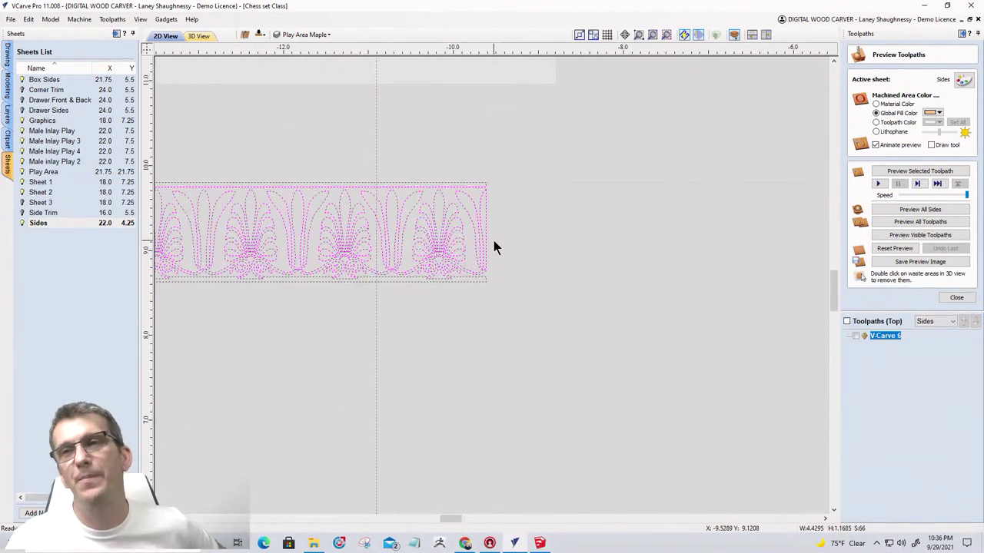